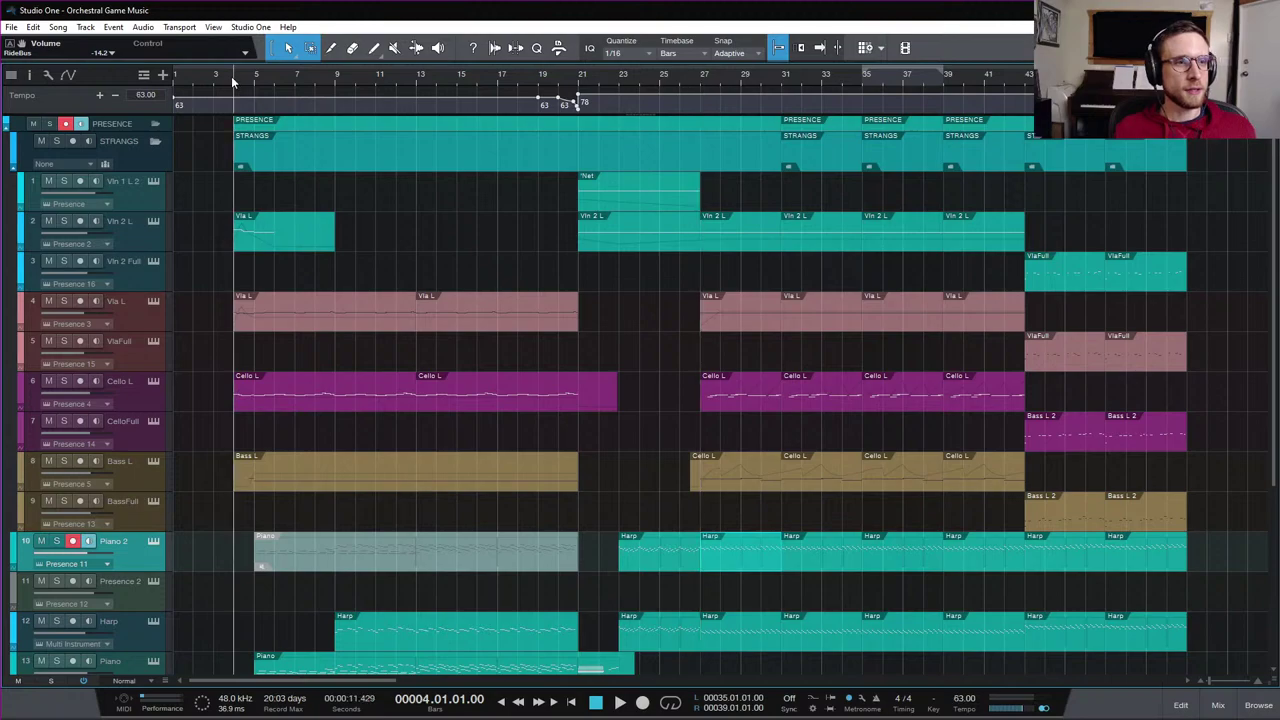
Look over the arrangement's string, piano, harp, 'Net and Impact tracks from the opening bars to the last clips
{"action": "scroll", "coordinate": [697, 360], "scroll_direction": "down", "scroll_amount": 5}
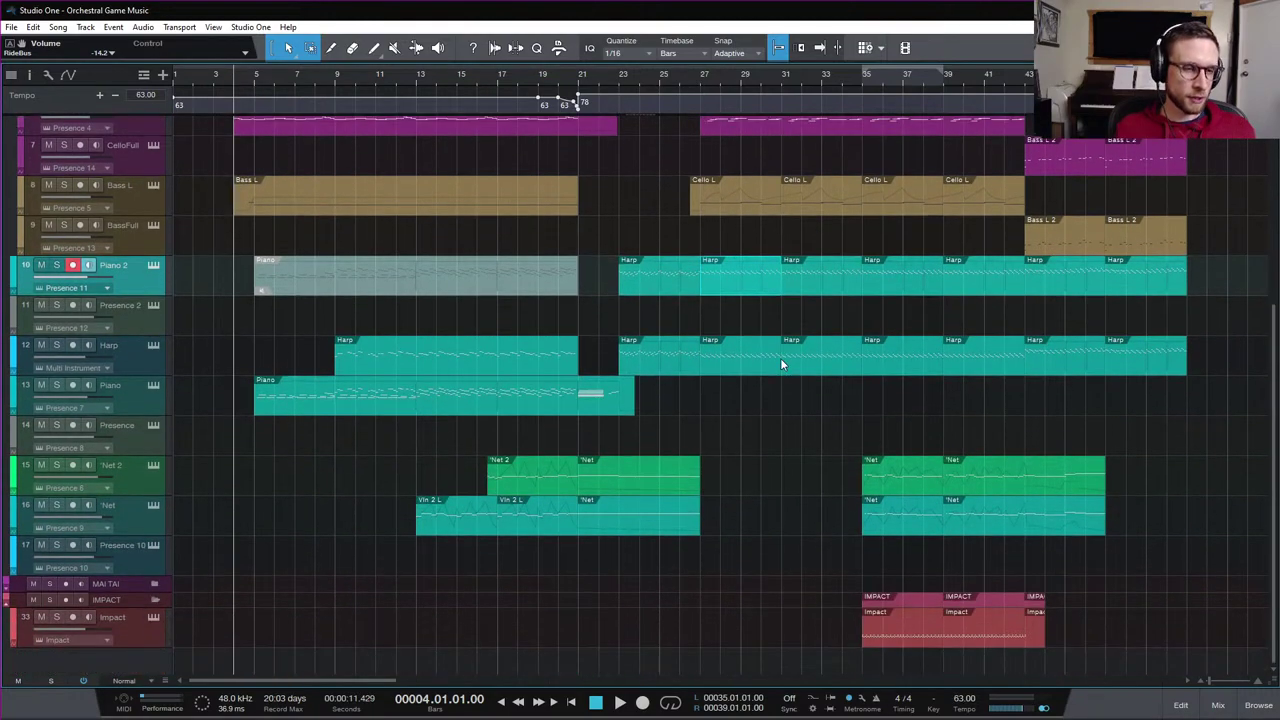
{"action": "scroll", "coordinate": [844, 374], "scroll_direction": "up", "scroll_amount": 3}
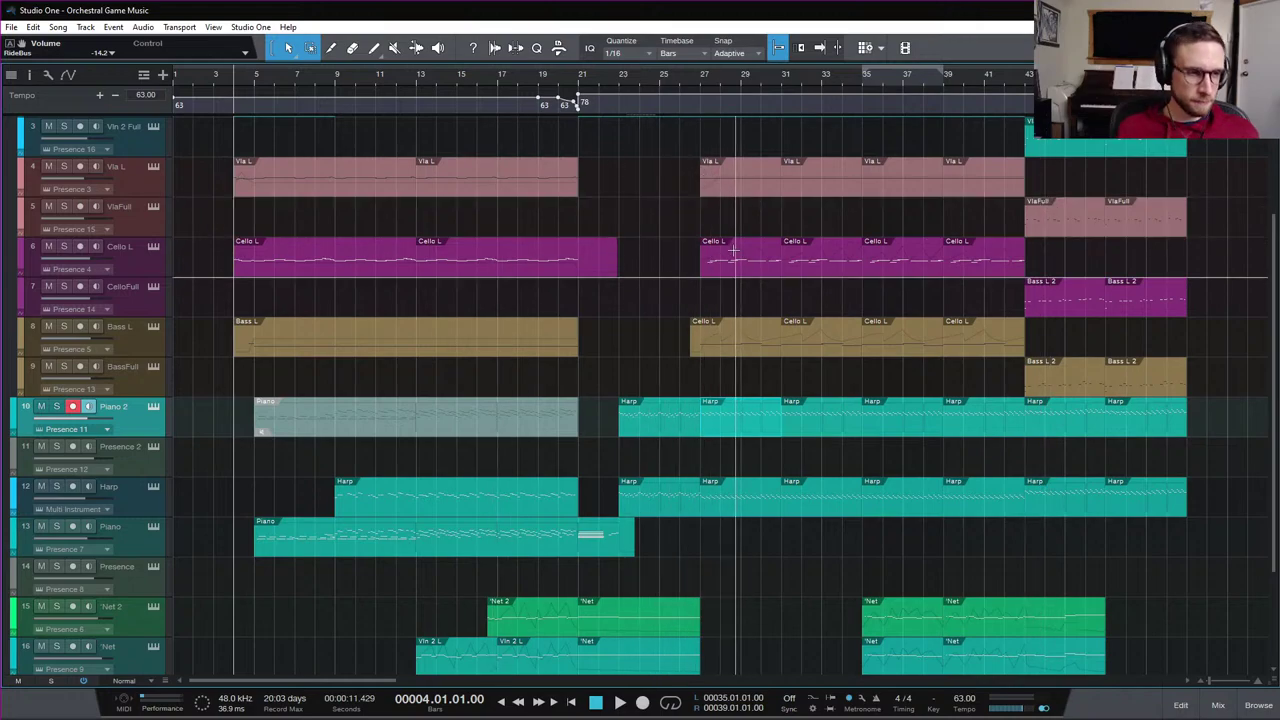
{"action": "scroll", "coordinate": [888, 289], "scroll_direction": "down", "scroll_amount": 3}
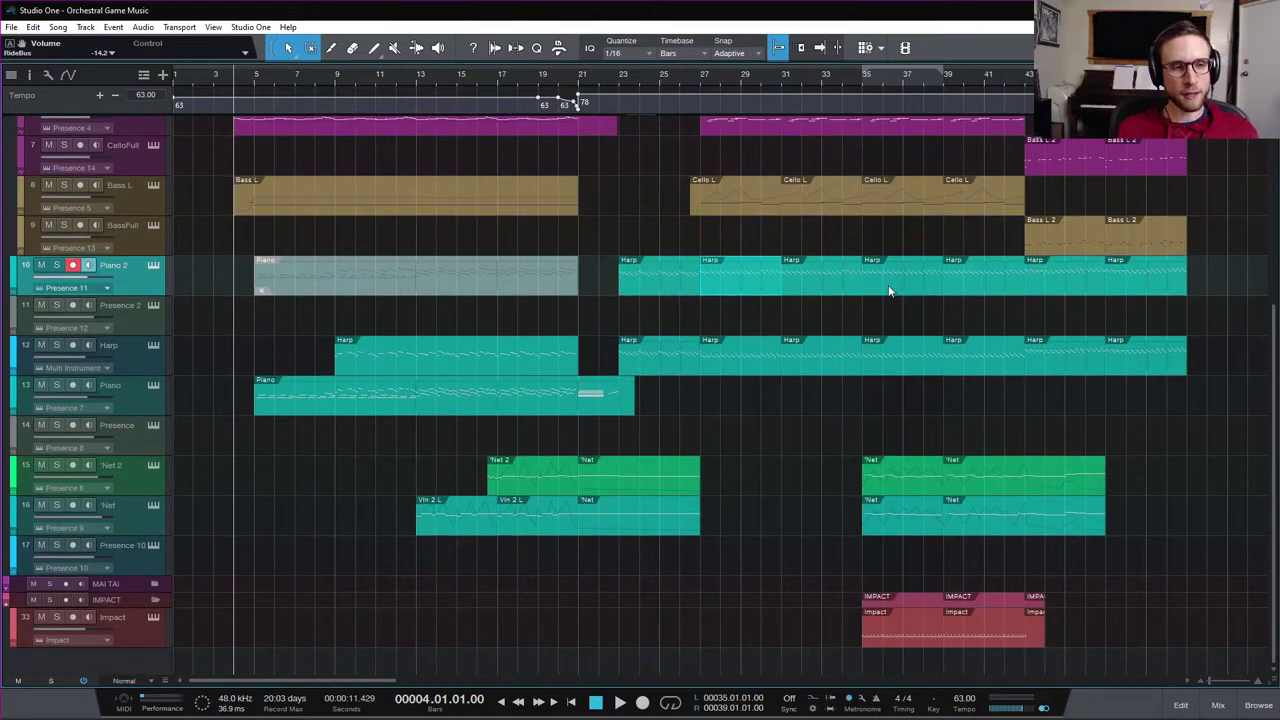
{"action": "scroll", "coordinate": [885, 287], "scroll_direction": "right", "scroll_amount": 4}
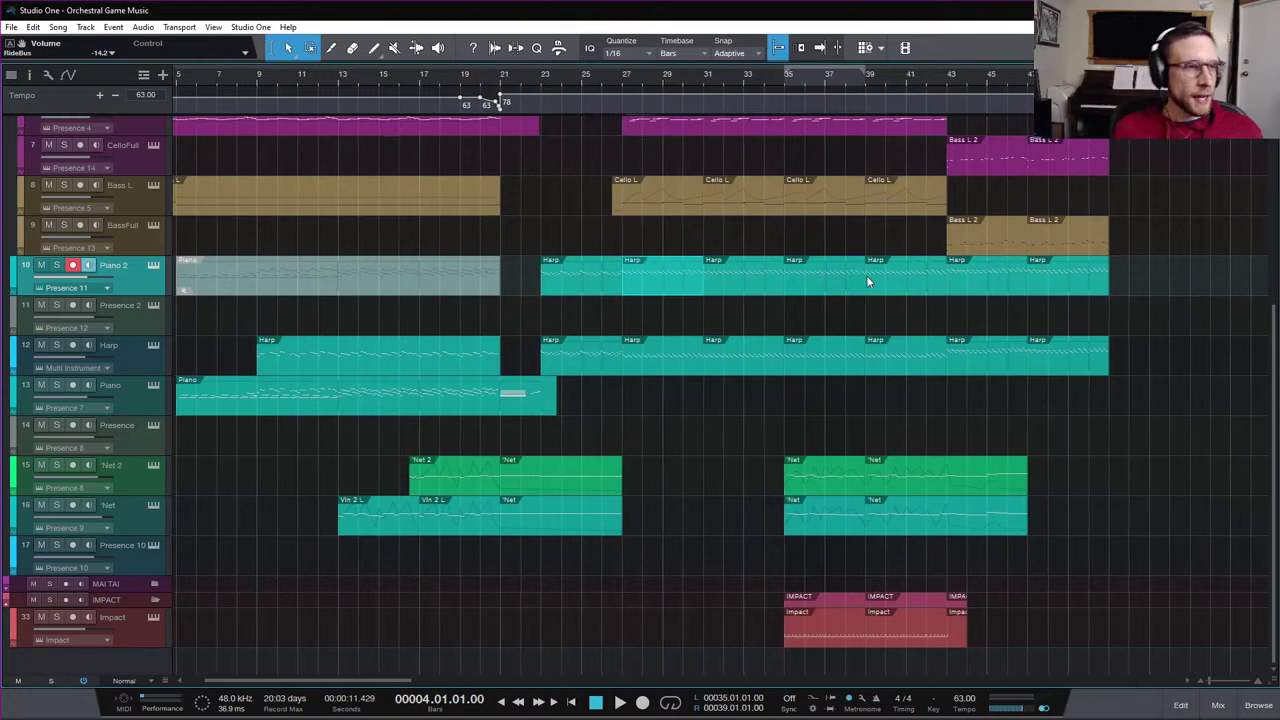
{"action": "scroll", "coordinate": [866, 280], "scroll_direction": "left", "scroll_amount": 1}
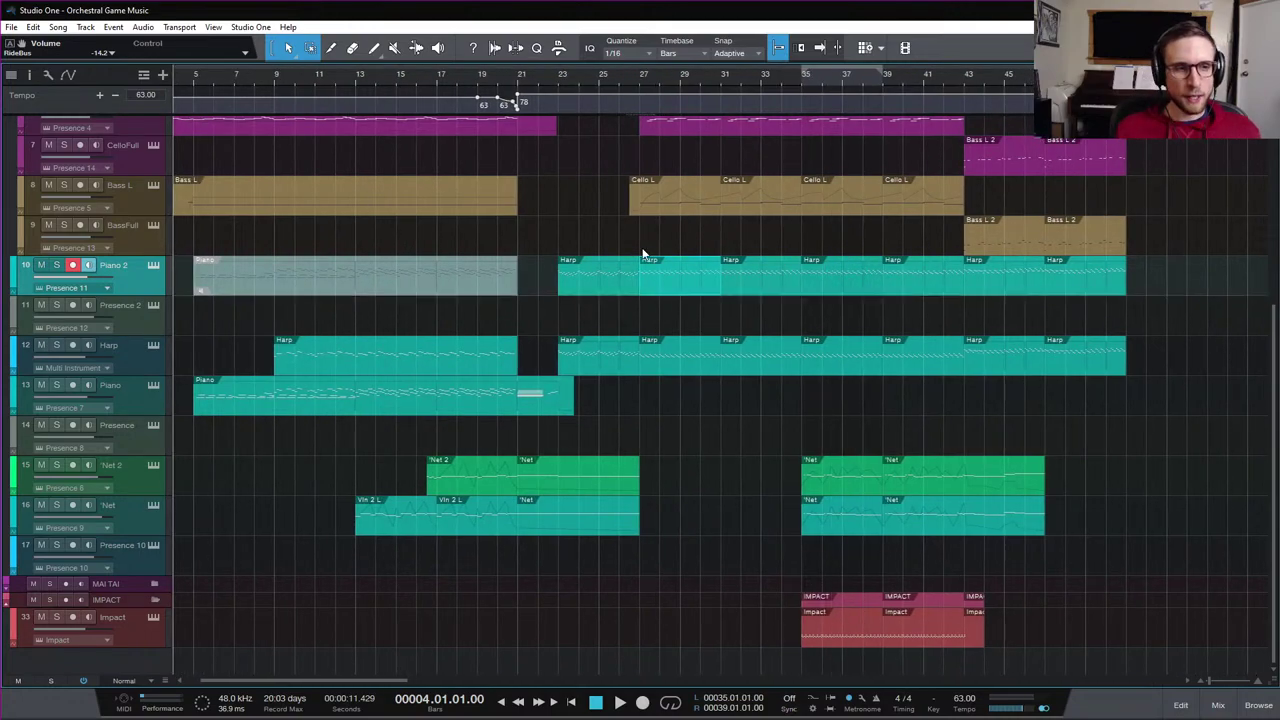
{"action": "scroll", "coordinate": [857, 275], "scroll_direction": "up", "scroll_amount": 3}
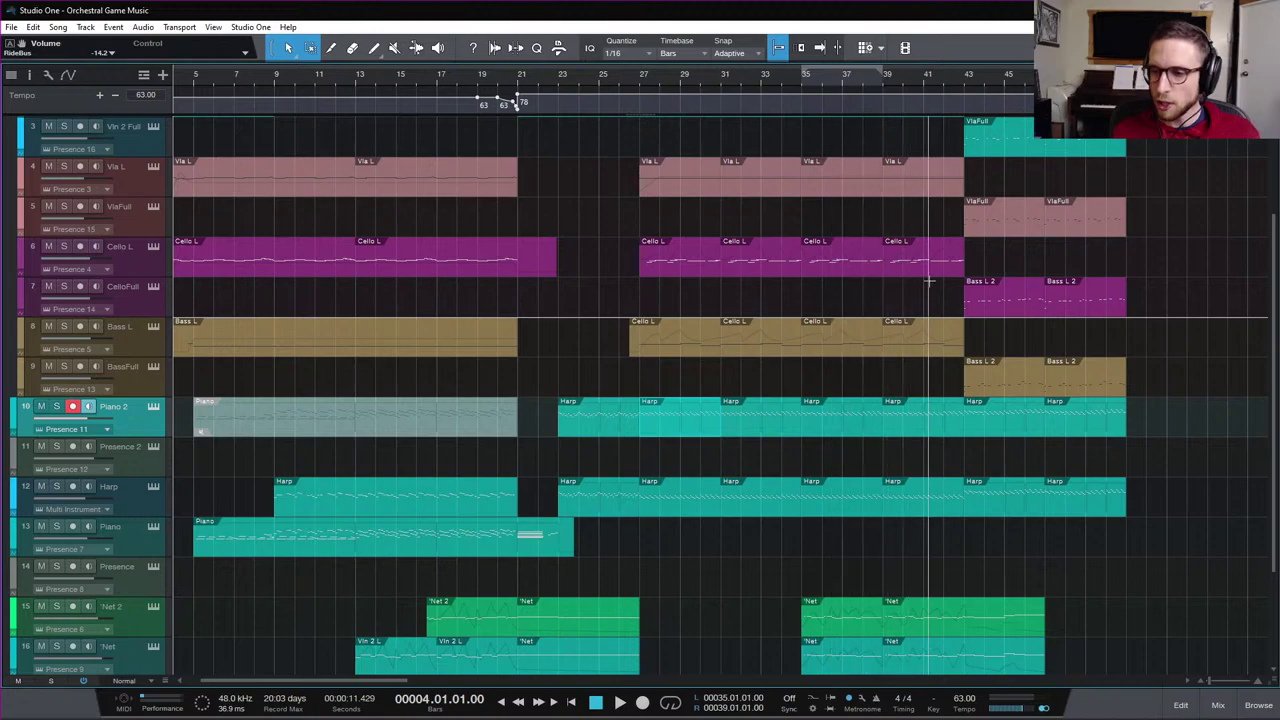
{"action": "scroll", "coordinate": [717, 240], "scroll_direction": "up", "scroll_amount": 2}
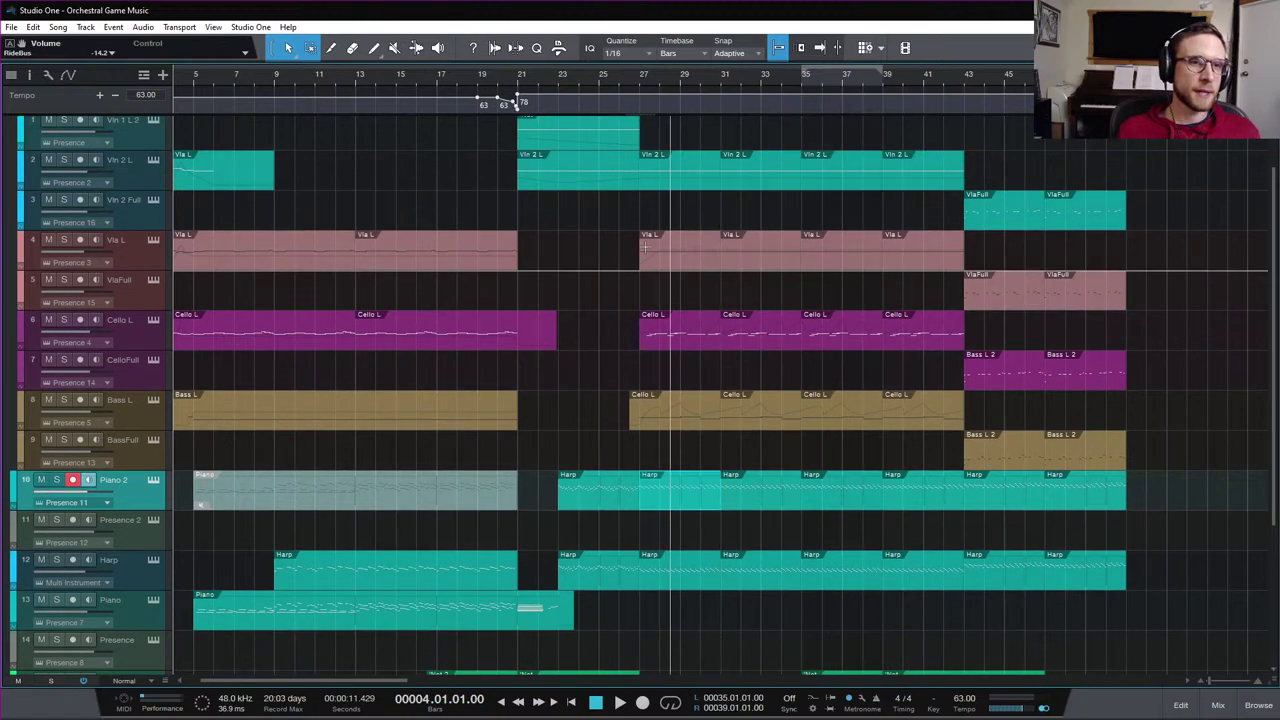
{"action": "scroll", "coordinate": [630, 222], "scroll_direction": "left", "scroll_amount": 2}
{"action": "scroll", "coordinate": [809, 266], "scroll_direction": "down", "scroll_amount": 4}
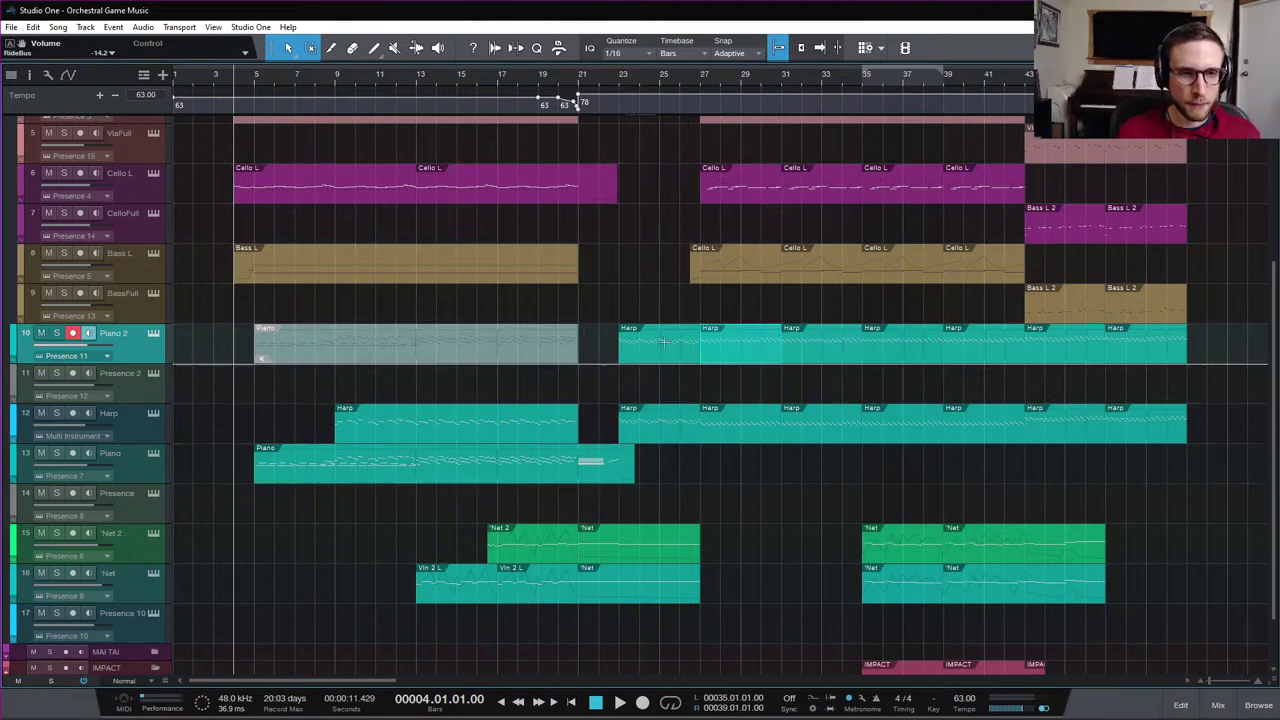
Place the playback cursor at bar 27 and examine the parts that run from there to the end of the arrangement
{"action": "left_click", "coordinate": [697, 80]}
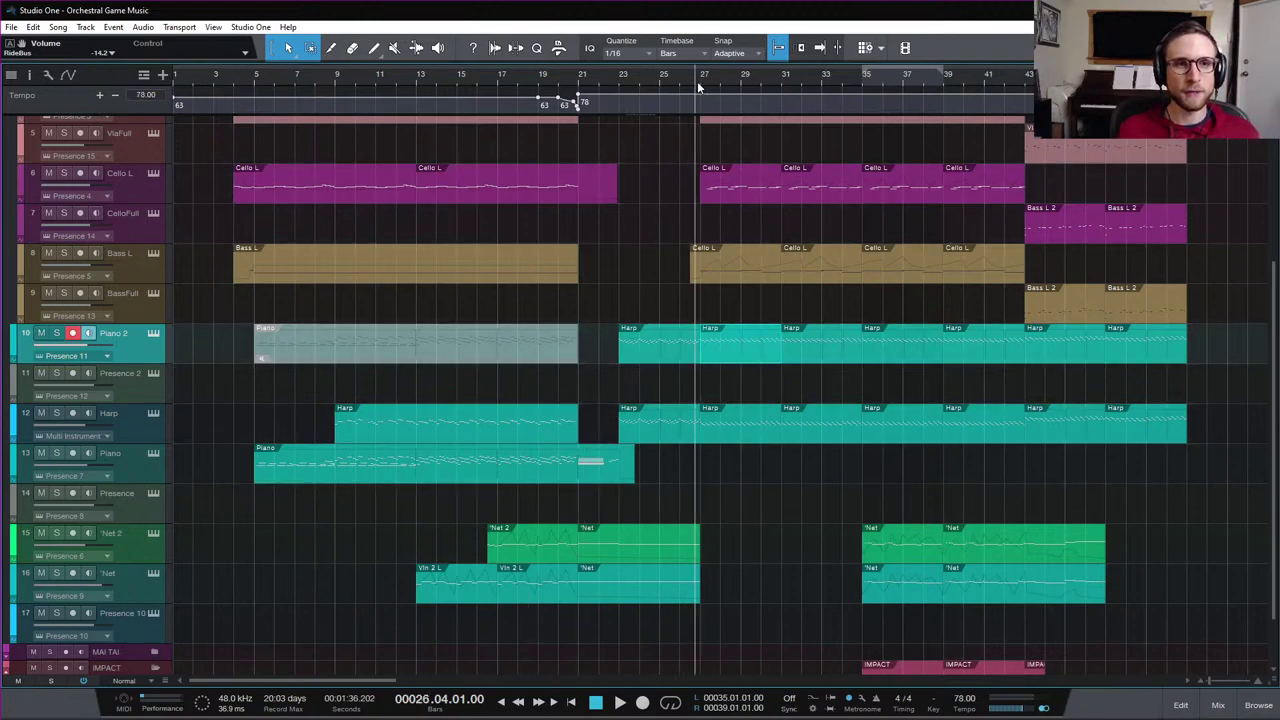
{"action": "left_click", "coordinate": [700, 80]}
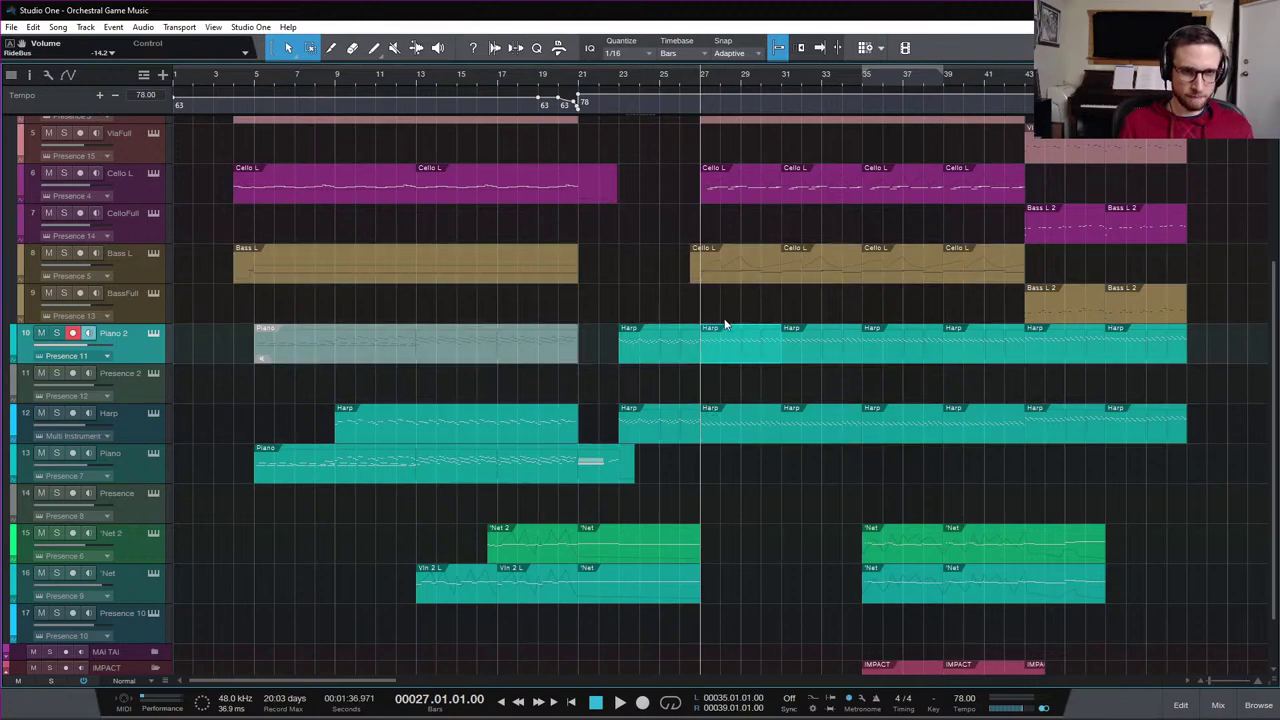
{"action": "scroll", "coordinate": [736, 360], "scroll_direction": "up", "scroll_amount": 2}
{"action": "scroll", "coordinate": [736, 360], "scroll_direction": "up", "scroll_amount": 2}
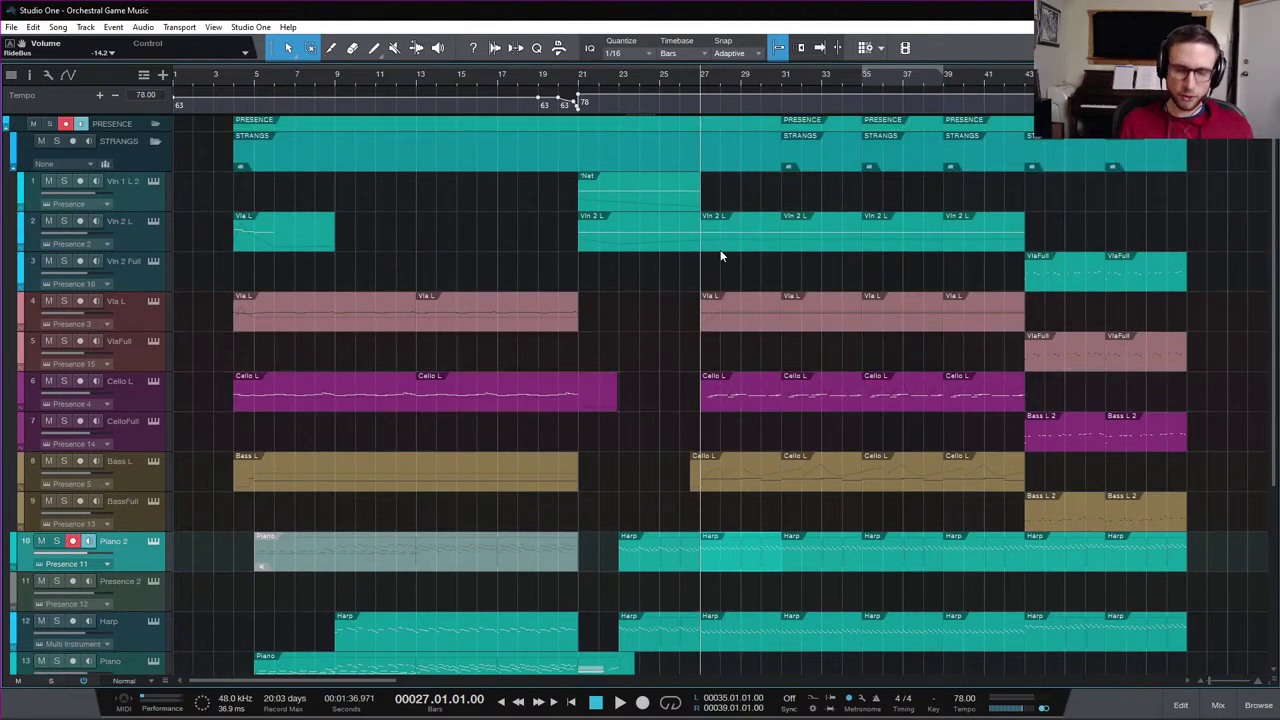
{"action": "scroll", "coordinate": [515, 308], "scroll_direction": "down", "scroll_amount": 5}
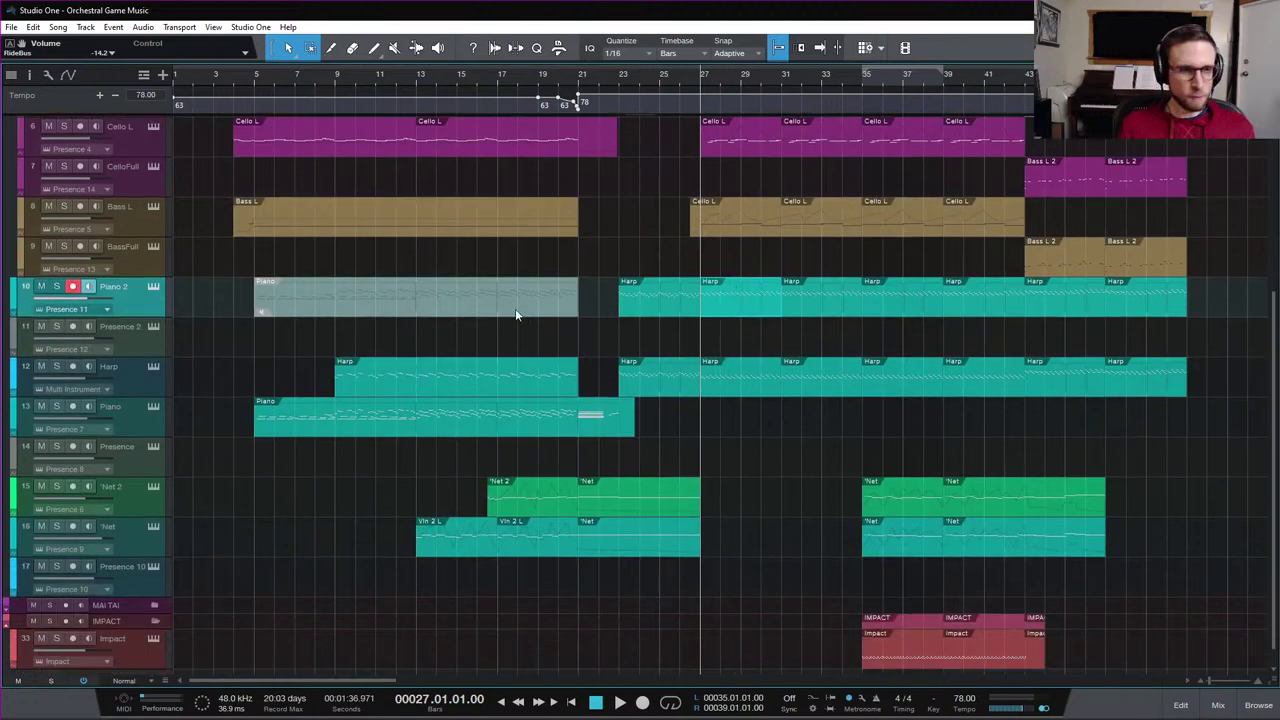
{"action": "scroll", "coordinate": [855, 302], "scroll_direction": "right", "scroll_amount": 6}
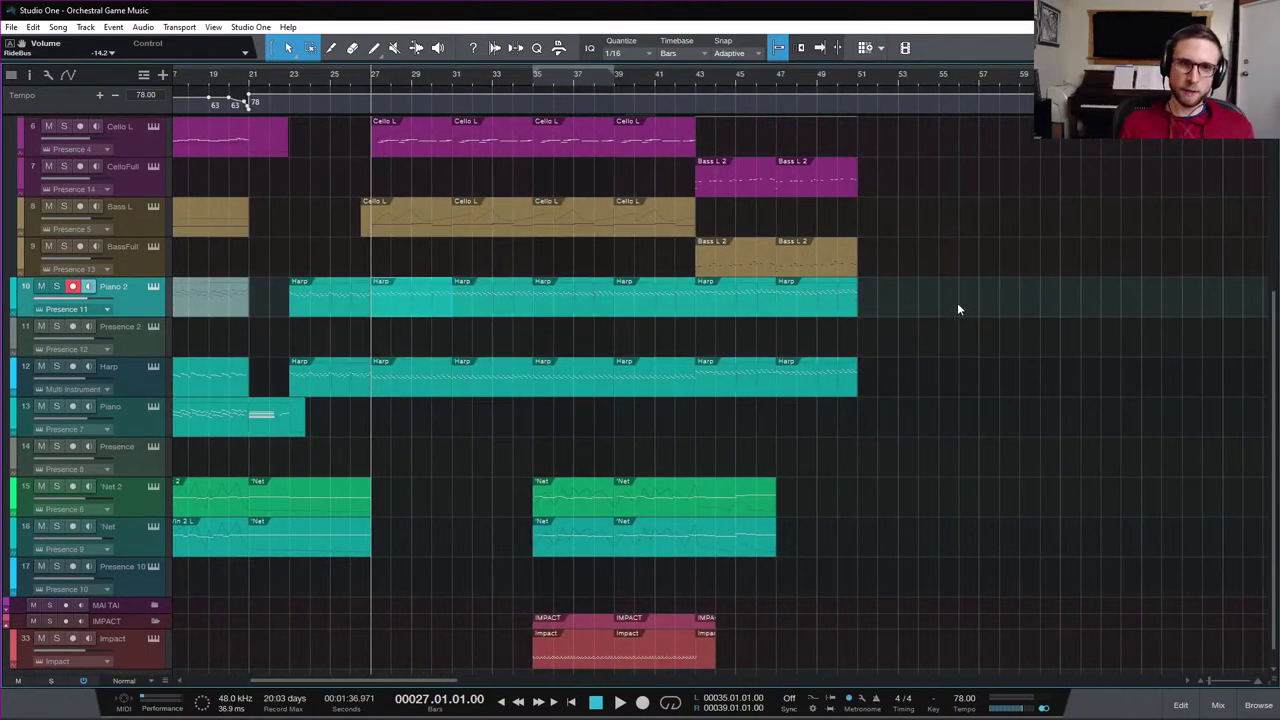
{"action": "scroll", "coordinate": [906, 184], "scroll_direction": "up", "scroll_amount": 5}
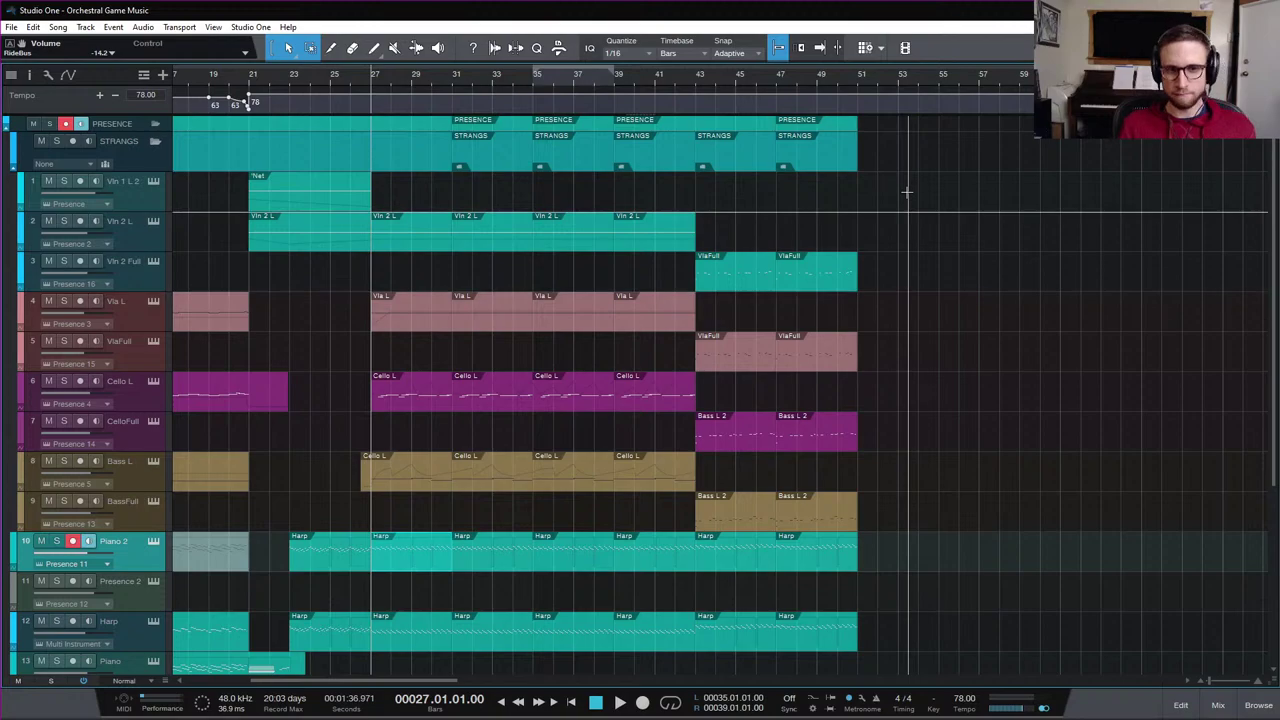
{"action": "scroll", "coordinate": [906, 191], "scroll_direction": "left", "scroll_amount": 6}
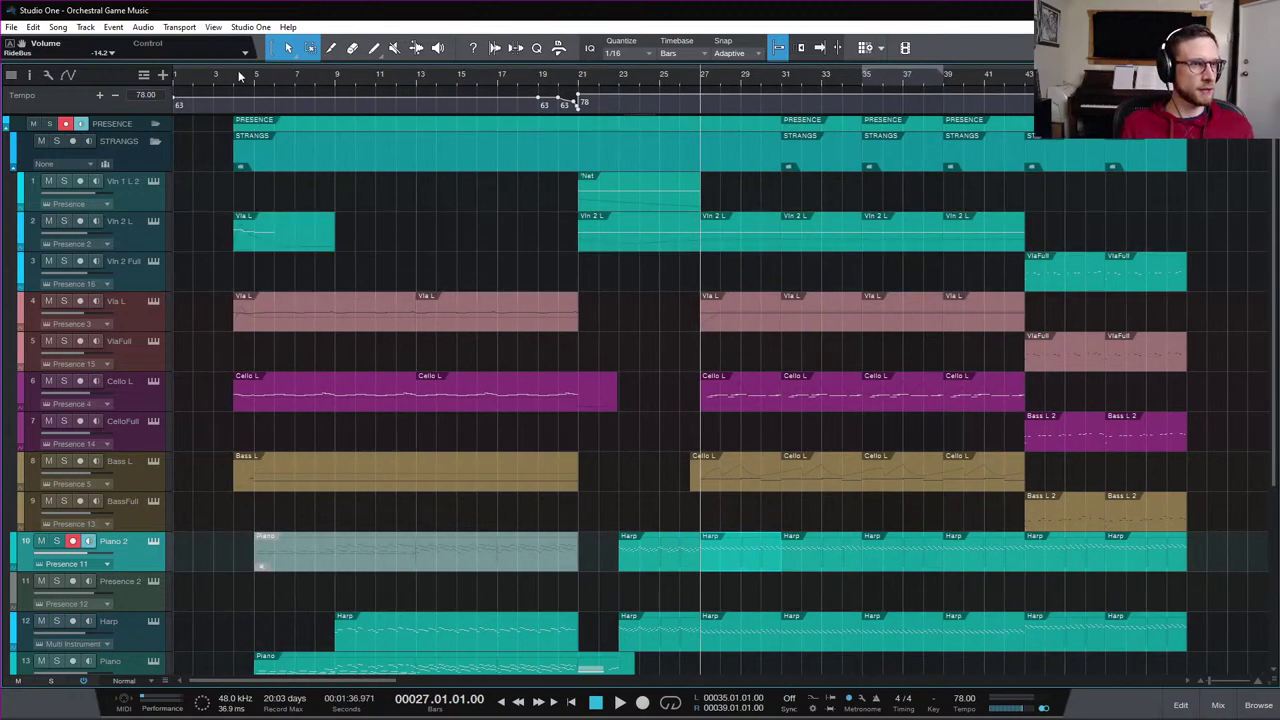
Play the whole arrangement from bar 4 to bar 51, checking the mixer console, and stop playback at the end
{"action": "left_click", "coordinate": [234, 72]}
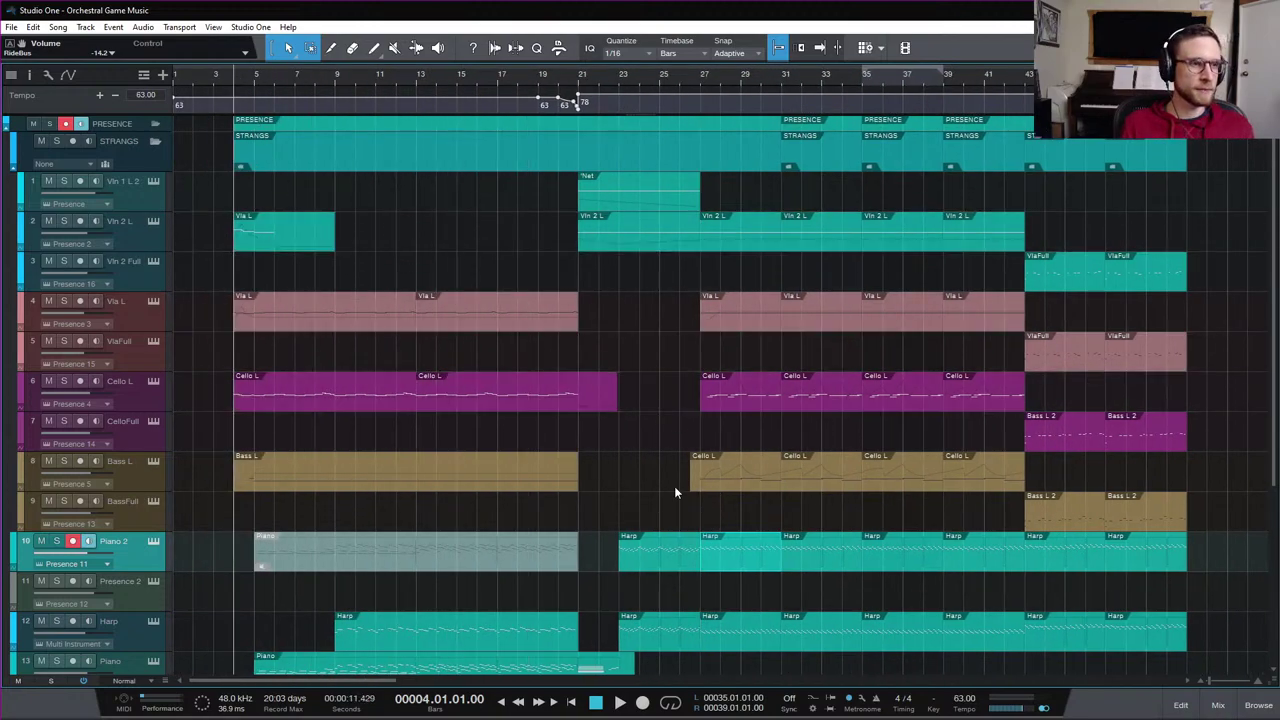
{"action": "scroll", "coordinate": [674, 486], "scroll_direction": "down", "scroll_amount": 5}
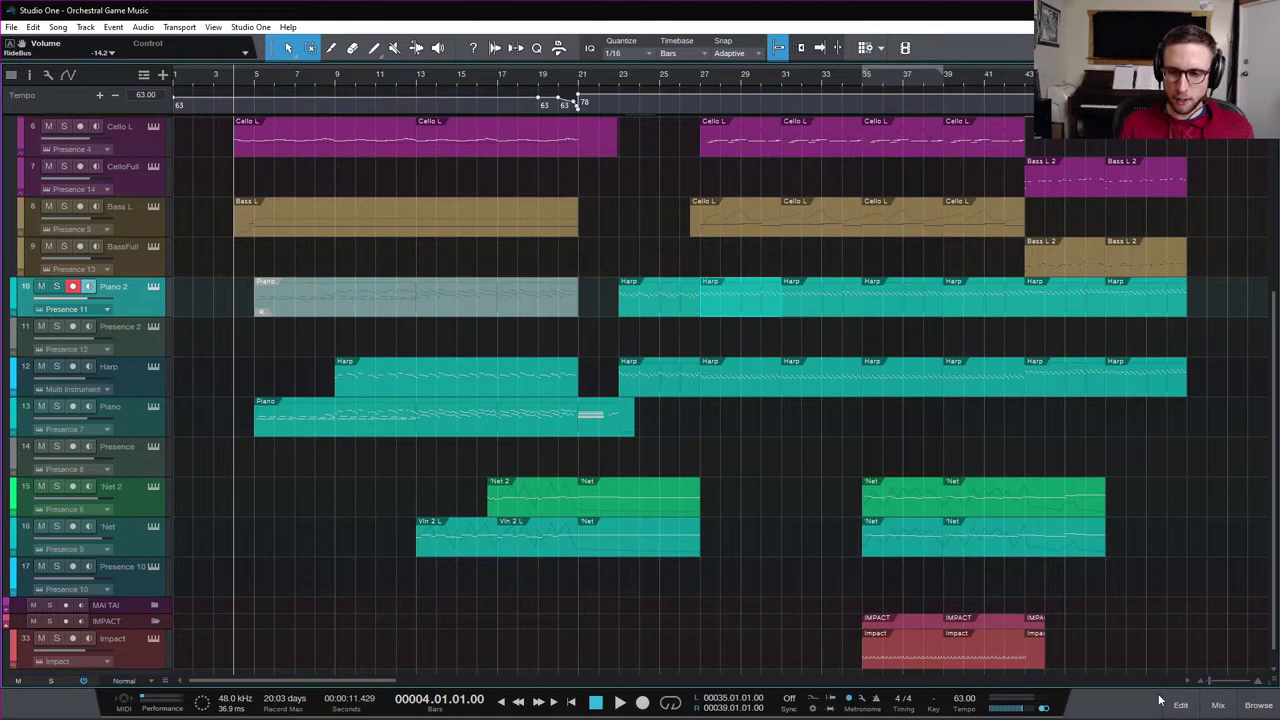
{"action": "left_click", "coordinate": [1218, 706]}
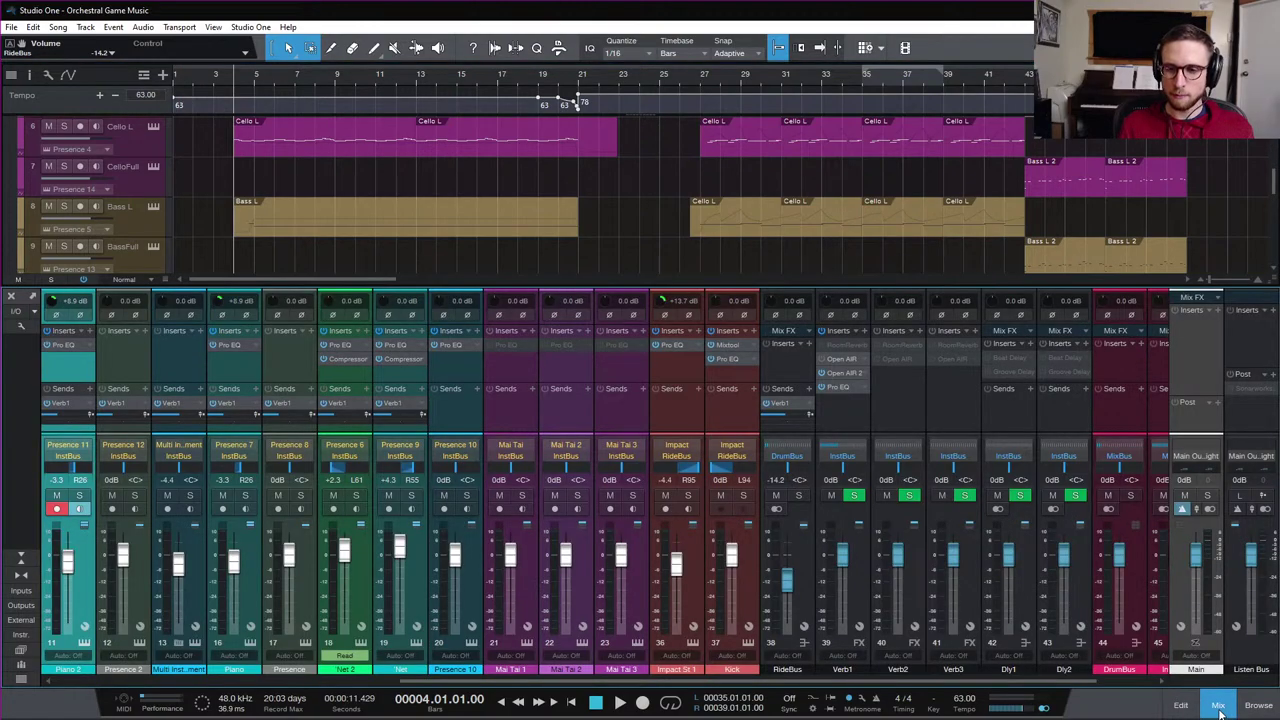
{"action": "left_click", "coordinate": [1218, 706]}
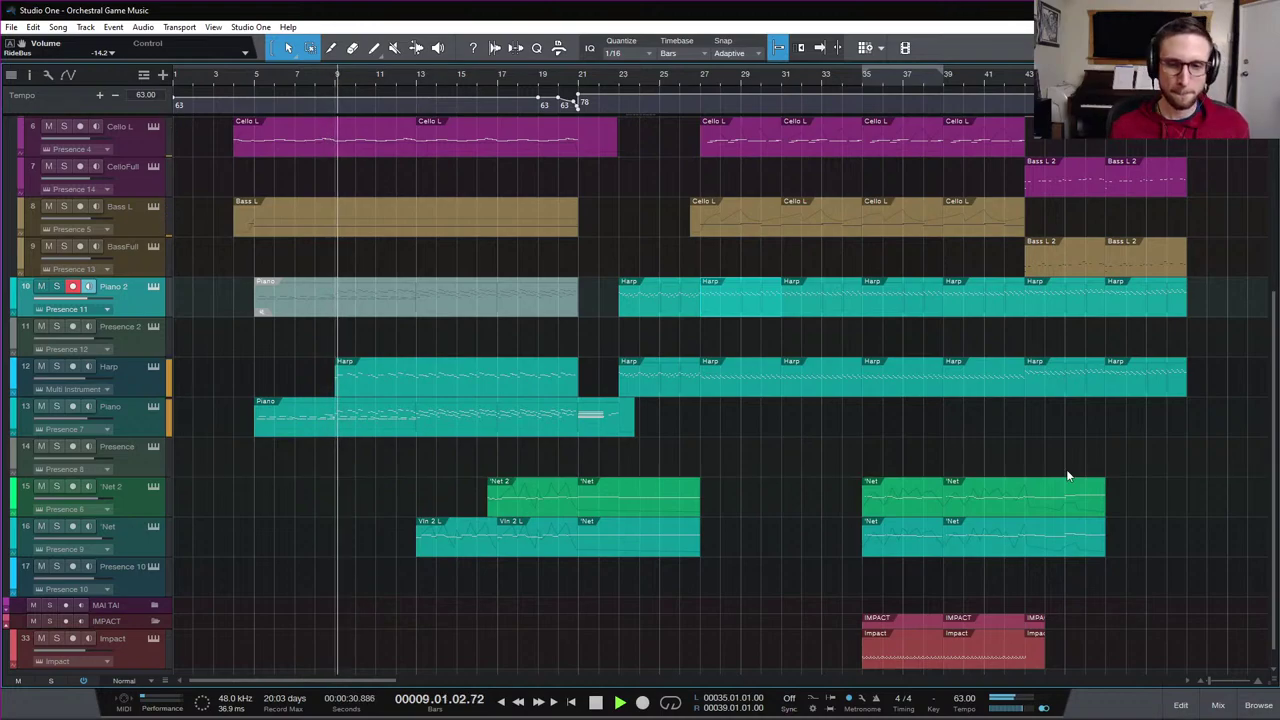
{"action": "left_click", "coordinate": [1216, 704]}
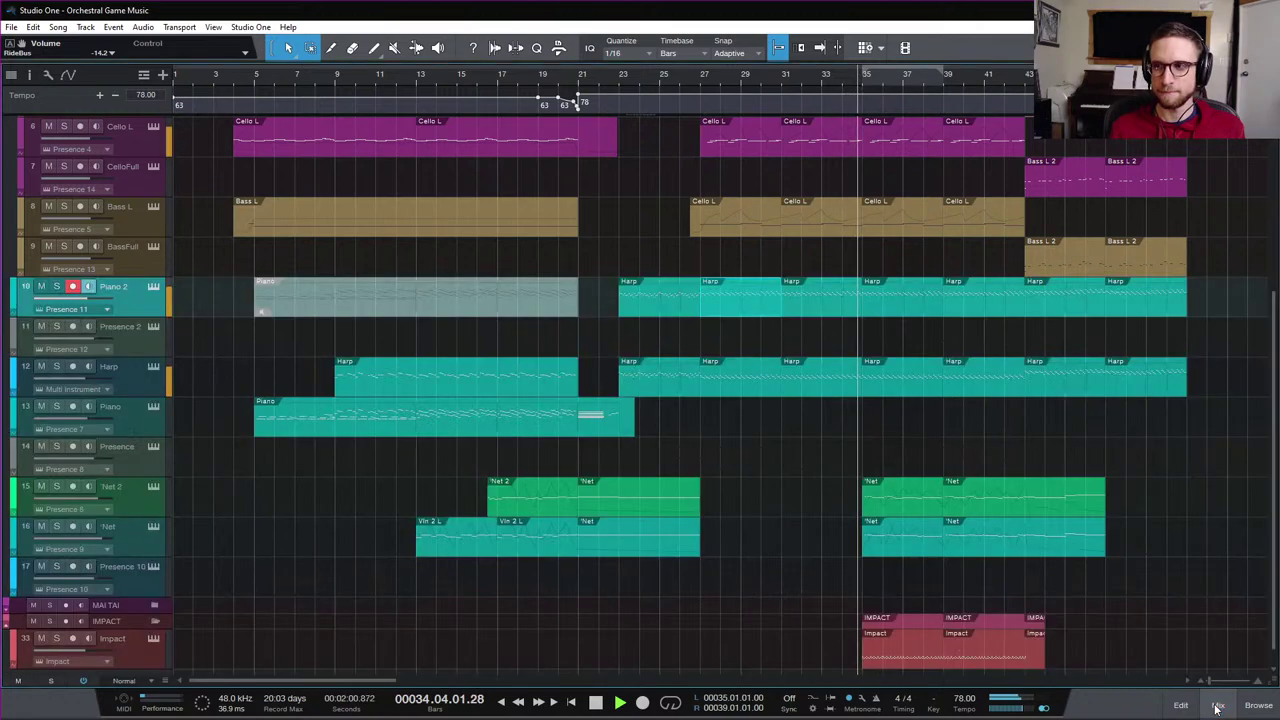
{"action": "left_click", "coordinate": [1218, 707]}
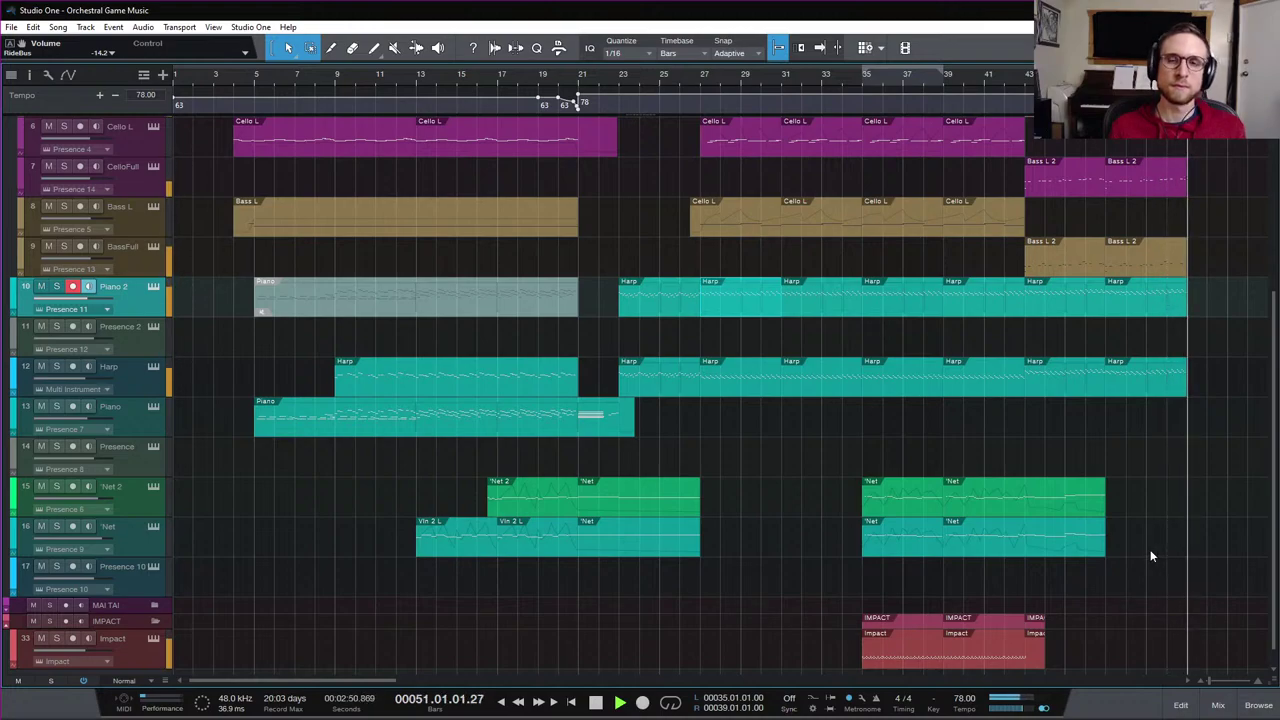
{"action": "key", "text": "space"}
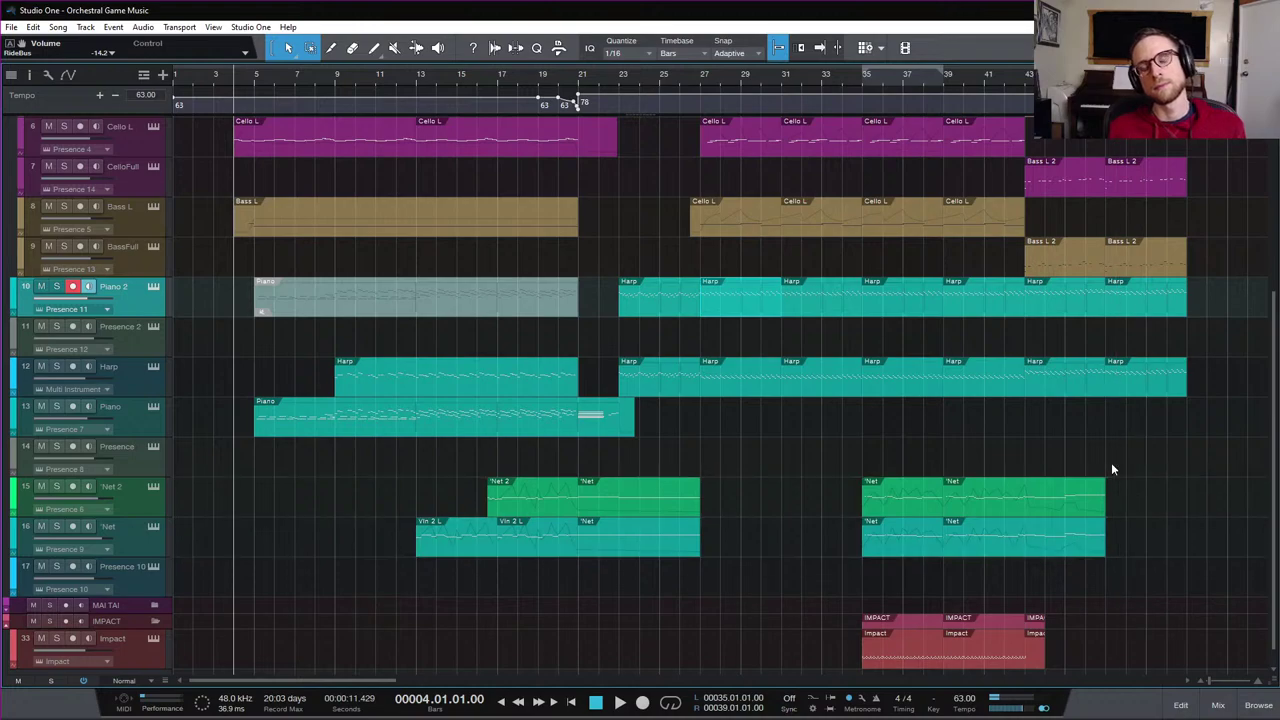
Review the tracks of the closing section and listen to it from bar 43 to about bar 50
{"action": "left_click", "coordinate": [1025, 85]}
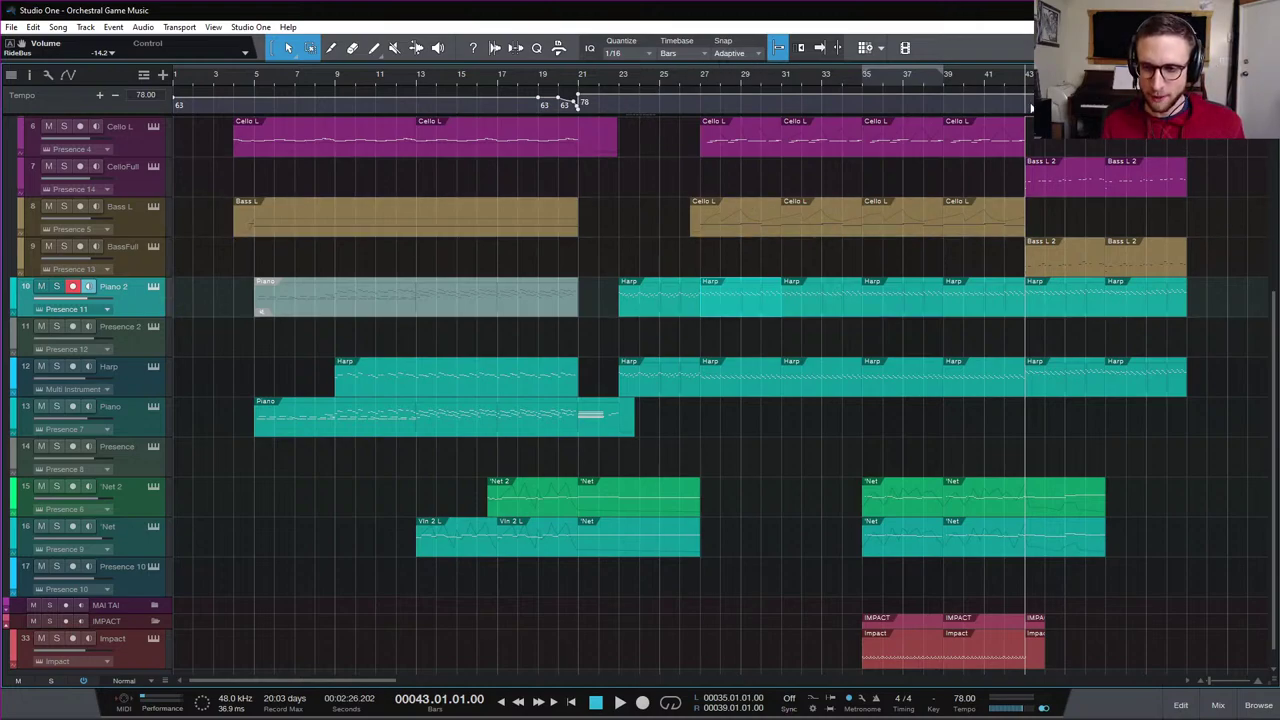
{"action": "scroll", "coordinate": [1145, 252], "scroll_direction": "up", "scroll_amount": 5}
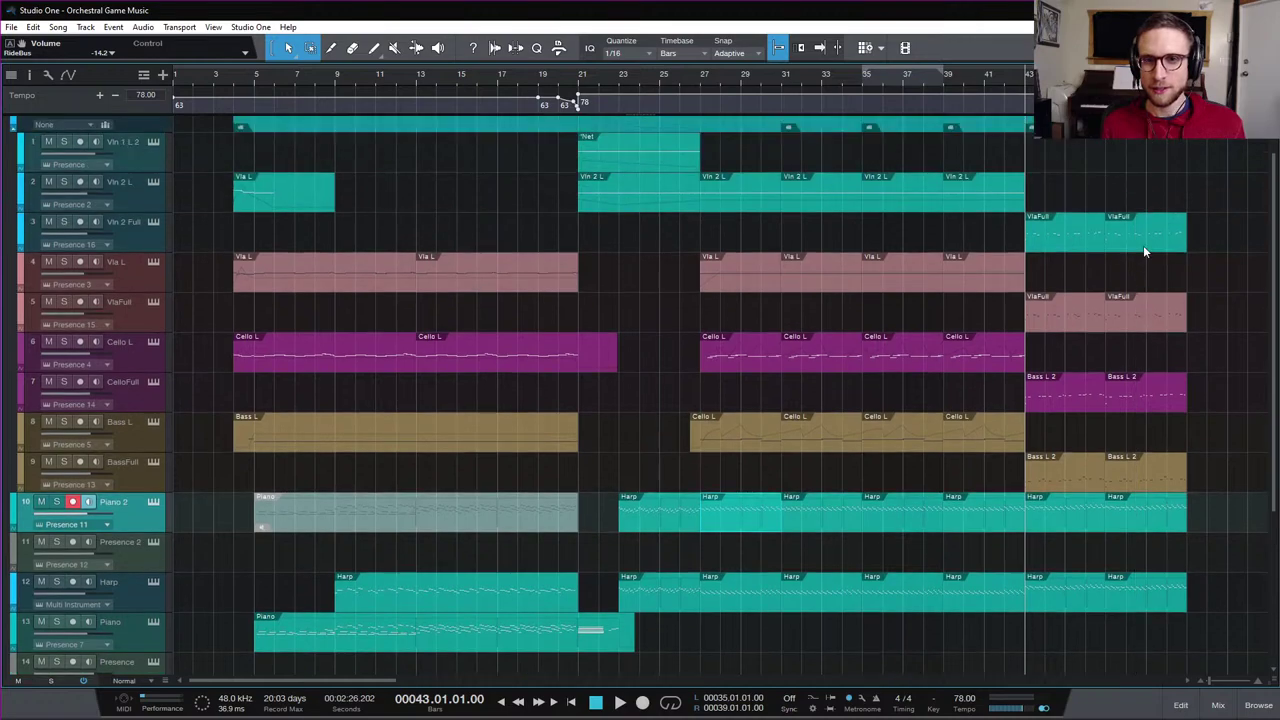
{"action": "scroll", "coordinate": [1145, 250], "scroll_direction": "down", "scroll_amount": 5}
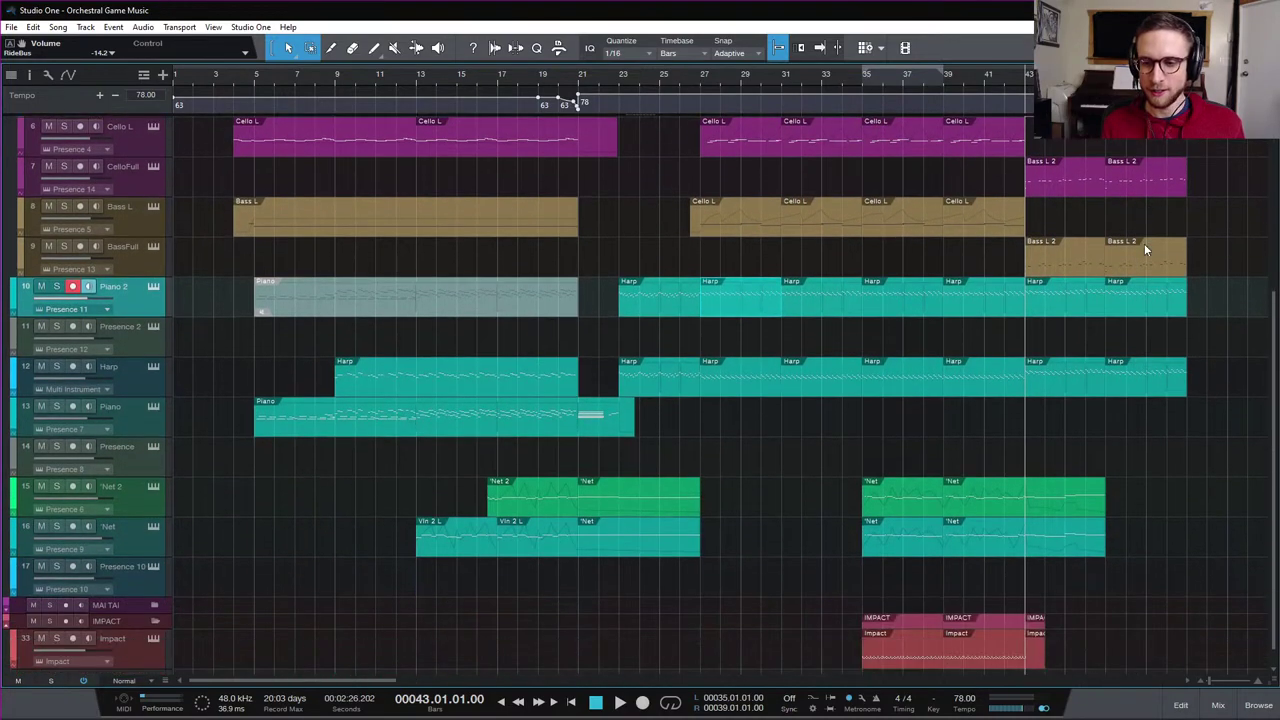
{"action": "scroll", "coordinate": [1145, 250], "scroll_direction": "down", "scroll_amount": 1}
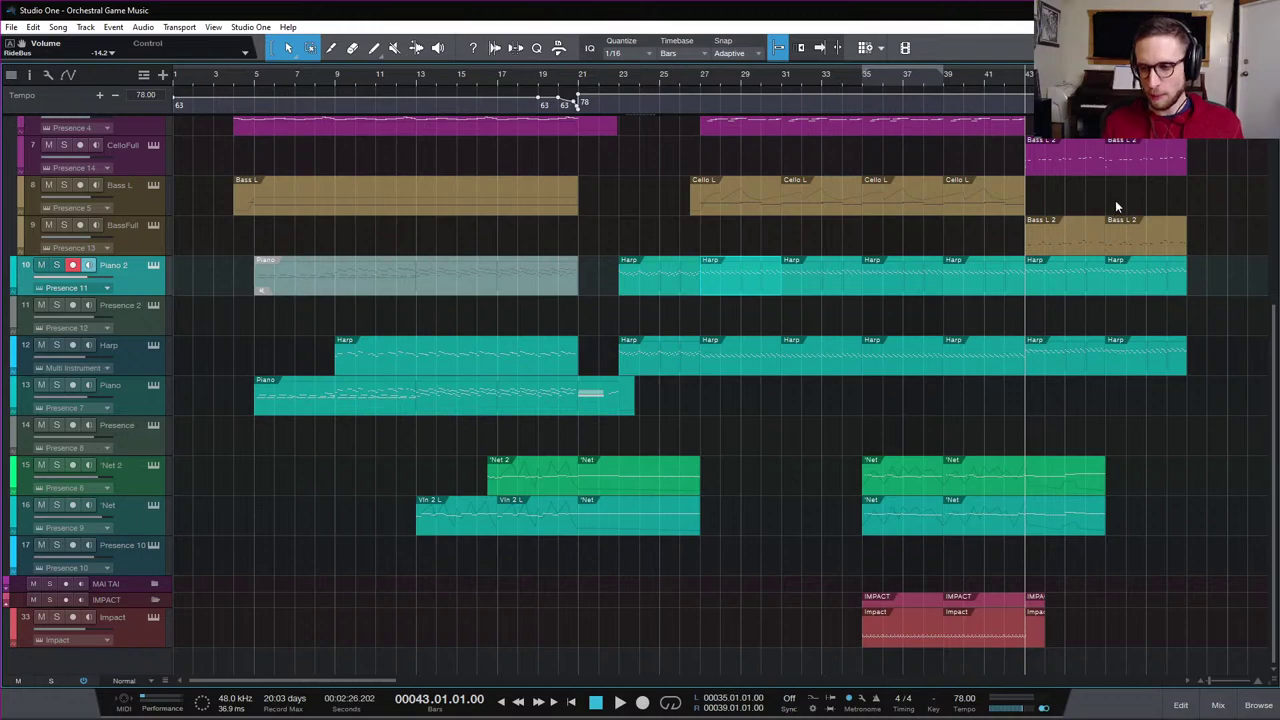
{"action": "scroll", "coordinate": [1116, 200], "scroll_direction": "up", "scroll_amount": 1}
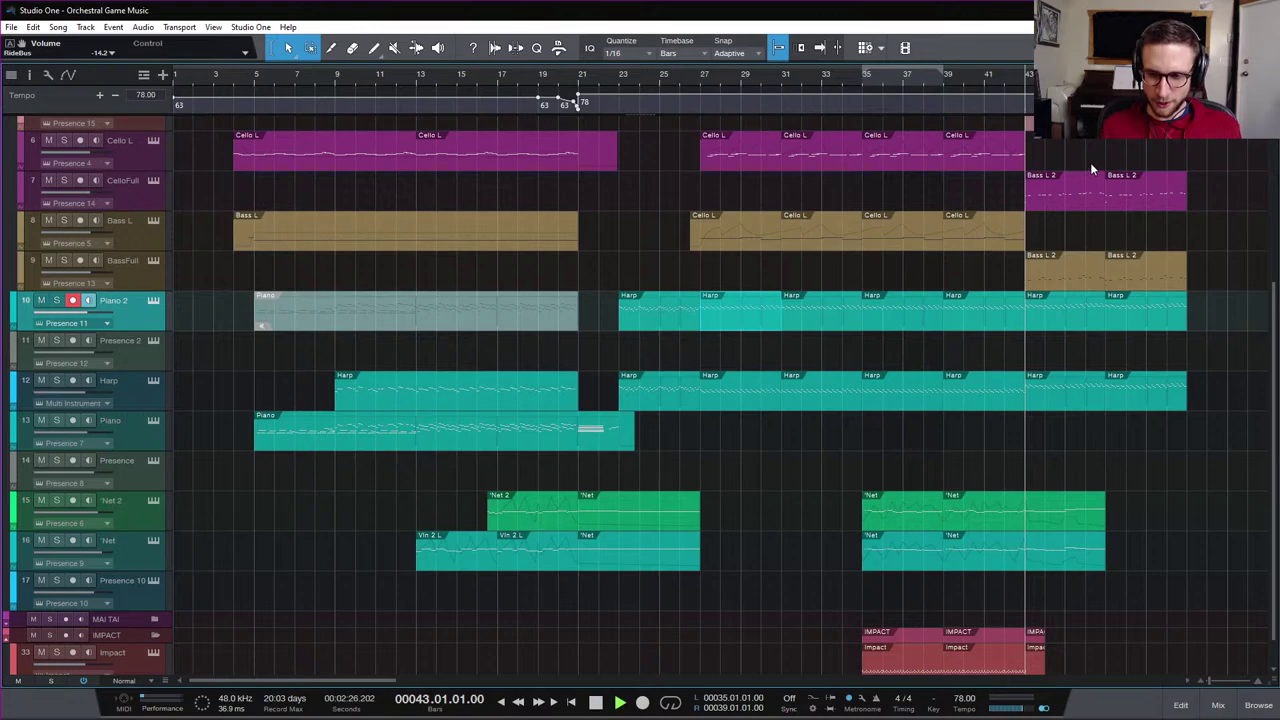
{"action": "key", "text": "space"}
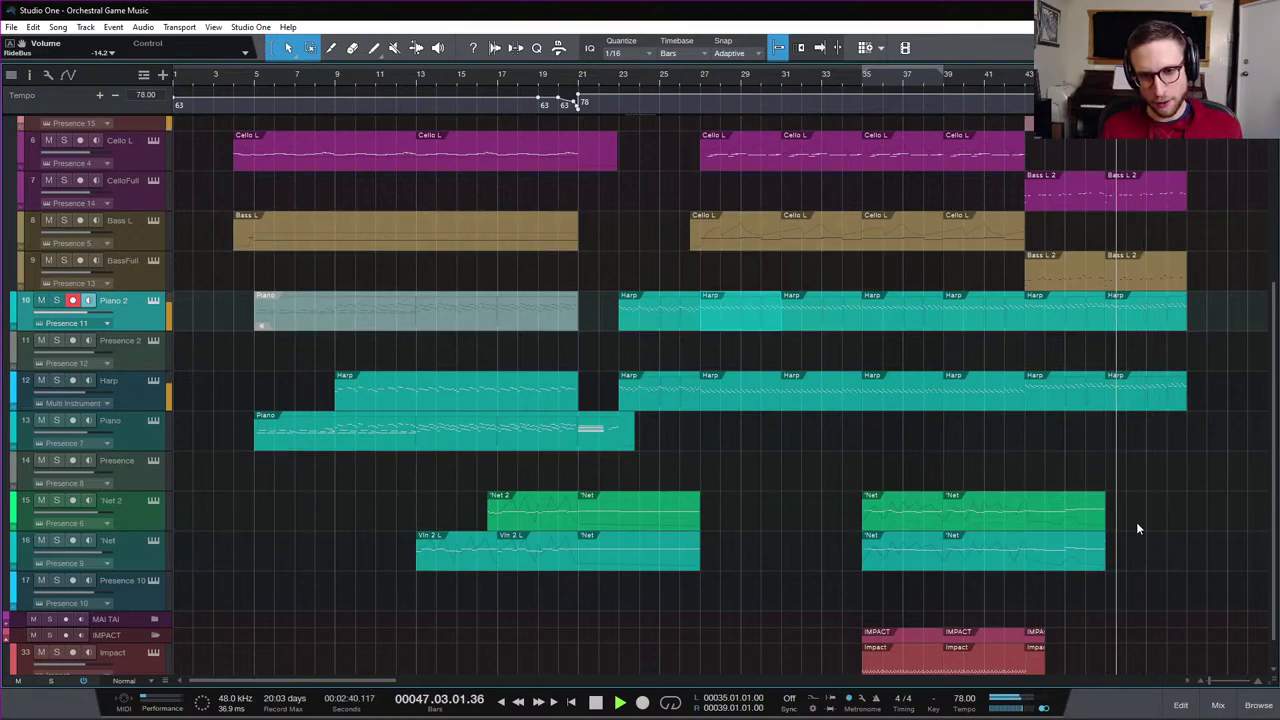
{"action": "left_click", "coordinate": [1044, 522]}
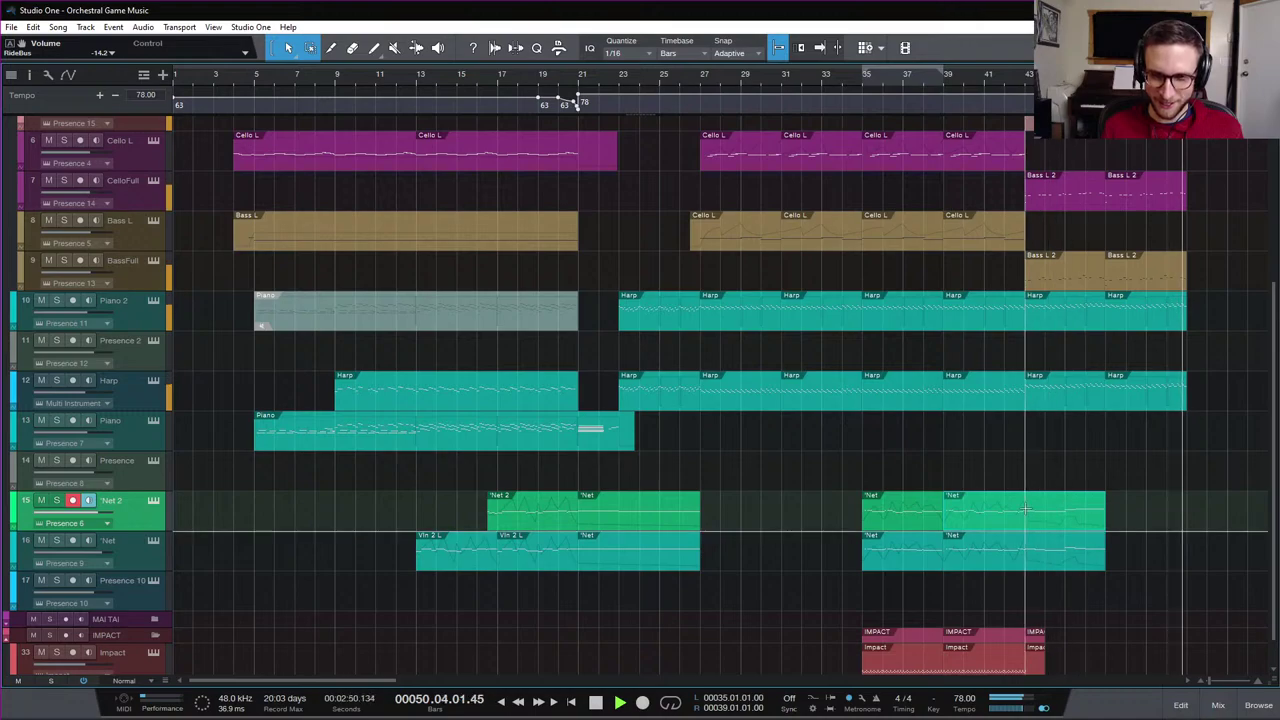
{"action": "key", "text": "space"}
Split the final clips on the 'Net 2 and 'Net tracks at bar 43 and duplicate the split-off parts to bar 47
{"action": "left_click_drag", "start_coordinate": [1116, 560], "coordinate": [1037, 512]}
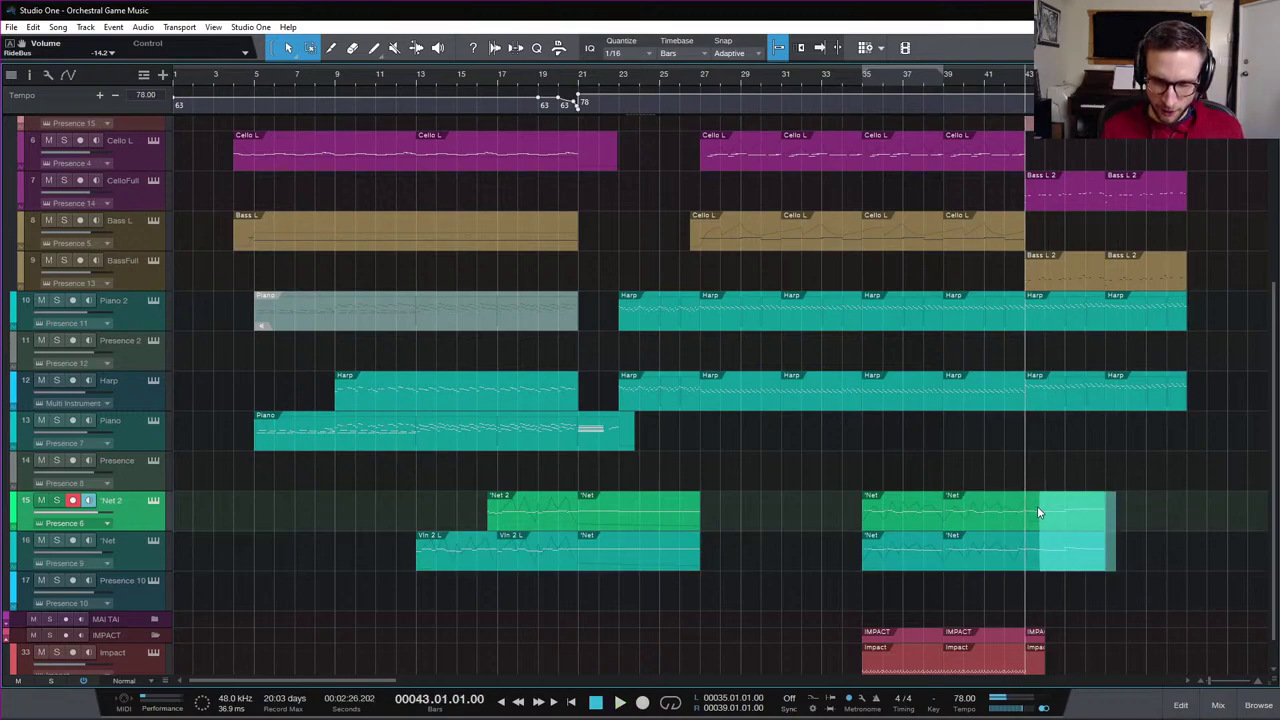
{"action": "left_click", "coordinate": [1053, 482]}
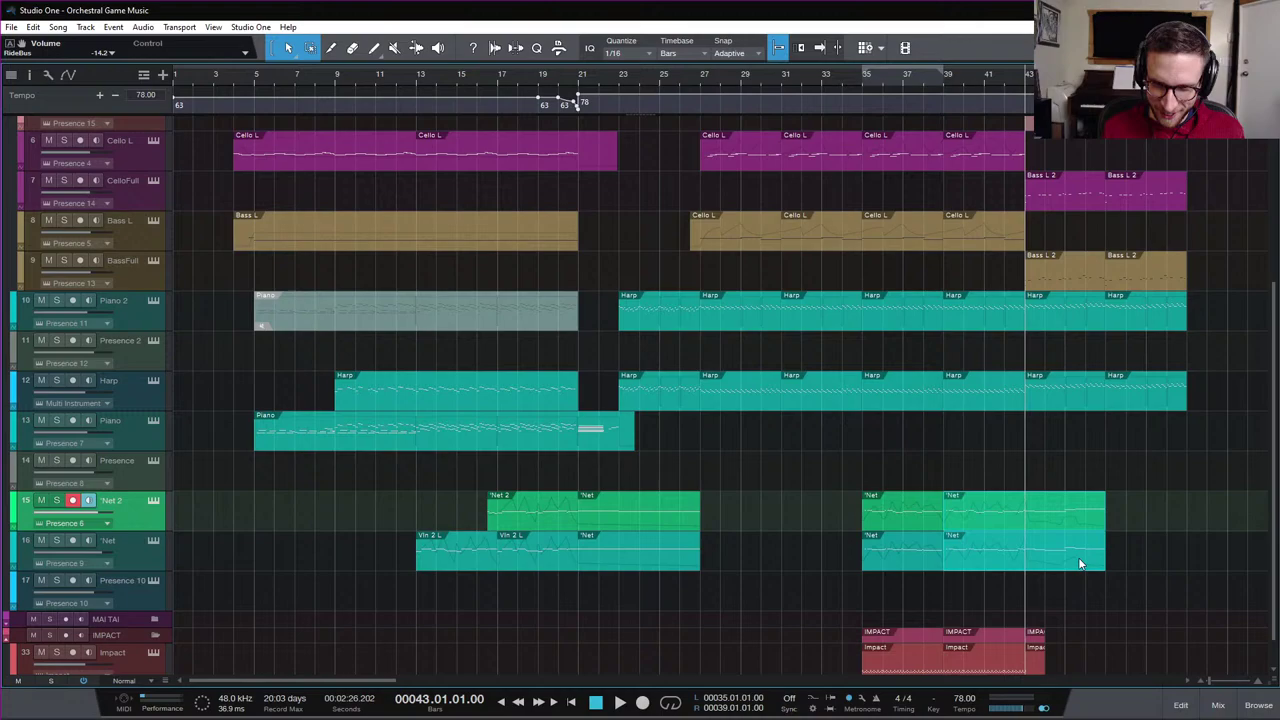
{"action": "left_click", "coordinate": [1023, 503], "text": "alt"}
{"action": "key", "text": "d"}
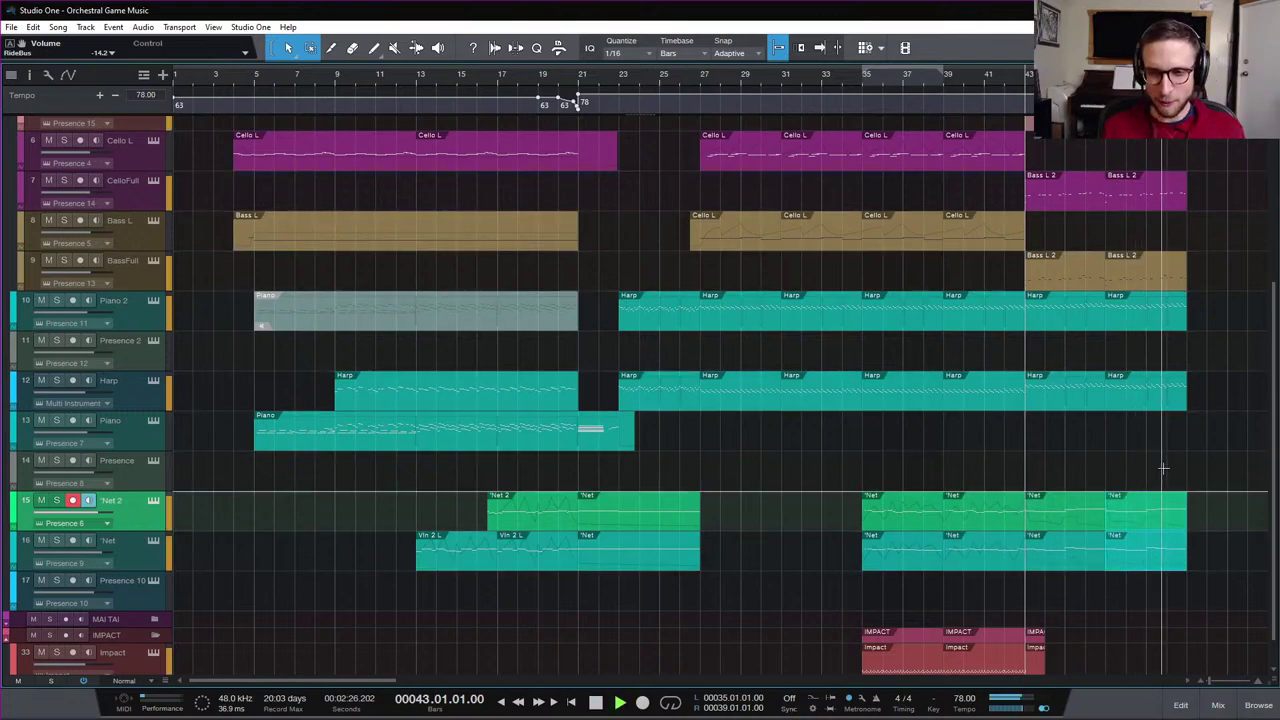
Play from bar 43 and open the 'Net 2 clip at bar 43 in the note editor, showing bars 35 to 51 close up
{"action": "key", "text": "space"}
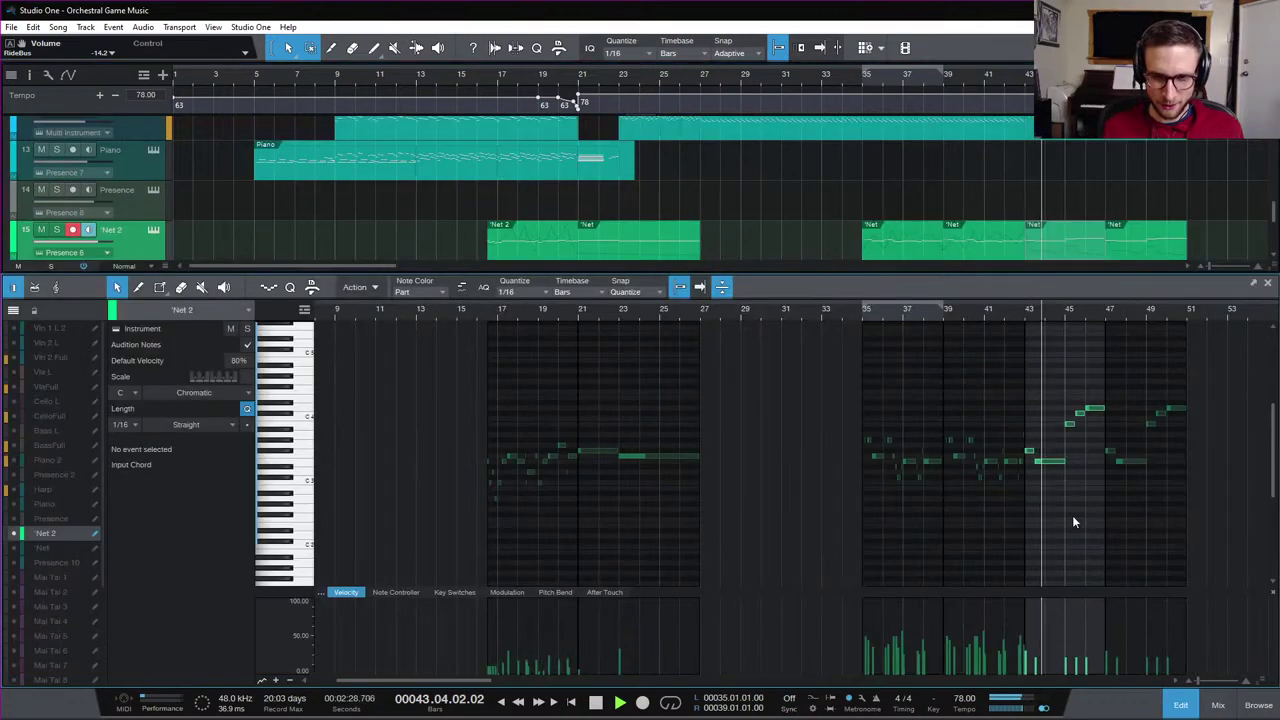
{"action": "double_click", "coordinate": [1072, 513]}
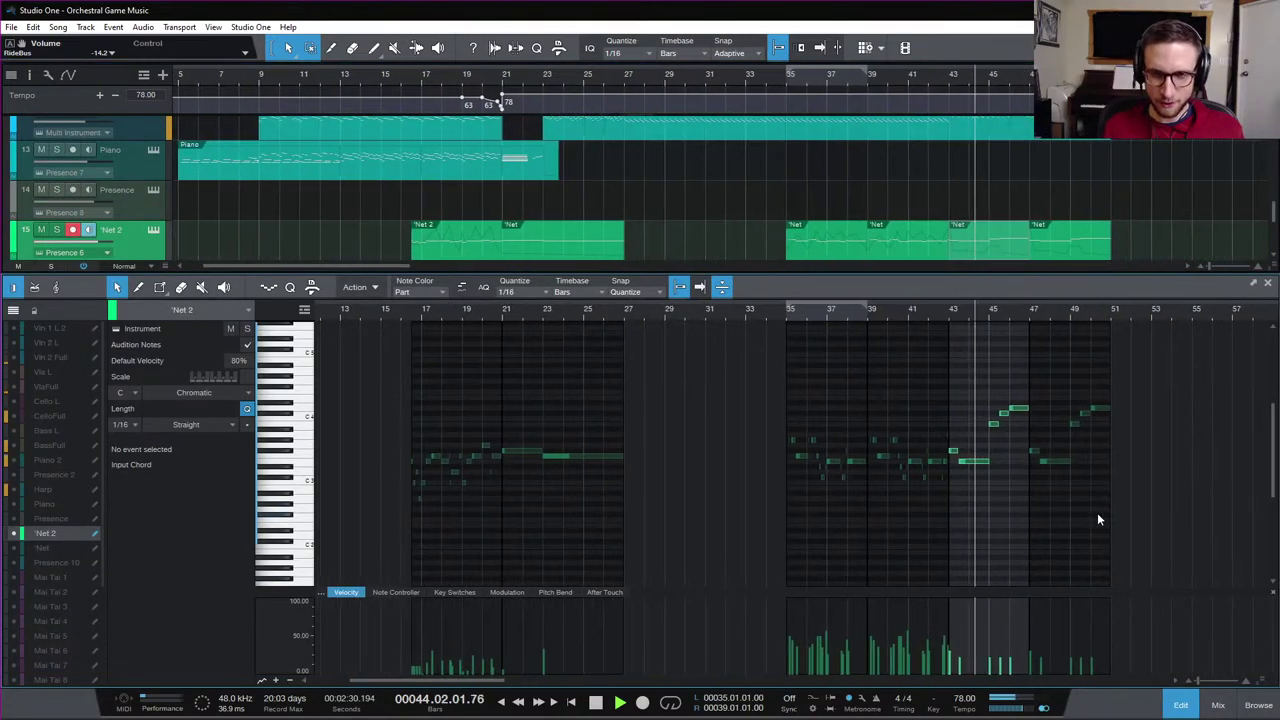
{"action": "scroll", "coordinate": [1108, 512], "scroll_direction": "up", "scroll_amount": 2}
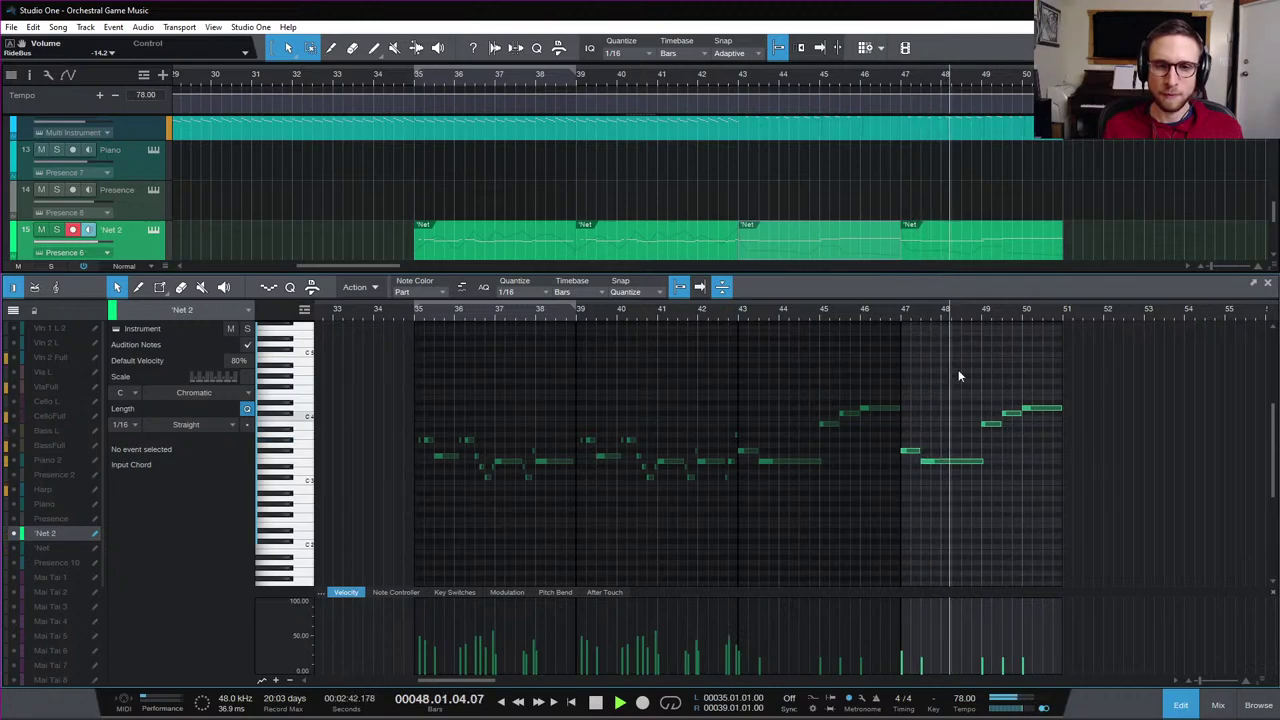
Stop playback, set the playhead to bar 47 and show both 'Net parts in the note editor with 'Net as the editable part
{"action": "key", "text": "space"}
{"action": "left_click", "coordinate": [901, 314]}
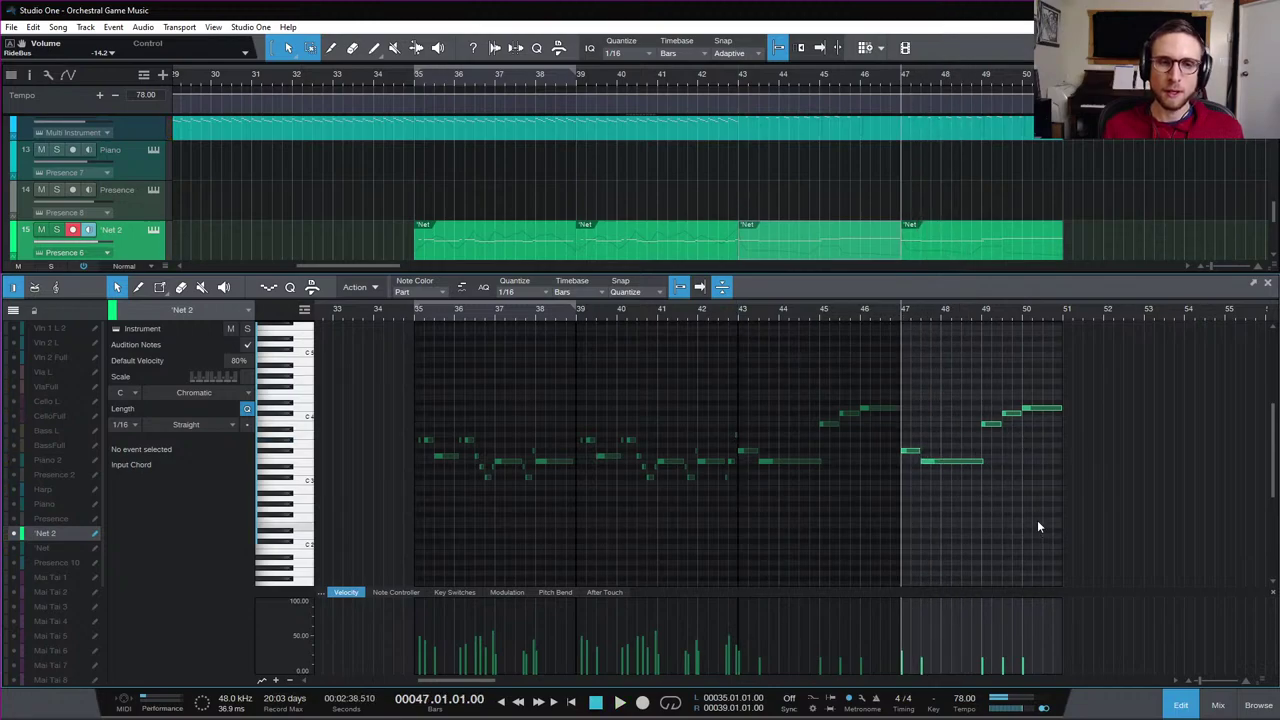
{"action": "left_click", "coordinate": [1182, 706]}
{"action": "double_click", "coordinate": [948, 520]}
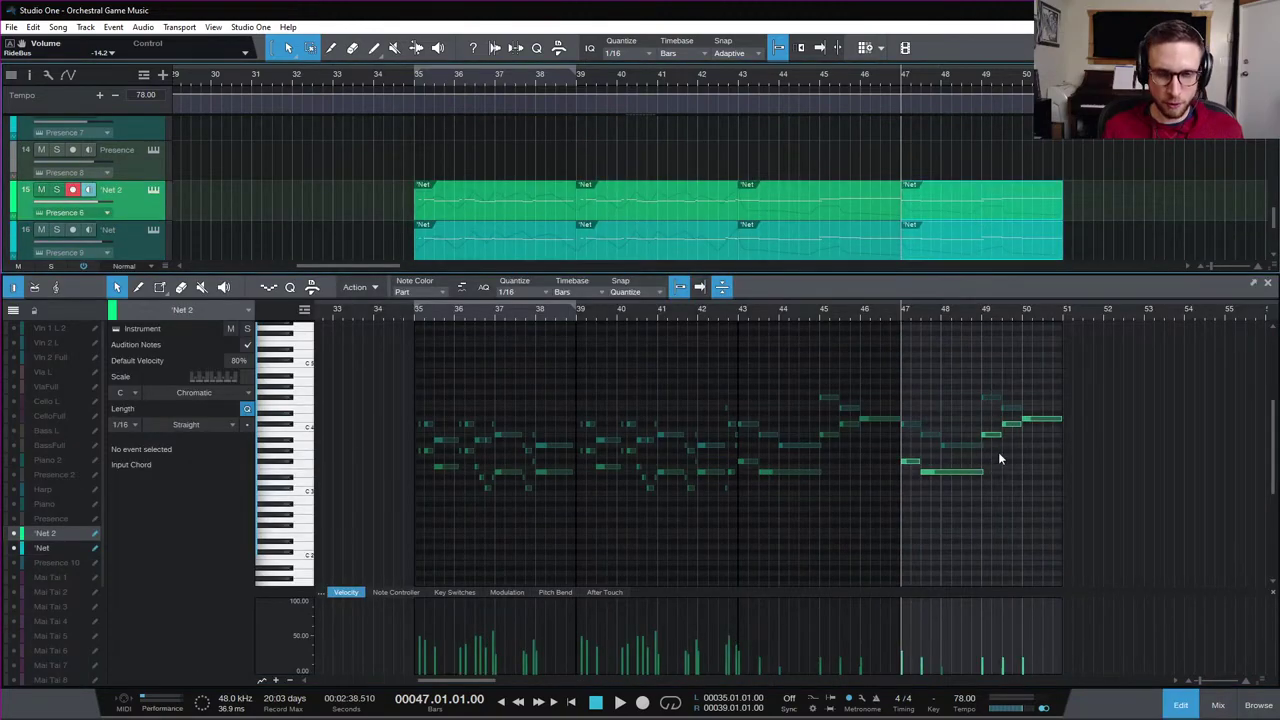
{"action": "left_click", "coordinate": [968, 252]}
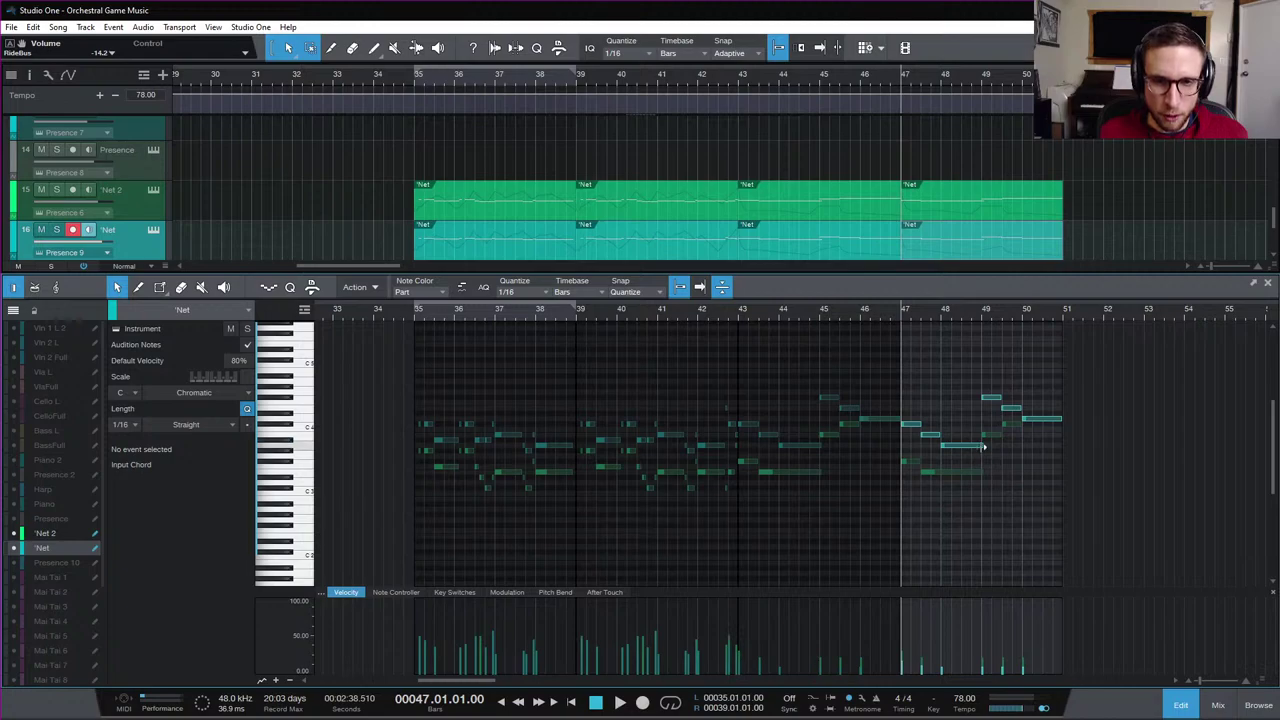
Raise the long 'Net note near bar 48 to C#4, audition it, and align its start with 47.04.04.90
{"action": "left_click_drag", "start_coordinate": [958, 453], "coordinate": [957, 431]}
{"action": "key", "text": "space"}
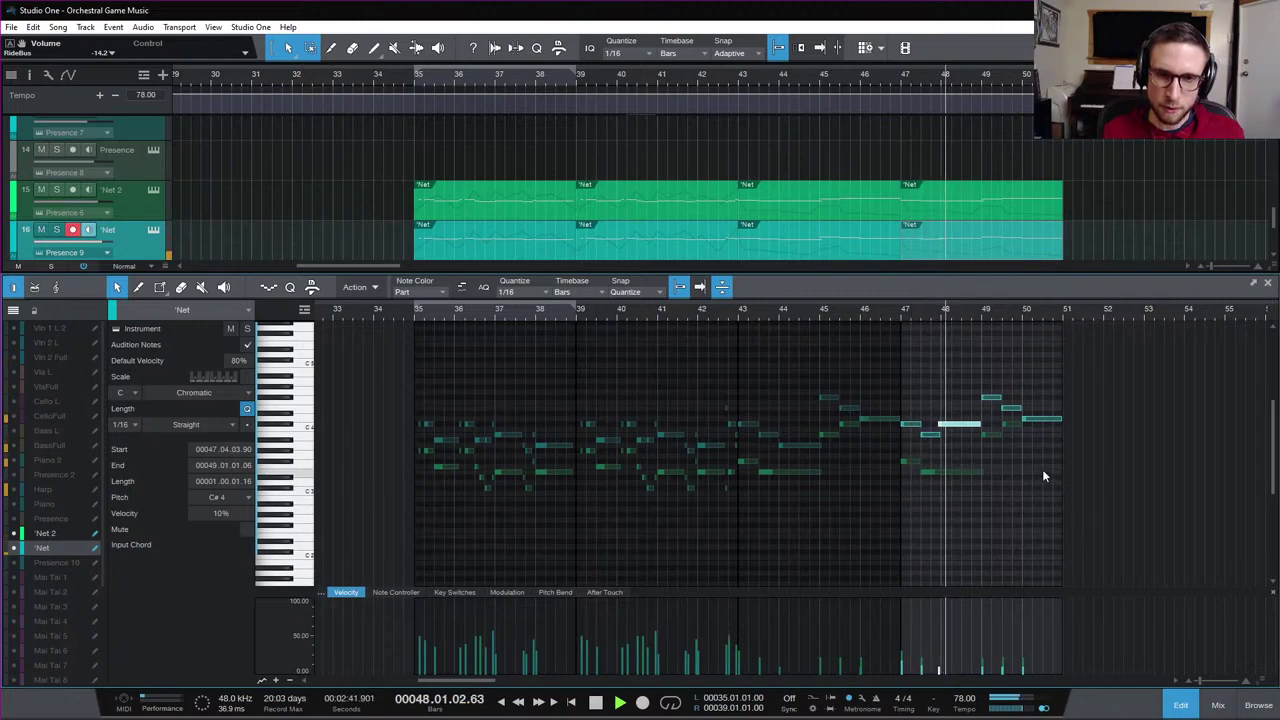
{"action": "scroll", "coordinate": [963, 423], "scroll_direction": "up", "scroll_amount": 4}
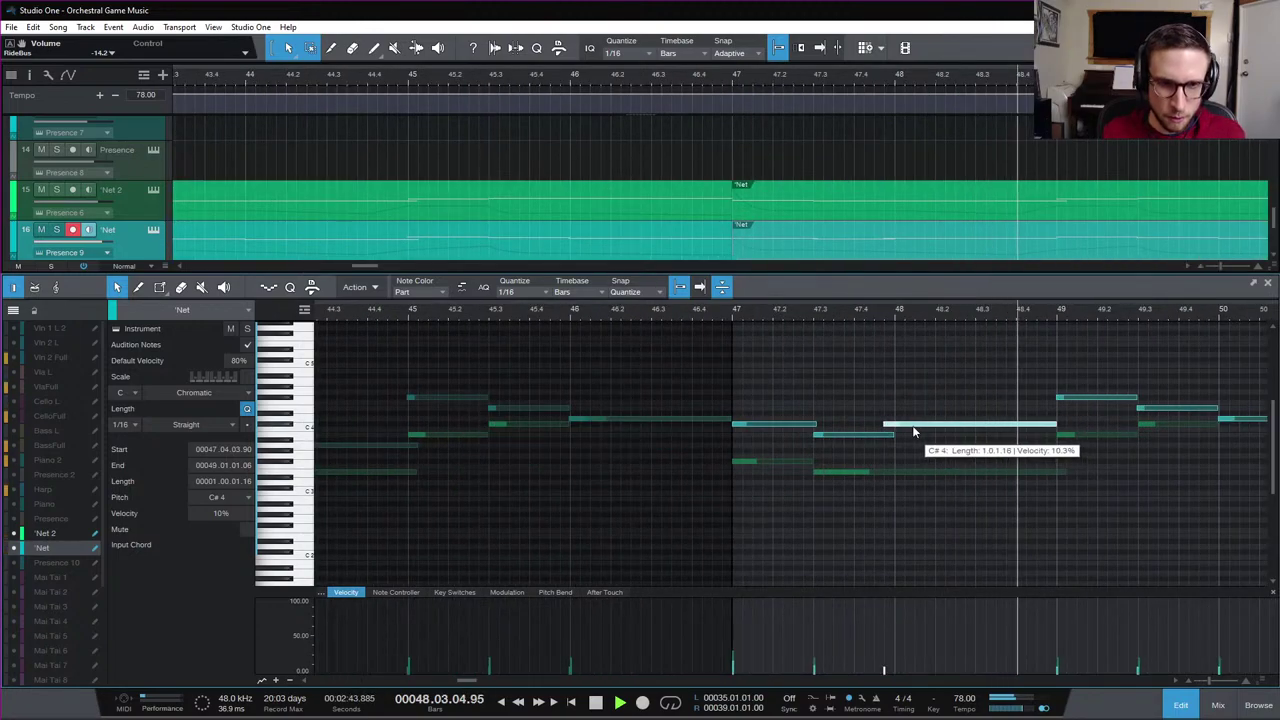
{"action": "key", "text": "space"}
{"action": "left_click_drag", "start_coordinate": [913, 430], "coordinate": [922, 428]}
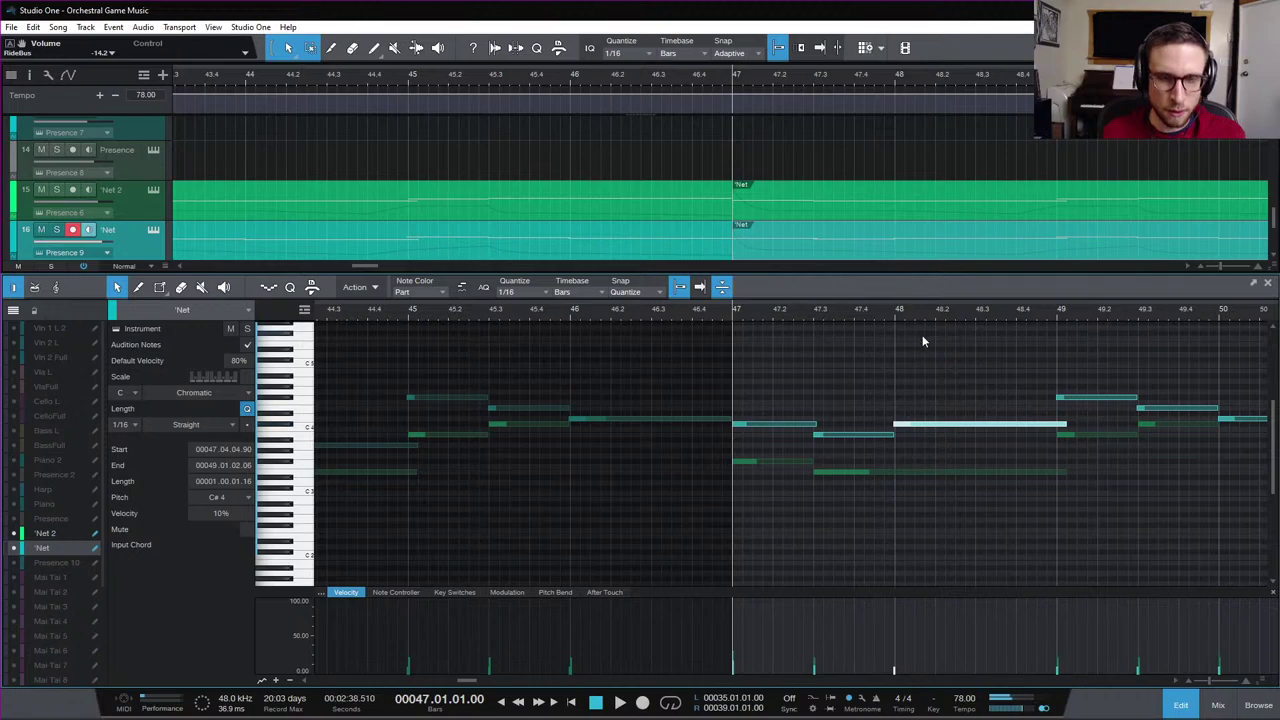
Play from bar 47 and shorten the long C#4 note to end at 49.01.01.46
{"action": "key", "text": "space"}
{"action": "left_click", "coordinate": [1007, 533]}
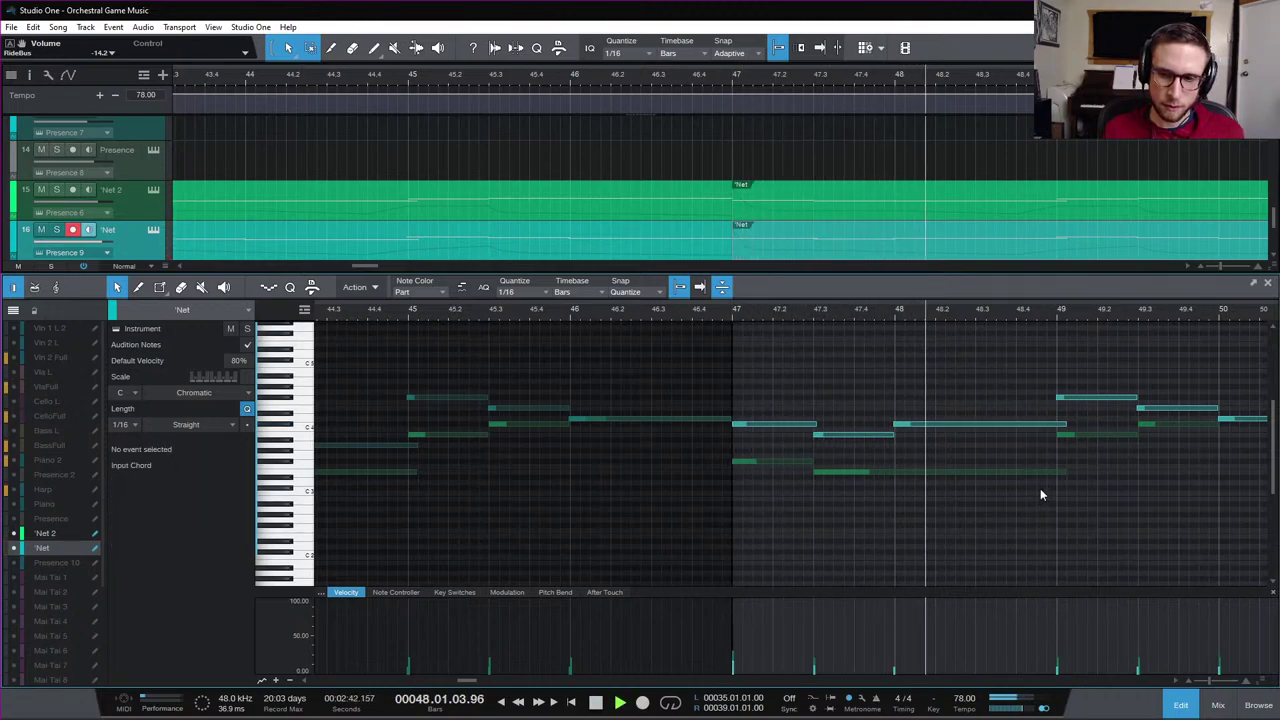
{"action": "left_click", "coordinate": [1067, 426]}
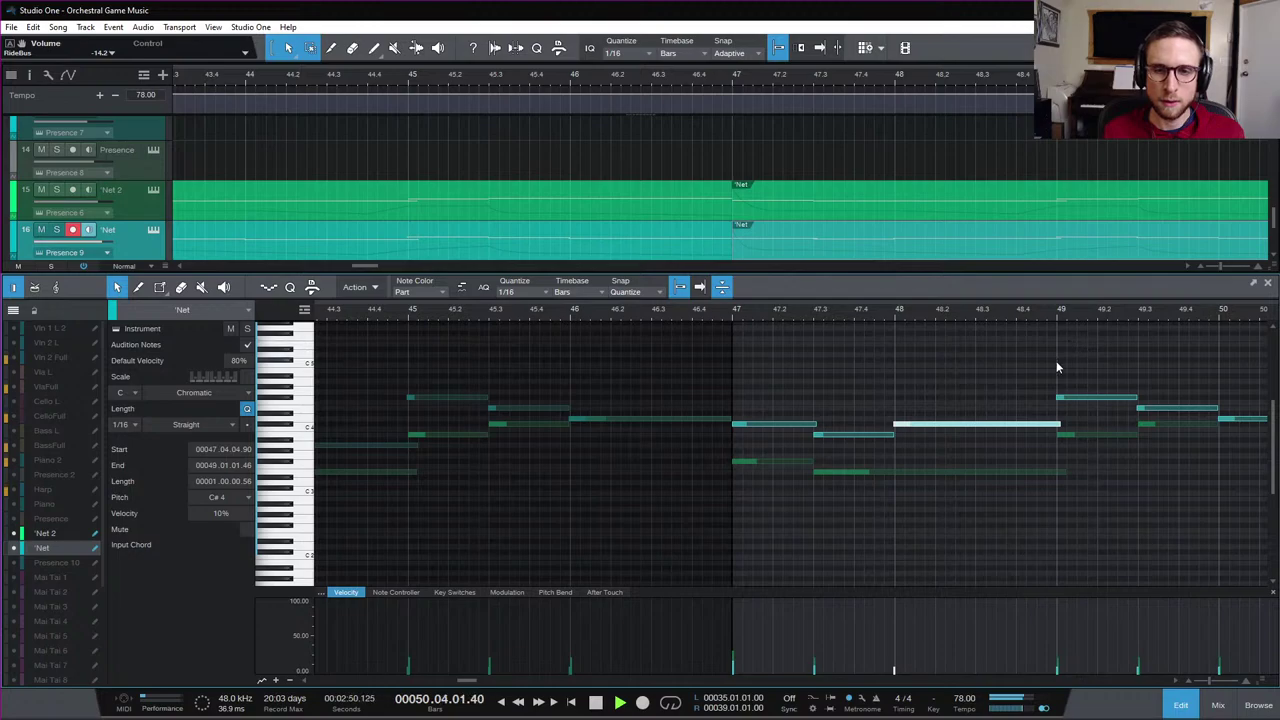
{"action": "key", "text": "space"}
Close the note editor, save the song and place the playhead at bar 49 in the arrangement
{"action": "left_click", "coordinate": [1181, 706]}
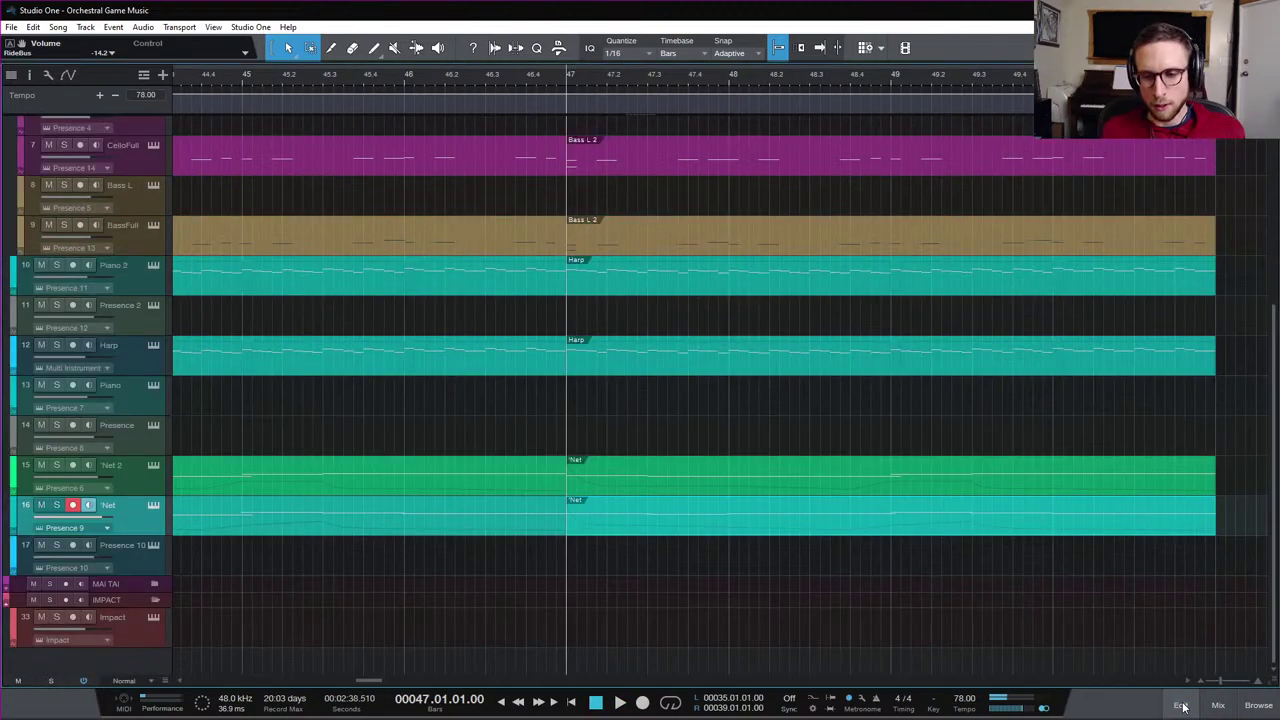
{"action": "key", "text": "ctrl+s"}
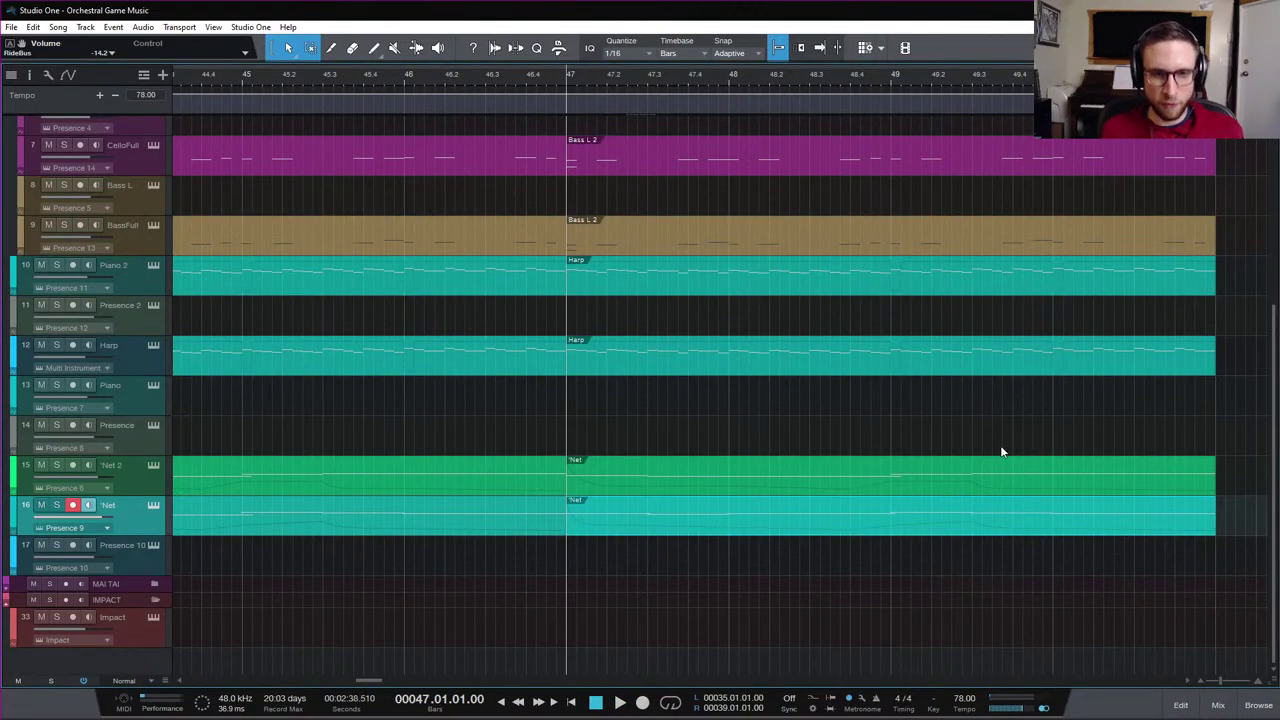
{"action": "key", "text": "w"}
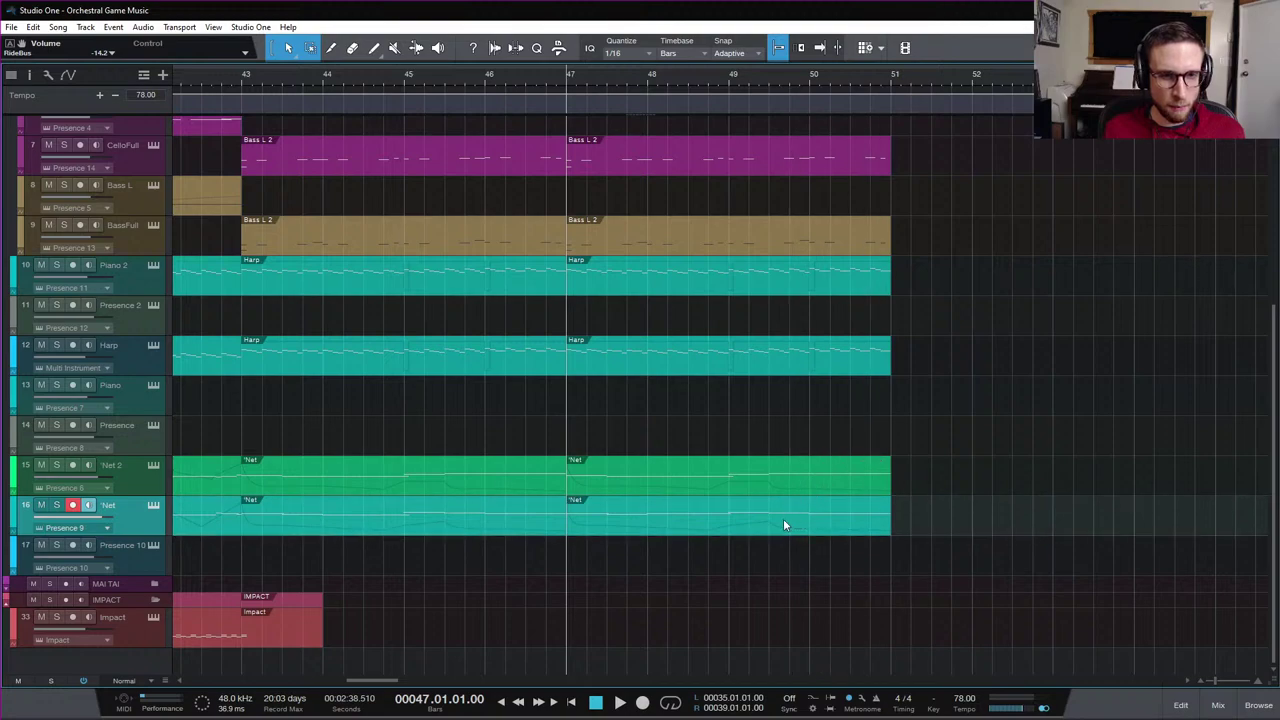
{"action": "left_click", "coordinate": [727, 76]}
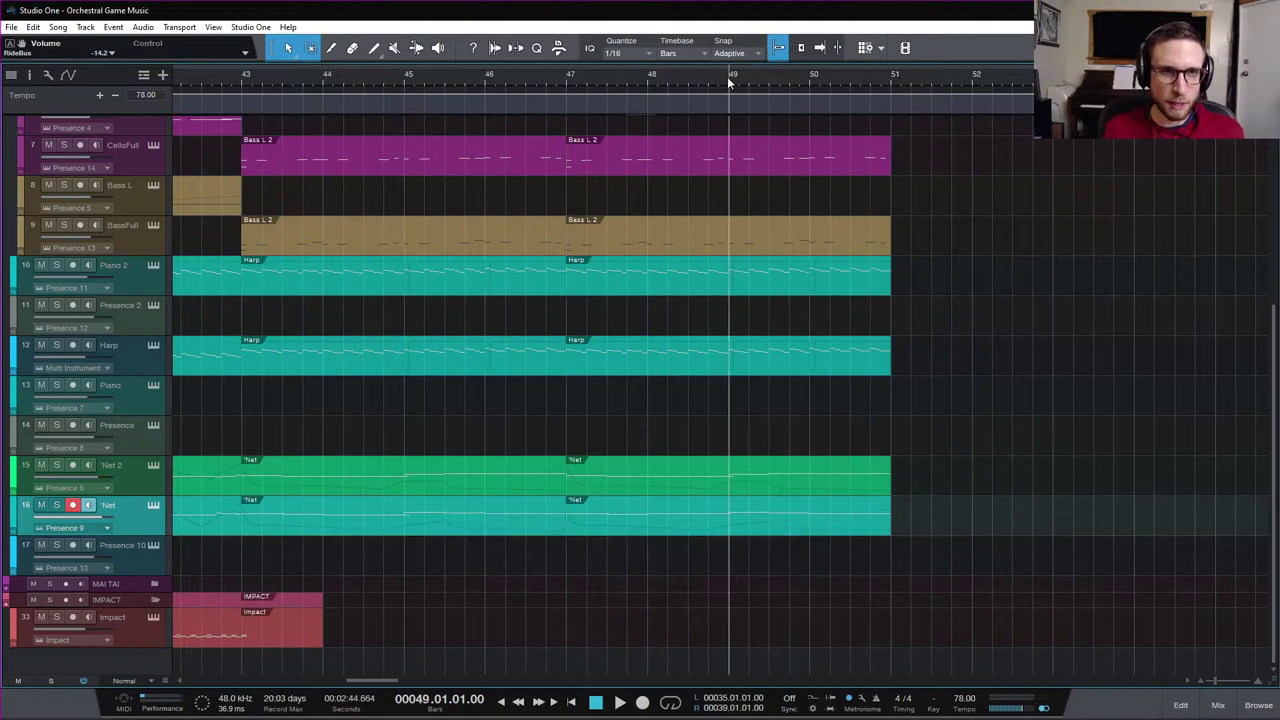
Open the 'Net 2 clip at bar 47 and lower its opening modulation point to about 0.4
{"action": "double_click", "coordinate": [742, 480]}
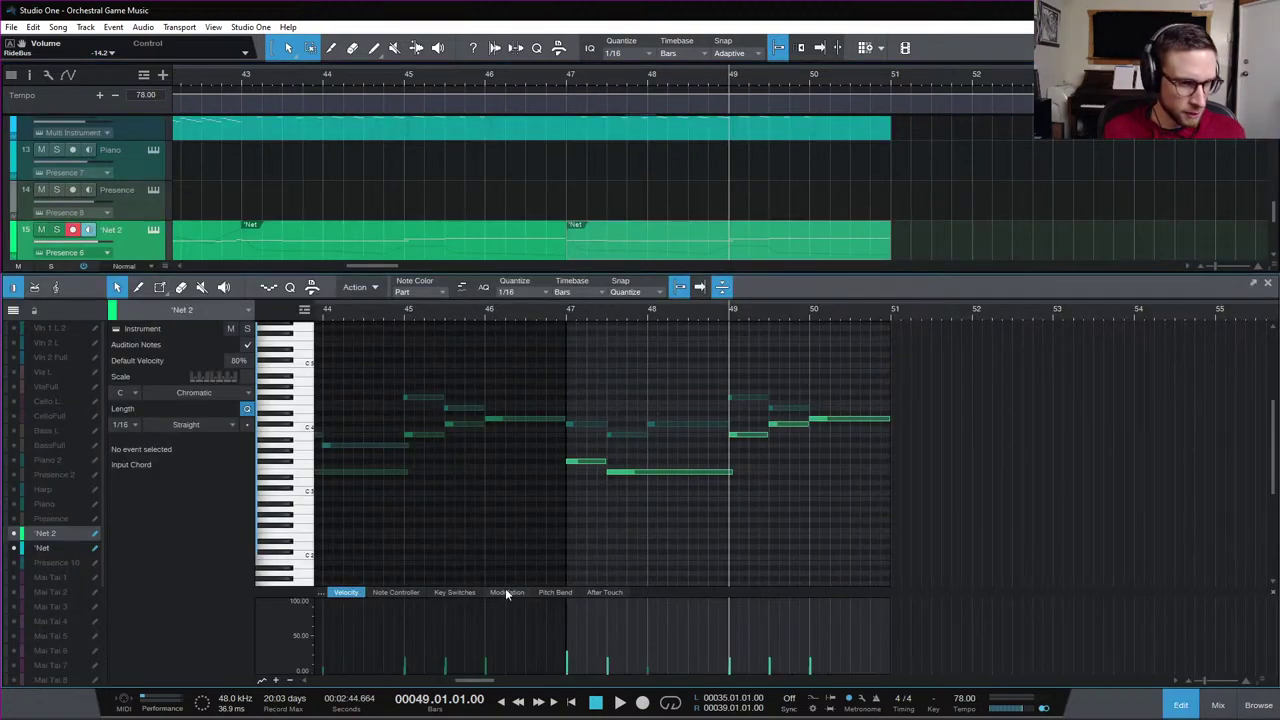
{"action": "left_click", "coordinate": [410, 593]}
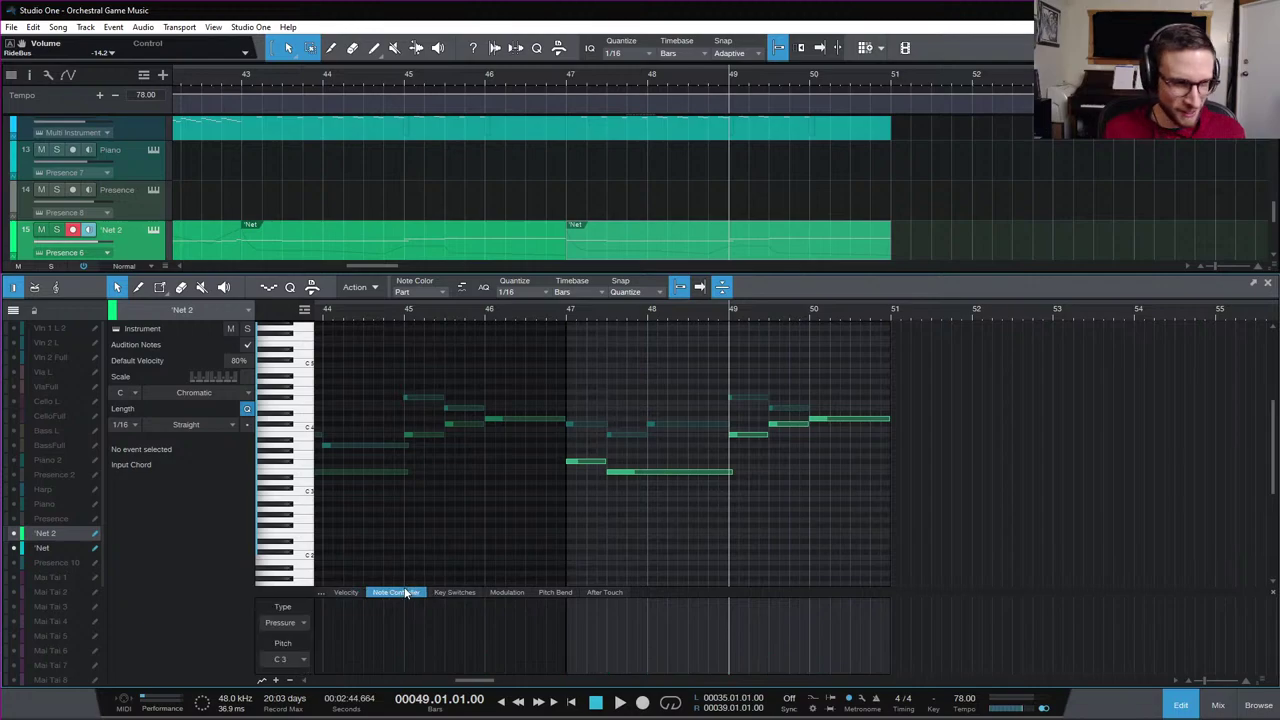
{"action": "left_click", "coordinate": [458, 594]}
{"action": "left_click", "coordinate": [495, 594]}
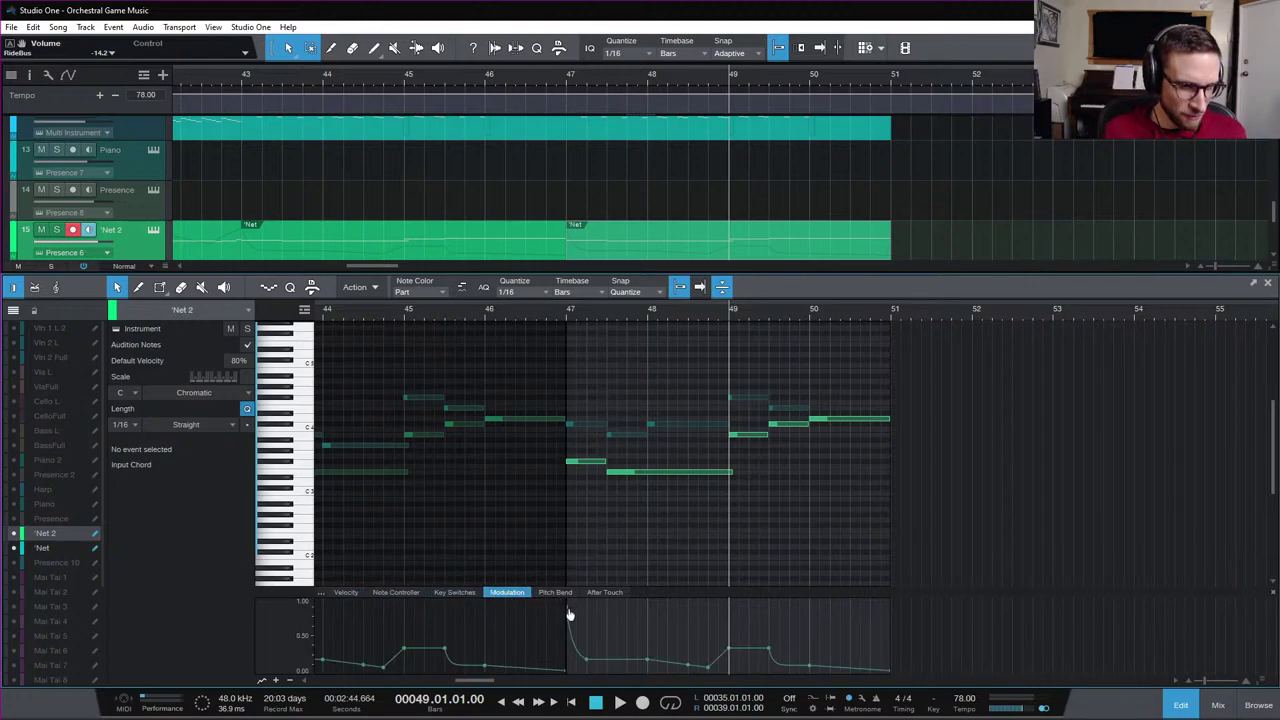
{"action": "left_click_drag", "start_coordinate": [567, 612], "coordinate": [586, 665]}
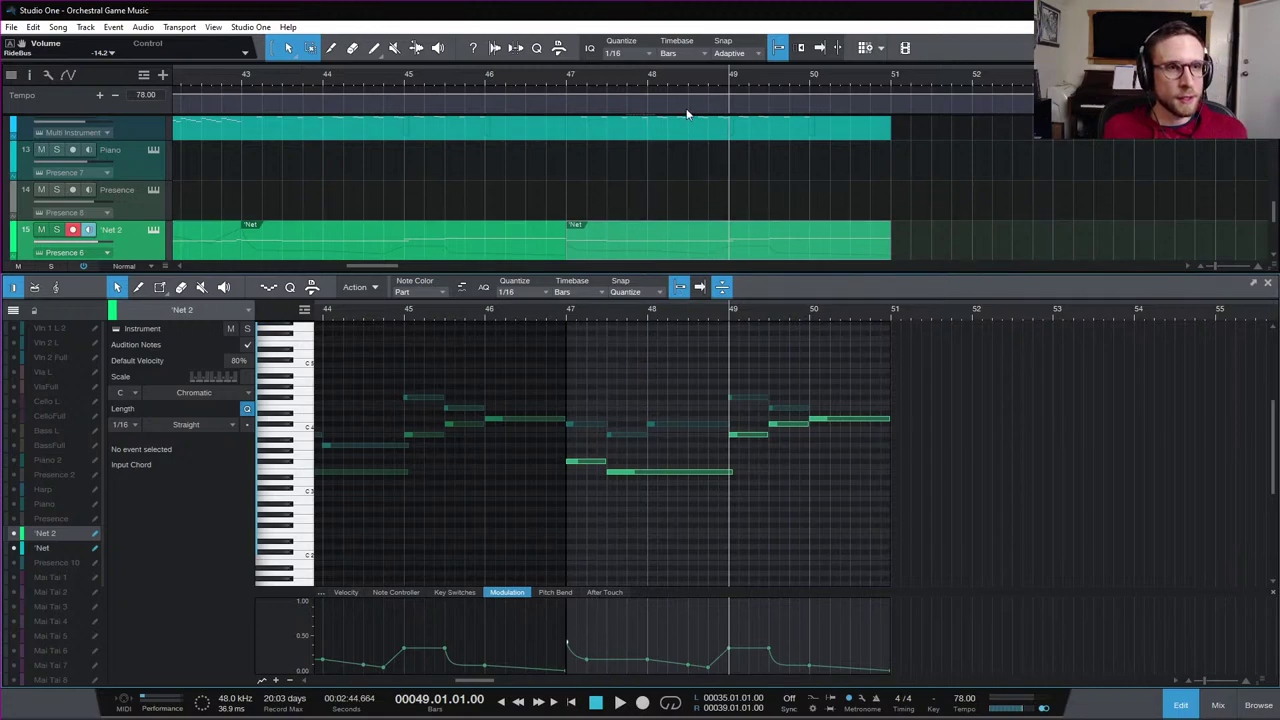
Lower the opening modulation point of the 'Net clip at bar 47 to about 0.35 and close the note editor
{"action": "scroll", "coordinate": [701, 180], "scroll_direction": "up", "scroll_amount": 1}
{"action": "scroll", "coordinate": [705, 200], "scroll_direction": "down", "scroll_amount": 3}
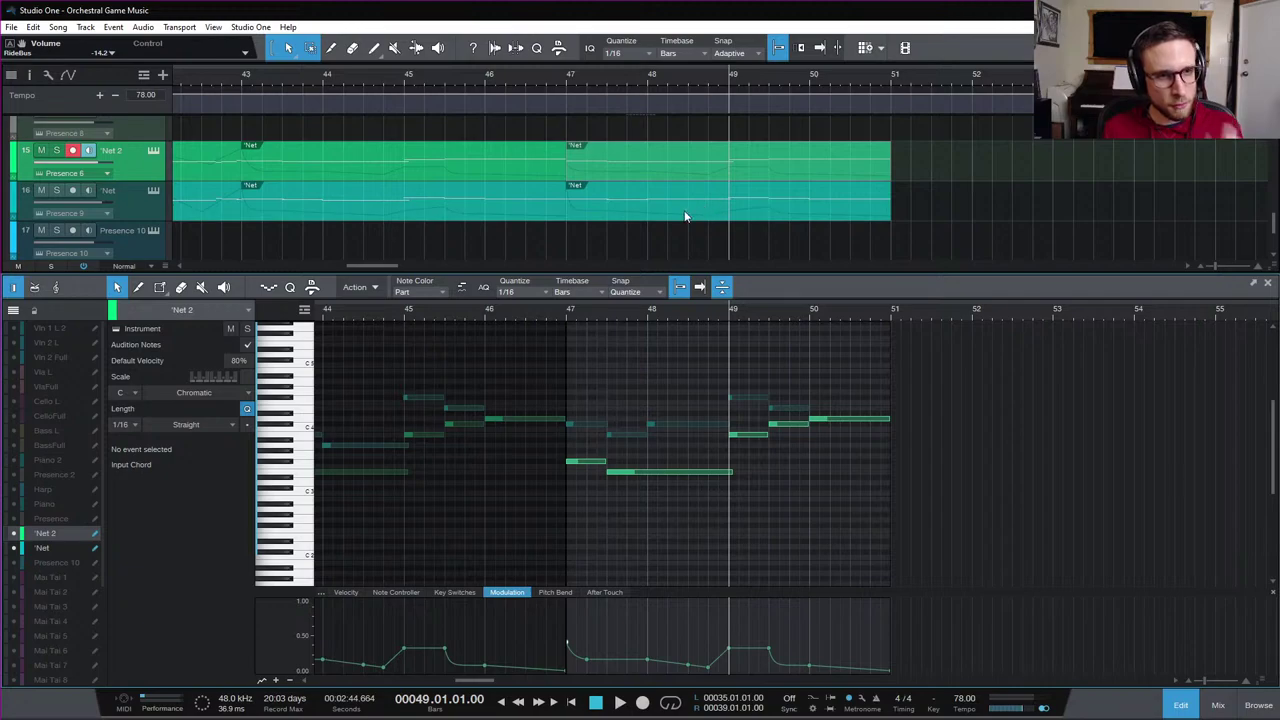
{"action": "left_click", "coordinate": [684, 212]}
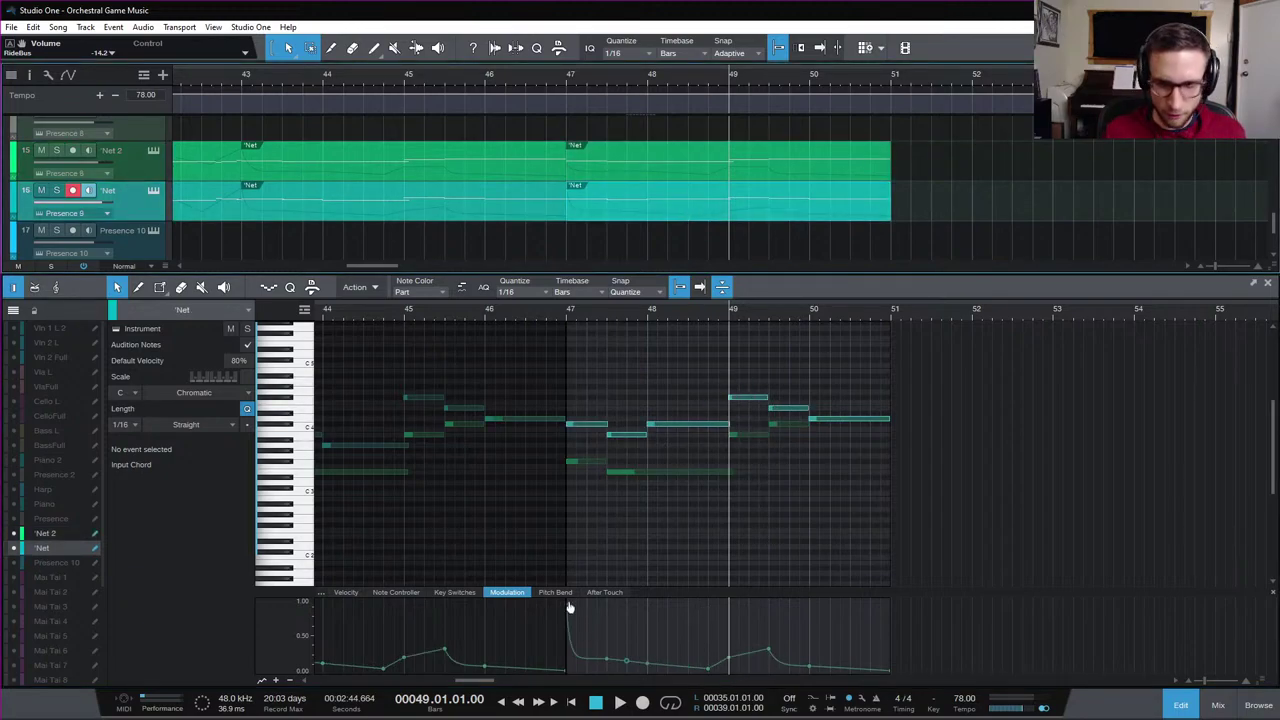
{"action": "left_click_drag", "start_coordinate": [566, 601], "coordinate": [566, 652]}
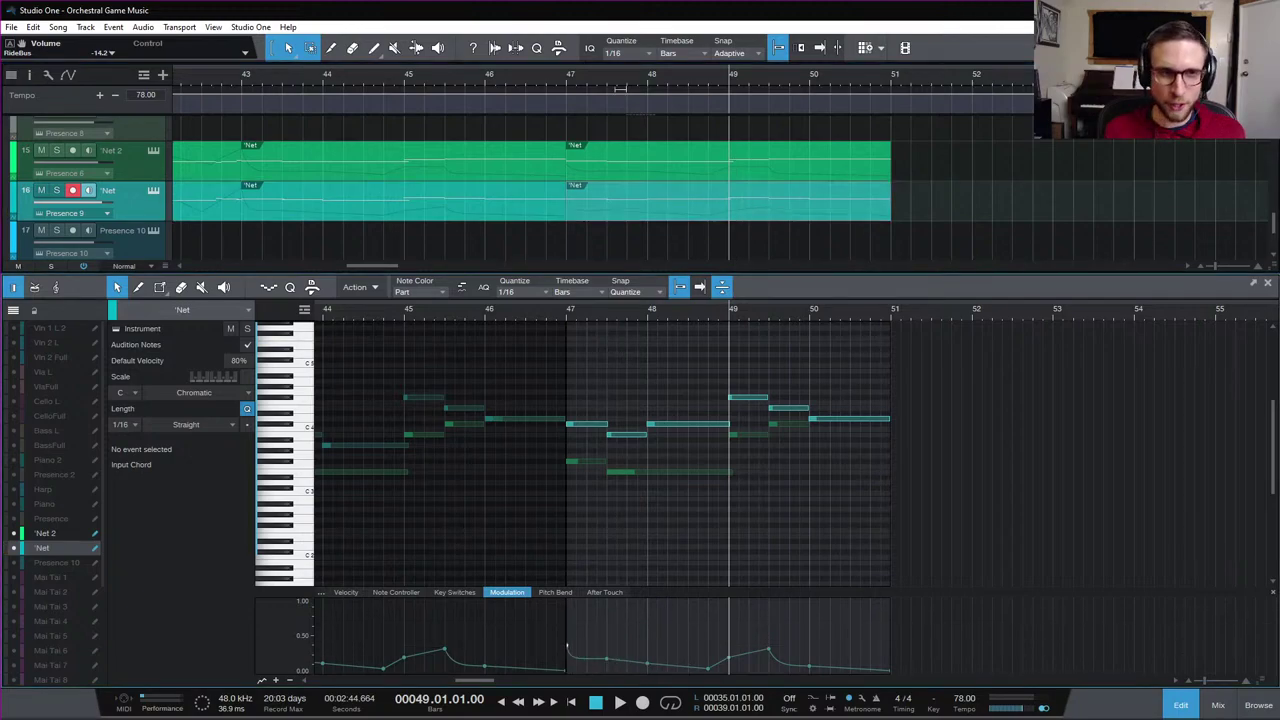
{"action": "left_click", "coordinate": [1181, 706]}
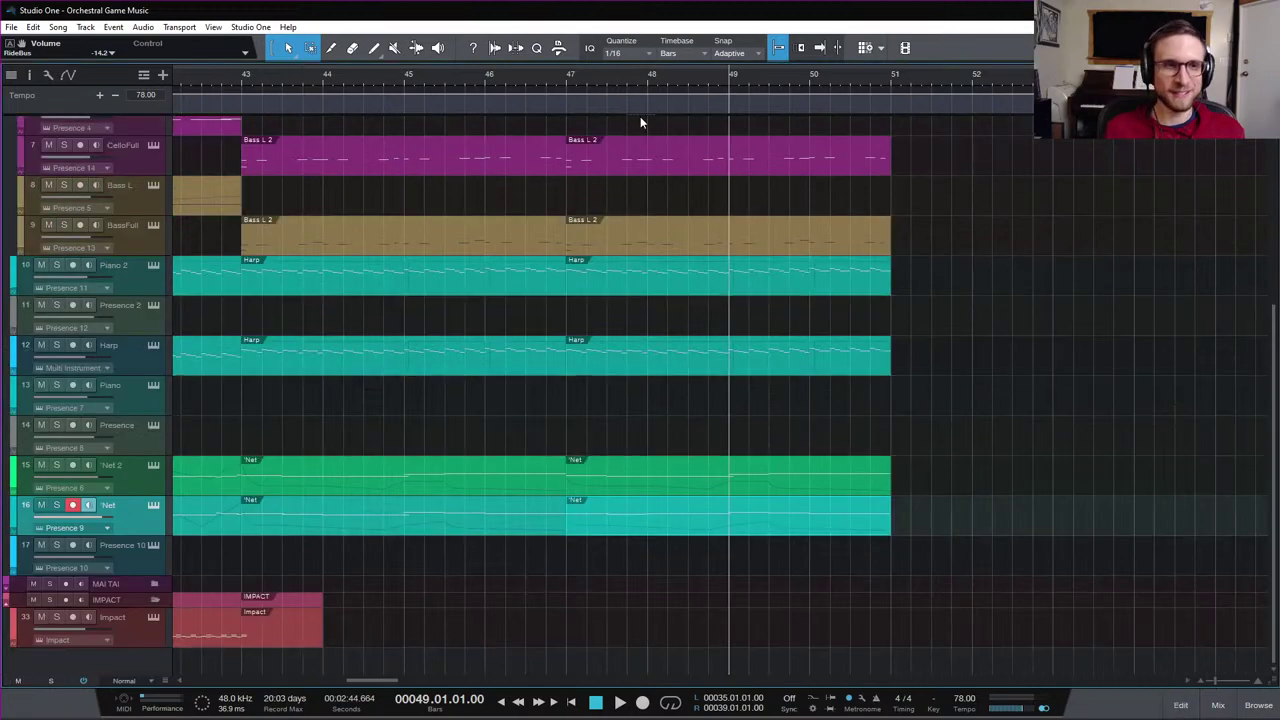
Play the closing section of the arrangement from bar 43 through its end at bar 51 and stop playback
{"action": "left_click", "coordinate": [237, 74]}
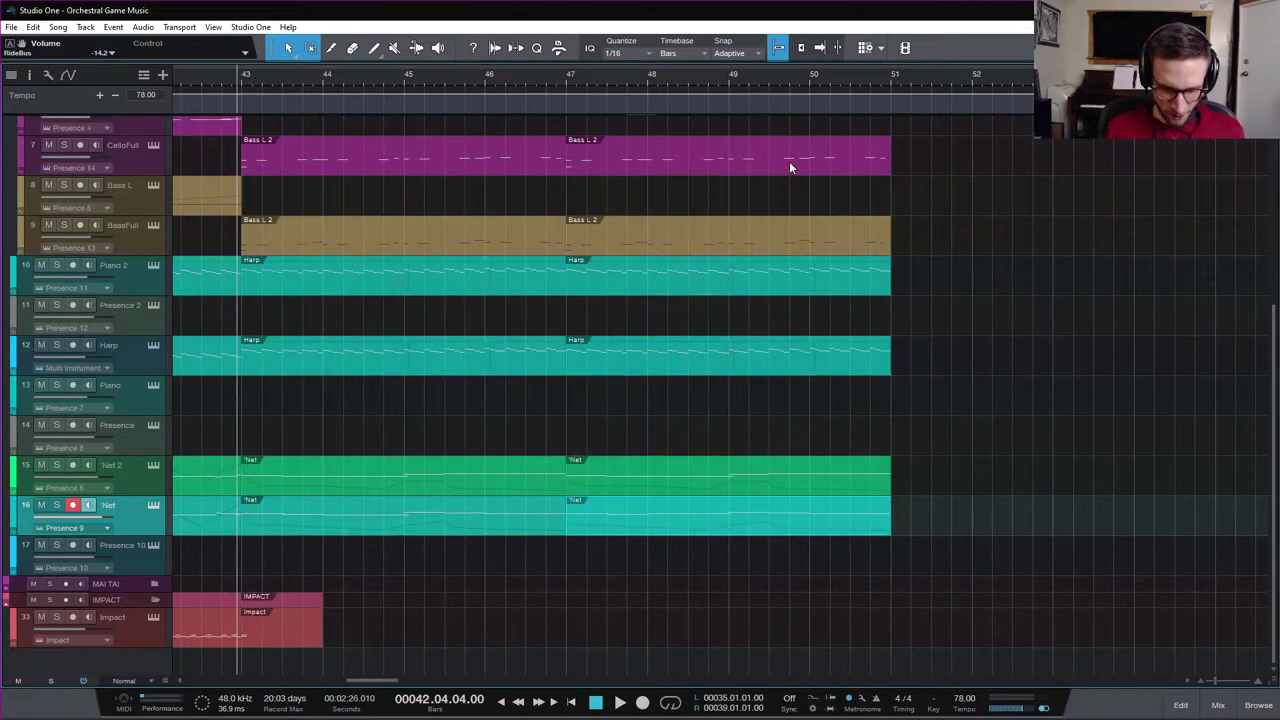
{"action": "left_click", "coordinate": [240, 77]}
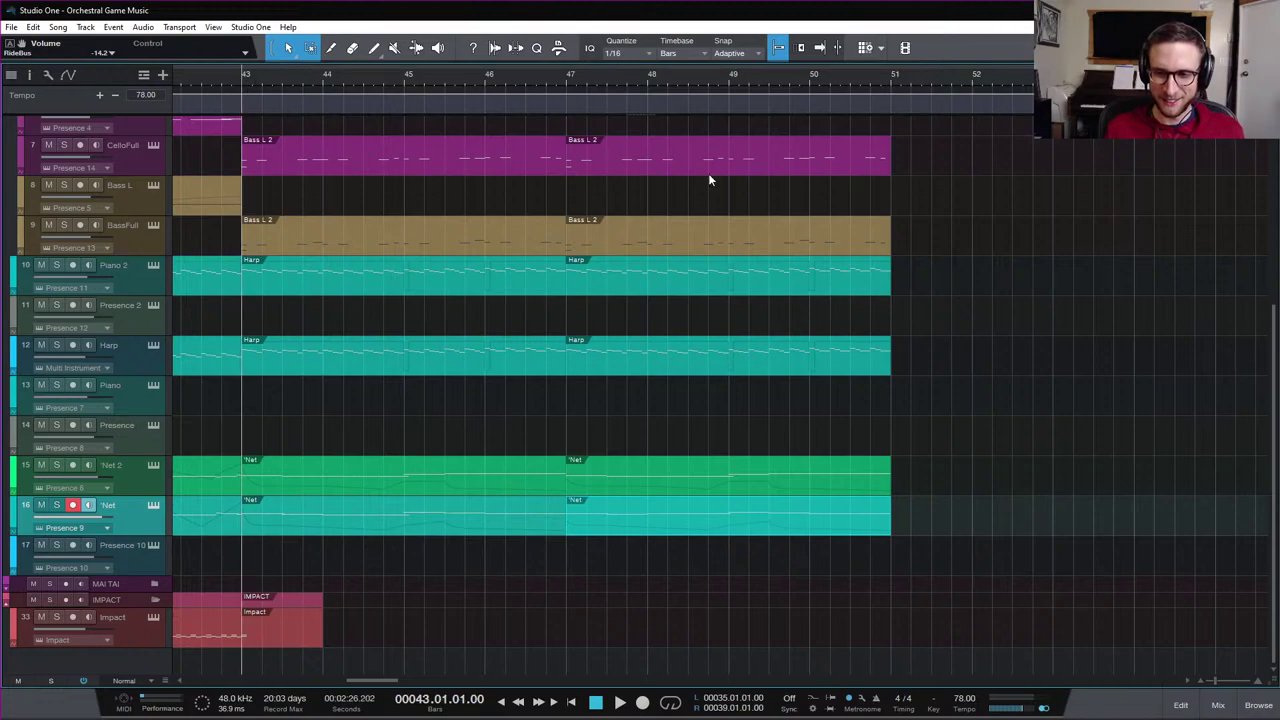
{"action": "scroll", "coordinate": [955, 265], "scroll_direction": "up", "scroll_amount": 3}
{"action": "scroll", "coordinate": [985, 277], "scroll_direction": "down", "scroll_amount": 5}
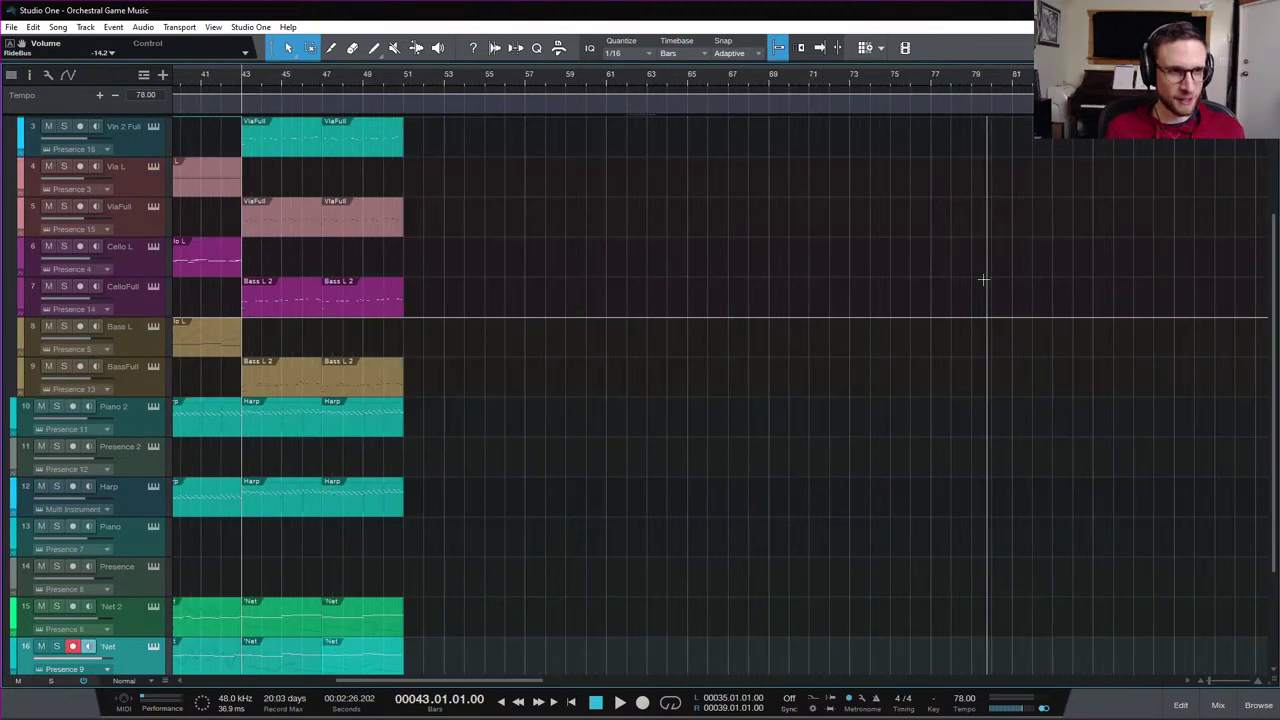
{"action": "scroll", "coordinate": [628, 277], "scroll_direction": "left", "scroll_amount": 3}
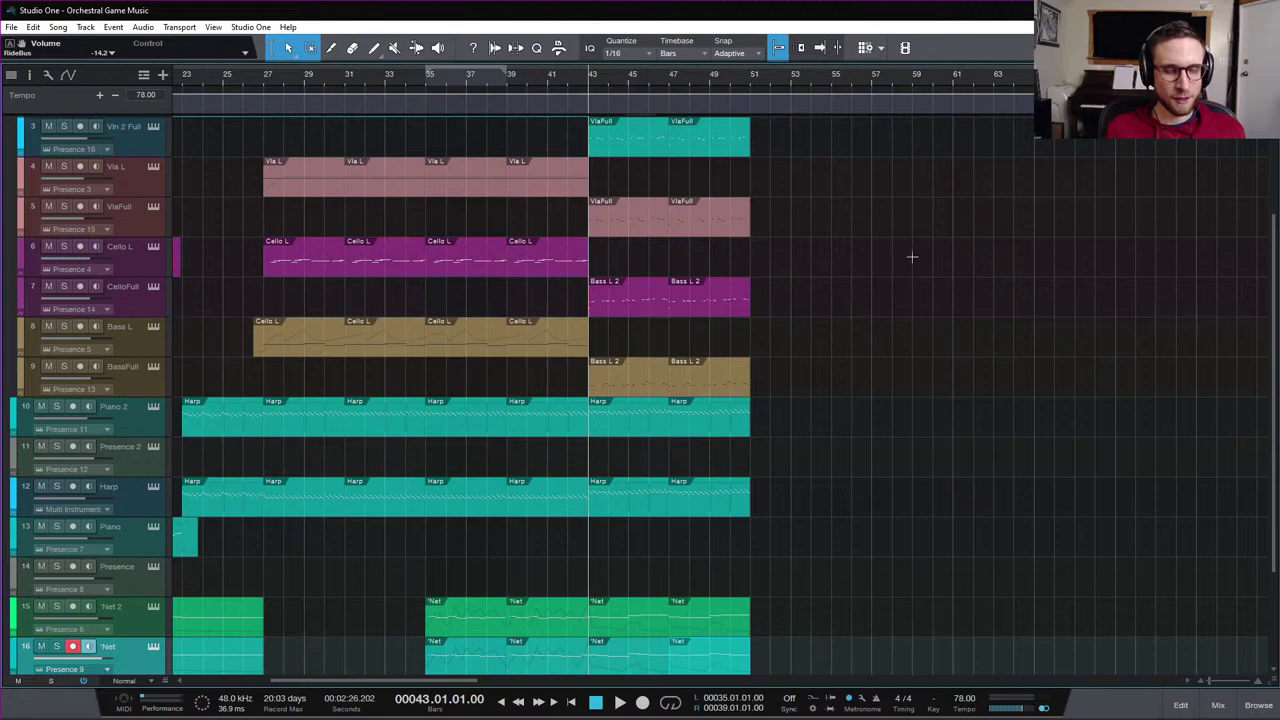
{"action": "key", "text": "space"}
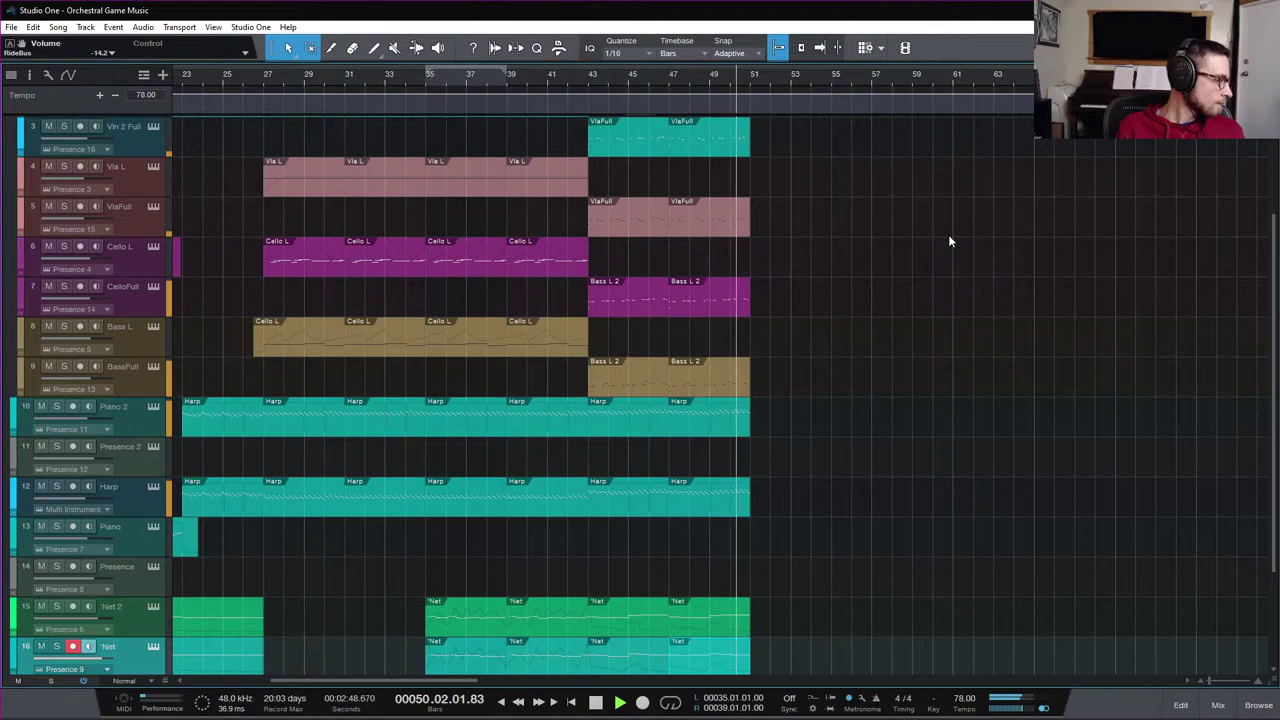
{"action": "key", "text": "space"}
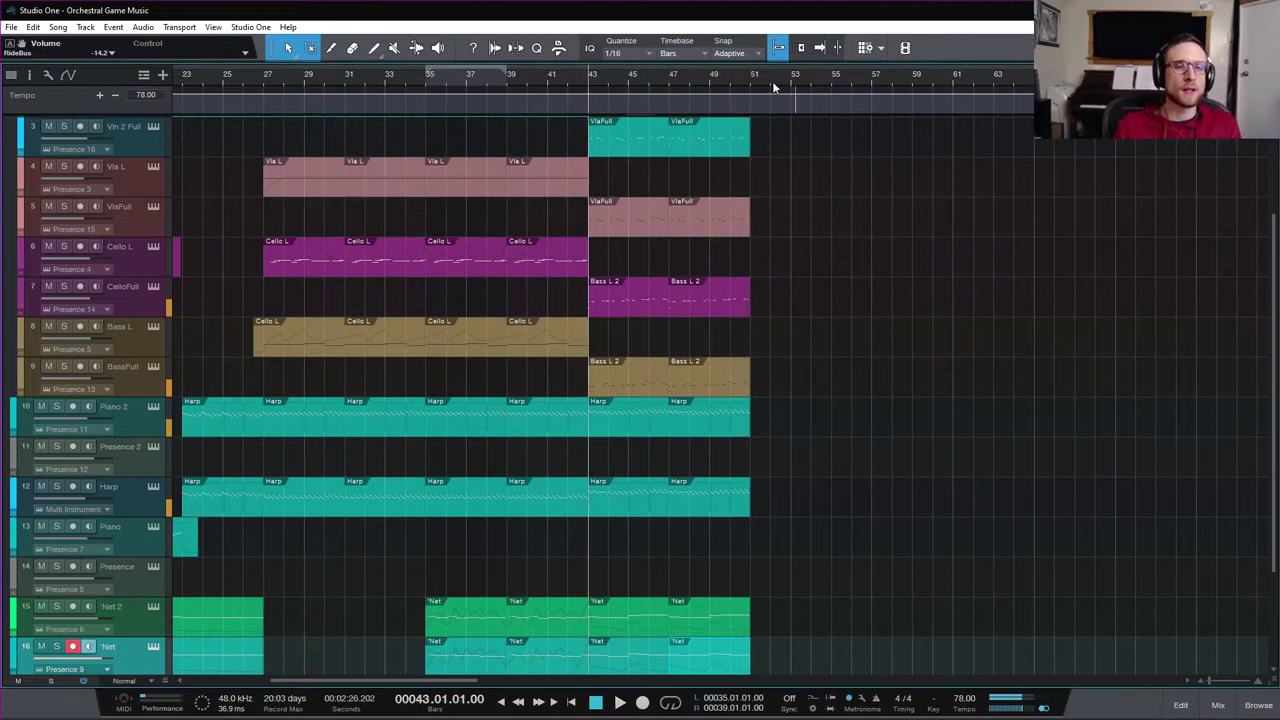
Raise the final note of the last 'Net clip to F#4 and place its start at 49.04.04.90
{"action": "double_click", "coordinate": [739, 661]}
{"action": "left_click_drag", "start_coordinate": [741, 425], "coordinate": [744, 398]}
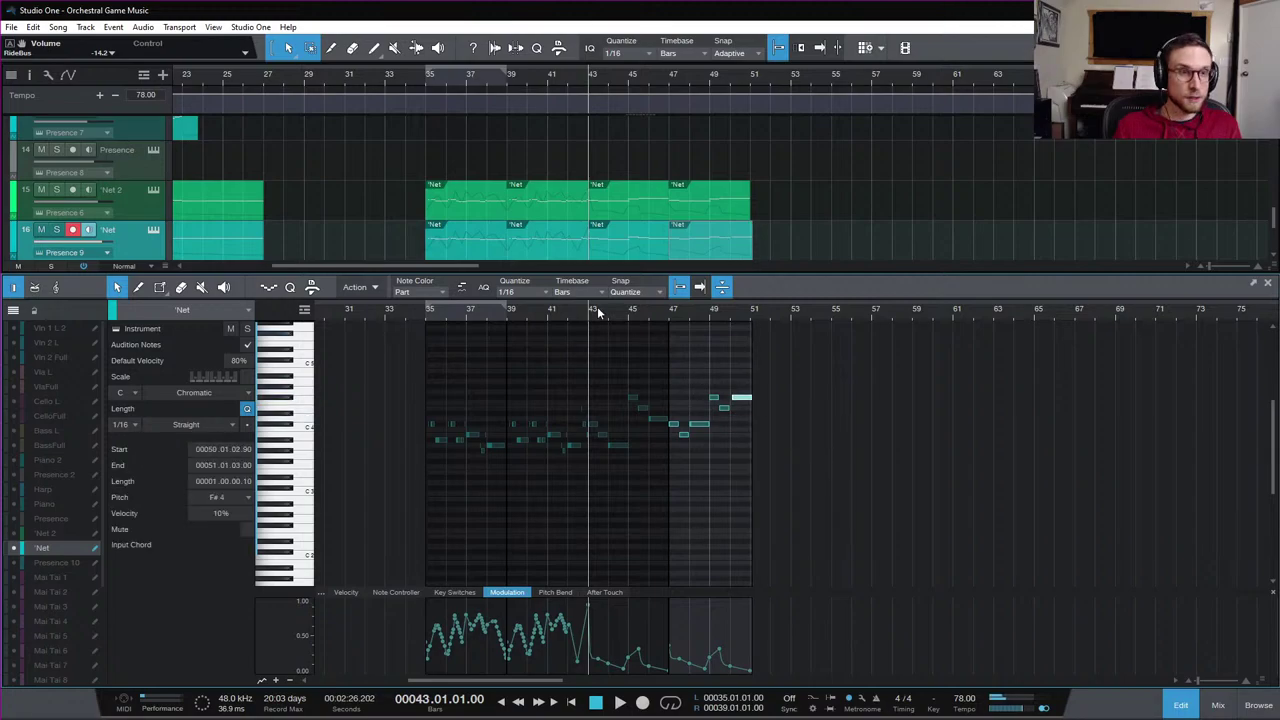
{"action": "scroll", "coordinate": [1193, 410], "scroll_direction": "up", "scroll_amount": 5}
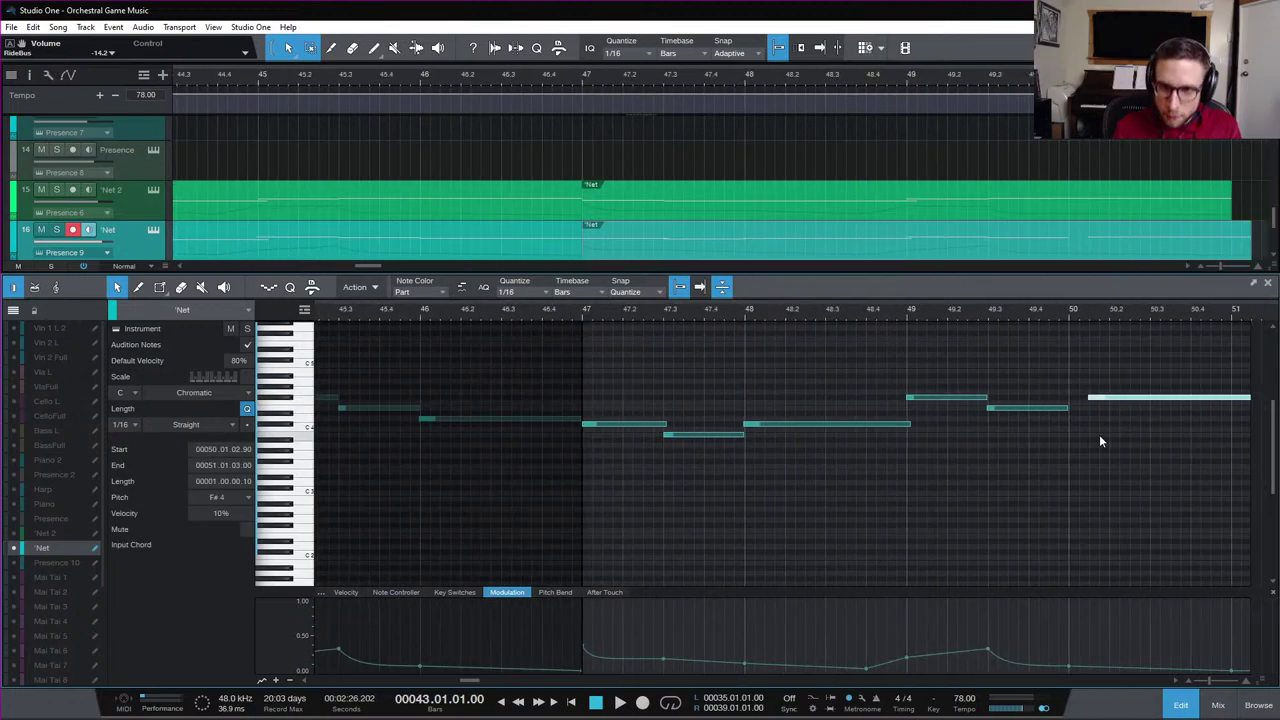
{"action": "left_click_drag", "start_coordinate": [1104, 400], "coordinate": [1084, 402]}
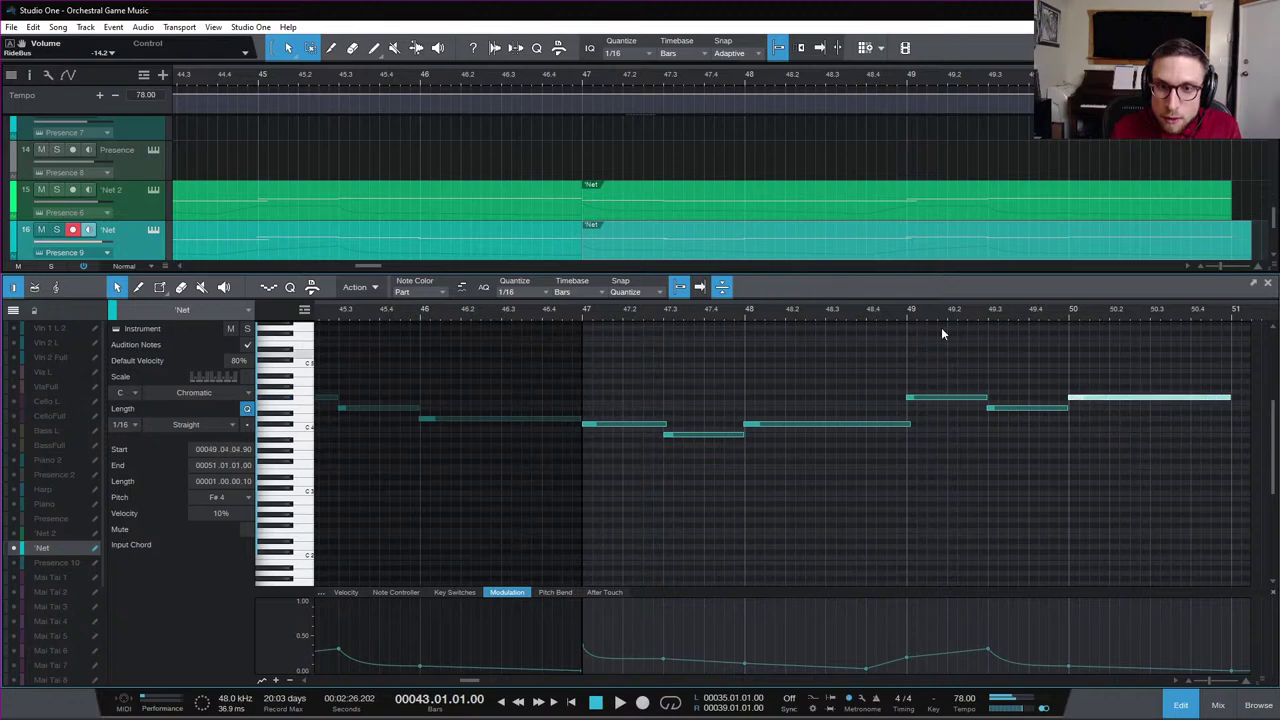
Listen to the revised ending from bar 49 until just past bar 51 and stop playback
{"action": "left_click", "coordinate": [904, 315]}
{"action": "key", "text": "space"}
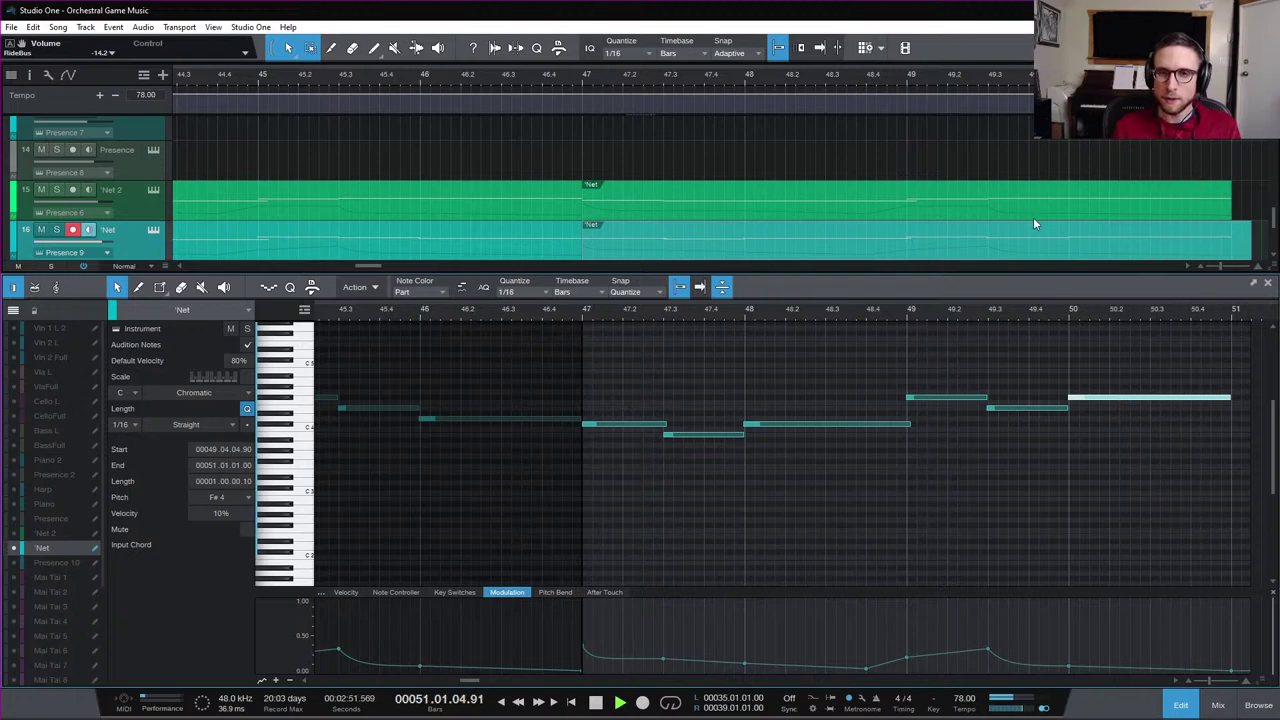
{"action": "key", "text": "space"}
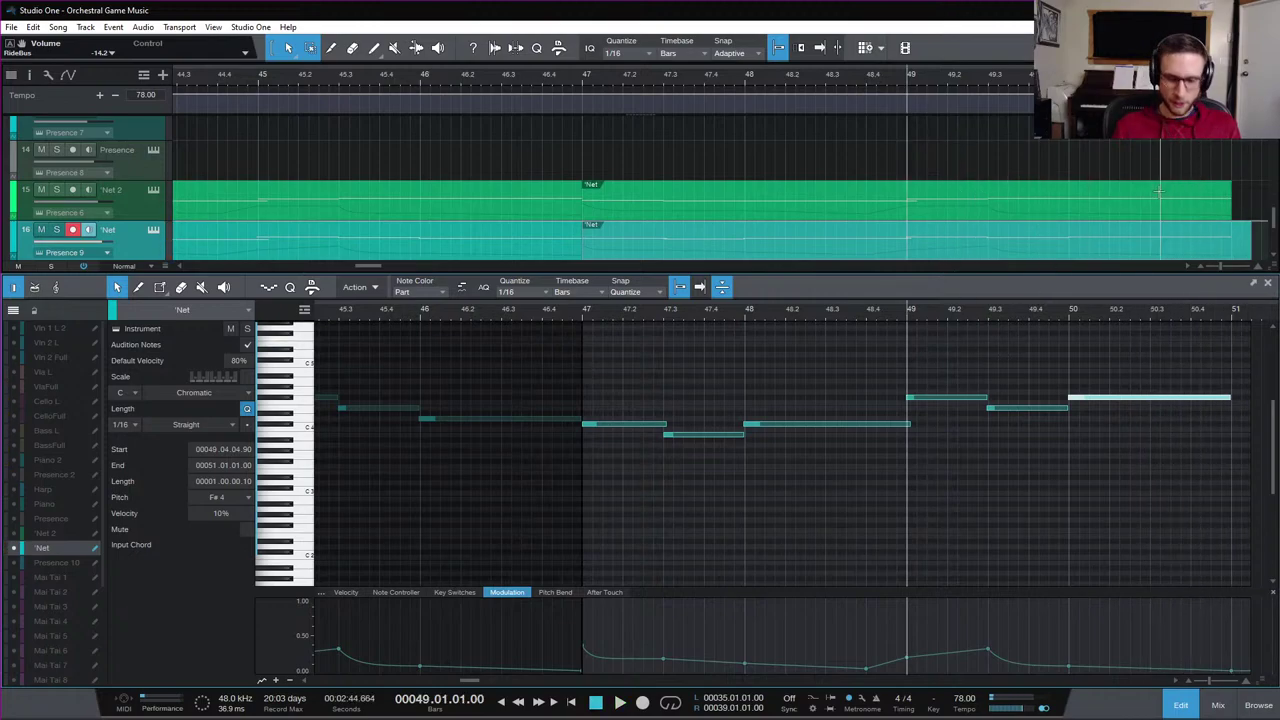
Trim the end of the last 'Net clip back to bar 51, level with the 'Net 2 clip
{"action": "scroll", "coordinate": [1155, 205], "scroll_direction": "right", "scroll_amount": 3}
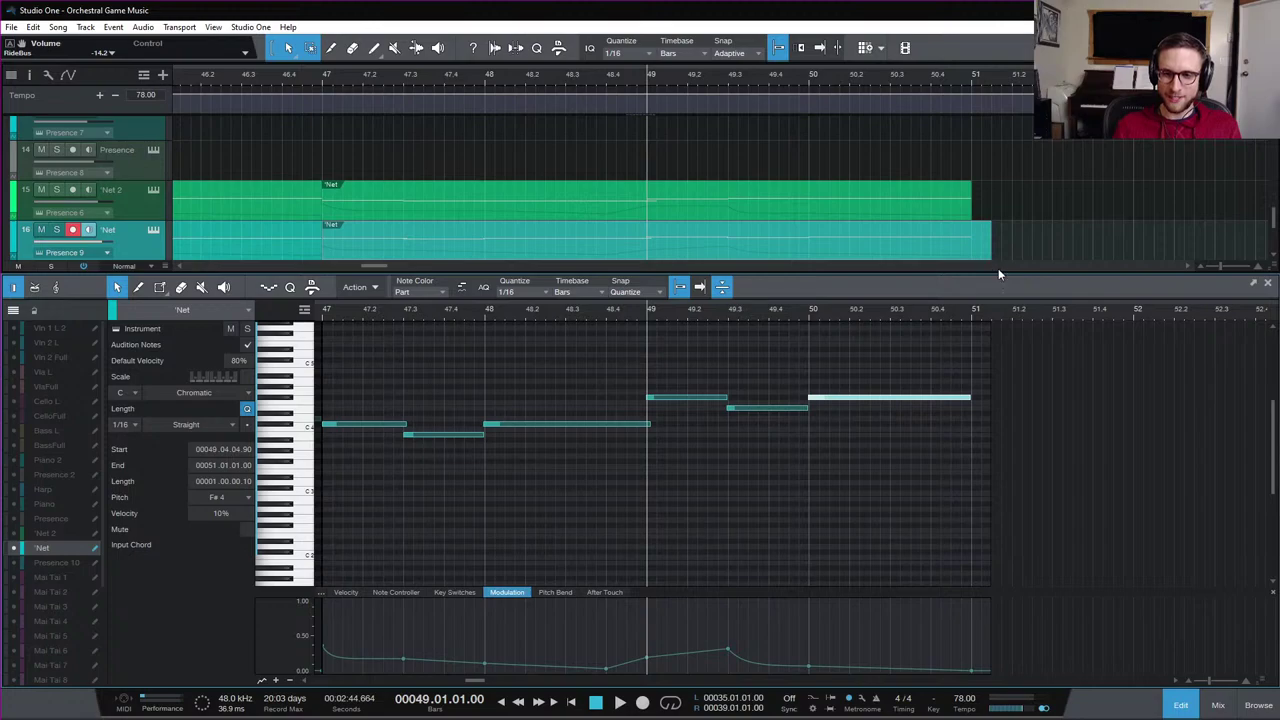
{"action": "left_click_drag", "start_coordinate": [990, 254], "coordinate": [970, 254]}
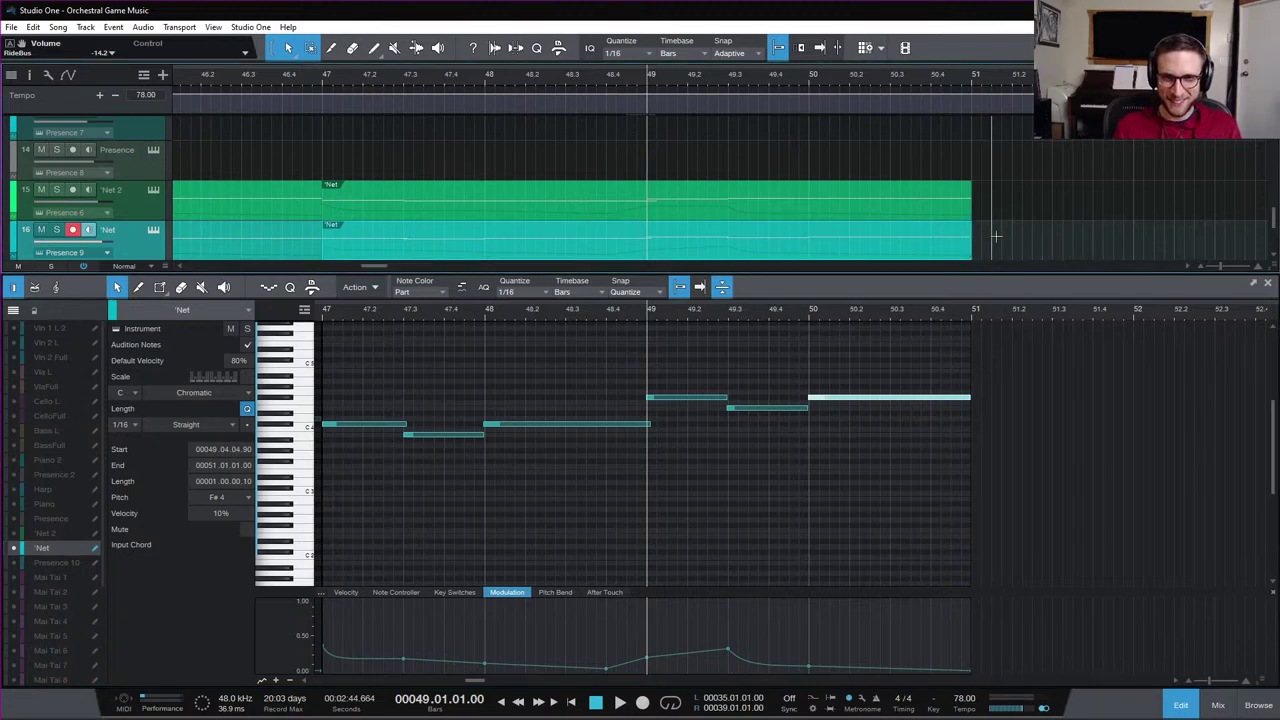
{"action": "scroll", "coordinate": [995, 236], "scroll_direction": "down", "scroll_amount": 1}
{"action": "scroll", "coordinate": [996, 236], "scroll_direction": "up", "scroll_amount": 1}
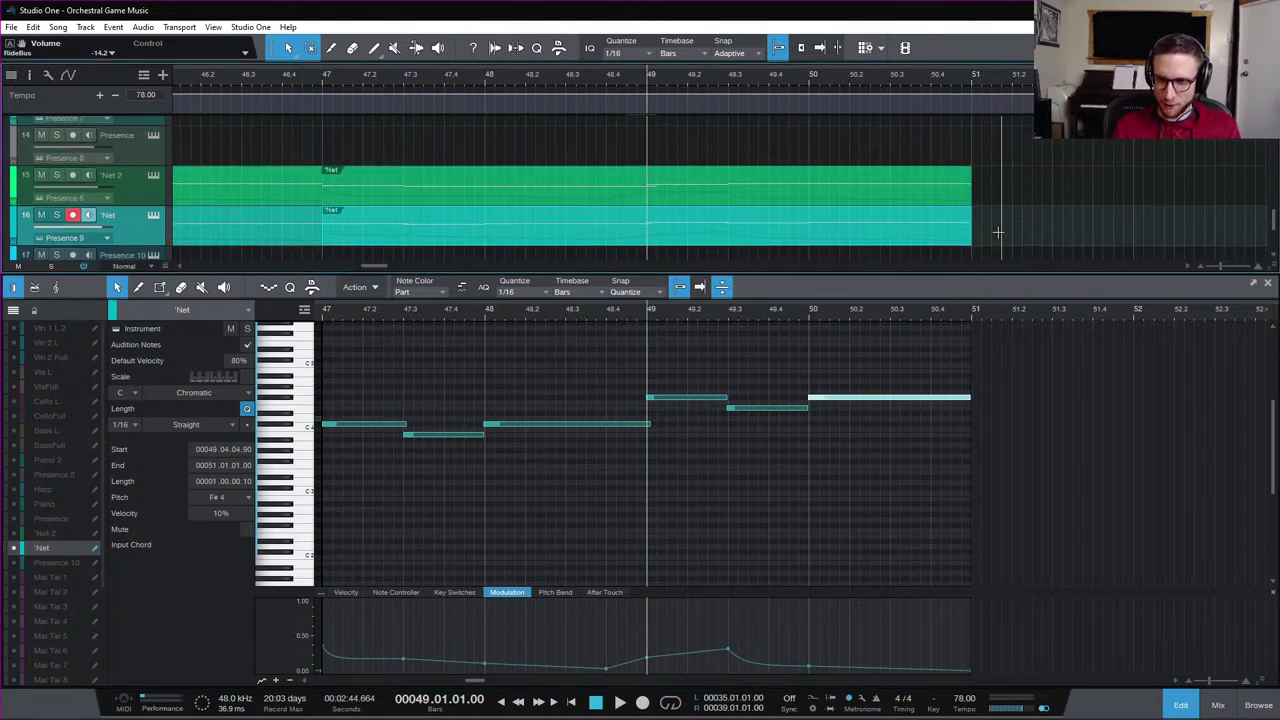
{"action": "scroll", "coordinate": [997, 232], "scroll_direction": "down", "scroll_amount": 1}
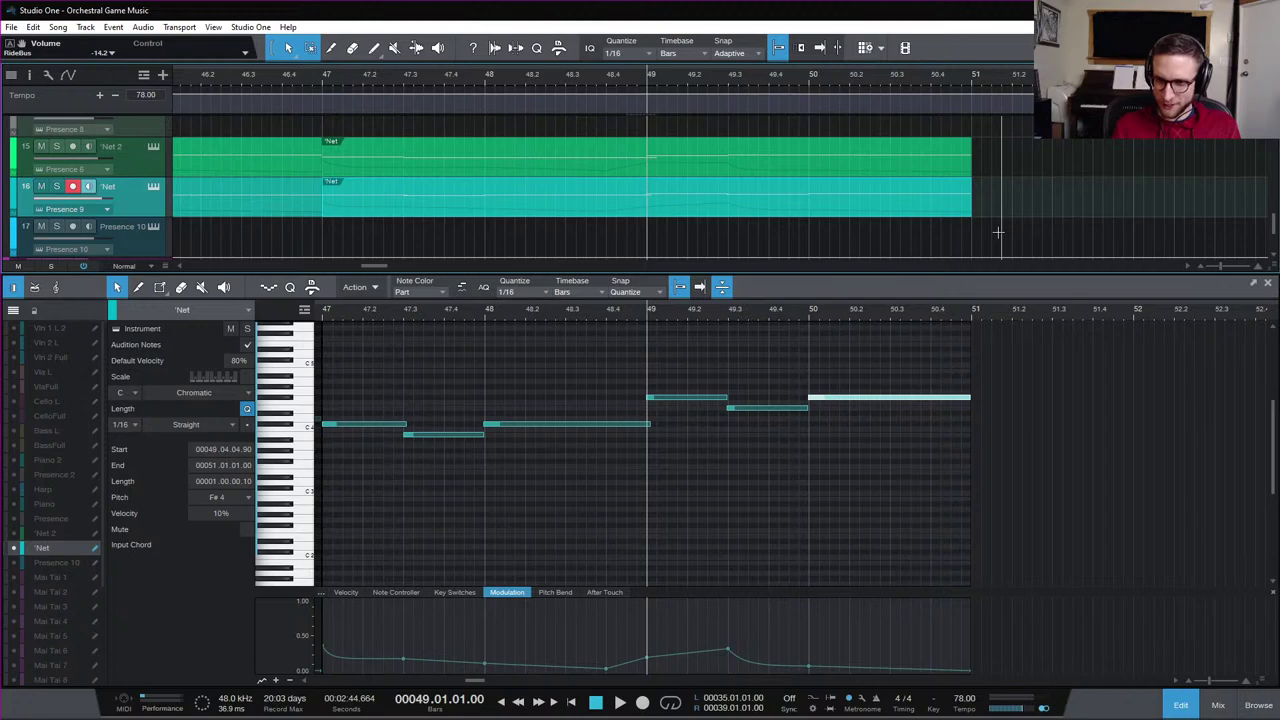
Place the playback cursor at bar 47 and close the note editor to give the arrangement full height
{"action": "scroll", "coordinate": [998, 232], "scroll_direction": "down", "scroll_amount": 1}
{"action": "scroll", "coordinate": [998, 232], "scroll_direction": "up", "scroll_amount": 1}
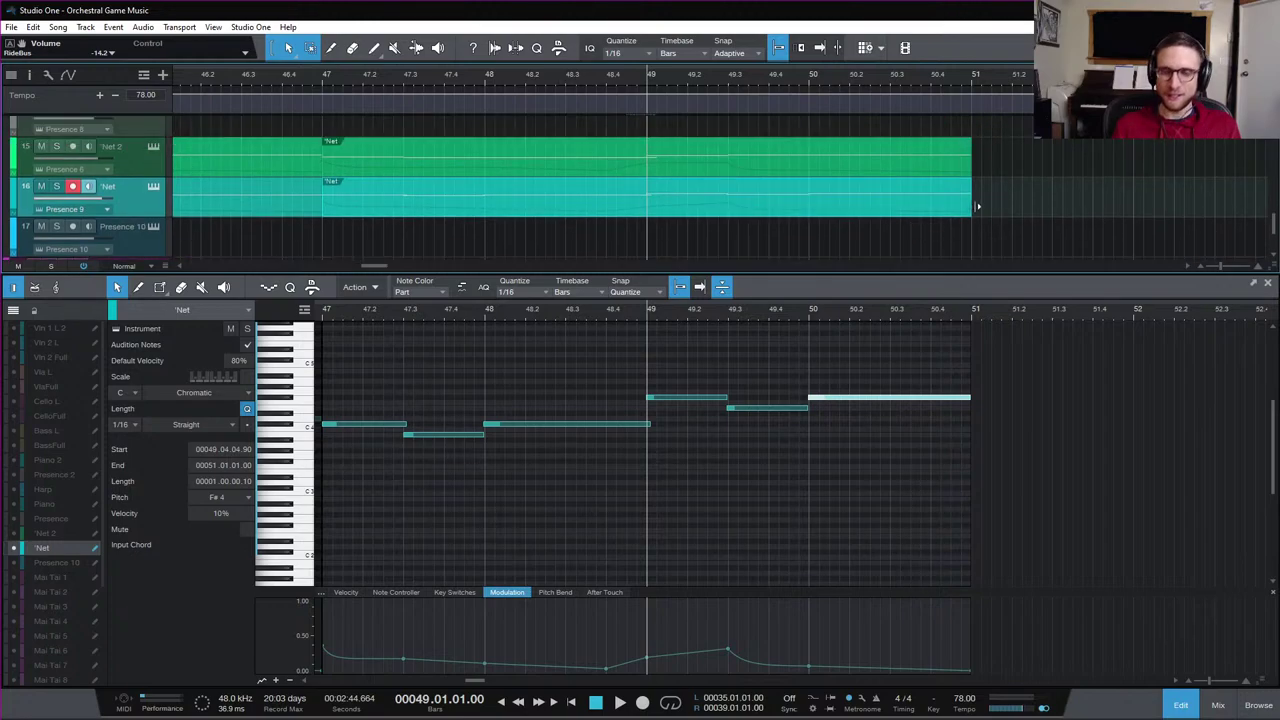
{"action": "scroll", "coordinate": [682, 165], "scroll_direction": "down", "scroll_amount": 4}
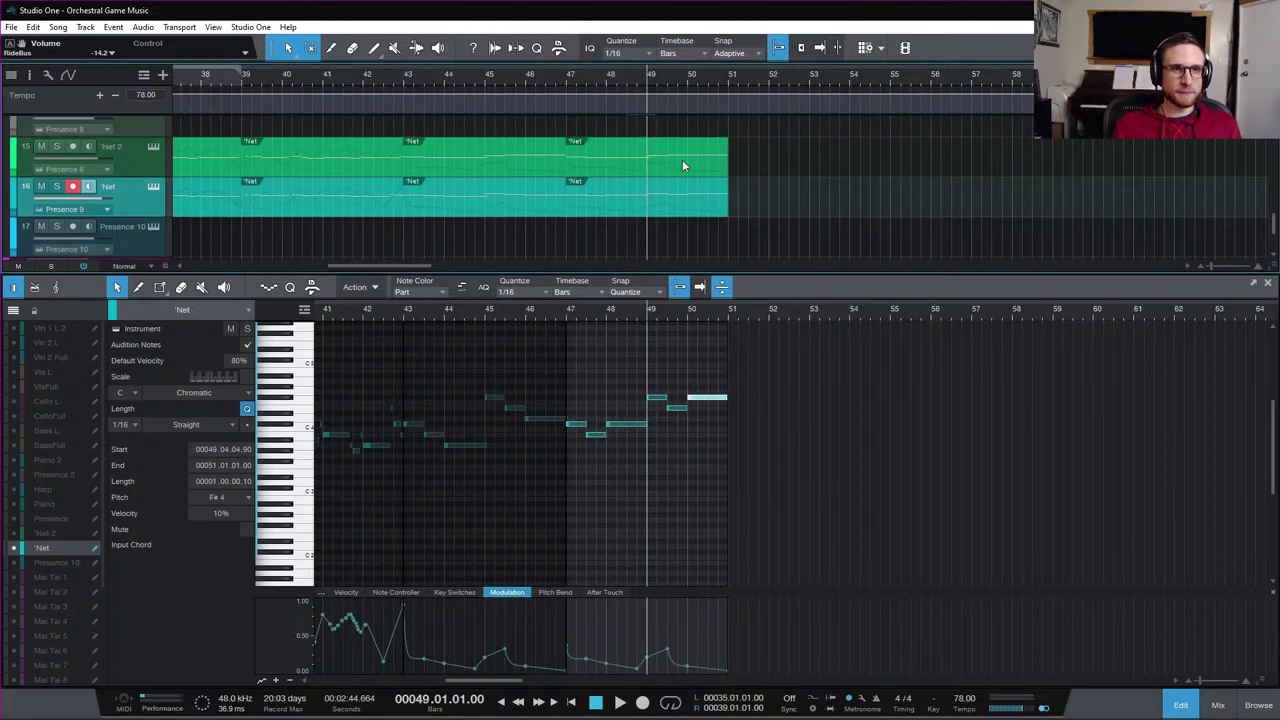
{"action": "left_click", "coordinate": [565, 88]}
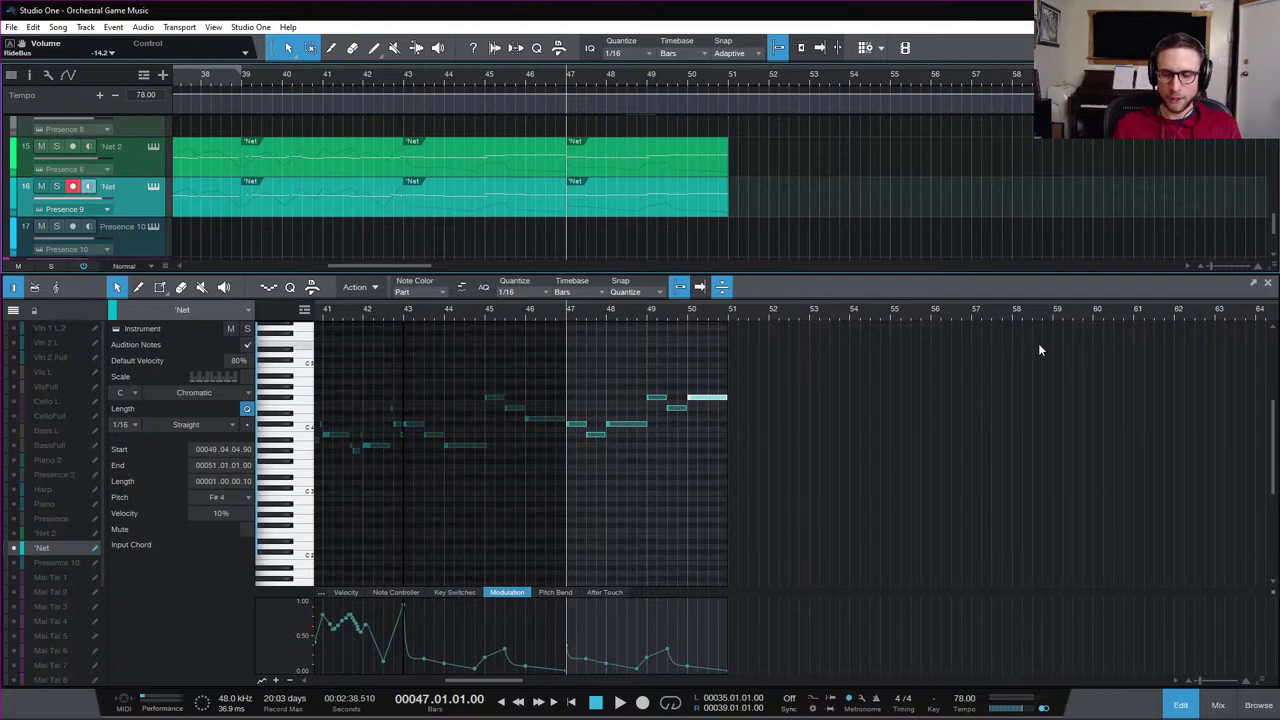
{"action": "left_click", "coordinate": [1172, 705]}
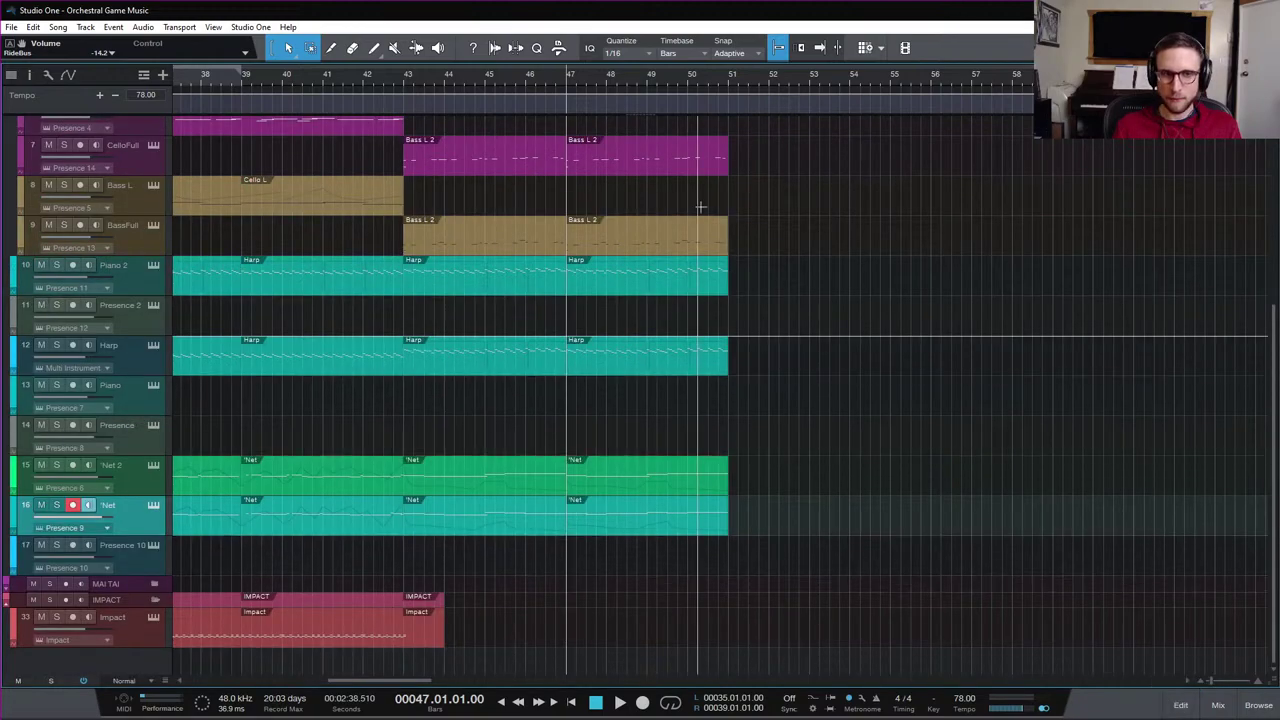
Play the arrangement from bar 17 through to its ending near bar 51 and stop playback
{"action": "left_click", "coordinate": [401, 78]}
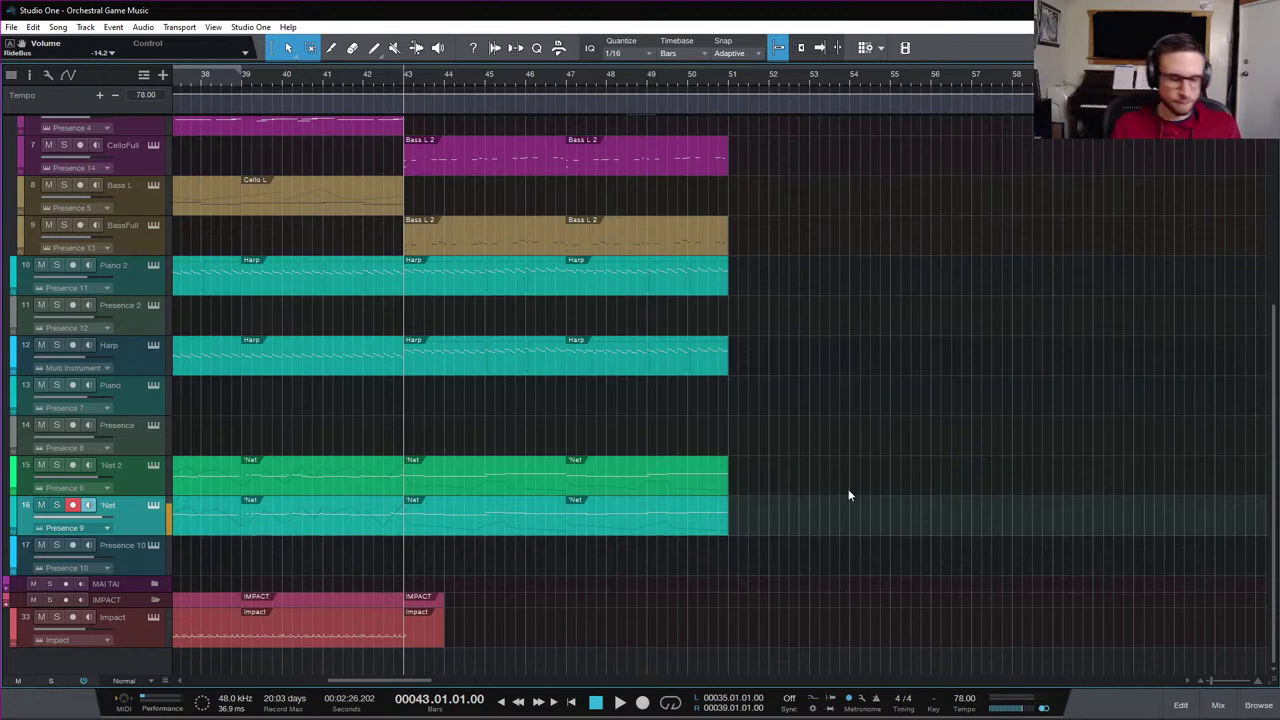
{"action": "key", "text": "w"}
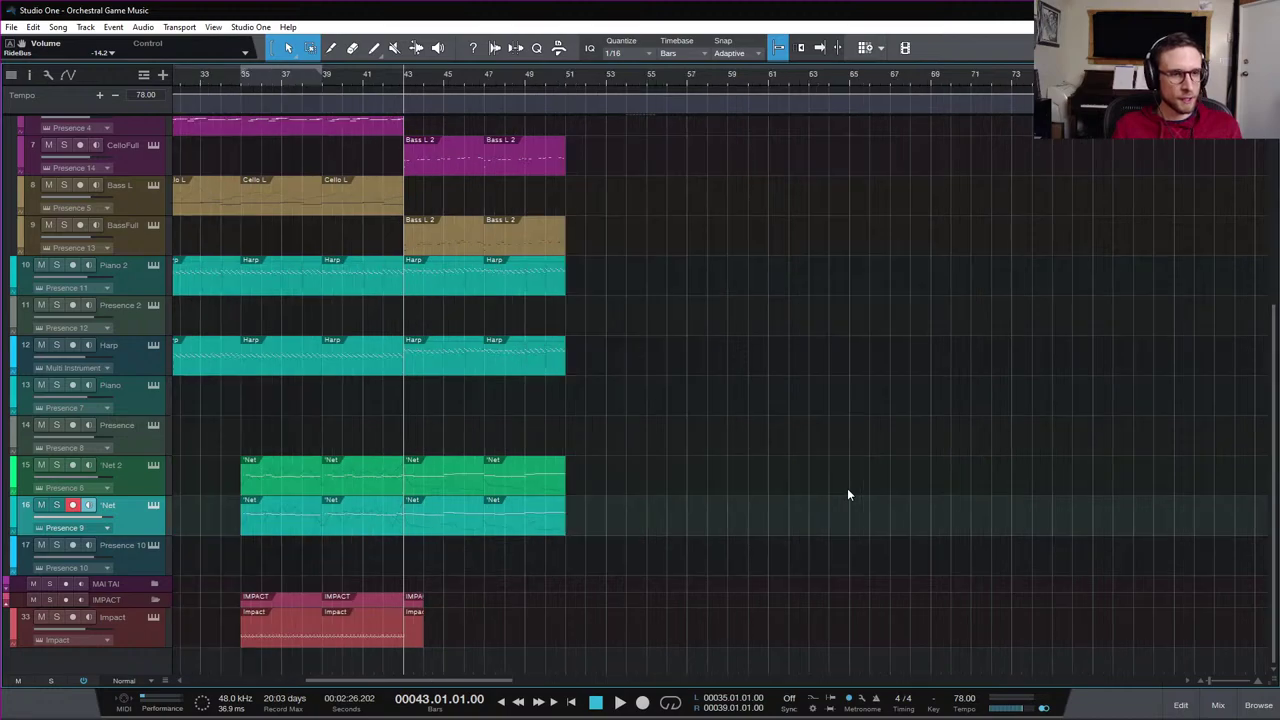
{"action": "scroll", "coordinate": [707, 475], "scroll_direction": "left", "scroll_amount": 5}
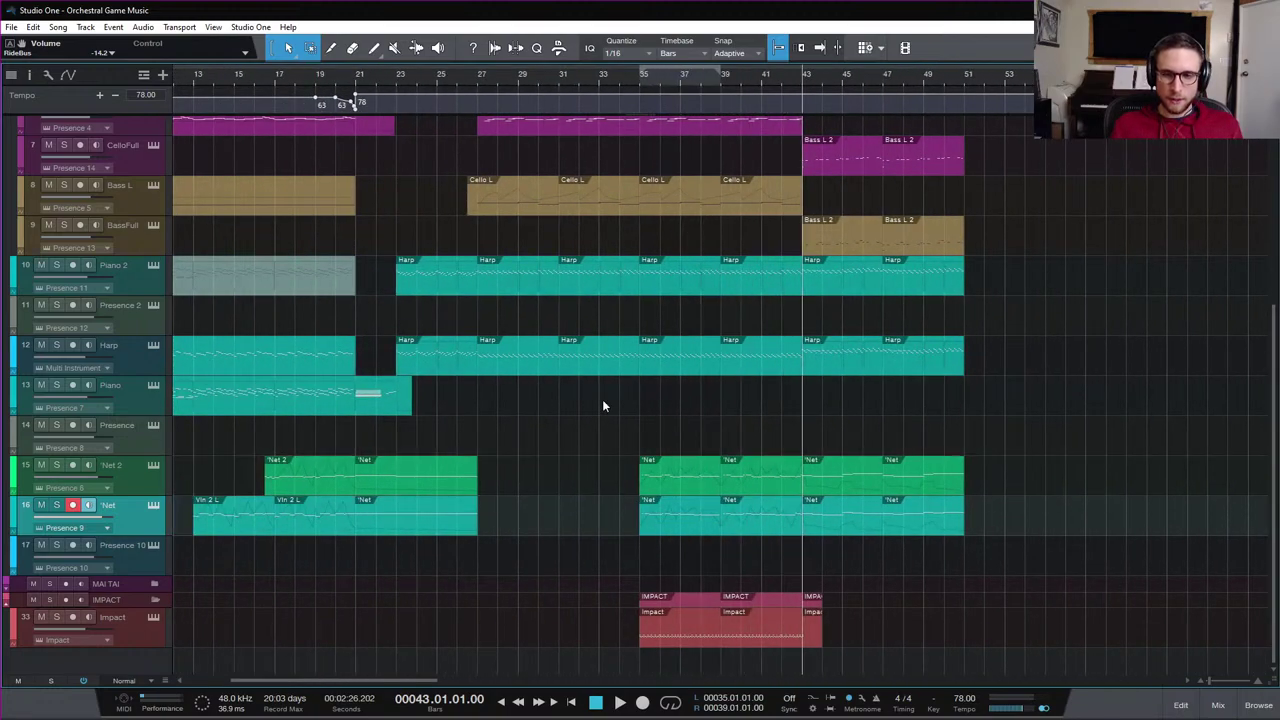
{"action": "left_click", "coordinate": [392, 73]}
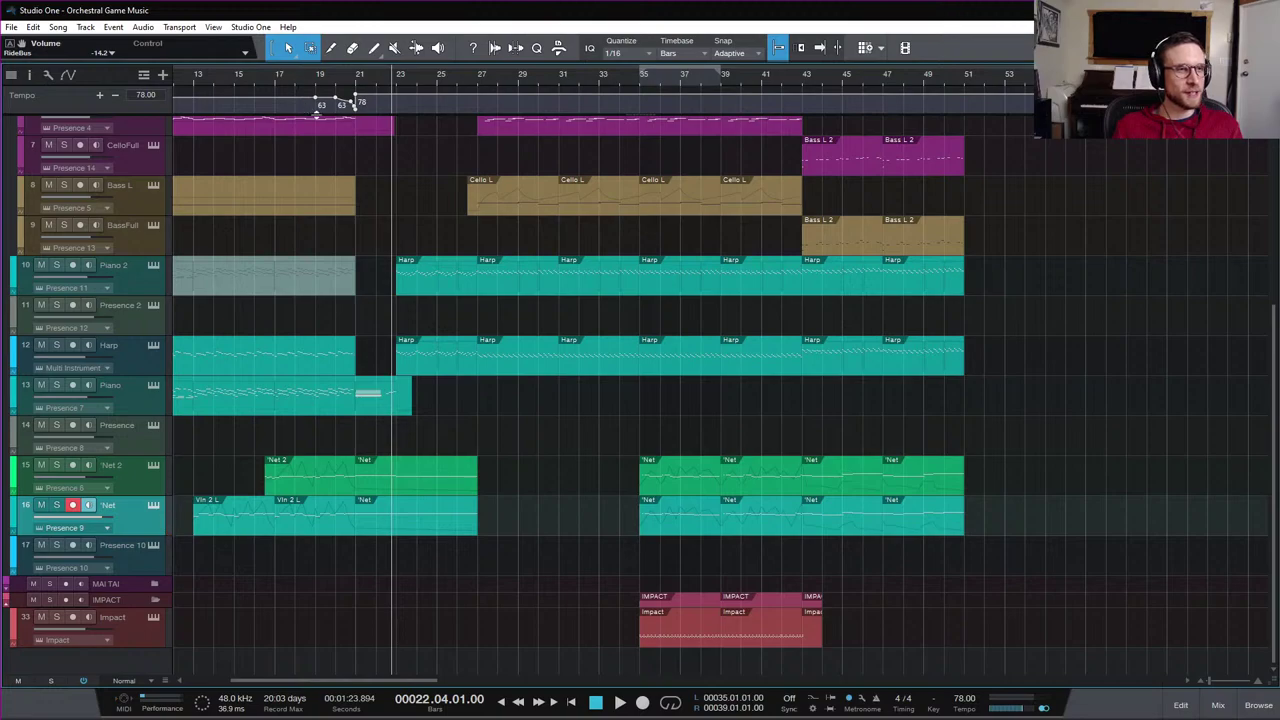
{"action": "scroll", "coordinate": [448, 285], "scroll_direction": "left", "scroll_amount": 5}
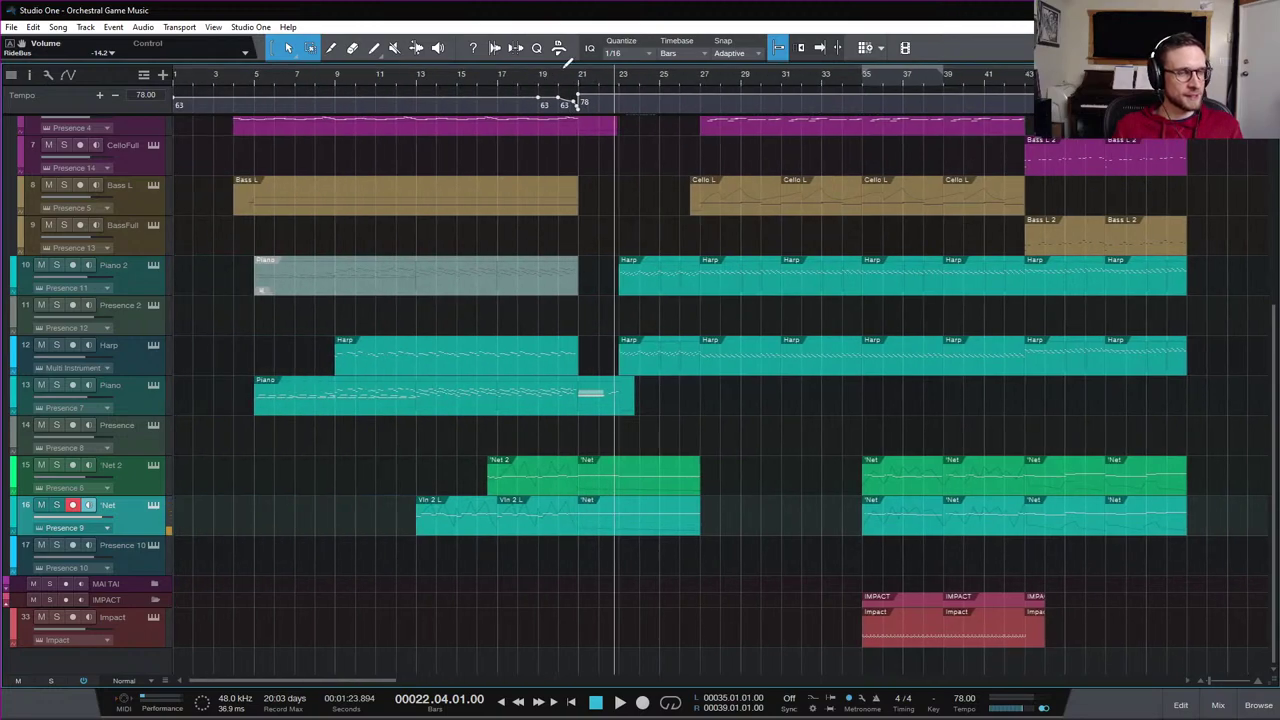
{"action": "left_click", "coordinate": [497, 71]}
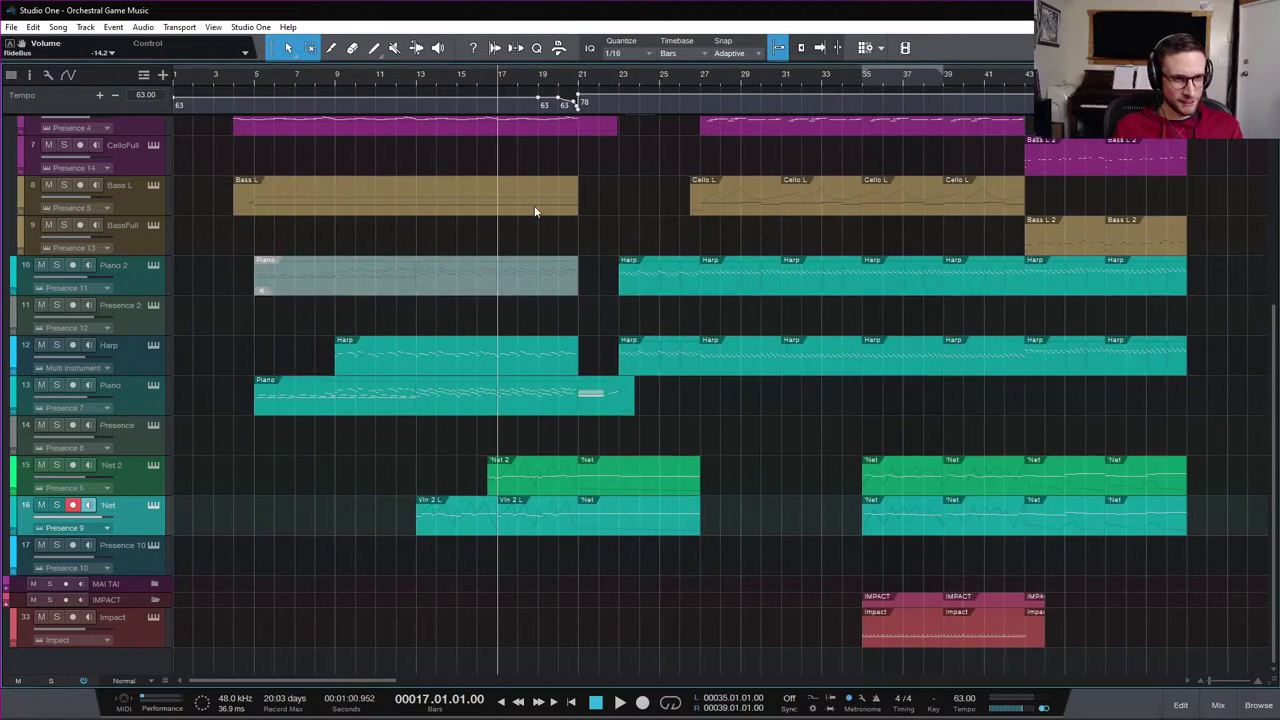
{"action": "left_click", "coordinate": [484, 80]}
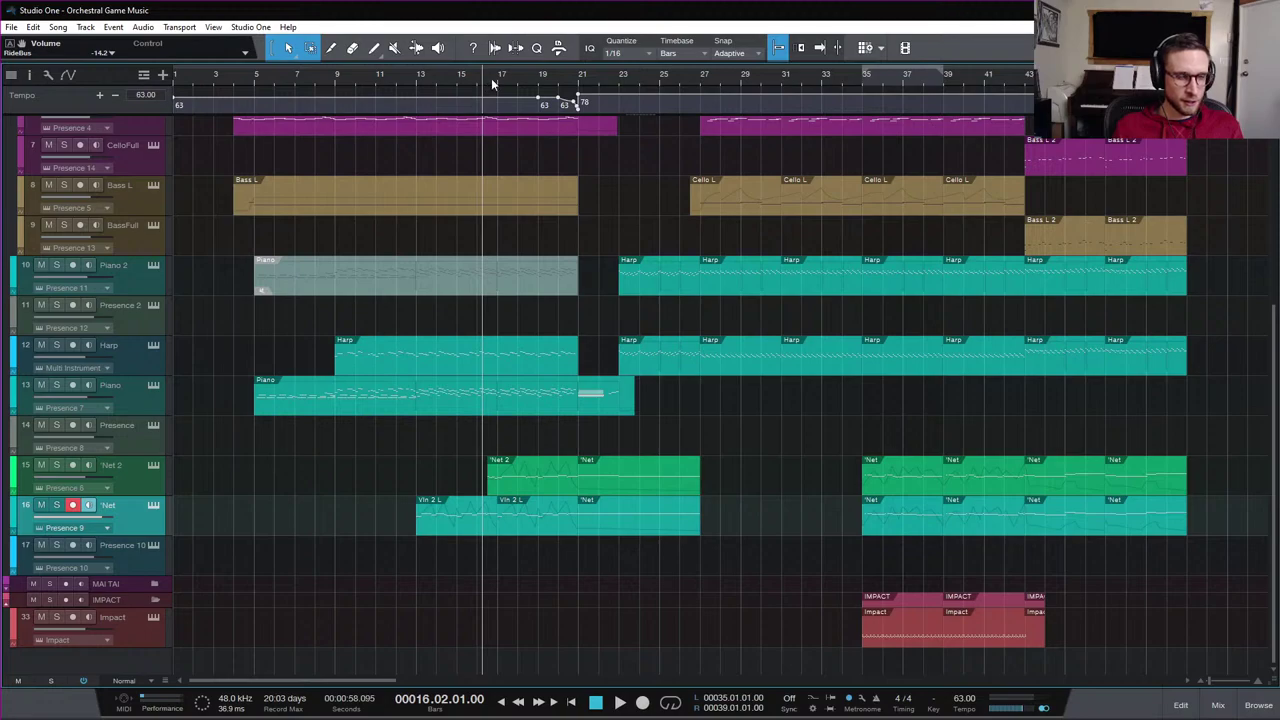
{"action": "left_click", "coordinate": [498, 77]}
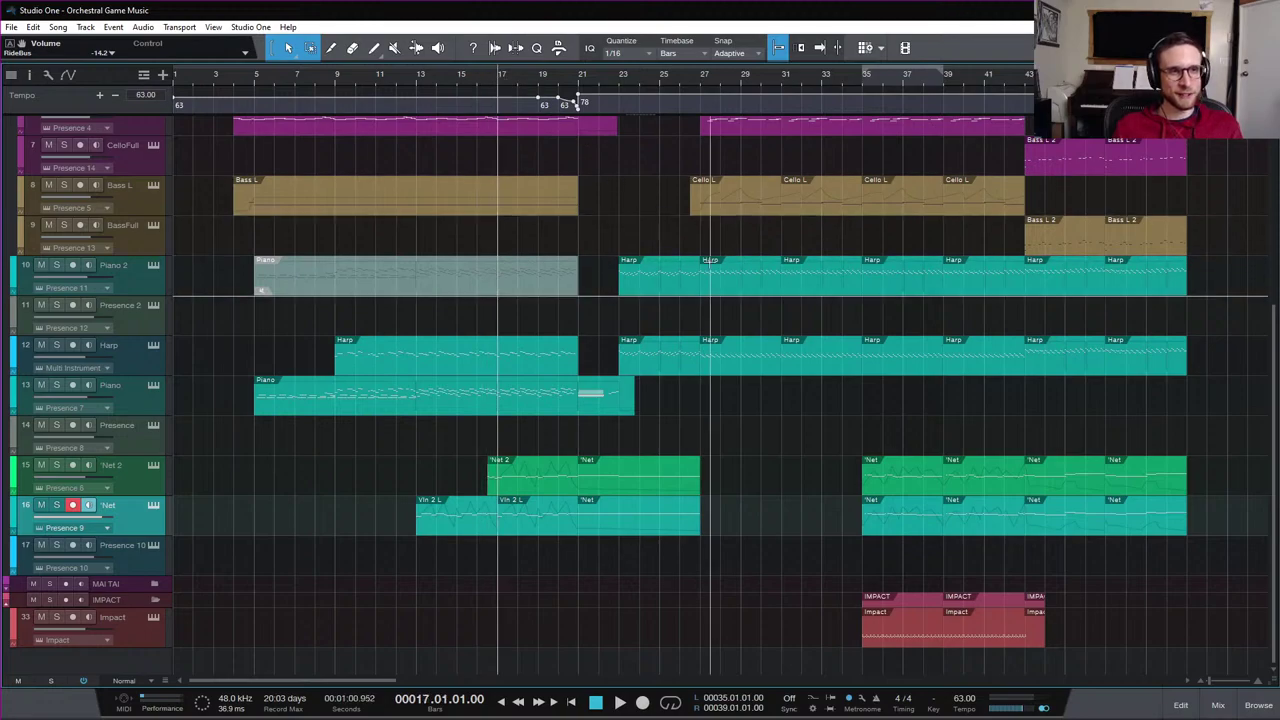
{"action": "key", "text": "space"}
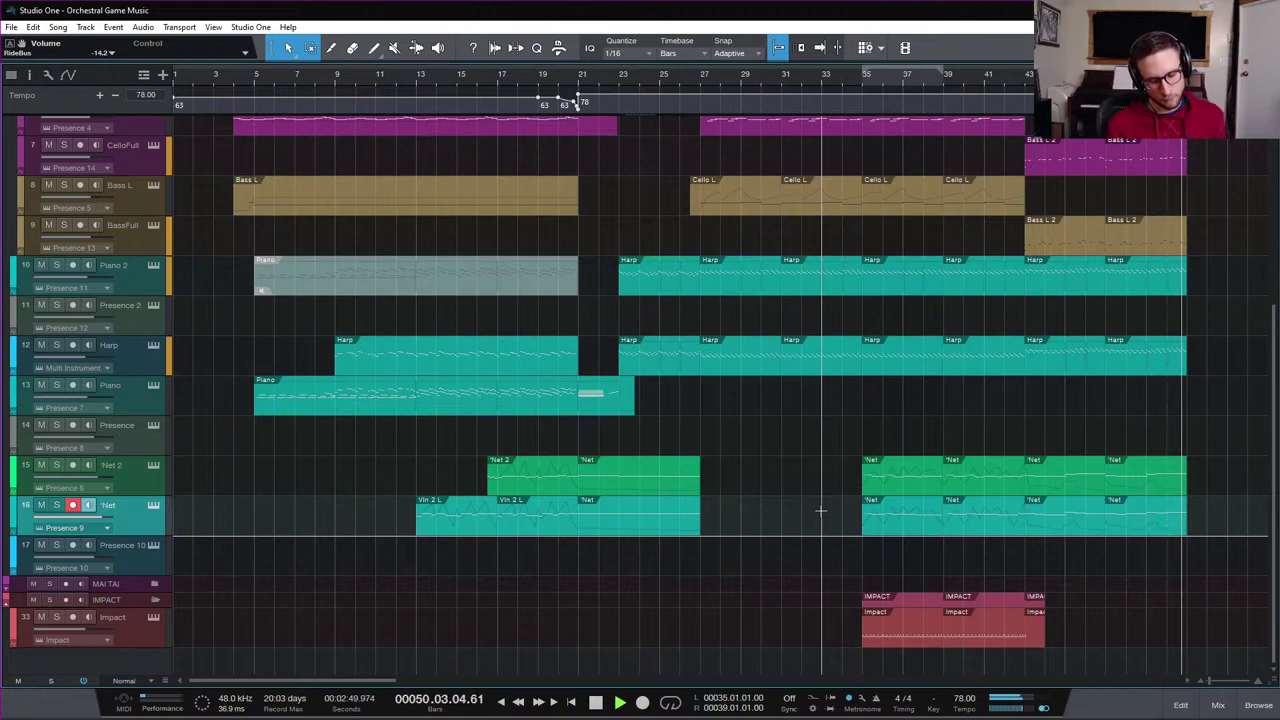
{"action": "key", "text": "space"}
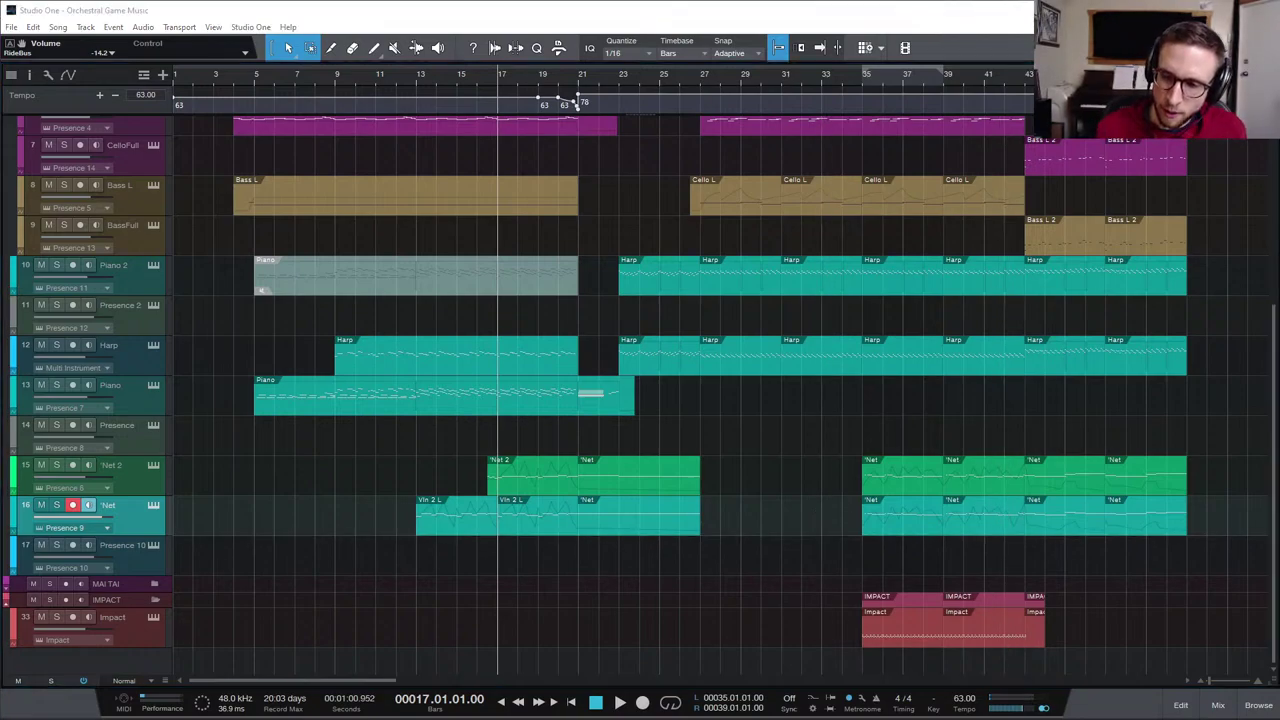
Replay the final four bars from bar 47 until bar 51 across all tracks and stop playback
{"action": "left_click", "coordinate": [1025, 79]}
{"action": "scroll", "coordinate": [1186, 446], "scroll_direction": "right", "scroll_amount": 5}
{"action": "scroll", "coordinate": [1186, 446], "scroll_direction": "up", "scroll_amount": 1}
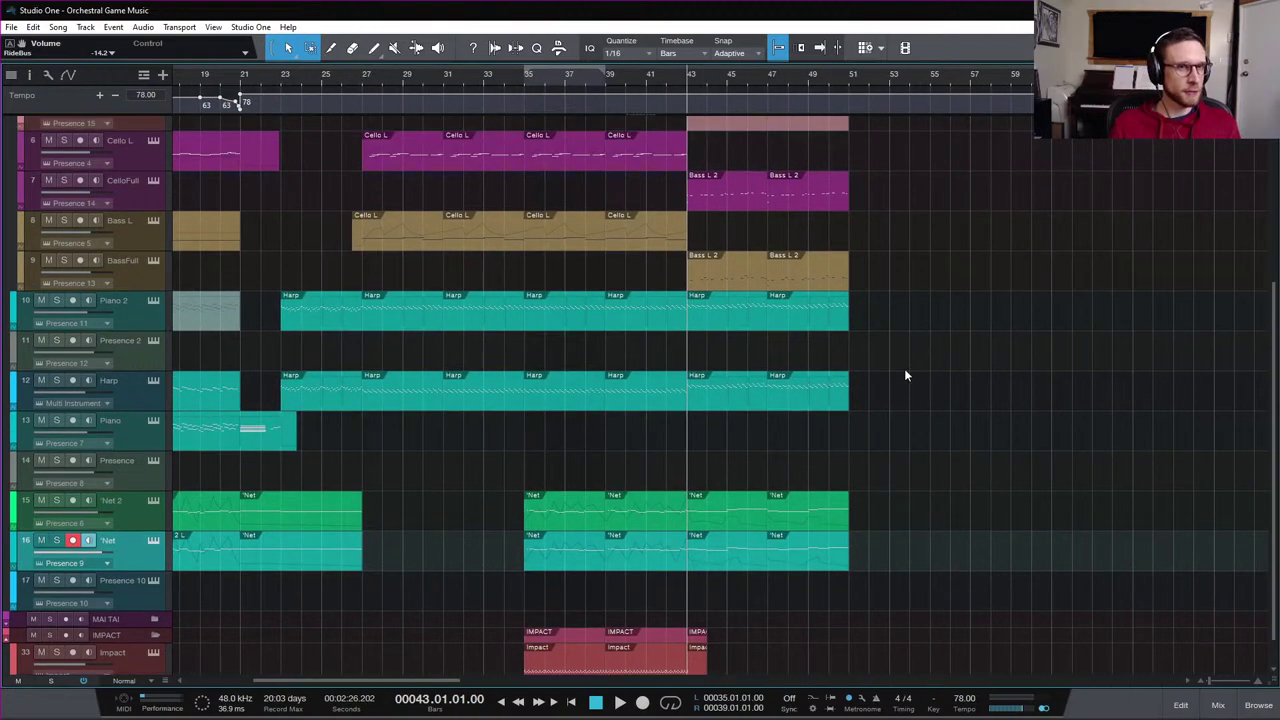
{"action": "scroll", "coordinate": [905, 375], "scroll_direction": "up", "scroll_amount": 6}
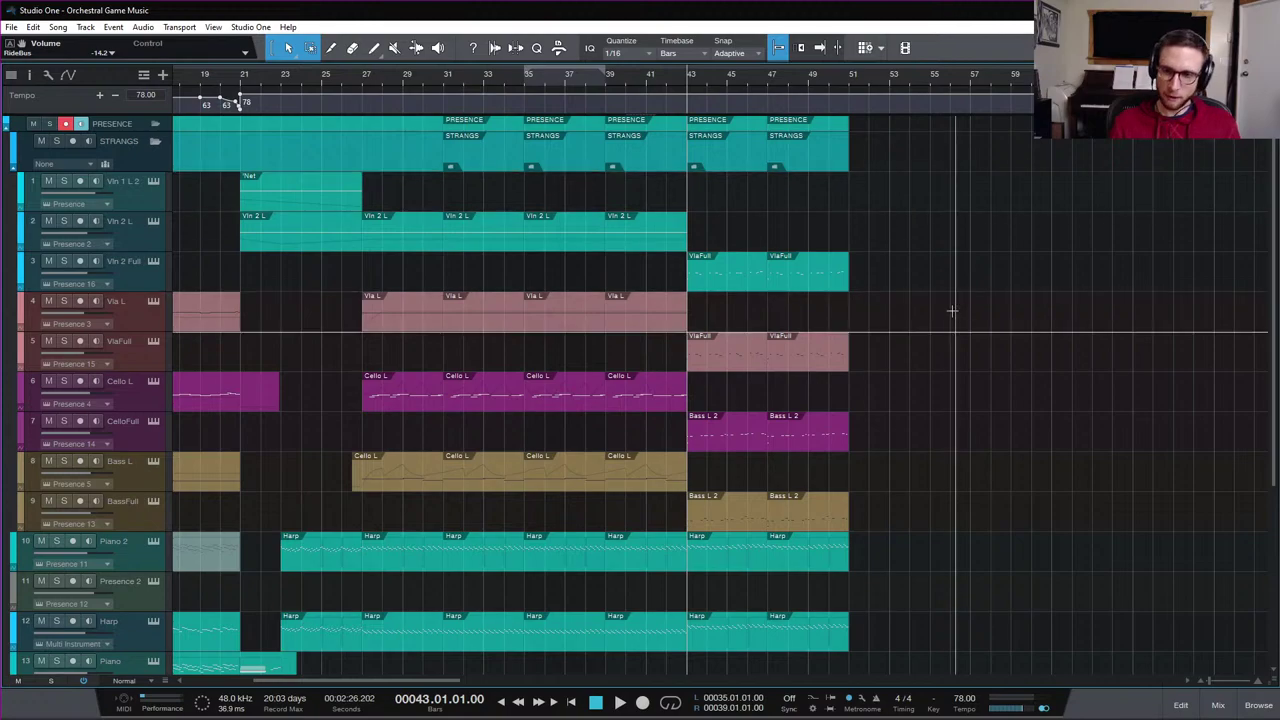
{"action": "scroll", "coordinate": [933, 342], "scroll_direction": "down", "scroll_amount": 2}
{"action": "scroll", "coordinate": [933, 342], "scroll_direction": "down", "scroll_amount": 5}
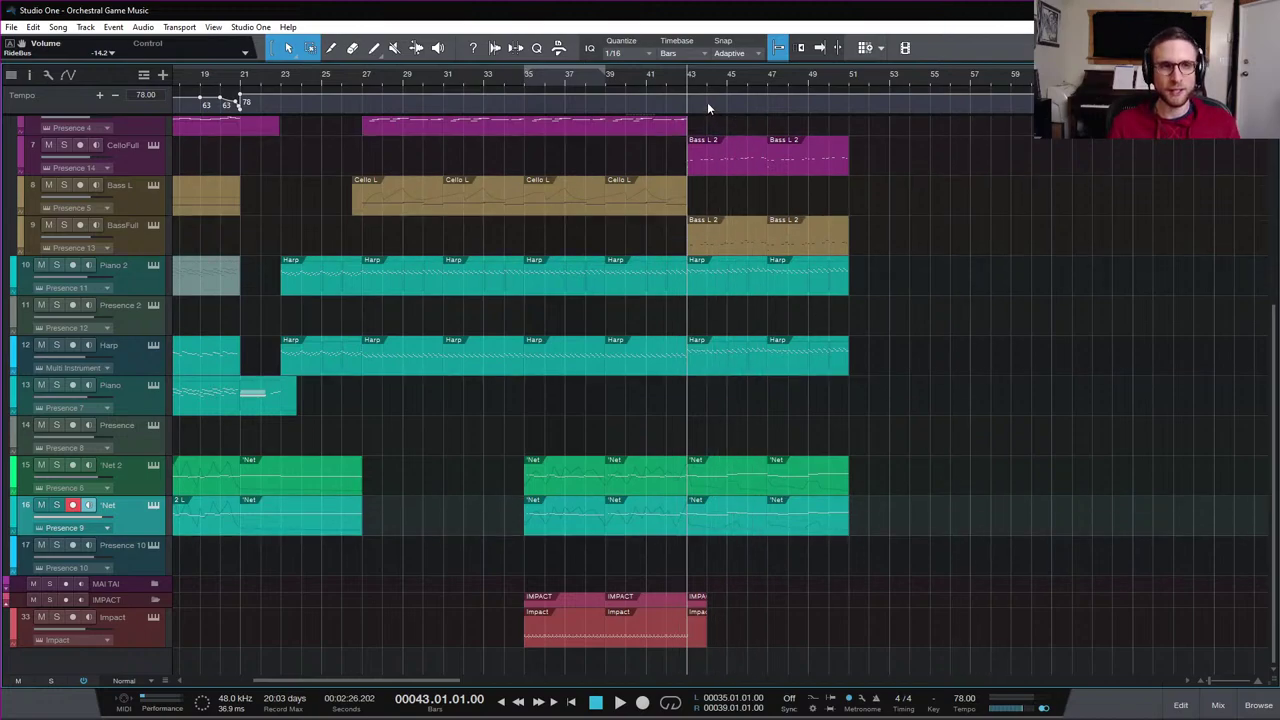
{"action": "key", "text": "space"}
{"action": "left_click", "coordinate": [769, 76]}
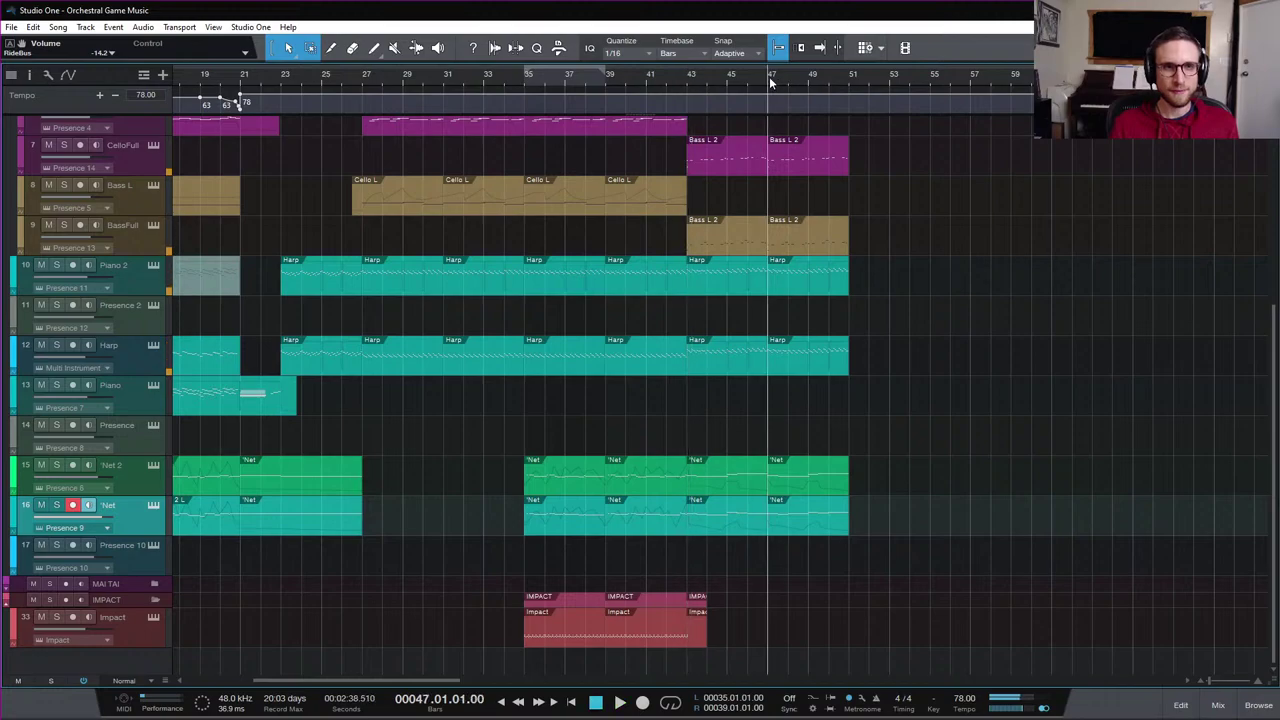
{"action": "scroll", "coordinate": [905, 420], "scroll_direction": "up", "scroll_amount": 5}
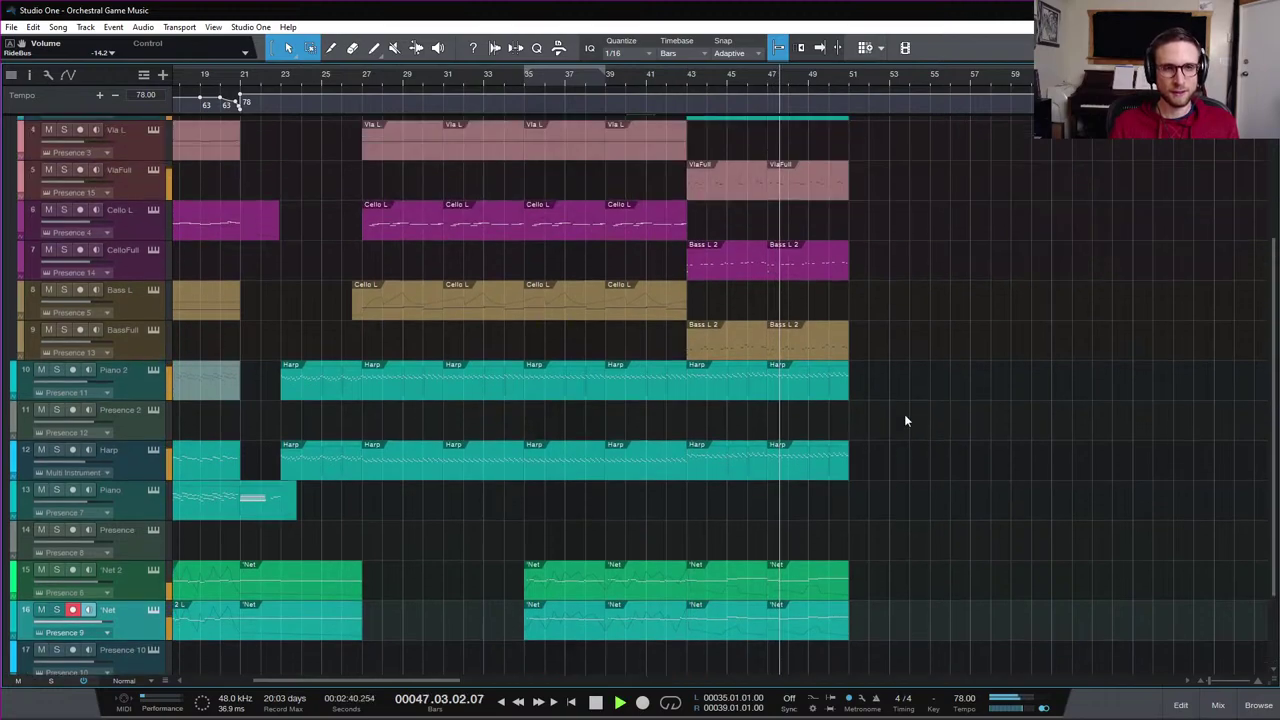
{"action": "scroll", "coordinate": [904, 420], "scroll_direction": "up", "scroll_amount": 1}
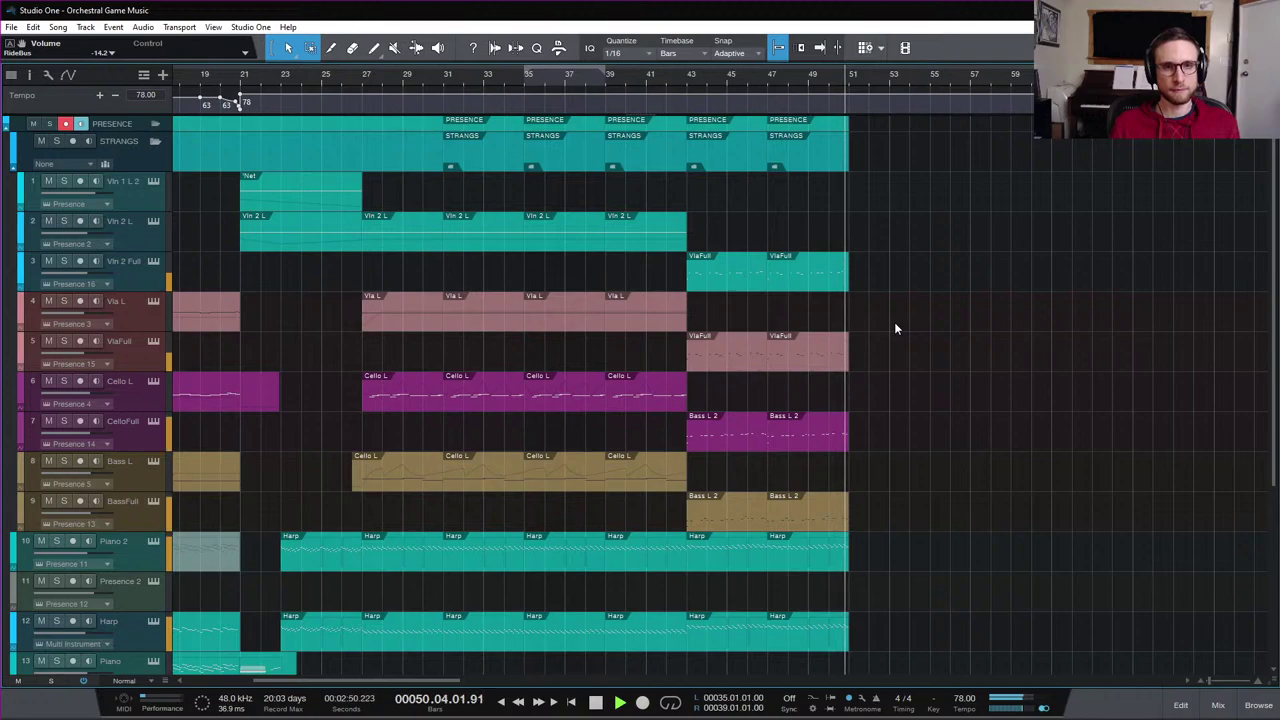
{"action": "key", "text": "space"}
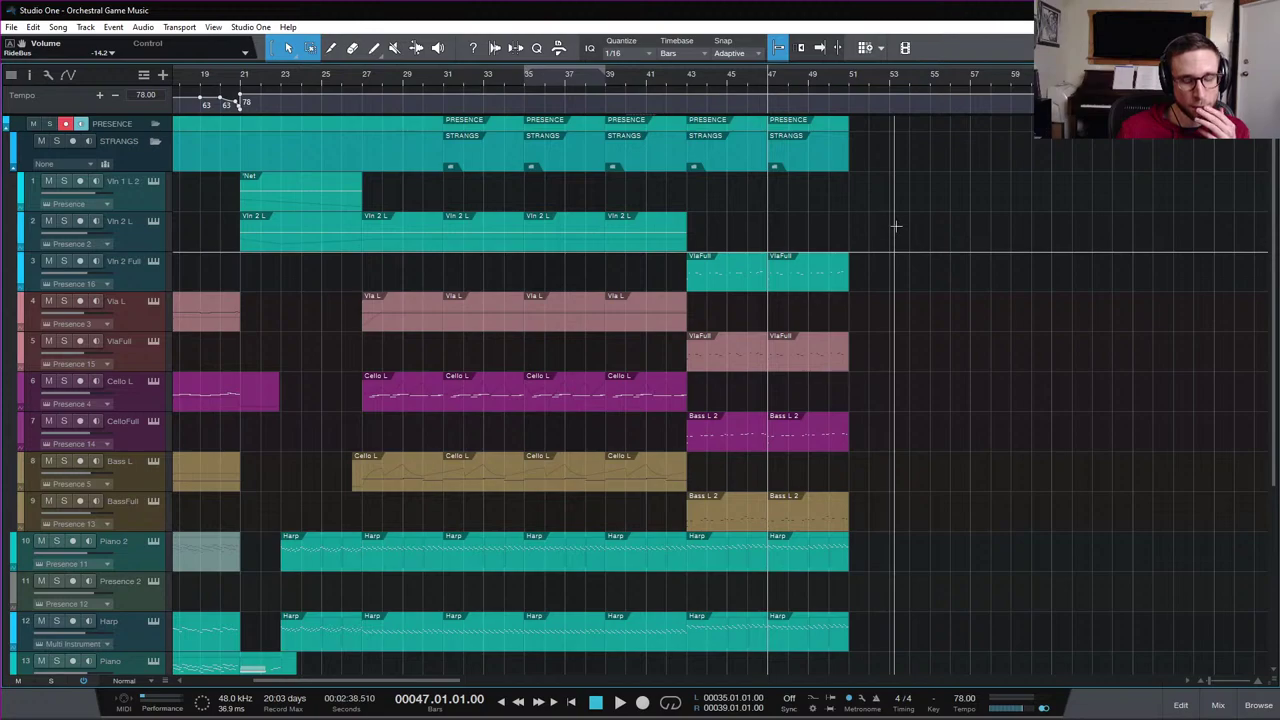
Set the loop range from bar 4 to bar 51 and turn on looping
{"action": "scroll", "coordinate": [879, 239], "scroll_direction": "left", "scroll_amount": 8}
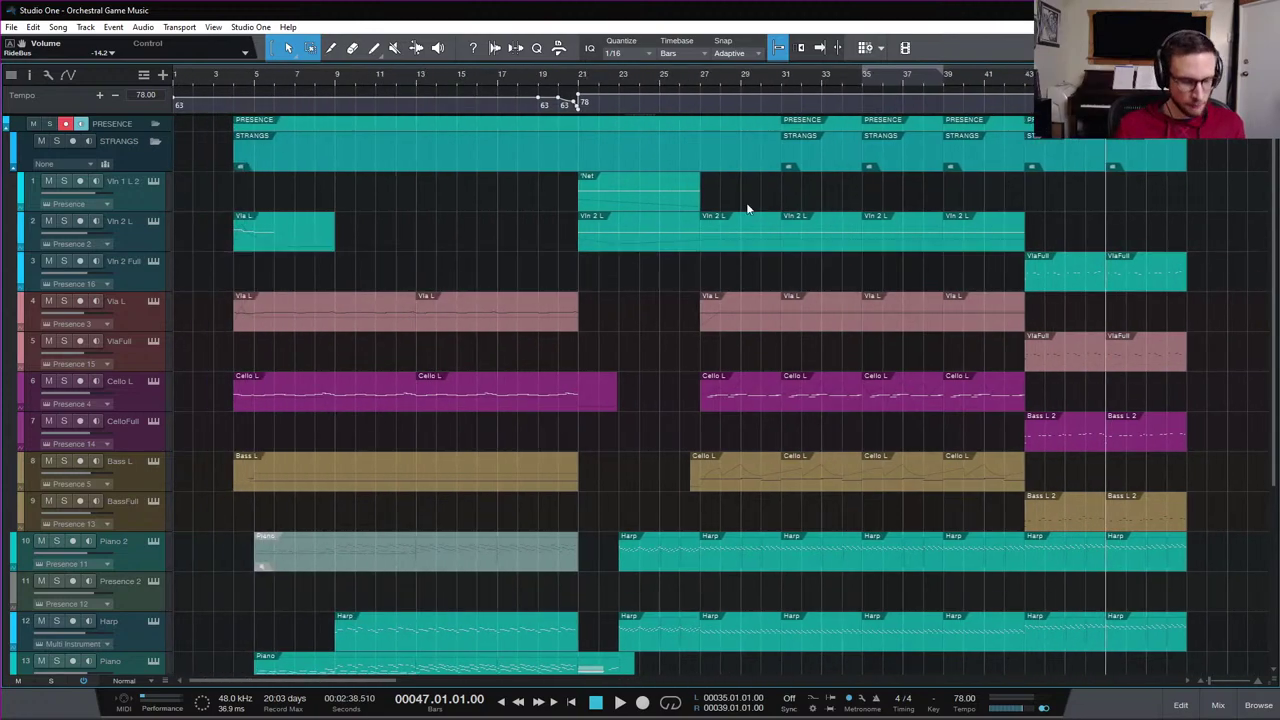
{"action": "left_click", "coordinate": [235, 80]}
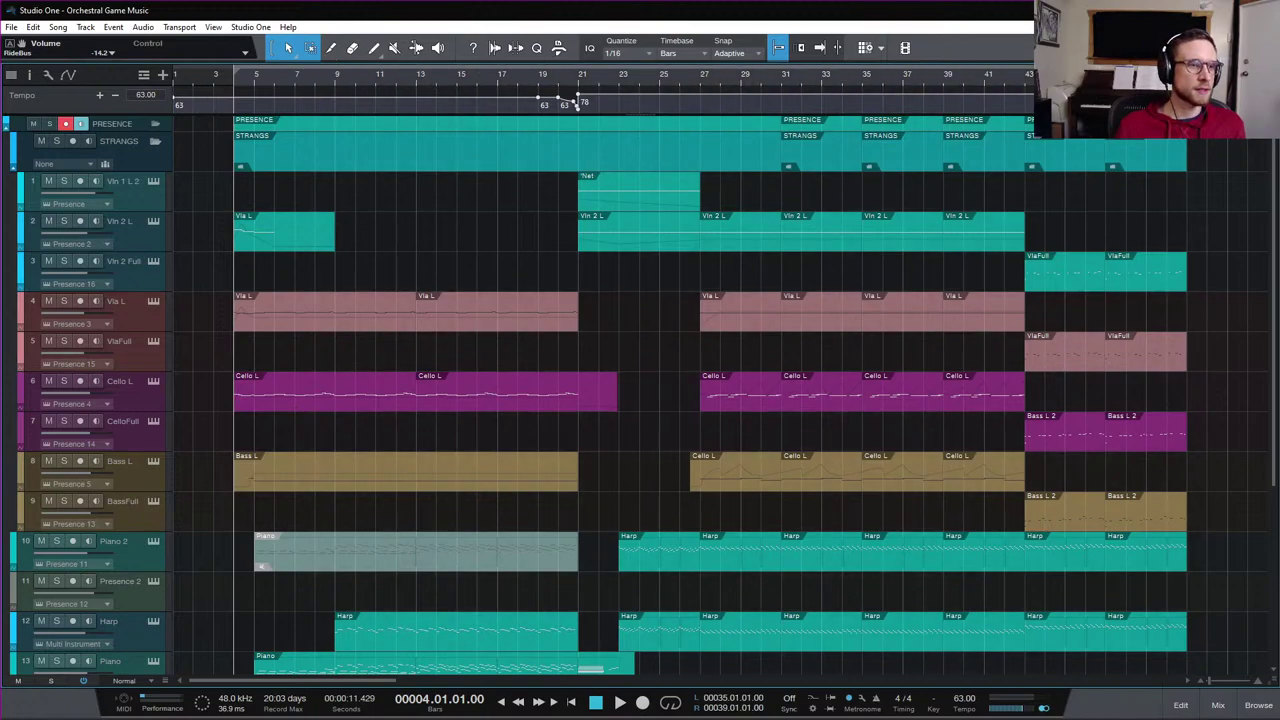
{"action": "key", "text": "e"}
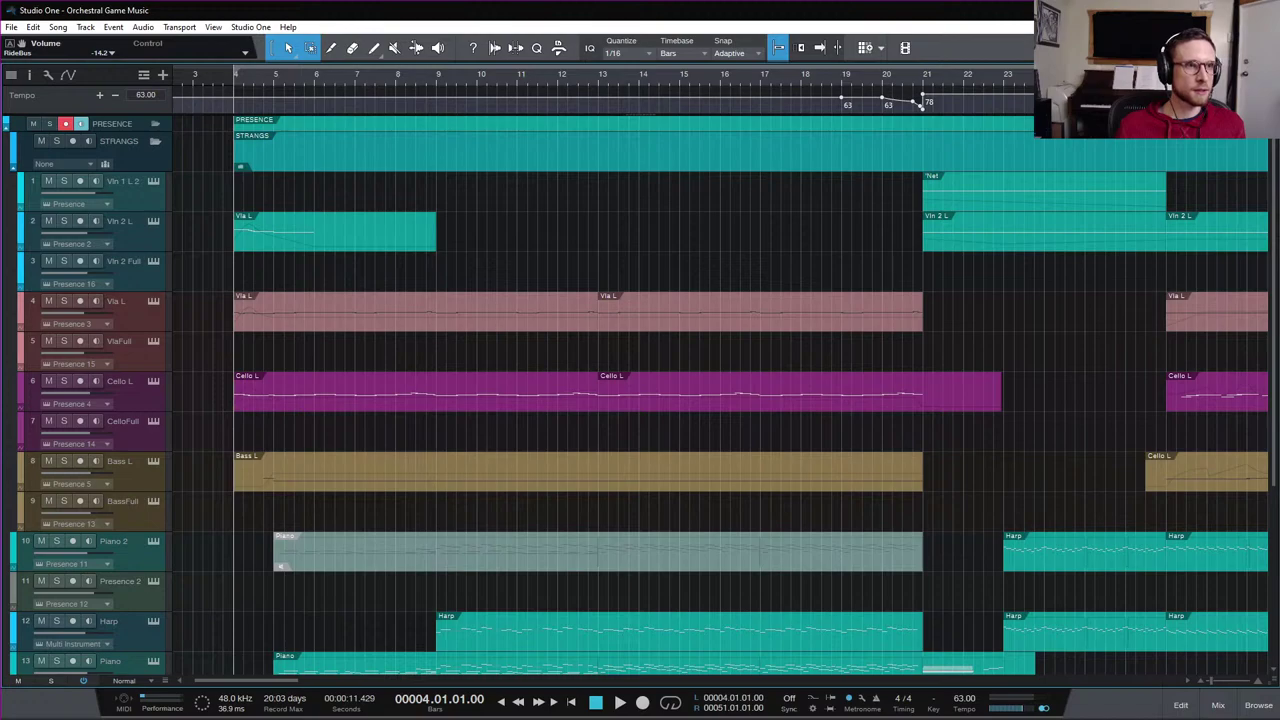
{"action": "key", "text": "w"}
{"action": "scroll", "coordinate": [575, 103], "scroll_direction": "right", "scroll_amount": 4}
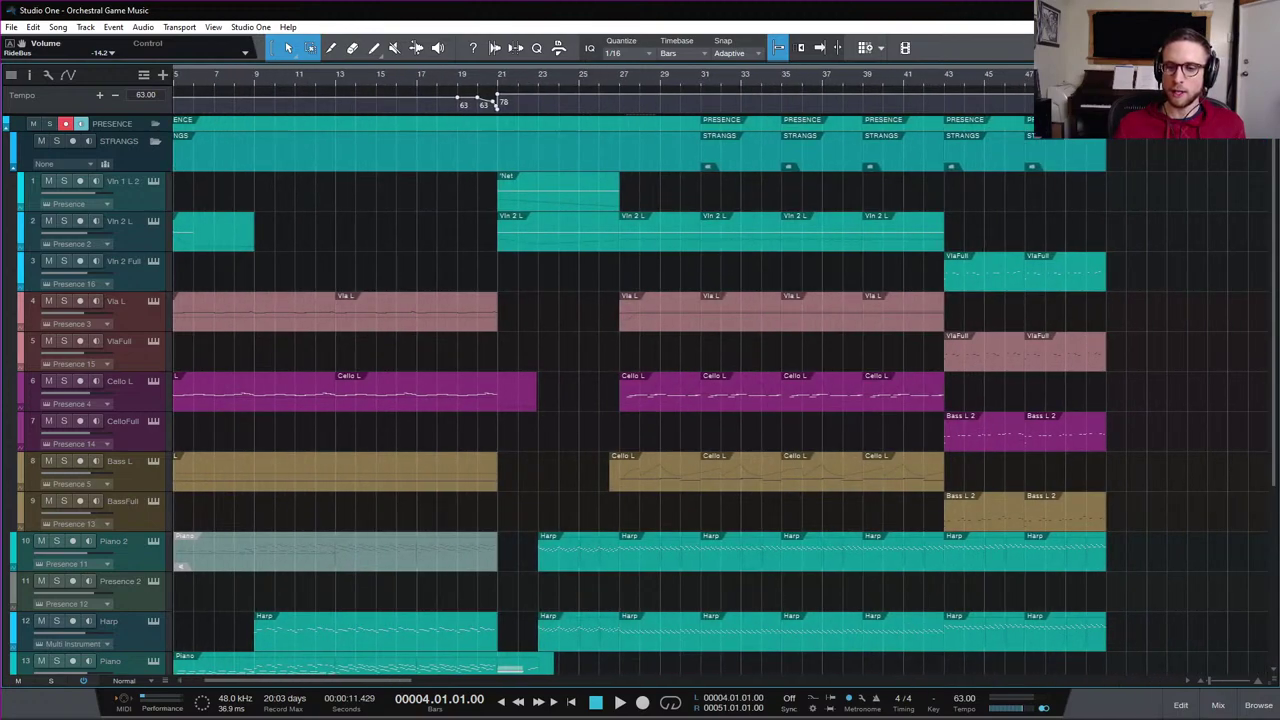
{"action": "scroll", "coordinate": [1045, 186], "scroll_direction": "up", "scroll_amount": 8}
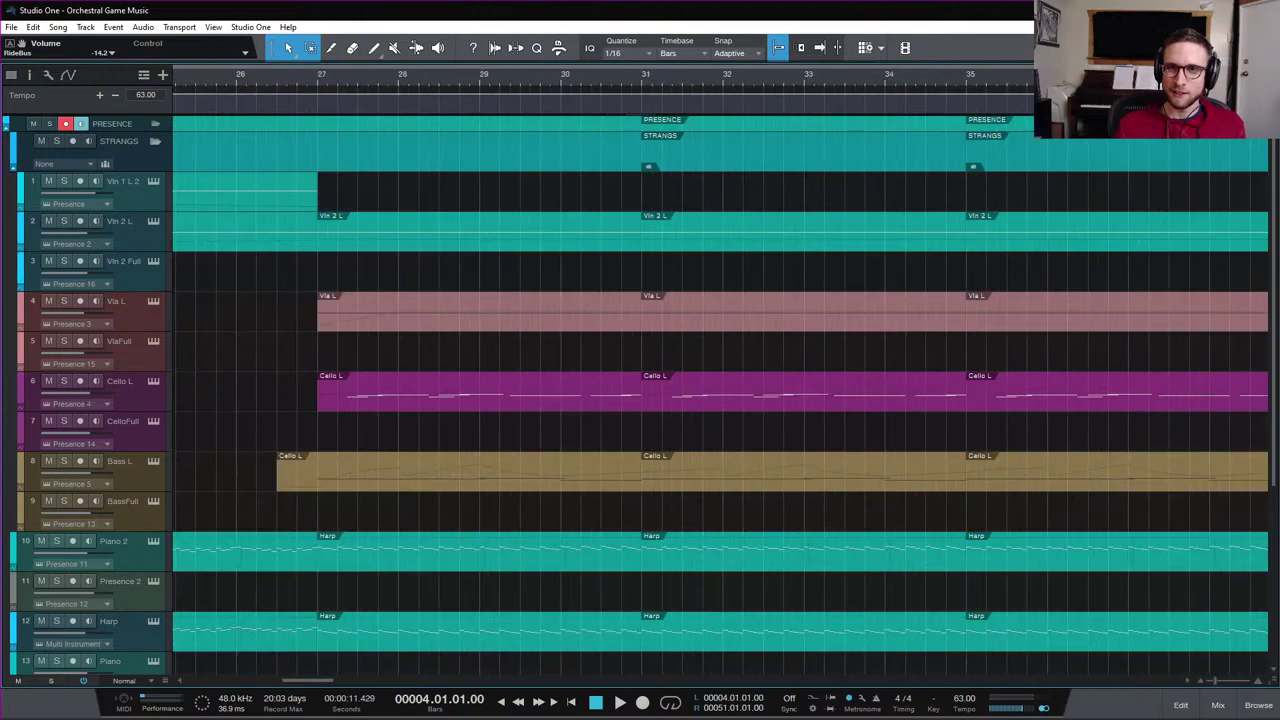
{"action": "scroll", "coordinate": [889, 165], "scroll_direction": "right", "scroll_amount": 5}
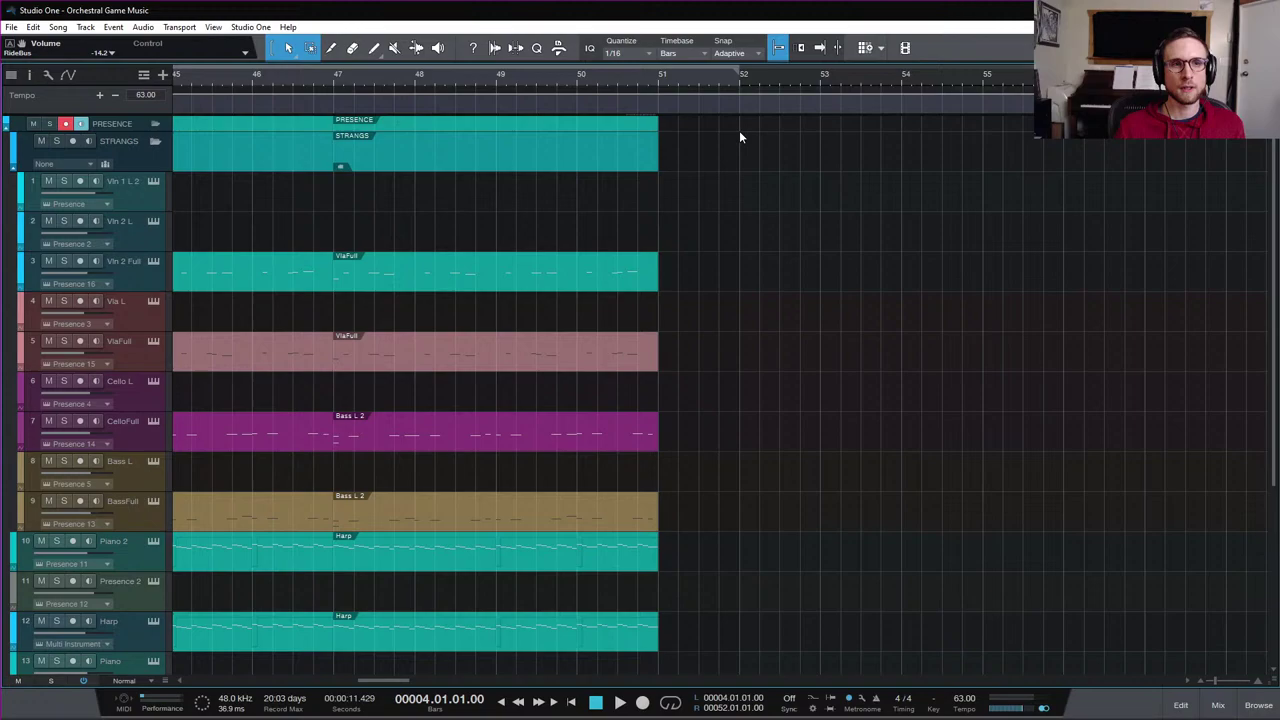
{"action": "scroll", "coordinate": [774, 126], "scroll_direction": "right", "scroll_amount": 1}
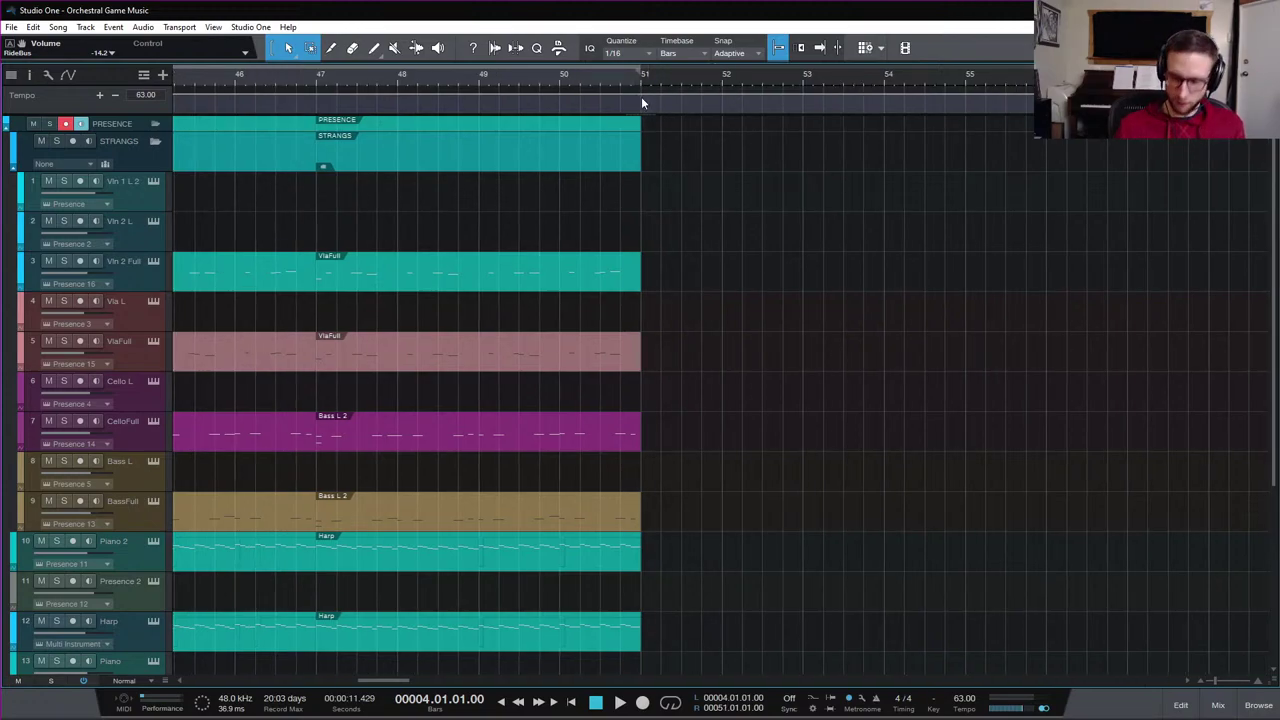
{"action": "key", "text": "slash"}
Play from bar 47 across the loop point back to the opening at bar 4 and stop in bar 5
{"action": "scroll", "coordinate": [641, 96], "scroll_direction": "down", "scroll_amount": 4}
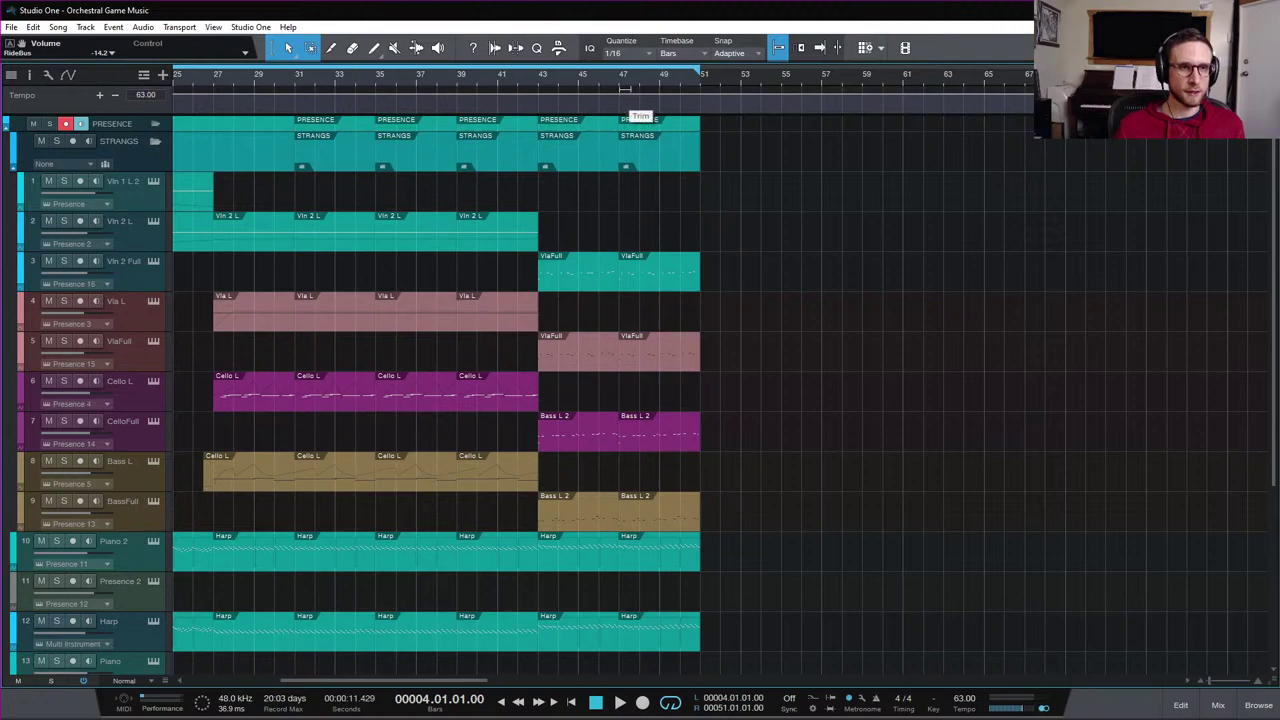
{"action": "left_click", "coordinate": [617, 81]}
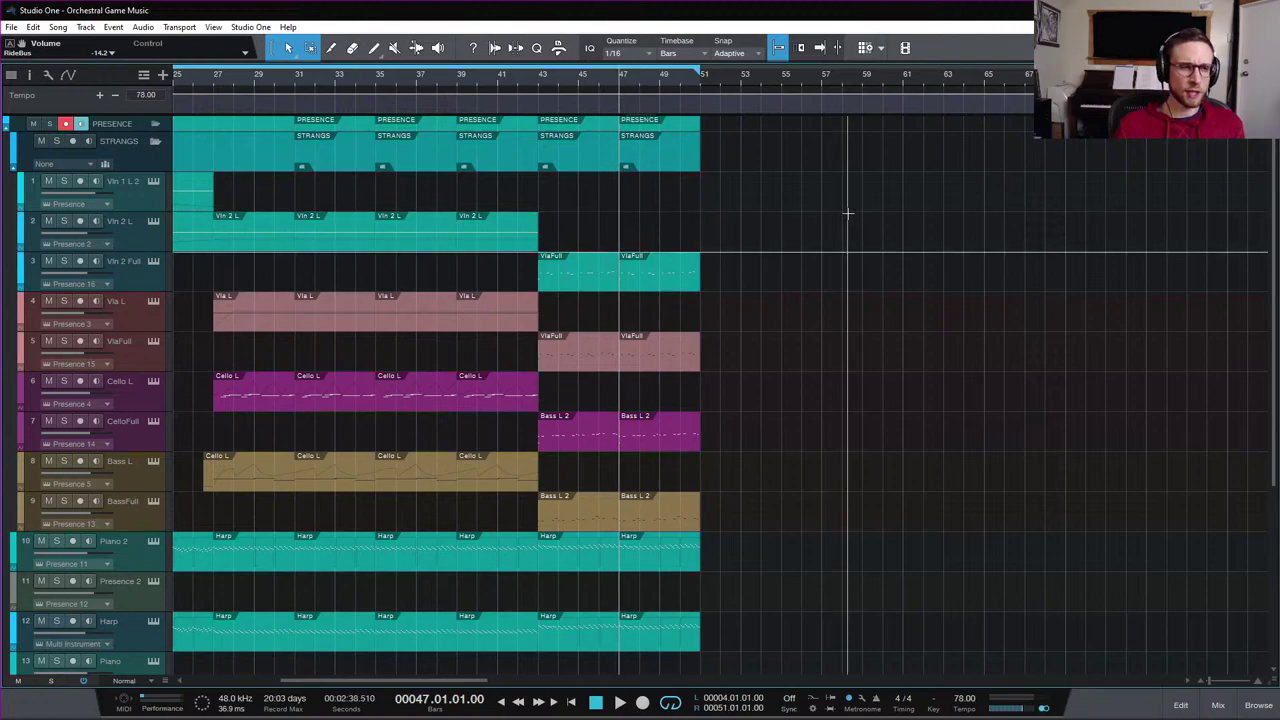
{"action": "scroll", "coordinate": [848, 214], "scroll_direction": "left", "scroll_amount": 5}
{"action": "scroll", "coordinate": [1154, 242], "scroll_direction": "right", "scroll_amount": 2}
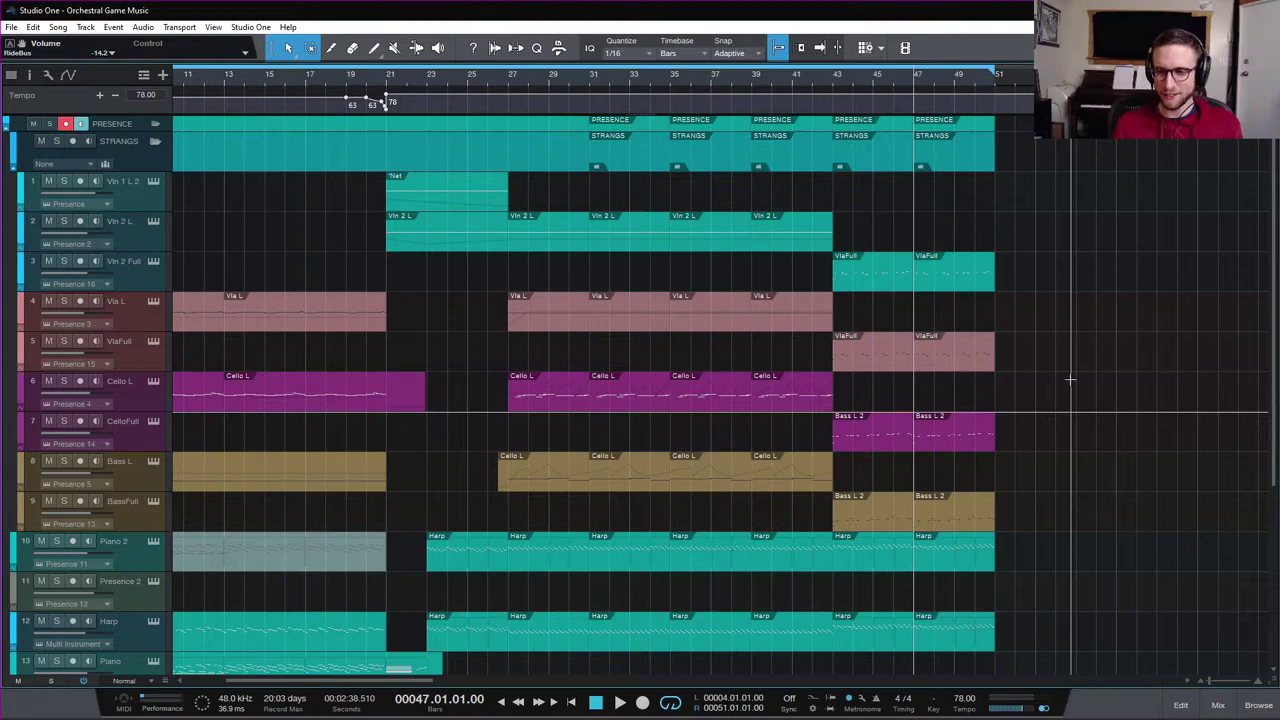
{"action": "key", "text": "space"}
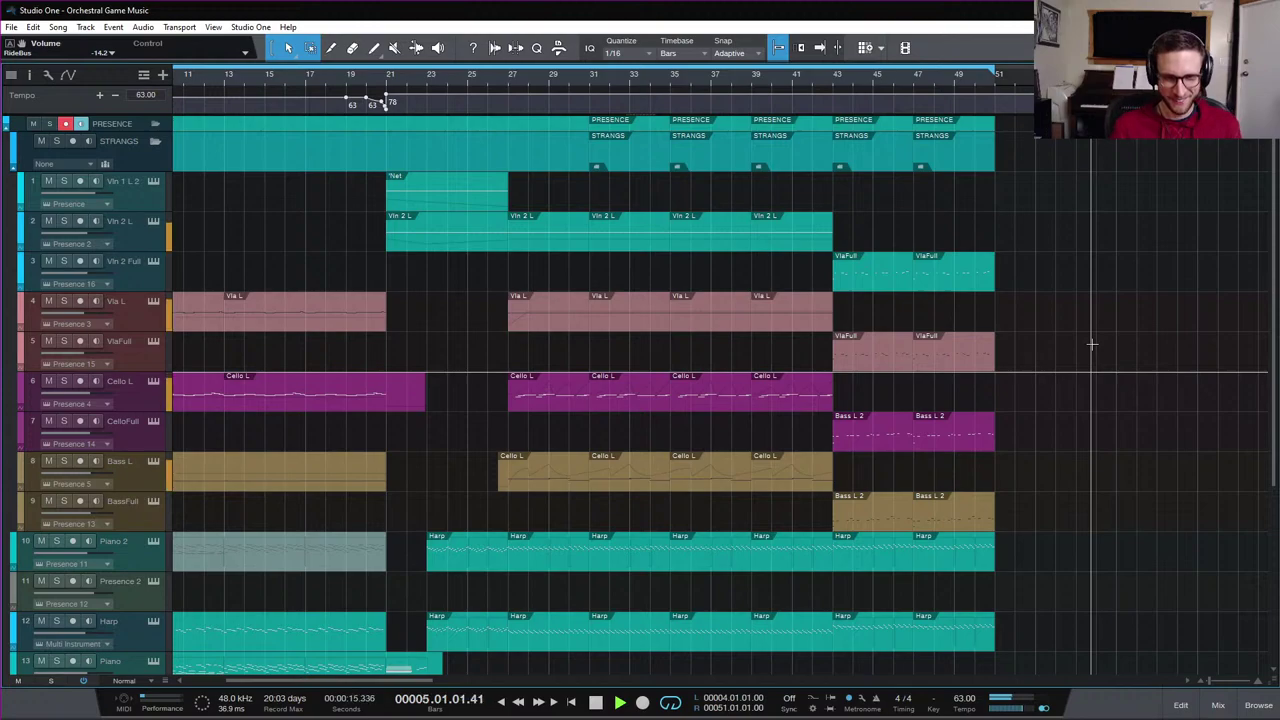
{"action": "key", "text": "space"}
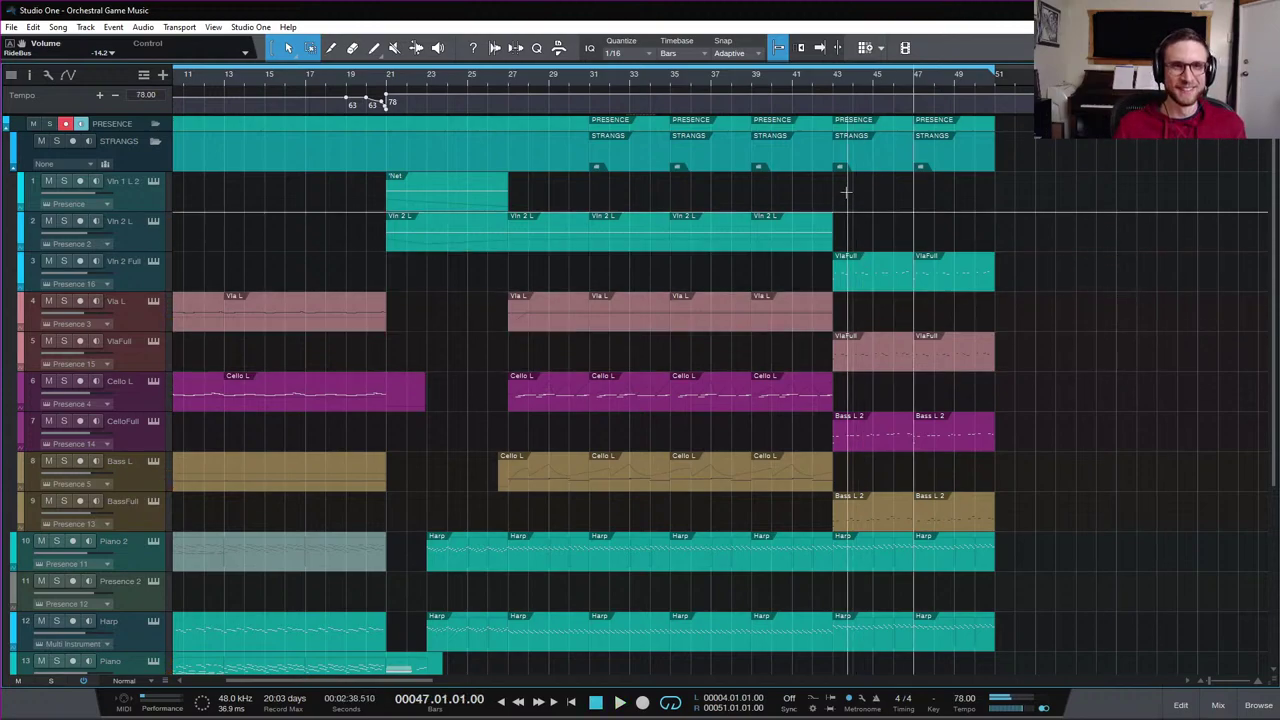
Turn off looping and place the playback cursor at bar 23
{"action": "left_click", "coordinate": [834, 78]}
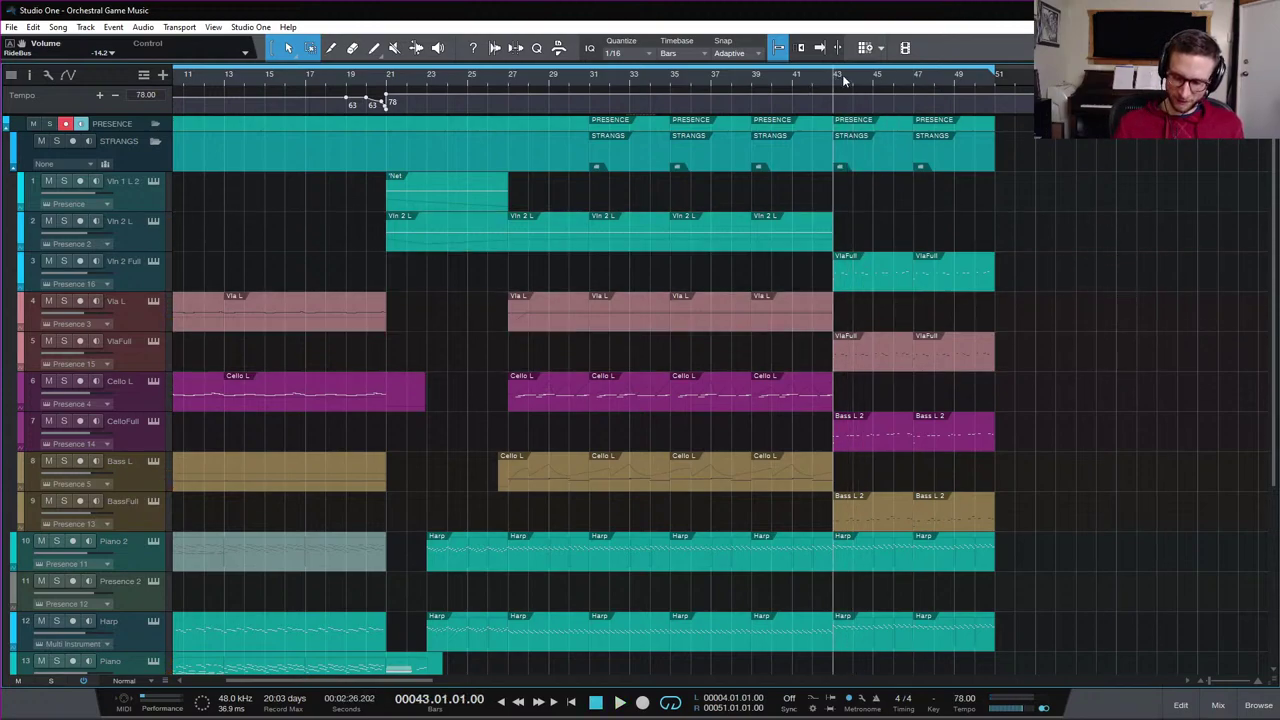
{"action": "left_click", "coordinate": [955, 76]}
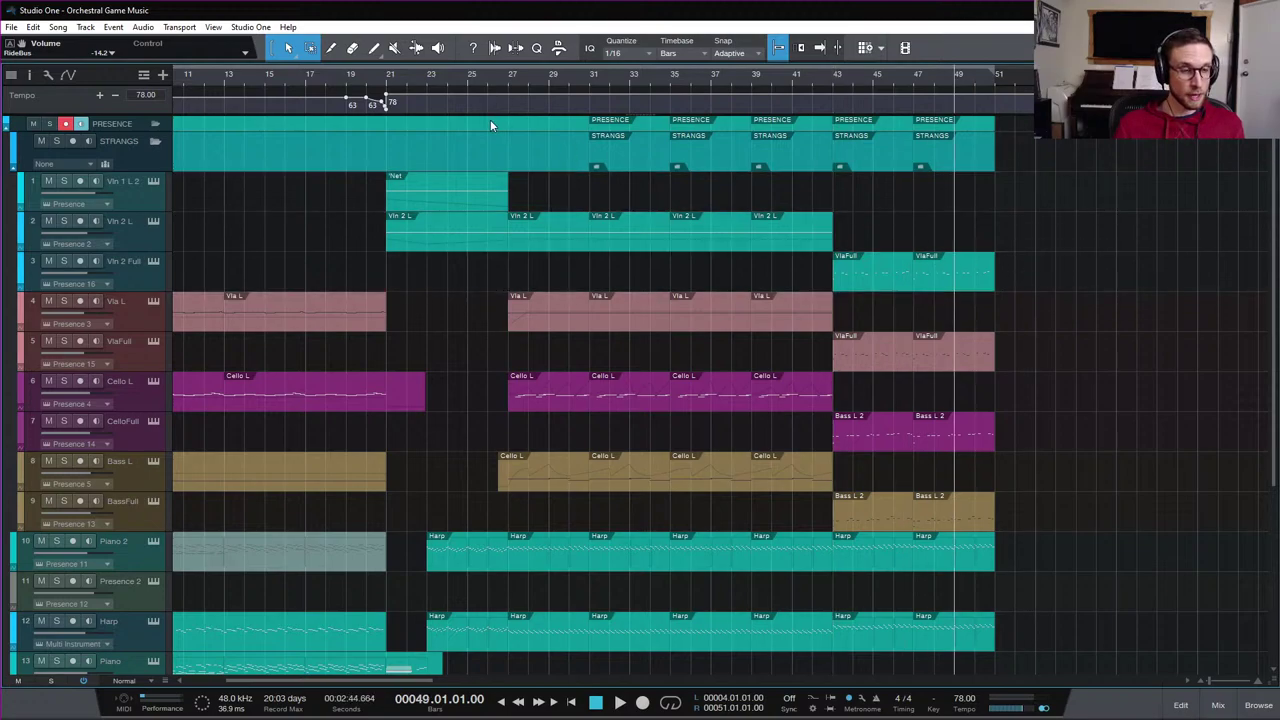
{"action": "left_click", "coordinate": [426, 79]}
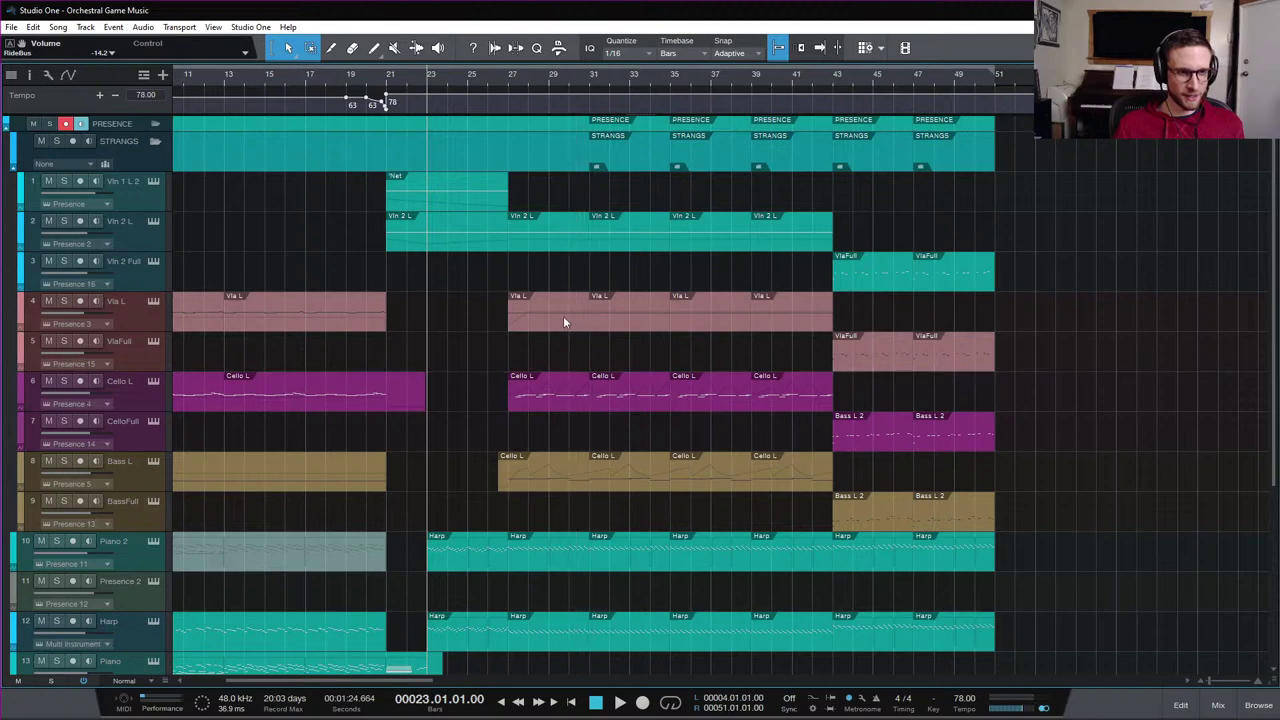
{"action": "scroll", "coordinate": [686, 398], "scroll_direction": "down", "scroll_amount": 4}
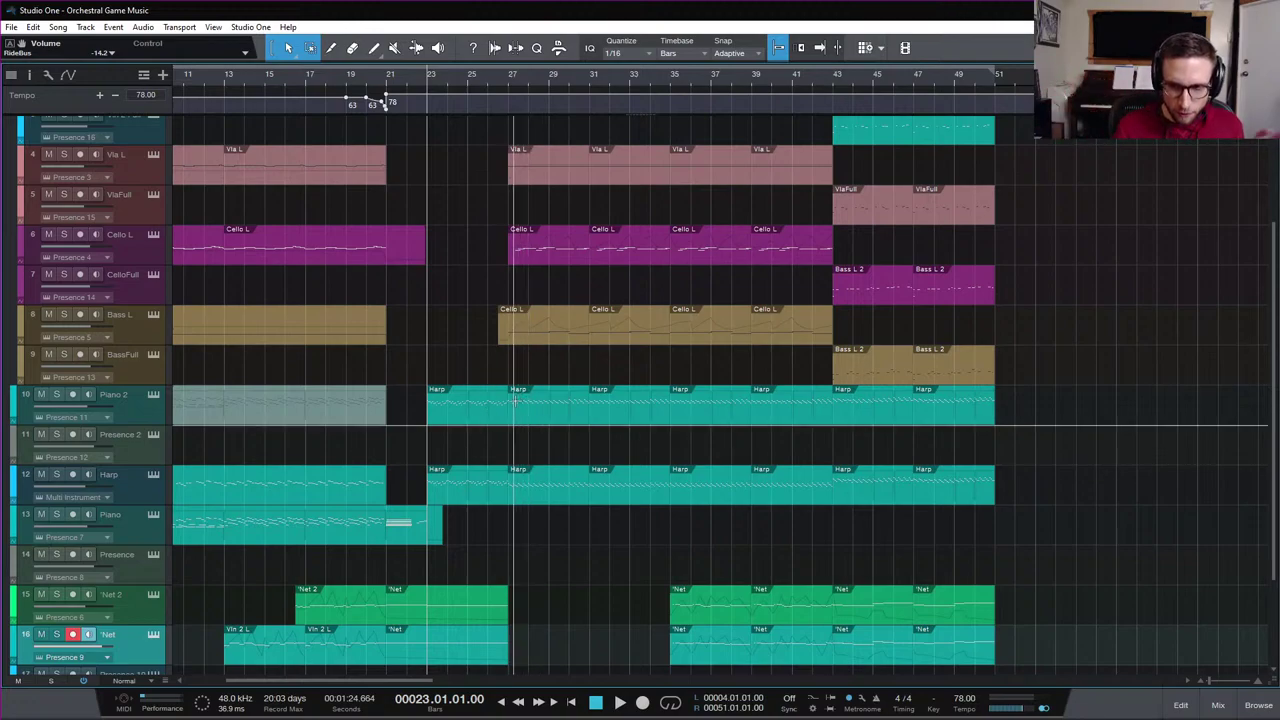
Play the transition from bar 25 into the section at bar 27 twice and stop playback
{"action": "left_click", "coordinate": [468, 84]}
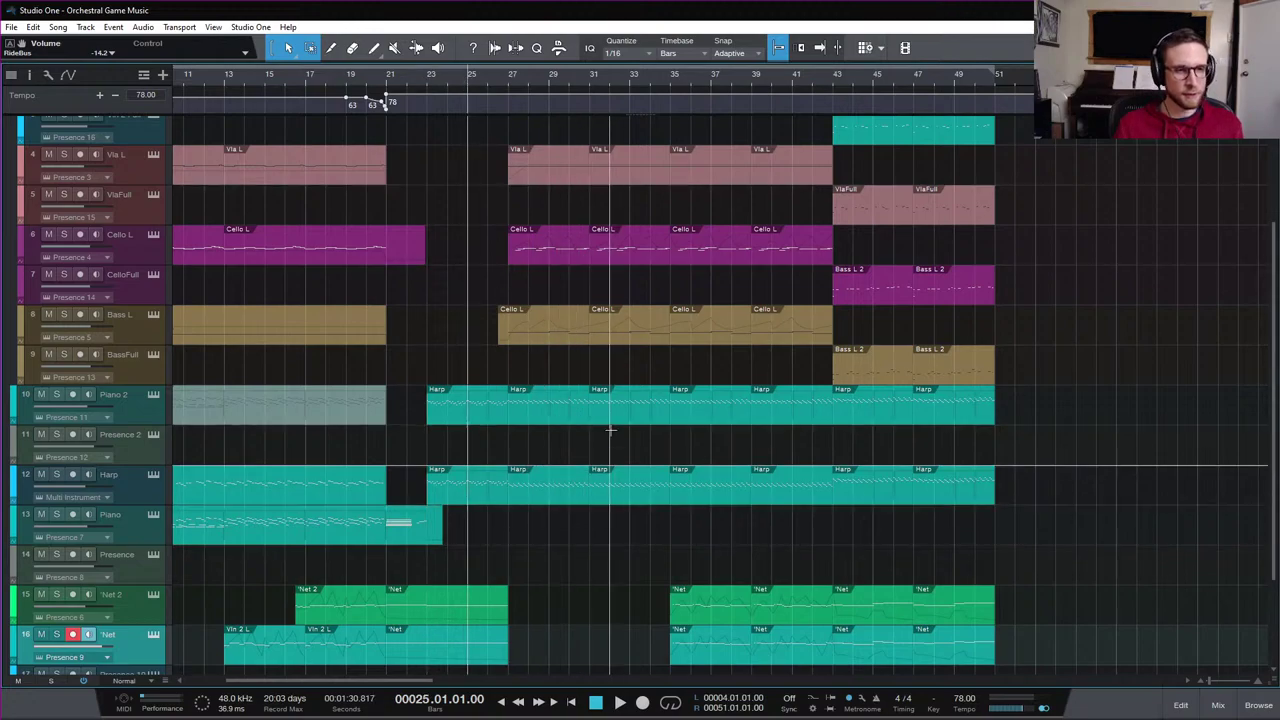
{"action": "key", "text": "space"}
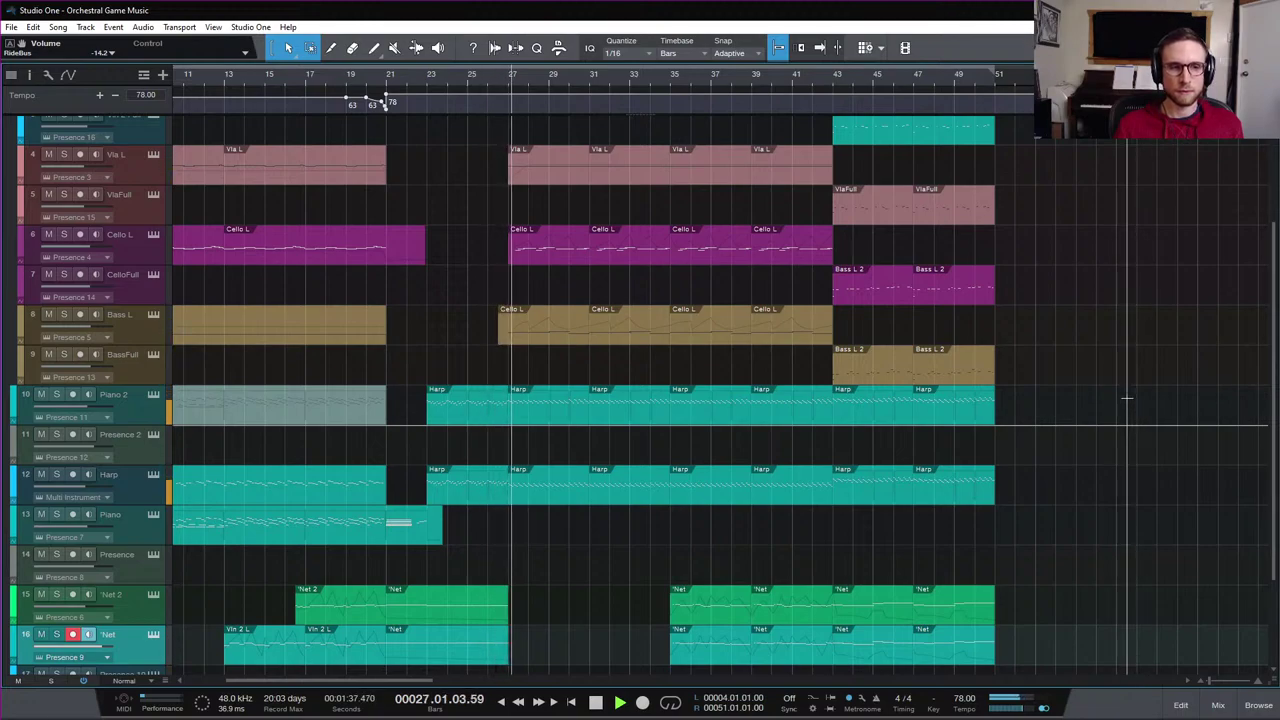
{"action": "key", "text": "space"}
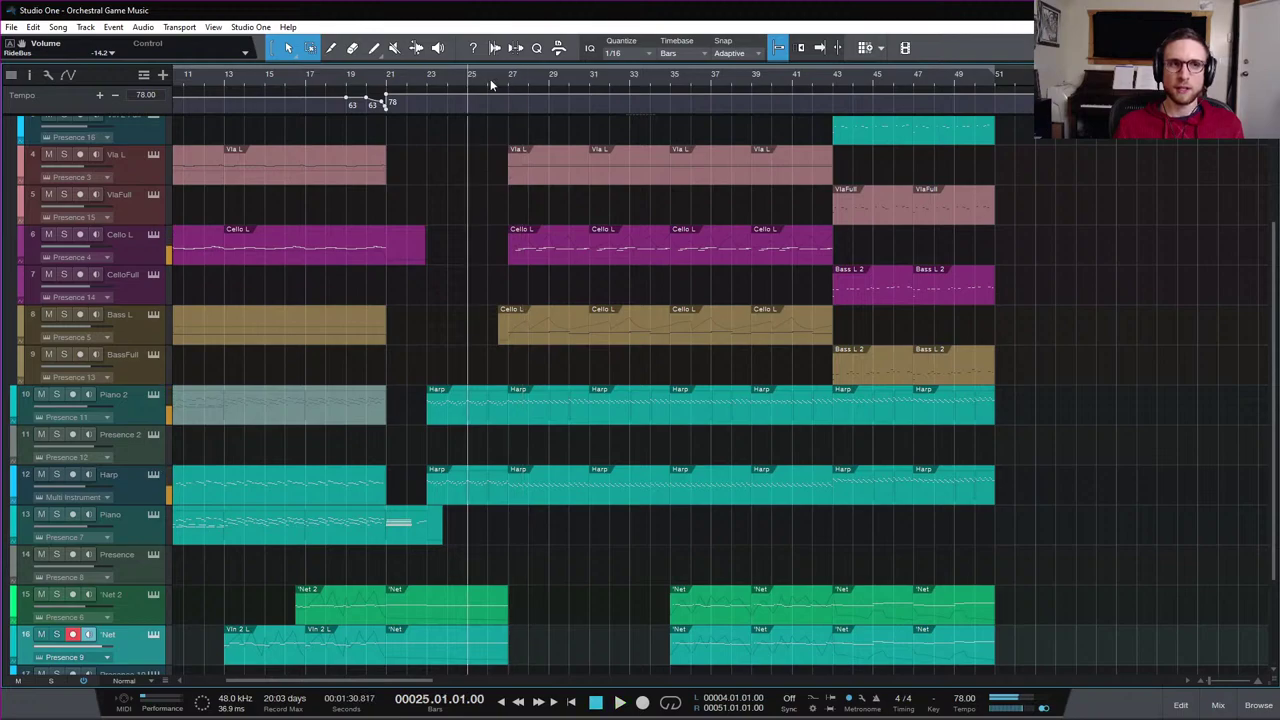
{"action": "left_click", "coordinate": [494, 85]}
{"action": "left_click", "coordinate": [469, 80]}
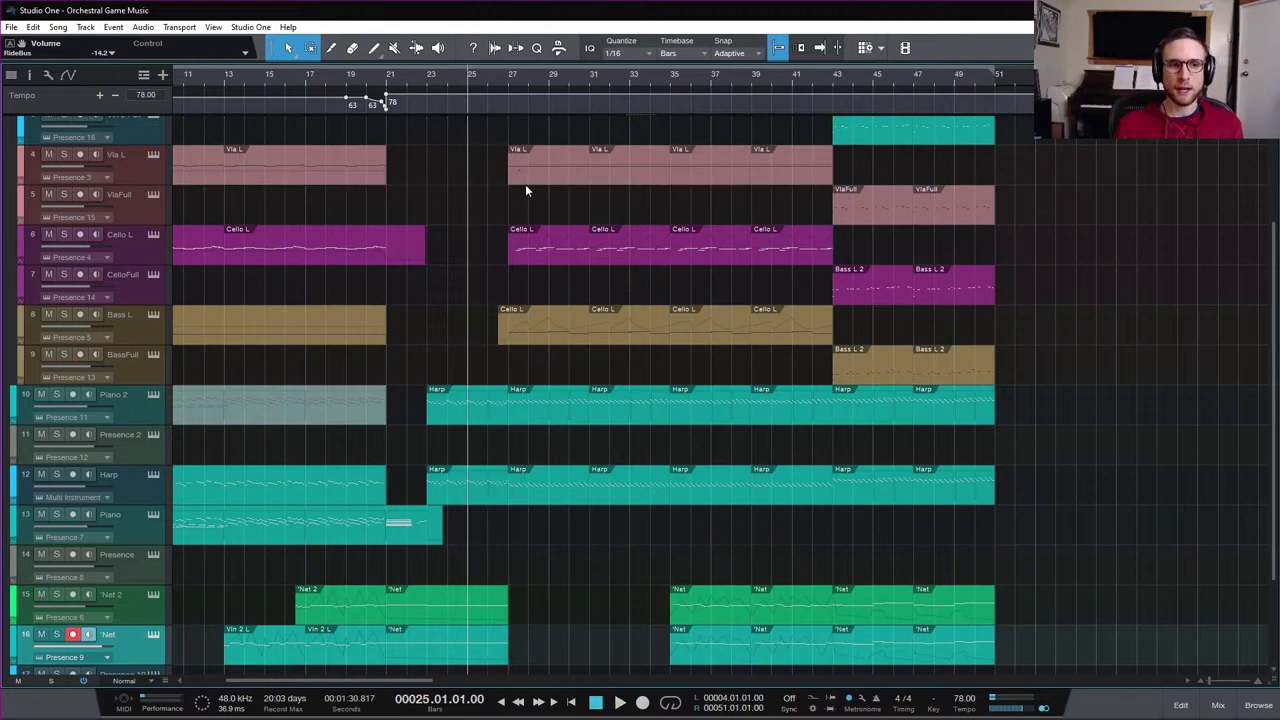
{"action": "key", "text": "space"}
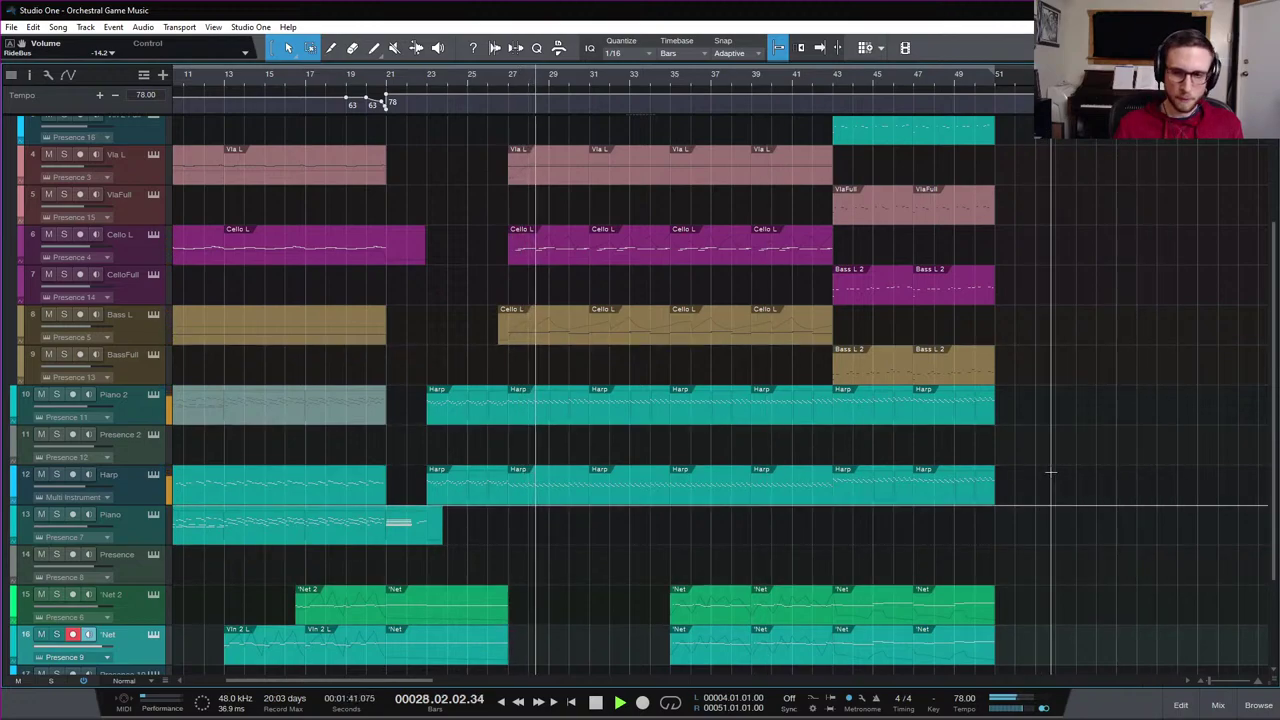
{"action": "key", "text": "space"}
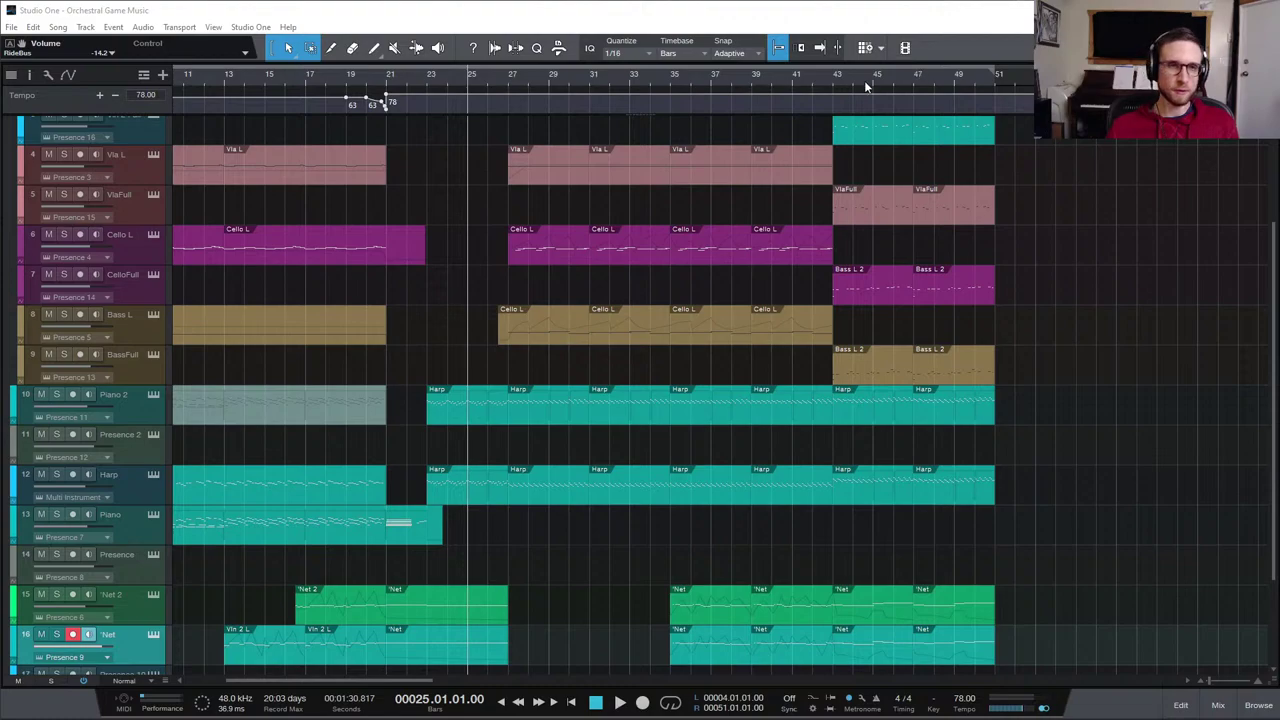
Examine the section boundaries across the tracks around bars 43, 27 and 23, moving the playback cursor to each
{"action": "left_click", "coordinate": [834, 82]}
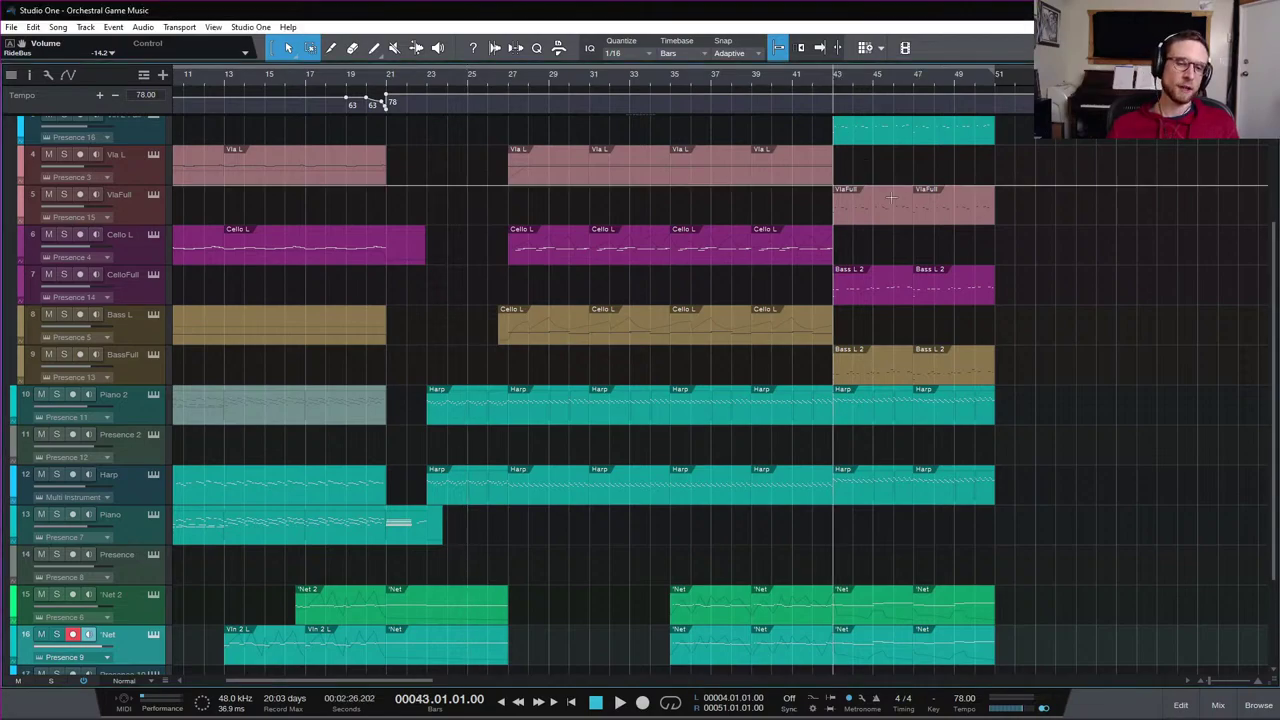
{"action": "scroll", "coordinate": [1075, 415], "scroll_direction": "down", "scroll_amount": 1}
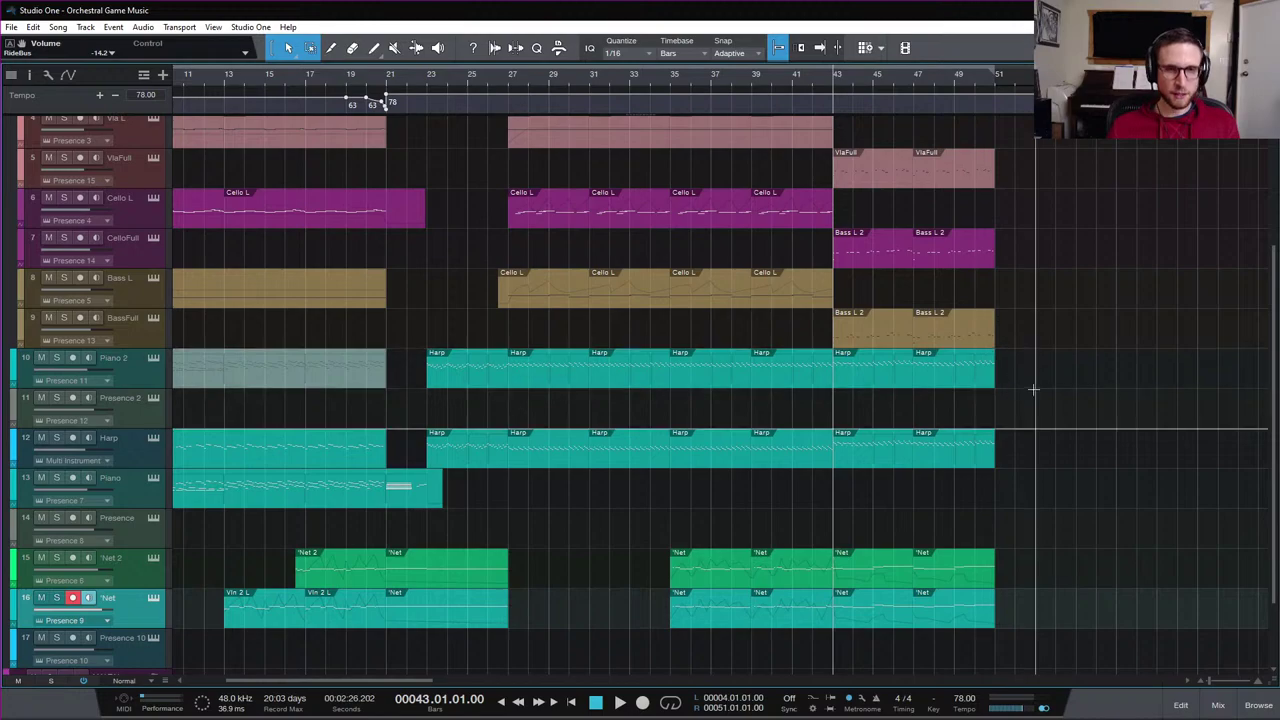
{"action": "scroll", "coordinate": [1034, 383], "scroll_direction": "up", "scroll_amount": 2}
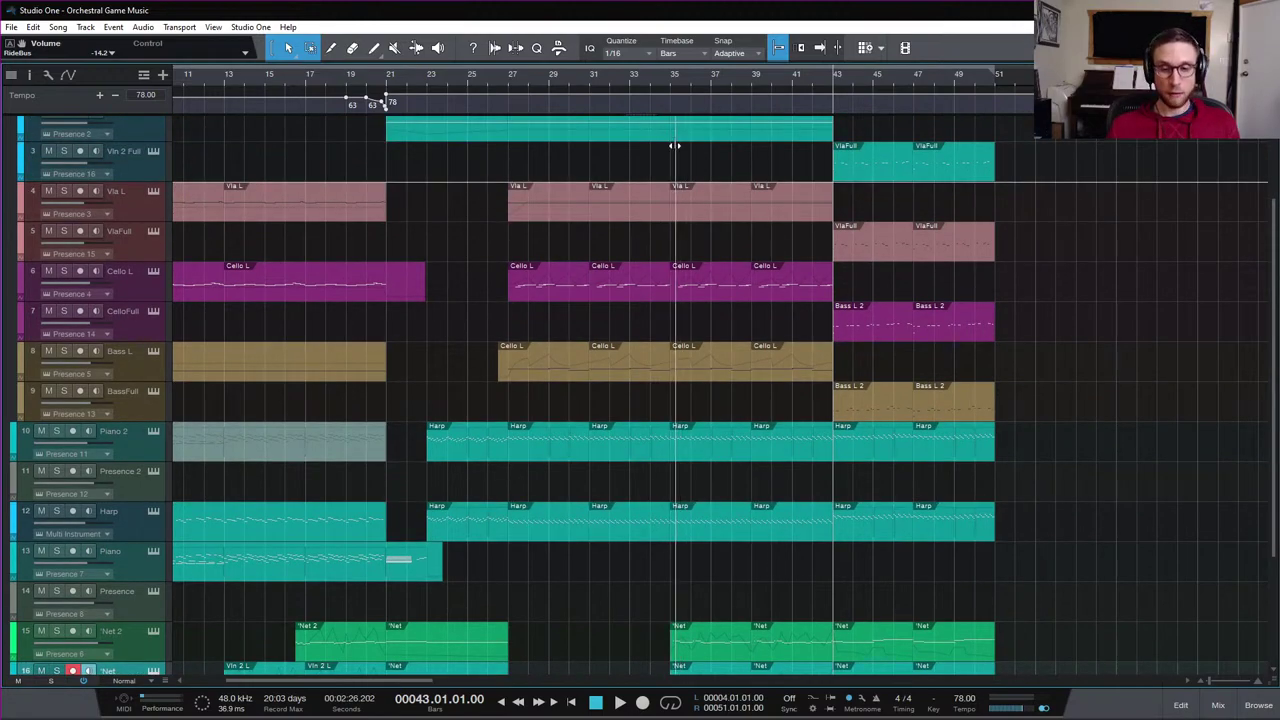
{"action": "left_click", "coordinate": [506, 77]}
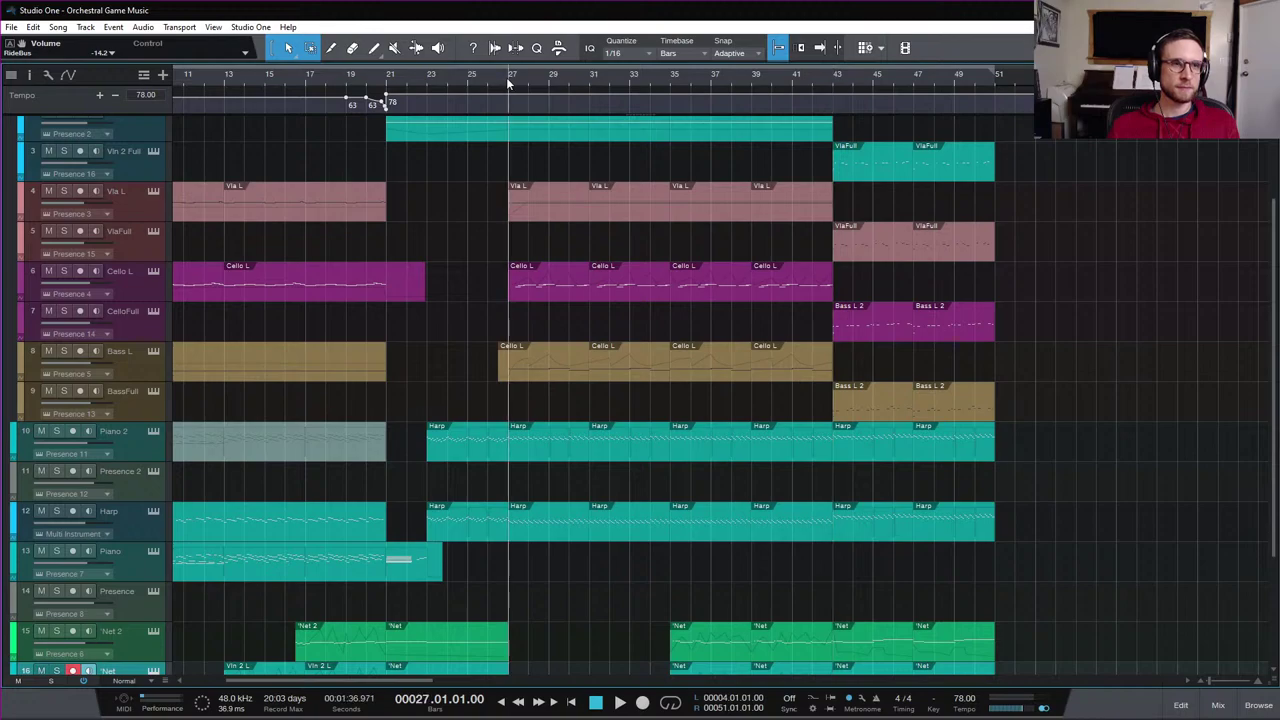
{"action": "left_click", "coordinate": [406, 78]}
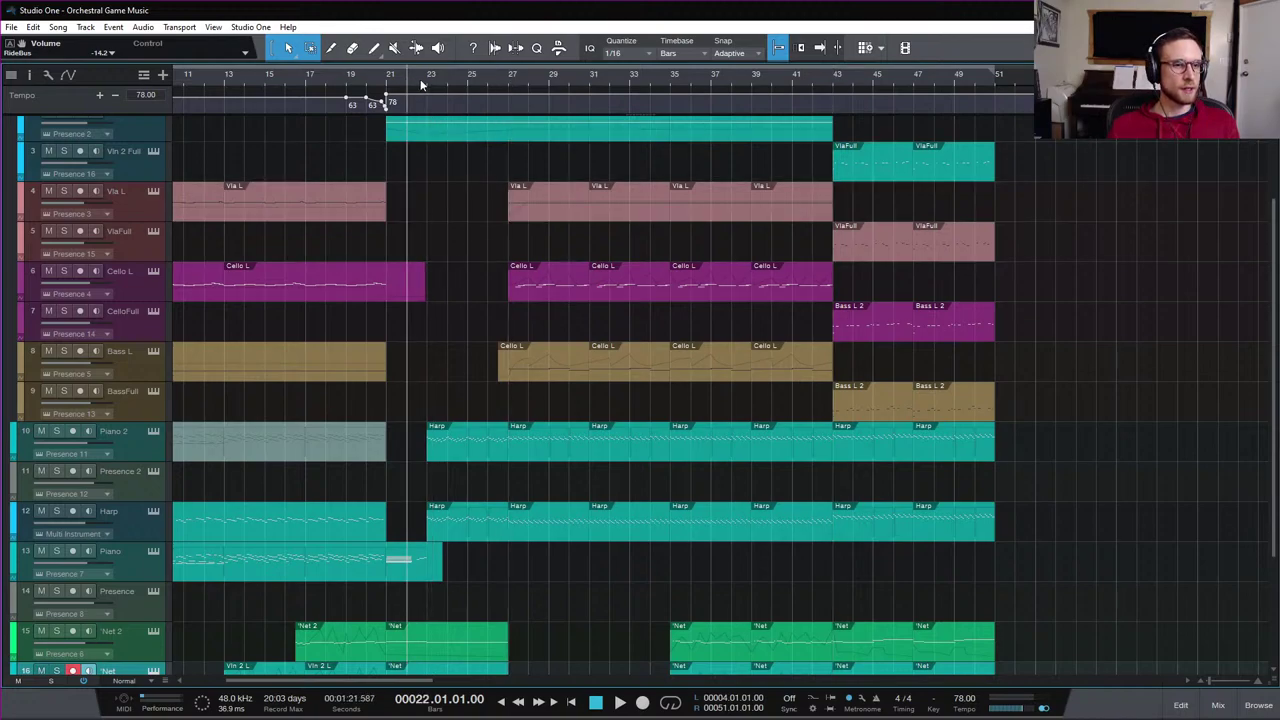
{"action": "left_click", "coordinate": [422, 80]}
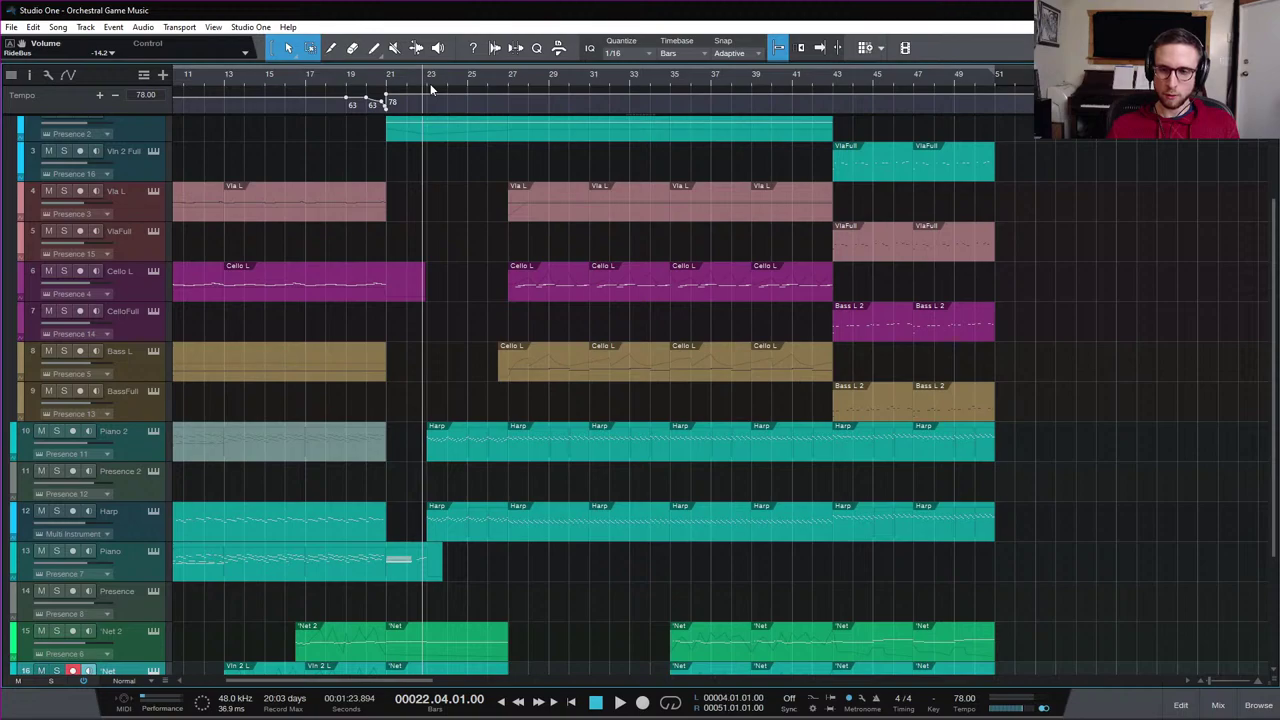
{"action": "left_click", "coordinate": [432, 90]}
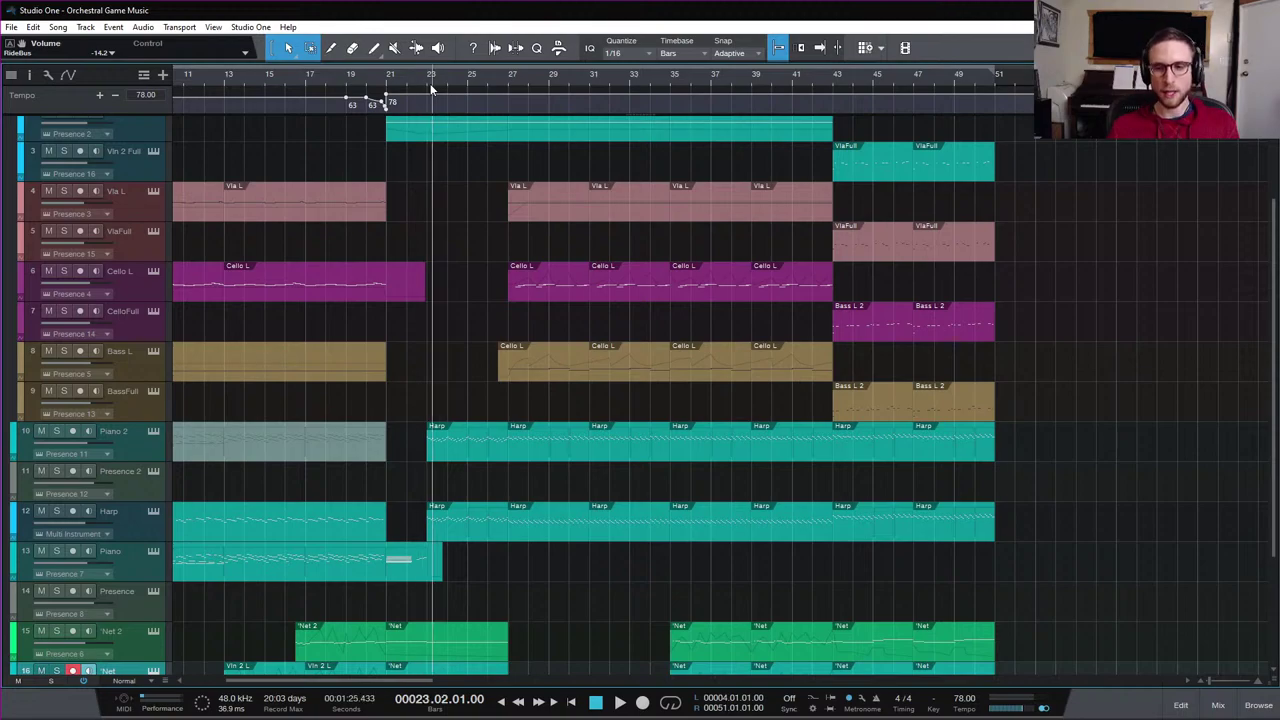
{"action": "left_click", "coordinate": [427, 80]}
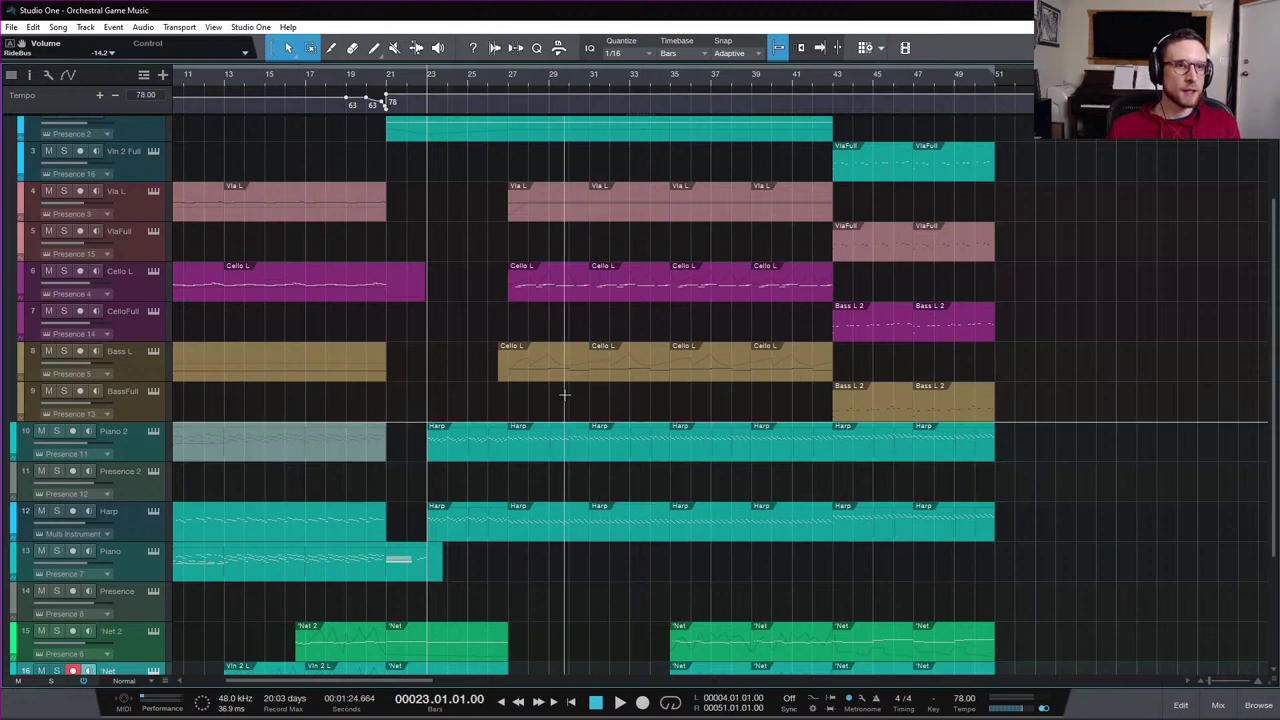
Play the start of the section at bar 27 twice and the ending from bar 48 beat 4 to compare them
{"action": "left_click", "coordinate": [511, 80]}
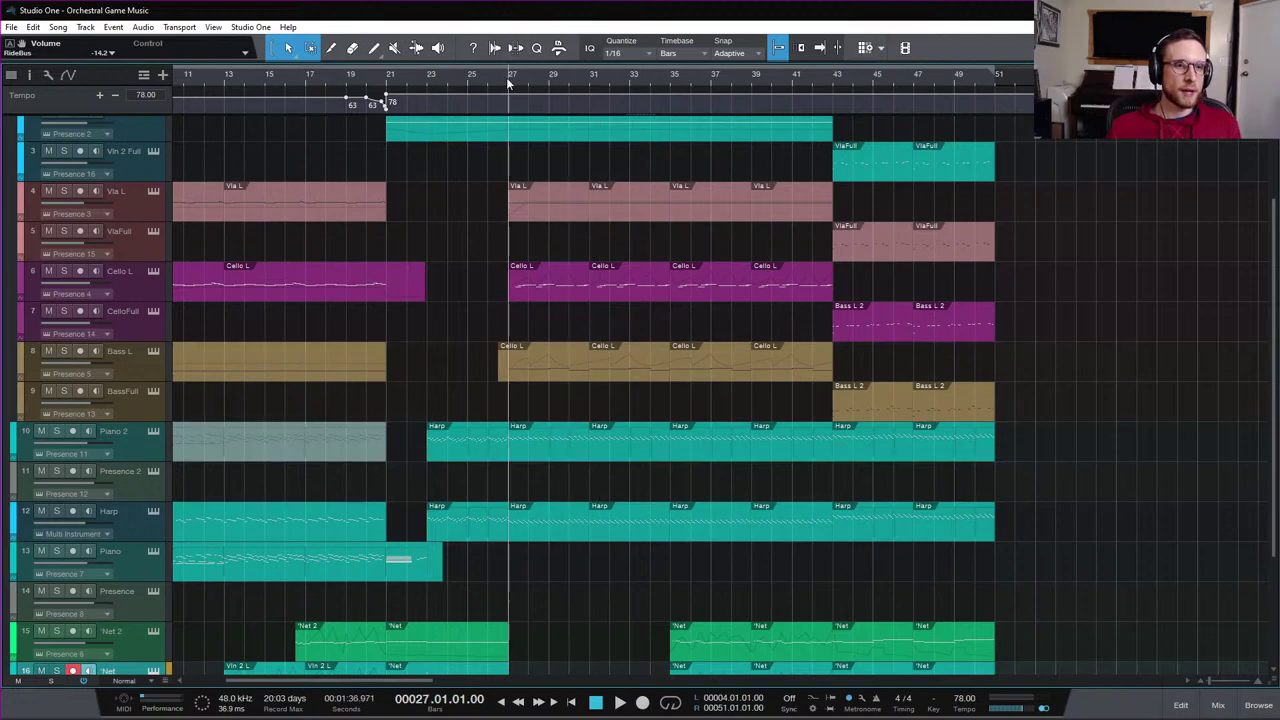
{"action": "key", "text": "space"}
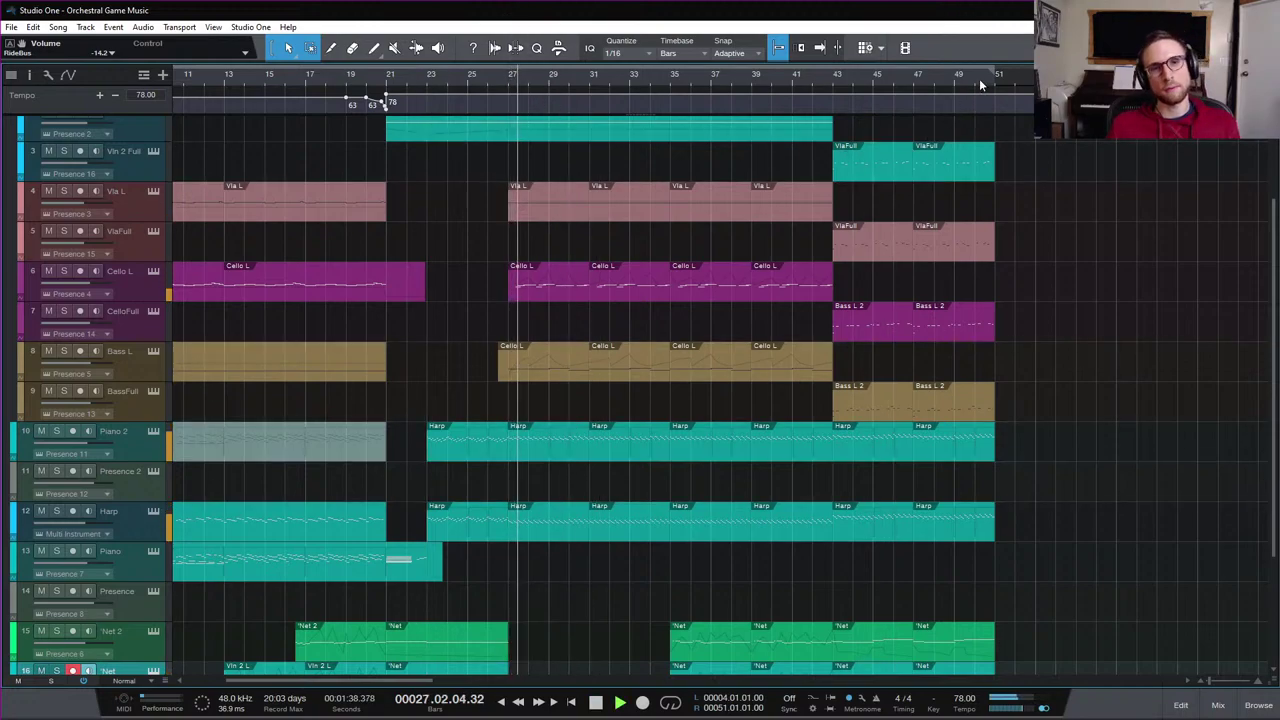
{"action": "key", "text": "space"}
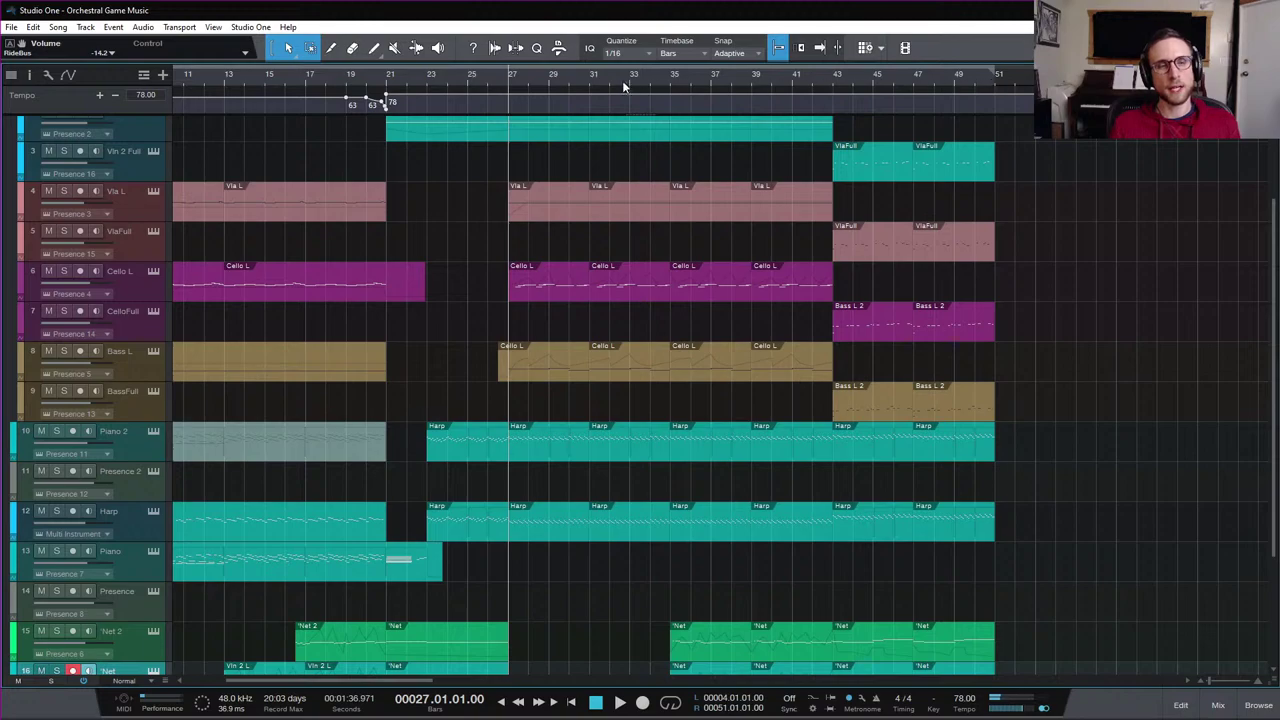
{"action": "key", "text": "space"}
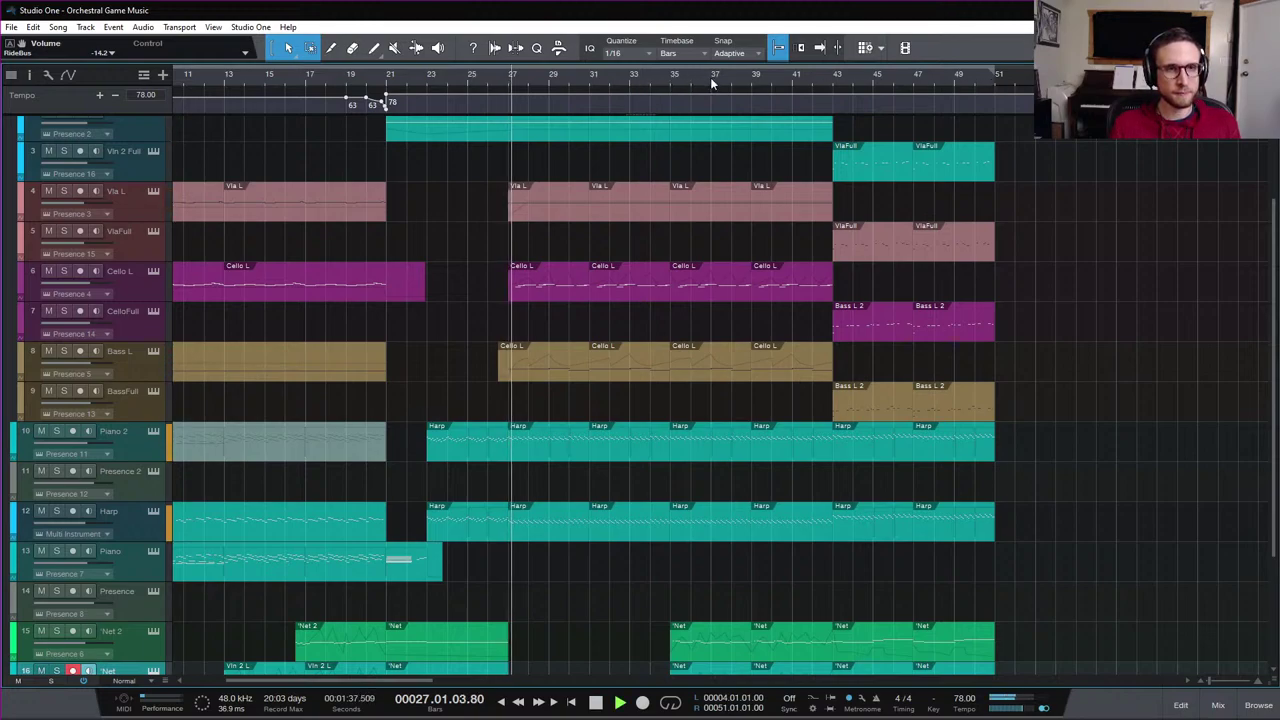
{"action": "key", "text": "space"}
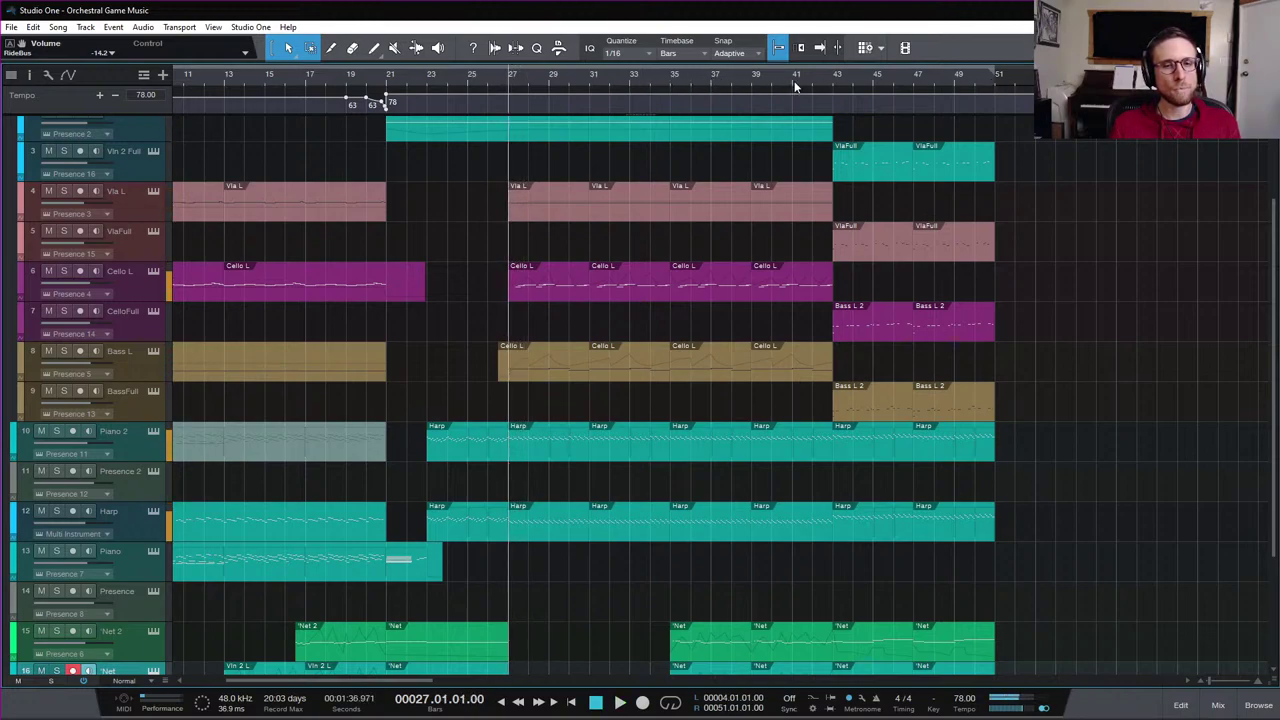
{"action": "left_click", "coordinate": [952, 84]}
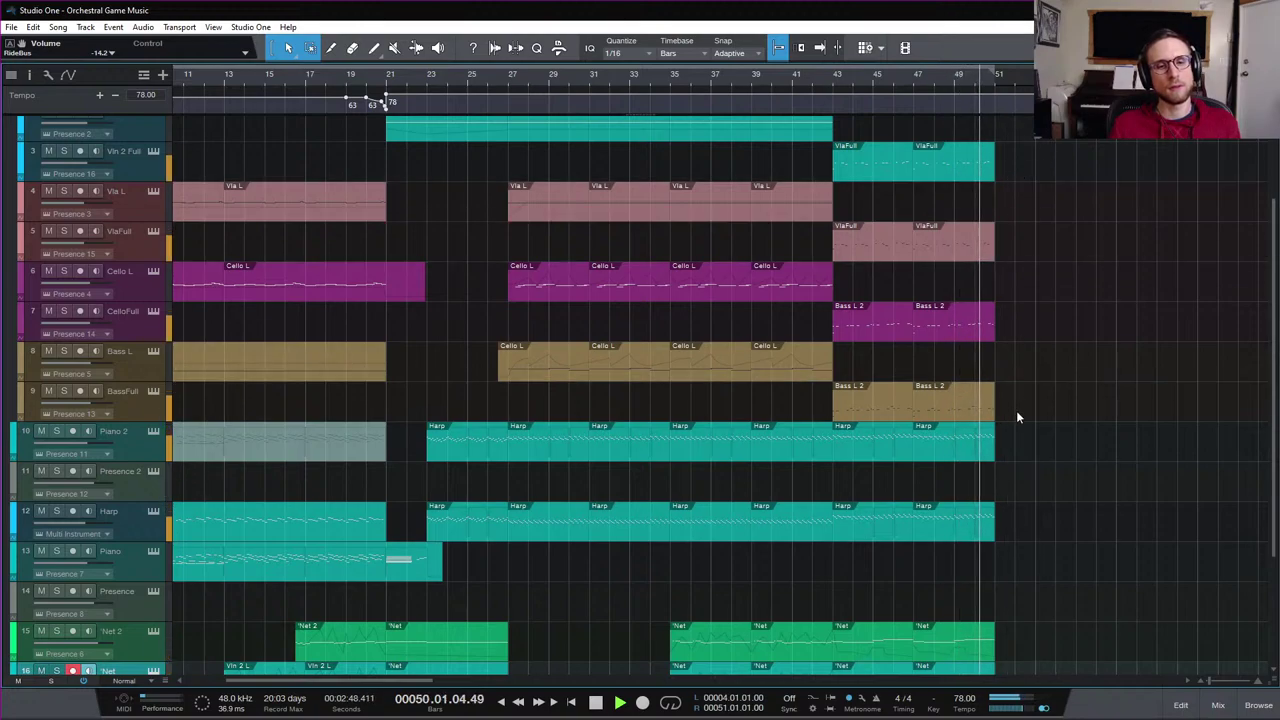
{"action": "key", "text": "space"}
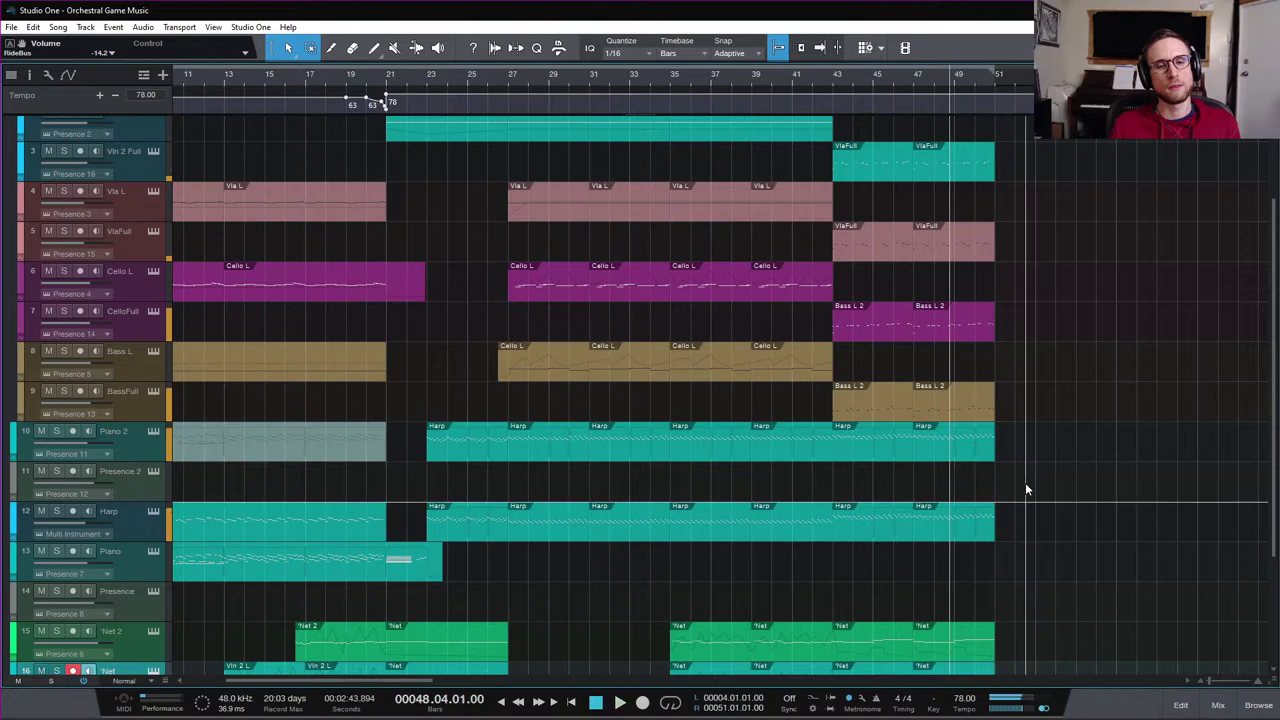
Open the last Piano 2 event, from bar 47 to bar 51, in the note editor with its notes enlarged
{"action": "scroll", "coordinate": [1025, 482], "scroll_direction": "down", "scroll_amount": 4}
{"action": "scroll", "coordinate": [1024, 492], "scroll_direction": "up", "scroll_amount": 5}
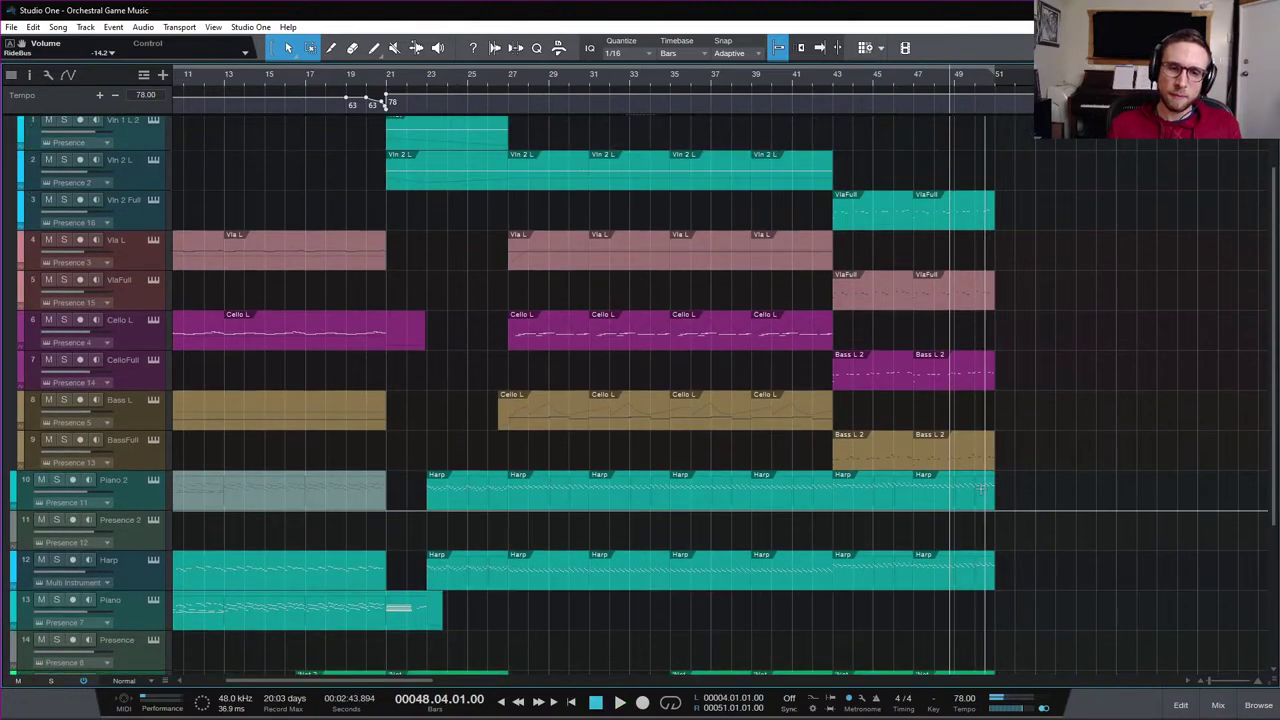
{"action": "double_click", "coordinate": [977, 498]}
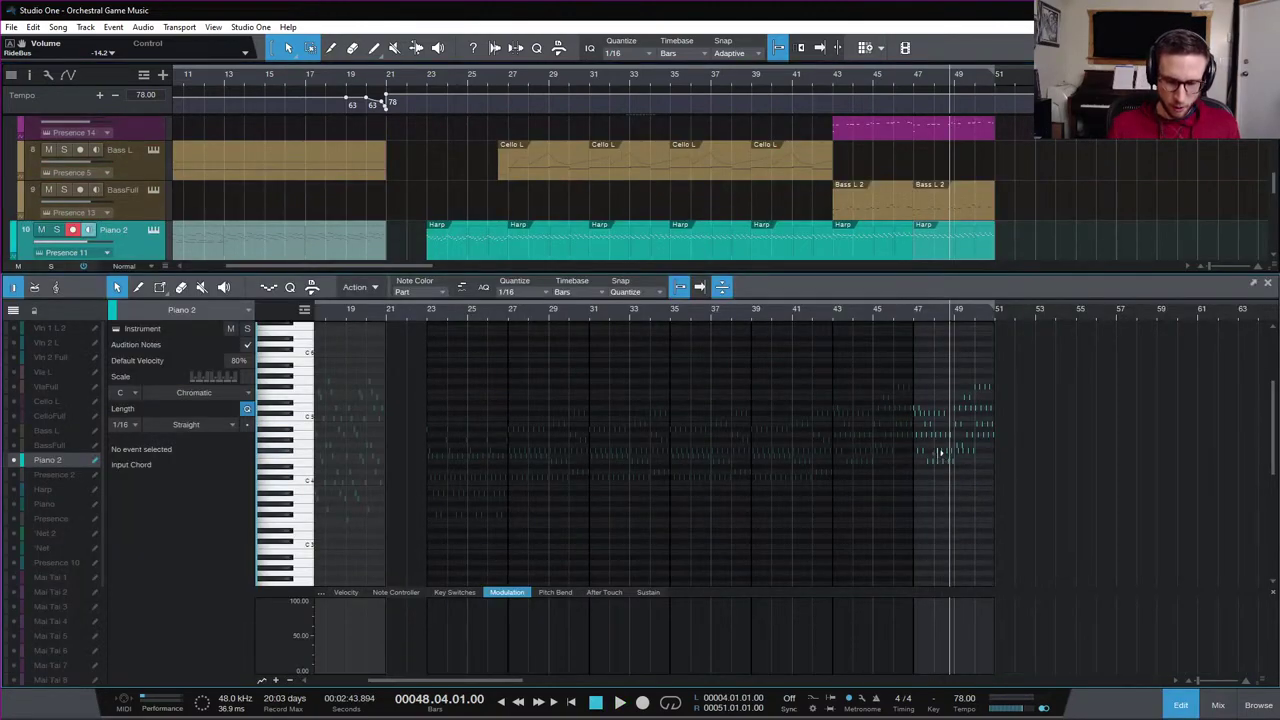
{"action": "scroll", "coordinate": [975, 505], "scroll_direction": "up", "scroll_amount": 6}
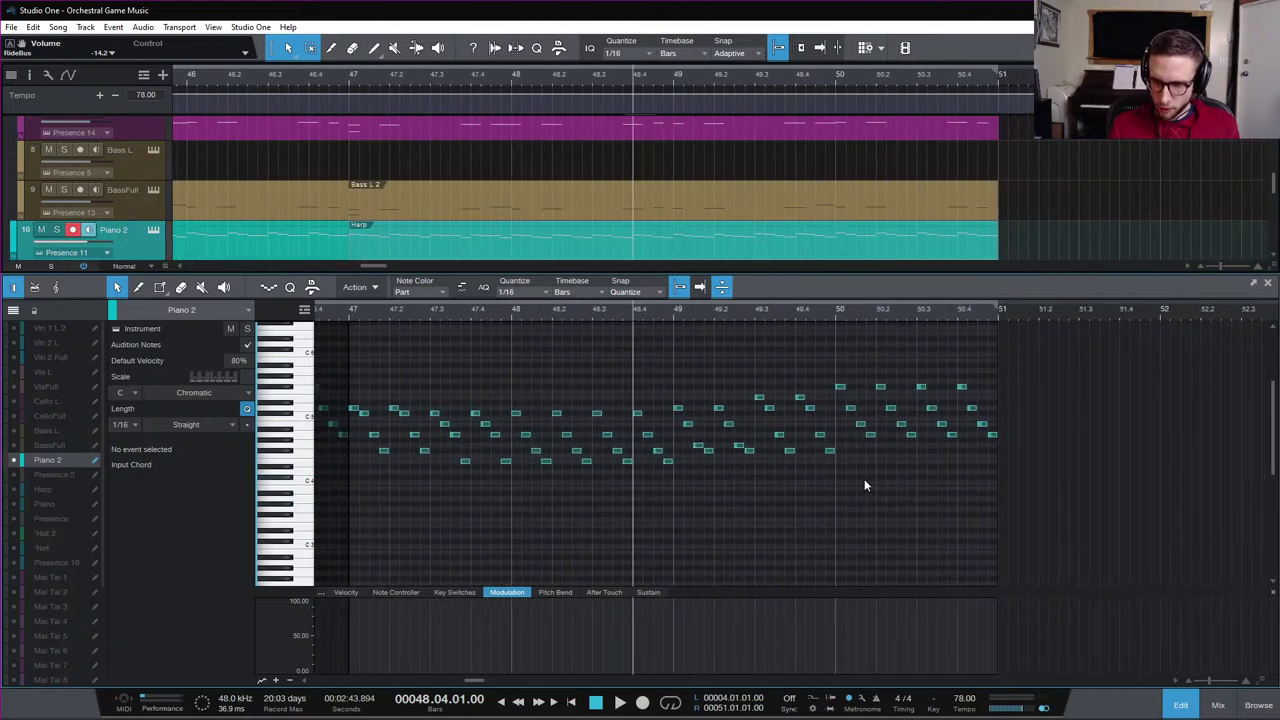
{"action": "scroll", "coordinate": [841, 478], "scroll_direction": "right", "scroll_amount": 1}
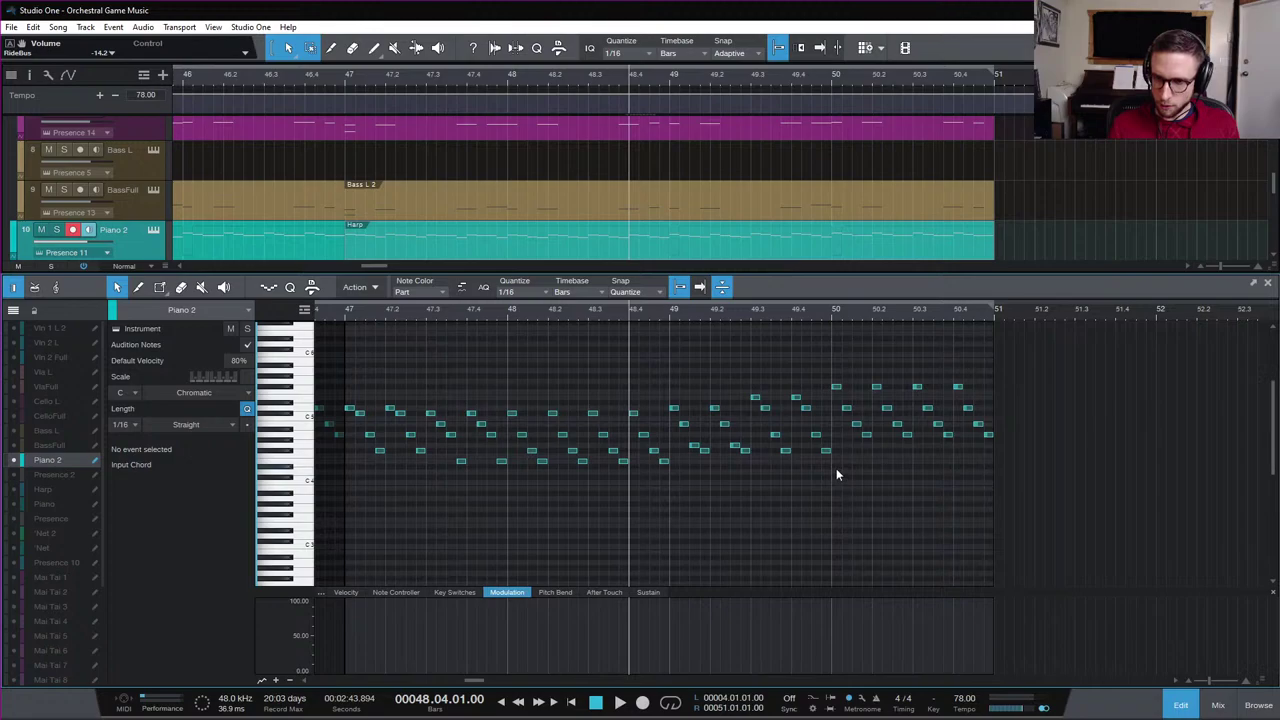
Play the arrangement from bar 49 twice while examining the Piano 2 notes in bars 49 and 50
{"action": "left_click", "coordinate": [671, 312]}
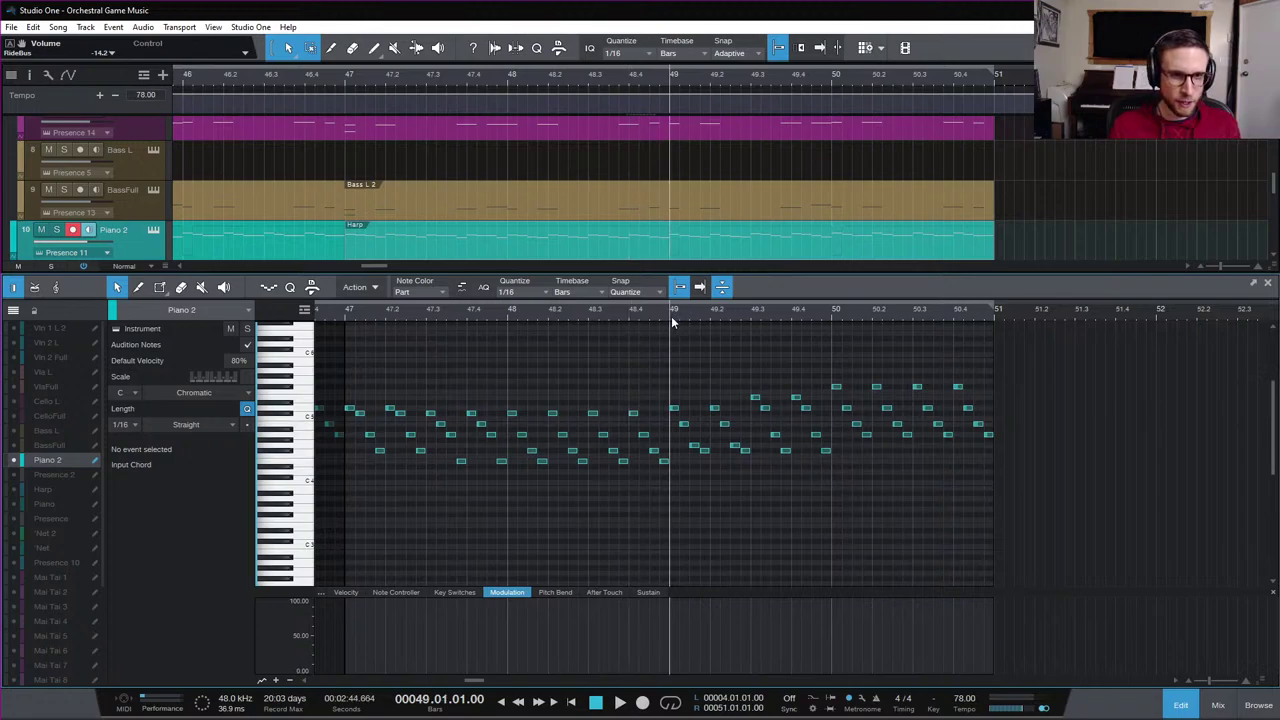
{"action": "scroll", "coordinate": [872, 530], "scroll_direction": "up", "scroll_amount": 1}
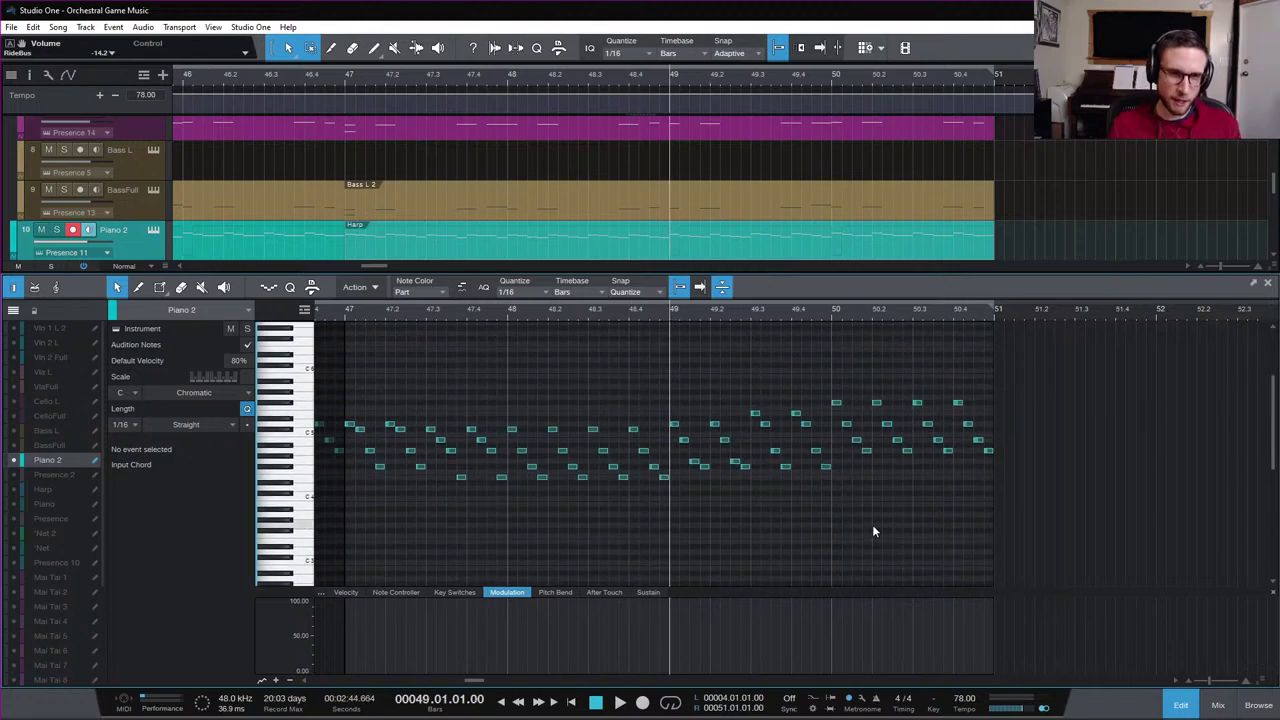
{"action": "scroll", "coordinate": [872, 526], "scroll_direction": "up", "scroll_amount": 2}
{"action": "scroll", "coordinate": [861, 510], "scroll_direction": "up", "scroll_amount": 3}
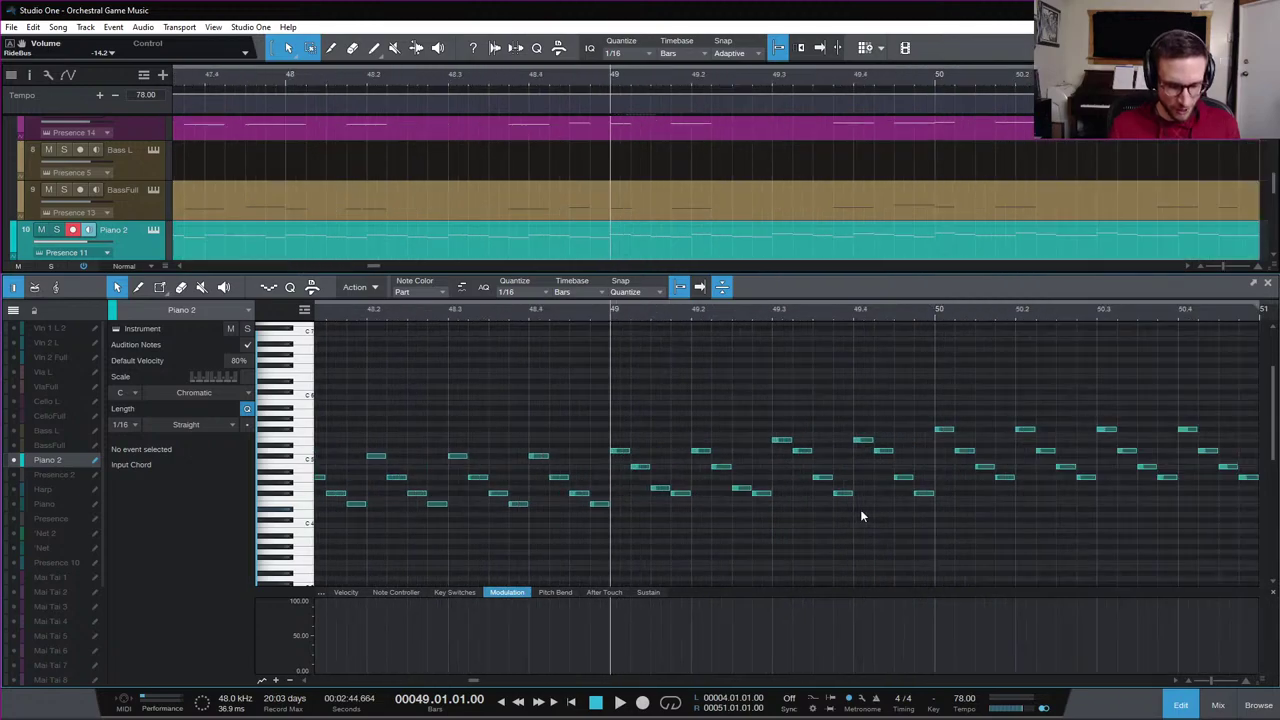
{"action": "scroll", "coordinate": [799, 493], "scroll_direction": "down", "scroll_amount": 3}
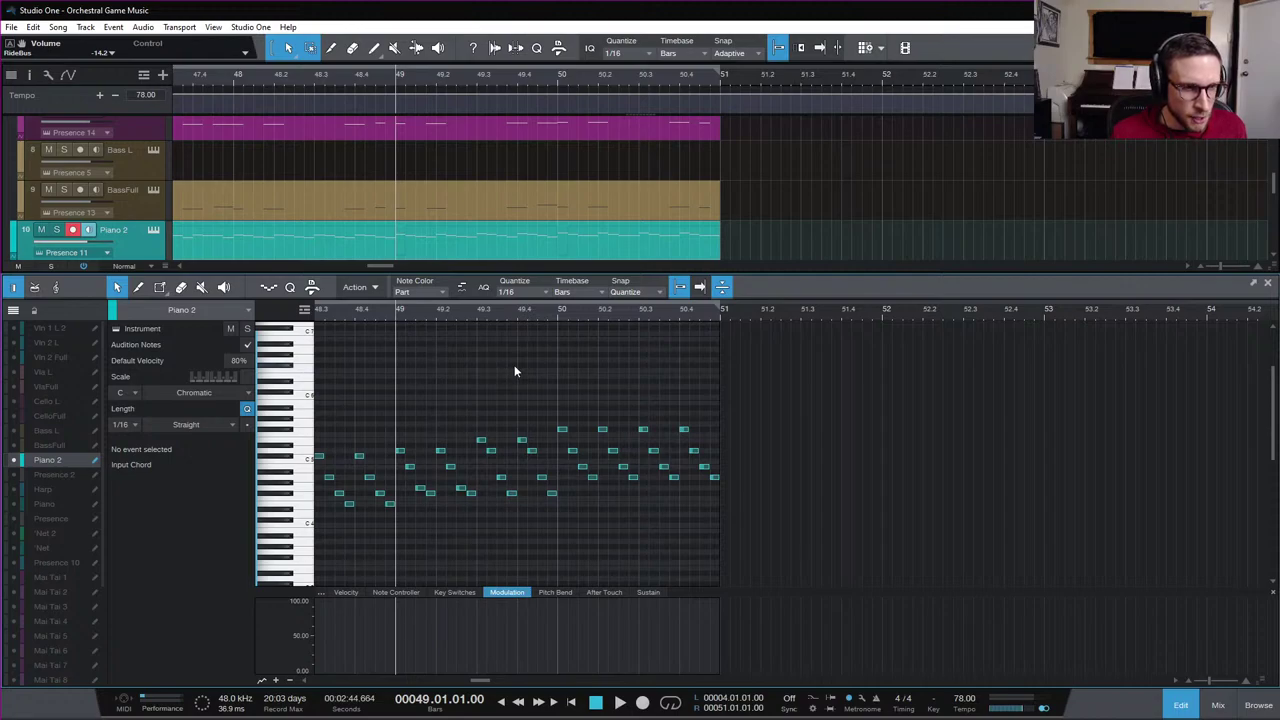
{"action": "key", "text": "space"}
{"action": "key", "text": "space"}
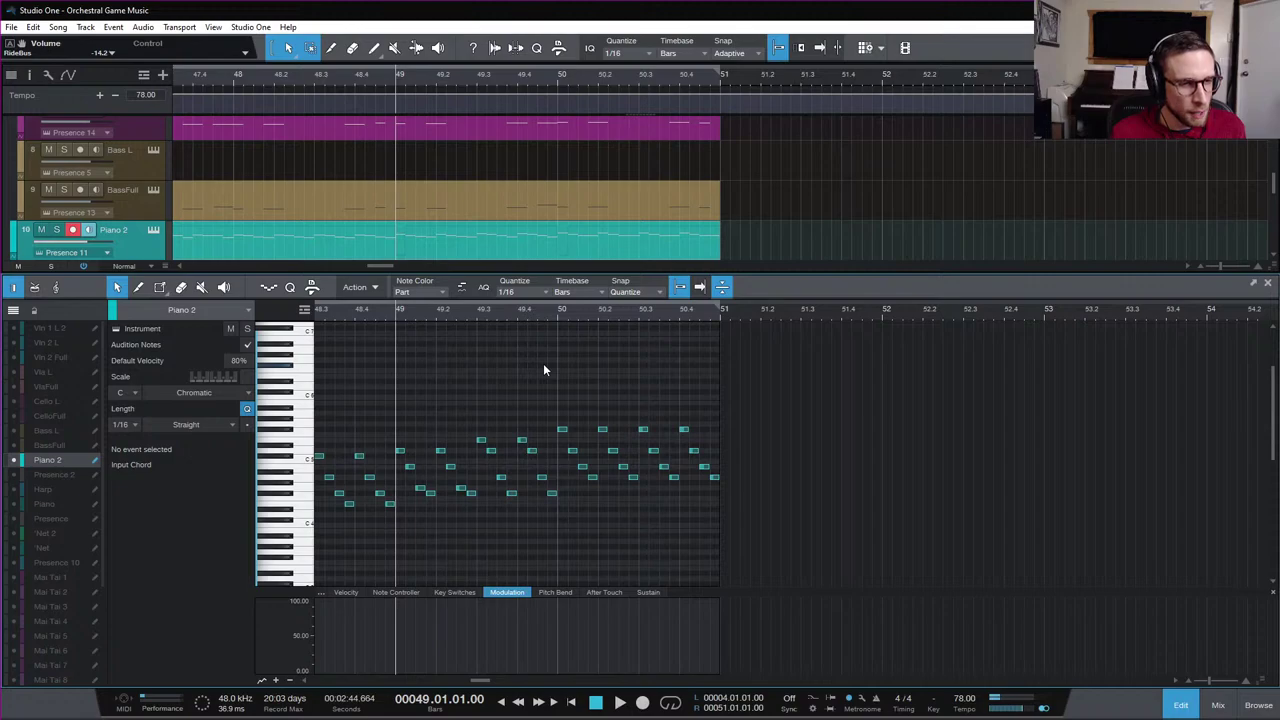
{"action": "key", "text": "space"}
{"action": "key", "text": "space"}
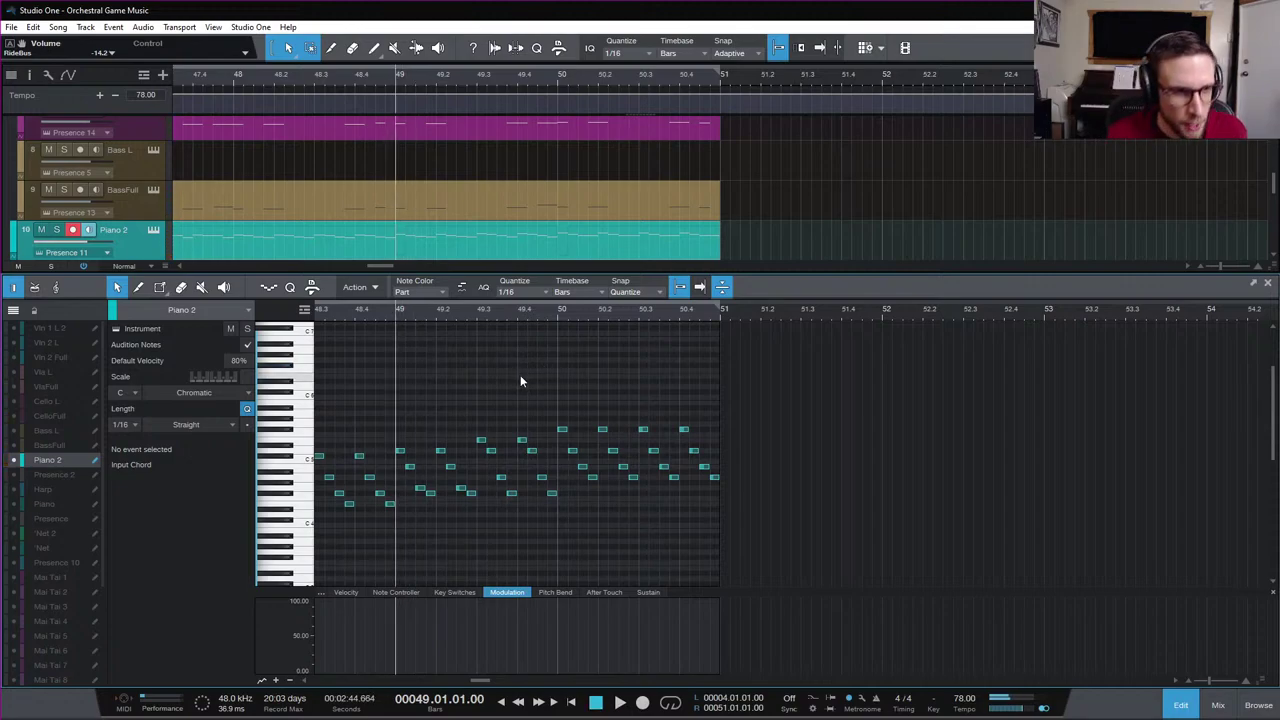
Play the ending once more from bar 49 and move the playback cursor to bar 50
{"action": "key", "text": "space"}
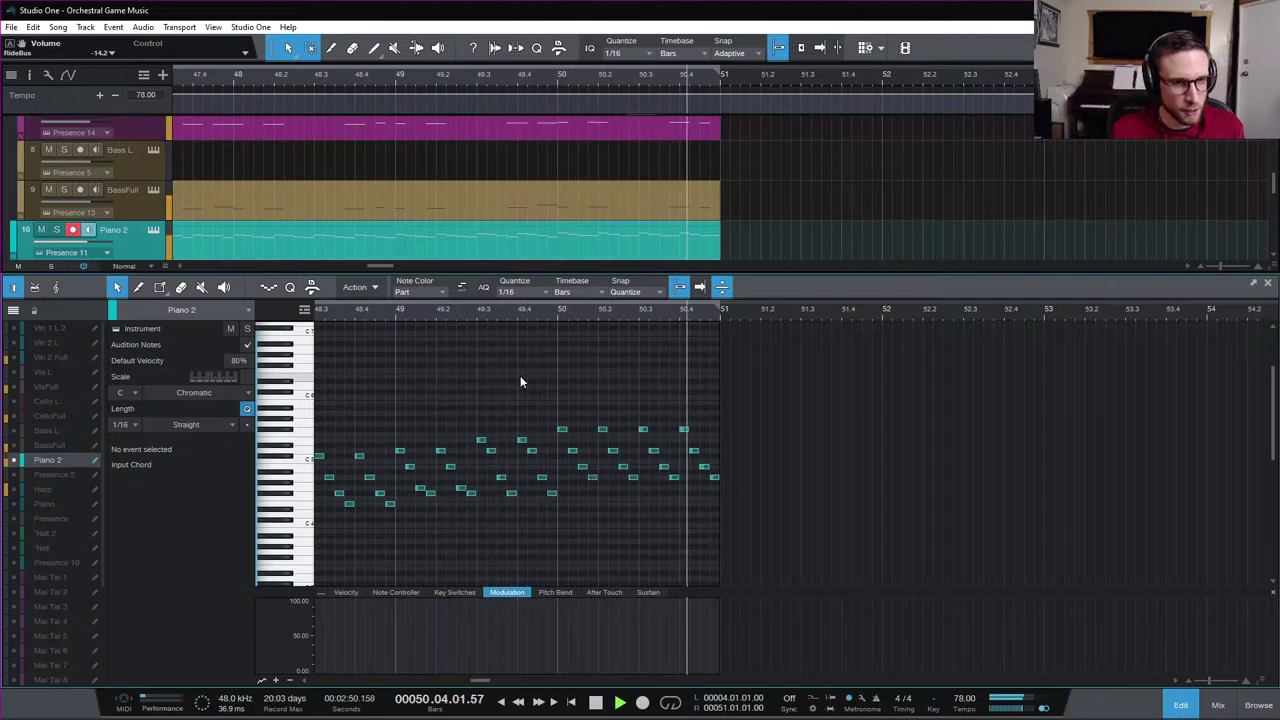
{"action": "key", "text": "space"}
{"action": "left_click", "coordinate": [557, 311]}
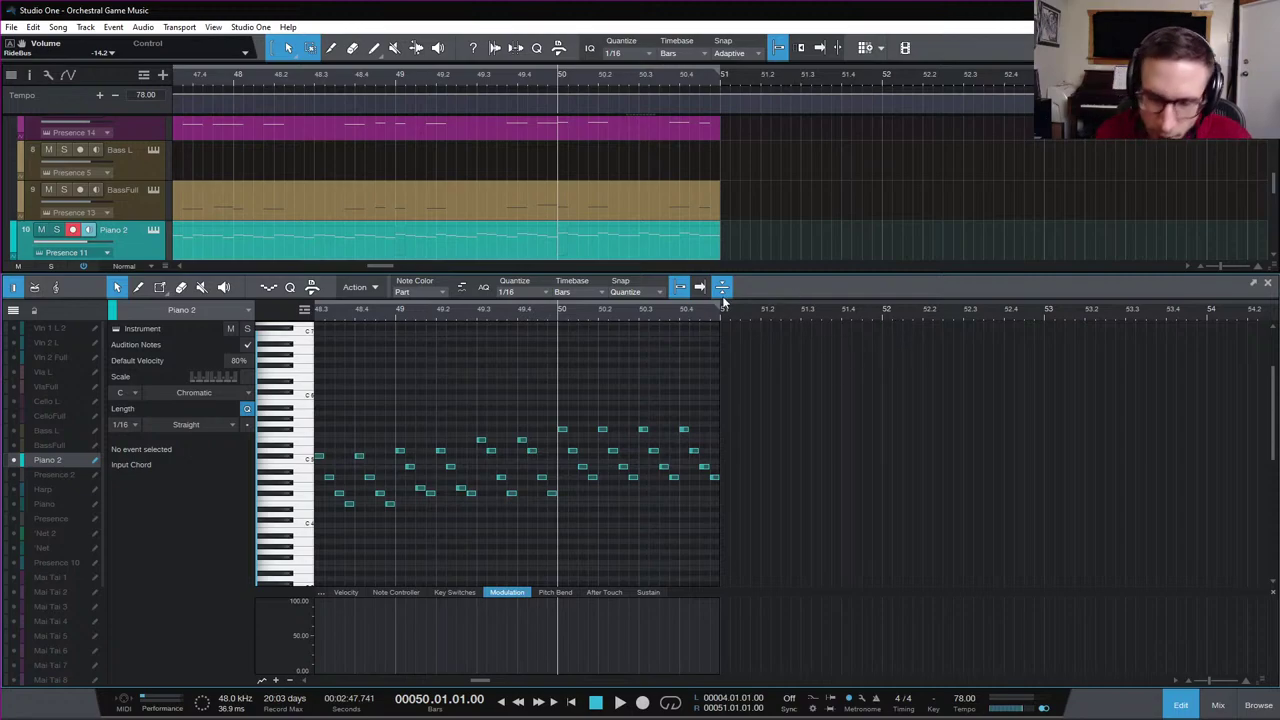
Close the note editor and examine the tracks from bar 51 back to bar 32, placing the playback cursor at bar 35
{"action": "left_click", "coordinate": [1190, 706]}
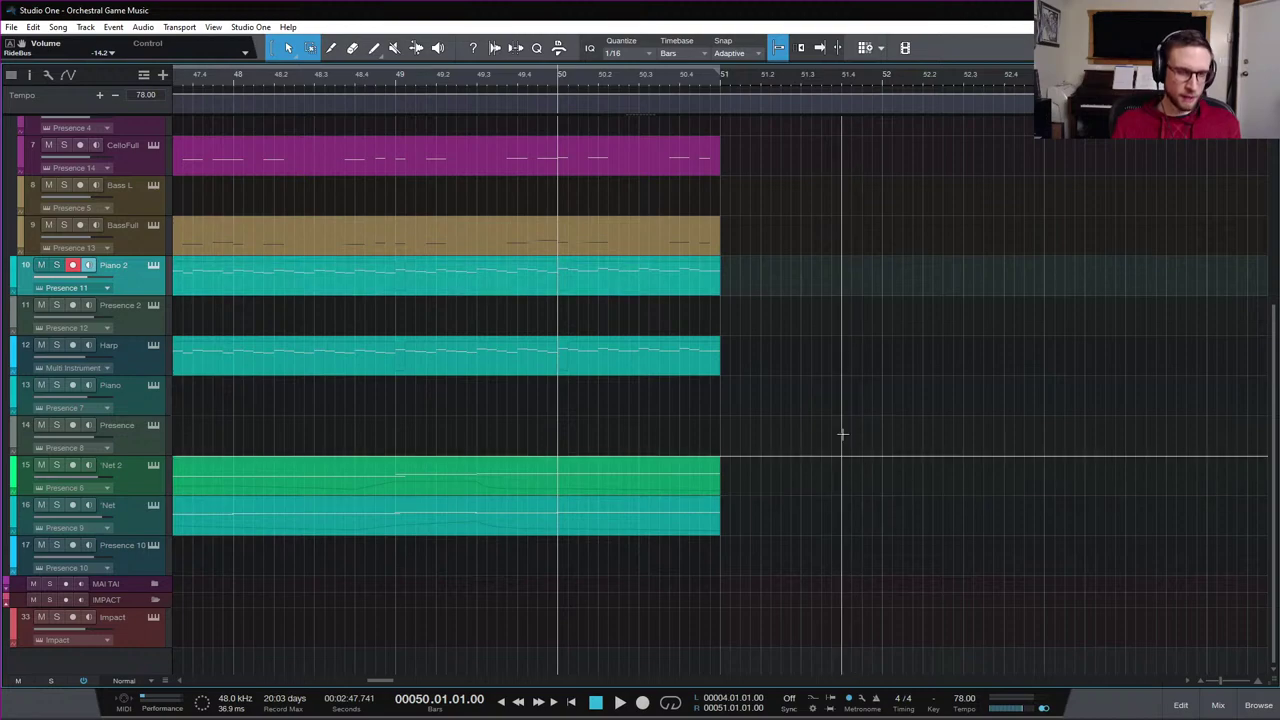
{"action": "key", "text": "w"}
{"action": "scroll", "coordinate": [820, 434], "scroll_direction": "up", "scroll_amount": 3}
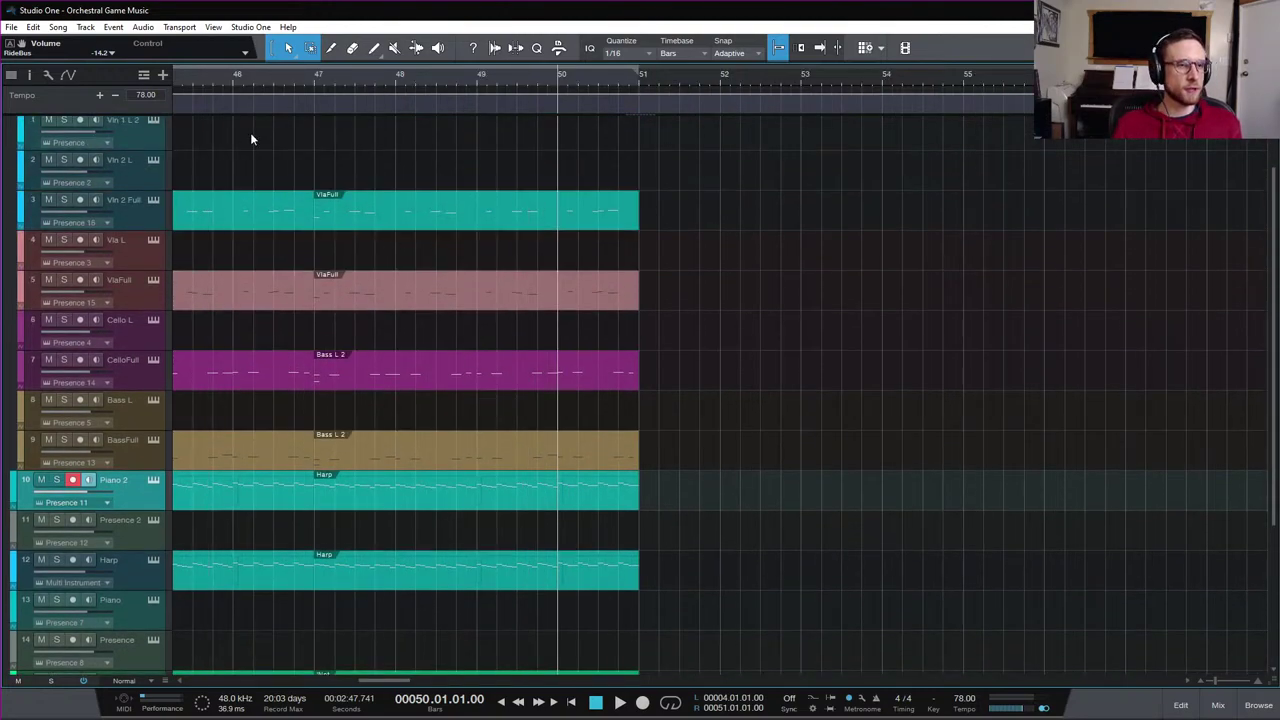
{"action": "scroll", "coordinate": [729, 312], "scroll_direction": "down", "scroll_amount": 5}
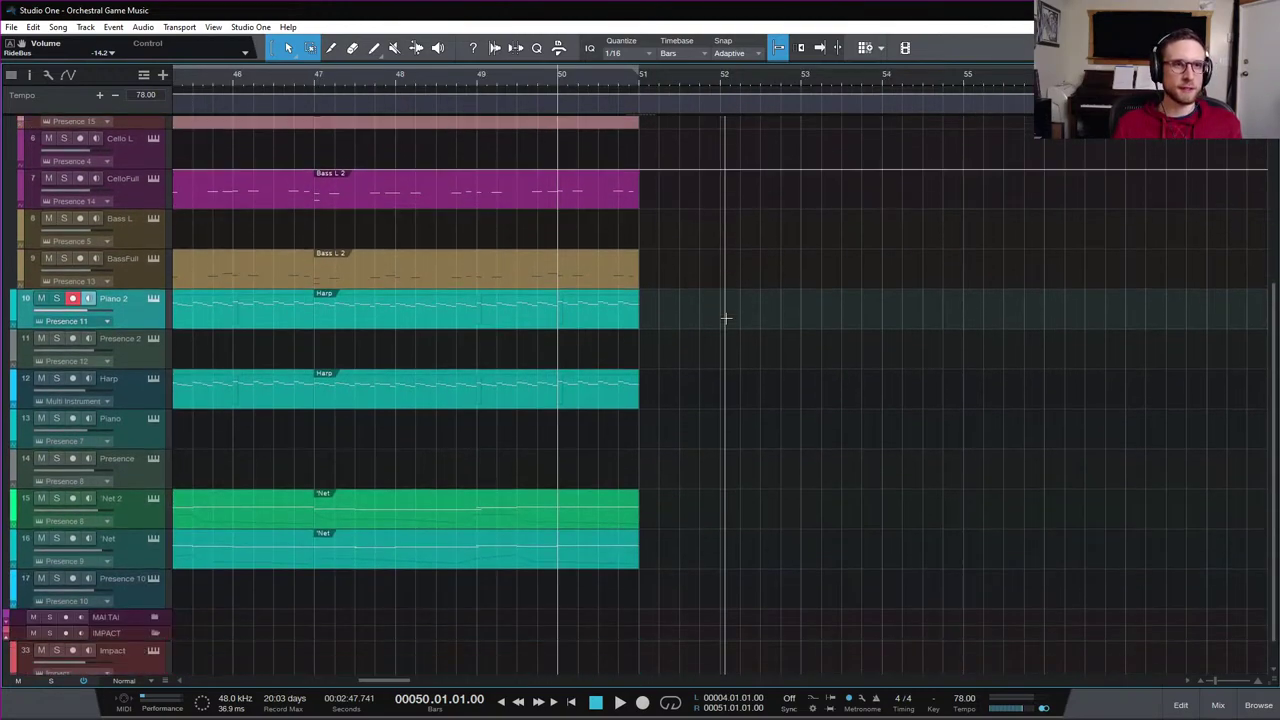
{"action": "key", "text": "w"}
{"action": "scroll", "coordinate": [643, 338], "scroll_direction": "up", "scroll_amount": 1}
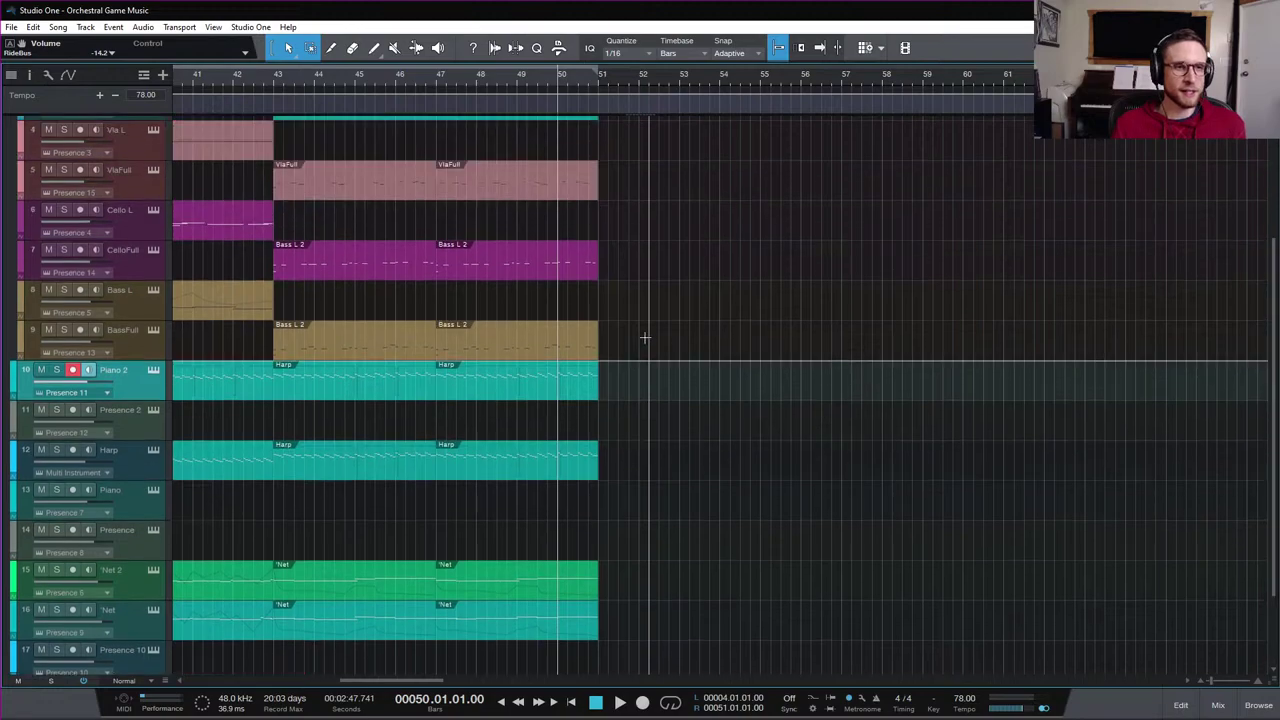
{"action": "scroll", "coordinate": [722, 324], "scroll_direction": "left", "scroll_amount": 8}
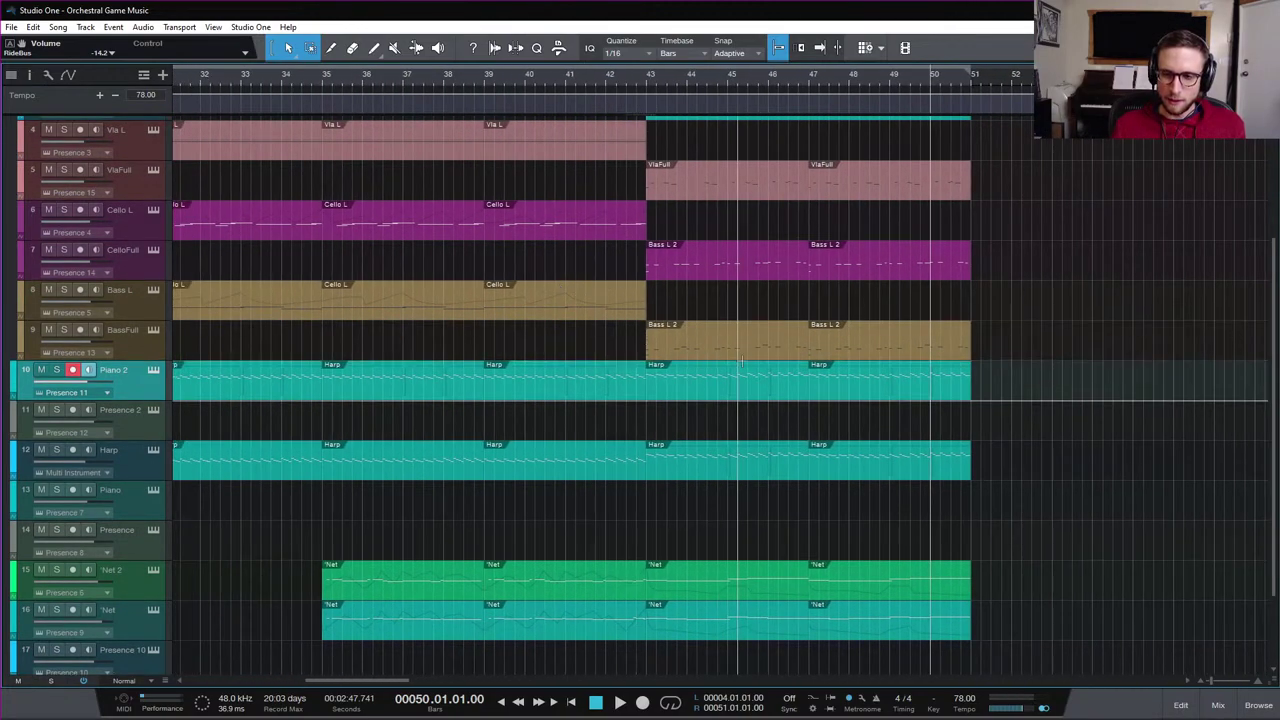
{"action": "left_click", "coordinate": [323, 77]}
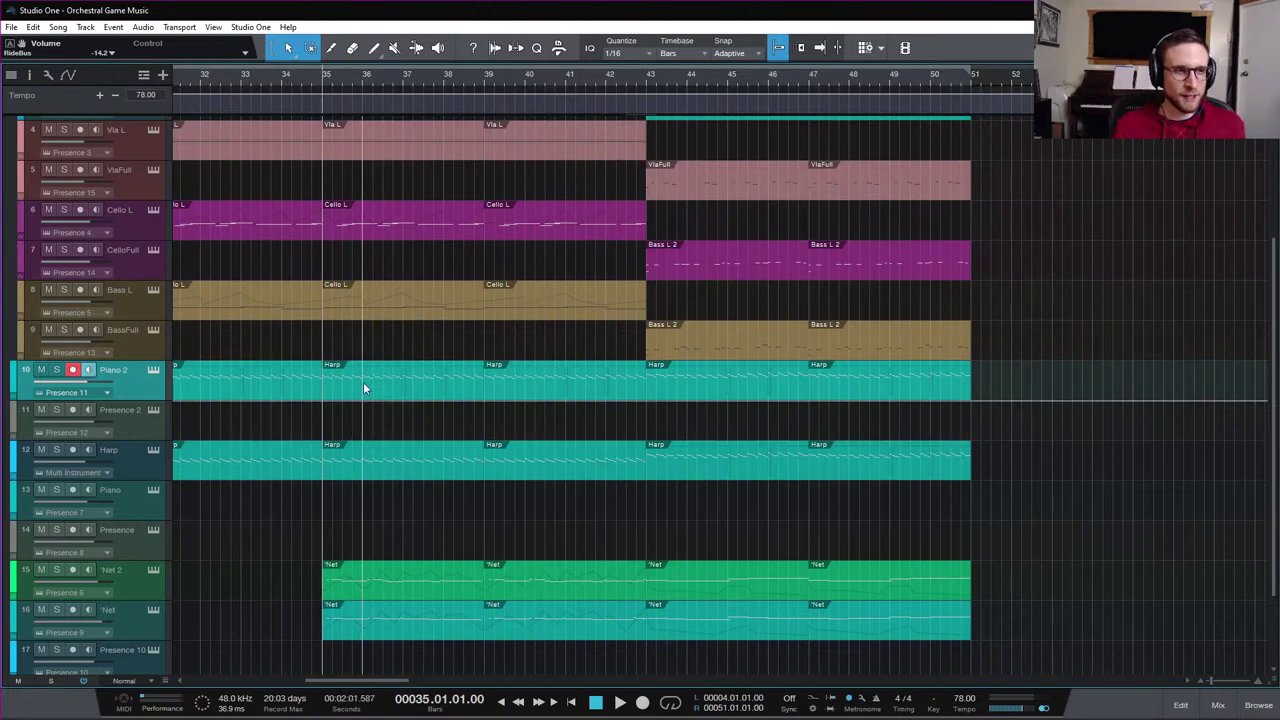
Copy the Piano 2 and Harp events of bars 27 to 31 to the end of the arrangement at bar 51
{"action": "scroll", "coordinate": [397, 409], "scroll_direction": "left", "scroll_amount": 6}
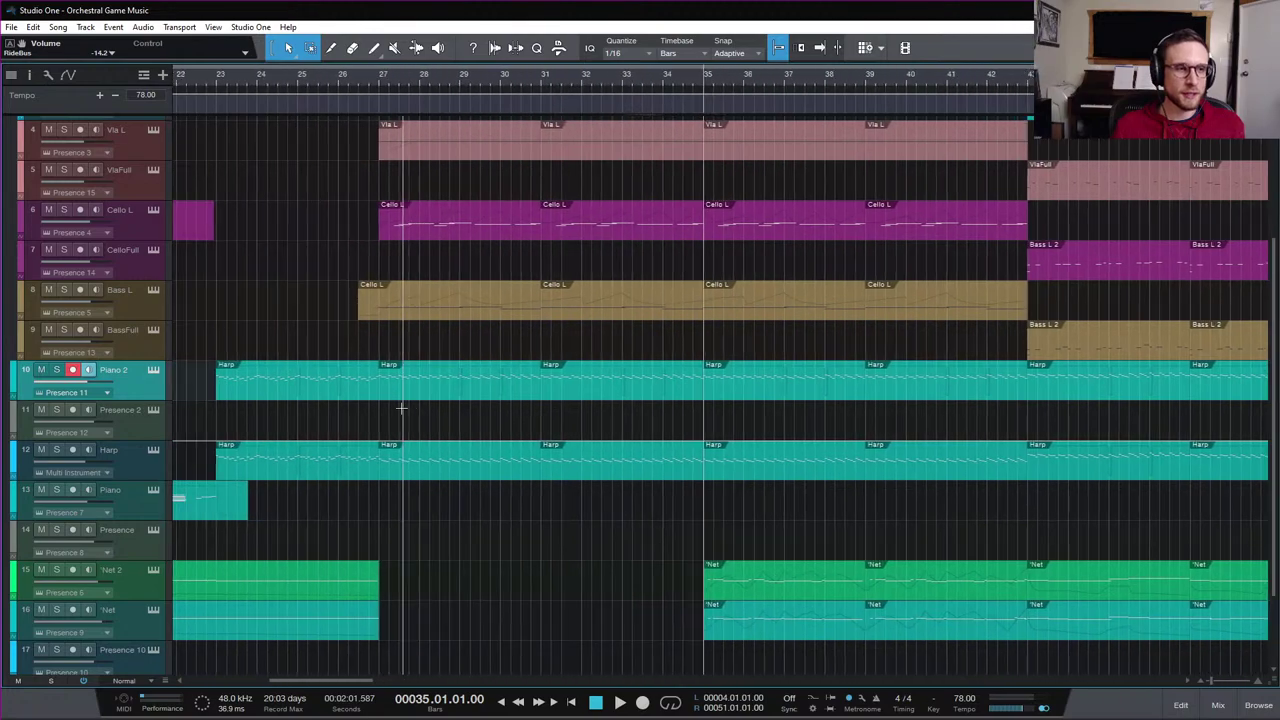
{"action": "left_click", "coordinate": [489, 464]}
{"action": "key", "text": "w"}
{"action": "key", "text": "w"}
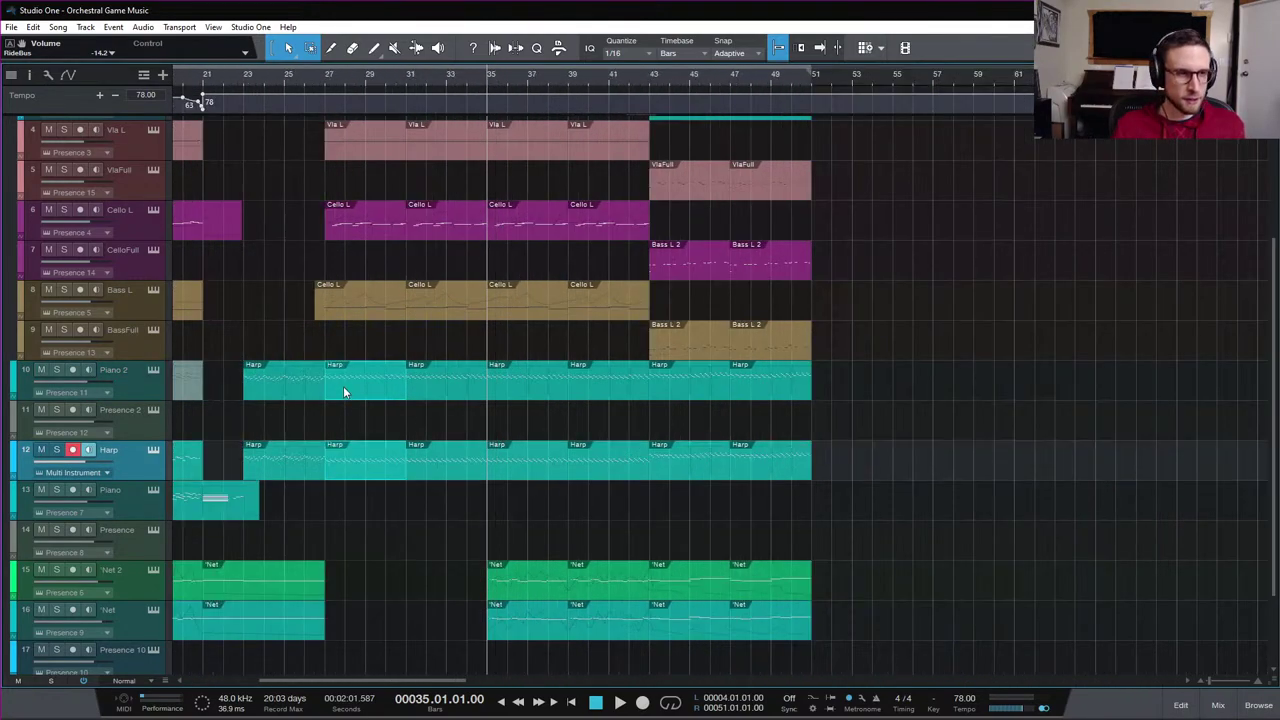
{"action": "left_click_drag", "start_coordinate": [351, 391], "coordinate": [846, 403]}
Play the arrangement from bar 47 to hear the transition into the copied Piano 2 and Harp events at bar 51
{"action": "left_click", "coordinate": [770, 85]}
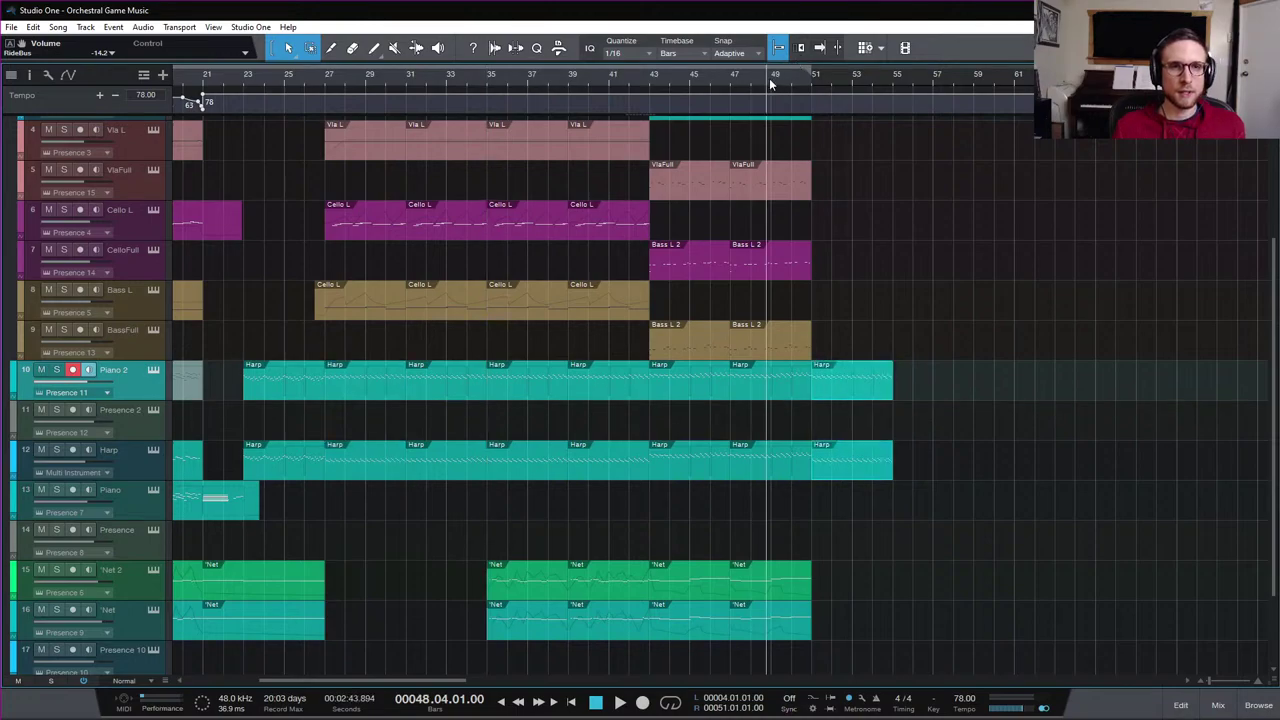
{"action": "left_click", "coordinate": [731, 77]}
{"action": "key", "text": "space"}
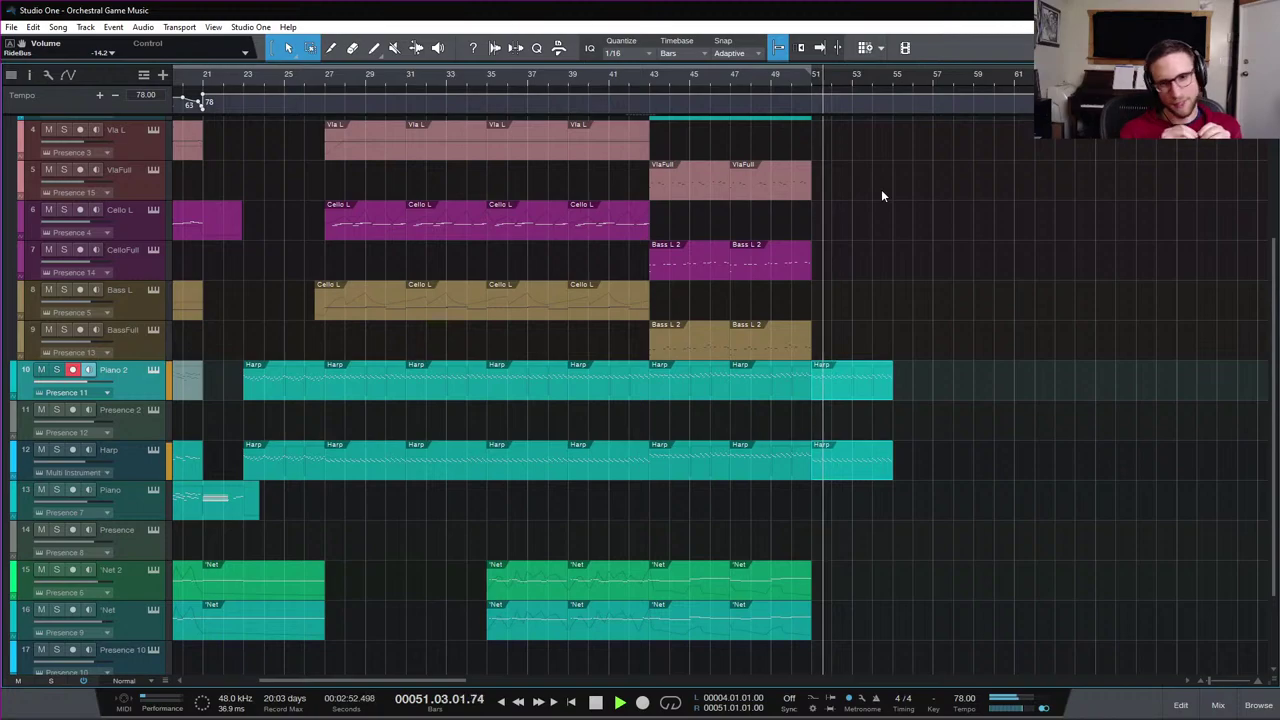
{"action": "key", "text": "space"}
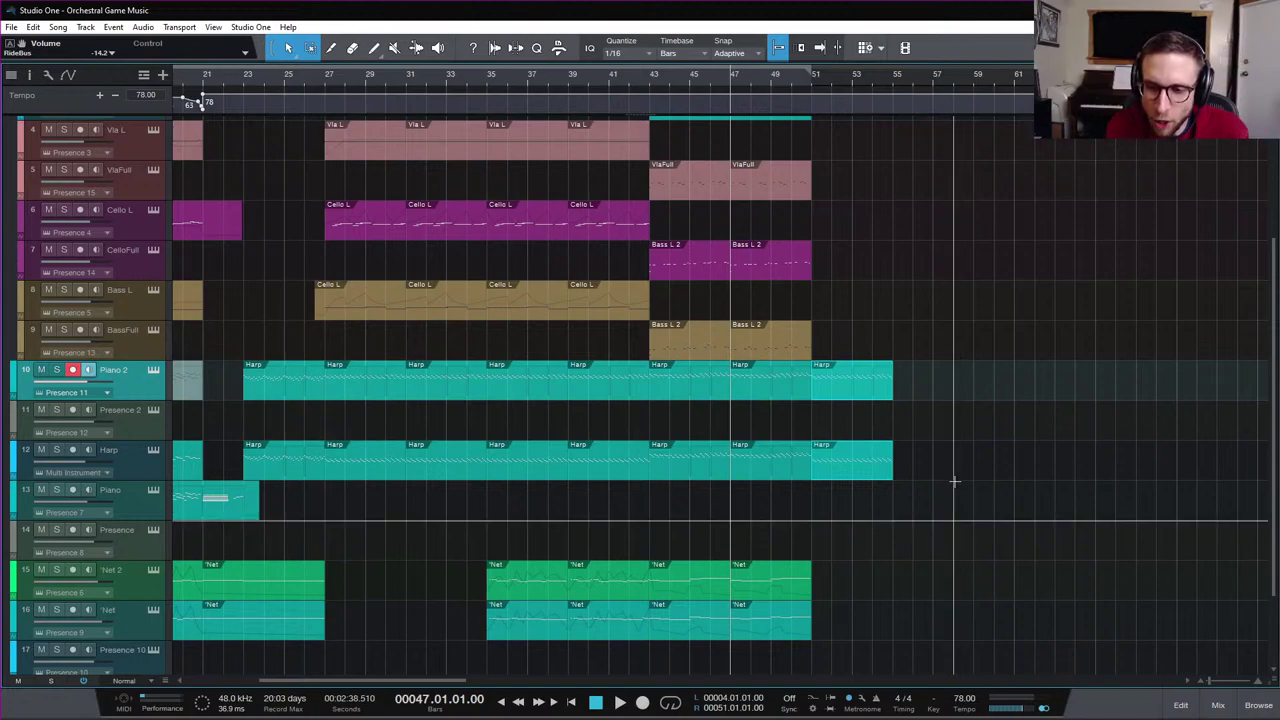
Examine the closing section's layout, moving the playback cursor to bars 43, 51, 53 and back to 51
{"action": "left_click", "coordinate": [655, 81]}
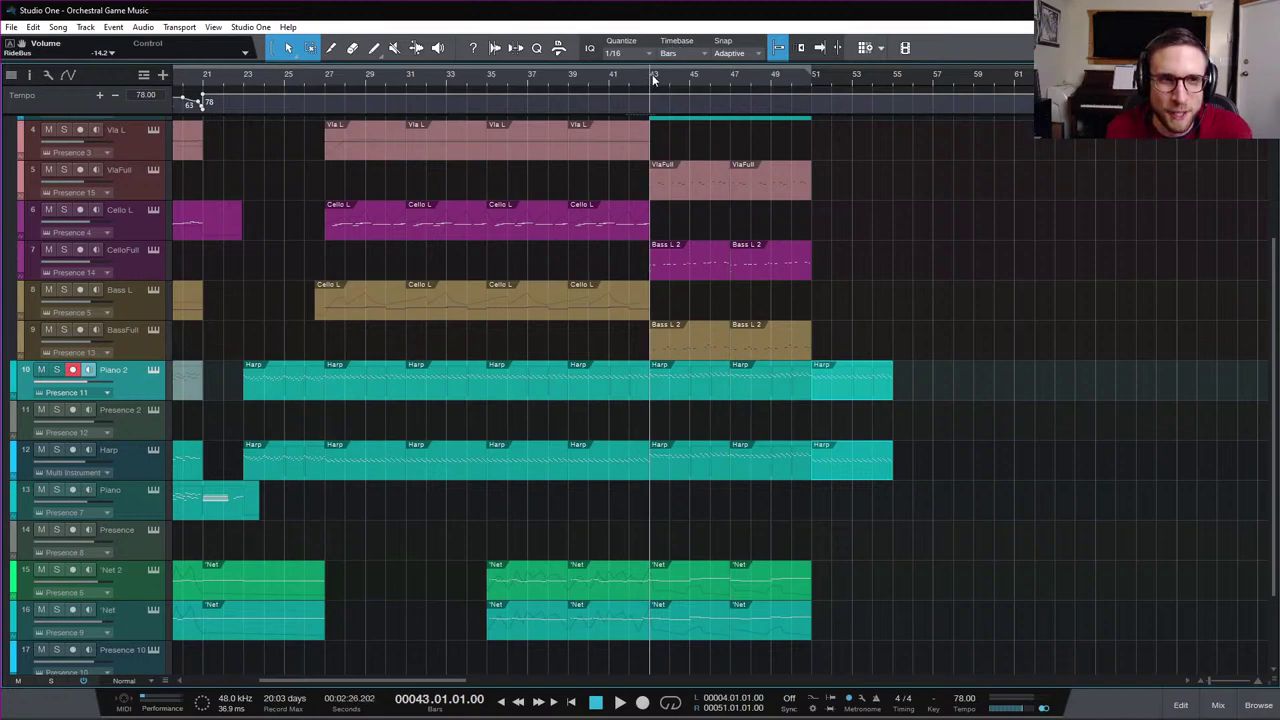
{"action": "left_click", "coordinate": [812, 84]}
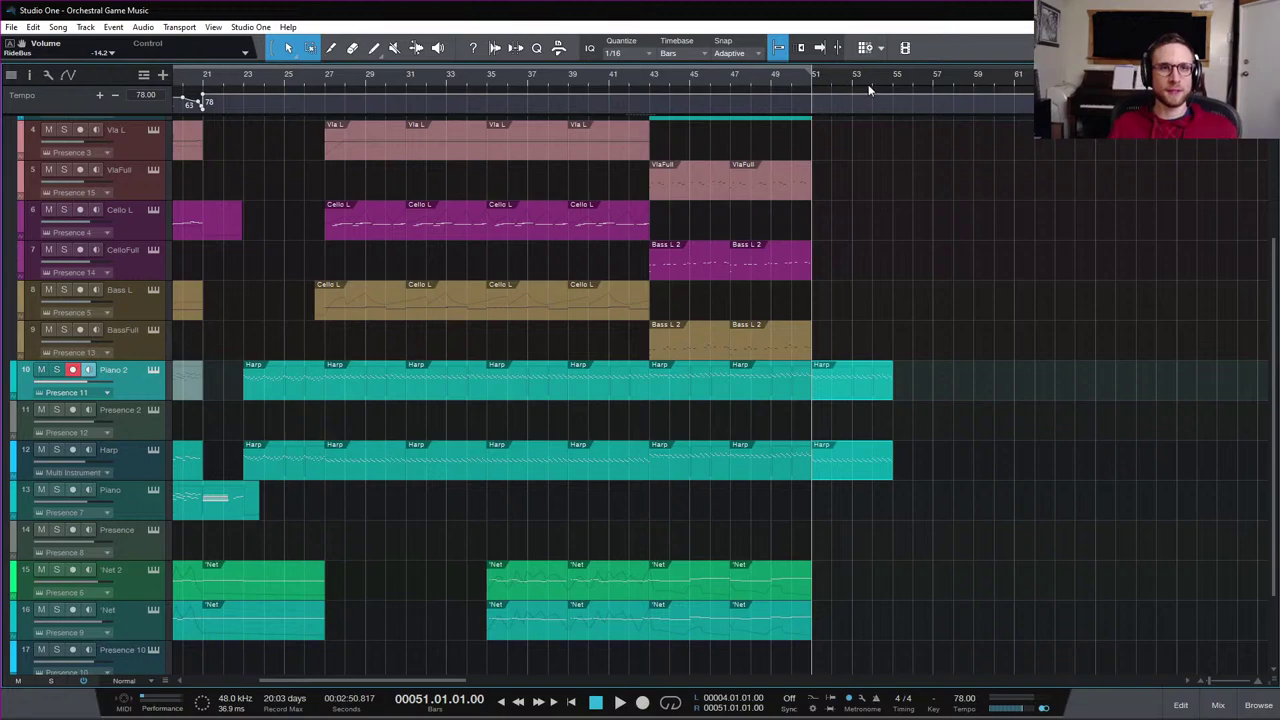
{"action": "left_click", "coordinate": [851, 76]}
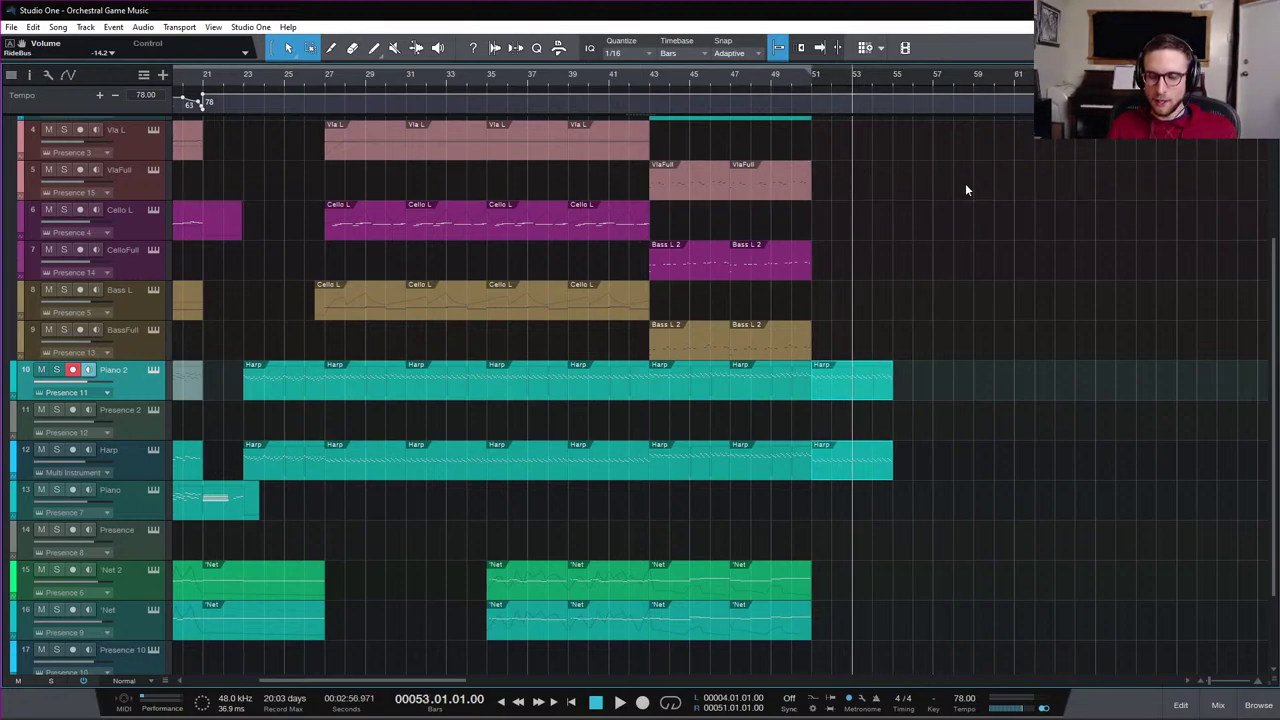
{"action": "left_click", "coordinate": [814, 84]}
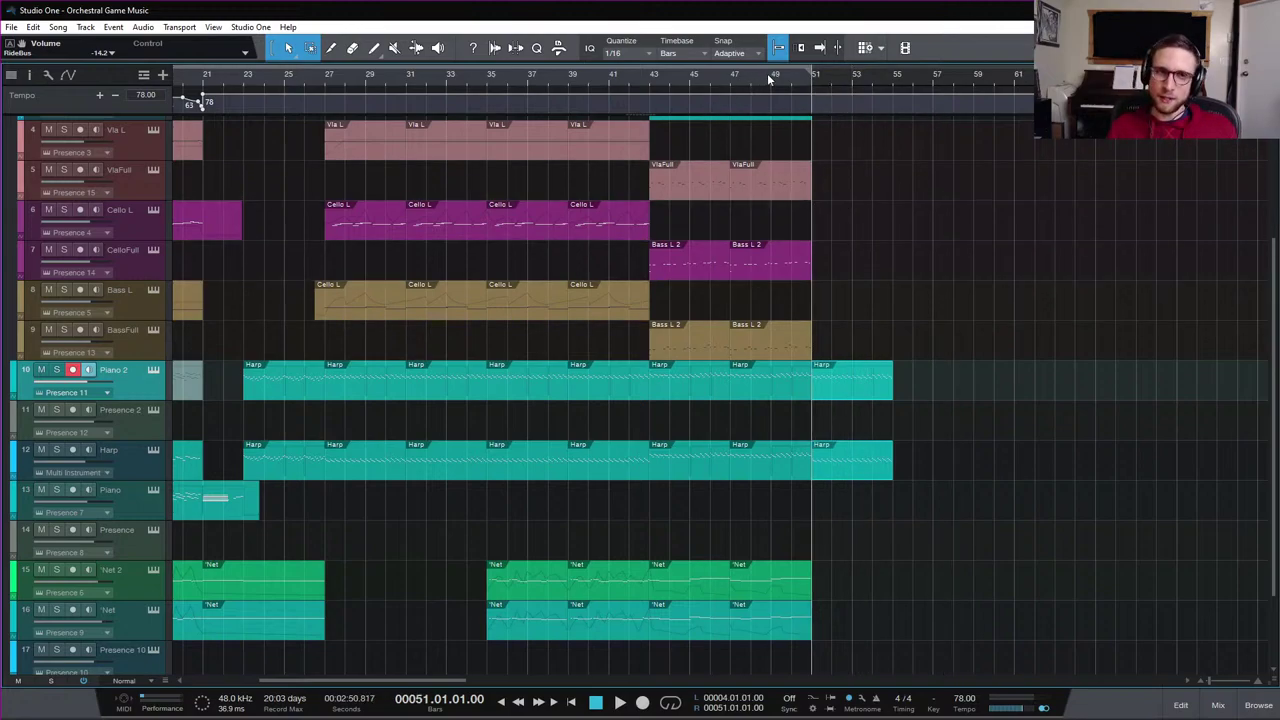
Play the start of the section at bar 27 and compare it with bars 51 and 53, returning the playback cursor to bar 51
{"action": "left_click", "coordinate": [325, 80]}
{"action": "key", "text": "space"}
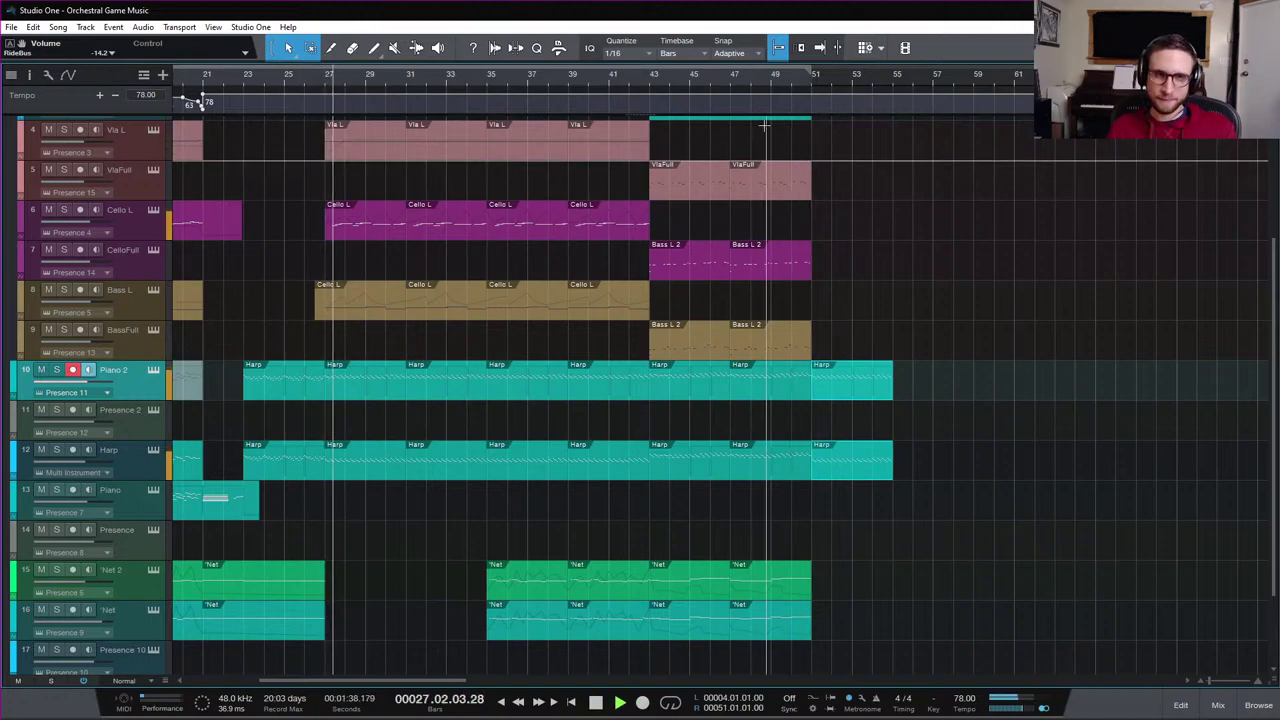
{"action": "key", "text": "space"}
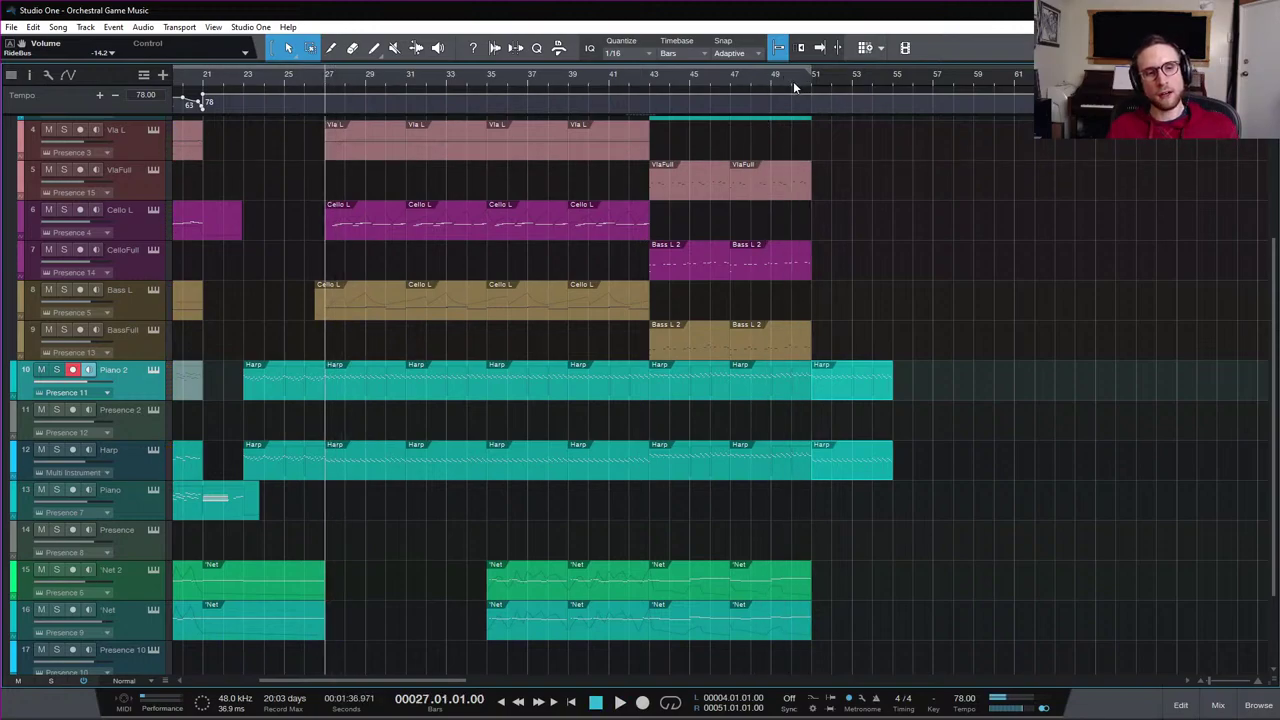
{"action": "left_click", "coordinate": [812, 77]}
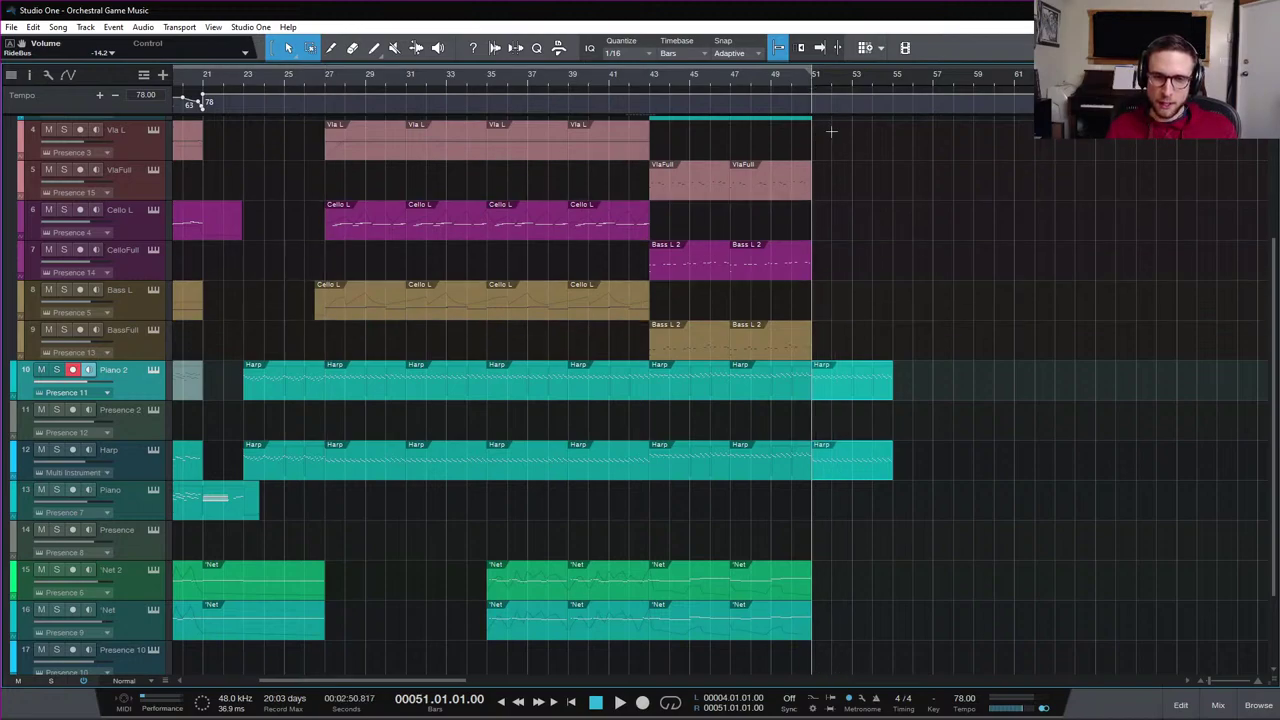
{"action": "left_click", "coordinate": [853, 83]}
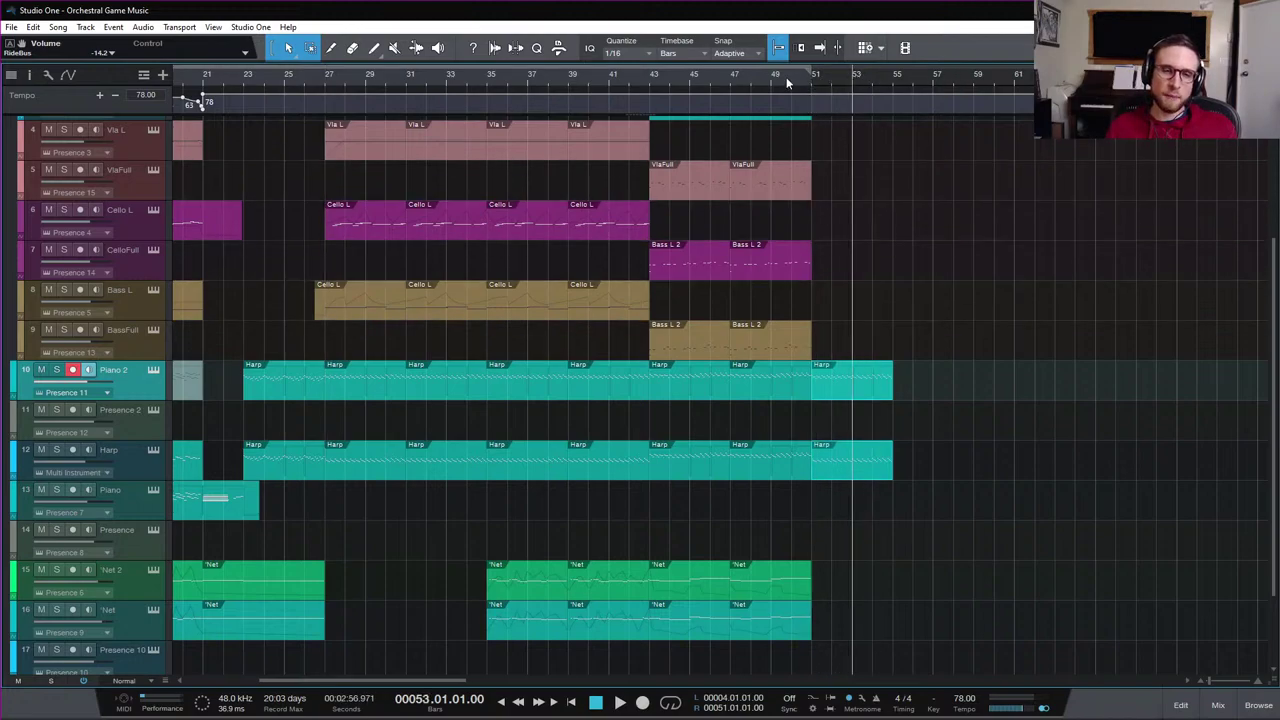
{"action": "left_click", "coordinate": [812, 84]}
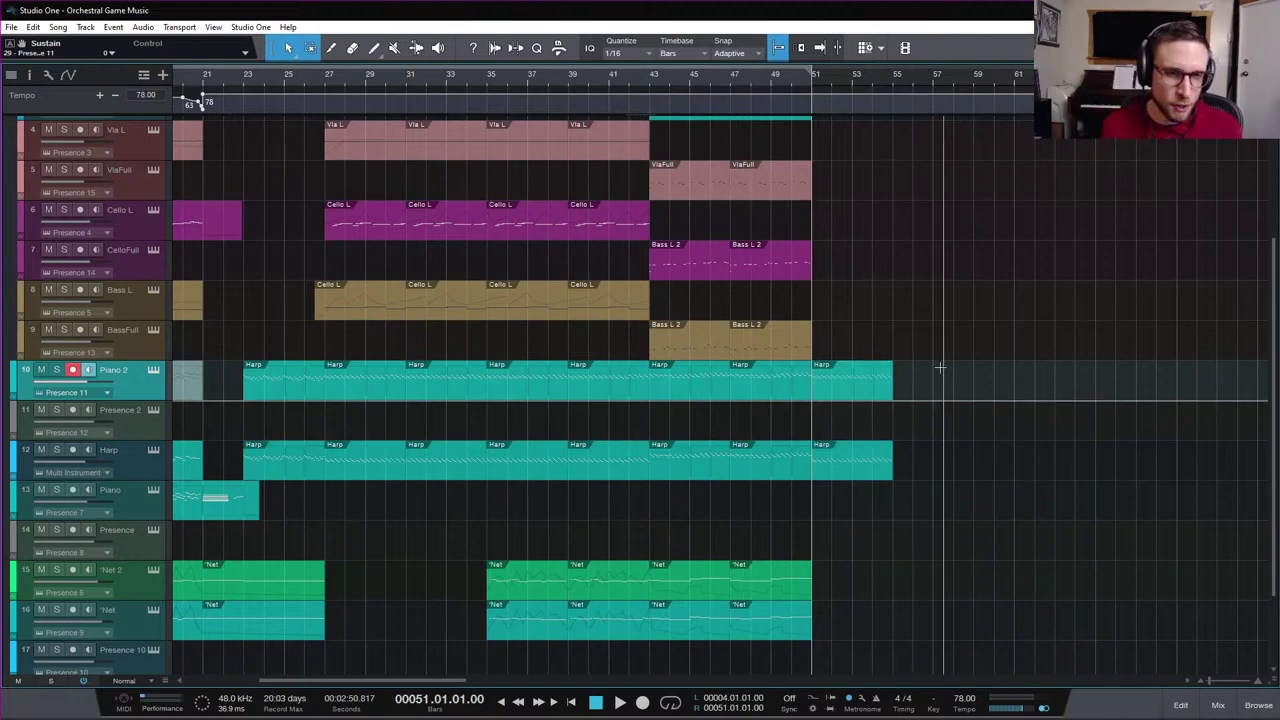
Delete the copied Harp event at bar 51 and open the Piano 2 event above it in the note editor
{"action": "left_click", "coordinate": [867, 467]}
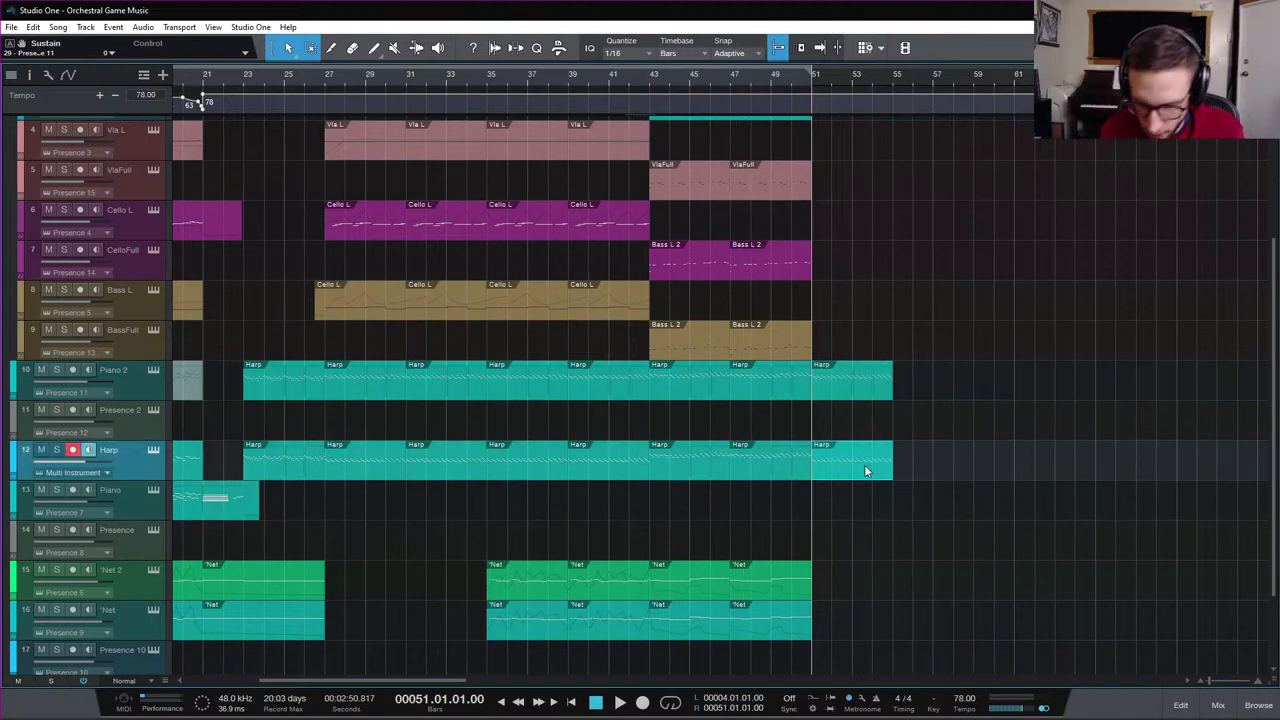
{"action": "double_click", "coordinate": [856, 392]}
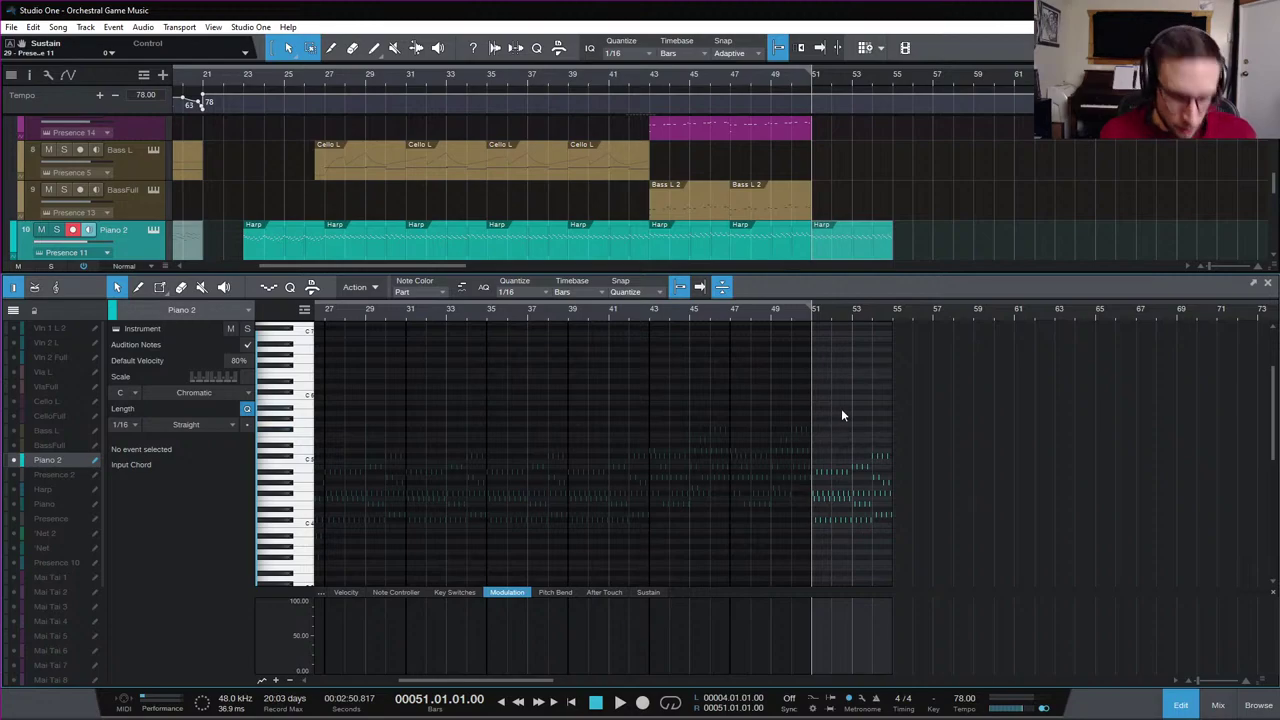
Transpose all notes of the Piano 2 event in bars 51 to 55 up eight semitones
{"action": "left_click_drag", "start_coordinate": [1184, 405], "coordinate": [810, 571]}
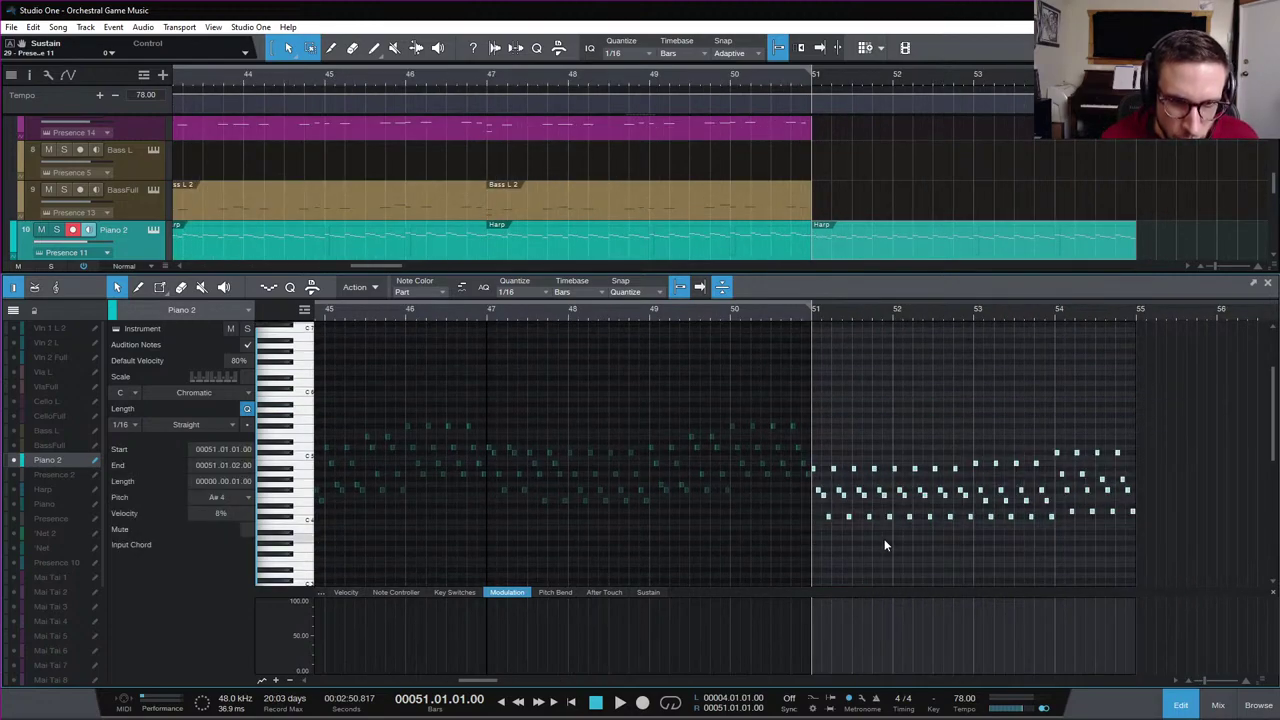
{"action": "key", "text": "Up"}
{"action": "key", "text": "Up"}
{"action": "key", "text": "Up"}
{"action": "key", "text": "Up"}
{"action": "key", "text": "Up"}
{"action": "key", "text": "Up"}
{"action": "key", "text": "Up"}
{"action": "key", "text": "Up"}
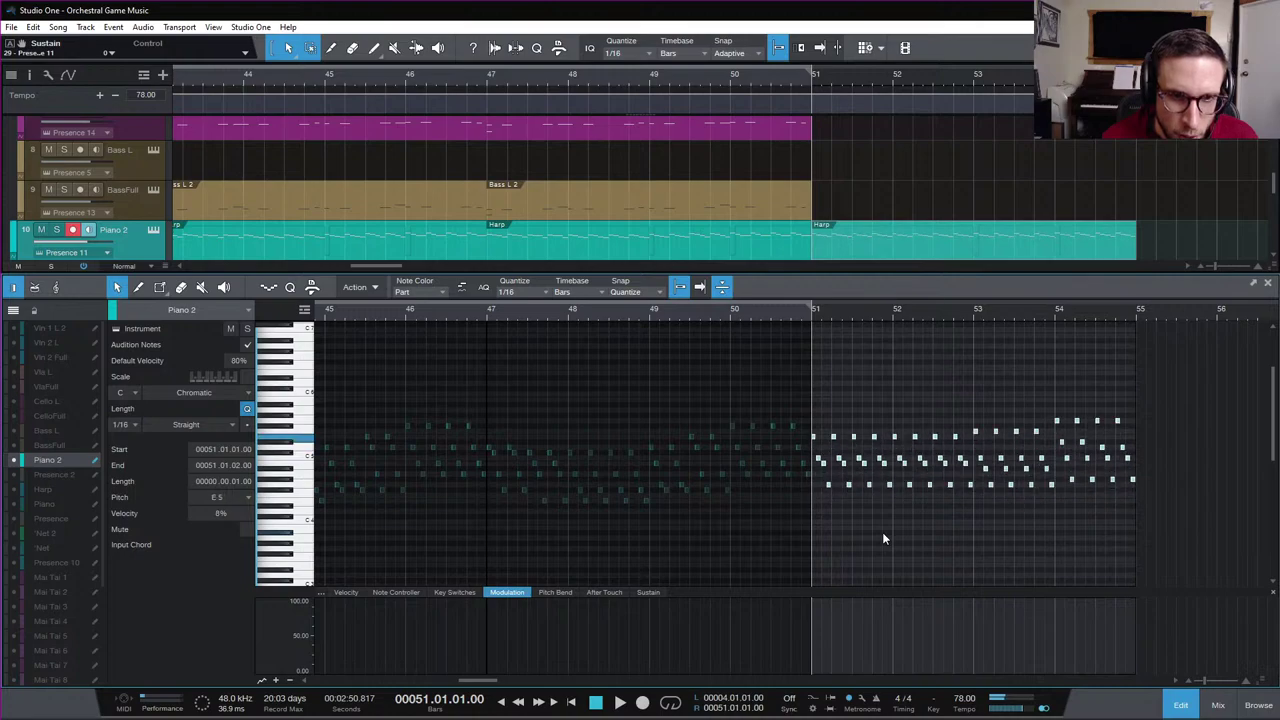
{"action": "left_click", "coordinate": [983, 372]}
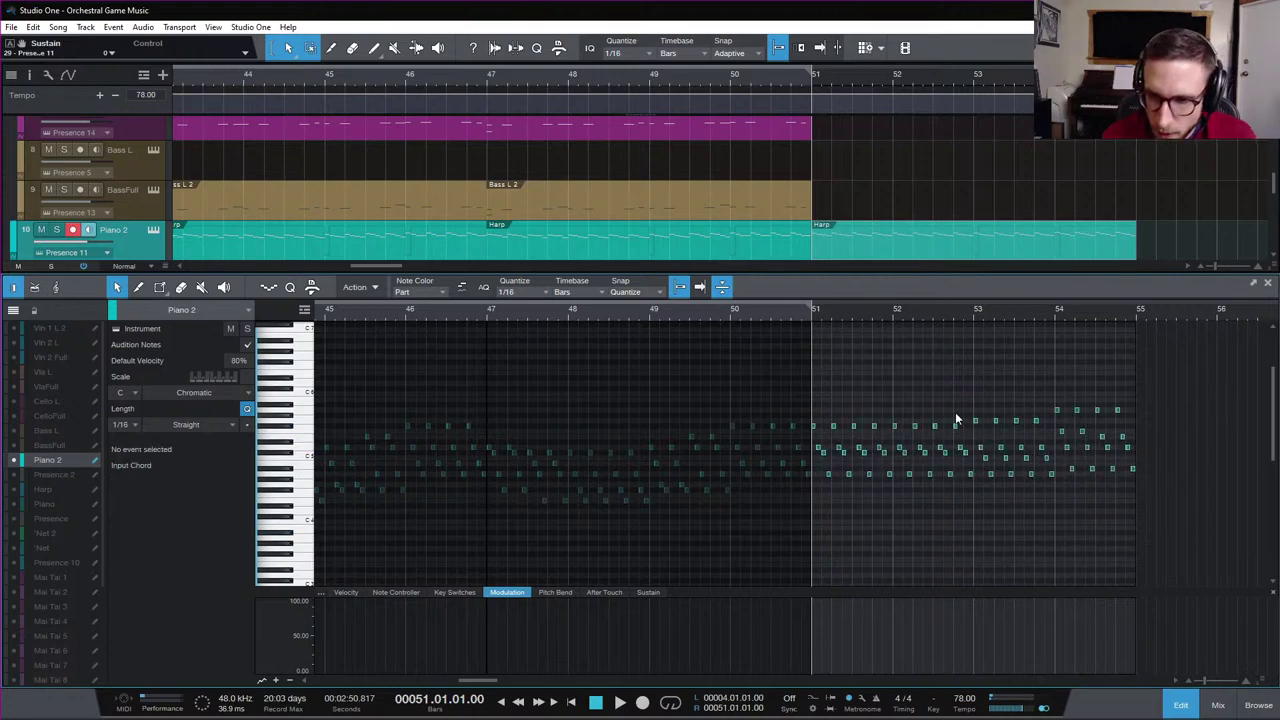
Copy the transposed Piano 2 event to the Harp track at bar 51 and play both parts from there
{"action": "left_click", "coordinate": [1181, 705]}
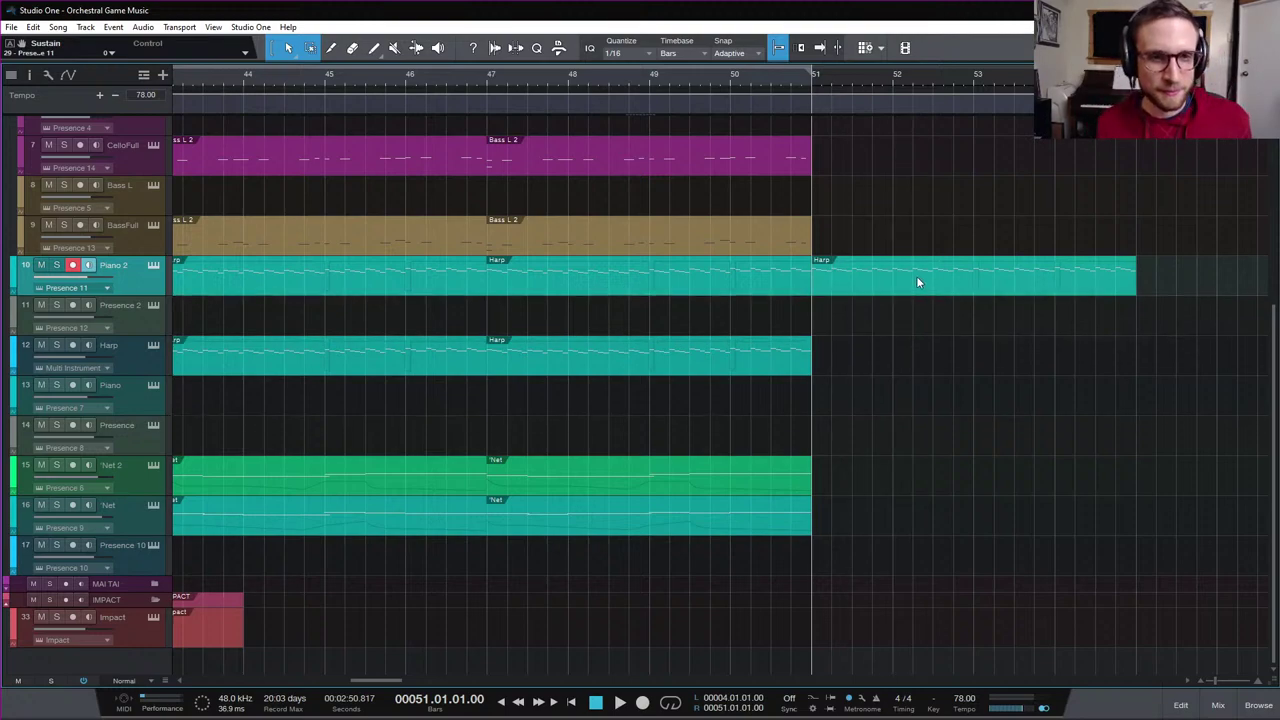
{"action": "left_click_drag", "start_coordinate": [916, 286], "coordinate": [904, 316]}
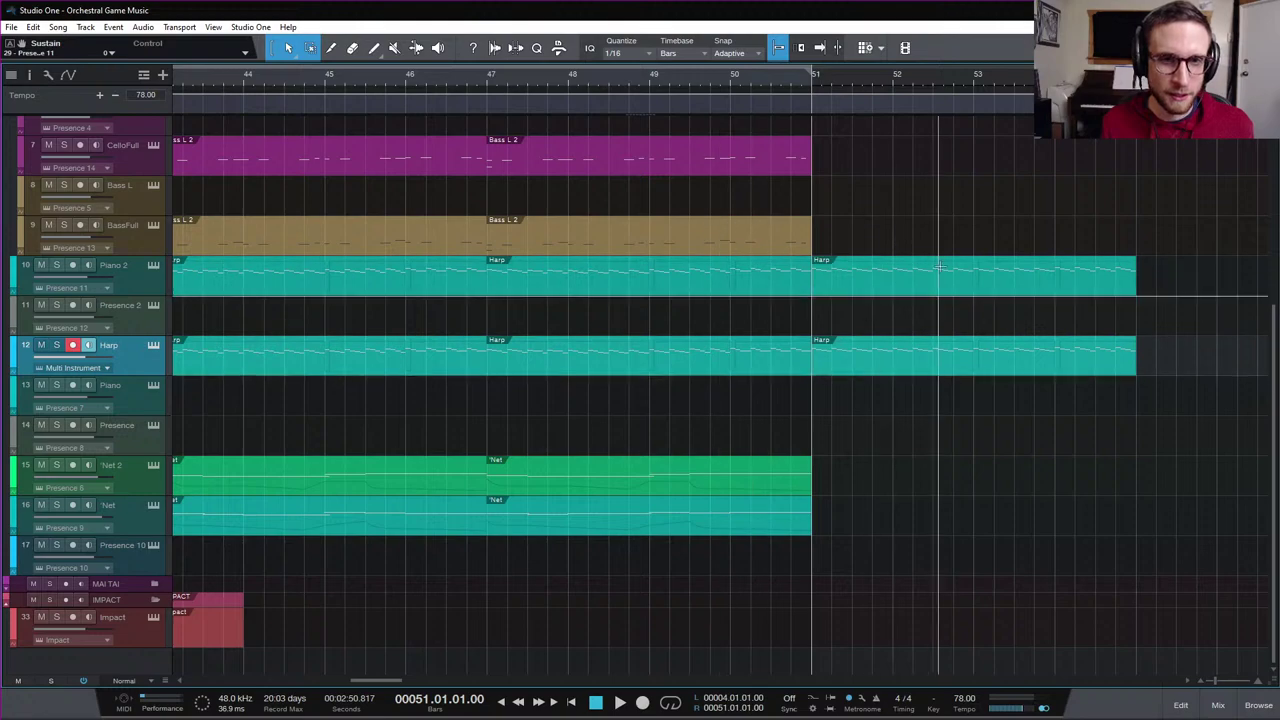
{"action": "key", "text": "space"}
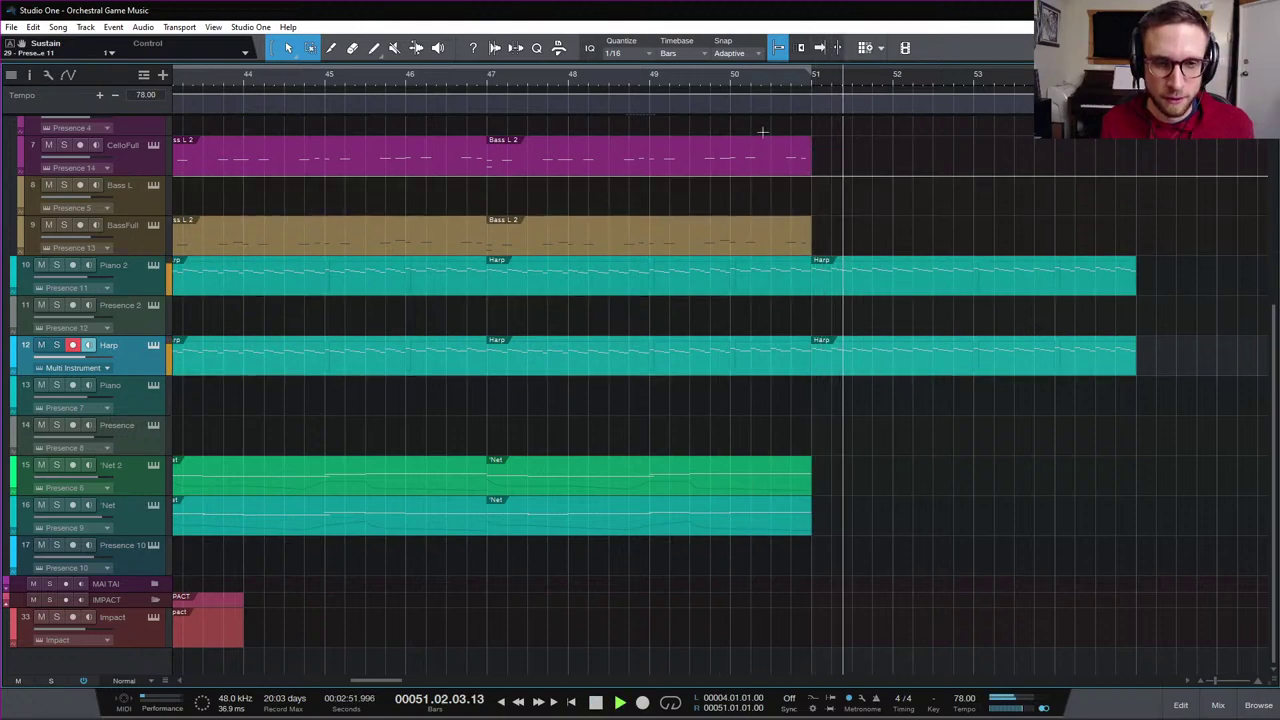
{"action": "key", "text": "space"}
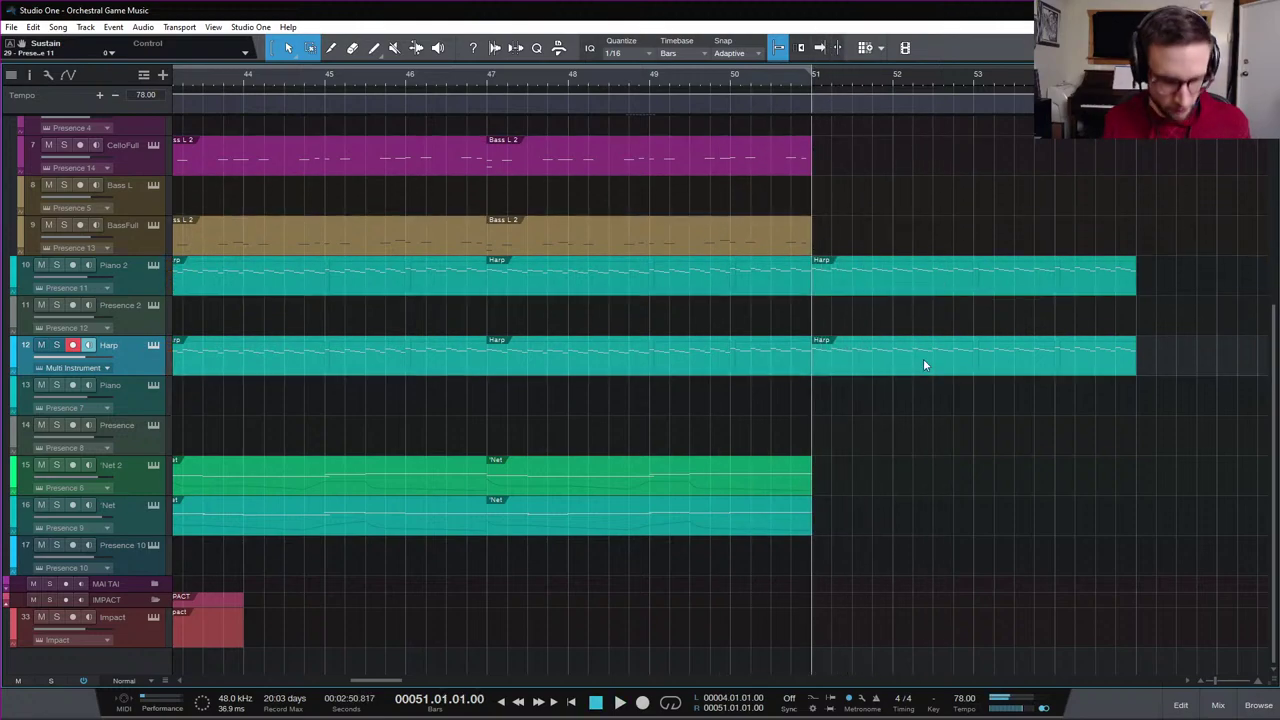
Copy the Vin 2 L, Vla L, Cello L and Bass L events of bar 27 to bar 51 on the same tracks
{"action": "key", "text": "w"}
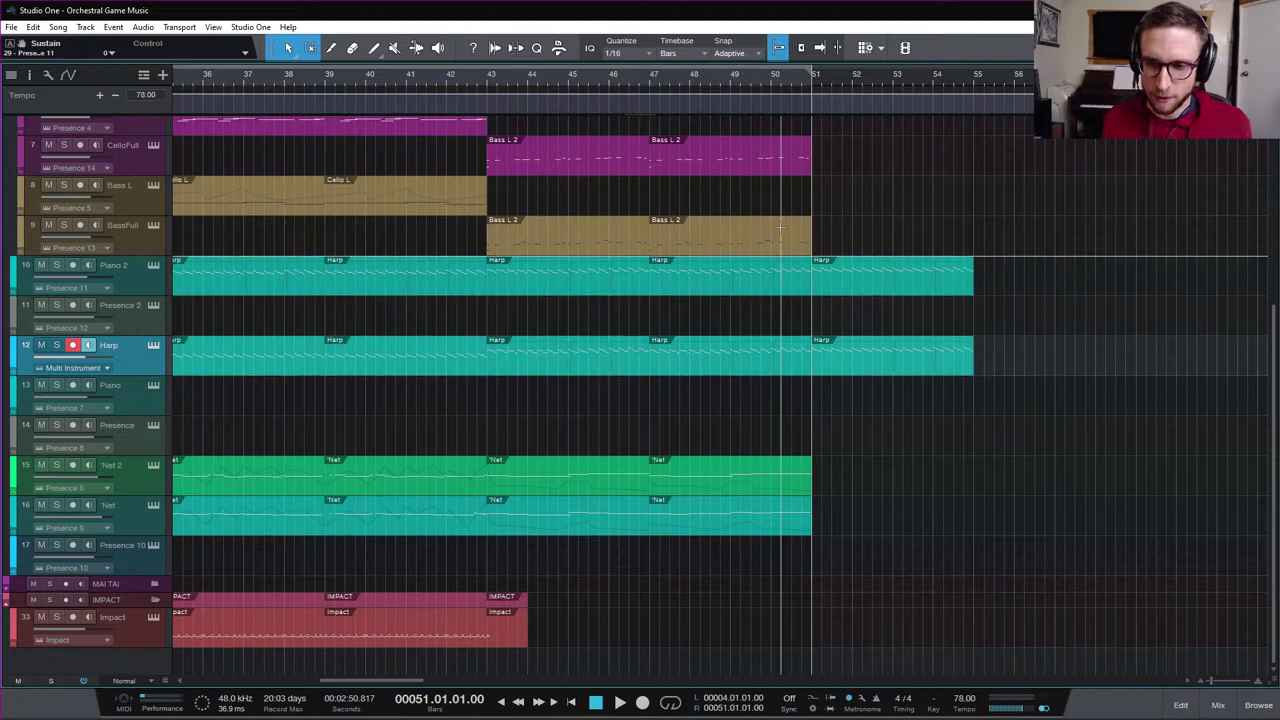
{"action": "left_click", "coordinate": [648, 74]}
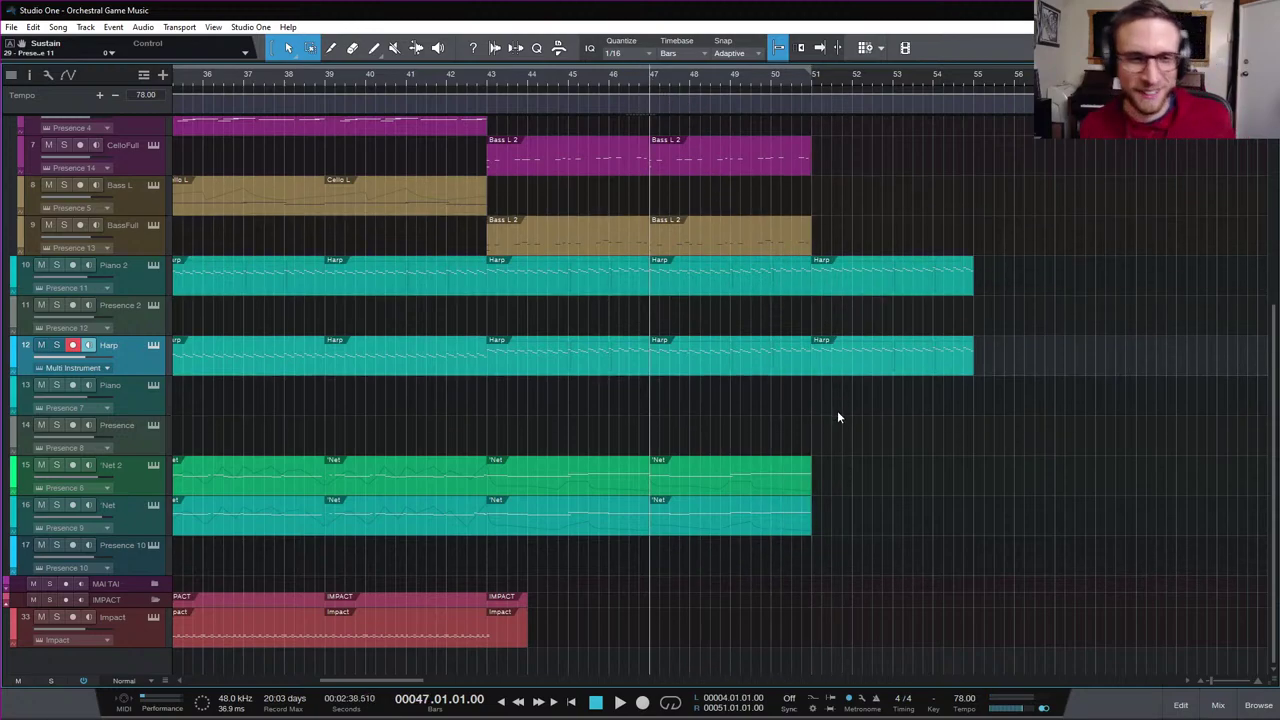
{"action": "scroll", "coordinate": [839, 443], "scroll_direction": "left", "scroll_amount": 5}
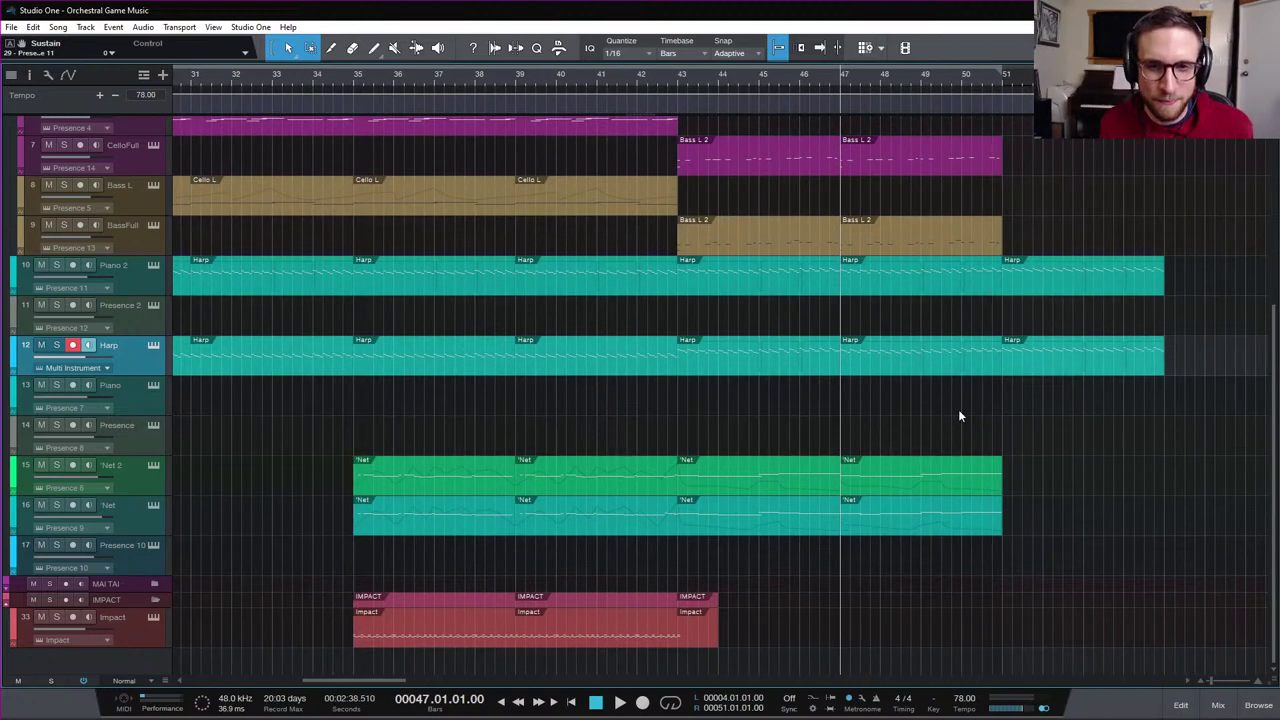
{"action": "scroll", "coordinate": [443, 566], "scroll_direction": "left", "scroll_amount": 10}
{"action": "scroll", "coordinate": [556, 440], "scroll_direction": "up", "scroll_amount": 6}
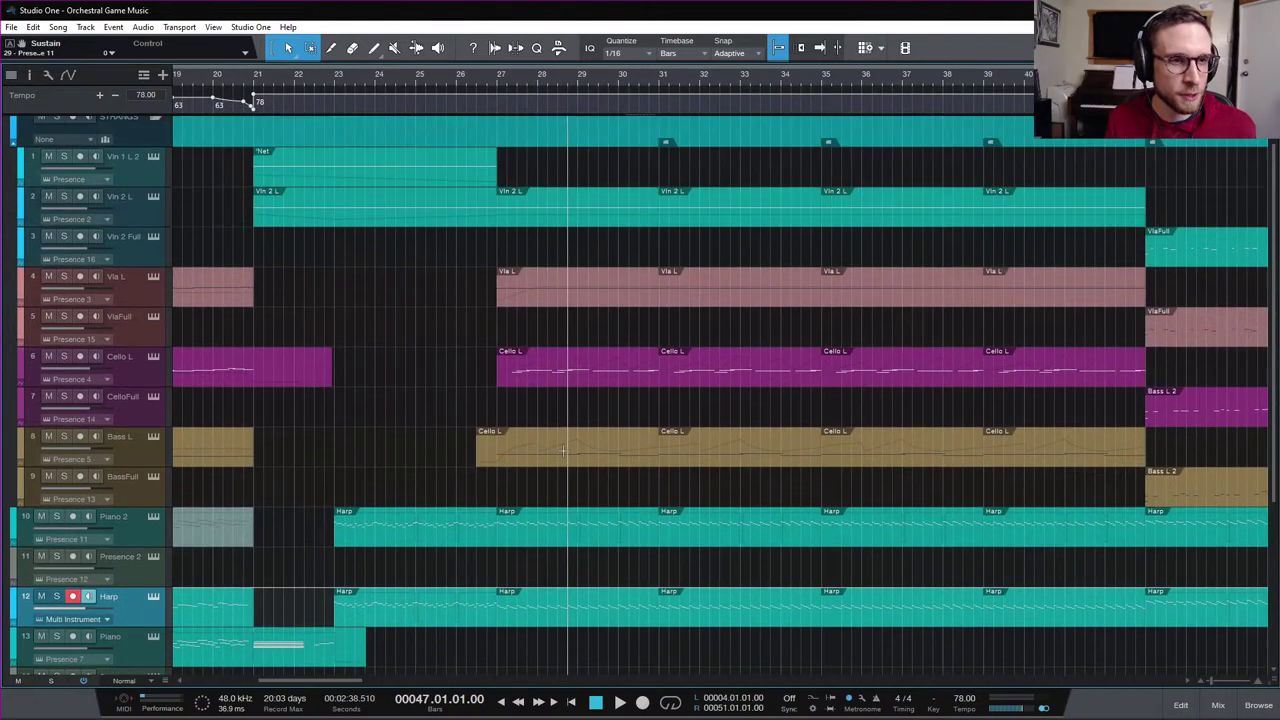
{"action": "left_click", "coordinate": [590, 295]}
{"action": "left_click", "coordinate": [591, 300]}
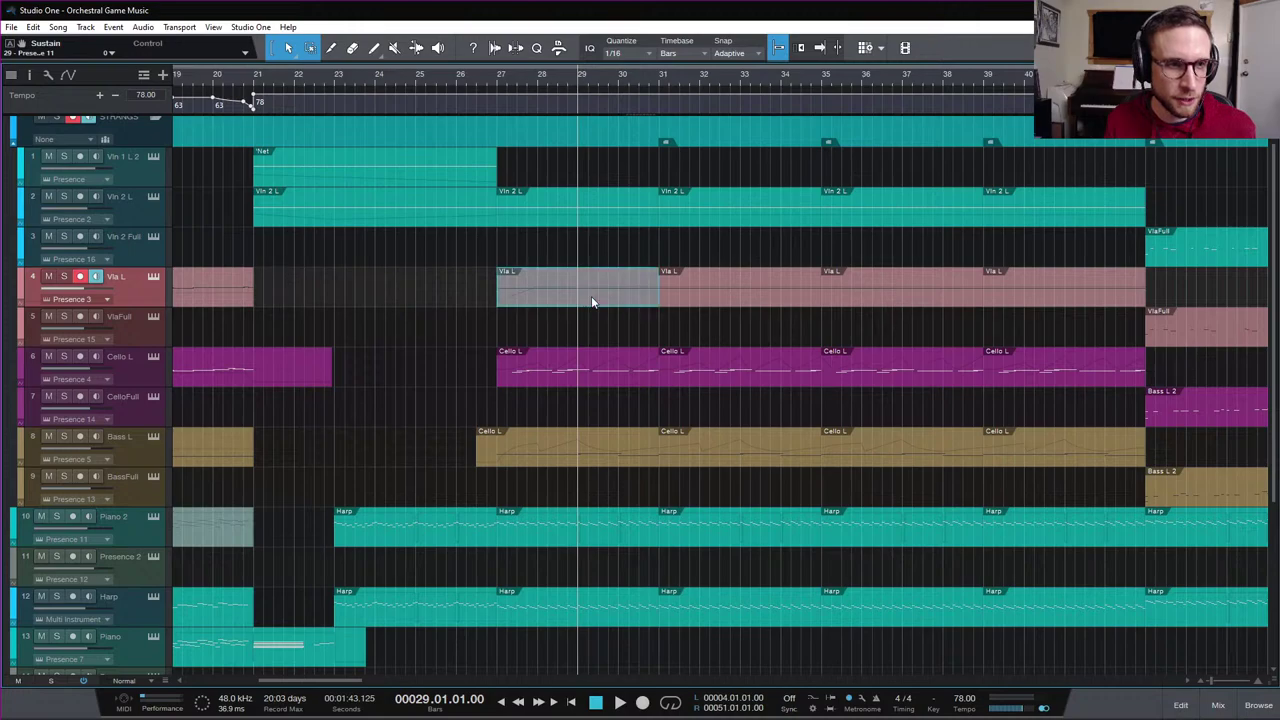
{"action": "left_click", "coordinate": [588, 378], "text": "shift"}
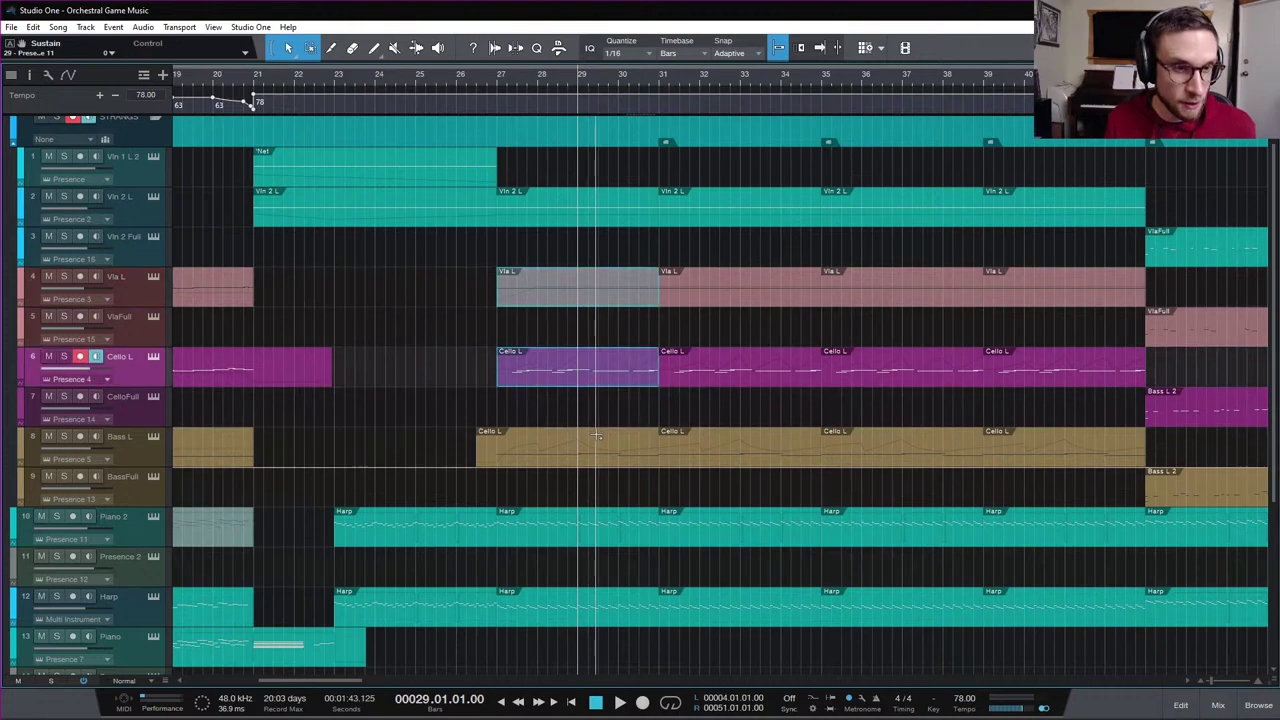
{"action": "left_click", "coordinate": [598, 448], "text": "shift"}
{"action": "key", "text": "w"}
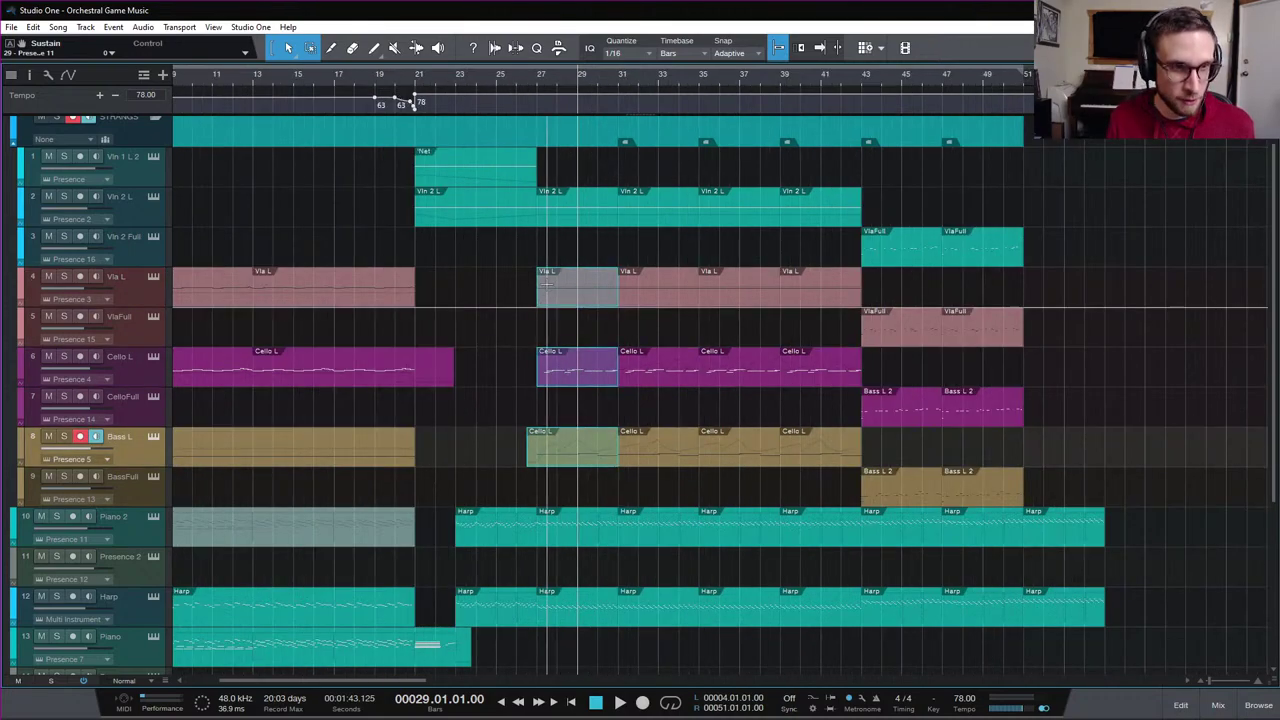
{"action": "left_click", "coordinate": [569, 227], "text": "shift"}
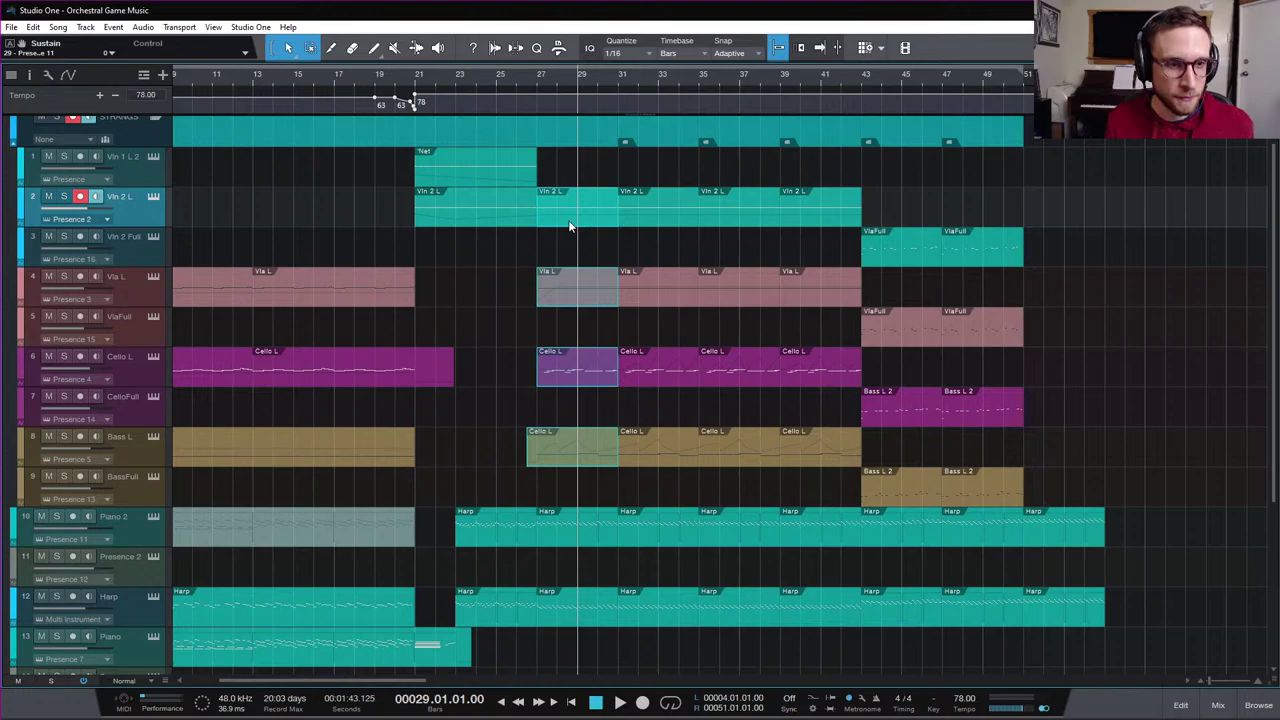
{"action": "left_click_drag", "start_coordinate": [569, 227], "coordinate": [1057, 214]}
{"action": "key", "text": "super"}
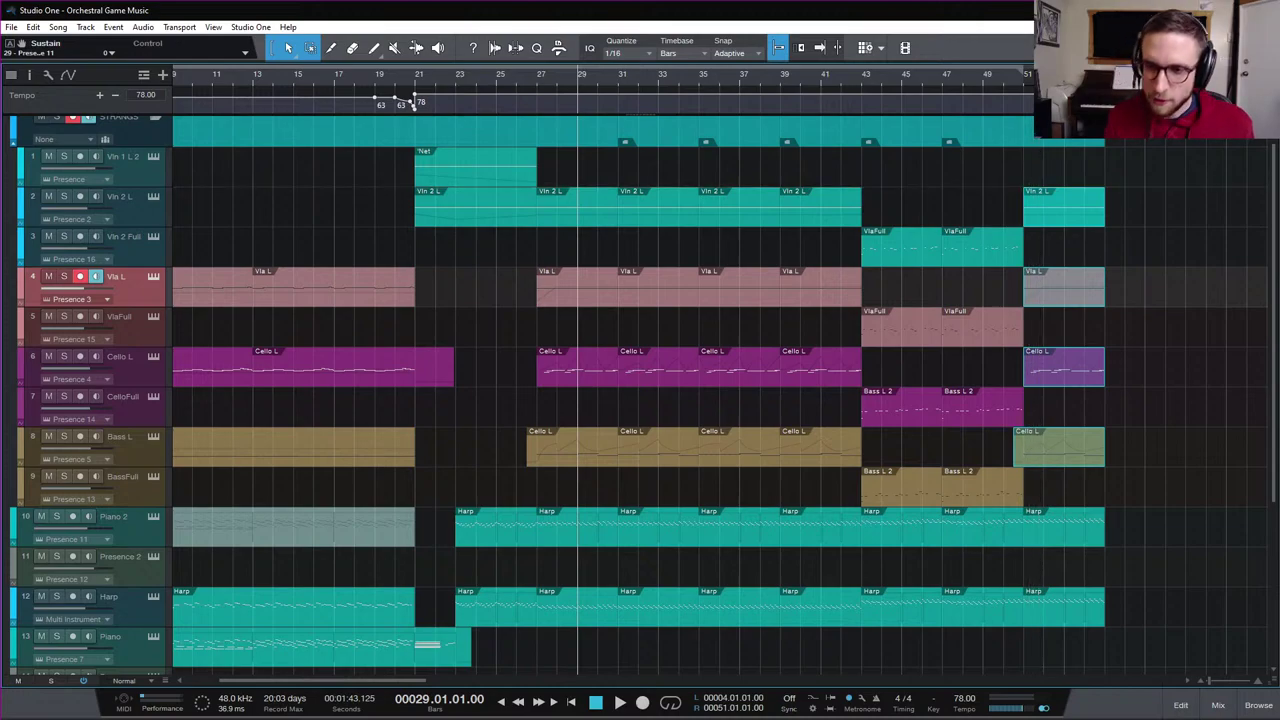
Place the playback cursor at bar 50, just ahead of the copied string events
{"action": "left_click", "coordinate": [1005, 83]}
{"action": "key", "text": "e"}
{"action": "key", "text": "e"}
{"action": "key", "text": "e"}
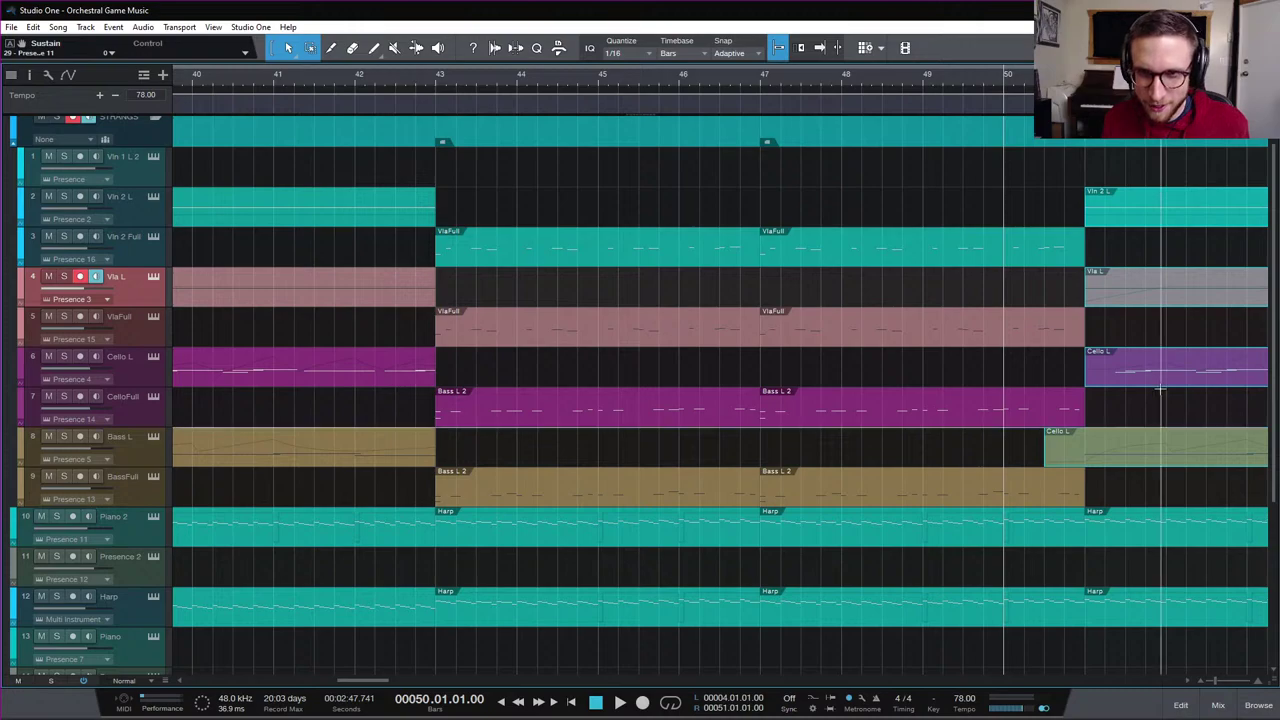
{"action": "scroll", "coordinate": [1160, 390], "scroll_direction": "right", "scroll_amount": 2}
{"action": "scroll", "coordinate": [1160, 390], "scroll_direction": "right", "scroll_amount": 3}
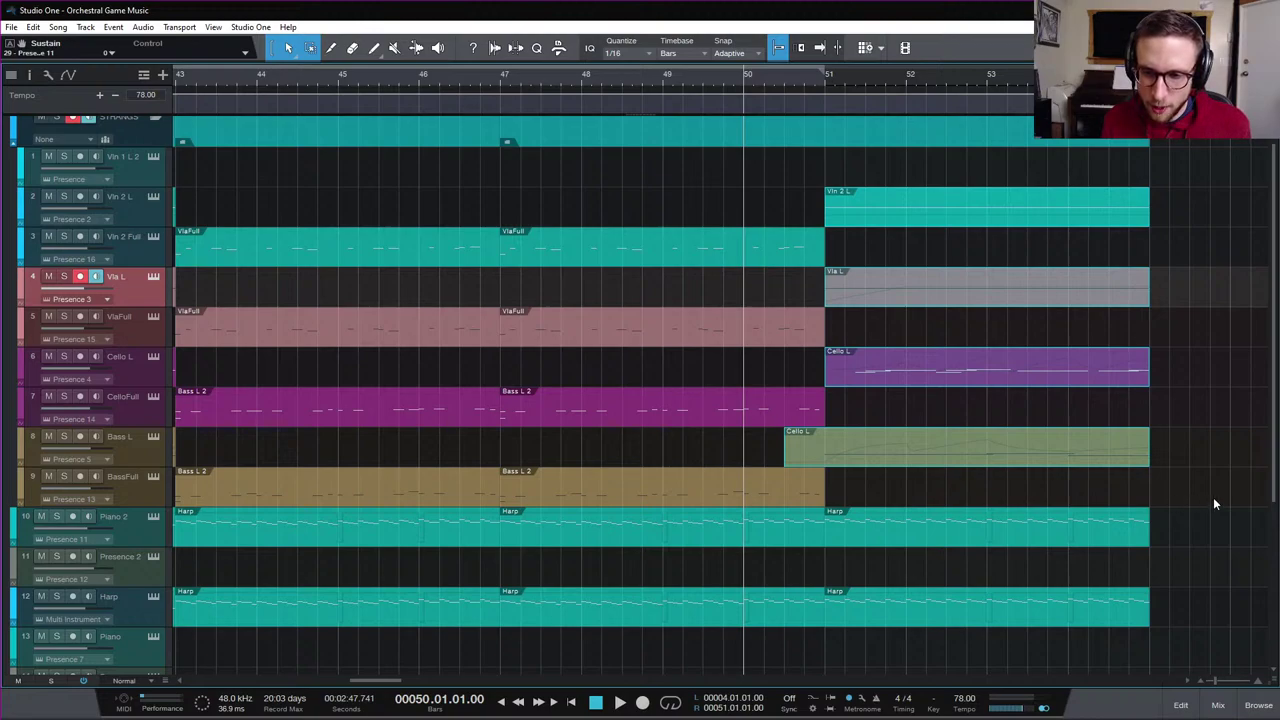
Transpose the copied Vin 2 L, Vla L, Cello L and Bass L events at bar 51 by -5 semitones
{"action": "left_click_drag", "start_coordinate": [1214, 503], "coordinate": [1044, 264]}
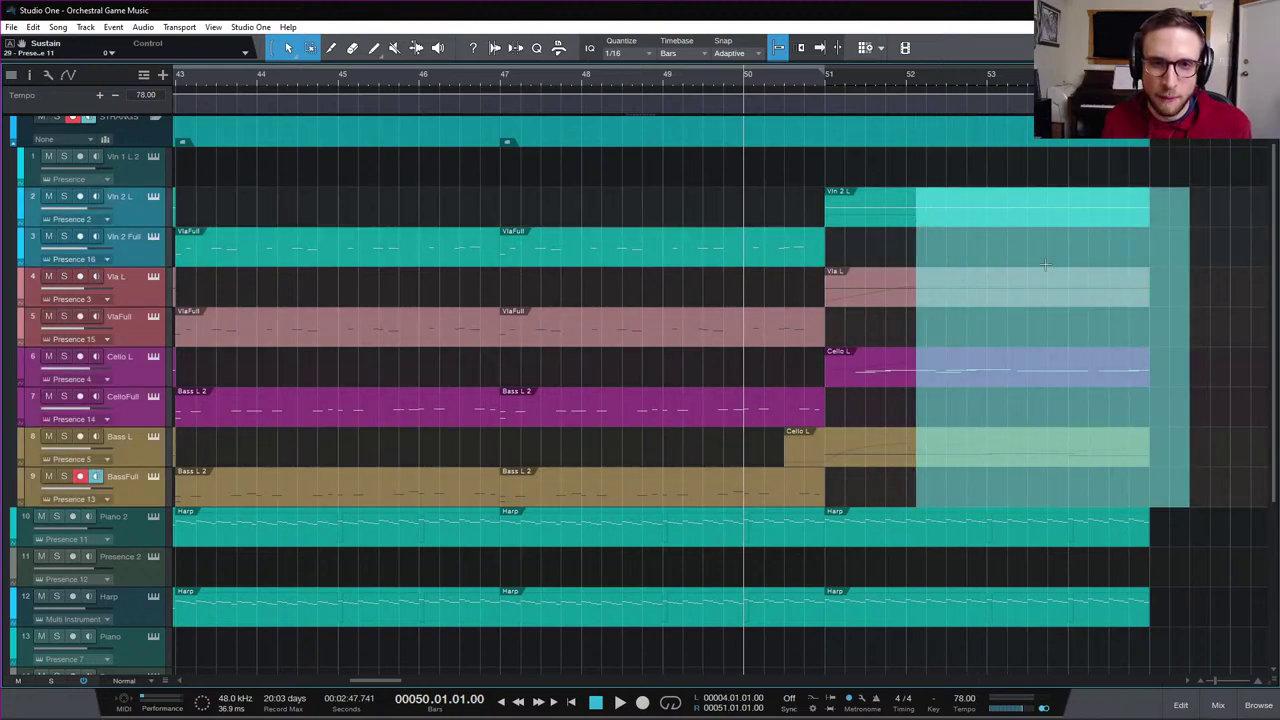
{"action": "left_click", "coordinate": [1200, 492]}
{"action": "left_click_drag", "start_coordinate": [1202, 494], "coordinate": [872, 226]}
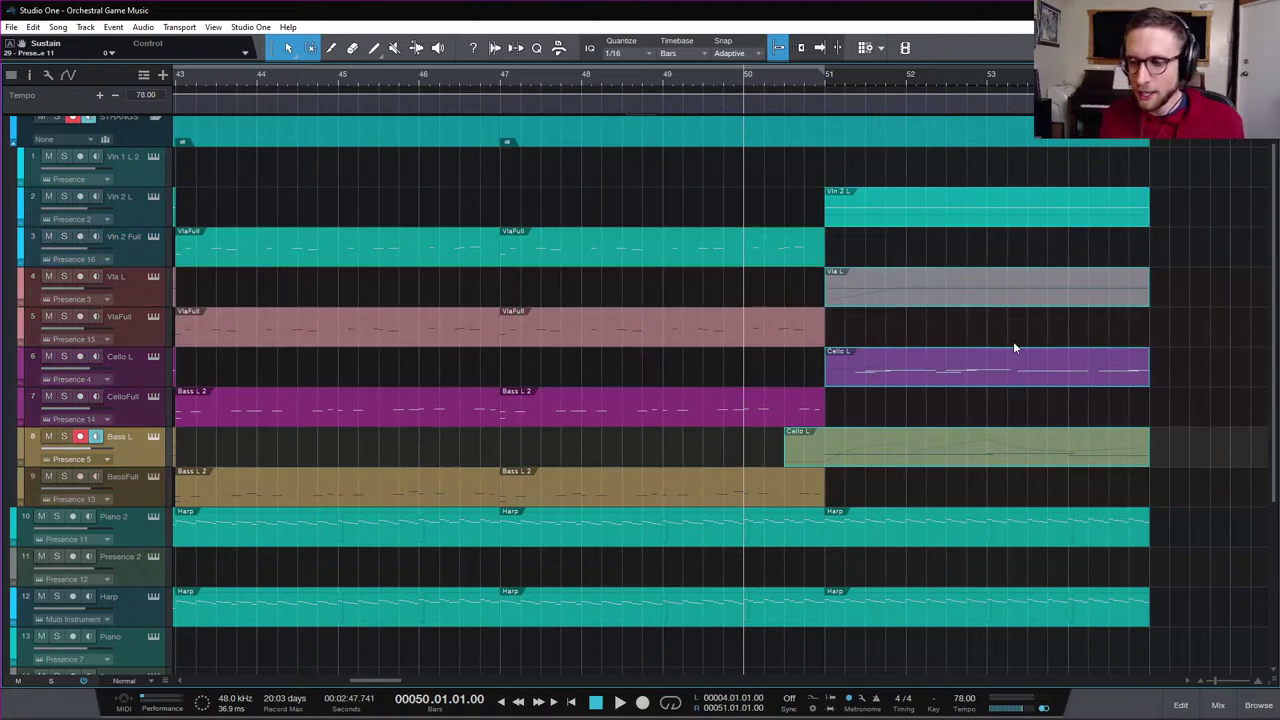
{"action": "right_click", "coordinate": [886, 219]}
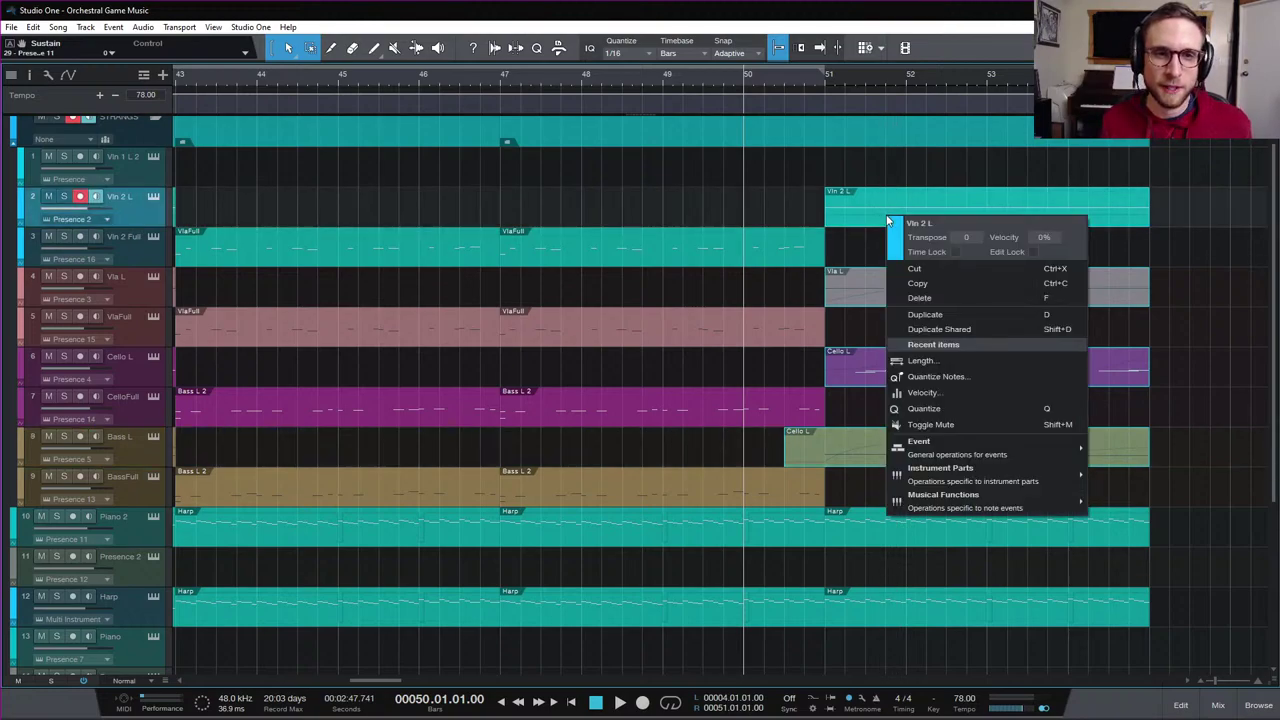
{"action": "left_click", "coordinate": [972, 238]}
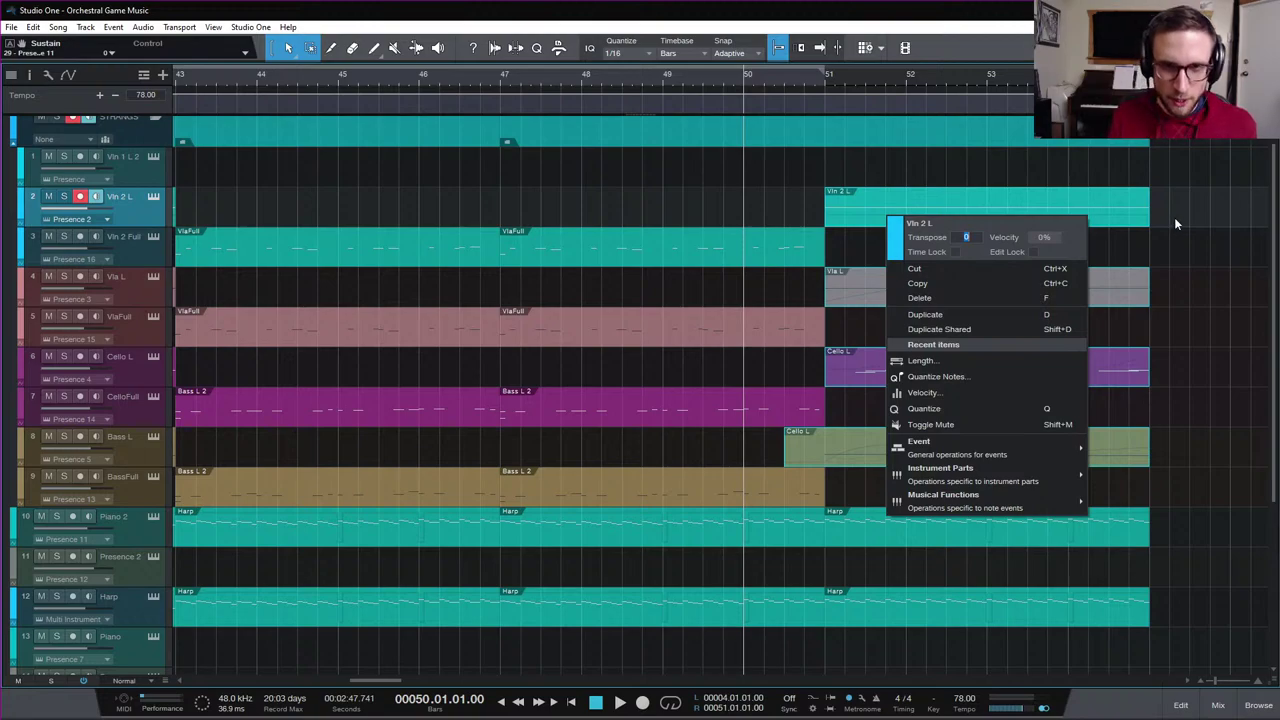
{"action": "type", "text": "-5"}
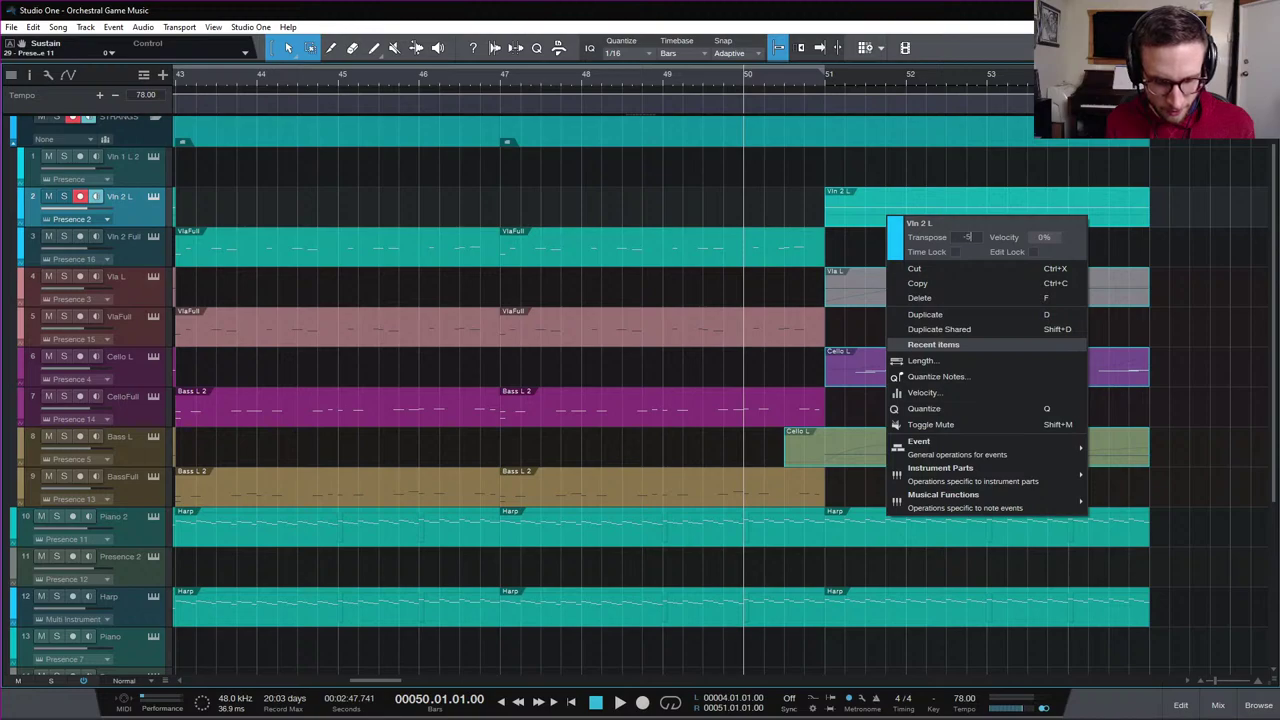
{"action": "key", "text": "Return"}
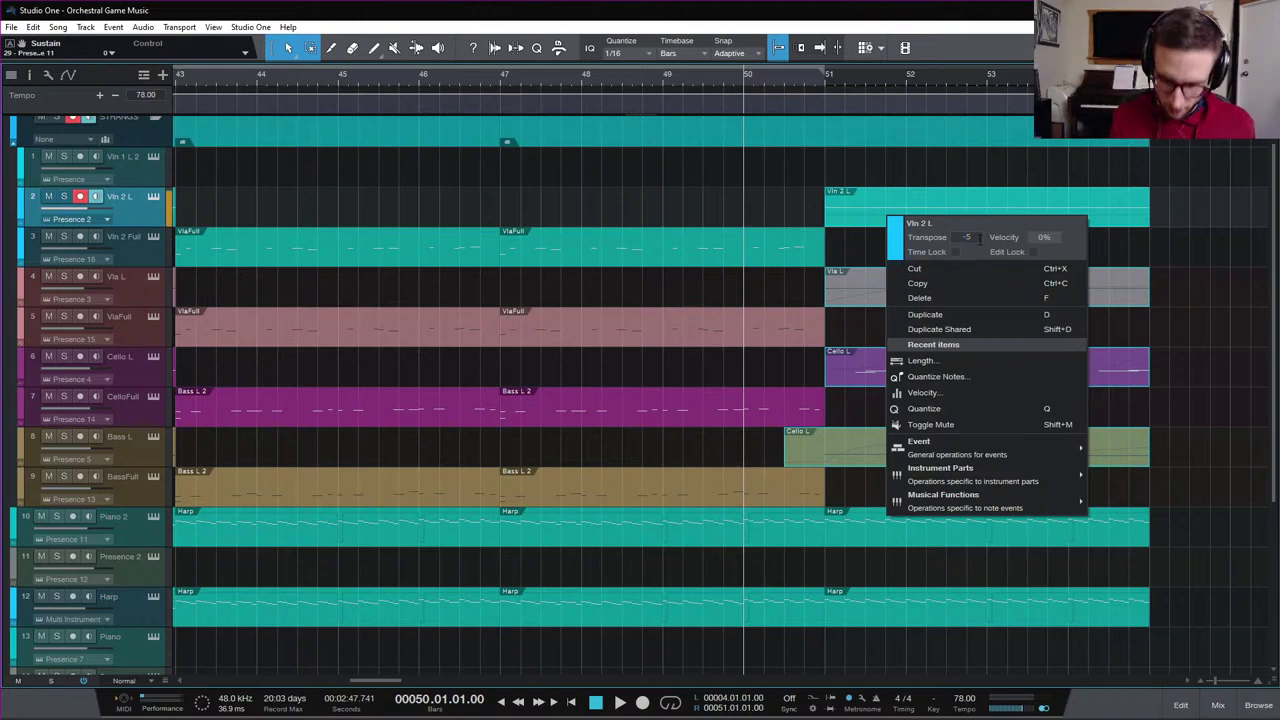
{"action": "left_click", "coordinate": [1220, 256]}
Play the transposed string passage from bar 50, and again from bar 39 through the new ending
{"action": "key", "text": "space"}
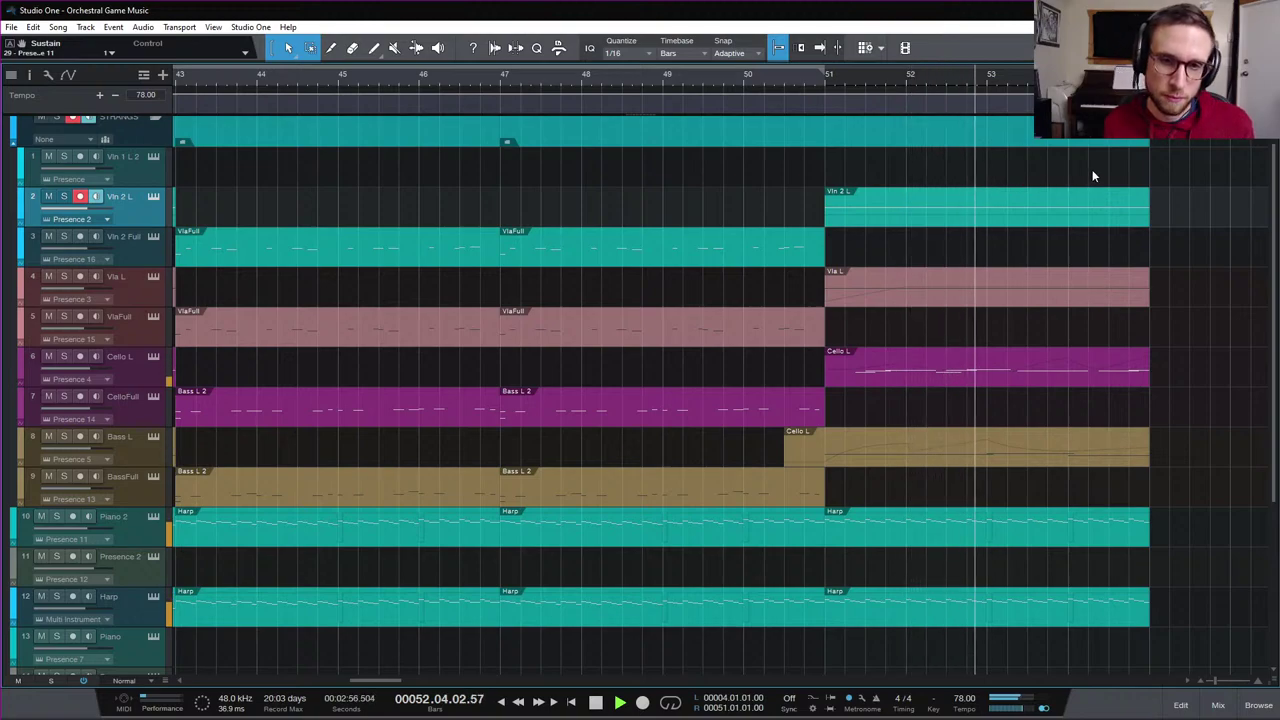
{"action": "key", "text": "space"}
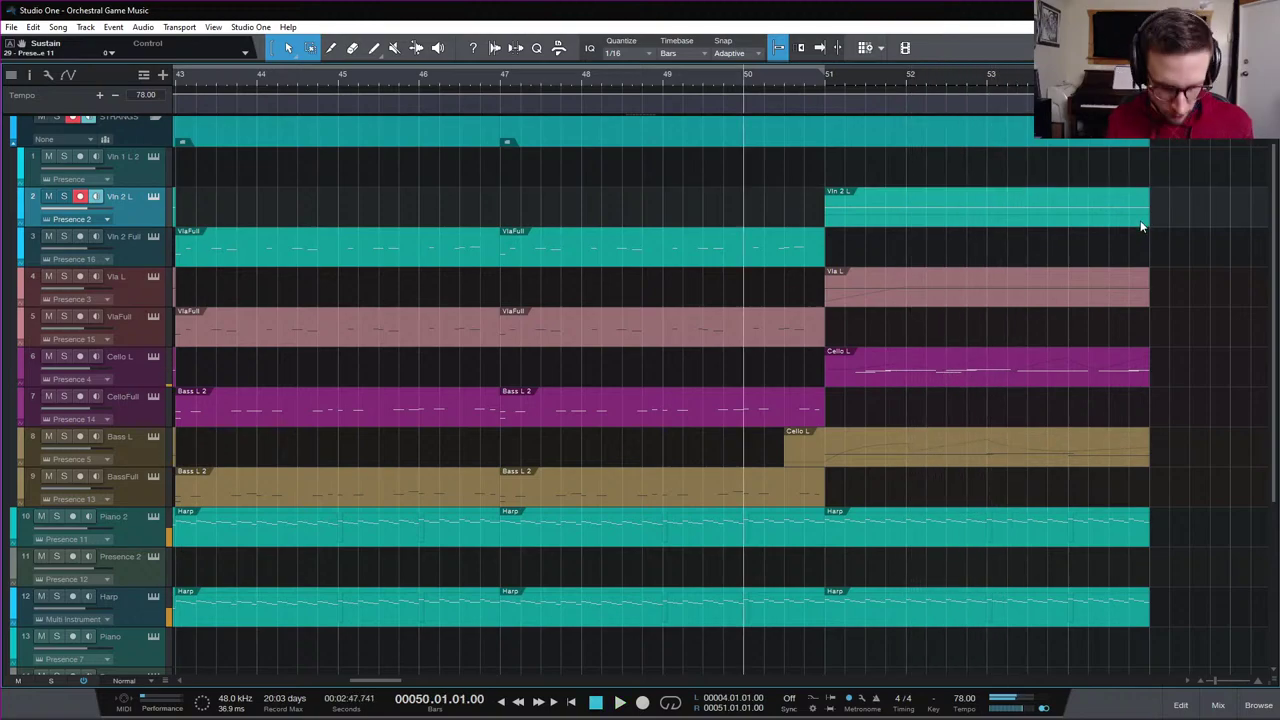
{"action": "key", "text": "w"}
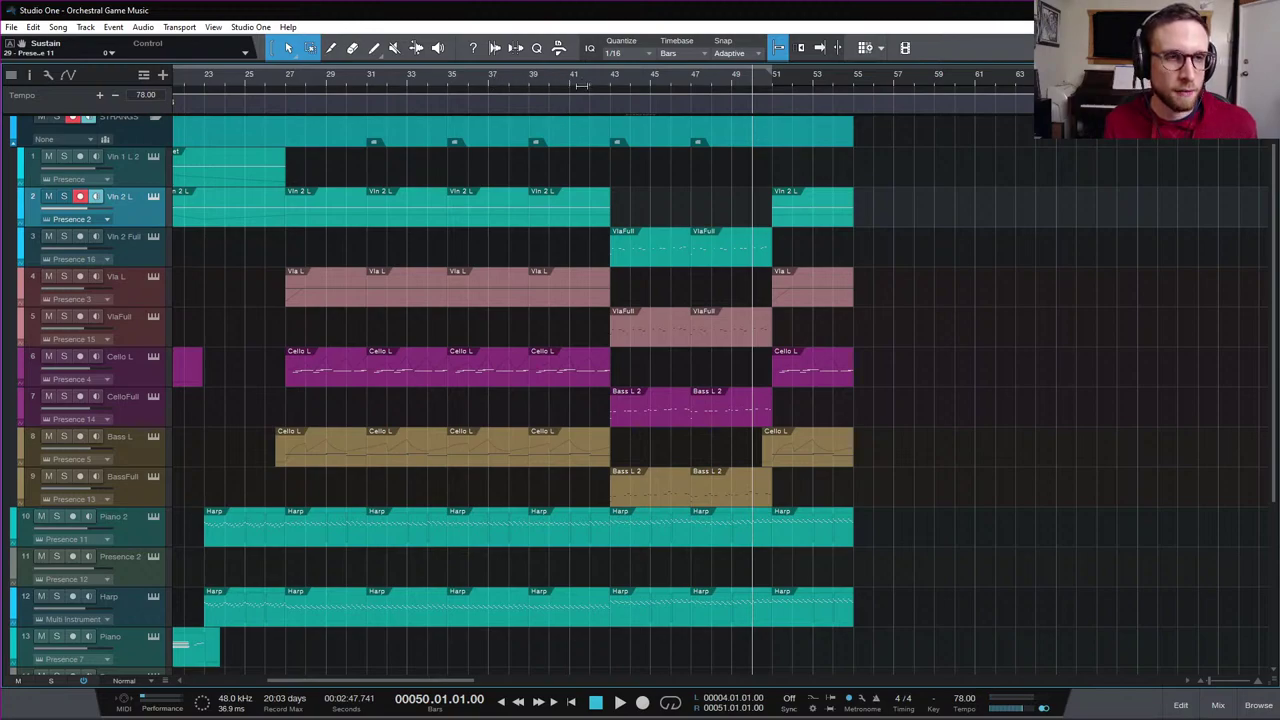
{"action": "left_click", "coordinate": [571, 84]}
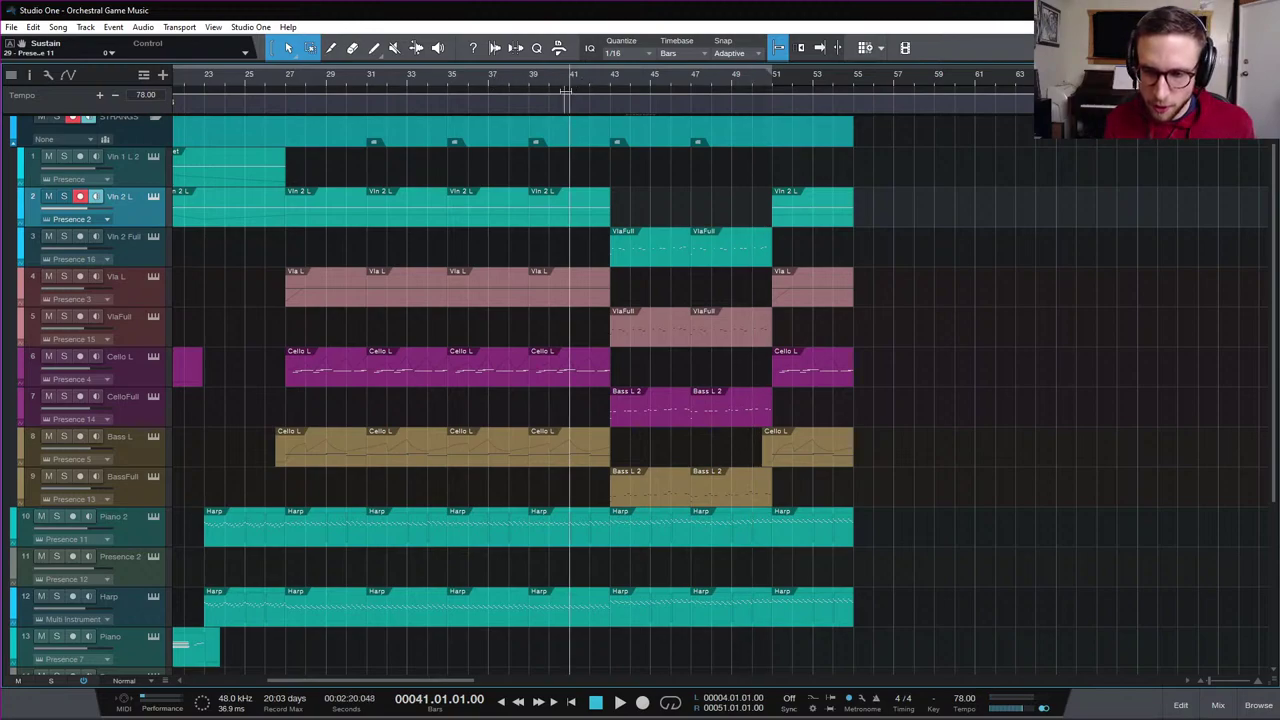
{"action": "left_click", "coordinate": [491, 83]}
{"action": "left_click", "coordinate": [523, 83]}
{"action": "left_click", "coordinate": [530, 83]}
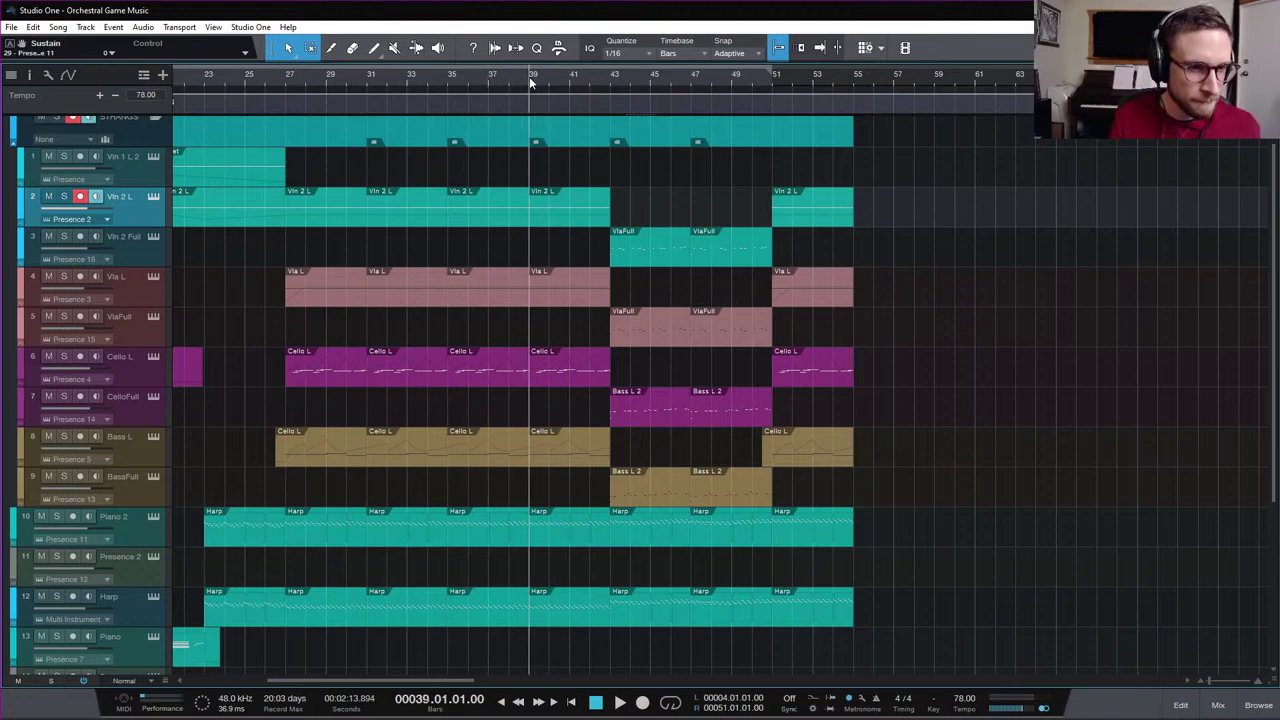
{"action": "key", "text": "space"}
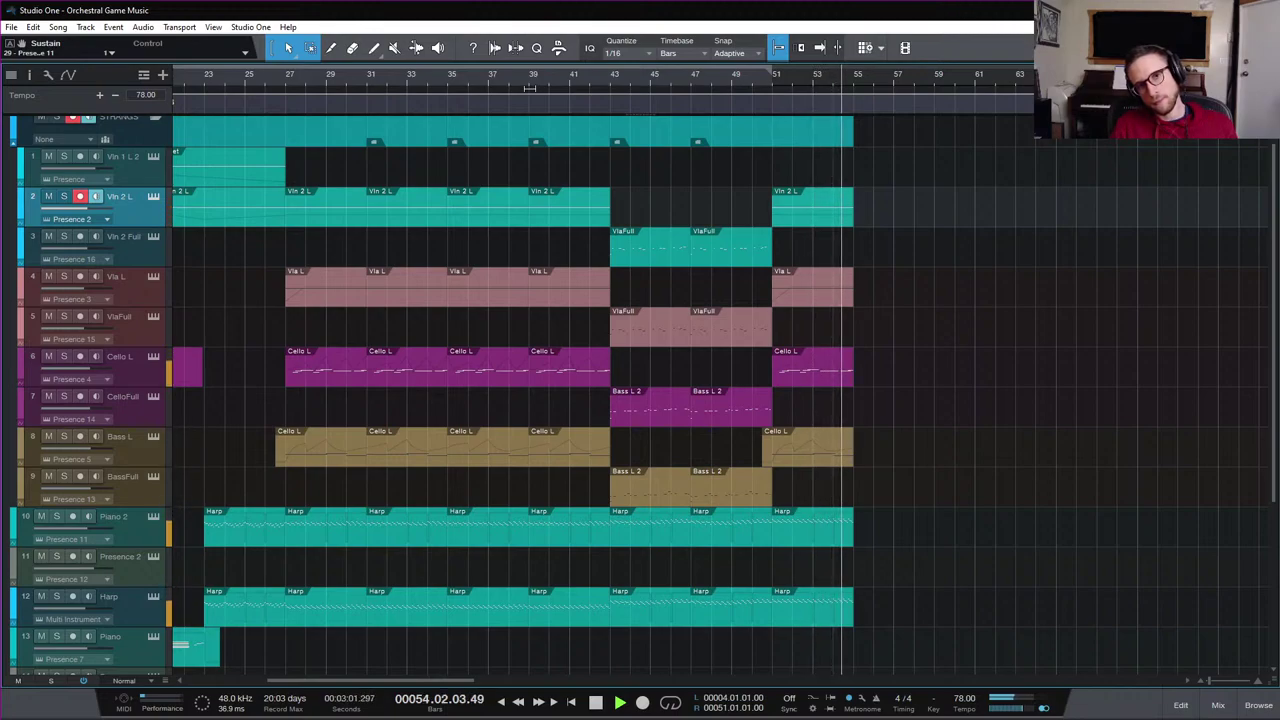
{"action": "key", "text": "space"}
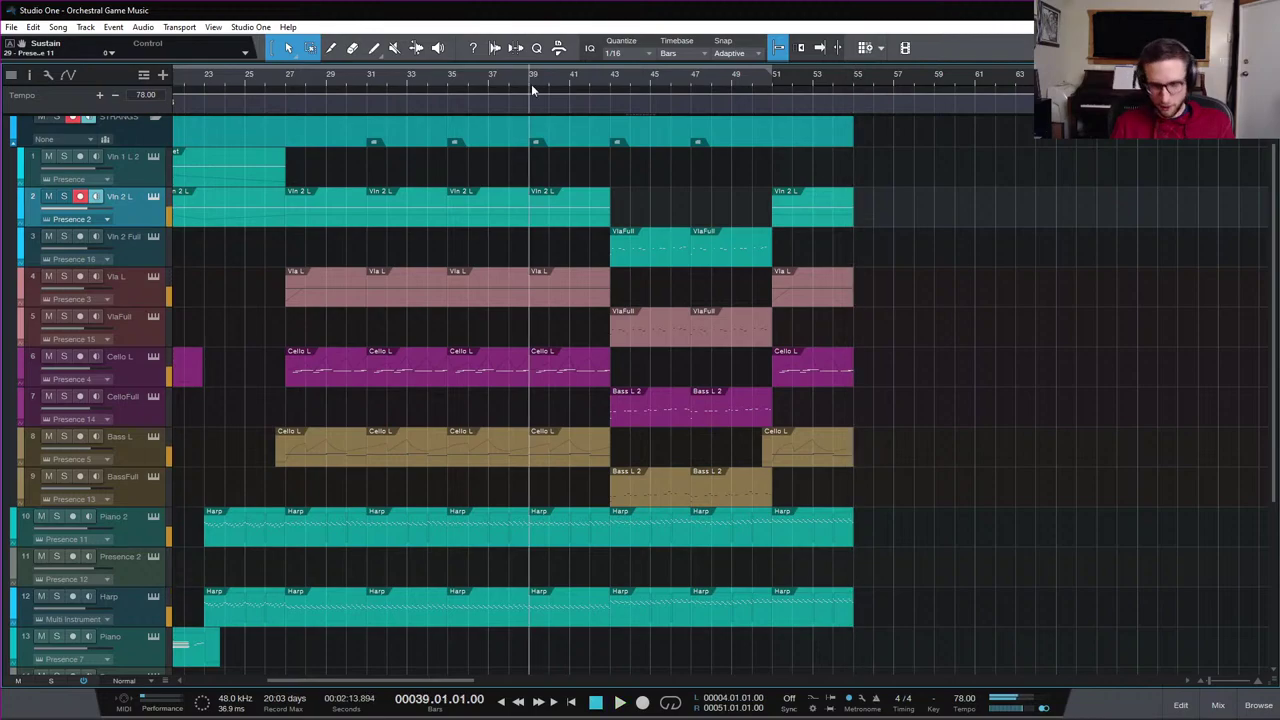
Compare the sections around bars 51, 37 and 47, and play the full-strings section from bar 43
{"action": "left_click", "coordinate": [771, 76]}
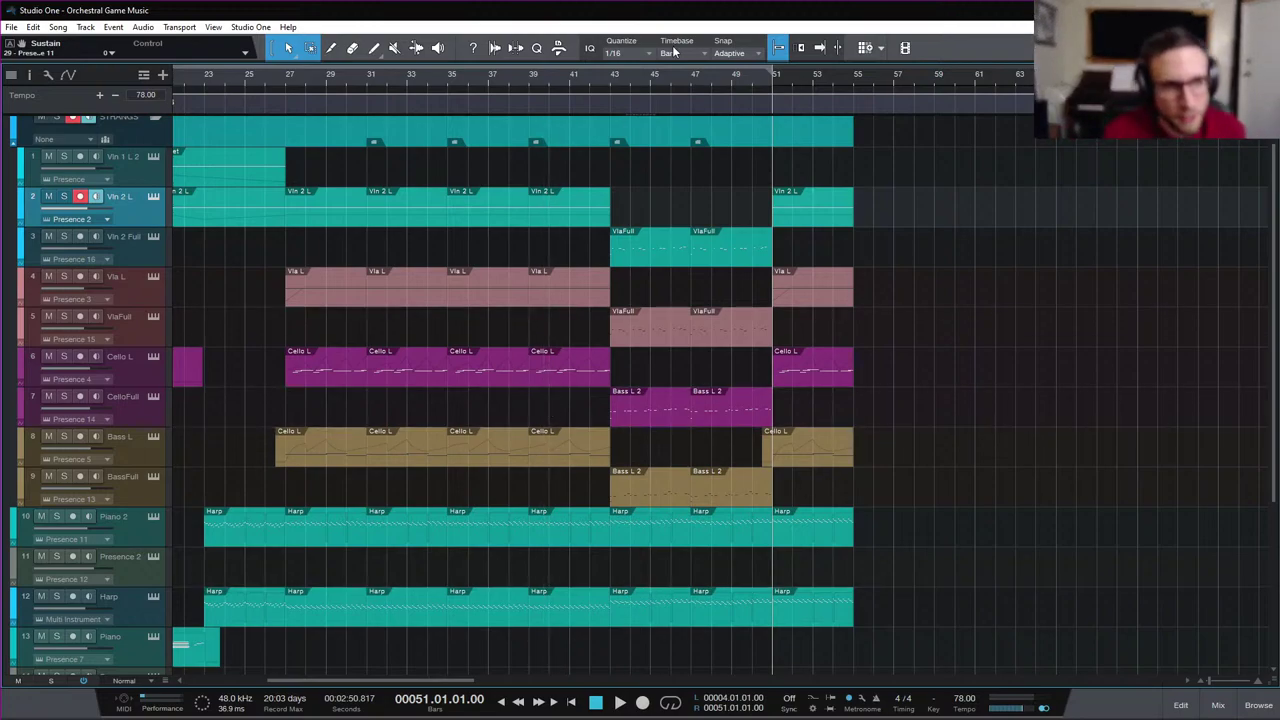
{"action": "left_click", "coordinate": [609, 80]}
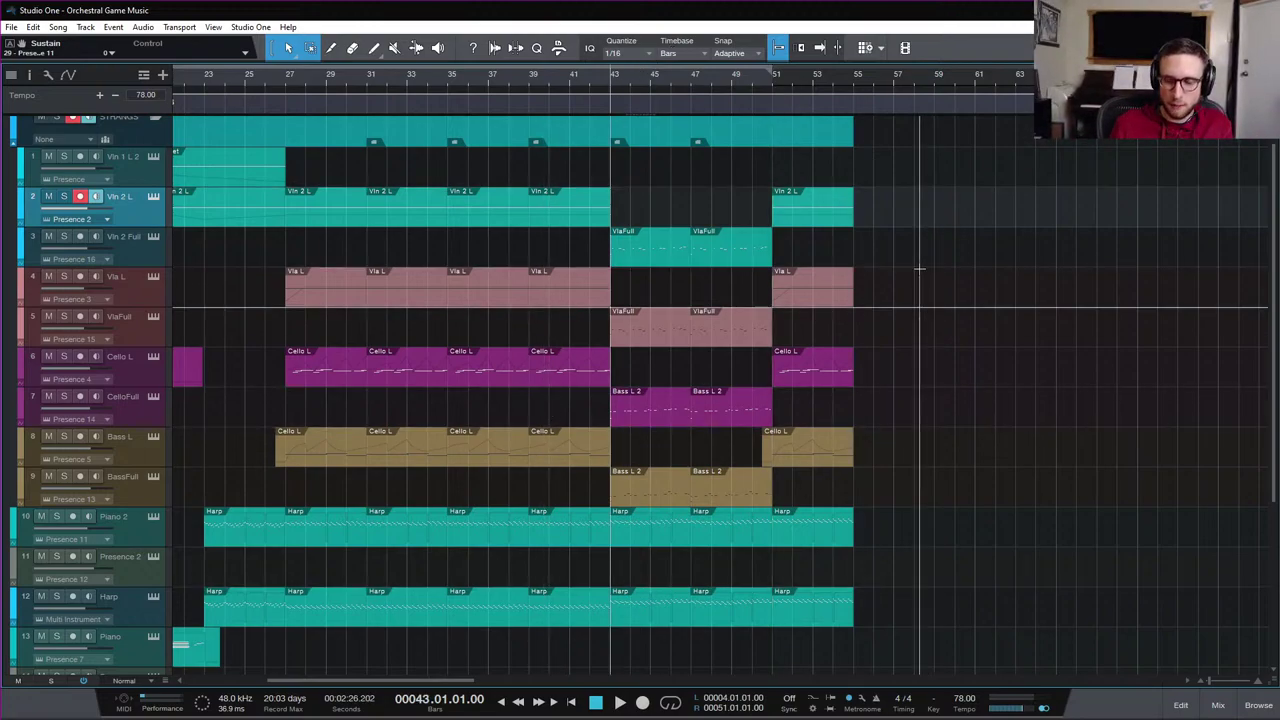
{"action": "scroll", "coordinate": [908, 262], "scroll_direction": "left", "scroll_amount": 5}
{"action": "scroll", "coordinate": [905, 265], "scroll_direction": "right", "scroll_amount": 1}
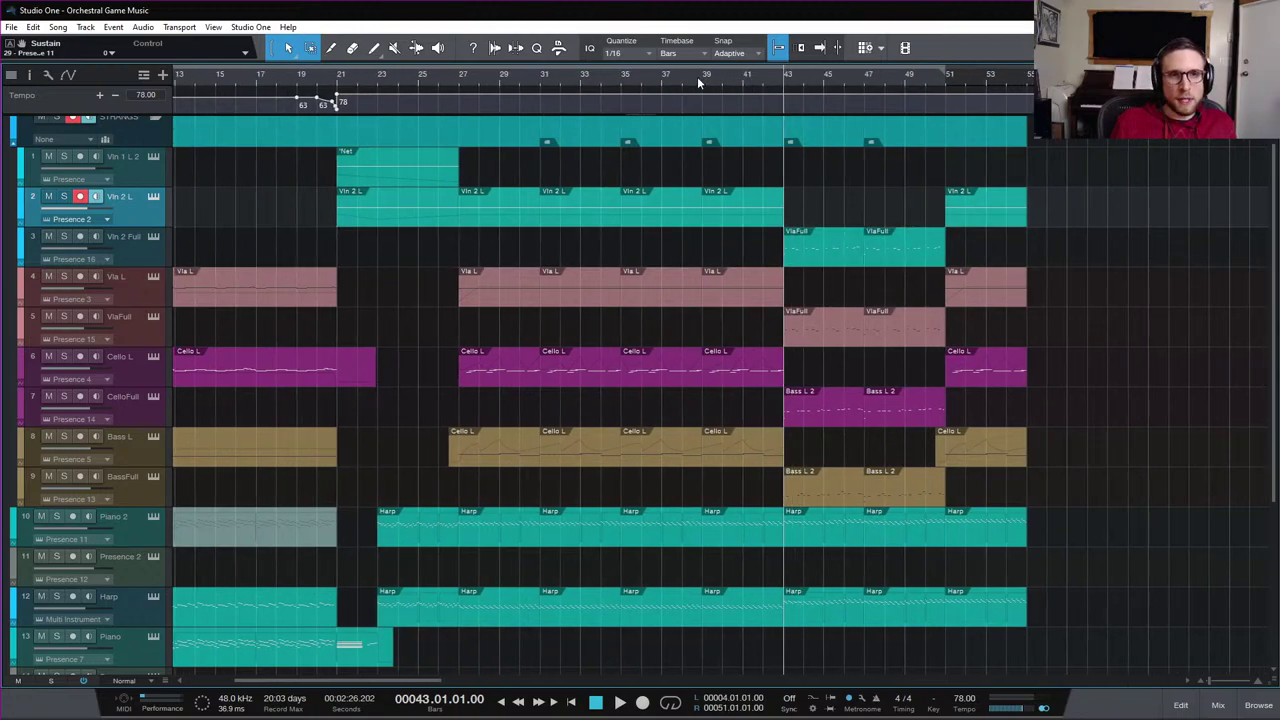
{"action": "left_click", "coordinate": [660, 78]}
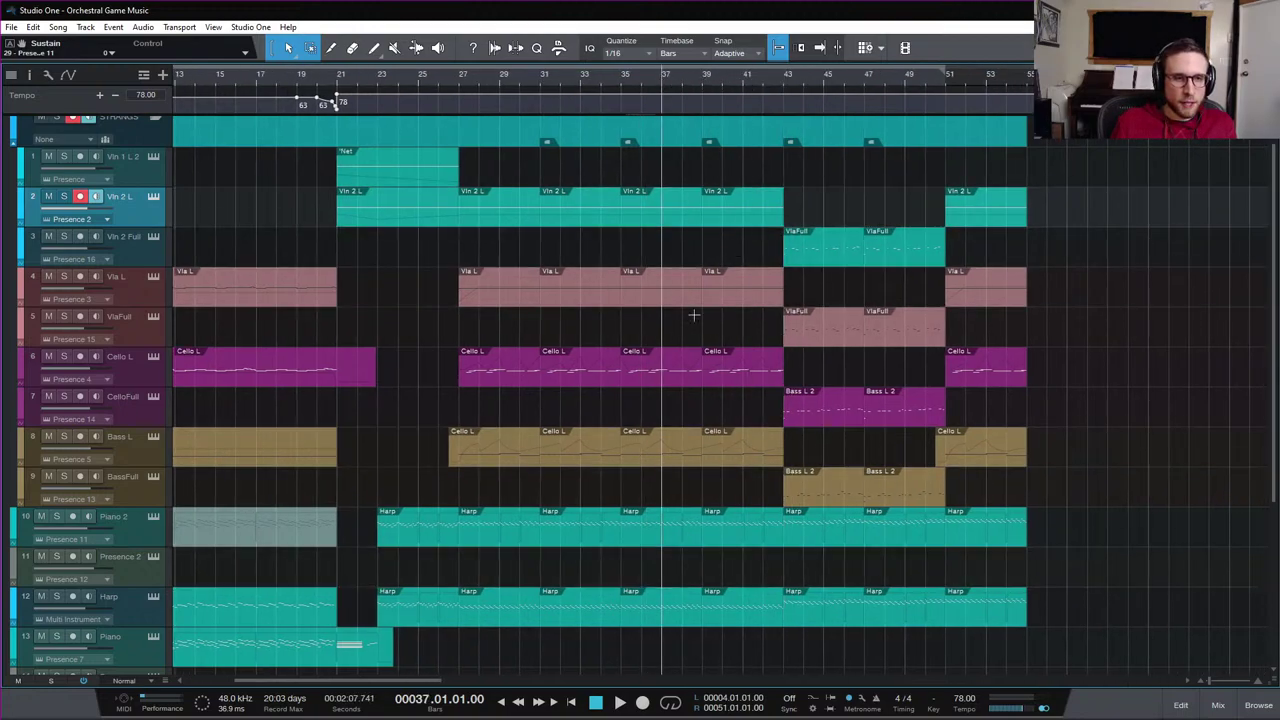
{"action": "left_click", "coordinate": [905, 77]}
{"action": "left_click", "coordinate": [865, 78]}
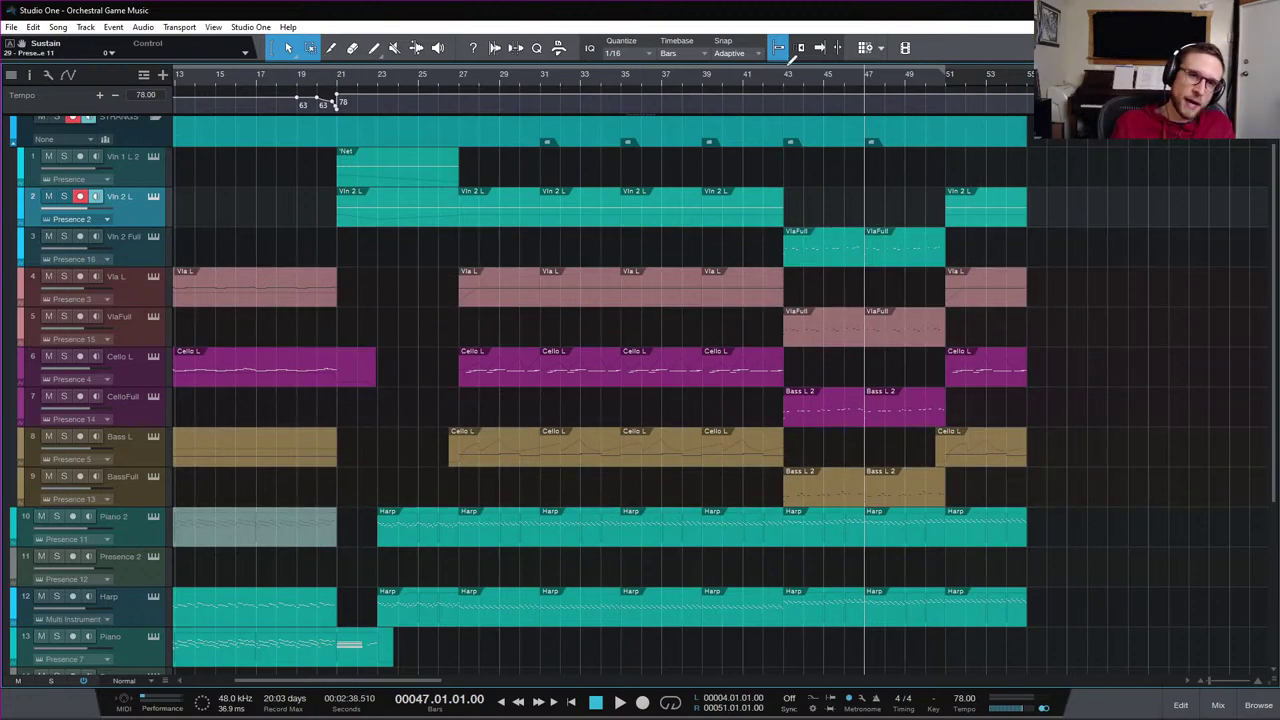
{"action": "left_click", "coordinate": [784, 80]}
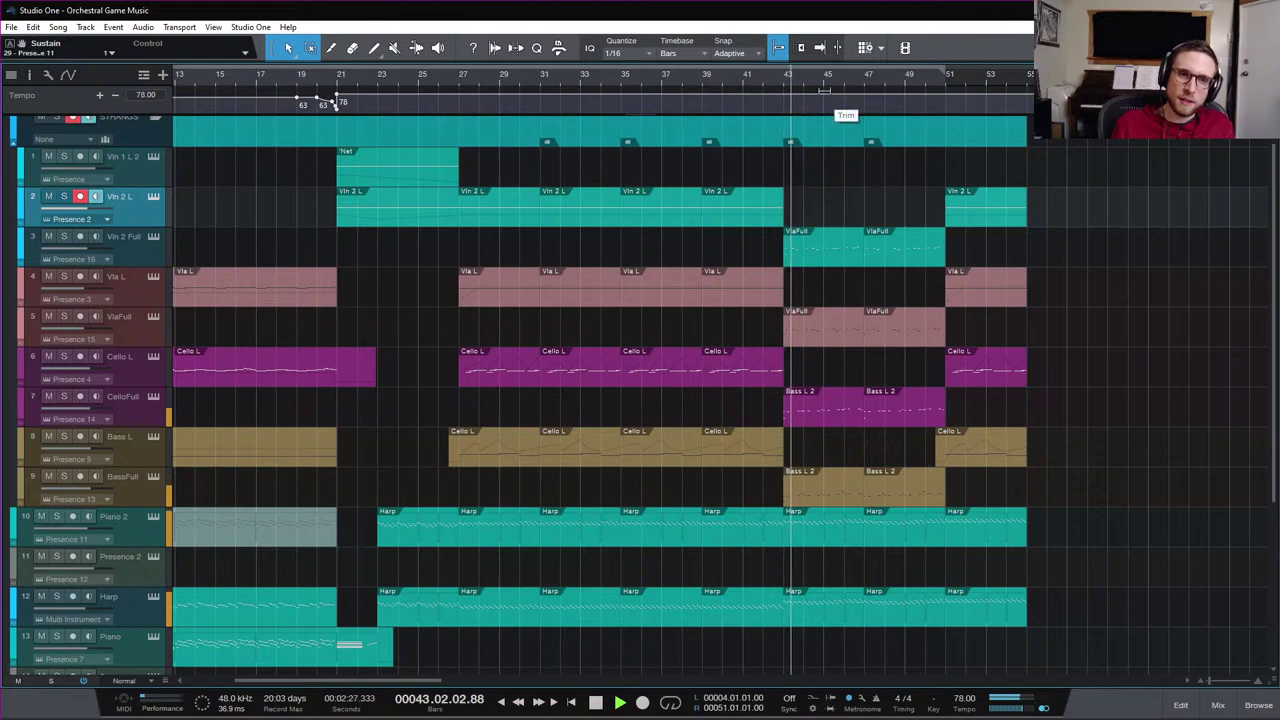
{"action": "key", "text": "space"}
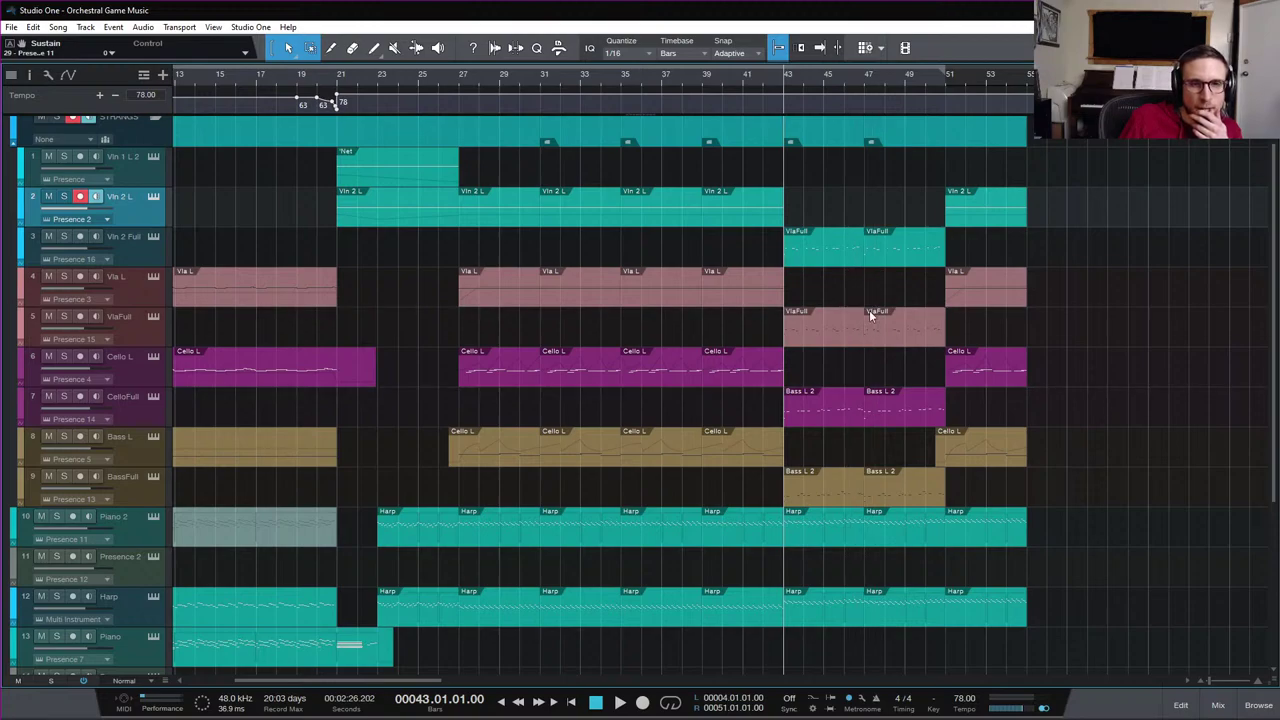
Move the playback cursor to bar 4 and open the first Bass L event in the note editor to examine its notes
{"action": "scroll", "coordinate": [863, 356], "scroll_direction": "left", "scroll_amount": 5}
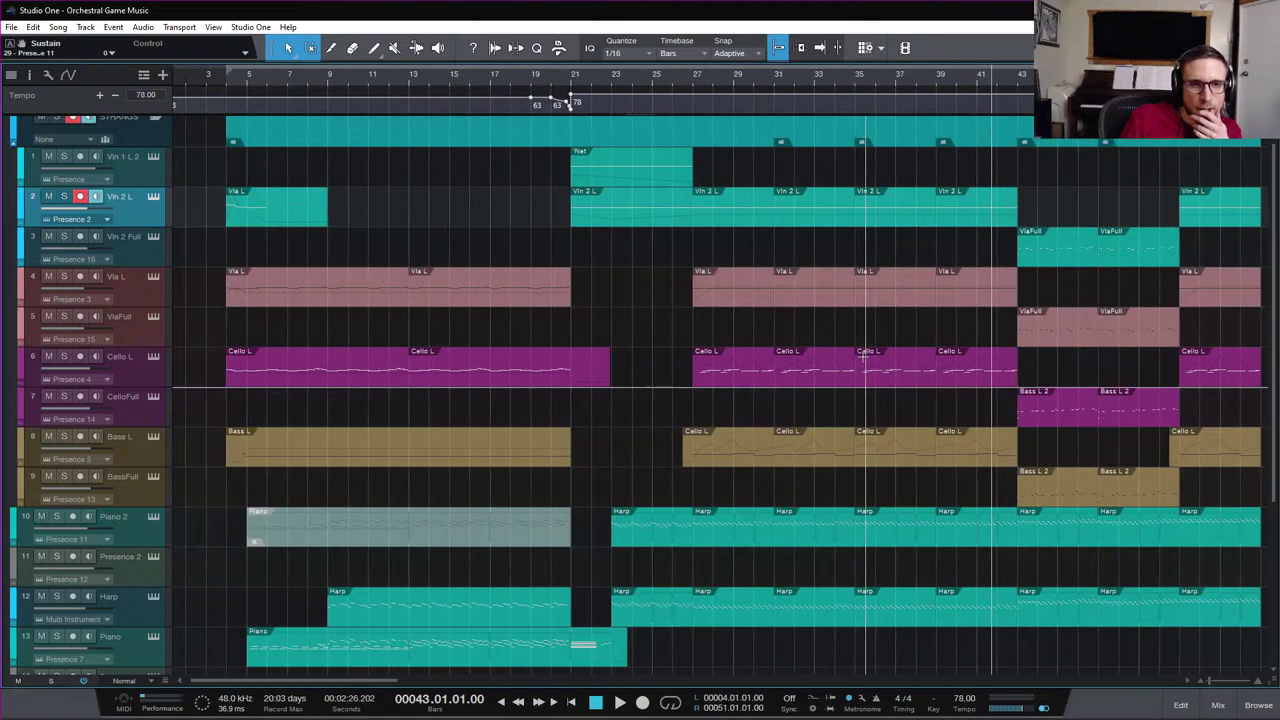
{"action": "left_click", "coordinate": [233, 84]}
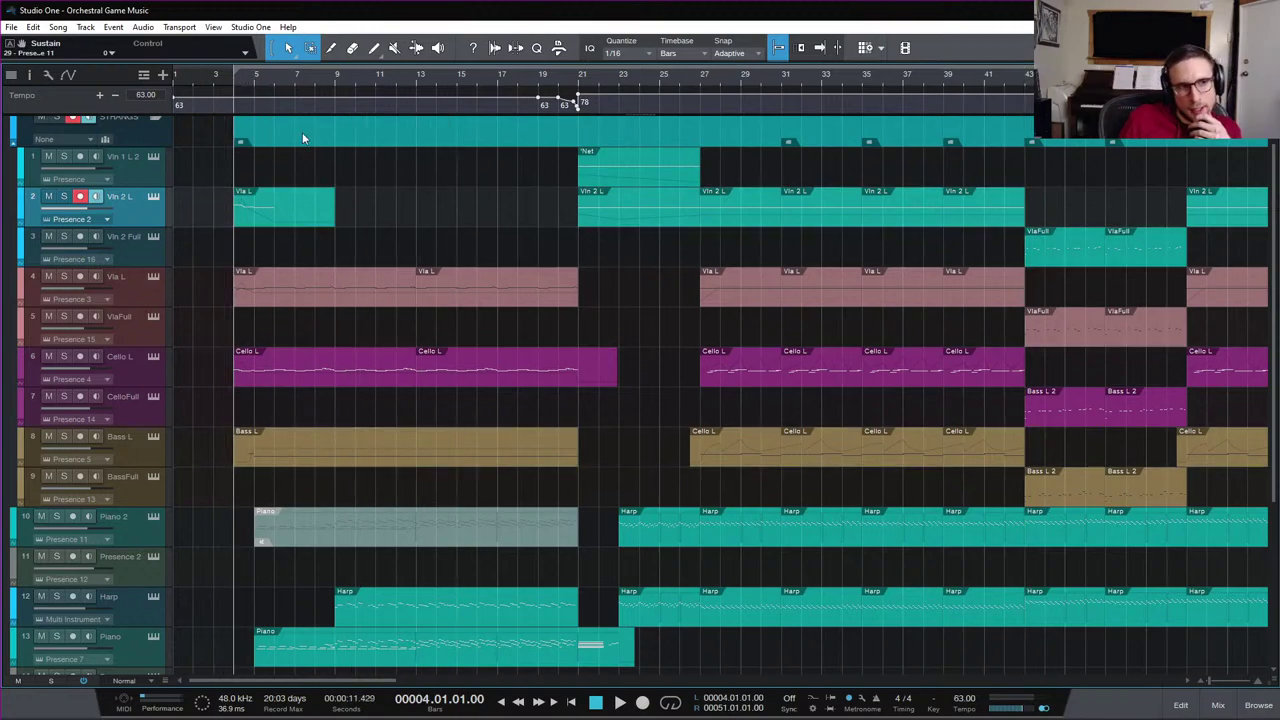
{"action": "double_click", "coordinate": [297, 458]}
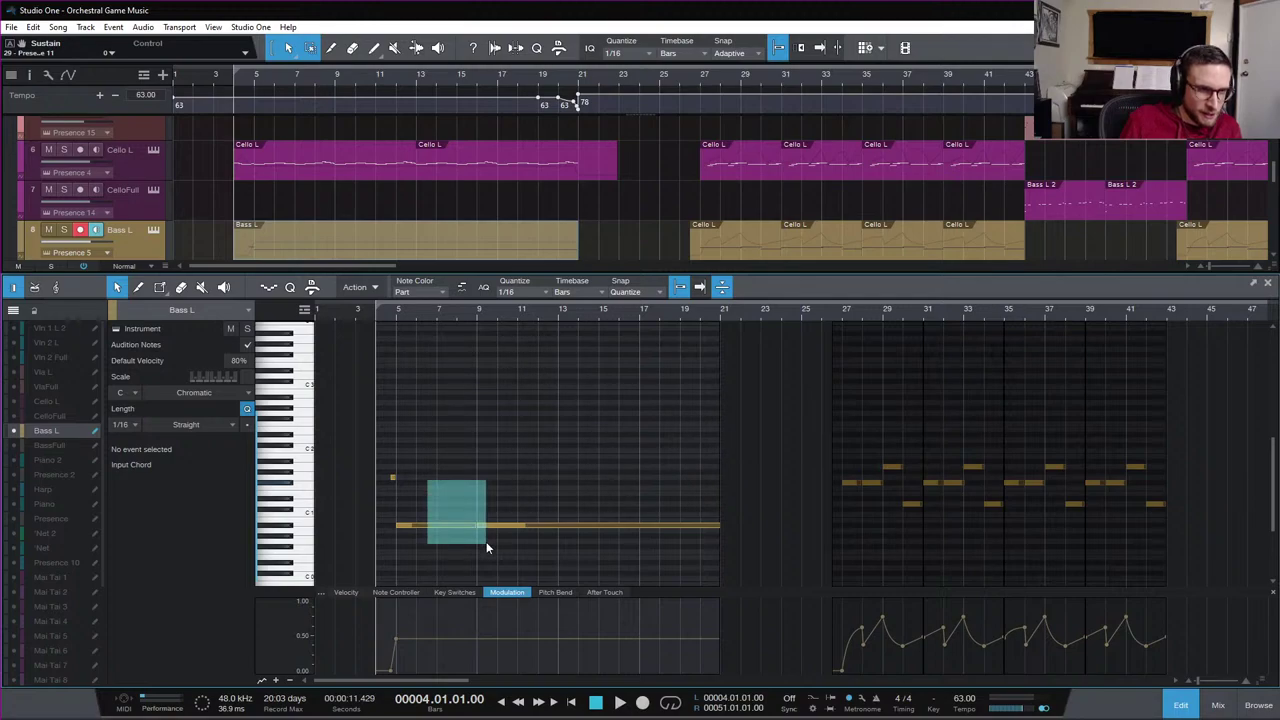
{"action": "left_click_drag", "start_coordinate": [486, 541], "coordinate": [485, 482]}
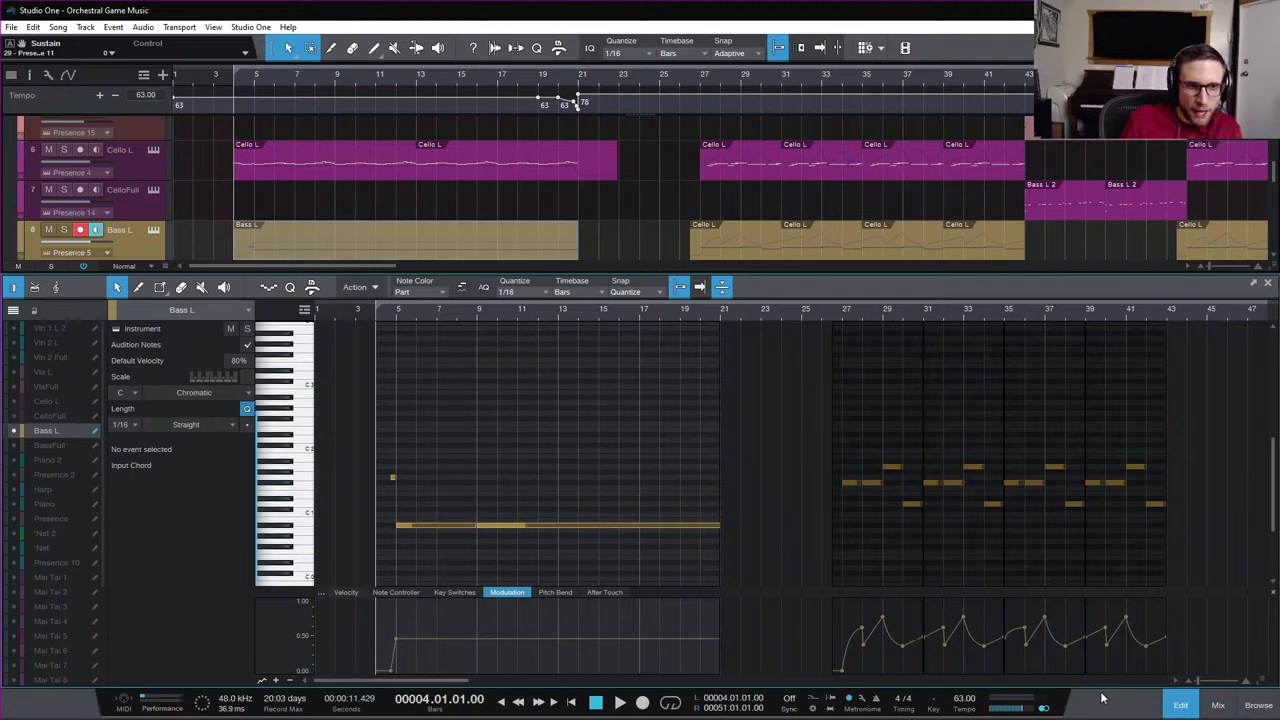
Close the note editor and play the transposed ending from bar 51 to bar 55
{"action": "left_click", "coordinate": [1183, 706]}
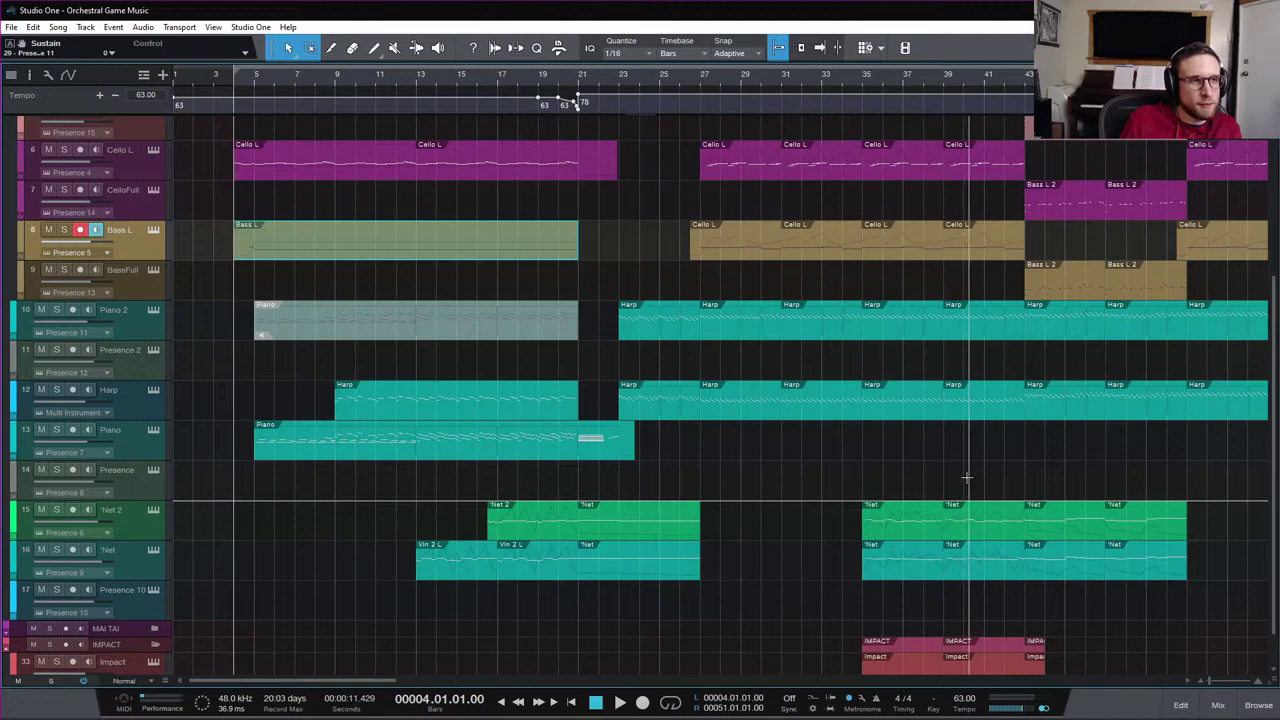
{"action": "scroll", "coordinate": [966, 478], "scroll_direction": "right", "scroll_amount": 2}
{"action": "scroll", "coordinate": [966, 478], "scroll_direction": "right", "scroll_amount": 15}
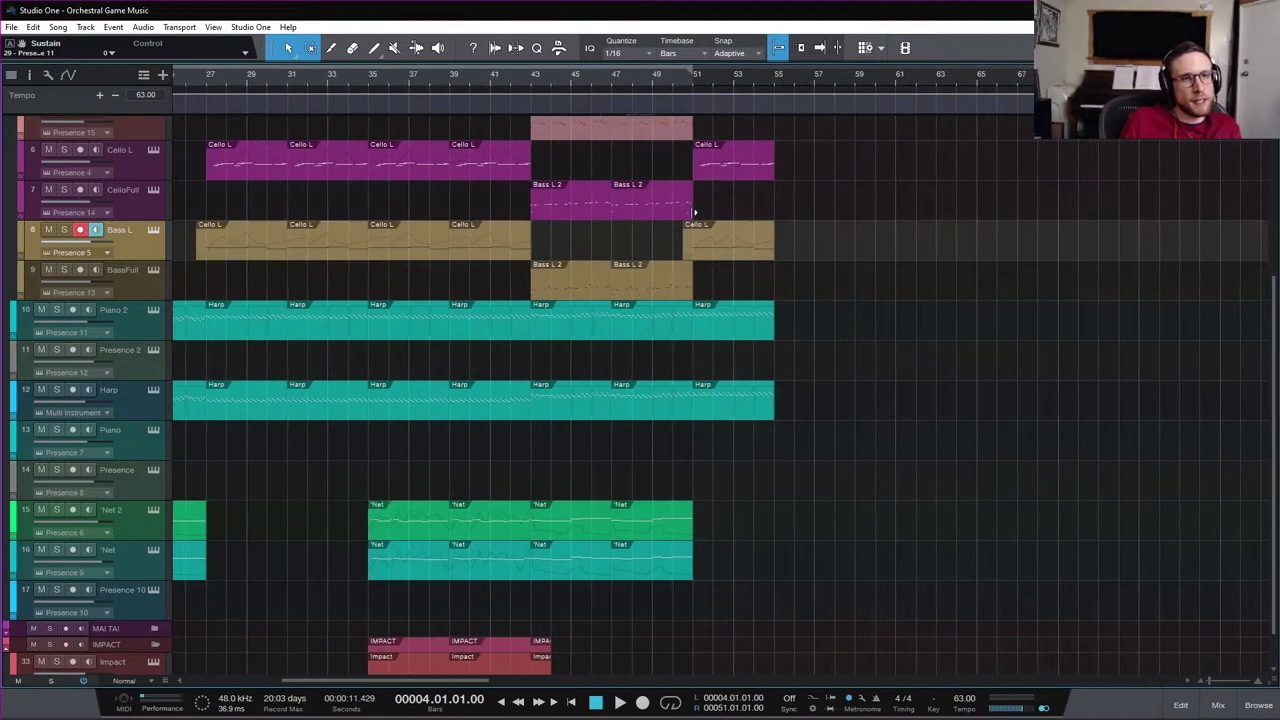
{"action": "left_click", "coordinate": [693, 78]}
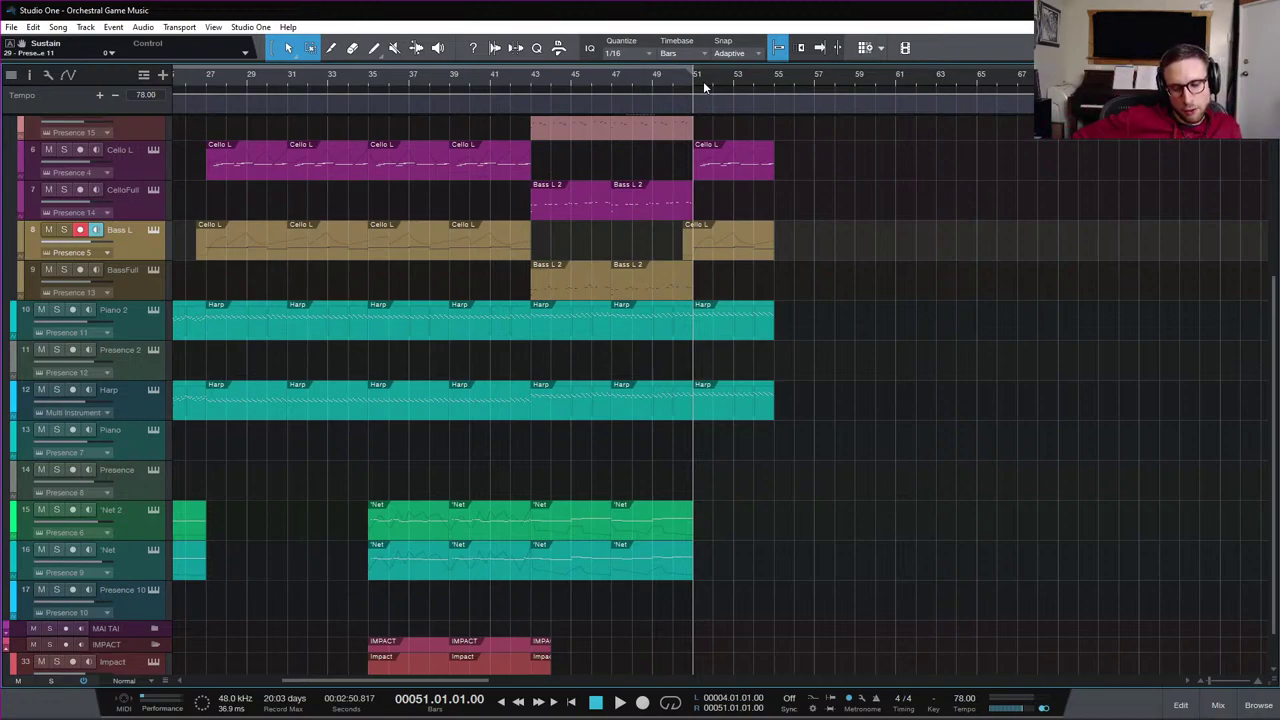
{"action": "key", "text": "space"}
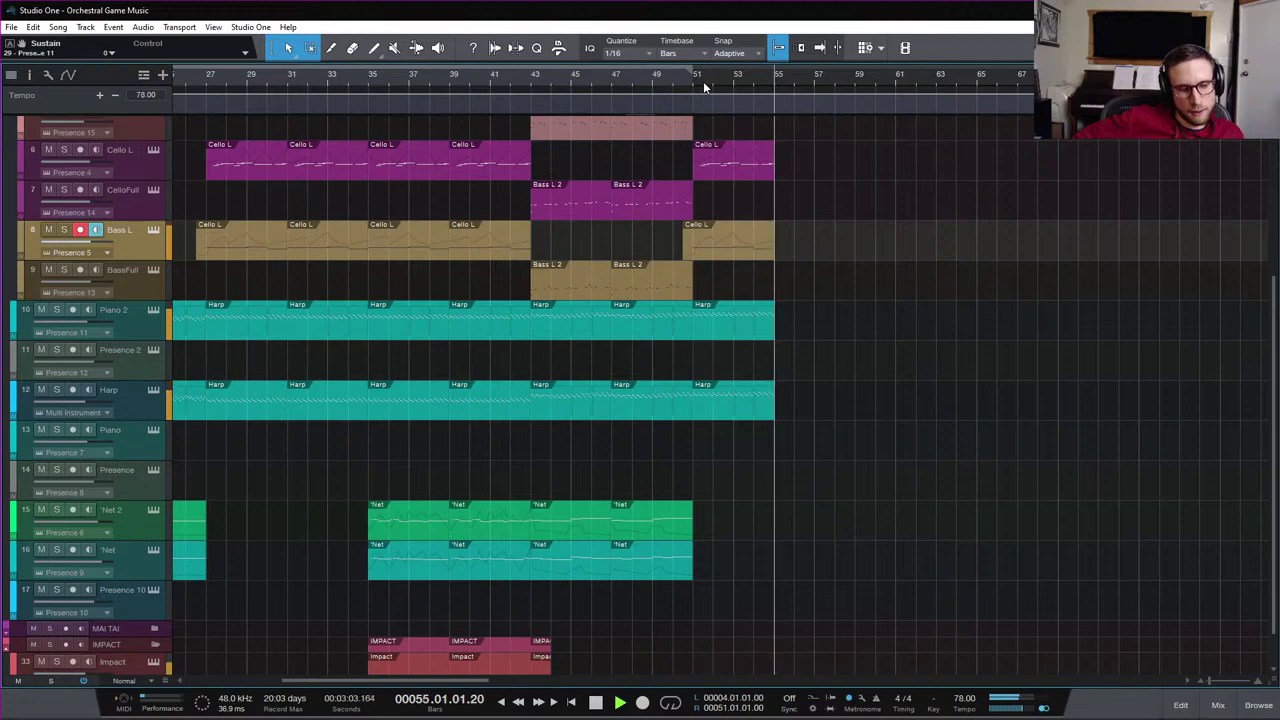
{"action": "key", "text": "space"}
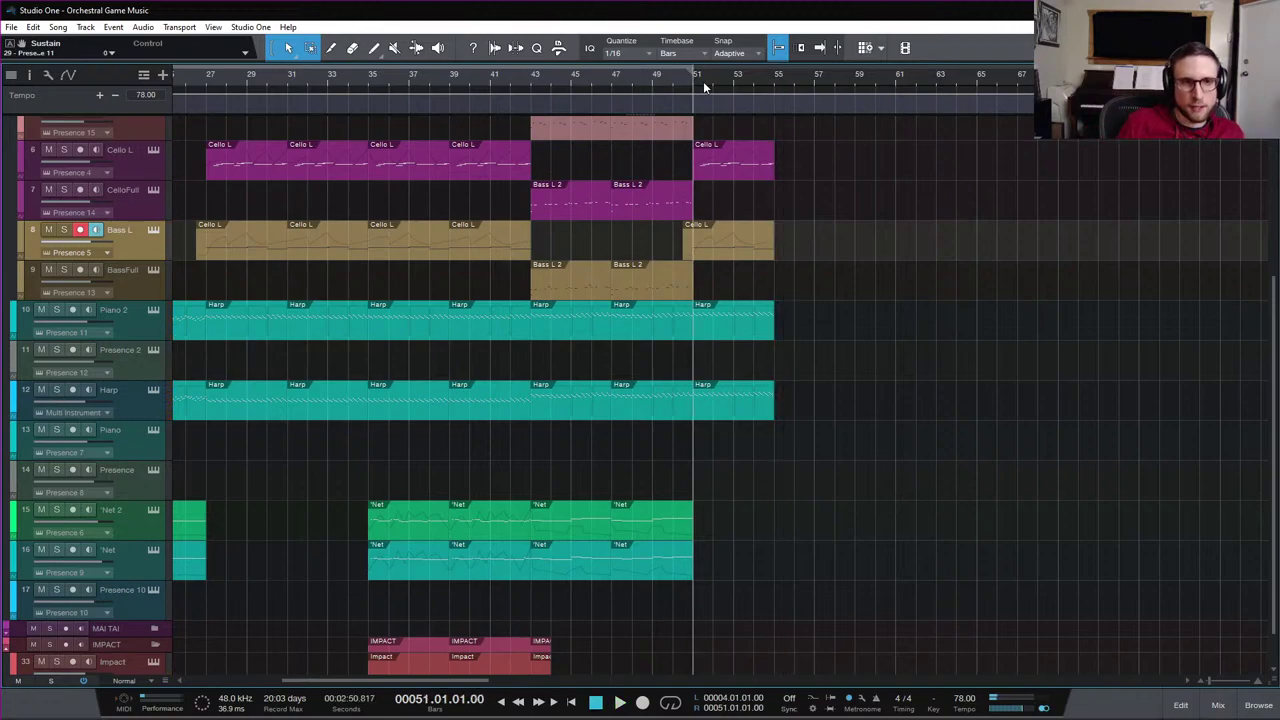
Compare the opening at bars 4 and 5 with the ending between bars 47 and 54, including its upper string tracks
{"action": "scroll", "coordinate": [556, 176], "scroll_direction": "left", "scroll_amount": 10}
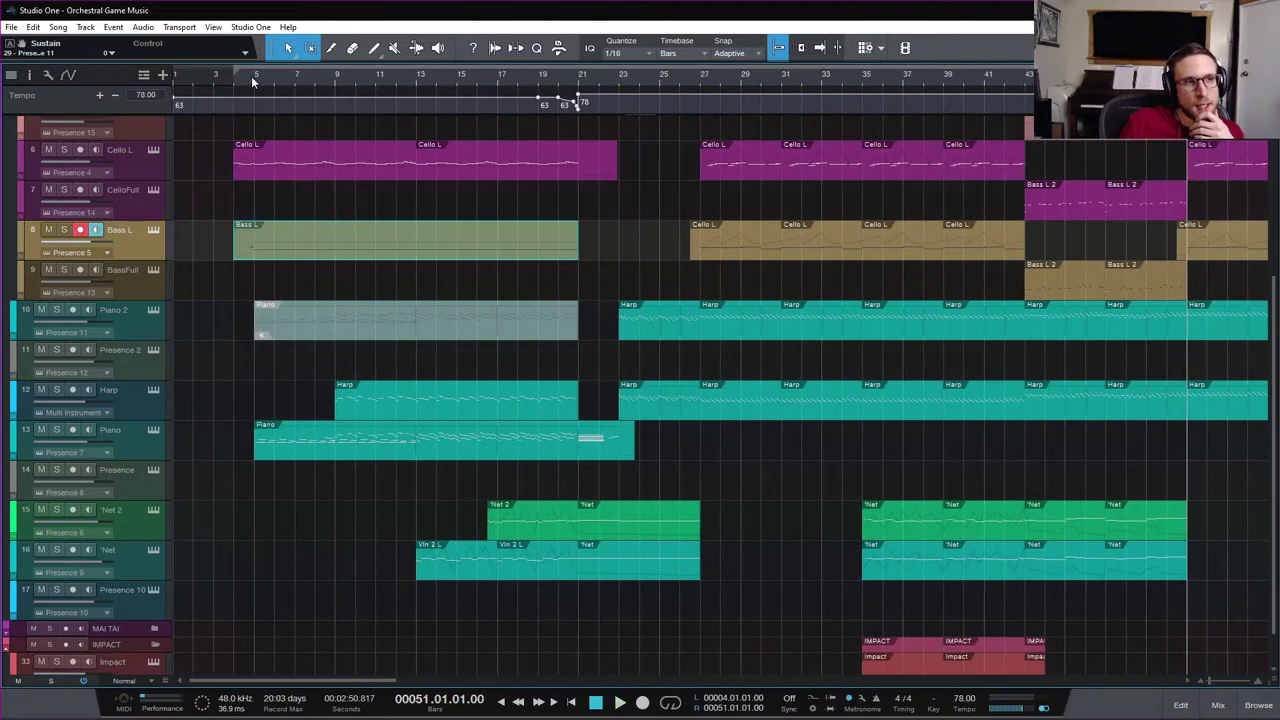
{"action": "left_click", "coordinate": [255, 80]}
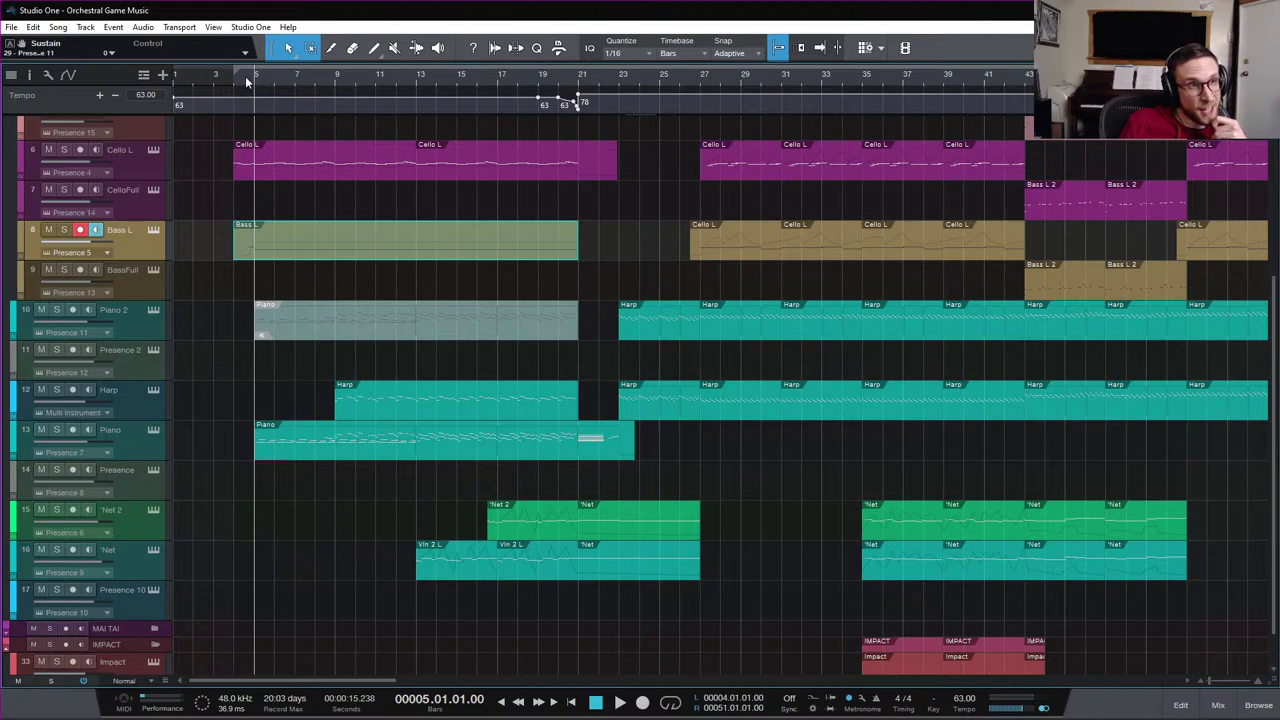
{"action": "left_click", "coordinate": [237, 84]}
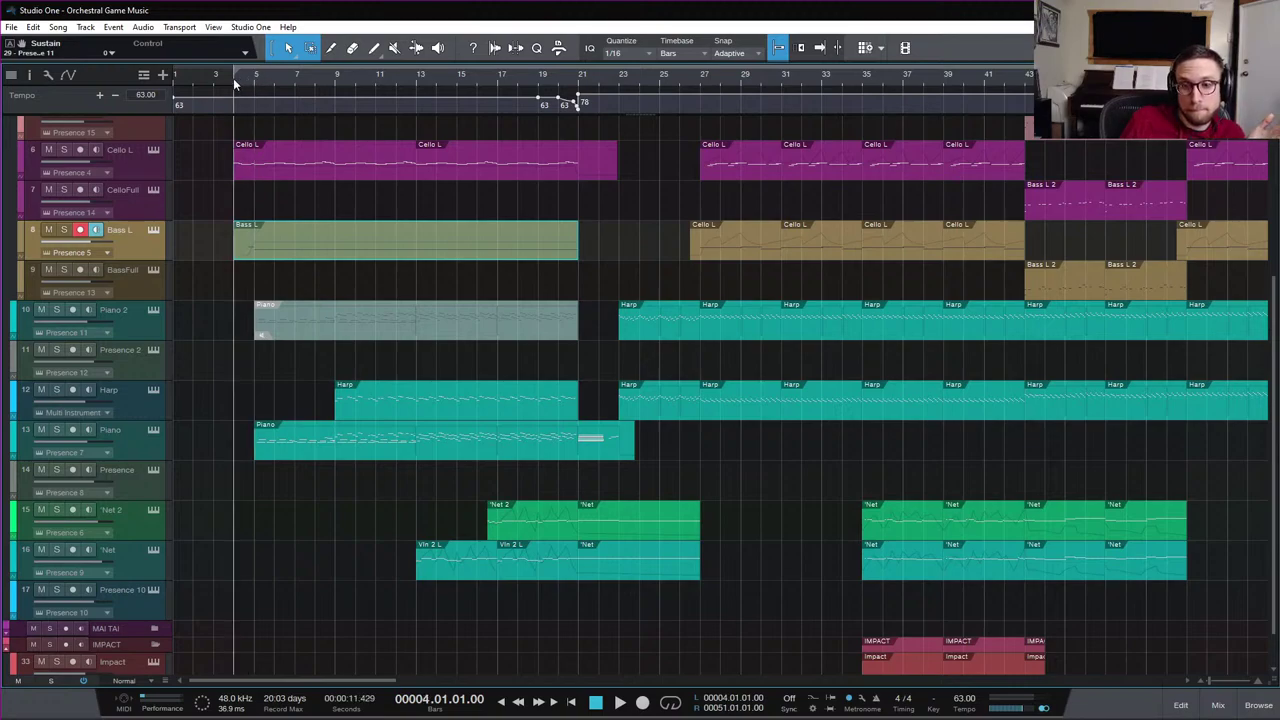
{"action": "scroll", "coordinate": [680, 166], "scroll_direction": "right", "scroll_amount": 8}
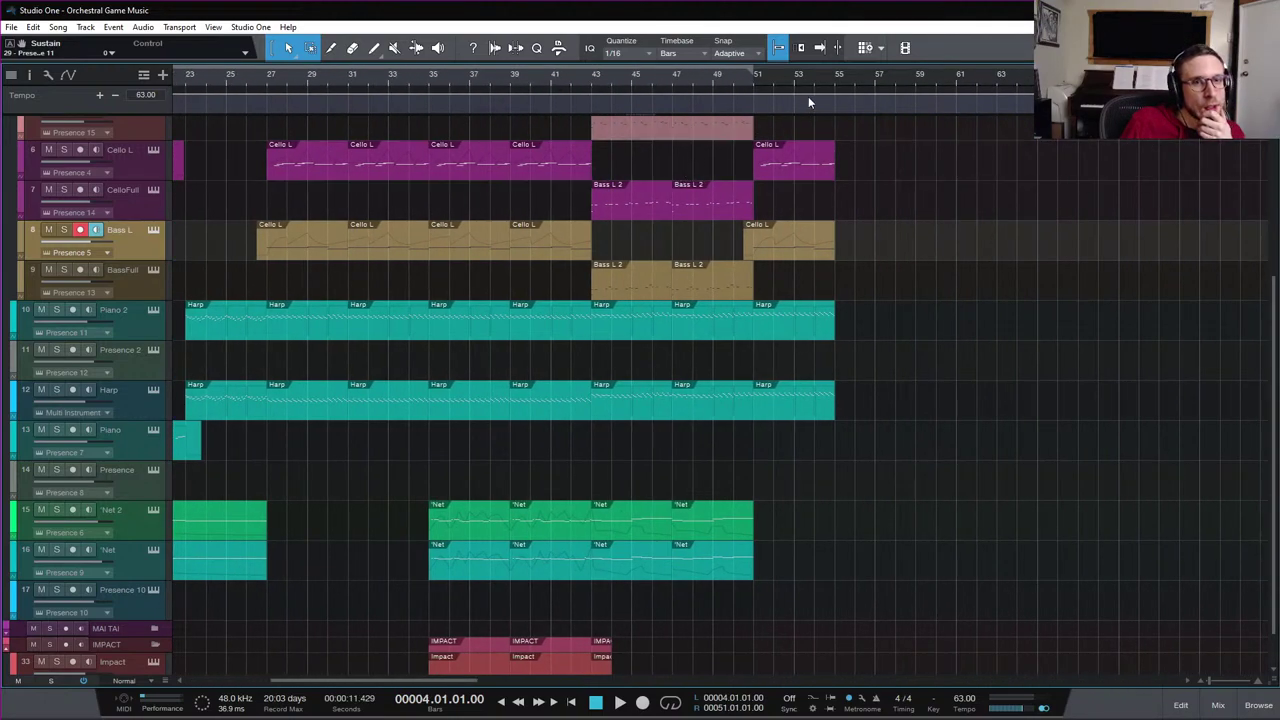
{"action": "left_click", "coordinate": [817, 83]}
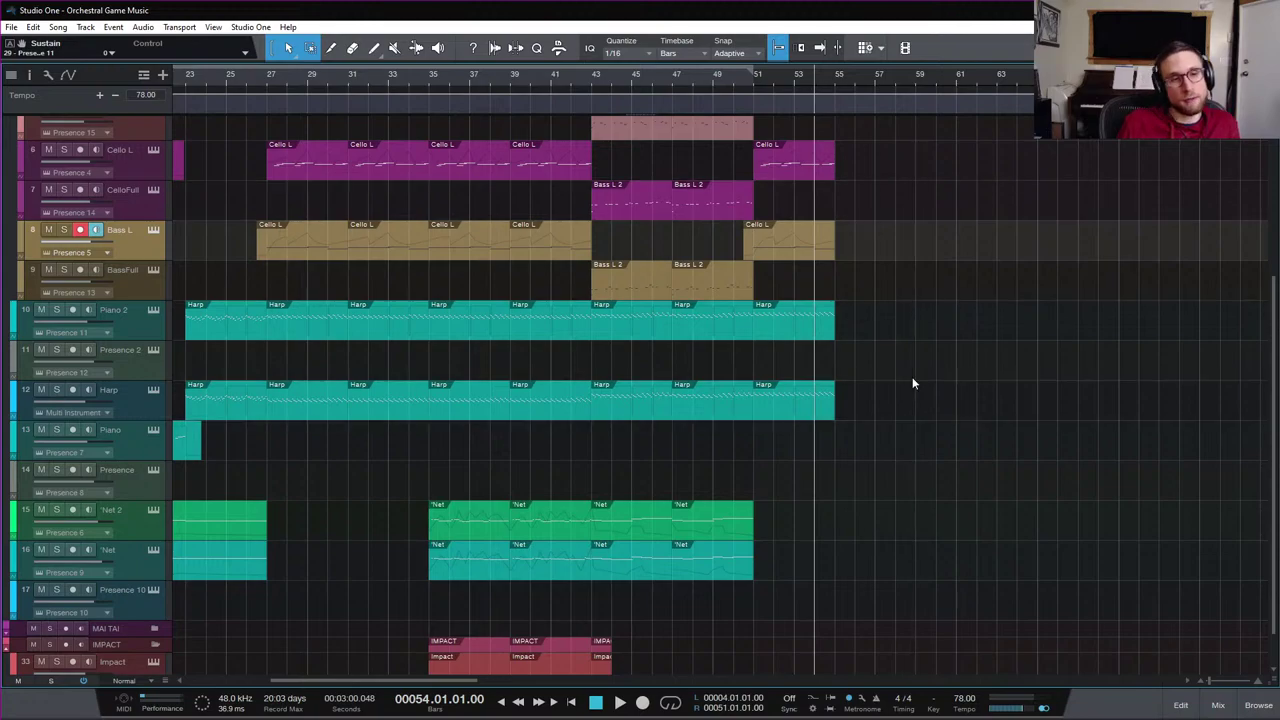
{"action": "left_click", "coordinate": [757, 81]}
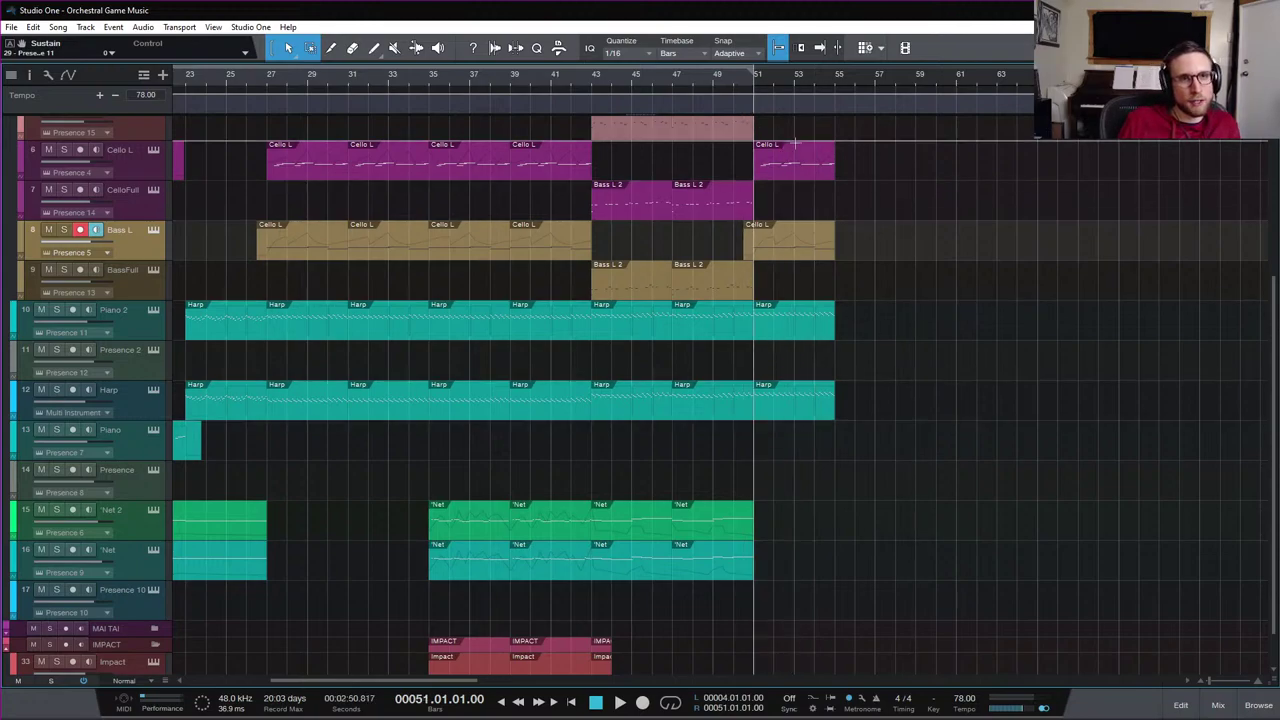
{"action": "scroll", "coordinate": [980, 625], "scroll_direction": "up", "scroll_amount": 4}
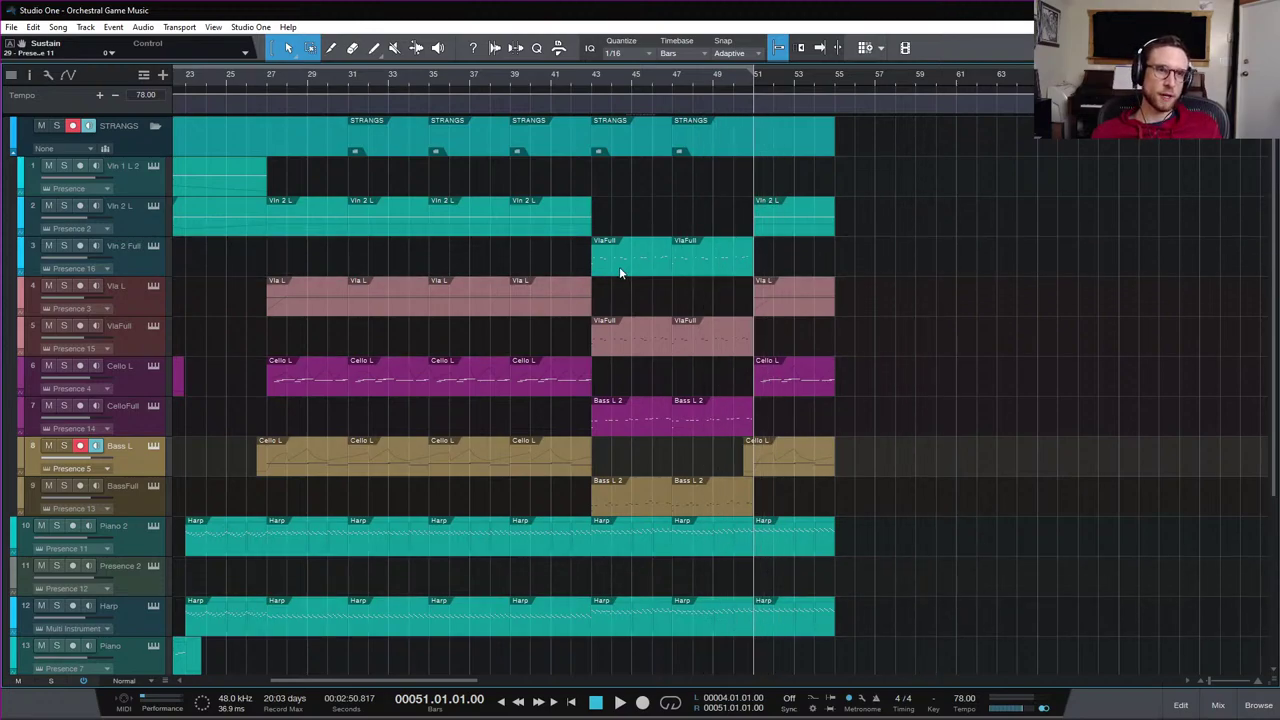
{"action": "left_click", "coordinate": [672, 80]}
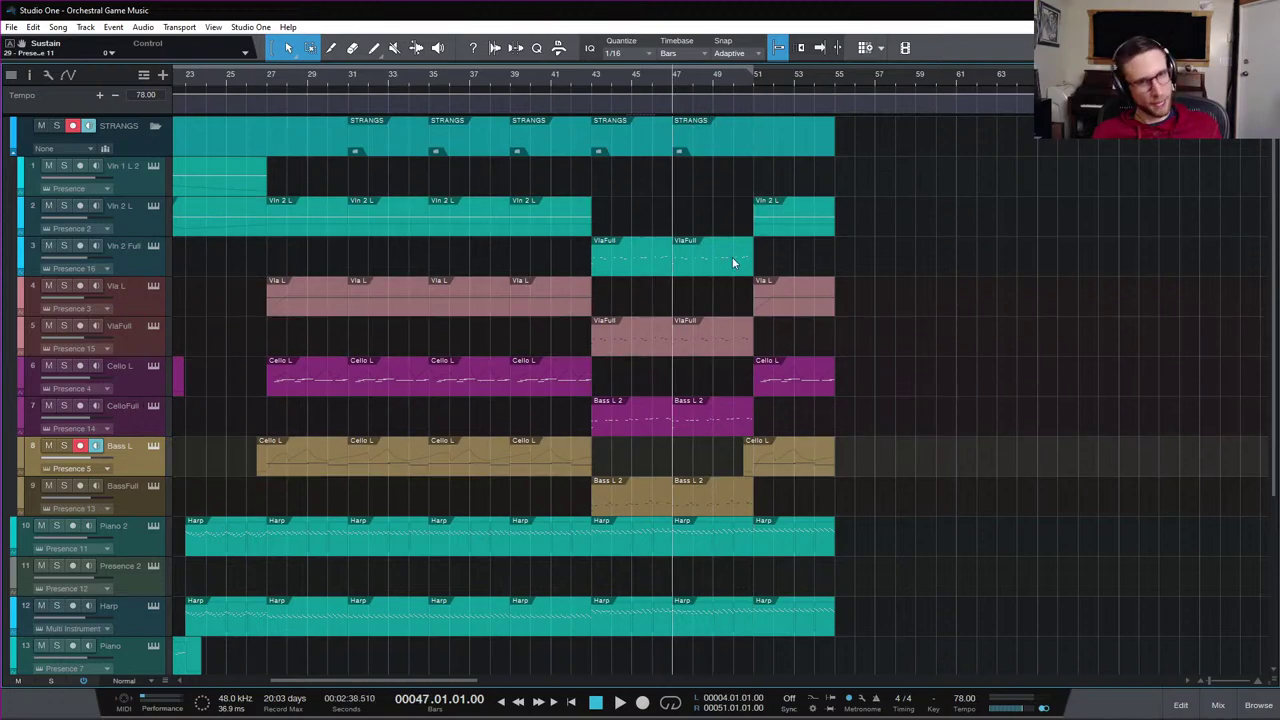
{"action": "left_click", "coordinate": [751, 83]}
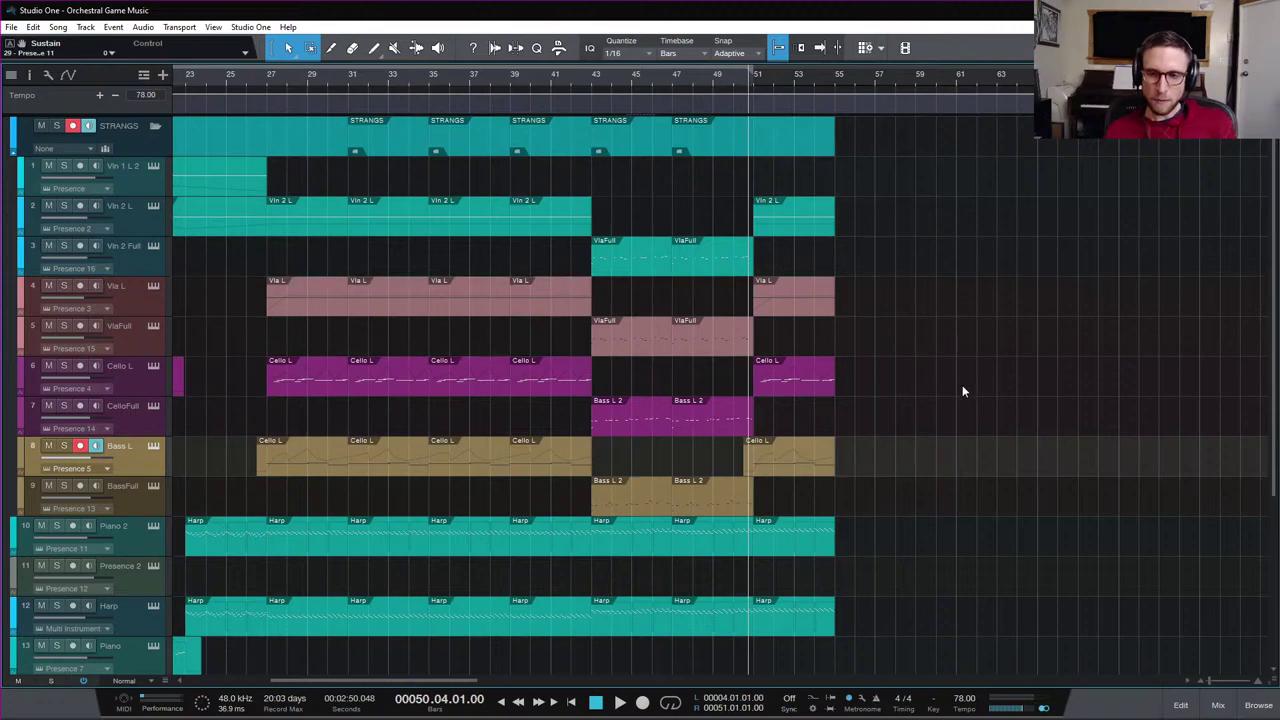
{"action": "scroll", "coordinate": [963, 391], "scroll_direction": "down", "scroll_amount": 4}
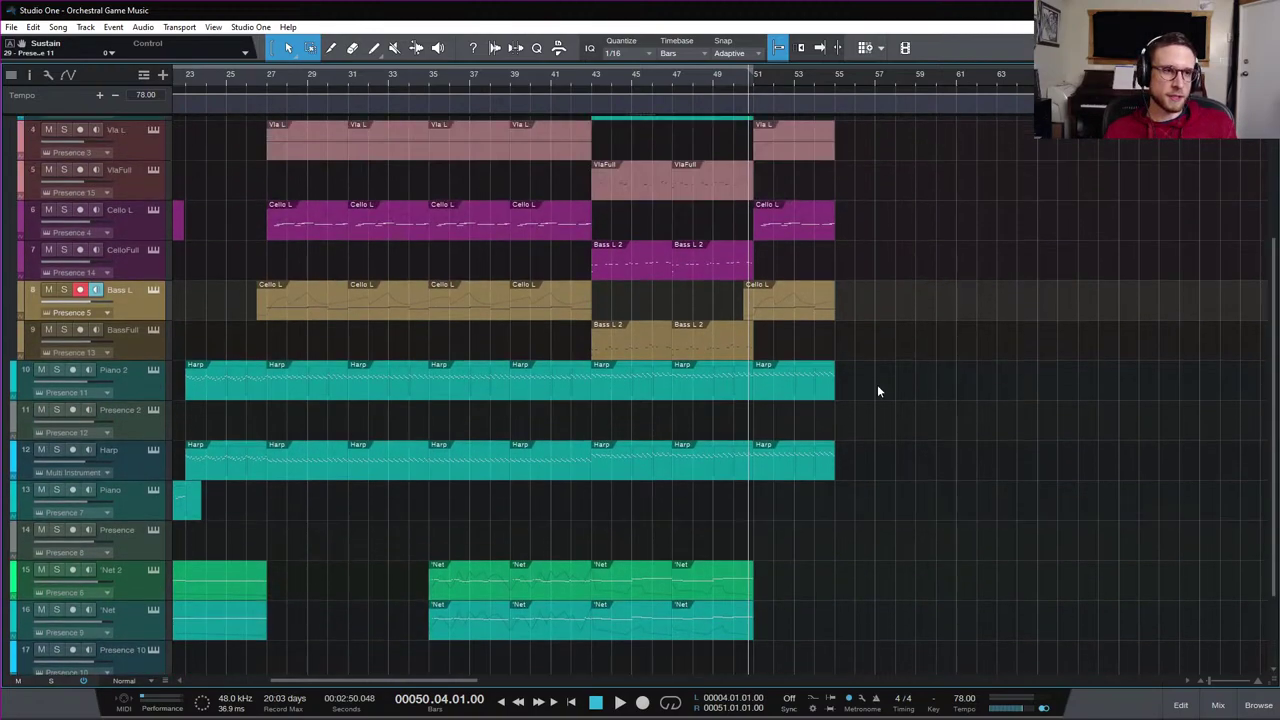
Play the arrangement from bar 27 and again from bar 35 to hear the 'Net 2 and 'Net parts
{"action": "left_click", "coordinate": [267, 84]}
{"action": "key", "text": "space"}
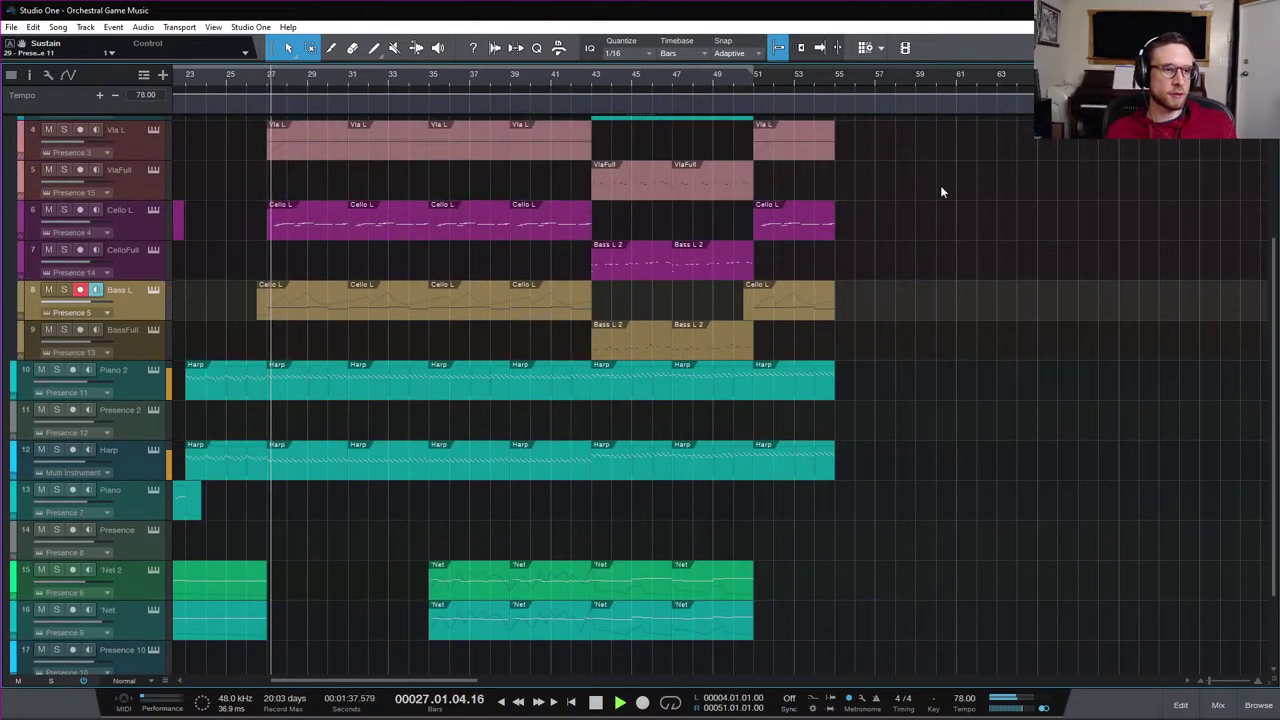
{"action": "key", "text": "space"}
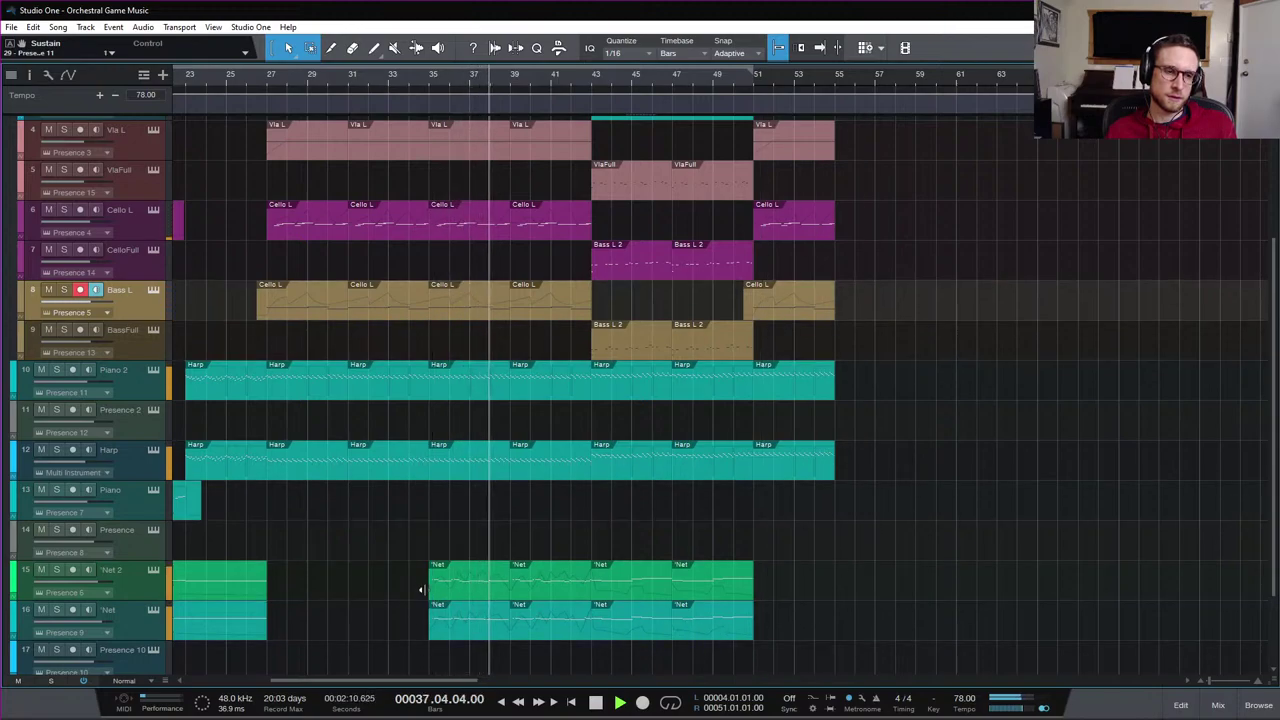
{"action": "key", "text": "space"}
Copy the 'Net 2 and 'Net events of bars 35 to 43 to bar 51 and transpose the copies down
{"action": "left_click_drag", "start_coordinate": [420, 588], "coordinate": [529, 621]}
{"action": "left_click", "coordinate": [463, 591]}
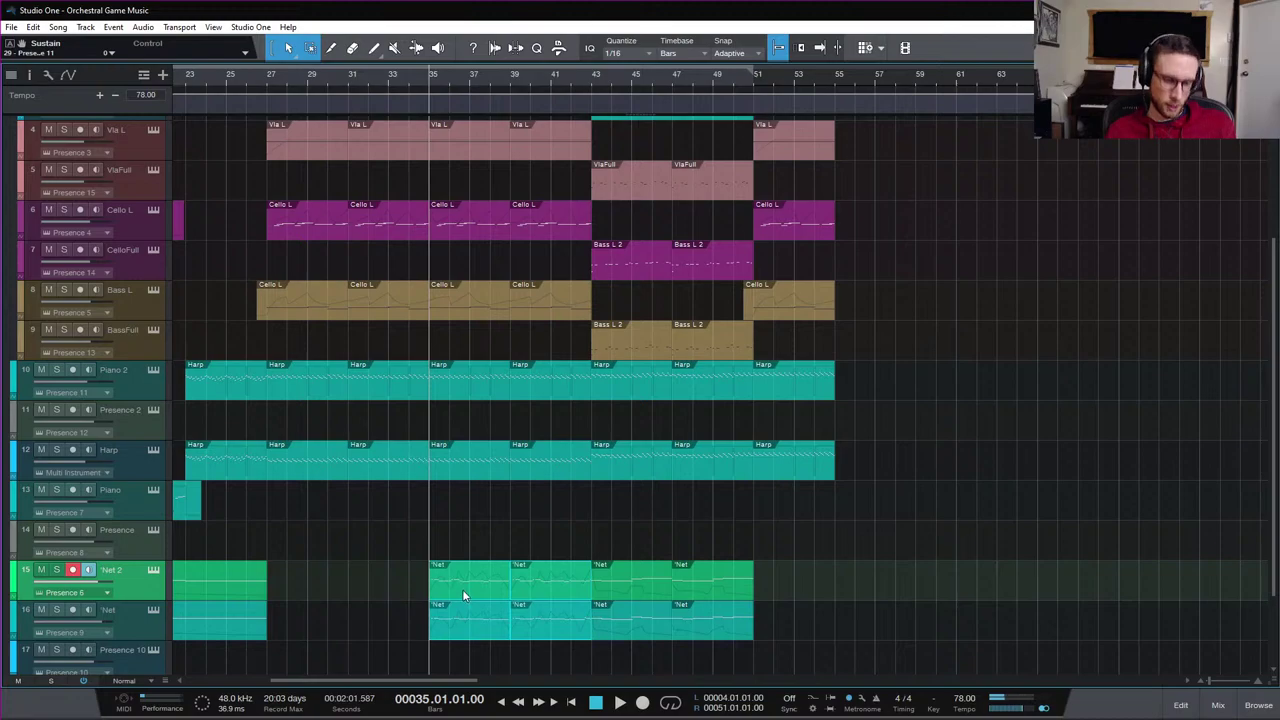
{"action": "left_click_drag", "start_coordinate": [463, 596], "coordinate": [787, 598]}
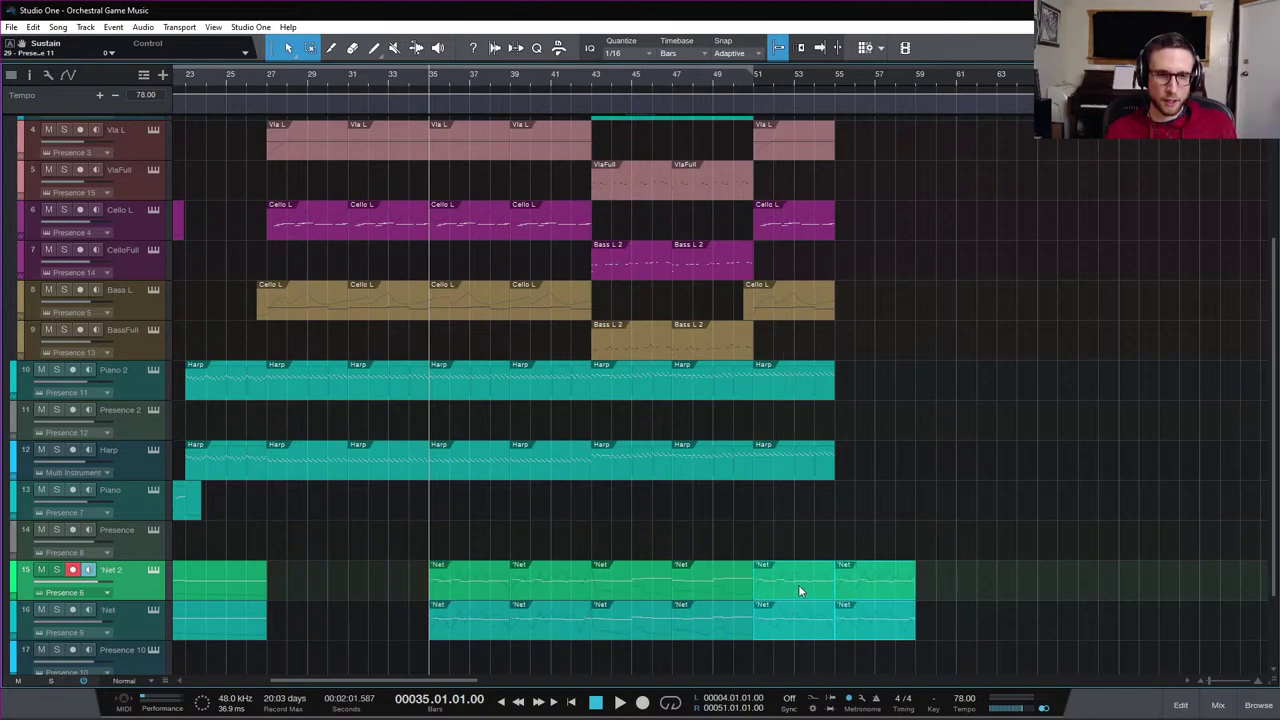
{"action": "right_click", "coordinate": [798, 590]}
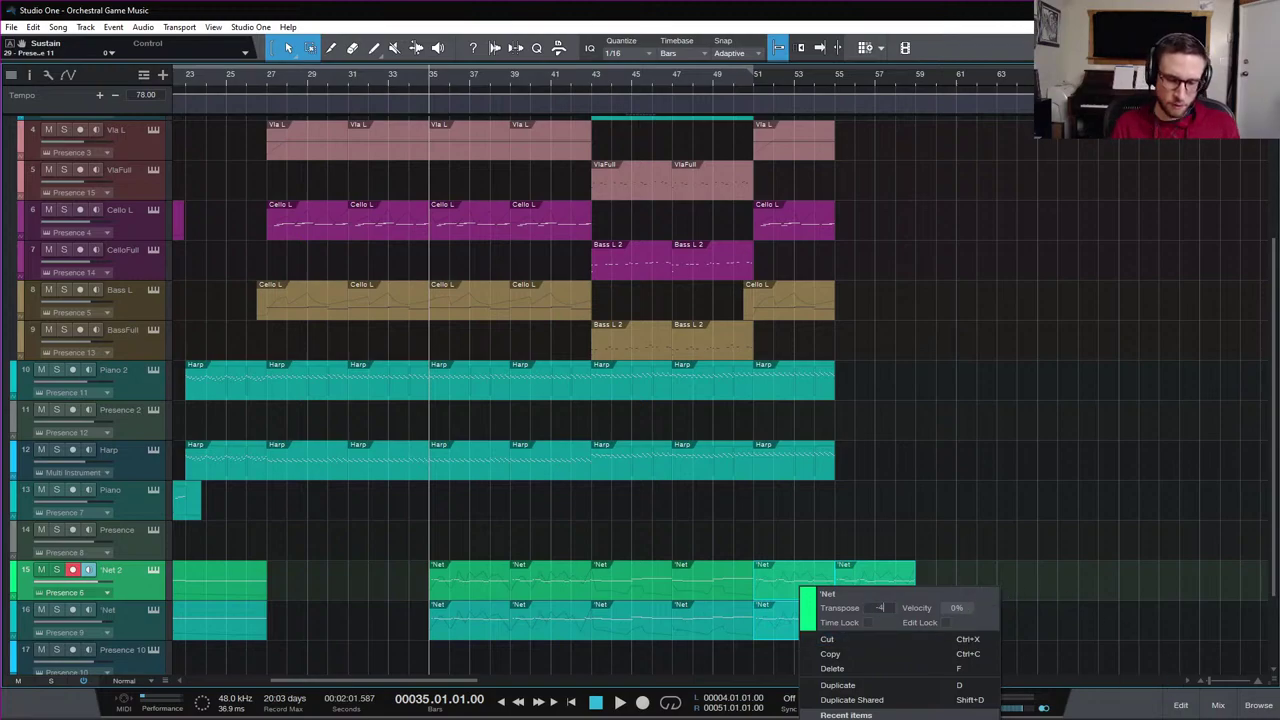
{"action": "left_click", "coordinate": [1045, 469]}
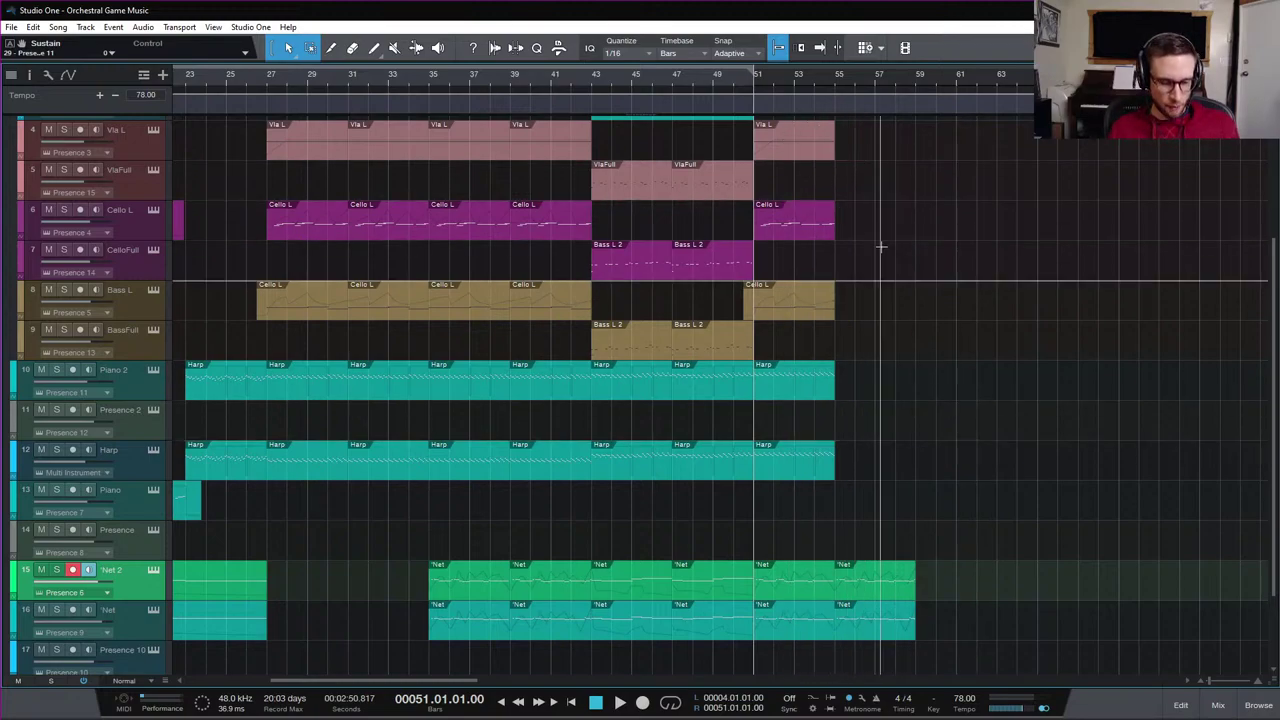
Play the ending from bar 51 with the copied 'Net 2 and 'Net events
{"action": "left_click", "coordinate": [755, 85]}
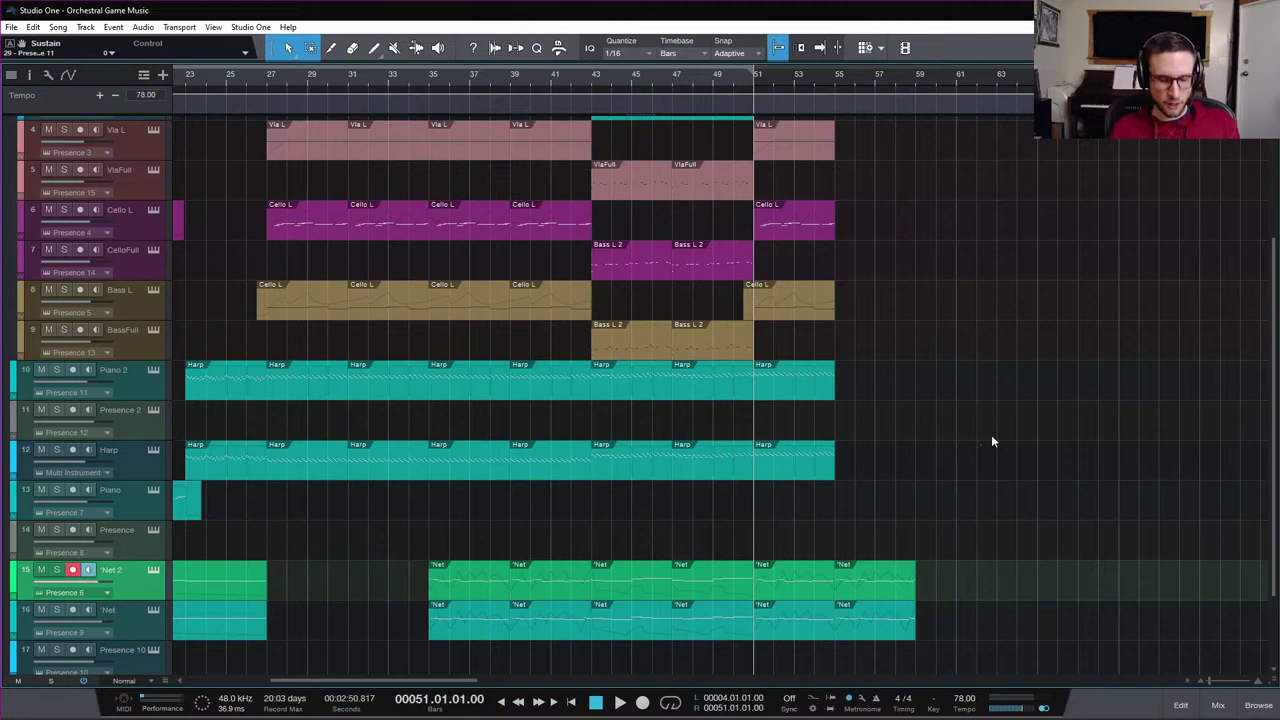
{"action": "key", "text": "e"}
{"action": "scroll", "coordinate": [1005, 433], "scroll_direction": "right", "scroll_amount": 3}
{"action": "key", "text": "space"}
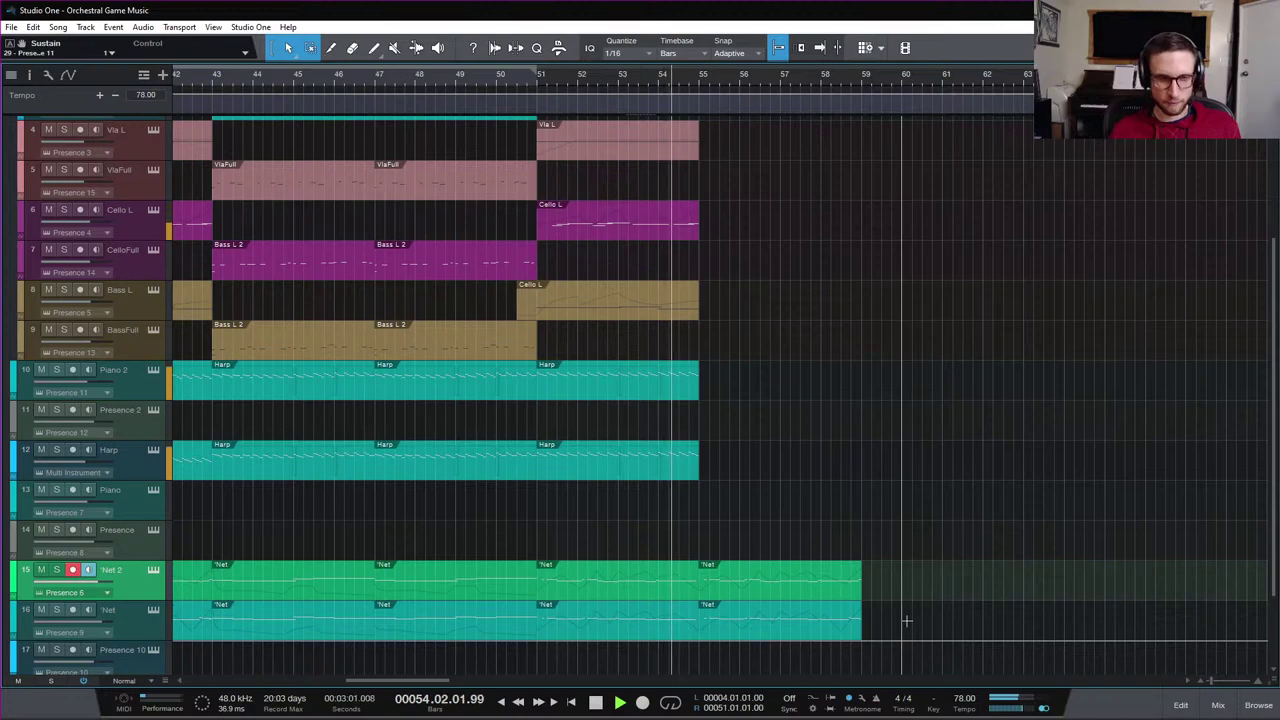
{"action": "key", "text": "space"}
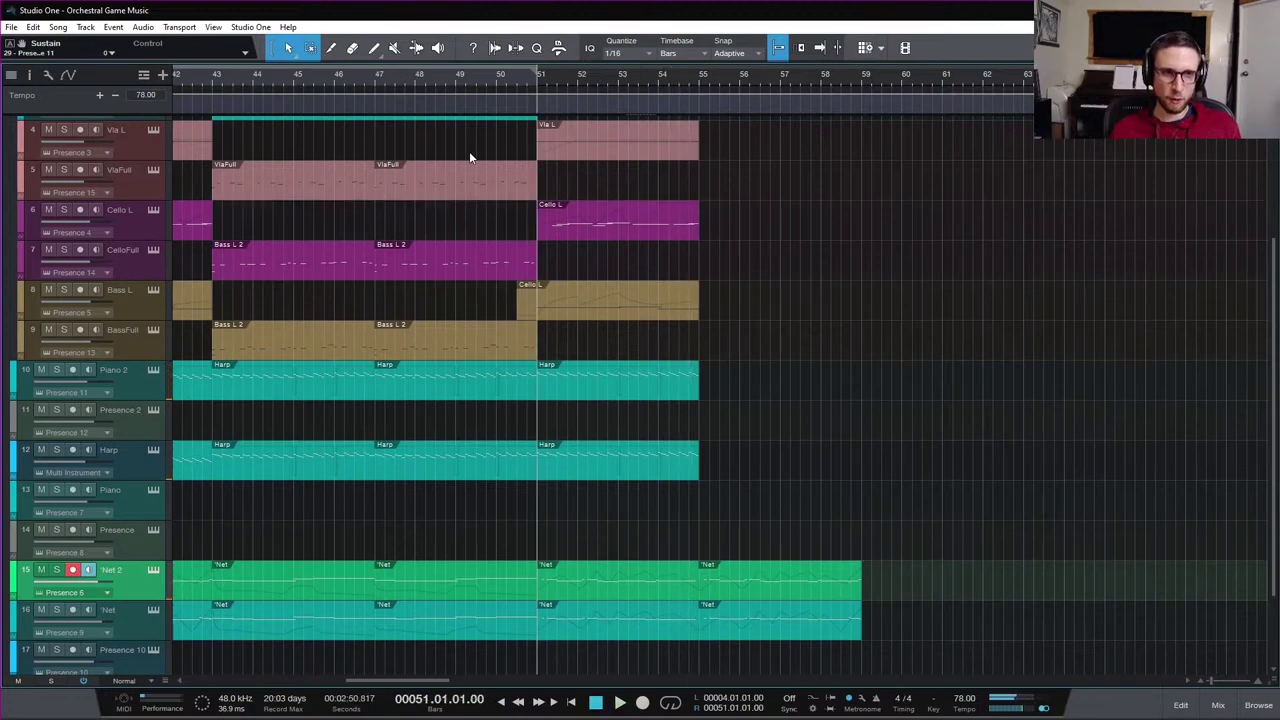
Play the lead-in to the ending from bar 49 and again from bar 47
{"action": "key", "text": "space"}
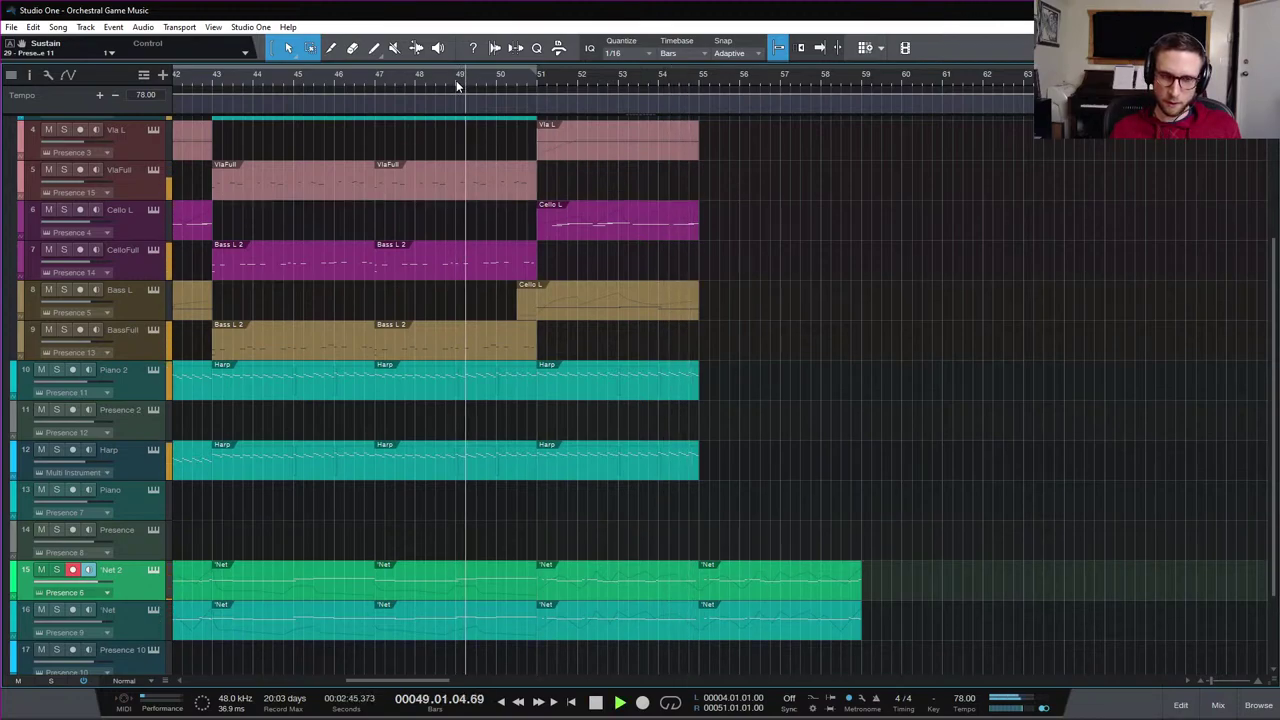
{"action": "key", "text": "space"}
{"action": "left_click", "coordinate": [375, 76]}
{"action": "key", "text": "space"}
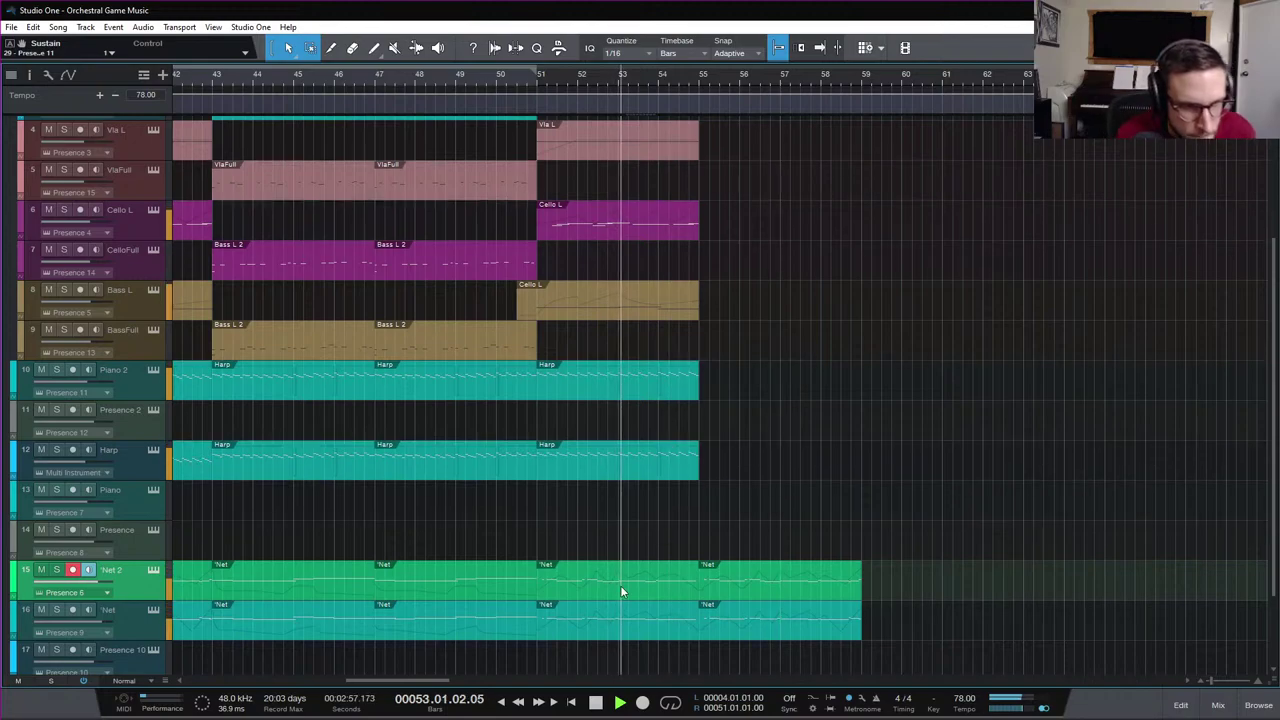
Display the track automation to check the 'Net 2 volume envelope across the arrangement, stop playback, and hide the automation again
{"action": "key", "text": "a"}
{"action": "scroll", "coordinate": [622, 562], "scroll_direction": "left", "scroll_amount": 5}
{"action": "scroll", "coordinate": [633, 543], "scroll_direction": "right", "scroll_amount": 2}
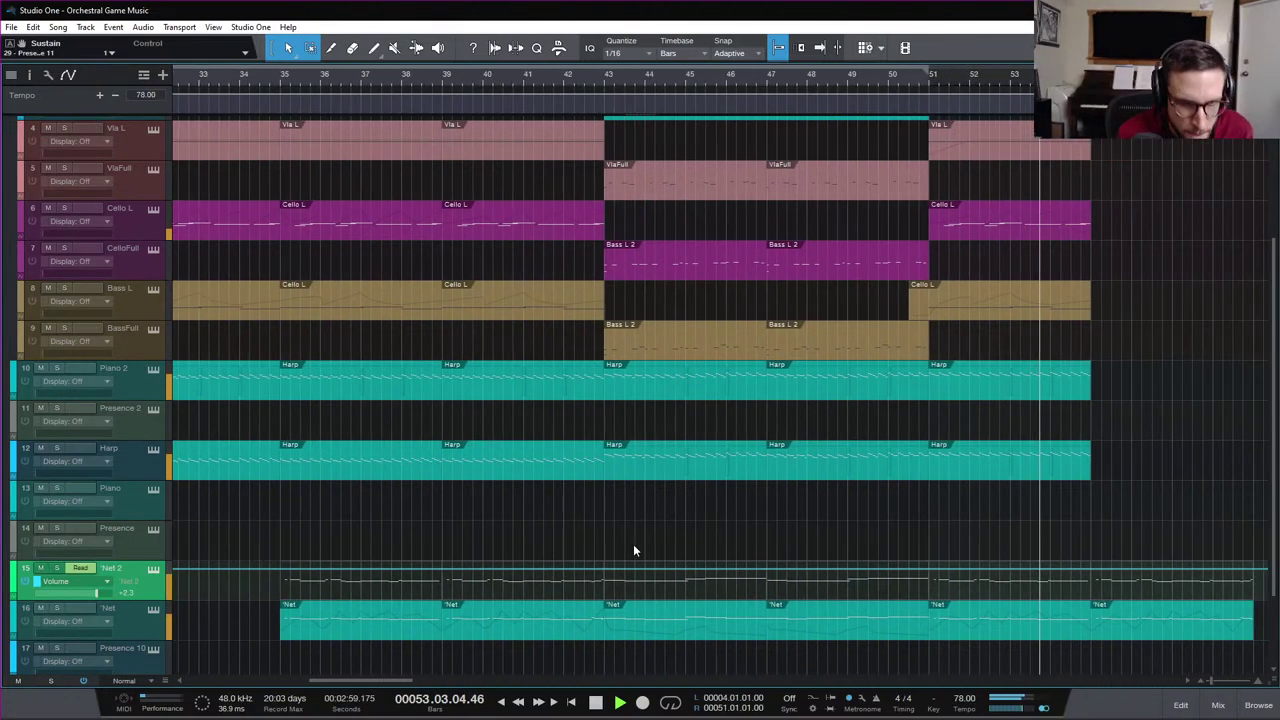
{"action": "scroll", "coordinate": [633, 544], "scroll_direction": "down", "scroll_amount": 2}
{"action": "scroll", "coordinate": [655, 552], "scroll_direction": "right", "scroll_amount": 2}
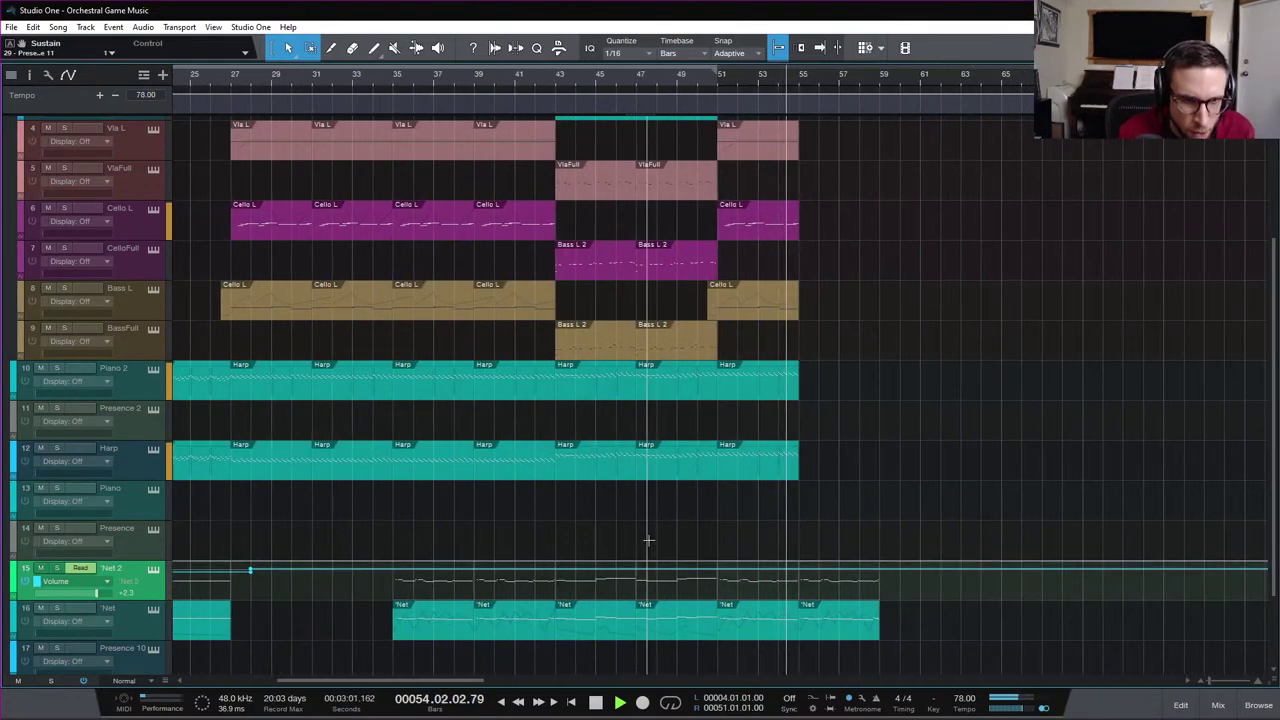
{"action": "key", "text": "space"}
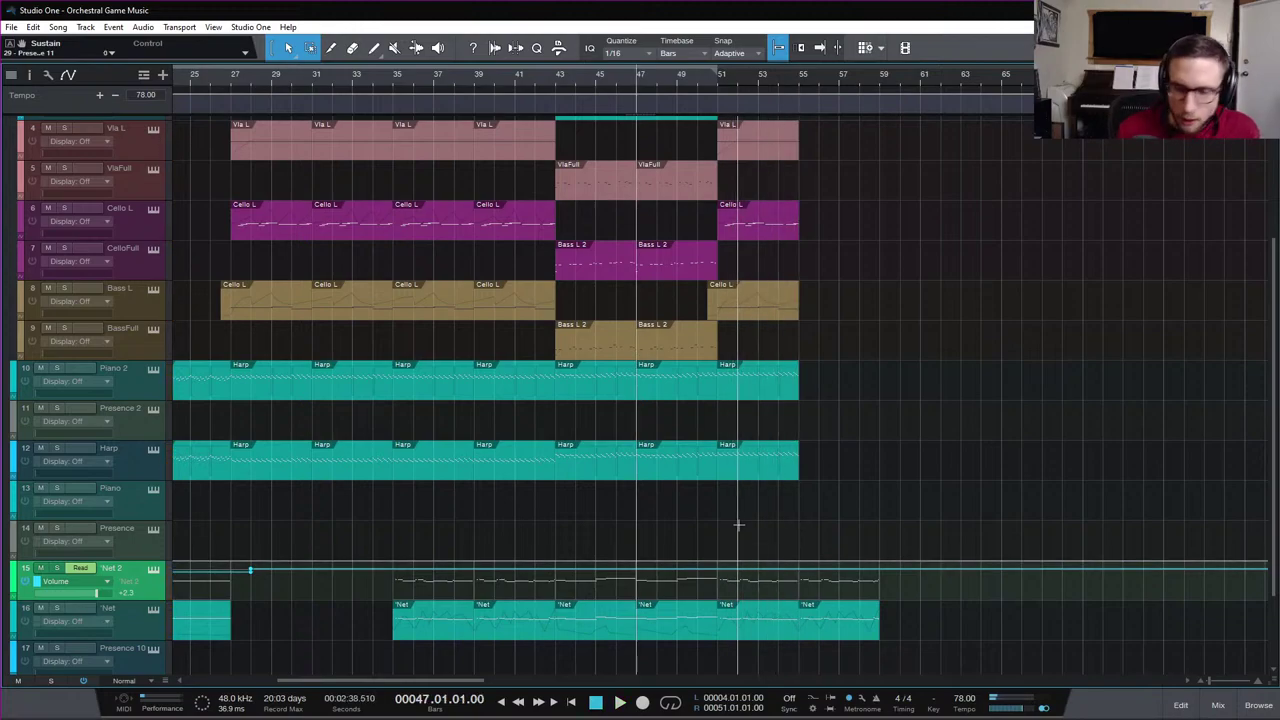
{"action": "key", "text": "a"}
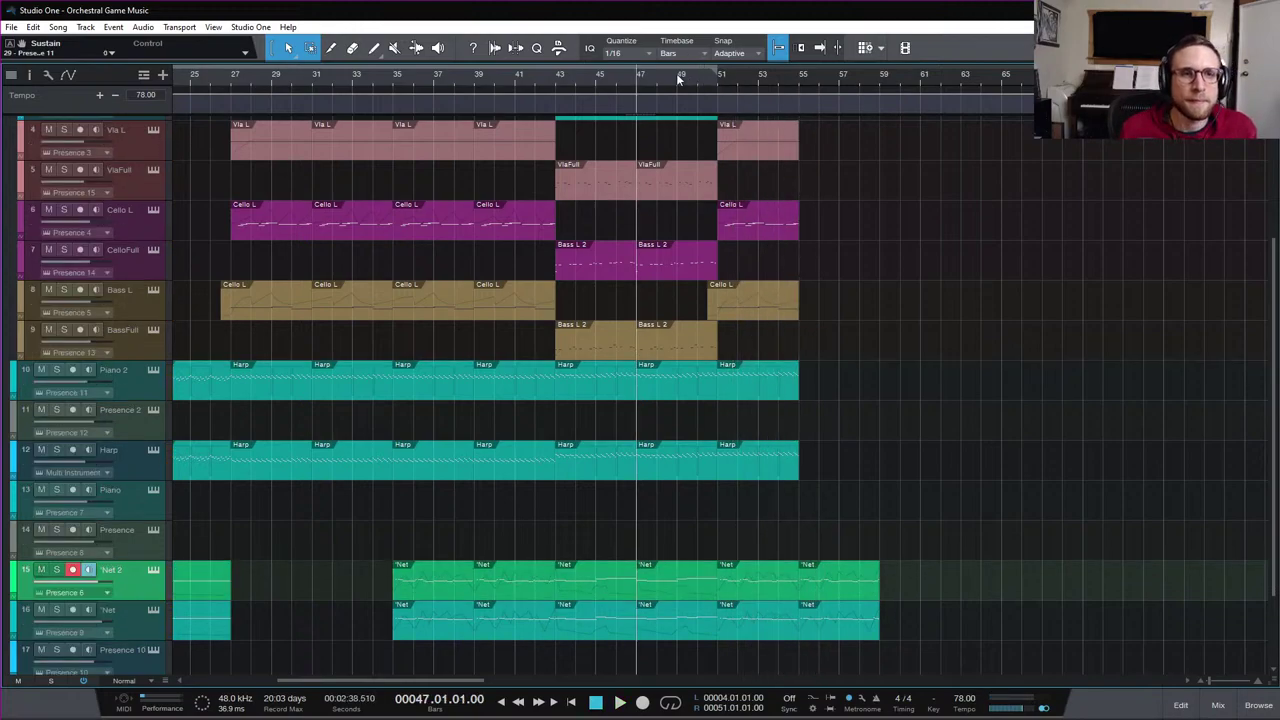
Play the transition into bar 51 and replay it from bar 50
{"action": "key", "text": "space"}
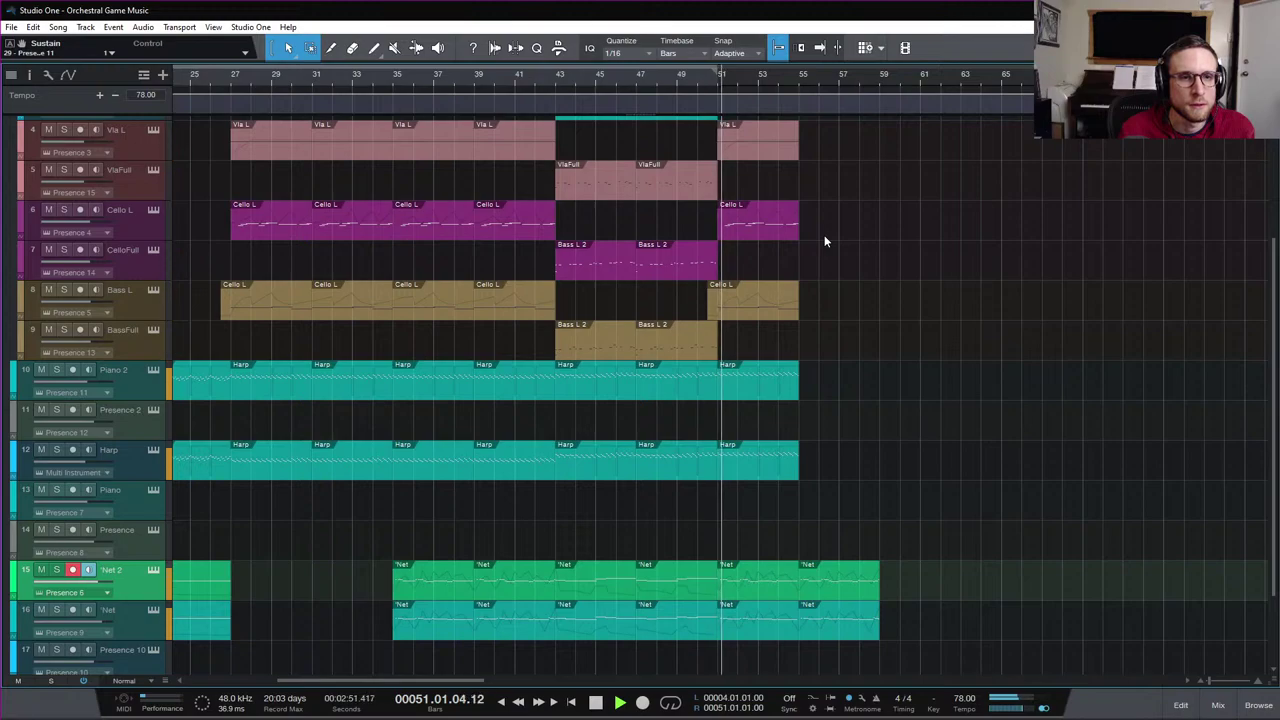
{"action": "key", "text": "space"}
{"action": "left_click", "coordinate": [698, 84]}
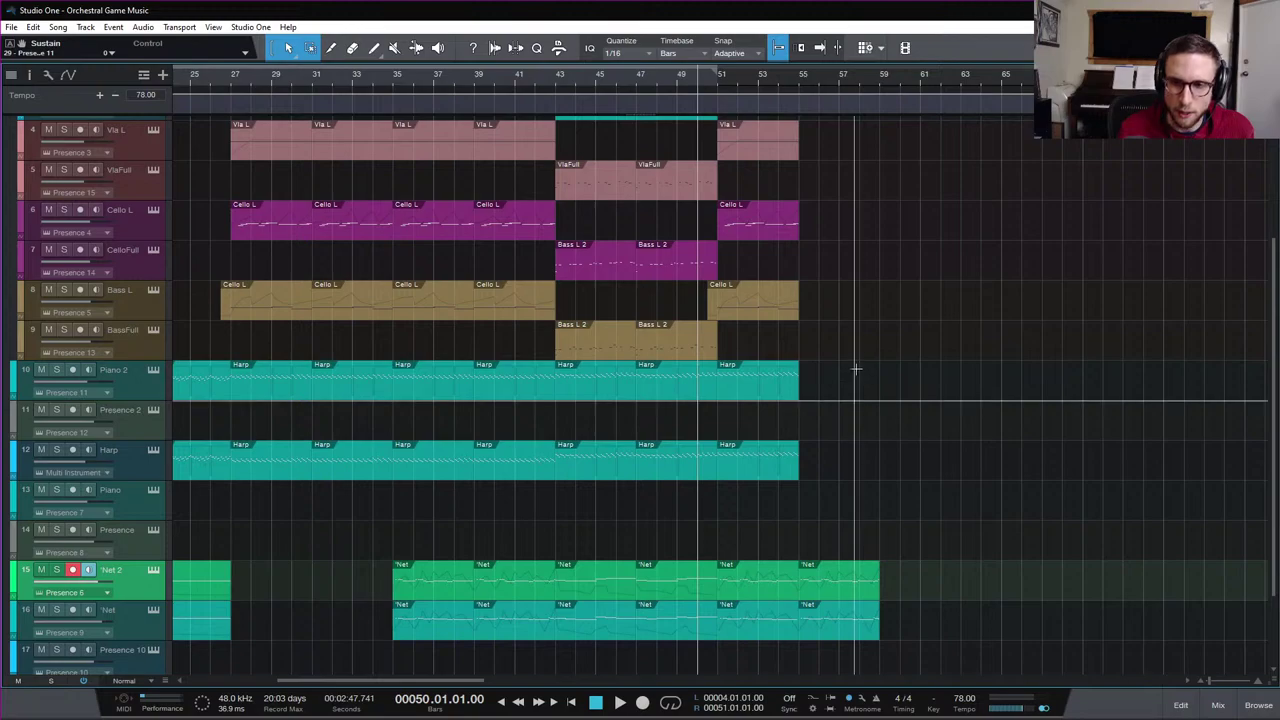
{"action": "key", "text": "space"}
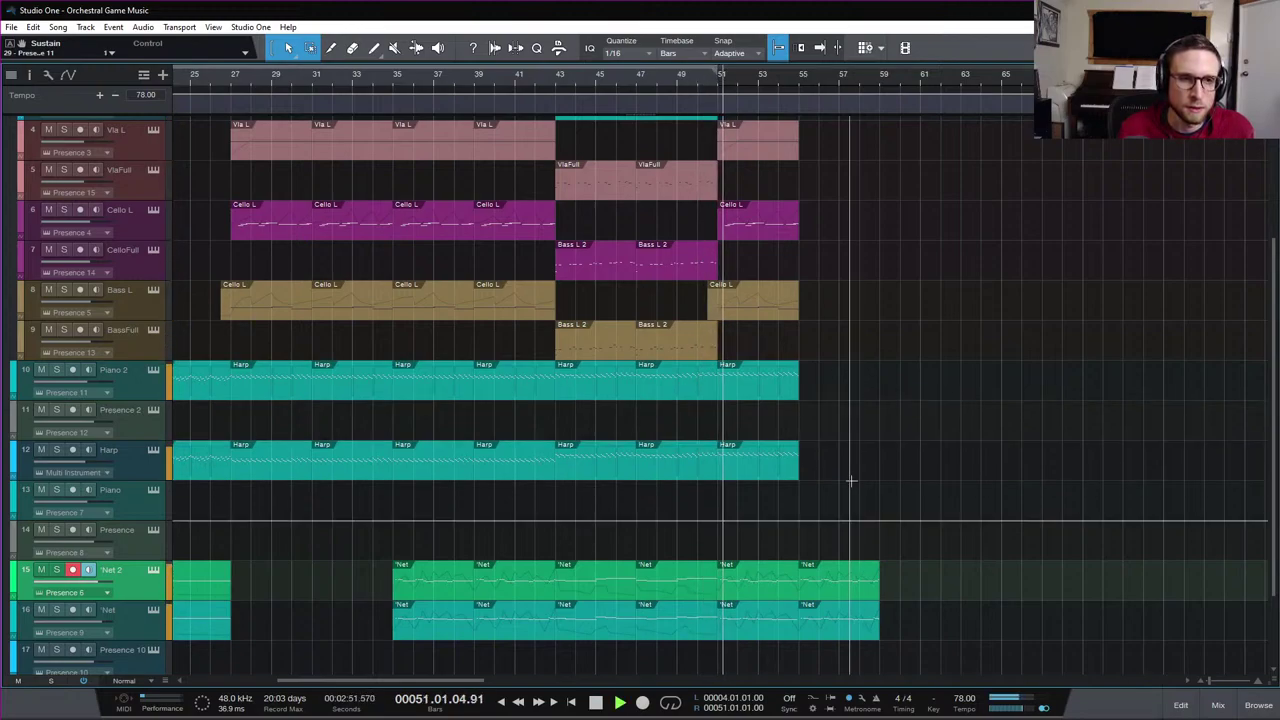
{"action": "key", "text": "space"}
Move the four copied 'Net 2 and 'Net events from bar 51 to bar 59 and play the ending without them
{"action": "left_click_drag", "start_coordinate": [892, 624], "coordinate": [830, 591]}
{"action": "key", "text": "space"}
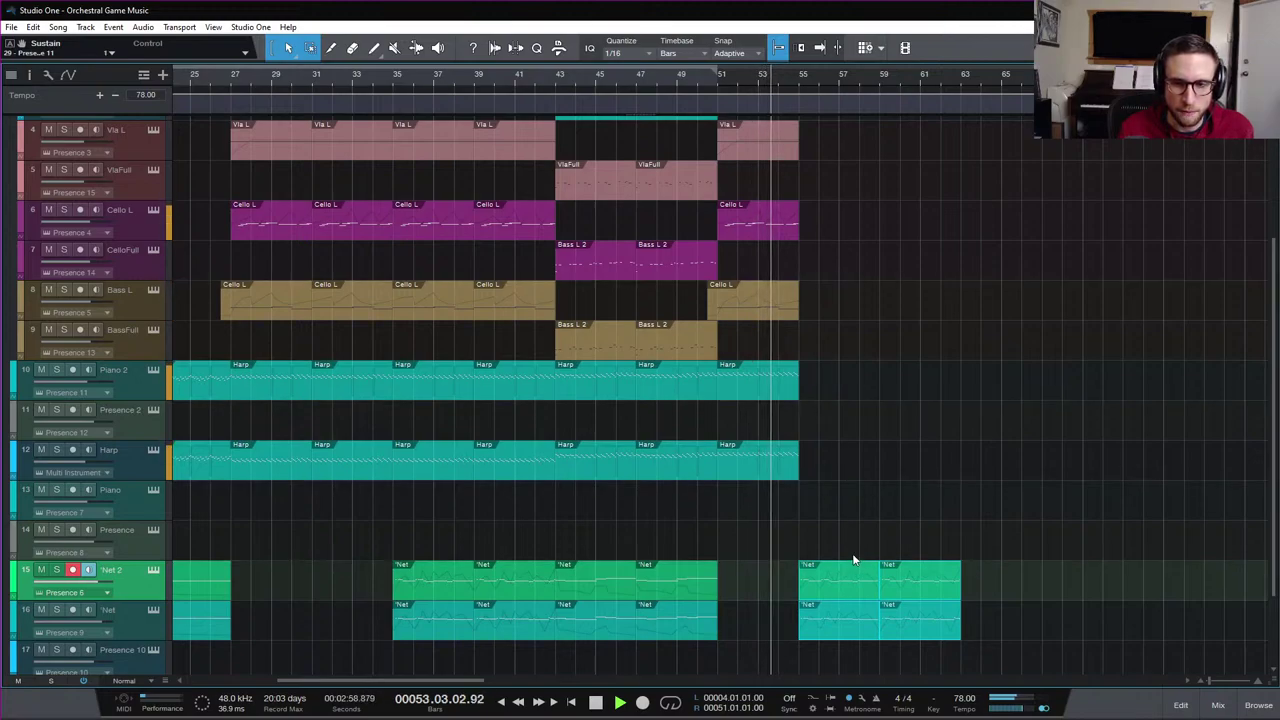
{"action": "left_click_drag", "start_coordinate": [834, 590], "coordinate": [916, 587]}
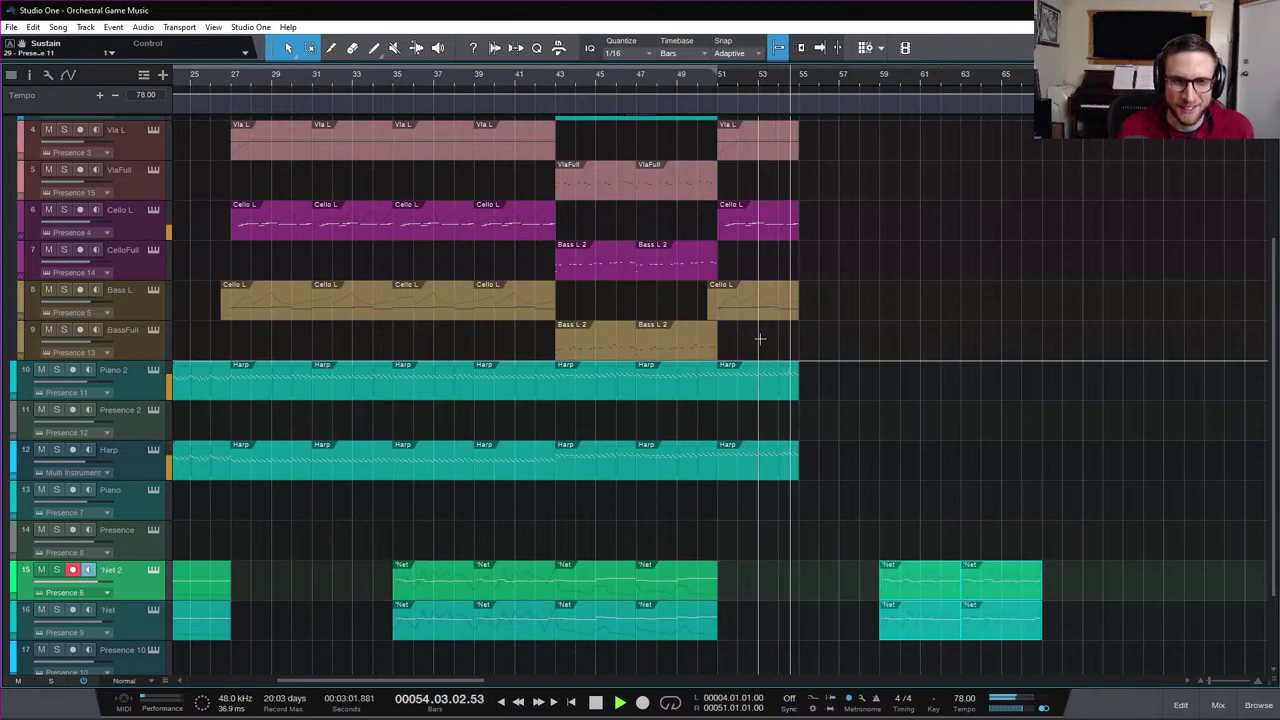
Open the Harp event at bar 51 in the note editor, play from bar 51 while viewing its notes, and close the editor
{"action": "key", "text": "space"}
{"action": "left_click", "coordinate": [716, 80]}
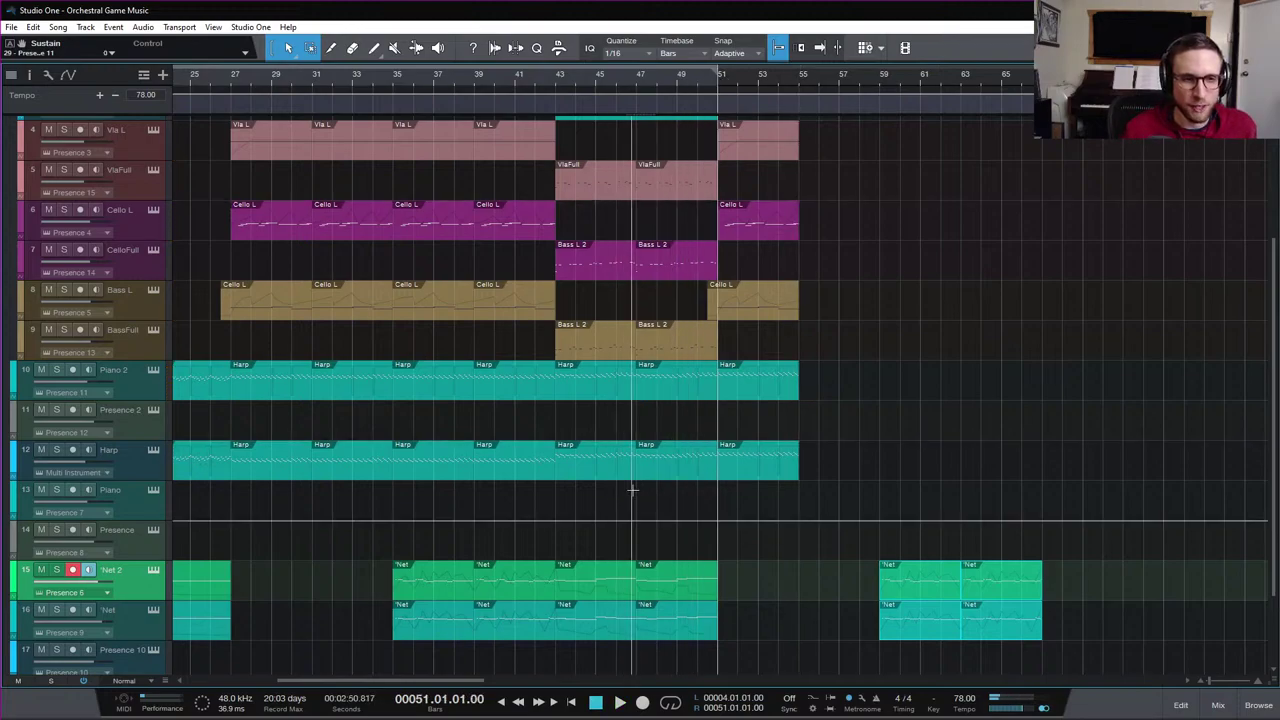
{"action": "left_click", "coordinate": [765, 468]}
{"action": "double_click", "coordinate": [742, 463]}
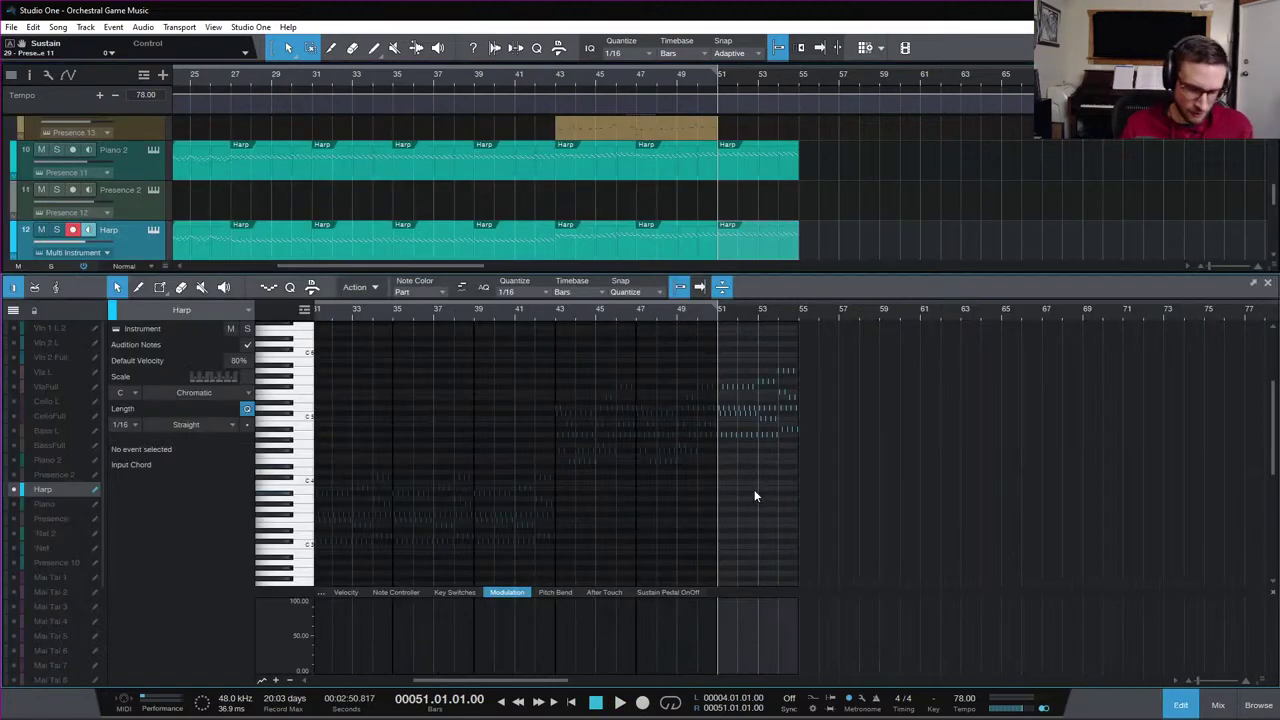
{"action": "key", "text": "e"}
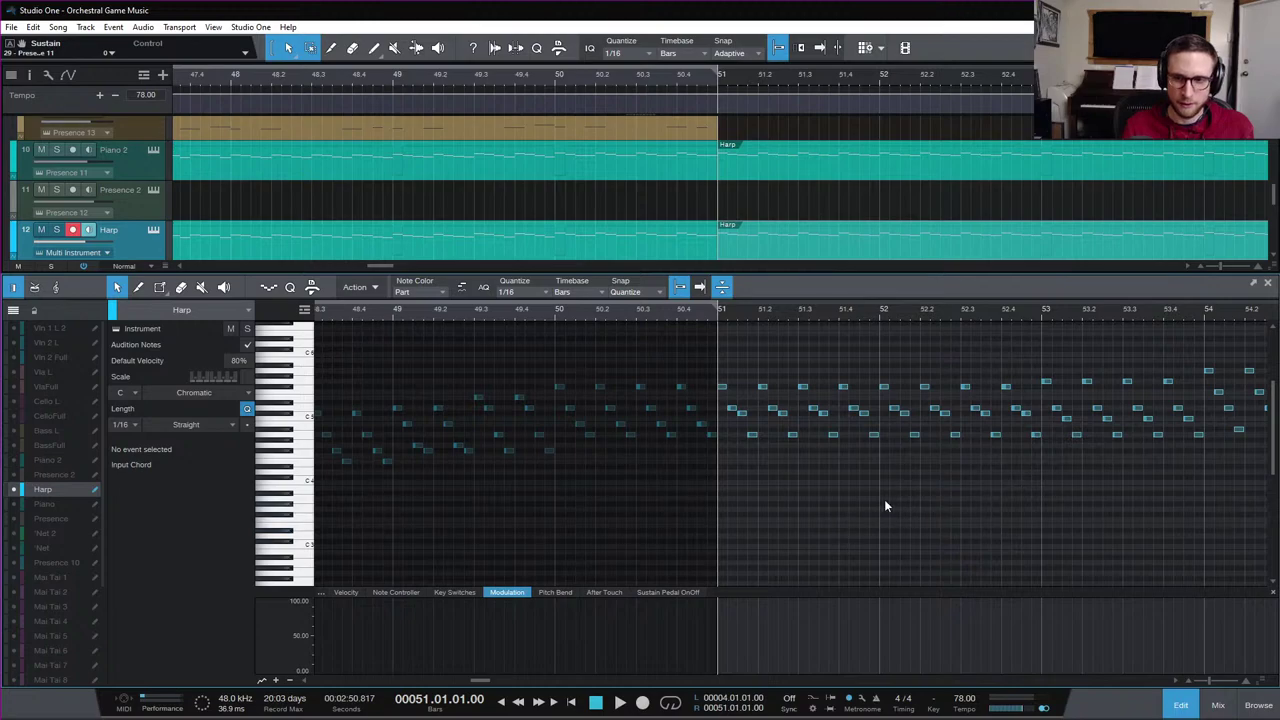
{"action": "scroll", "coordinate": [800, 480], "scroll_direction": "right", "scroll_amount": 2}
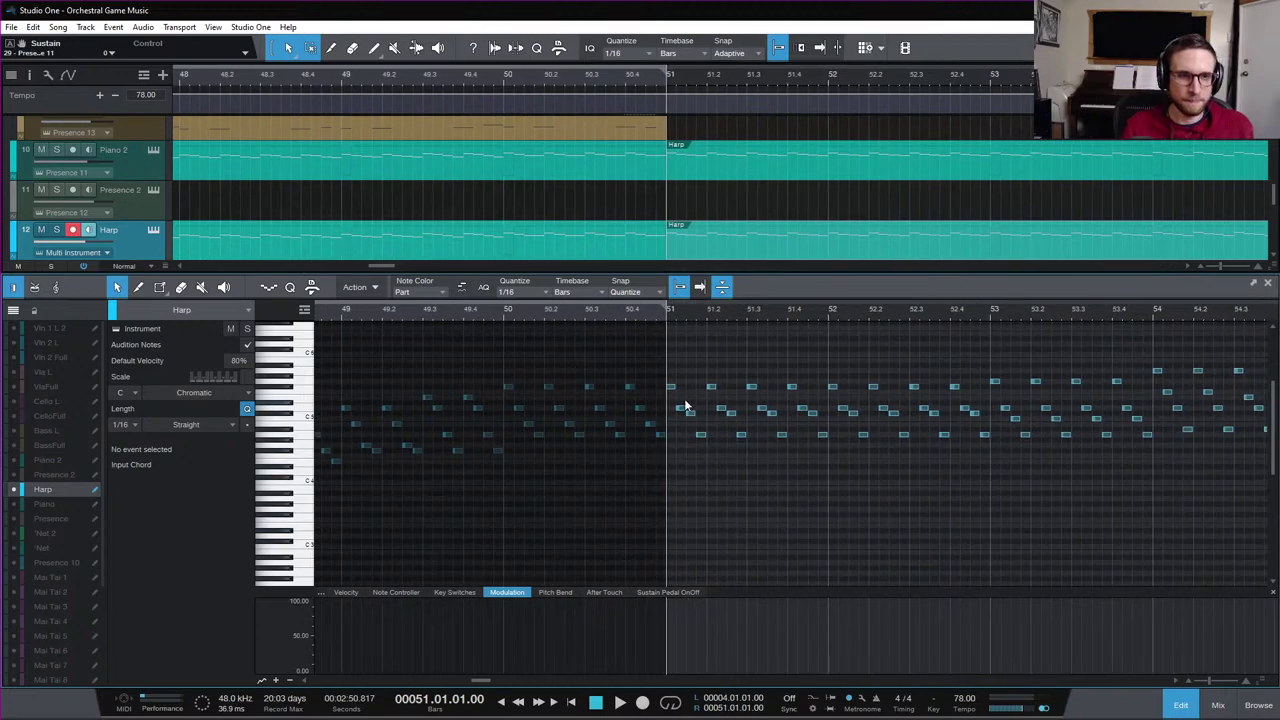
{"action": "scroll", "coordinate": [686, 405], "scroll_direction": "right", "scroll_amount": 2}
{"action": "key", "text": "space"}
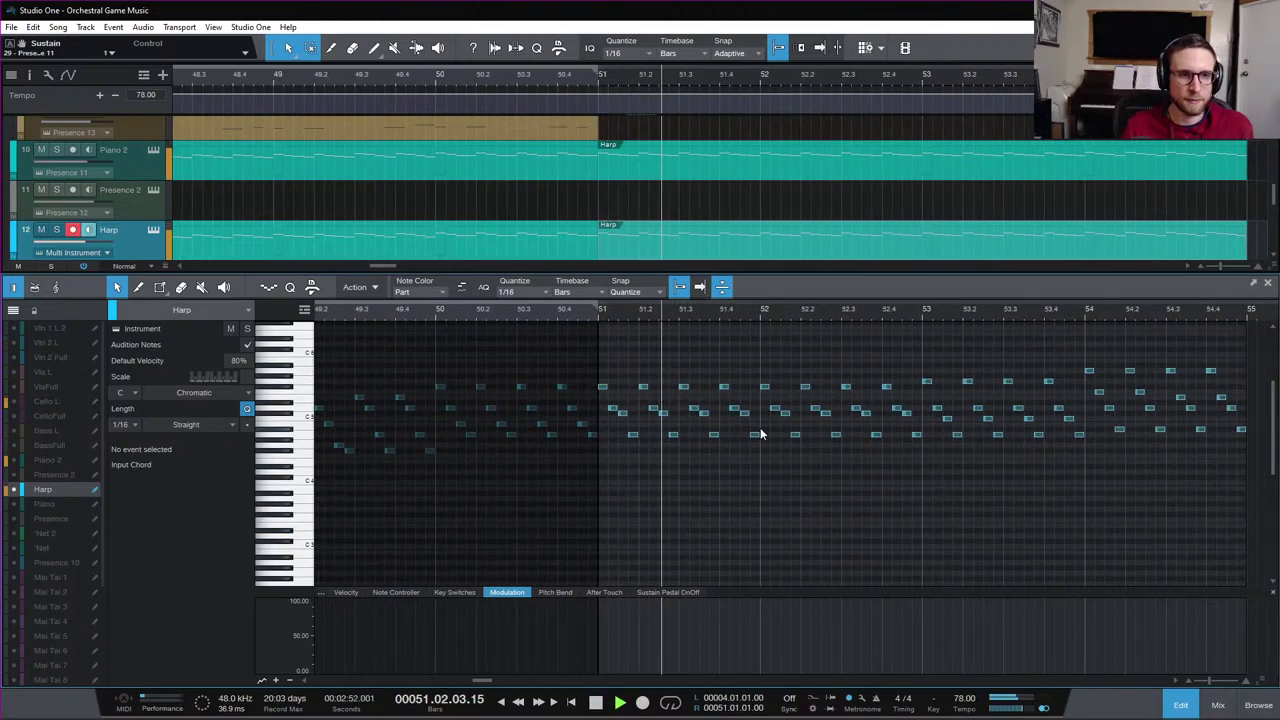
{"action": "key", "text": "space"}
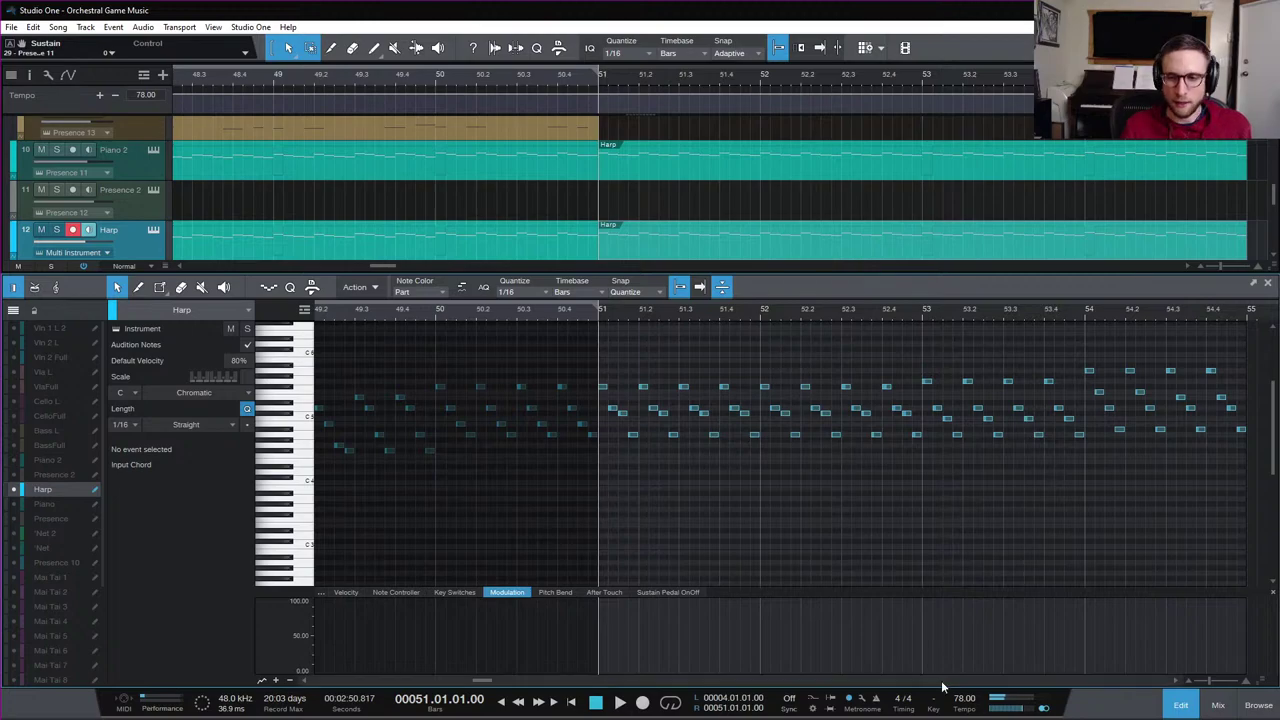
{"action": "left_click", "coordinate": [1180, 706]}
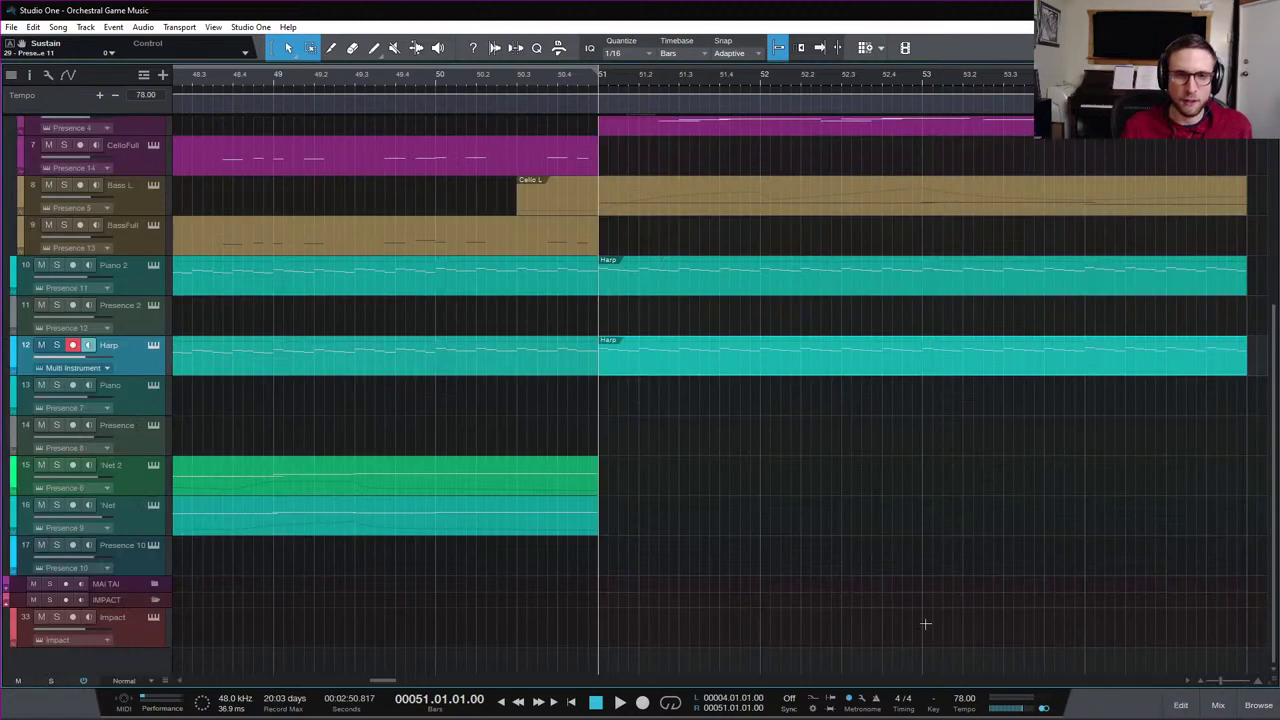
Examine the layout of the string, harp, 'Net and Impact events leading up to and past bar 51
{"action": "key", "text": "w"}
{"action": "key", "text": "w"}
{"action": "key", "text": "w"}
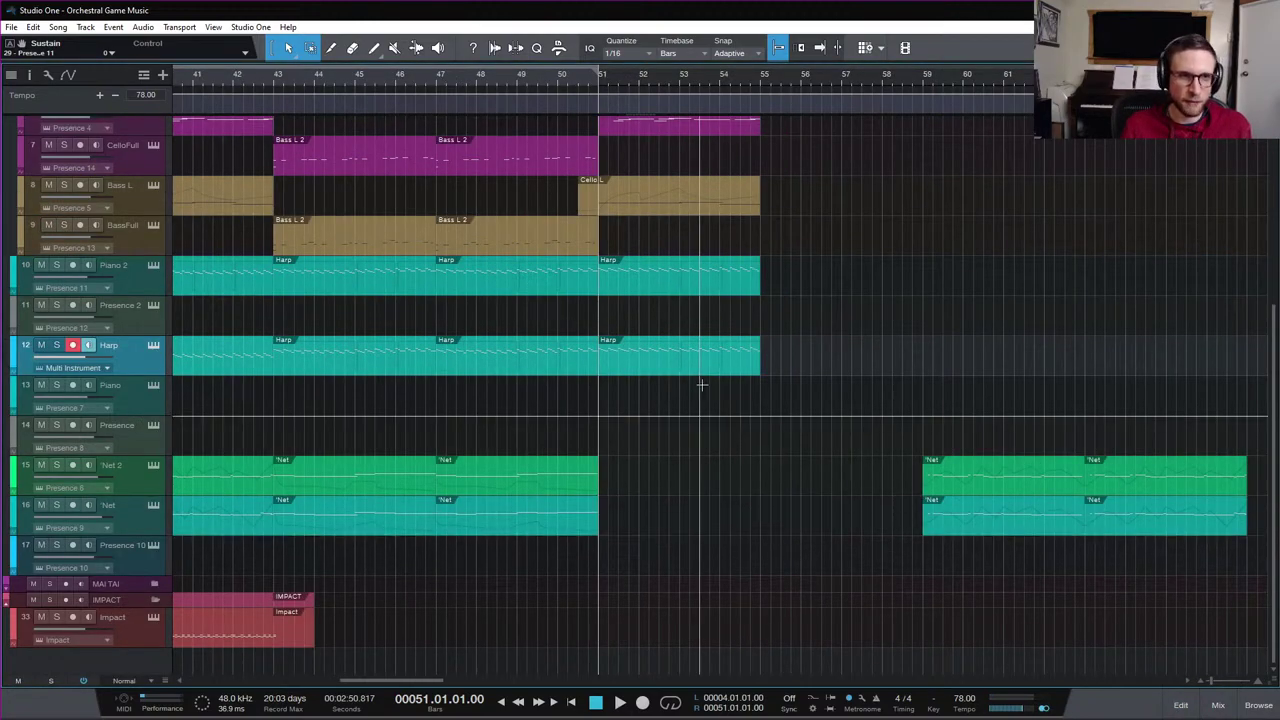
{"action": "scroll", "coordinate": [700, 383], "scroll_direction": "up", "scroll_amount": 4}
{"action": "scroll", "coordinate": [700, 383], "scroll_direction": "up", "scroll_amount": 1}
{"action": "scroll", "coordinate": [705, 410], "scroll_direction": "down", "scroll_amount": 5}
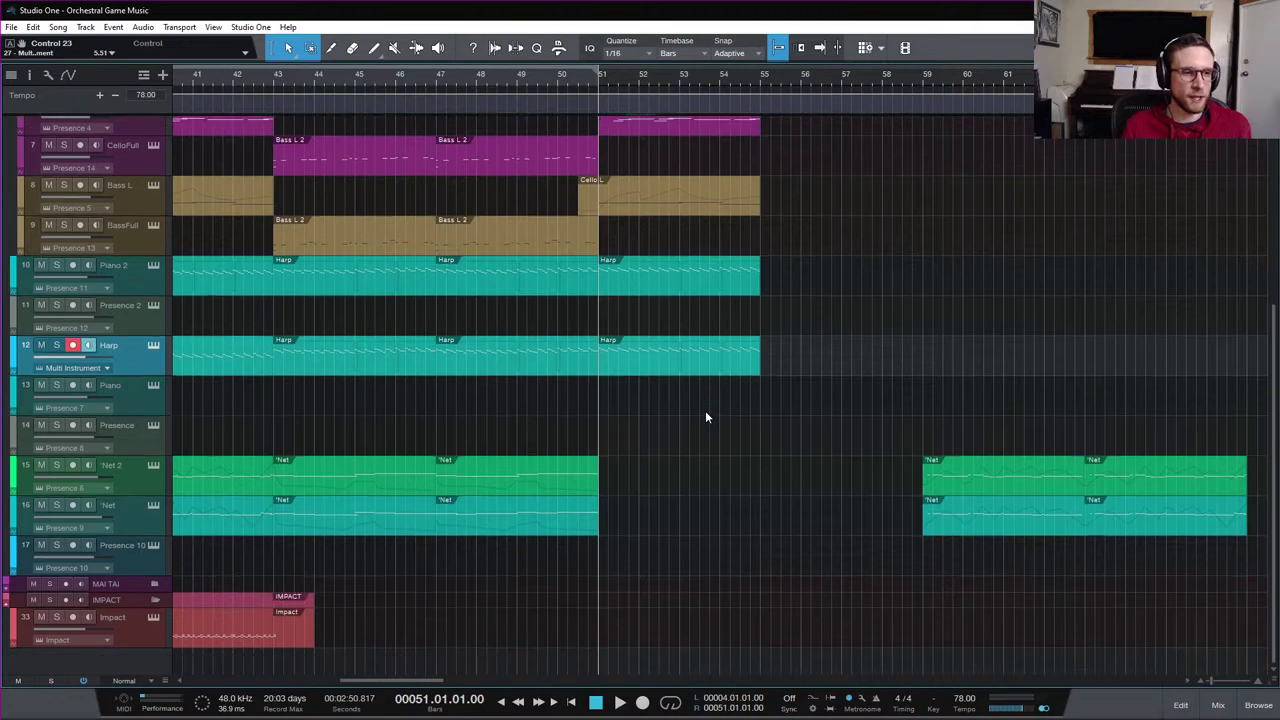
{"action": "scroll", "coordinate": [690, 400], "scroll_direction": "left", "scroll_amount": 4}
{"action": "scroll", "coordinate": [668, 398], "scroll_direction": "left", "scroll_amount": 8}
{"action": "scroll", "coordinate": [660, 400], "scroll_direction": "right", "scroll_amount": 5}
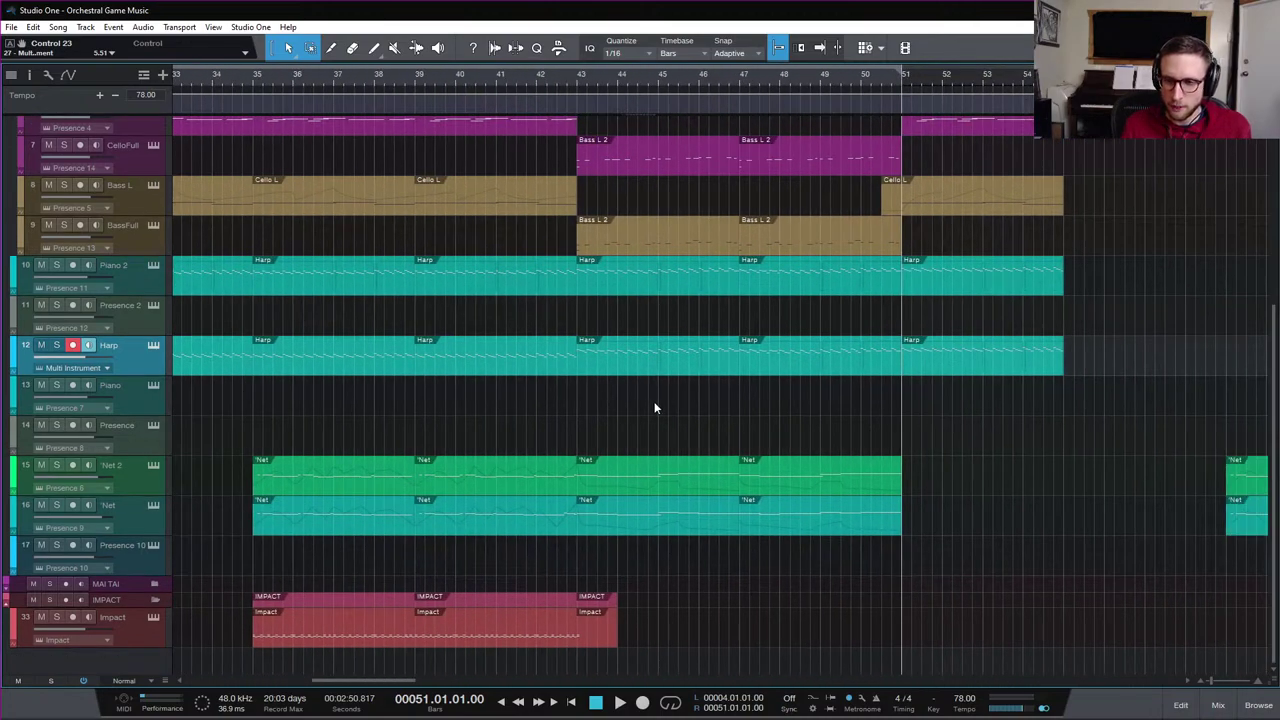
{"action": "scroll", "coordinate": [654, 408], "scroll_direction": "right", "scroll_amount": 3}
{"action": "scroll", "coordinate": [761, 365], "scroll_direction": "up", "scroll_amount": 3}
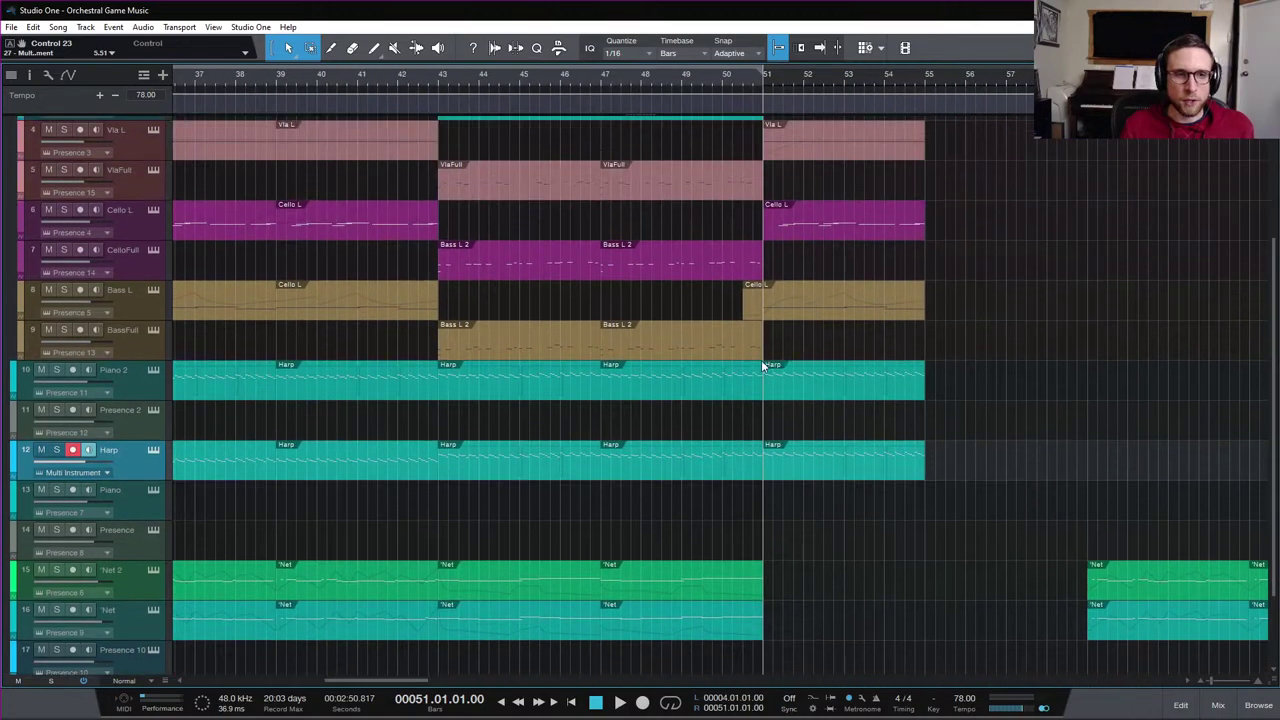
Play the piano and harp entry from bar 23, and replay it with only the Piano 2 and Harp tracks soloed
{"action": "scroll", "coordinate": [640, 355], "scroll_direction": "left", "scroll_amount": 10}
{"action": "scroll", "coordinate": [596, 345], "scroll_direction": "left", "scroll_amount": 5}
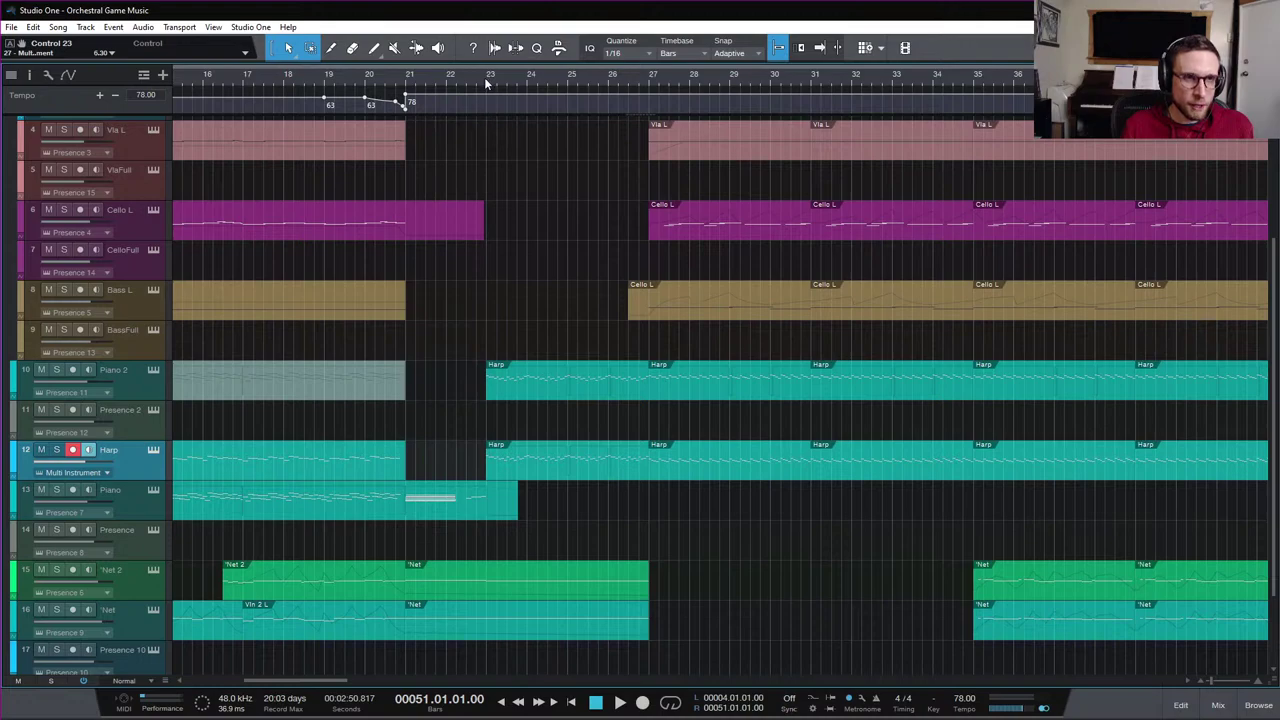
{"action": "key", "text": "space"}
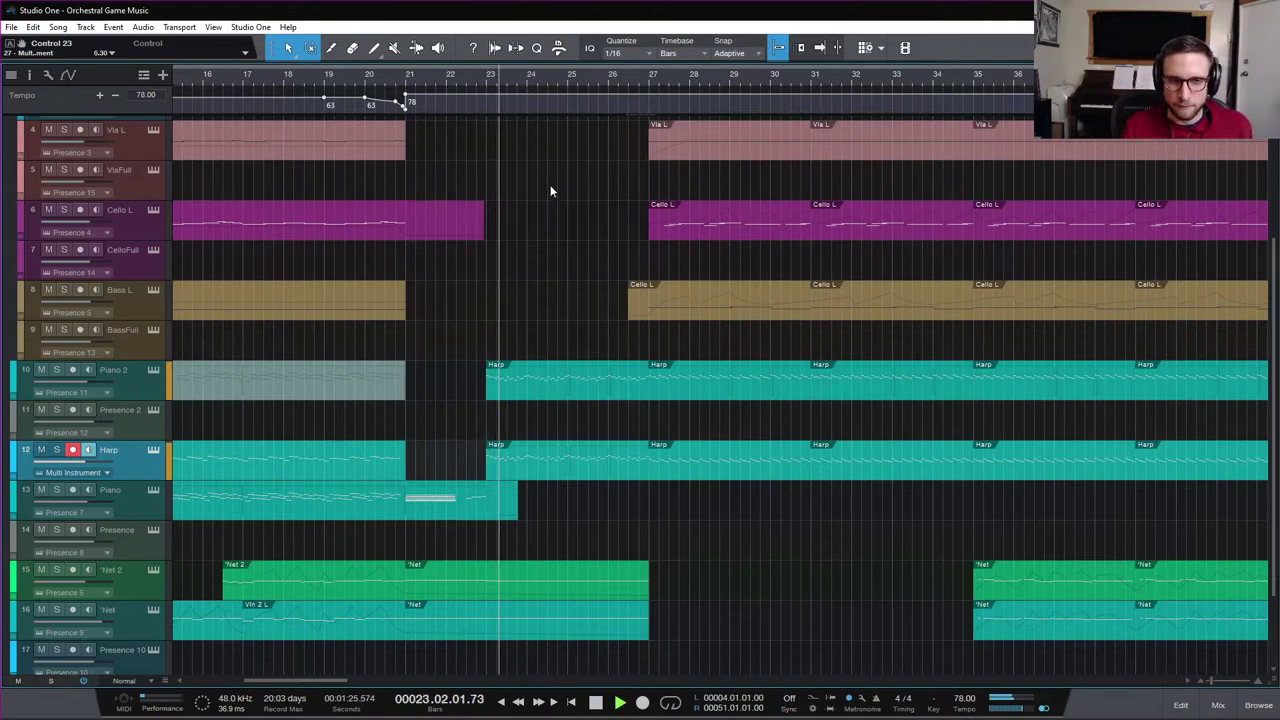
{"action": "key", "text": "space"}
{"action": "left_click", "coordinate": [57, 370]}
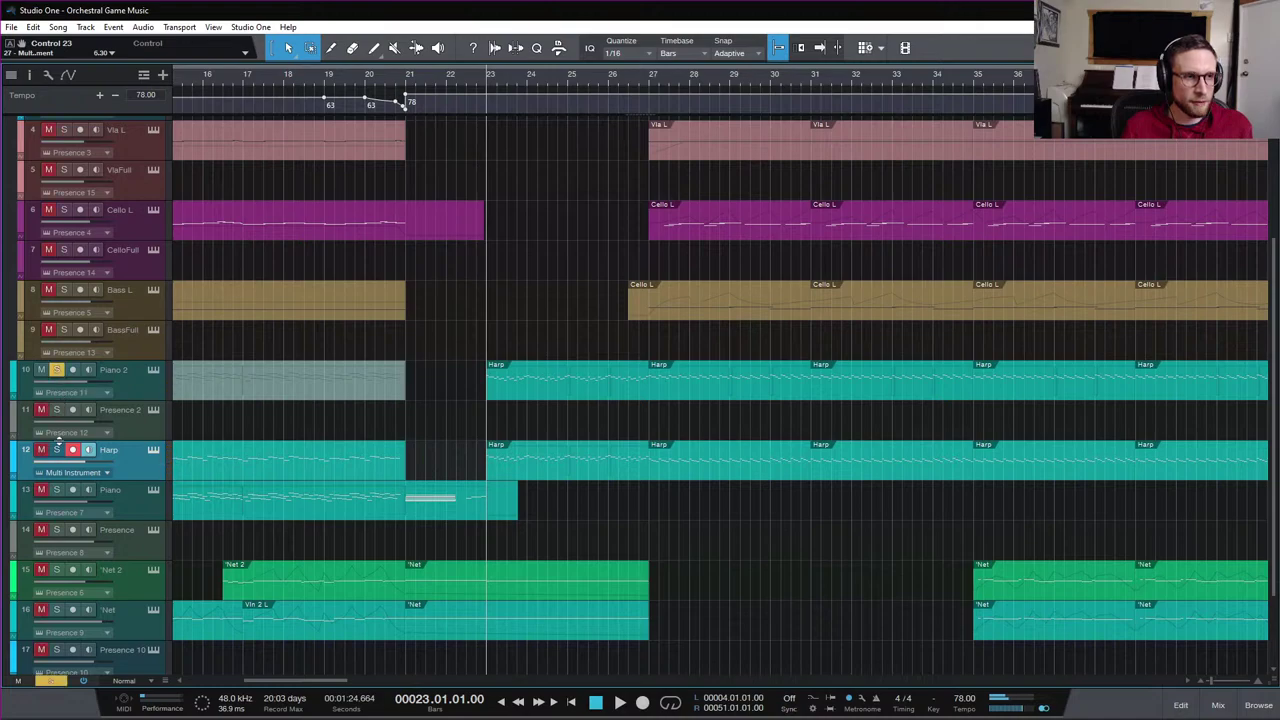
{"action": "key", "text": "space"}
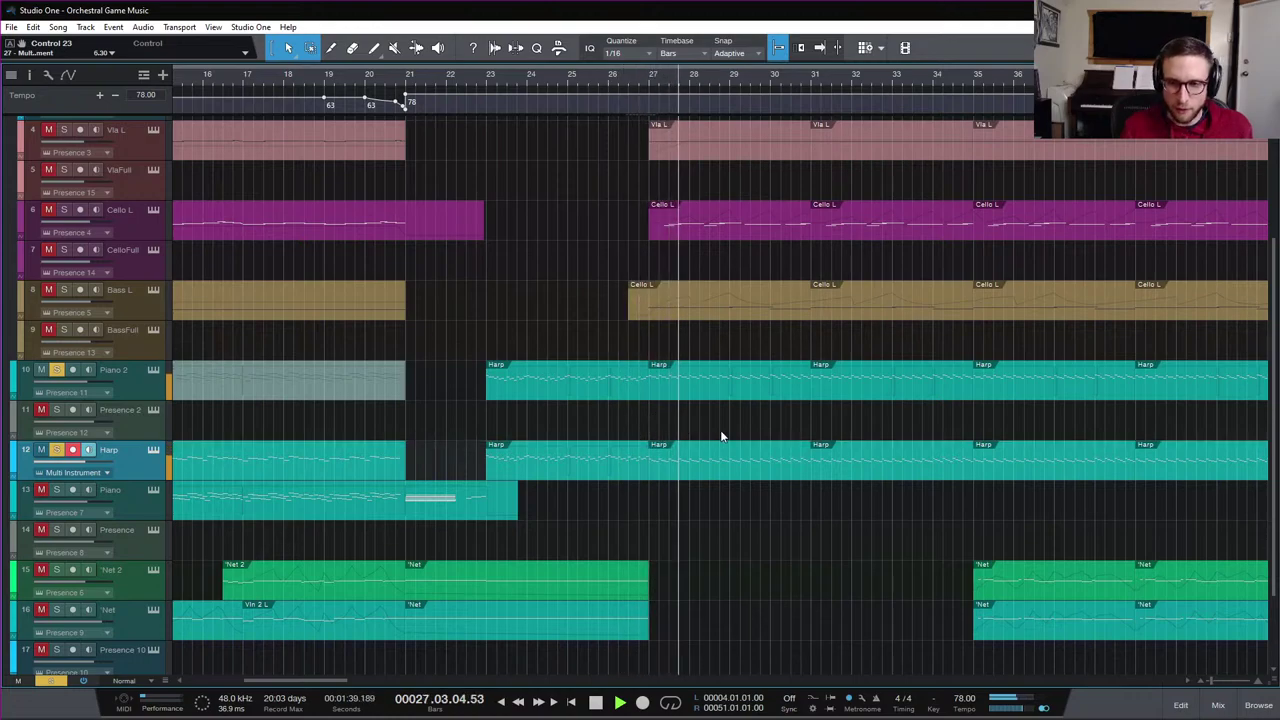
{"action": "key", "text": "space"}
Clear the track solos and play the ending from bar 51 with all tracks
{"action": "scroll", "coordinate": [790, 436], "scroll_direction": "right", "scroll_amount": 10}
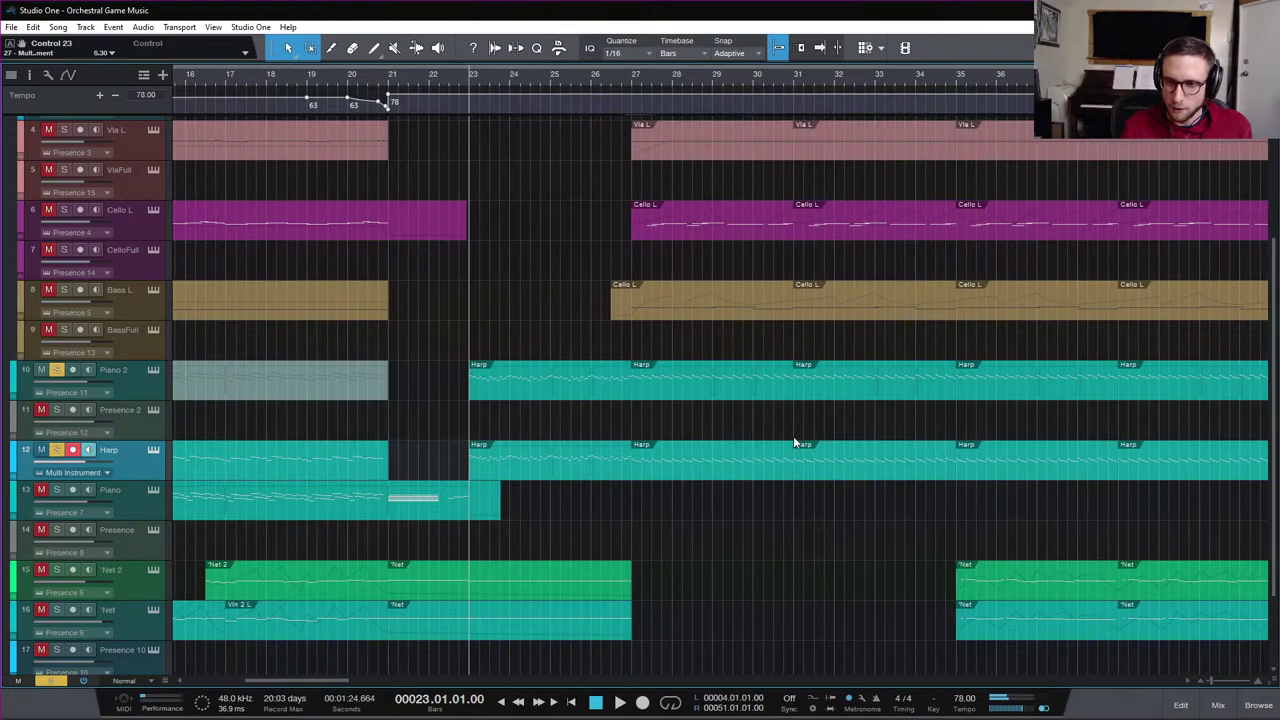
{"action": "scroll", "coordinate": [786, 437], "scroll_direction": "right", "scroll_amount": 4}
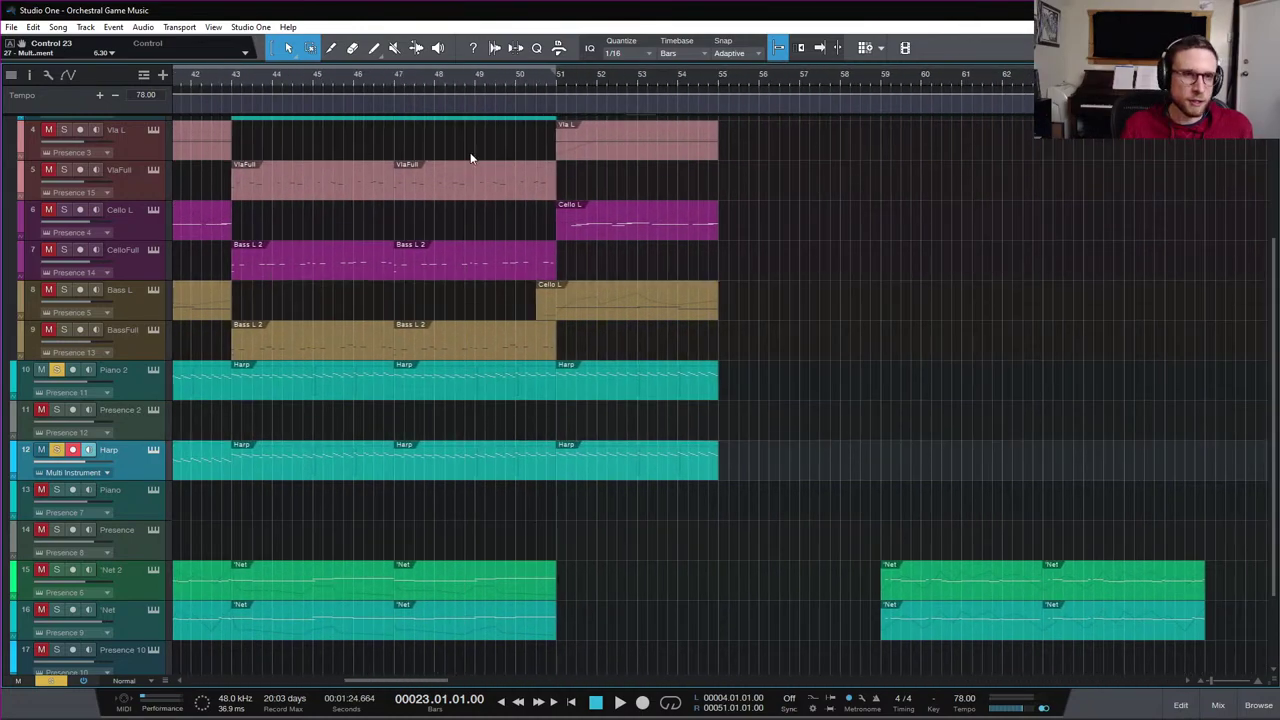
{"action": "left_click", "coordinate": [555, 80]}
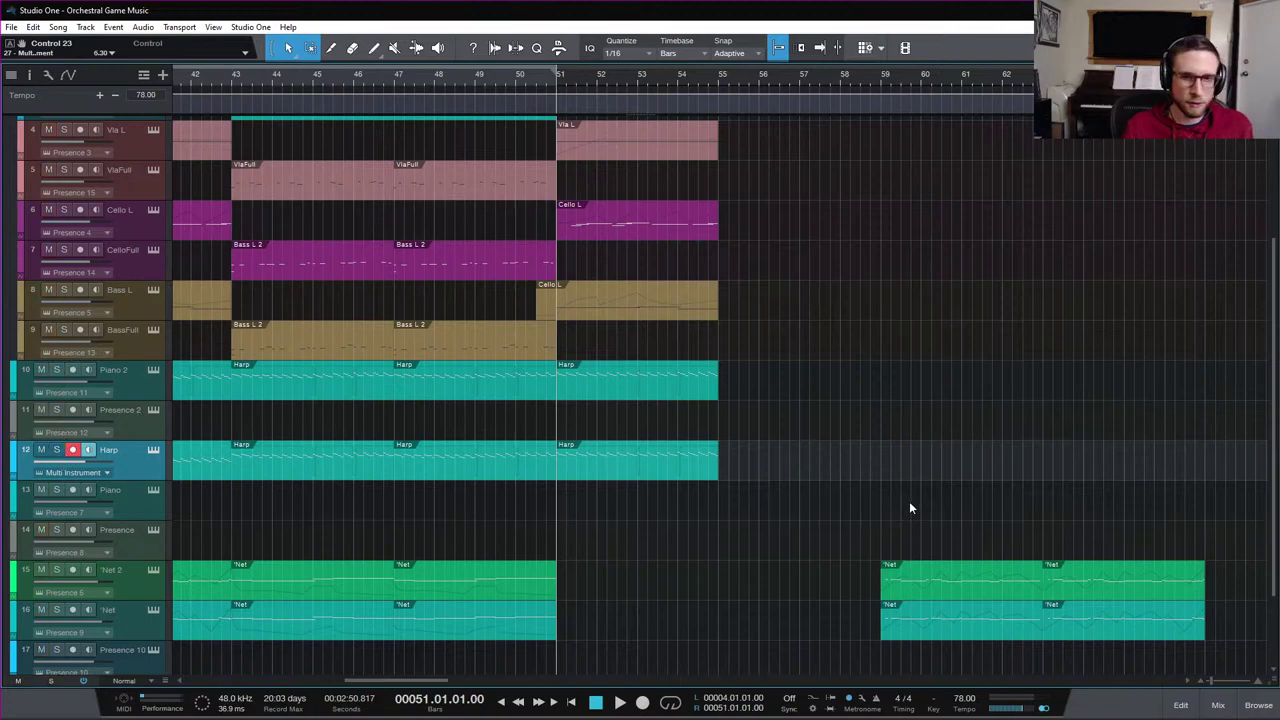
{"action": "key", "text": "space"}
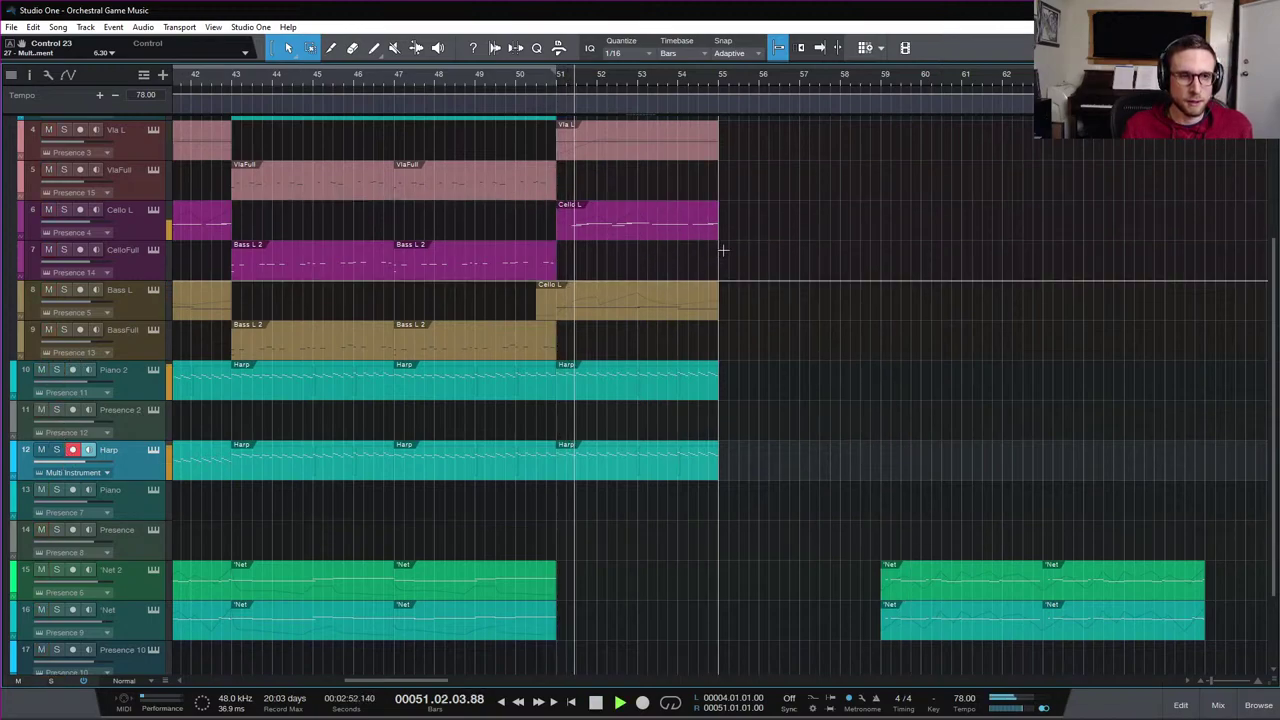
{"action": "scroll", "coordinate": [758, 257], "scroll_direction": "up", "scroll_amount": 4}
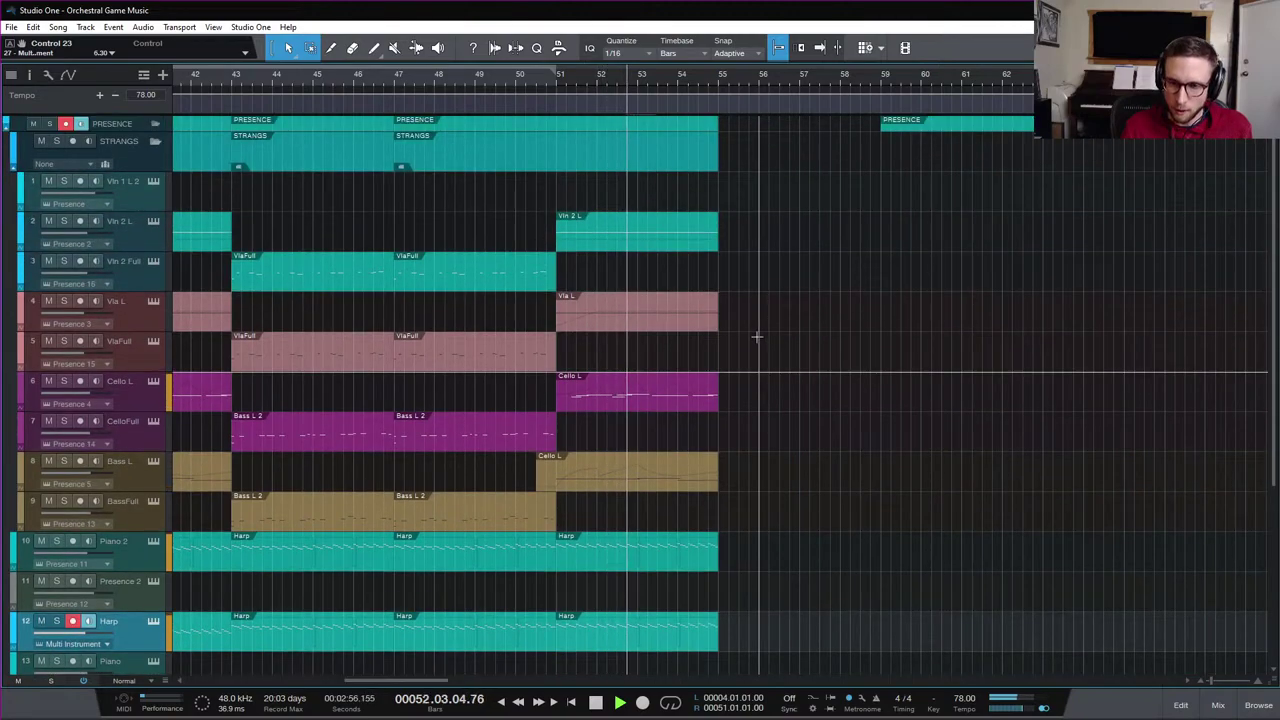
{"action": "key", "text": "space"}
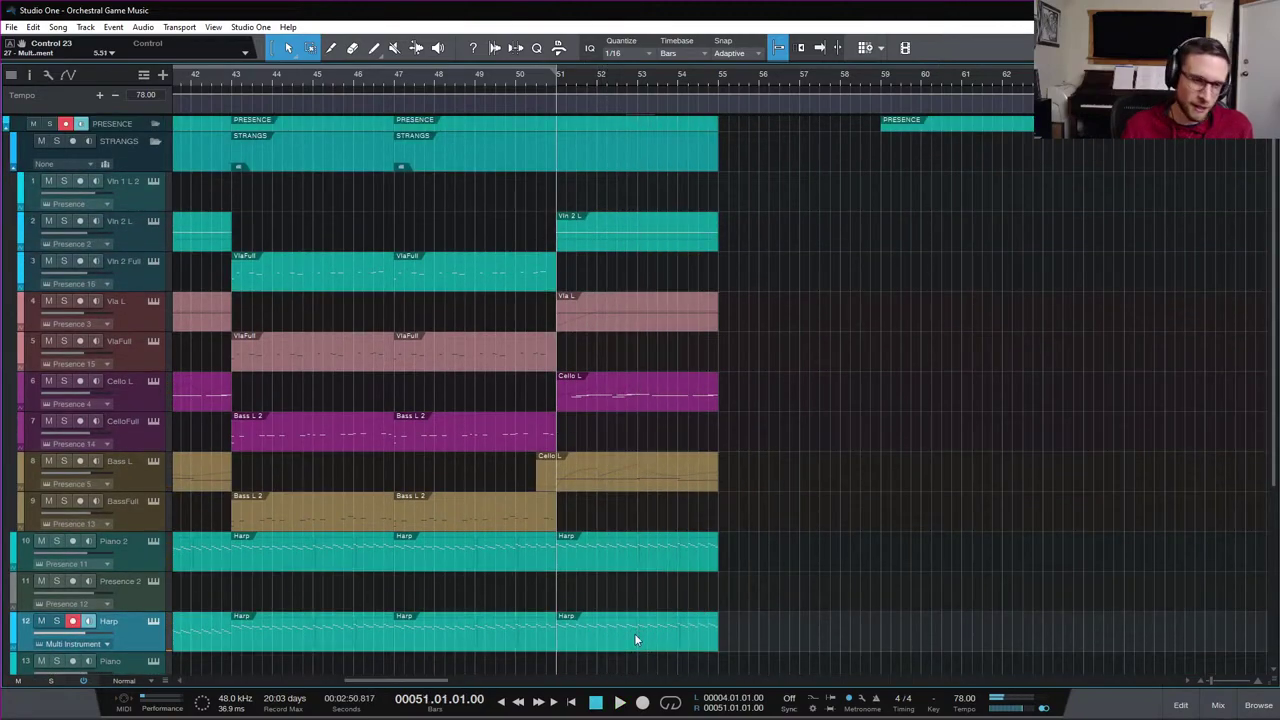
Open the Piano 2 and Harp events from bar 51 together in the note editor, select all their notes for review, and close the editor
{"action": "double_click", "coordinate": [638, 566]}
{"action": "scroll", "coordinate": [698, 208], "scroll_direction": "down", "scroll_amount": 3}
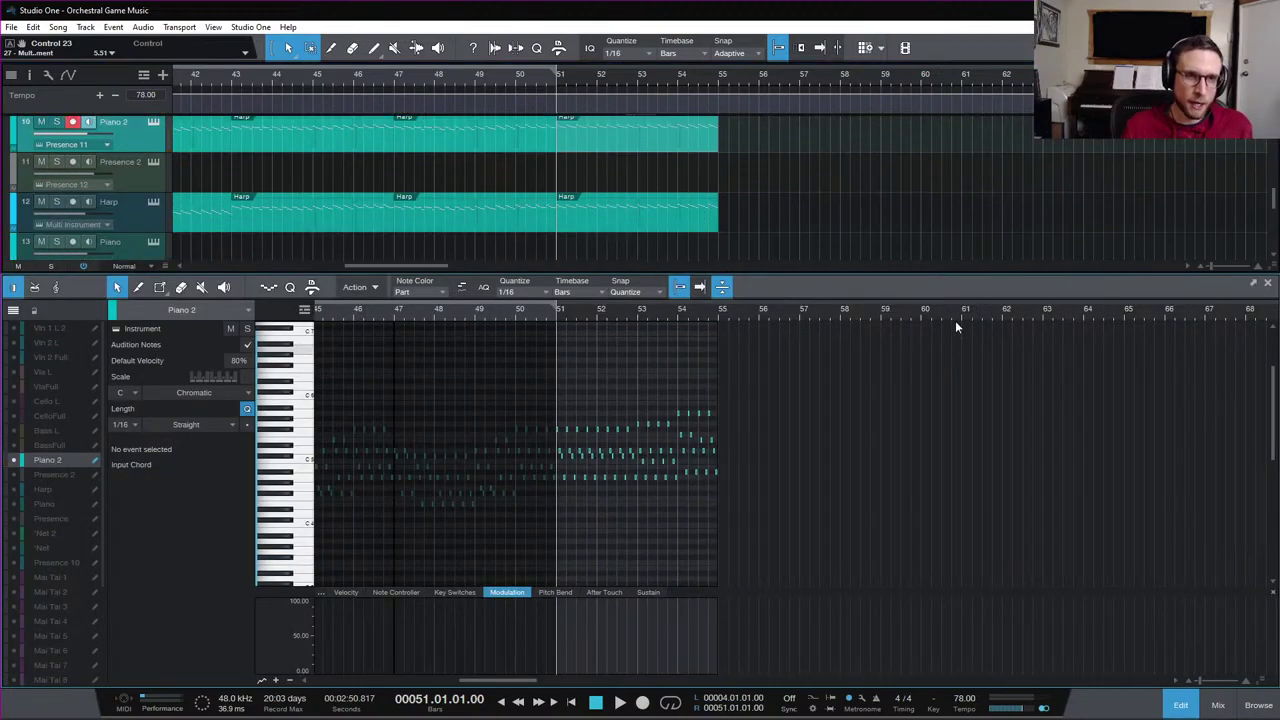
{"action": "left_click", "coordinate": [656, 222]}
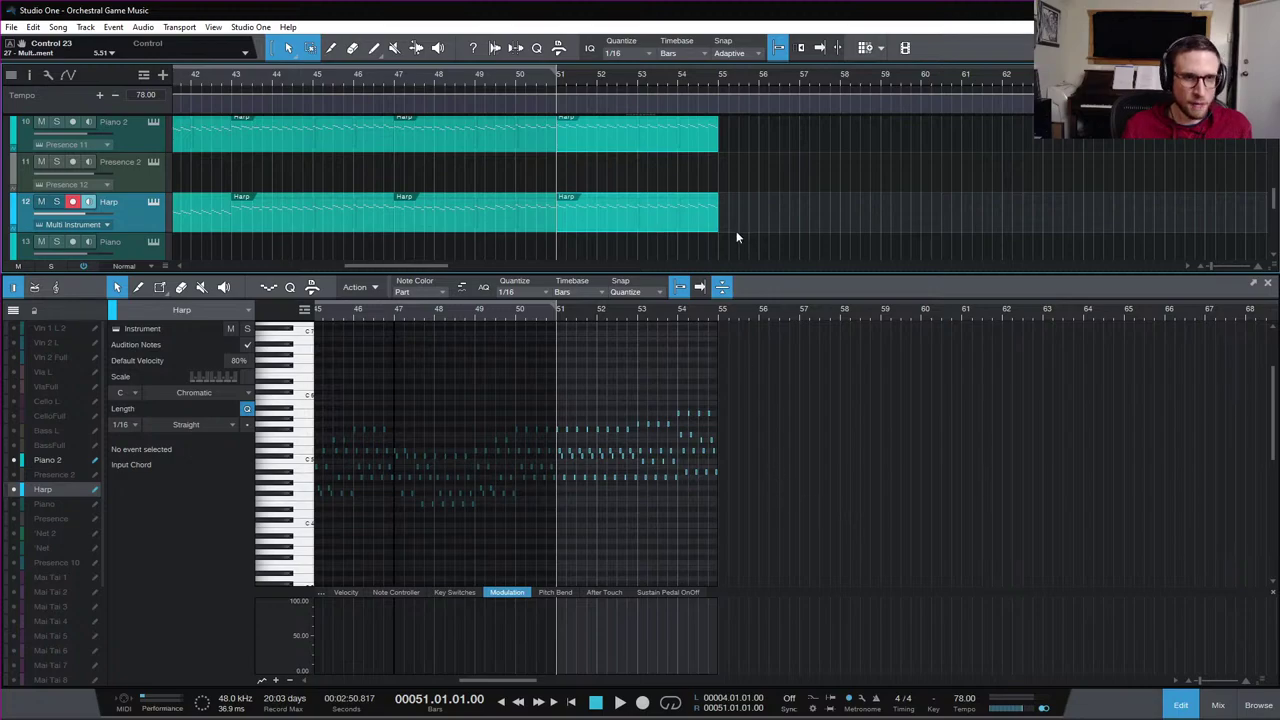
{"action": "scroll", "coordinate": [677, 183], "scroll_direction": "up", "scroll_amount": 2}
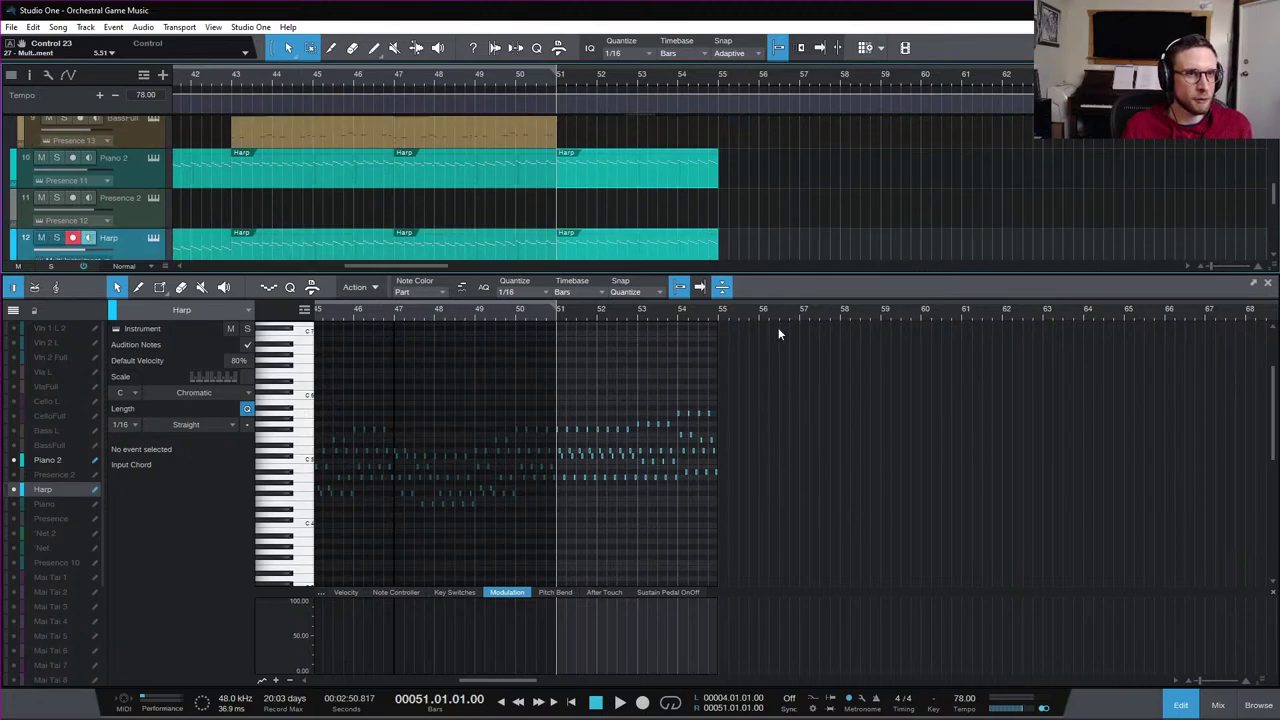
{"action": "left_click_drag", "start_coordinate": [779, 336], "coordinate": [556, 556]}
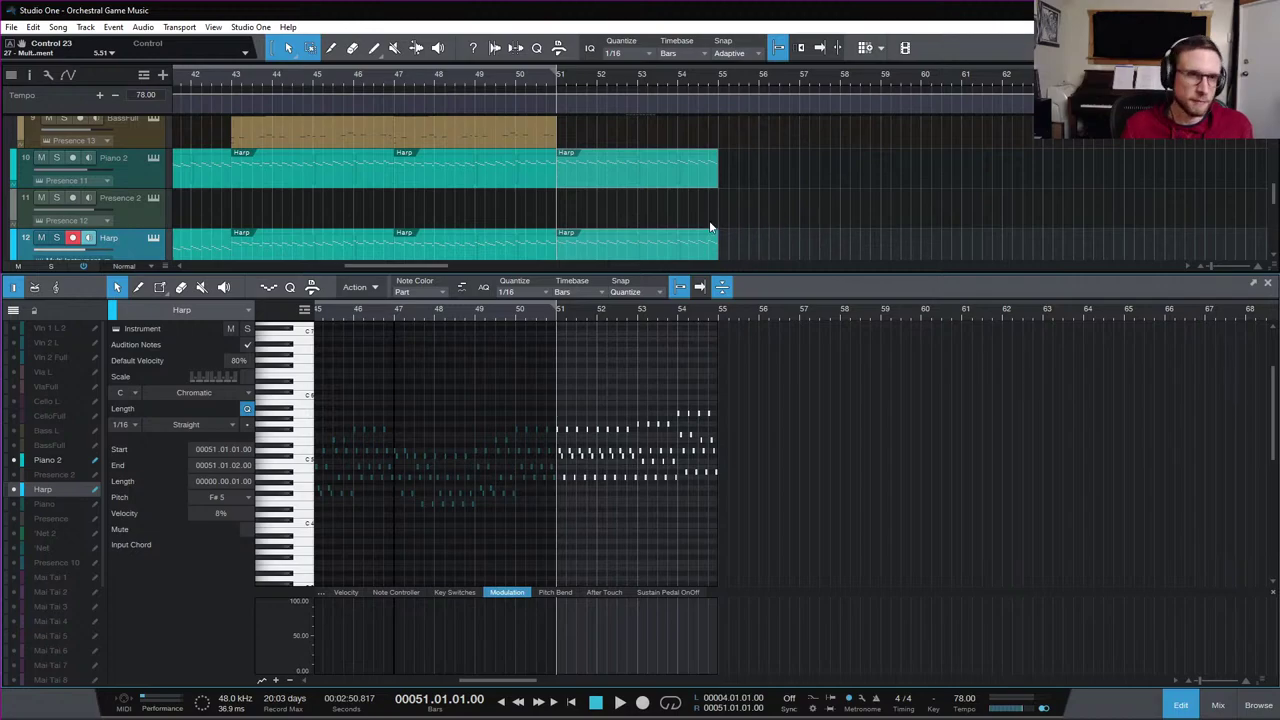
{"action": "scroll", "coordinate": [746, 420], "scroll_direction": "down", "scroll_amount": 2}
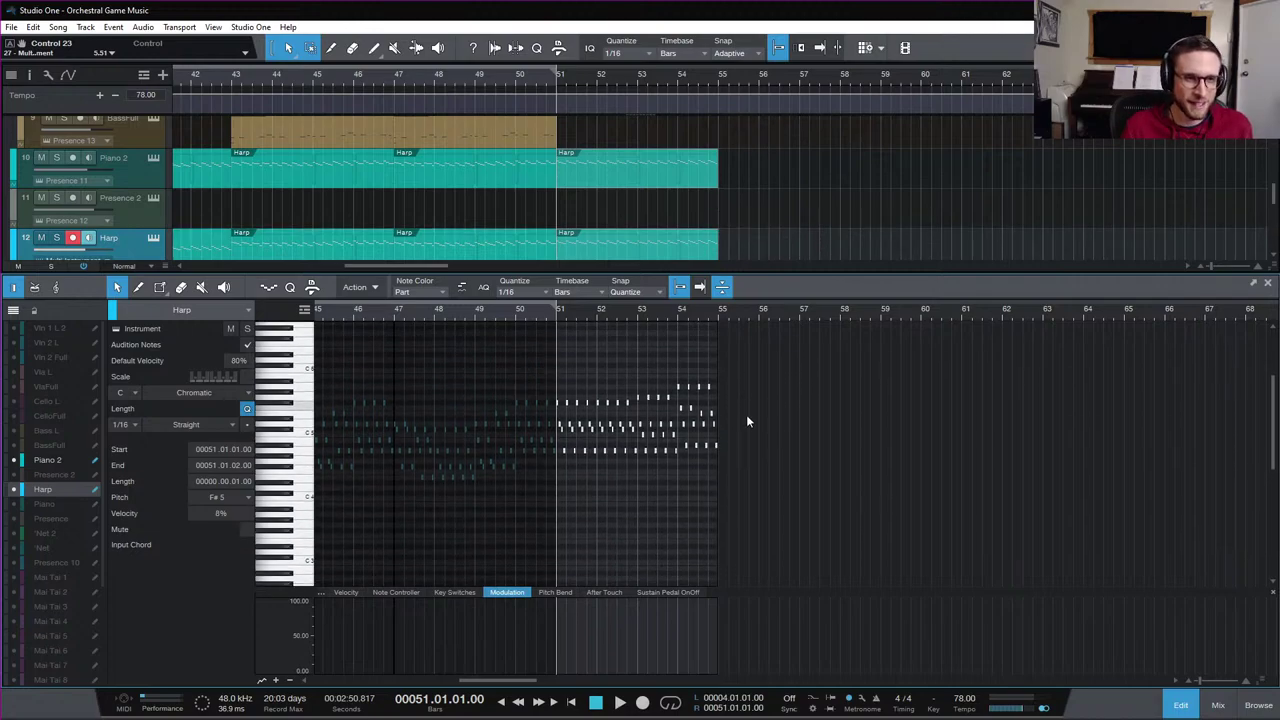
{"action": "left_click", "coordinate": [1181, 705]}
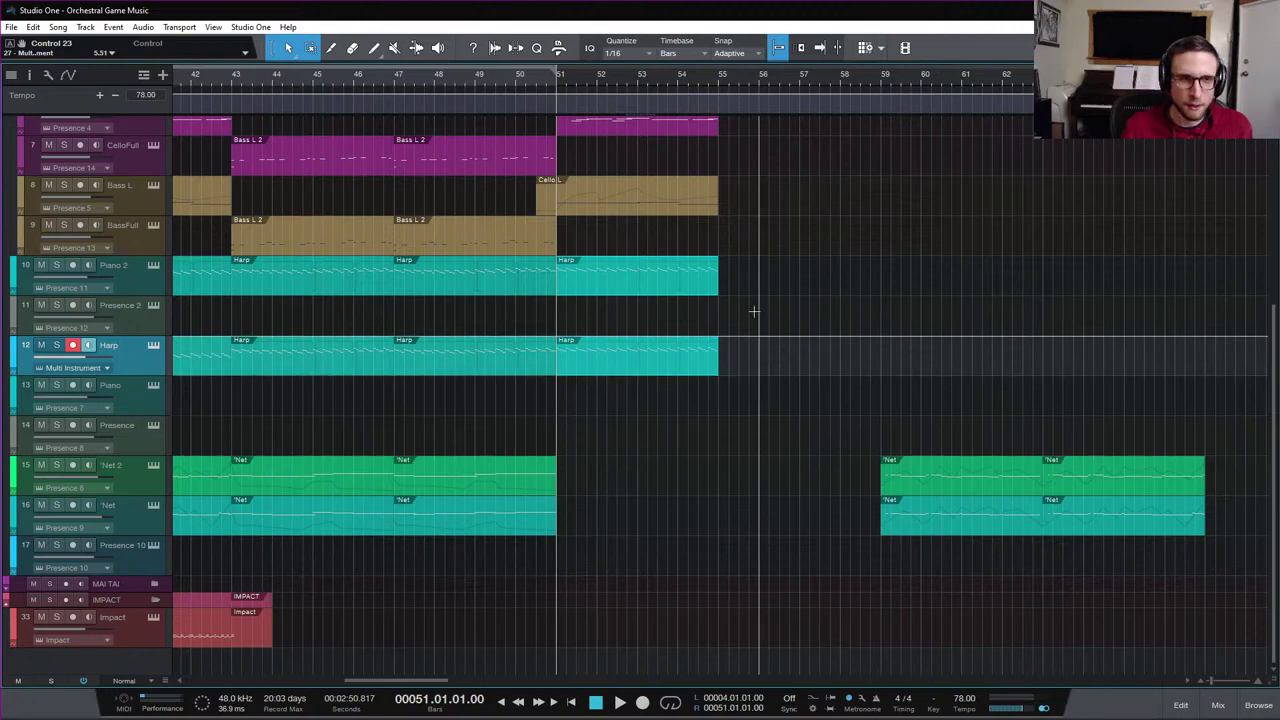
Open the Piano 2 instrument, temporarily solo its track to audition the Acoustic Piano - Ballad sound, and close the instrument window
{"action": "scroll", "coordinate": [779, 336], "scroll_direction": "up", "scroll_amount": 3}
{"action": "scroll", "coordinate": [779, 336], "scroll_direction": "up", "scroll_amount": 3}
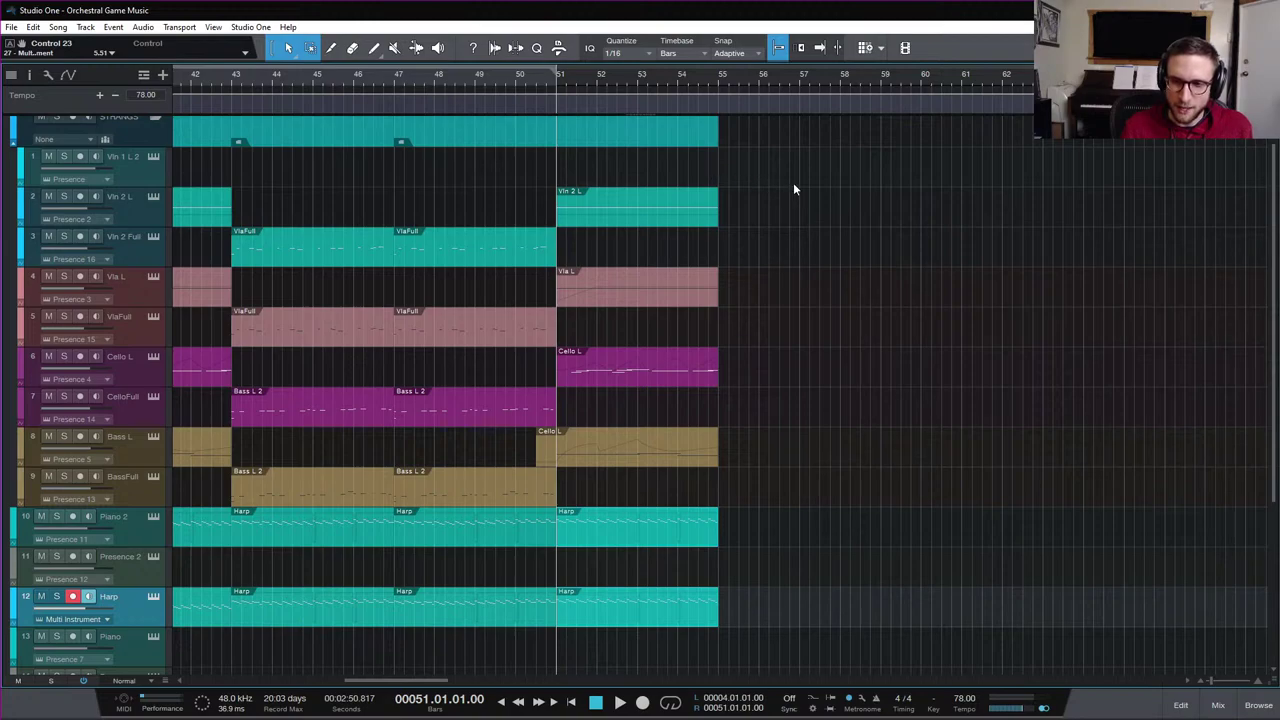
{"action": "left_click", "coordinate": [153, 516]}
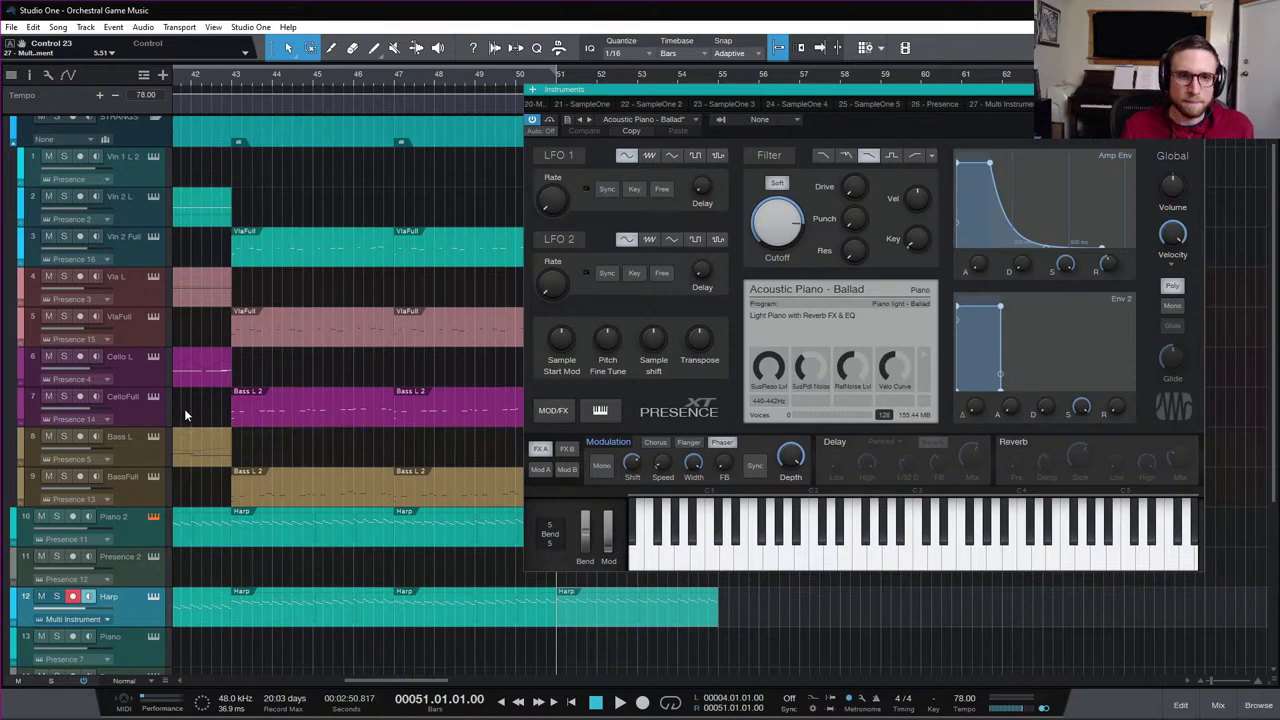
{"action": "left_click", "coordinate": [56, 517]}
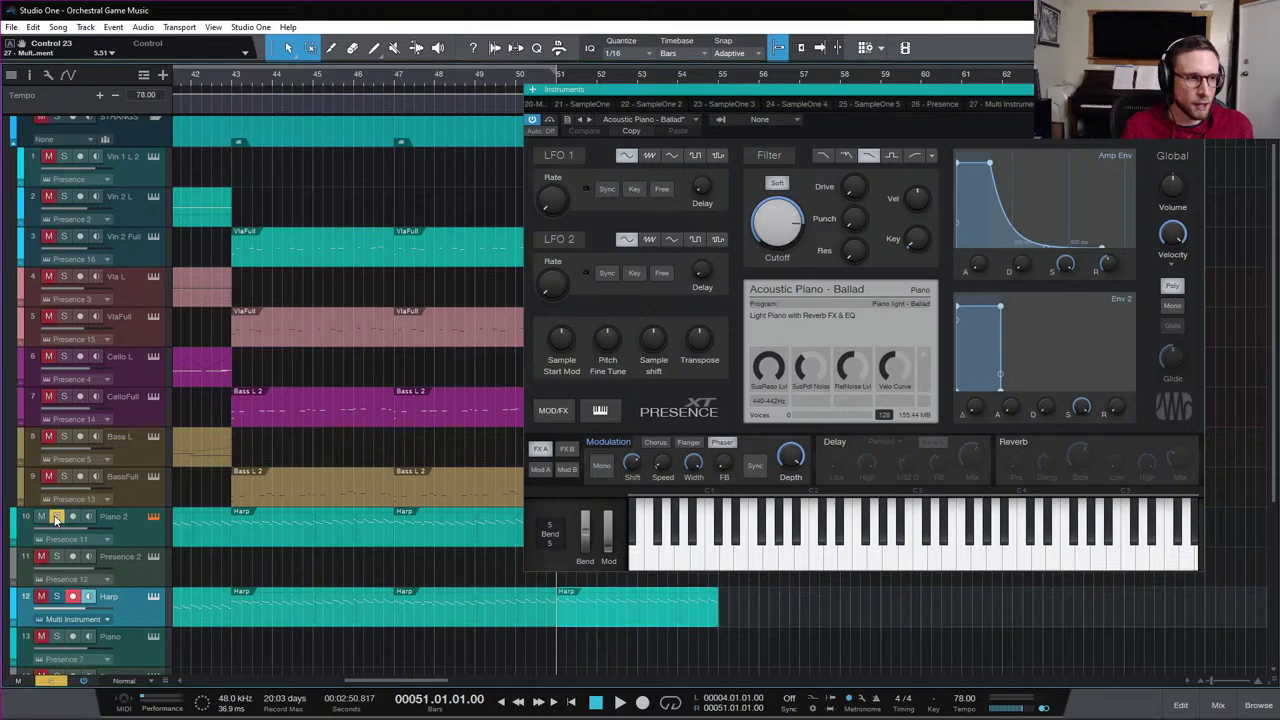
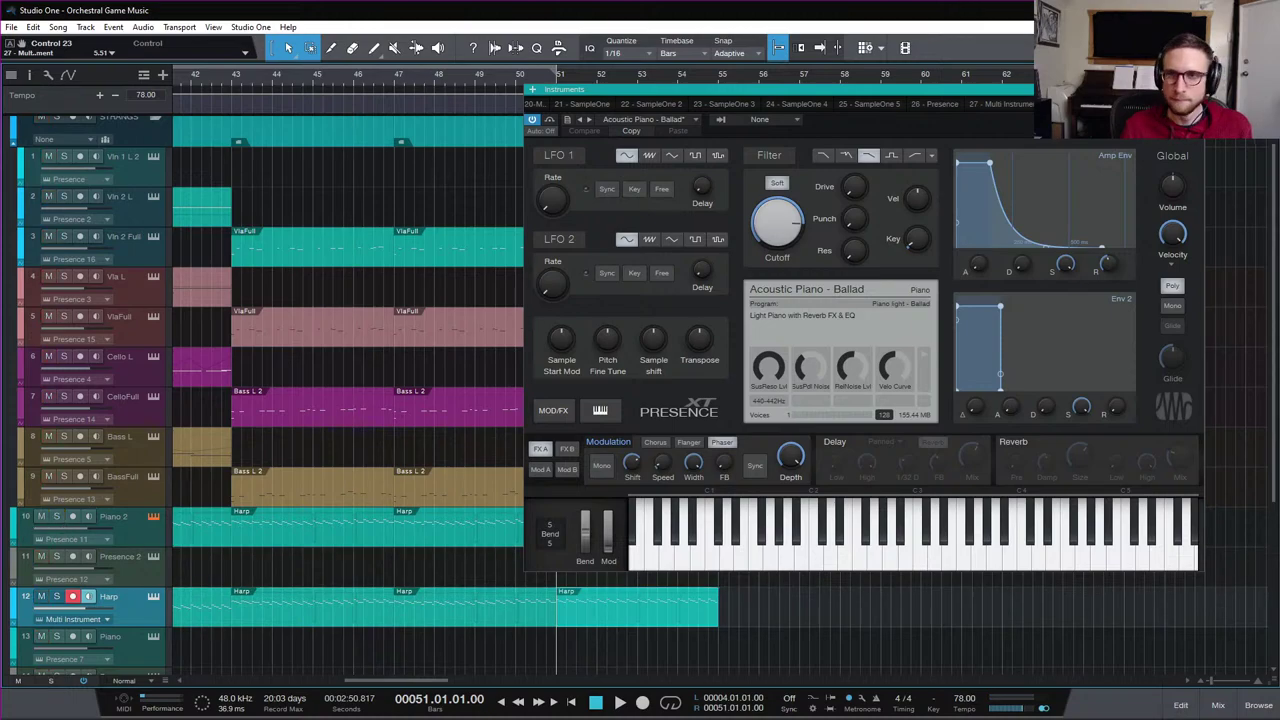
{"action": "key", "text": "F11"}
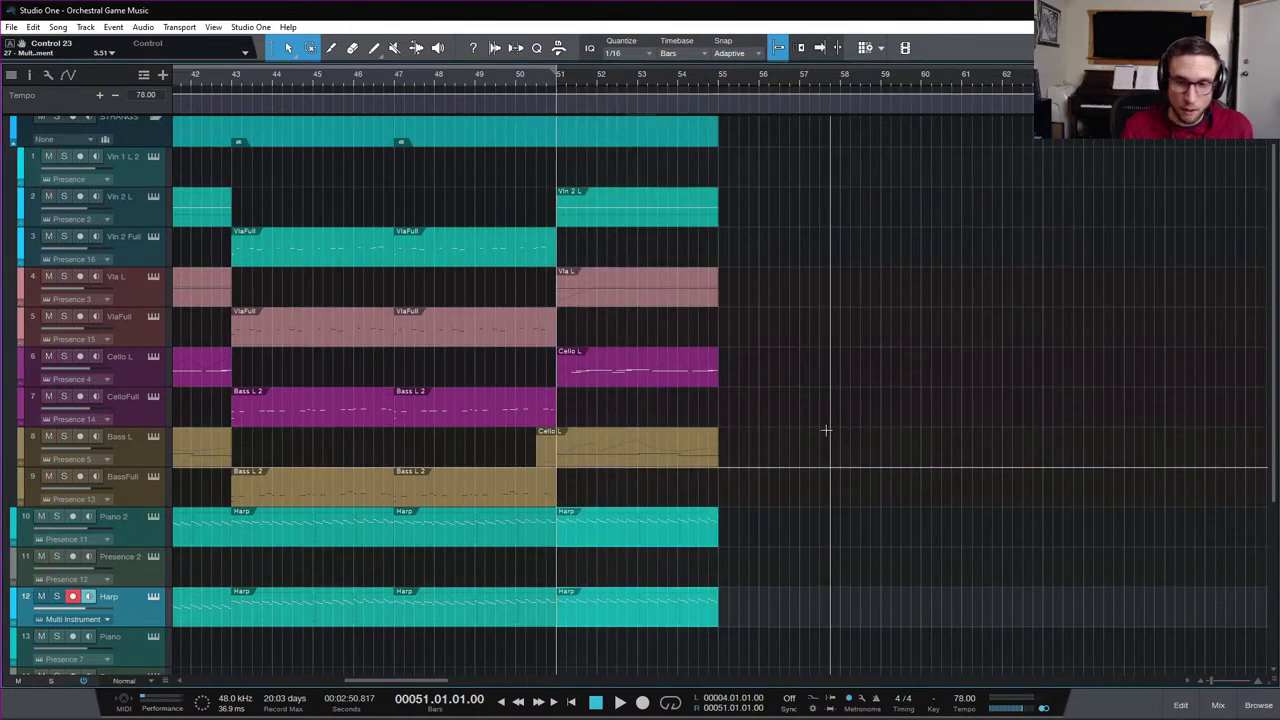
Look over the tracks at the ending and play the section from bar 51 again
{"action": "scroll", "coordinate": [826, 430], "scroll_direction": "down", "scroll_amount": 2}
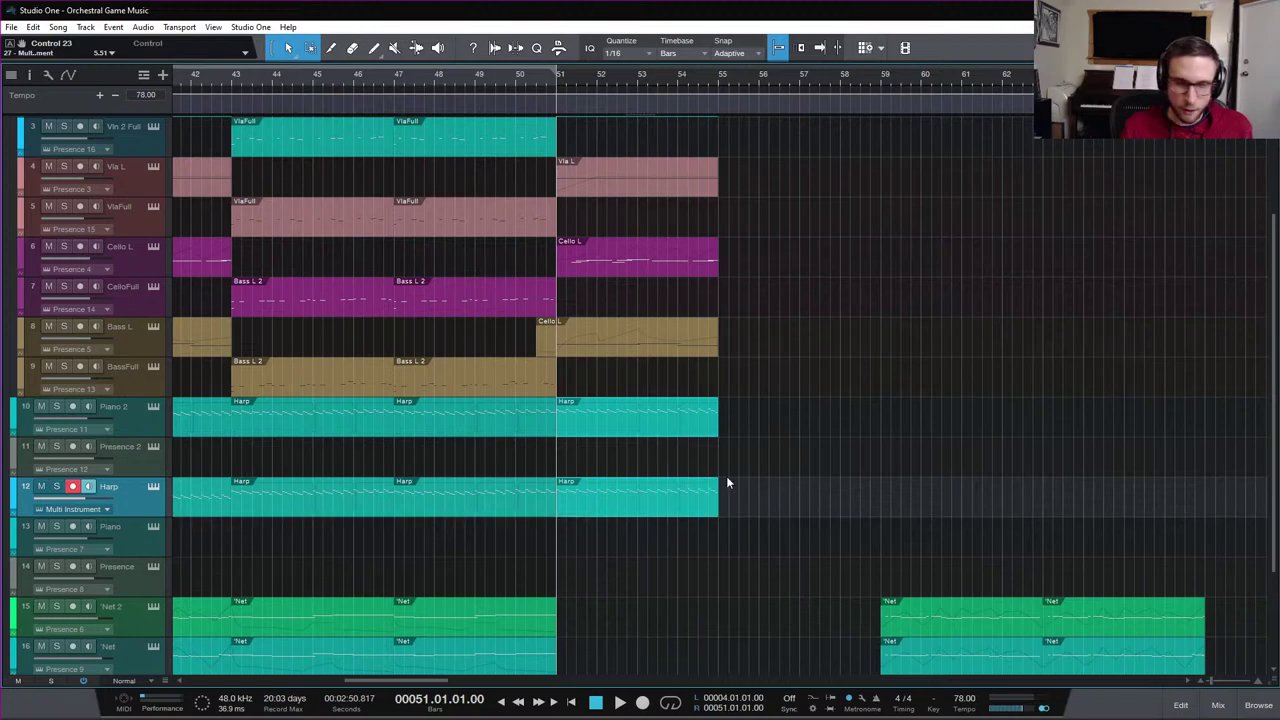
{"action": "scroll", "coordinate": [745, 478], "scroll_direction": "down", "scroll_amount": 1}
{"action": "scroll", "coordinate": [750, 480], "scroll_direction": "down", "scroll_amount": 1}
{"action": "scroll", "coordinate": [750, 480], "scroll_direction": "up", "scroll_amount": 4}
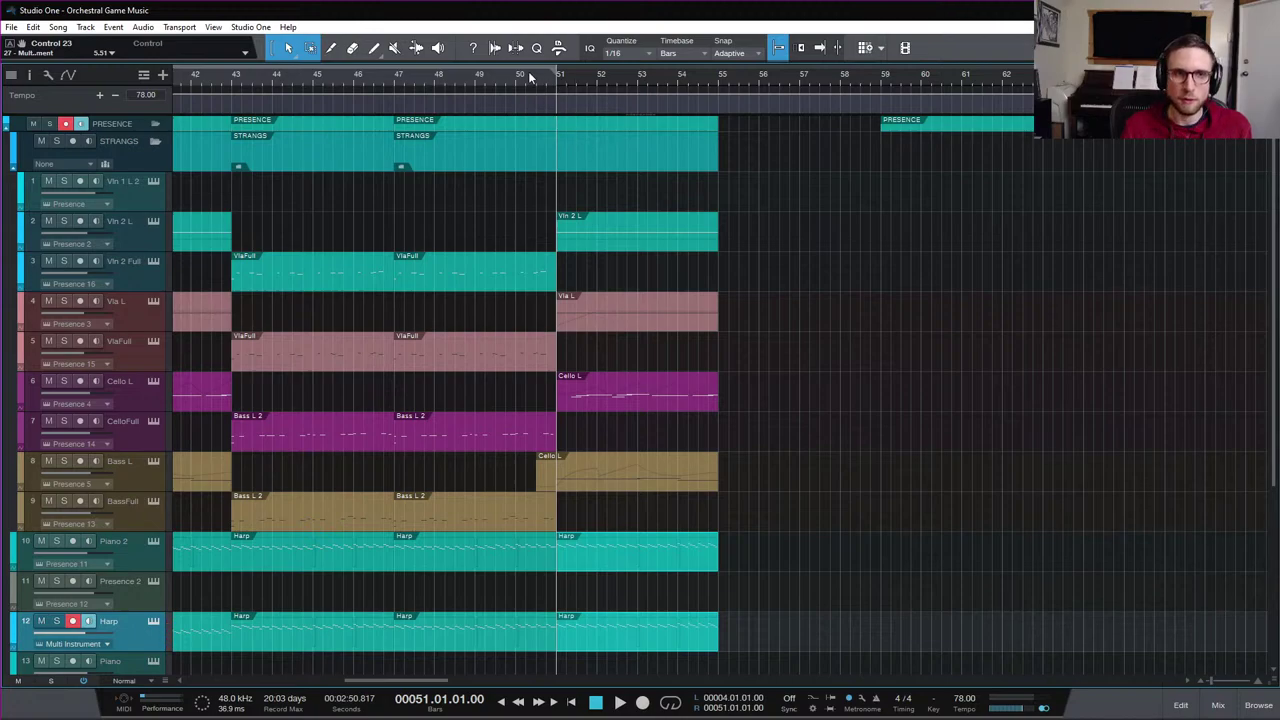
{"action": "key", "text": "space"}
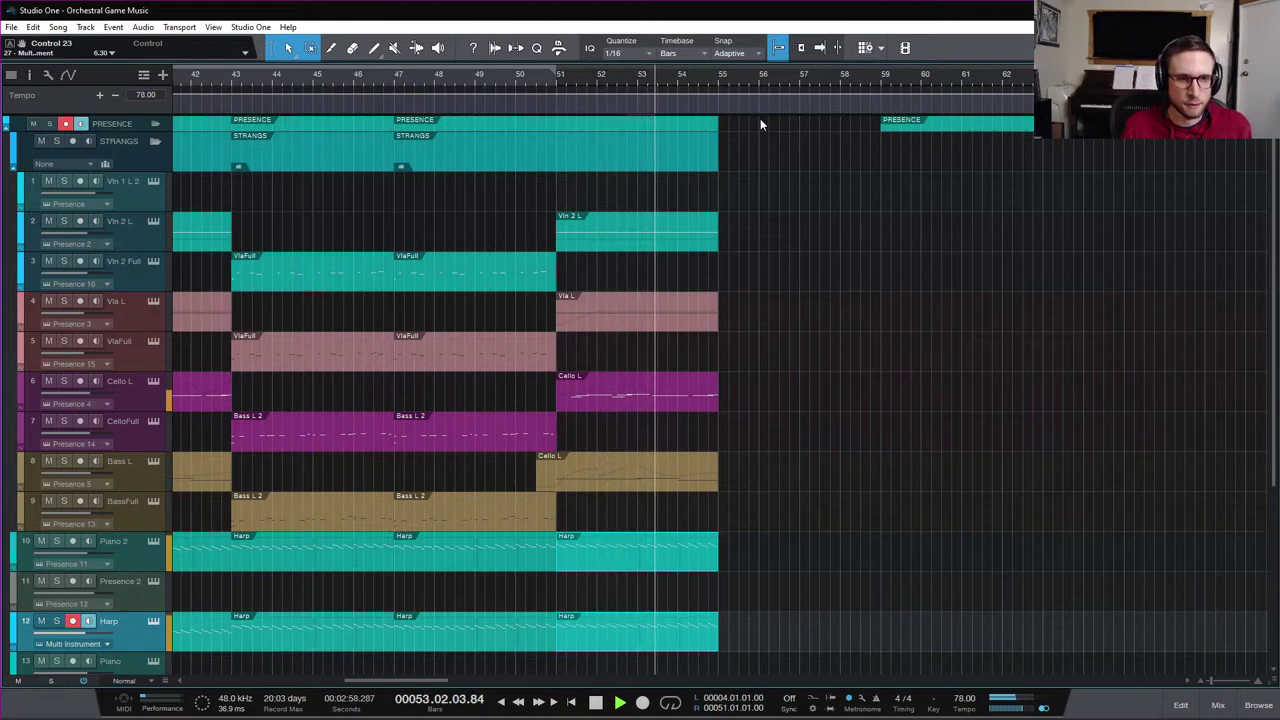
Stop playback and transpose all the Piano 2 and Harp notes from bar 51 down an octave in the note editor
{"action": "key", "text": "space"}
{"action": "scroll", "coordinate": [755, 538], "scroll_direction": "down", "scroll_amount": 3}
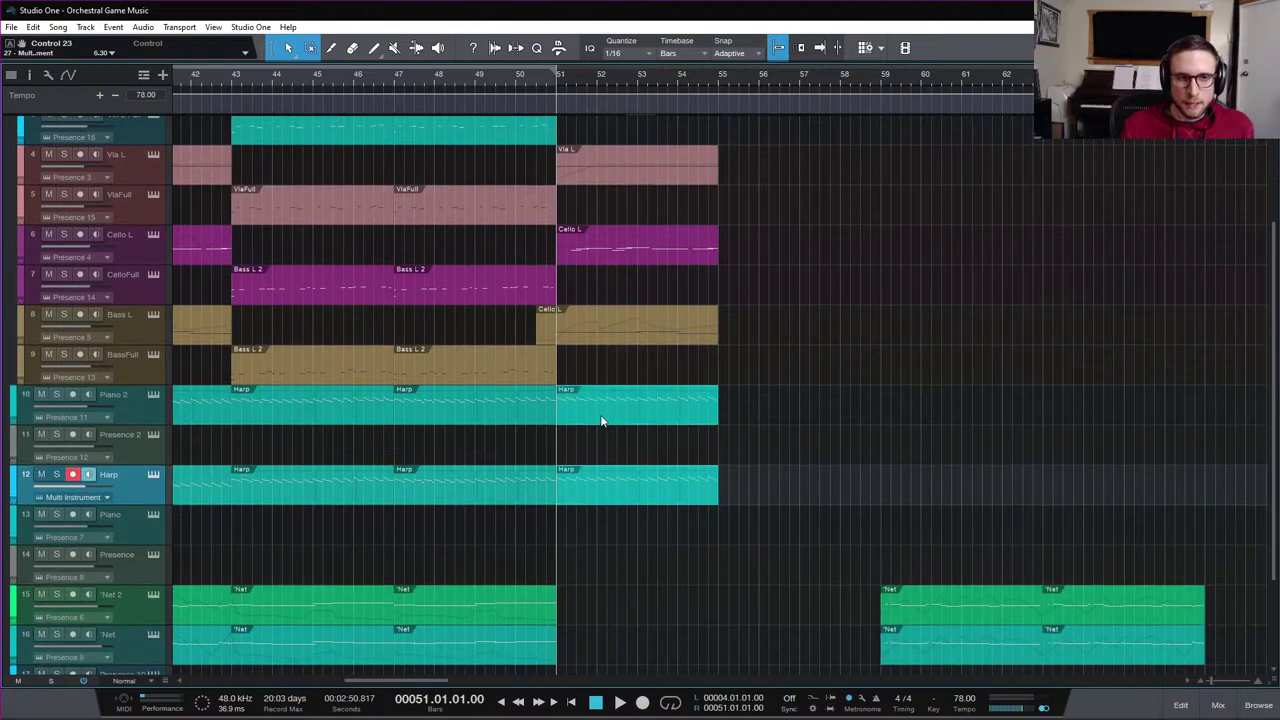
{"action": "left_click", "coordinate": [695, 423]}
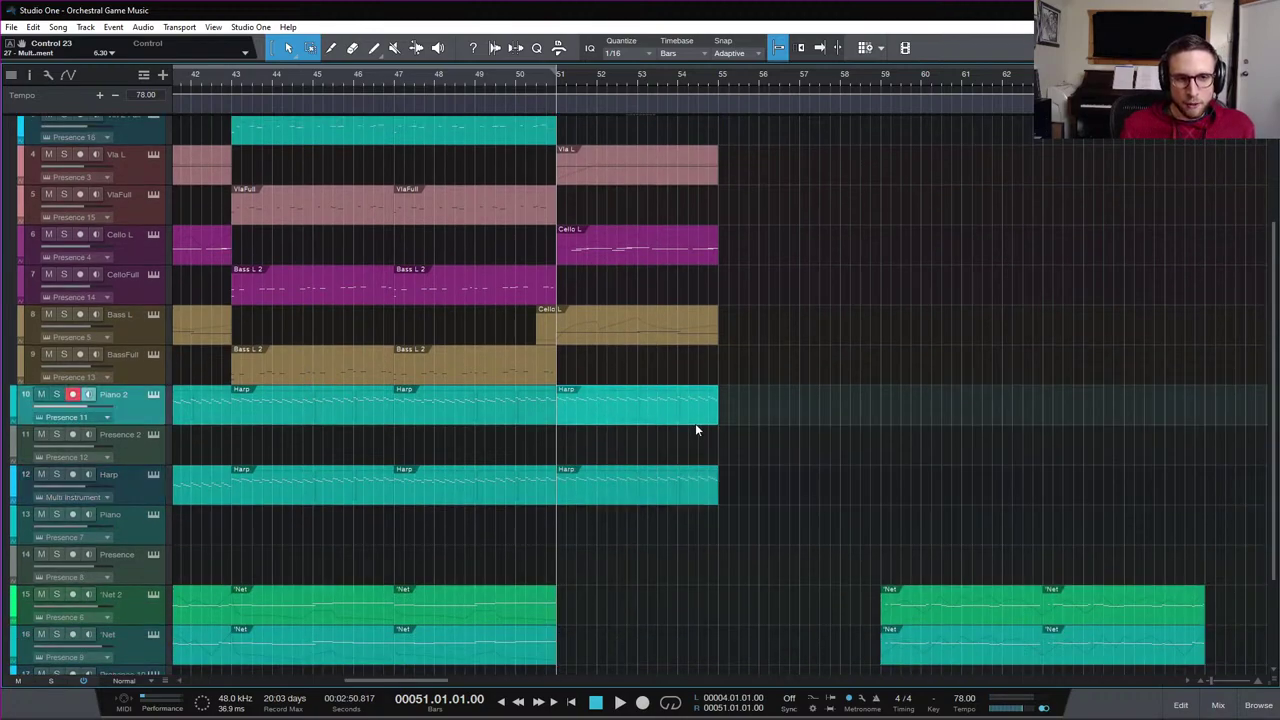
{"action": "double_click", "coordinate": [636, 421]}
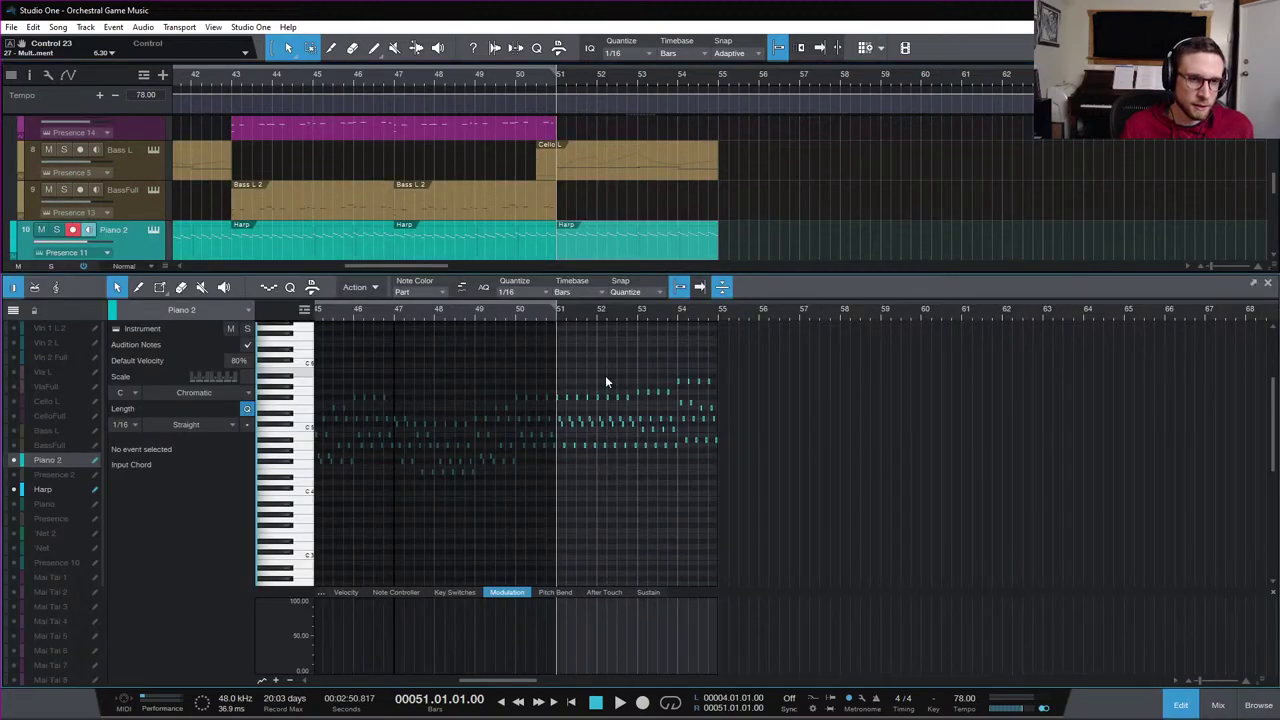
{"action": "left_click_drag", "start_coordinate": [778, 341], "coordinate": [557, 508]}
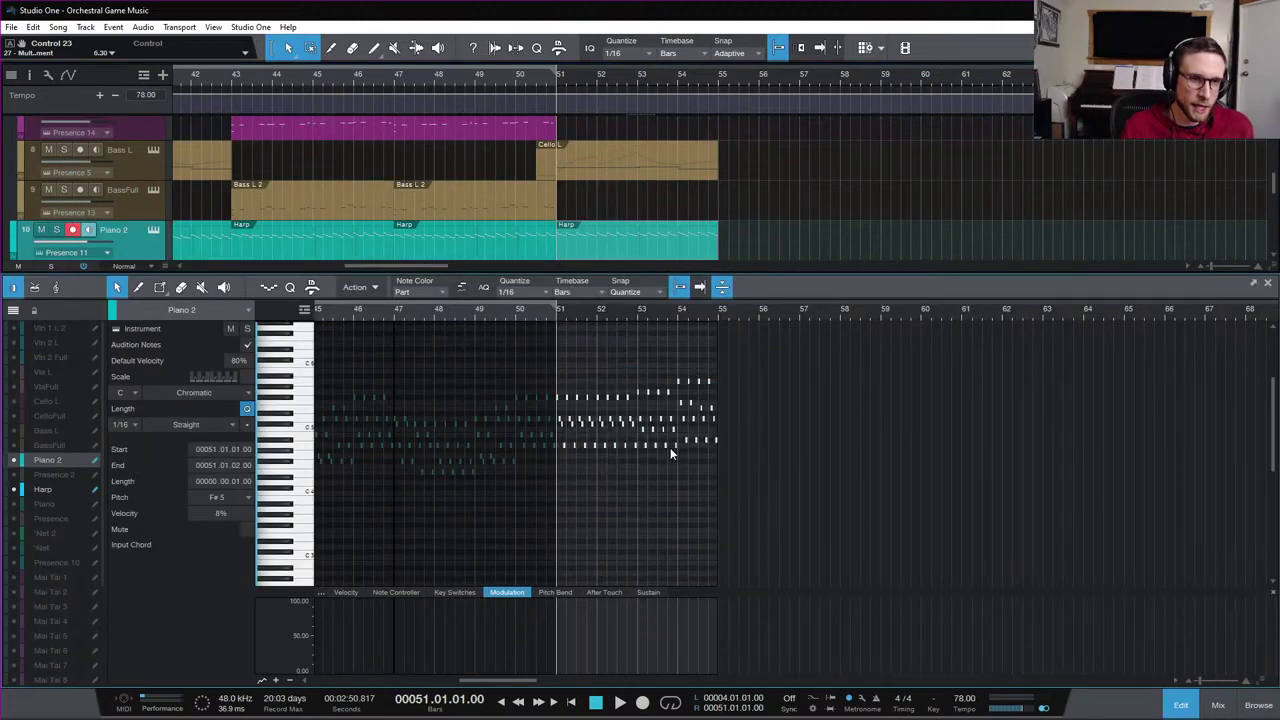
{"action": "key", "text": "shift+Down"}
Check the Piano 2 and Harp events from bar 51 one after the other in the note editor
{"action": "scroll", "coordinate": [643, 220], "scroll_direction": "down", "scroll_amount": 3}
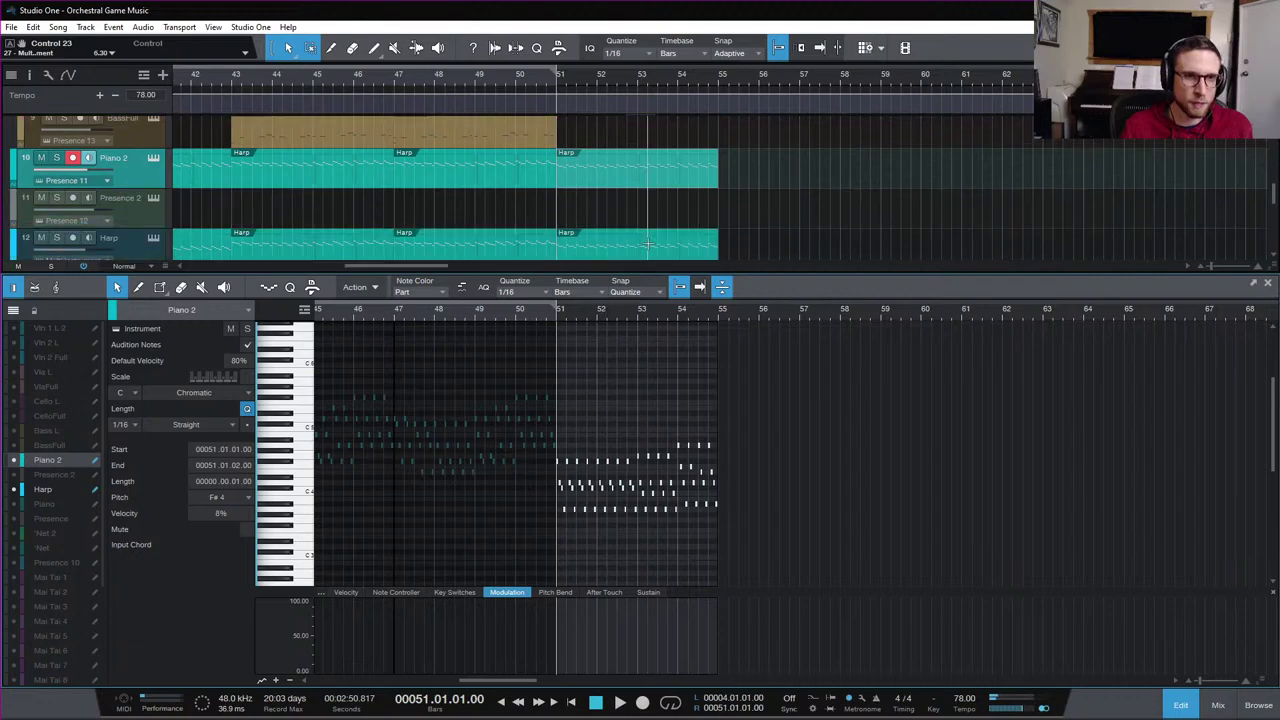
{"action": "left_click", "coordinate": [643, 220]}
{"action": "left_click_drag", "start_coordinate": [810, 396], "coordinate": [557, 574]}
{"action": "left_click", "coordinate": [619, 142]}
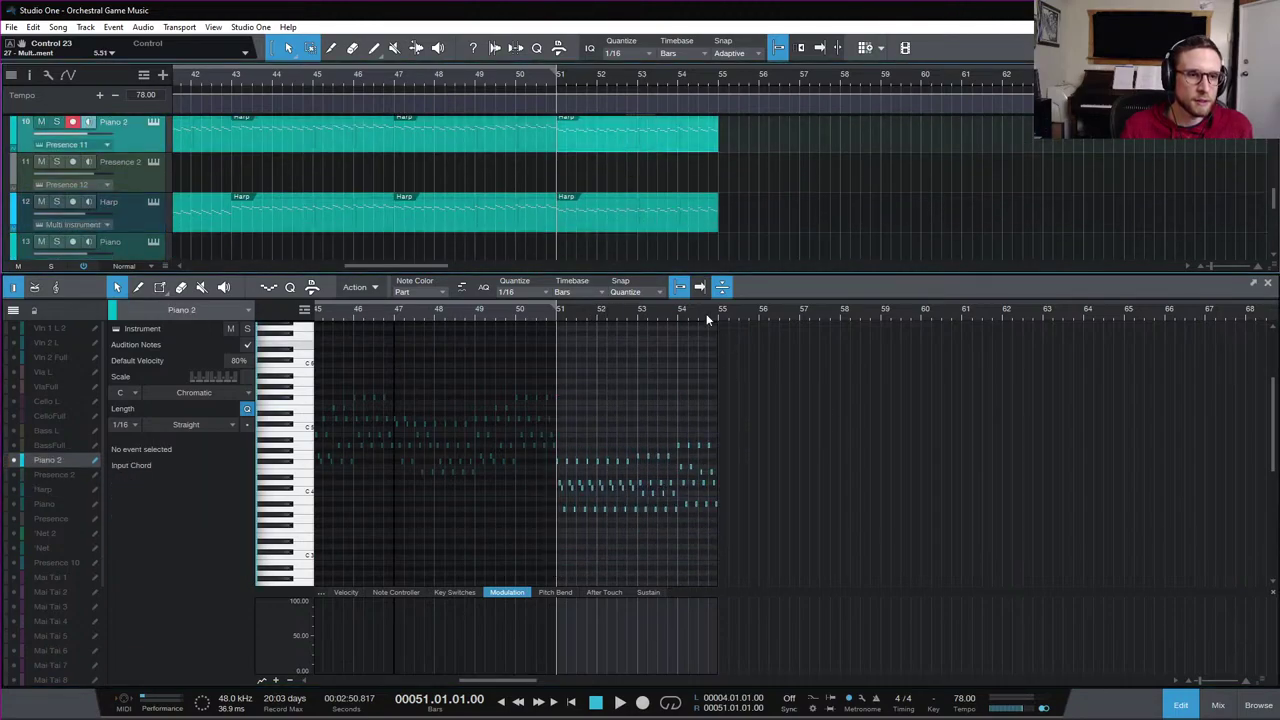
{"action": "left_click", "coordinate": [630, 216]}
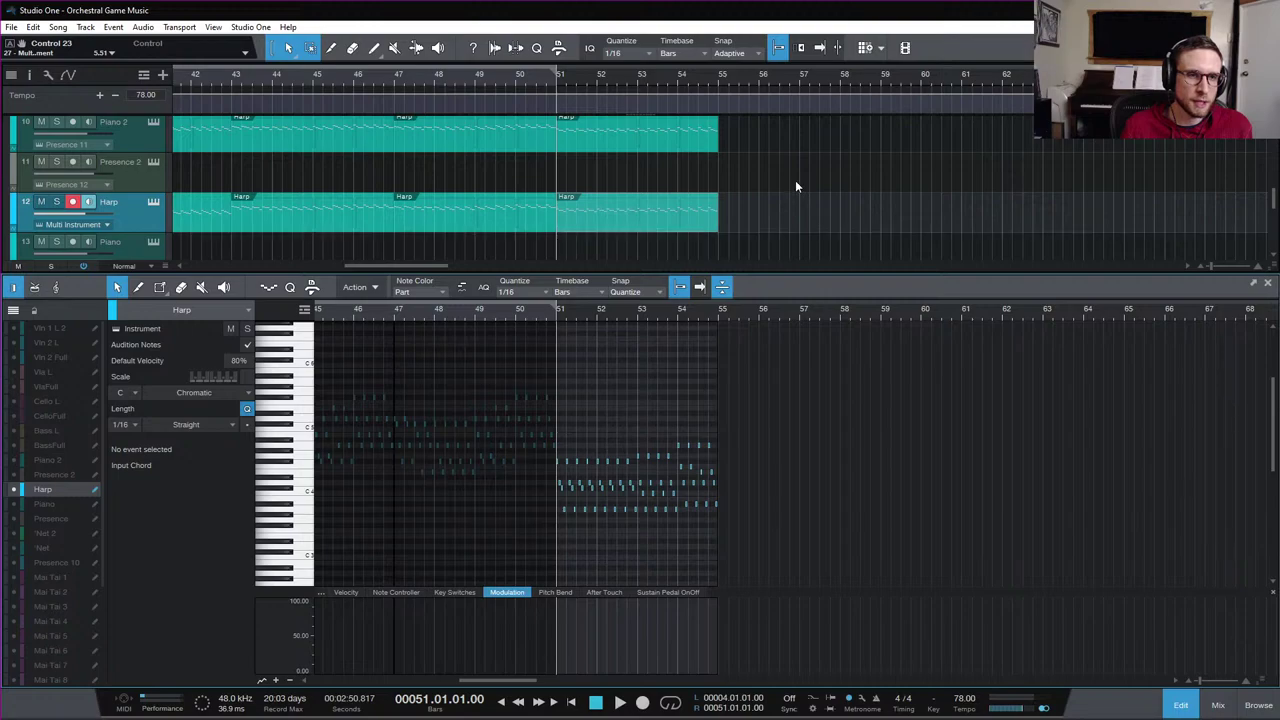
Audition the transition into the lowered Piano 2 and Harp passage, starting playback from bars 51, 50 and 47
{"action": "key", "text": "space"}
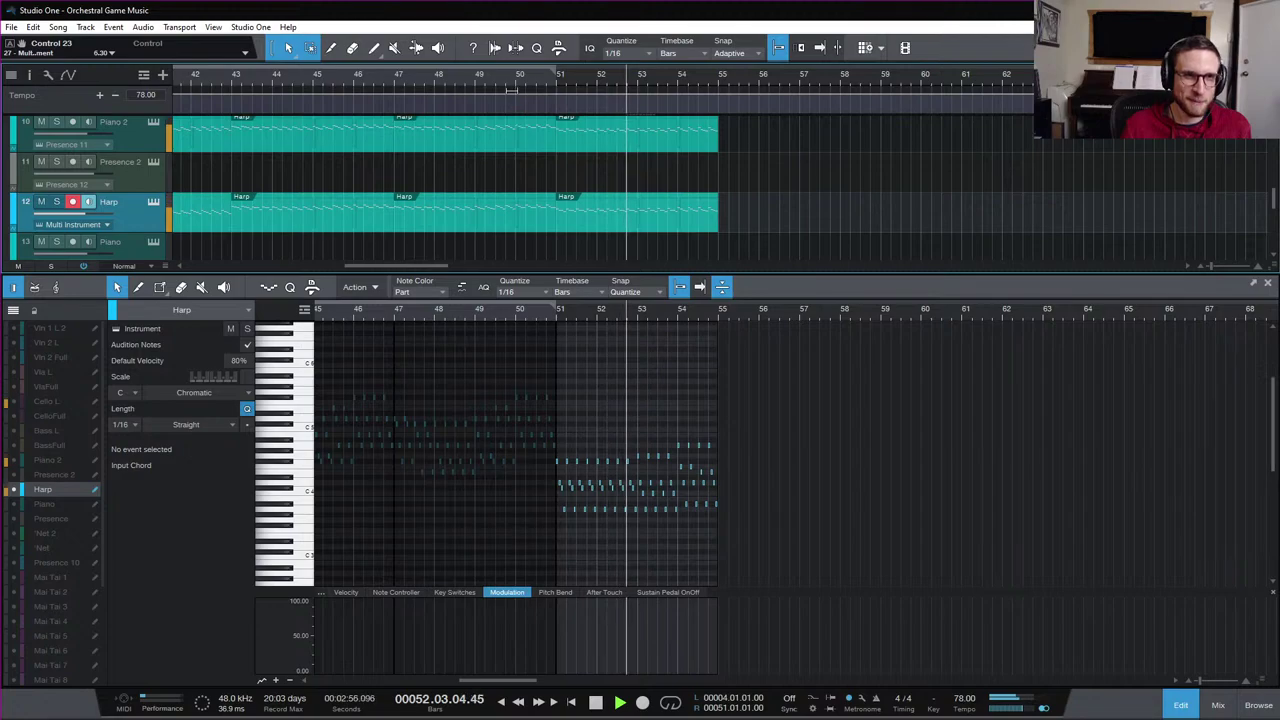
{"action": "key", "text": "space"}
{"action": "left_click", "coordinate": [514, 78]}
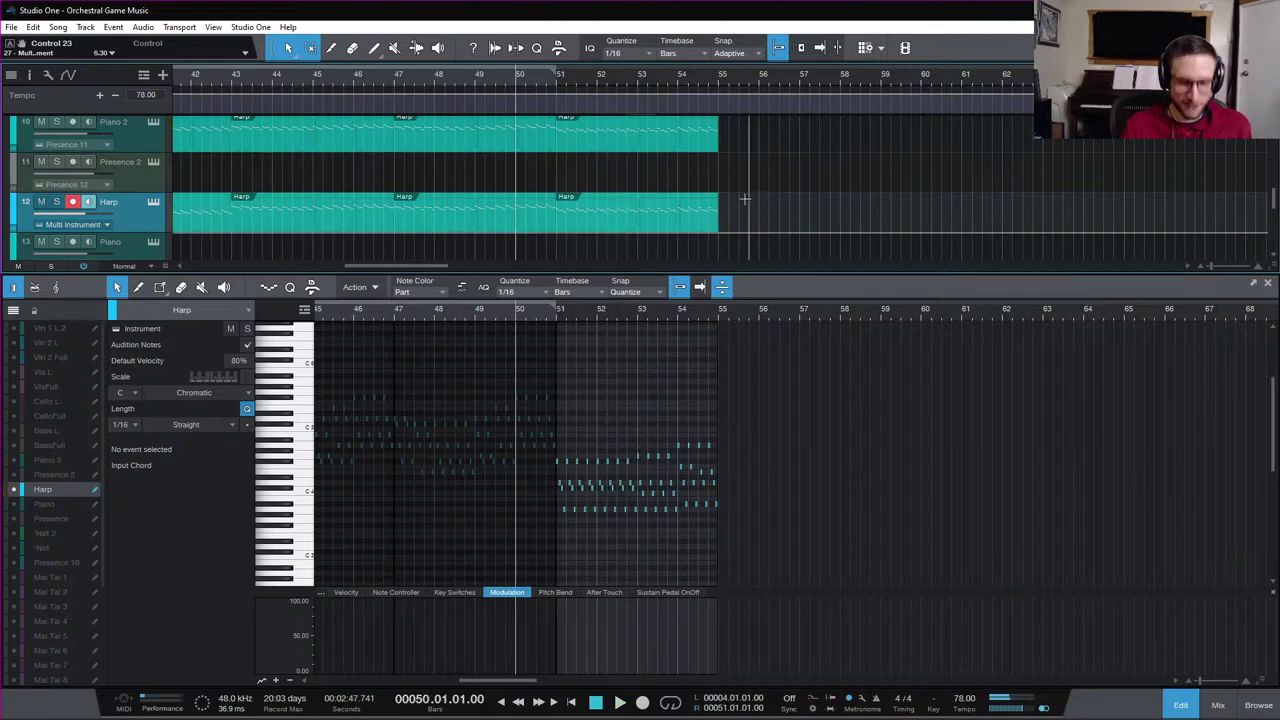
{"action": "scroll", "coordinate": [753, 189], "scroll_direction": "up", "scroll_amount": 3}
{"action": "scroll", "coordinate": [753, 189], "scroll_direction": "up", "scroll_amount": 2}
{"action": "scroll", "coordinate": [753, 189], "scroll_direction": "down", "scroll_amount": 4}
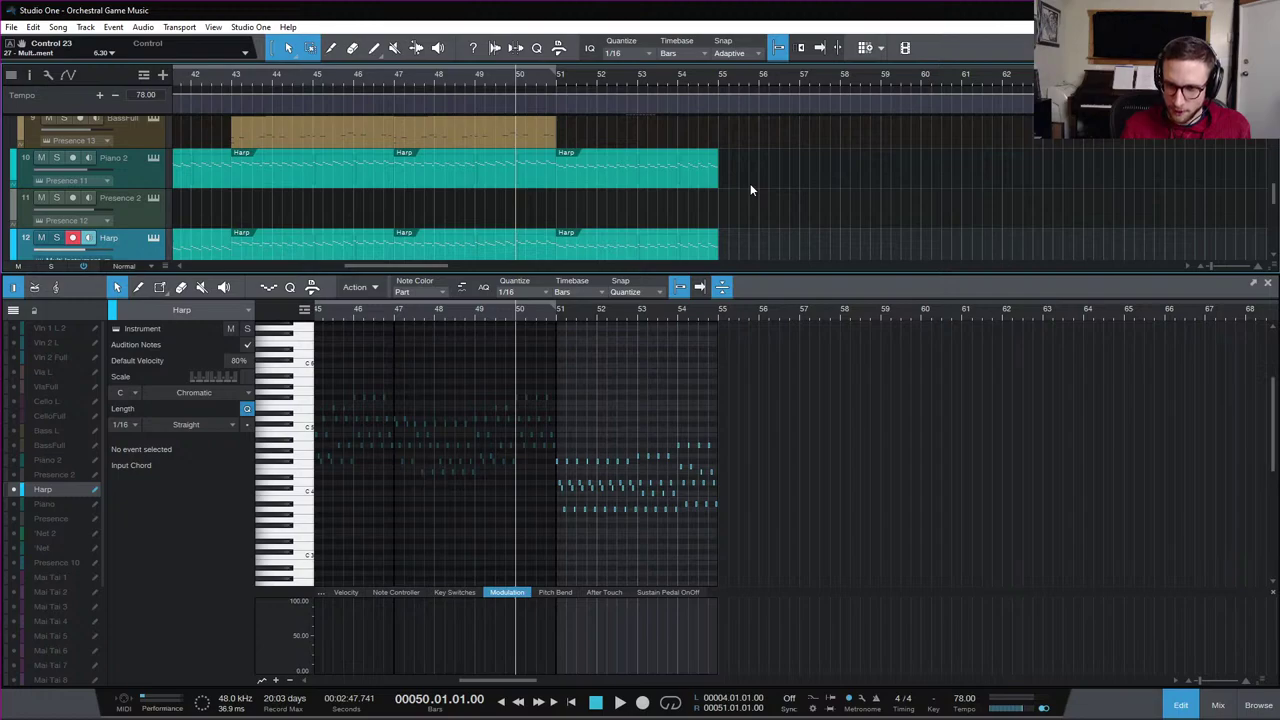
{"action": "key", "text": "space"}
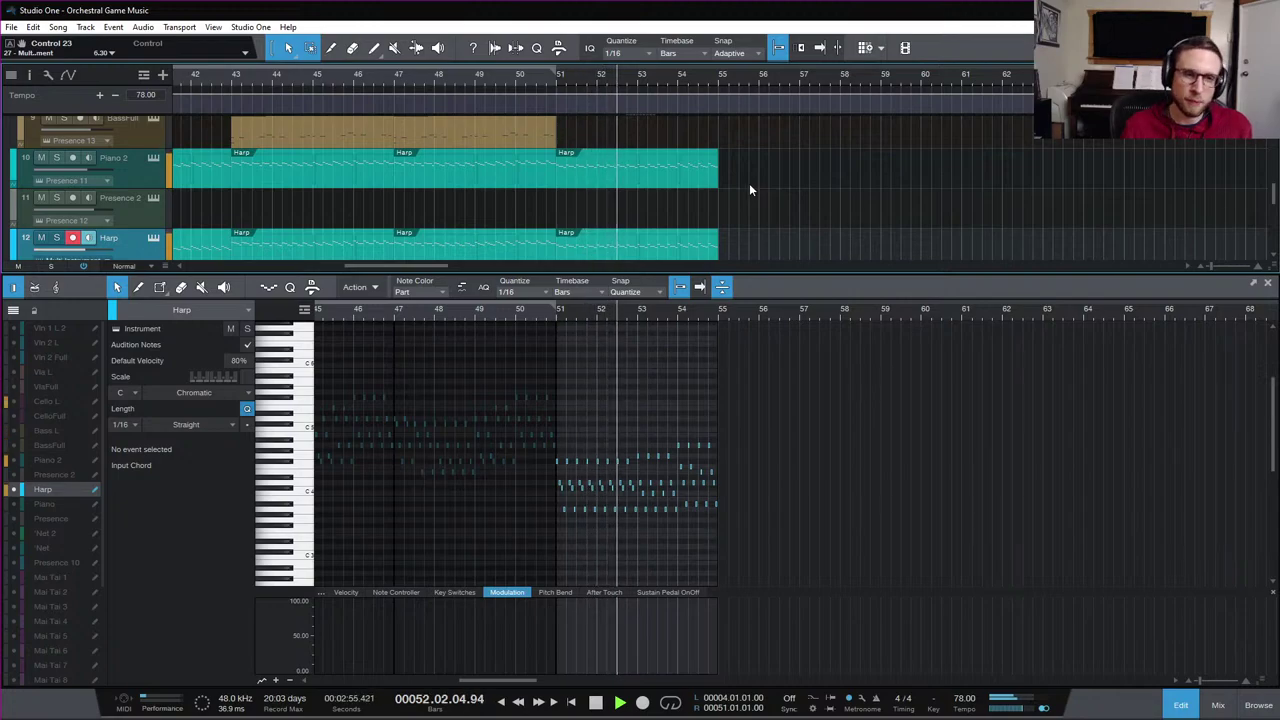
{"action": "key", "text": "space"}
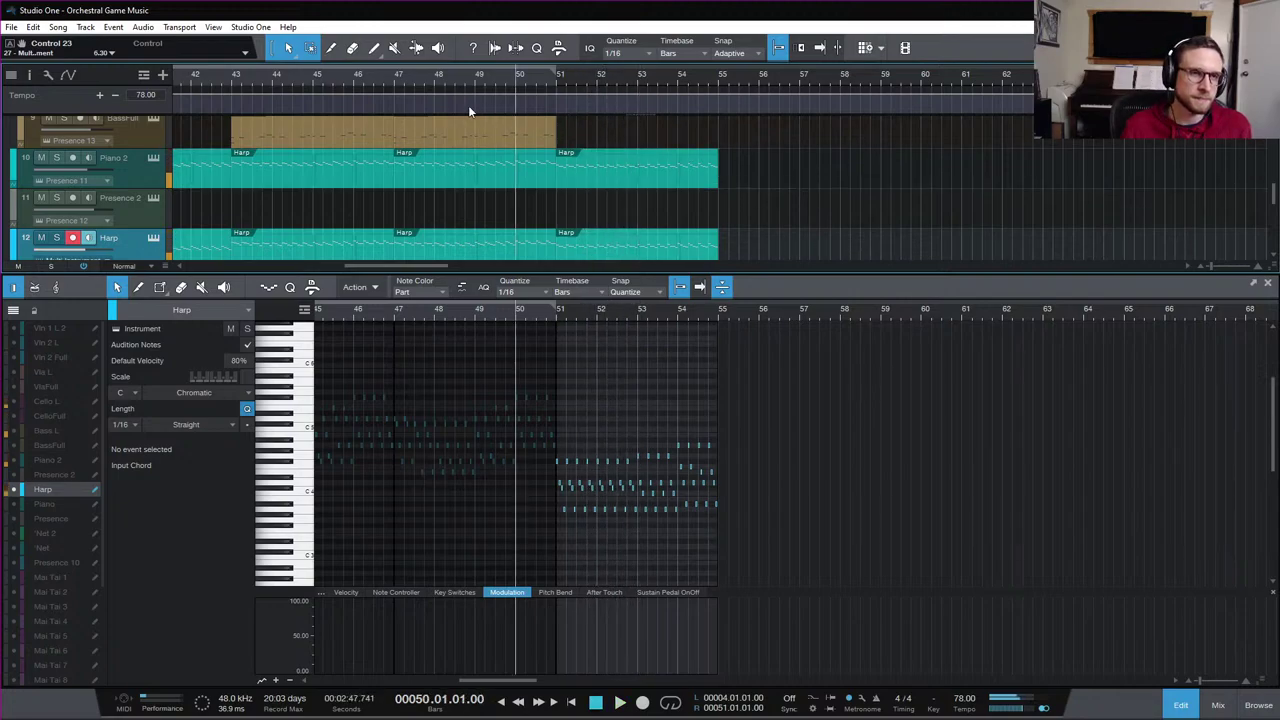
{"action": "left_click", "coordinate": [393, 73]}
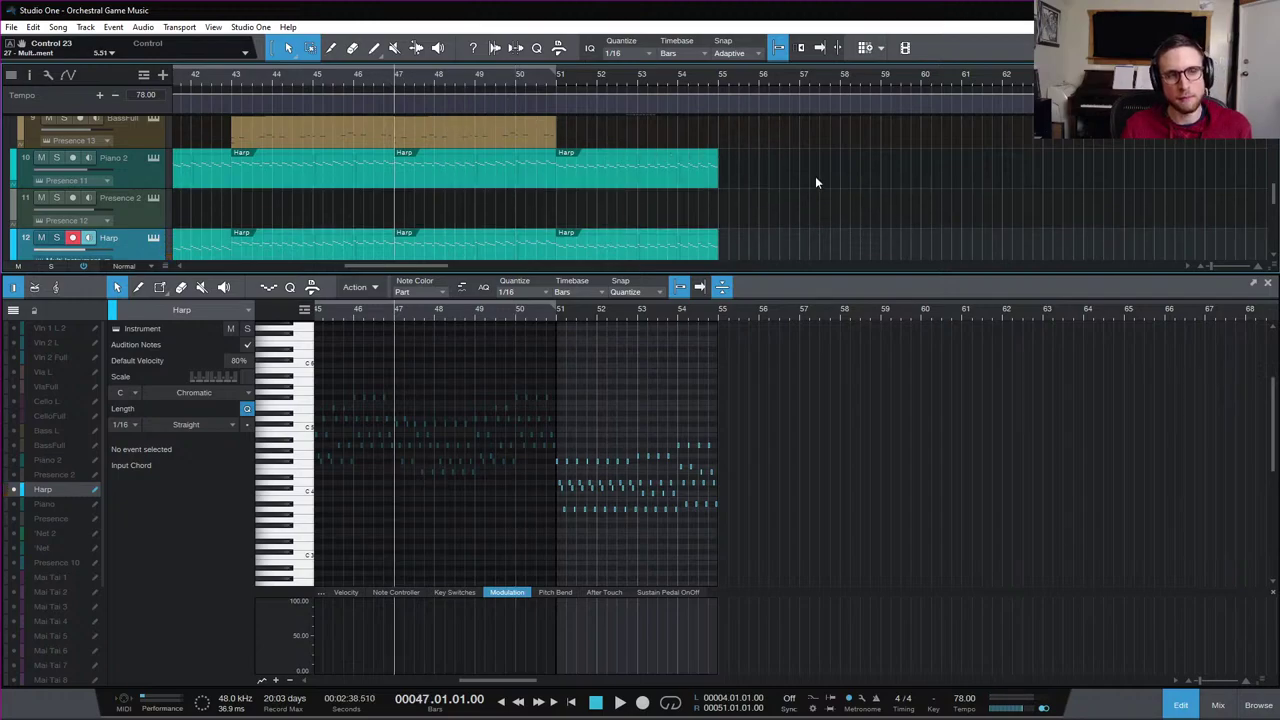
{"action": "key", "text": "space"}
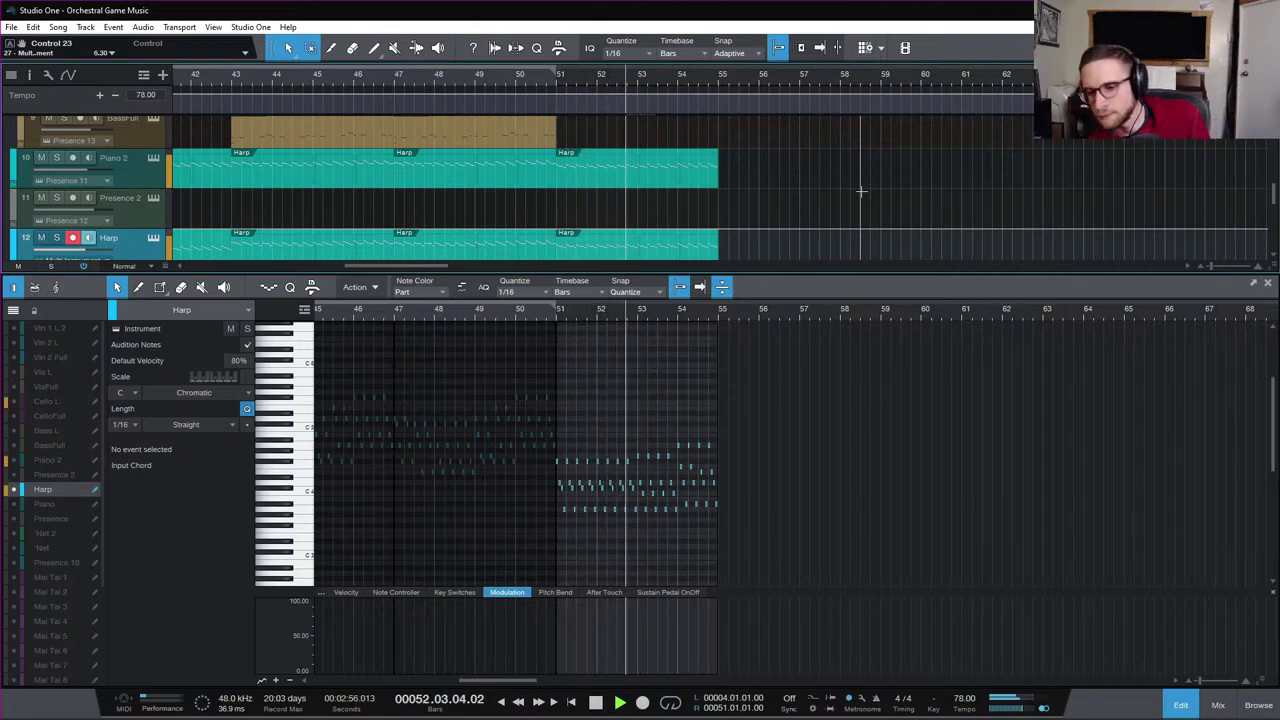
{"action": "key", "text": "space"}
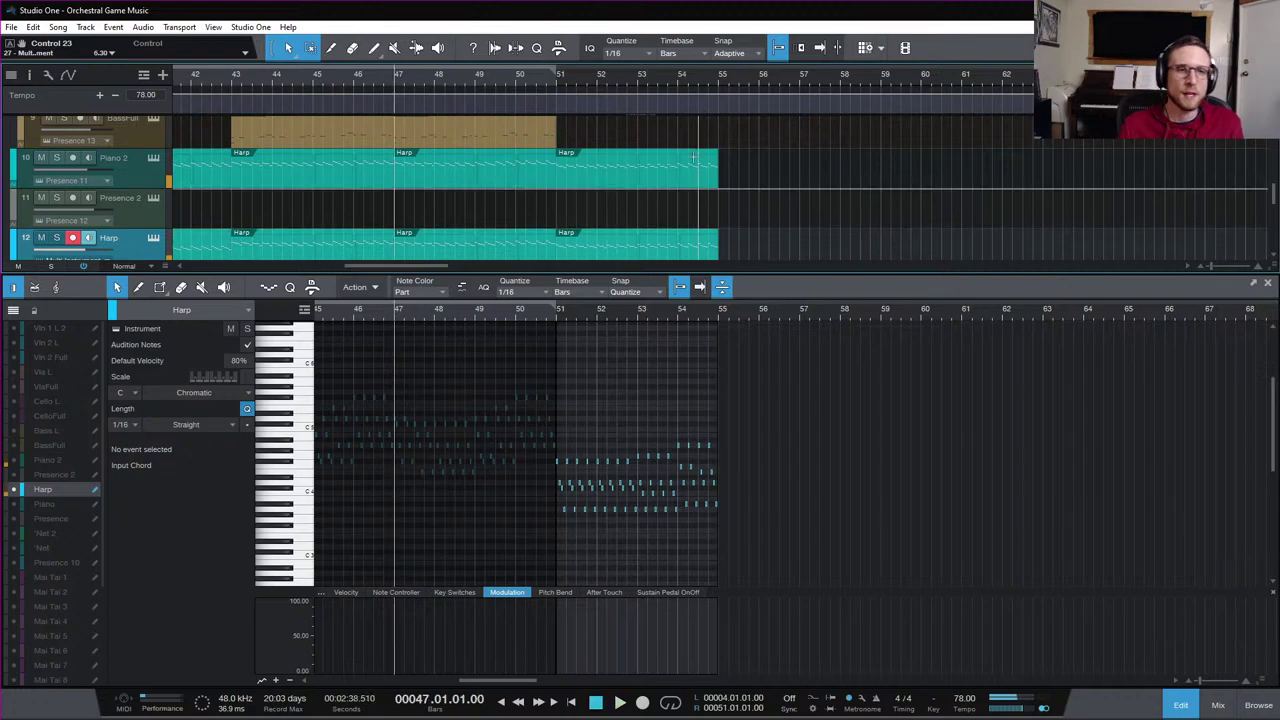
Show the Piano 2 and Harp events from bar 51 together and transpose all their notes back up an octave
{"action": "scroll", "coordinate": [670, 184], "scroll_direction": "down", "scroll_amount": 1}
{"action": "left_click", "coordinate": [668, 177]}
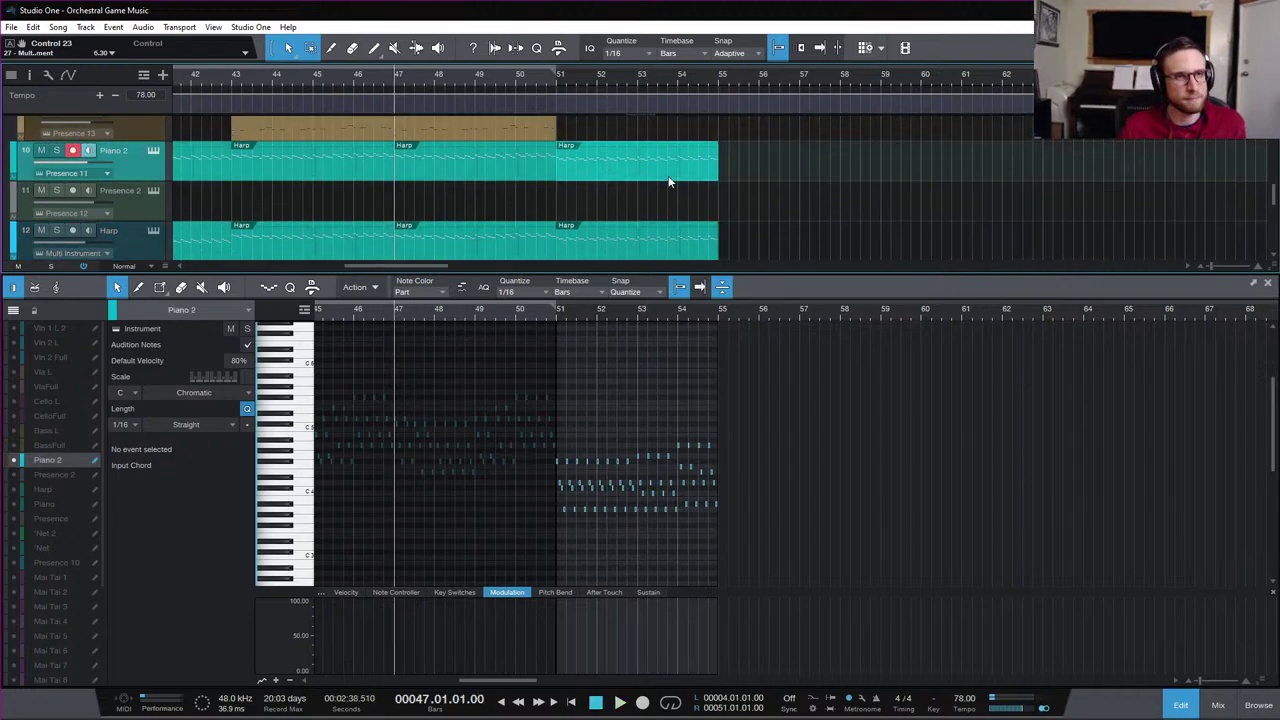
{"action": "left_click", "coordinate": [652, 252]}
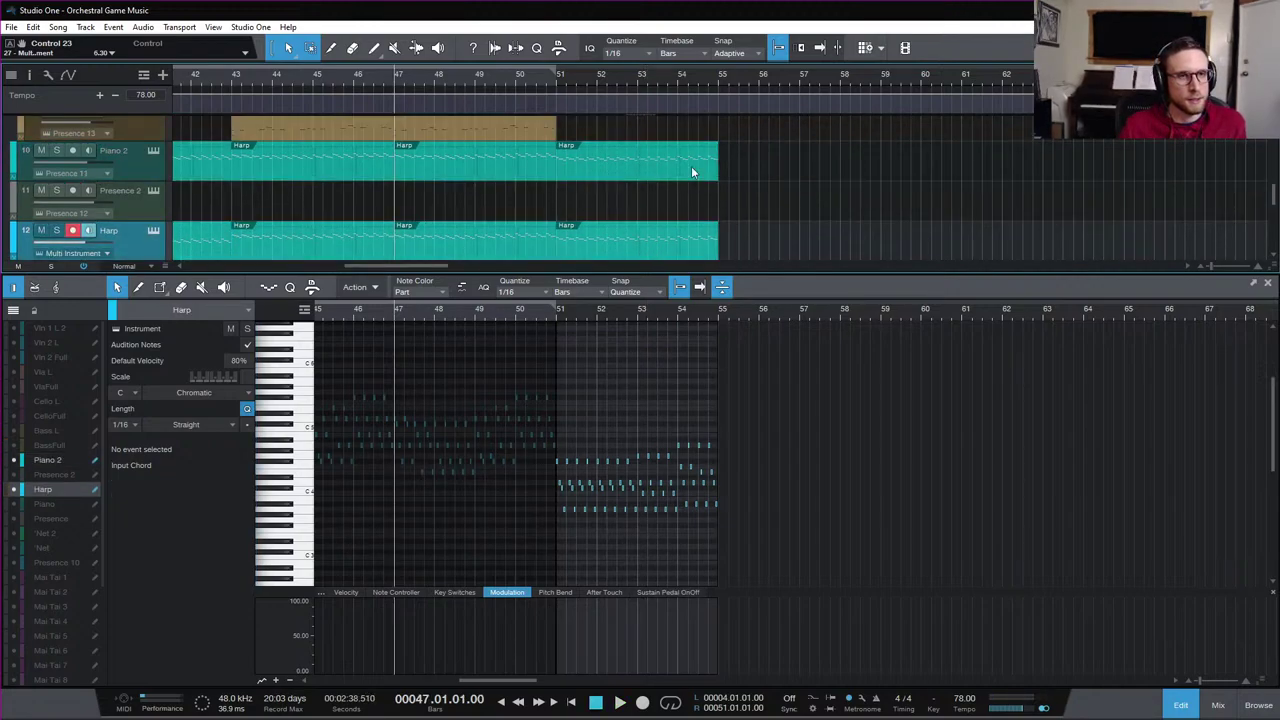
{"action": "left_click", "coordinate": [691, 166]}
{"action": "left_click", "coordinate": [665, 251]}
{"action": "left_click_drag", "start_coordinate": [805, 384], "coordinate": [556, 574]}
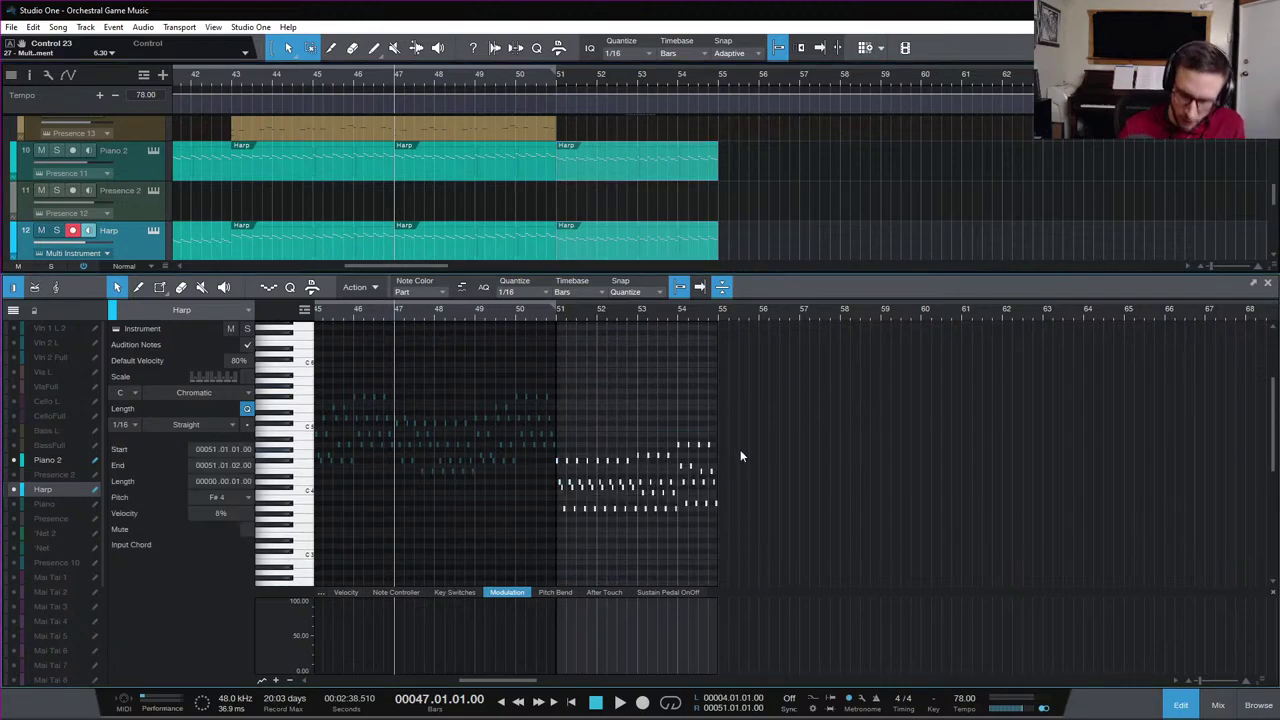
{"action": "key", "text": "shift+Up"}
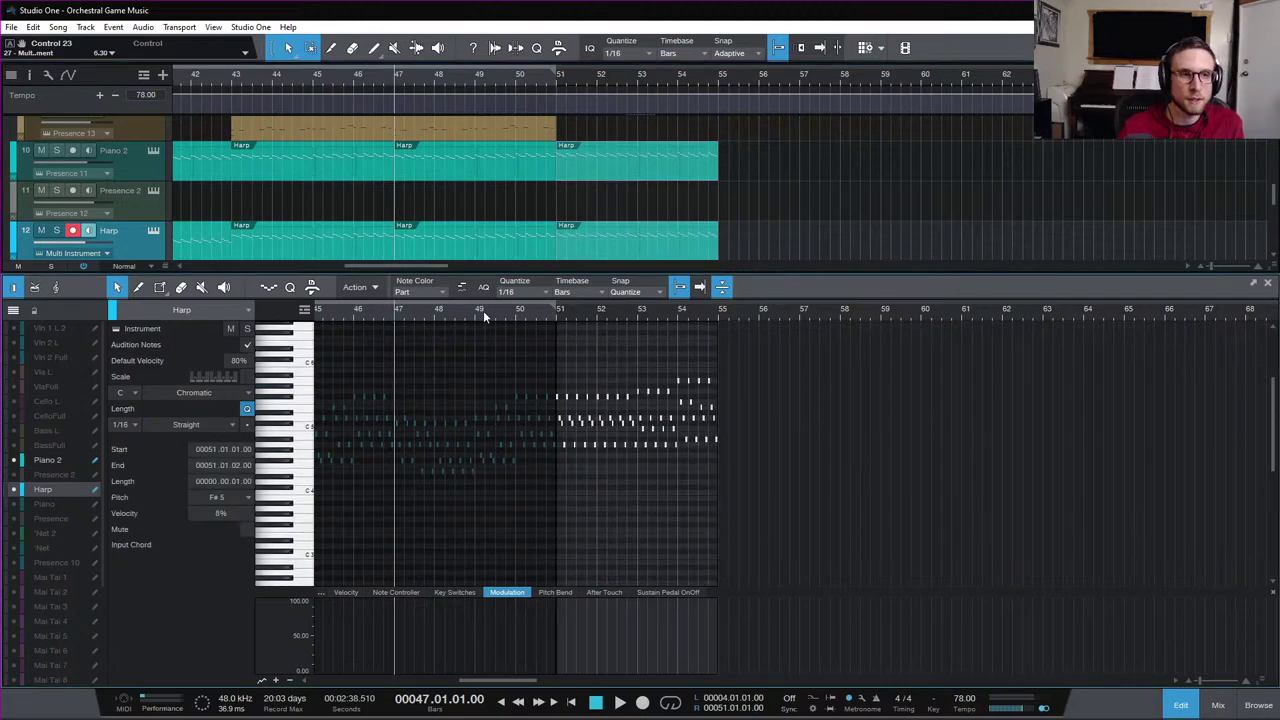
Play the transition into the ending from bar 49 with the Piano 2 and Harp notes in their higher octave
{"action": "left_click", "coordinate": [483, 310]}
{"action": "key", "text": "space"}
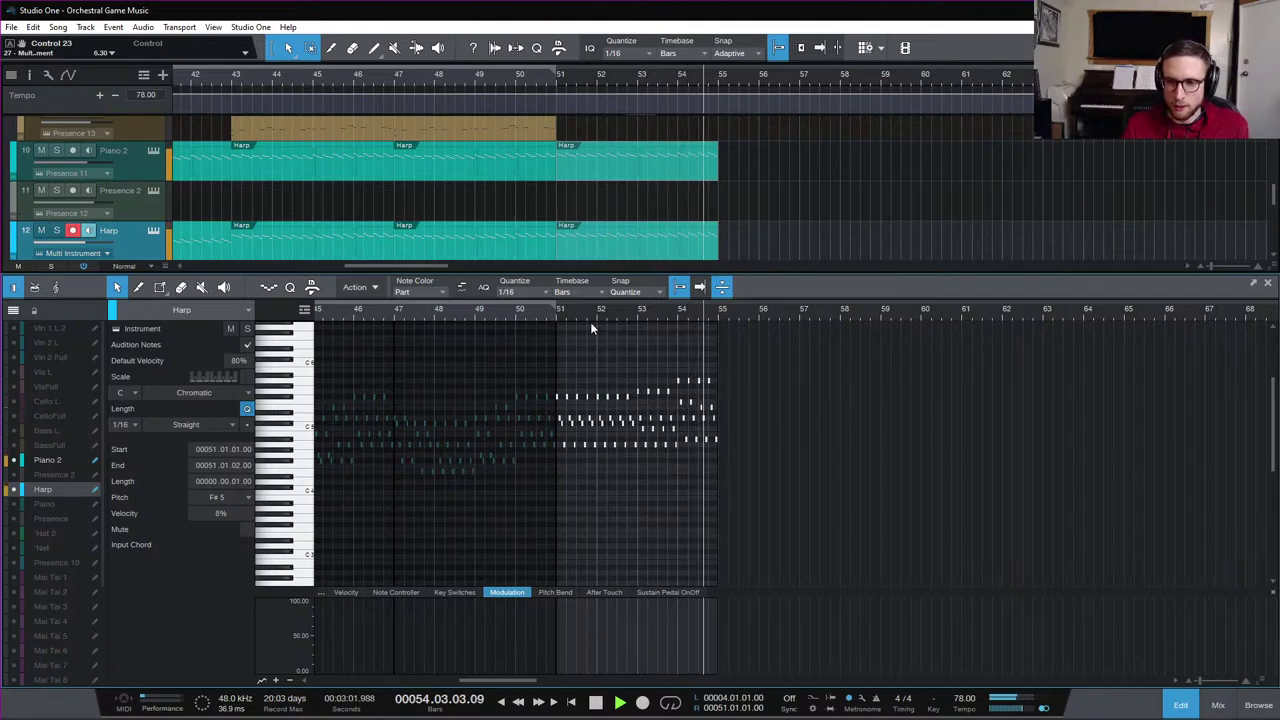
{"action": "key", "text": "space"}
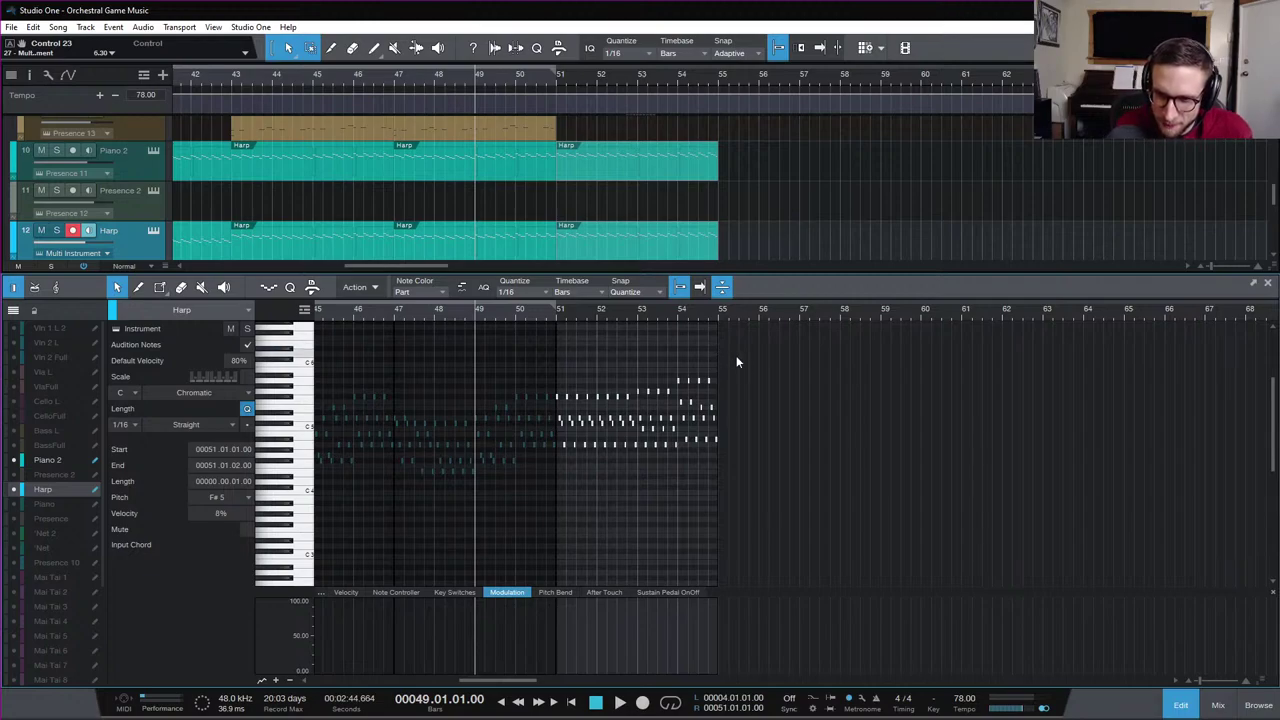
Try transposing only the top arpeggio notes of Piano 2 and Harp in bars 51 to 54 down an octave
{"action": "left_click", "coordinate": [853, 397]}
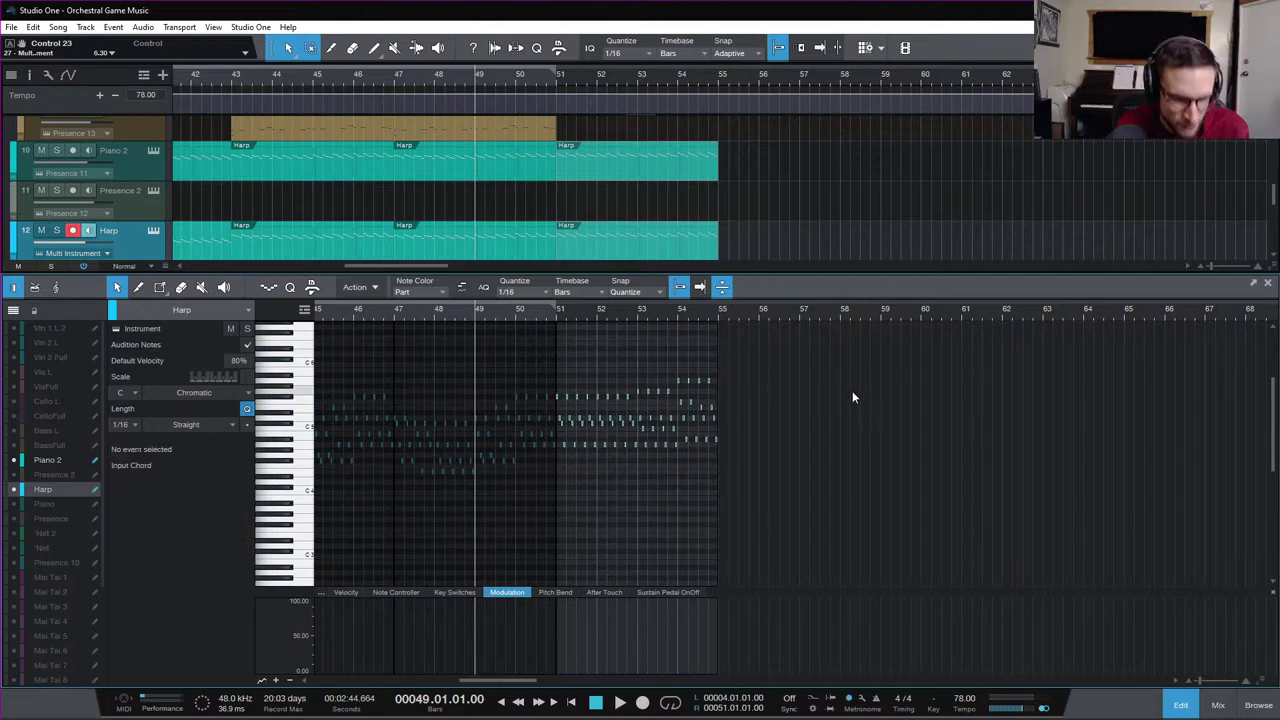
{"action": "key", "text": "e"}
{"action": "key", "text": "e"}
{"action": "key", "text": "e"}
{"action": "key", "text": "w"}
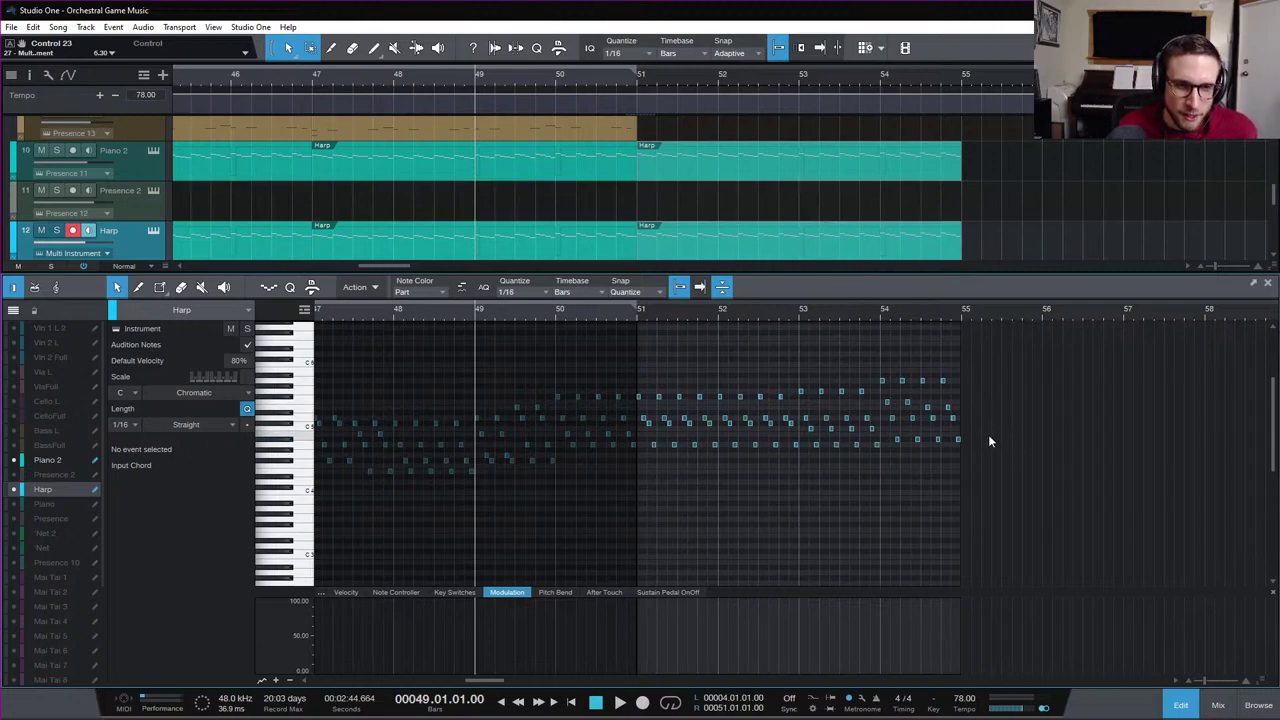
{"action": "left_click_drag", "start_coordinate": [976, 352], "coordinate": [636, 408]}
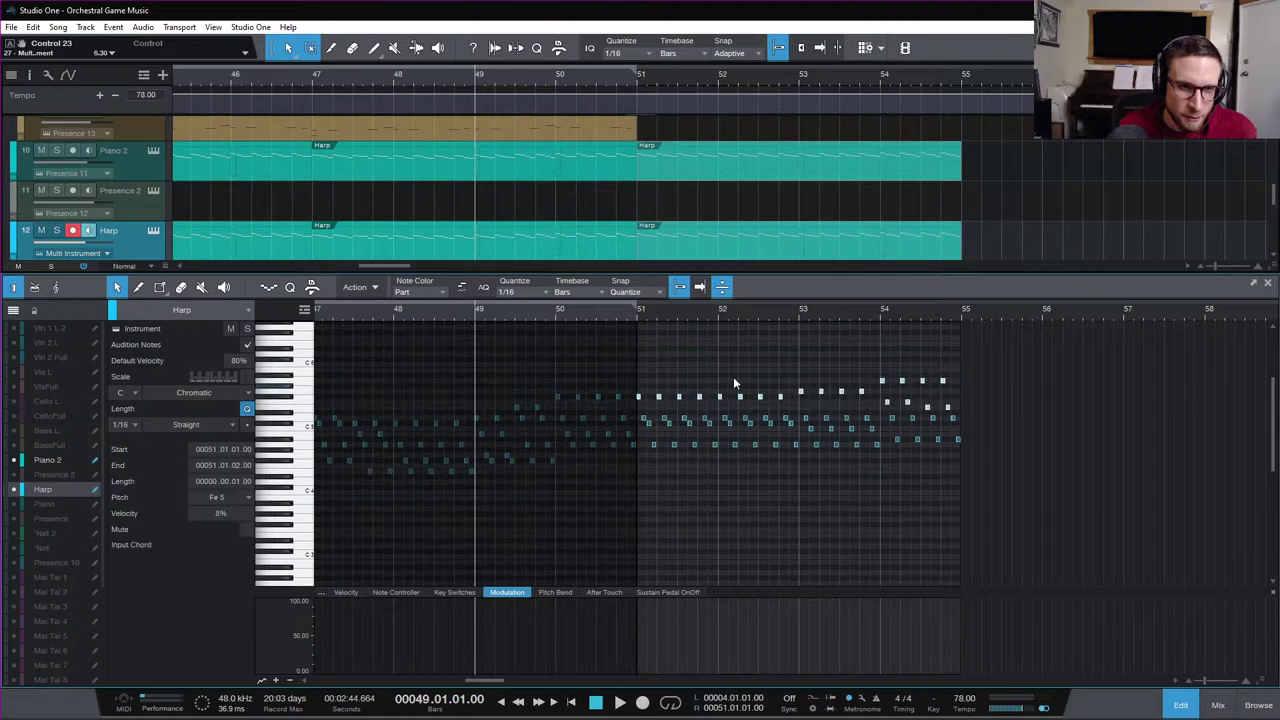
{"action": "key", "text": "shift+Down"}
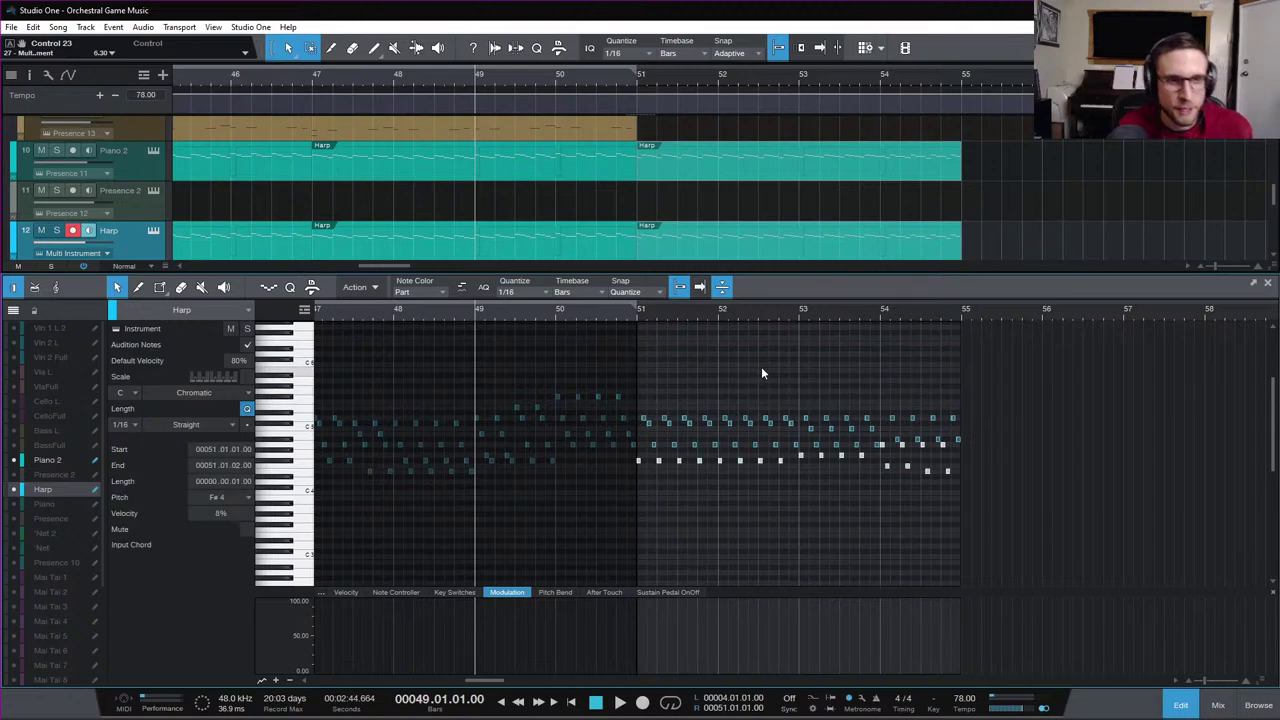
{"action": "key", "text": "shift+Up"}
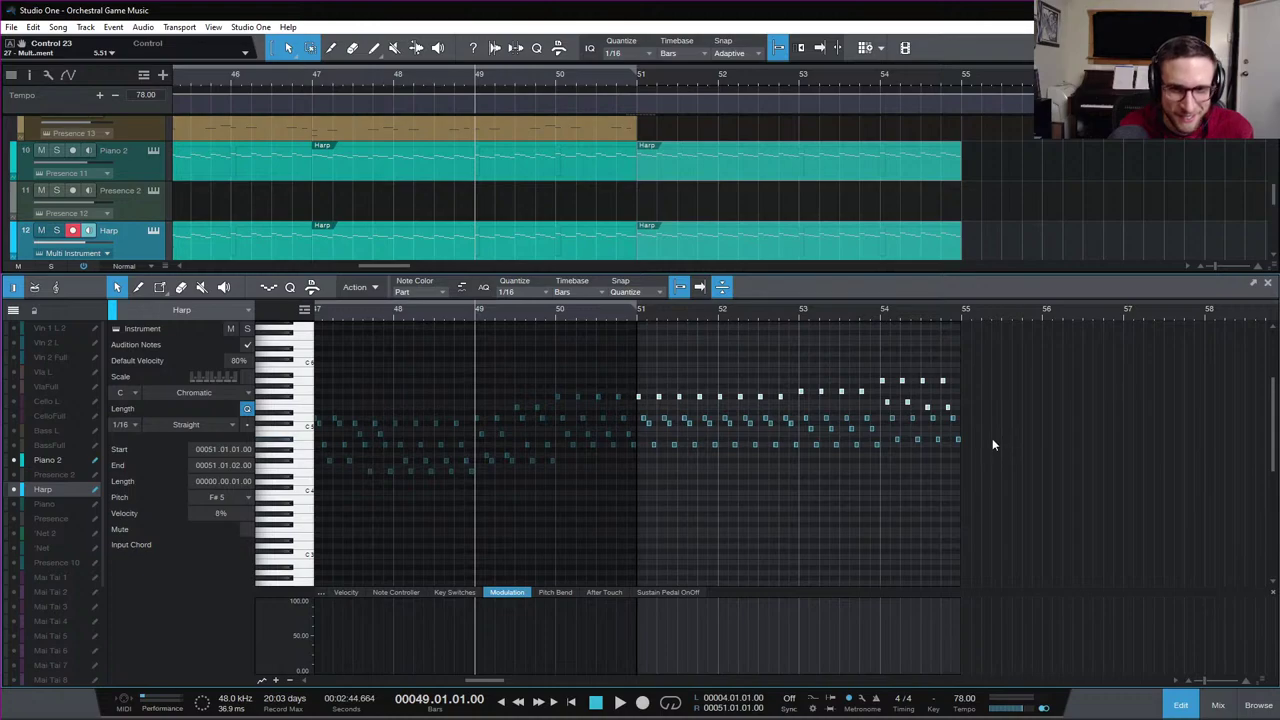
Try lowering the bottom arpeggio notes of Piano 2 and Harp in bars 51 to 54 by three semitones
{"action": "left_click_drag", "start_coordinate": [966, 429], "coordinate": [651, 475]}
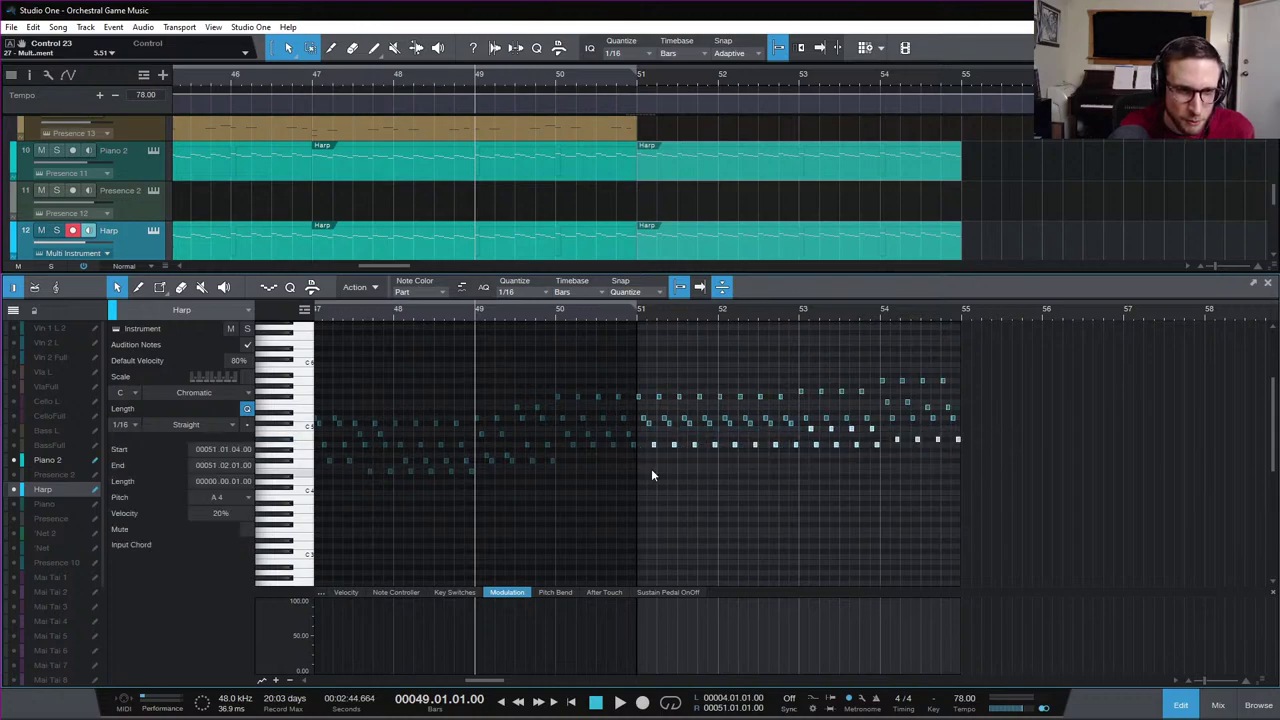
{"action": "left_click_drag", "start_coordinate": [1012, 440], "coordinate": [647, 478]}
{"action": "left_click_drag", "start_coordinate": [992, 431], "coordinate": [648, 500]}
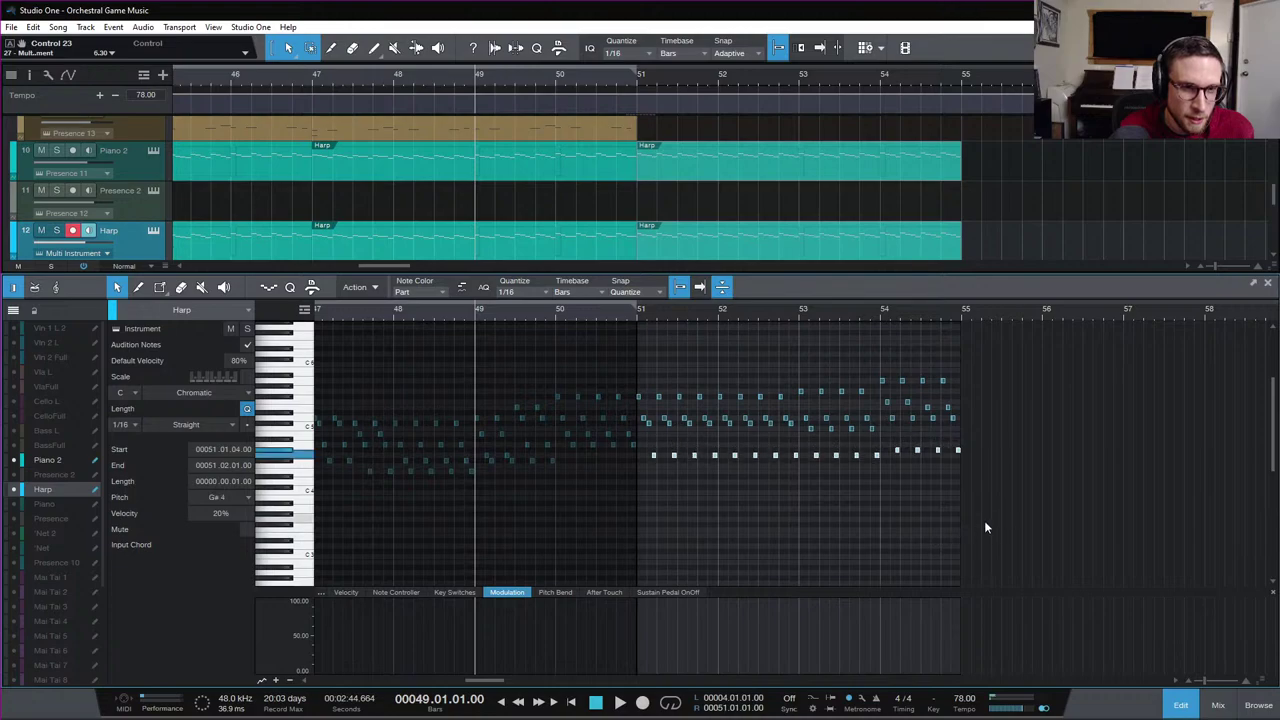
{"action": "key", "text": "Down"}
{"action": "key", "text": "Down"}
{"action": "key", "text": "Down"}
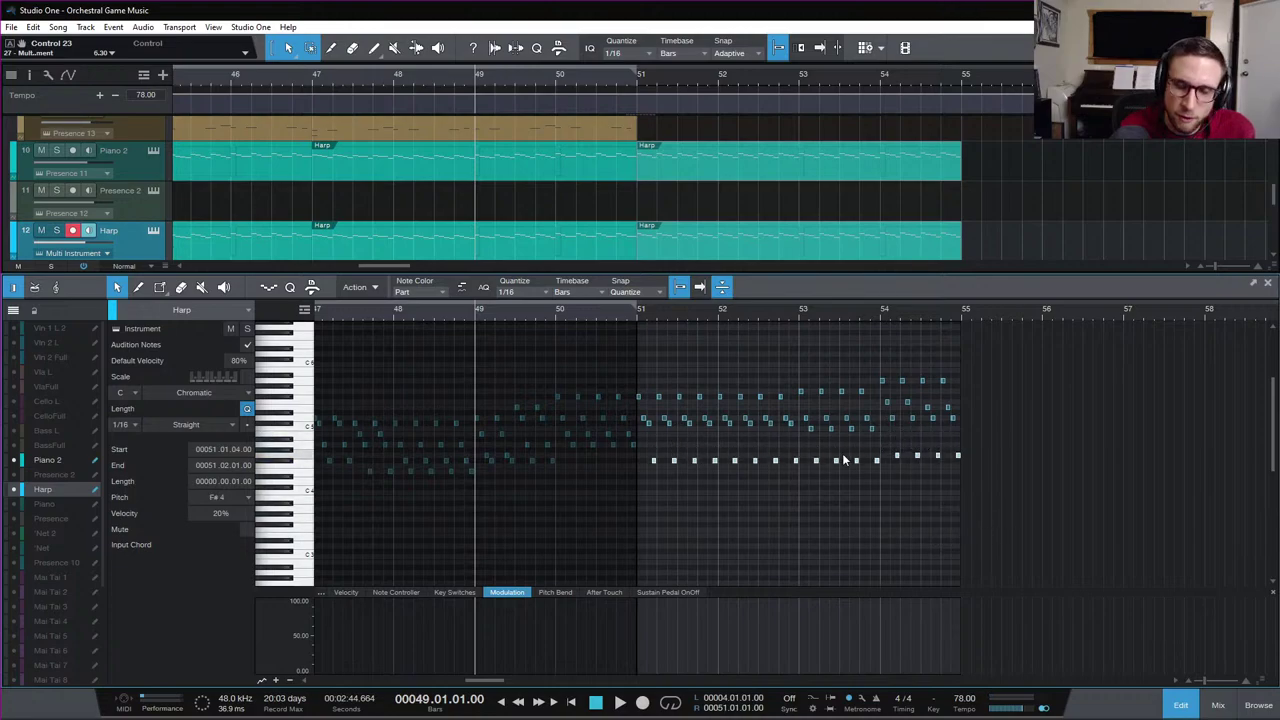
{"action": "key", "text": "Up"}
{"action": "key", "text": "Up"}
{"action": "key", "text": "Up"}
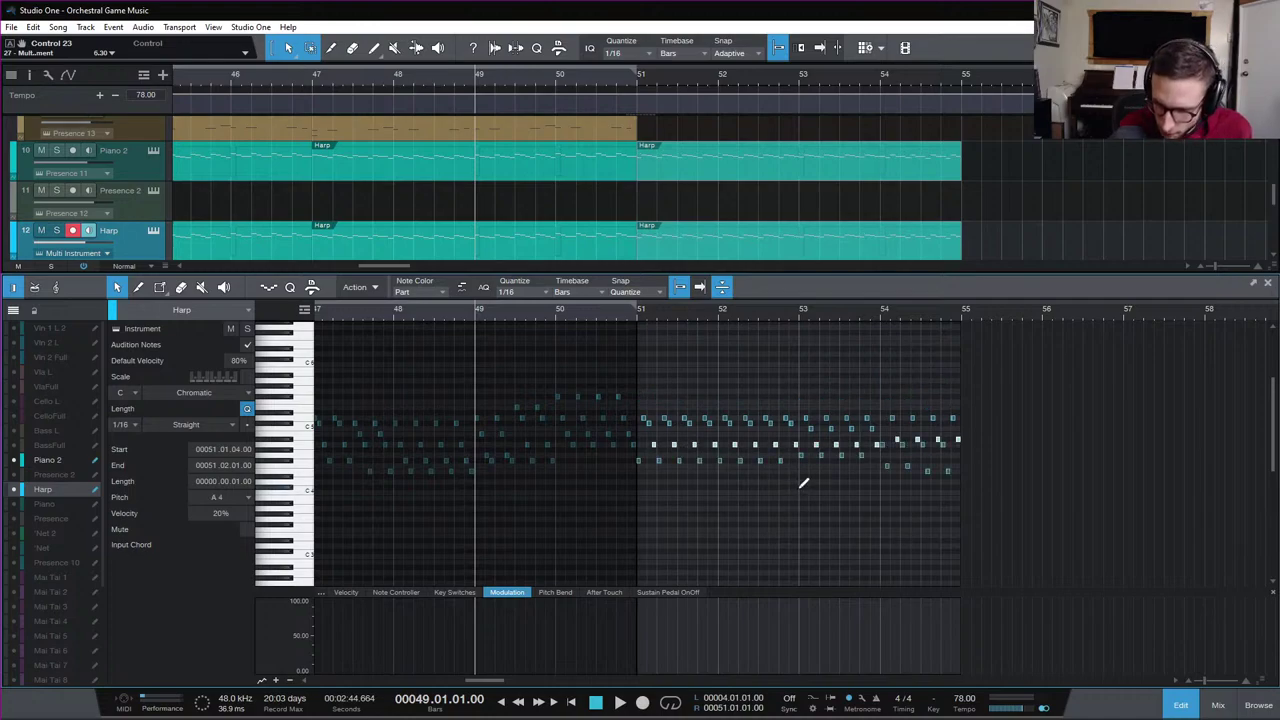
{"action": "key", "text": "shift+Up"}
{"action": "left_click", "coordinate": [785, 486]}
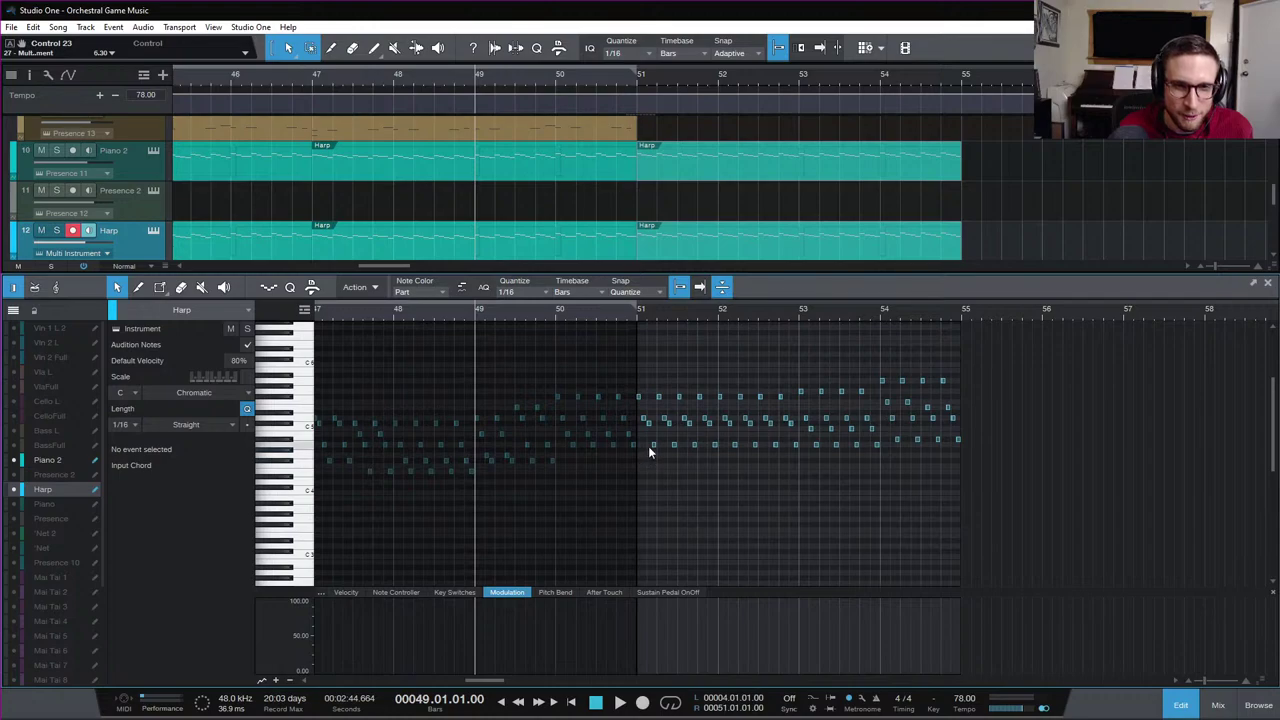
Revoice the Piano 2 and Harp arpeggio in bars 51 and 52 by lowering its four voices to D5, C#5, A4 and F#4
{"action": "left_click_drag", "start_coordinate": [645, 446], "coordinate": [636, 420]}
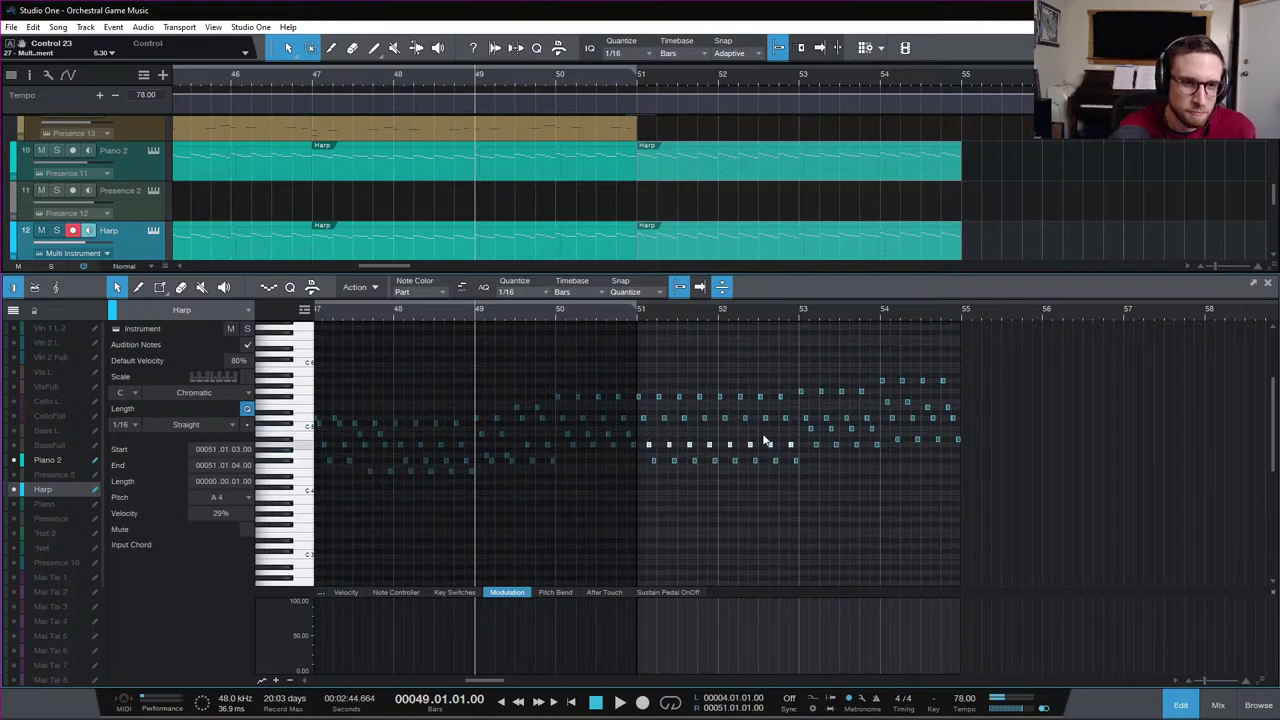
{"action": "left_click_drag", "start_coordinate": [790, 408], "coordinate": [637, 427]}
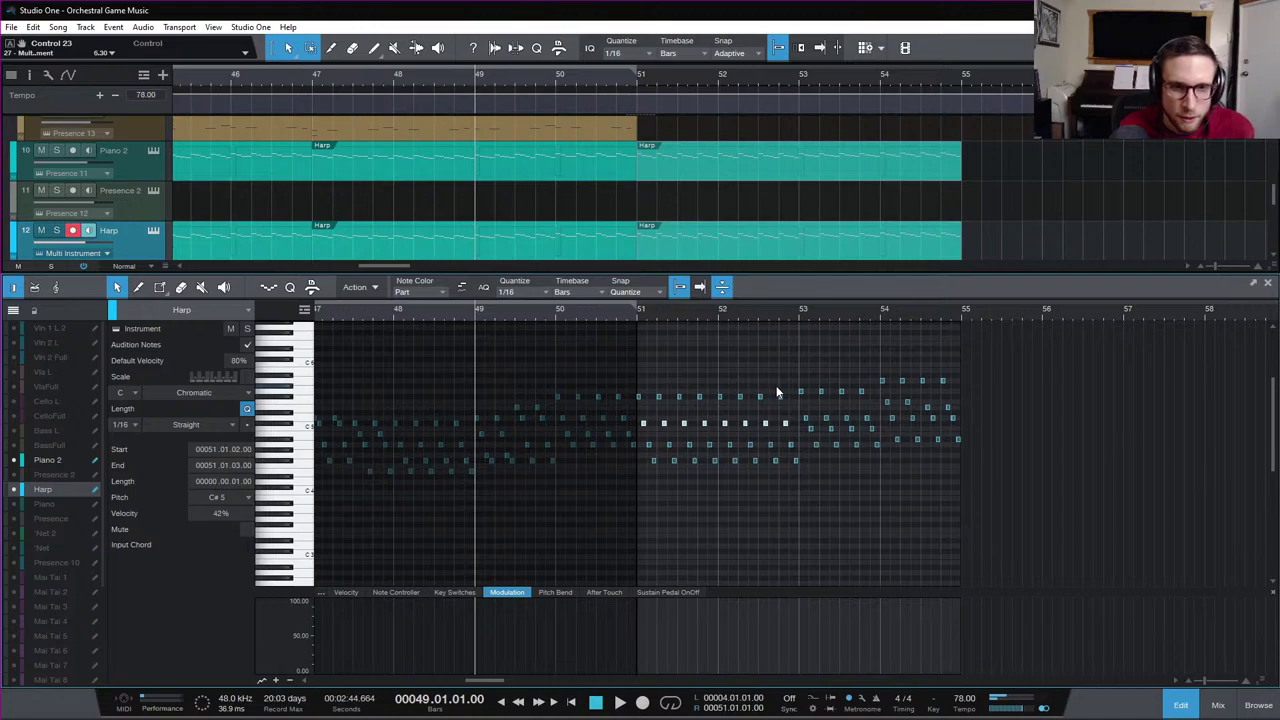
{"action": "left_click_drag", "start_coordinate": [784, 389], "coordinate": [637, 404]}
{"action": "key", "text": "Down"}
{"action": "key", "text": "Down"}
{"action": "key", "text": "Down"}
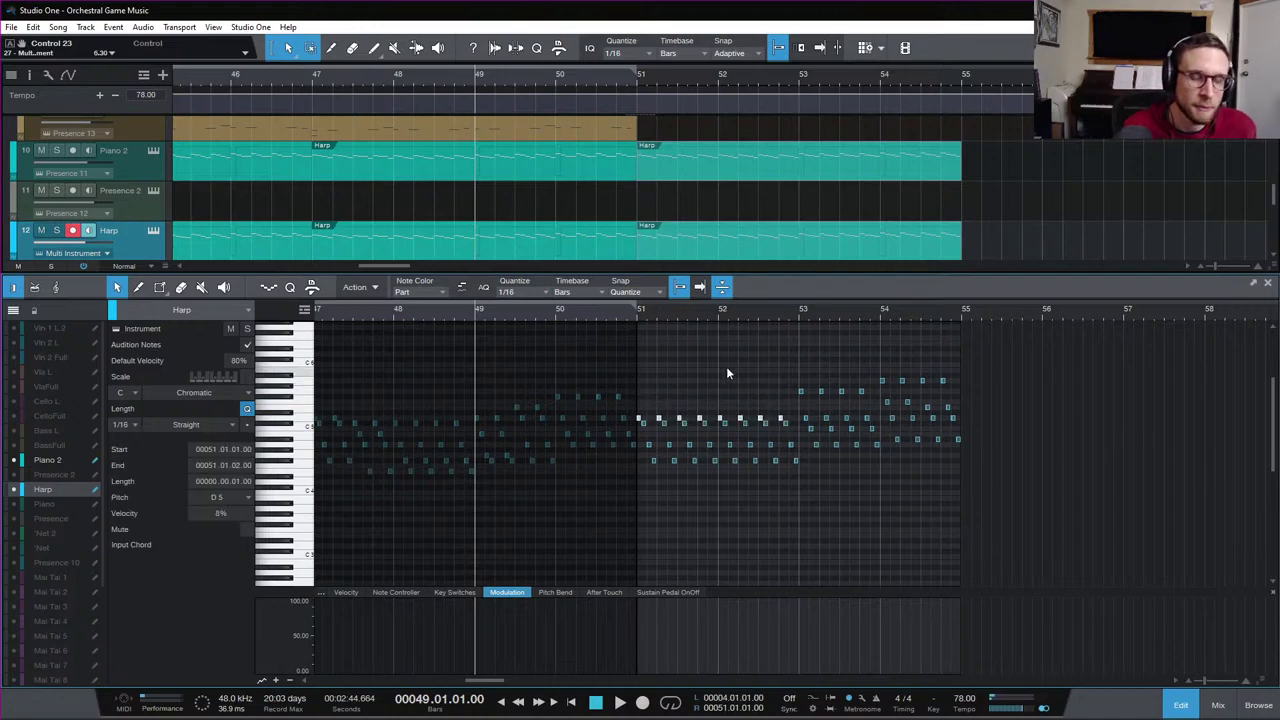
{"action": "left_click", "coordinate": [726, 366]}
Try lowering the top arpeggio notes of Piano 2 and Harp in bar 53 to E5 and play from that bar
{"action": "left_click_drag", "start_coordinate": [808, 453], "coordinate": [888, 443]}
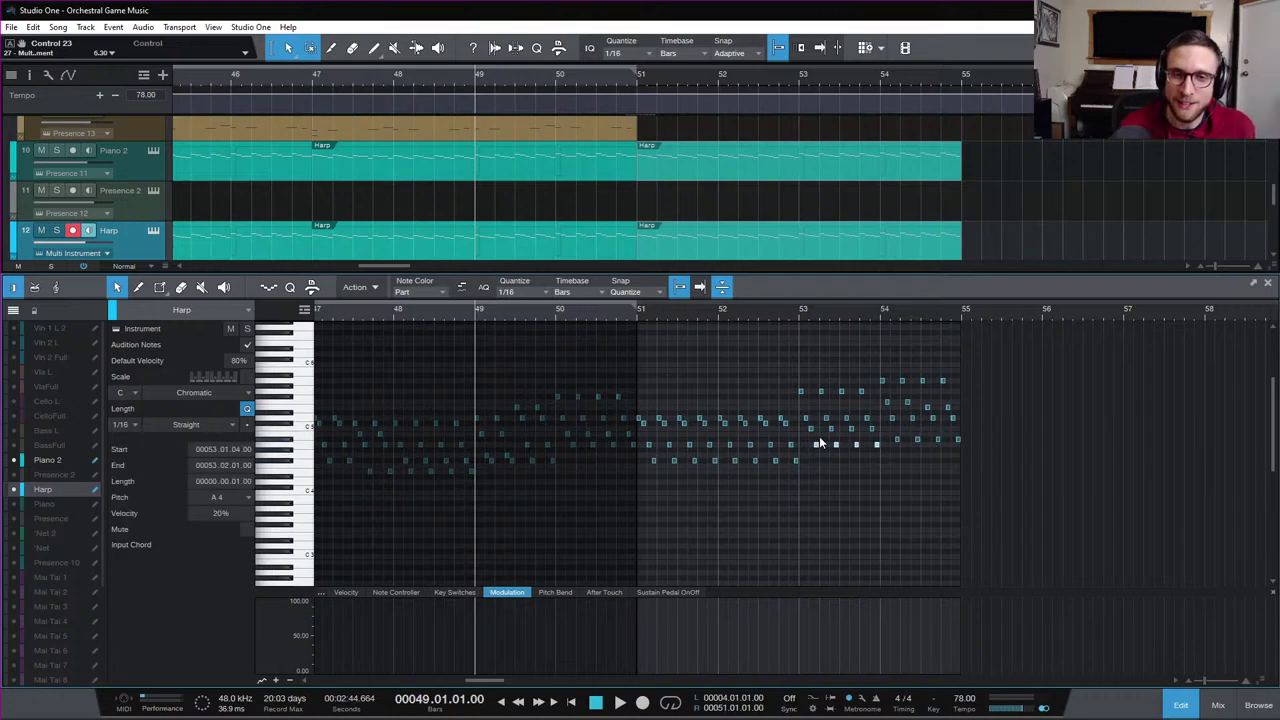
{"action": "left_click_drag", "start_coordinate": [806, 441], "coordinate": [970, 475]}
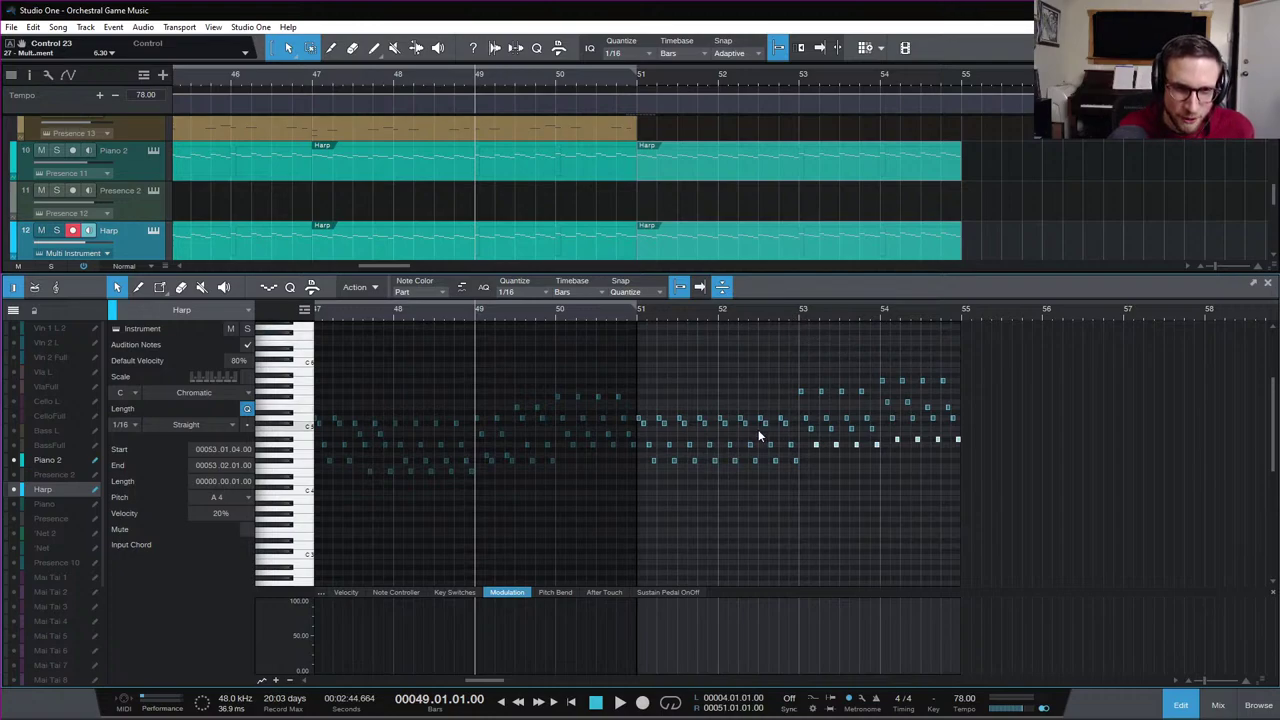
{"action": "left_click", "coordinate": [640, 314]}
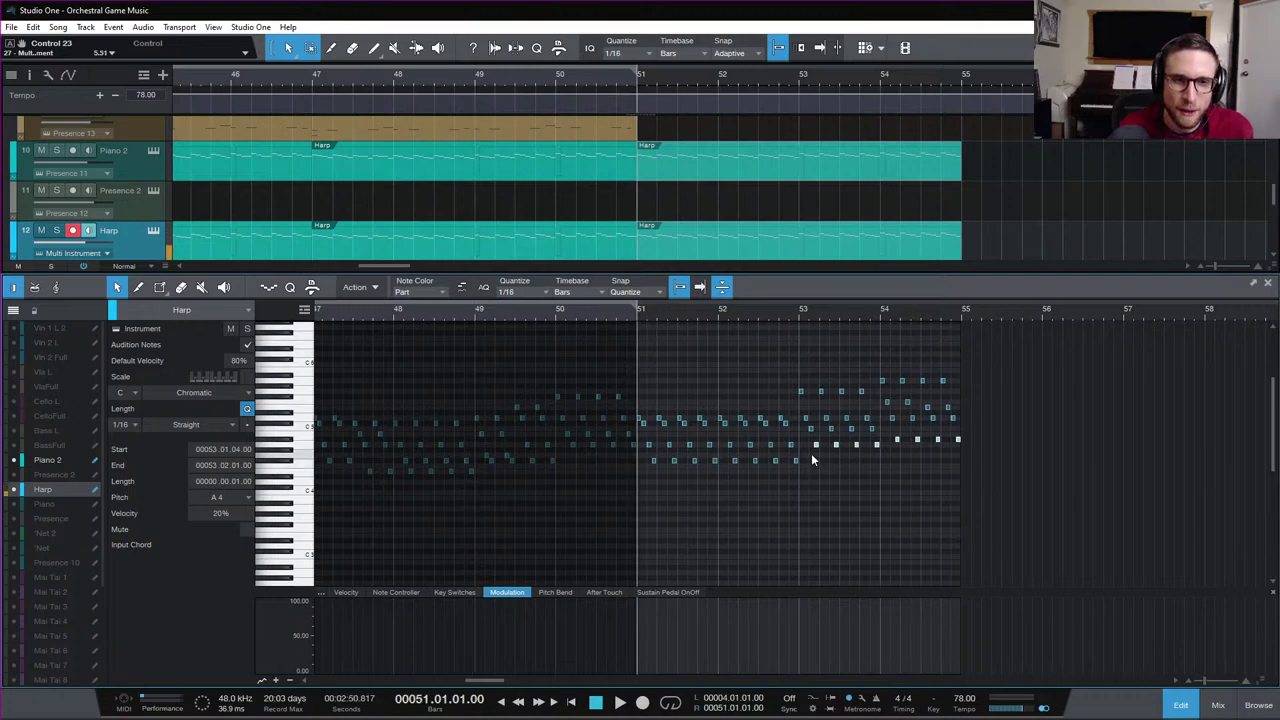
{"action": "left_click_drag", "start_coordinate": [802, 438], "coordinate": [881, 454]}
{"action": "left_click_drag", "start_coordinate": [790, 382], "coordinate": [867, 397]}
{"action": "key", "text": "Down"}
{"action": "key", "text": "Down"}
{"action": "key", "text": "Down"}
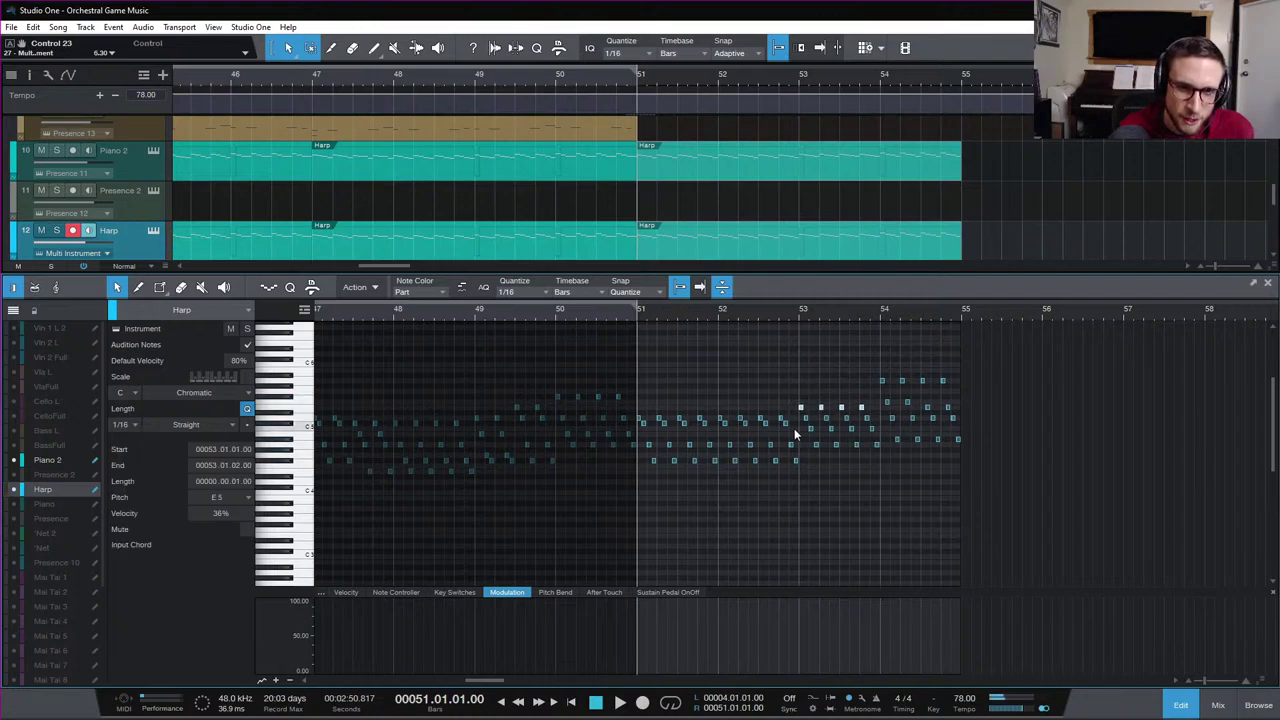
{"action": "left_click", "coordinate": [796, 312]}
{"action": "key", "text": "space"}
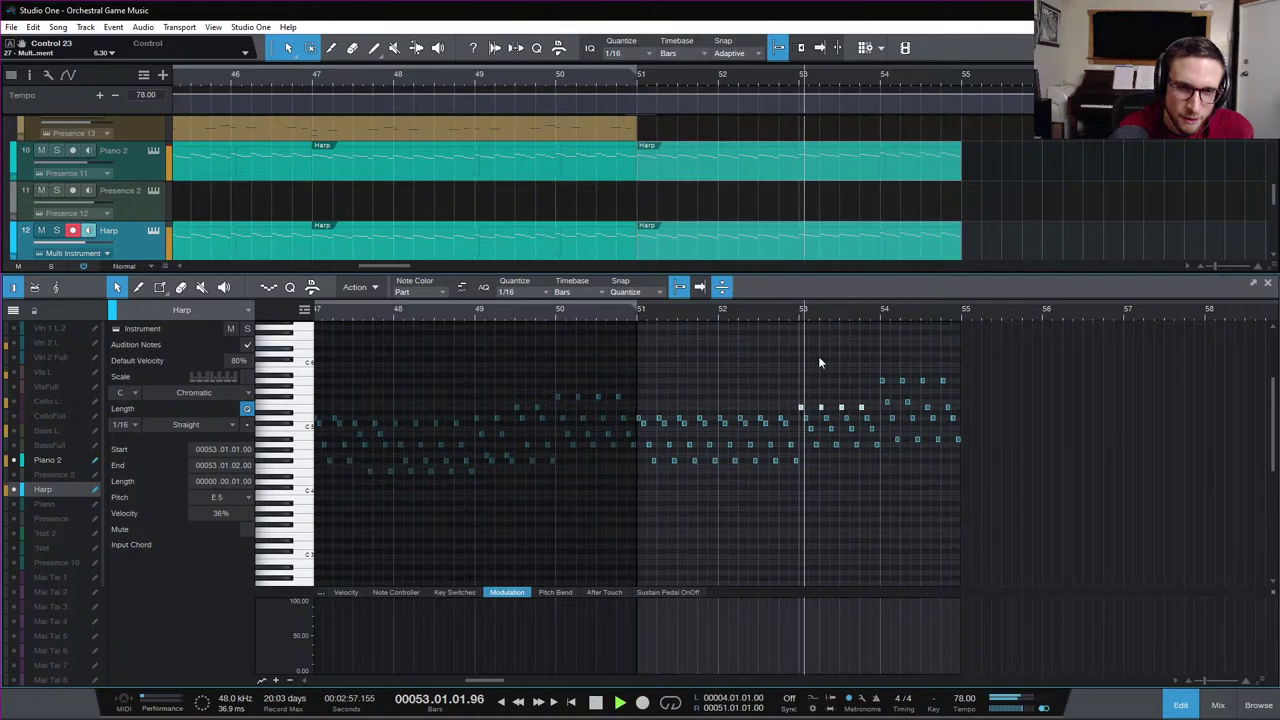
{"action": "key", "text": "space"}
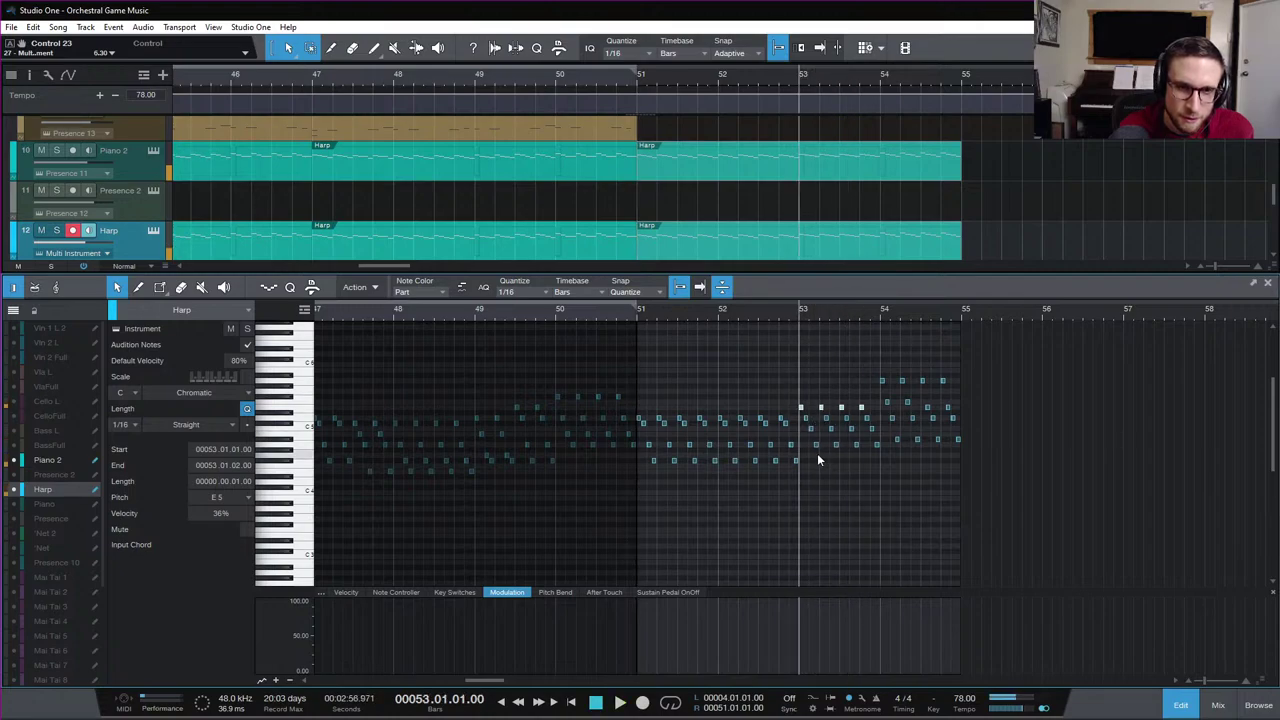
Return the top arpeggio notes in bar 53 to G5 and play the bar again
{"action": "key", "text": "Up"}
{"action": "key", "text": "Up"}
{"action": "key", "text": "space"}
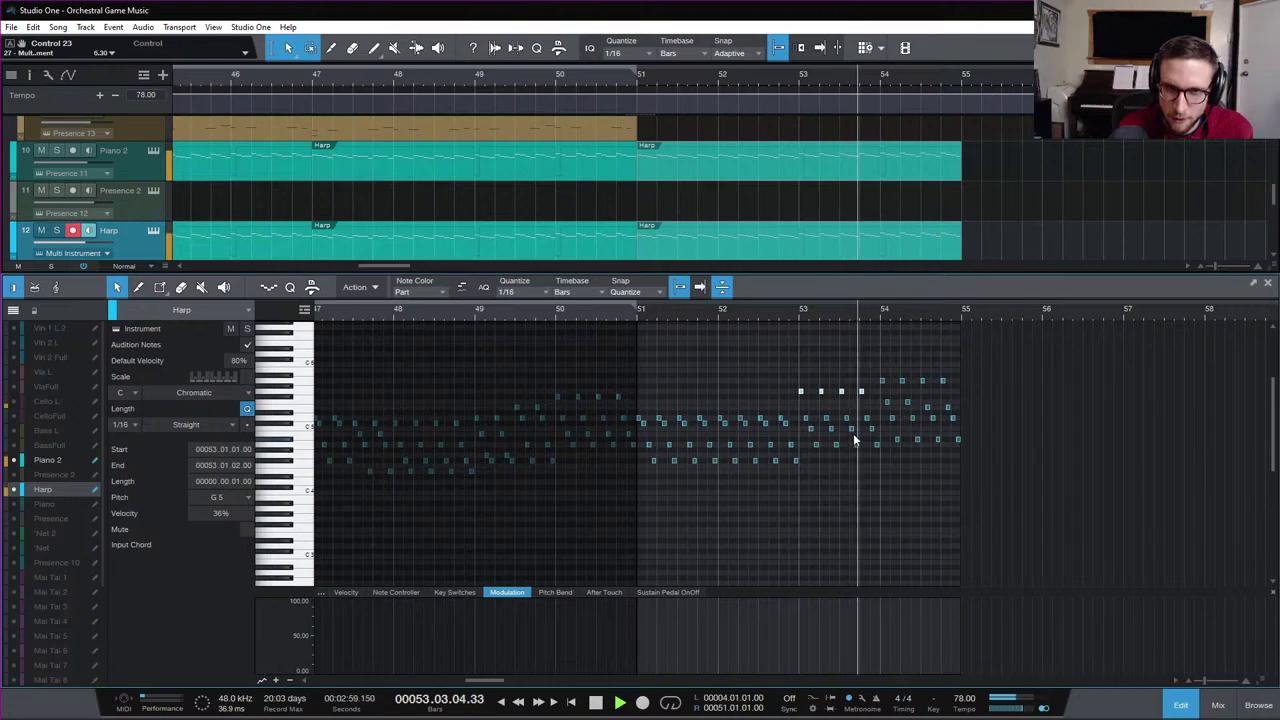
{"action": "key", "text": "space"}
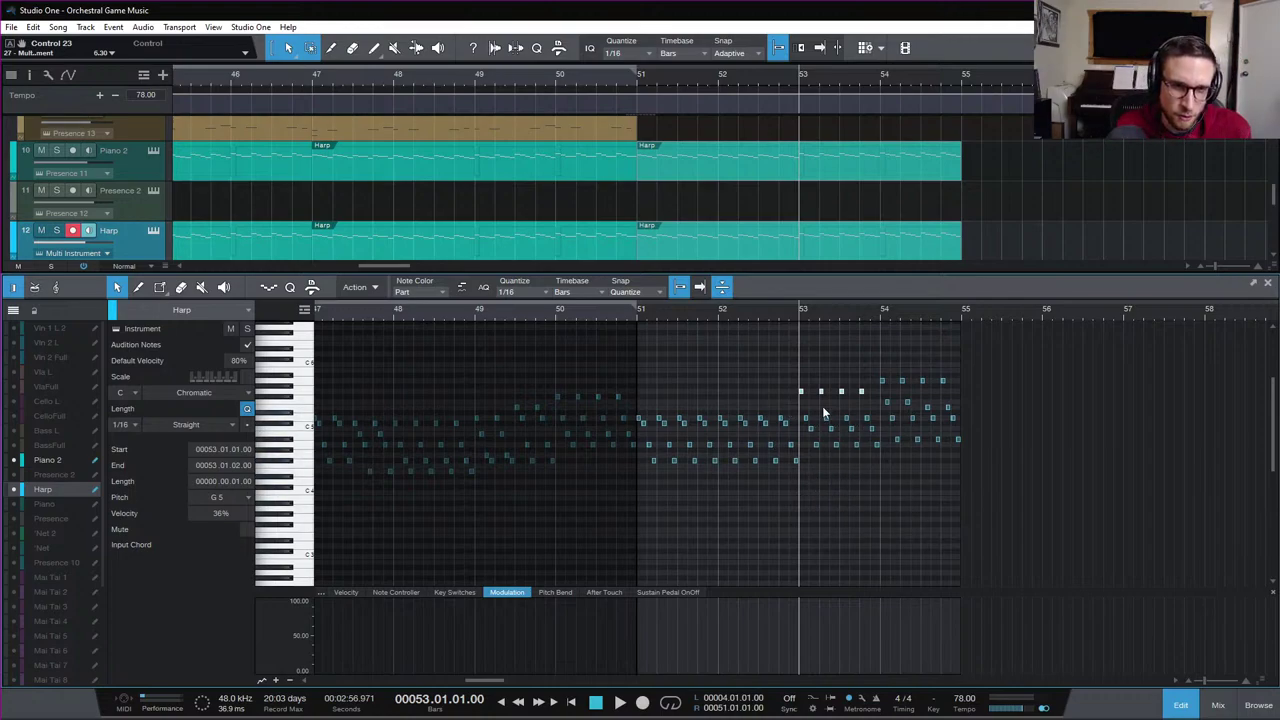
Revoice the Piano 2 and Harp arpeggio in bar 53 by lowering its four voices to D5, C5, A4 and G4
{"action": "left_click_drag", "start_coordinate": [809, 440], "coordinate": [879, 426]}
{"action": "key", "text": "Down"}
{"action": "key", "text": "Down"}
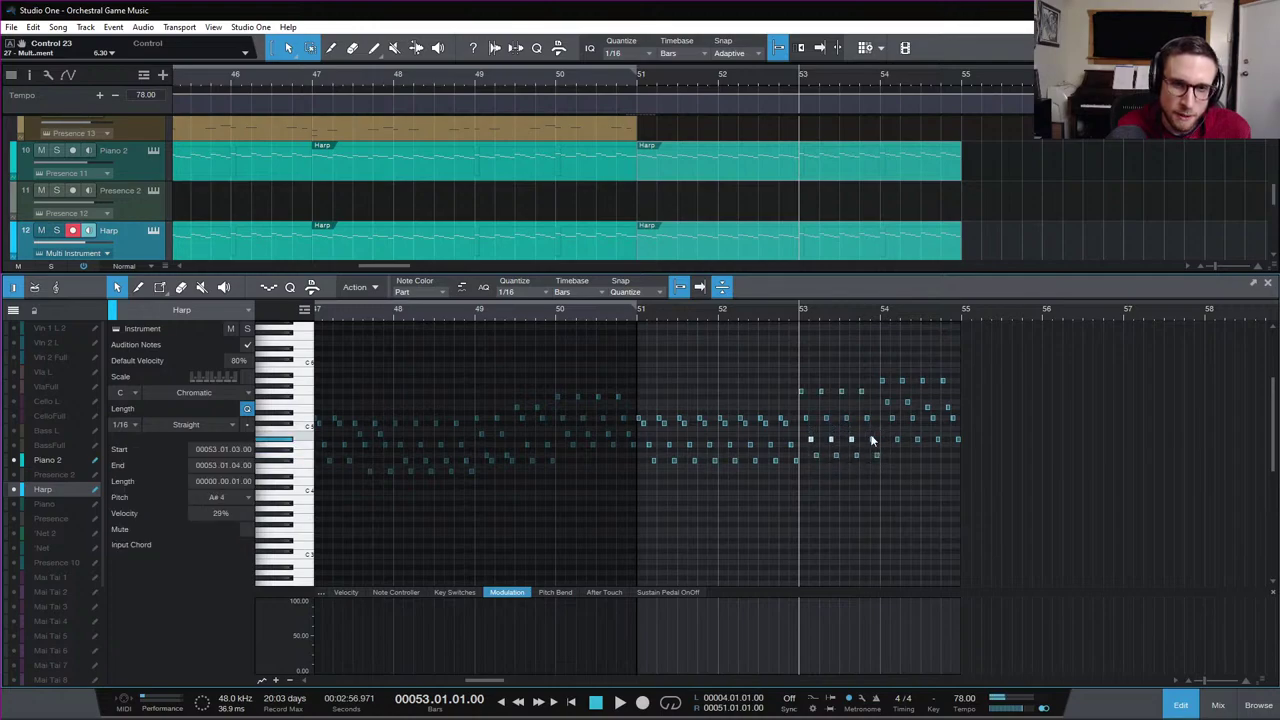
{"action": "key", "text": "g"}
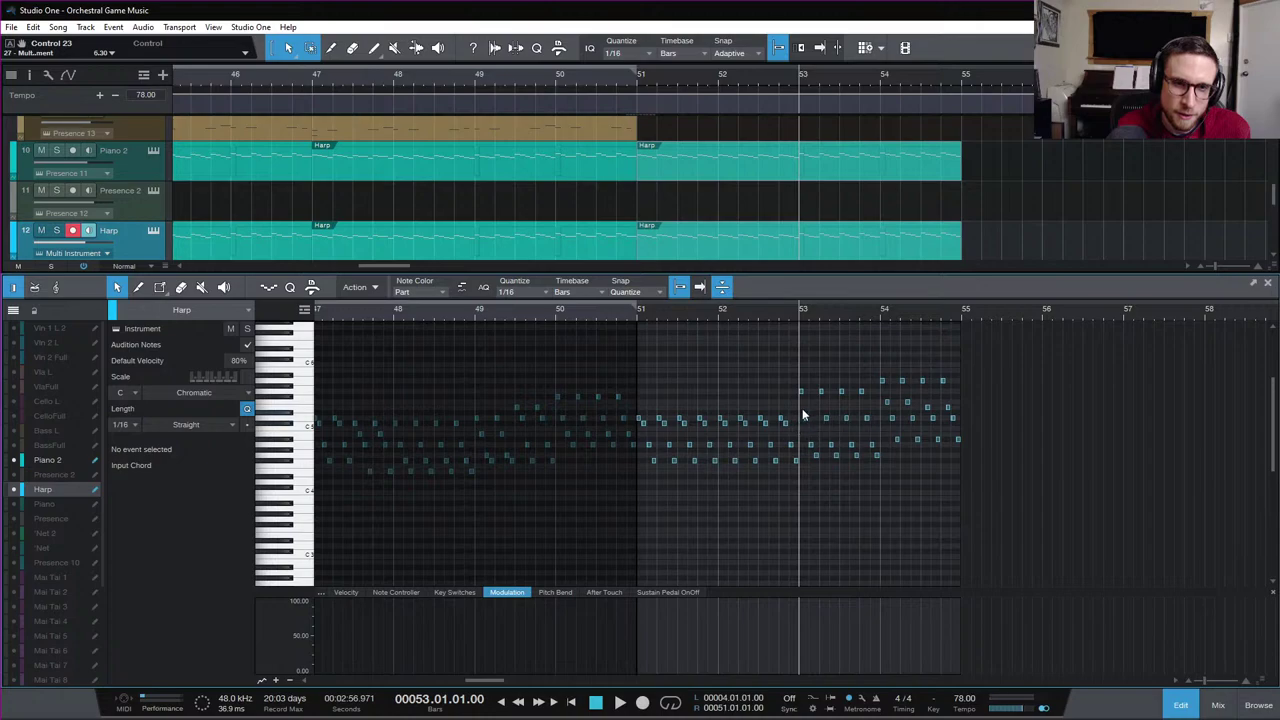
{"action": "key", "text": "ctrl+z"}
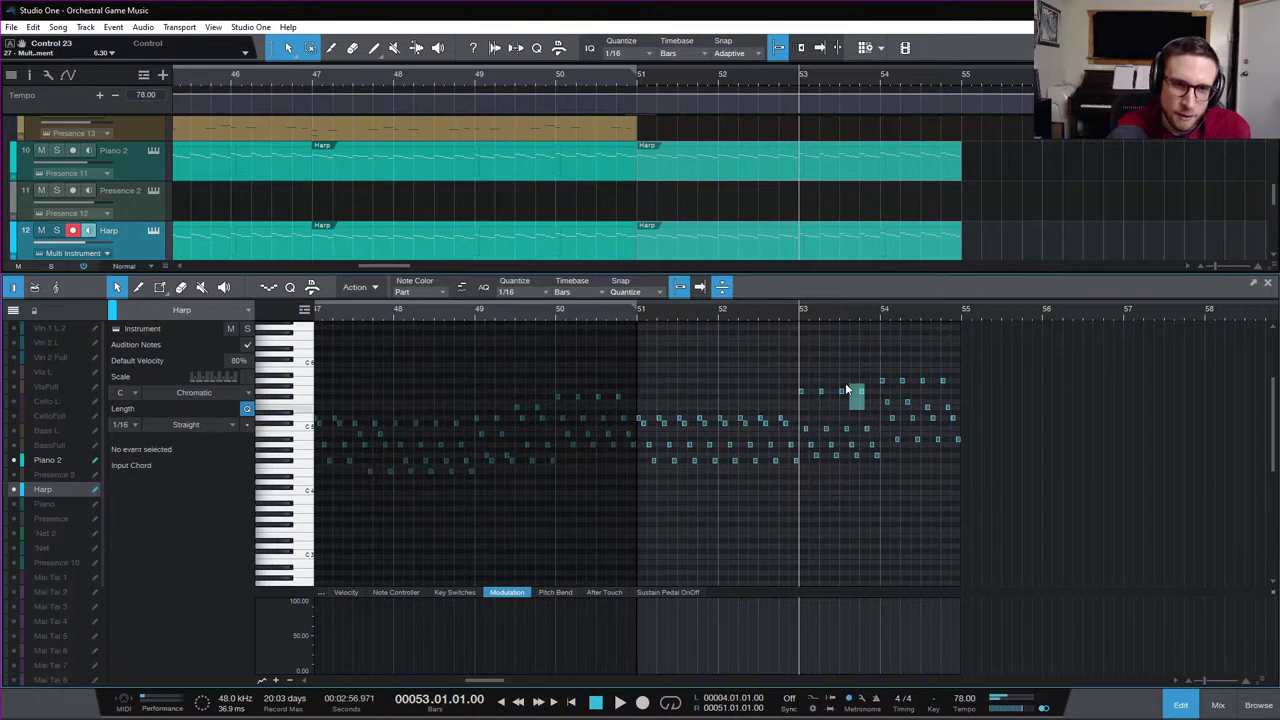
{"action": "key", "text": "shift+Up"}
{"action": "key", "text": "Down"}
{"action": "key", "text": "Down"}
{"action": "key", "text": "Down"}
{"action": "key", "text": "Down"}
{"action": "key", "text": "Down"}
{"action": "key", "text": "Down"}
{"action": "key", "text": "Down"}
{"action": "key", "text": "Down"}
{"action": "key", "text": "Down"}
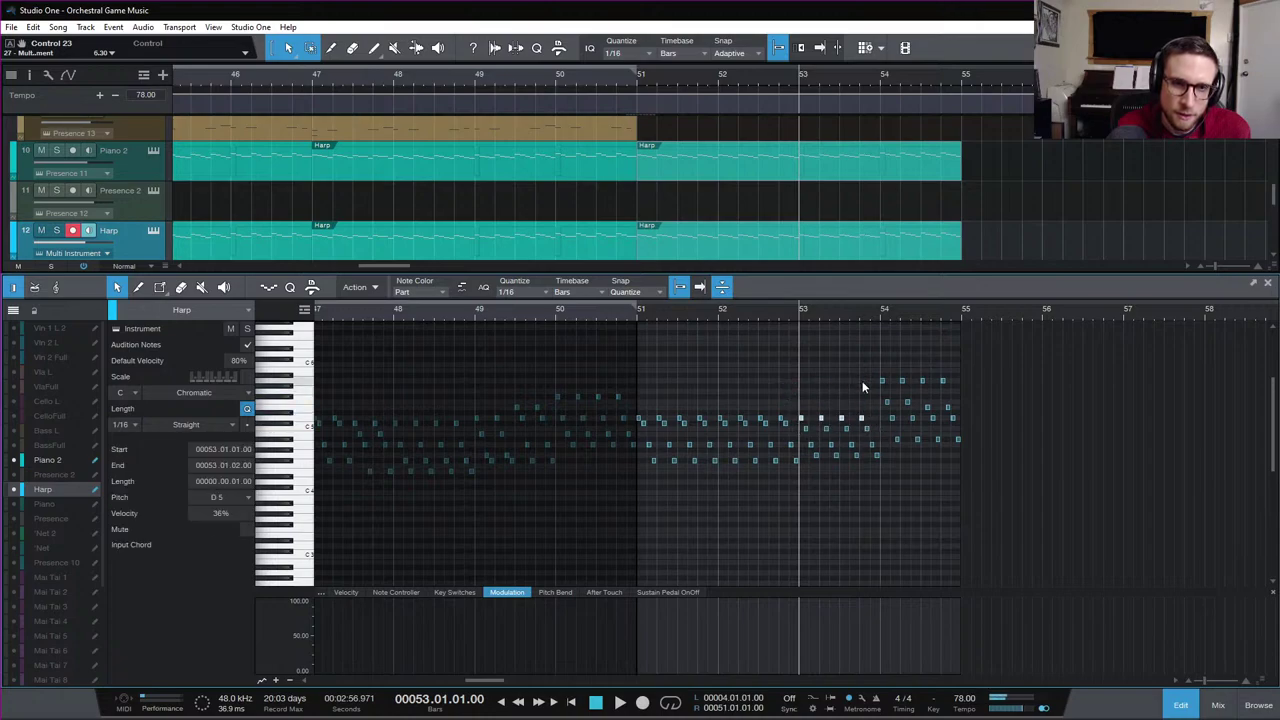
Lower the two bottom voices of the Piano 2 and Harp arpeggio in bar 54 to A4 and F4
{"action": "left_click_drag", "start_coordinate": [884, 436], "coordinate": [986, 447]}
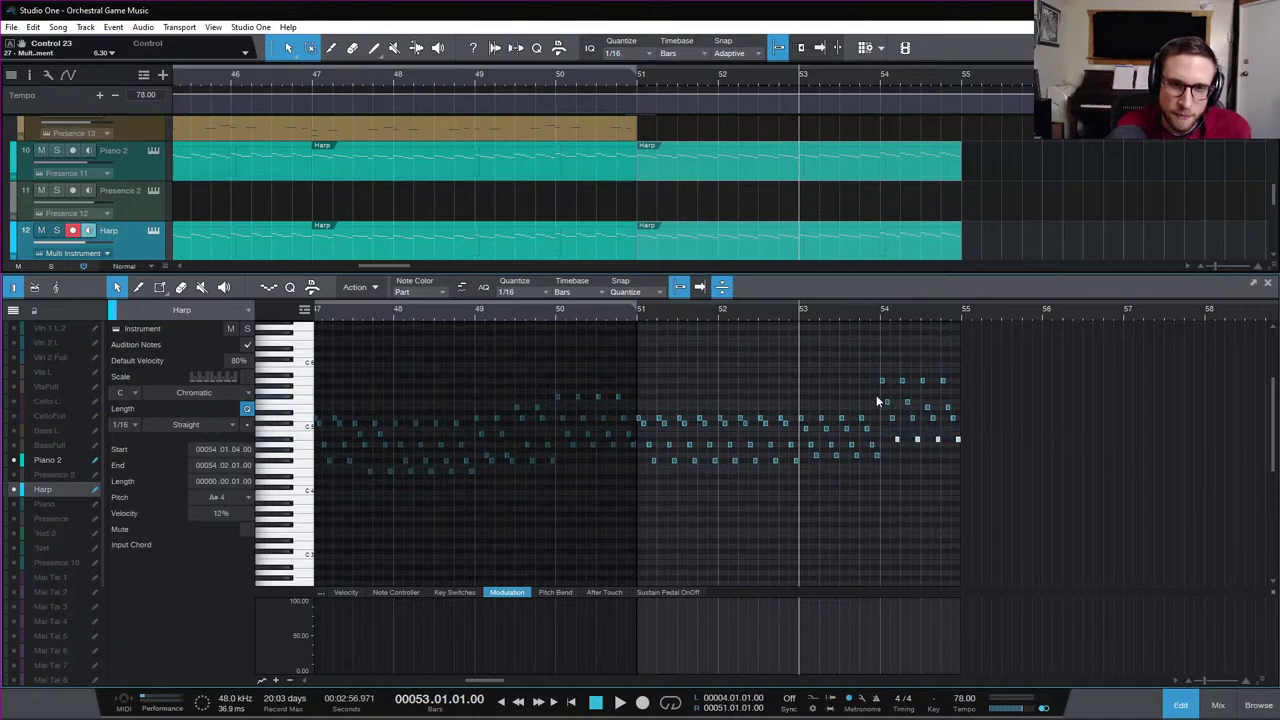
{"action": "key", "text": "Down"}
{"action": "key", "text": "Down"}
{"action": "key", "text": "Down"}
{"action": "key", "text": "Down"}
{"action": "key", "text": "Down"}
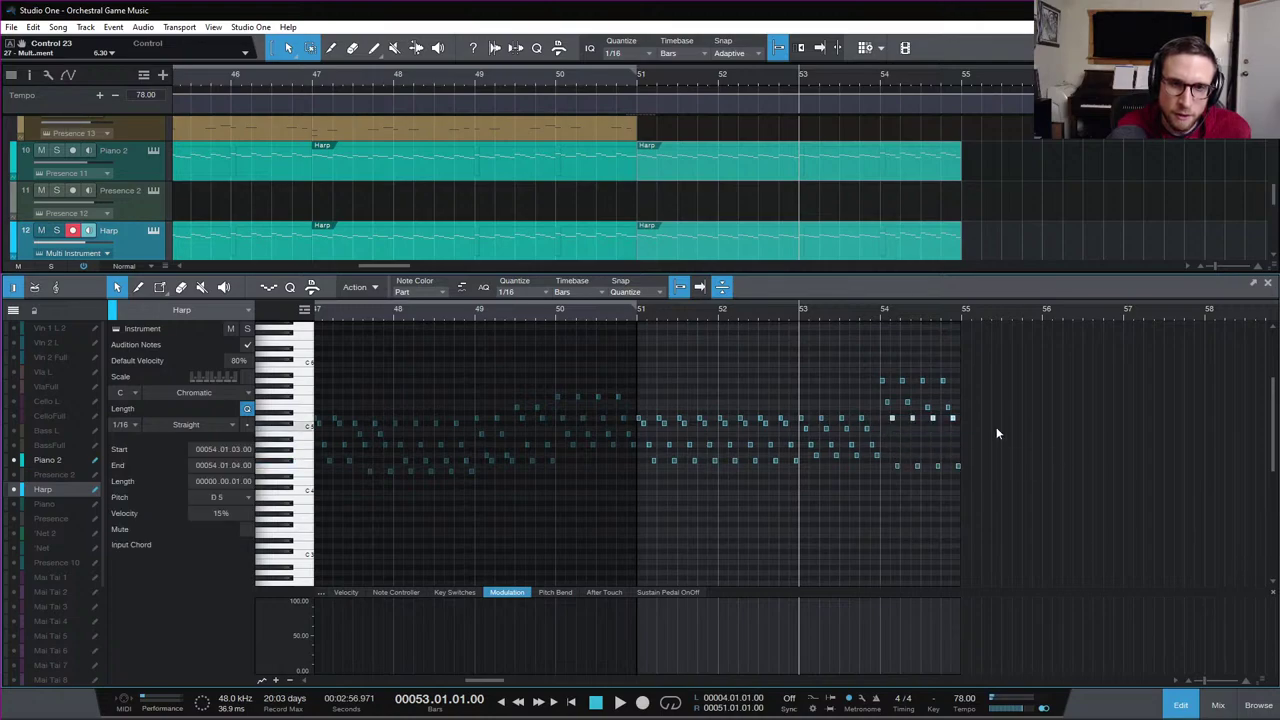
{"action": "left_click", "coordinate": [960, 428]}
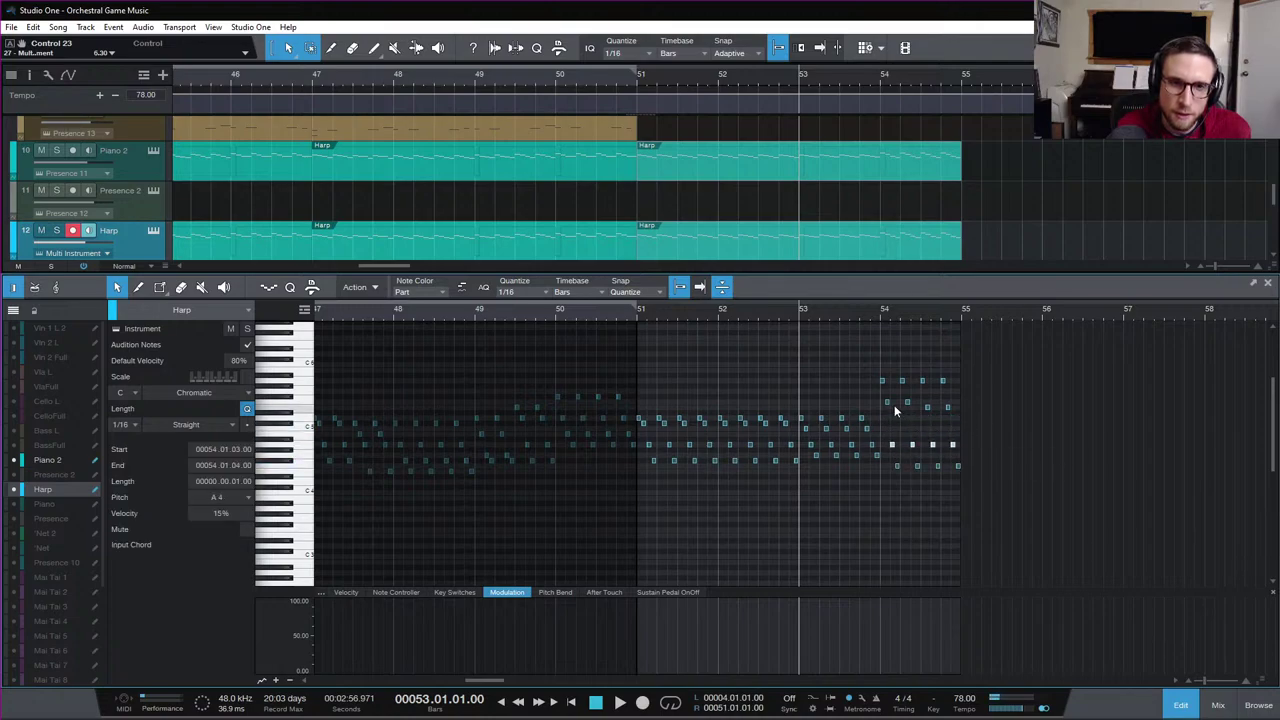
In bar 54, lower the second voice by three semitones, the last two bottom notes to E4 and the top voice to F5
{"action": "left_click_drag", "start_coordinate": [877, 396], "coordinate": [961, 409]}
{"action": "key", "text": "Down"}
{"action": "key", "text": "Down"}
{"action": "key", "text": "Down"}
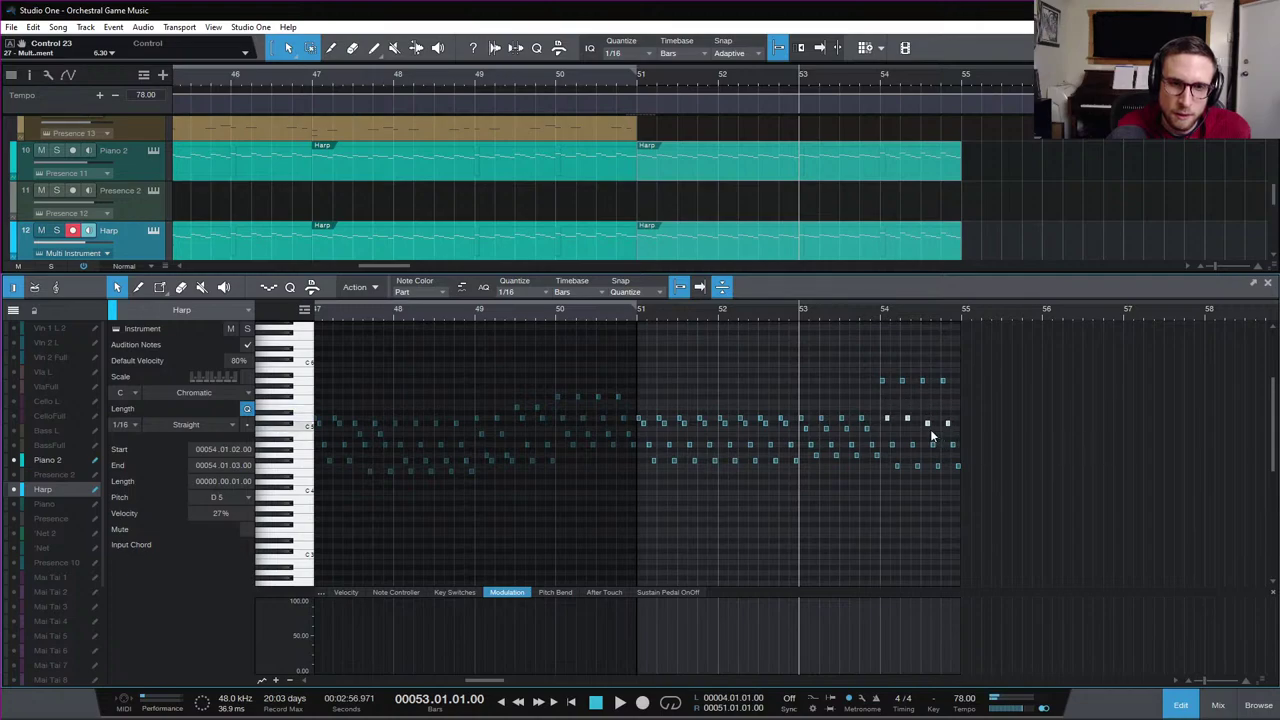
{"action": "left_click_drag", "start_coordinate": [916, 424], "coordinate": [930, 472]}
{"action": "key", "text": "Up"}
{"action": "key", "text": "Down"}
{"action": "left_click_drag", "start_coordinate": [956, 363], "coordinate": [862, 388]}
{"action": "key", "text": "Down"}
{"action": "key", "text": "Down"}
{"action": "key", "text": "Down"}
{"action": "key", "text": "Down"}
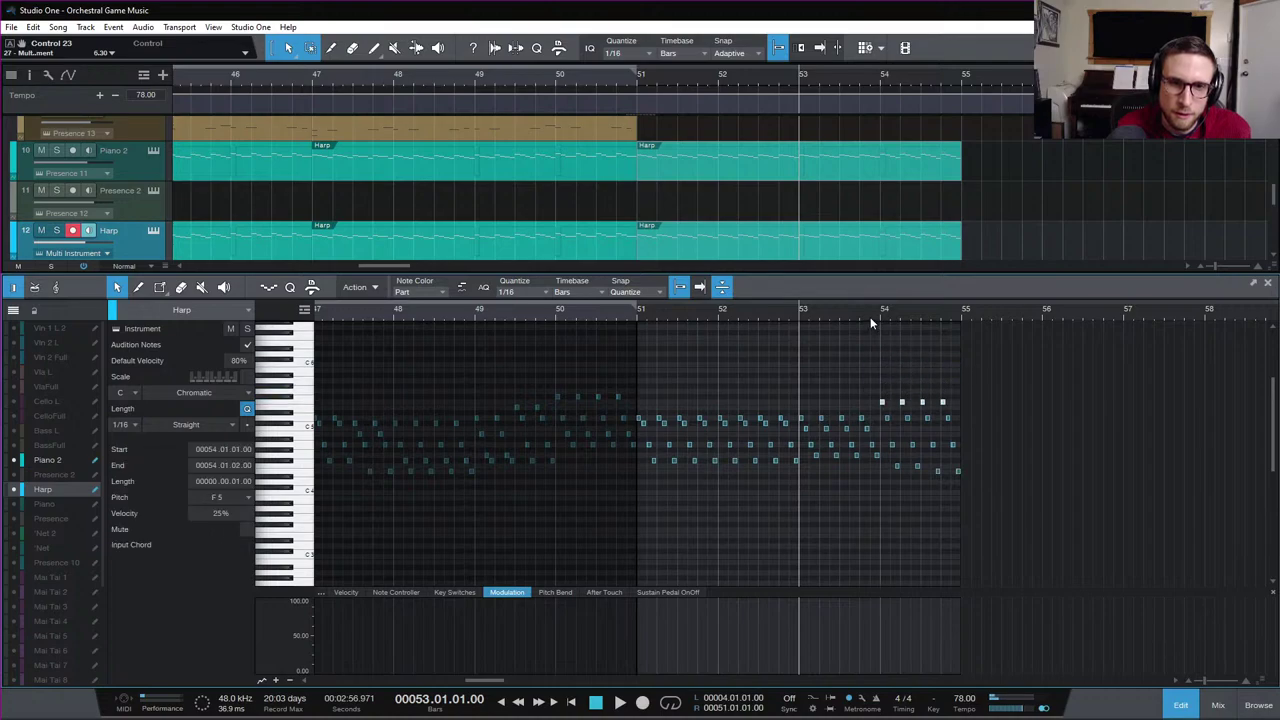
Play the revoiced Piano 2 and Harp arpeggio from just before bar 54
{"action": "left_click", "coordinate": [876, 310]}
{"action": "key", "text": "space"}
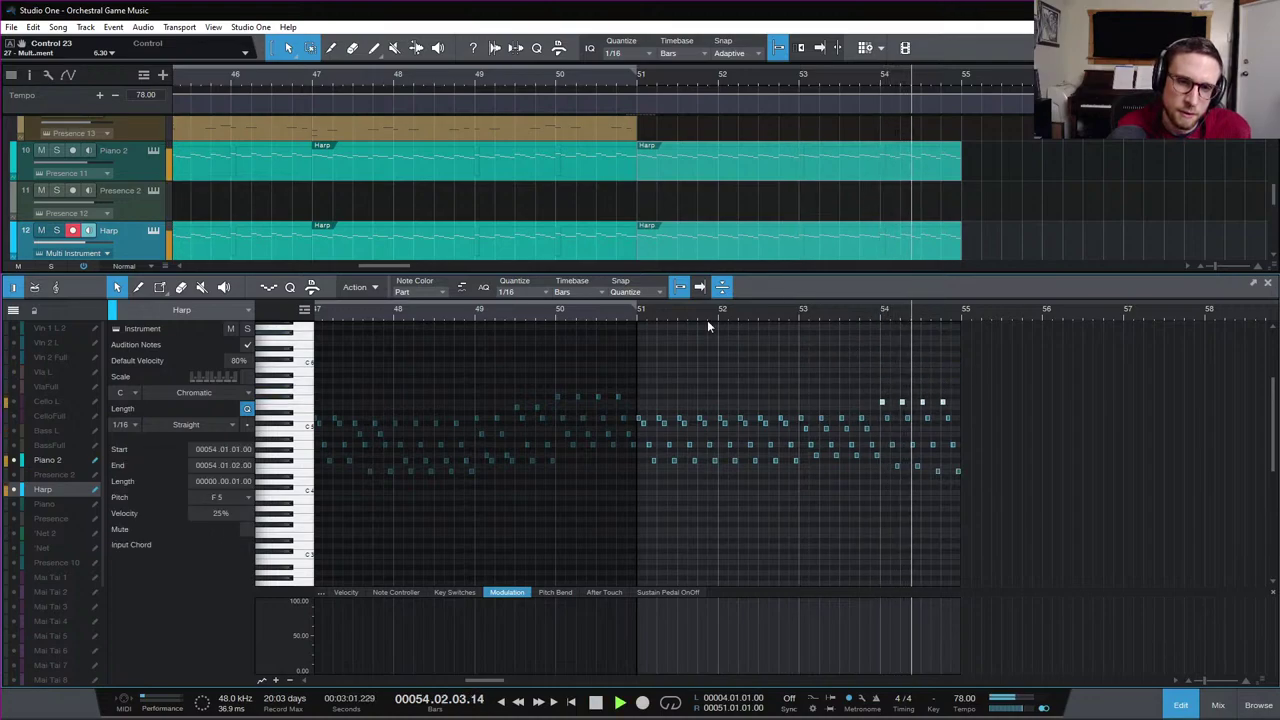
{"action": "key", "text": "space"}
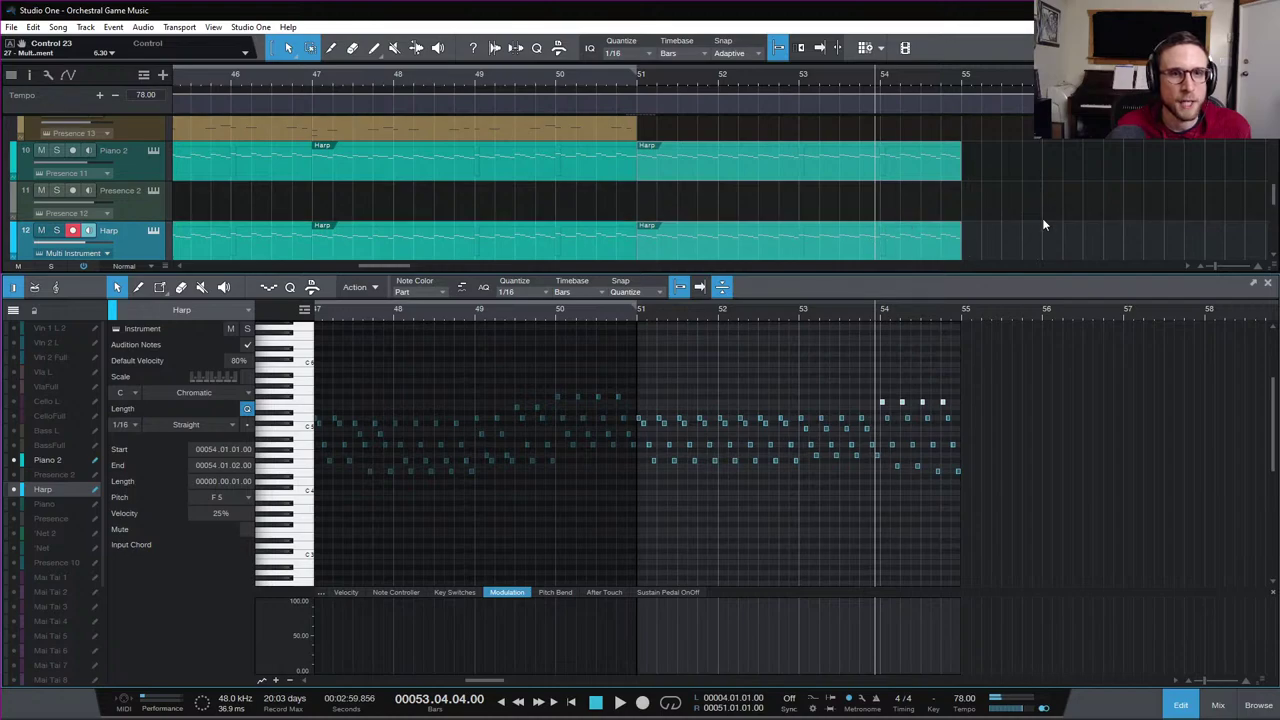
Close the note editor and play the full arrangement from bar 50 into the ending, reviewing the string tracks
{"action": "left_click", "coordinate": [927, 247]}
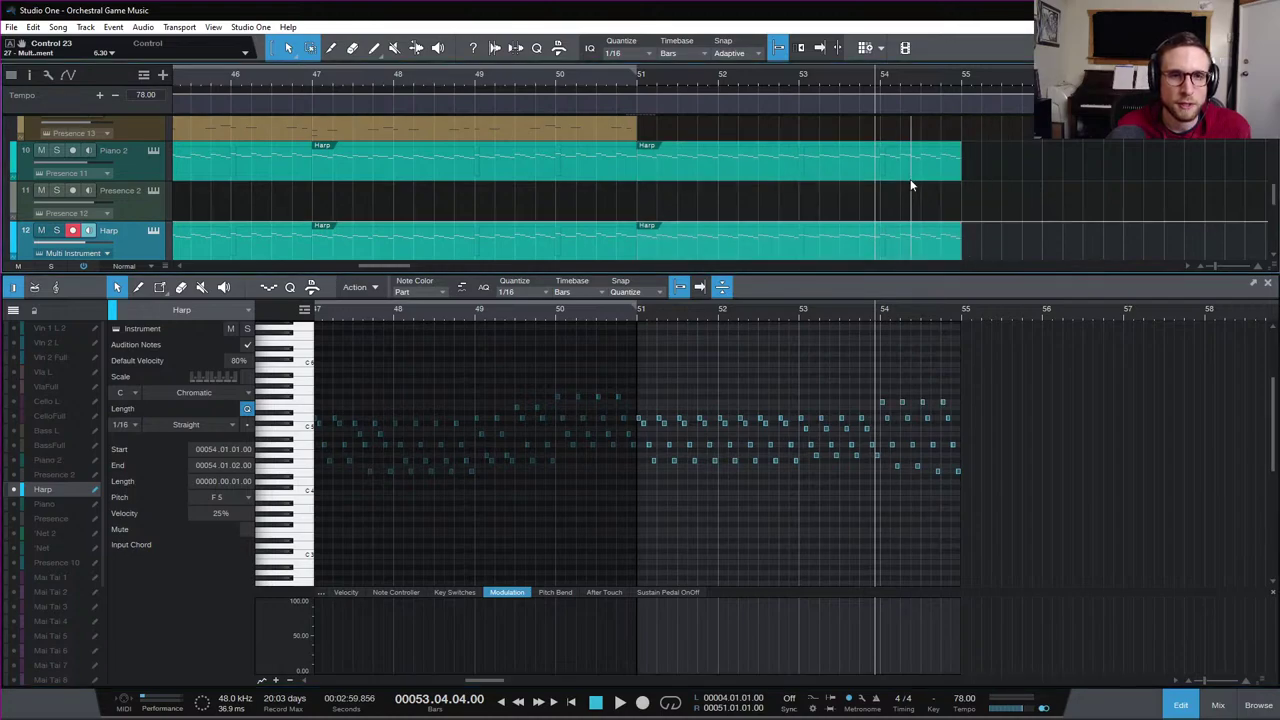
{"action": "left_click", "coordinate": [911, 179]}
{"action": "left_click", "coordinate": [566, 75]}
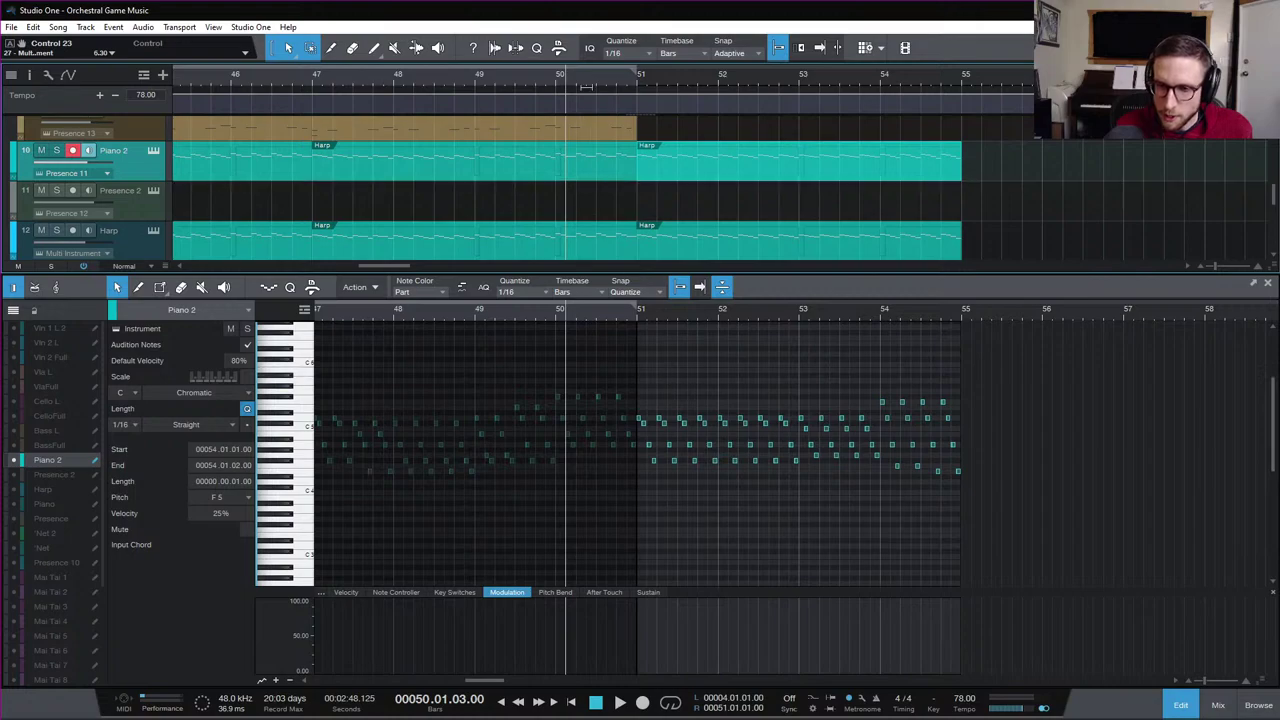
{"action": "left_click", "coordinate": [561, 73]}
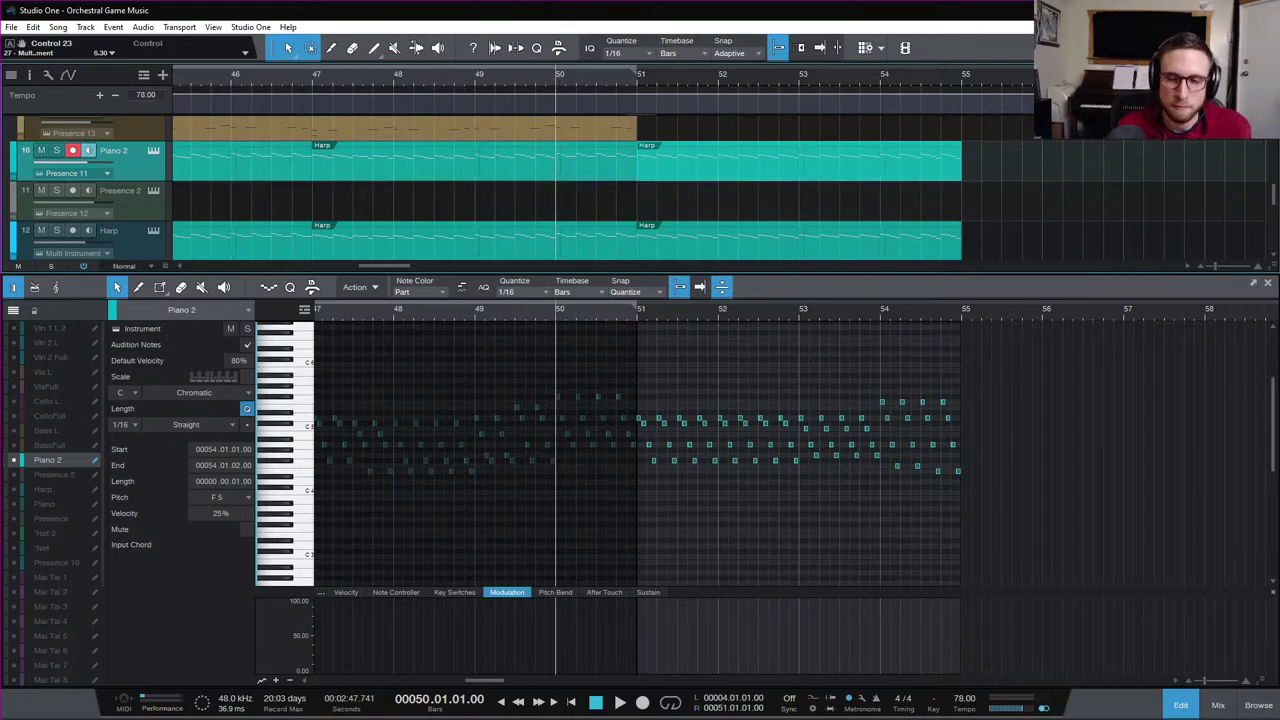
{"action": "left_click", "coordinate": [1181, 705]}
{"action": "key", "text": "space"}
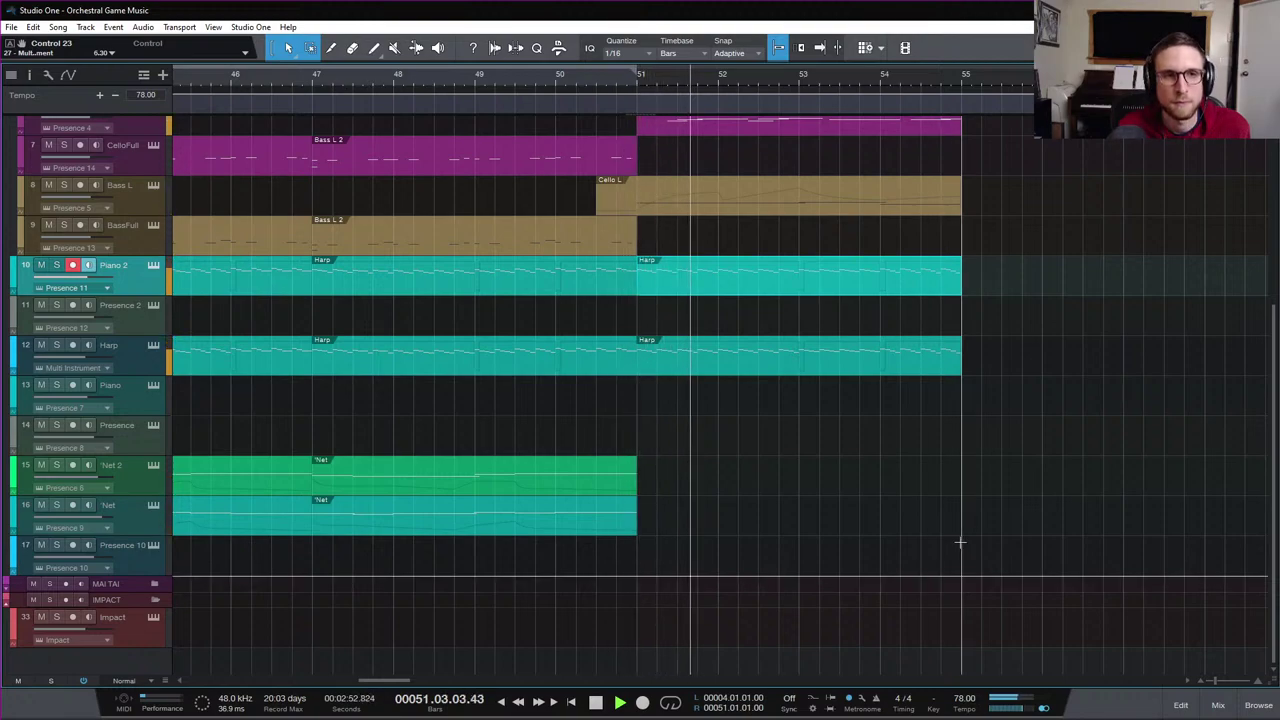
{"action": "scroll", "coordinate": [985, 546], "scroll_direction": "up", "scroll_amount": 5}
{"action": "scroll", "coordinate": [1081, 486], "scroll_direction": "up", "scroll_amount": 2}
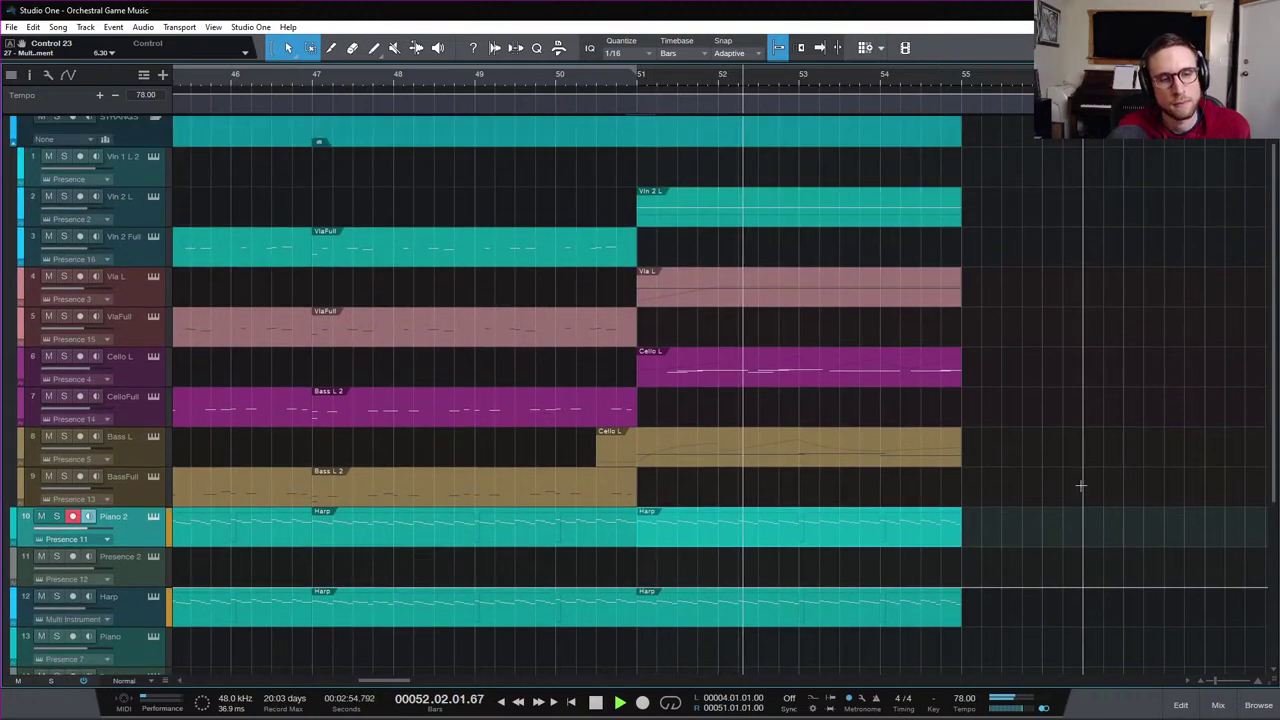
{"action": "scroll", "coordinate": [1081, 486], "scroll_direction": "up", "scroll_amount": 1}
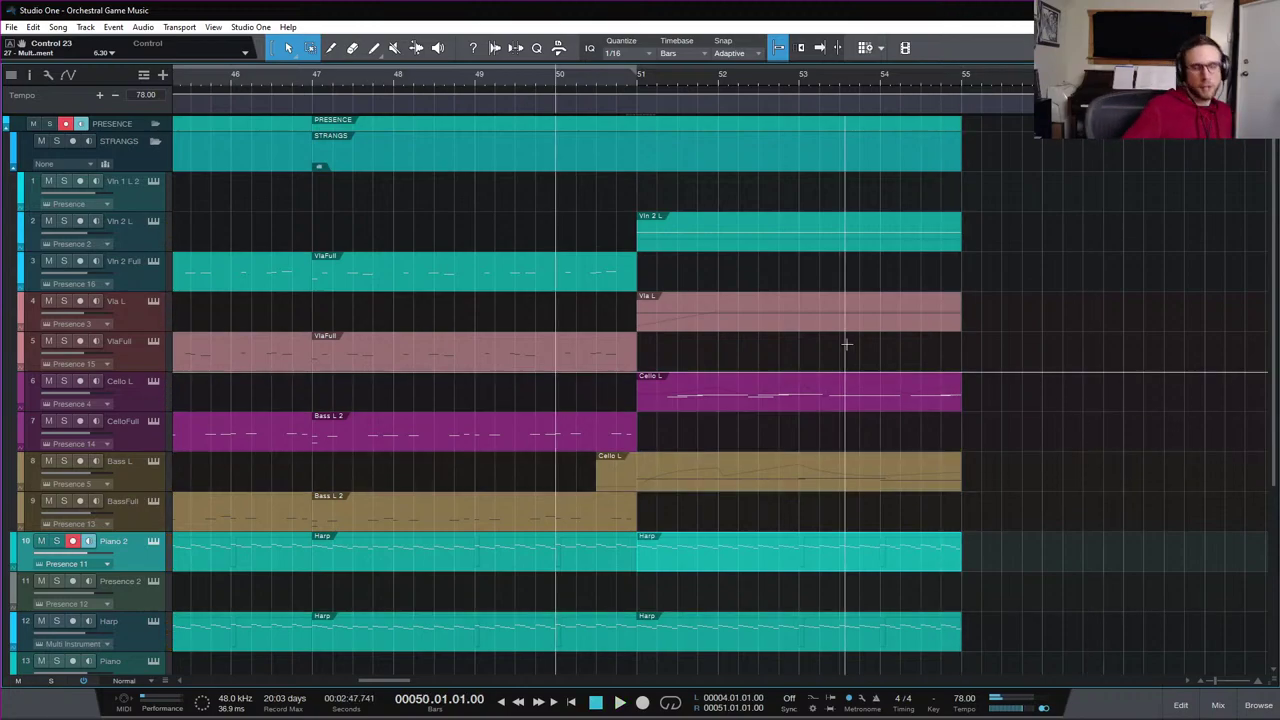
Select the Bass L part at bar 51 and play the arrangement from bar 51, stopping after about two bars
{"action": "left_click", "coordinate": [637, 80]}
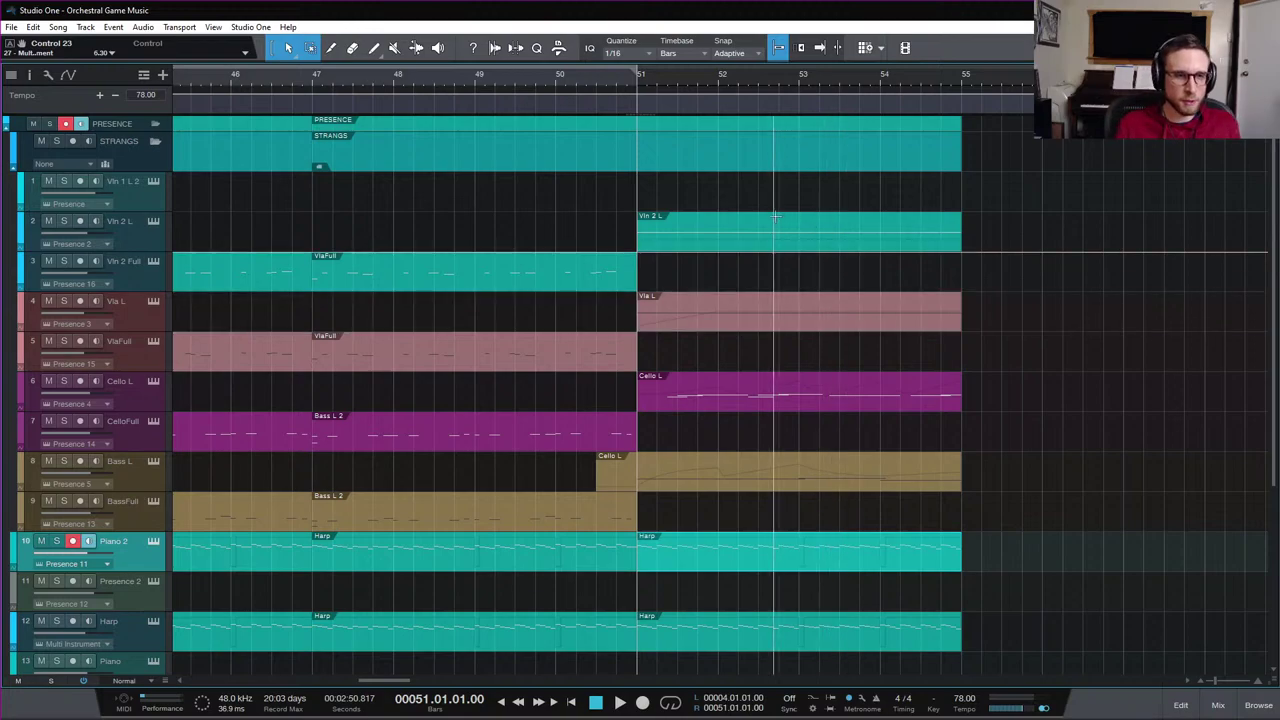
{"action": "left_click", "coordinate": [689, 486]}
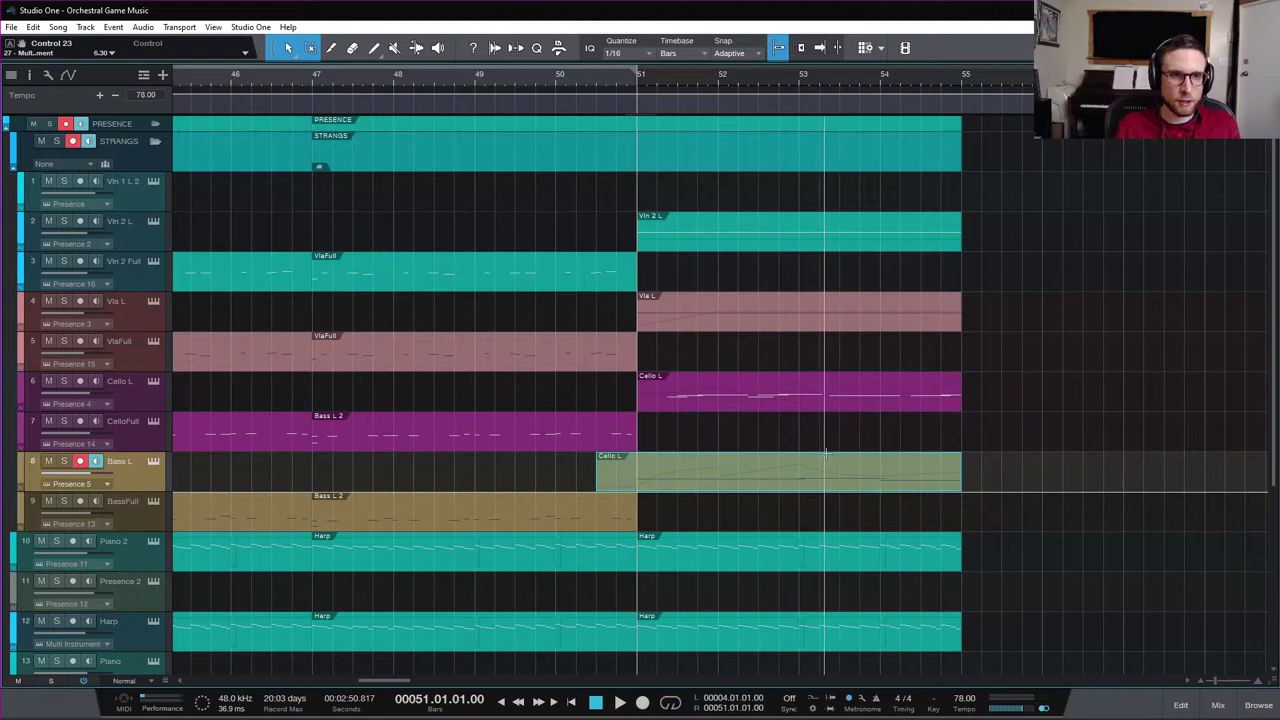
{"action": "scroll", "coordinate": [1053, 436], "scroll_direction": "down", "scroll_amount": 1}
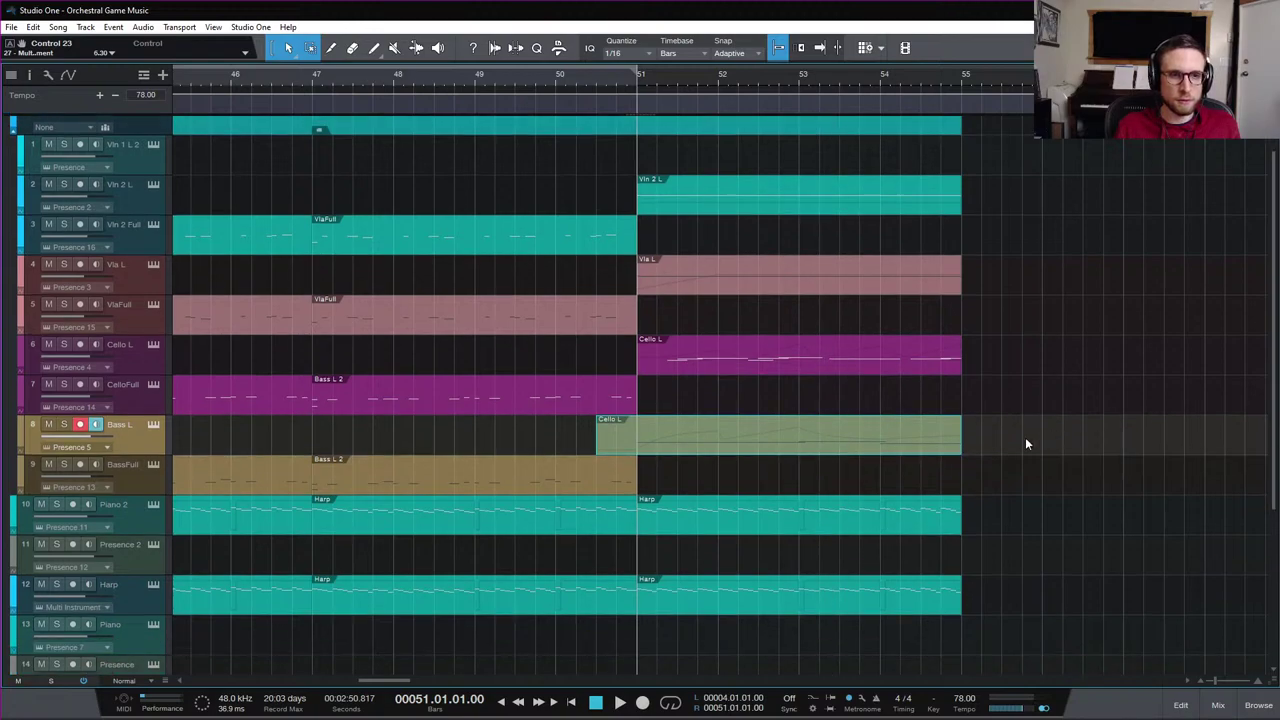
{"action": "left_click", "coordinate": [707, 439]}
{"action": "key", "text": "space"}
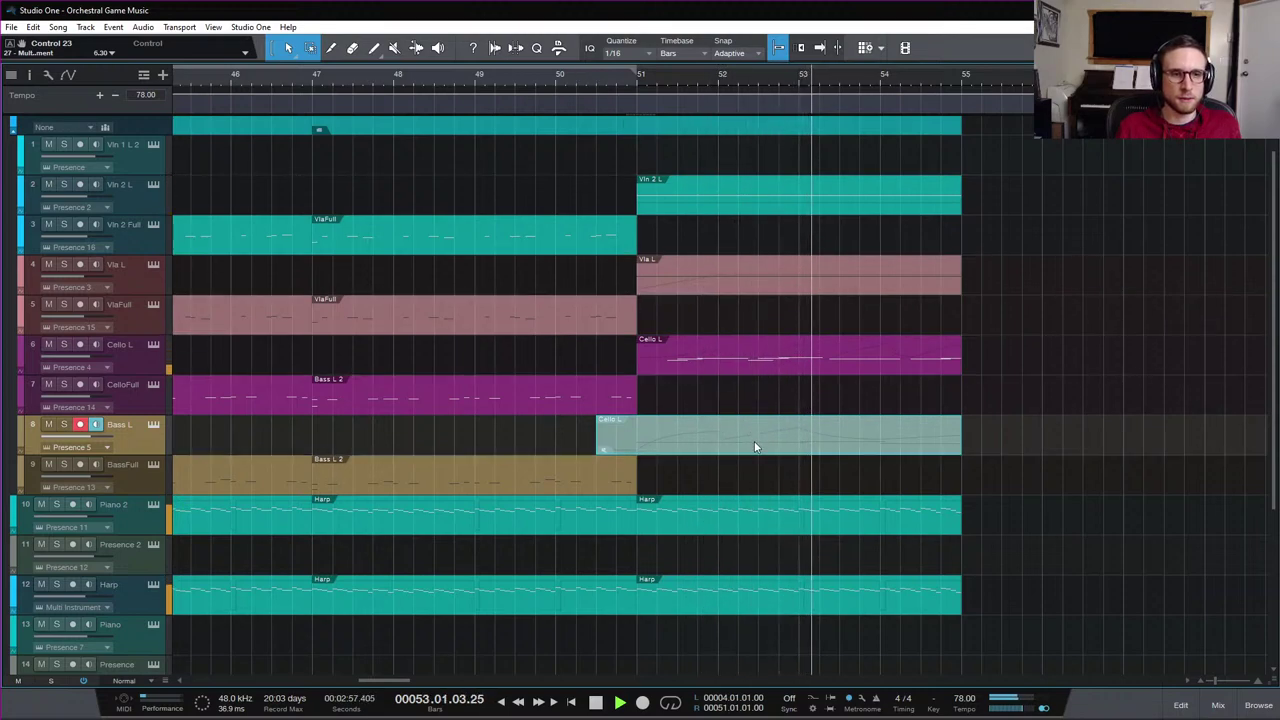
{"action": "key", "text": "space"}
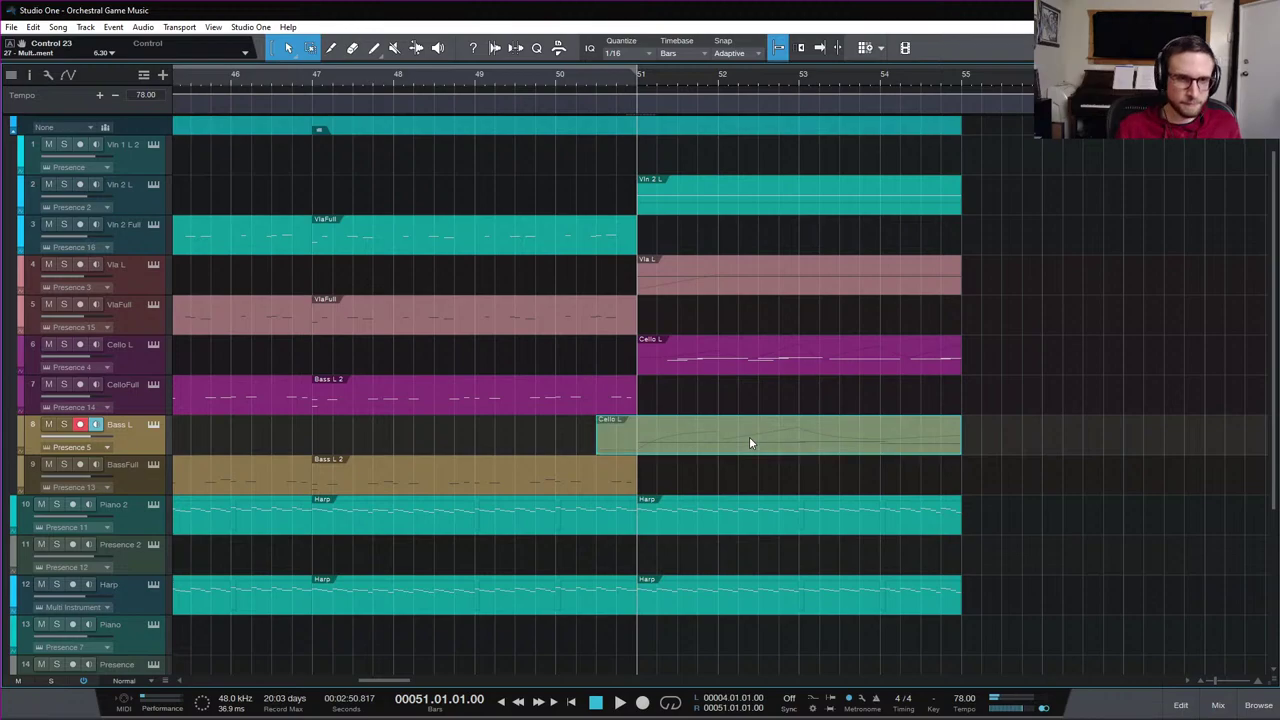
Transpose all notes of the Cello L part in bars 51 to 55 up one octave
{"action": "double_click", "coordinate": [727, 370]}
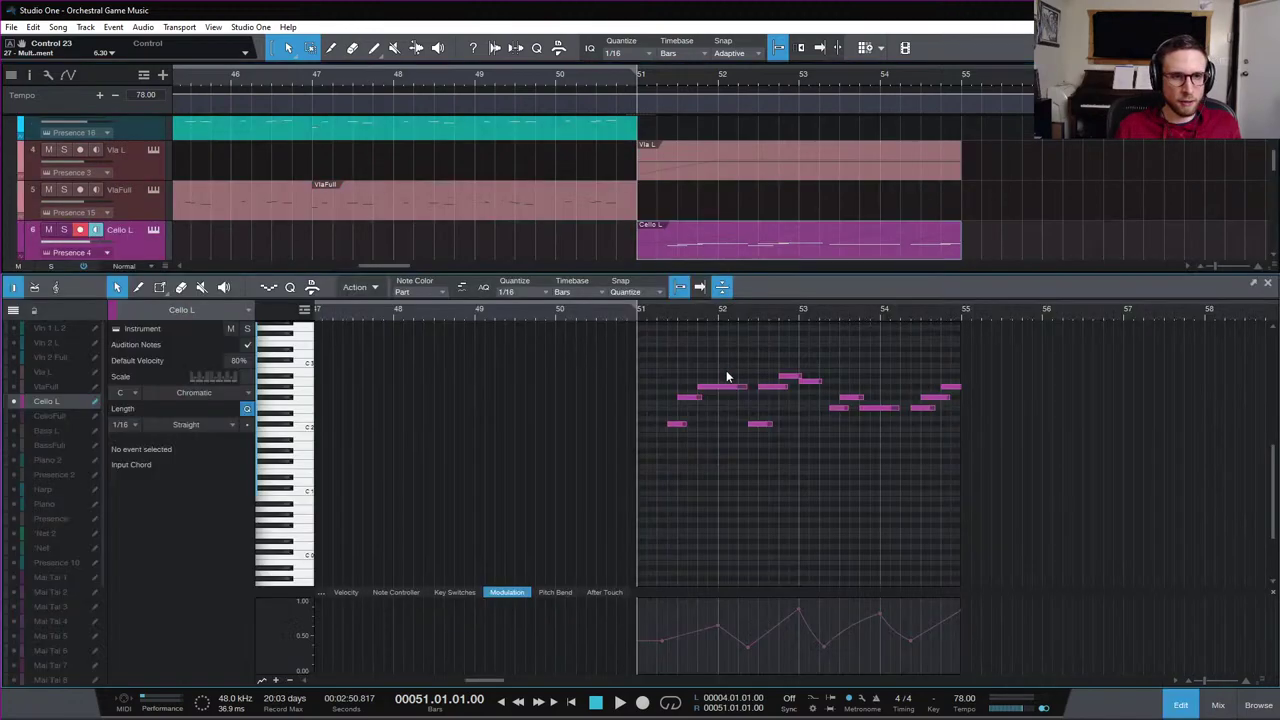
{"action": "left_click_drag", "start_coordinate": [652, 365], "coordinate": [1026, 479]}
{"action": "key", "text": "shift+Up"}
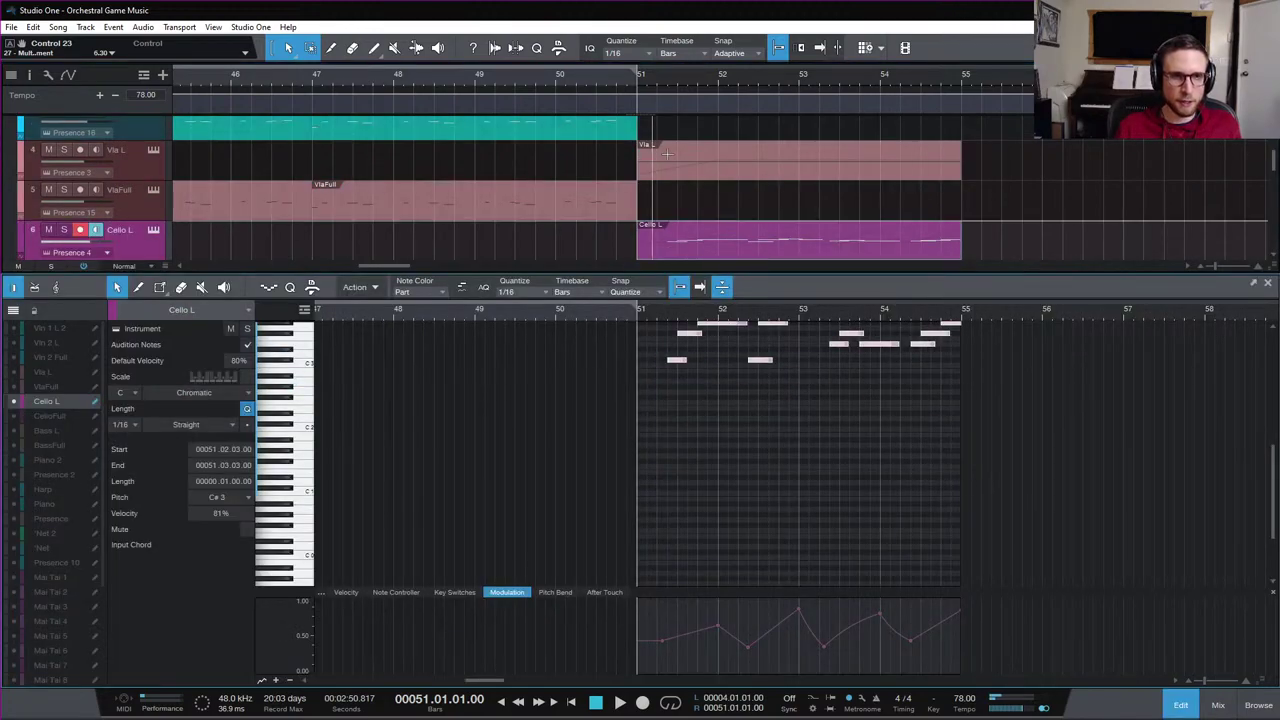
Transpose all notes of the Bass L track's part in bars 51 to 55 up one octave, audition it and close the note editor
{"action": "scroll", "coordinate": [758, 178], "scroll_direction": "down", "scroll_amount": 3}
{"action": "scroll", "coordinate": [758, 178], "scroll_direction": "down", "scroll_amount": 1}
{"action": "left_click", "coordinate": [763, 165]}
{"action": "left_click_drag", "start_coordinate": [648, 400], "coordinate": [1032, 573]}
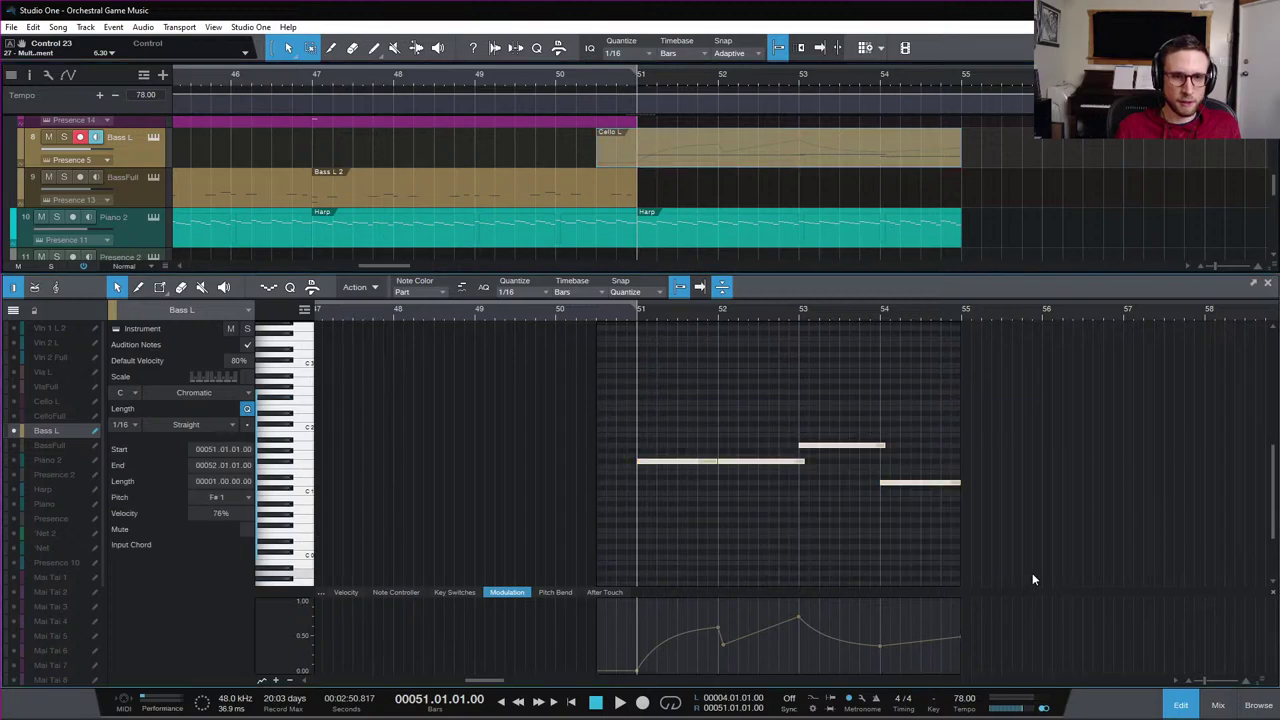
{"action": "key", "text": "shift+Up"}
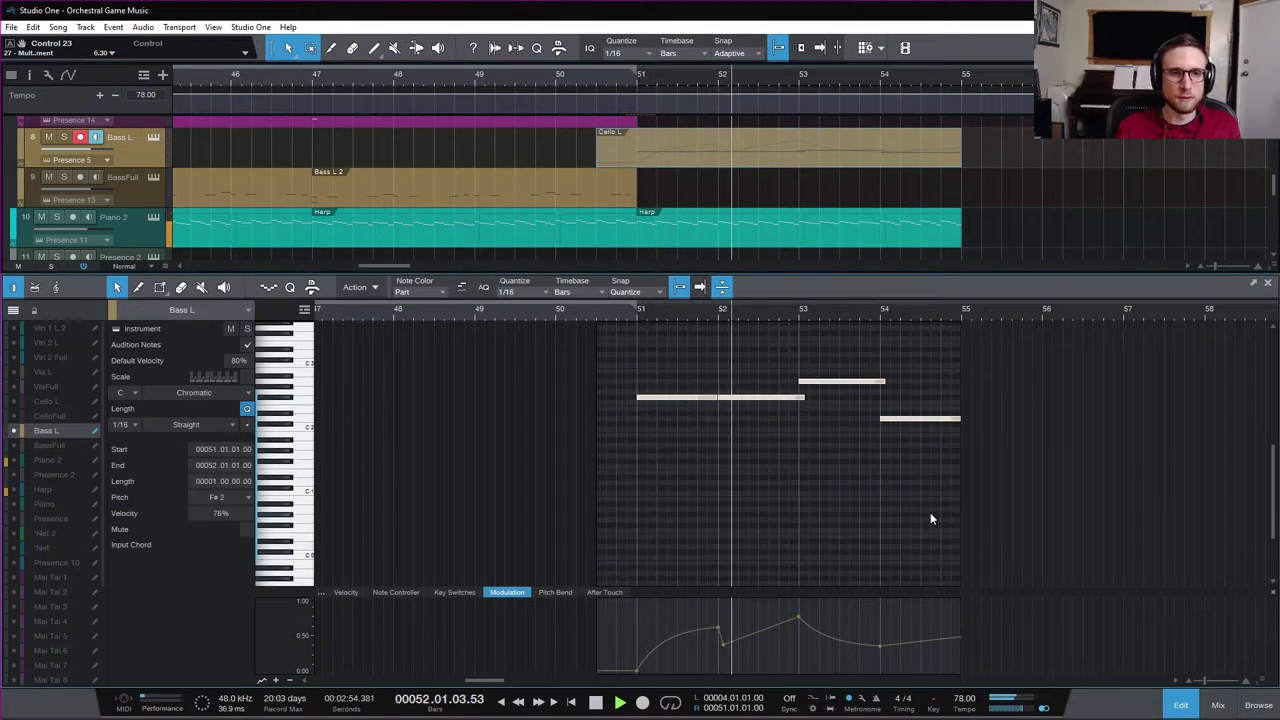
{"action": "scroll", "coordinate": [904, 177], "scroll_direction": "up", "scroll_amount": 3}
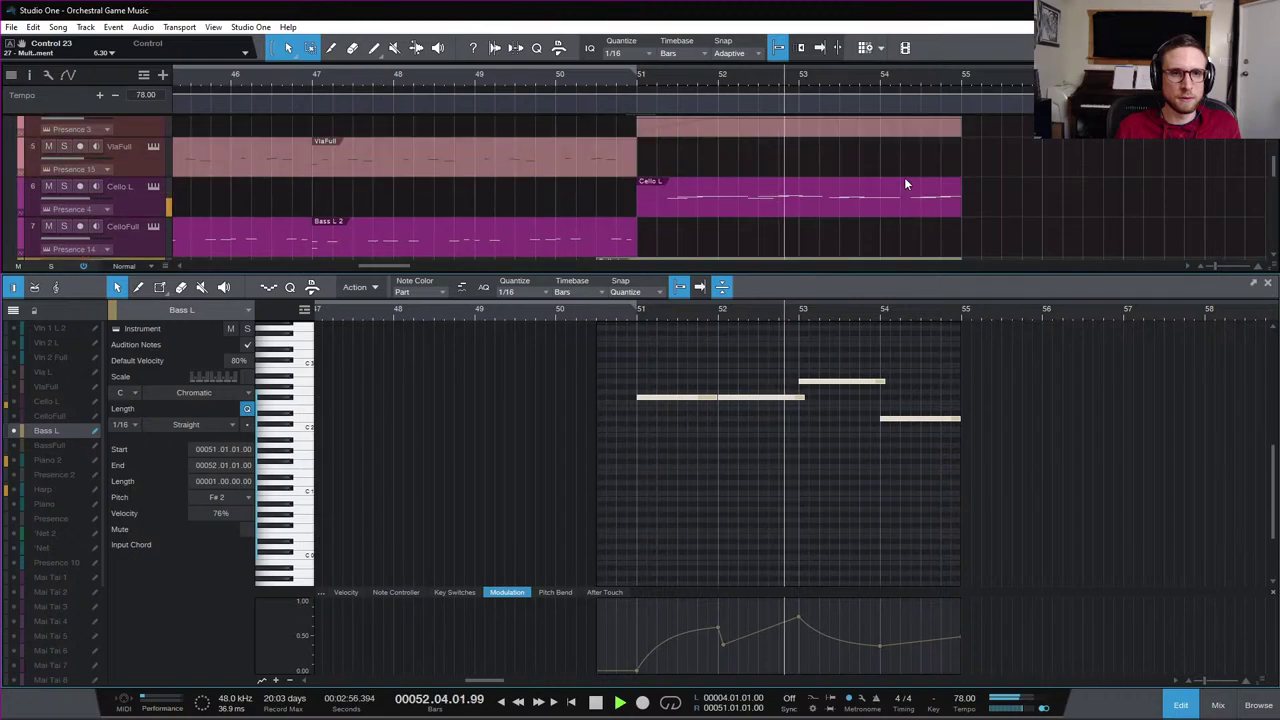
{"action": "scroll", "coordinate": [904, 184], "scroll_direction": "up", "scroll_amount": 2}
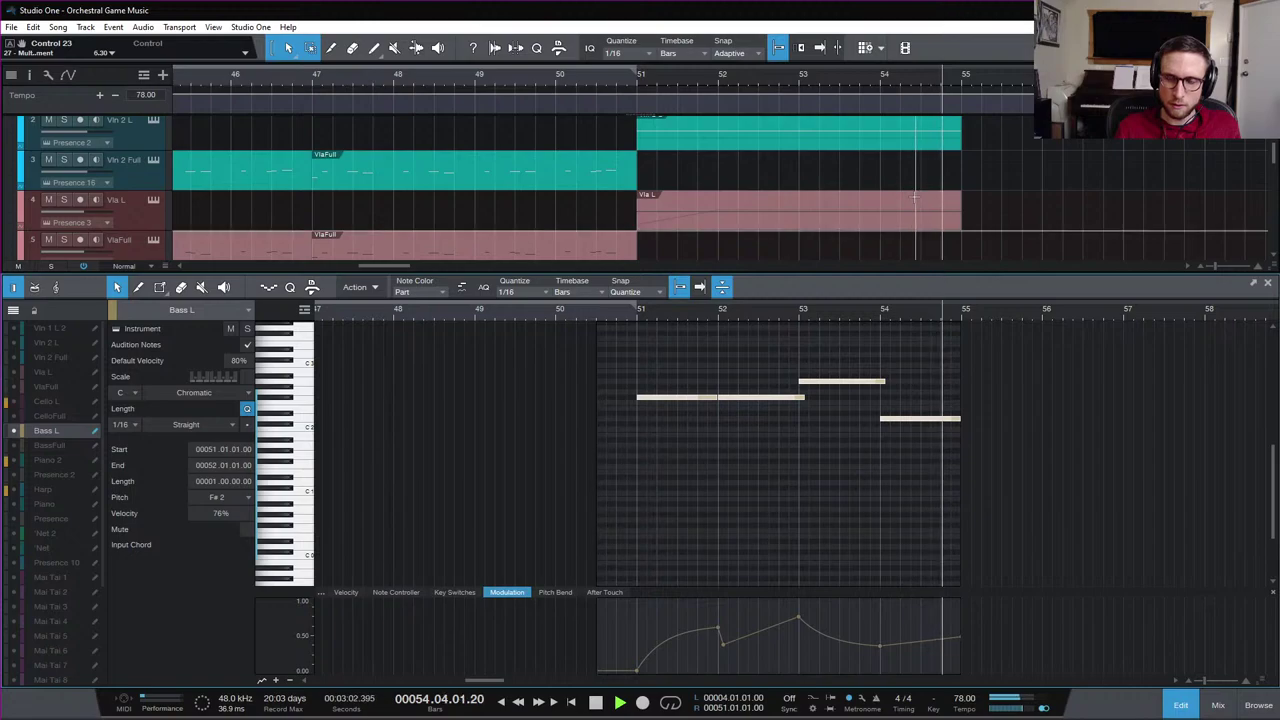
{"action": "left_click", "coordinate": [1182, 706]}
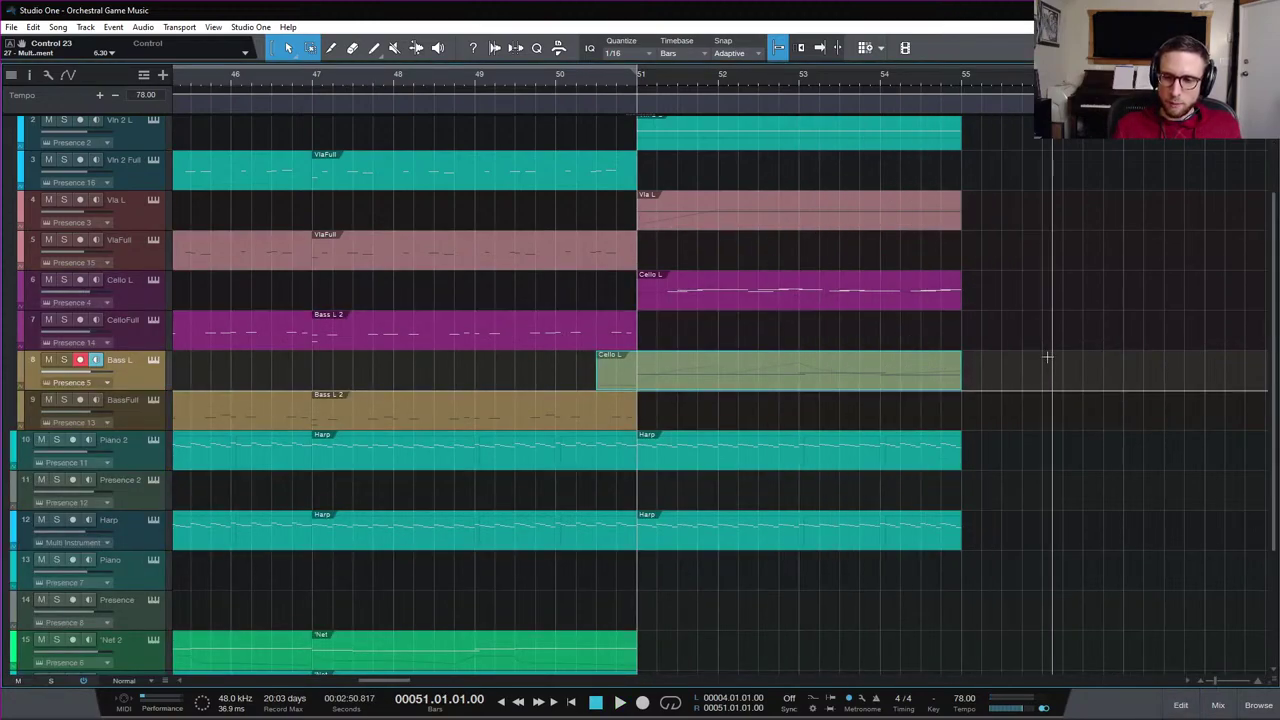
Play the transition into the bar 51 section, starting from bar 49
{"action": "left_click", "coordinate": [476, 73]}
{"action": "key", "text": "space"}
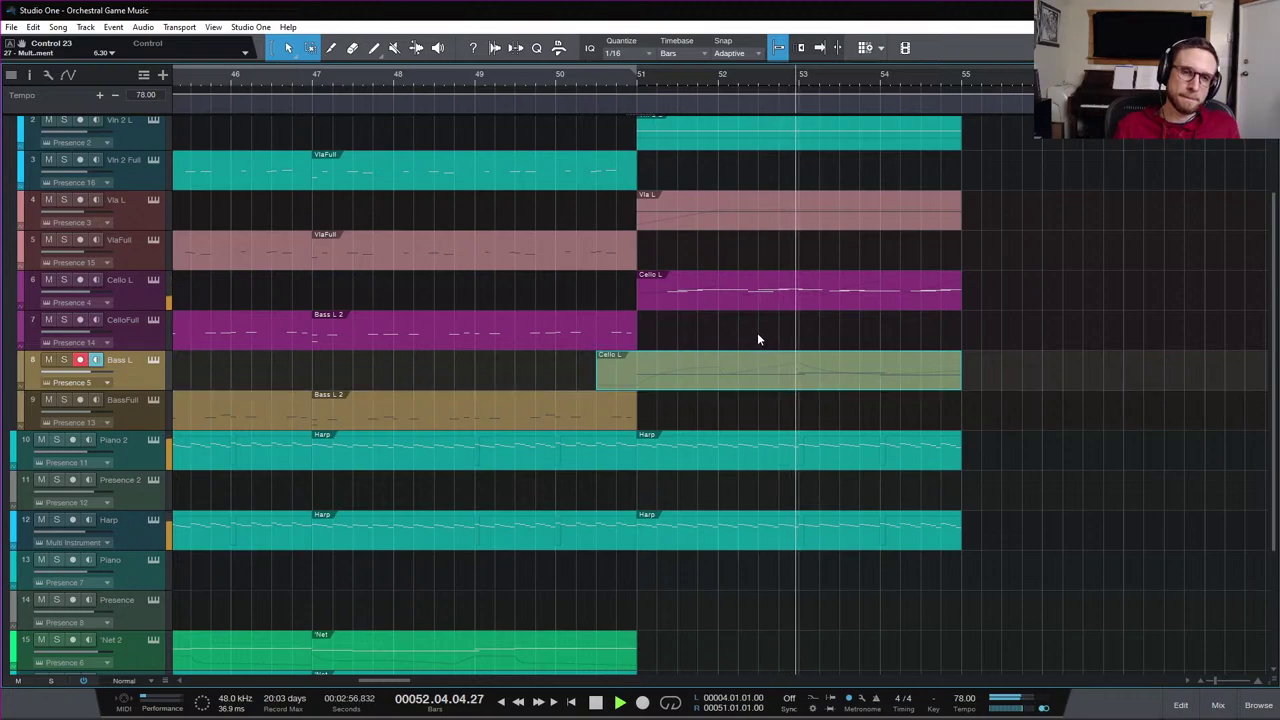
{"action": "scroll", "coordinate": [757, 332], "scroll_direction": "up", "scroll_amount": 3}
{"action": "scroll", "coordinate": [993, 318], "scroll_direction": "down", "scroll_amount": 3}
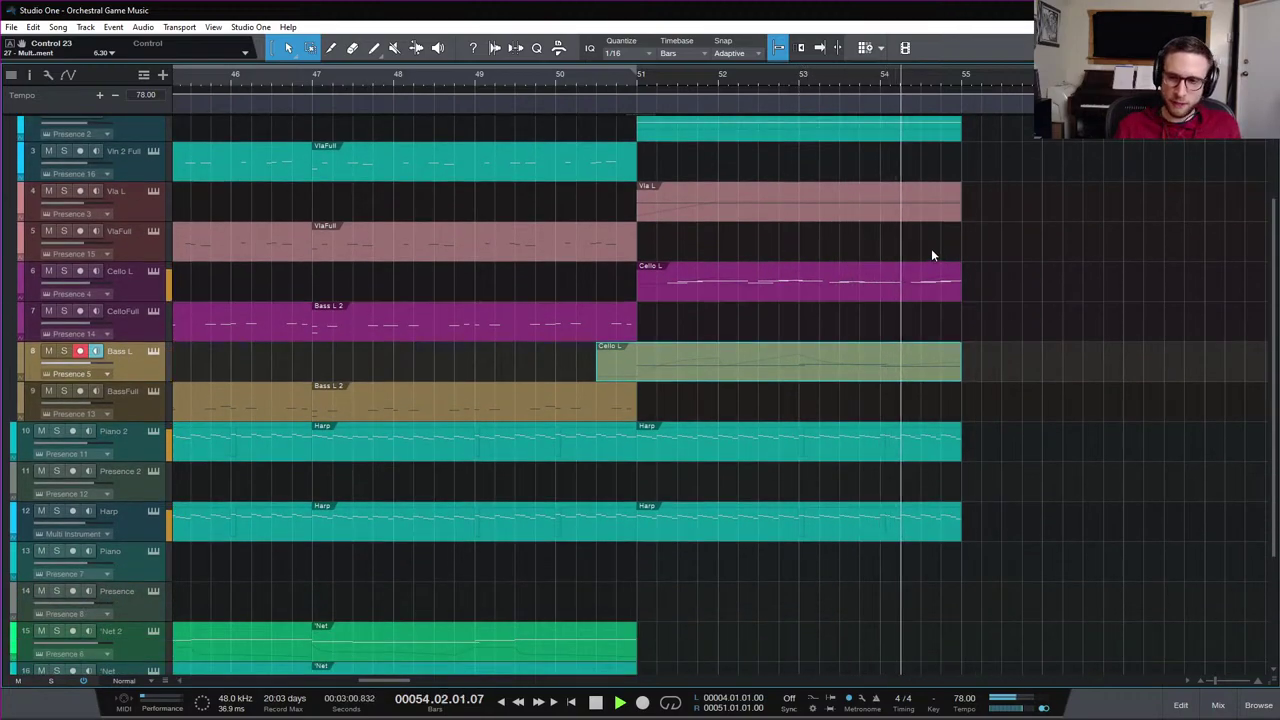
{"action": "key", "text": "space"}
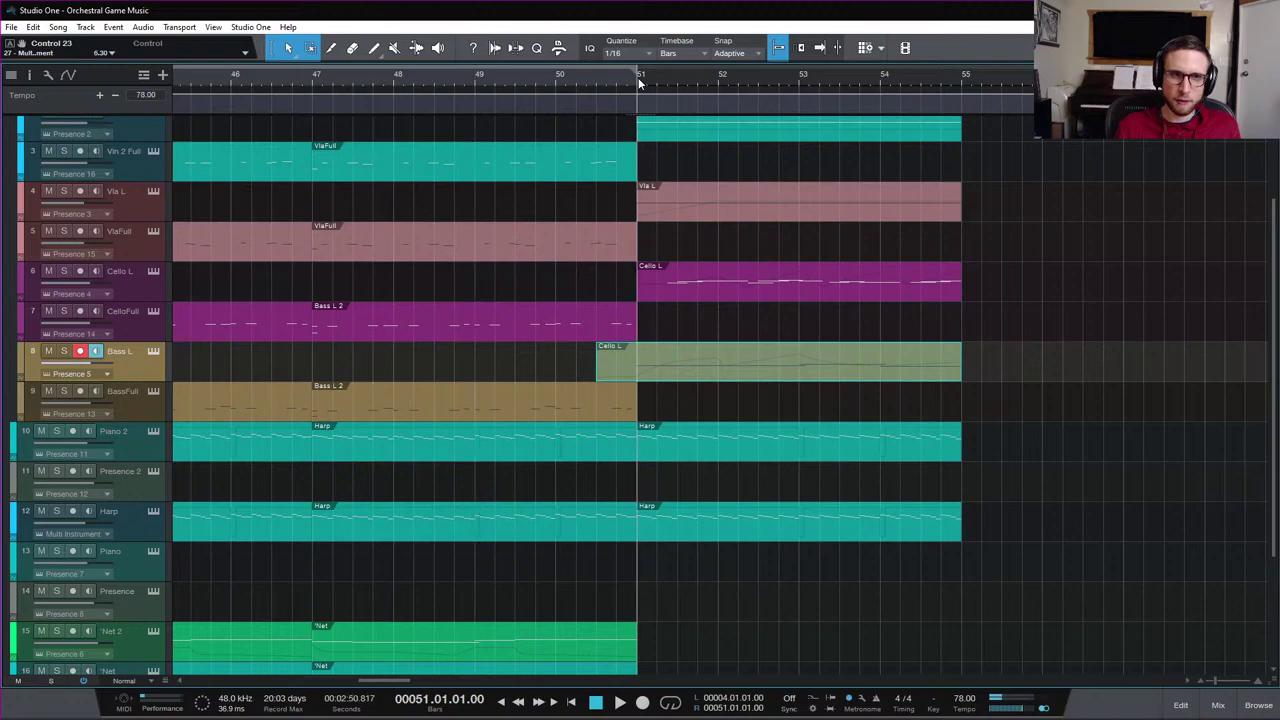
Show a wider stretch of the arrangement and listen from bar 43 through the bar 51 section
{"action": "key", "text": "space"}
{"action": "key", "text": "w"}
{"action": "key", "text": "w"}
{"action": "key", "text": "space"}
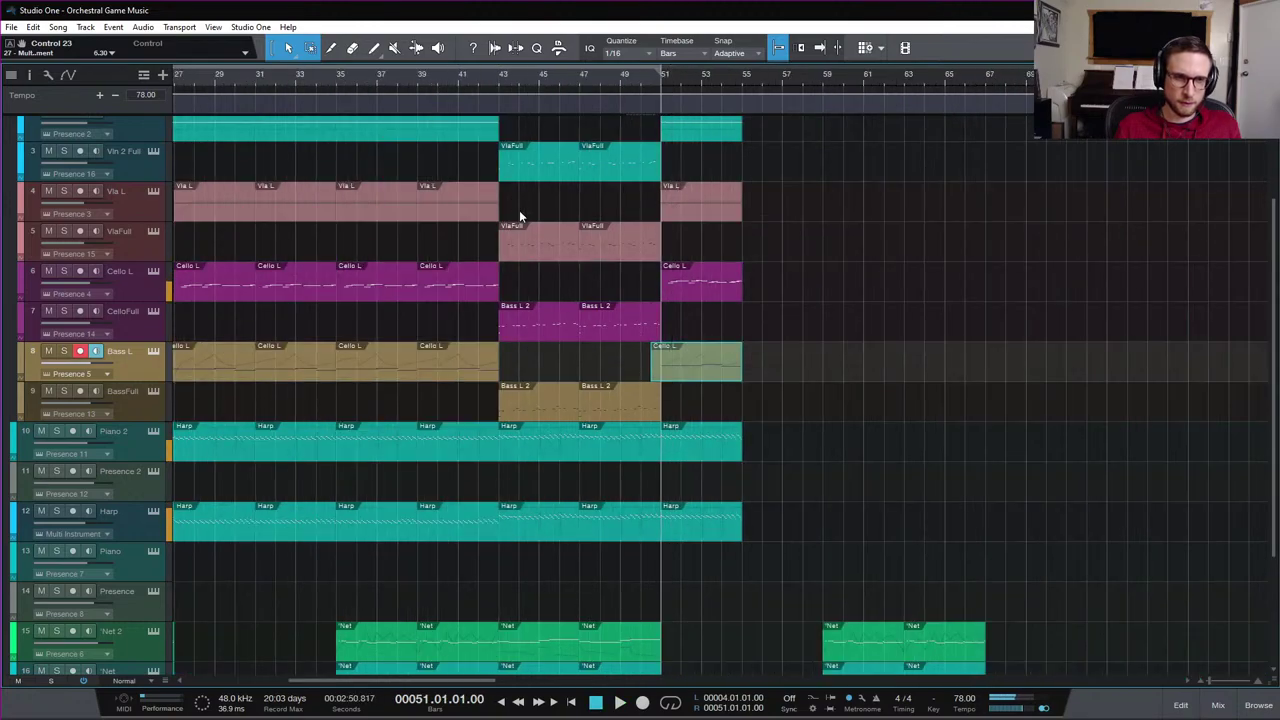
{"action": "key", "text": "space"}
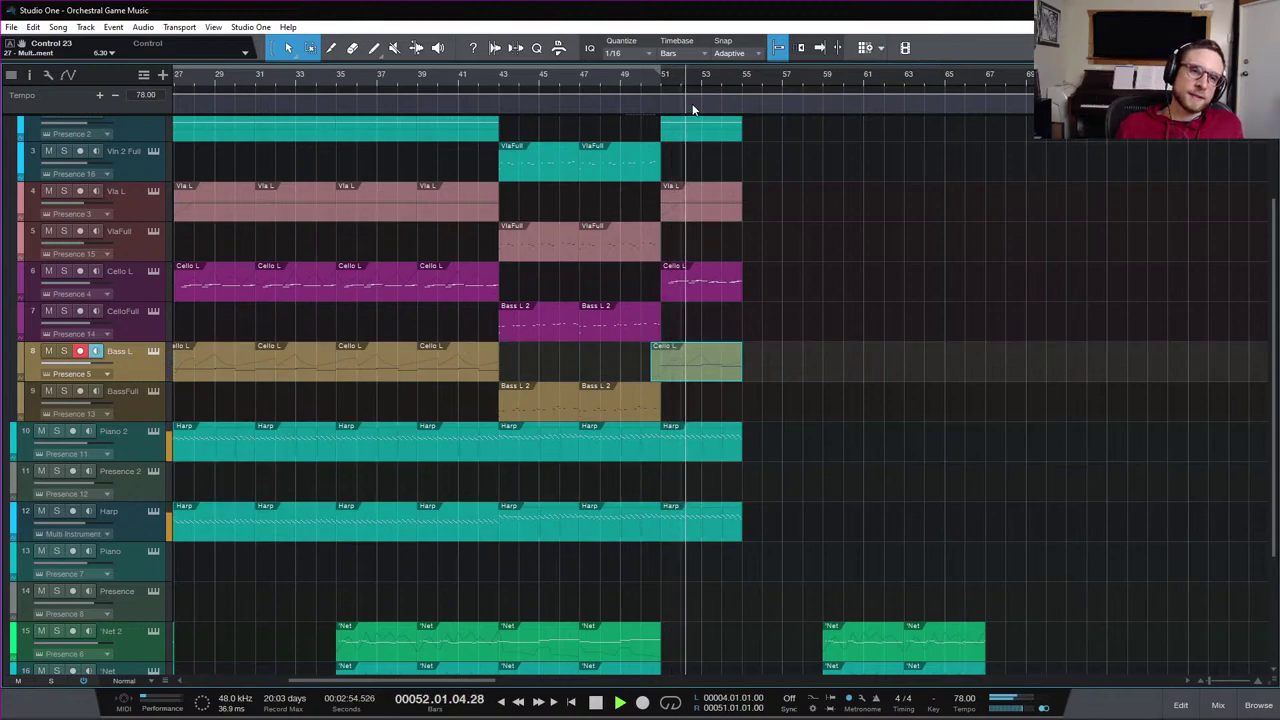
{"action": "key", "text": "space"}
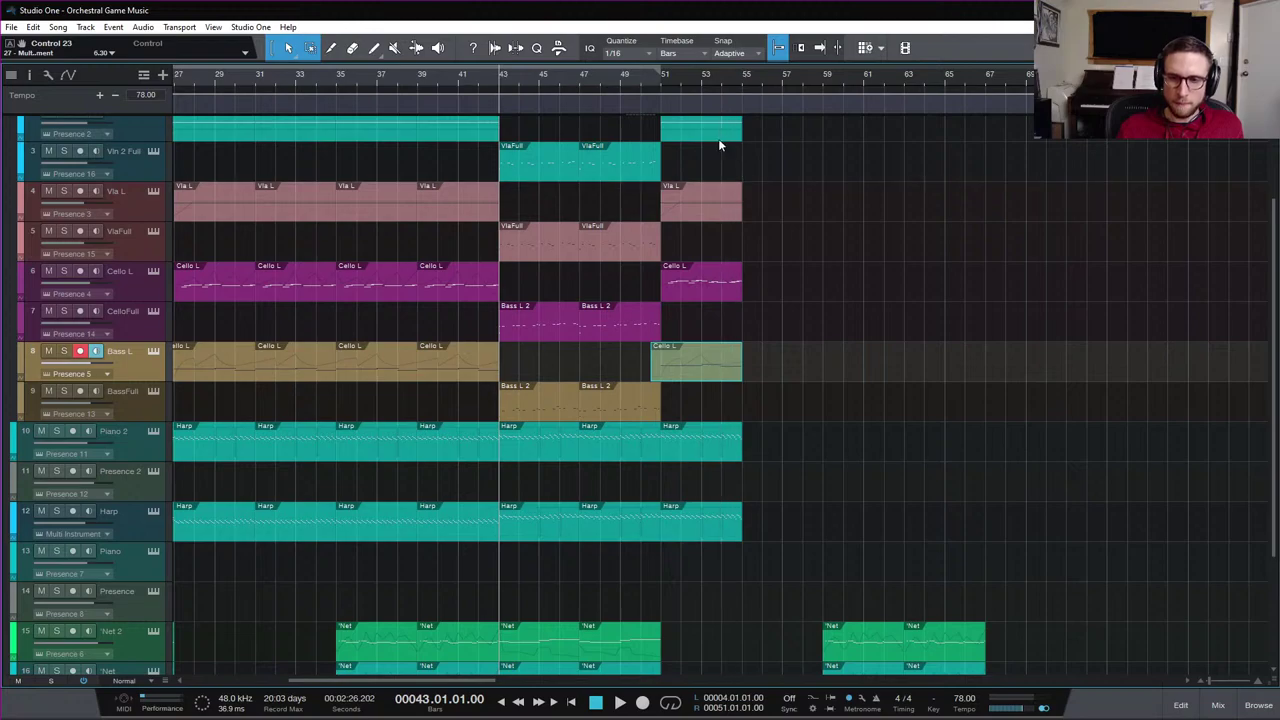
Play from bar 51 while checking the notes of the Piano 2 part there in the note editor
{"action": "left_click", "coordinate": [658, 79]}
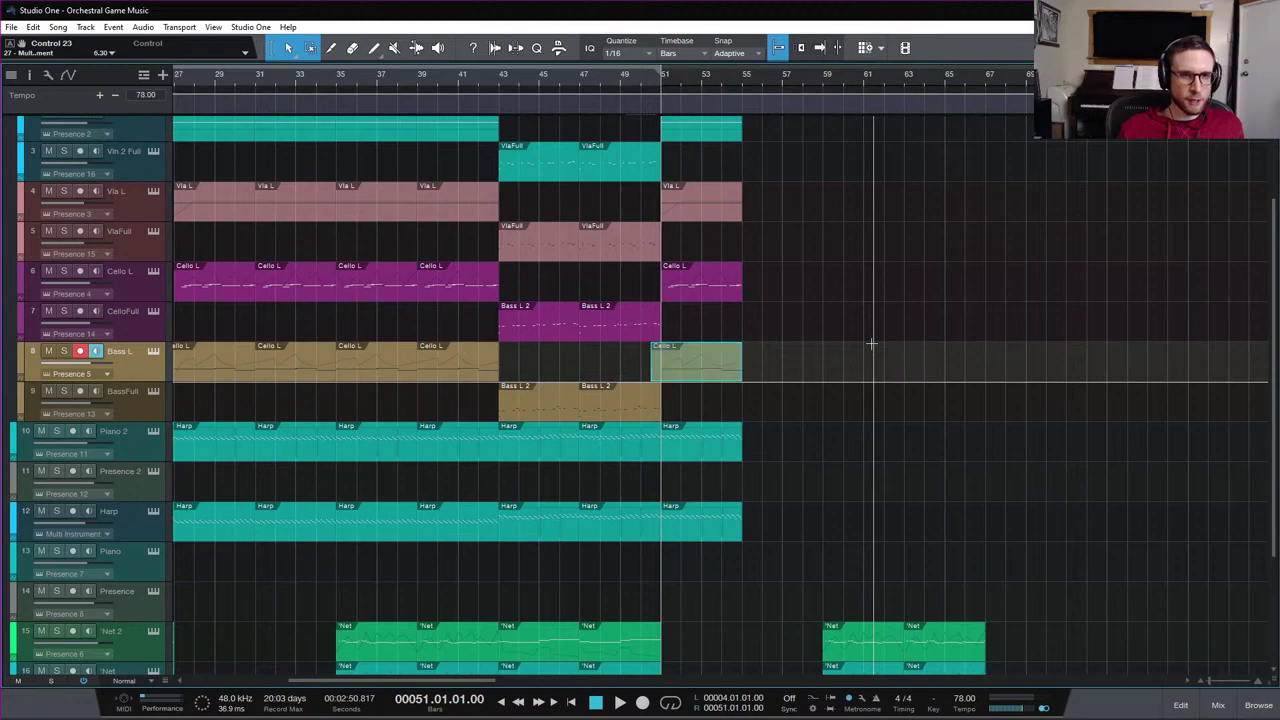
{"action": "double_click", "coordinate": [717, 450]}
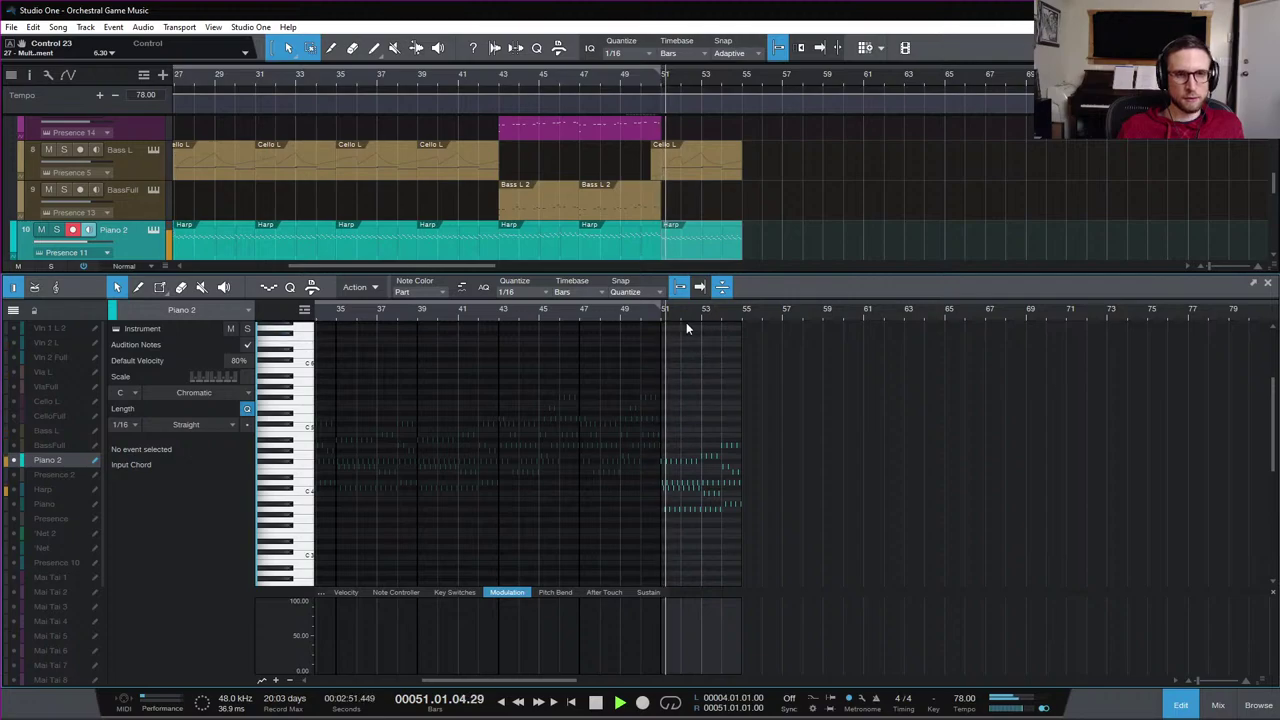
{"action": "left_click", "coordinate": [1177, 705]}
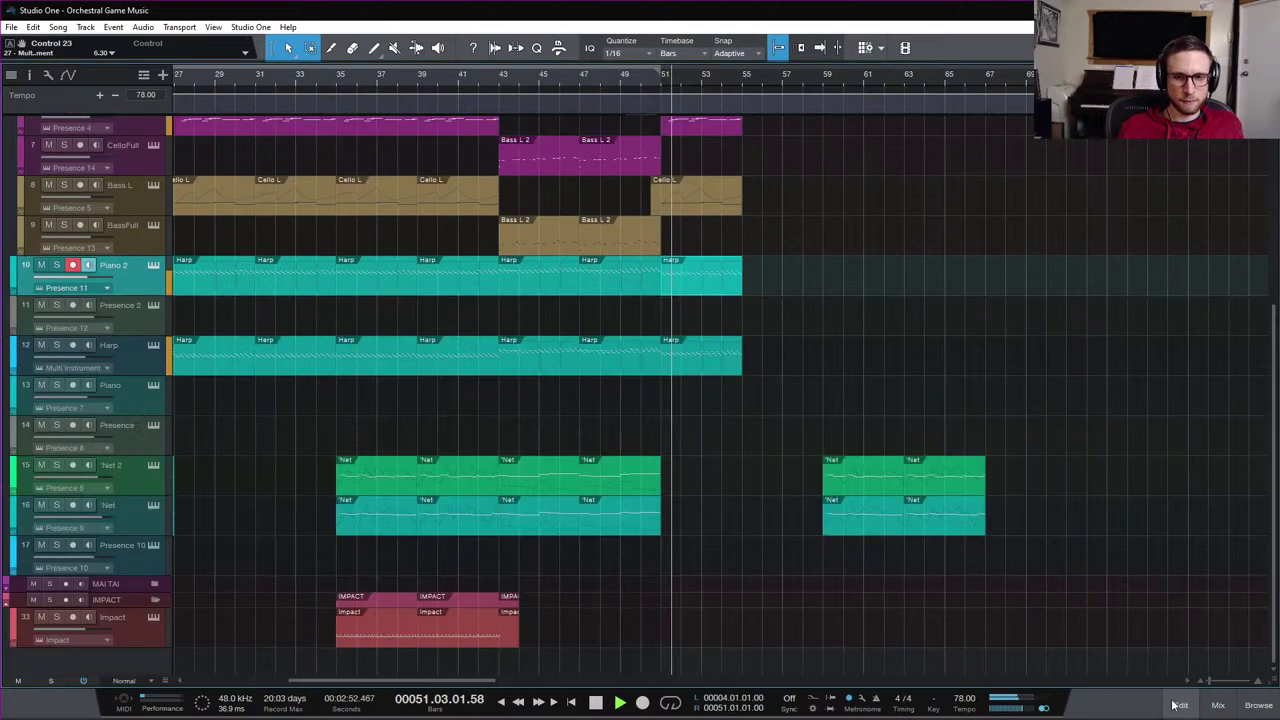
Play the transition into bar 51 again, starting from the last beat of bar 48
{"action": "left_click", "coordinate": [615, 76]}
{"action": "key", "text": "space"}
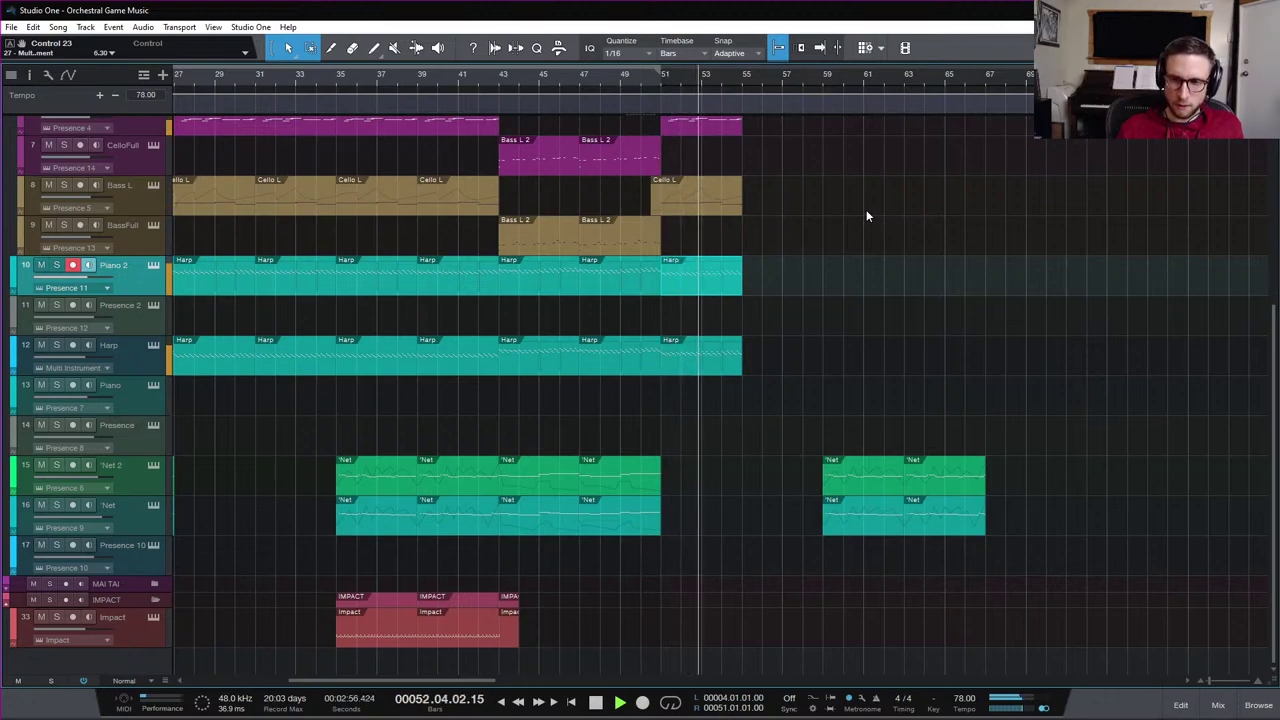
{"action": "key", "text": "space"}
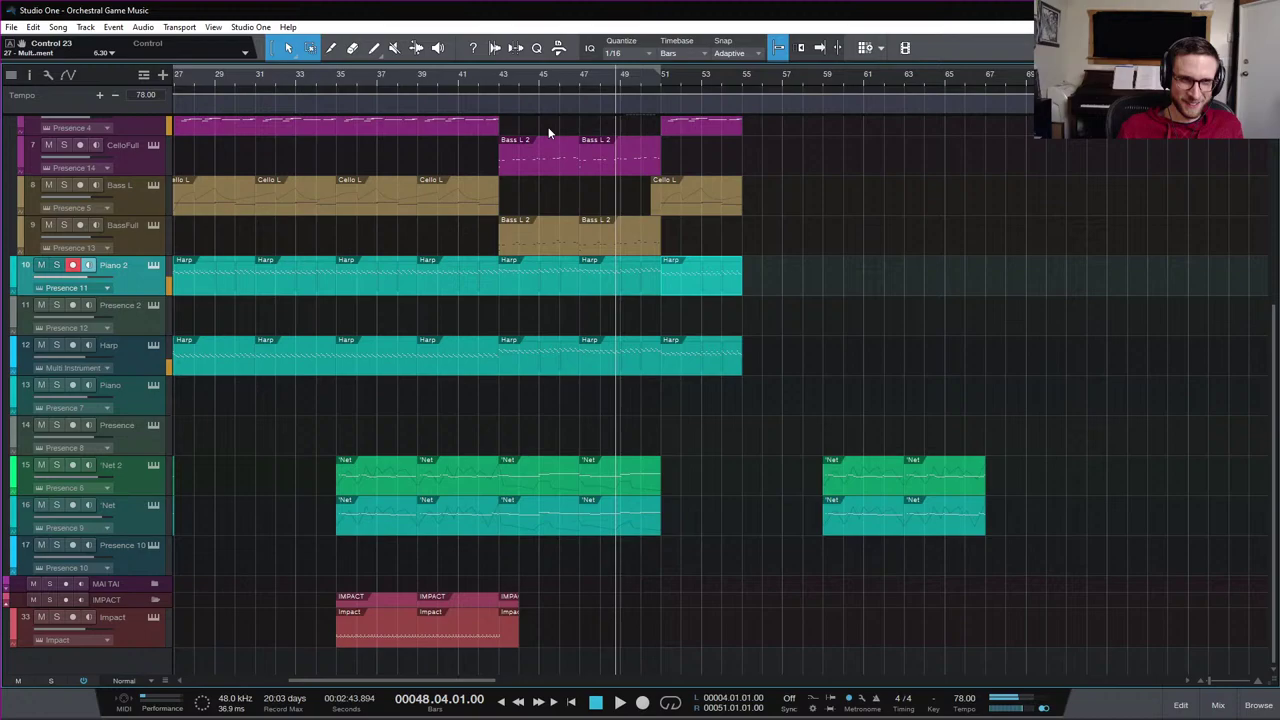
Show the full arrangement and play it from bar 4
{"action": "left_click", "coordinate": [497, 75]}
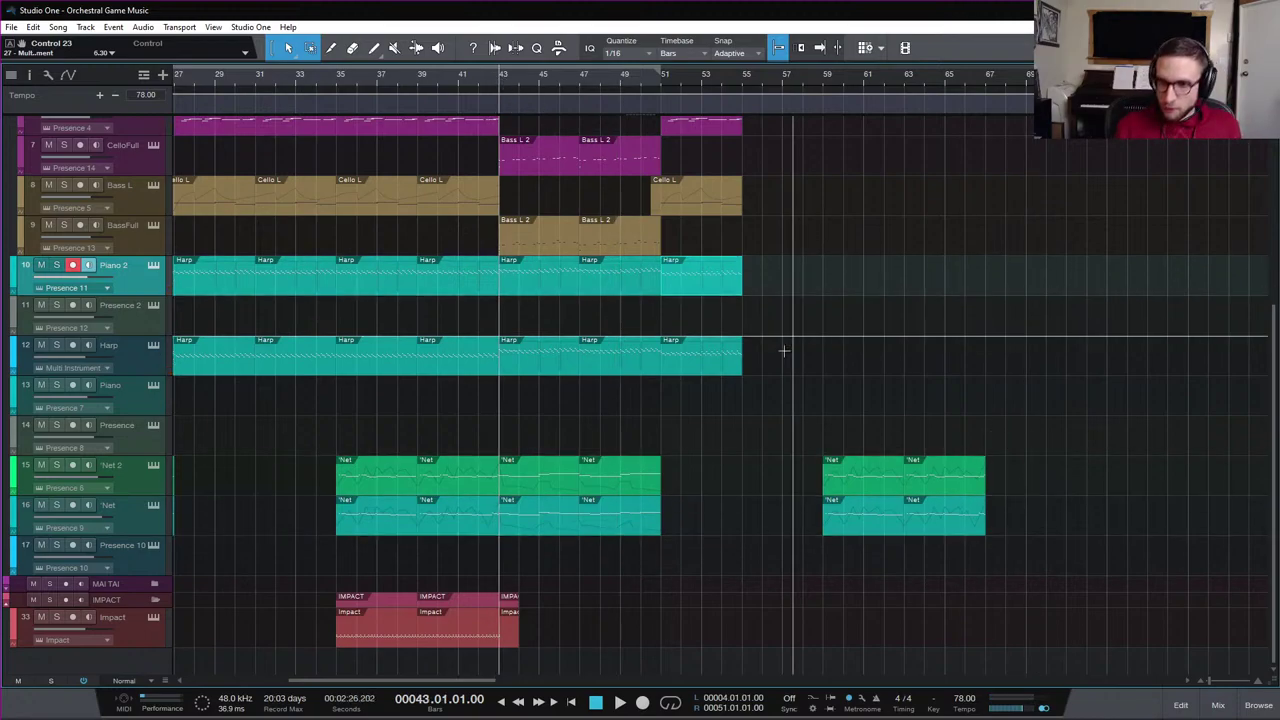
{"action": "mouse_move", "coordinate": [270, 80]}
{"action": "left_mouse_down"}
{"action": "mouse_move", "coordinate": [271, 97]}
{"action": "mouse_move", "coordinate": [337, 97]}
{"action": "mouse_move", "coordinate": [277, 84]}
{"action": "left_mouse_up"}
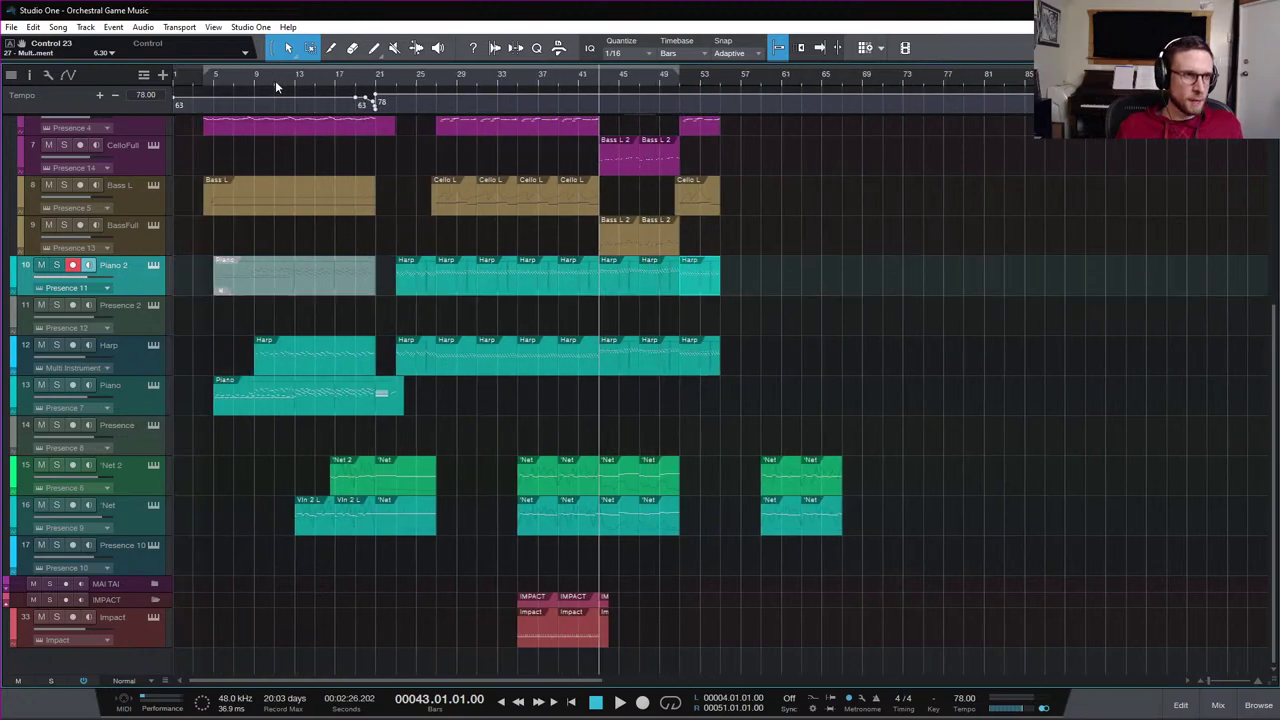
{"action": "left_click", "coordinate": [201, 85]}
{"action": "scroll", "coordinate": [290, 212], "scroll_direction": "up", "scroll_amount": 5}
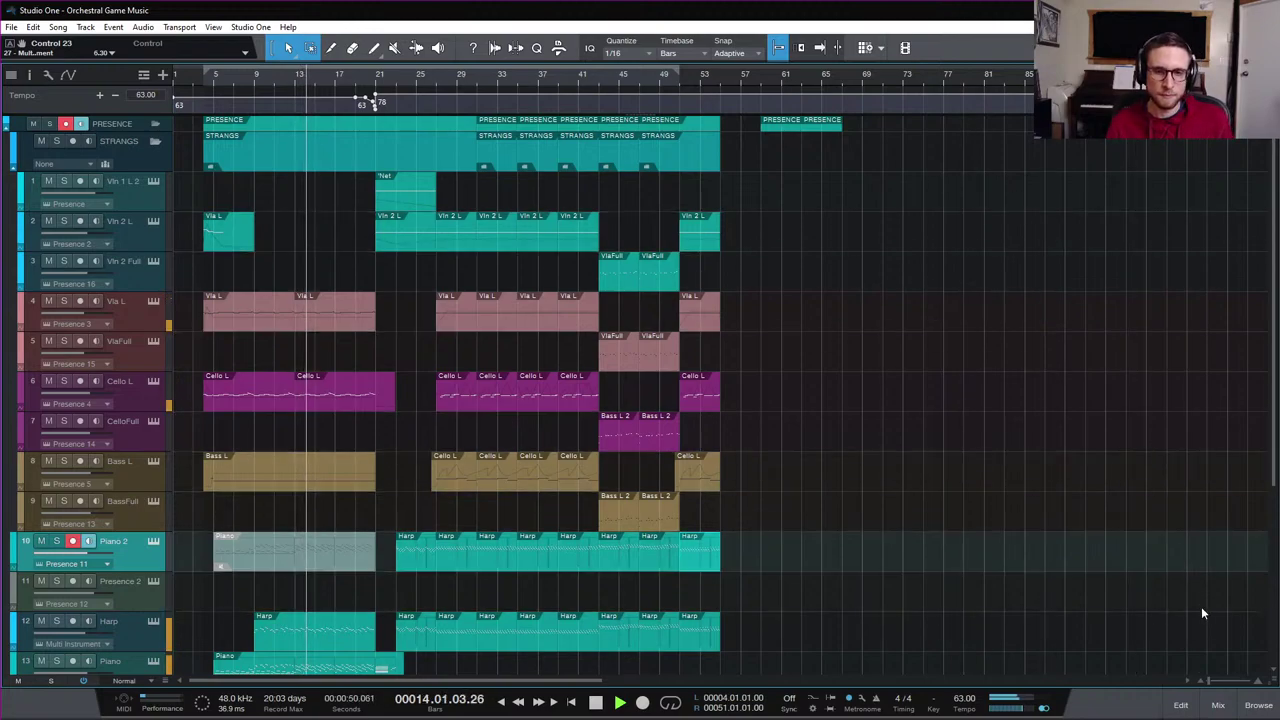
Inspect the Compressor on the 'Net channel in the mixer during playback, close both, and stop playback after the last section
{"action": "left_click", "coordinate": [1218, 705]}
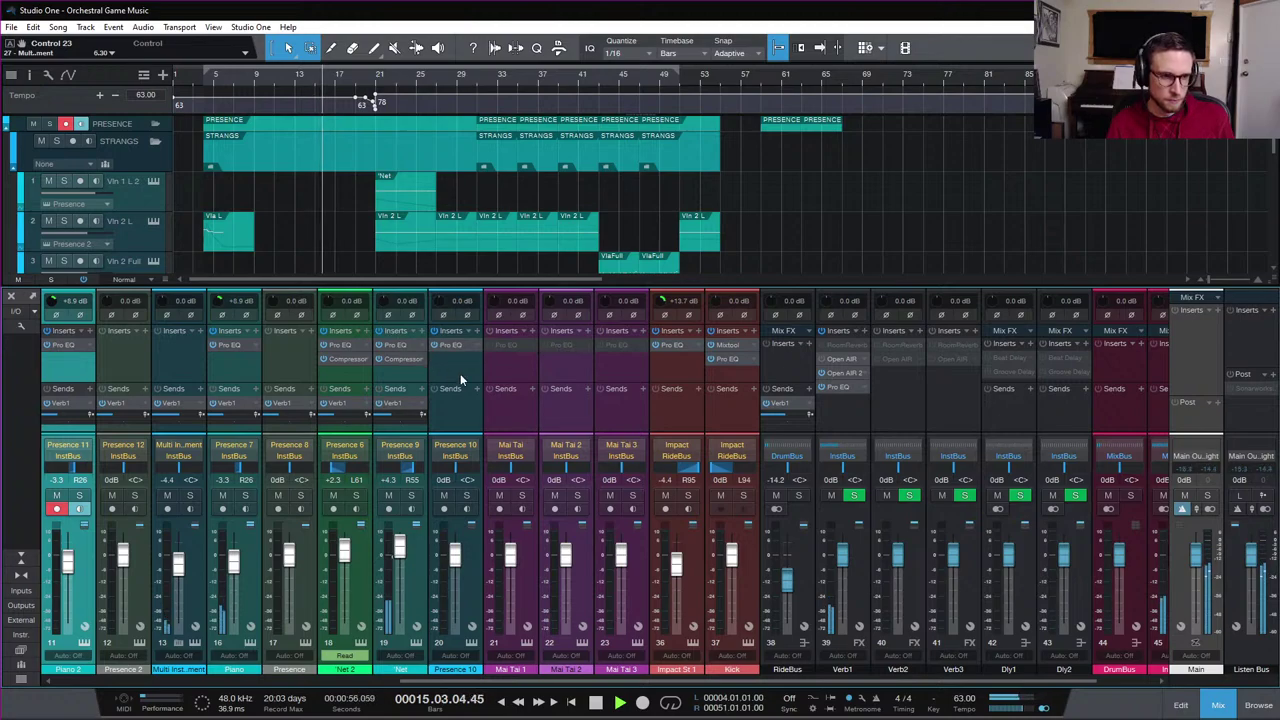
{"action": "left_click", "coordinate": [399, 359]}
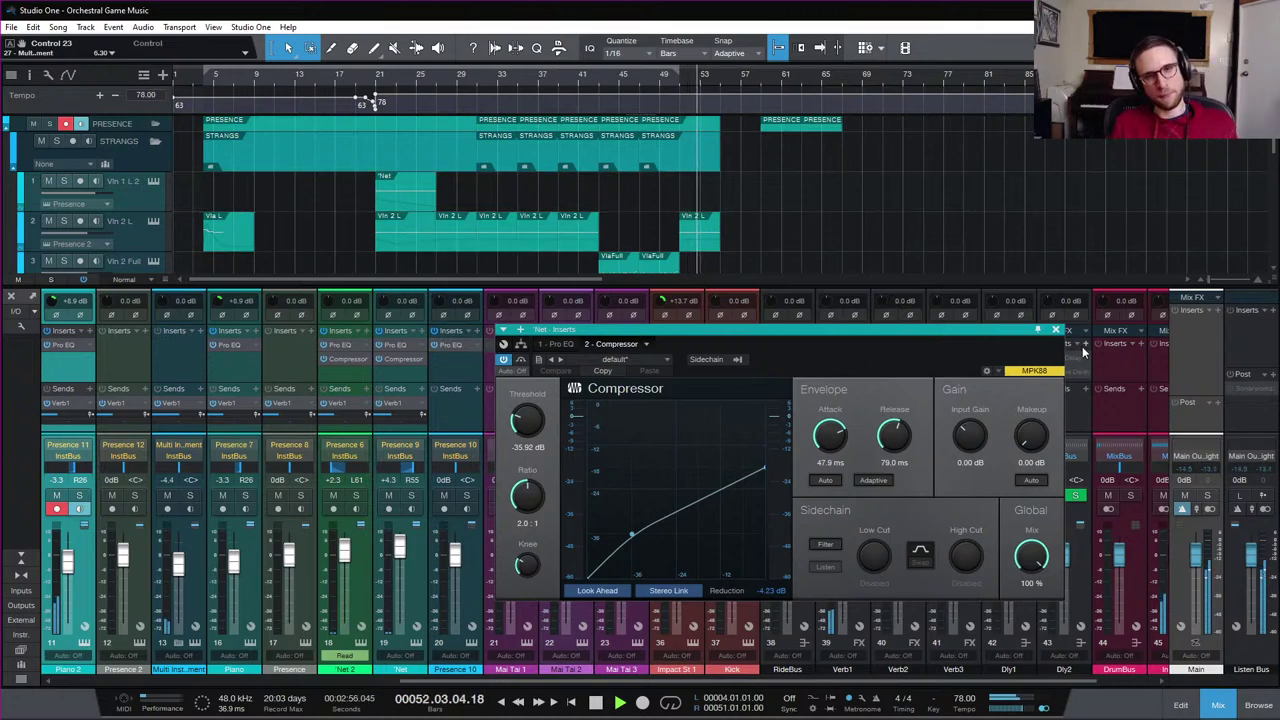
{"action": "left_click", "coordinate": [1056, 331]}
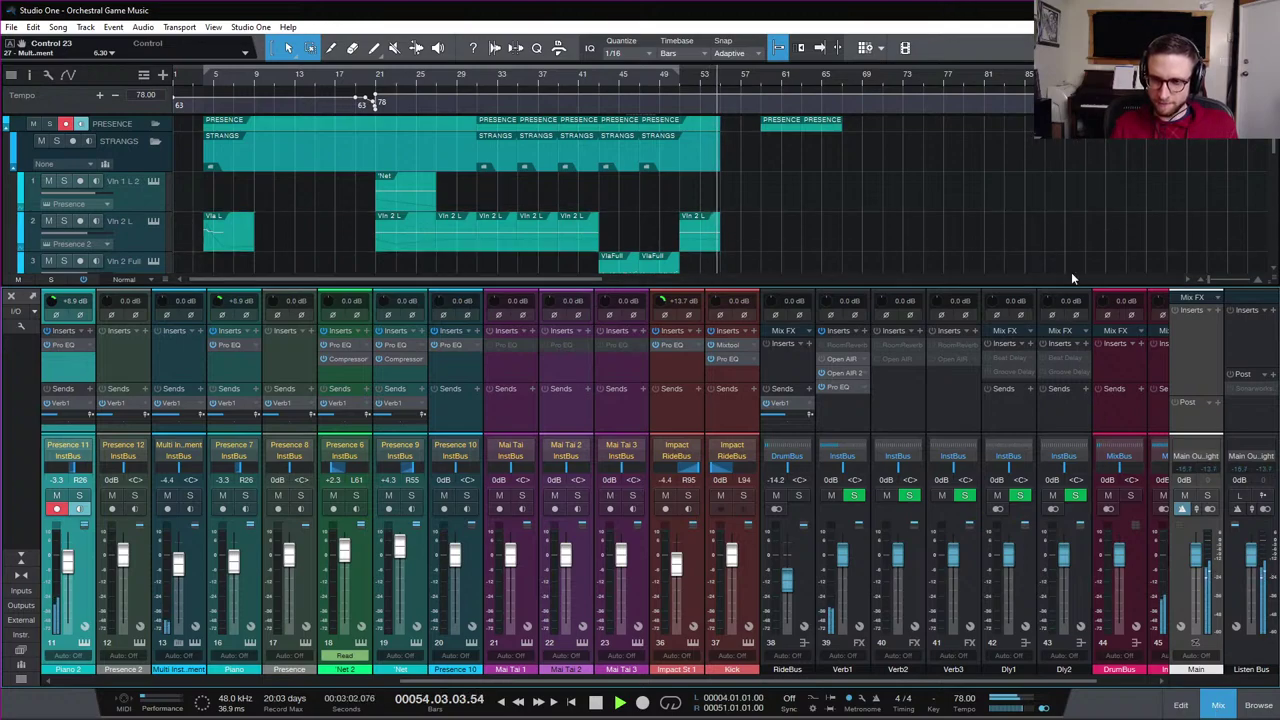
{"action": "left_click", "coordinate": [1217, 706]}
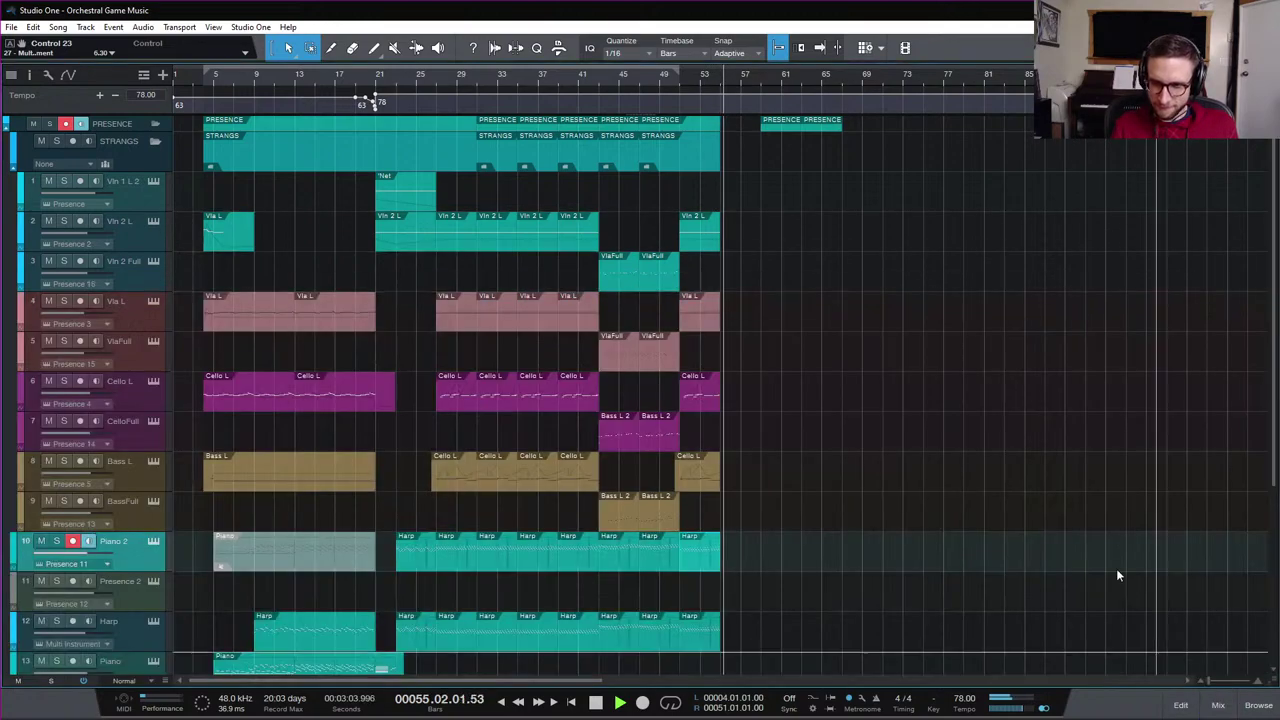
{"action": "key", "text": "space"}
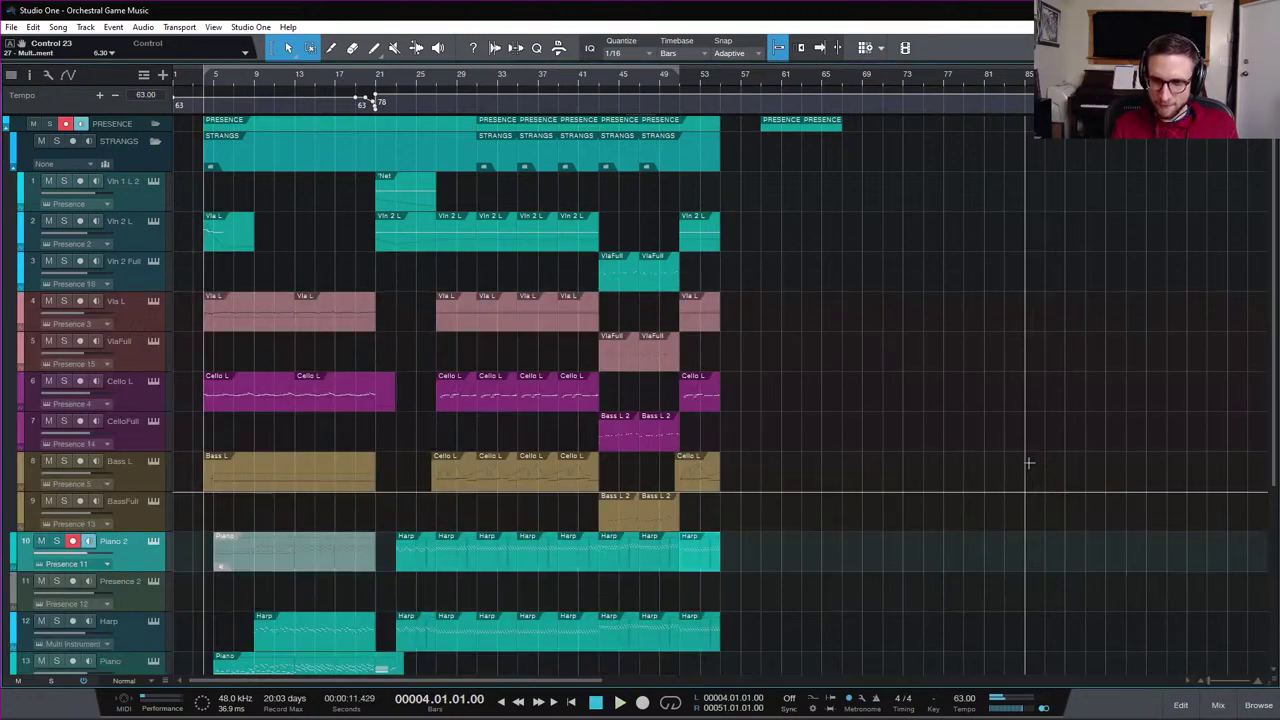
Play the passage from beat 3 of bar 42 into the bar 51 section, stopping at about bar 53
{"action": "left_click", "coordinate": [677, 82]}
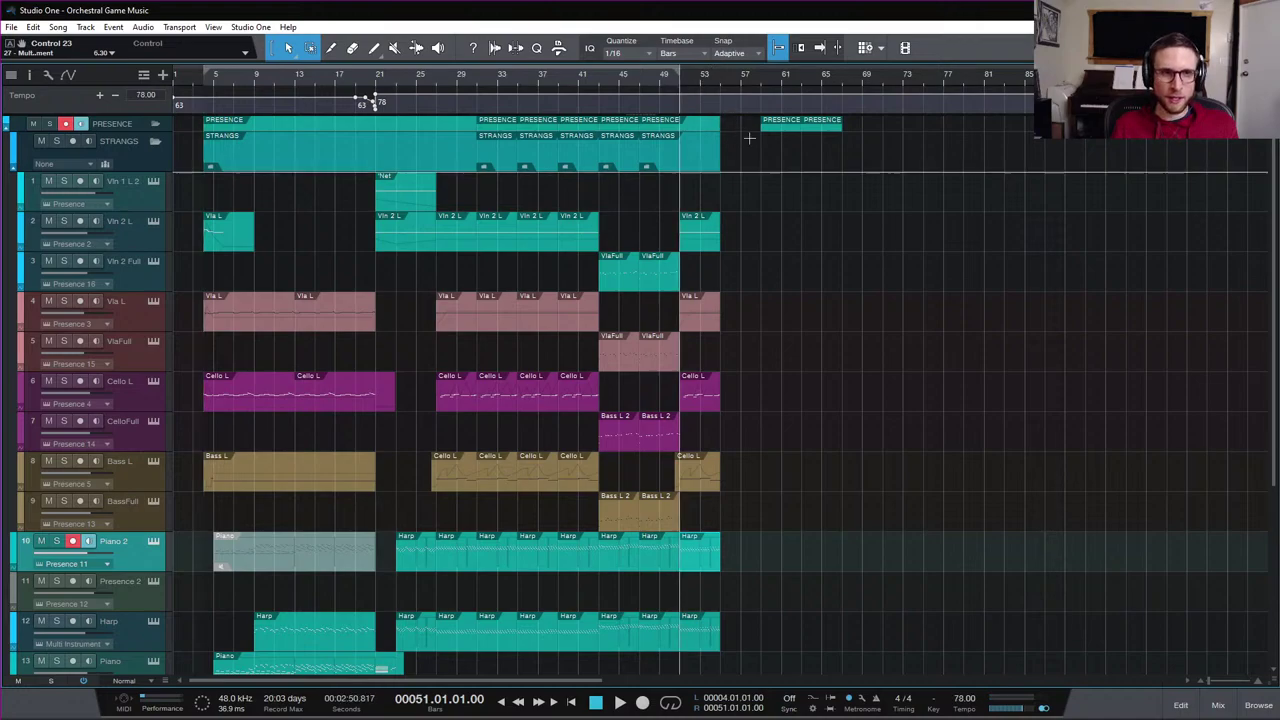
{"action": "key", "text": "e"}
{"action": "key", "text": "e"}
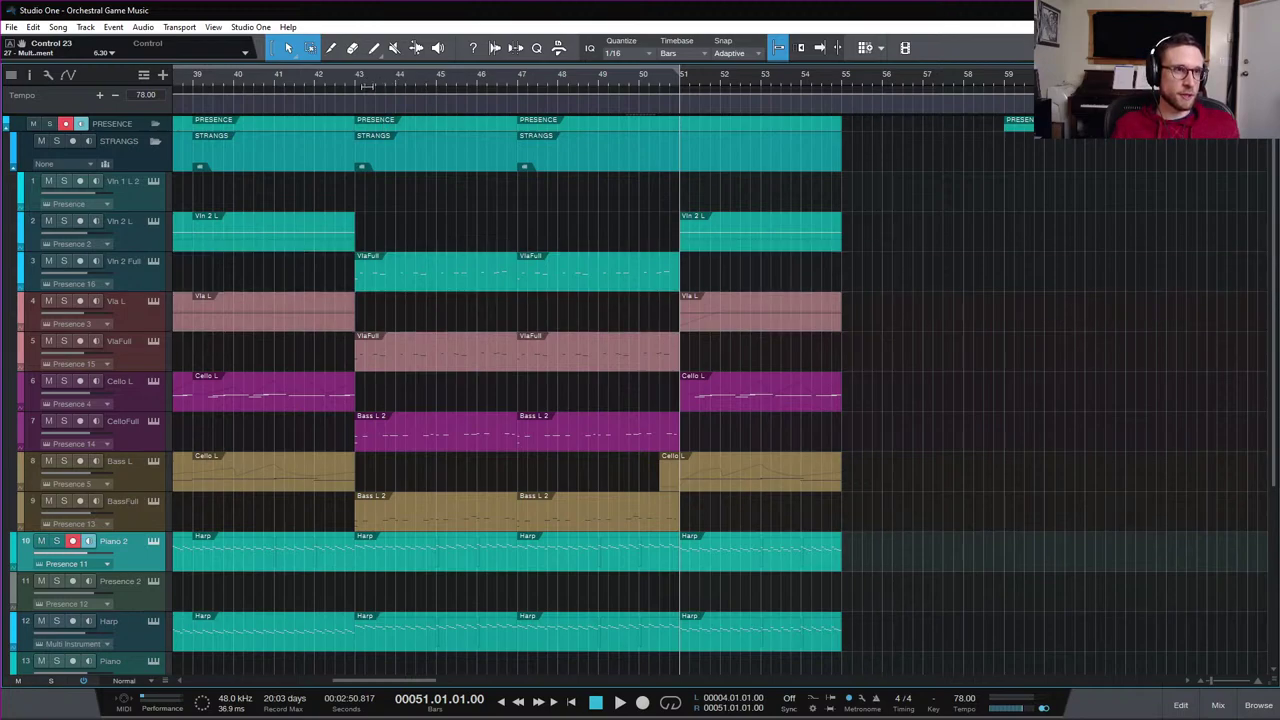
{"action": "left_click", "coordinate": [334, 76]}
{"action": "key", "text": "space"}
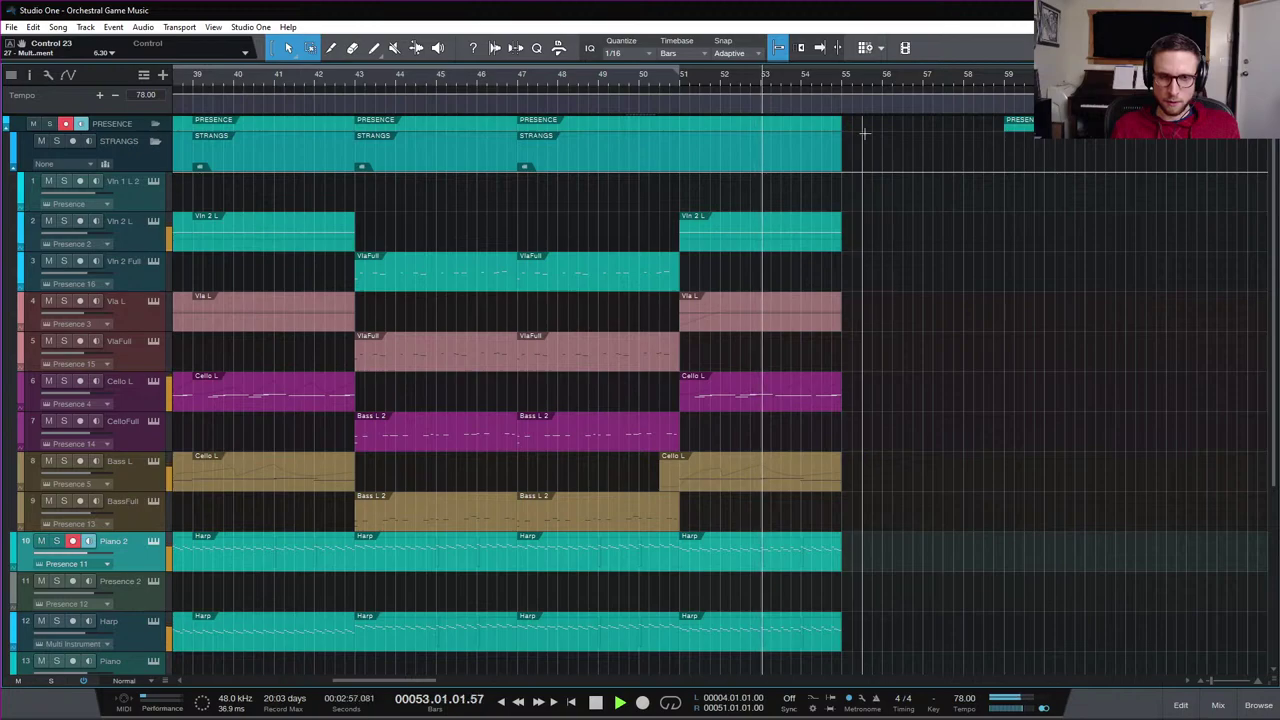
{"action": "key", "text": "space"}
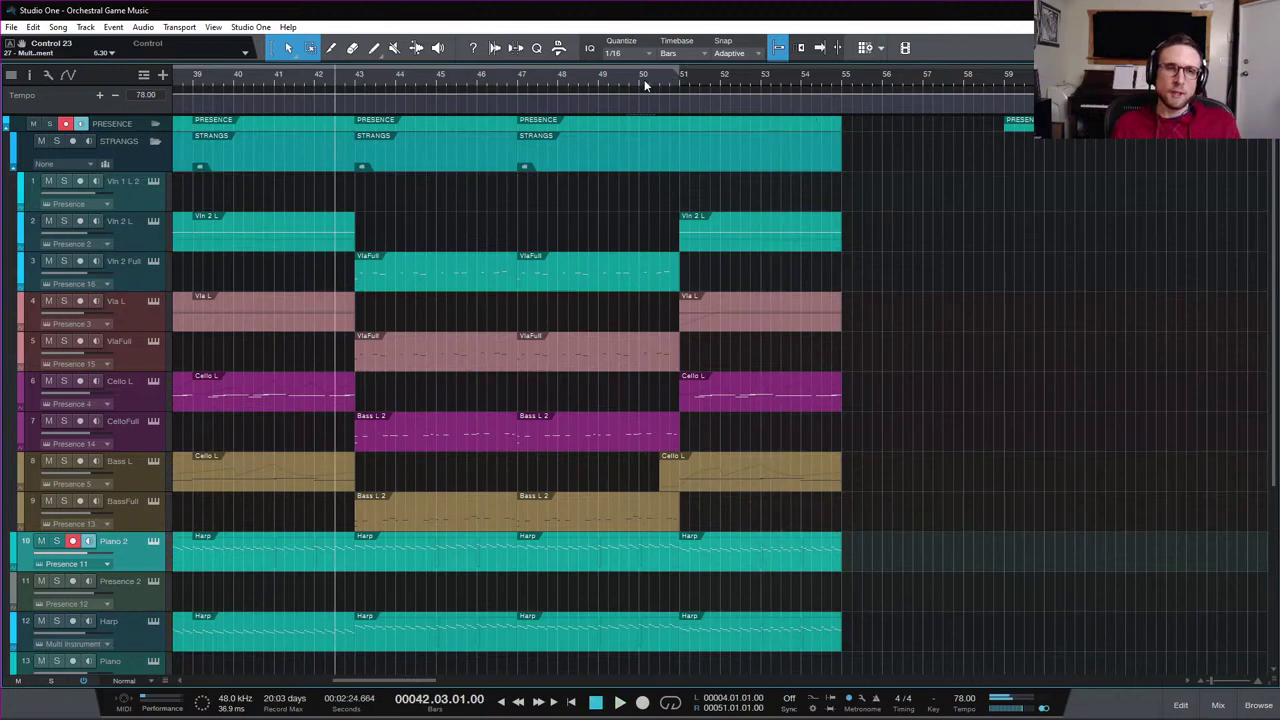
Play the transition into the bar 51 section, starting from bar 50
{"action": "left_click", "coordinate": [642, 83]}
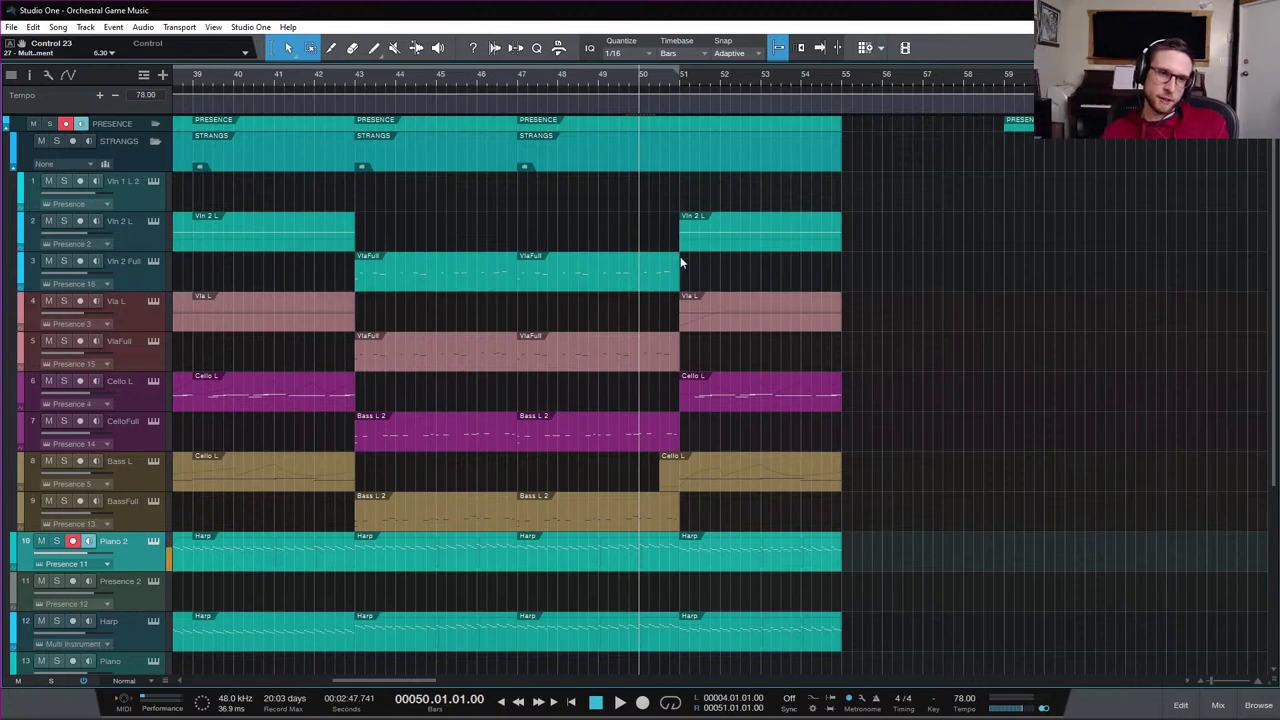
{"action": "key", "text": "space"}
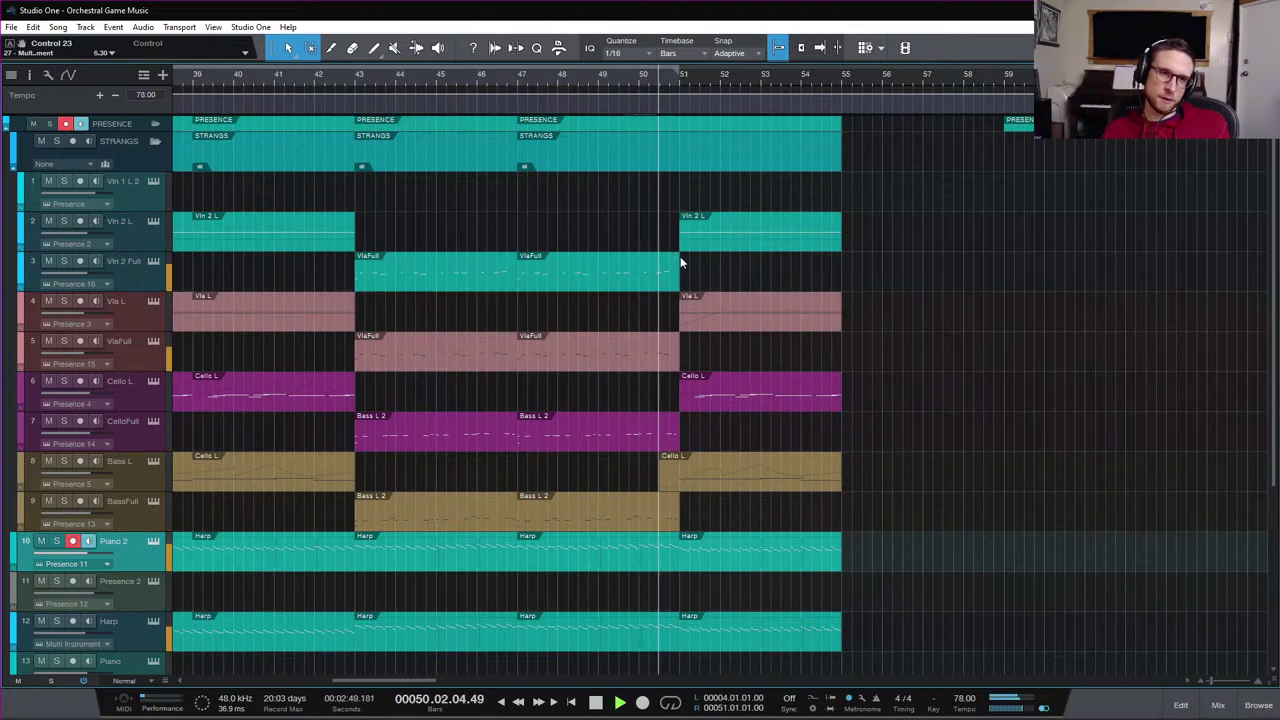
{"action": "key", "text": "space"}
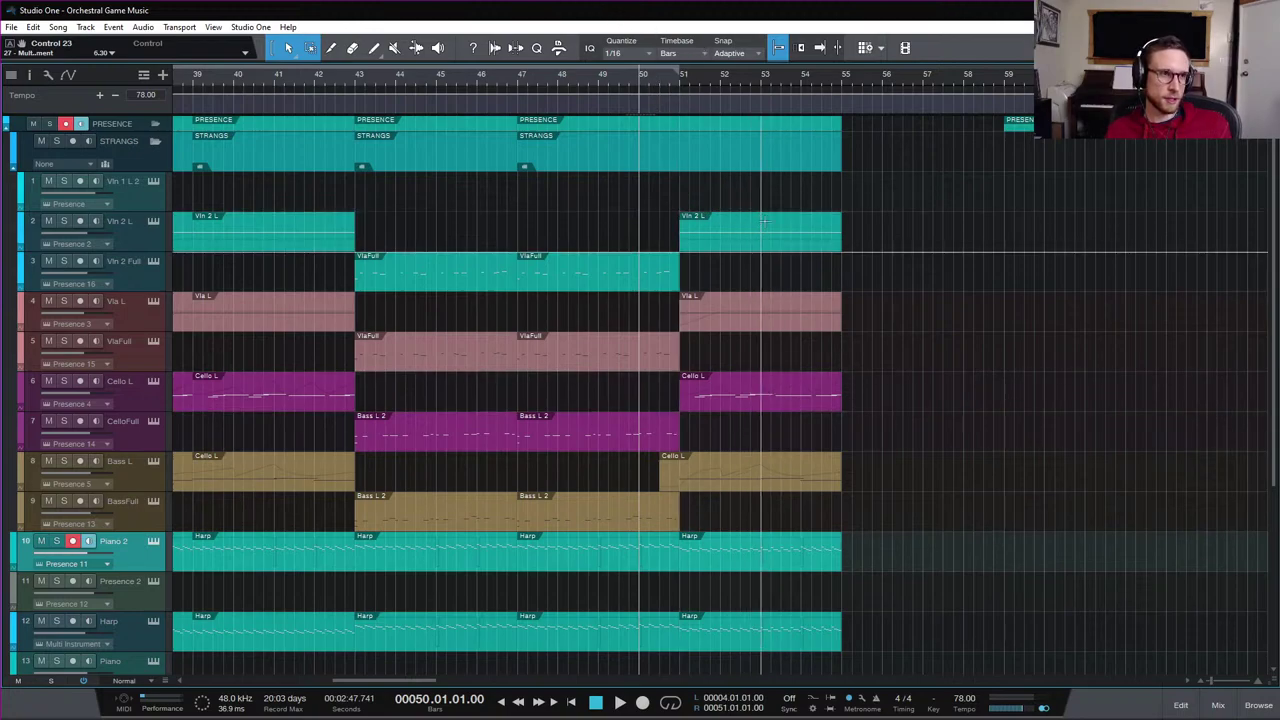
{"action": "scroll", "coordinate": [863, 292], "scroll_direction": "down", "scroll_amount": 2}
{"action": "scroll", "coordinate": [864, 297], "scroll_direction": "up", "scroll_amount": 1}
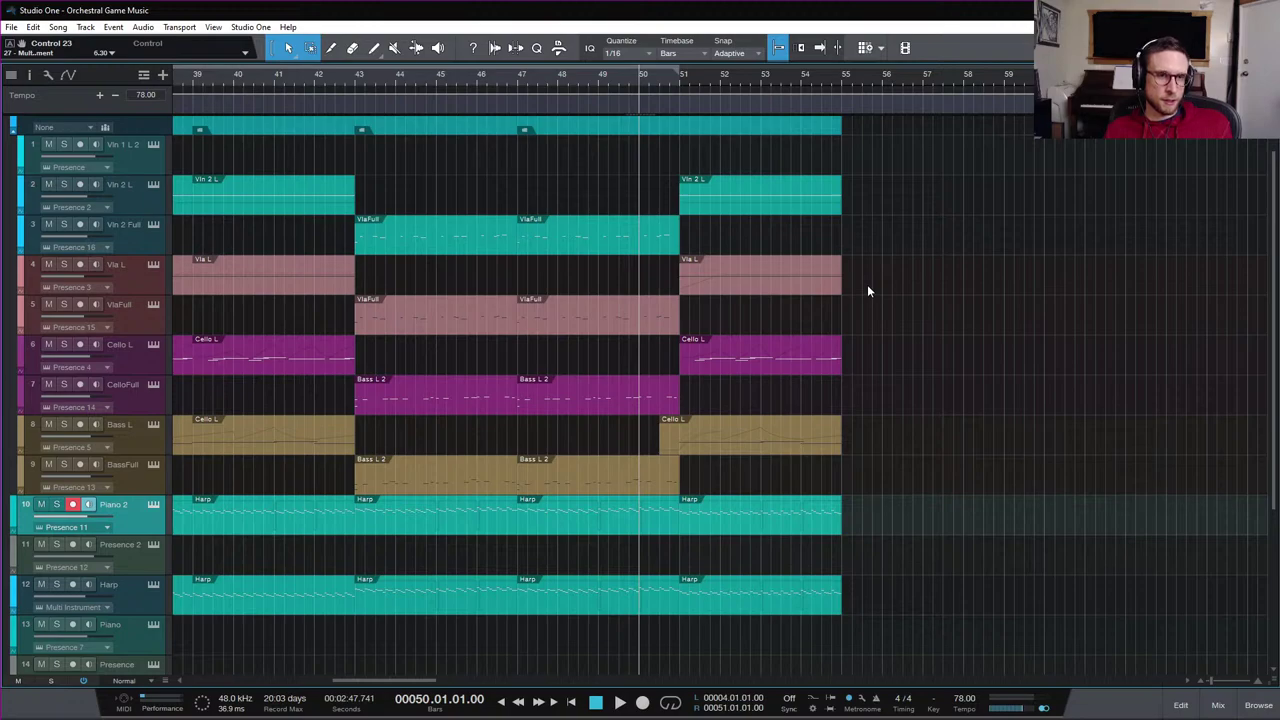
{"action": "scroll", "coordinate": [867, 291], "scroll_direction": "up", "scroll_amount": 1}
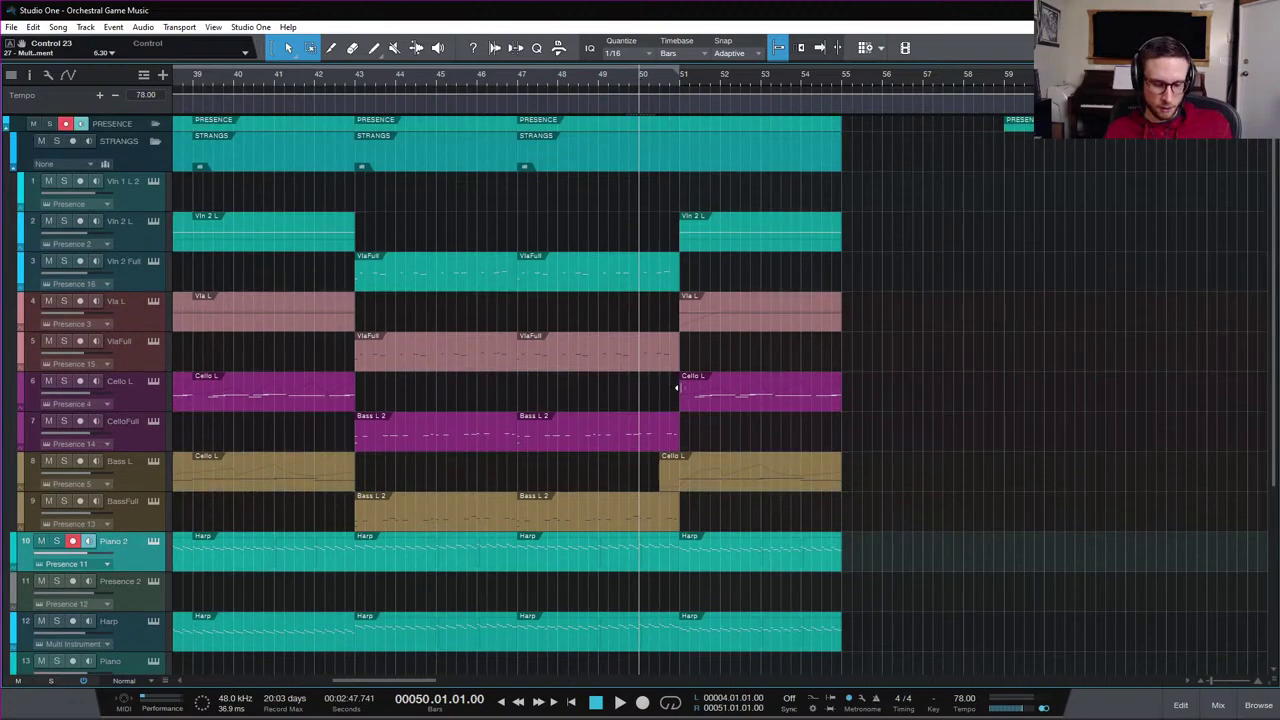
Replay the passage from bar 50 twice, listening to the string handover at bar 51
{"action": "key", "text": "e"}
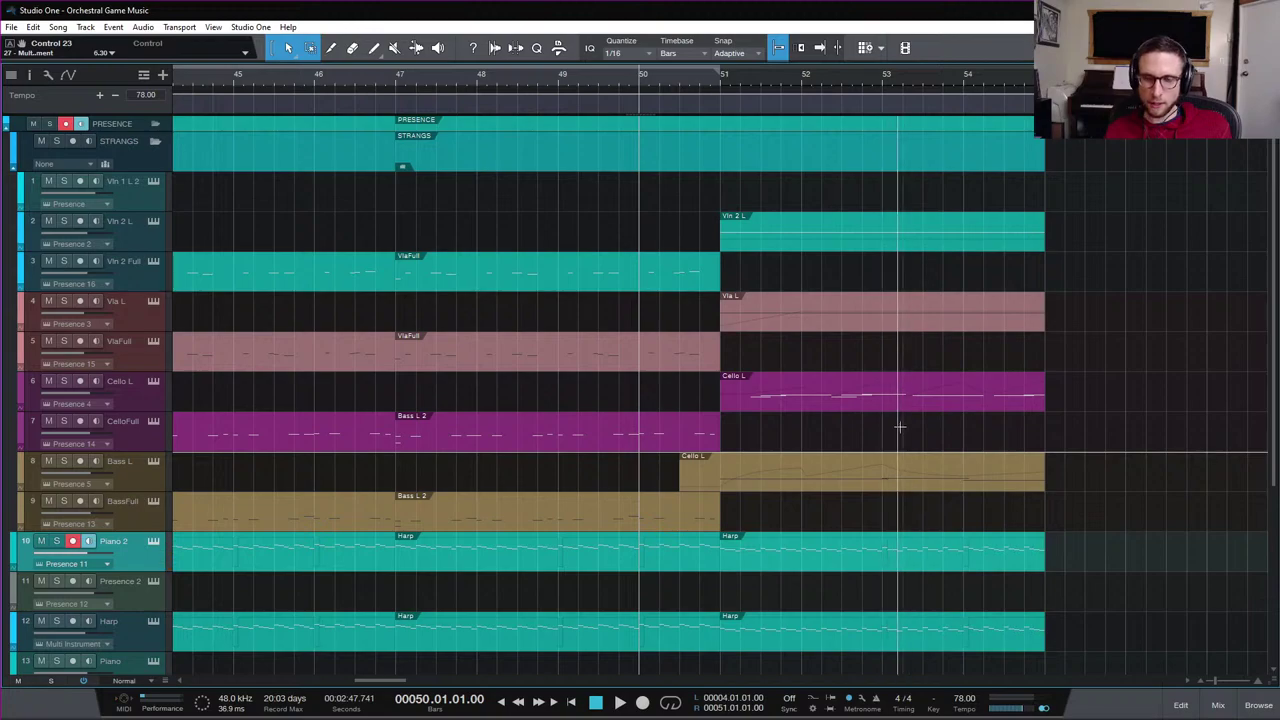
{"action": "key", "text": "space"}
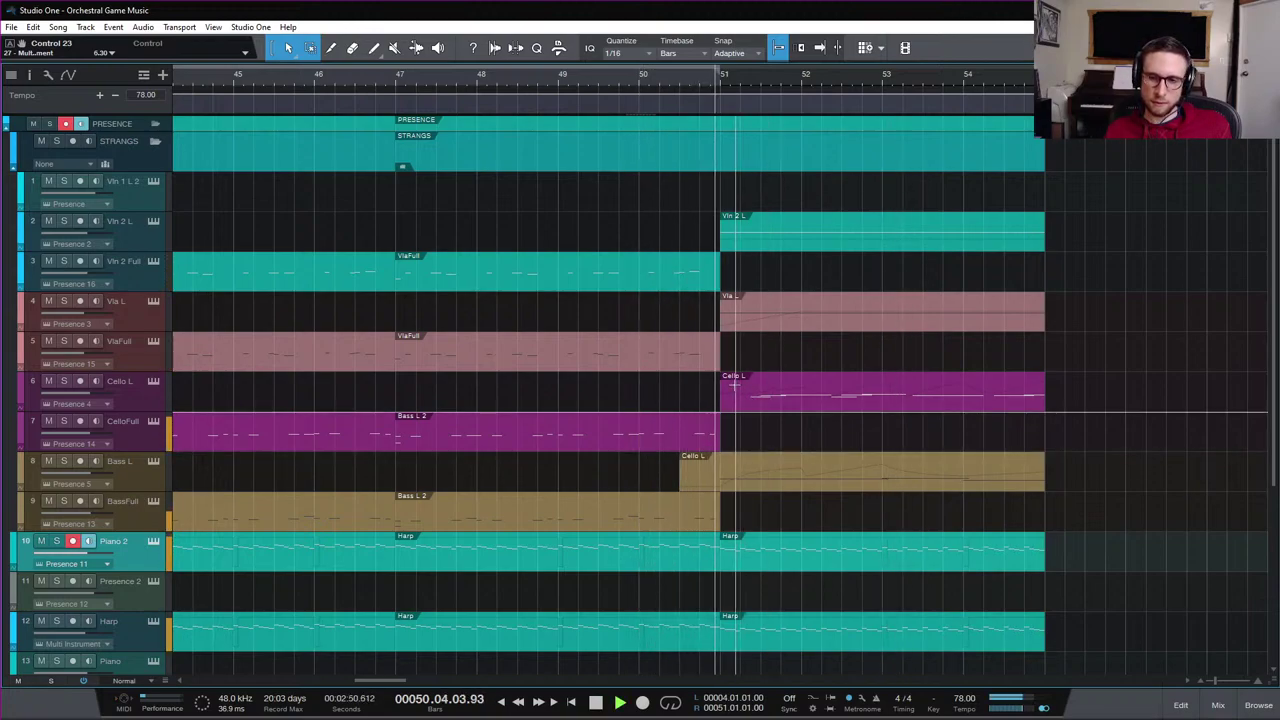
{"action": "key", "text": "space"}
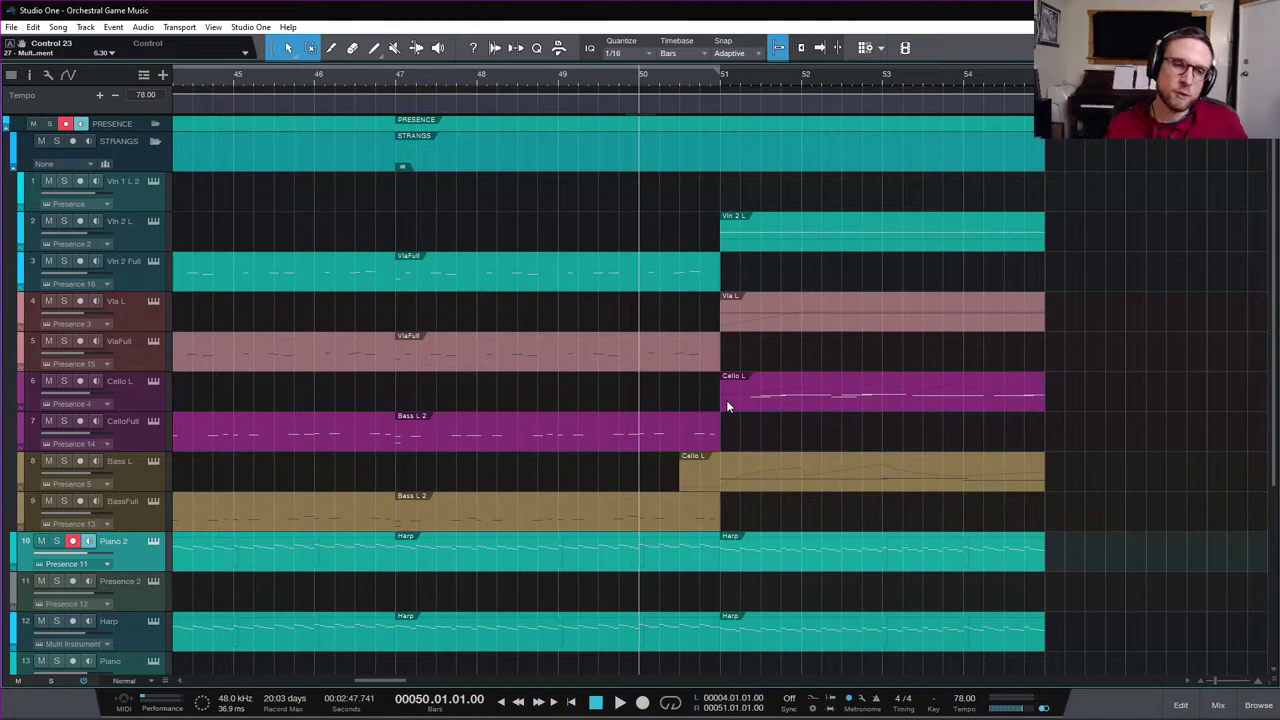
{"action": "key", "text": "space"}
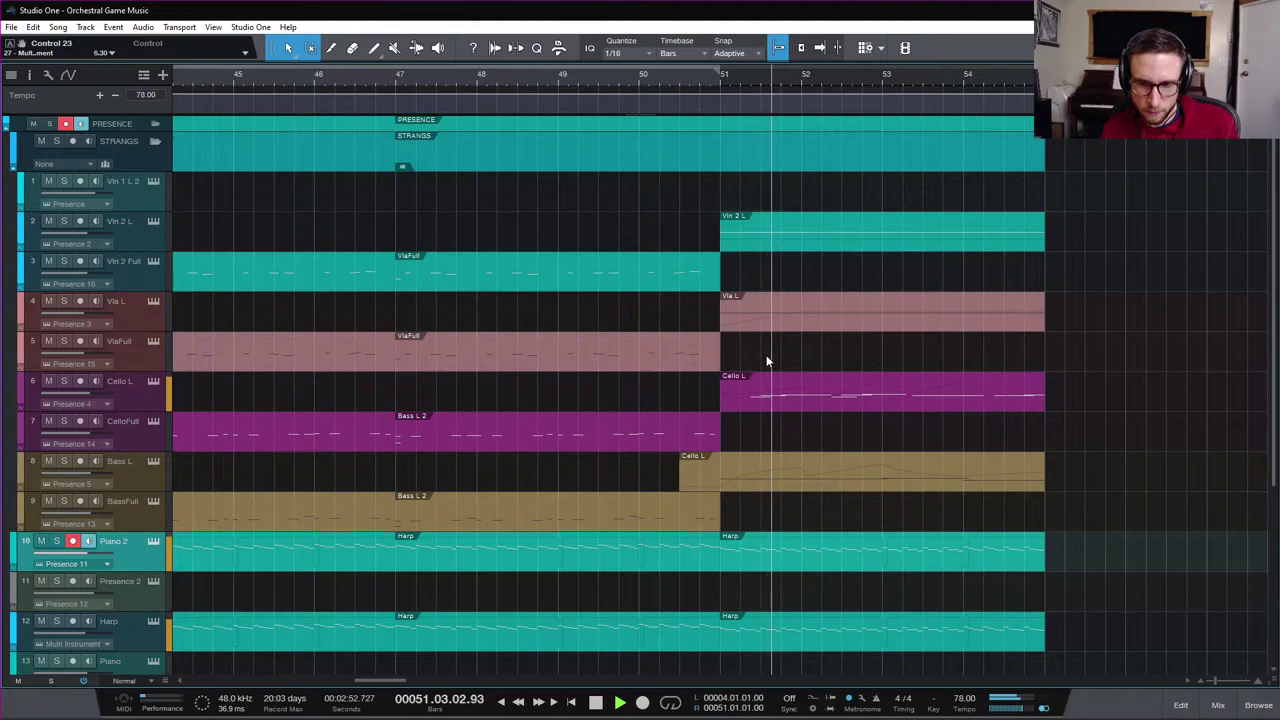
{"action": "key", "text": "space"}
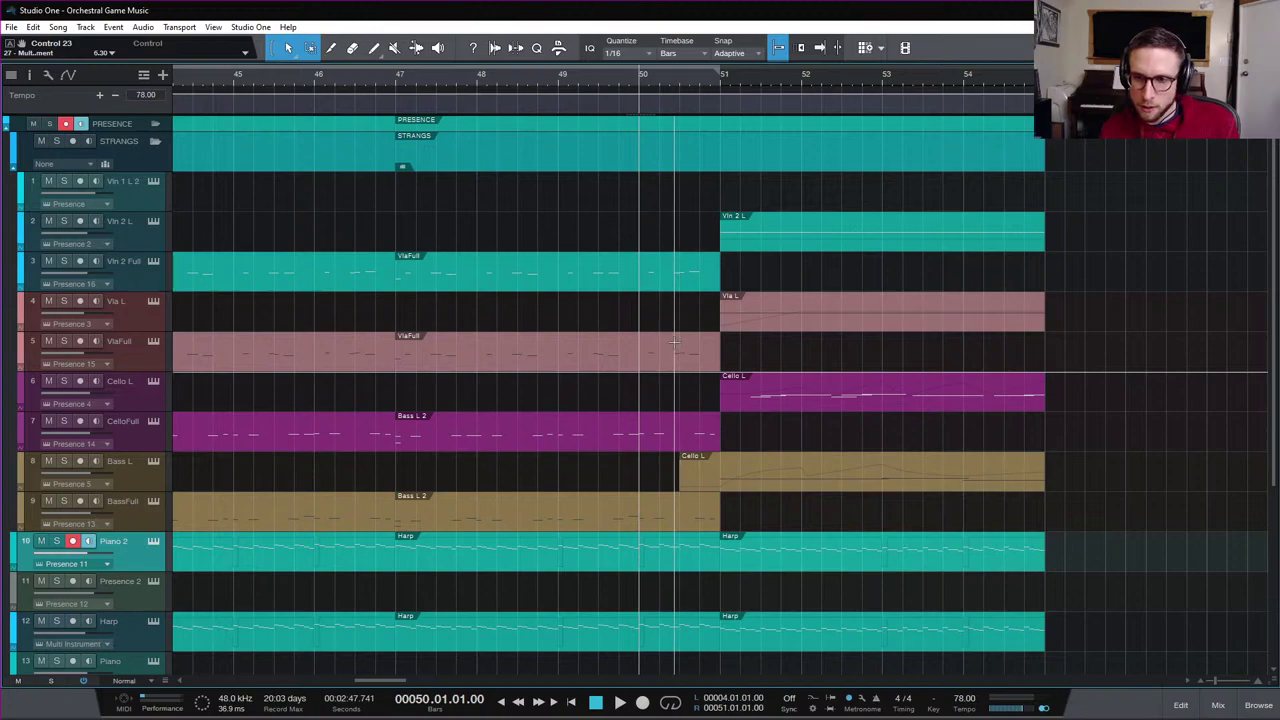
Inspect the BassFull part's notes leading into bar 51, playing them twice from bar 50, and close the note editor
{"action": "double_click", "coordinate": [700, 515]}
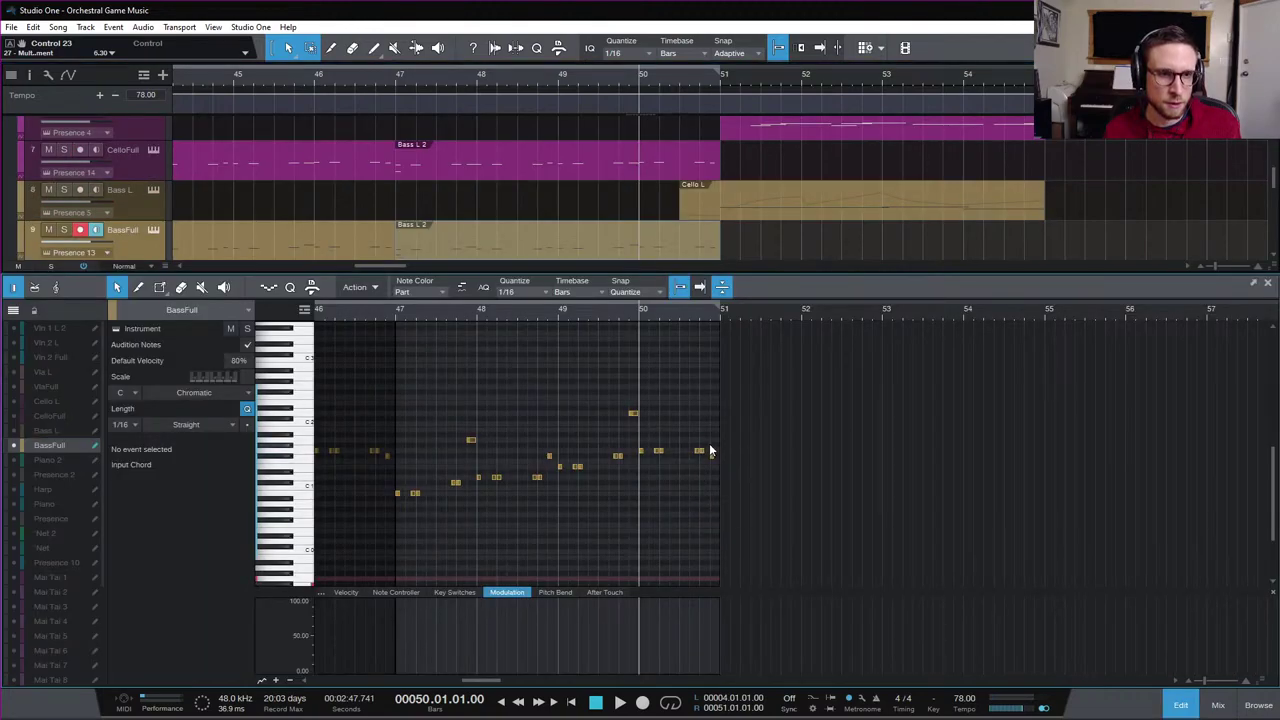
{"action": "key", "text": "space"}
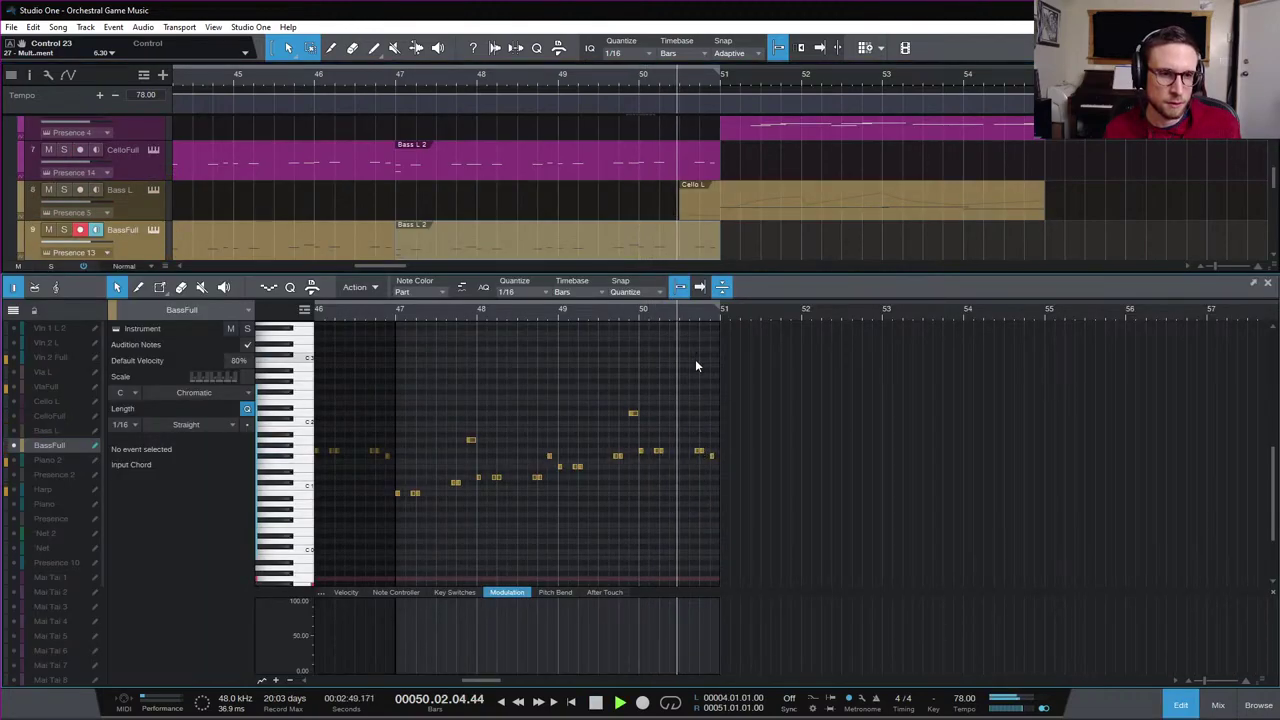
{"action": "key", "text": "space"}
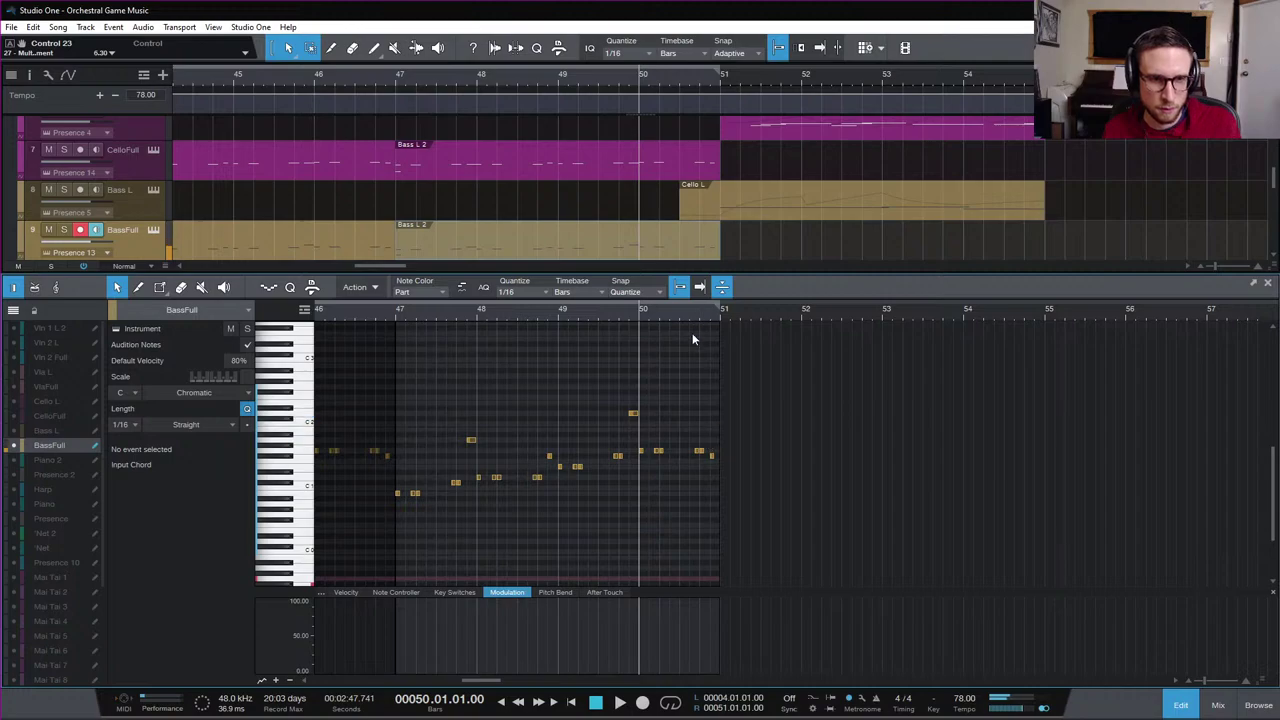
{"action": "key", "text": "space"}
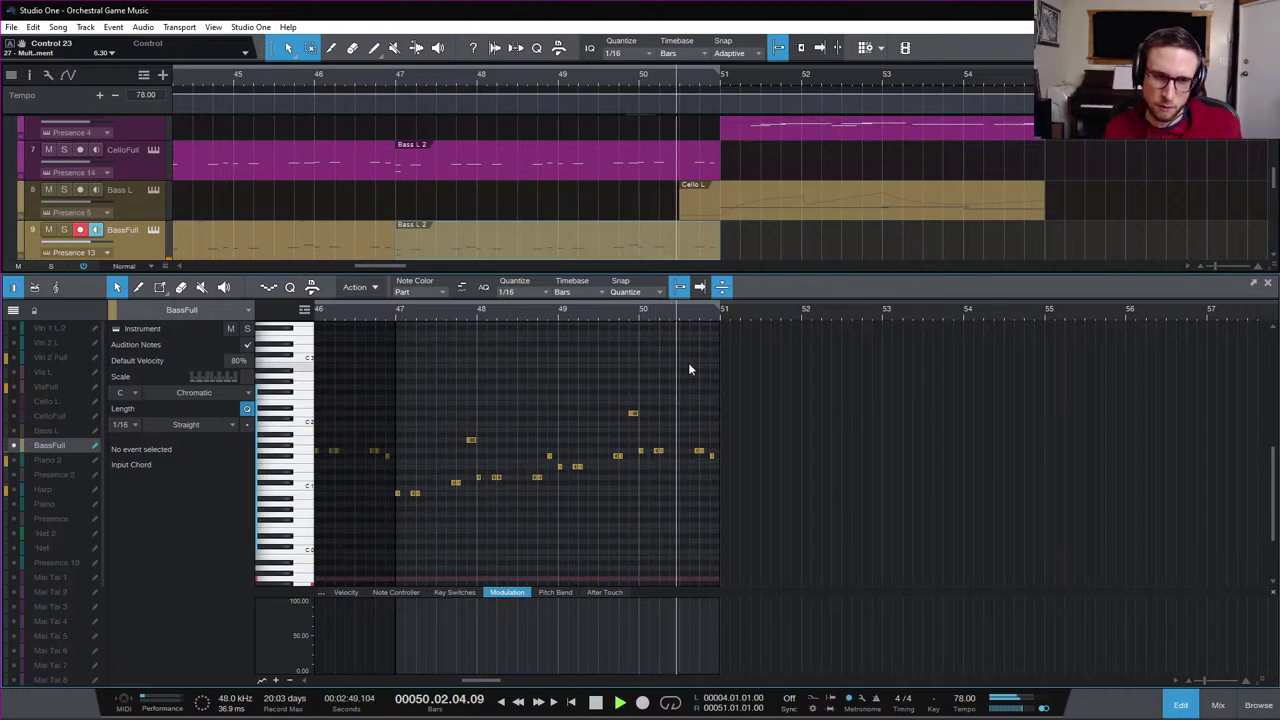
{"action": "key", "text": "space"}
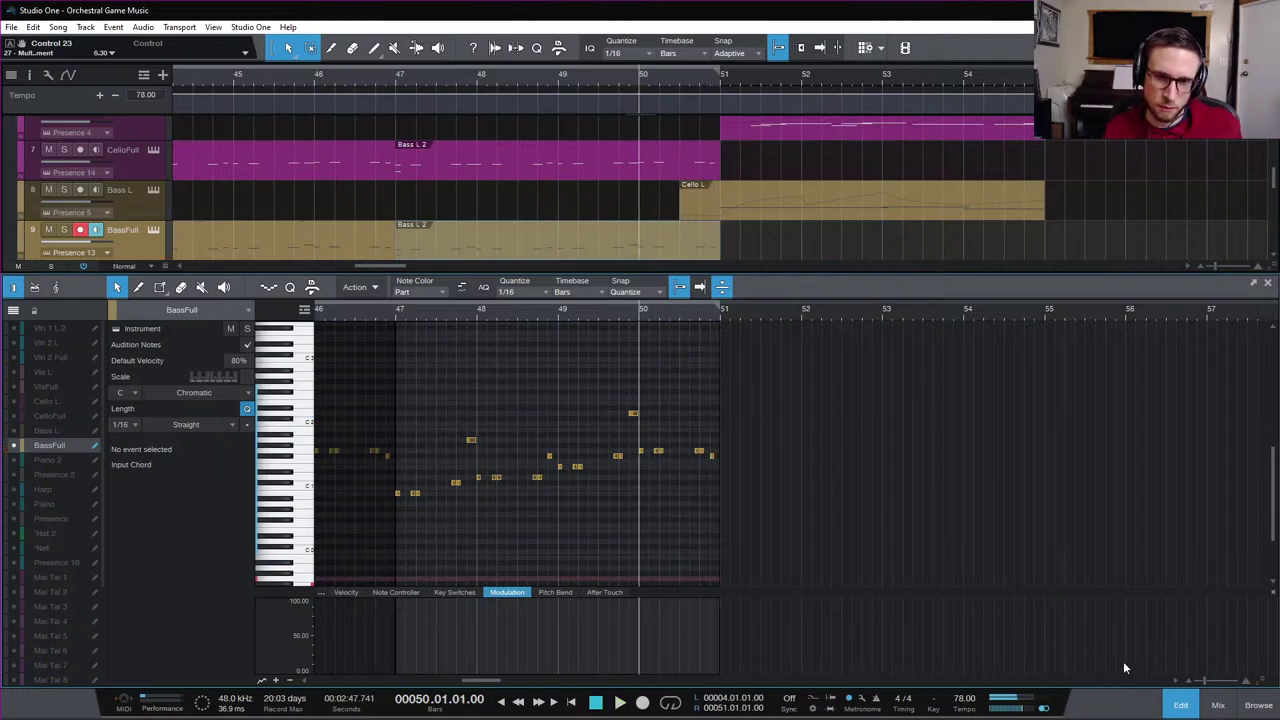
{"action": "left_click", "coordinate": [1180, 706]}
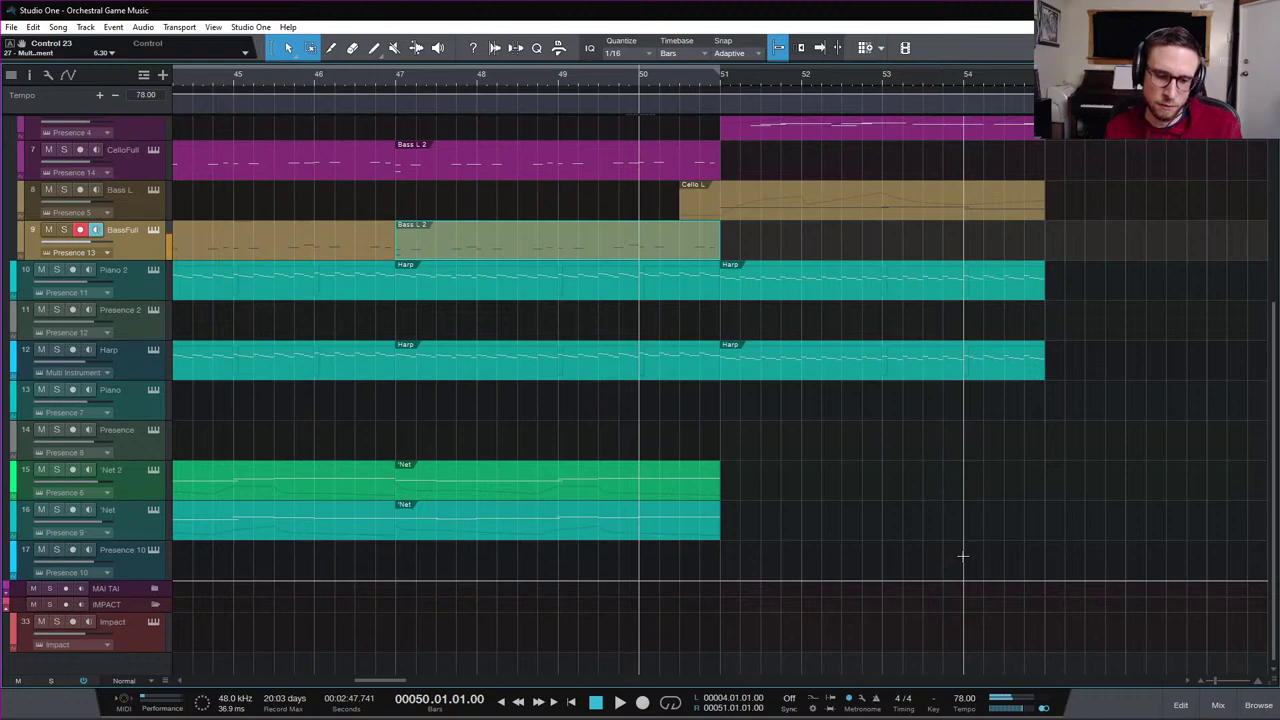
Play again from bar 50, and inspect the CelloFull part's notes before bar 51 during another playback
{"action": "key", "text": "space"}
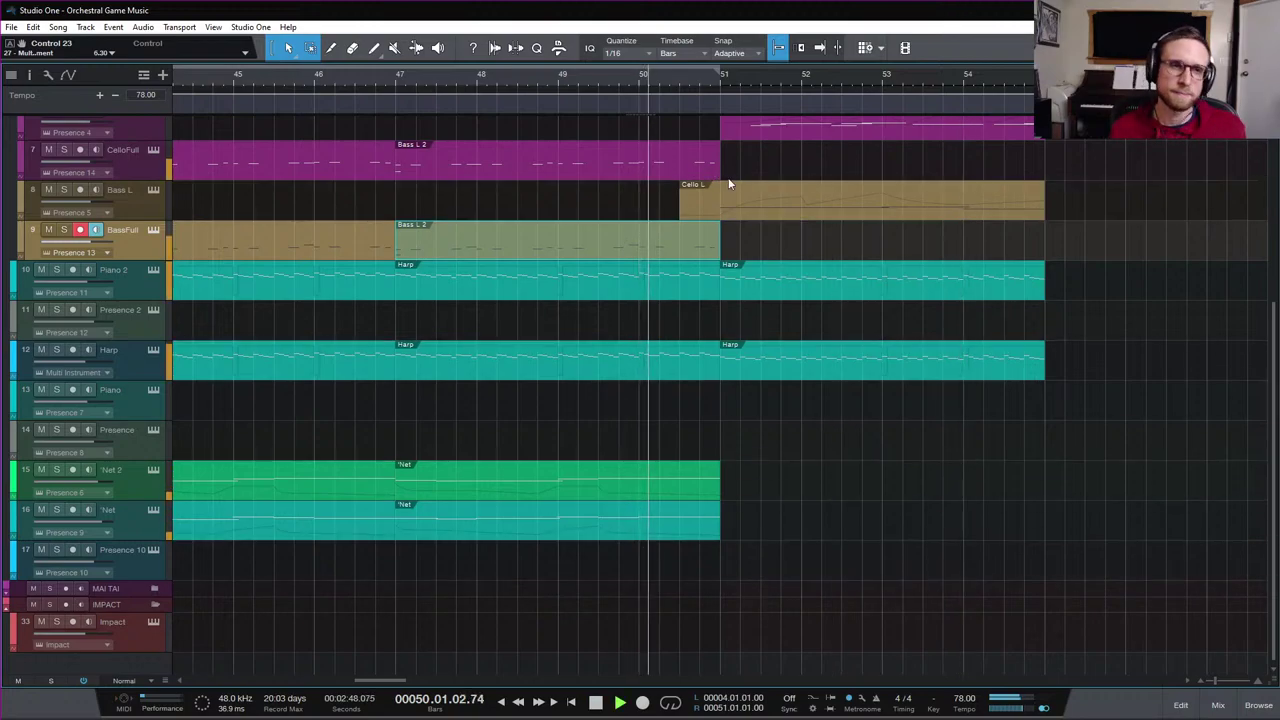
{"action": "key", "text": "space"}
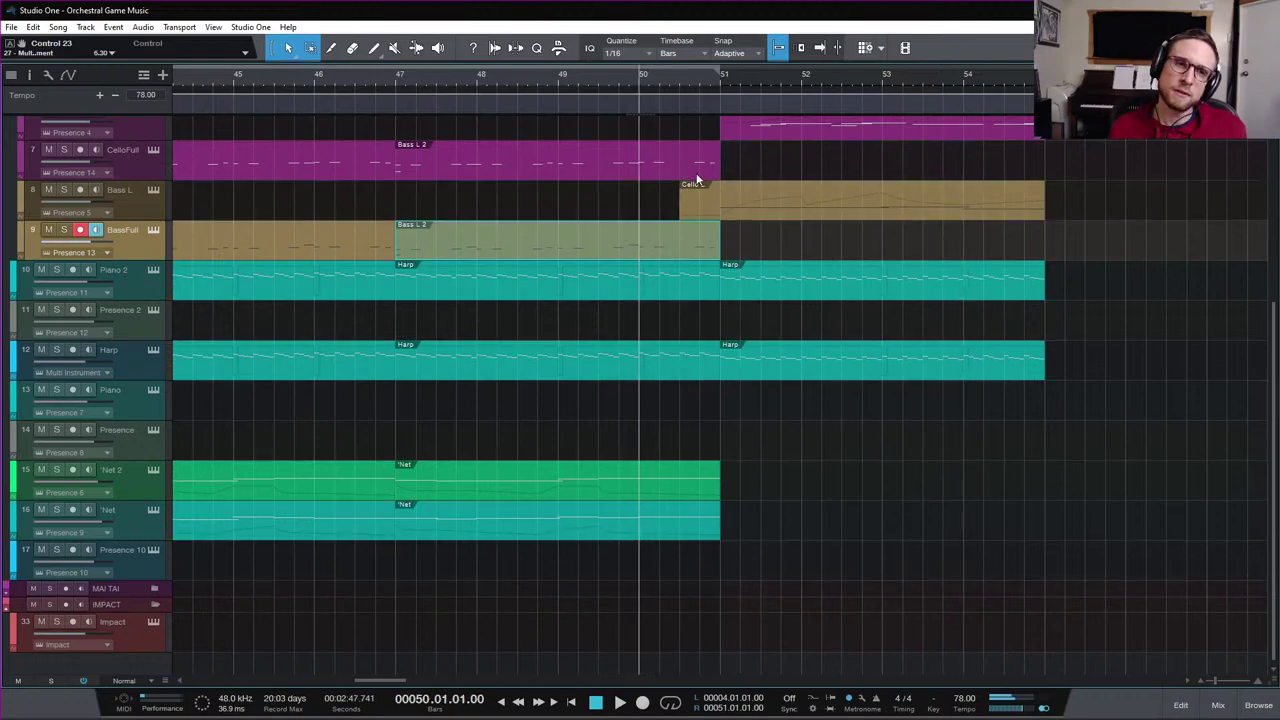
{"action": "double_click", "coordinate": [697, 178]}
{"action": "key", "text": "e"}
{"action": "key", "text": "e"}
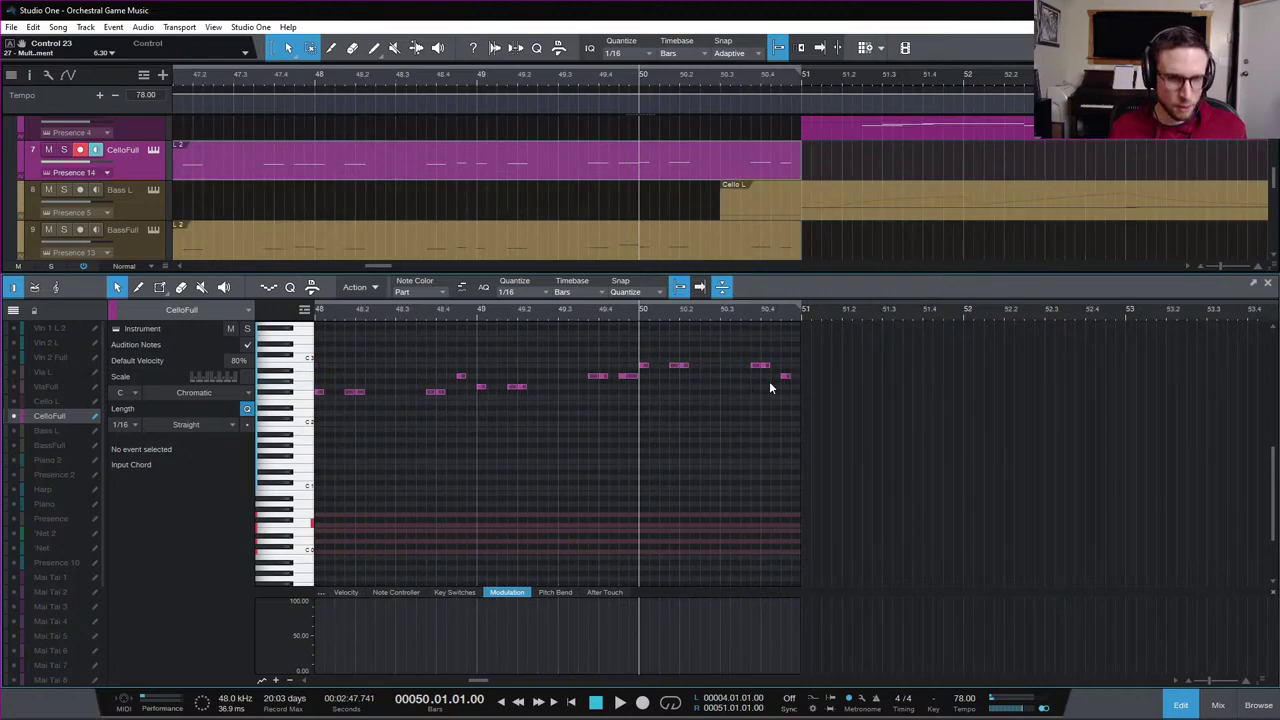
{"action": "key", "text": "space"}
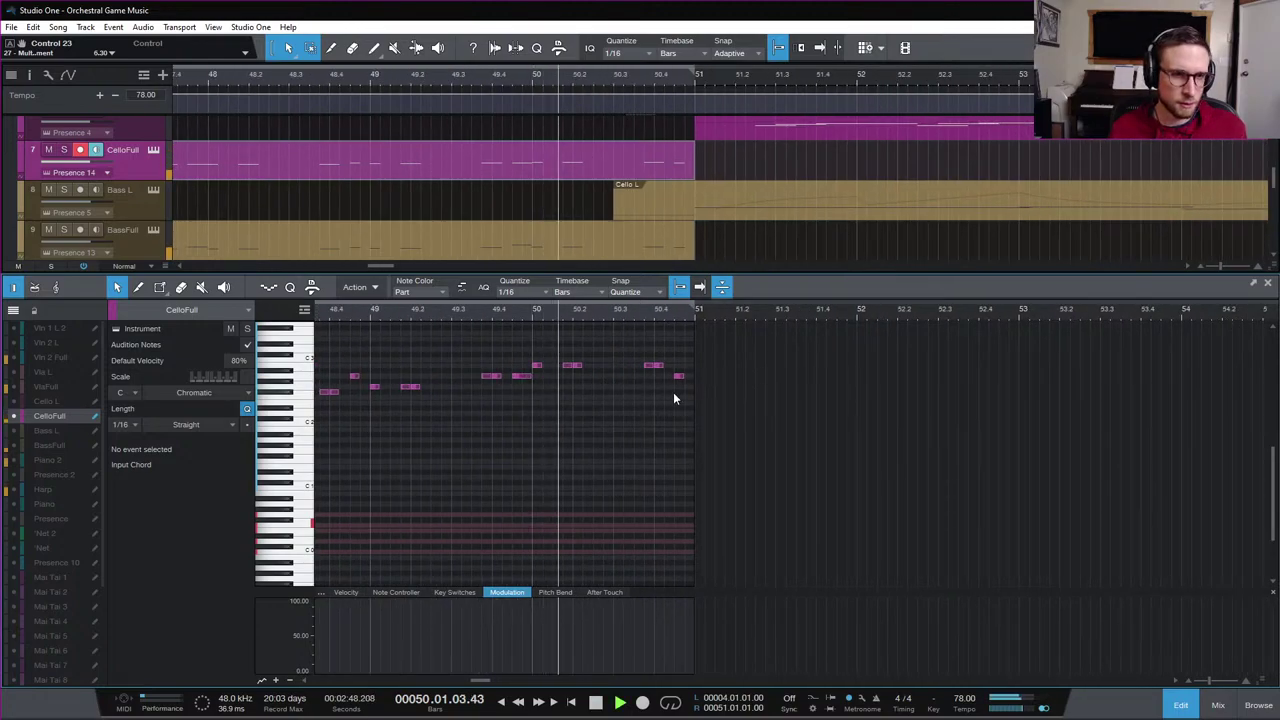
{"action": "key", "text": "space"}
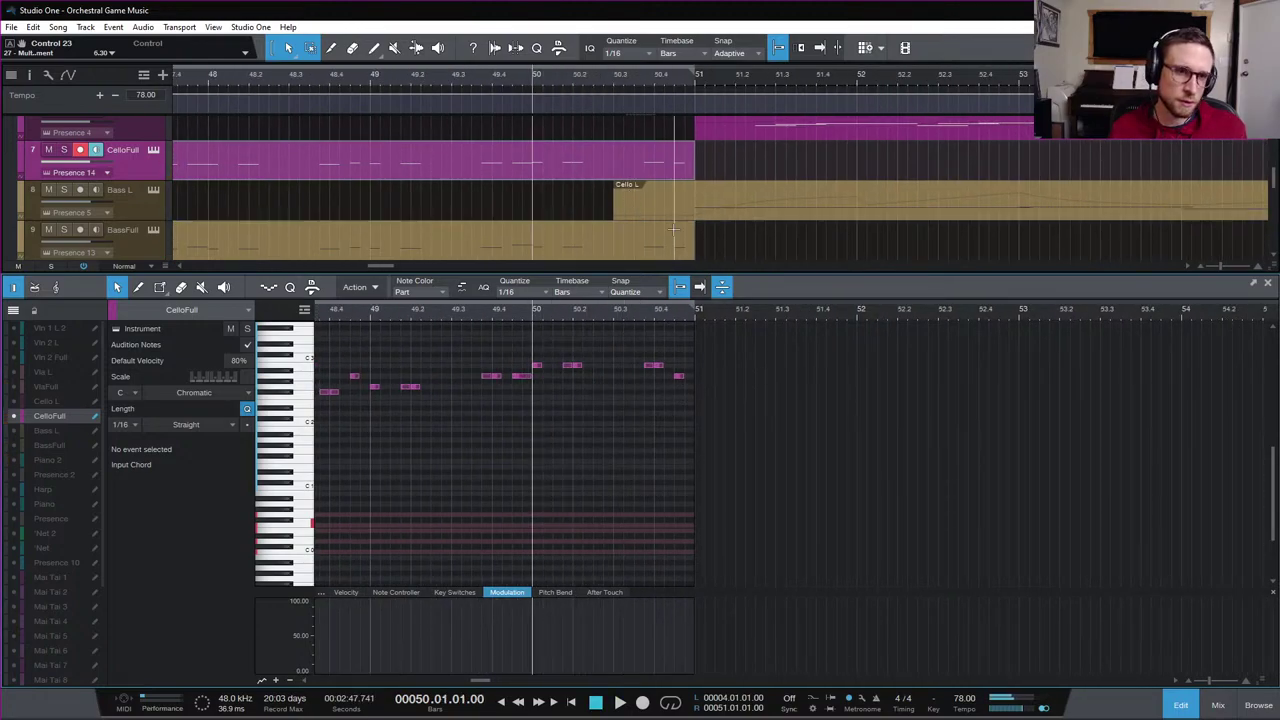
Show the VlaFull part's notes in bar 50 and listen to them from the start of that bar
{"action": "scroll", "coordinate": [660, 218], "scroll_direction": "up", "scroll_amount": 3}
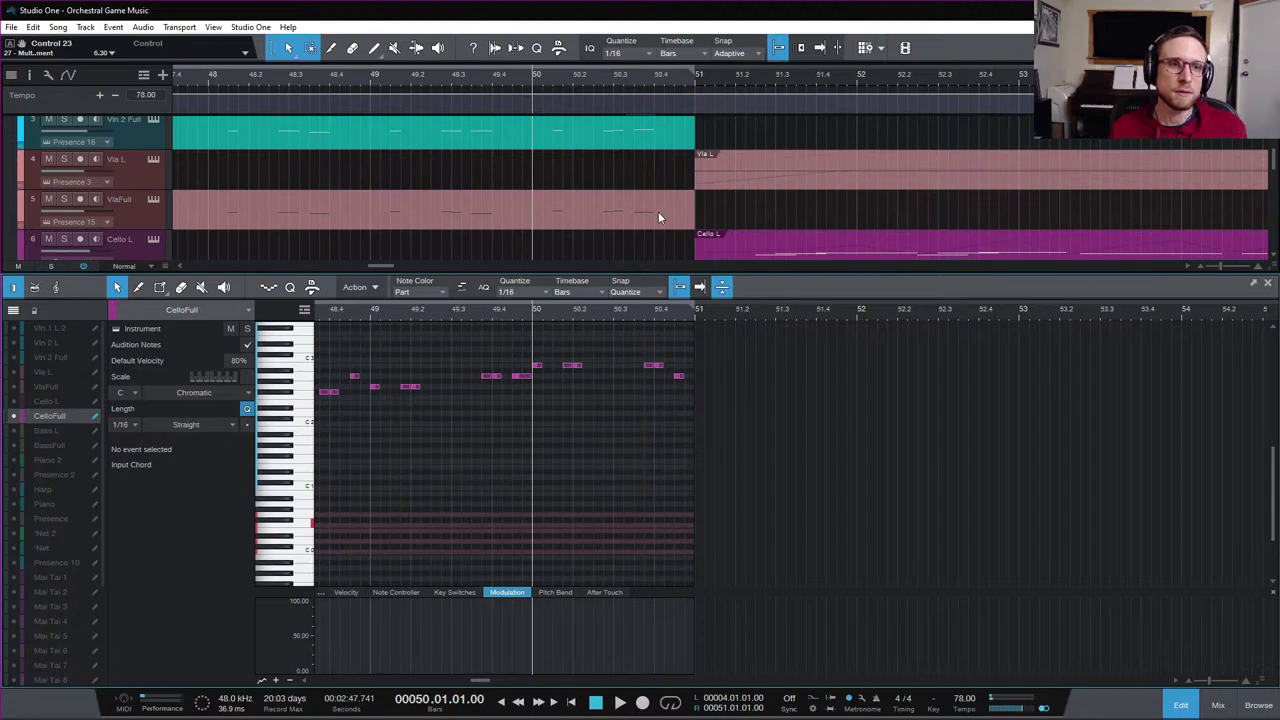
{"action": "left_click", "coordinate": [658, 213]}
{"action": "key", "text": "space"}
{"action": "left_click", "coordinate": [674, 381]}
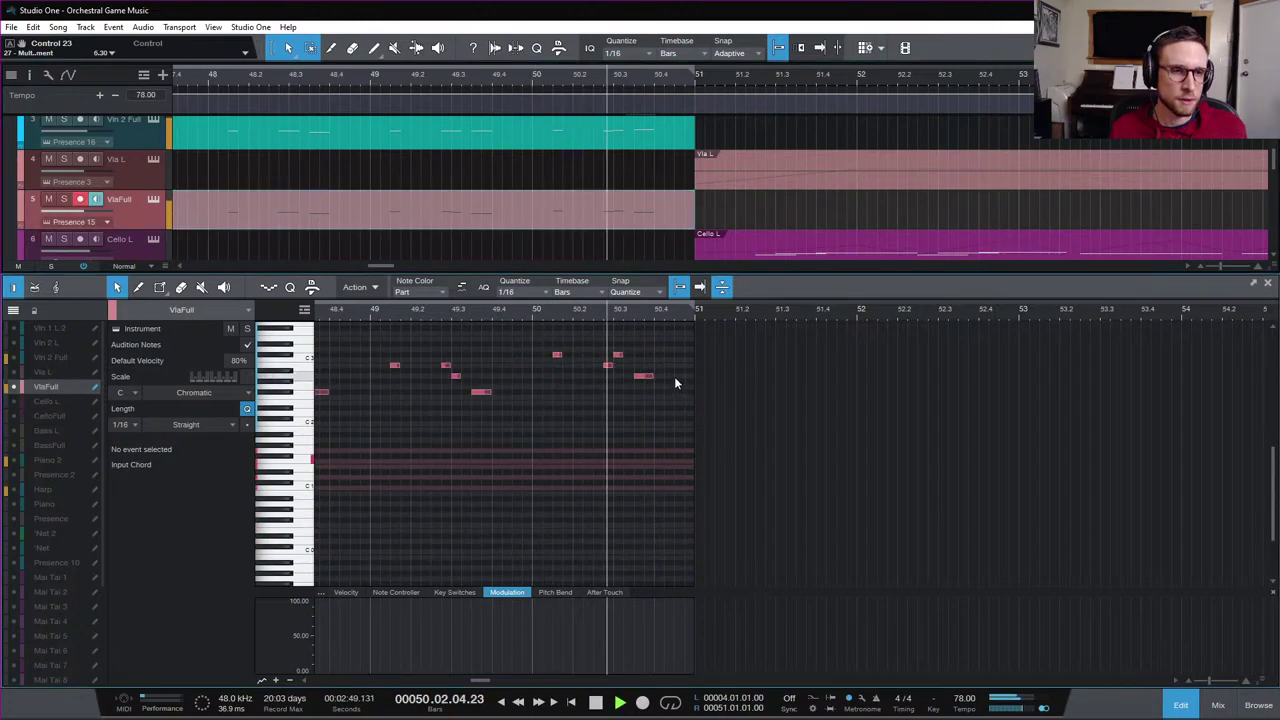
{"action": "key", "text": "space"}
In the Vln 2 Full part, lower the last note of bar 50 to D3 and play the bar to check it
{"action": "key", "text": "Up"}
{"action": "key", "text": "Up"}
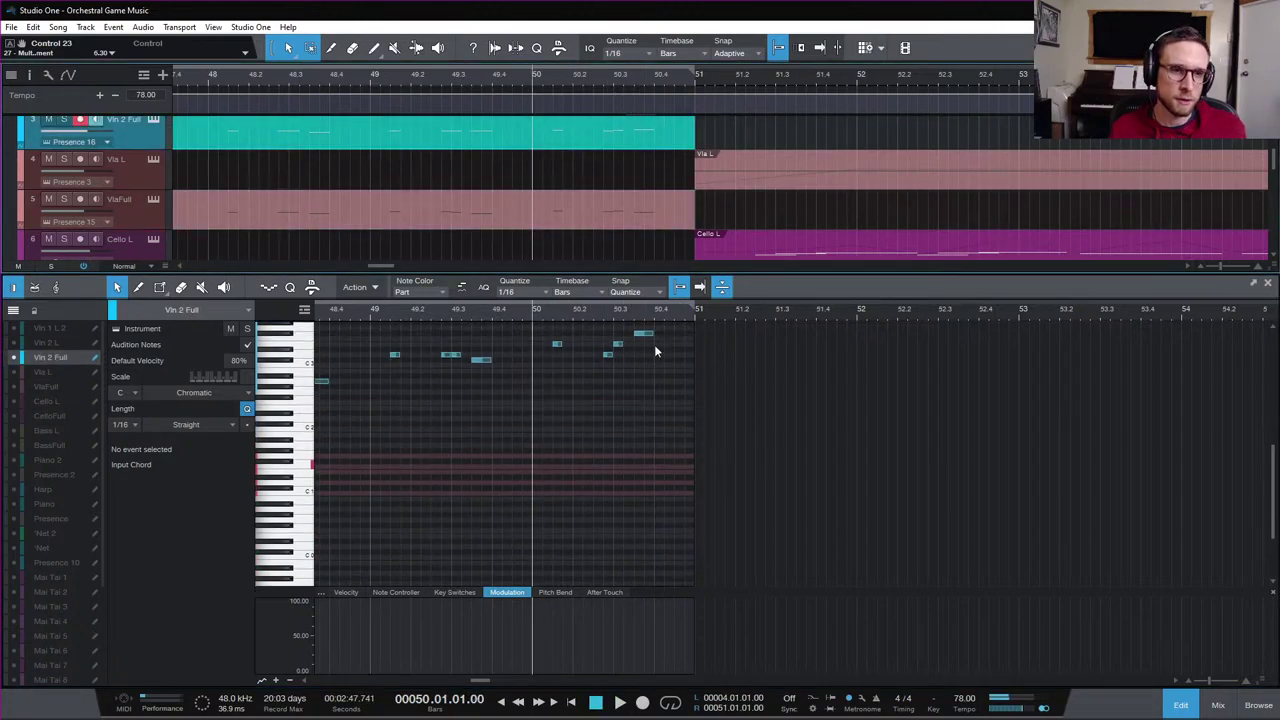
{"action": "left_click_drag", "start_coordinate": [646, 339], "coordinate": [650, 360]}
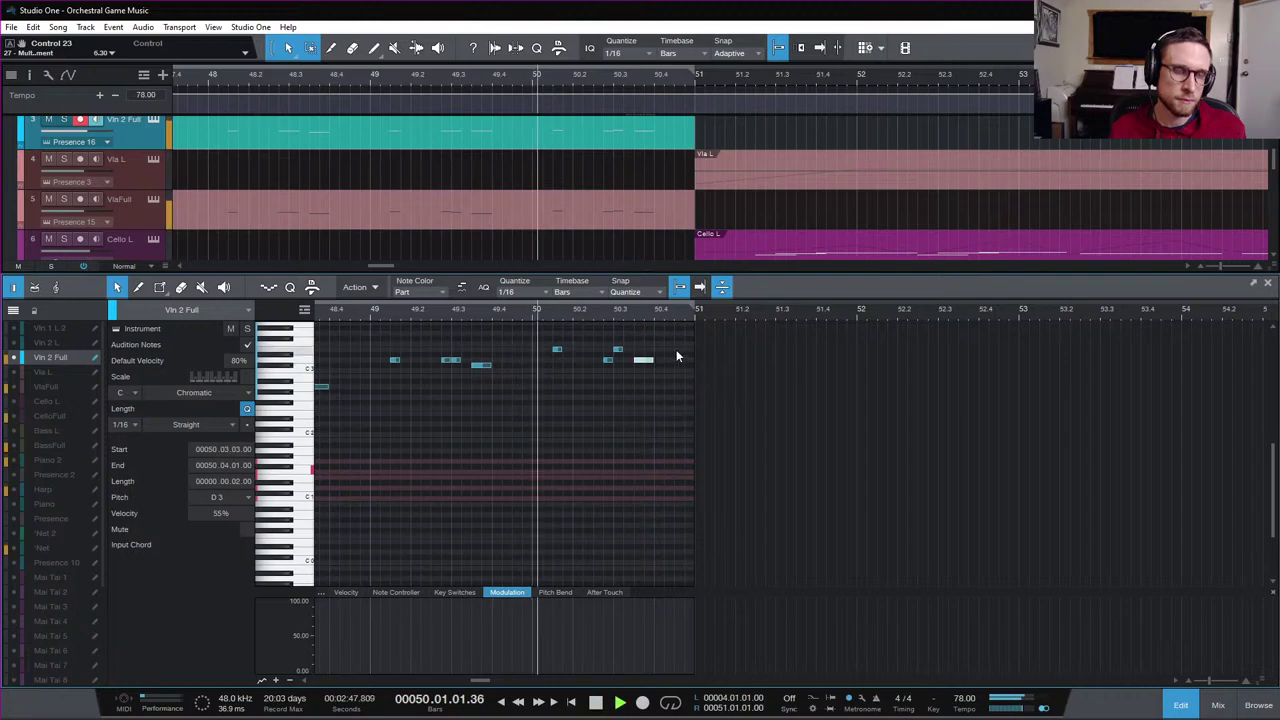
{"action": "left_click", "coordinate": [681, 354]}
{"action": "key", "text": "space"}
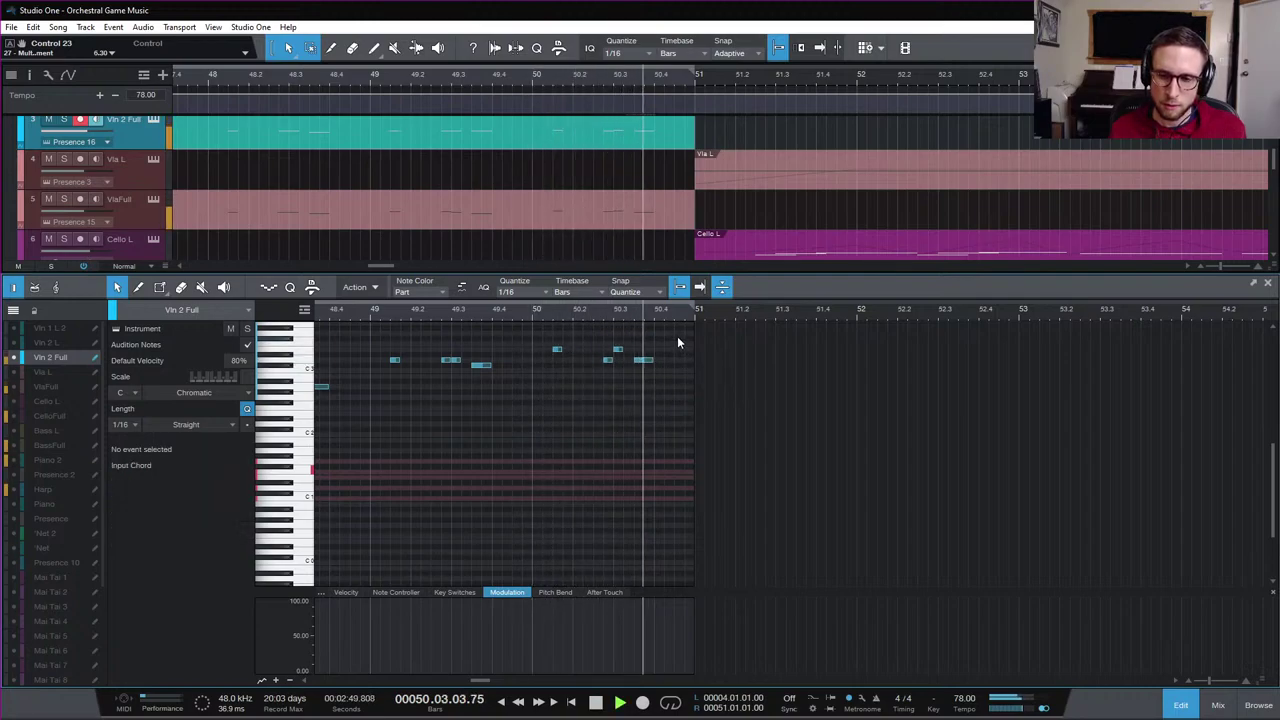
{"action": "key", "text": "space"}
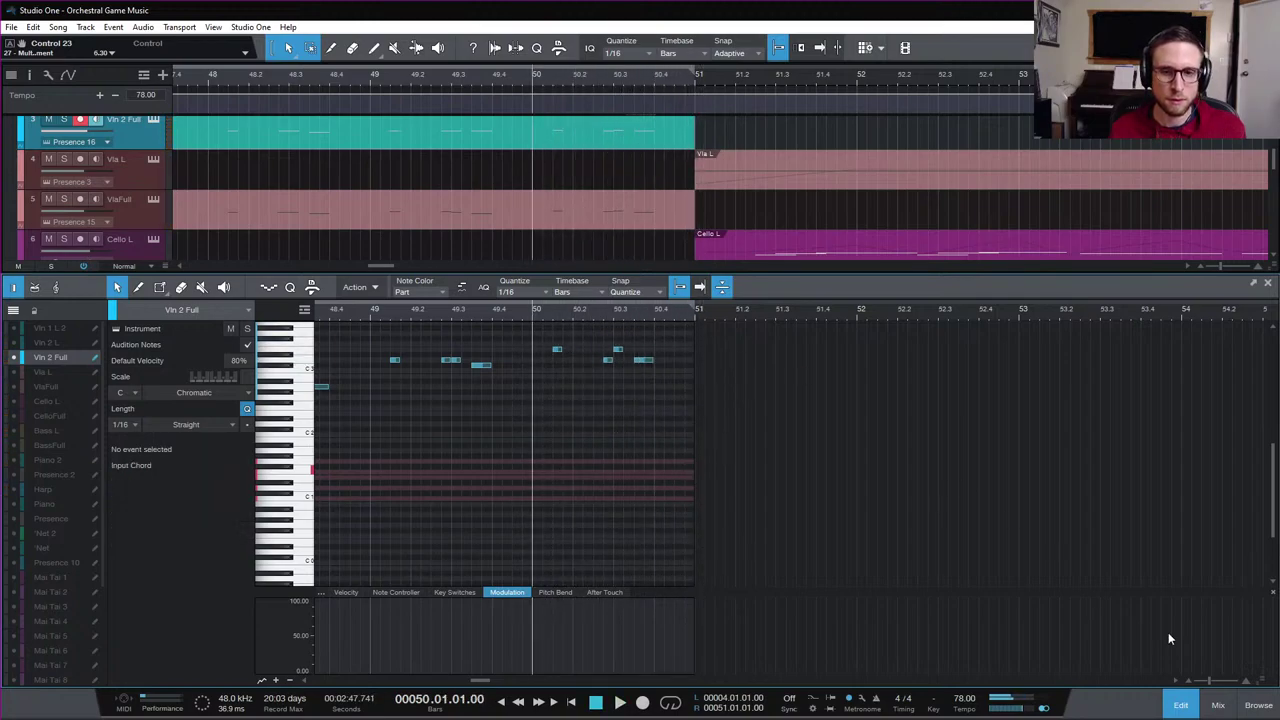
Play the edited violin passage once more from bar 50 and close the note editor
{"action": "key", "text": "space"}
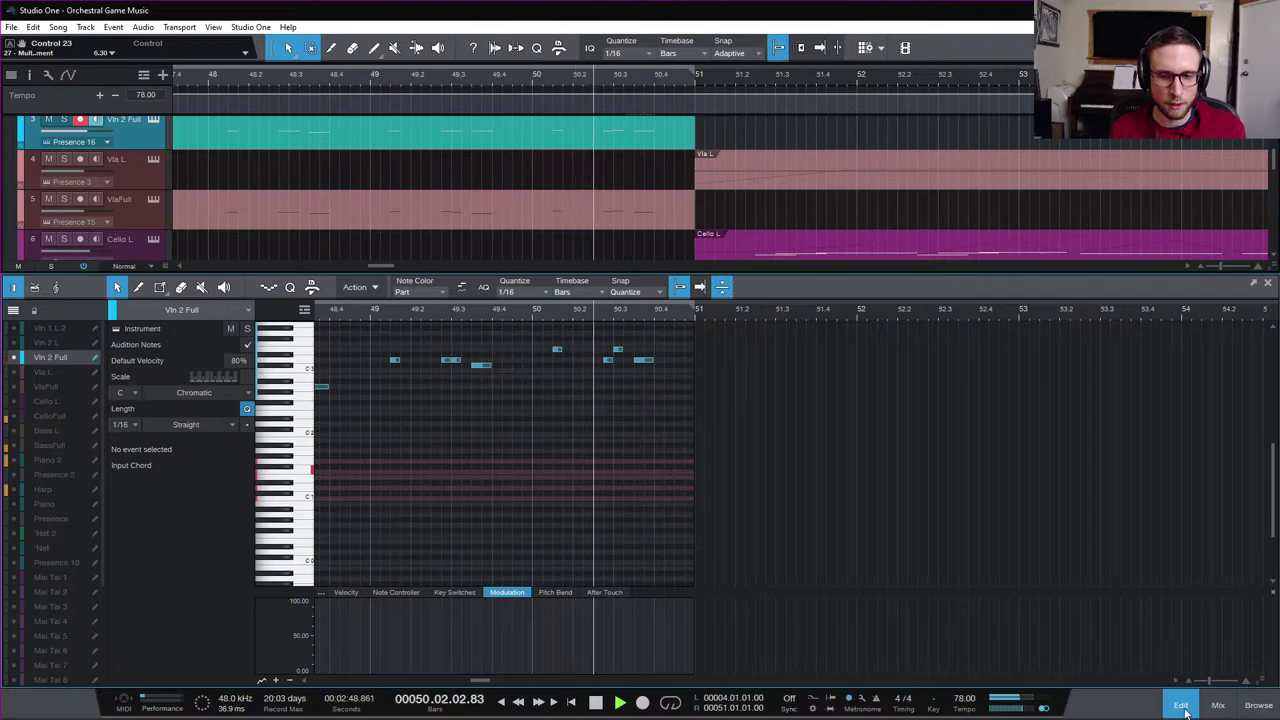
{"action": "key", "text": "space"}
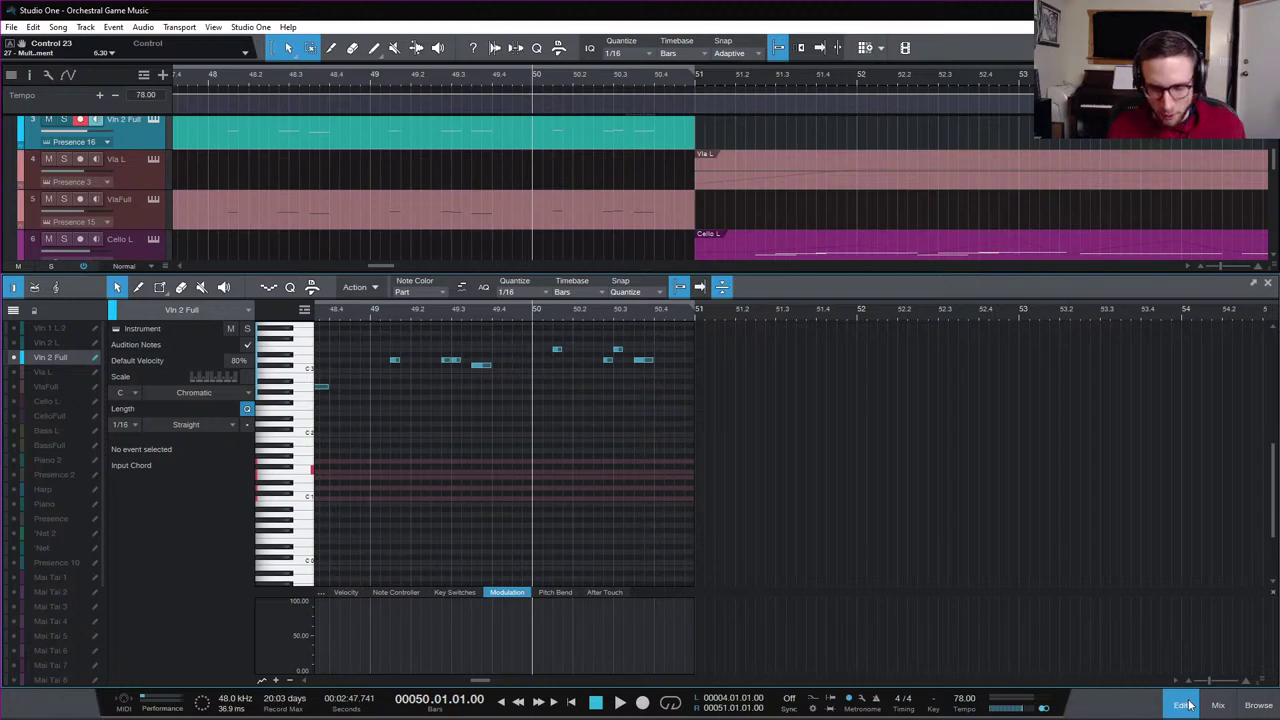
{"action": "left_click", "coordinate": [1182, 706]}
Look over the string, harp and 'Net tracks around bar 51 and replay the passage from bar 50
{"action": "scroll", "coordinate": [550, 261], "scroll_direction": "up", "scroll_amount": 3}
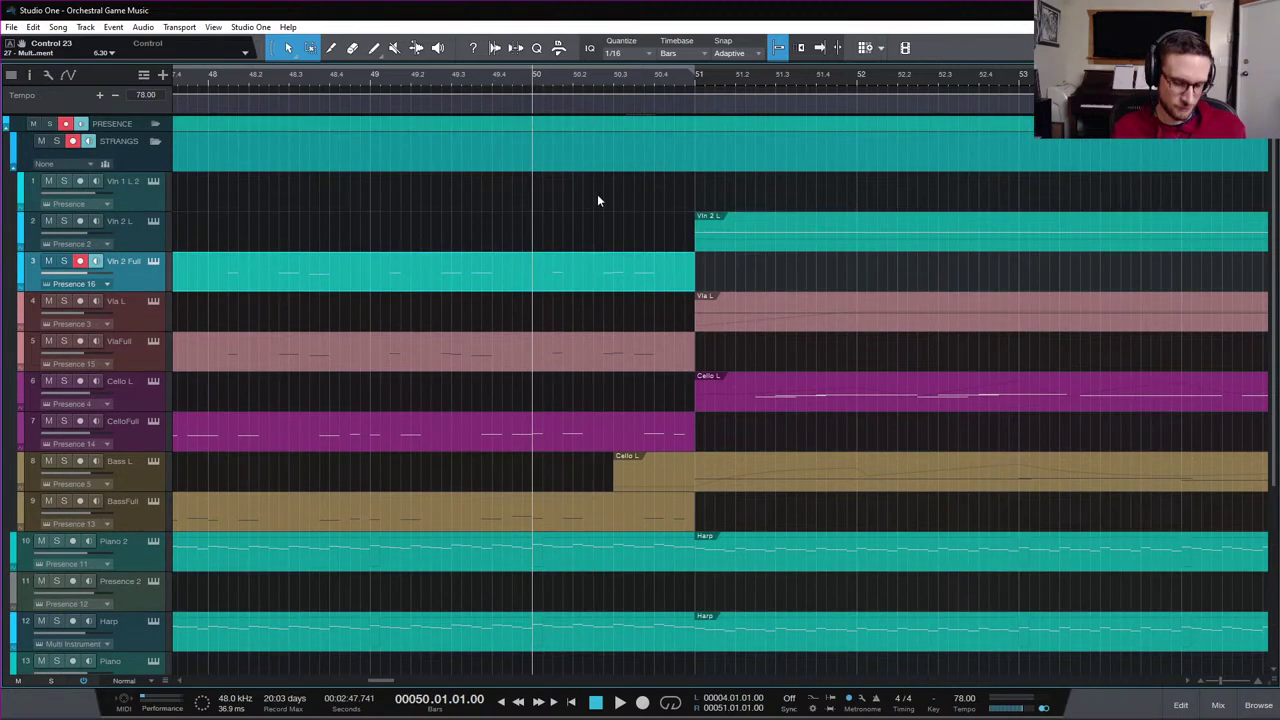
{"action": "scroll", "coordinate": [620, 250], "scroll_direction": "down", "scroll_amount": 6}
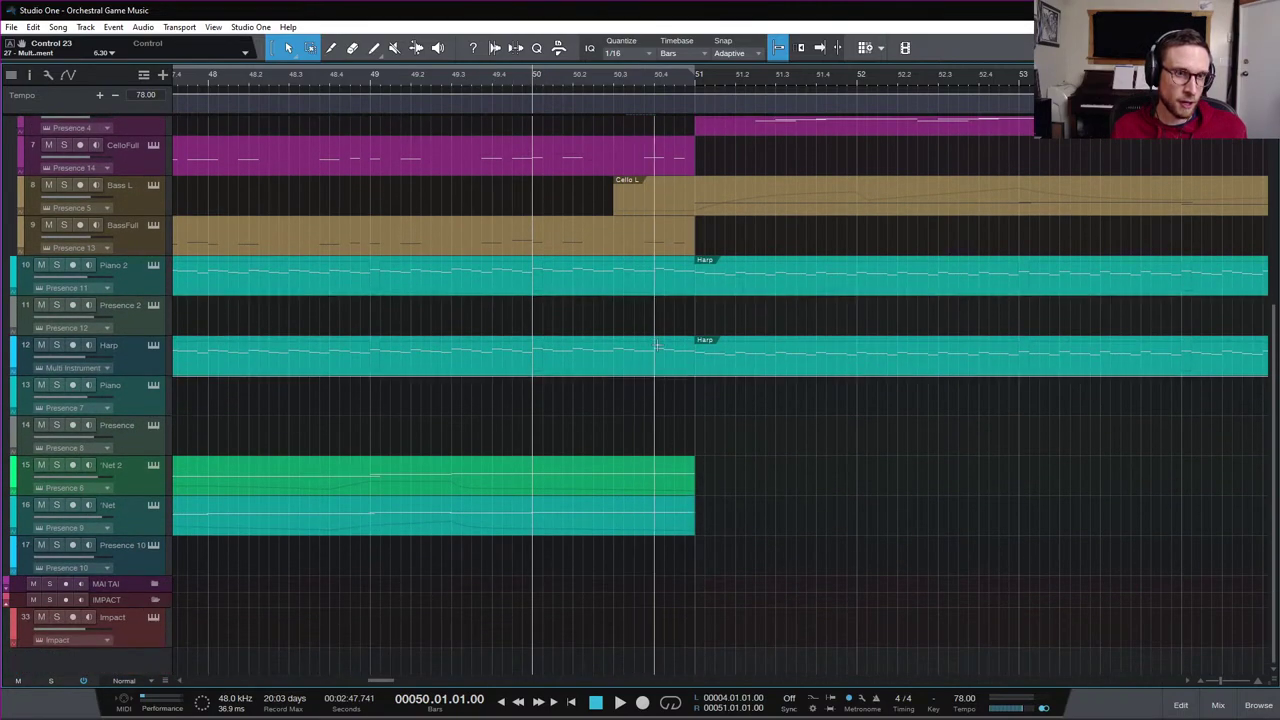
{"action": "scroll", "coordinate": [657, 346], "scroll_direction": "up", "scroll_amount": 2}
{"action": "scroll", "coordinate": [657, 346], "scroll_direction": "up", "scroll_amount": 2}
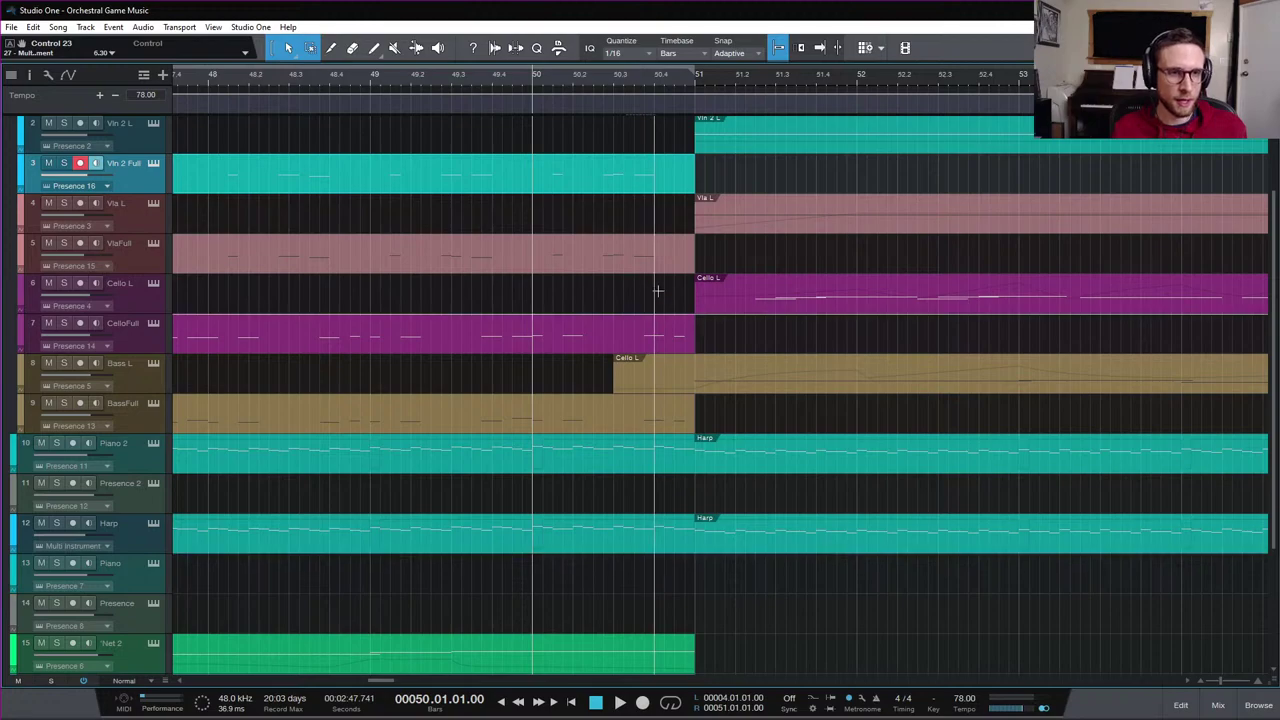
{"action": "scroll", "coordinate": [659, 290], "scroll_direction": "up", "scroll_amount": 2}
{"action": "scroll", "coordinate": [661, 296], "scroll_direction": "down", "scroll_amount": 2}
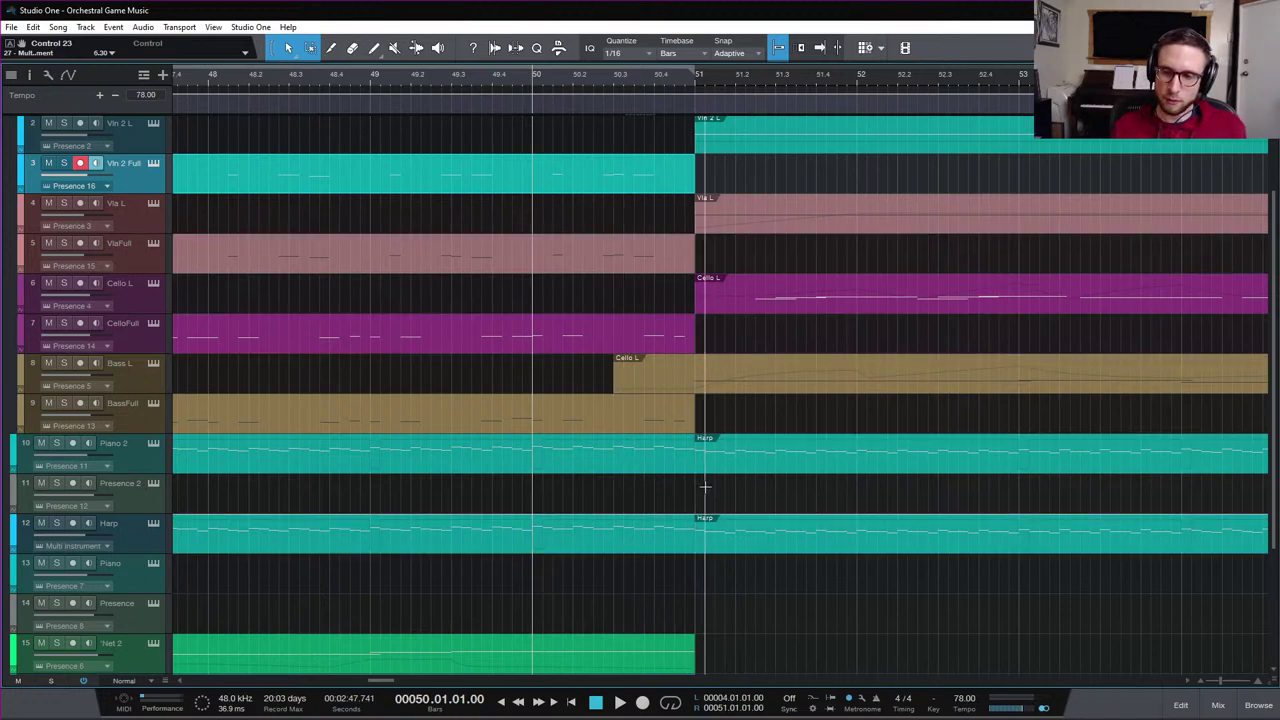
{"action": "key", "text": "space"}
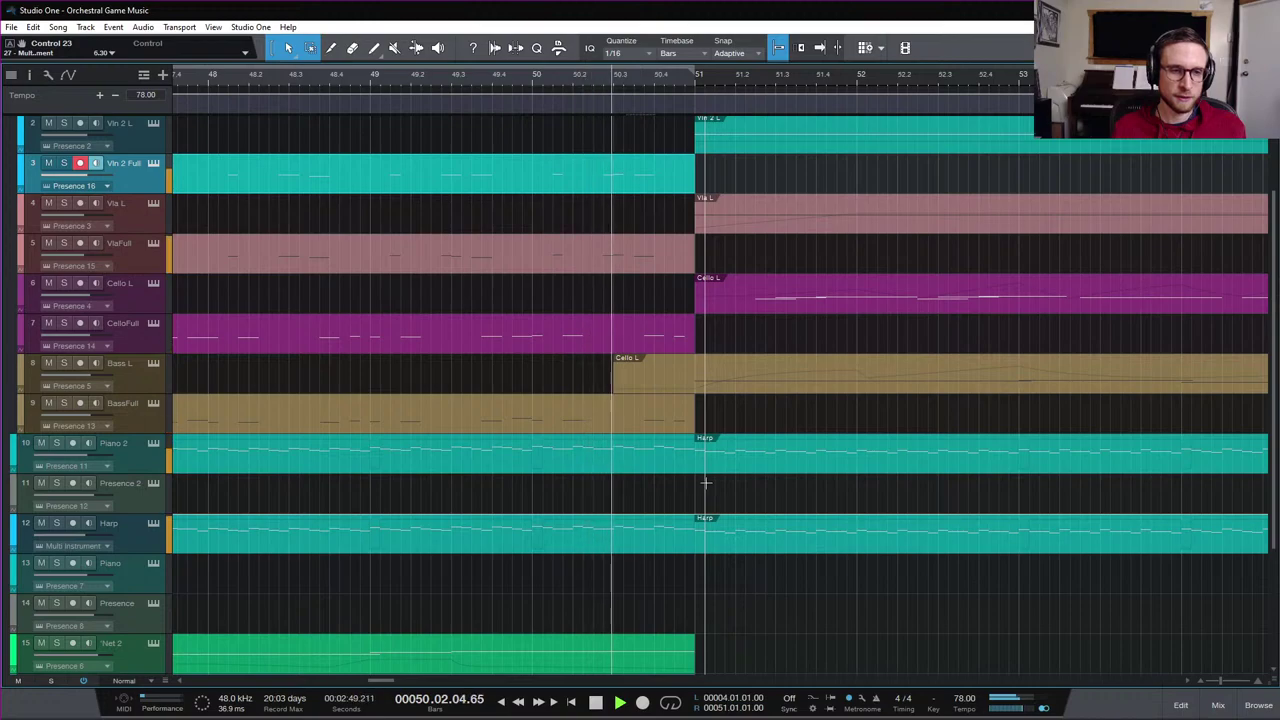
{"action": "key", "text": "space"}
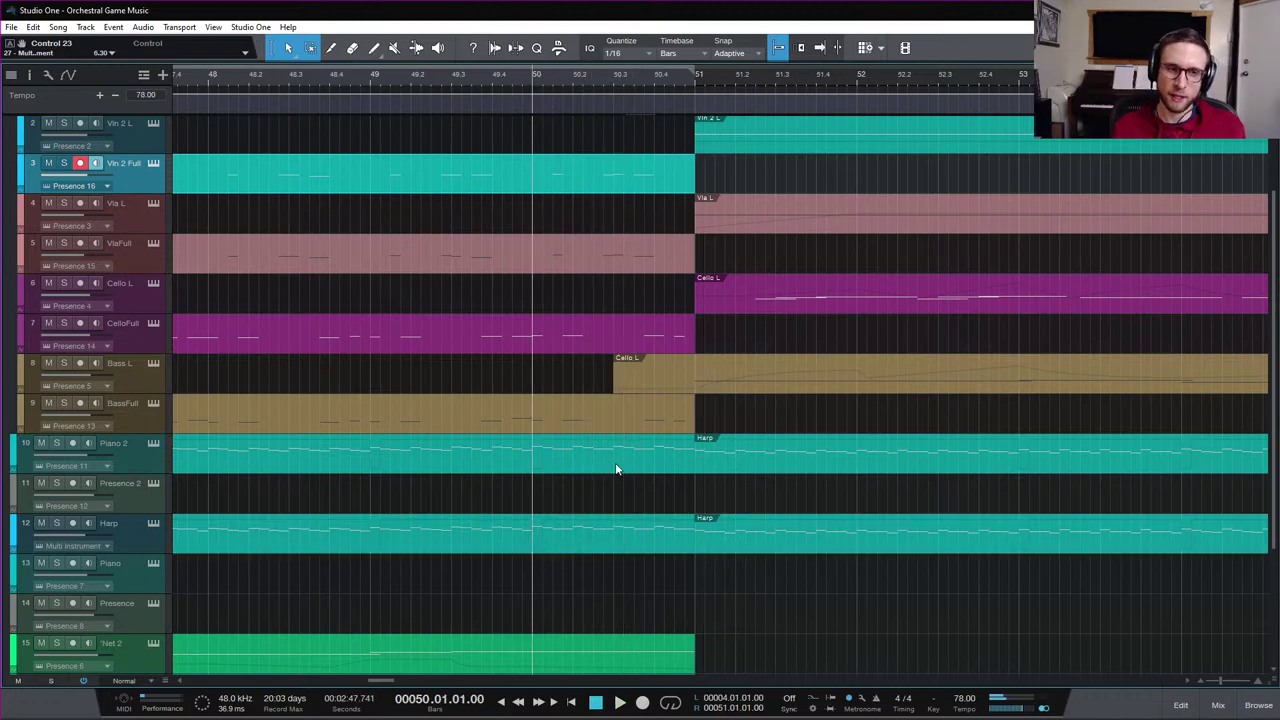
Replay the passage from bar 50 and open the Harp part for note editing
{"action": "key", "text": "space"}
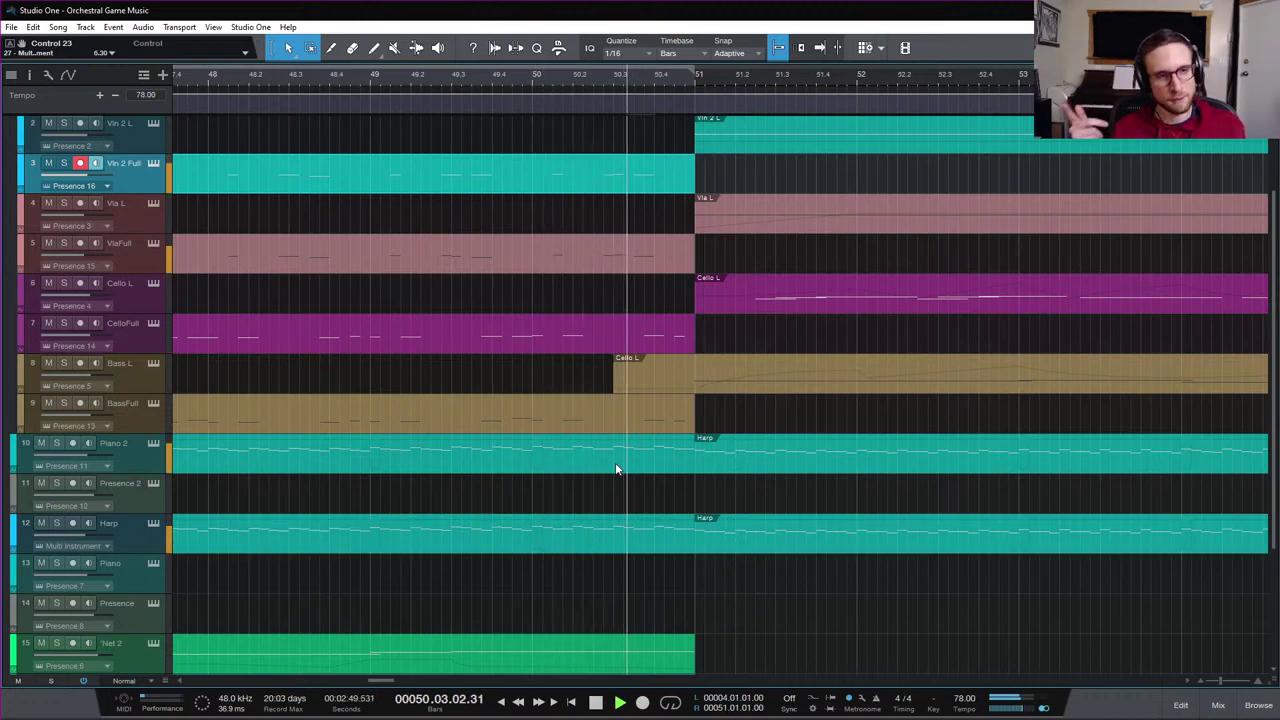
{"action": "key", "text": "space"}
{"action": "double_click", "coordinate": [616, 536]}
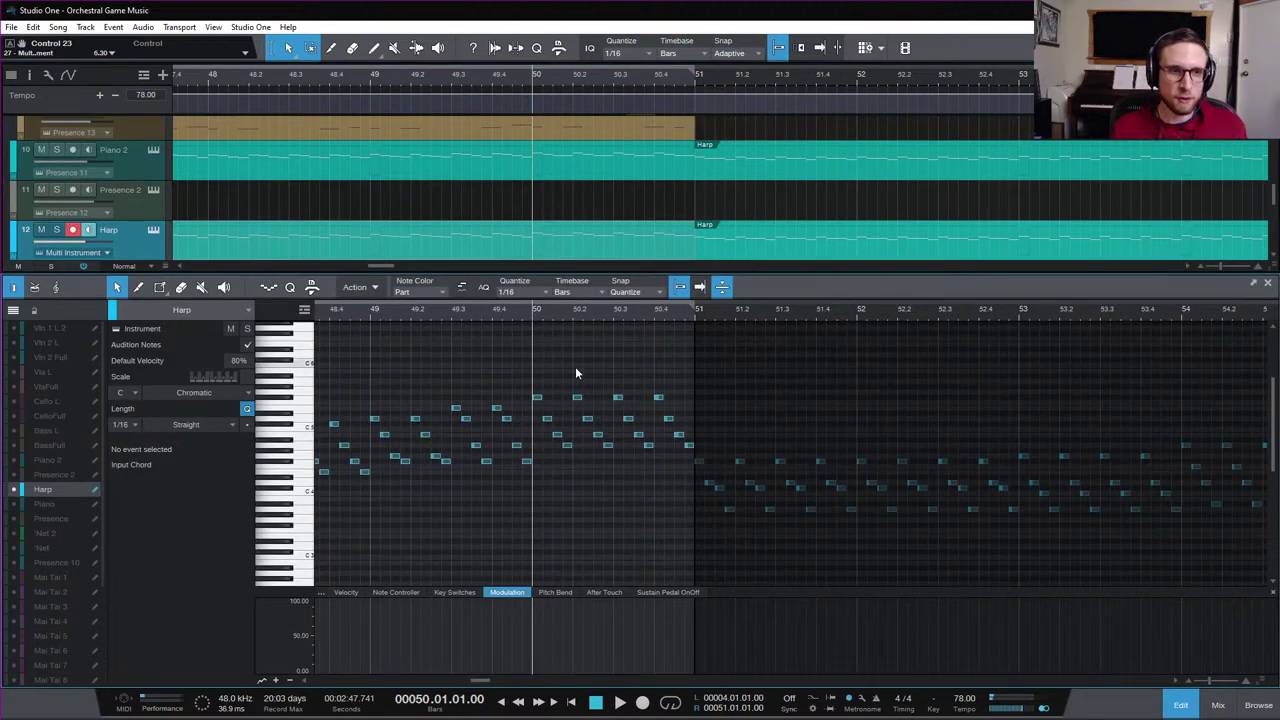
Show the Harp part's note velocities and lower the F#5 on beat 3 of bar 50 to about 35%
{"action": "left_click", "coordinate": [536, 398]}
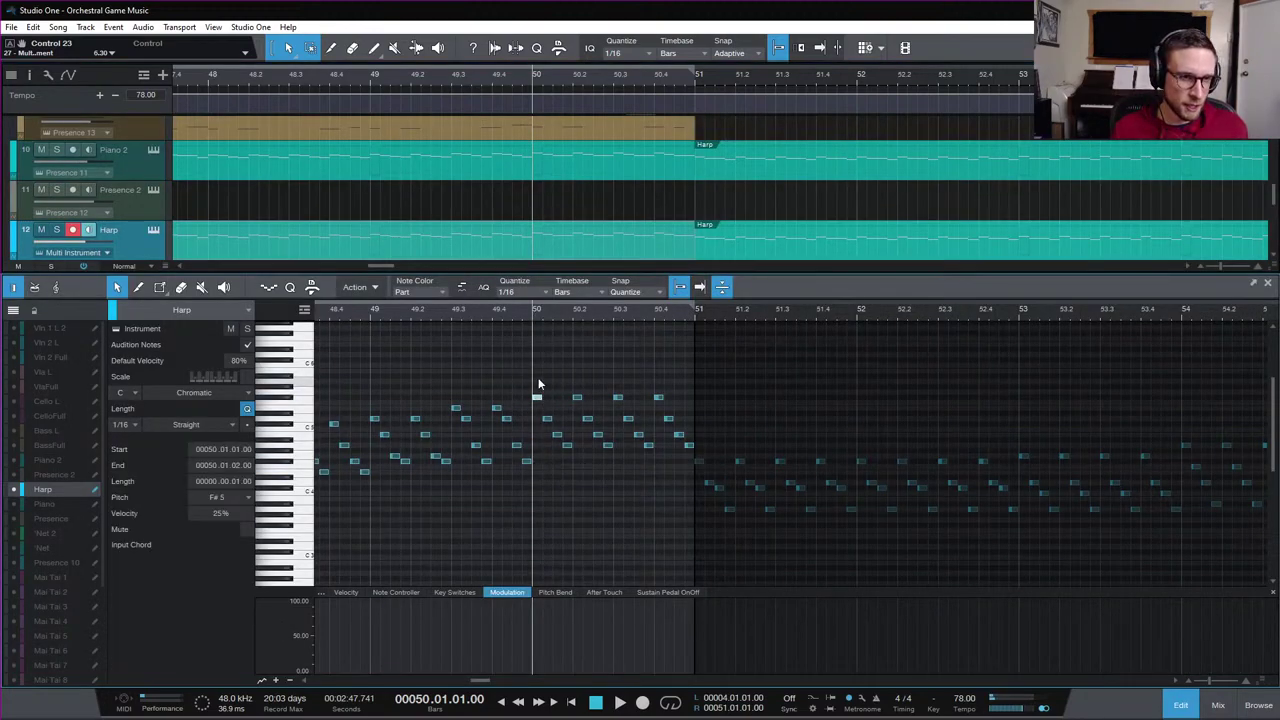
{"action": "scroll", "coordinate": [554, 352], "scroll_direction": "left", "scroll_amount": 3}
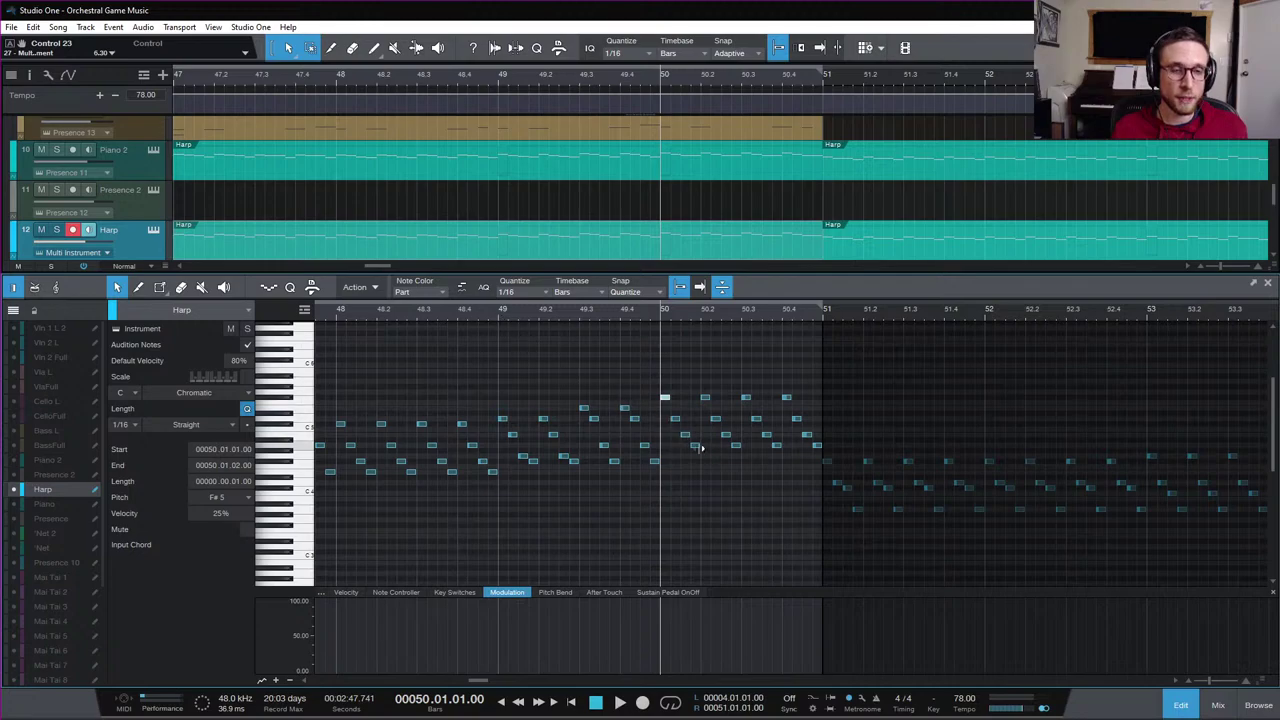
{"action": "key", "text": "space"}
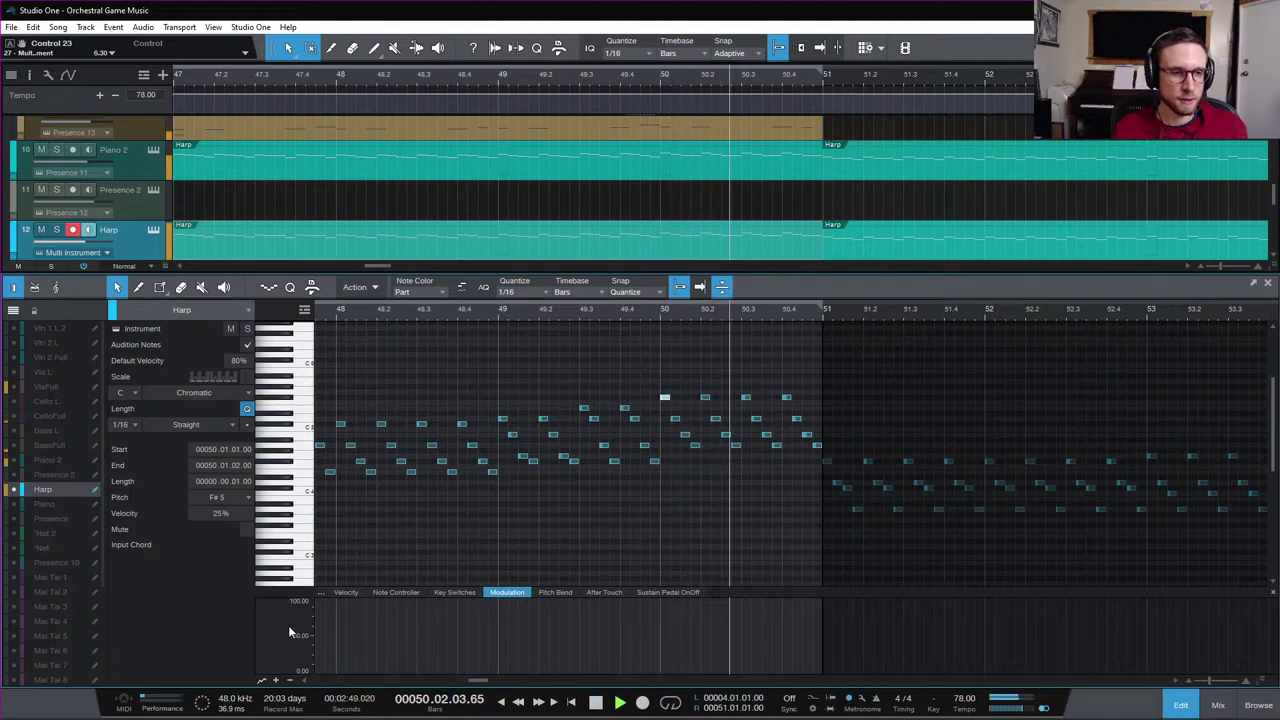
{"action": "left_click", "coordinate": [354, 593]}
{"action": "key", "text": "space"}
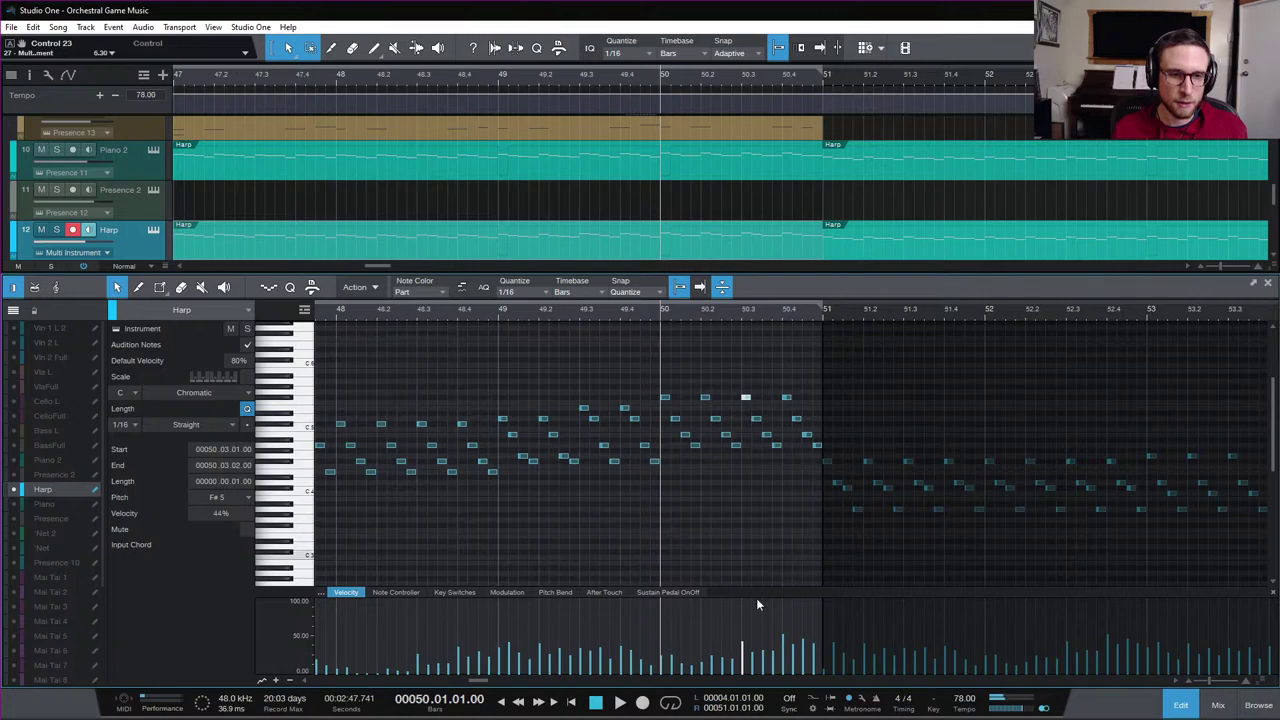
{"action": "left_click", "coordinate": [745, 648]}
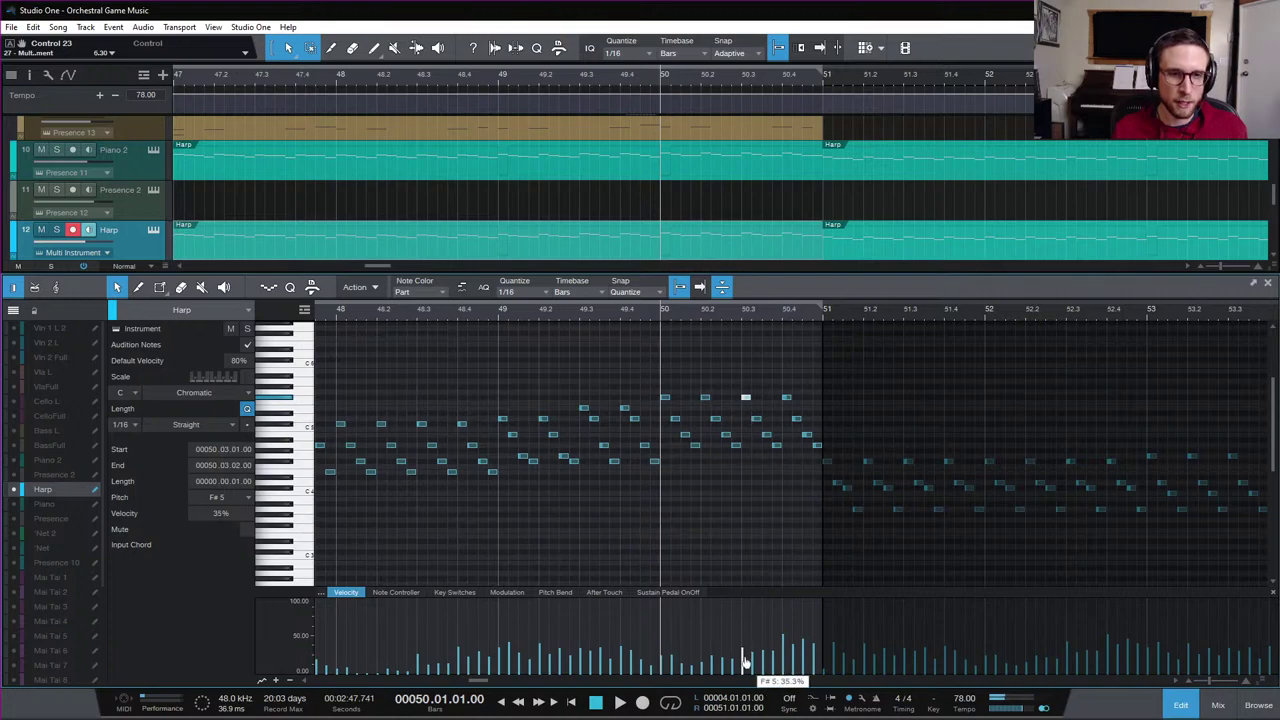
In the Piano 2 part, lower the velocity of the F#5 on beat 3 of bar 50 to about 38% and replay the bar
{"action": "left_click", "coordinate": [719, 172]}
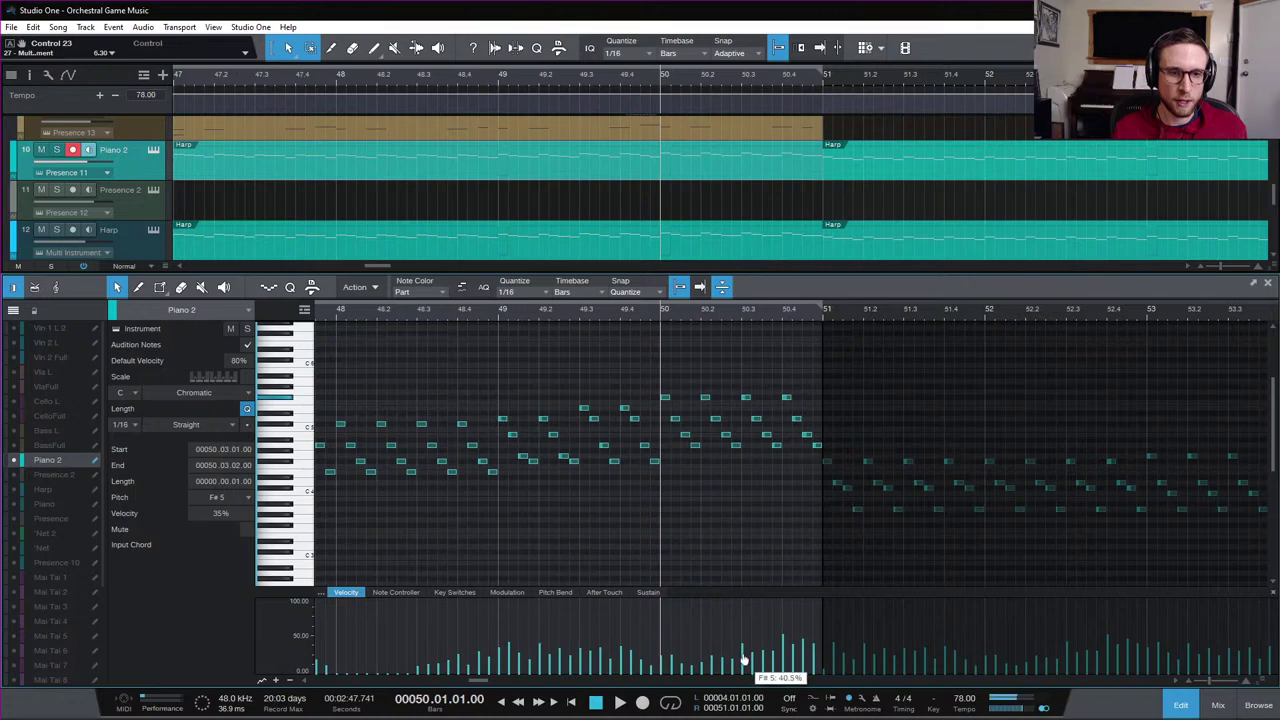
{"action": "key", "text": "space"}
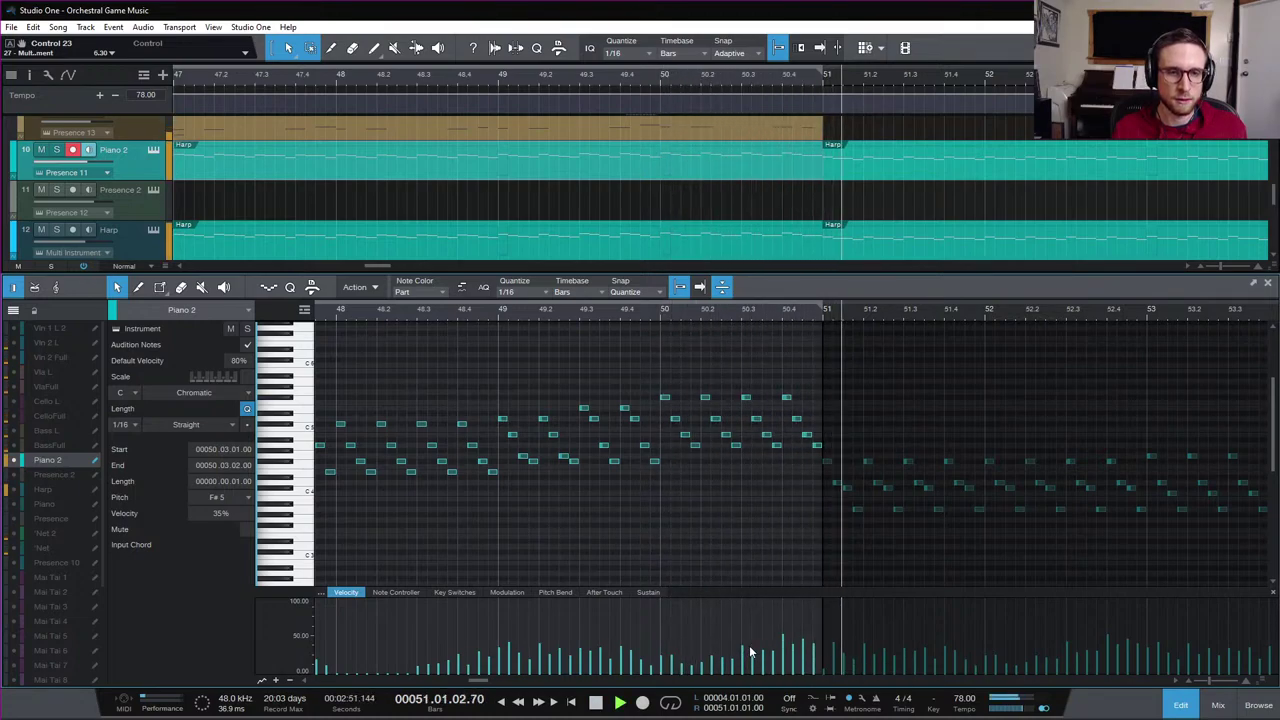
{"action": "key", "text": "space"}
{"action": "key", "text": "space"}
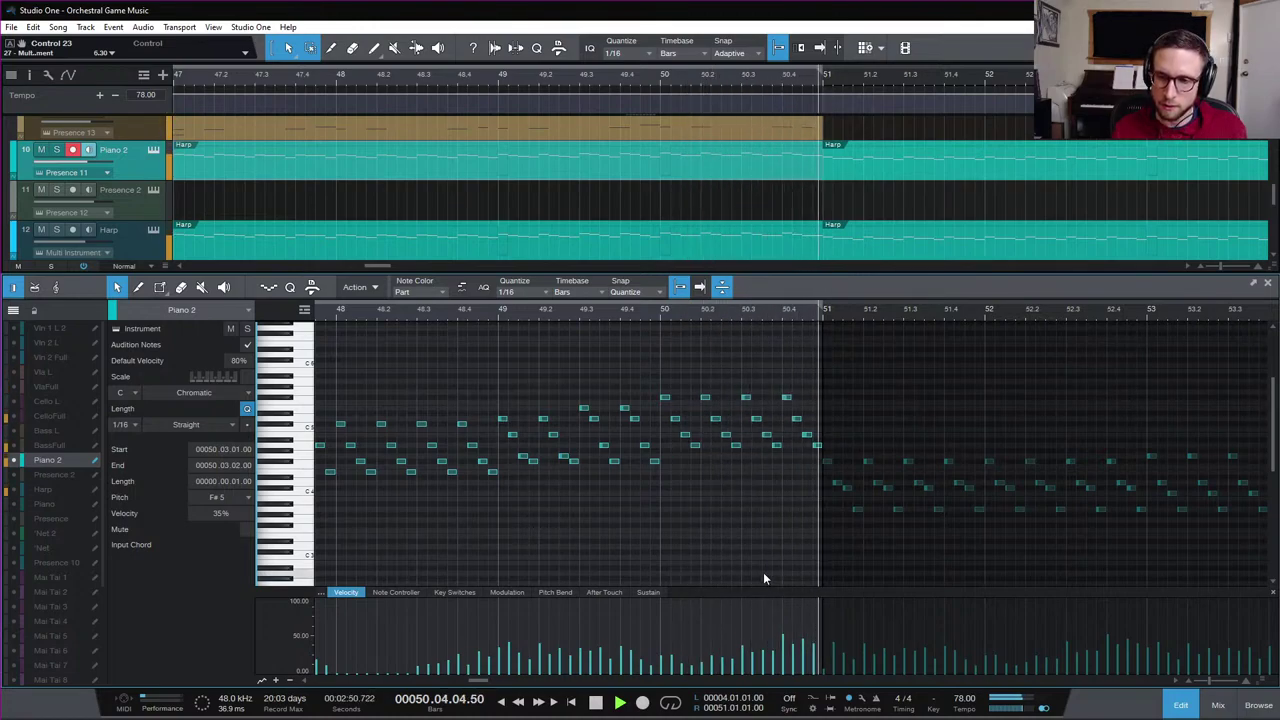
{"action": "key", "text": "space"}
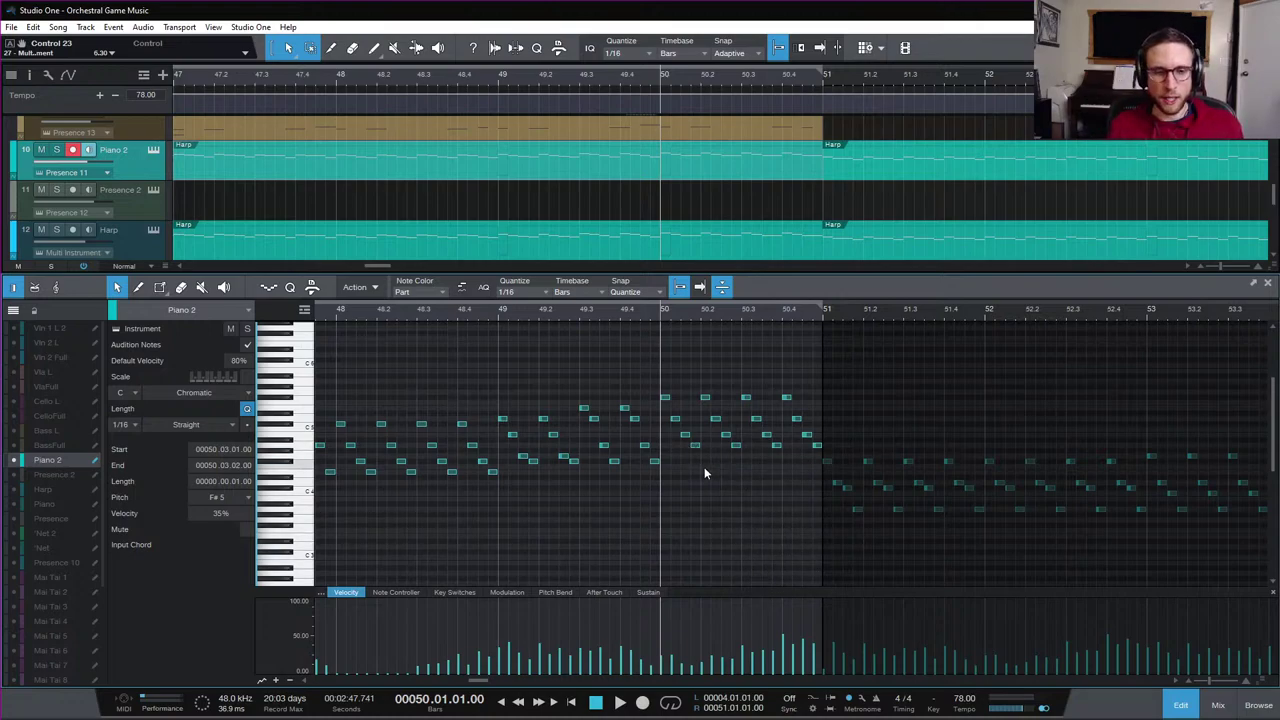
{"action": "key", "text": "space"}
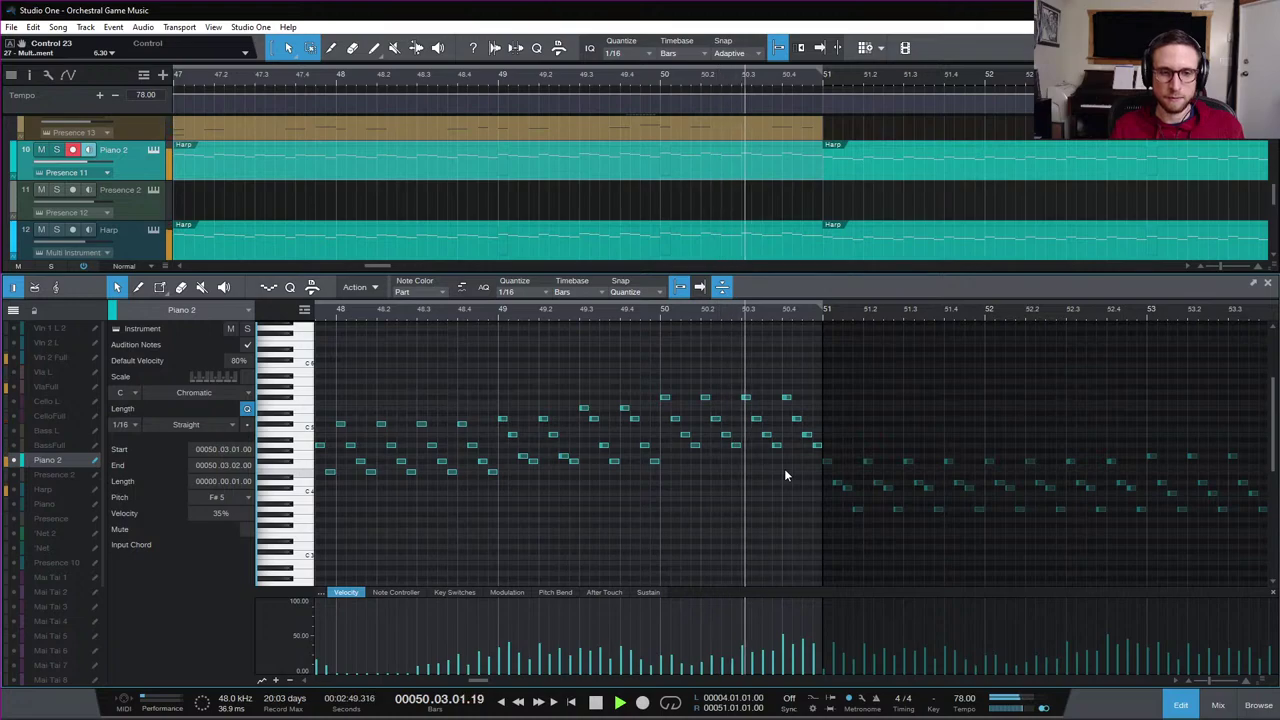
{"action": "key", "text": "space"}
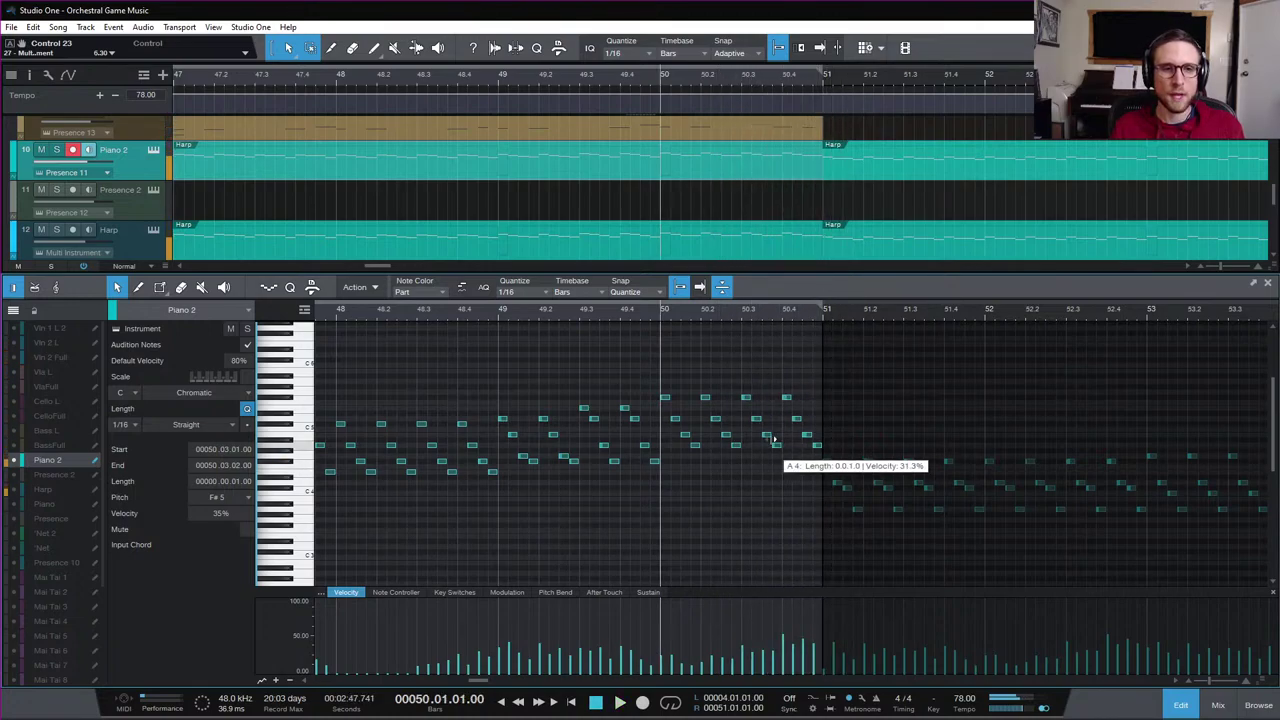
{"action": "key", "text": "space"}
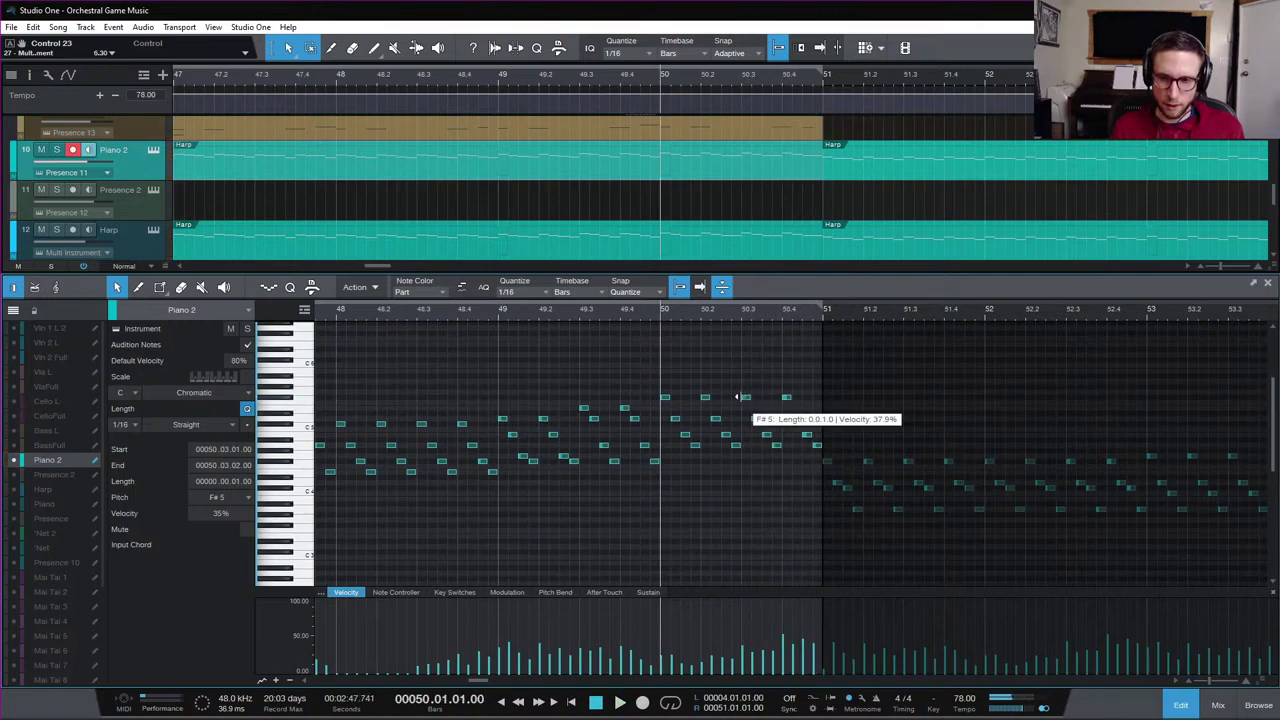
Compare the F#5 on beat 3 of bar 50 in Piano 2 with the Harp part, moving playback to beat 2
{"action": "left_click", "coordinate": [745, 397]}
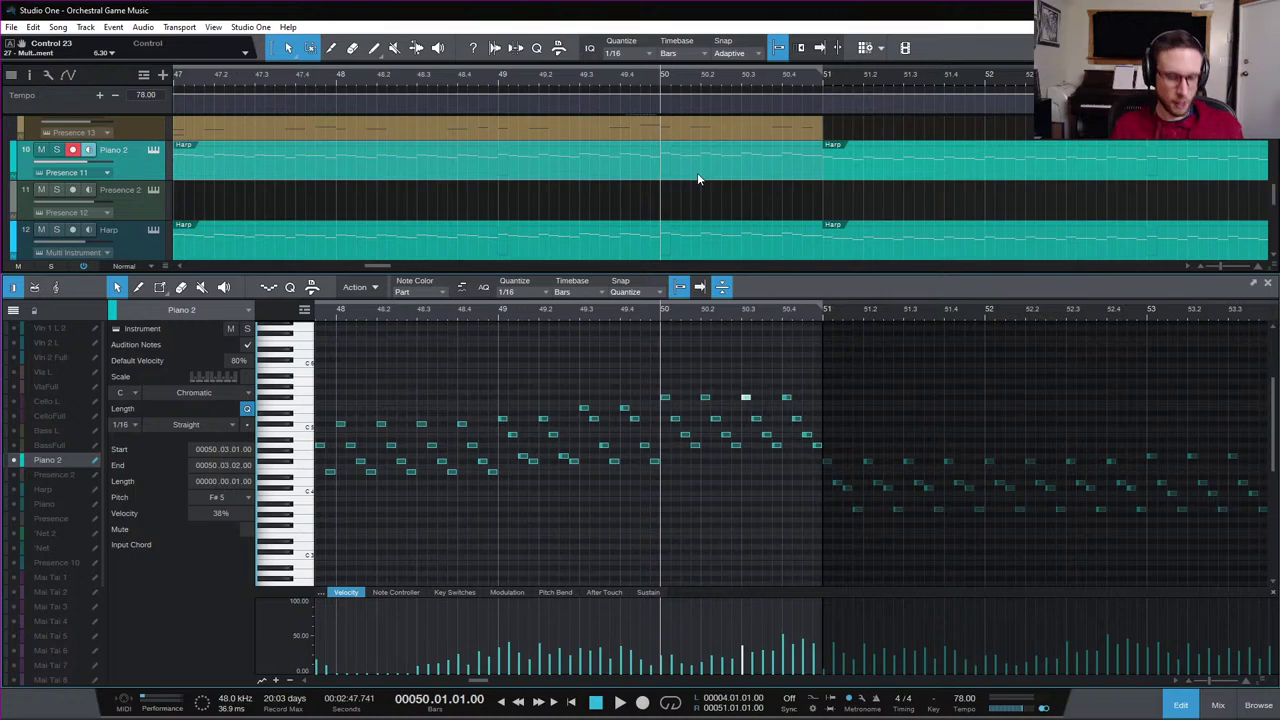
{"action": "left_click", "coordinate": [715, 240]}
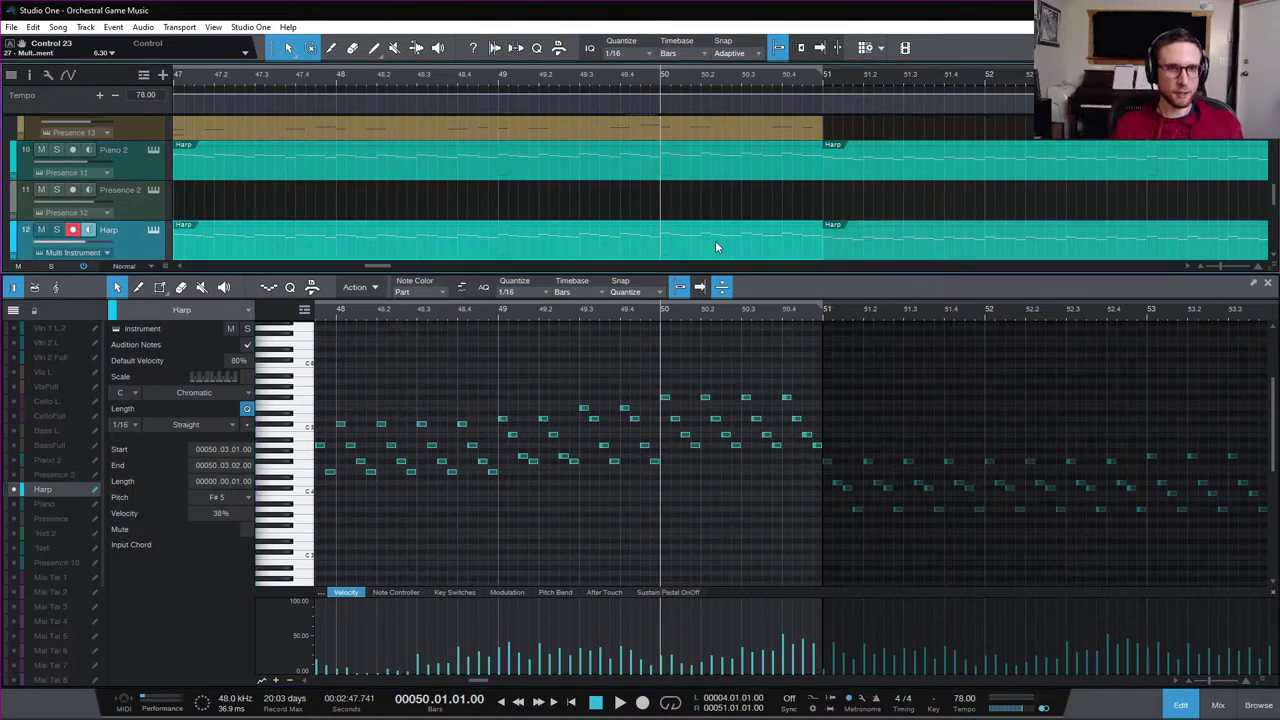
{"action": "left_click", "coordinate": [710, 172]}
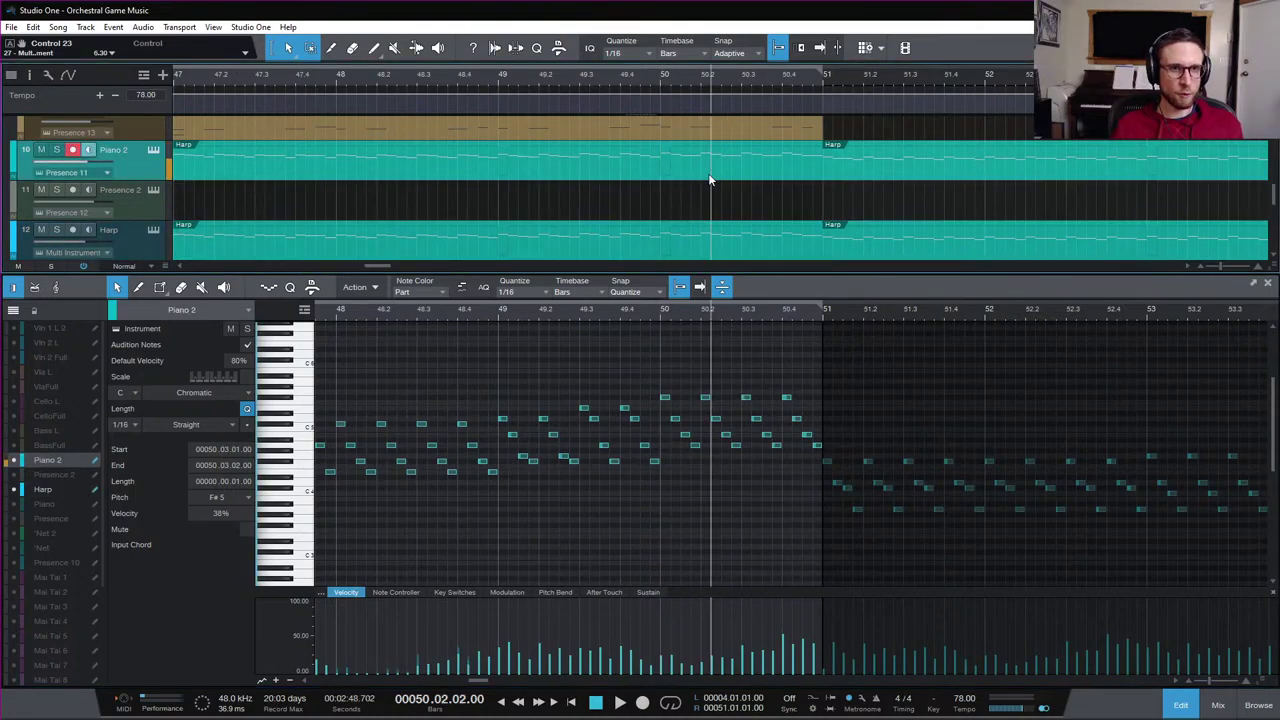
{"action": "left_click", "coordinate": [720, 240]}
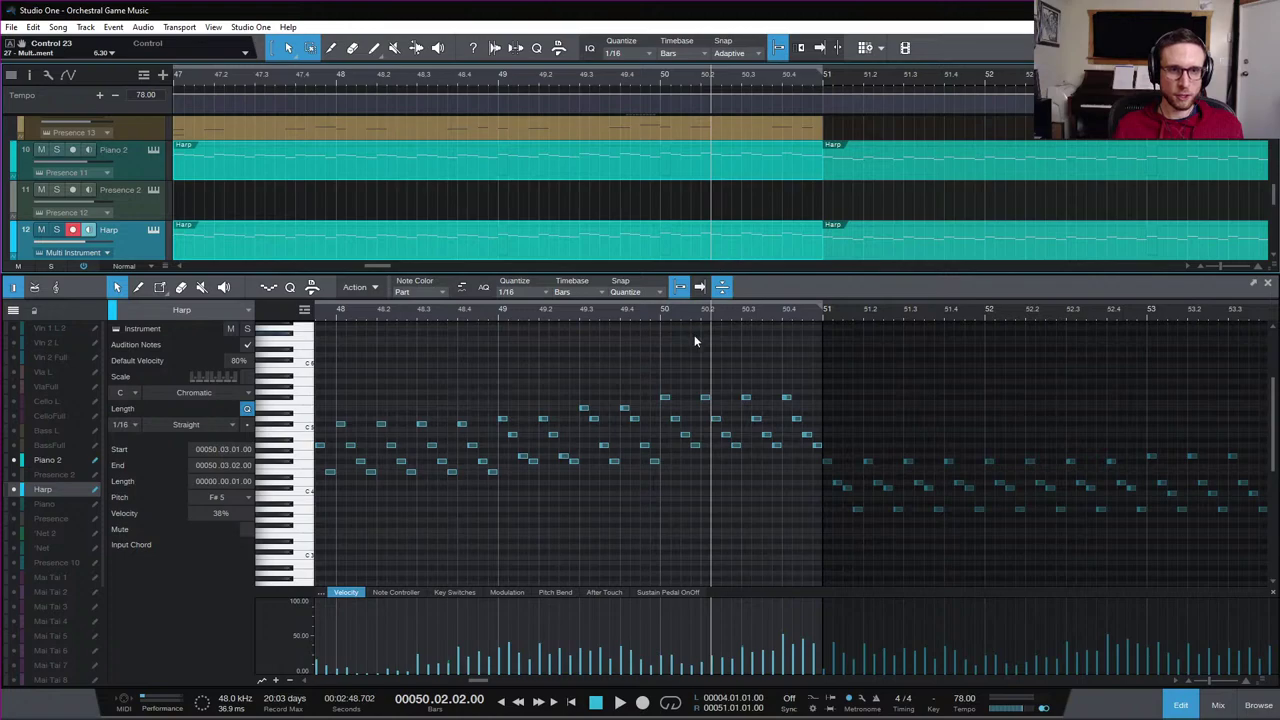
Fine-tune the velocity of the Harp's F#5 on beat 3 of bar 50 to 35% and listen from beat 2 into bar 51
{"action": "left_click", "coordinate": [745, 397]}
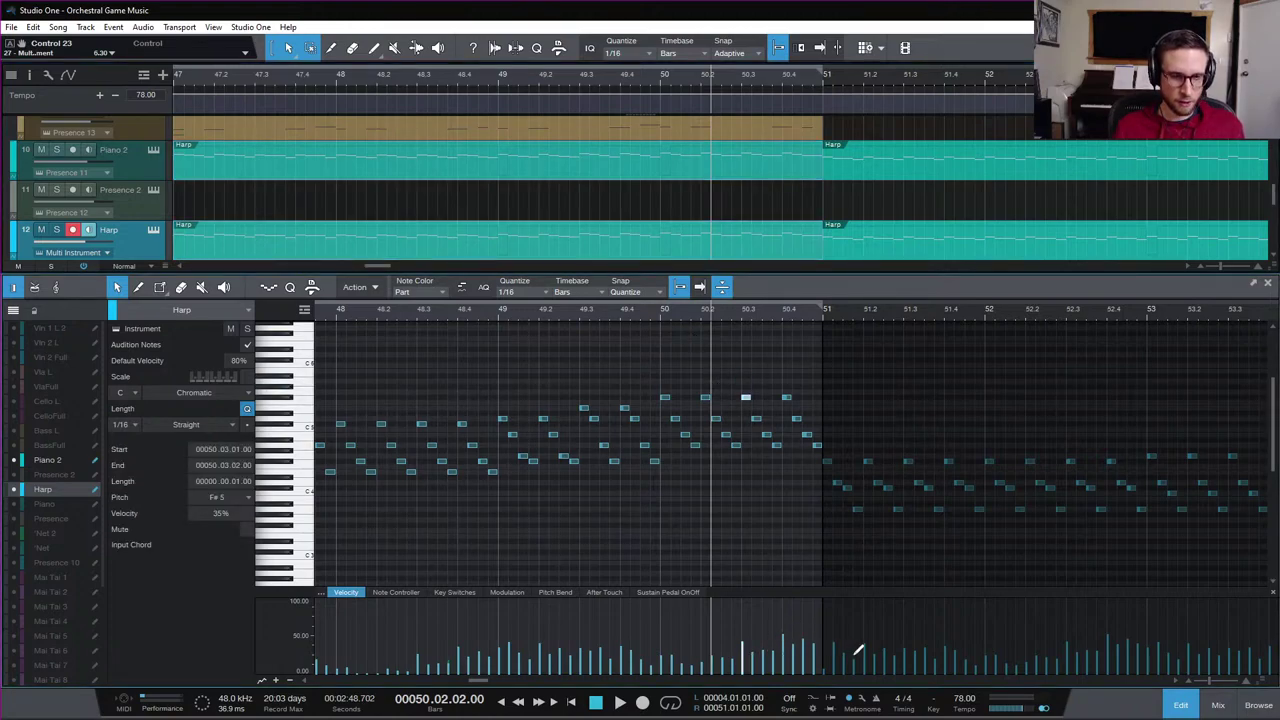
{"action": "key", "text": "space"}
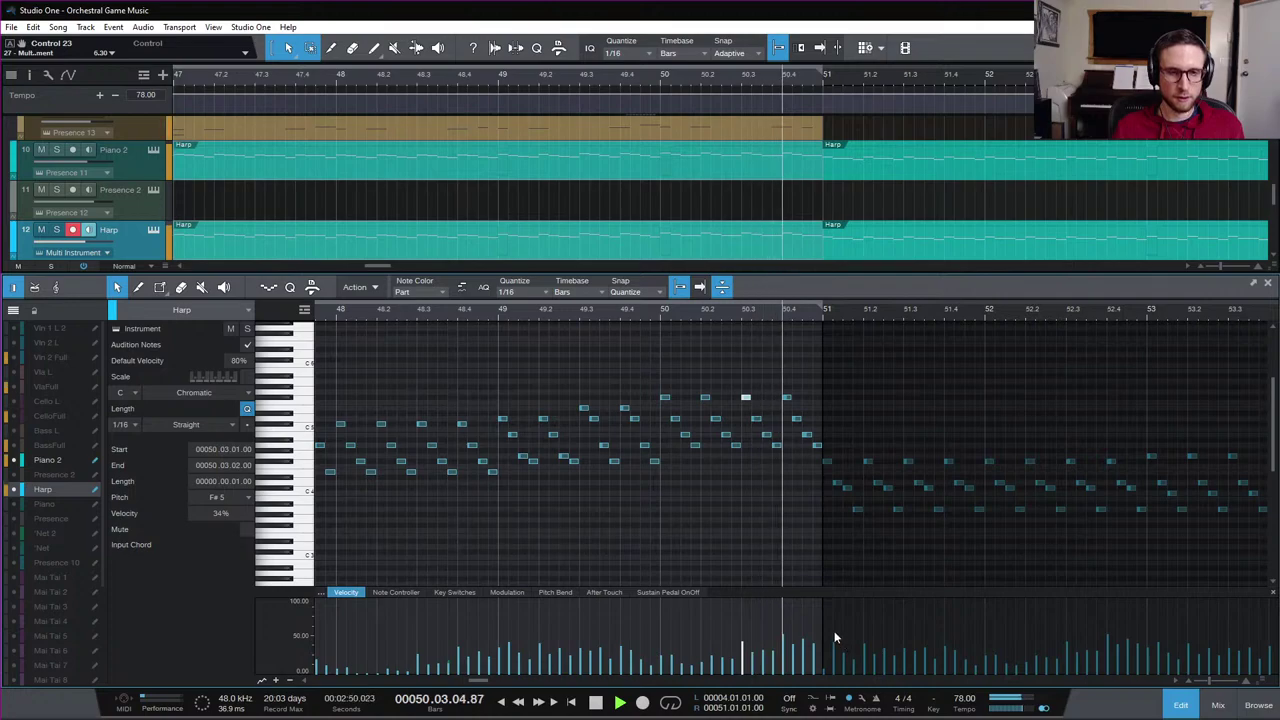
{"action": "key", "text": "space"}
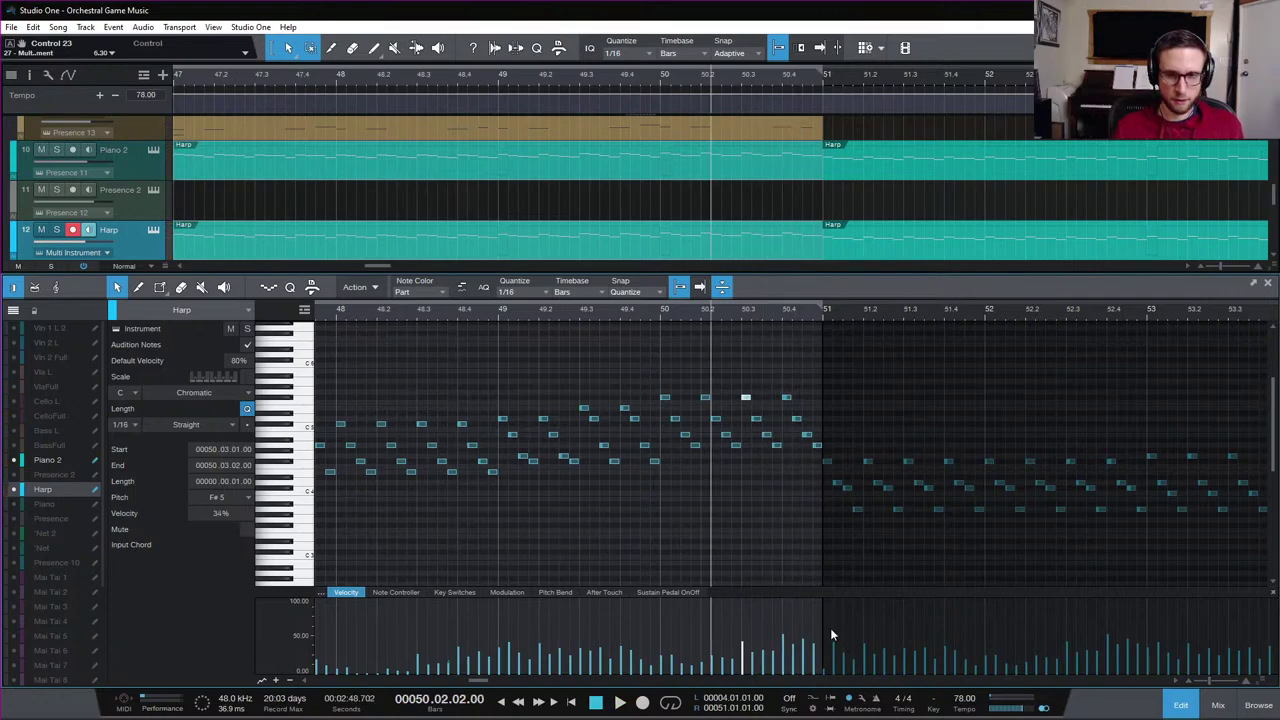
{"action": "key", "text": "space"}
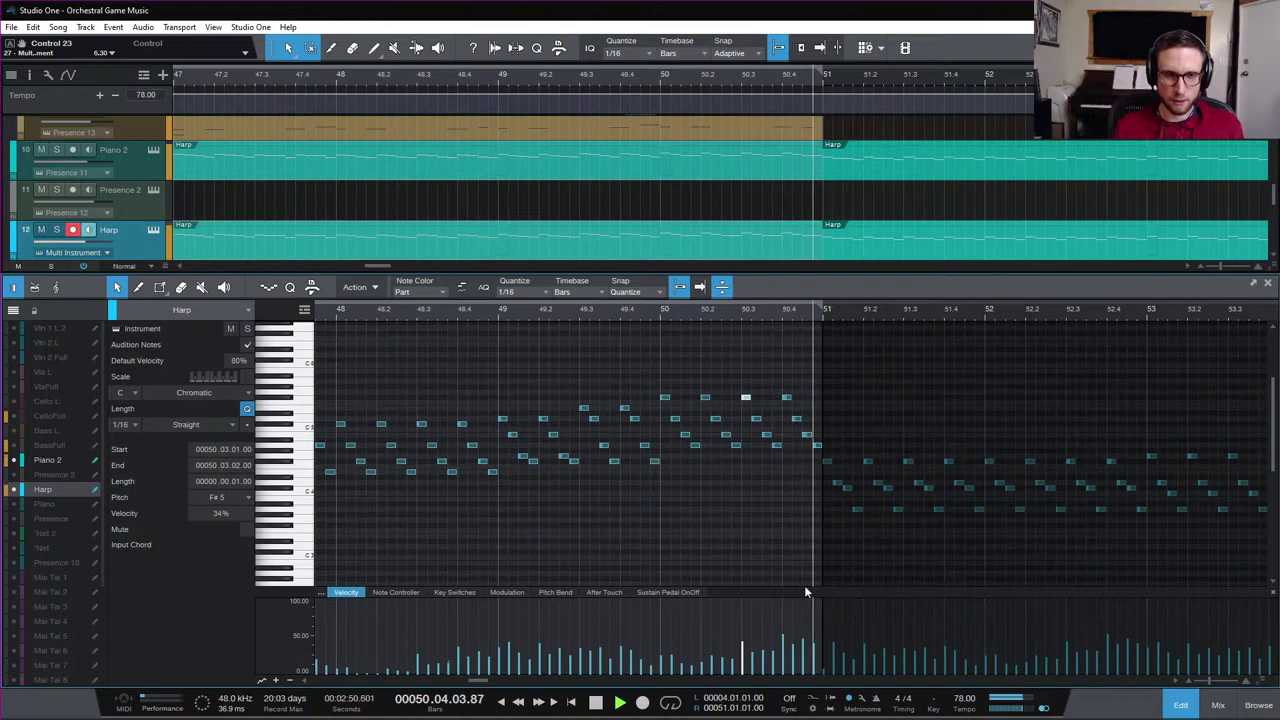
{"action": "key", "text": "space"}
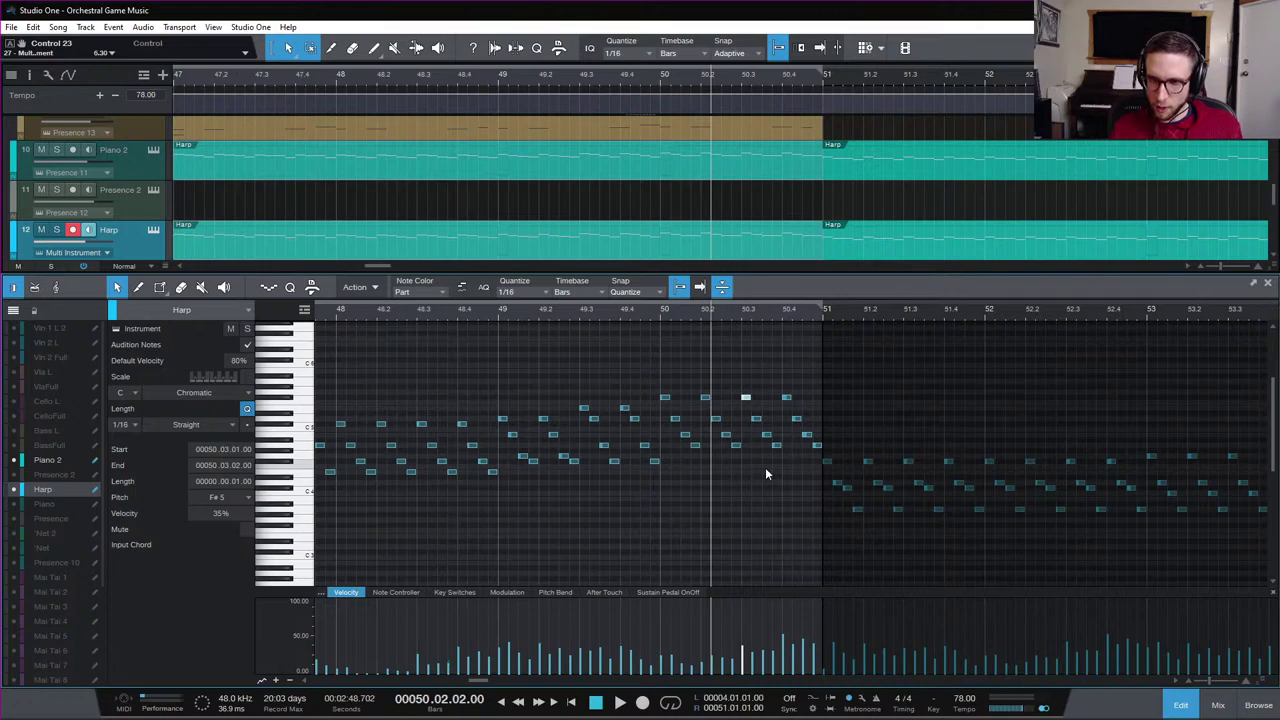
{"action": "key", "text": "space"}
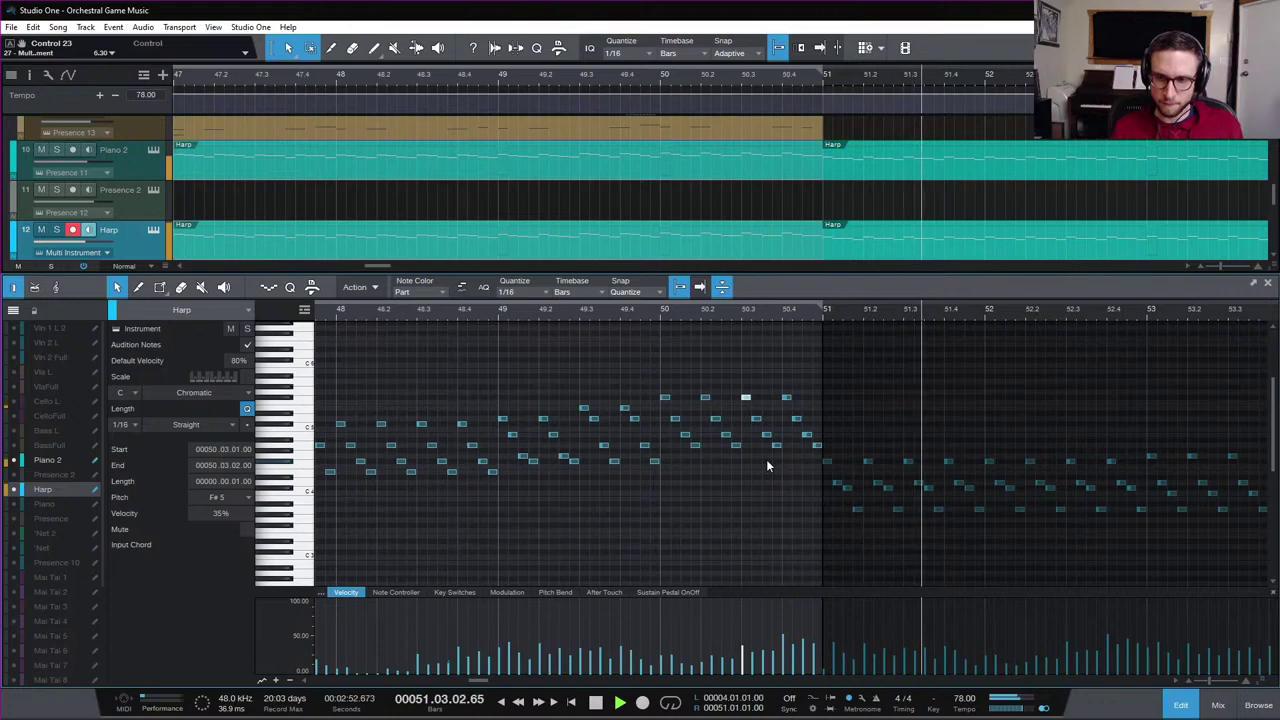
{"action": "key", "text": "space"}
Close the note editor and place the playback position at bar 47 in the arrangement
{"action": "left_click", "coordinate": [1181, 706]}
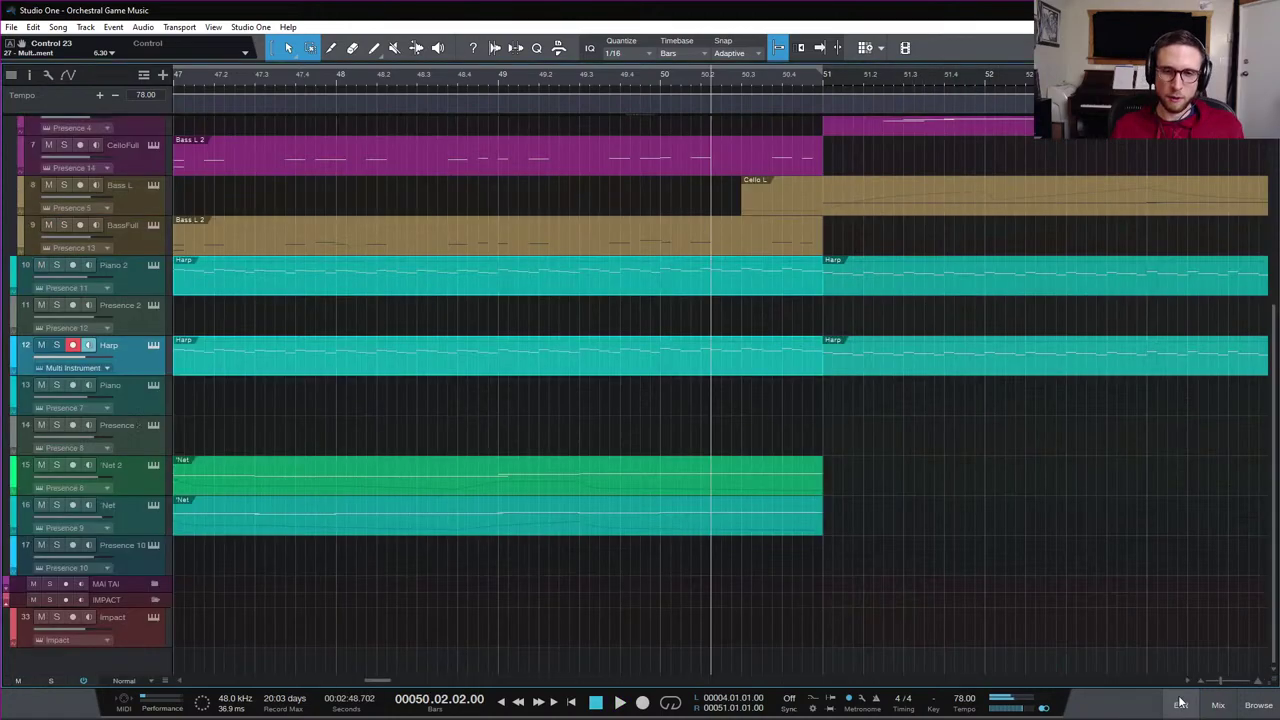
{"action": "key", "text": "w"}
{"action": "key", "text": "w"}
{"action": "key", "text": "w"}
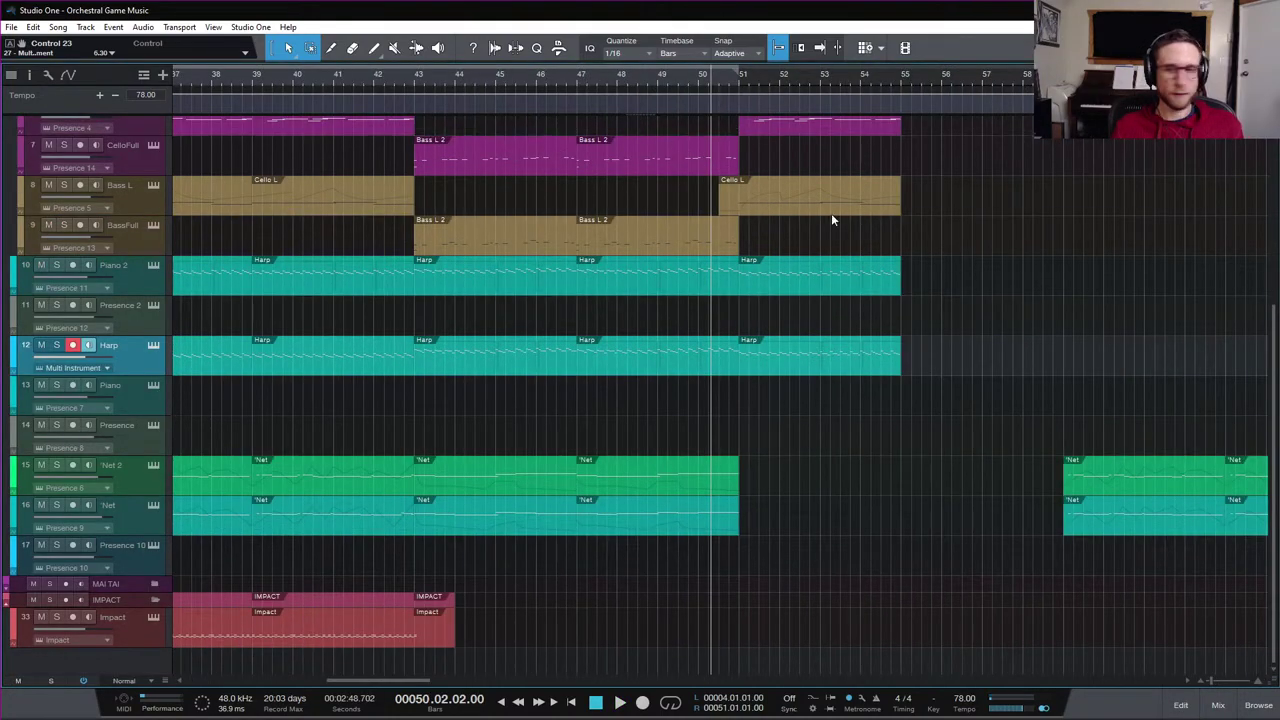
{"action": "left_click", "coordinate": [576, 85]}
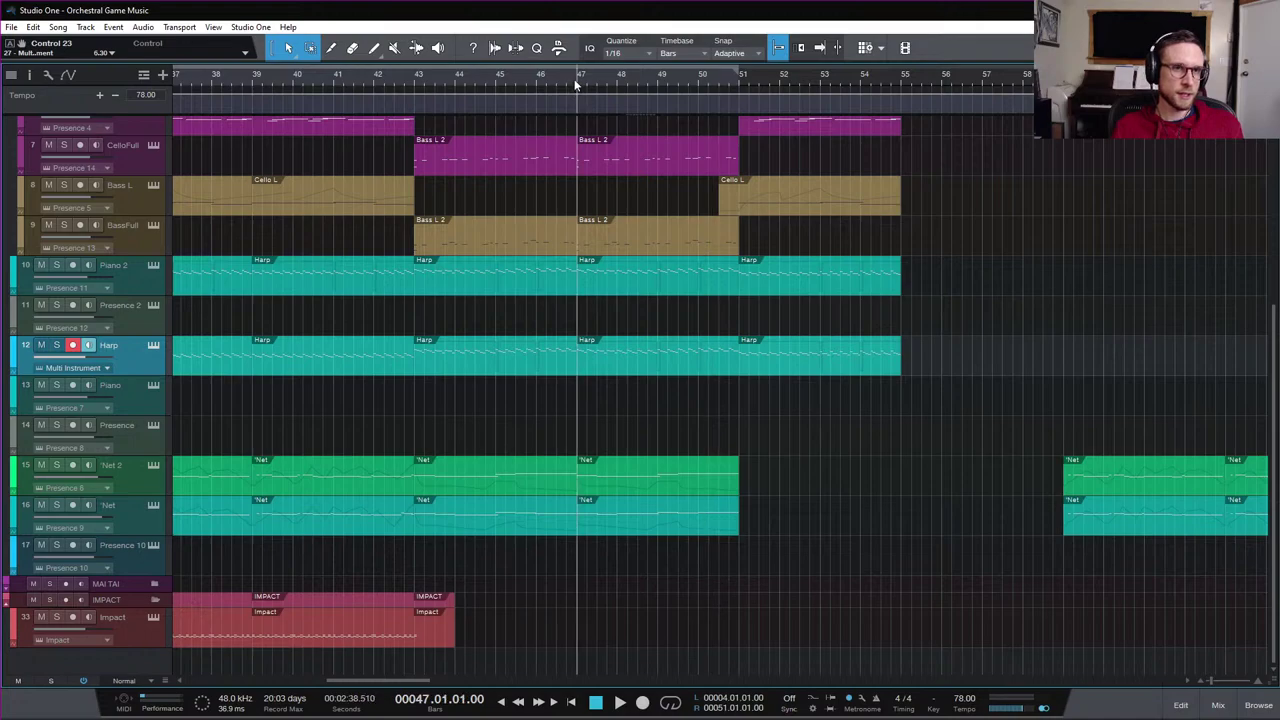
Look over the string, piano, harp, 'Net and Impact tracks around bars 43 to 55, with the playback position at bar 43
{"action": "scroll", "coordinate": [938, 312], "scroll_direction": "up", "scroll_amount": 5}
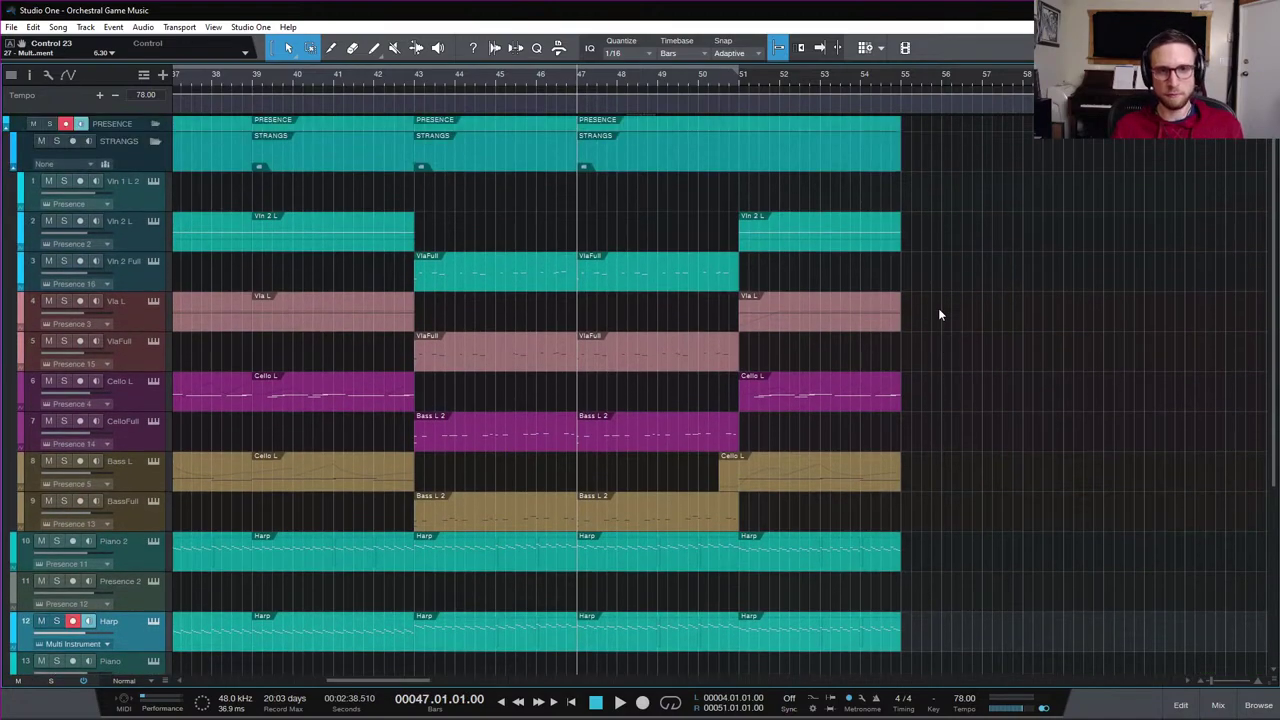
{"action": "scroll", "coordinate": [938, 312], "scroll_direction": "down", "scroll_amount": 5}
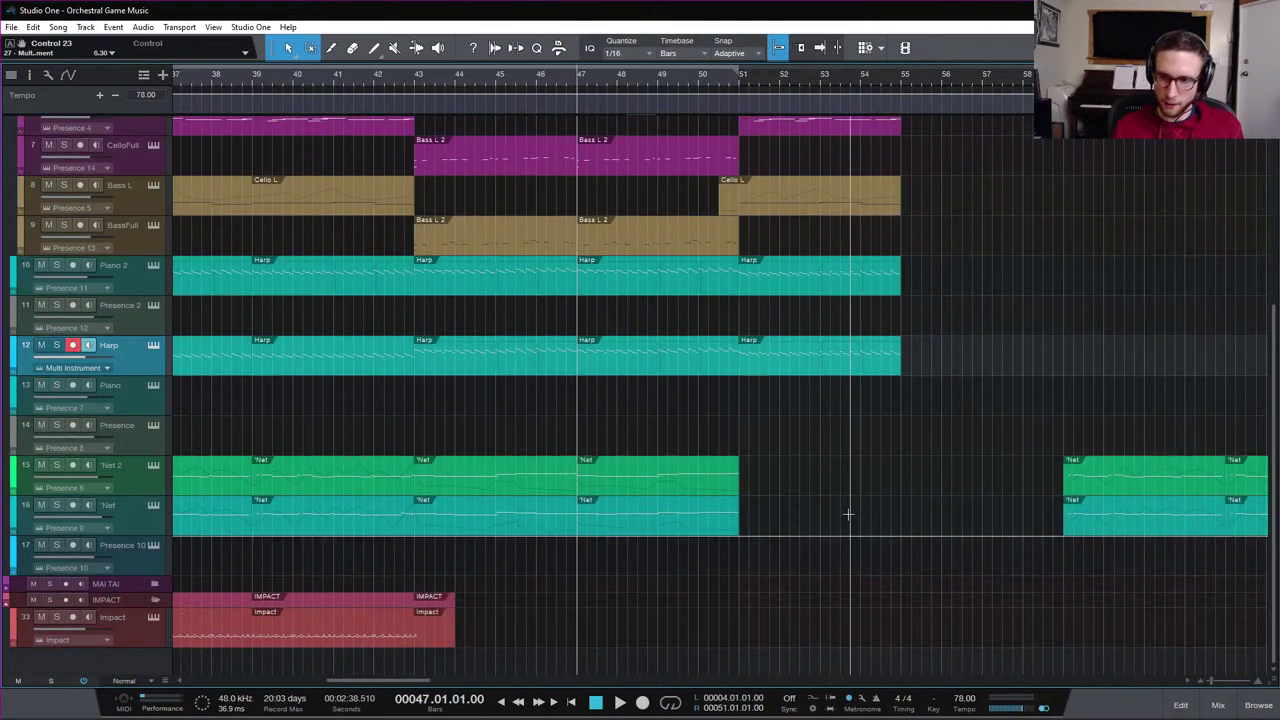
{"action": "left_click", "coordinate": [417, 80]}
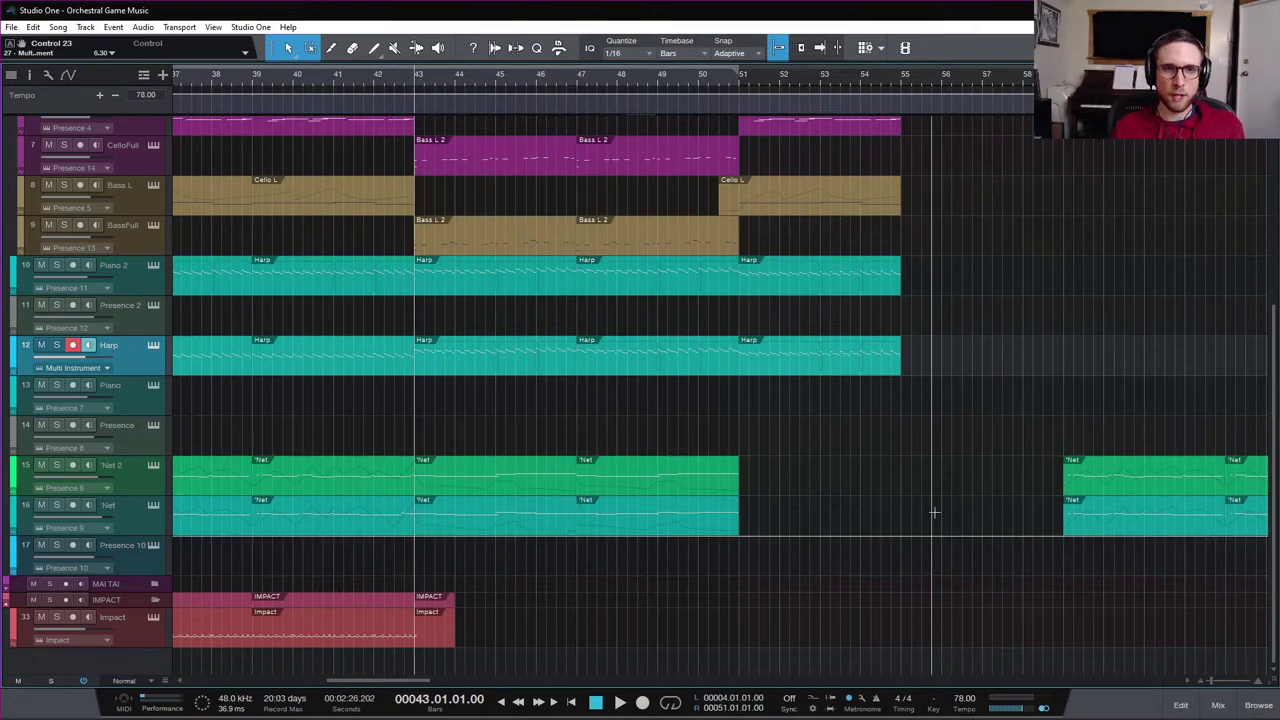
{"action": "scroll", "coordinate": [933, 513], "scroll_direction": "up", "scroll_amount": 3}
{"action": "scroll", "coordinate": [934, 512], "scroll_direction": "down", "scroll_amount": 1}
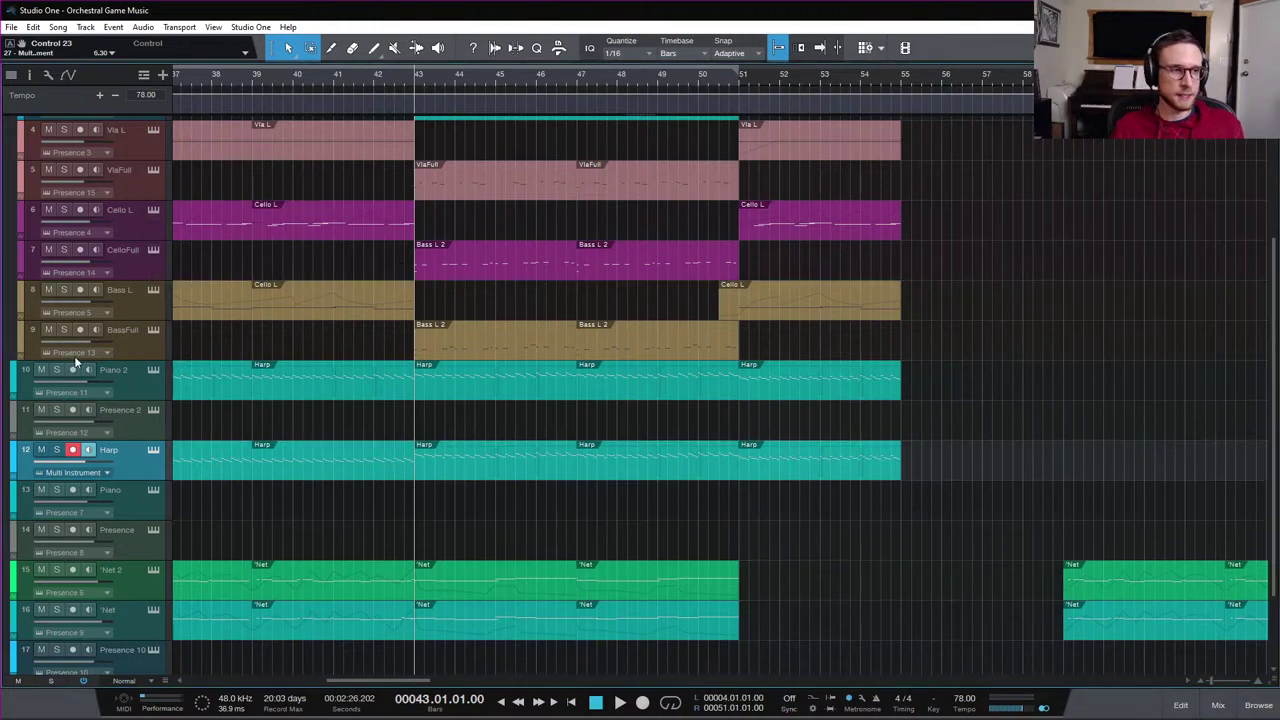
{"action": "scroll", "coordinate": [128, 382], "scroll_direction": "up", "scroll_amount": 4}
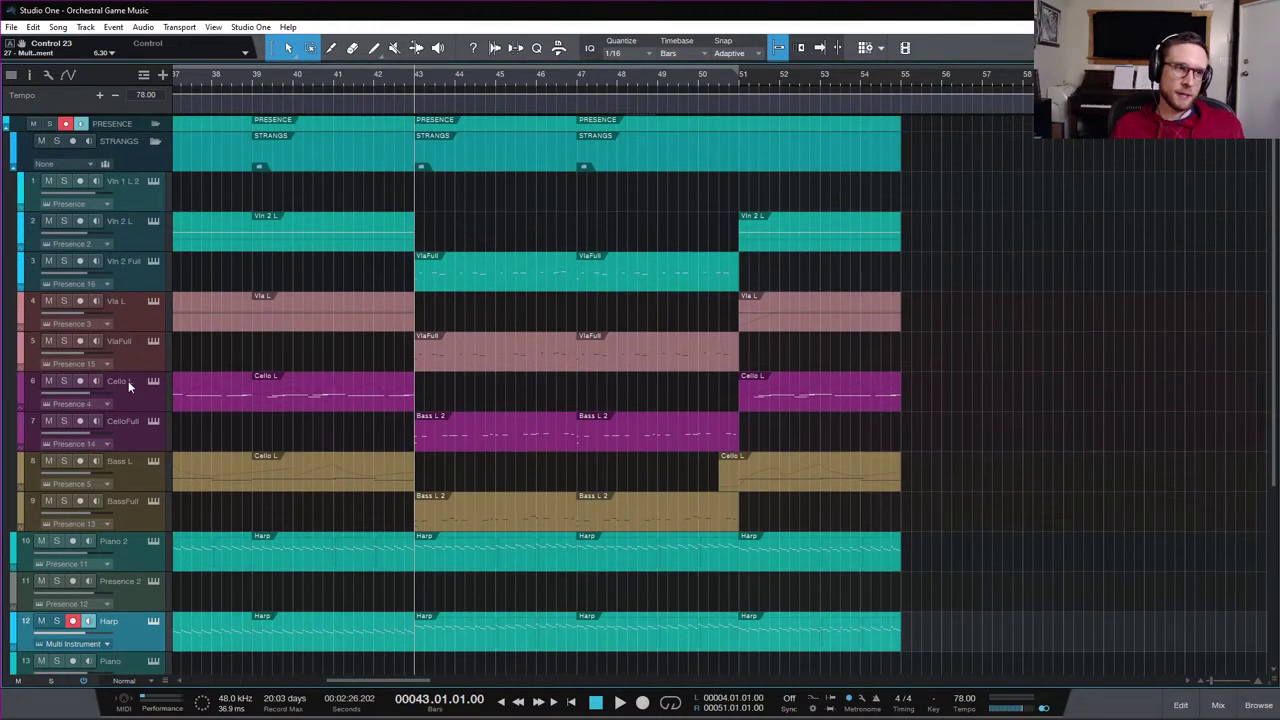
{"action": "scroll", "coordinate": [132, 295], "scroll_direction": "down", "scroll_amount": 3}
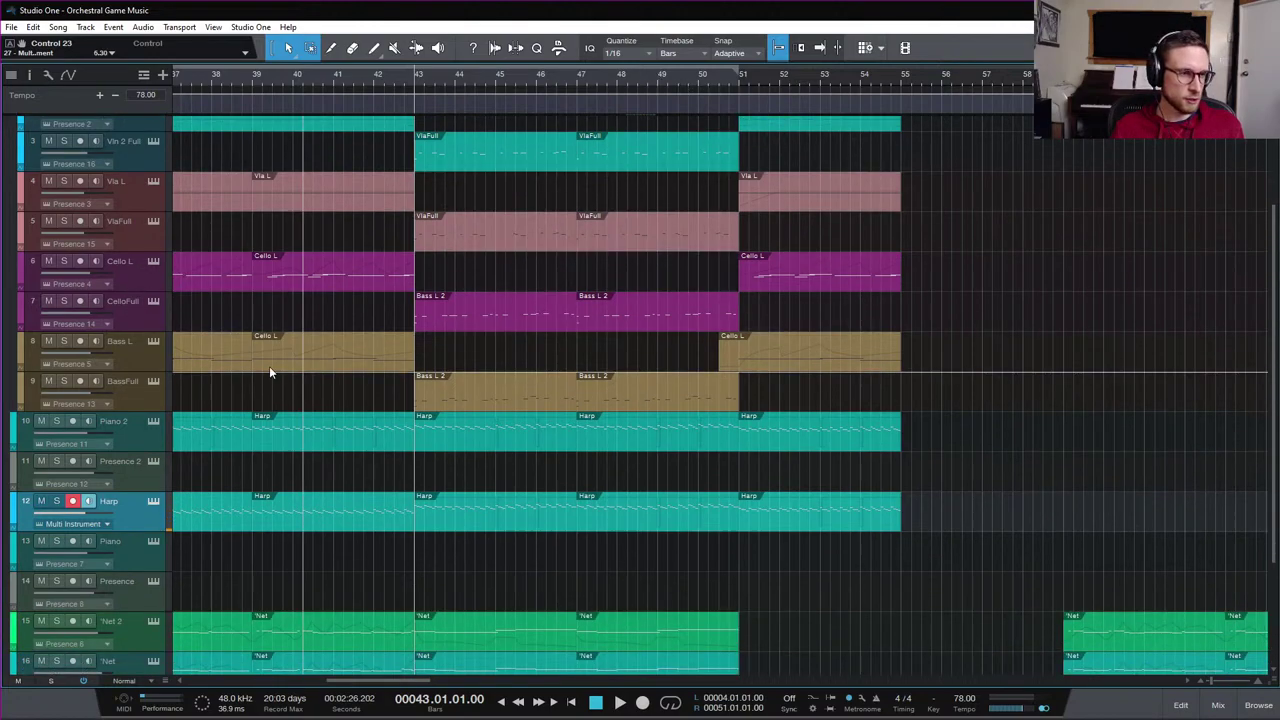
{"action": "scroll", "coordinate": [133, 475], "scroll_direction": "down", "scroll_amount": 1}
{"action": "scroll", "coordinate": [134, 483], "scroll_direction": "down", "scroll_amount": 3}
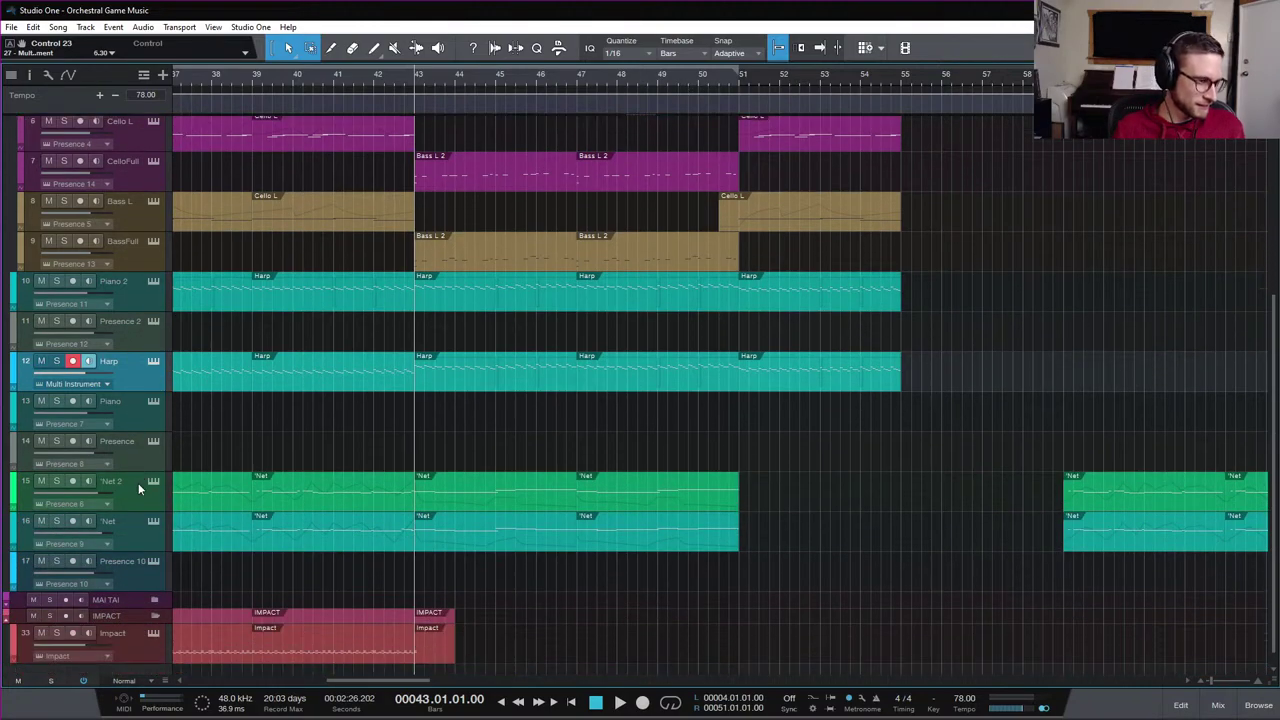
{"action": "scroll", "coordinate": [138, 483], "scroll_direction": "up", "scroll_amount": 3}
{"action": "scroll", "coordinate": [112, 365], "scroll_direction": "up", "scroll_amount": 4}
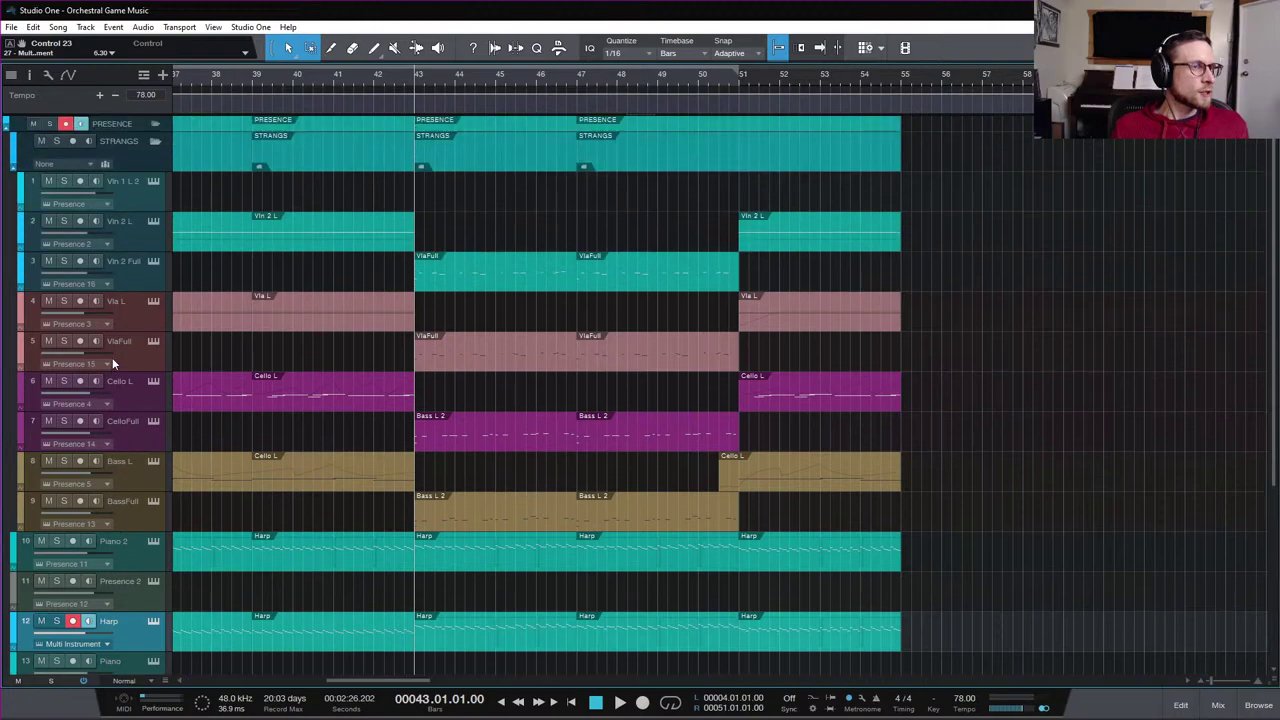
Collapse the STRANGS and IMPACT folders and add a new light orange folder track below the Harp
{"action": "left_click", "coordinate": [154, 141]}
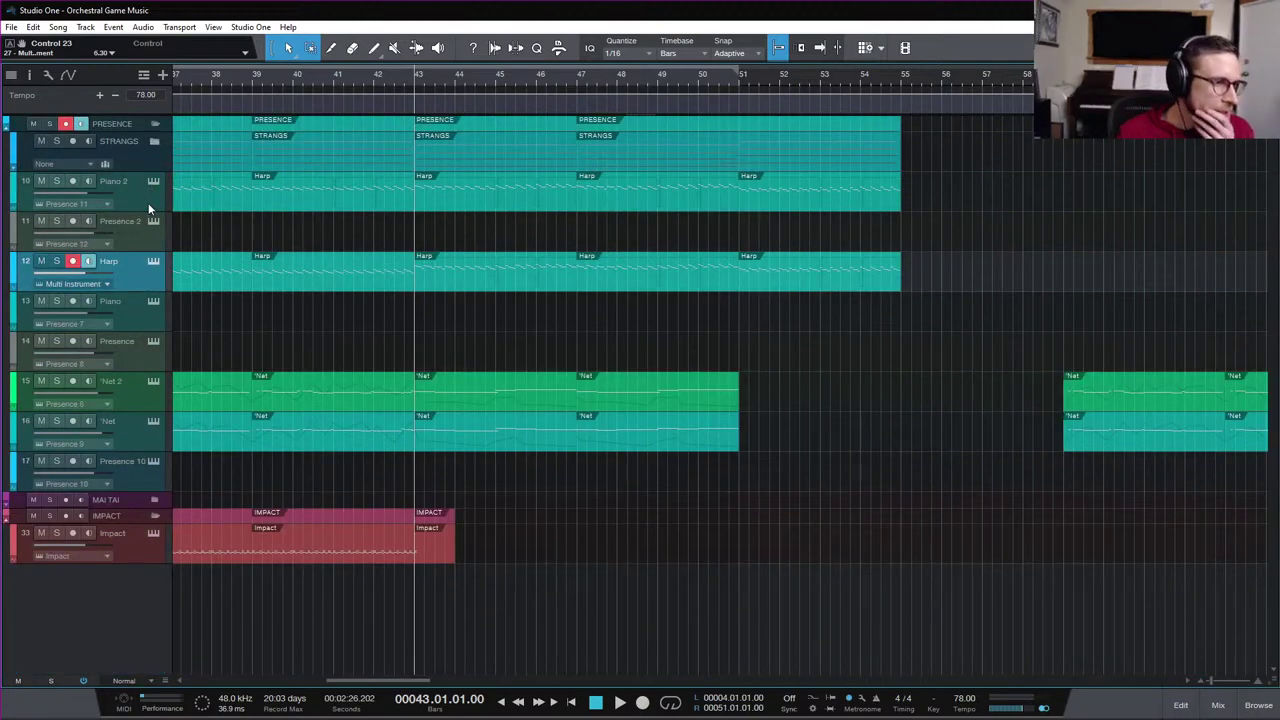
{"action": "left_click", "coordinate": [154, 515]}
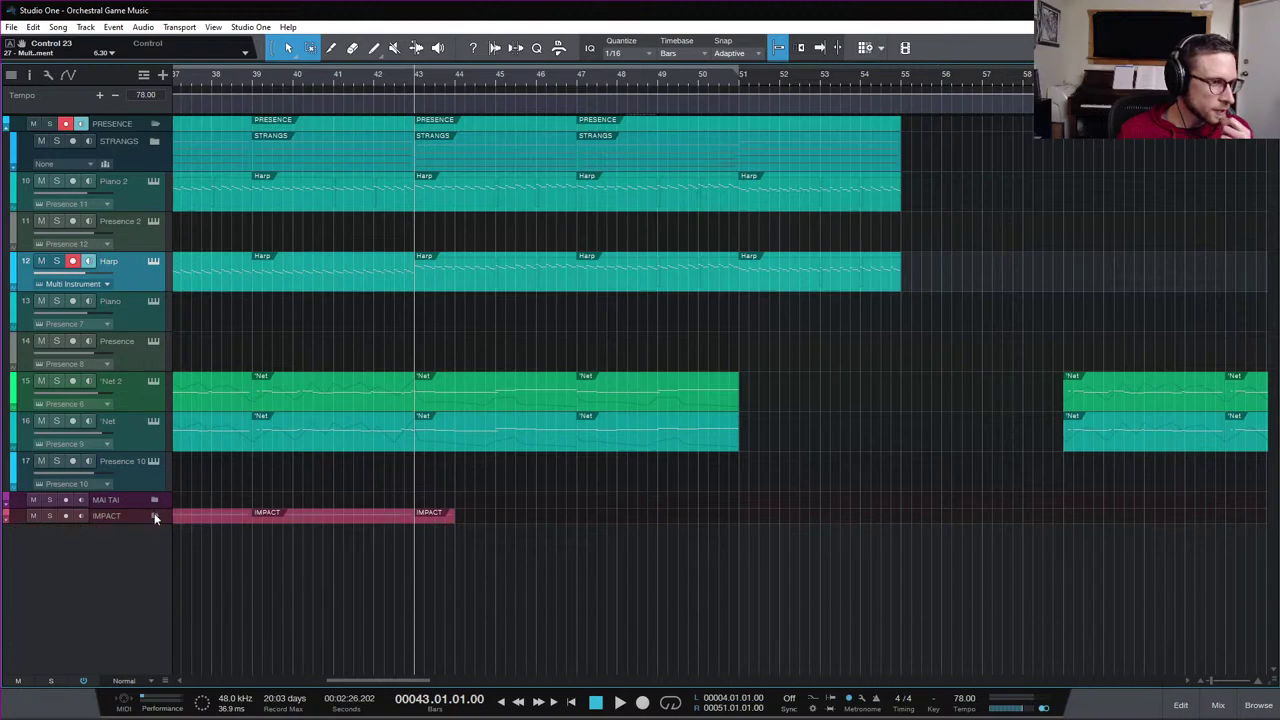
{"action": "right_click", "coordinate": [92, 578]}
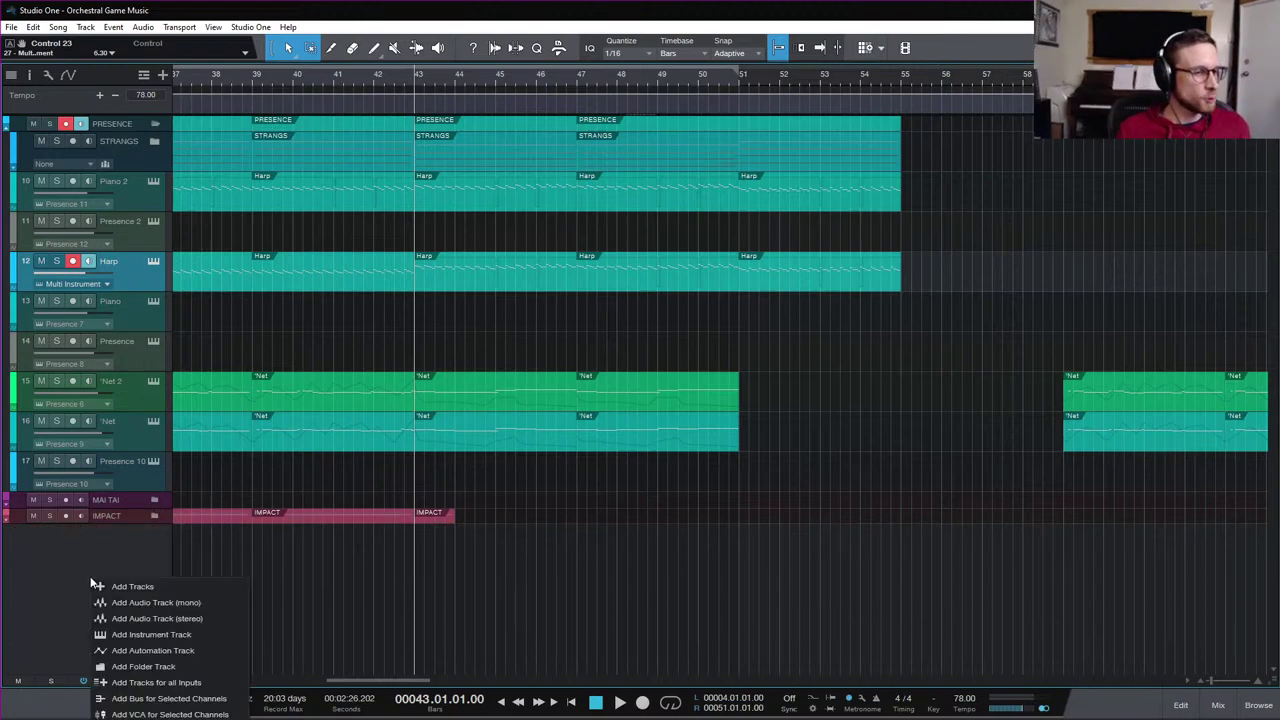
{"action": "left_click", "coordinate": [178, 666]}
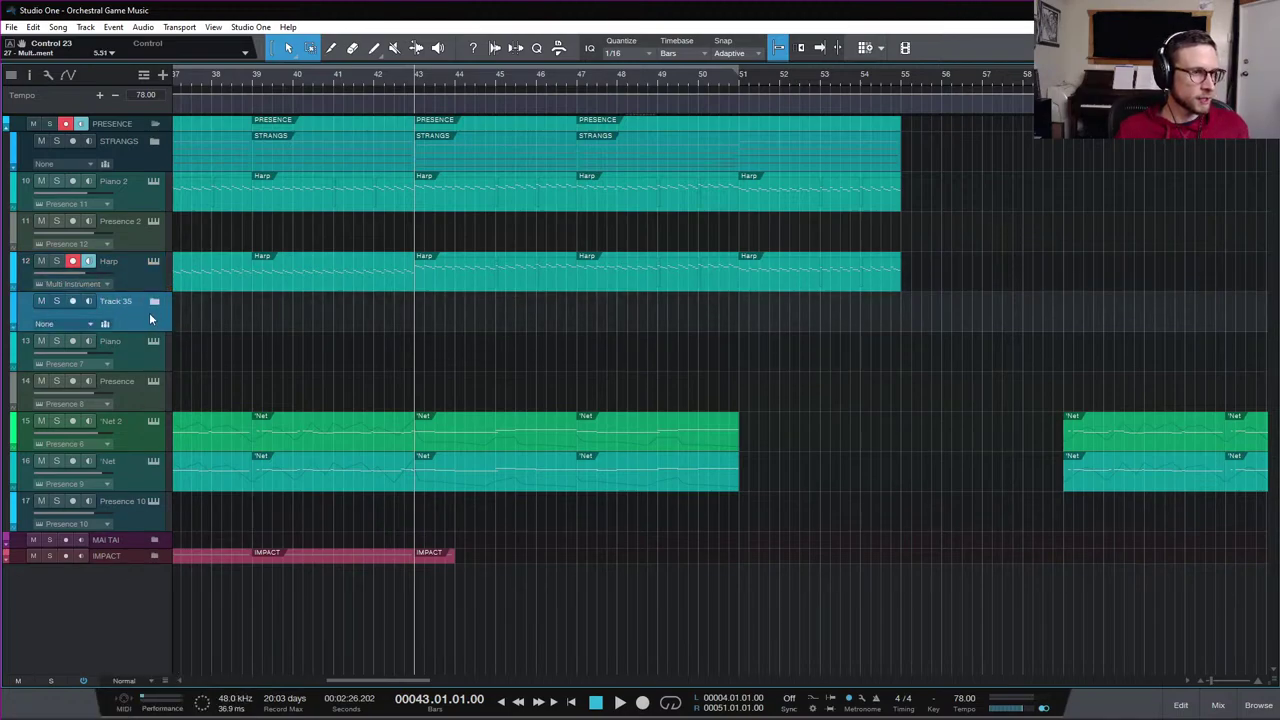
{"action": "left_click", "coordinate": [17, 314]}
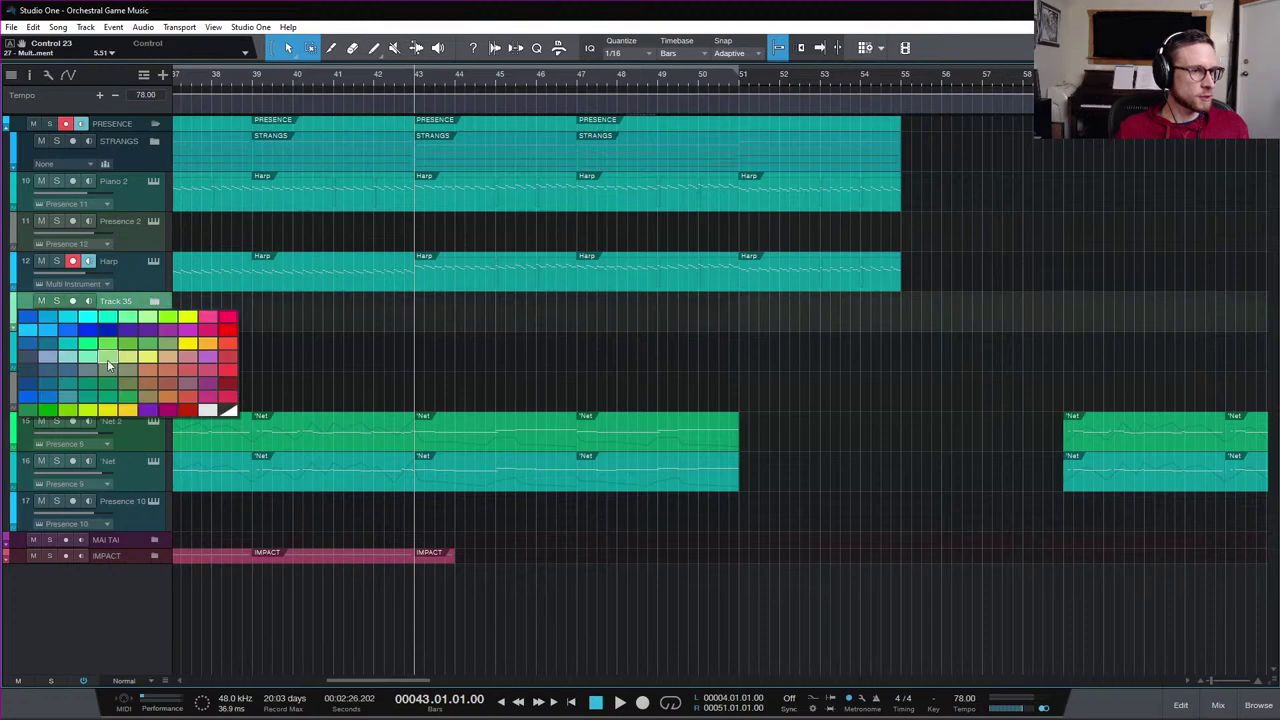
{"action": "left_click", "coordinate": [168, 364]}
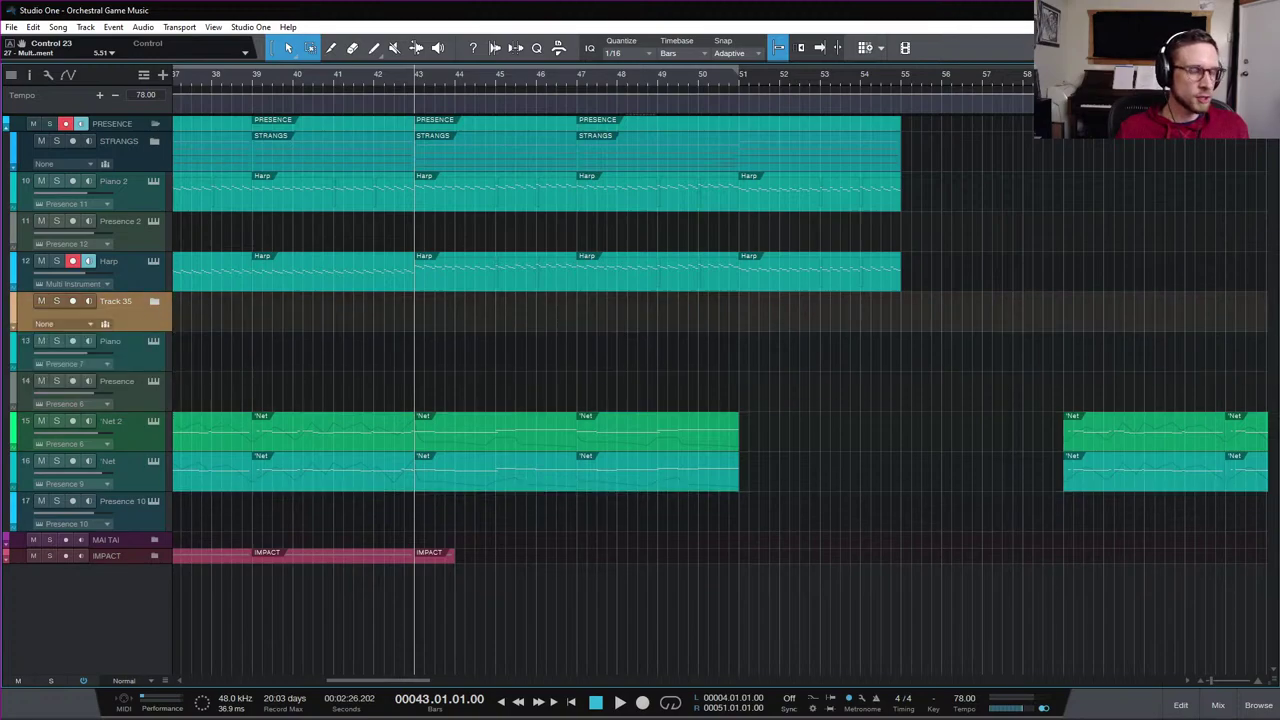
Show the browser and select the empty Presence track 14, checking the arrangement around bars 18 to 35
{"action": "left_click", "coordinate": [1238, 709]}
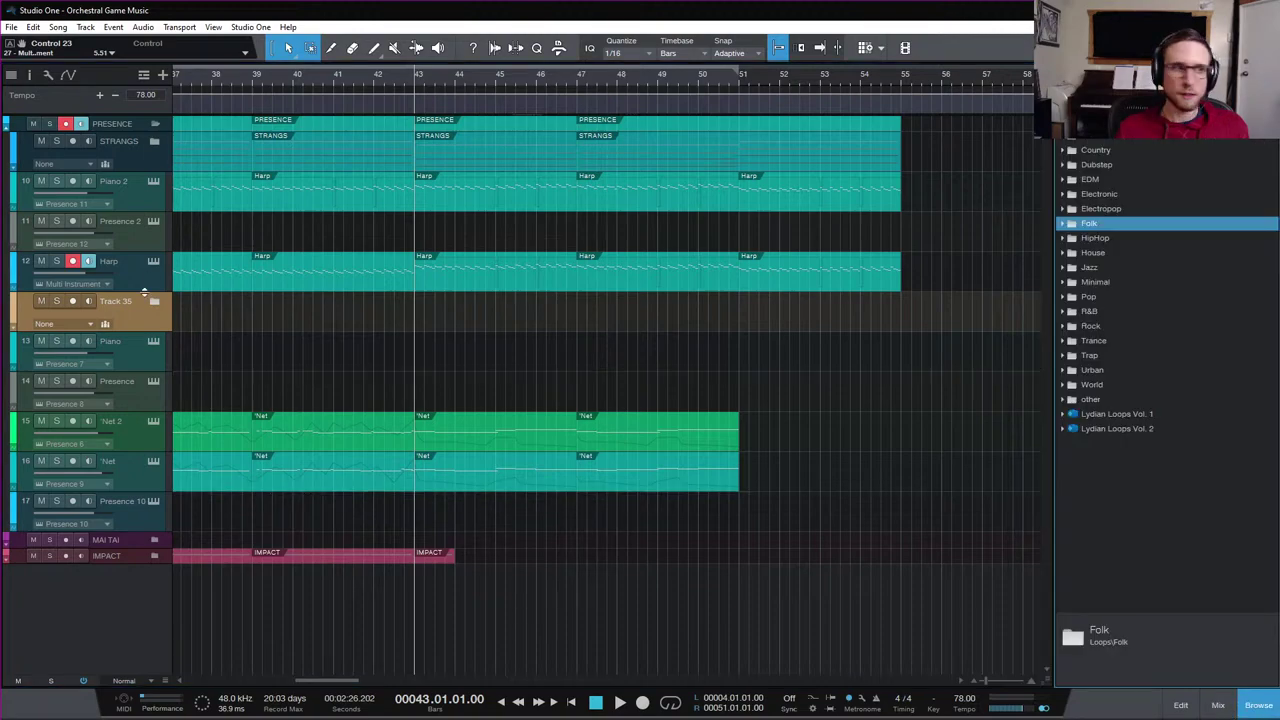
{"action": "left_click", "coordinate": [12, 76]}
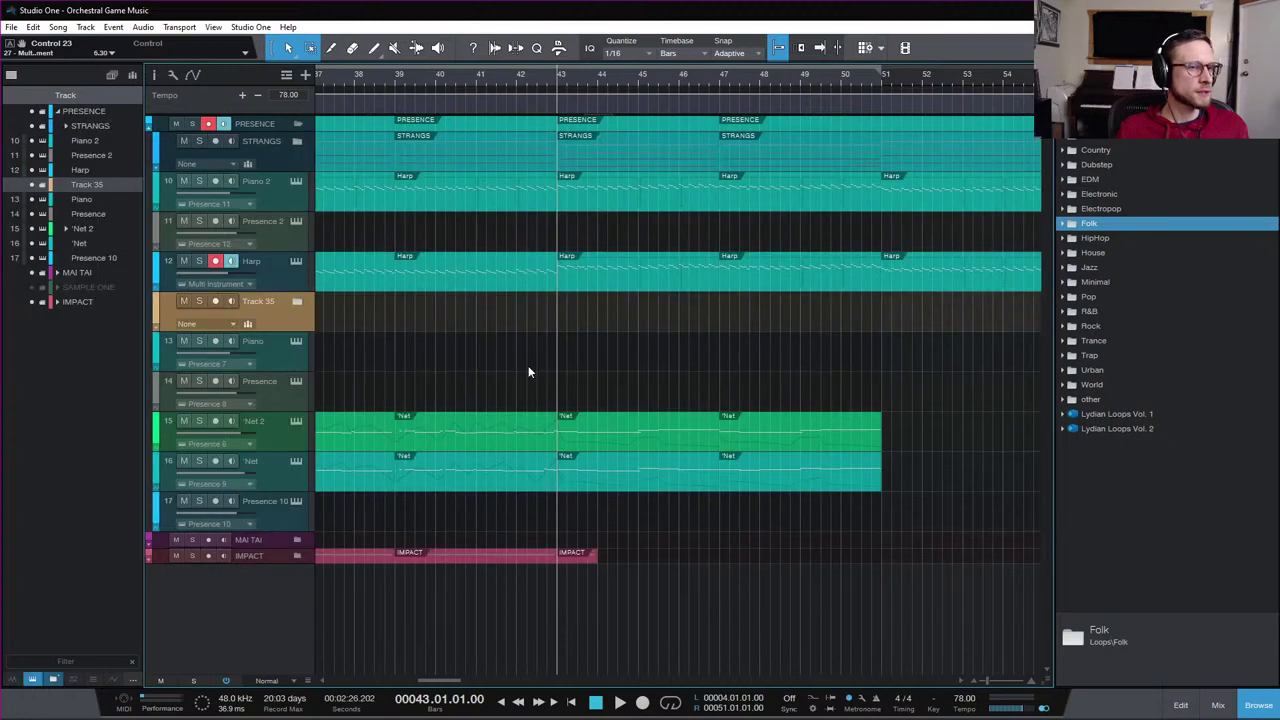
{"action": "left_click", "coordinate": [278, 399]}
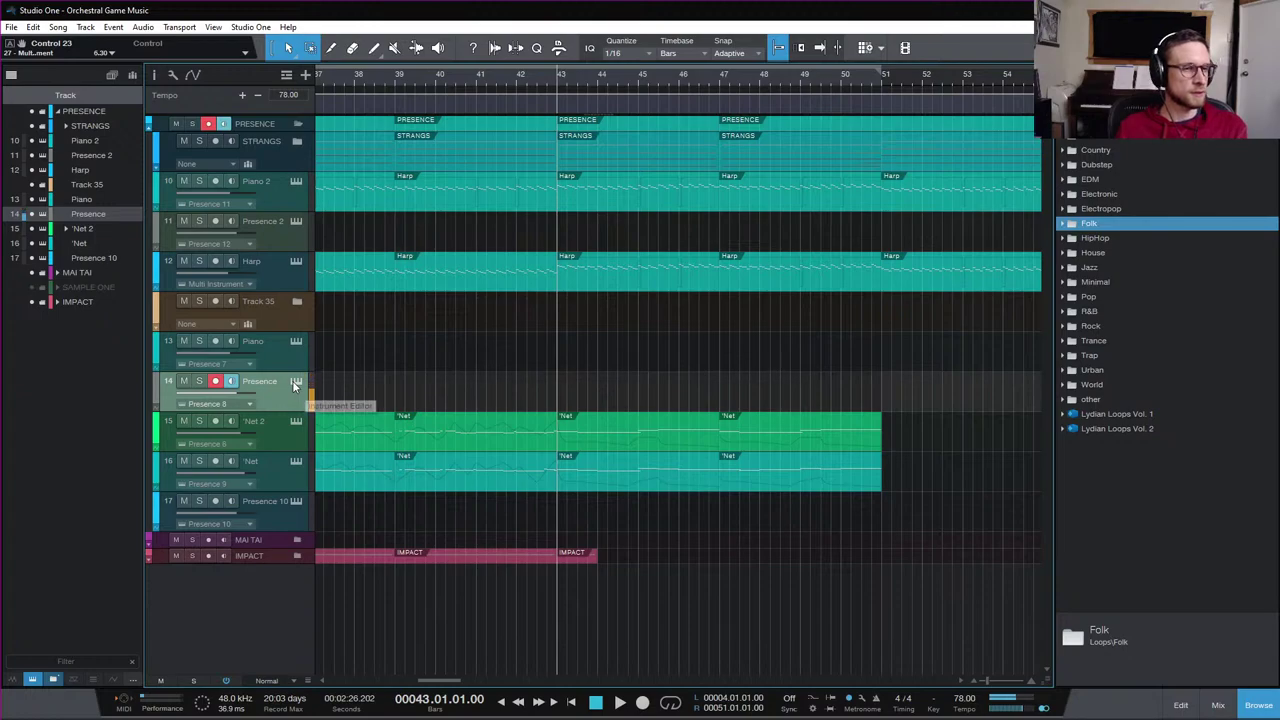
{"action": "scroll", "coordinate": [550, 385], "scroll_direction": "left", "scroll_amount": 10}
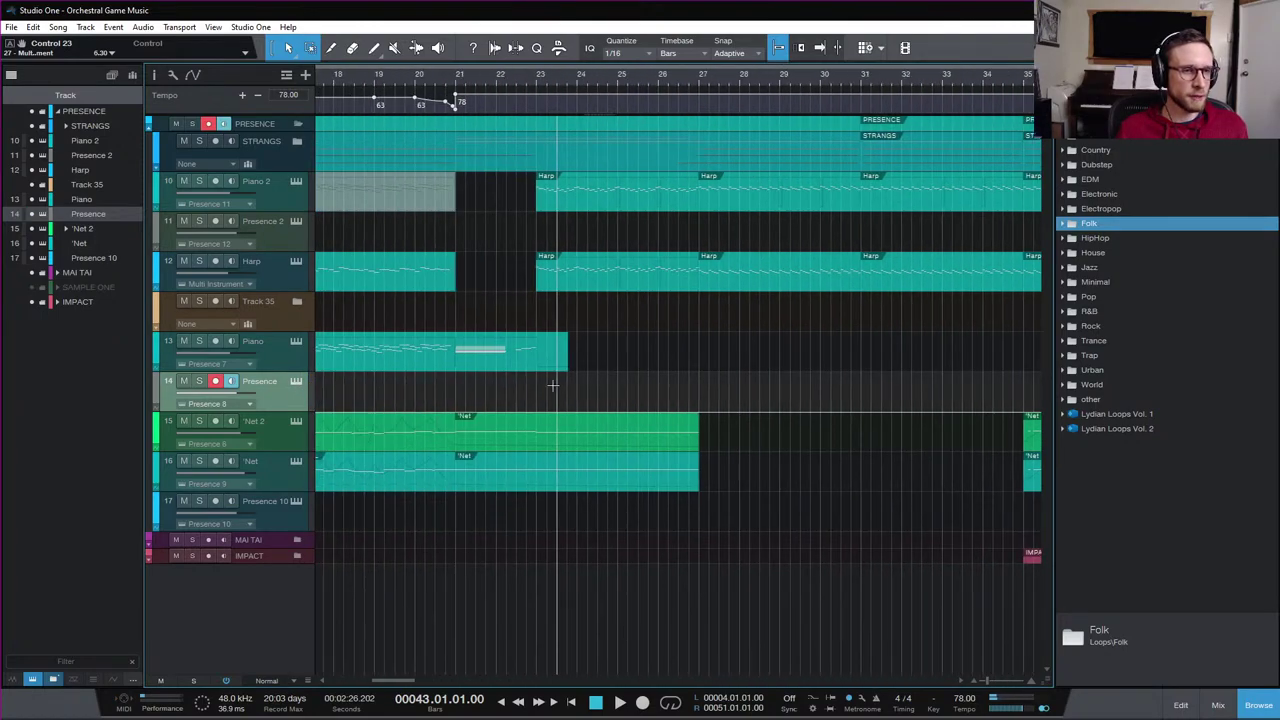
{"action": "scroll", "coordinate": [556, 388], "scroll_direction": "right", "scroll_amount": 6}
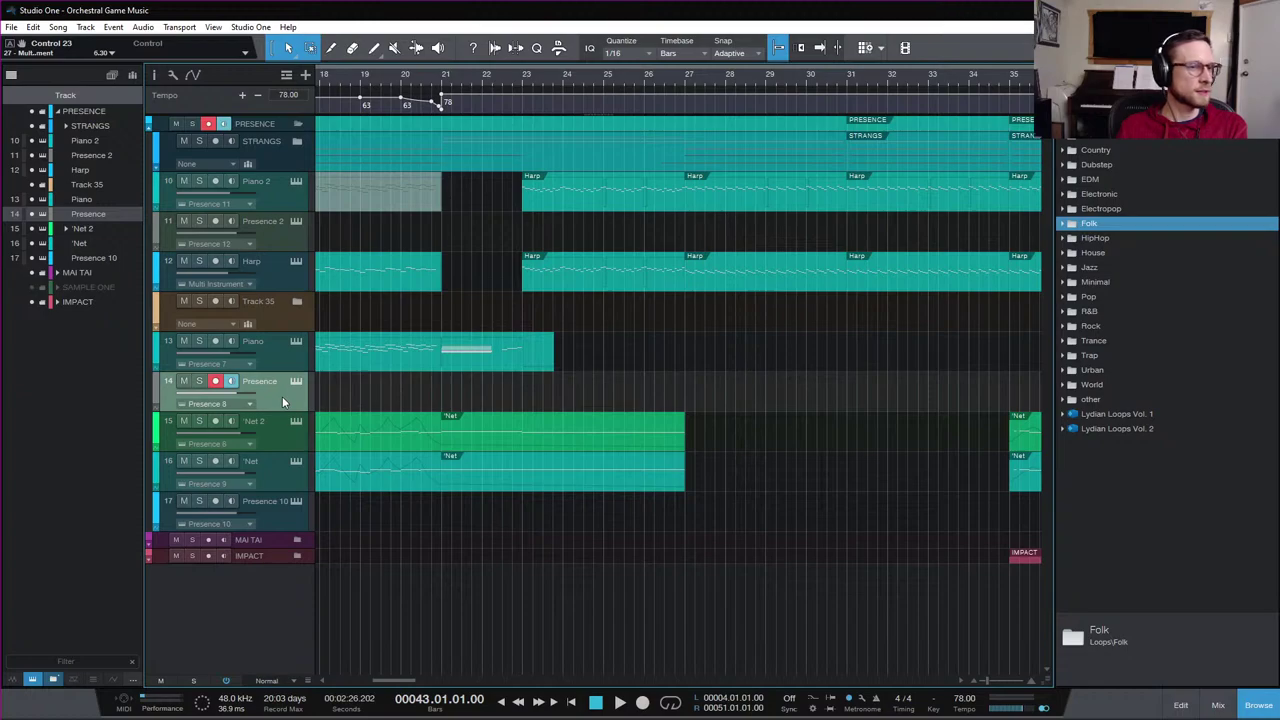
{"action": "left_click", "coordinate": [11, 75]}
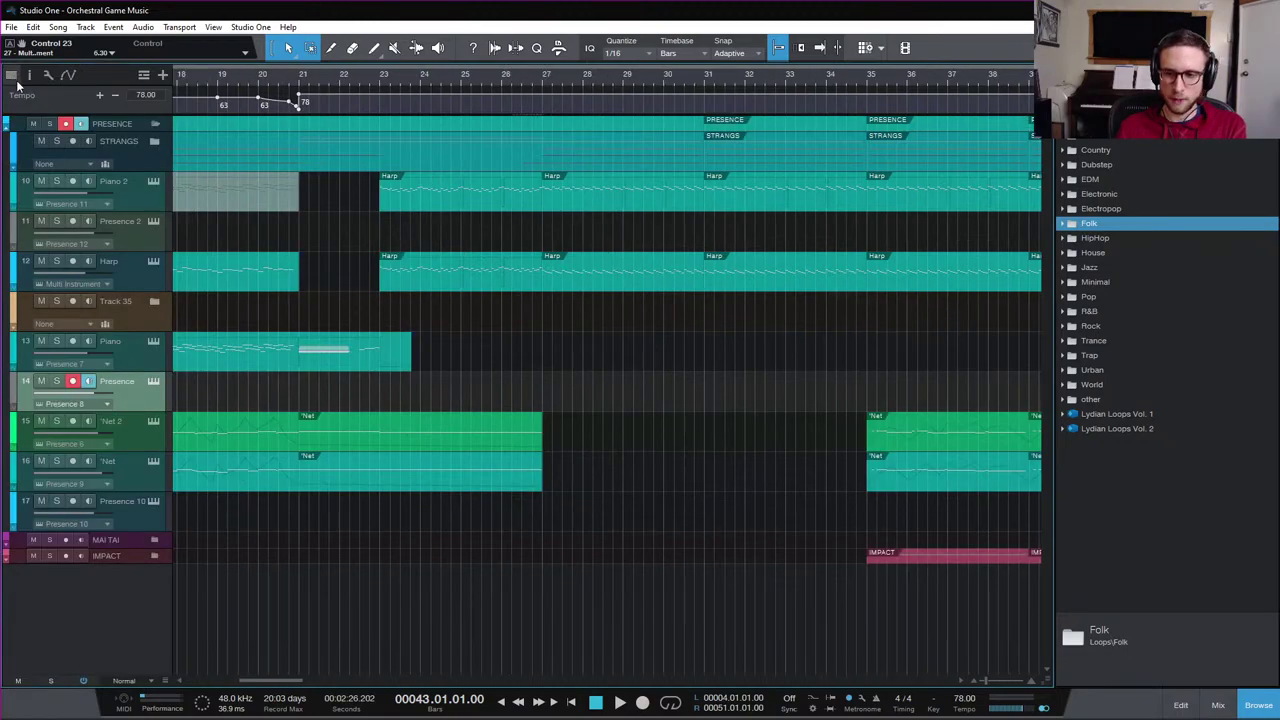
Load the French Horn Ensemble preset into the instrument of Presence track 14 and lower its global volume
{"action": "left_click", "coordinate": [155, 379]}
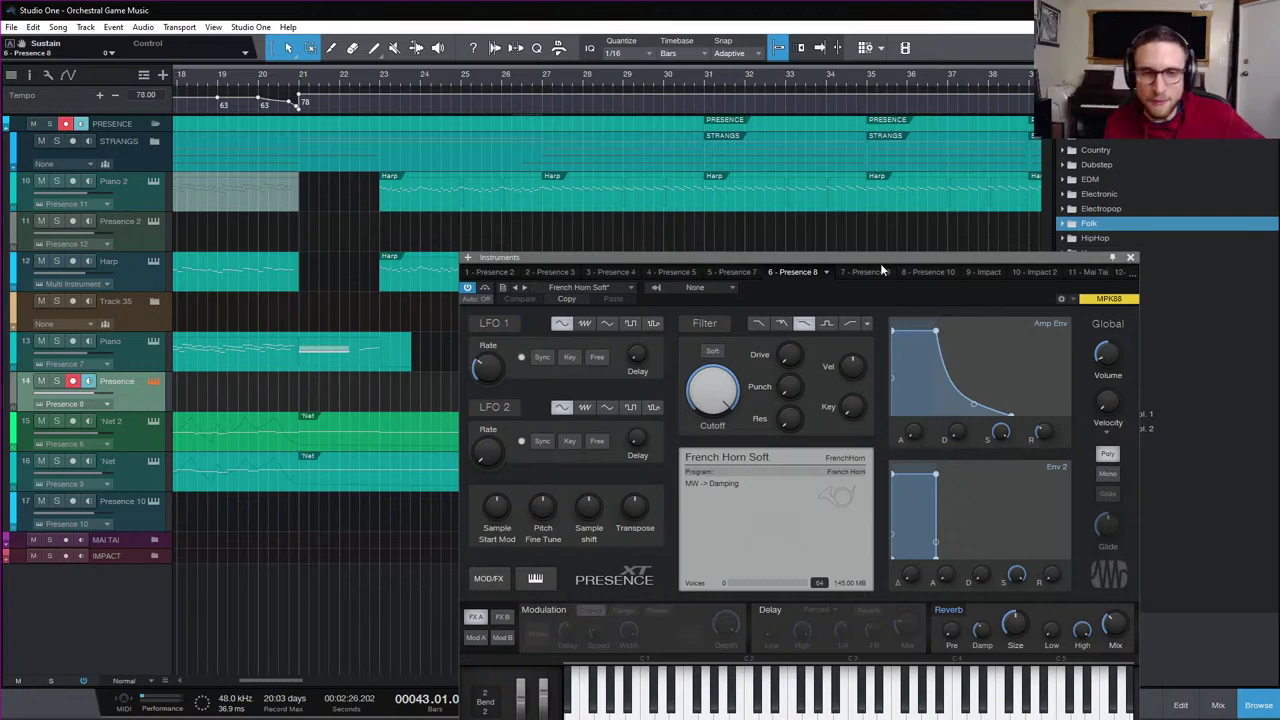
{"action": "left_click_drag", "start_coordinate": [737, 258], "coordinate": [590, 171]}
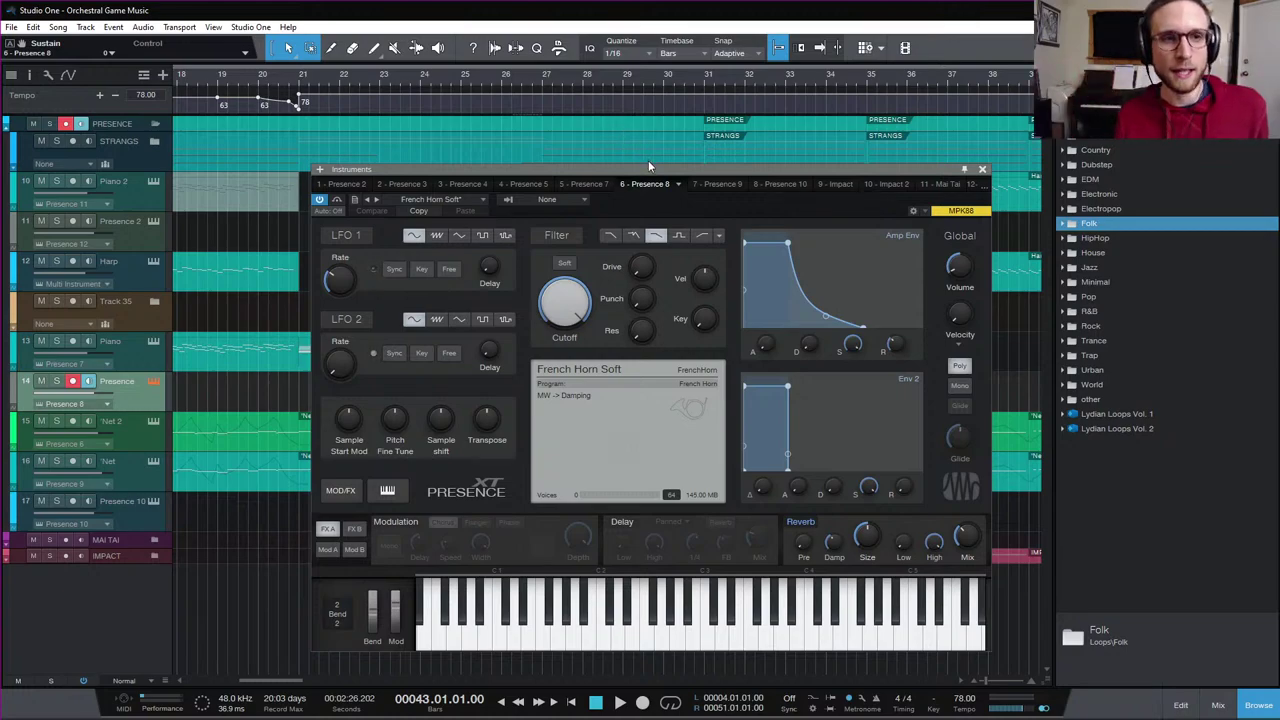
{"action": "left_click_drag", "start_coordinate": [649, 172], "coordinate": [601, 73]}
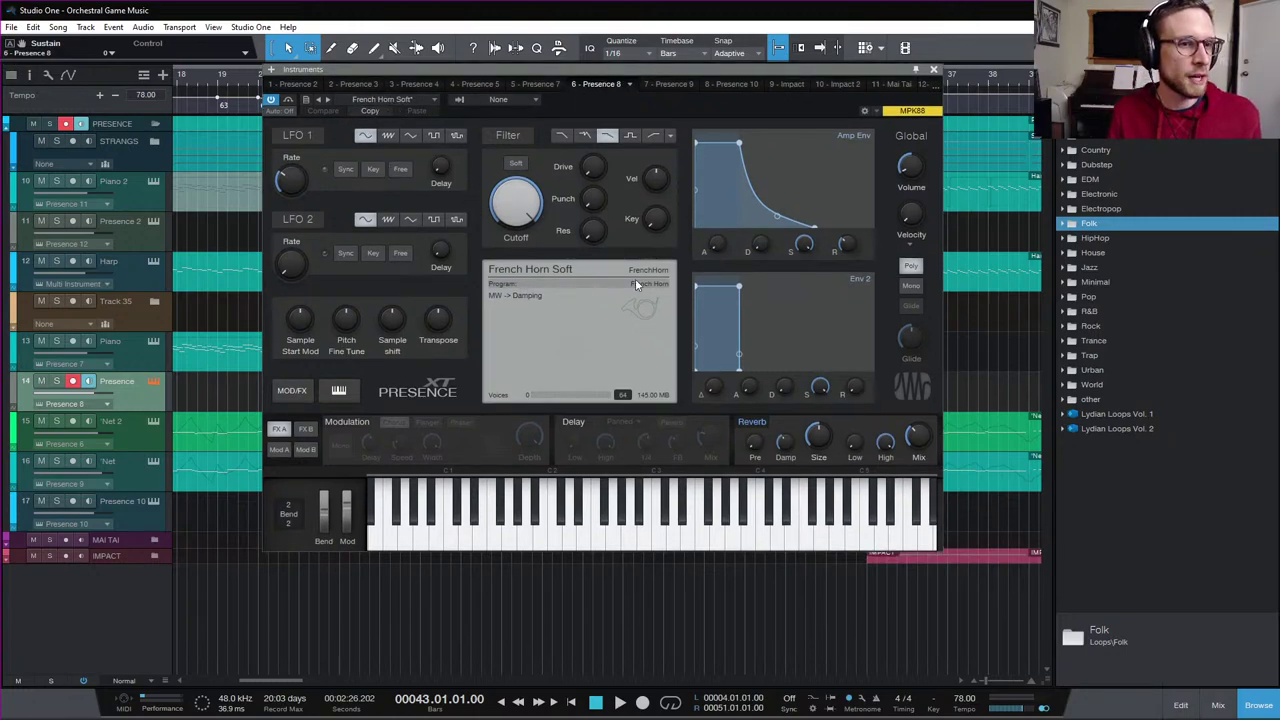
{"action": "left_click", "coordinate": [396, 99]}
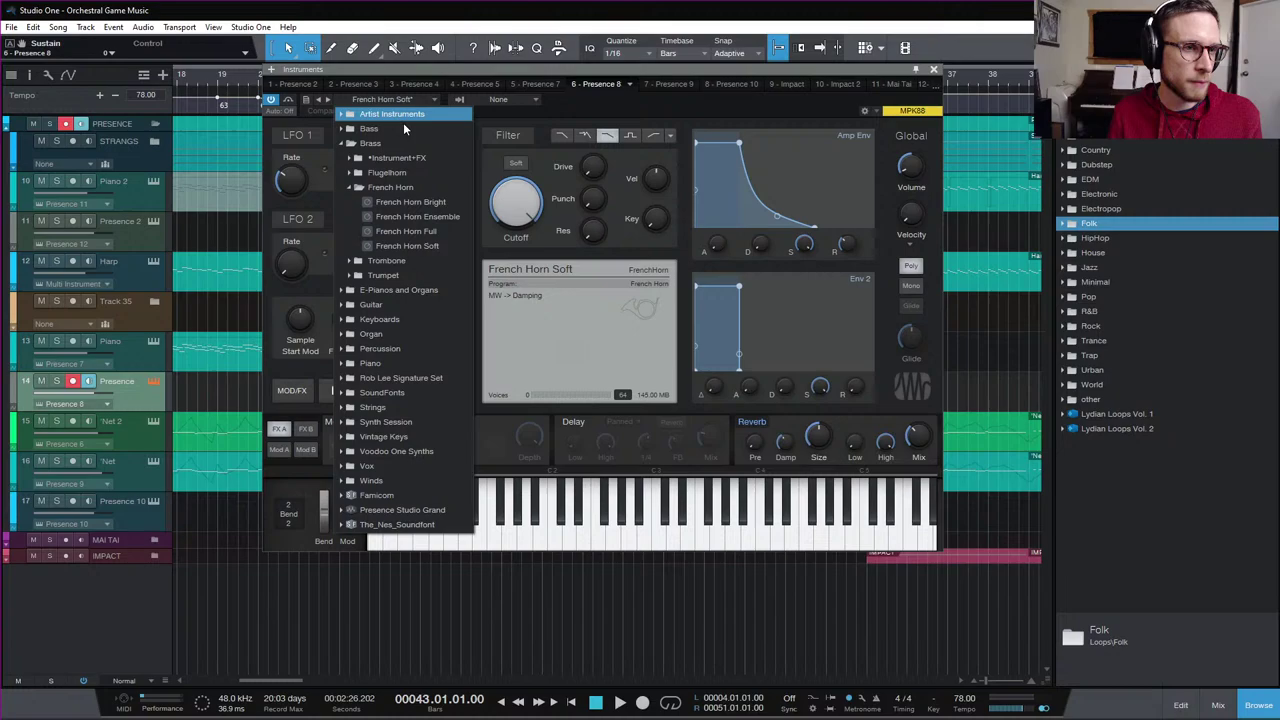
{"action": "left_click", "coordinate": [436, 218]}
{"action": "left_click", "coordinate": [805, 105]}
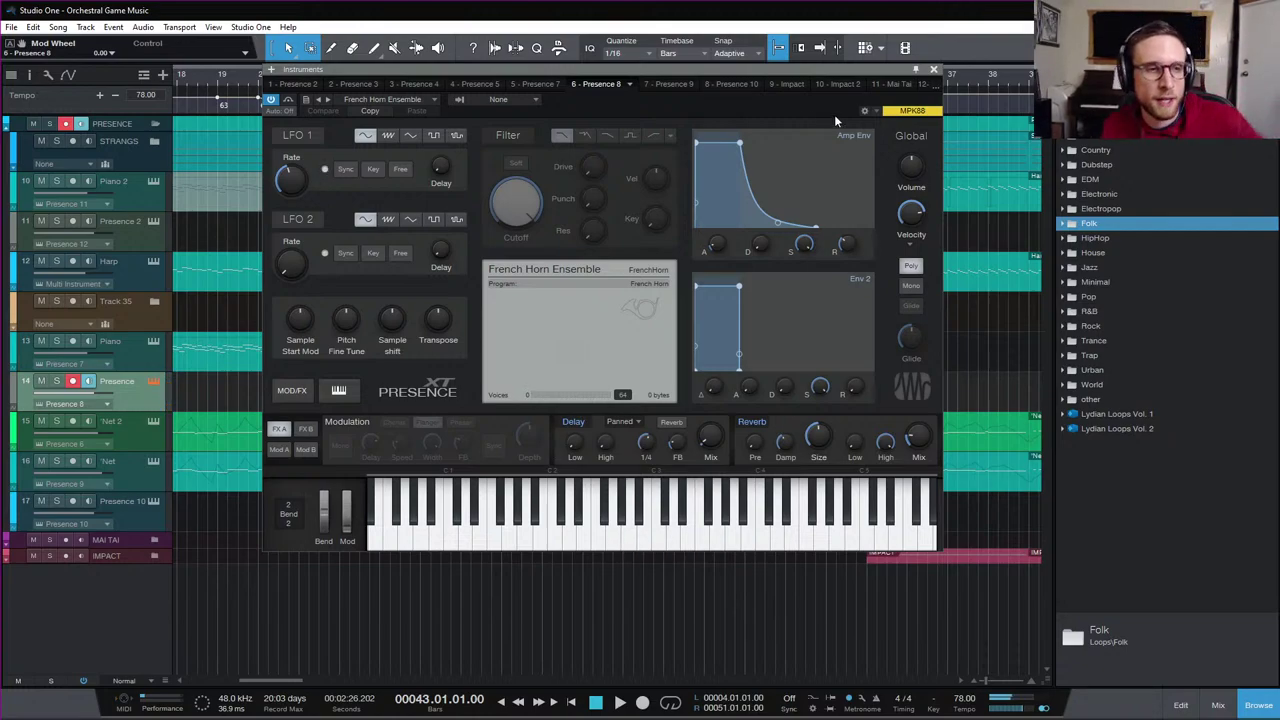
{"action": "left_click_drag", "start_coordinate": [911, 169], "coordinate": [908, 195]}
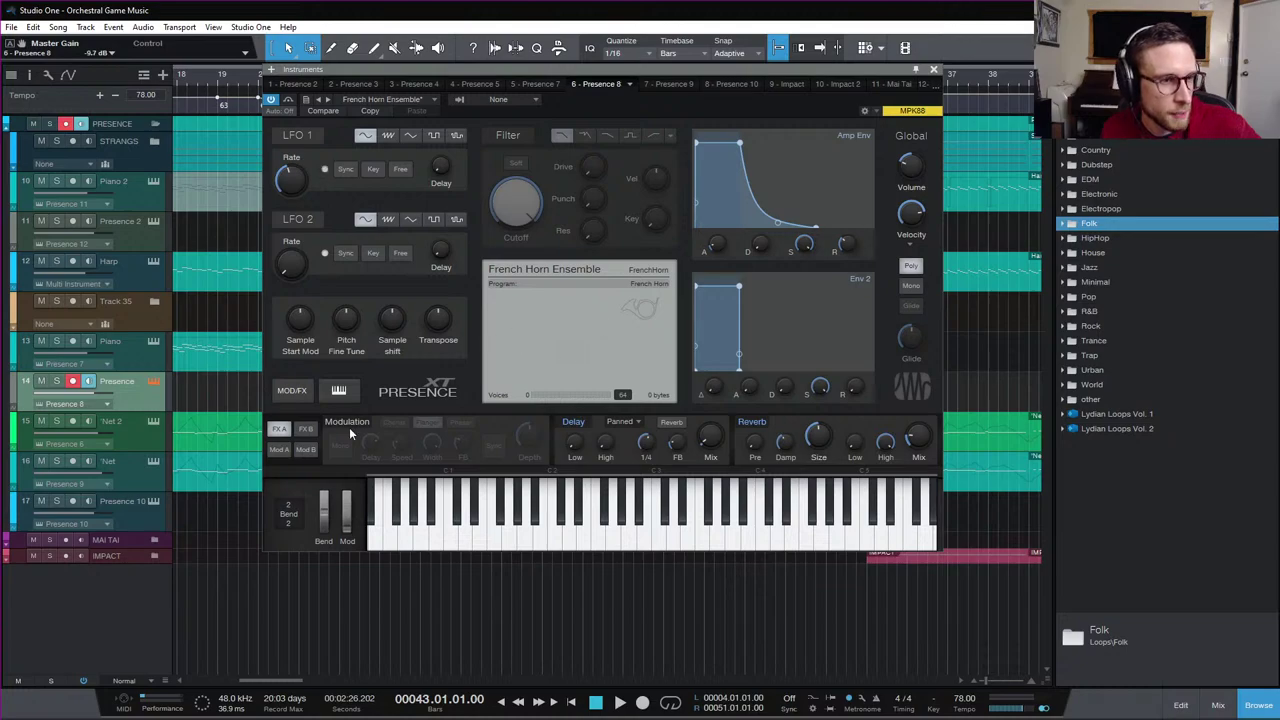
Route the Mod Wheel to Wave AMP - Level at full amount in Mod A slot 1, with the global volume at -31.7 dB
{"action": "left_click", "coordinate": [278, 450]}
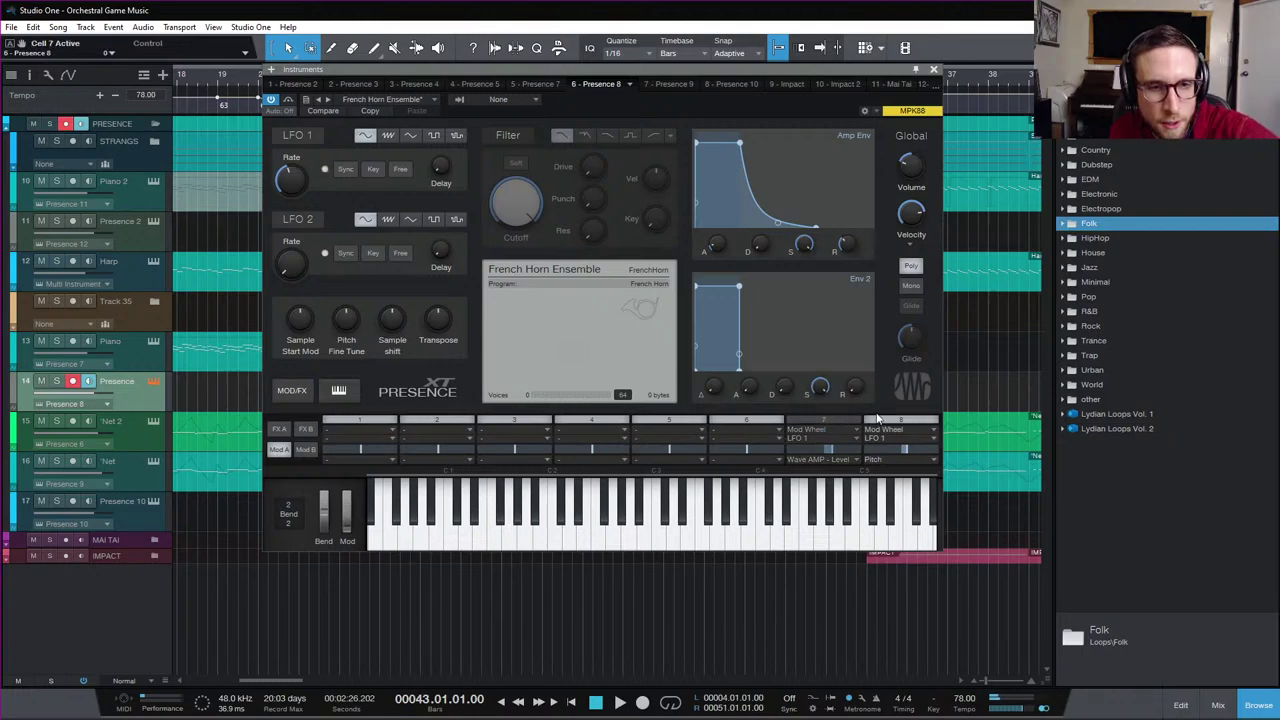
{"action": "left_click", "coordinate": [310, 449]}
{"action": "left_click", "coordinate": [282, 450]}
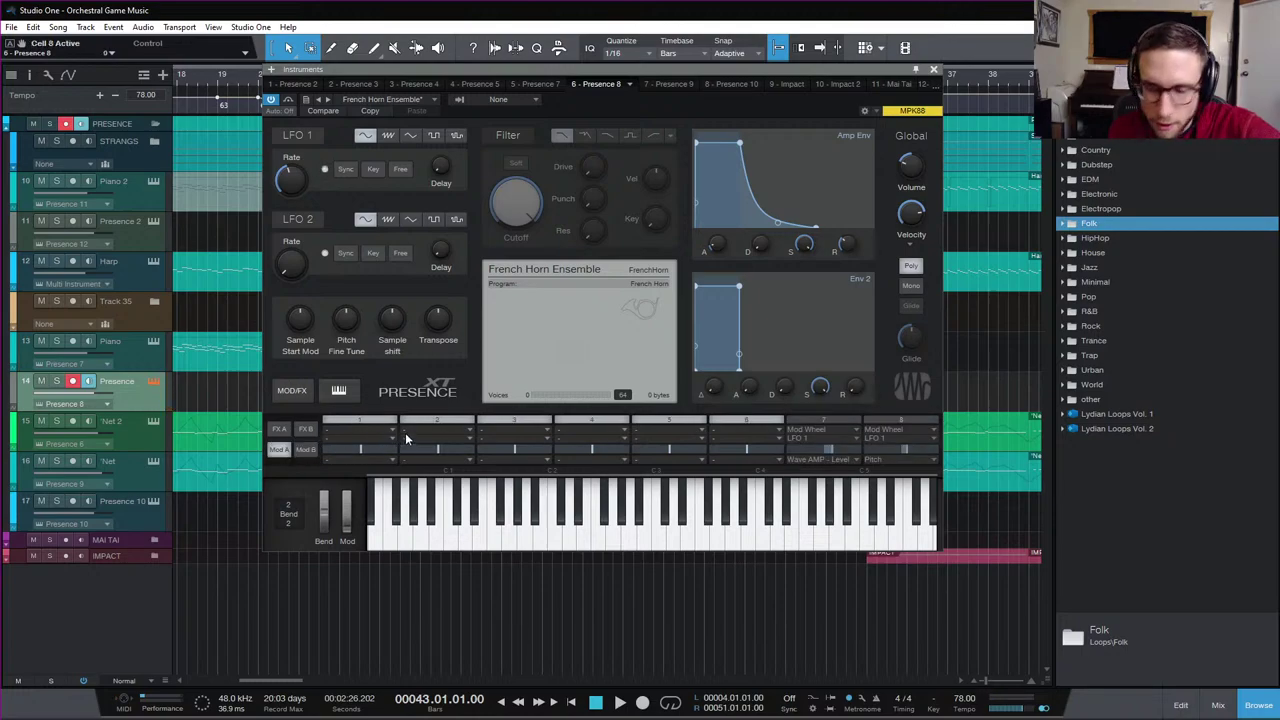
{"action": "left_click", "coordinate": [375, 429]}
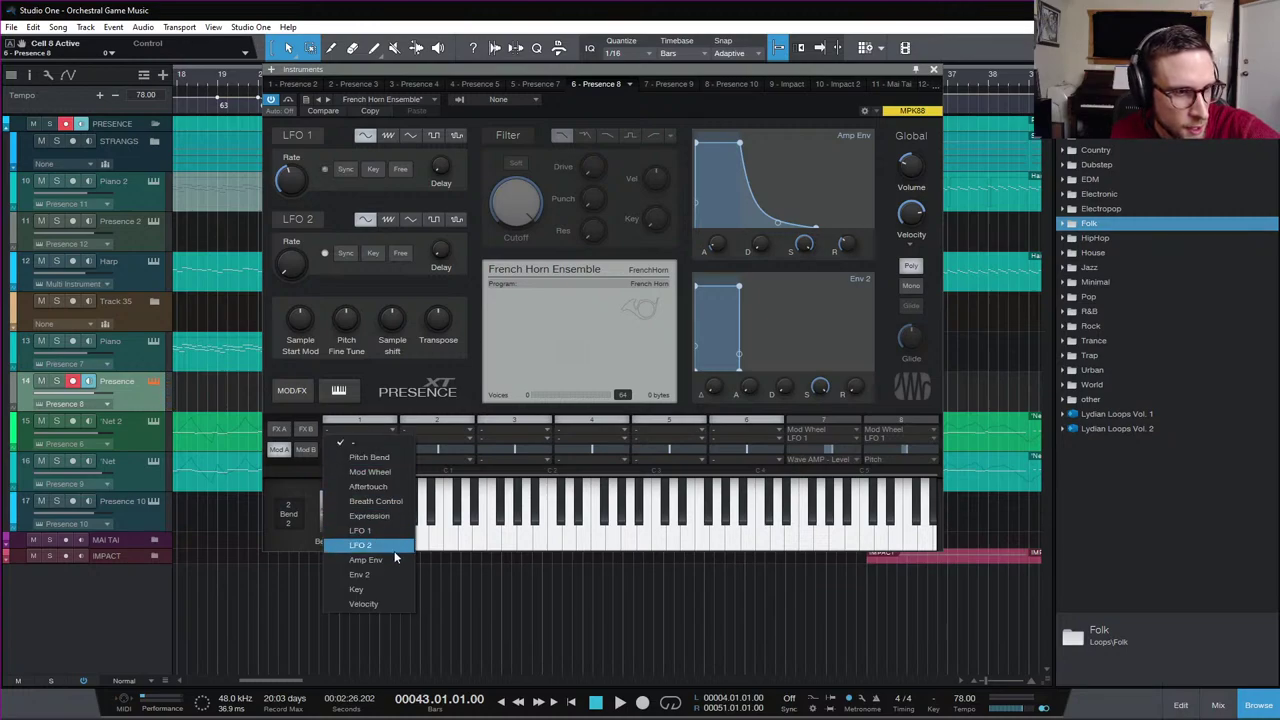
{"action": "left_click", "coordinate": [386, 471]}
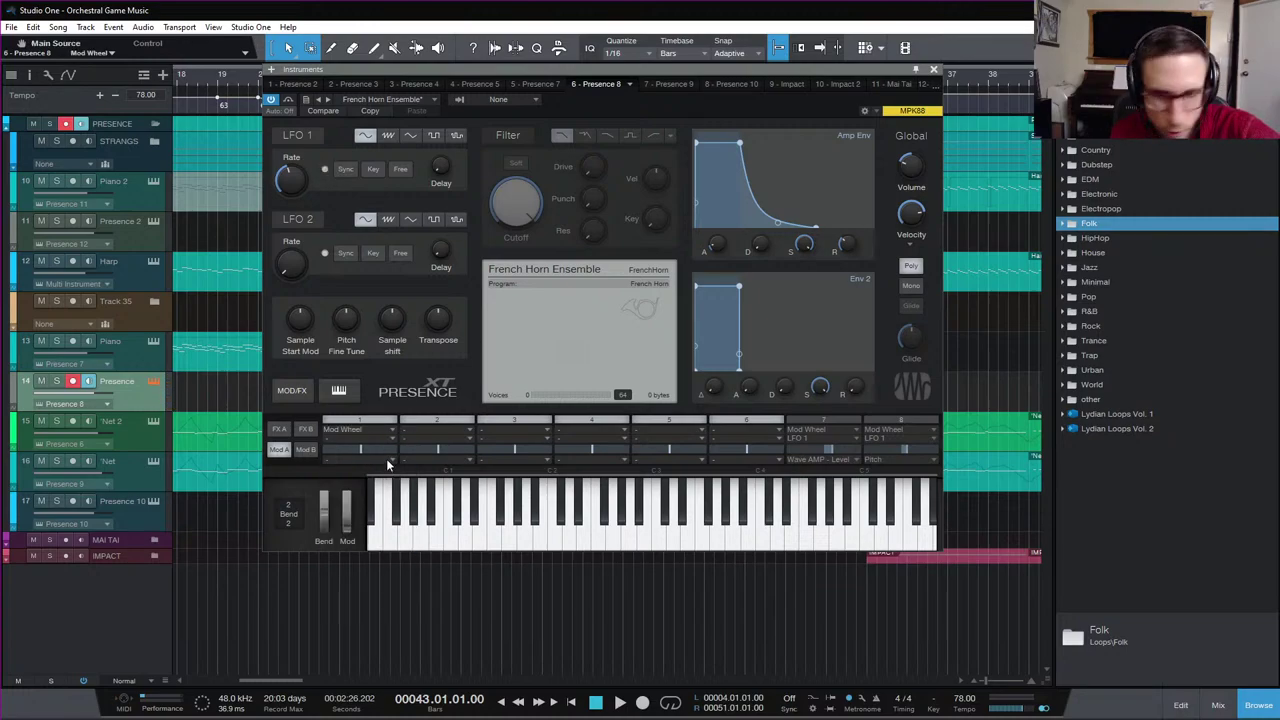
{"action": "left_click", "coordinate": [386, 458]}
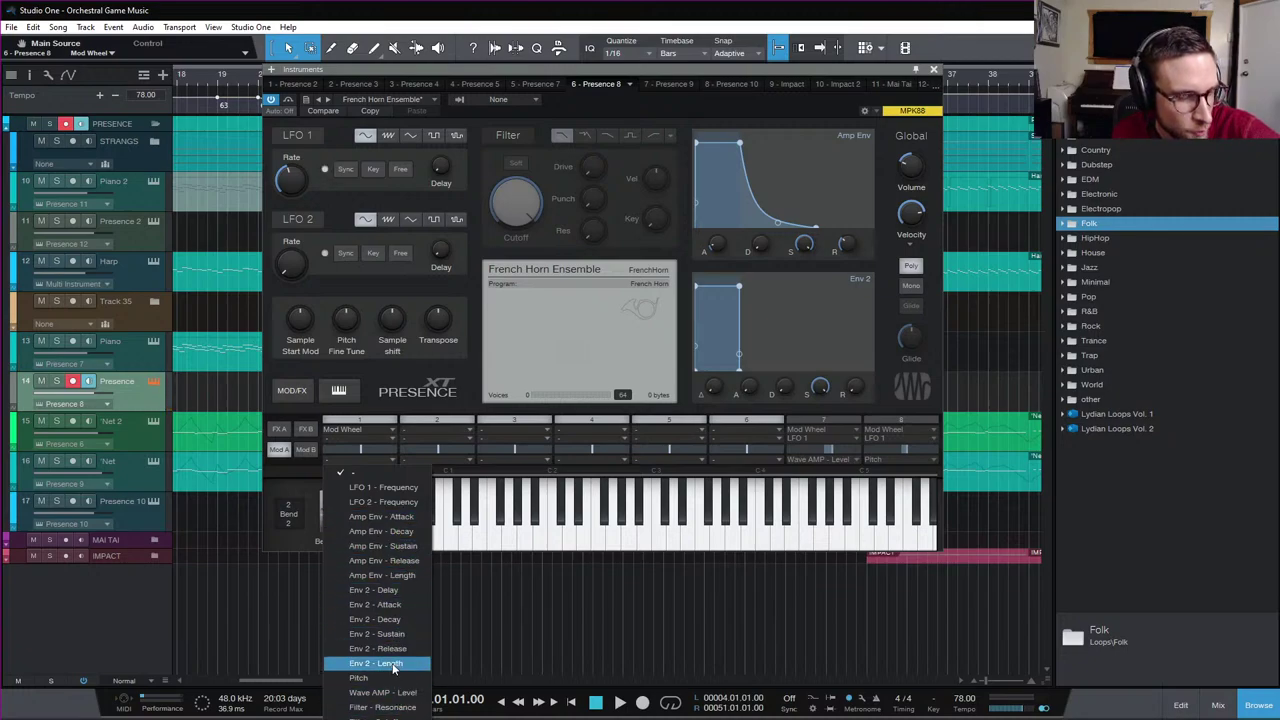
{"action": "left_click", "coordinate": [409, 693]}
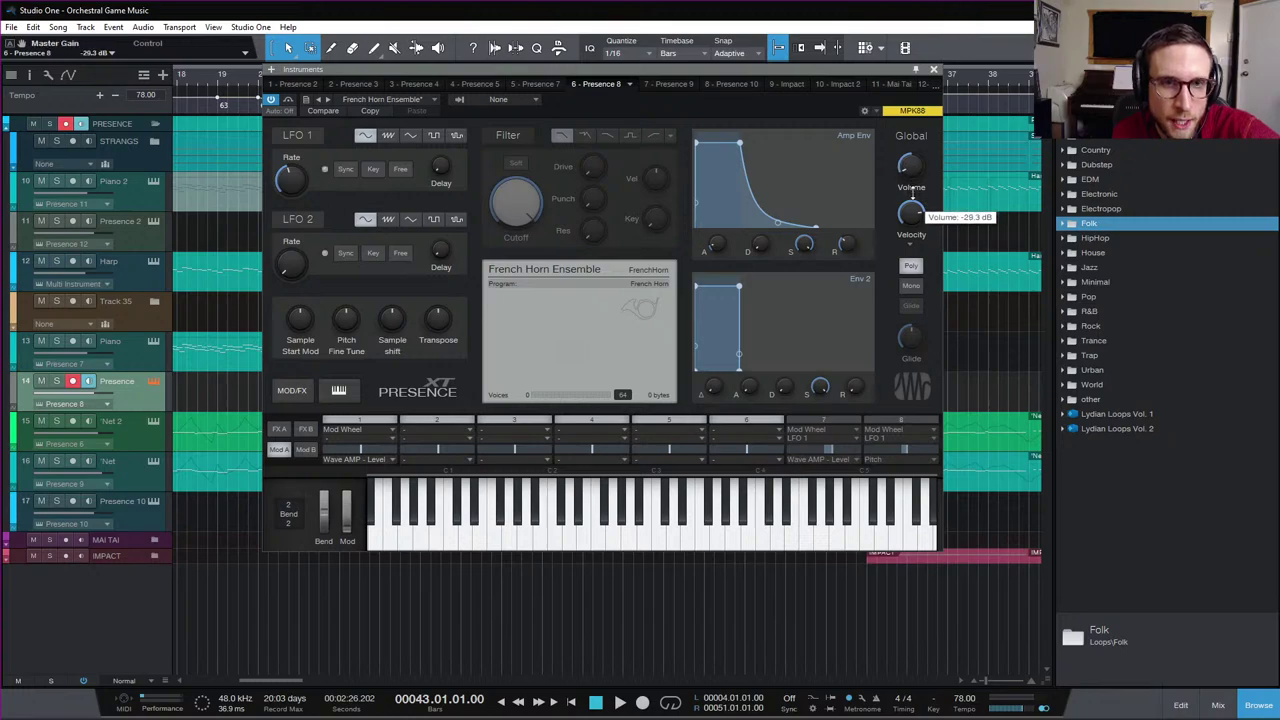
{"action": "left_click_drag", "start_coordinate": [912, 193], "coordinate": [912, 205]}
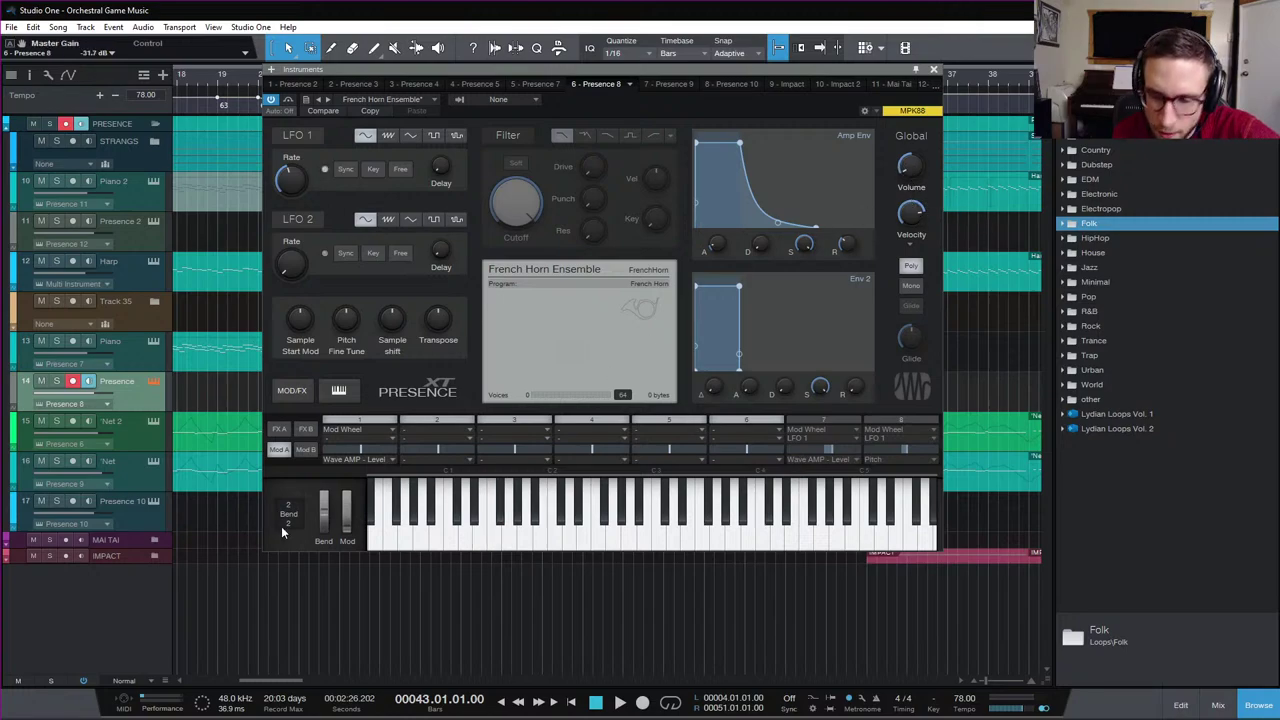
{"action": "left_click_drag", "start_coordinate": [380, 449], "coordinate": [394, 450]}
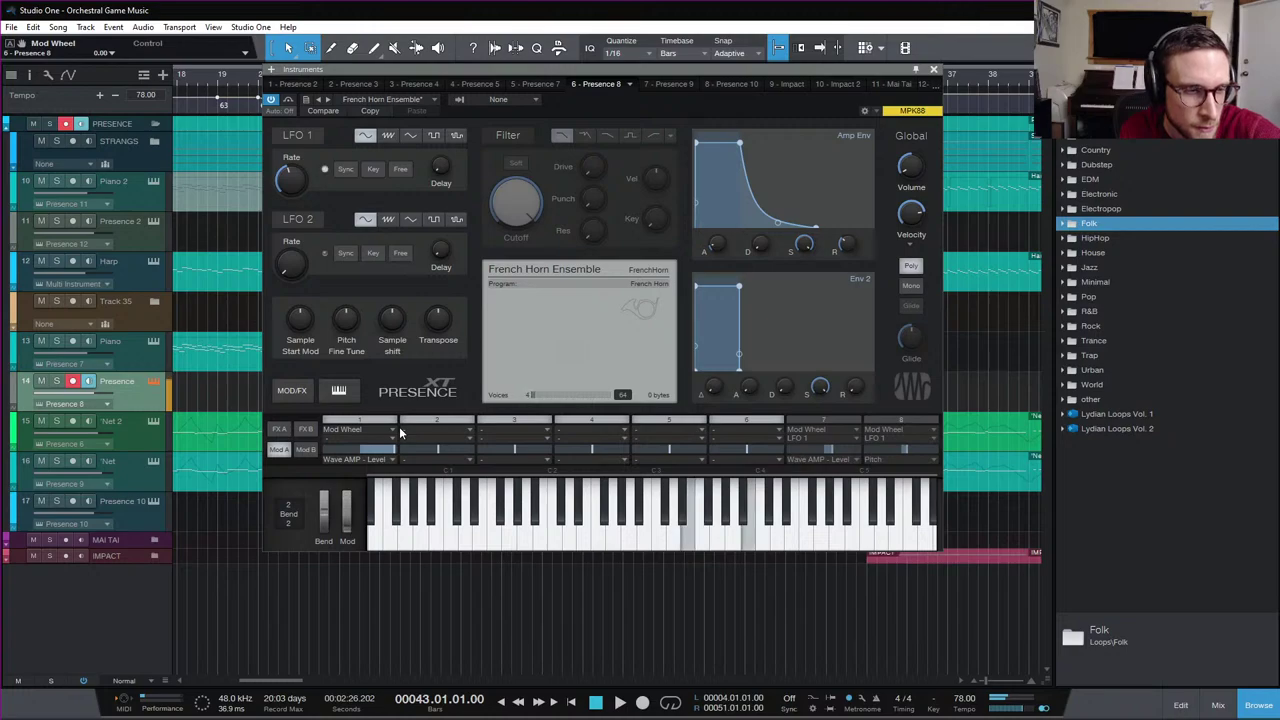
Route the Mod Wheel to Wave AMP - Level in Mod A slot 2 as well, at full positive amount
{"action": "left_click", "coordinate": [416, 431]}
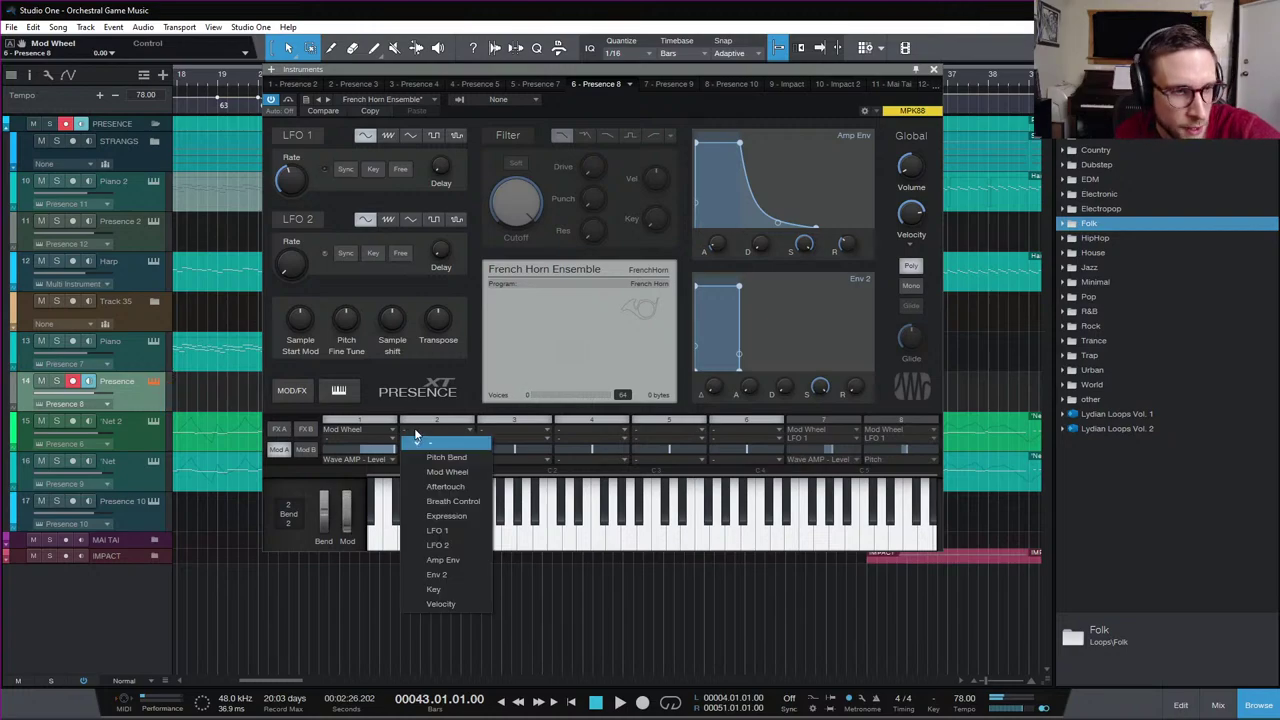
{"action": "left_click", "coordinate": [447, 471]}
{"action": "left_click", "coordinate": [454, 460]}
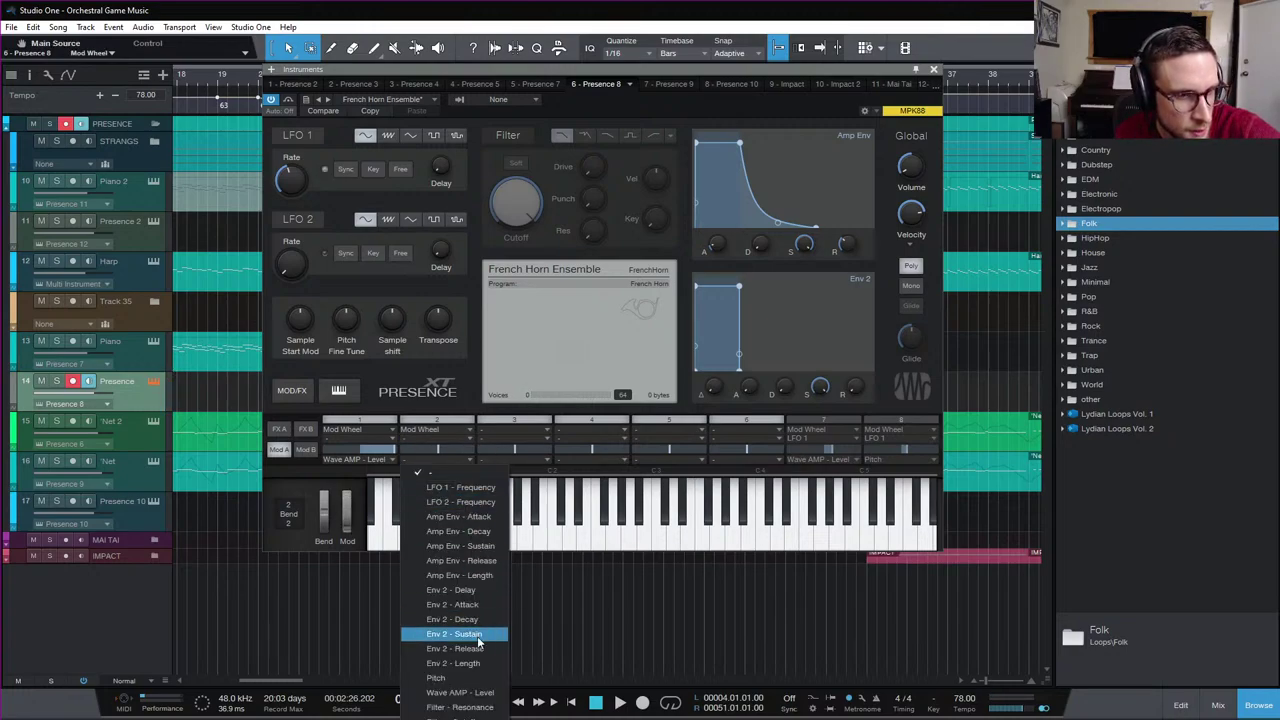
{"action": "left_click", "coordinate": [459, 692]}
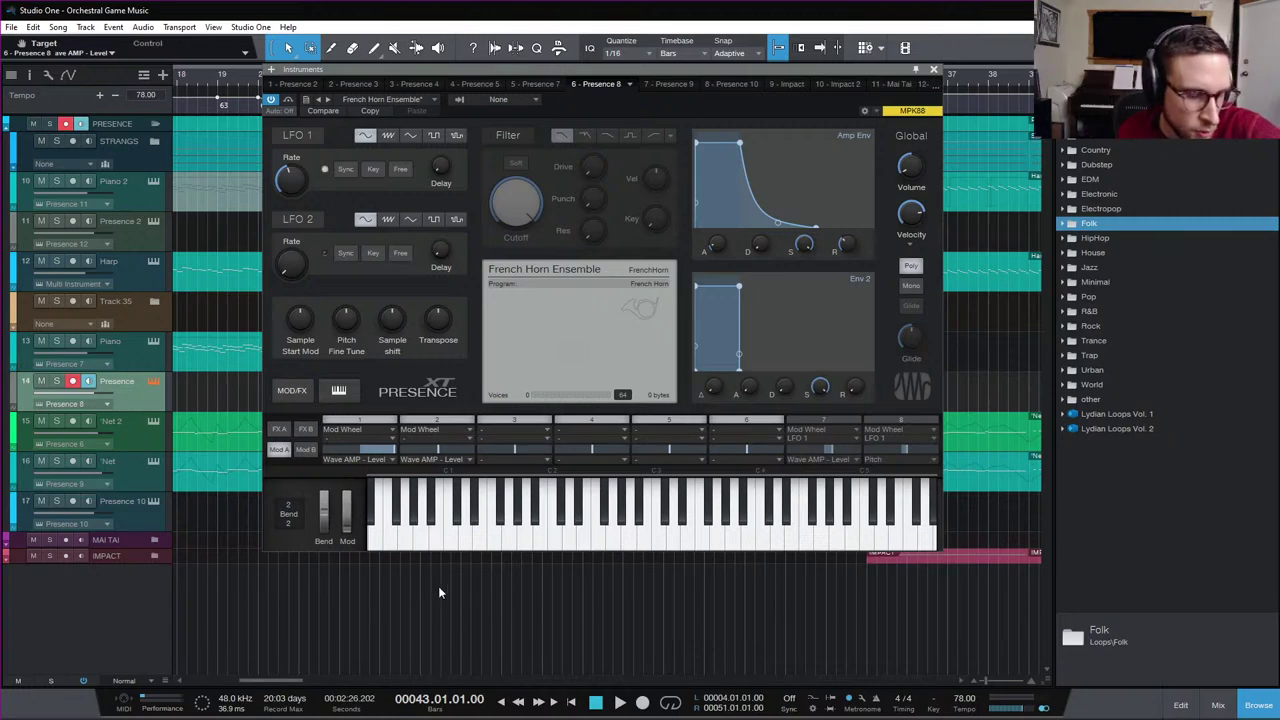
{"action": "left_click_drag", "start_coordinate": [442, 449], "coordinate": [511, 454]}
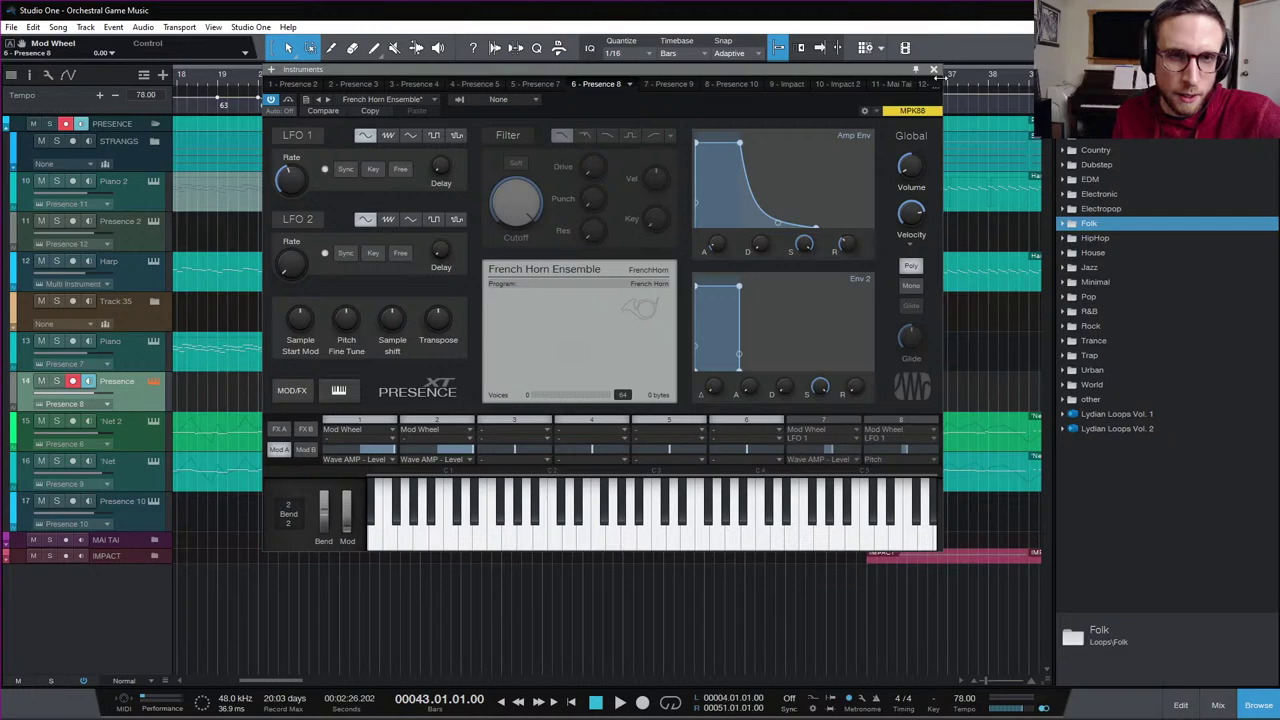
Close the instrument editor and place the playback position at beat 4 of bar 40 in the arrangement
{"action": "left_click", "coordinate": [933, 70]}
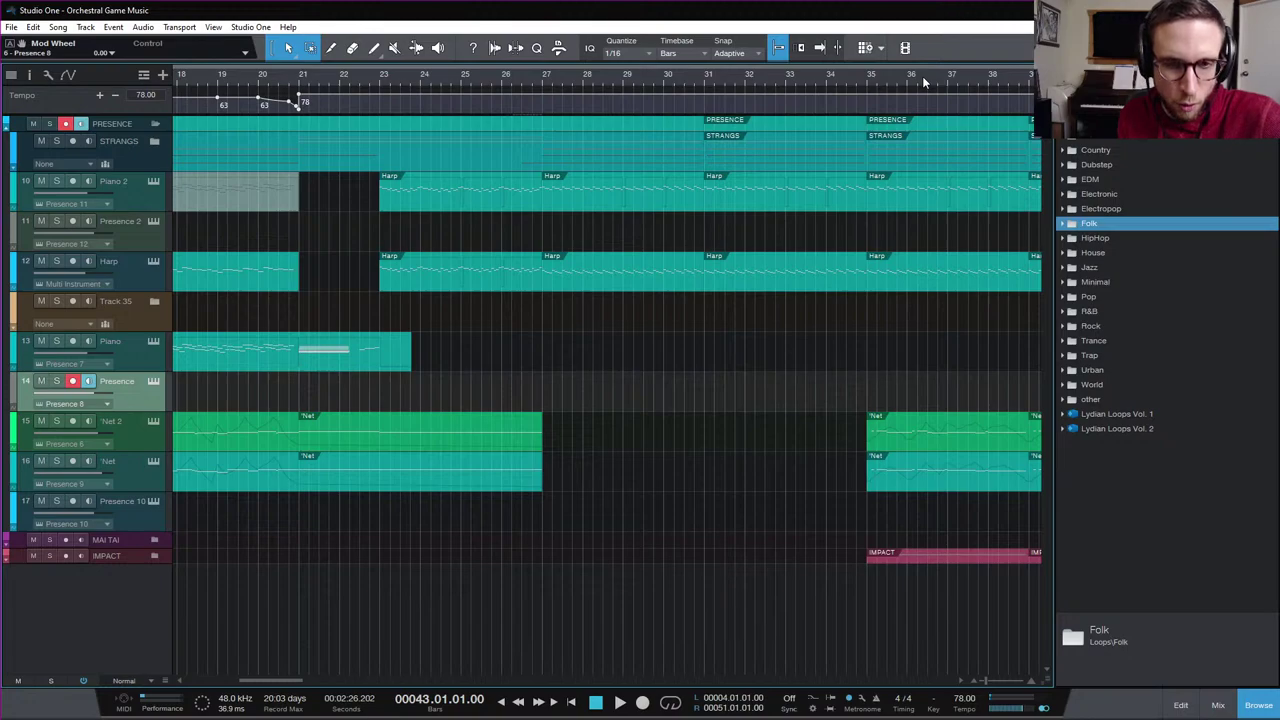
{"action": "scroll", "coordinate": [777, 332], "scroll_direction": "right", "scroll_amount": 3}
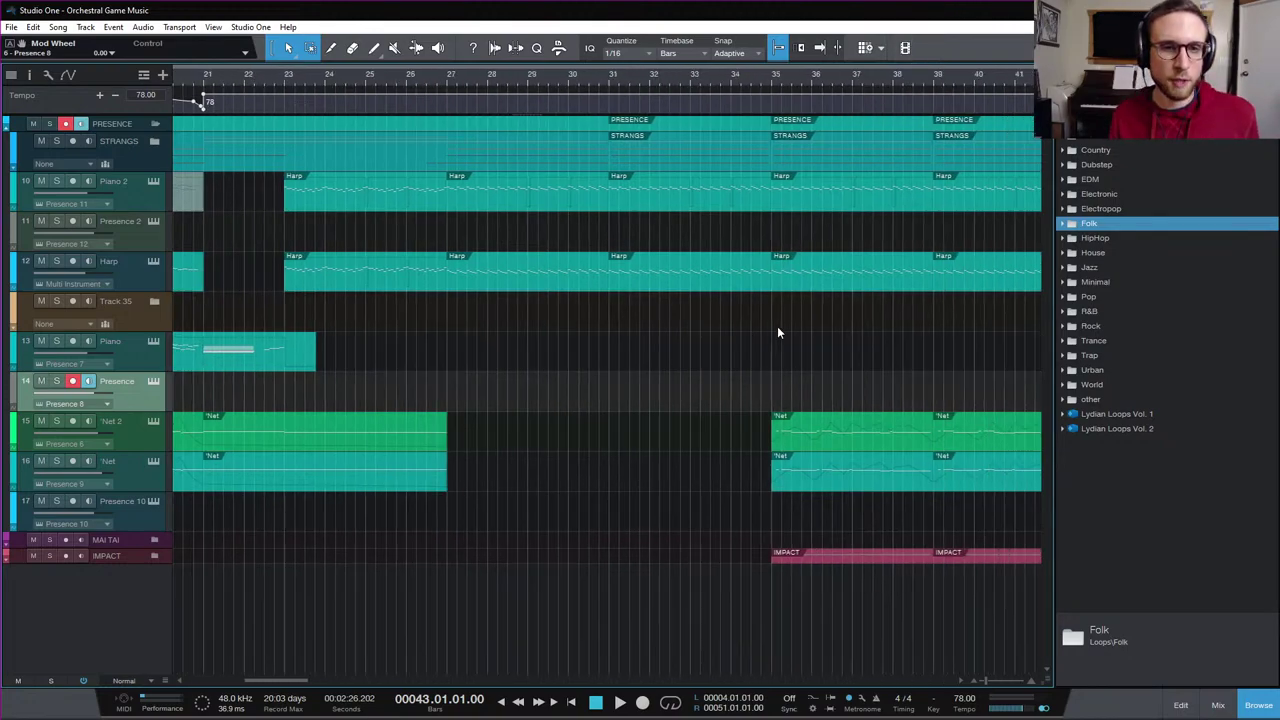
{"action": "scroll", "coordinate": [778, 332], "scroll_direction": "right", "scroll_amount": 10}
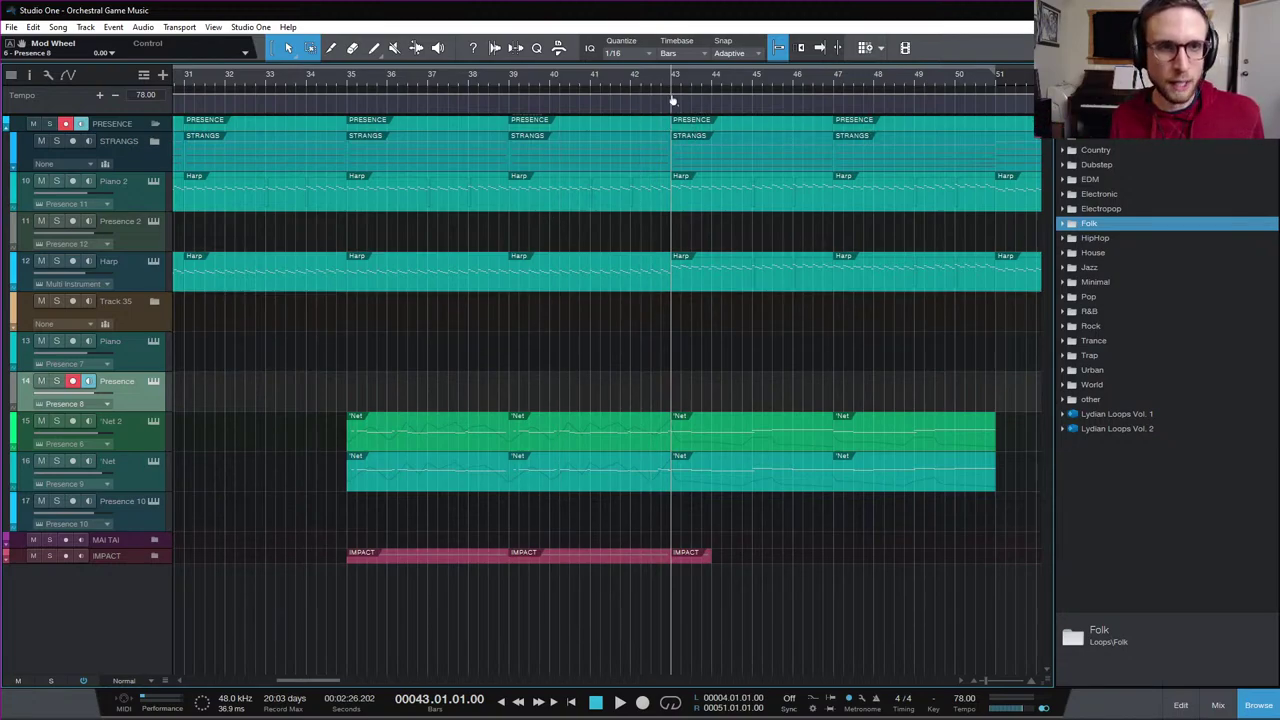
{"action": "left_click", "coordinate": [584, 82]}
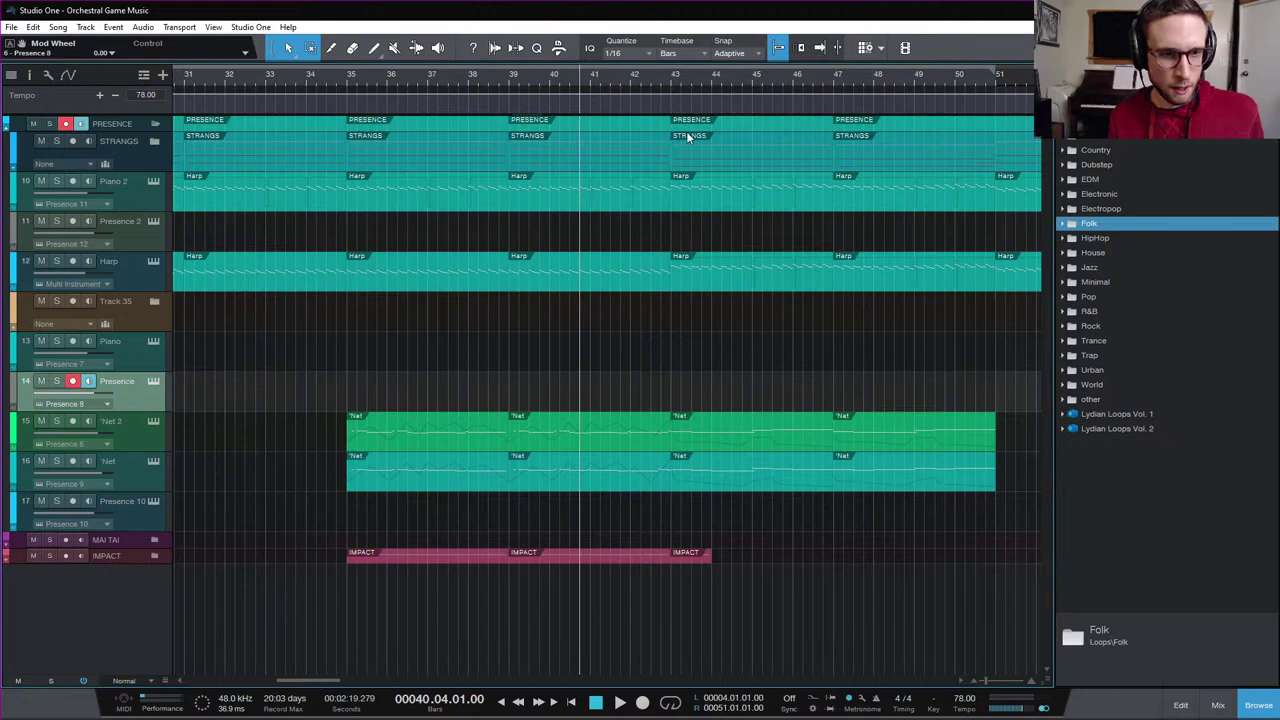
{"action": "scroll", "coordinate": [680, 306], "scroll_direction": "left", "scroll_amount": 5}
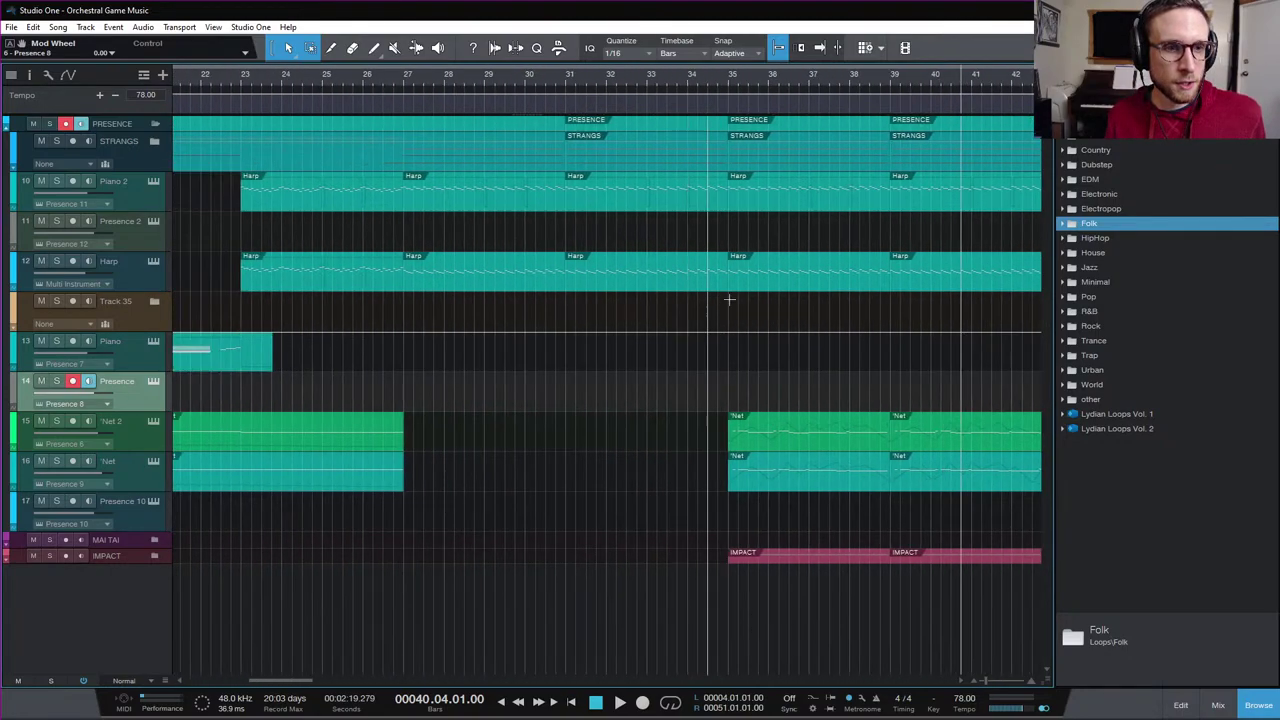
Expand the STRANGS folder track and place the playback position at the start of bar 49
{"action": "scroll", "coordinate": [800, 312], "scroll_direction": "right", "scroll_amount": 6}
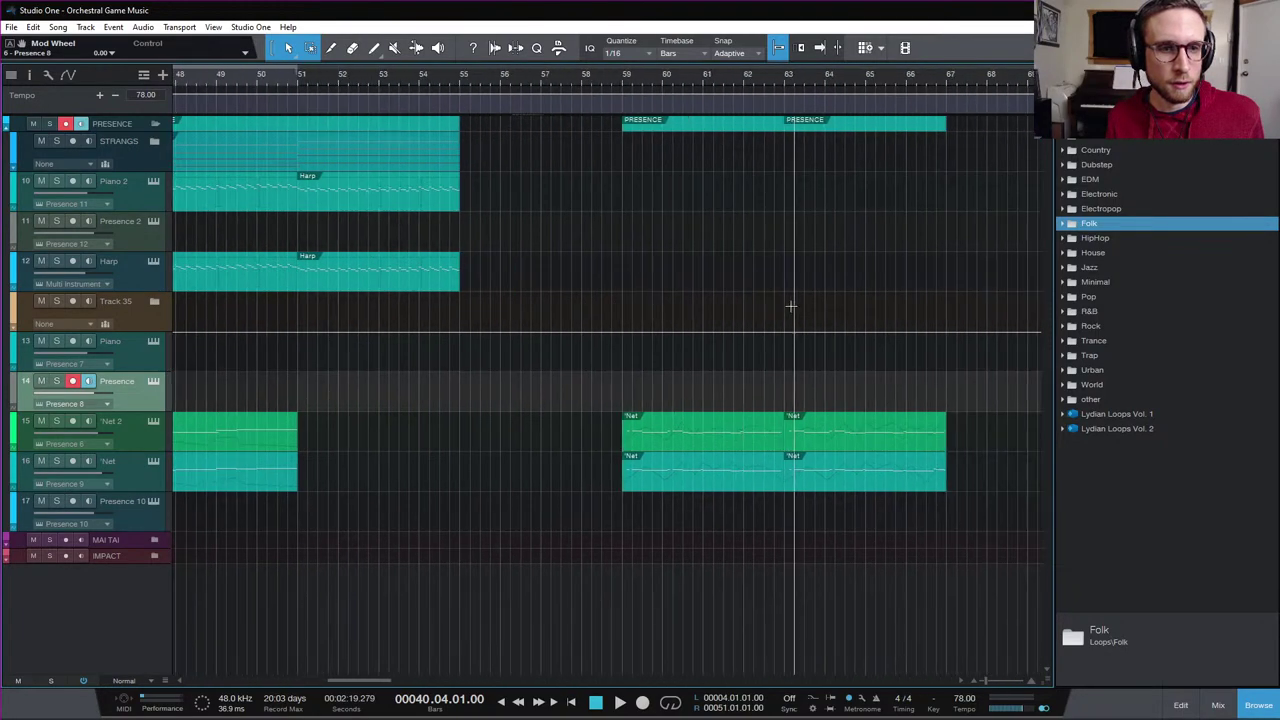
{"action": "scroll", "coordinate": [760, 300], "scroll_direction": "right", "scroll_amount": 1}
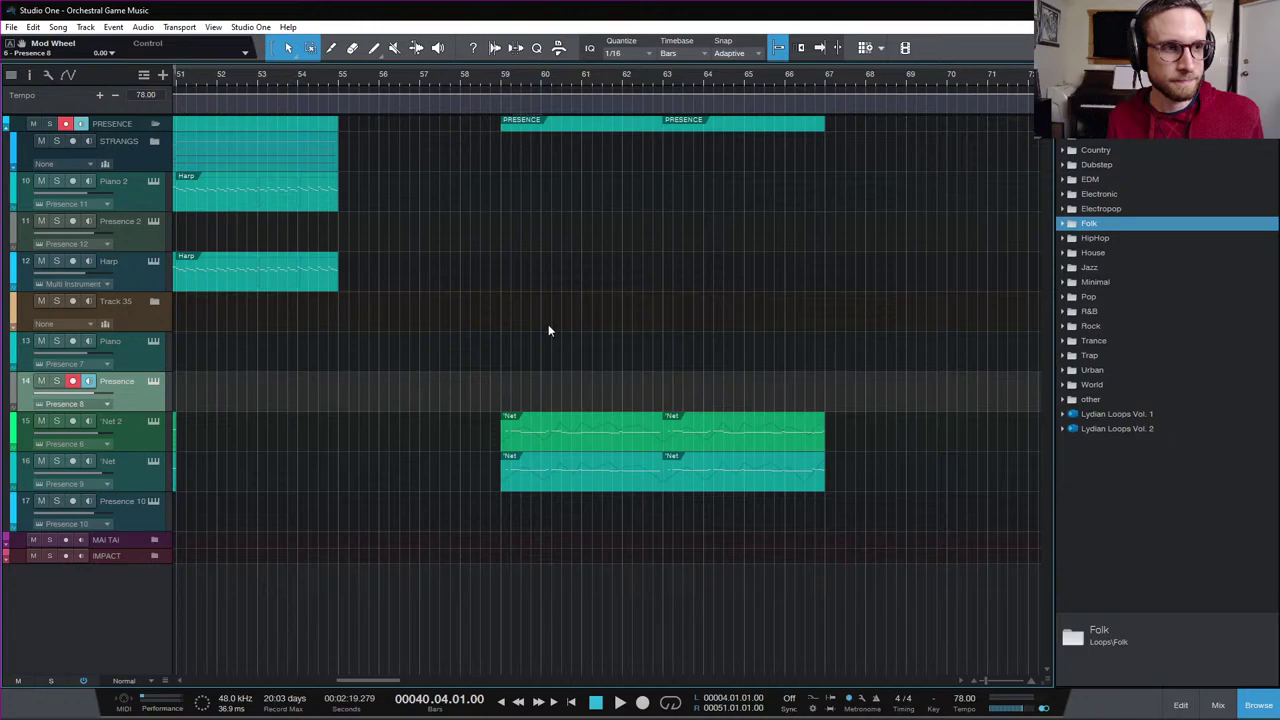
{"action": "left_click", "coordinate": [155, 143]}
{"action": "scroll", "coordinate": [509, 303], "scroll_direction": "down", "scroll_amount": 2}
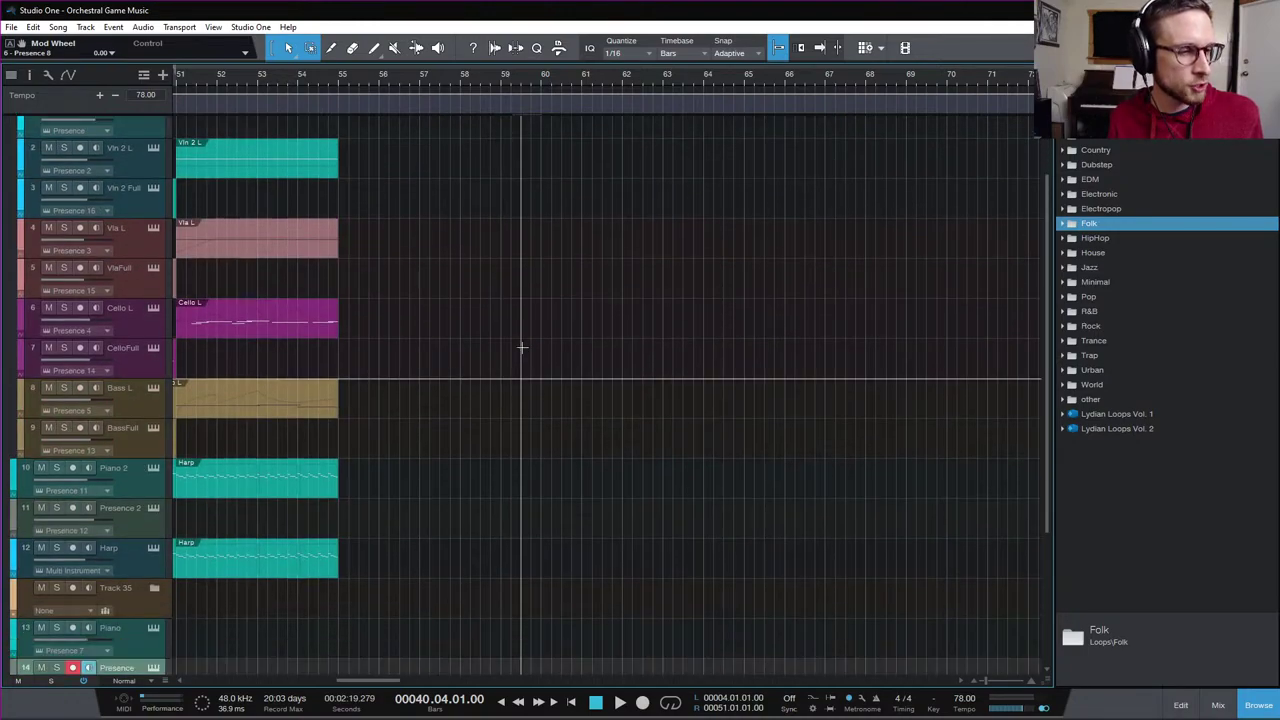
{"action": "scroll", "coordinate": [520, 346], "scroll_direction": "left", "scroll_amount": 5}
{"action": "scroll", "coordinate": [810, 298], "scroll_direction": "up", "scroll_amount": 1}
{"action": "scroll", "coordinate": [810, 298], "scroll_direction": "down", "scroll_amount": 5}
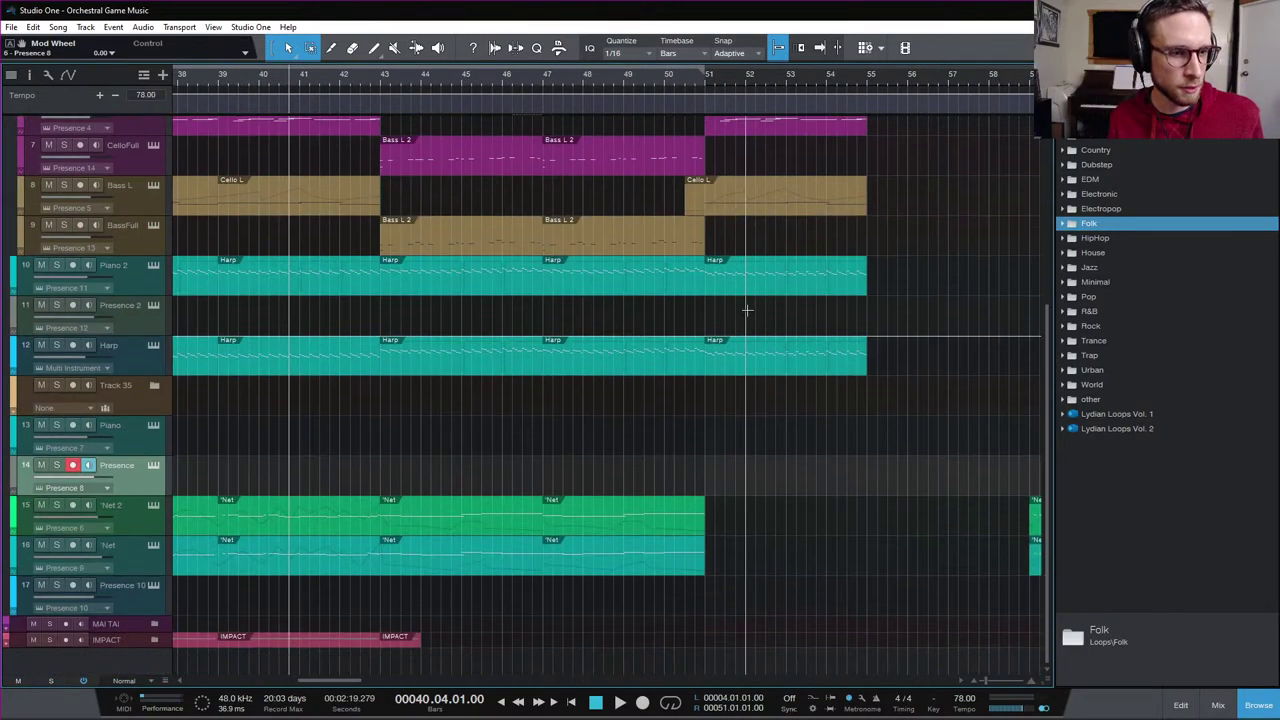
{"action": "left_click", "coordinate": [660, 76]}
{"action": "left_click", "coordinate": [624, 76]}
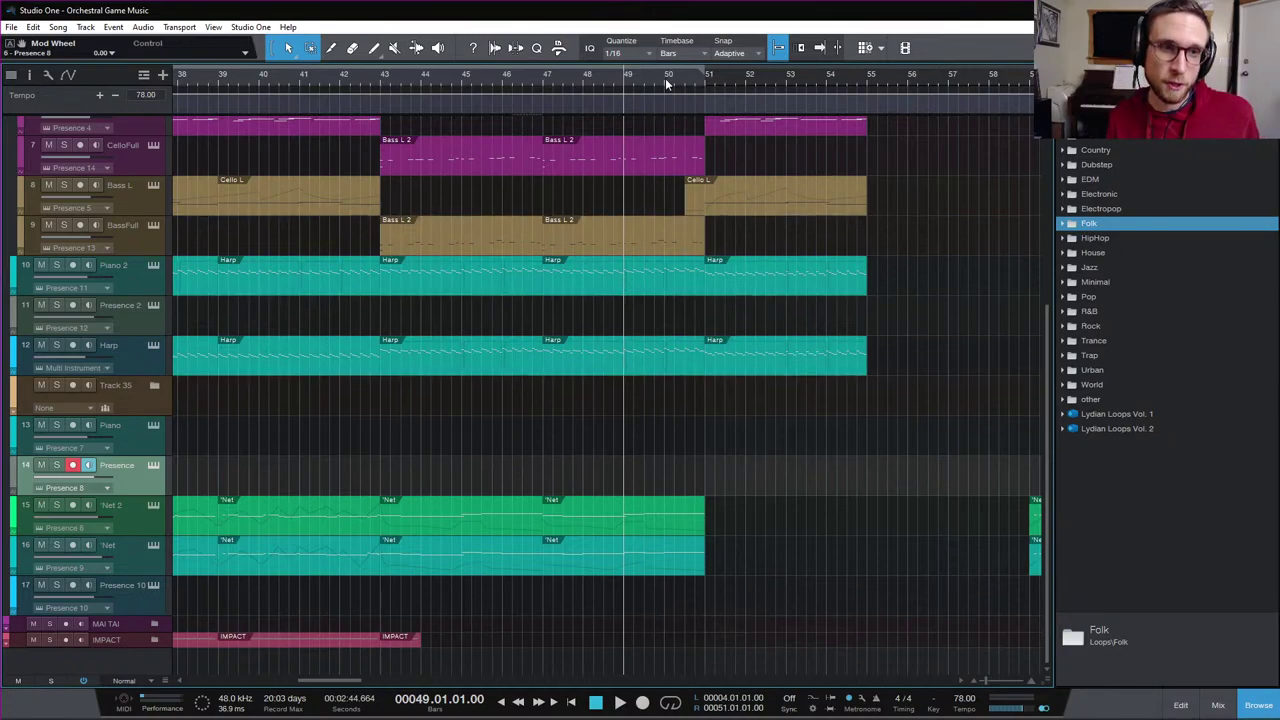
Play the arrangement from bar 49 several times to rehearse the horn part and its mod-wheel swell on track 14
{"action": "key", "text": "space"}
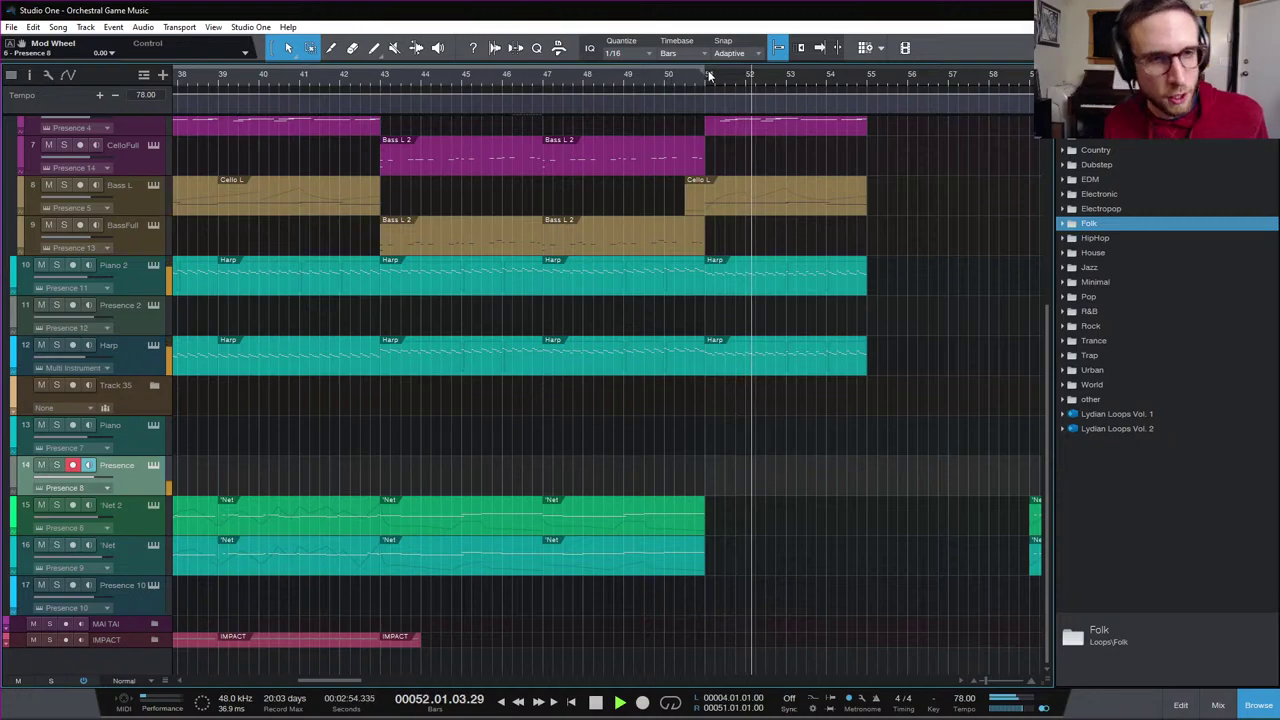
{"action": "key", "text": "space"}
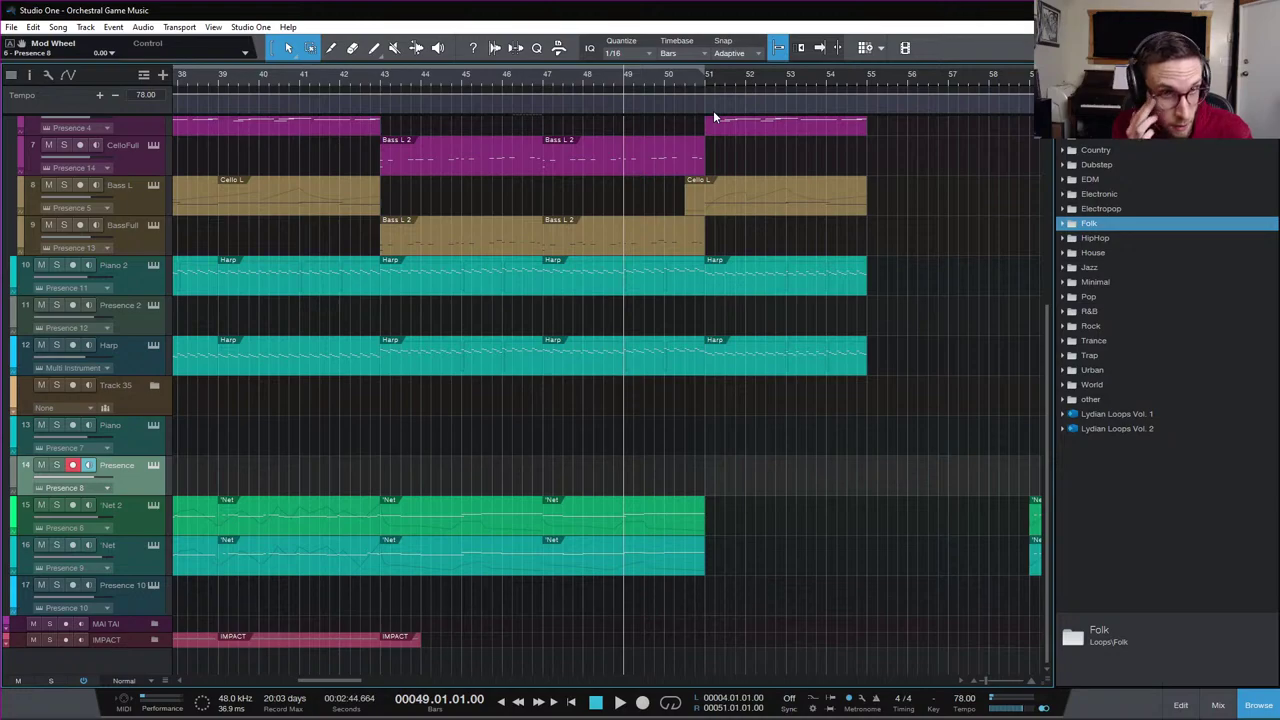
{"action": "key", "text": "space"}
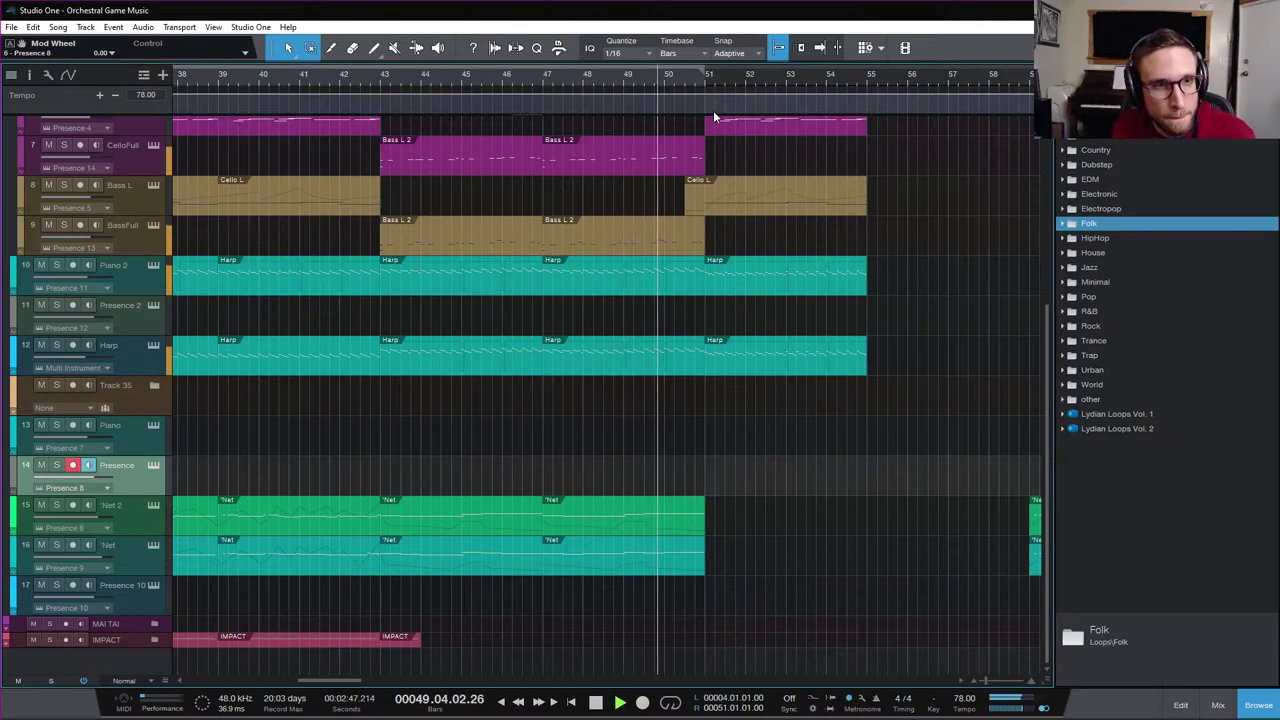
{"action": "key", "text": "space"}
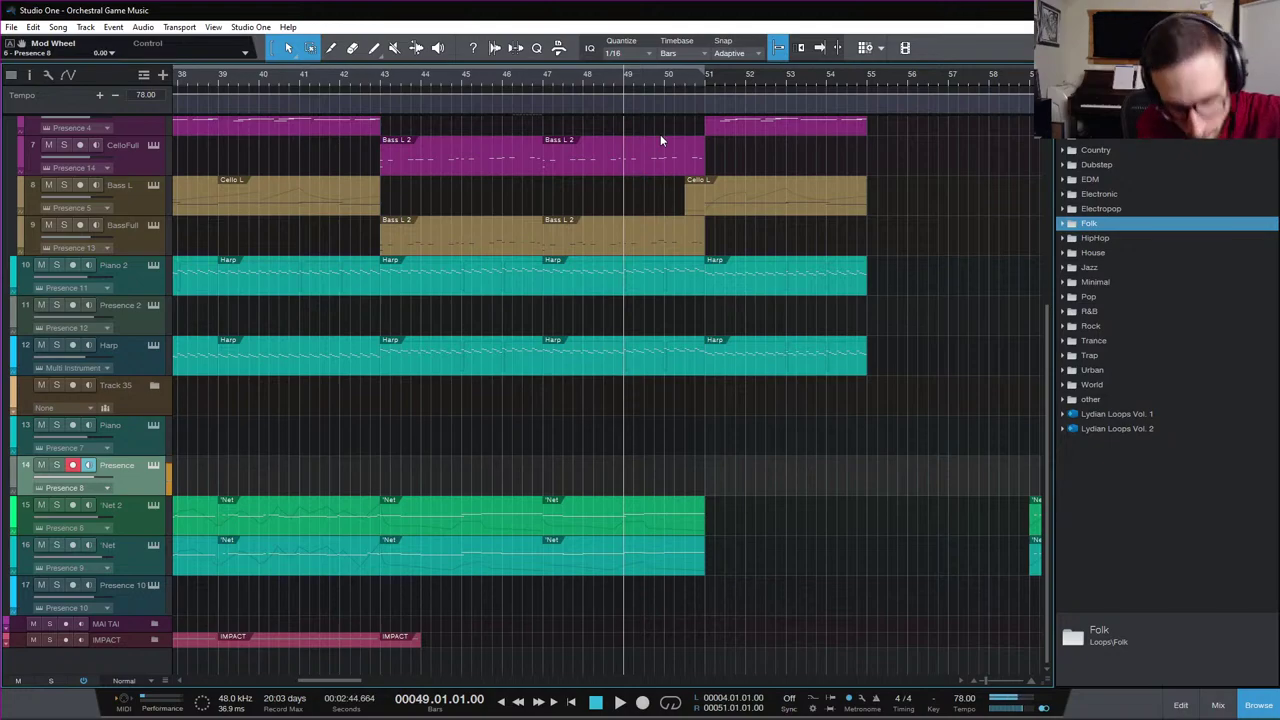
{"action": "key", "text": "space"}
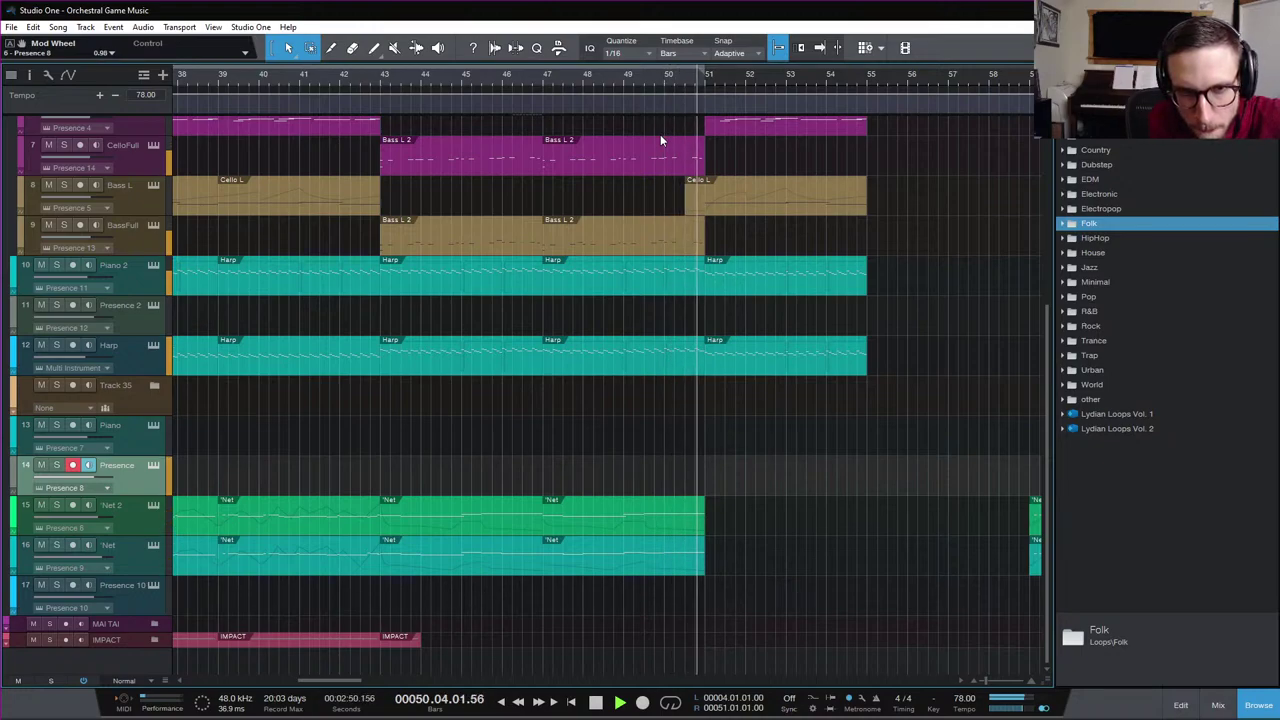
{"action": "key", "text": "space"}
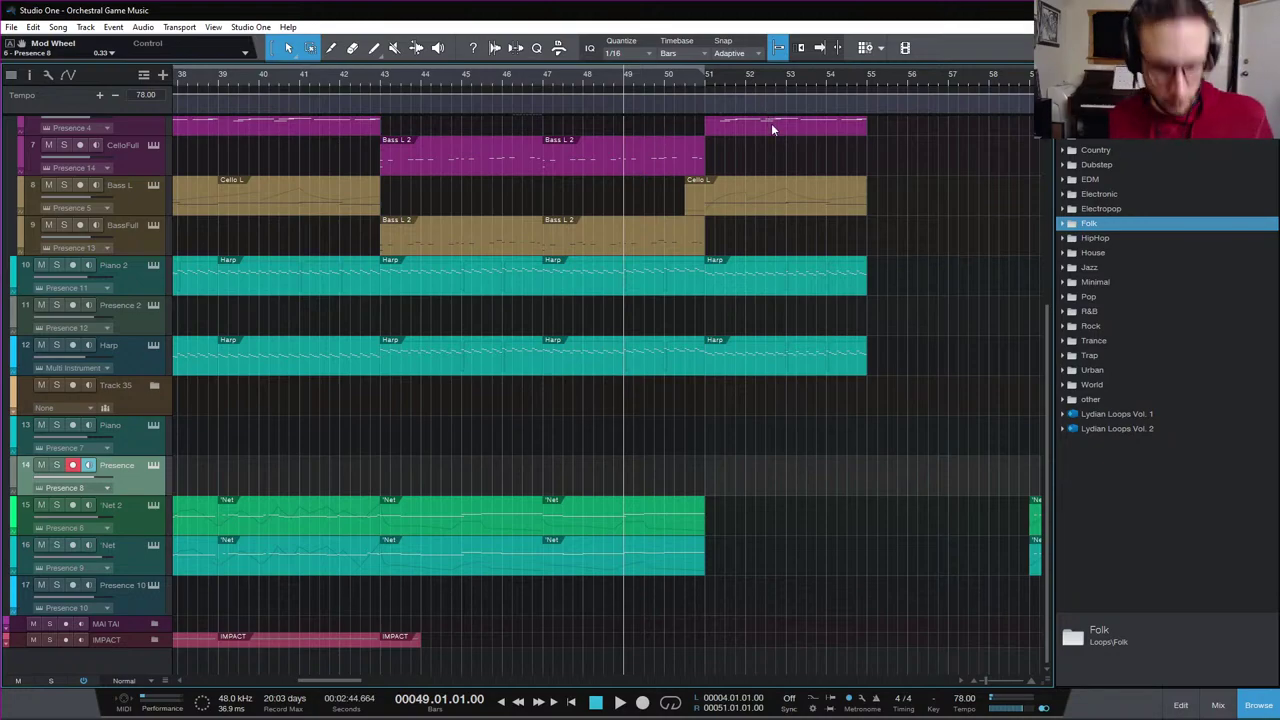
Record the horn chords with mod-wheel movement on Presence track 14 from bar 49 to bar 53, and open the recording in the note editor
{"action": "key", "text": "KP_Multiply"}
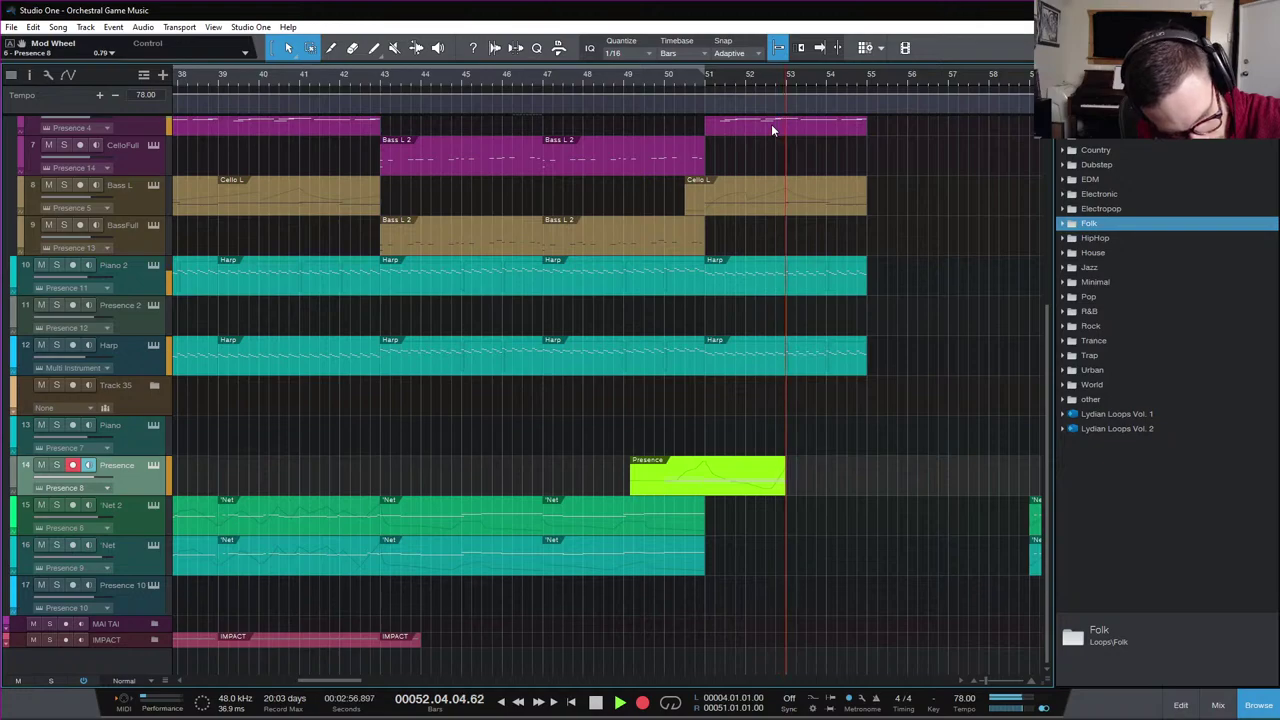
{"action": "key", "text": "space"}
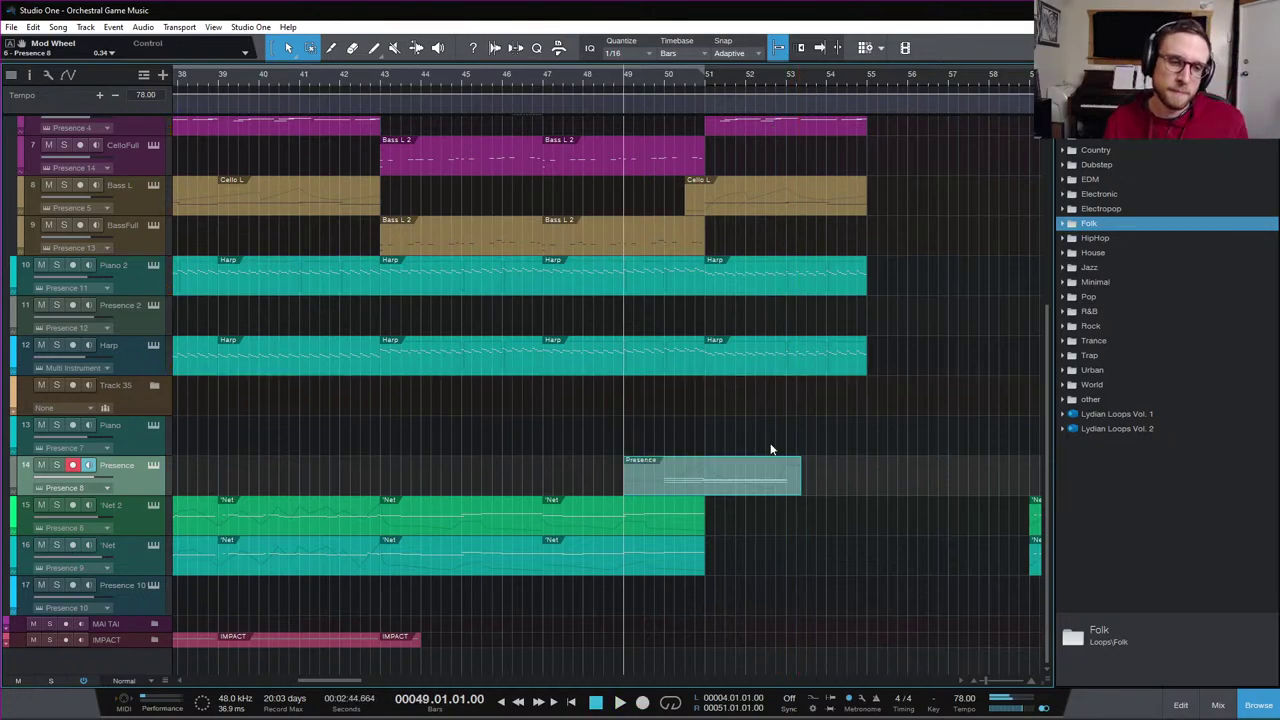
{"action": "double_click", "coordinate": [730, 492]}
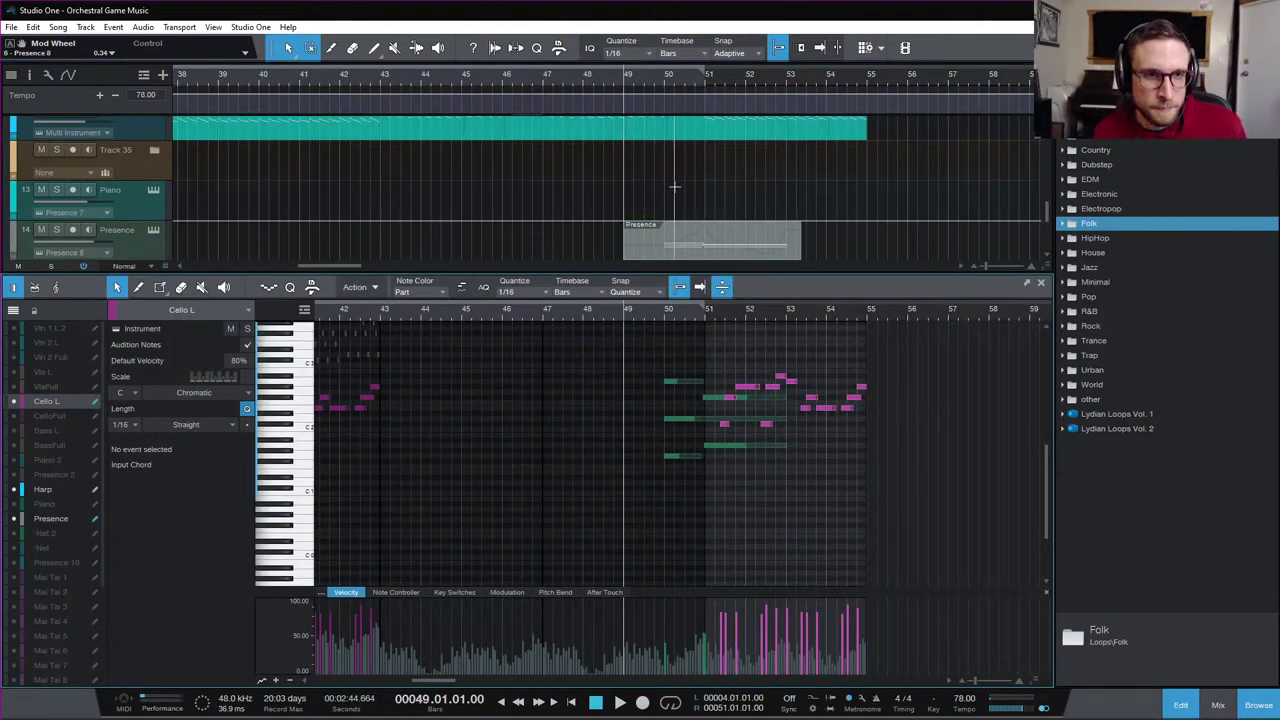
{"action": "scroll", "coordinate": [720, 230], "scroll_direction": "down", "scroll_amount": 3}
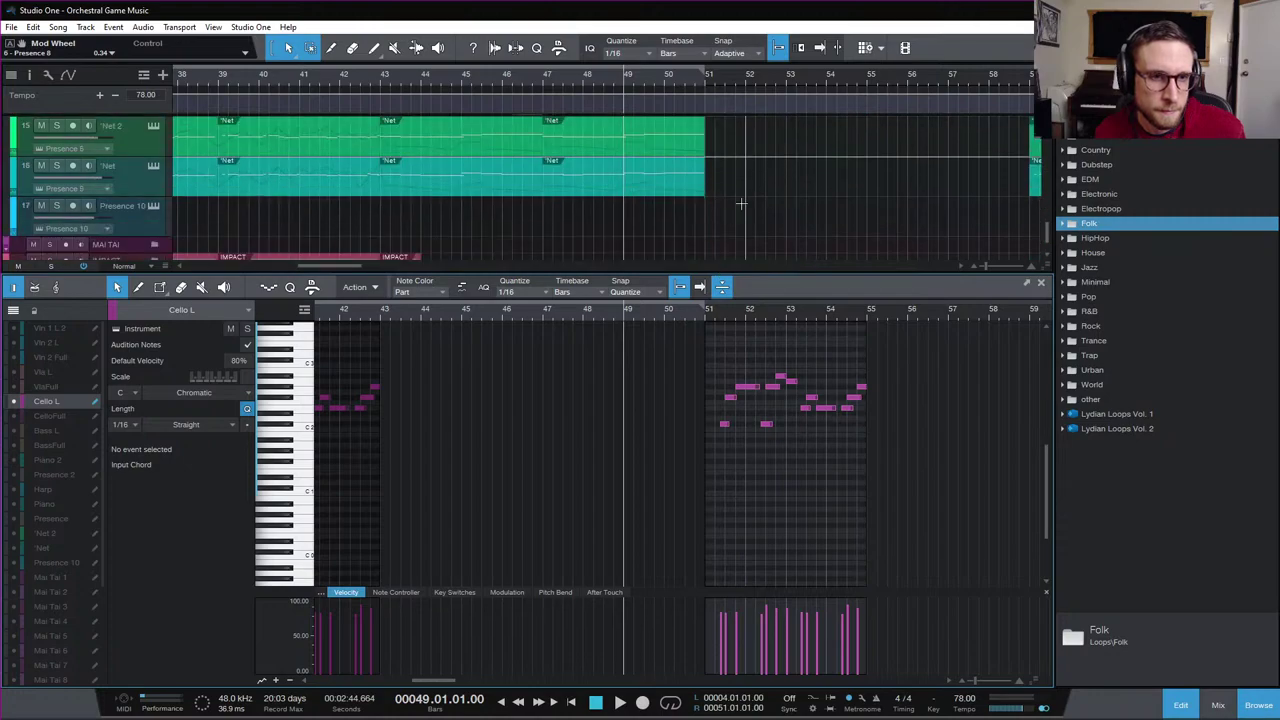
{"action": "left_click", "coordinate": [678, 161]}
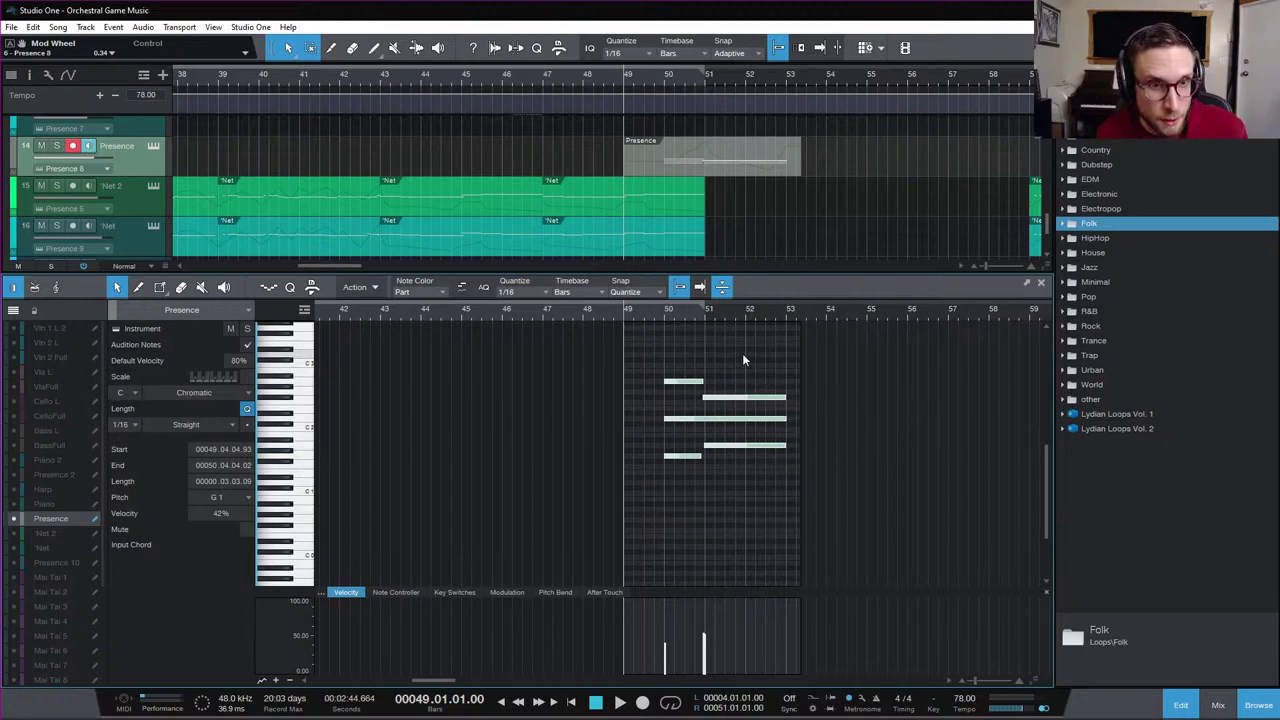
Quantize the recorded horn notes, setting the note editor's quantize value to 1/8
{"action": "key", "text": "q"}
{"action": "key", "text": "e"}
{"action": "key", "text": "e"}
{"action": "key", "text": "e"}
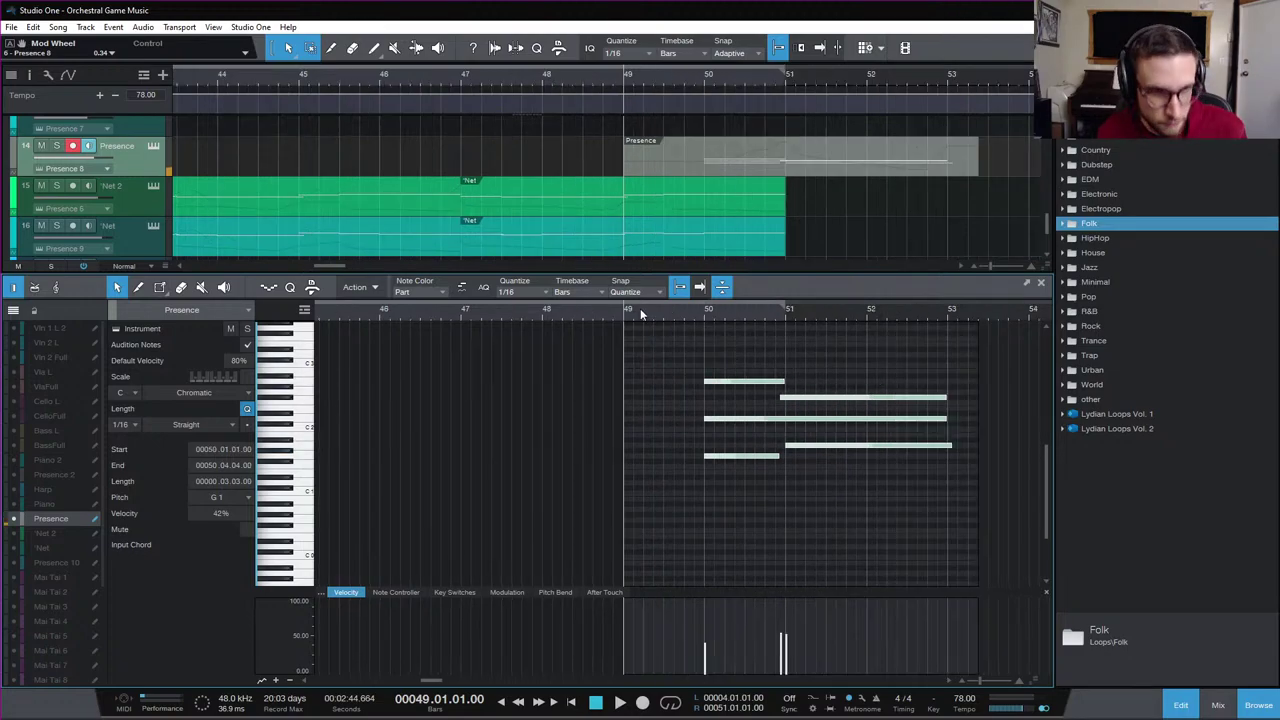
{"action": "left_click", "coordinate": [536, 288]}
{"action": "left_click", "coordinate": [560, 330]}
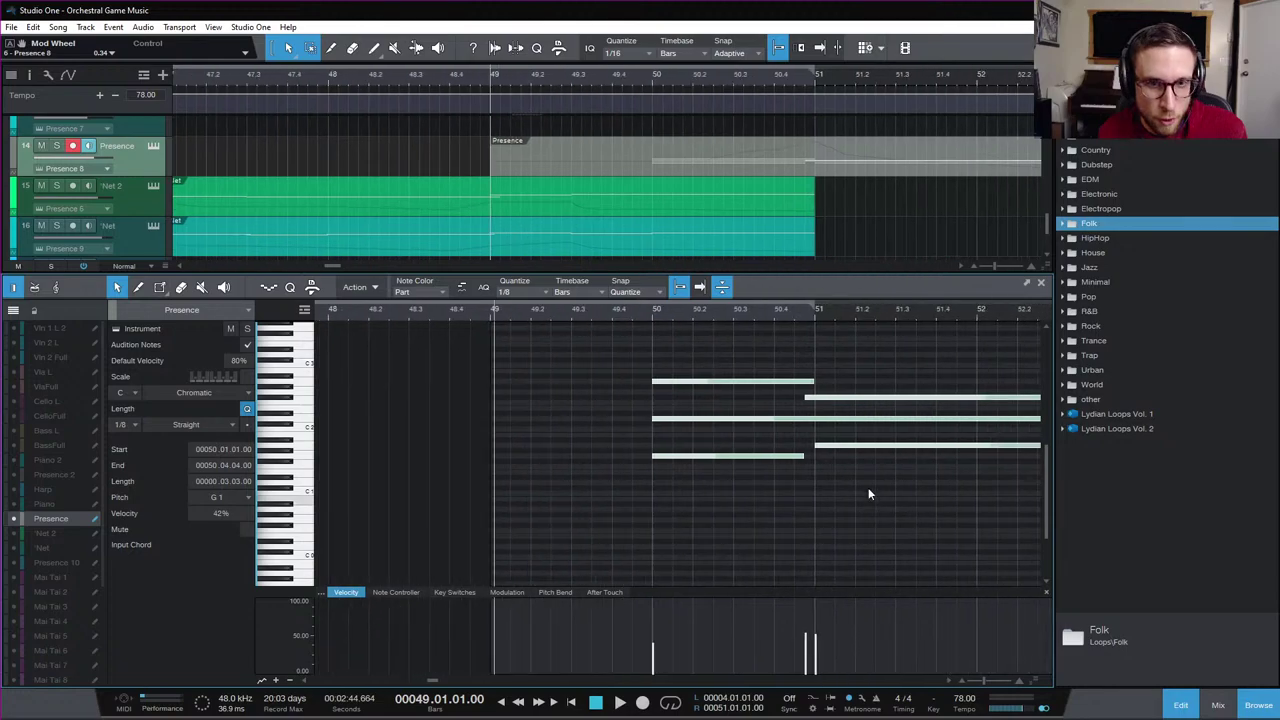
{"action": "scroll", "coordinate": [792, 397], "scroll_direction": "right", "scroll_amount": 3}
Place the playback position at bar 50 and lower the horn part's modulation value there to 0
{"action": "left_click", "coordinate": [645, 312]}
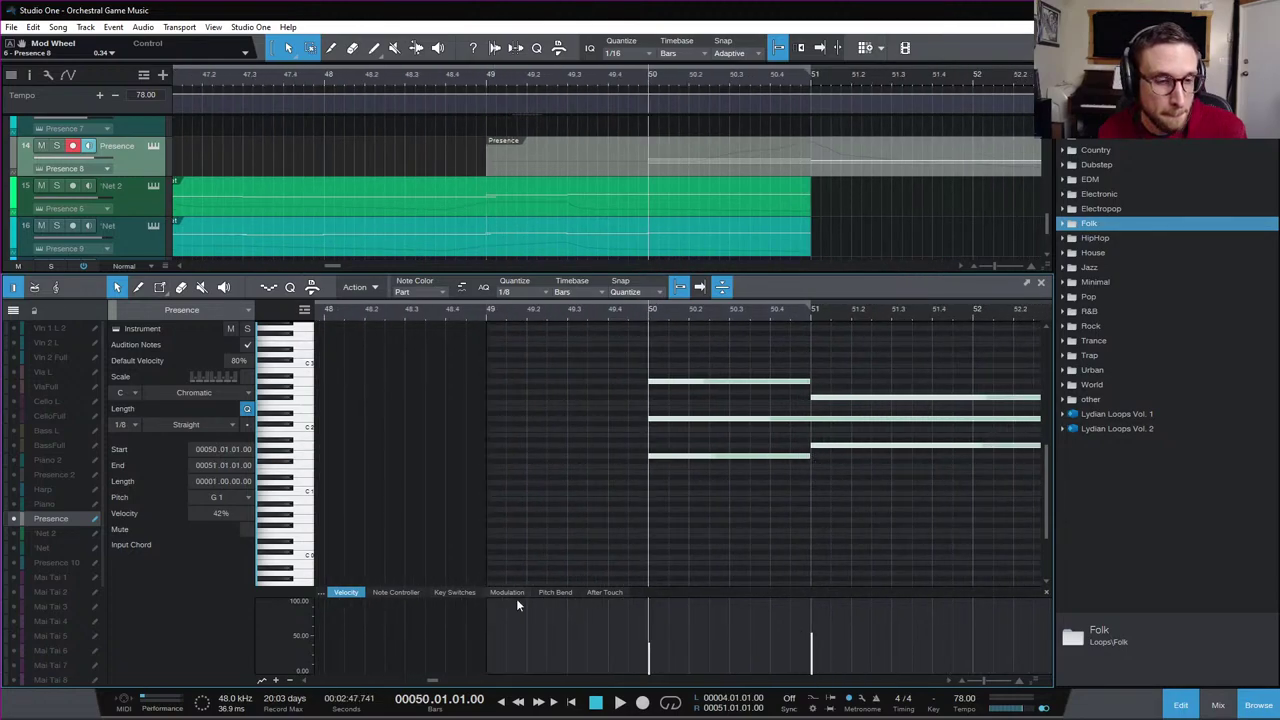
{"action": "left_click", "coordinate": [507, 592]}
{"action": "left_click", "coordinate": [648, 668]}
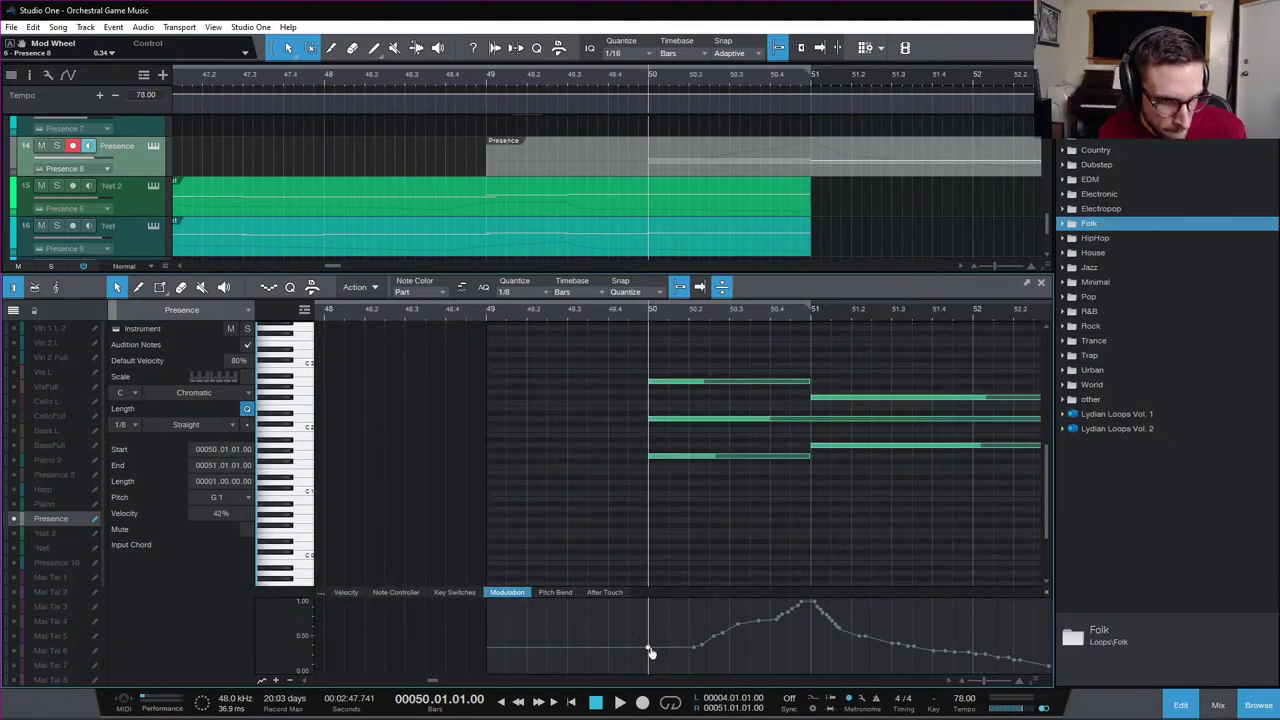
Play the horn part repeatedly from bar 50 to check the modulation swell and the chord change at bar 51
{"action": "key", "text": "space"}
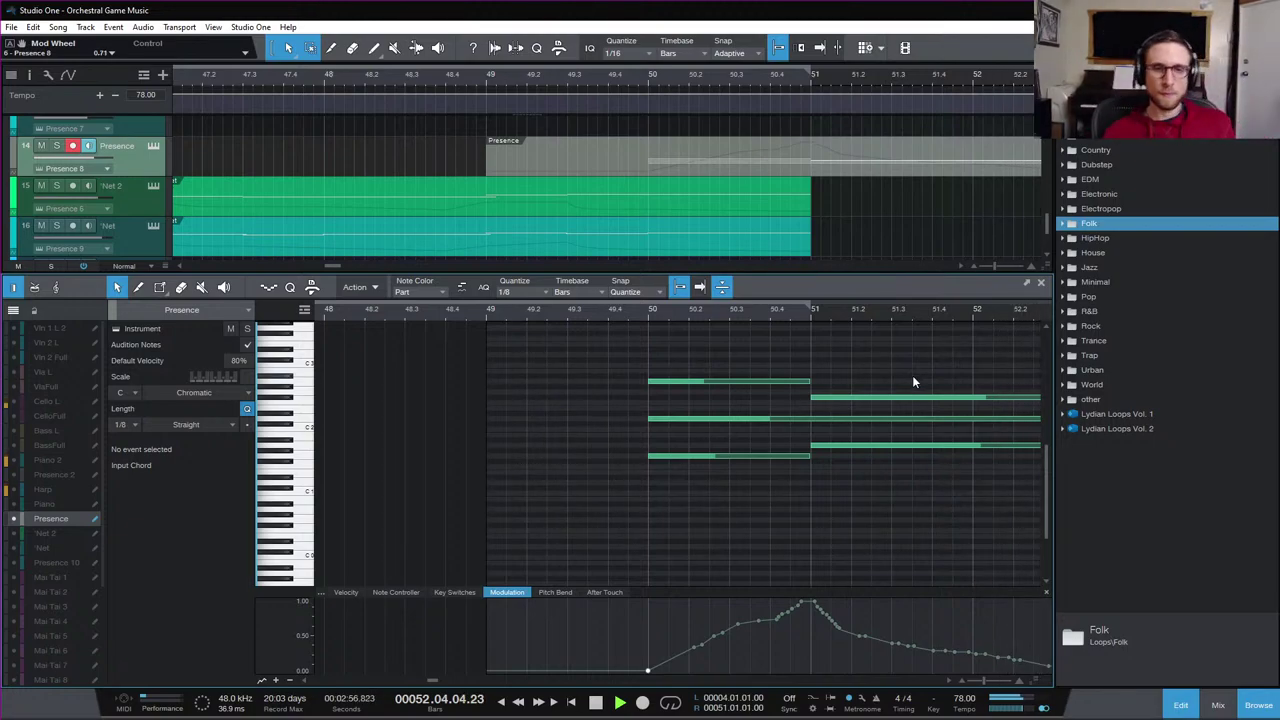
{"action": "key", "text": "space"}
{"action": "key", "text": "space"}
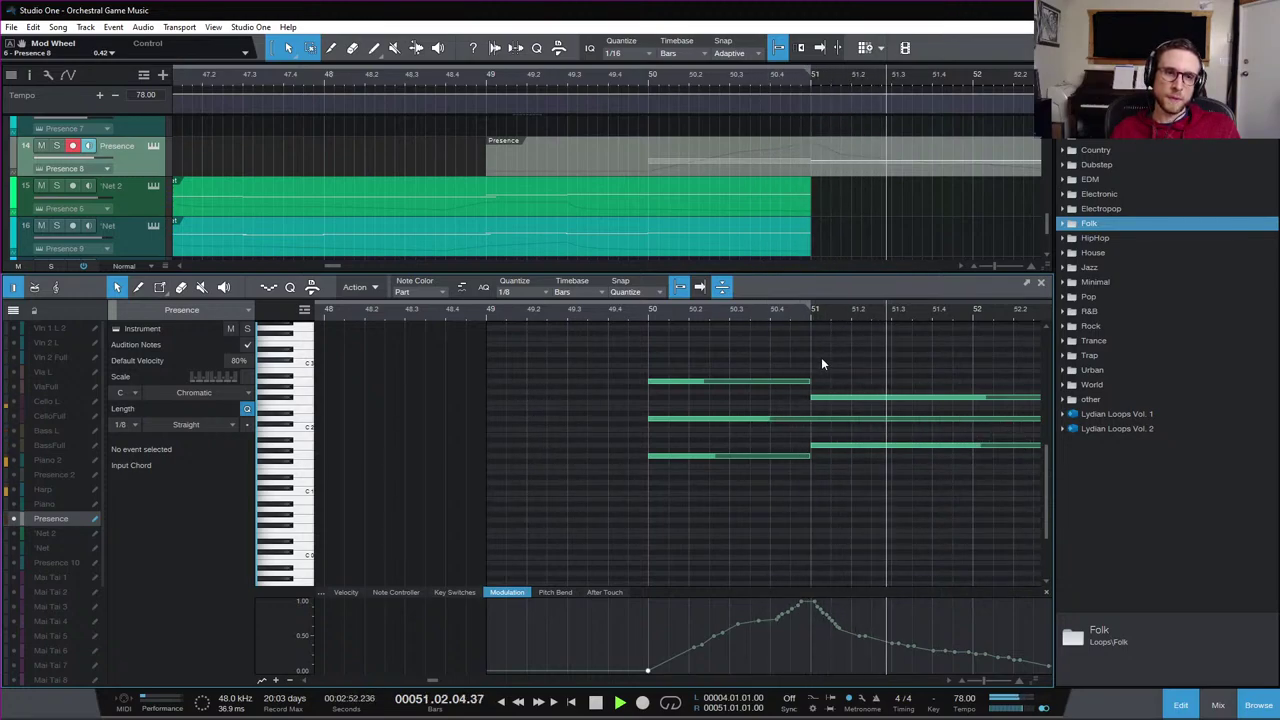
{"action": "key", "text": "space"}
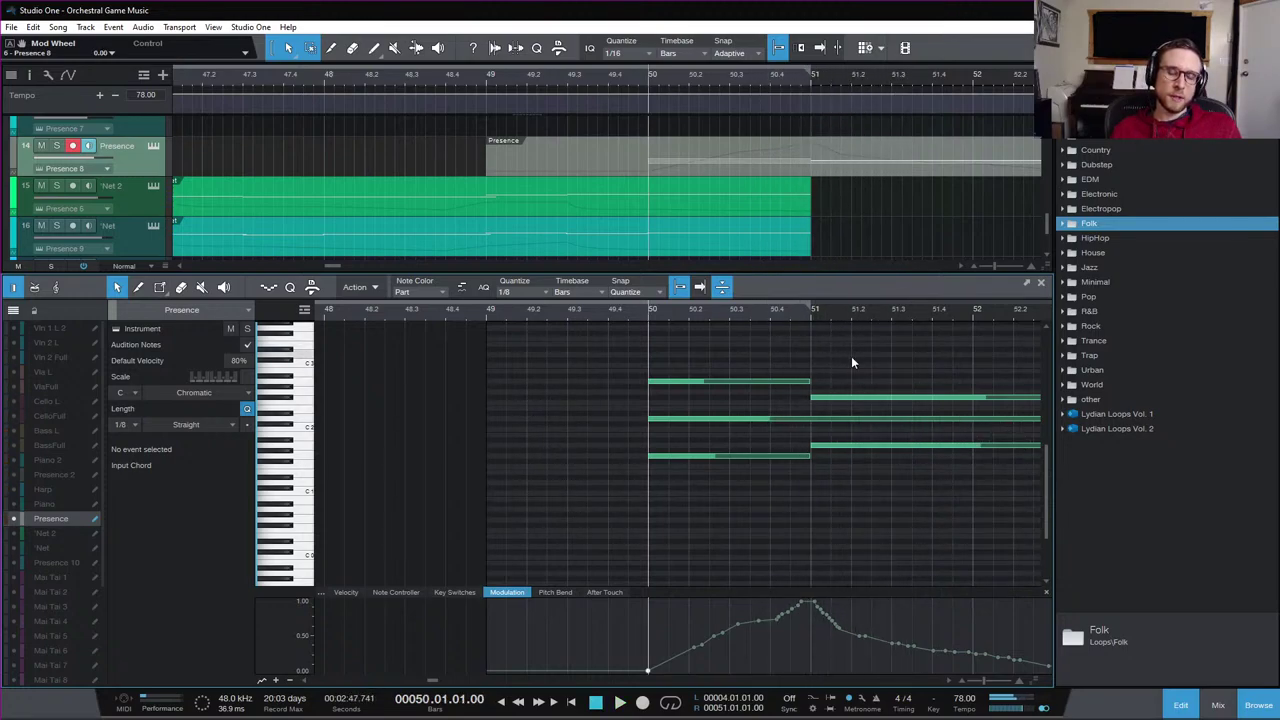
{"action": "left_click", "coordinate": [810, 314]}
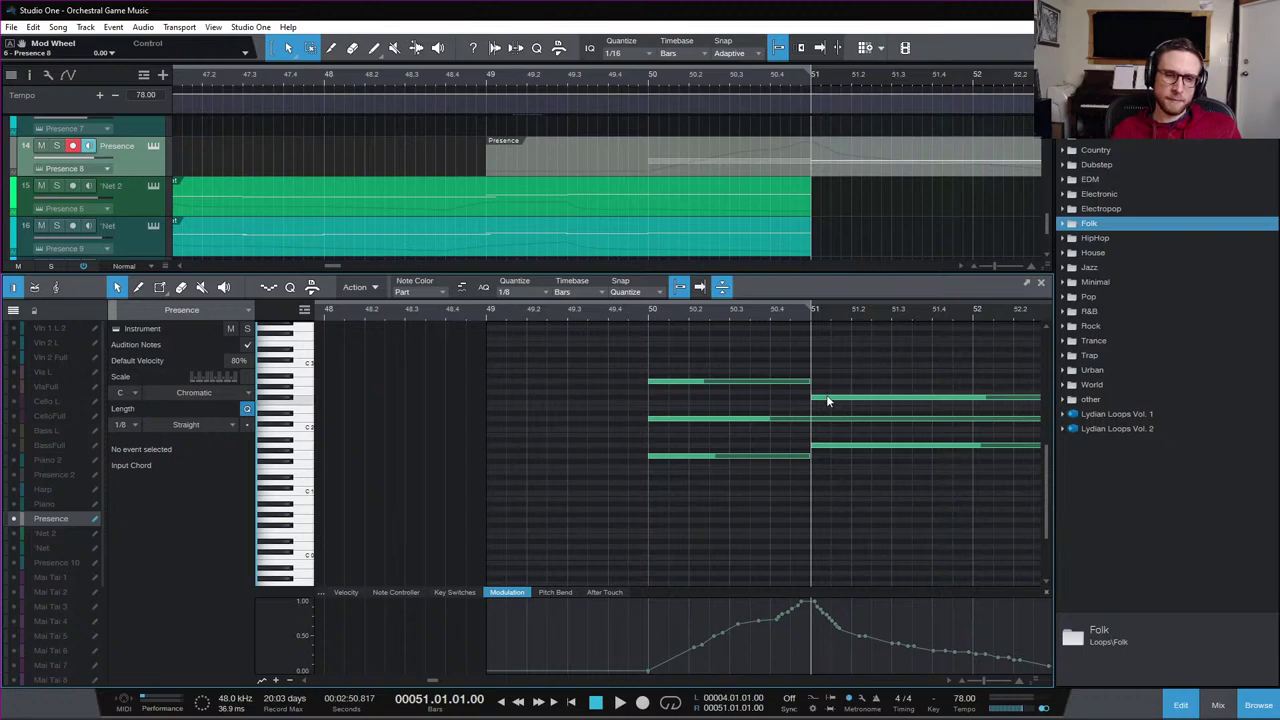
{"action": "left_click", "coordinate": [650, 318]}
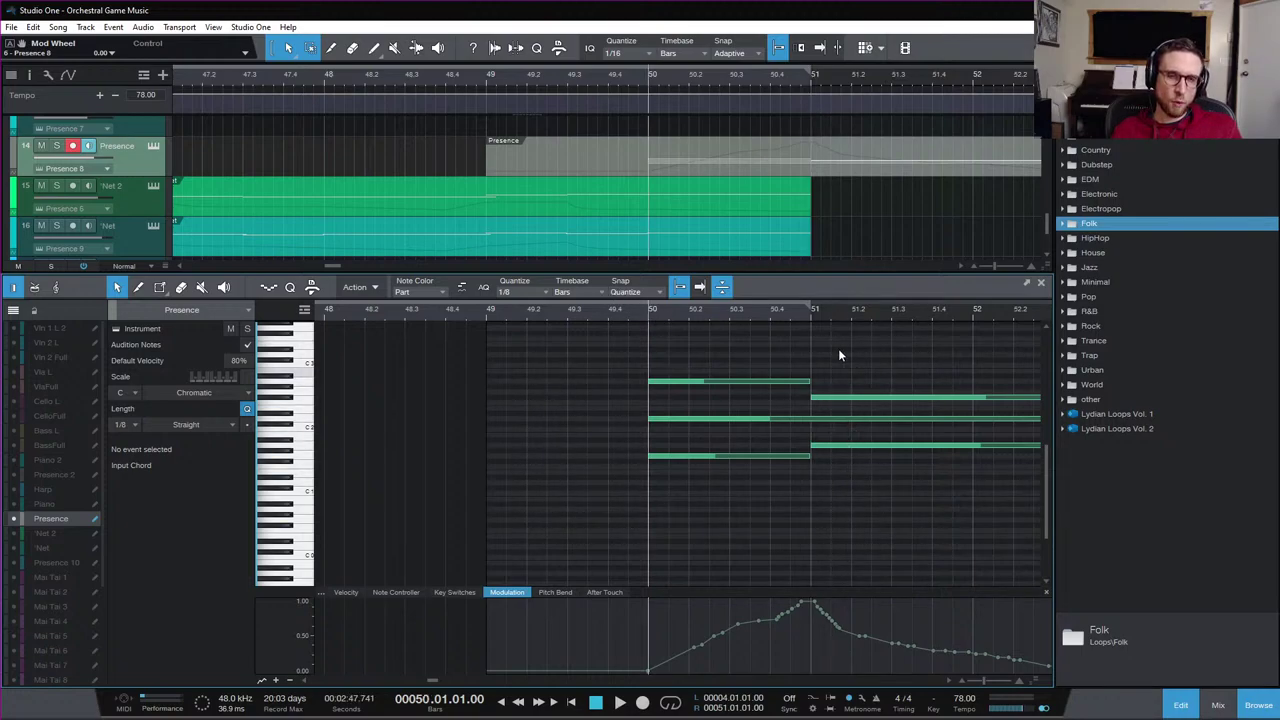
{"action": "scroll", "coordinate": [700, 366], "scroll_direction": "right", "scroll_amount": 5}
{"action": "key", "text": "space"}
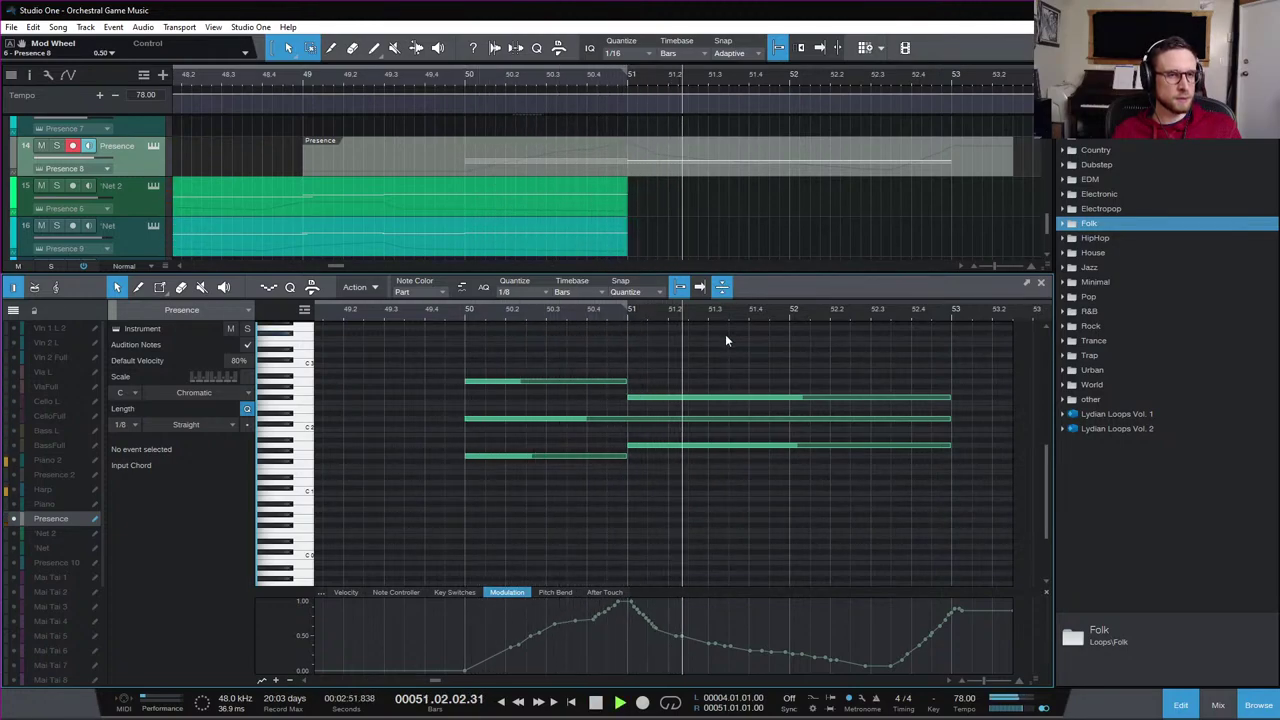
{"action": "key", "text": "space"}
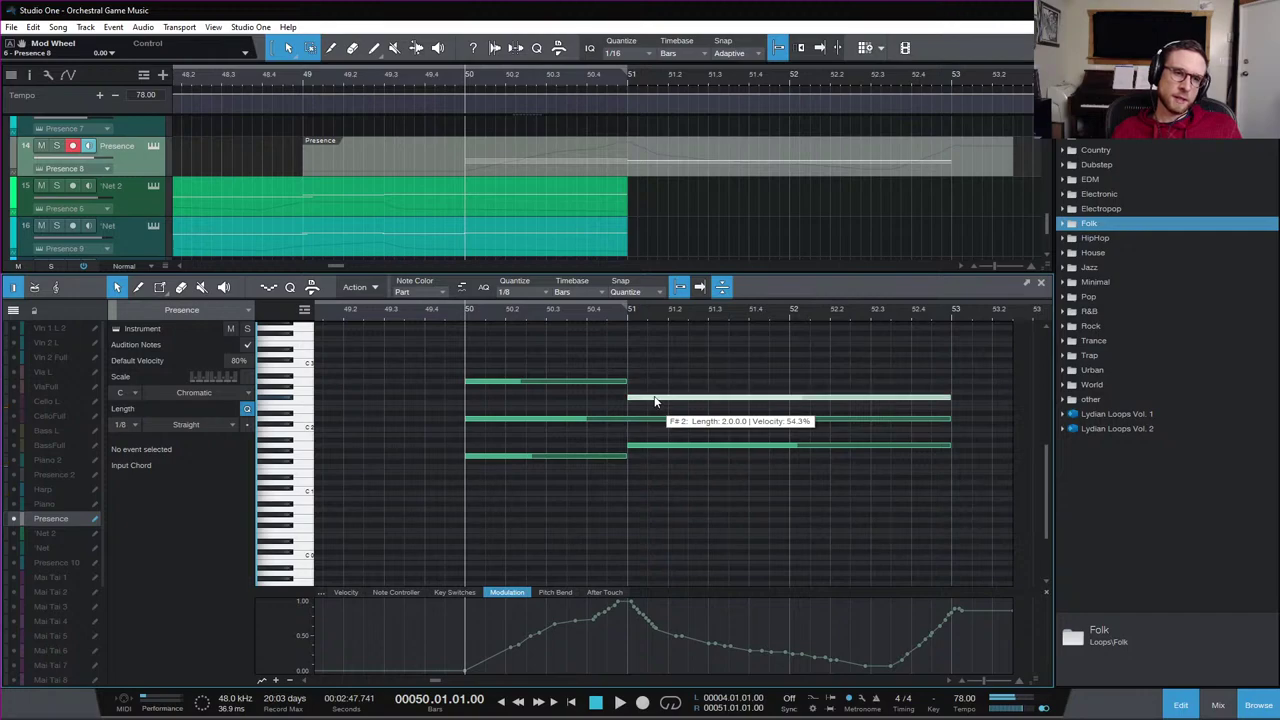
Revoice the horn chord at bar 51 by replacing F#2 with E2, ending D2 at bar 51 and holding A2 to bar 53, and audition it
{"action": "left_click", "coordinate": [648, 398]}
{"action": "left_click_drag", "start_coordinate": [631, 382], "coordinate": [678, 427]}
{"action": "left_click_drag", "start_coordinate": [676, 415], "coordinate": [678, 410]}
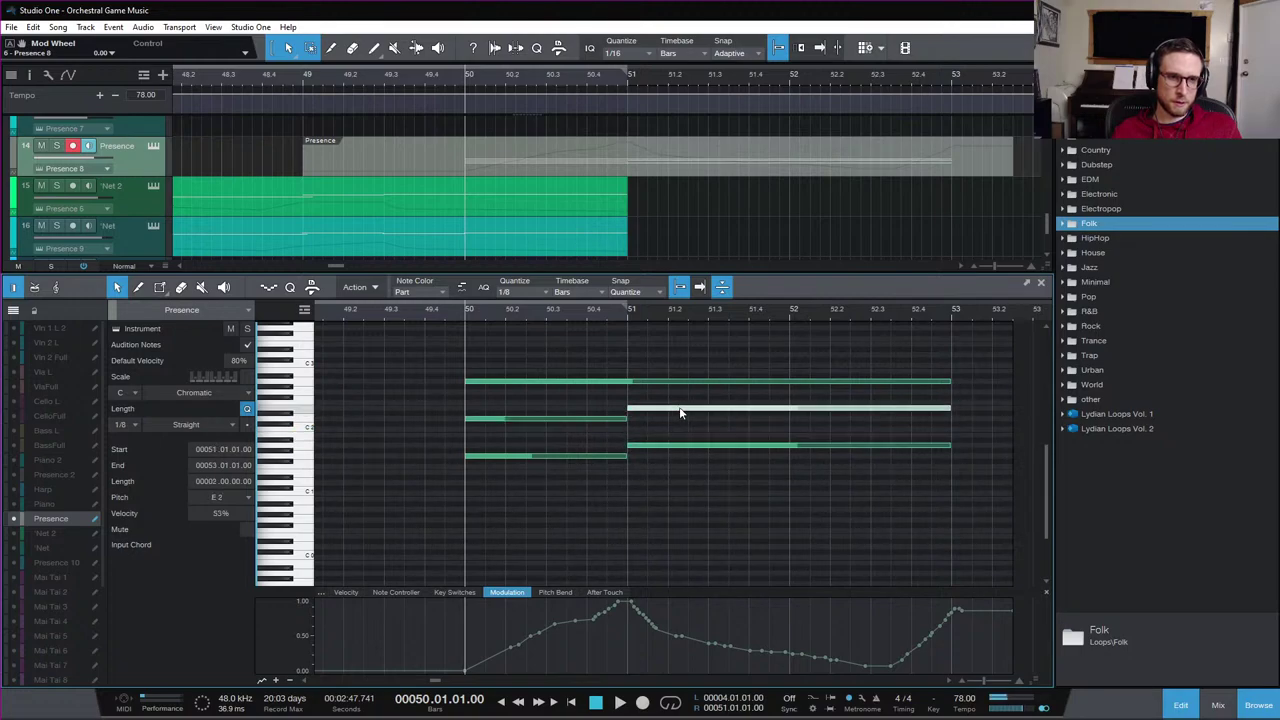
{"action": "key", "text": "space"}
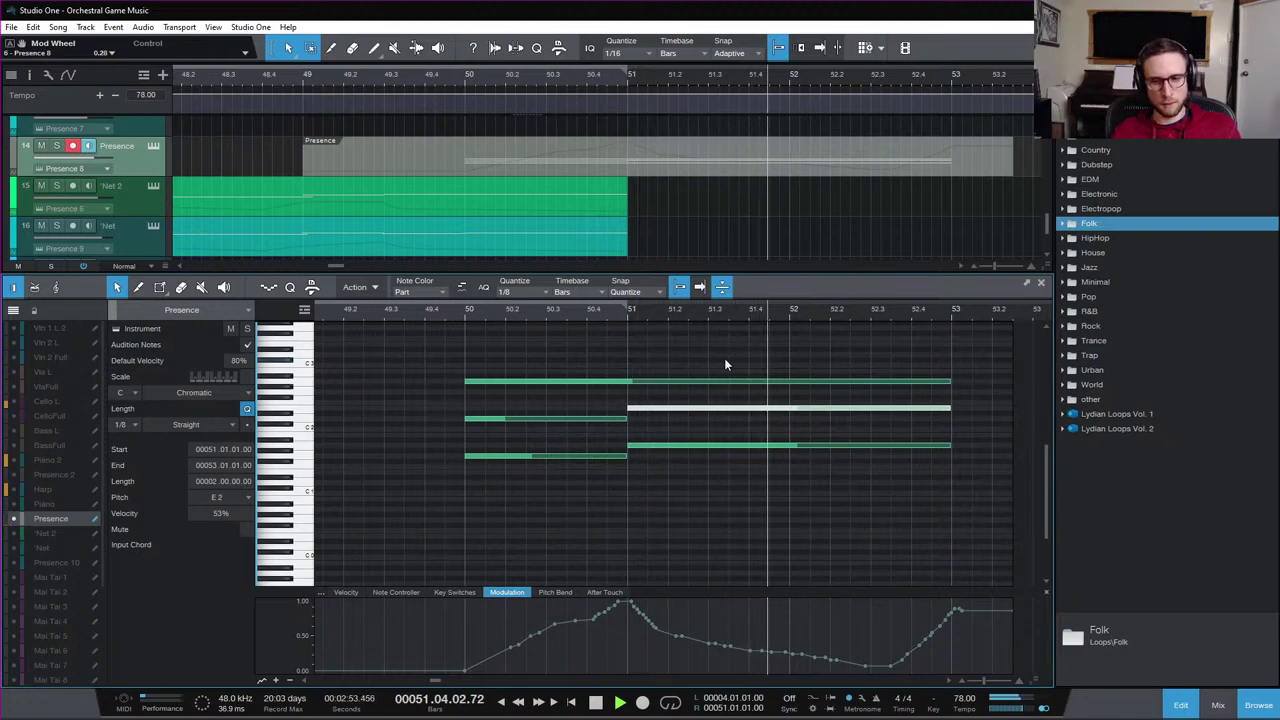
{"action": "key", "text": "space"}
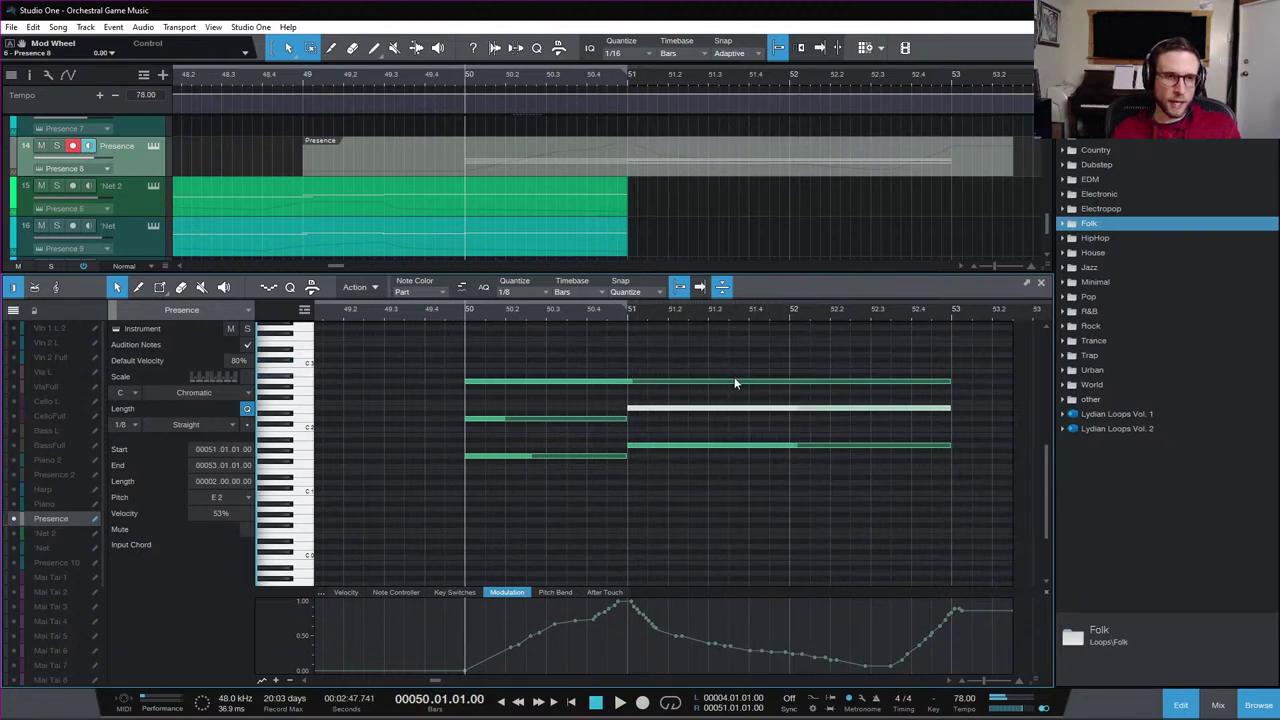
{"action": "key", "text": "space"}
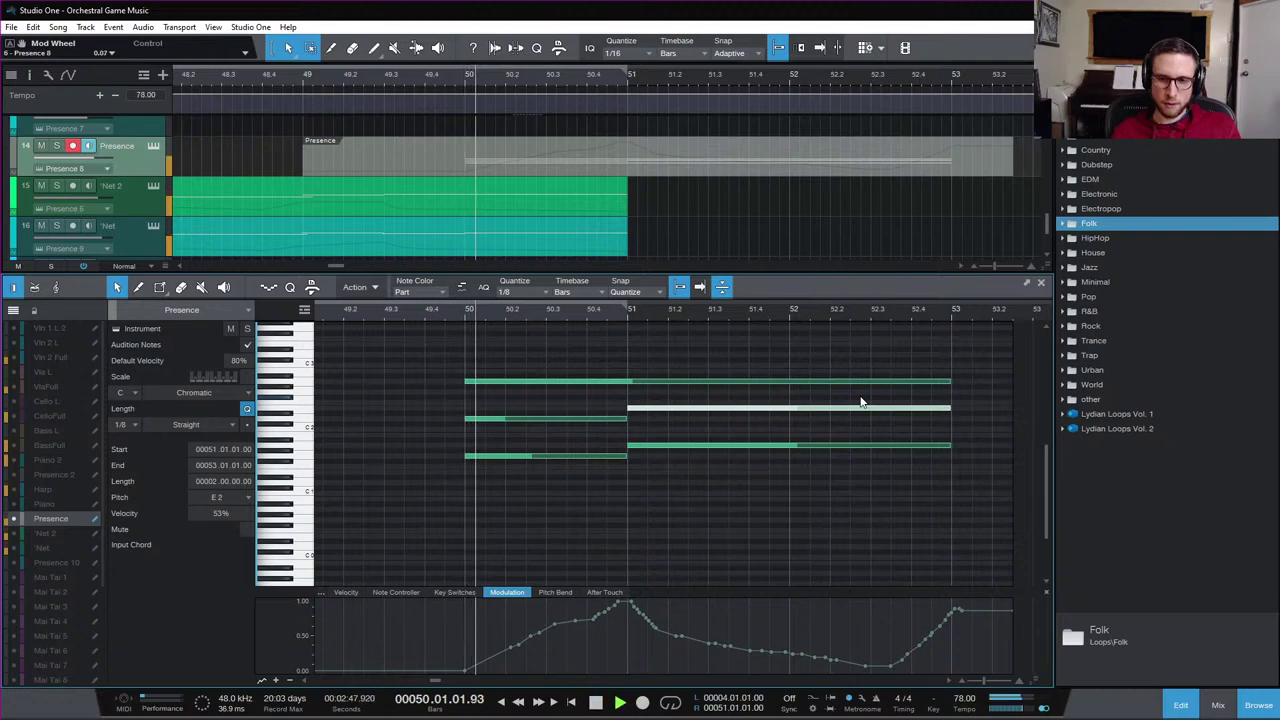
{"action": "key", "text": "space"}
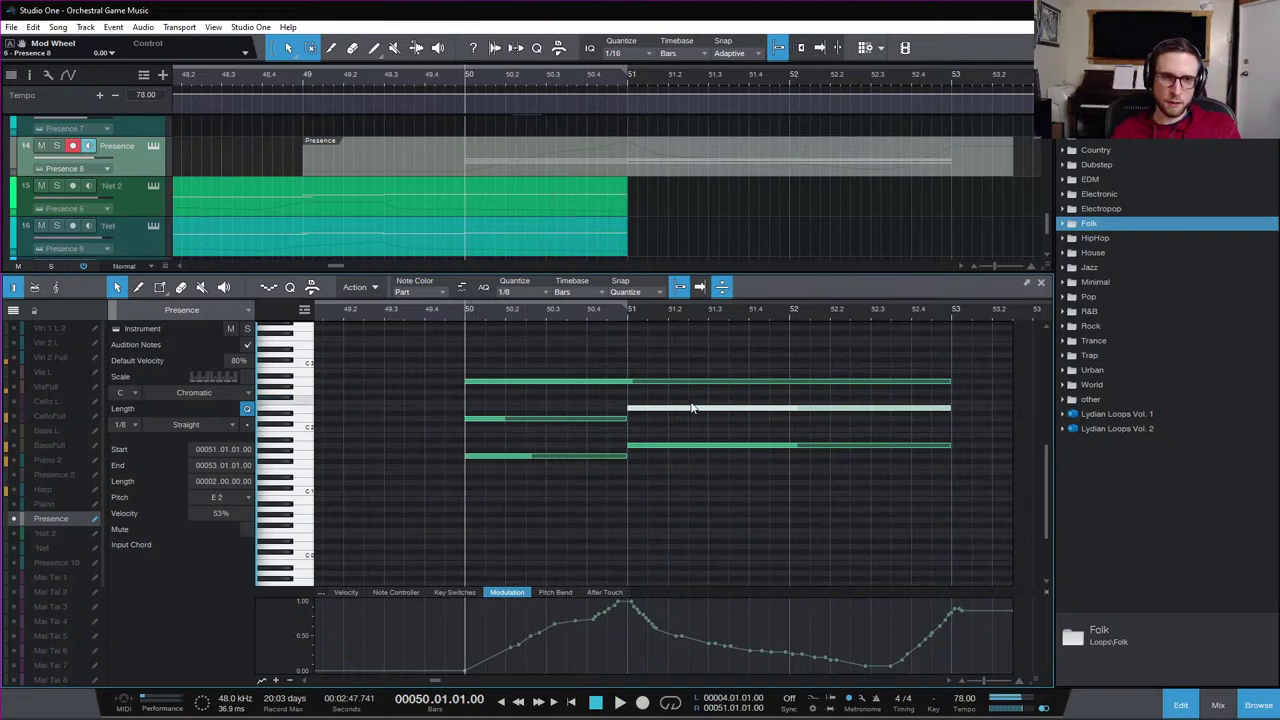
Delete the E2 note, end the held A2 at bar 51, and place a one-bar C#3 note at bar 51
{"action": "key", "text": "Delete"}
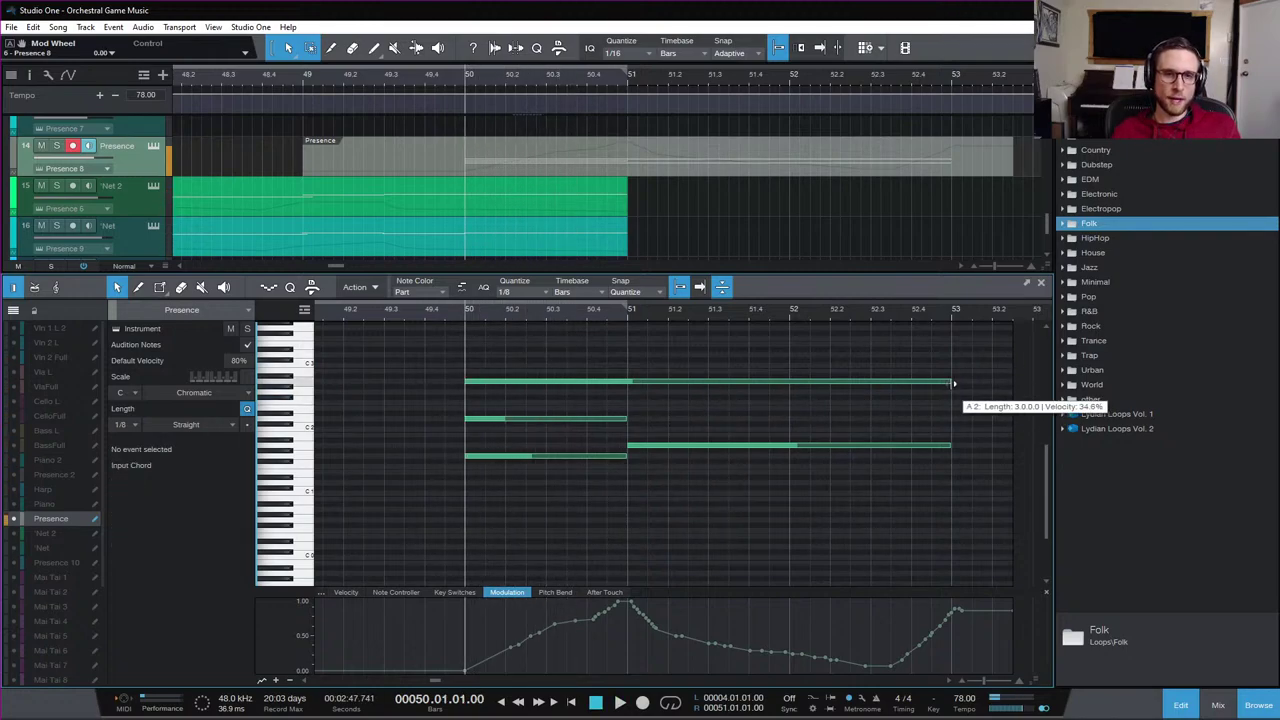
{"action": "left_click_drag", "start_coordinate": [953, 383], "coordinate": [737, 358]}
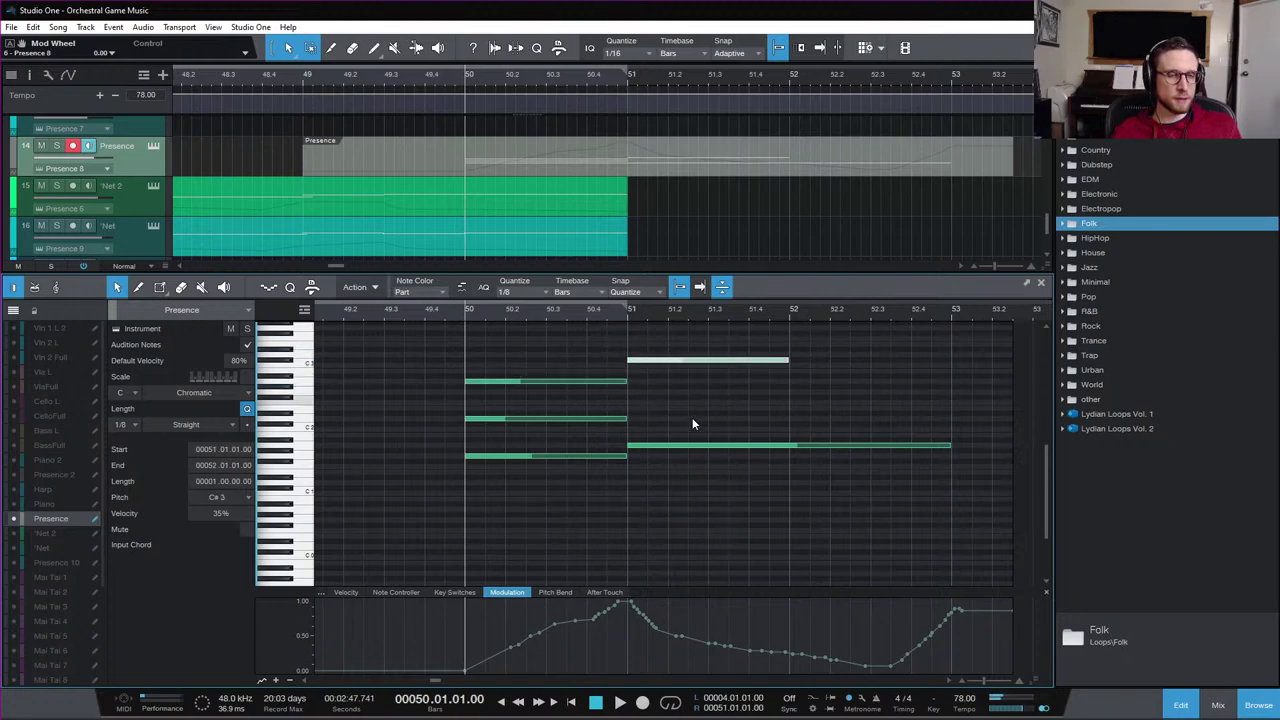
{"action": "mouse_move", "coordinate": [666, 446]}
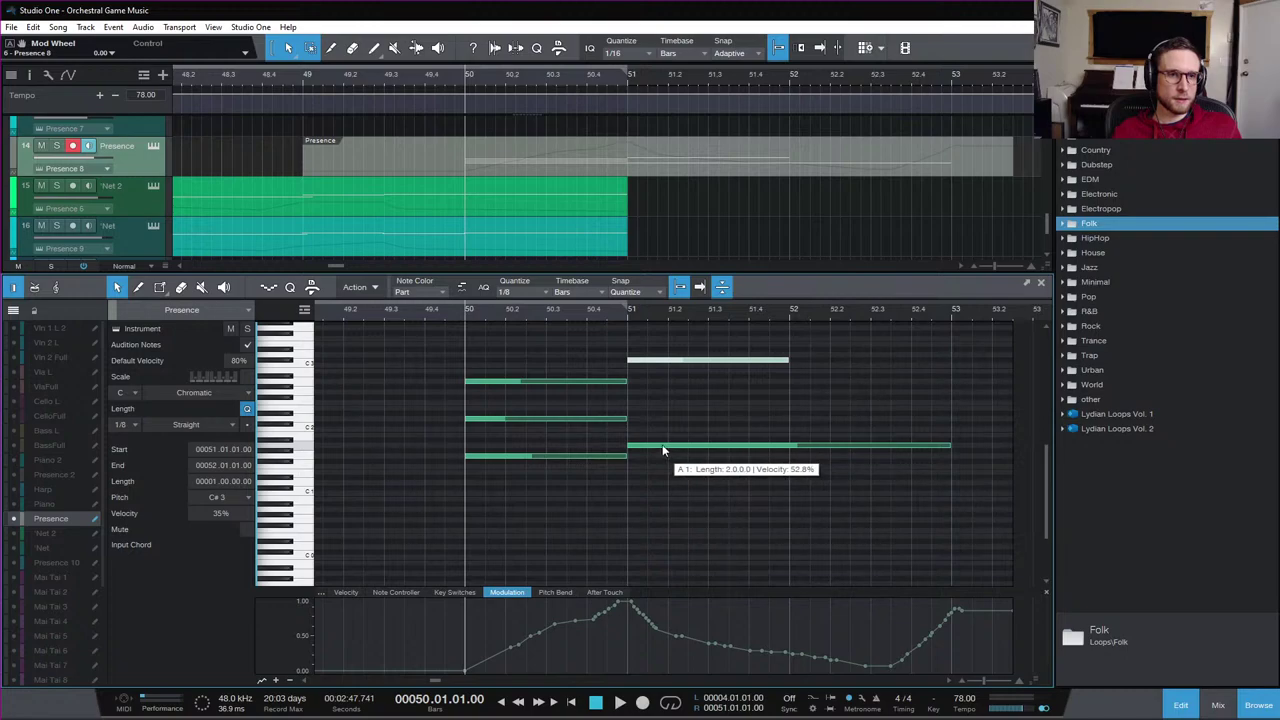
Add a one-bar F#2 note at bar 51 beneath the C#3 and play the horn chord change
{"action": "left_click", "coordinate": [660, 446]}
{"action": "left_click_drag", "start_coordinate": [630, 398], "coordinate": [758, 403]}
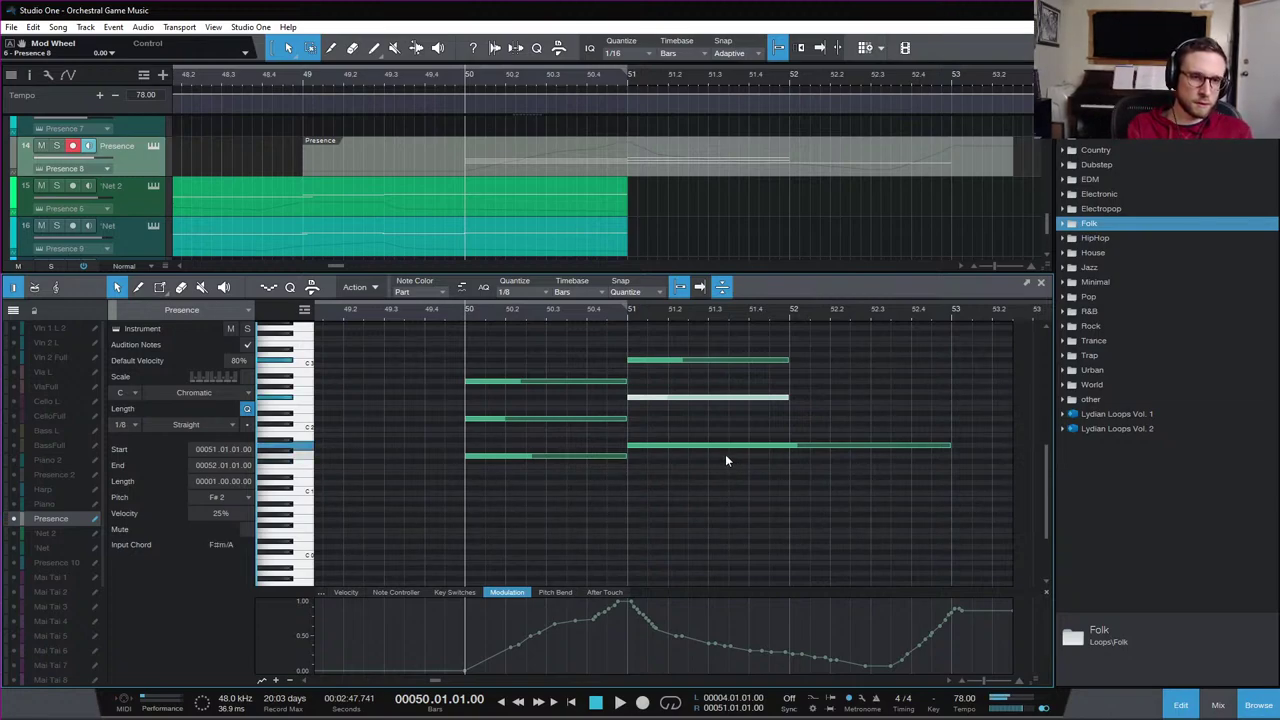
{"action": "key", "text": "space"}
{"action": "left_click", "coordinate": [858, 358]}
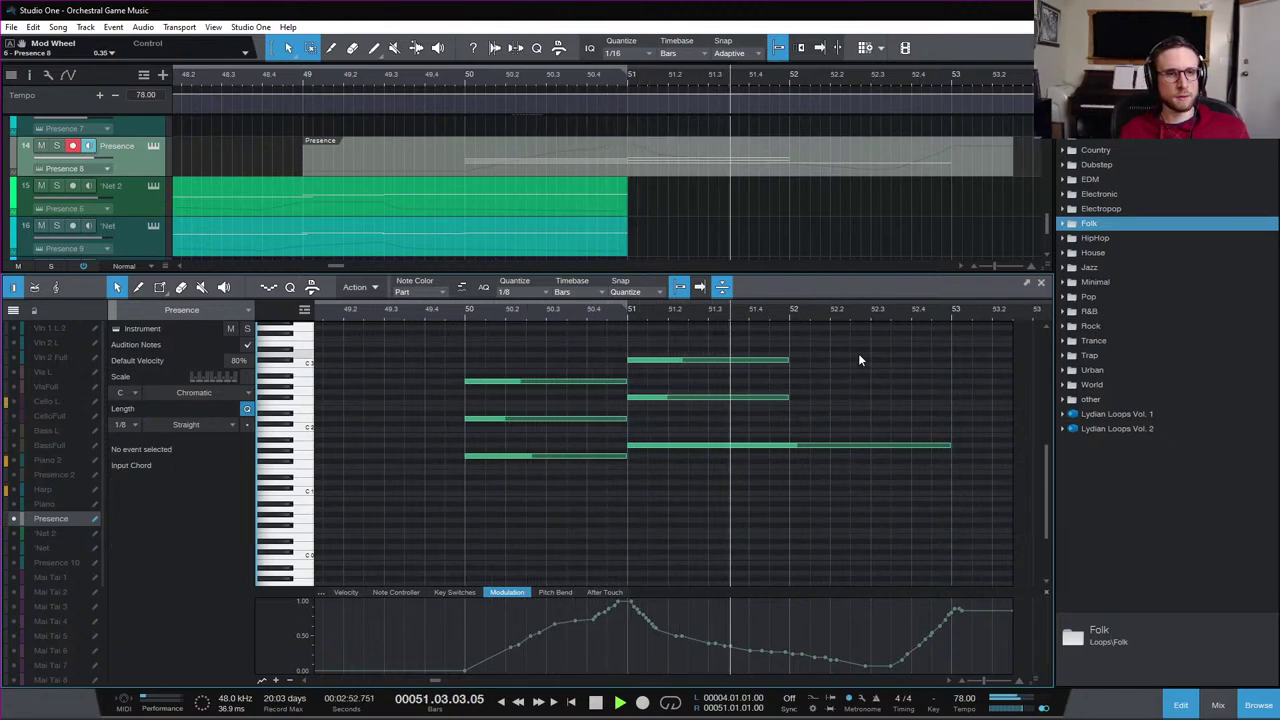
{"action": "left_click", "coordinate": [600, 312]}
{"action": "key", "text": "space"}
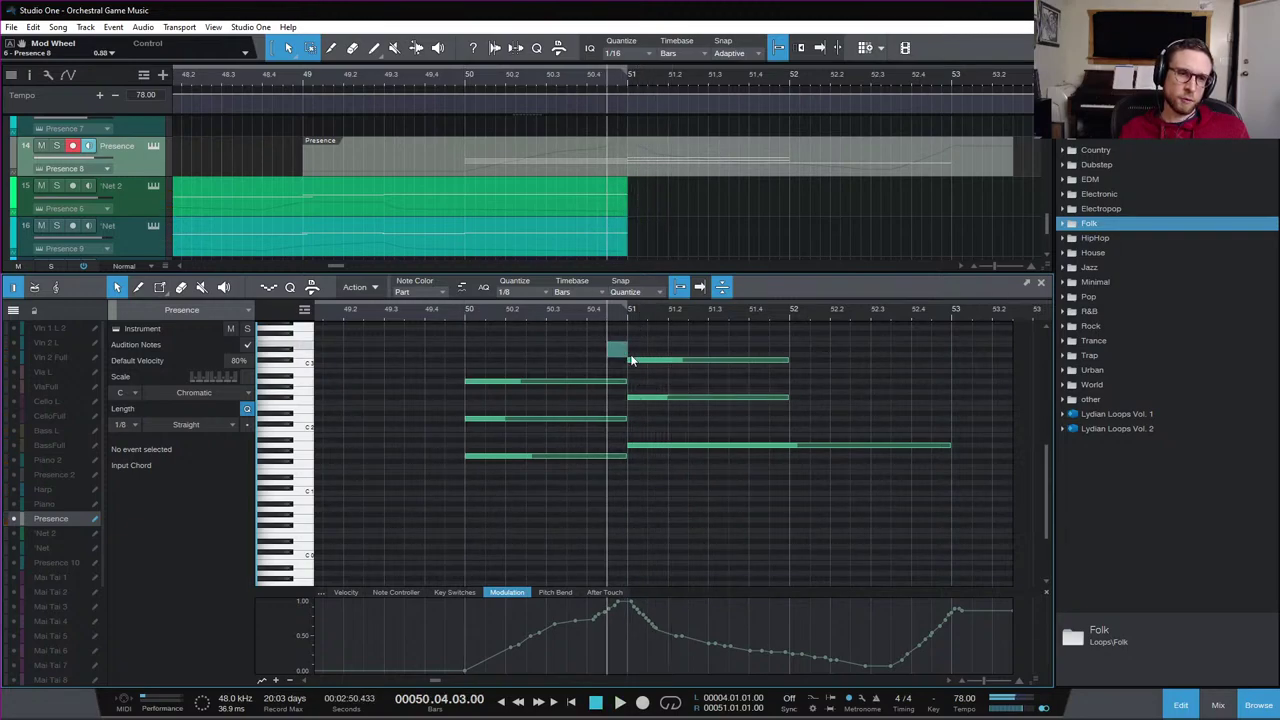
Try starting the C#3 and F#2 notes slightly early, at 50.04.04.56, and audition the chord change from bar 50
{"action": "key", "text": "Right"}
{"action": "left_click", "coordinate": [650, 398], "text": "shift"}
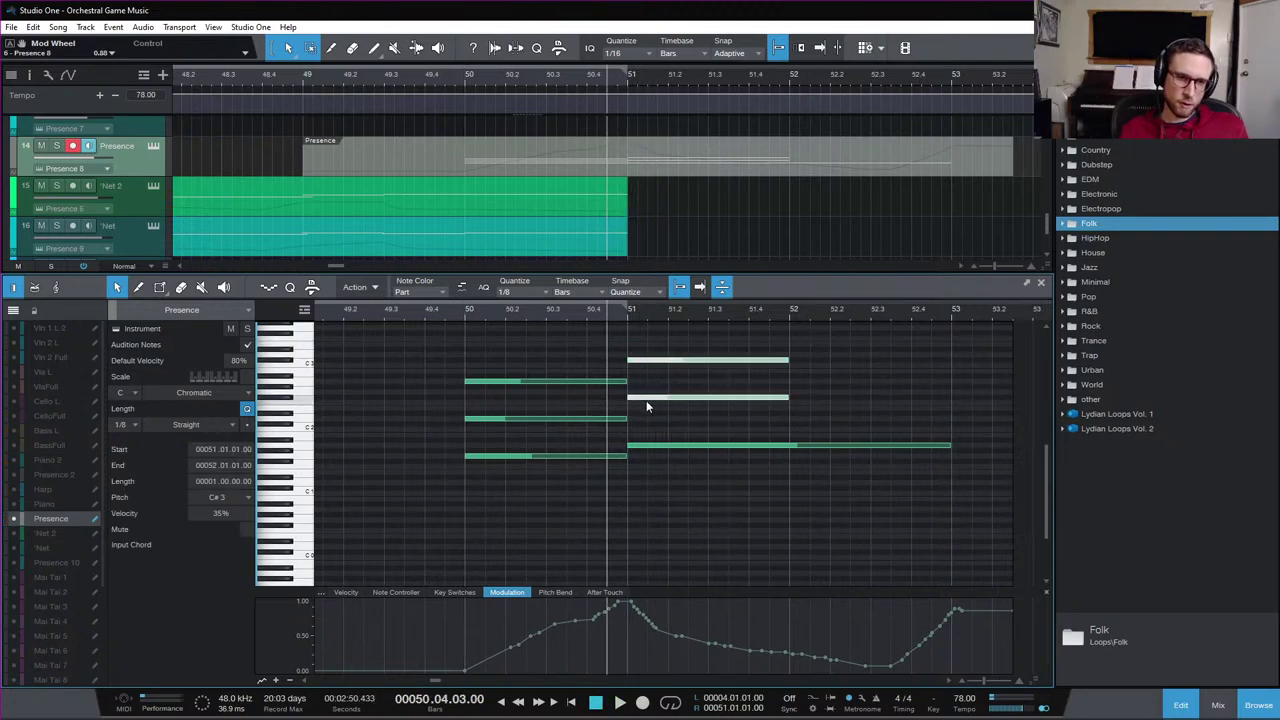
{"action": "key", "text": "space"}
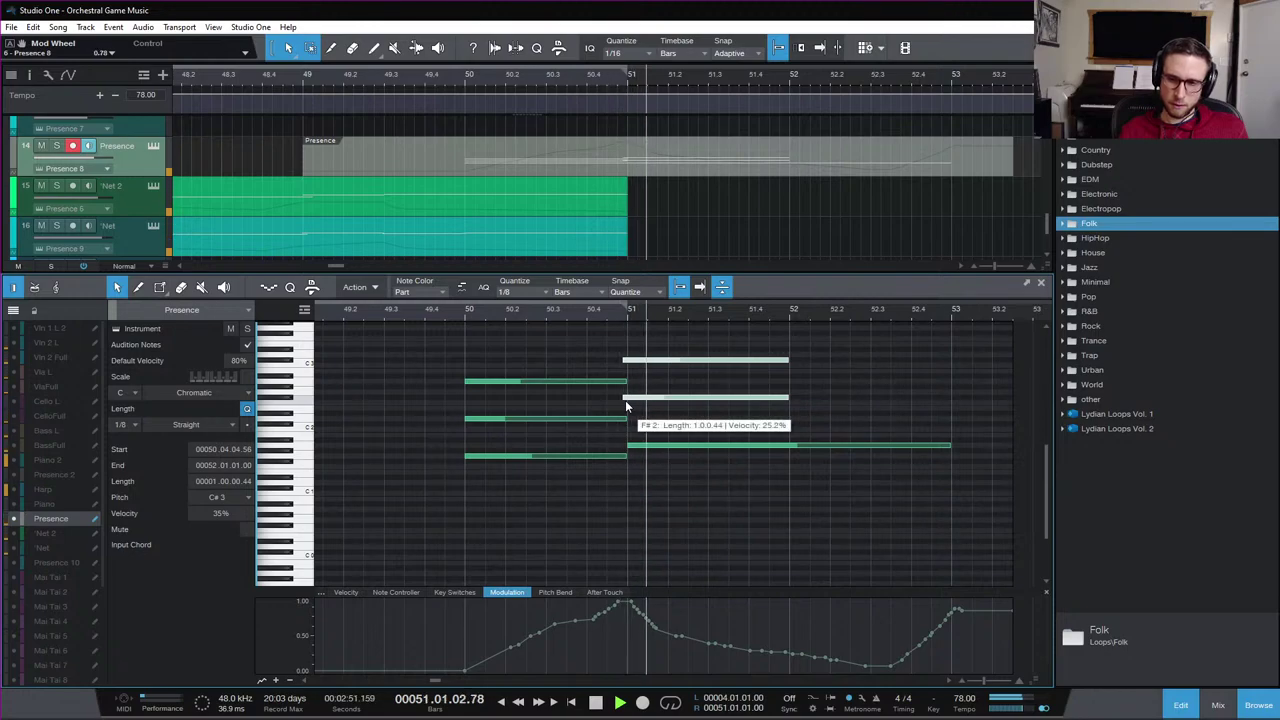
{"action": "key", "text": "space"}
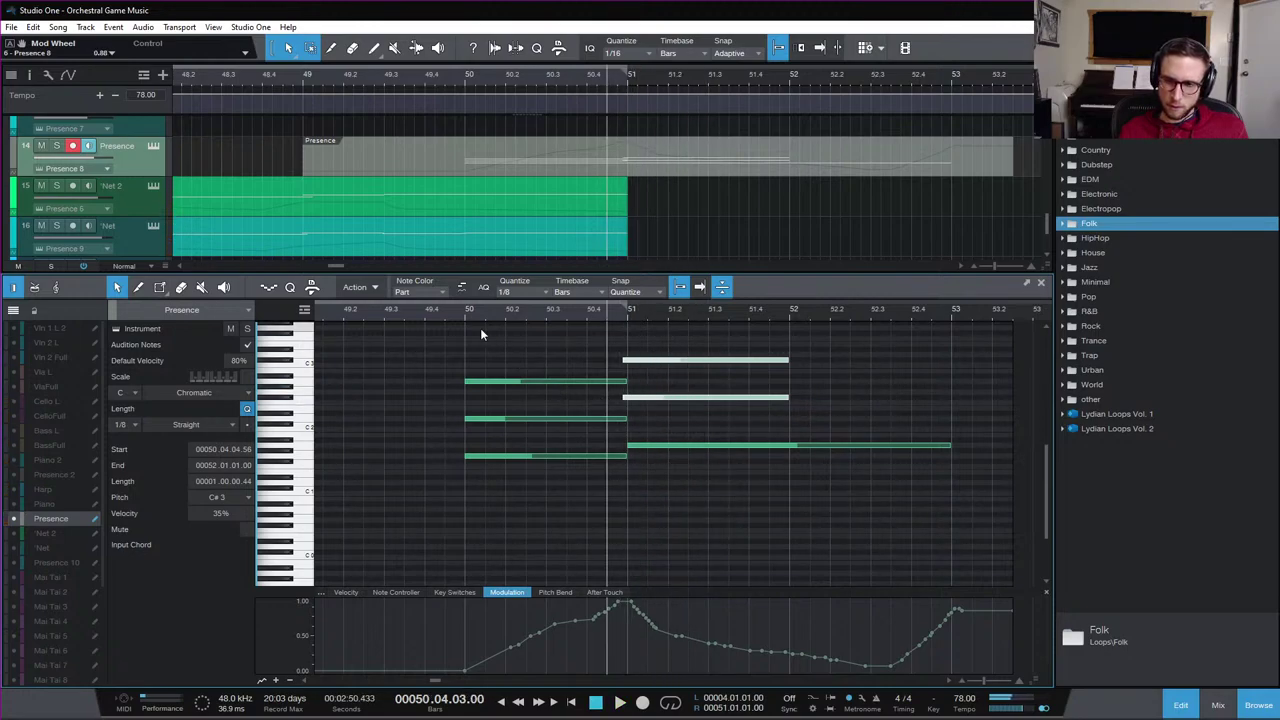
{"action": "left_click", "coordinate": [462, 75]}
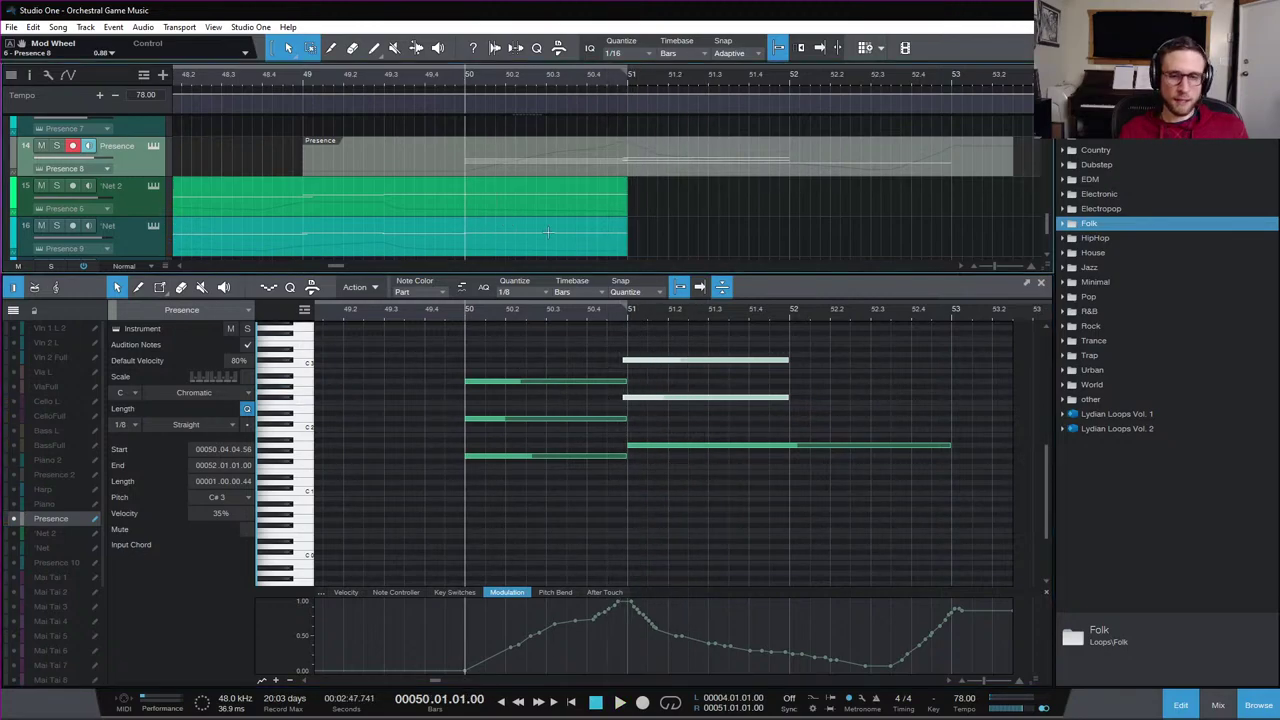
{"action": "key", "text": "space"}
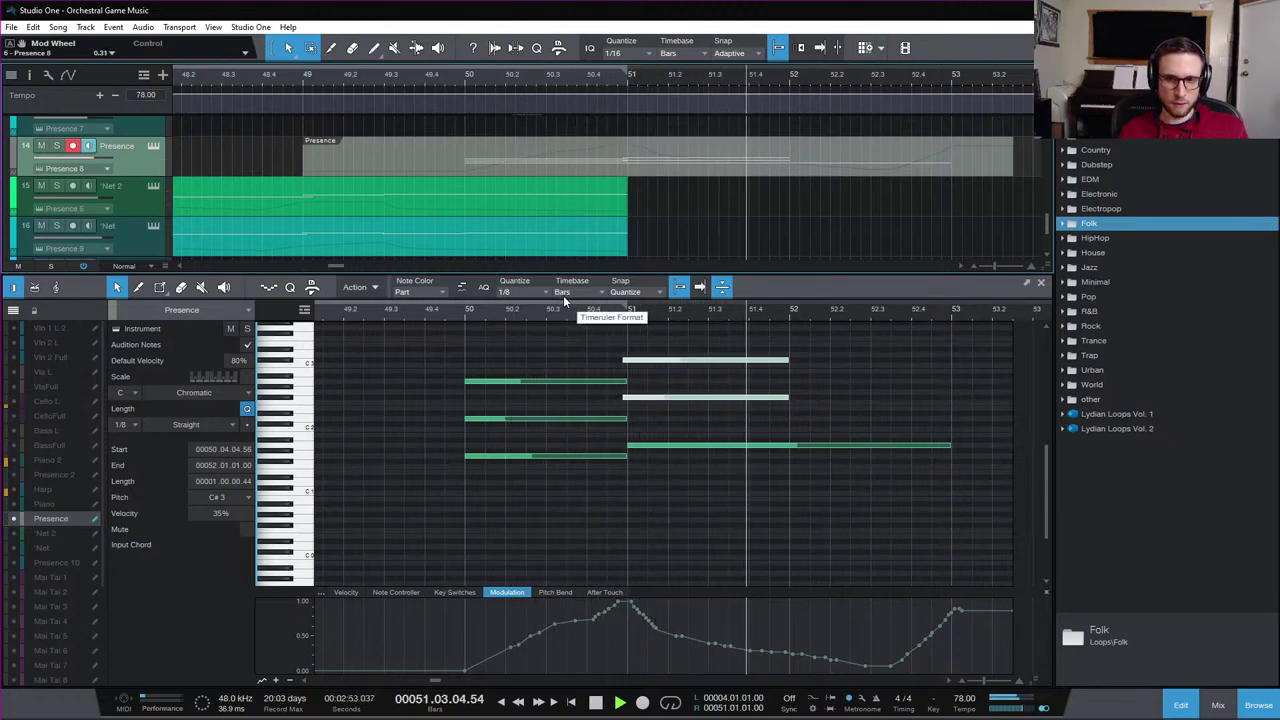
{"action": "key", "text": "space"}
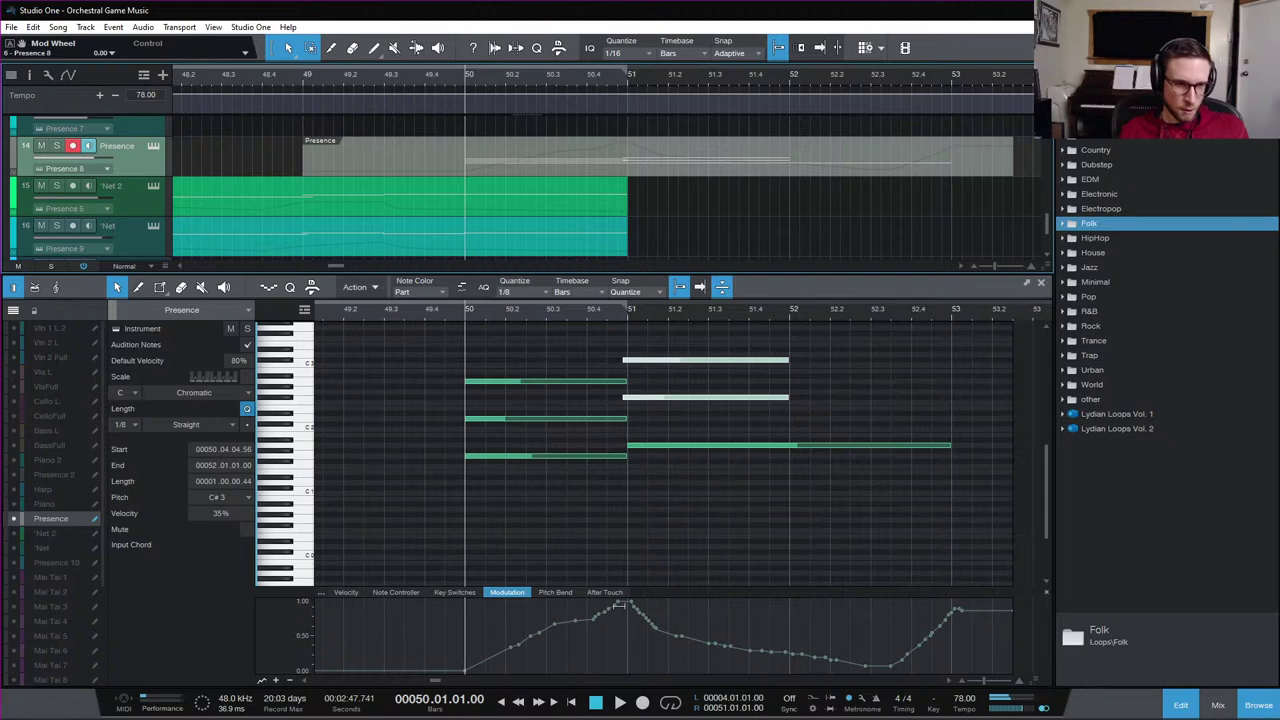
Simplify the modulation to a straight rise from 0 at bar 50 to 1.00 at bar 51, followed by a curved decay to 0 by beat 52.4
{"action": "left_click", "coordinate": [621, 605]}
{"action": "left_click_drag", "start_coordinate": [594, 624], "coordinate": [630, 612]}
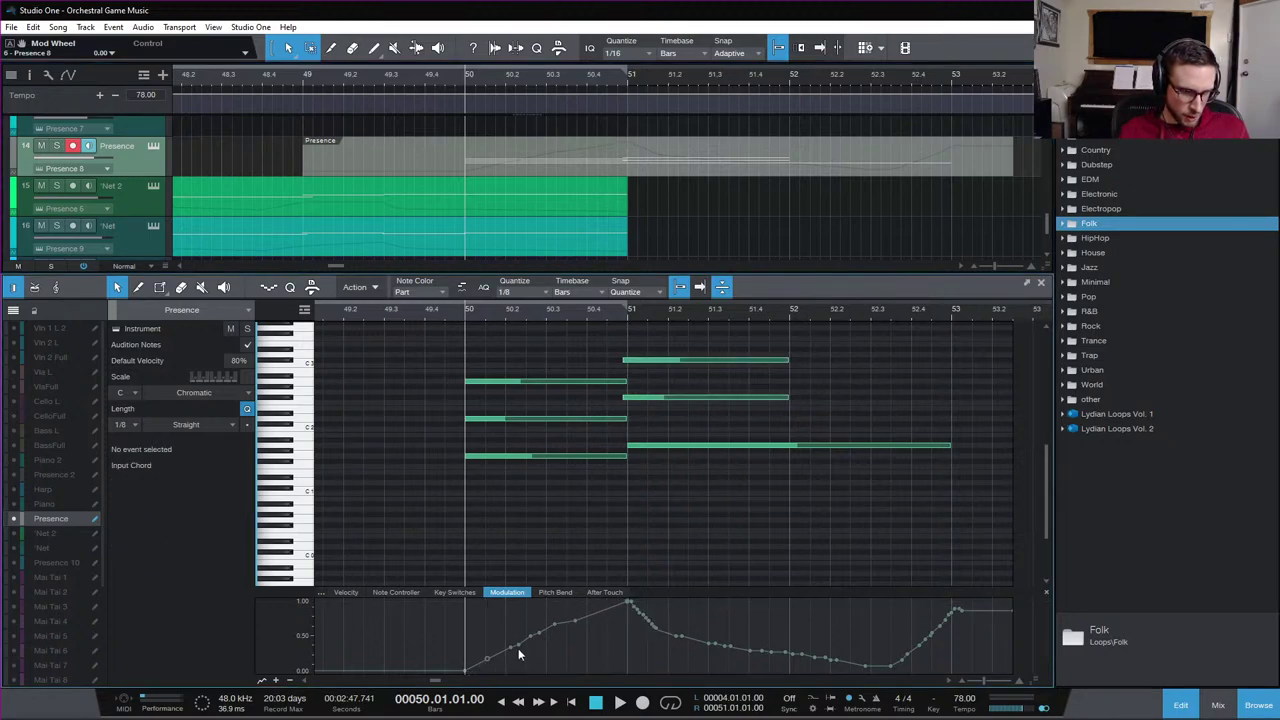
{"action": "mouse_move", "coordinate": [508, 651]}
{"action": "left_mouse_down"}
{"action": "mouse_move", "coordinate": [641, 605]}
{"action": "mouse_move", "coordinate": [723, 648]}
{"action": "mouse_move", "coordinate": [808, 670]}
{"action": "mouse_move", "coordinate": [911, 668]}
{"action": "left_mouse_up"}
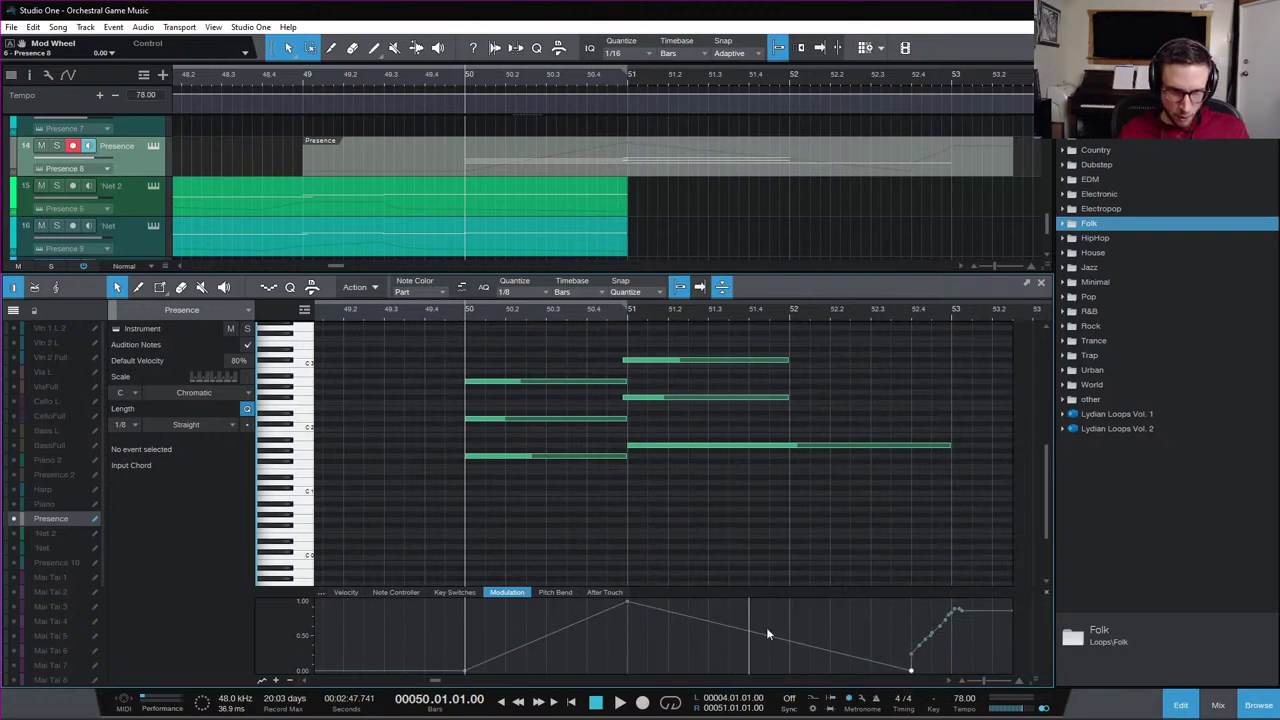
{"action": "left_click_drag", "start_coordinate": [769, 641], "coordinate": [759, 668]}
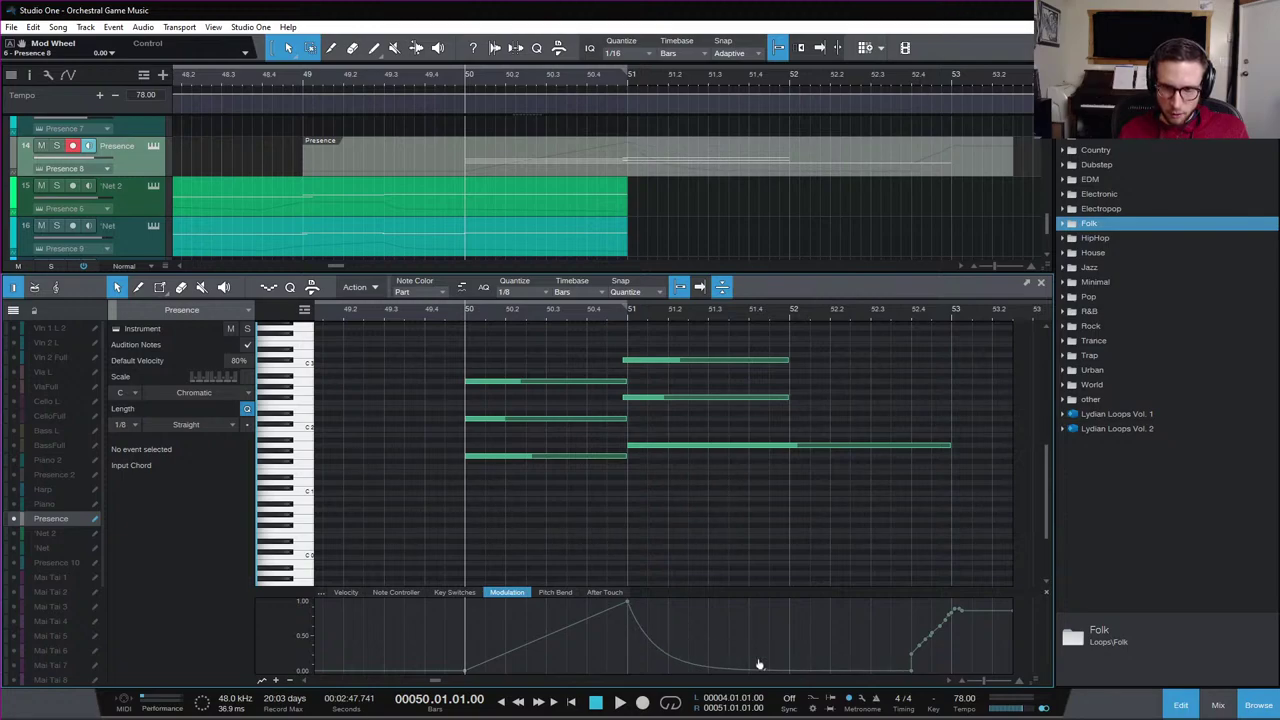
{"action": "key", "text": "space"}
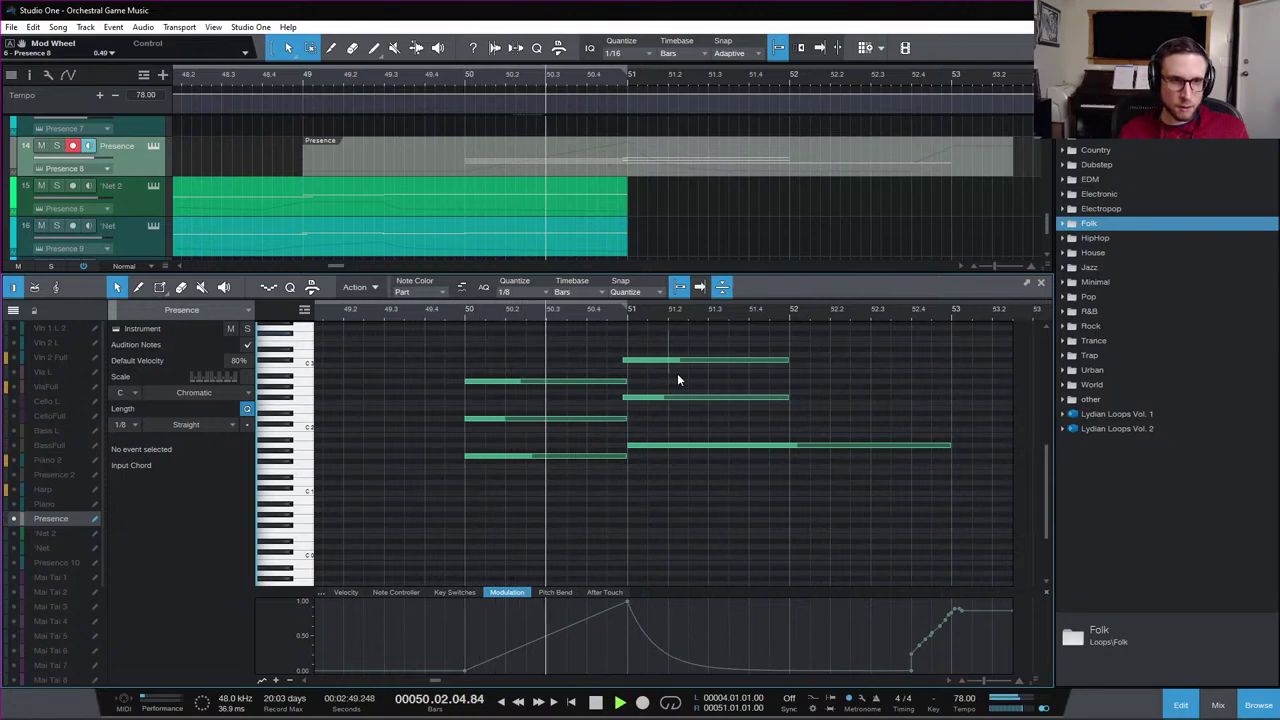
Move the C#3 and F#2 starts back to bar 51, extend the bar 50 chord to end at 51.01.01.18, and audition the transition
{"action": "left_click_drag", "start_coordinate": [665, 350], "coordinate": [692, 413]}
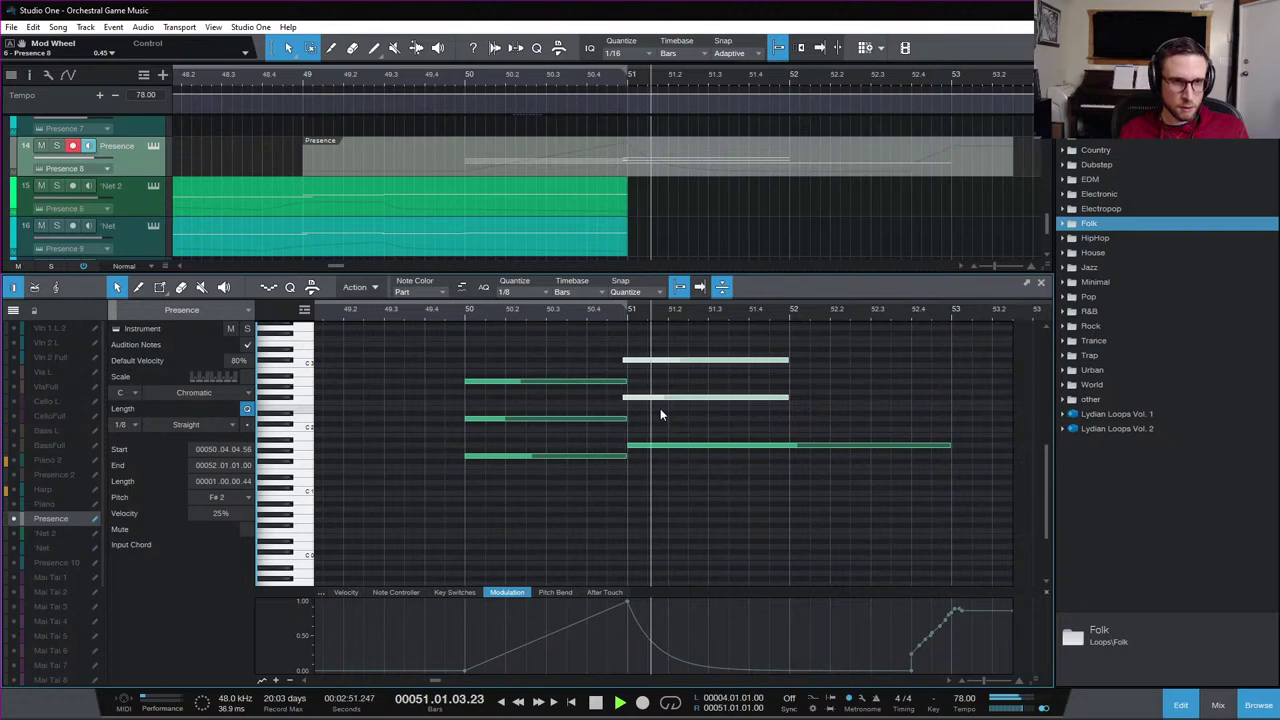
{"action": "key", "text": "space"}
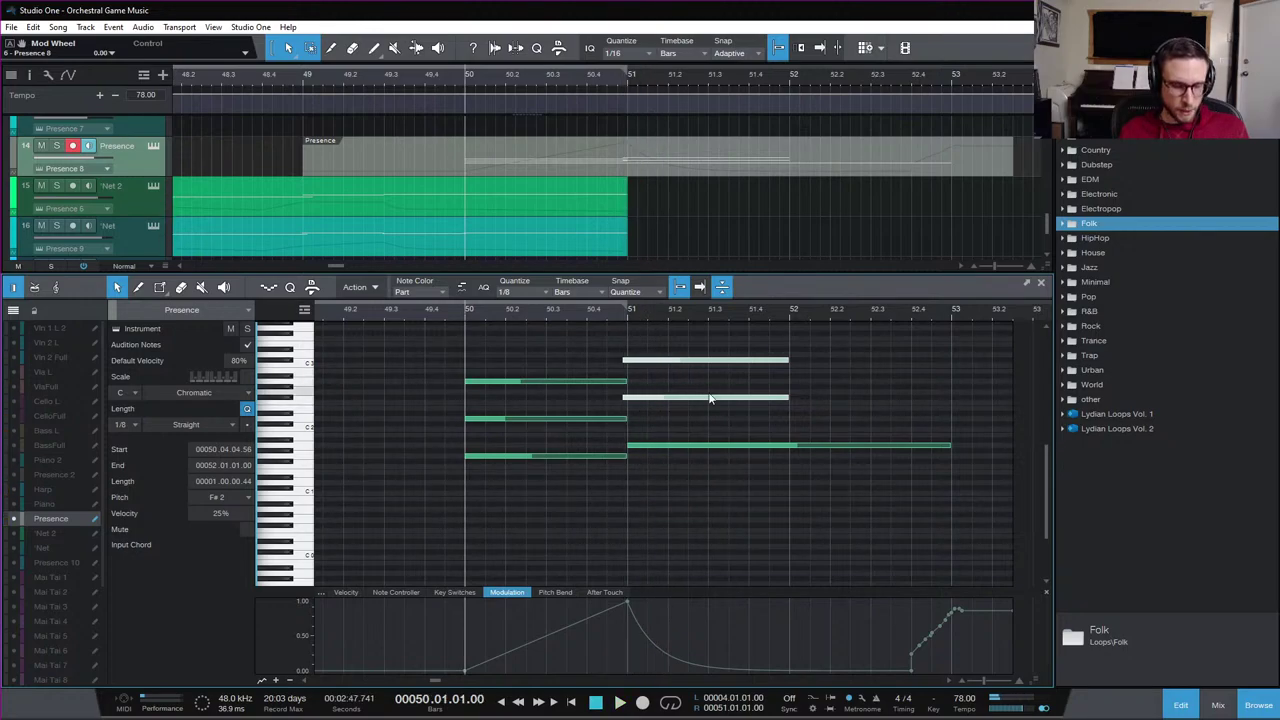
{"action": "scroll", "coordinate": [709, 398], "scroll_direction": "up", "scroll_amount": 4}
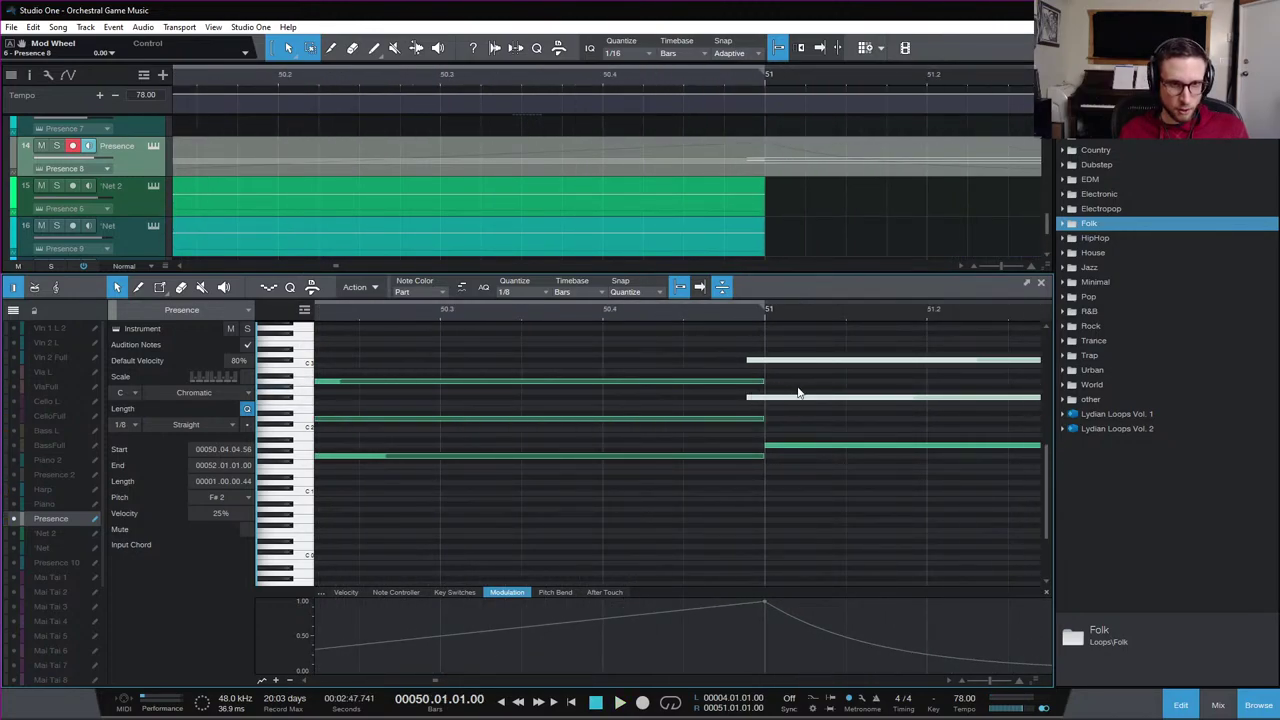
{"action": "left_click_drag", "start_coordinate": [748, 398], "coordinate": [772, 458]}
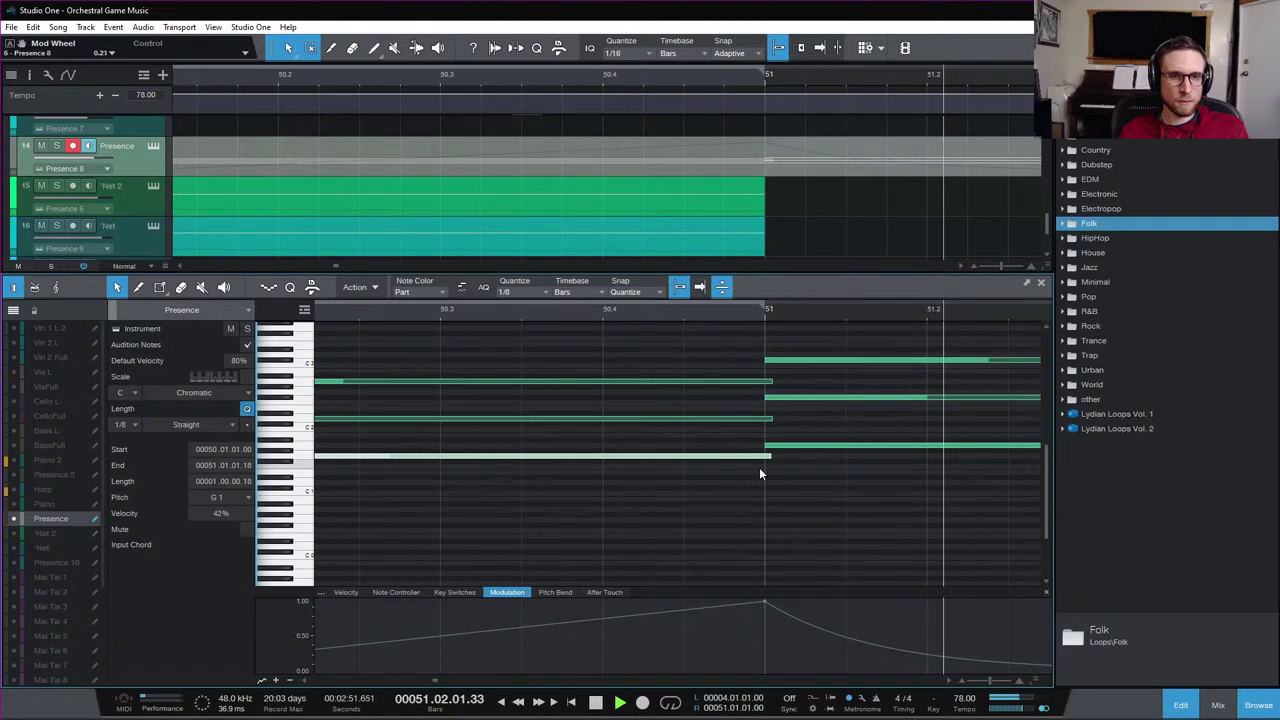
{"action": "key", "text": "w"}
{"action": "key", "text": "w"}
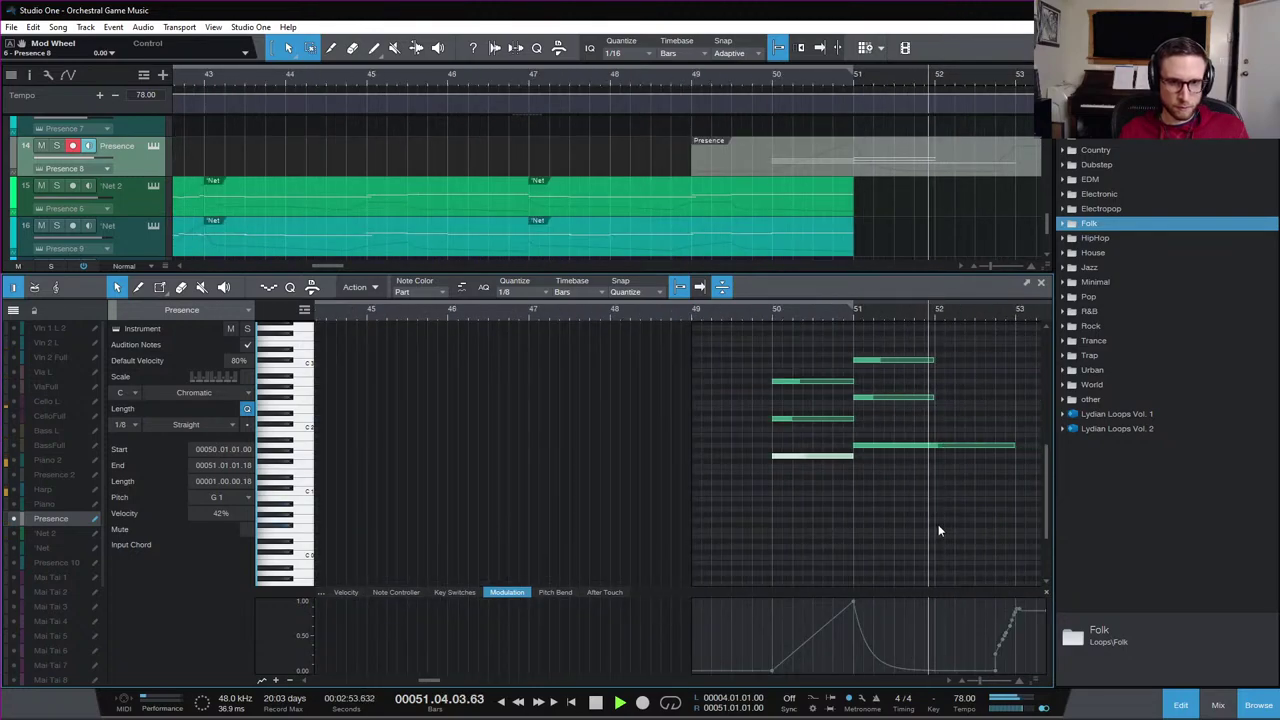
{"action": "key", "text": "space"}
{"action": "key", "text": "w"}
{"action": "key", "text": "space"}
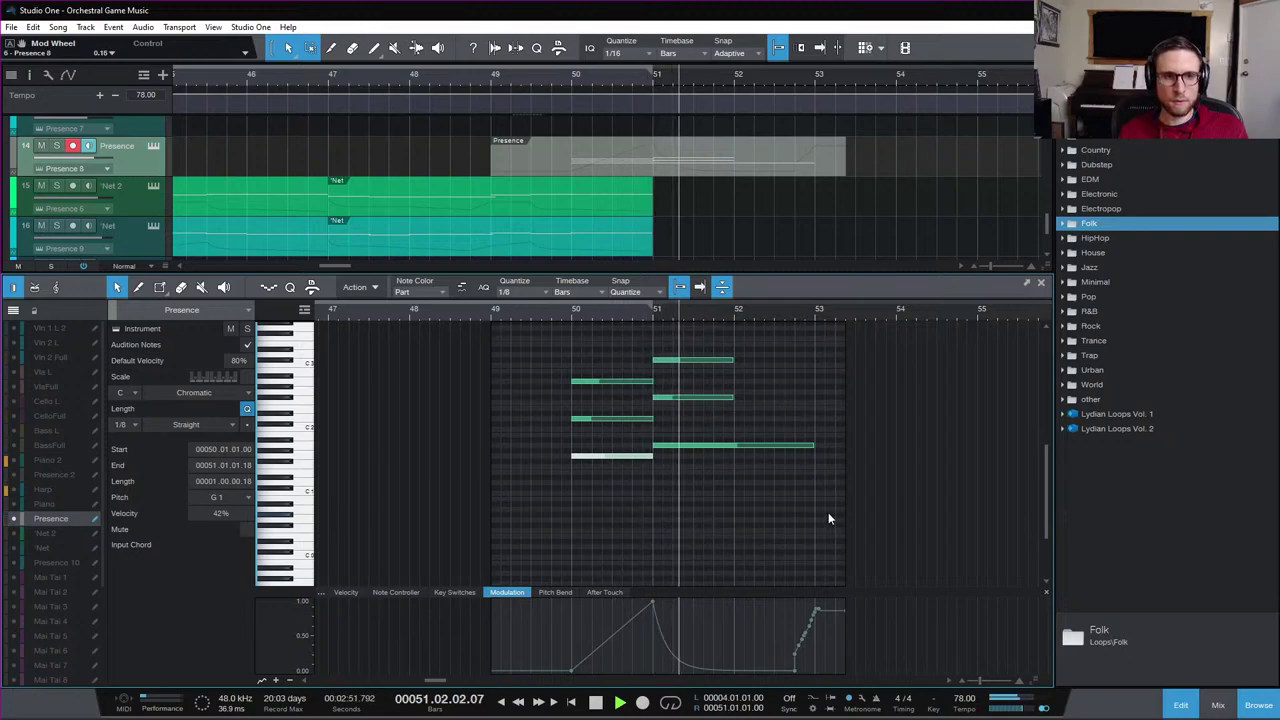
{"action": "key", "text": "space"}
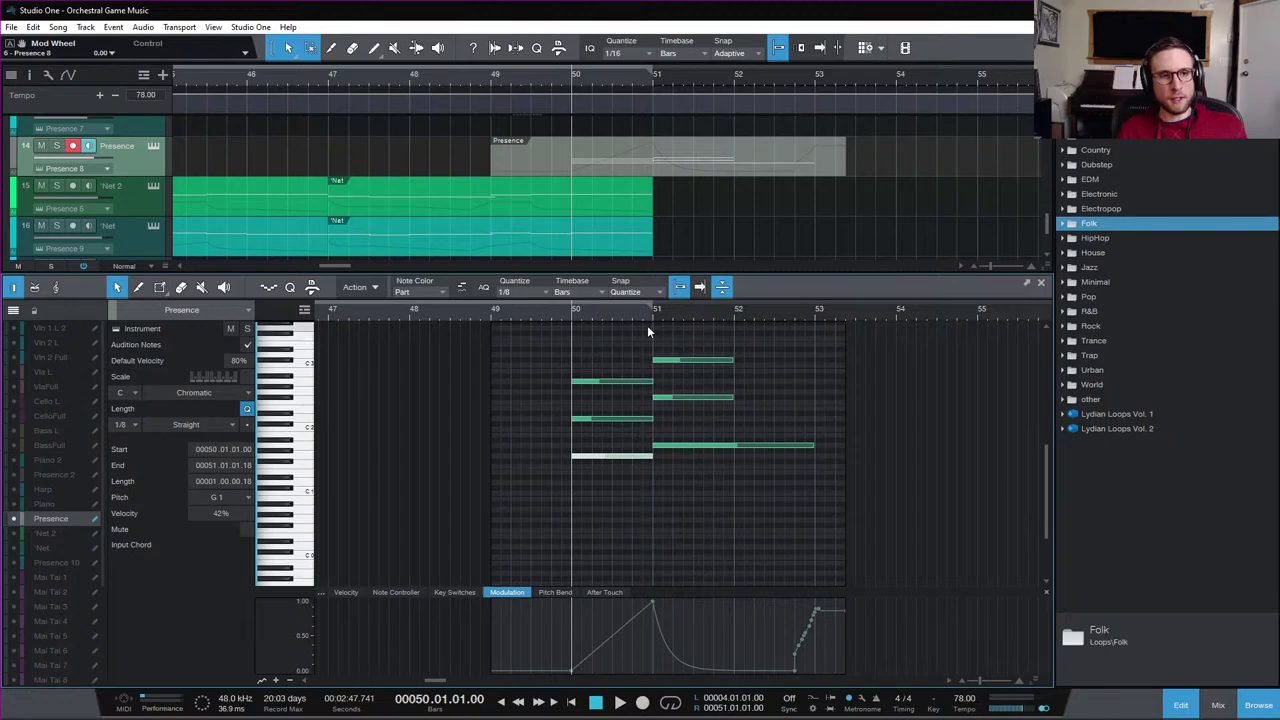
Shift the whole second horn chord, C#3, F#2 and A1, to start at beat 51.2 and audition it from bar 50
{"action": "left_click_drag", "start_coordinate": [703, 341], "coordinate": [717, 452]}
{"action": "key", "text": "space"}
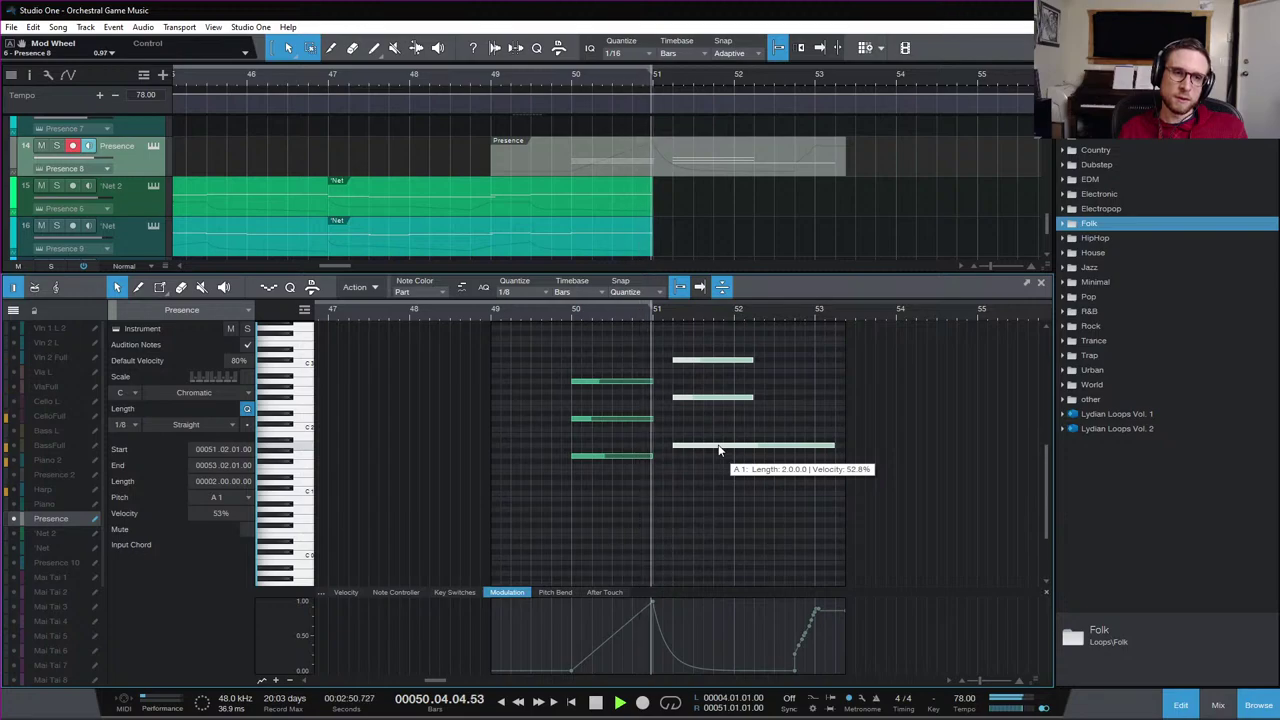
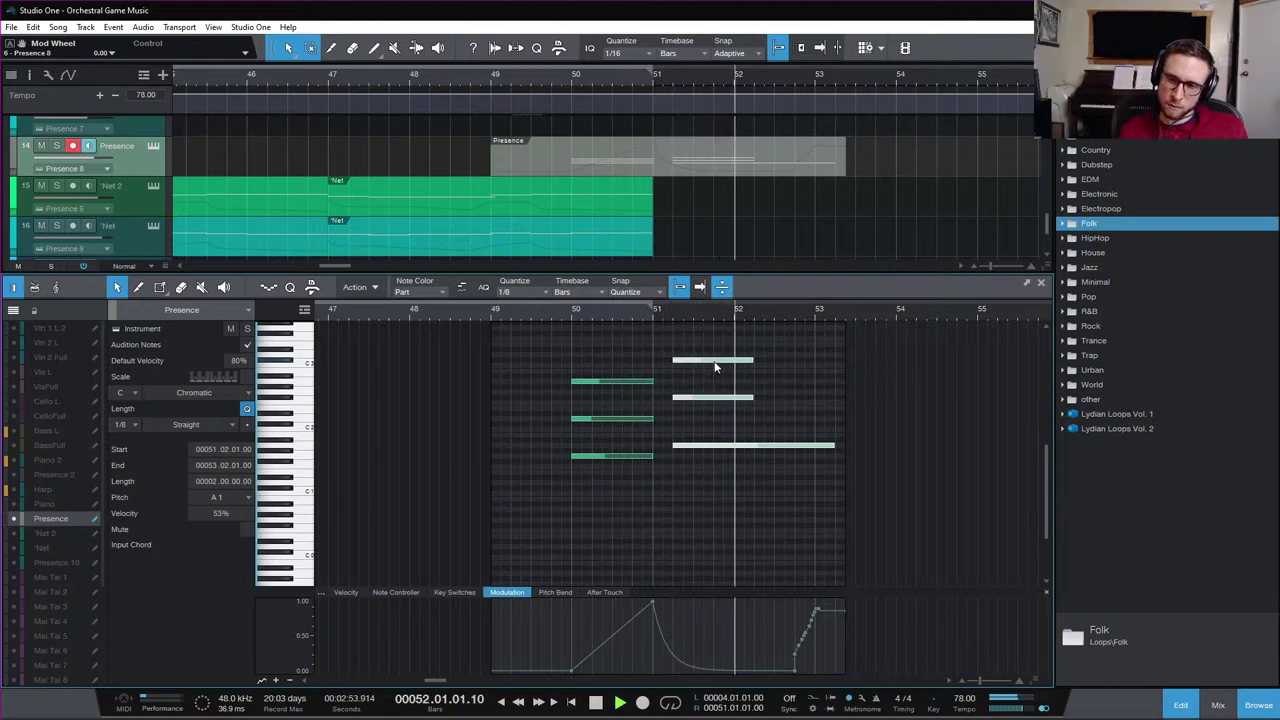
{"action": "key", "text": "space"}
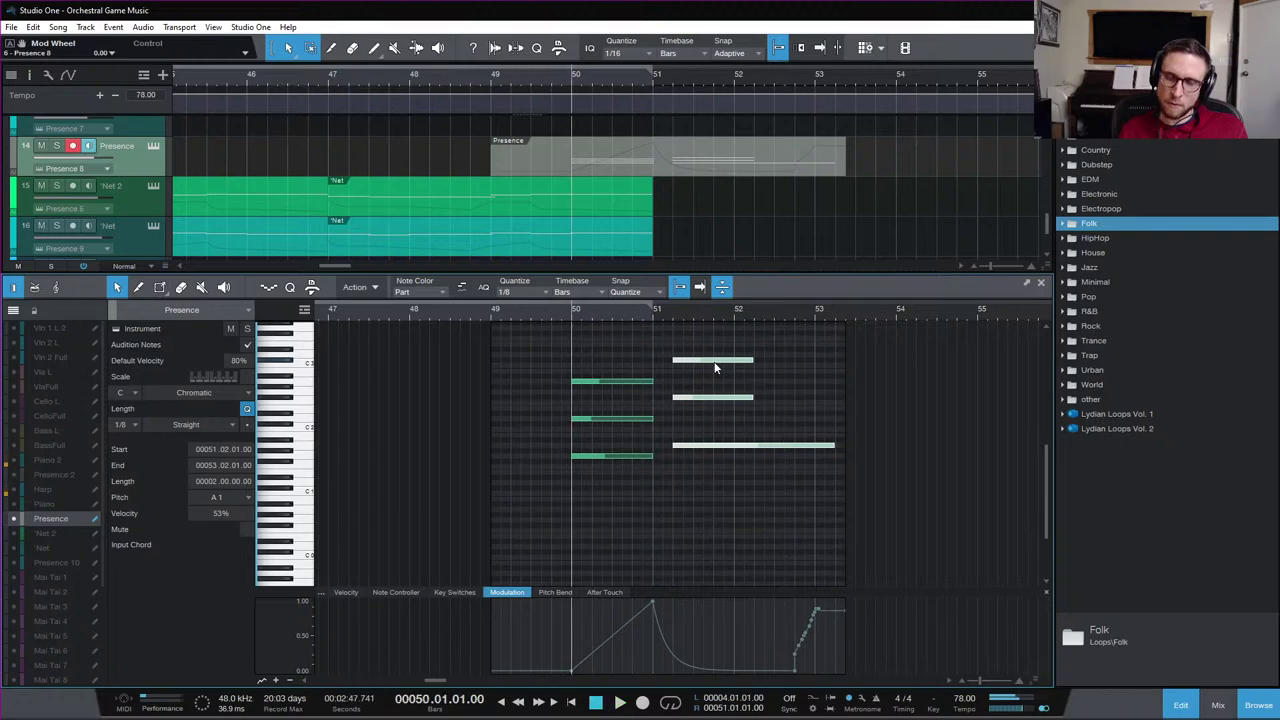
Try the second horn chord one beat further on, starting at 51.3, and audition it
{"action": "left_click_drag", "start_coordinate": [705, 453], "coordinate": [731, 449]}
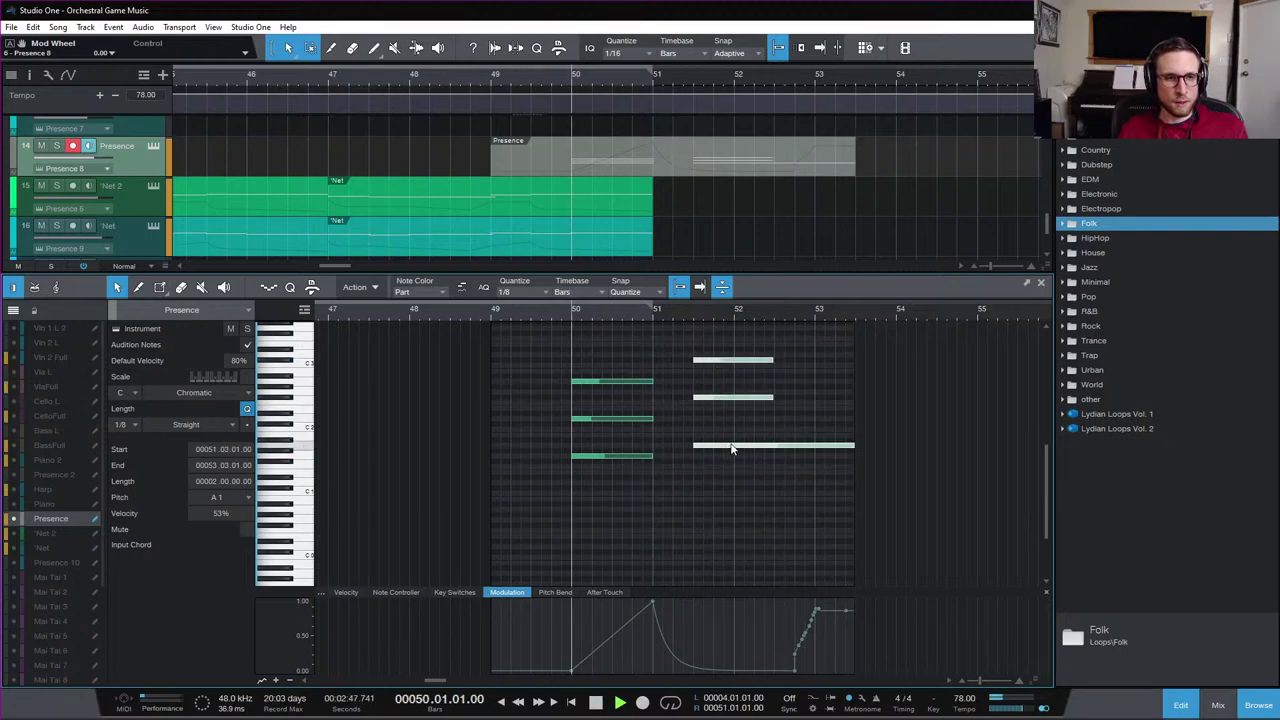
{"action": "key", "text": "space"}
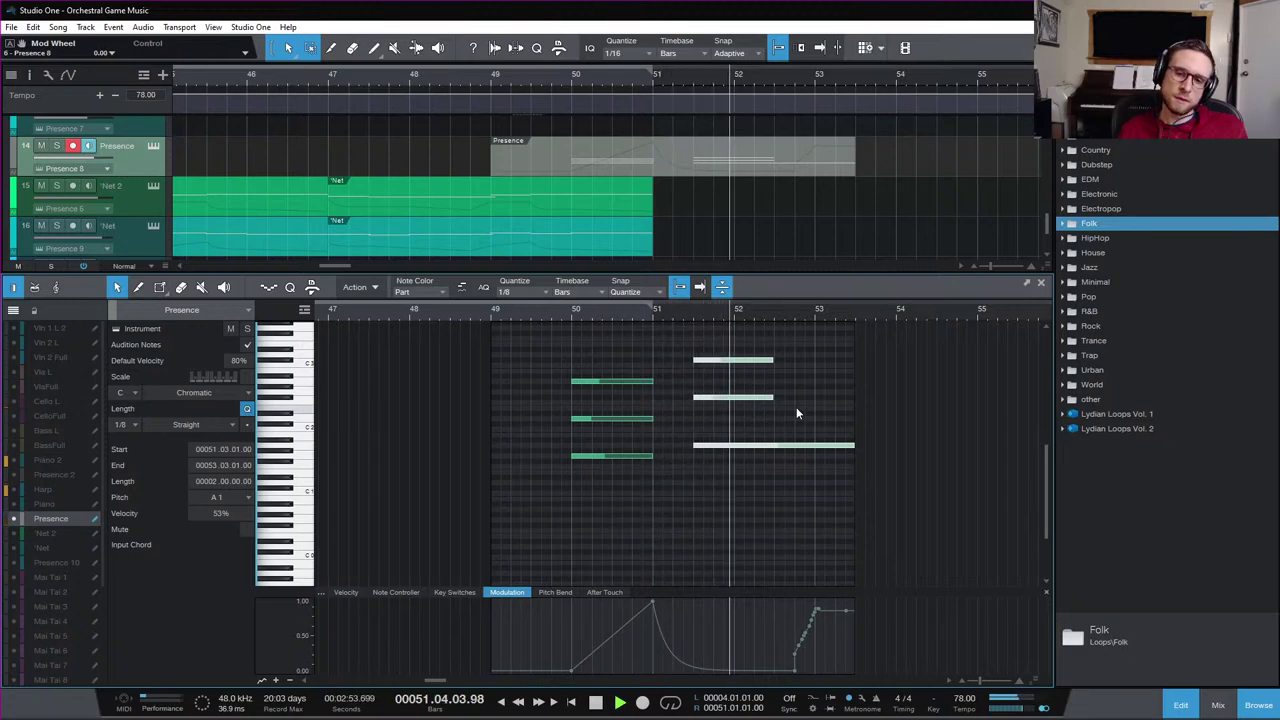
{"action": "key", "text": "space"}
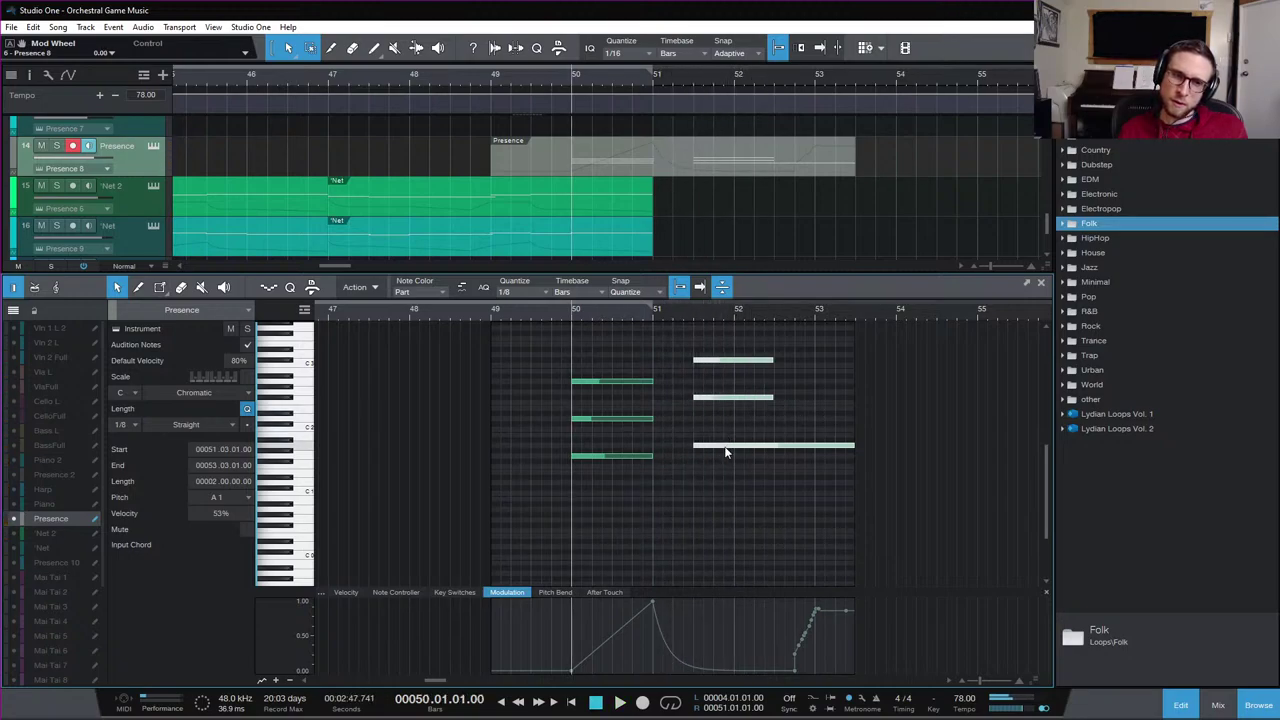
Return the second horn chord's start to beat 51.2 and replay the passage from bar 50
{"action": "left_click_drag", "start_coordinate": [727, 447], "coordinate": [707, 447]}
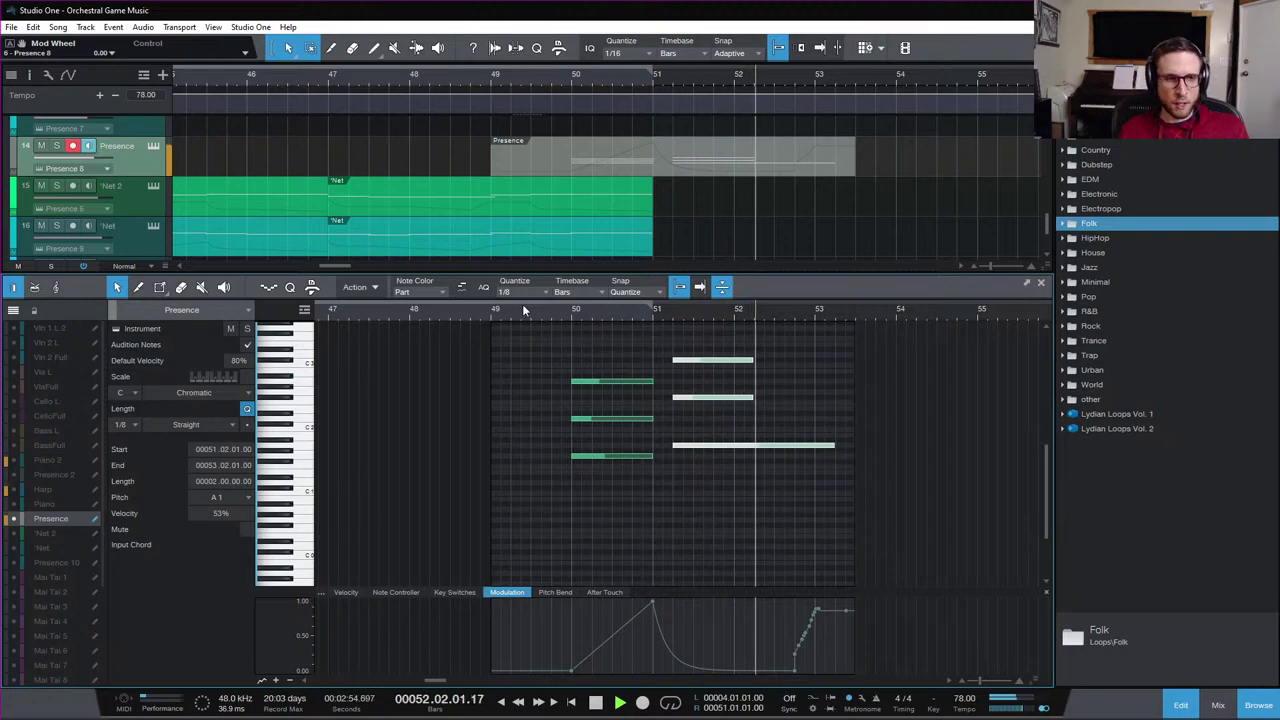
{"action": "key", "text": "space"}
{"action": "key", "text": "space"}
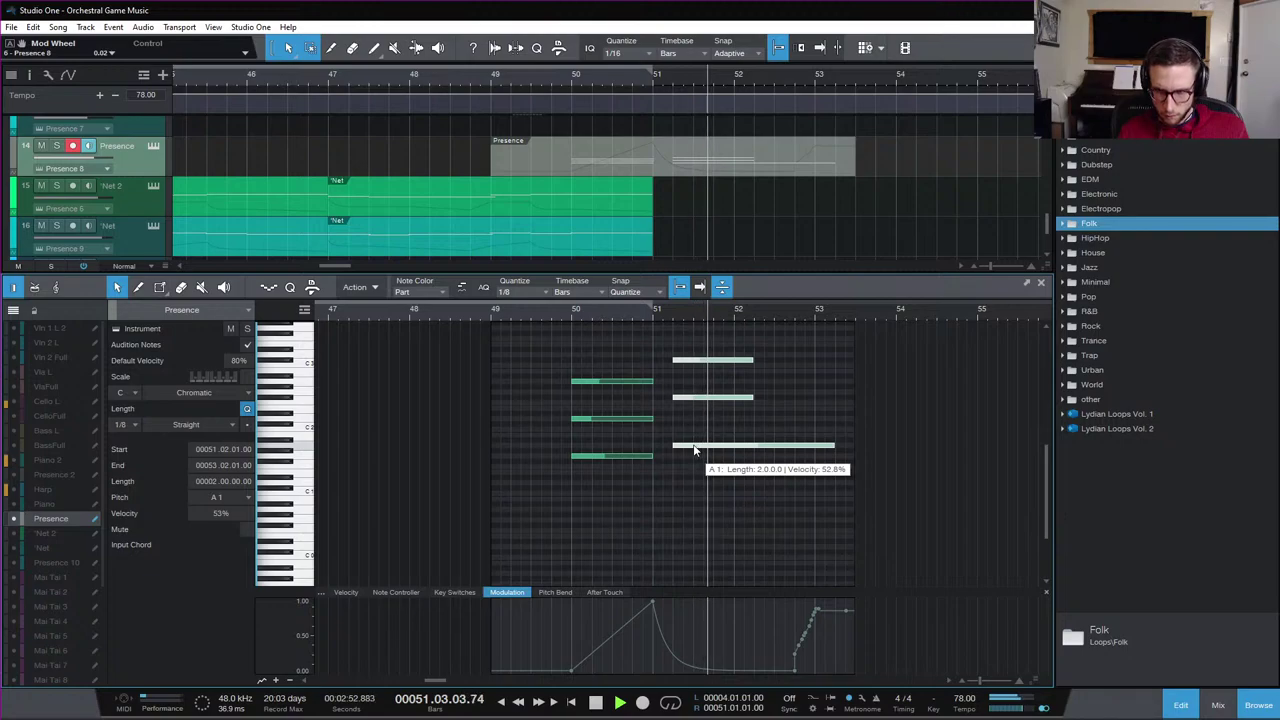
{"action": "key", "text": "space"}
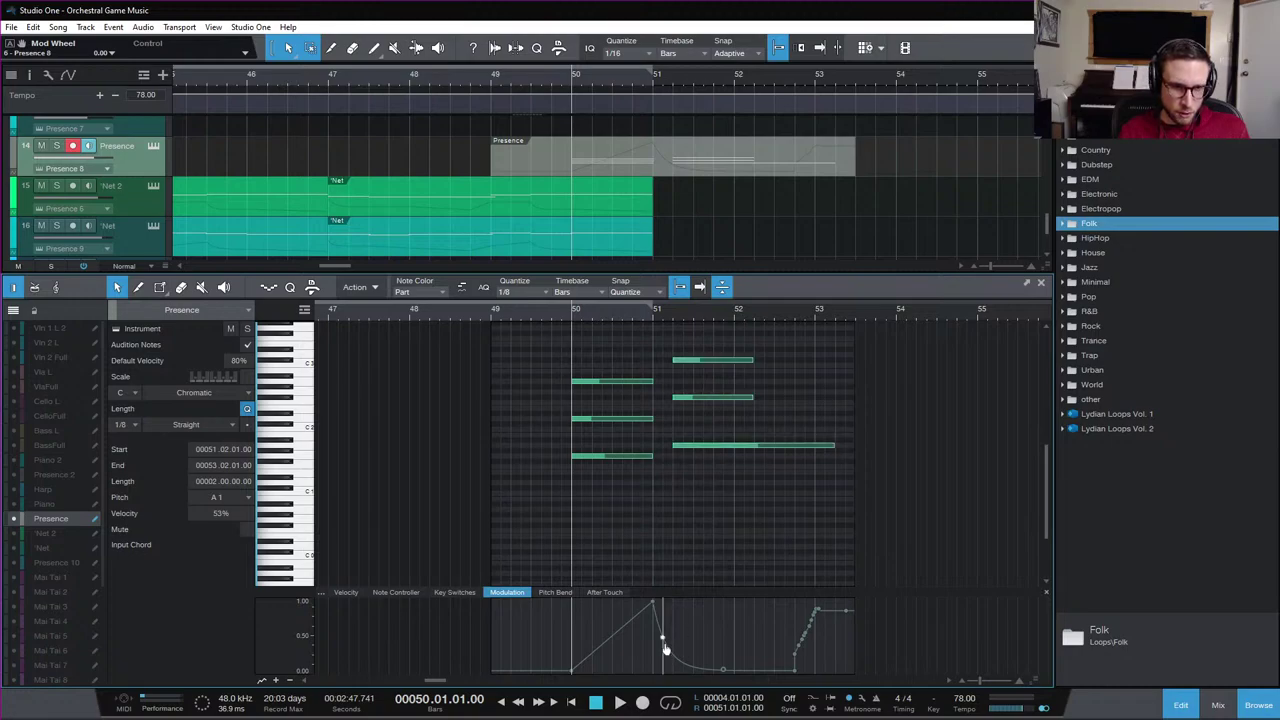
Add a modulation point of about 0.7 at beat 51.2 within the decay and audition the horn passage repeatedly from bar 50
{"action": "left_click_drag", "start_coordinate": [664, 645], "coordinate": [674, 605]}
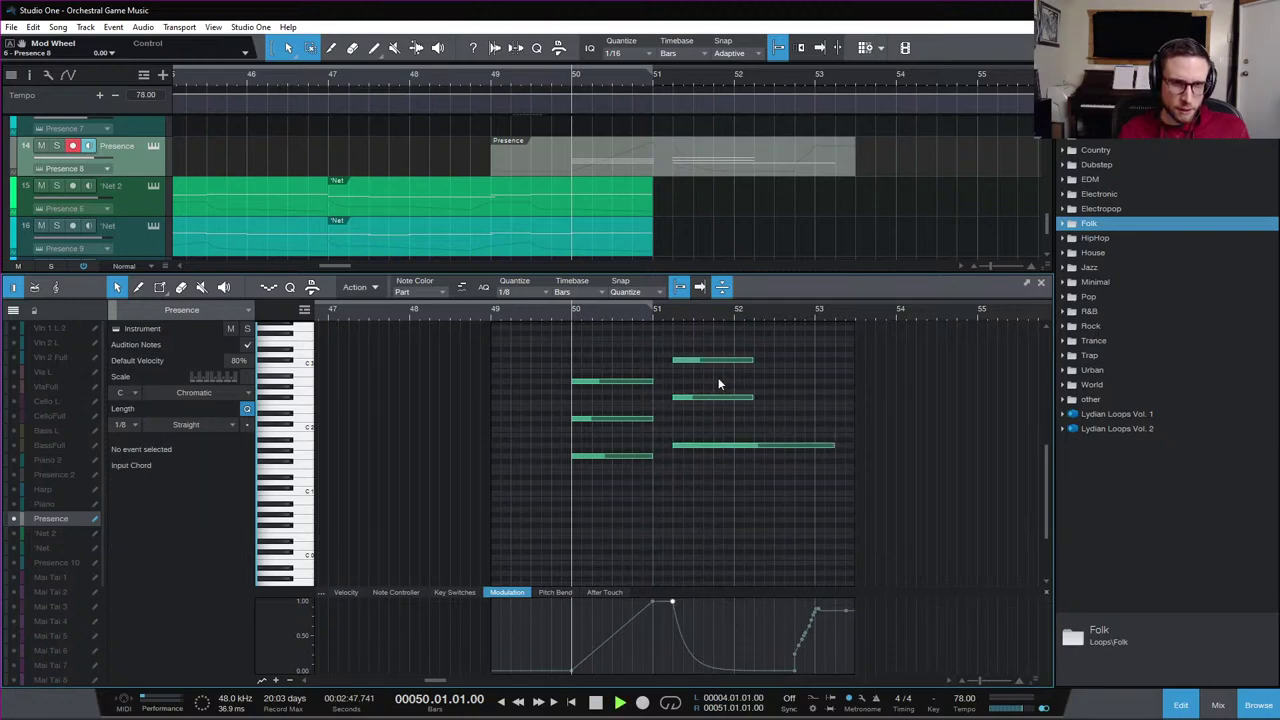
{"action": "key", "text": "space"}
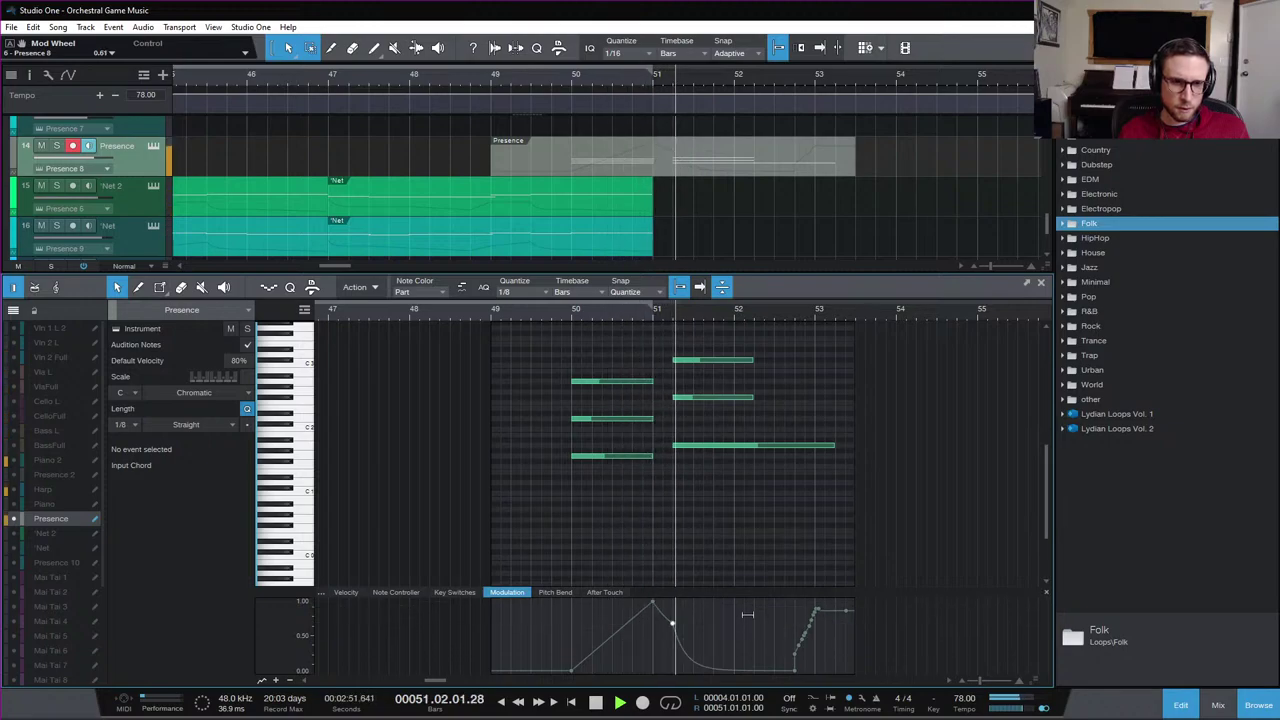
{"action": "key", "text": "space"}
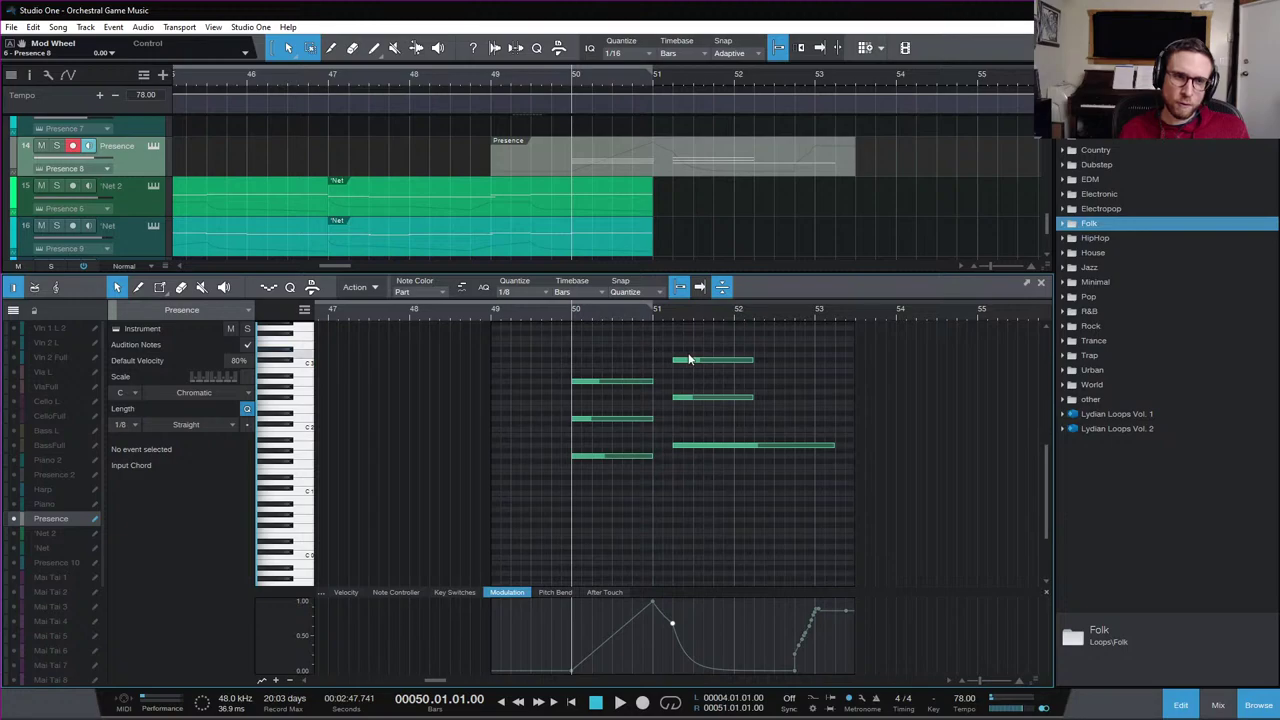
{"action": "key", "text": "space"}
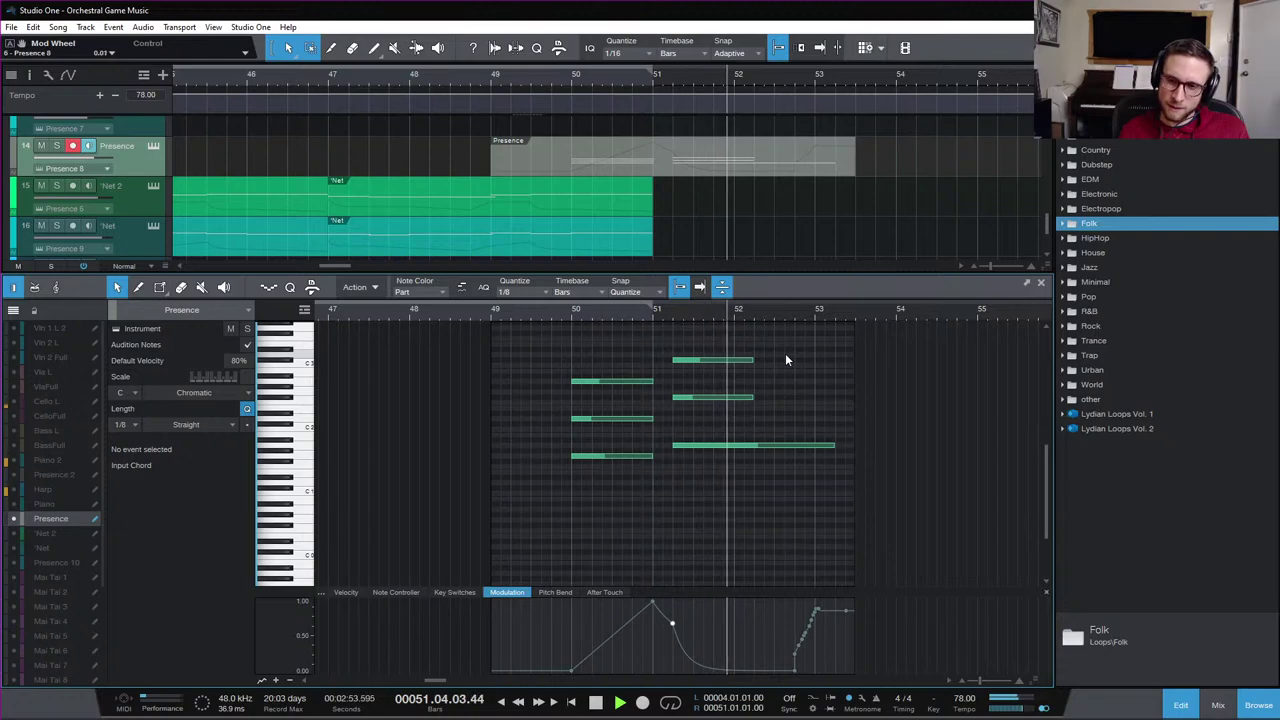
{"action": "key", "text": "space"}
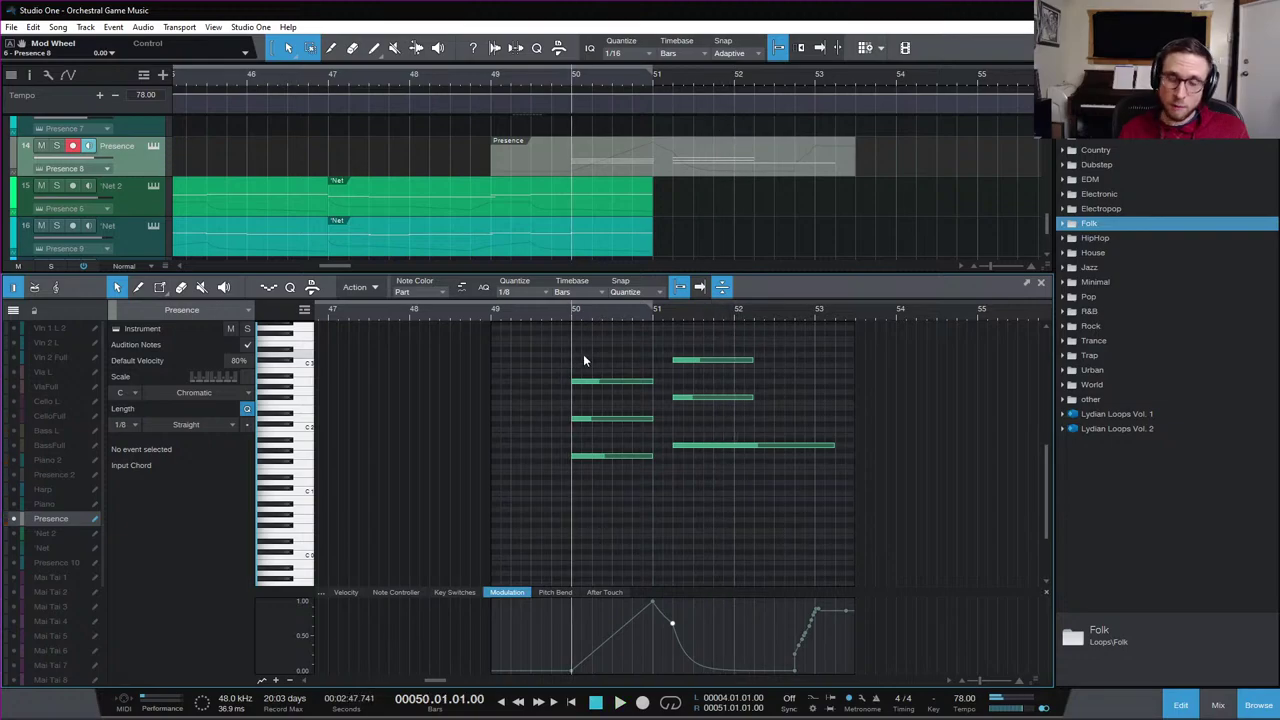
{"action": "key", "text": "space"}
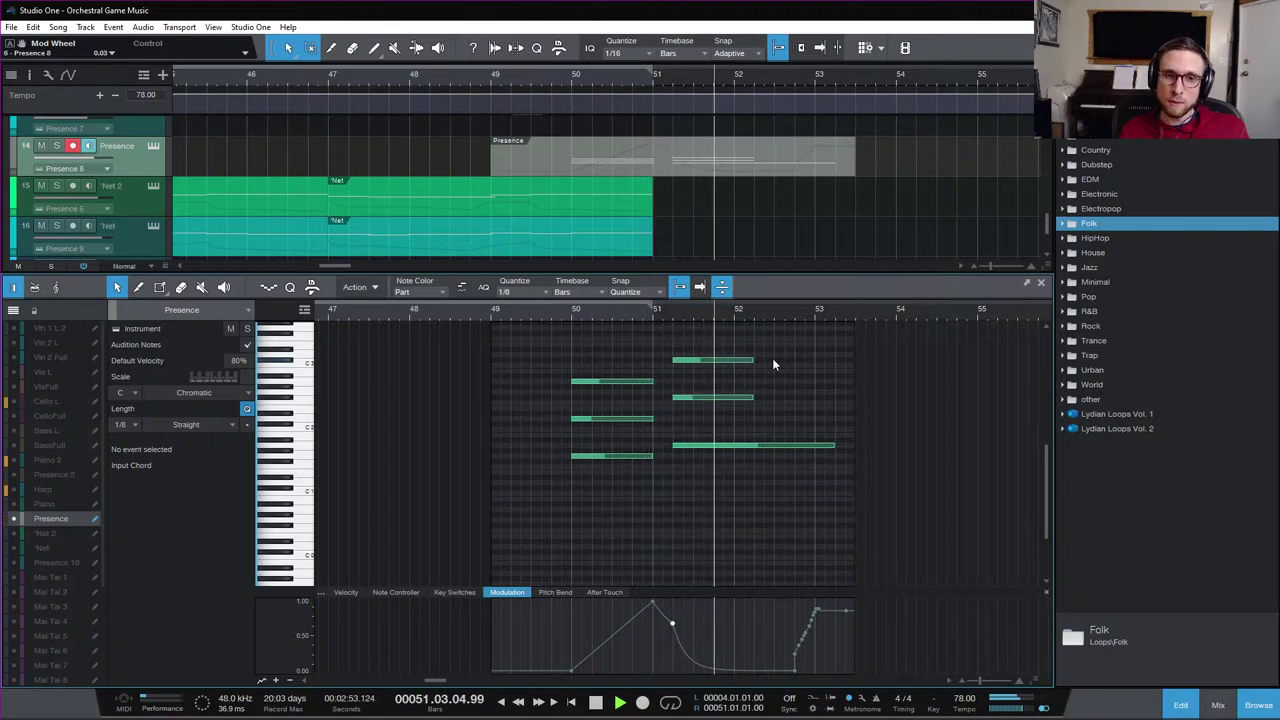
Try a short D3 pickup note from 51.1.3 to beat 51.2 before the second horn chord and audition it from bar 51
{"action": "key", "text": "space"}
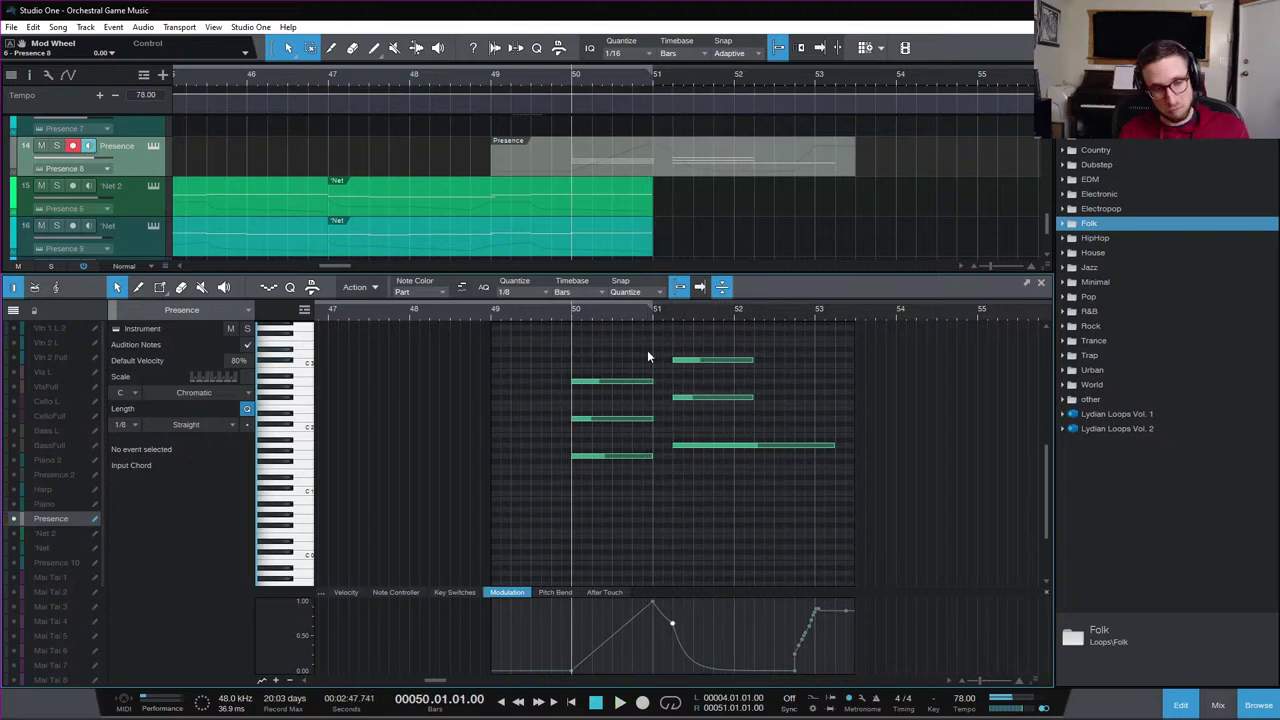
{"action": "key", "text": "e"}
{"action": "left_click", "coordinate": [763, 357]}
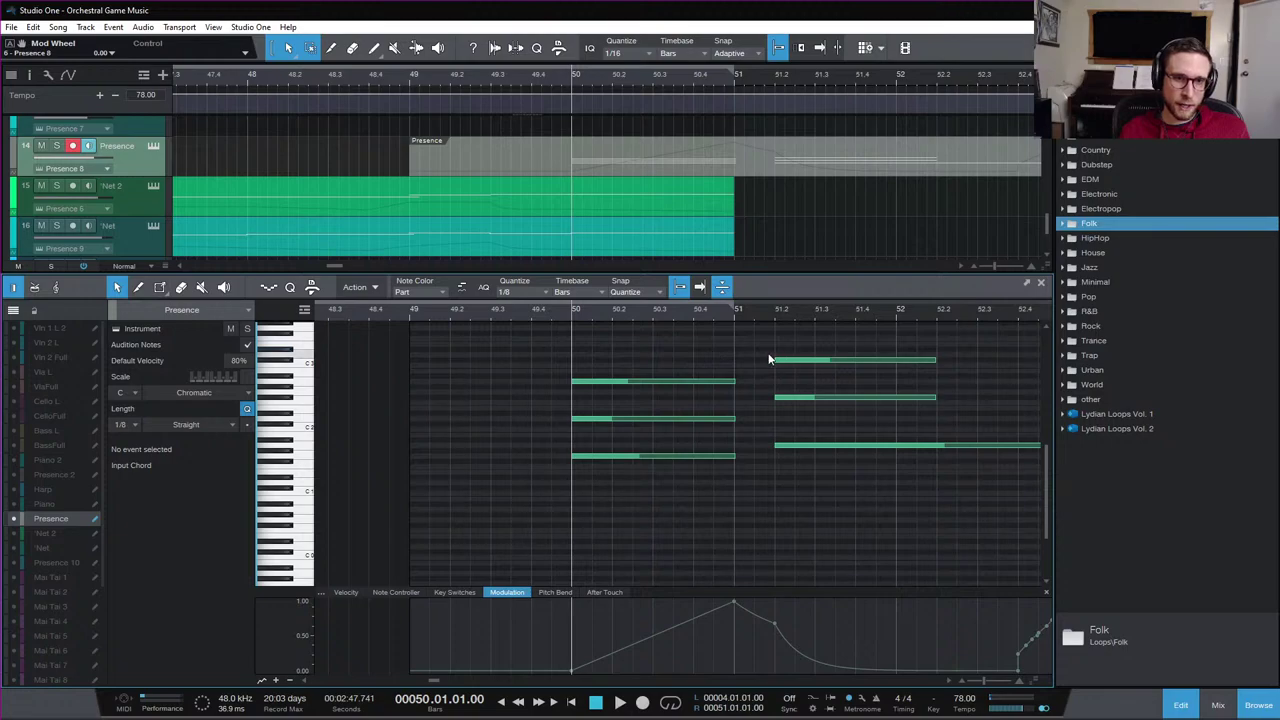
{"action": "left_click", "coordinate": [730, 316]}
{"action": "key", "text": "space"}
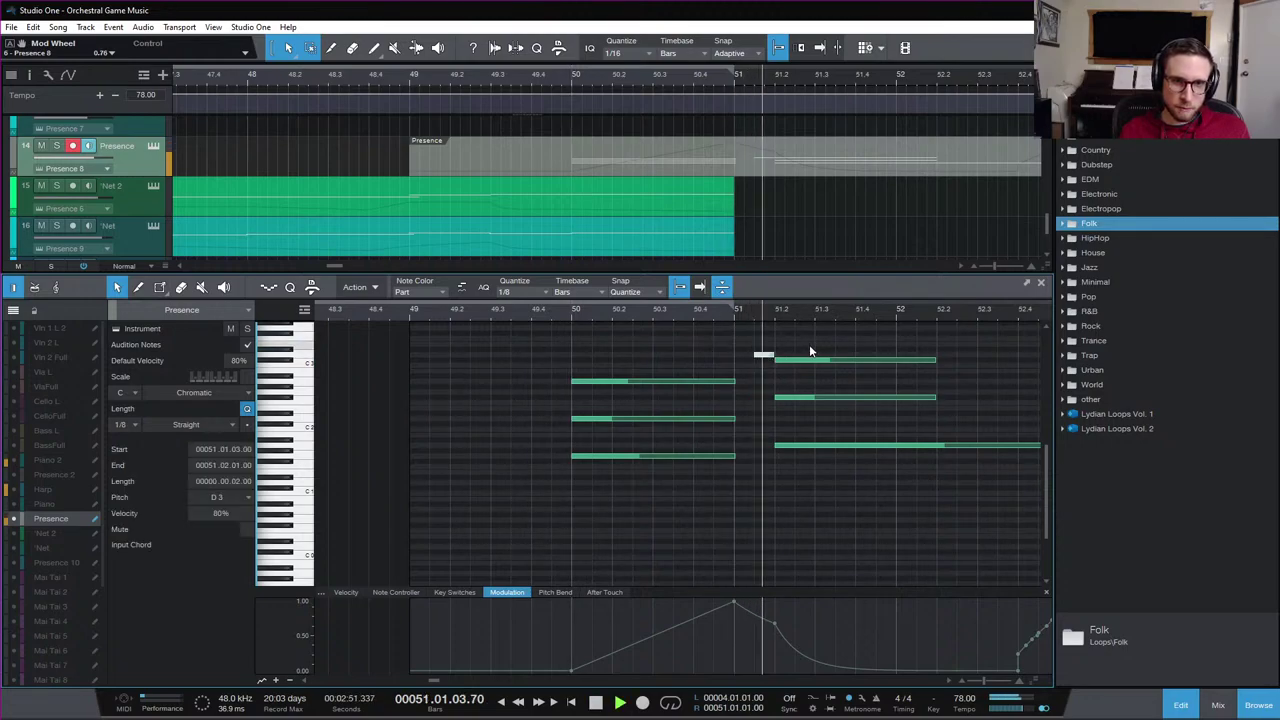
{"action": "key", "text": "space"}
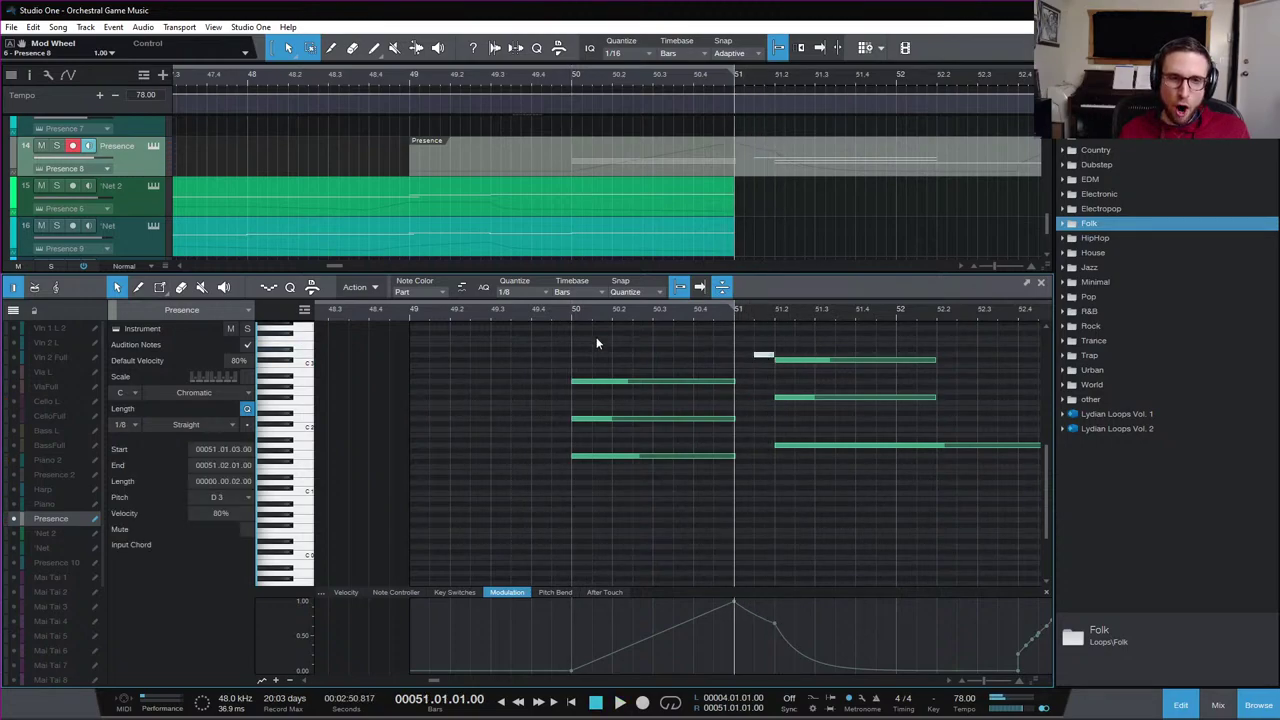
Set the editor quantize to 1/16, shorten the D3 pickup to start at 51.1.4 and audition it from bar 51
{"action": "left_click", "coordinate": [532, 292]}
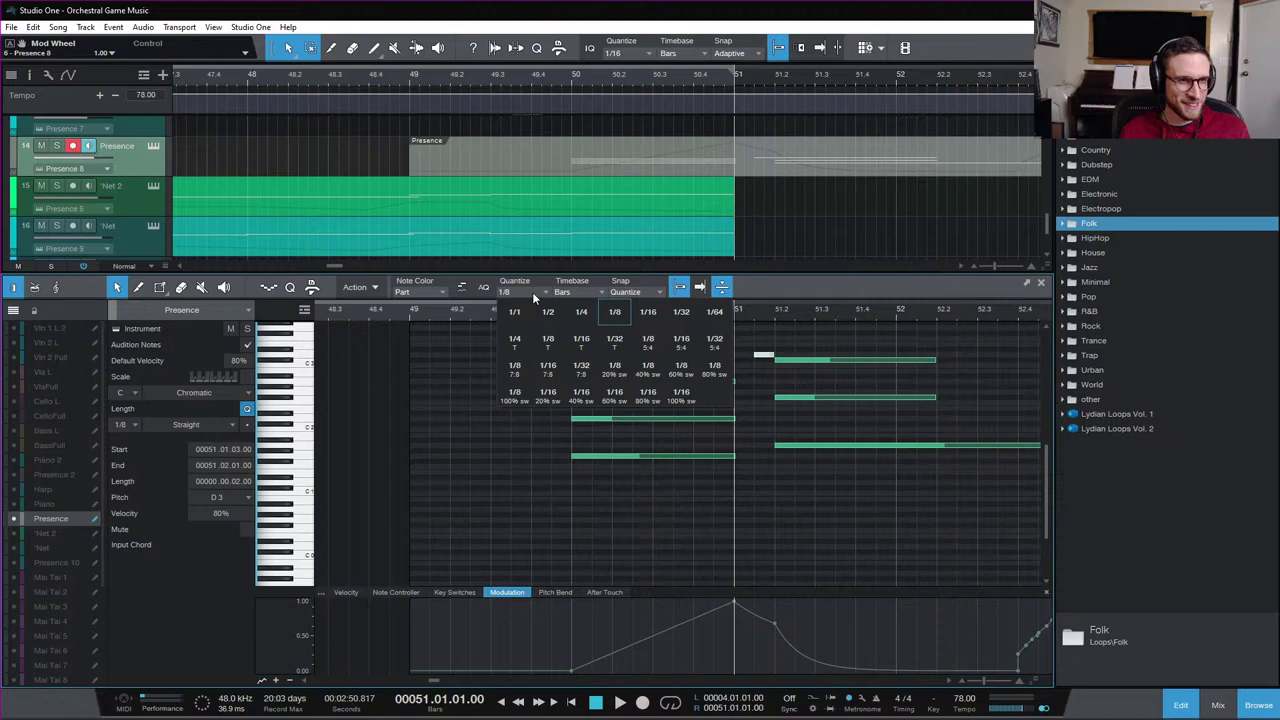
{"action": "left_click", "coordinate": [648, 312]}
{"action": "left_click_drag", "start_coordinate": [762, 358], "coordinate": [766, 358]}
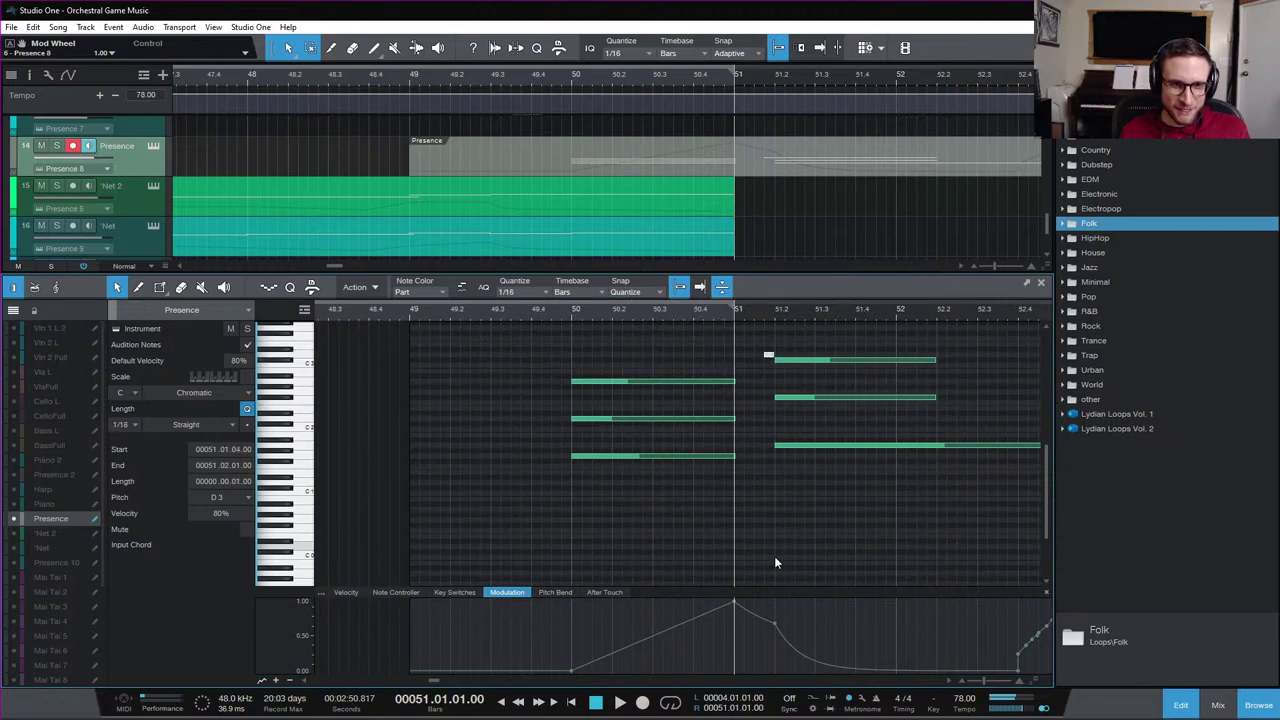
{"action": "key", "text": "space"}
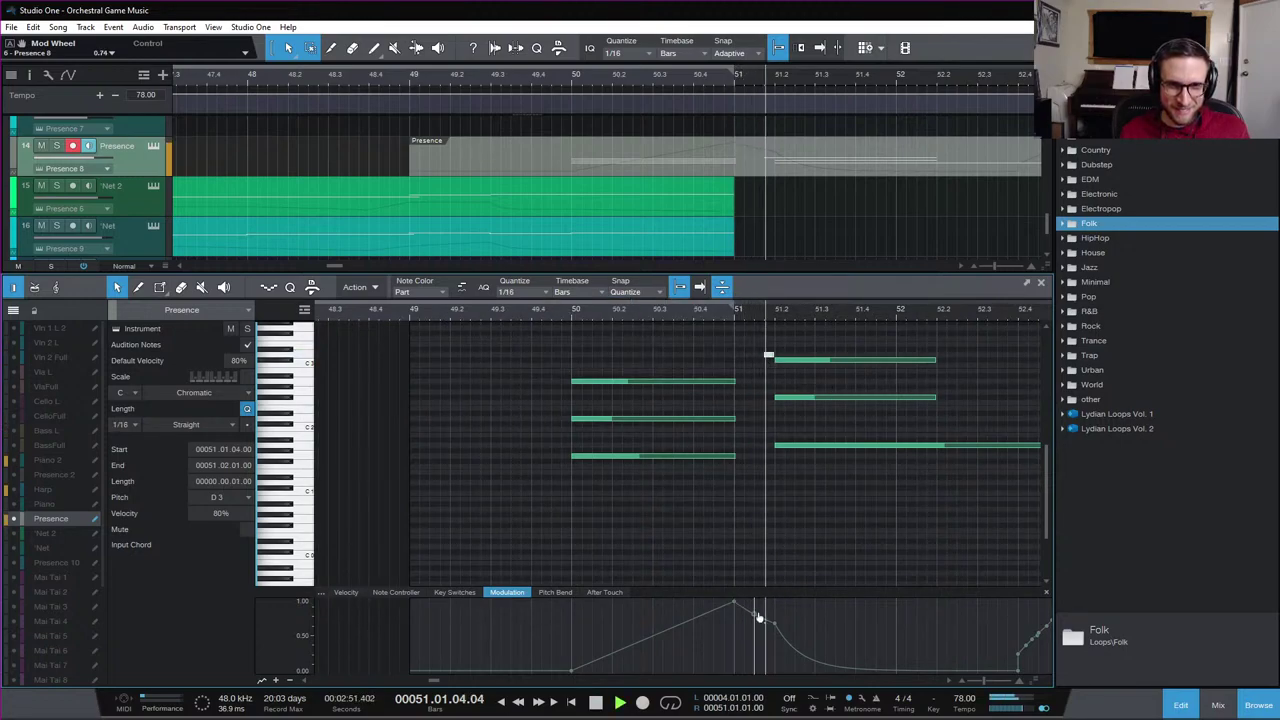
{"action": "key", "text": "space"}
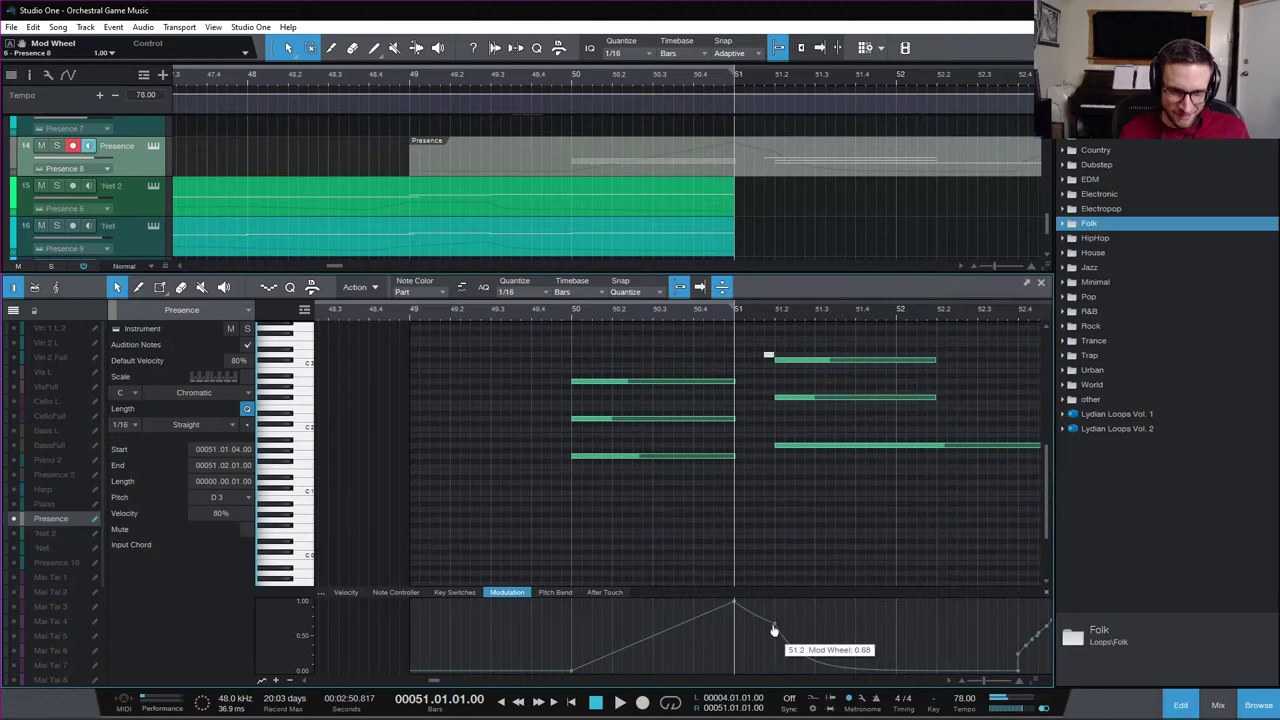
Move the modulation point at beat 51.2 to about 0.55 at 51.1.4 and replay the horn passage from bar 51
{"action": "left_click_drag", "start_coordinate": [773, 630], "coordinate": [767, 640]}
{"action": "key", "text": "space"}
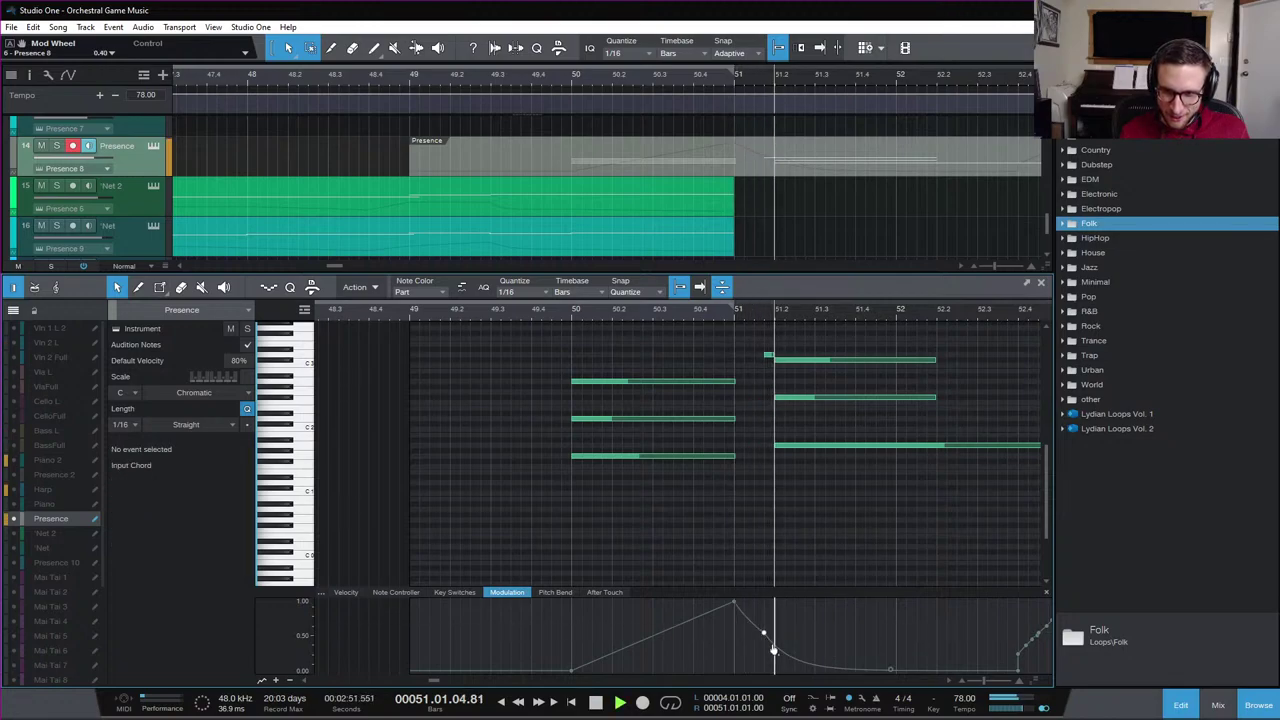
{"action": "key", "text": "space"}
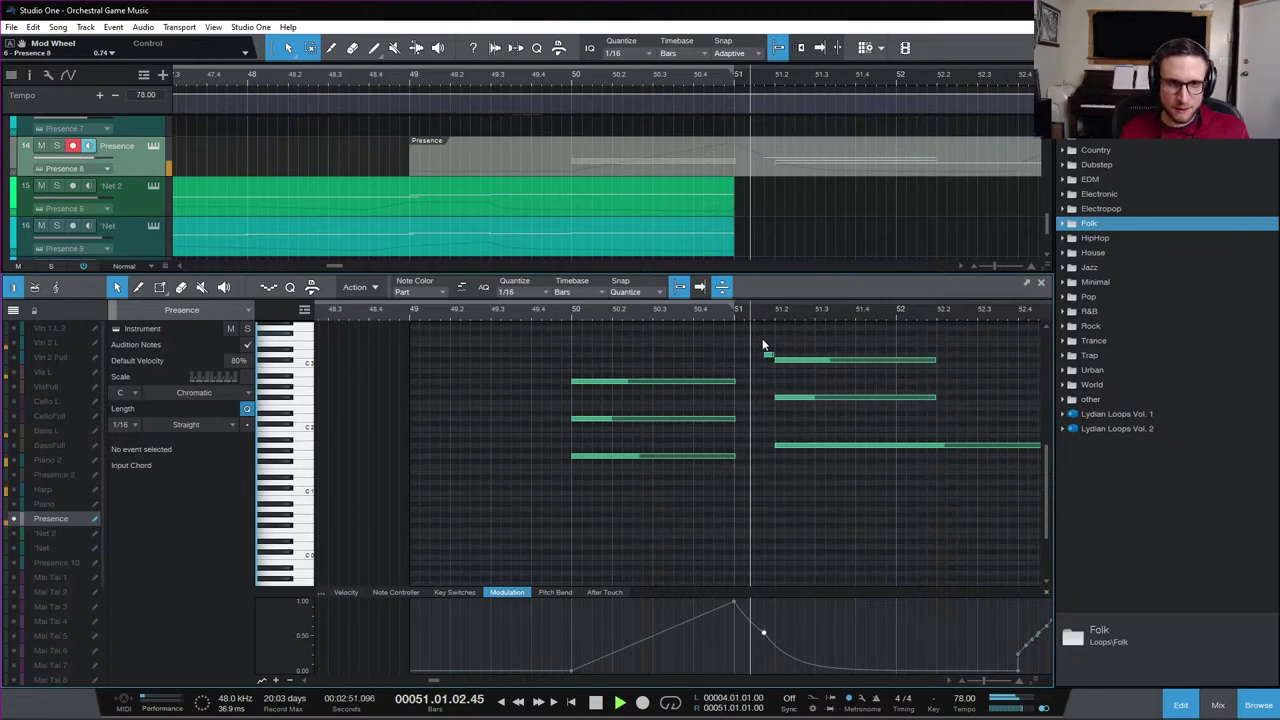
{"action": "key", "text": "space"}
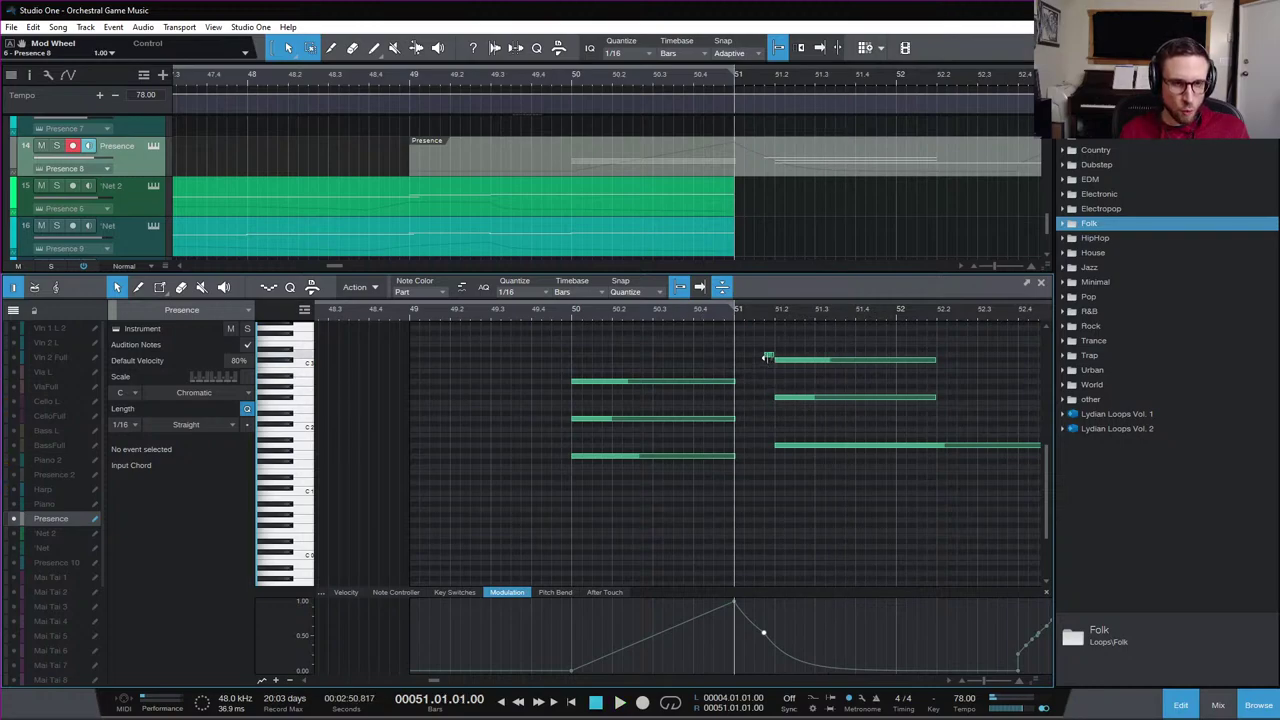
Try matching F#2 and A1 sixteenth-note pickups at 51.1.4, audition them, delete all three pickups and replay from bar 51
{"action": "left_click_drag", "start_coordinate": [769, 358], "coordinate": [778, 448]}
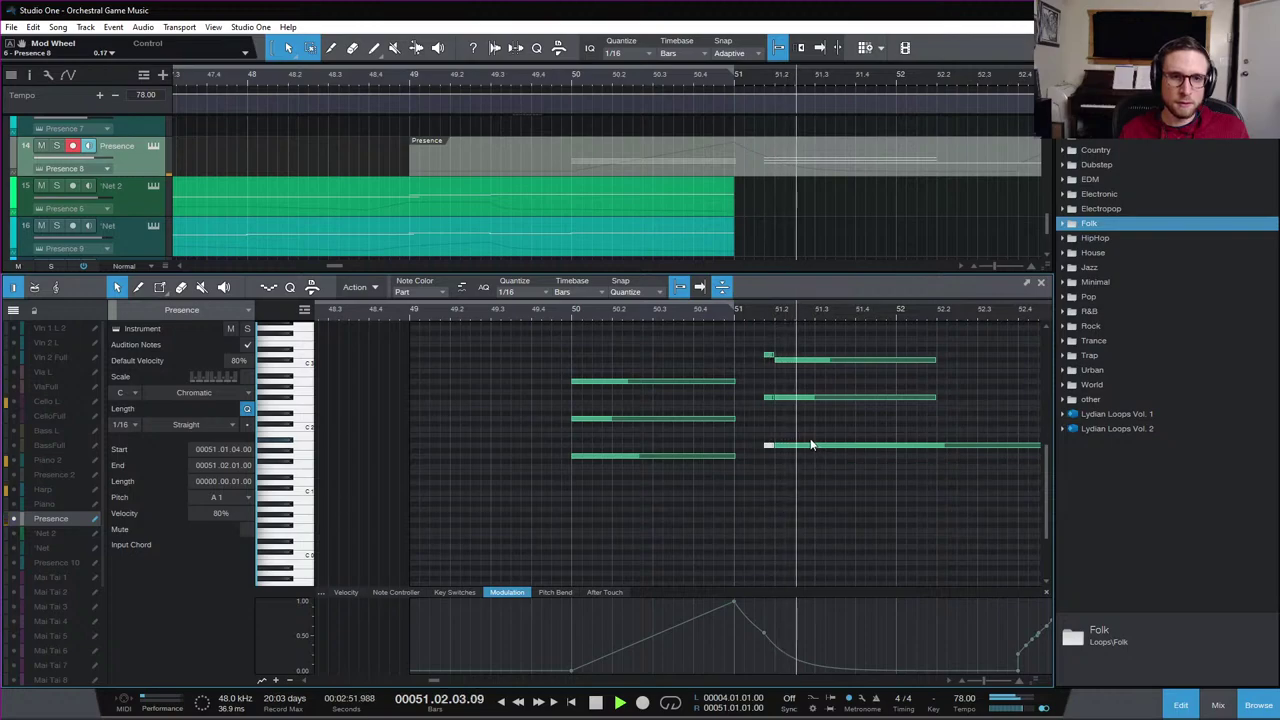
{"action": "key", "text": "space"}
{"action": "left_click", "coordinate": [776, 447]}
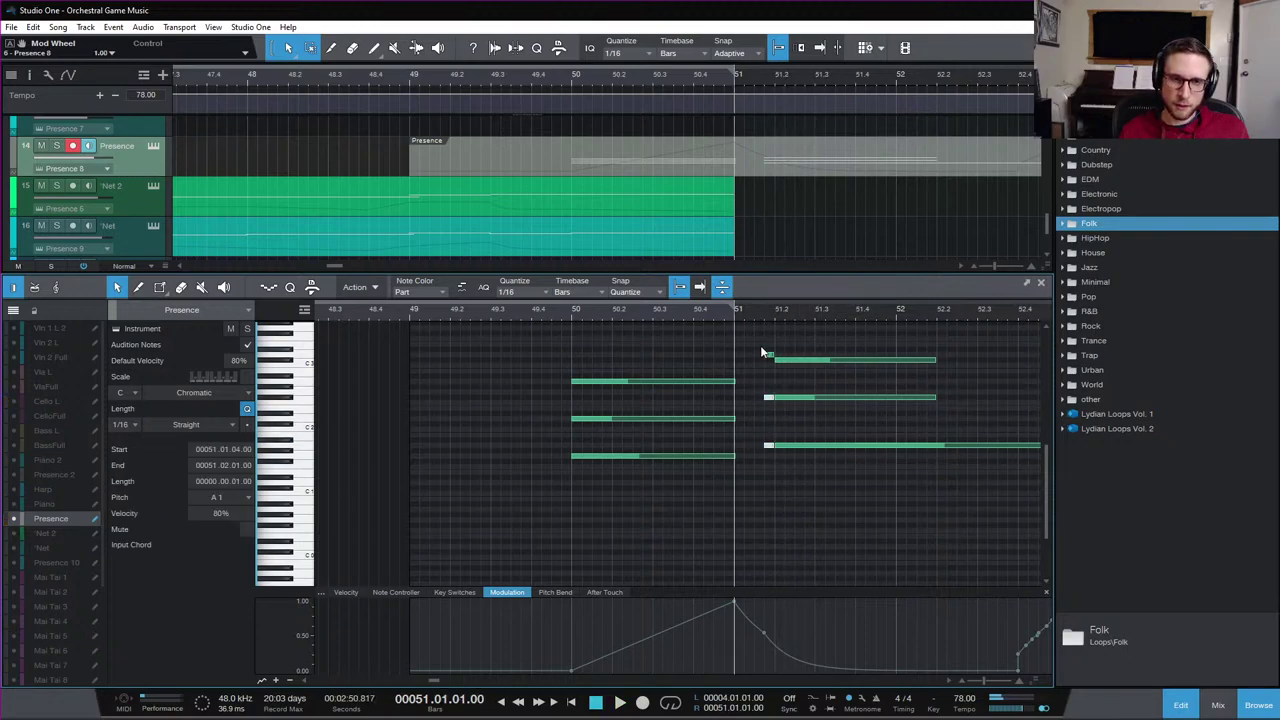
{"action": "left_click_drag", "start_coordinate": [762, 353], "coordinate": [780, 463]}
{"action": "key", "text": "space"}
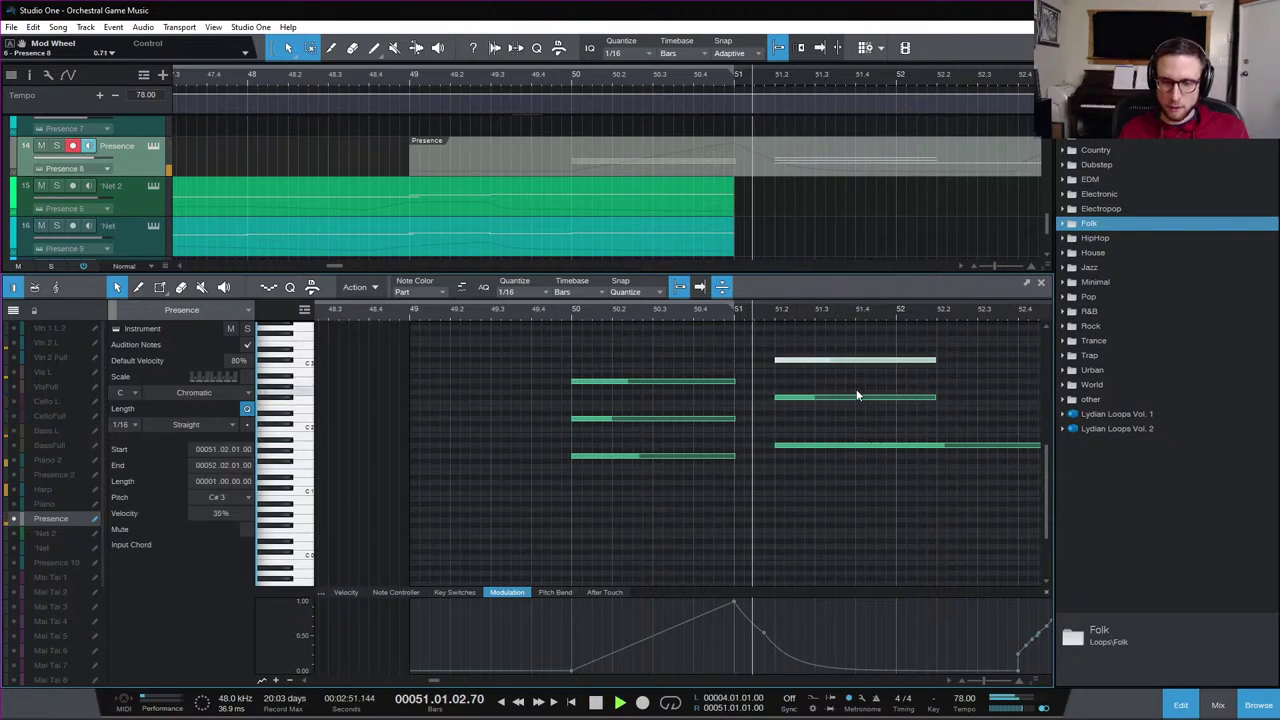
{"action": "key", "text": "space"}
Close the note editor and play the full arrangement around bar 50 to hear the horns in context
{"action": "left_click", "coordinate": [1181, 705]}
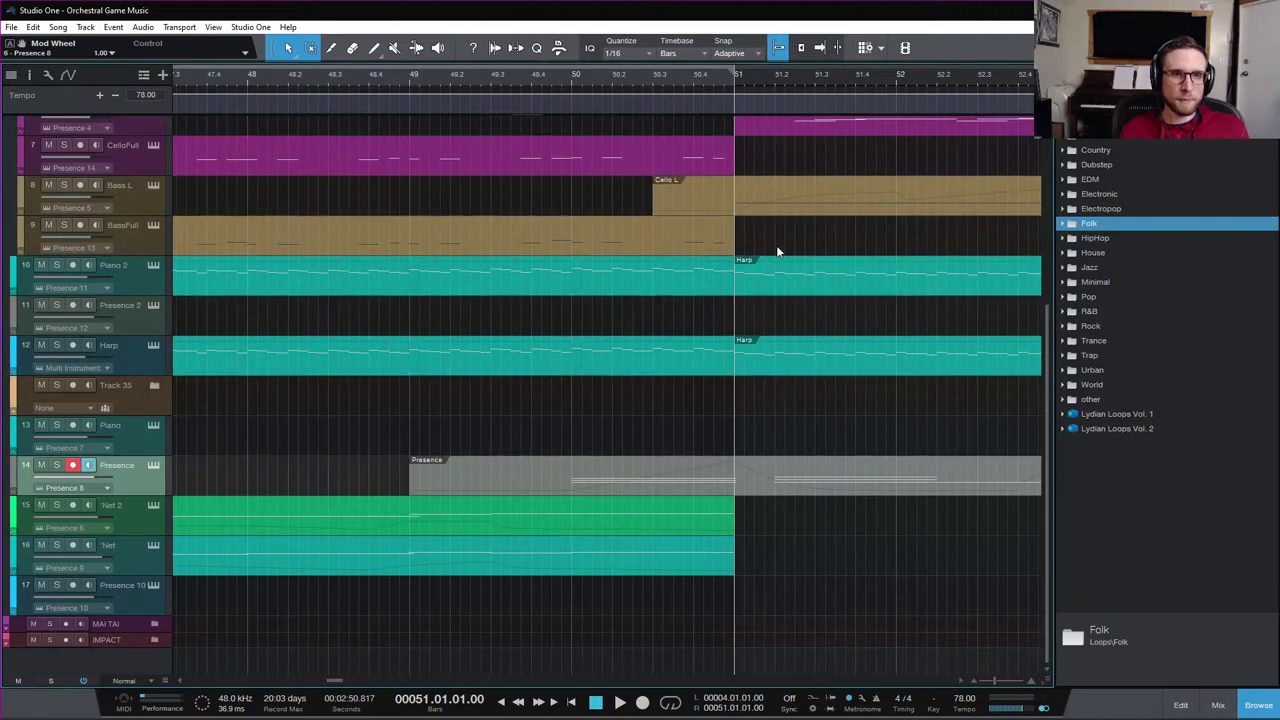
{"action": "left_click", "coordinate": [650, 80]}
{"action": "key", "text": "space"}
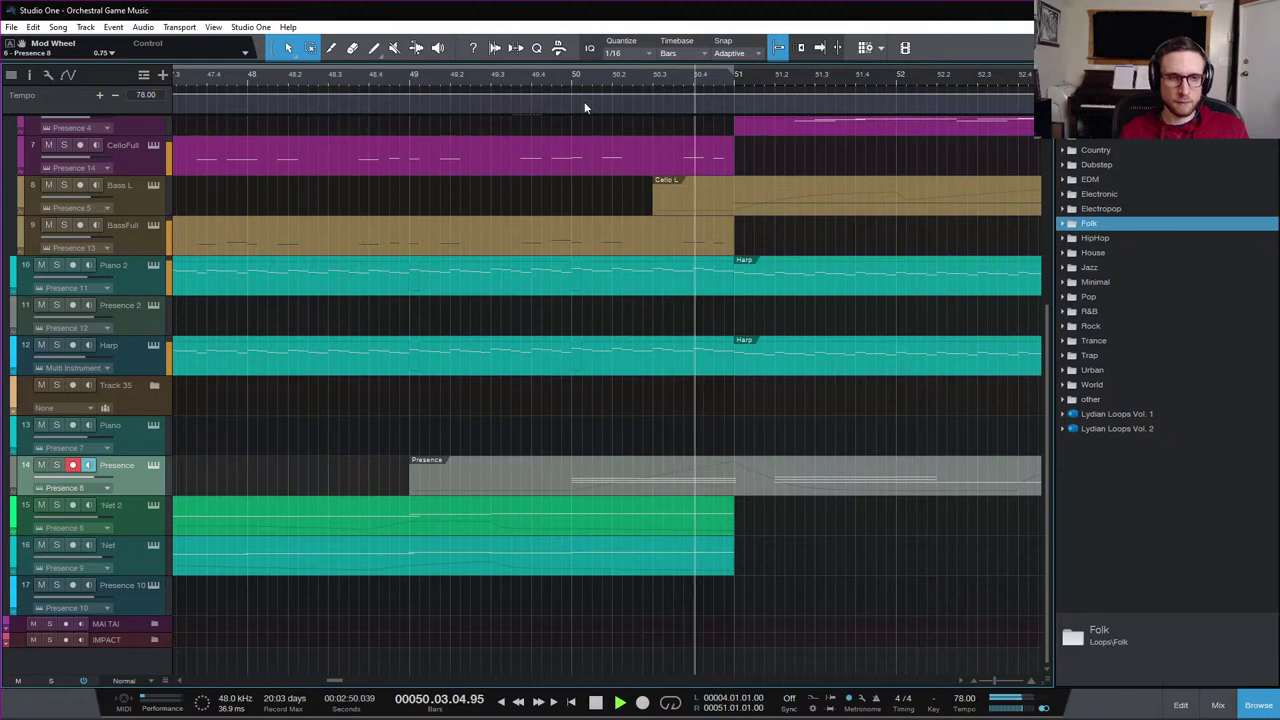
{"action": "left_click", "coordinate": [568, 78]}
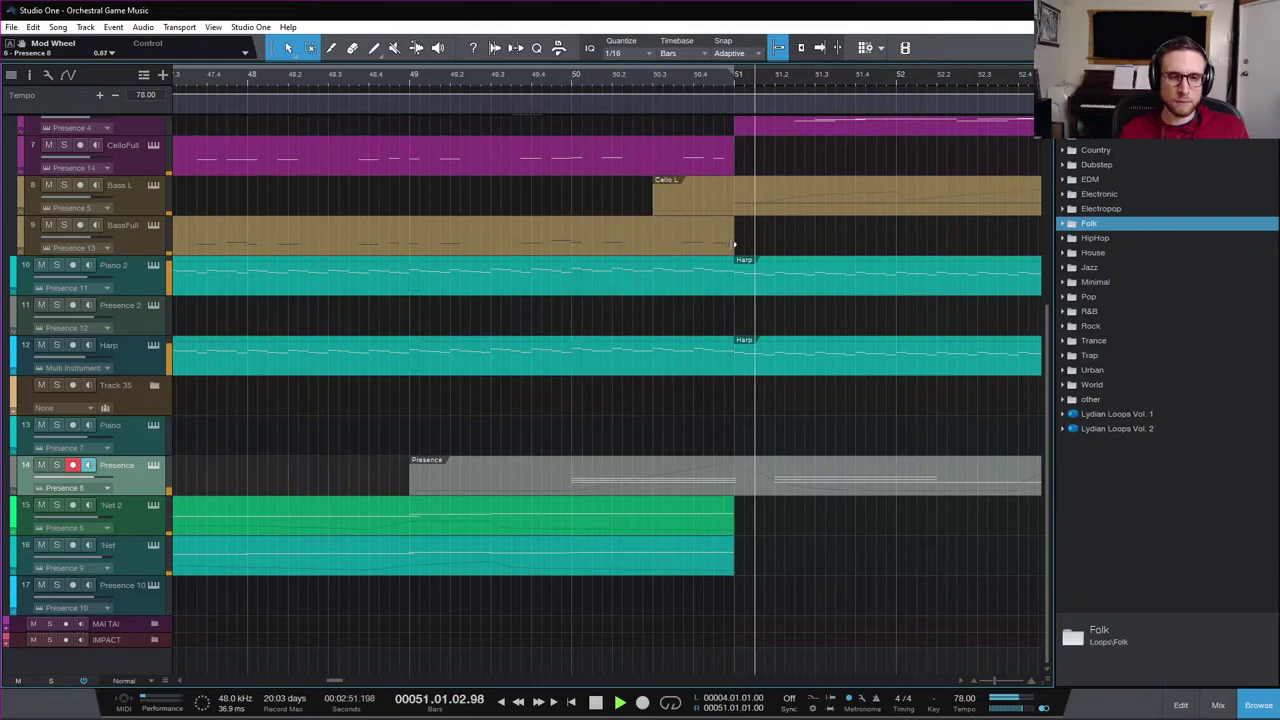
{"action": "key", "text": "space"}
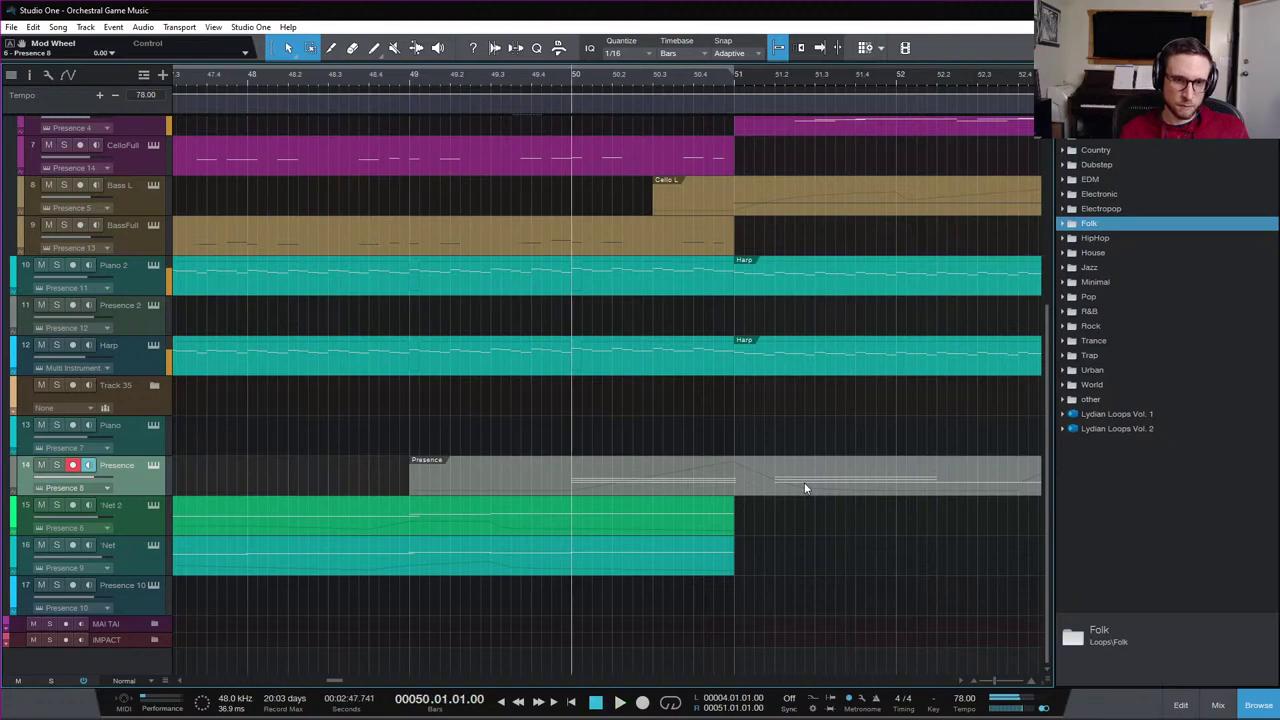
Trim the second horn chord to start at beat 51.3, audition it and extend its C#3 and F#2 notes to beat 52.3
{"action": "double_click", "coordinate": [796, 485]}
{"action": "scroll", "coordinate": [770, 482], "scroll_direction": "right", "scroll_amount": 3}
{"action": "scroll", "coordinate": [691, 429], "scroll_direction": "down", "scroll_amount": 2}
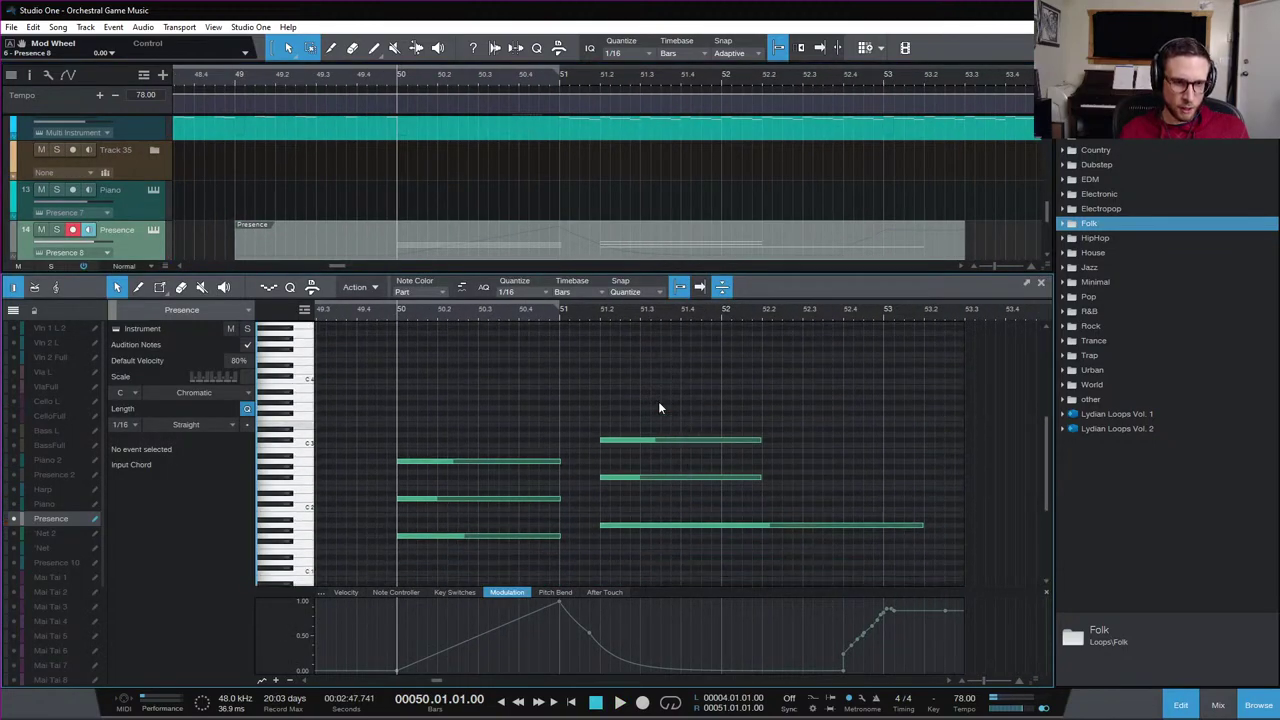
{"action": "left_click_drag", "start_coordinate": [660, 403], "coordinate": [616, 535]}
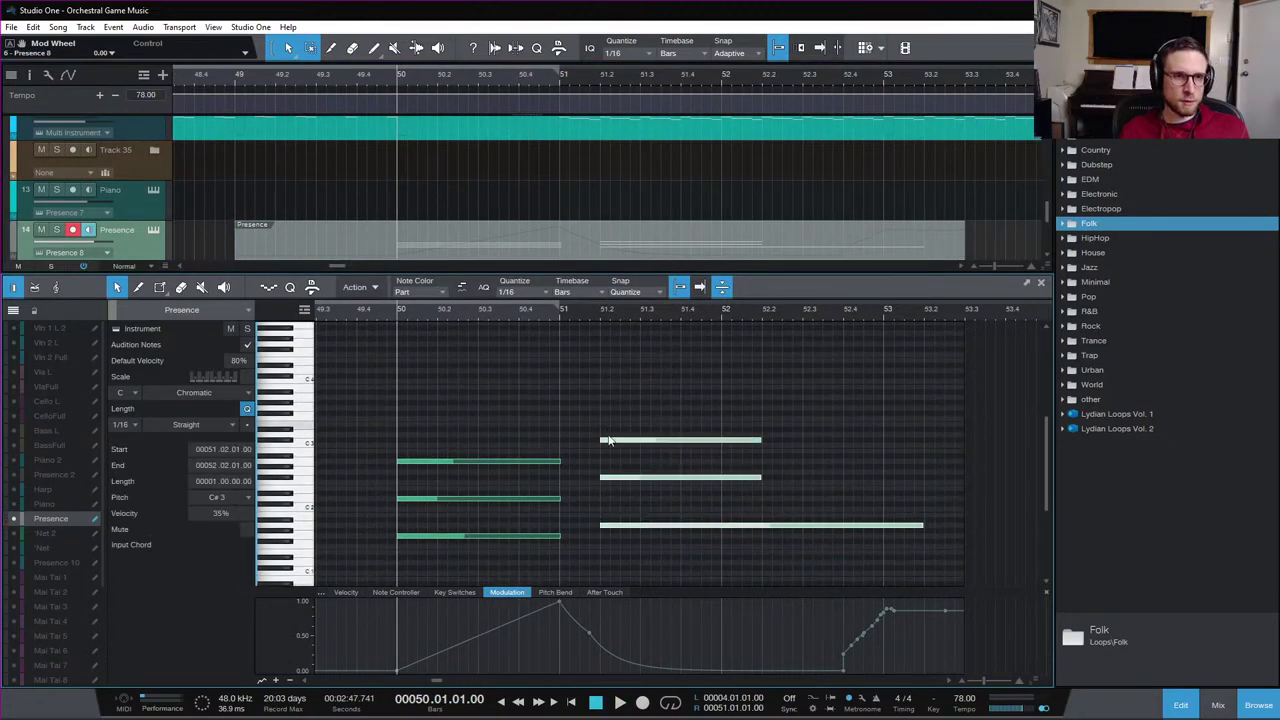
{"action": "left_click_drag", "start_coordinate": [604, 530], "coordinate": [642, 528]}
{"action": "left_click", "coordinate": [565, 313]}
{"action": "key", "text": "space"}
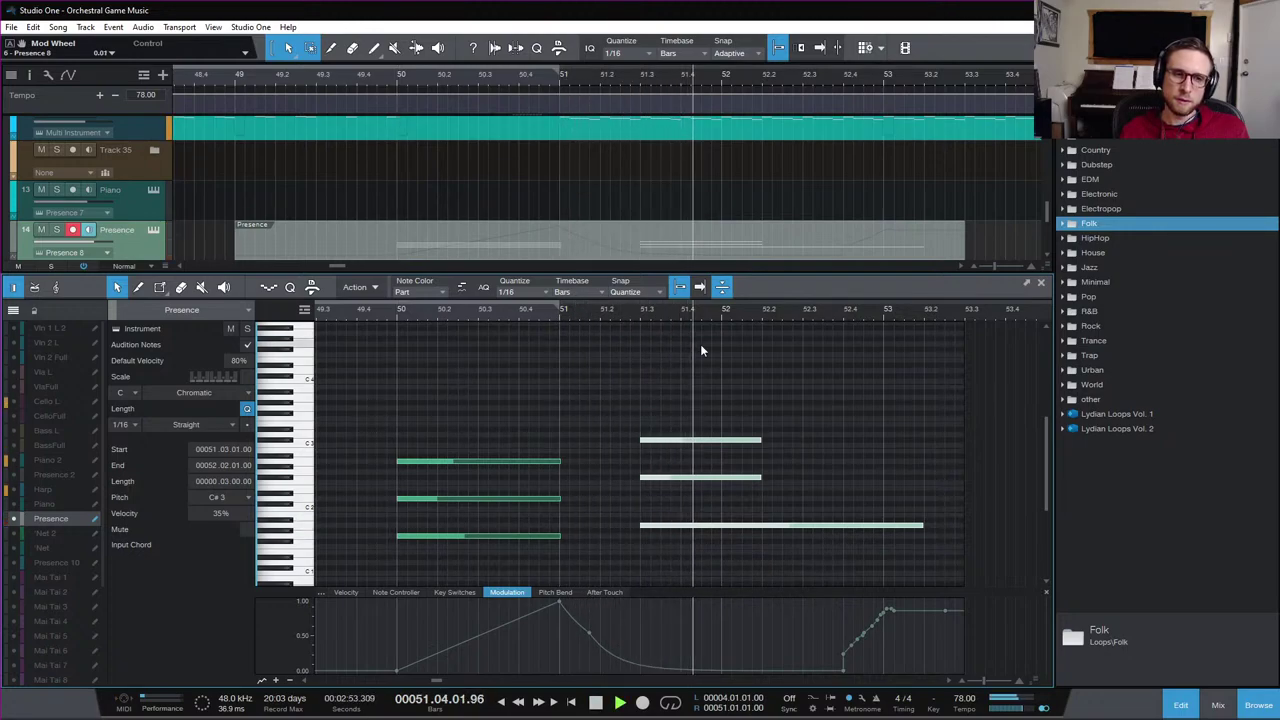
{"action": "key", "text": "space"}
{"action": "left_click_drag", "start_coordinate": [711, 400], "coordinate": [803, 491]}
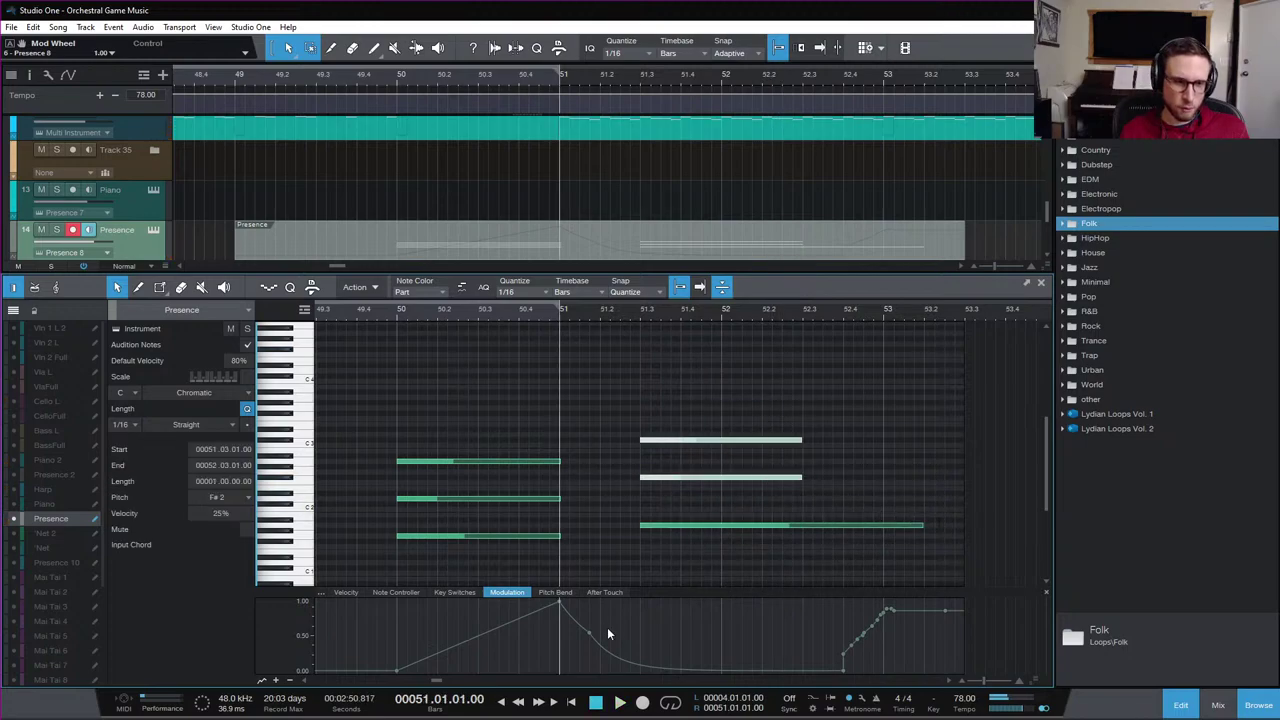
Reshape the modulation to dip to about 0.25 at beat 51.3, rise to about 0.7 at 52.3 and fall to about 0.4 at bar 53
{"action": "left_click", "coordinate": [621, 673]}
{"action": "left_click_drag", "start_coordinate": [639, 693], "coordinate": [802, 602]}
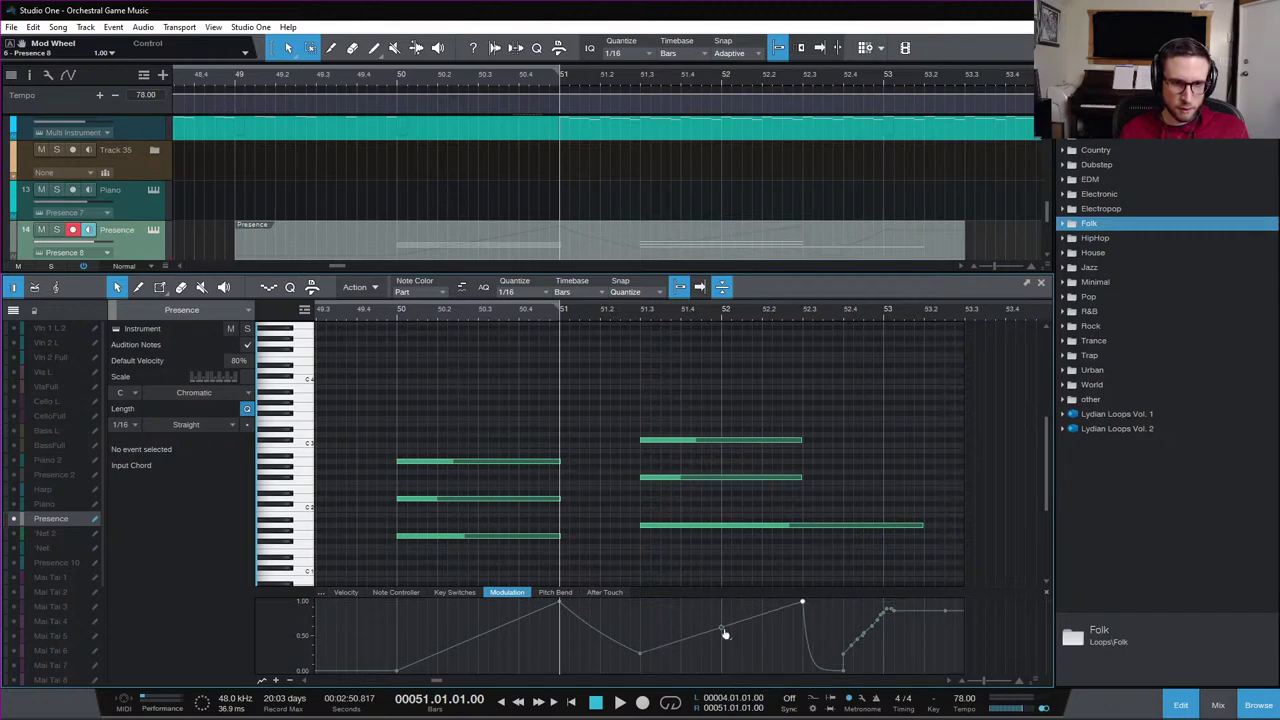
{"action": "key", "text": "space"}
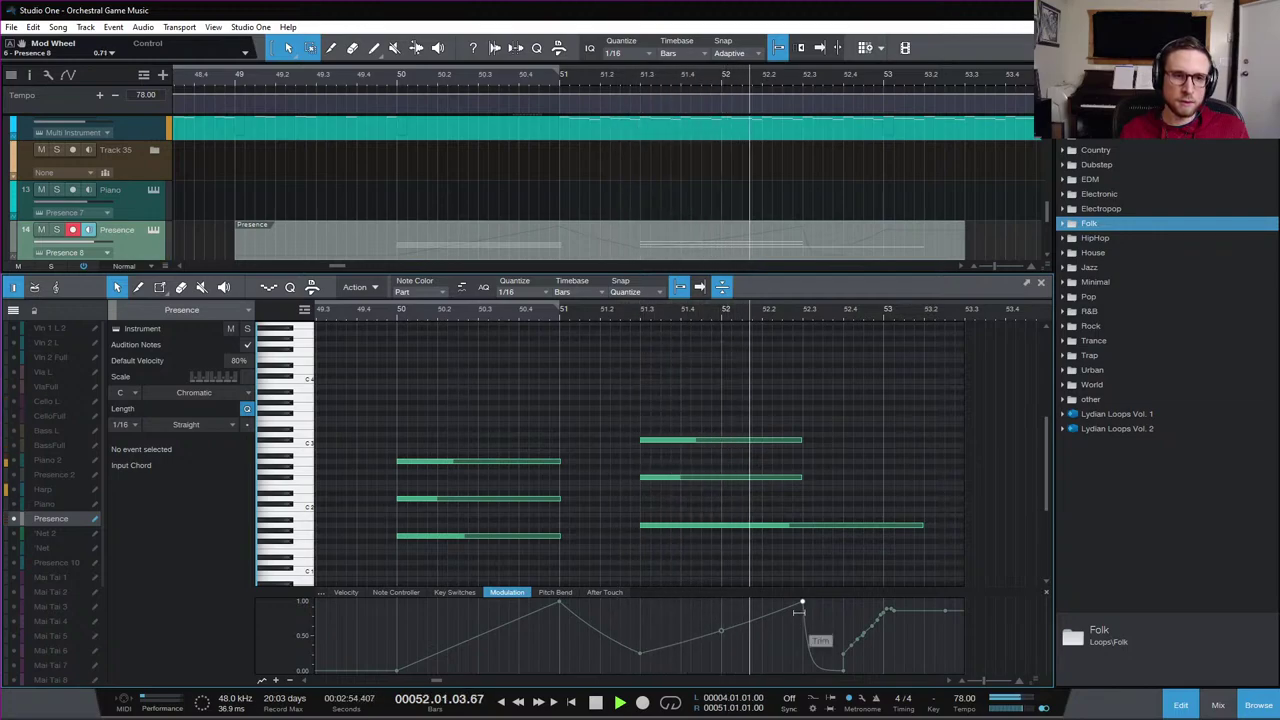
{"action": "left_click_drag", "start_coordinate": [797, 612], "coordinate": [884, 646]}
{"action": "key", "text": "space"}
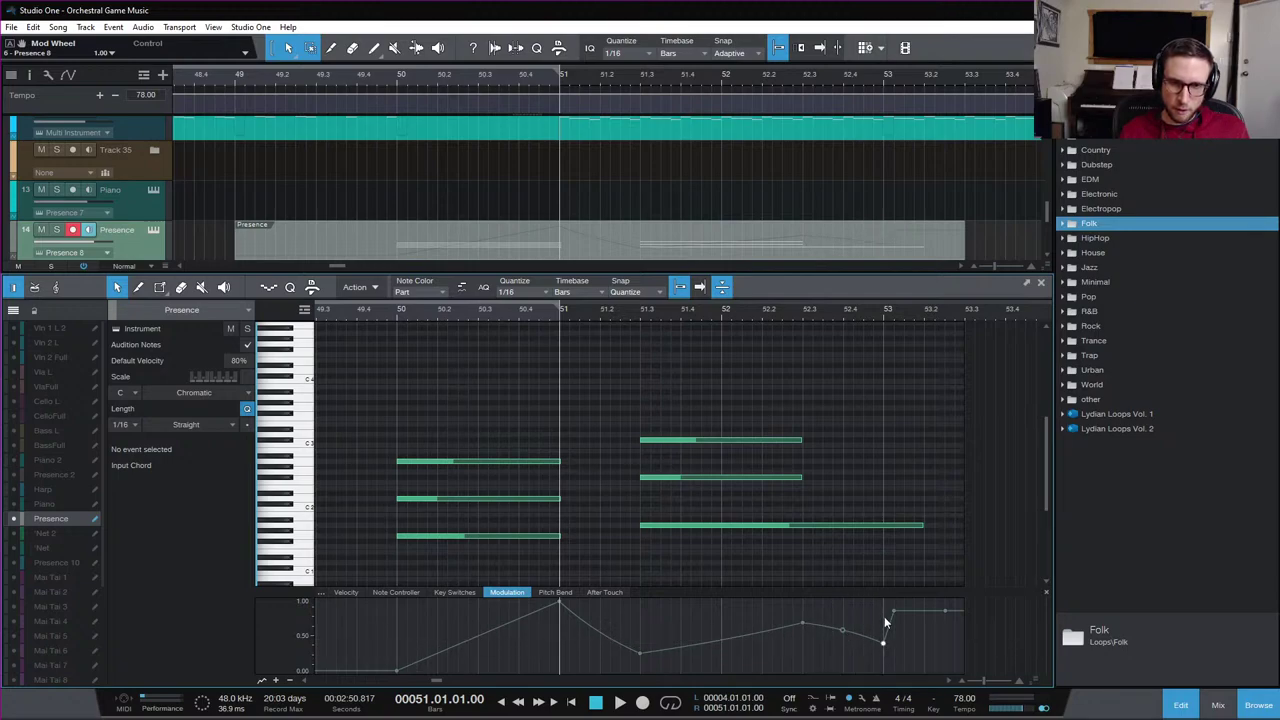
End all three notes of the second horn chord at bar 53 and duplicate the chord so the copy starts there
{"action": "left_click_drag", "start_coordinate": [928, 524], "coordinate": [882, 524]}
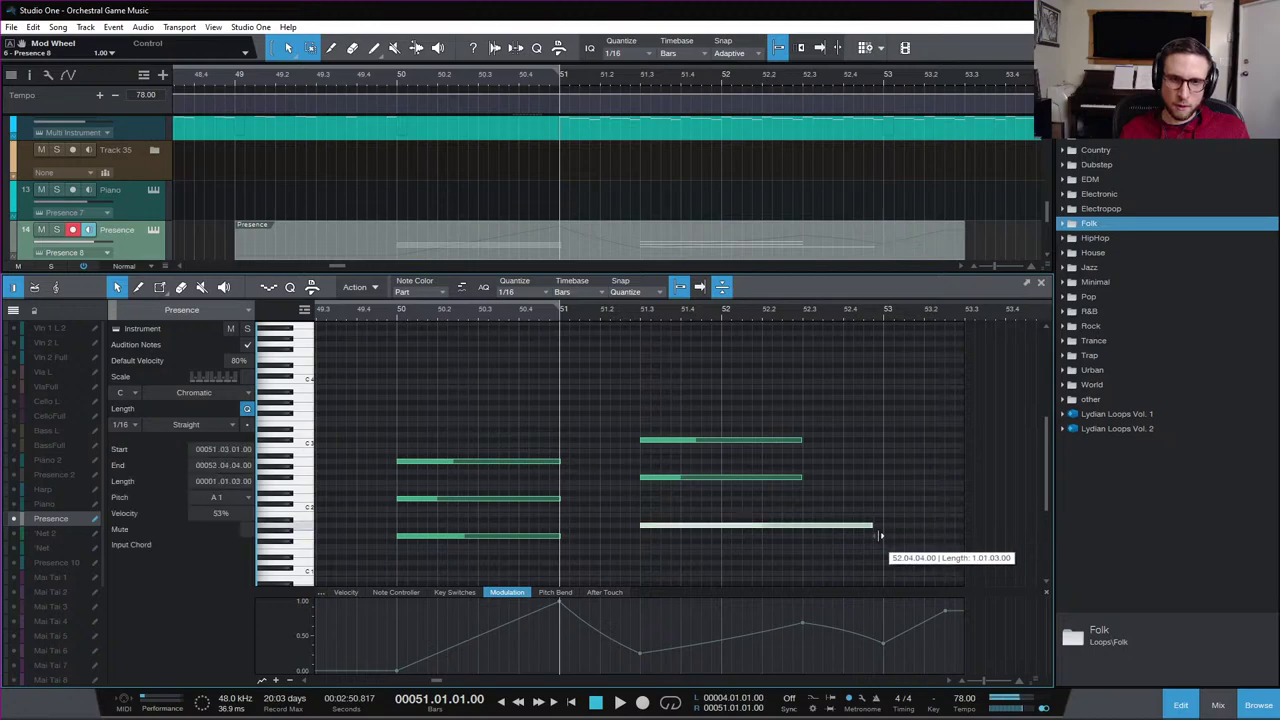
{"action": "left_click_drag", "start_coordinate": [725, 338], "coordinate": [887, 495]}
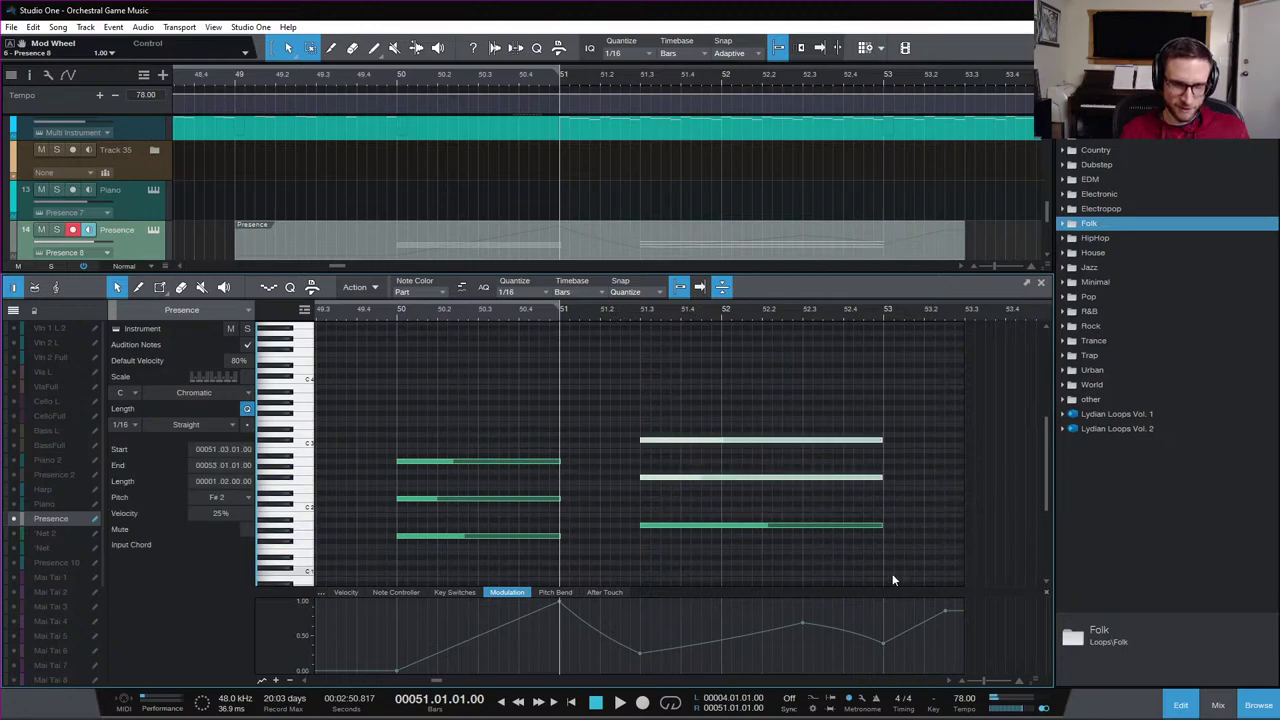
{"action": "left_click_drag", "start_coordinate": [892, 573], "coordinate": [780, 398]}
{"action": "key", "text": "d"}
{"action": "left_click_drag", "start_coordinate": [981, 529], "coordinate": [899, 525]}
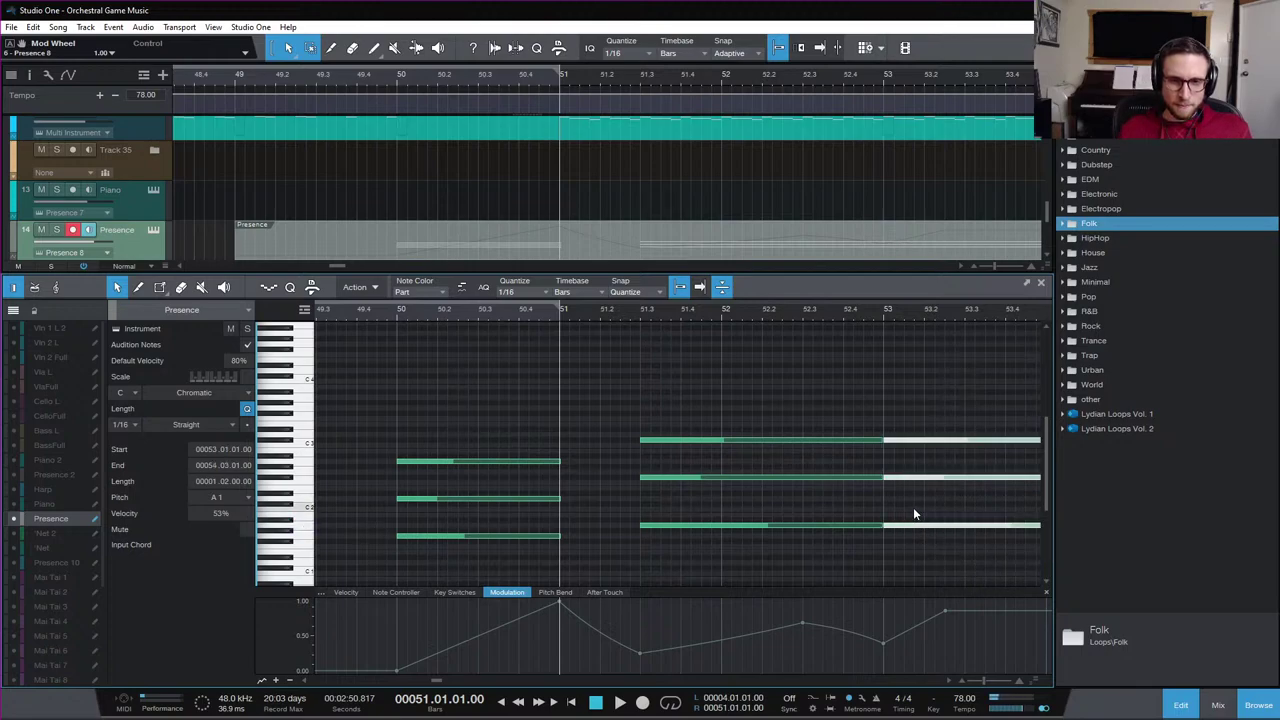
{"action": "scroll", "coordinate": [860, 510], "scroll_direction": "right", "scroll_amount": 3}
{"action": "left_click", "coordinate": [806, 510]}
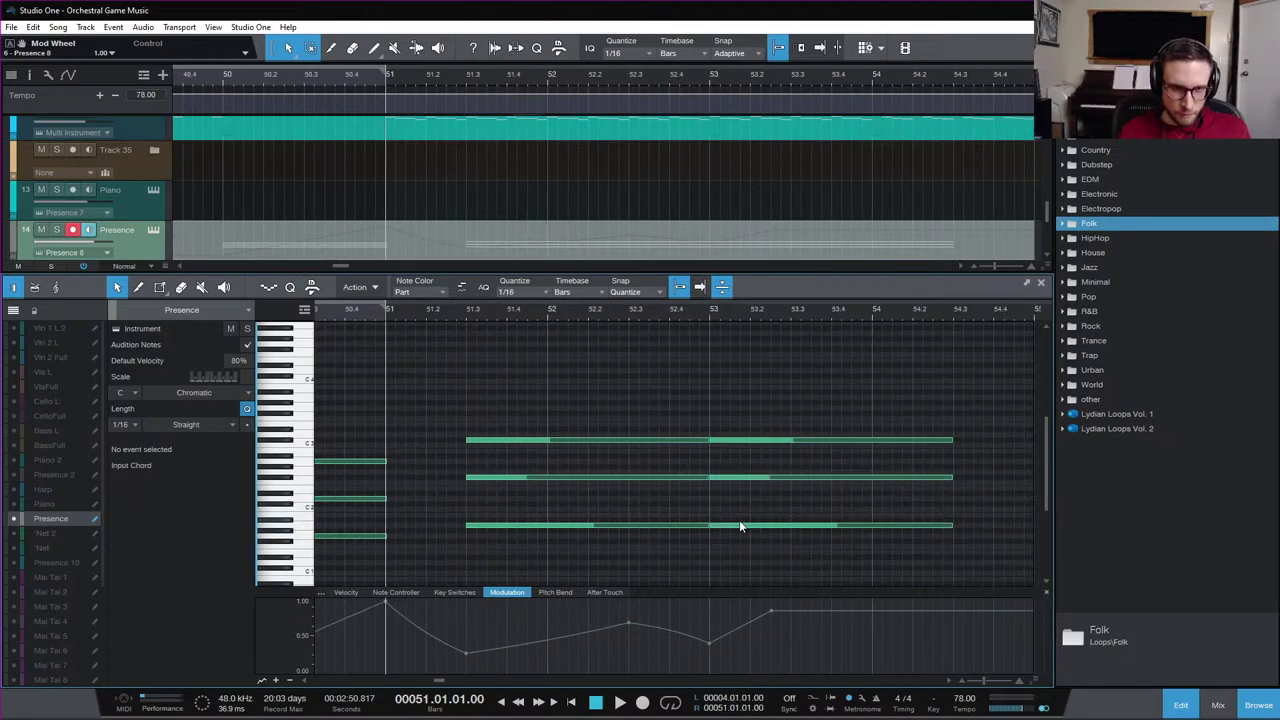
Repitch the duplicated chord at bar 53 to C2, G2 and D3 and audition it from bar 53
{"action": "left_click_drag", "start_coordinate": [739, 522], "coordinate": [733, 512]}
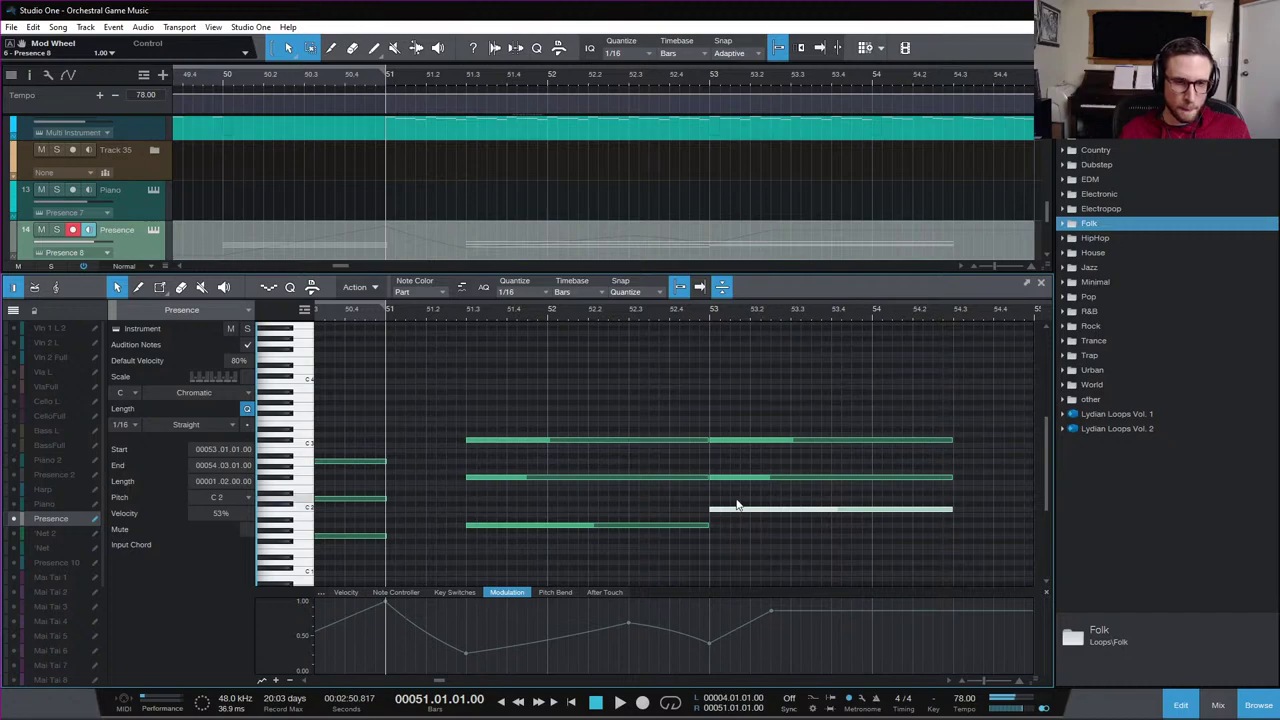
{"action": "left_click_drag", "start_coordinate": [737, 440], "coordinate": [739, 440]}
{"action": "left_click", "coordinate": [729, 474]}
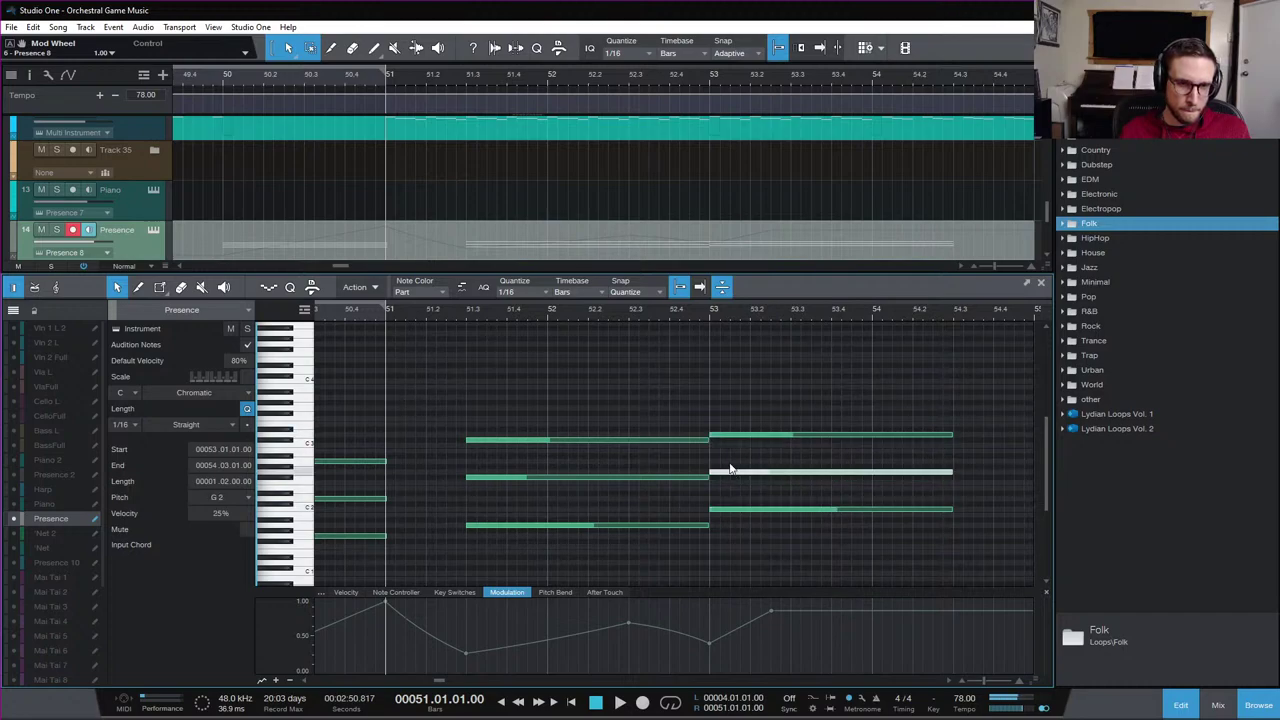
{"action": "left_click", "coordinate": [709, 312]}
{"action": "key", "text": "space"}
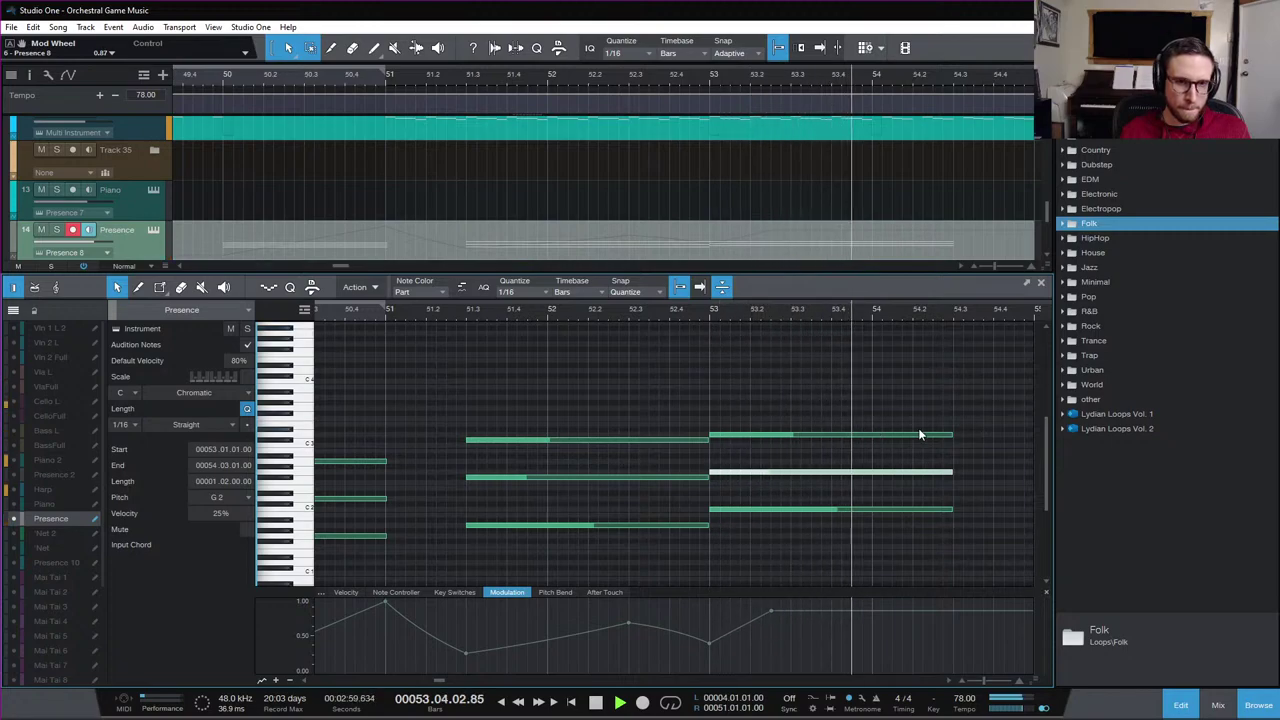
{"action": "key", "text": "space"}
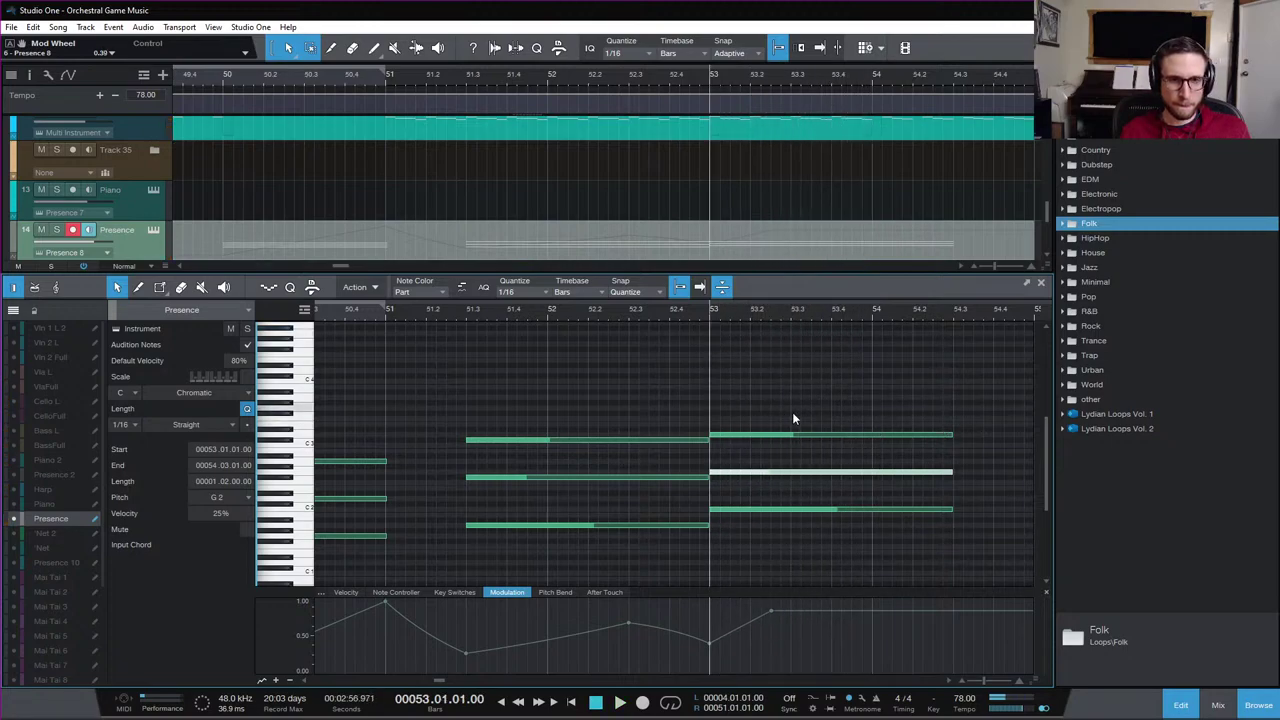
Shorten the three-note chord at bar 53 to end at bar 54 and duplicate it to start at bar 54
{"action": "key", "text": "ctrl+a"}
{"action": "left_click_drag", "start_coordinate": [953, 510], "coordinate": [872, 512]}
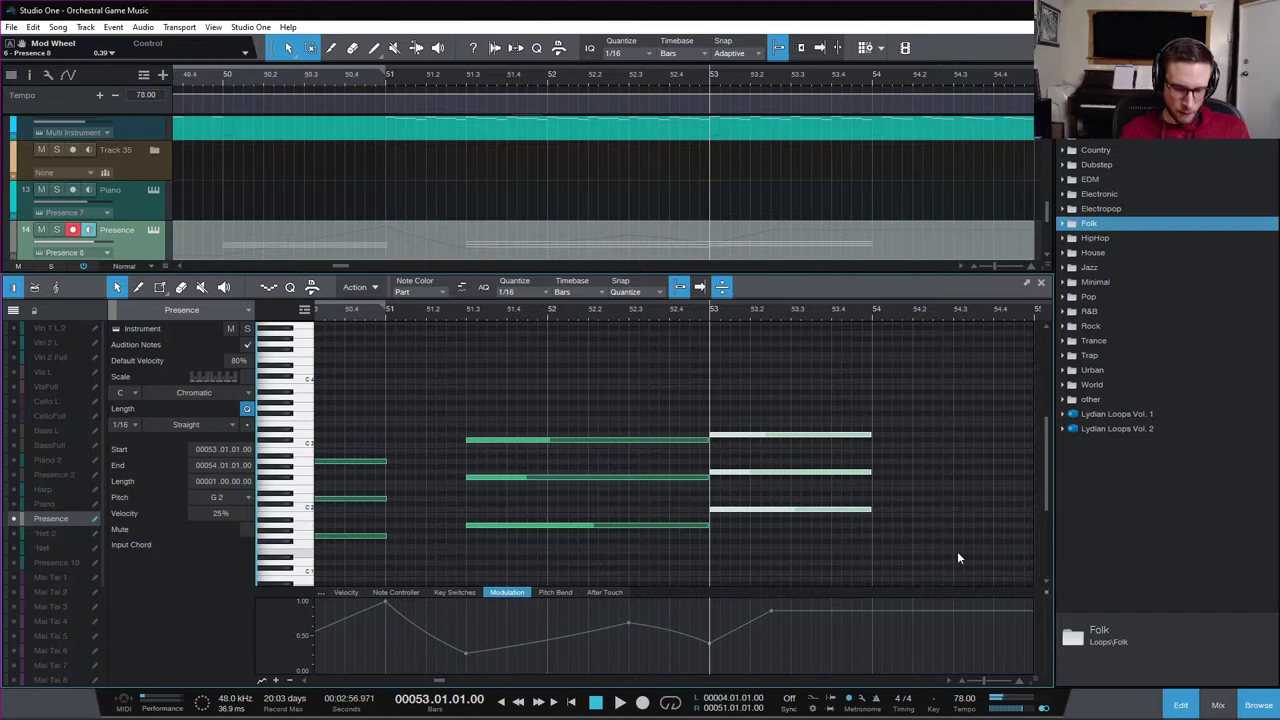
{"action": "key", "text": "ctrl+d"}
{"action": "scroll", "coordinate": [800, 510], "scroll_direction": "right", "scroll_amount": 3}
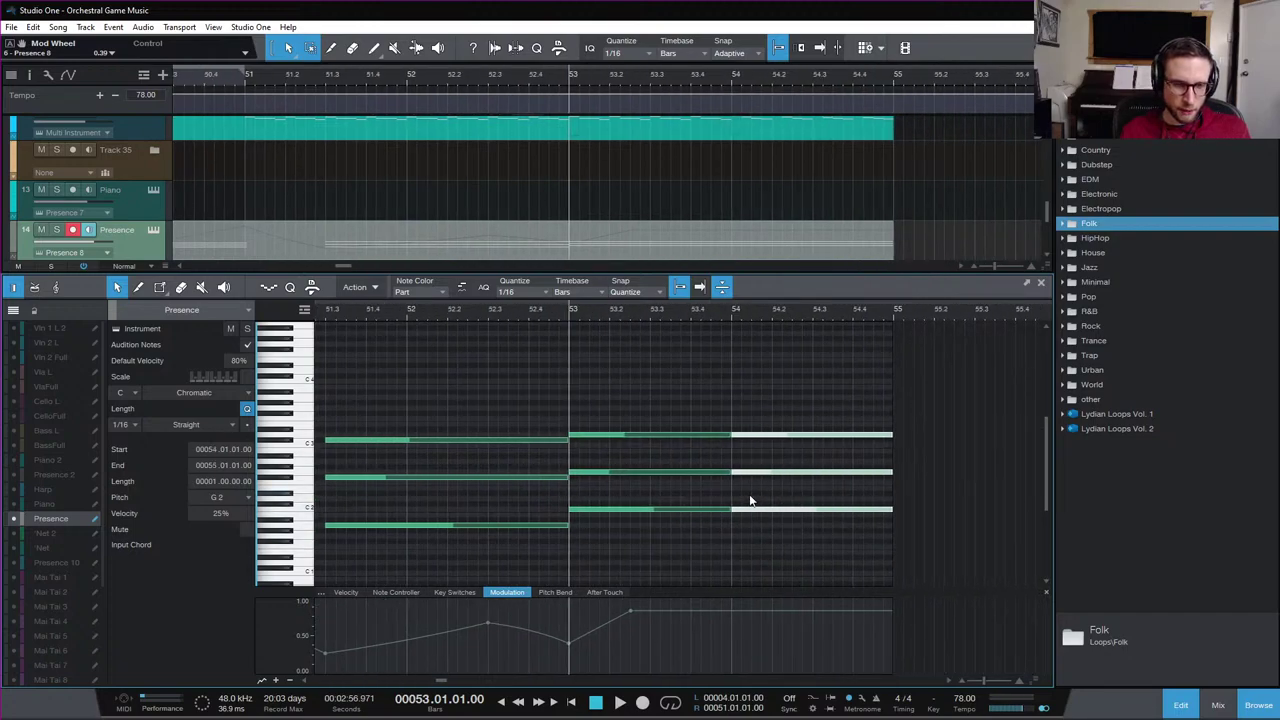
Repitch the duplicated horn chord at bar 54 to A#1, F2 and C3 and audition it from bars 53 and 54
{"action": "left_click", "coordinate": [751, 500]}
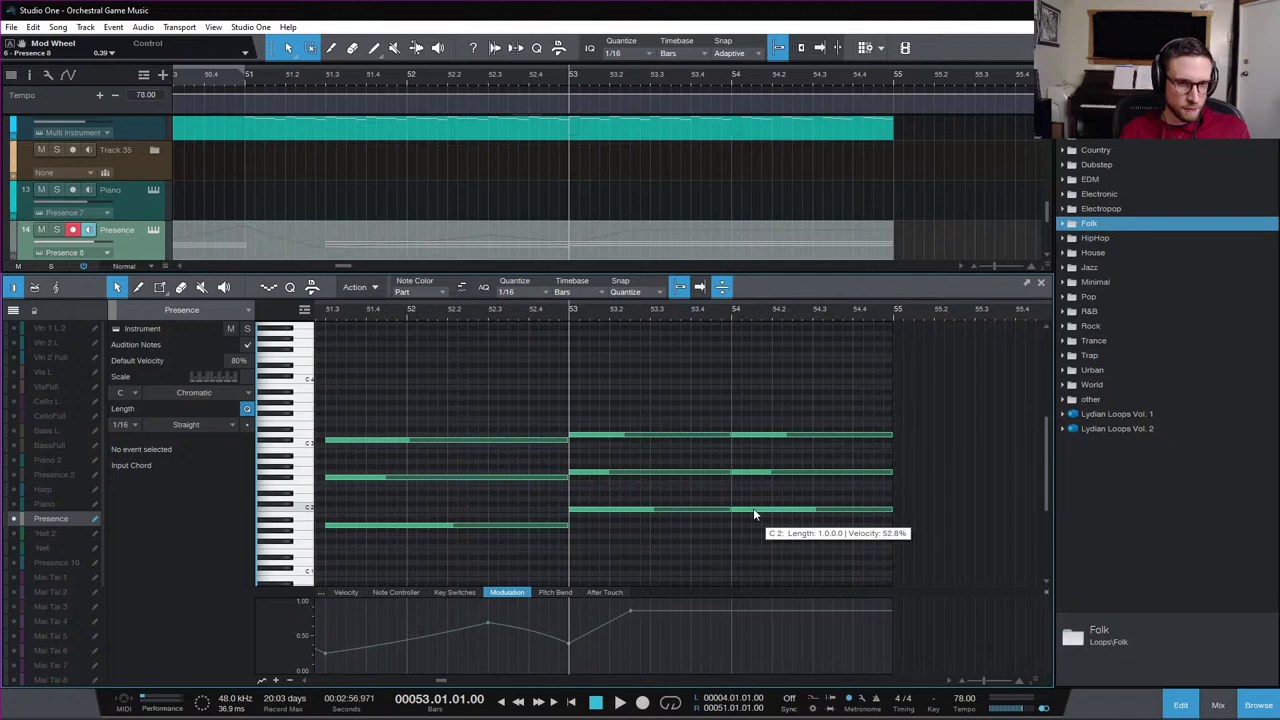
{"action": "scroll", "coordinate": [754, 512], "scroll_direction": "right", "scroll_amount": 1}
{"action": "left_click_drag", "start_coordinate": [754, 512], "coordinate": [751, 520]}
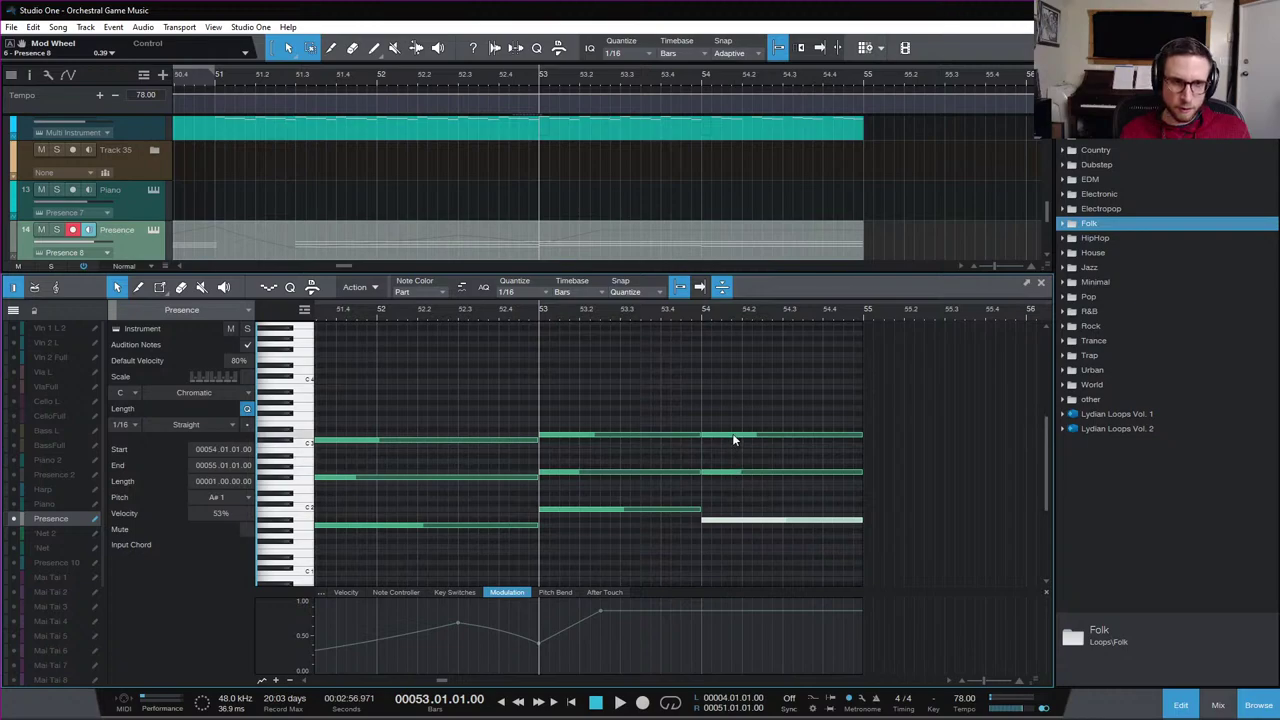
{"action": "left_click_drag", "start_coordinate": [733, 438], "coordinate": [736, 482]}
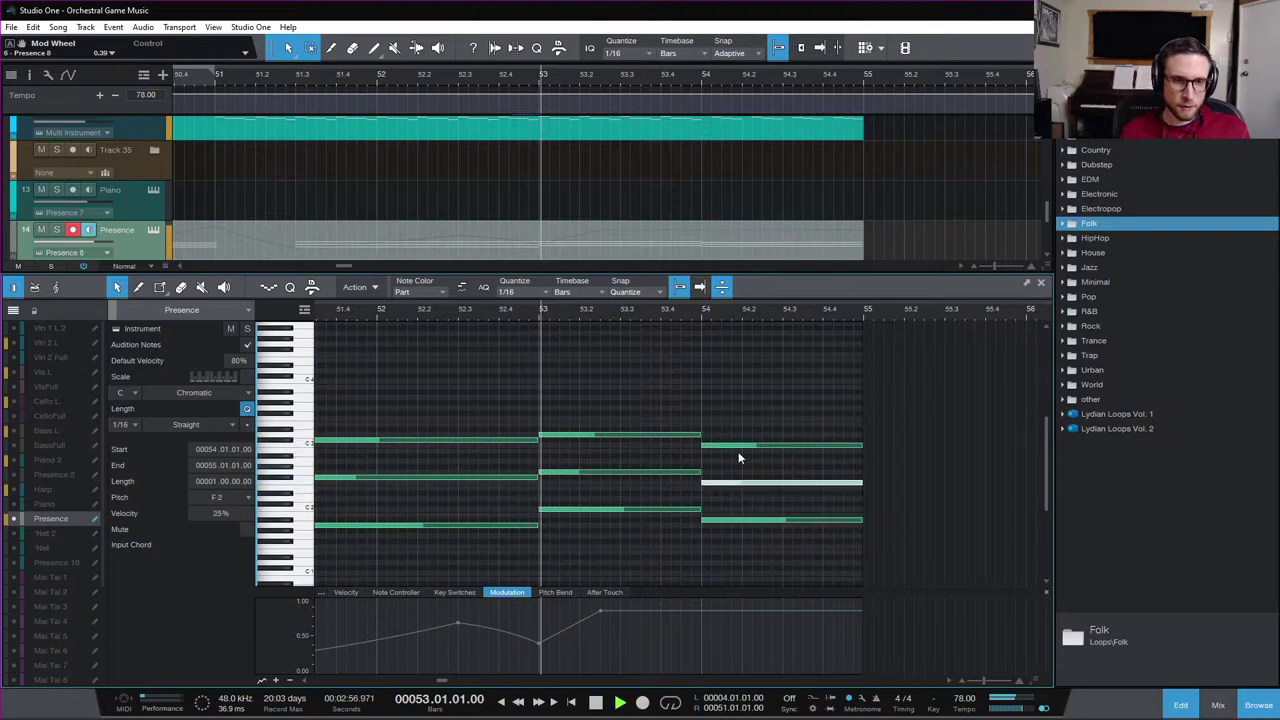
{"action": "left_click", "coordinate": [747, 420]}
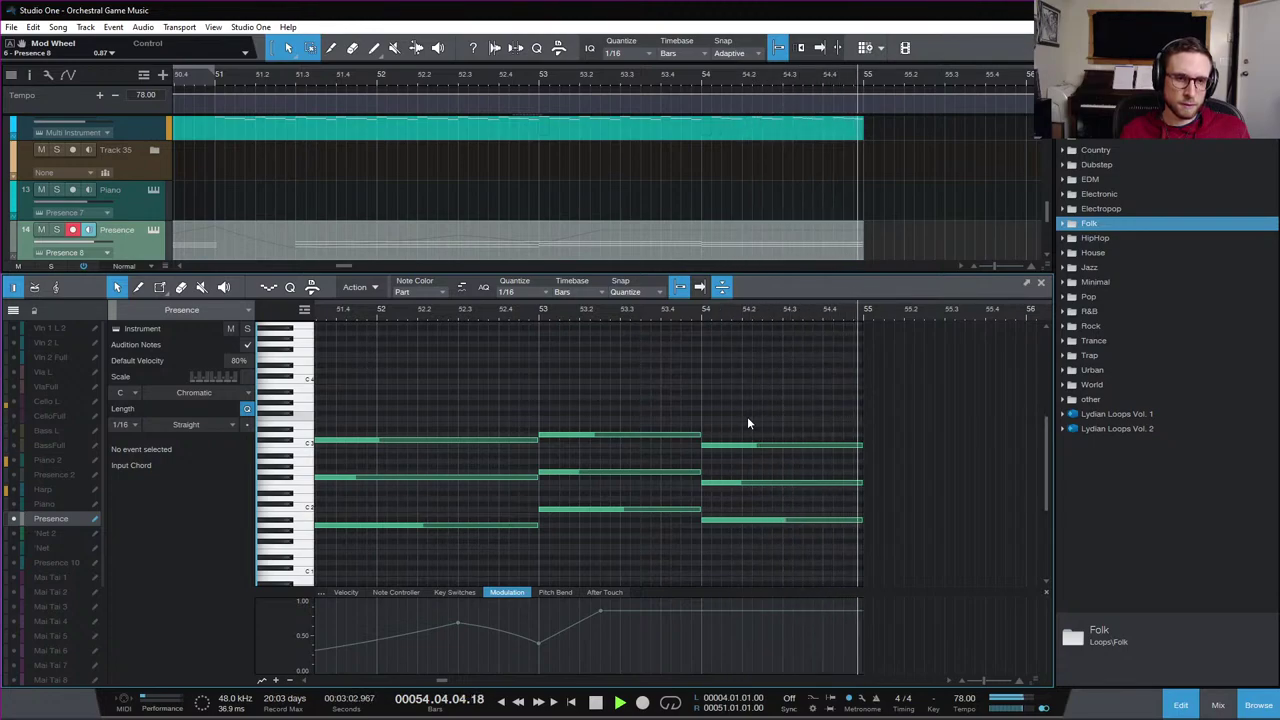
{"action": "key", "text": "space"}
{"action": "left_click", "coordinate": [707, 336]}
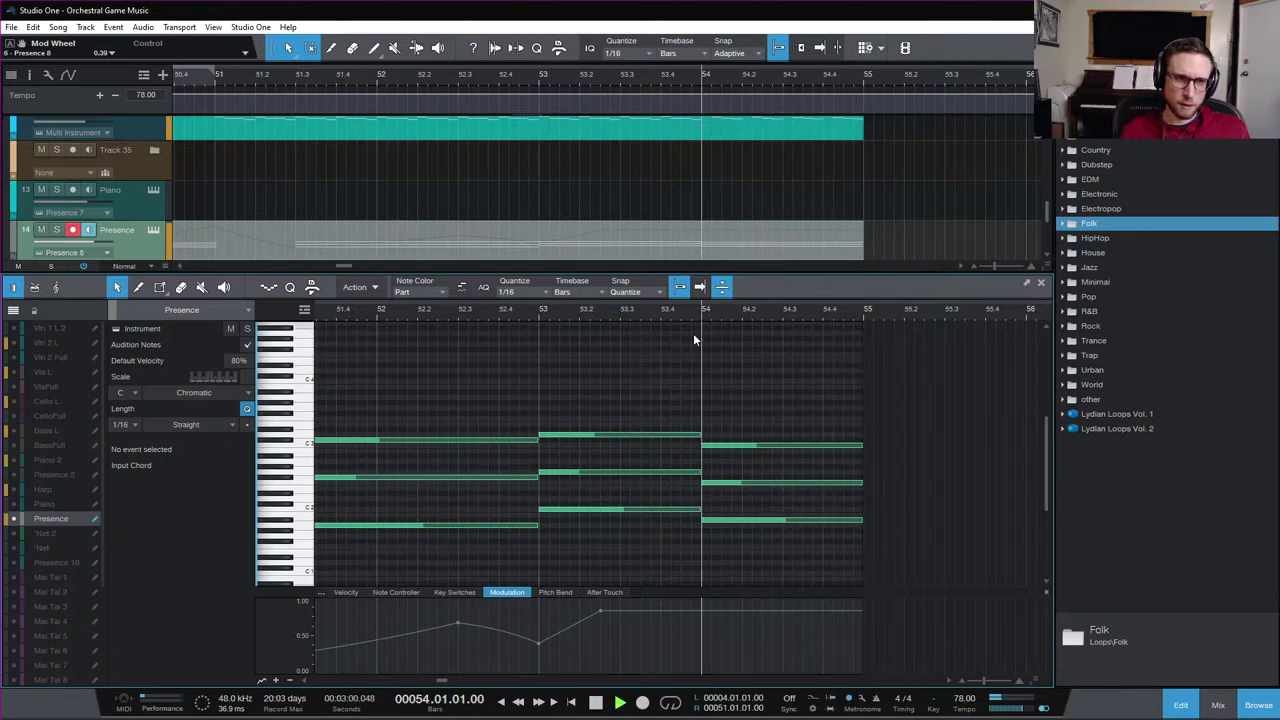
{"action": "key", "text": "space"}
{"action": "key", "text": "space"}
Mute the Presence horn track and audition the remaining parts from bar 54
{"action": "scroll", "coordinate": [688, 241], "scroll_direction": "down", "scroll_amount": 2}
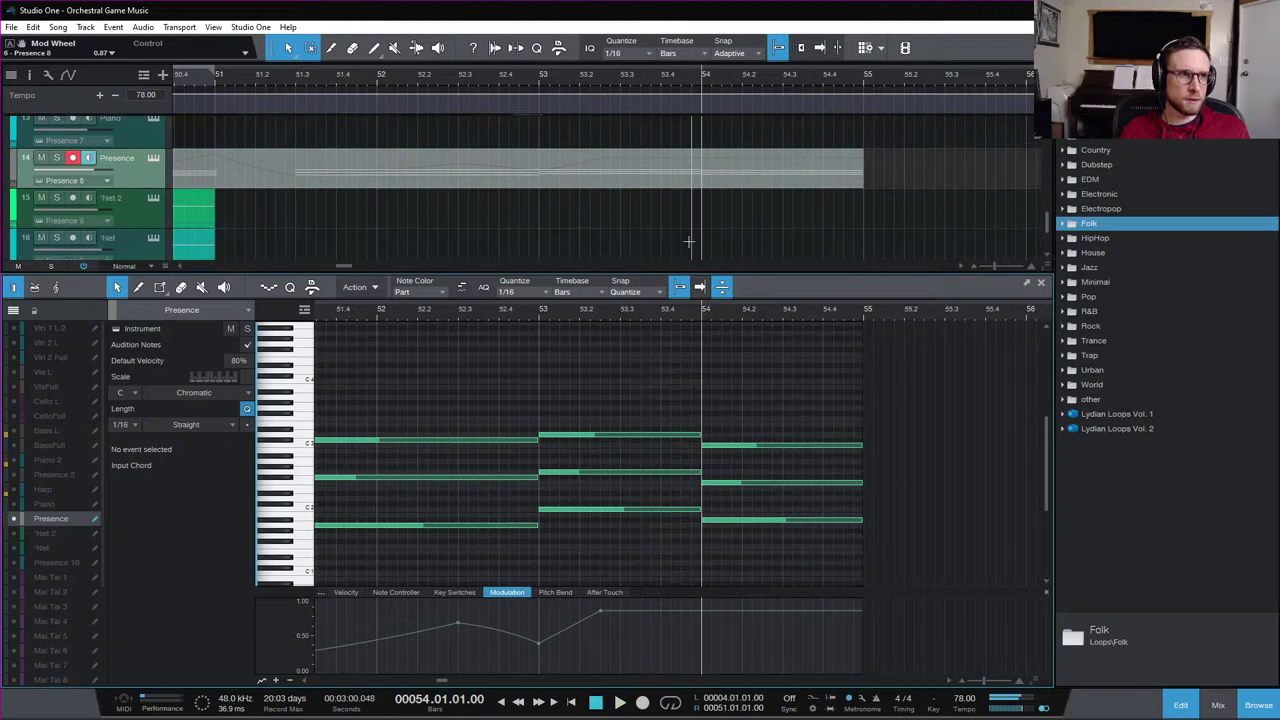
{"action": "left_click", "coordinate": [41, 157]}
{"action": "key", "text": "space"}
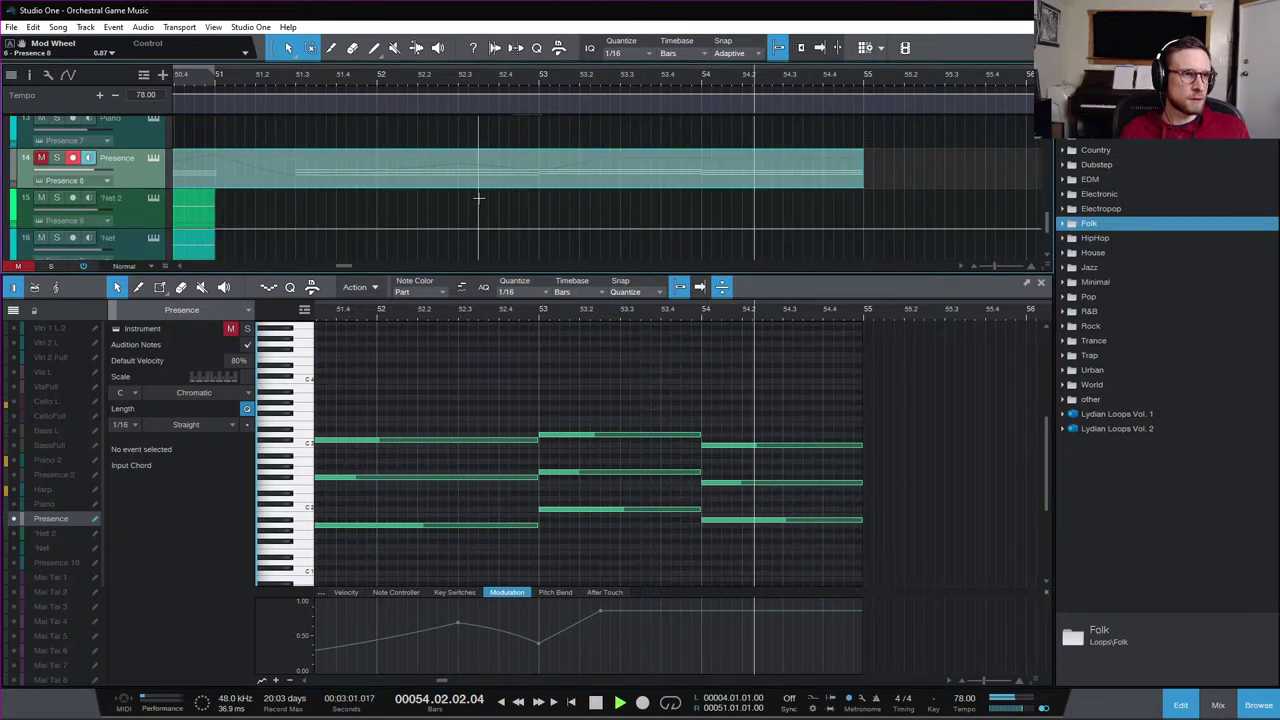
{"action": "scroll", "coordinate": [560, 193], "scroll_direction": "down", "scroll_amount": 3}
{"action": "scroll", "coordinate": [560, 193], "scroll_direction": "up", "scroll_amount": 5}
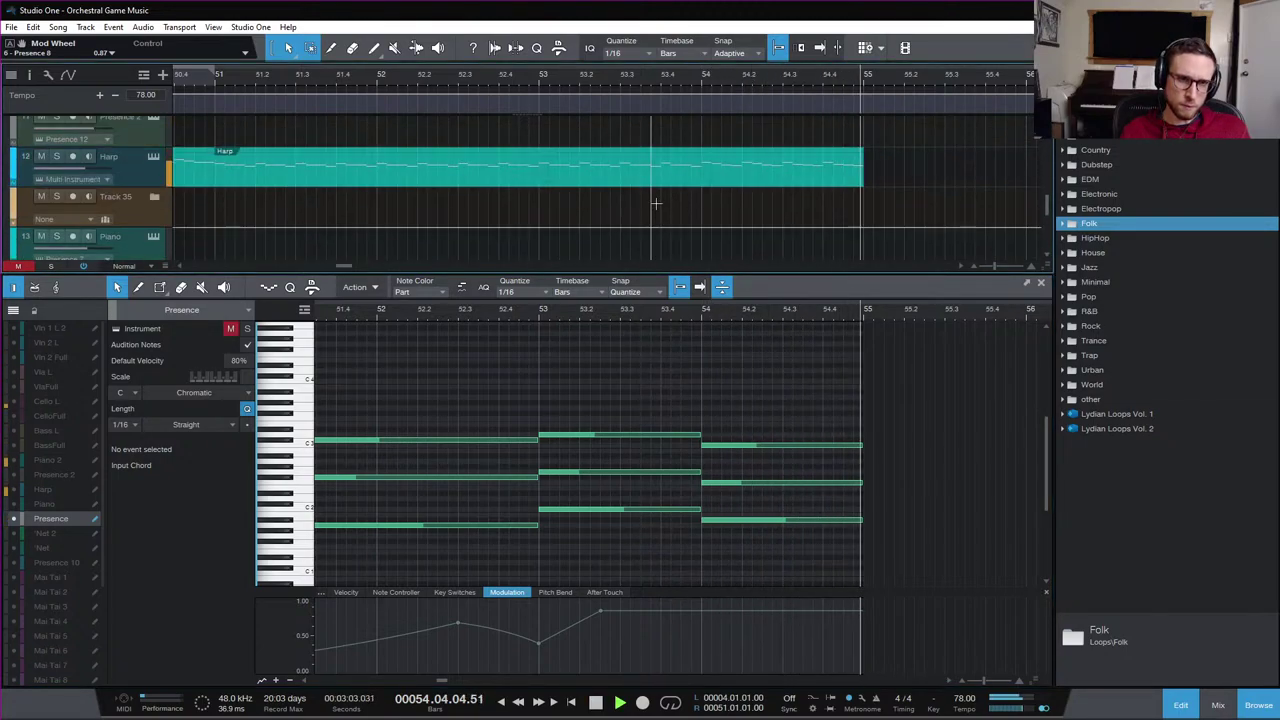
{"action": "key", "text": "space"}
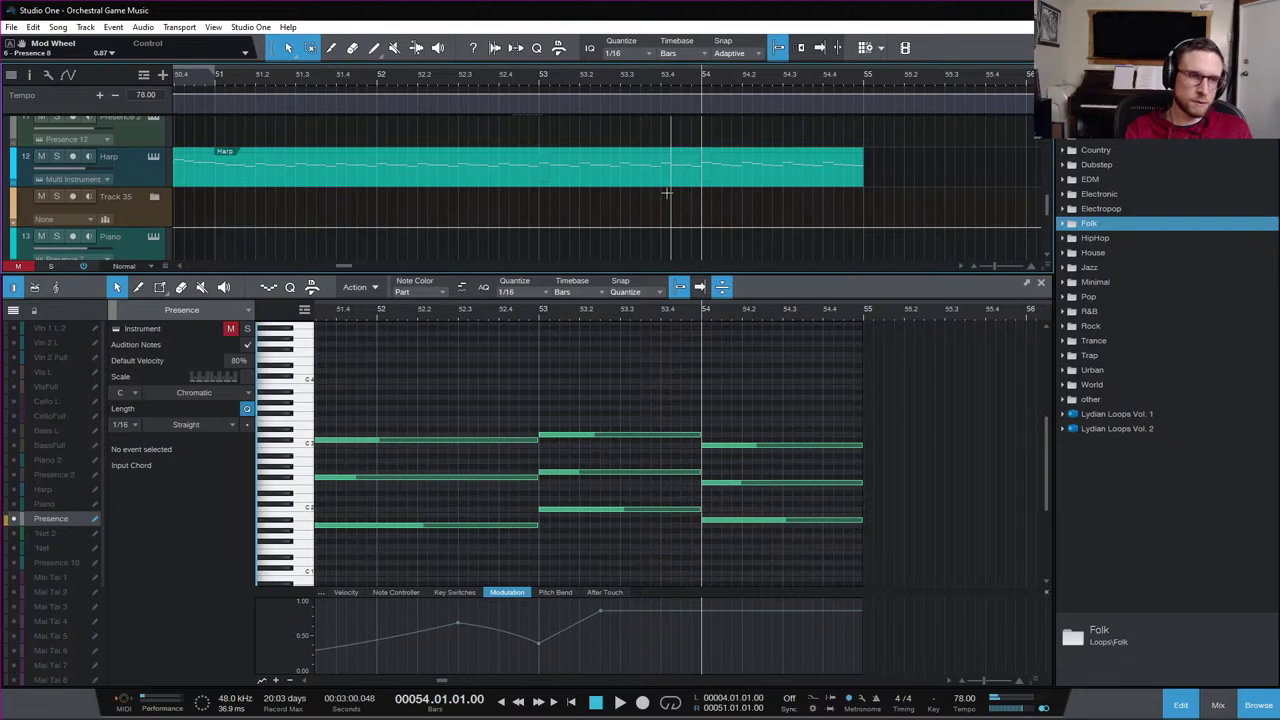
Open the Bass L part to check its notes from bar 51 to bar 55 and audition it from bar 54
{"action": "scroll", "coordinate": [670, 195], "scroll_direction": "up", "scroll_amount": 2}
{"action": "scroll", "coordinate": [763, 201], "scroll_direction": "up", "scroll_amount": 2}
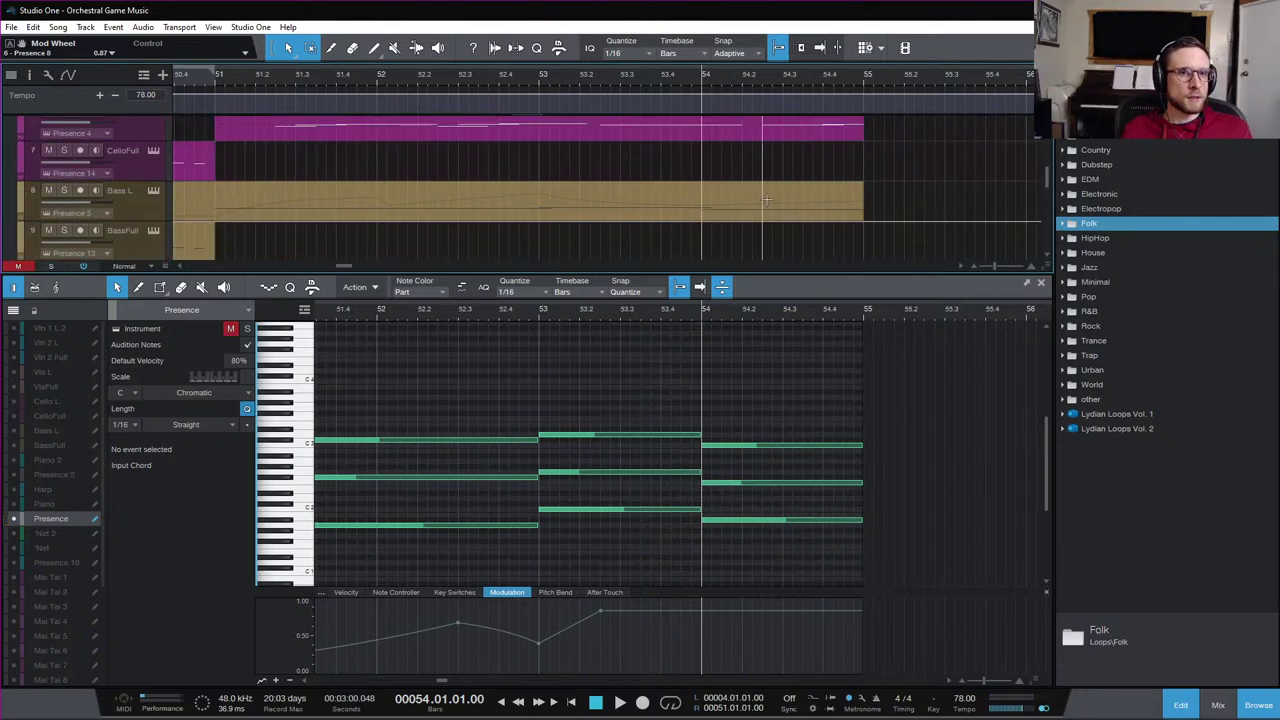
{"action": "left_click", "coordinate": [771, 214]}
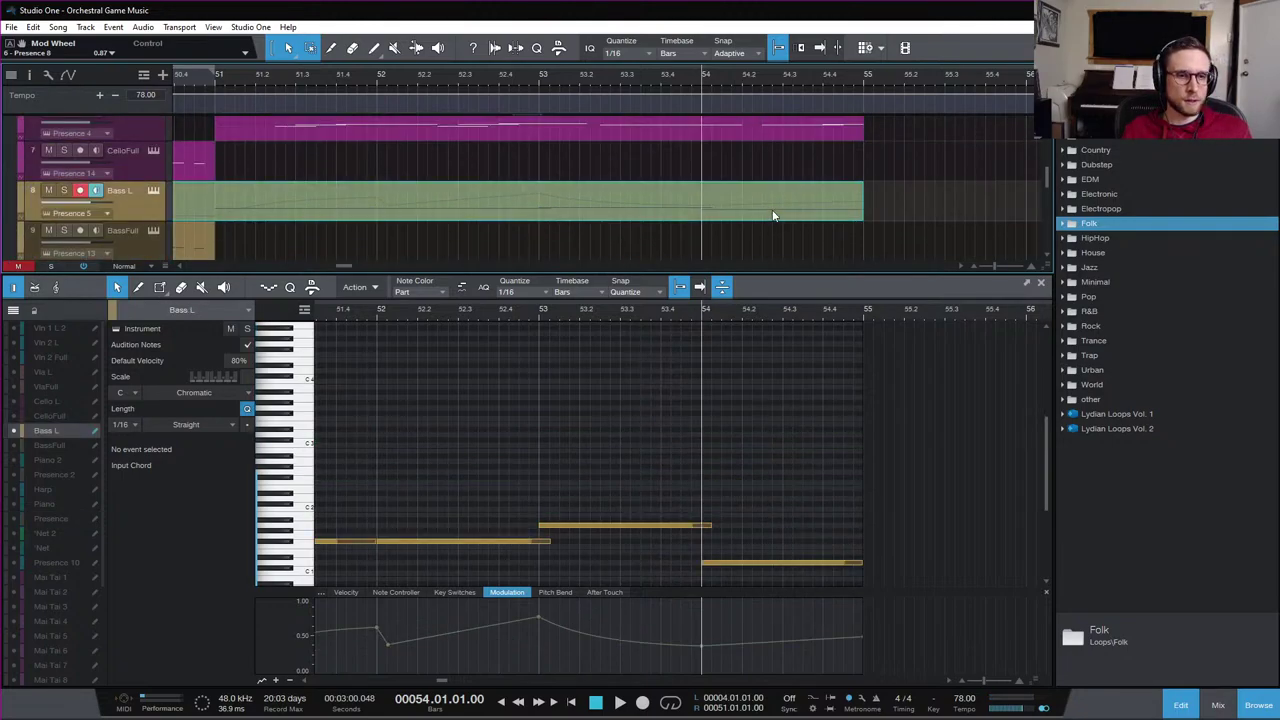
{"action": "scroll", "coordinate": [772, 206], "scroll_direction": "down", "scroll_amount": 1}
{"action": "scroll", "coordinate": [871, 510], "scroll_direction": "down", "scroll_amount": 1}
{"action": "scroll", "coordinate": [871, 512], "scroll_direction": "down", "scroll_amount": 2}
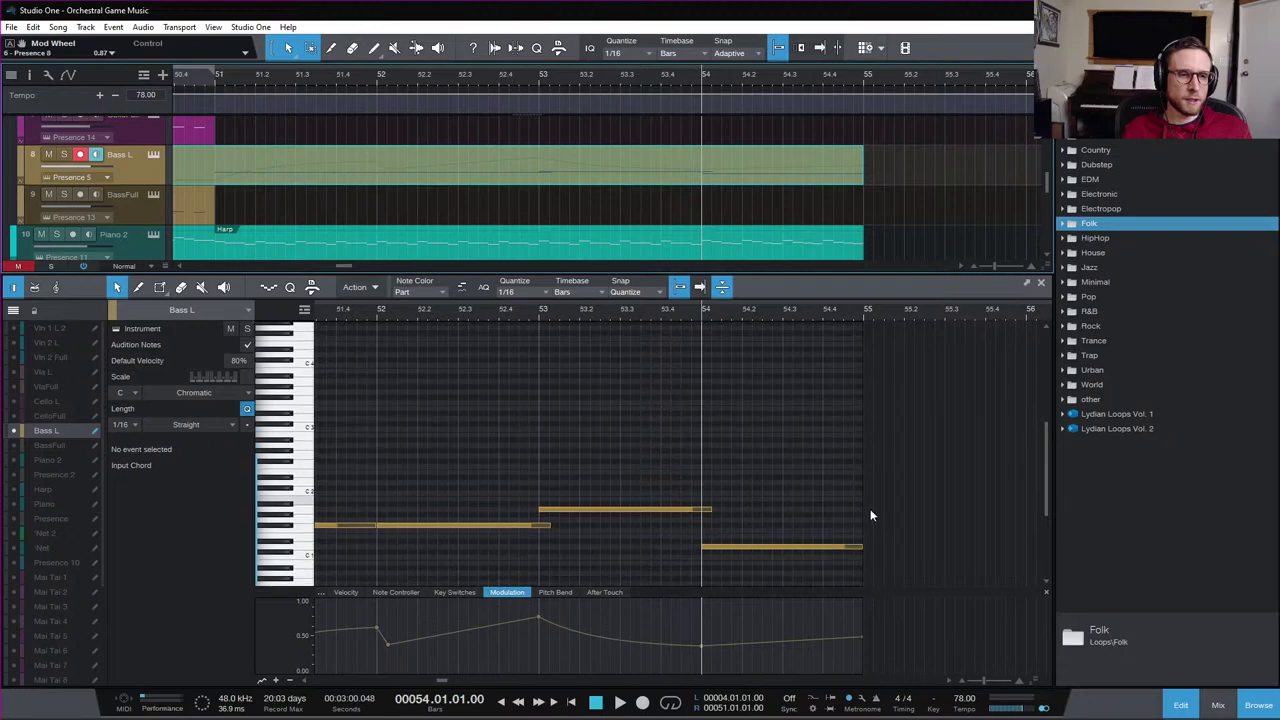
{"action": "scroll", "coordinate": [825, 500], "scroll_direction": "left", "scroll_amount": 3}
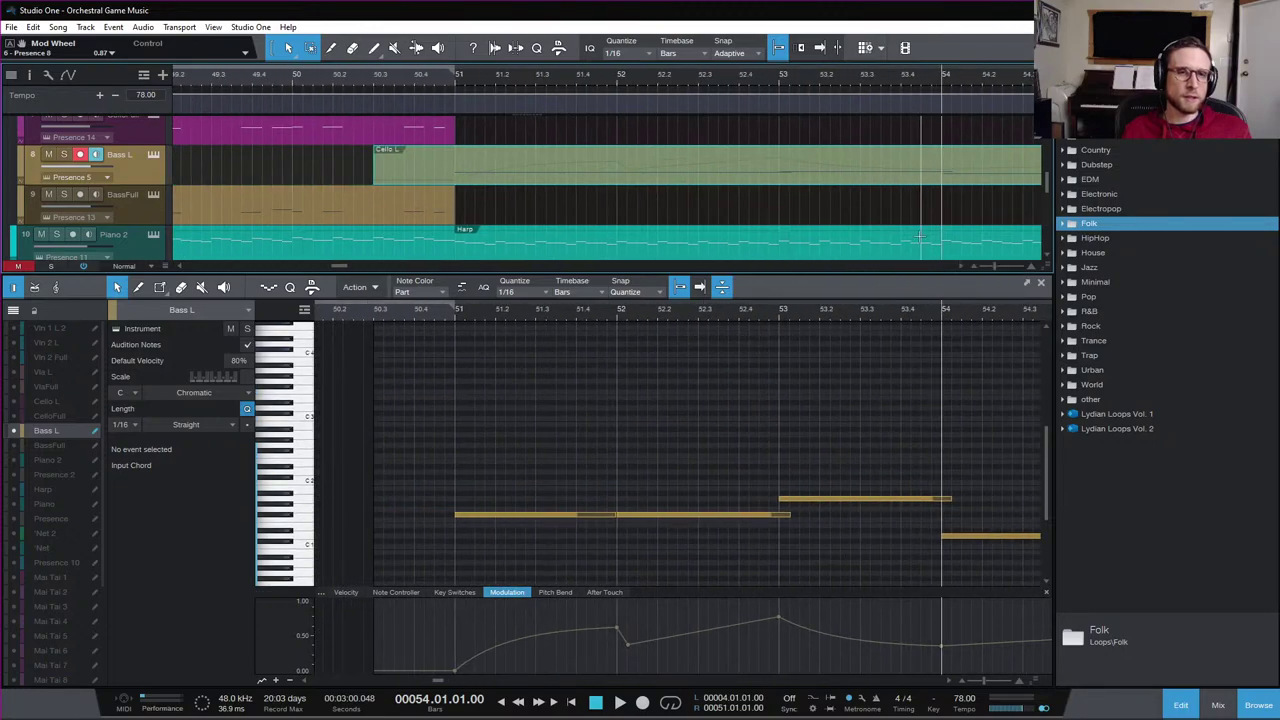
{"action": "scroll", "coordinate": [920, 237], "scroll_direction": "right", "scroll_amount": 3}
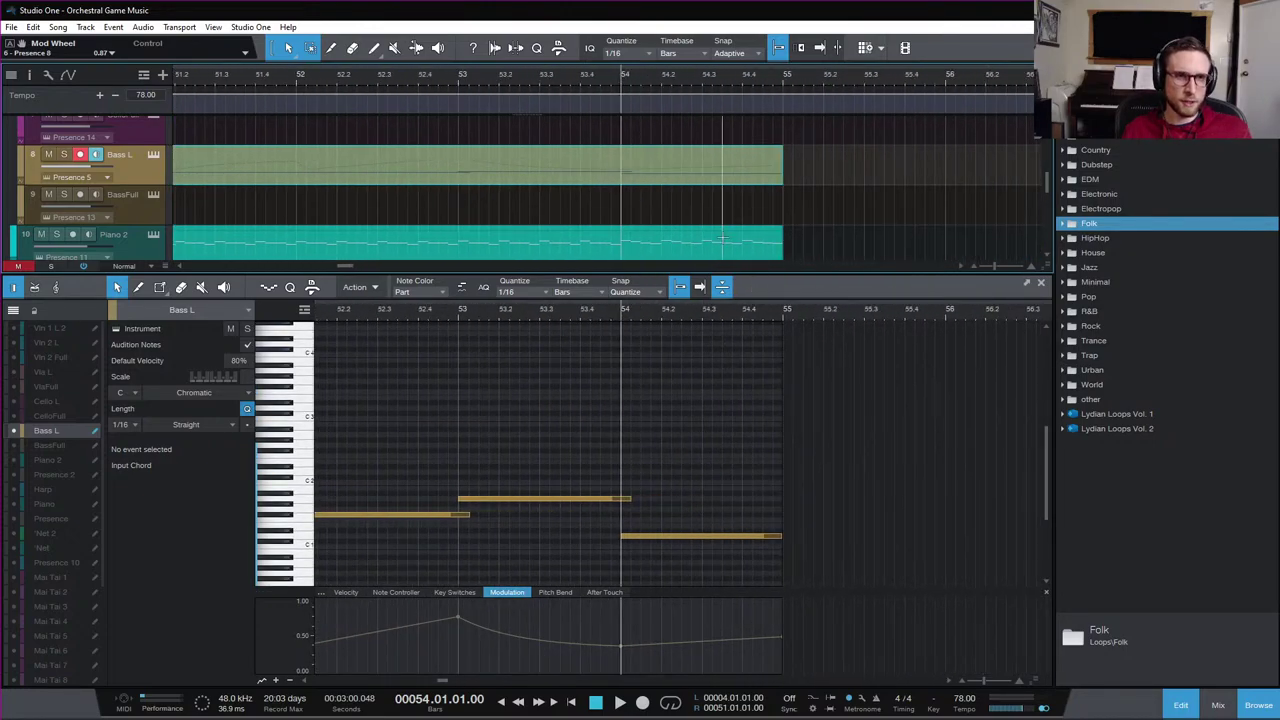
{"action": "scroll", "coordinate": [706, 212], "scroll_direction": "up", "scroll_amount": 1}
{"action": "key", "text": "space"}
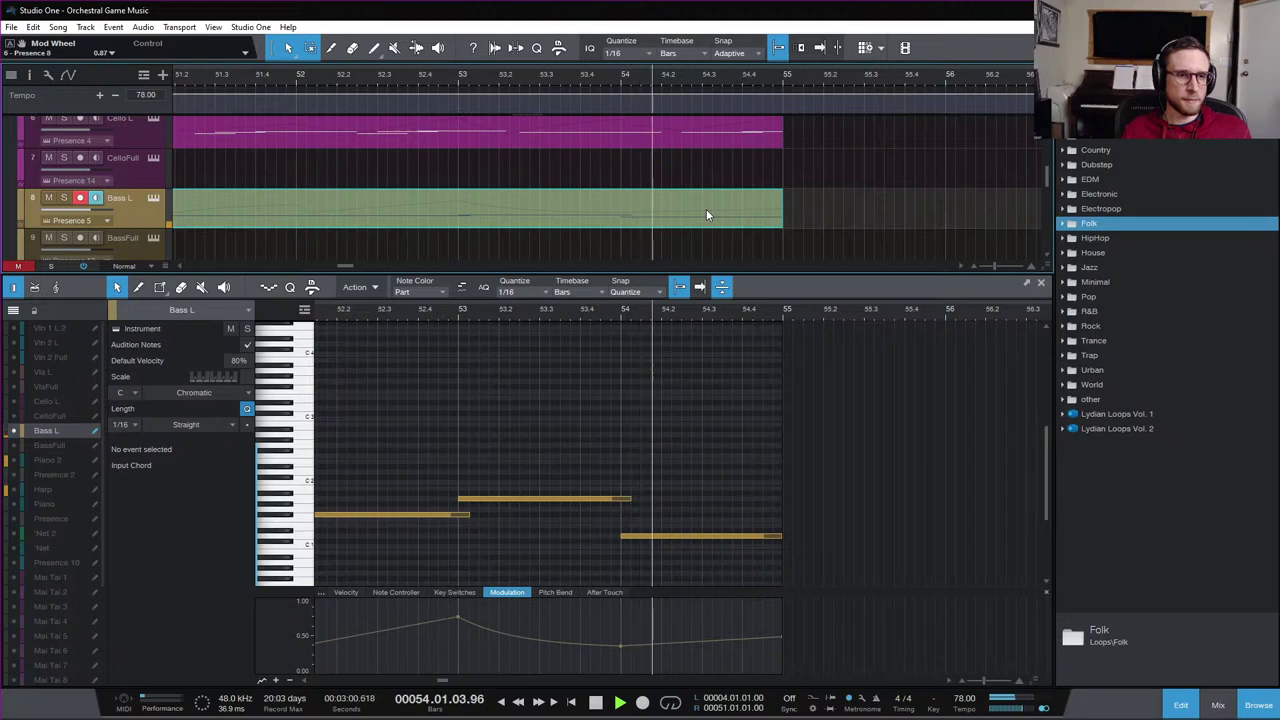
{"action": "key", "text": "space"}
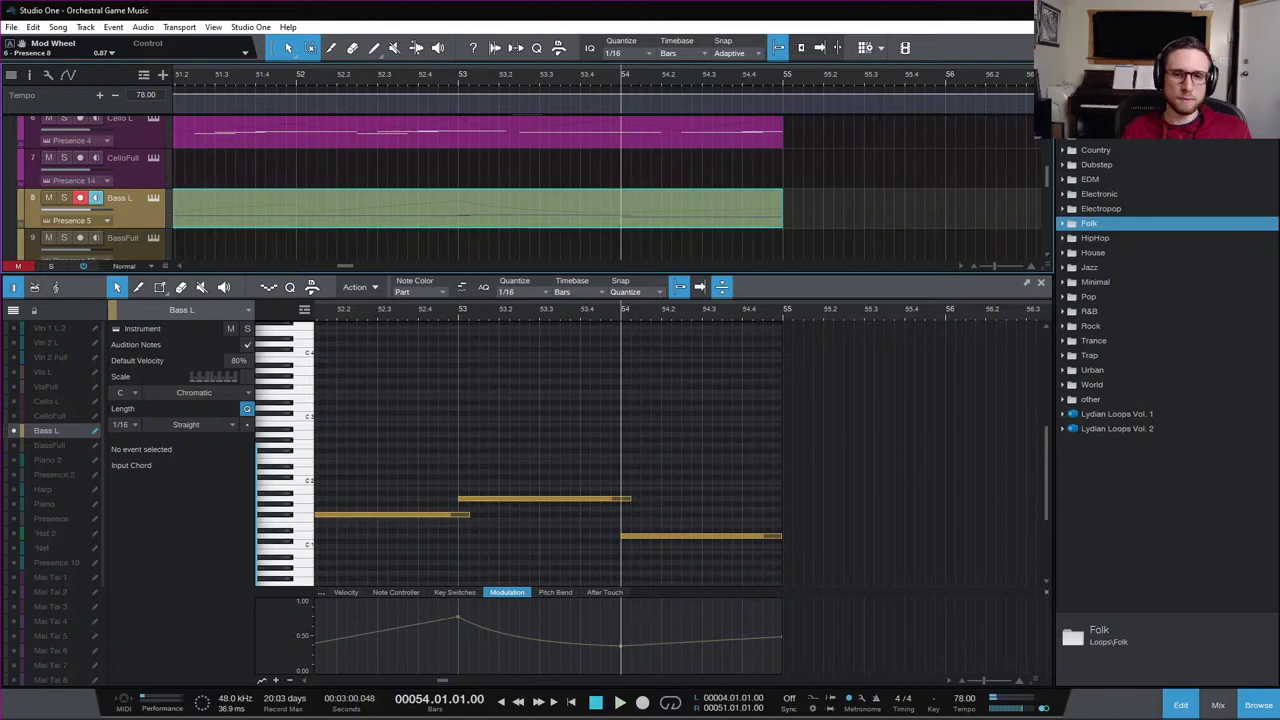
Reopen the Presence horn part, unmute its track and audition the lowest note of the bar 54 chord
{"action": "left_click", "coordinate": [1180, 708]}
{"action": "double_click", "coordinate": [699, 493]}
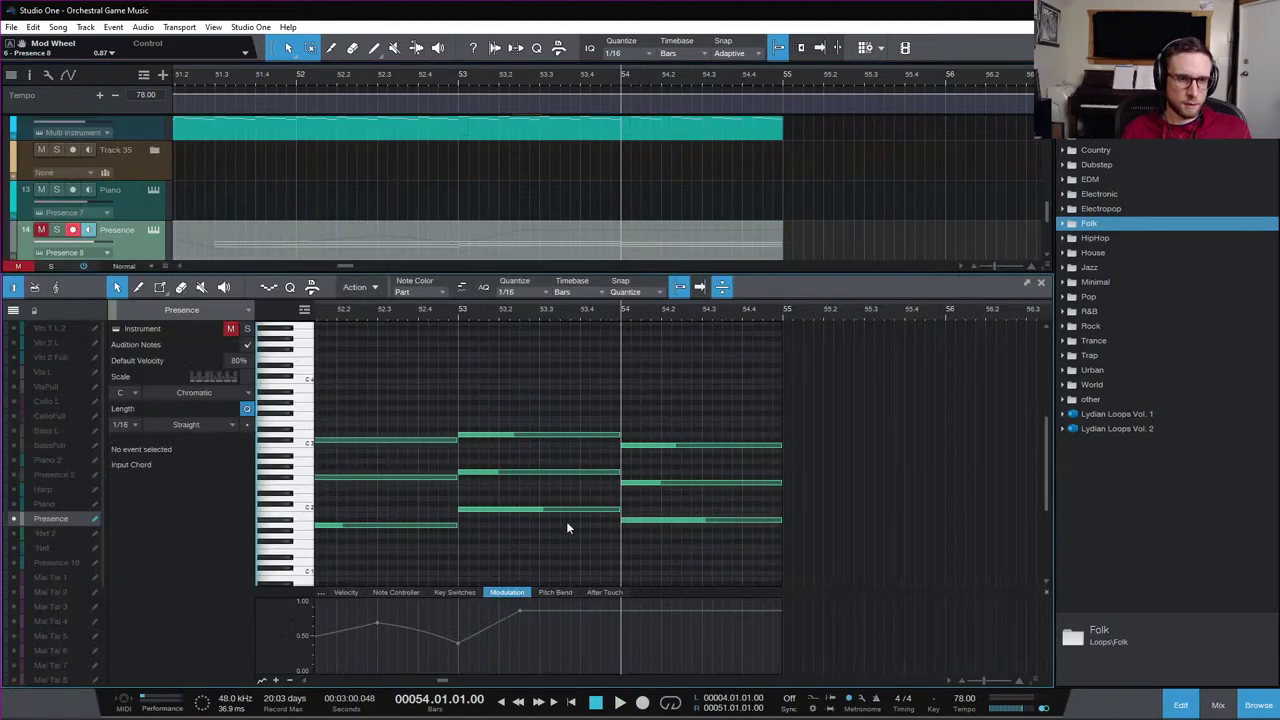
{"action": "left_click", "coordinate": [684, 520]}
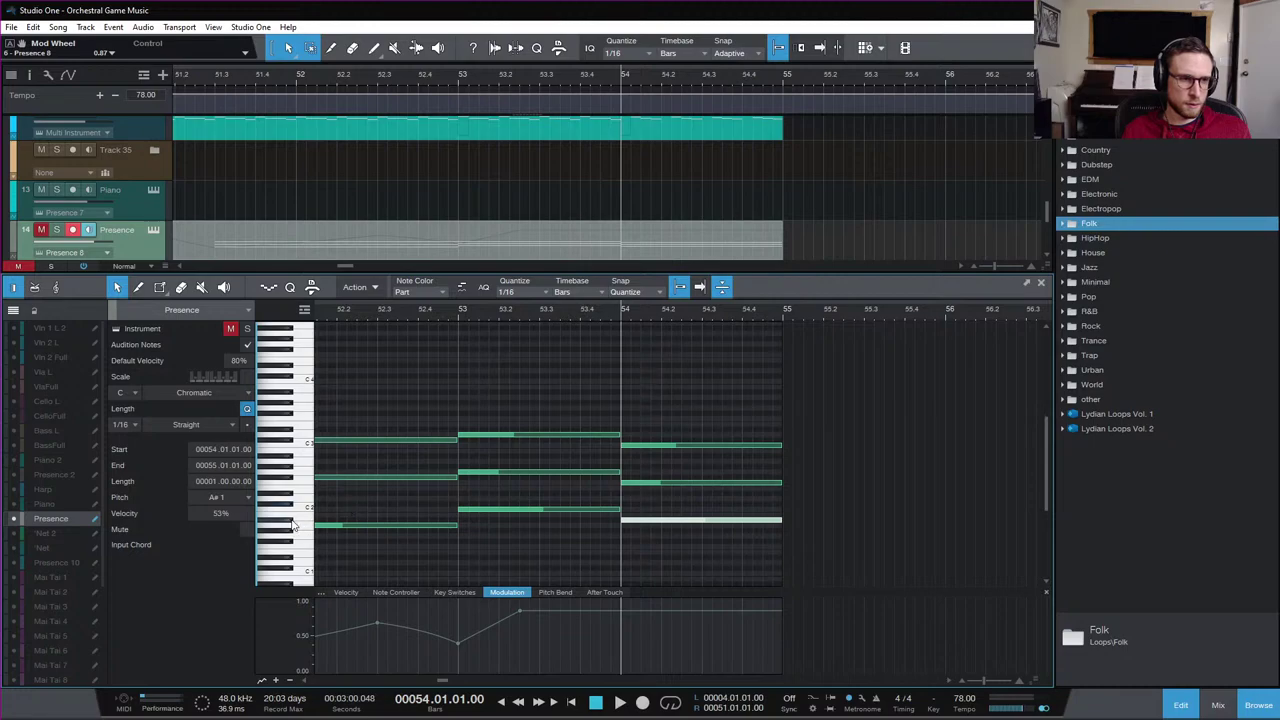
{"action": "left_click", "coordinate": [41, 229]}
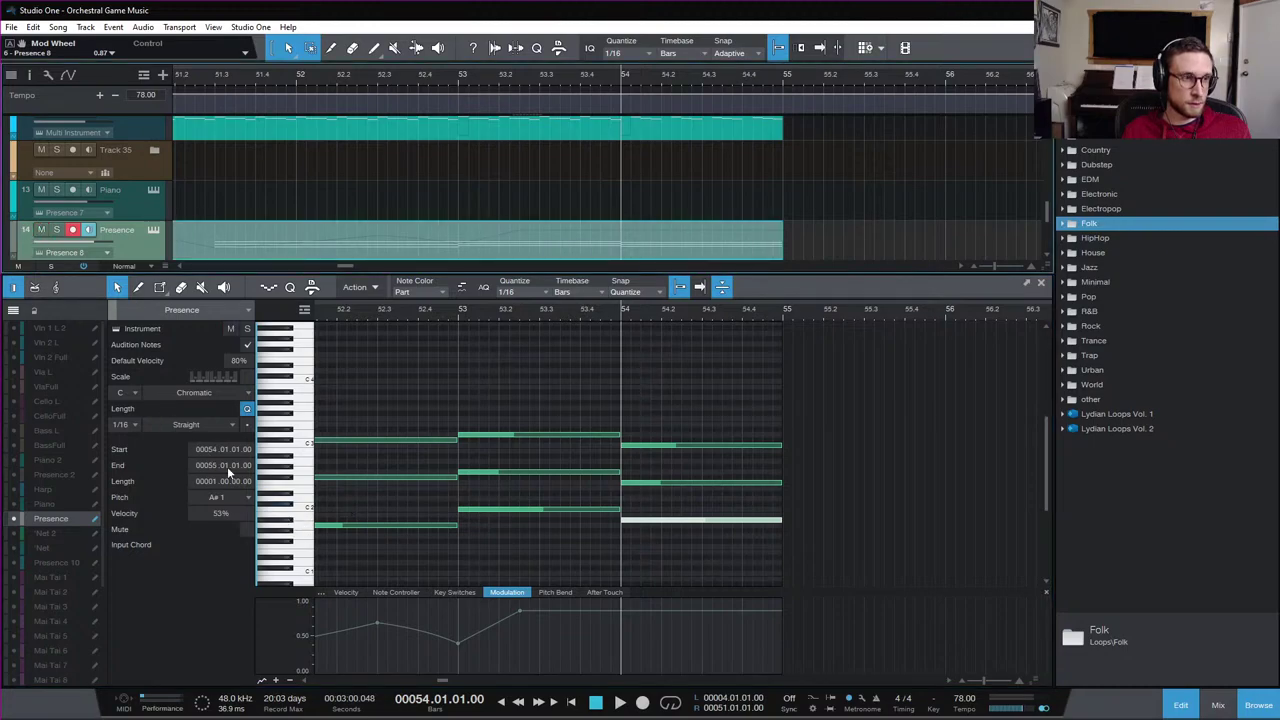
{"action": "left_click", "coordinate": [291, 524]}
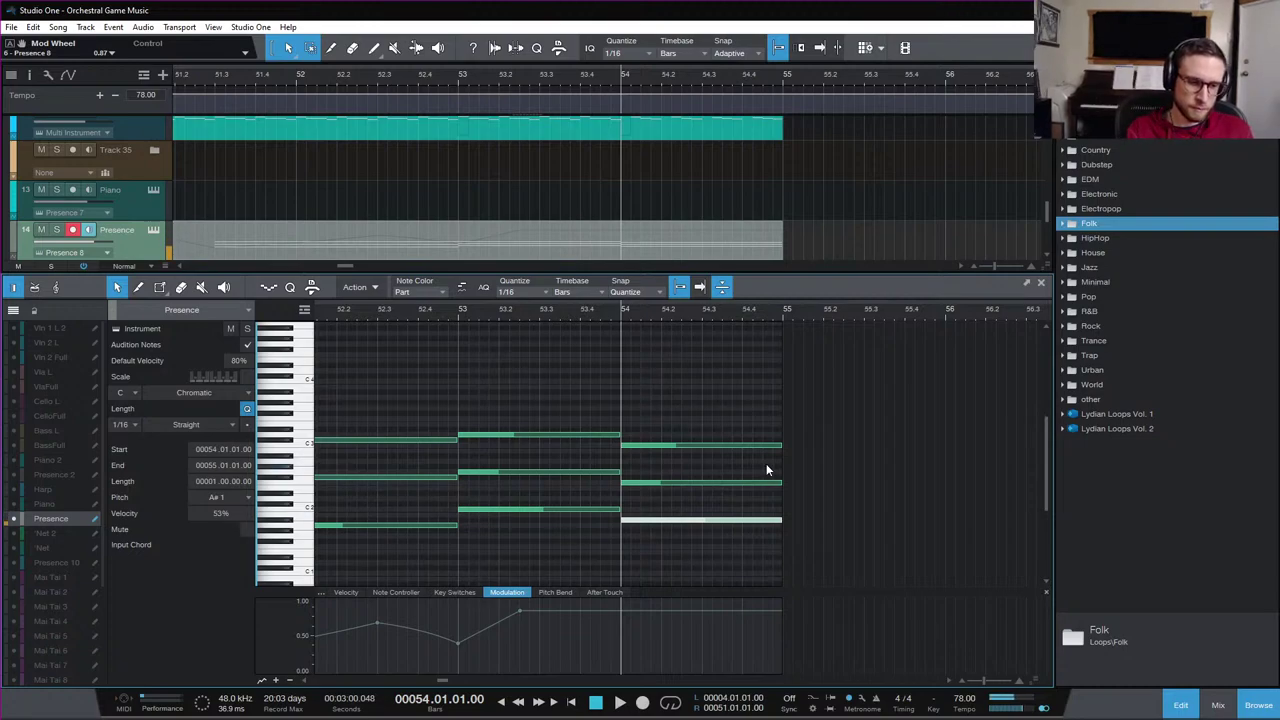
Audition the horn chords with the other parts from beat 51.3 into bar 54
{"action": "scroll", "coordinate": [549, 375], "scroll_direction": "left", "scroll_amount": 3}
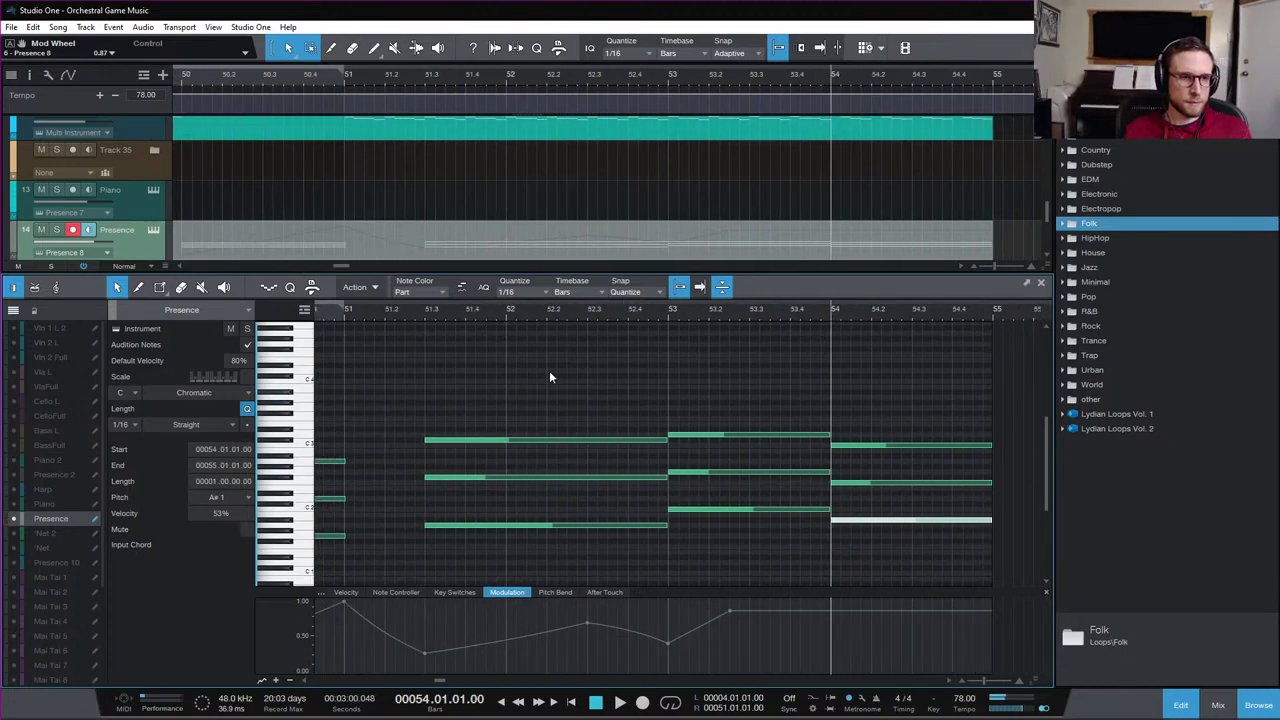
{"action": "left_click", "coordinate": [421, 310]}
{"action": "key", "text": "space"}
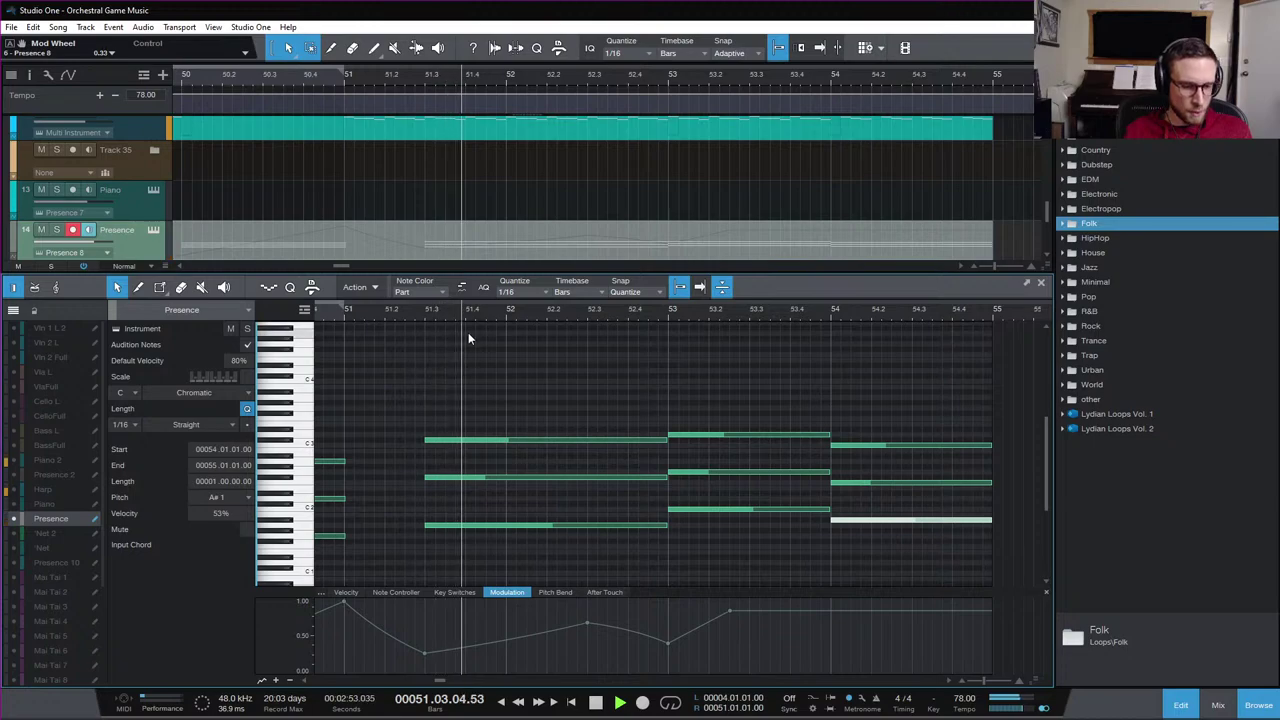
{"action": "key", "text": "space"}
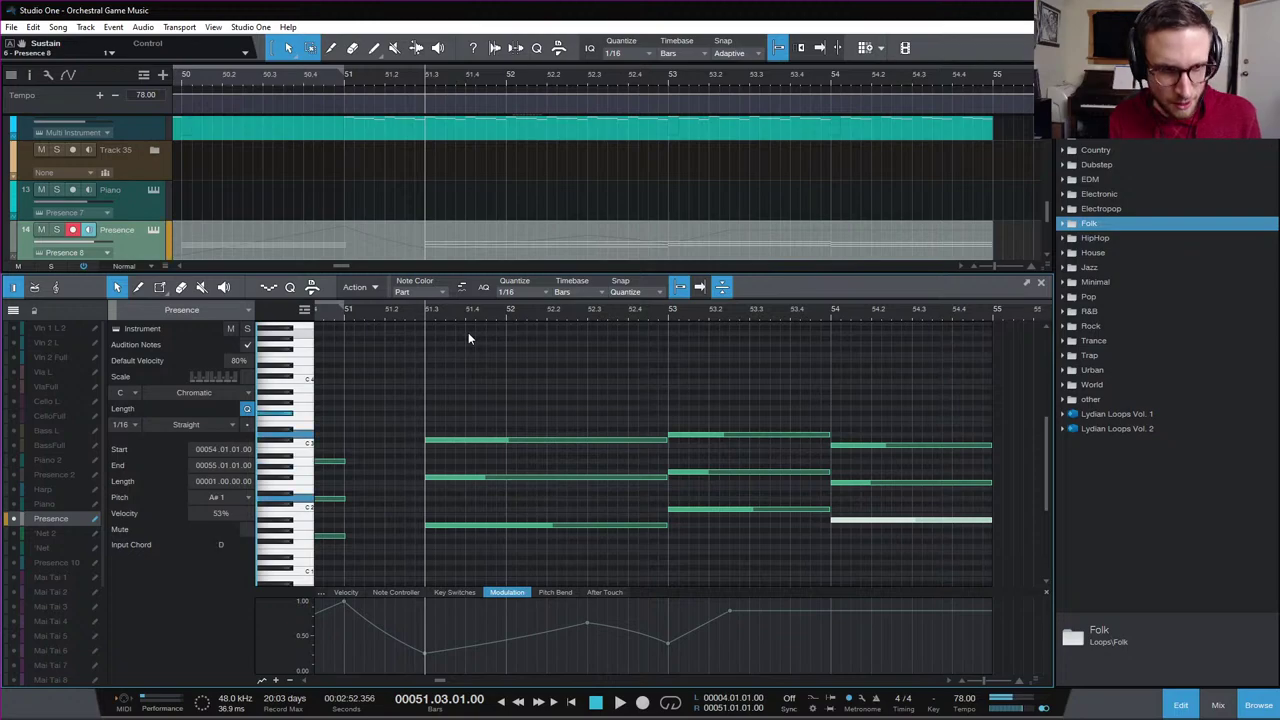
{"action": "key", "text": "space"}
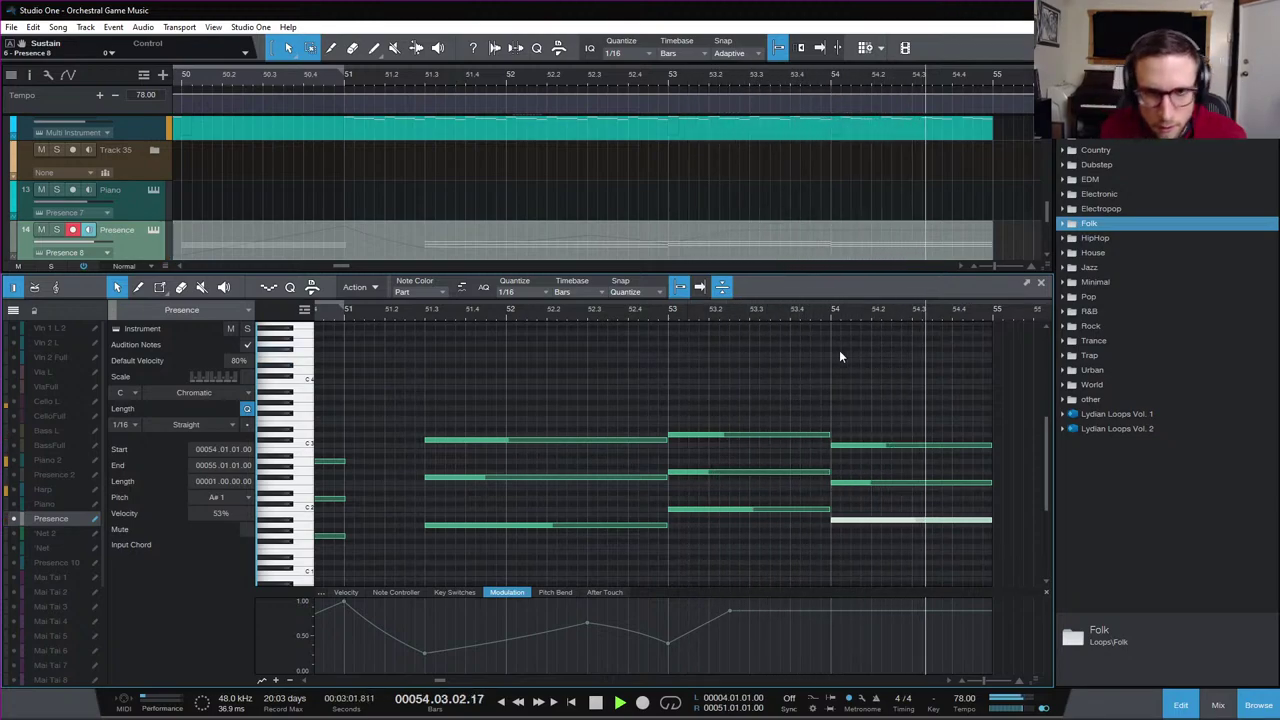
{"action": "key", "text": "space"}
Try the top note of the bar 54 chord at D3, audition it, return it to C3 and play from bar 53
{"action": "left_click", "coordinate": [910, 436]}
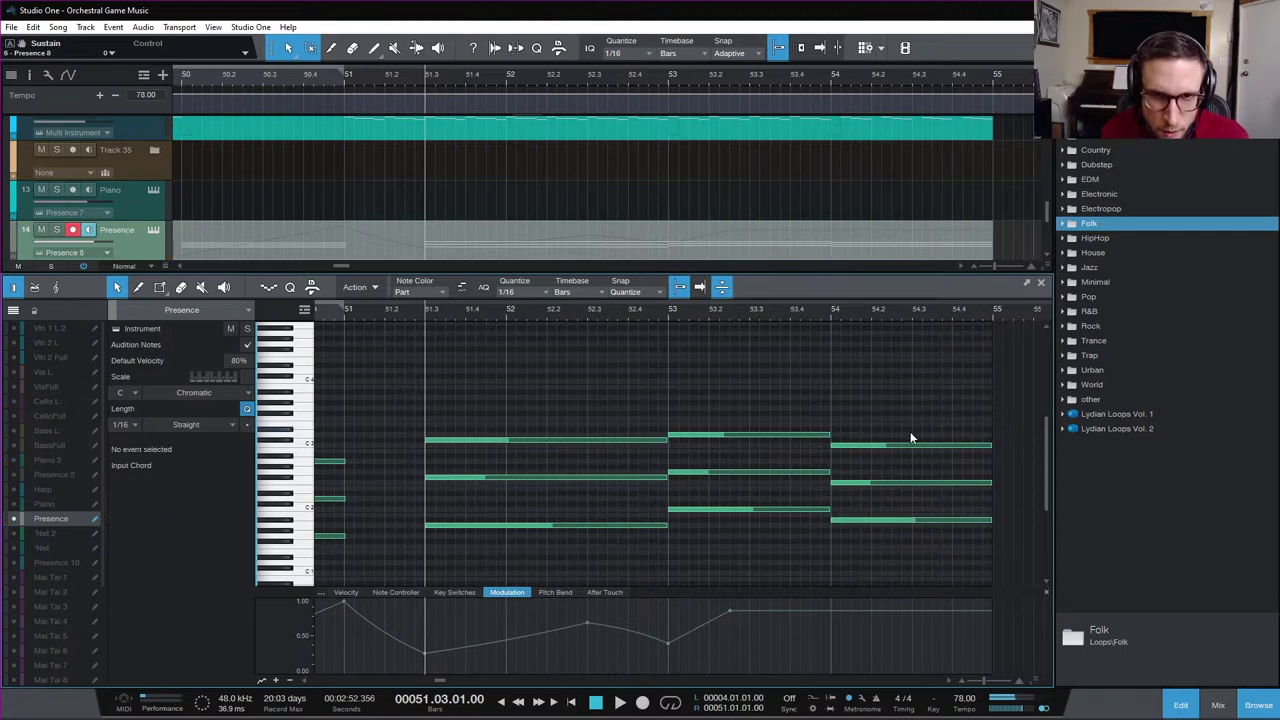
{"action": "left_click", "coordinate": [831, 312]}
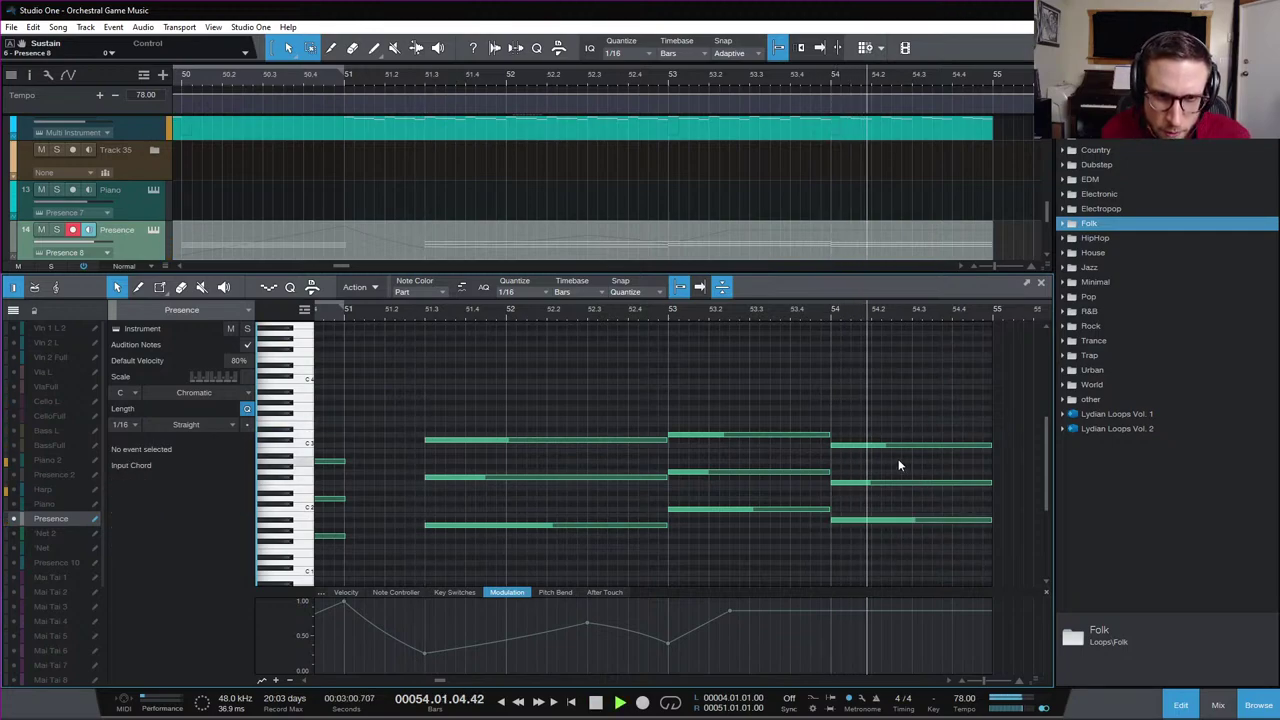
{"action": "left_click_drag", "start_coordinate": [900, 444], "coordinate": [910, 434]}
{"action": "key", "text": "space"}
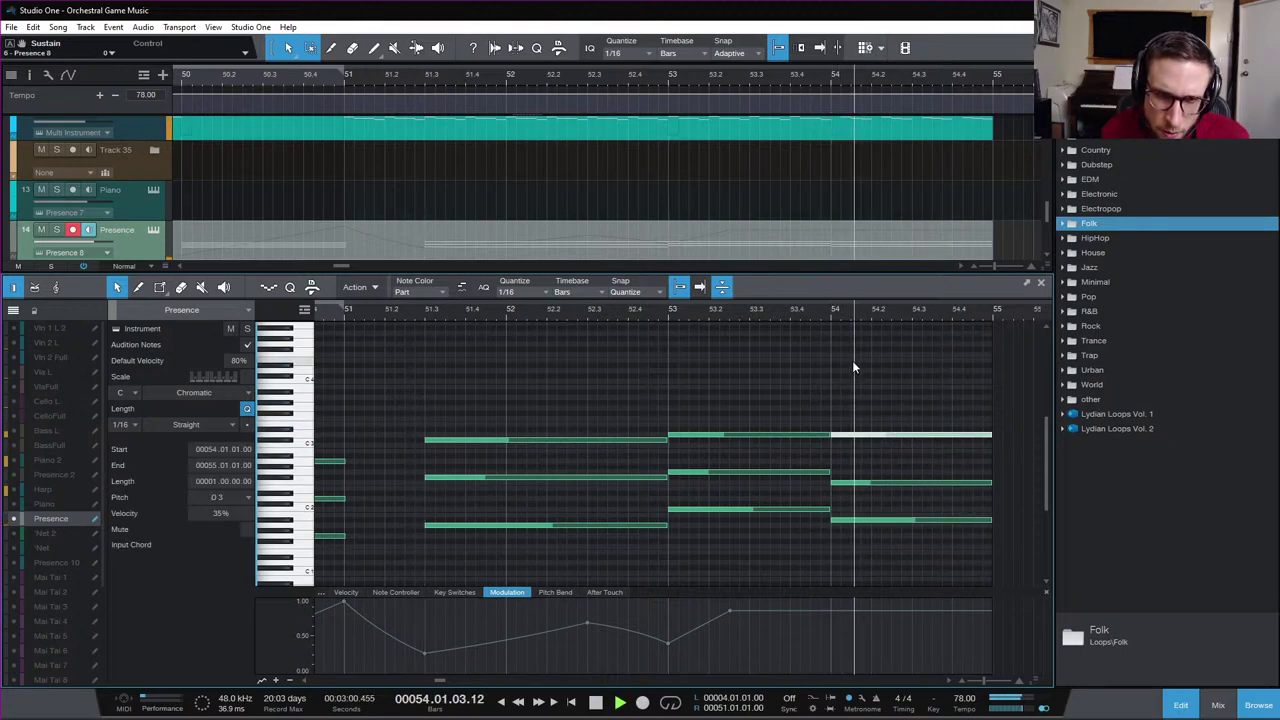
{"action": "left_click", "coordinate": [672, 309]}
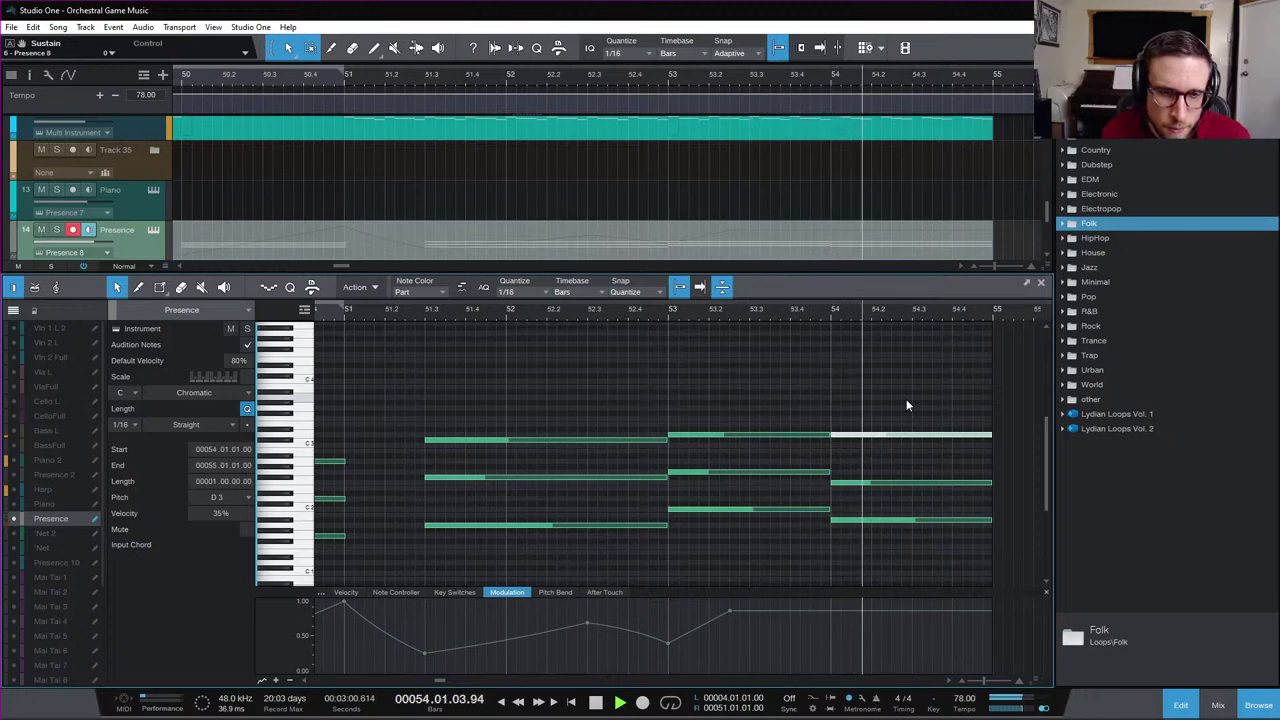
{"action": "left_click_drag", "start_coordinate": [940, 435], "coordinate": [935, 444]}
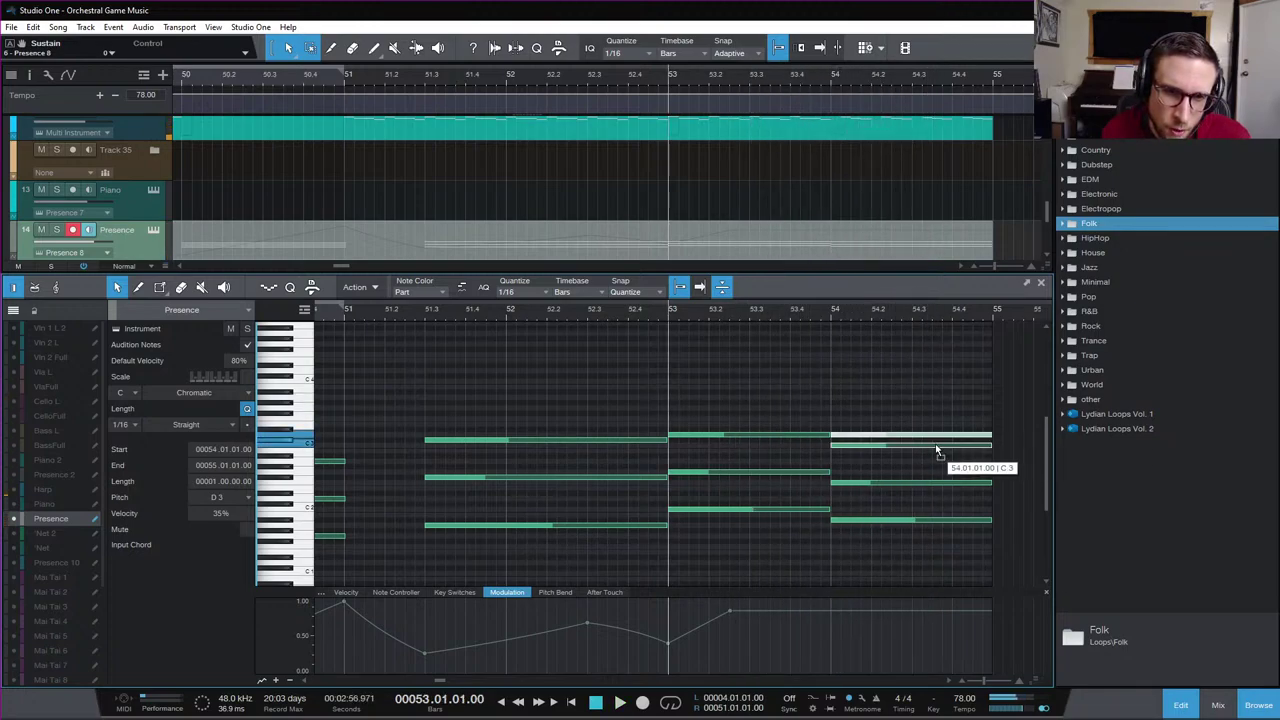
{"action": "left_click", "coordinate": [911, 401]}
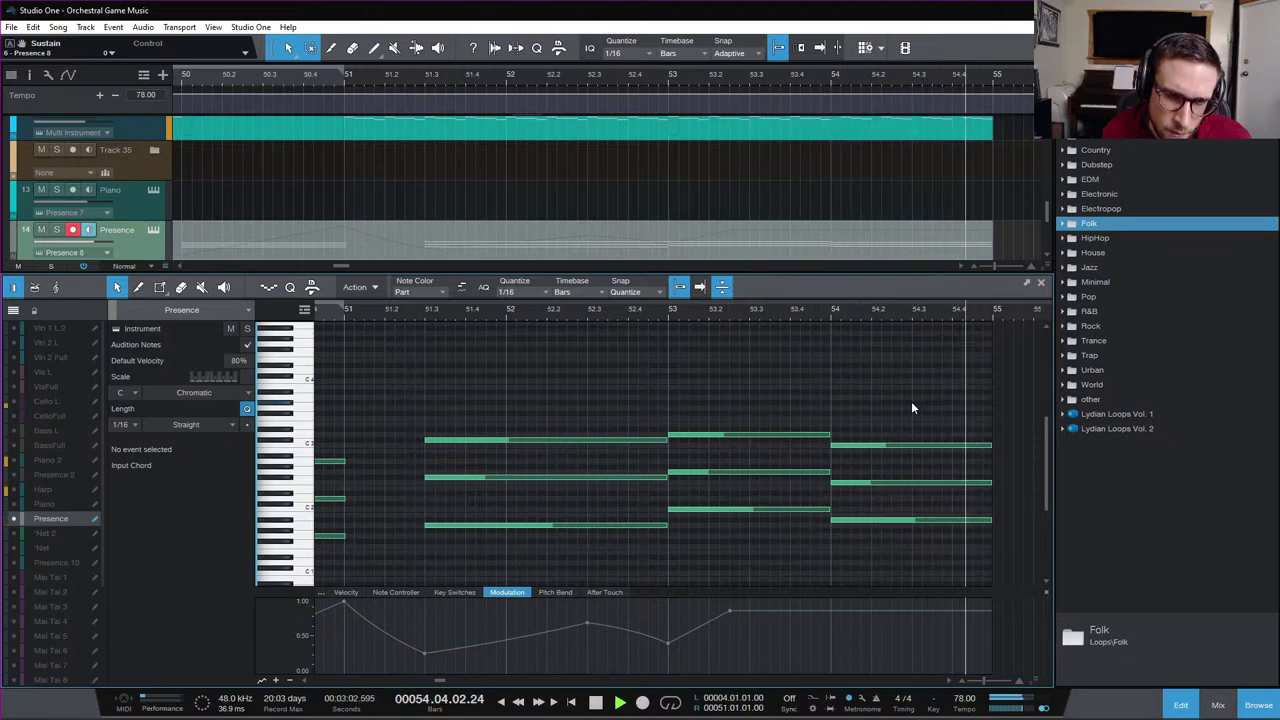
{"action": "key", "text": "space"}
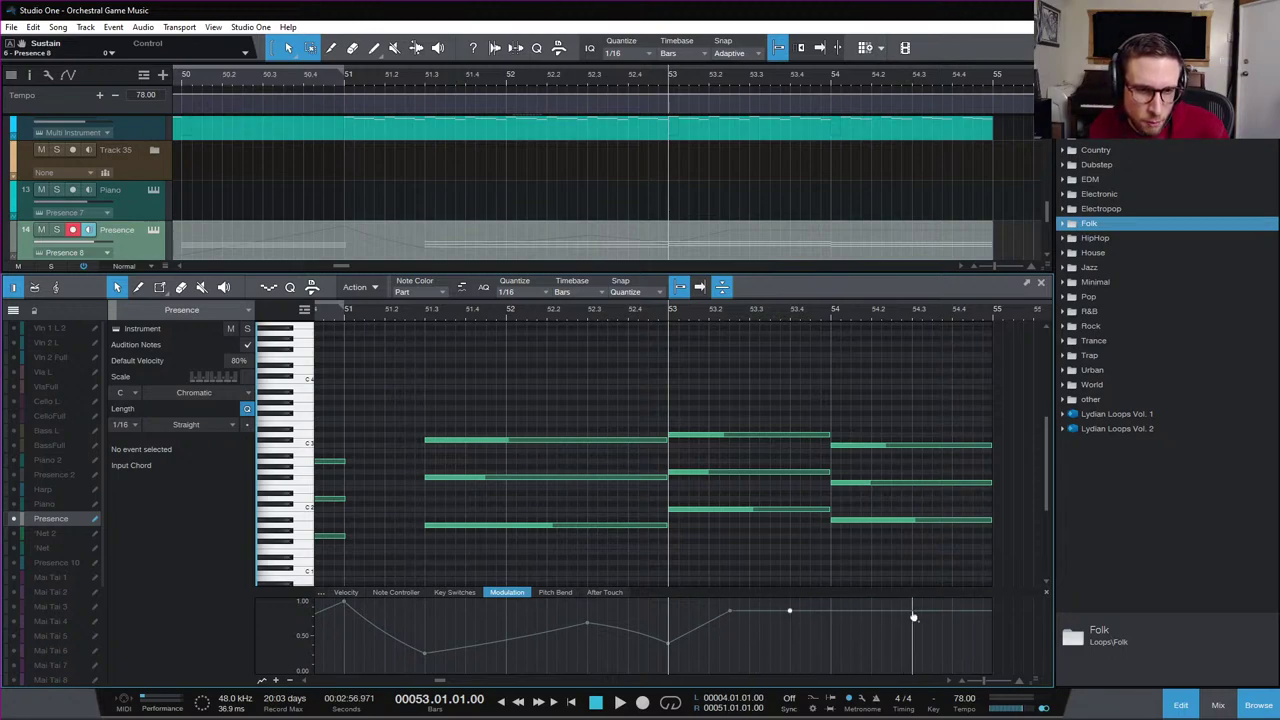
Try dropping the horn modulation to about 0.05 near beat 54.3 and undo the drop
{"action": "left_click_drag", "start_coordinate": [913, 617], "coordinate": [921, 668]}
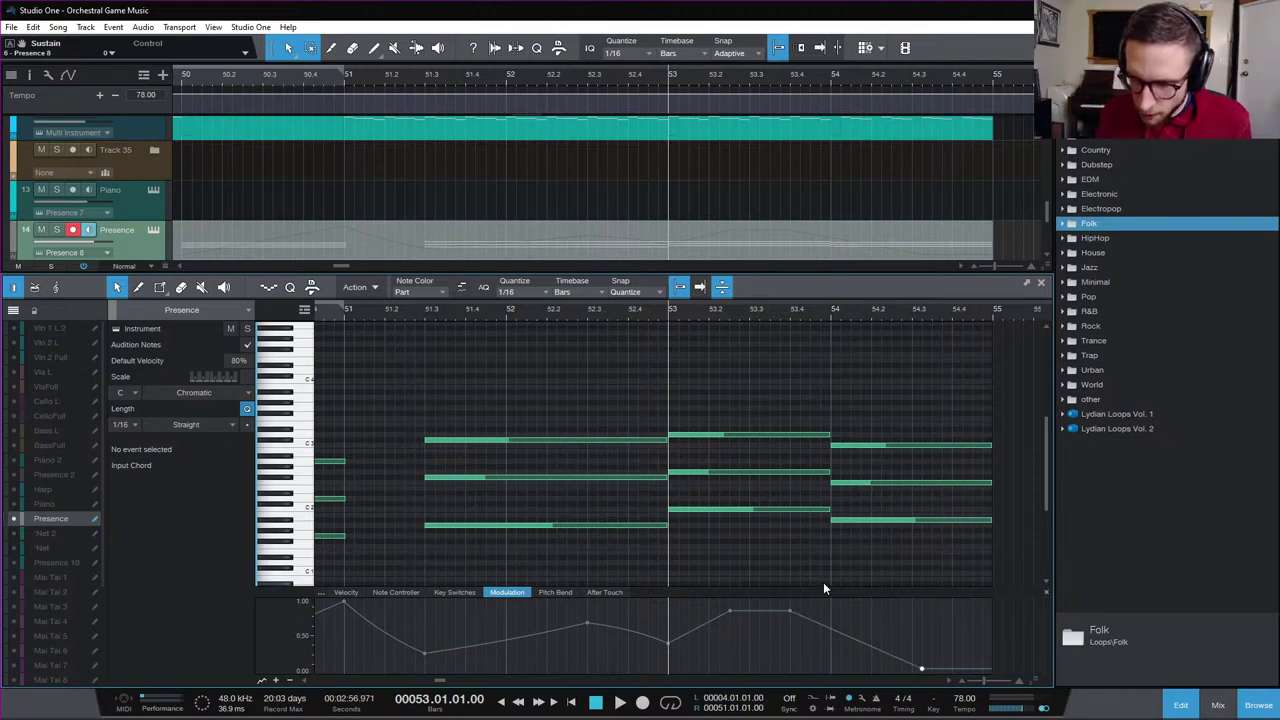
{"action": "key", "text": "ctrl+z"}
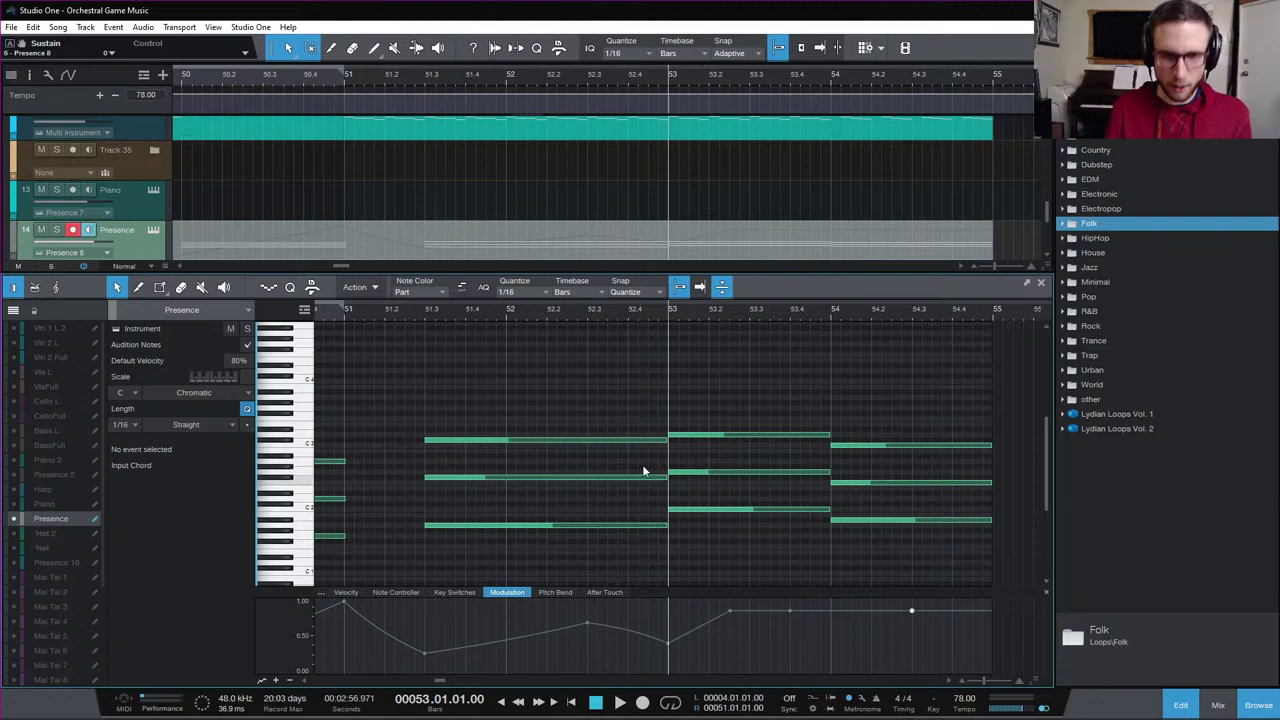
Return the playback position to the start of the first horn chord at bar 50
{"action": "key", "text": "w"}
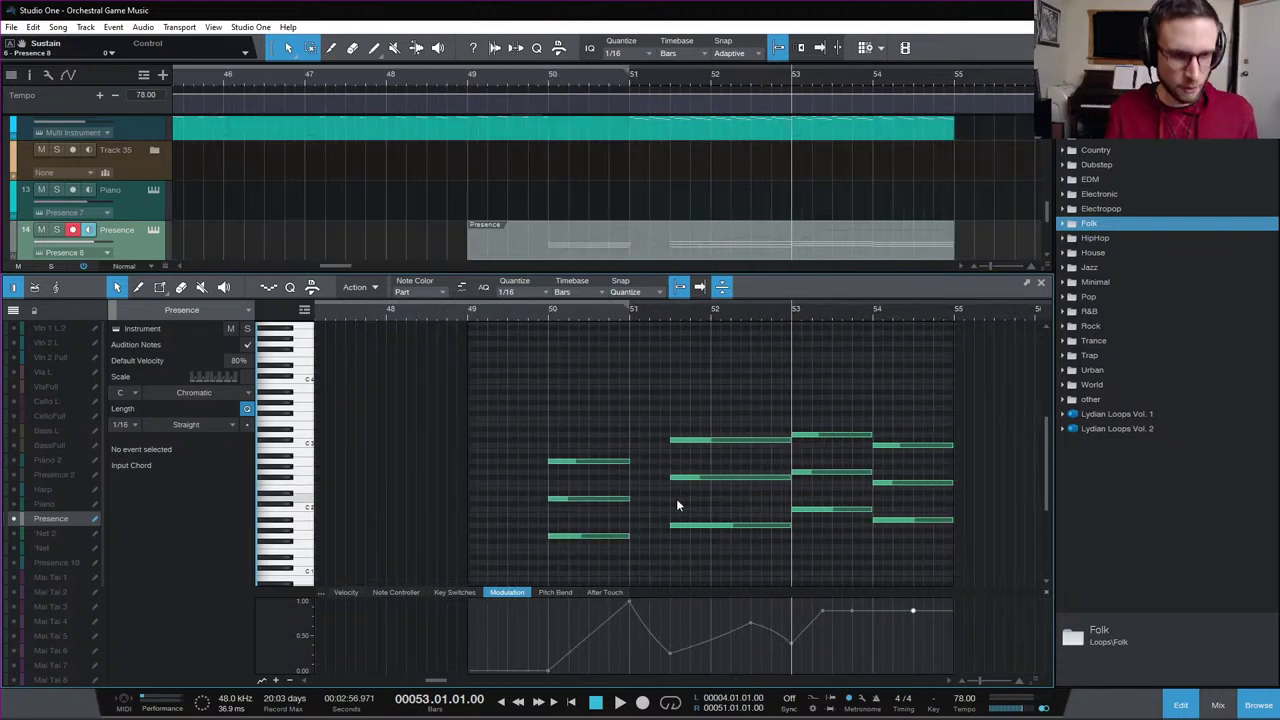
{"action": "left_click", "coordinate": [547, 80]}
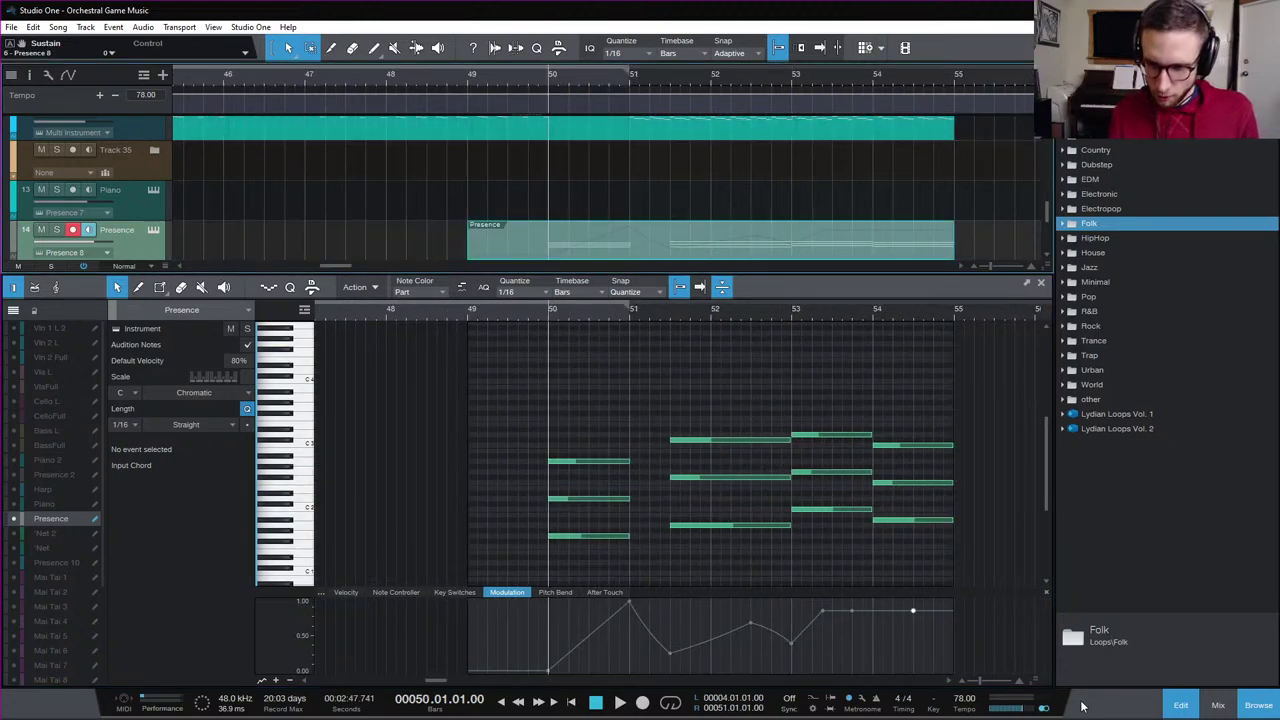
Play the full arrangement from bar 49 and reopen the horn part for note editing
{"action": "left_click", "coordinate": [1178, 708]}
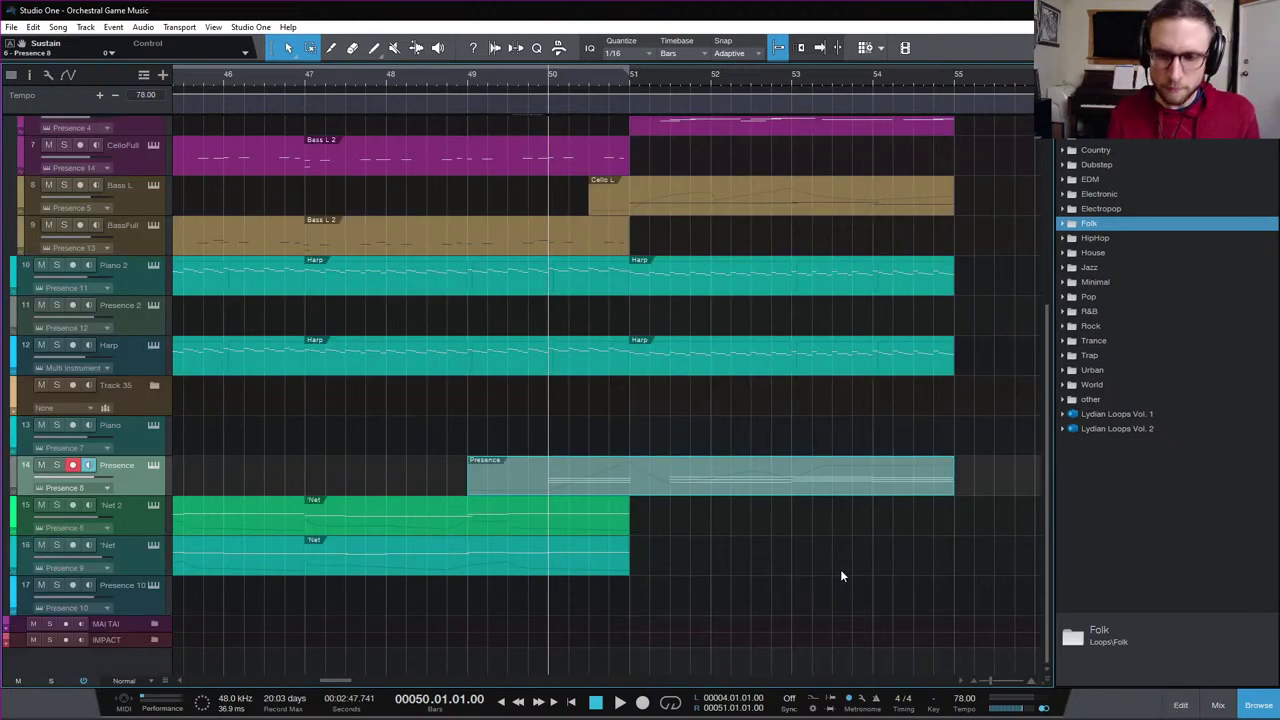
{"action": "left_click", "coordinate": [469, 79]}
{"action": "key", "text": "space"}
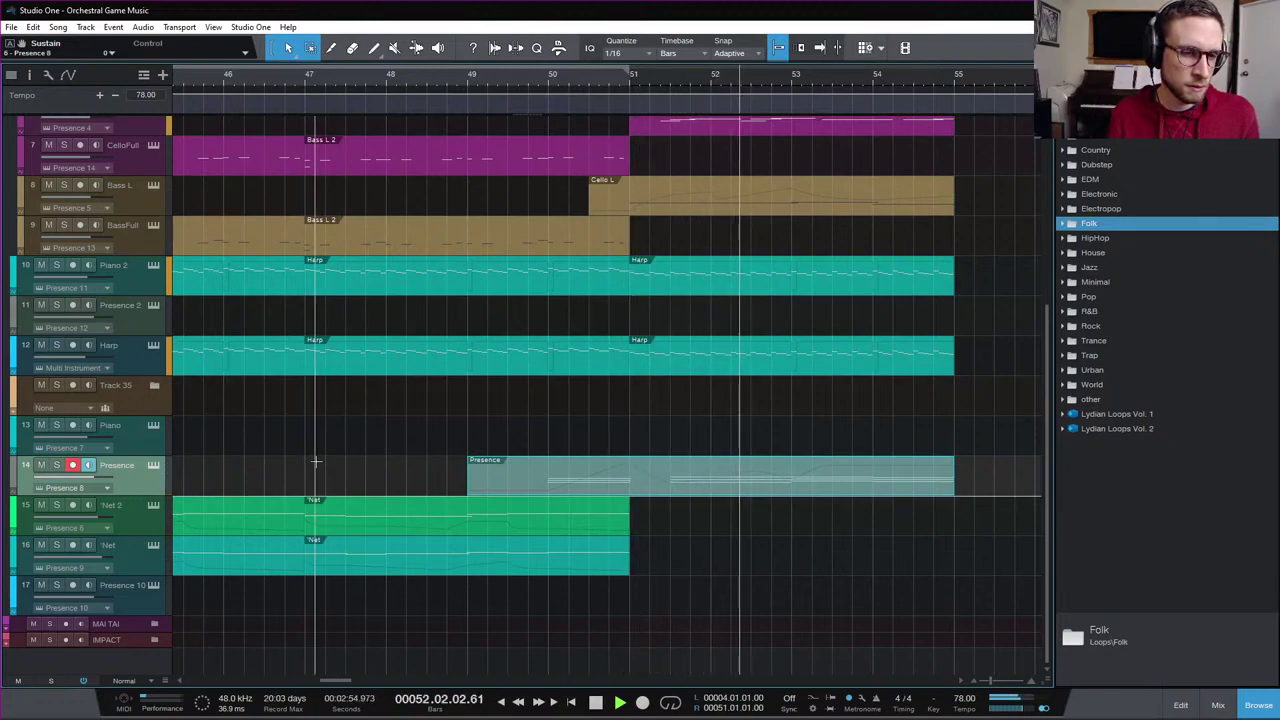
{"action": "double_click", "coordinate": [838, 485]}
{"action": "key", "text": "space"}
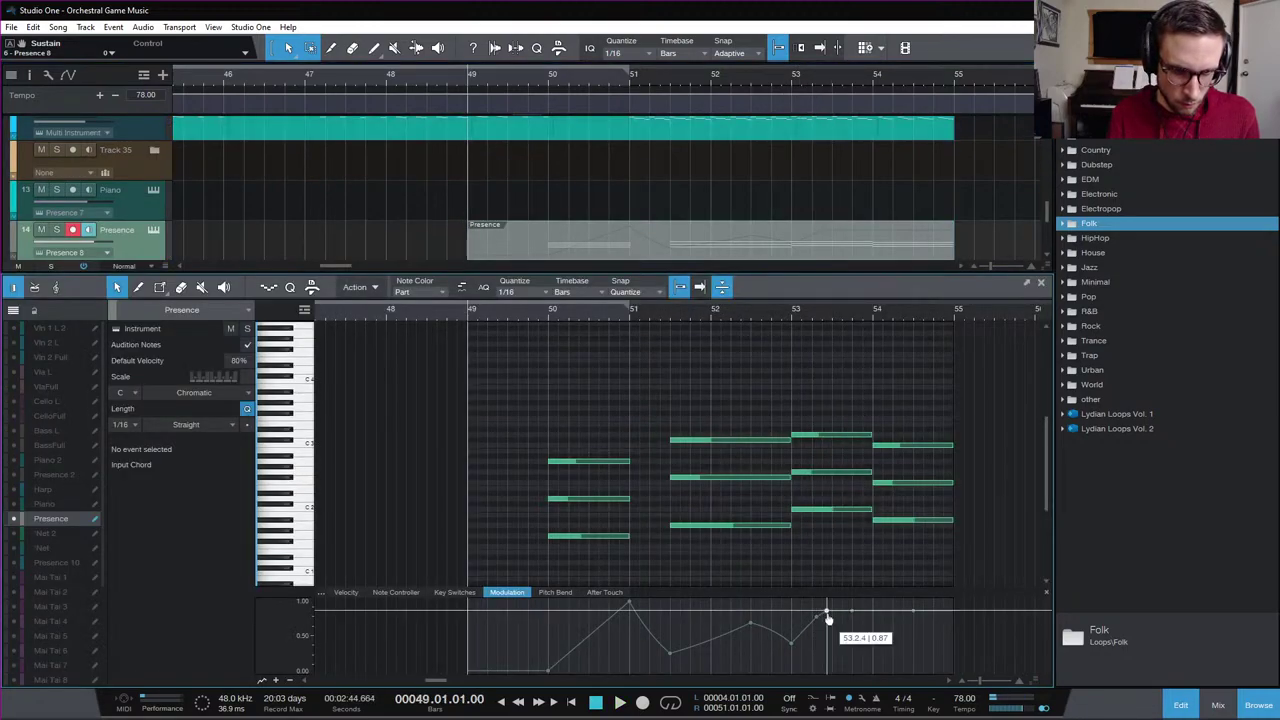
Reshape the horn modulation to peak mid-bar 53 and dip to about 0.3 at bar 54, auditioning from just before bar 53
{"action": "left_click", "coordinate": [835, 615]}
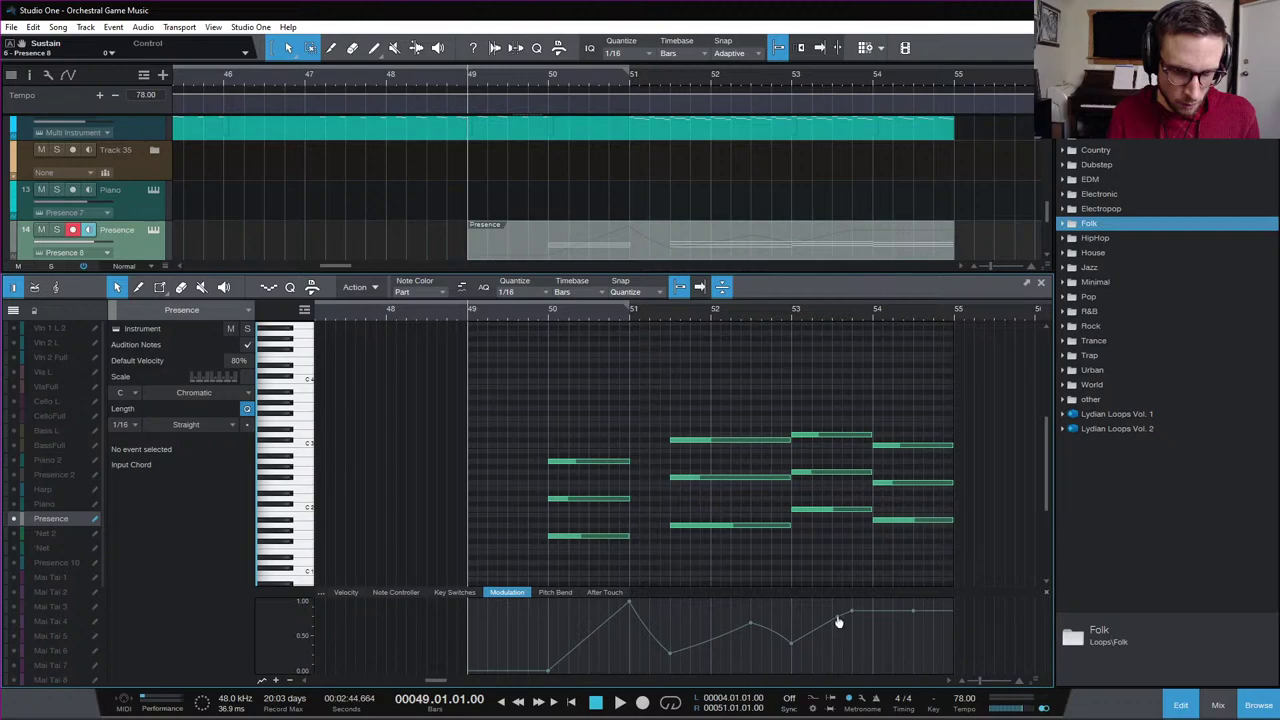
{"action": "left_click_drag", "start_coordinate": [870, 613], "coordinate": [872, 651]}
{"action": "left_click", "coordinate": [781, 313]}
{"action": "key", "text": "space"}
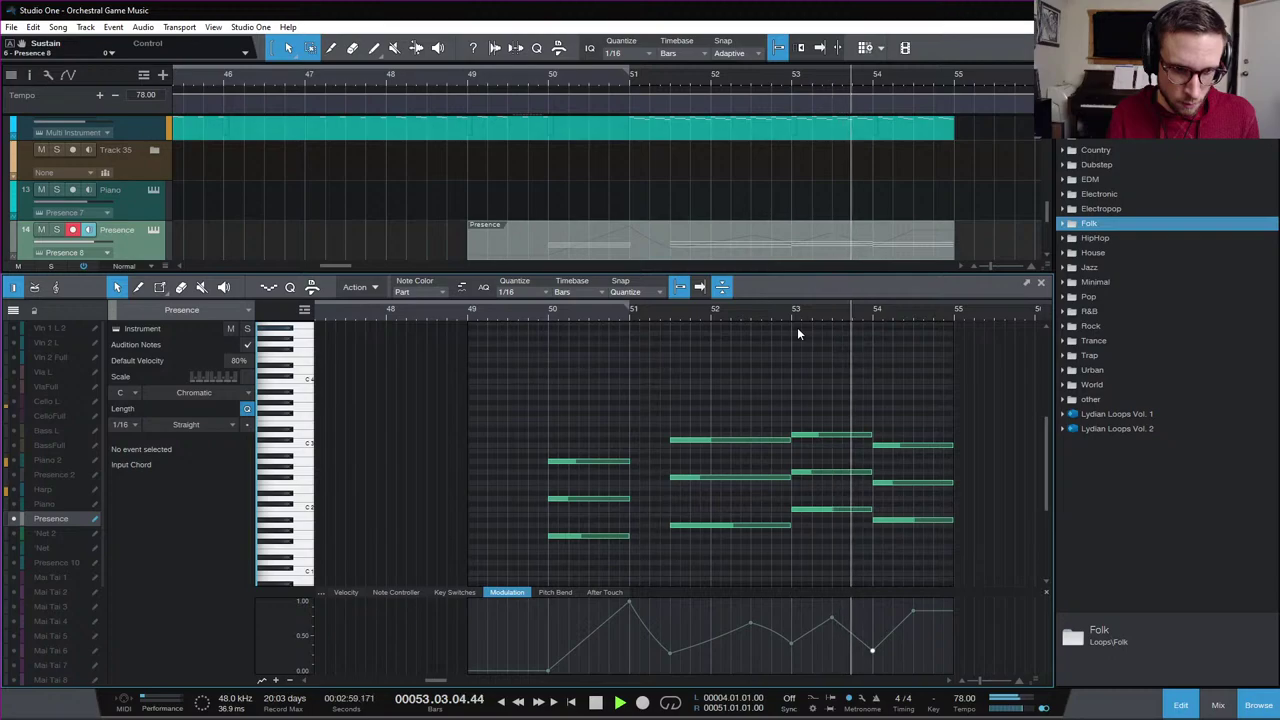
{"action": "key", "text": "space"}
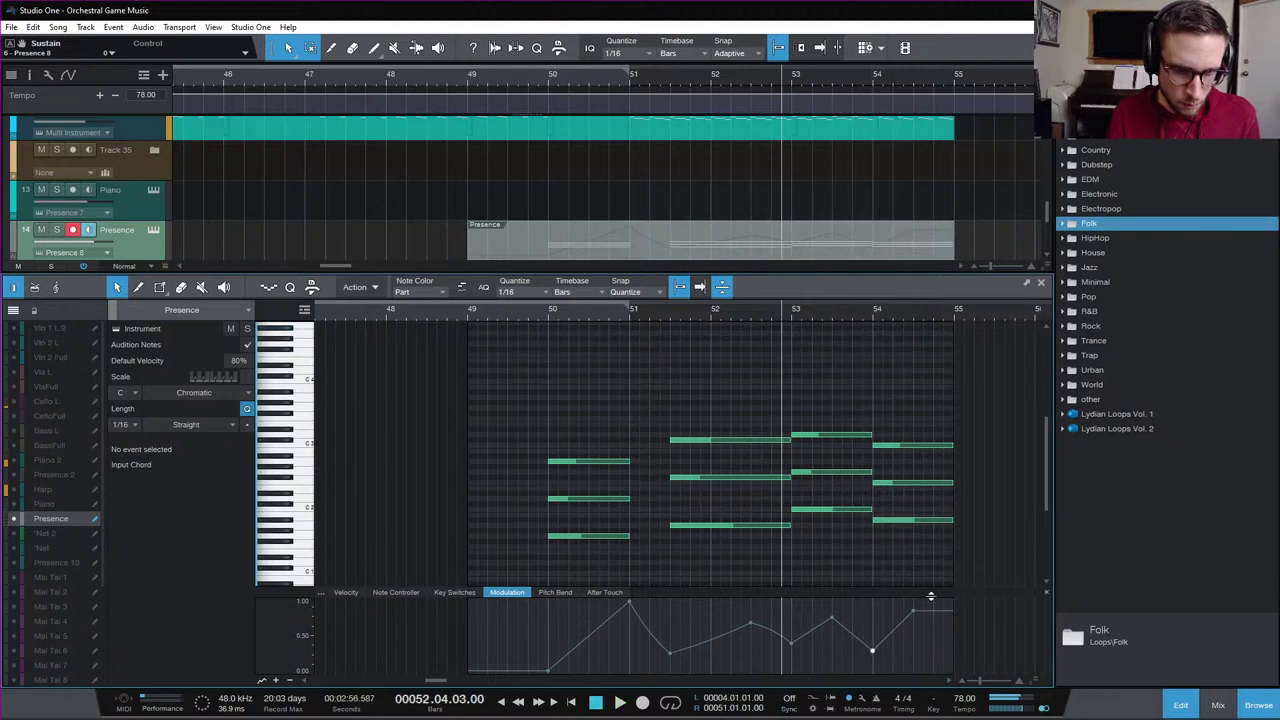
Replace the modulation plateau in bar 54 with a curved rise to about 0.7 at the bar's end, auditioning the swell
{"action": "left_click_drag", "start_coordinate": [914, 616], "coordinate": [940, 633]}
{"action": "key", "text": "space"}
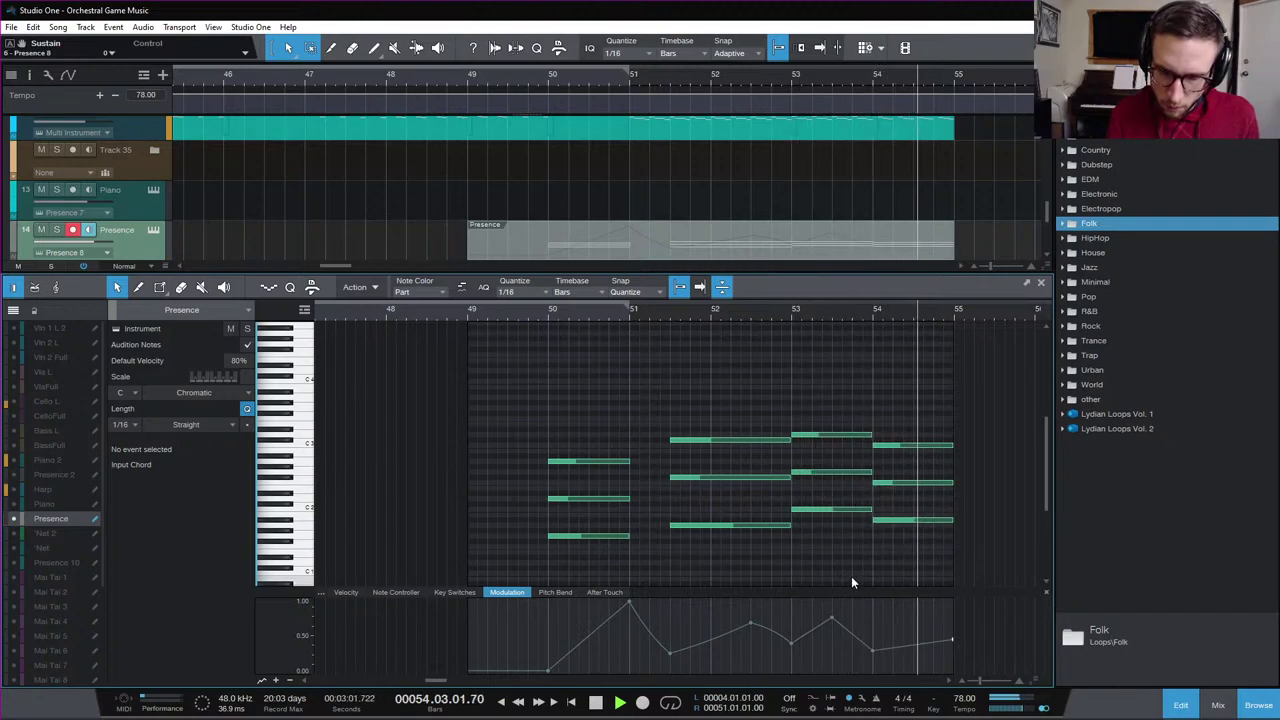
{"action": "key", "text": "space"}
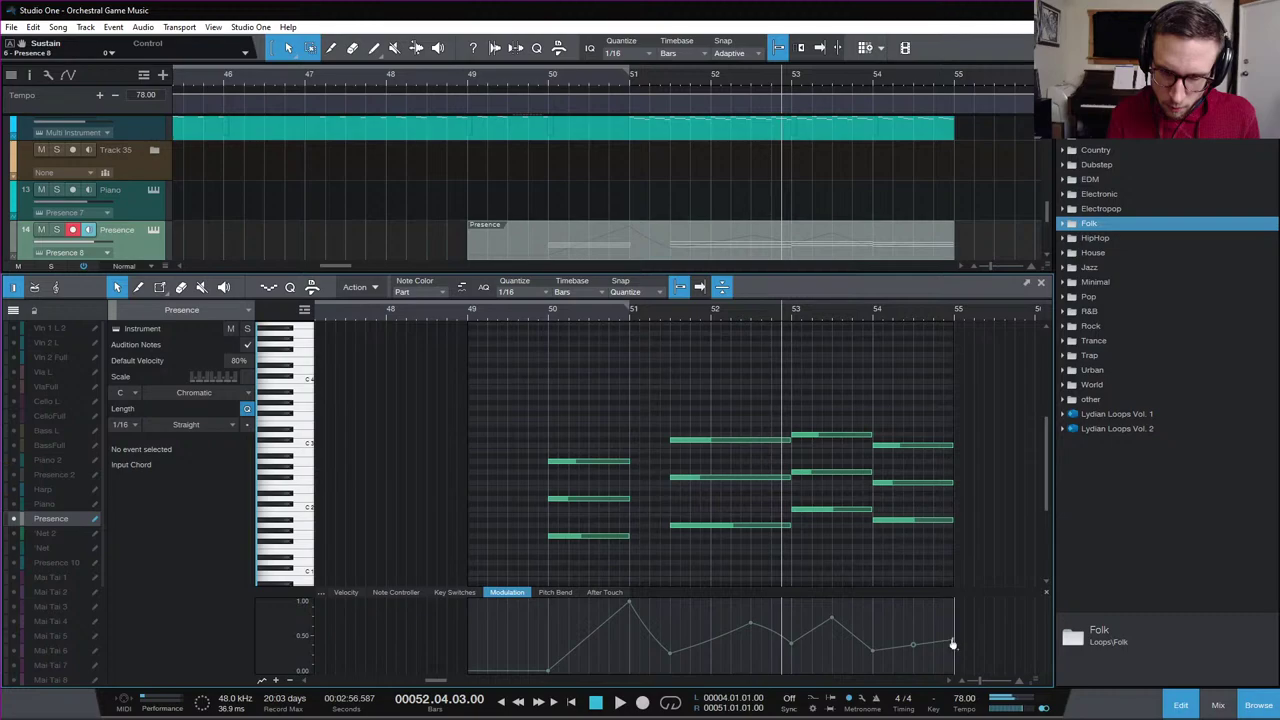
{"action": "left_click_drag", "start_coordinate": [950, 639], "coordinate": [948, 621]}
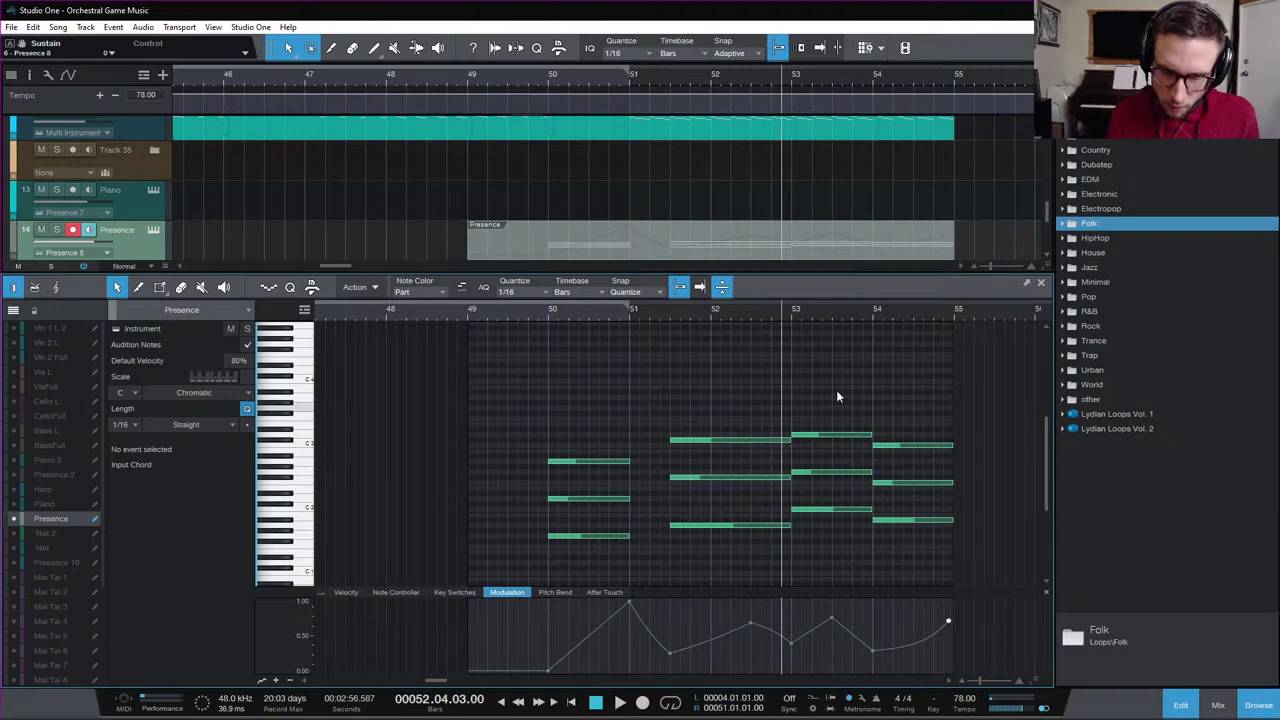
{"action": "left_click", "coordinate": [870, 313]}
{"action": "key", "text": "space"}
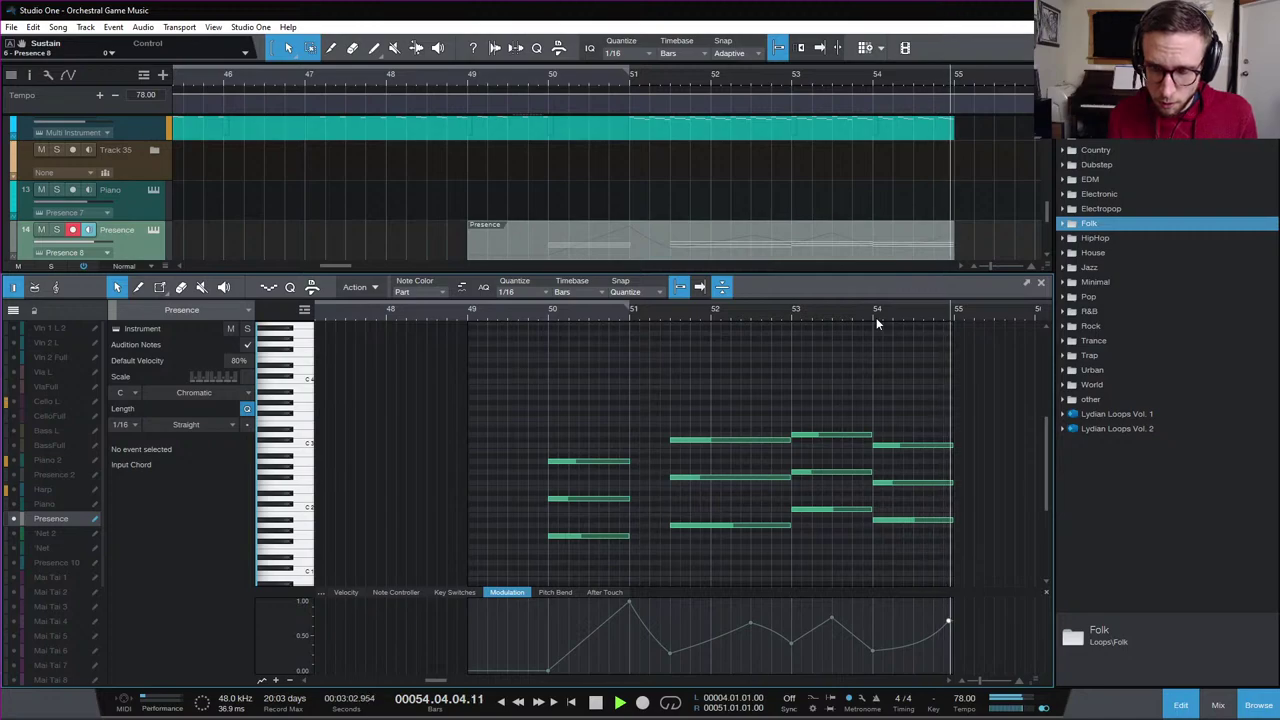
{"action": "key", "text": "space"}
Audition the horn part with the other instruments from bar 49 into bar 54
{"action": "left_click", "coordinate": [468, 312]}
{"action": "key", "text": "space"}
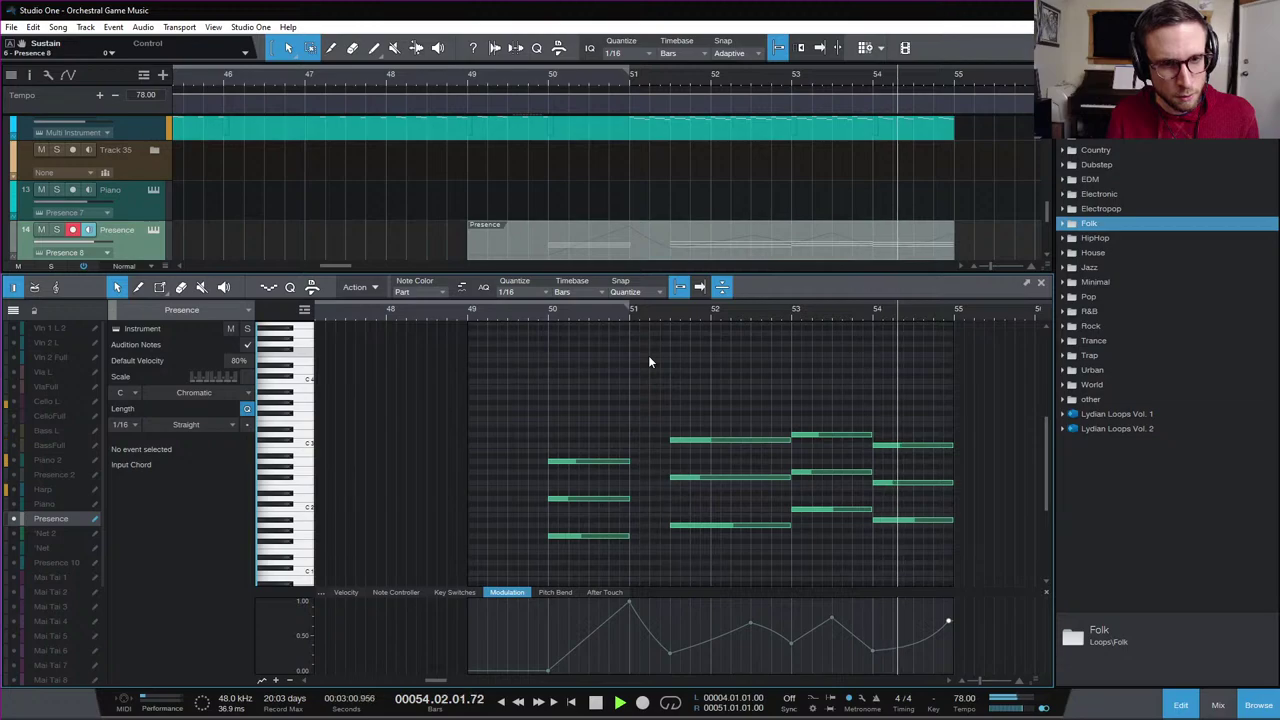
{"action": "key", "text": "space"}
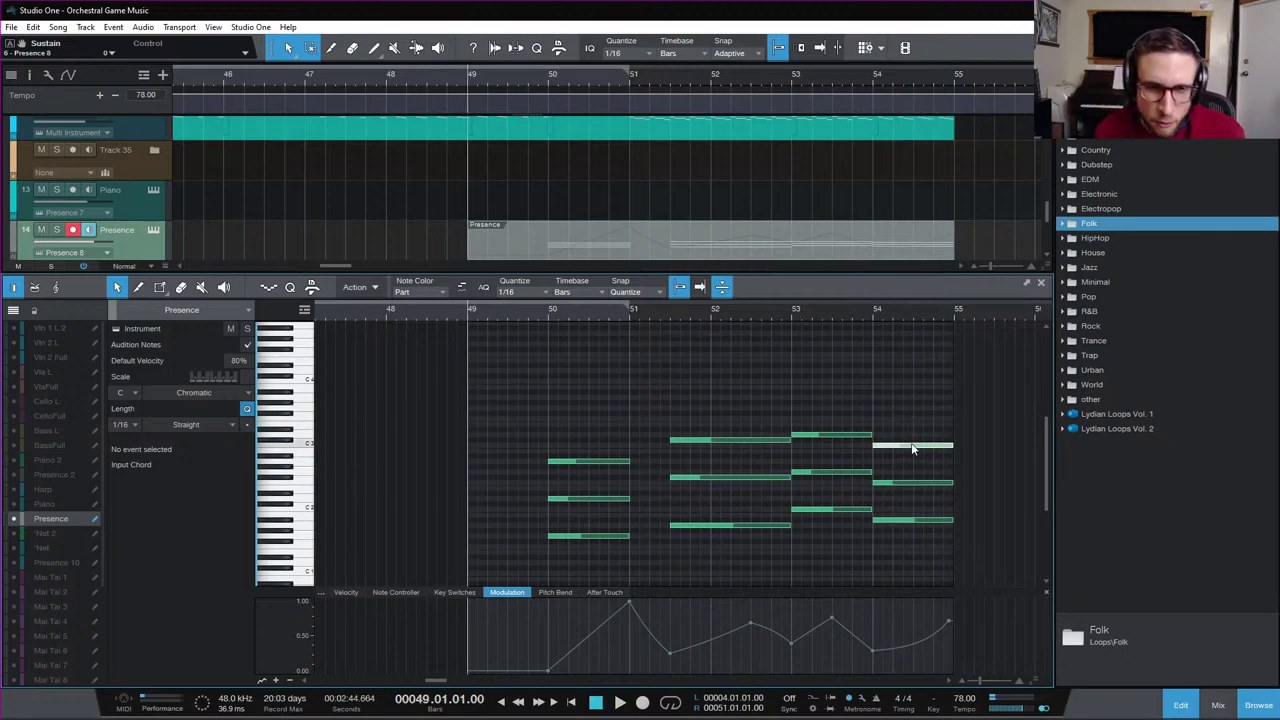
Raise the bar 54 horn chord to F3, A#2 and D2, and audition it from bar 53
{"action": "left_click_drag", "start_coordinate": [912, 449], "coordinate": [912, 422]}
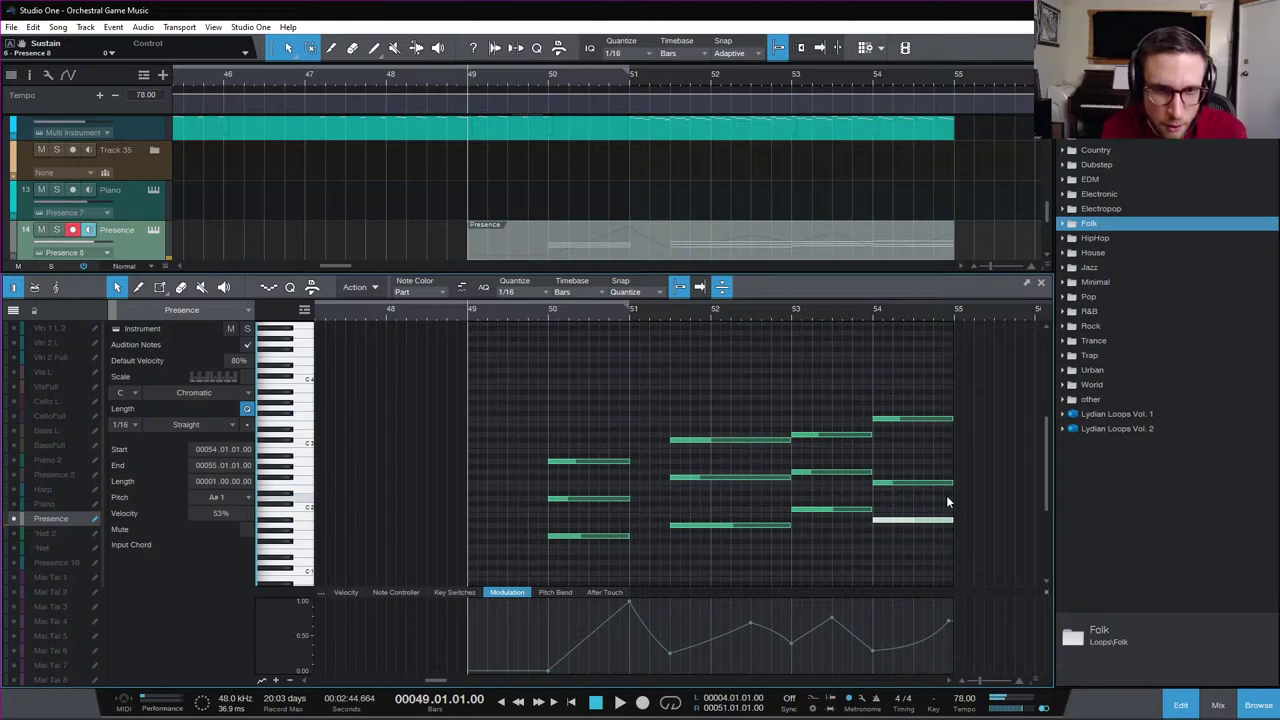
{"action": "left_click_drag", "start_coordinate": [912, 482], "coordinate": [913, 457]}
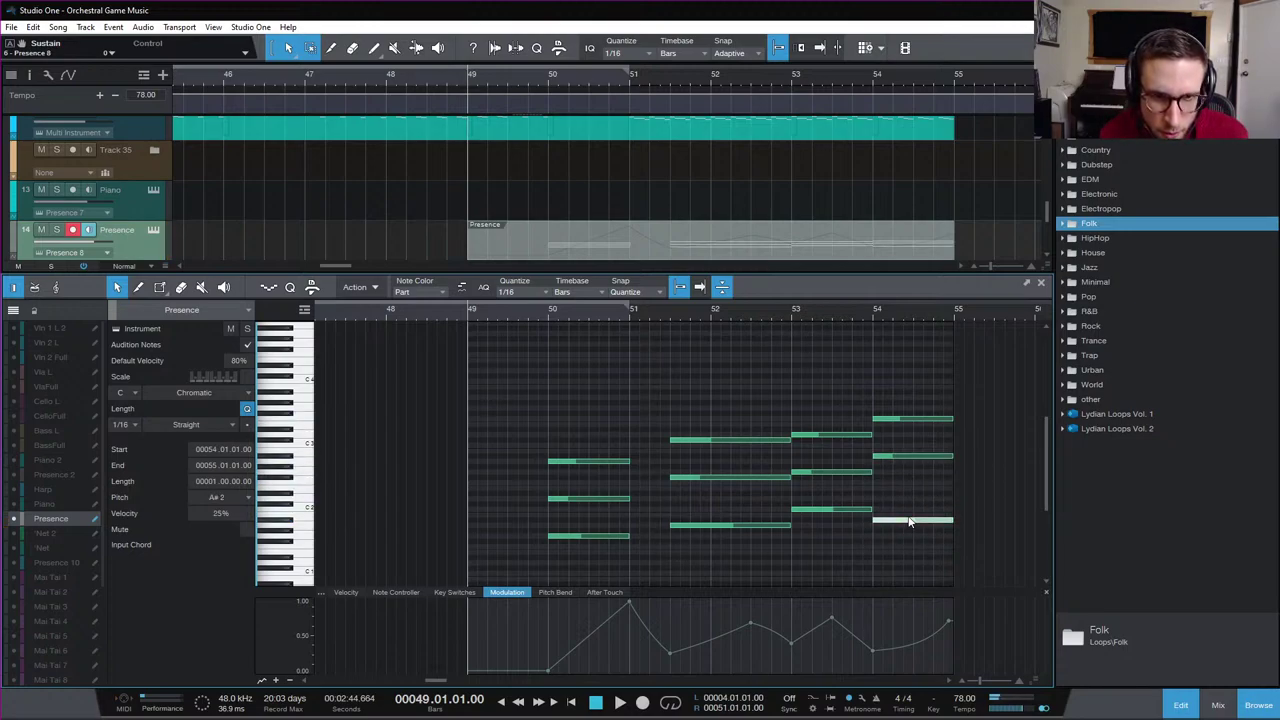
{"action": "left_click_drag", "start_coordinate": [910, 521], "coordinate": [910, 499]}
{"action": "left_click", "coordinate": [789, 316]}
{"action": "key", "text": "space"}
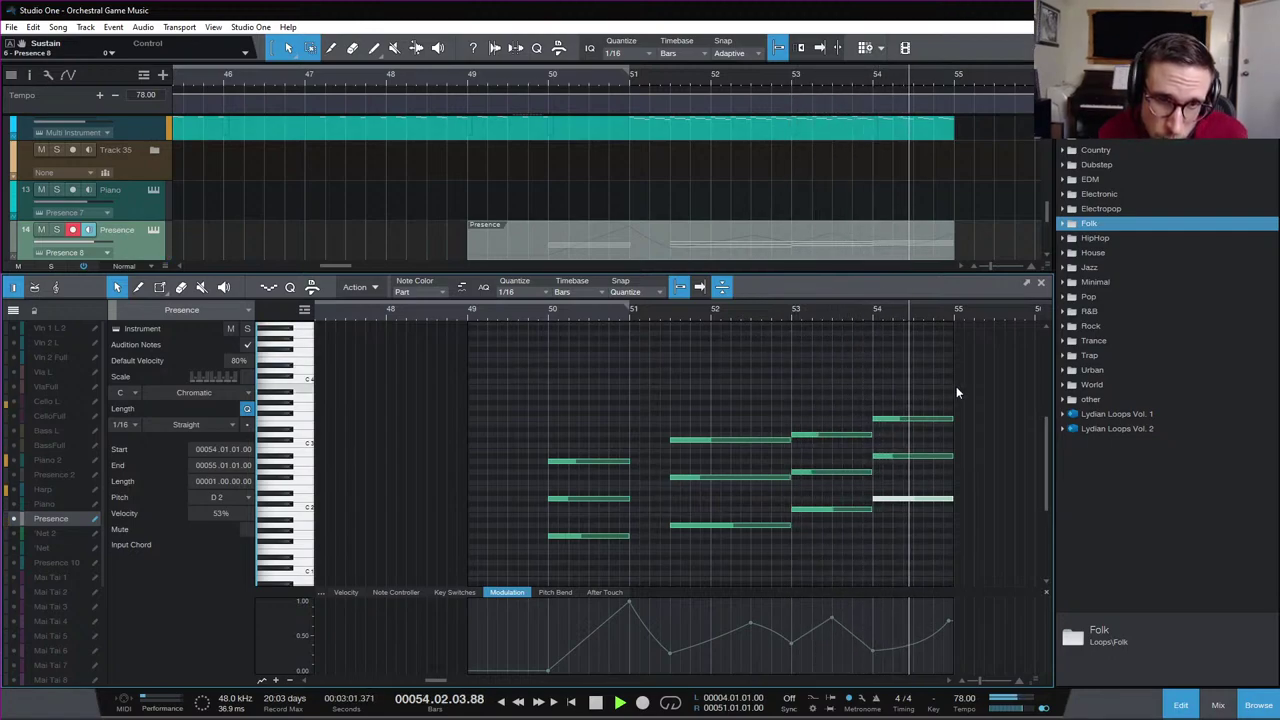
{"action": "key", "text": "space"}
Compare C3 and A#2 as the middle note of the bar 54 chord by auditioning both, and settle on C3
{"action": "left_click", "coordinate": [904, 438]}
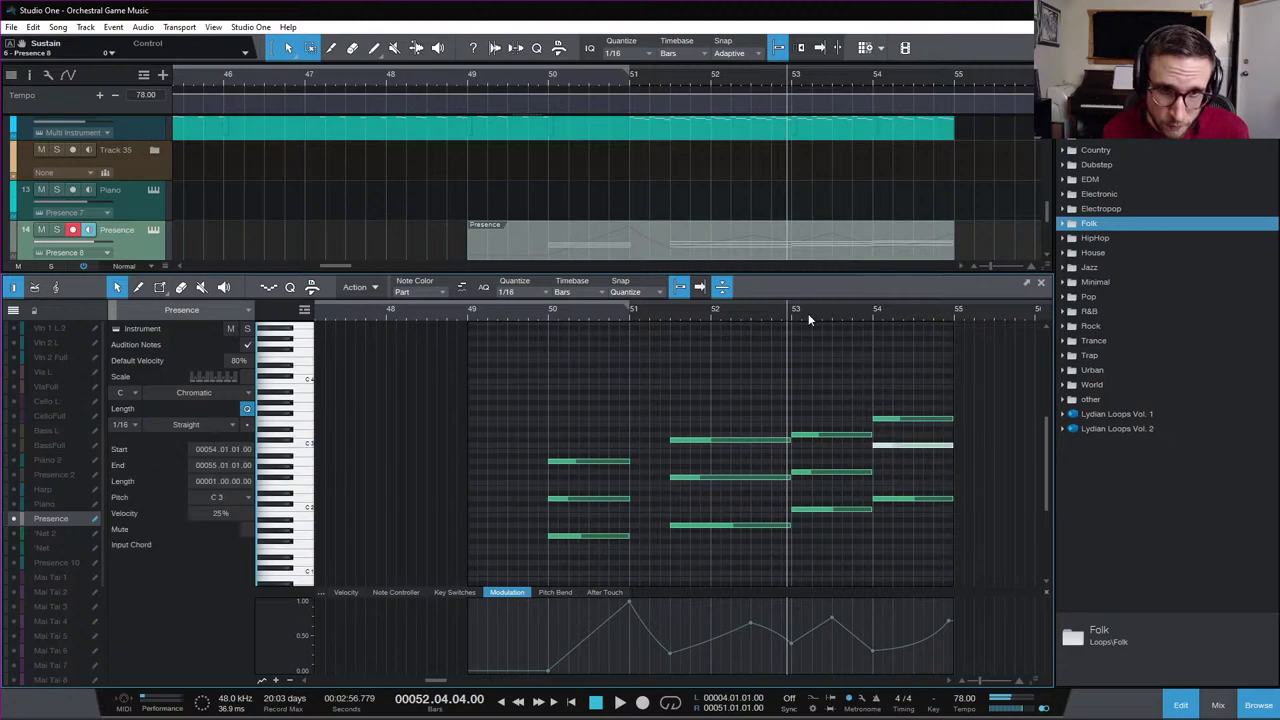
{"action": "key", "text": "space"}
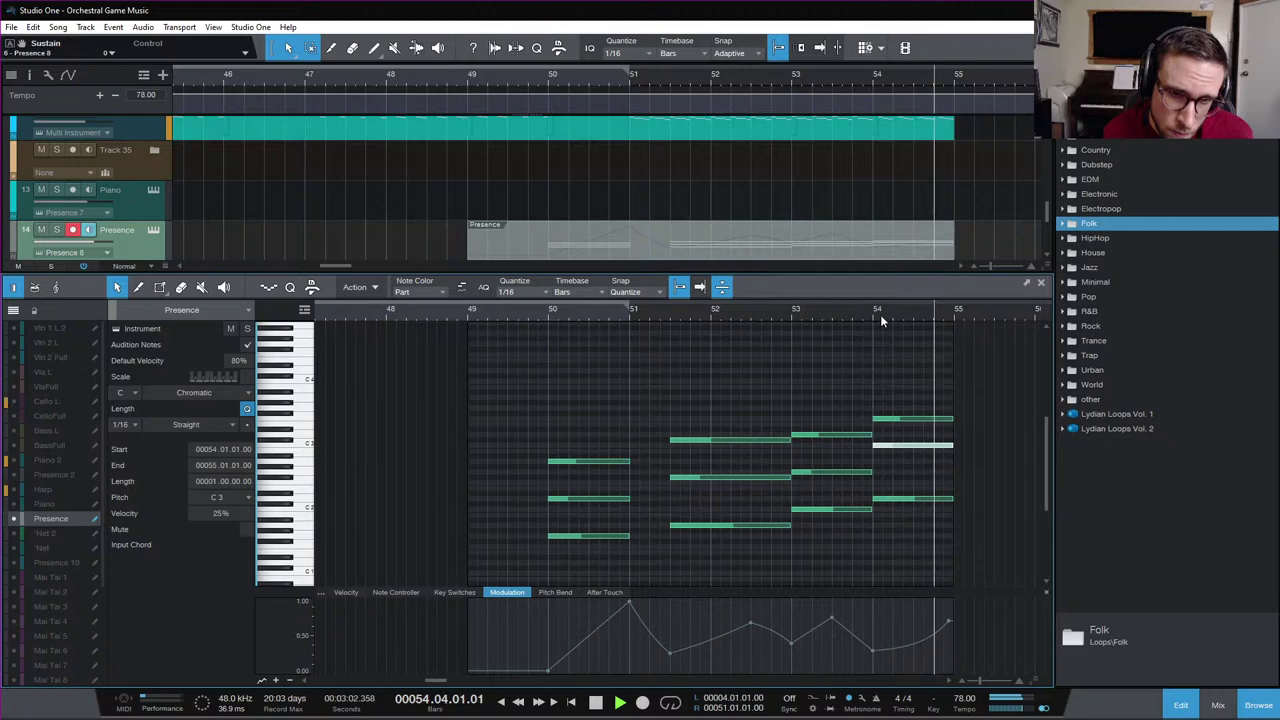
{"action": "left_click", "coordinate": [873, 310]}
{"action": "key", "text": "space"}
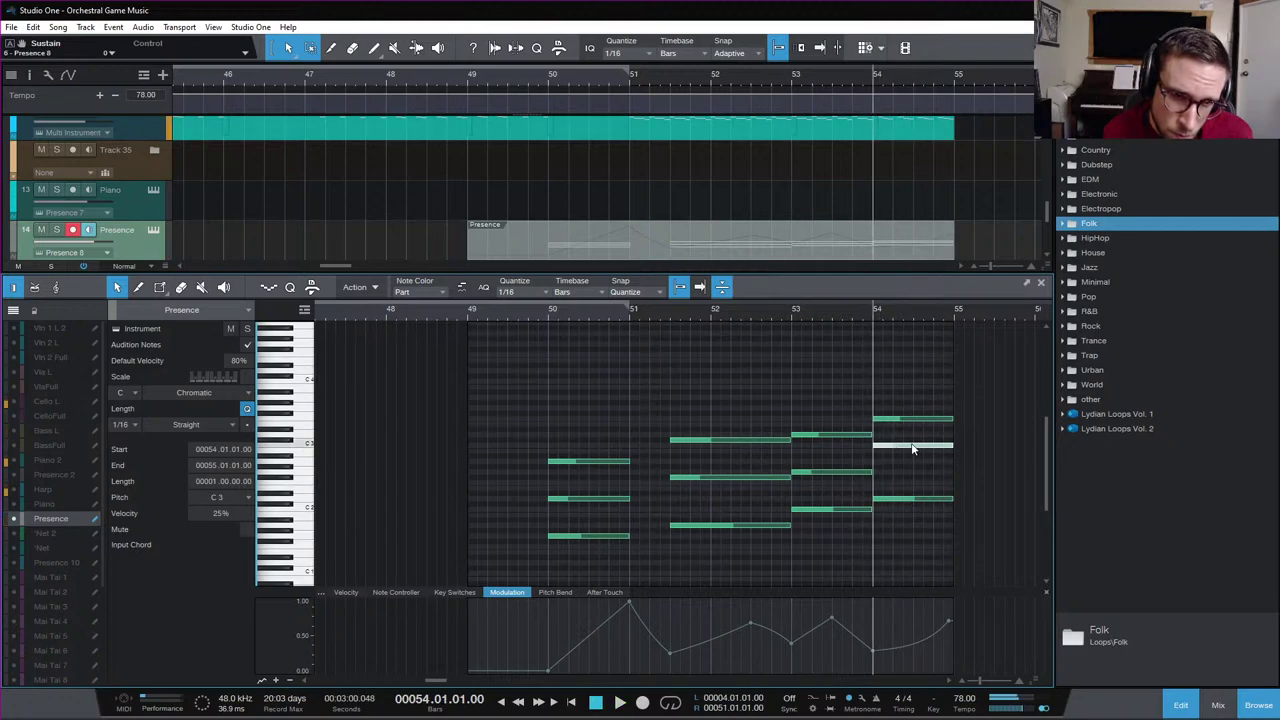
{"action": "left_click_drag", "start_coordinate": [911, 449], "coordinate": [911, 454]}
{"action": "key", "text": "space"}
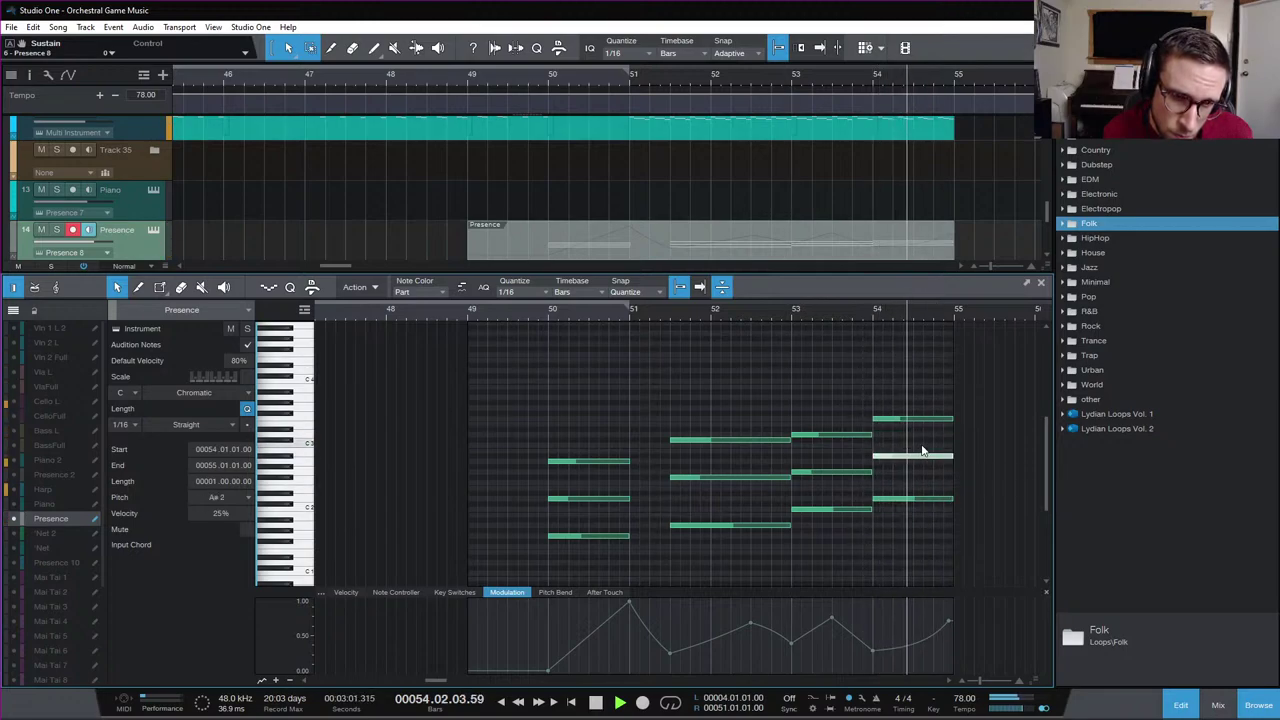
{"action": "key", "text": "space"}
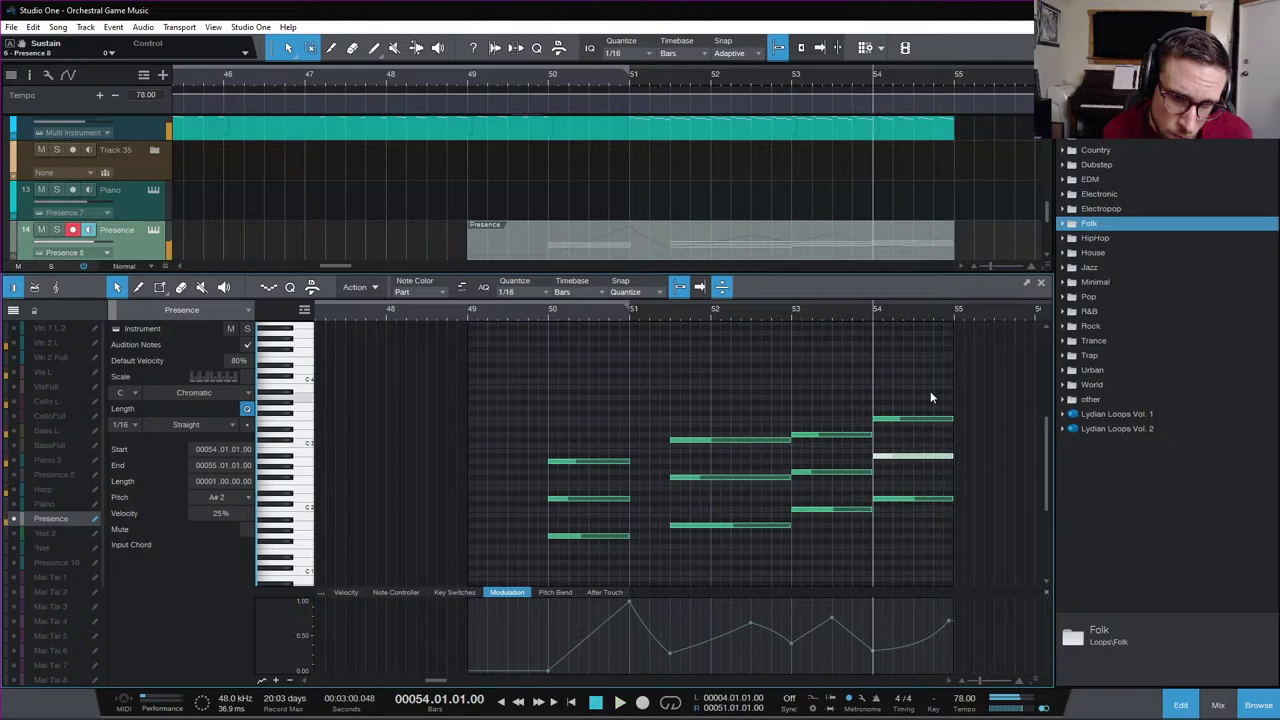
{"action": "key", "text": "space"}
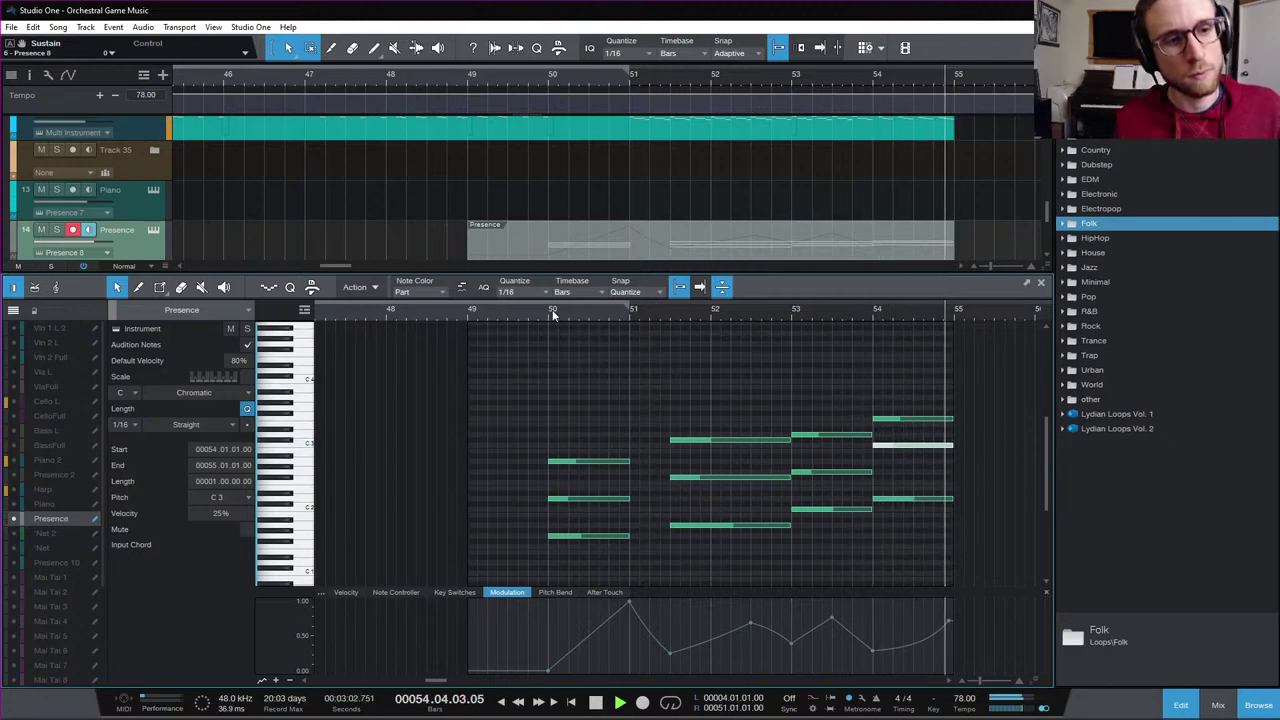
{"action": "key", "text": "space"}
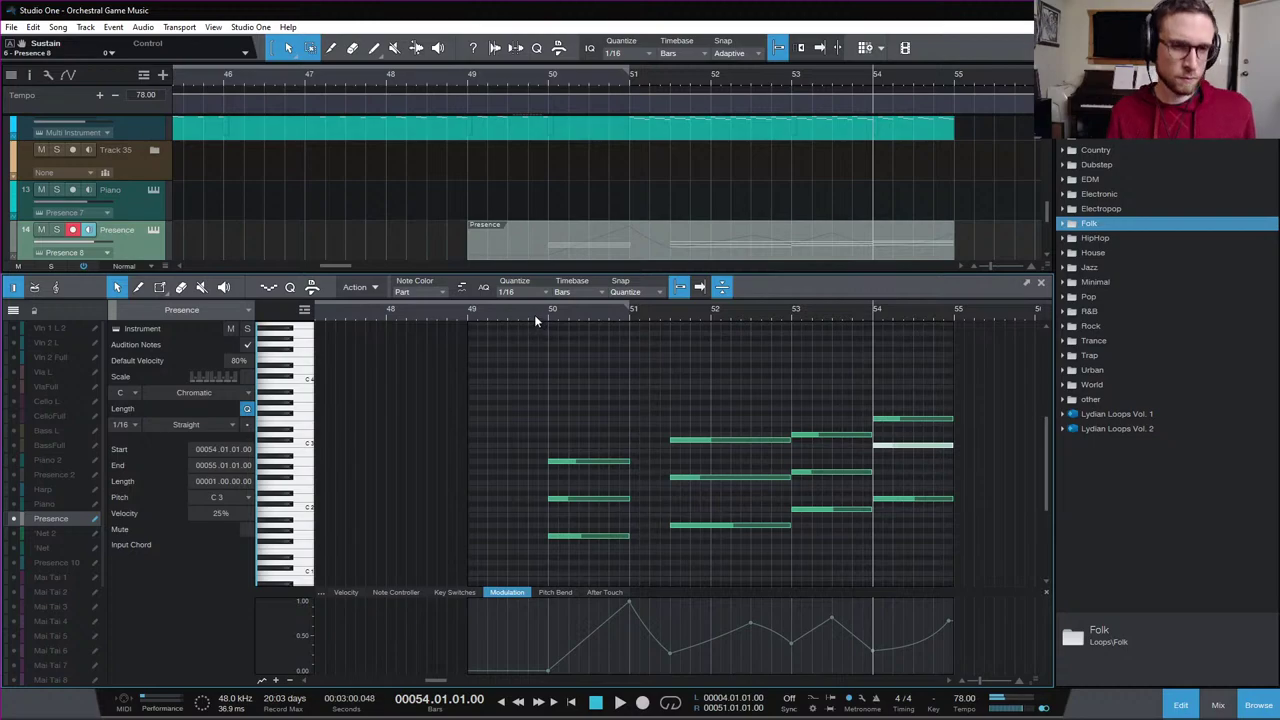
Solo the horn track and turn off the reverb and delay in its French Horn Ensemble instrument, auditioning from bar 50
{"action": "left_click", "coordinate": [537, 317]}
{"action": "key", "text": "space"}
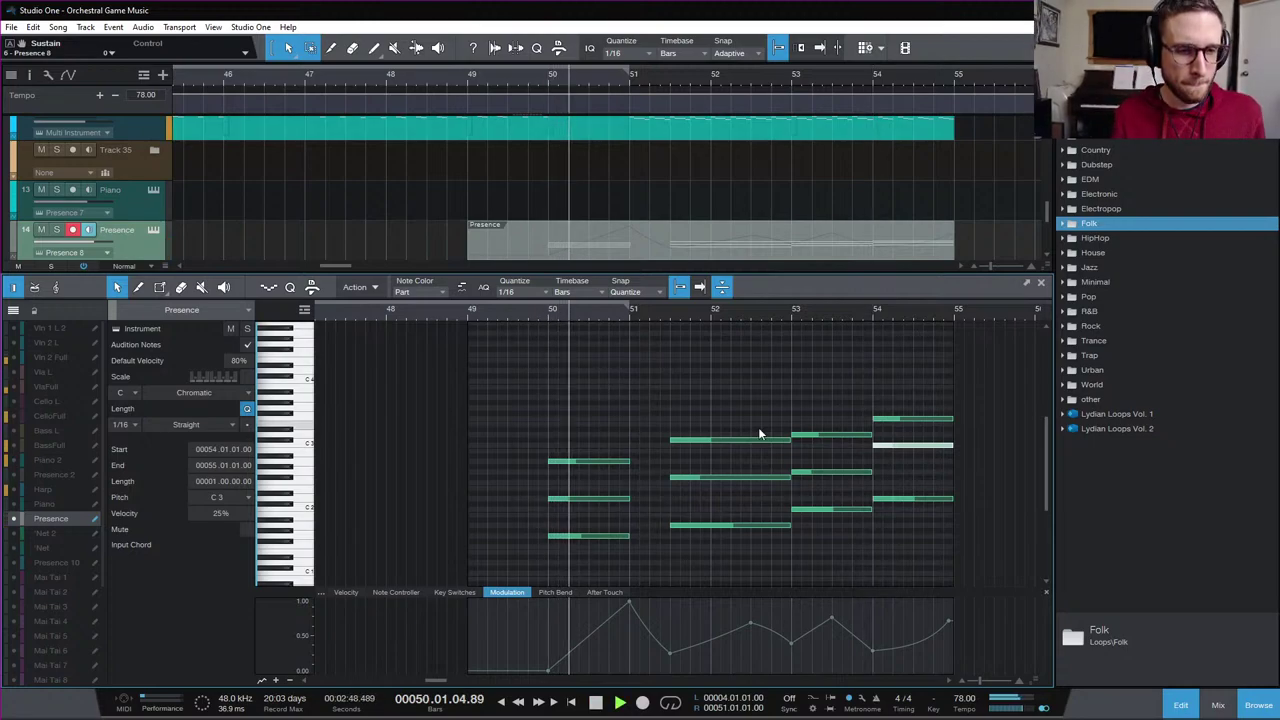
{"action": "key", "text": "space"}
{"action": "key", "text": "s"}
{"action": "left_click", "coordinate": [157, 230]}
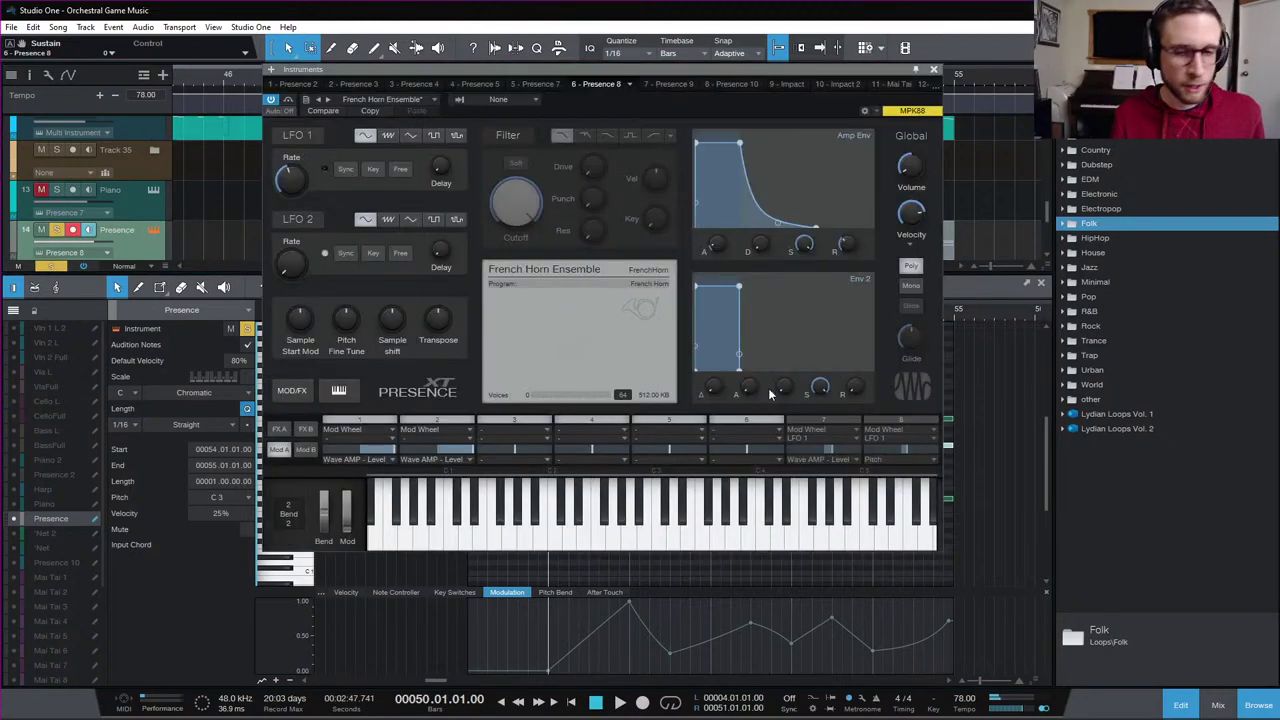
{"action": "left_click", "coordinate": [281, 429]}
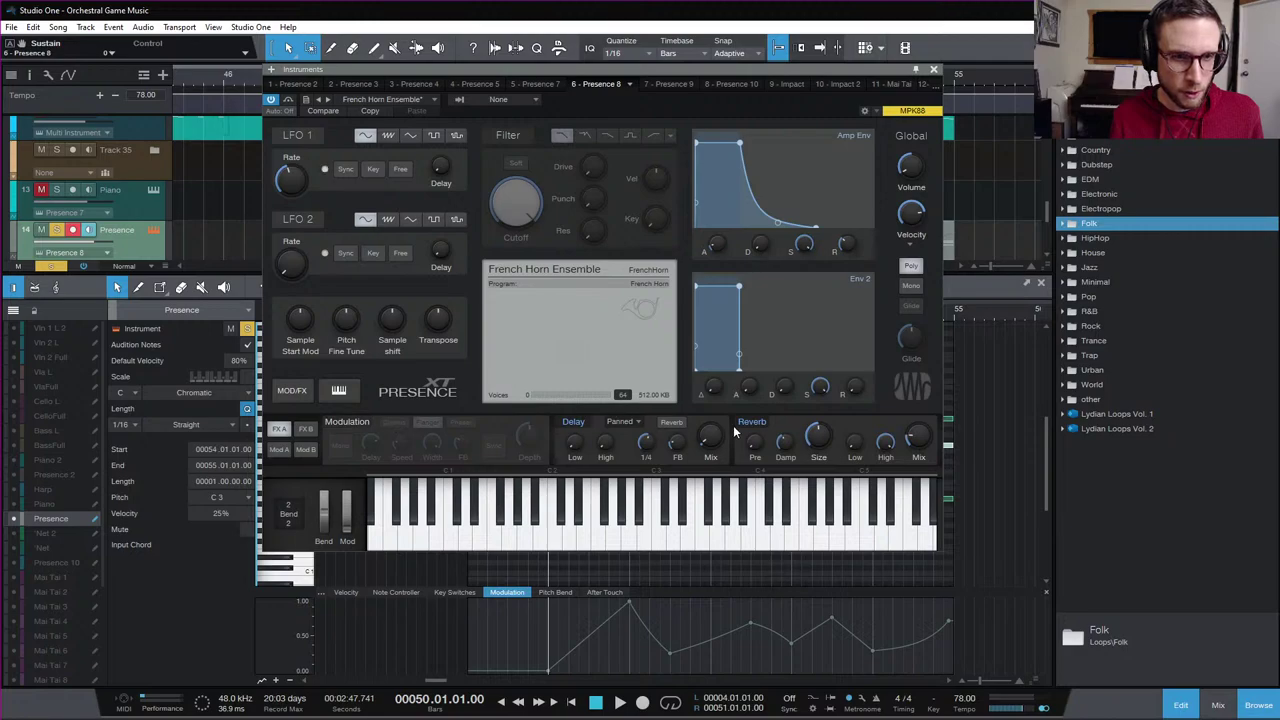
{"action": "key", "text": "space"}
{"action": "left_click", "coordinate": [758, 421]}
{"action": "left_click", "coordinate": [572, 421]}
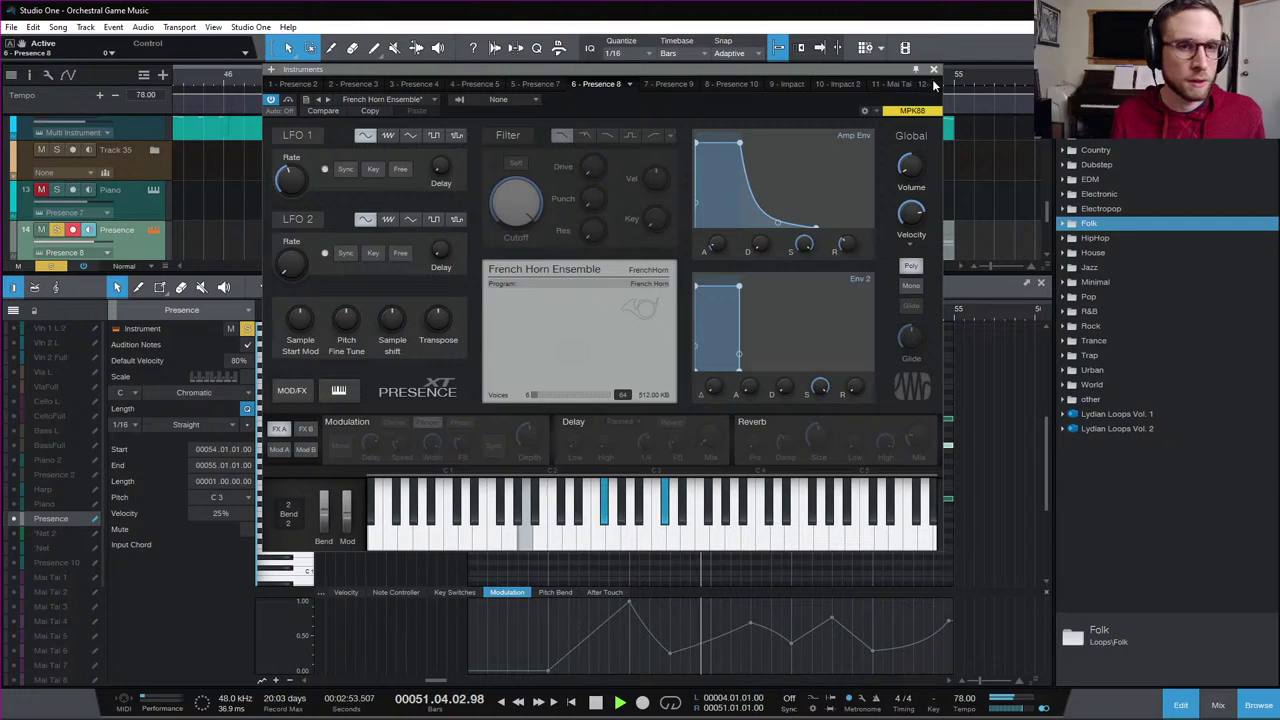
{"action": "key", "text": "space"}
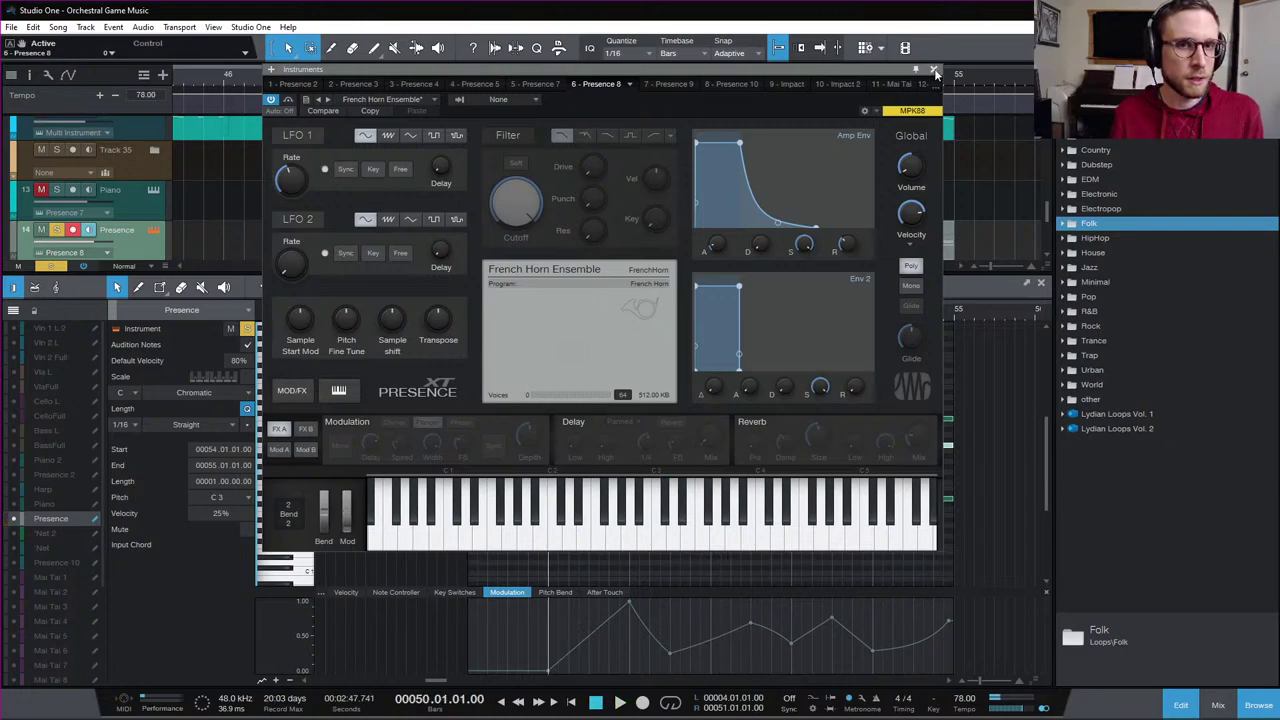
{"action": "left_click", "coordinate": [934, 71]}
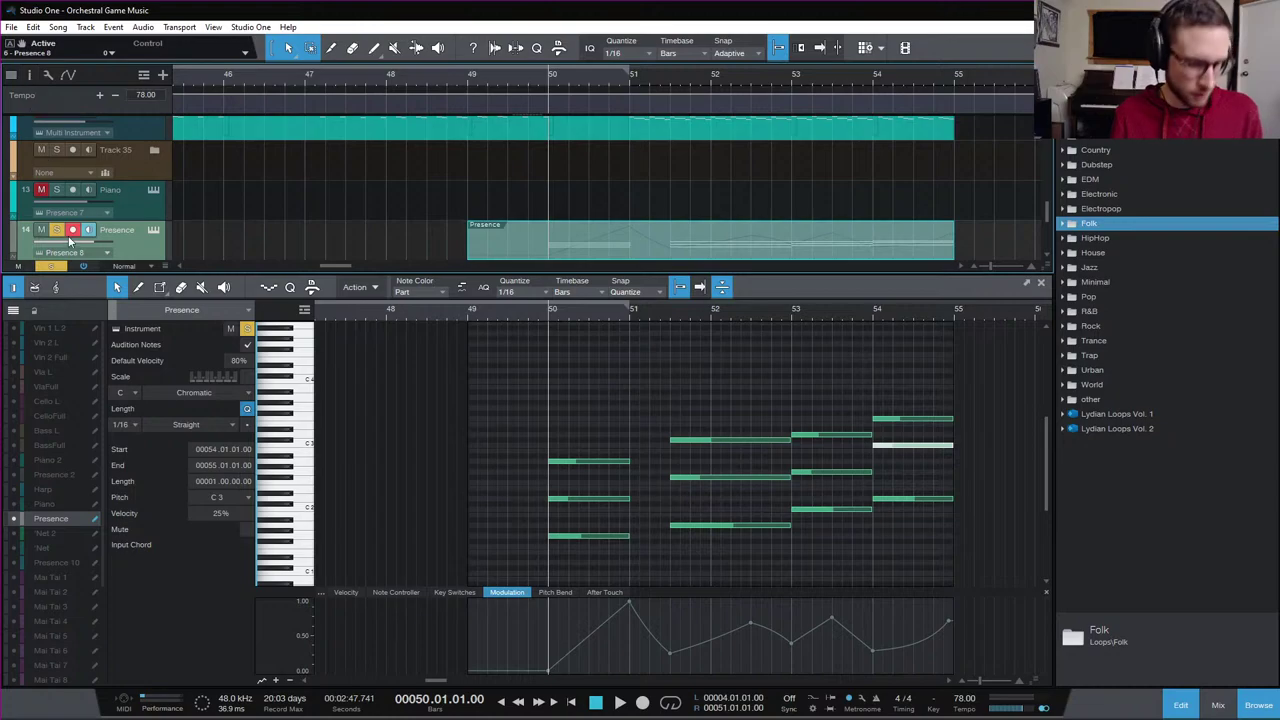
Unsolo the horn track and set its Verb1 send level to -17.6 dB in the mixer during playback from bar 50
{"action": "left_click", "coordinate": [30, 74]}
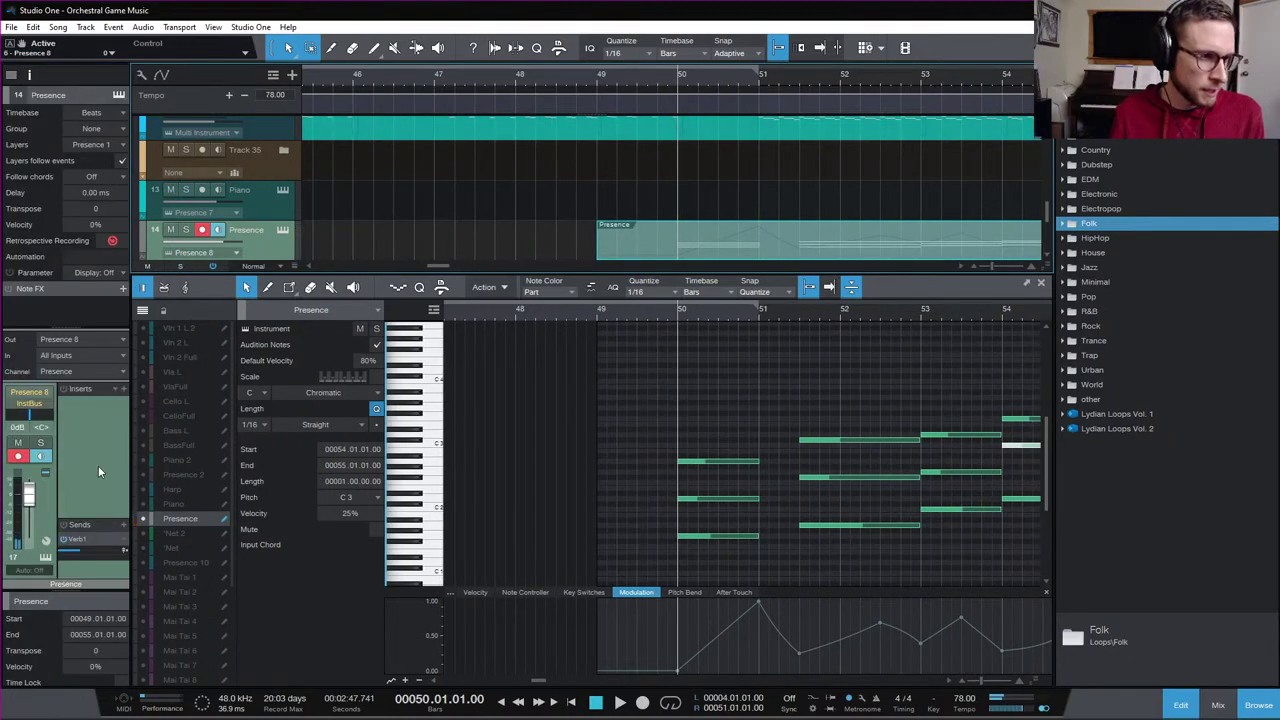
{"action": "left_click", "coordinate": [1220, 706]}
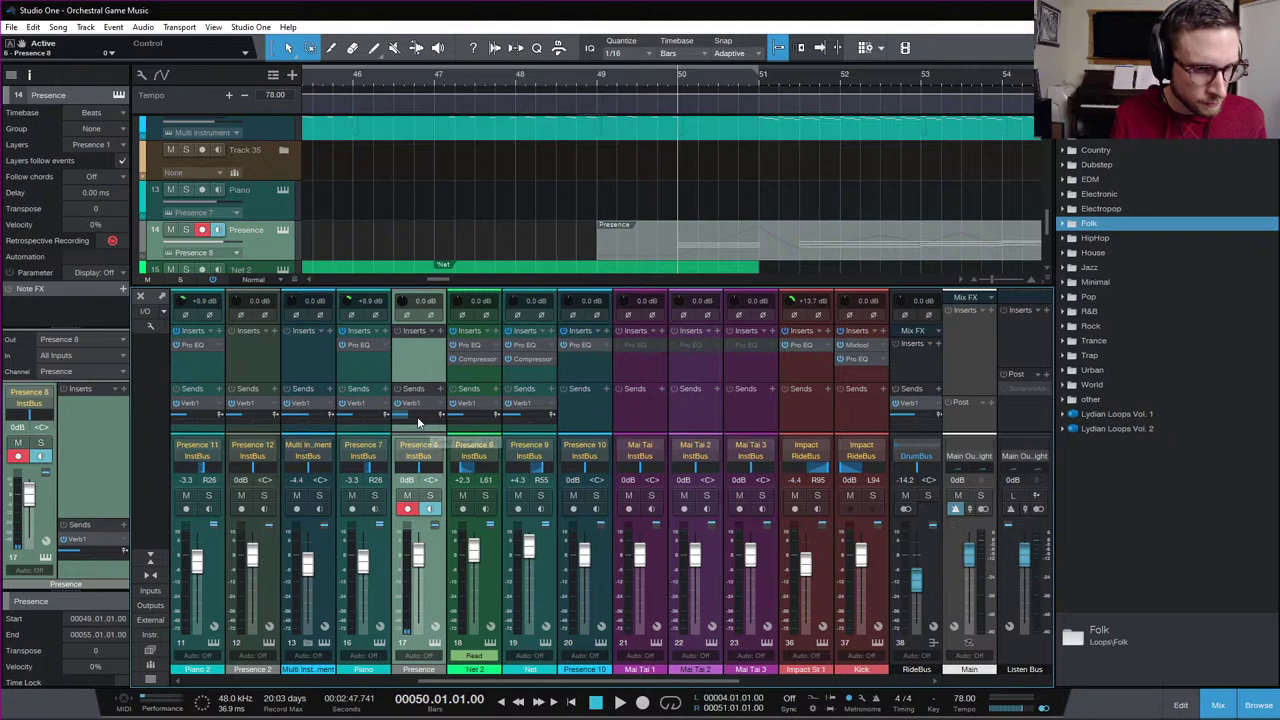
{"action": "key", "text": "space"}
{"action": "left_click_drag", "start_coordinate": [405, 418], "coordinate": [410, 418]}
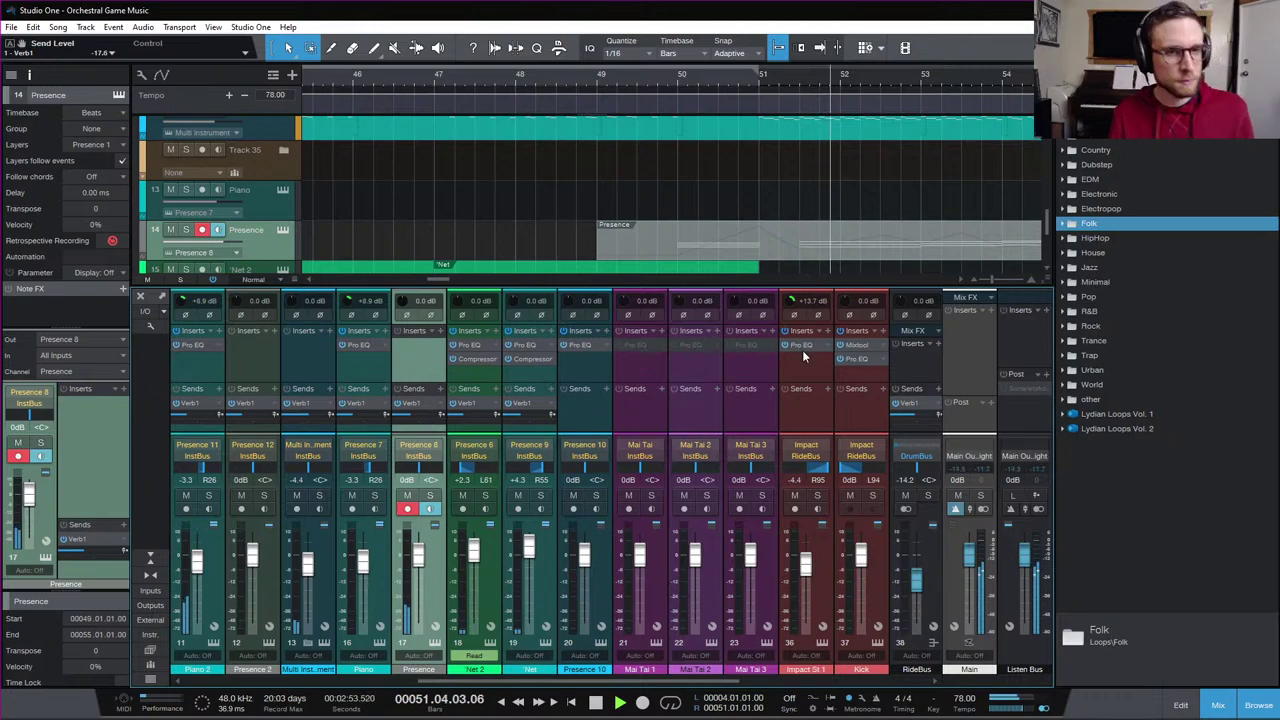
{"action": "left_click", "coordinate": [1217, 693]}
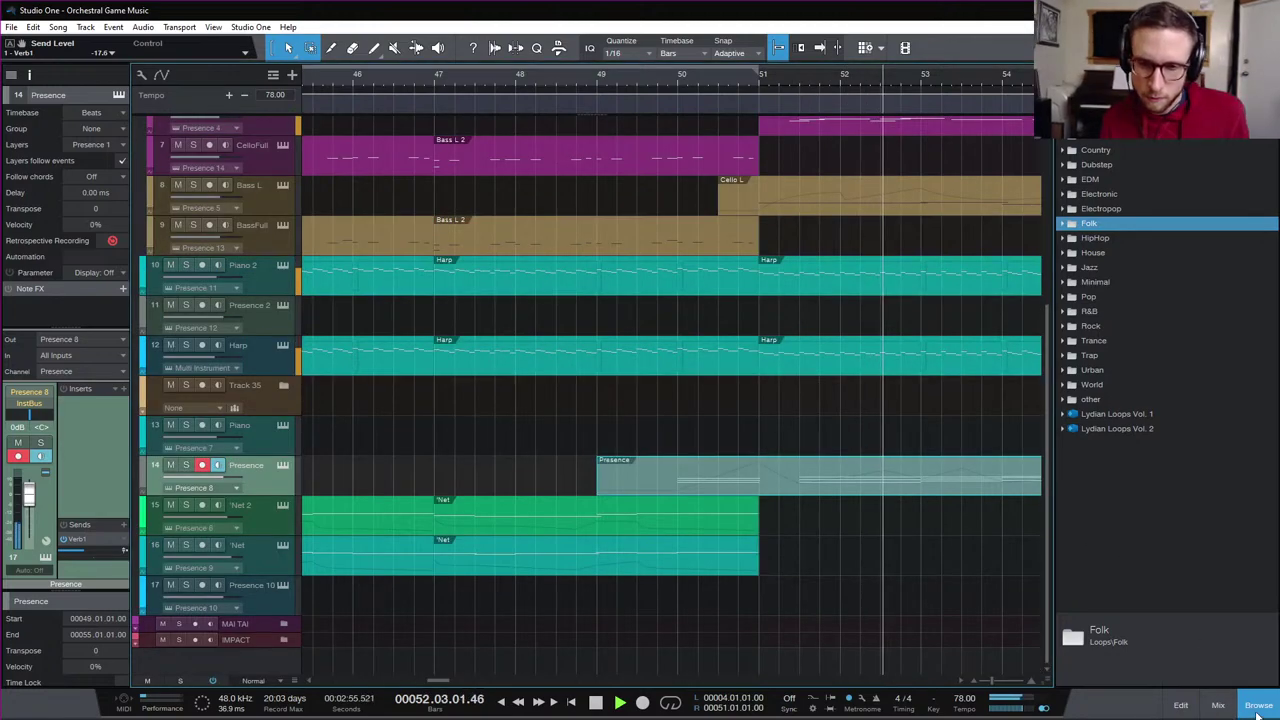
Save the song with the browser hidden and set the playback position to bar 51
{"action": "key", "text": "F5"}
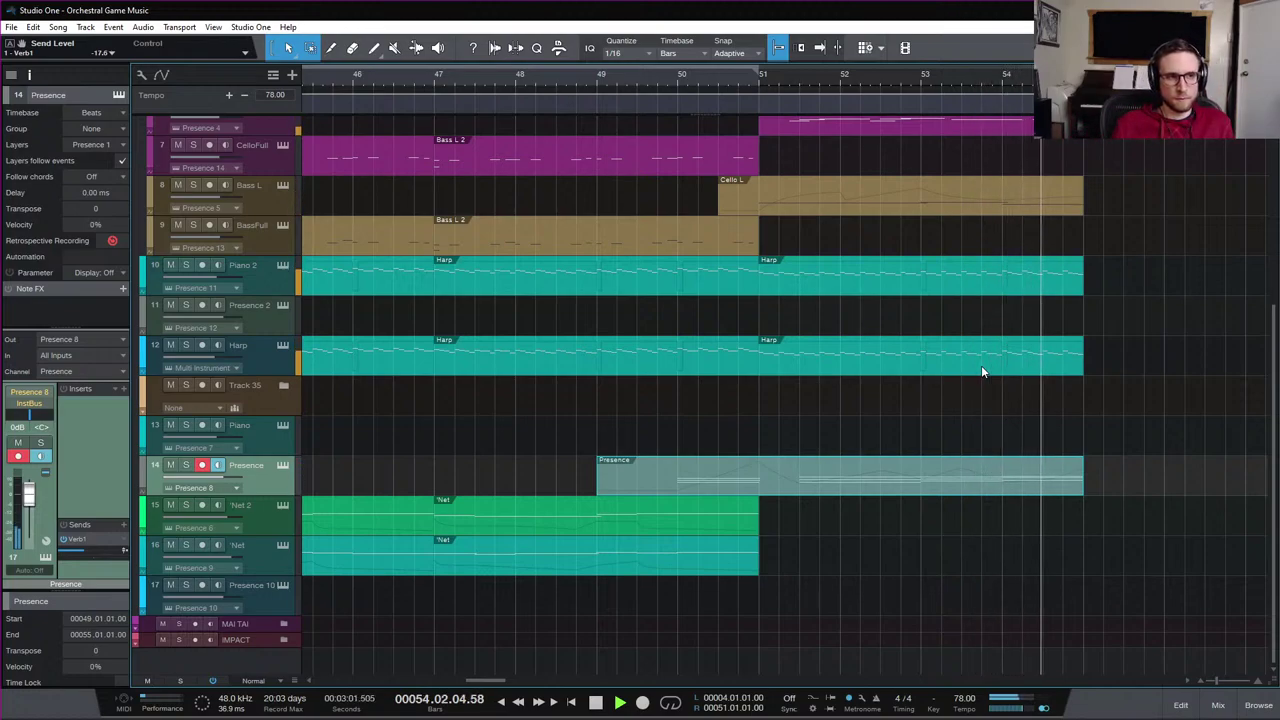
{"action": "key", "text": "space"}
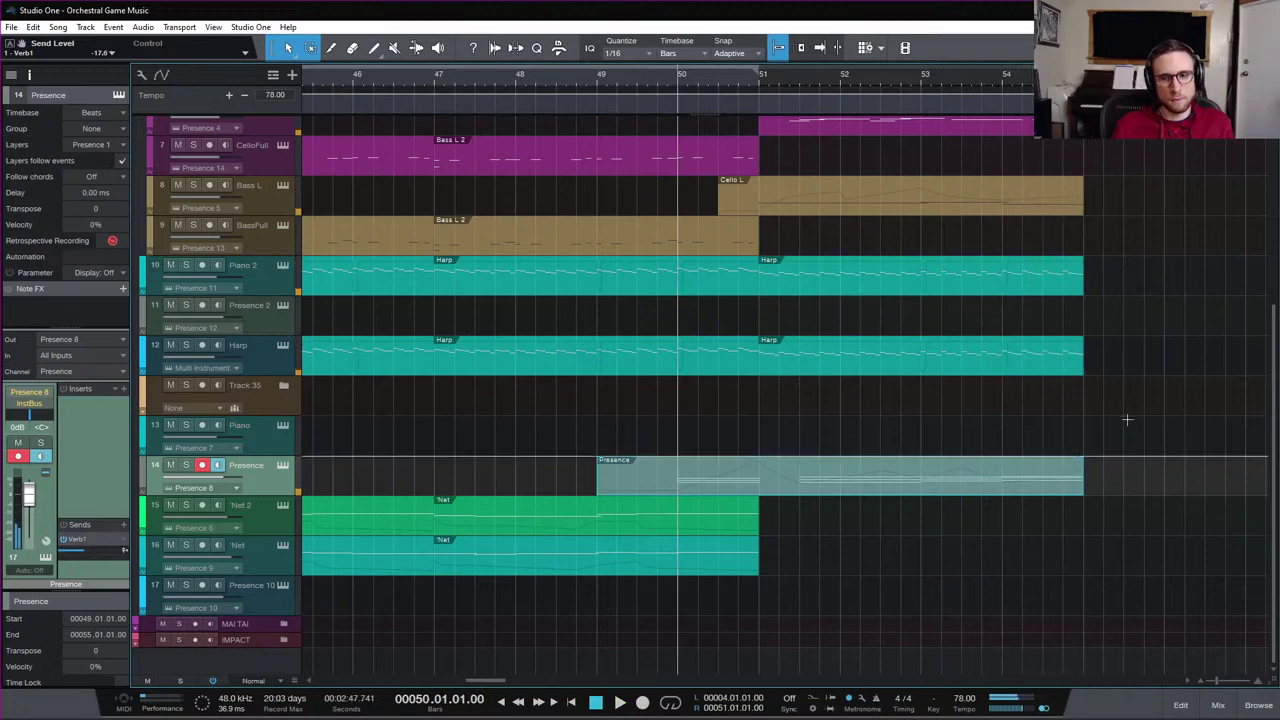
{"action": "key", "text": "ctrl+s"}
{"action": "left_click", "coordinate": [759, 76]}
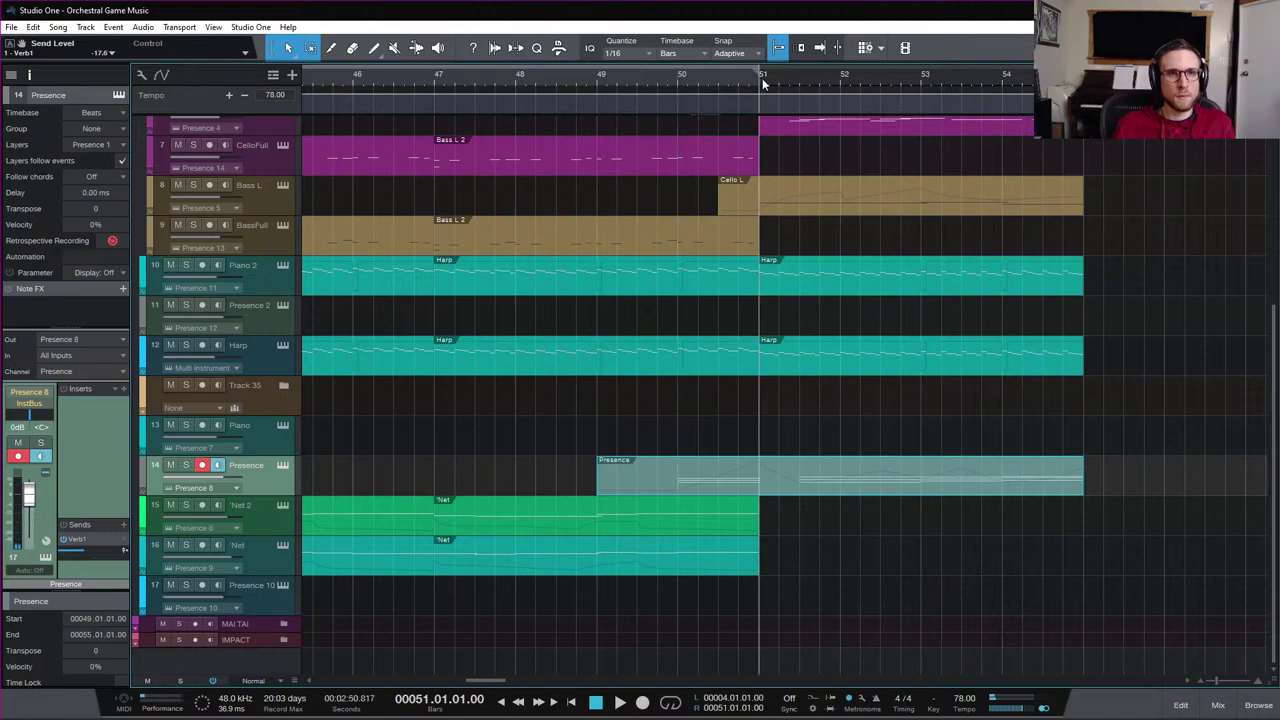
Play the arrangement from bar 51 to the end of bar 54, and replay the ending from position 53.04.04
{"action": "scroll", "coordinate": [1110, 338], "scroll_direction": "up", "scroll_amount": 4}
{"action": "scroll", "coordinate": [1110, 338], "scroll_direction": "down", "scroll_amount": 2}
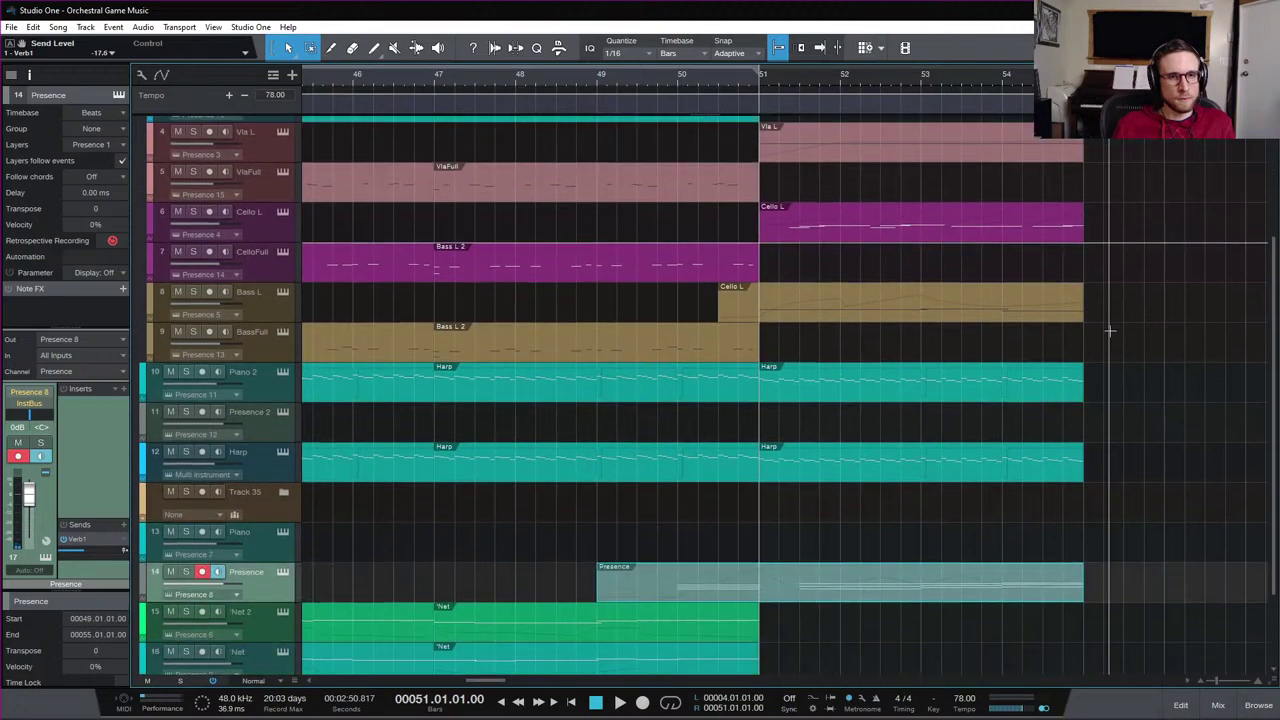
{"action": "key", "text": "space"}
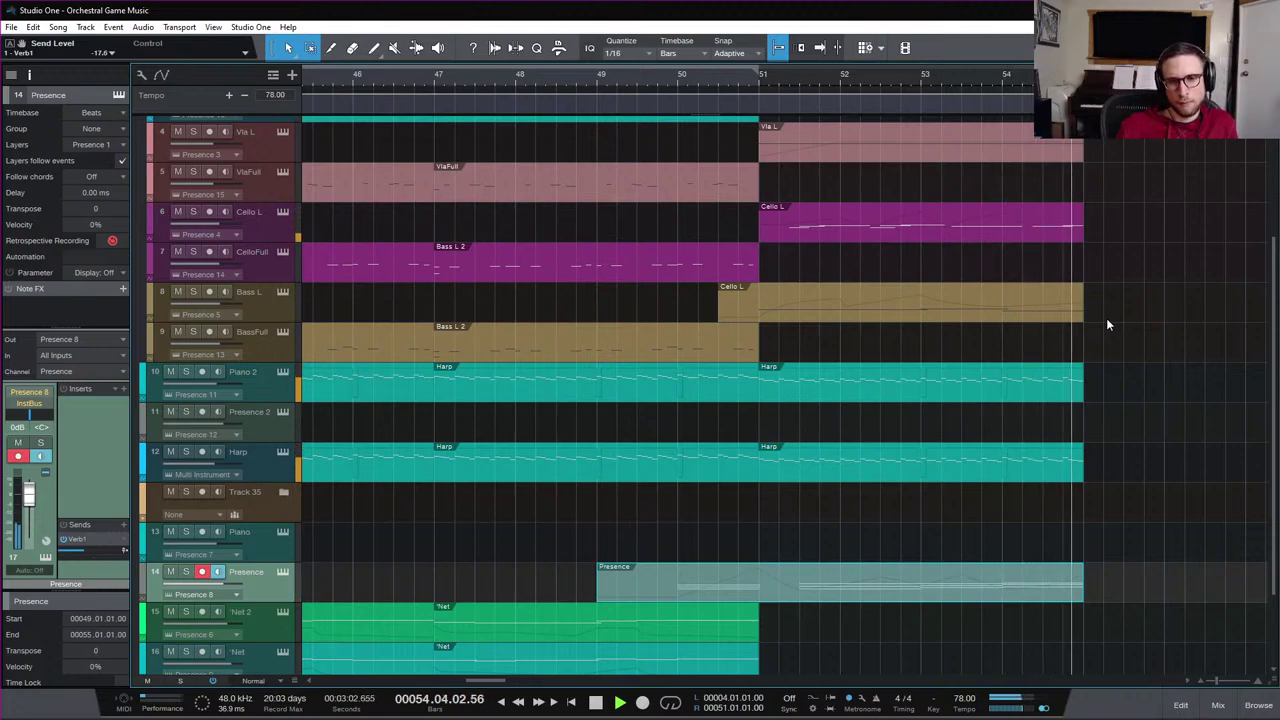
{"action": "left_click", "coordinate": [997, 75]}
{"action": "key", "text": "space"}
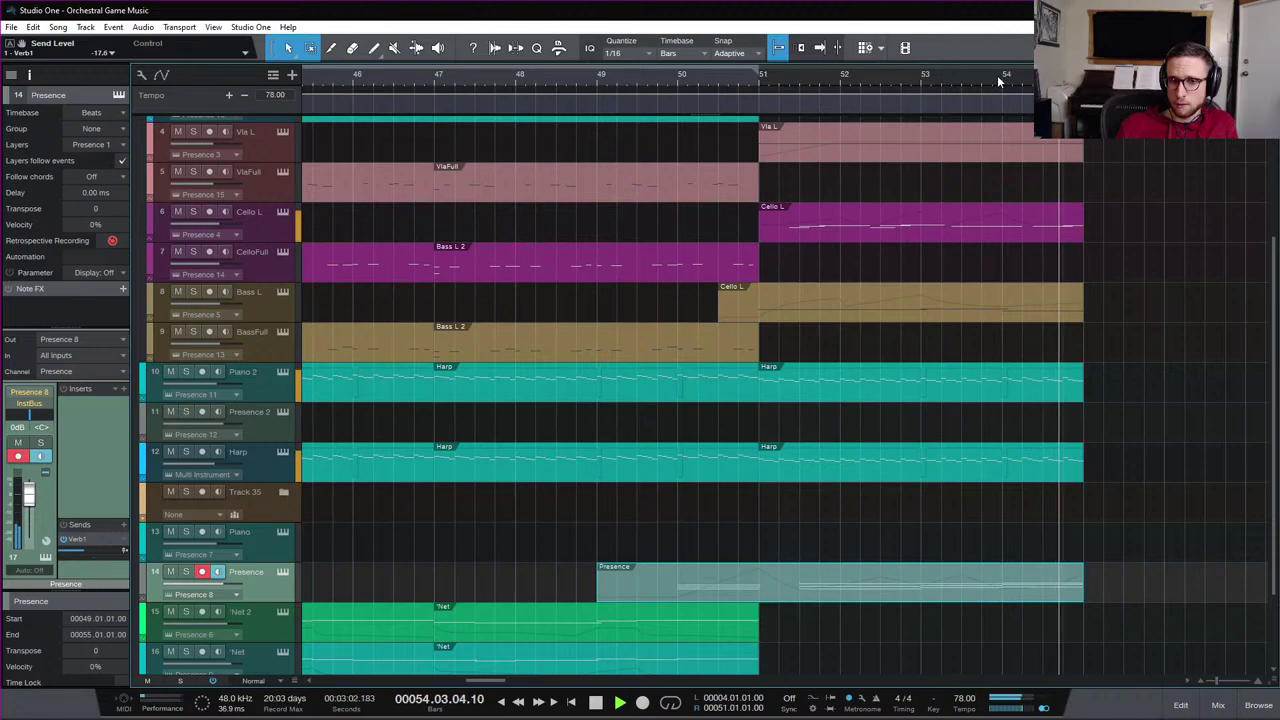
{"action": "key", "text": "space"}
Open the horn part for note editing around bar 54 and repeatedly audition its final chord from position 53.04.04
{"action": "double_click", "coordinate": [1044, 573]}
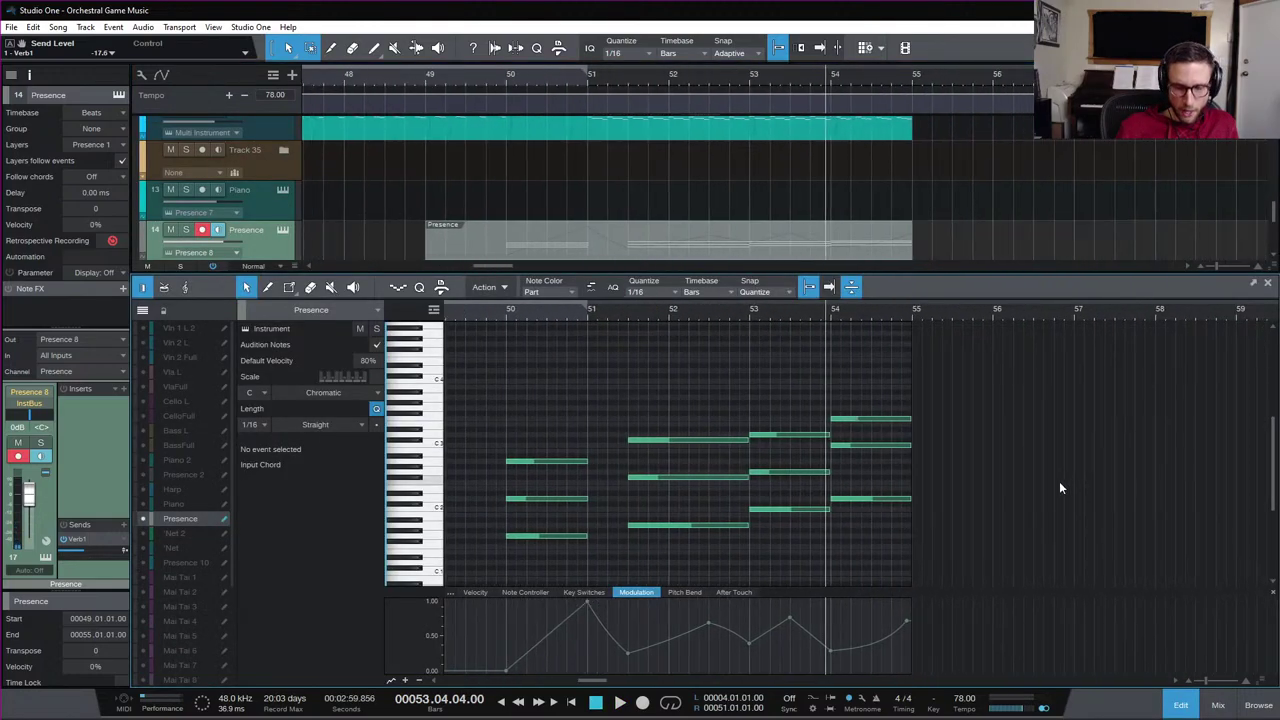
{"action": "key", "text": "e"}
{"action": "key", "text": "e"}
{"action": "scroll", "coordinate": [860, 495], "scroll_direction": "right", "scroll_amount": 5}
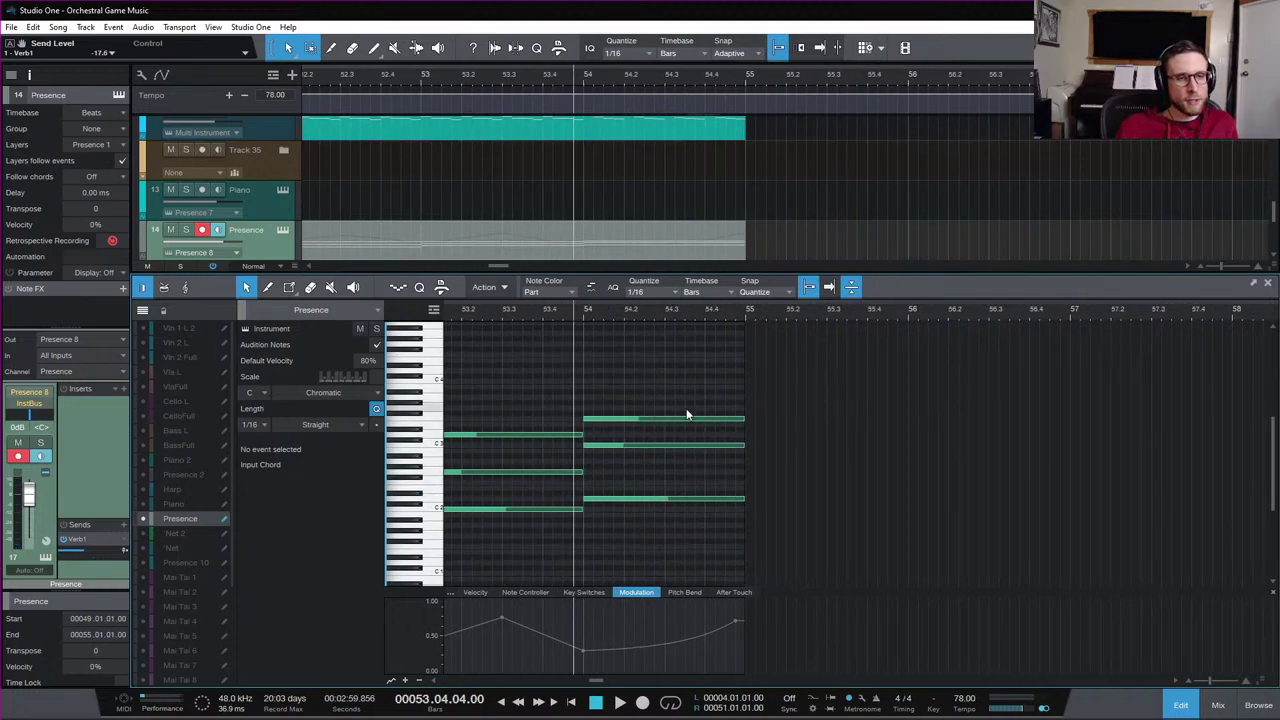
{"action": "key", "text": "space"}
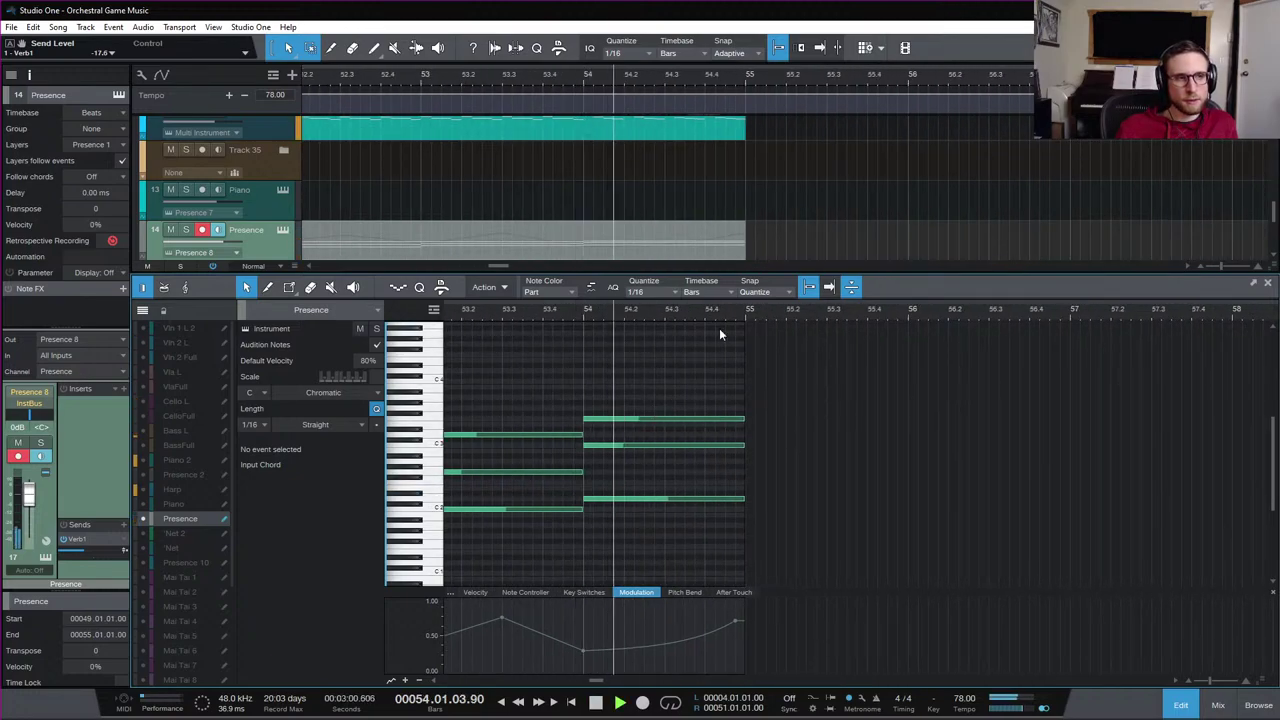
{"action": "key", "text": "space"}
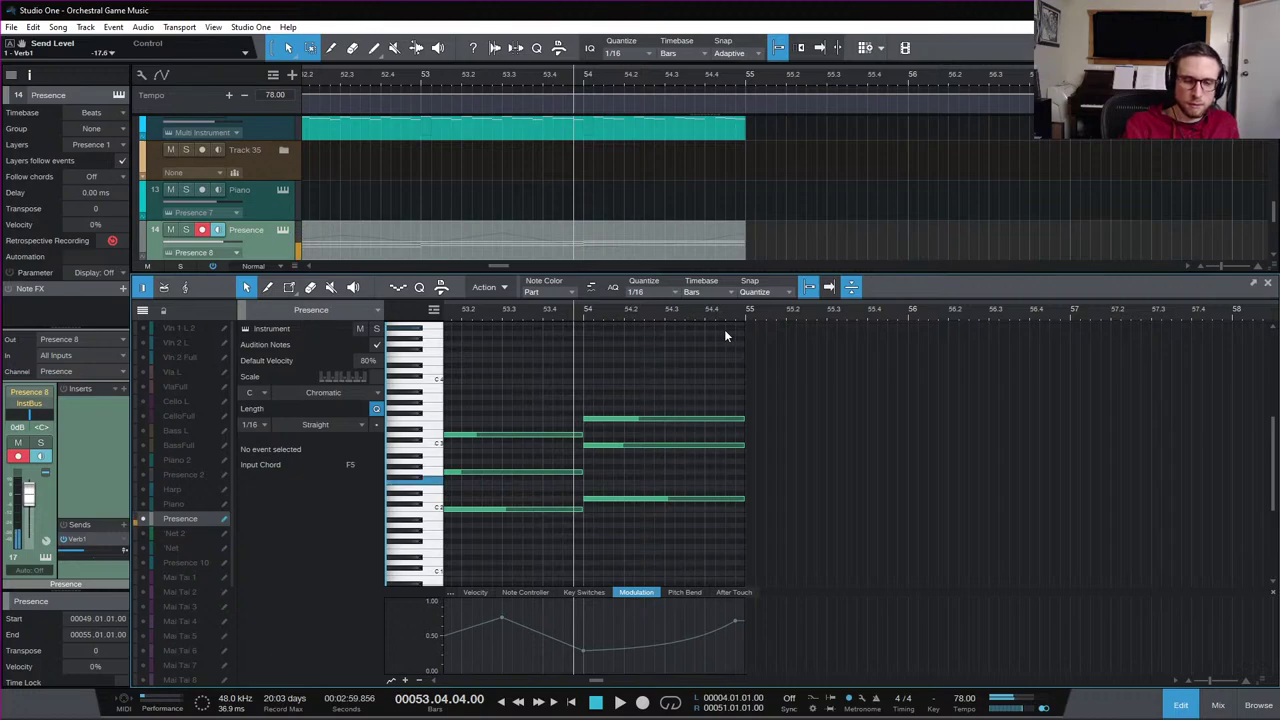
{"action": "key", "text": "space"}
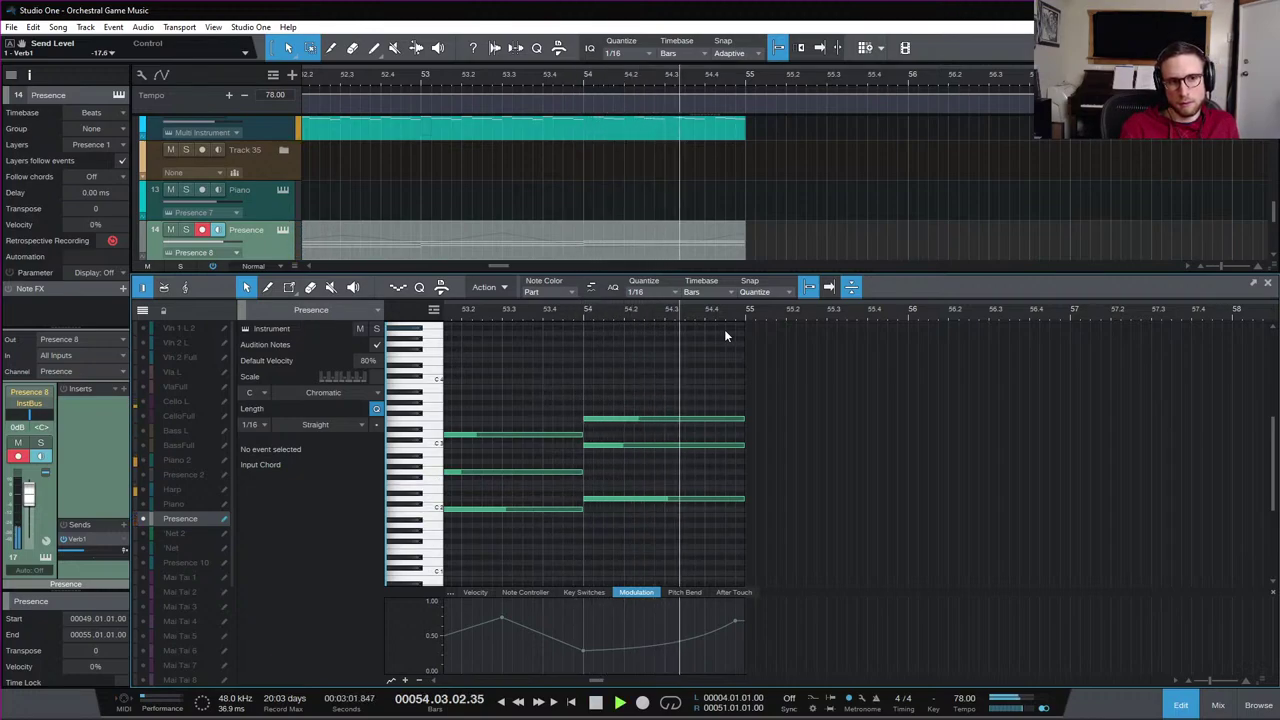
{"action": "key", "text": "space"}
{"action": "key", "text": "space"}
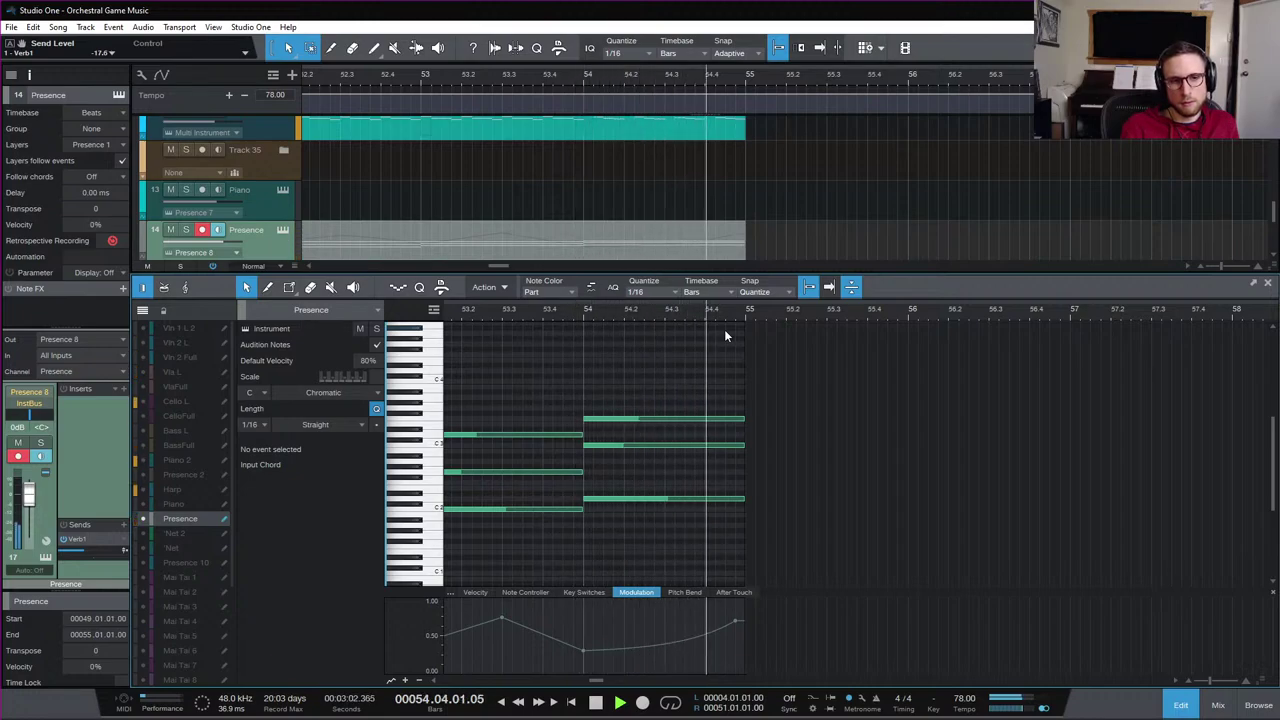
{"action": "key", "text": "space"}
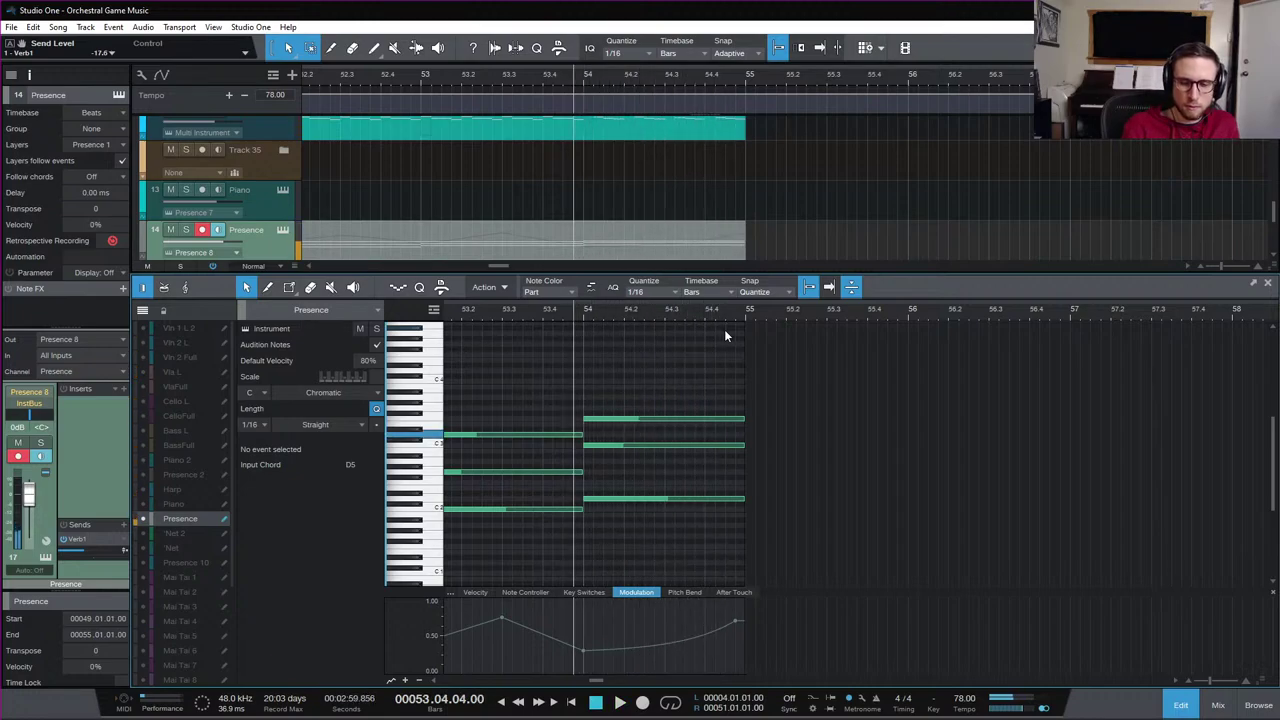
{"action": "key", "text": "space"}
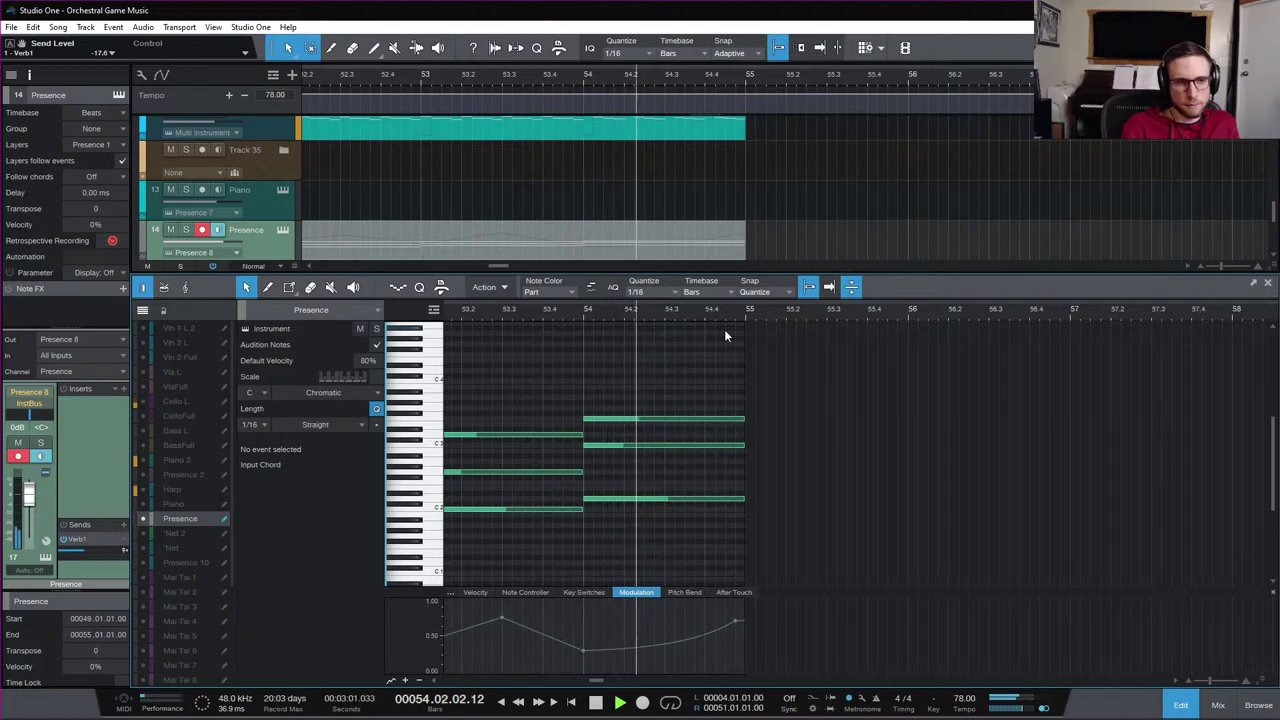
{"action": "key", "text": "space"}
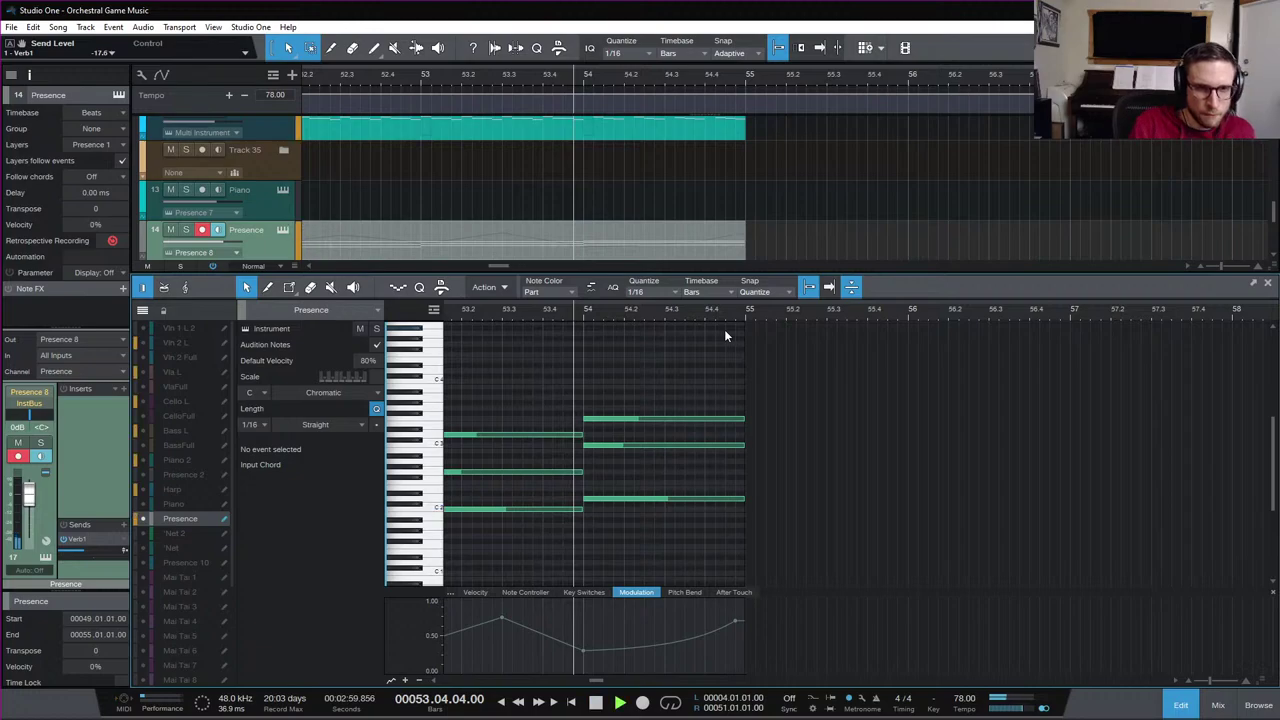
{"action": "key", "text": "space"}
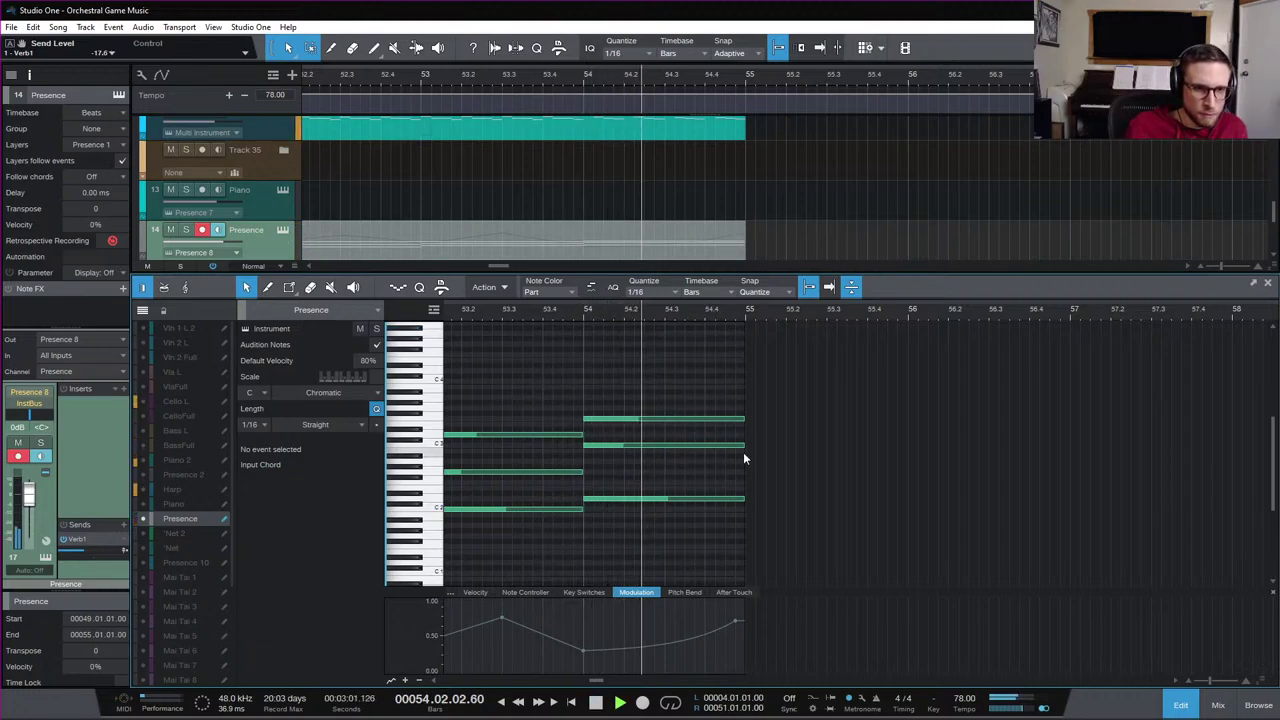
{"action": "key", "text": "space"}
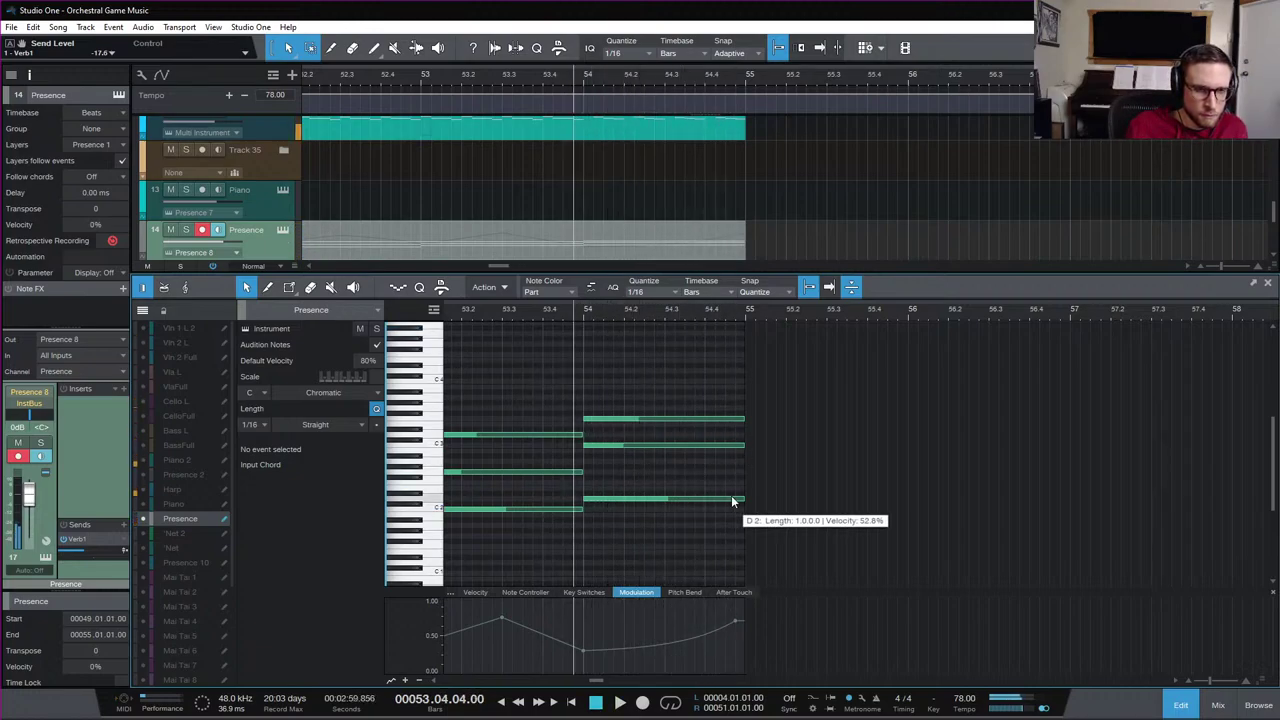
Select the low D2 note of the bar 54 horn chord and audition the passage again
{"action": "left_click", "coordinate": [675, 498]}
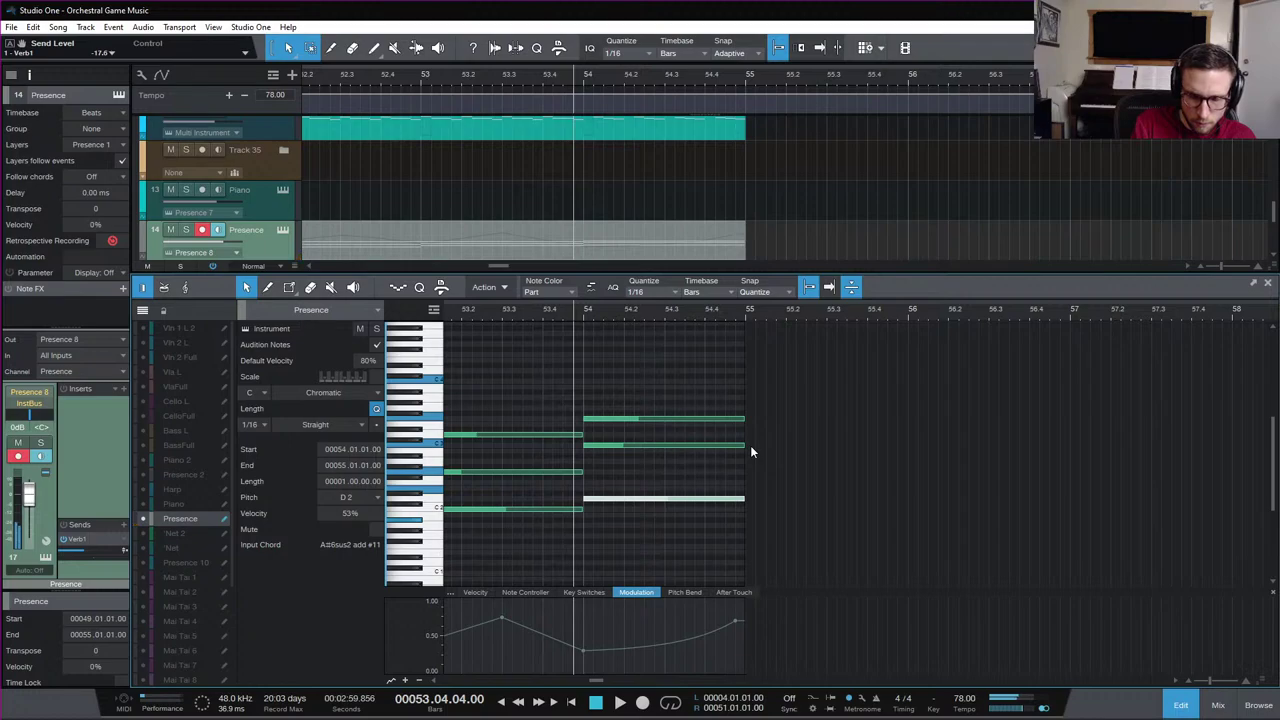
{"action": "key", "text": "space"}
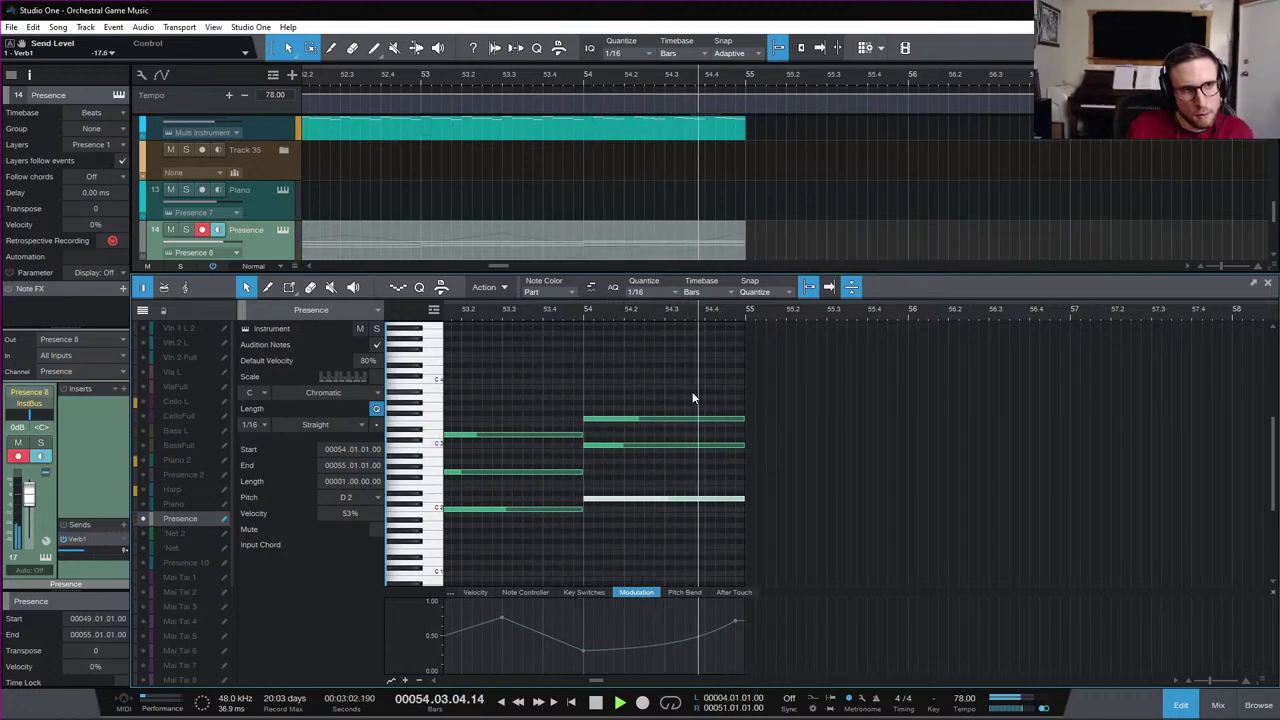
{"action": "key", "text": "space"}
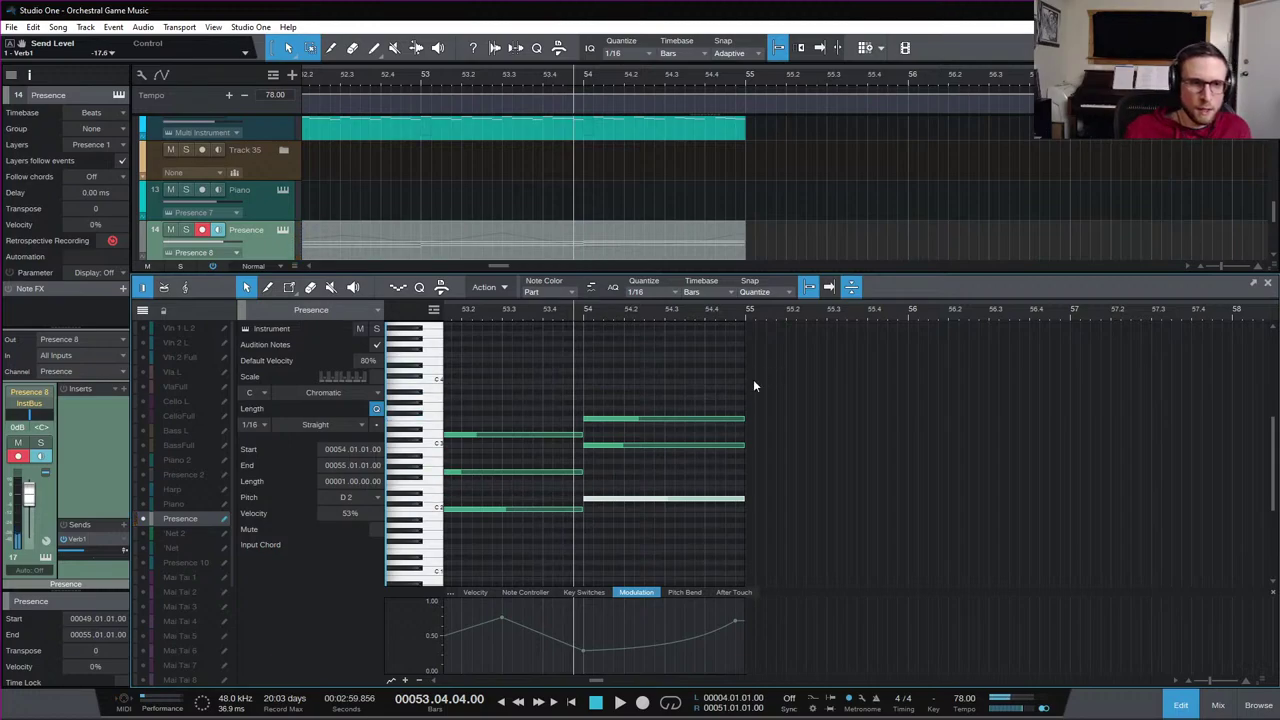
Select the two upper notes, F3 and C3, of the bar 54 horn chord
{"action": "left_click_drag", "start_coordinate": [694, 380], "coordinate": [724, 449]}
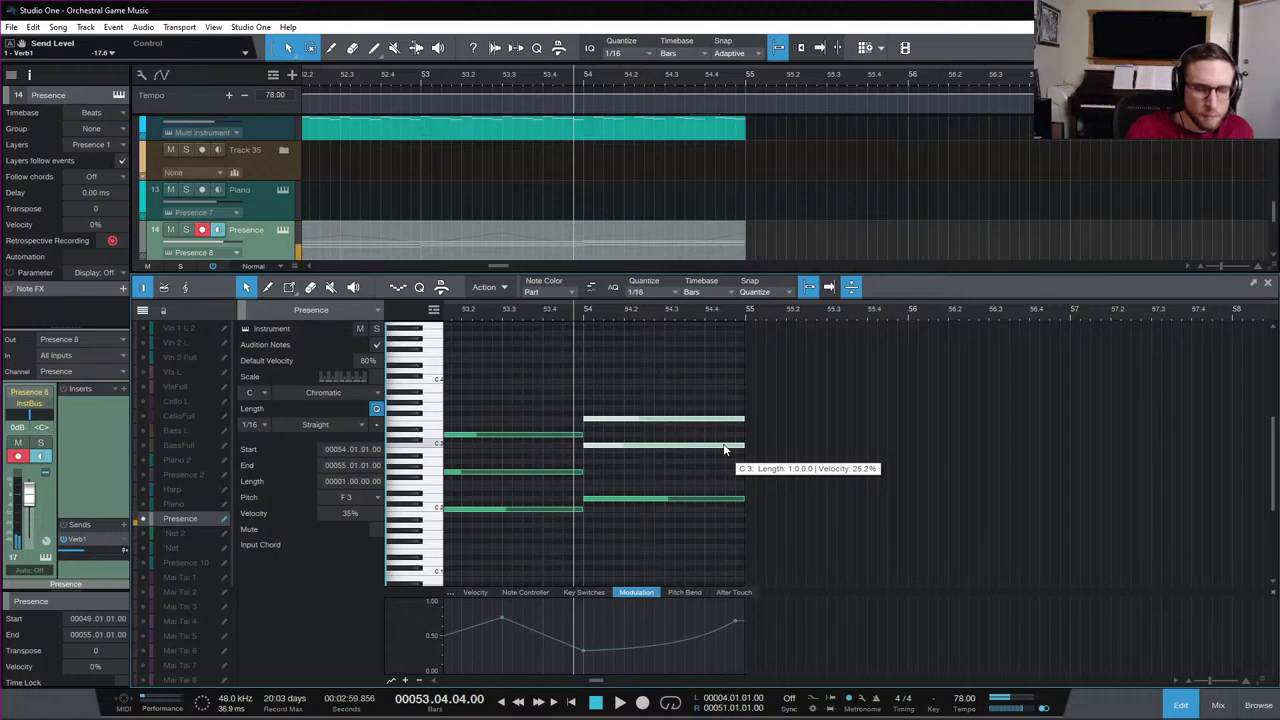
Shorten bar 54's F3 to three beats and C3 to two, then add a one-beat A#2 on beat 3 at about 51% velocity
{"action": "left_click_drag", "start_coordinate": [722, 401], "coordinate": [782, 519]}
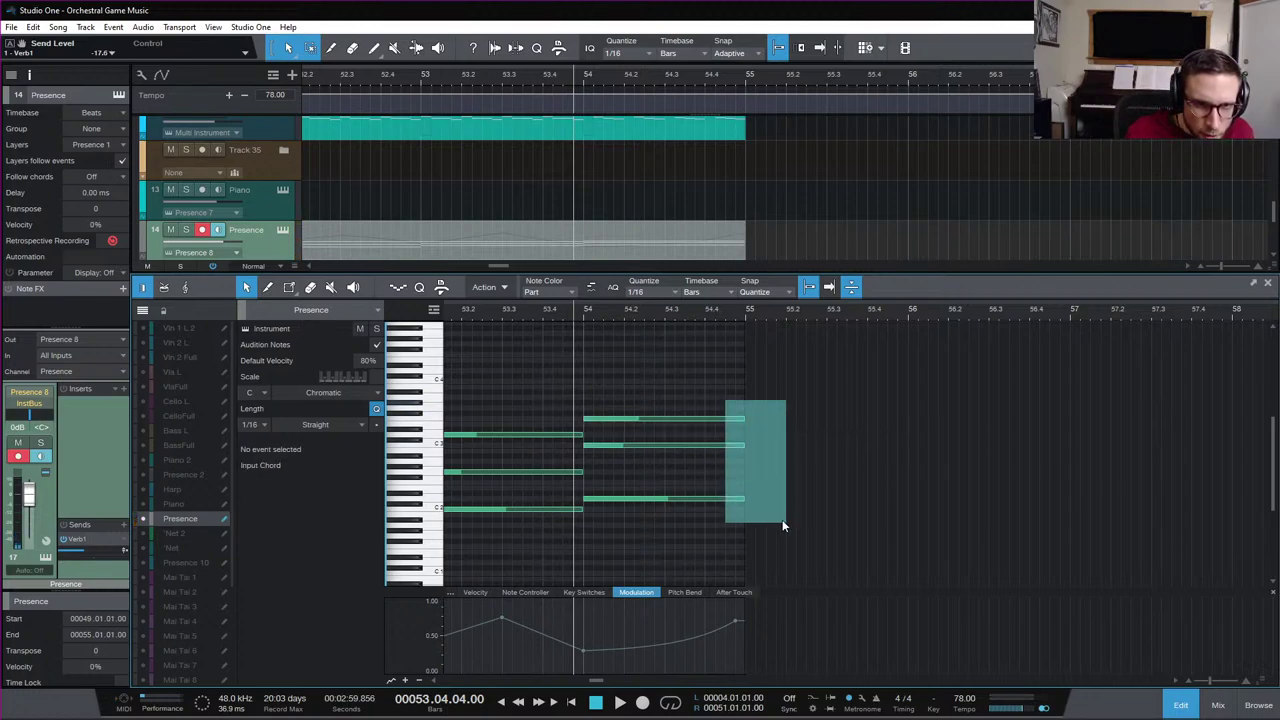
{"action": "mouse_move", "coordinate": [718, 398]}
{"action": "left_mouse_down"}
{"action": "mouse_move", "coordinate": [744, 445]}
{"action": "mouse_move", "coordinate": [666, 457]}
{"action": "mouse_move", "coordinate": [691, 464]}
{"action": "left_mouse_up"}
{"action": "left_click", "coordinate": [704, 449]}
{"action": "left_click", "coordinate": [475, 592]}
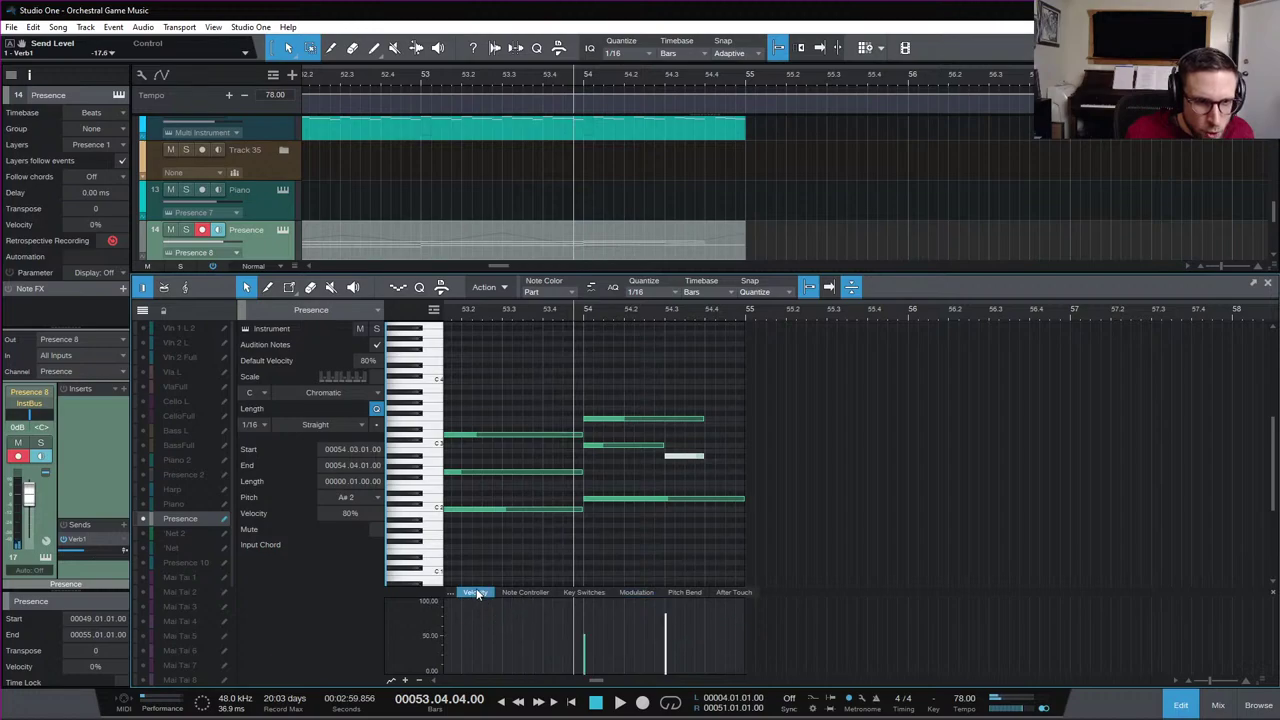
{"action": "left_click_drag", "start_coordinate": [672, 625], "coordinate": [670, 650]}
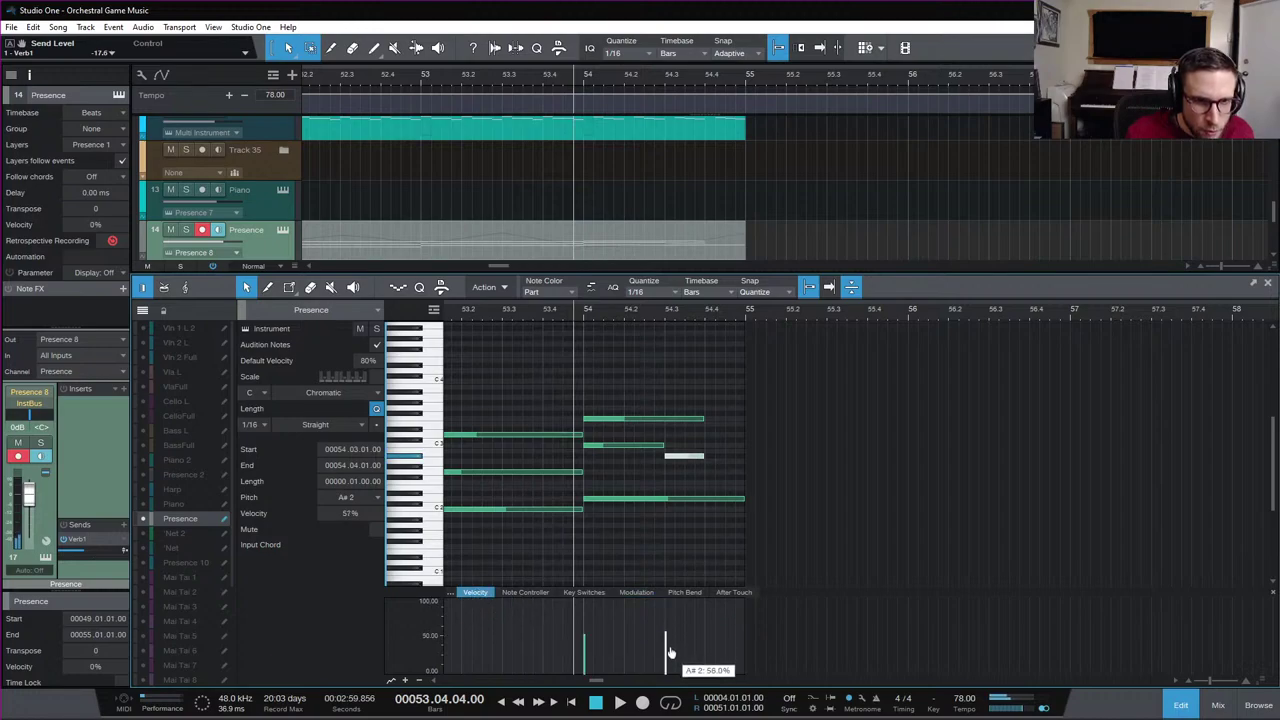
Add one-beat C3 and G3 notes on beat 4 of bar 54 and audition the bar
{"action": "left_click_drag", "start_coordinate": [680, 462], "coordinate": [720, 411]}
{"action": "key", "text": "space"}
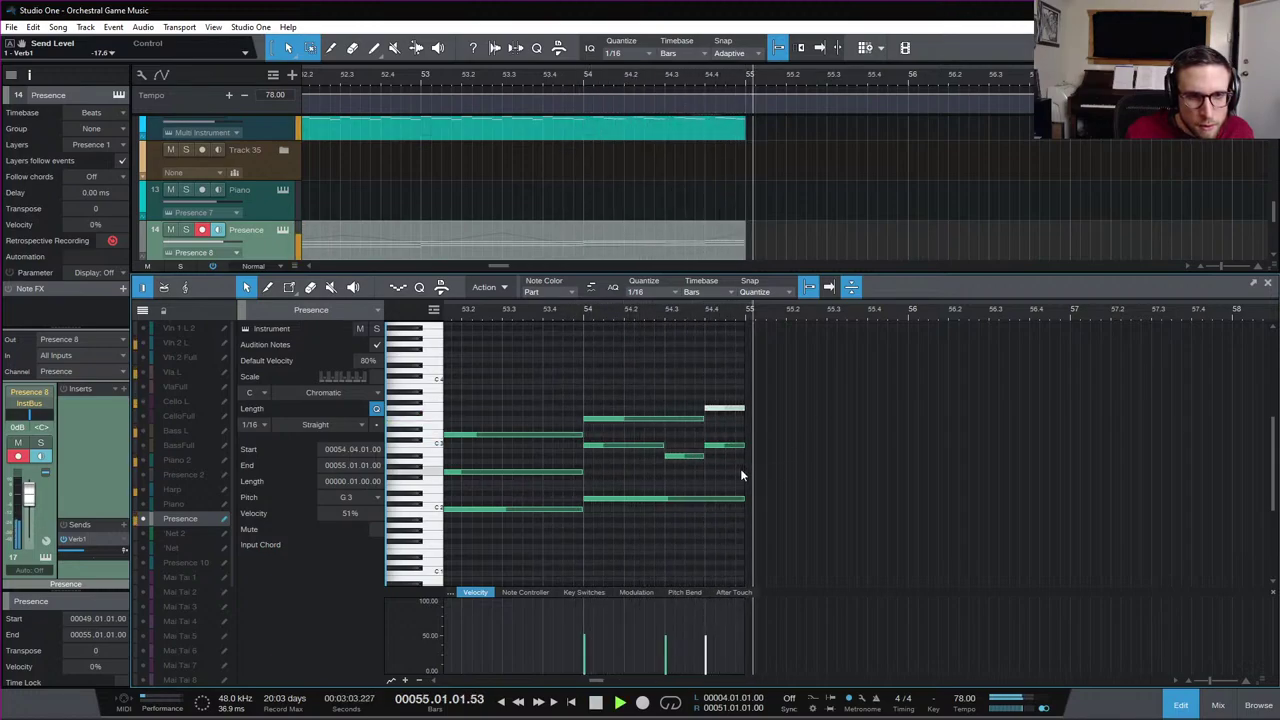
{"action": "key", "text": "space"}
{"action": "key", "text": "space"}
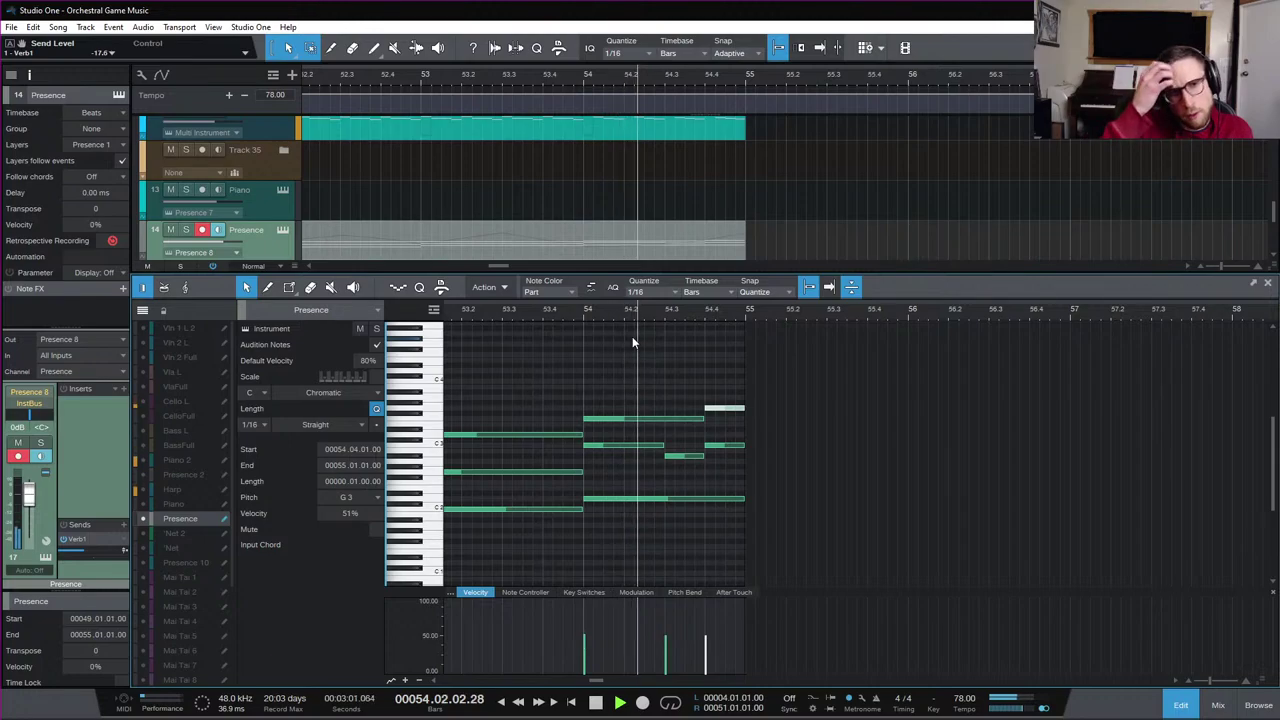
{"action": "key", "text": "space"}
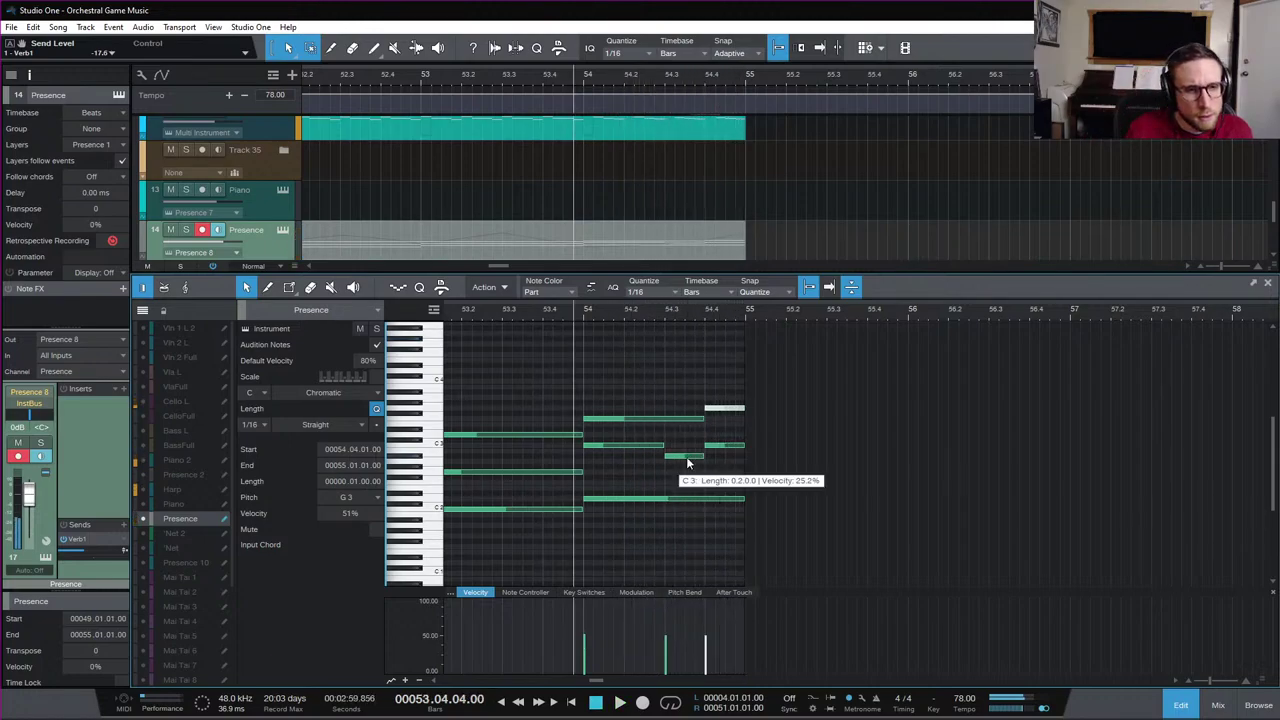
Shorten bar 54's D2 to three beats, add a one-beat E2 on beat 4, and play the bar back
{"action": "left_click_drag", "start_coordinate": [743, 497], "coordinate": [702, 507]}
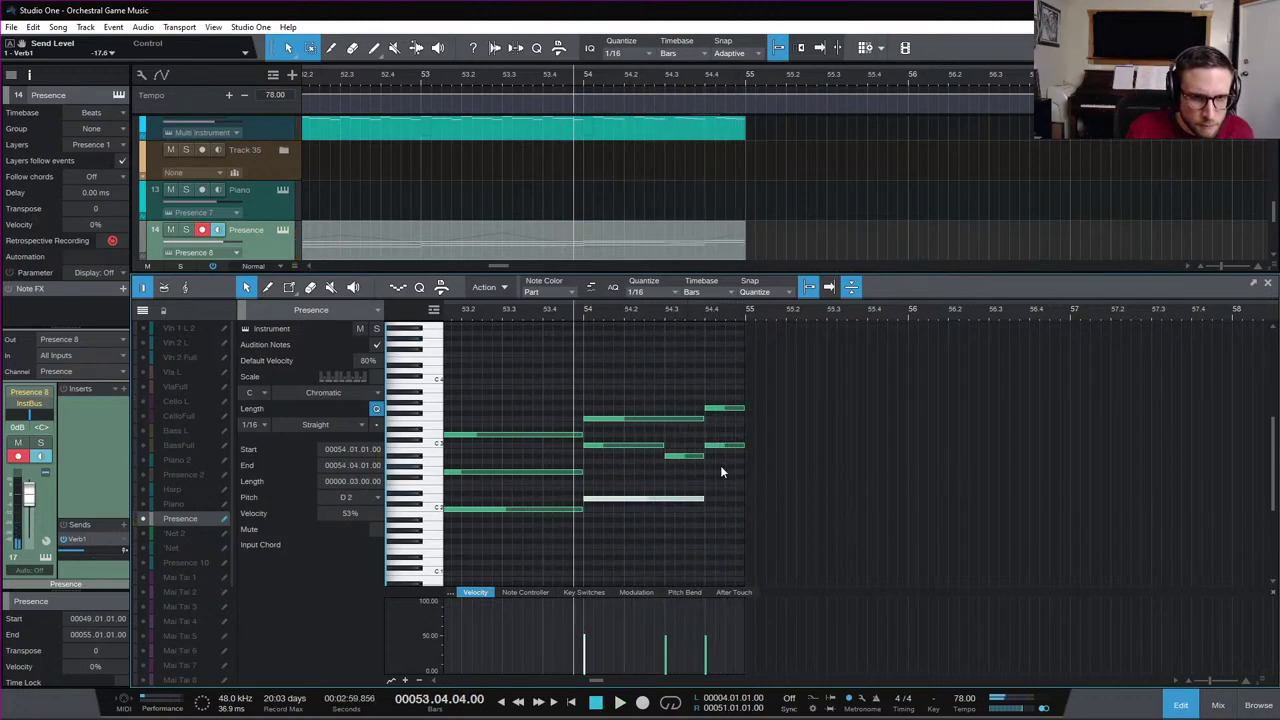
{"action": "left_click_drag", "start_coordinate": [730, 454], "coordinate": [727, 487]}
{"action": "key", "text": "space"}
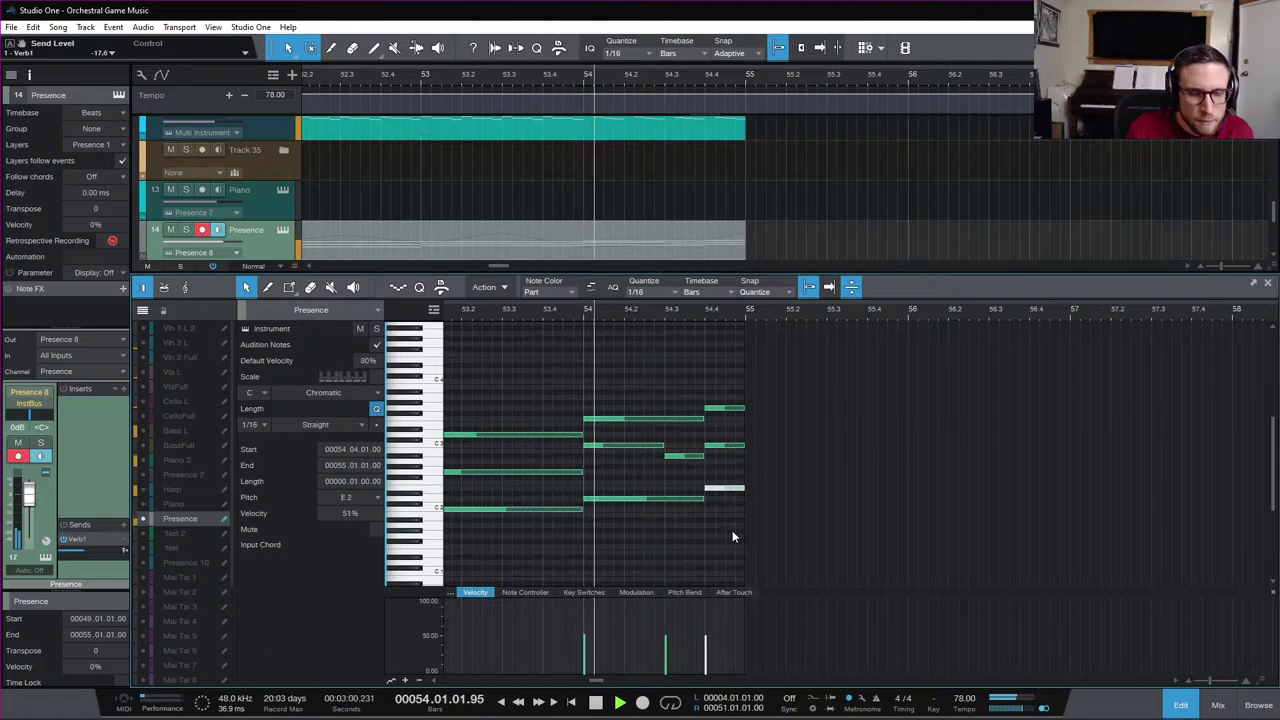
{"action": "left_click", "coordinate": [732, 530]}
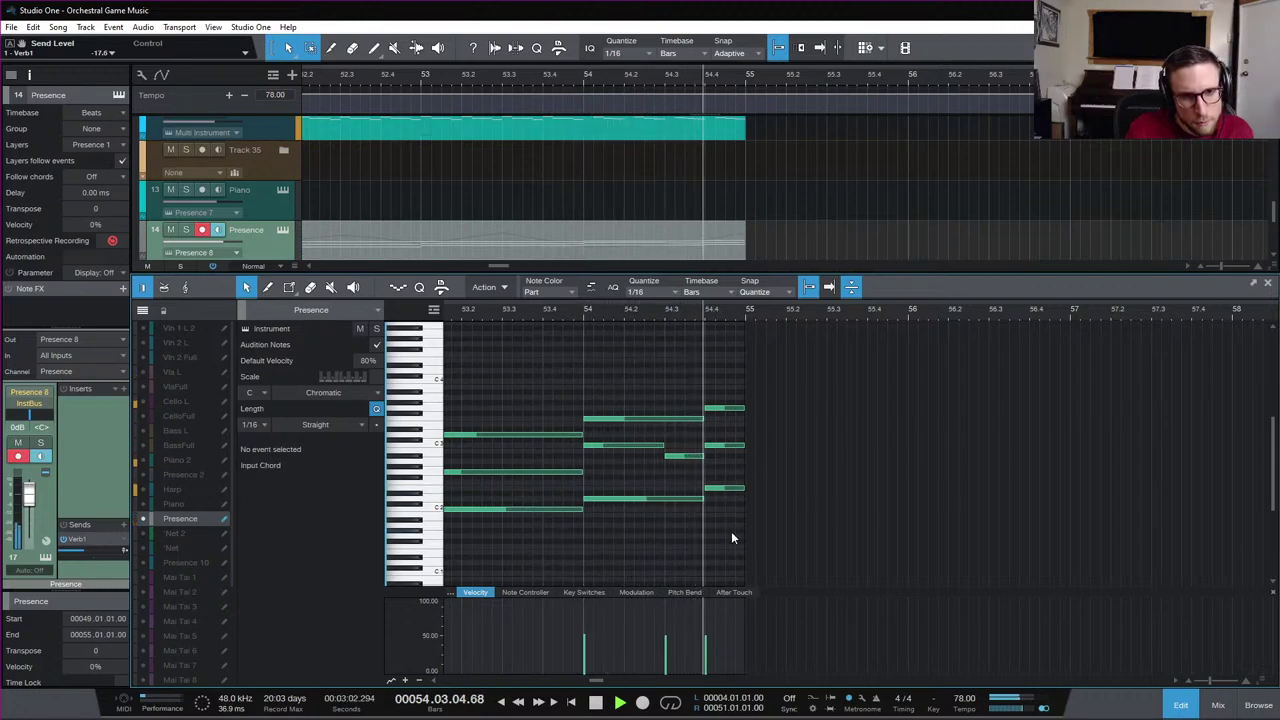
{"action": "key", "text": "space"}
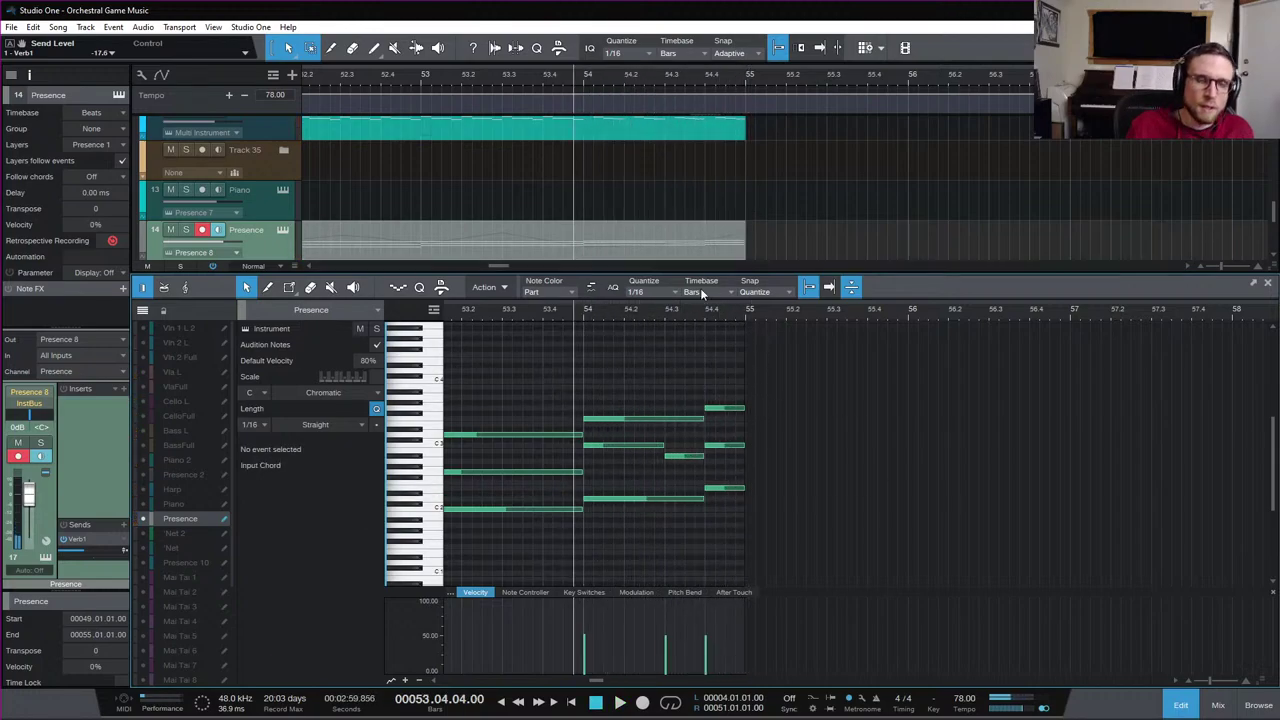
Close the note editor and play the full arrangement from bar 35 through the new Presence chords in bar 54
{"action": "left_click", "coordinate": [1183, 706]}
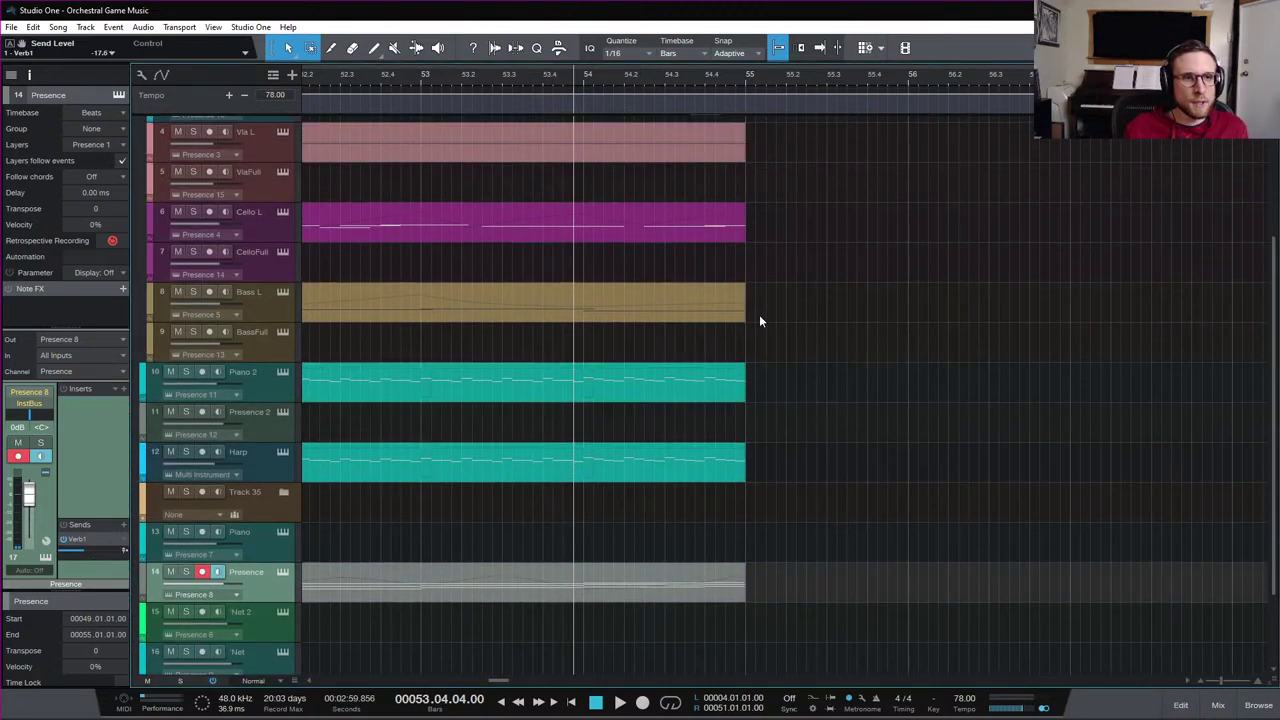
{"action": "scroll", "coordinate": [761, 319], "scroll_direction": "down", "scroll_amount": 2}
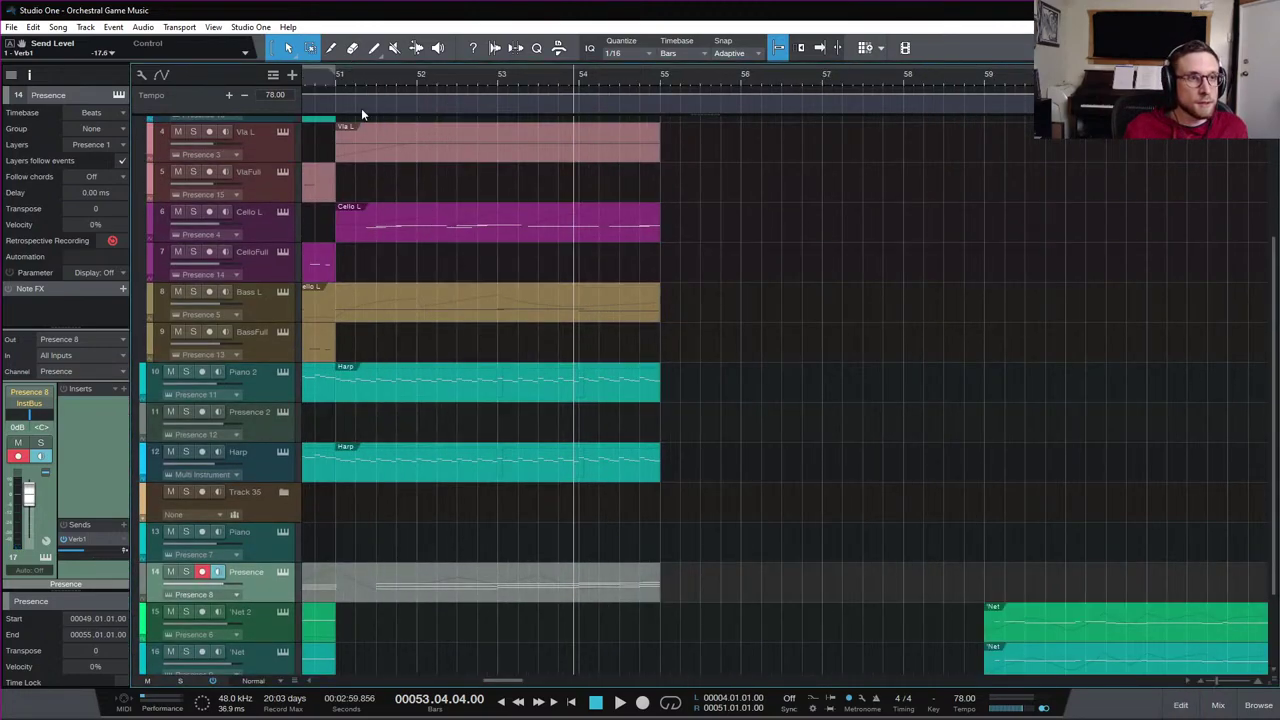
{"action": "scroll", "coordinate": [370, 120], "scroll_direction": "left", "scroll_amount": 5}
{"action": "scroll", "coordinate": [378, 128], "scroll_direction": "left", "scroll_amount": 3}
{"action": "scroll", "coordinate": [592, 59], "scroll_direction": "down", "scroll_amount": 2}
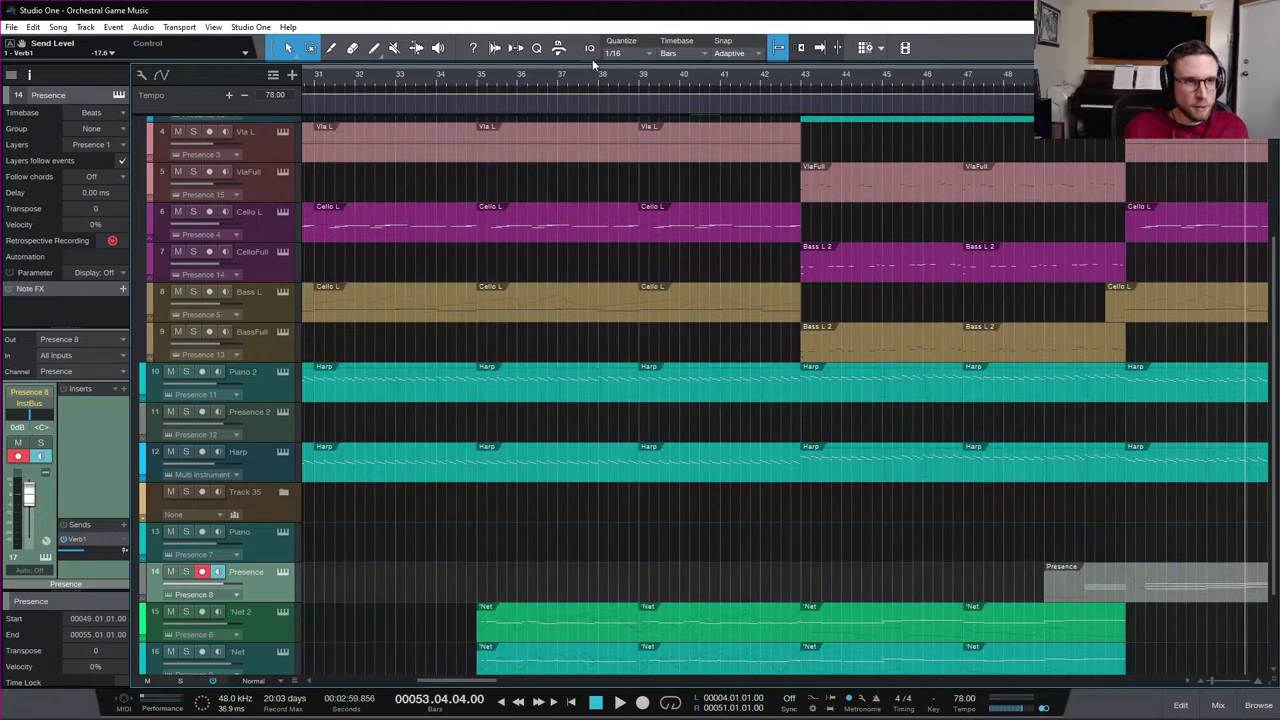
{"action": "left_click", "coordinate": [480, 80]}
{"action": "key", "text": "space"}
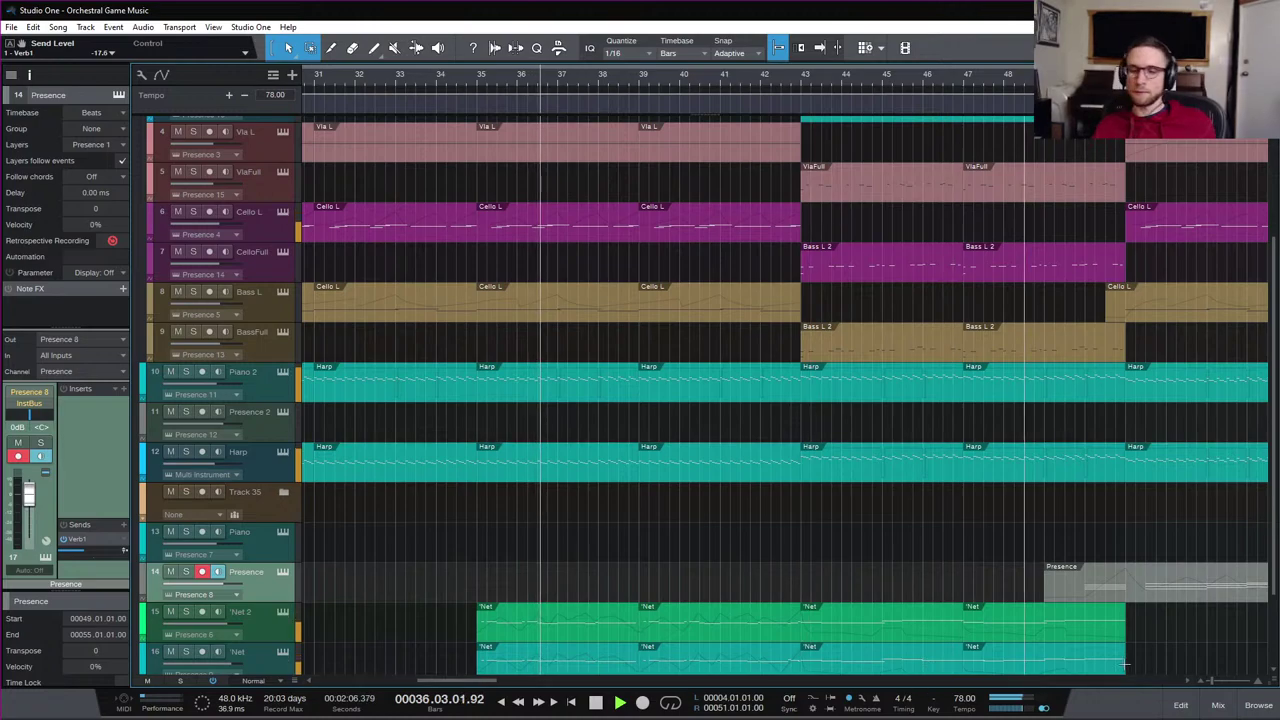
{"action": "left_click", "coordinate": [1216, 705]}
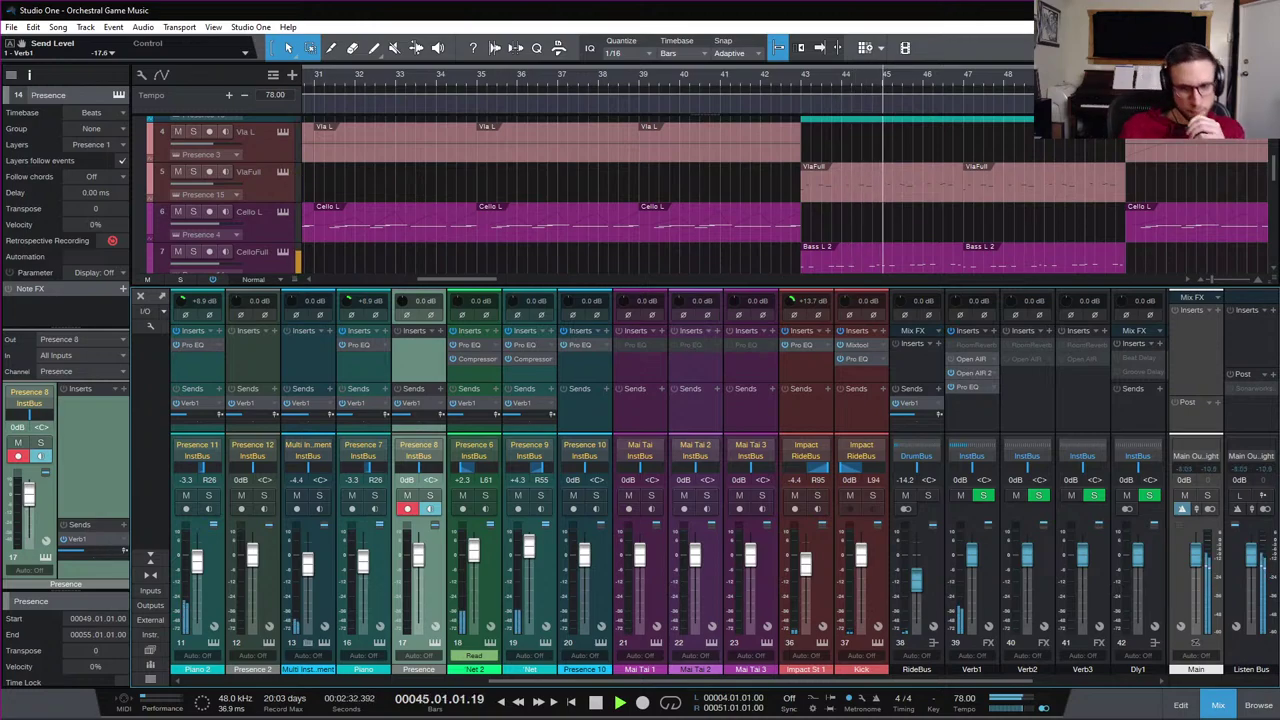
{"action": "left_click", "coordinate": [1220, 705]}
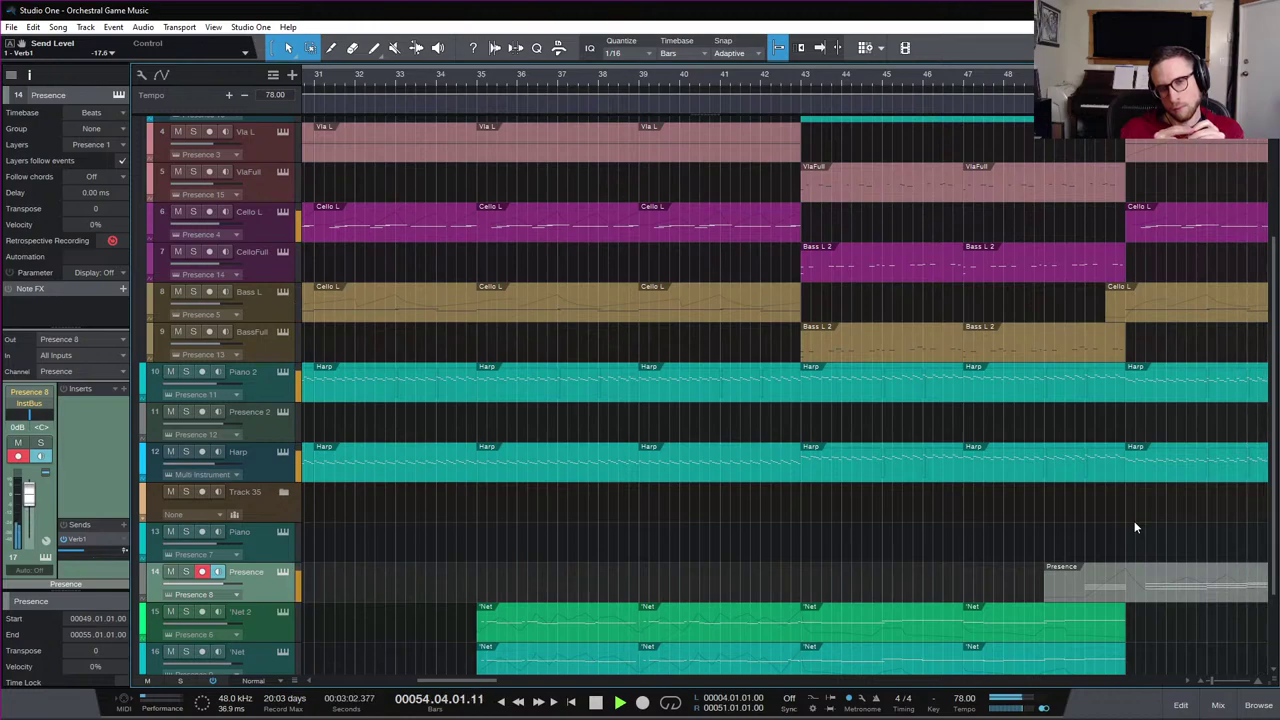
{"action": "key", "text": "space"}
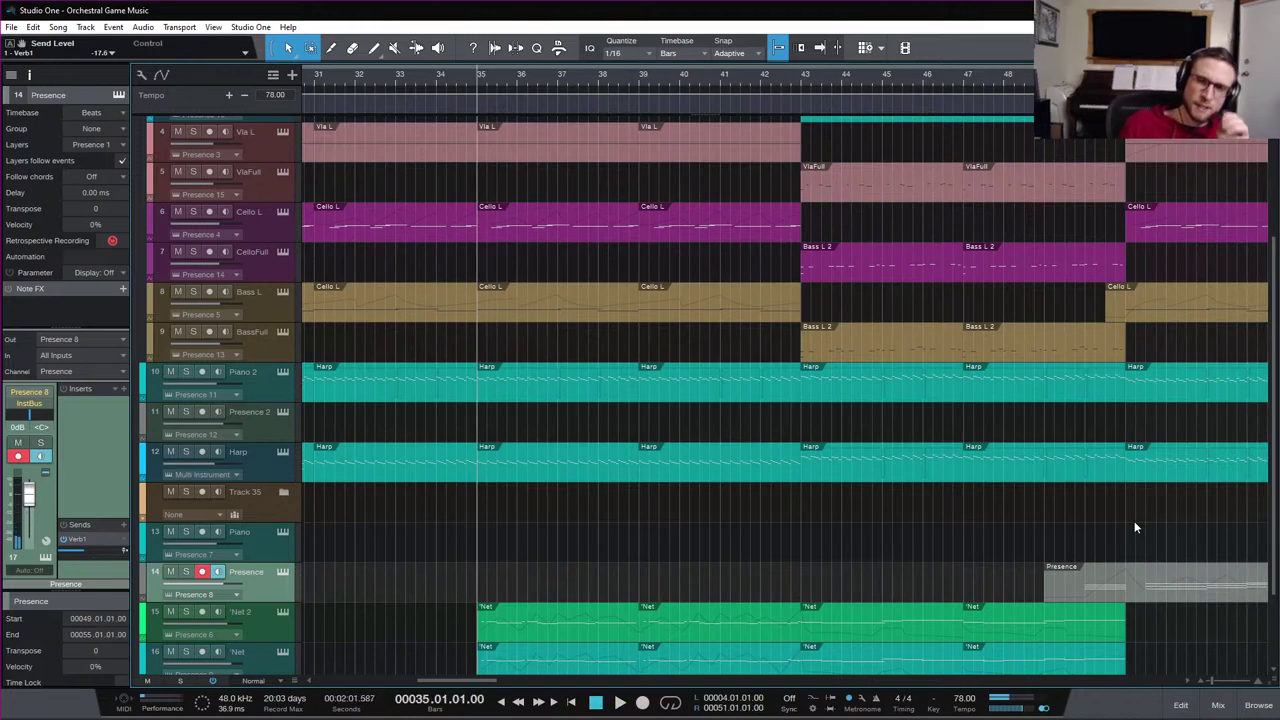
Play back the end of the section from bar 54 in the arrangement
{"action": "scroll", "coordinate": [1128, 521], "scroll_direction": "right", "scroll_amount": 5}
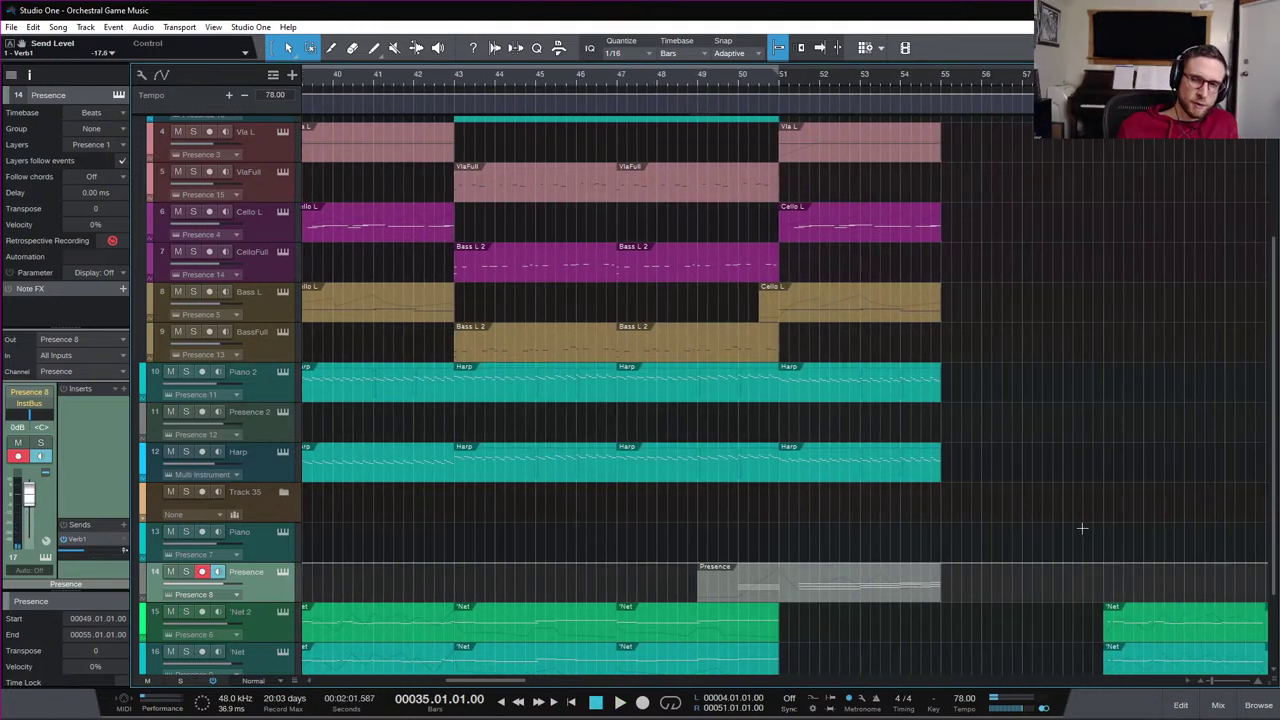
{"action": "left_click", "coordinate": [901, 76]}
{"action": "key", "text": "space"}
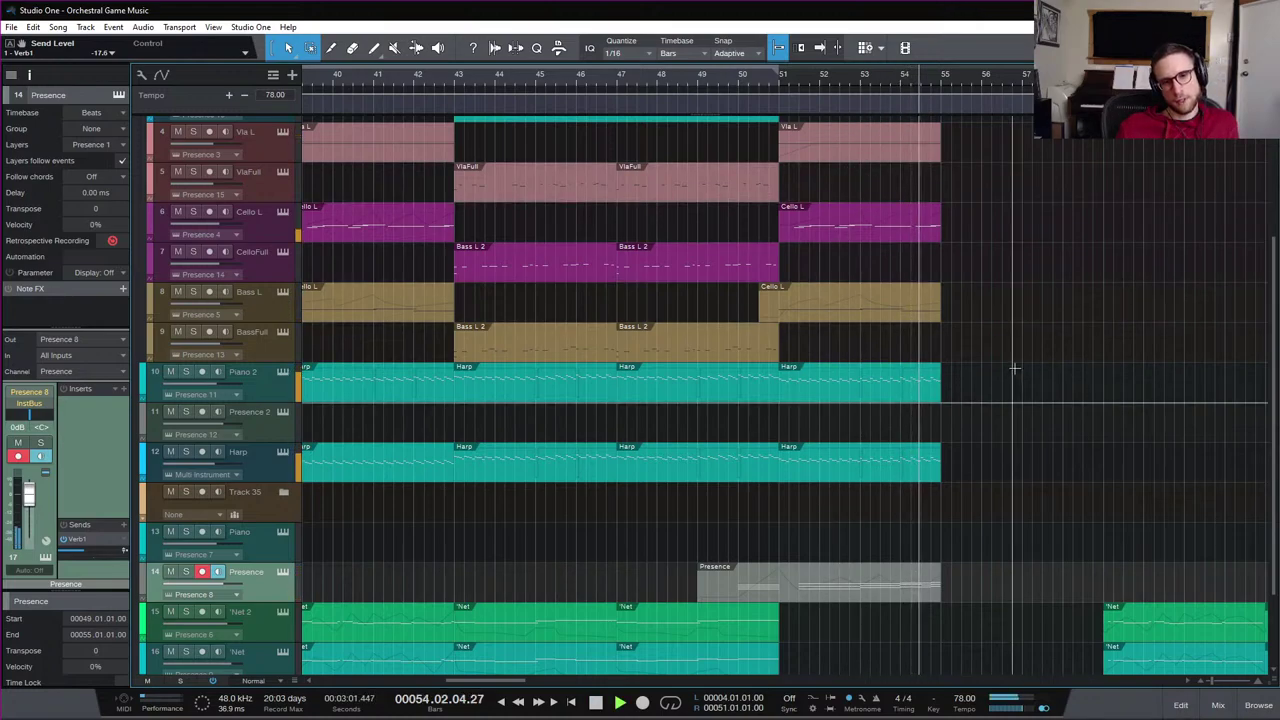
{"action": "key", "text": "space"}
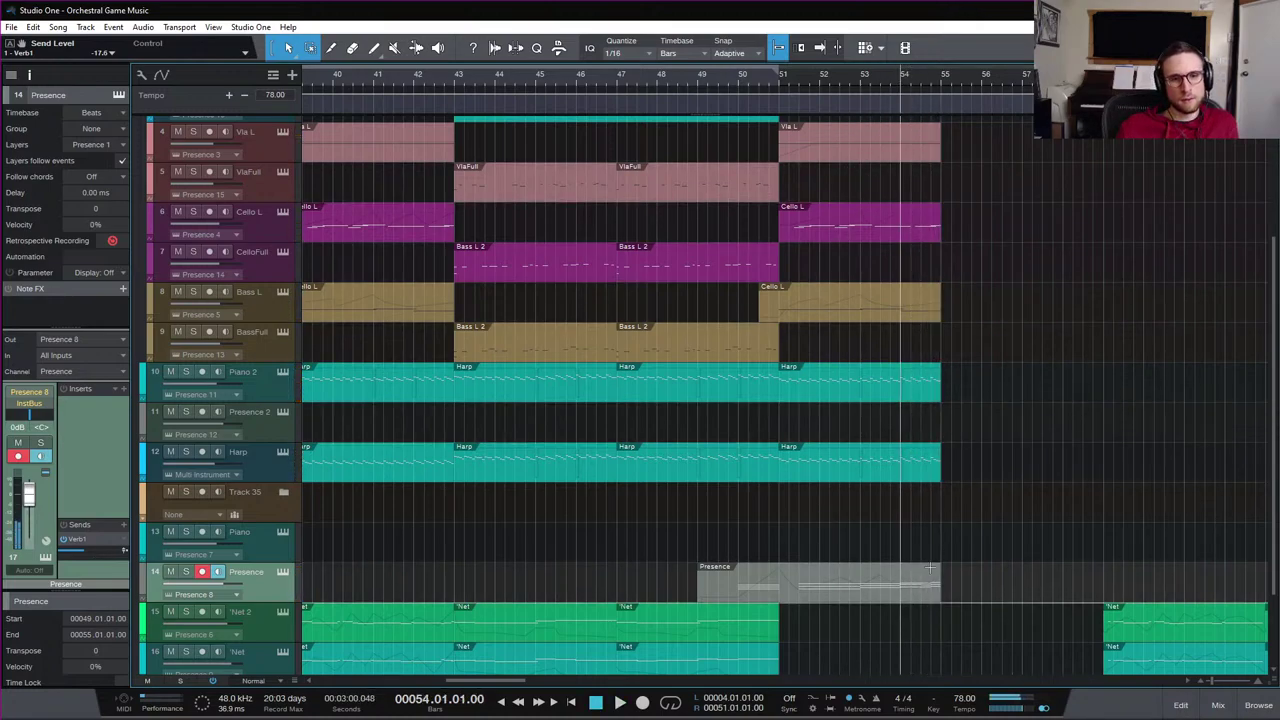
Try lowering the beat 4 C3 in bar 54 of the Presence part to A2 and listen to it
{"action": "double_click", "coordinate": [928, 598]}
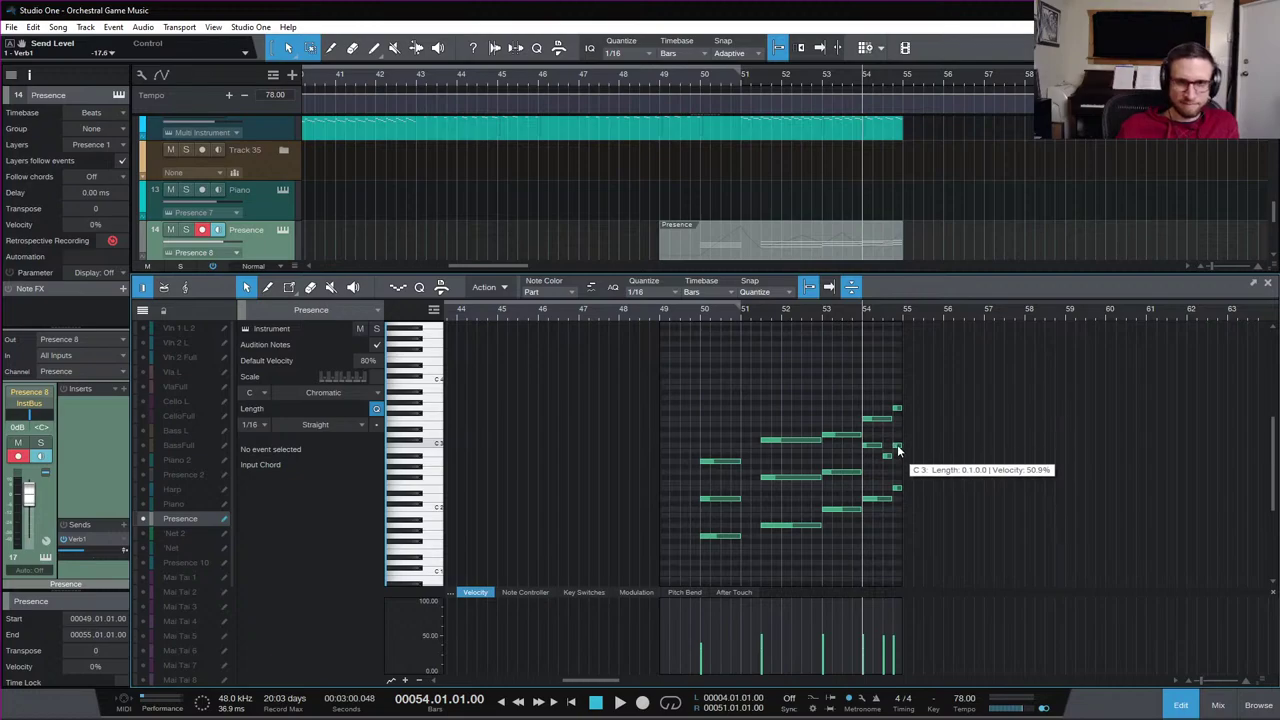
{"action": "left_click_drag", "start_coordinate": [897, 451], "coordinate": [897, 462]}
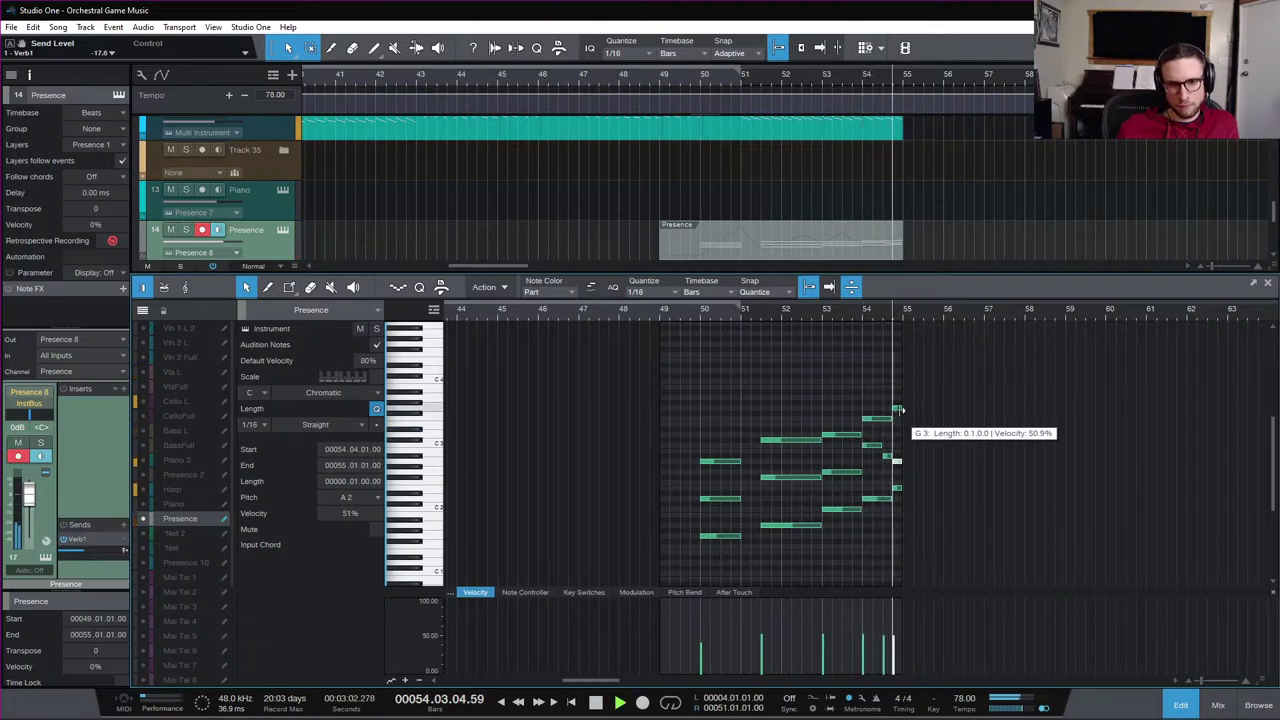
{"action": "key", "text": "space"}
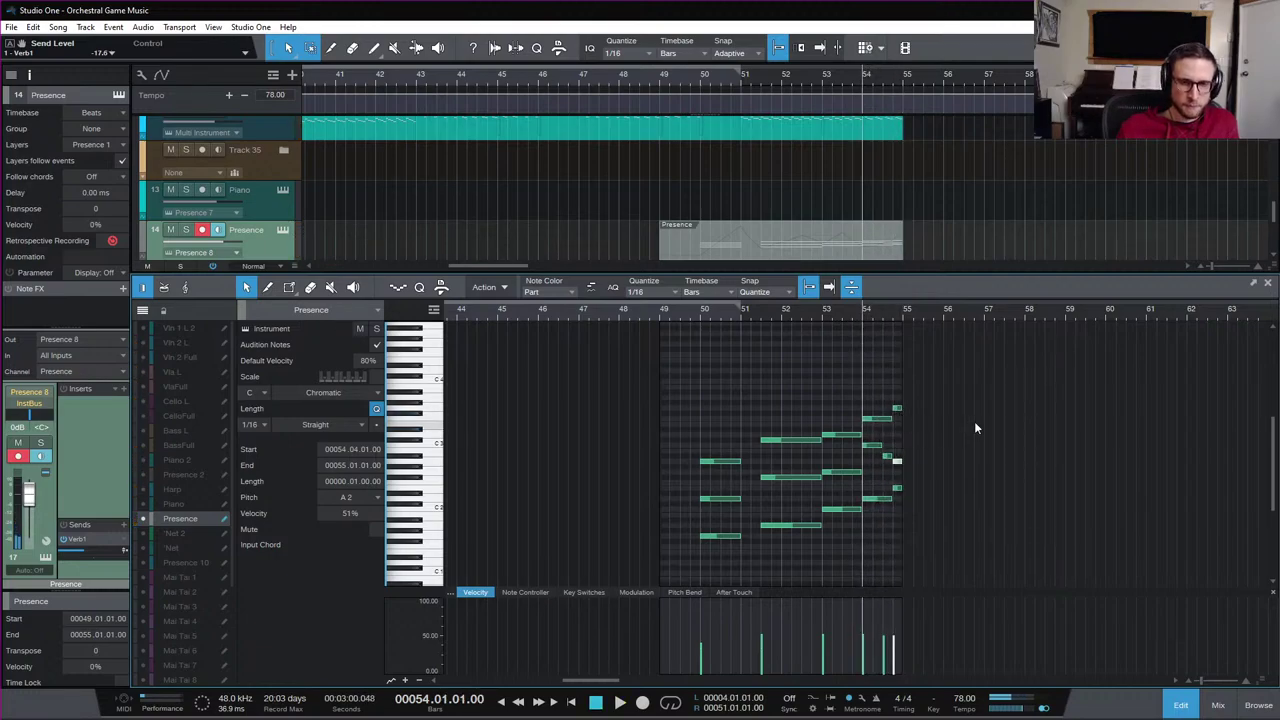
Transpose the selected beat 4 note in bar 54 up three semitones to C3 and replay the bar
{"action": "key", "text": "Up"}
{"action": "key", "text": "Up"}
{"action": "key", "text": "Up"}
{"action": "key", "text": "space"}
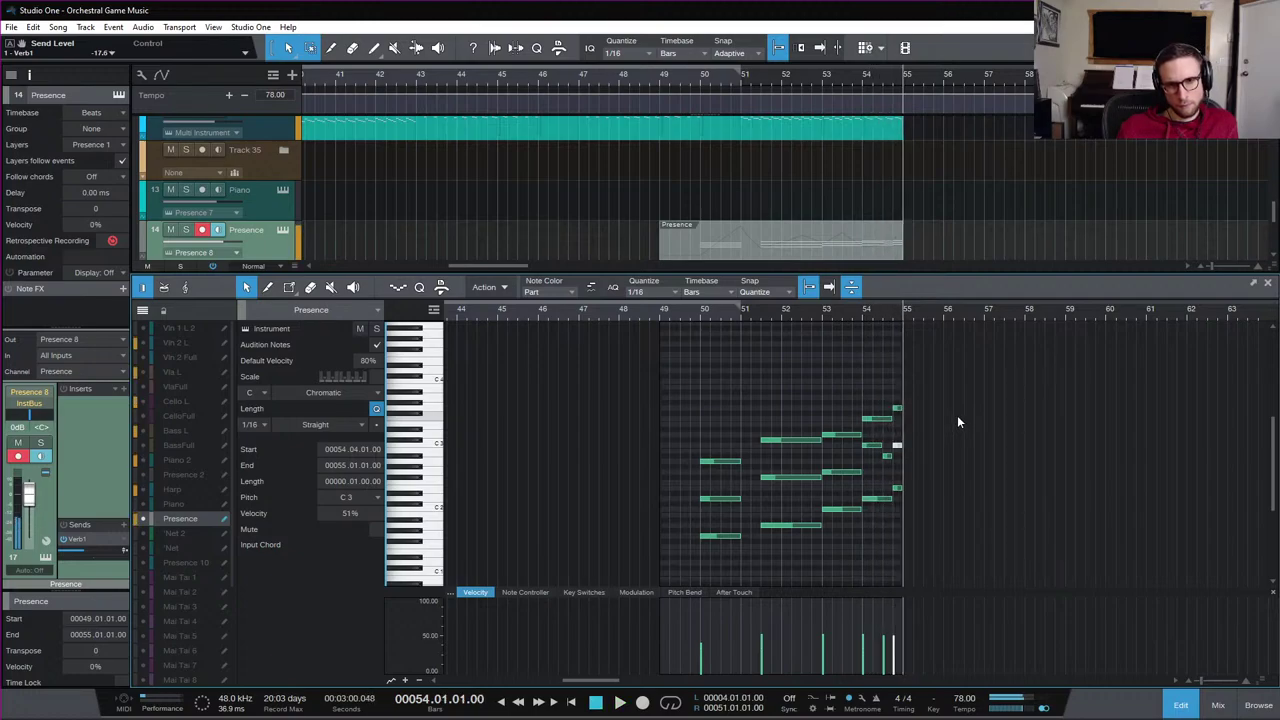
{"action": "key", "text": "space"}
Return to the full arrangement and play it from bar 53
{"action": "left_click", "coordinate": [1181, 706]}
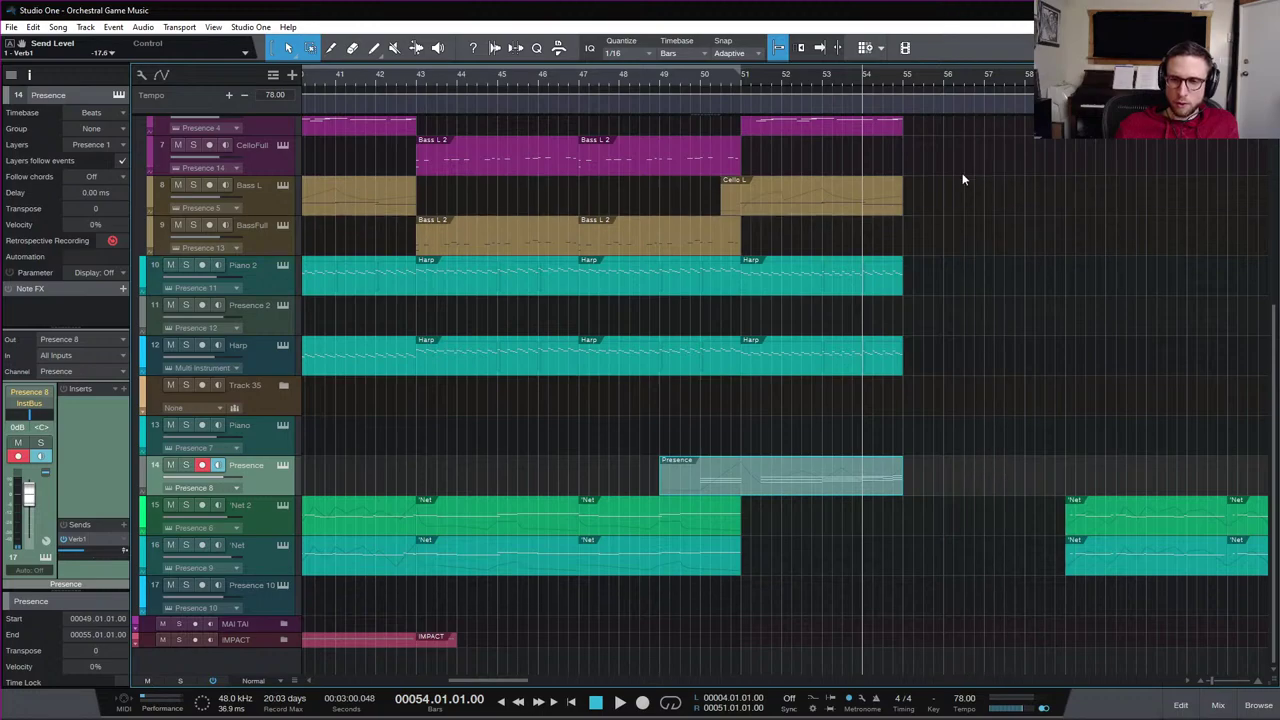
{"action": "left_click", "coordinate": [823, 75]}
{"action": "key", "text": "space"}
Raise the final modulation point at the end of the Presence part slightly and close the note editor
{"action": "double_click", "coordinate": [878, 470]}
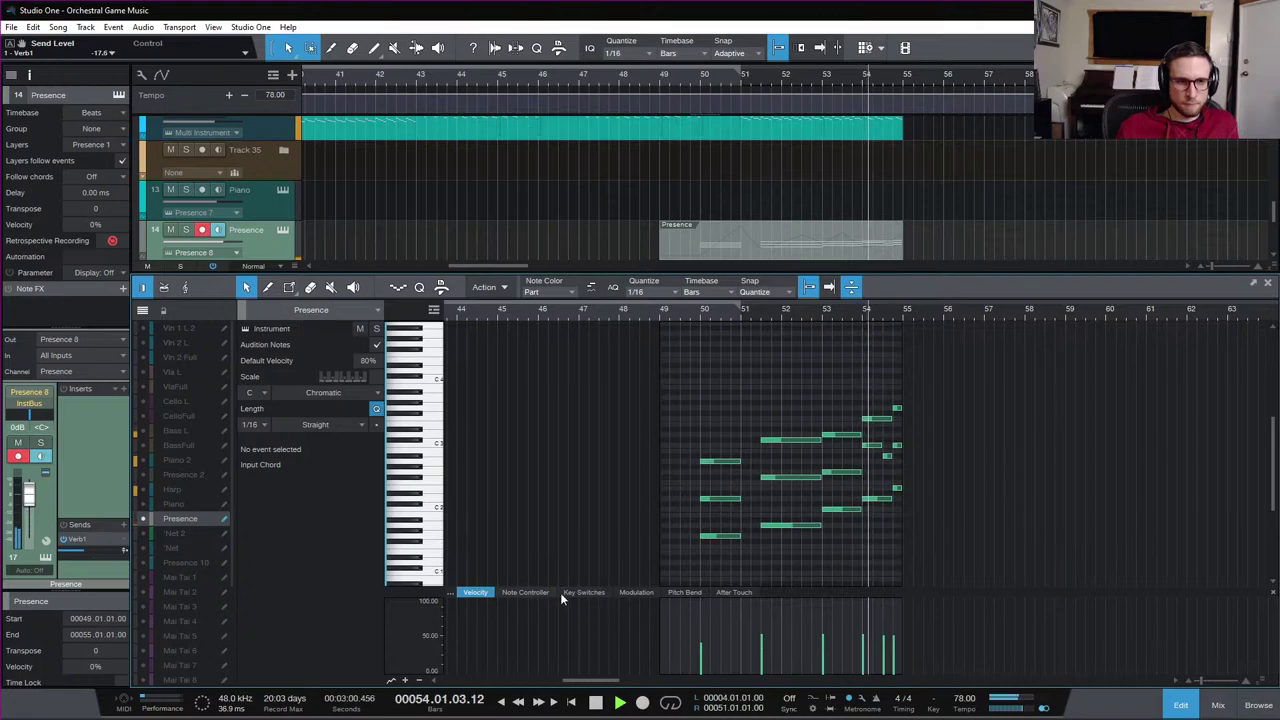
{"action": "left_click", "coordinate": [636, 592]}
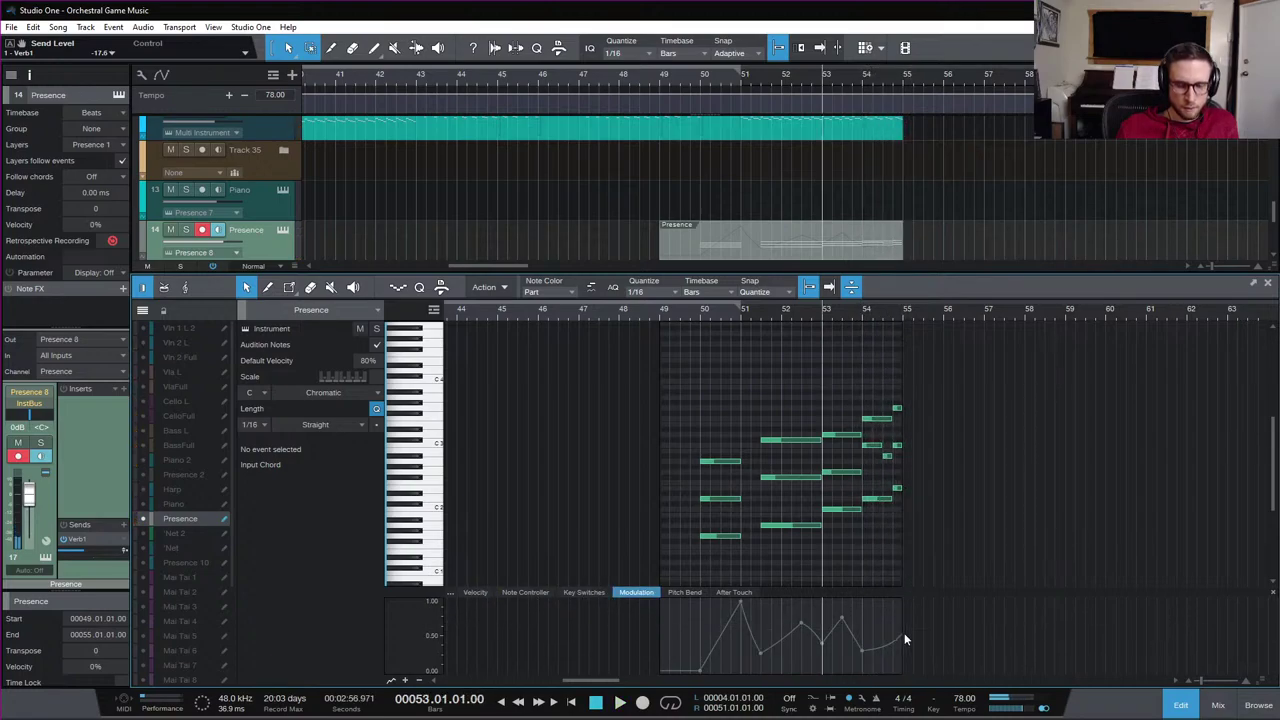
{"action": "left_click_drag", "start_coordinate": [904, 634], "coordinate": [903, 628]}
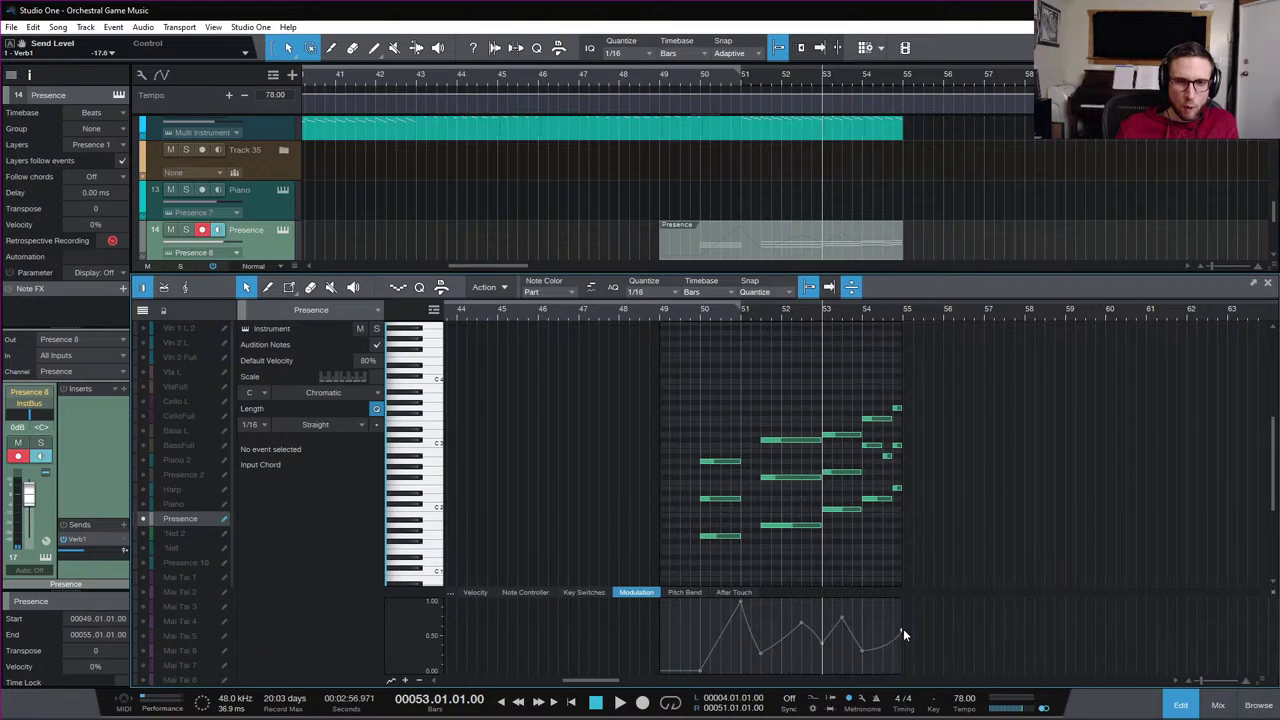
{"action": "left_click", "coordinate": [863, 312]}
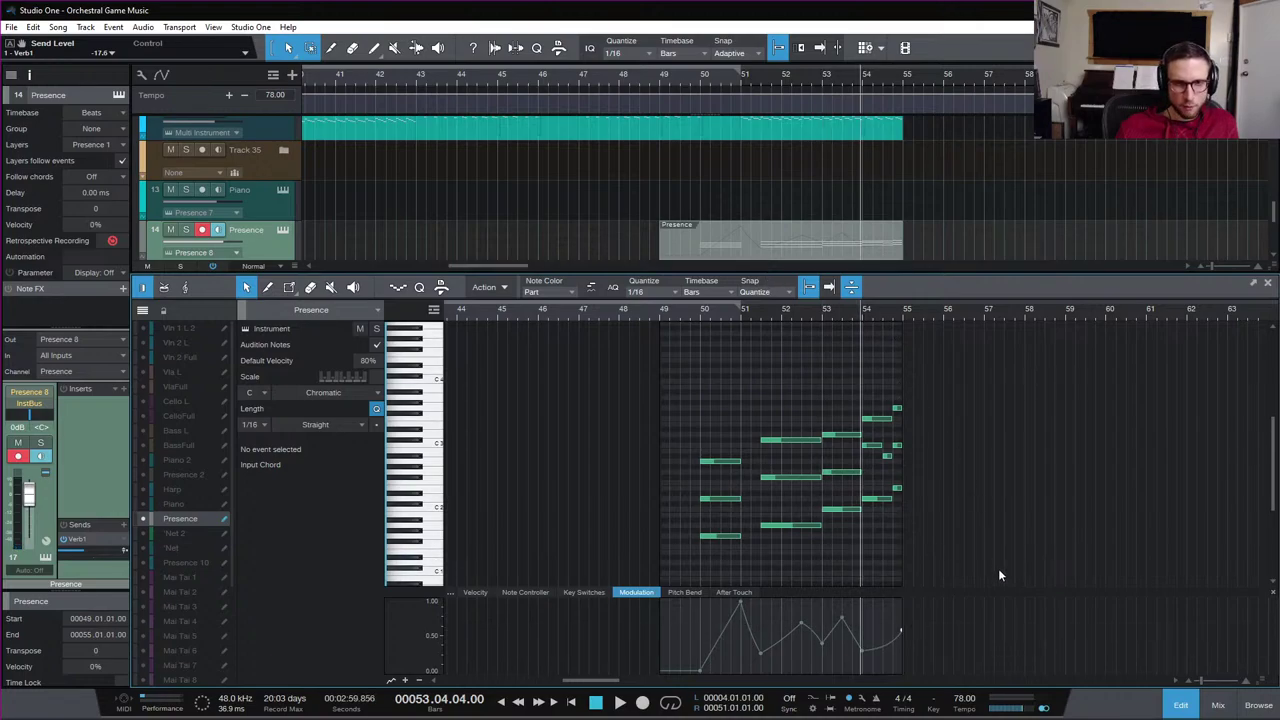
{"action": "left_click", "coordinate": [1184, 705]}
Play the arrangement from bar 51 to hear the Presence part with the other tracks, then view the string tracks
{"action": "left_click", "coordinate": [1216, 706]}
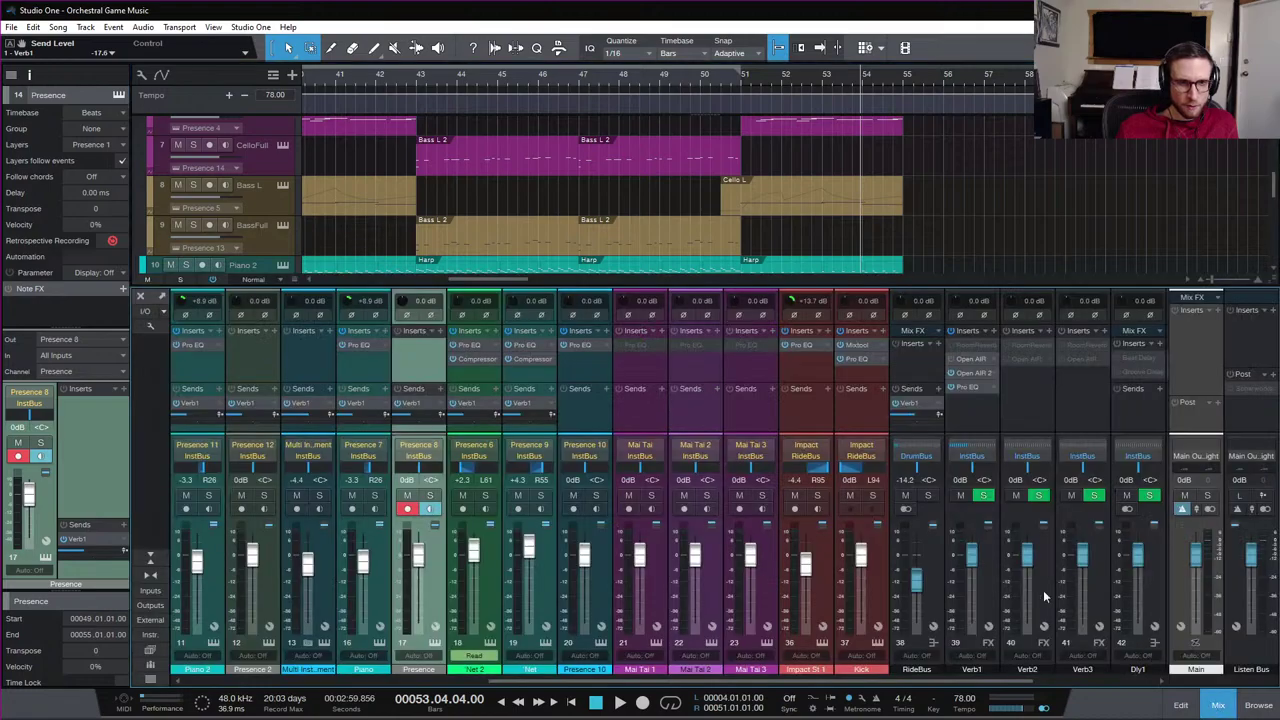
{"action": "left_click", "coordinate": [1218, 706]}
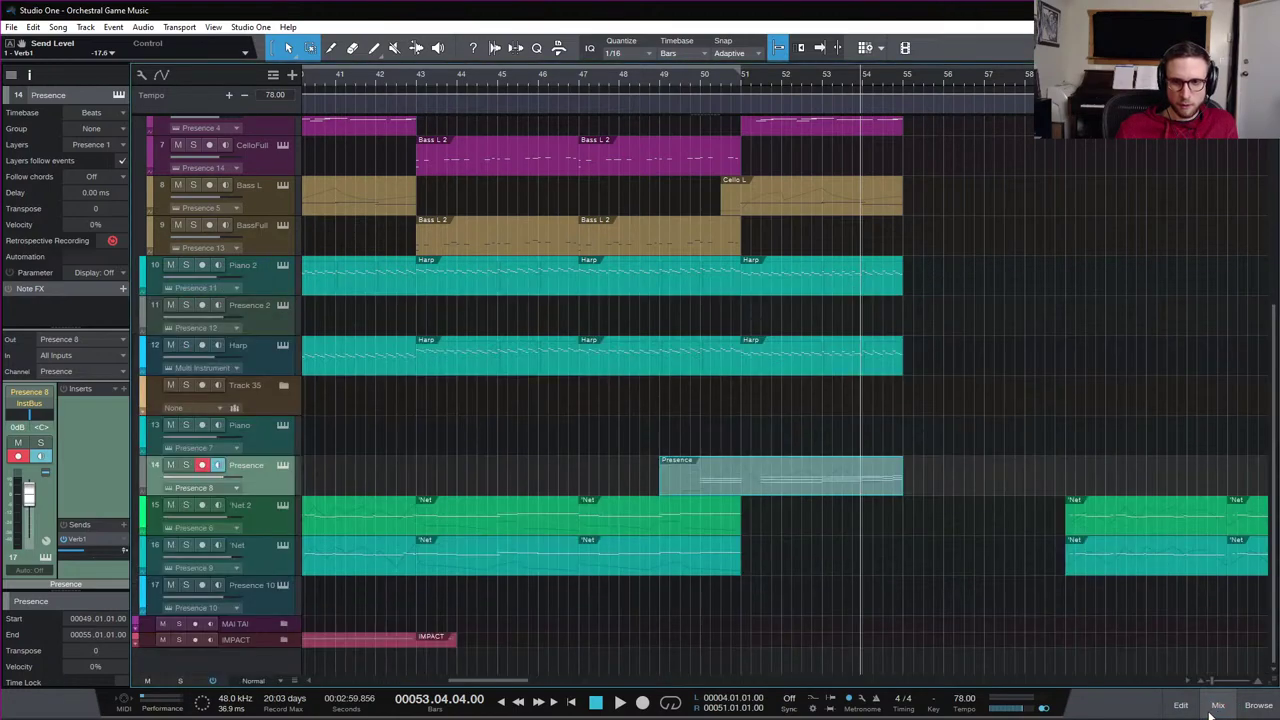
{"action": "left_click", "coordinate": [741, 79]}
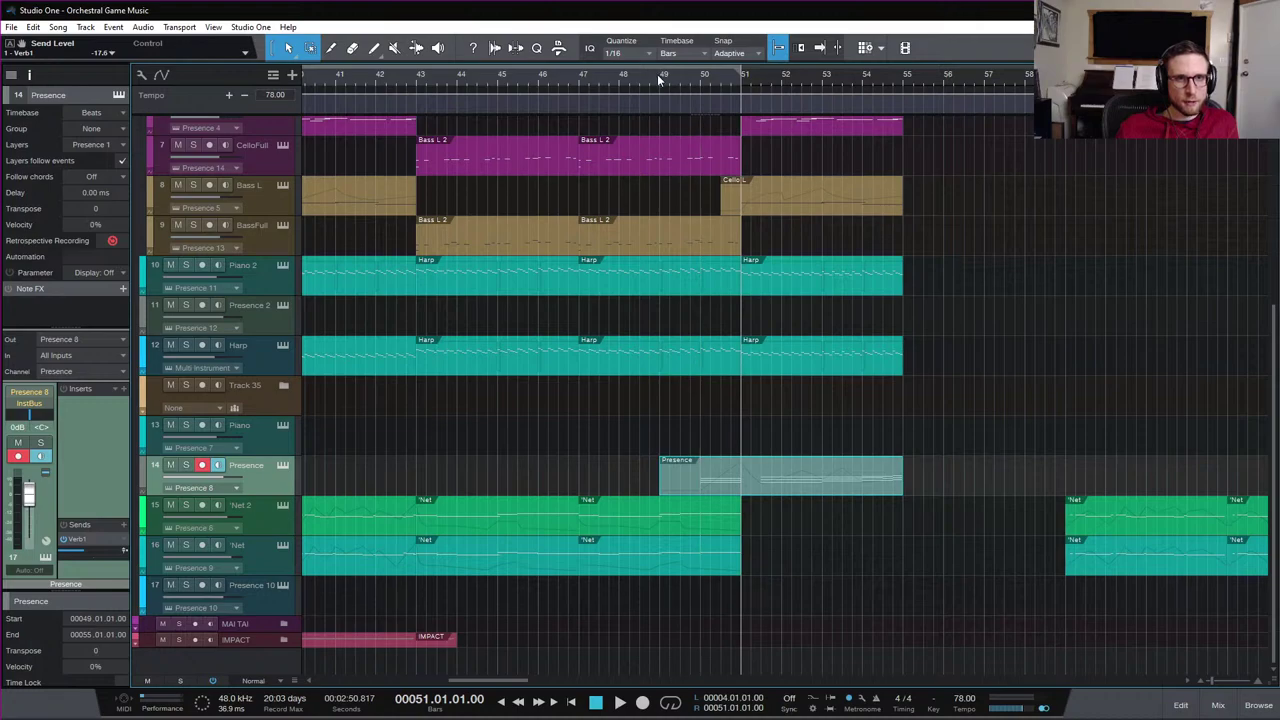
{"action": "key", "text": "space"}
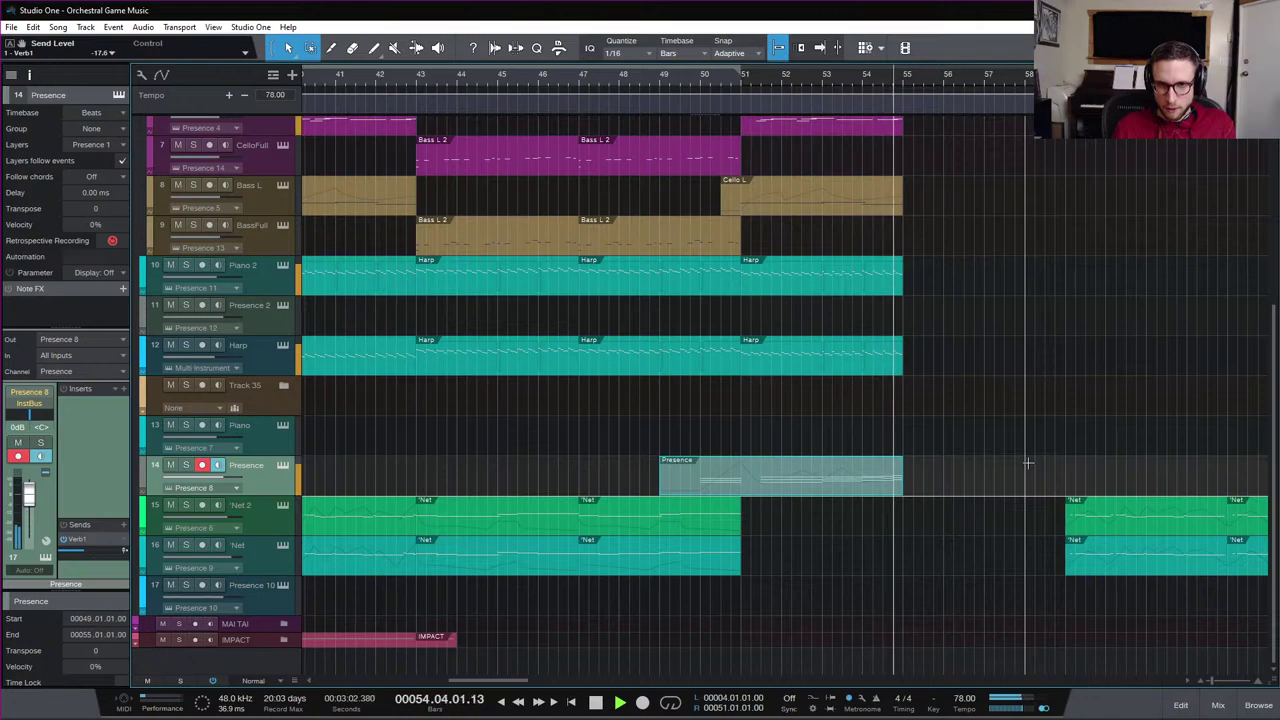
{"action": "key", "text": "space"}
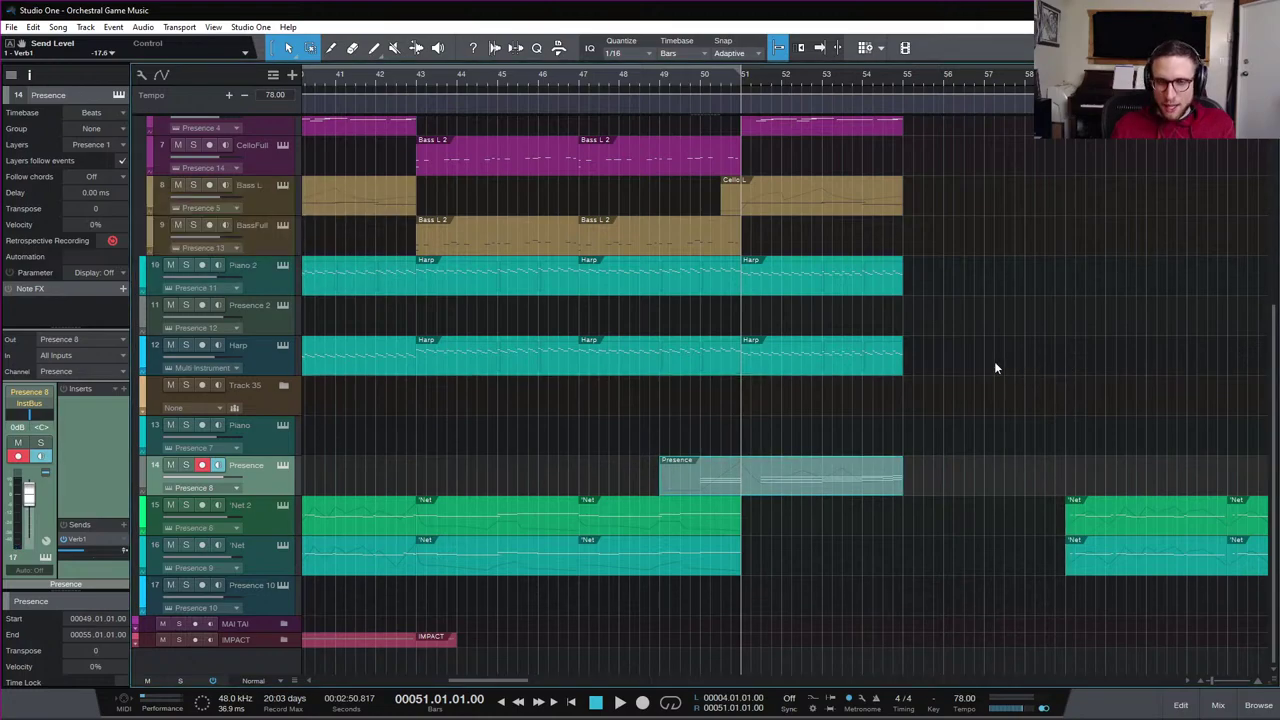
{"action": "scroll", "coordinate": [980, 366], "scroll_direction": "up", "scroll_amount": 6}
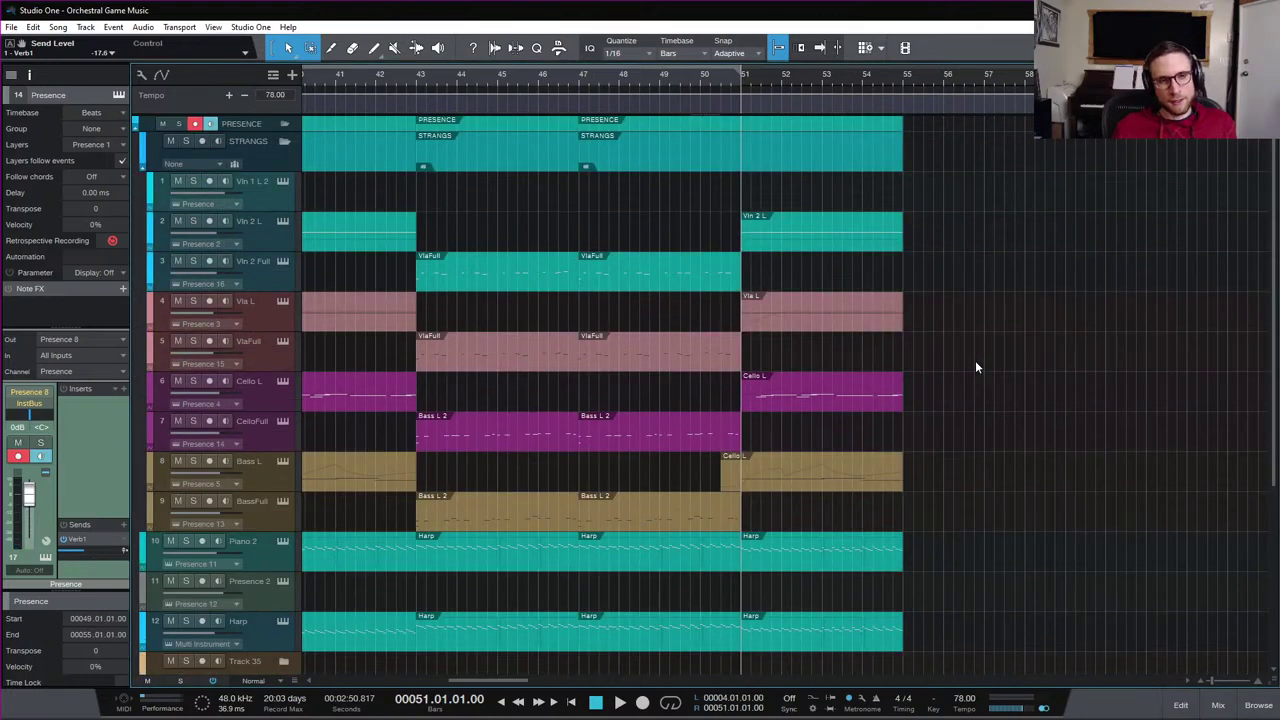
Play the arrangement from bar 51 past the end of the string parts at bar 55
{"action": "scroll", "coordinate": [976, 368], "scroll_direction": "down", "scroll_amount": 6}
{"action": "scroll", "coordinate": [976, 372], "scroll_direction": "up", "scroll_amount": 6}
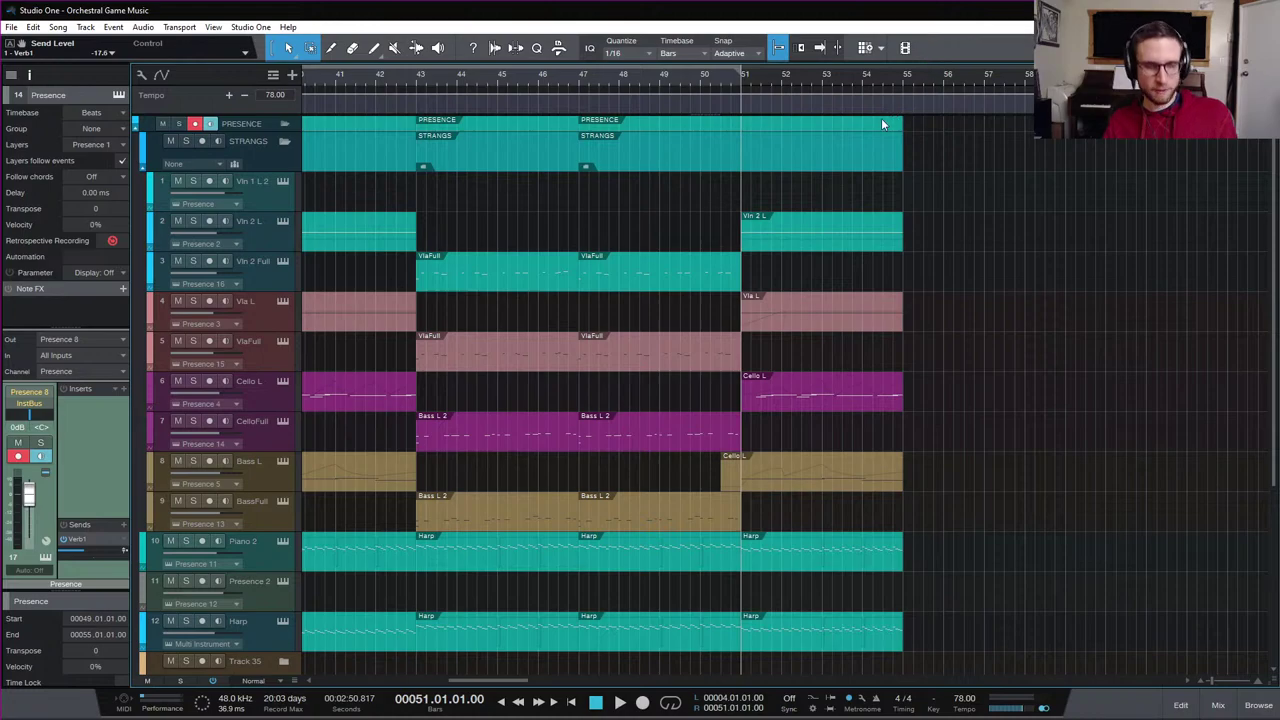
{"action": "key", "text": "space"}
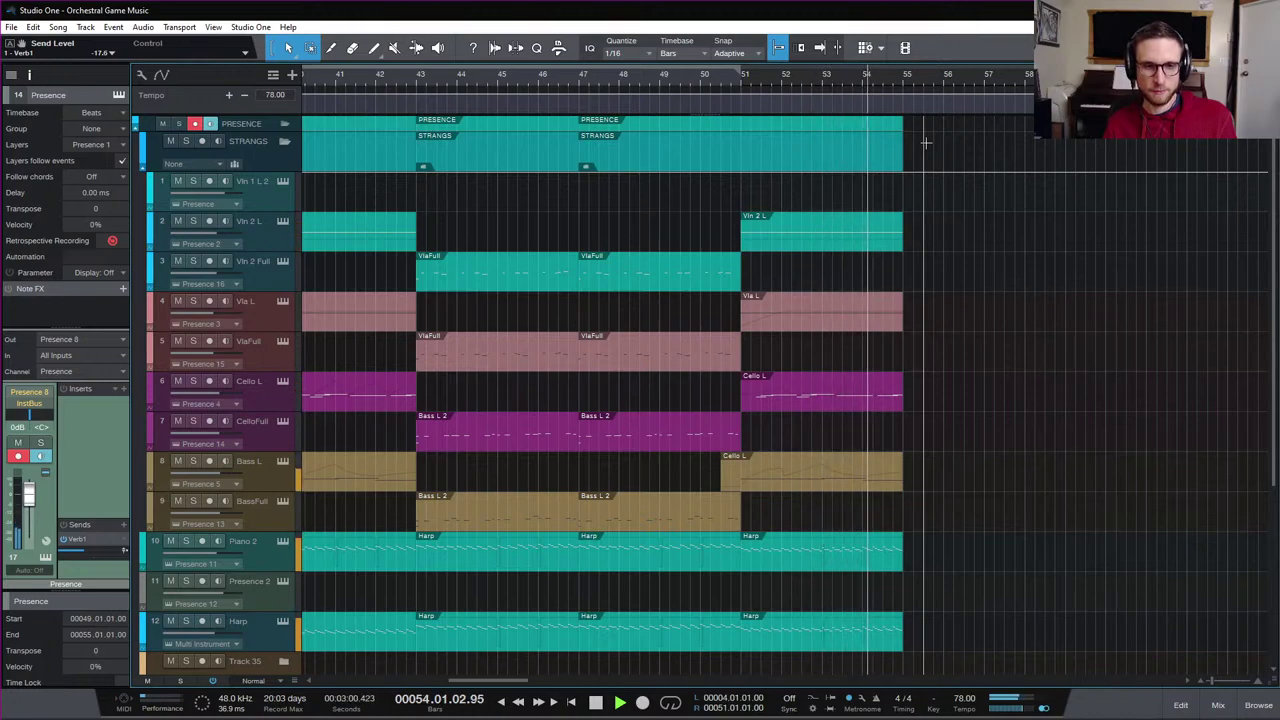
{"action": "key", "text": "space"}
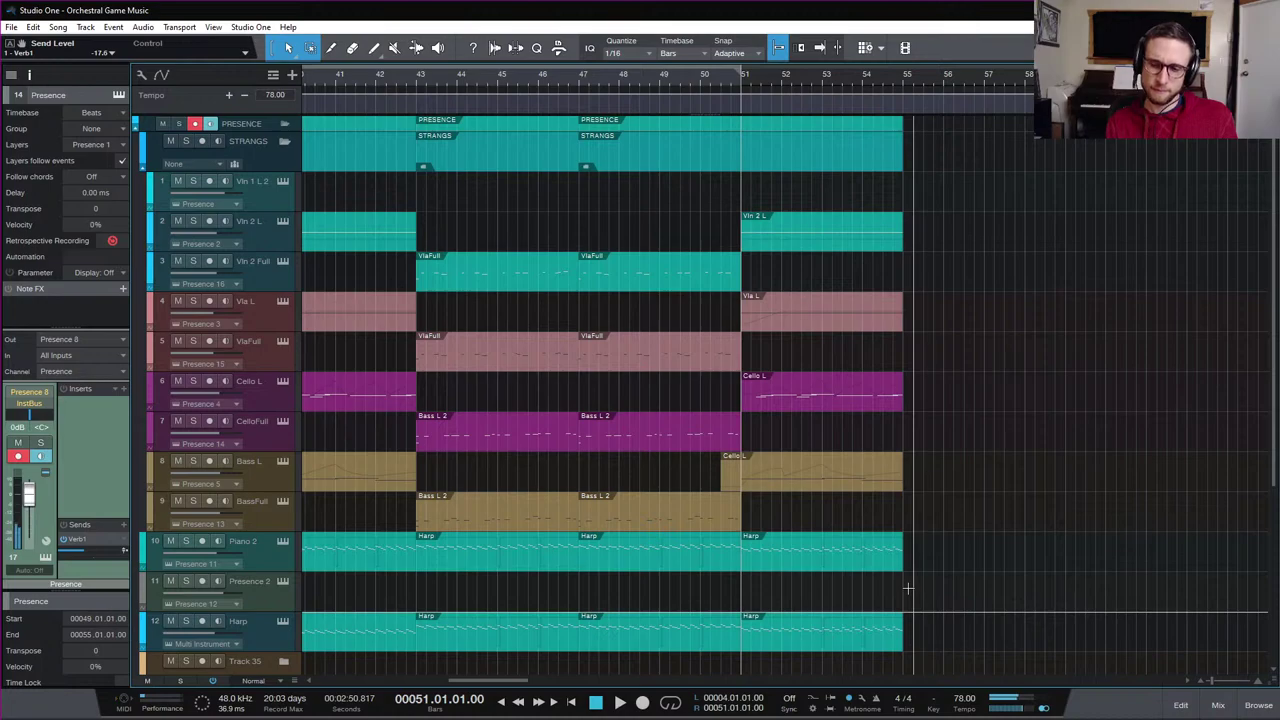
Open the Presence track's part for note editing and lower the top note on beat 4 of bar 54 to E3
{"action": "left_click", "coordinate": [862, 72]}
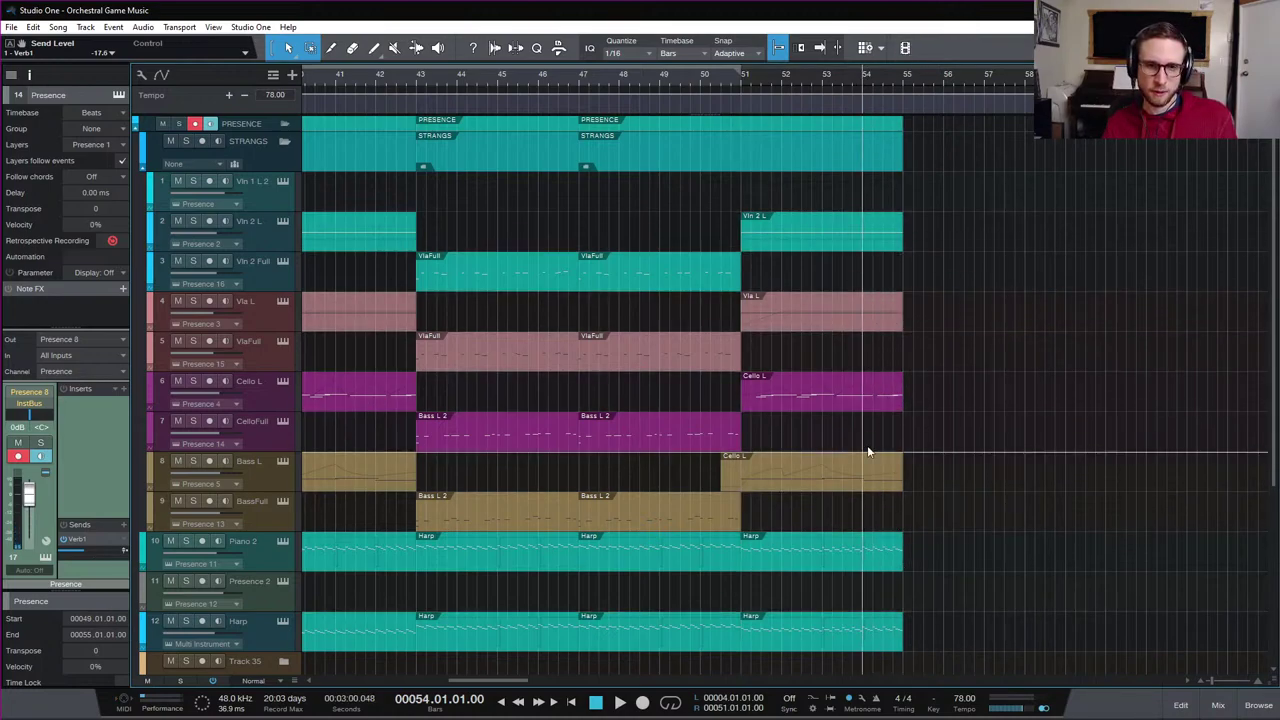
{"action": "scroll", "coordinate": [871, 443], "scroll_direction": "down", "scroll_amount": 10}
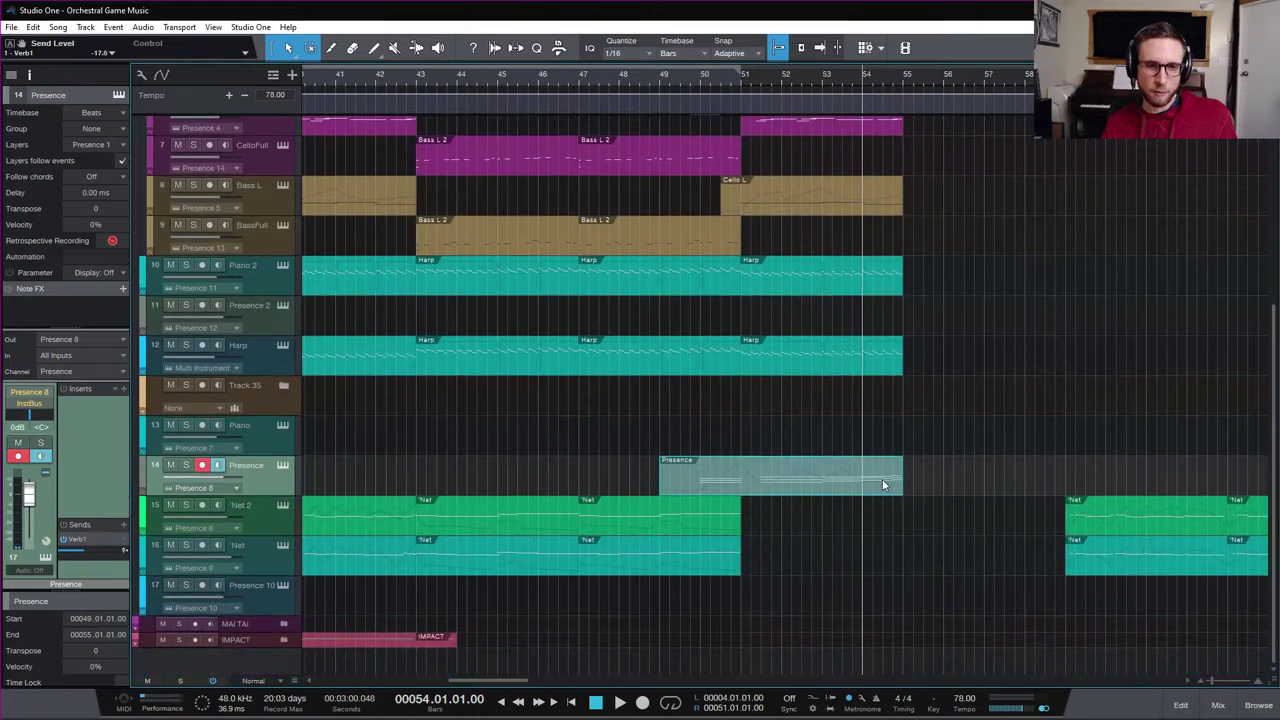
{"action": "double_click", "coordinate": [885, 486]}
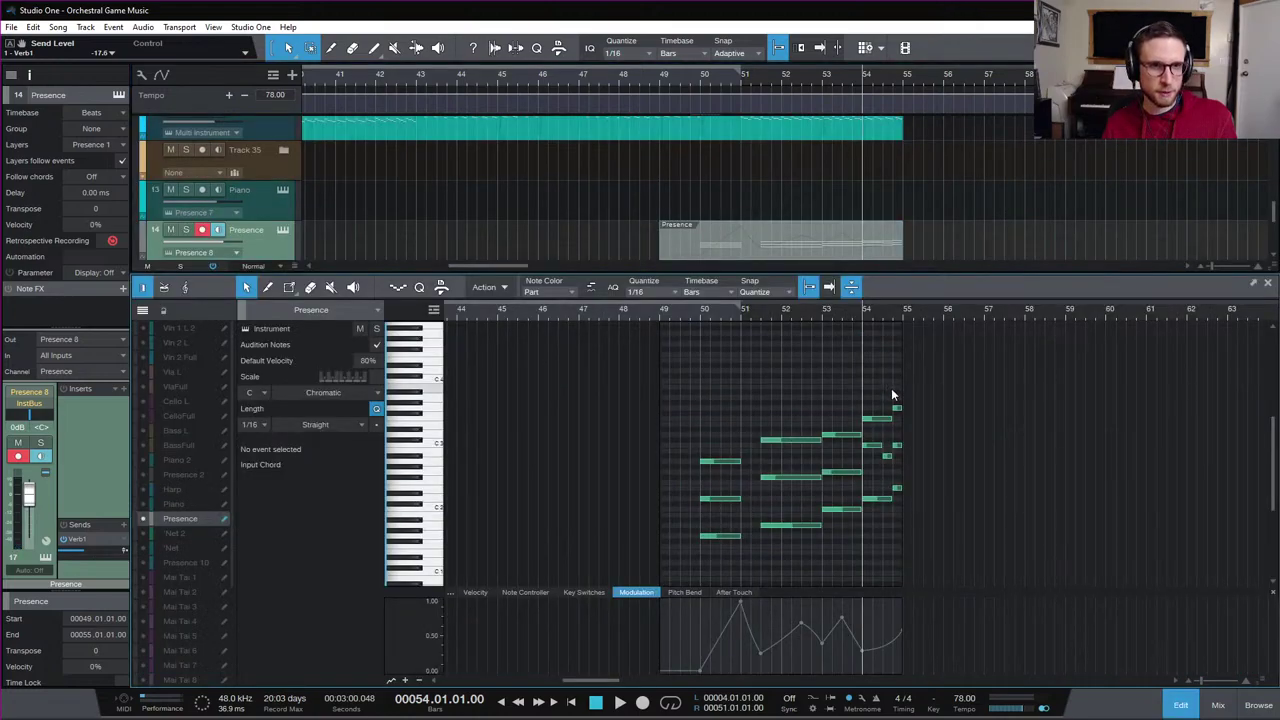
{"action": "left_click_drag", "start_coordinate": [896, 390], "coordinate": [932, 523]}
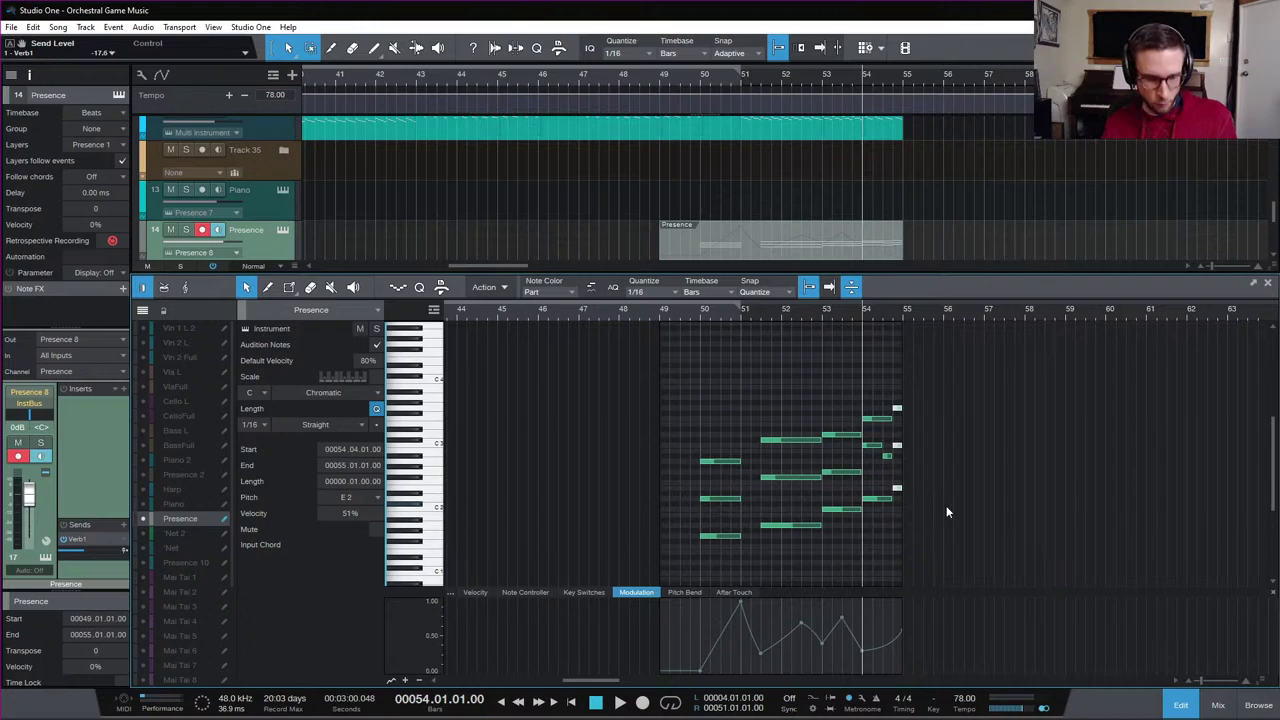
{"action": "key", "text": "e"}
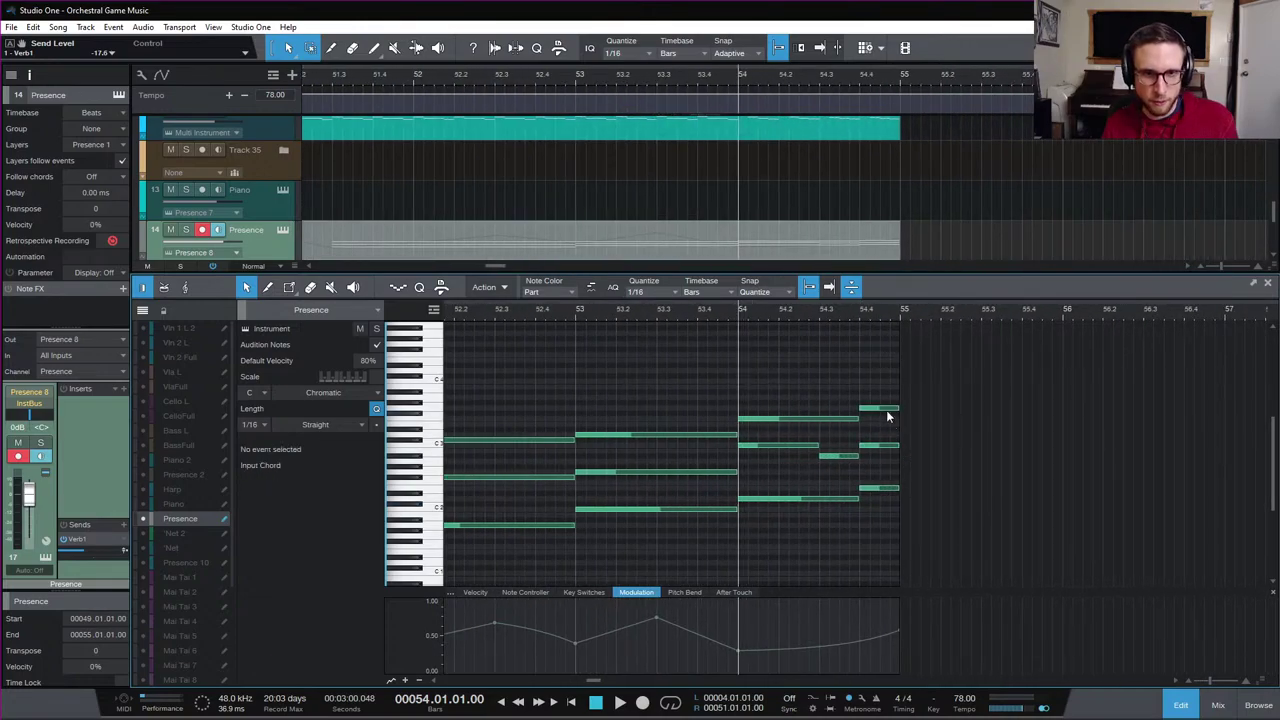
{"action": "left_click_drag", "start_coordinate": [886, 410], "coordinate": [888, 428]}
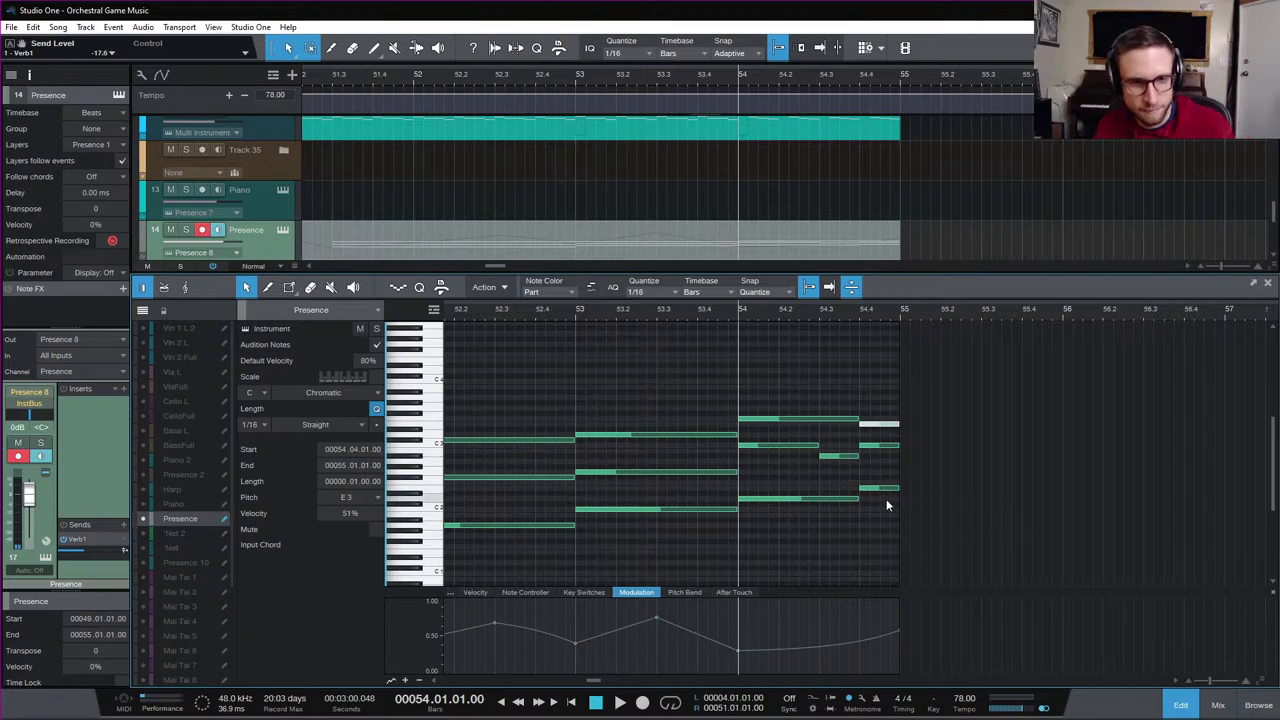
Lower the bottom Presence note on beat 4 of bar 54 to D2 and play bar 54
{"action": "mouse_move", "coordinate": [888, 488]}
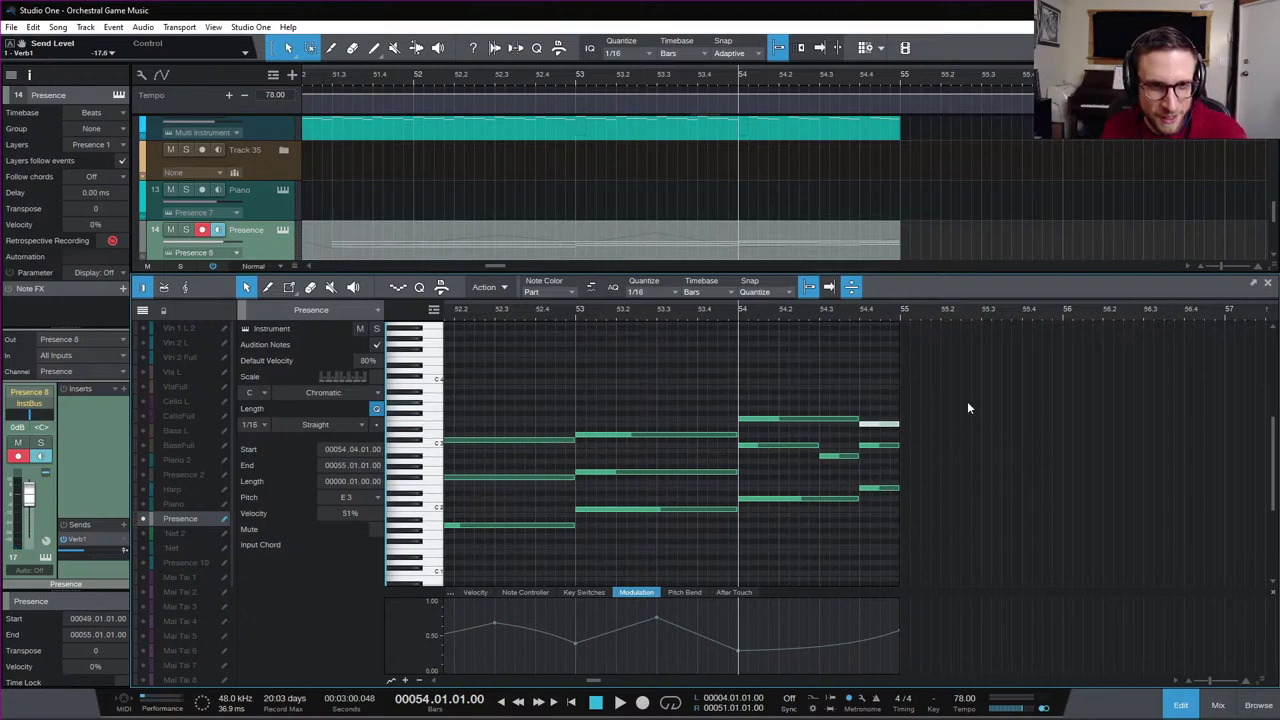
{"action": "left_click", "coordinate": [909, 477]}
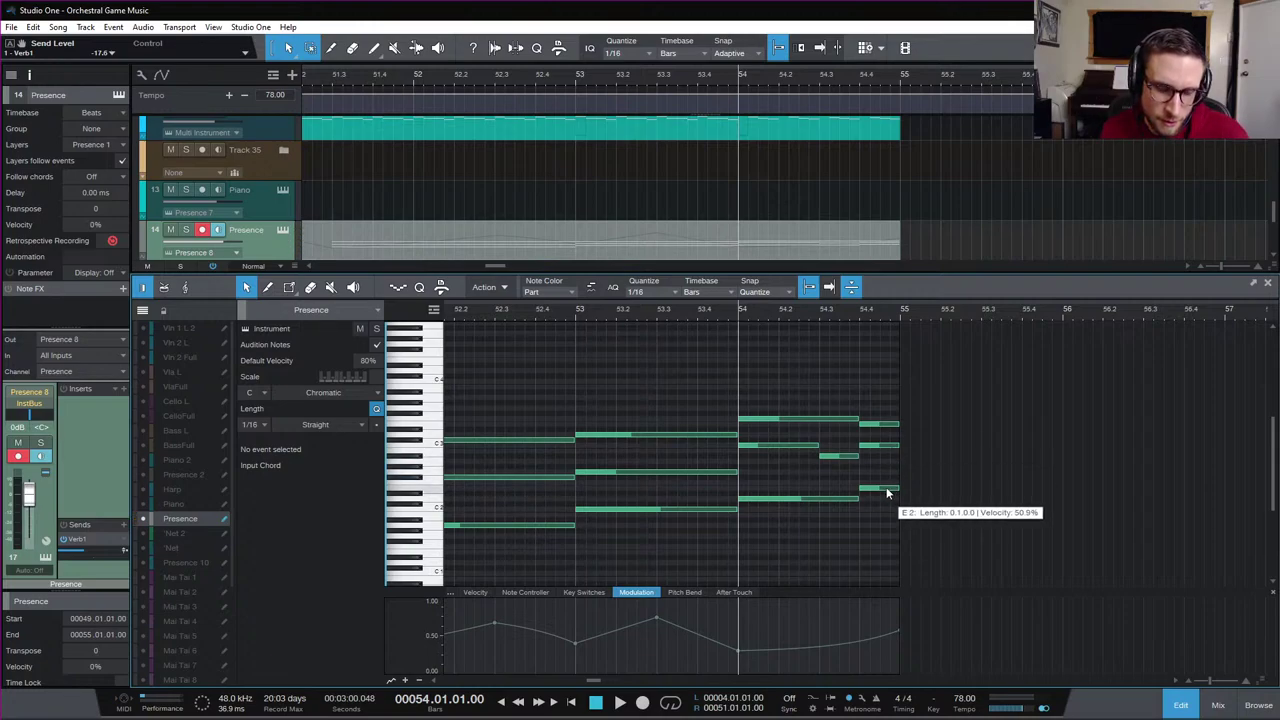
{"action": "scroll", "coordinate": [845, 490], "scroll_direction": "left", "scroll_amount": 2}
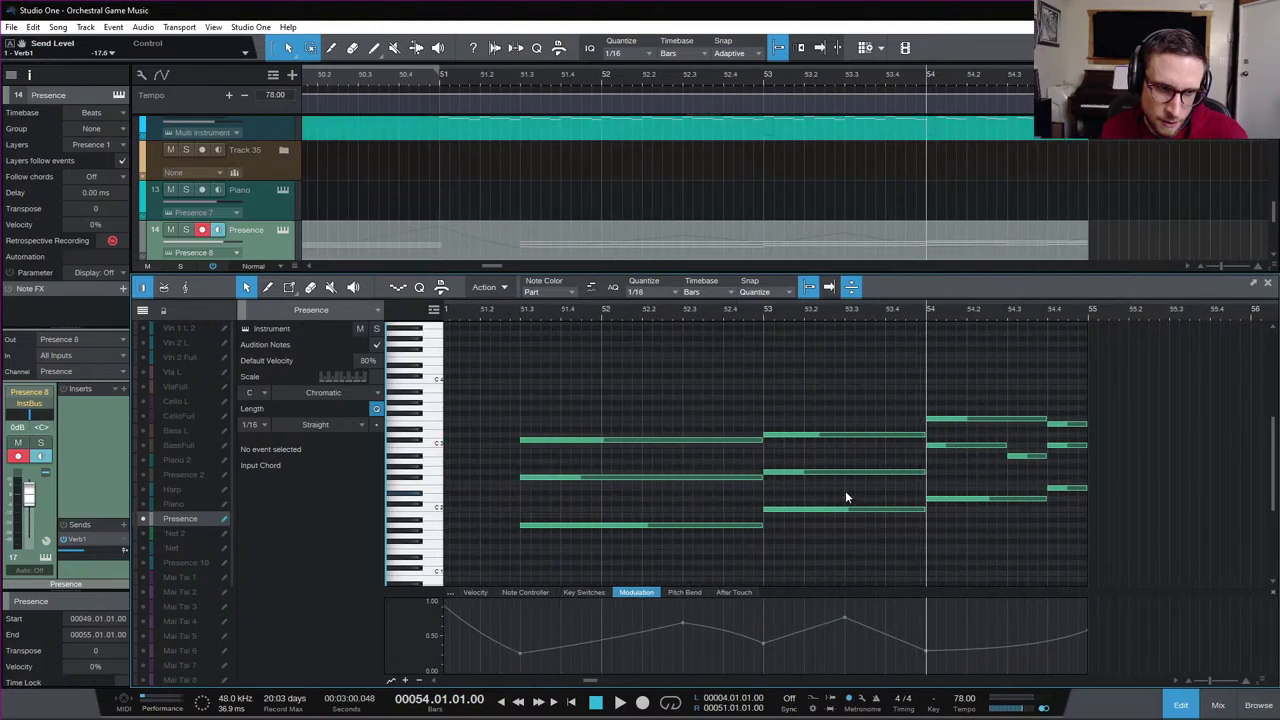
{"action": "mouse_move", "coordinate": [897, 493]}
{"action": "left_mouse_down"}
{"action": "mouse_move", "coordinate": [880, 426]}
{"action": "mouse_move", "coordinate": [896, 496]}
{"action": "left_mouse_up"}
{"action": "key", "text": "space"}
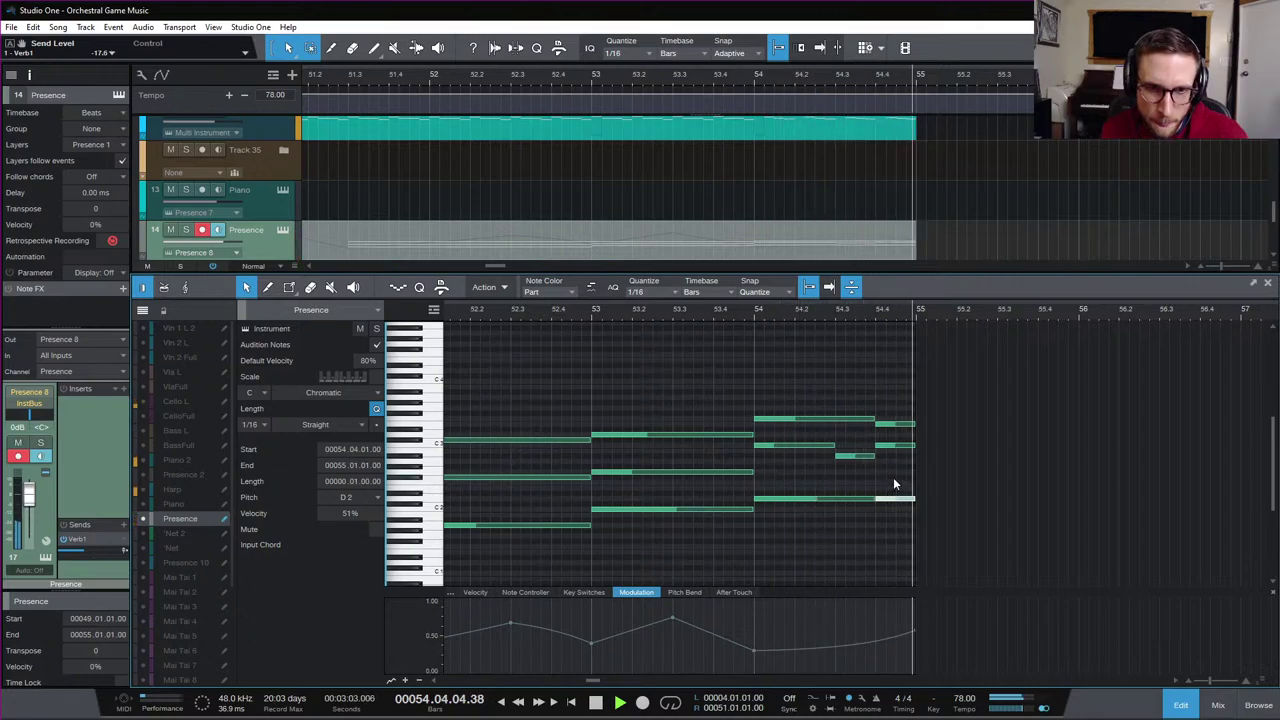
{"action": "key", "text": "space"}
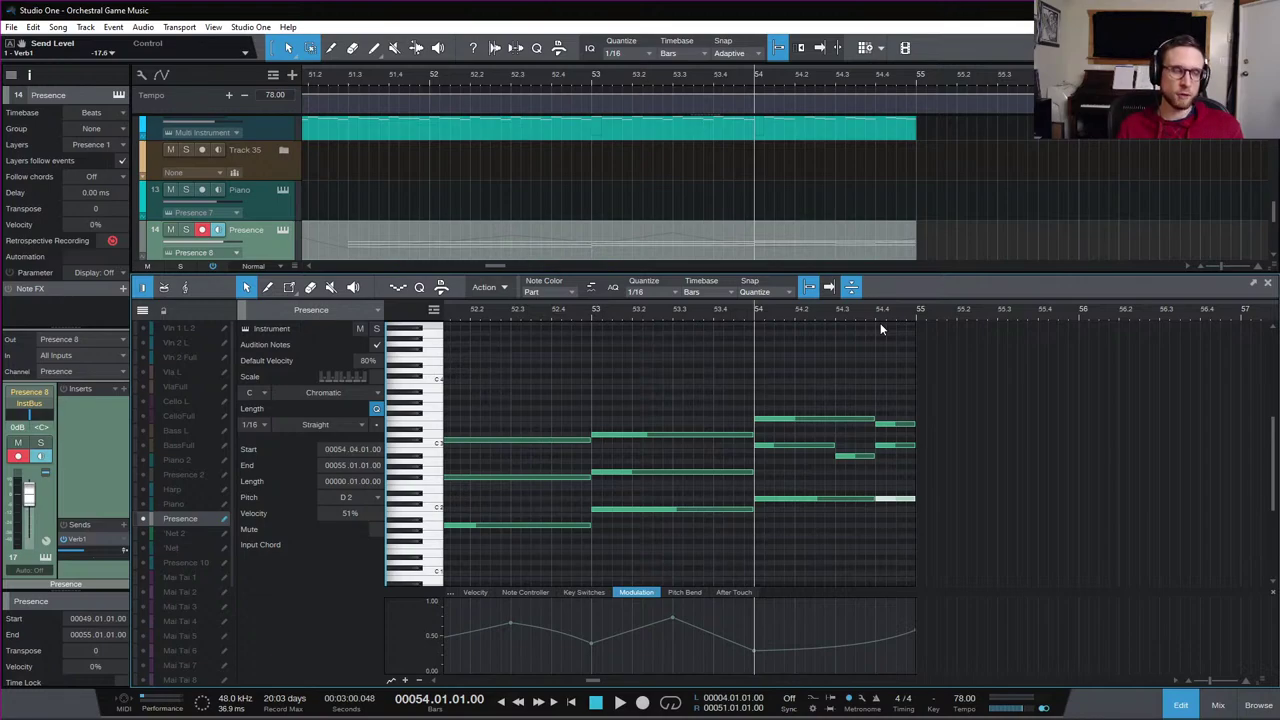
Return to the full arrangement view and play bar 54 with all the tracks
{"action": "left_click", "coordinate": [1218, 705]}
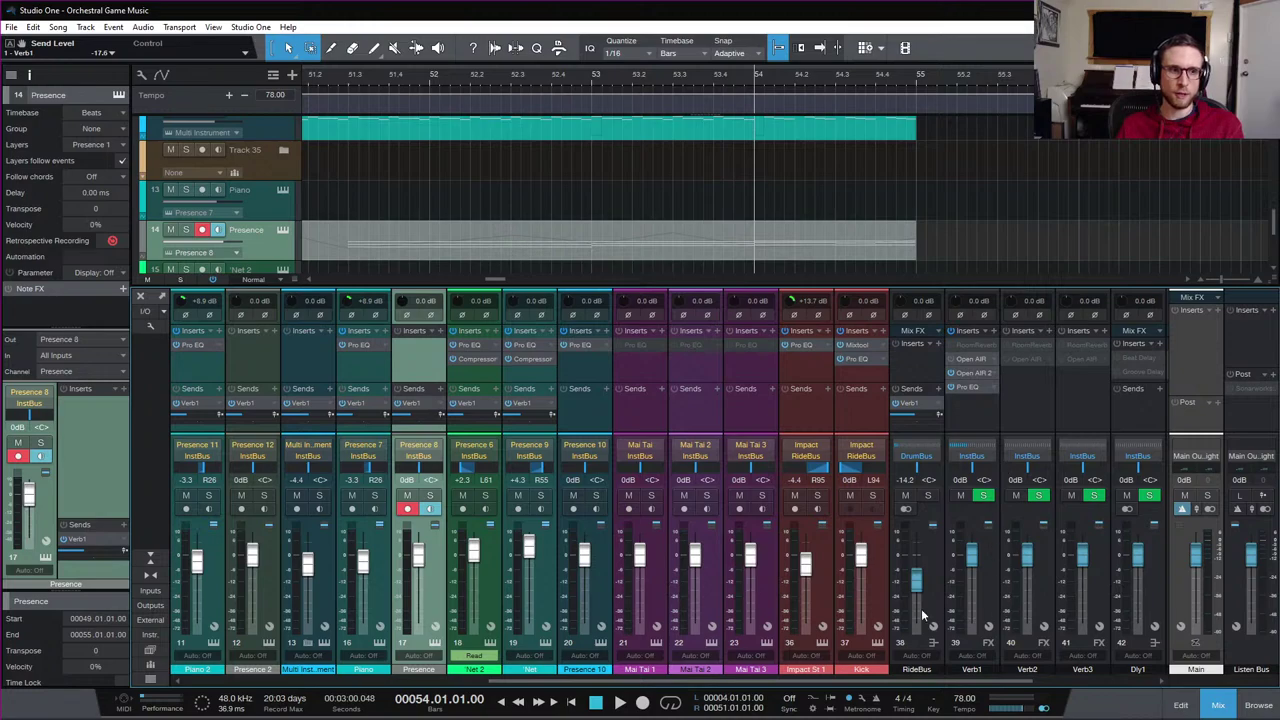
{"action": "left_click", "coordinate": [1218, 706]}
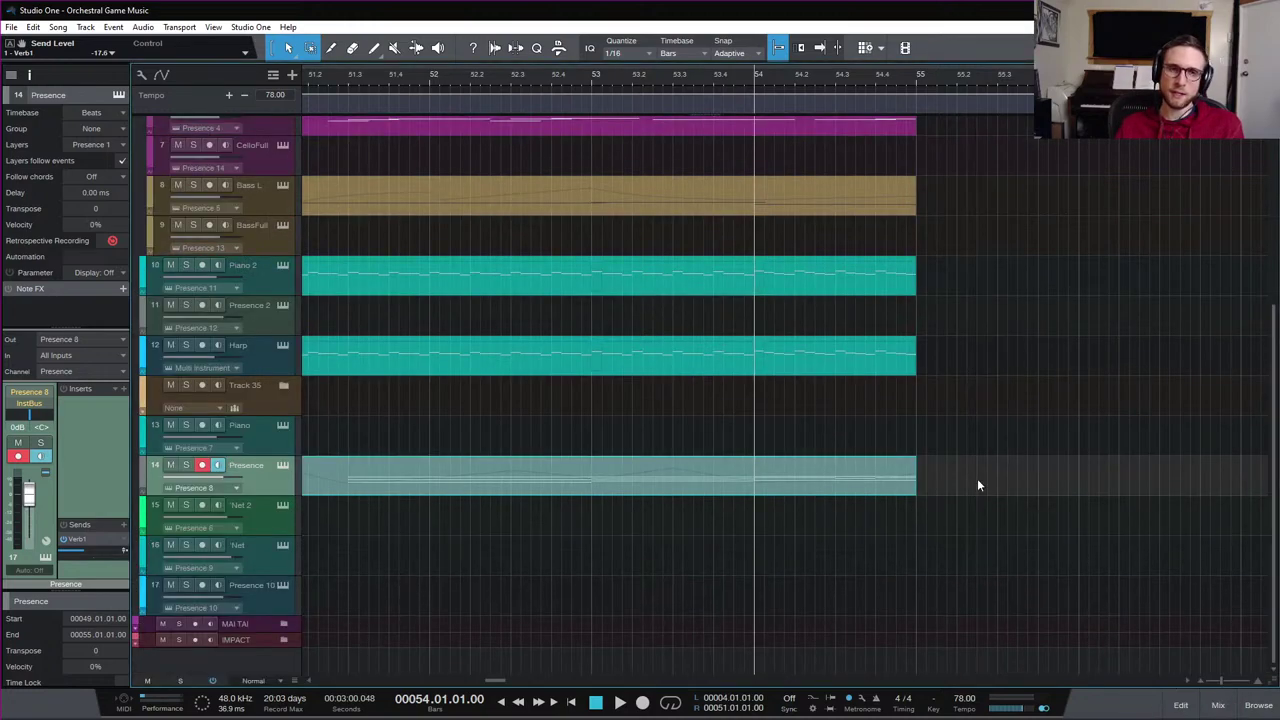
{"action": "scroll", "coordinate": [977, 478], "scroll_direction": "up", "scroll_amount": 3}
{"action": "scroll", "coordinate": [978, 478], "scroll_direction": "down", "scroll_amount": 5}
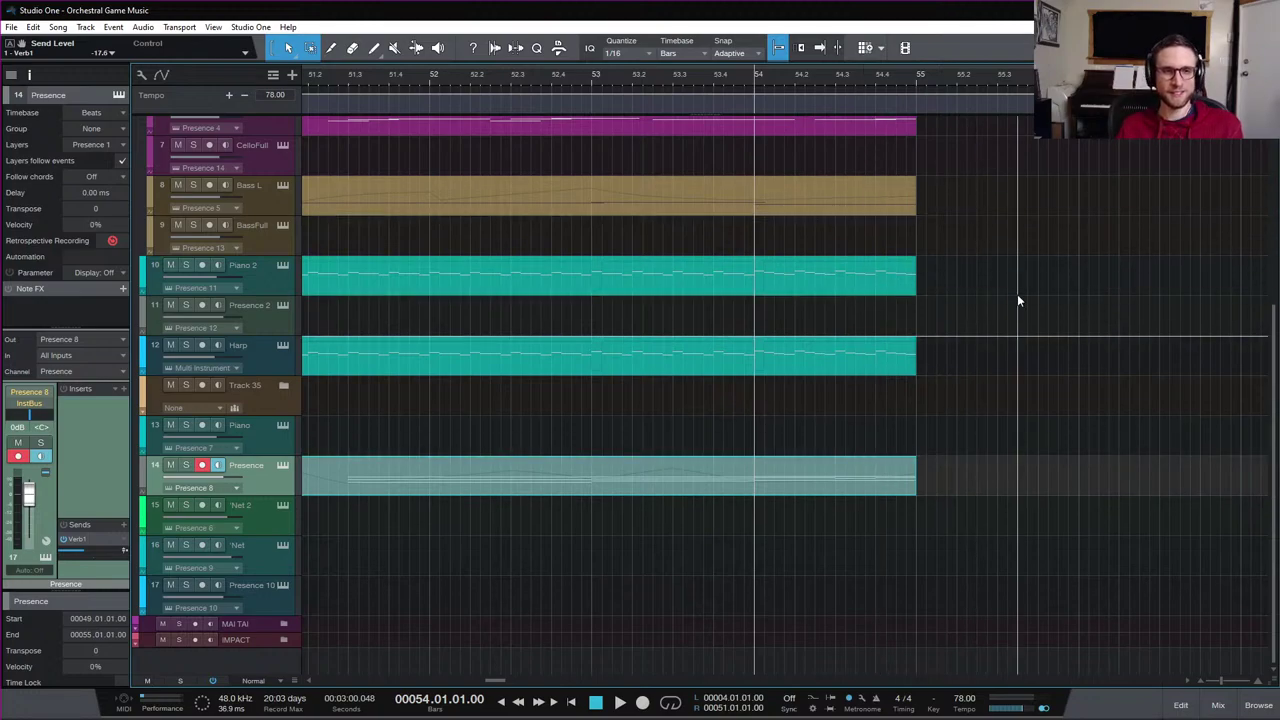
{"action": "key", "text": "space"}
{"action": "scroll", "coordinate": [1014, 298], "scroll_direction": "up", "scroll_amount": 3}
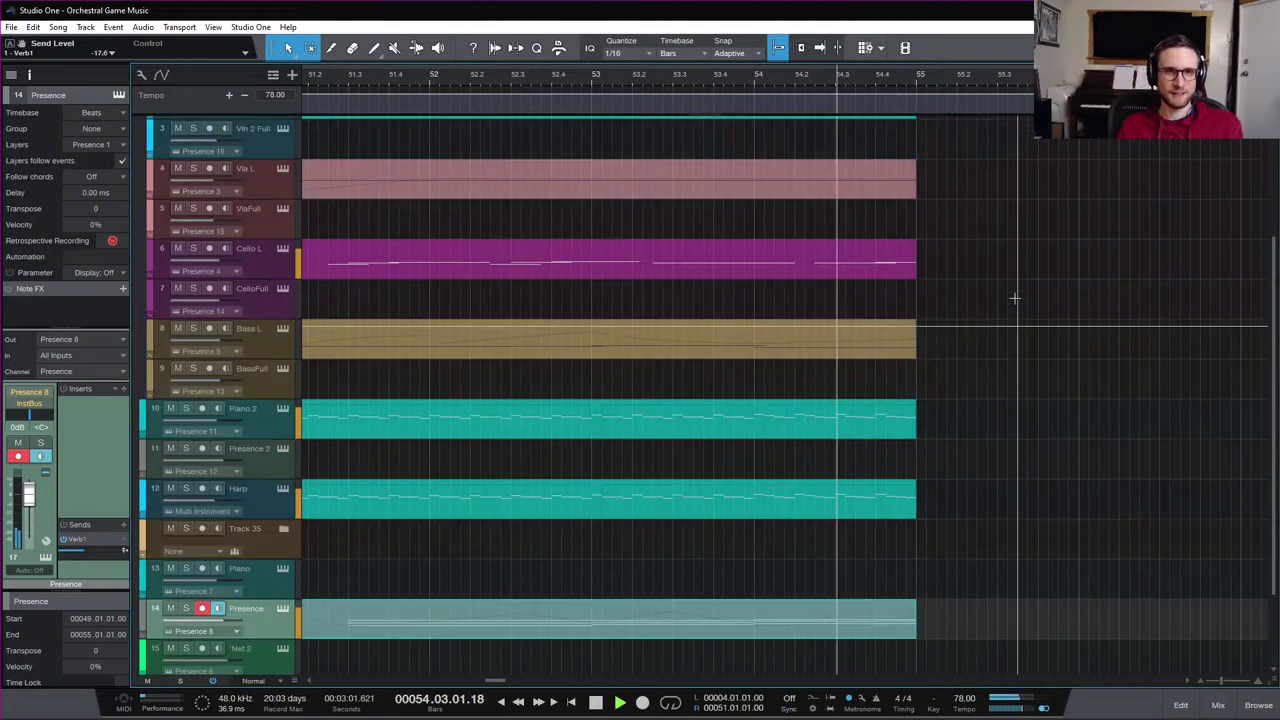
{"action": "scroll", "coordinate": [1014, 298], "scroll_direction": "up", "scroll_amount": 3}
{"action": "key", "text": "space"}
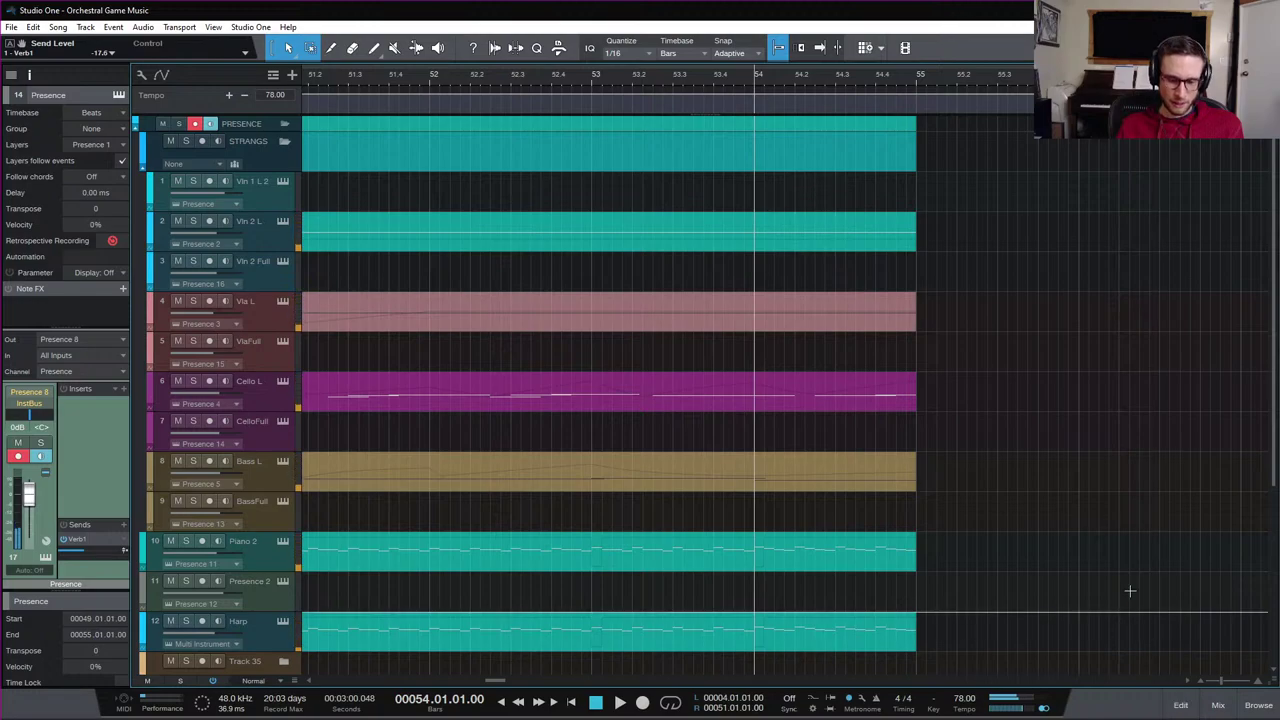
{"action": "key", "text": "w"}
{"action": "key", "text": "w"}
{"action": "key", "text": "w"}
{"action": "scroll", "coordinate": [920, 420], "scroll_direction": "down", "scroll_amount": 5}
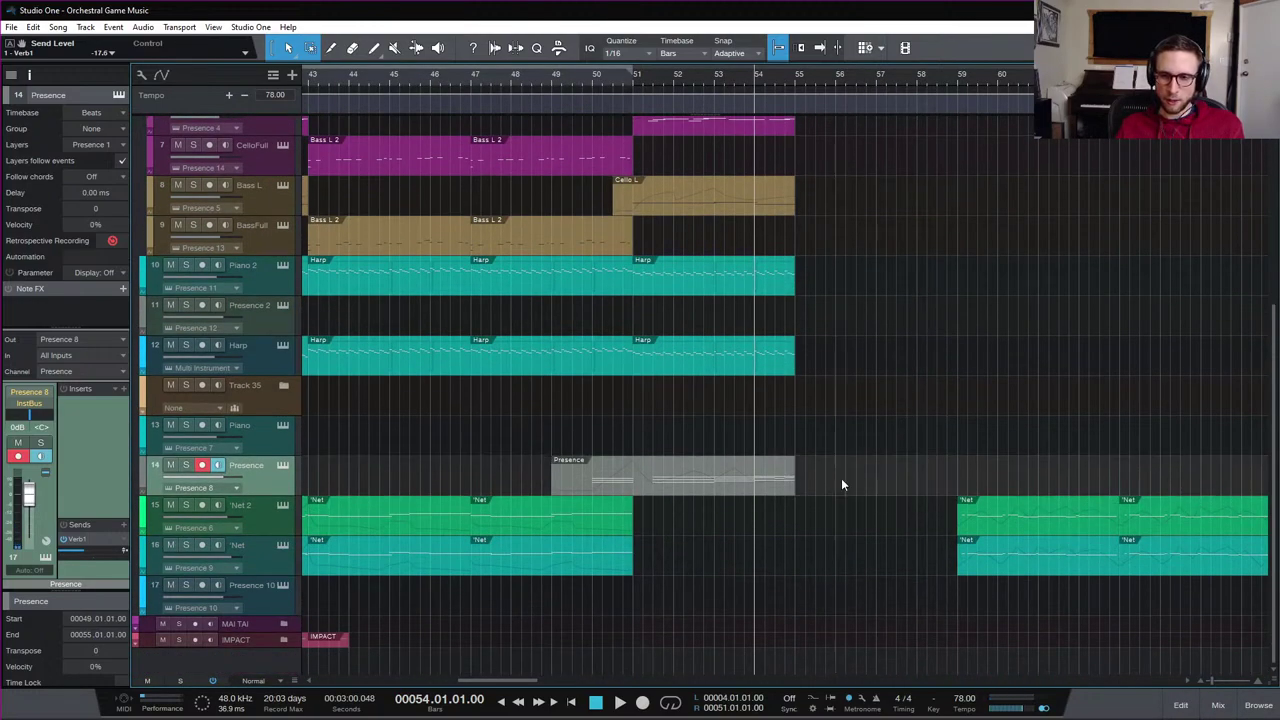
{"action": "scroll", "coordinate": [806, 436], "scroll_direction": "right", "scroll_amount": 2}
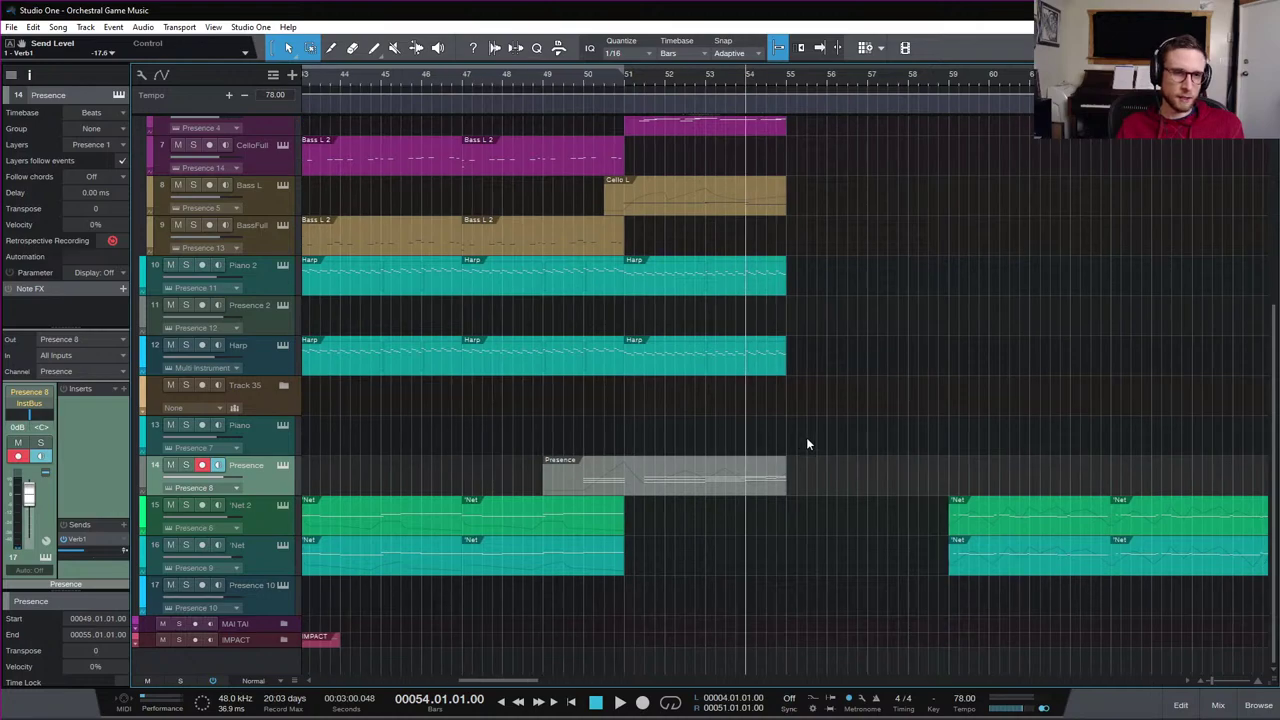
{"action": "left_click", "coordinate": [817, 371]}
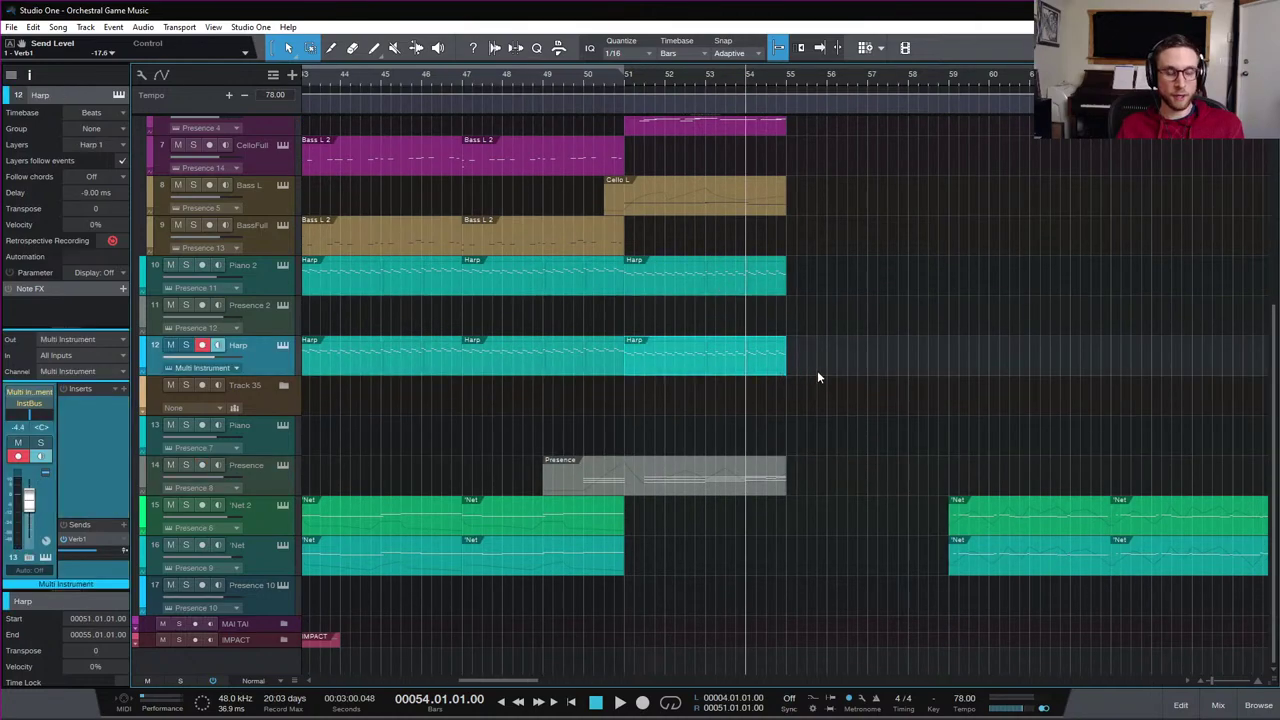
{"action": "left_click_drag", "start_coordinate": [826, 377], "coordinate": [660, 245]}
{"action": "scroll", "coordinate": [808, 291], "scroll_direction": "down", "scroll_amount": 2}
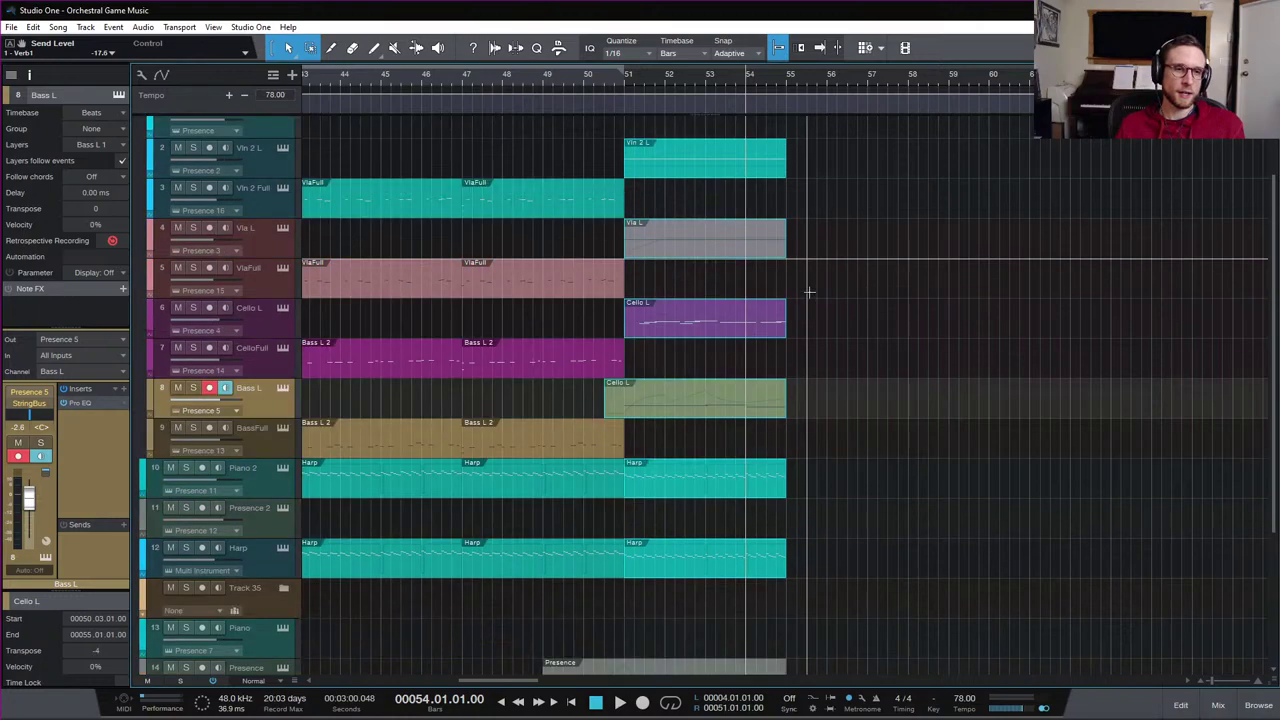
{"action": "scroll", "coordinate": [808, 291], "scroll_direction": "down", "scroll_amount": 3}
{"action": "scroll", "coordinate": [830, 270], "scroll_direction": "down", "scroll_amount": 2}
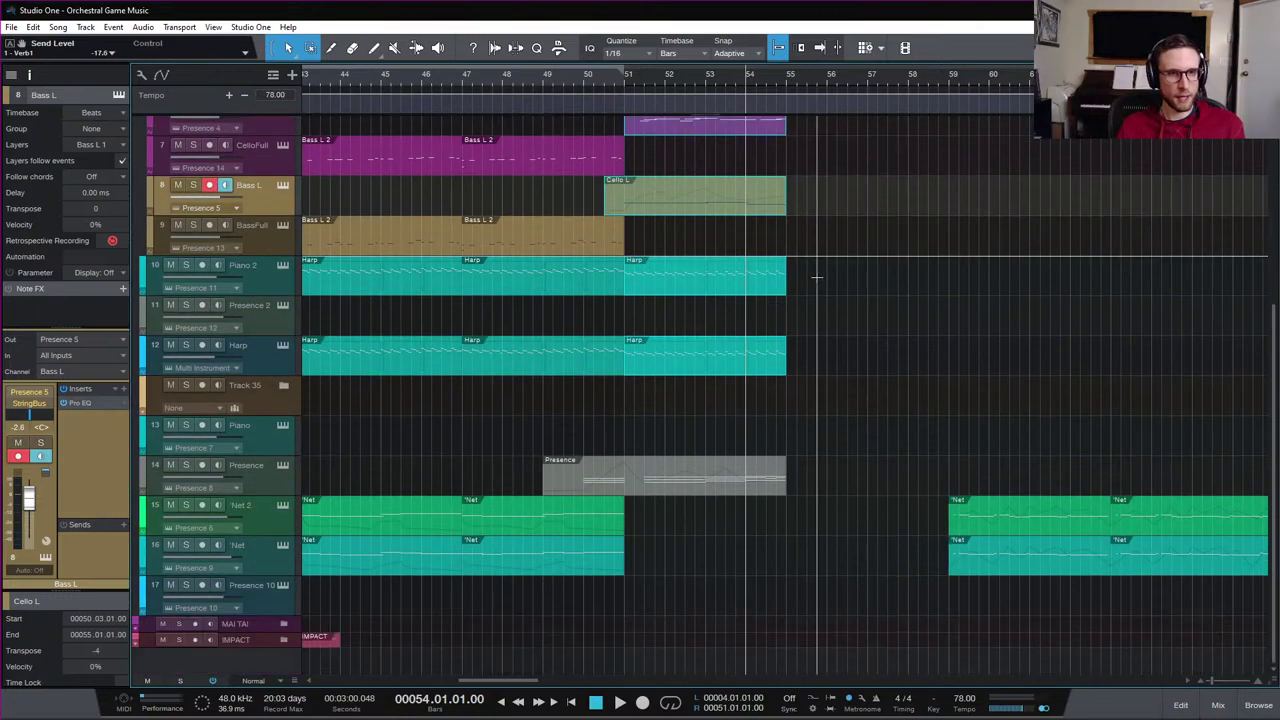
{"action": "left_click", "coordinate": [800, 196]}
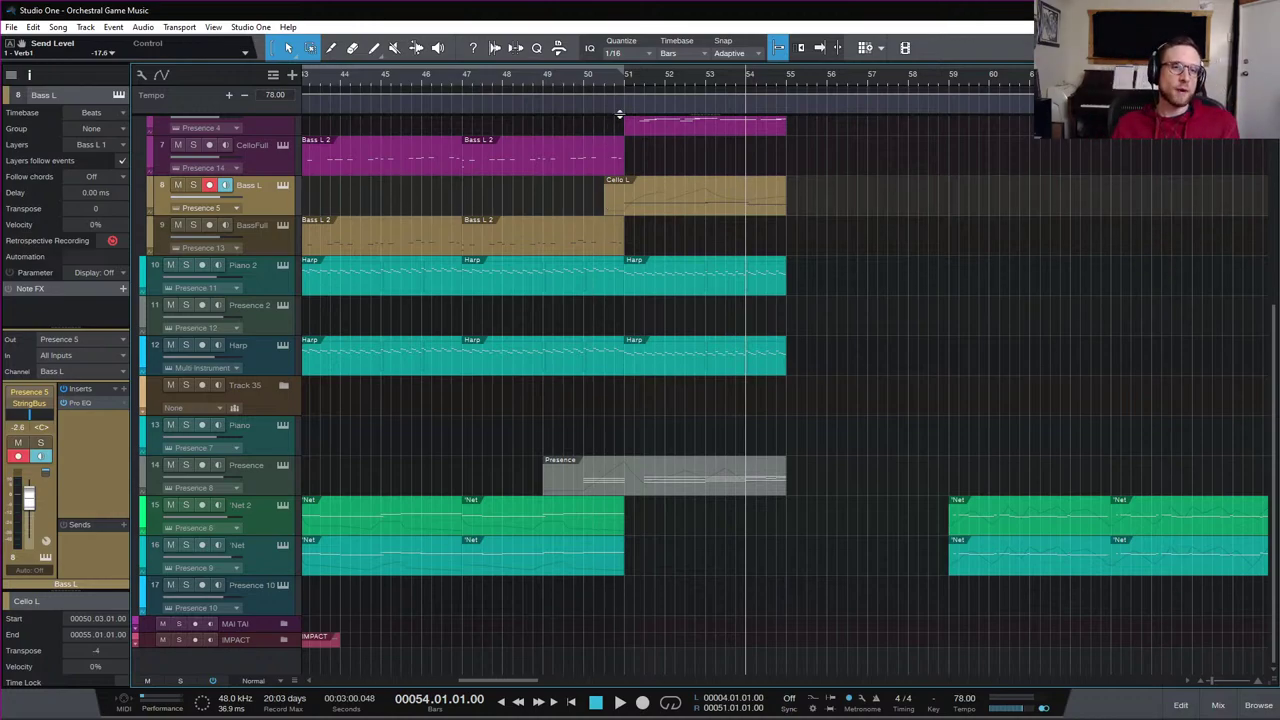
Place the playback cursor at bar 51 and trim the start of the Bass L track's last event to bar 51
{"action": "left_click", "coordinate": [622, 80]}
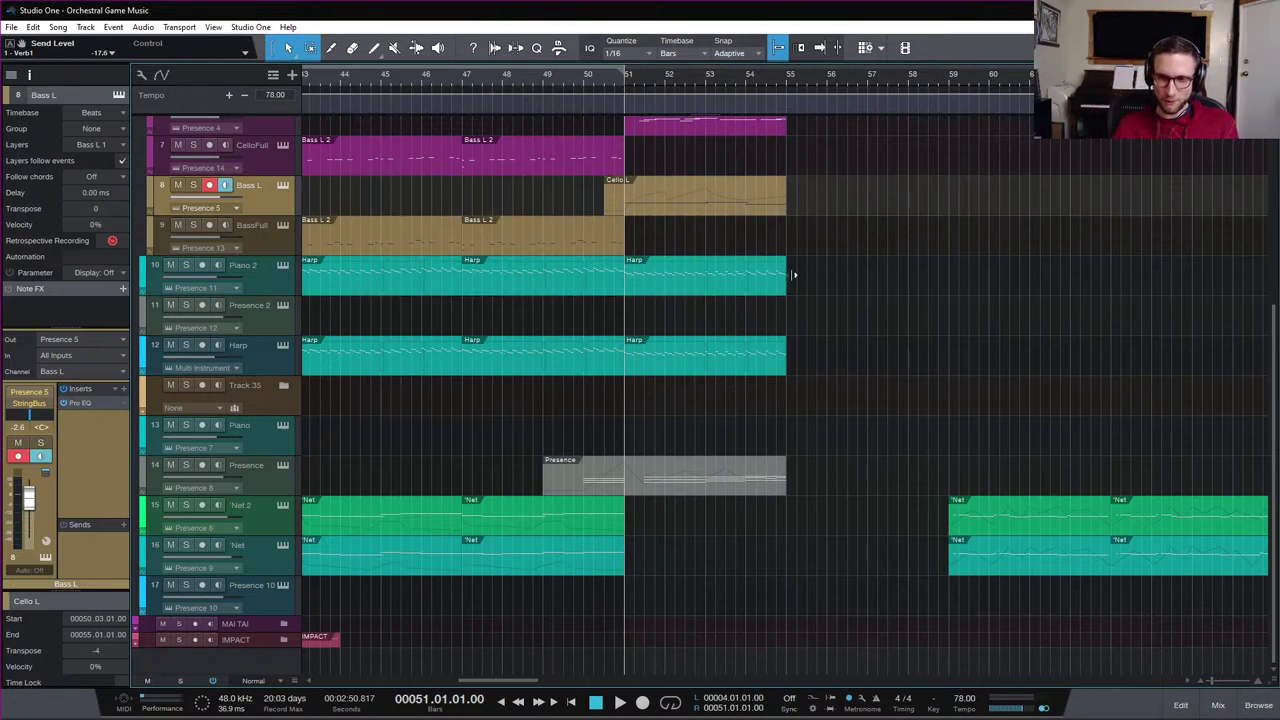
{"action": "scroll", "coordinate": [853, 297], "scroll_direction": "up", "scroll_amount": 4}
{"action": "scroll", "coordinate": [853, 297], "scroll_direction": "up", "scroll_amount": 3}
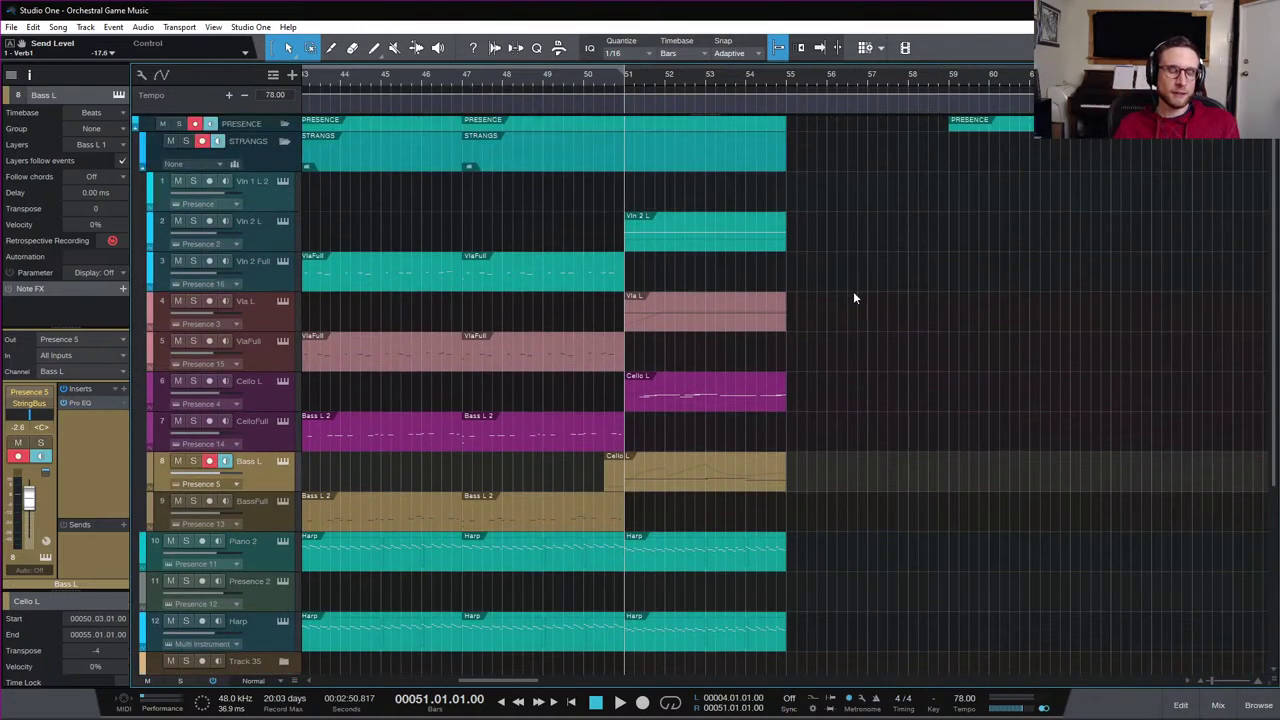
{"action": "scroll", "coordinate": [853, 297], "scroll_direction": "down", "scroll_amount": 7}
{"action": "scroll", "coordinate": [853, 297], "scroll_direction": "up", "scroll_amount": 1}
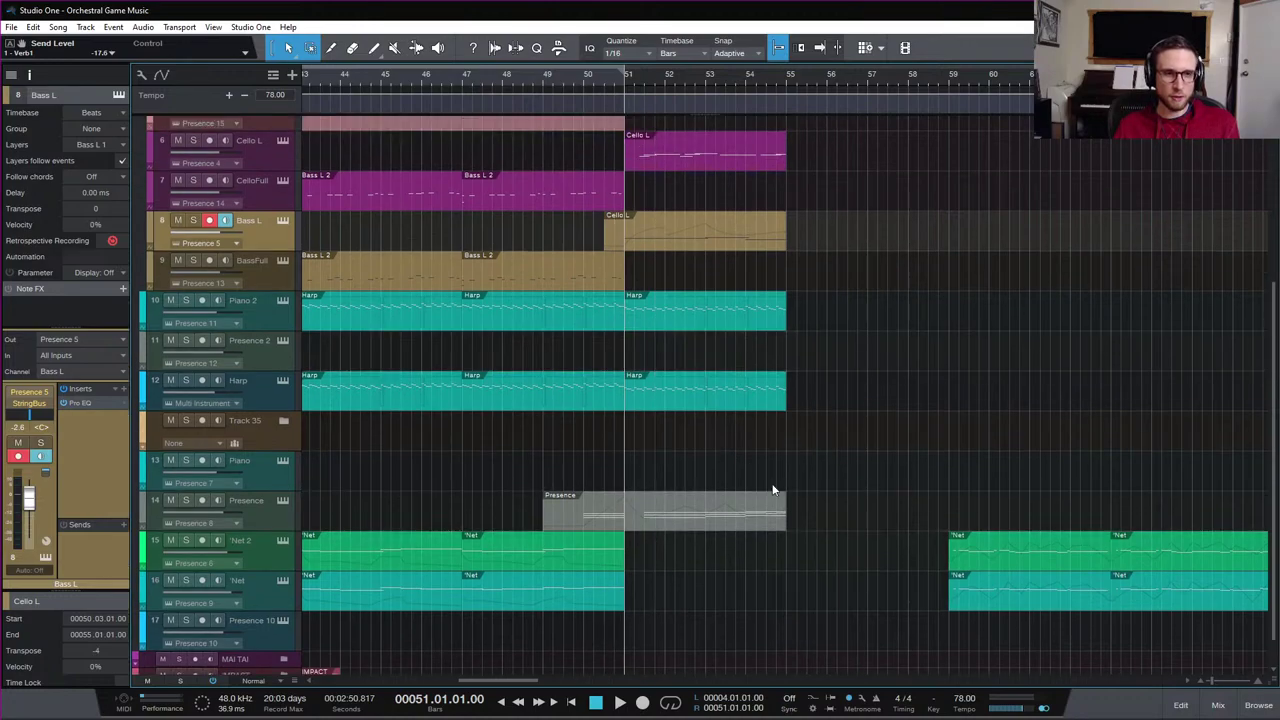
{"action": "scroll", "coordinate": [790, 500], "scroll_direction": "up", "scroll_amount": 4}
{"action": "scroll", "coordinate": [810, 505], "scroll_direction": "up", "scroll_amount": 2}
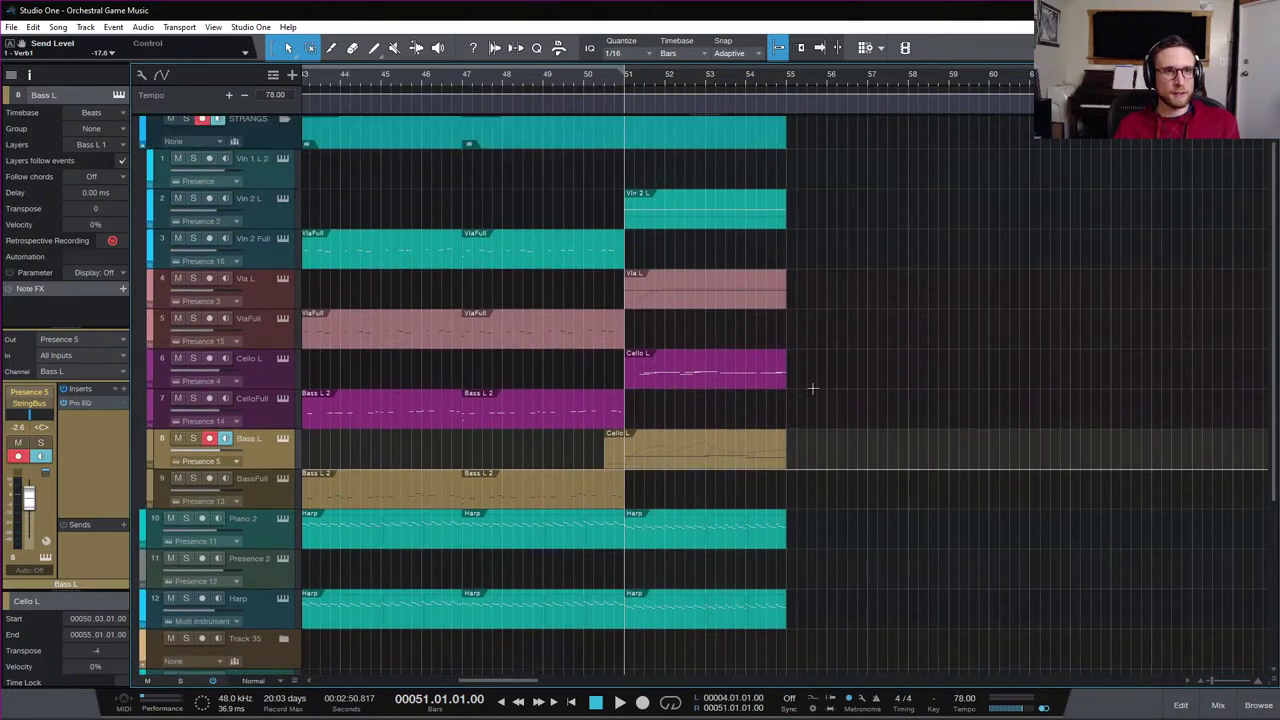
{"action": "left_click_drag", "start_coordinate": [803, 218], "coordinate": [694, 583]}
{"action": "left_click_drag", "start_coordinate": [615, 467], "coordinate": [626, 462]}
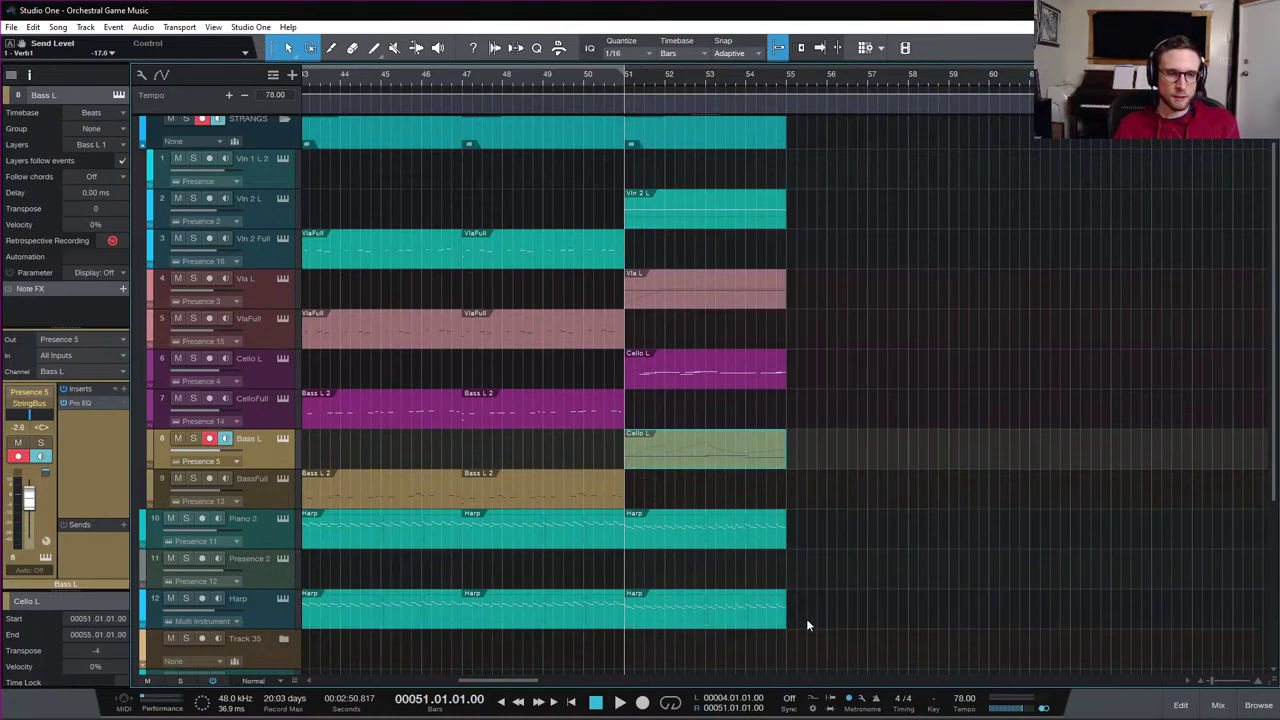
Duplicate the bars 51–54 events of Vln 2 L, Vla L, Cello L, Bass L, Piano 2 and Harp to bar 55, and play from there
{"action": "left_click_drag", "start_coordinate": [806, 622], "coordinate": [630, 190]}
{"action": "key", "text": "d"}
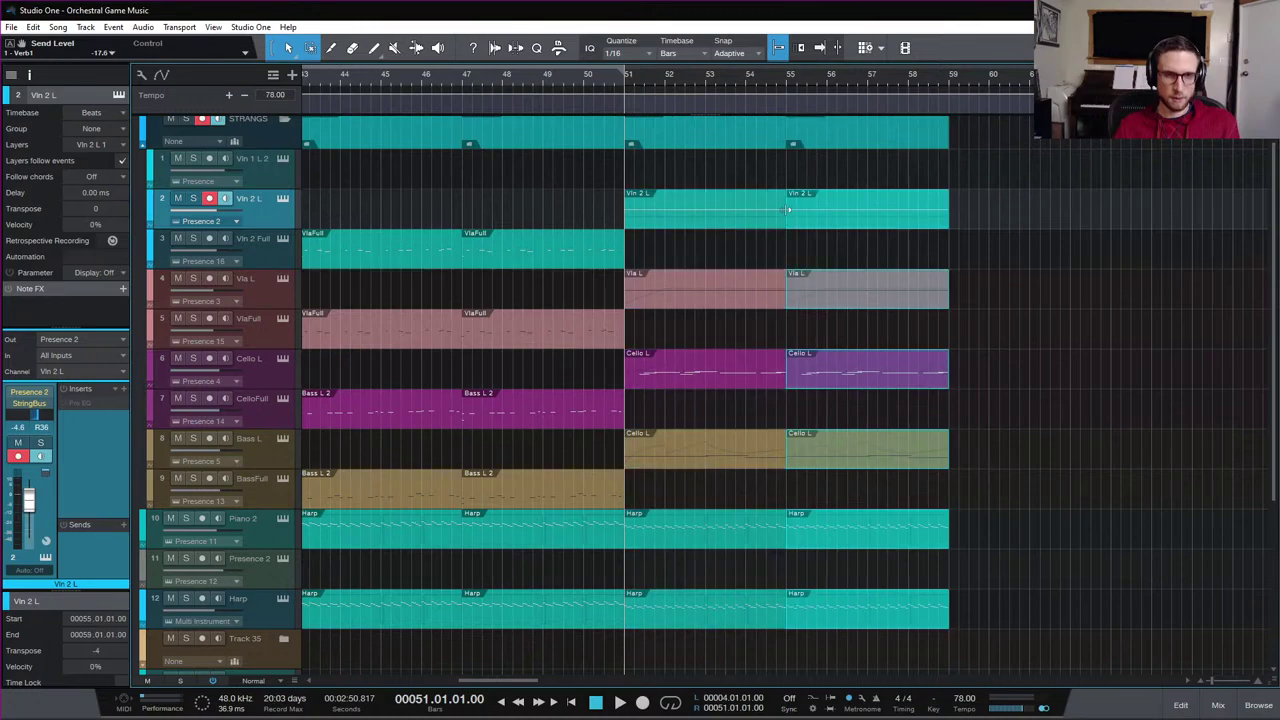
{"action": "left_click", "coordinate": [786, 80]}
{"action": "key", "text": "space"}
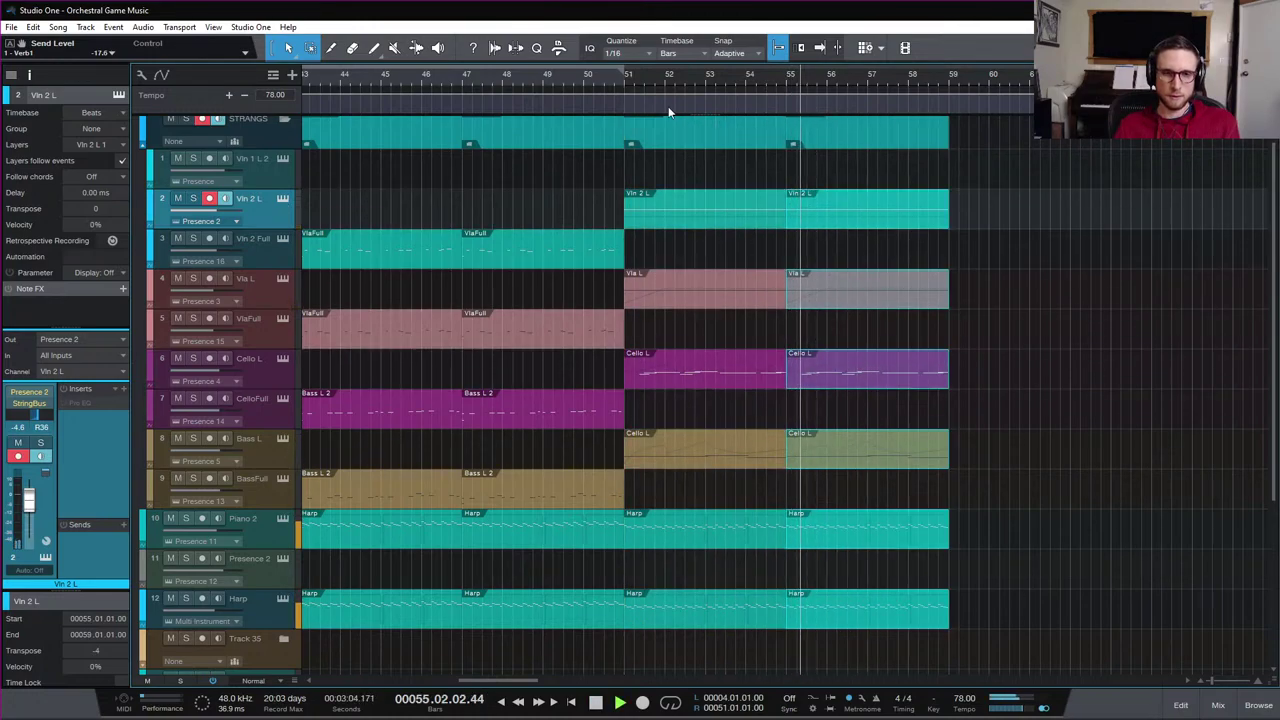
Play the arrangement from bar 51 into the duplicated section at bar 55 and clear the event selection
{"action": "left_click", "coordinate": [628, 80]}
{"action": "scroll", "coordinate": [1035, 440], "scroll_direction": "down", "scroll_amount": 5}
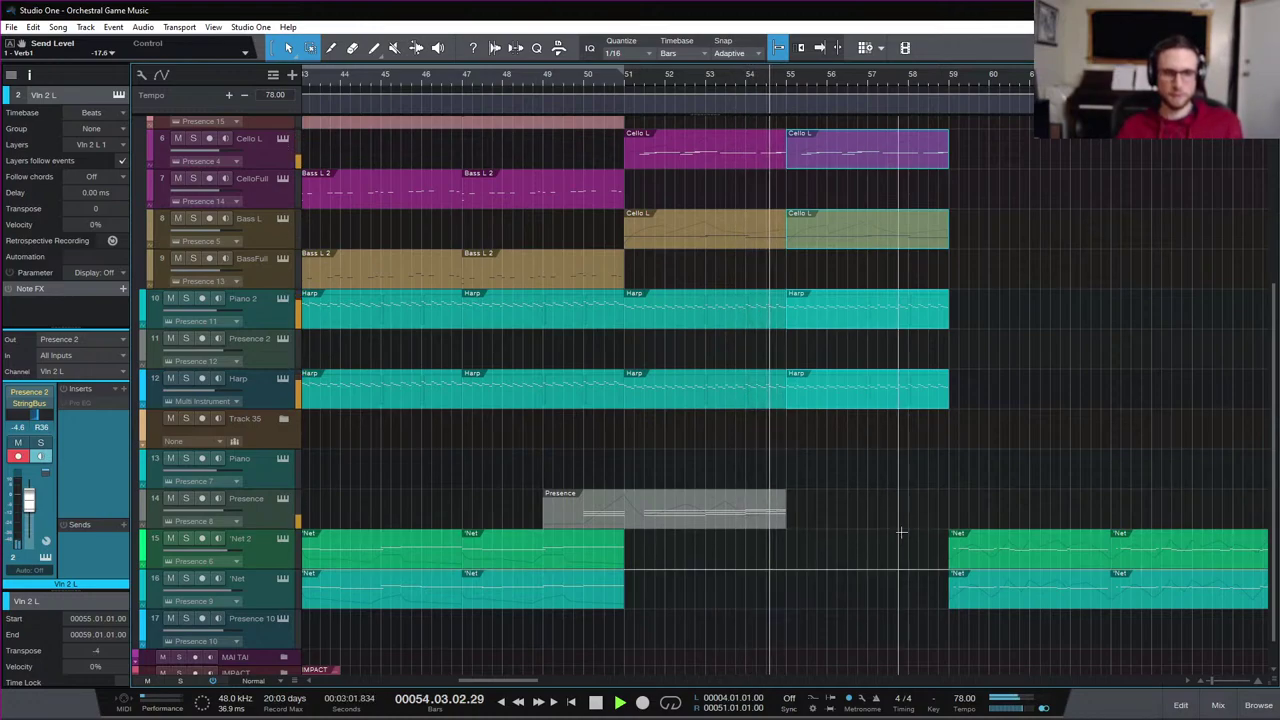
{"action": "key", "text": "space"}
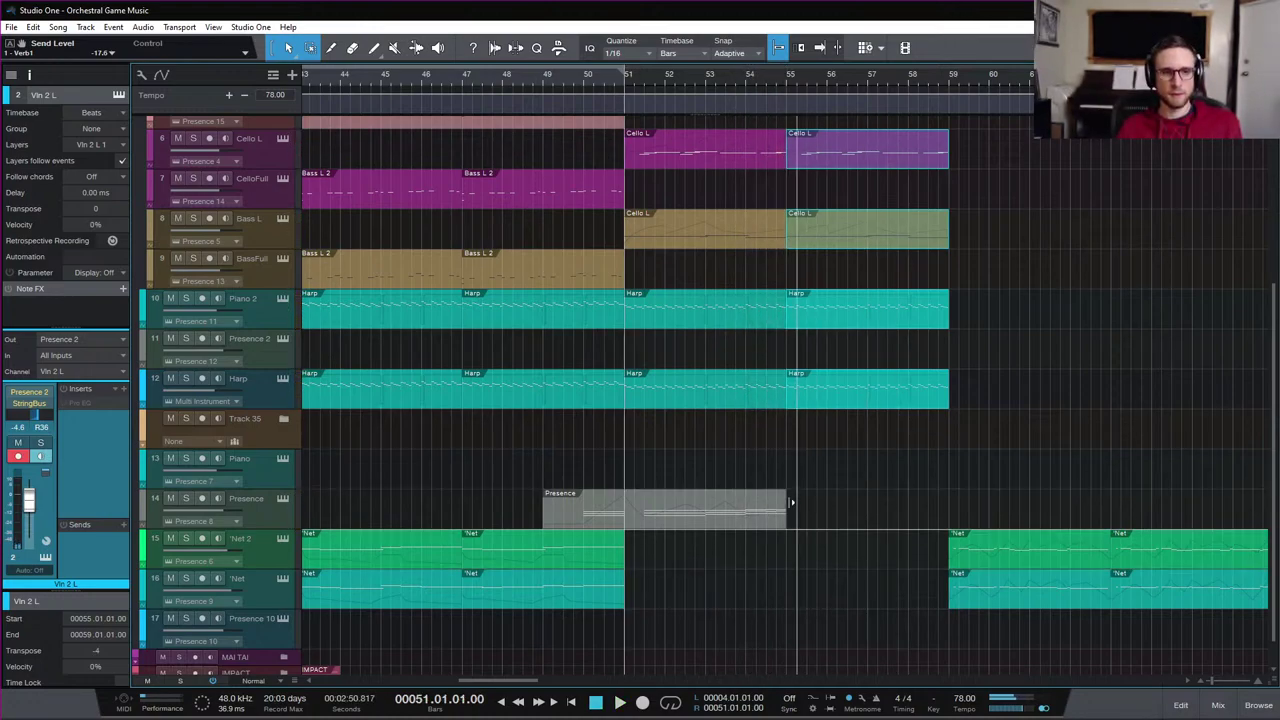
{"action": "left_click", "coordinate": [733, 532]}
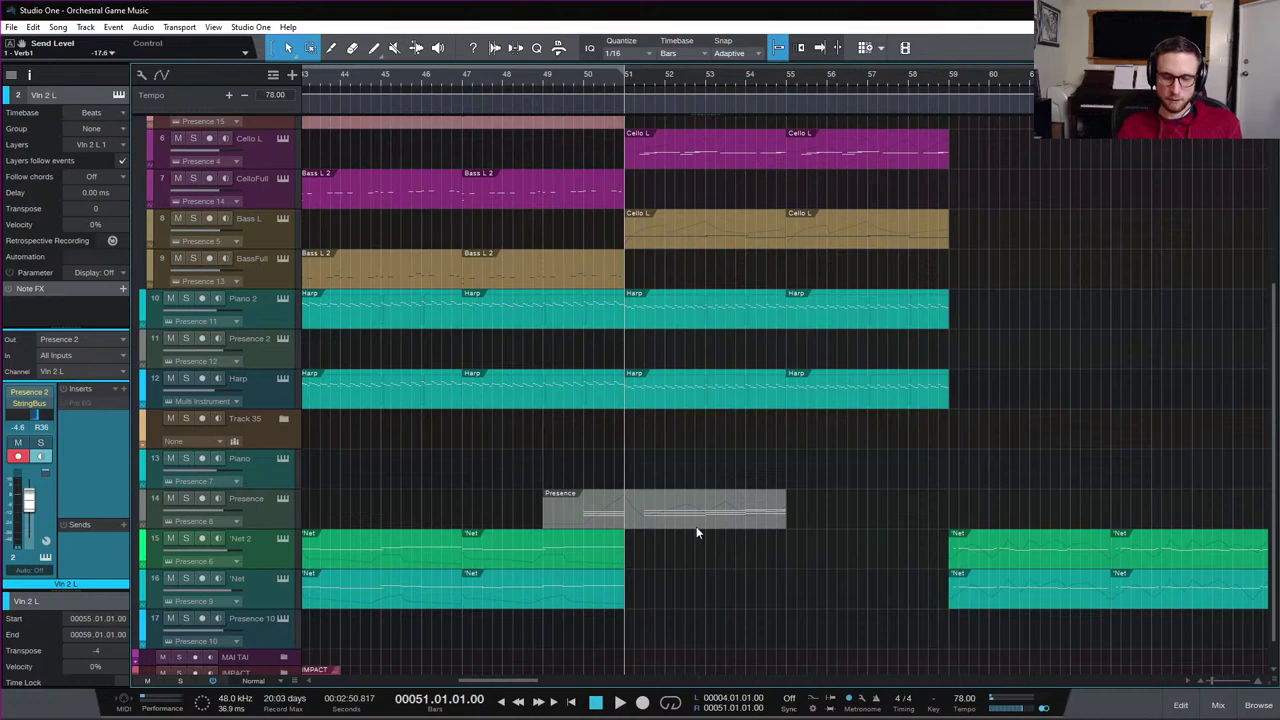
Split the Presence event at bar 51, duplicate its bars 51–54 part to bar 55, and open the copy for note editing
{"action": "left_click", "coordinate": [648, 511]}
{"action": "key", "text": "alt+x"}
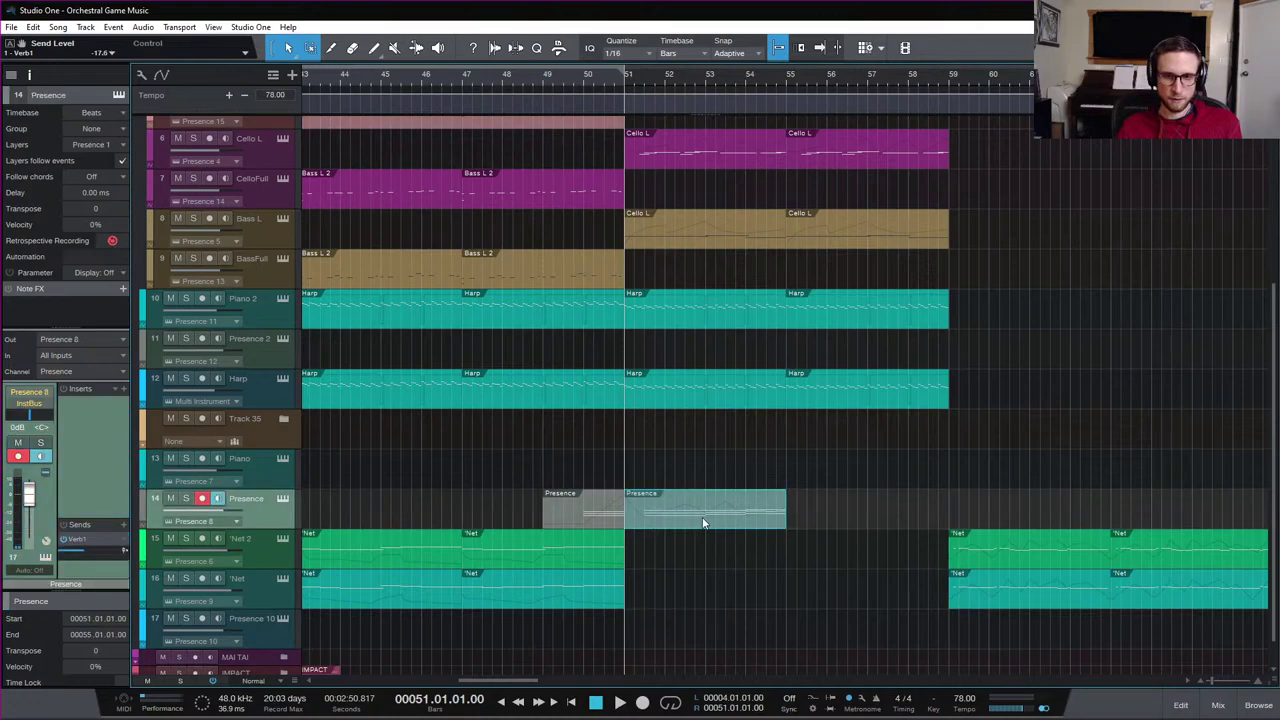
{"action": "key", "text": "d"}
{"action": "double_click", "coordinate": [830, 515]}
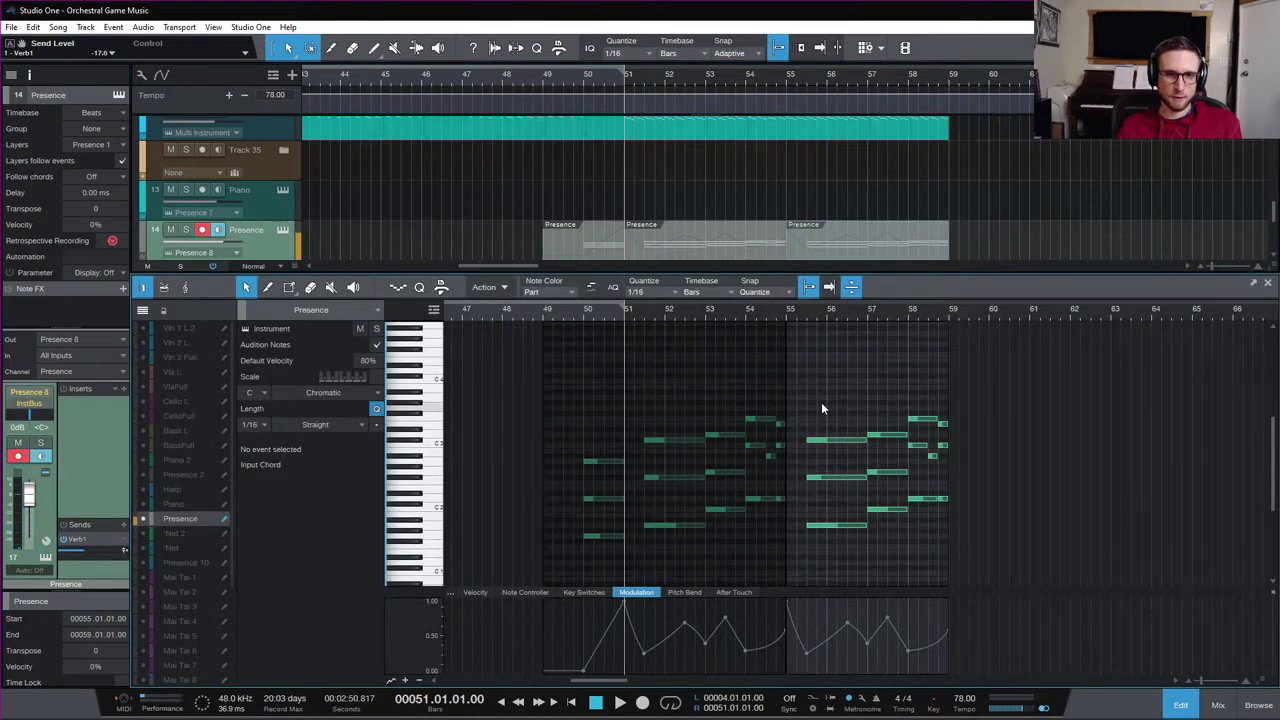
Play the transition into bar 55 and extend the copied Presence event's first three-note chord back to start at bar 55
{"action": "left_click", "coordinate": [763, 317]}
{"action": "key", "text": "space"}
{"action": "key", "text": "e"}
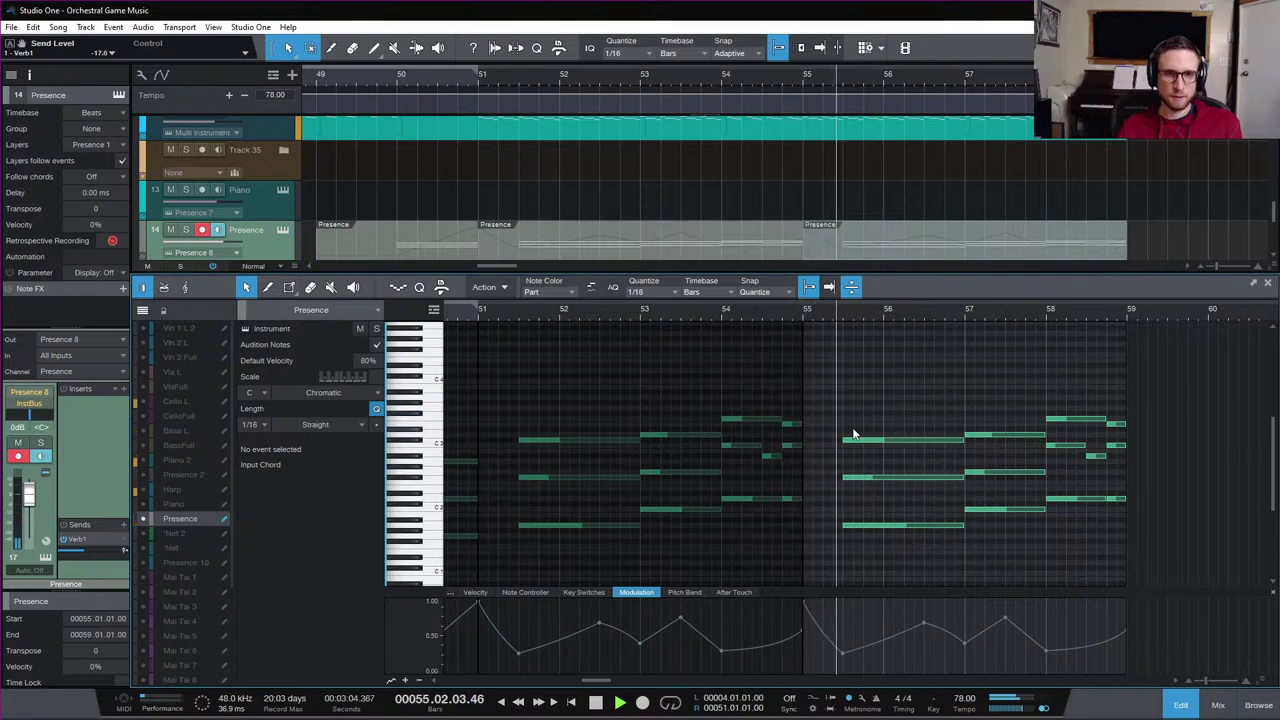
{"action": "left_click", "coordinate": [749, 306]}
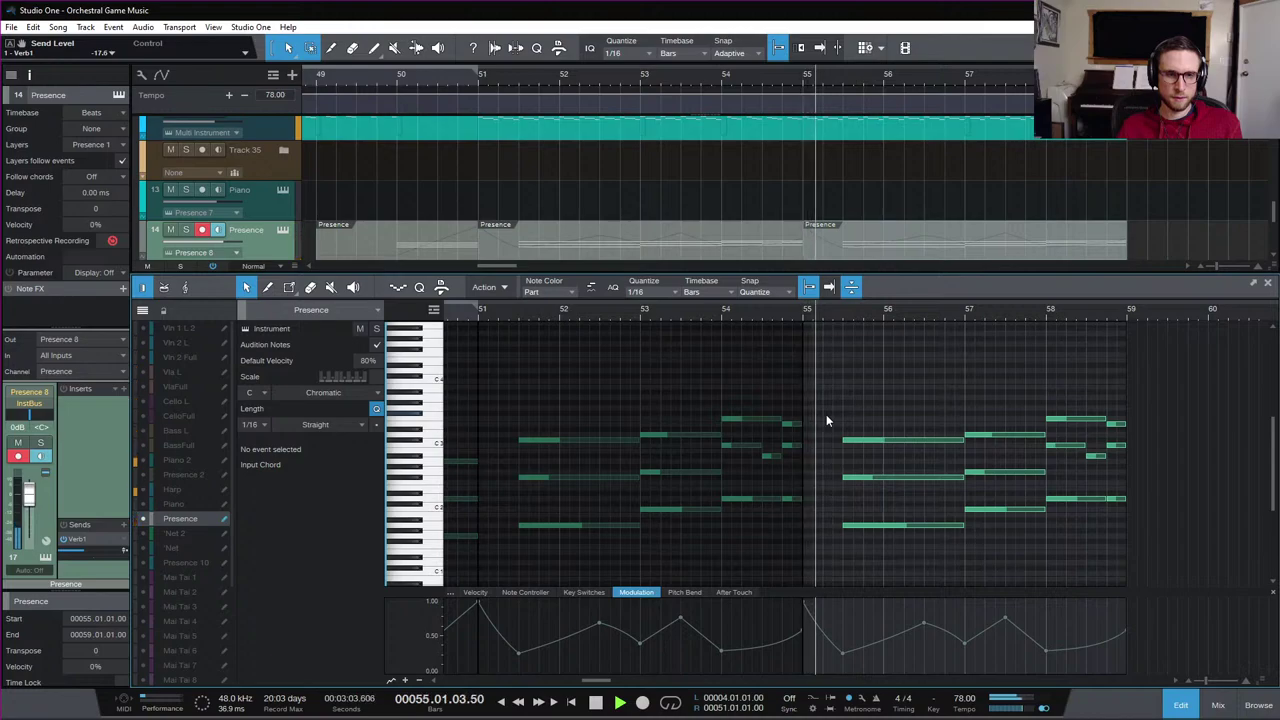
{"action": "key", "text": "space"}
{"action": "left_click_drag", "start_coordinate": [826, 414], "coordinate": [877, 554]}
{"action": "left_click_drag", "start_coordinate": [848, 531], "coordinate": [803, 531]}
Lower the Presence modulation point at bar 55 to about 0.66 and play the transition into that bar
{"action": "key", "text": "space"}
{"action": "left_click", "coordinate": [834, 617]}
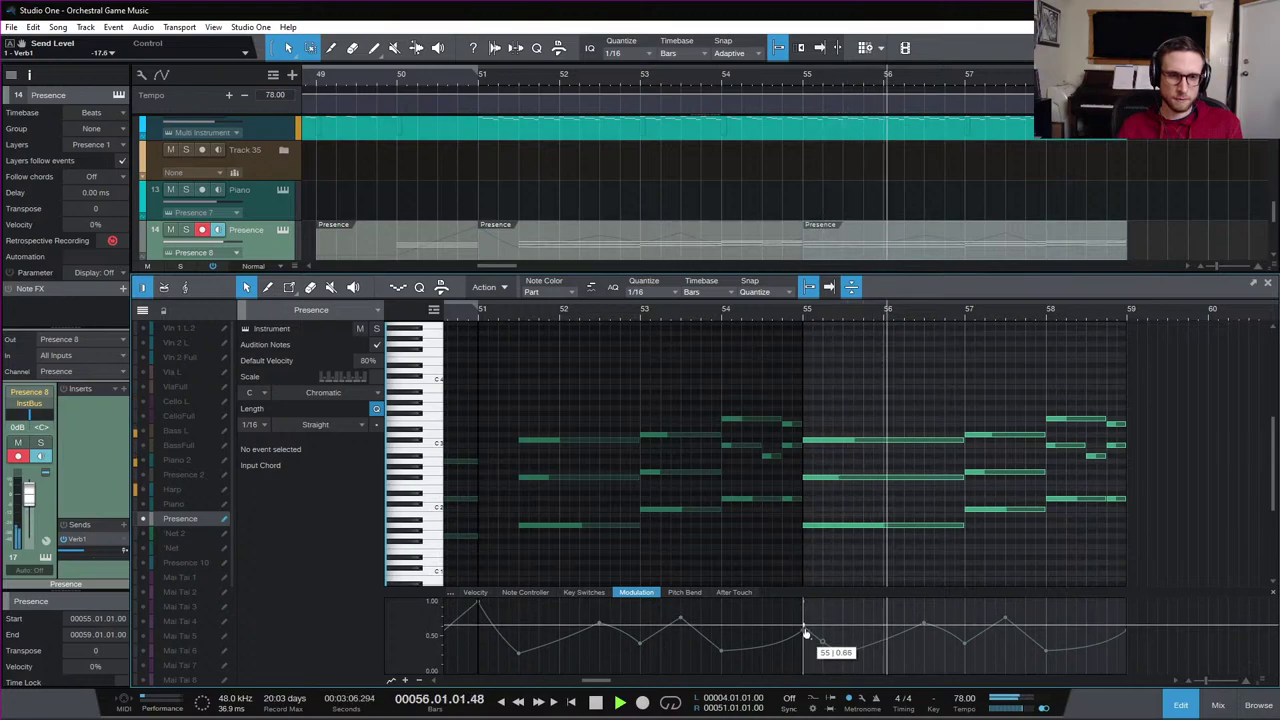
{"action": "key", "text": "space"}
{"action": "left_click", "coordinate": [783, 322]}
{"action": "key", "text": "space"}
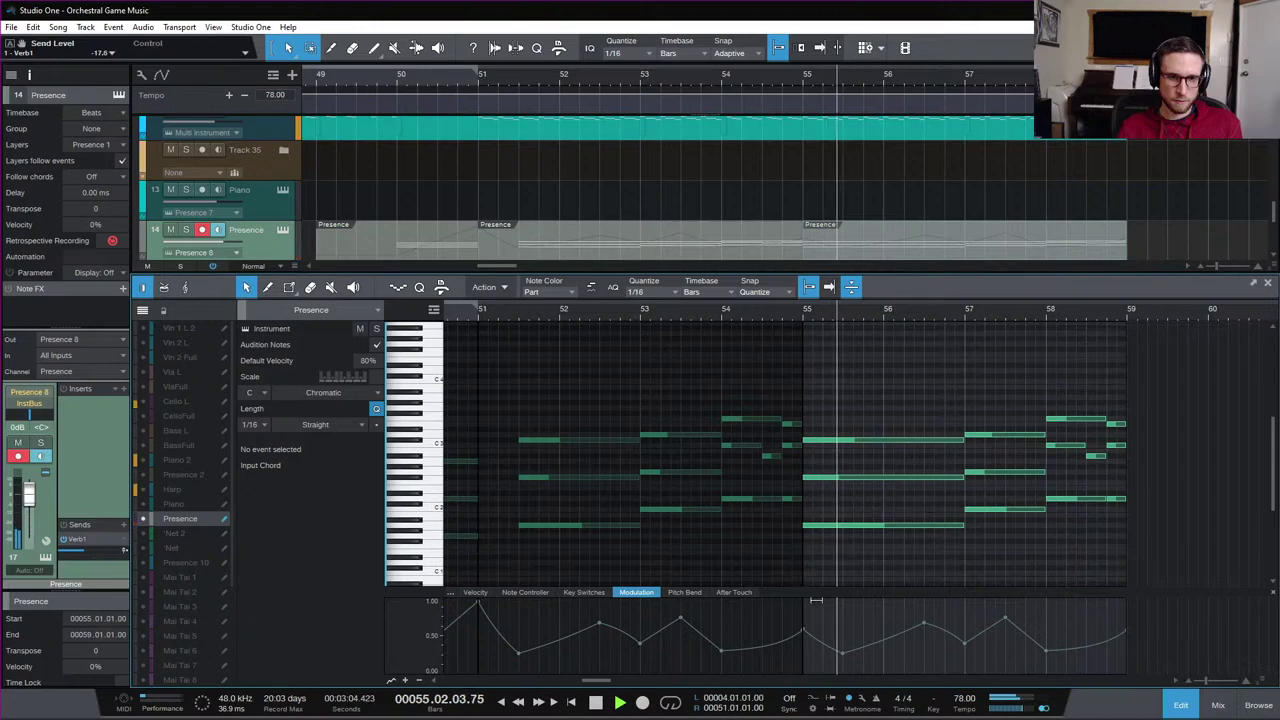
{"action": "key", "text": "space"}
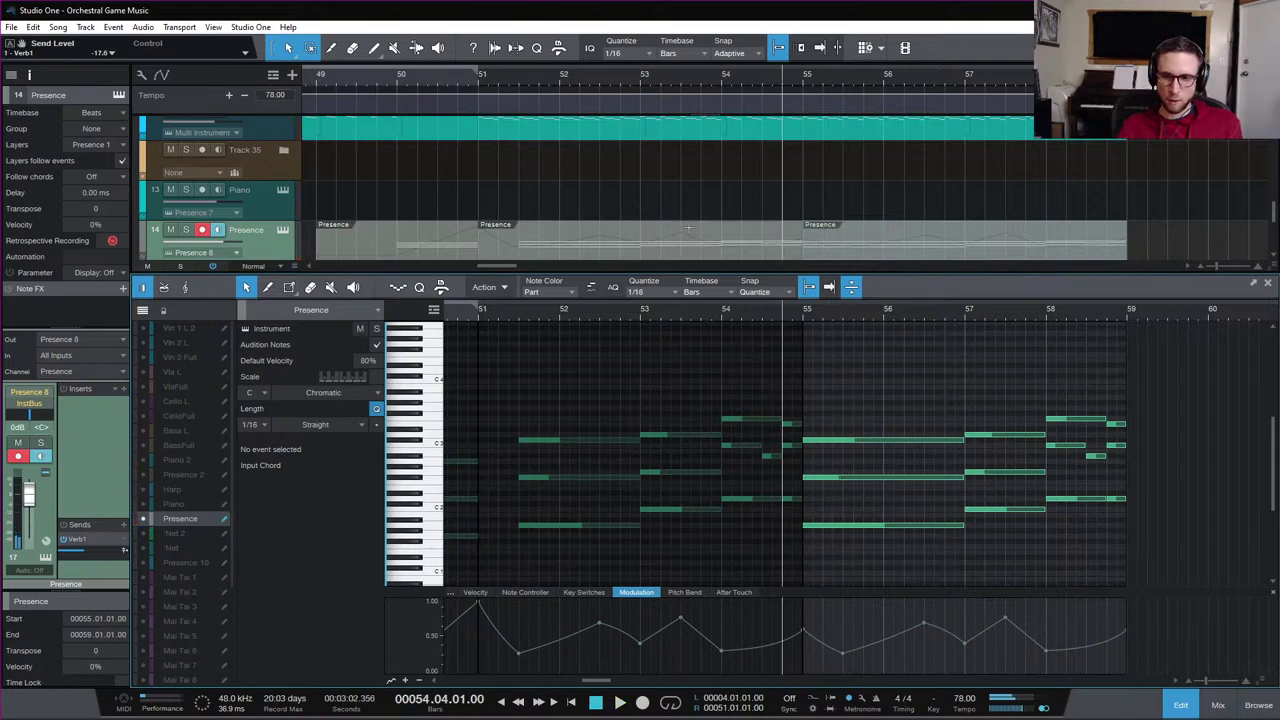
Play the arrangement from bar 54 into bar 56 and close the note editor
{"action": "left_click", "coordinate": [720, 72]}
{"action": "key", "text": "space"}
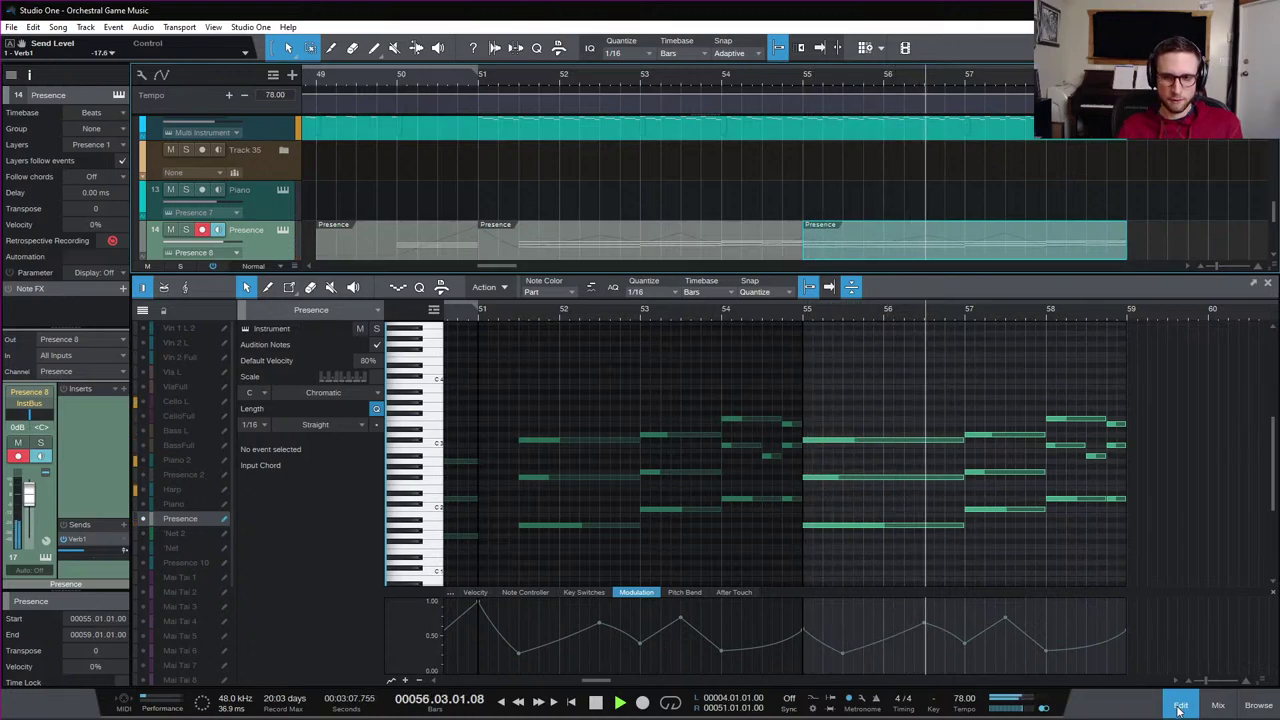
{"action": "key", "text": "space"}
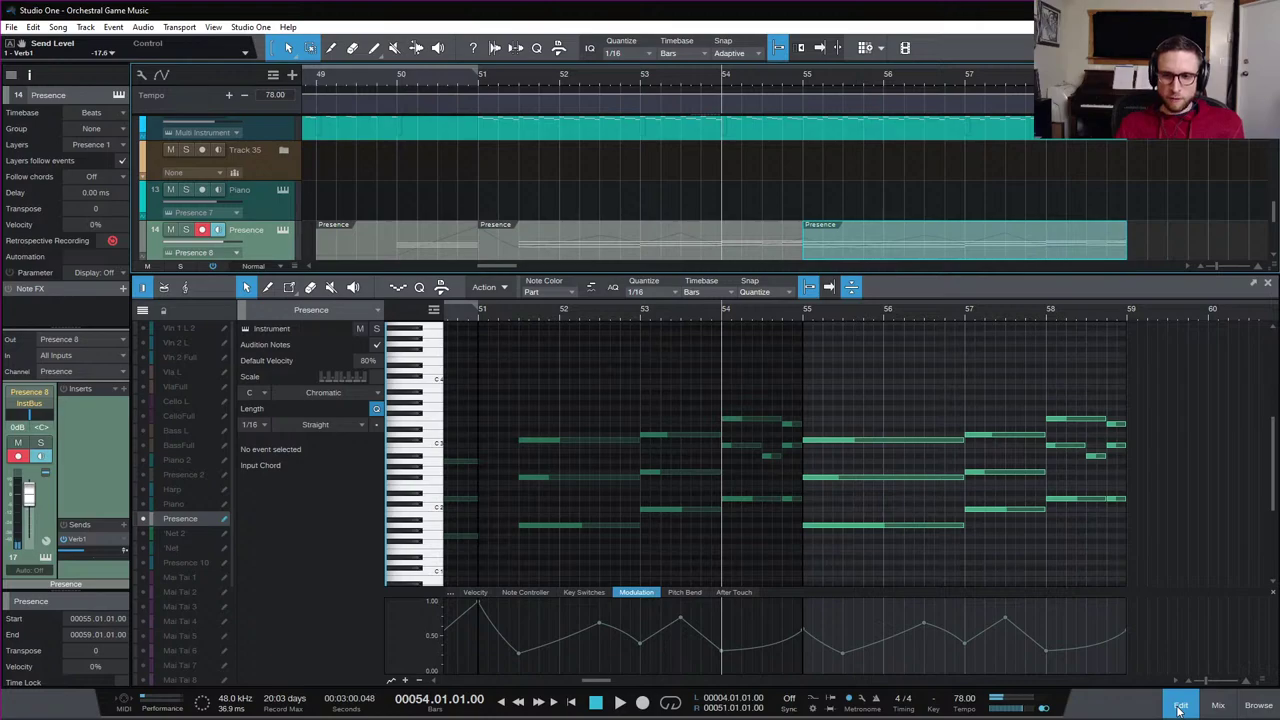
{"action": "left_click", "coordinate": [1180, 706]}
Look over the tracks in the repeated section, place the playback cursor at bar 51, and play toward bar 55
{"action": "scroll", "coordinate": [743, 446], "scroll_direction": "up", "scroll_amount": 5}
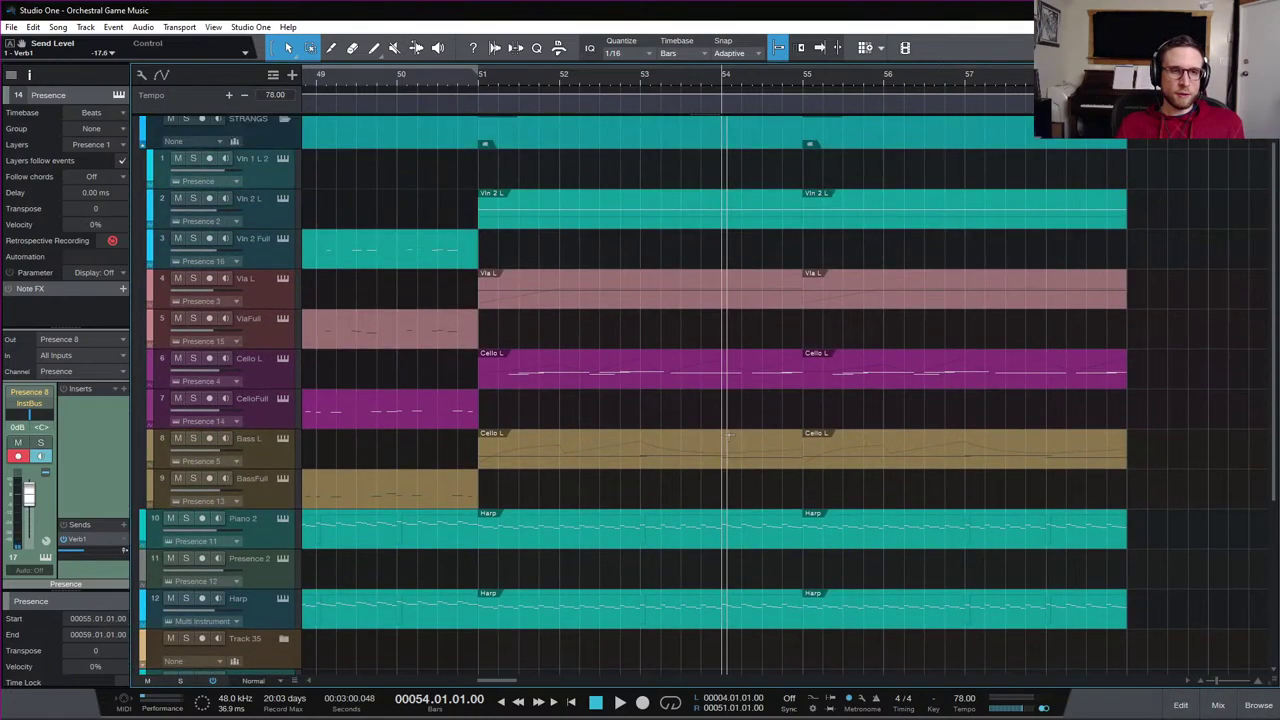
{"action": "scroll", "coordinate": [728, 435], "scroll_direction": "up", "scroll_amount": 1}
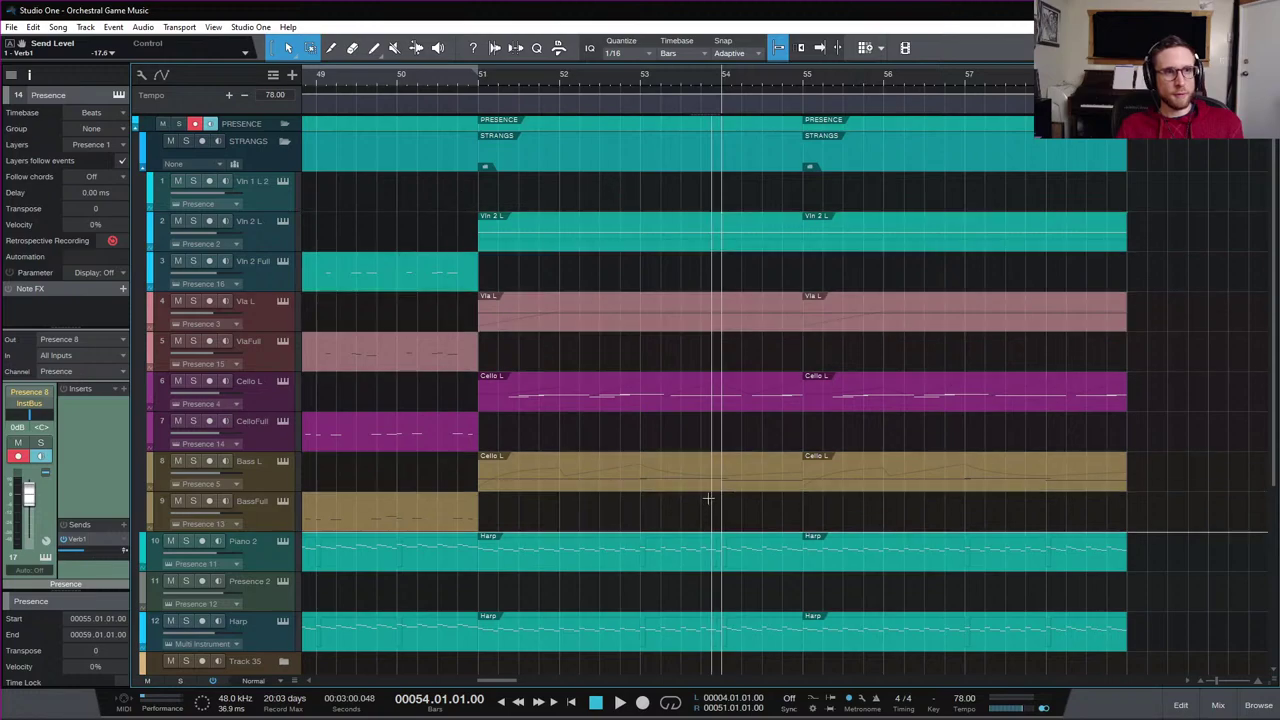
{"action": "left_click", "coordinate": [477, 84]}
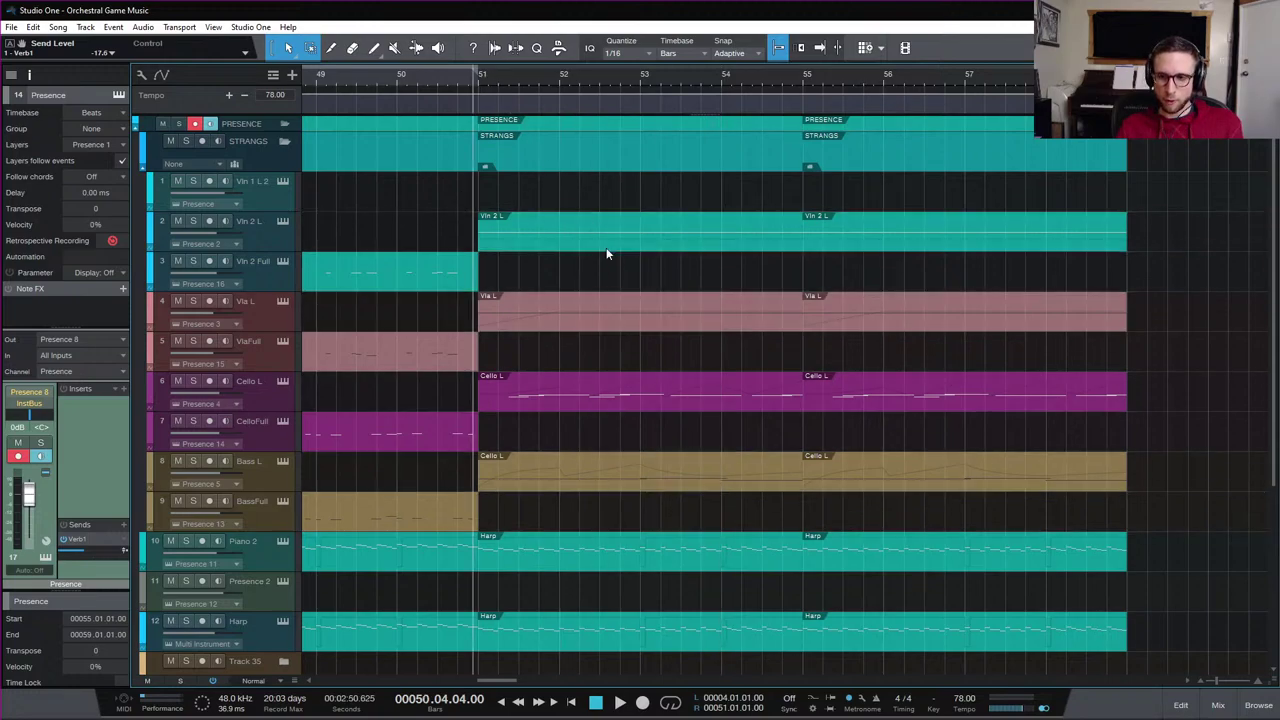
{"action": "scroll", "coordinate": [640, 300], "scroll_direction": "down", "scroll_amount": 7}
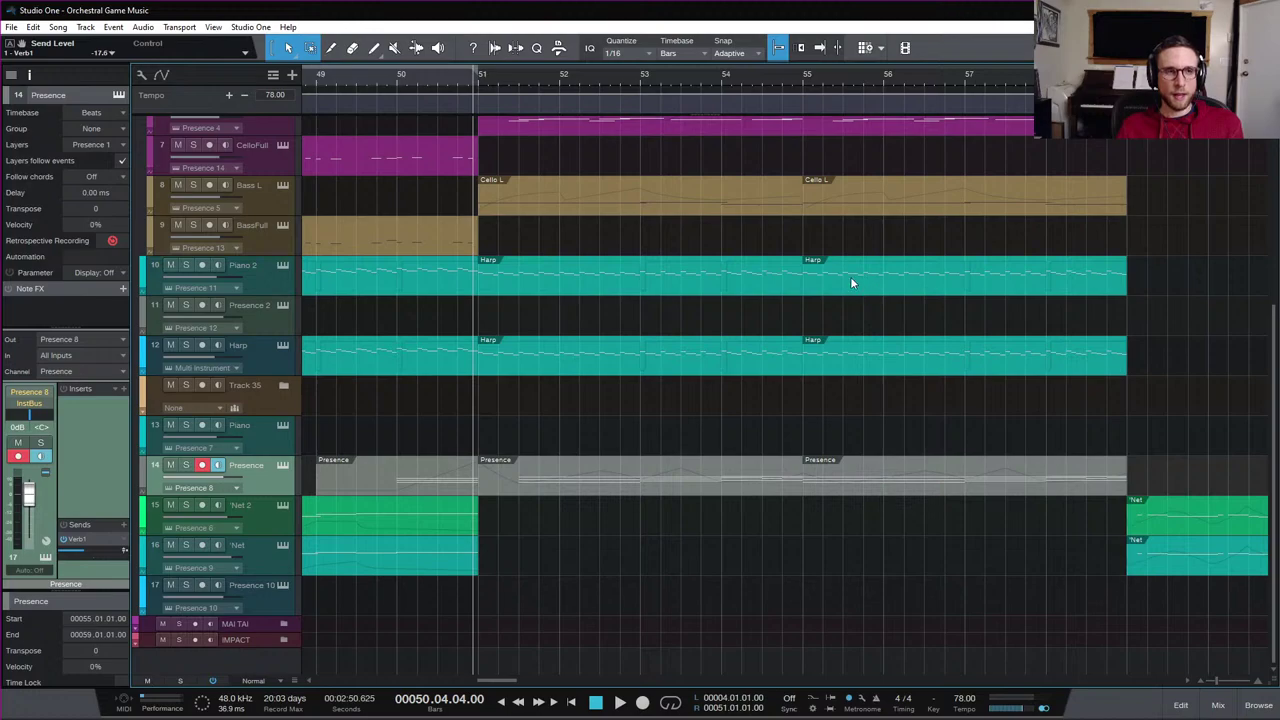
{"action": "left_click", "coordinate": [480, 84]}
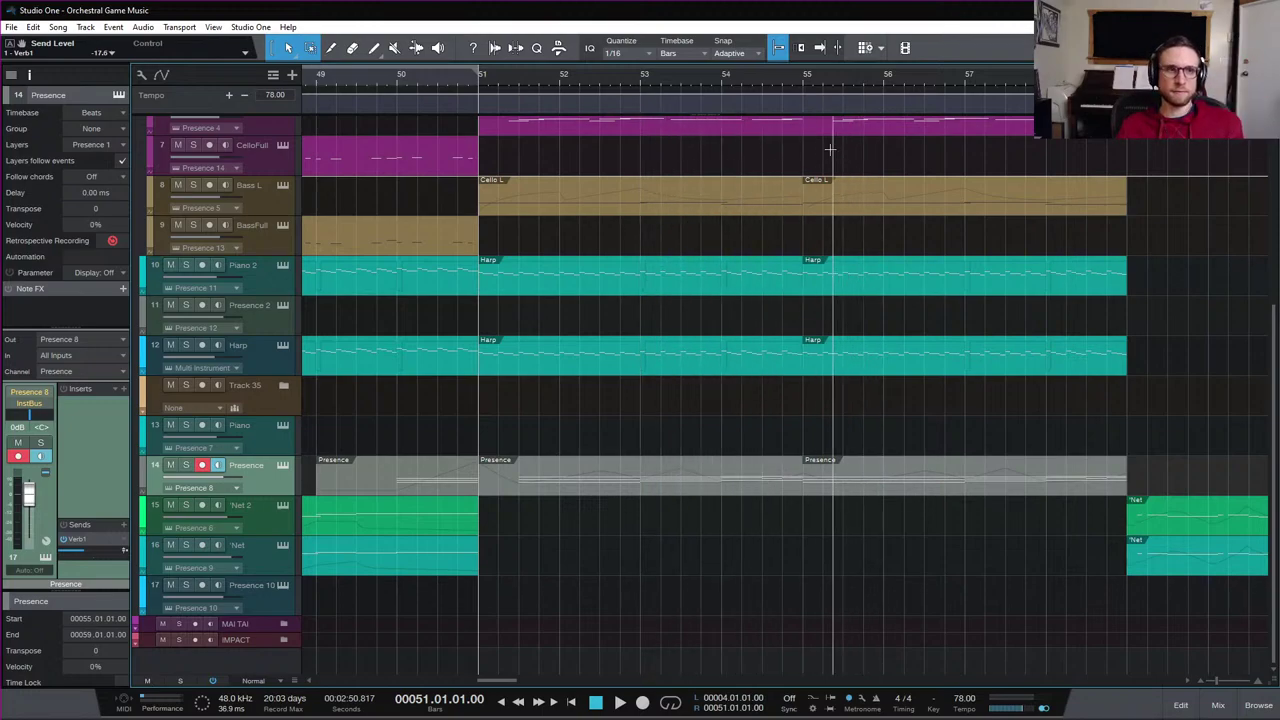
{"action": "scroll", "coordinate": [790, 158], "scroll_direction": "up", "scroll_amount": 5}
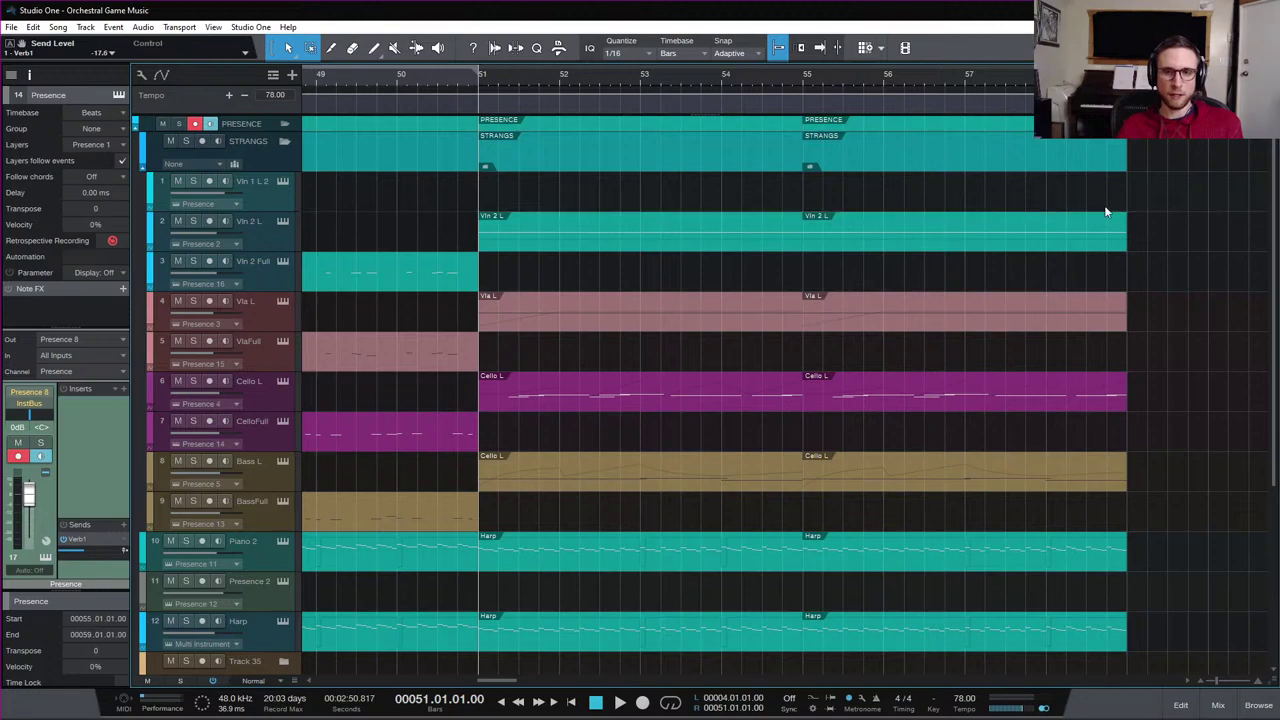
{"action": "scroll", "coordinate": [1092, 250], "scroll_direction": "down", "scroll_amount": 2}
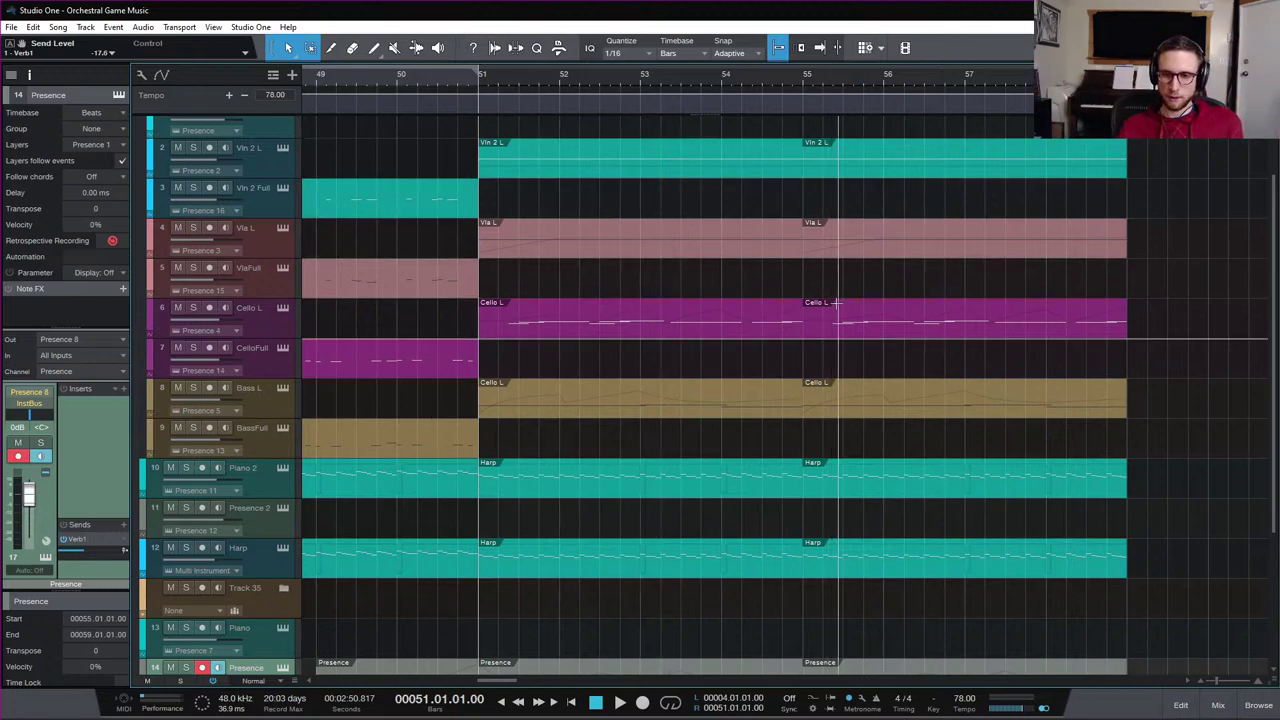
{"action": "key", "text": "space"}
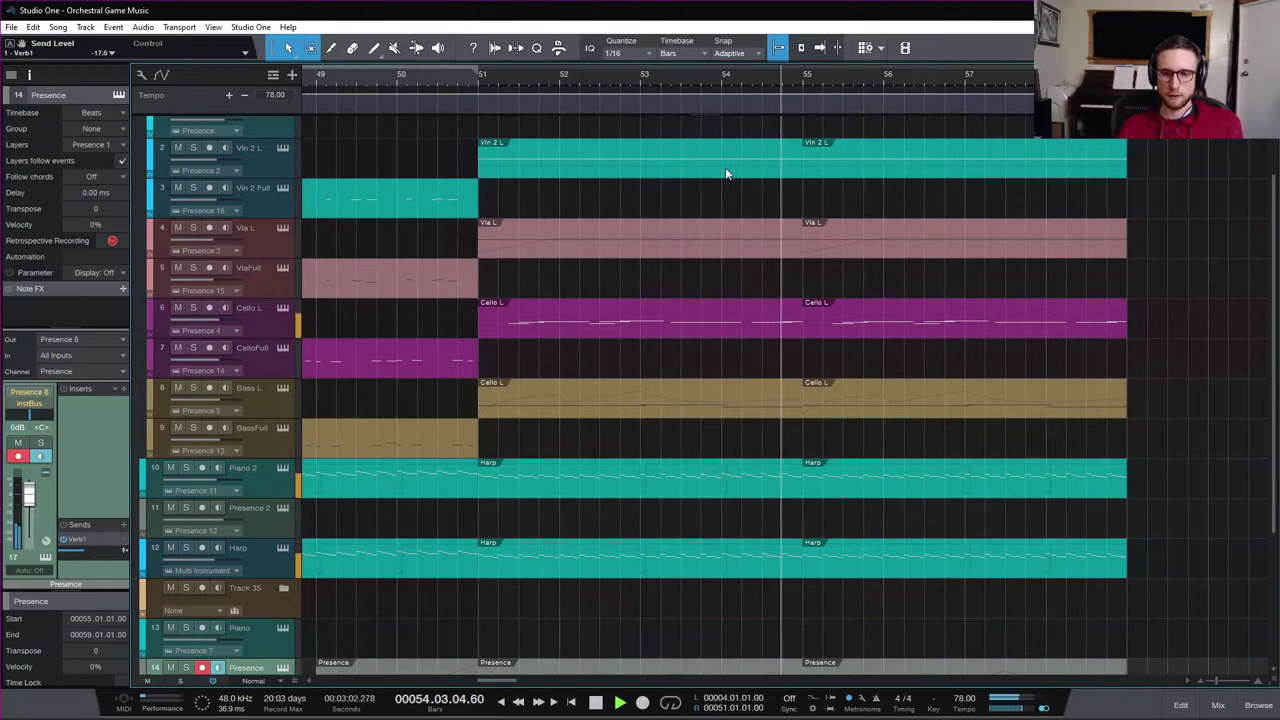
{"action": "key", "text": "space"}
Open the Piano 2 event of bars 51–54 for note editing and play from beat 3 of bar 54 into bar 55
{"action": "left_click", "coordinate": [778, 100]}
{"action": "scroll", "coordinate": [1166, 354], "scroll_direction": "down", "scroll_amount": 4}
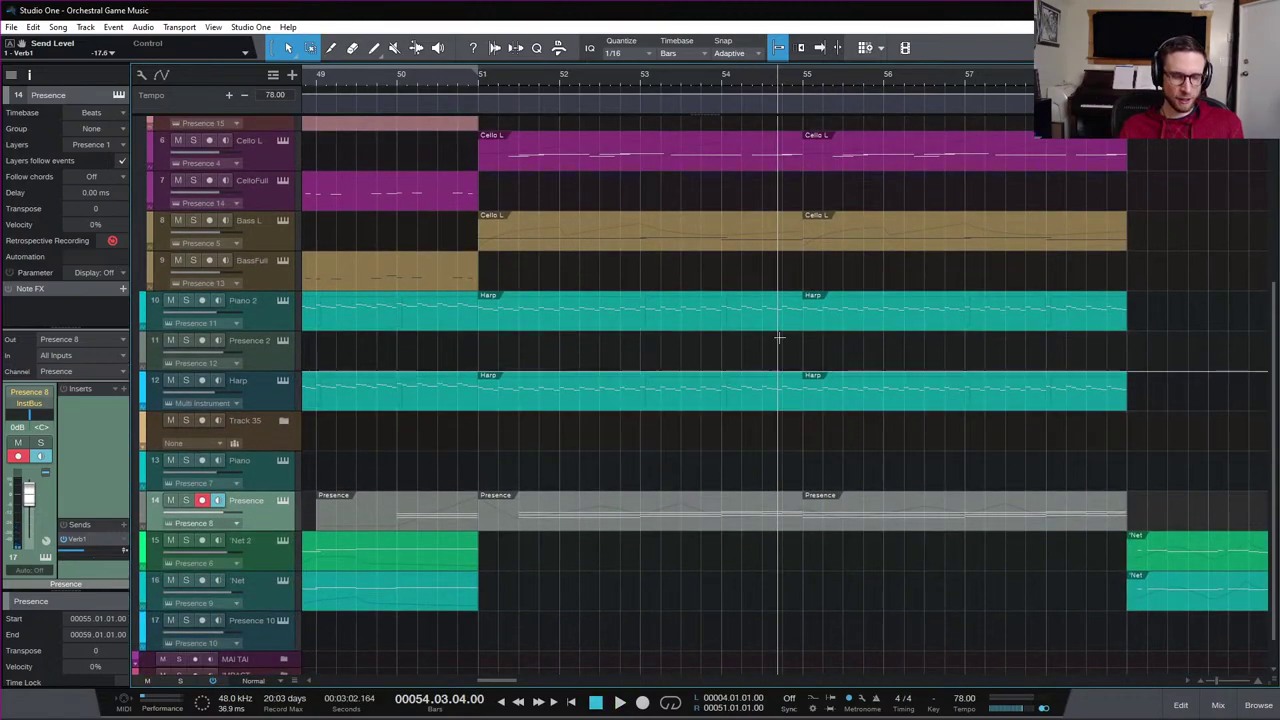
{"action": "left_click", "coordinate": [789, 313]}
{"action": "double_click", "coordinate": [789, 313]}
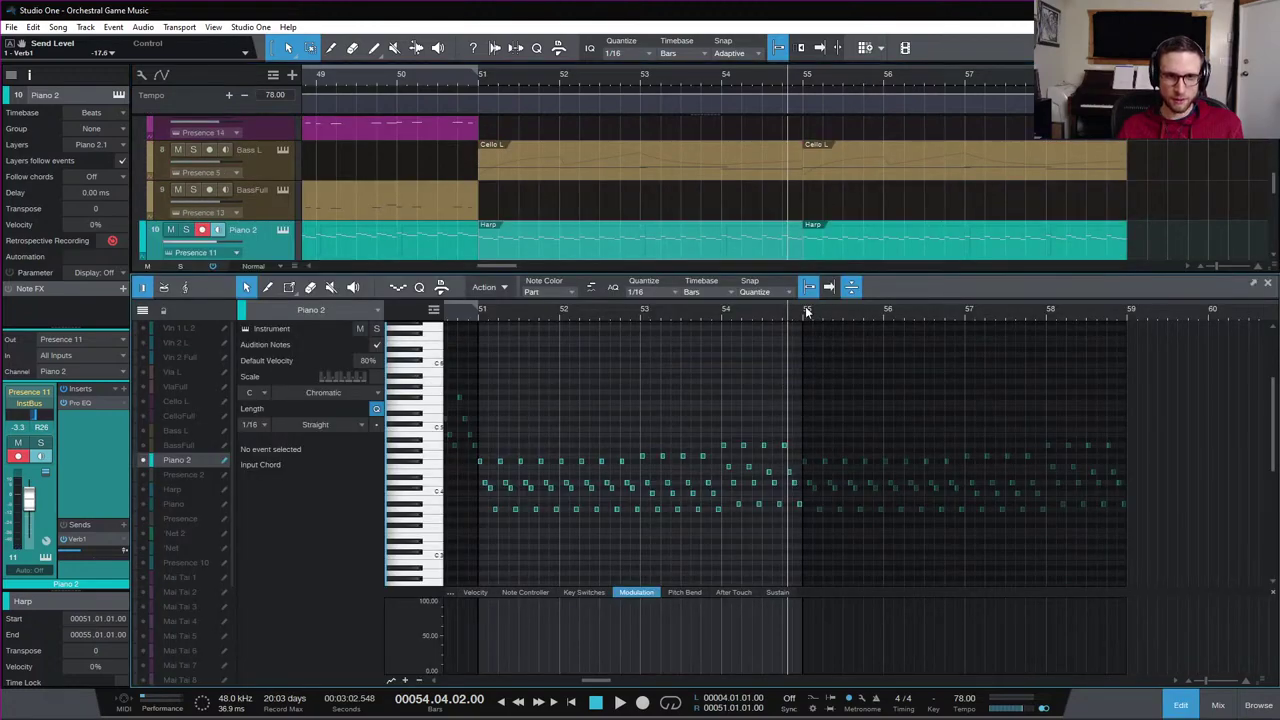
{"action": "left_click", "coordinate": [763, 314]}
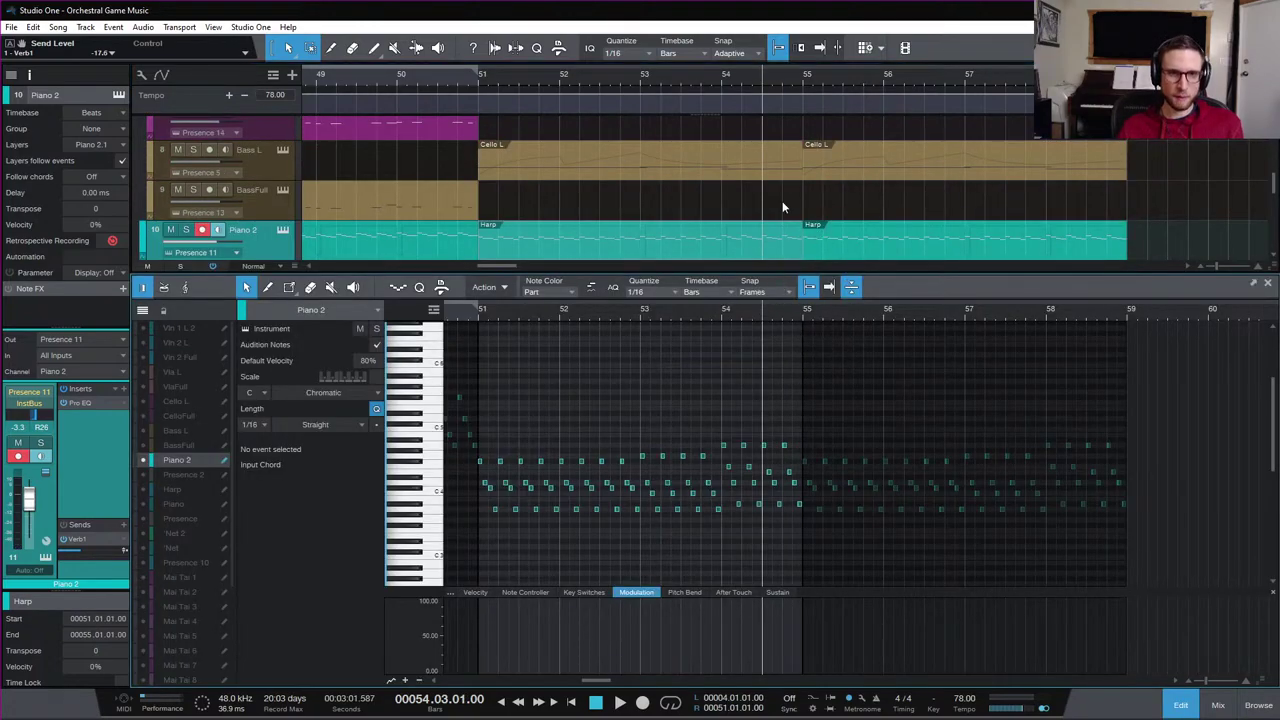
{"action": "scroll", "coordinate": [785, 209], "scroll_direction": "down", "scroll_amount": 3}
{"action": "key", "text": "space"}
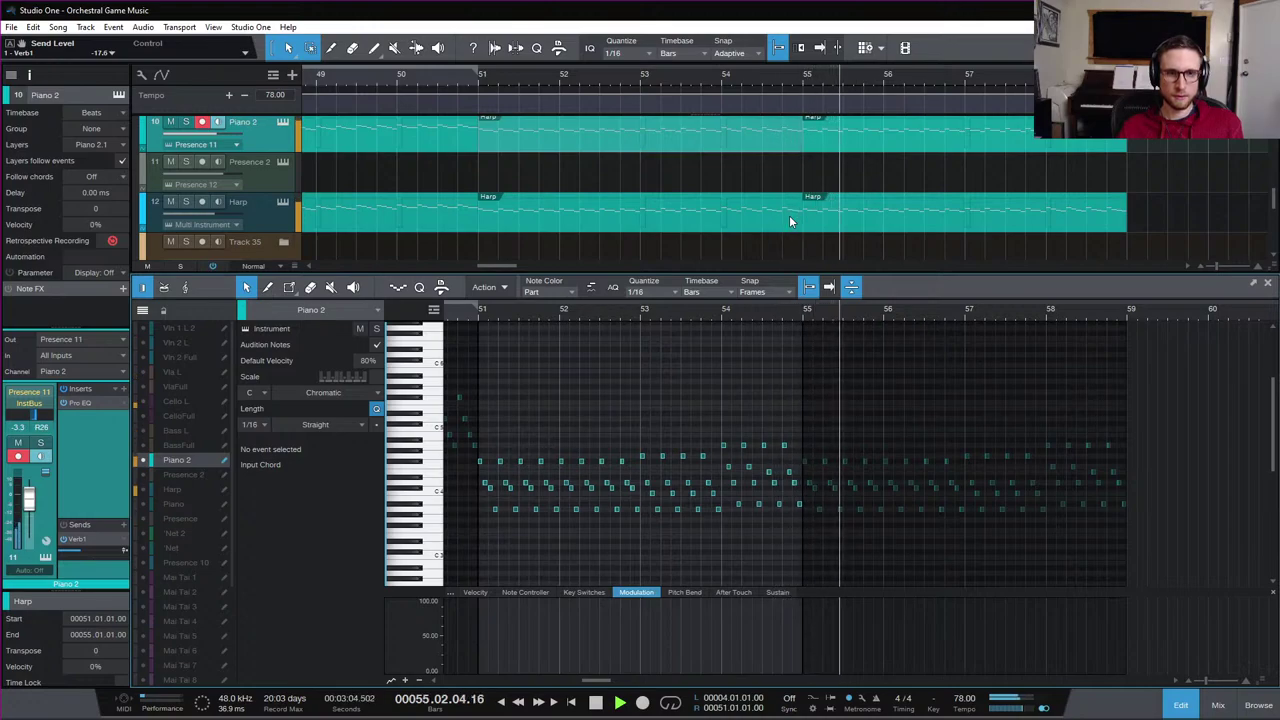
{"action": "key", "text": "space"}
{"action": "key", "text": "space"}
{"action": "key", "text": "space"}
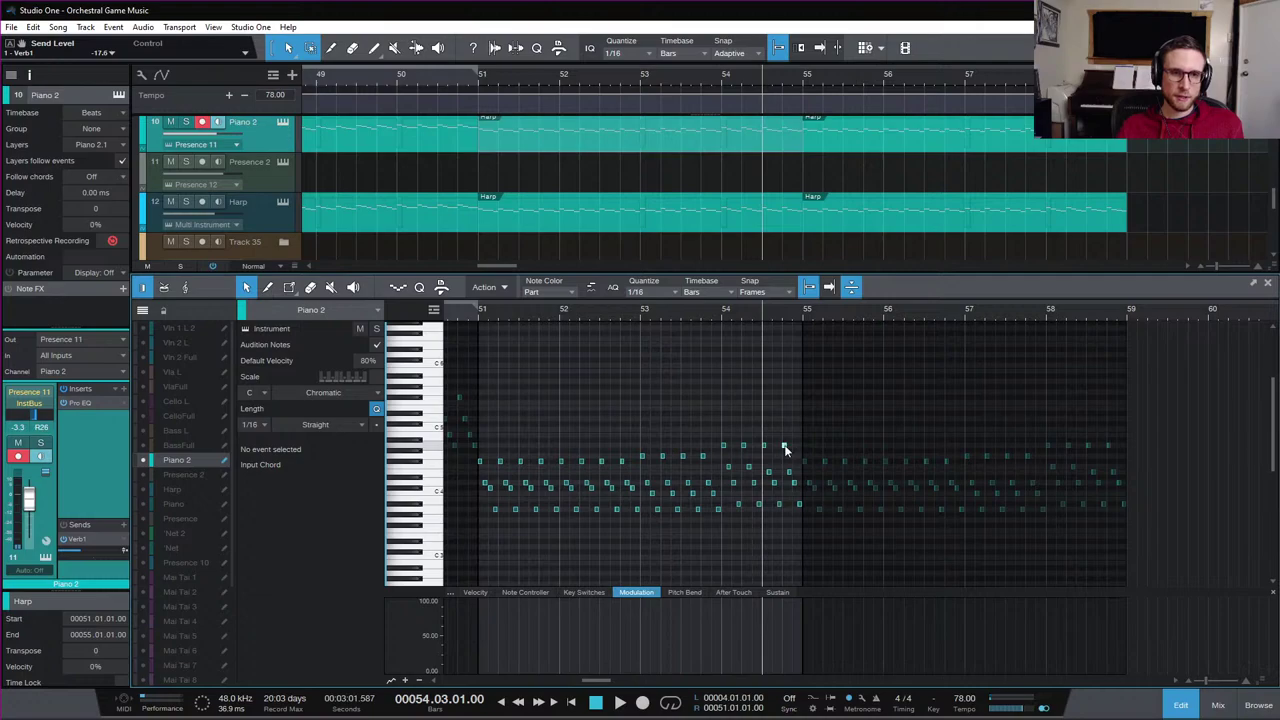
Lower the Piano 2 note on beat 4 of bar 54 to G 4 and set the note editor's snap mode to Adaptive
{"action": "left_click", "coordinate": [785, 447]}
{"action": "left_click_drag", "start_coordinate": [785, 461], "coordinate": [787, 458]}
{"action": "key", "text": "e"}
{"action": "key", "text": "e"}
{"action": "key", "text": "e"}
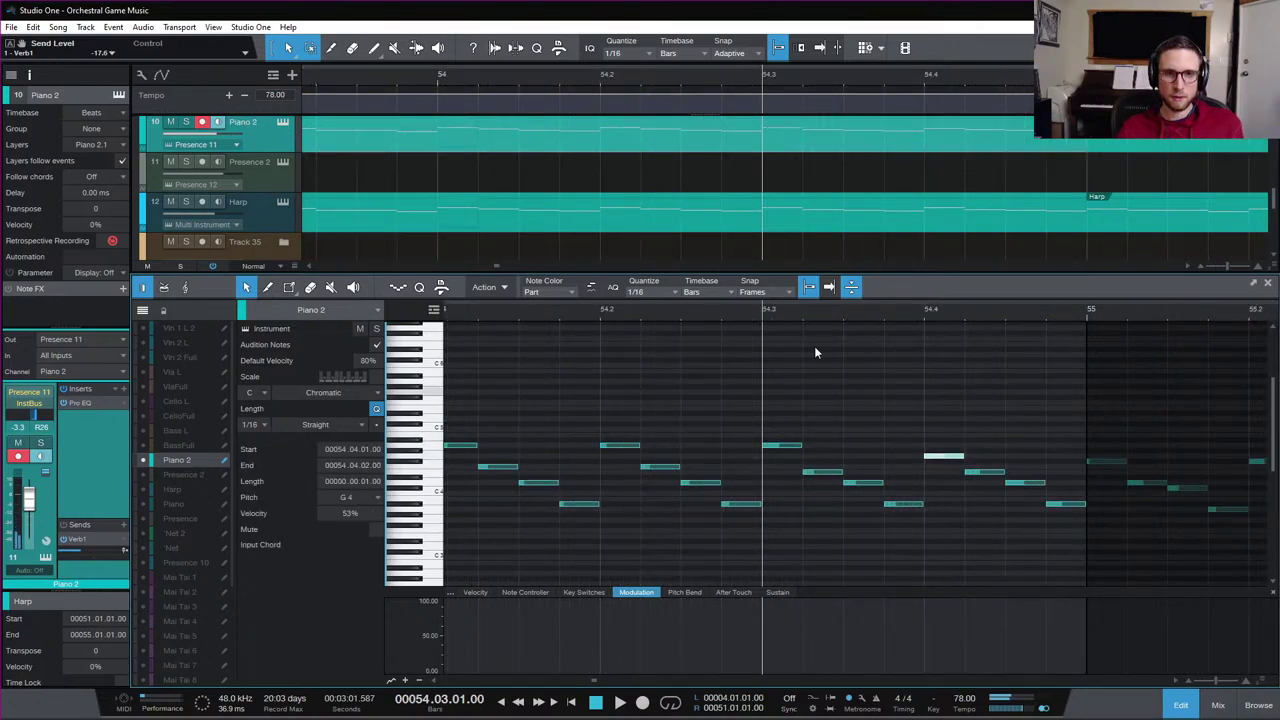
{"action": "left_click", "coordinate": [750, 293]}
{"action": "left_click", "coordinate": [810, 312]}
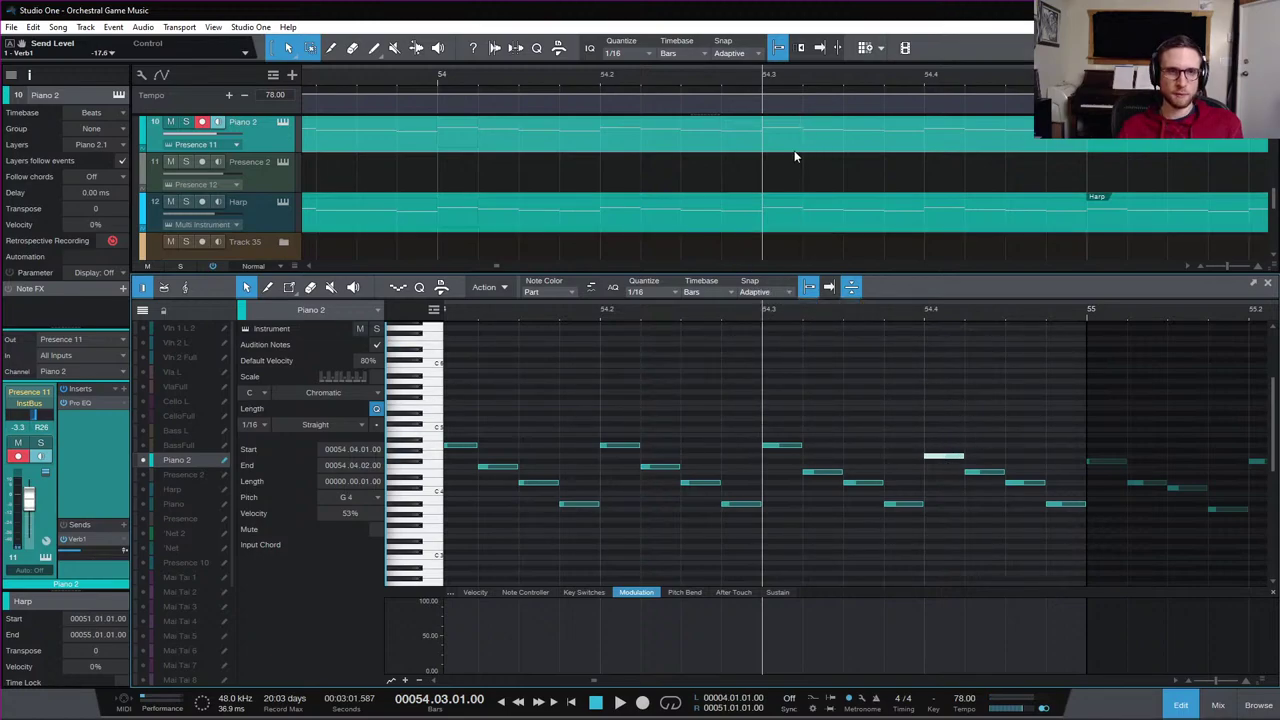
Lower the Harp note on beat 4 of bar 54 to G 4, close the note editor, and play through to bar 58
{"action": "left_click", "coordinate": [825, 215]}
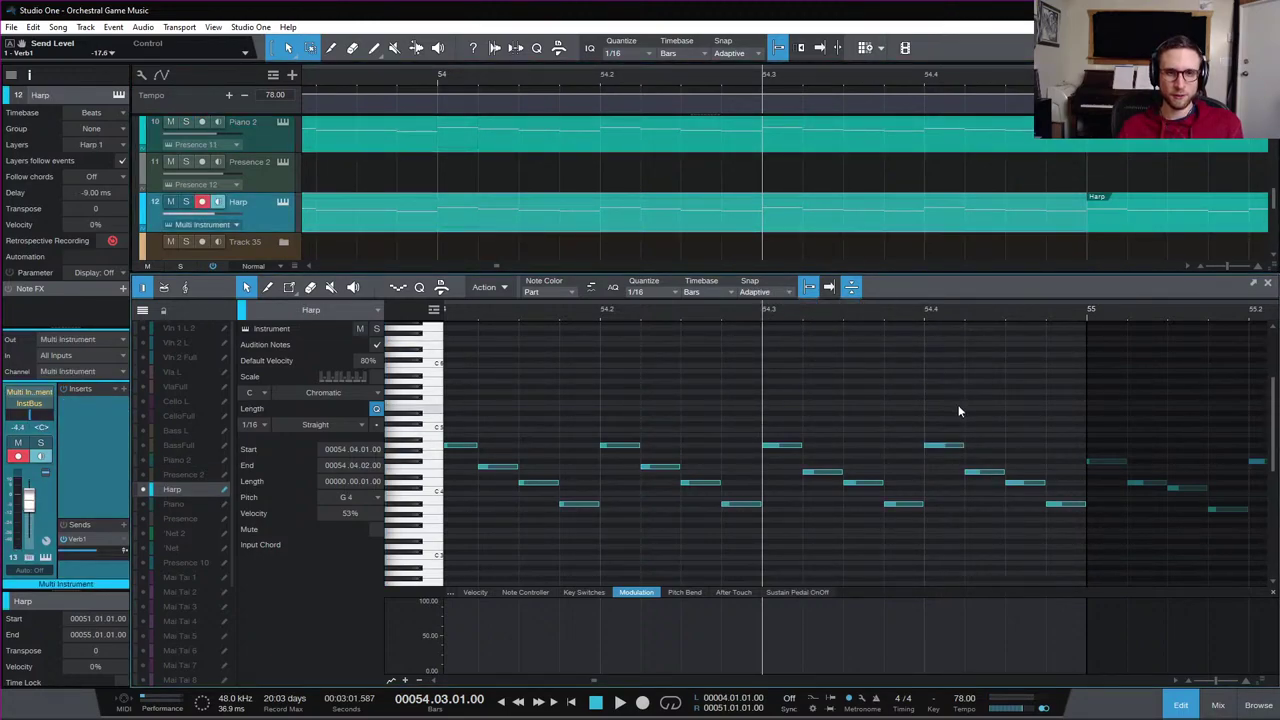
{"action": "left_click_drag", "start_coordinate": [949, 448], "coordinate": [950, 458]}
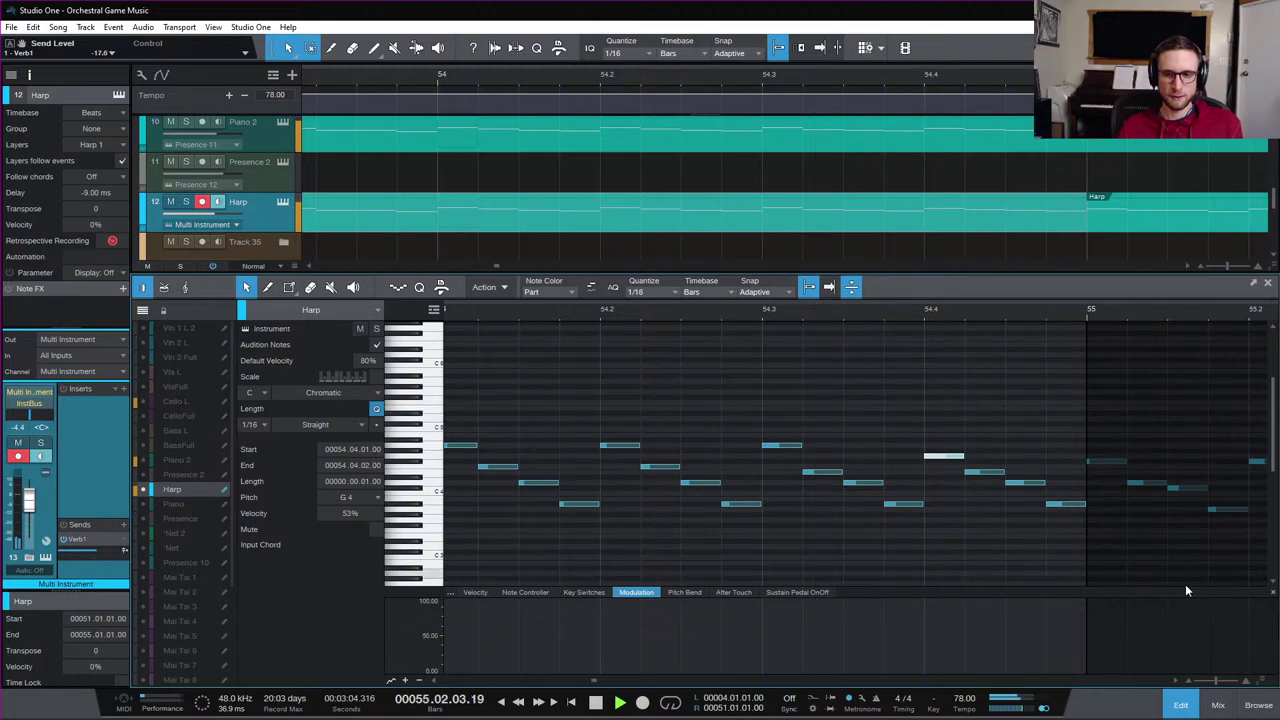
{"action": "left_click", "coordinate": [1193, 712]}
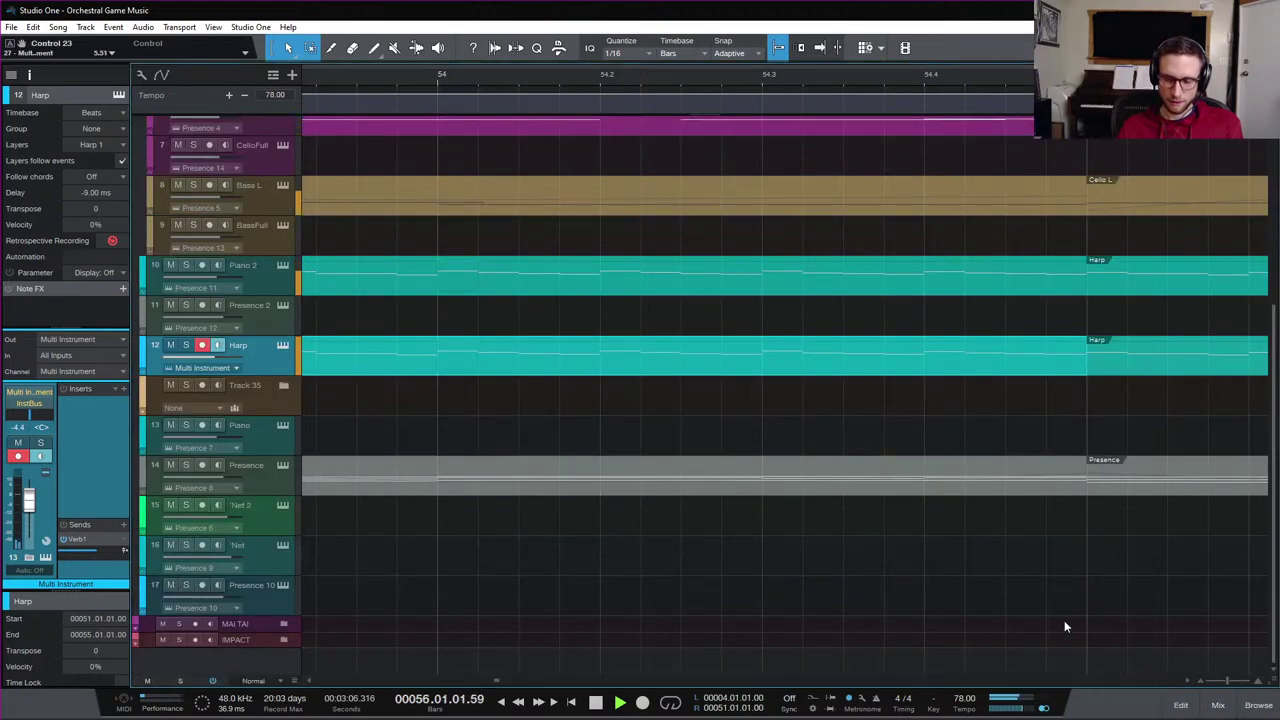
{"action": "scroll", "coordinate": [1055, 558], "scroll_direction": "down", "scroll_amount": 3}
{"action": "scroll", "coordinate": [1020, 570], "scroll_direction": "down", "scroll_amount": 3}
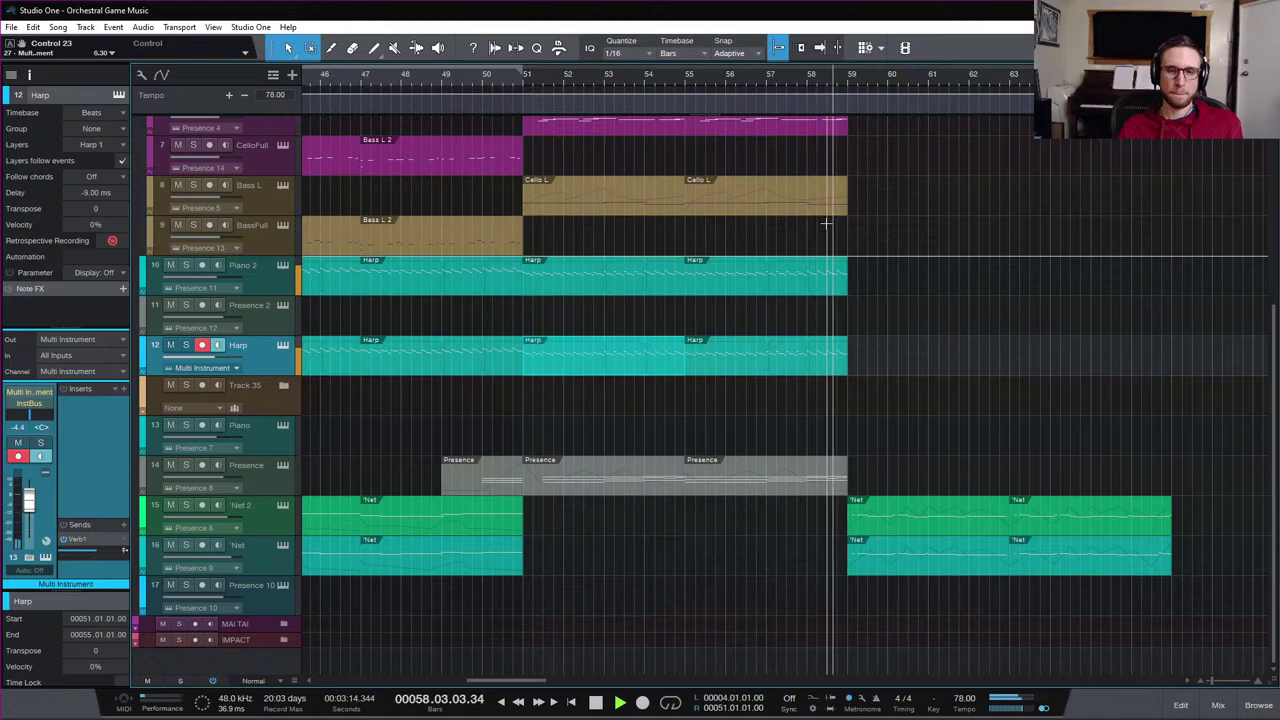
{"action": "key", "text": "space"}
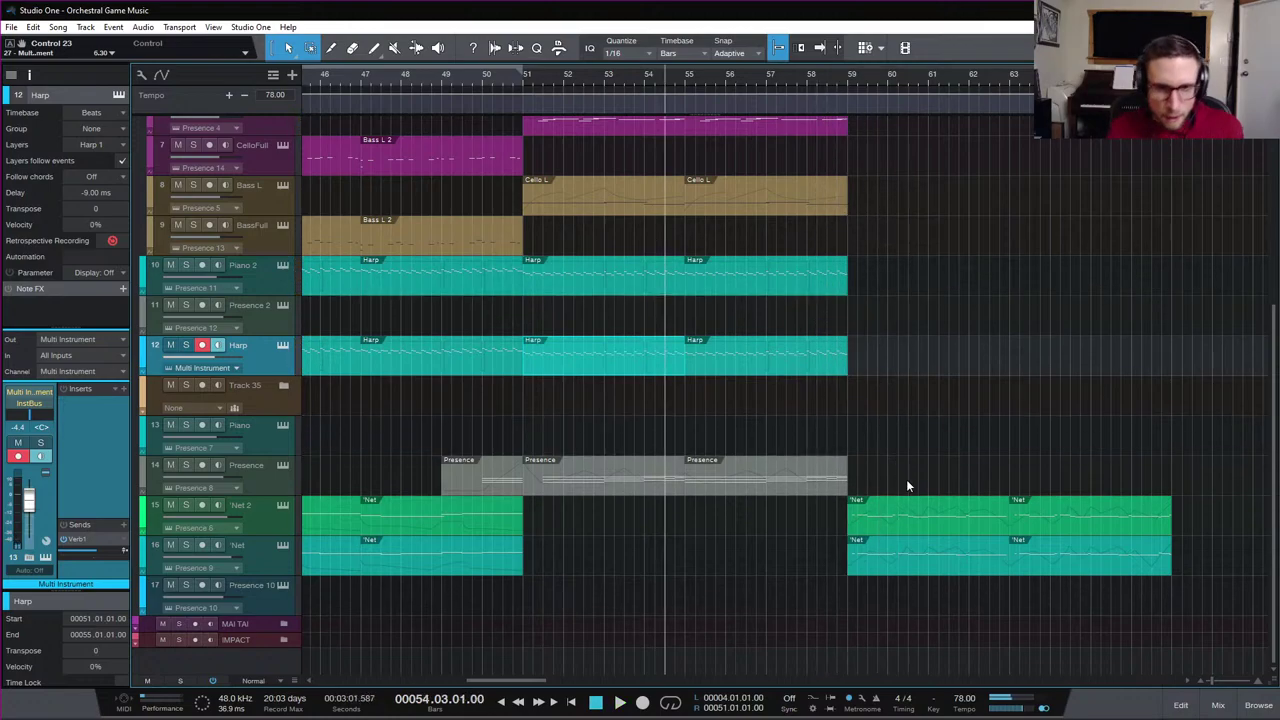
Select the 'Net and 'Net 2 events from bar 59, place the playback cursor at bar 43, and examine the earlier sections of the arrangement
{"action": "left_click_drag", "start_coordinate": [909, 482], "coordinate": [1124, 572]}
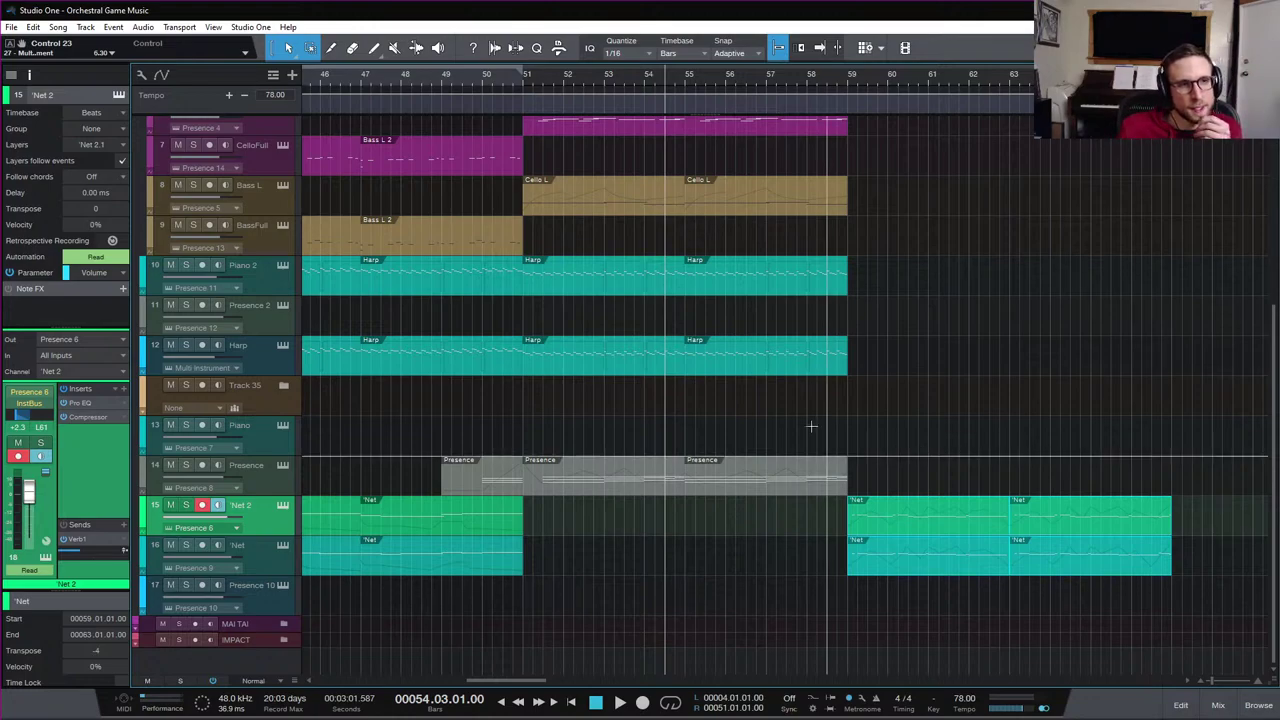
{"action": "scroll", "coordinate": [646, 410], "scroll_direction": "left", "scroll_amount": 5}
{"action": "scroll", "coordinate": [640, 418], "scroll_direction": "up", "scroll_amount": 5}
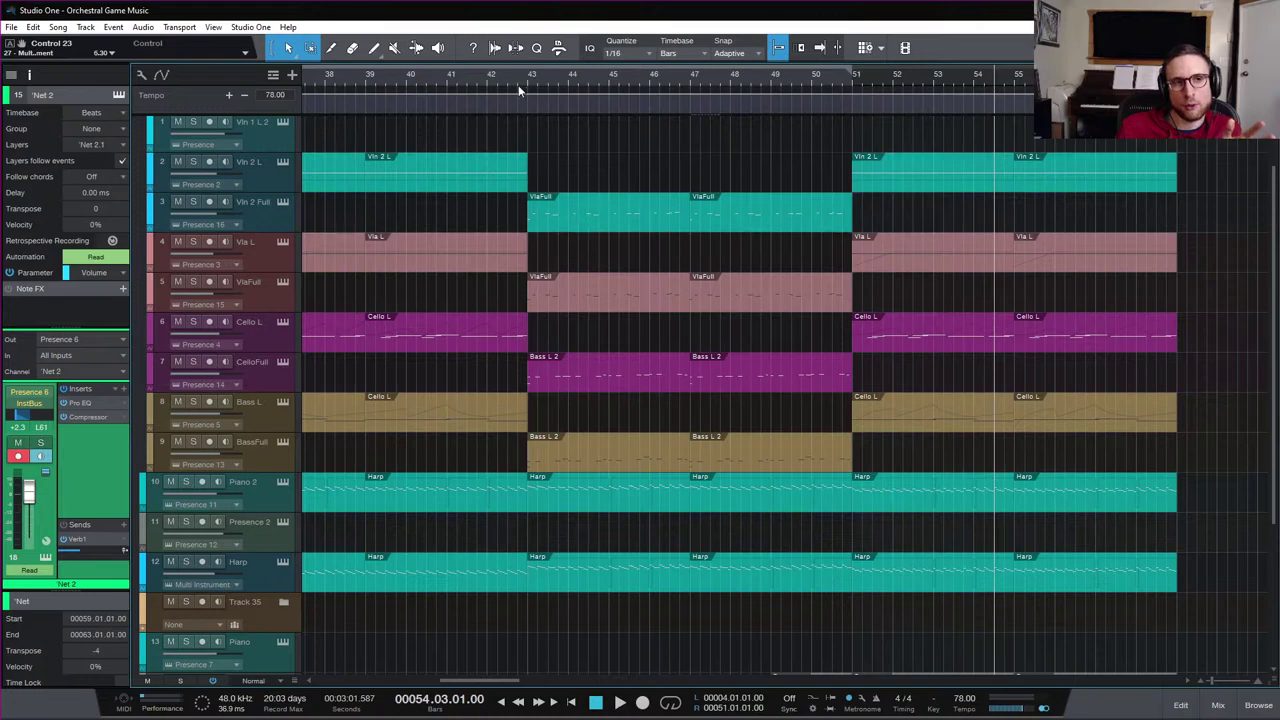
{"action": "left_click", "coordinate": [525, 76]}
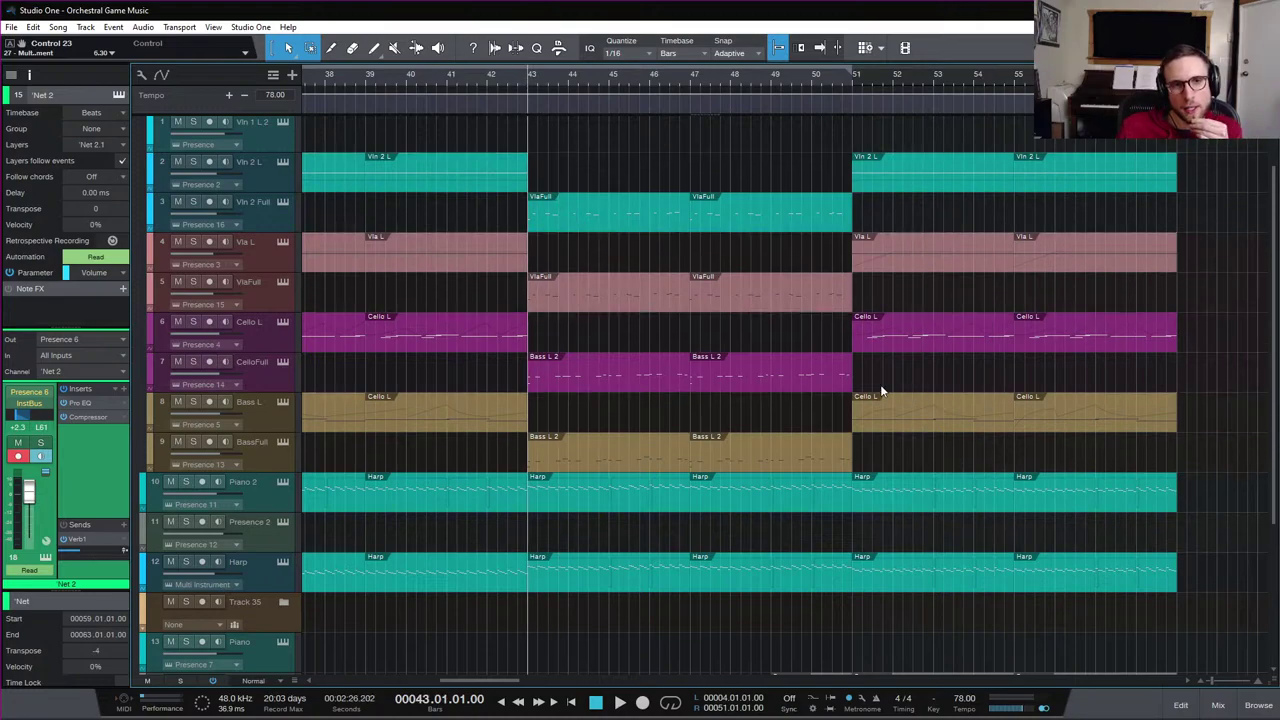
{"action": "scroll", "coordinate": [496, 414], "scroll_direction": "left", "scroll_amount": 10}
{"action": "scroll", "coordinate": [496, 414], "scroll_direction": "left", "scroll_amount": 2}
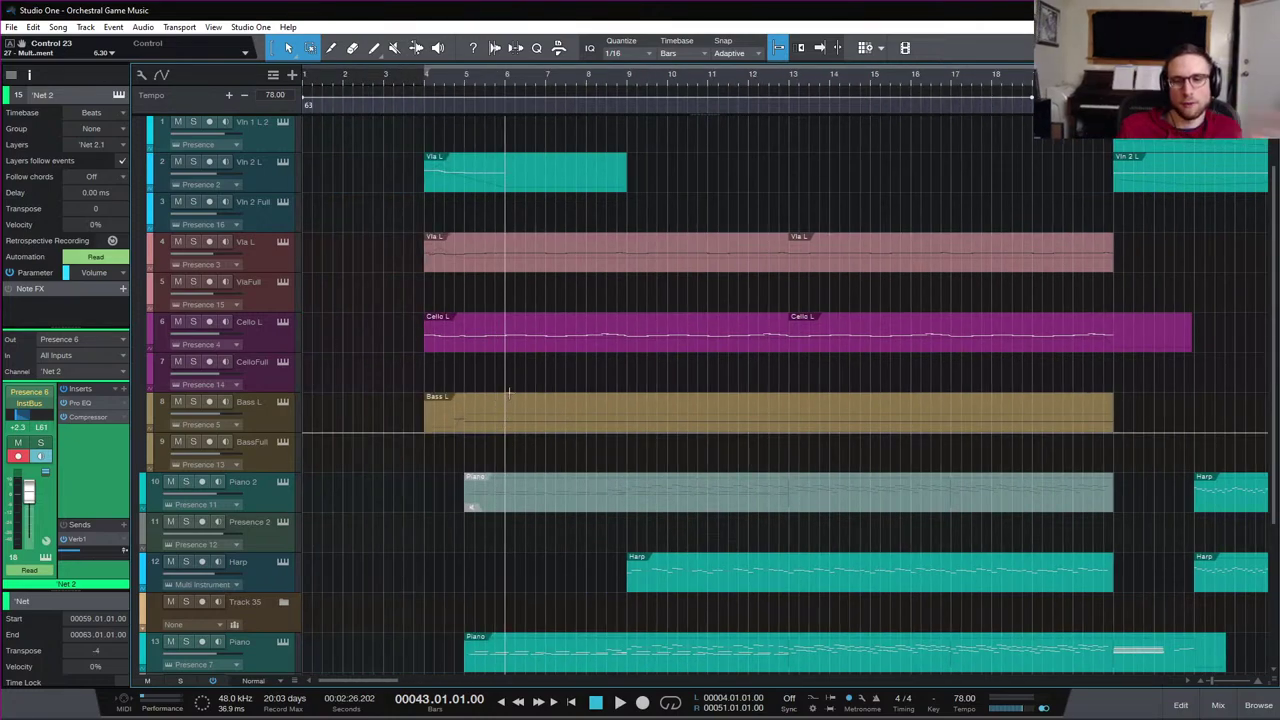
{"action": "scroll", "coordinate": [717, 430], "scroll_direction": "right", "scroll_amount": 12}
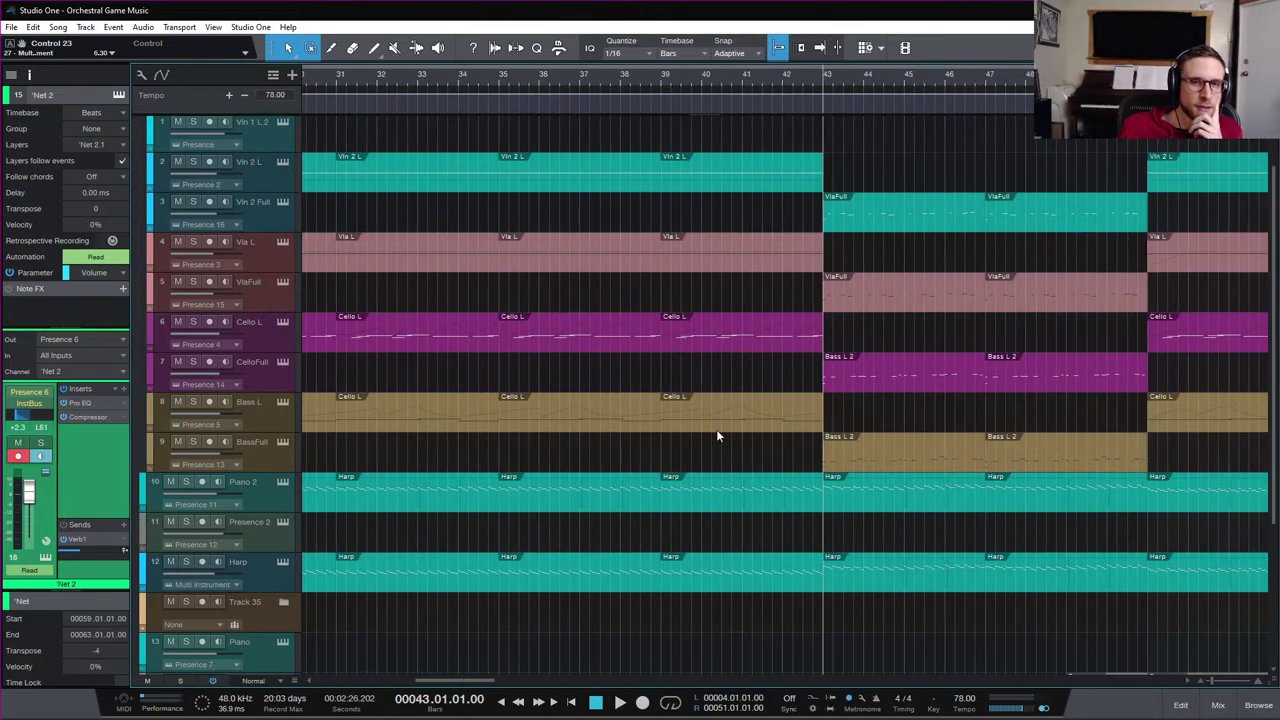
{"action": "scroll", "coordinate": [1048, 512], "scroll_direction": "down", "scroll_amount": 5}
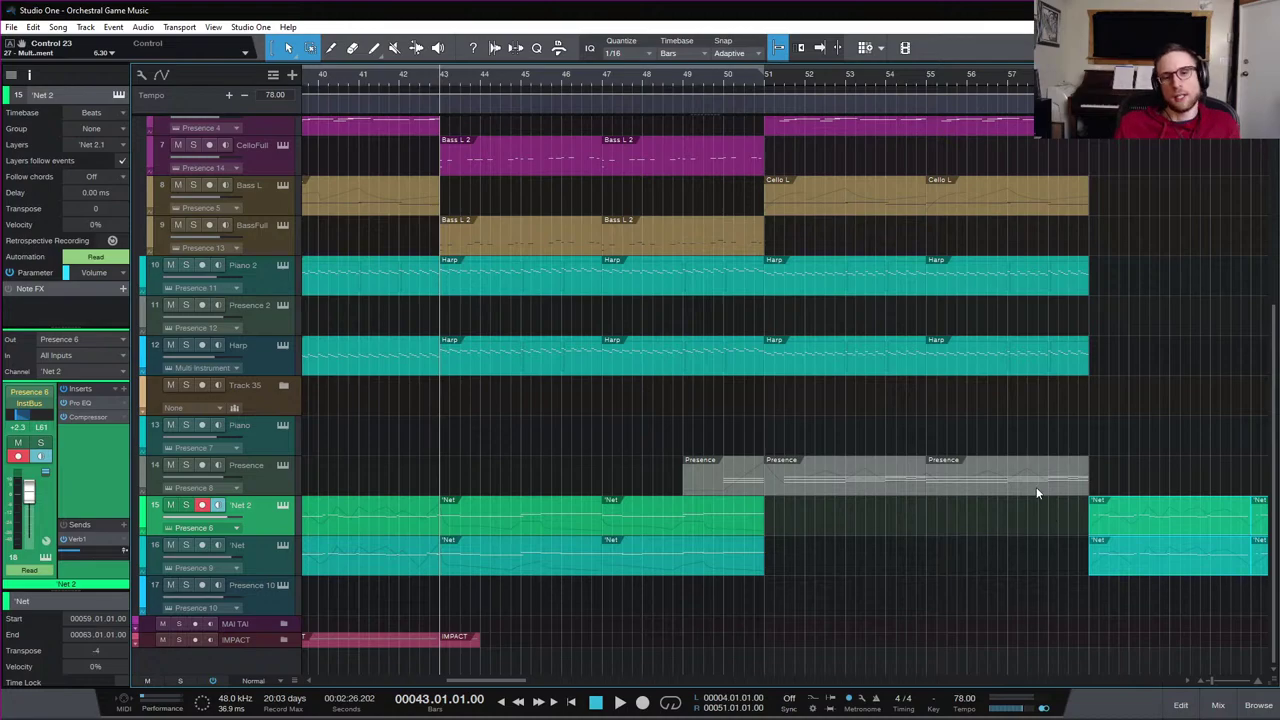
Move the 'Net and 'Net 2 events from bar 59 back to bar 51 and mute them
{"action": "scroll", "coordinate": [1036, 487], "scroll_direction": "right", "scroll_amount": 3}
{"action": "left_click_drag", "start_coordinate": [813, 531], "coordinate": [505, 540]}
{"action": "left_click_drag", "start_coordinate": [819, 569], "coordinate": [508, 526]}
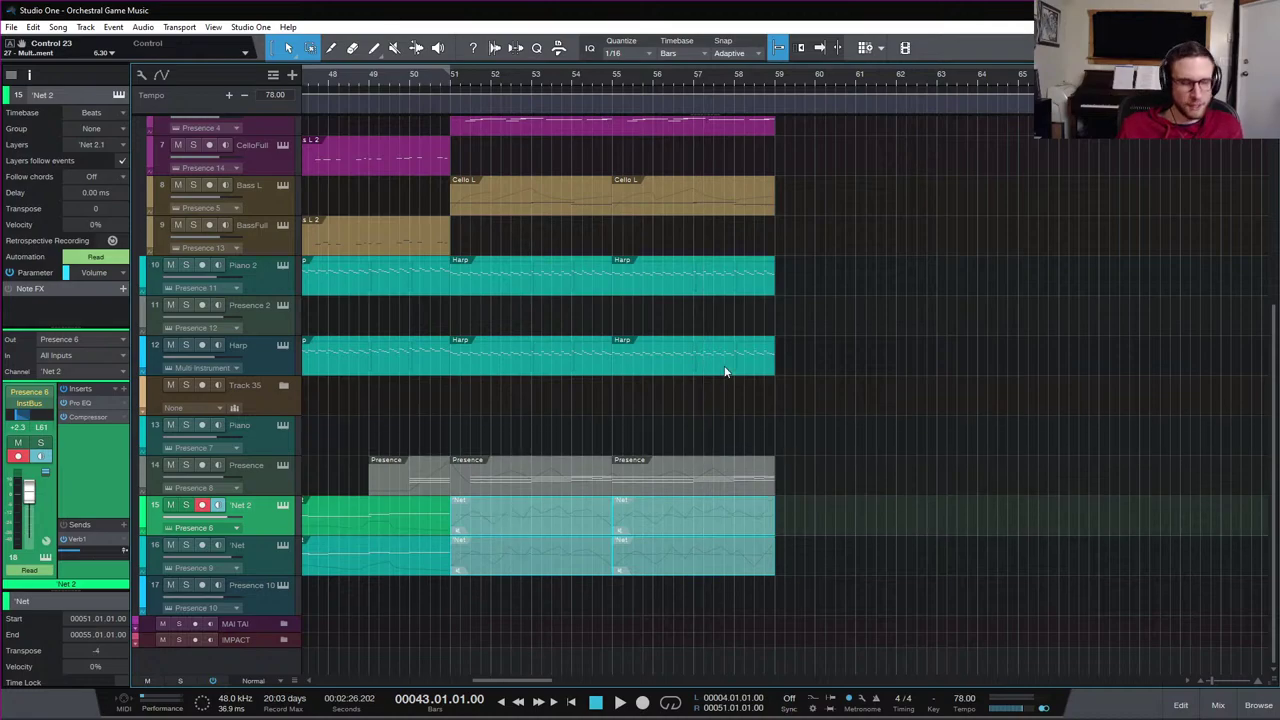
Copy the bars 43–50 events of Vln 2 Full, VlaFull, CelloFull, BassFull, Piano 2, Harp, 'Net 2 and 'Net to bar 59
{"action": "scroll", "coordinate": [726, 366], "scroll_direction": "left", "scroll_amount": 4}
{"action": "scroll", "coordinate": [726, 366], "scroll_direction": "up", "scroll_amount": 4}
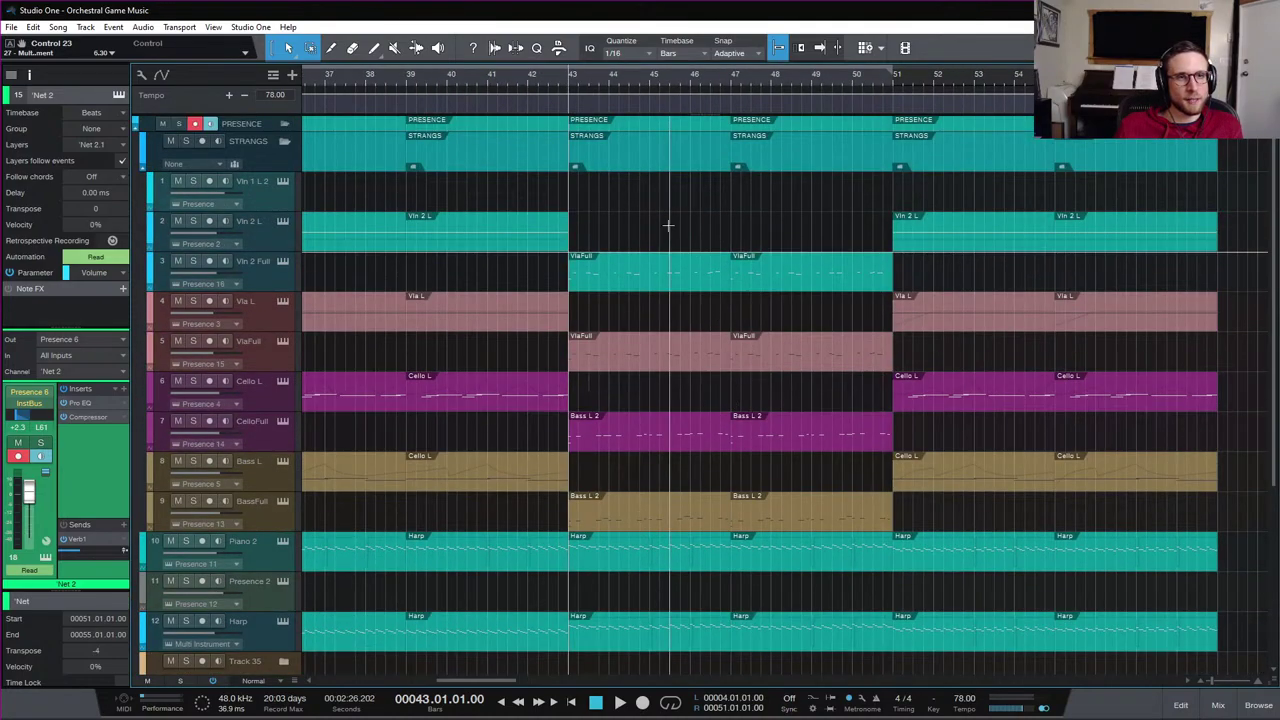
{"action": "scroll", "coordinate": [665, 226], "scroll_direction": "up", "scroll_amount": 3}
{"action": "left_click_drag", "start_coordinate": [605, 241], "coordinate": [787, 602]}
{"action": "scroll", "coordinate": [766, 432], "scroll_direction": "up", "scroll_amount": 5}
{"action": "scroll", "coordinate": [712, 508], "scroll_direction": "down", "scroll_amount": 5}
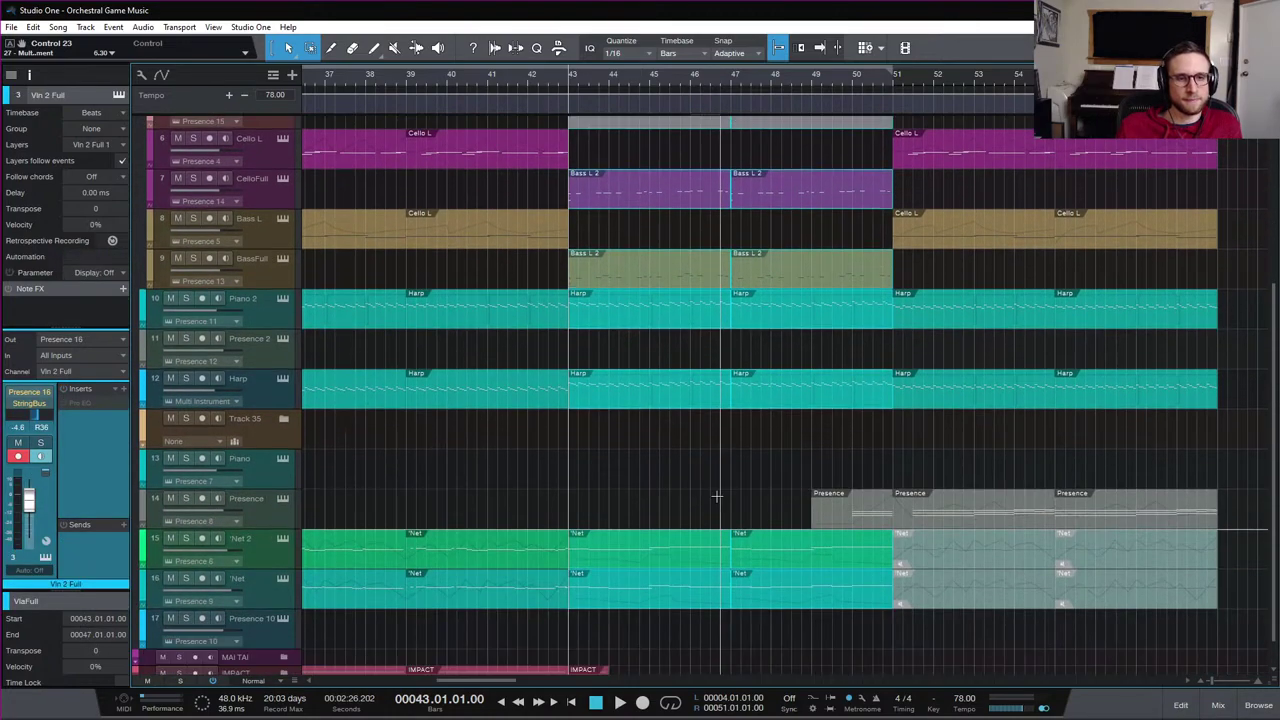
{"action": "scroll", "coordinate": [714, 503], "scroll_direction": "up", "scroll_amount": 8}
{"action": "scroll", "coordinate": [520, 350], "scroll_direction": "right", "scroll_amount": 4}
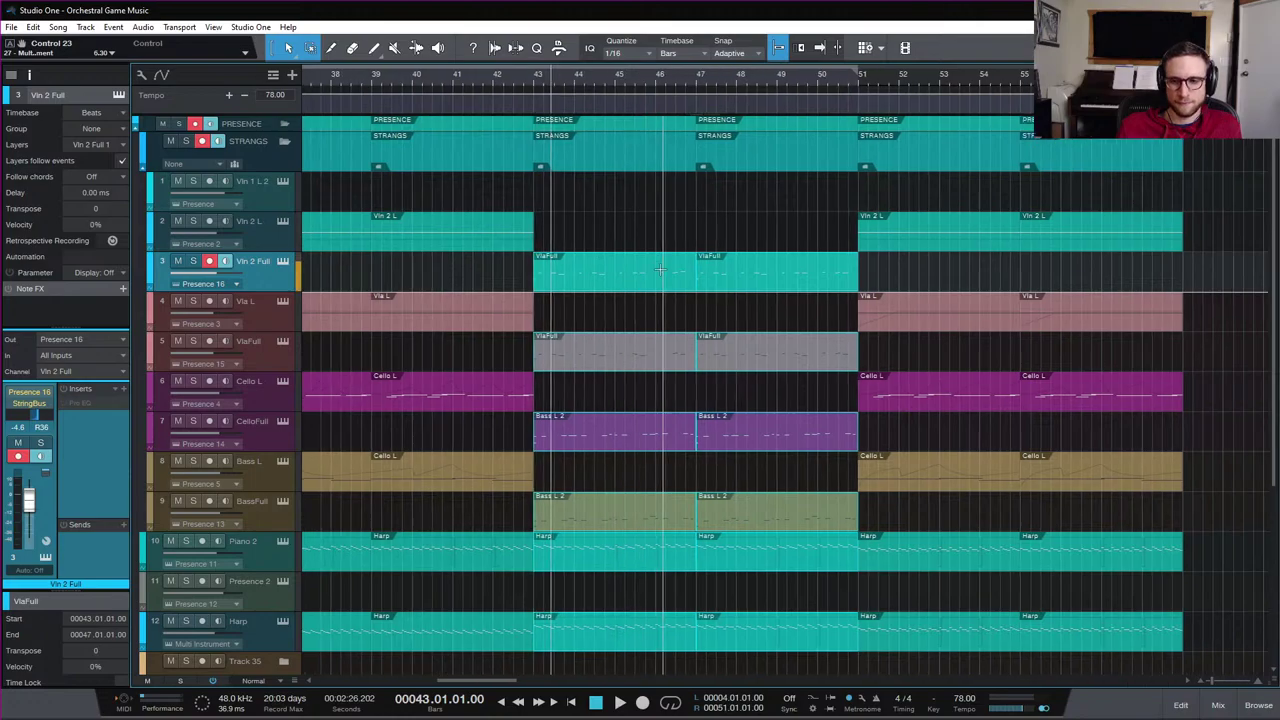
{"action": "left_click_drag", "start_coordinate": [333, 283], "coordinate": [984, 267]}
{"action": "key", "text": "super"}
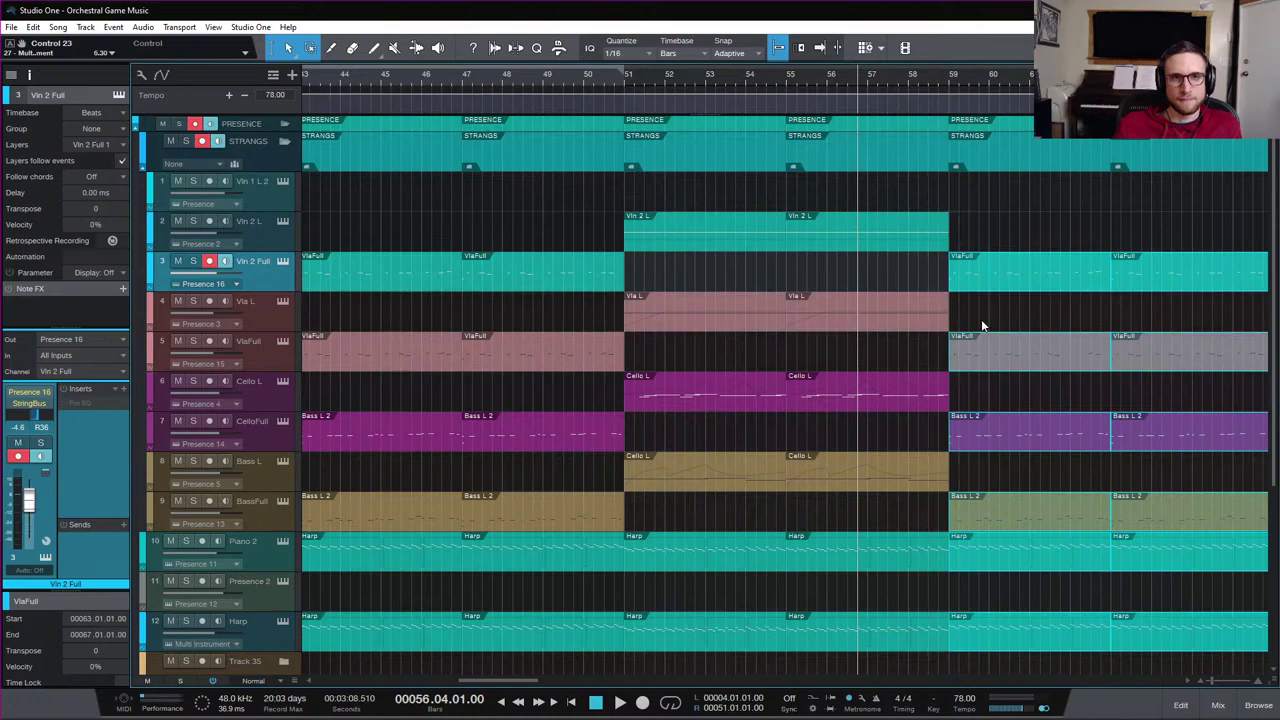
Try transposing the copied events in bars 59–66 up 5 semitones
{"action": "scroll", "coordinate": [1000, 330], "scroll_direction": "down", "scroll_amount": 5}
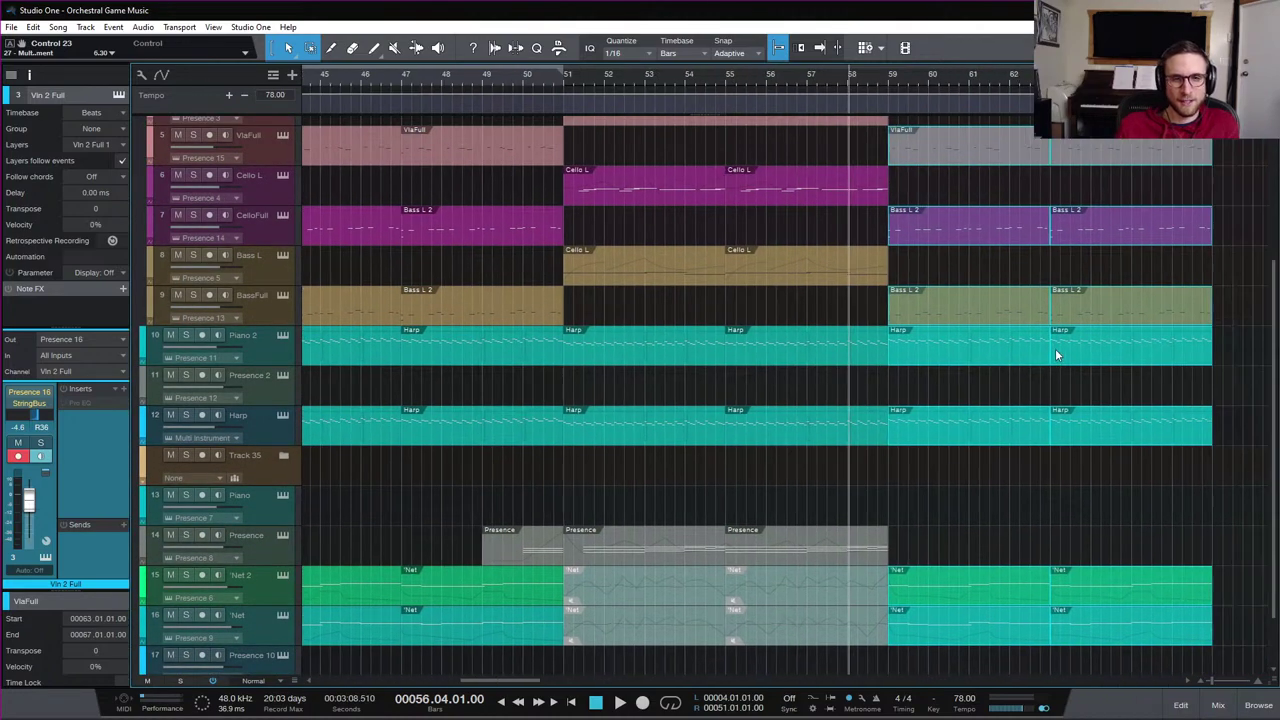
{"action": "scroll", "coordinate": [1055, 348], "scroll_direction": "right", "scroll_amount": 4}
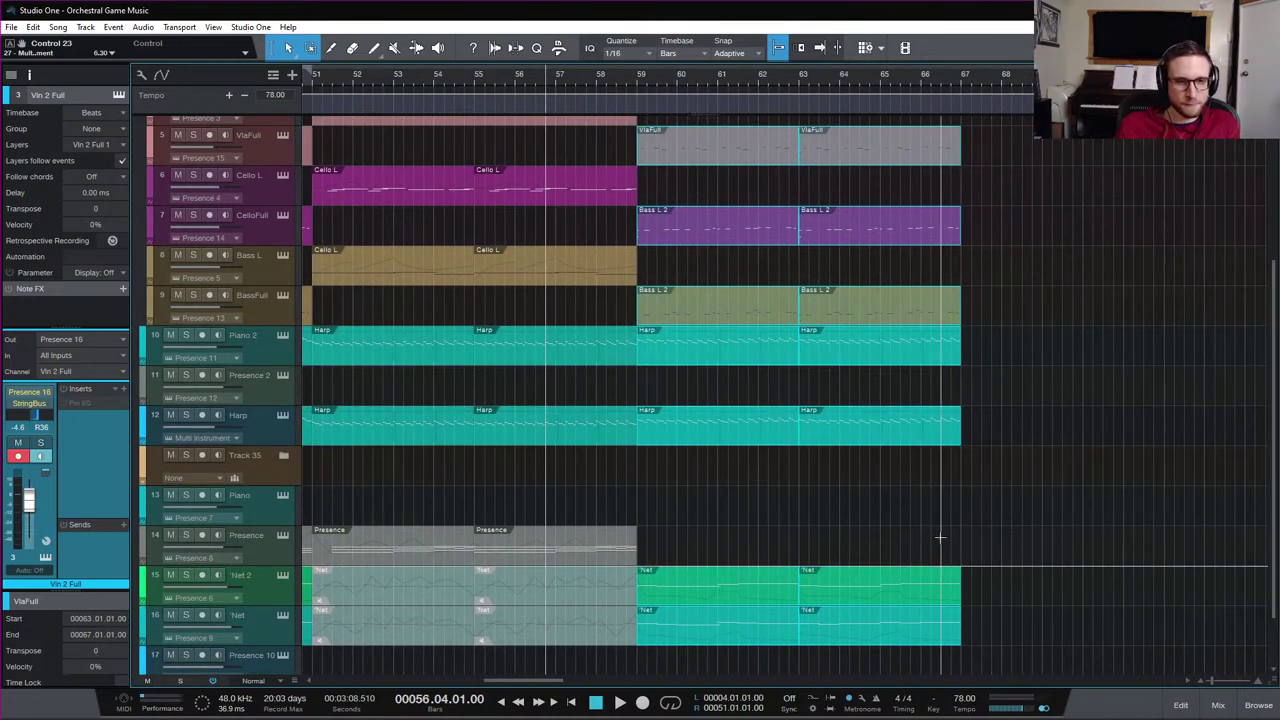
{"action": "mouse_move", "coordinate": [984, 638]}
{"action": "left_mouse_down"}
{"action": "mouse_move", "coordinate": [686, 237]}
{"action": "mouse_move", "coordinate": [663, 115]}
{"action": "mouse_move", "coordinate": [640, 118]}
{"action": "mouse_move", "coordinate": [670, 207]}
{"action": "mouse_move", "coordinate": [650, 232]}
{"action": "left_mouse_up"}
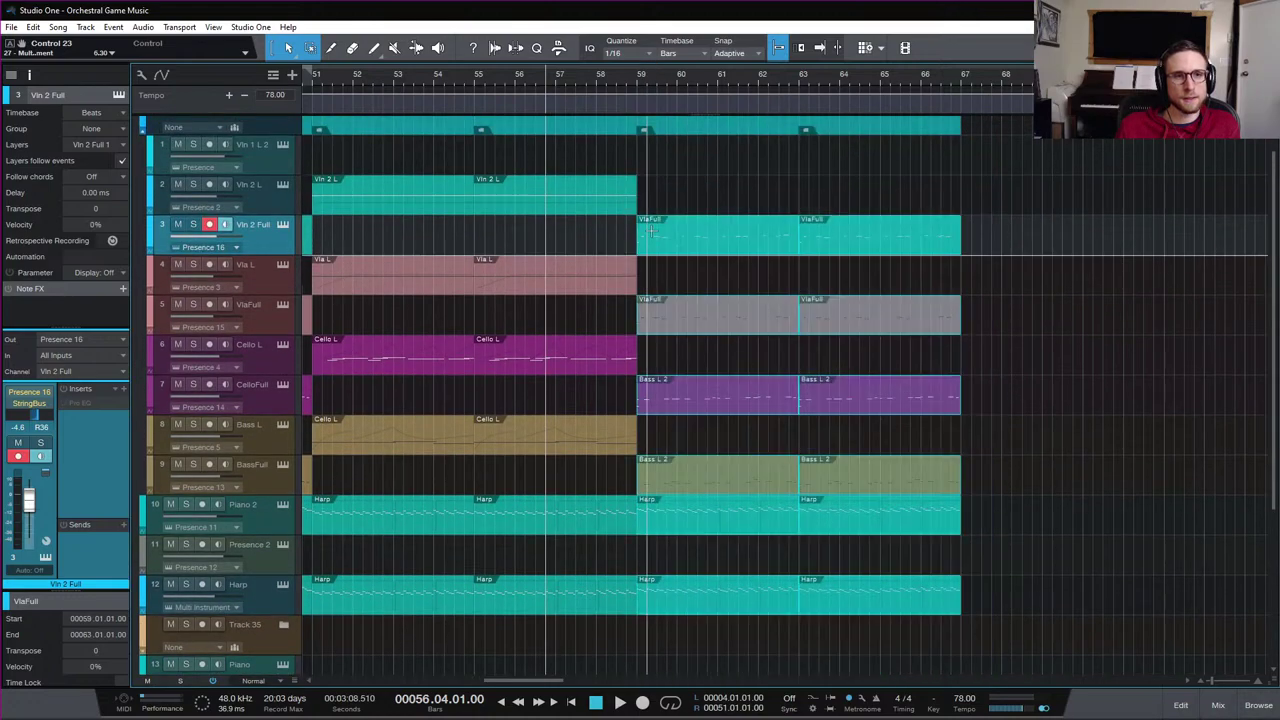
{"action": "scroll", "coordinate": [926, 236], "scroll_direction": "left", "scroll_amount": 2}
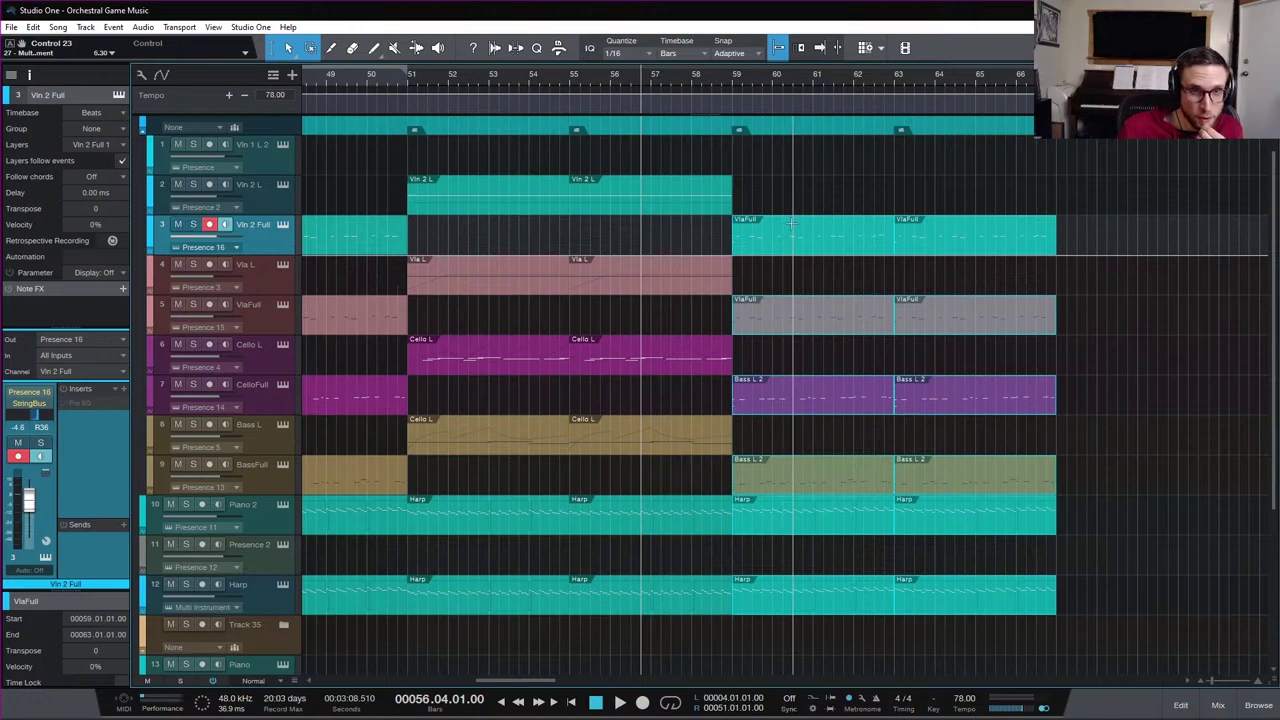
{"action": "right_click", "coordinate": [810, 250]}
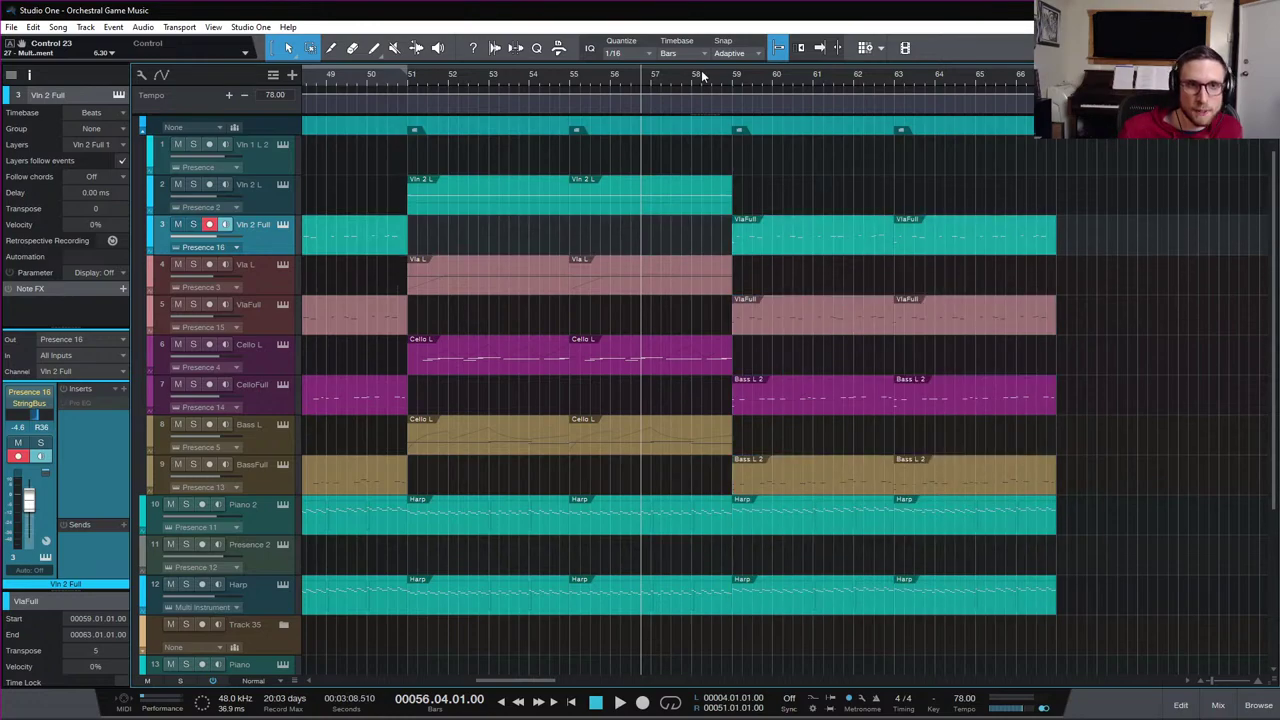
Play from bar 58 to bar 66 to listen to the transposed section with all its tracks
{"action": "key", "text": "space"}
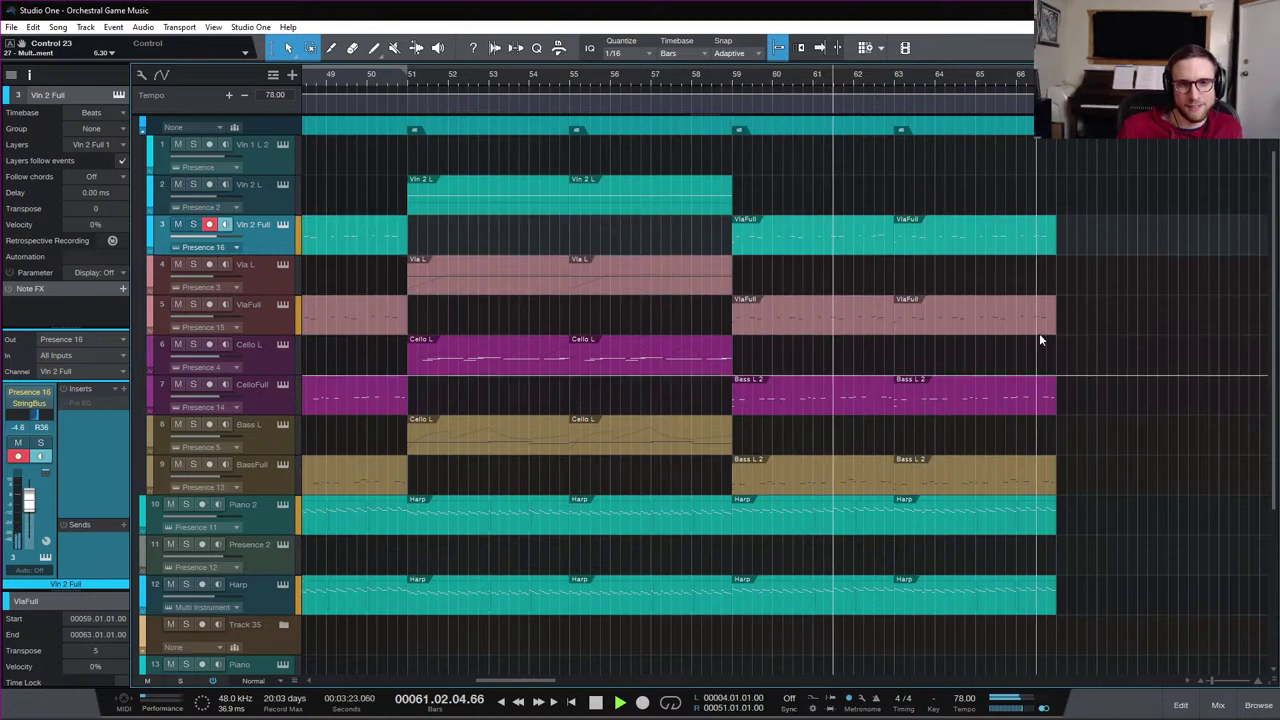
{"action": "scroll", "coordinate": [1134, 349], "scroll_direction": "down", "scroll_amount": 3}
{"action": "scroll", "coordinate": [1132, 355], "scroll_direction": "down", "scroll_amount": 1}
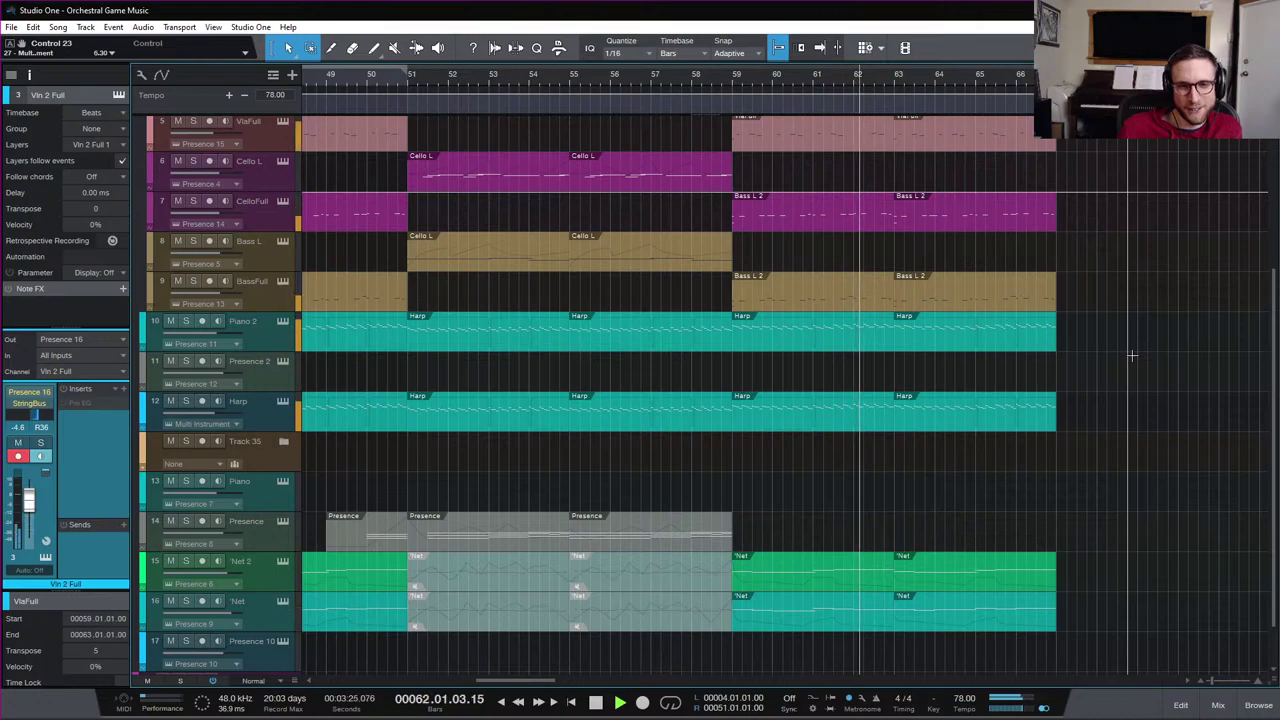
{"action": "scroll", "coordinate": [1132, 355], "scroll_direction": "up", "scroll_amount": 3}
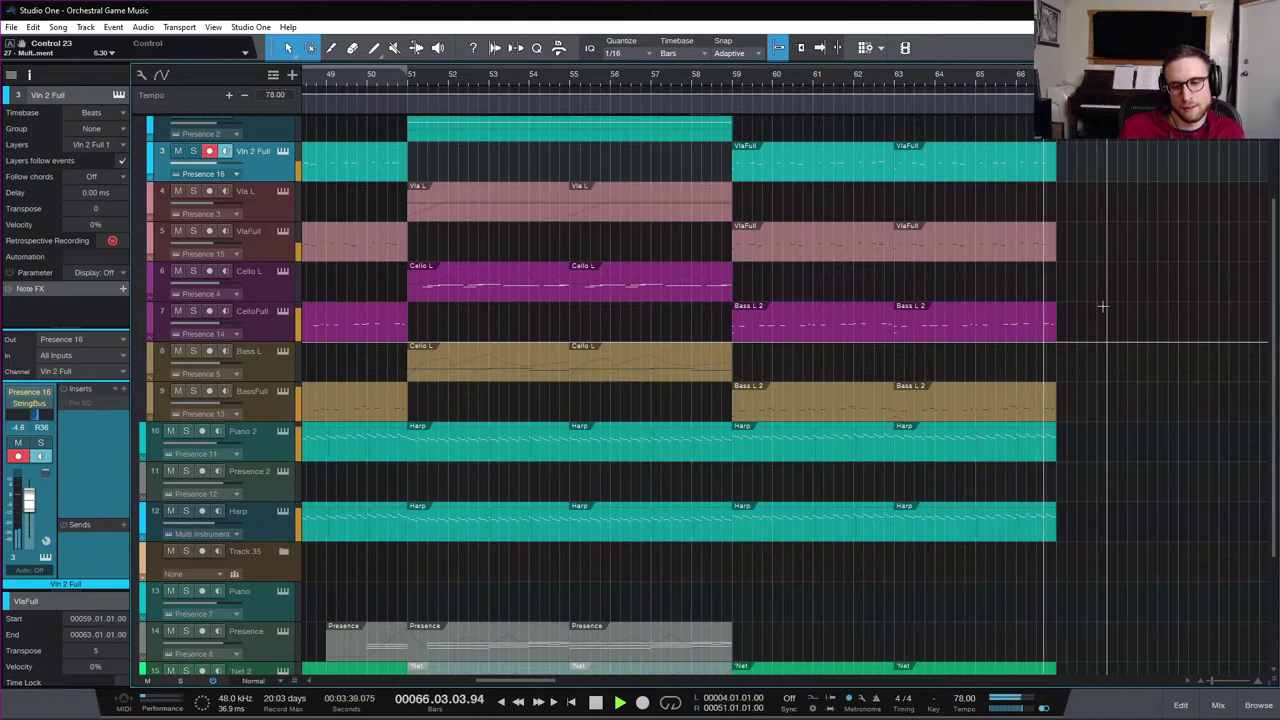
{"action": "key", "text": "space"}
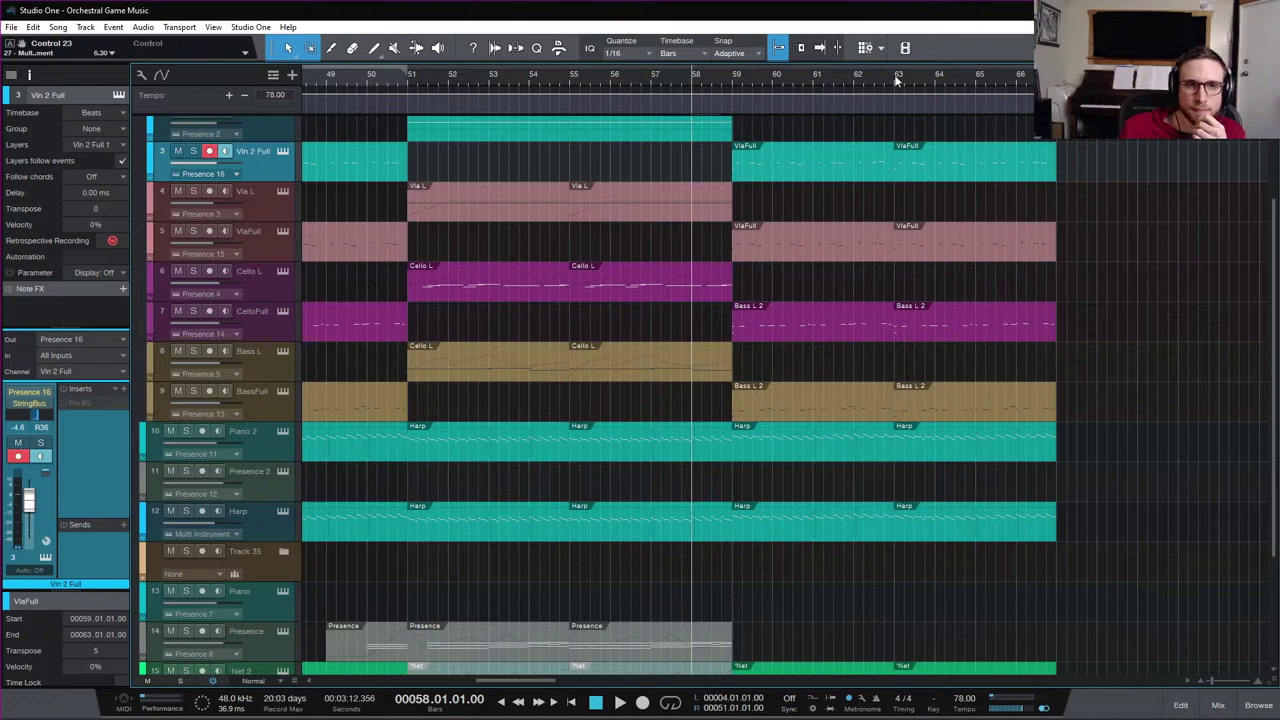
Play the arrangement from bar 43 into the repeated section at bar 59, and replay it from bar 43
{"action": "left_click", "coordinate": [735, 83]}
{"action": "key", "text": "w"}
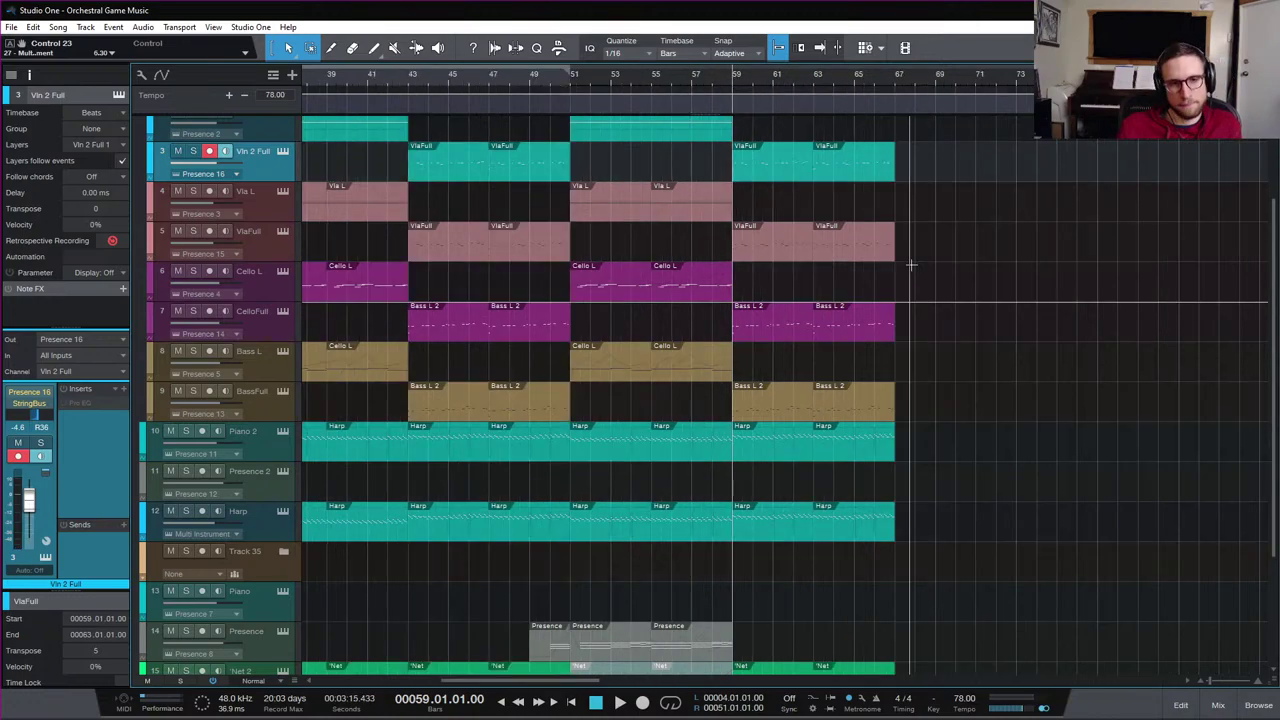
{"action": "left_click", "coordinate": [406, 75]}
{"action": "key", "text": "space"}
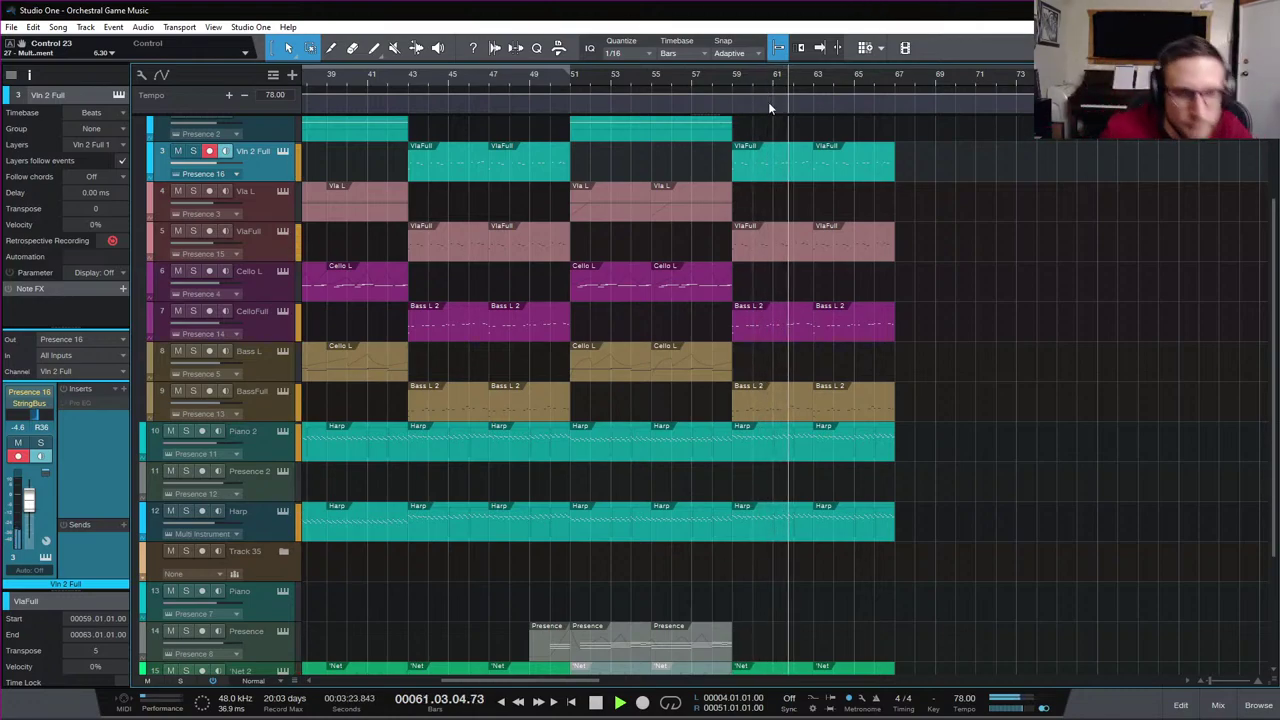
{"action": "left_click", "coordinate": [418, 88]}
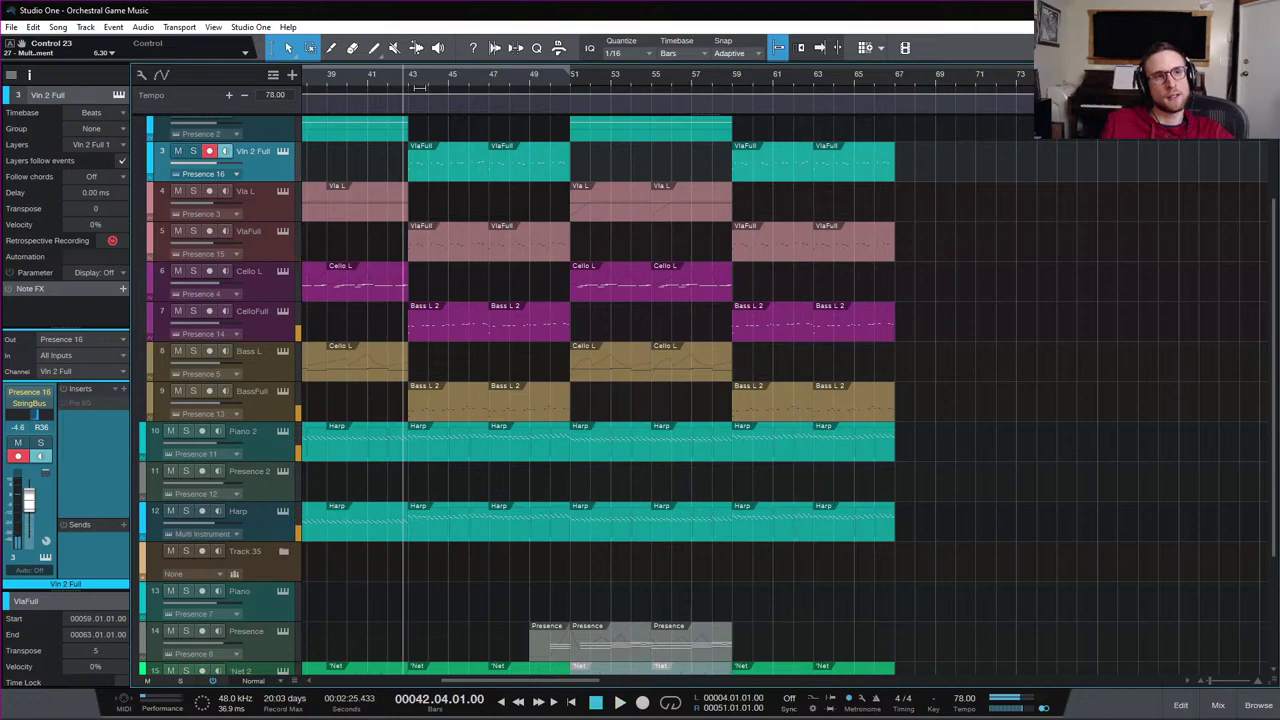
{"action": "left_click", "coordinate": [406, 77]}
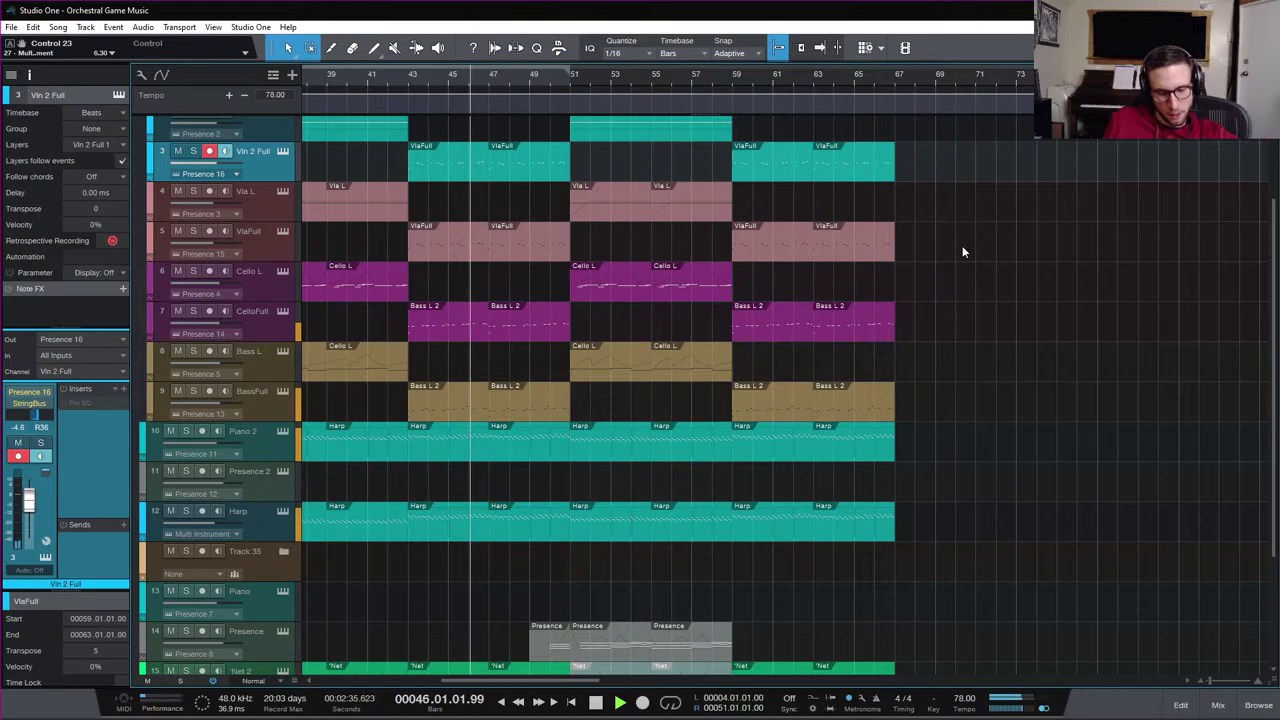
Play the start of bar 59 and bars 51–57 to compare the two sections
{"action": "key", "text": "space"}
{"action": "left_click", "coordinate": [735, 78]}
{"action": "key", "text": "space"}
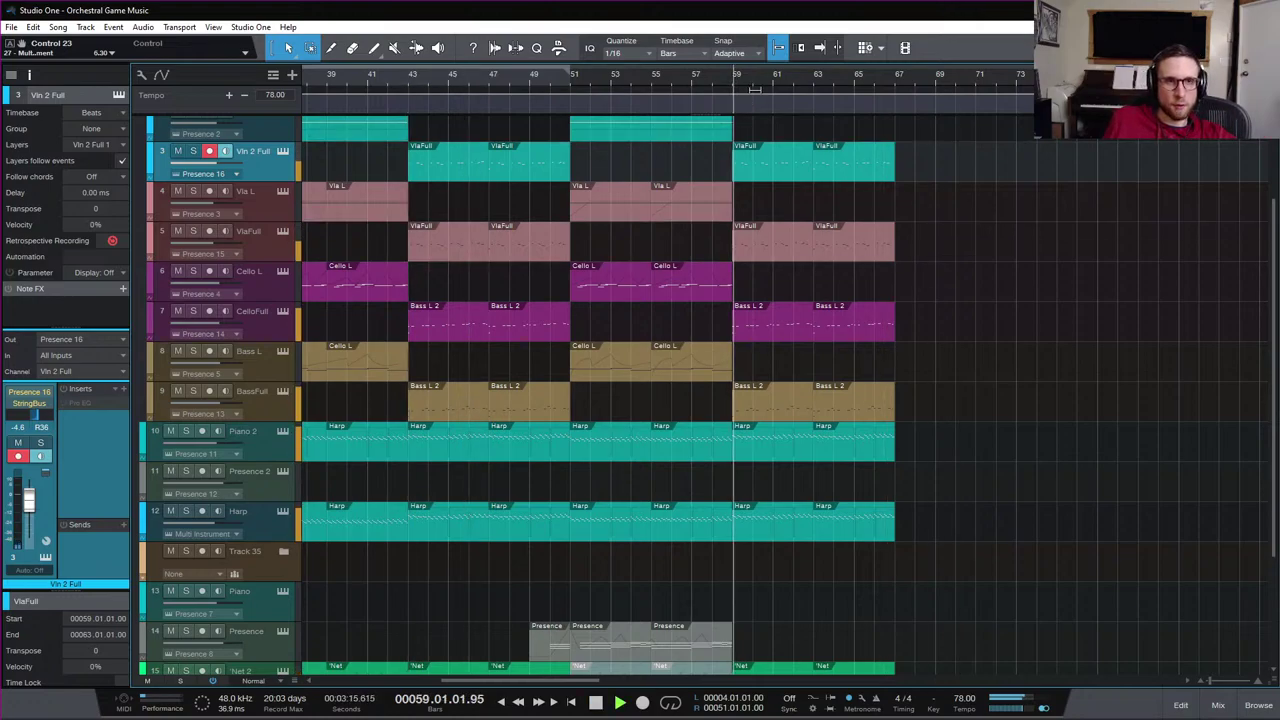
{"action": "left_click", "coordinate": [654, 78]}
{"action": "left_click", "coordinate": [570, 77]}
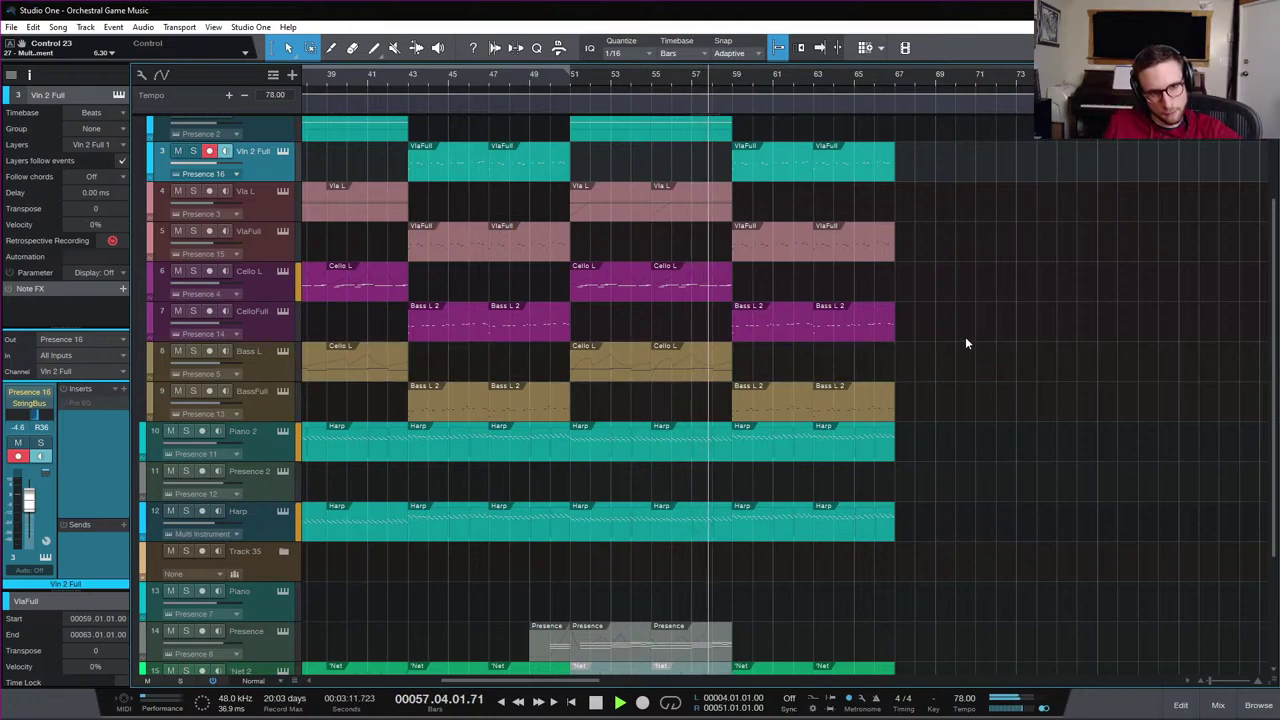
{"action": "key", "text": "space"}
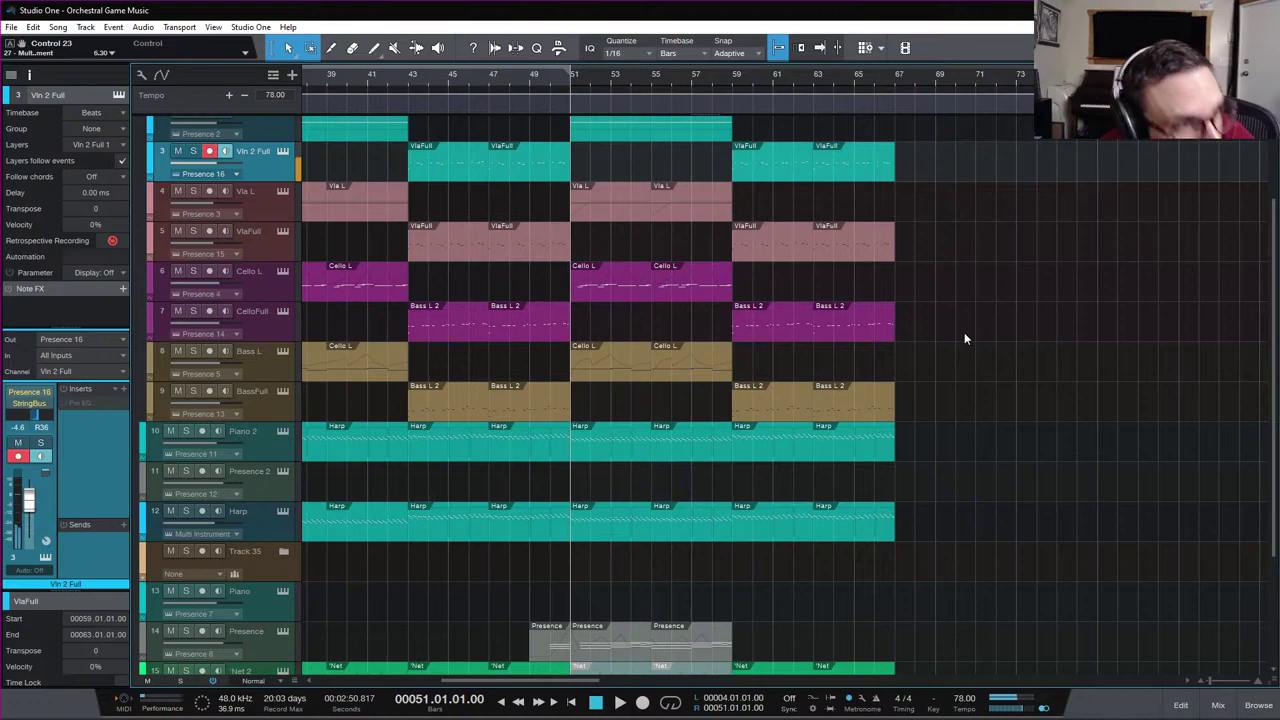
Select the Piano 2 track and play the transition from bar 57 into the repeated section
{"action": "left_click", "coordinate": [270, 454]}
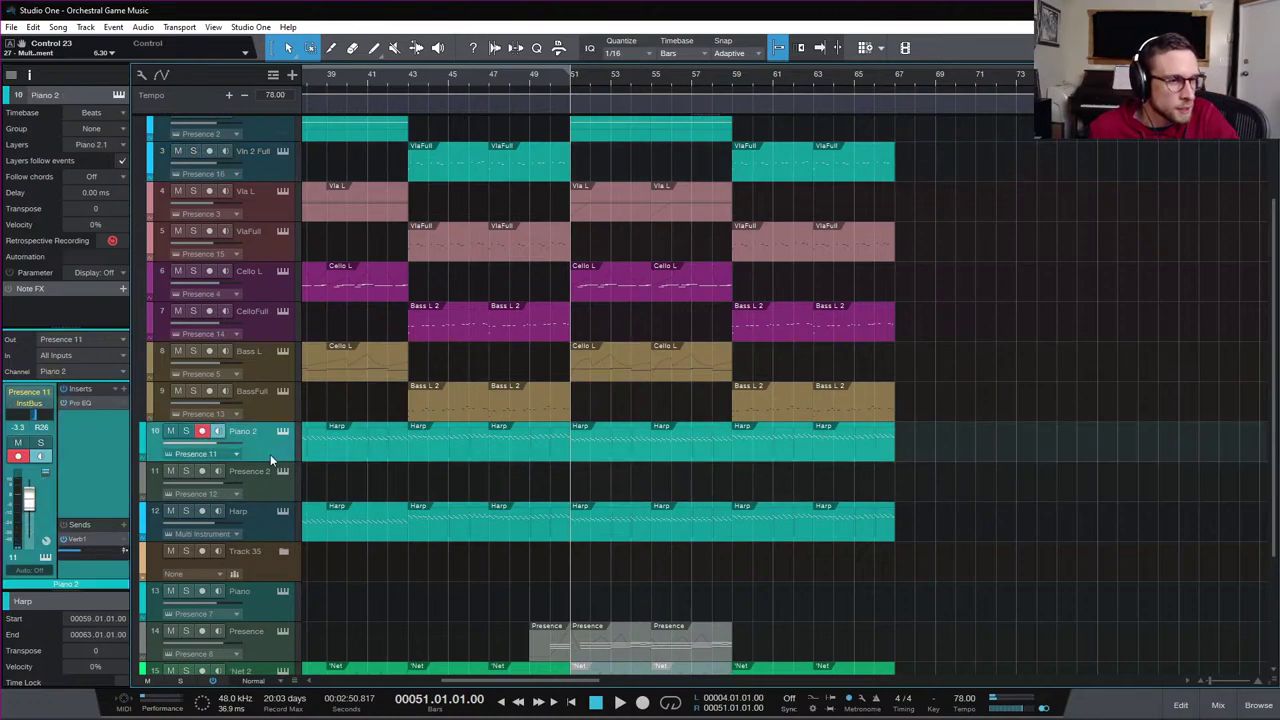
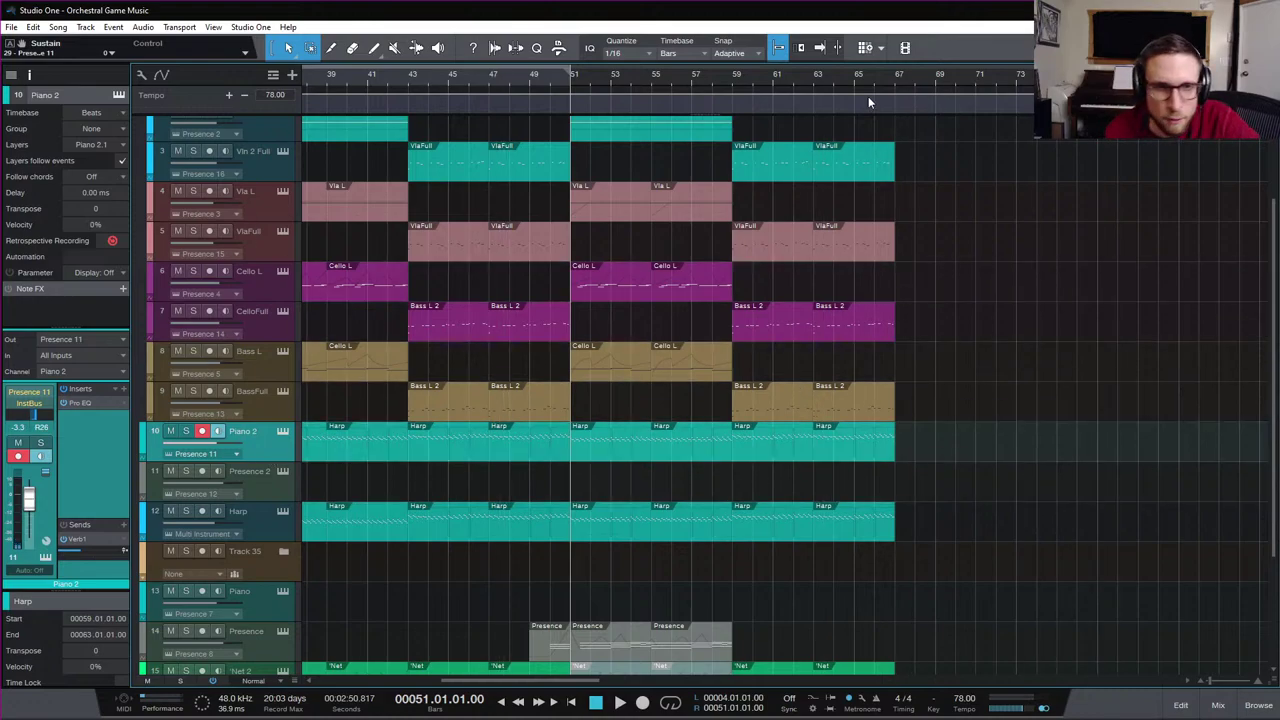
{"action": "left_click", "coordinate": [690, 76]}
{"action": "scroll", "coordinate": [995, 345], "scroll_direction": "down", "scroll_amount": 5}
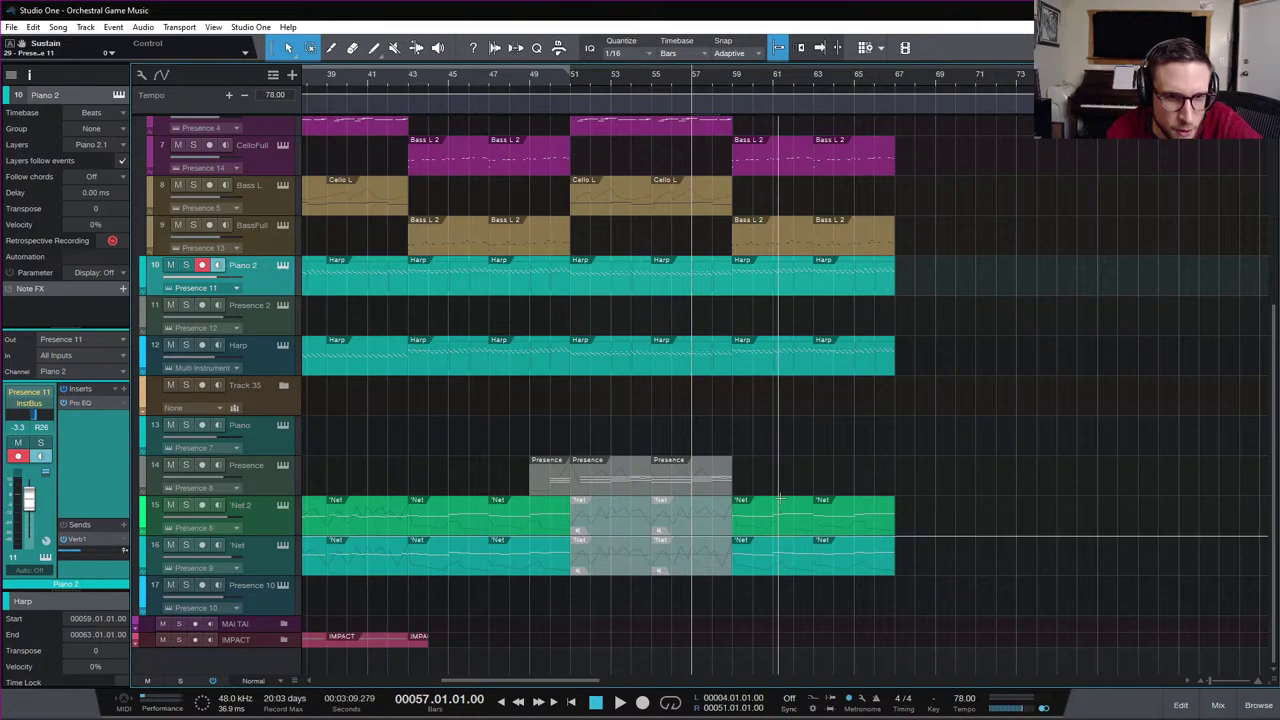
{"action": "key", "text": "space"}
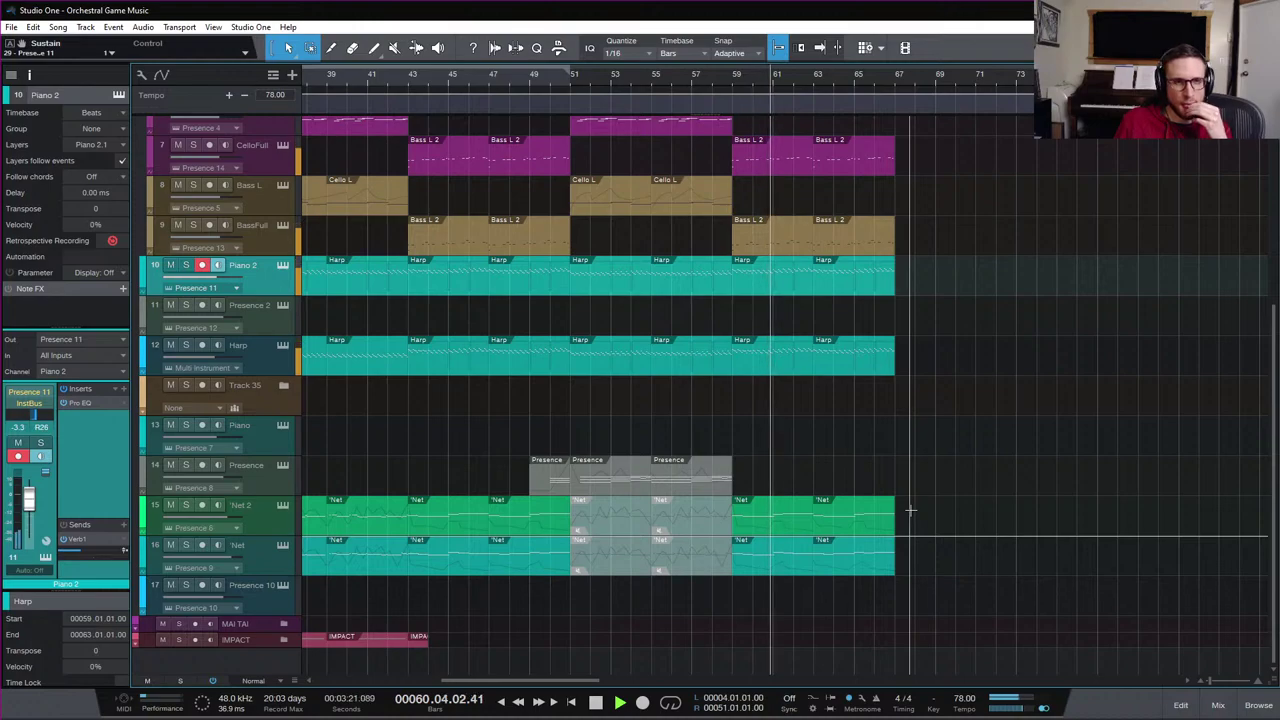
{"action": "scroll", "coordinate": [719, 241], "scroll_direction": "up", "scroll_amount": 3}
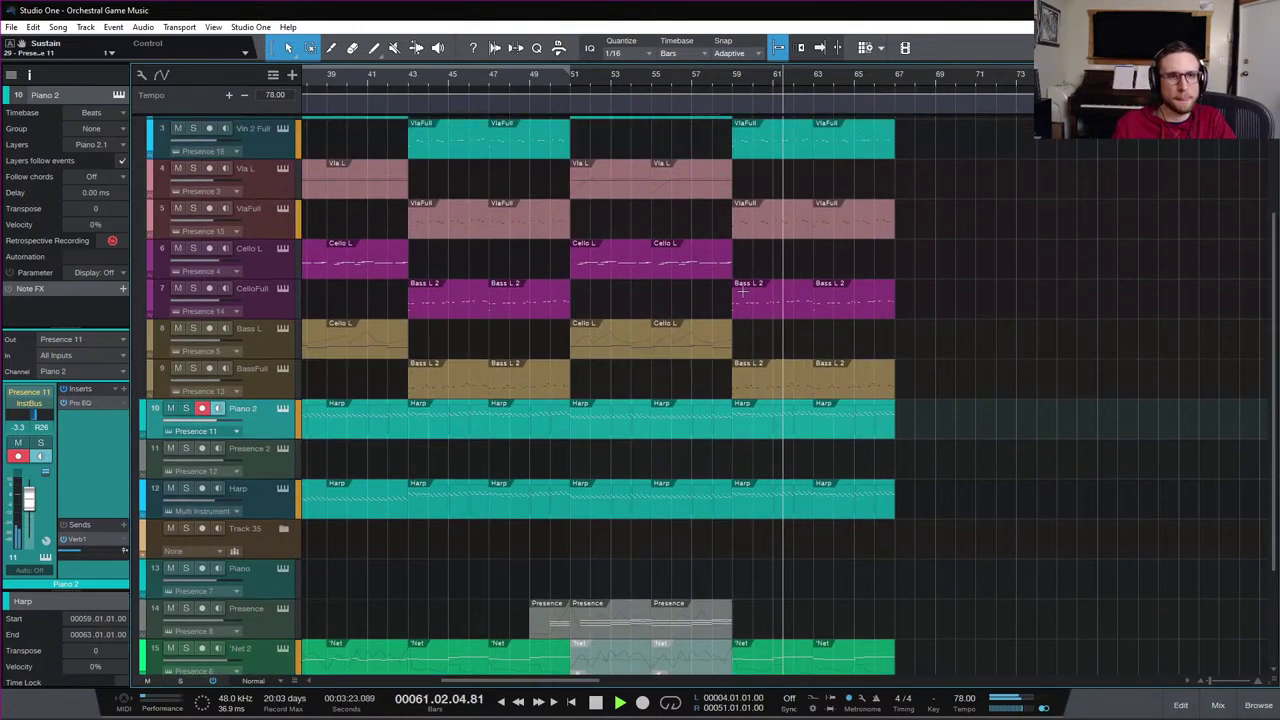
{"action": "left_click", "coordinate": [681, 83]}
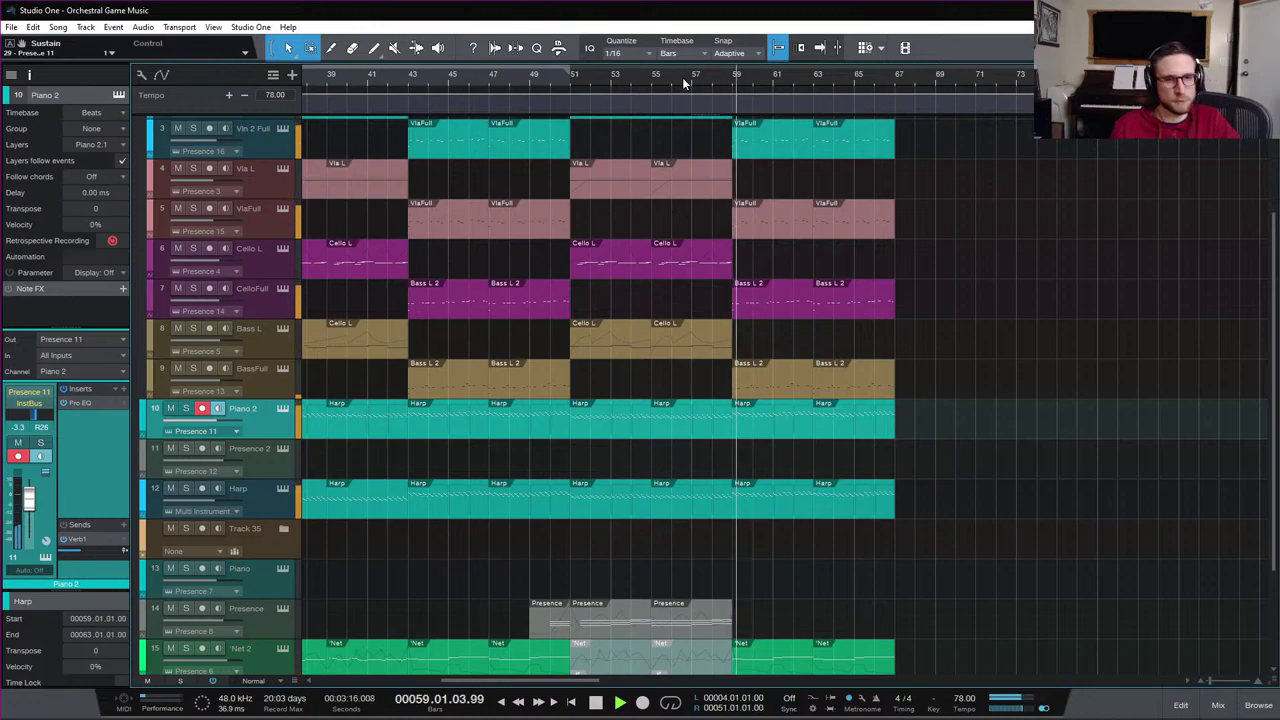
Mute the 'Net and 'Net 2 events in bars 59–66 and play from bar 59
{"action": "key", "text": "space"}
{"action": "left_click", "coordinate": [731, 76]}
{"action": "scroll", "coordinate": [1012, 422], "scroll_direction": "down", "scroll_amount": 4}
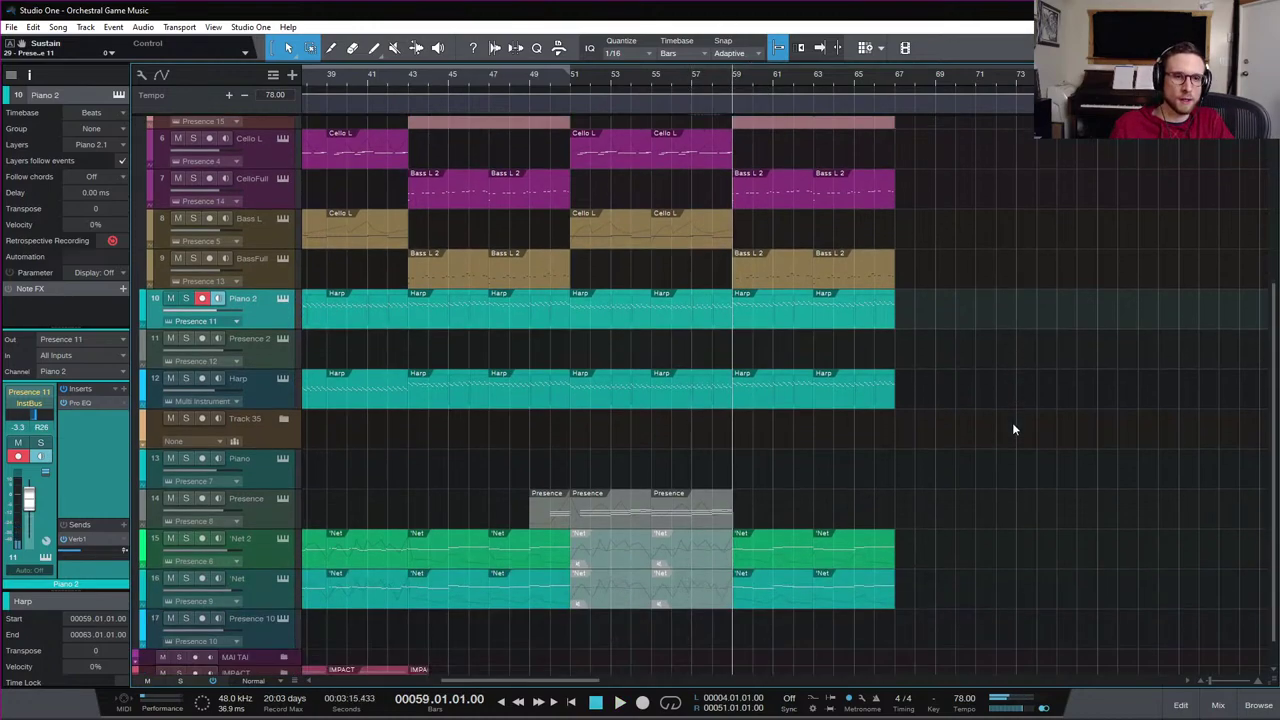
{"action": "left_click_drag", "start_coordinate": [928, 562], "coordinate": [737, 513]}
{"action": "key", "text": "space"}
{"action": "scroll", "coordinate": [751, 126], "scroll_direction": "up", "scroll_amount": 4}
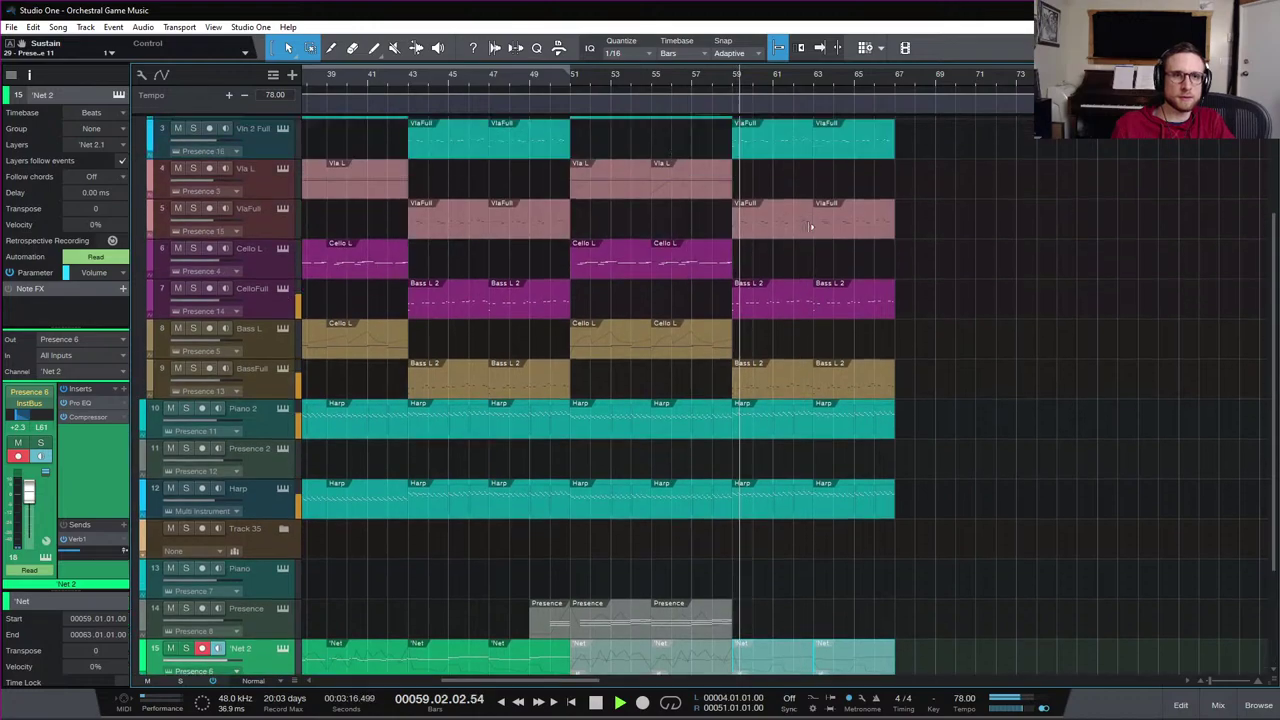
Play the transition from bar 57 into bar 59 and compare it with the start of bar 43
{"action": "key", "text": "space"}
{"action": "left_click", "coordinate": [694, 77]}
{"action": "key", "text": "space"}
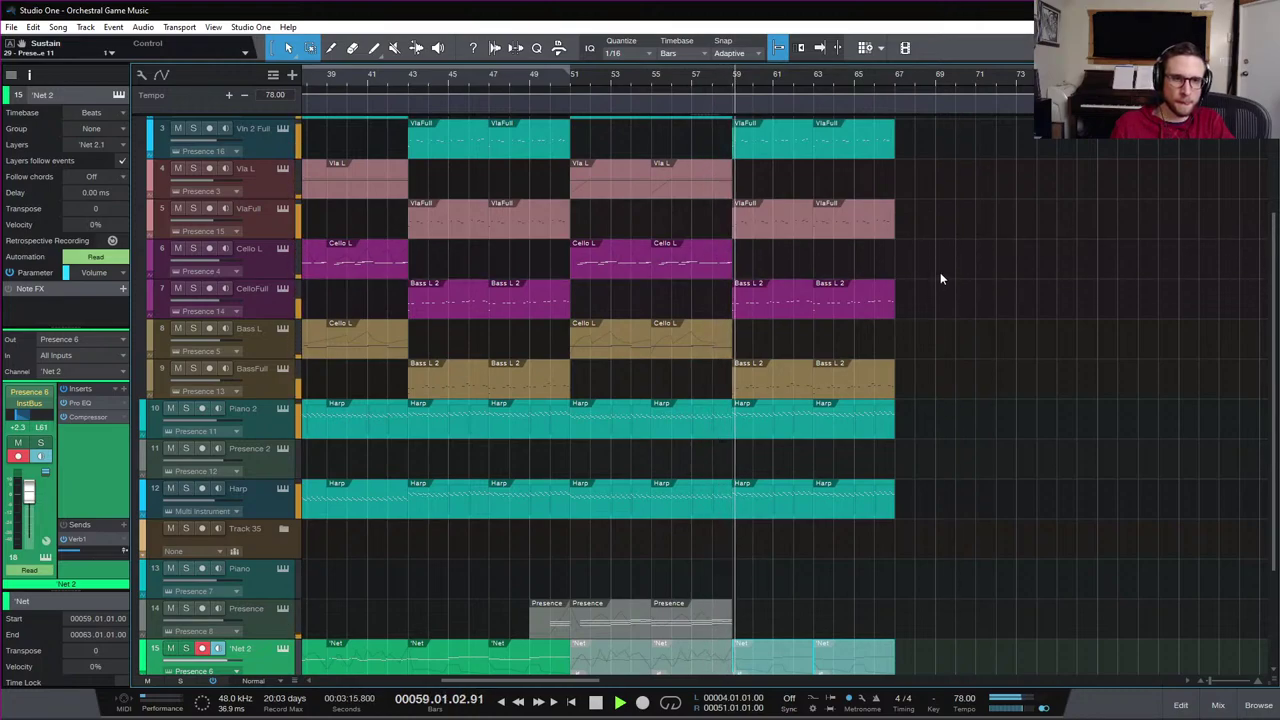
{"action": "key", "text": "space"}
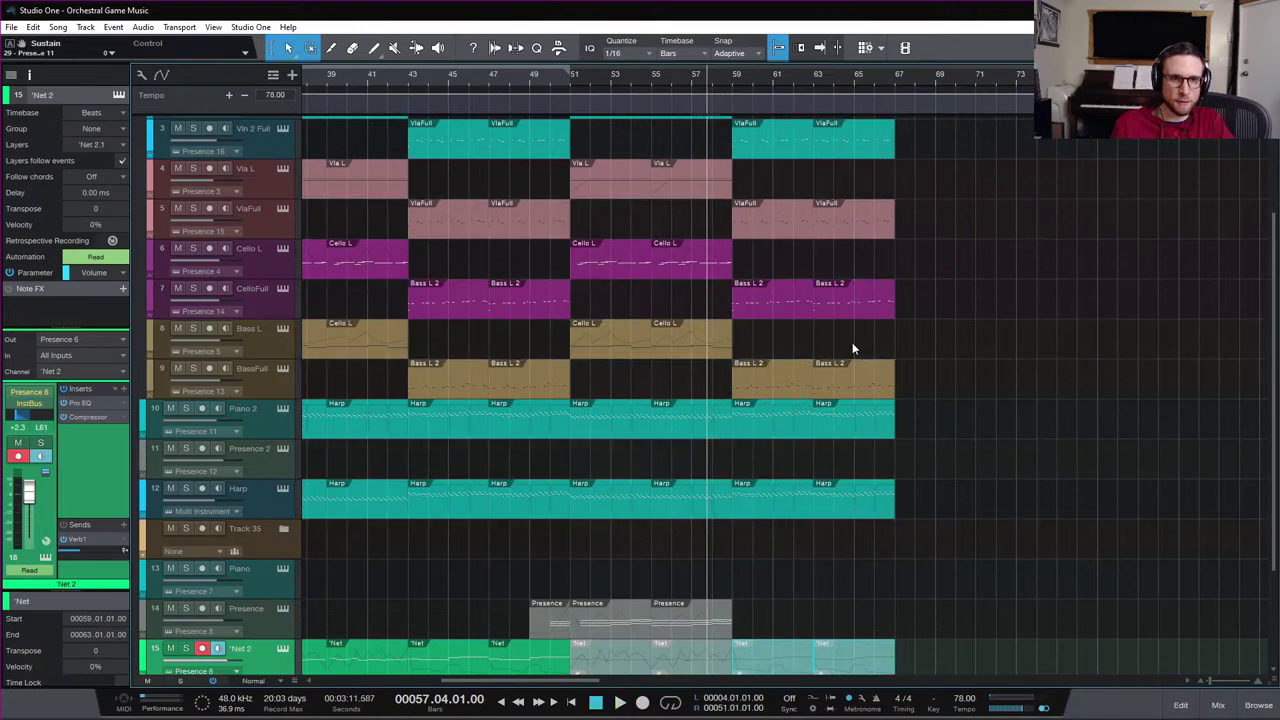
{"action": "left_click", "coordinate": [409, 79]}
{"action": "key", "text": "space"}
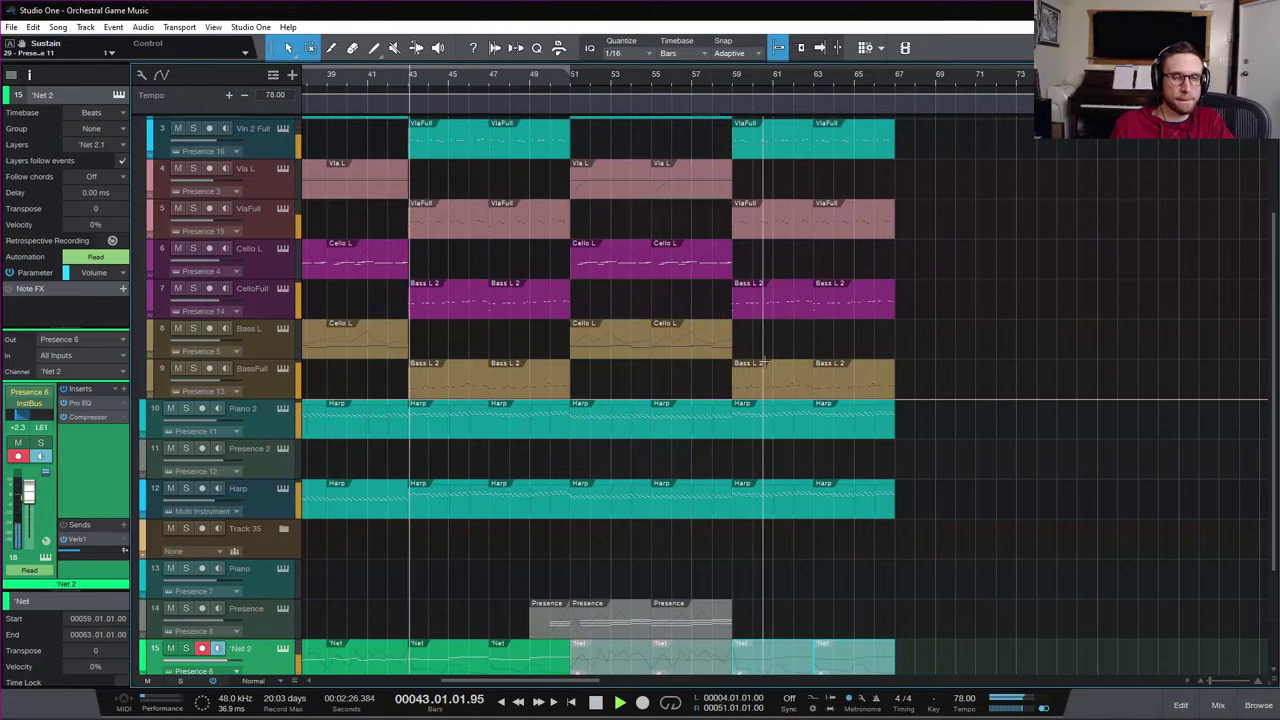
{"action": "key", "text": "space"}
Open the Piano 2 event of bars 59–62 for note editing and play the transition from bar 58 into bar 59
{"action": "double_click", "coordinate": [755, 436]}
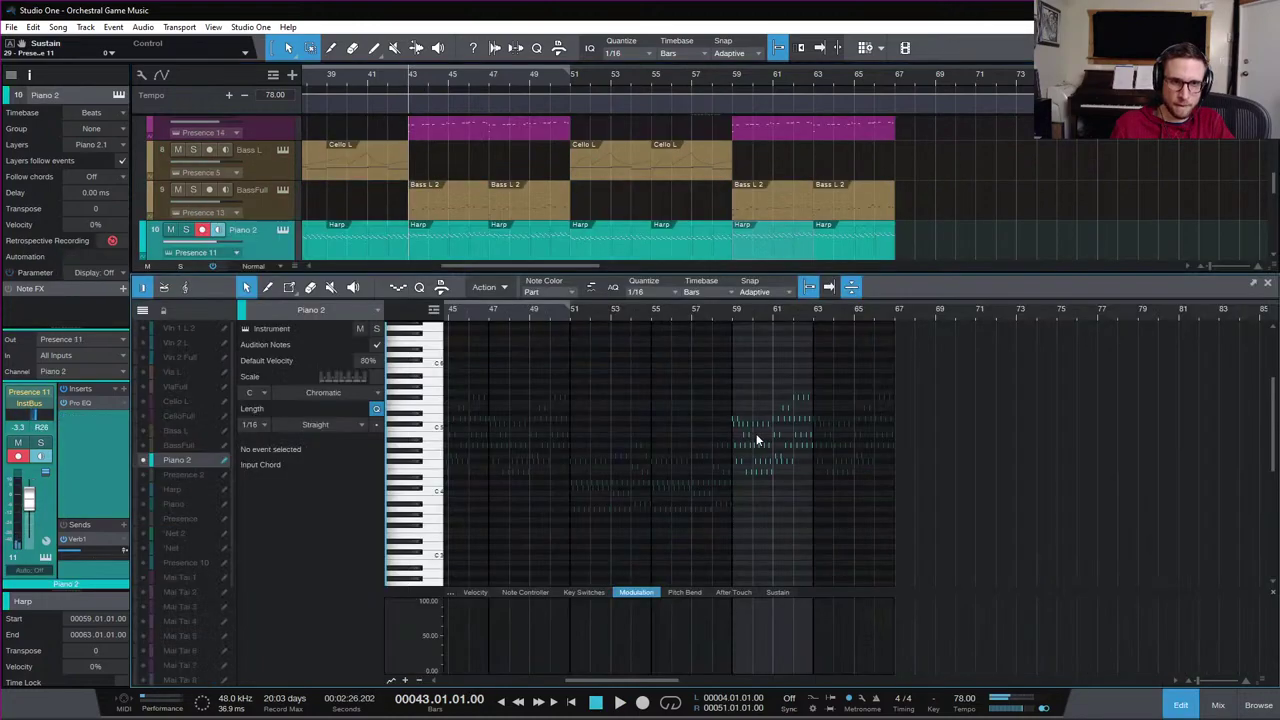
{"action": "left_click", "coordinate": [715, 313]}
{"action": "key", "text": "e"}
{"action": "key", "text": "e"}
{"action": "key", "text": "e"}
{"action": "key", "text": "space"}
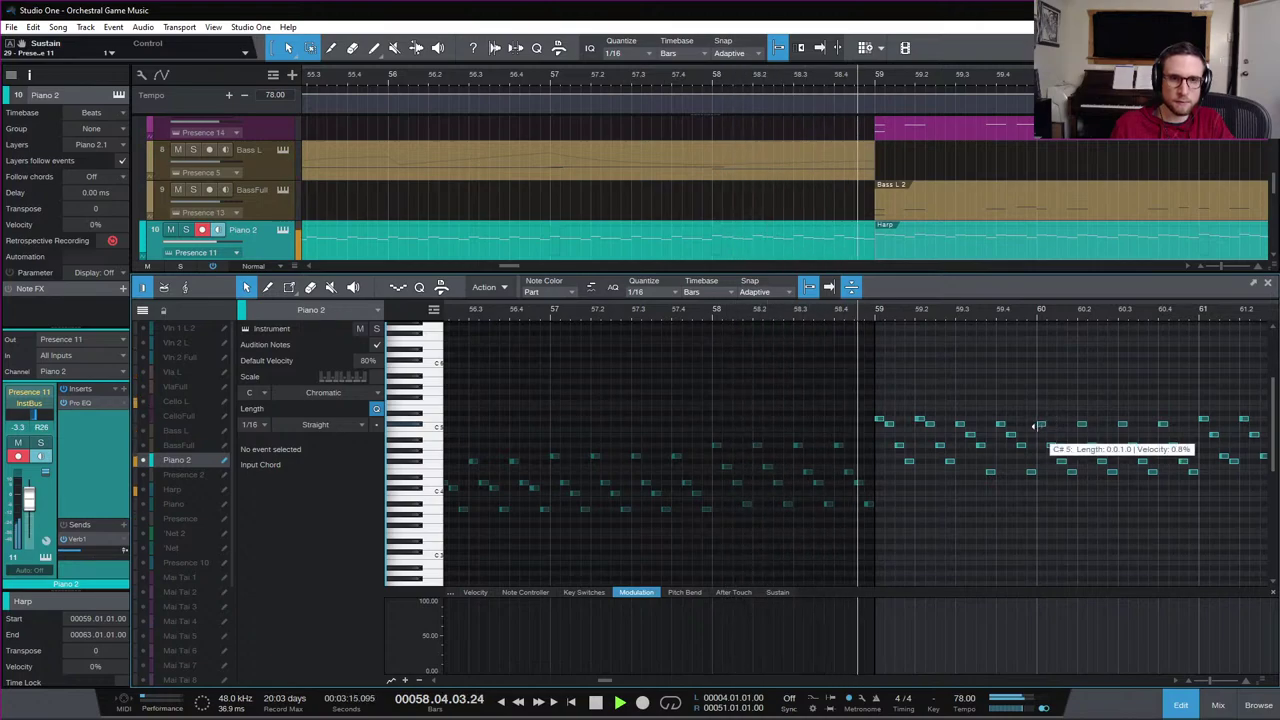
{"action": "key", "text": "space"}
{"action": "key", "text": "space"}
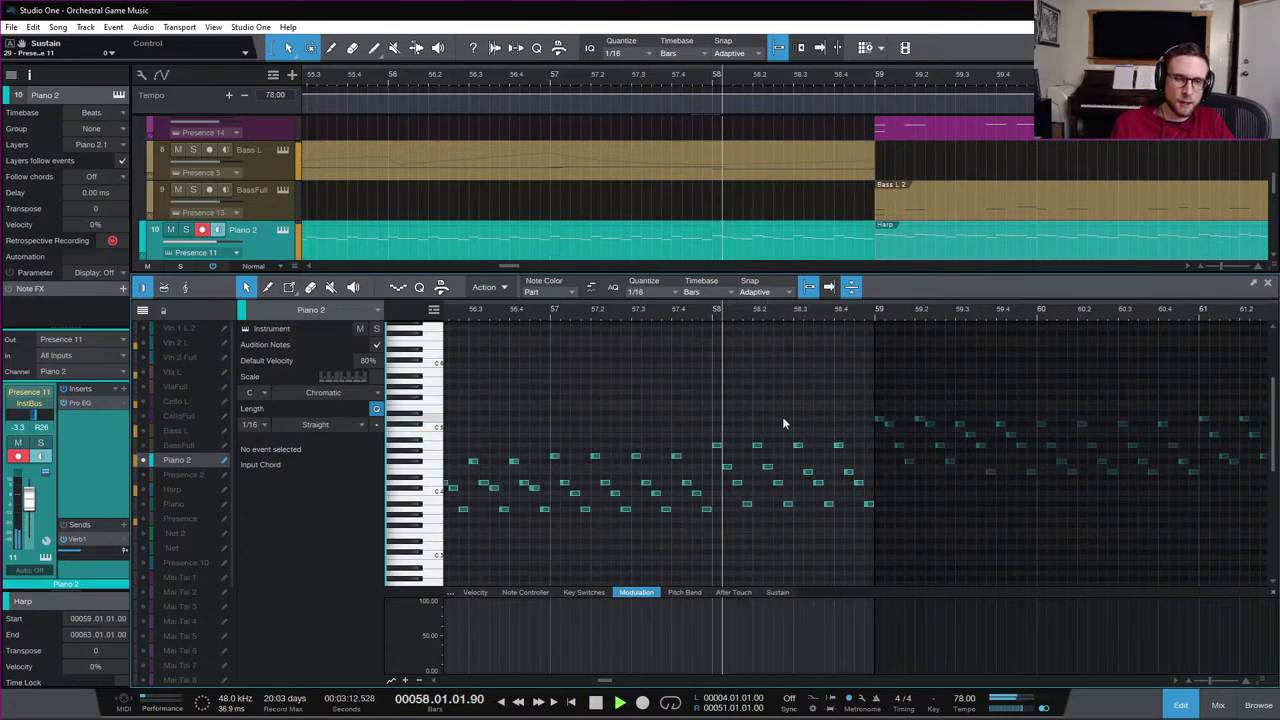
Stop playback and add the Harp event of bars 55–58 to the note editor alongside the Piano 2 event
{"action": "key", "text": "space"}
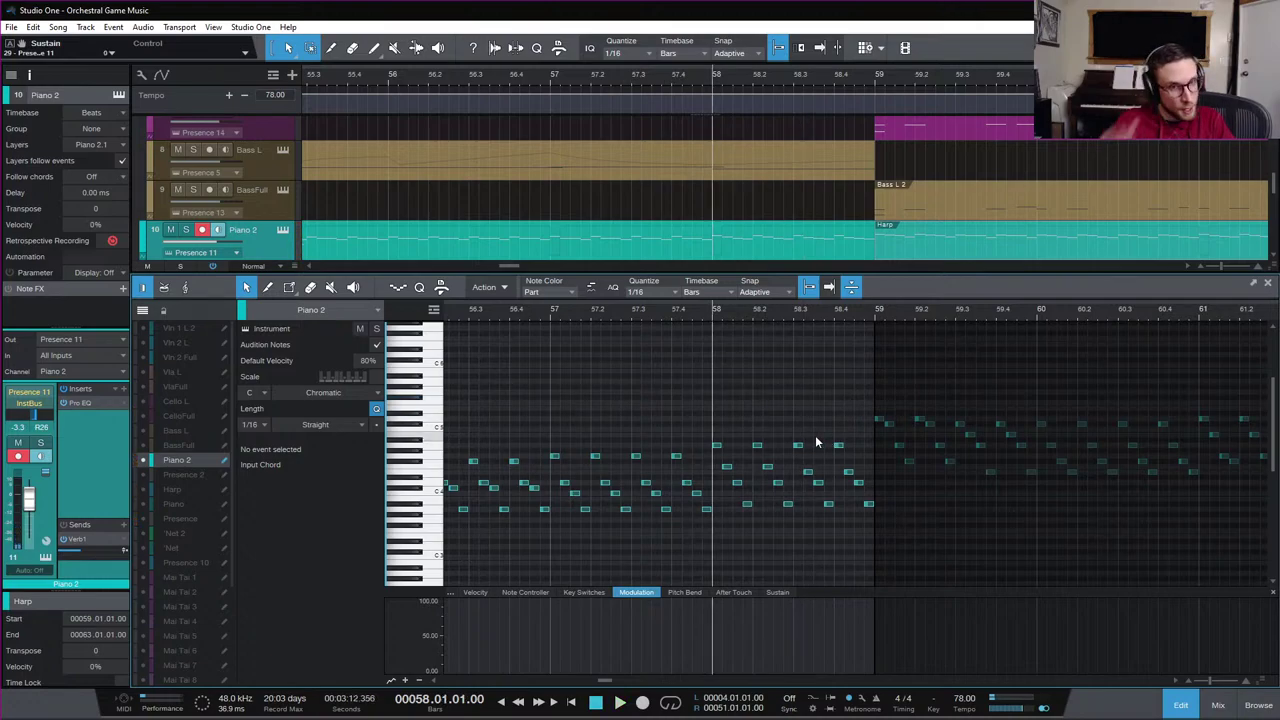
{"action": "scroll", "coordinate": [825, 171], "scroll_direction": "down", "scroll_amount": 2}
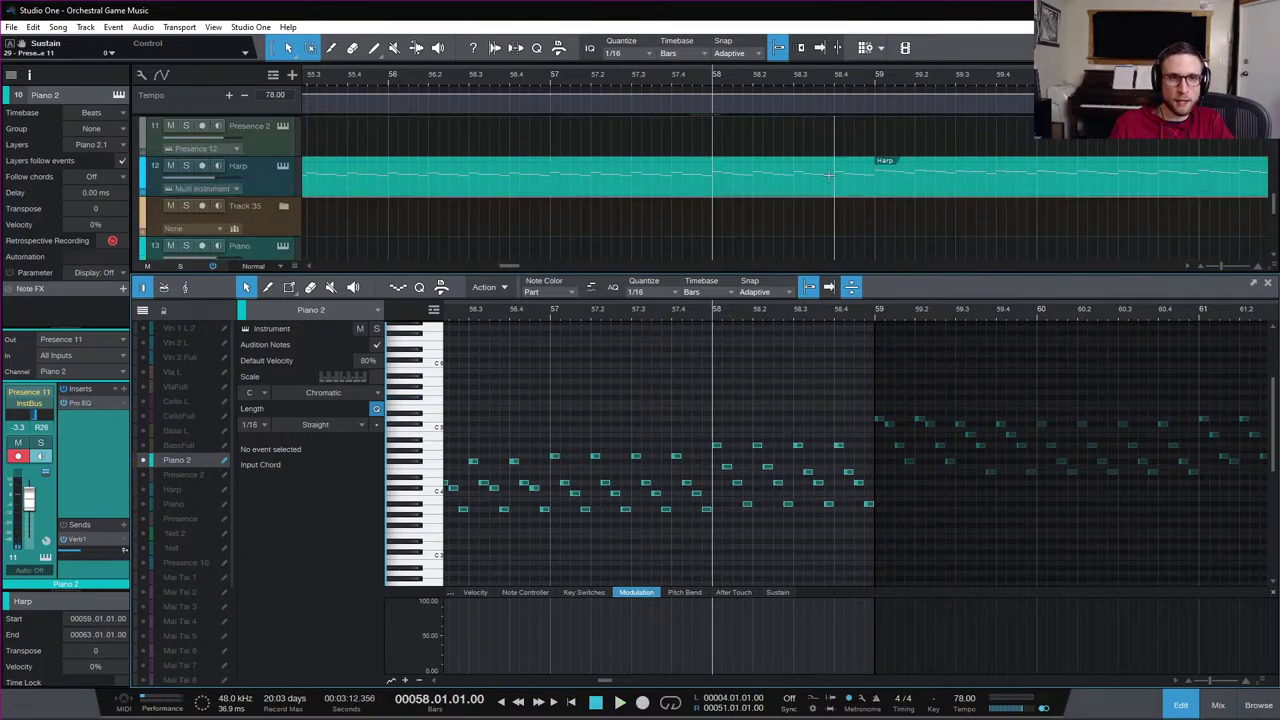
{"action": "left_click", "coordinate": [825, 252]}
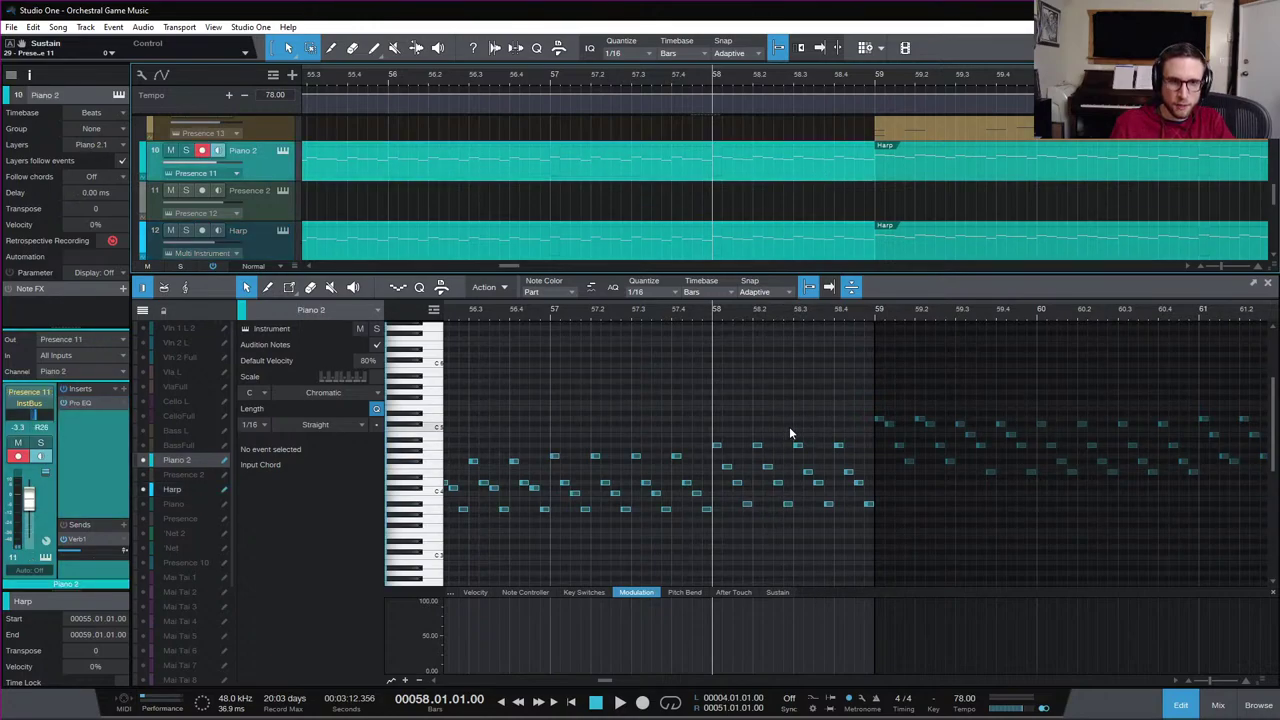
Re-pitch the four Piano 2 and Harp notes on beat 3 of bar 58 to C5, A4, E4 and D4
{"action": "left_click_drag", "start_coordinate": [784, 433], "coordinate": [813, 459]}
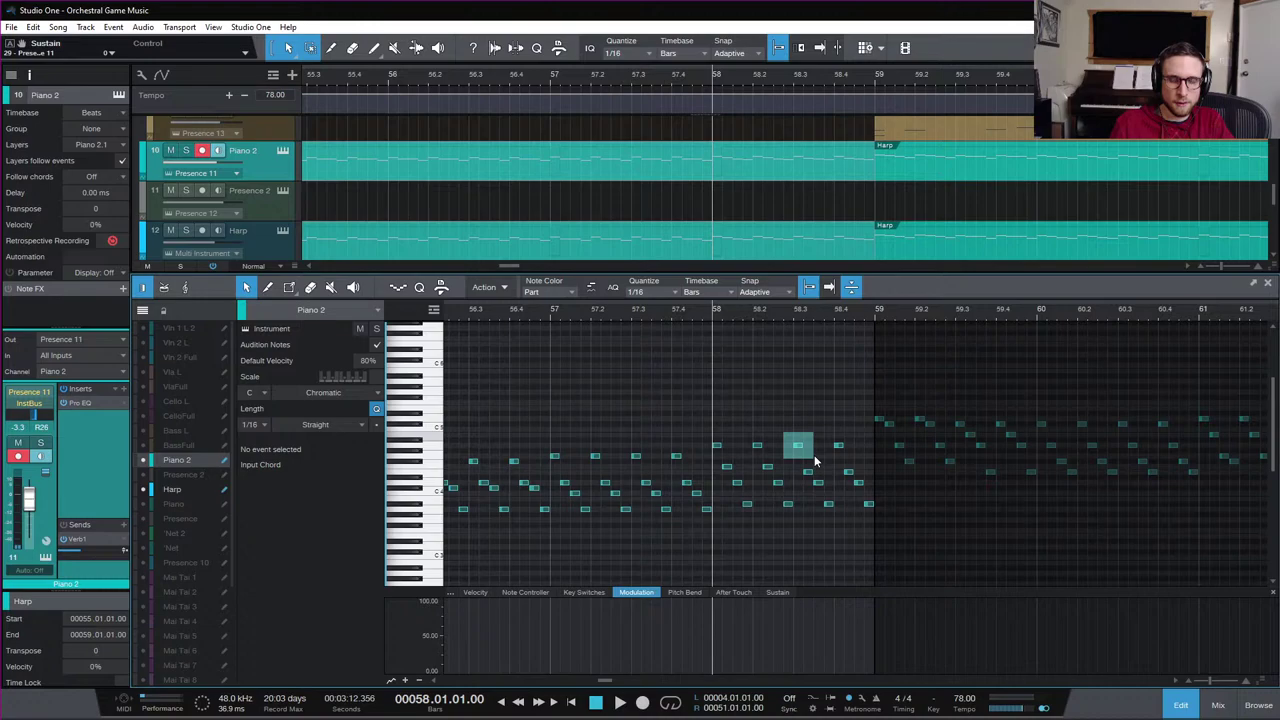
{"action": "left_click_drag", "start_coordinate": [813, 459], "coordinate": [813, 459]}
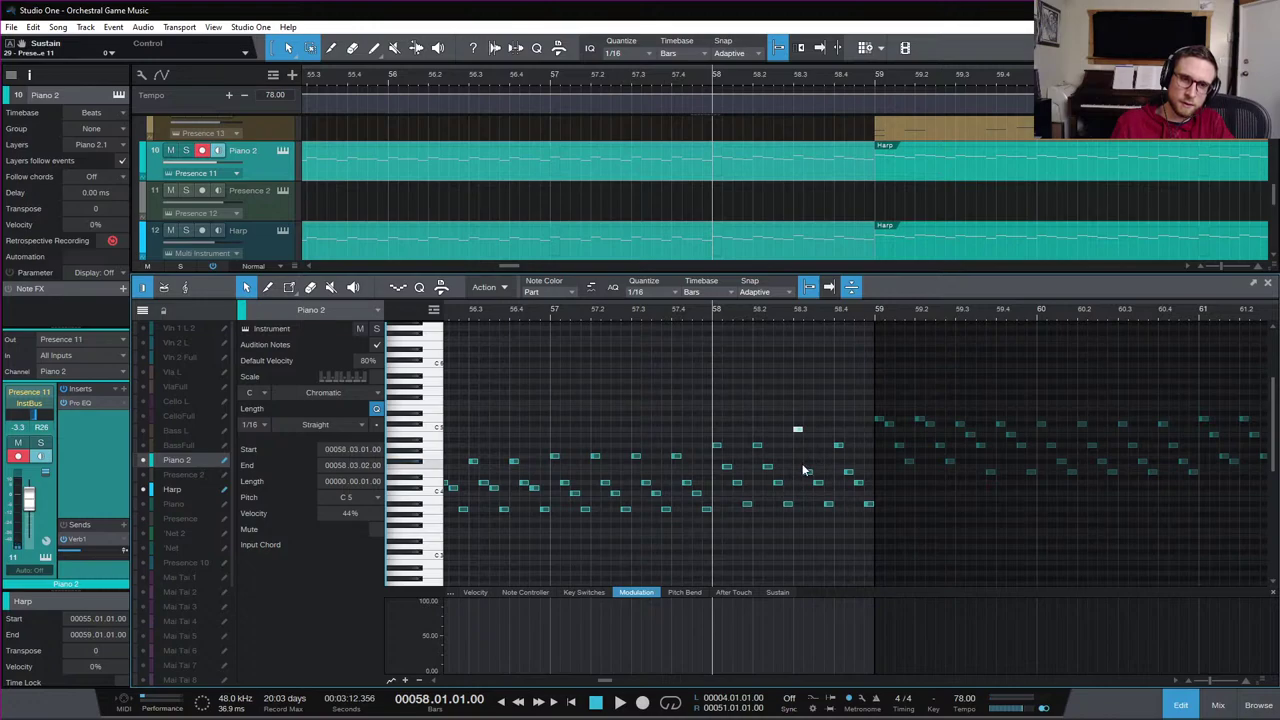
{"action": "left_click", "coordinate": [808, 472]}
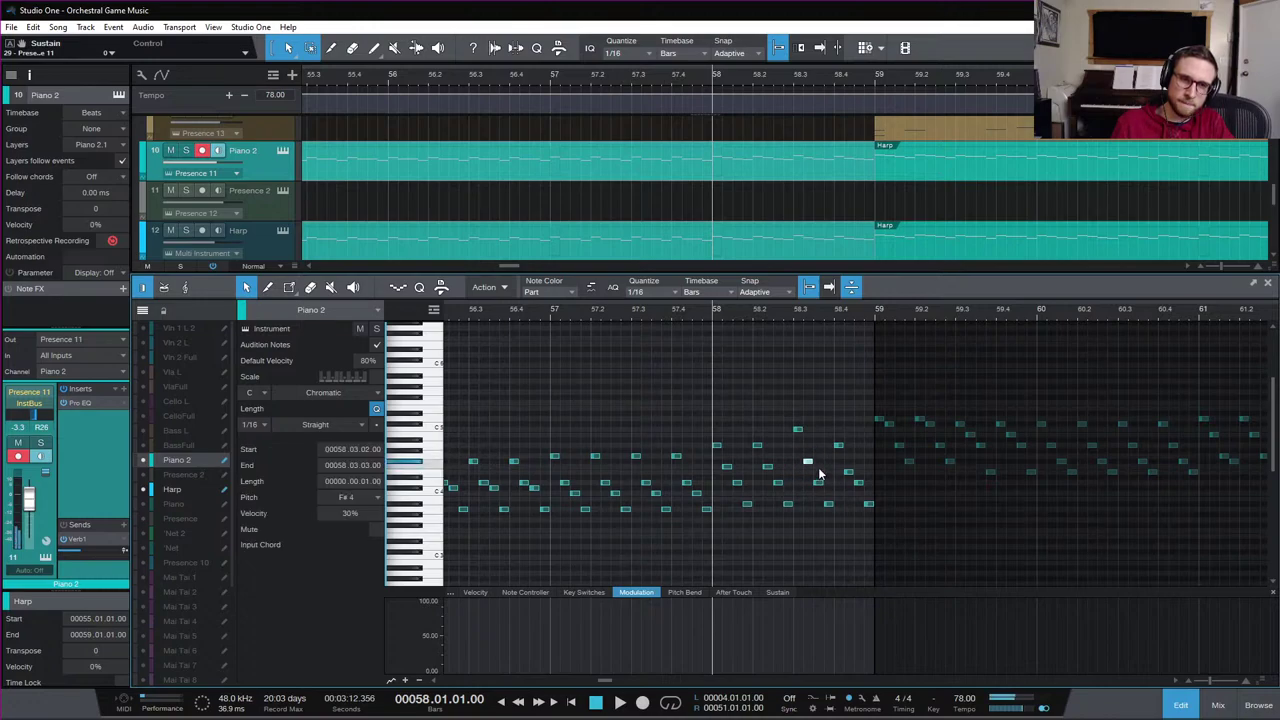
{"action": "left_click", "coordinate": [817, 479]}
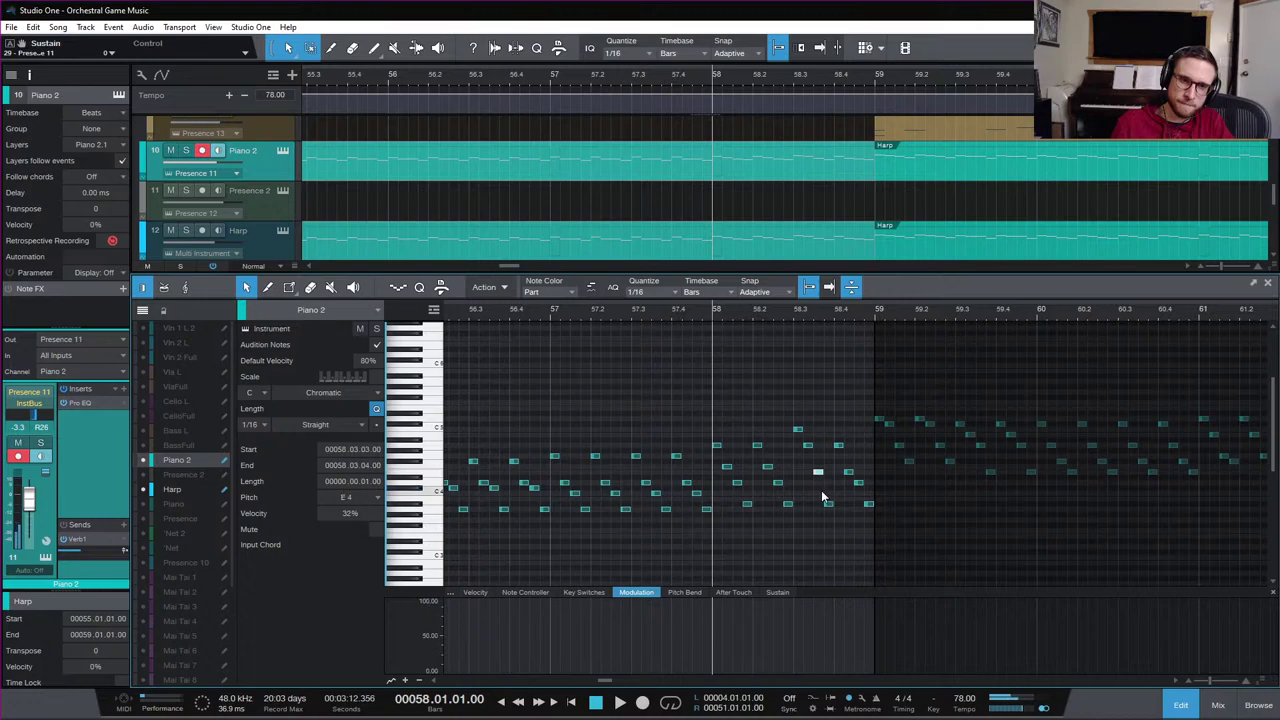
{"action": "left_click", "coordinate": [828, 504]}
Re-pitch the four Piano 2 and Harp notes on beat 4 of bar 58 to D5, A4, F4 and E4
{"action": "left_click_drag", "start_coordinate": [839, 446], "coordinate": [840, 440]}
{"action": "left_click", "coordinate": [850, 467]}
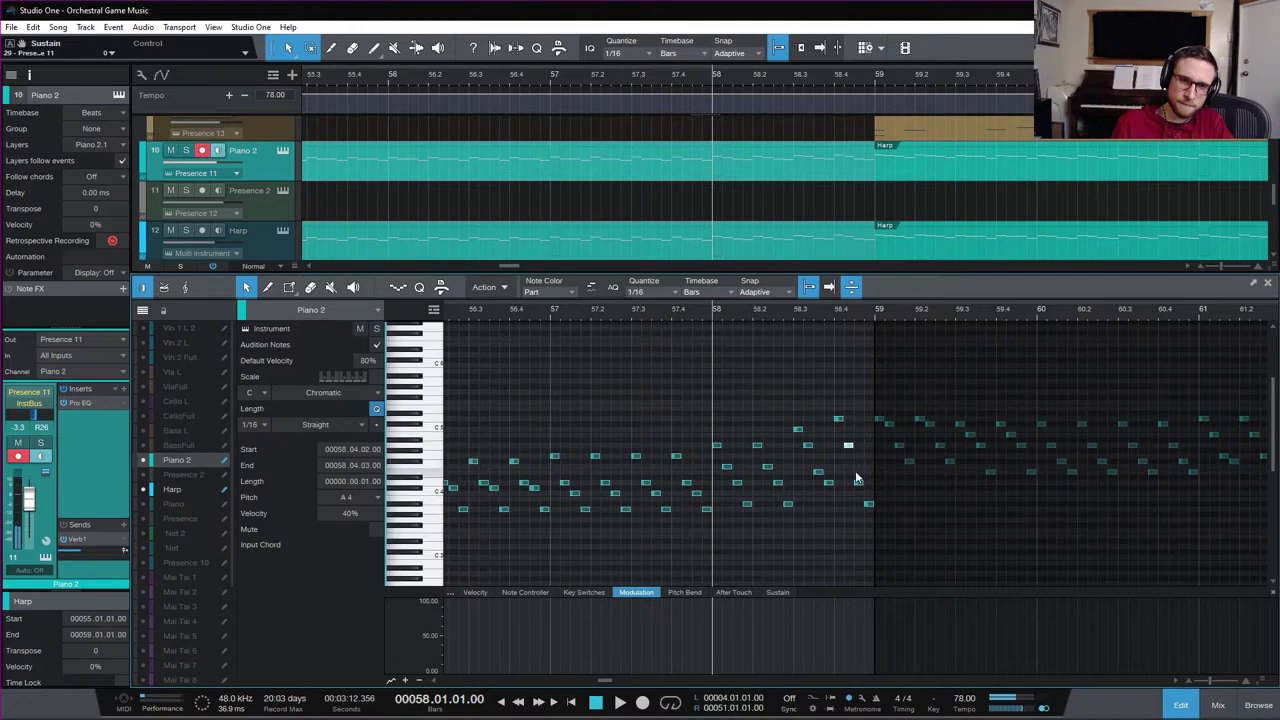
{"action": "left_click", "coordinate": [859, 483]}
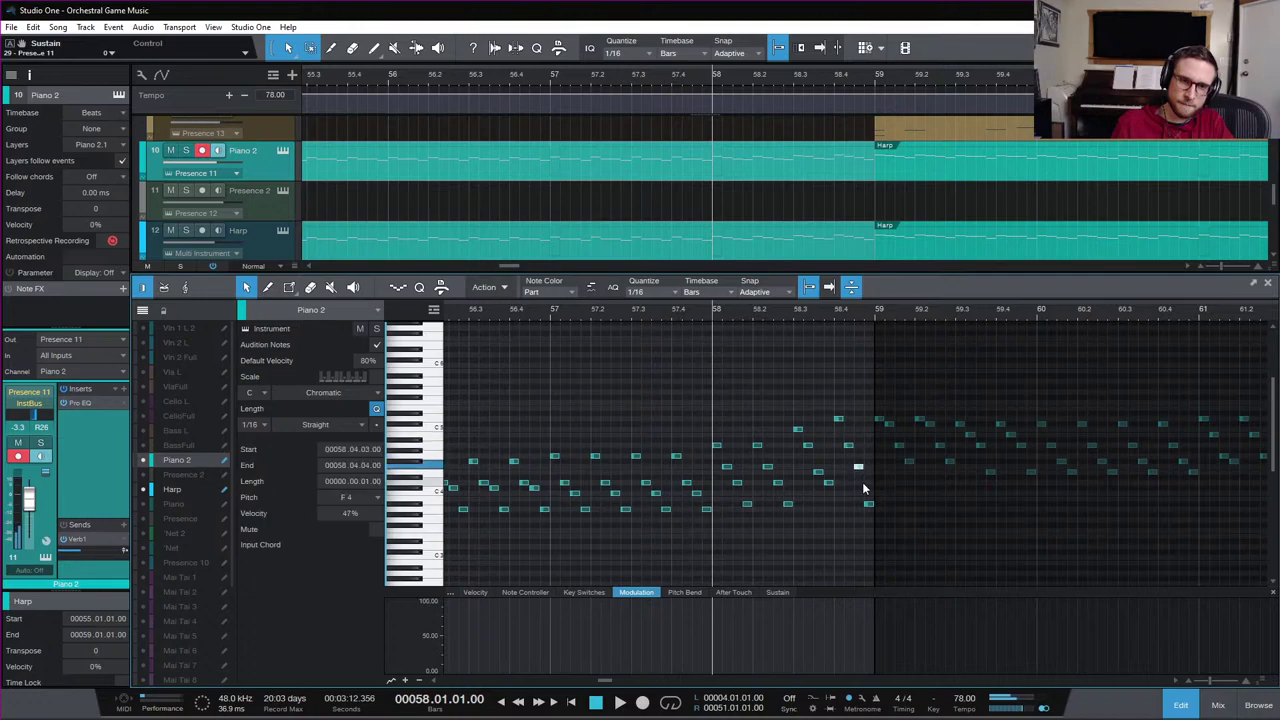
{"action": "left_click", "coordinate": [868, 502]}
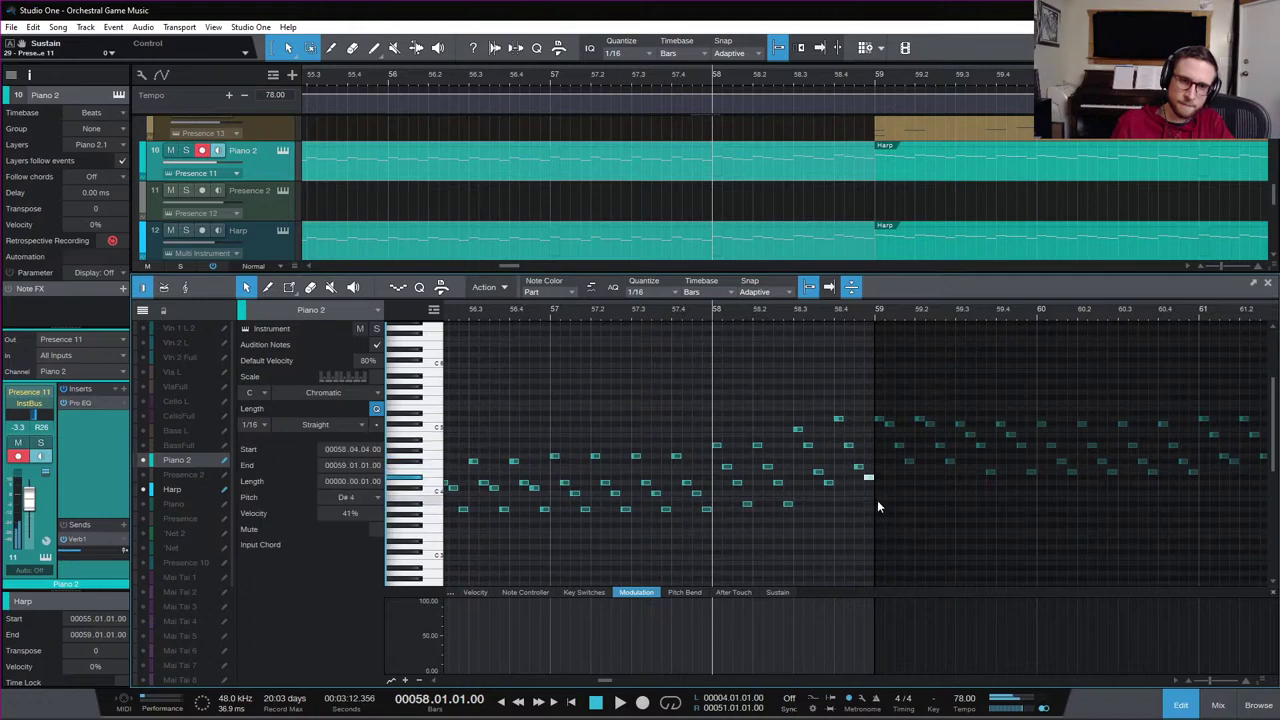
{"action": "key", "text": "Up"}
Play the revised Piano 2 and Harp figure from bar 58 into bar 59 twice
{"action": "key", "text": "space"}
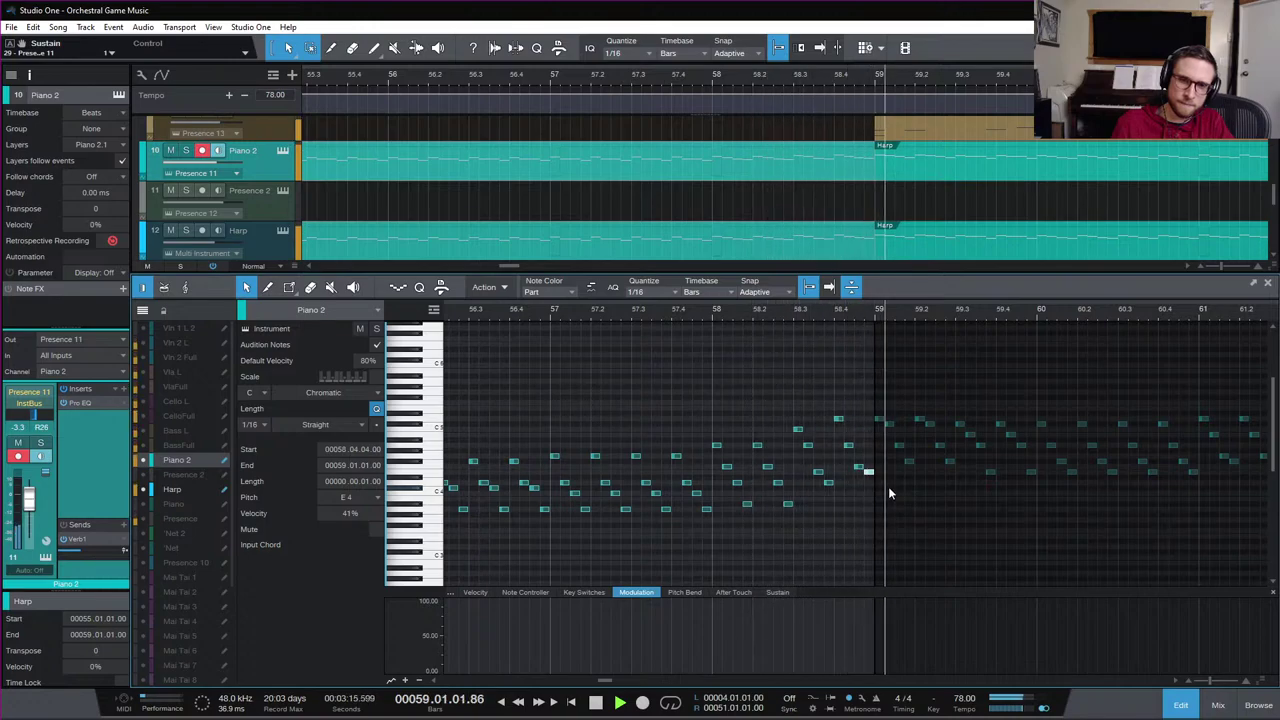
{"action": "key", "text": "space"}
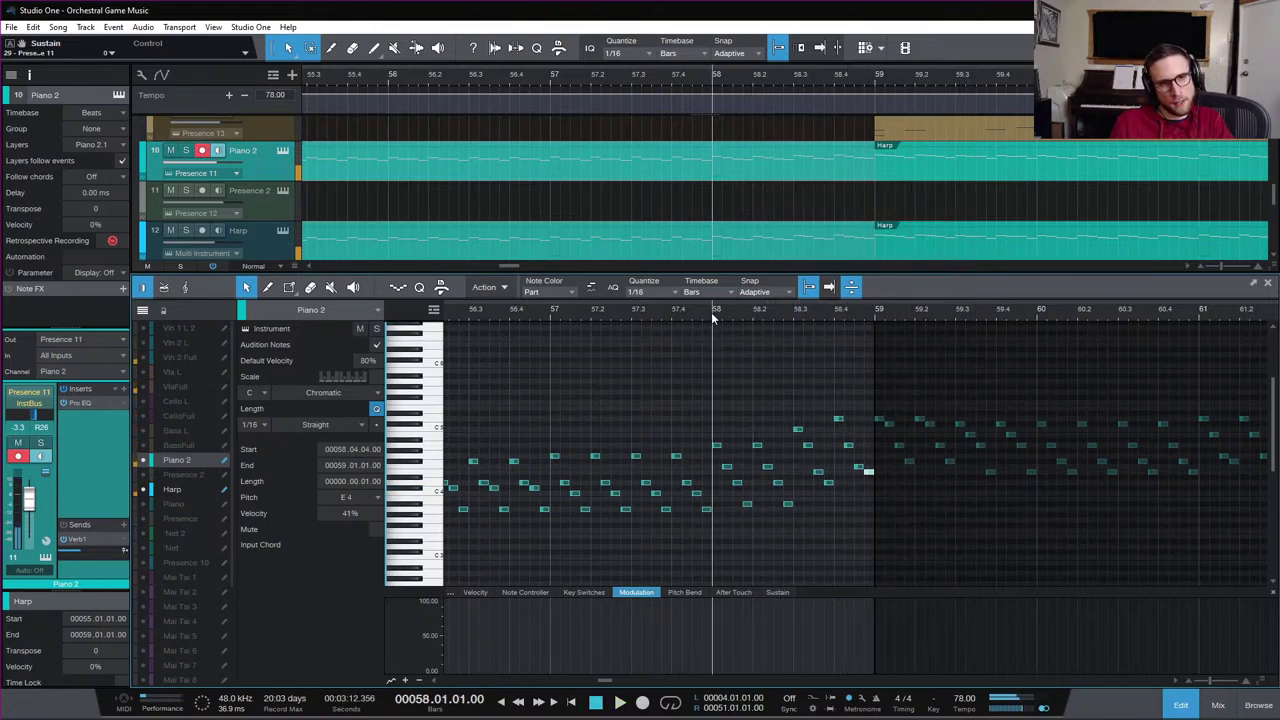
{"action": "key", "text": "space"}
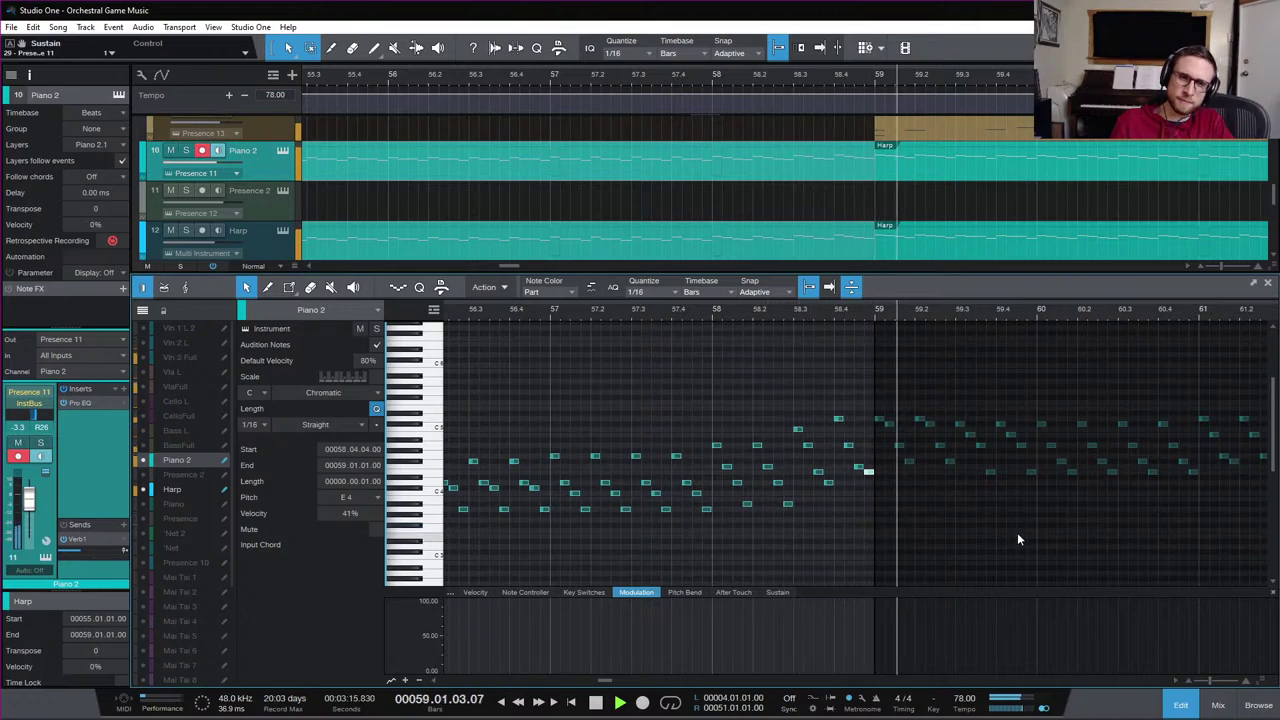
{"action": "key", "text": "space"}
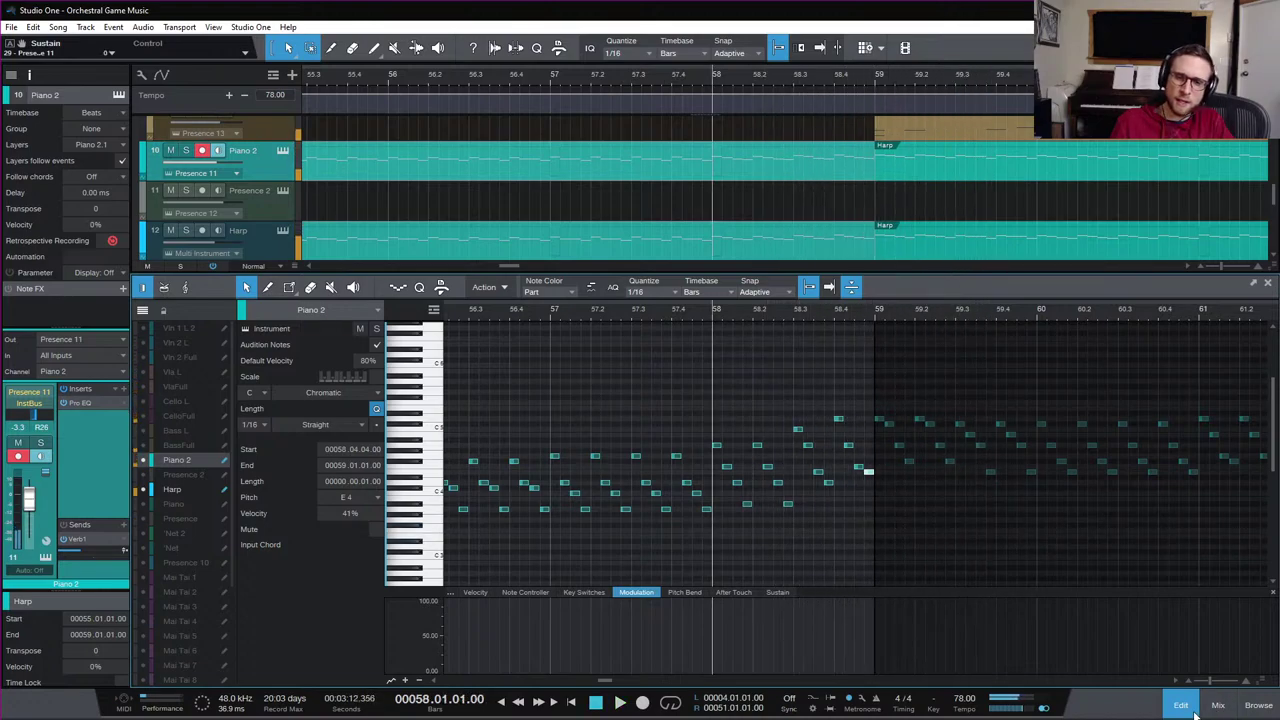
Close the note editor and play from bar 58 while reviewing the string tracks around bar 59
{"action": "key", "text": "F2"}
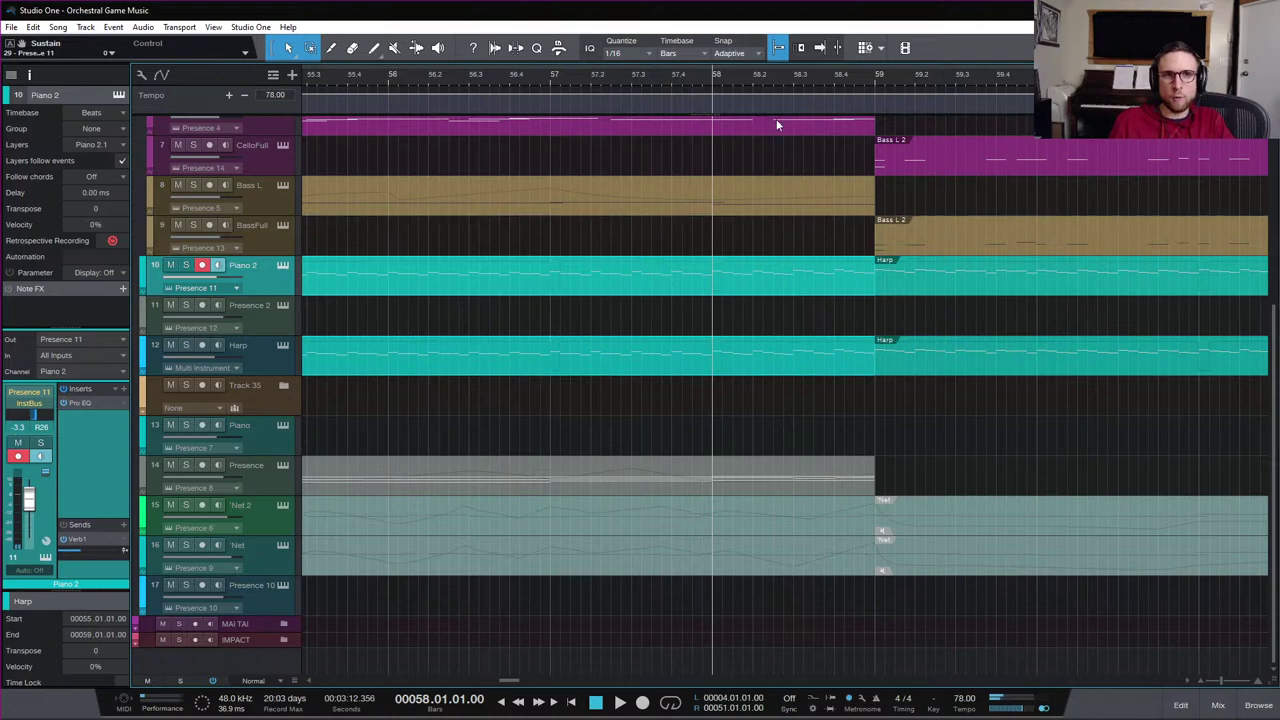
{"action": "scroll", "coordinate": [1018, 228], "scroll_direction": "right", "scroll_amount": 3}
{"action": "scroll", "coordinate": [668, 323], "scroll_direction": "up", "scroll_amount": 5}
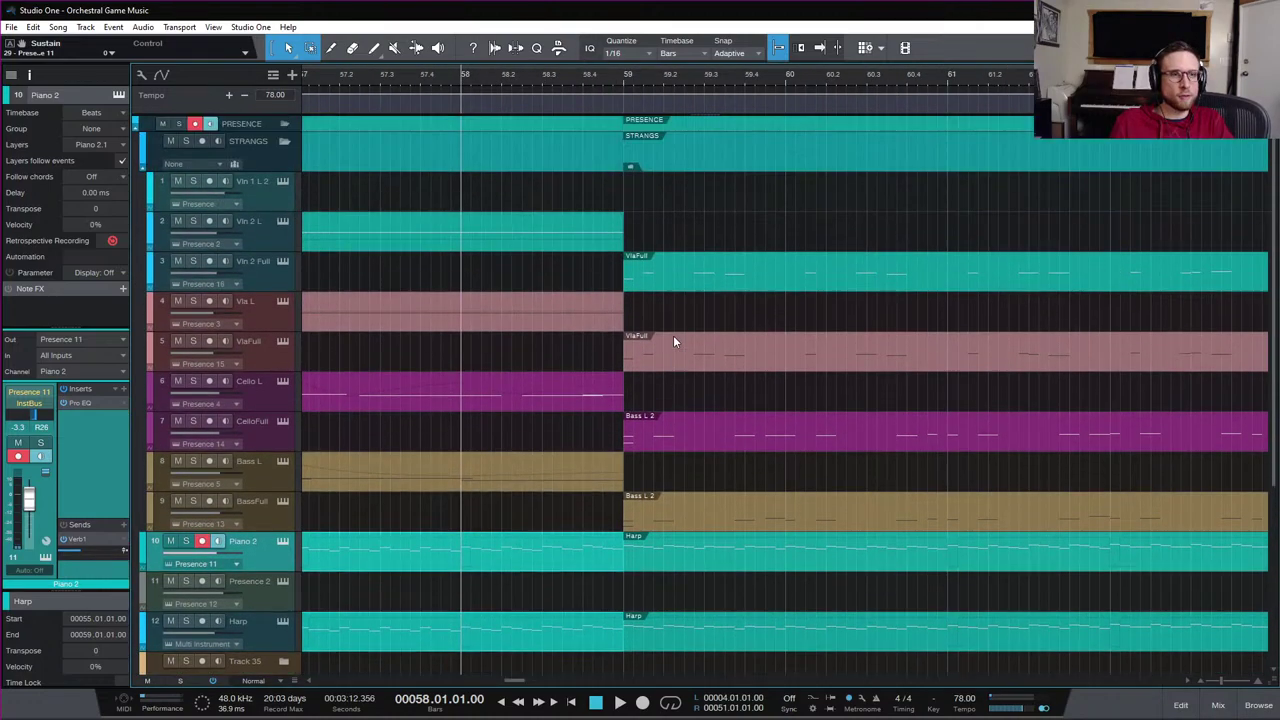
{"action": "scroll", "coordinate": [504, 168], "scroll_direction": "down", "scroll_amount": 1}
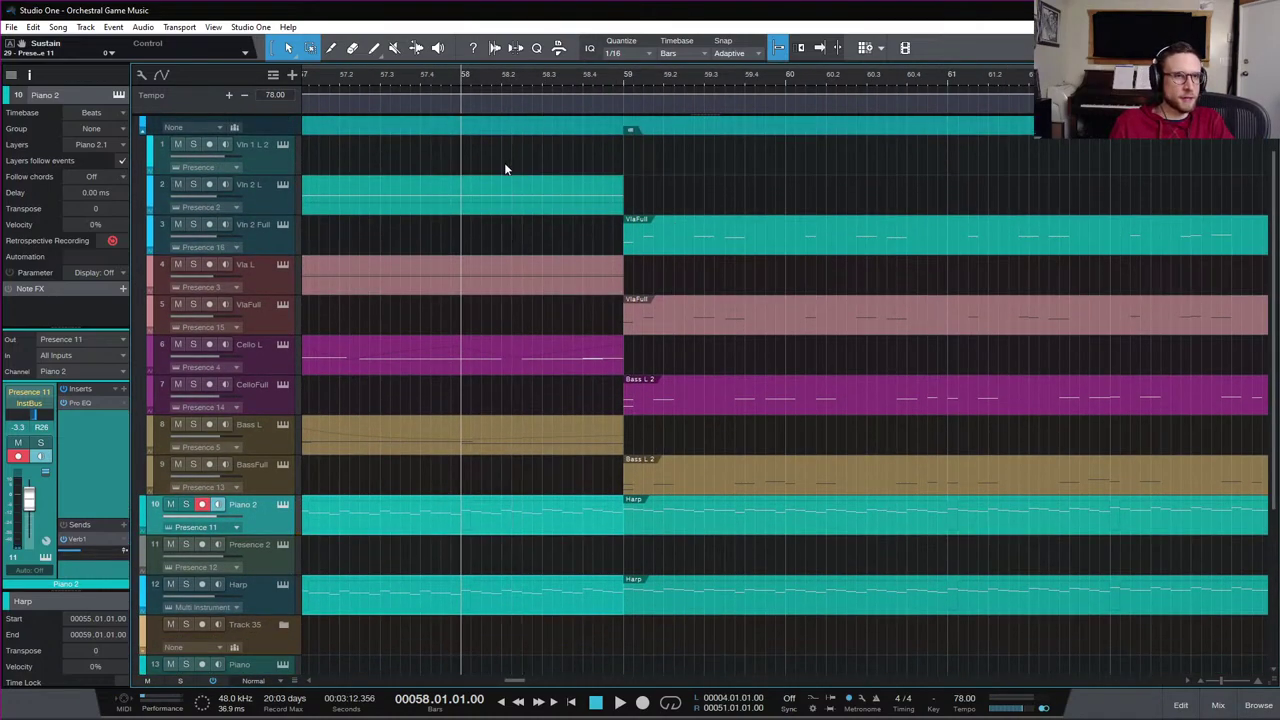
{"action": "scroll", "coordinate": [686, 375], "scroll_direction": "down", "scroll_amount": 3}
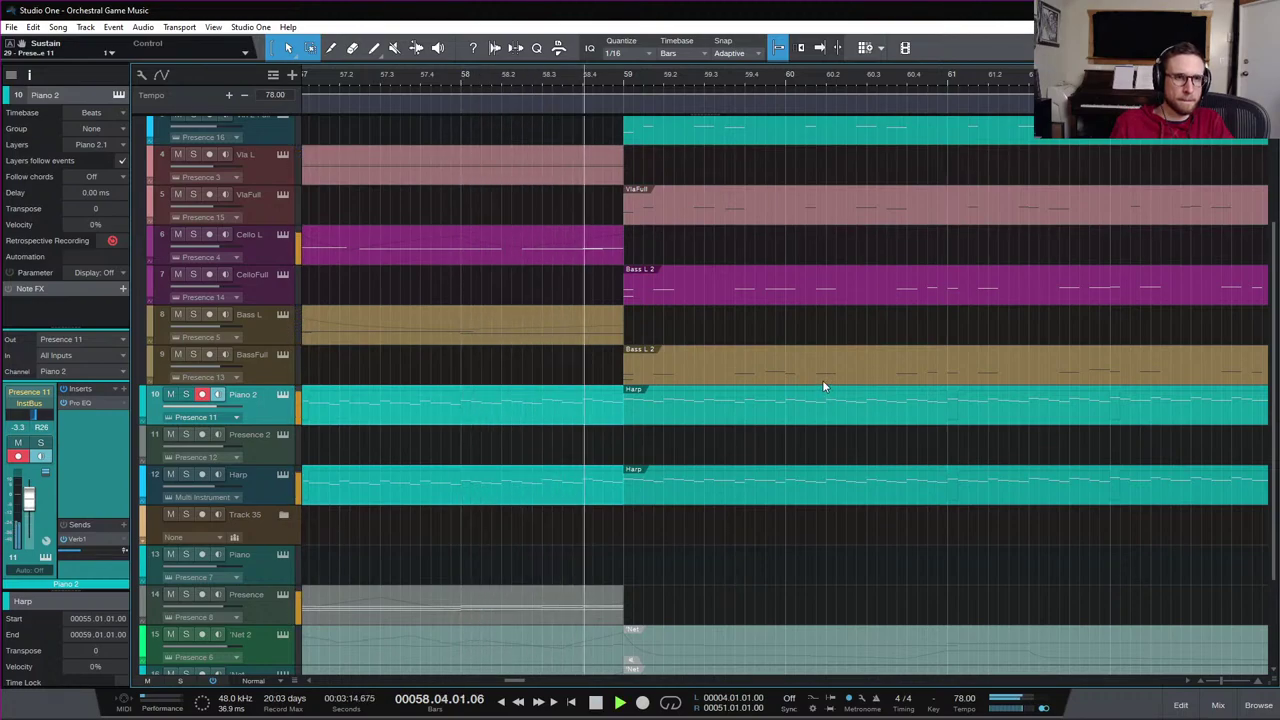
{"action": "key", "text": "space"}
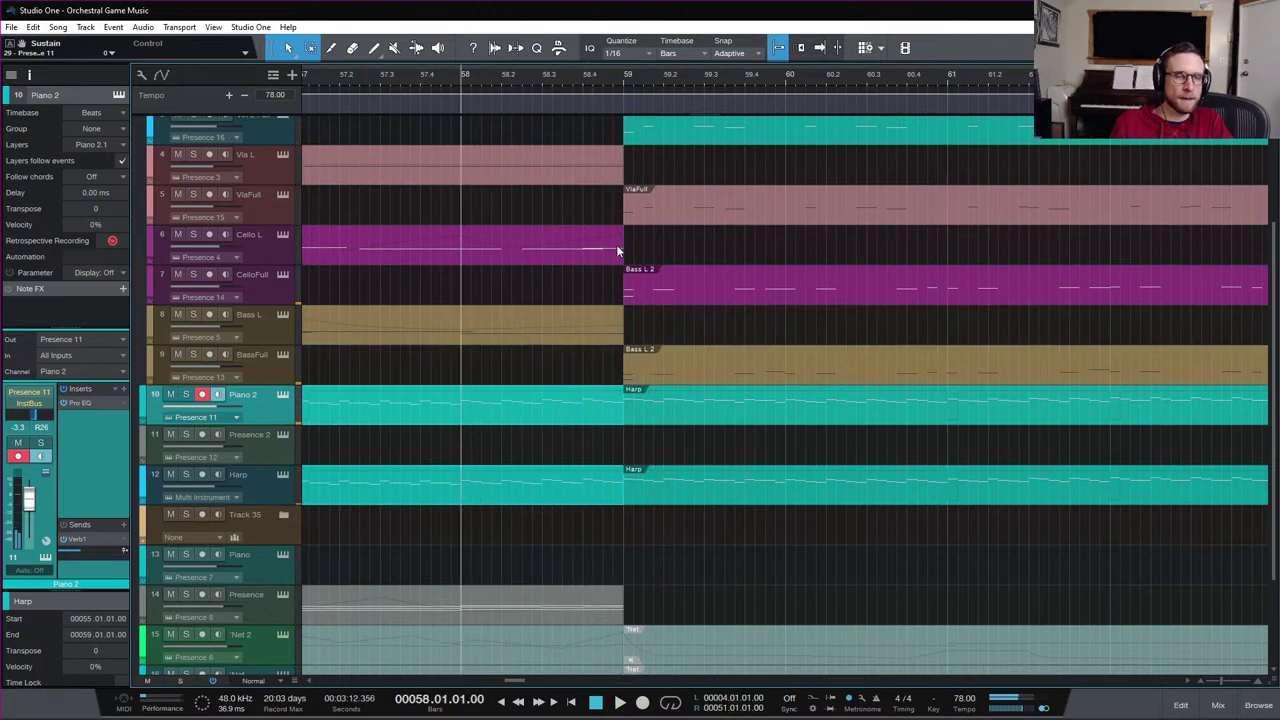
Compare the Vla L note held through bar 58 with the first VlaFull melody note in bar 59
{"action": "scroll", "coordinate": [618, 252], "scroll_direction": "up", "scroll_amount": 3}
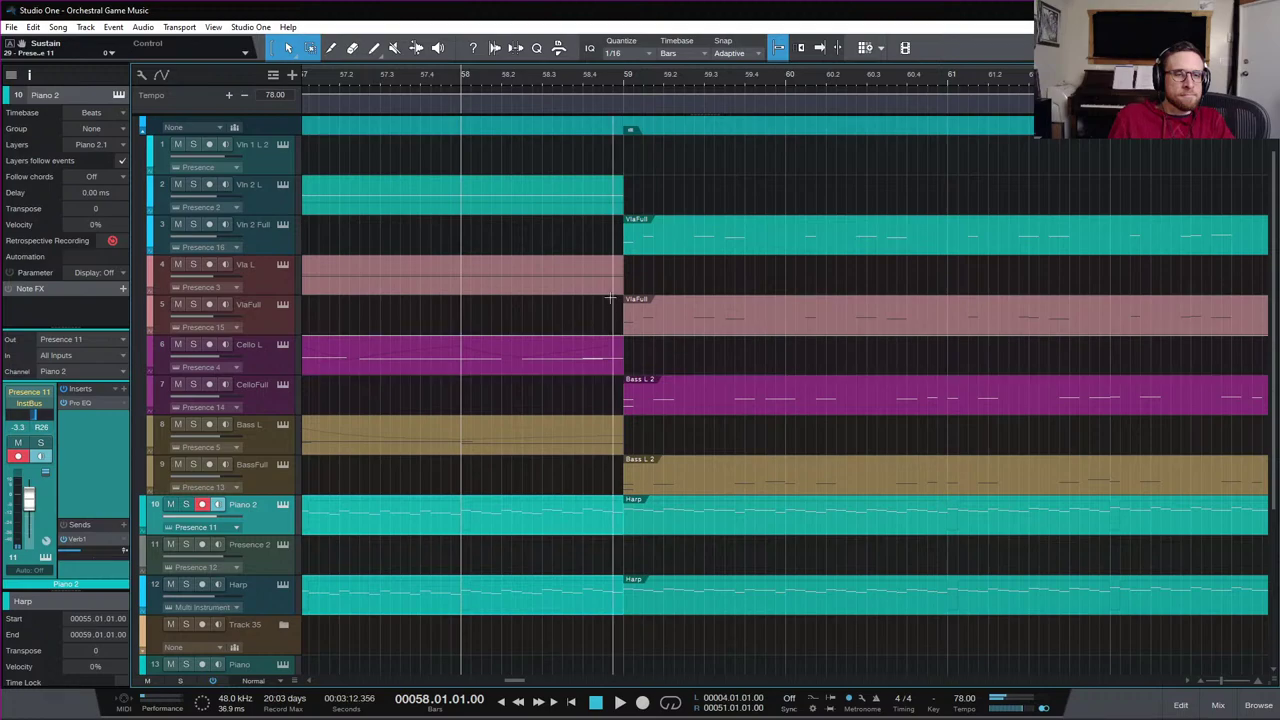
{"action": "double_click", "coordinate": [607, 292]}
{"action": "scroll", "coordinate": [659, 231], "scroll_direction": "down", "scroll_amount": 3}
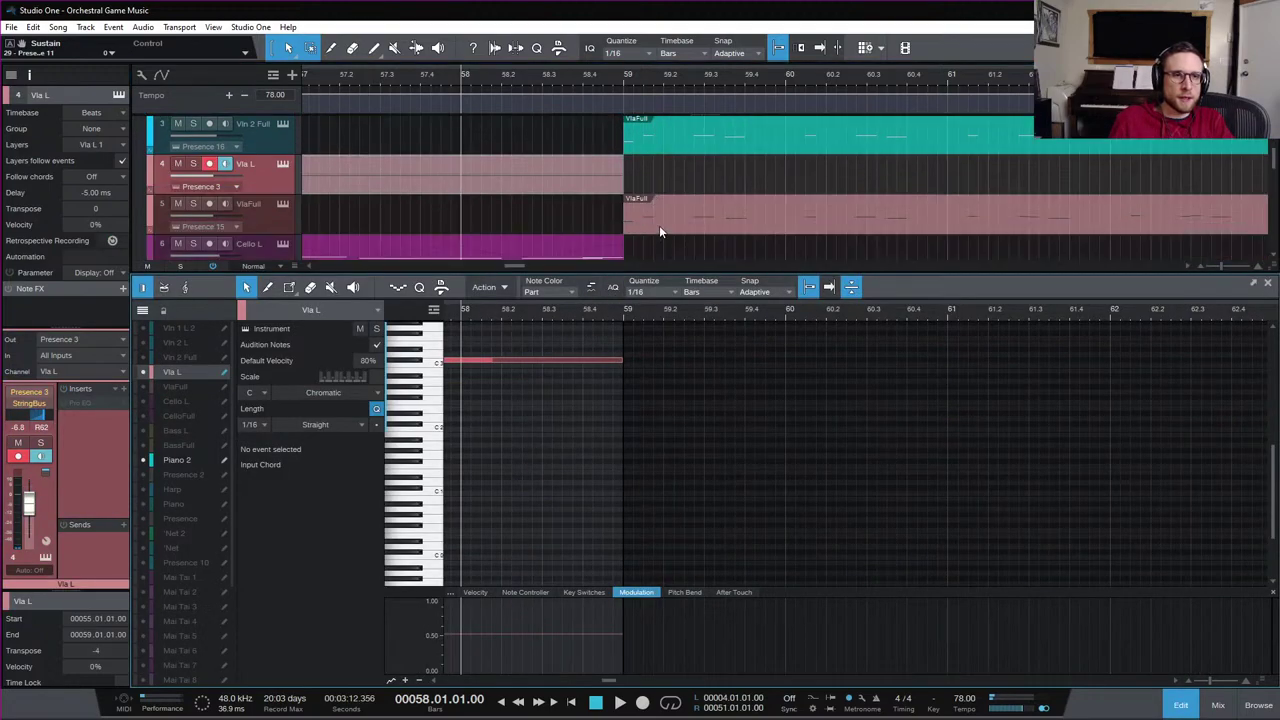
{"action": "left_click", "coordinate": [632, 218]}
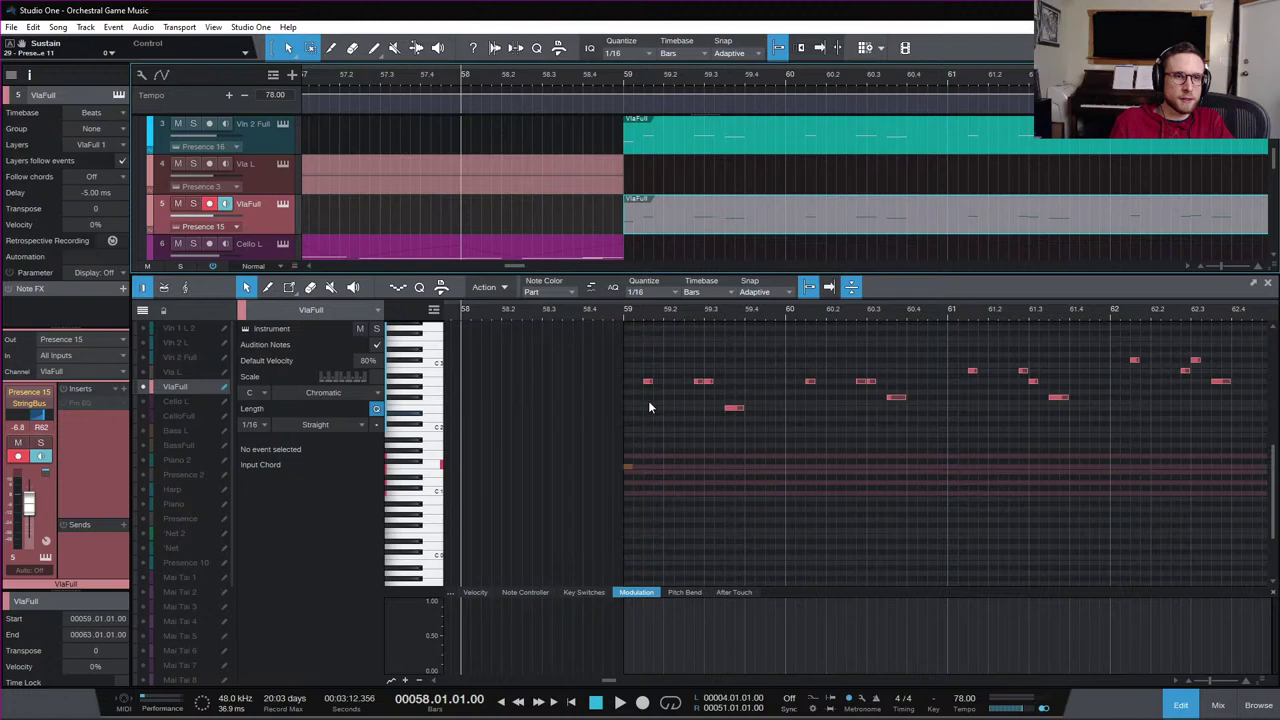
{"action": "left_click", "coordinate": [647, 381]}
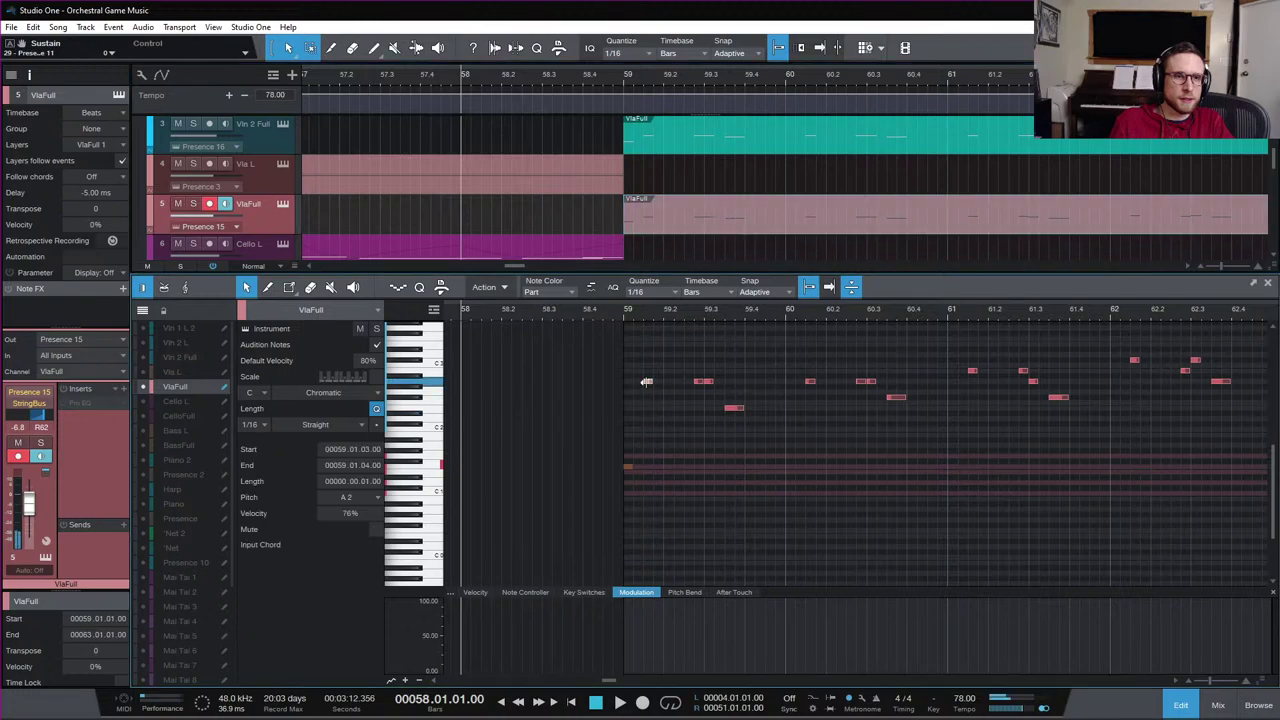
{"action": "left_click", "coordinate": [565, 156]}
{"action": "left_click", "coordinate": [579, 359]}
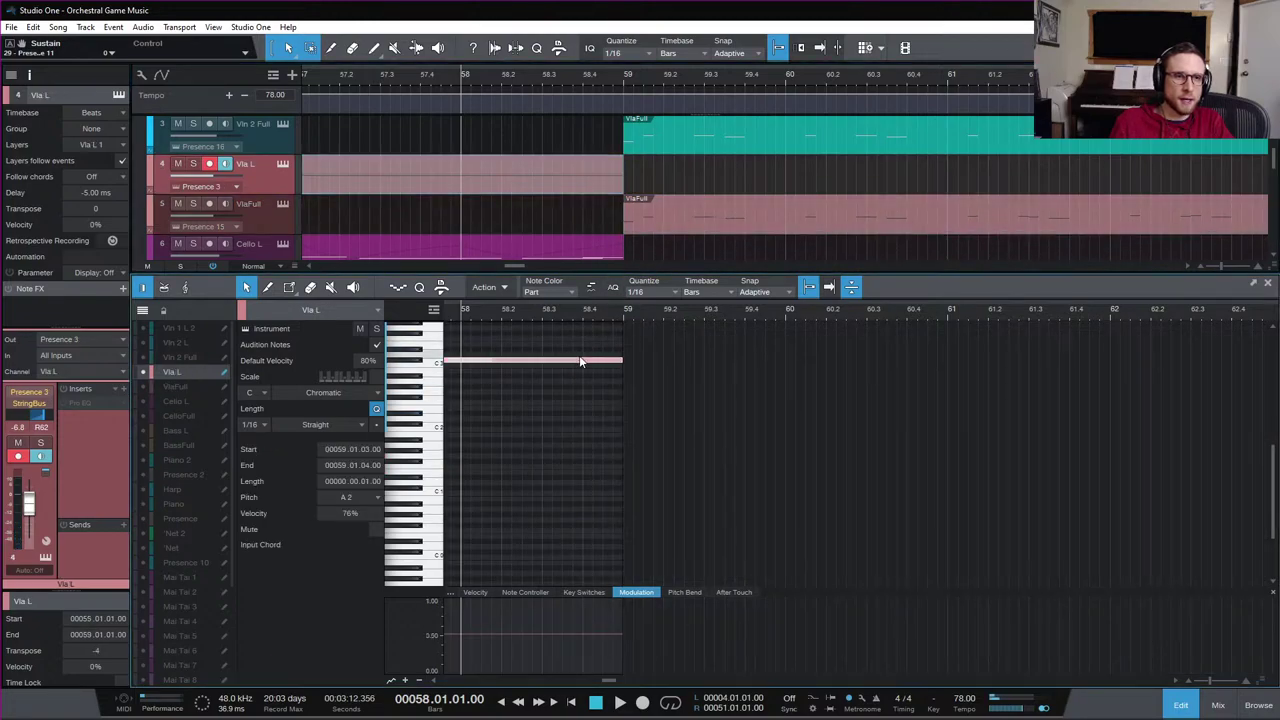
{"action": "scroll", "coordinate": [600, 350], "scroll_direction": "up", "scroll_amount": 1}
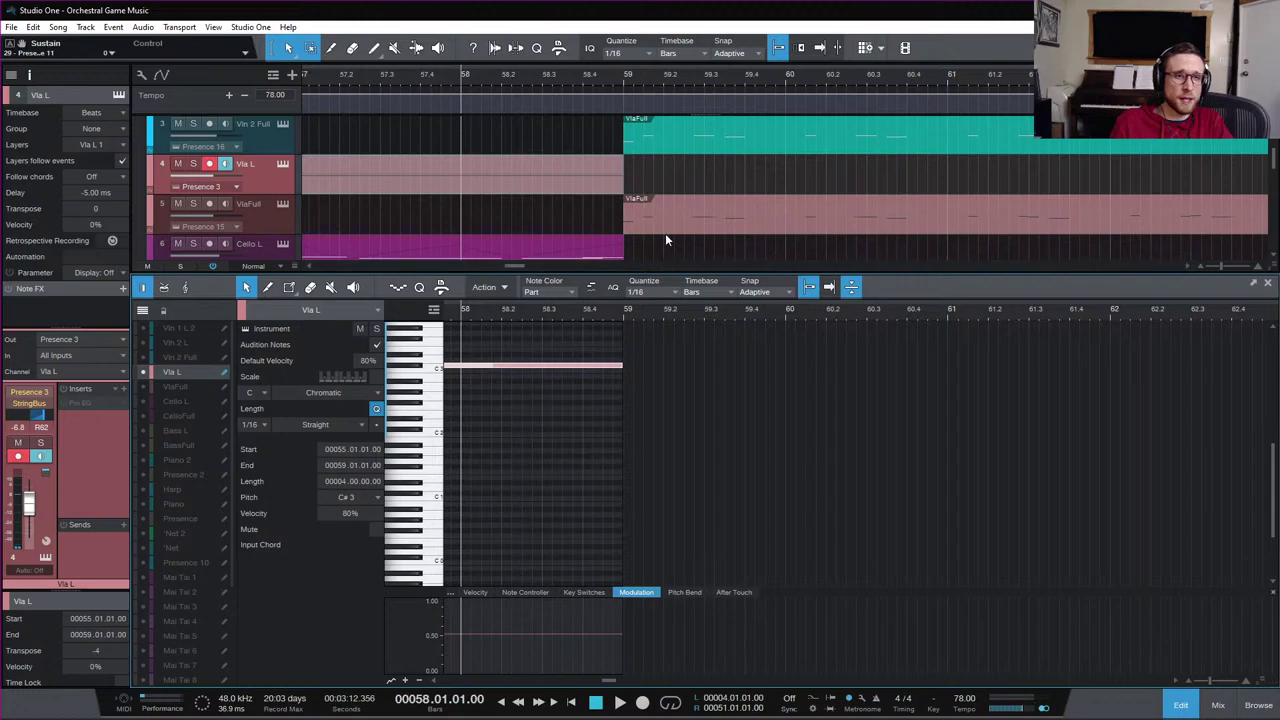
{"action": "left_click", "coordinate": [642, 217]}
{"action": "left_click", "coordinate": [648, 389]}
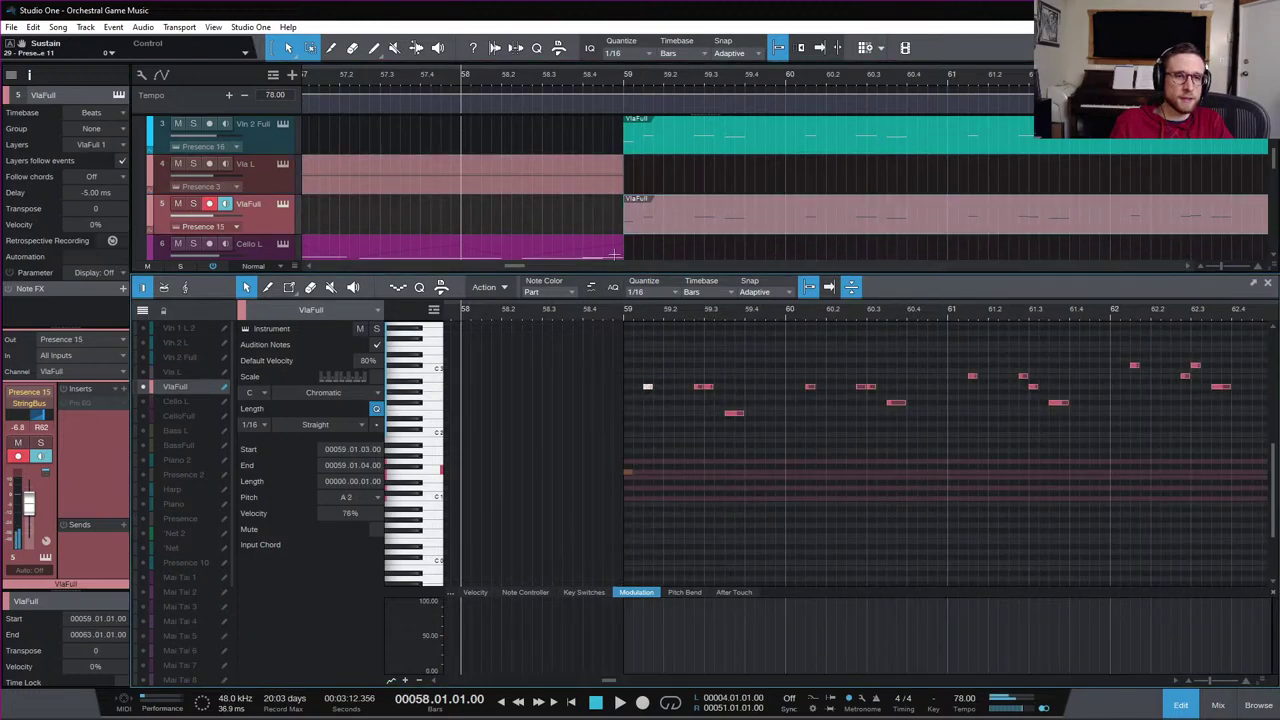
Play the transition repeatedly from the end of beat 3 in bar 58 into bar 59
{"action": "left_click", "coordinate": [574, 78]}
{"action": "key", "text": "space"}
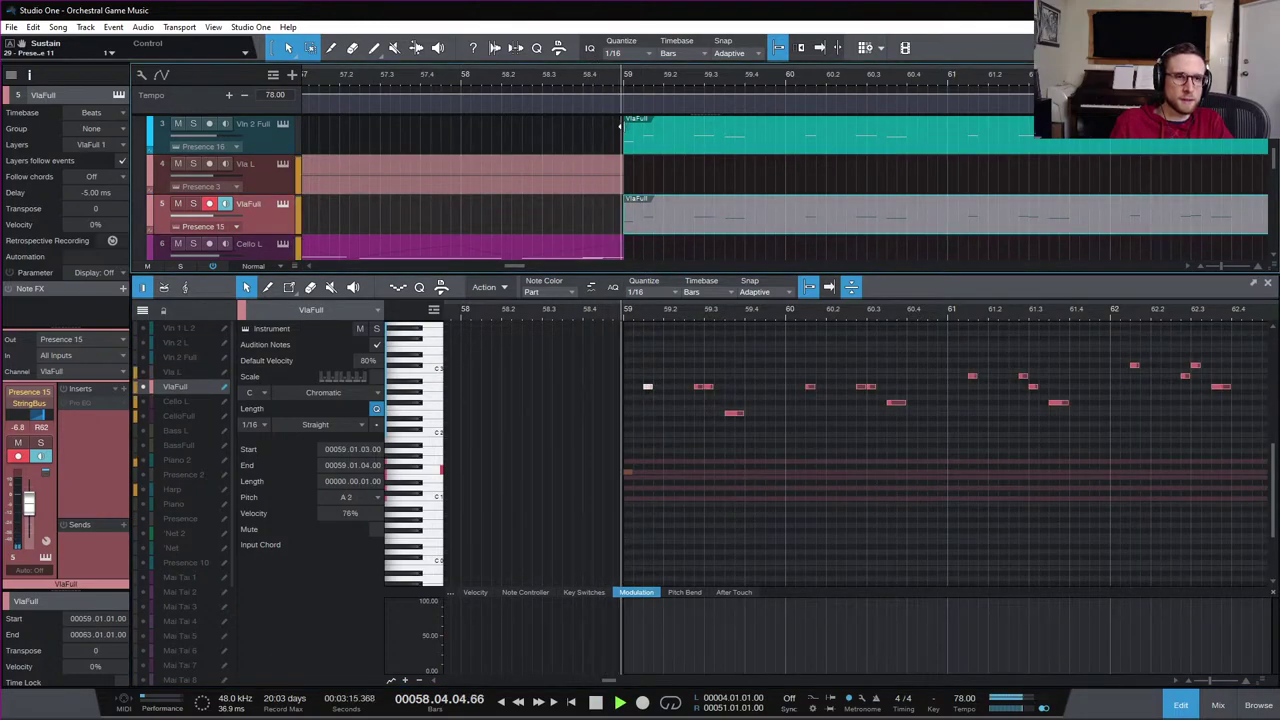
{"action": "scroll", "coordinate": [670, 180], "scroll_direction": "up", "scroll_amount": 2}
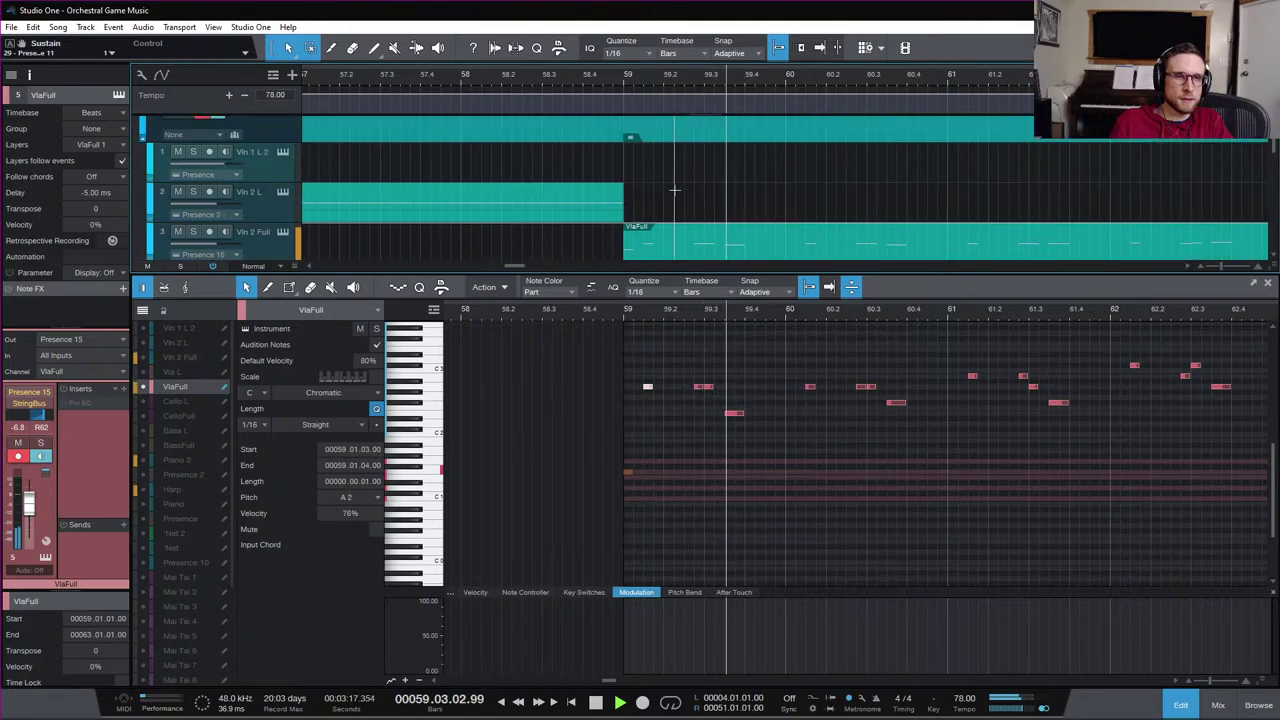
{"action": "key", "text": "space"}
{"action": "key", "text": "space"}
{"action": "scroll", "coordinate": [685, 225], "scroll_direction": "down", "scroll_amount": 3}
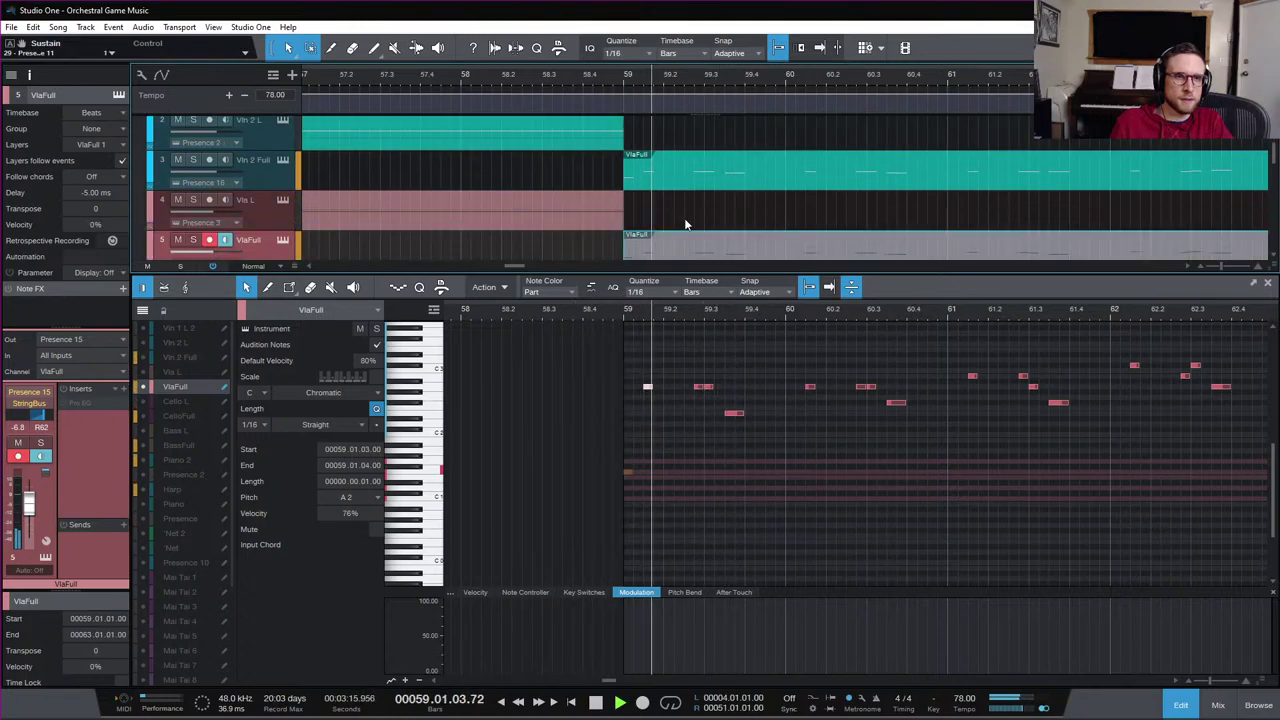
{"action": "key", "text": "space"}
{"action": "key", "text": "space"}
{"action": "key", "text": "space"}
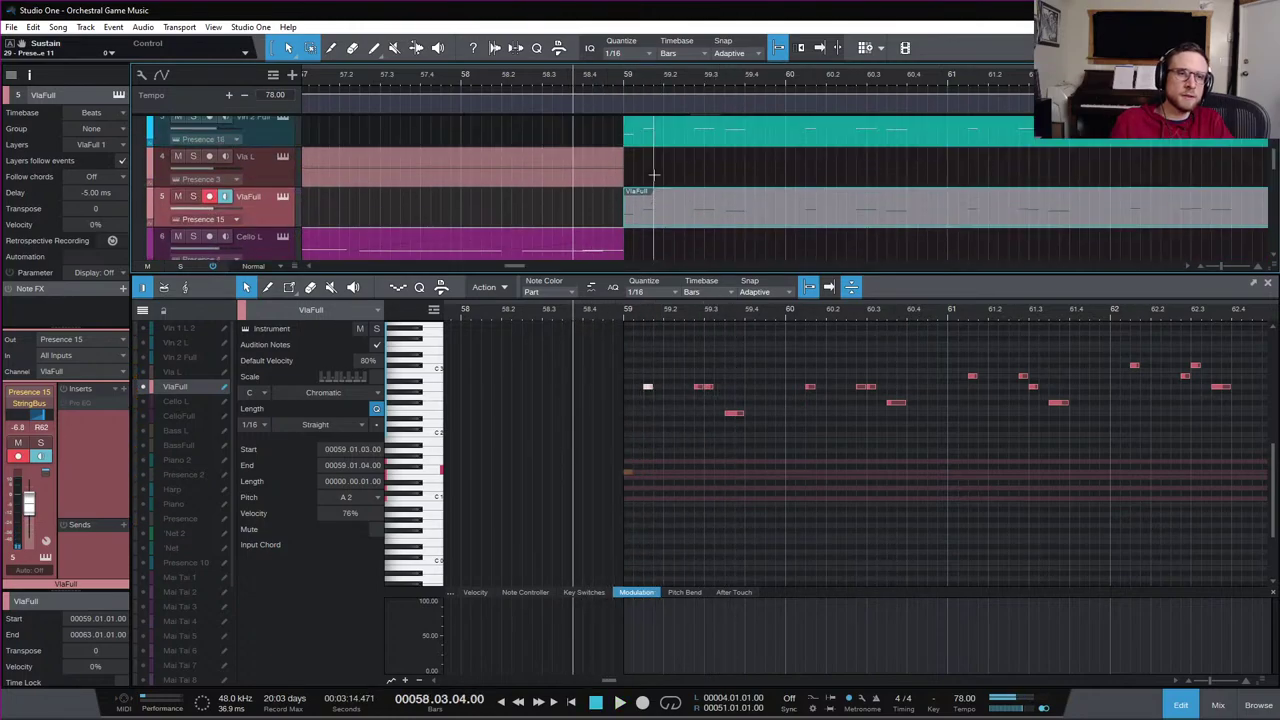
Lower the last Cello L note of bar 58 to G#2 and play the transition
{"action": "scroll", "coordinate": [660, 178], "scroll_direction": "up", "scroll_amount": 1}
{"action": "key", "text": "Down"}
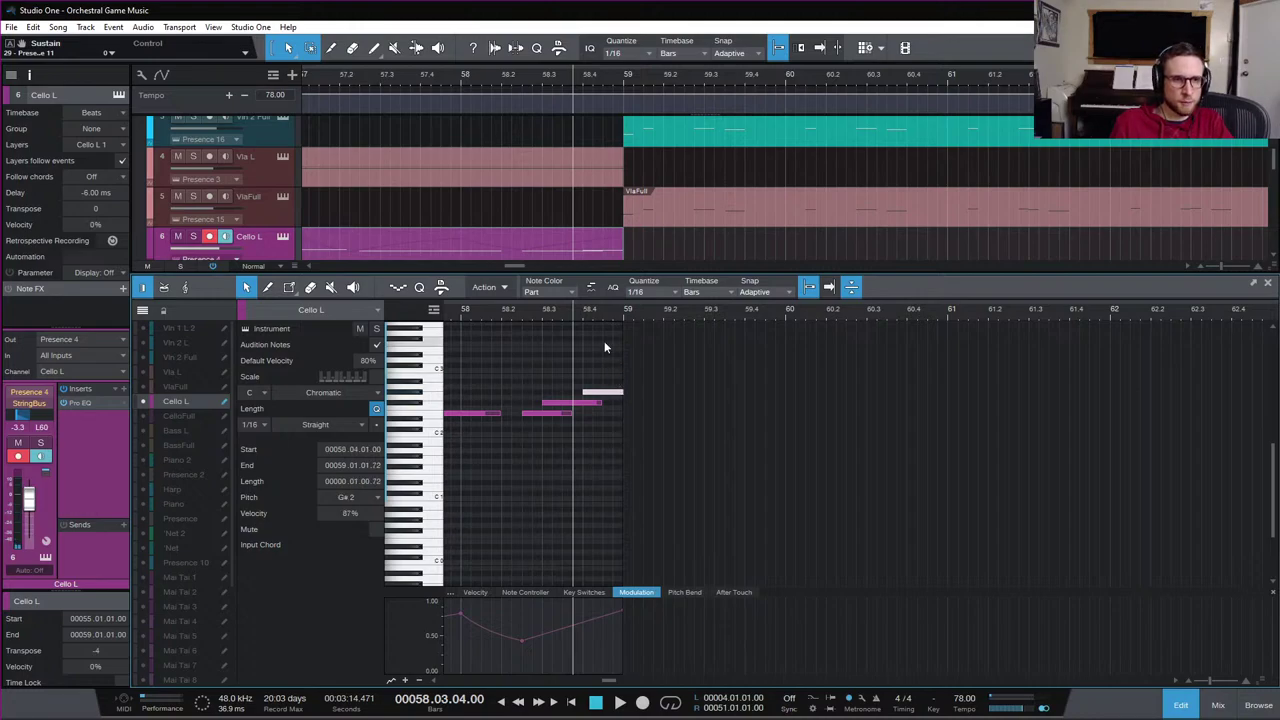
{"action": "key", "text": "space"}
{"action": "key", "text": "space"}
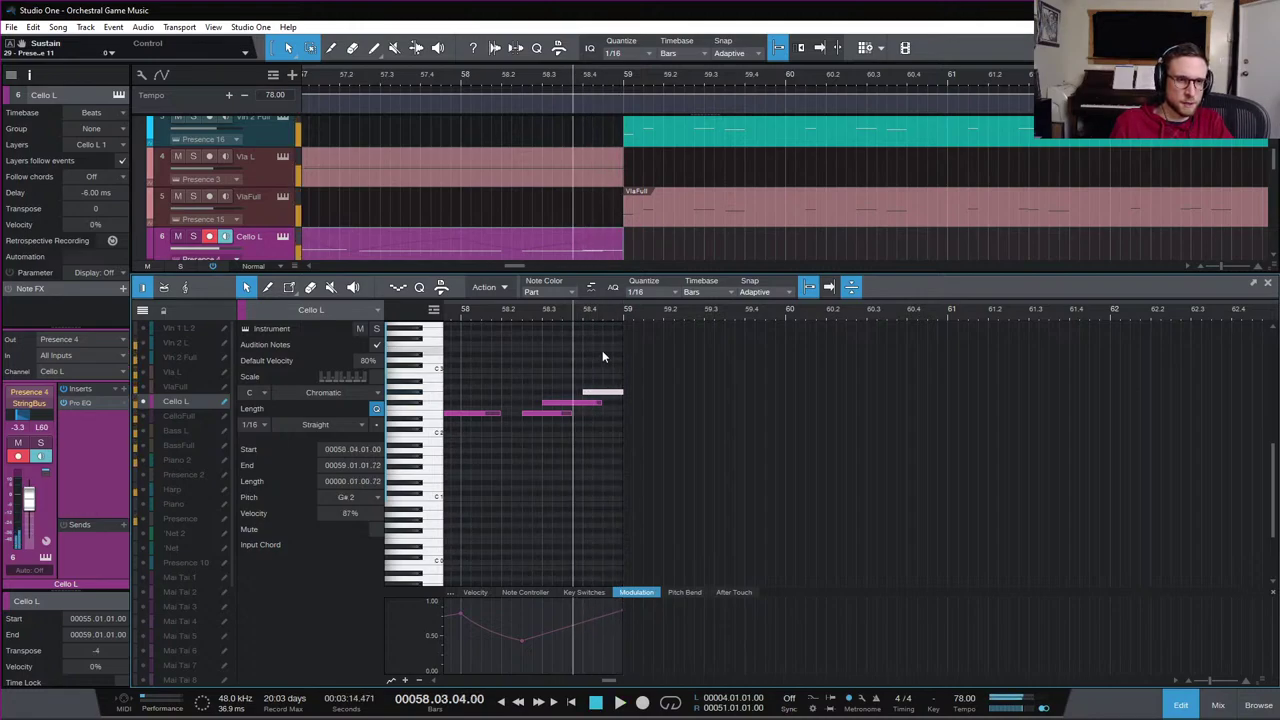
Raise the first CelloFull note of bar 59 to F#2 and play the transition from the end of bar 58
{"action": "scroll", "coordinate": [645, 190], "scroll_direction": "down", "scroll_amount": 3}
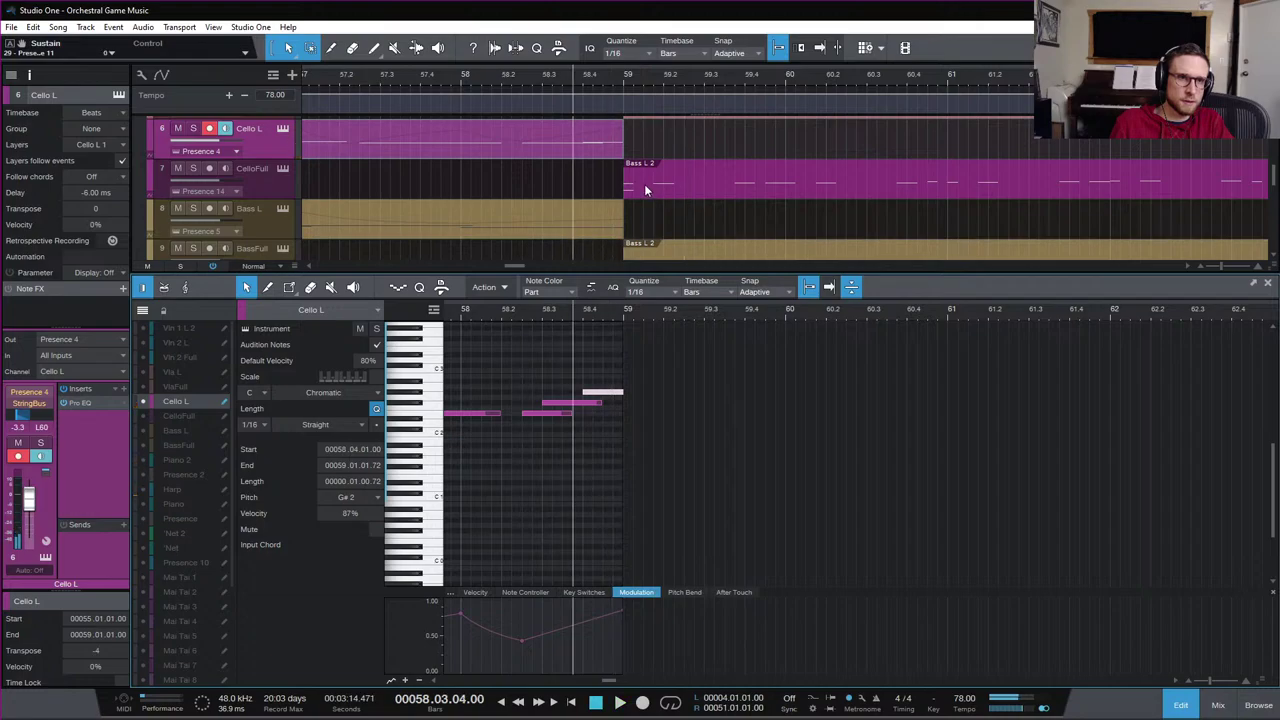
{"action": "left_click", "coordinate": [645, 190]}
{"action": "left_click", "coordinate": [629, 425]}
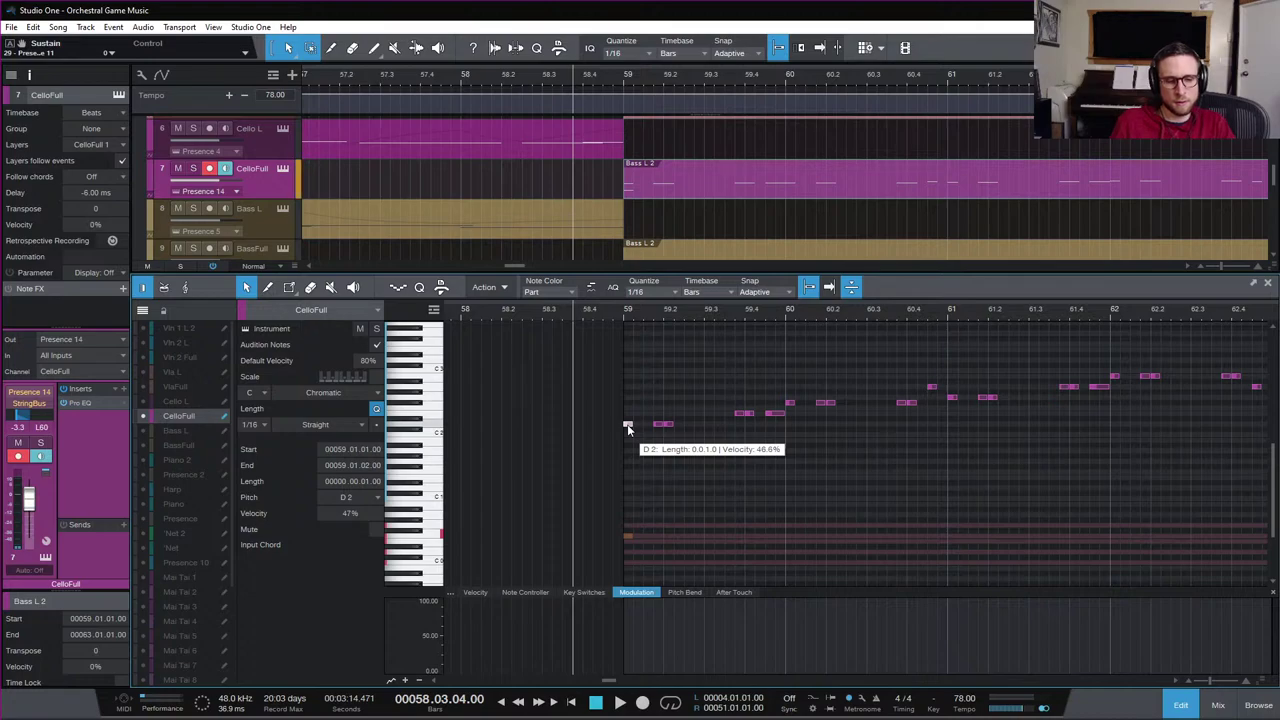
{"action": "left_click_drag", "start_coordinate": [627, 424], "coordinate": [629, 401]}
{"action": "key", "text": "space"}
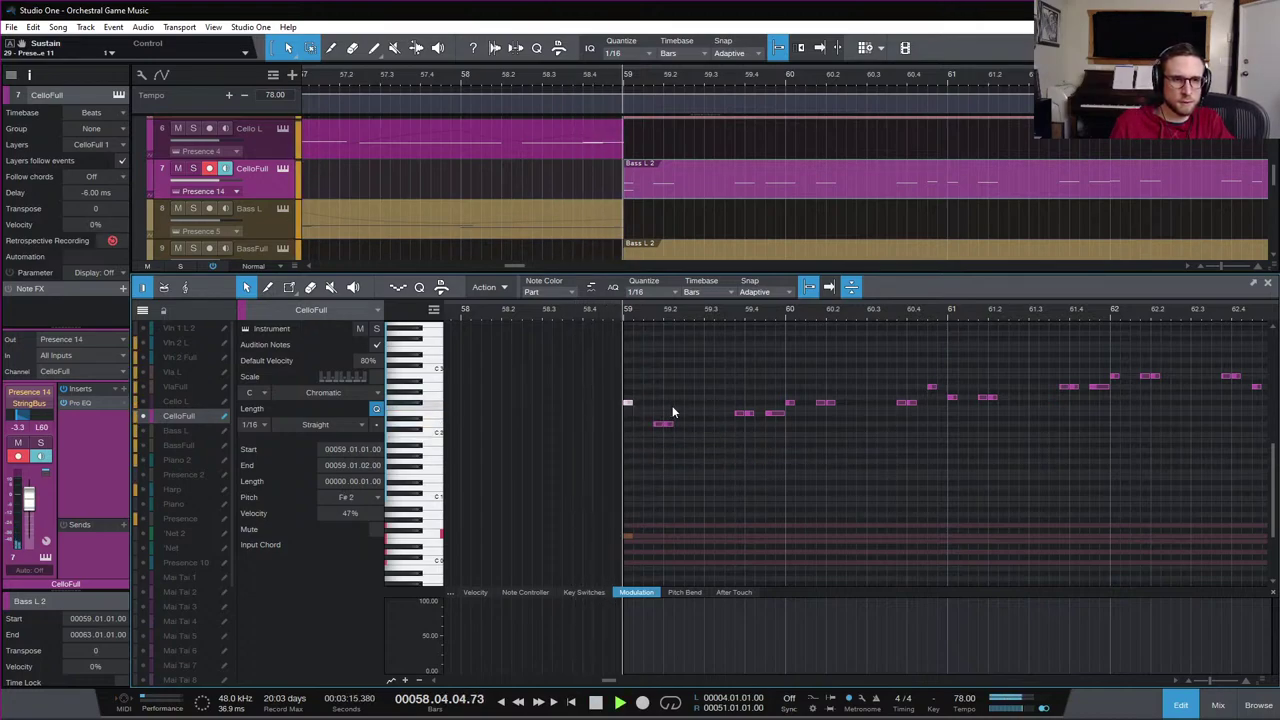
Play the transition from the end of bar 58 into bar 59 and look over the string parts on both sides
{"action": "key", "text": "space"}
{"action": "key", "text": "space"}
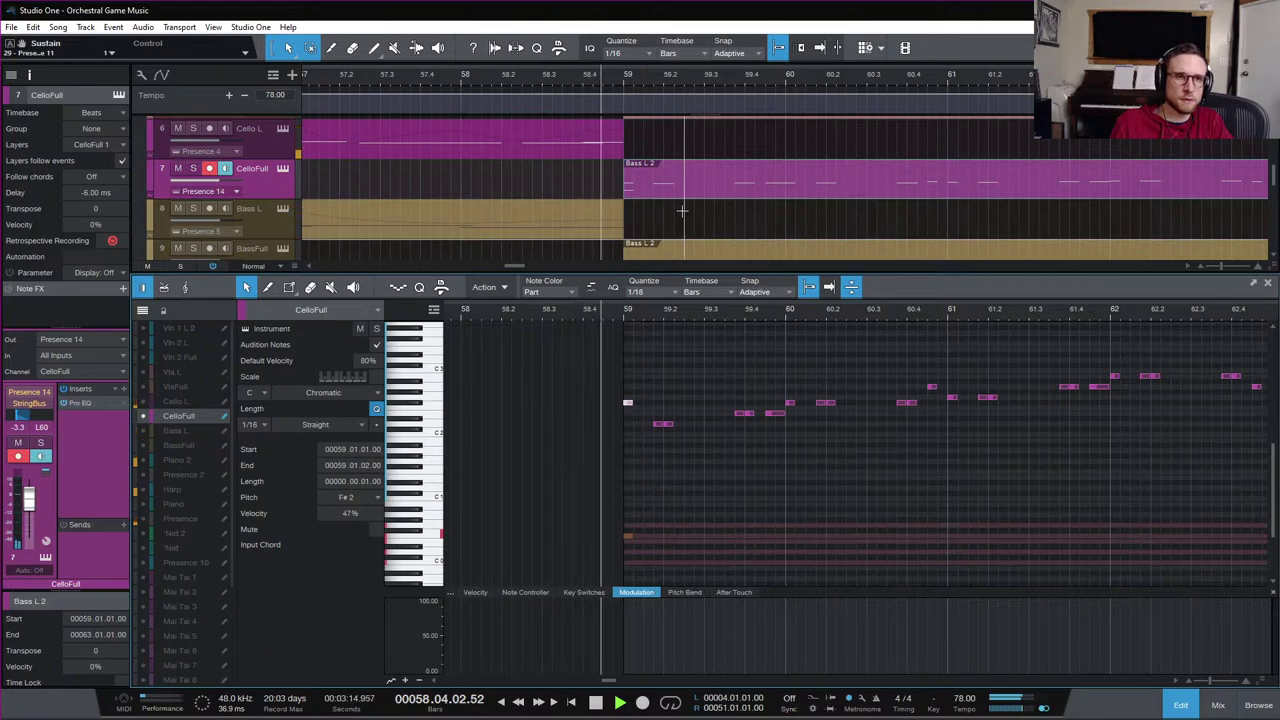
{"action": "key", "text": "space"}
{"action": "scroll", "coordinate": [656, 187], "scroll_direction": "down", "scroll_amount": 1}
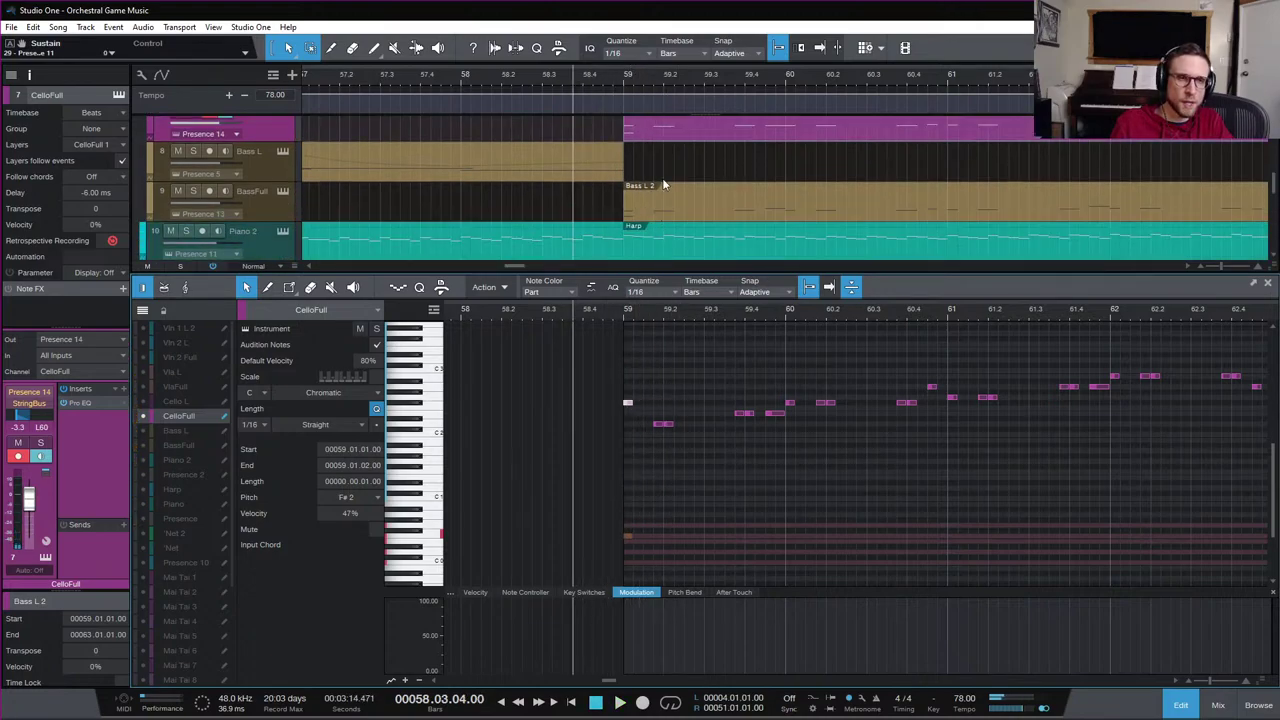
{"action": "scroll", "coordinate": [656, 200], "scroll_direction": "up", "scroll_amount": 2}
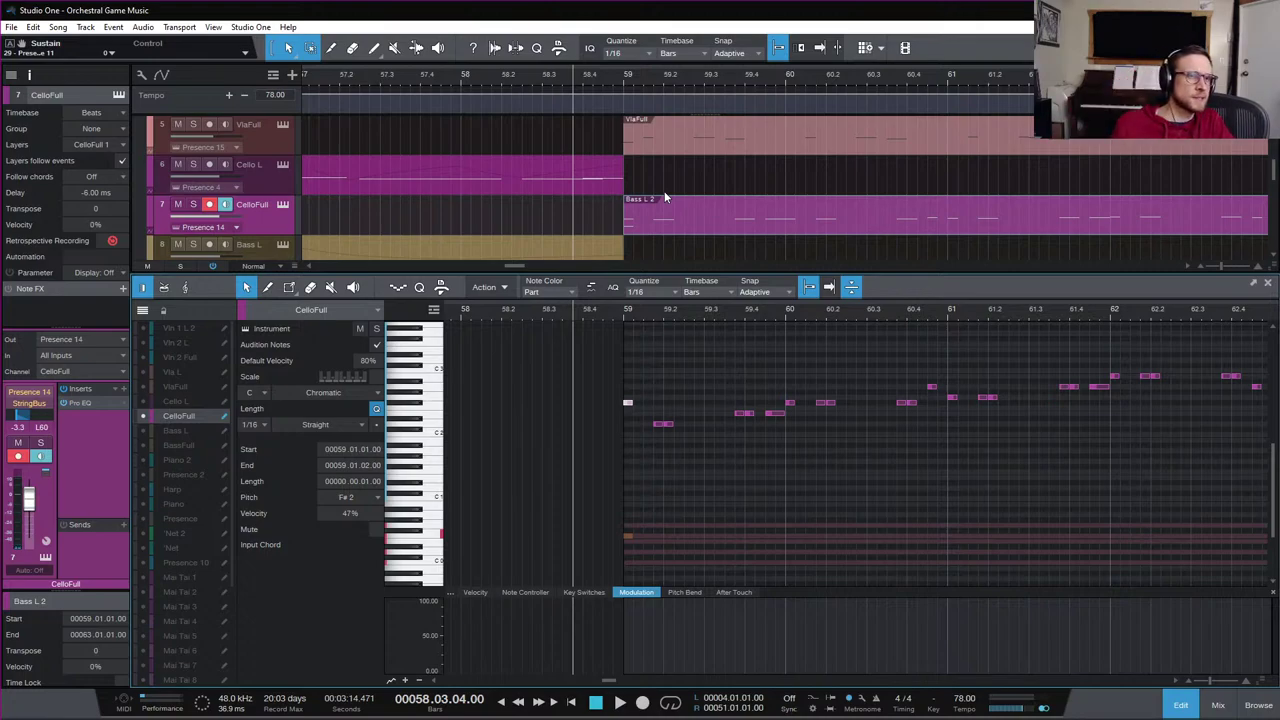
{"action": "scroll", "coordinate": [664, 184], "scroll_direction": "up", "scroll_amount": 4}
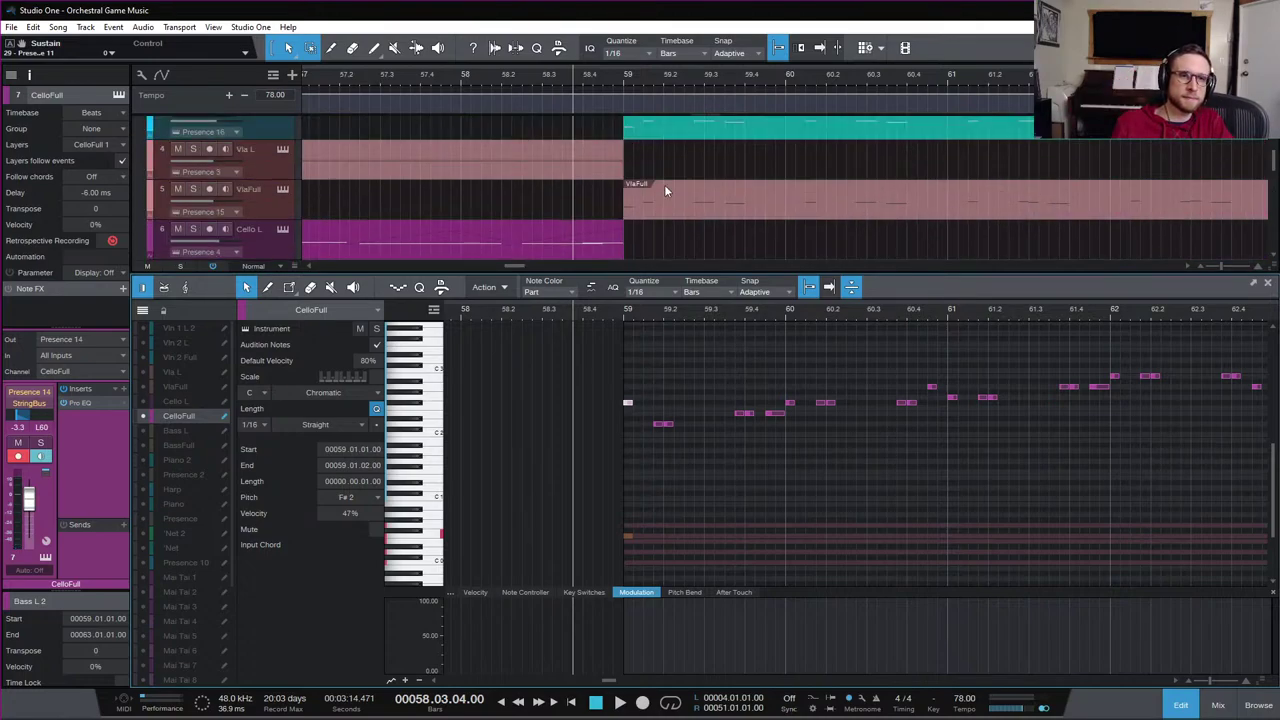
{"action": "scroll", "coordinate": [664, 184], "scroll_direction": "up", "scroll_amount": 1}
{"action": "scroll", "coordinate": [664, 184], "scroll_direction": "down", "scroll_amount": 2}
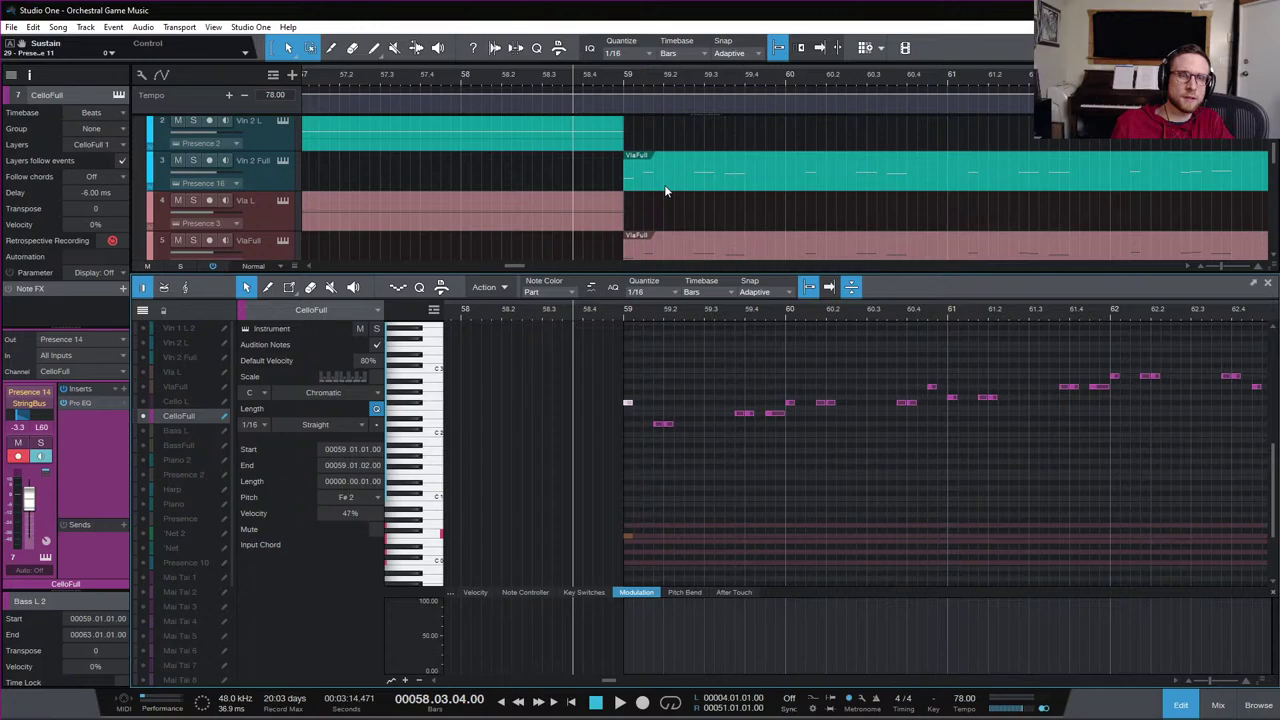
Compare the Bass L note held through bar 58 with the first BassFull note of bar 59 and play the transition
{"action": "left_click", "coordinate": [1180, 706]}
{"action": "scroll", "coordinate": [749, 466], "scroll_direction": "down", "scroll_amount": 1}
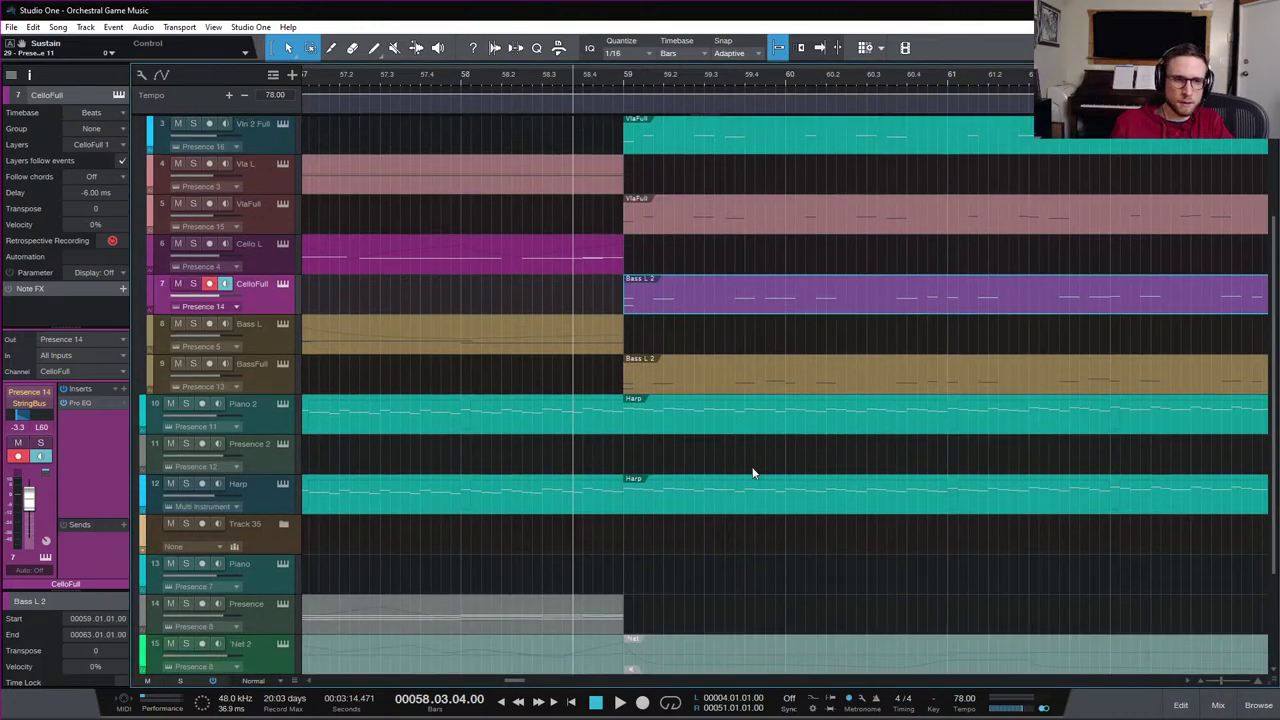
{"action": "scroll", "coordinate": [675, 434], "scroll_direction": "up", "scroll_amount": 1}
{"action": "double_click", "coordinate": [597, 388]}
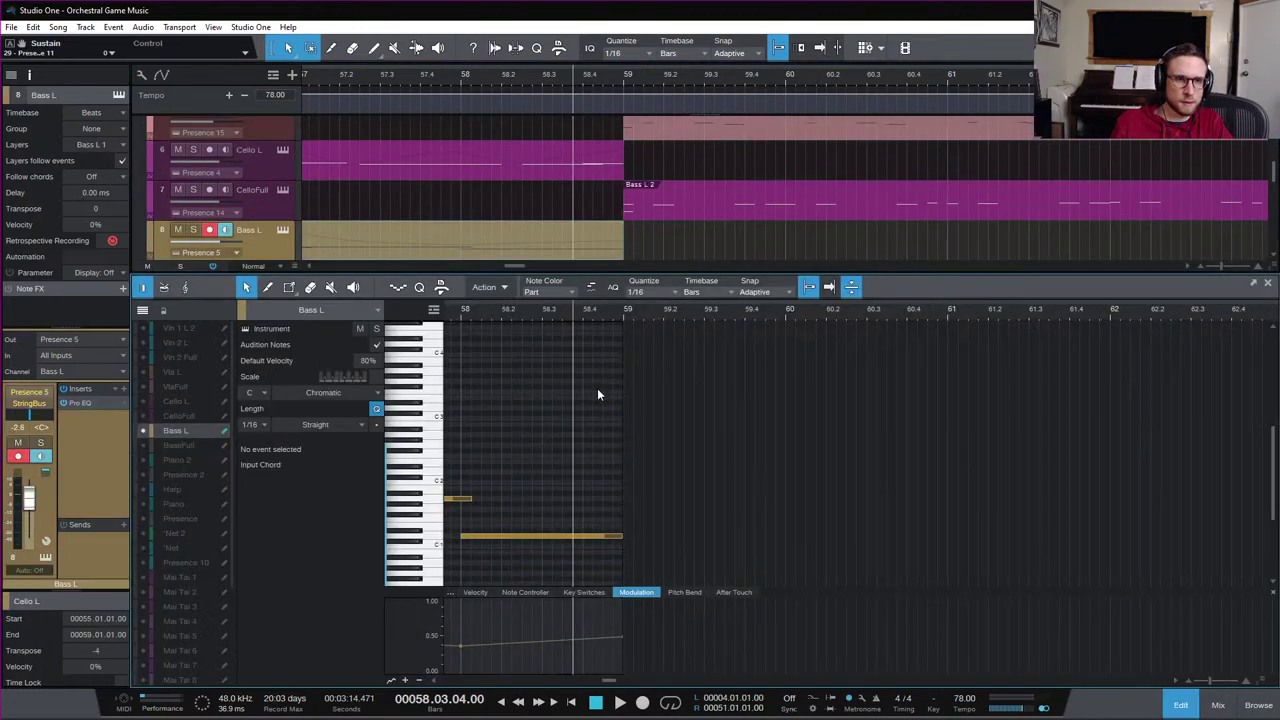
{"action": "left_click", "coordinate": [606, 536]}
{"action": "scroll", "coordinate": [639, 253], "scroll_direction": "down", "scroll_amount": 1}
{"action": "left_click", "coordinate": [639, 253]}
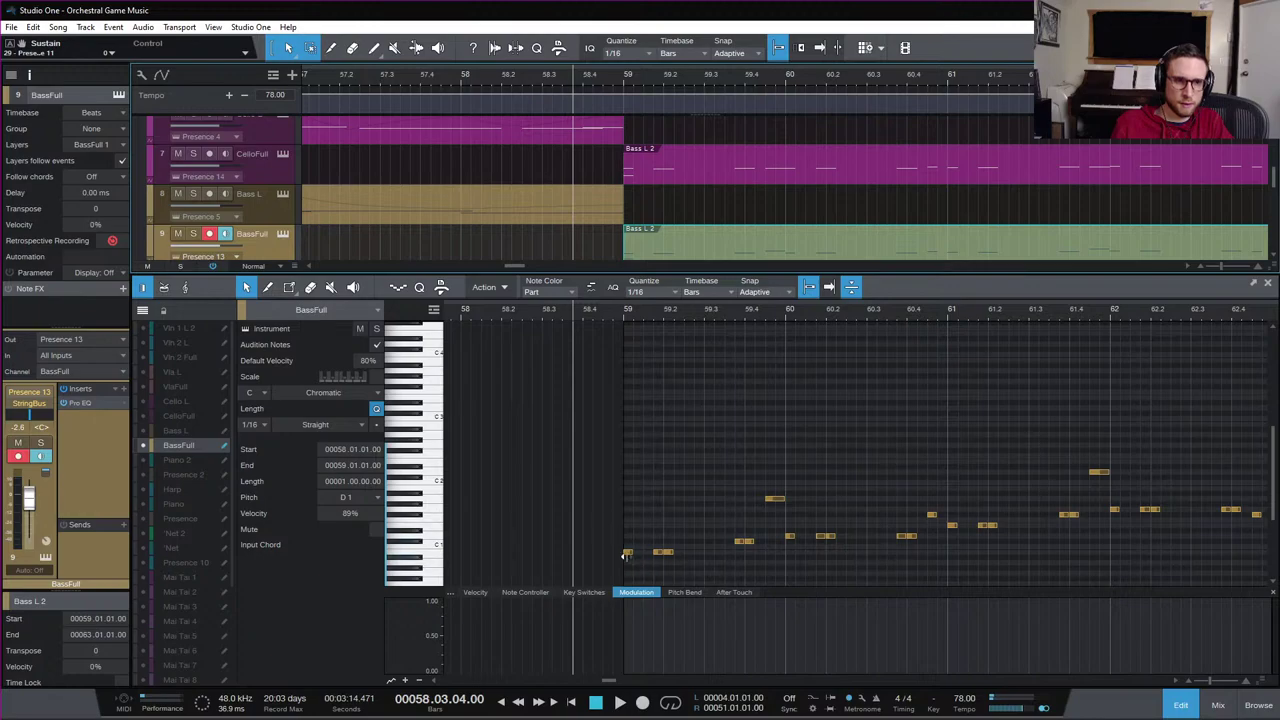
{"action": "left_click", "coordinate": [626, 552]}
{"action": "key", "text": "space"}
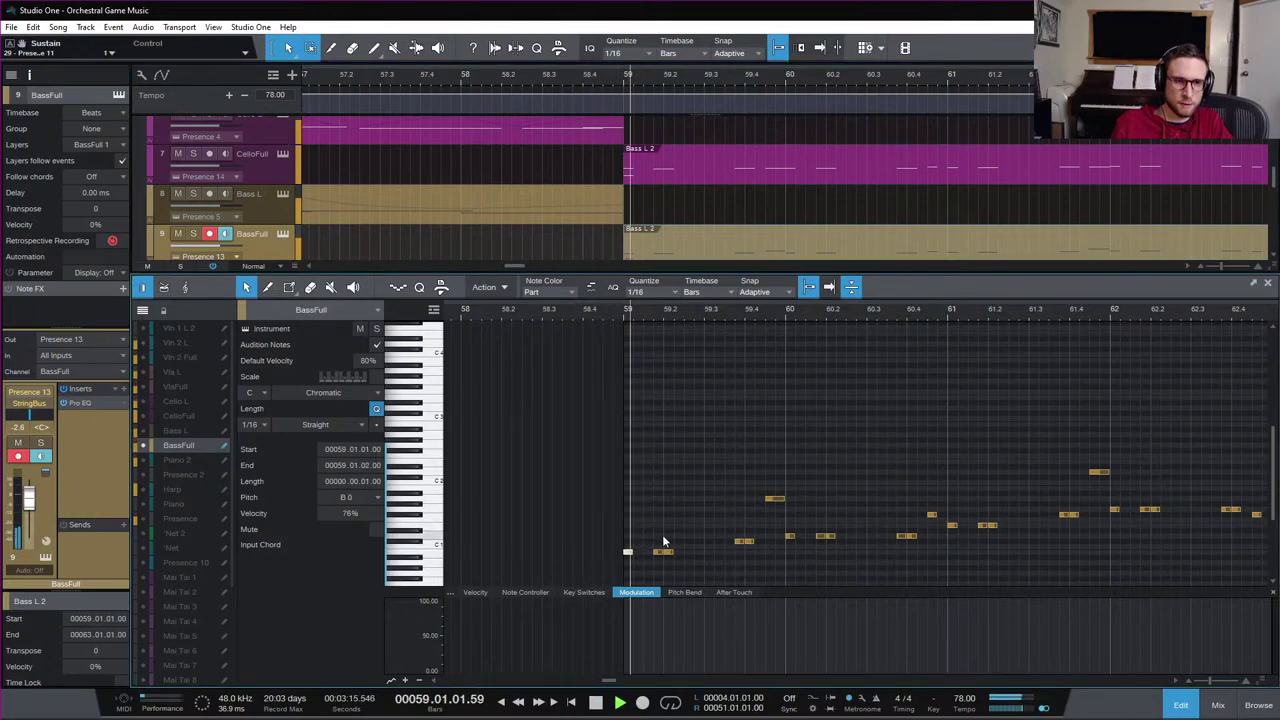
{"action": "left_click", "coordinate": [1178, 704]}
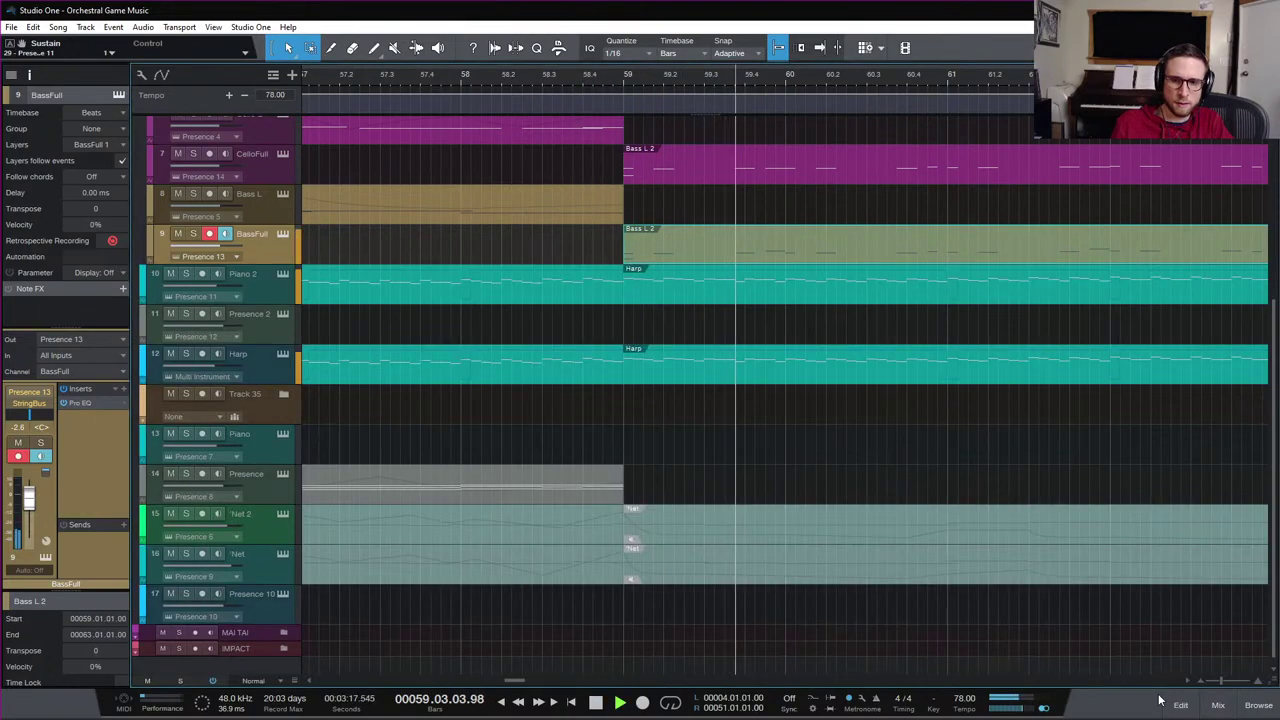
{"action": "key", "text": "space"}
{"action": "scroll", "coordinate": [738, 380], "scroll_direction": "up", "scroll_amount": 5}
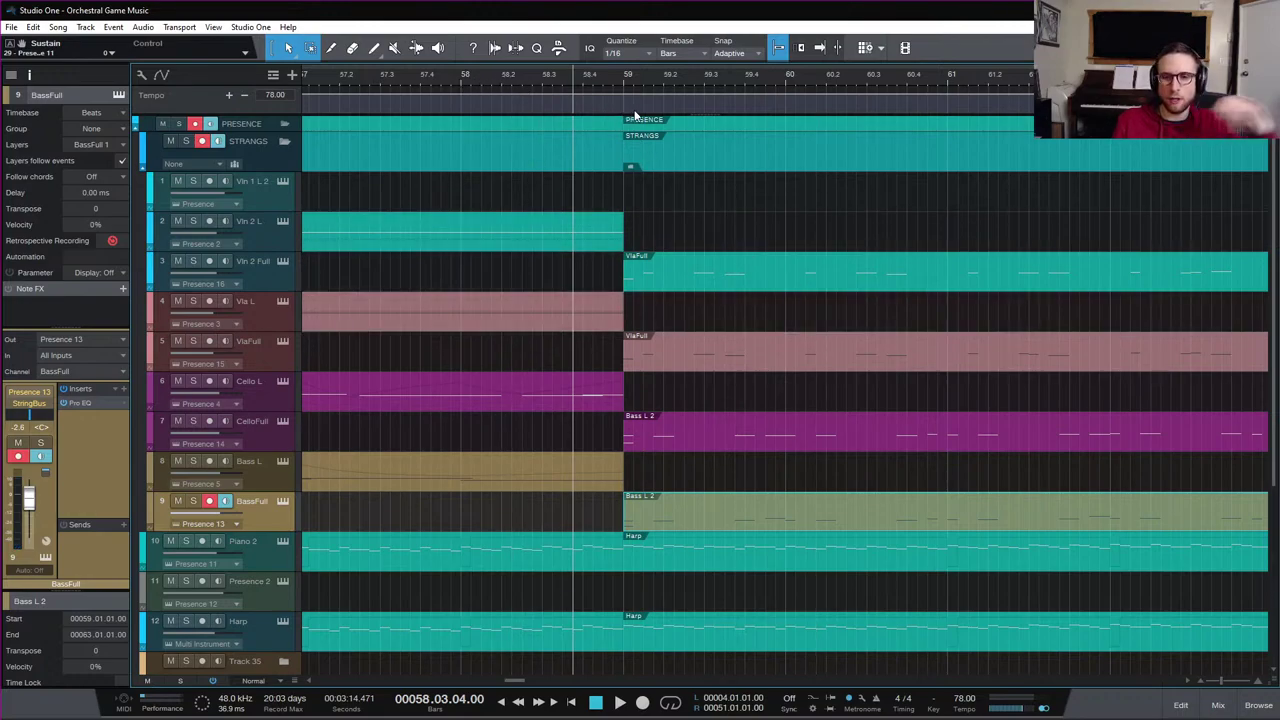
Place the playhead at bar 58 and inspect the last Cello L note before bar 59
{"action": "left_click", "coordinate": [463, 80]}
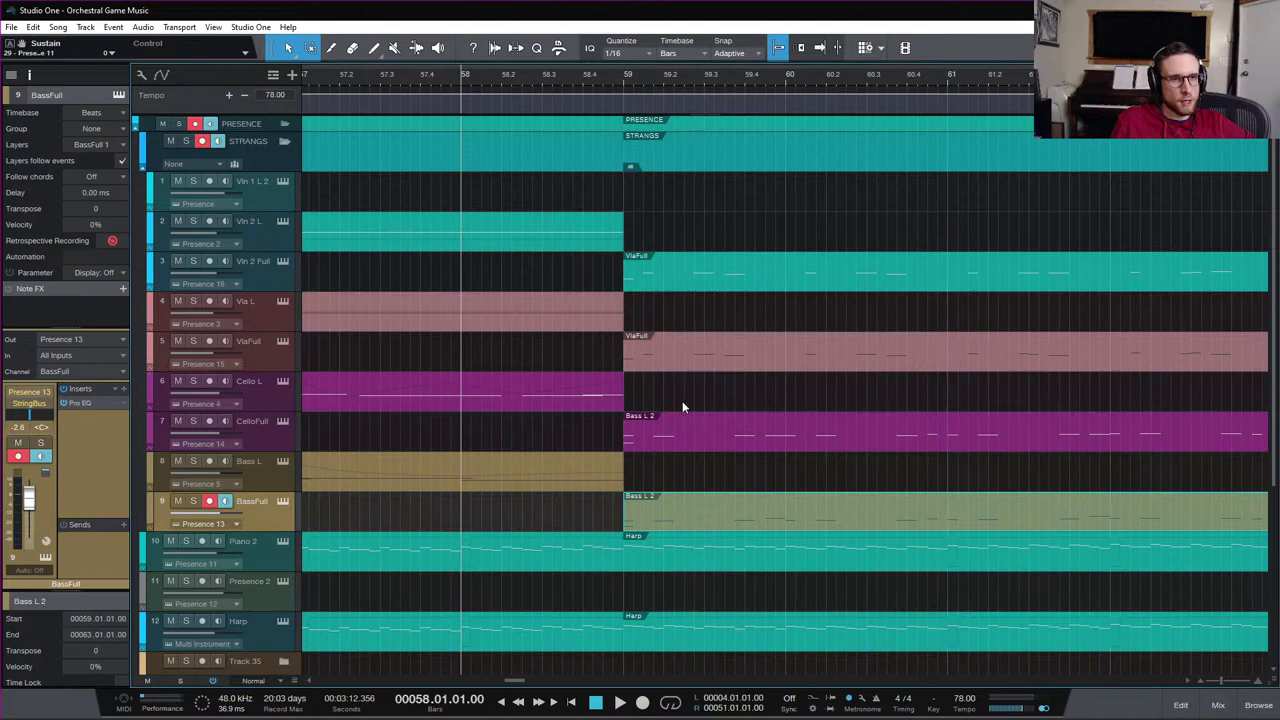
{"action": "double_click", "coordinate": [608, 395]}
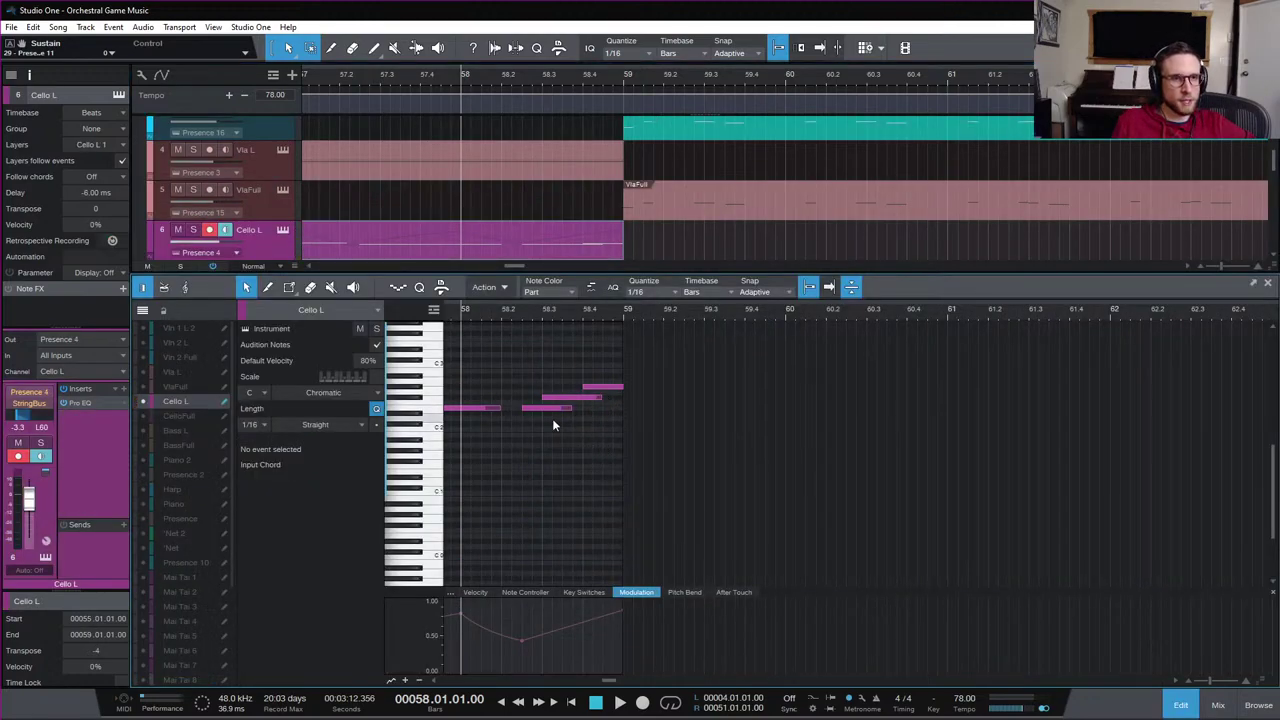
{"action": "left_click", "coordinate": [590, 388]}
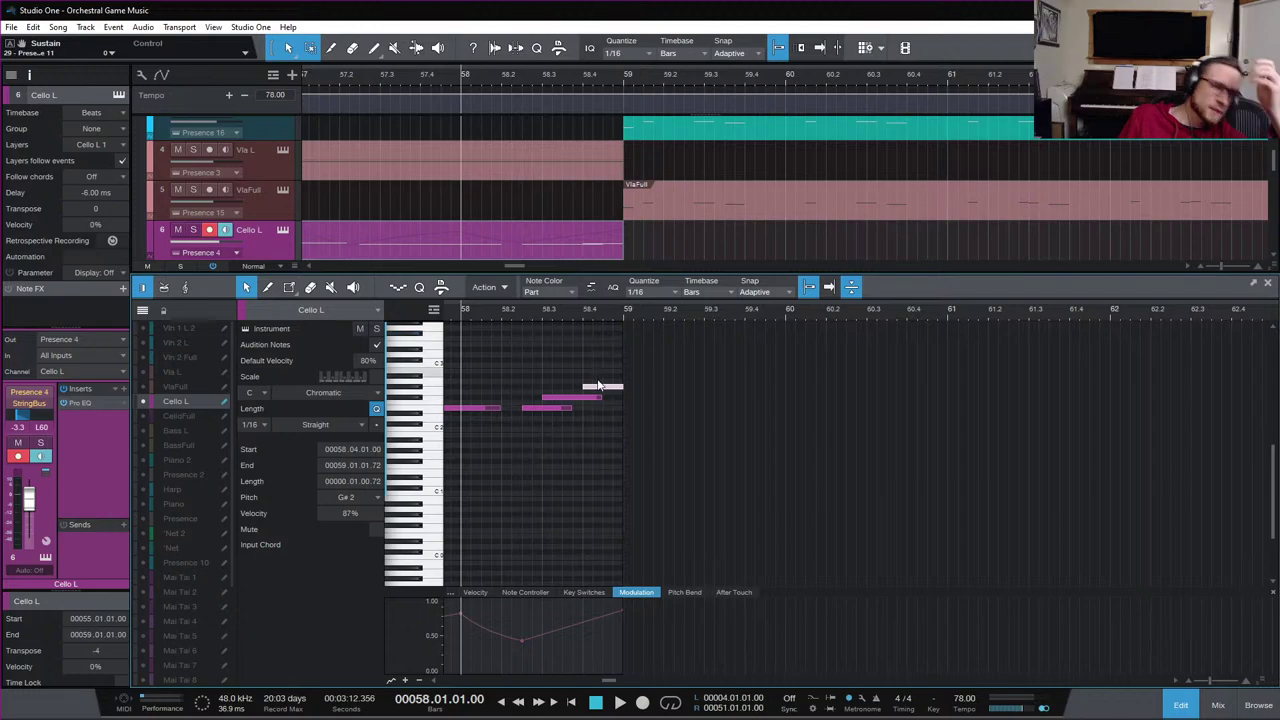
Reset the event transposition to 0 for the Vln 2 L, Vla L, Cello L and Bass L parts from bar 51 to bar 59
{"action": "left_click", "coordinate": [1180, 707]}
{"action": "scroll", "coordinate": [629, 418], "scroll_direction": "left", "scroll_amount": 5}
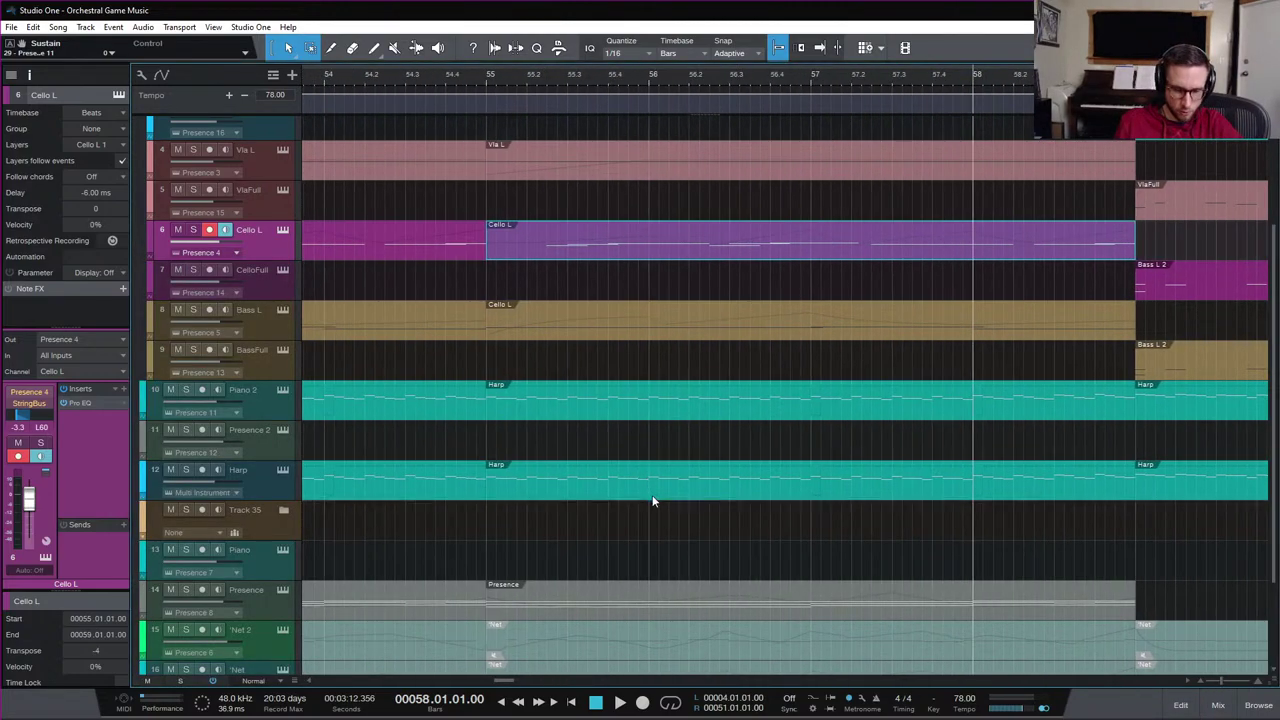
{"action": "key", "text": "w"}
{"action": "key", "text": "w"}
{"action": "key", "text": "w"}
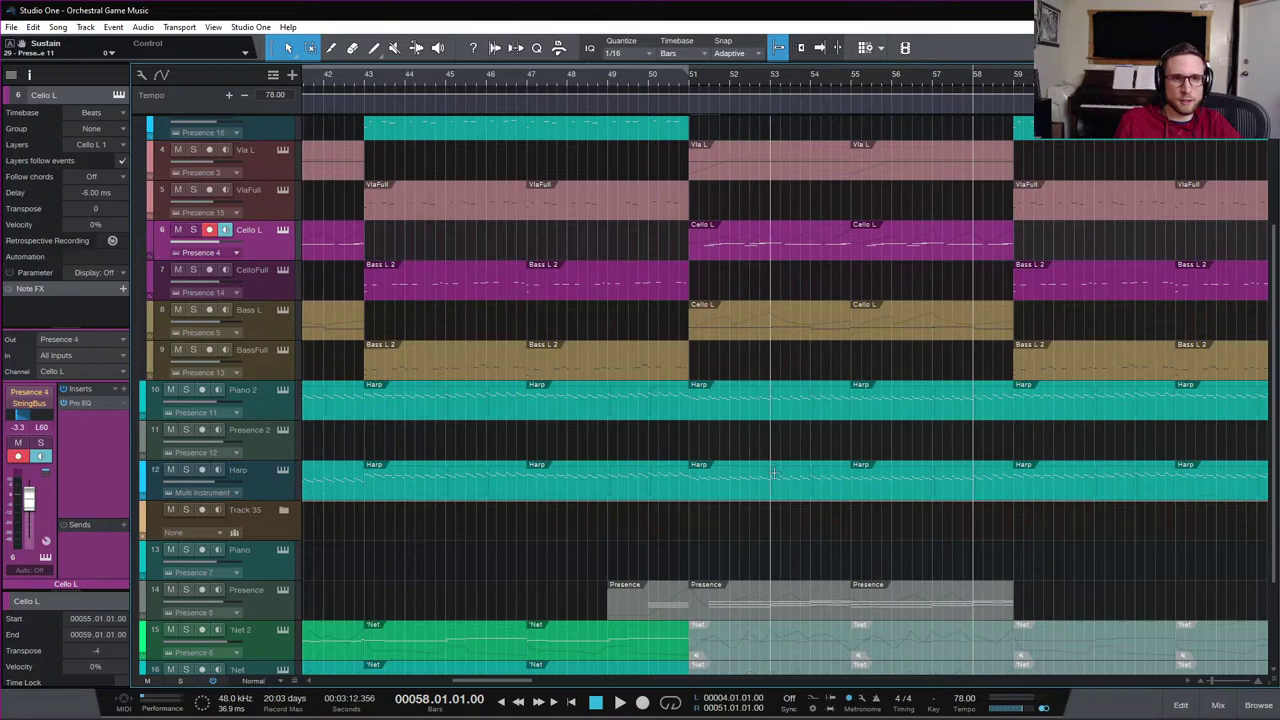
{"action": "left_click_drag", "start_coordinate": [720, 531], "coordinate": [934, 246]}
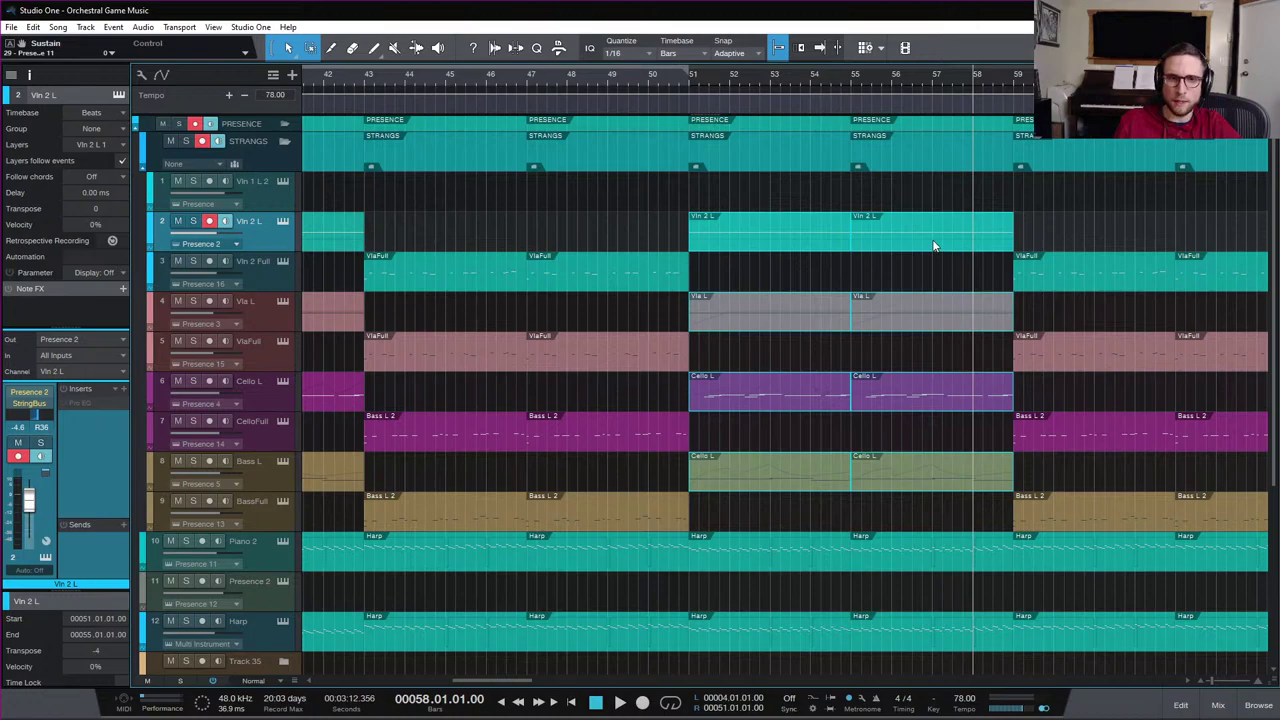
{"action": "right_click", "coordinate": [934, 246]}
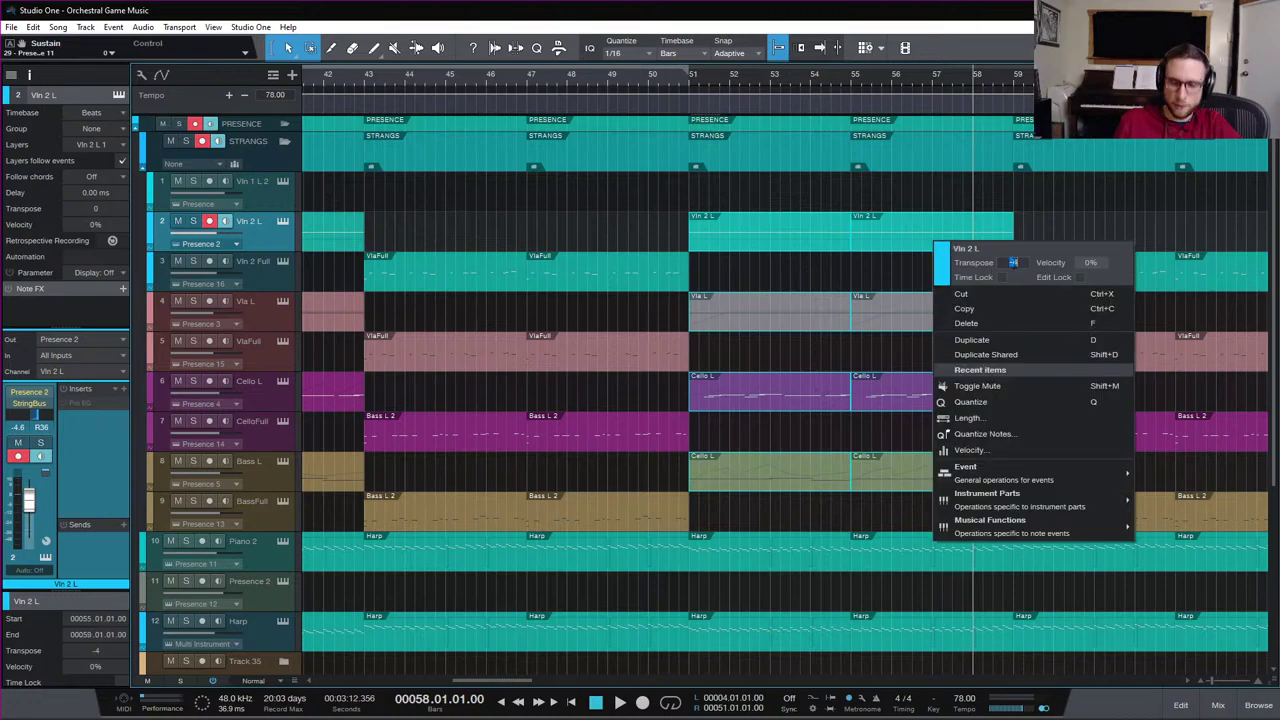
{"action": "left_click", "coordinate": [896, 246]}
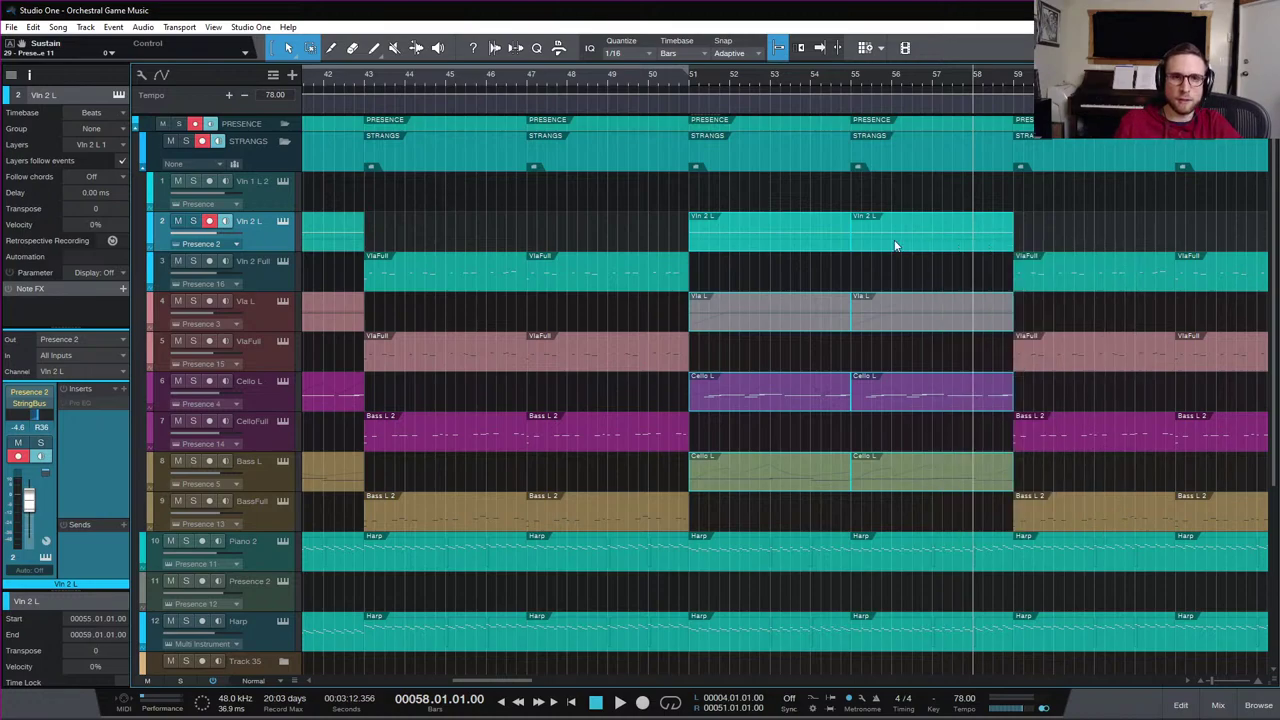
Show the Vln 2 L, Vla L, Cello L and Bass L parts from bar 51 to bar 59 together in an enlarged note editor
{"action": "double_click", "coordinate": [894, 246]}
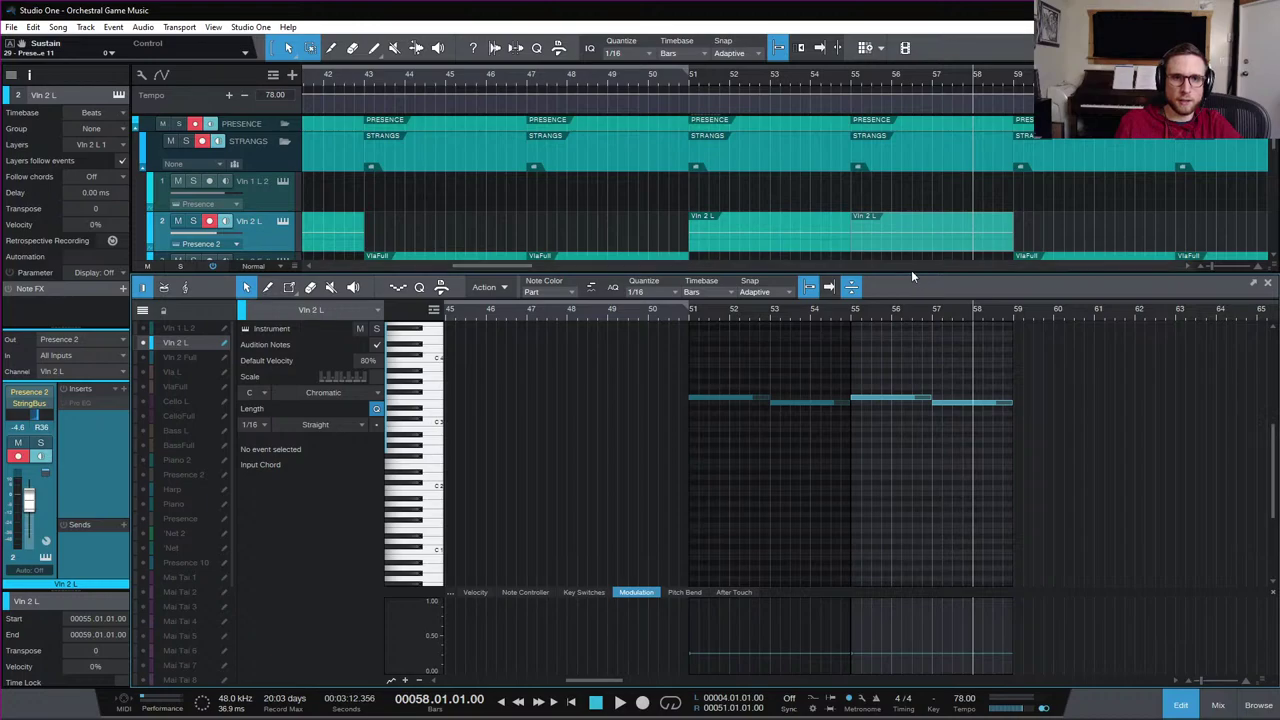
{"action": "left_click_drag", "start_coordinate": [911, 270], "coordinate": [900, 478]}
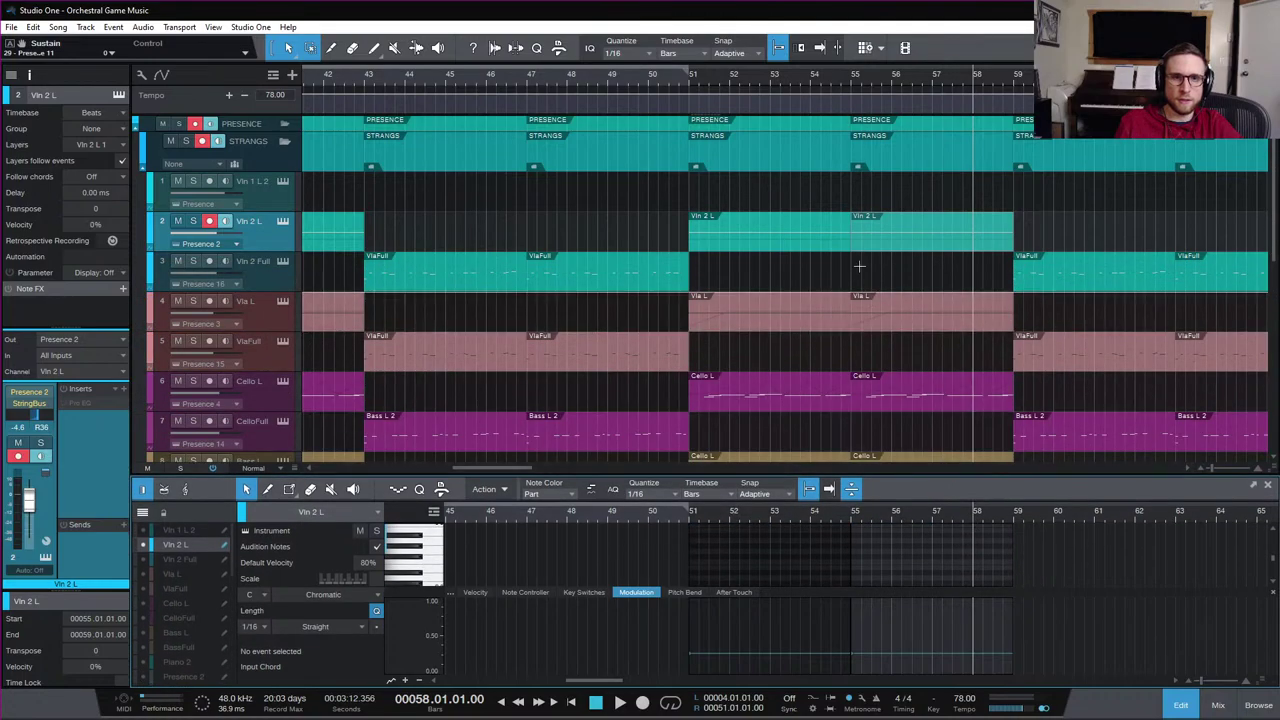
{"action": "left_click", "coordinate": [800, 315], "text": "shift"}
{"action": "left_click", "coordinate": [799, 400], "text": "shift"}
{"action": "left_click", "coordinate": [907, 410], "text": "shift"}
{"action": "scroll", "coordinate": [900, 398], "scroll_direction": "down", "scroll_amount": 3}
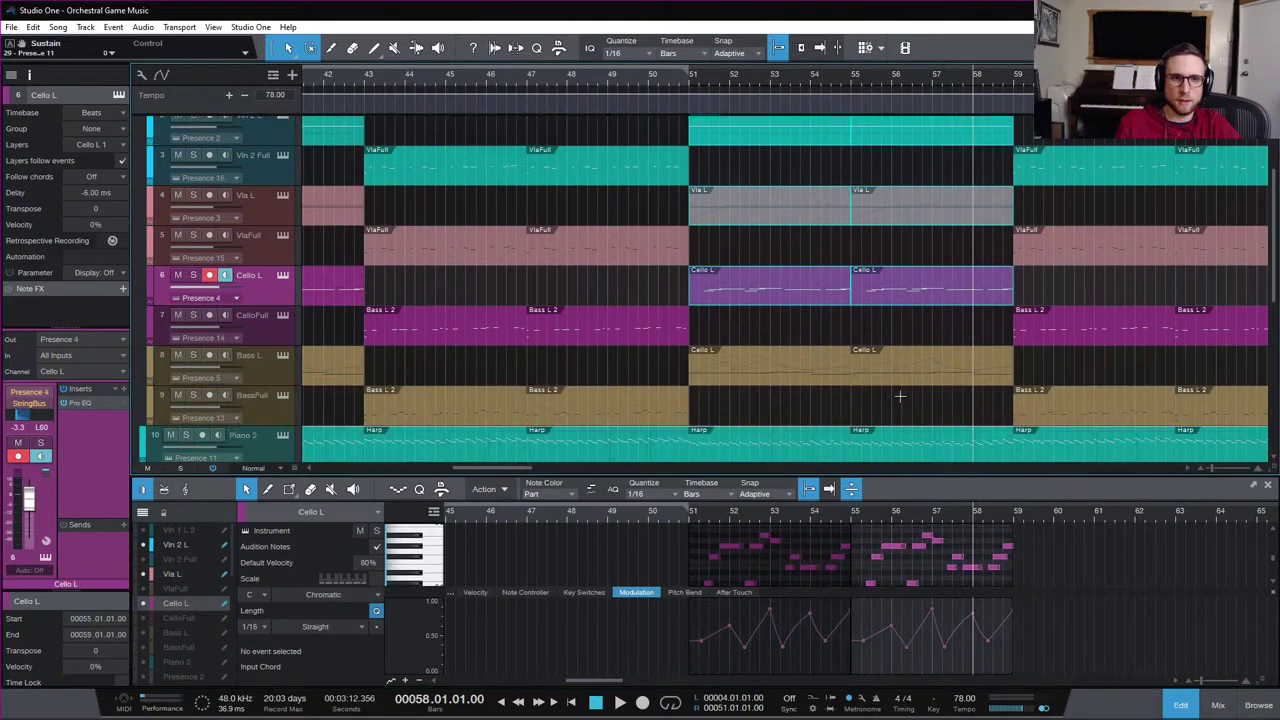
{"action": "left_click", "coordinate": [789, 371], "text": "shift"}
{"action": "left_click", "coordinate": [905, 370], "text": "shift"}
{"action": "left_click_drag", "start_coordinate": [905, 477], "coordinate": [905, 186]}
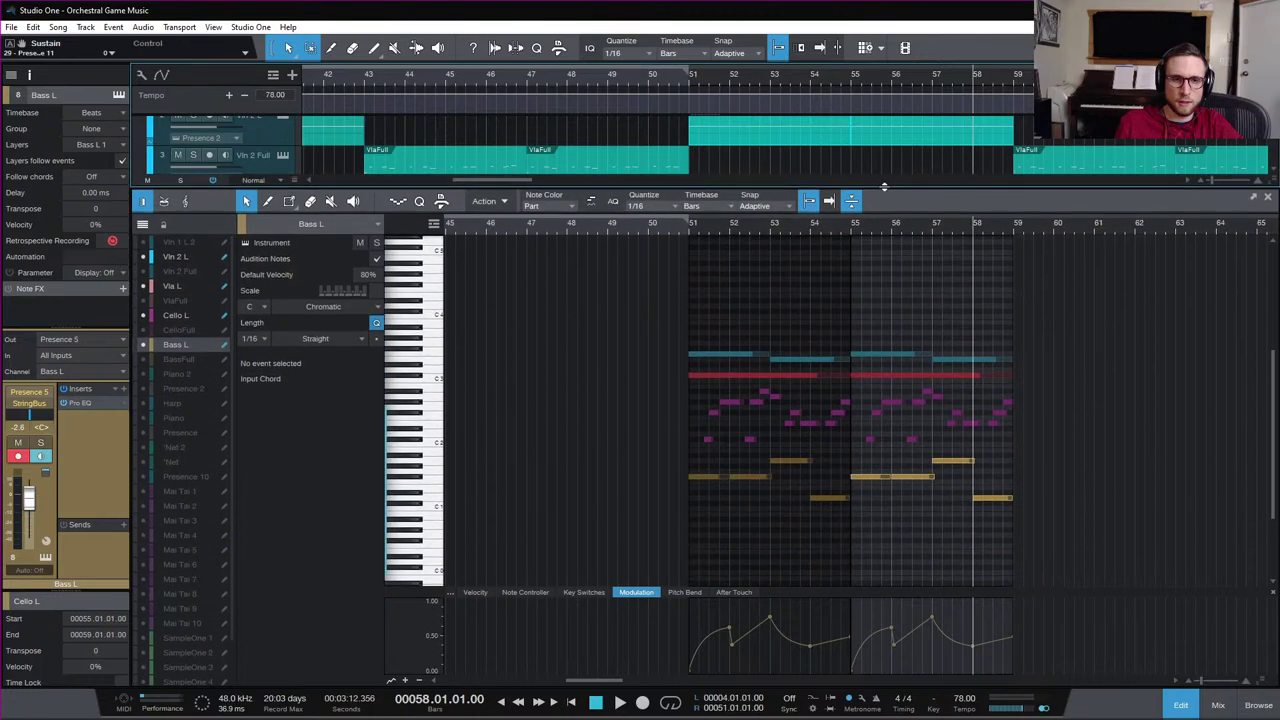
Move all notes of the four string parts down four semitones and play them from bar 51
{"action": "left_click_drag", "start_coordinate": [659, 332], "coordinate": [1094, 588]}
{"action": "key", "text": "Down"}
{"action": "key", "text": "Down"}
{"action": "key", "text": "Down"}
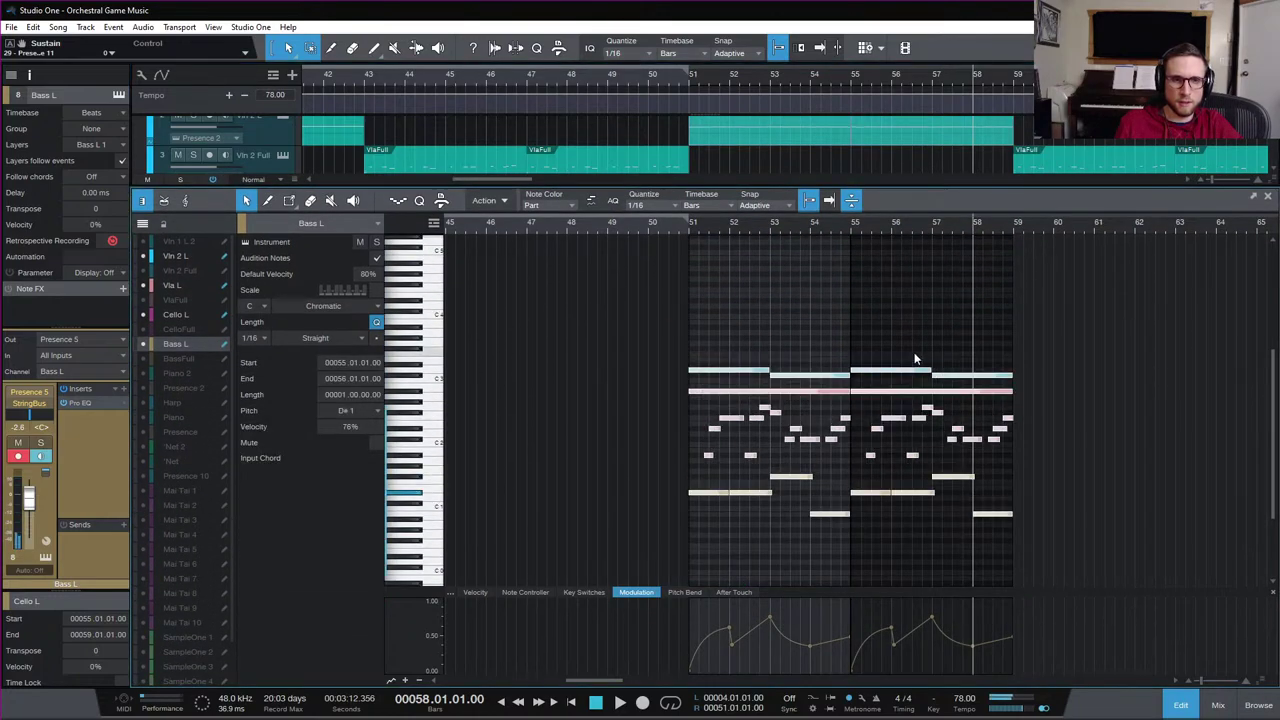
{"action": "left_click", "coordinate": [693, 231]}
{"action": "key", "text": "space"}
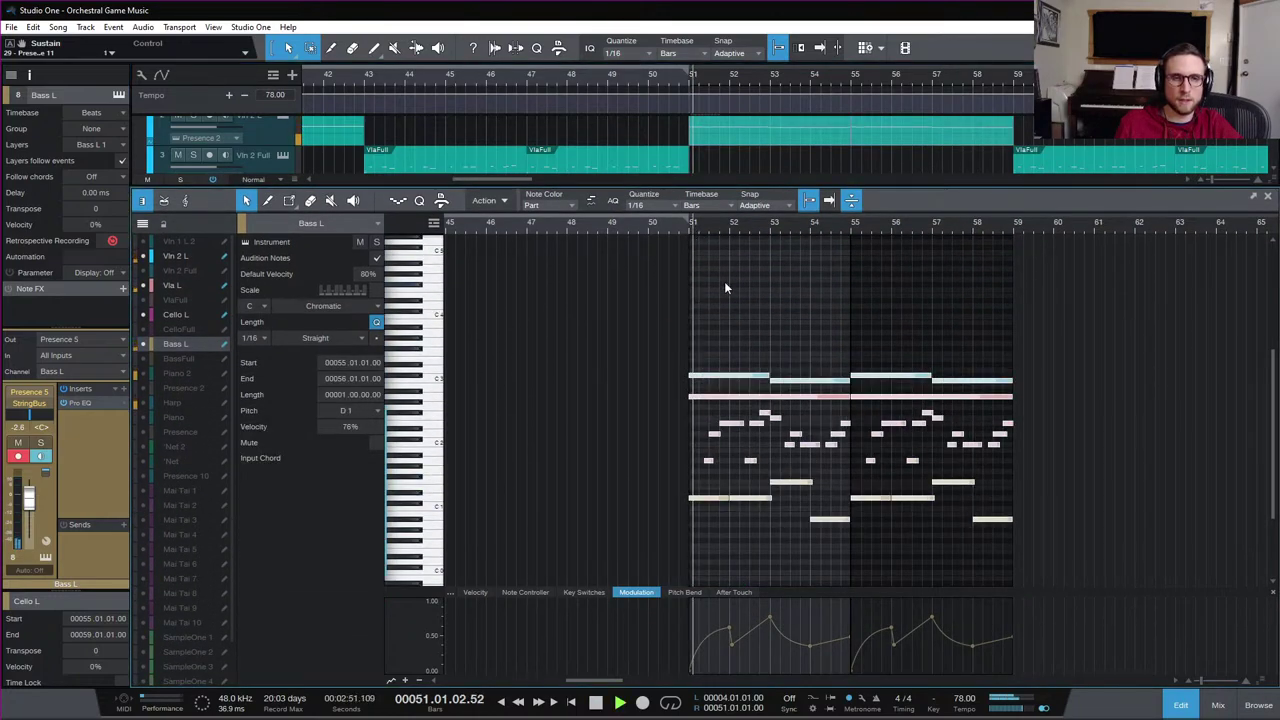
Place the playhead at beat 3 of bar 58, examine the pitches of the last Cello L notes and play them
{"action": "left_click", "coordinate": [1160, 700]}
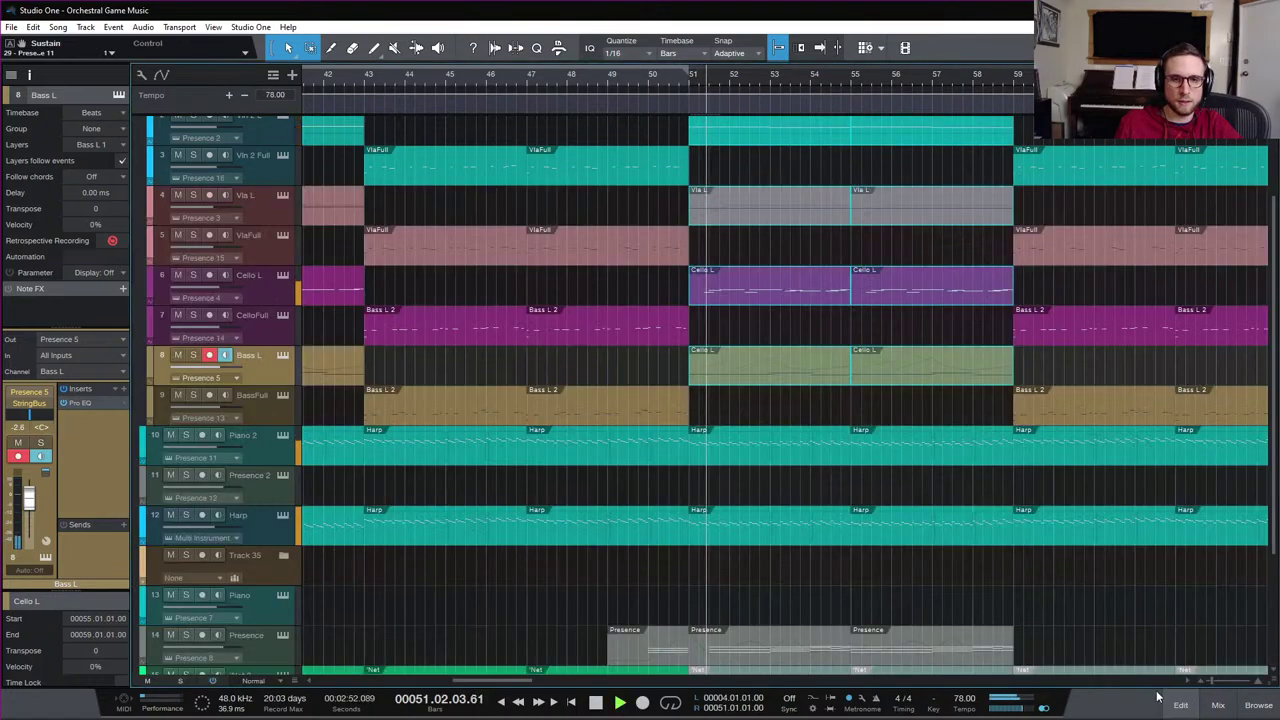
{"action": "left_click", "coordinate": [992, 86]}
{"action": "key", "text": "space"}
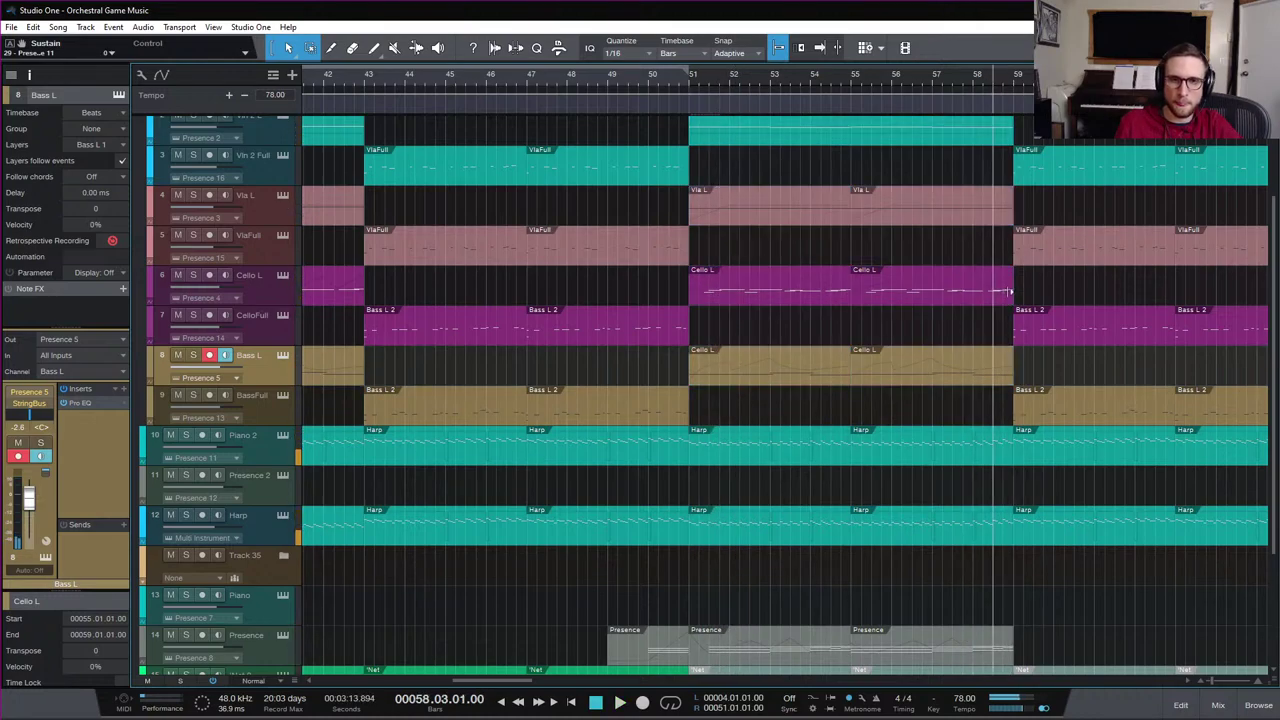
{"action": "double_click", "coordinate": [1000, 290]}
{"action": "key", "text": "e"}
{"action": "key", "text": "e"}
{"action": "key", "text": "e"}
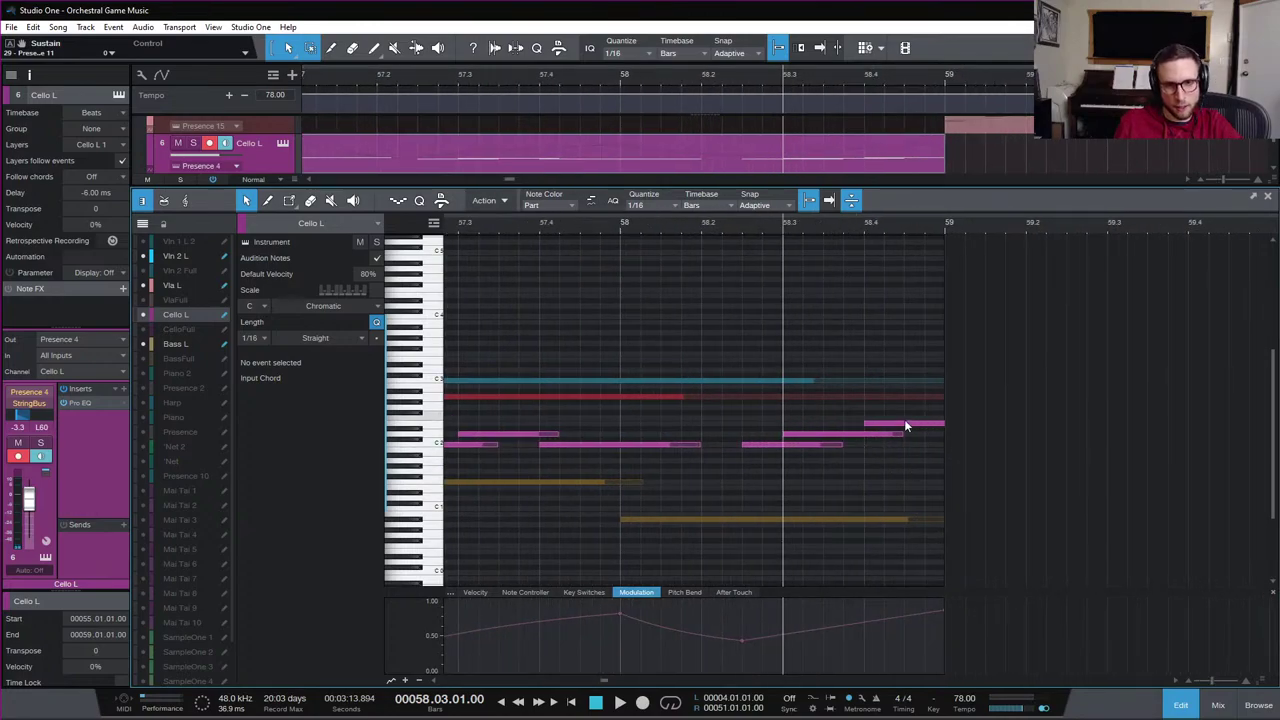
{"action": "left_click", "coordinate": [906, 430]}
{"action": "left_click", "coordinate": [803, 446]}
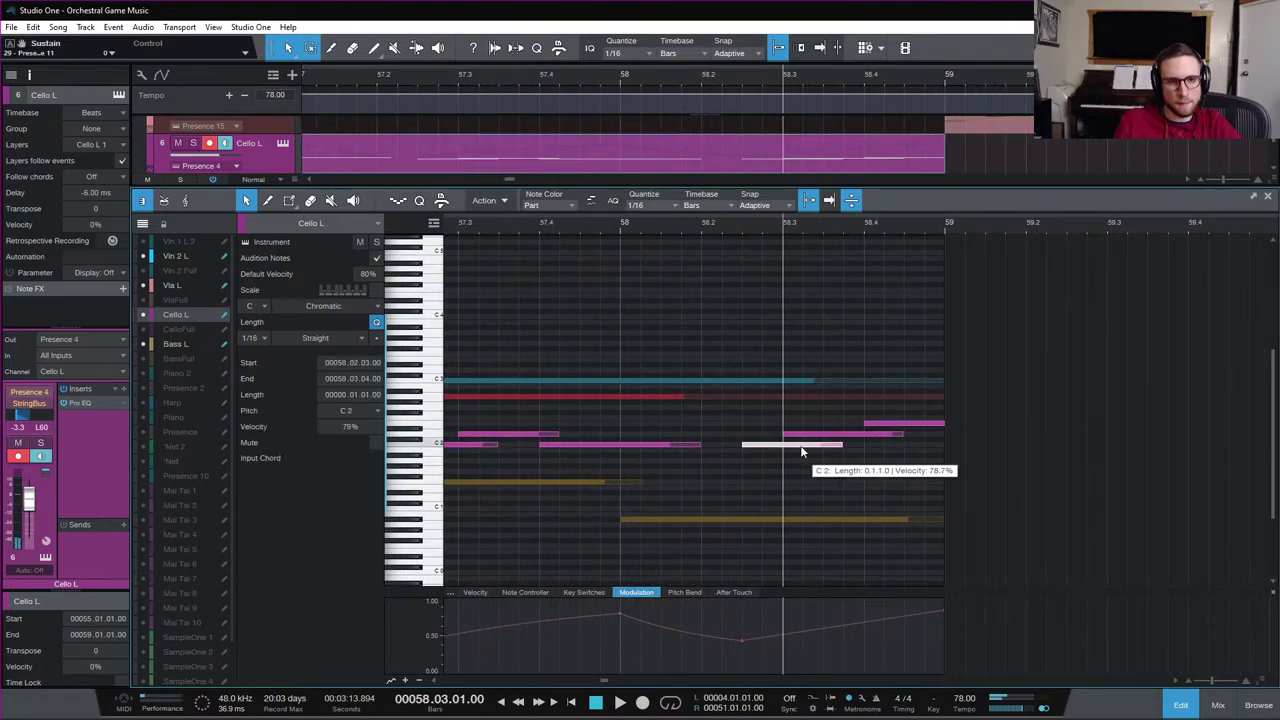
{"action": "left_click", "coordinate": [935, 426]}
{"action": "key", "text": "space"}
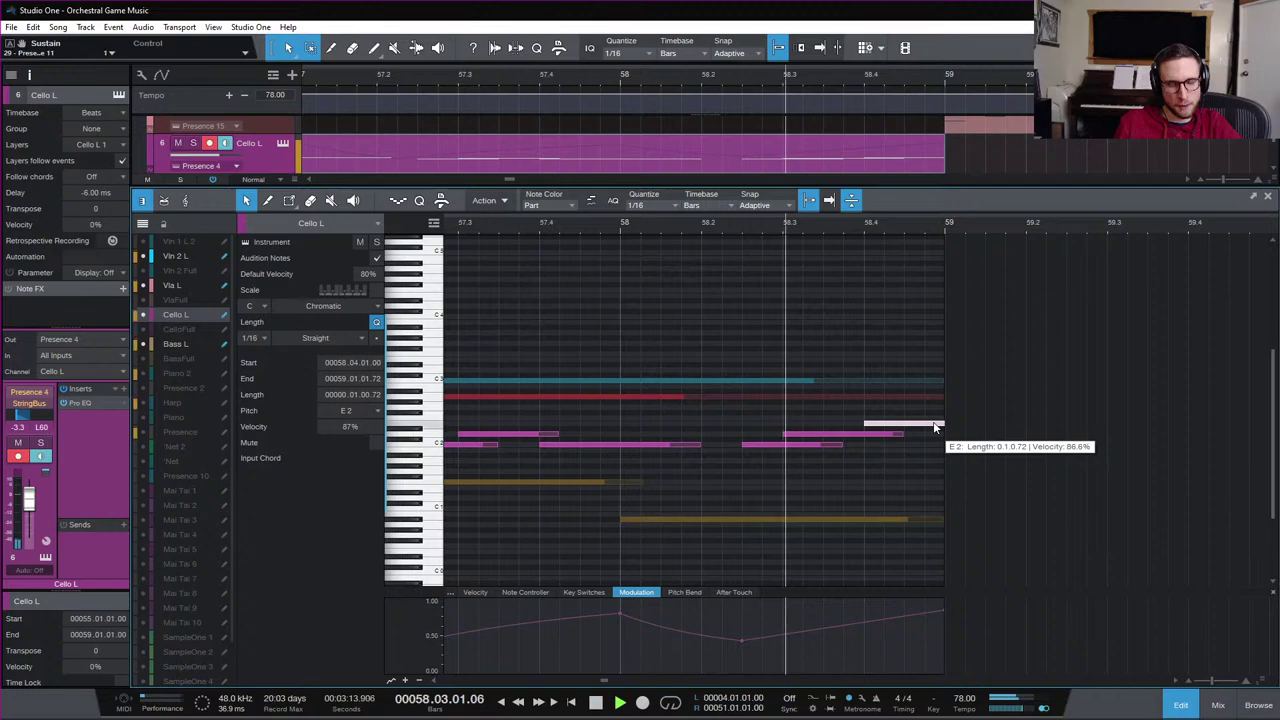
{"action": "key", "text": "space"}
Check the Bass L, Vla L and Vln 2 L notes held at the end of bar 58 and play from beat 3
{"action": "left_click", "coordinate": [909, 456]}
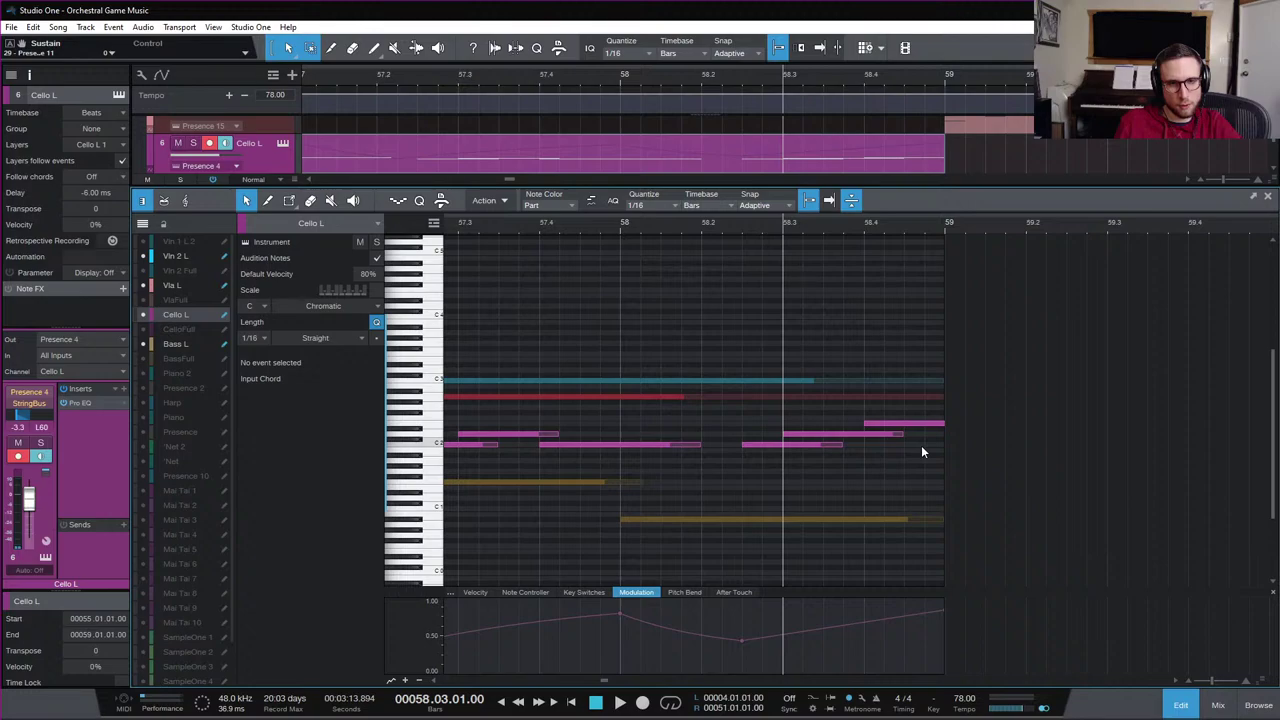
{"action": "left_click", "coordinate": [876, 520]}
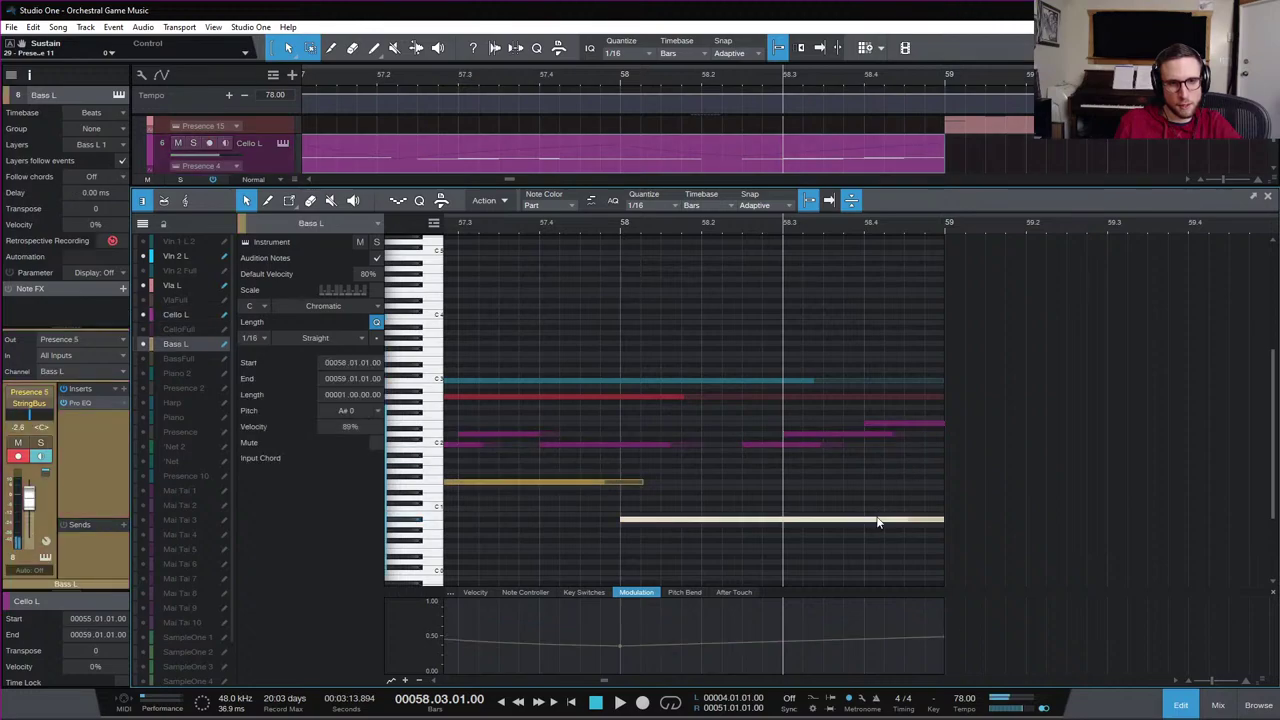
{"action": "left_click", "coordinate": [921, 394]}
{"action": "left_click", "coordinate": [924, 380]}
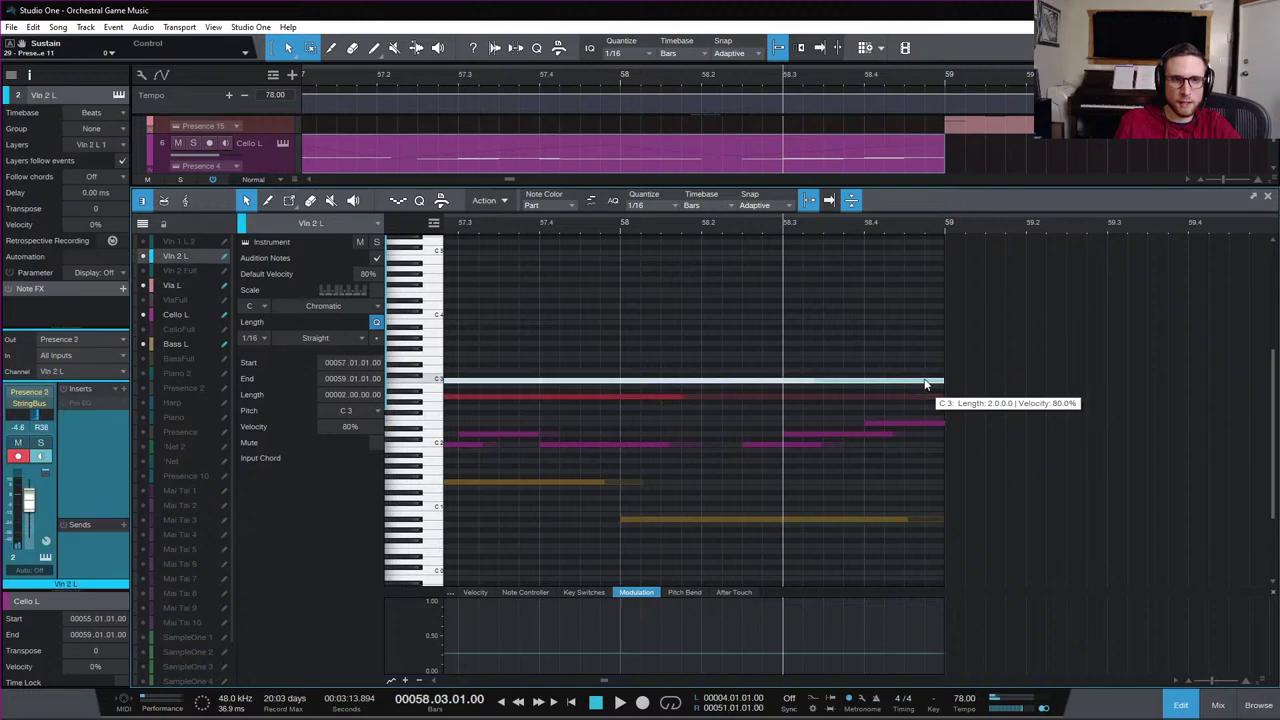
{"action": "key", "text": "space"}
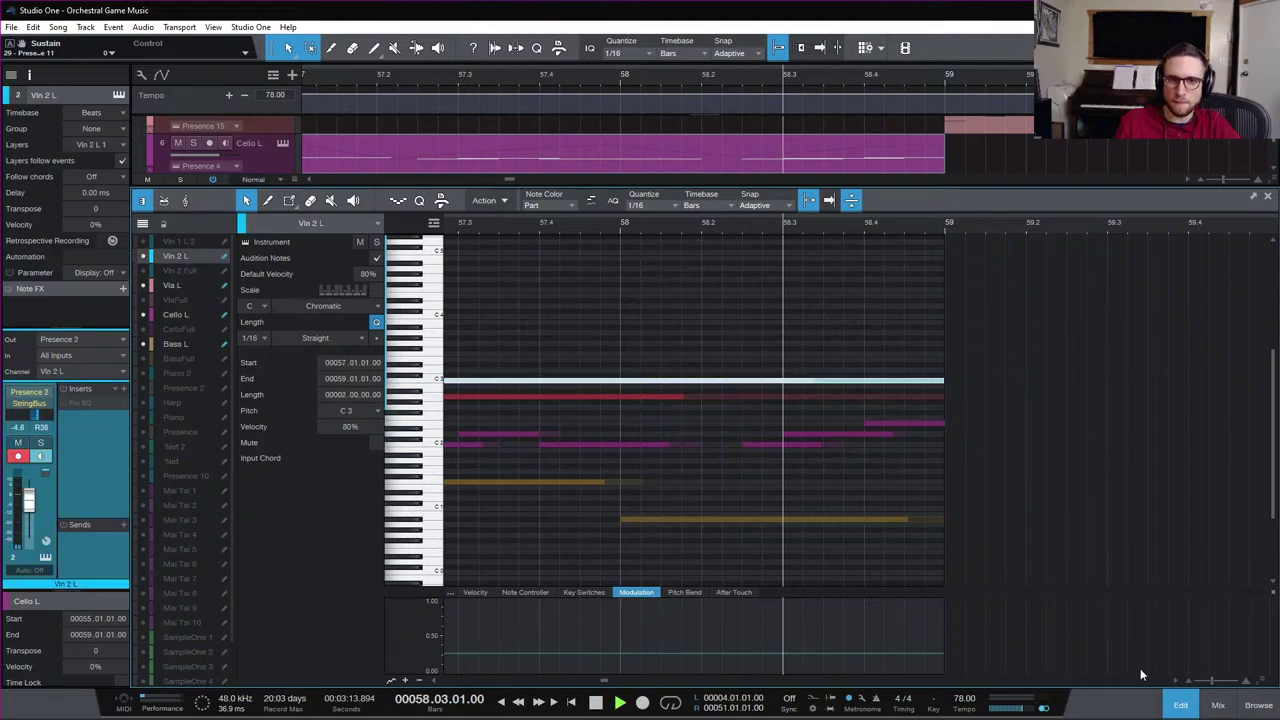
{"action": "key", "text": "space"}
{"action": "key", "text": "space"}
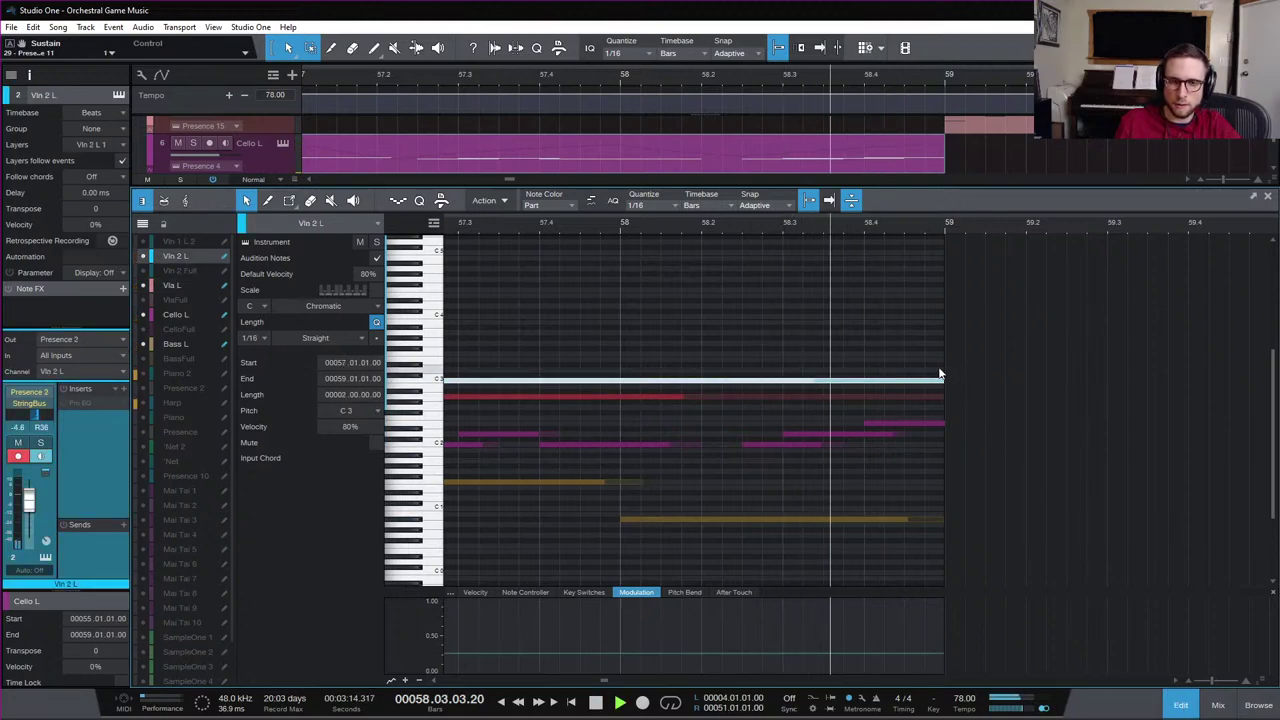
Shorten the held C 3 note in Vln 2 L to end at bar 58 beat 4, add a one-beat D 3 there and play it
{"action": "key", "text": "space"}
{"action": "left_click", "coordinate": [904, 360]}
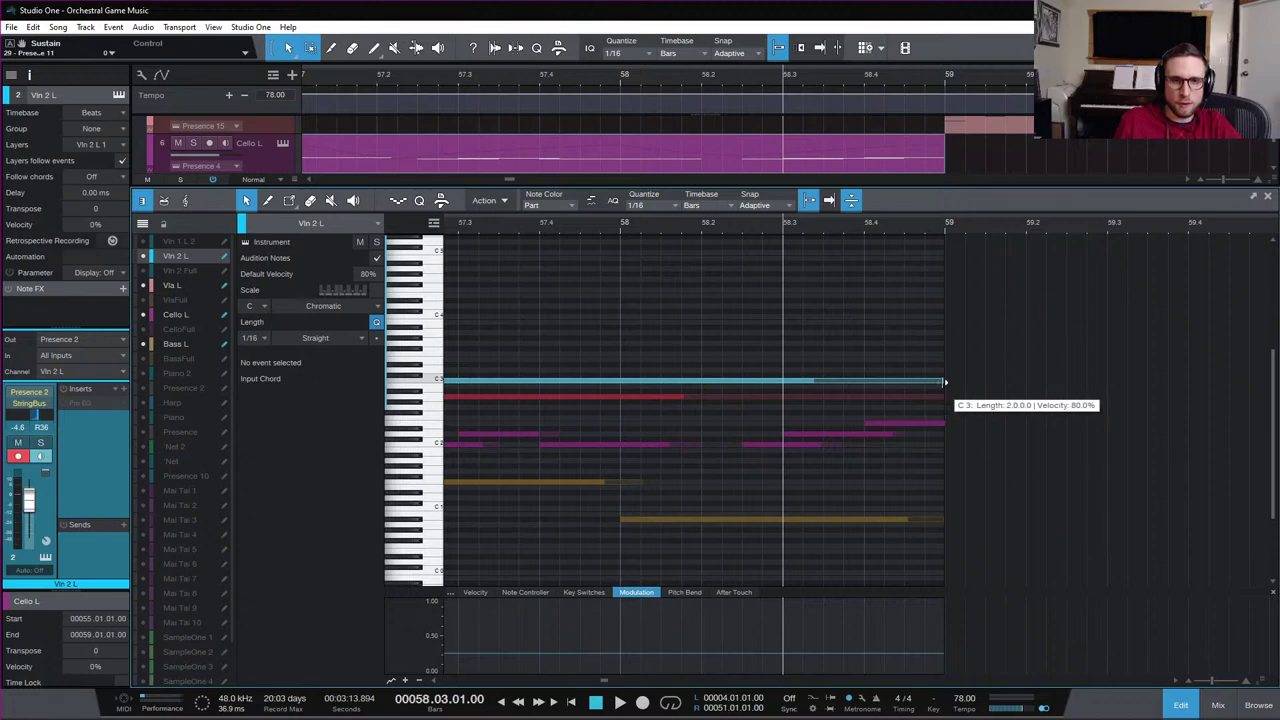
{"action": "mouse_move", "coordinate": [944, 382]}
{"action": "left_mouse_down"}
{"action": "mouse_move", "coordinate": [858, 385]}
{"action": "mouse_move", "coordinate": [877, 370]}
{"action": "mouse_move", "coordinate": [938, 392]}
{"action": "left_mouse_up"}
{"action": "left_click", "coordinate": [867, 372]}
{"action": "key", "text": "space"}
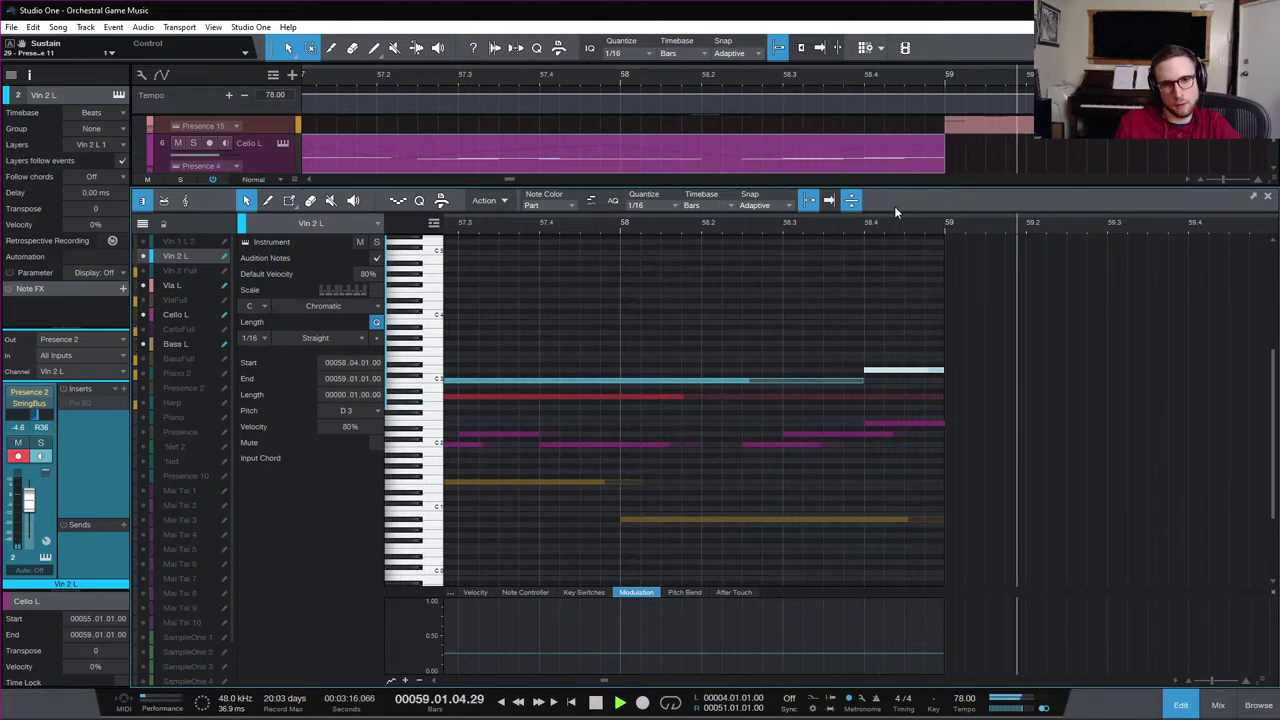
Replay the string transition from bar 58 and check the held C 3 note in Vln 2 L
{"action": "left_click", "coordinate": [622, 78]}
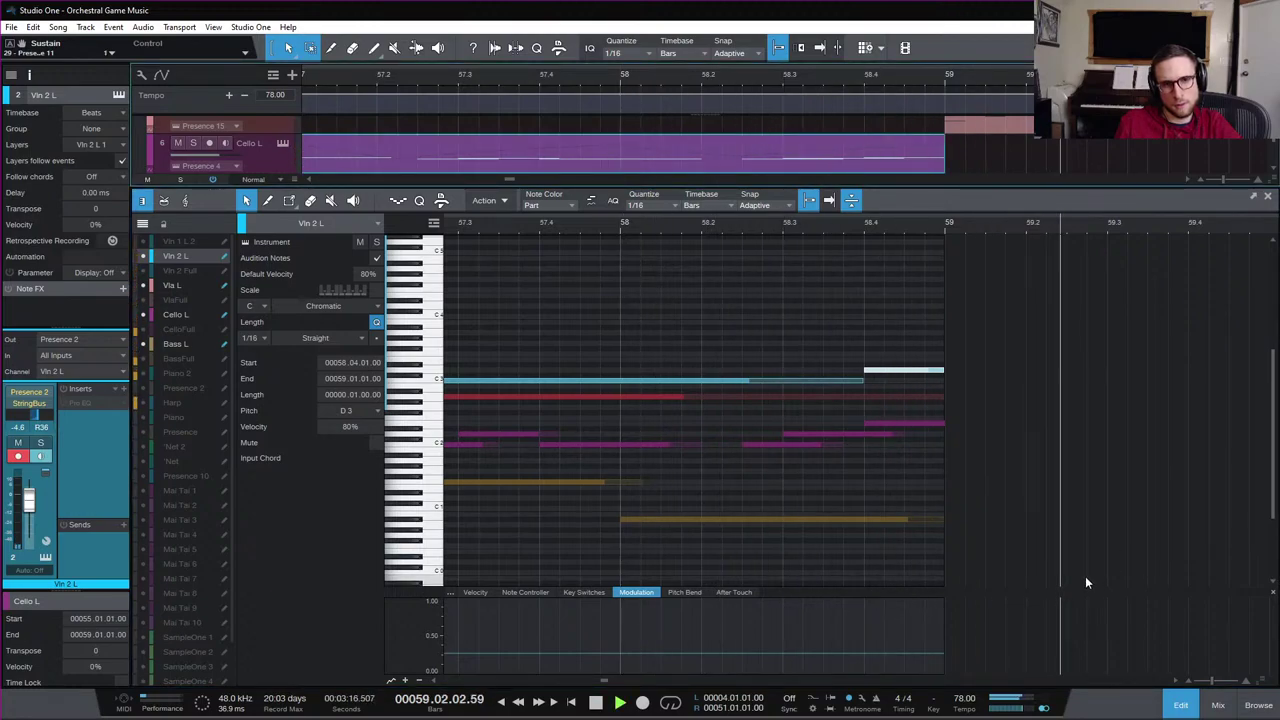
{"action": "key", "text": "space"}
{"action": "key", "text": "space"}
{"action": "left_click", "coordinate": [822, 382]}
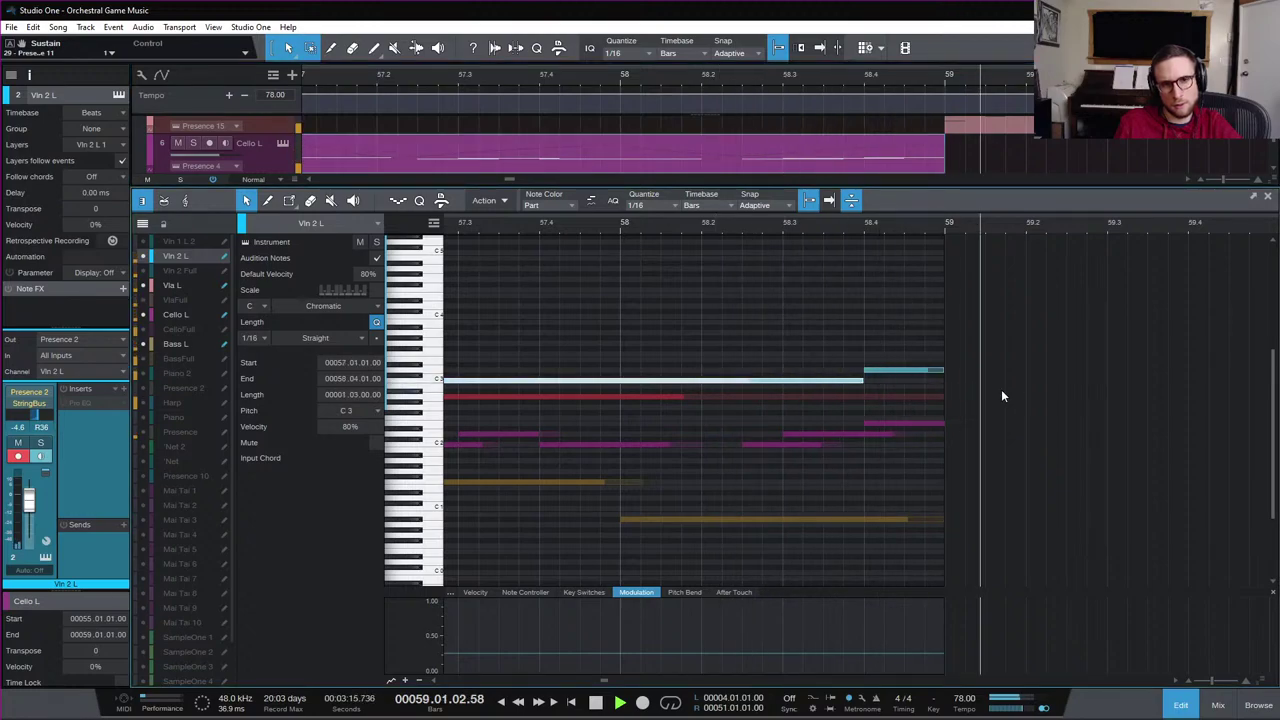
{"action": "key", "text": "space"}
{"action": "left_click", "coordinate": [911, 453]}
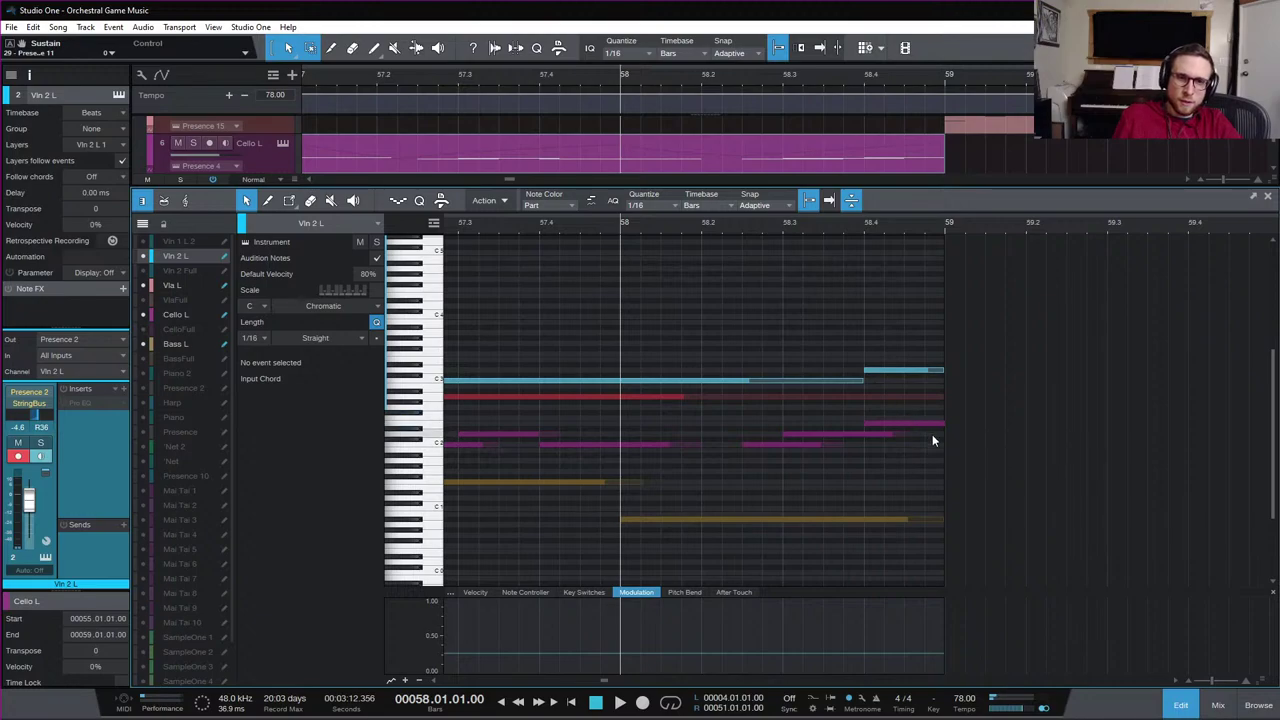
Close the note editor and play the full arrangement from bar 57 across the bar 59 transition
{"action": "left_click", "coordinate": [1181, 705]}
{"action": "key", "text": "w"}
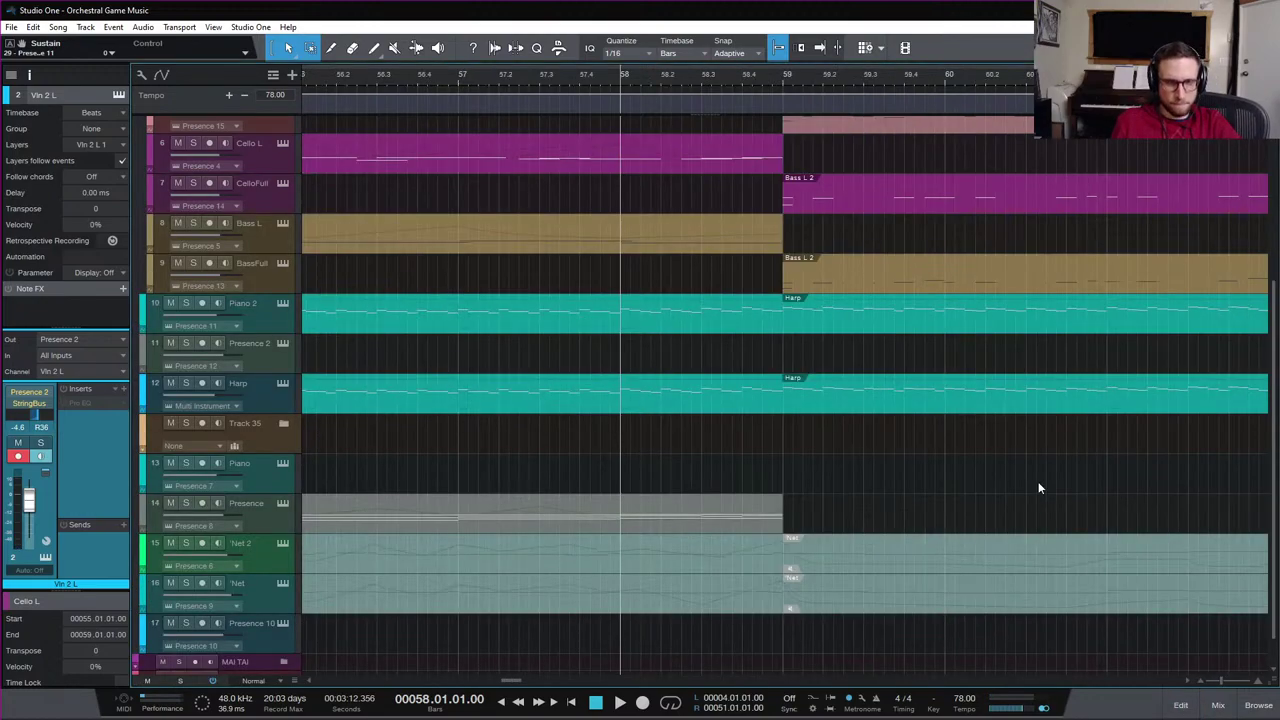
{"action": "key", "text": "w"}
{"action": "scroll", "coordinate": [757, 257], "scroll_direction": "up", "scroll_amount": 1}
{"action": "scroll", "coordinate": [760, 270], "scroll_direction": "up", "scroll_amount": 4}
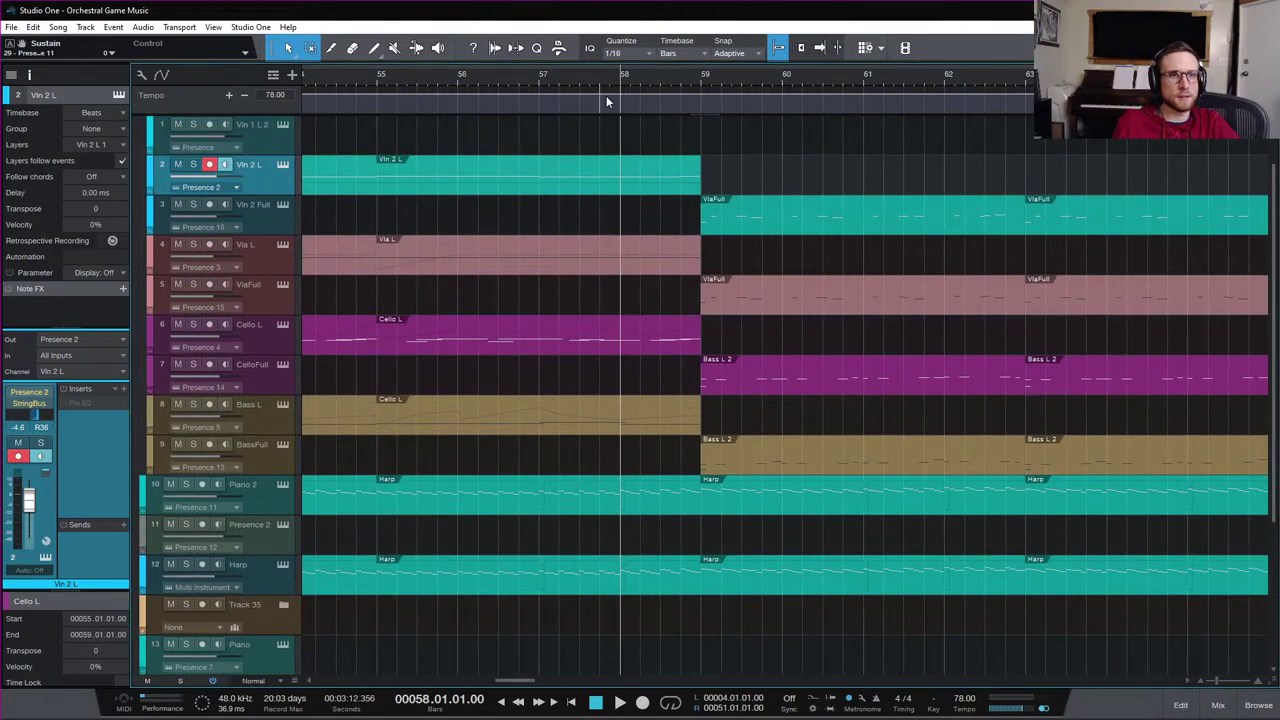
{"action": "left_click", "coordinate": [542, 80]}
{"action": "key", "text": "space"}
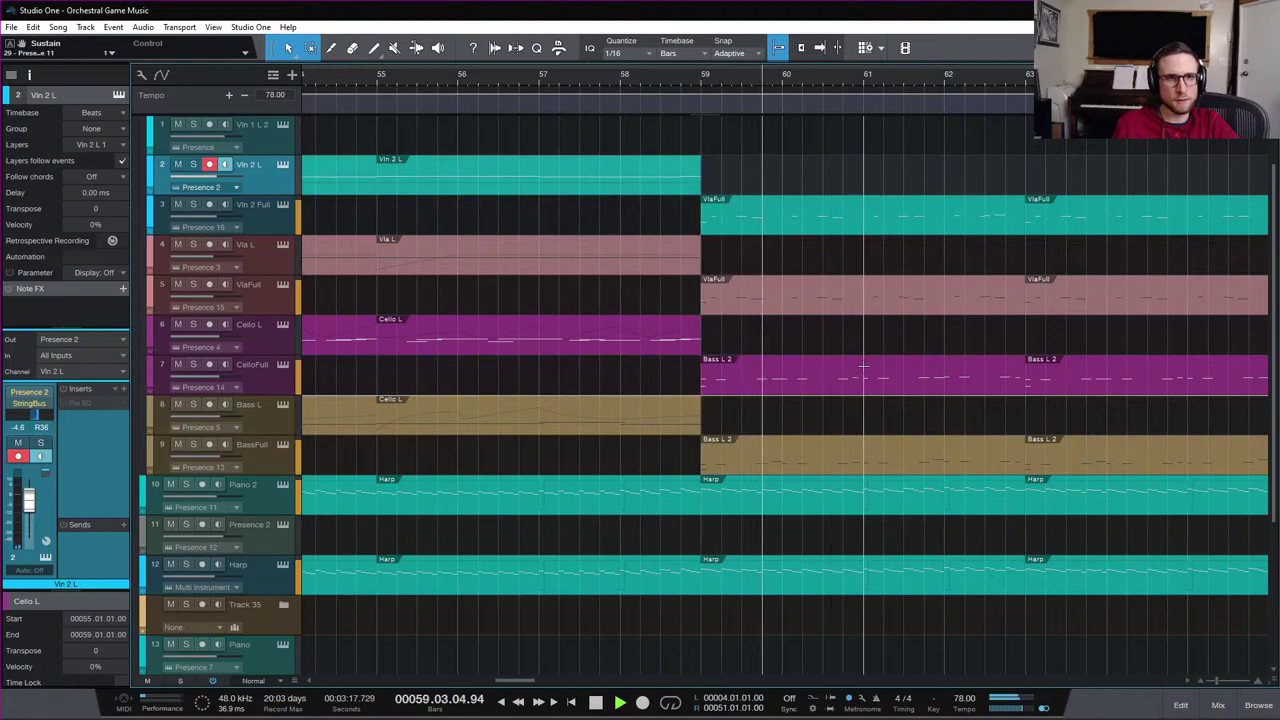
{"action": "scroll", "coordinate": [847, 390], "scroll_direction": "up", "scroll_amount": 2}
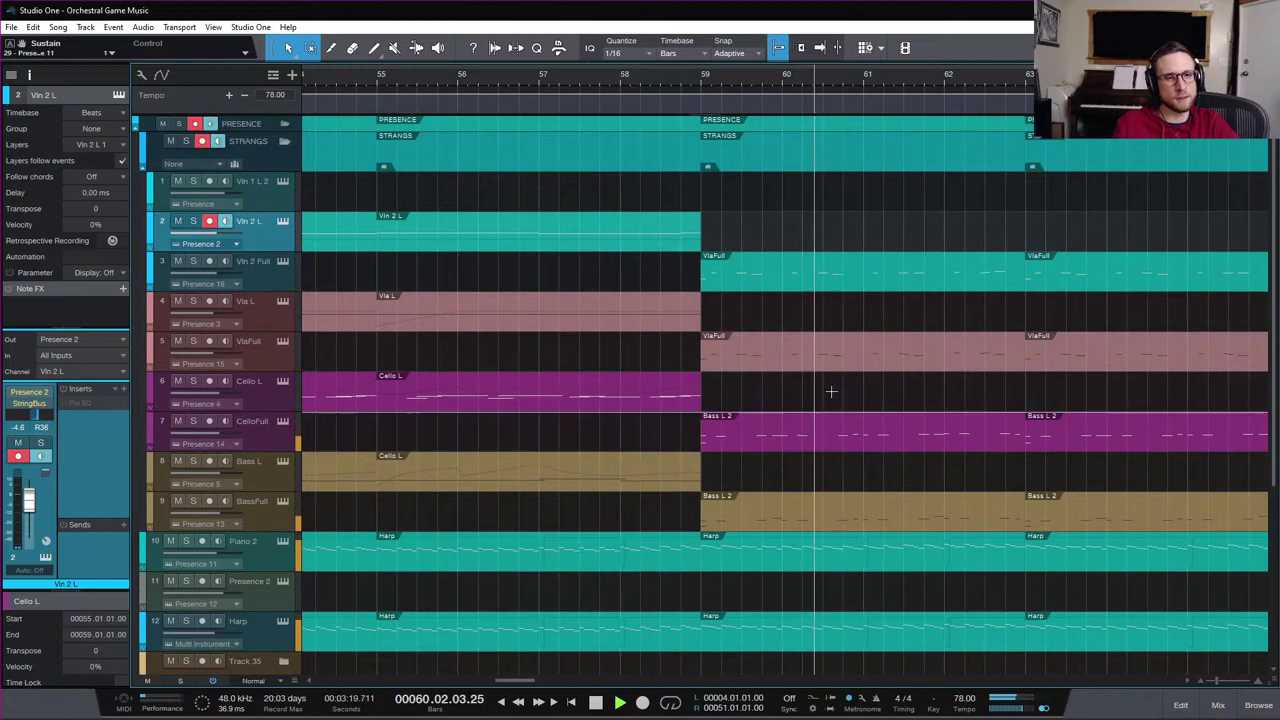
{"action": "key", "text": "space"}
Solo Piano 2 and Harp, place the Harp track directly below Piano 2 and play both from bar 58
{"action": "left_click", "coordinate": [618, 75]}
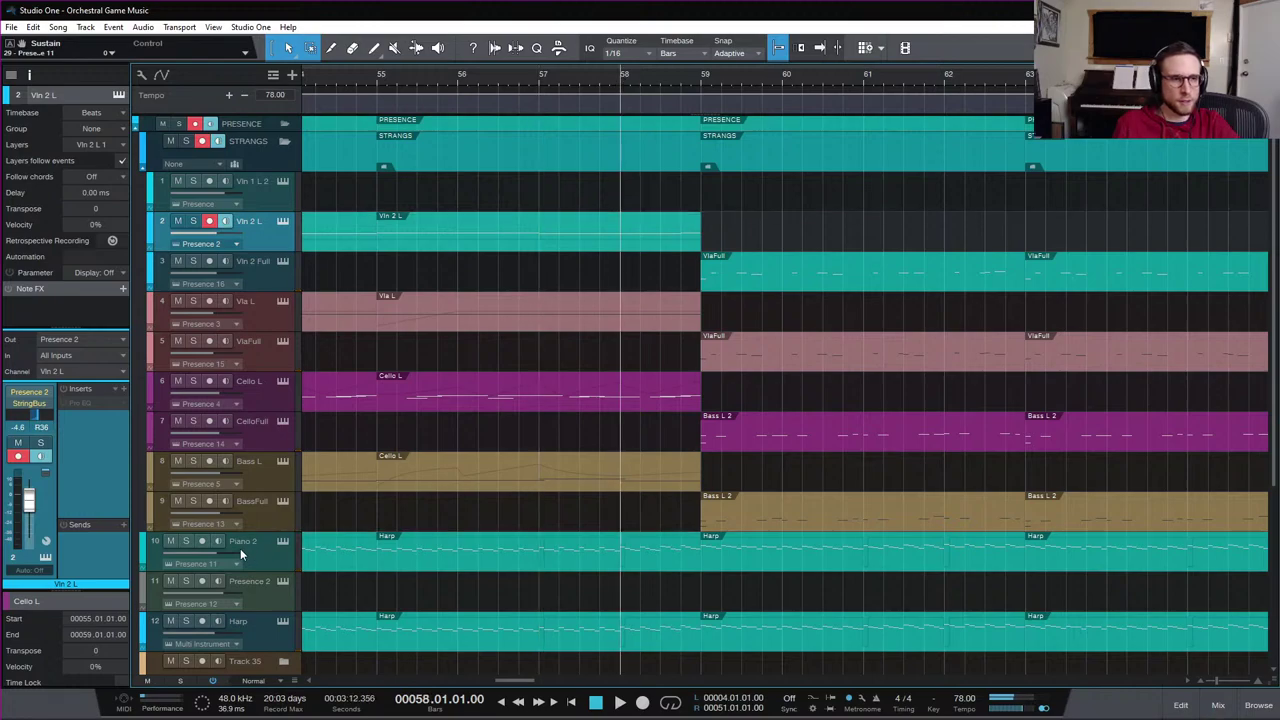
{"action": "left_click", "coordinate": [184, 542]}
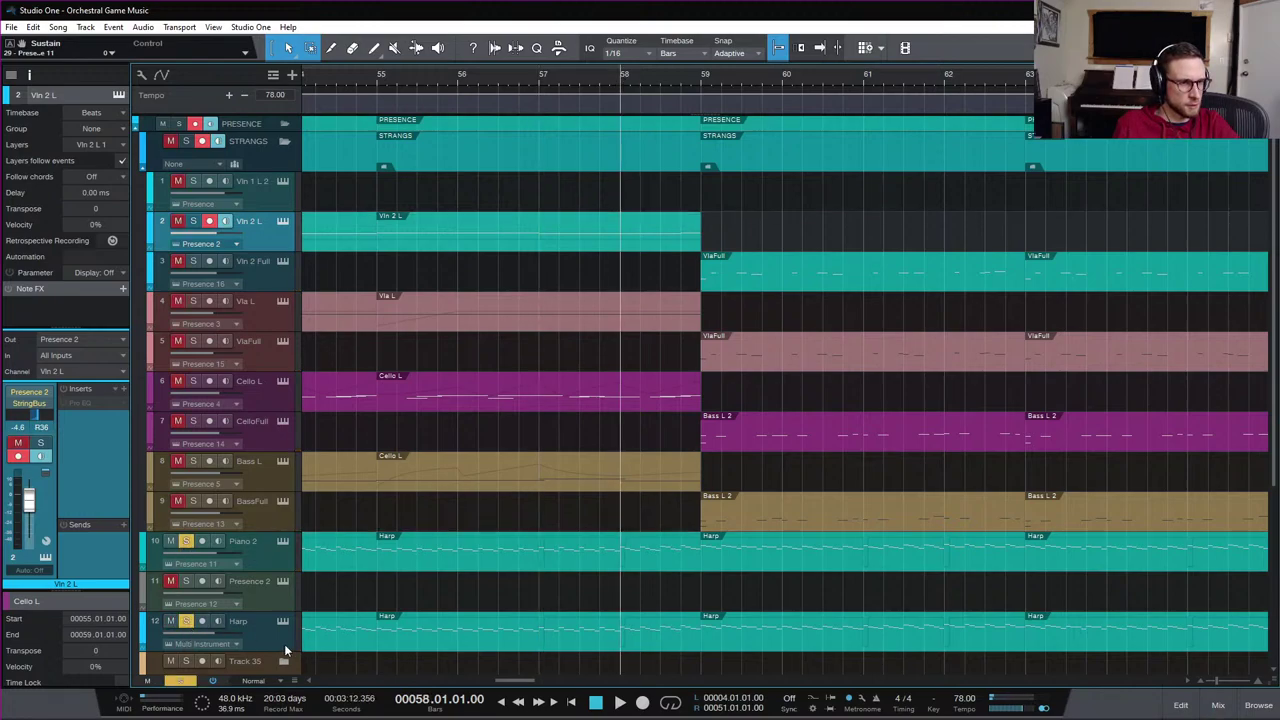
{"action": "left_click_drag", "start_coordinate": [284, 644], "coordinate": [284, 587]}
{"action": "key", "text": "space"}
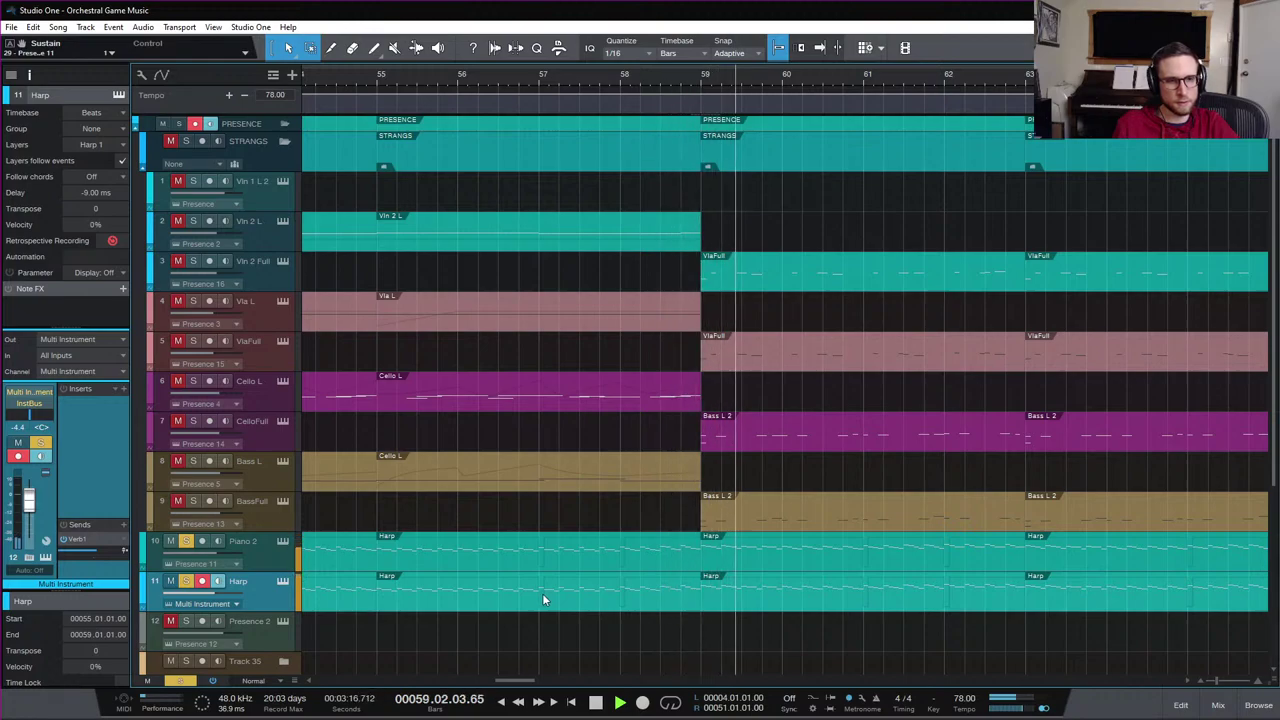
{"action": "key", "text": "space"}
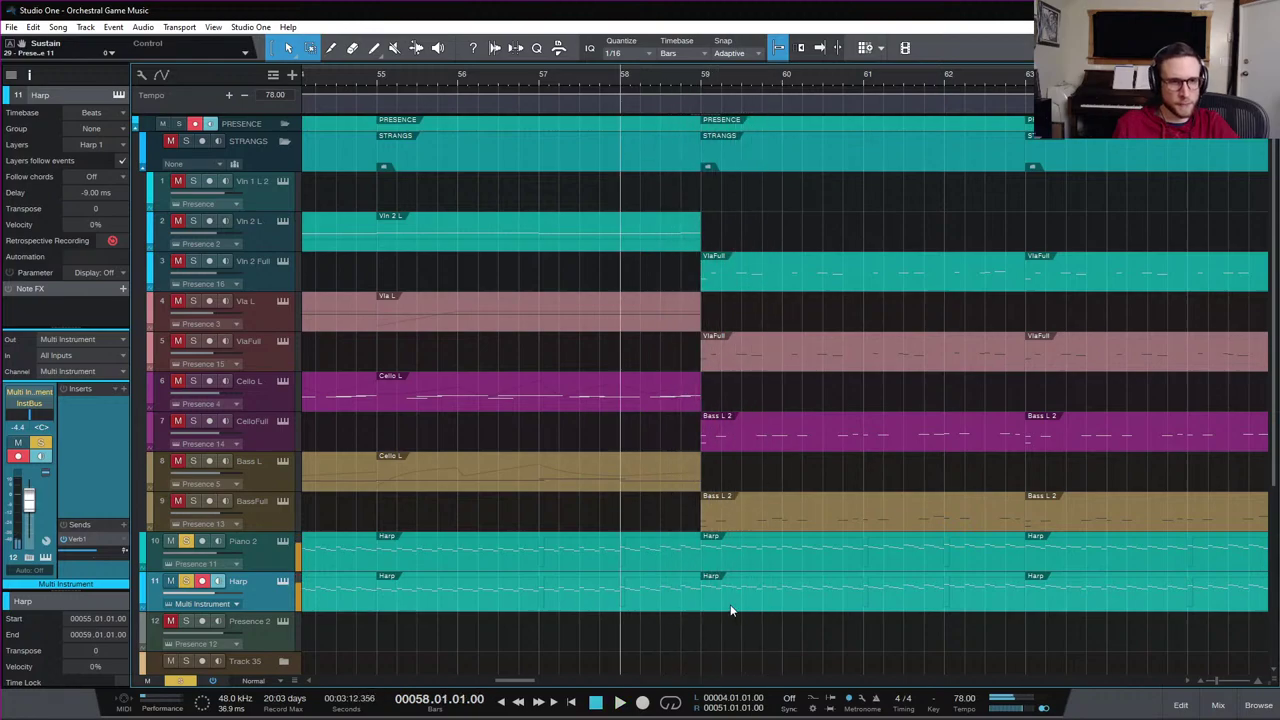
Add a brief sustain pedal release to the Piano 2 part at the start of bar 59 and play from bar 58
{"action": "double_click", "coordinate": [689, 561]}
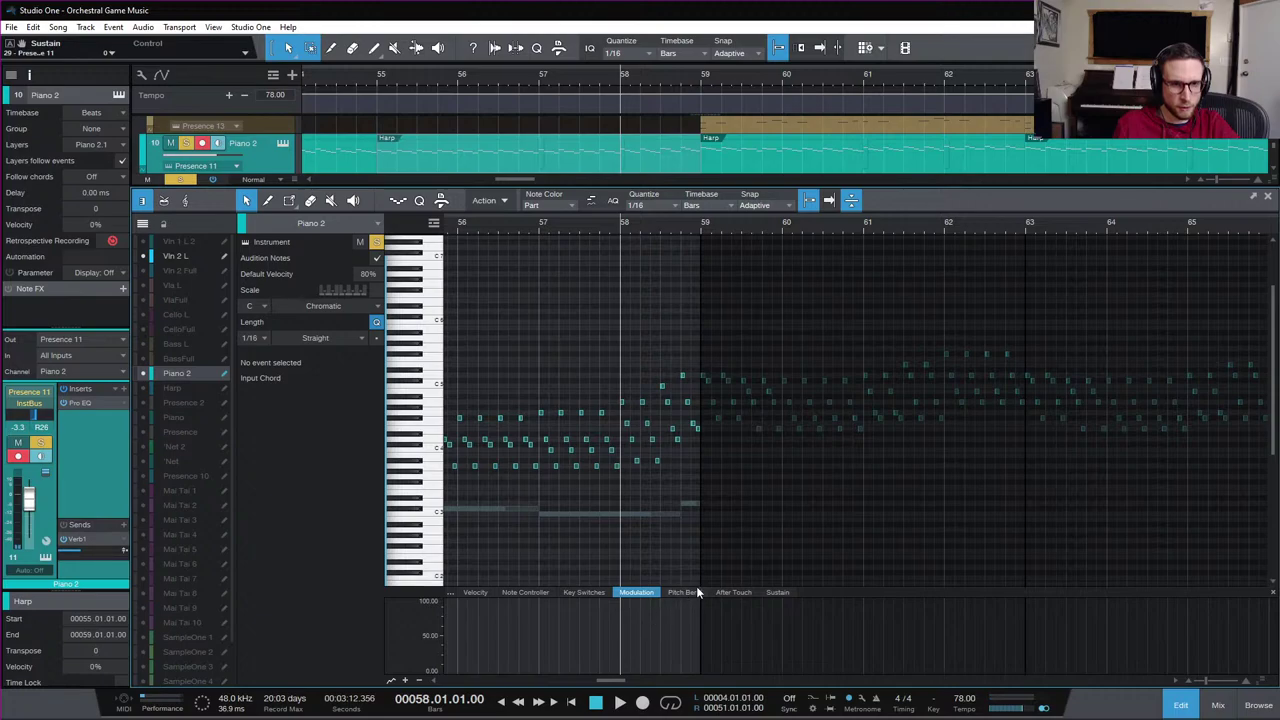
{"action": "left_click", "coordinate": [778, 592]}
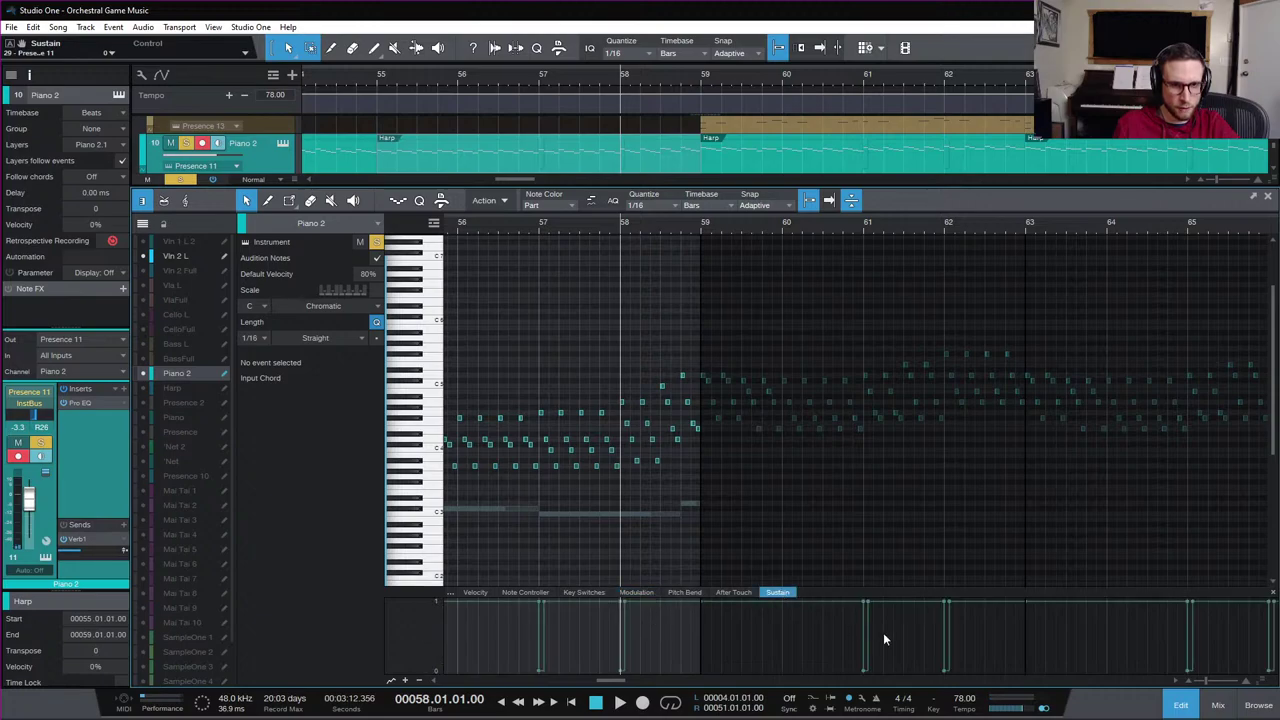
{"action": "left_click", "coordinate": [706, 612]}
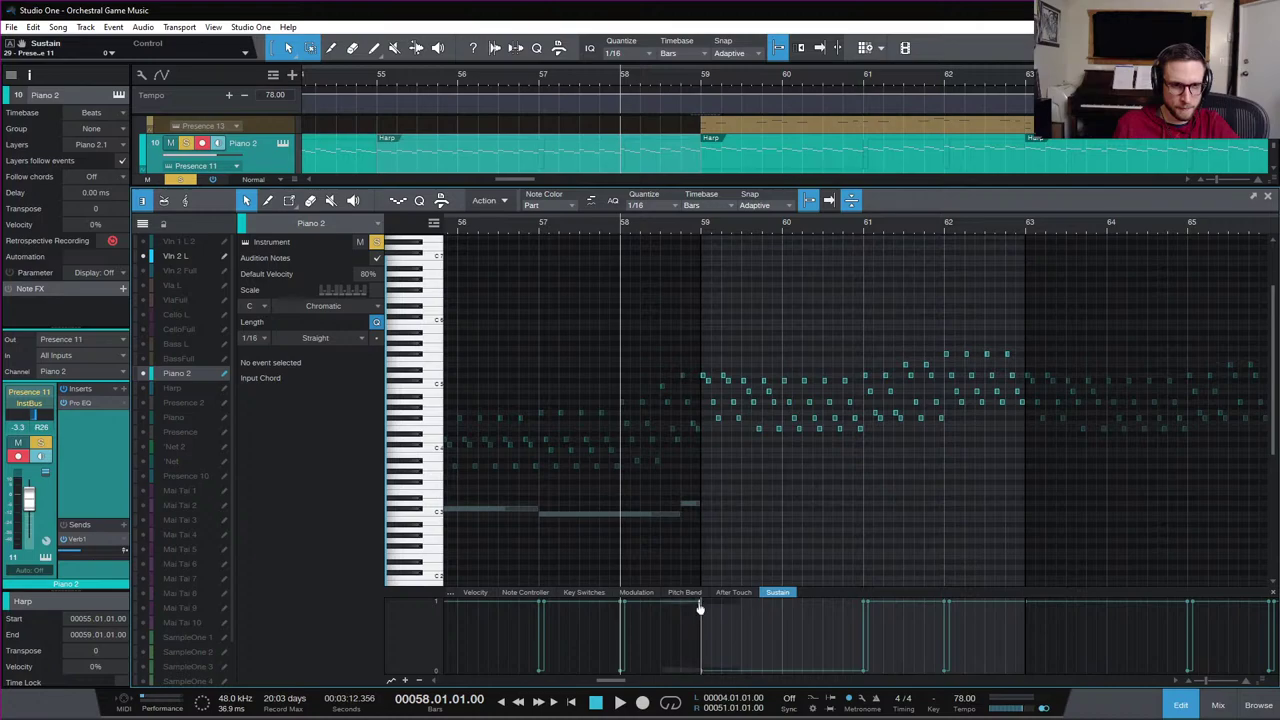
{"action": "left_click", "coordinate": [700, 608]}
{"action": "left_click", "coordinate": [724, 618]}
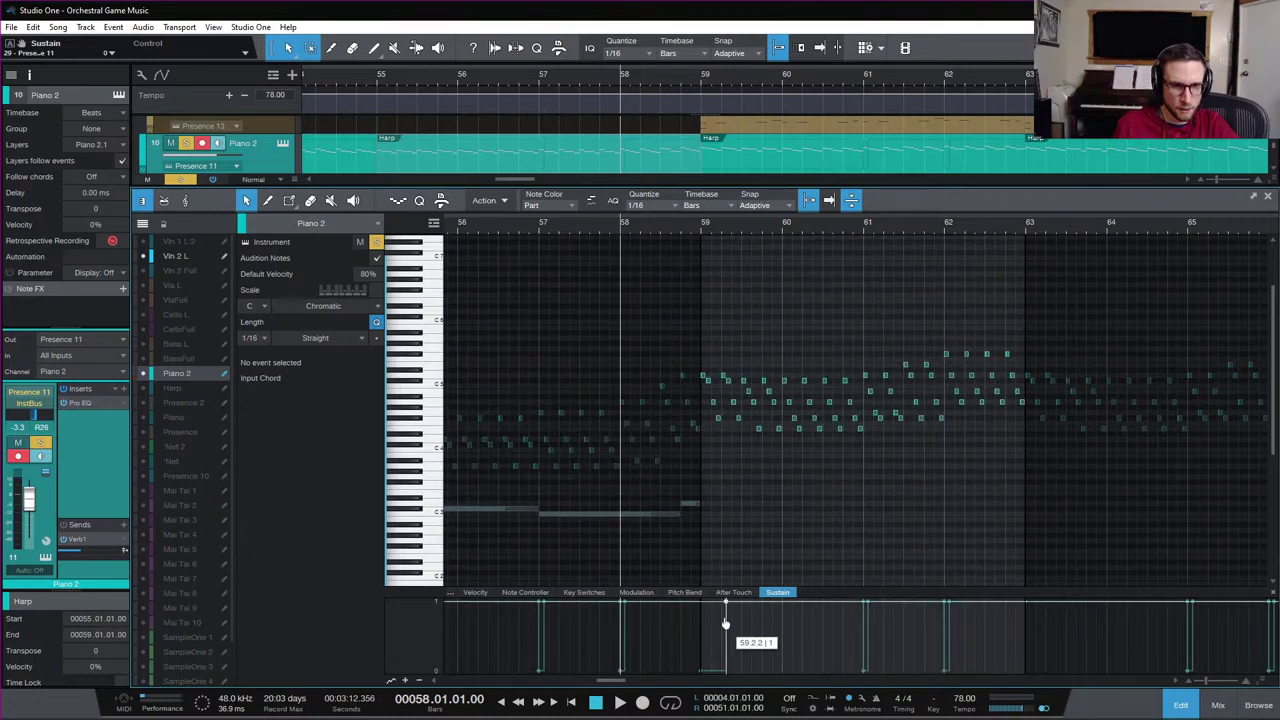
{"action": "key", "text": "space"}
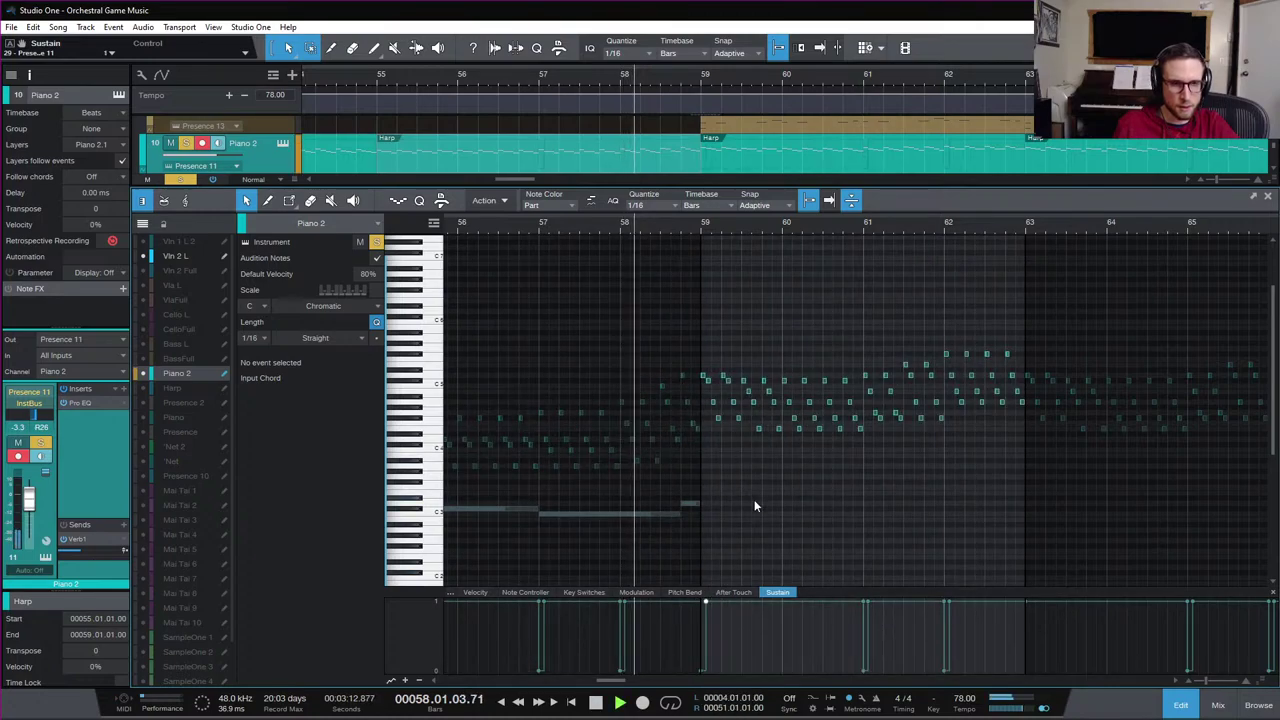
Add a brief sustain pedal release to the Harp part at bar 59, play it from bar 58 and return to the full arrangement
{"action": "scroll", "coordinate": [692, 157], "scroll_direction": "down", "scroll_amount": 2}
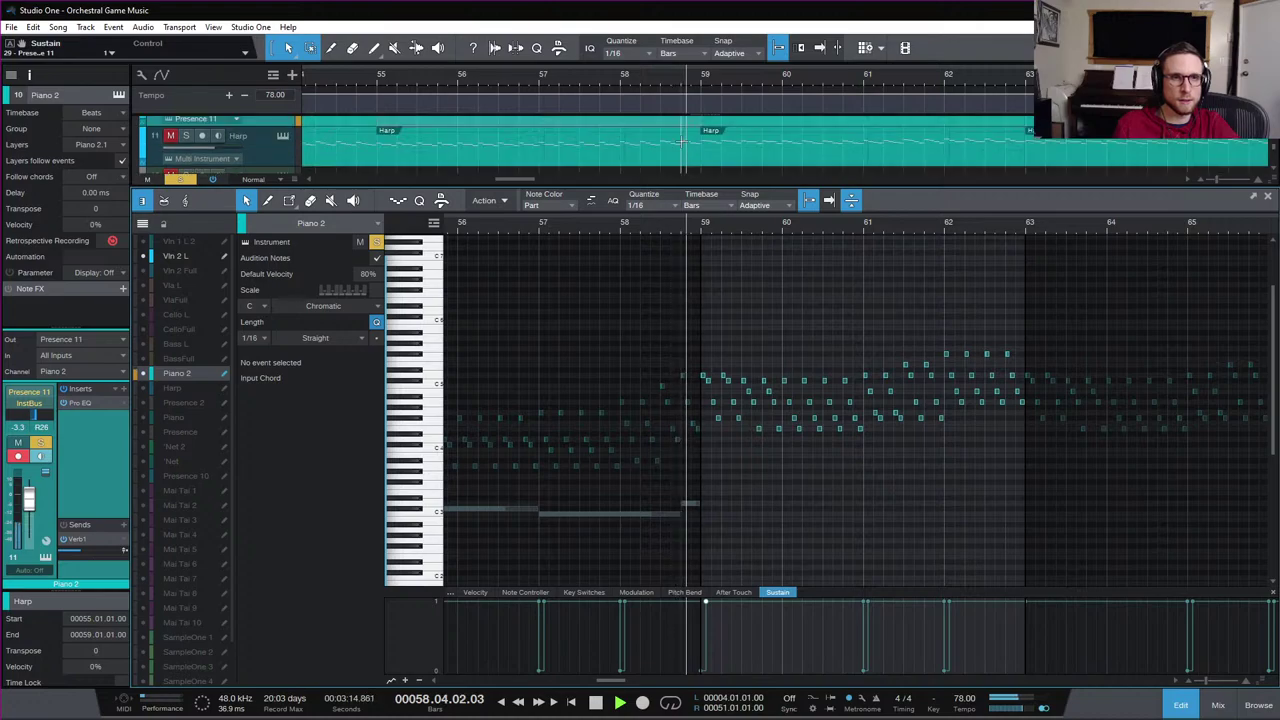
{"action": "left_click", "coordinate": [687, 157]}
{"action": "key", "text": "space"}
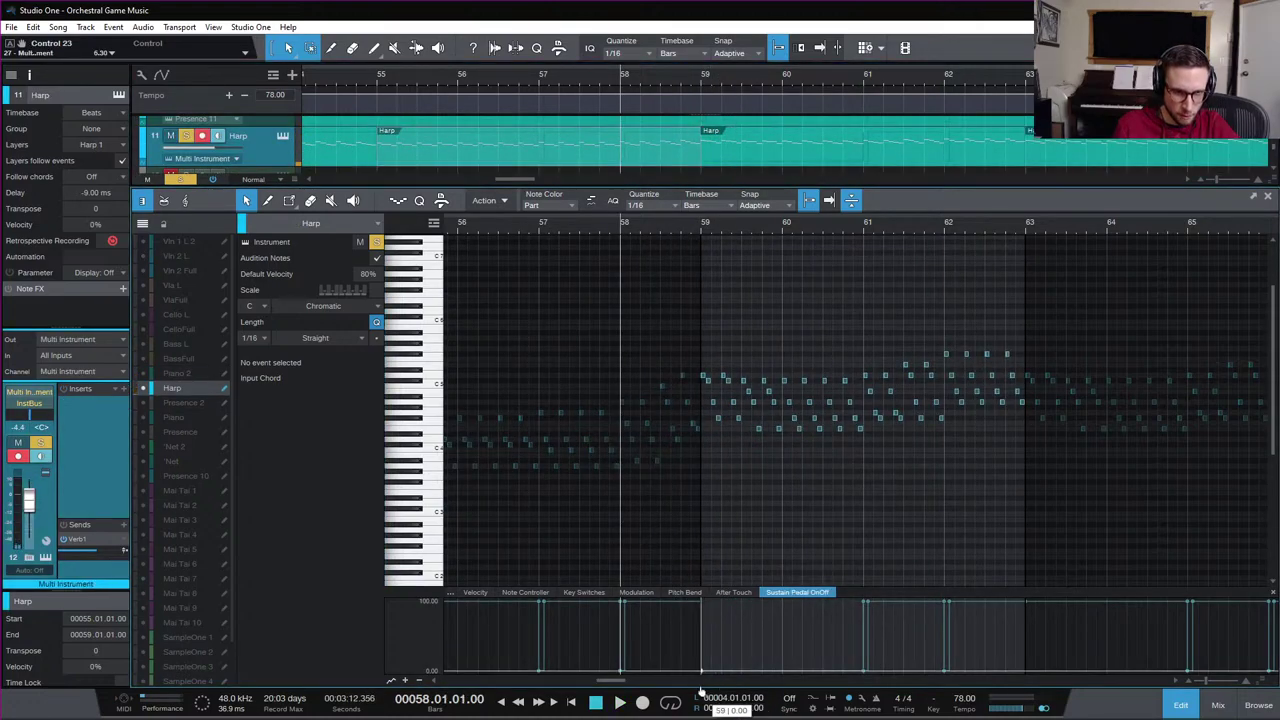
{"action": "mouse_move", "coordinate": [720, 671]}
{"action": "left_mouse_down"}
{"action": "mouse_move", "coordinate": [713, 598]}
{"action": "mouse_move", "coordinate": [694, 606]}
{"action": "mouse_move", "coordinate": [703, 677]}
{"action": "left_mouse_up"}
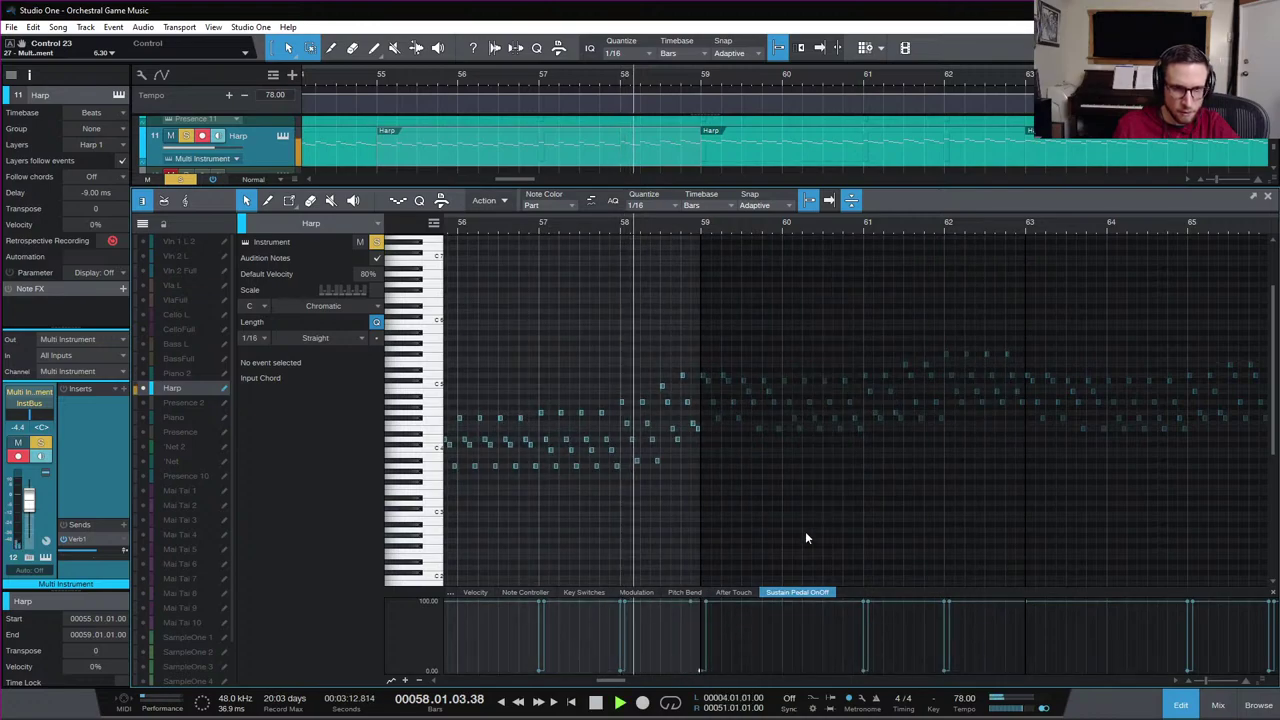
{"action": "left_click", "coordinate": [1181, 706]}
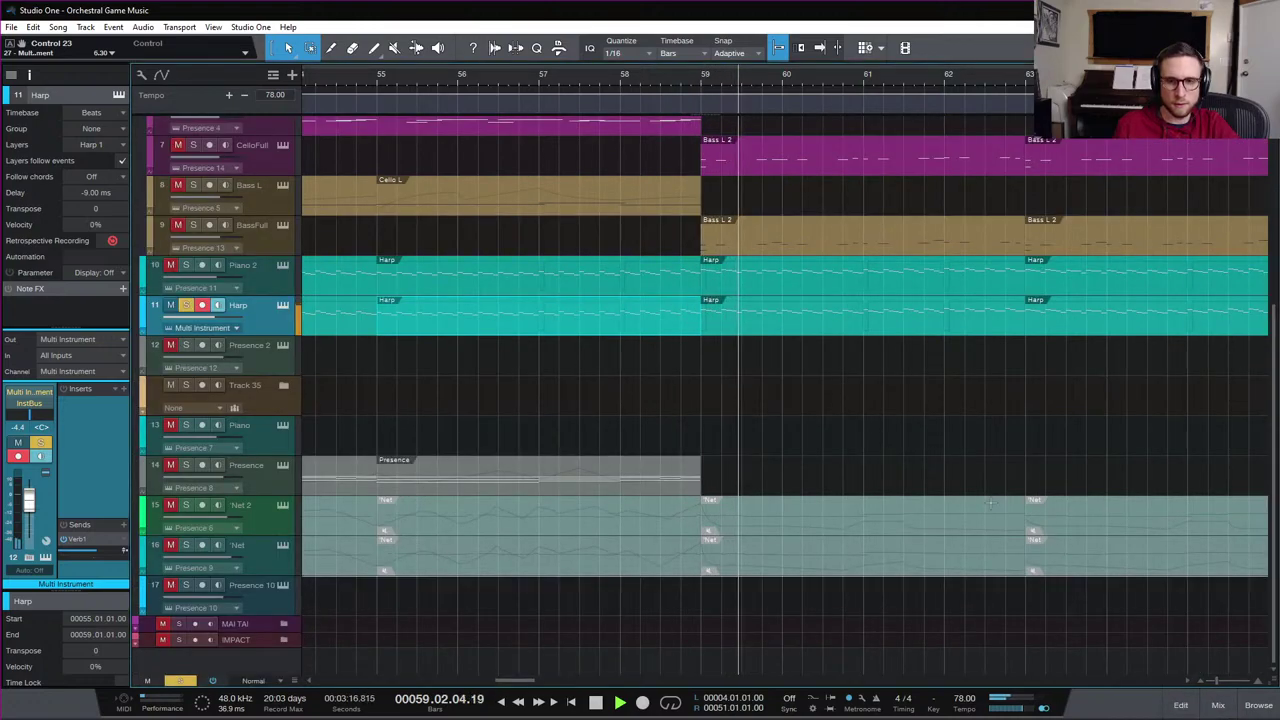
{"action": "scroll", "coordinate": [790, 486], "scroll_direction": "up", "scroll_amount": 3}
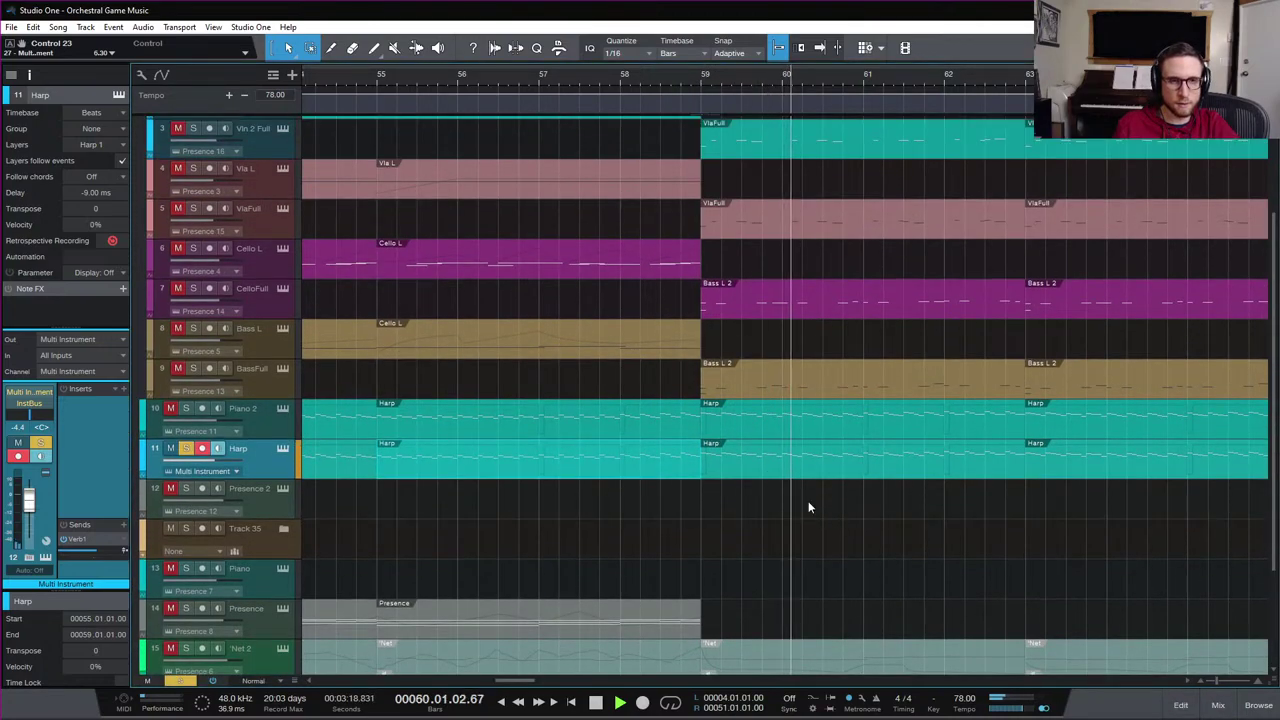
{"action": "scroll", "coordinate": [932, 508], "scroll_direction": "up", "scroll_amount": 3}
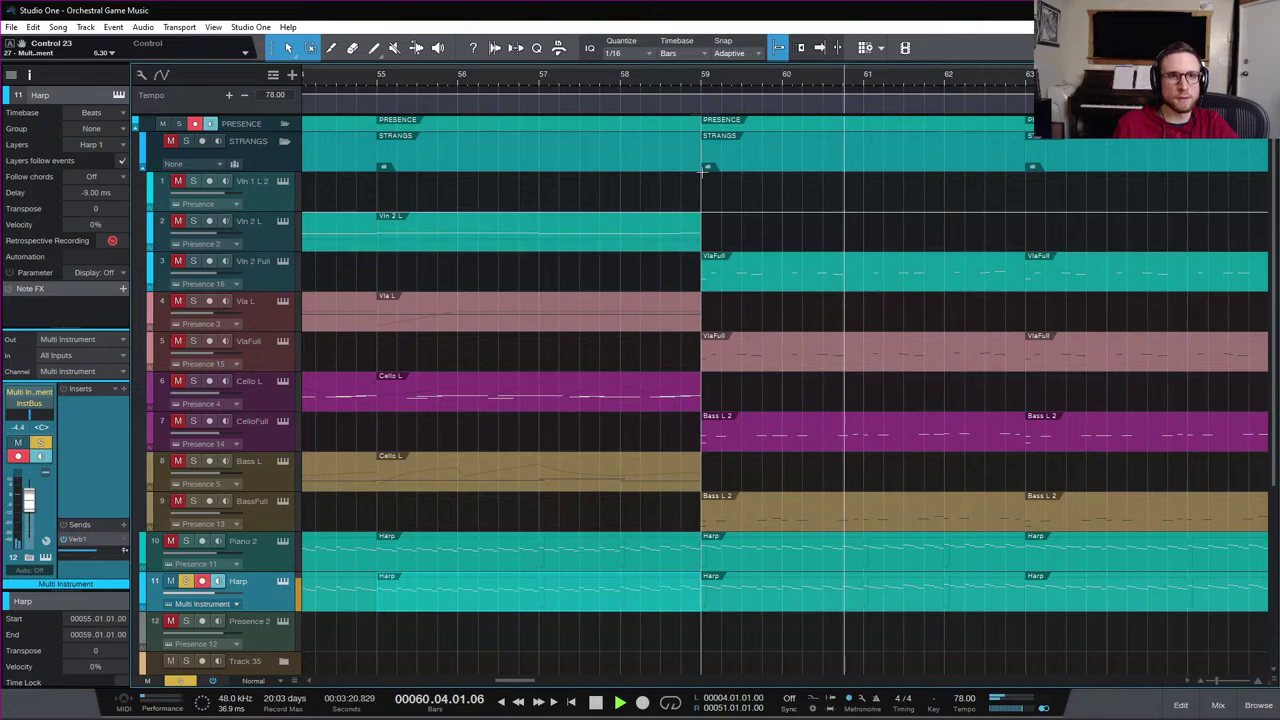
{"action": "key", "text": "space"}
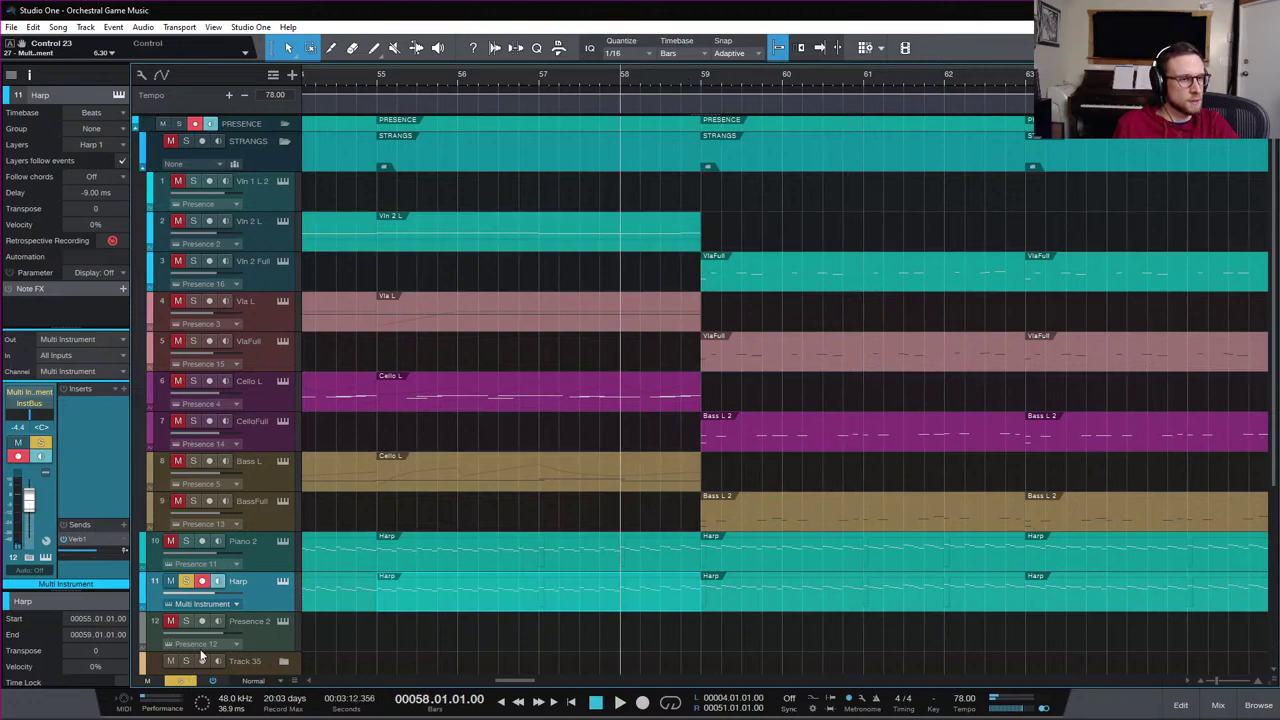
Solo the Vla L, VlaFull, Cello L, CelloFull, Bass L and BassFull tracks alongside Piano 2 and Harp and play from bar 58
{"action": "left_click", "coordinate": [186, 541]}
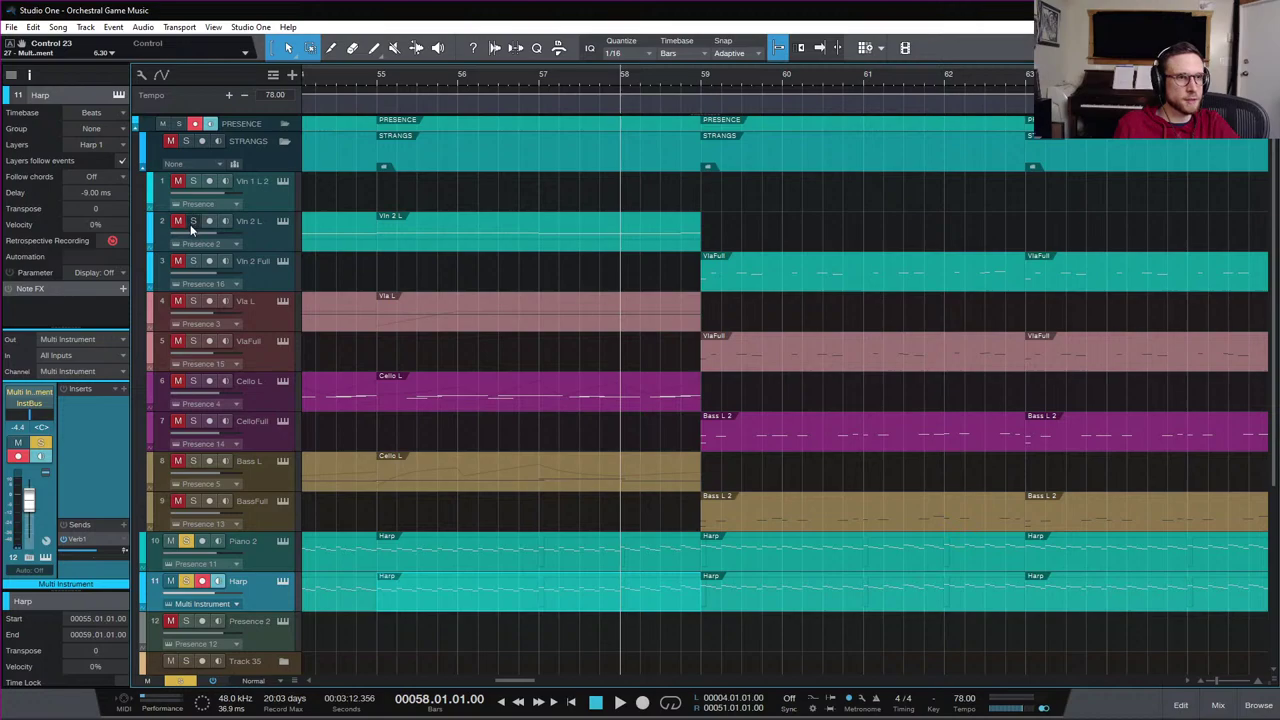
{"action": "left_click", "coordinate": [194, 302]}
{"action": "left_click", "coordinate": [194, 381]}
{"action": "key", "text": "space"}
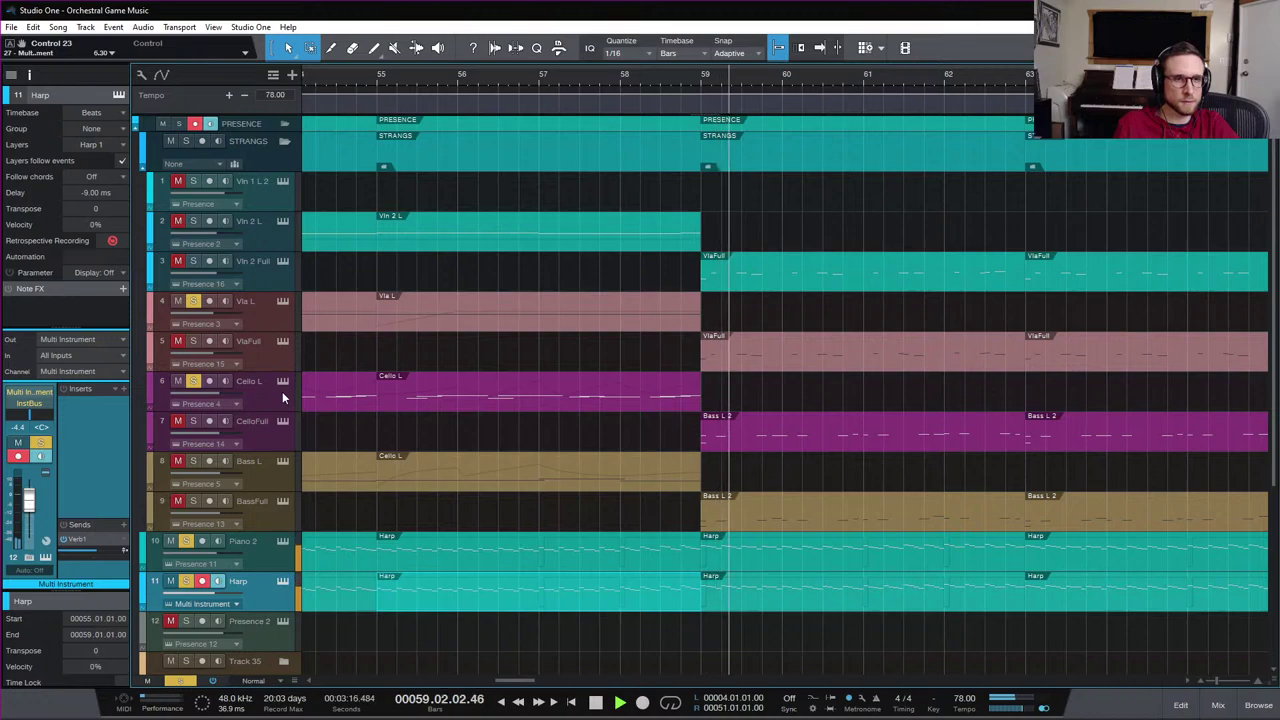
{"action": "key", "text": "space"}
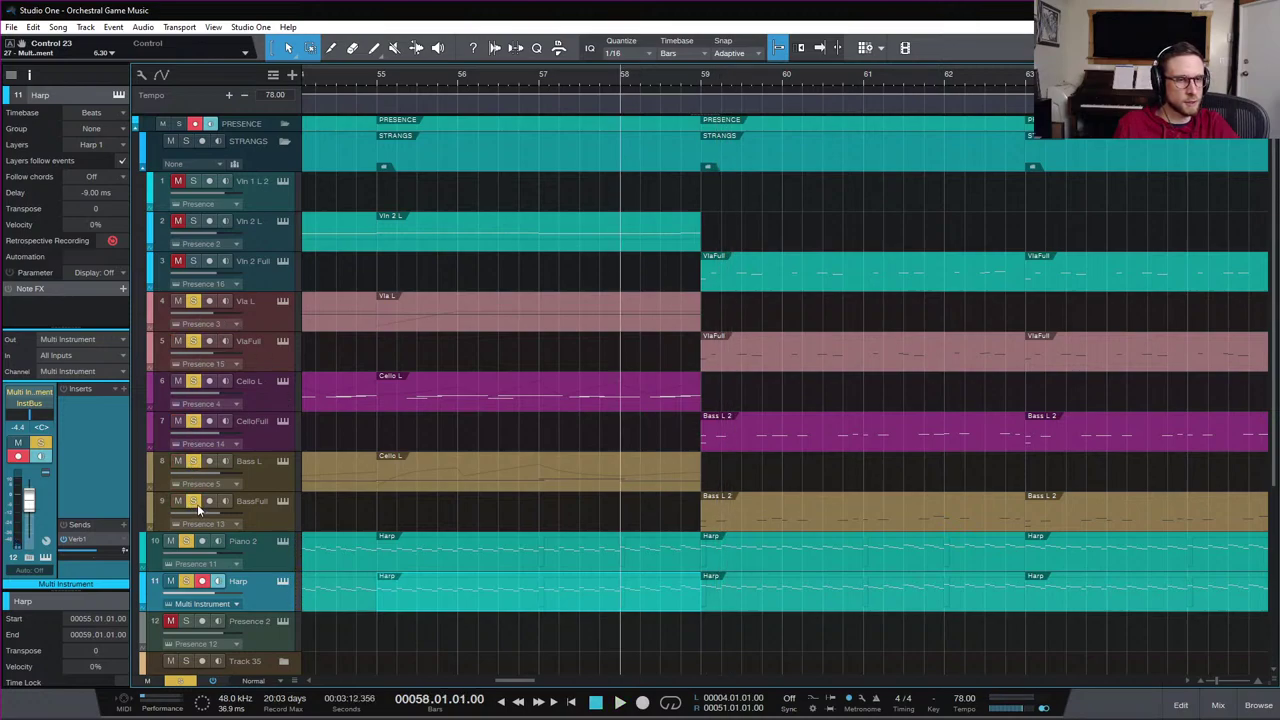
{"action": "key", "text": "space"}
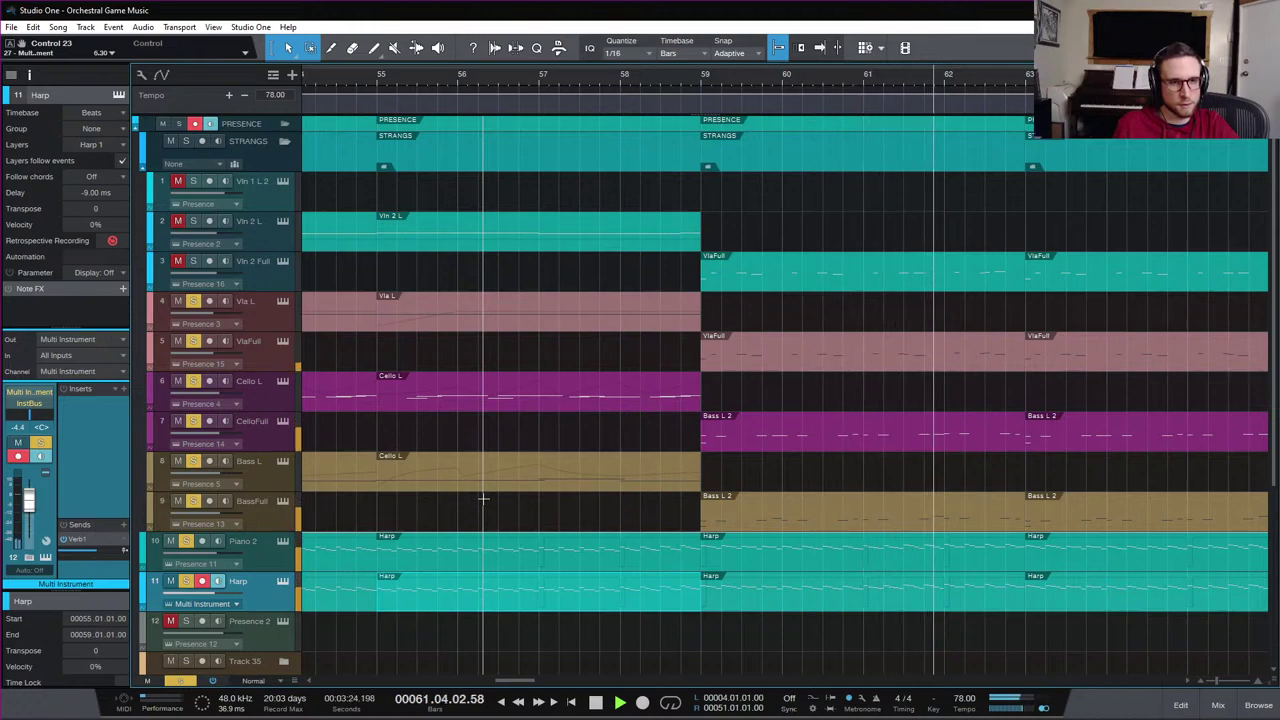
Leave only Bass L soloed and play its part from bar 58 into bar 59
{"action": "left_click", "coordinate": [622, 76]}
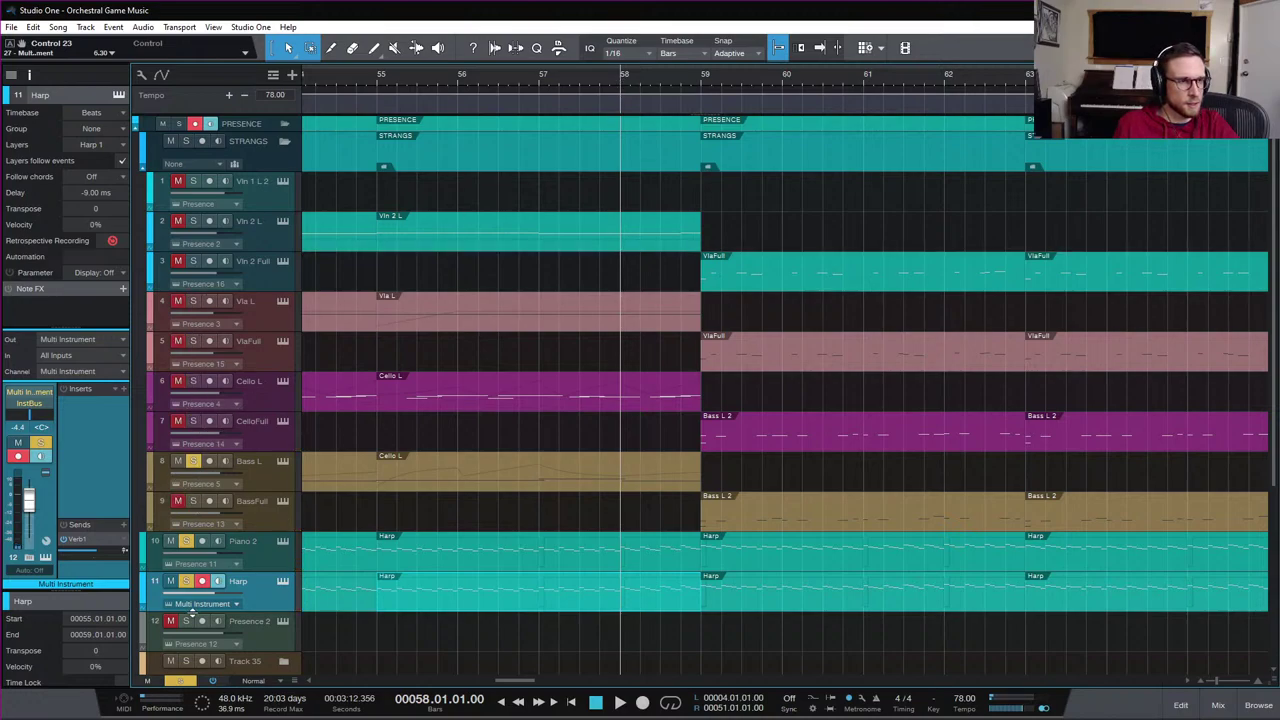
{"action": "left_click", "coordinate": [185, 541]}
{"action": "key", "text": "space"}
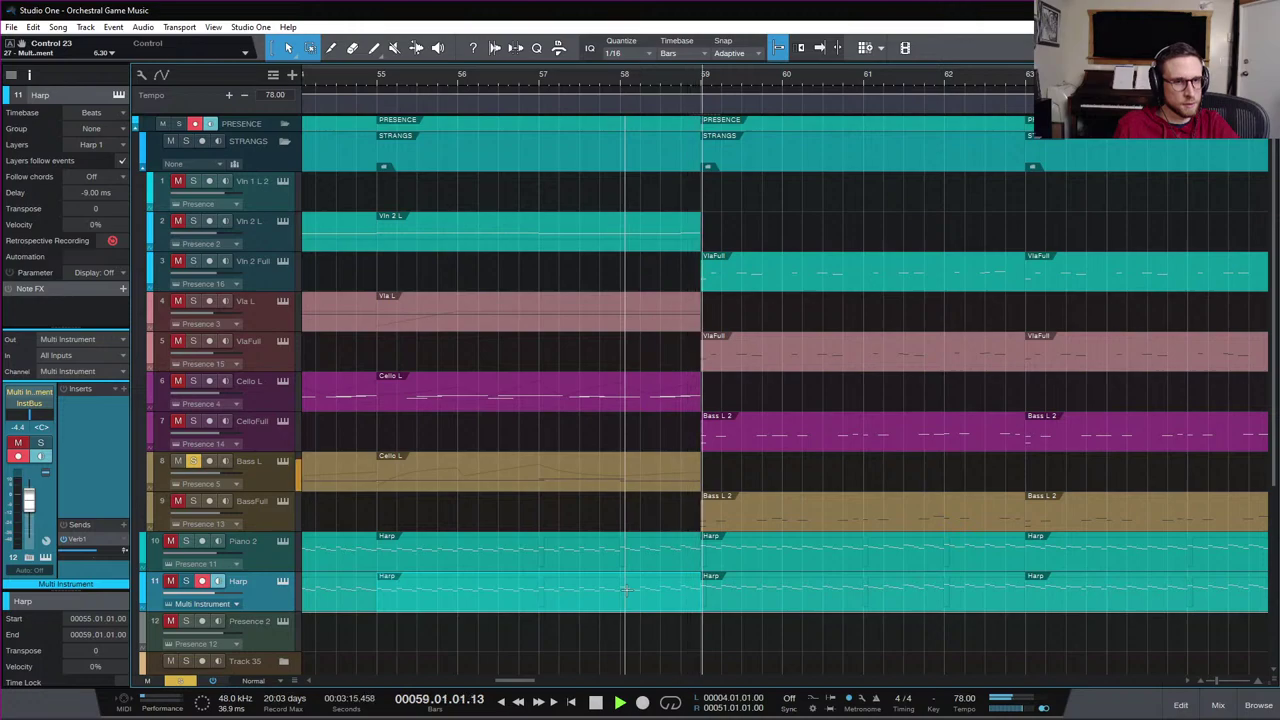
{"action": "key", "text": "space"}
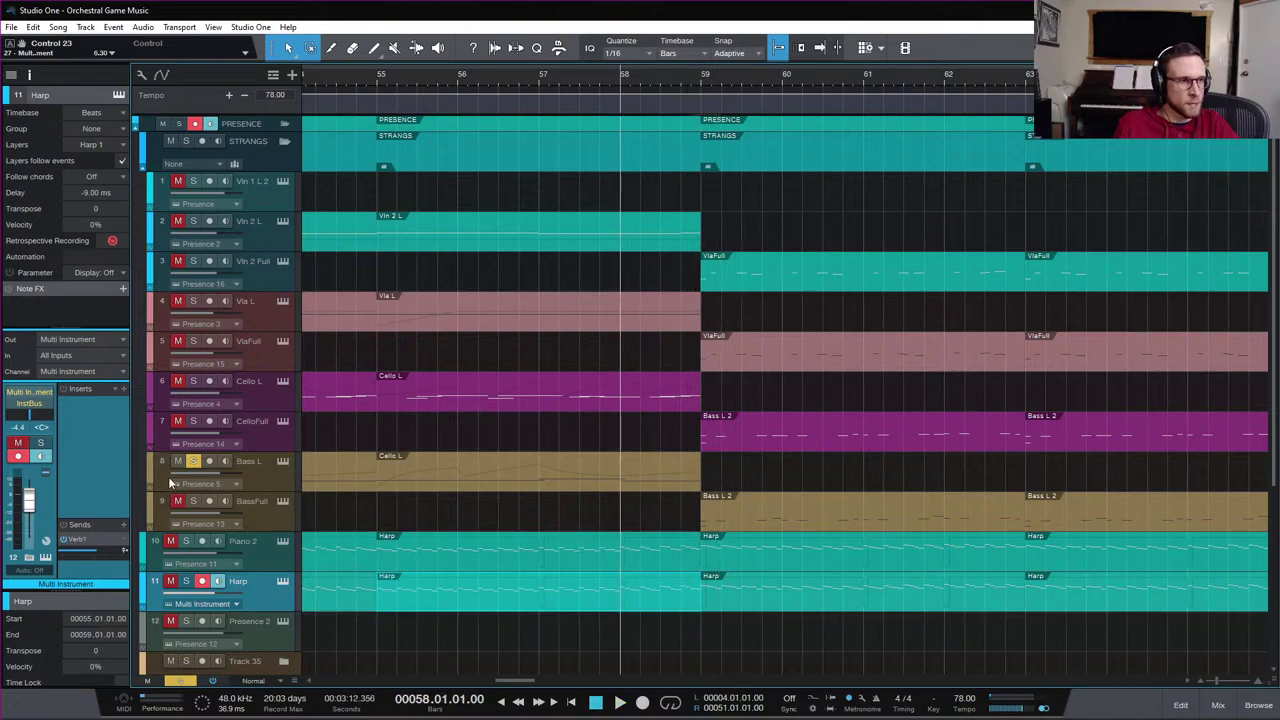
Compare the Bass L and BassFull channel settings and move the solo to the Vln 1 L 2 track
{"action": "left_click", "coordinate": [258, 484]}
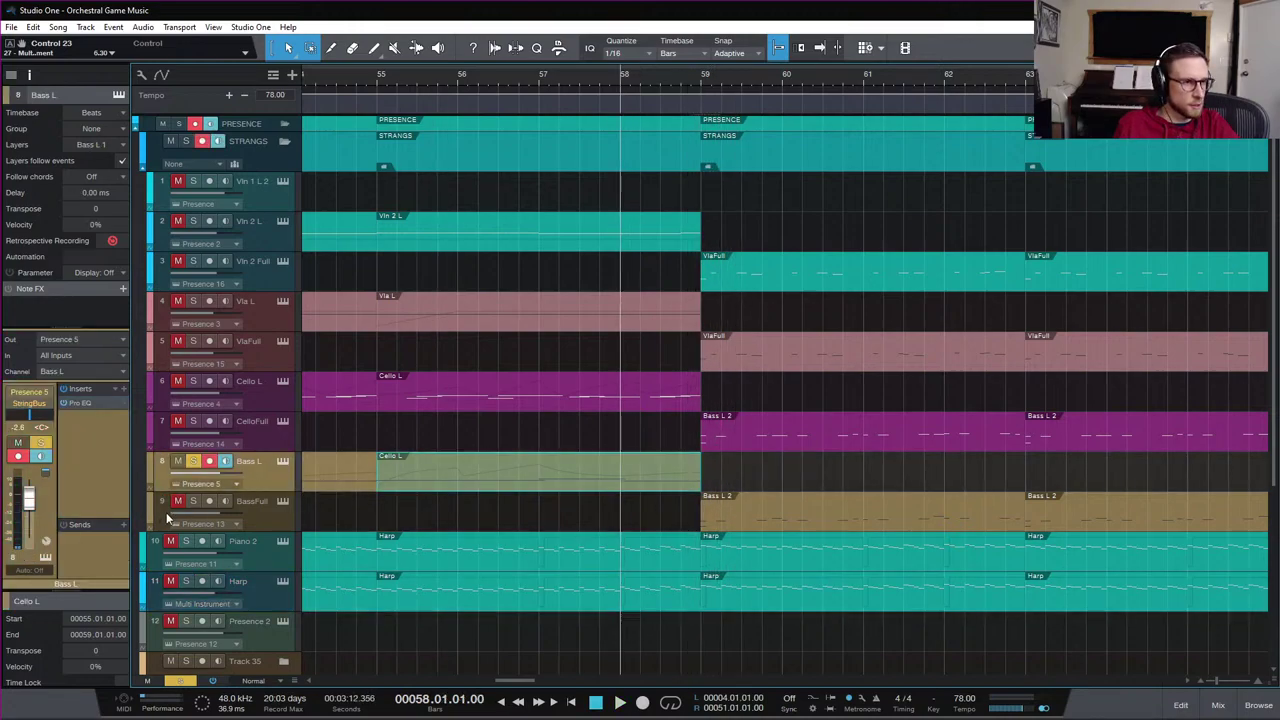
{"action": "left_click", "coordinate": [278, 520]}
{"action": "left_click", "coordinate": [263, 486]}
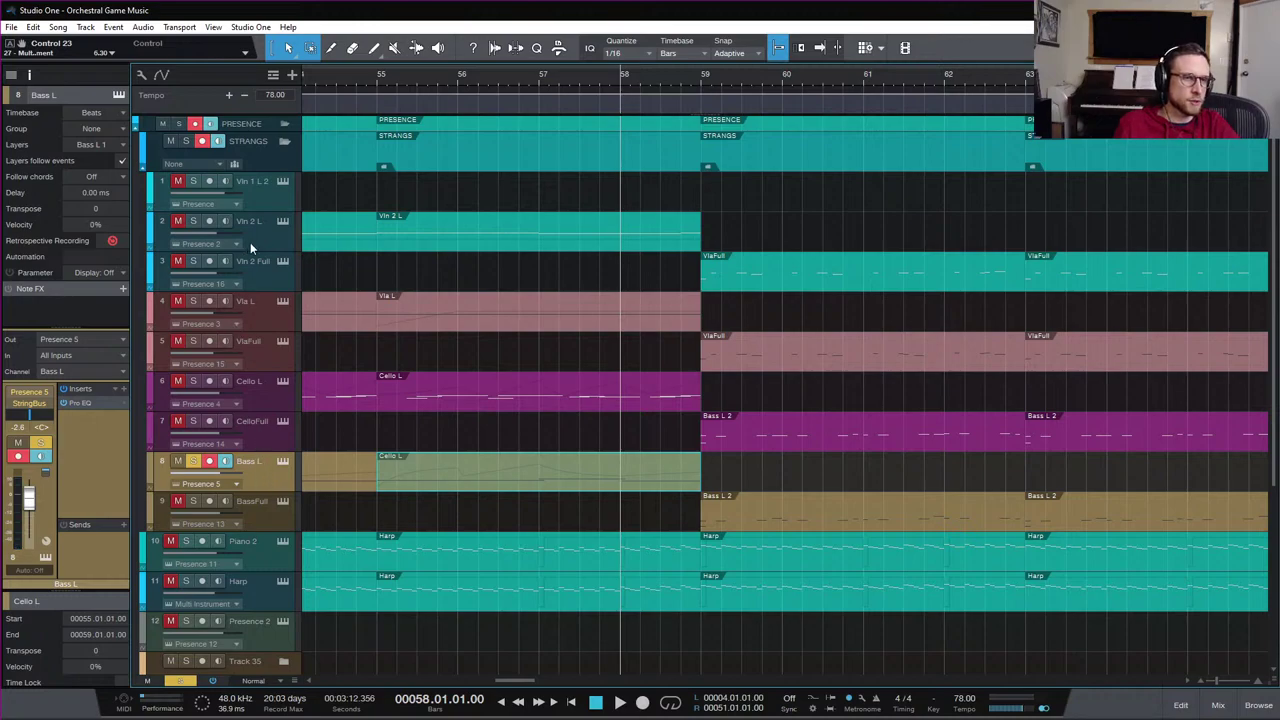
{"action": "left_click", "coordinate": [272, 189]}
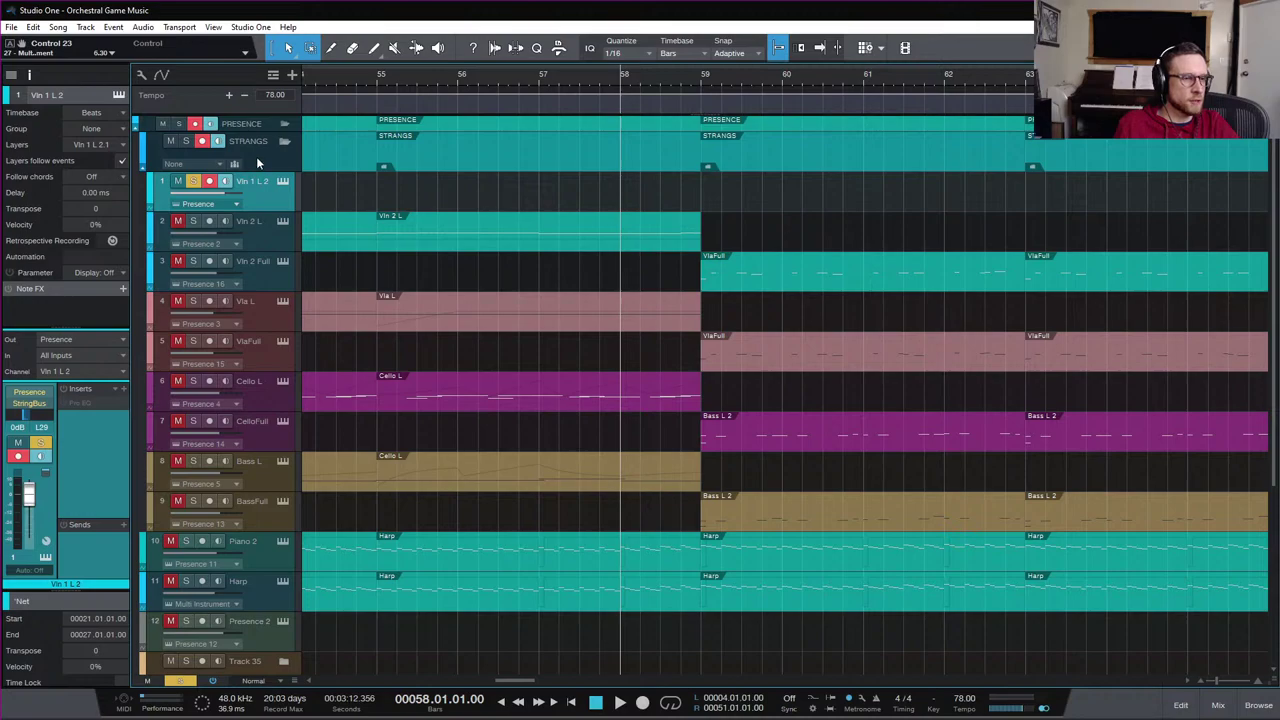
Create an automation lane for the StringBus track's Verb1 send level in the arrangement
{"action": "left_click", "coordinate": [256, 156]}
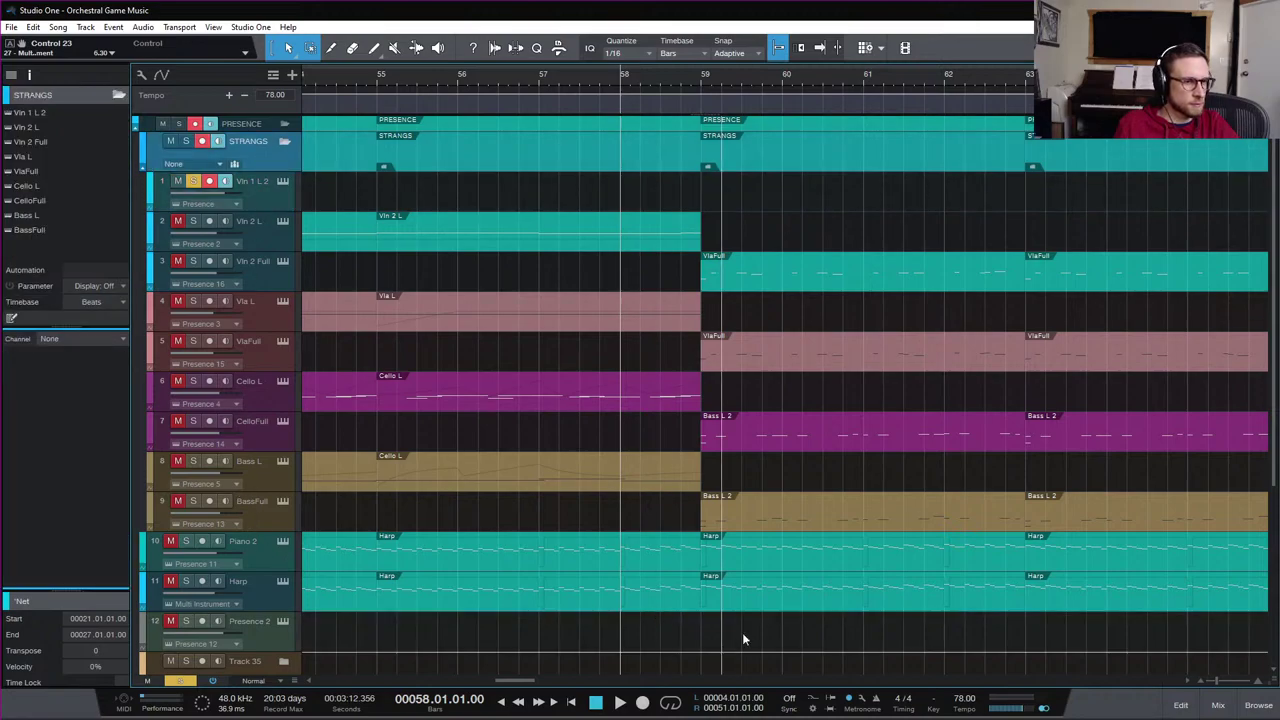
{"action": "left_click", "coordinate": [1218, 705]}
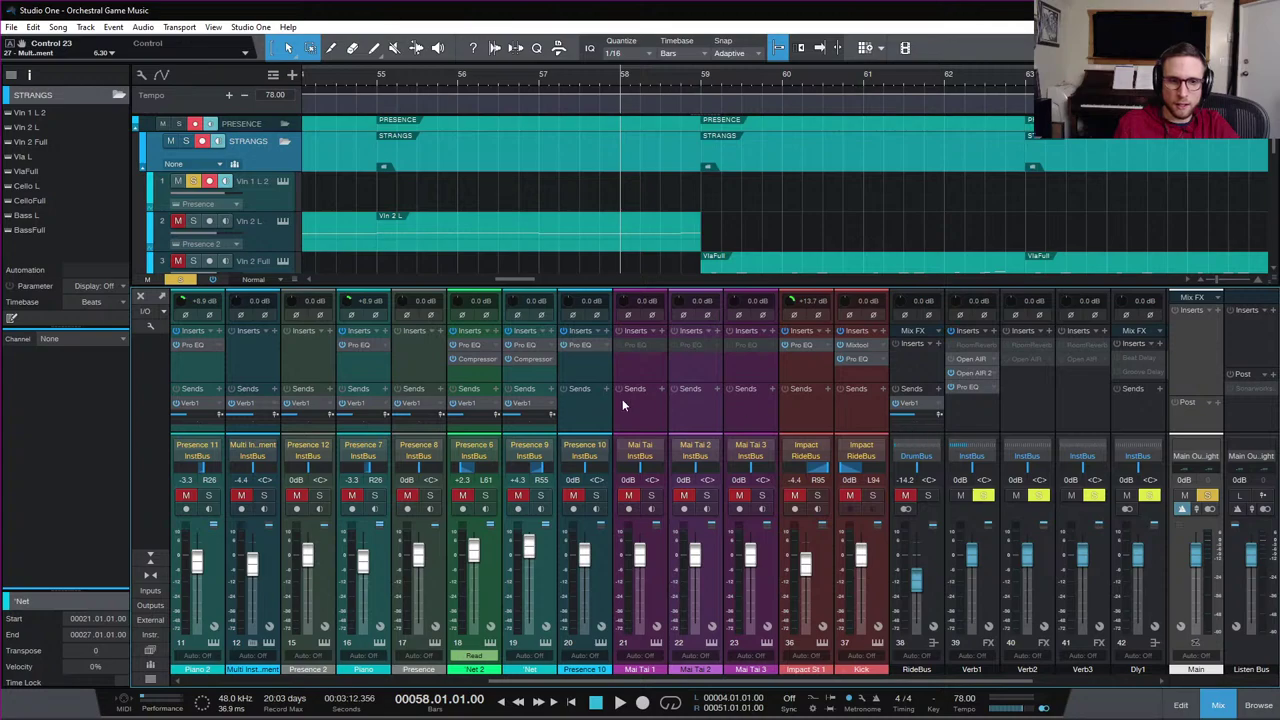
{"action": "scroll", "coordinate": [694, 418], "scroll_direction": "left", "scroll_amount": 4}
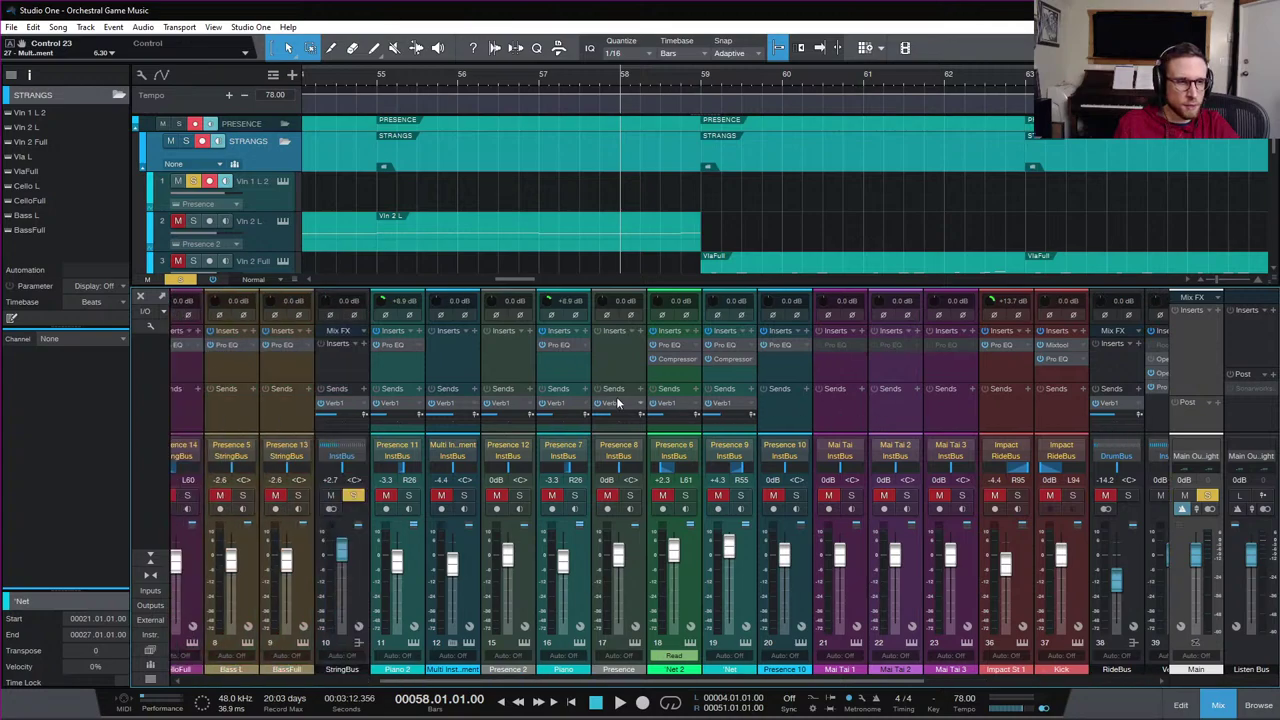
{"action": "right_click", "coordinate": [334, 404]}
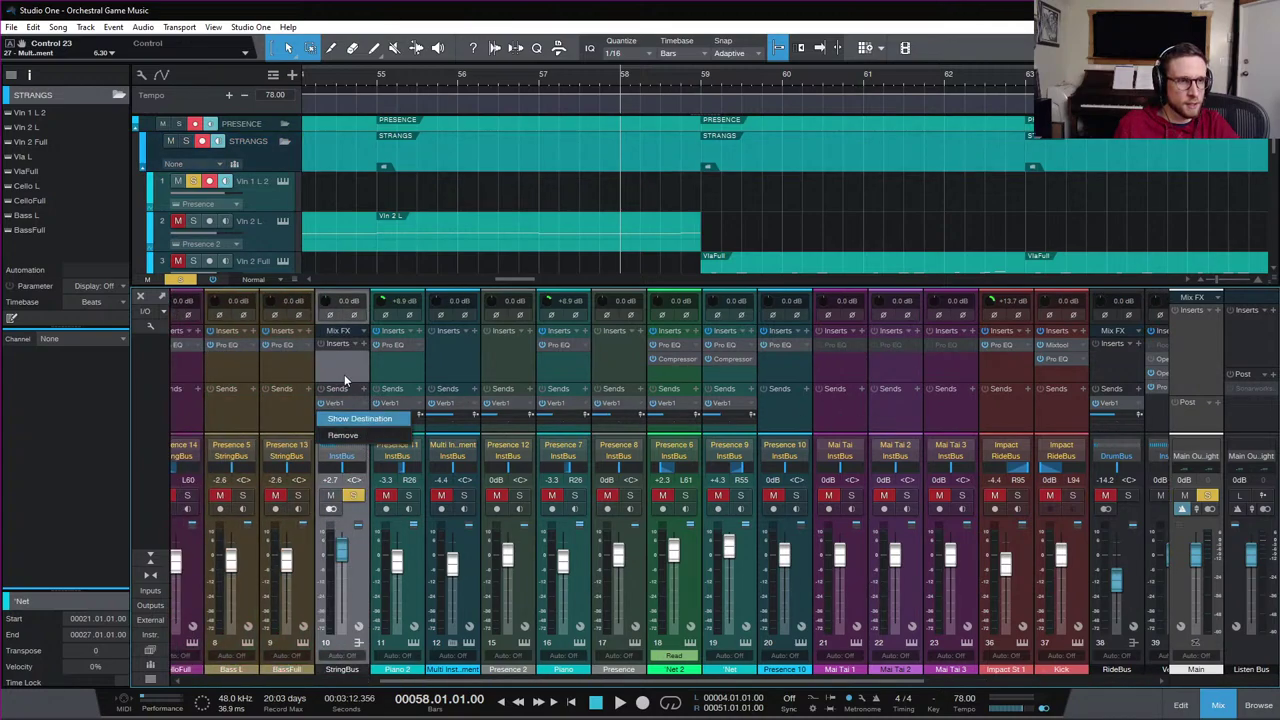
{"action": "left_click", "coordinate": [344, 376]}
{"action": "right_click", "coordinate": [334, 414]}
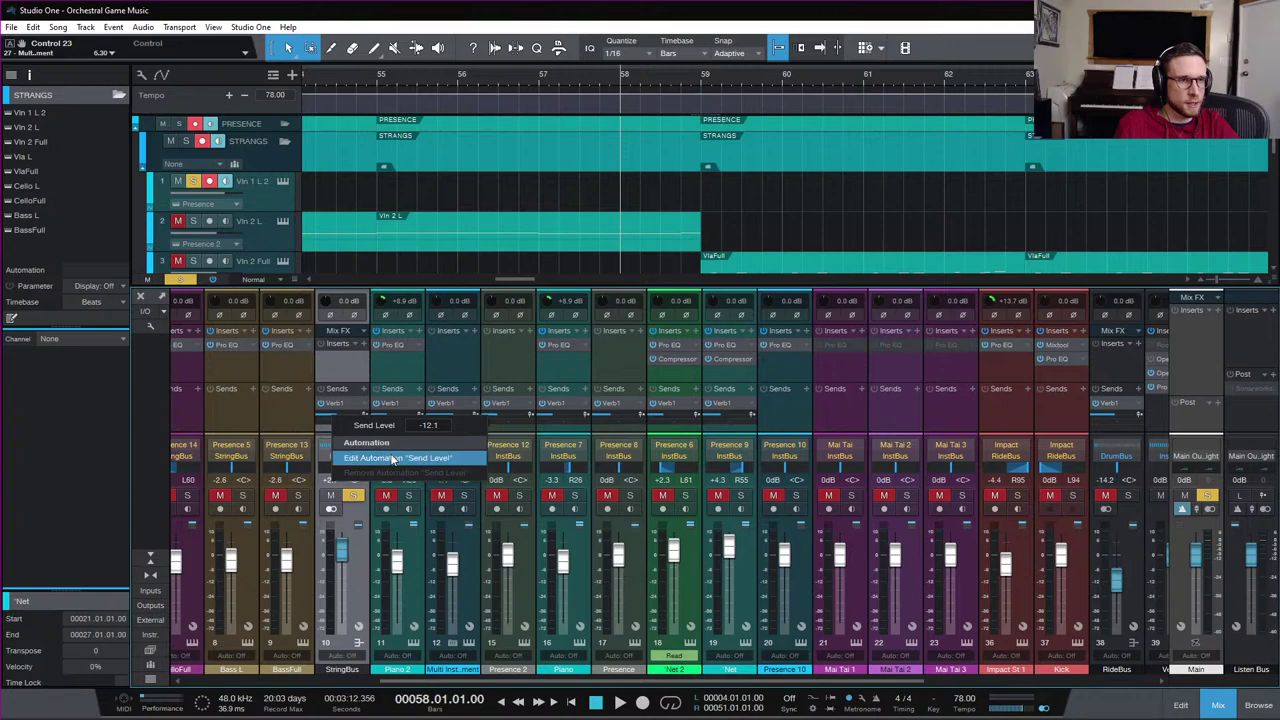
{"action": "left_click", "coordinate": [394, 458]}
{"action": "left_click", "coordinate": [1217, 706]}
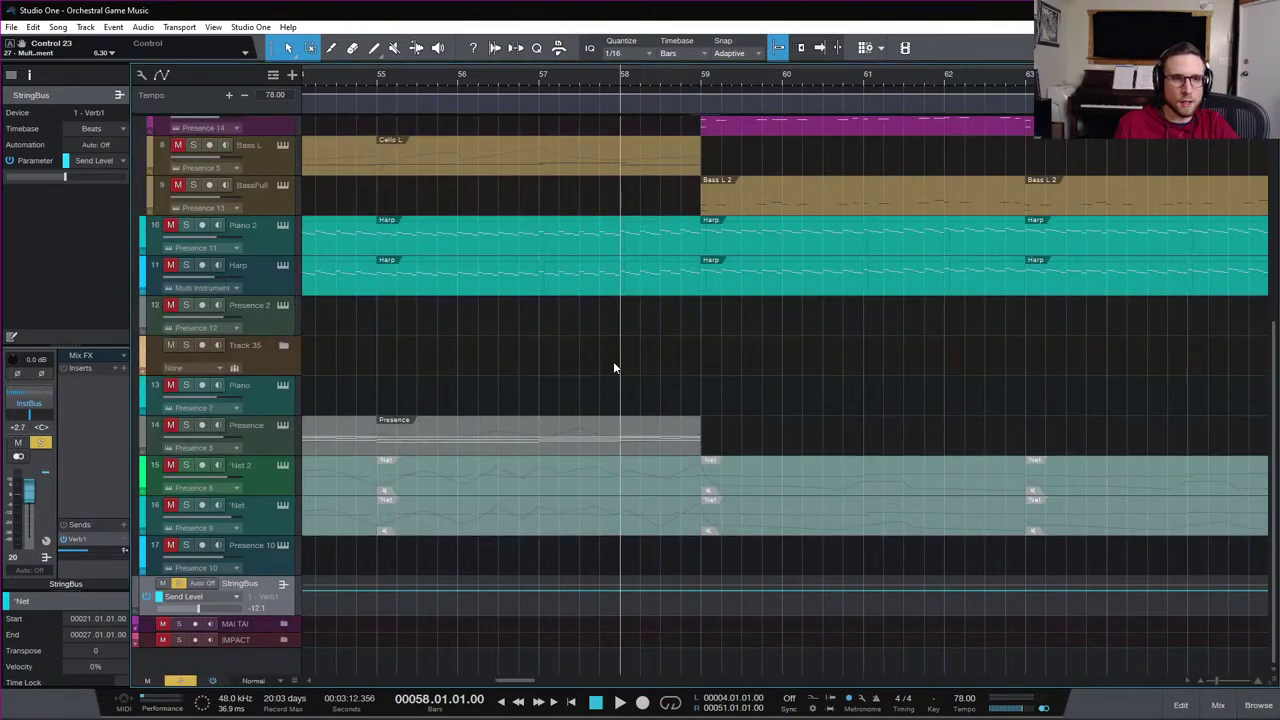
Automate the StringBus Verb1 send to dip during bar 58 and recover at bar 59, and play the transition with the full arrangement
{"action": "left_click", "coordinate": [701, 593]}
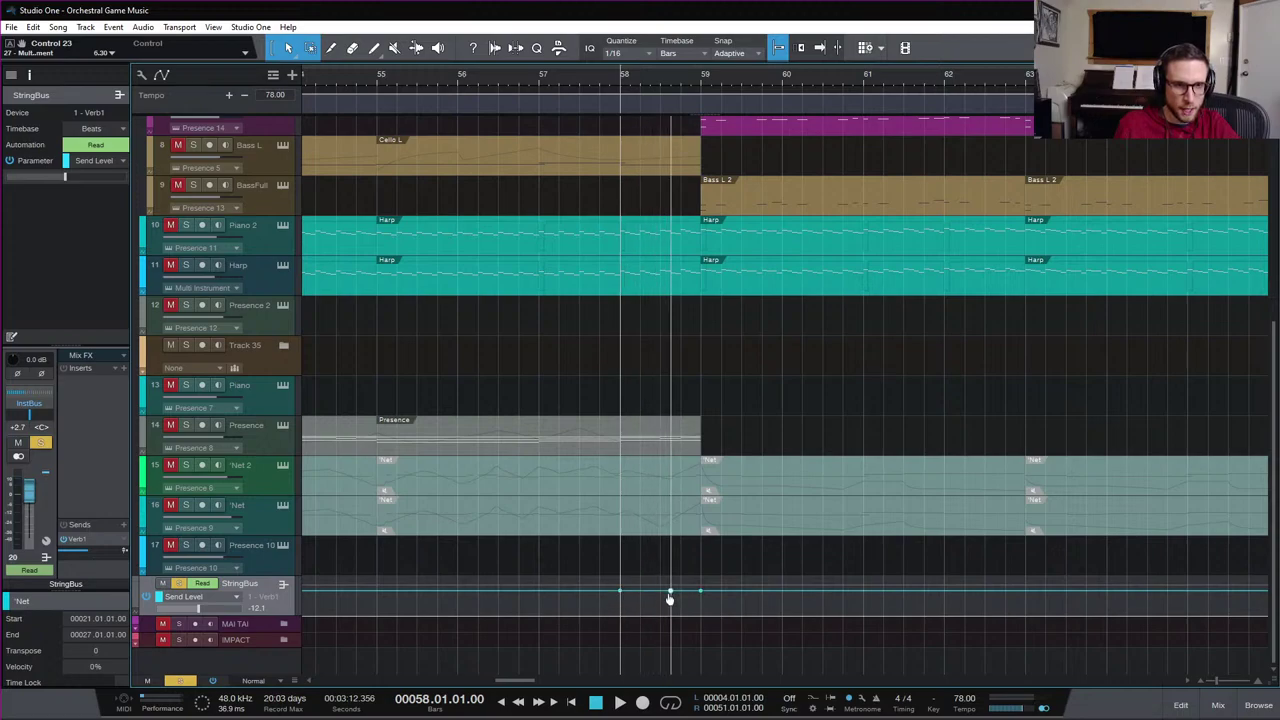
{"action": "left_click_drag", "start_coordinate": [670, 598], "coordinate": [700, 630]}
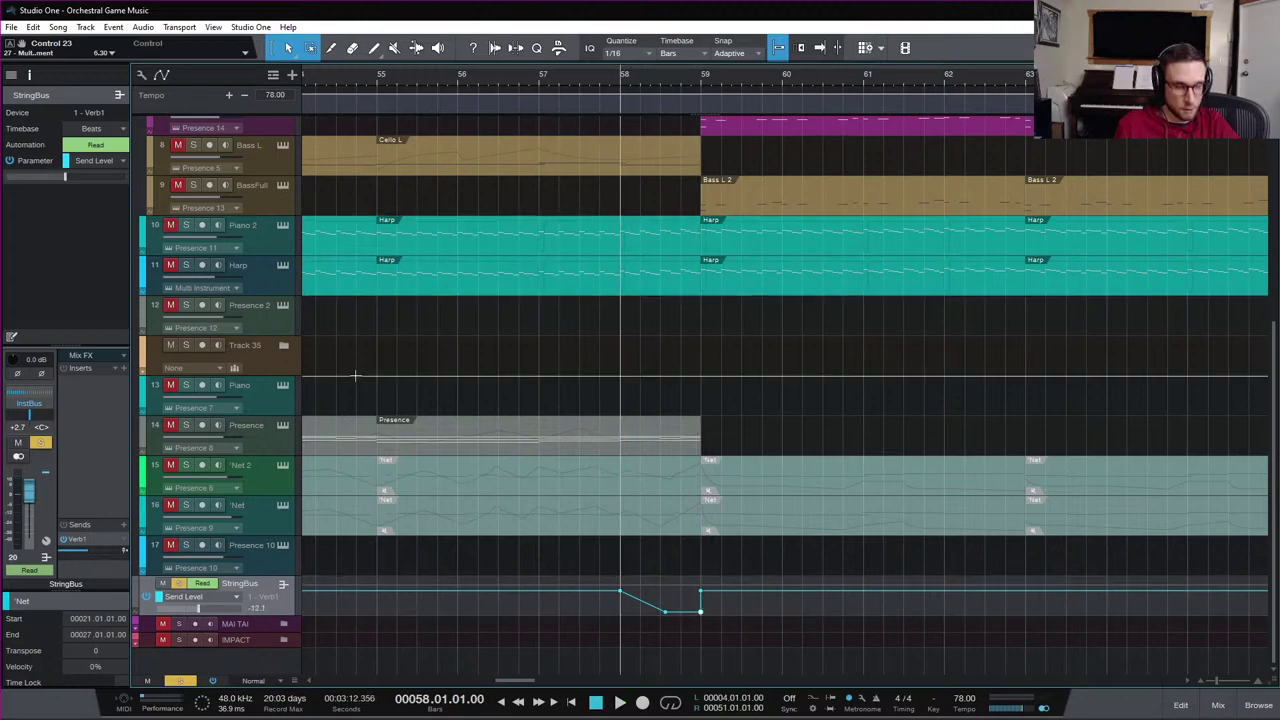
{"action": "key", "text": "space"}
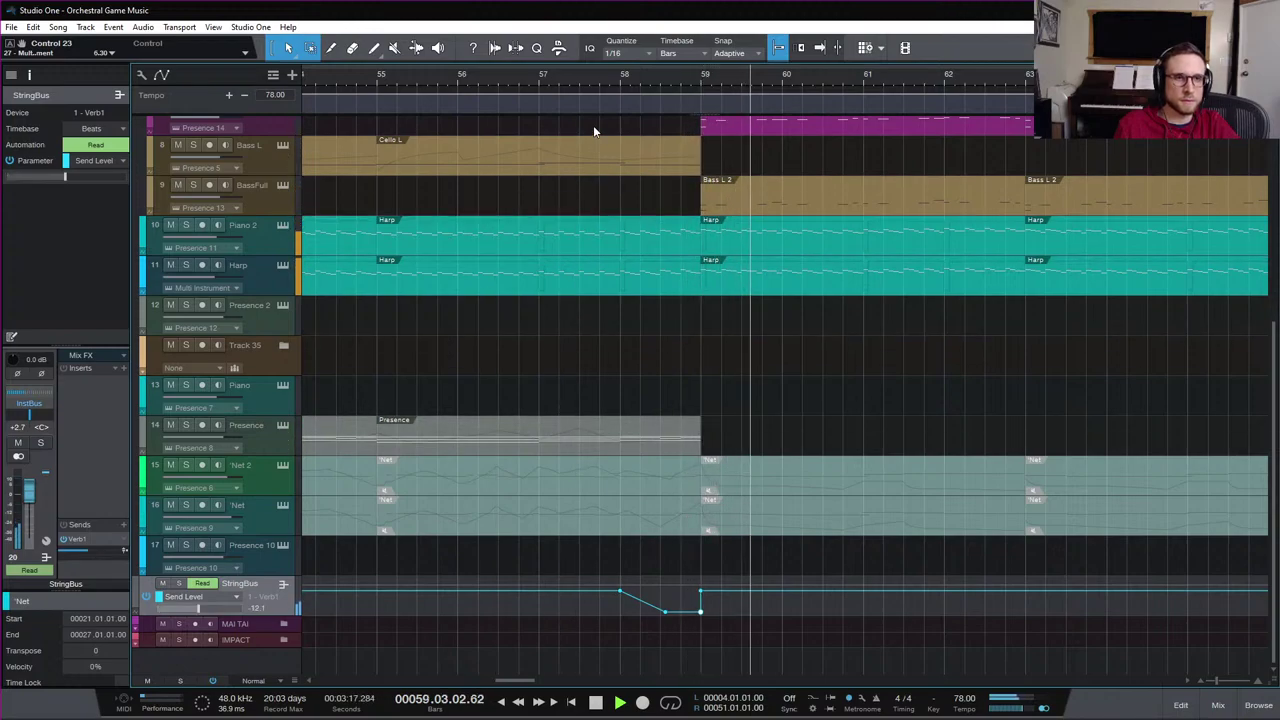
{"action": "key", "text": "space"}
{"action": "left_click", "coordinate": [592, 77]}
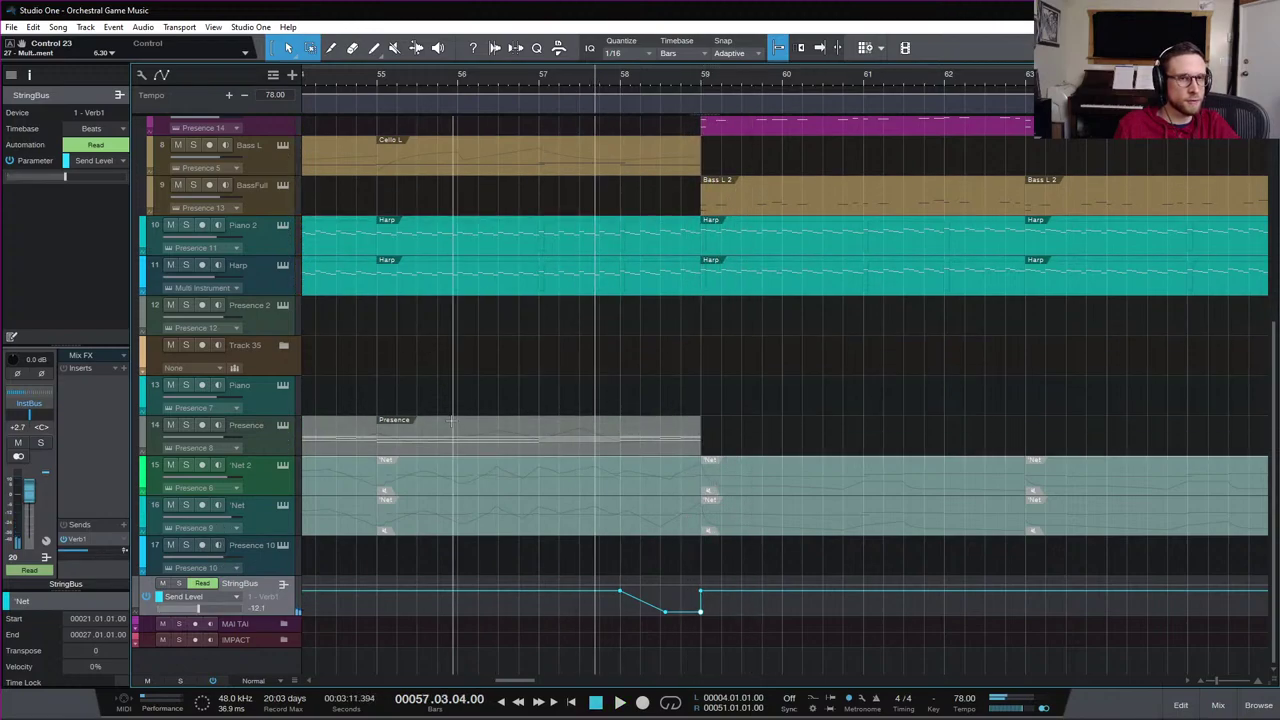
{"action": "left_click", "coordinate": [1182, 705]}
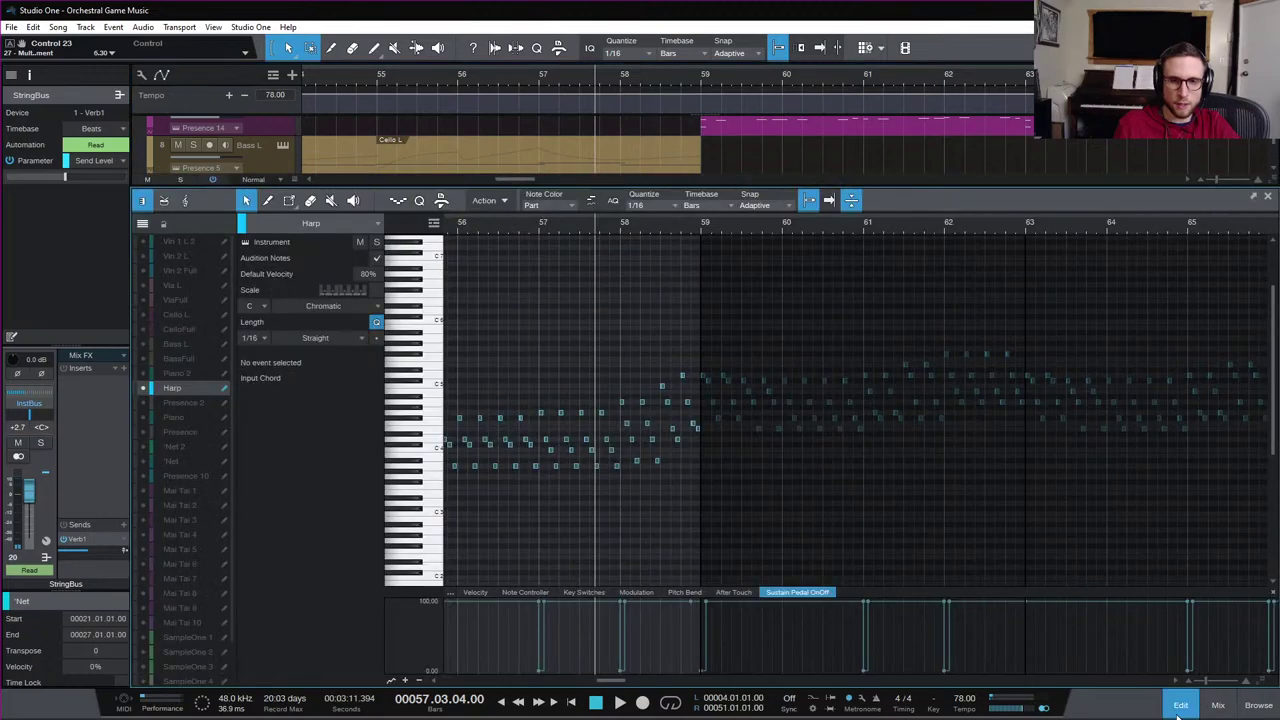
{"action": "left_click", "coordinate": [1182, 705]}
{"action": "left_click", "coordinate": [1218, 705]}
{"action": "left_click", "coordinate": [1218, 705]}
Mute the string, Piano 2 and Harp events from bar 59 onward and play across the transition to hear the reverb tail
{"action": "scroll", "coordinate": [826, 363], "scroll_direction": "down", "scroll_amount": 3}
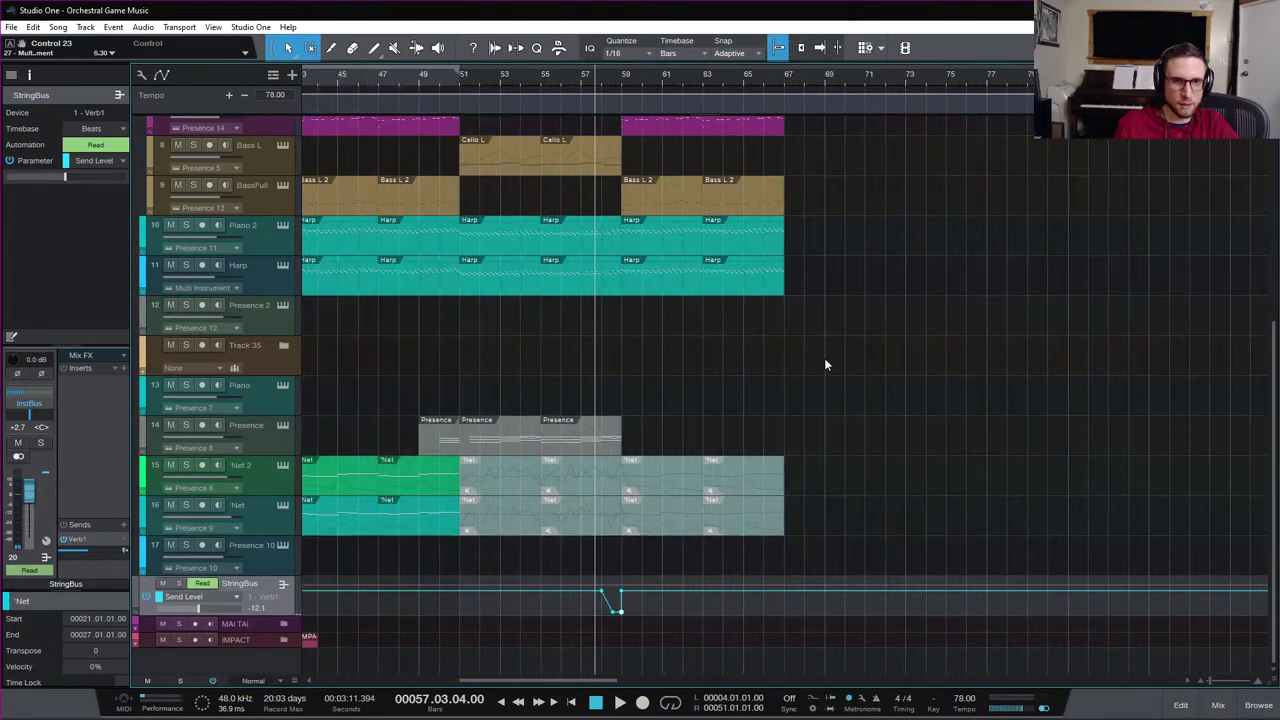
{"action": "scroll", "coordinate": [846, 403], "scroll_direction": "up", "scroll_amount": 10}
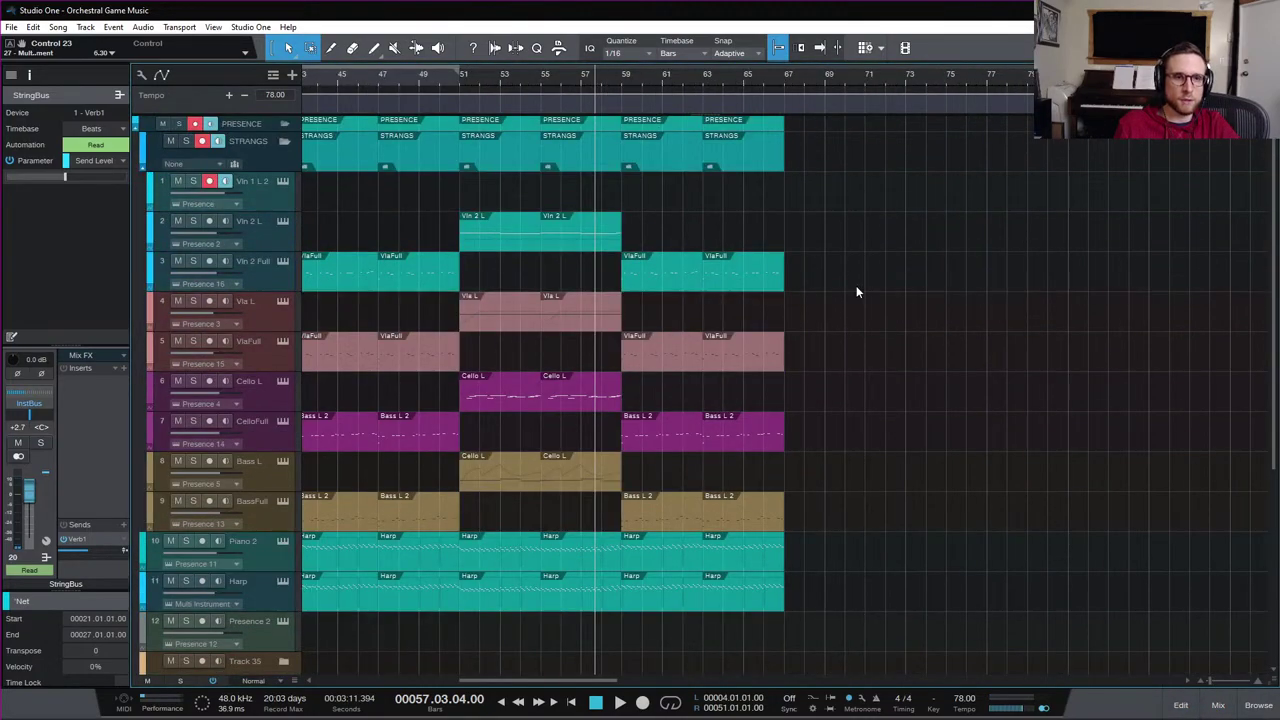
{"action": "left_click_drag", "start_coordinate": [856, 252], "coordinate": [648, 600]}
{"action": "key", "text": "space"}
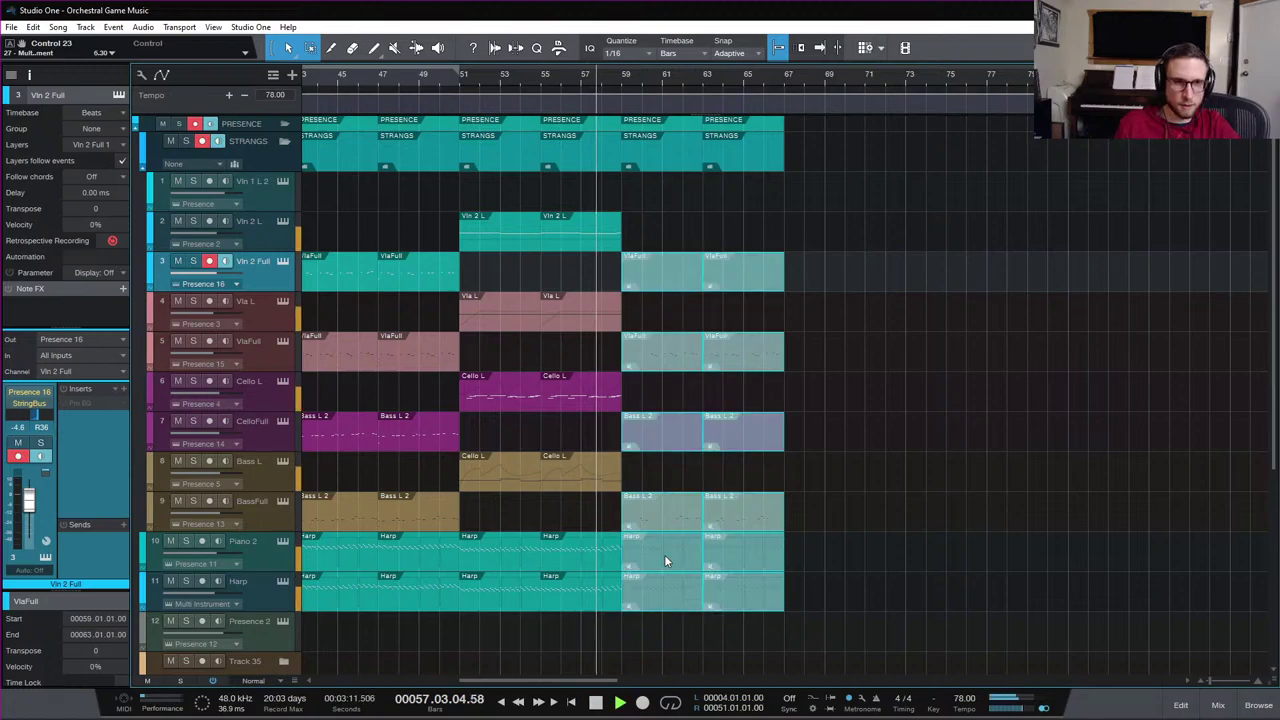
{"action": "scroll", "coordinate": [928, 398], "scroll_direction": "down", "scroll_amount": 4}
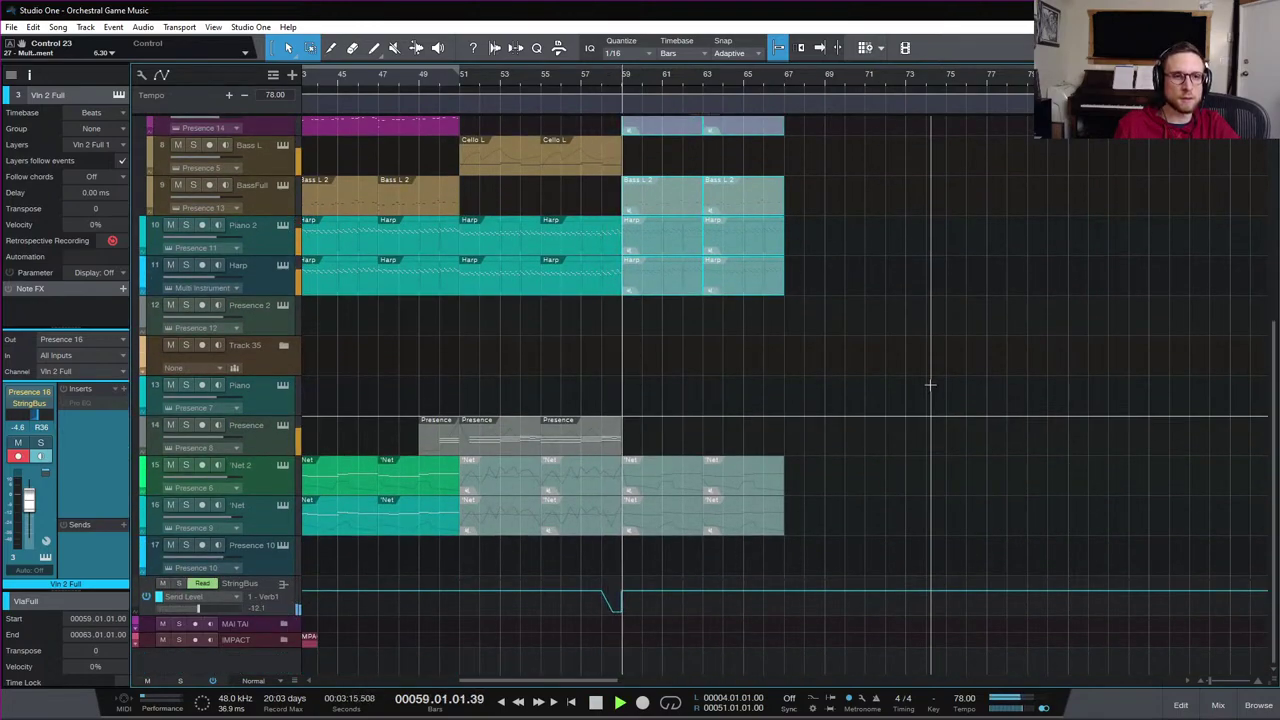
{"action": "scroll", "coordinate": [930, 383], "scroll_direction": "up", "scroll_amount": 1}
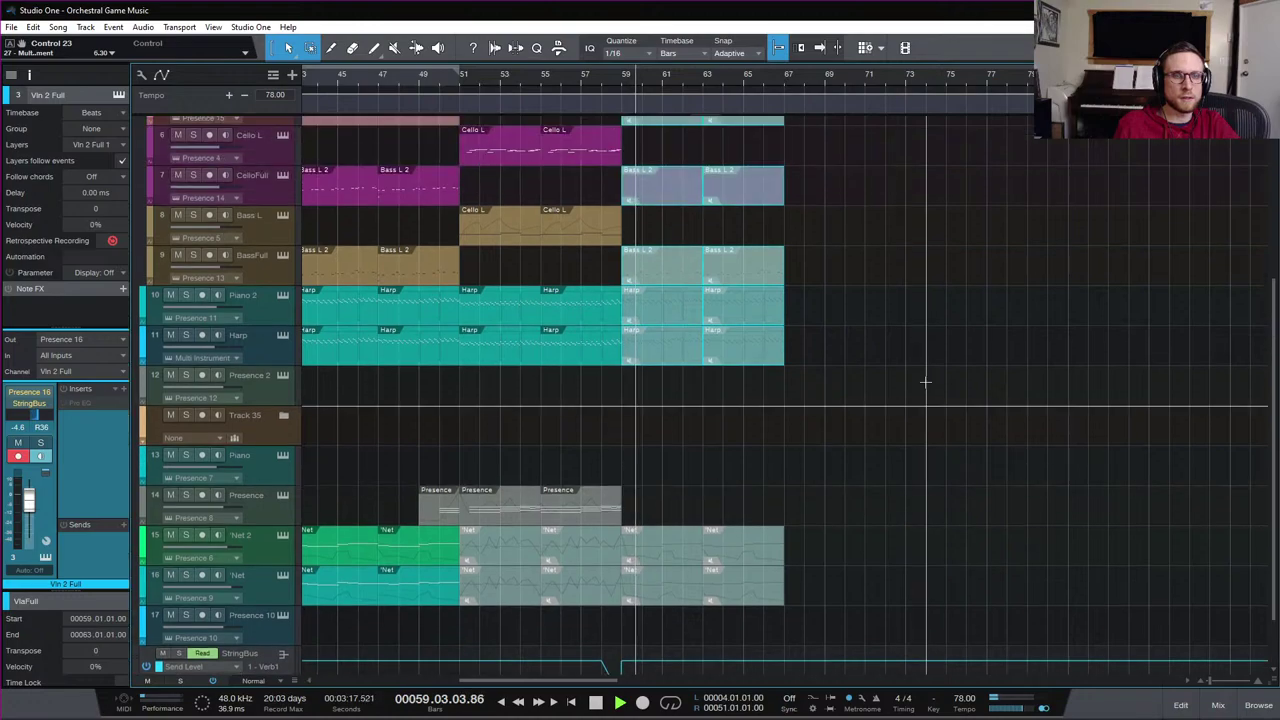
{"action": "key", "text": "space"}
Replay the muted transition from beat 2 of bar 58 while watching the StringBus send automation
{"action": "left_click", "coordinate": [604, 77]}
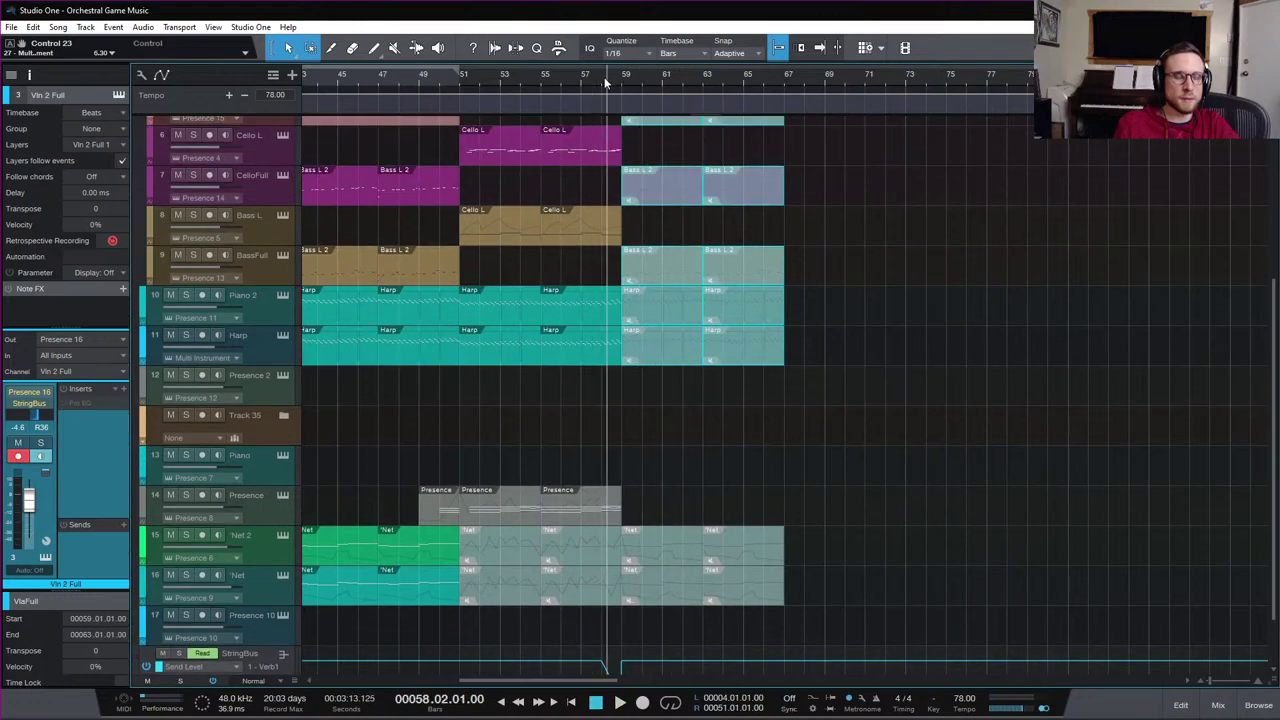
{"action": "key", "text": "space"}
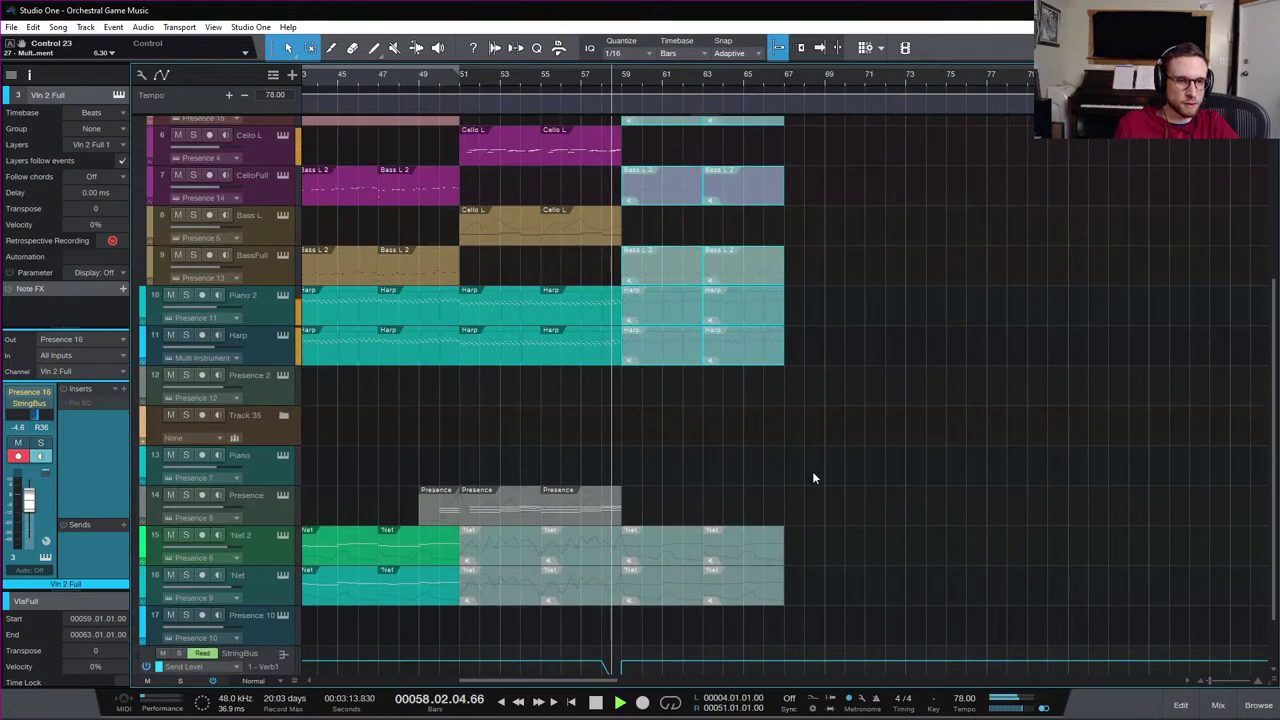
{"action": "scroll", "coordinate": [812, 471], "scroll_direction": "down", "scroll_amount": 1}
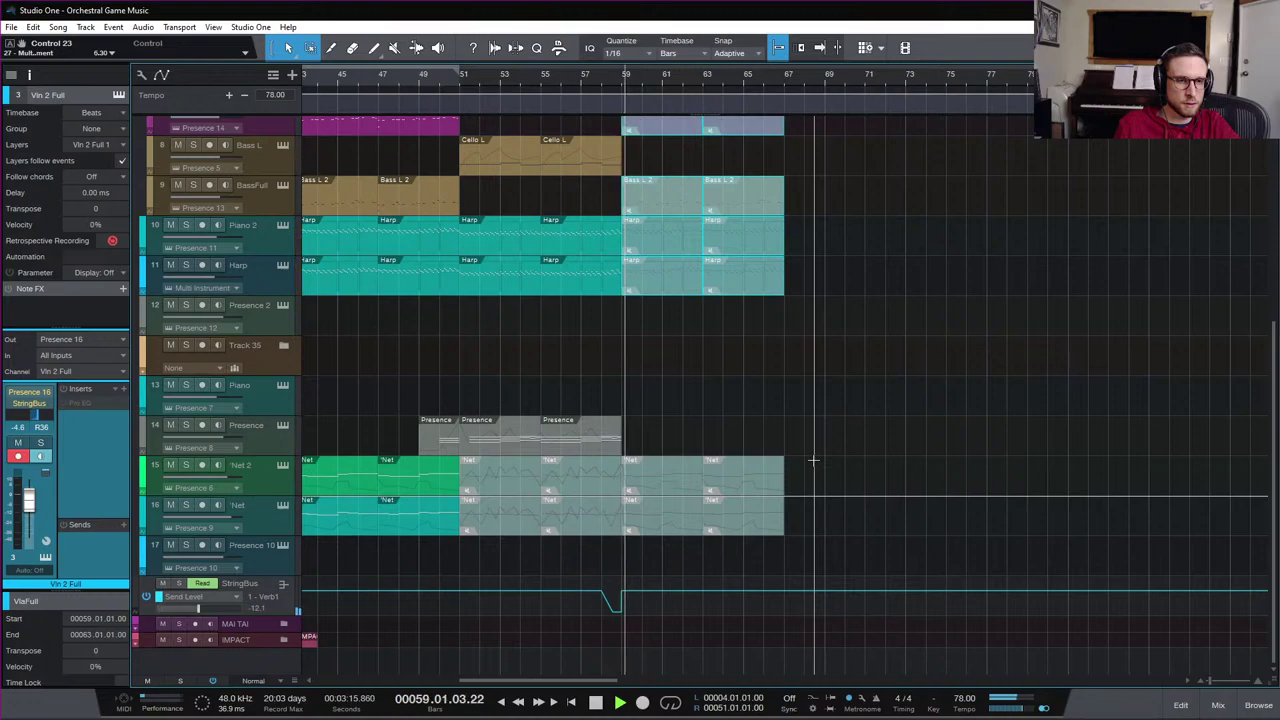
{"action": "key", "text": "space"}
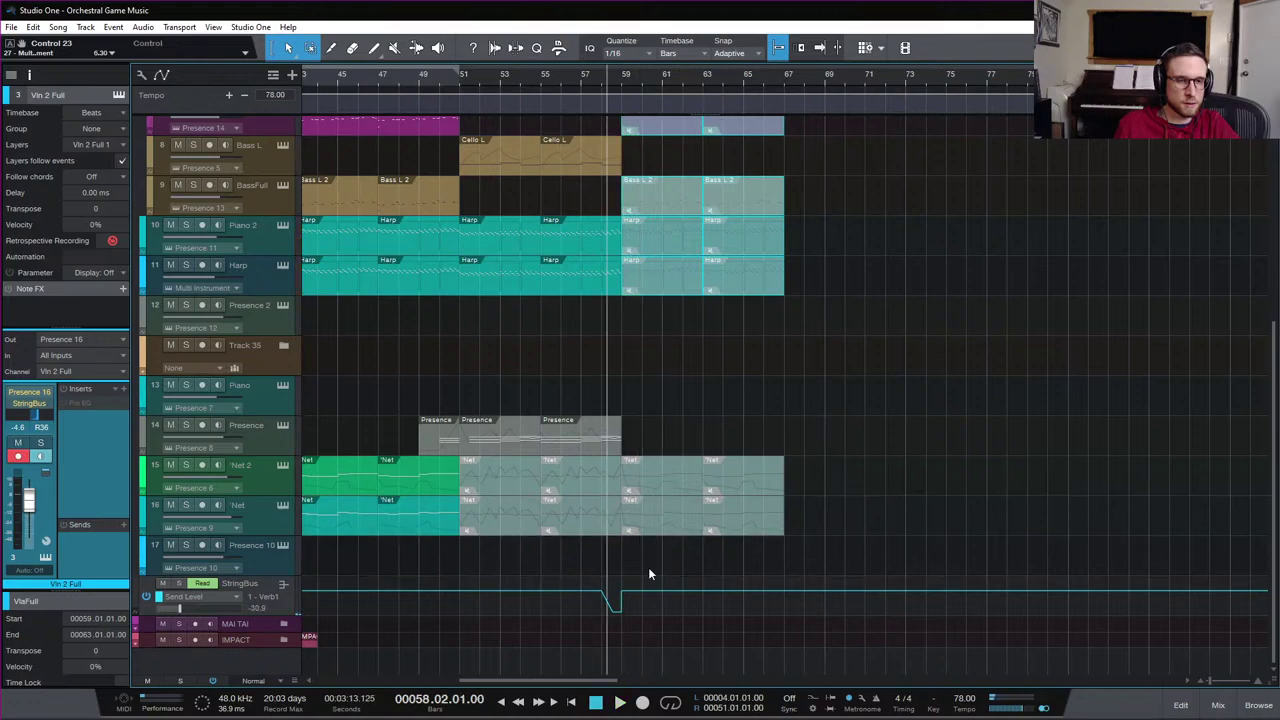
Inspect the StringBus reverb send and the Open AIR inserts on the Verb1 channel in the mixer
{"action": "mouse_move", "coordinate": [623, 598]}
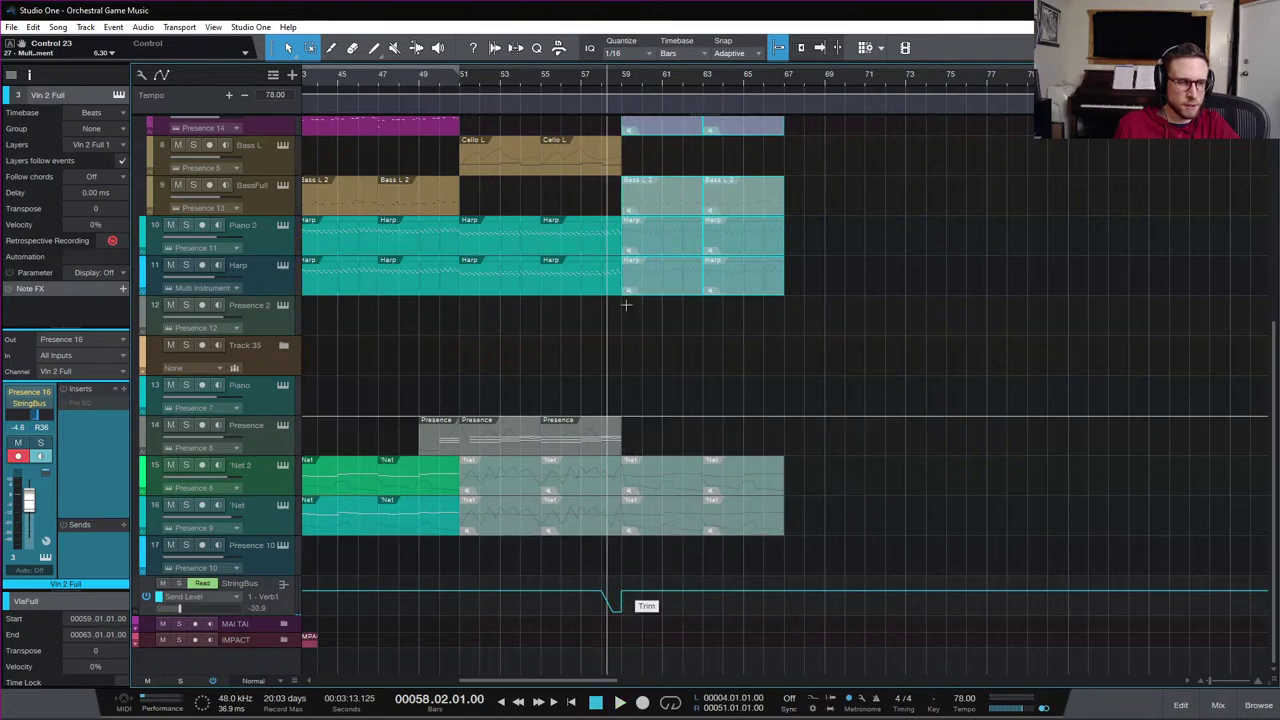
{"action": "left_click", "coordinate": [1217, 704]}
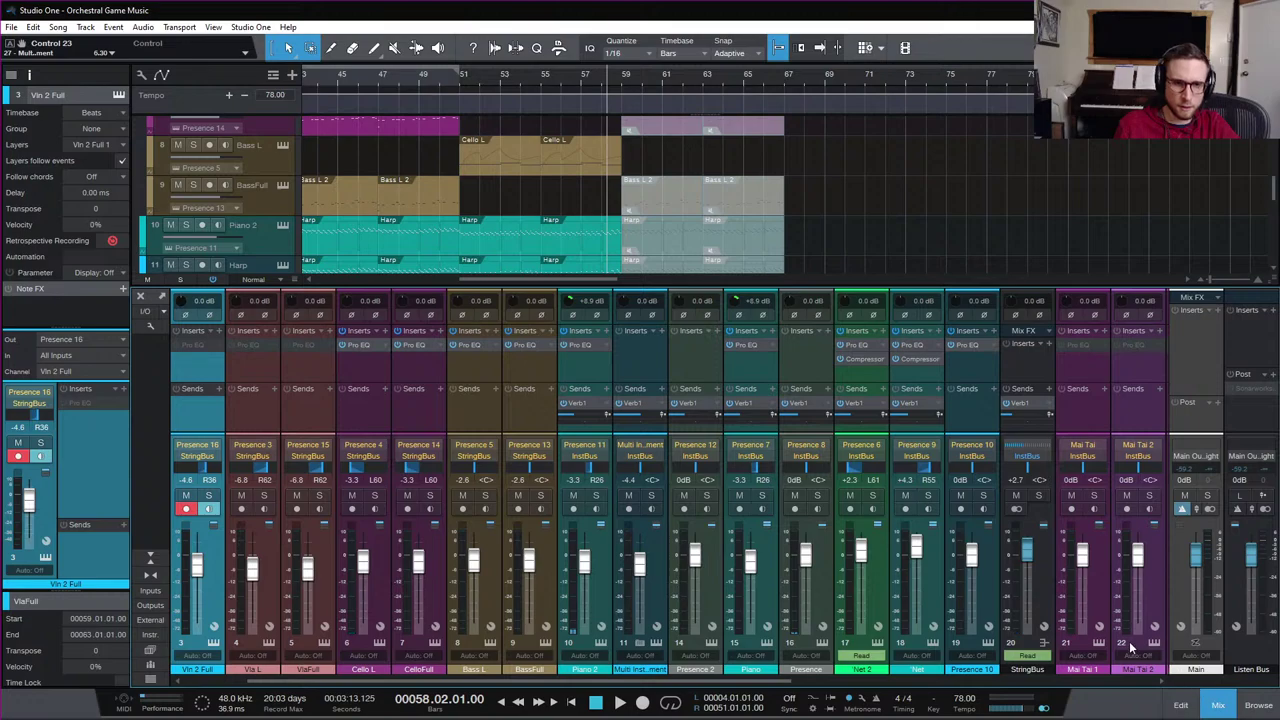
{"action": "scroll", "coordinate": [1083, 395], "scroll_direction": "right", "scroll_amount": 10}
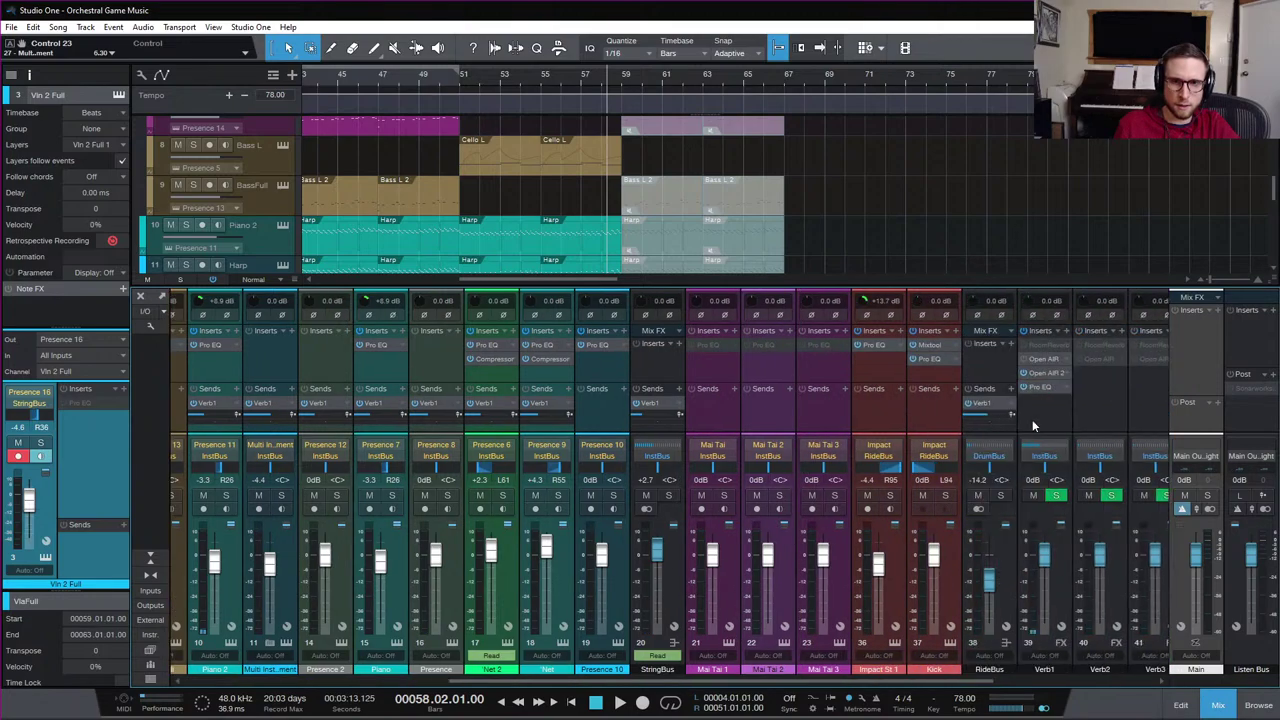
{"action": "scroll", "coordinate": [1006, 429], "scroll_direction": "right", "scroll_amount": 1}
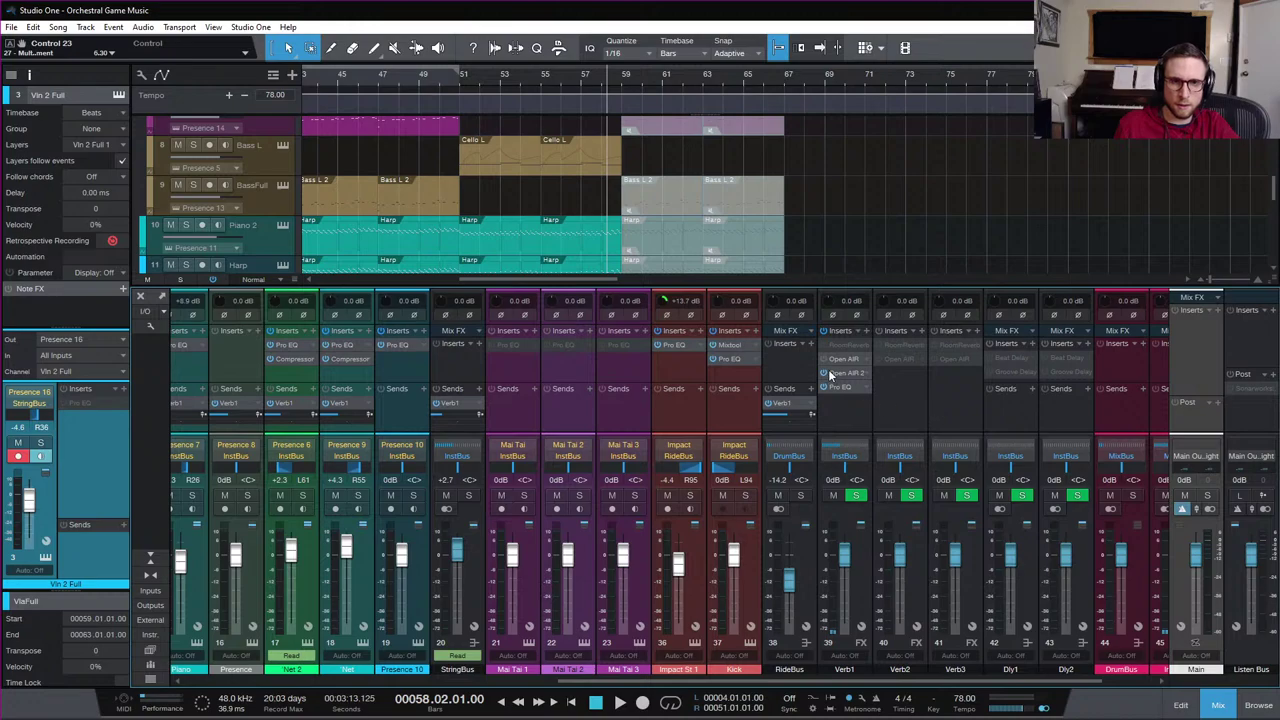
{"action": "left_click", "coordinate": [1216, 706]}
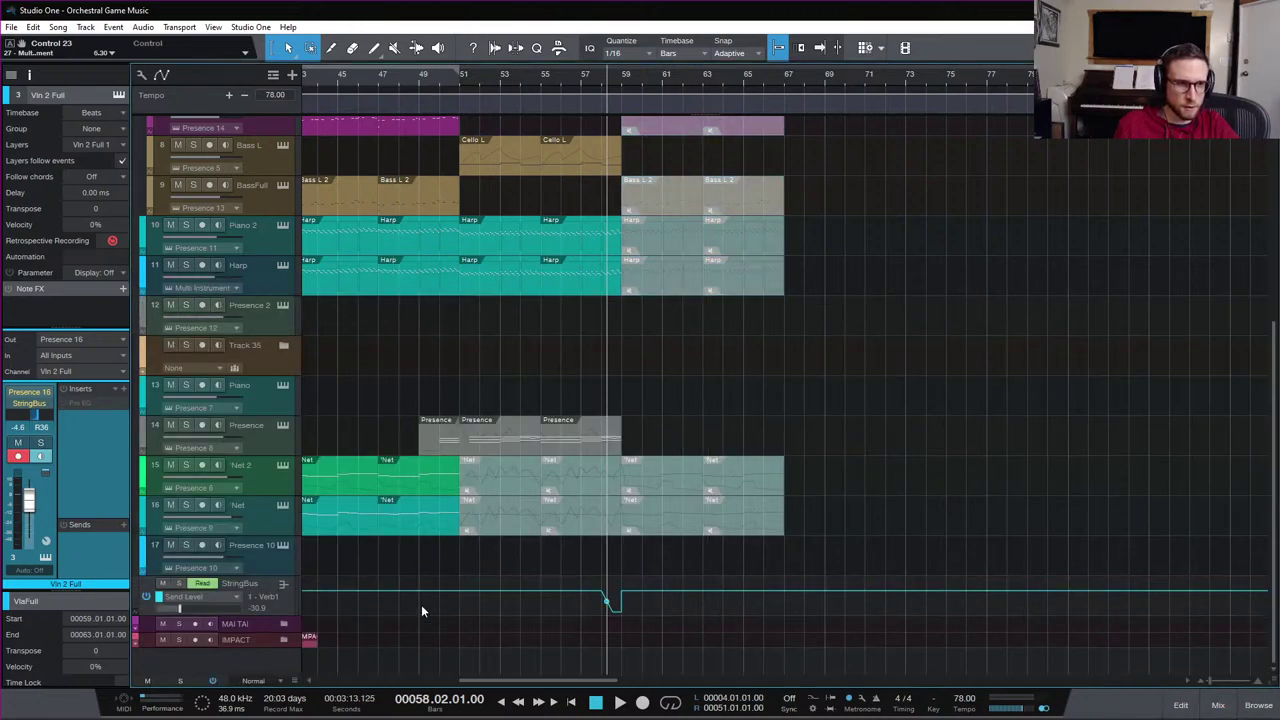
Play the muted transition again at a closer view of bars 58 and 59 and examine the mixer channels
{"action": "key", "text": "e"}
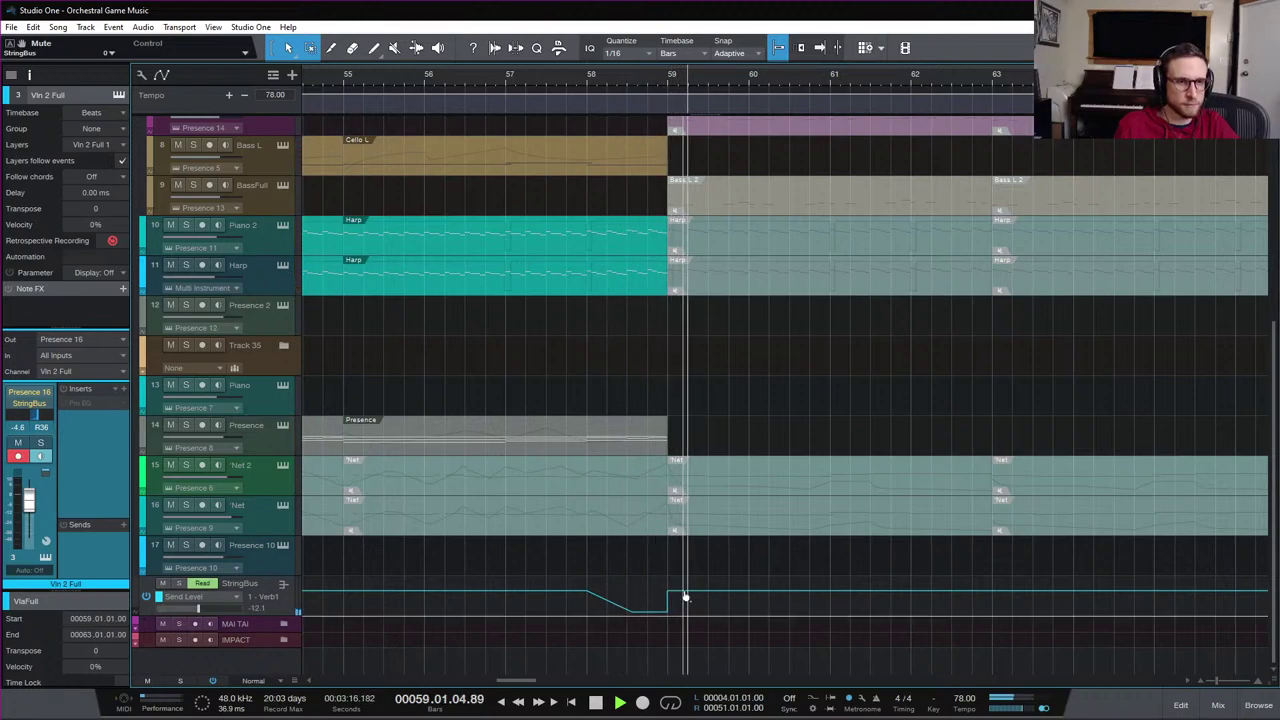
{"action": "key", "text": "space"}
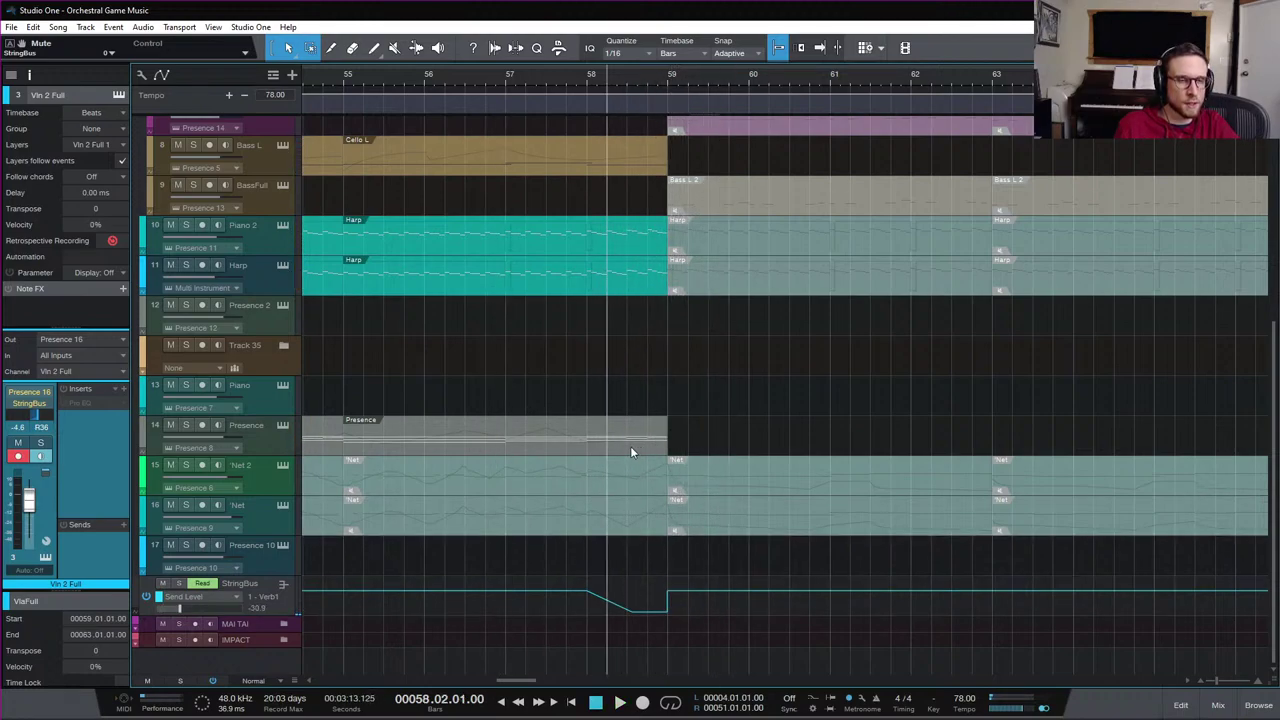
{"action": "left_click", "coordinate": [1217, 706]}
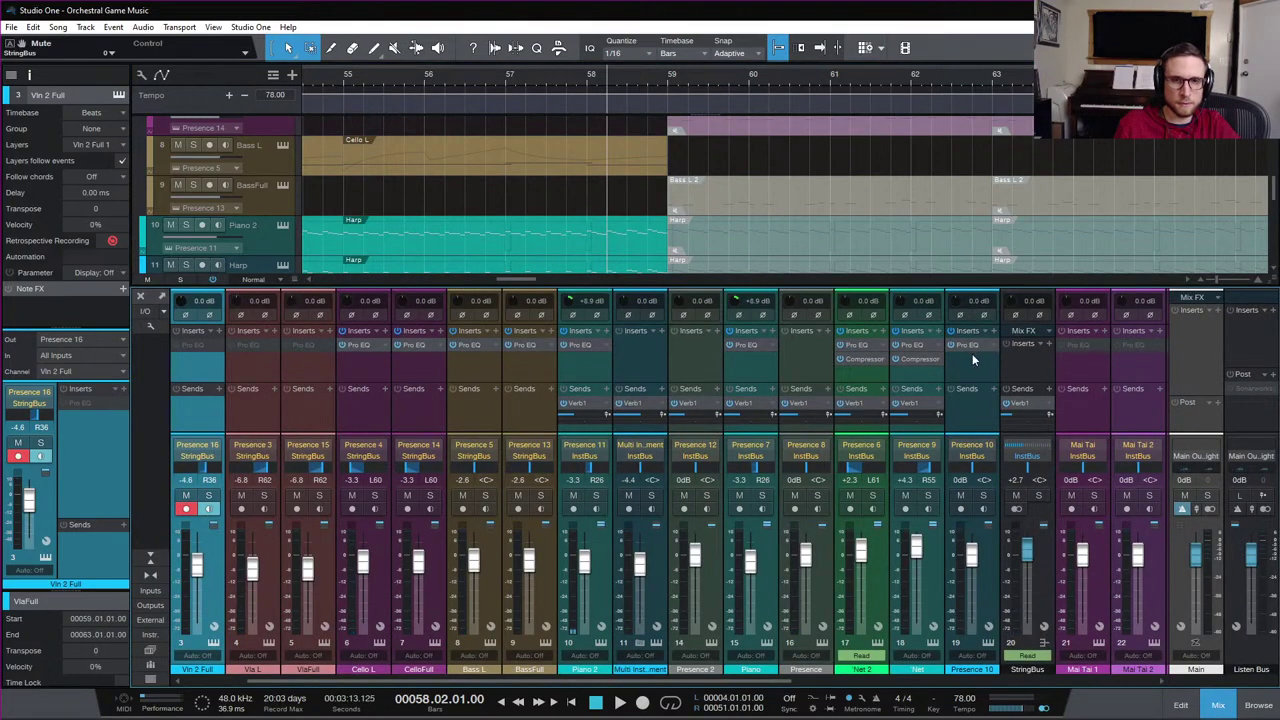
Unmute the string, Piano 2 and Harp events from bar 59 onward and play the restored transition from bar 58
{"action": "left_click", "coordinate": [972, 204]}
{"action": "key", "text": "space"}
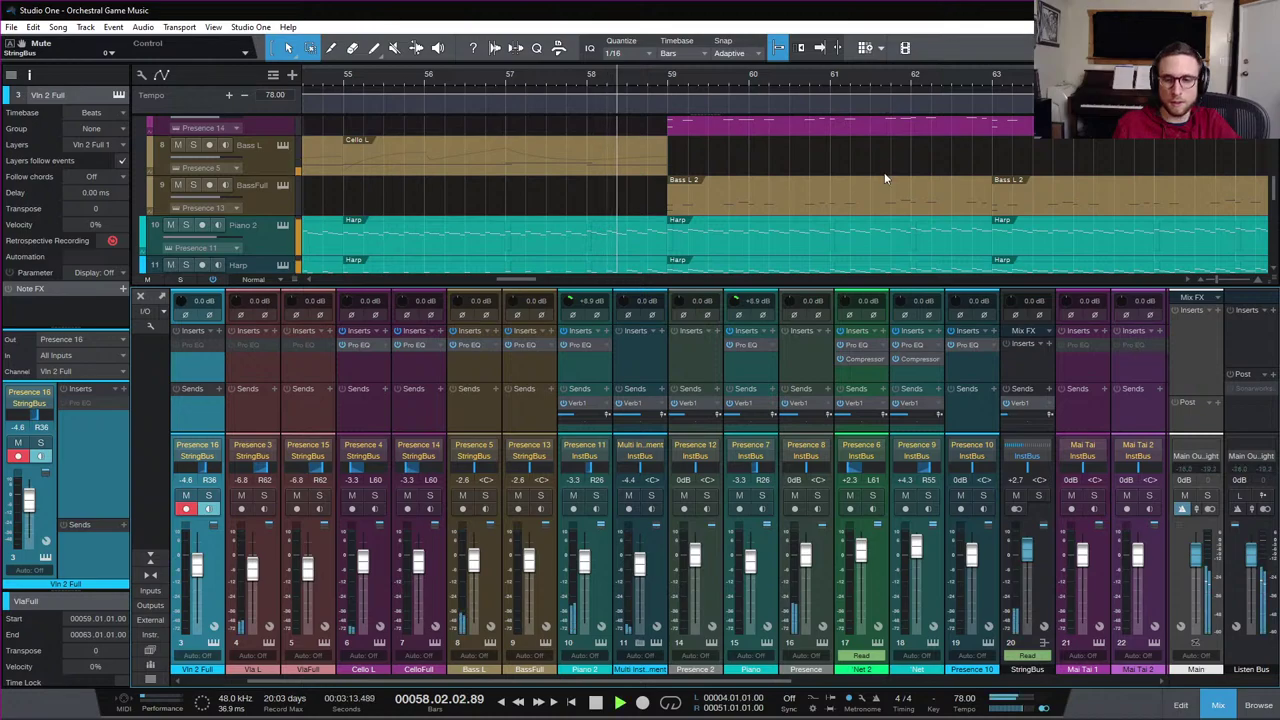
{"action": "left_click", "coordinate": [1215, 707]}
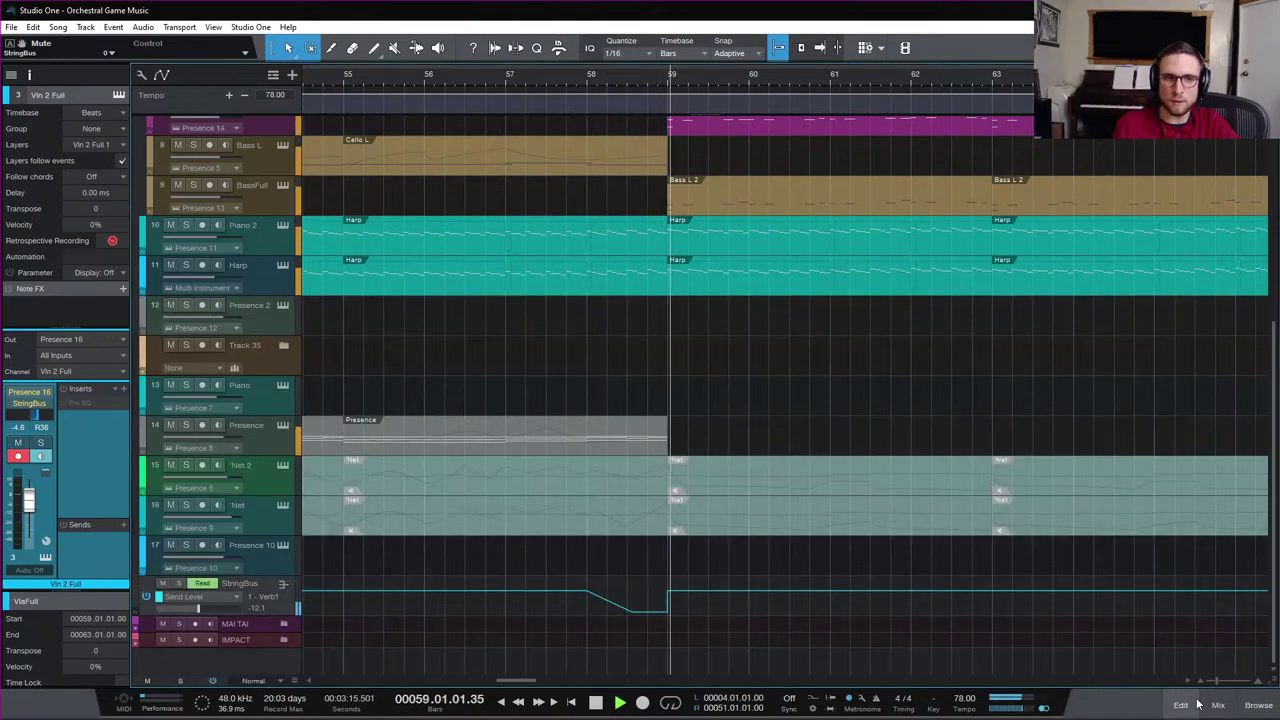
{"action": "key", "text": "w"}
{"action": "key", "text": "w"}
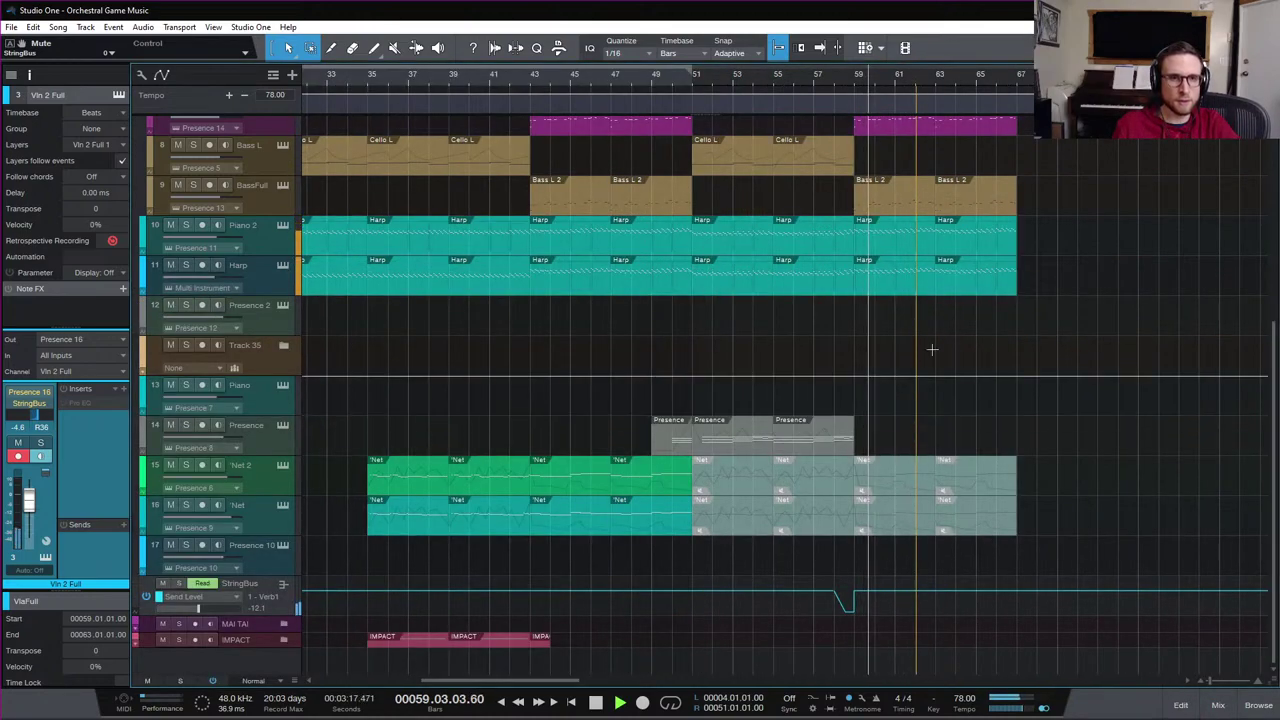
{"action": "scroll", "coordinate": [931, 349], "scroll_direction": "up", "scroll_amount": 6}
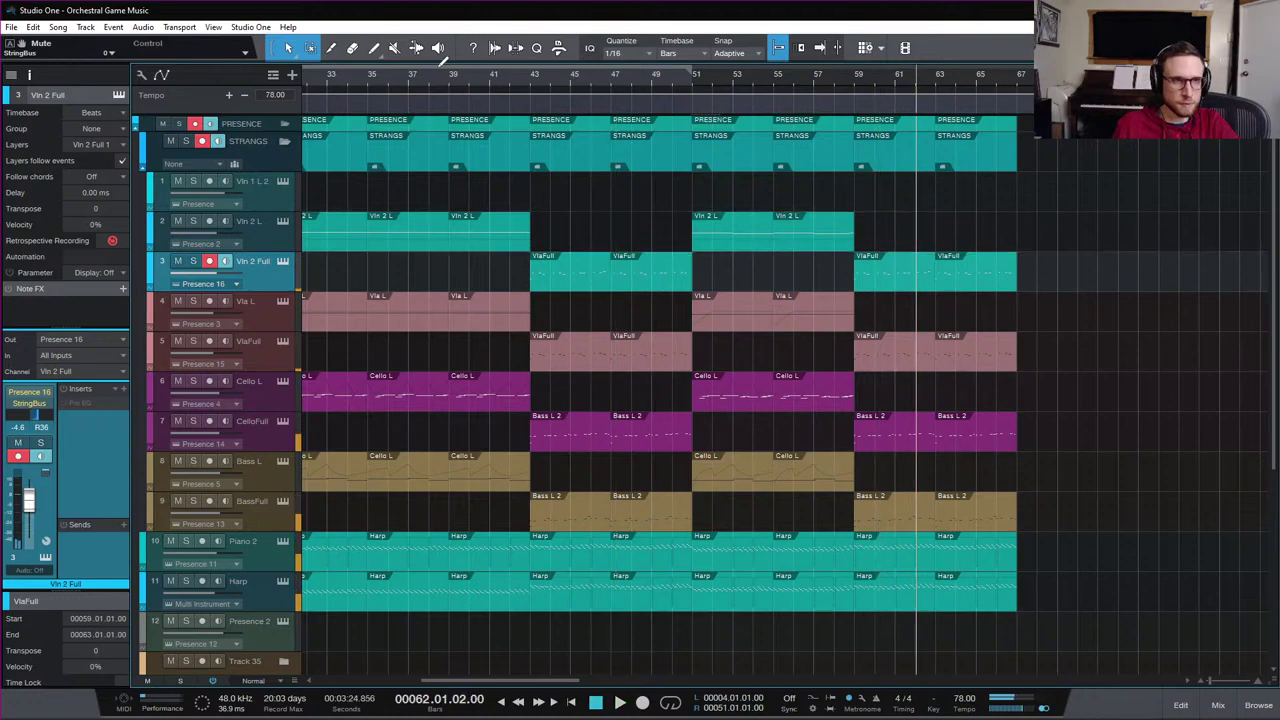
Play the full arrangement from bar 41 into bar 61, and place the playhead at bar 59
{"action": "left_click", "coordinate": [489, 78]}
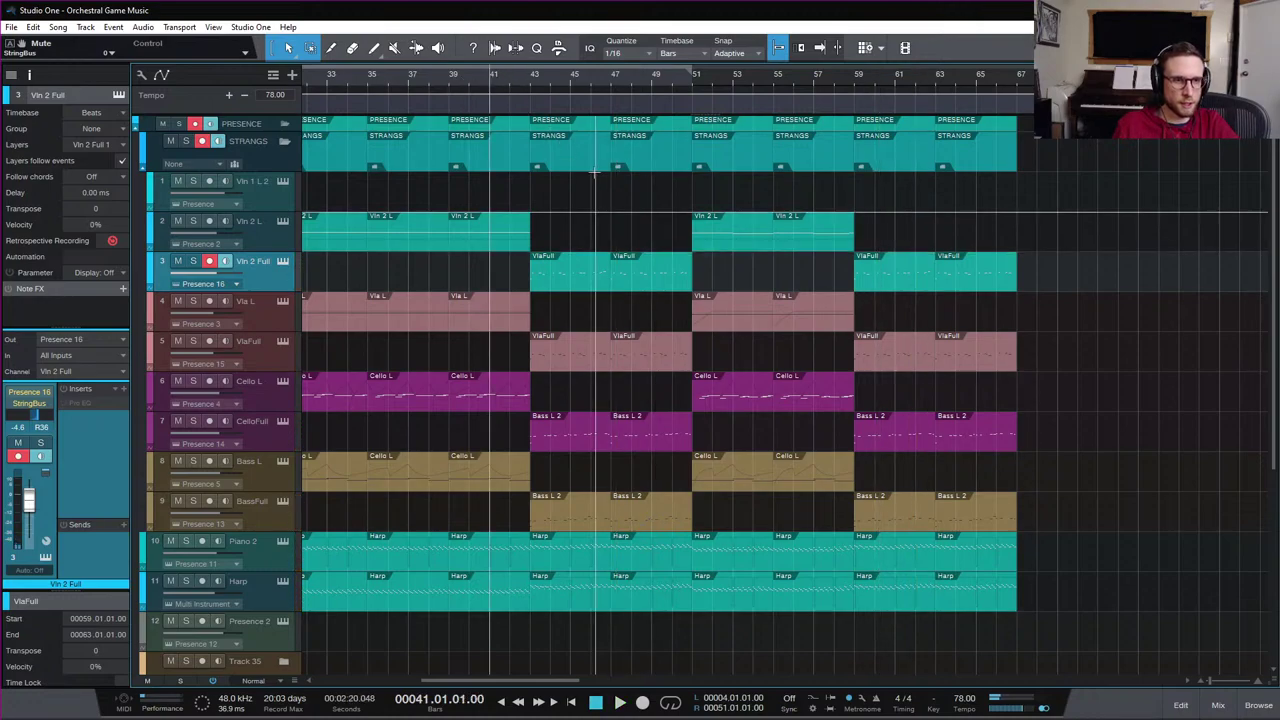
{"action": "key", "text": "space"}
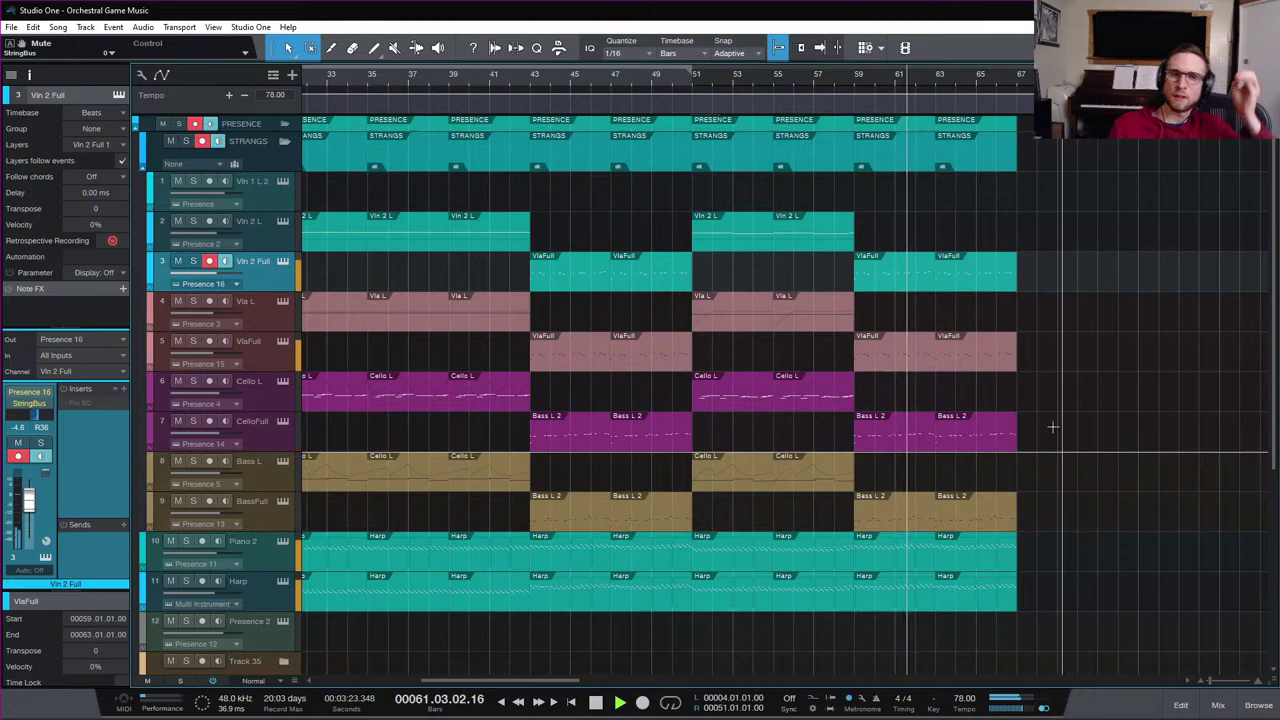
{"action": "key", "text": "space"}
{"action": "left_click", "coordinate": [857, 83]}
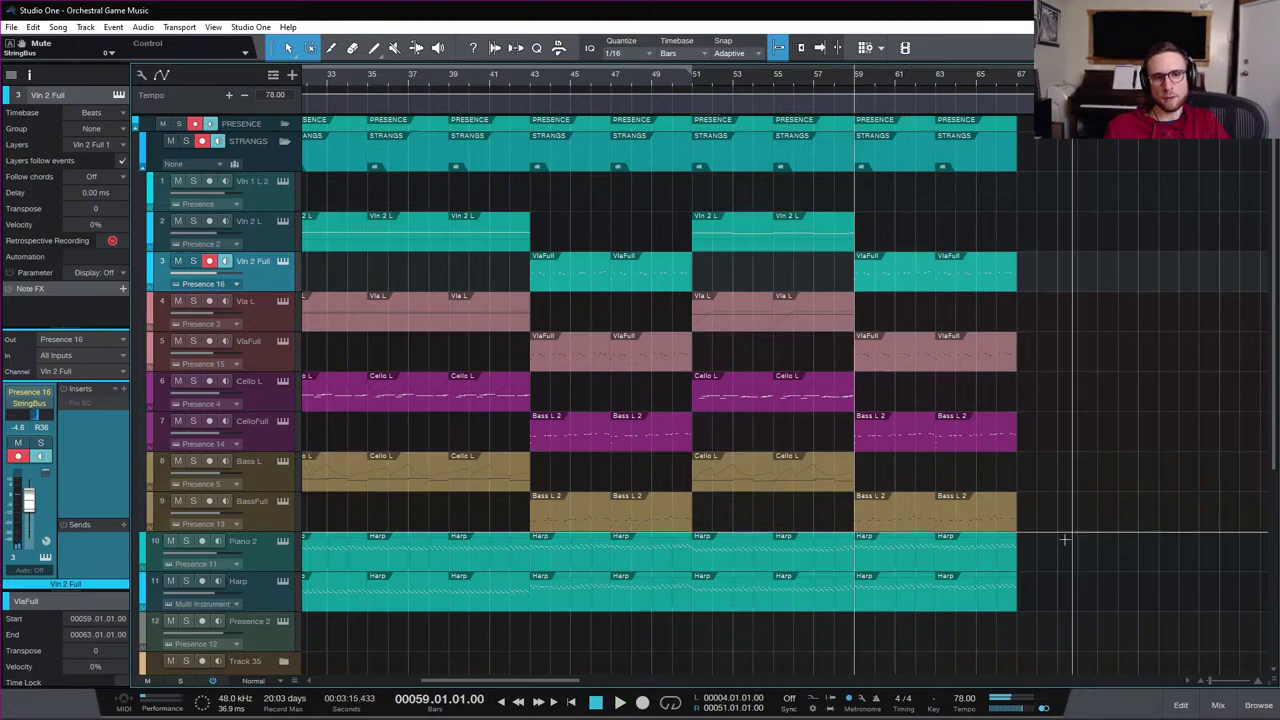
Try the passage around bar 59 with the Piano 2 and Harp events muted, and unmute both events again
{"action": "scroll", "coordinate": [1056, 562], "scroll_direction": "down", "scroll_amount": 2}
{"action": "key", "text": "e"}
{"action": "key", "text": "e"}
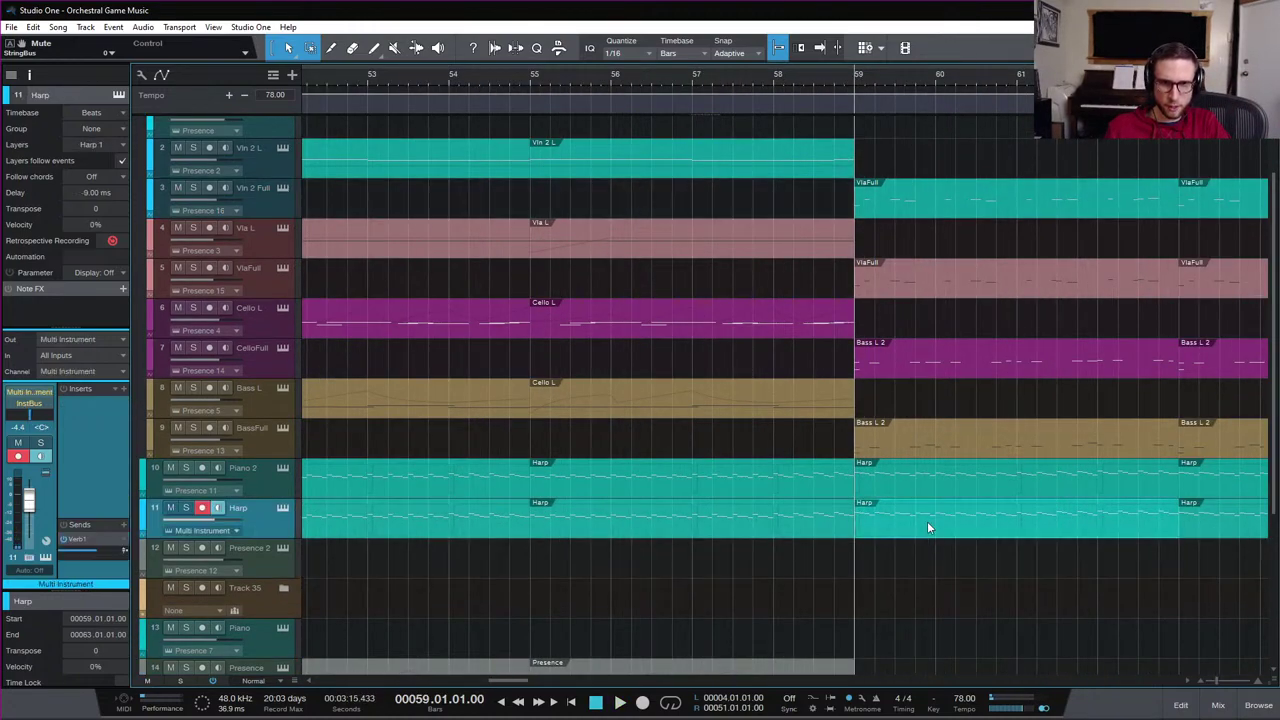
{"action": "left_click", "coordinate": [934, 483]}
{"action": "left_click", "coordinate": [934, 483]}
{"action": "key", "text": "space"}
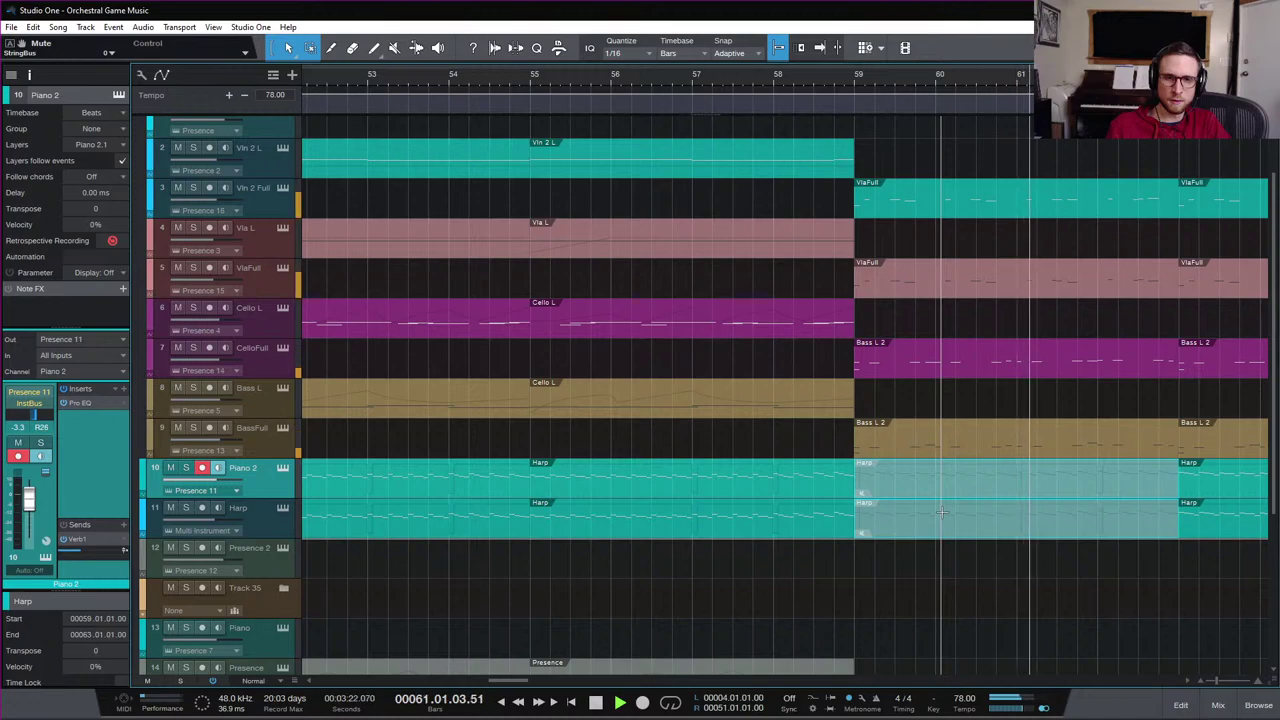
{"action": "left_click", "coordinate": [689, 77]}
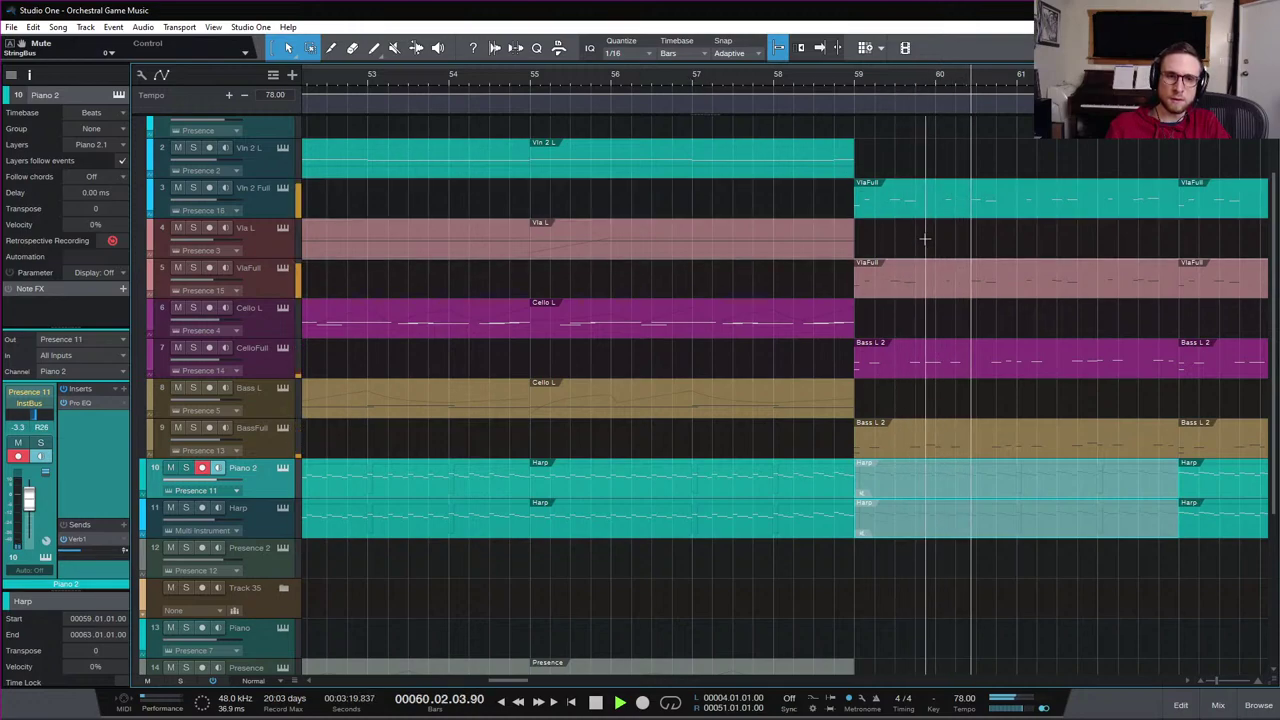
{"action": "key", "text": "space"}
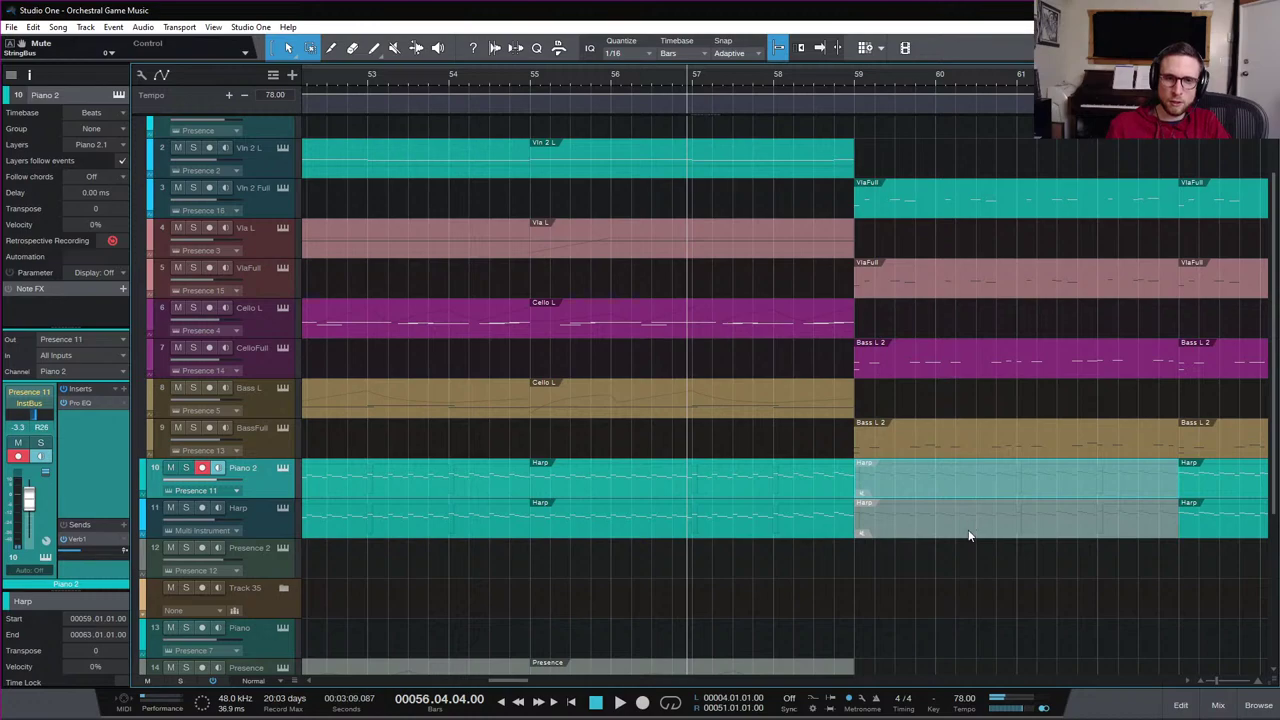
{"action": "left_click", "coordinate": [968, 535]}
{"action": "left_click", "coordinate": [968, 535]}
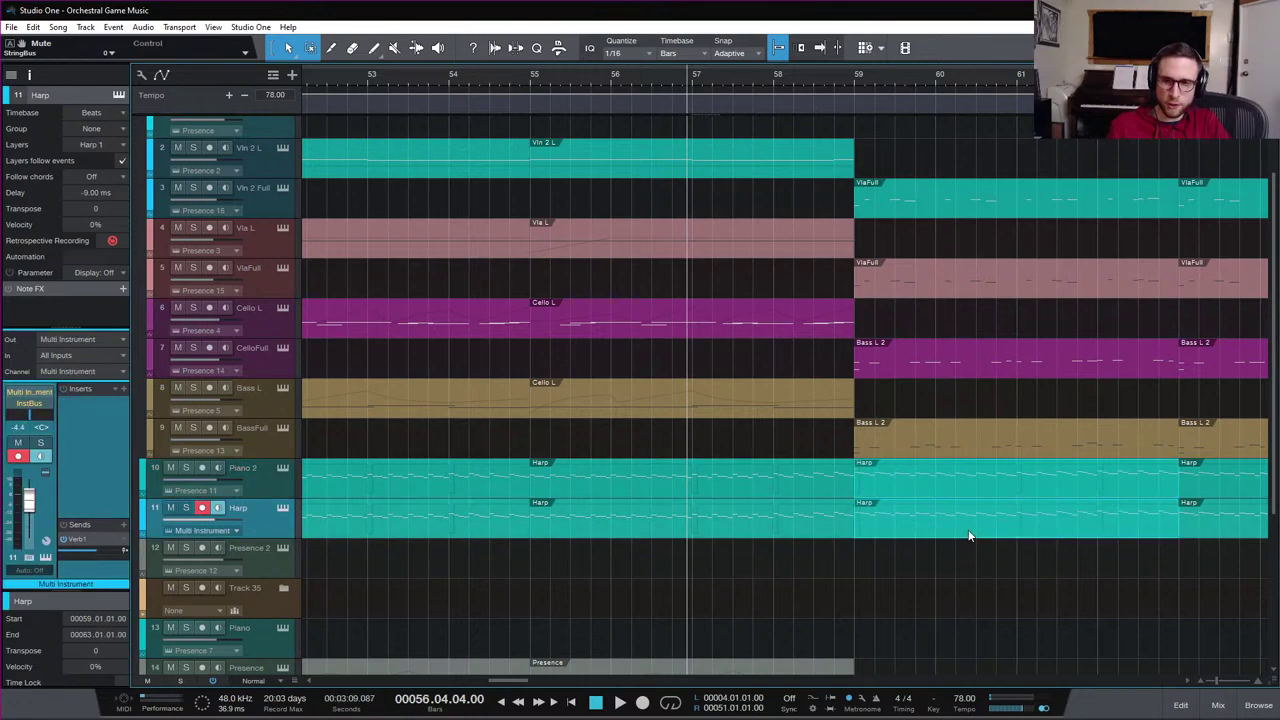
Open the Piano 2 and Harp events at bar 59 for note editing and mute every note through bar 62 except the first
{"action": "double_click", "coordinate": [968, 535]}
{"action": "key", "text": "e"}
{"action": "key", "text": "e"}
{"action": "key", "text": "e"}
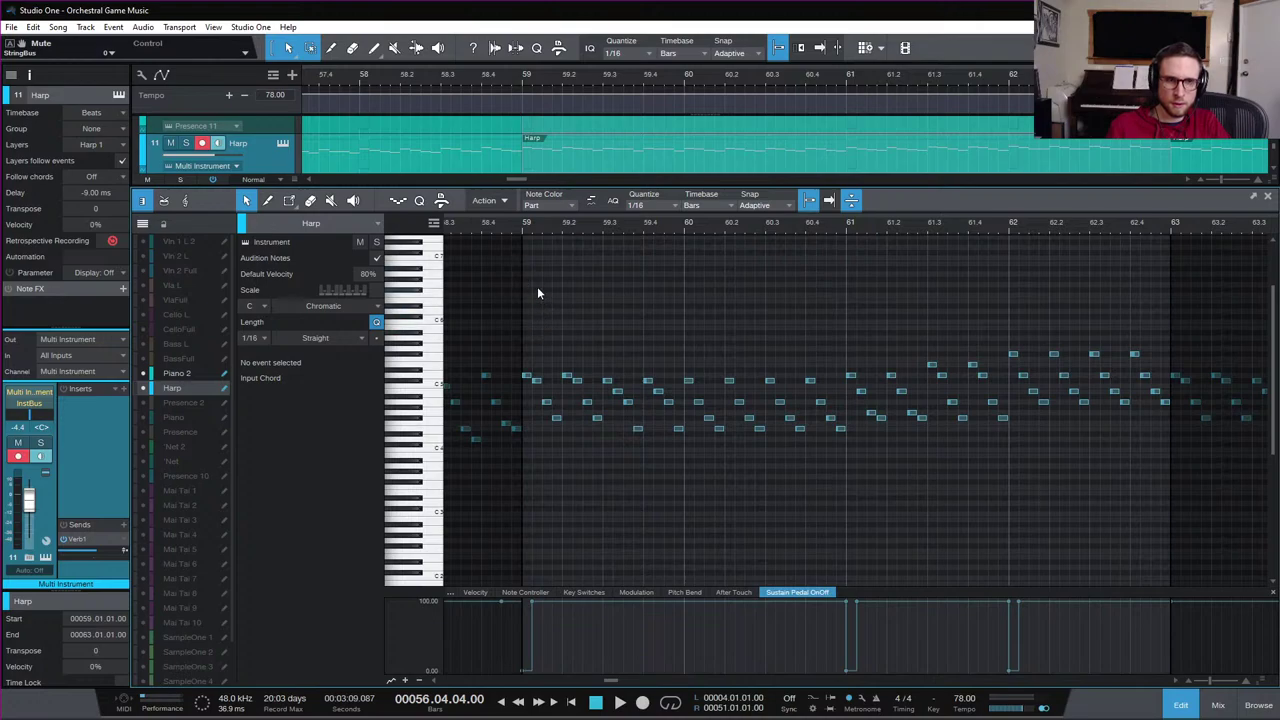
{"action": "left_click_drag", "start_coordinate": [542, 287], "coordinate": [1159, 521]}
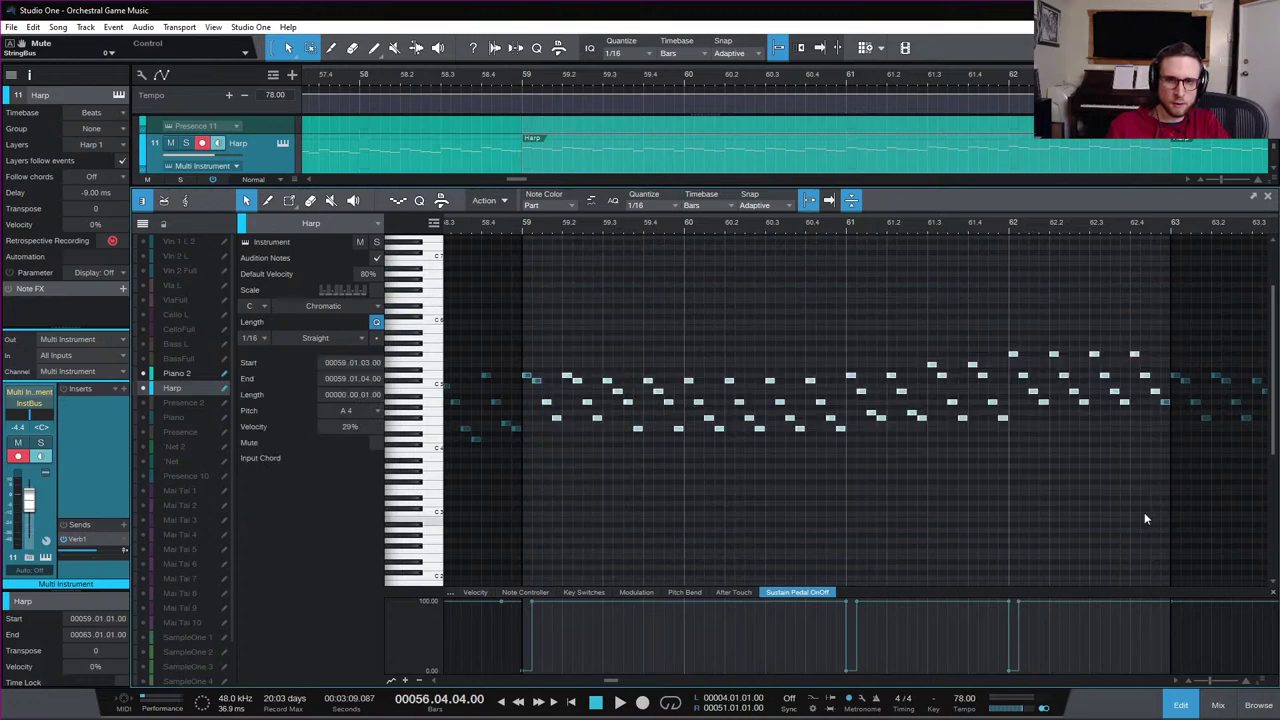
{"action": "key", "text": "shift+m"}
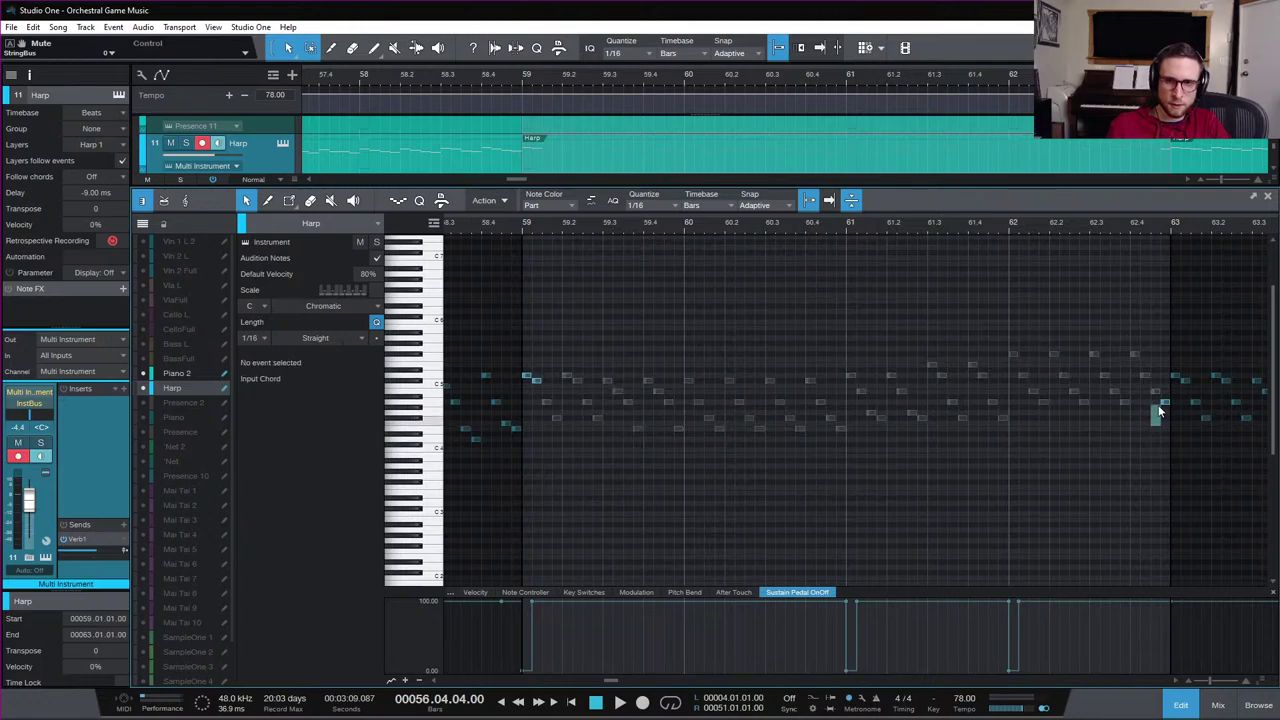
{"action": "left_click", "coordinate": [1165, 401]}
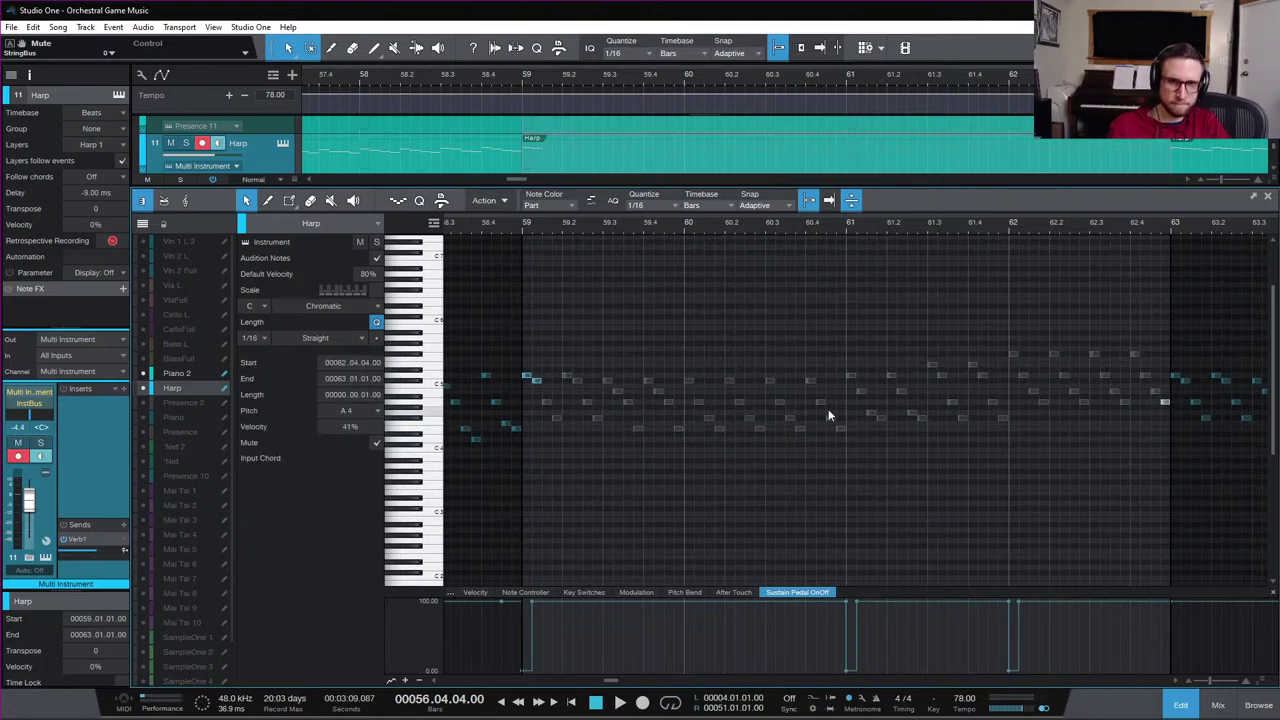
{"action": "left_click", "coordinate": [536, 382]}
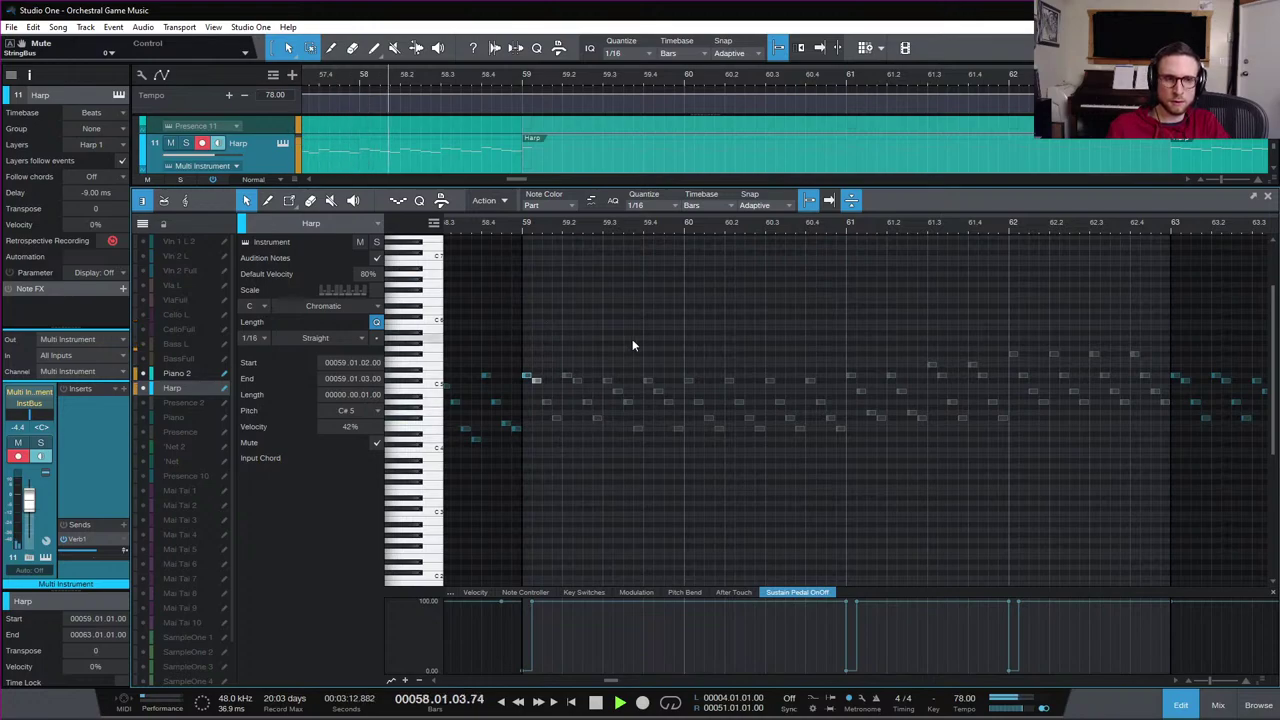
Play the transition from bar 57 with the muted arpeggio notes and close the note editor
{"action": "key", "text": "w"}
{"action": "key", "text": "w"}
{"action": "key", "text": "w"}
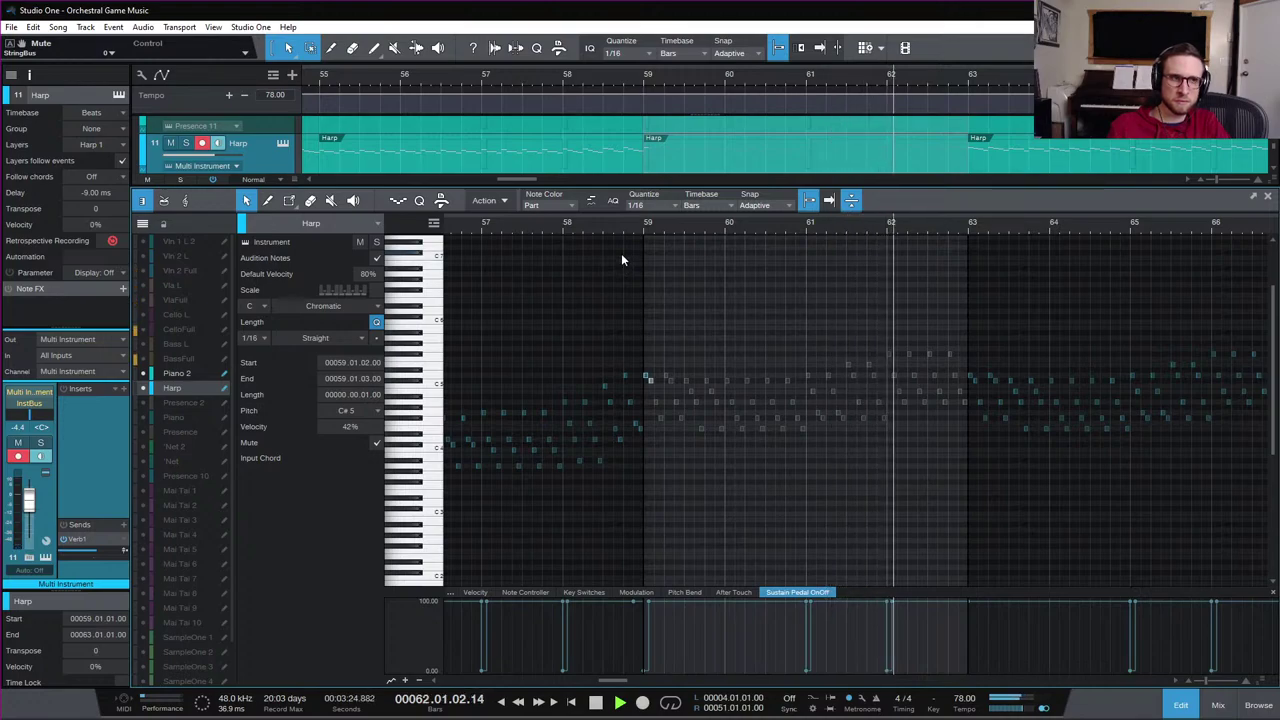
{"action": "left_click", "coordinate": [536, 222]}
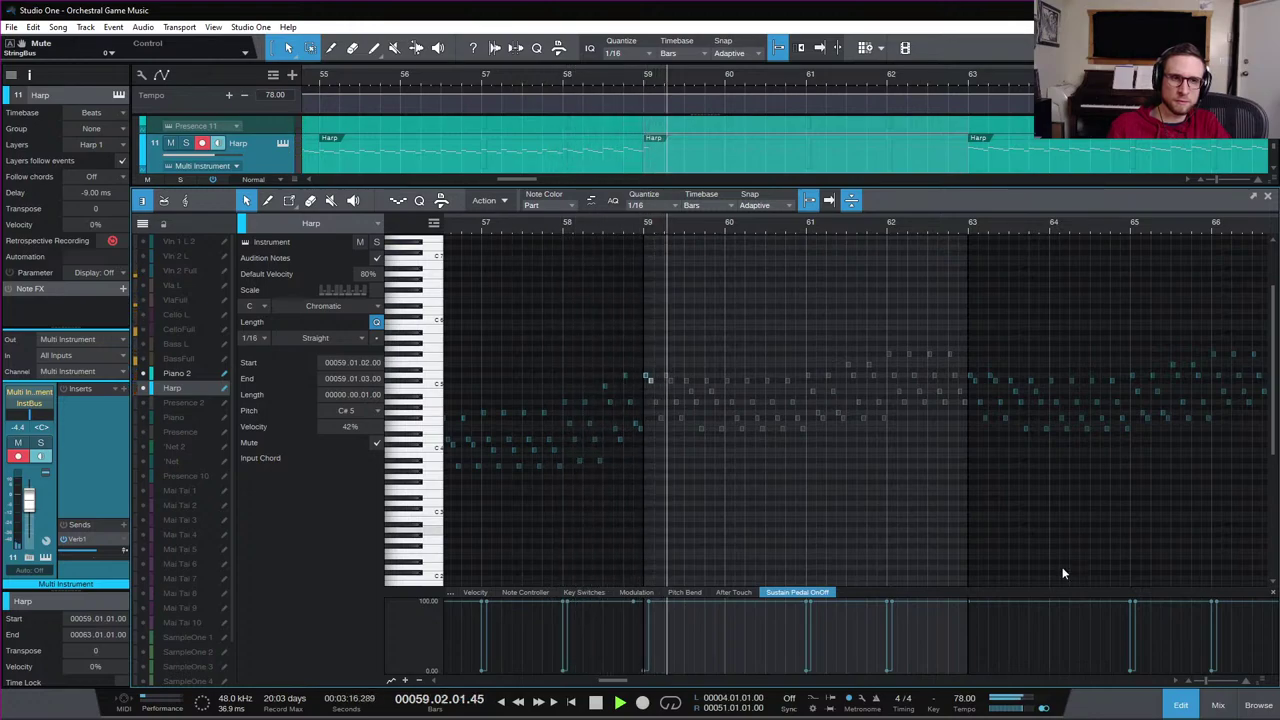
{"action": "key", "text": "space"}
{"action": "left_click", "coordinate": [1181, 705]}
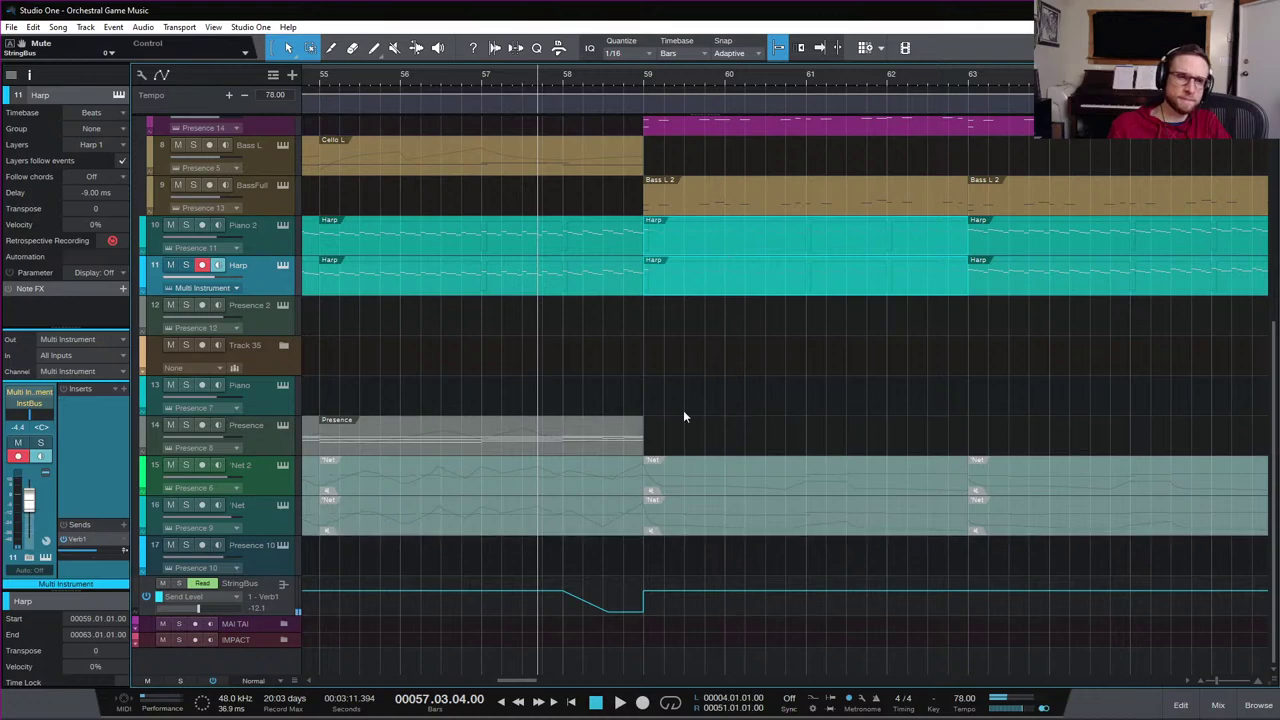
{"action": "double_click", "coordinate": [651, 442]}
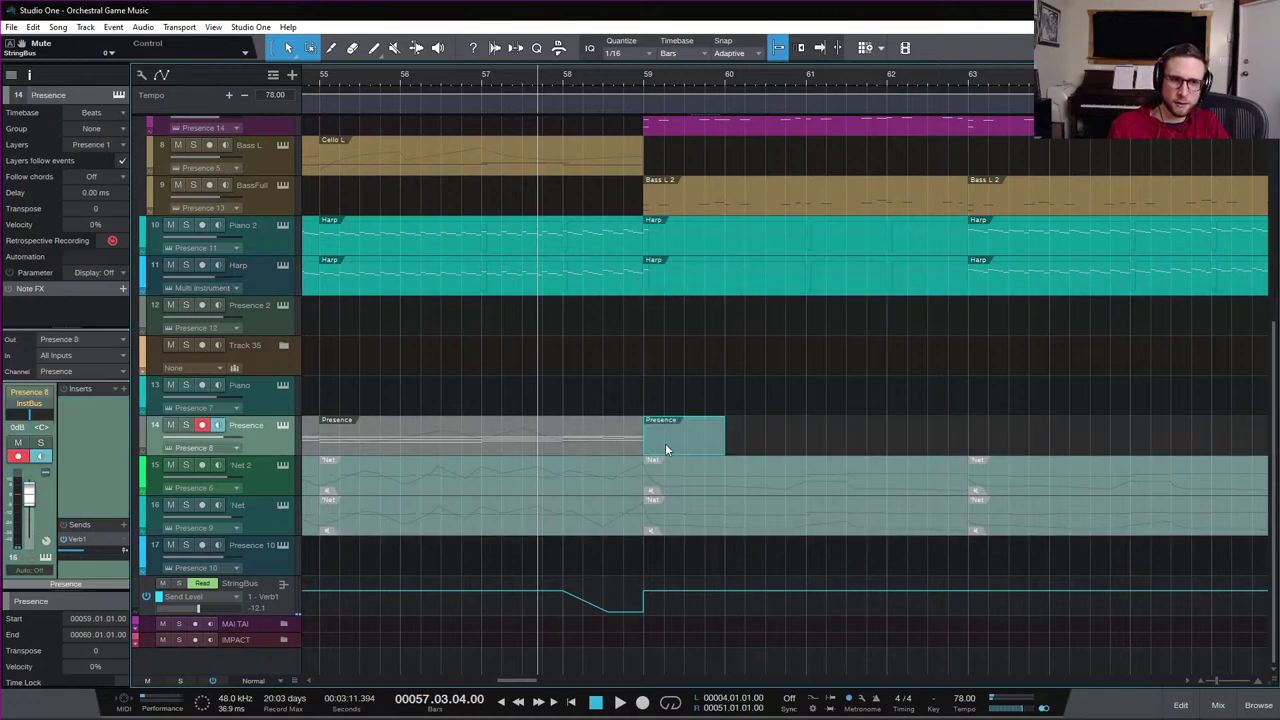
{"action": "double_click", "coordinate": [667, 441]}
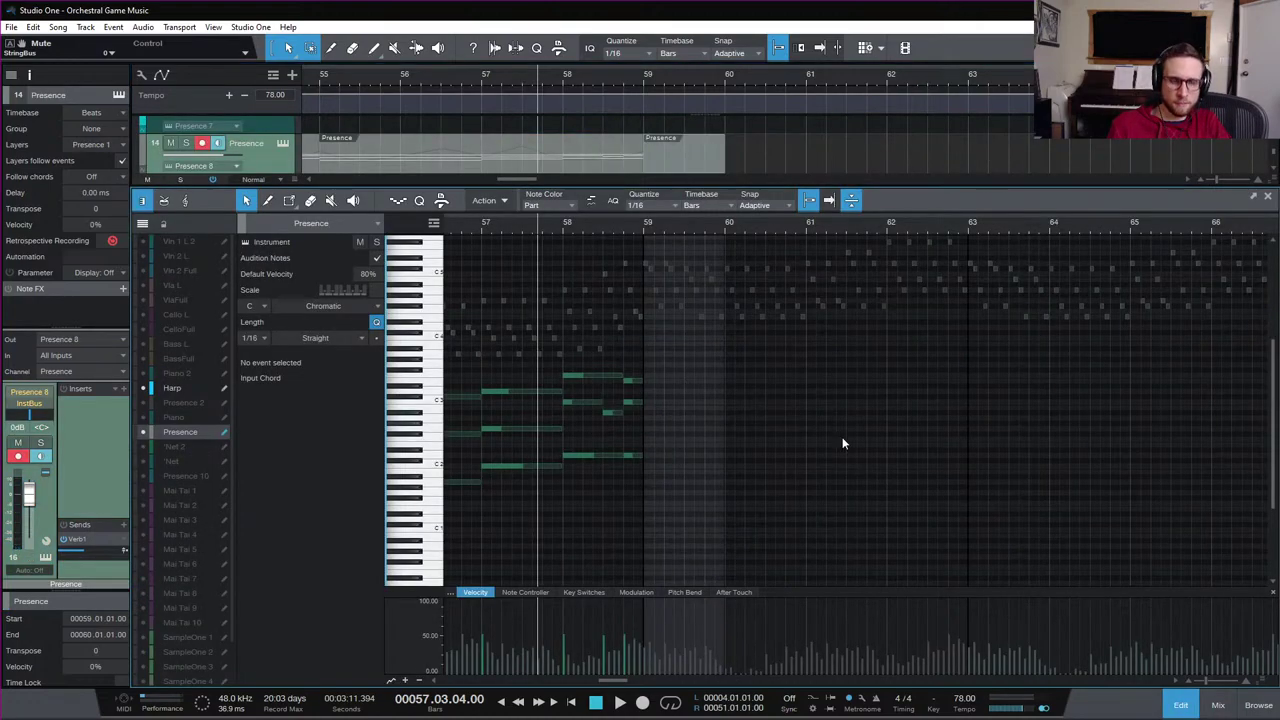
{"action": "left_click", "coordinate": [1180, 707]}
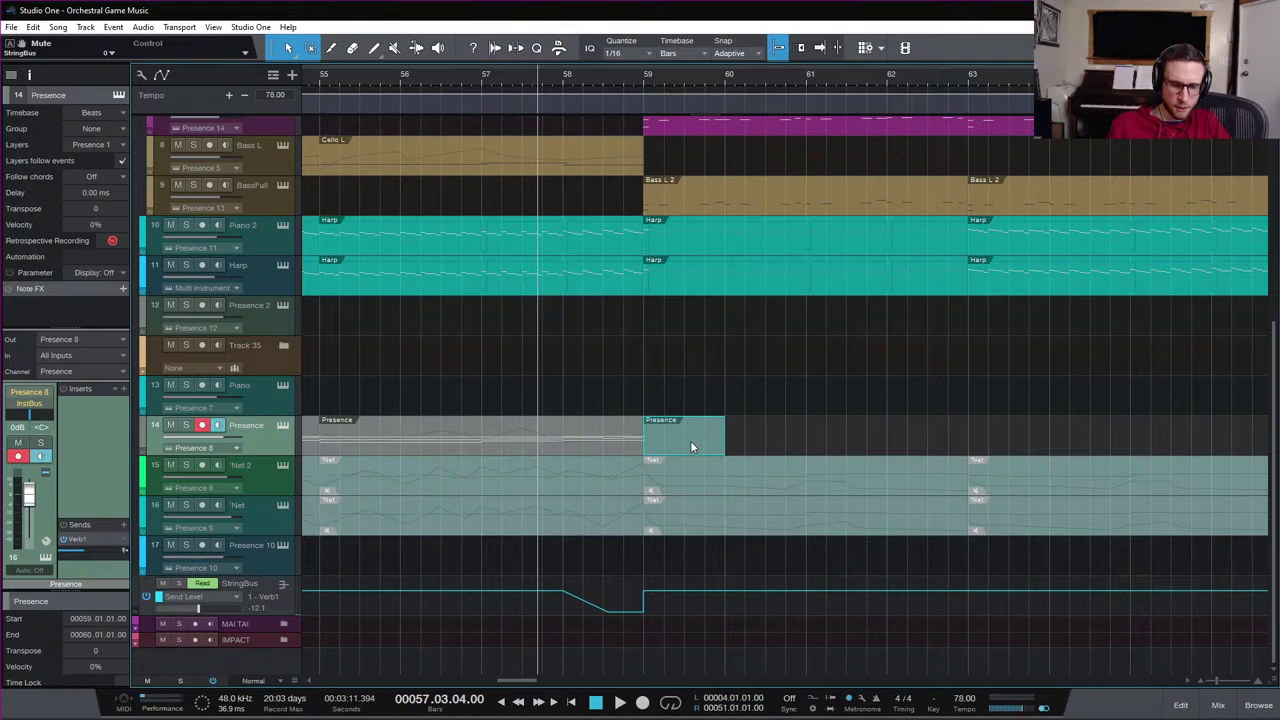
{"action": "key", "text": "ctrl+z"}
Extend the last Presence event to bar 61 and open it for note editing with its final chord selected
{"action": "left_click_drag", "start_coordinate": [643, 438], "coordinate": [822, 438]}
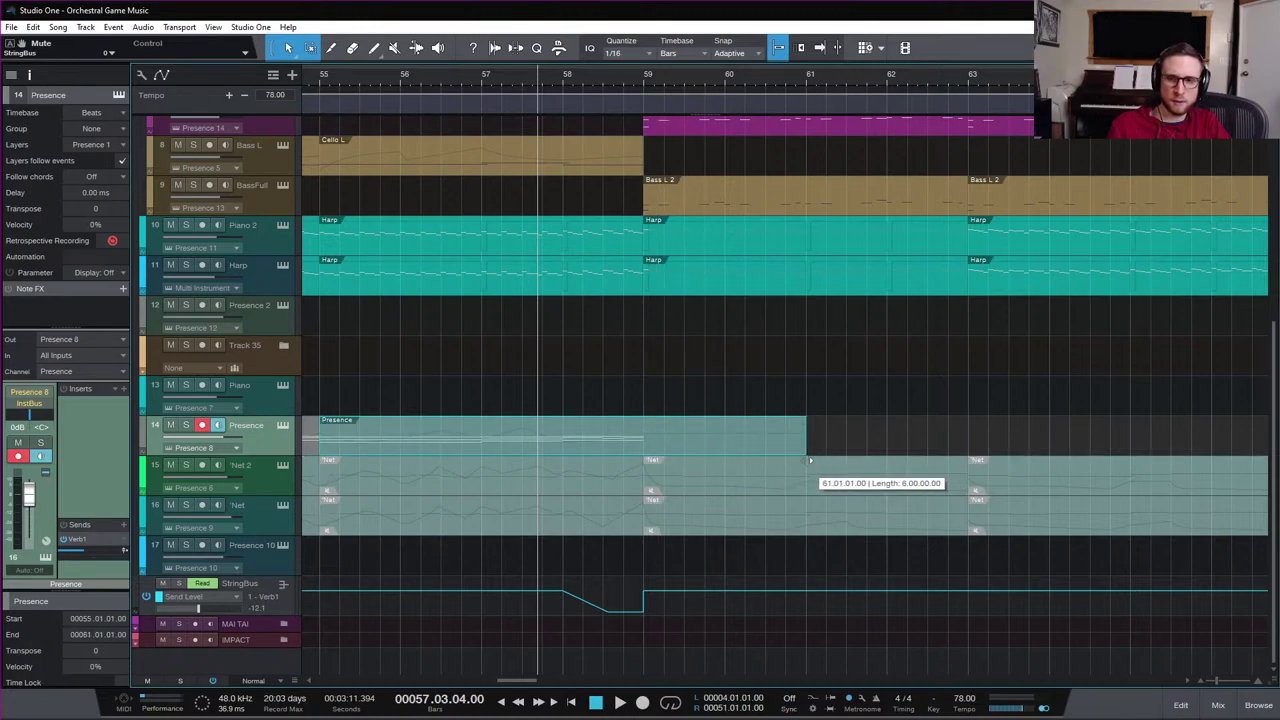
{"action": "double_click", "coordinate": [767, 441]}
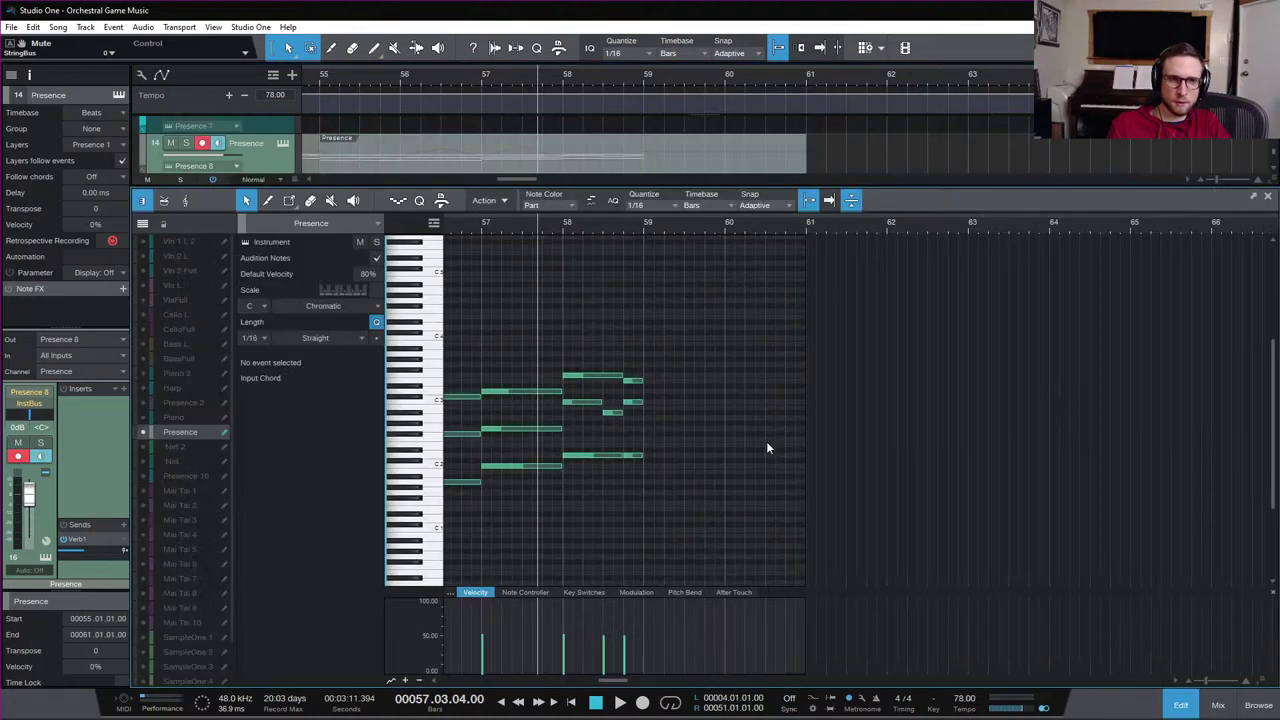
{"action": "left_click_drag", "start_coordinate": [638, 457], "coordinate": [661, 461]}
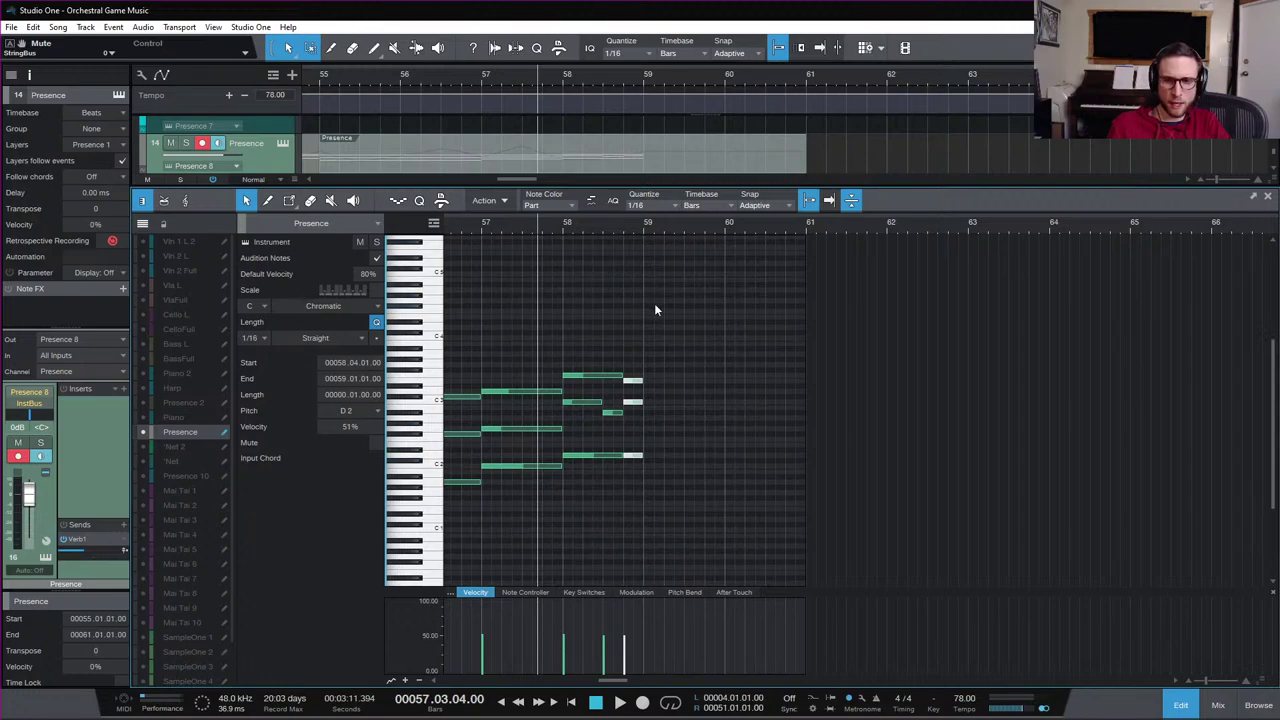
Play the transition from bar 57 twice while auditioning chords for bar 59 on the Presence track
{"action": "key", "text": "space"}
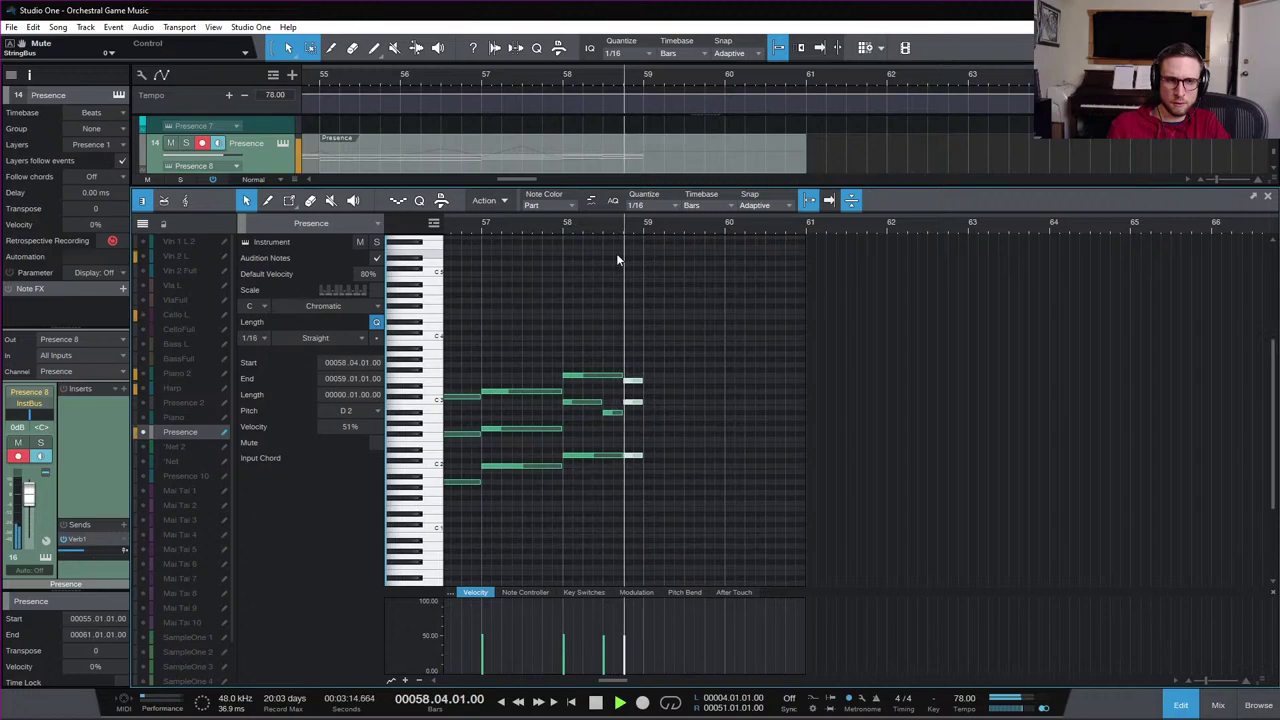
{"action": "key", "text": "space"}
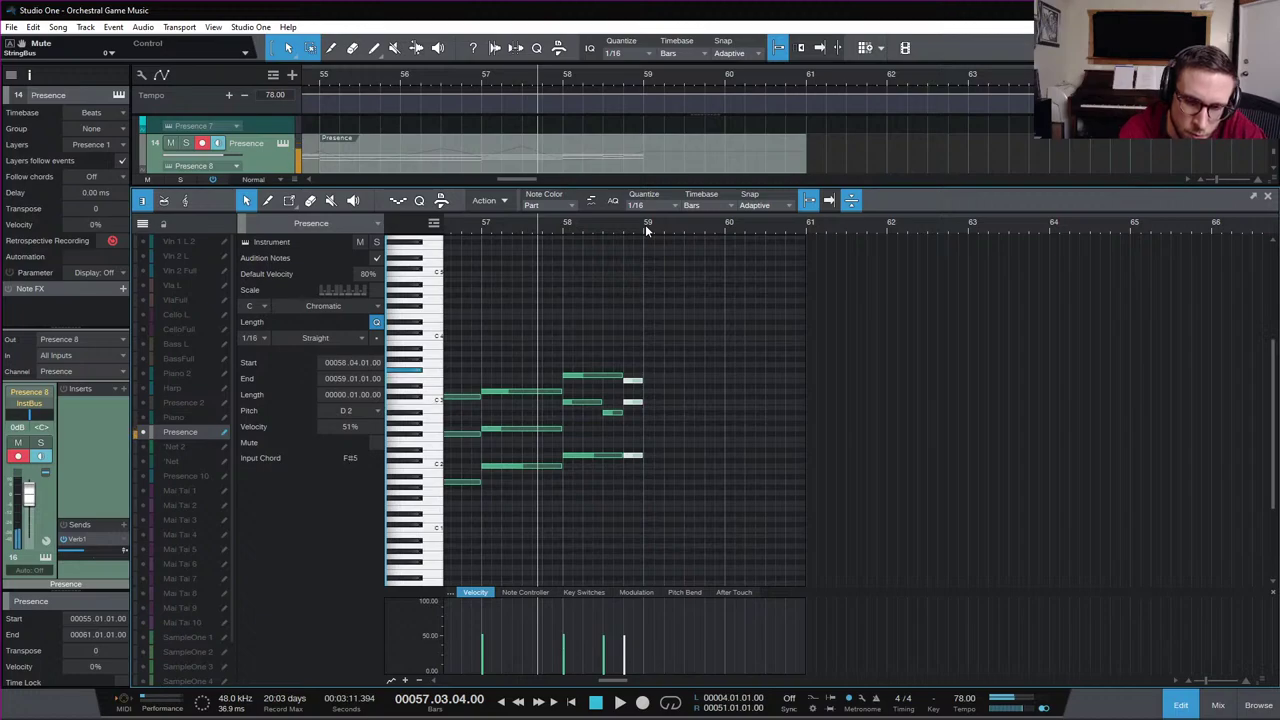
{"action": "key", "text": "space"}
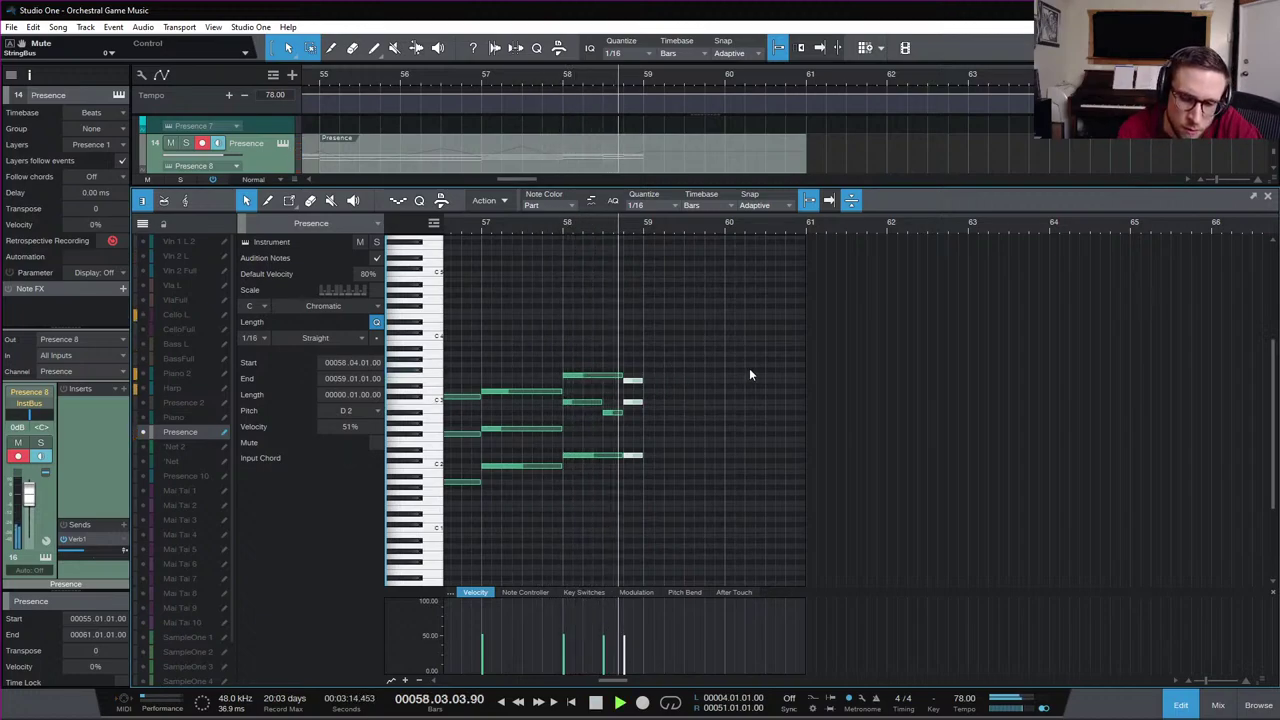
{"action": "key", "text": "space"}
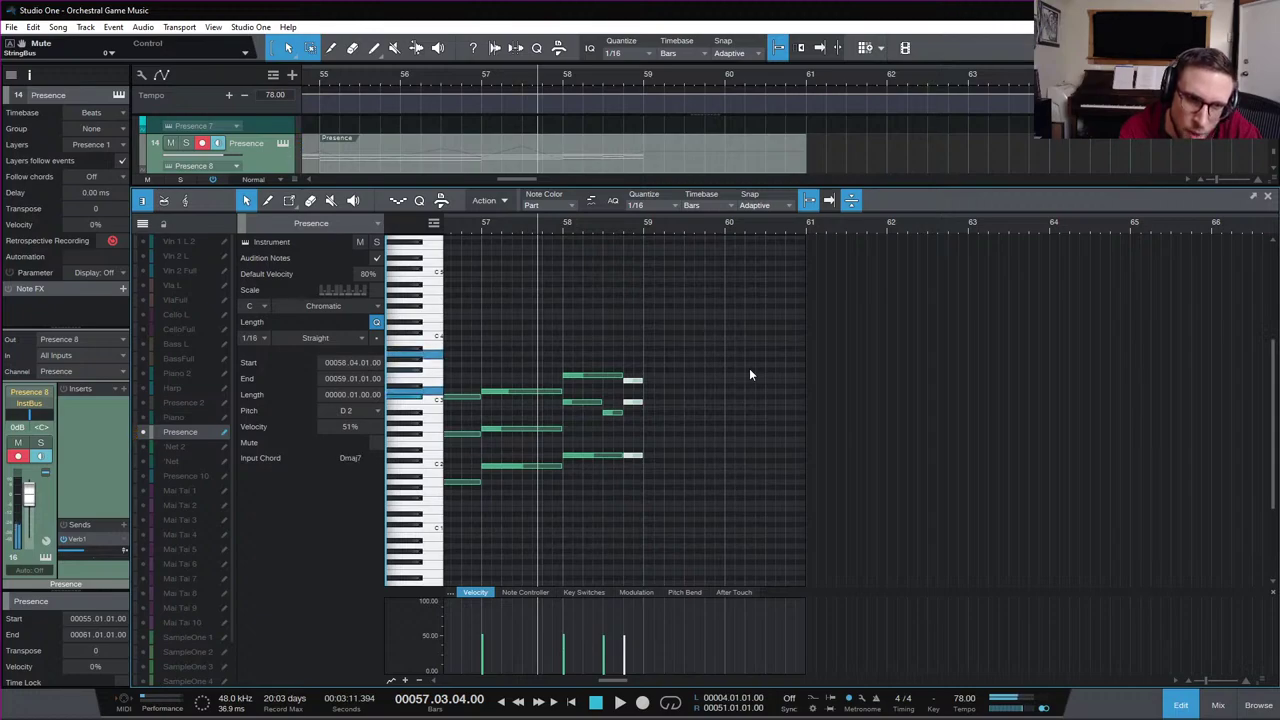
Try adding a quiet two-beat chord including C#3 and D3 at bar 59 of the Presence event and play it
{"action": "left_click", "coordinate": [646, 389]}
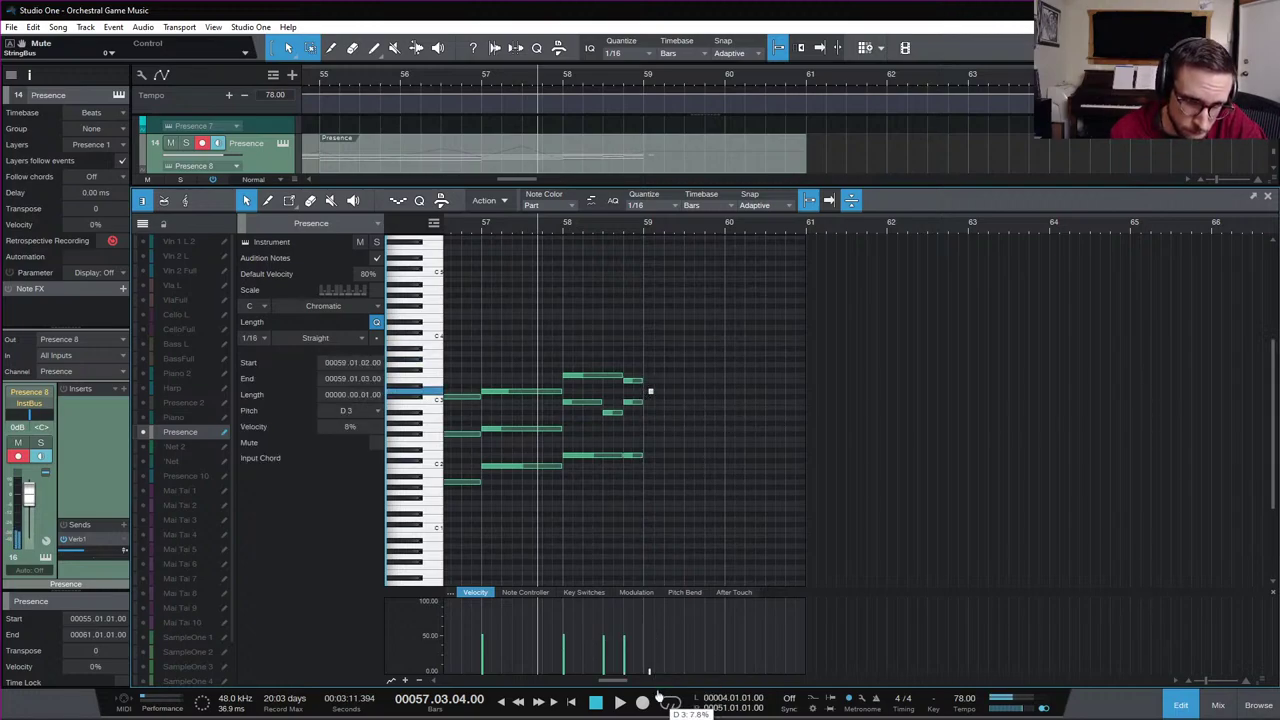
{"action": "left_click_drag", "start_coordinate": [648, 394], "coordinate": [667, 355]}
{"action": "left_click", "coordinate": [680, 396], "text": "shift"}
{"action": "key", "text": "space"}
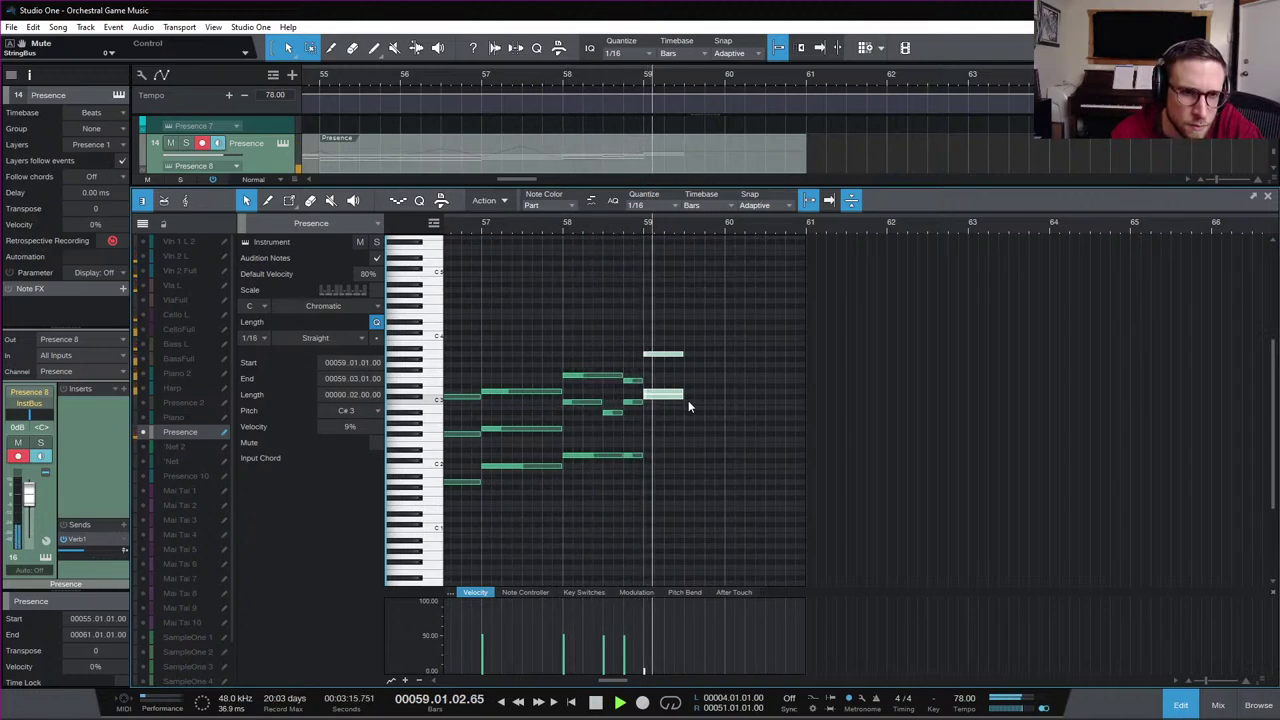
{"action": "key", "text": "space"}
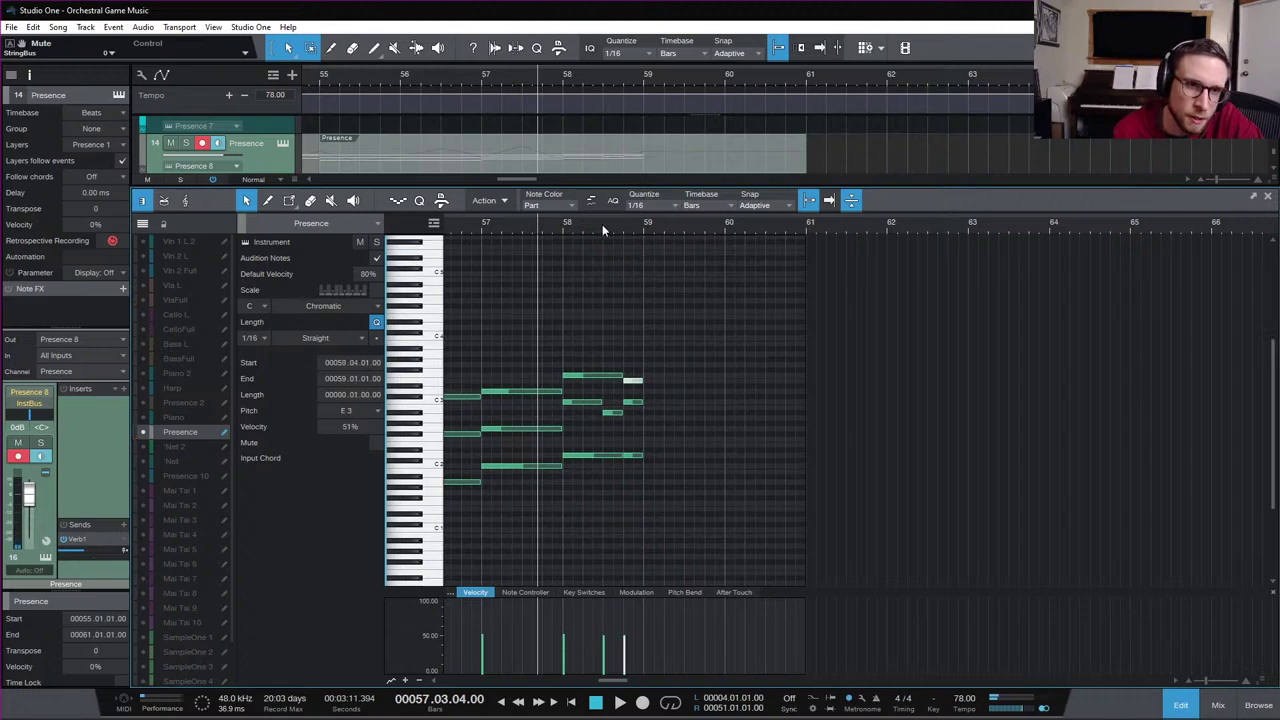
Play the transition from bar 57 again without the added chord and return to the arrangement view
{"action": "key", "text": "space"}
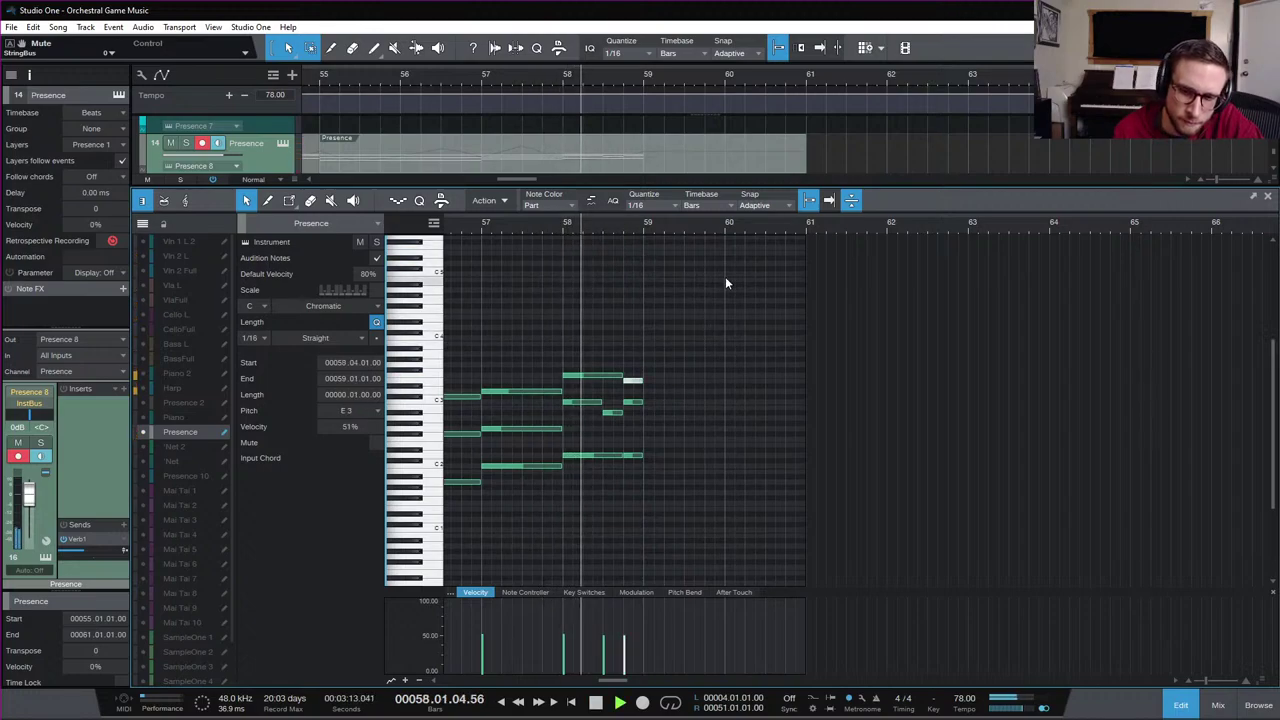
{"action": "key", "text": "5"}
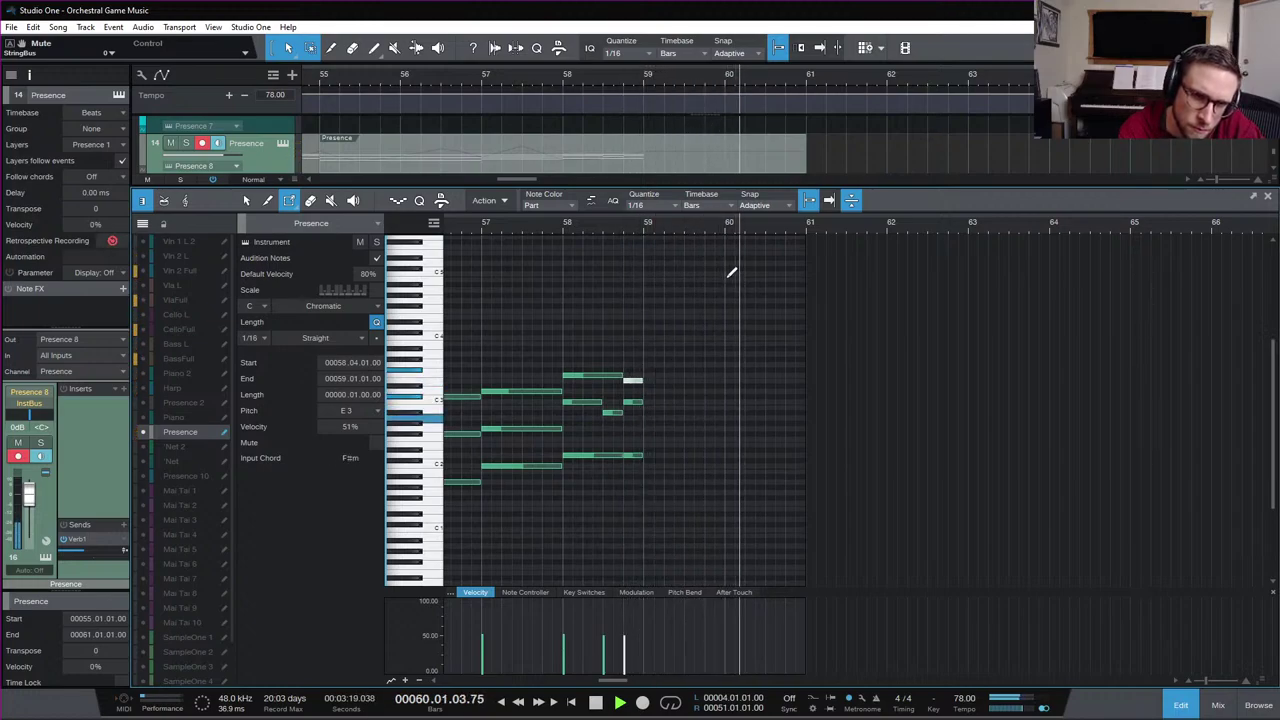
{"action": "key", "text": "space"}
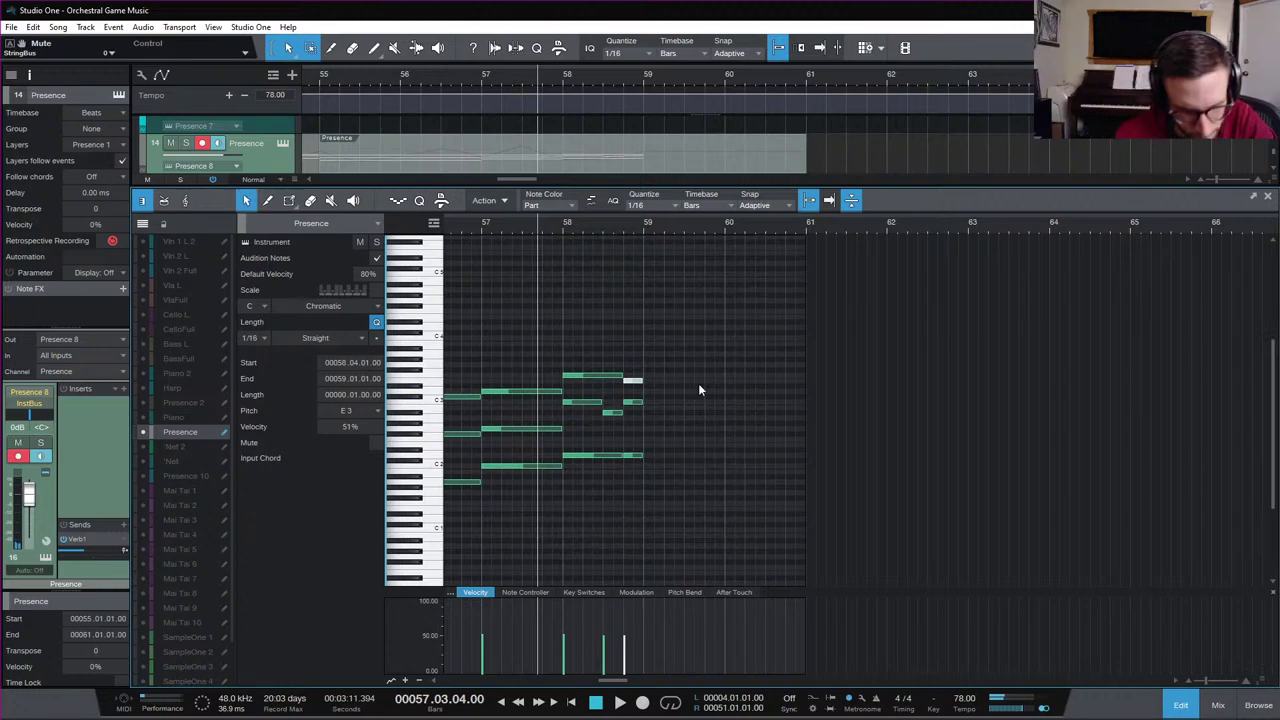
{"action": "key", "text": "space"}
{"action": "left_click", "coordinate": [708, 472]}
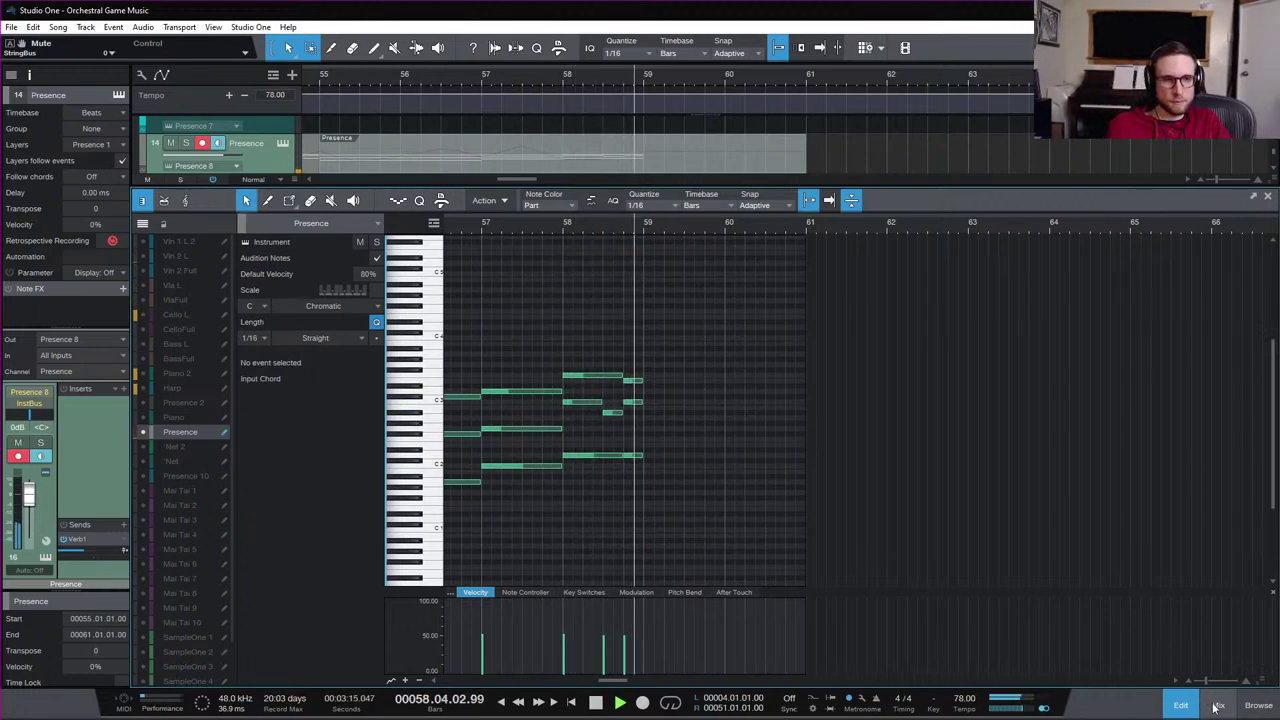
{"action": "key", "text": "F2"}
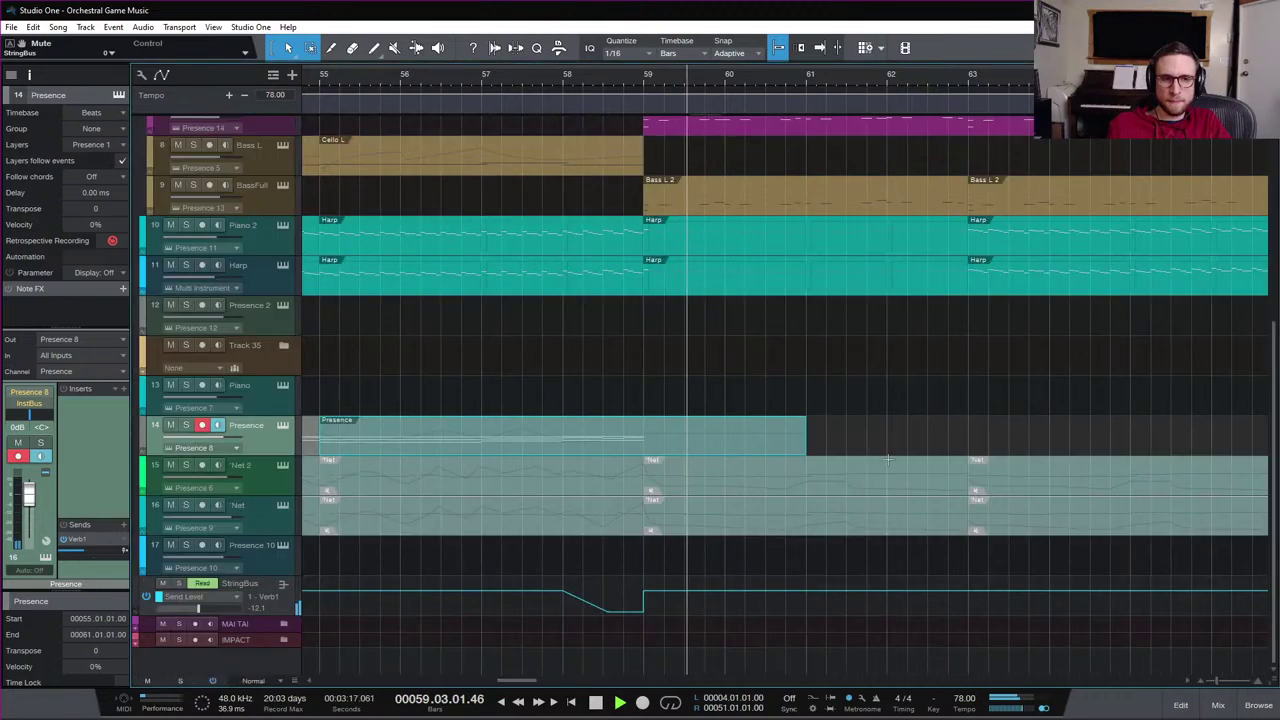
{"action": "left_click", "coordinate": [894, 420]}
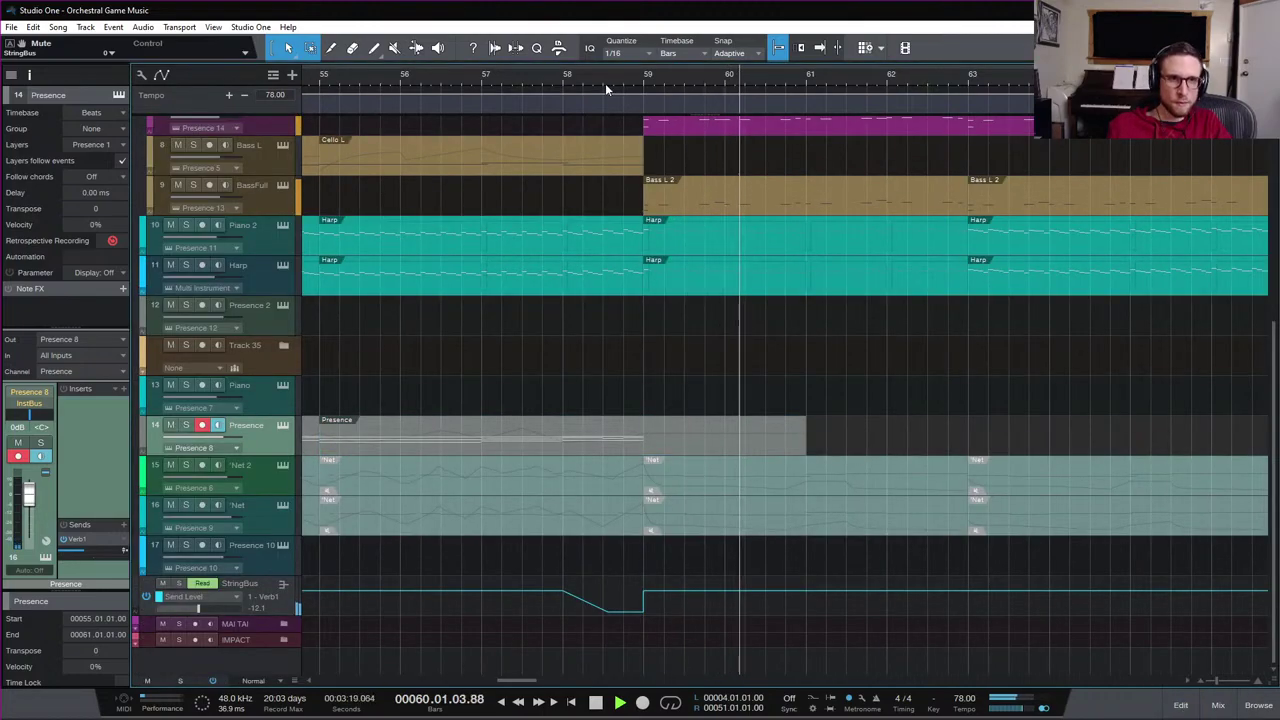
{"action": "key", "text": "space"}
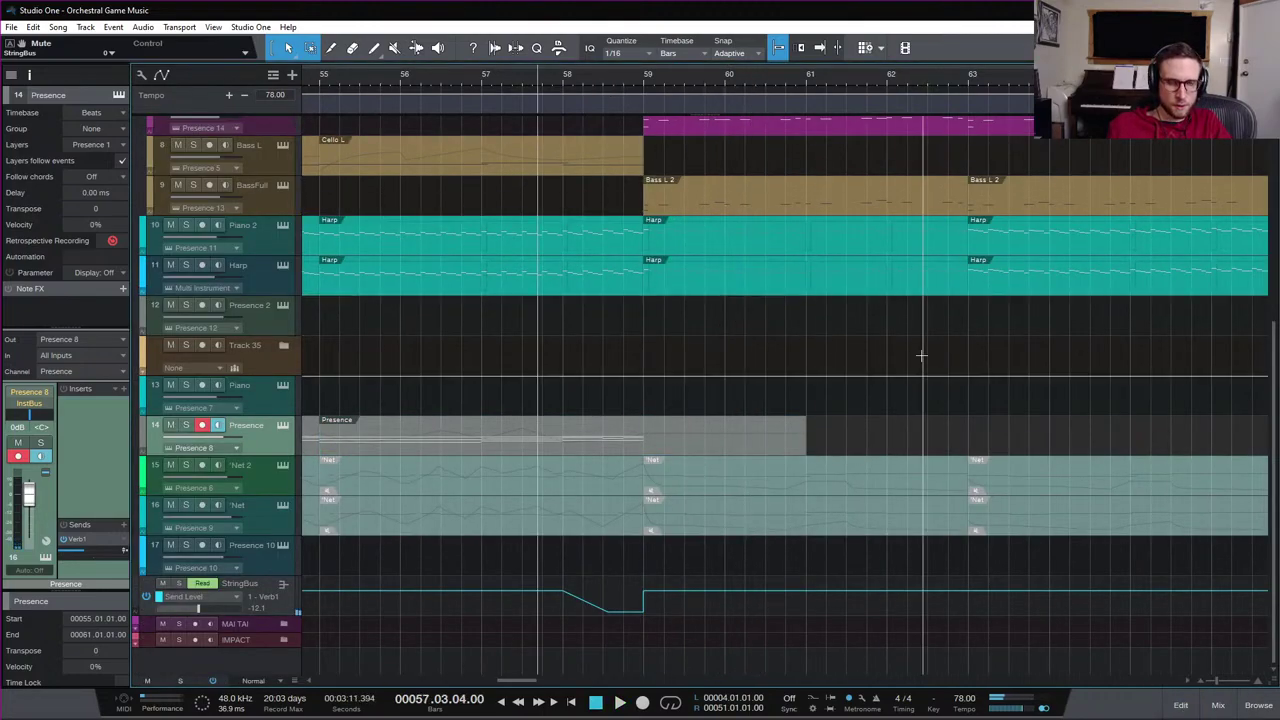
Play the passage from bar 57 into bar 59 with bars 31 to 66 in view
{"action": "scroll", "coordinate": [923, 354], "scroll_direction": "down", "scroll_amount": 5}
{"action": "scroll", "coordinate": [677, 371], "scroll_direction": "left", "scroll_amount": 5}
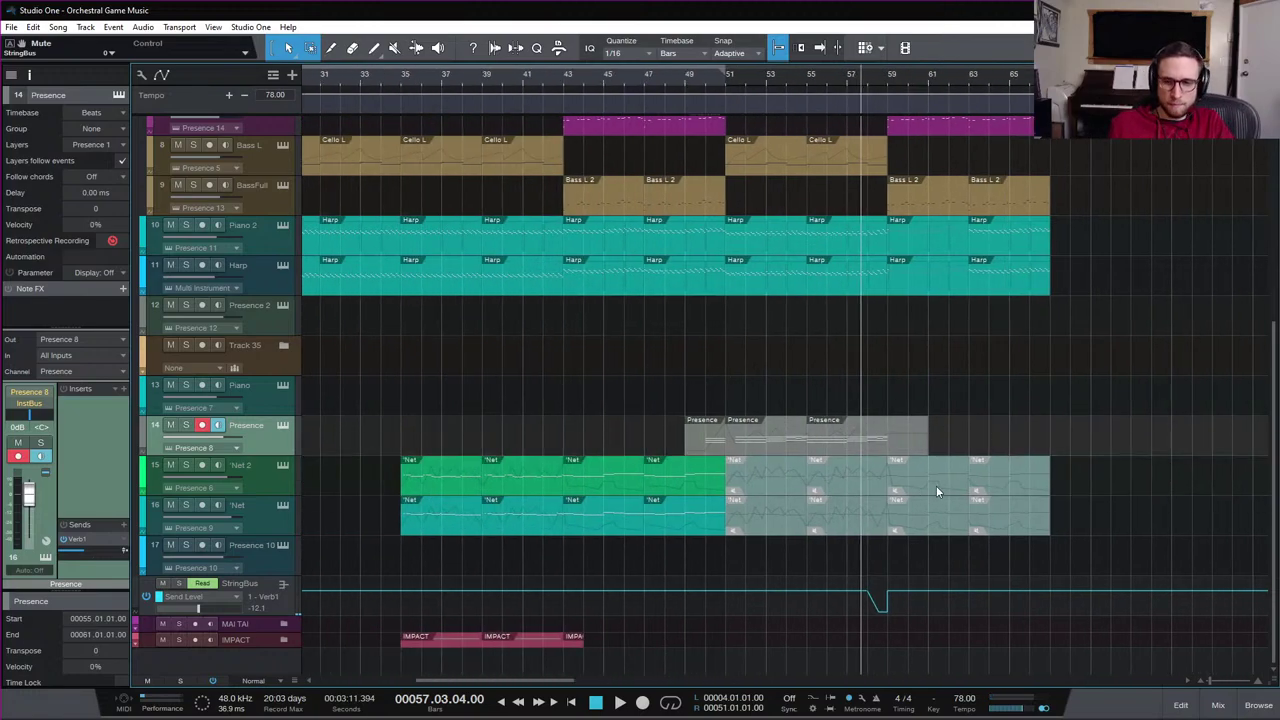
{"action": "key", "text": "space"}
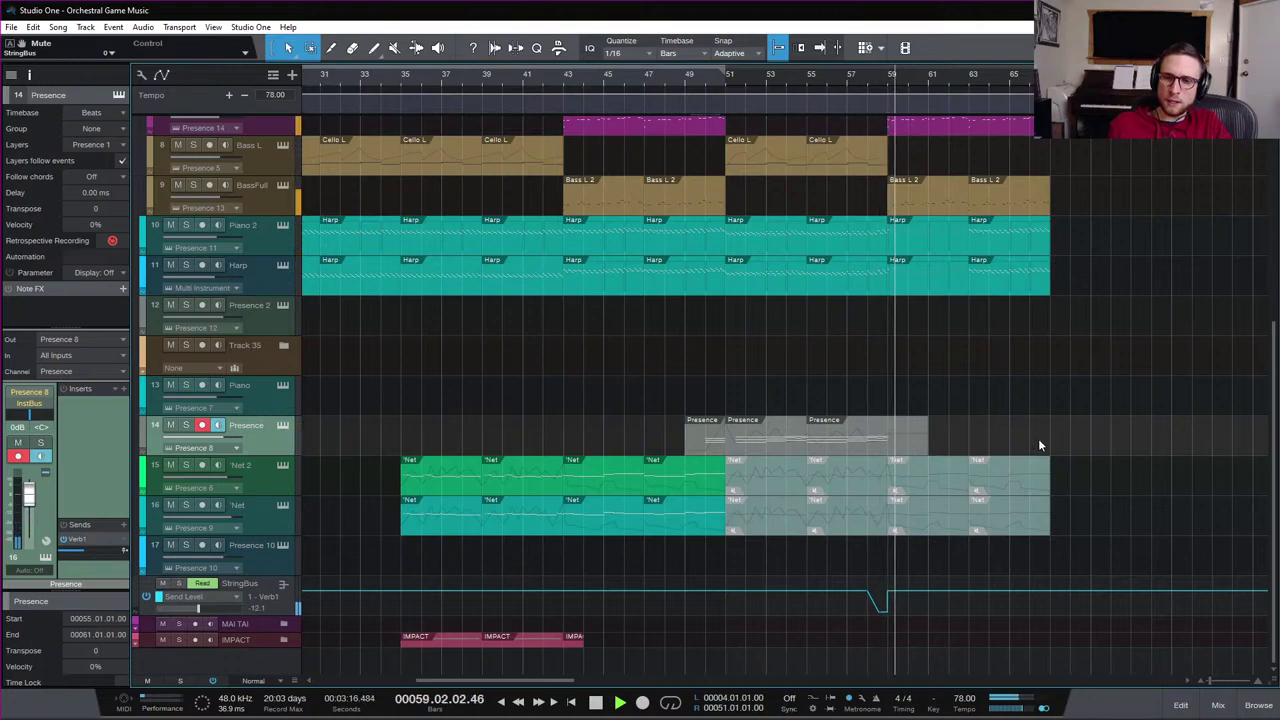
Play the entry into bar 59 repeatedly from beat 4 of bar 58
{"action": "left_click", "coordinate": [860, 78]}
{"action": "left_click", "coordinate": [882, 78]}
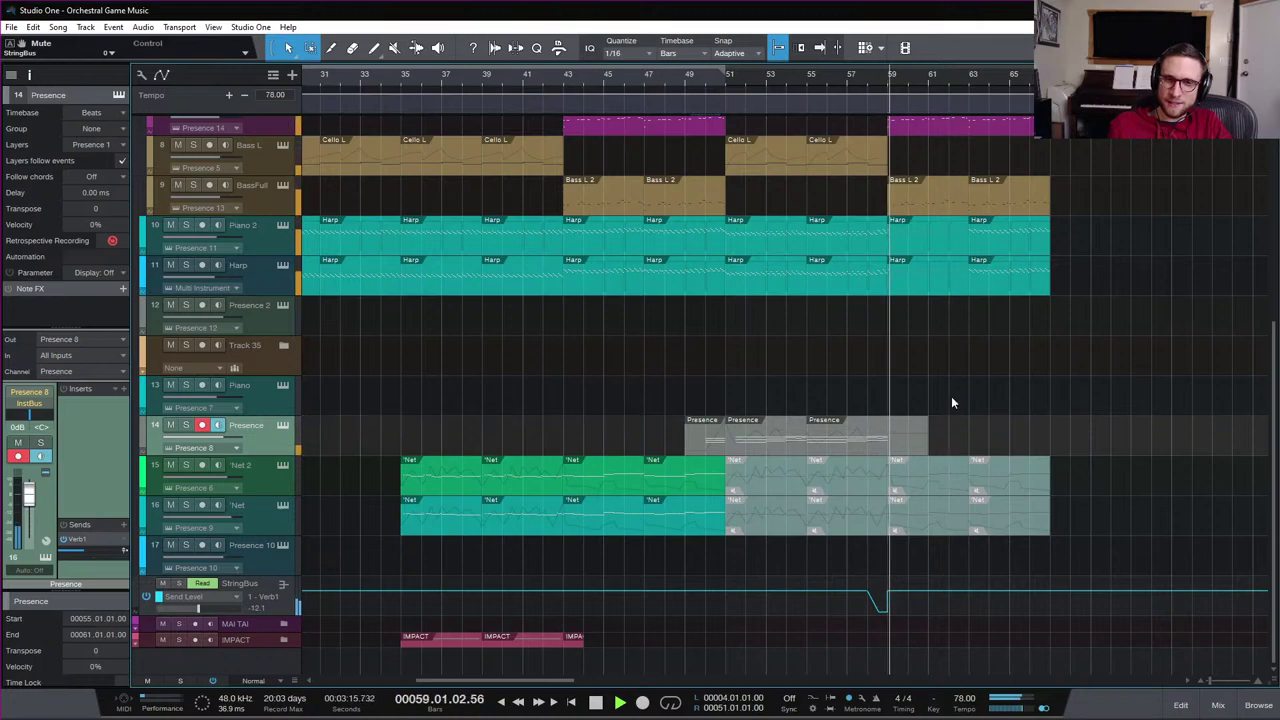
{"action": "key", "text": "space"}
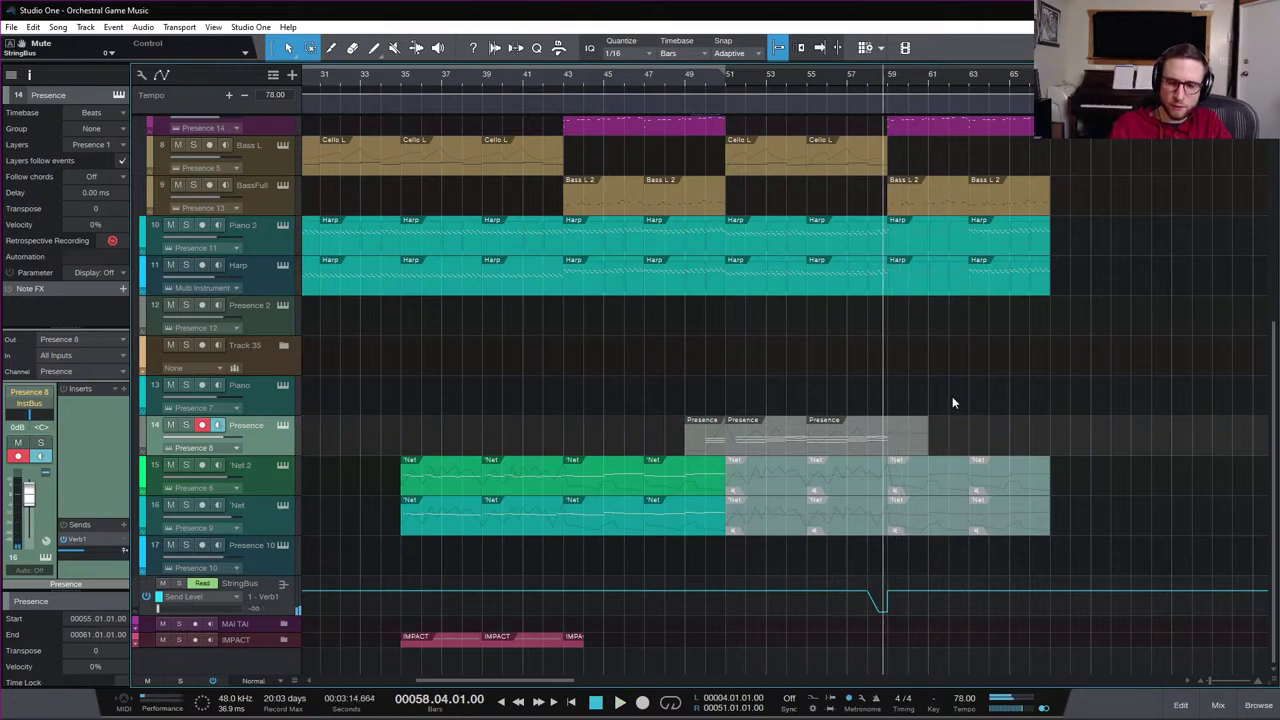
{"action": "key", "text": "space"}
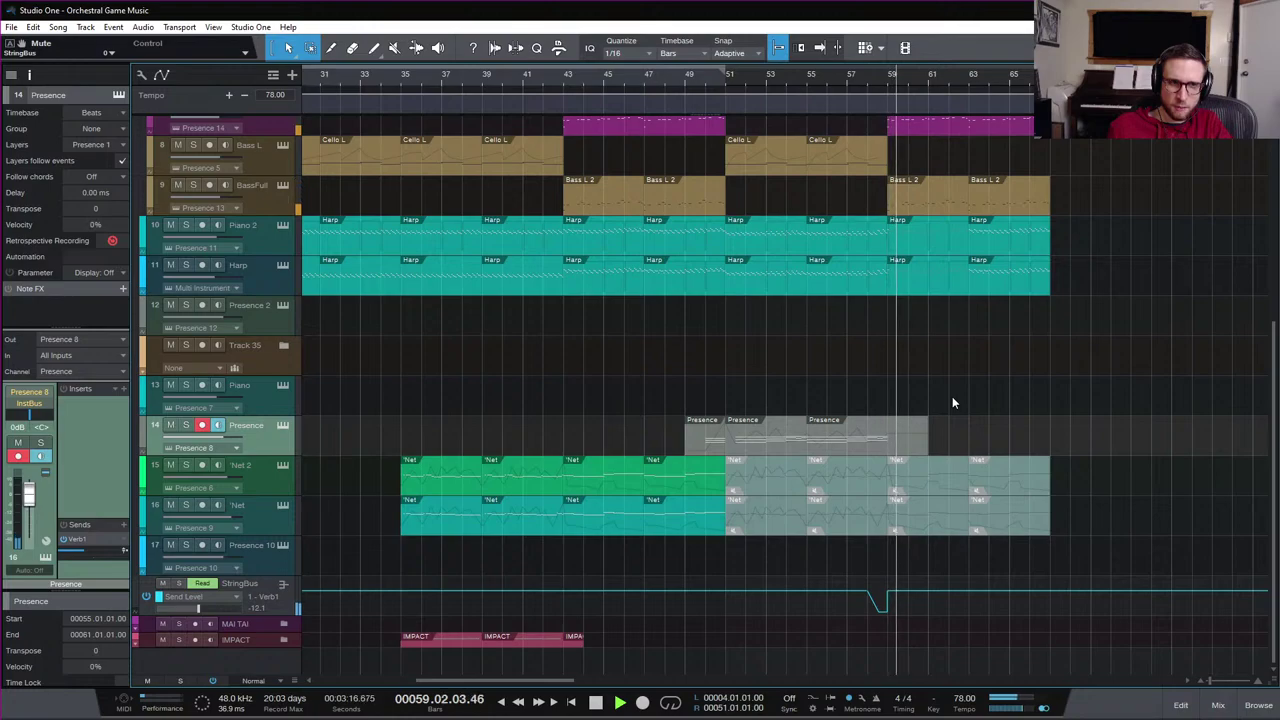
{"action": "key", "text": "space"}
{"action": "key", "text": "space"}
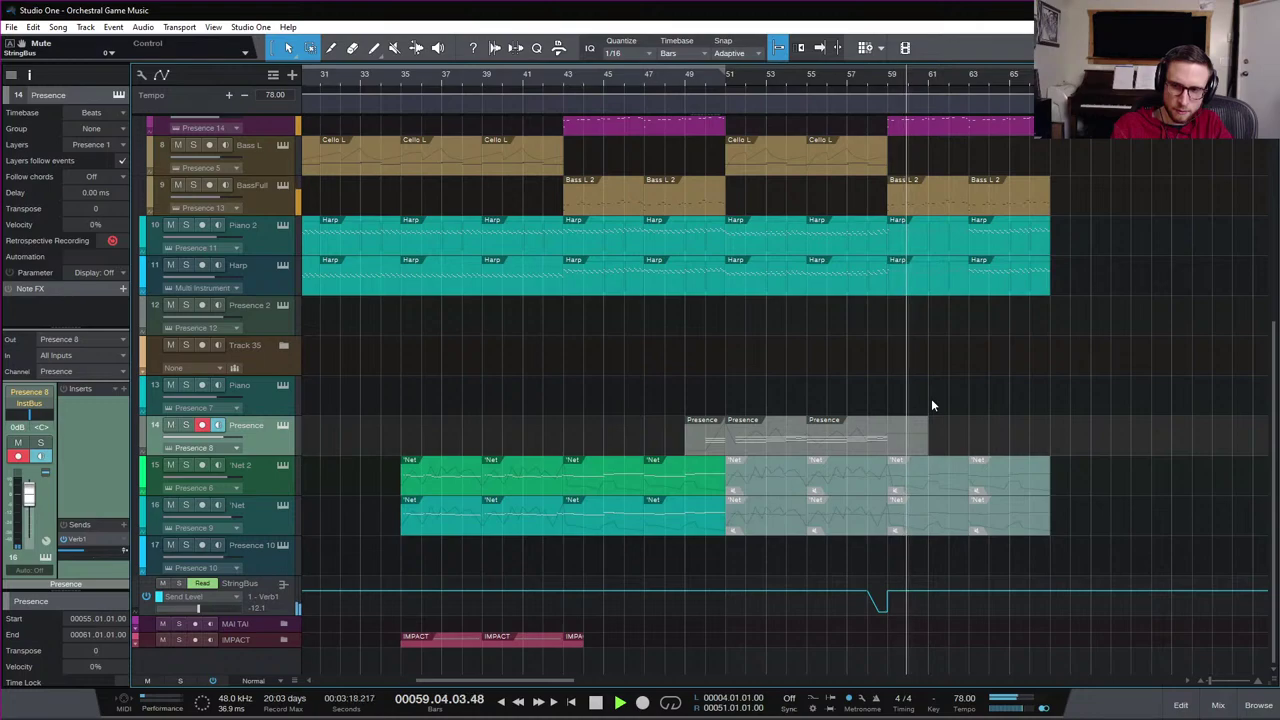
{"action": "key", "text": "space"}
{"action": "key", "text": "space"}
{"action": "key", "text": "space"}
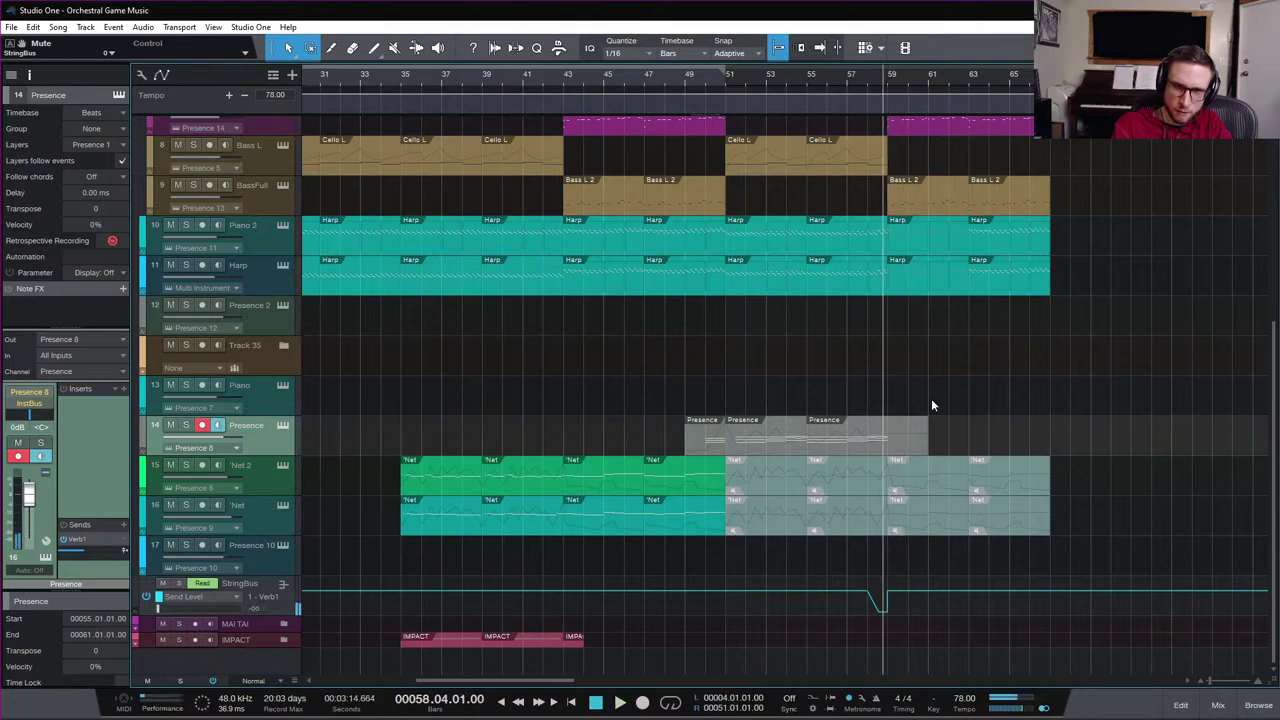
{"action": "key", "text": "space"}
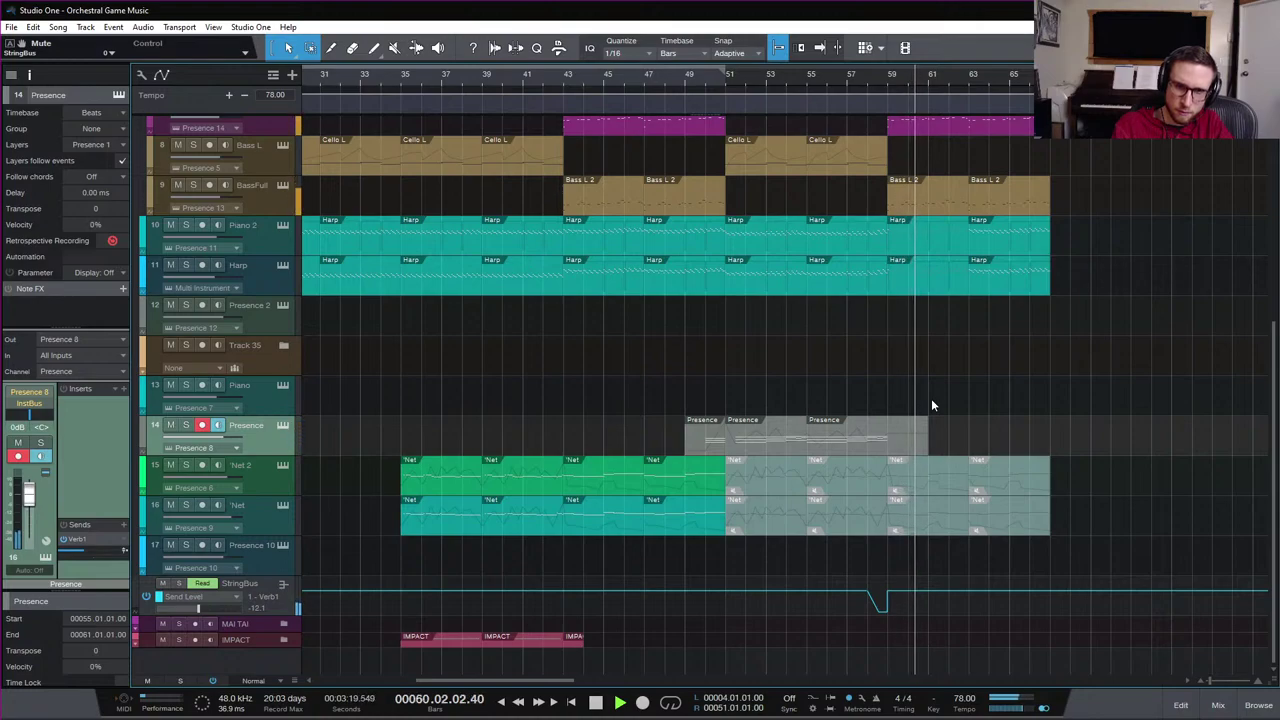
{"action": "key", "text": "space"}
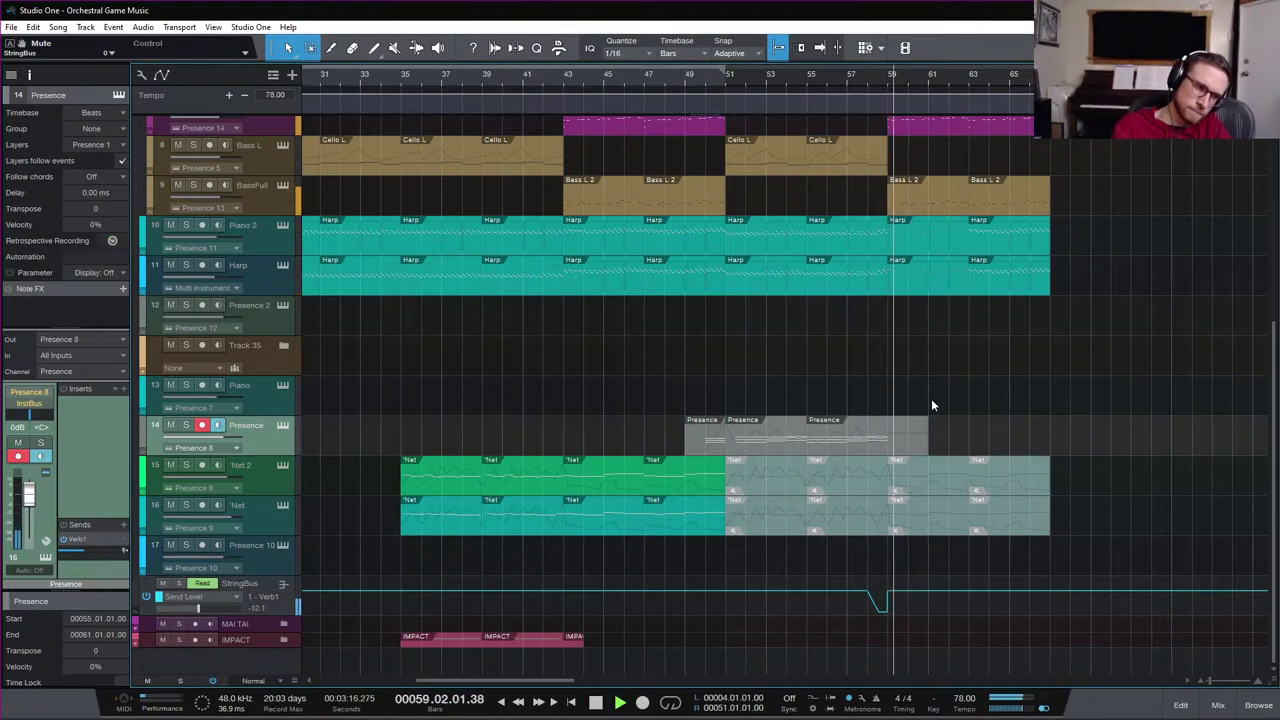
{"action": "key", "text": "space"}
{"action": "key", "text": "space"}
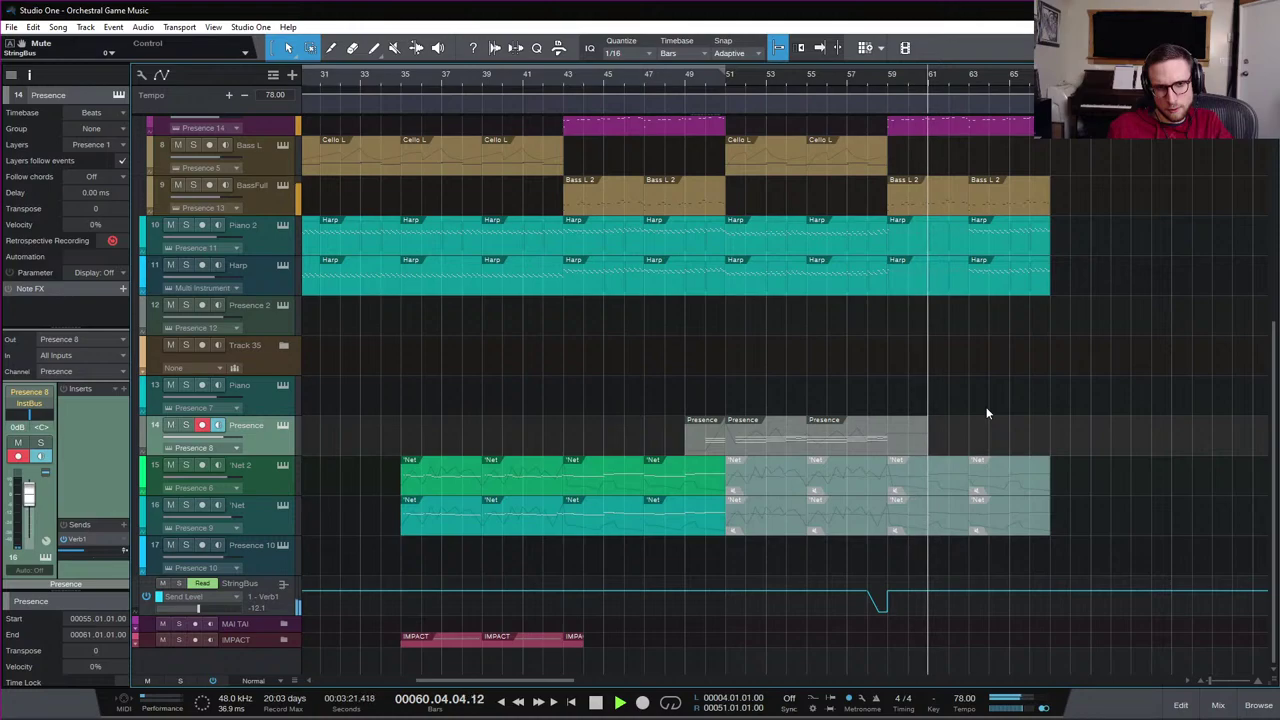
Play the transition into bar 59 from beat 4 of bar 57
{"action": "left_click", "coordinate": [884, 82]}
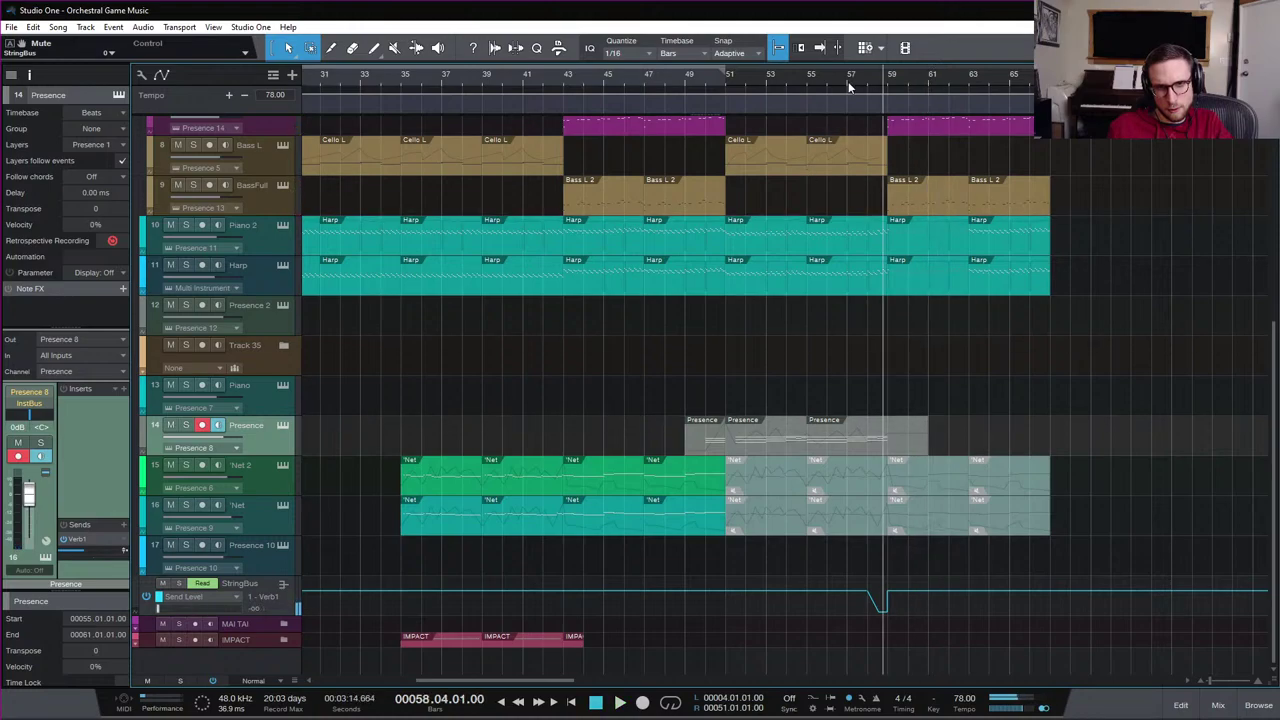
{"action": "left_click", "coordinate": [864, 82]}
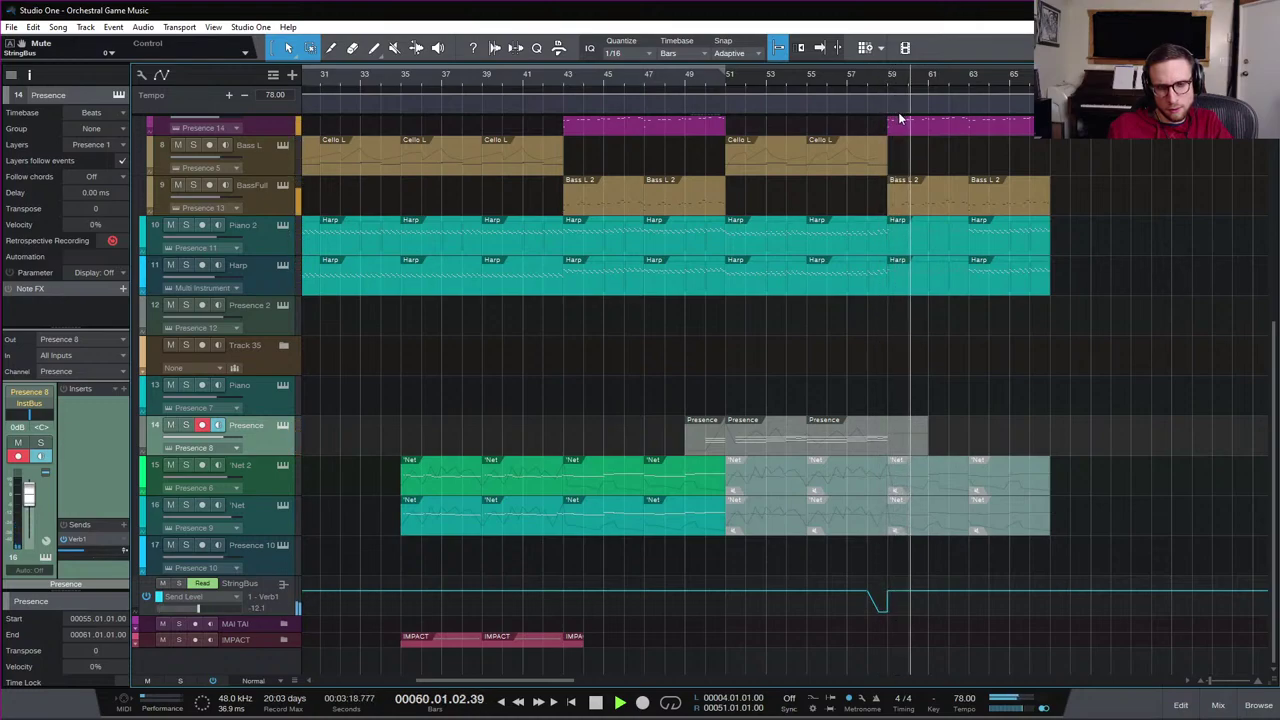
{"action": "key", "text": "space"}
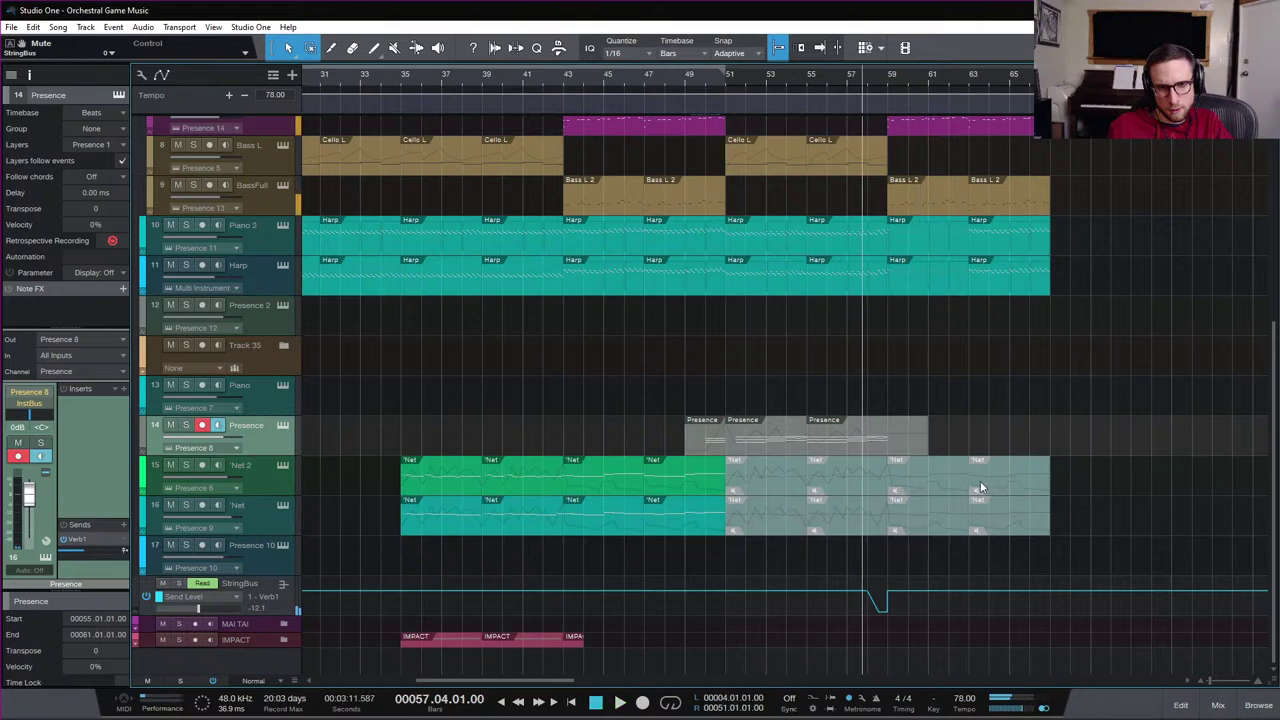
Unmute the 'Net 2 and 'Net events spanning bars 59 to 63 and play the section from bar 59
{"action": "left_click", "coordinate": [935, 476]}
{"action": "left_click", "coordinate": [937, 531], "text": "shift"}
{"action": "key", "text": "shift+m"}
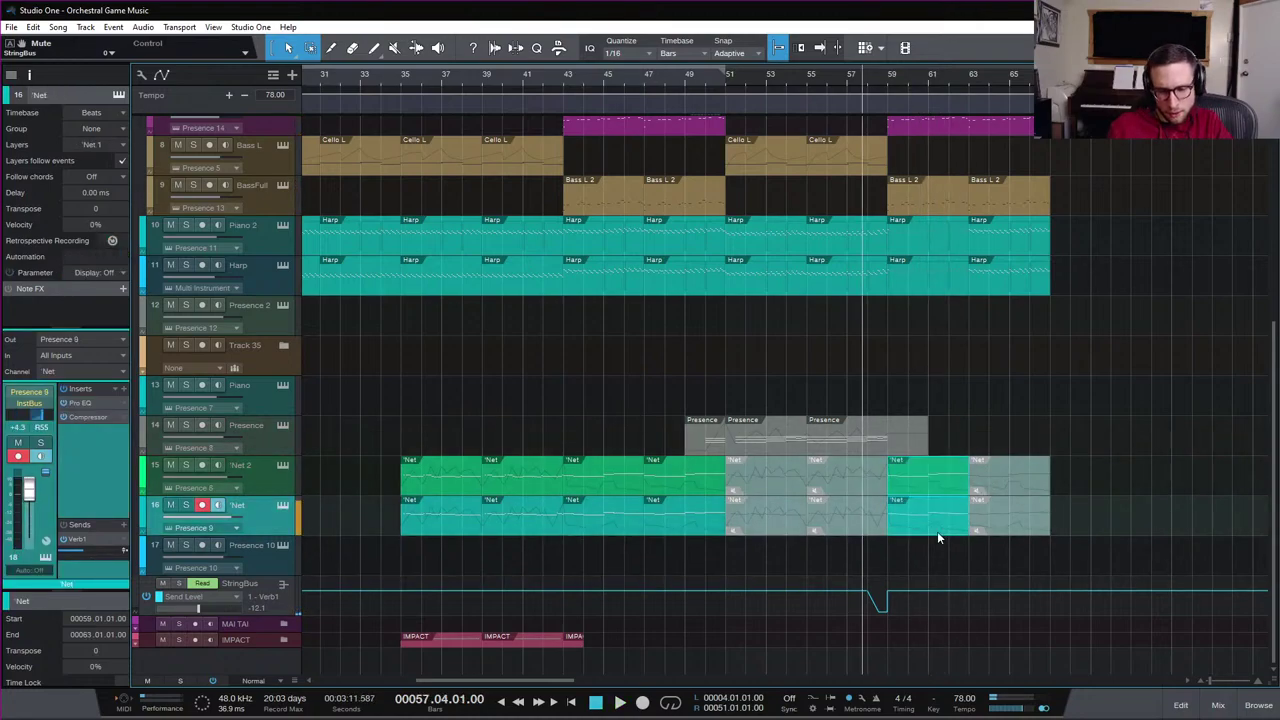
{"action": "left_click", "coordinate": [888, 77]}
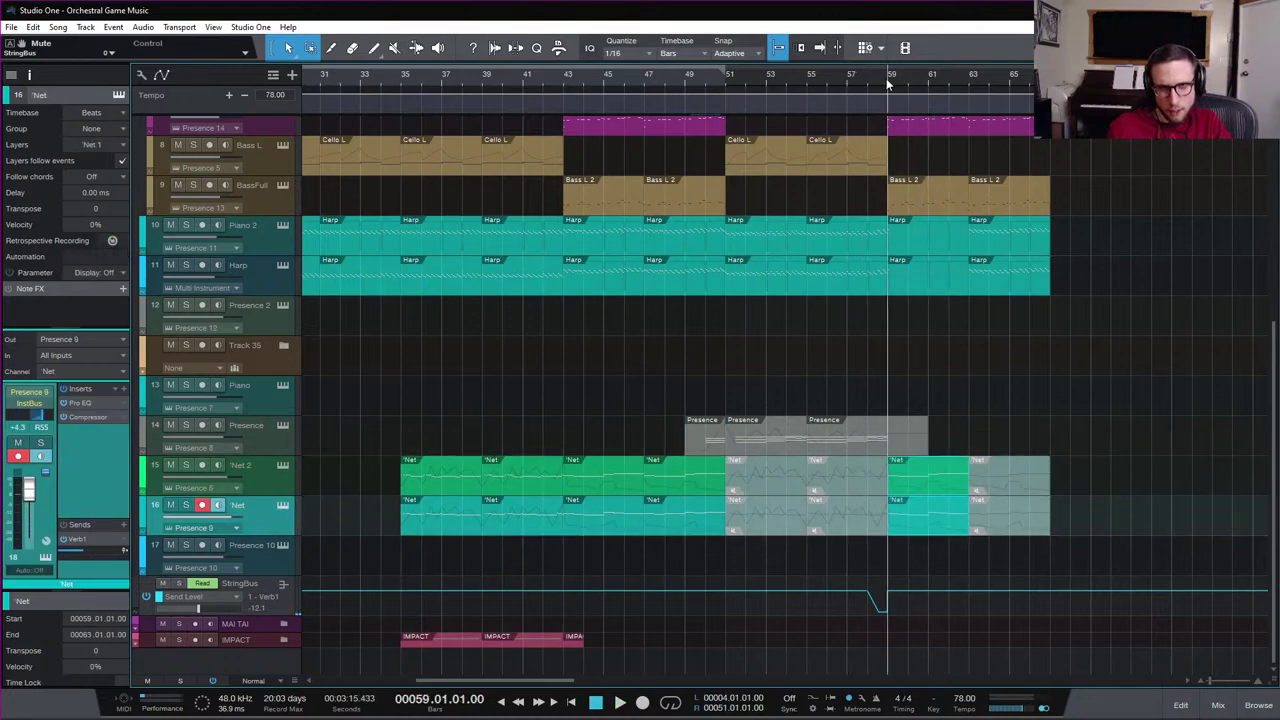
{"action": "key", "text": "space"}
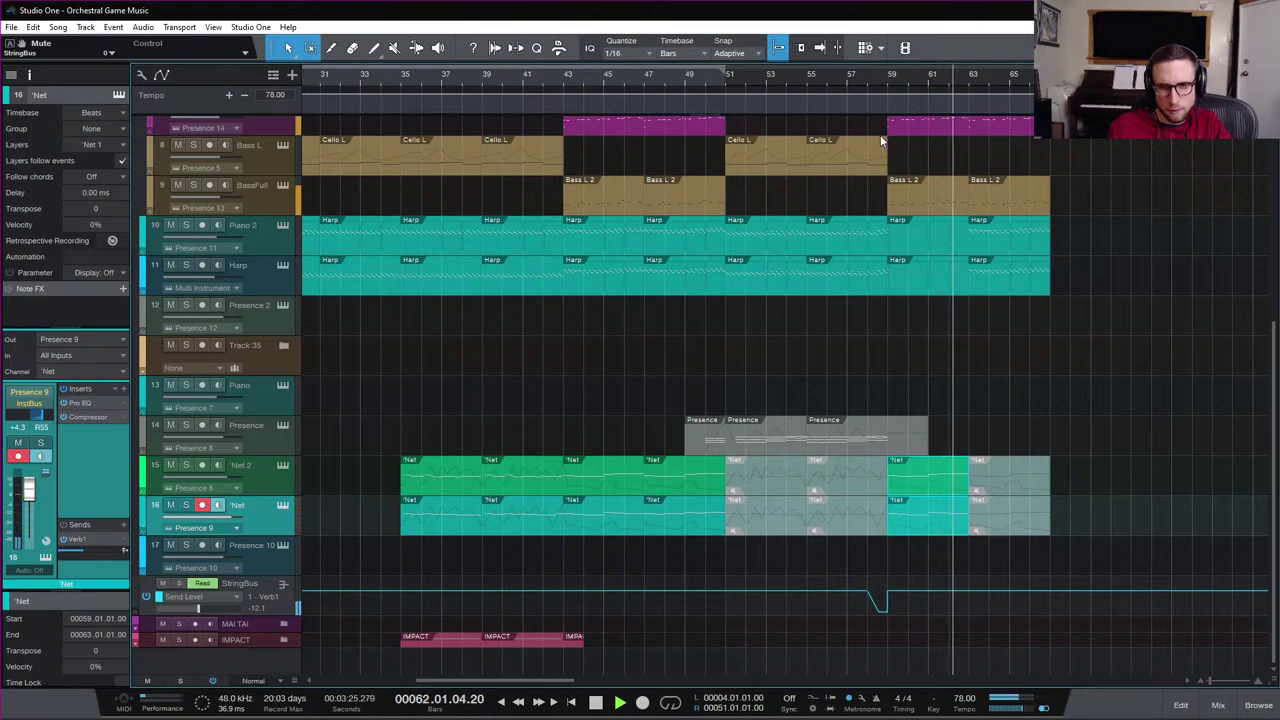
{"action": "key", "text": "space"}
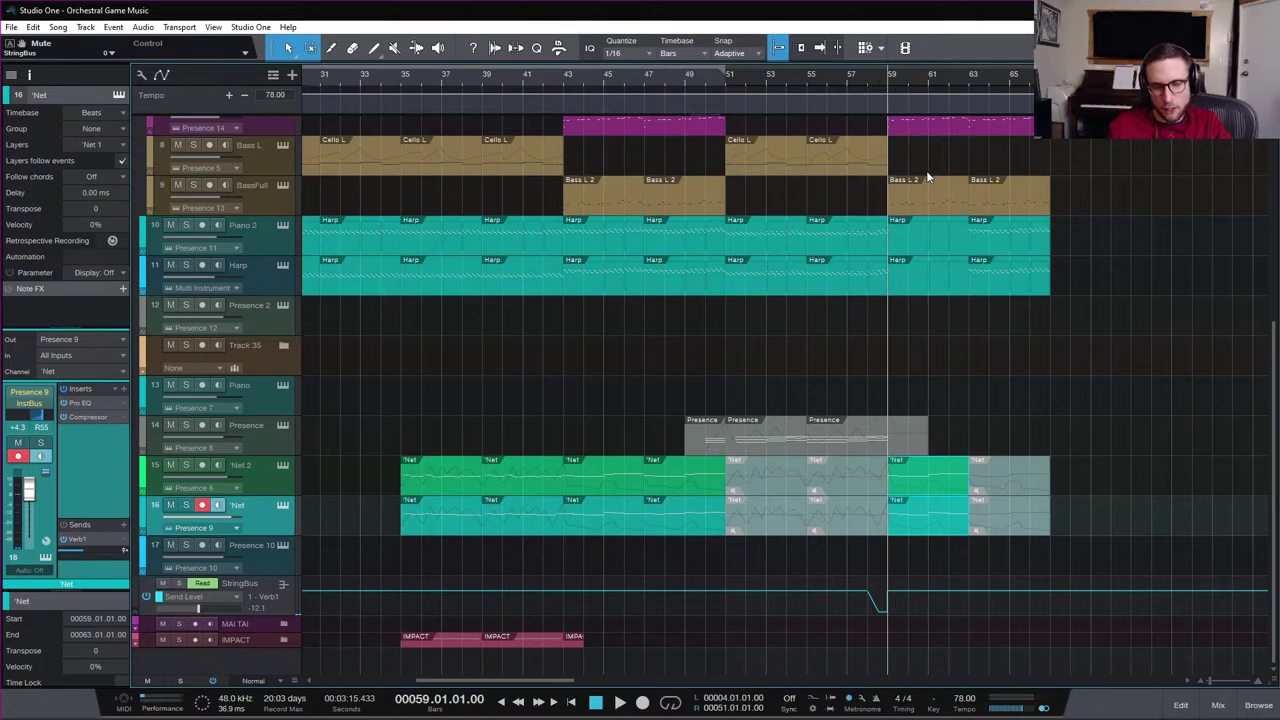
Play the transition with the unmuted 'Net events from just before bar 57 past bar 61
{"action": "left_click", "coordinate": [843, 85]}
{"action": "key", "text": "space"}
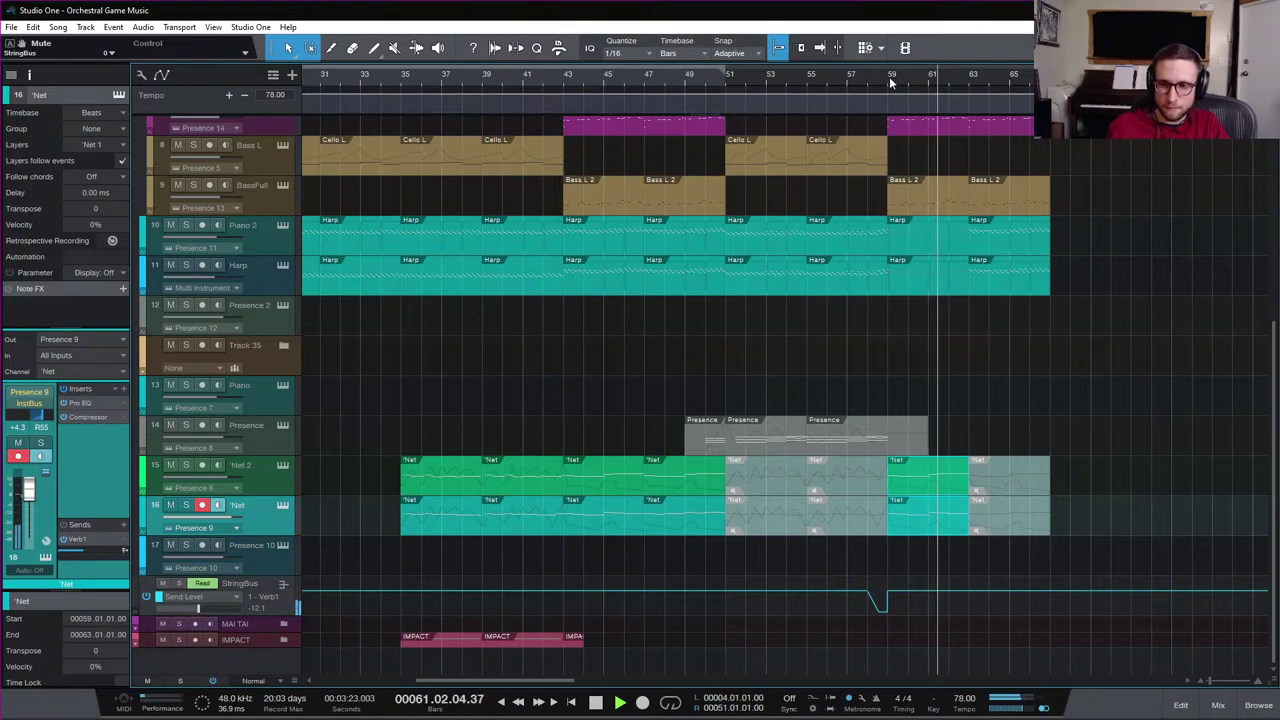
{"action": "key", "text": "space"}
Set the playhead to bar 57 and open the instrument editor of the Presence track
{"action": "left_click", "coordinate": [851, 84]}
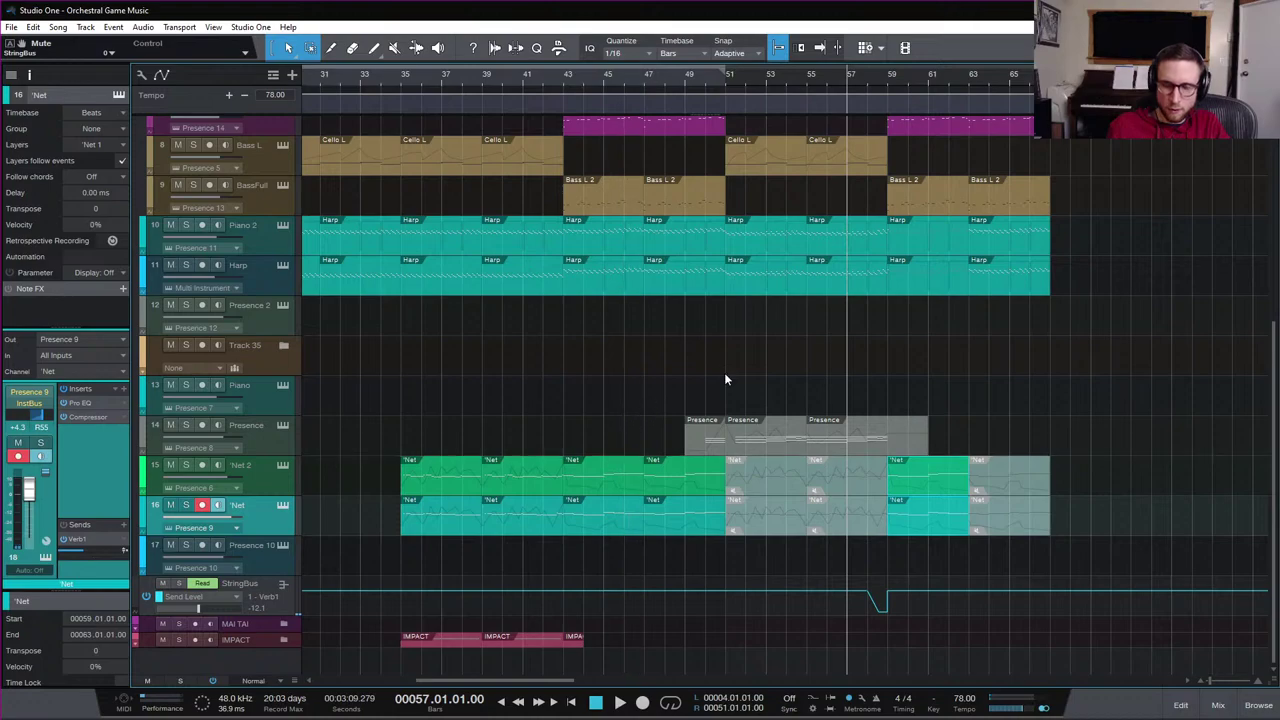
{"action": "left_click", "coordinate": [878, 445]}
{"action": "left_click", "coordinate": [281, 427]}
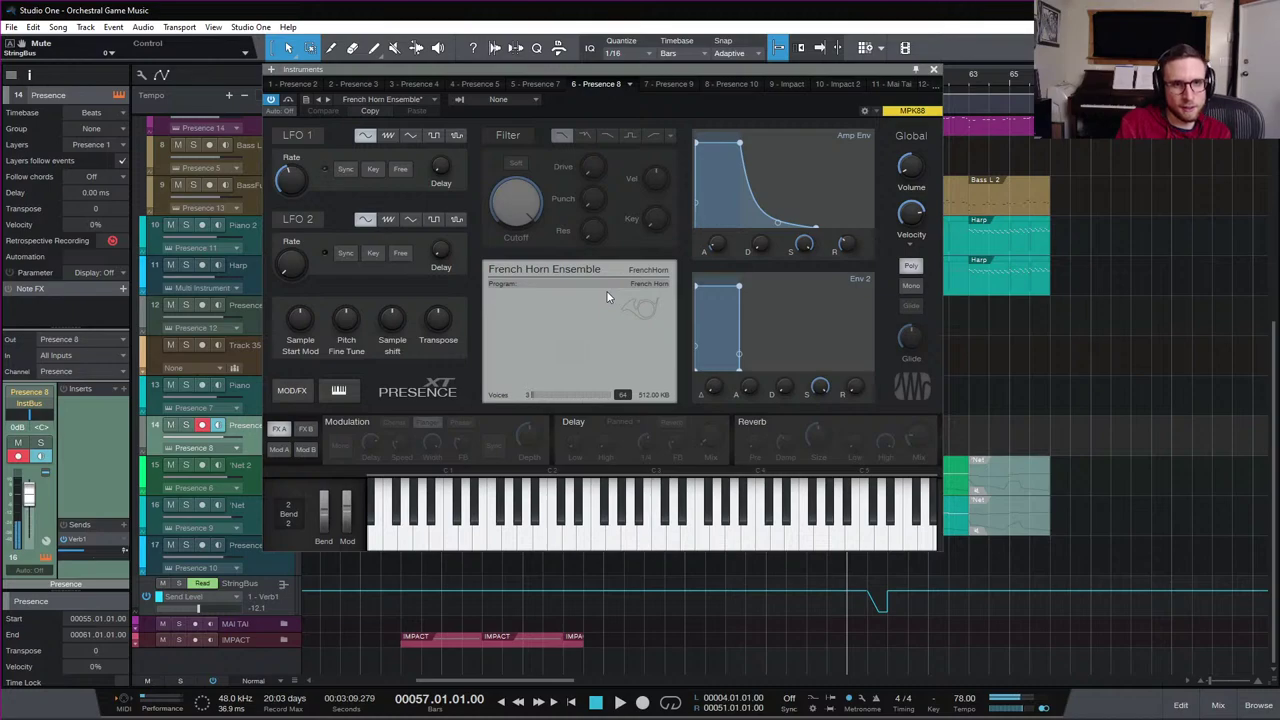
Browse the Brass presets for the French Horn Ensemble instrument, keep the current preset and close the instrument window
{"action": "left_click", "coordinate": [432, 99]}
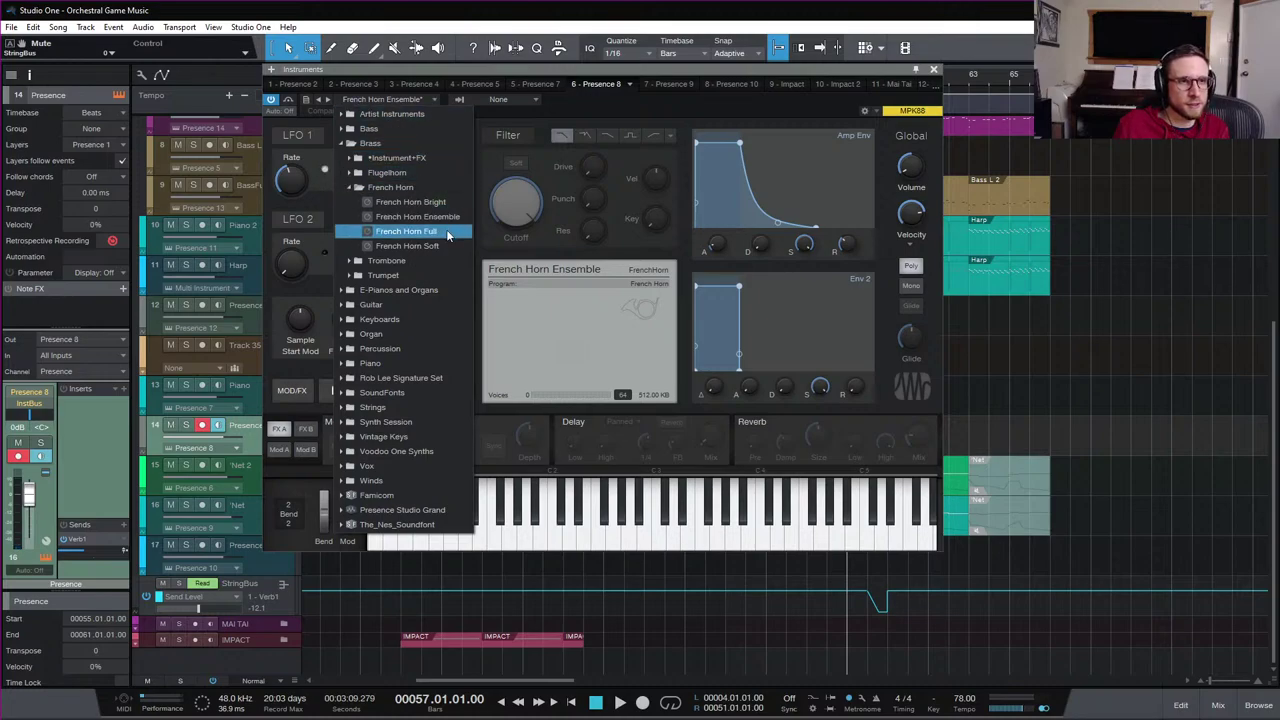
{"action": "left_click", "coordinate": [390, 187]}
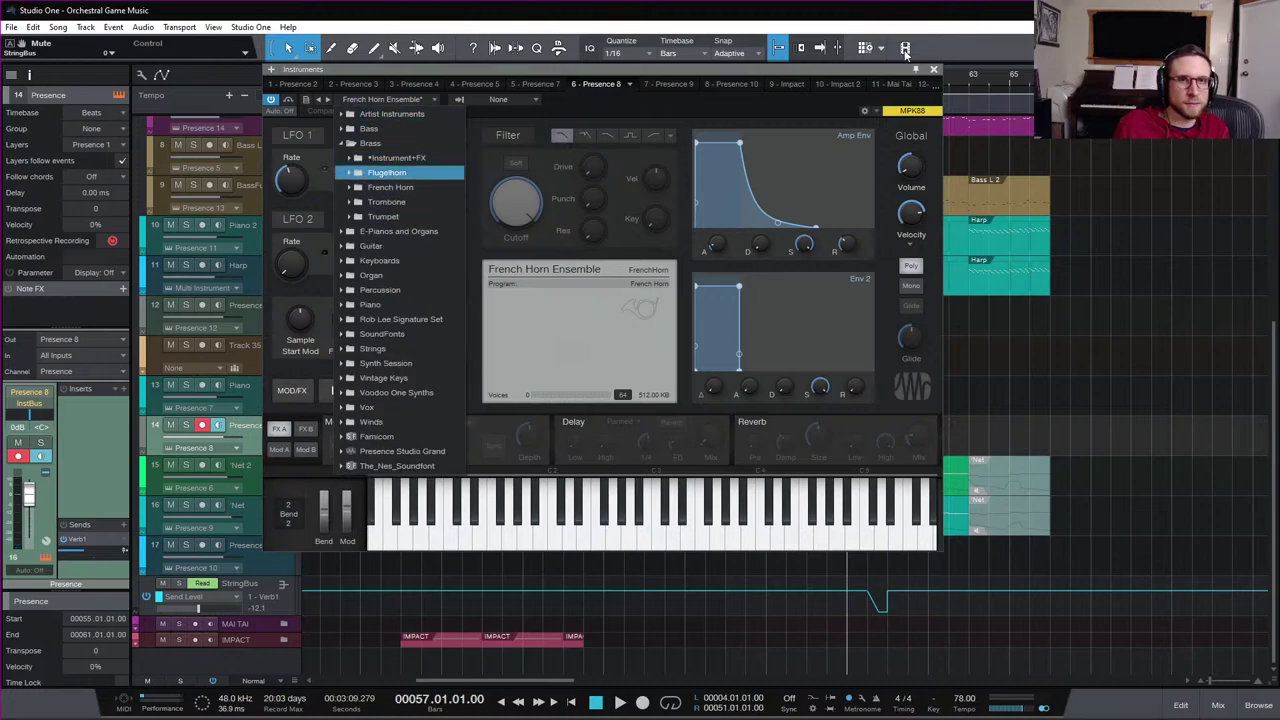
{"action": "left_click", "coordinate": [938, 75]}
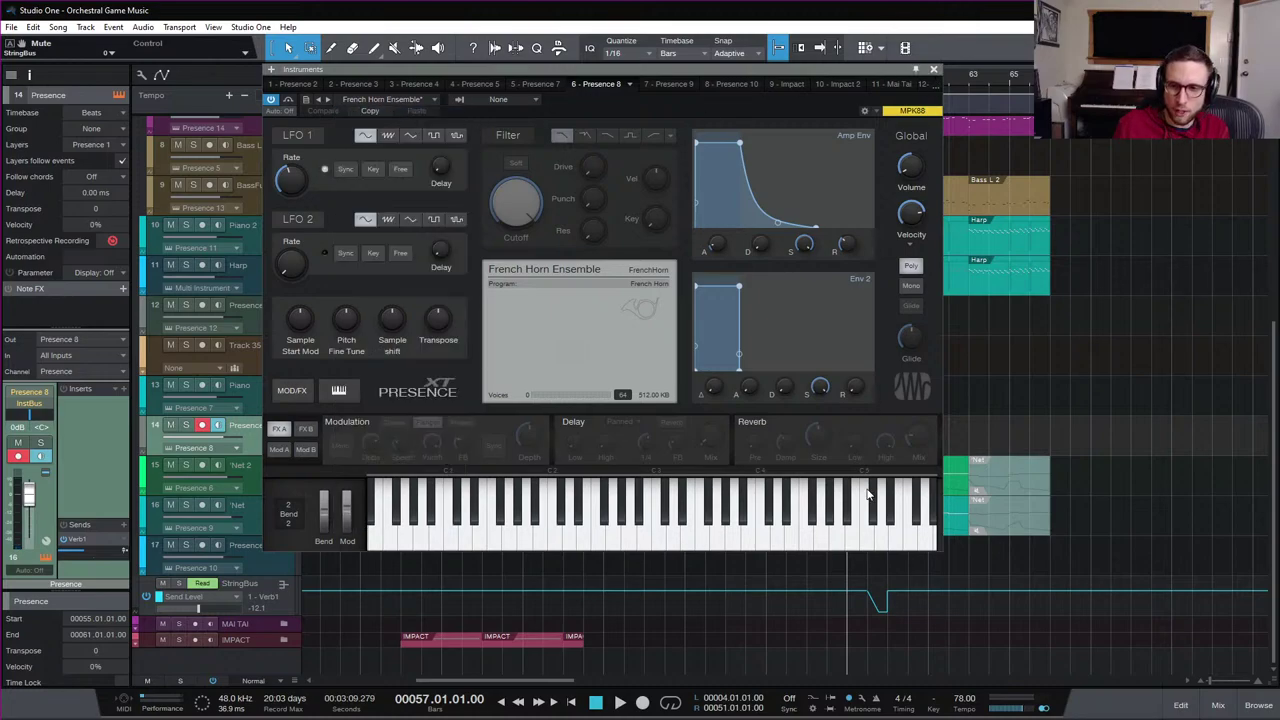
{"action": "left_click", "coordinate": [935, 72]}
Open the Presence horn event starting at bar 55 in the note editor and play it from bar 57
{"action": "double_click", "coordinate": [895, 445]}
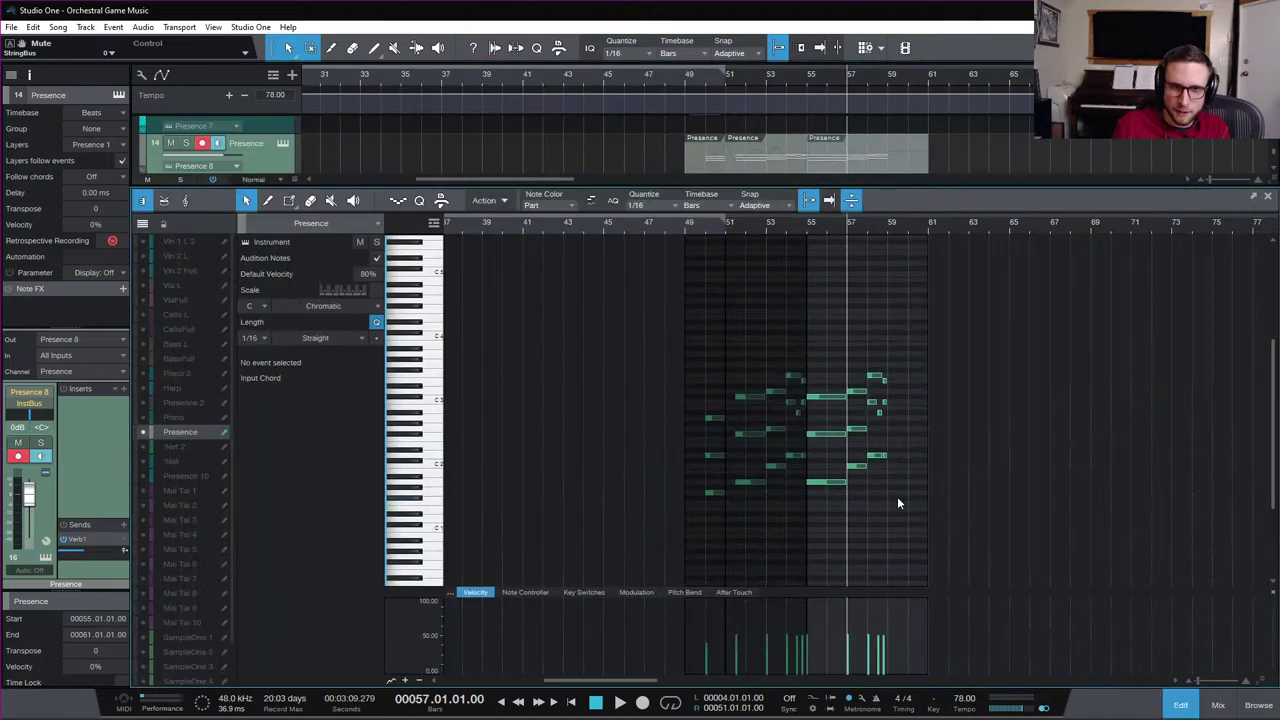
{"action": "key", "text": "e"}
{"action": "key", "text": "e"}
{"action": "key", "text": "space"}
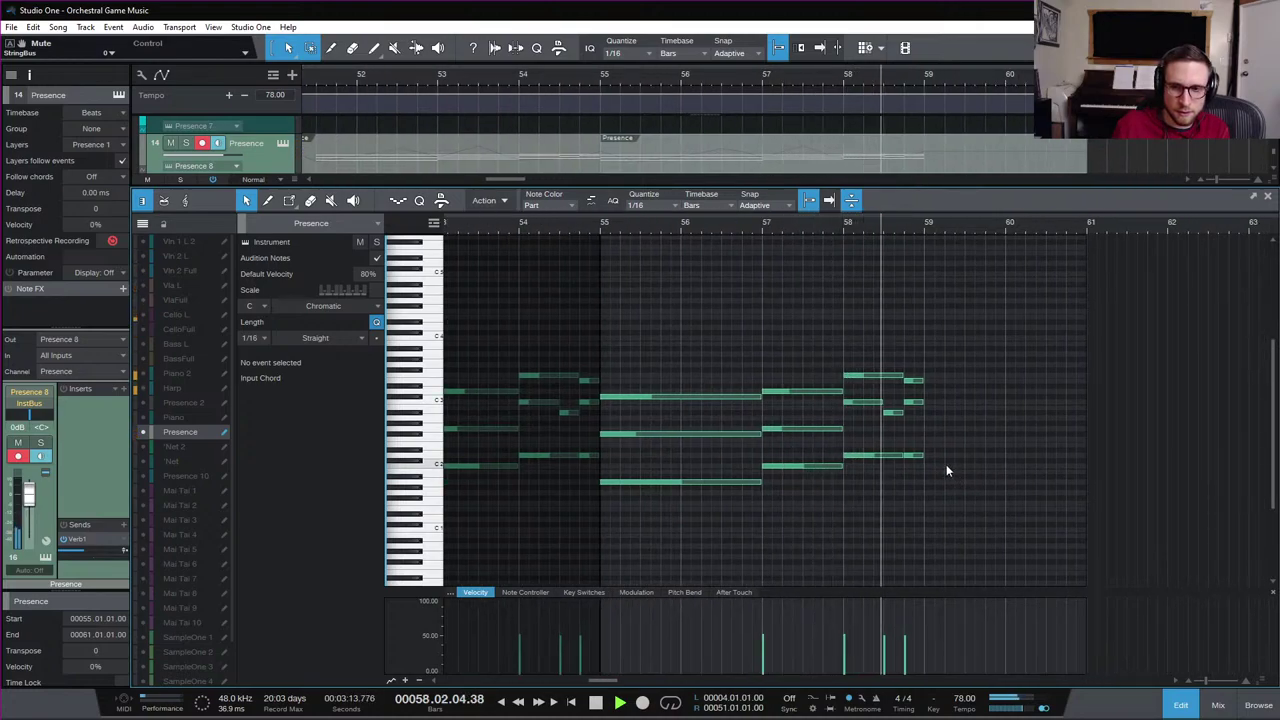
{"action": "key", "text": "space"}
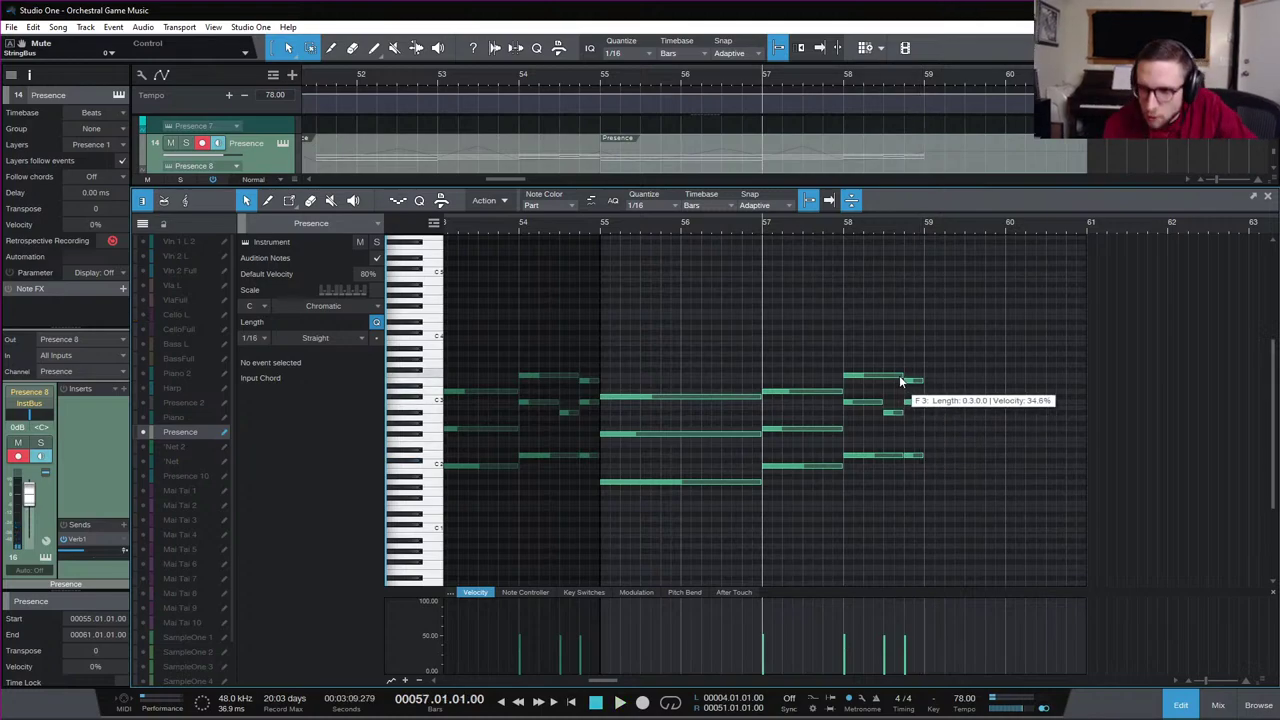
Set the playback position to bar 58 and audition the closing horn notes
{"action": "left_click", "coordinate": [847, 227]}
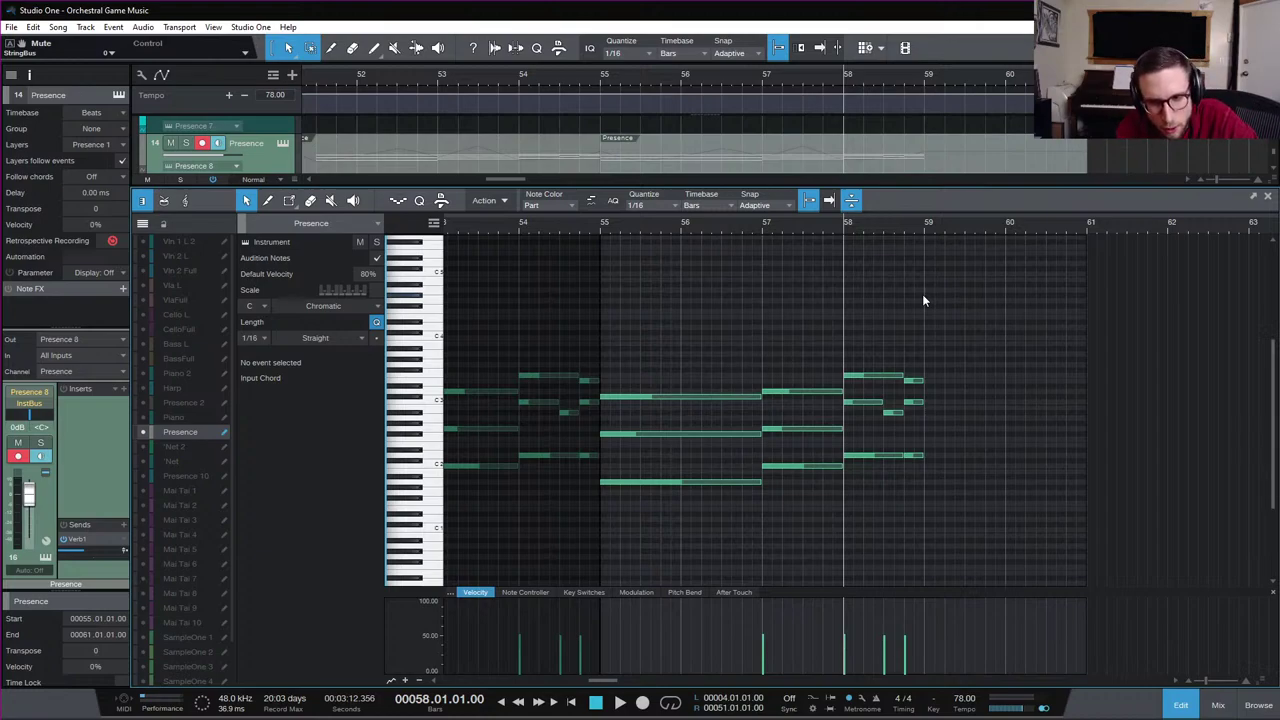
{"action": "key", "text": "space"}
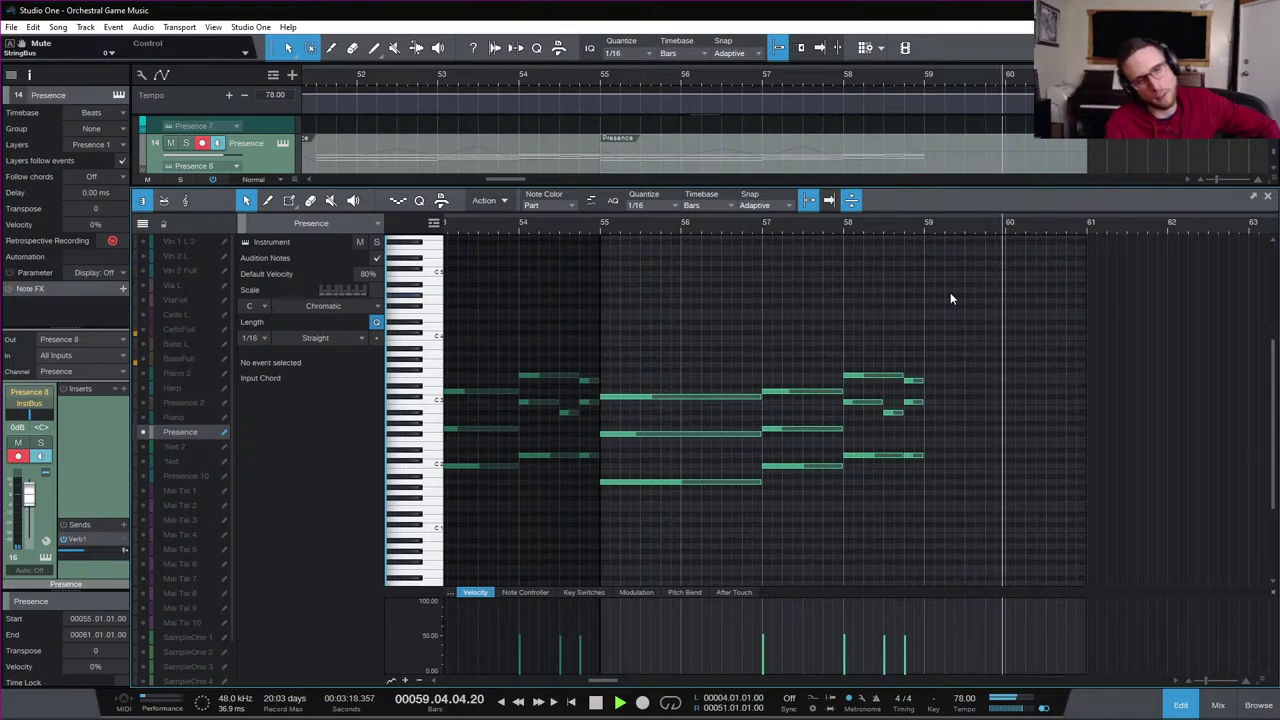
{"action": "key", "text": "space"}
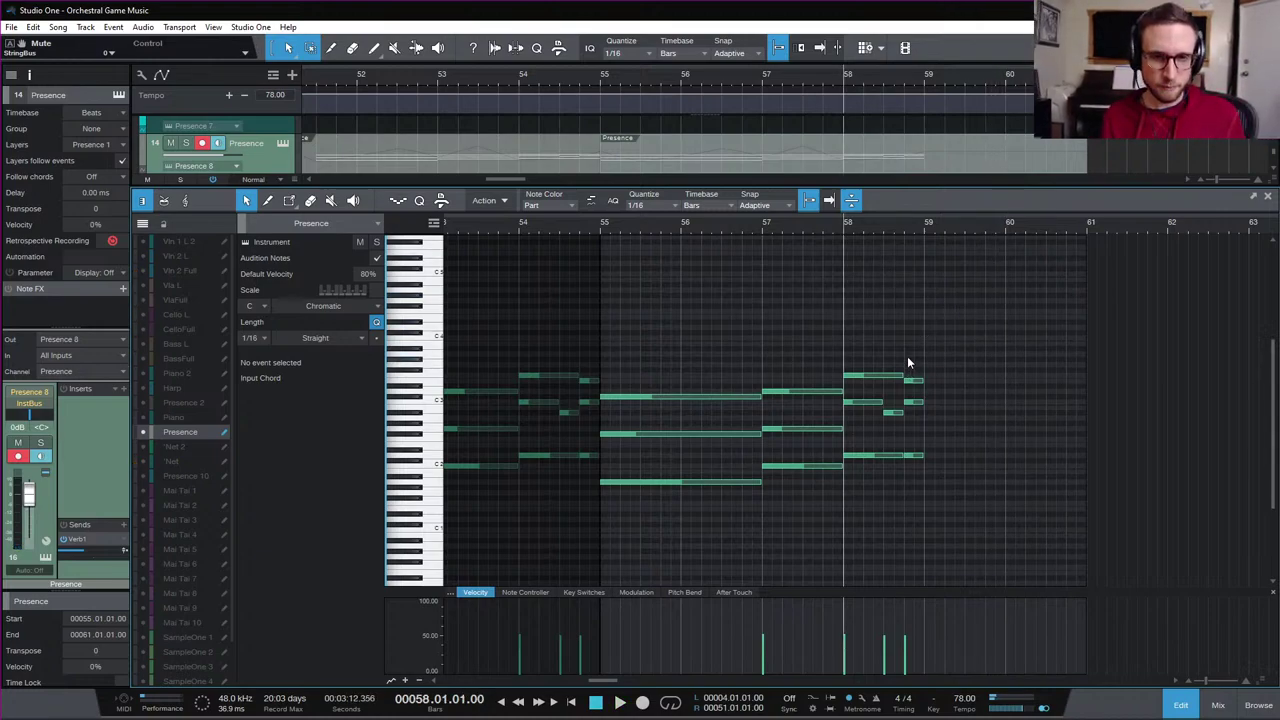
{"action": "key", "text": "space"}
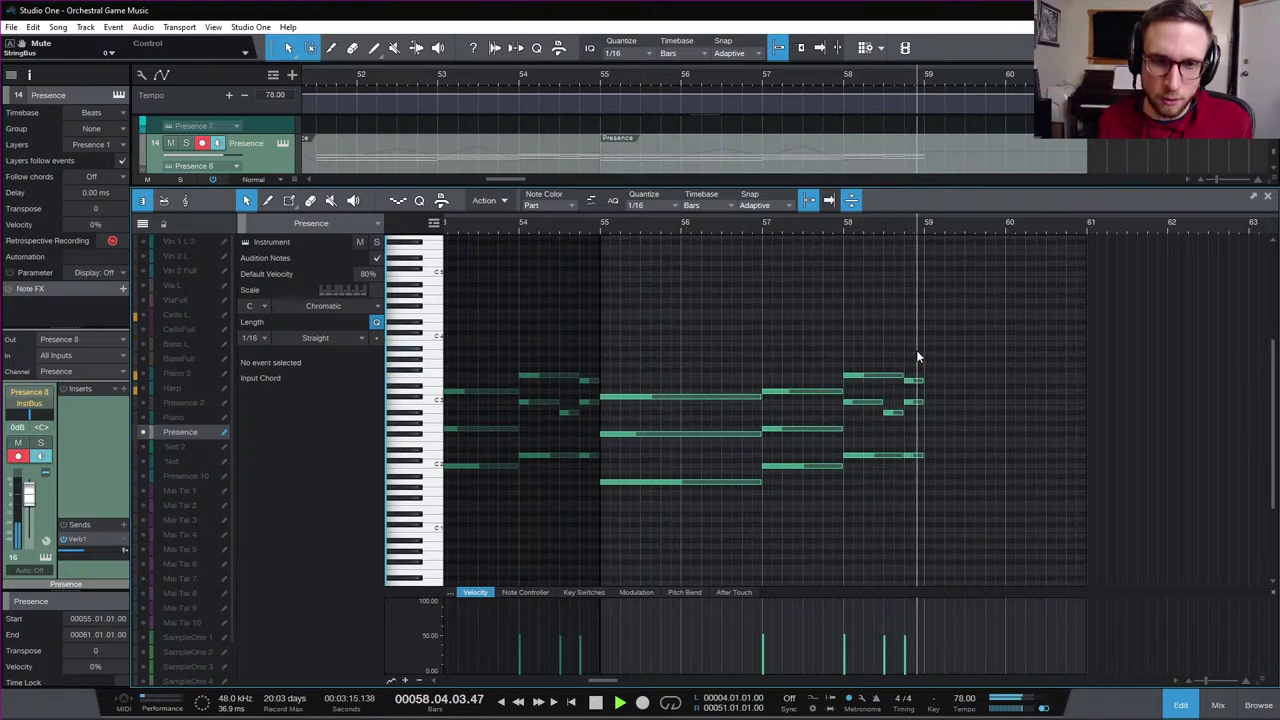
{"action": "key", "text": "space"}
Try shortening the bar 58 horn notes to end at 58.03.04 and splitting the beat 4 chord into two short hits
{"action": "key", "text": "e"}
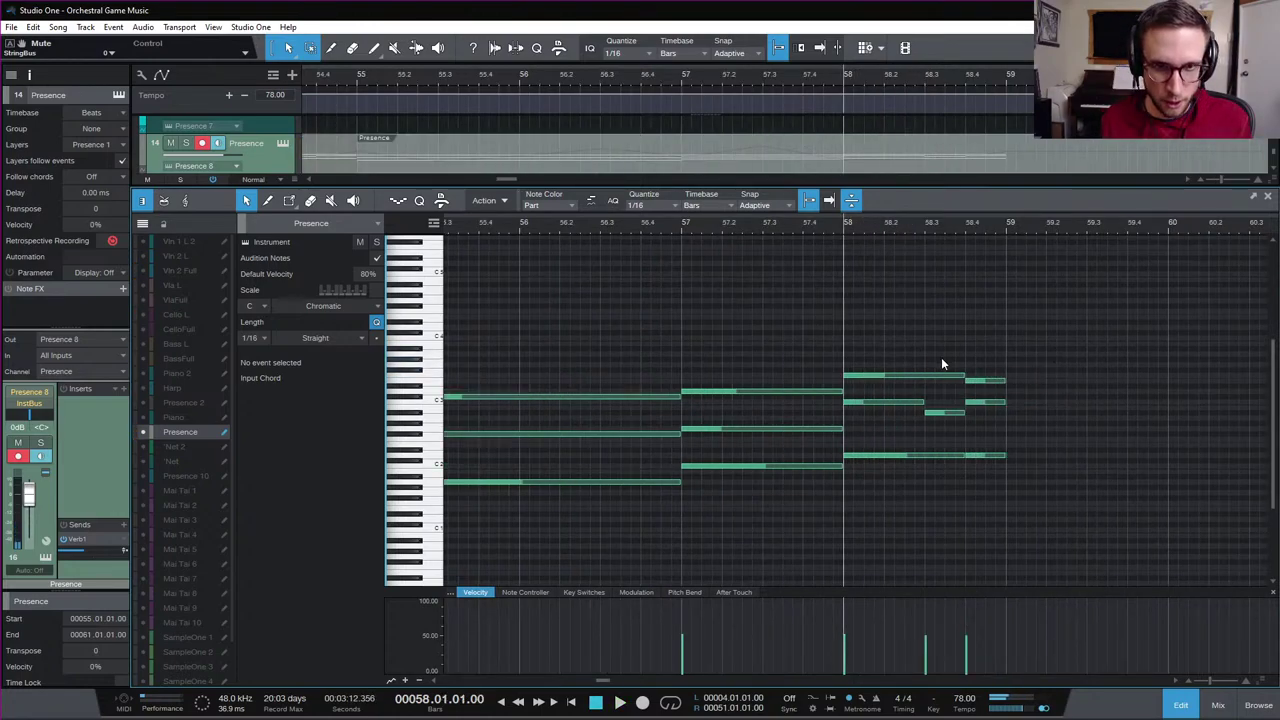
{"action": "left_click_drag", "start_coordinate": [941, 357], "coordinate": [954, 458]}
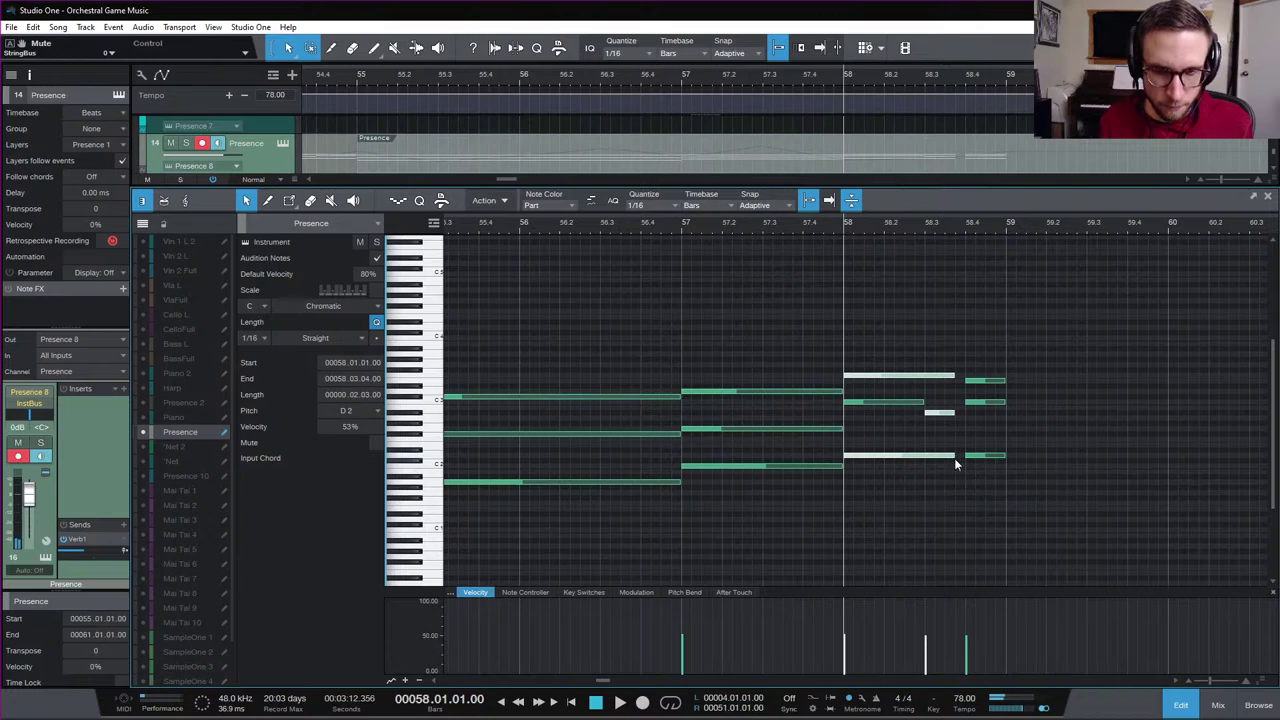
{"action": "left_click_drag", "start_coordinate": [983, 357], "coordinate": [994, 458]}
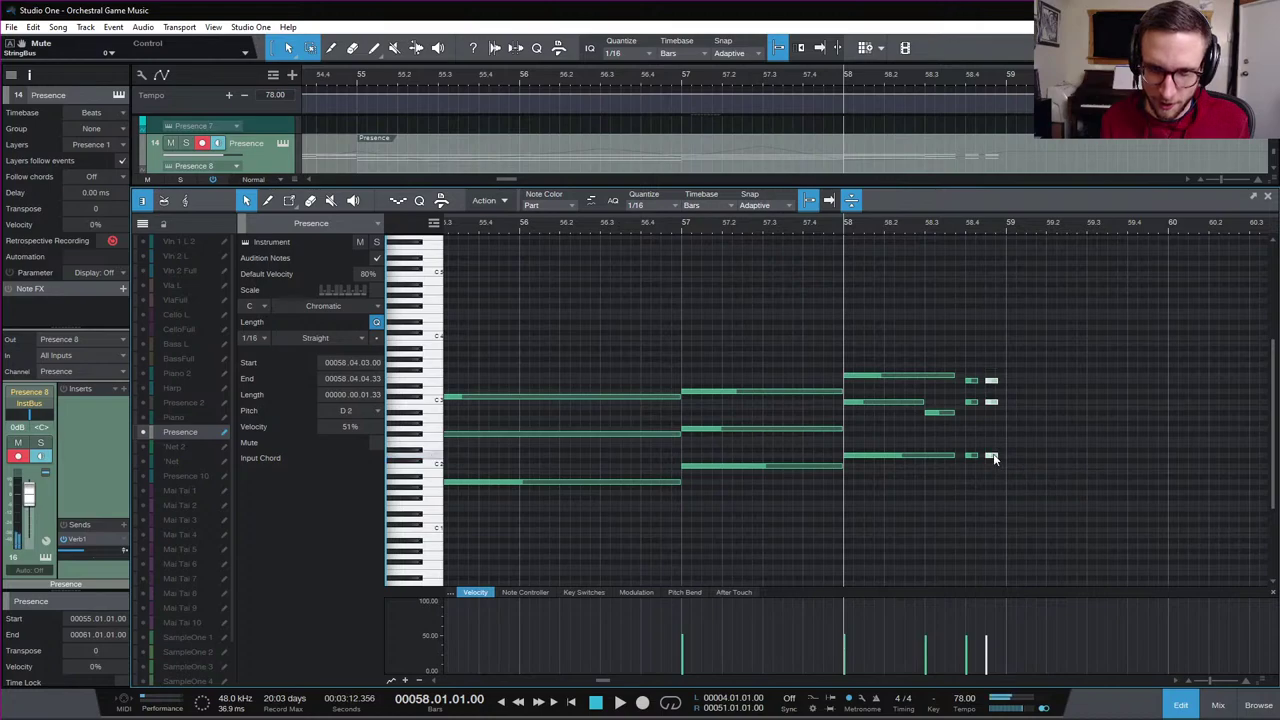
Try adding a short pickup chord at 58.03.04 with a slightly raised velocity, and play from bar 58
{"action": "left_click", "coordinate": [936, 374]}
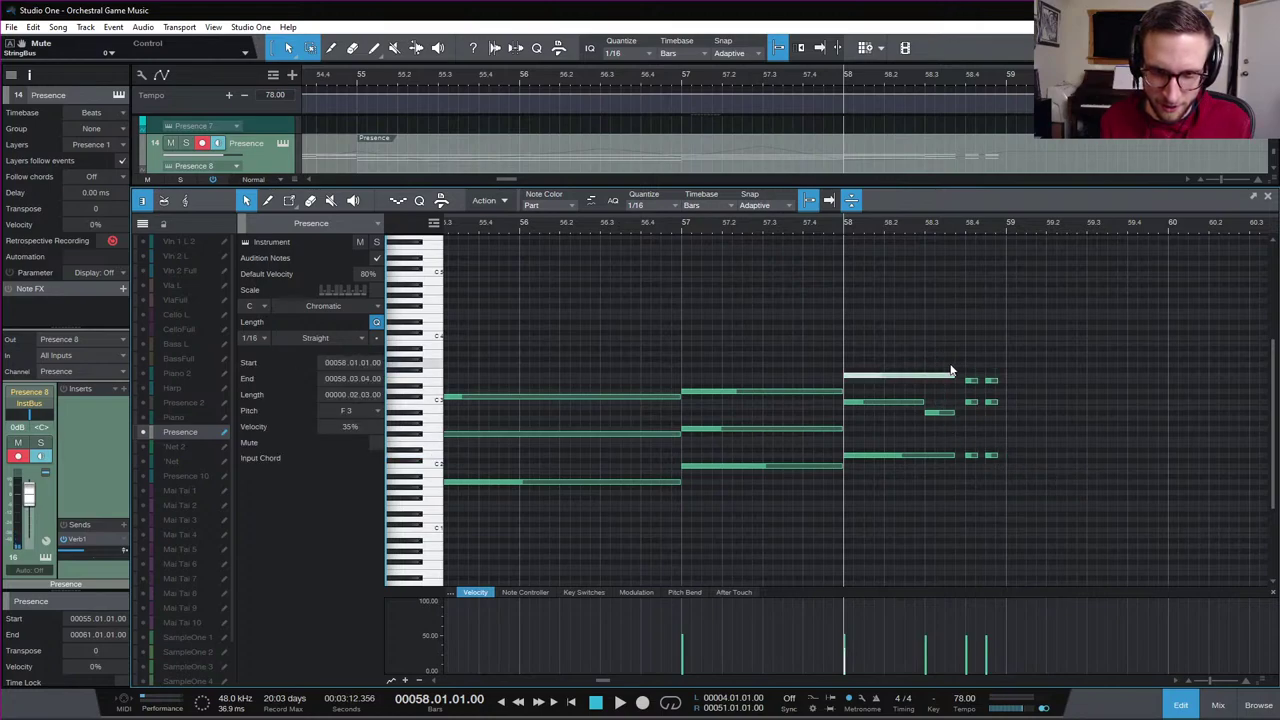
{"action": "left_click", "coordinate": [957, 429]}
{"action": "left_click", "coordinate": [950, 374]}
{"action": "left_click_drag", "start_coordinate": [964, 354], "coordinate": [966, 457]}
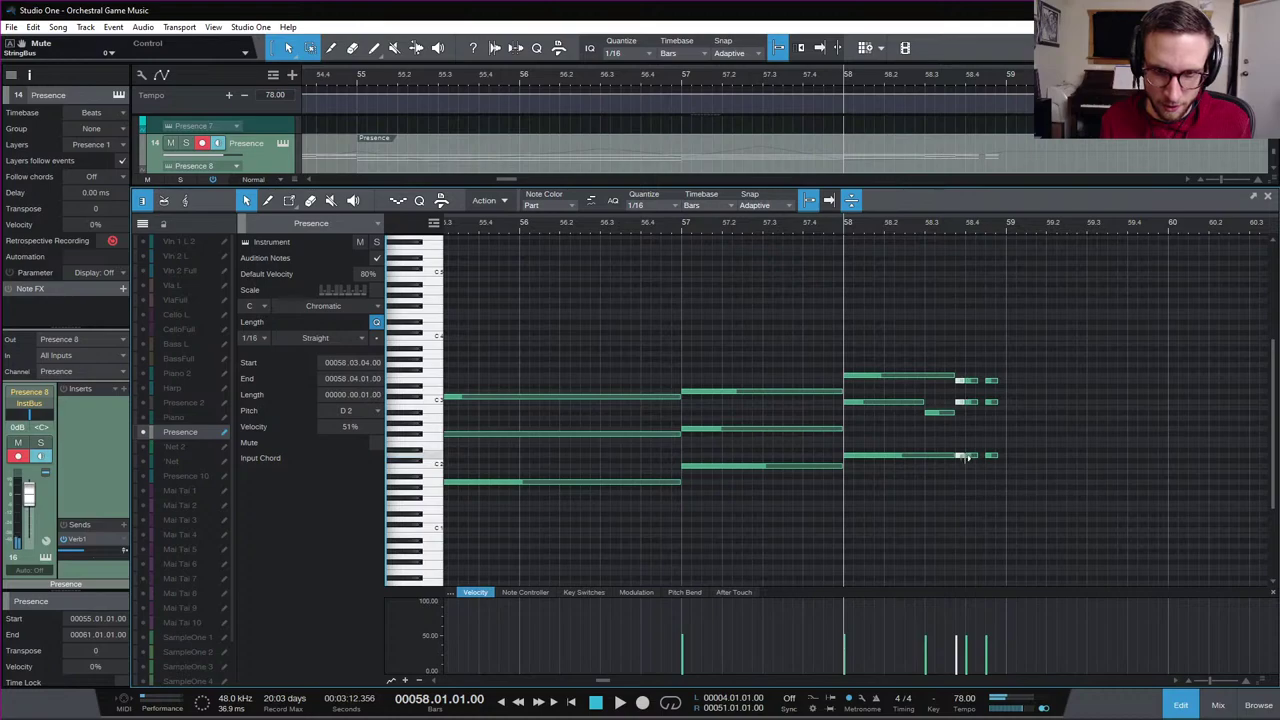
{"action": "left_click_drag", "start_coordinate": [957, 633], "coordinate": [955, 624]}
{"action": "key", "text": "space"}
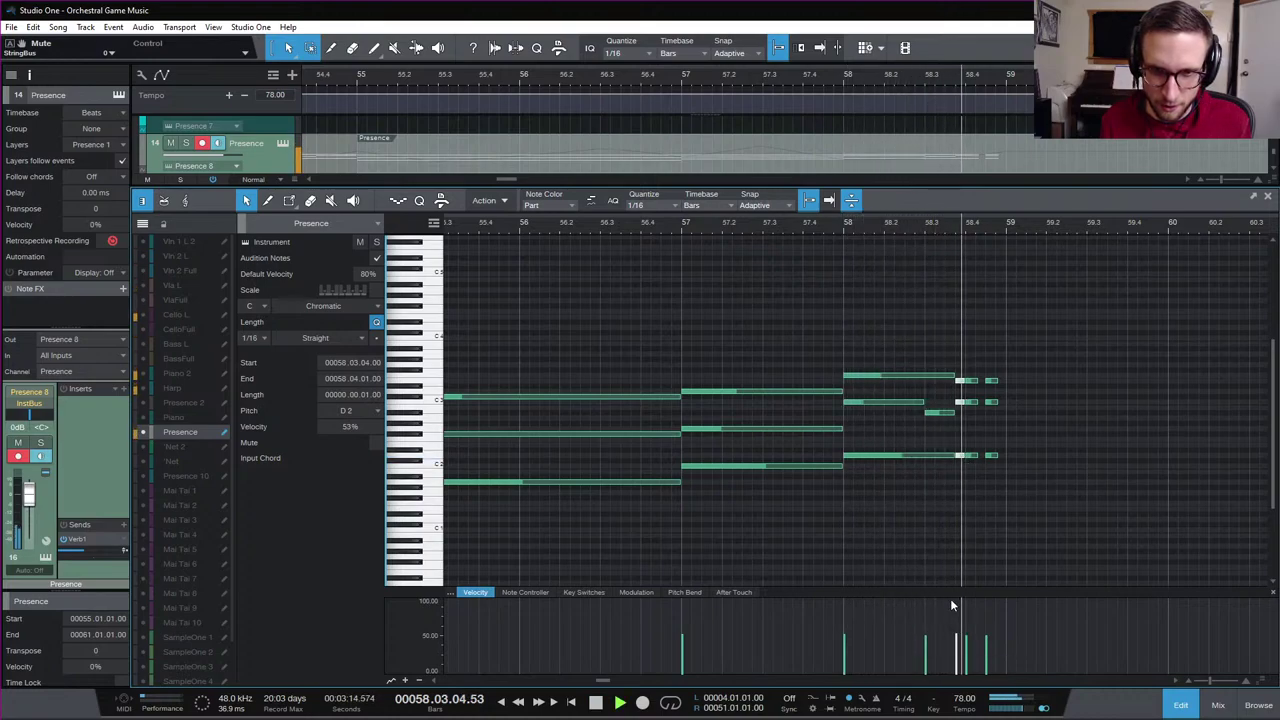
{"action": "key", "text": "space"}
Set the velocity of all the short chords at the end of bar 58 to 100% and play them
{"action": "left_click", "coordinate": [999, 368]}
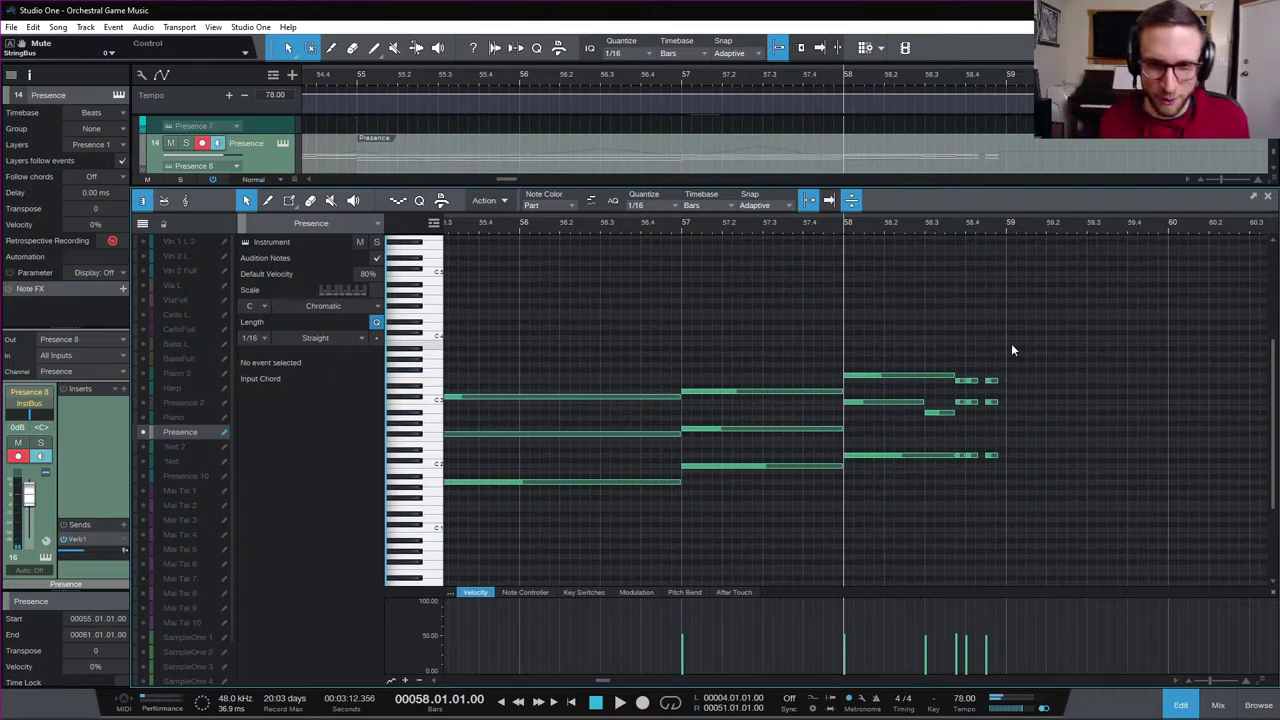
{"action": "left_click_drag", "start_coordinate": [1011, 343], "coordinate": [954, 476]}
{"action": "left_click_drag", "start_coordinate": [960, 660], "coordinate": [963, 617]}
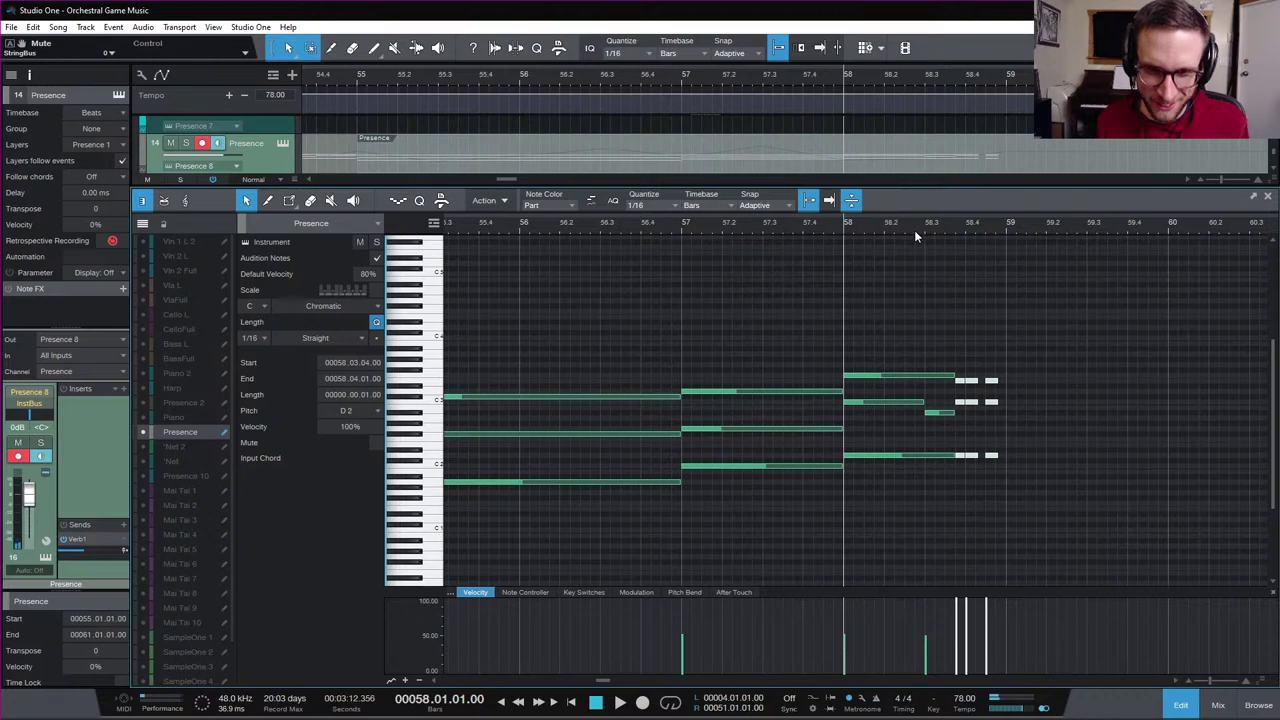
{"action": "key", "text": "space"}
{"action": "key", "text": "space"}
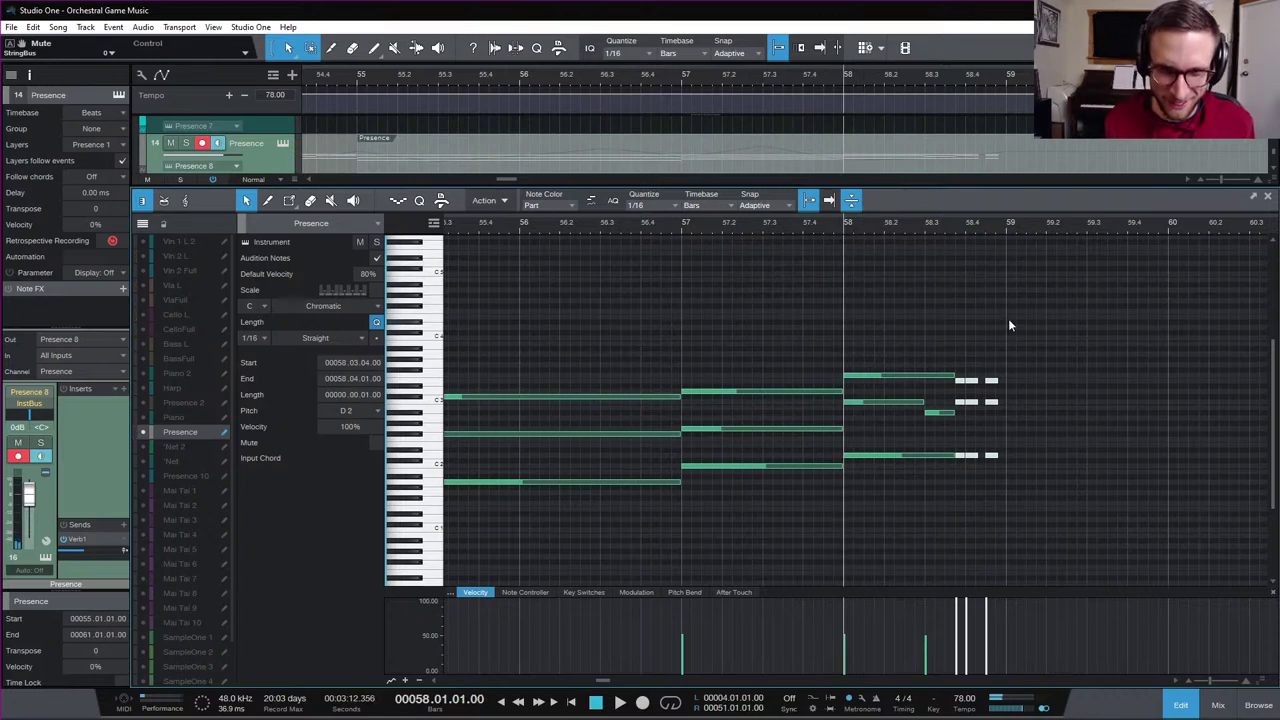
Raise the top note of the pickup chord at 58.03.04 to F 3 and audition from bar 58
{"action": "left_click", "coordinate": [968, 381]}
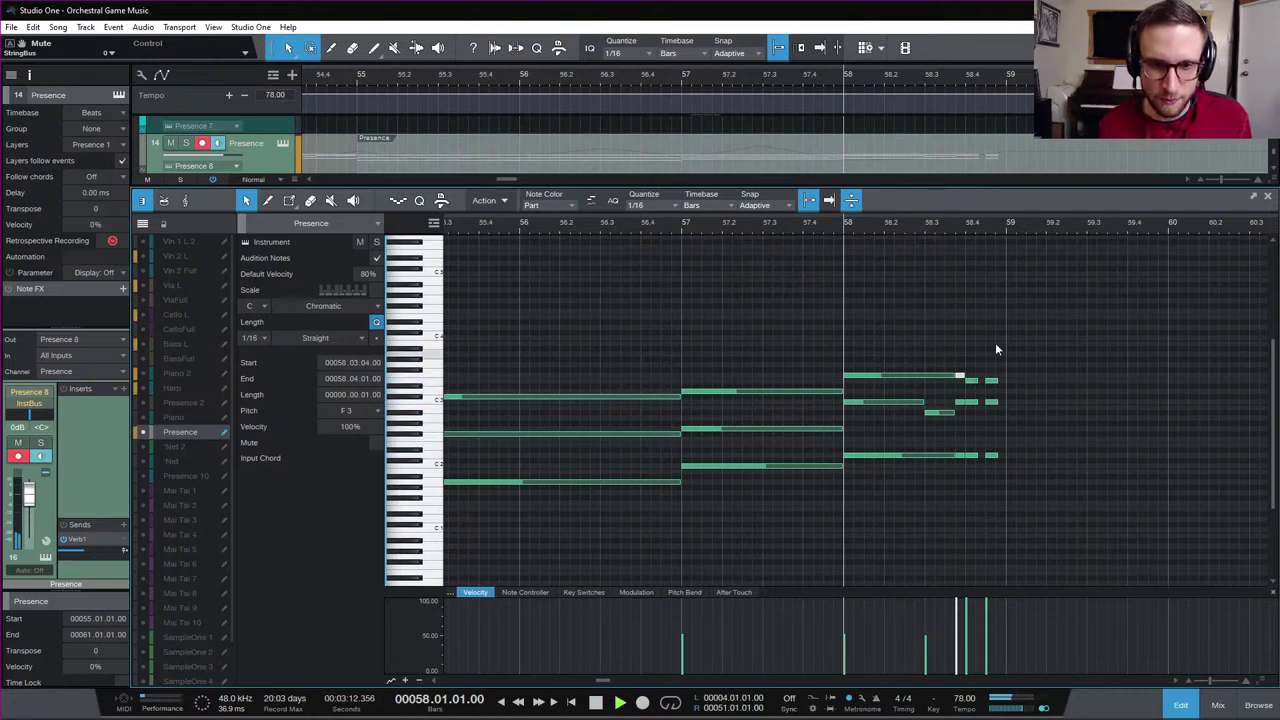
{"action": "key", "text": "space"}
{"action": "left_click", "coordinate": [1003, 299]}
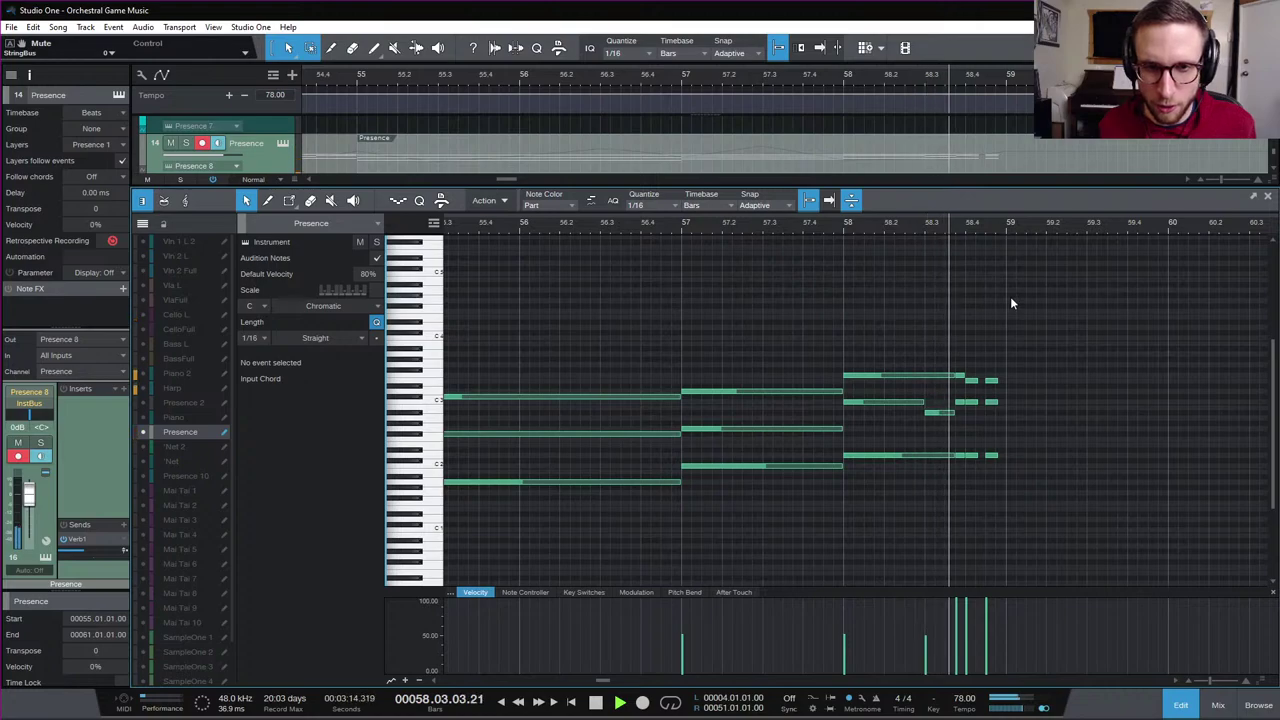
{"action": "key", "text": "space"}
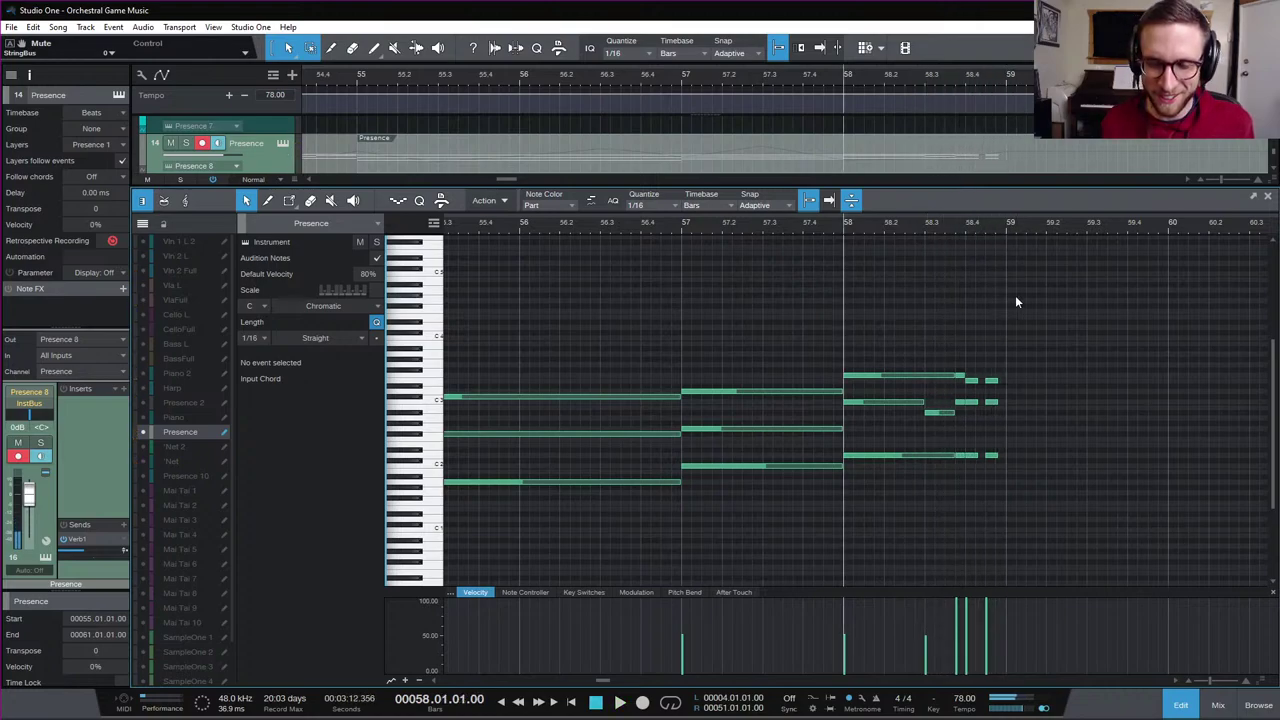
{"action": "key", "text": "space"}
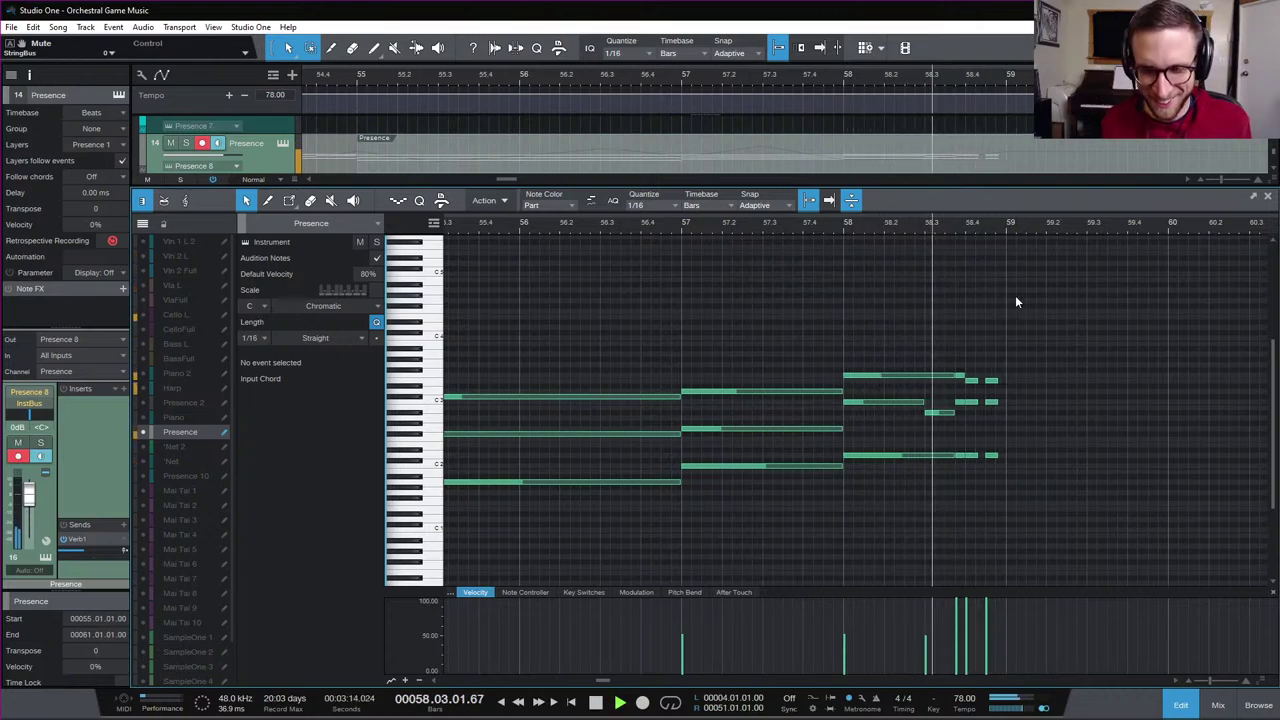
{"action": "key", "text": "space"}
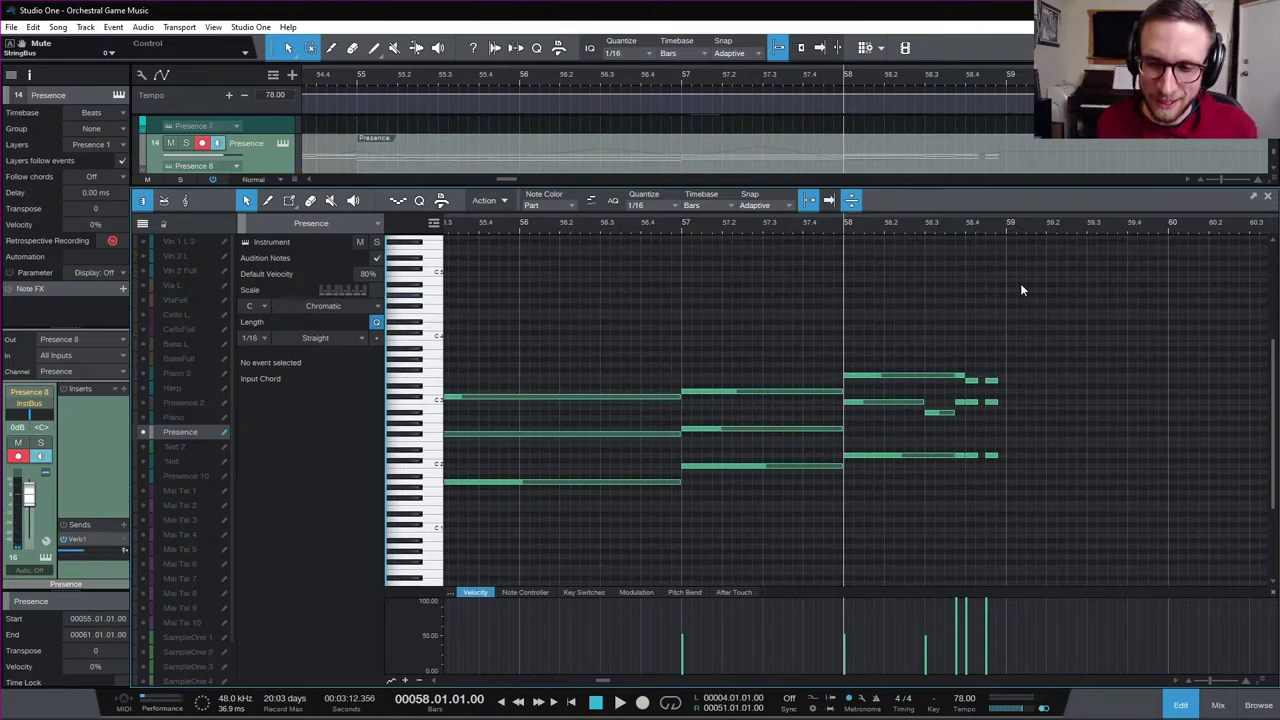
Play the short closing horn chords from beat 4 of bar 58
{"action": "left_click", "coordinate": [968, 230]}
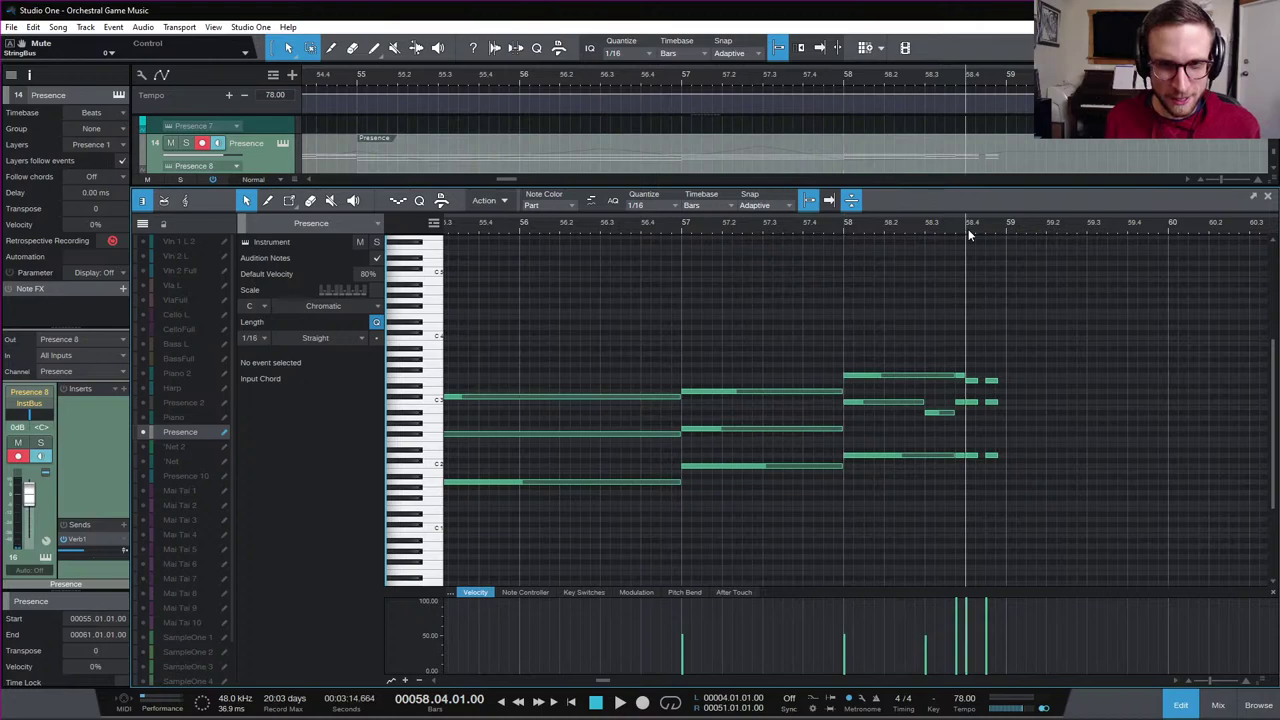
{"action": "key", "text": "space"}
{"action": "key", "text": "space"}
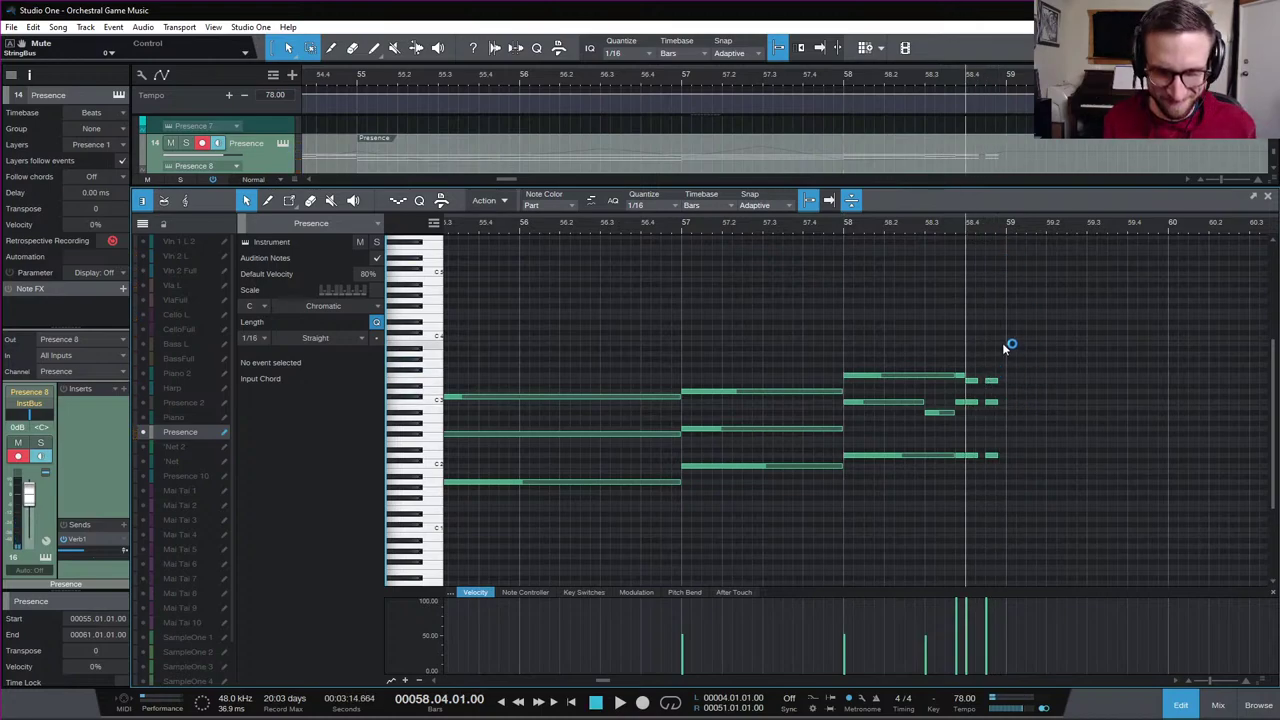
Undo the experimental length, pickup and velocity edits to the bar 58 horn chords, and replay from bar 58
{"action": "left_click_drag", "start_coordinate": [1016, 357], "coordinate": [975, 469]}
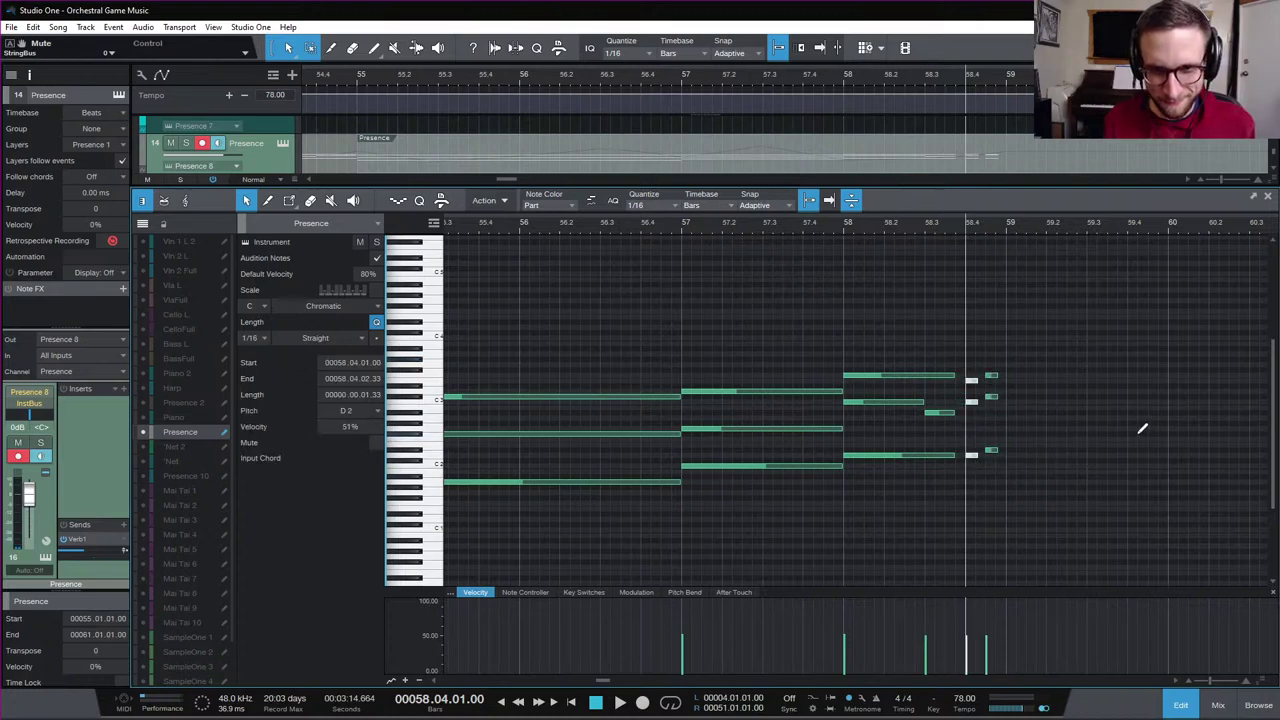
{"action": "key", "text": "g"}
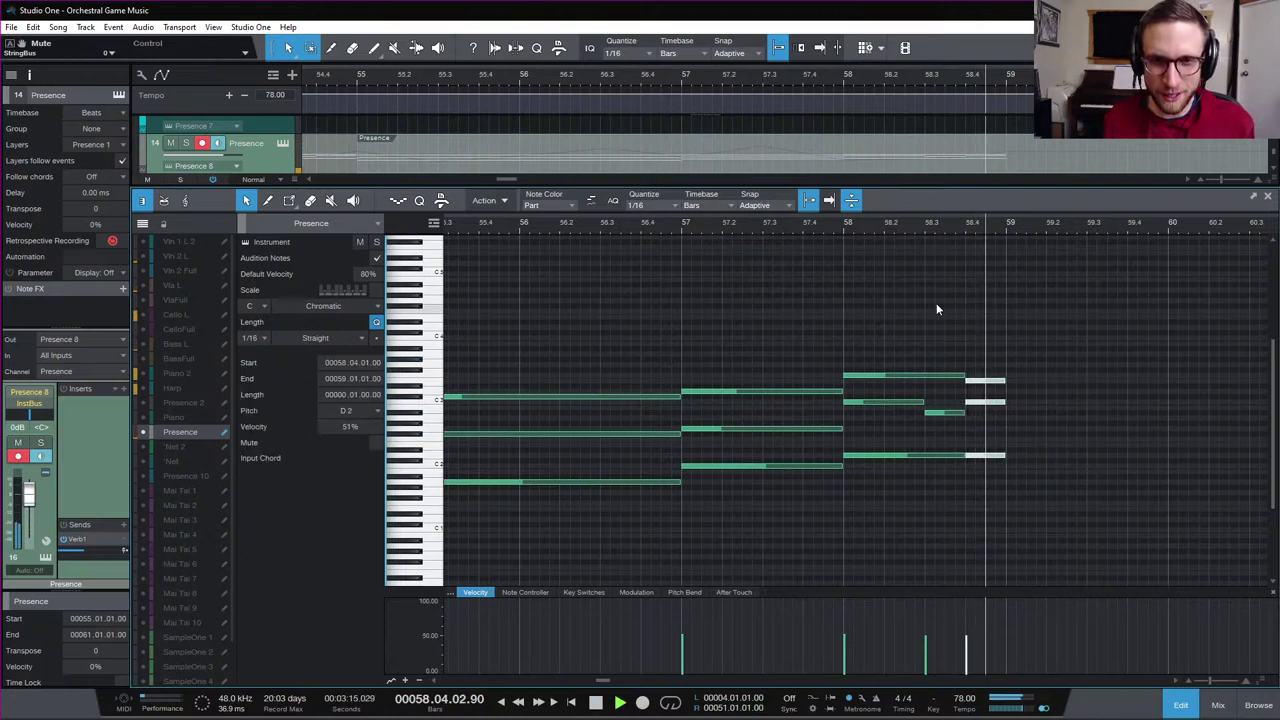
{"action": "left_click", "coordinate": [843, 221]}
{"action": "key", "text": "space"}
{"action": "key", "text": "space"}
Close the note editor, play the full arrangement from bar 58 into bar 59 and view the string tracks
{"action": "left_click", "coordinate": [1178, 704]}
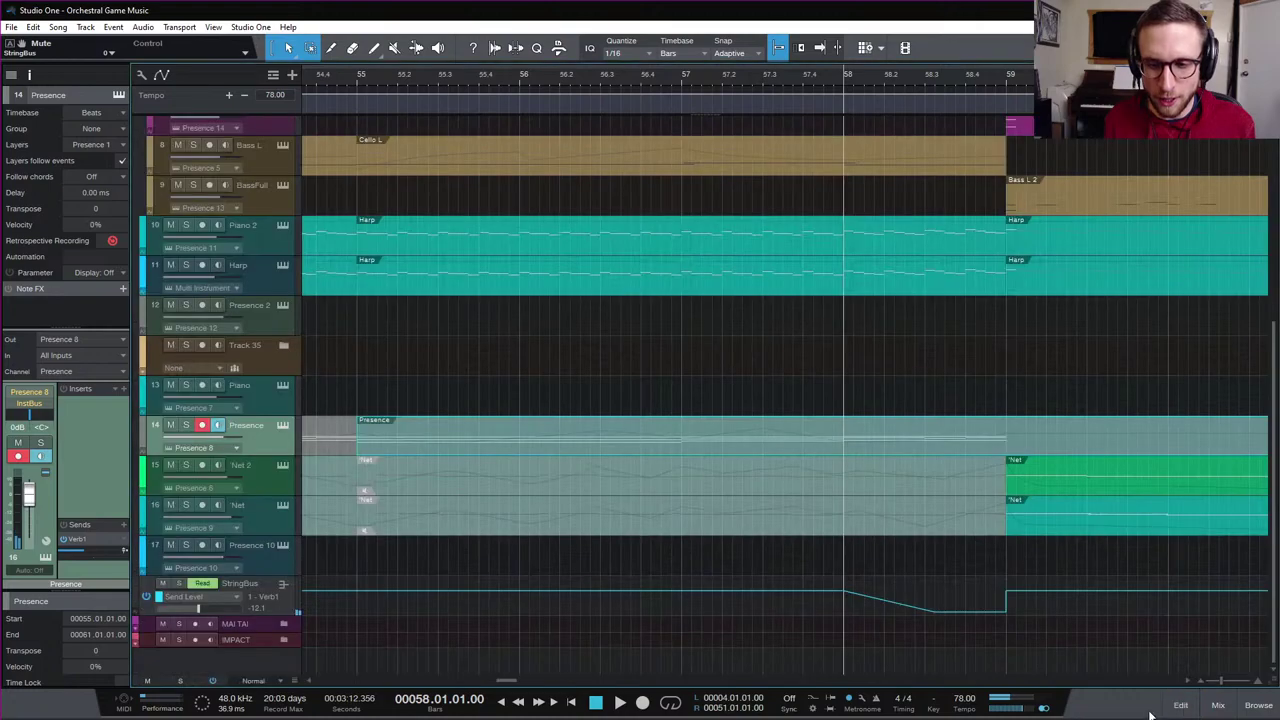
{"action": "key", "text": "space"}
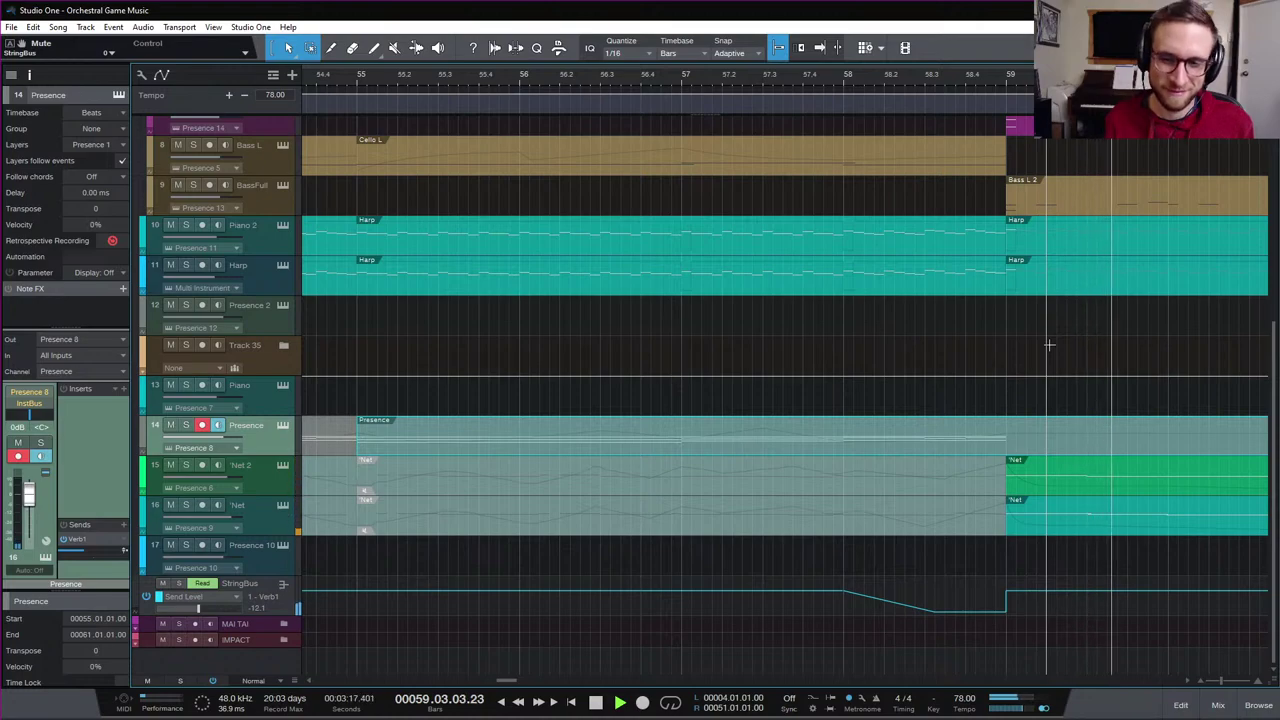
{"action": "key", "text": "space"}
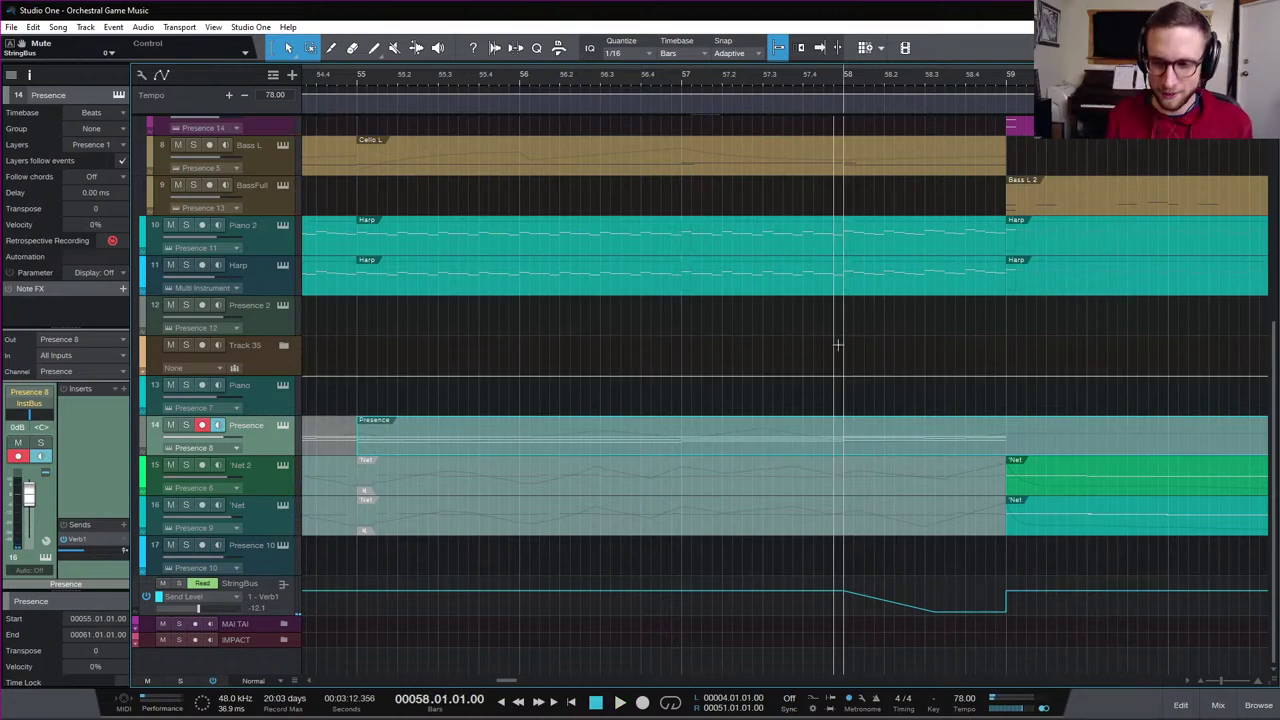
{"action": "scroll", "coordinate": [842, 334], "scroll_direction": "right", "scroll_amount": 3}
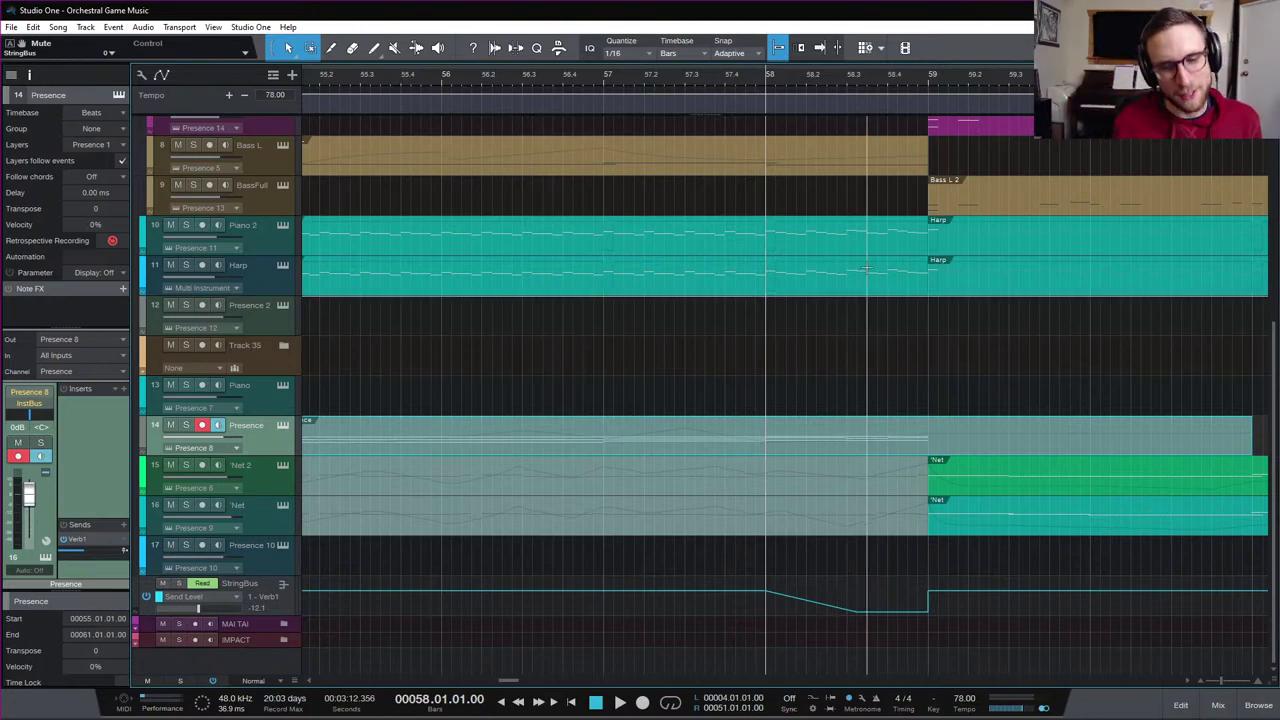
{"action": "key", "text": "space"}
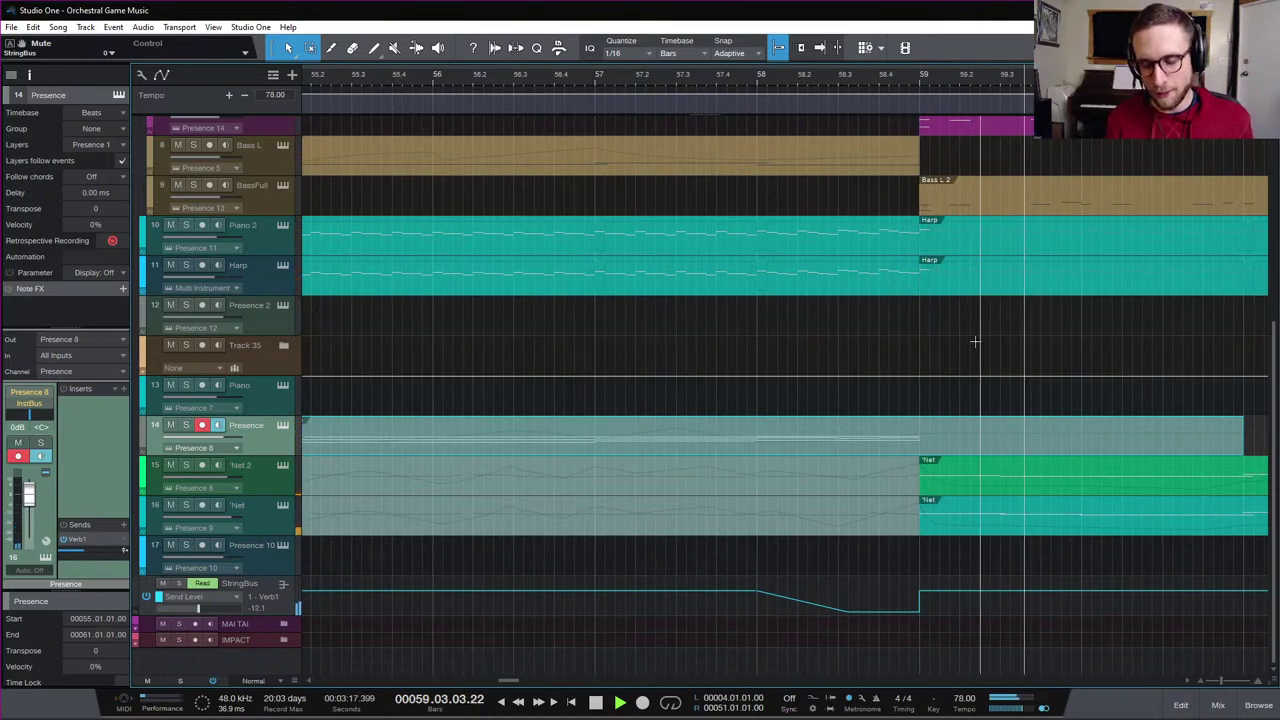
{"action": "key", "text": "space"}
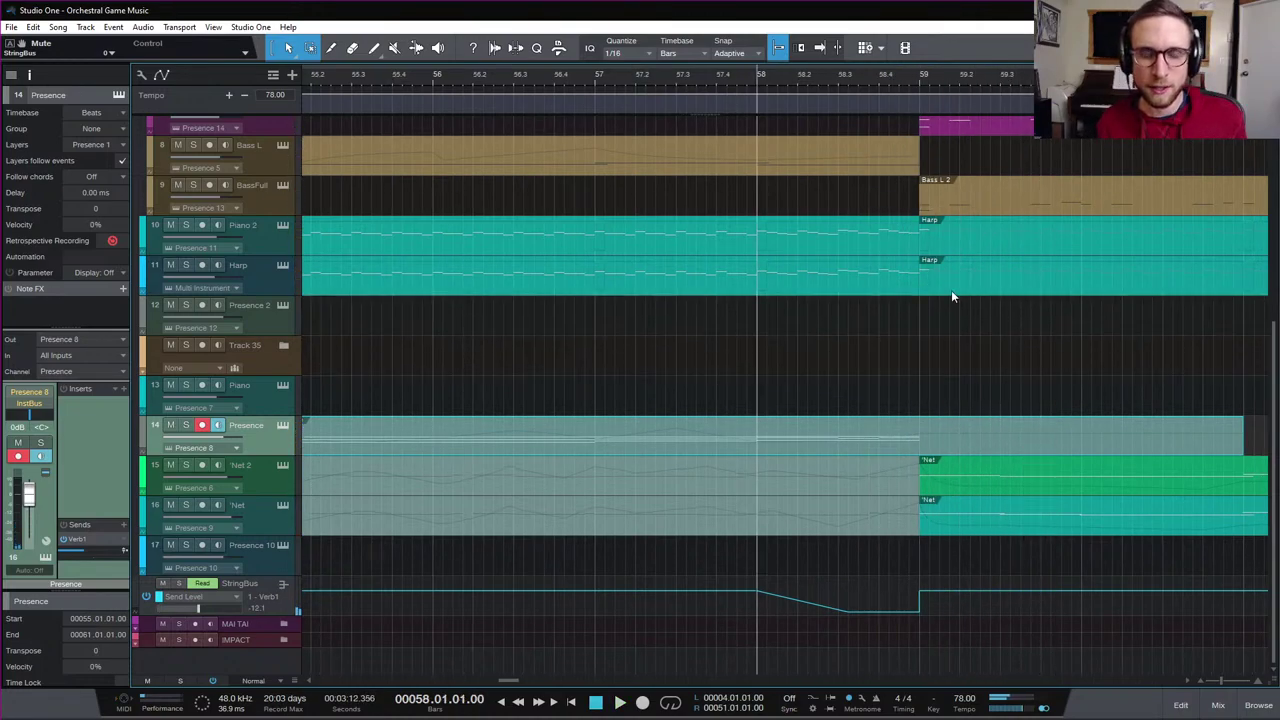
{"action": "scroll", "coordinate": [951, 297], "scroll_direction": "up", "scroll_amount": 6}
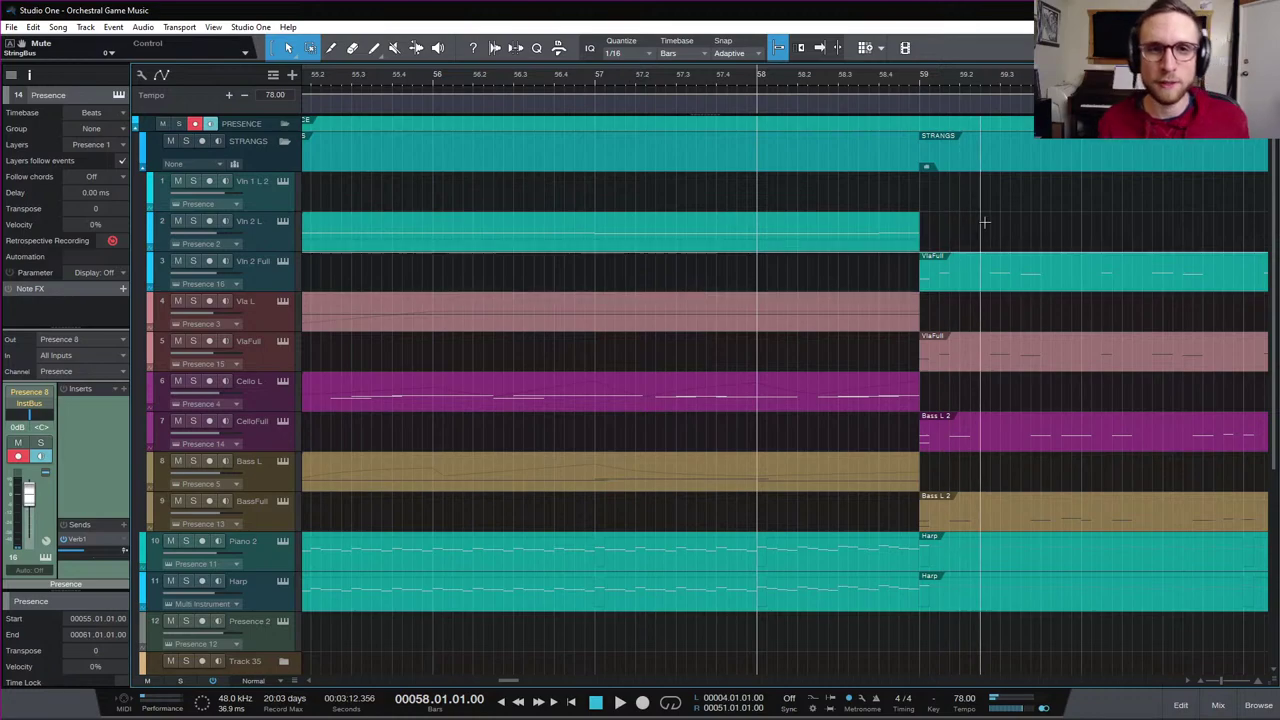
Move the playback position between bar 58, bar 59 and beat 2 of bar 58 to review the transition
{"action": "scroll", "coordinate": [985, 222], "scroll_direction": "right", "scroll_amount": 3}
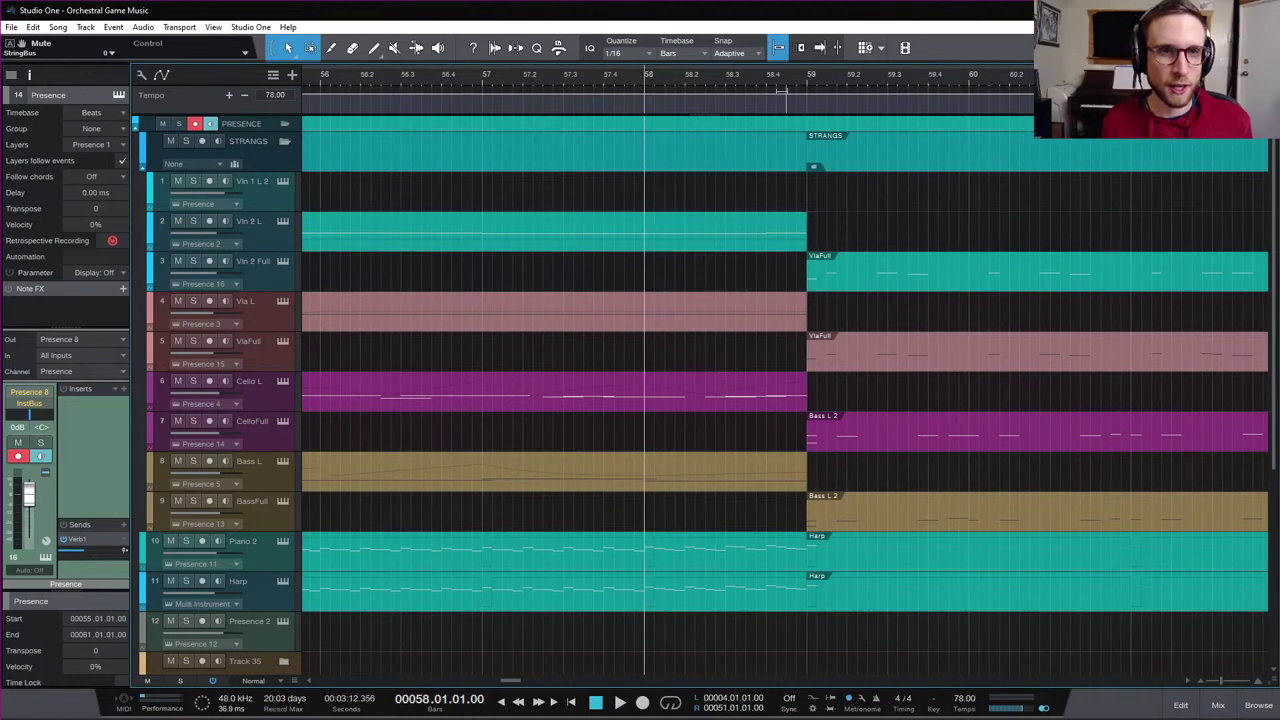
{"action": "left_click", "coordinate": [807, 78]}
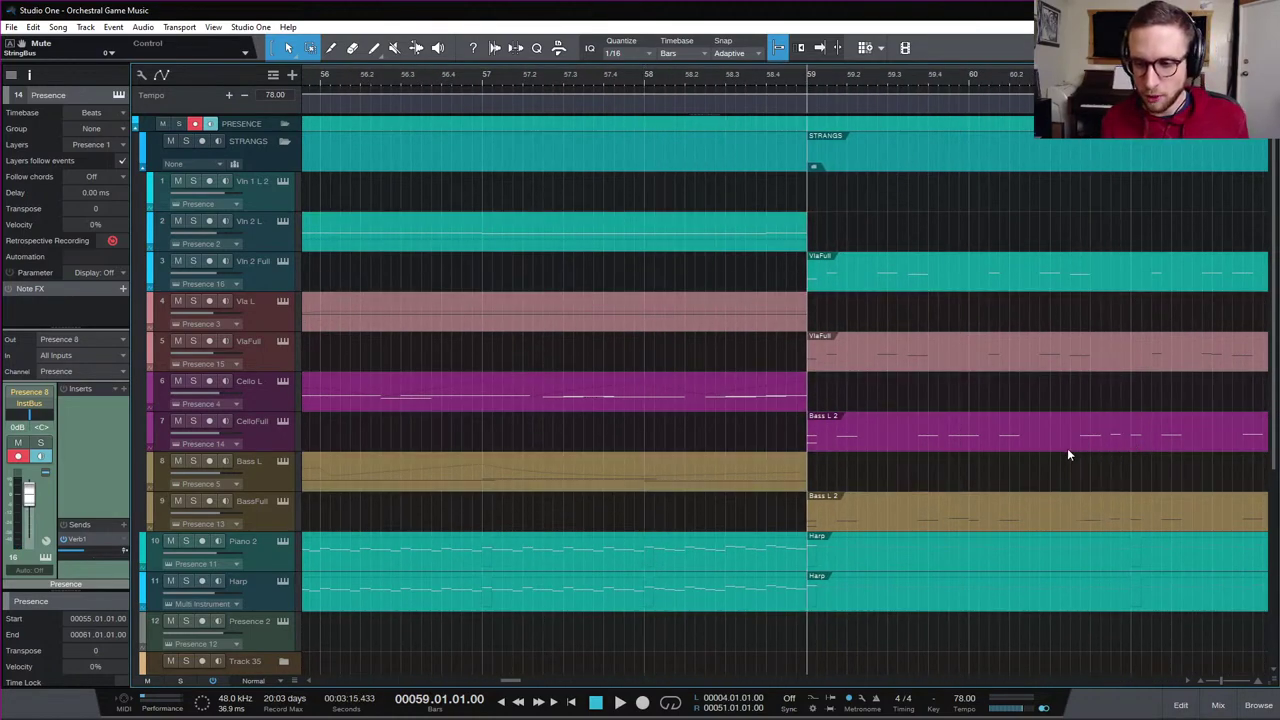
{"action": "left_click", "coordinate": [646, 78]}
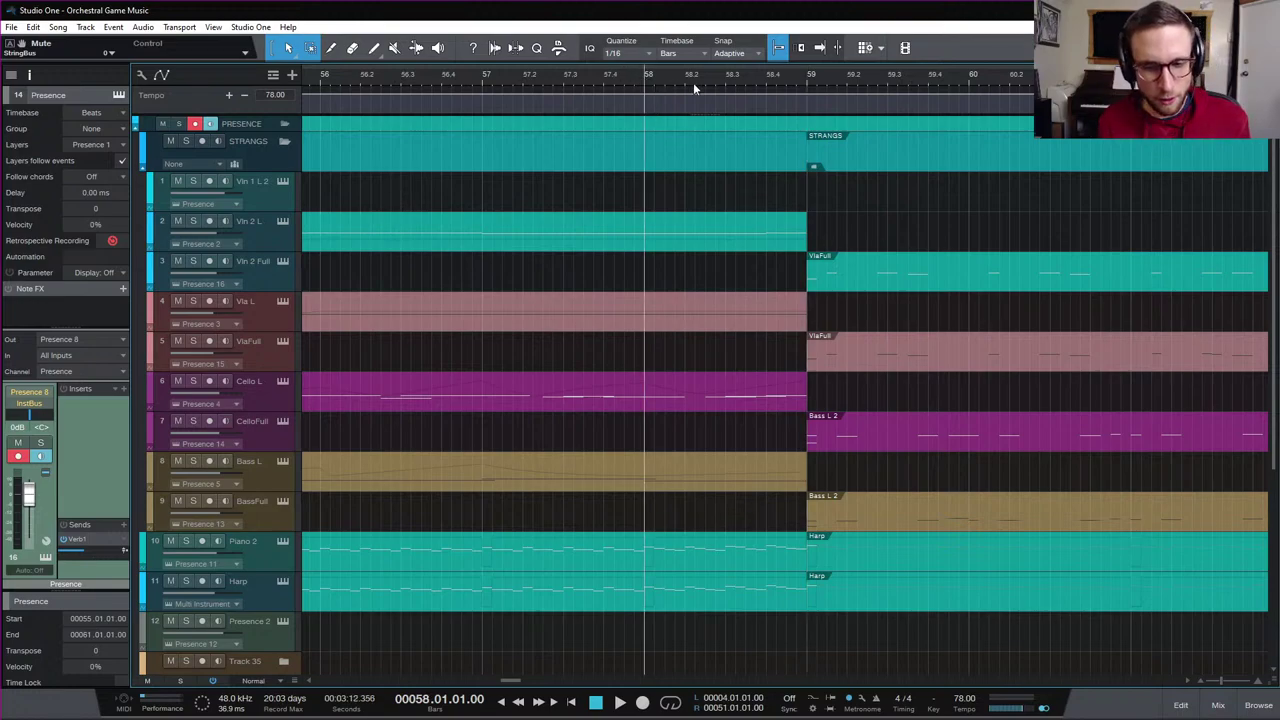
{"action": "left_click", "coordinate": [804, 76]}
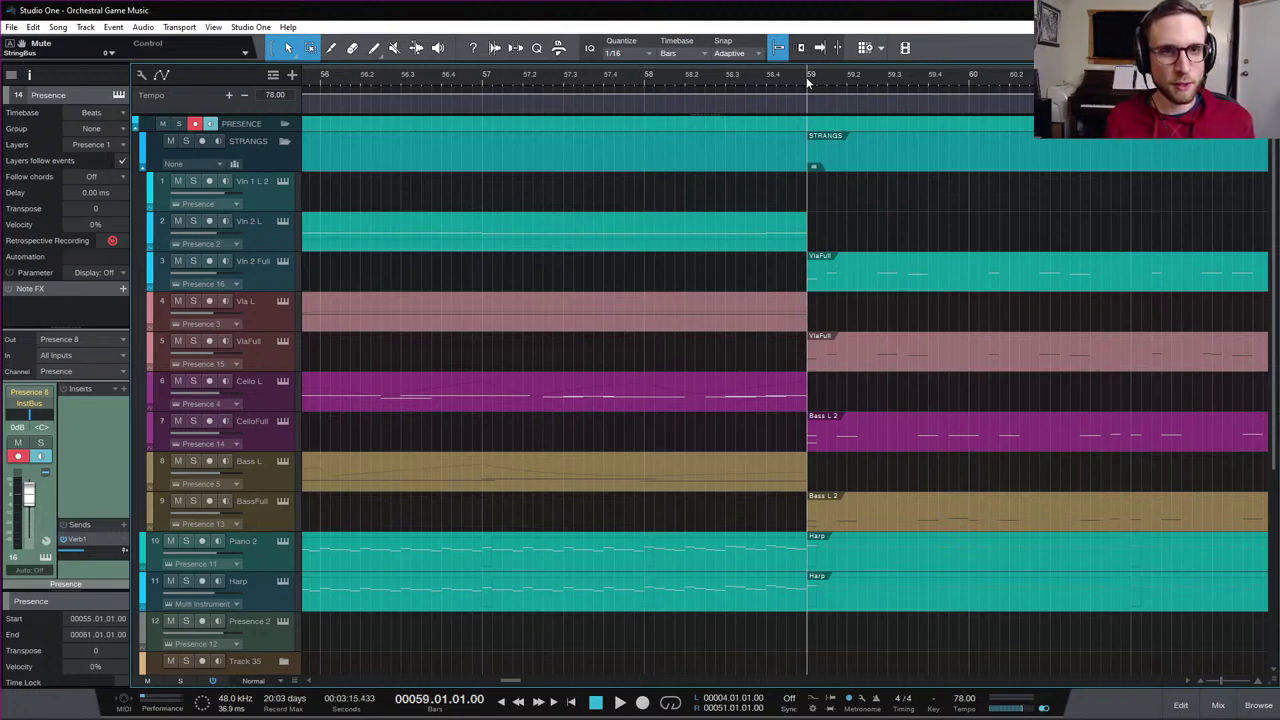
{"action": "left_click", "coordinate": [644, 76]}
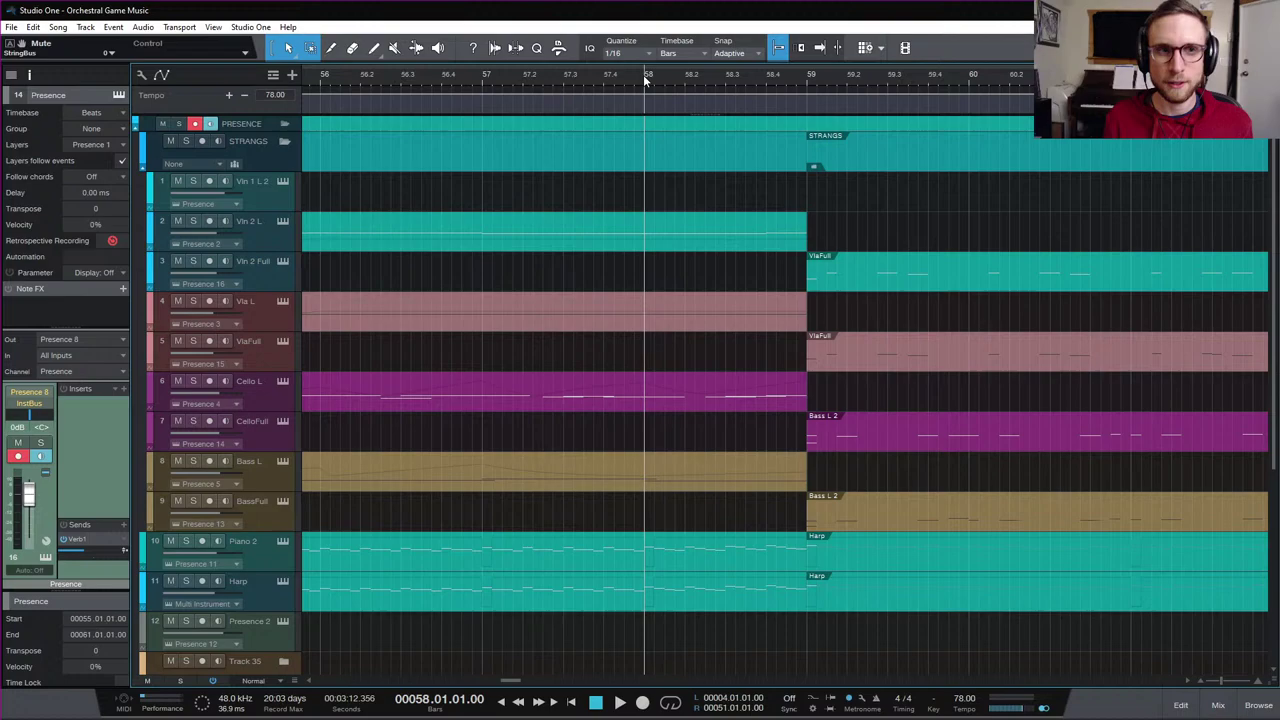
{"action": "left_click", "coordinate": [808, 77]}
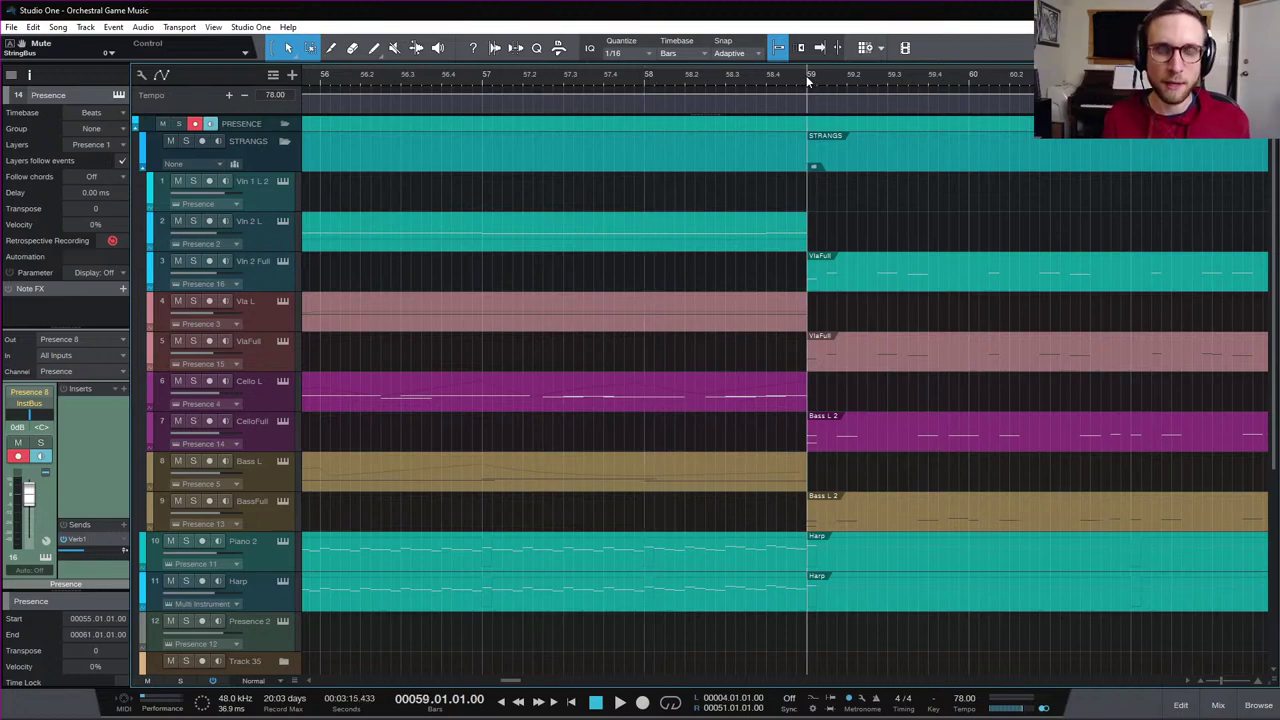
{"action": "left_click", "coordinate": [645, 78]}
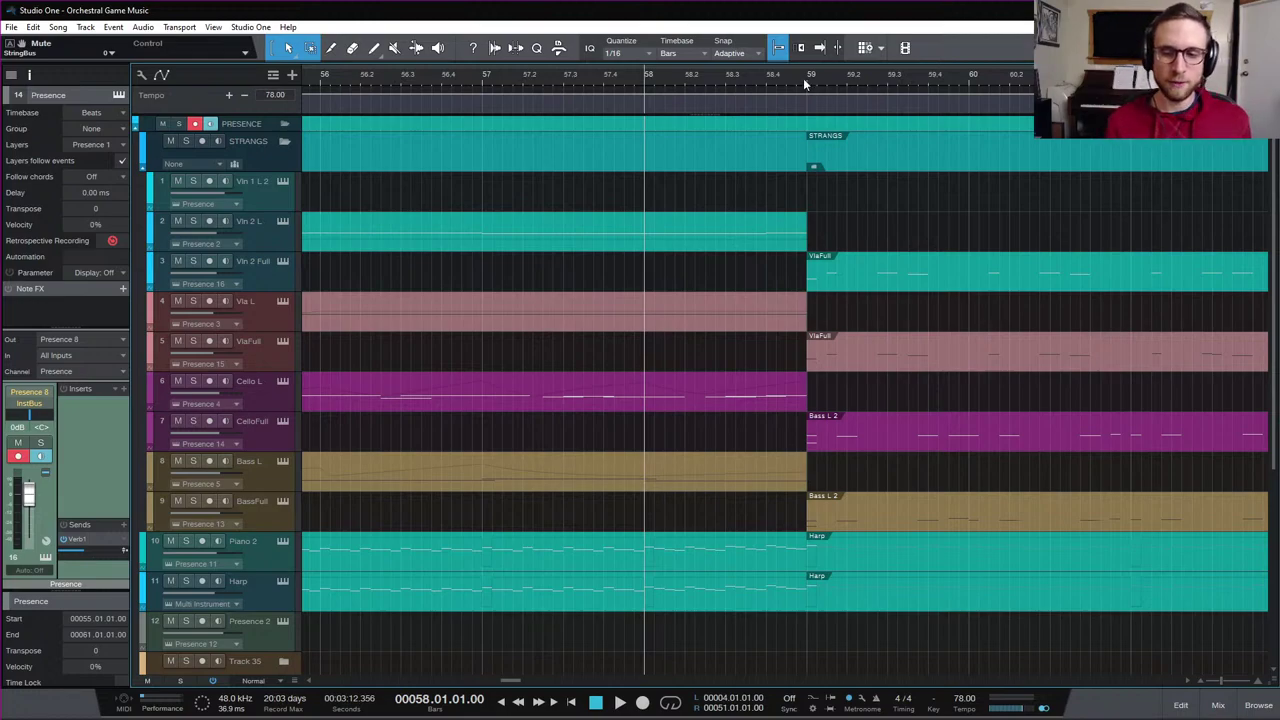
{"action": "left_click", "coordinate": [681, 78]}
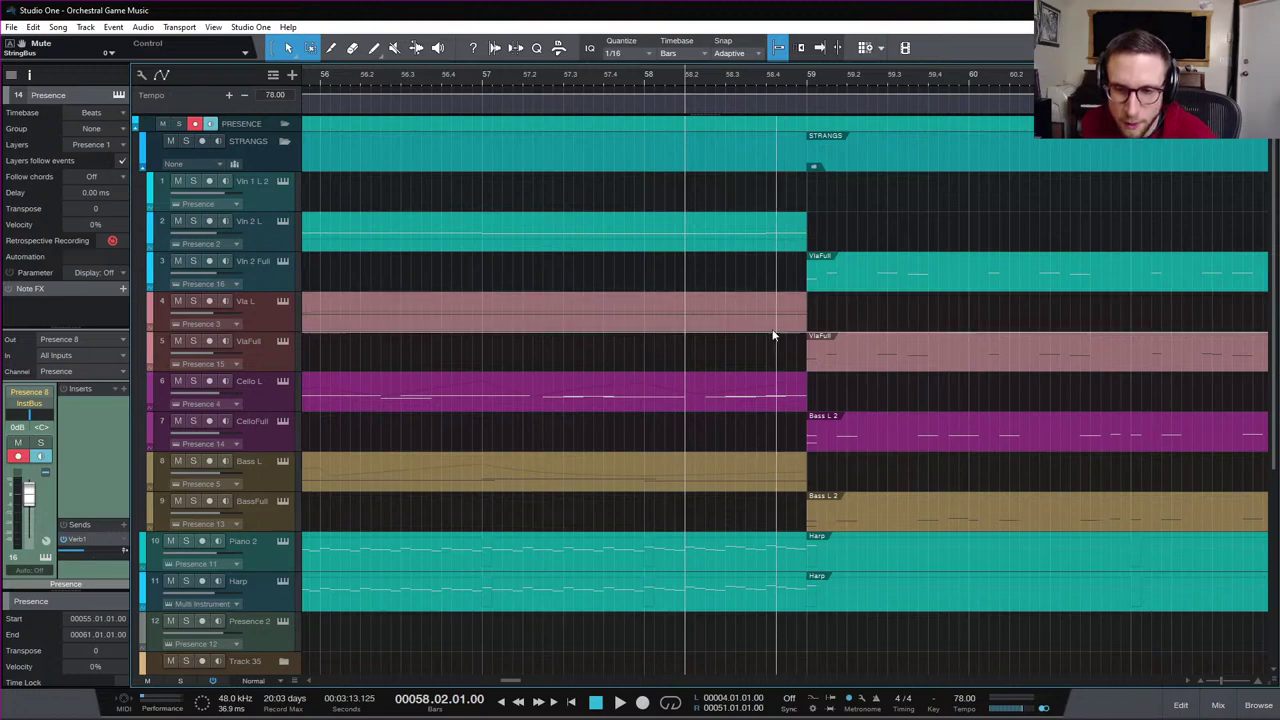
Examine the string, piano, harp and horn tracks around bars 58 and 59, and return the playback position to bar 58
{"action": "scroll", "coordinate": [774, 341], "scroll_direction": "down", "scroll_amount": 1}
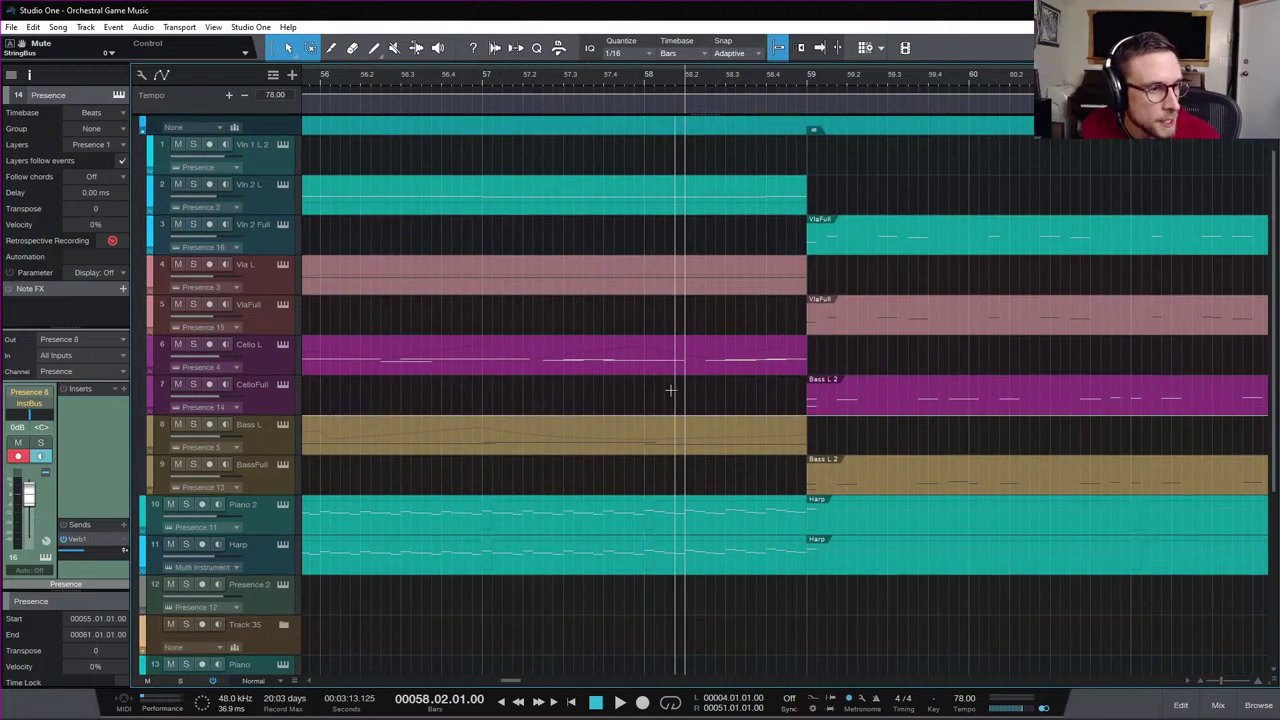
{"action": "scroll", "coordinate": [664, 404], "scroll_direction": "up", "scroll_amount": 1}
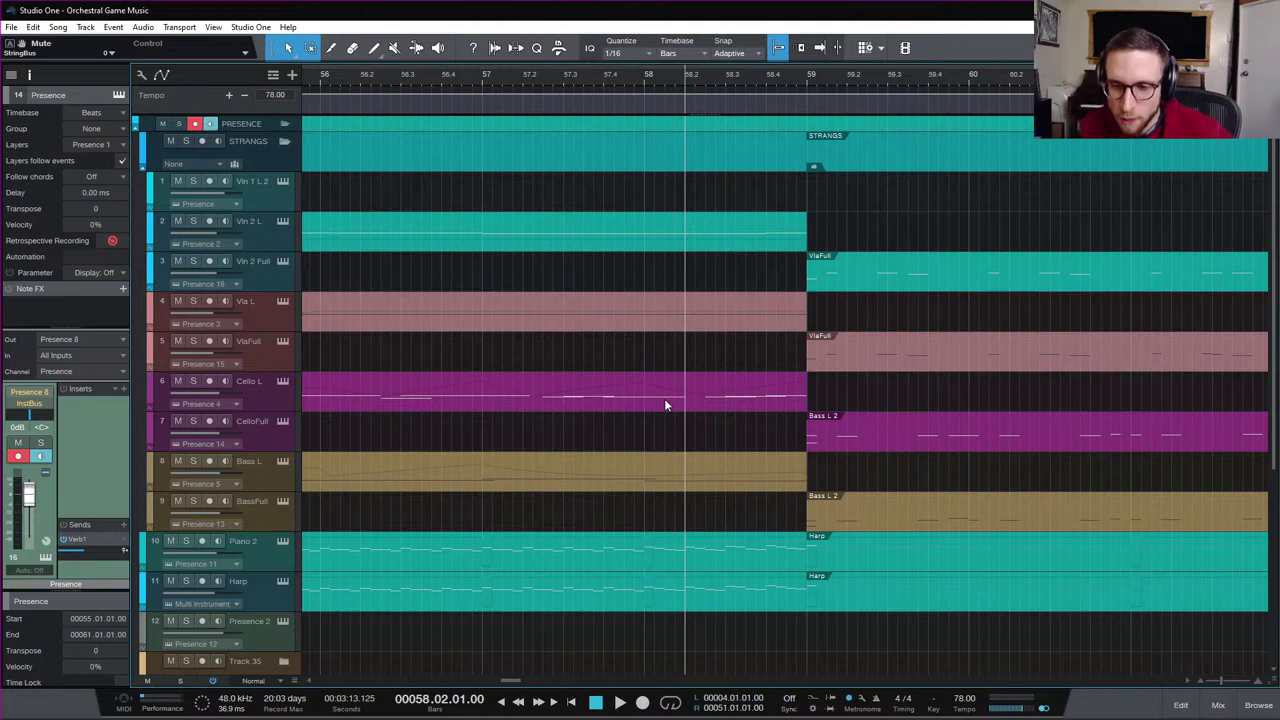
{"action": "scroll", "coordinate": [664, 404], "scroll_direction": "down", "scroll_amount": 1}
{"action": "scroll", "coordinate": [660, 405], "scroll_direction": "down", "scroll_amount": 3}
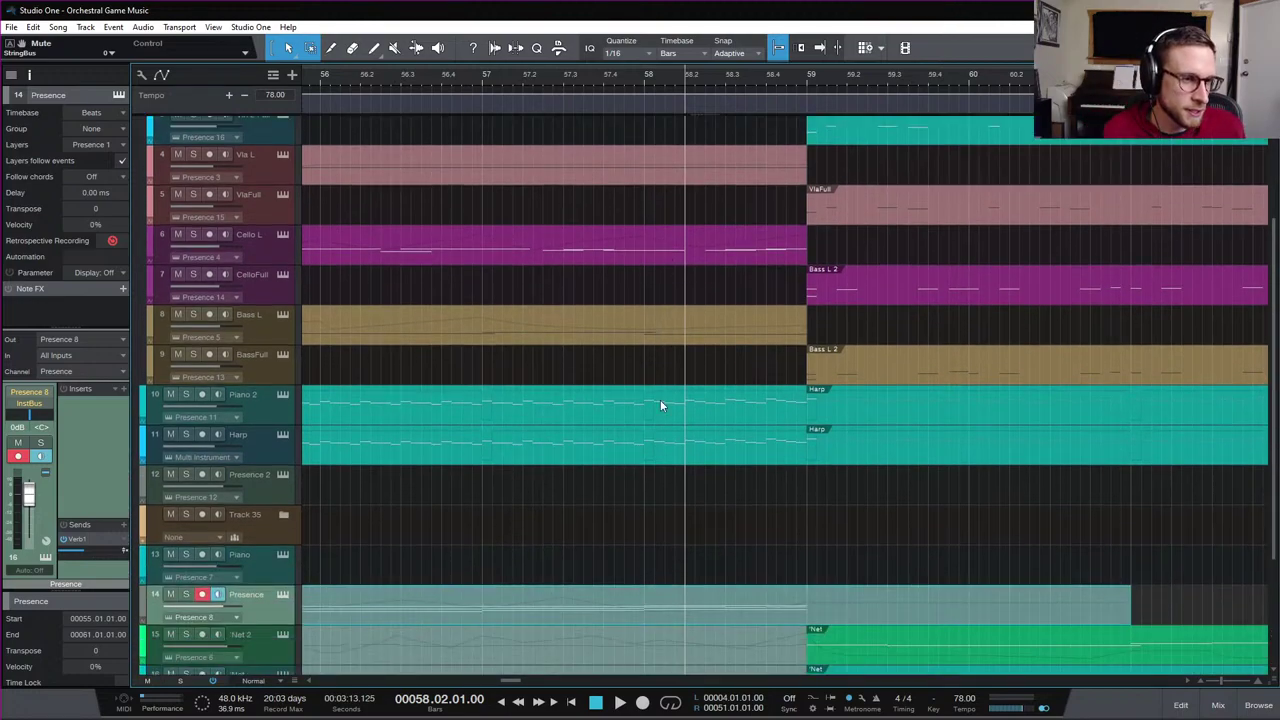
{"action": "scroll", "coordinate": [658, 415], "scroll_direction": "down", "scroll_amount": 3}
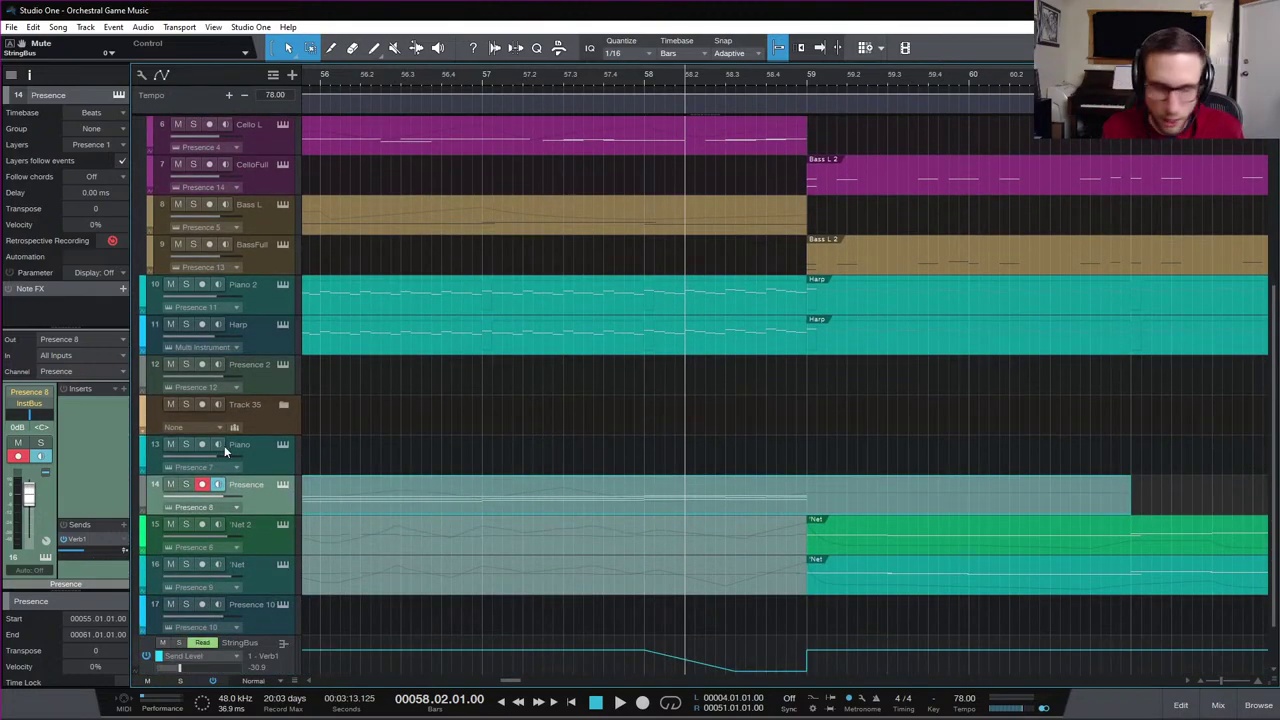
{"action": "right_click", "coordinate": [268, 503]}
{"action": "left_click", "coordinate": [360, 443]}
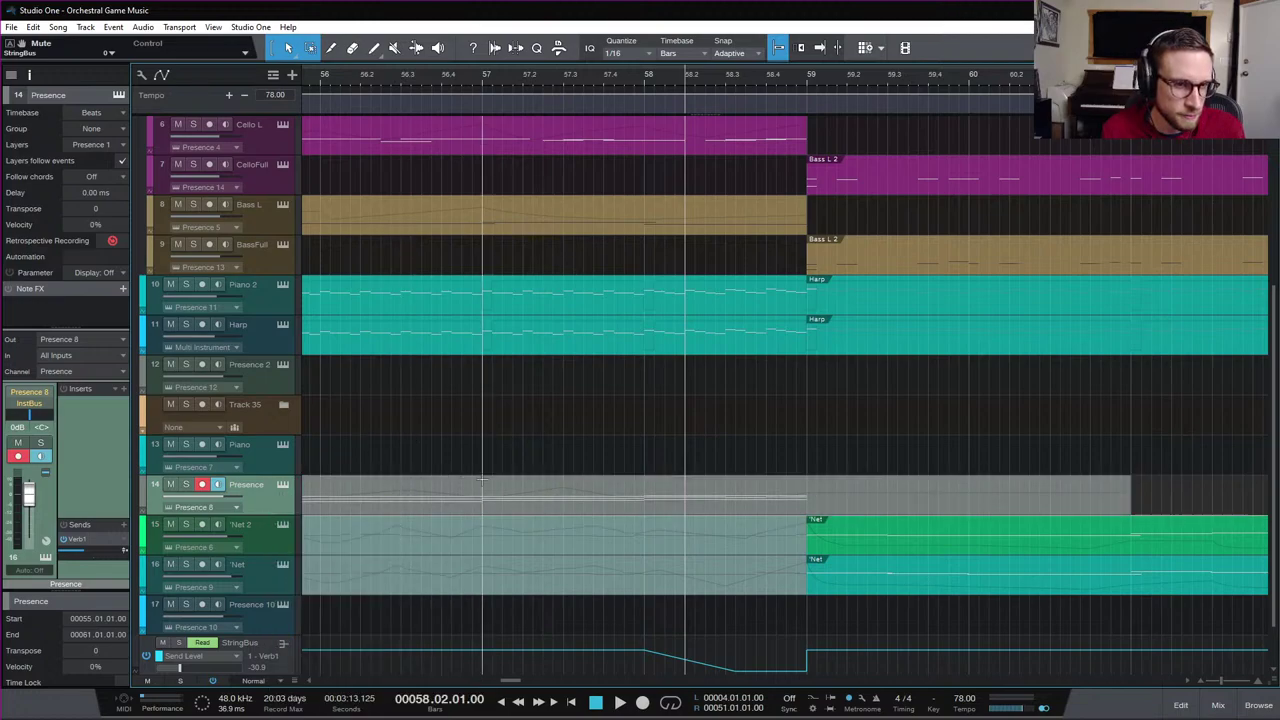
{"action": "left_click", "coordinate": [568, 511]}
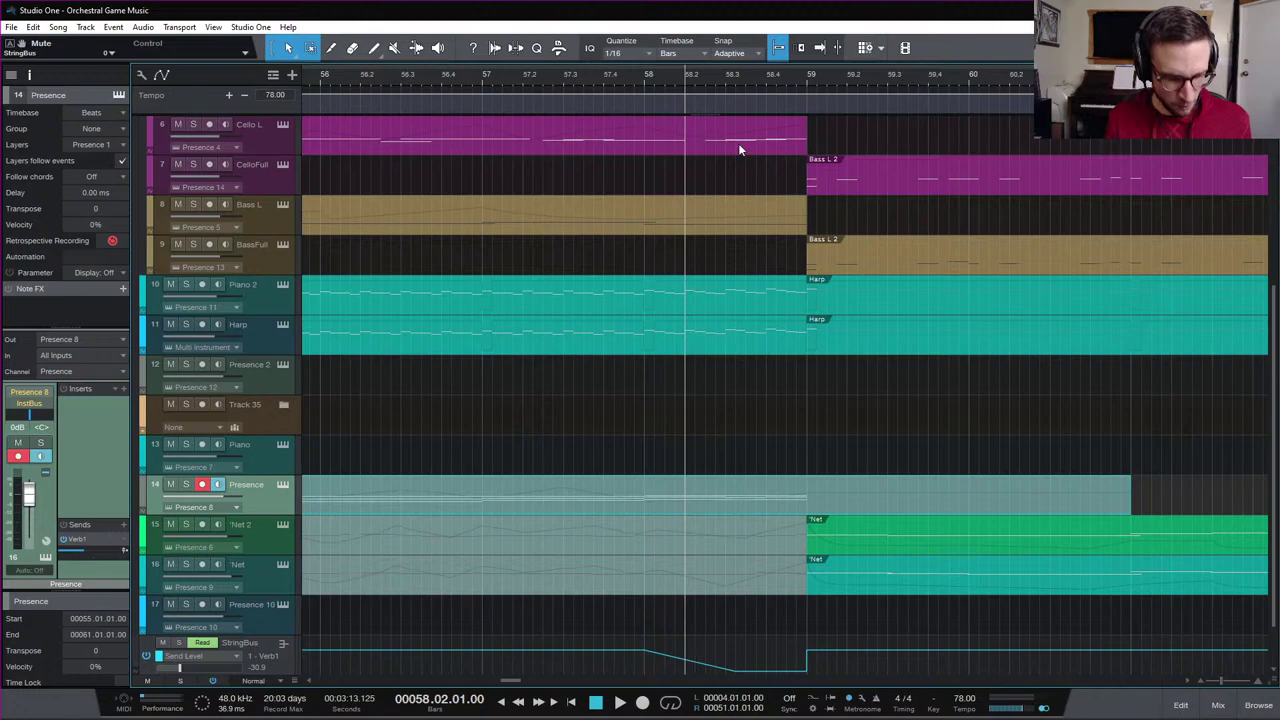
{"action": "left_click", "coordinate": [645, 78]}
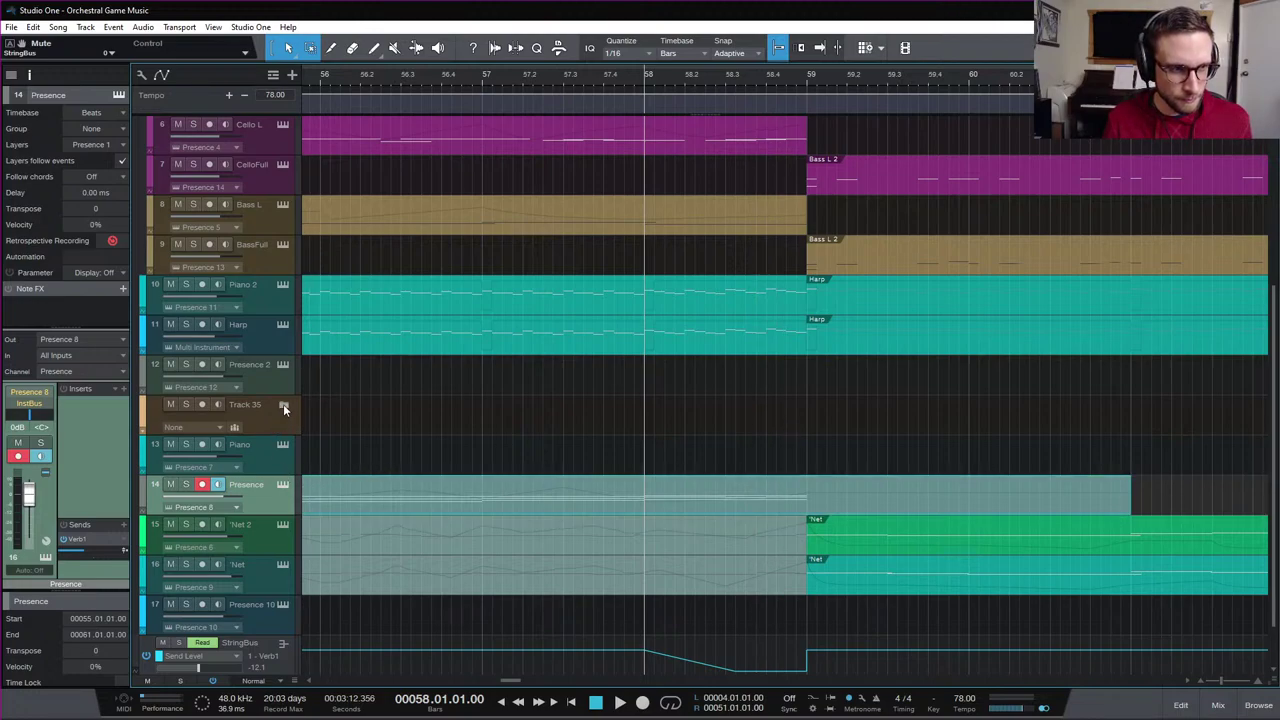
Rename the horn track, track 14, as FrenchKiss
{"action": "scroll", "coordinate": [268, 515], "scroll_direction": "up", "scroll_amount": 2}
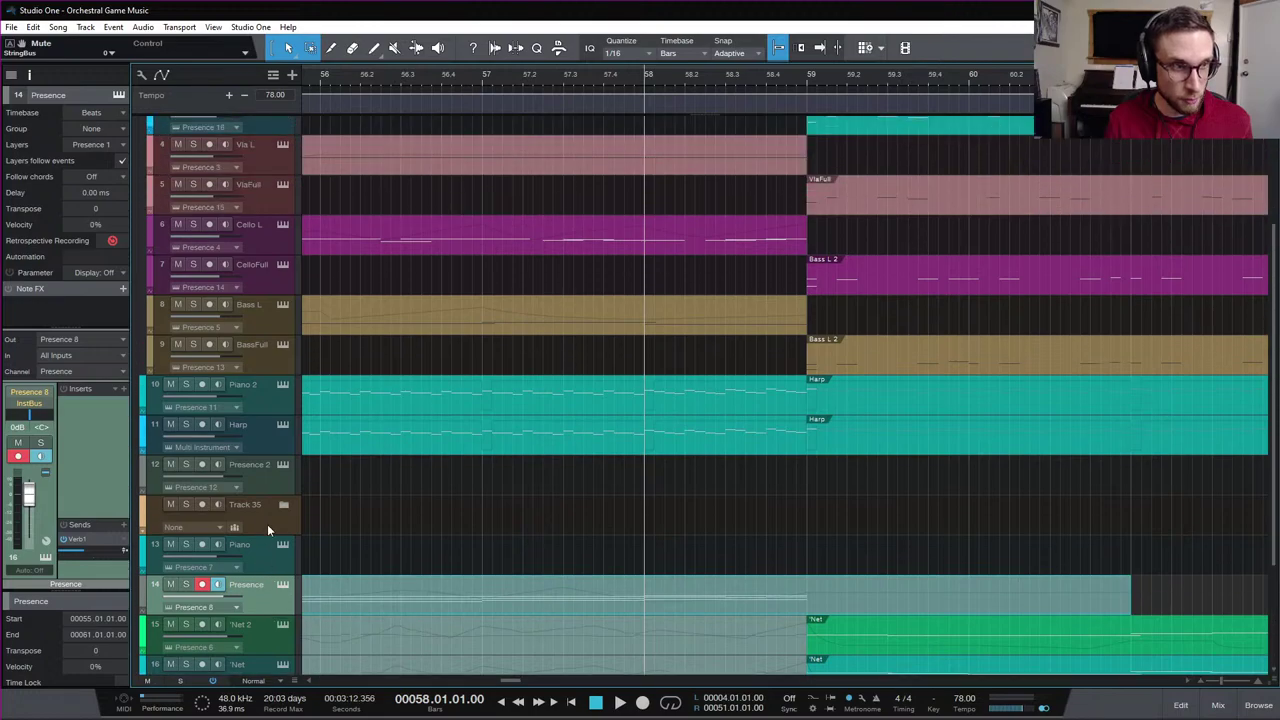
{"action": "scroll", "coordinate": [267, 528], "scroll_direction": "up", "scroll_amount": 3}
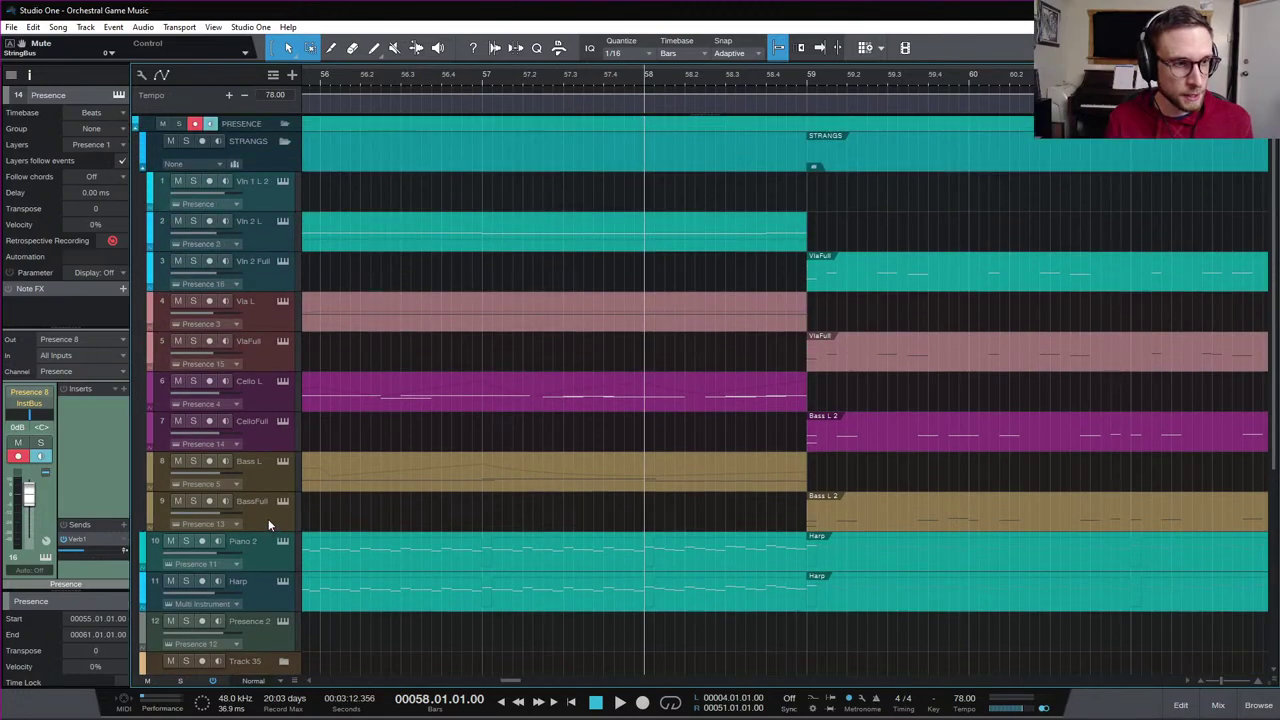
{"action": "scroll", "coordinate": [268, 524], "scroll_direction": "down", "scroll_amount": 1}
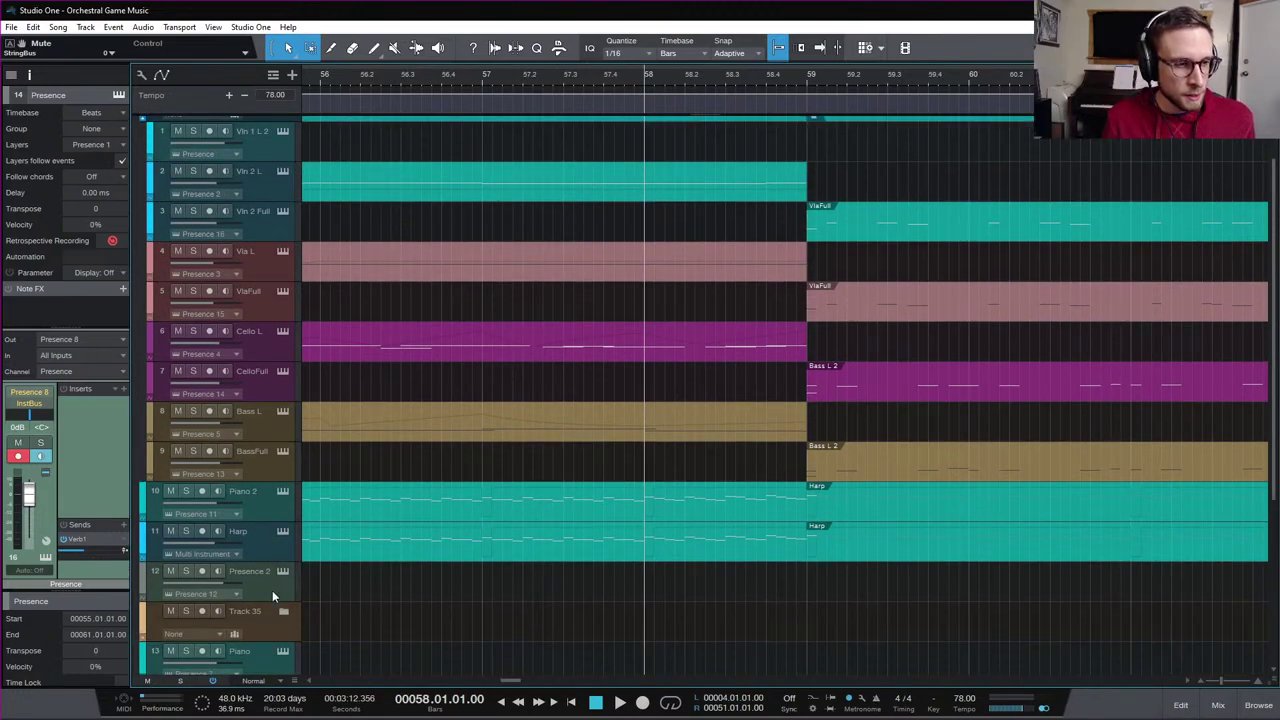
{"action": "scroll", "coordinate": [270, 585], "scroll_direction": "down", "scroll_amount": 3}
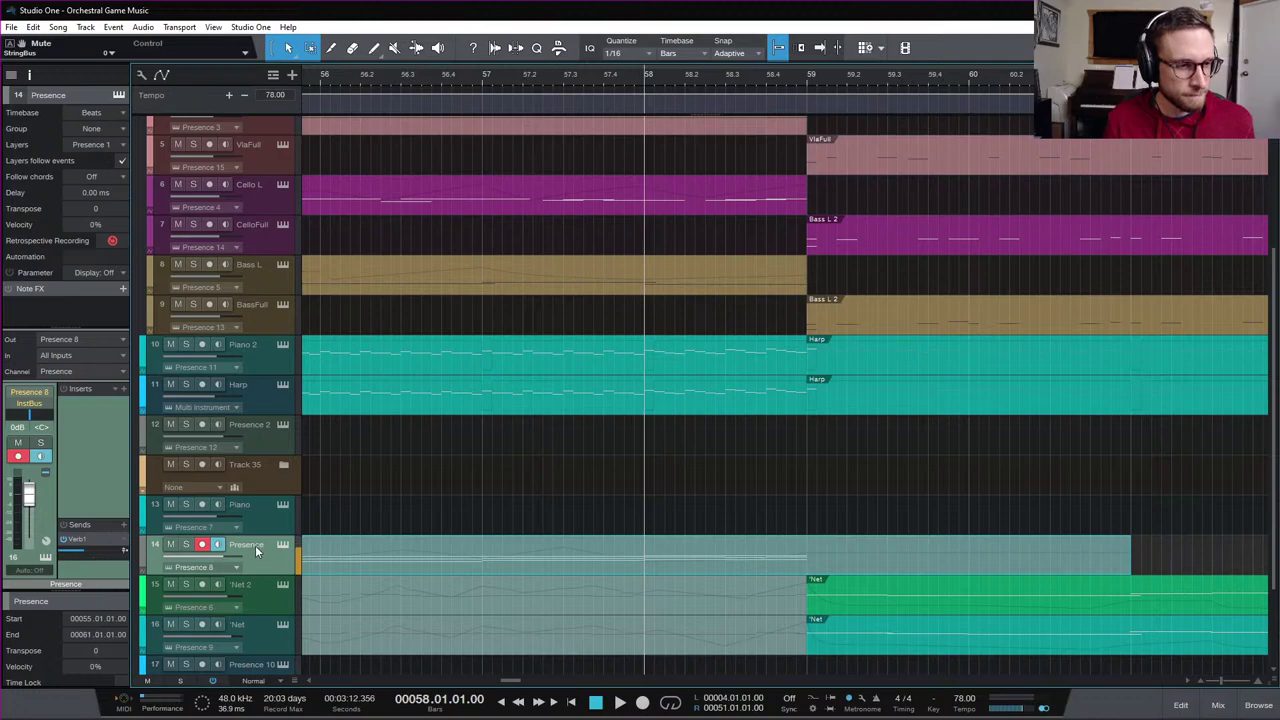
{"action": "double_click", "coordinate": [256, 549]}
{"action": "type", "text": "Fren"}
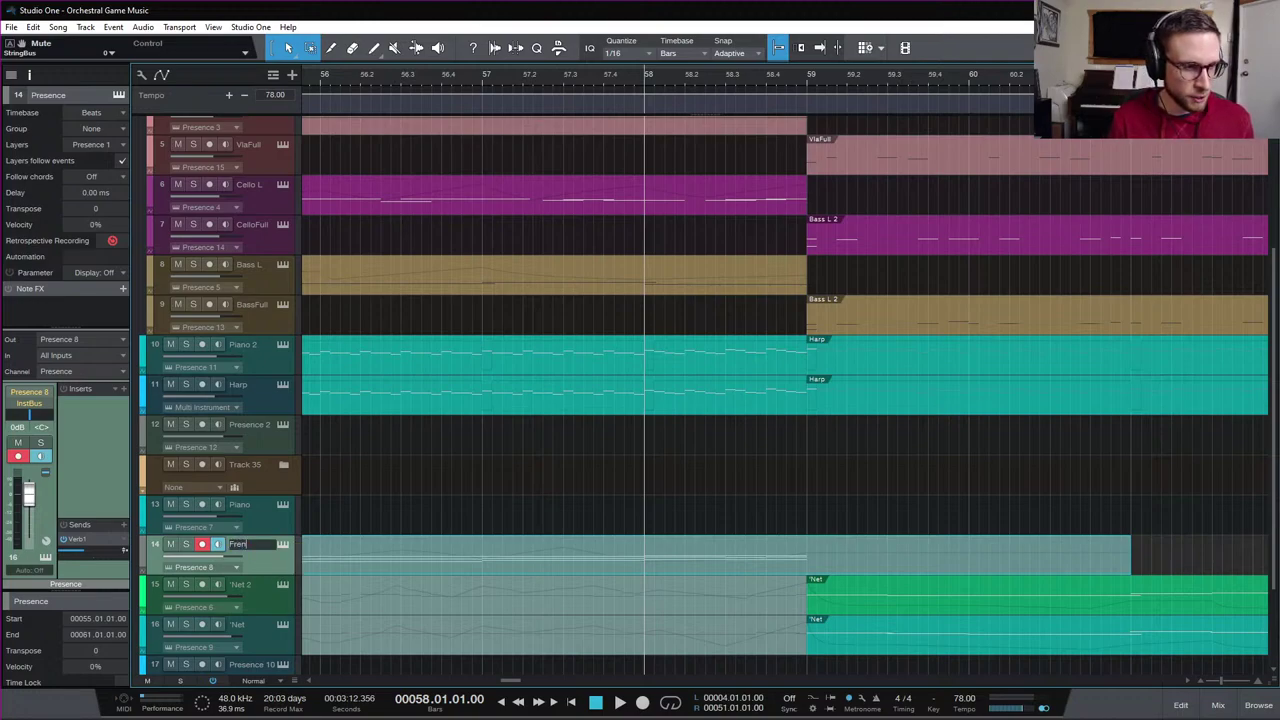
{"action": "type", "text": "chKiss"}
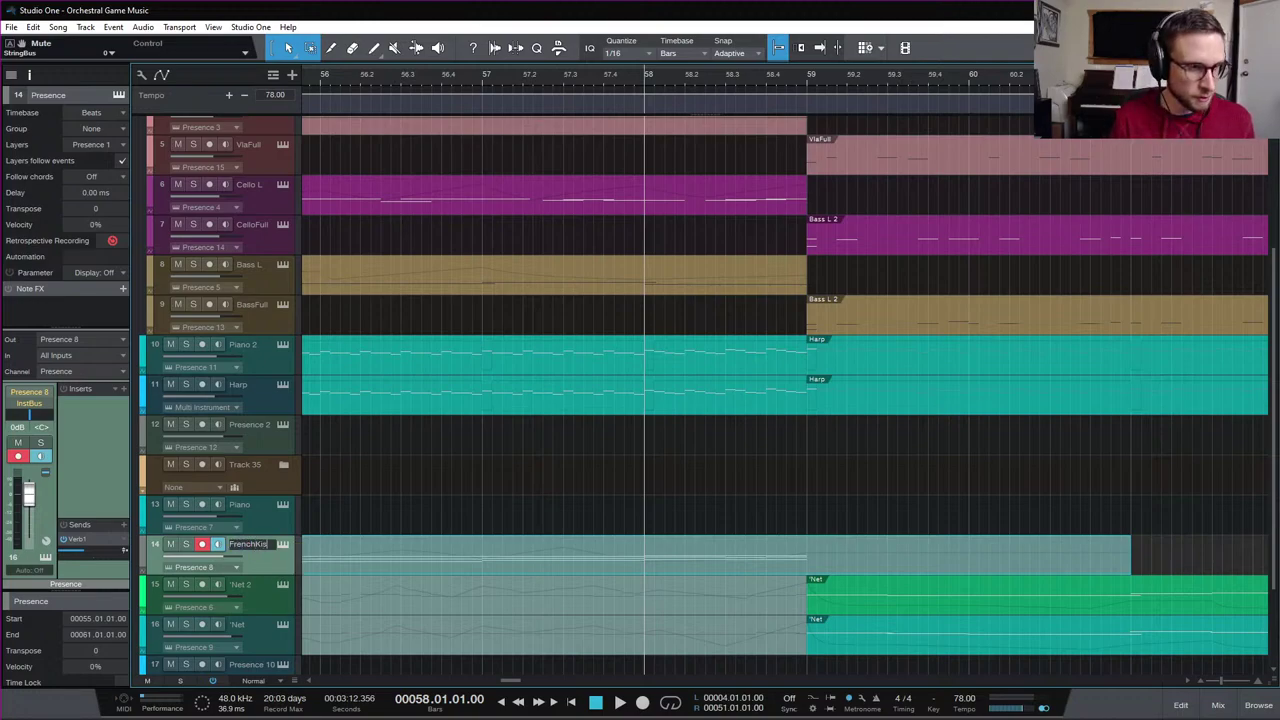
{"action": "key", "text": "Return"}
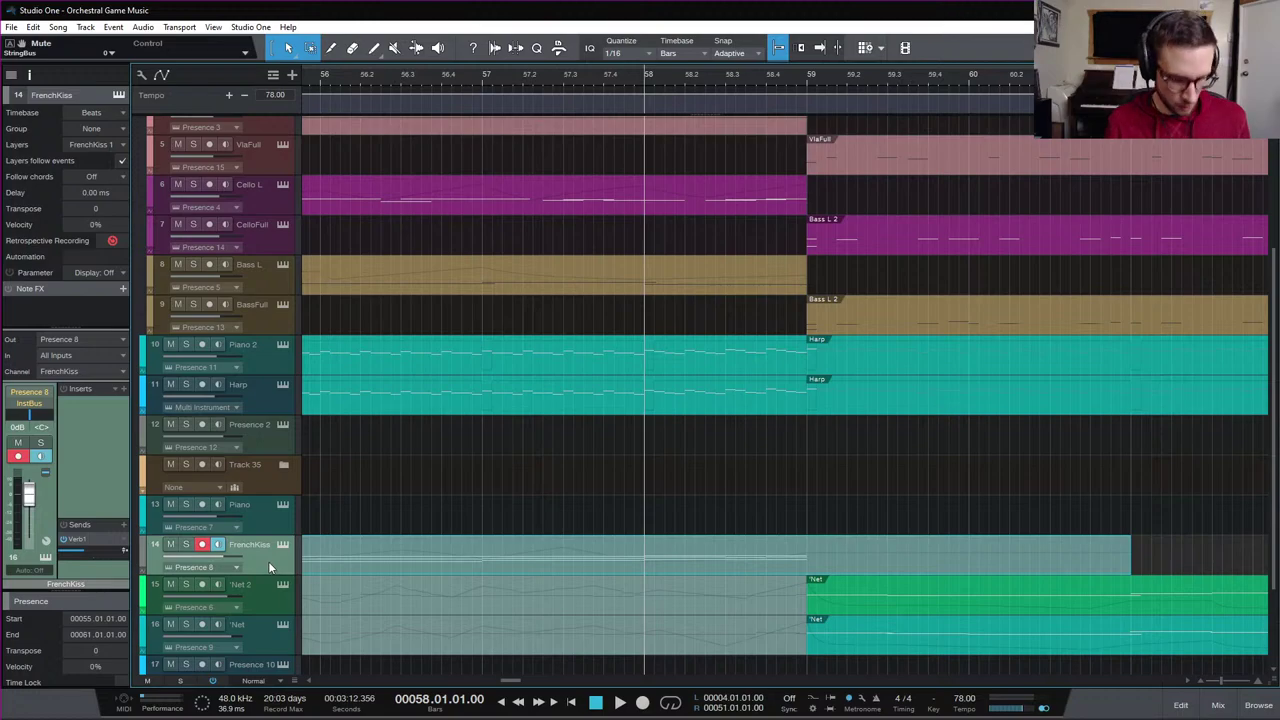
Duplicate the FrenchKiss track together with its events and name the copy FrenchStab
{"action": "key", "text": "shift+d"}
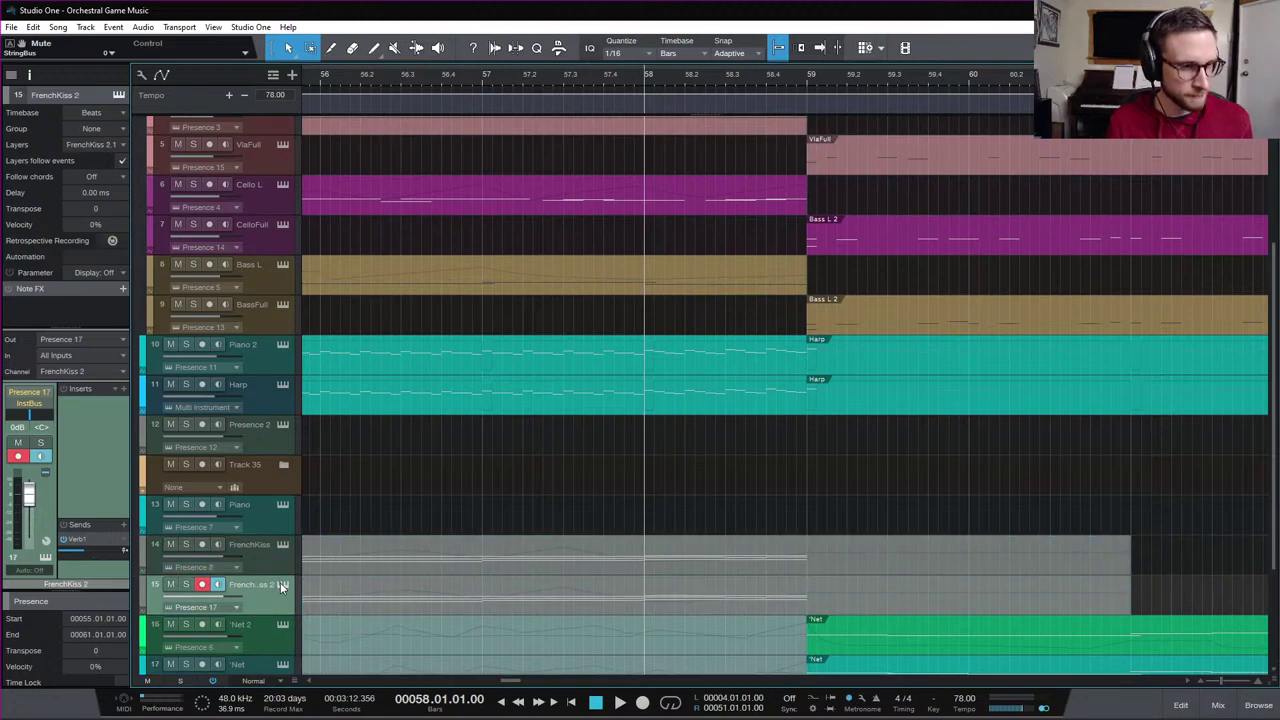
{"action": "double_click", "coordinate": [254, 584]}
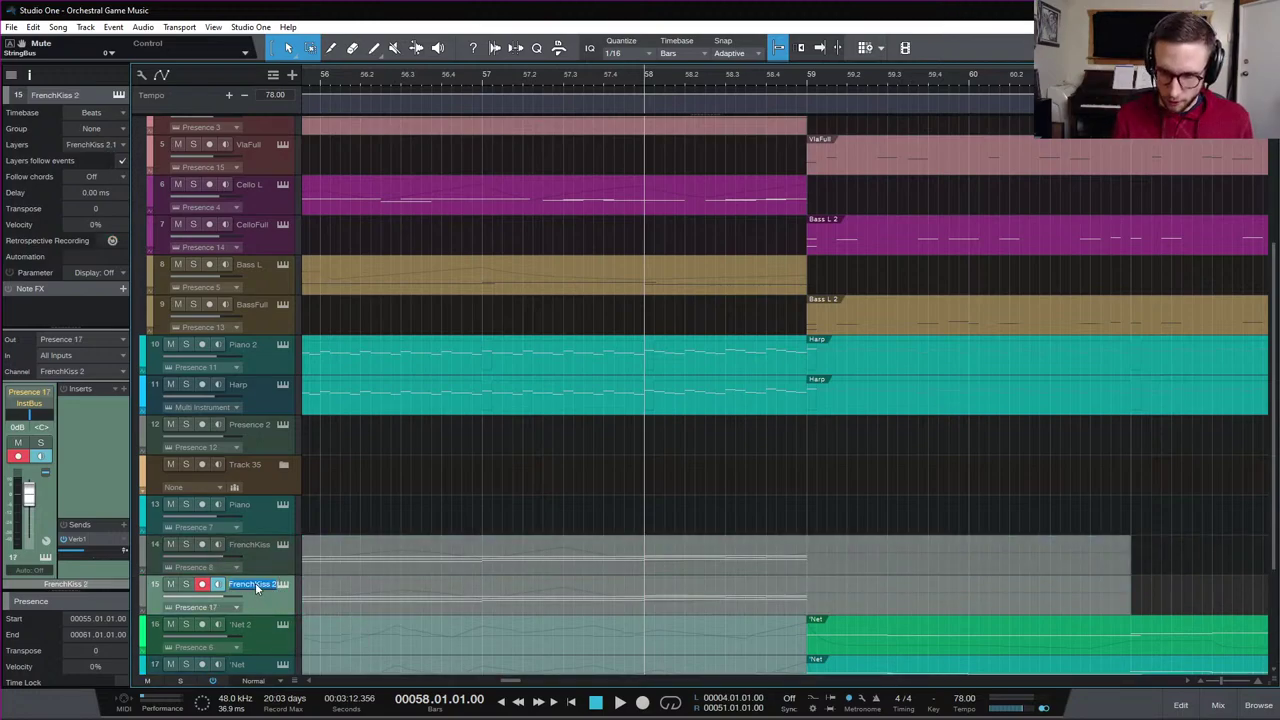
{"action": "type", "text": "FrenchStab"}
{"action": "key", "text": "Return"}
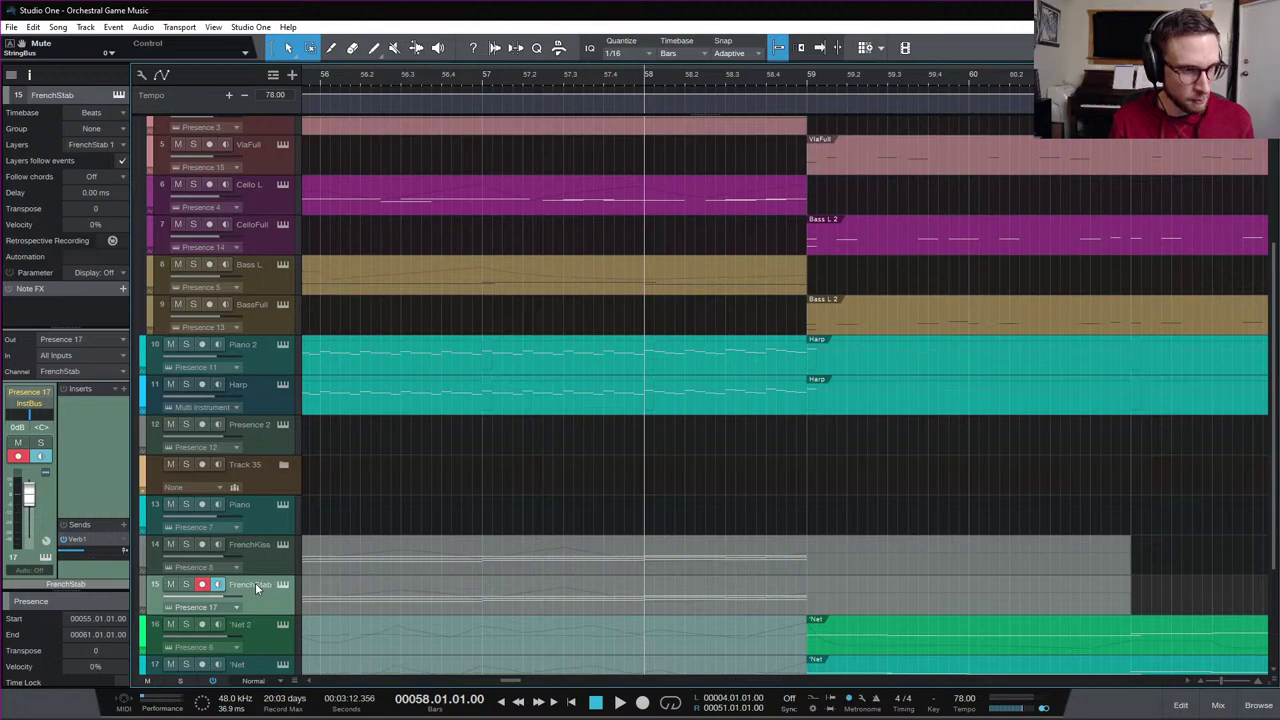
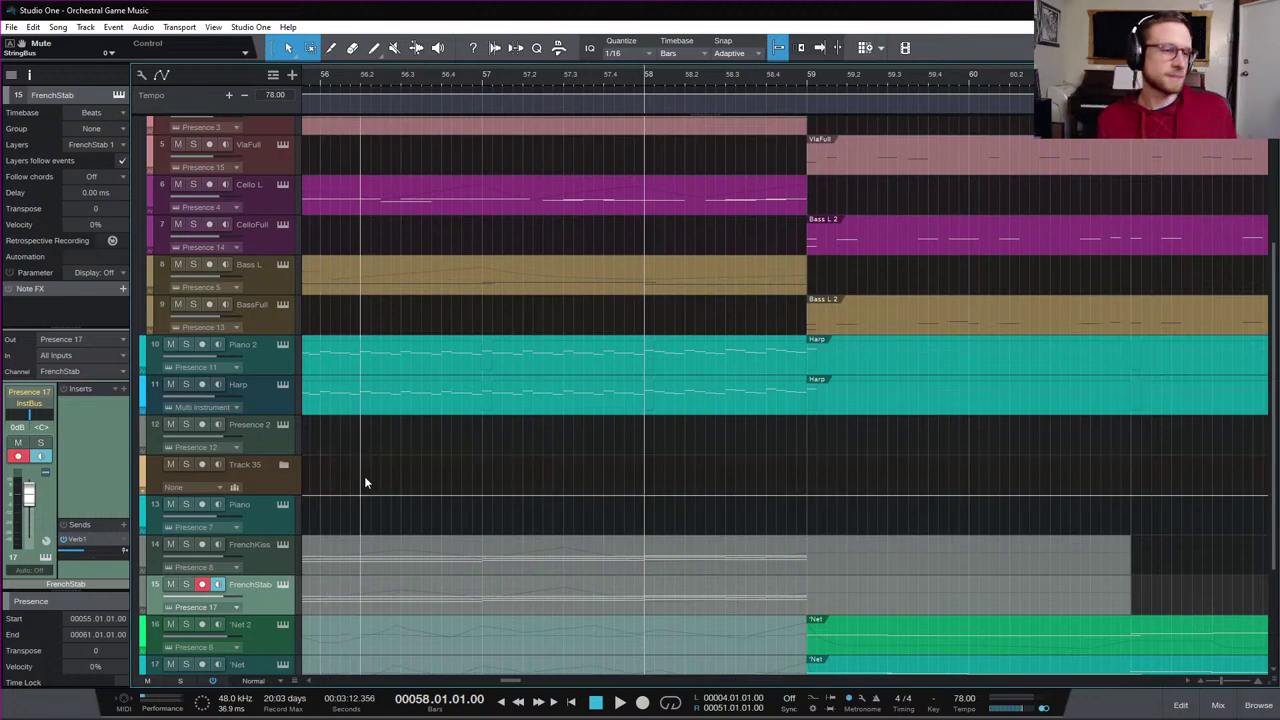
Delete the copied event around bar 58 from the FrenchStab track and open the track's Presence instrument
{"action": "scroll", "coordinate": [349, 560], "scroll_direction": "down", "scroll_amount": 2}
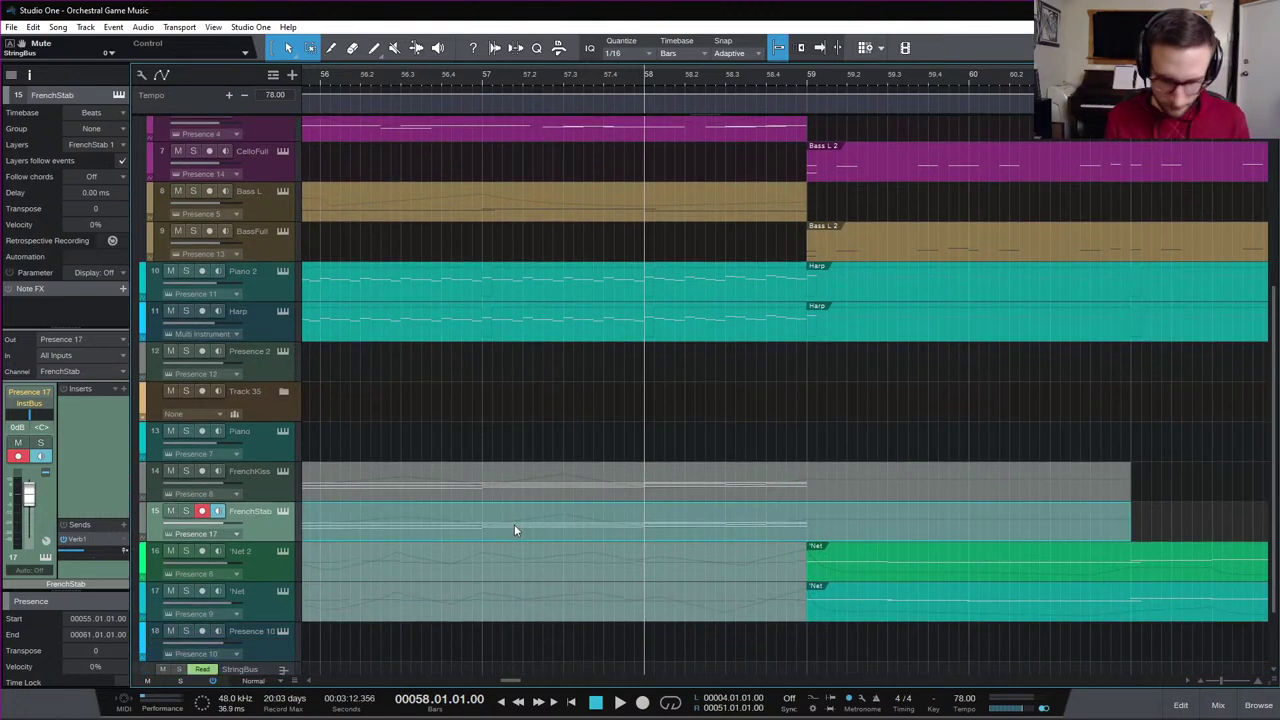
{"action": "left_click", "coordinate": [514, 524]}
{"action": "left_click", "coordinate": [284, 512]}
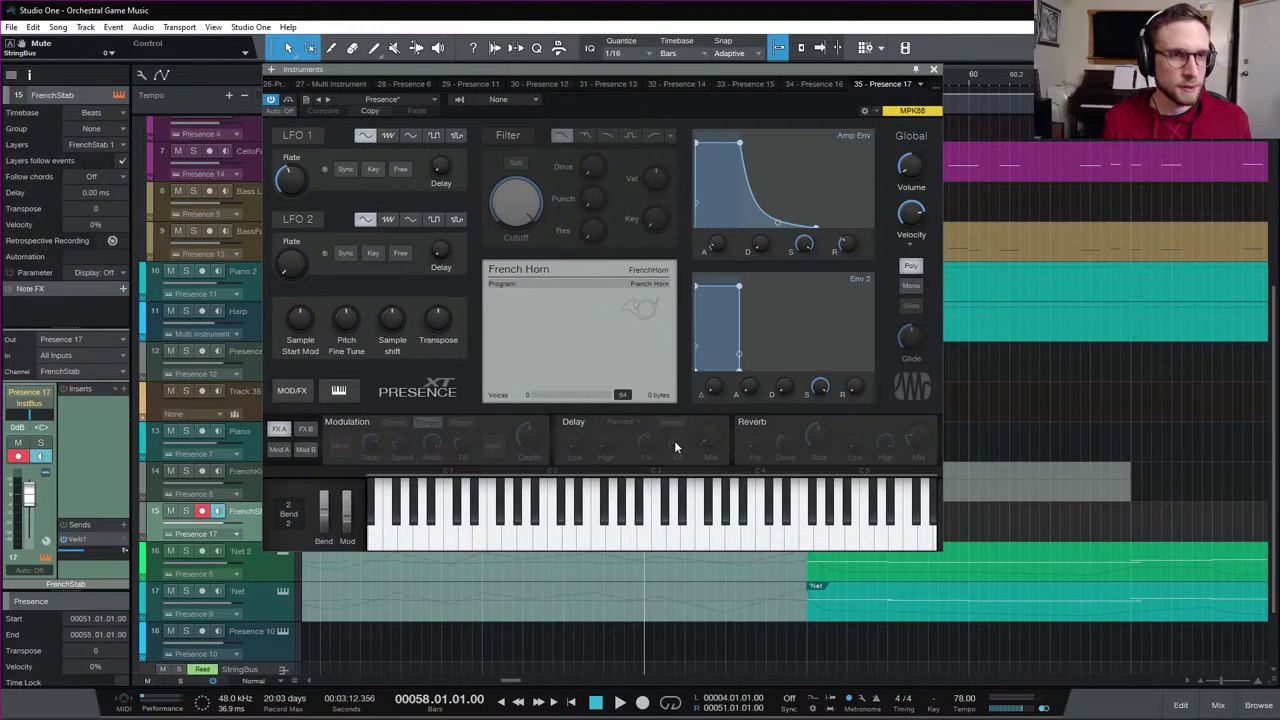
Load the Trumpet Full preset from the Brass presets into the FrenchStab instrument
{"action": "left_click", "coordinate": [415, 100]}
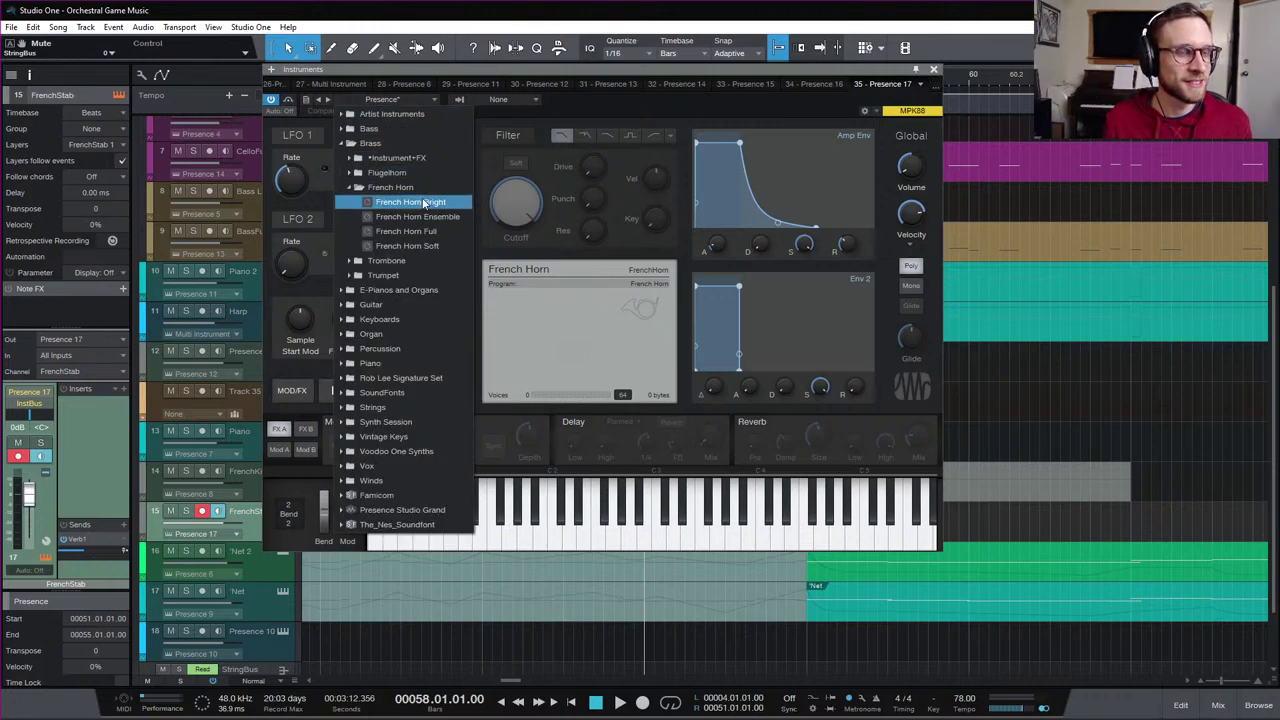
{"action": "left_click", "coordinate": [390, 187]}
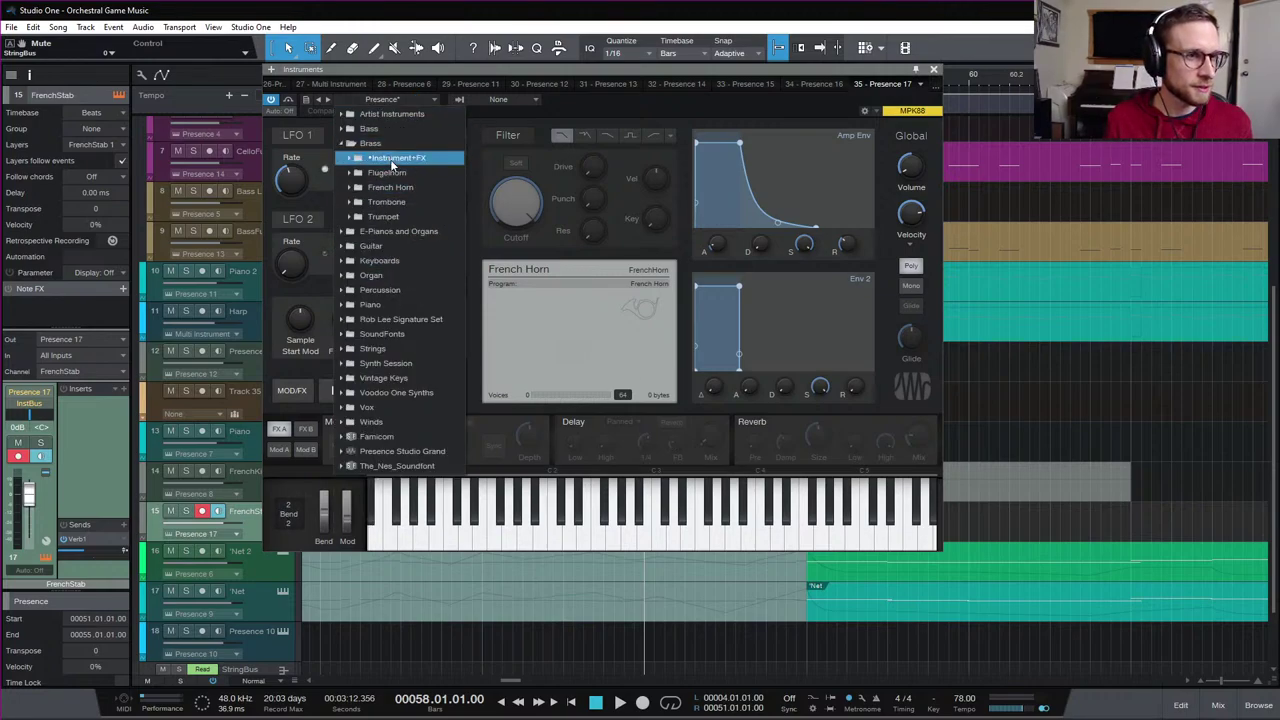
{"action": "left_click", "coordinate": [411, 218]}
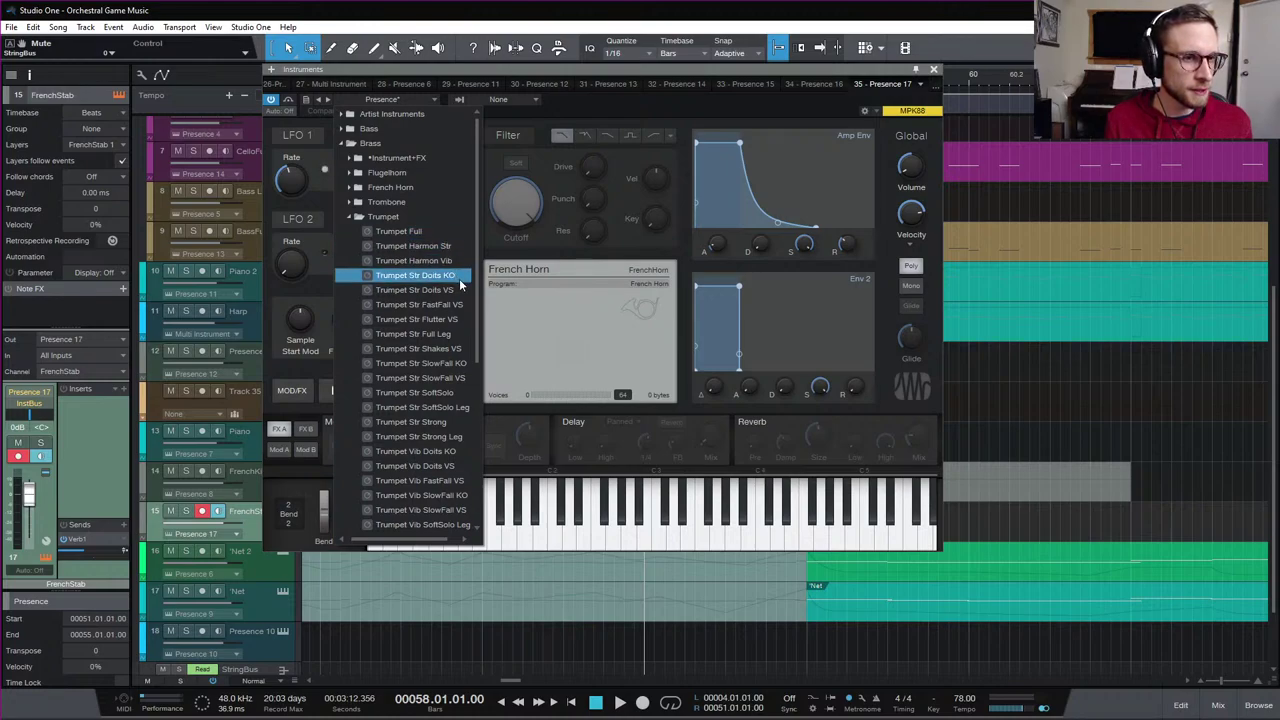
{"action": "left_click", "coordinate": [438, 231]}
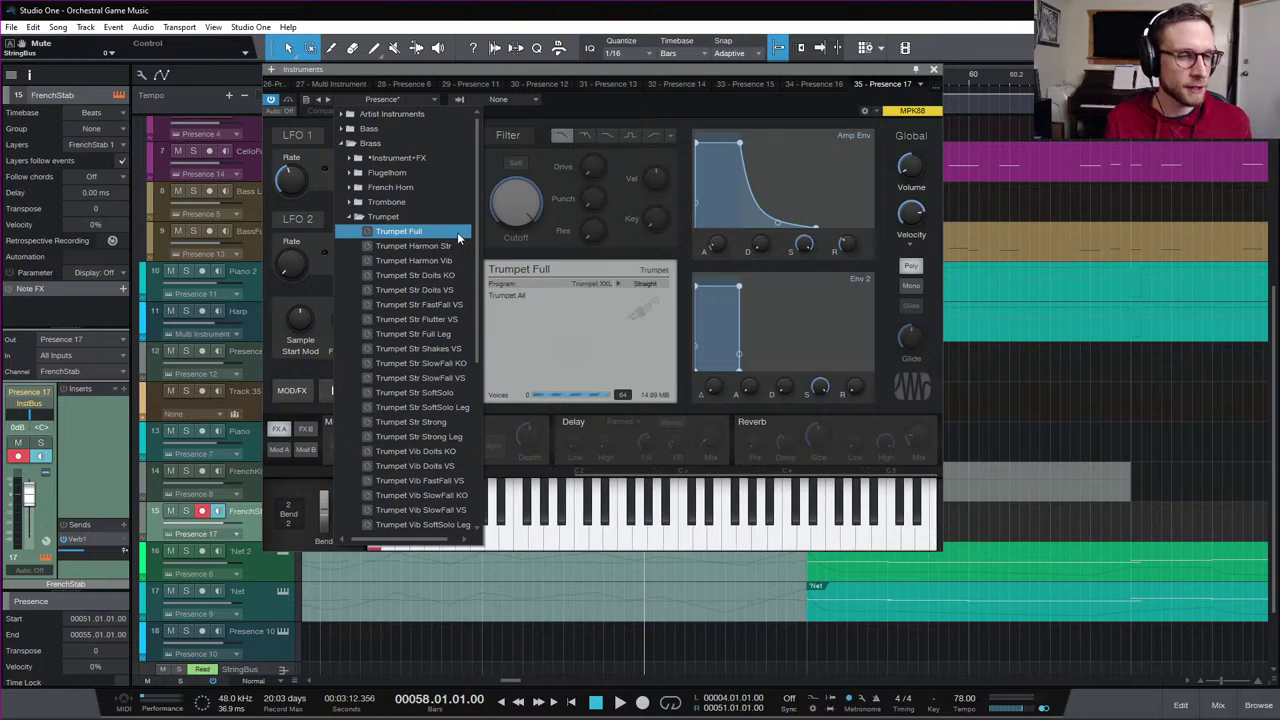
{"action": "left_click", "coordinate": [580, 256]}
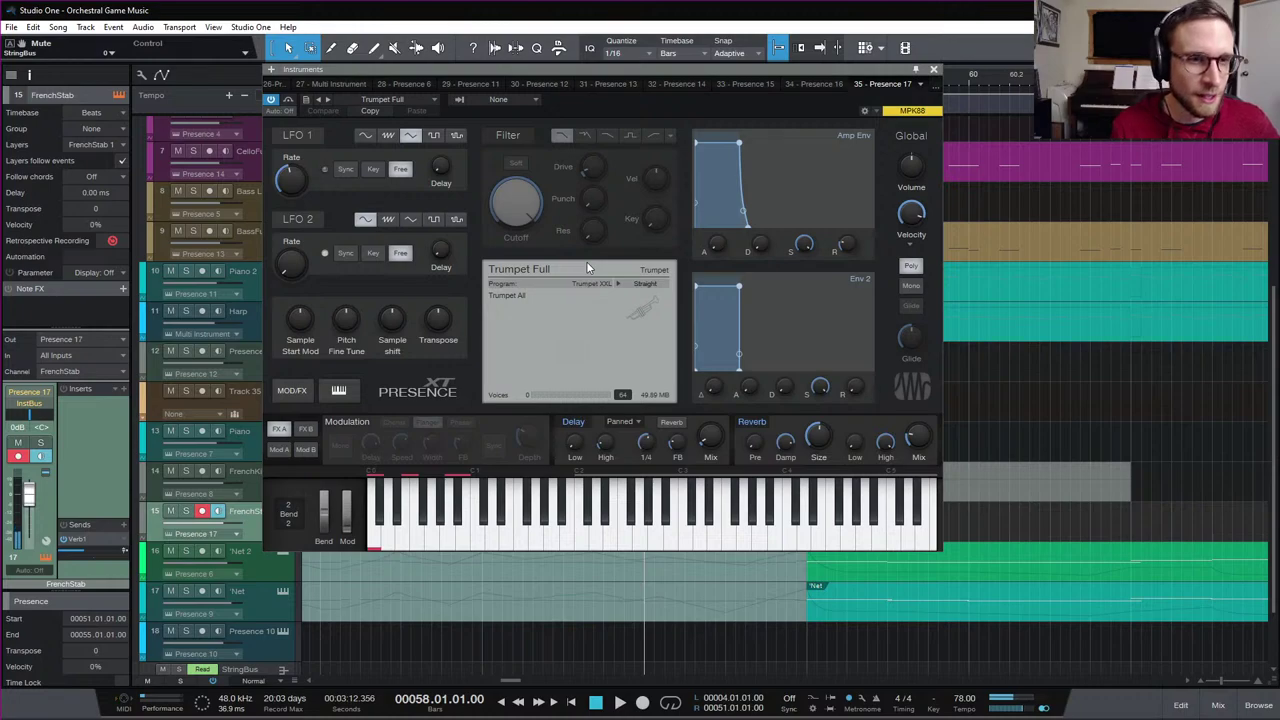
Expand the list of Trumpet Full articulations and move the instrument window clear of the track names
{"action": "left_click", "coordinate": [618, 285]}
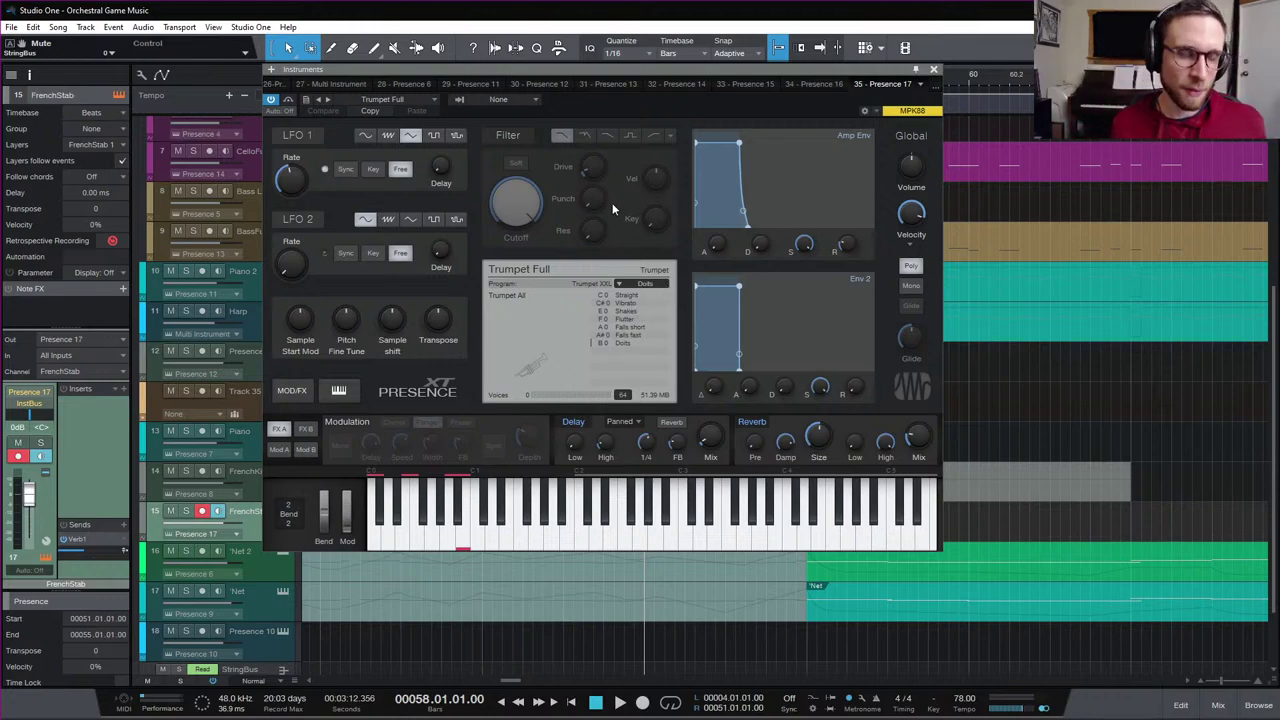
{"action": "left_click_drag", "start_coordinate": [558, 69], "coordinate": [614, 99]}
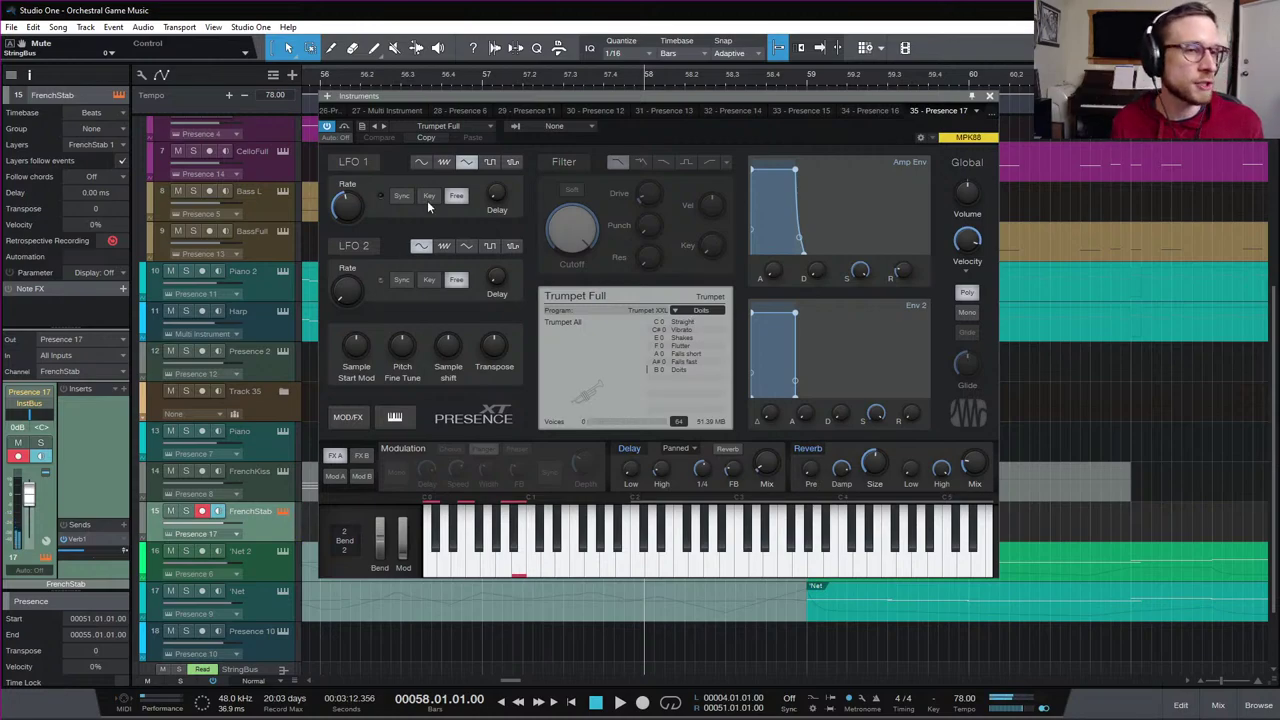
Load the Trombone Full preset from the Brass presets into the FrenchStab instrument and browse the other trombone presets
{"action": "left_click", "coordinate": [438, 126]}
{"action": "left_click", "coordinate": [455, 242]}
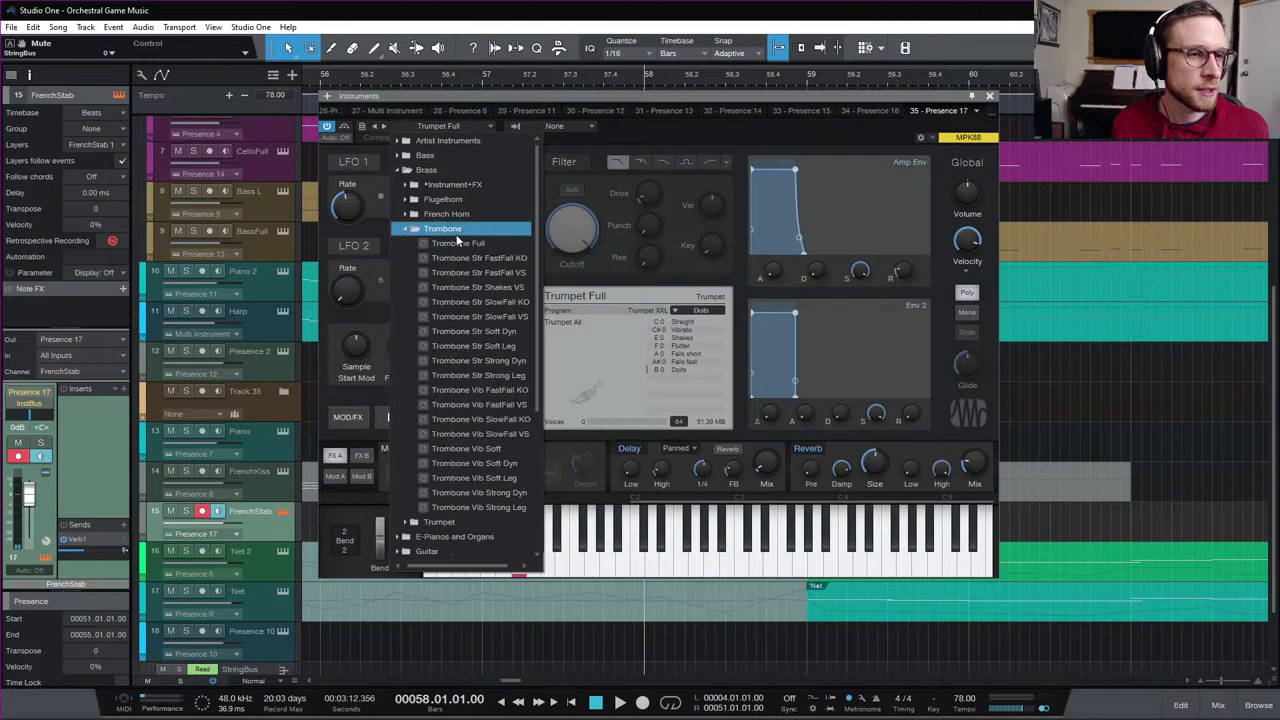
{"action": "left_click", "coordinate": [497, 243]}
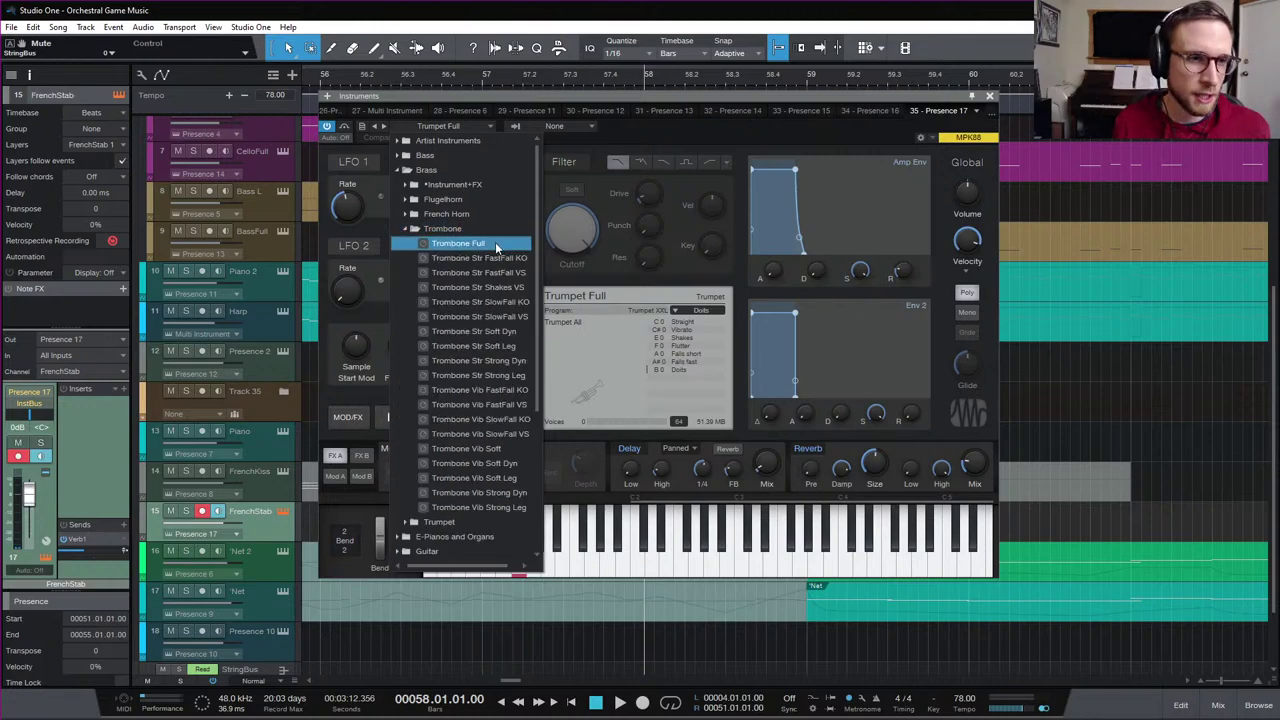
{"action": "double_click", "coordinate": [497, 247]}
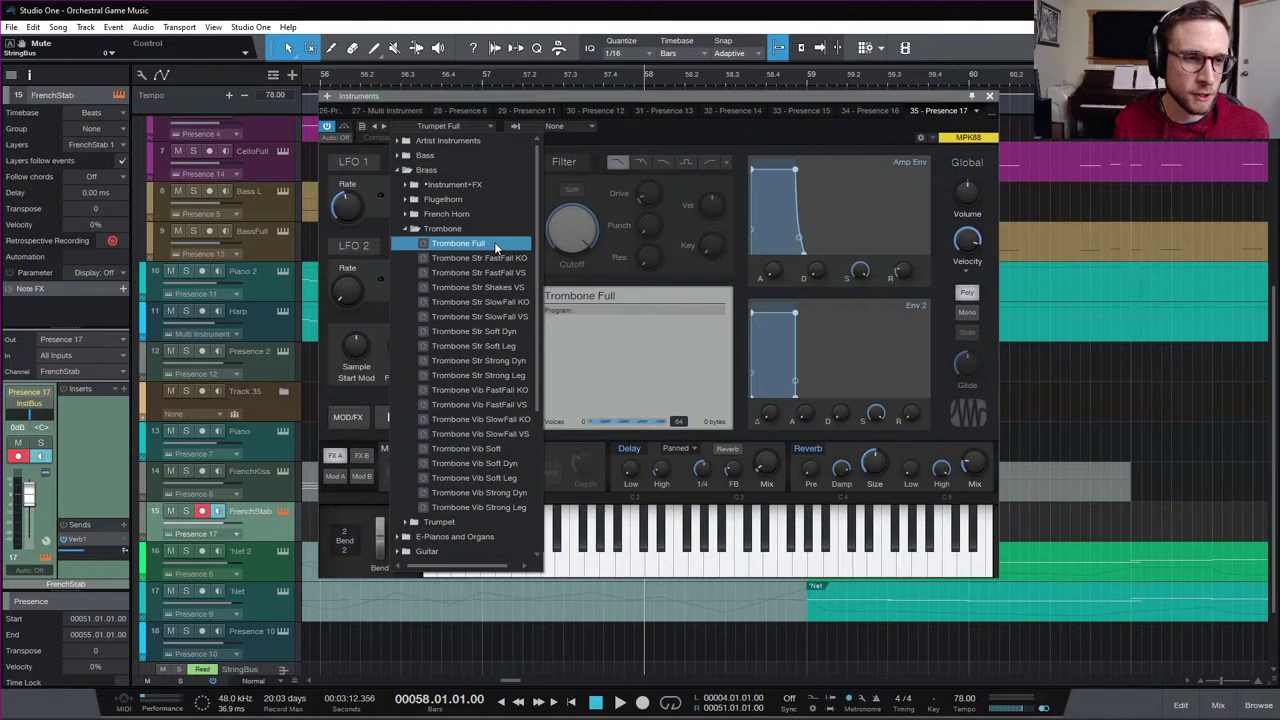
{"action": "left_click", "coordinate": [665, 278]}
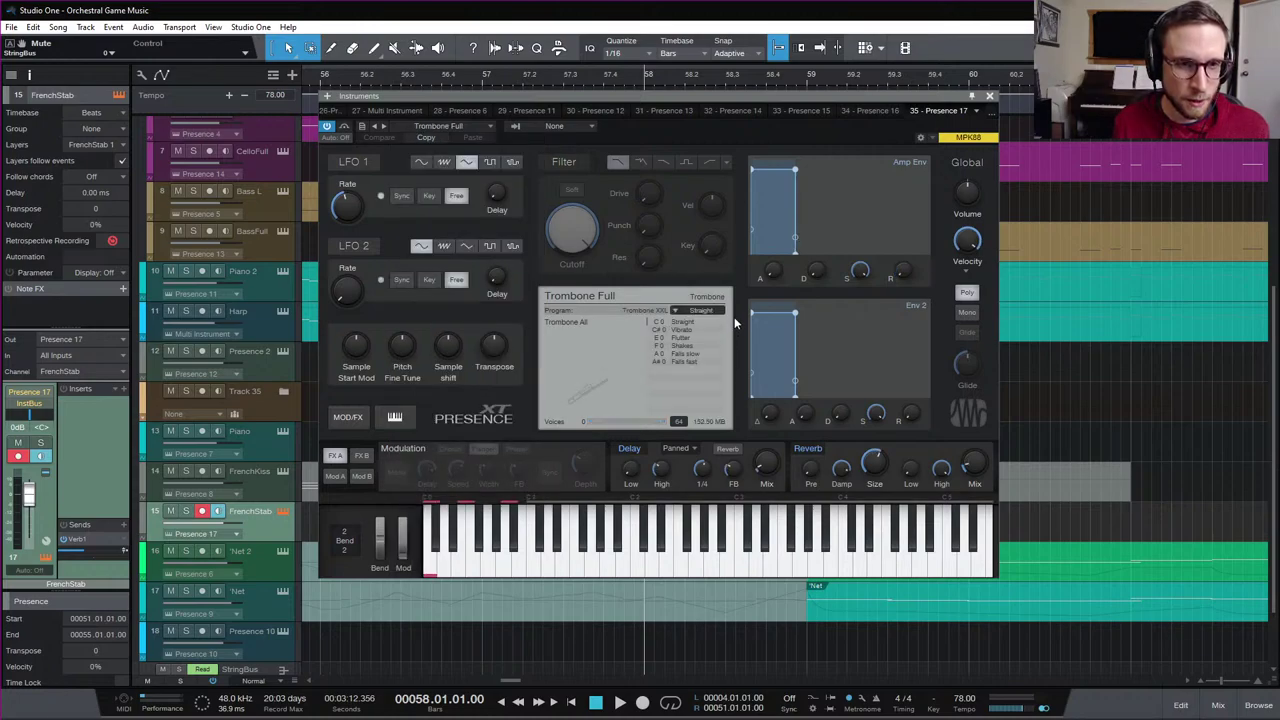
{"action": "left_click", "coordinate": [465, 127]}
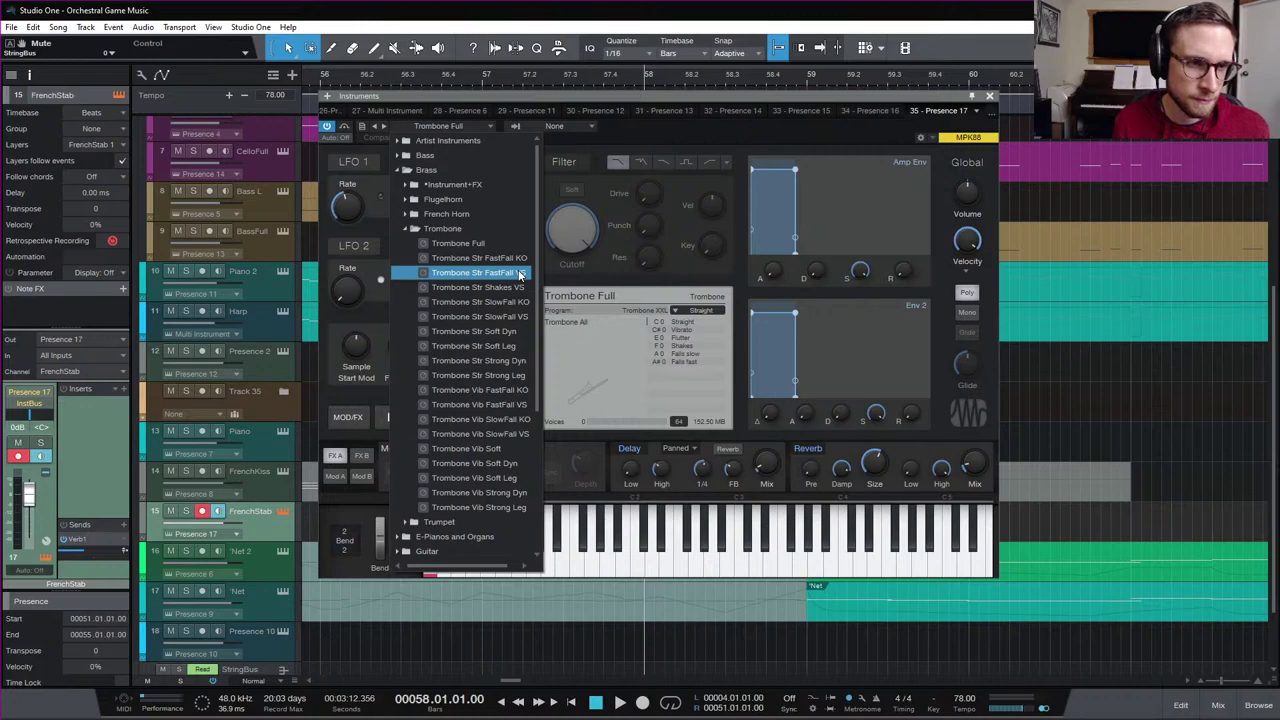
{"action": "left_click", "coordinate": [740, 288]}
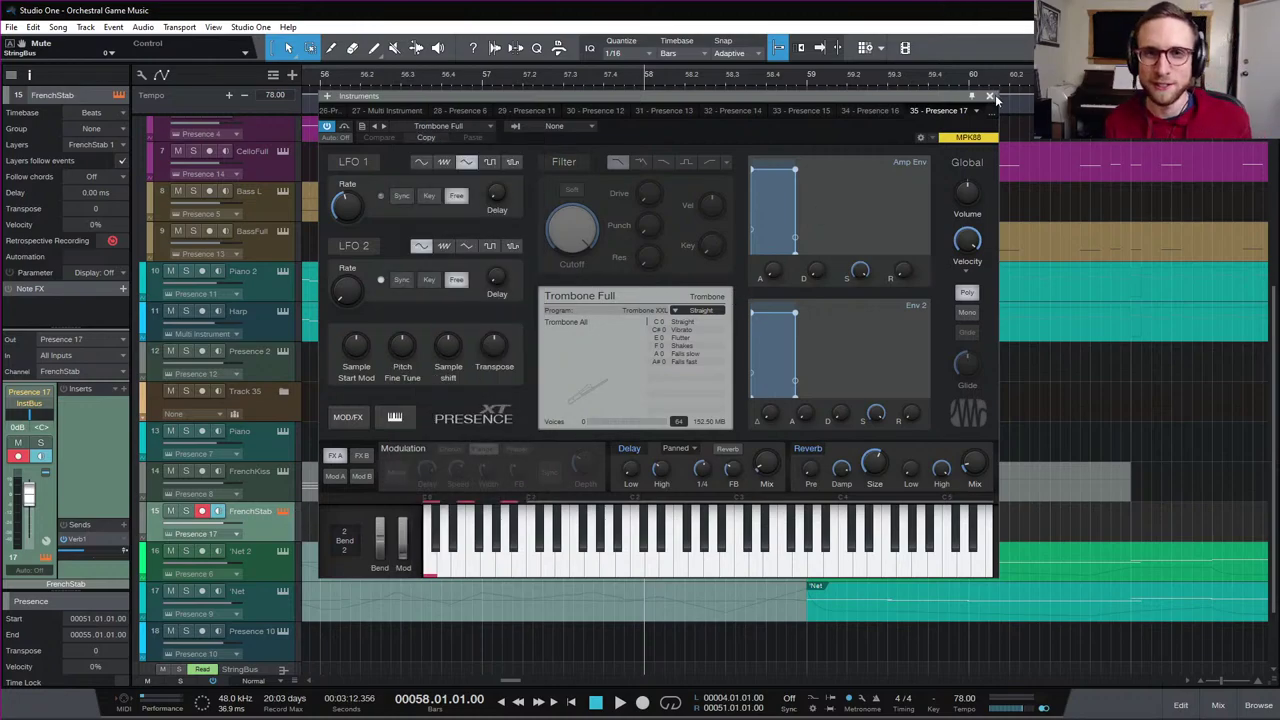
Compare the Trombone Str FastFall KO and FastFall VS presets, keep Trombone Str FastFall KO on FrenchStab, and close the instrument window
{"action": "left_click", "coordinate": [460, 124]}
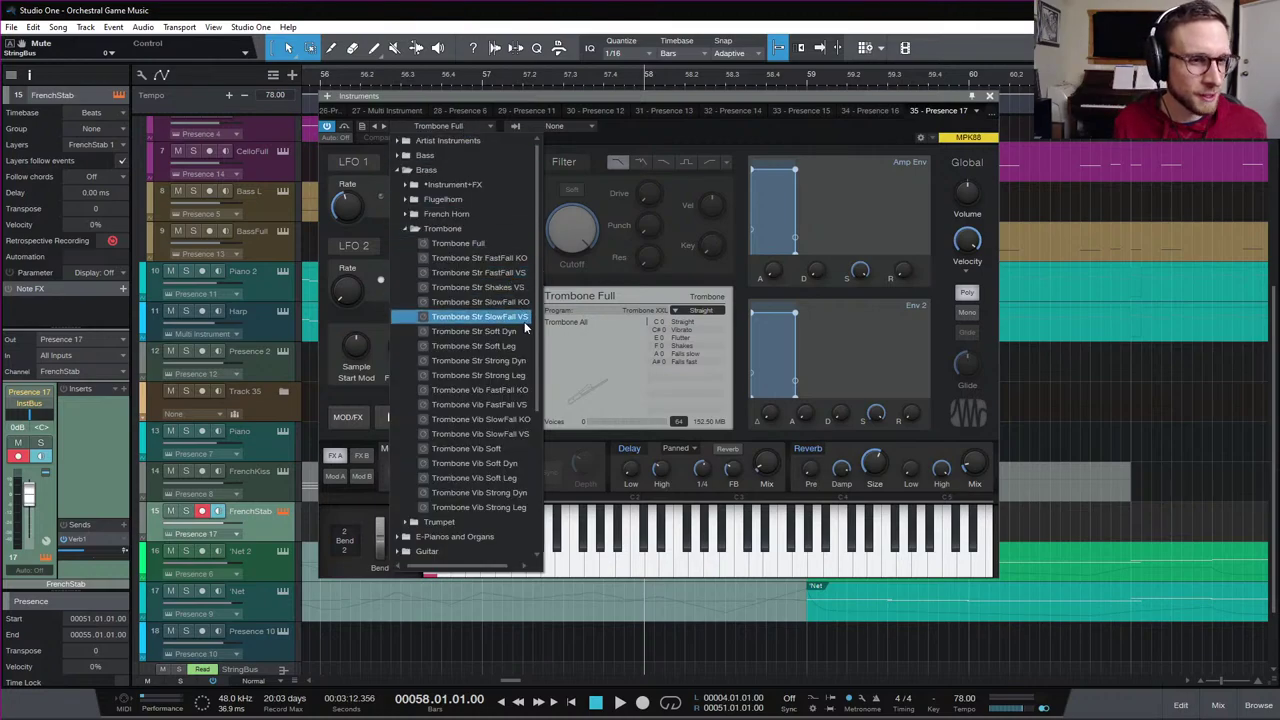
{"action": "left_click", "coordinate": [500, 261]}
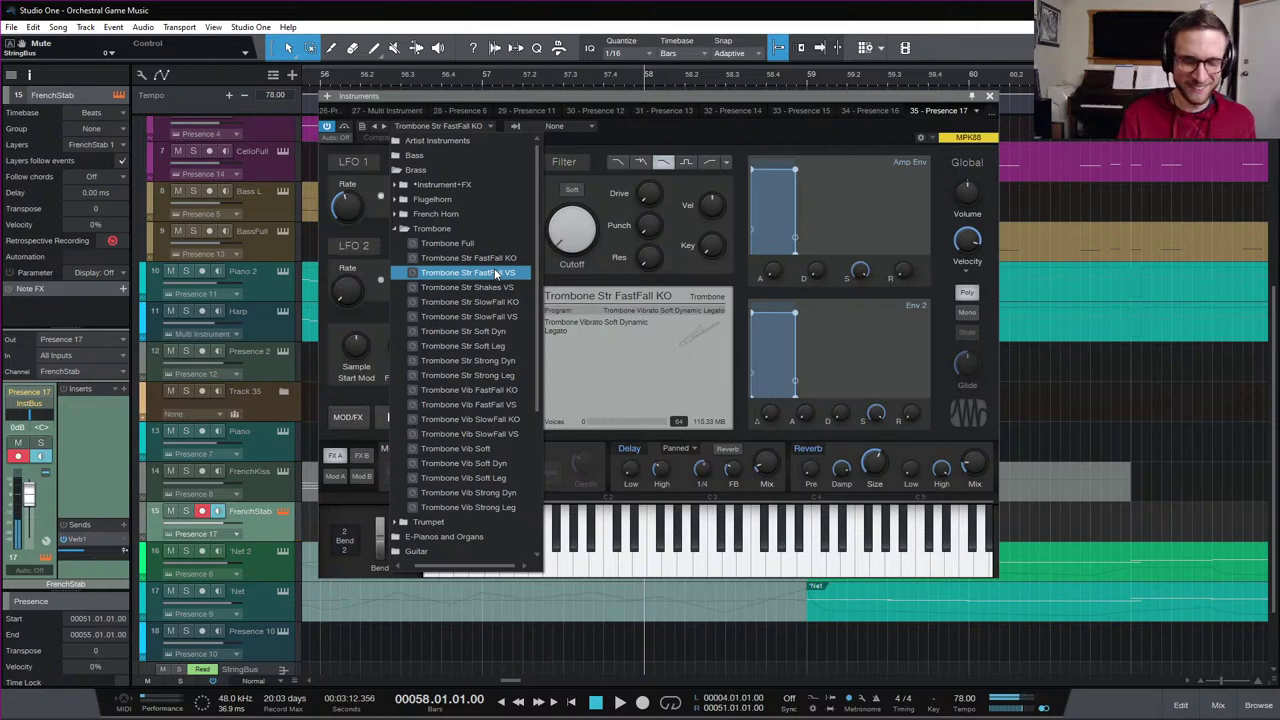
{"action": "left_click", "coordinate": [497, 273]}
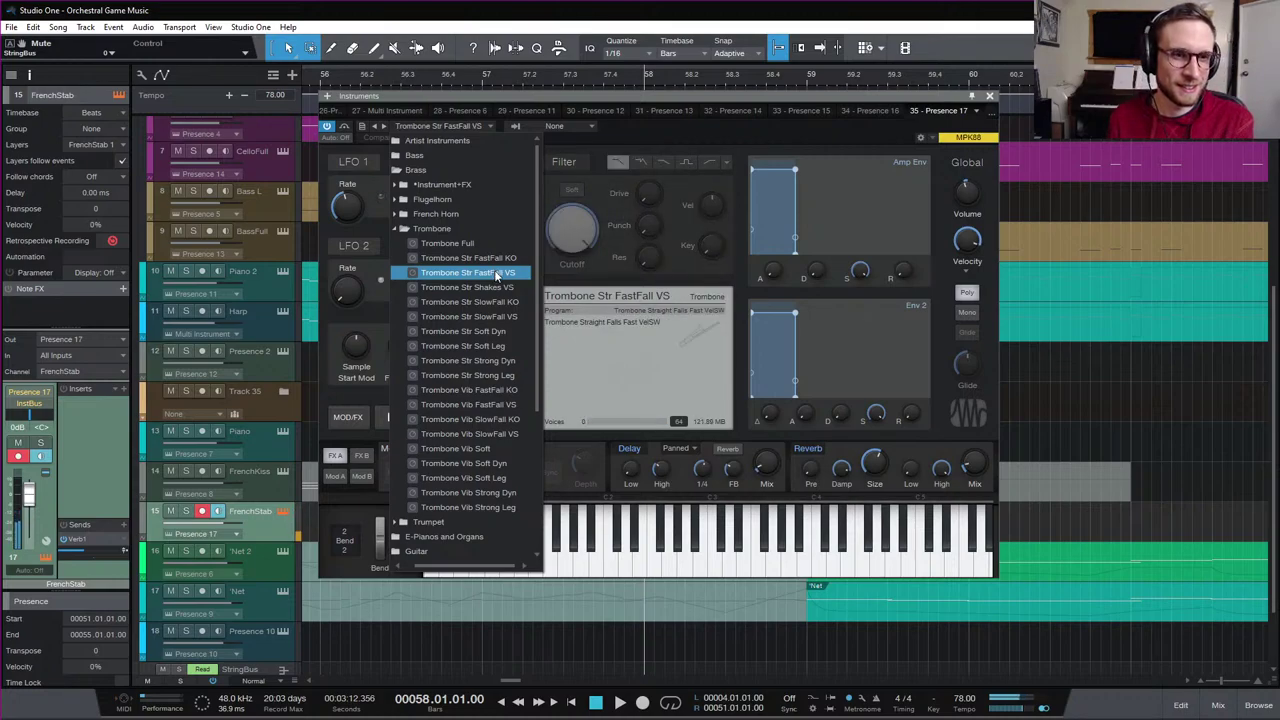
{"action": "left_click", "coordinate": [497, 259]}
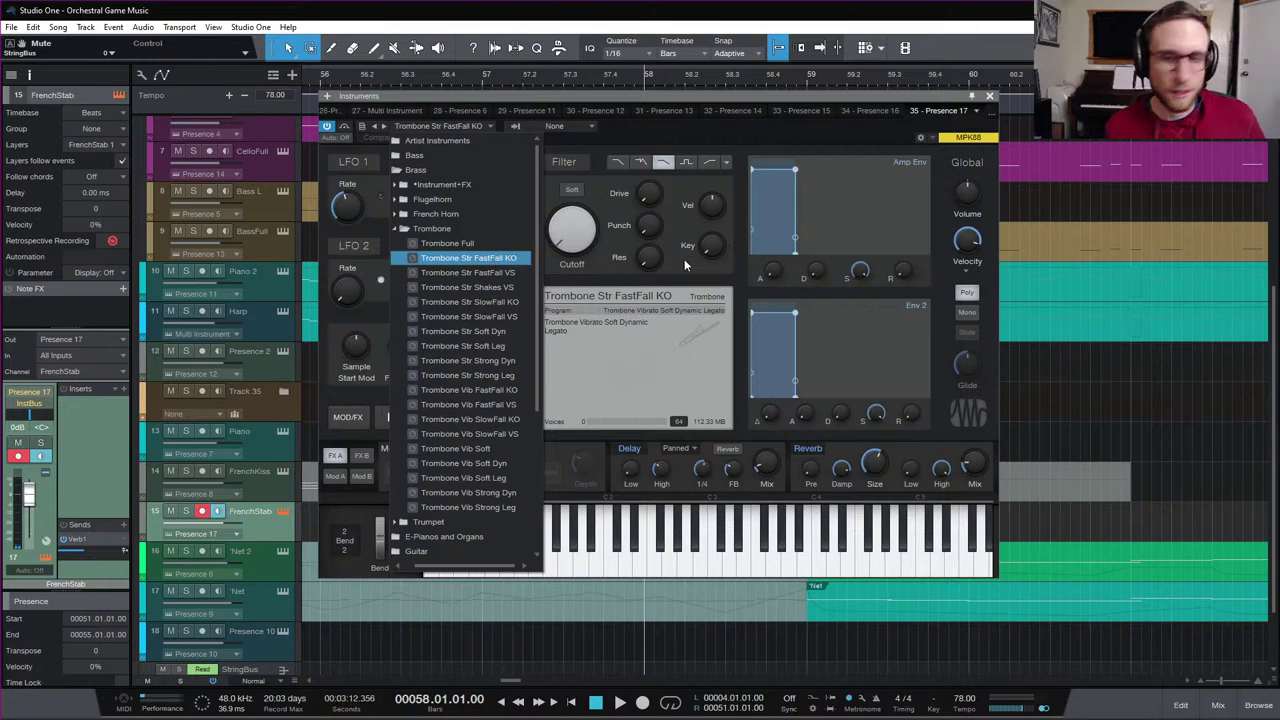
{"action": "left_click", "coordinate": [856, 141]}
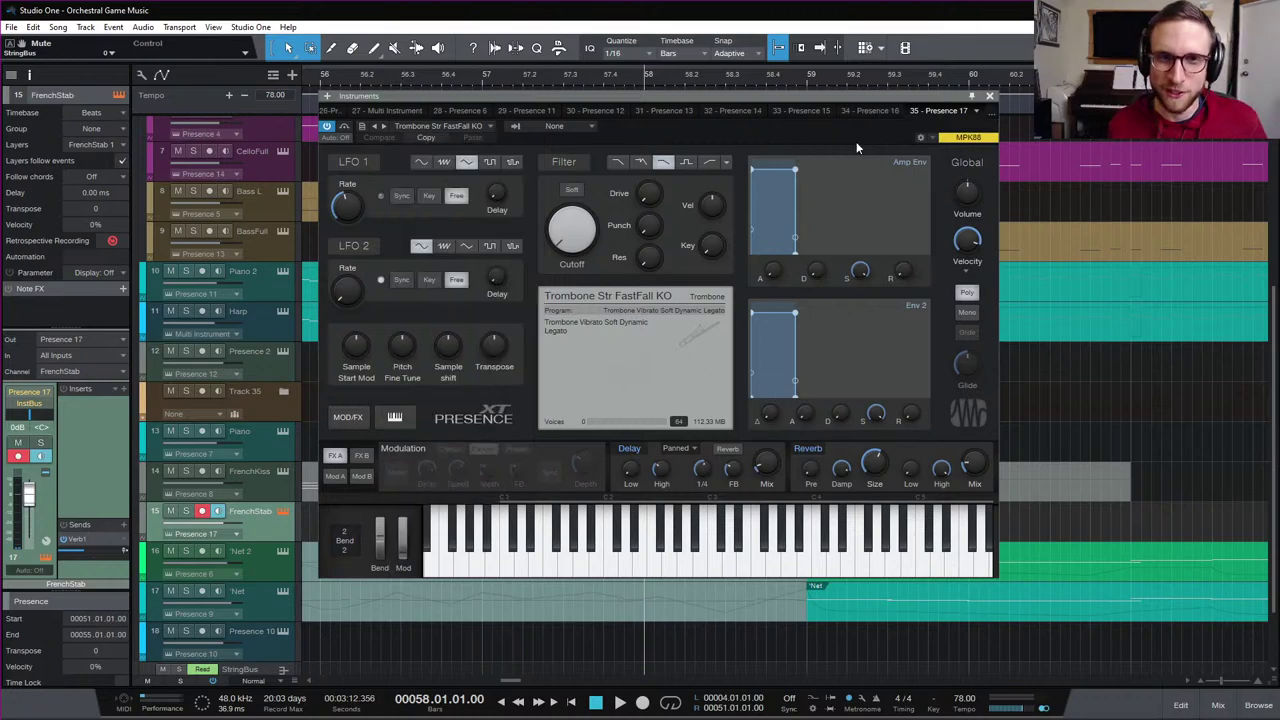
{"action": "left_click", "coordinate": [989, 96]}
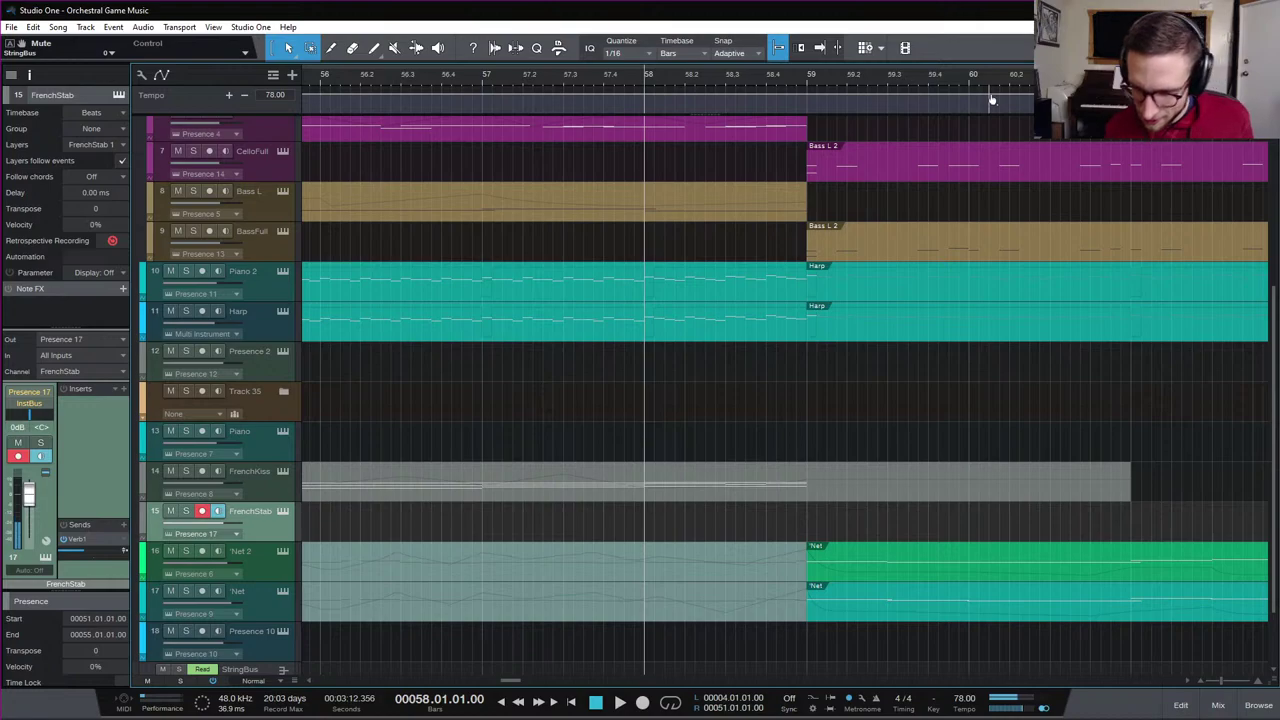
Turn off the reverb and delay effects in FrenchStab's Presence instrument and close its window
{"action": "left_click", "coordinate": [283, 511]}
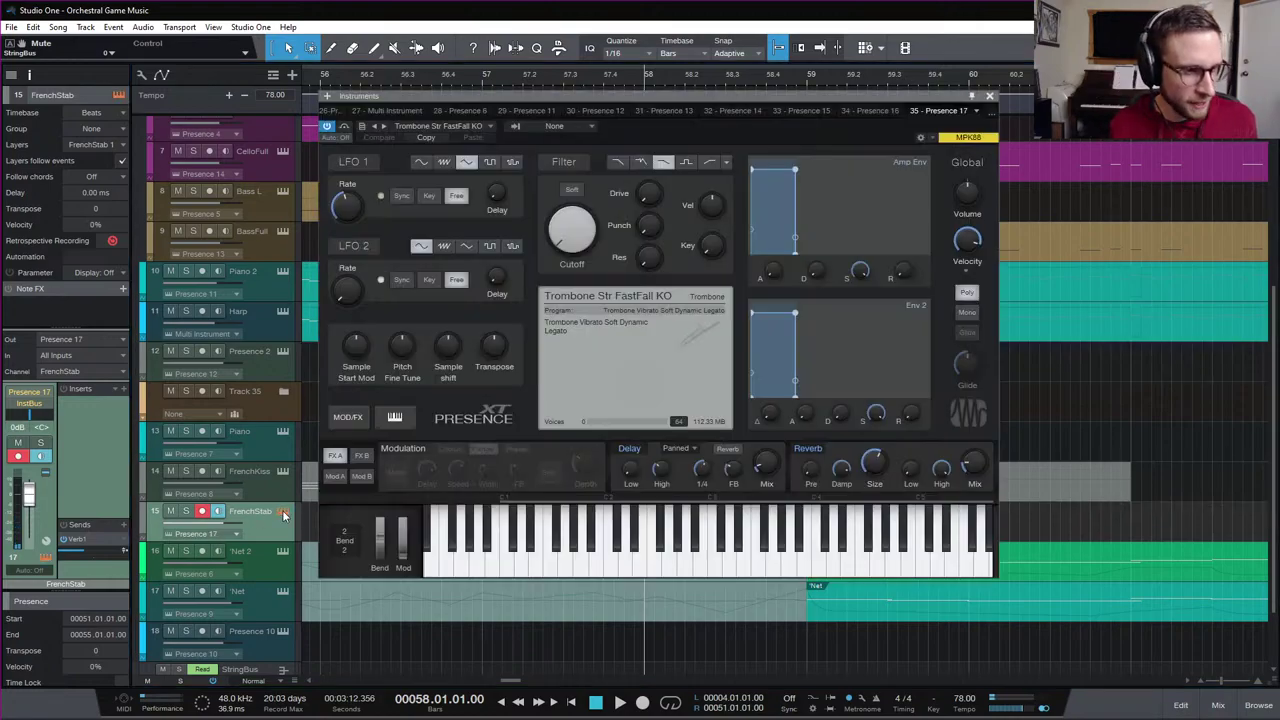
{"action": "left_click", "coordinate": [772, 458]}
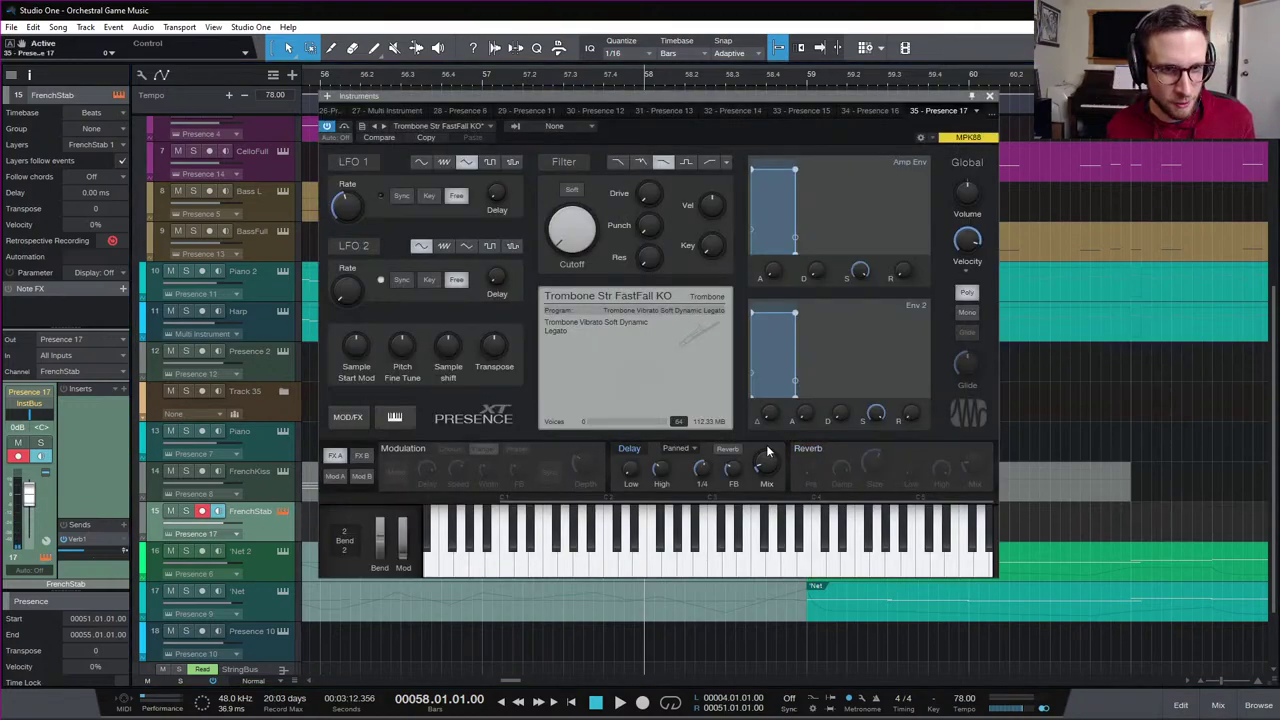
{"action": "left_click", "coordinate": [630, 449]}
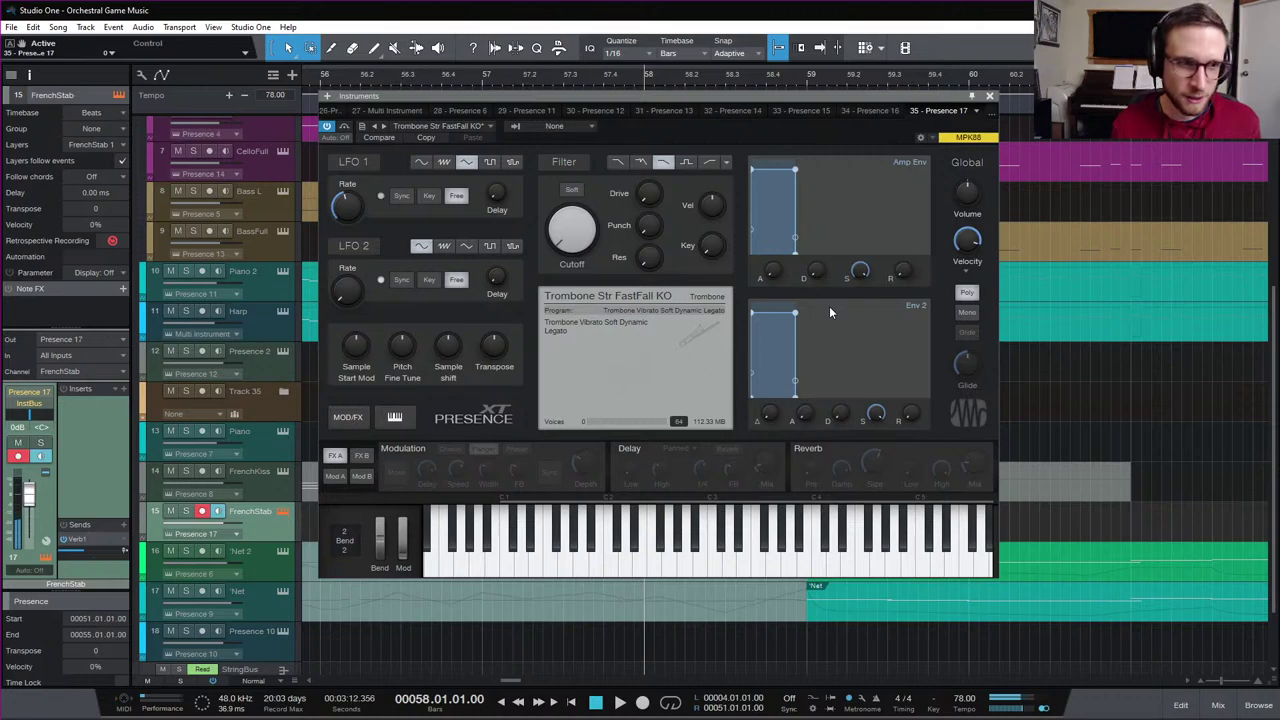
{"action": "left_click", "coordinate": [990, 96]}
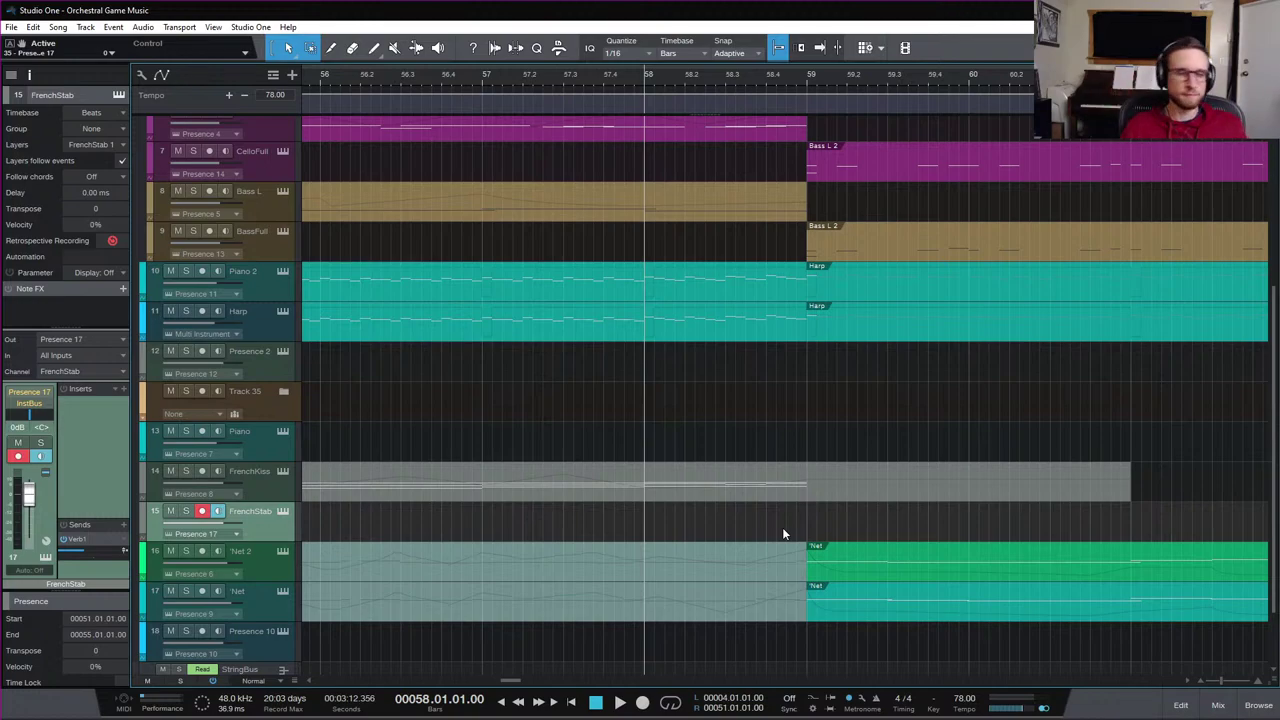
{"action": "left_click", "coordinate": [285, 512]}
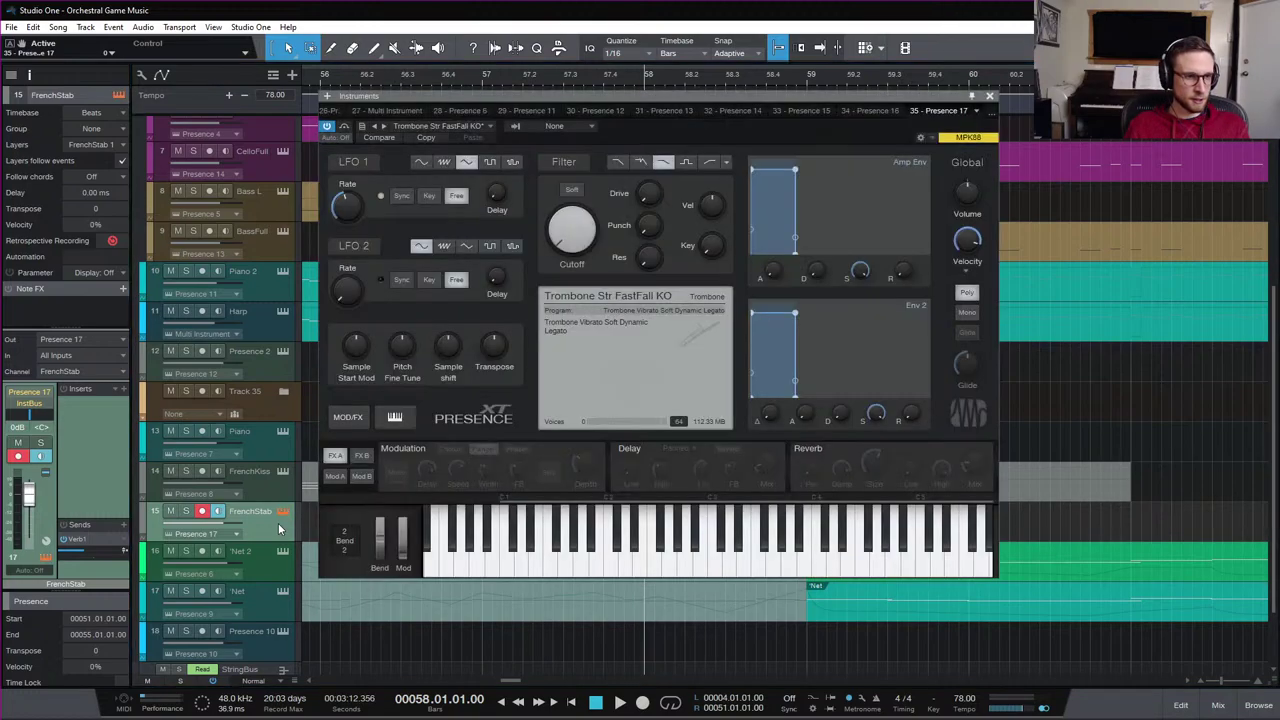
{"action": "left_click", "coordinate": [991, 98]}
Play the passage from bar 58 to judge the transition into bar 59
{"action": "key", "text": "space"}
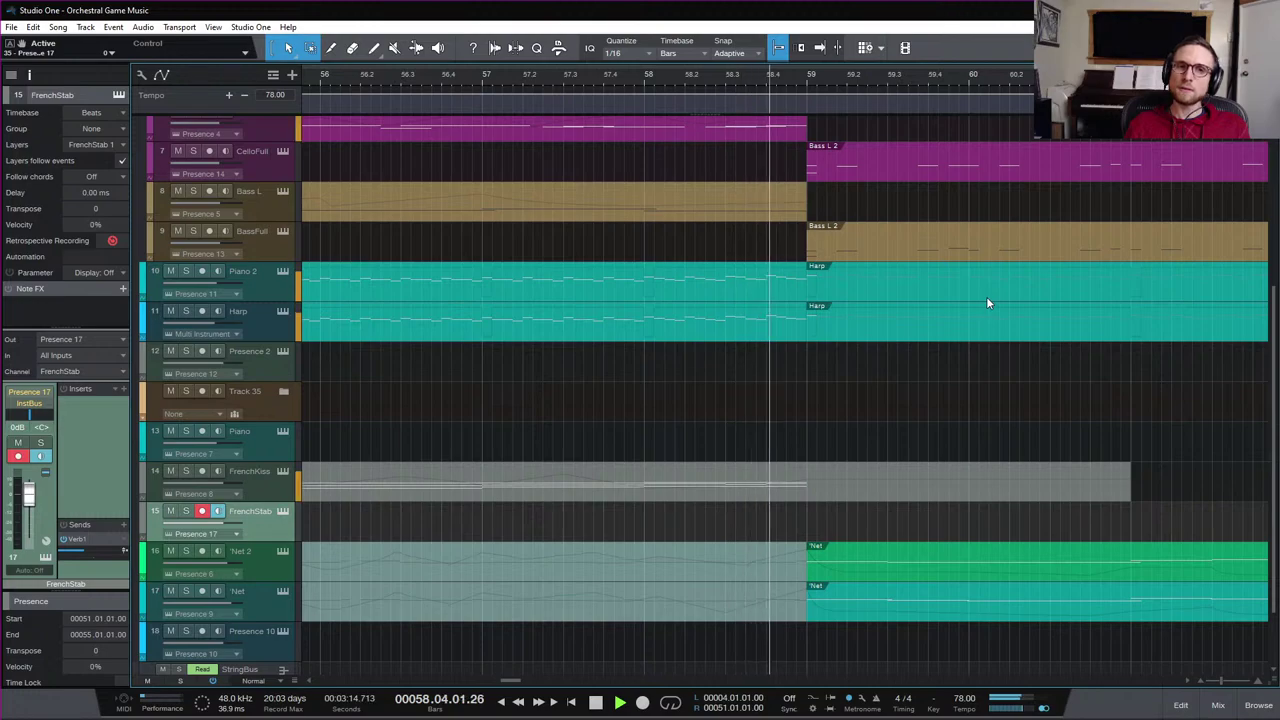
{"action": "key", "text": "space"}
{"action": "key", "text": "space"}
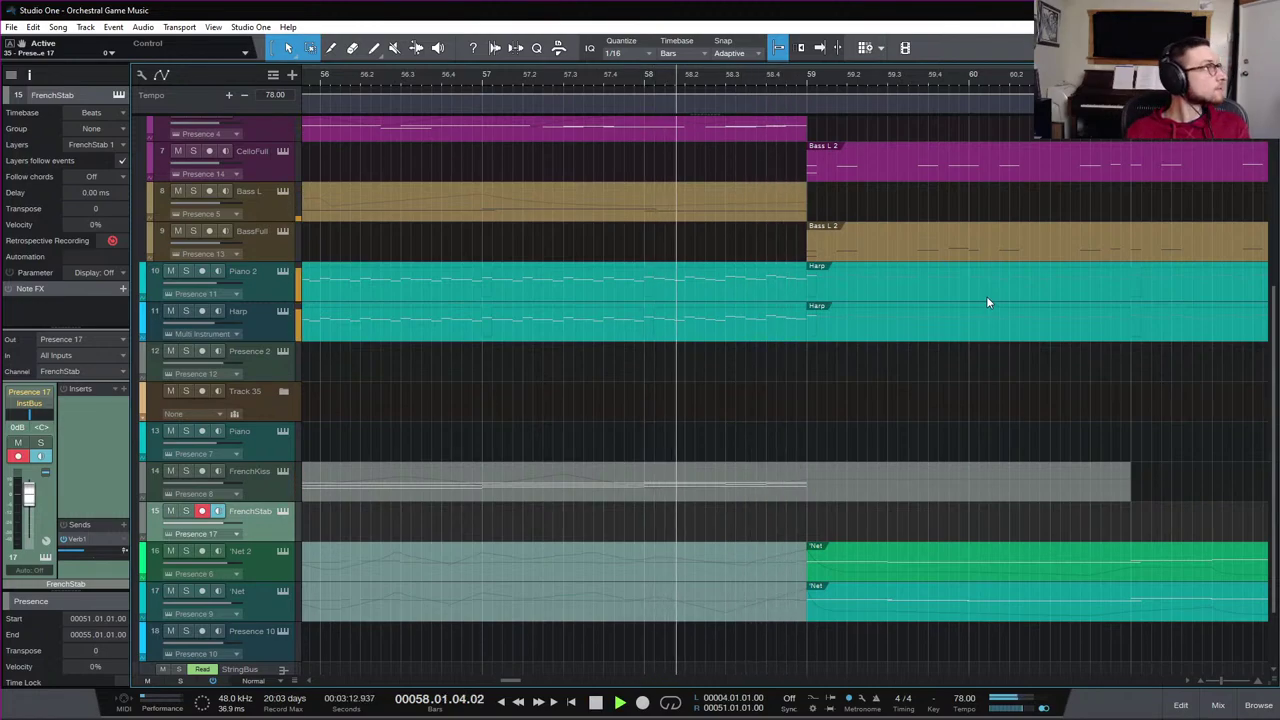
{"action": "key", "text": "space"}
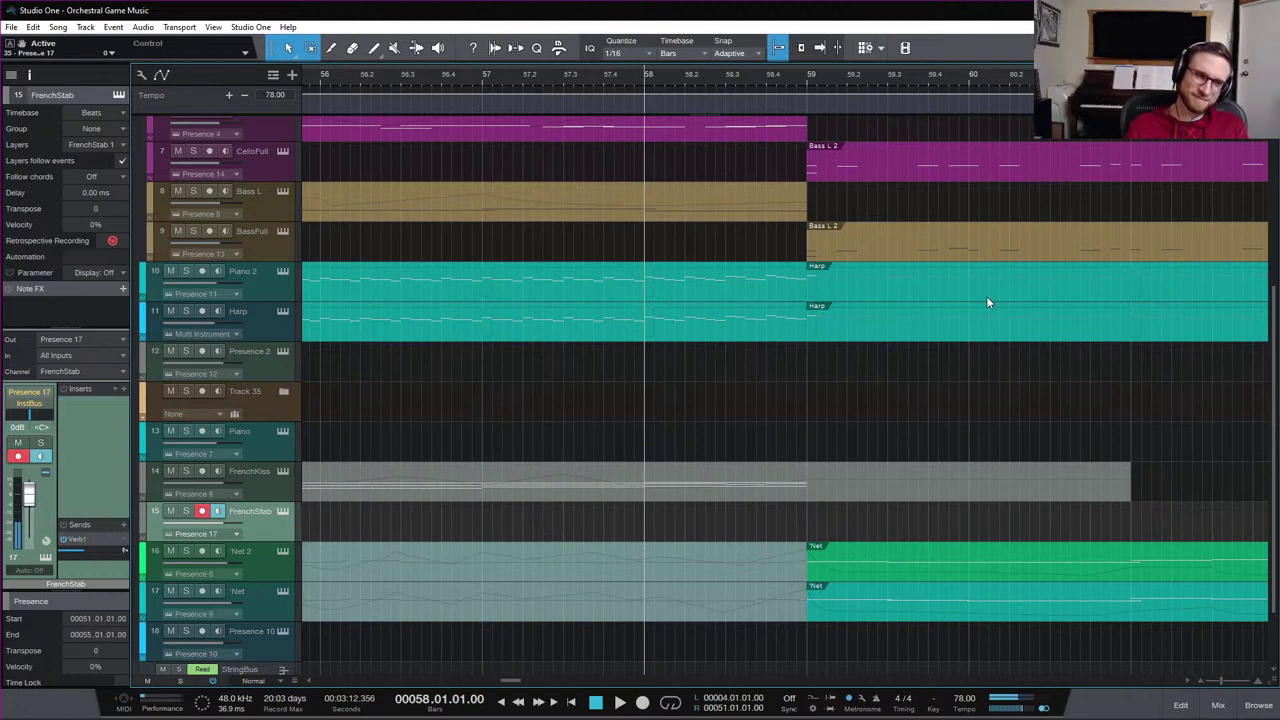
Lower the FrenchStab track's volume to -17.3 dB and play through the transition from bar 58 into bar 59
{"action": "left_click_drag", "start_coordinate": [18, 500], "coordinate": [26, 518]}
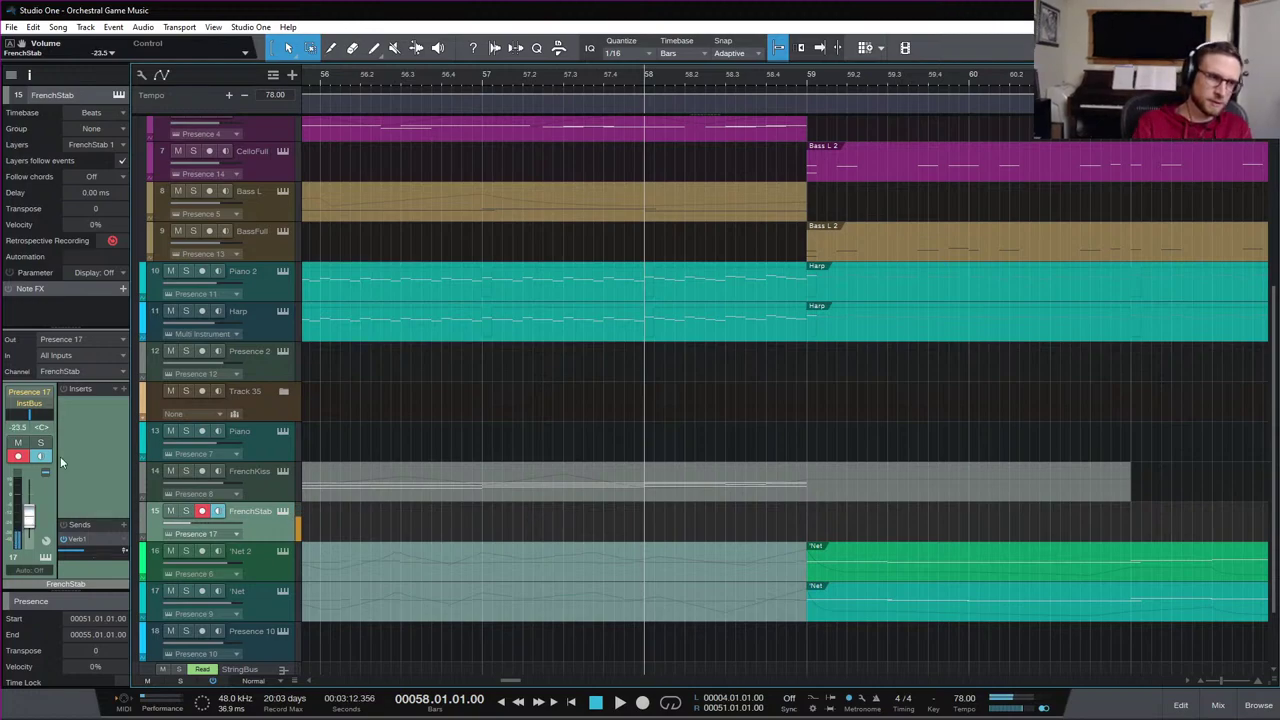
{"action": "left_click_drag", "start_coordinate": [28, 514], "coordinate": [30, 510]}
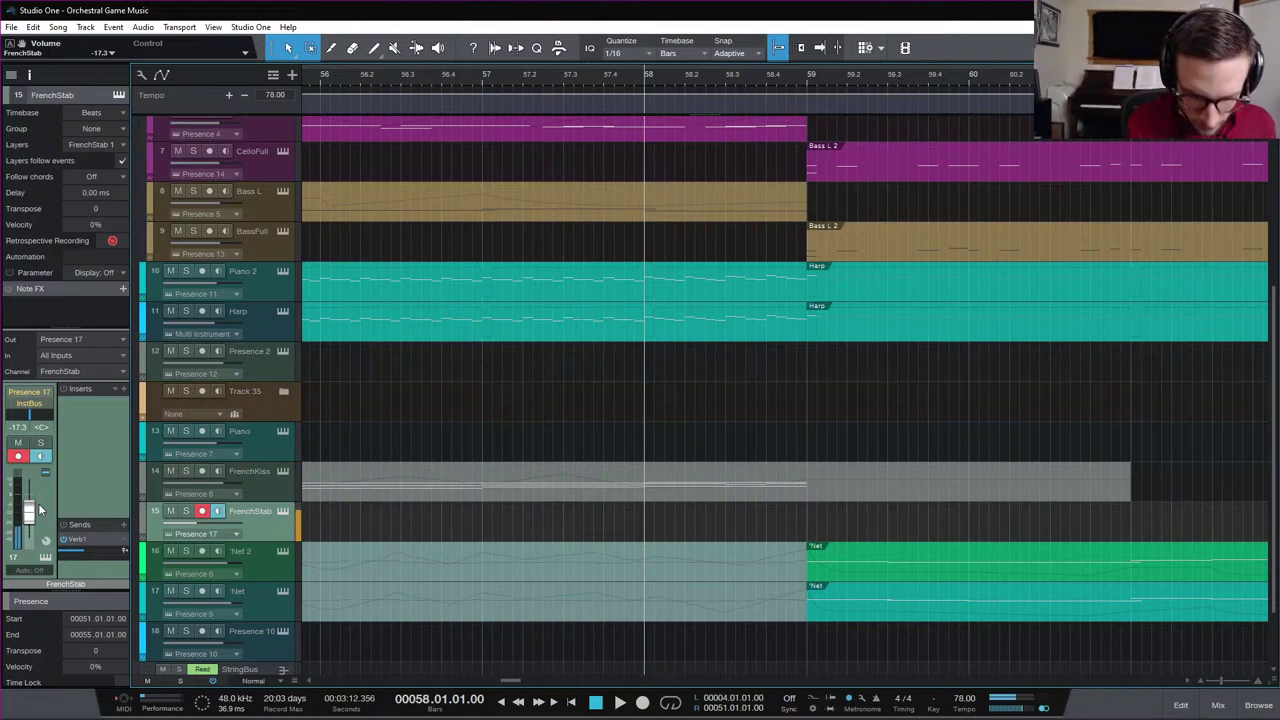
{"action": "key", "text": "space"}
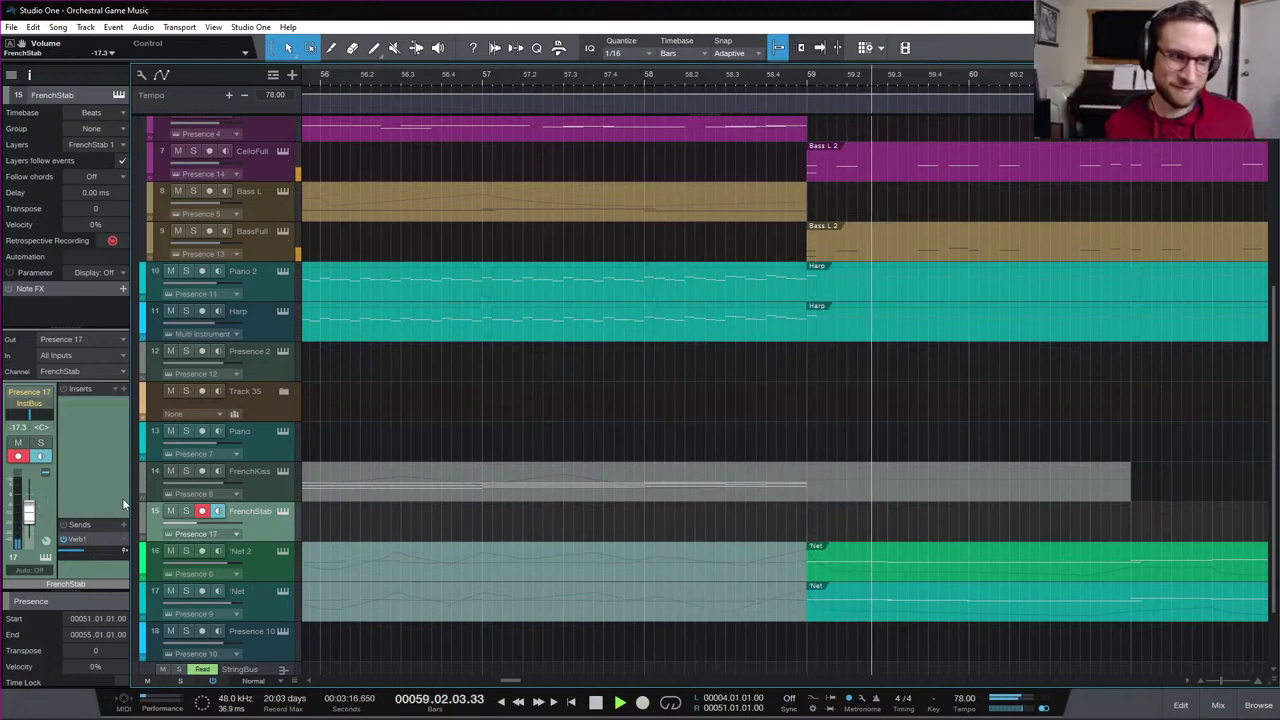
{"action": "key", "text": "space"}
{"action": "key", "text": "space"}
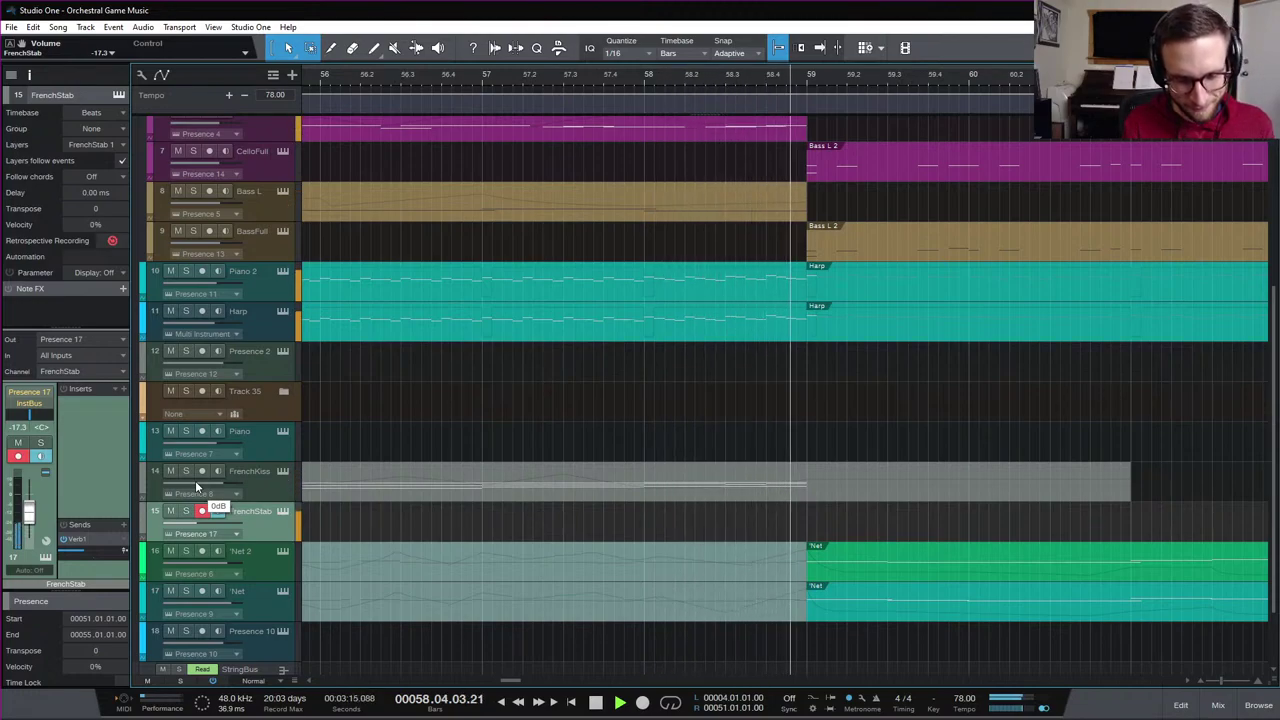
{"action": "key", "text": "space"}
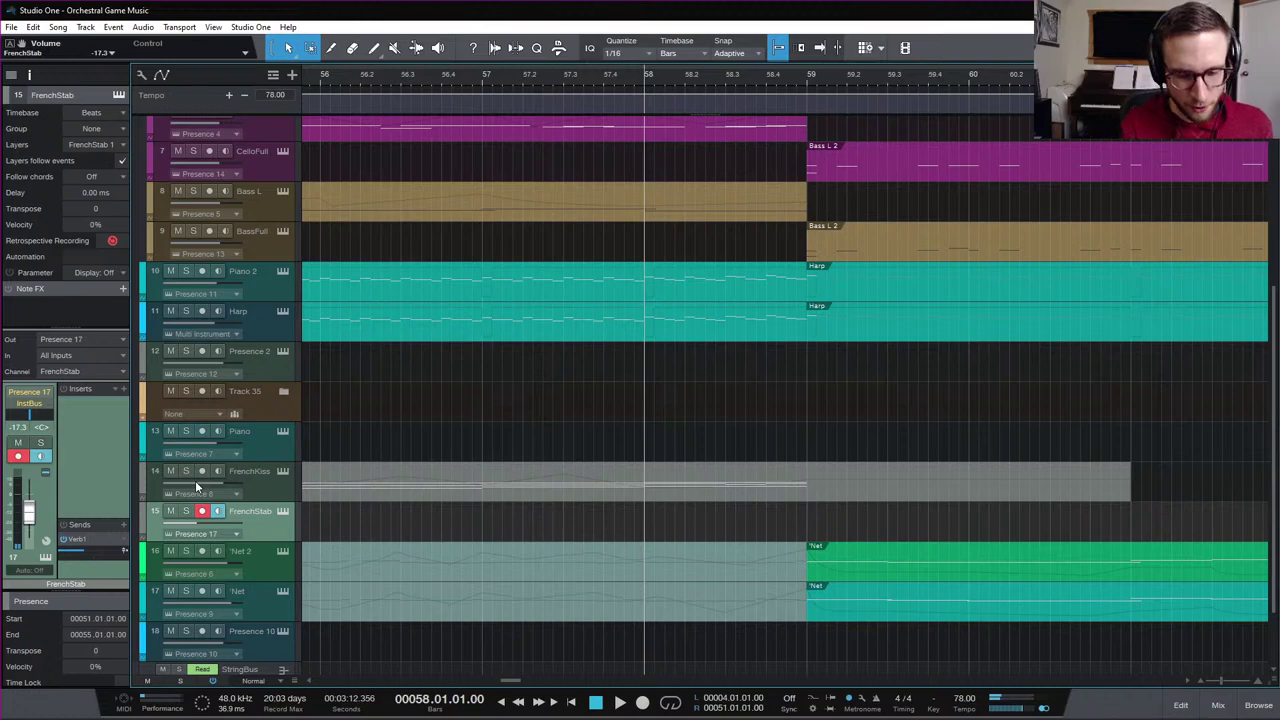
{"action": "key", "text": "space"}
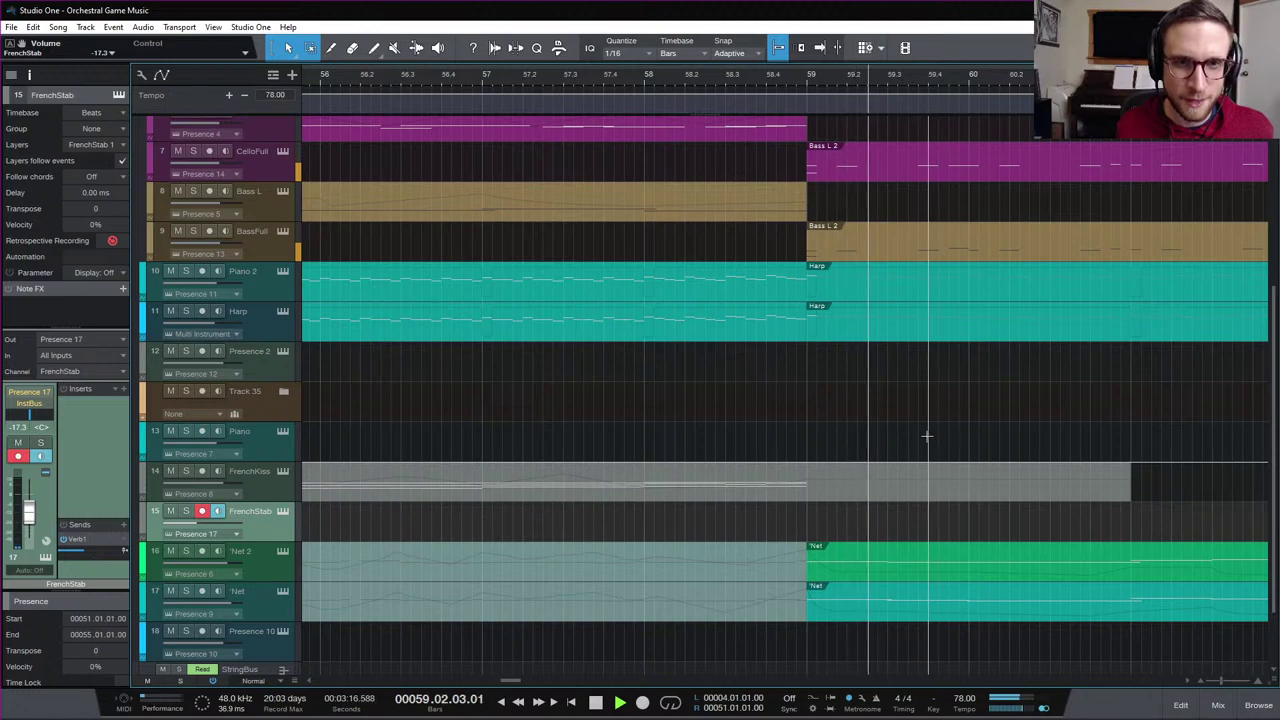
{"action": "key", "text": "space"}
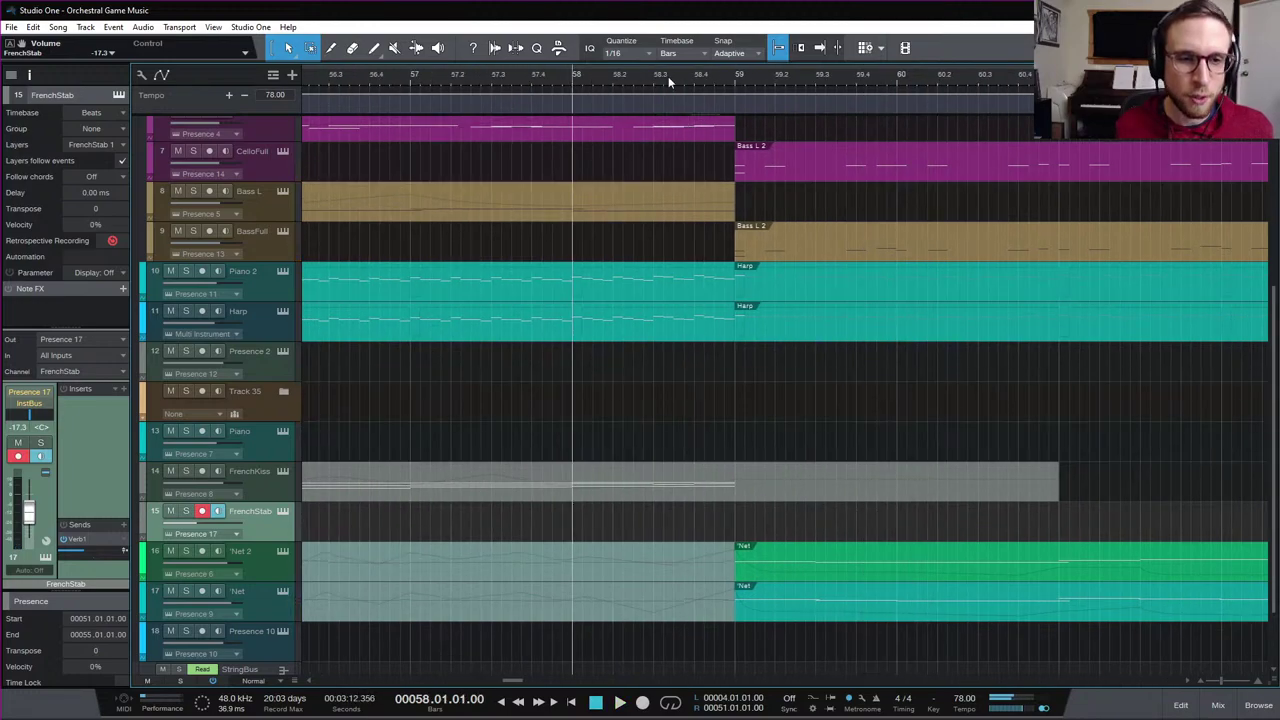
Place the playhead at bar 58 beat 3 and delete the muted 'Net 2 and 'Net events between bars 51 and 59
{"action": "left_click", "coordinate": [655, 88]}
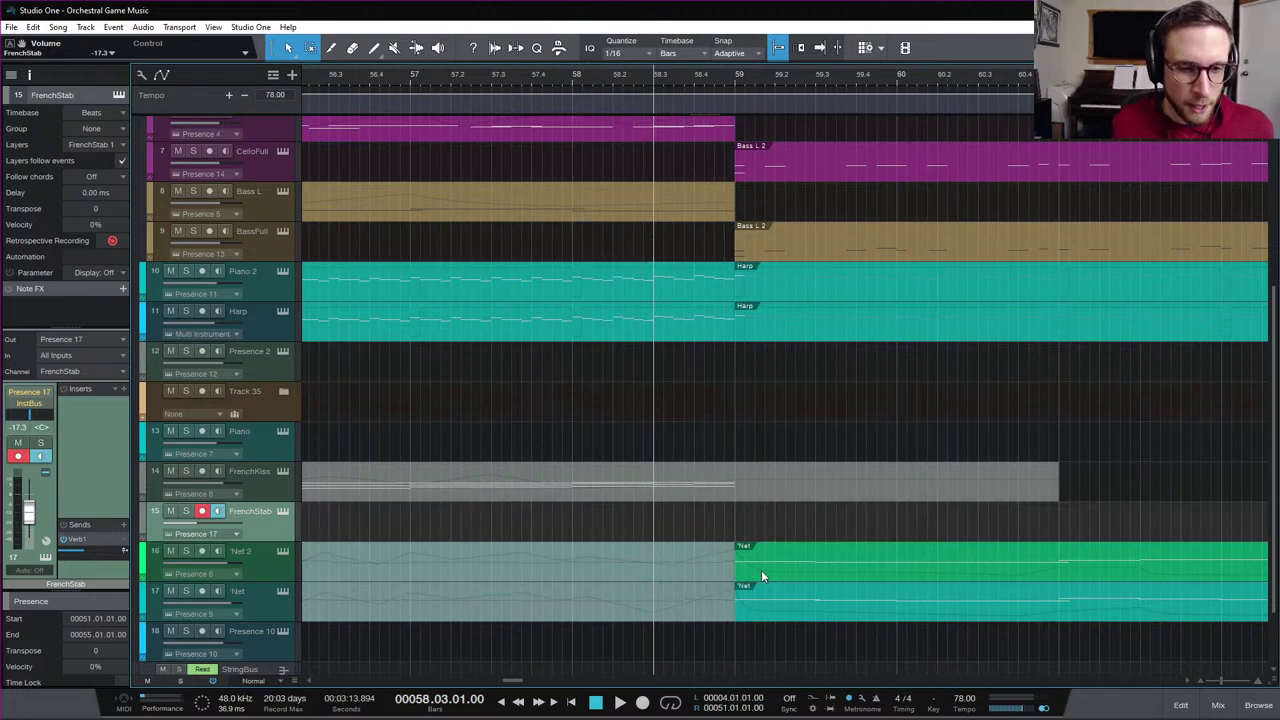
{"action": "scroll", "coordinate": [627, 548], "scroll_direction": "left", "scroll_amount": 2}
{"action": "key", "text": "w"}
{"action": "key", "text": "w"}
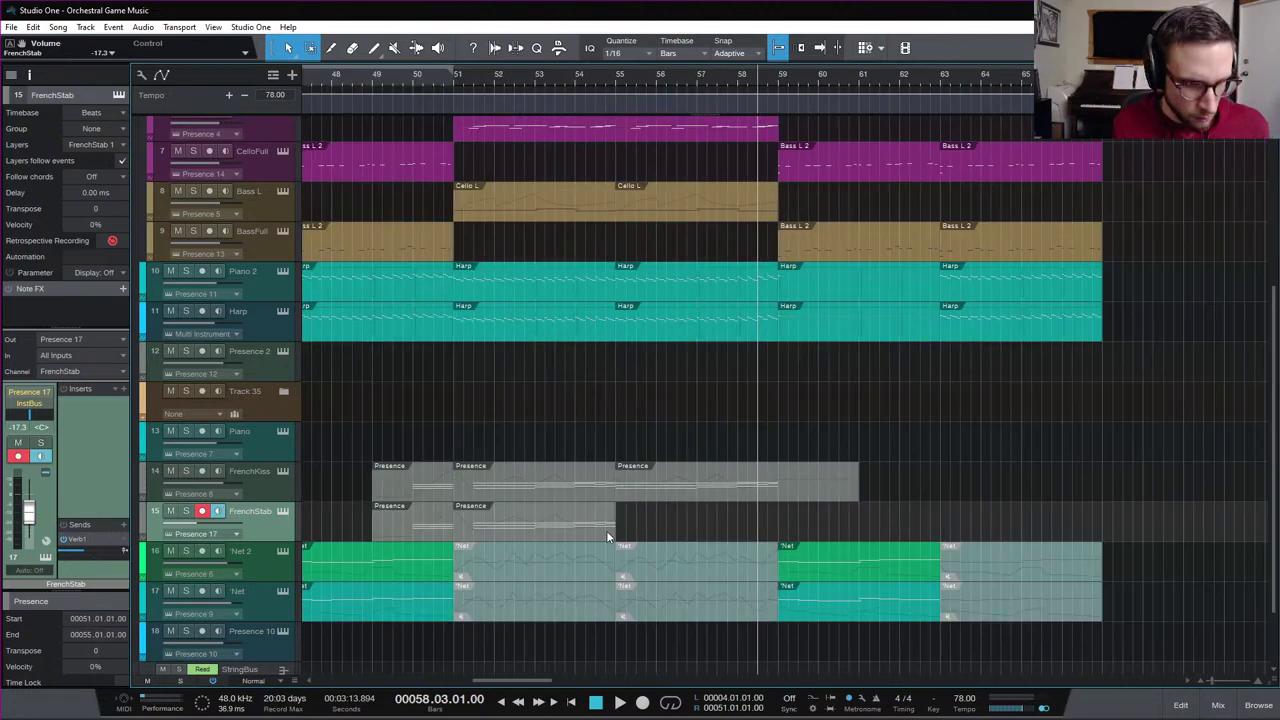
{"action": "left_click_drag", "start_coordinate": [695, 658], "coordinate": [535, 578]}
{"action": "key", "text": "Delete"}
Add half-bar 'Net 2 and 'Net events from bar 58 beat 3 up to bar 59 and audition the lead-in
{"action": "scroll", "coordinate": [494, 457], "scroll_direction": "left", "scroll_amount": 8}
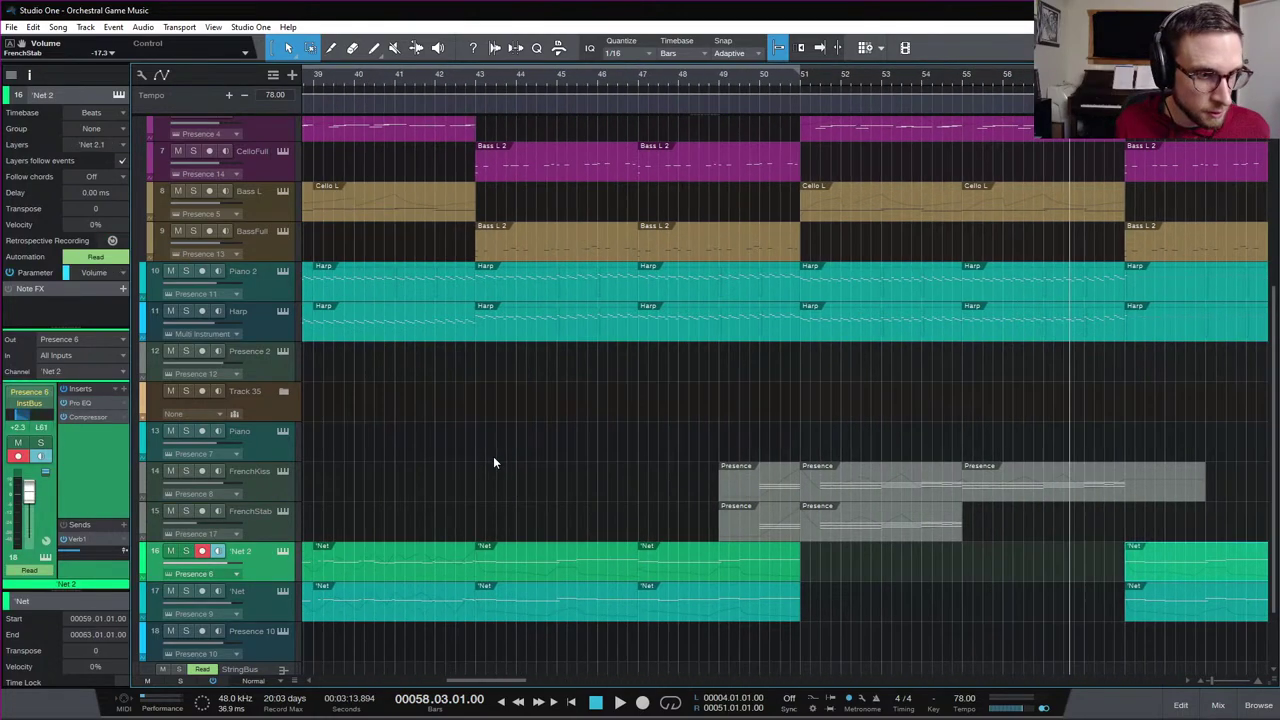
{"action": "left_click_drag", "start_coordinate": [594, 563], "coordinate": [1238, 602]}
{"action": "key", "text": "space"}
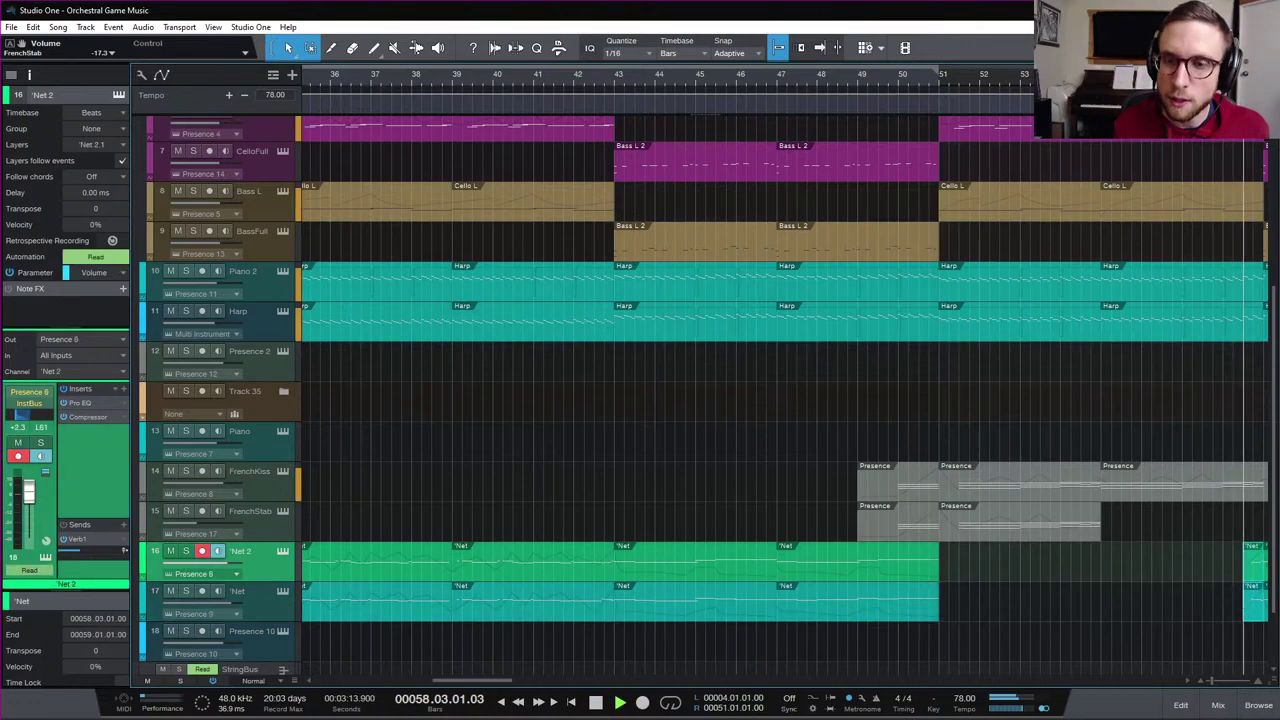
{"action": "key", "text": "space"}
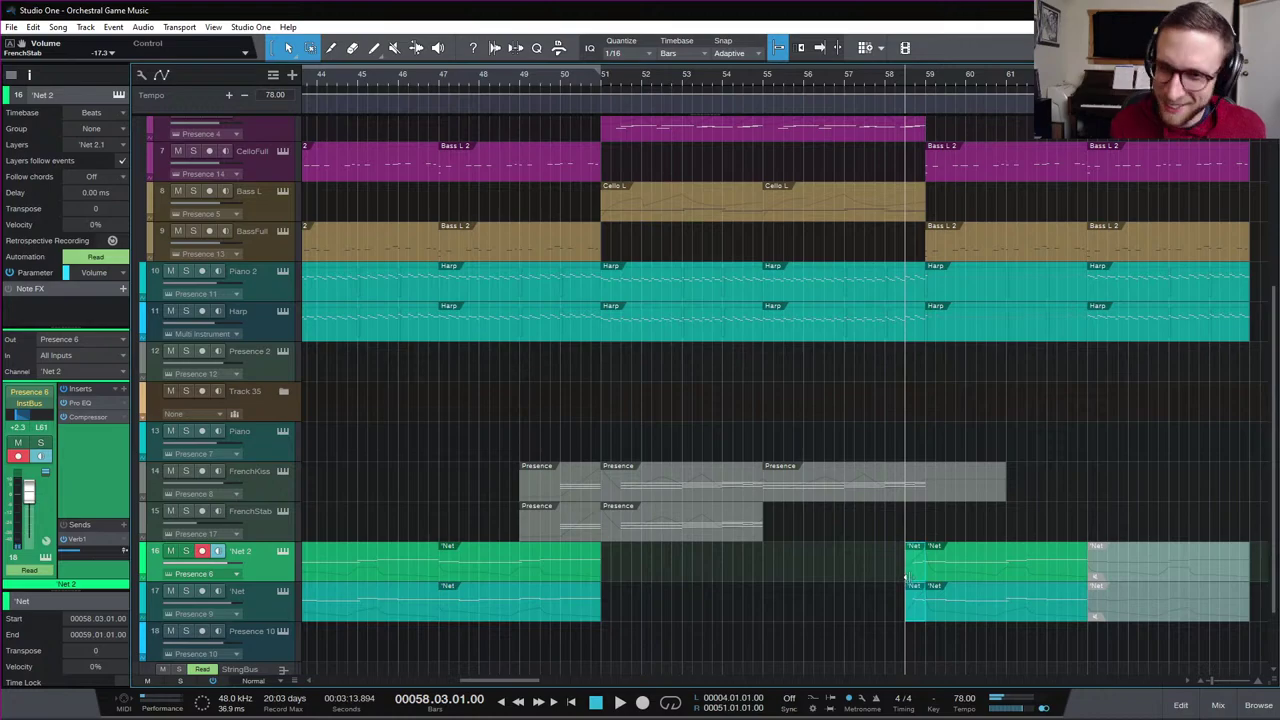
Open the half-bar 'Net 2 lead-in for note editing, lowering its first note by a semitone and its last note to G3
{"action": "double_click", "coordinate": [912, 578]}
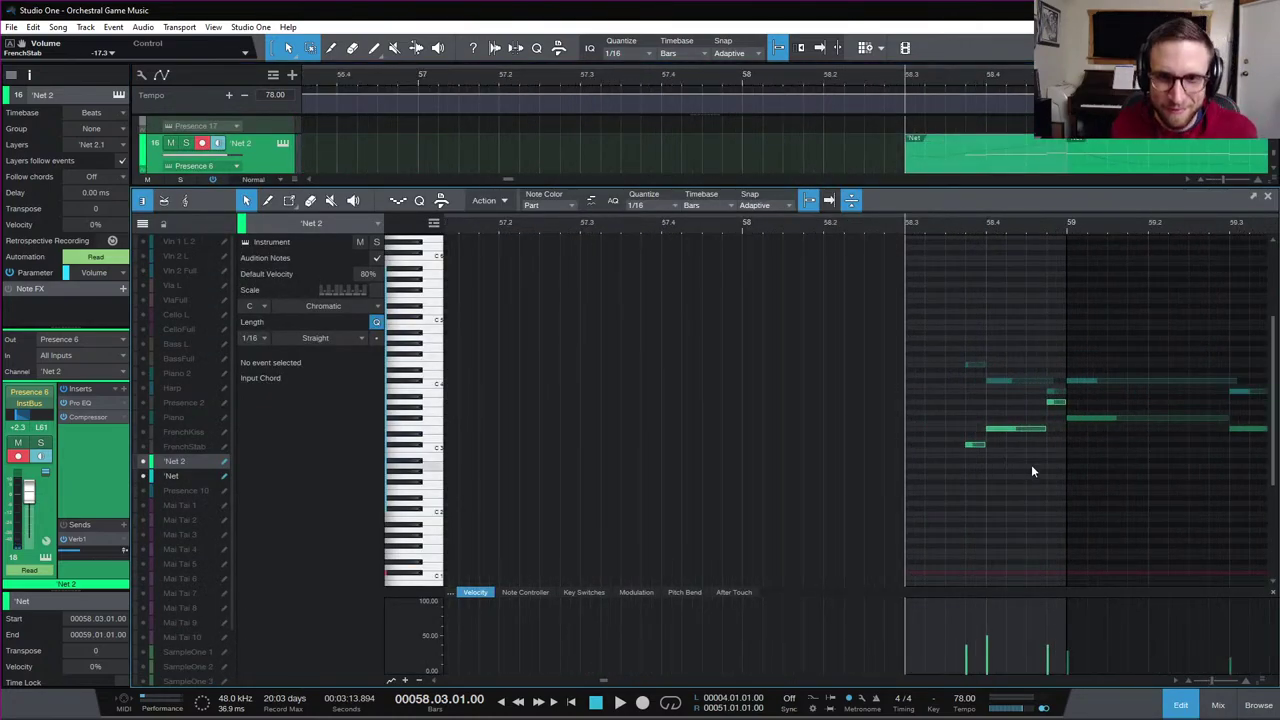
{"action": "scroll", "coordinate": [1031, 464], "scroll_direction": "up", "scroll_amount": 5}
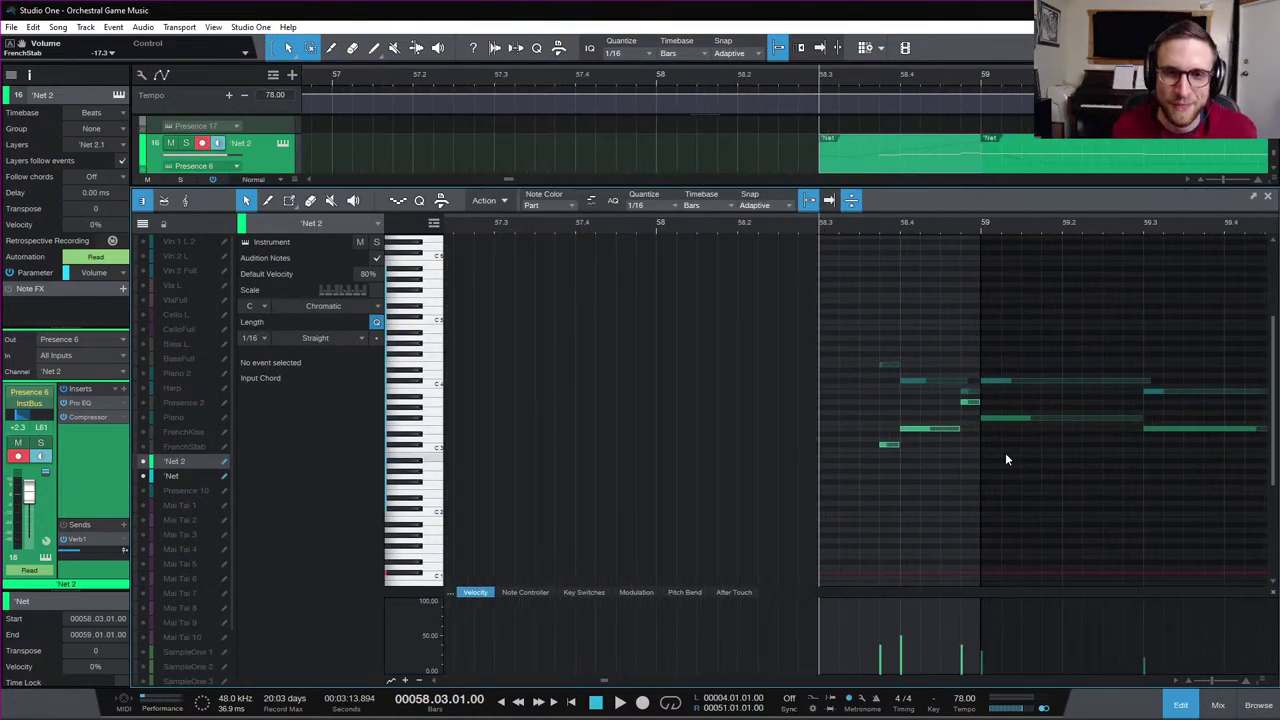
{"action": "left_click", "coordinate": [892, 447]}
{"action": "left_click", "coordinate": [940, 428]}
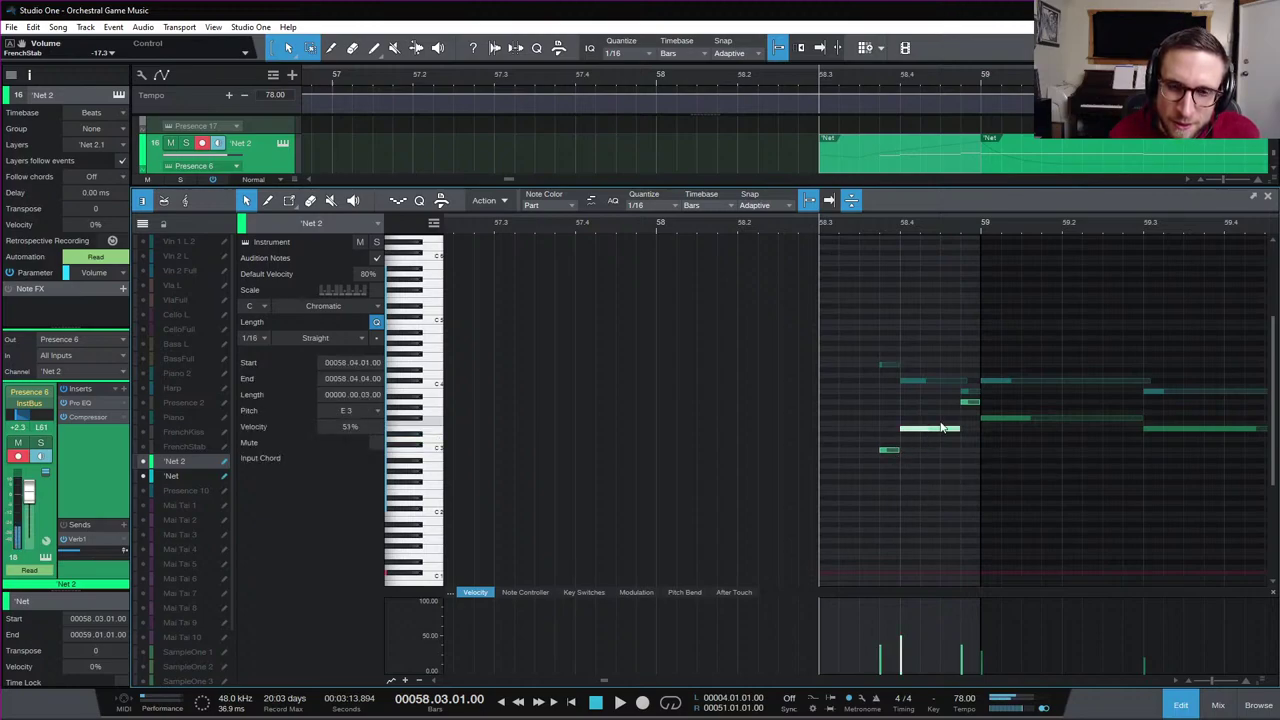
{"action": "left_click_drag", "start_coordinate": [971, 403], "coordinate": [973, 413]}
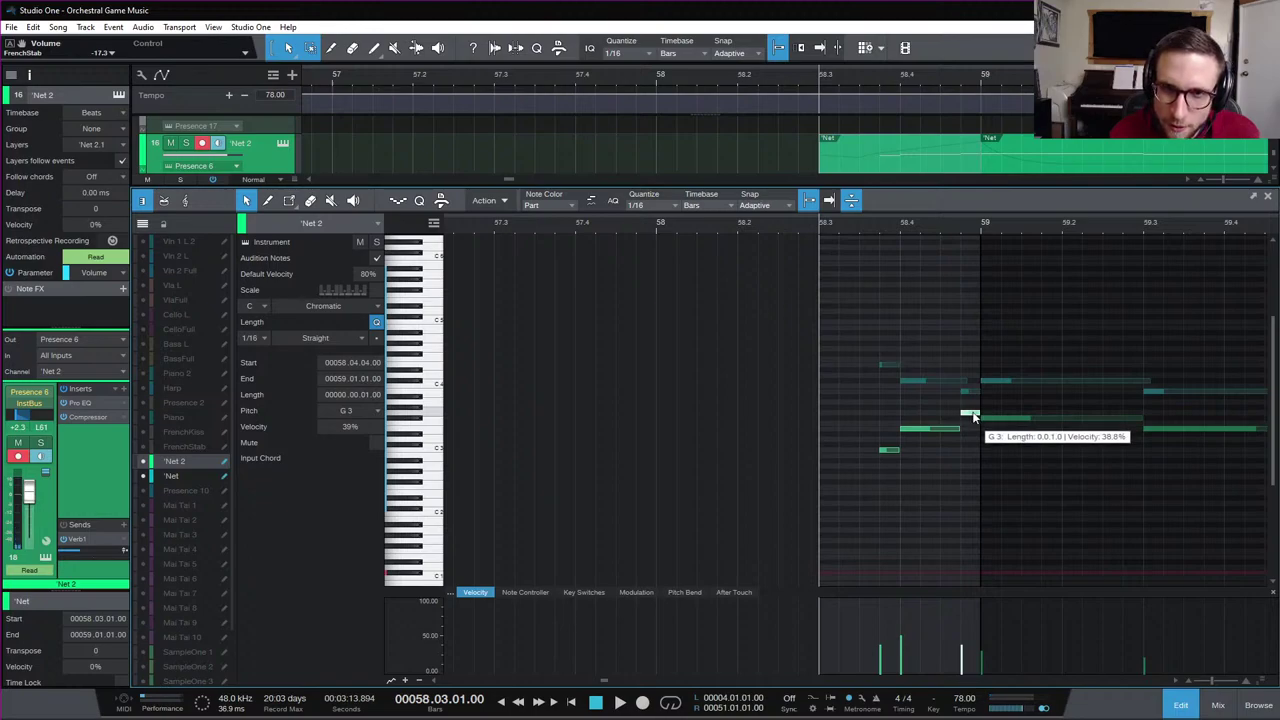
Raise the second note of the 'Net lead-in to D4 and its last note to C4, and audition the lead-in
{"action": "left_click", "coordinate": [886, 366]}
{"action": "left_click", "coordinate": [918, 381]}
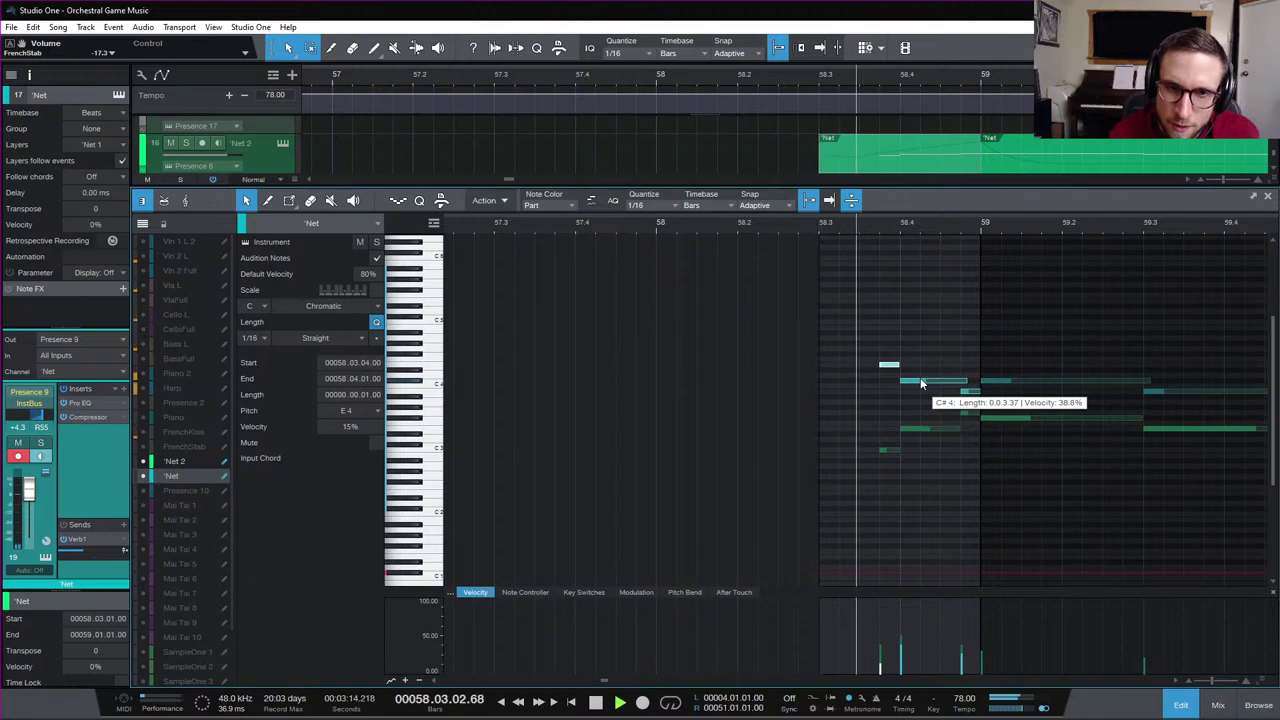
{"action": "left_click_drag", "start_coordinate": [918, 381], "coordinate": [974, 382]}
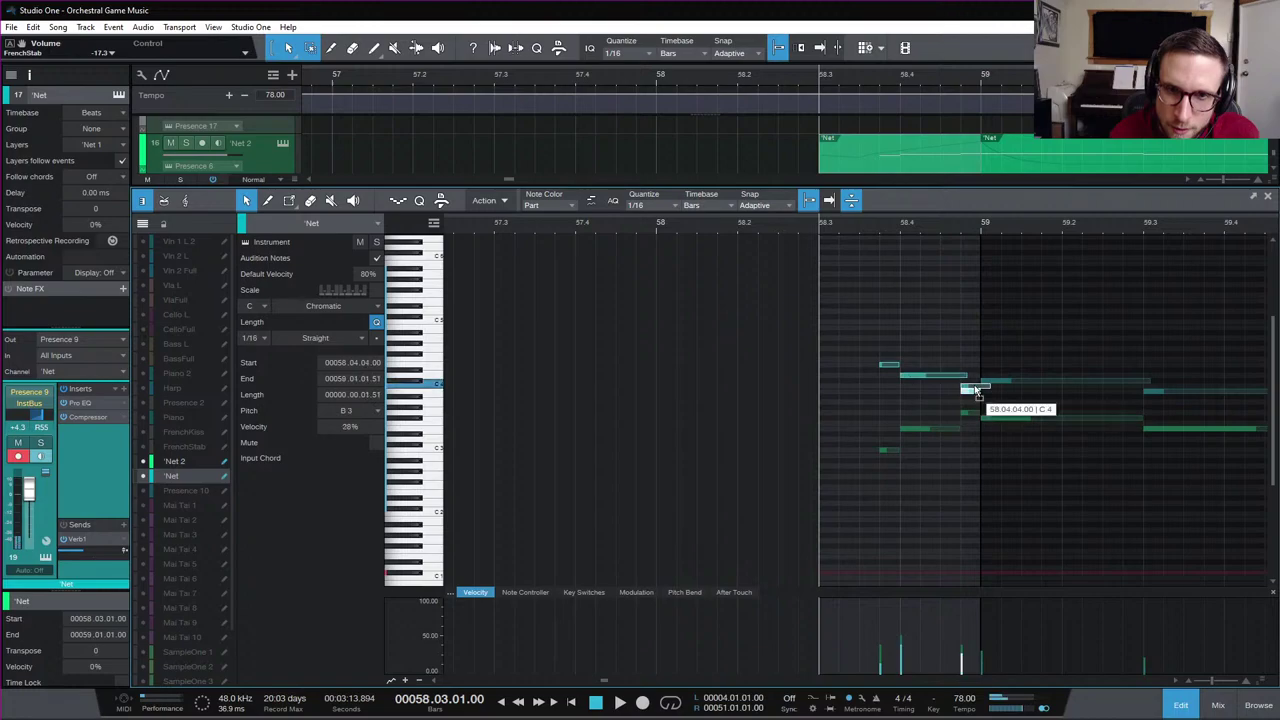
{"action": "key", "text": "space"}
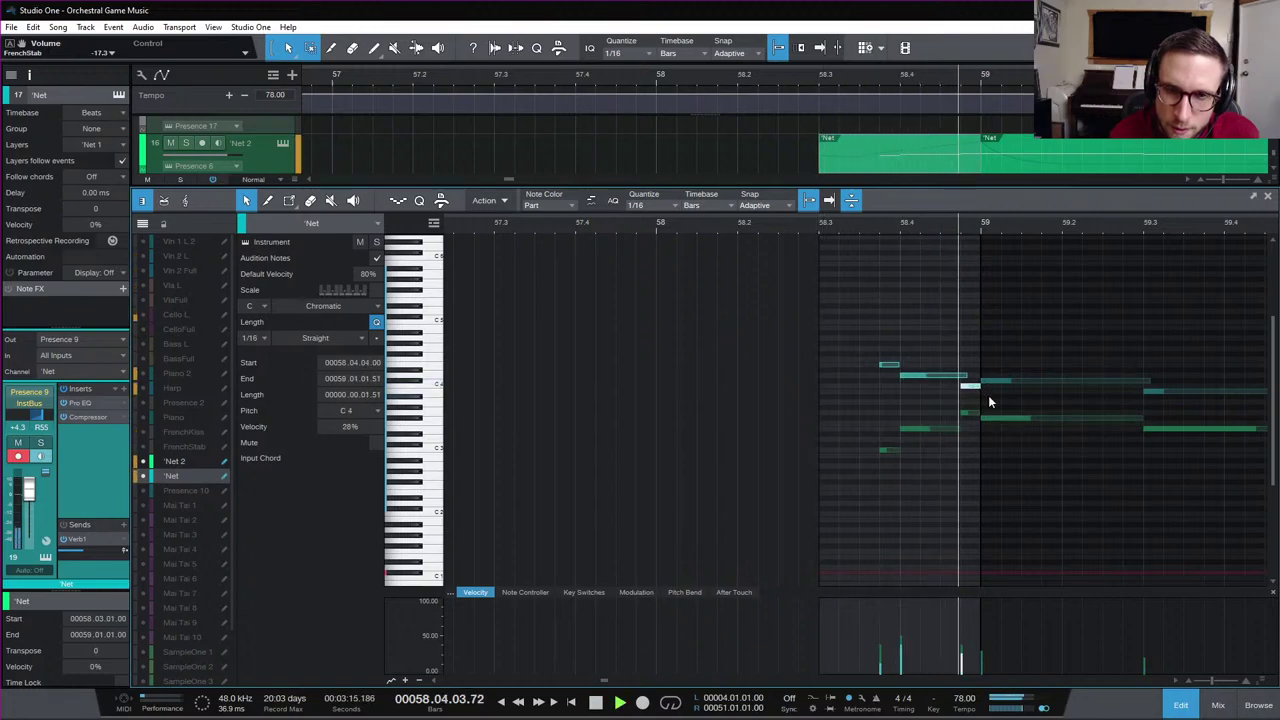
{"action": "key", "text": "space"}
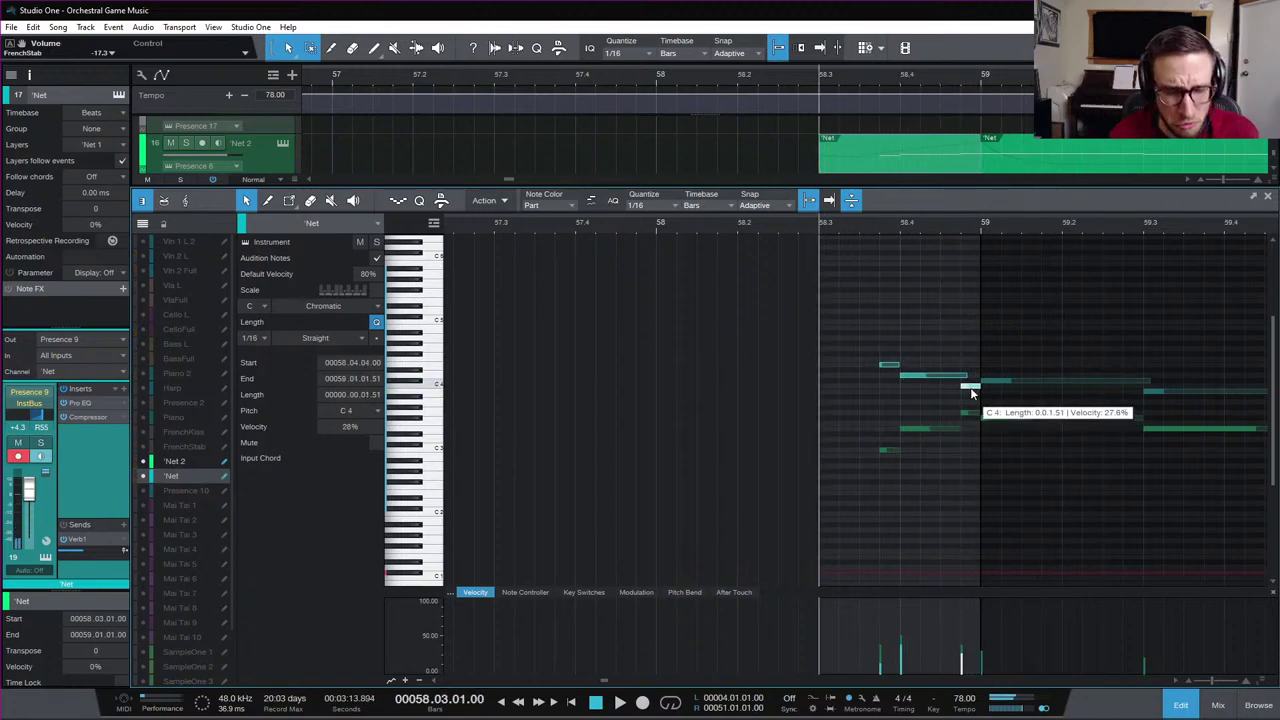
{"action": "key", "text": "space"}
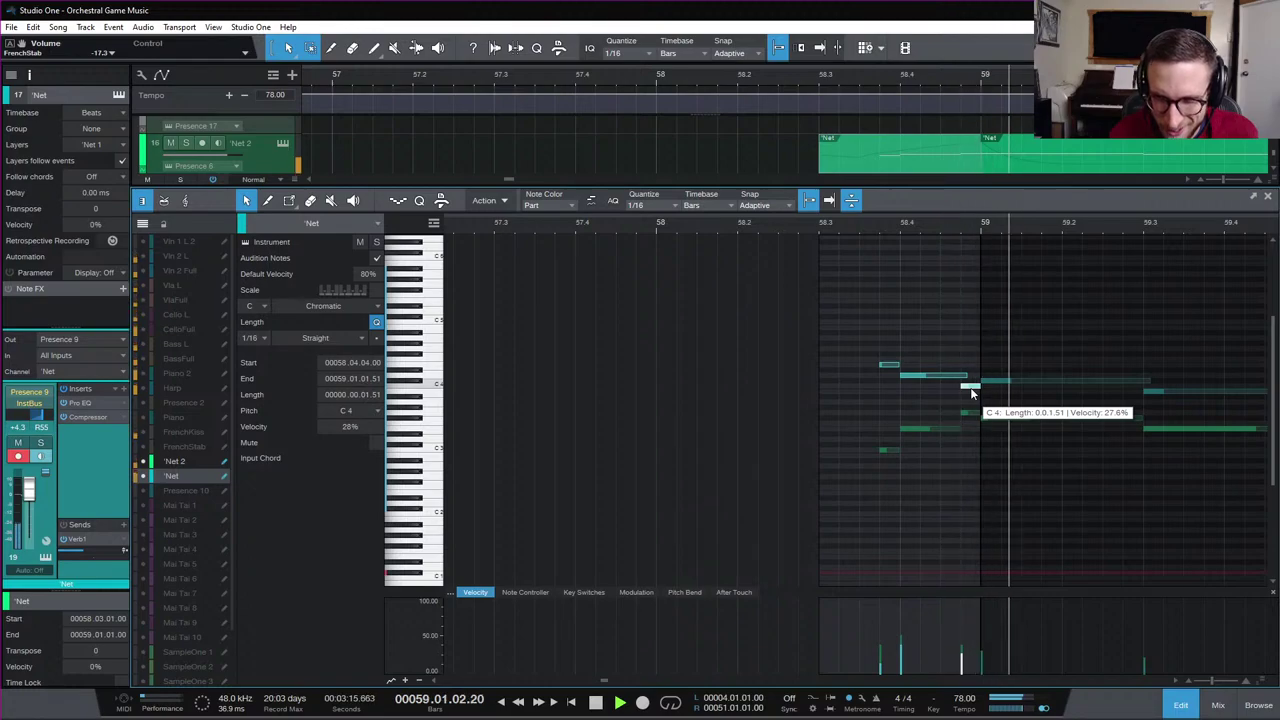
{"action": "key", "text": "space"}
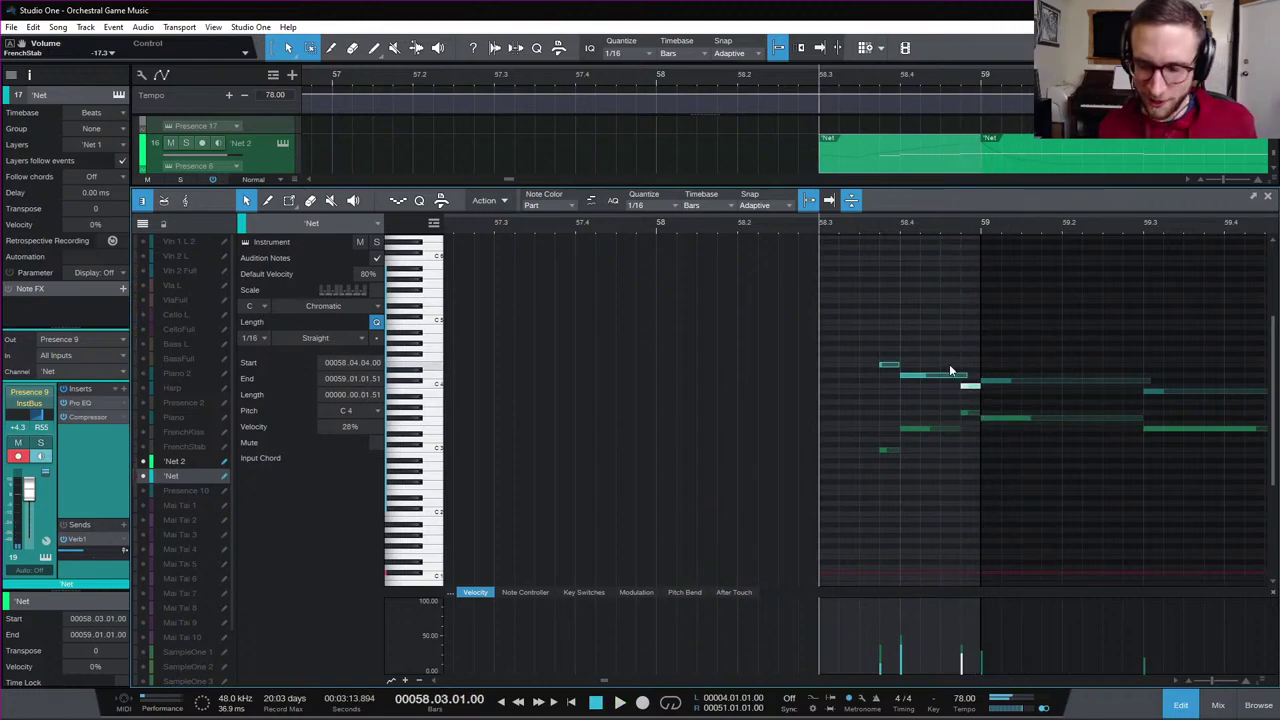
{"action": "mouse_move", "coordinate": [969, 393]}
{"action": "key", "text": "space"}
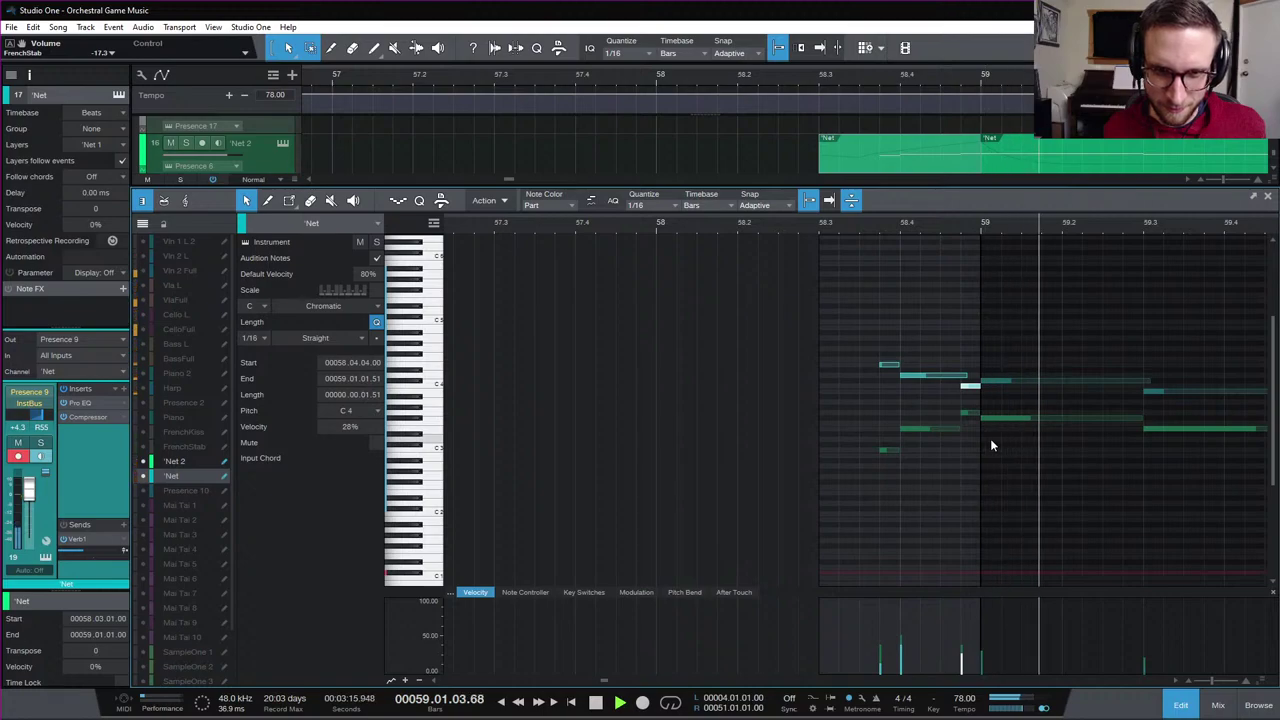
{"action": "key", "text": "space"}
Raise the last note of the 'Net lead-in to E4 and play it back from bar 58 beat 3
{"action": "key", "text": "alt+Up"}
{"action": "key", "text": "alt+Up"}
{"action": "key", "text": "alt+Up"}
{"action": "key", "text": "alt+Up"}
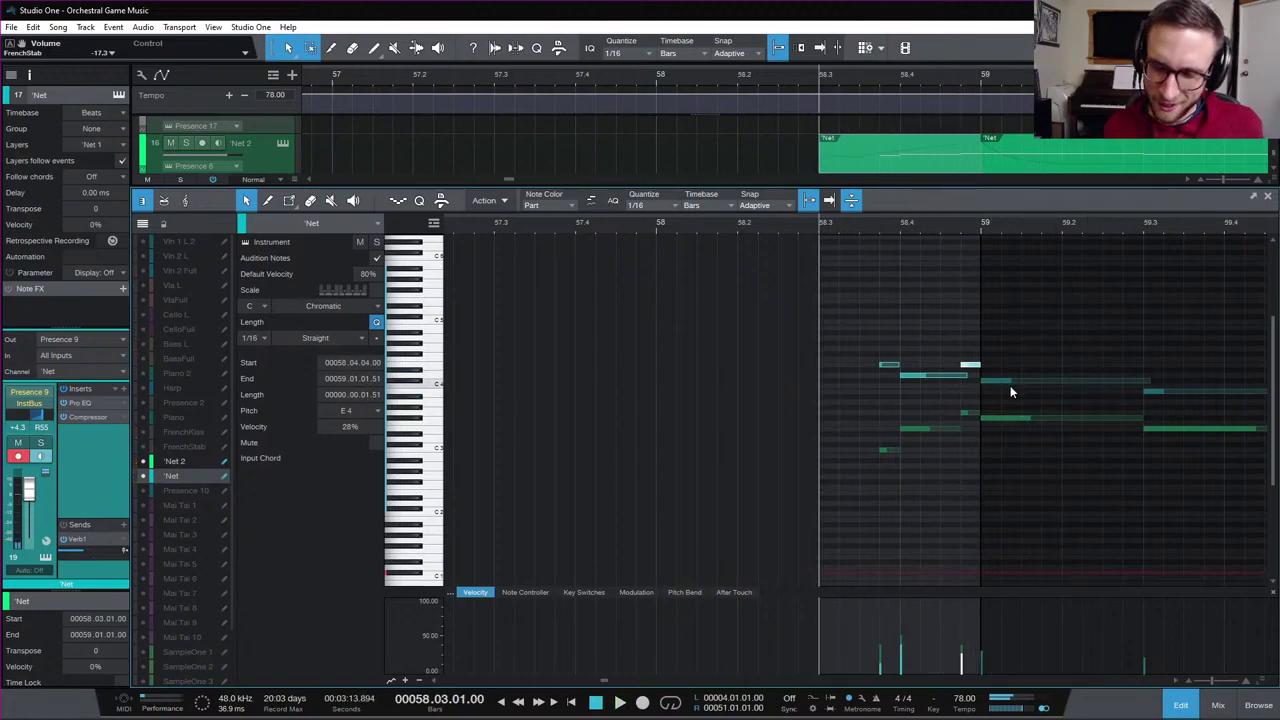
{"action": "key", "text": "space"}
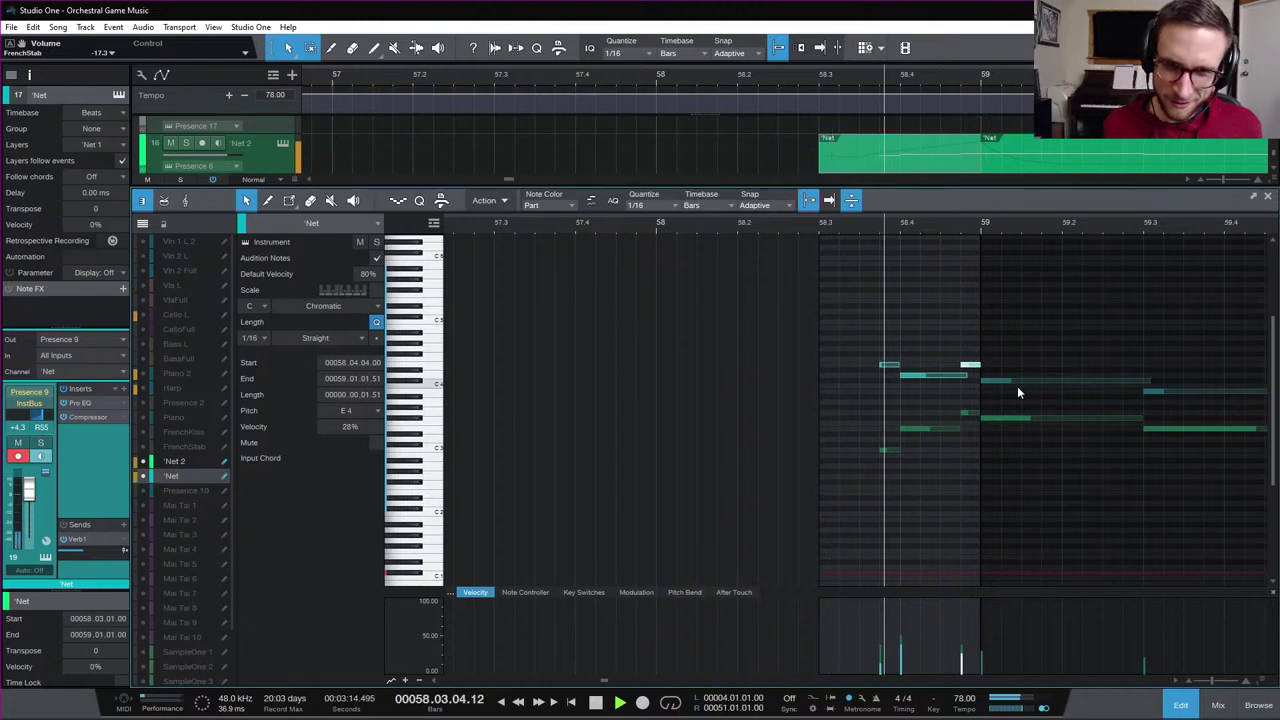
{"action": "key", "text": "space"}
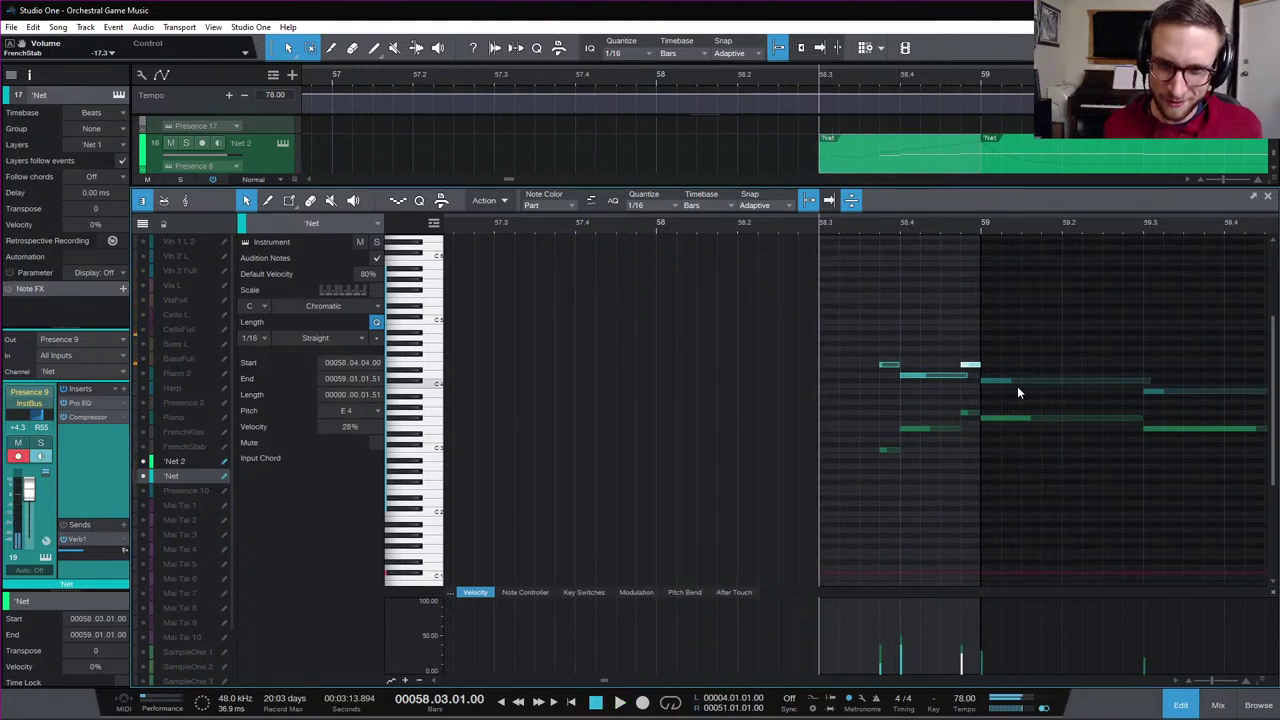
Place the playhead at bar 59 and raise the first note of the 'Net event there to D4 while auditioning it
{"action": "left_click", "coordinate": [1027, 372]}
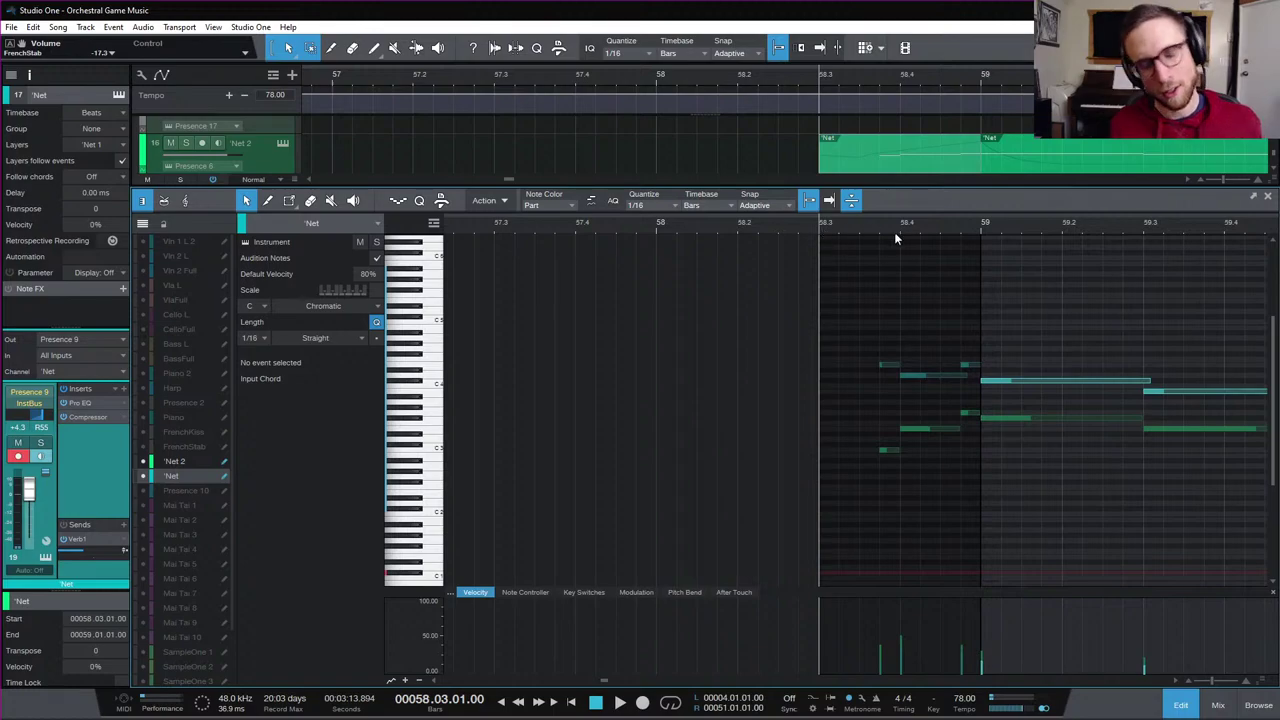
{"action": "left_click", "coordinate": [983, 223]}
{"action": "scroll", "coordinate": [1034, 364], "scroll_direction": "right", "scroll_amount": 3}
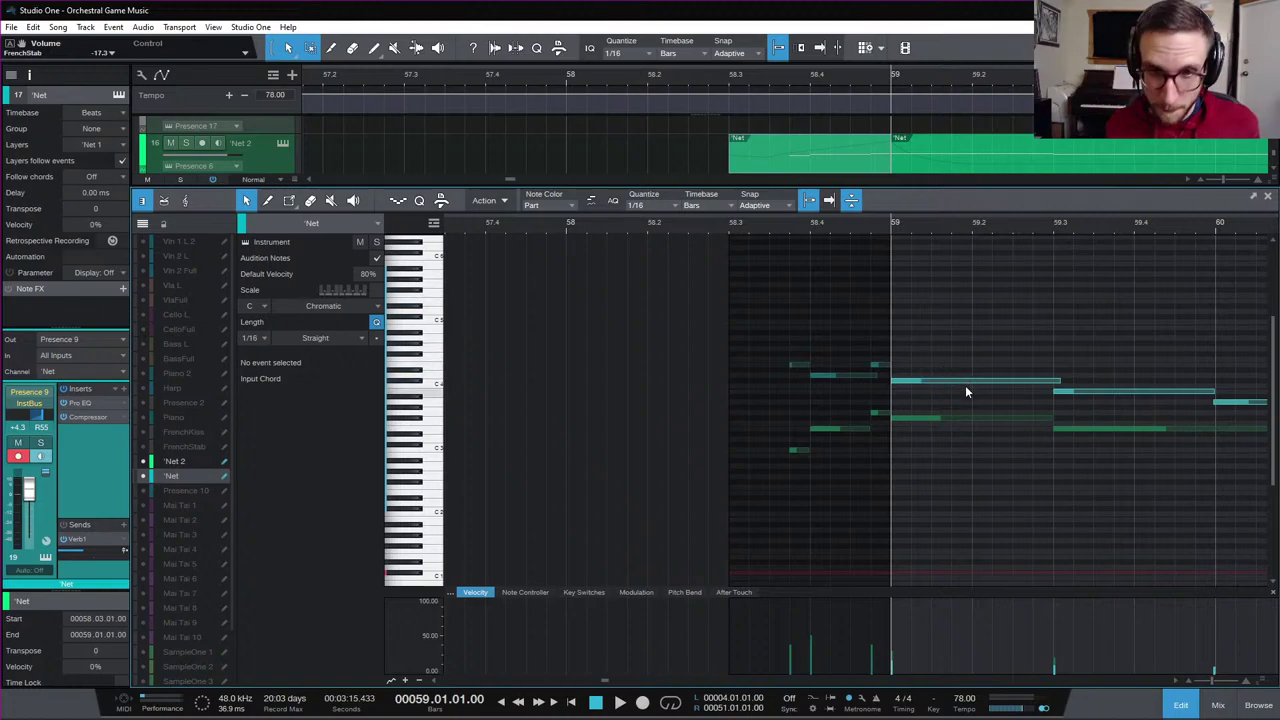
{"action": "key", "text": "space"}
{"action": "key", "text": "space"}
{"action": "key", "text": "space"}
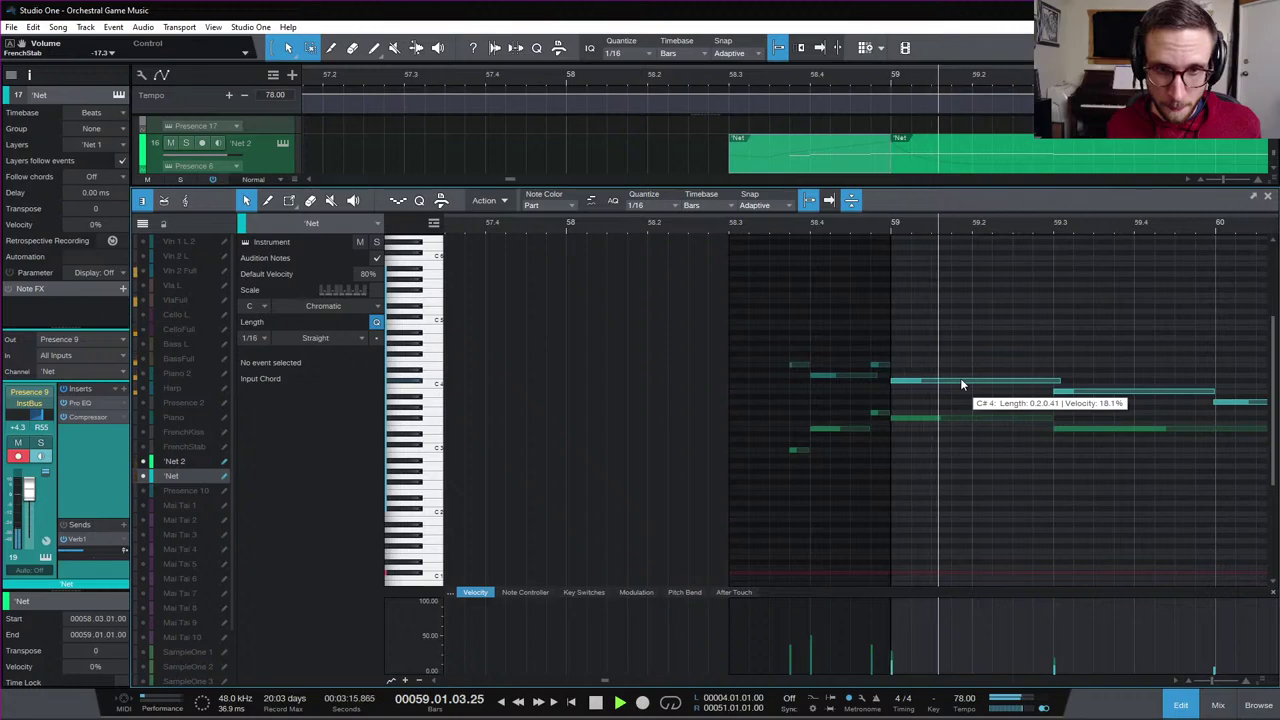
{"action": "left_click_drag", "start_coordinate": [960, 384], "coordinate": [957, 378]}
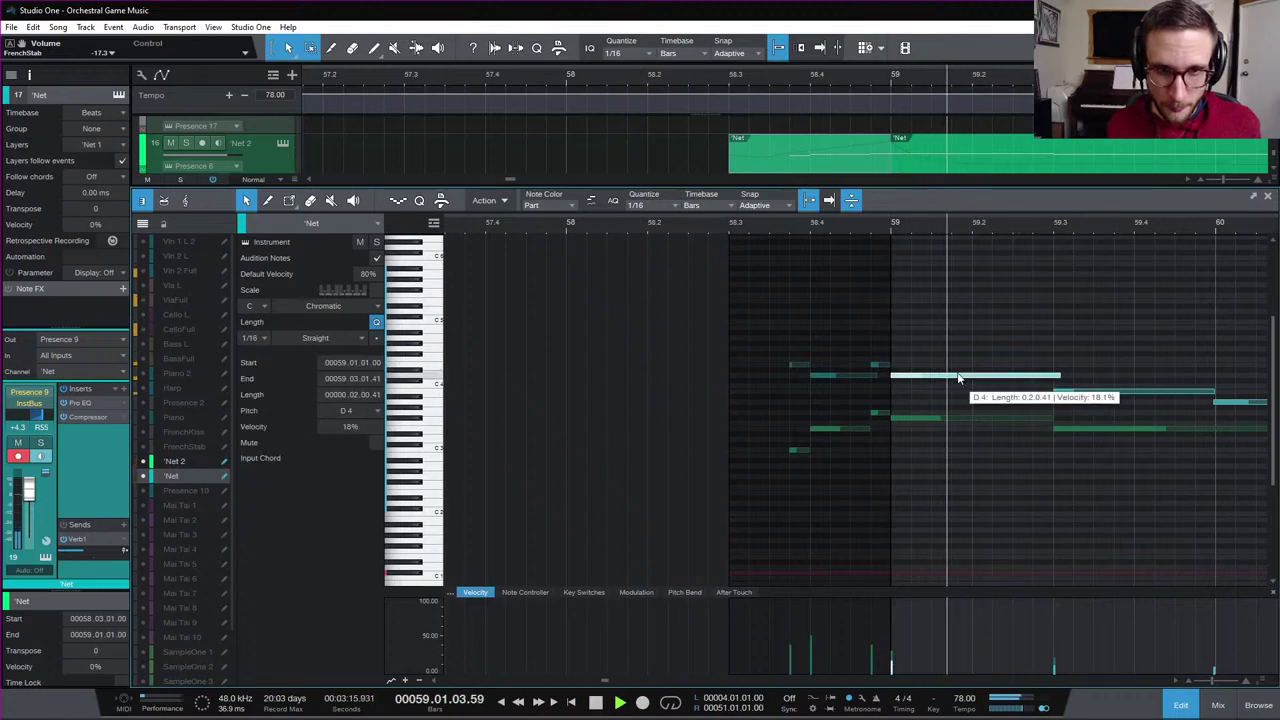
{"action": "key", "text": "space"}
Shorten the D4 at bar 59 to one beat and add a one-beat C#4 on beat 2, playing the result
{"action": "left_click_drag", "start_coordinate": [1059, 377], "coordinate": [1003, 387]}
{"action": "key", "text": "d"}
{"action": "key", "text": "space"}
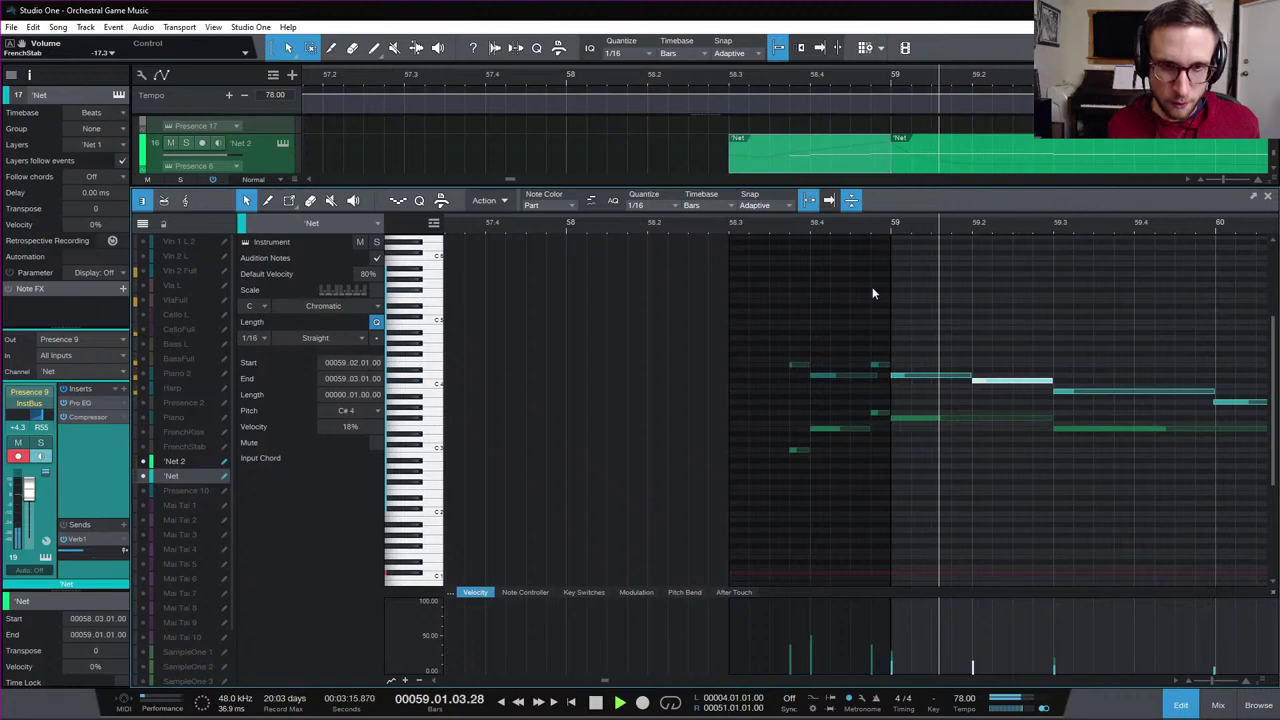
{"action": "key", "text": "space"}
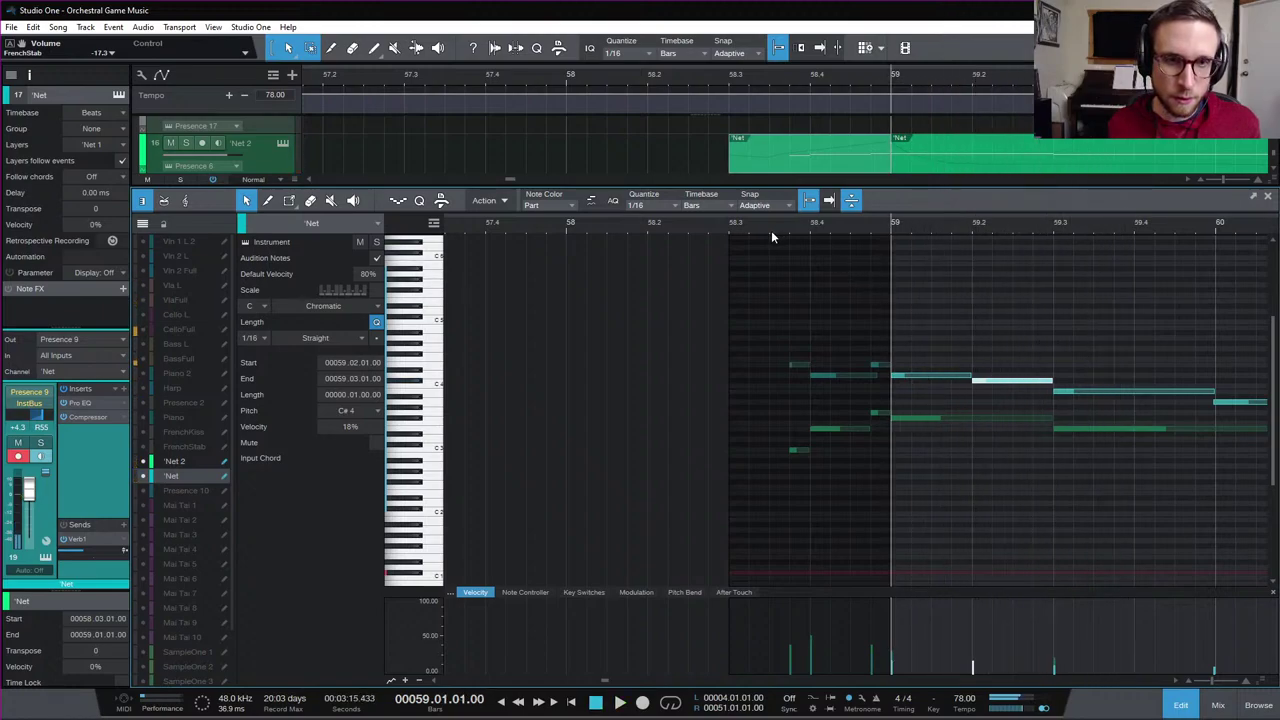
Place the playhead just before the lead-in's first note in bar 58 and play the transition into bar 59 repeatedly
{"action": "left_click", "coordinate": [771, 230]}
{"action": "key", "text": "space"}
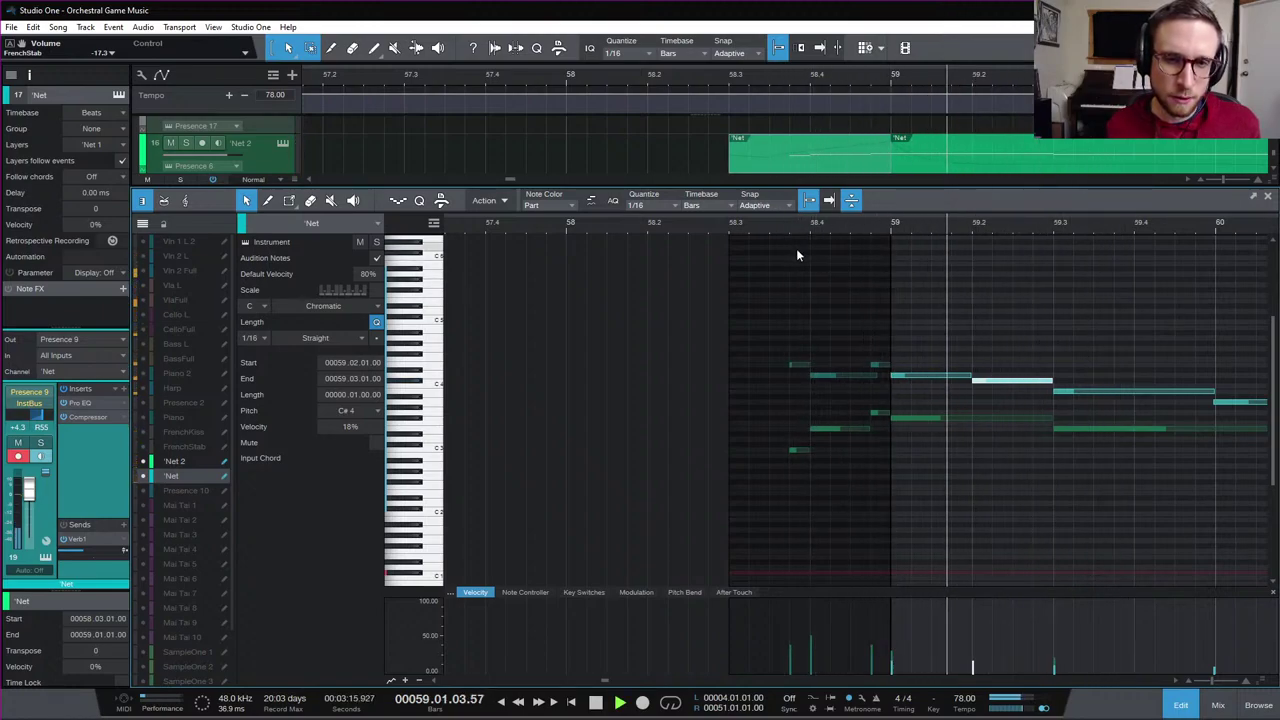
{"action": "key", "text": "space"}
{"action": "key", "text": "space"}
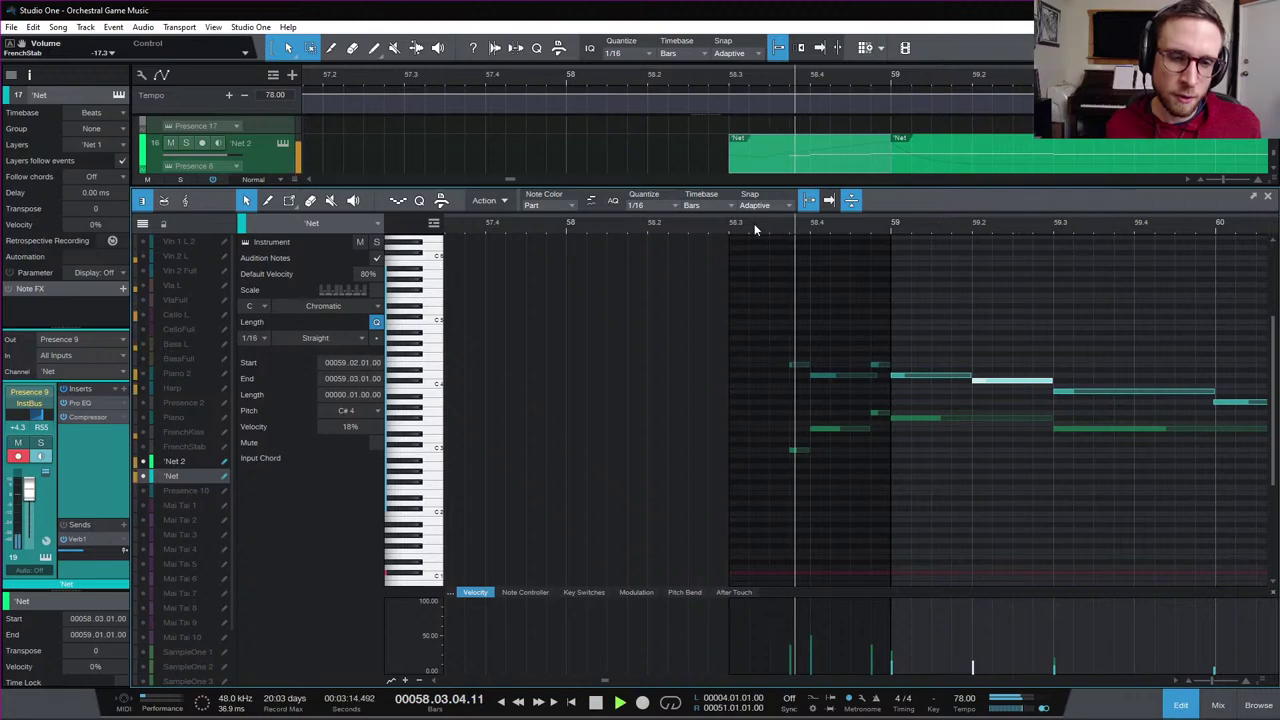
{"action": "key", "text": "space"}
{"action": "key", "text": "space"}
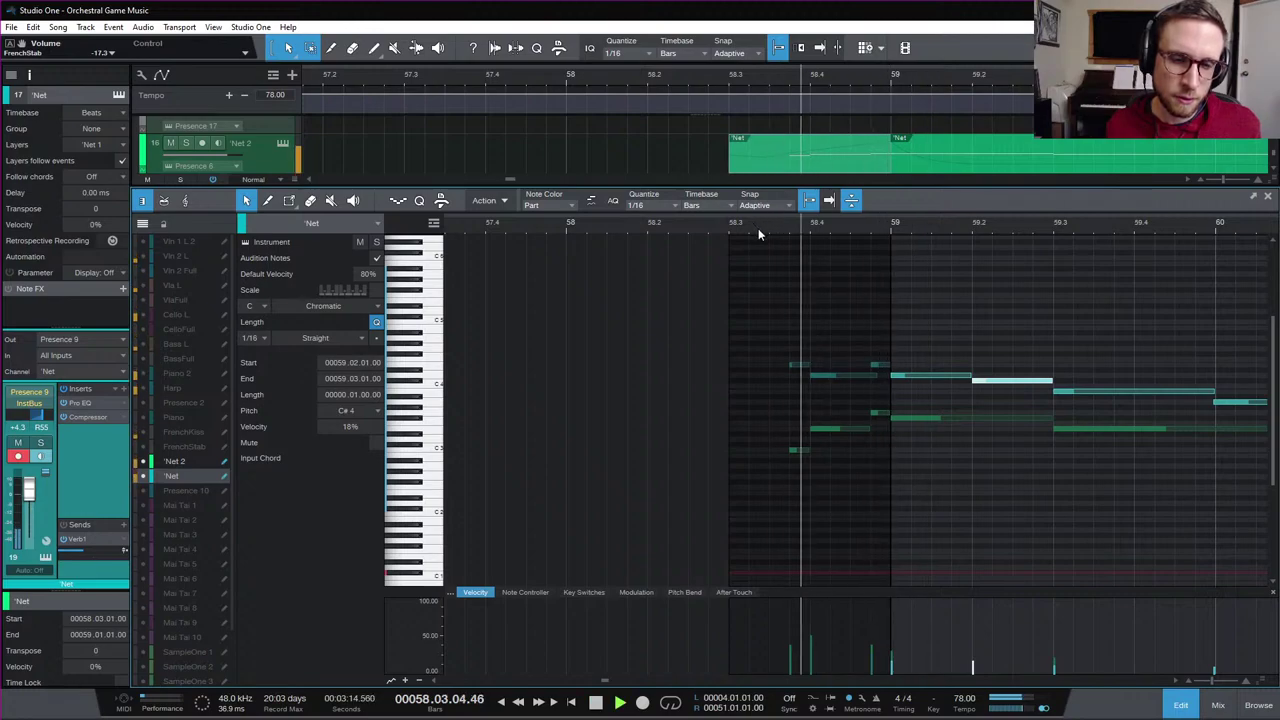
{"action": "key", "text": "space"}
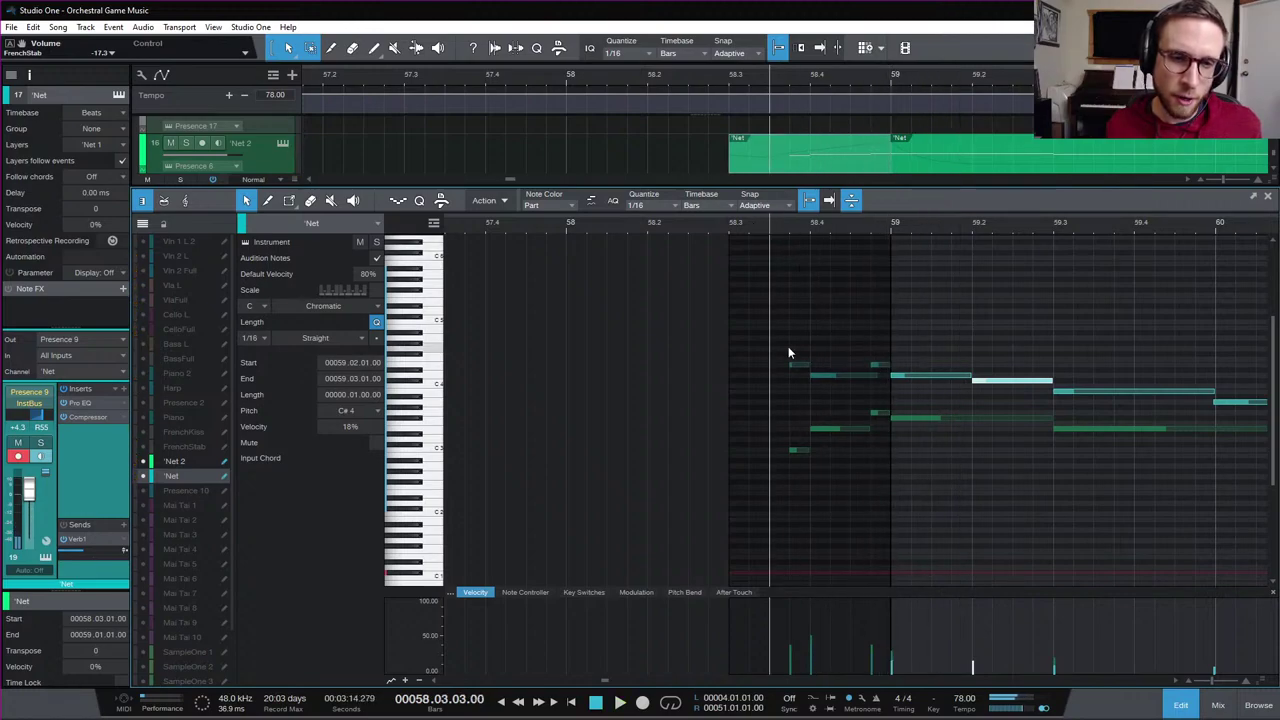
Audition the transition with the 'Net notes from bar 58 beat 3 through bar 59 beat 2 temporarily muted, restoring them after playback
{"action": "left_click_drag", "start_coordinate": [768, 336], "coordinate": [1040, 390]}
{"action": "key", "text": "shift+m"}
{"action": "key", "text": "space"}
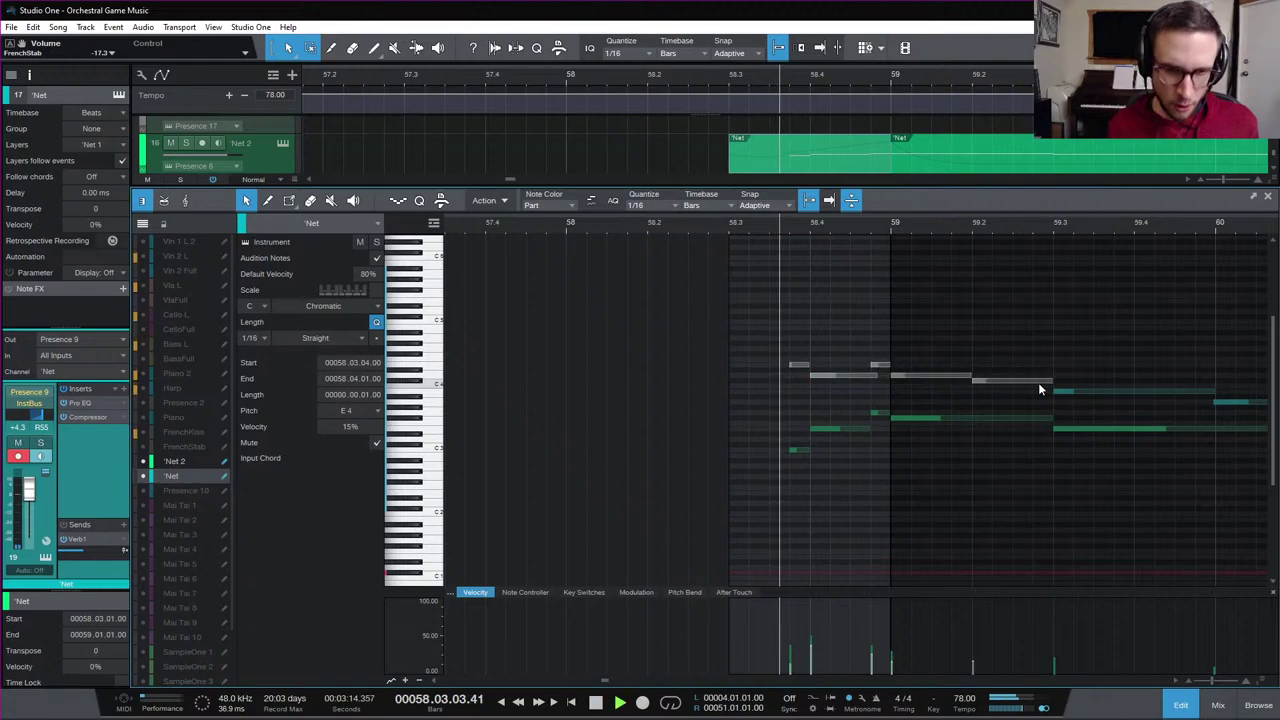
{"action": "key", "text": "space"}
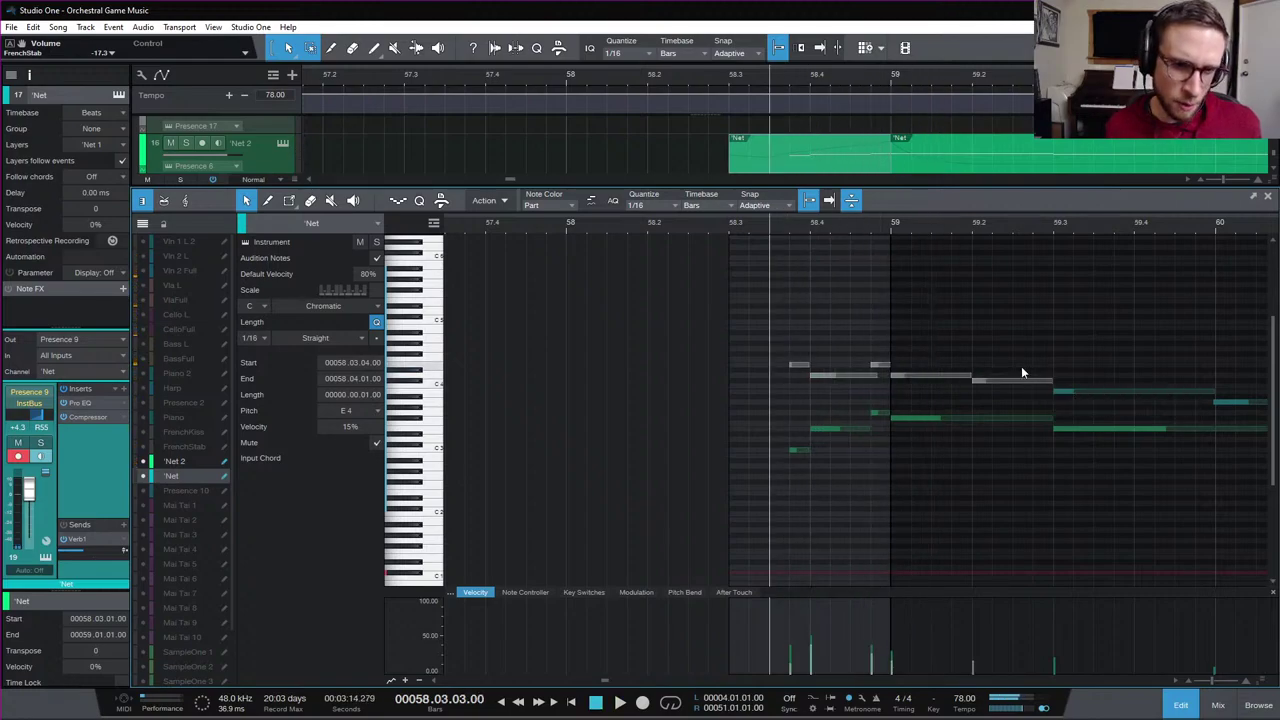
{"action": "key", "text": "space"}
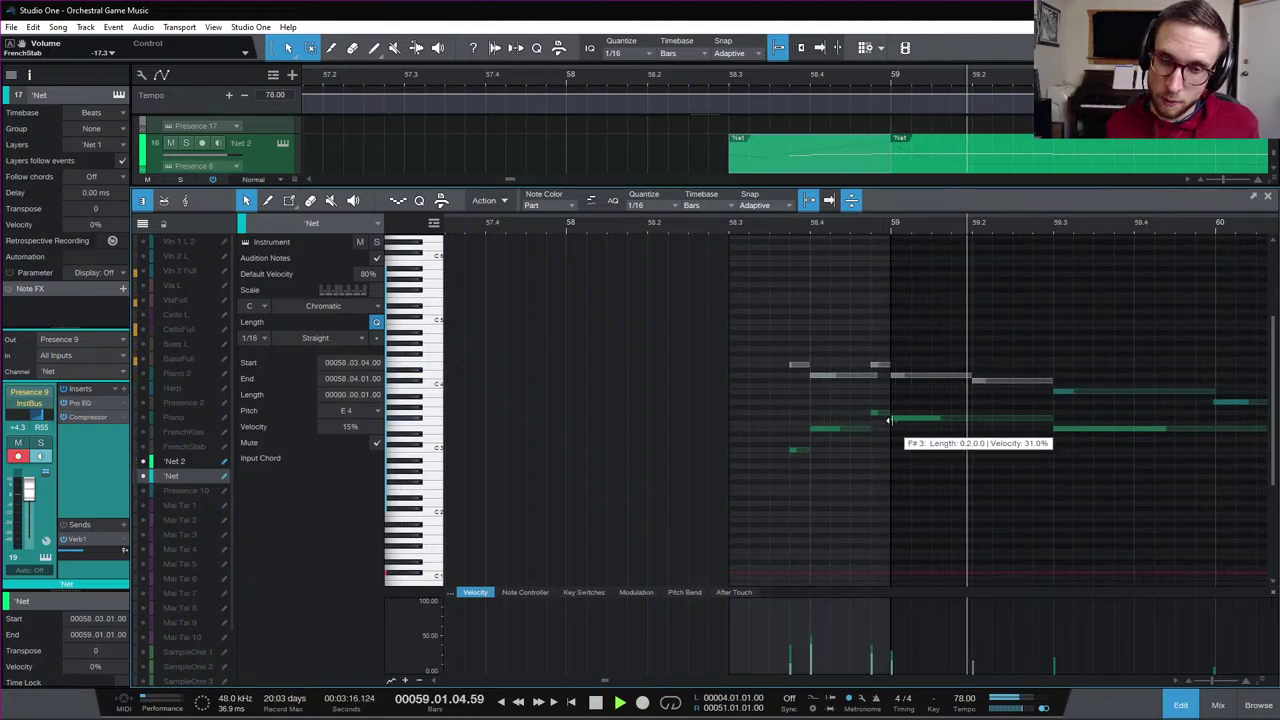
{"action": "key", "text": "space"}
{"action": "left_click_drag", "start_coordinate": [770, 330], "coordinate": [1013, 390]}
{"action": "key", "text": "shift+m"}
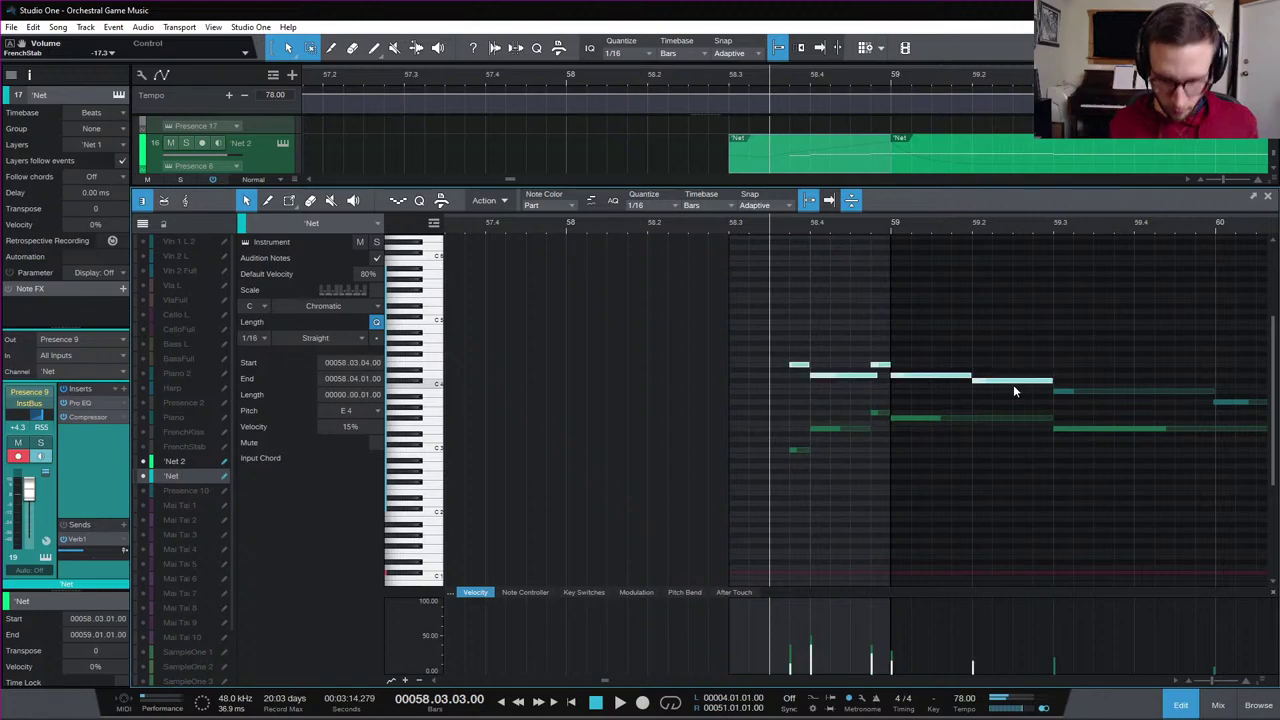
Listen to the individual 'Net notes around bar 59 and play the transition with both 'Net parts
{"action": "left_click", "coordinate": [799, 365]}
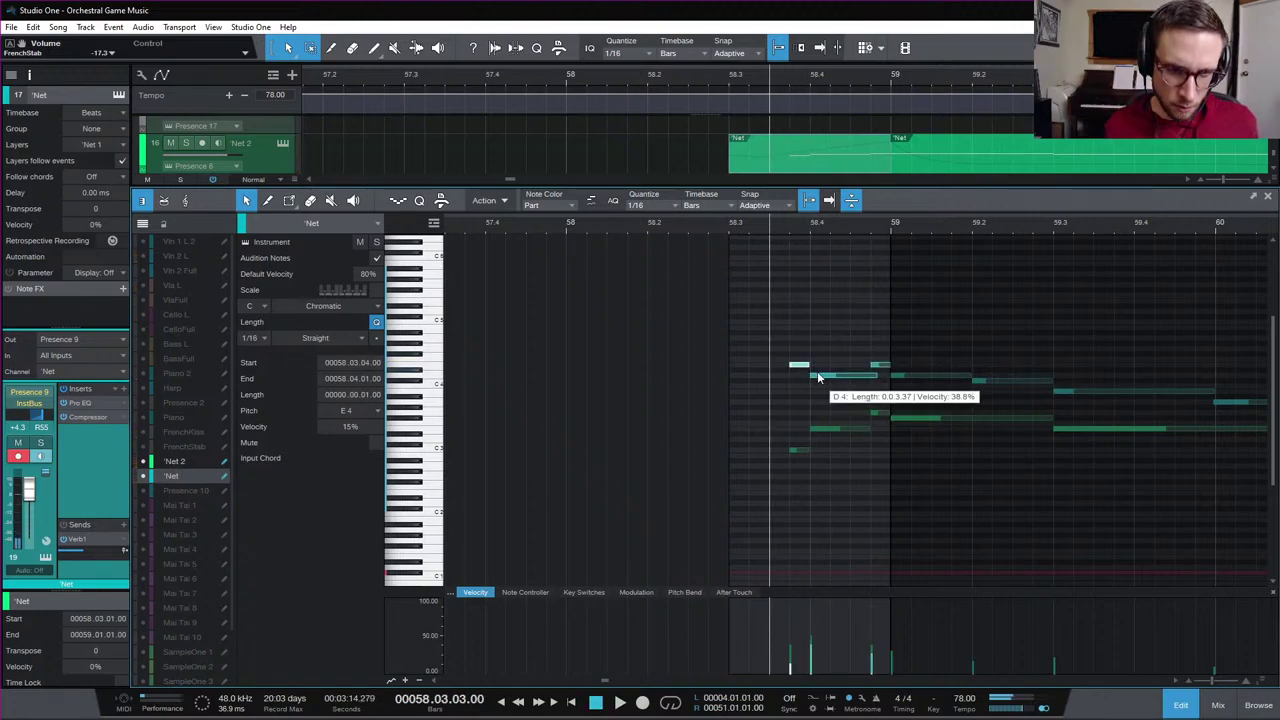
{"action": "left_click_drag", "start_coordinate": [803, 370], "coordinate": [970, 376]}
{"action": "key", "text": "space"}
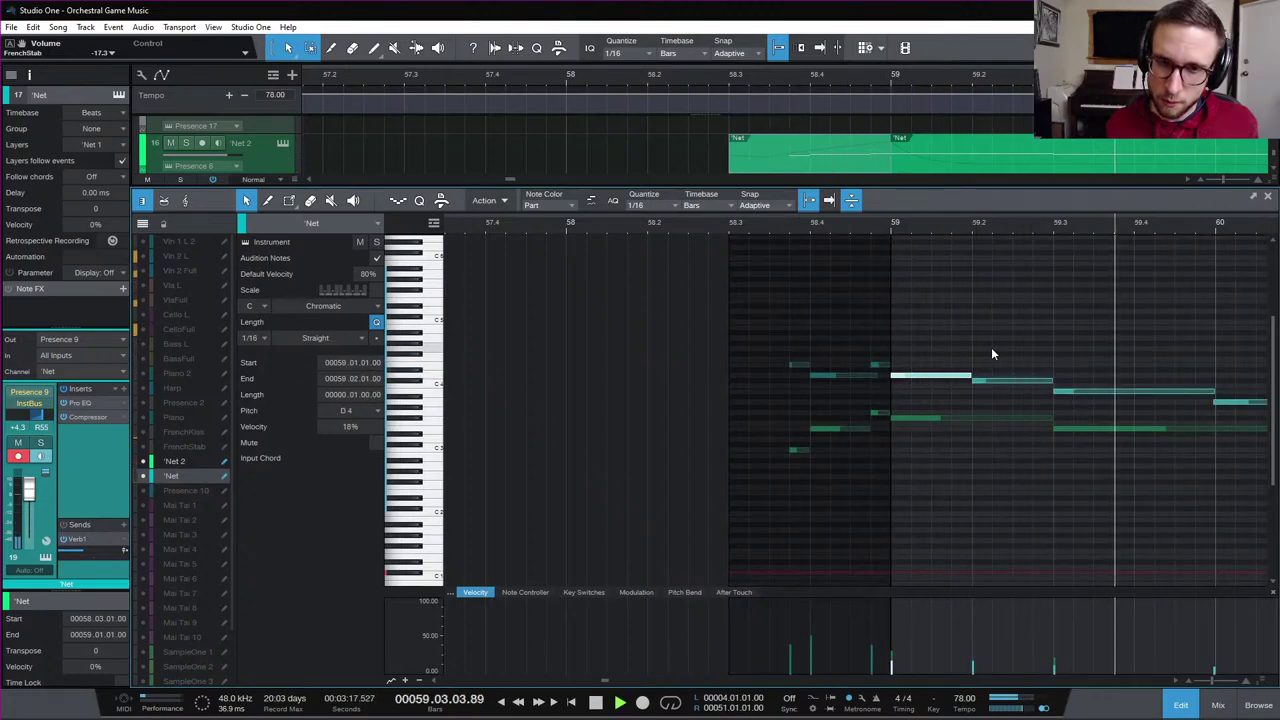
{"action": "key", "text": "space"}
Raise the first note of the 'Net lead-in to G4, keep its second note on D4, and audition before closing the note editor
{"action": "left_click", "coordinate": [851, 342]}
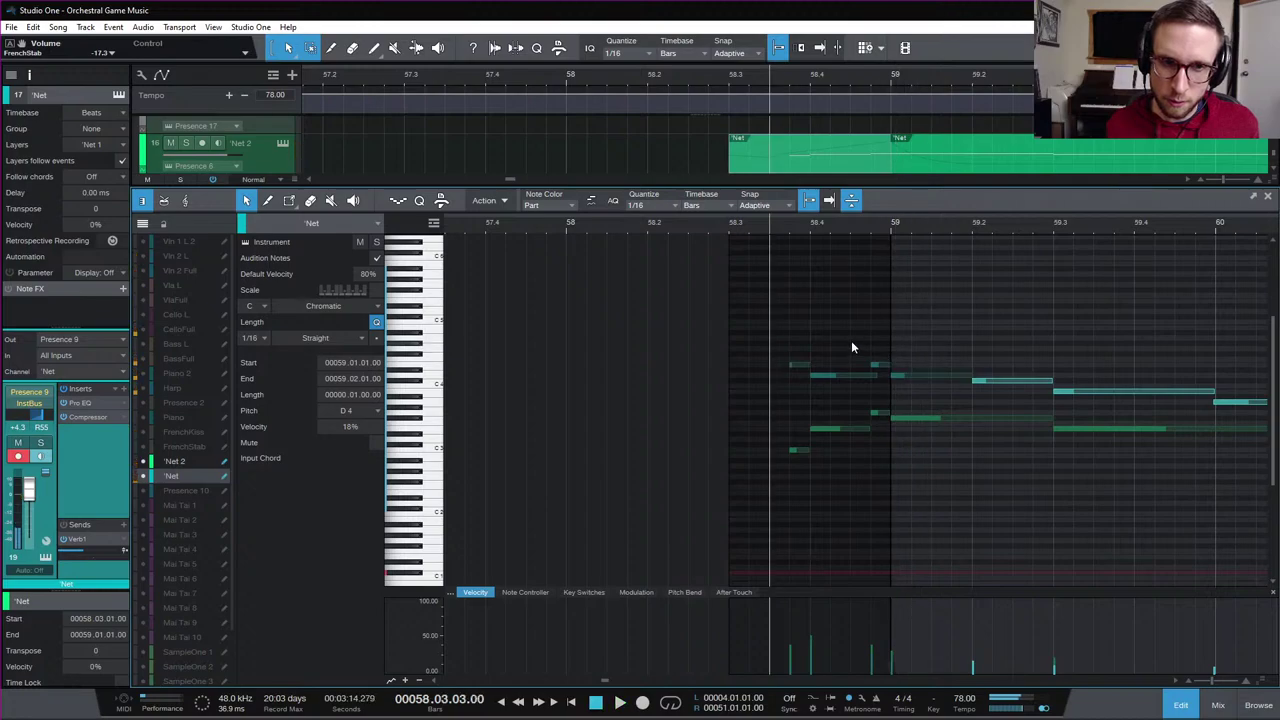
{"action": "left_click_drag", "start_coordinate": [797, 367], "coordinate": [840, 364]}
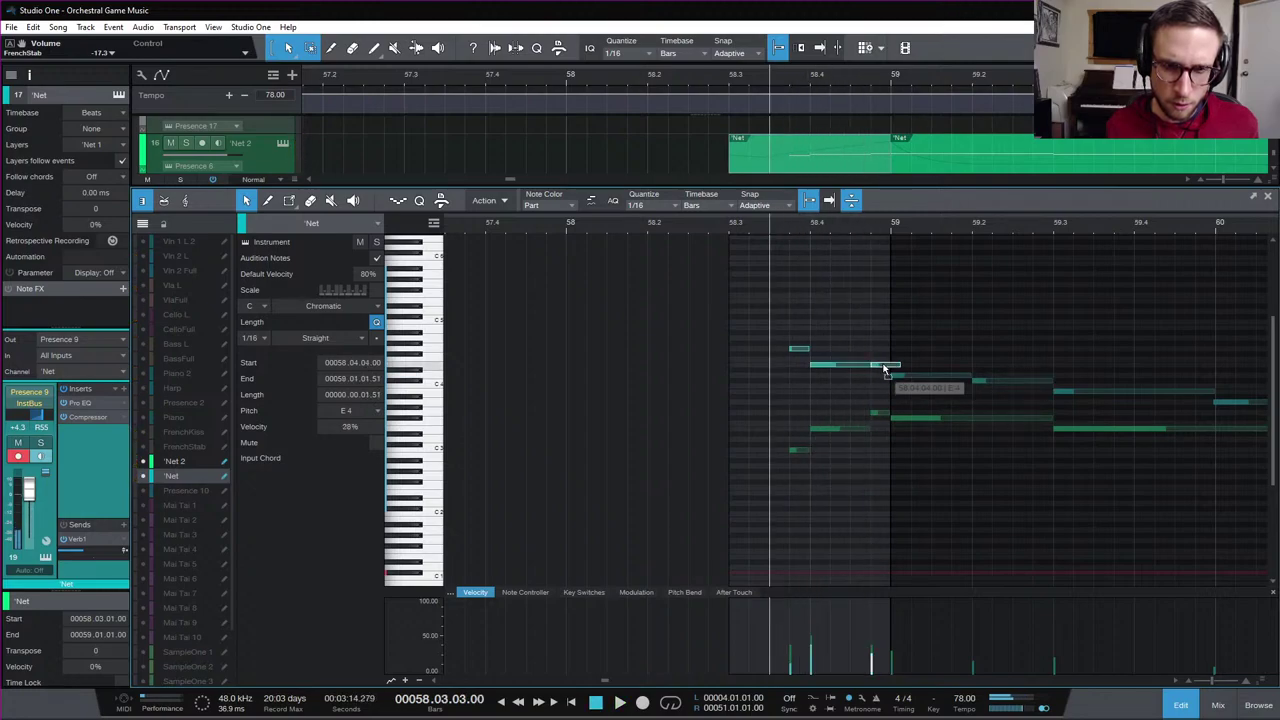
{"action": "left_click_drag", "start_coordinate": [884, 368], "coordinate": [838, 377]}
{"action": "key", "text": "space"}
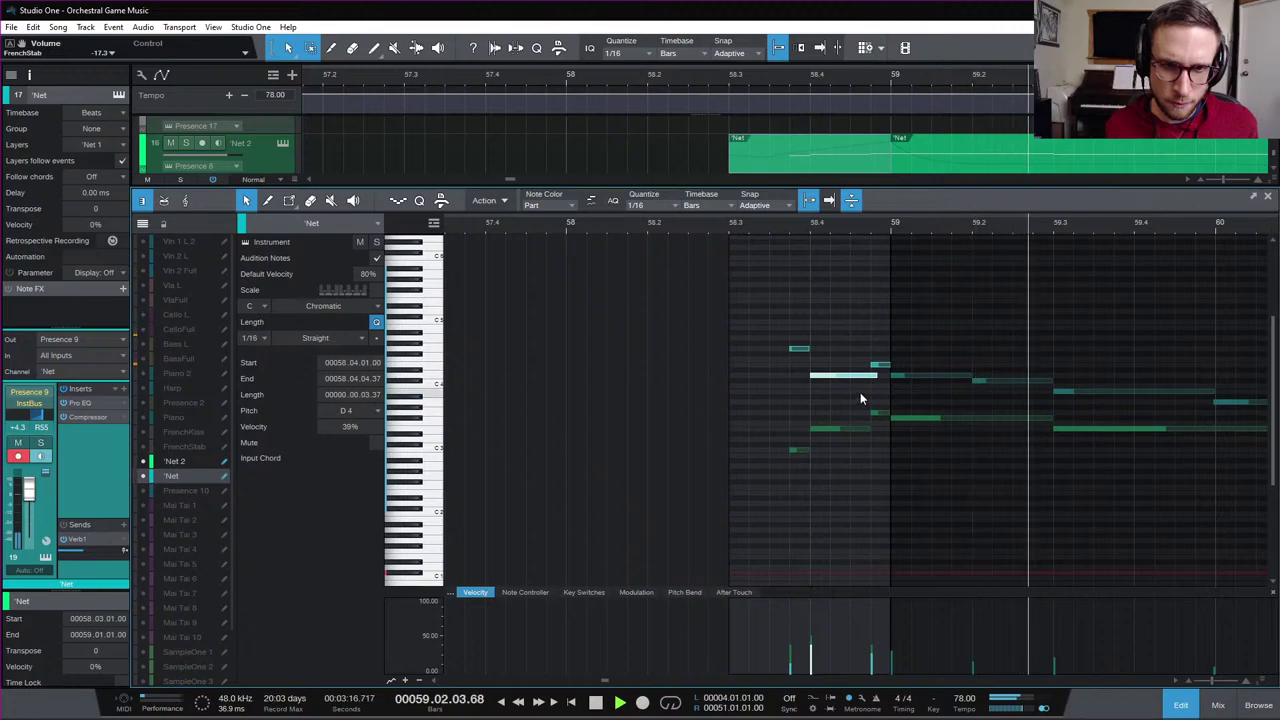
{"action": "key", "text": "space"}
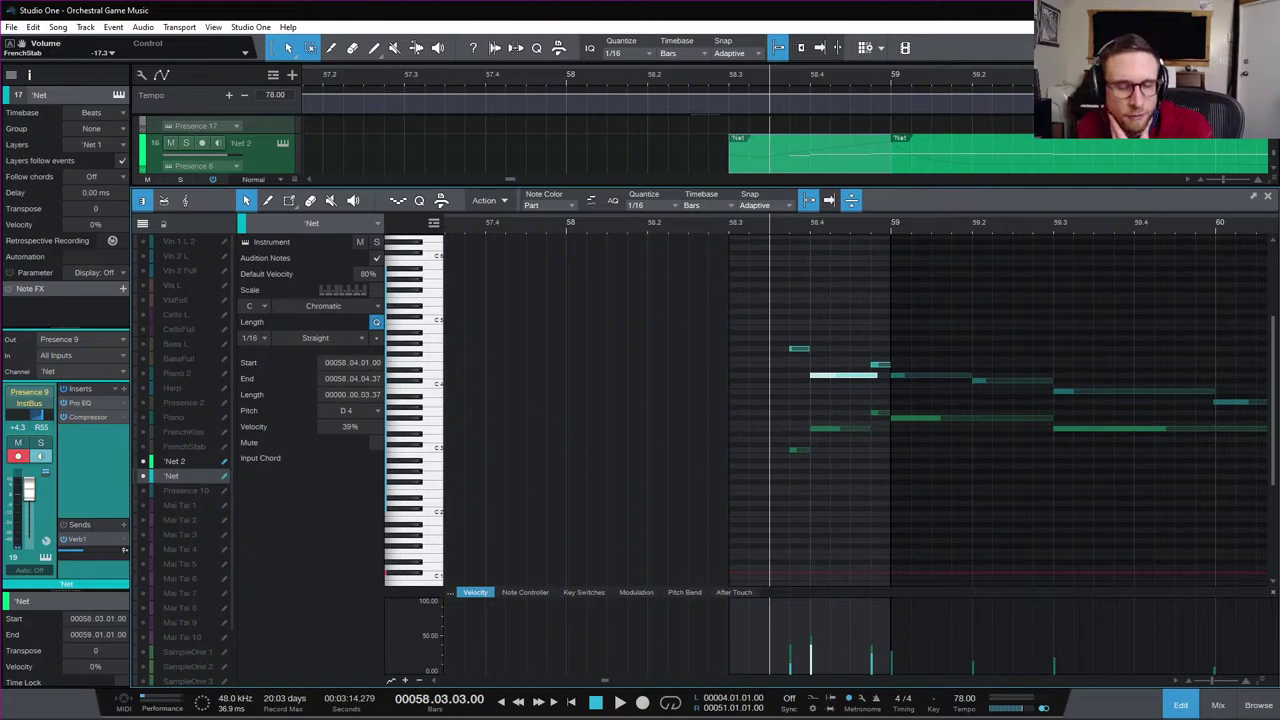
{"action": "key", "text": "F2"}
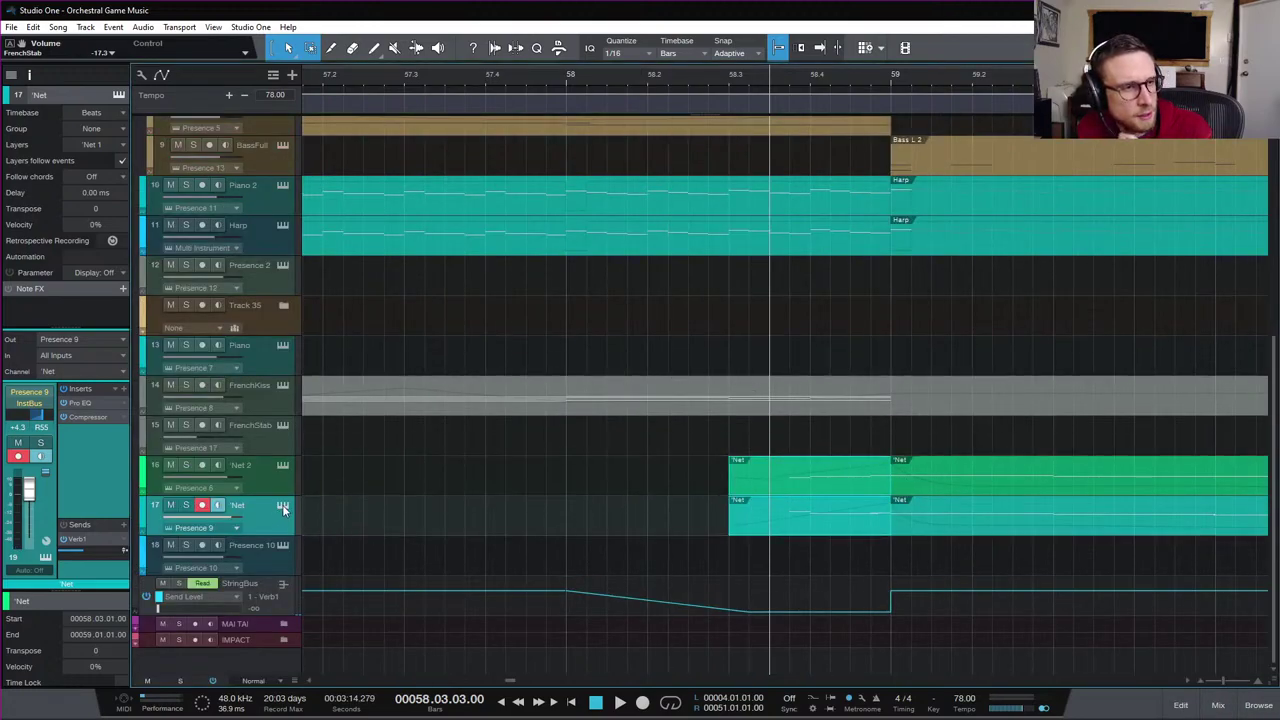
Open the instrument of the FrenchStab track
{"action": "scroll", "coordinate": [769, 401], "scroll_direction": "right", "scroll_amount": 5}
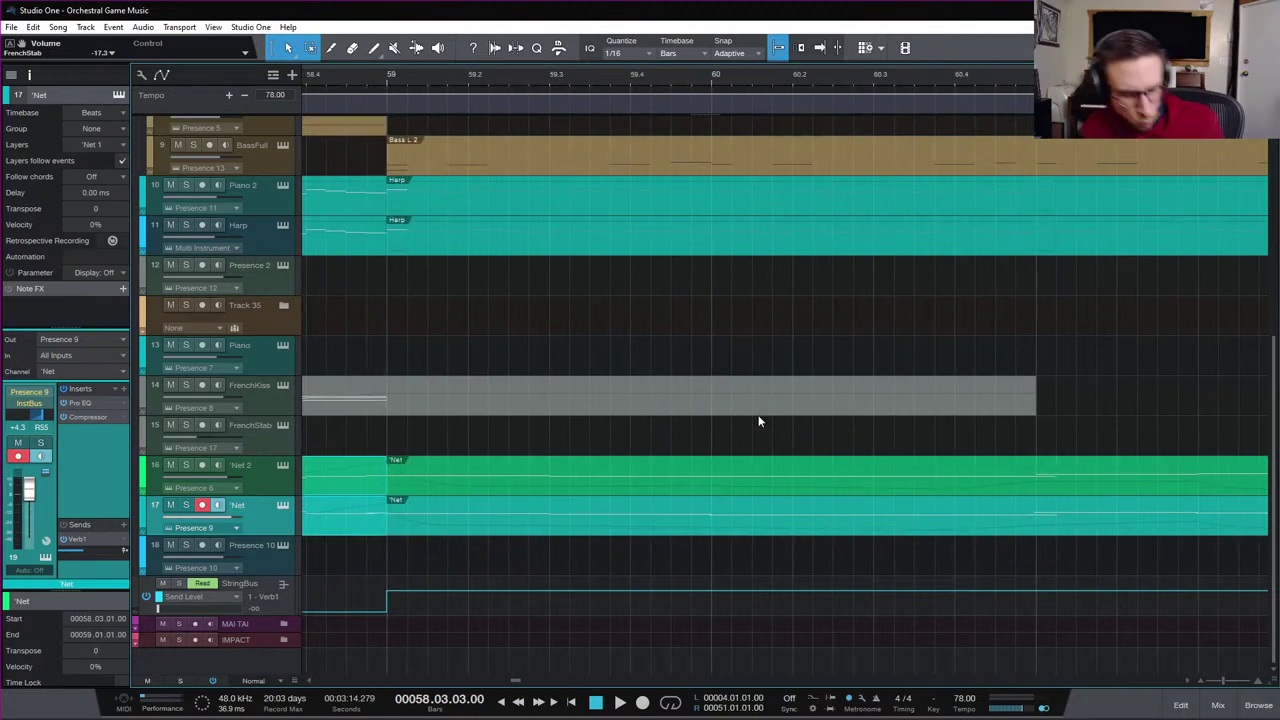
{"action": "key", "text": "w"}
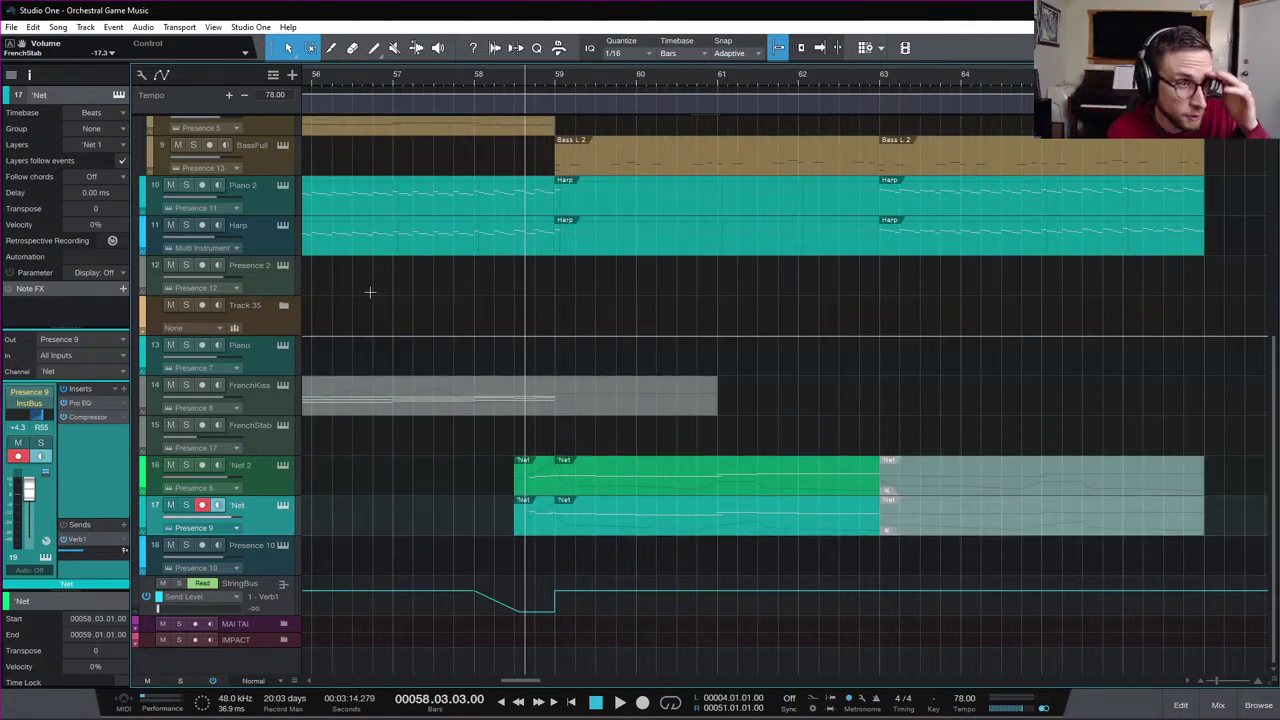
{"action": "scroll", "coordinate": [437, 346], "scroll_direction": "up", "scroll_amount": 2}
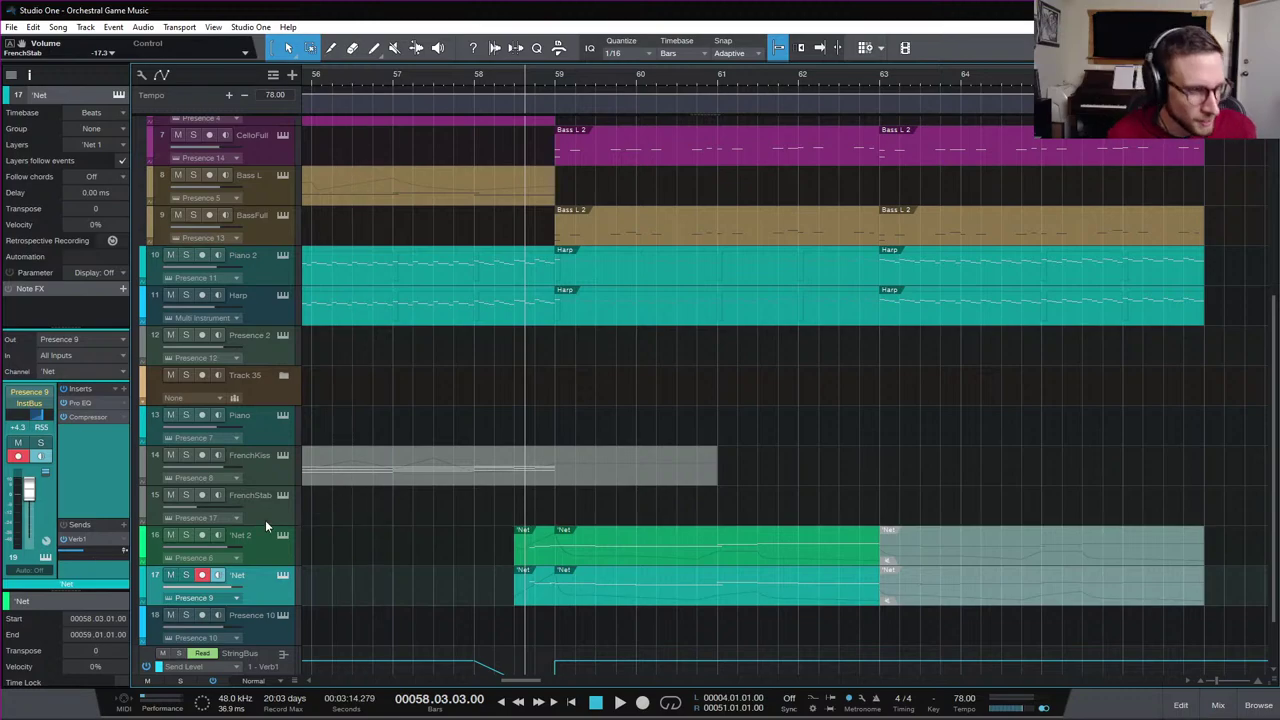
{"action": "left_click", "coordinate": [270, 630]}
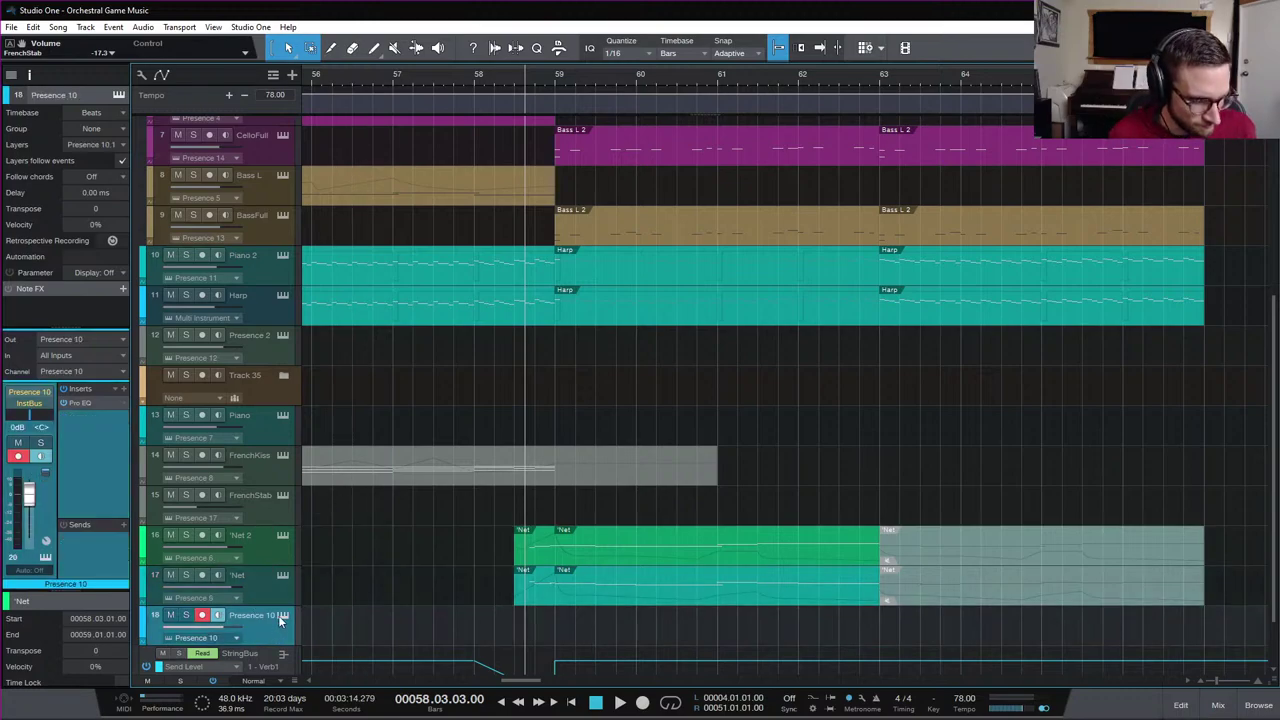
{"action": "left_click", "coordinate": [283, 497]}
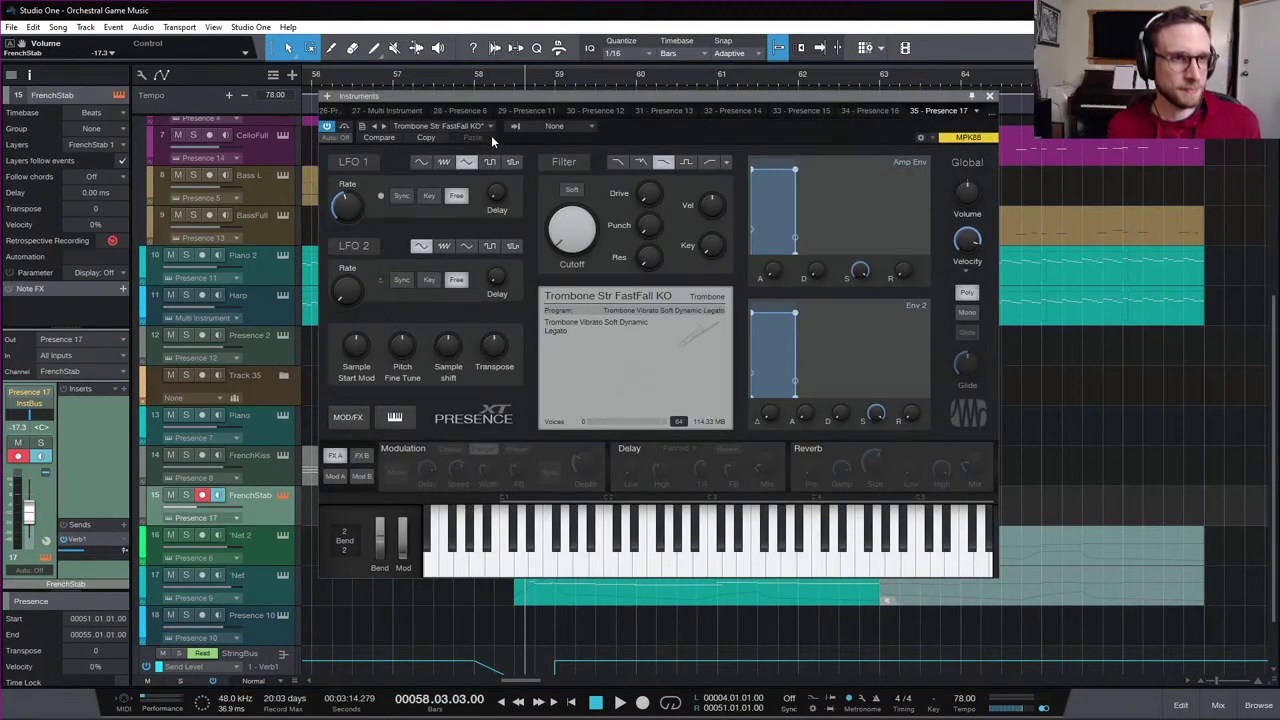
Load the Bagpipe preset from the Artist Instruments Winds & Brass folder on the FrenchStab instrument and audition it
{"action": "left_click", "coordinate": [480, 126]}
{"action": "scroll", "coordinate": [490, 200], "scroll_direction": "up", "scroll_amount": 3}
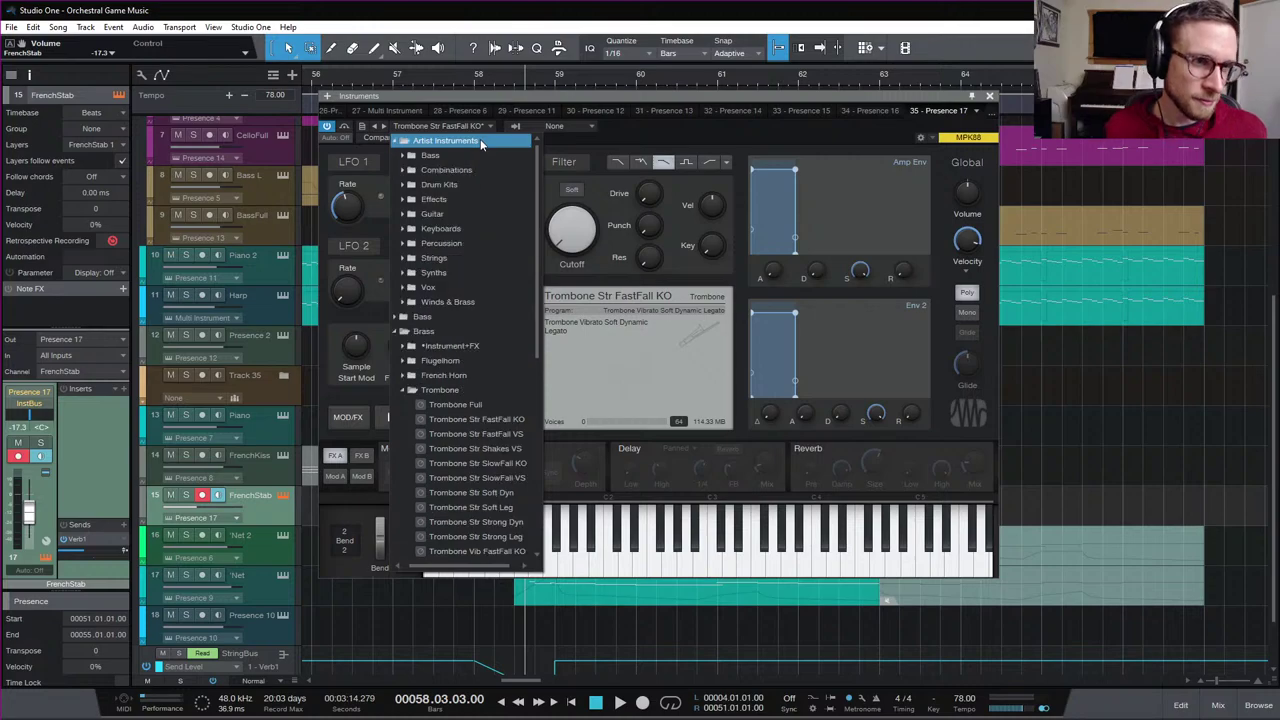
{"action": "left_click", "coordinate": [484, 301]}
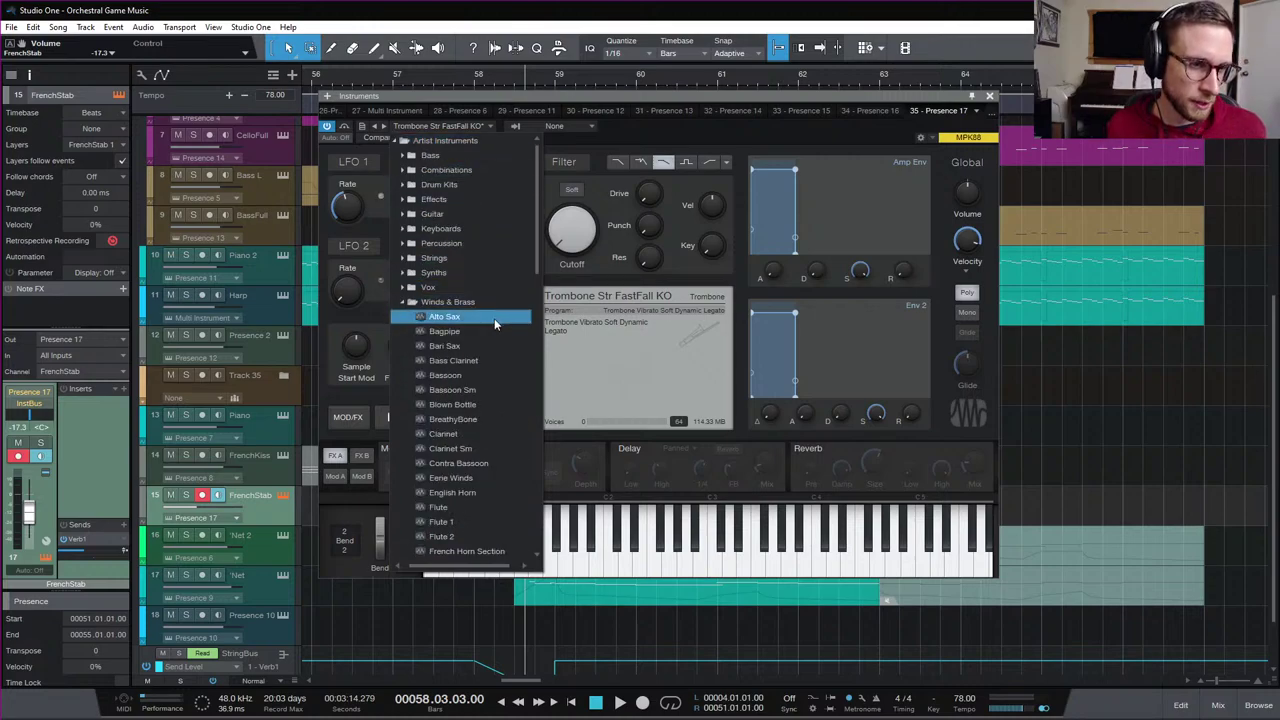
{"action": "left_click", "coordinate": [493, 331]}
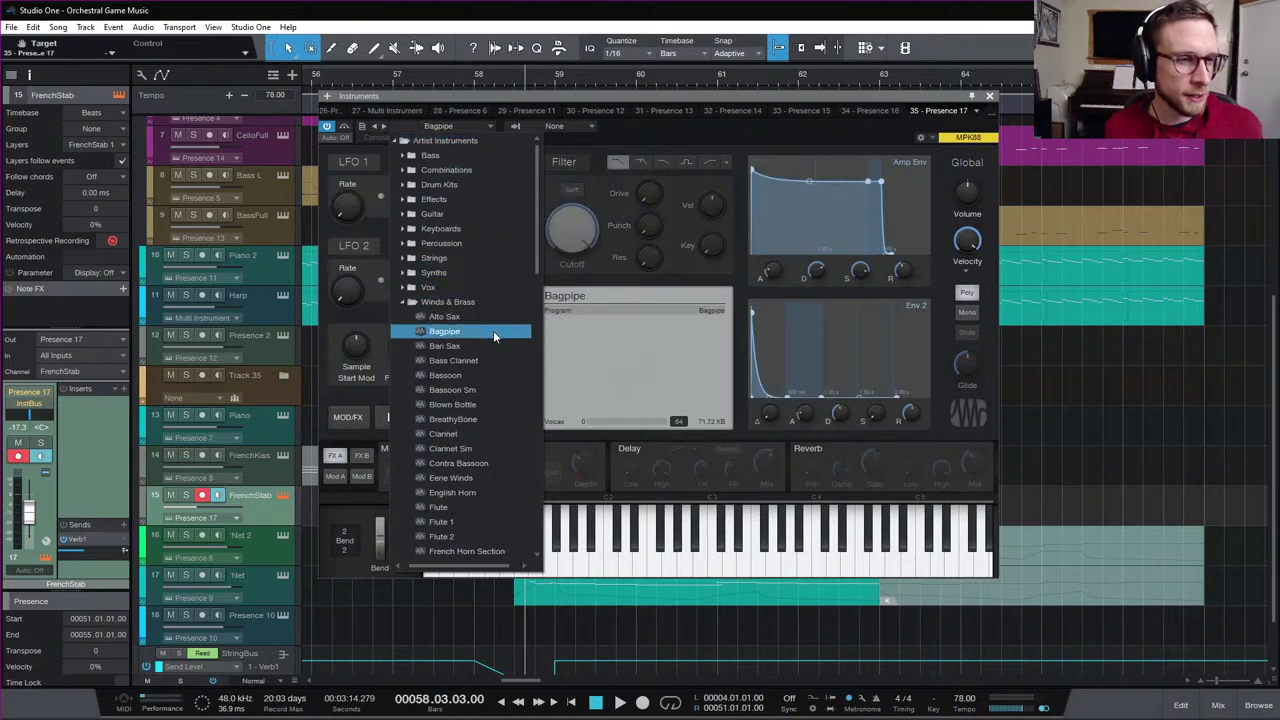
{"action": "left_click", "coordinate": [705, 282]}
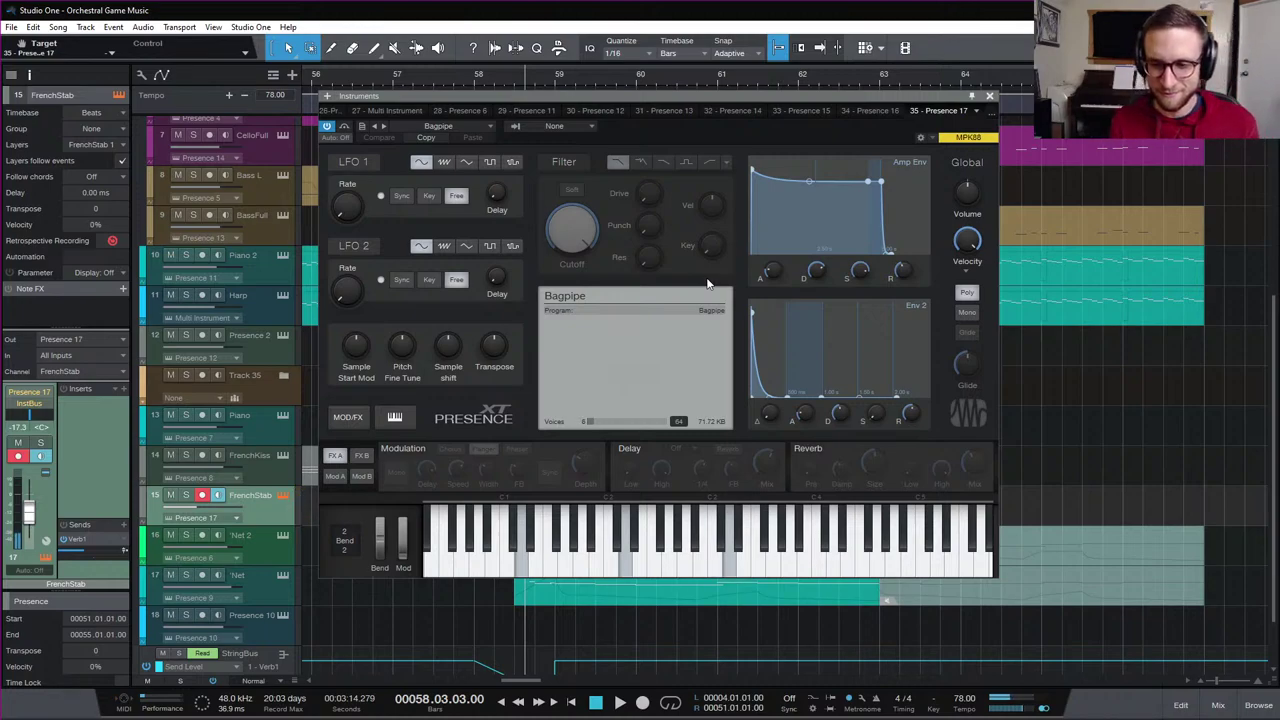
Audition the BreathyBone, Clarinet and Contra Bassoon presets on the FrenchStab instrument
{"action": "left_click", "coordinate": [481, 124]}
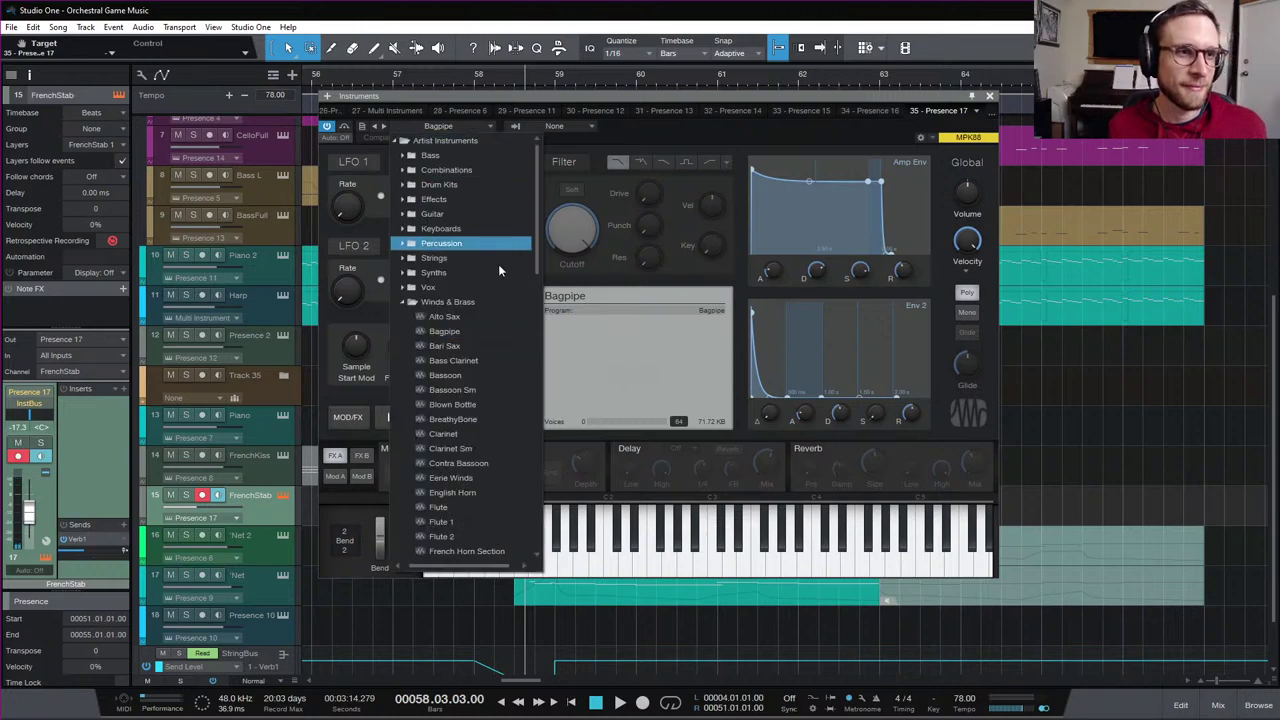
{"action": "left_click", "coordinate": [503, 418]}
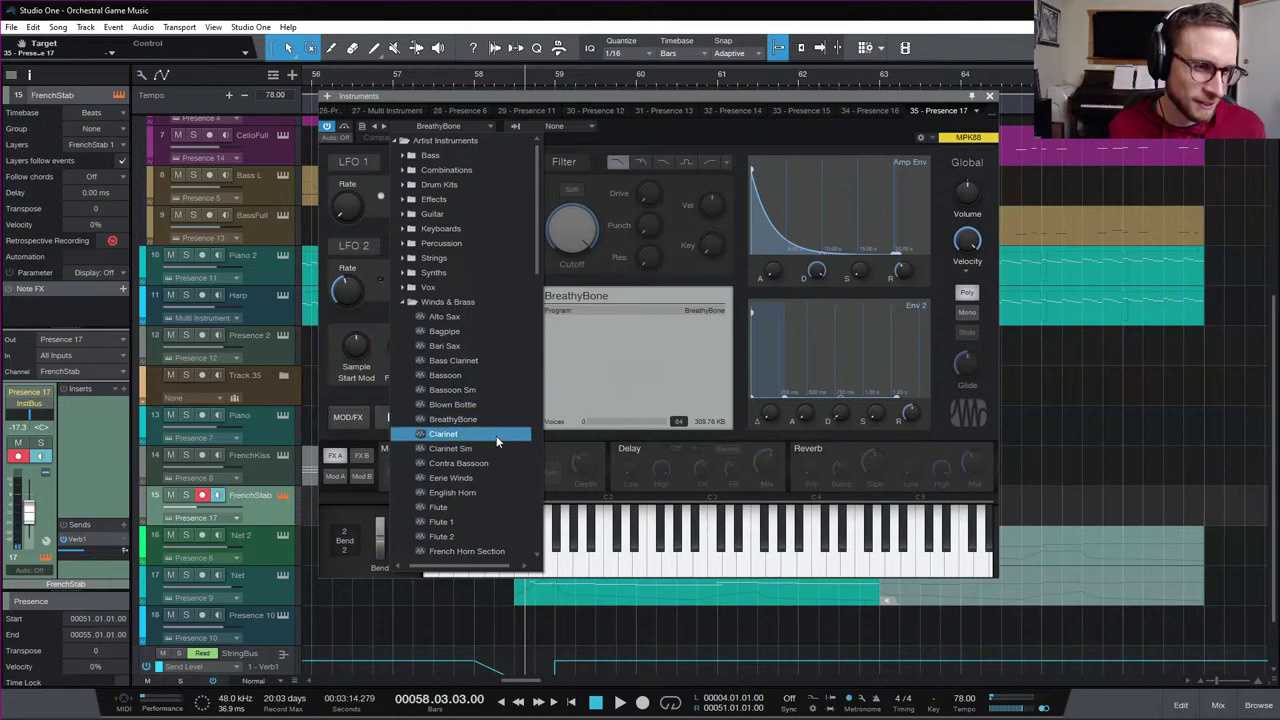
{"action": "left_click", "coordinate": [499, 436]}
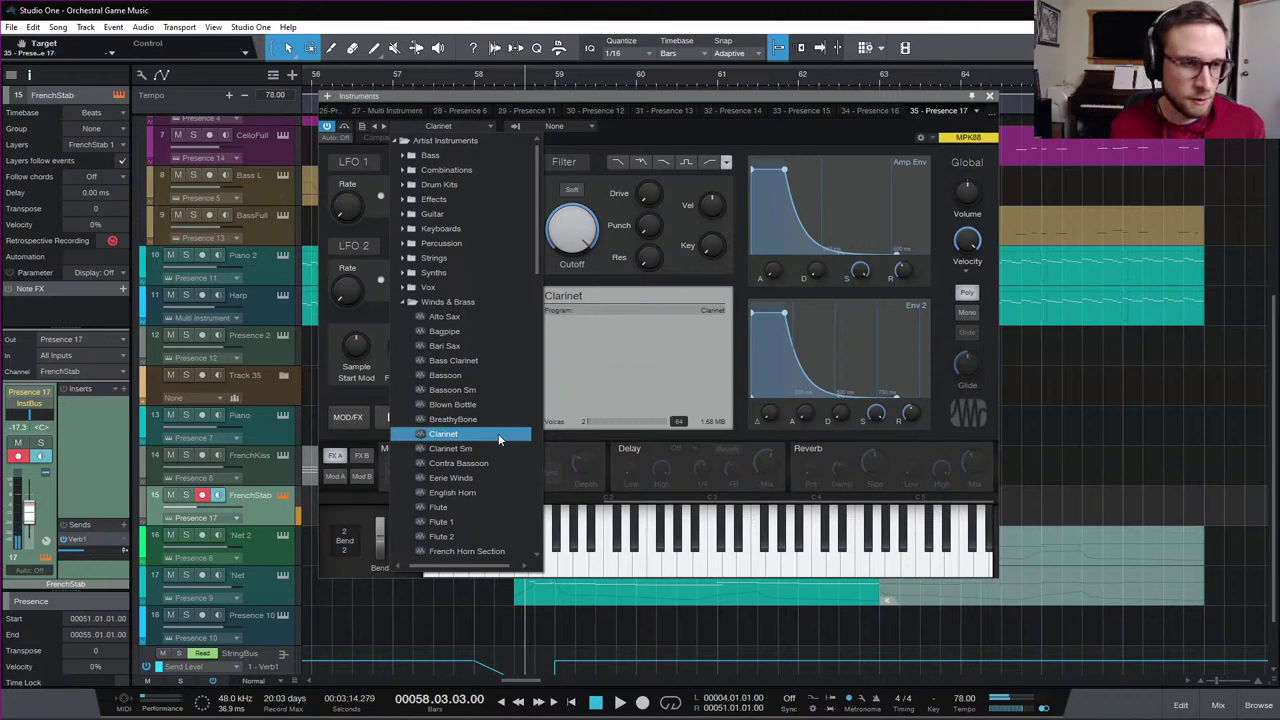
{"action": "left_click", "coordinate": [498, 463]}
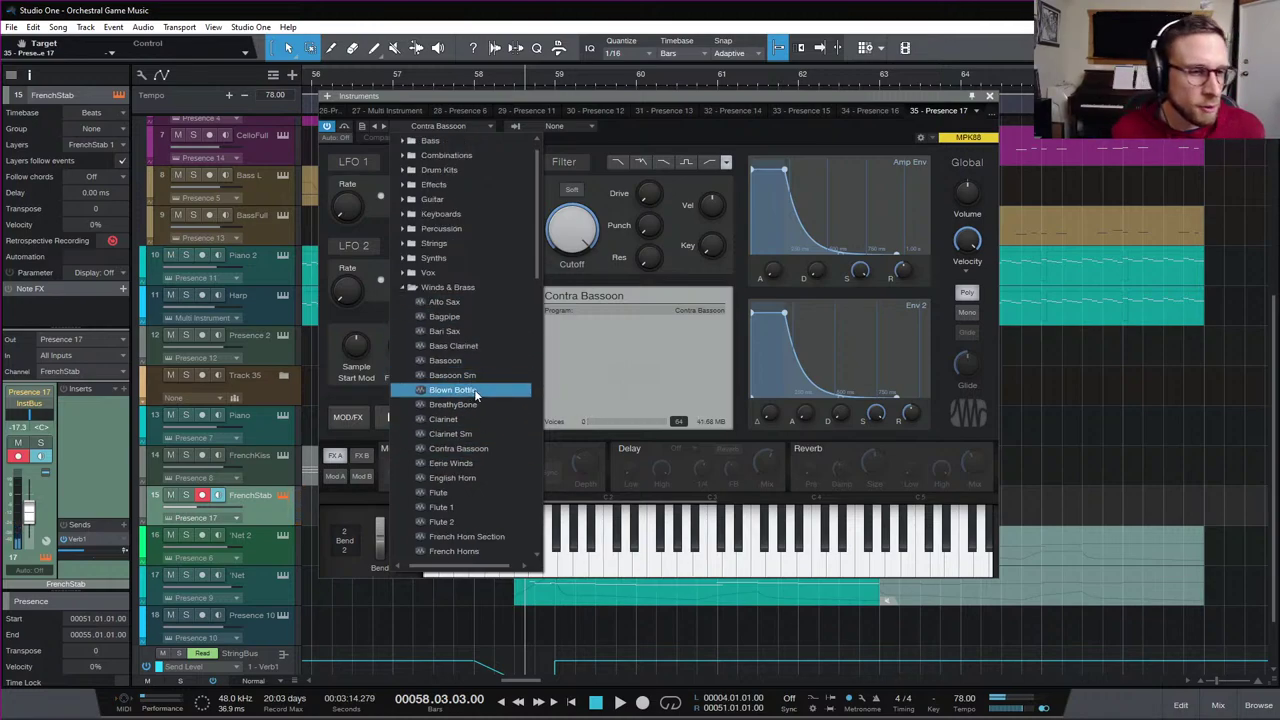
Load the Three Horns preset from the Winds & Brass folder on the FrenchStab instrument and close the instrument
{"action": "scroll", "coordinate": [481, 423], "scroll_direction": "down", "scroll_amount": 4}
{"action": "scroll", "coordinate": [482, 425], "scroll_direction": "down", "scroll_amount": 1}
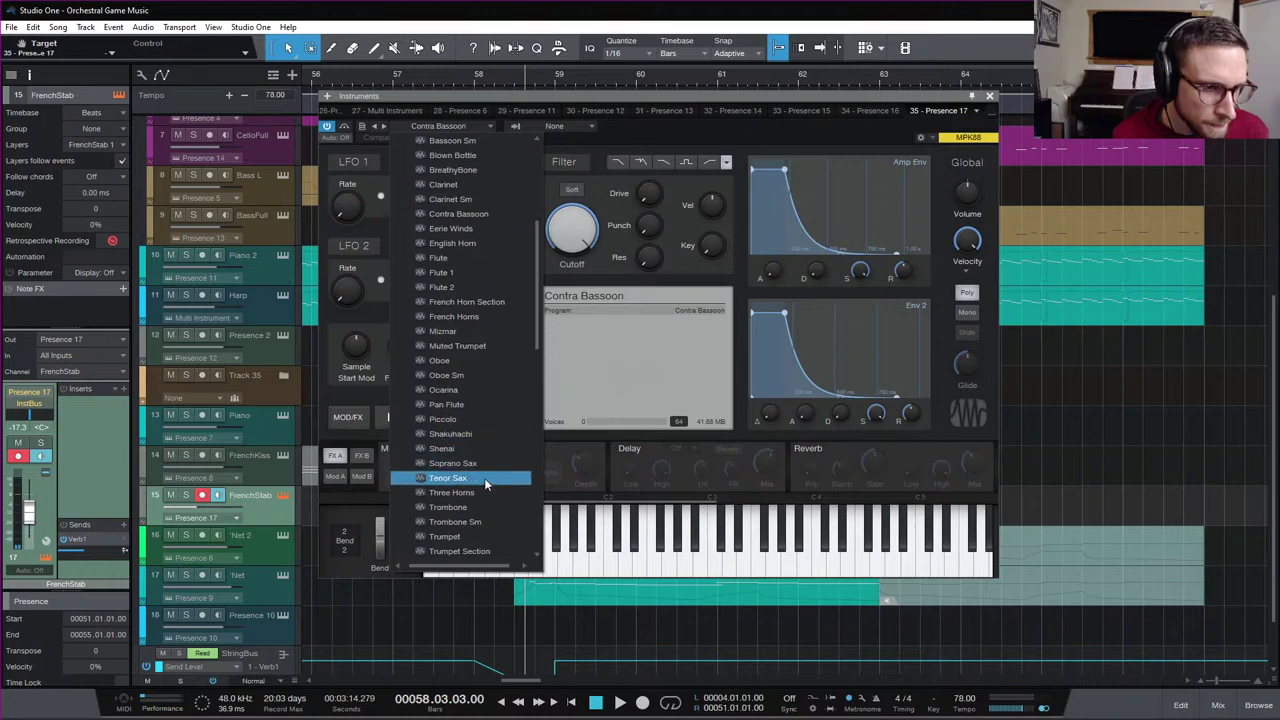
{"action": "left_click", "coordinate": [485, 489]}
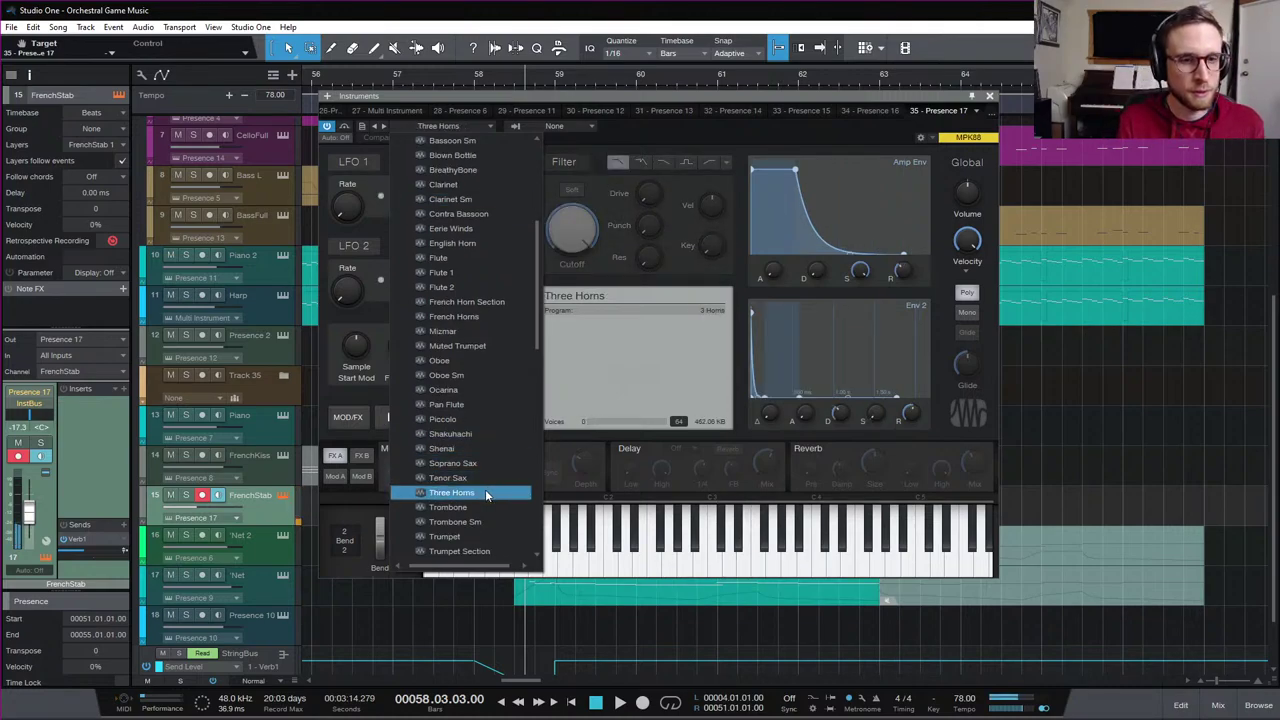
{"action": "left_click", "coordinate": [624, 381]}
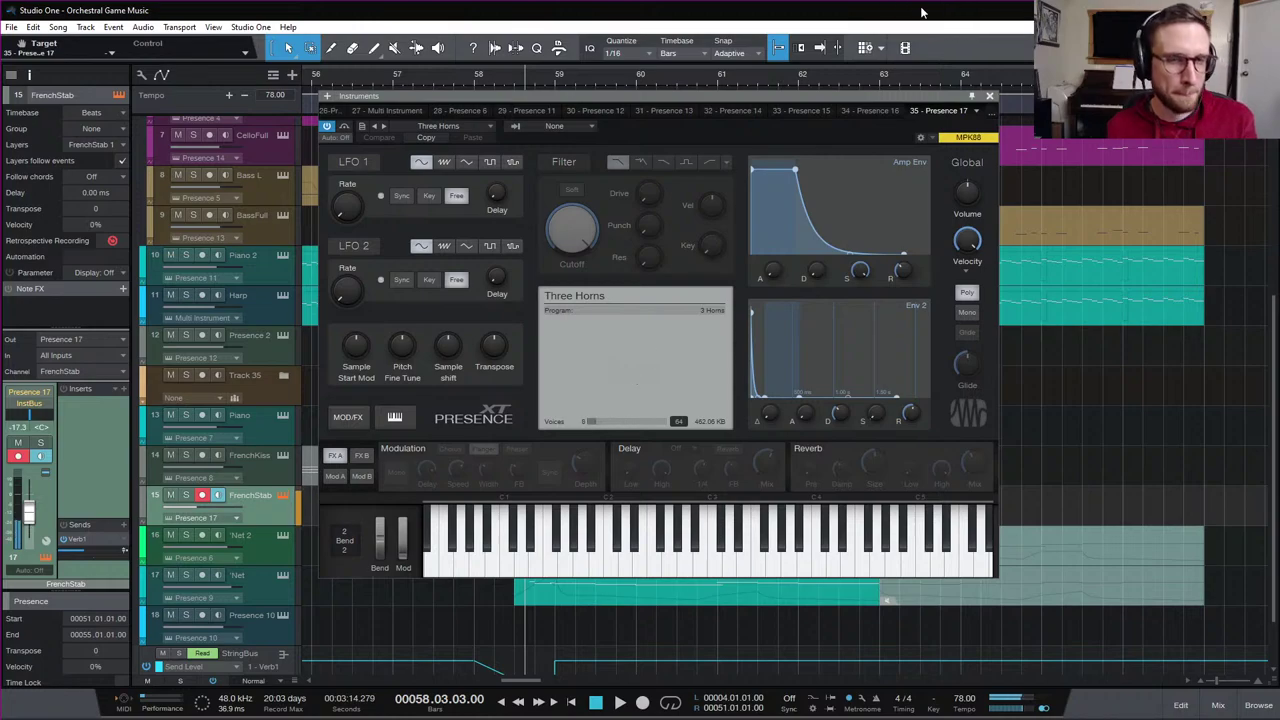
{"action": "left_click", "coordinate": [989, 96]}
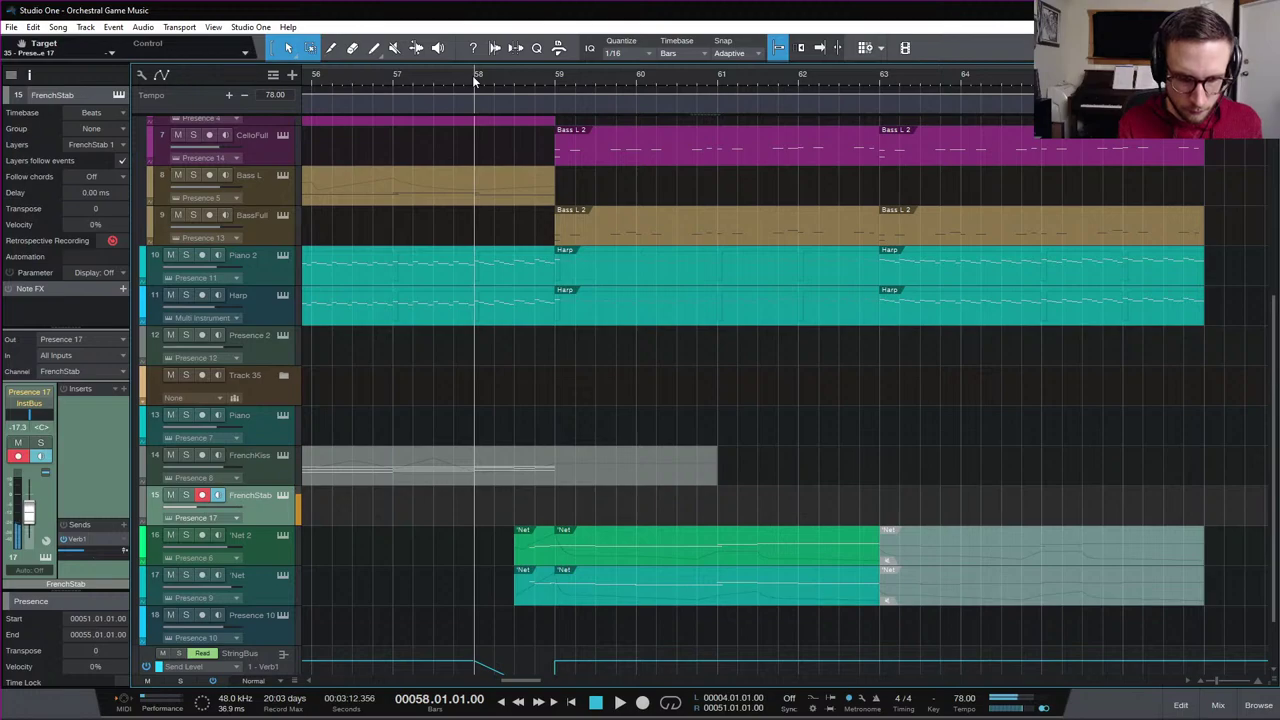
Play the transition into bar 59 from bar 58 several times, letting the last pass run on past bar 64
{"action": "key", "text": "space"}
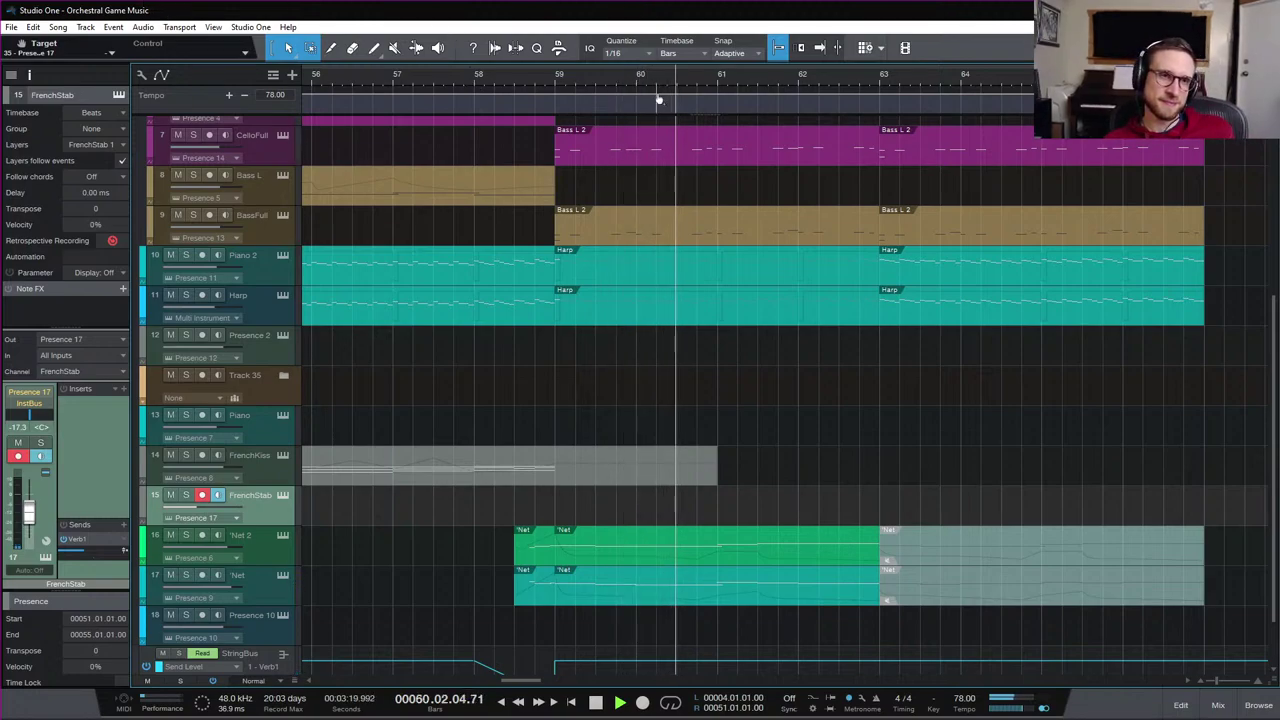
{"action": "key", "text": "space"}
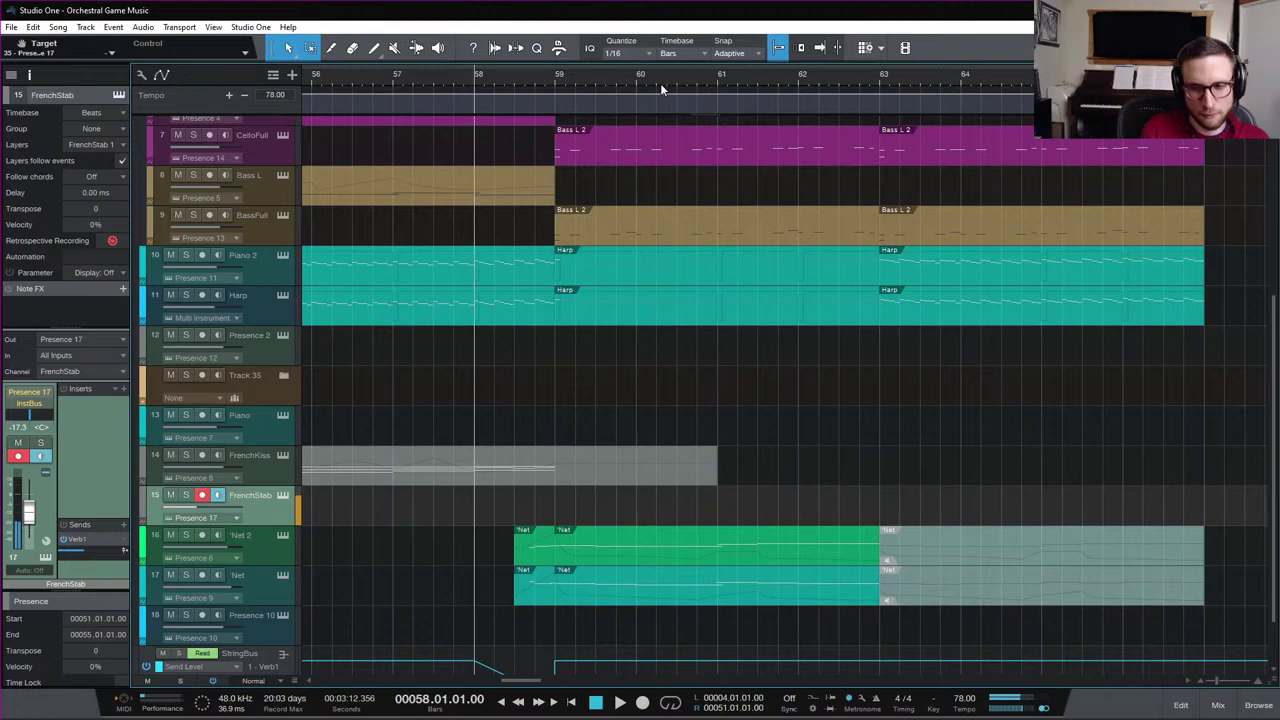
{"action": "key", "text": "space"}
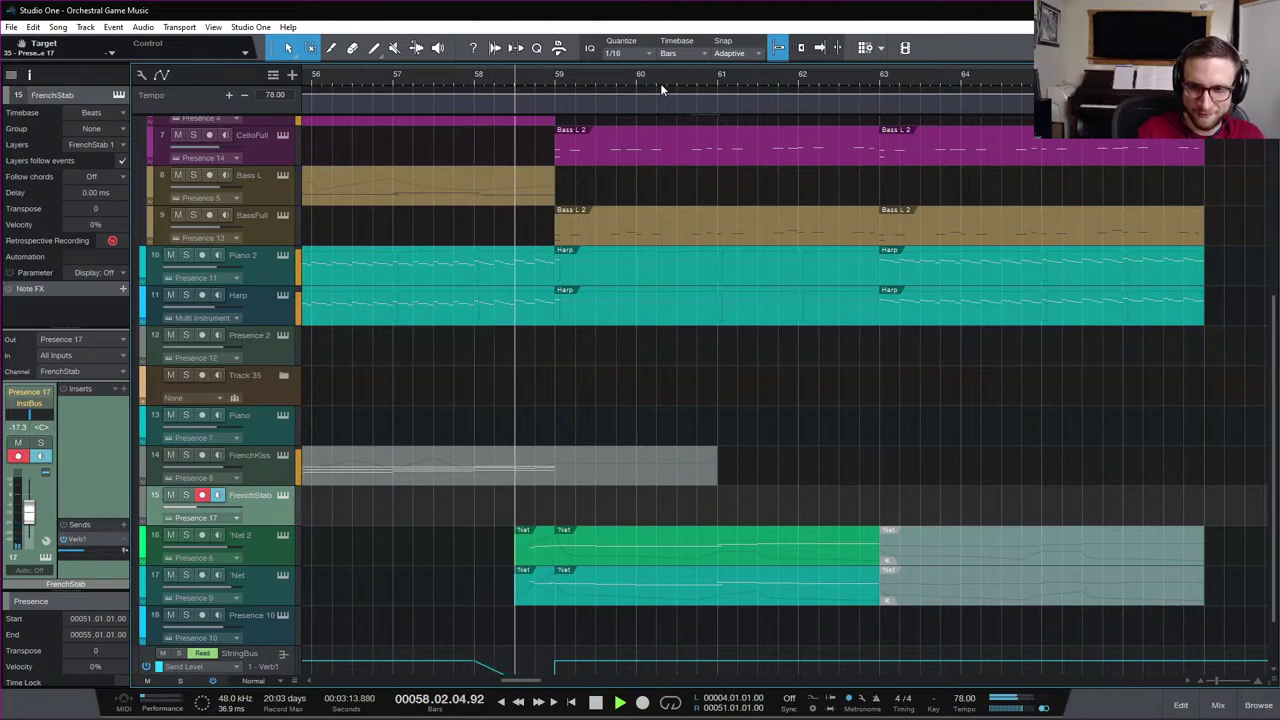
{"action": "key", "text": "space"}
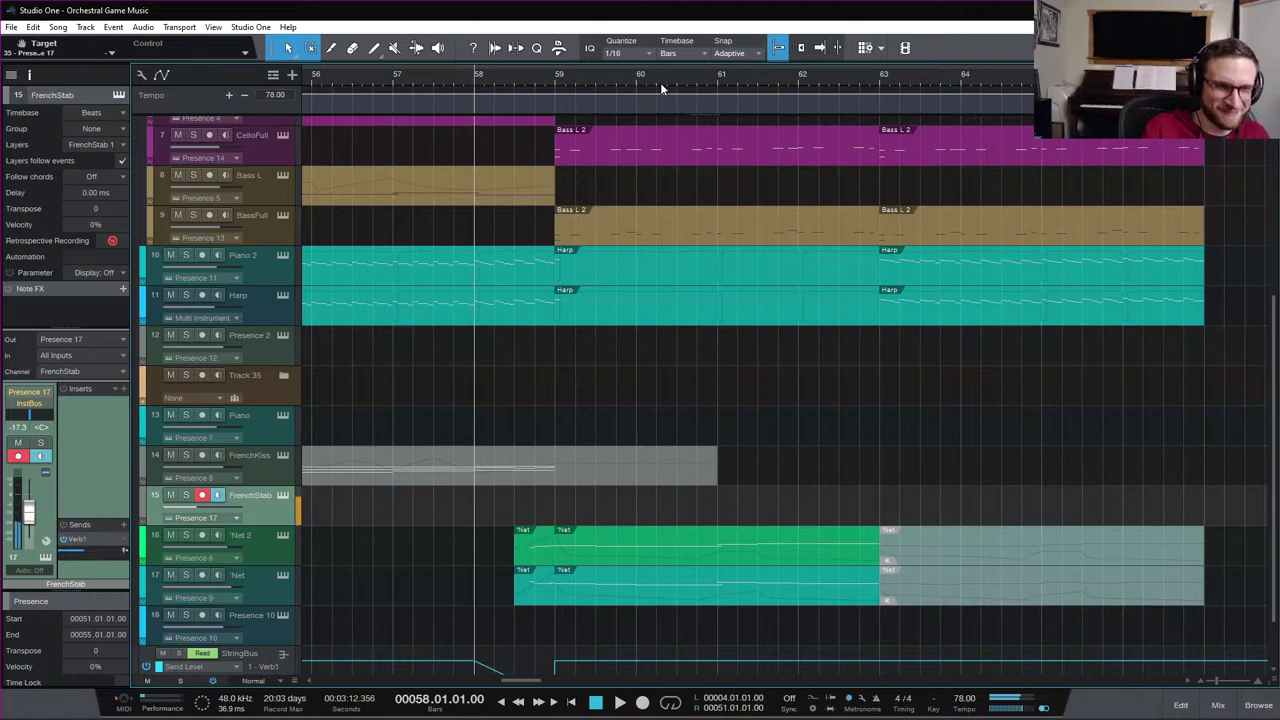
{"action": "key", "text": "space"}
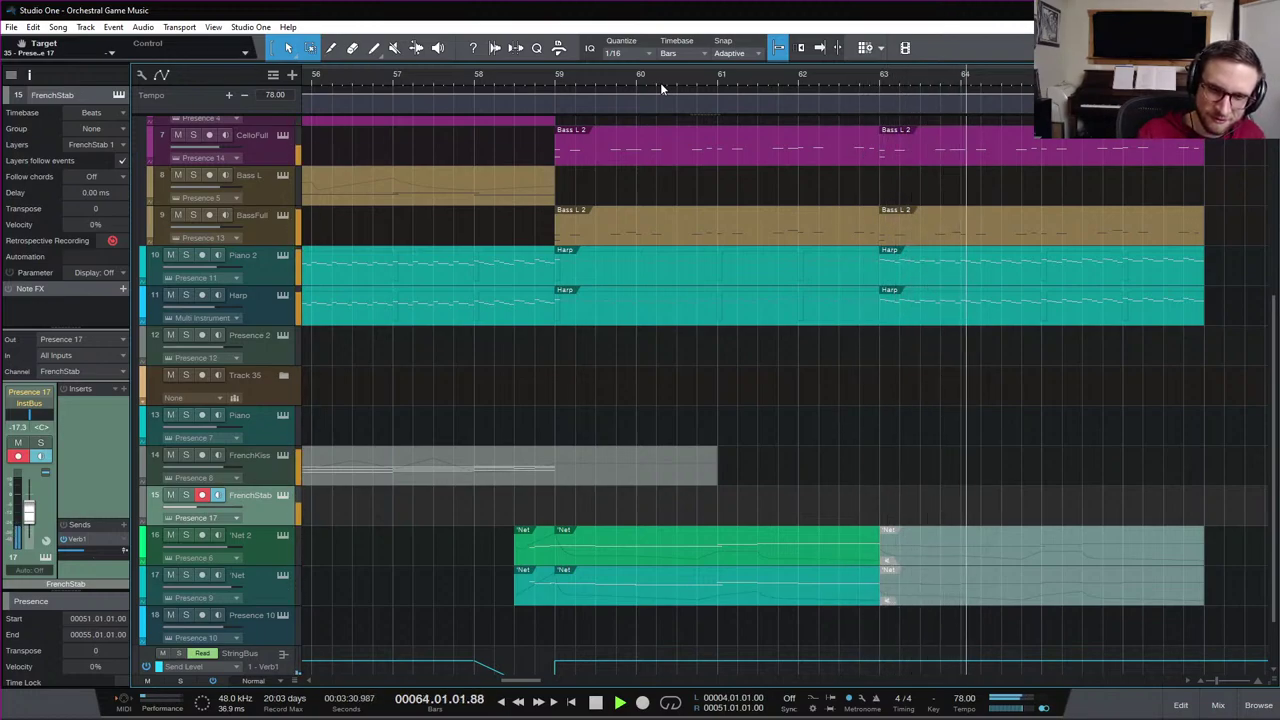
{"action": "key", "text": "space"}
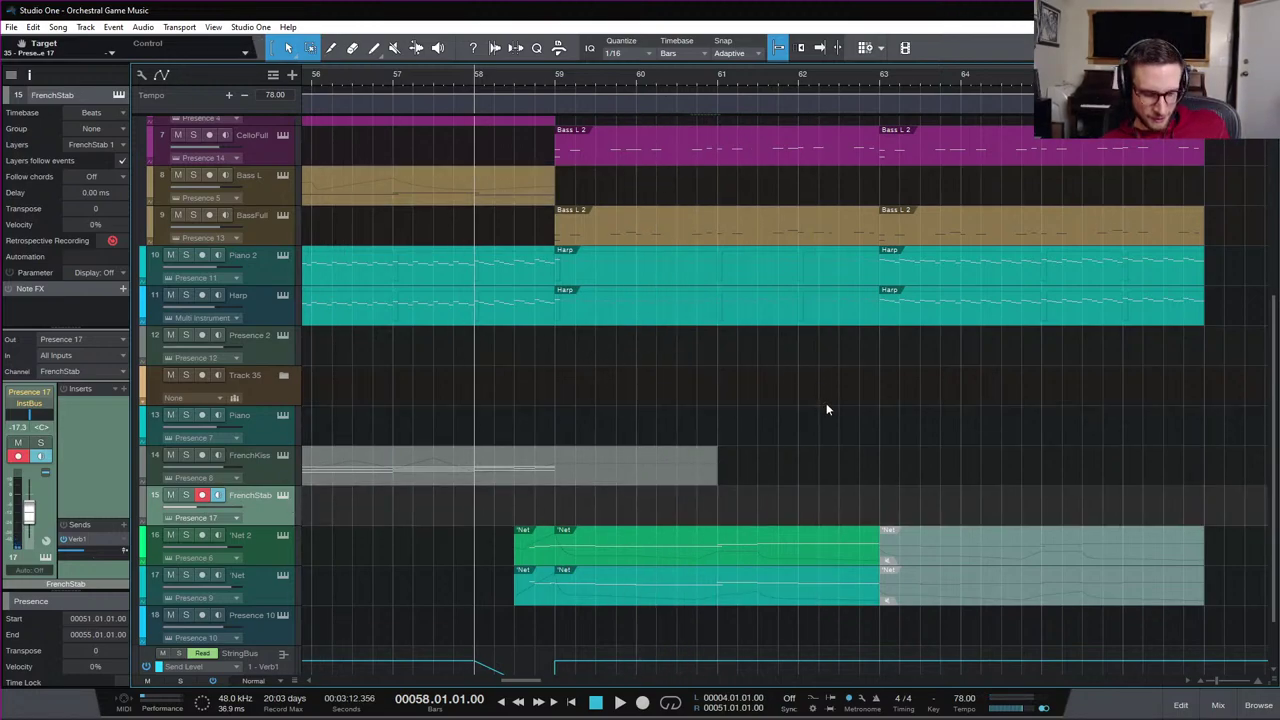
Return to the opening of the arrangement and place the playhead at the start of bar 4
{"action": "key", "text": "w"}
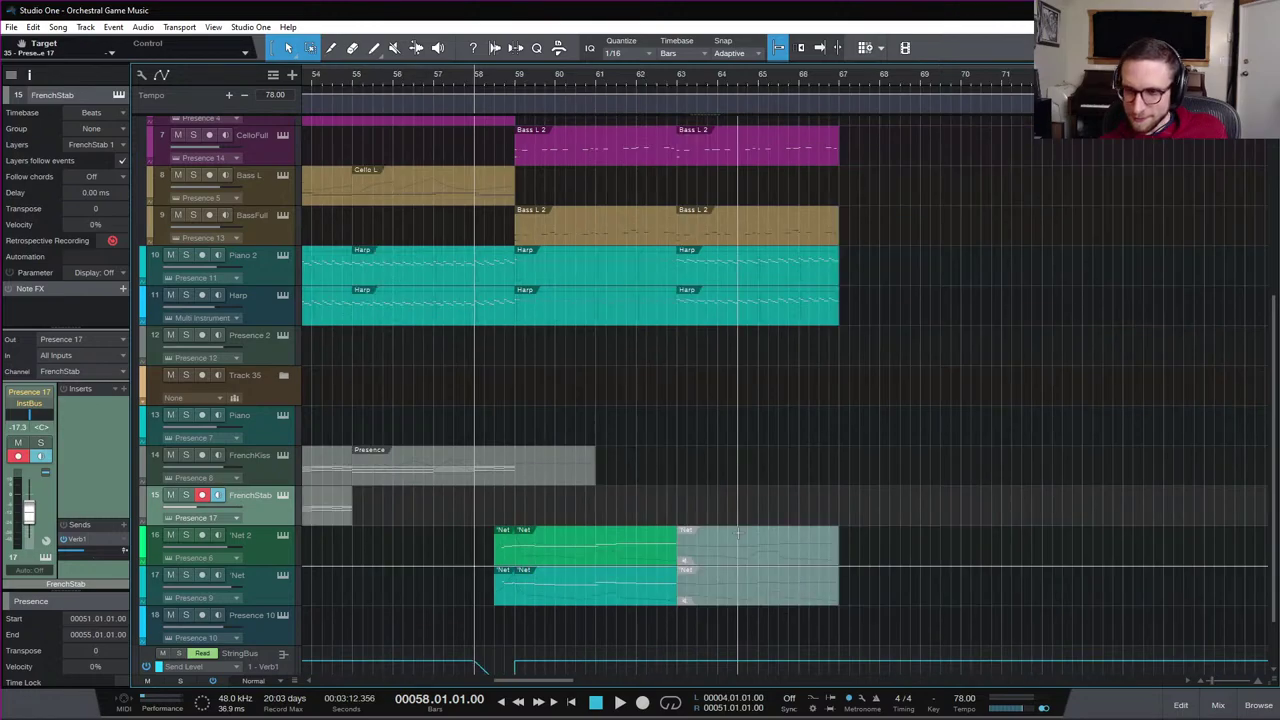
{"action": "scroll", "coordinate": [735, 522], "scroll_direction": "left", "scroll_amount": 8}
{"action": "scroll", "coordinate": [762, 482], "scroll_direction": "left", "scroll_amount": 10}
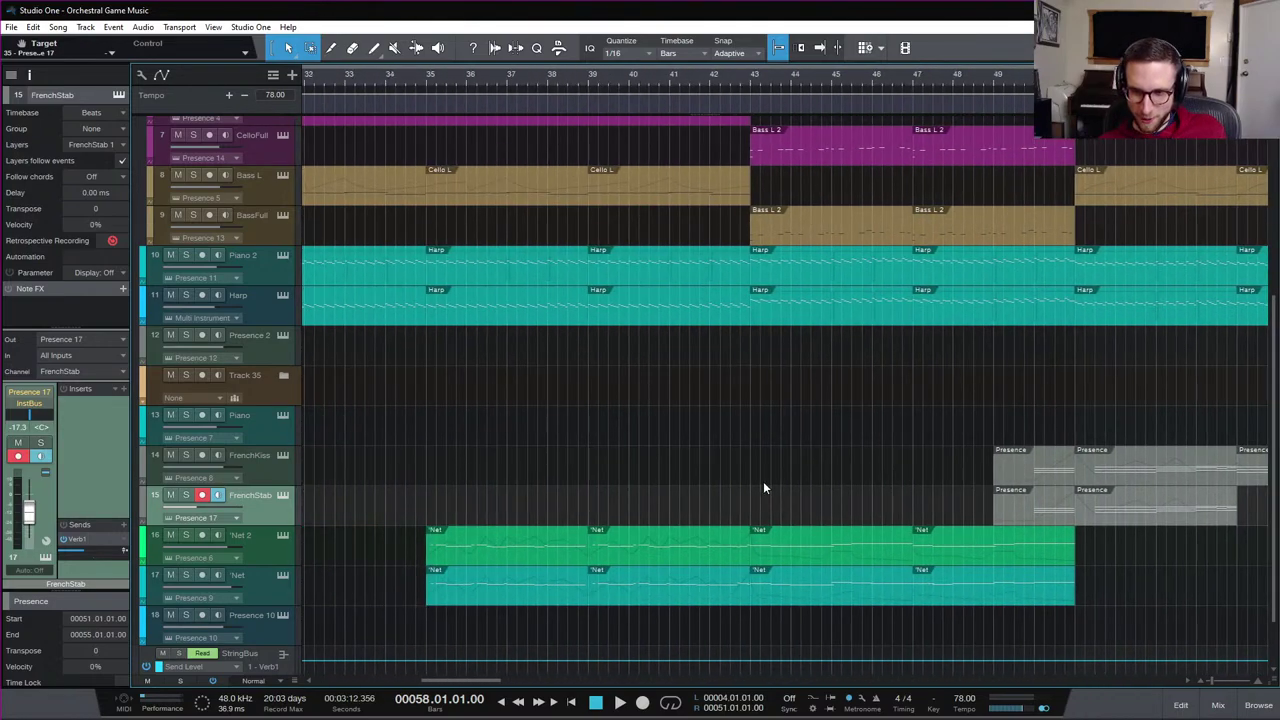
{"action": "scroll", "coordinate": [884, 531], "scroll_direction": "left", "scroll_amount": 3}
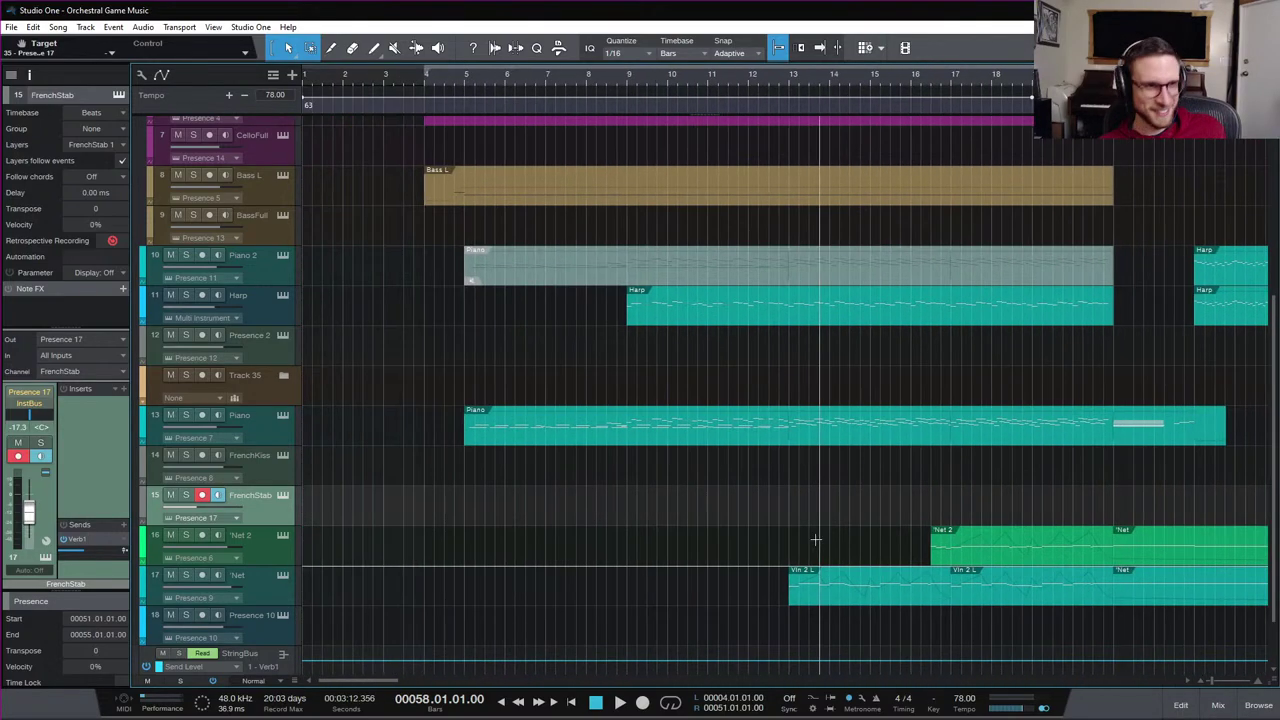
{"action": "scroll", "coordinate": [789, 516], "scroll_direction": "up", "scroll_amount": 3}
{"action": "scroll", "coordinate": [404, 276], "scroll_direction": "up", "scroll_amount": 5}
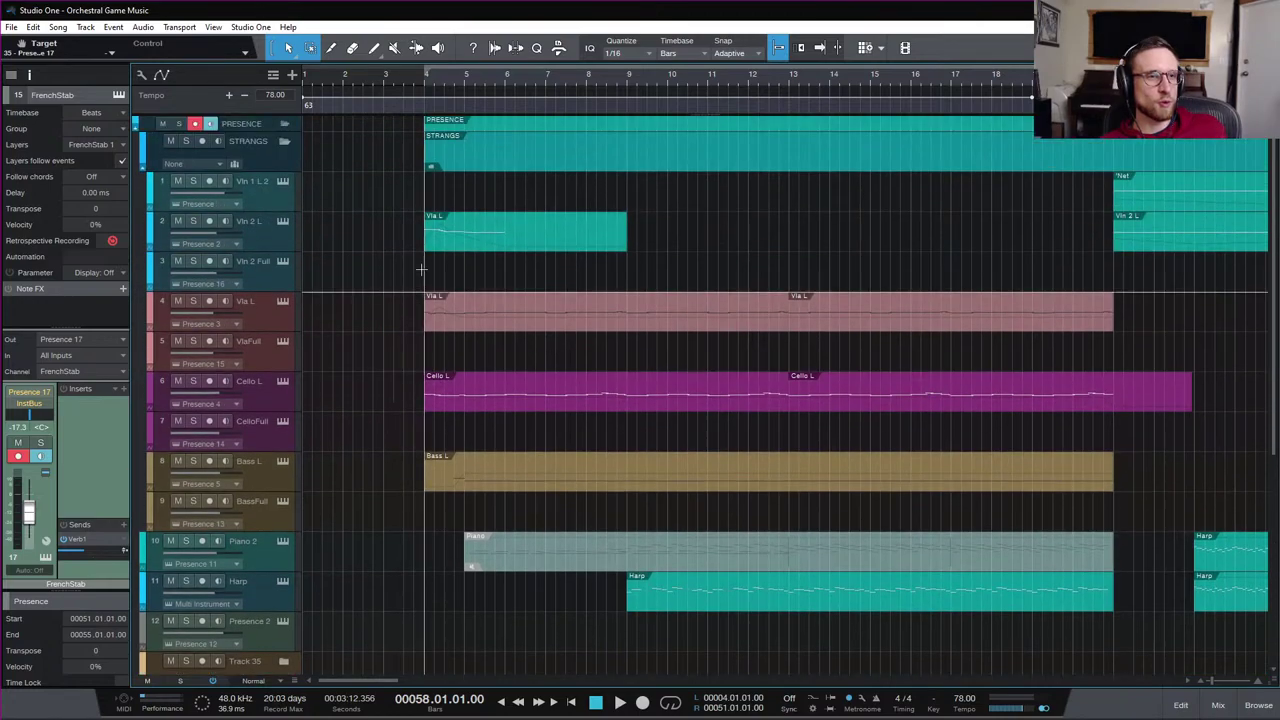
{"action": "left_click", "coordinate": [423, 76]}
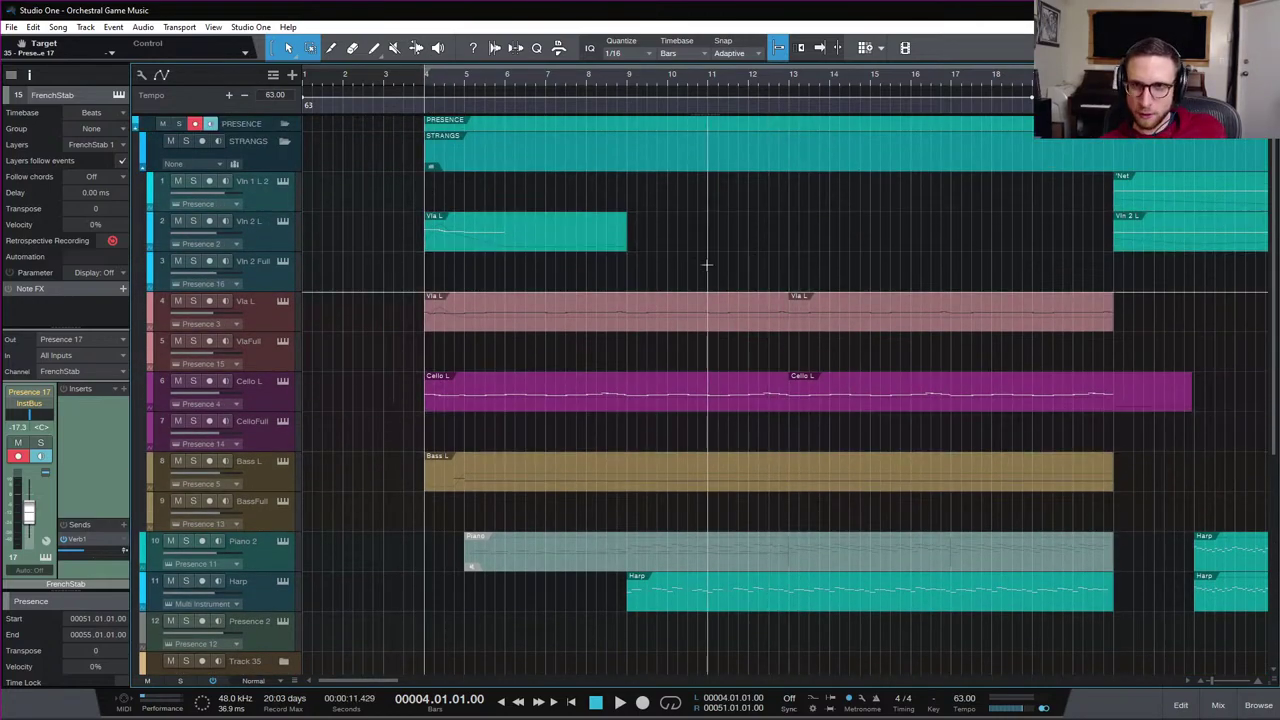
Play the arrangement from bar 4 past bar 21, selecting the FrenchKiss track during playback, and stop
{"action": "scroll", "coordinate": [677, 279], "scroll_direction": "right", "scroll_amount": 3}
{"action": "scroll", "coordinate": [677, 279], "scroll_direction": "left", "scroll_amount": 3}
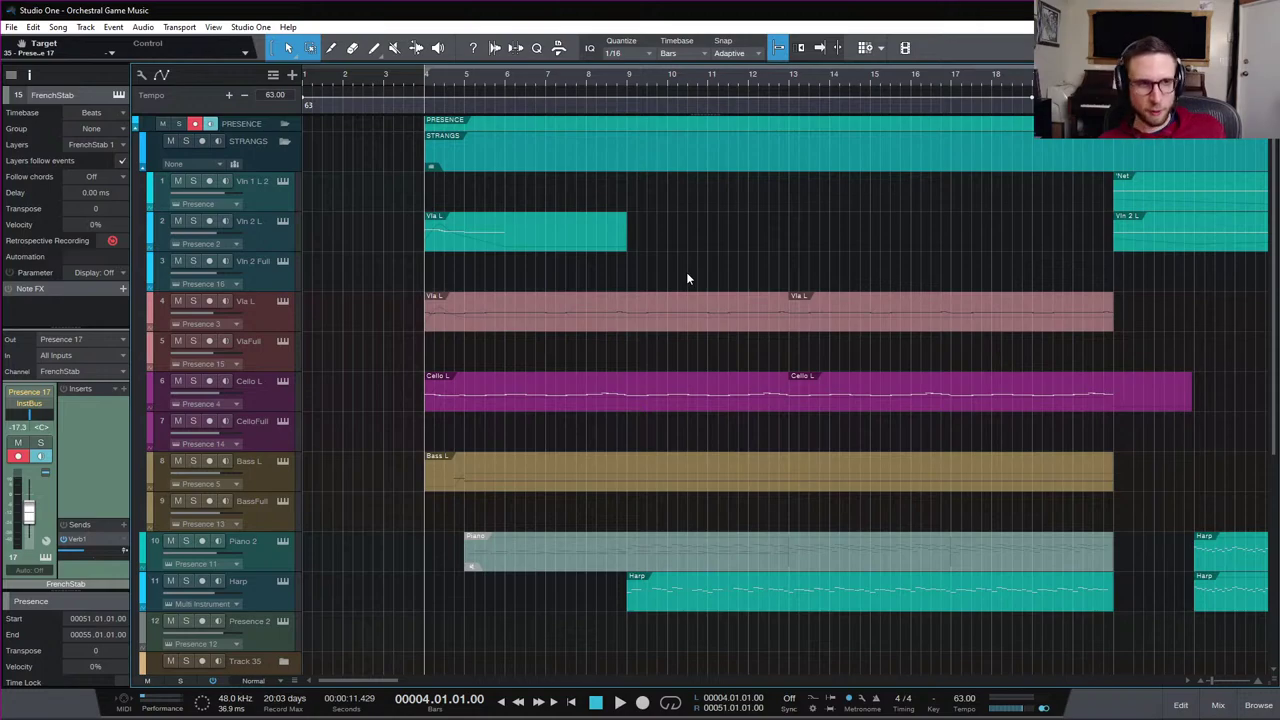
{"action": "scroll", "coordinate": [686, 272], "scroll_direction": "right", "scroll_amount": 1}
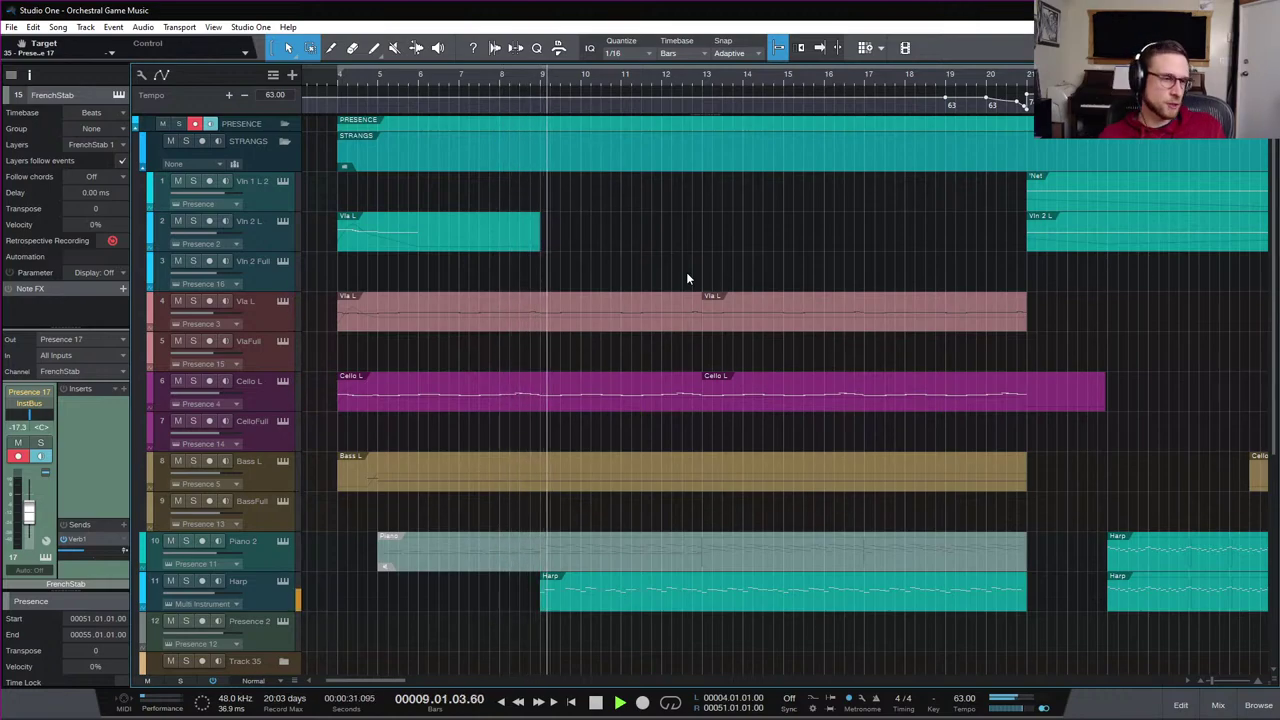
{"action": "scroll", "coordinate": [423, 392], "scroll_direction": "down", "scroll_amount": 5}
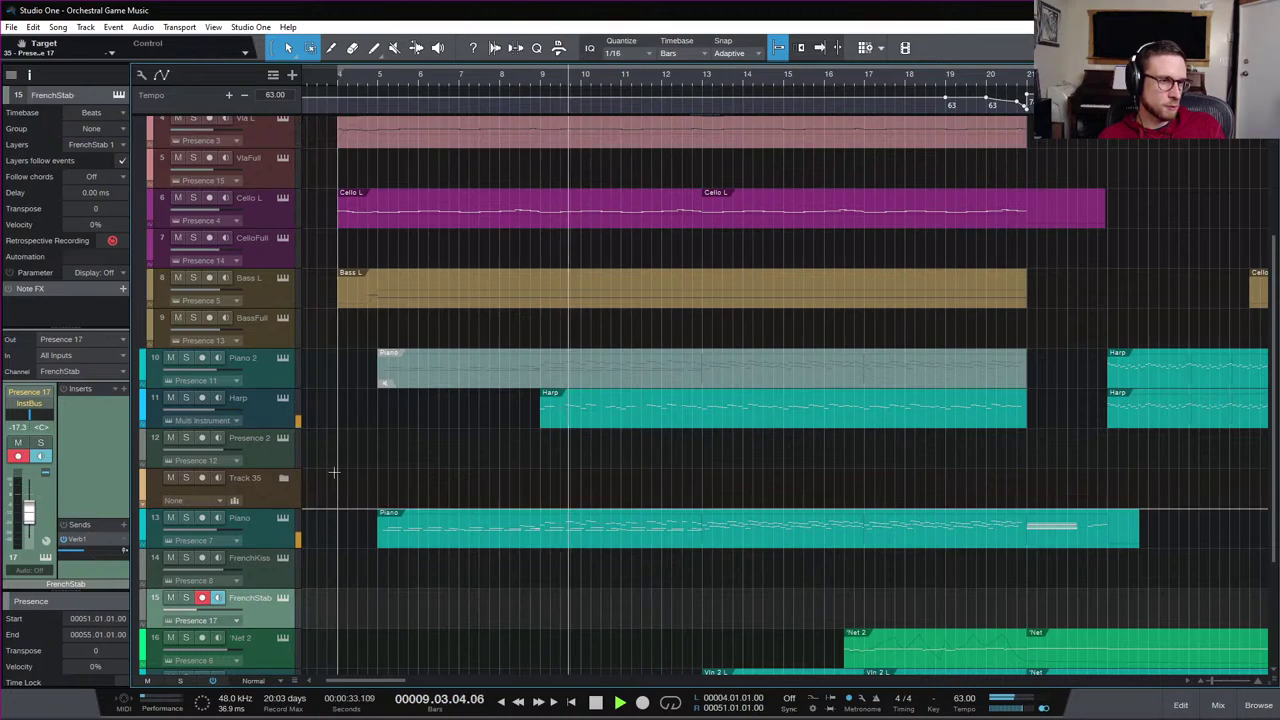
{"action": "left_click", "coordinate": [277, 580]}
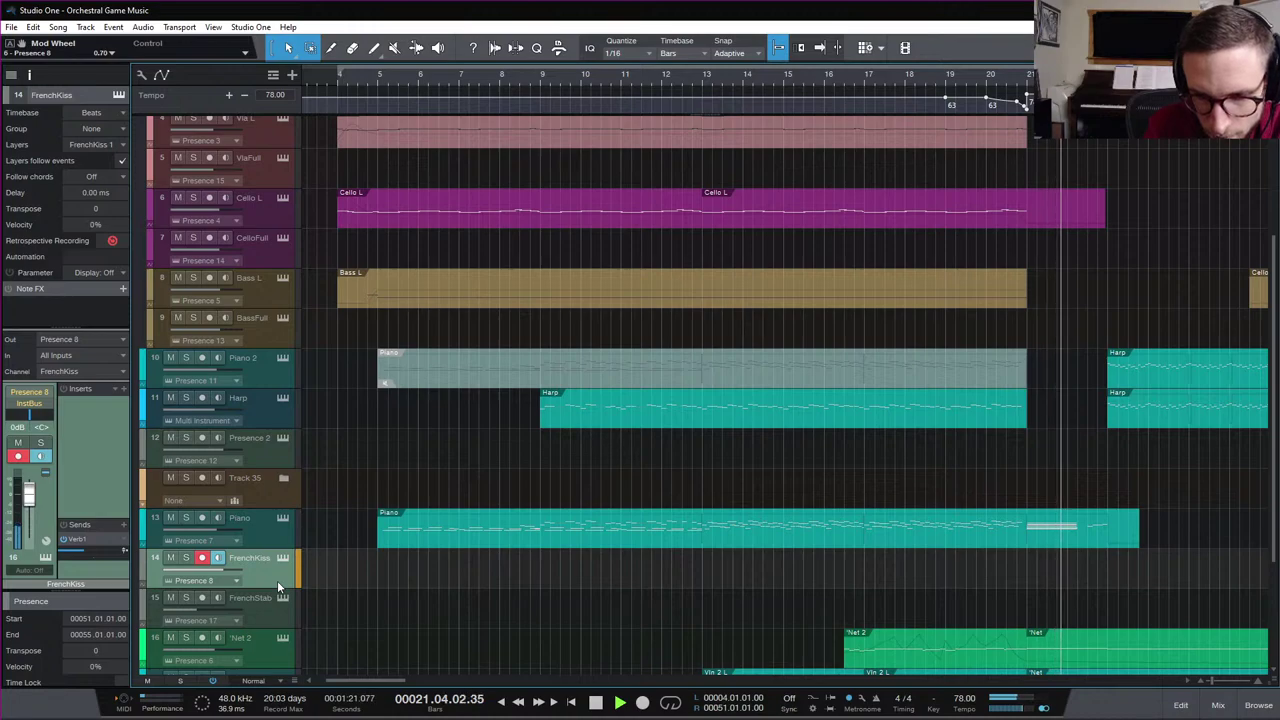
{"action": "key", "text": "space"}
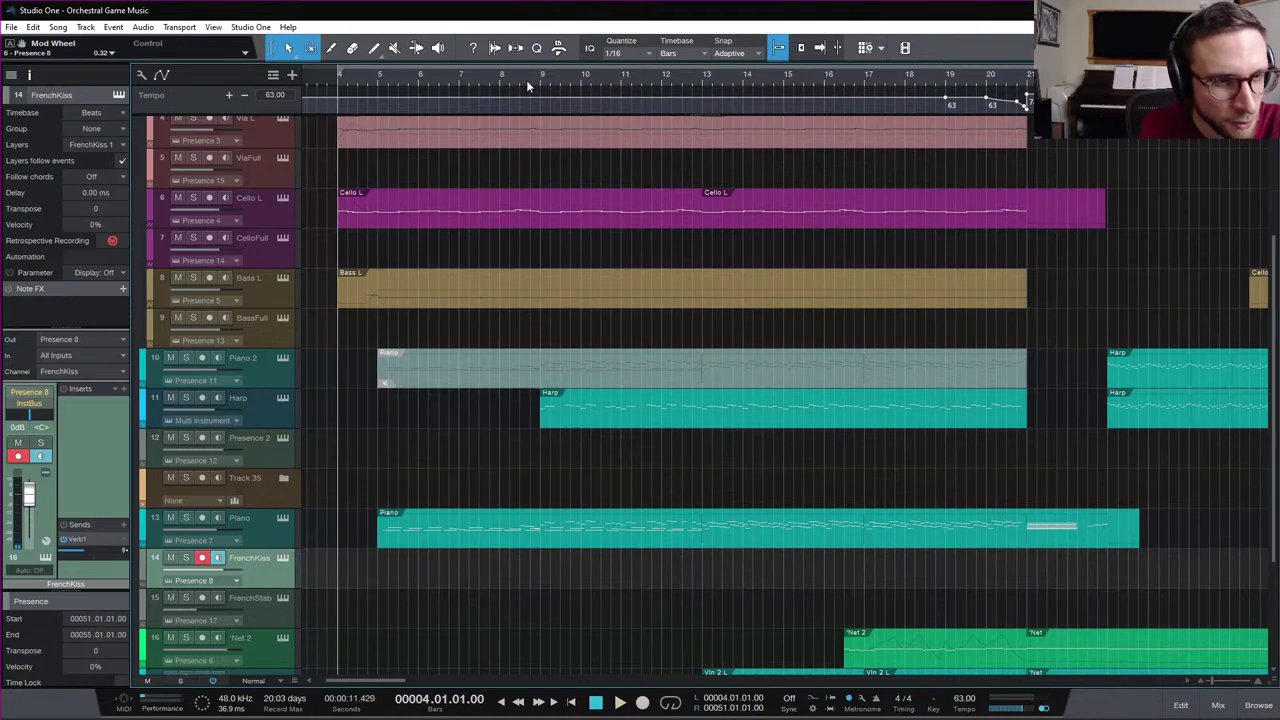
Play the arrangement from bar 4 past bar 67, muting the FrenchStab track and selecting the 'Net 2 event at bar 63 during playback
{"action": "key", "text": "space"}
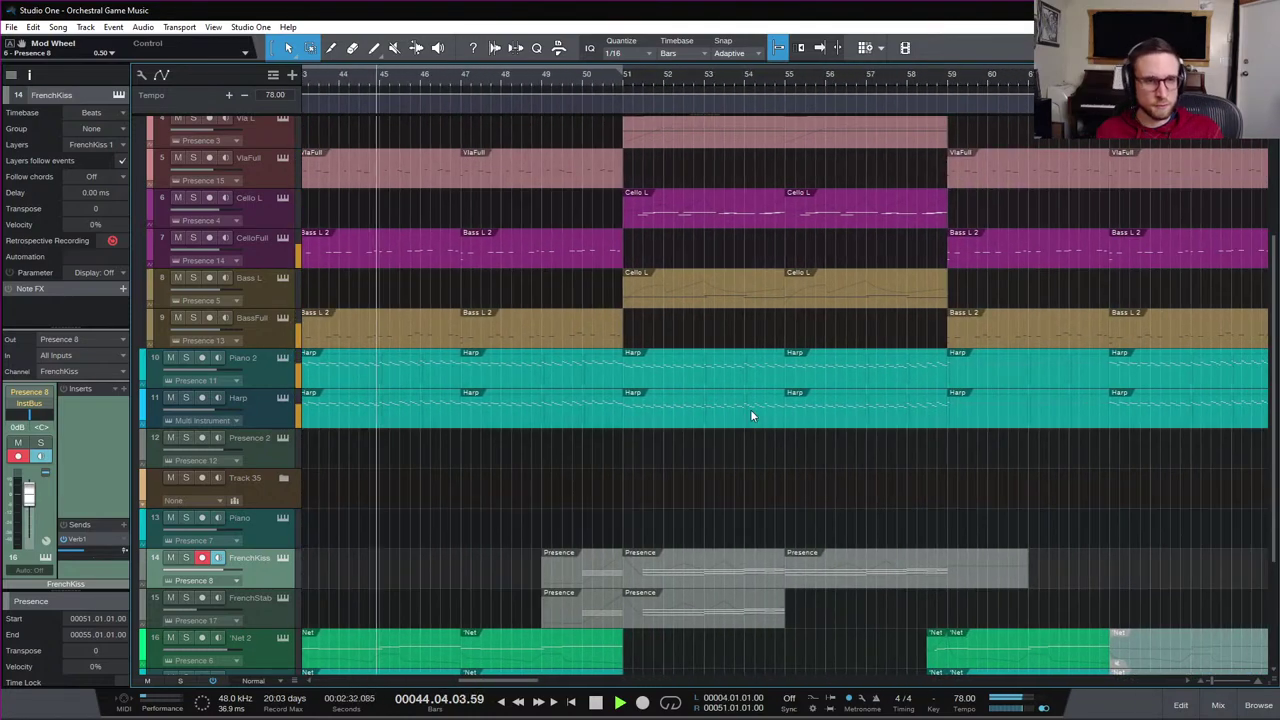
{"action": "scroll", "coordinate": [782, 468], "scroll_direction": "down", "scroll_amount": 1}
{"action": "scroll", "coordinate": [886, 451], "scroll_direction": "down", "scroll_amount": 1}
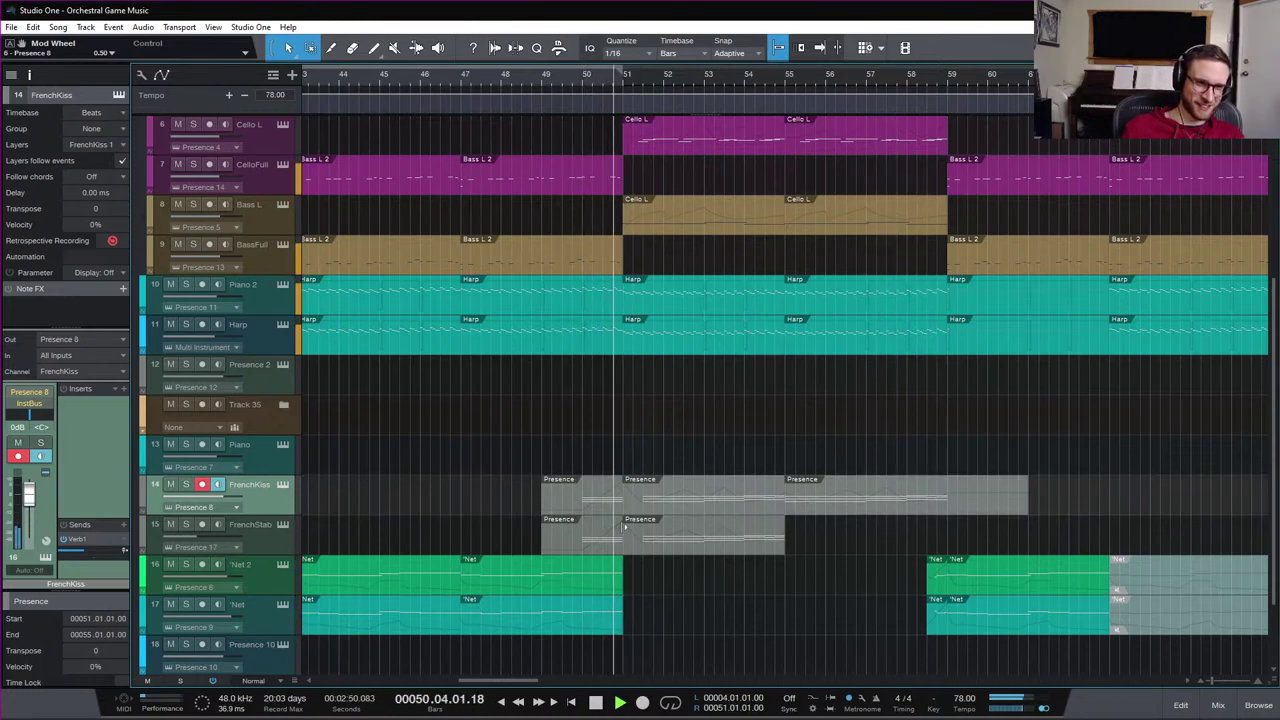
{"action": "left_click", "coordinate": [171, 524]}
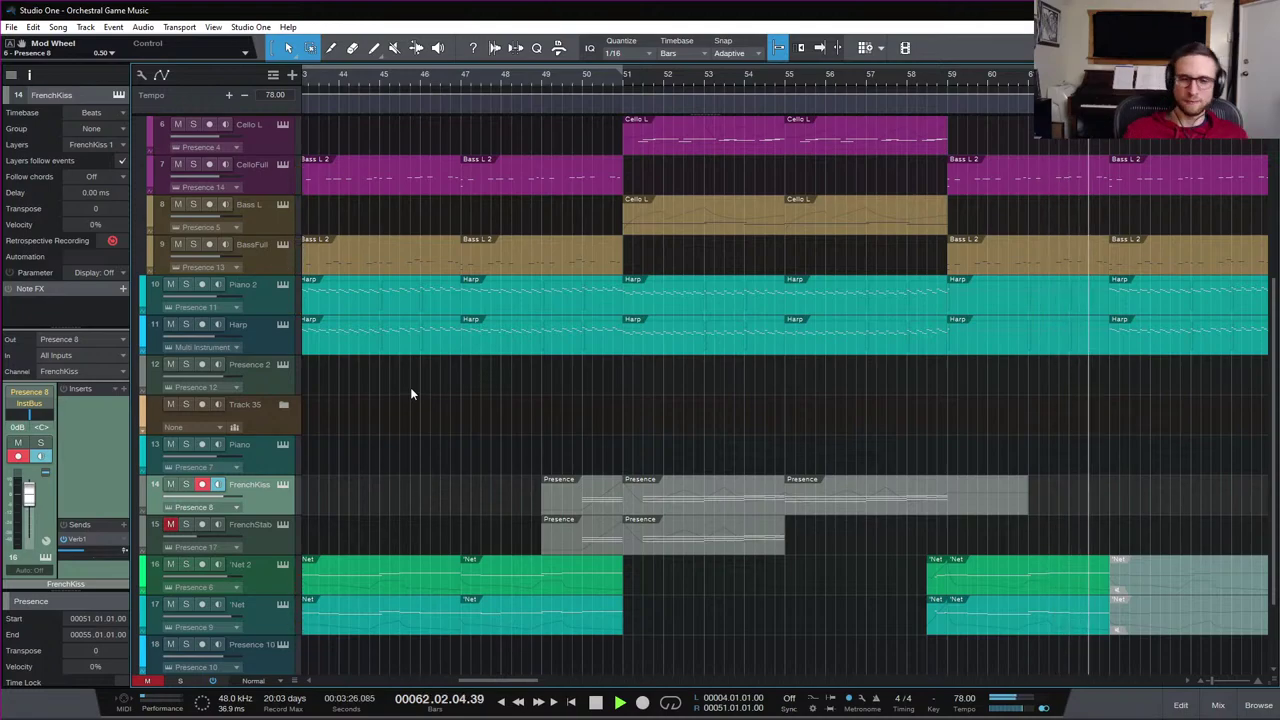
{"action": "left_click", "coordinate": [1182, 560]}
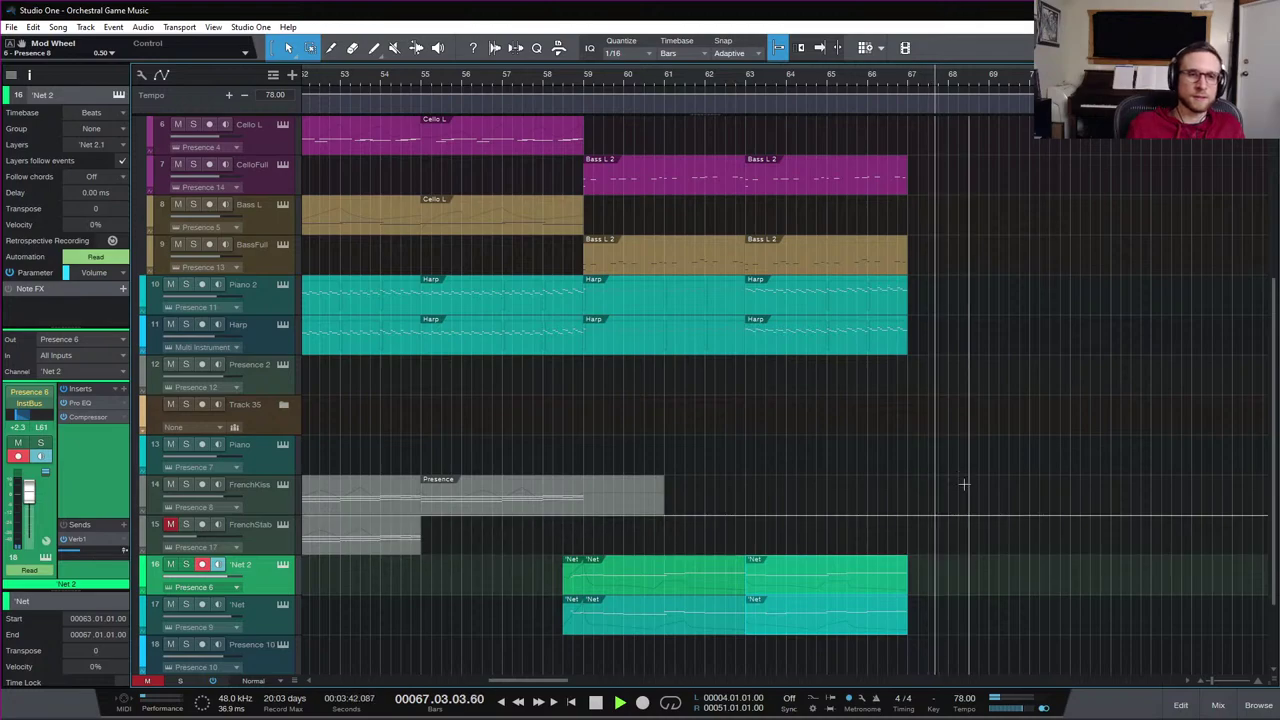
{"action": "key", "text": "space"}
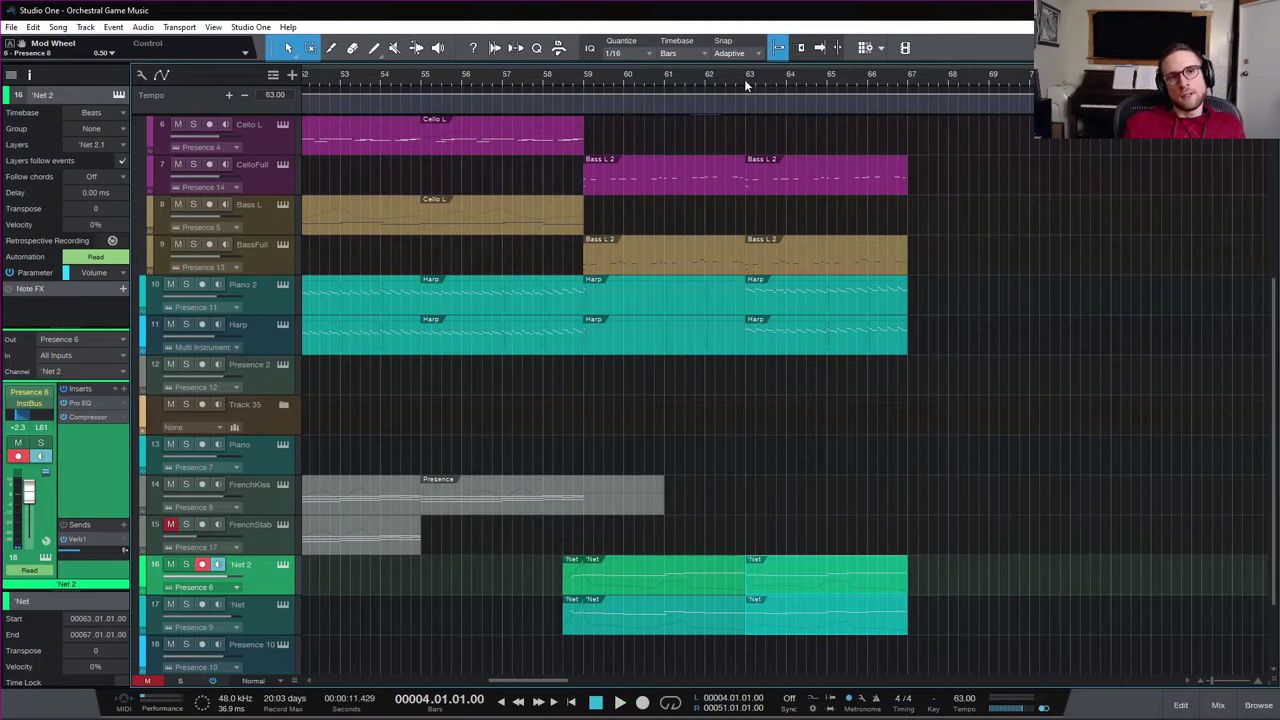
Play the closing bars from bar 63 up to bar 67 and stop
{"action": "left_click", "coordinate": [746, 79]}
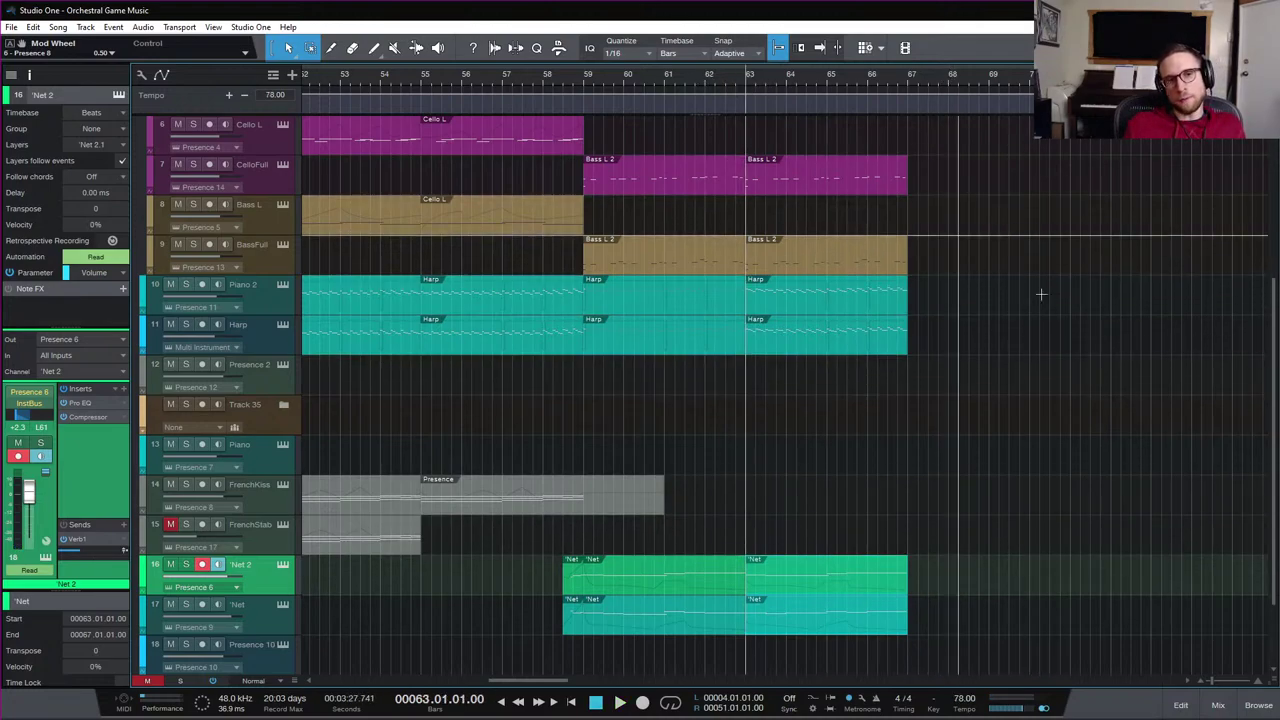
{"action": "scroll", "coordinate": [890, 318], "scroll_direction": "up", "scroll_amount": 5}
{"action": "key", "text": "space"}
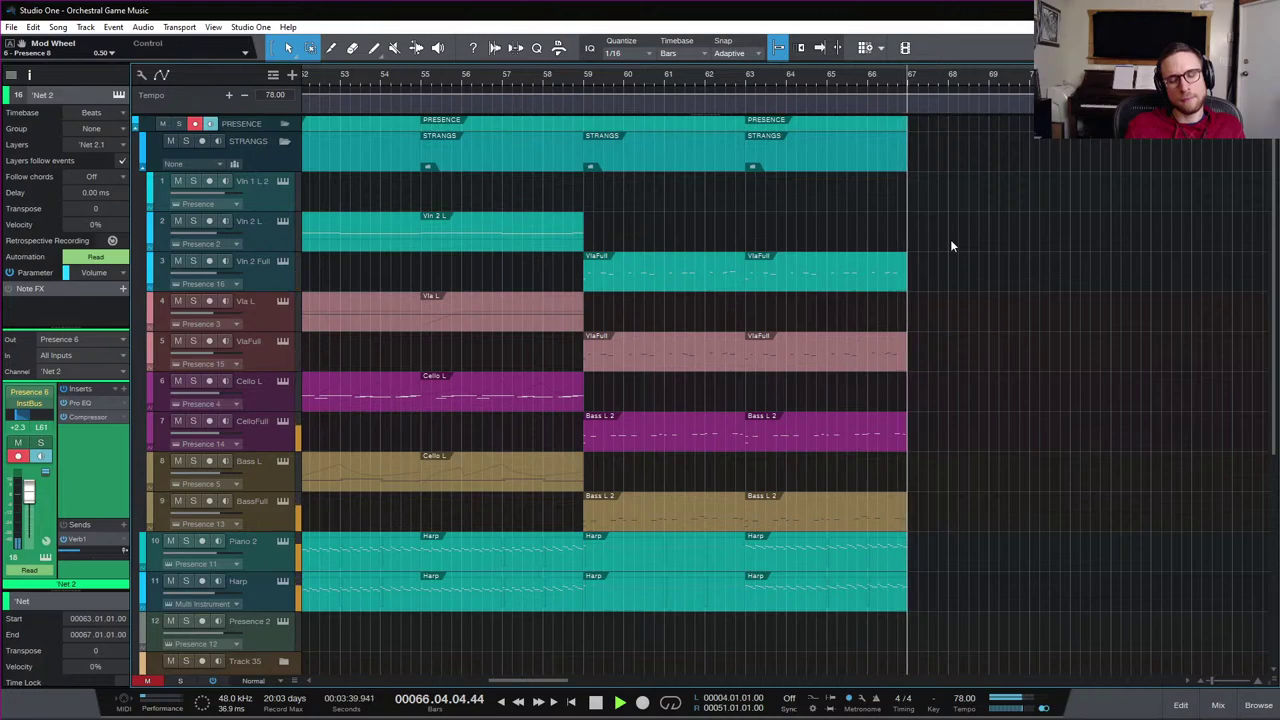
{"action": "key", "text": "space"}
Copy bars 65 to 67 of the events on the Vln 2 Full through Harp tracks and place the copy at bar 67
{"action": "scroll", "coordinate": [970, 380], "scroll_direction": "down", "scroll_amount": 3}
{"action": "scroll", "coordinate": [970, 380], "scroll_direction": "down", "scroll_amount": 1}
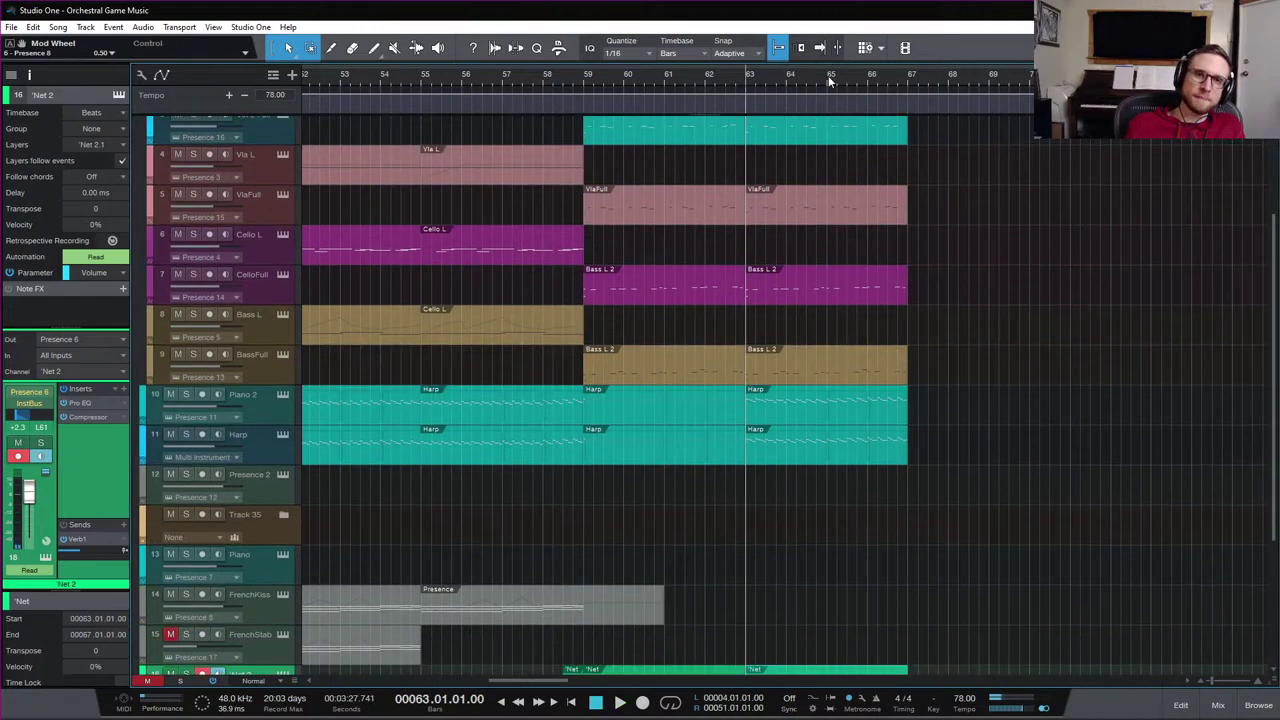
{"action": "left_click", "coordinate": [829, 82]}
{"action": "scroll", "coordinate": [1014, 467], "scroll_direction": "down", "scroll_amount": 5}
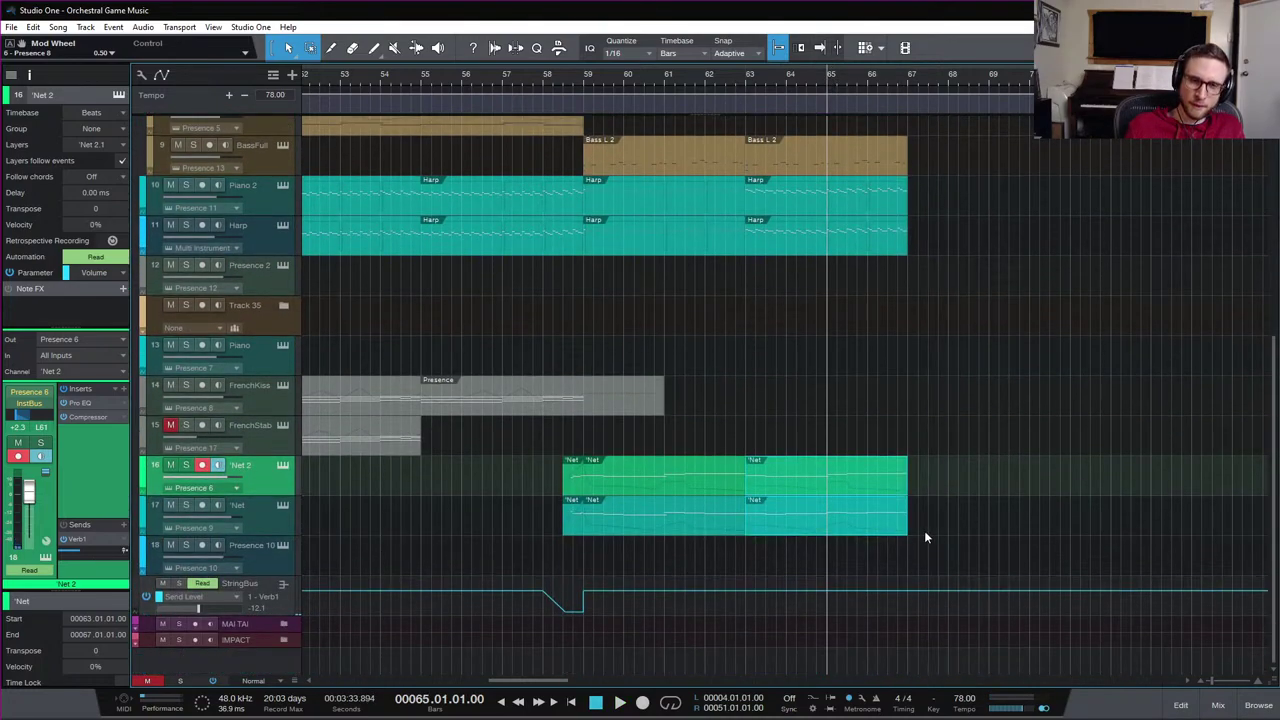
{"action": "scroll", "coordinate": [926, 314], "scroll_direction": "up", "scroll_amount": 3}
{"action": "left_click_drag", "start_coordinate": [925, 352], "coordinate": [832, 300]}
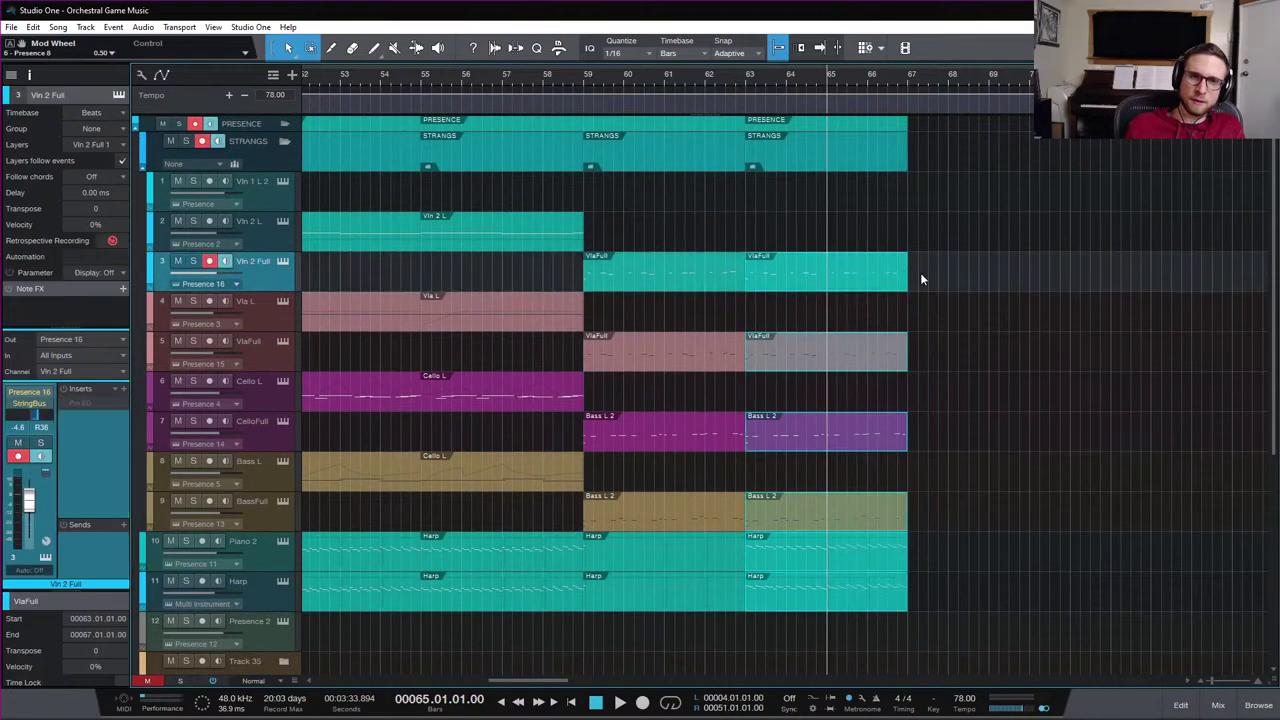
{"action": "left_click_drag", "start_coordinate": [920, 258], "coordinate": [817, 580]}
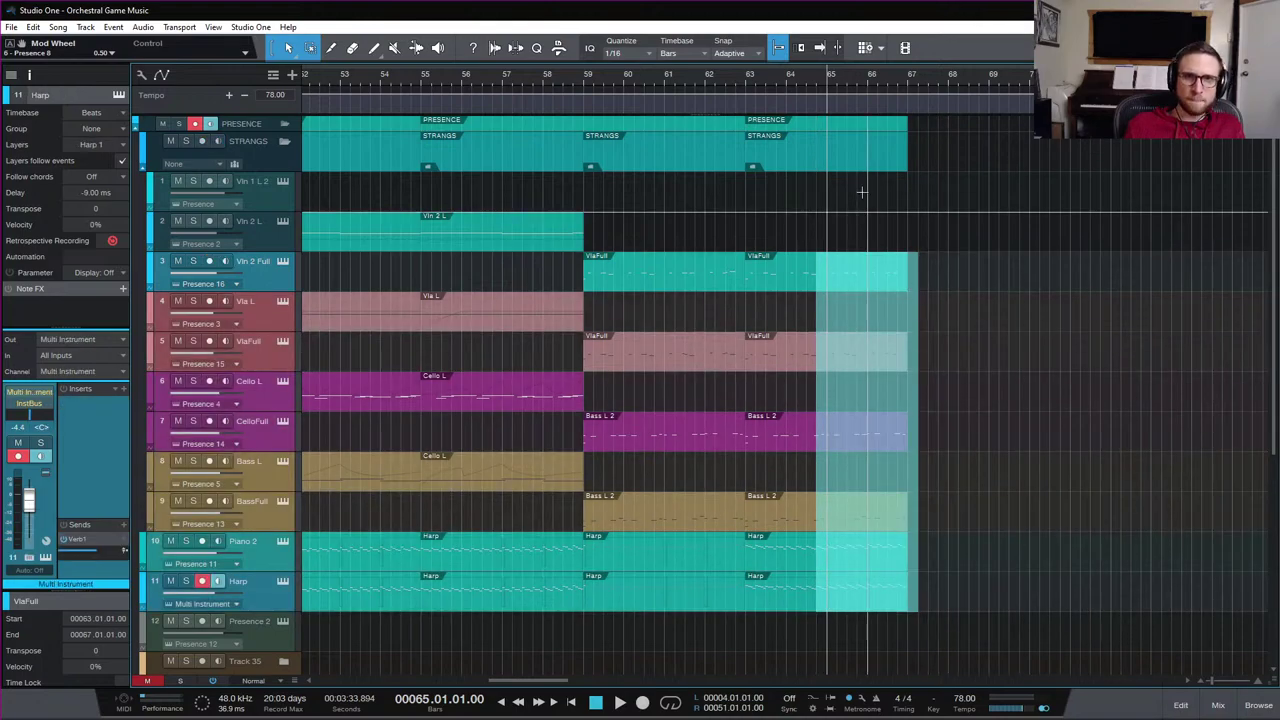
{"action": "left_click", "coordinate": [924, 266]}
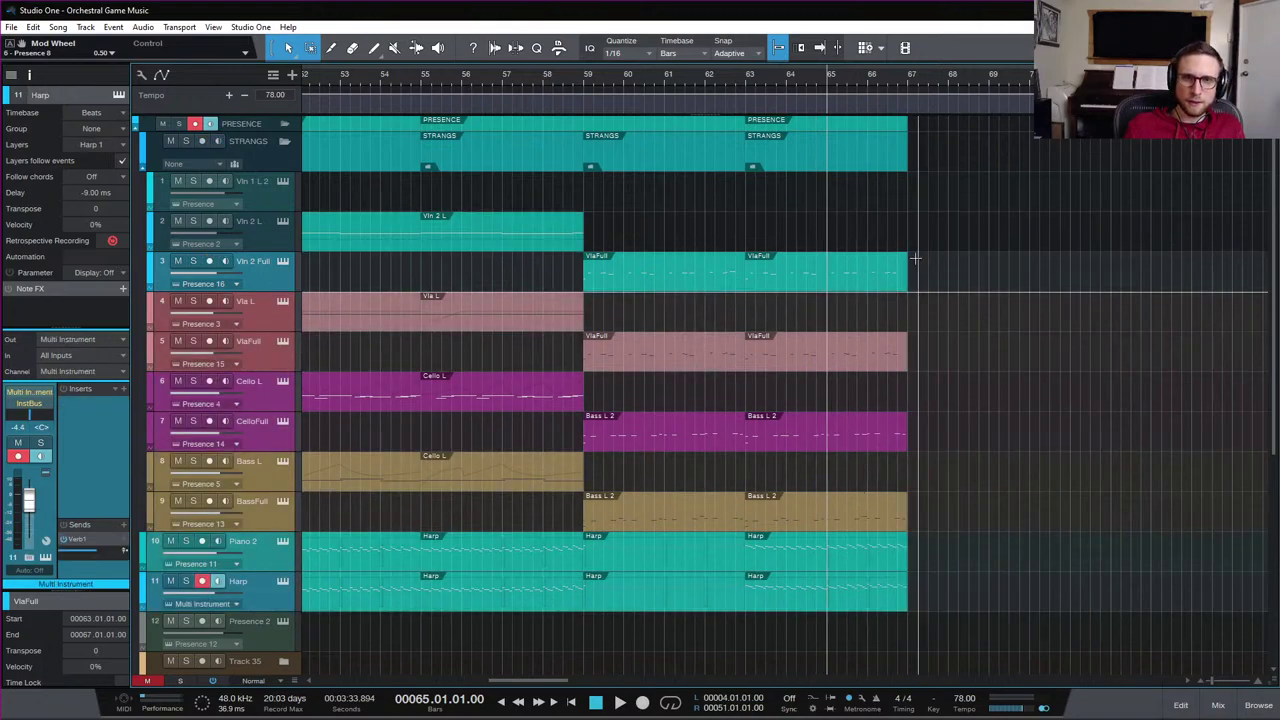
{"action": "left_click_drag", "start_coordinate": [913, 262], "coordinate": [826, 600]}
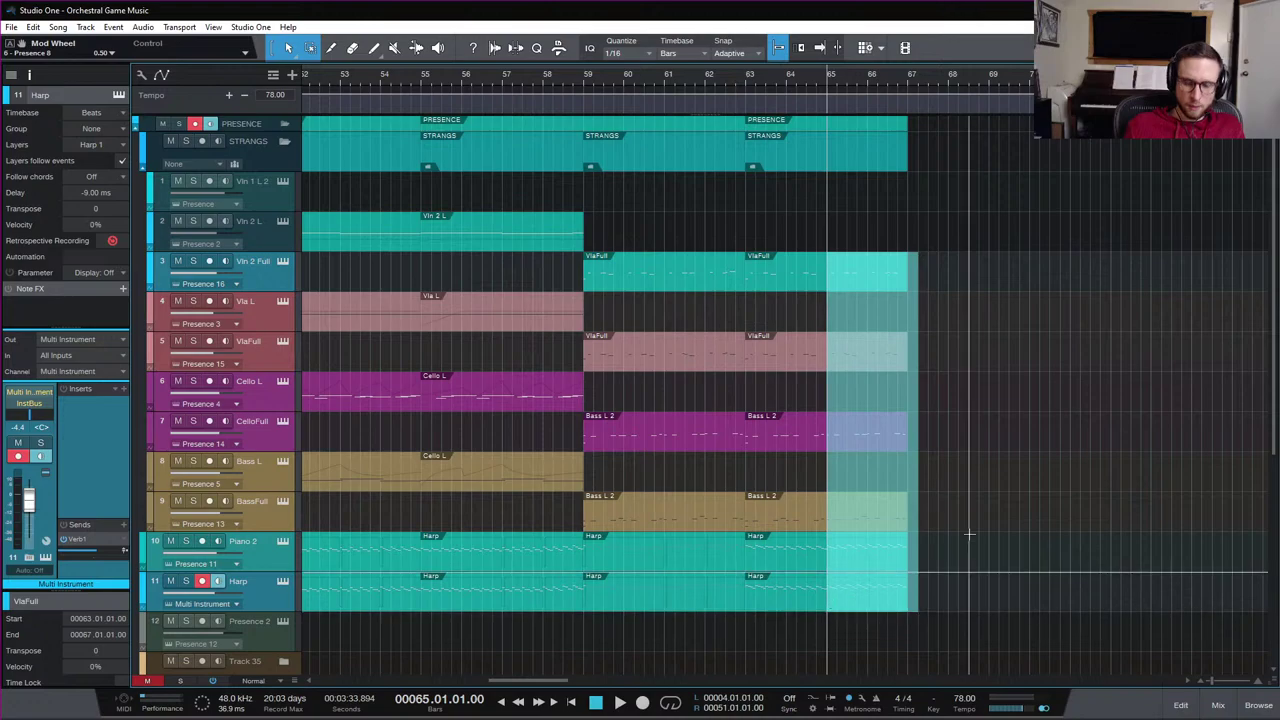
{"action": "key", "text": "d"}
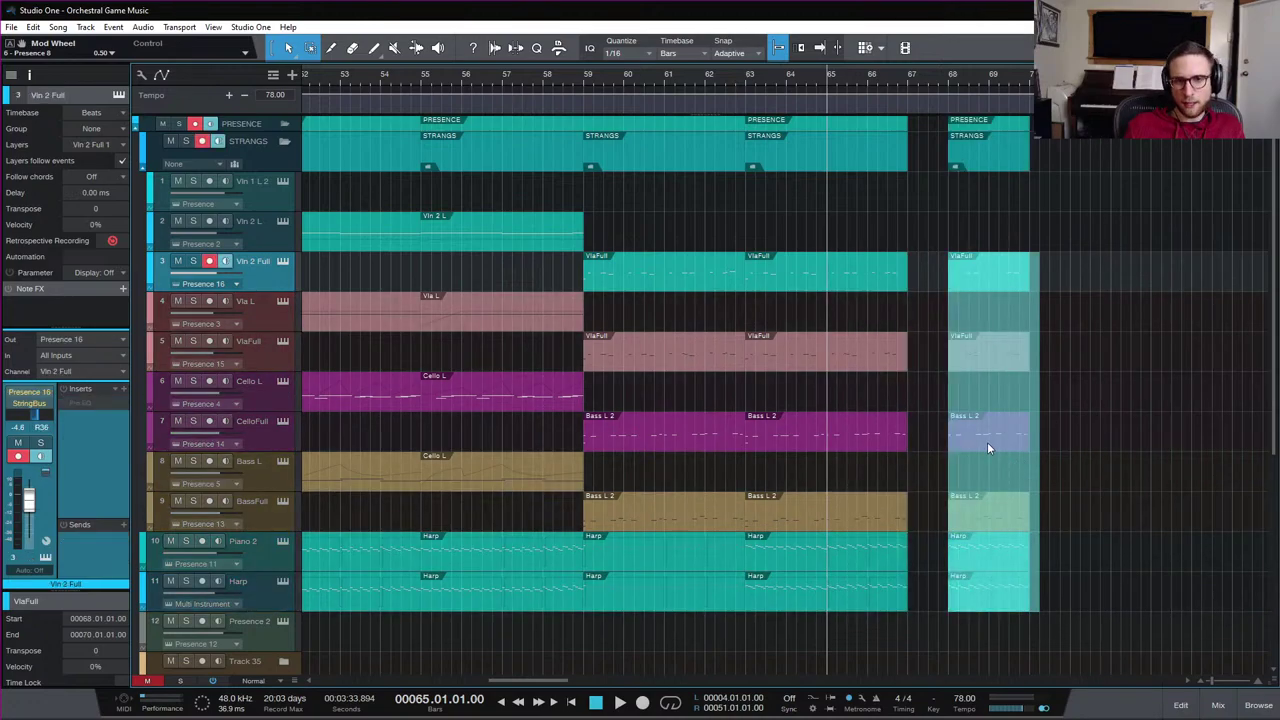
{"action": "left_click_drag", "start_coordinate": [987, 442], "coordinate": [930, 443]}
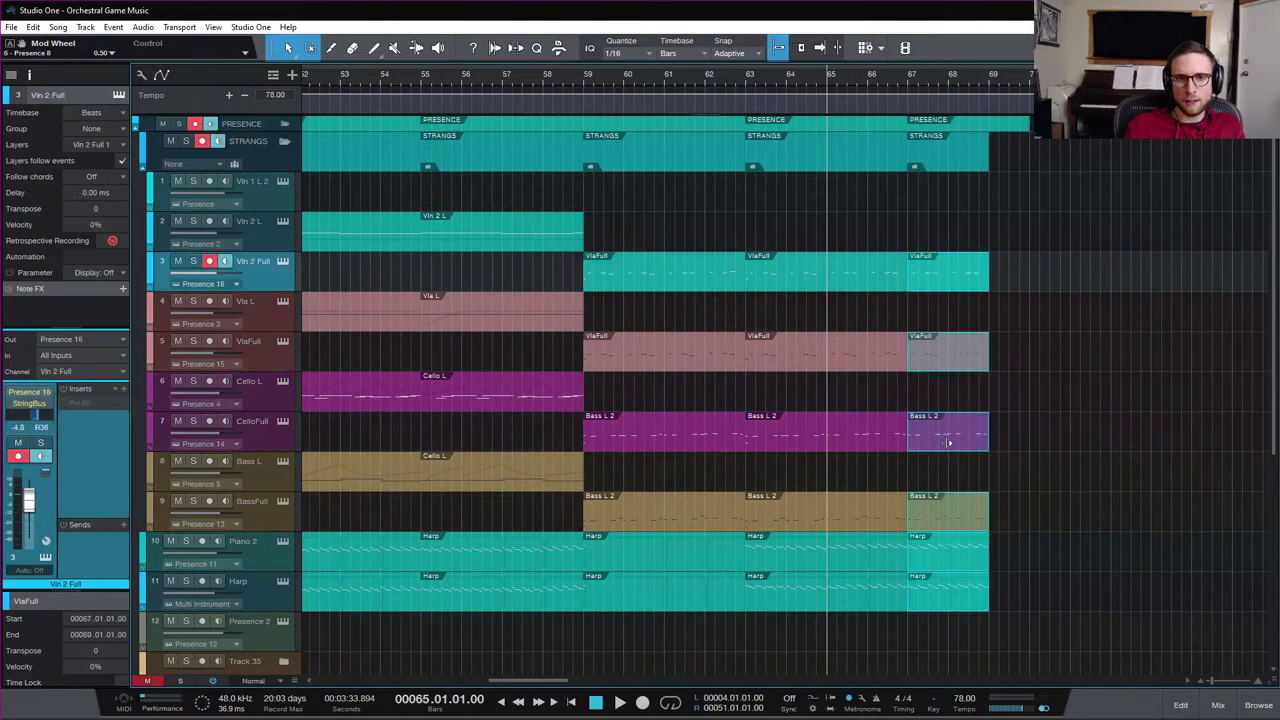
Play the extended ending from bar 65 twice, selecting the Piano 2 track between the two passes
{"action": "left_click", "coordinate": [910, 76]}
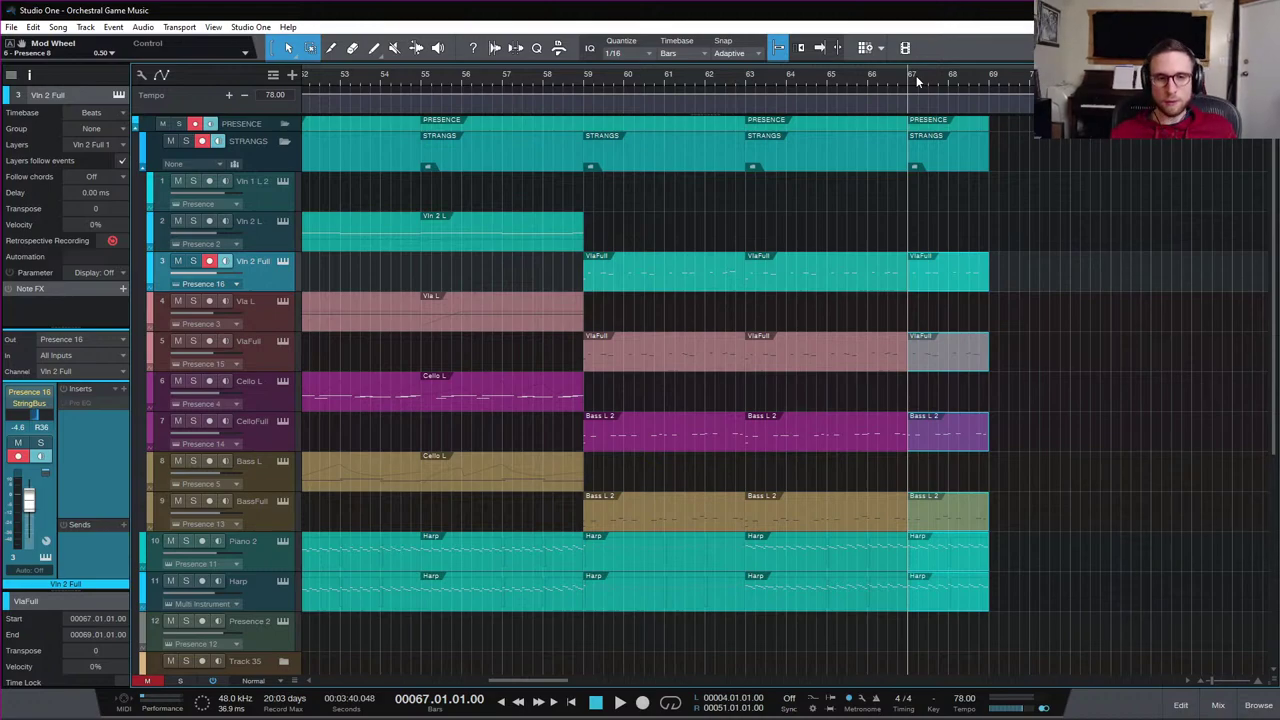
{"action": "scroll", "coordinate": [1033, 430], "scroll_direction": "down", "scroll_amount": 2}
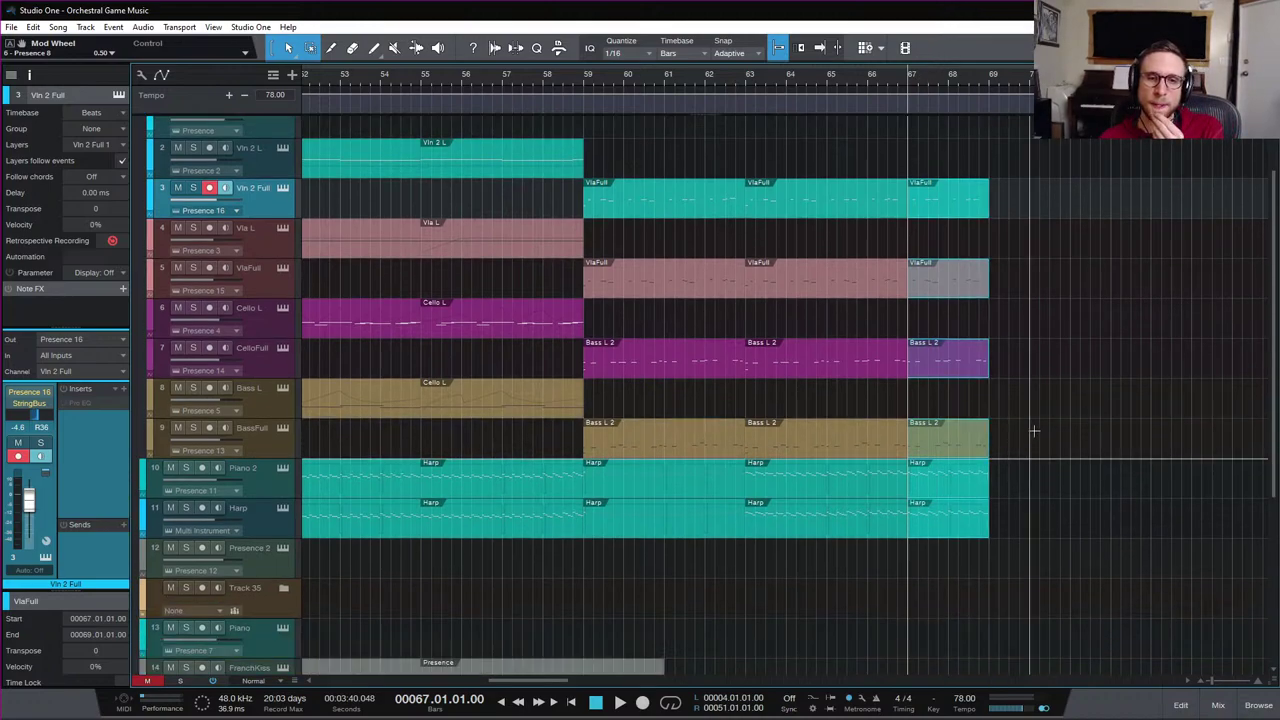
{"action": "left_click", "coordinate": [827, 78]}
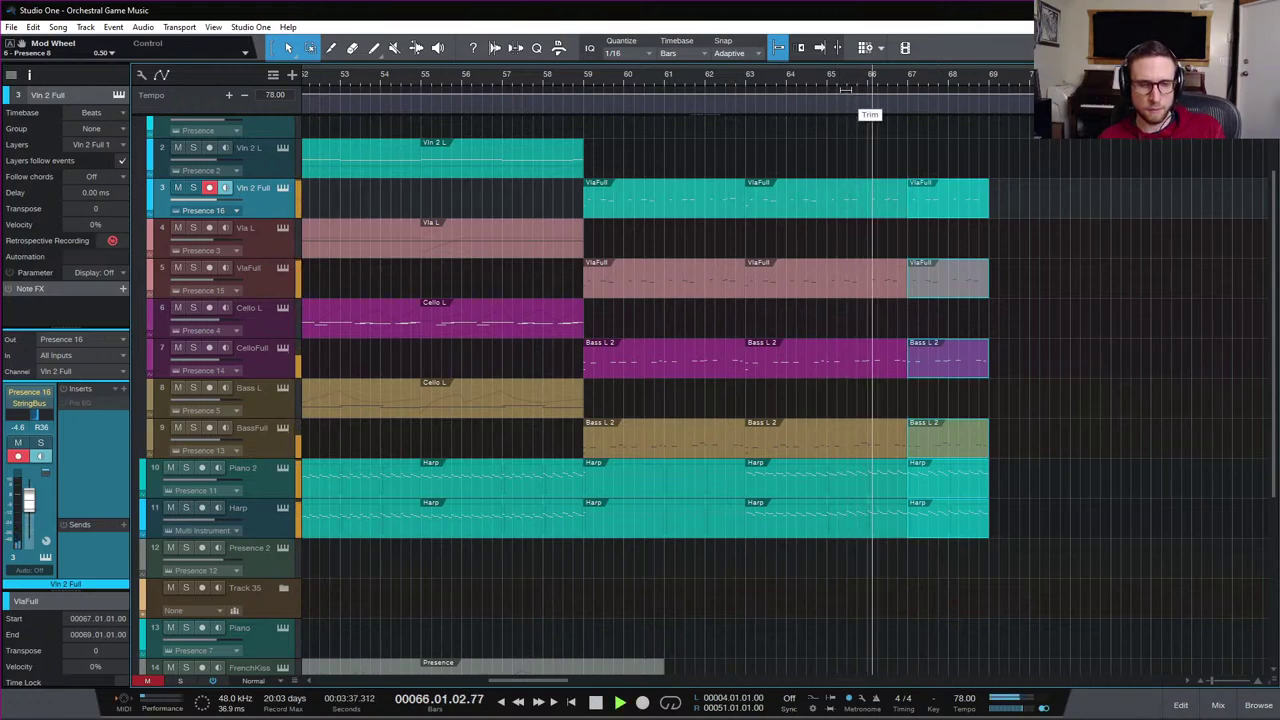
{"action": "key", "text": "space"}
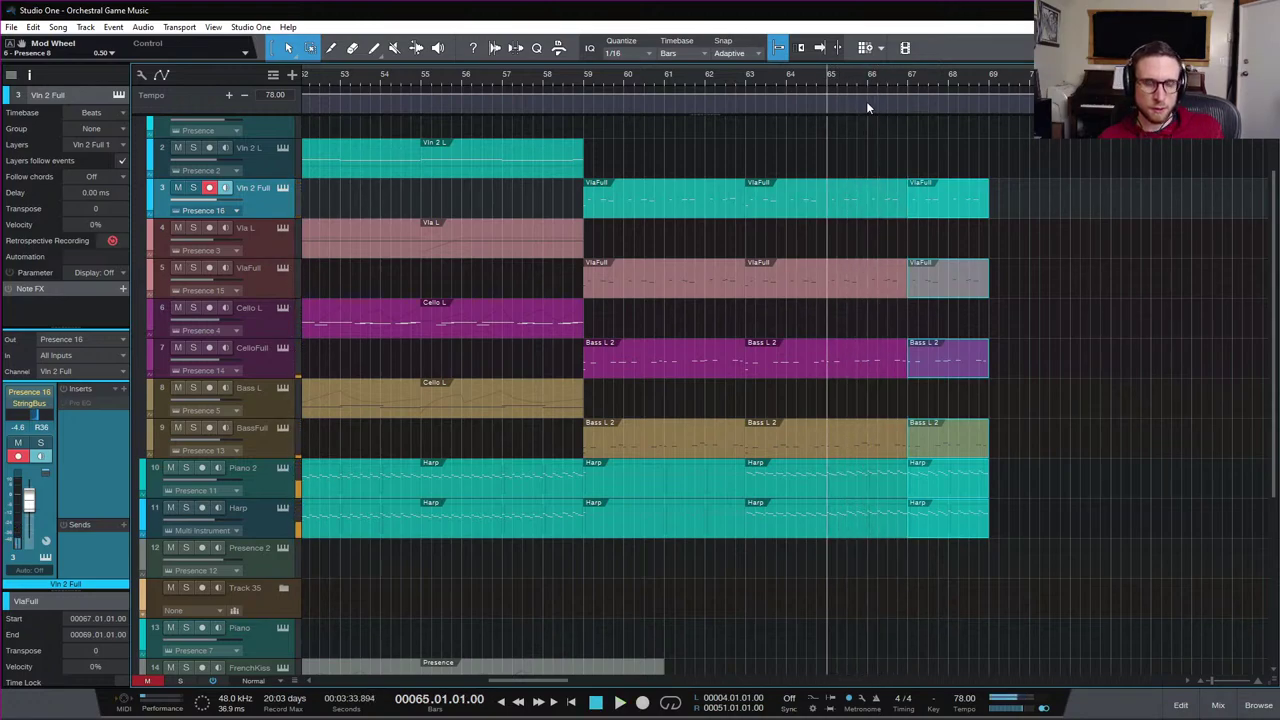
{"action": "left_click", "coordinate": [250, 483]}
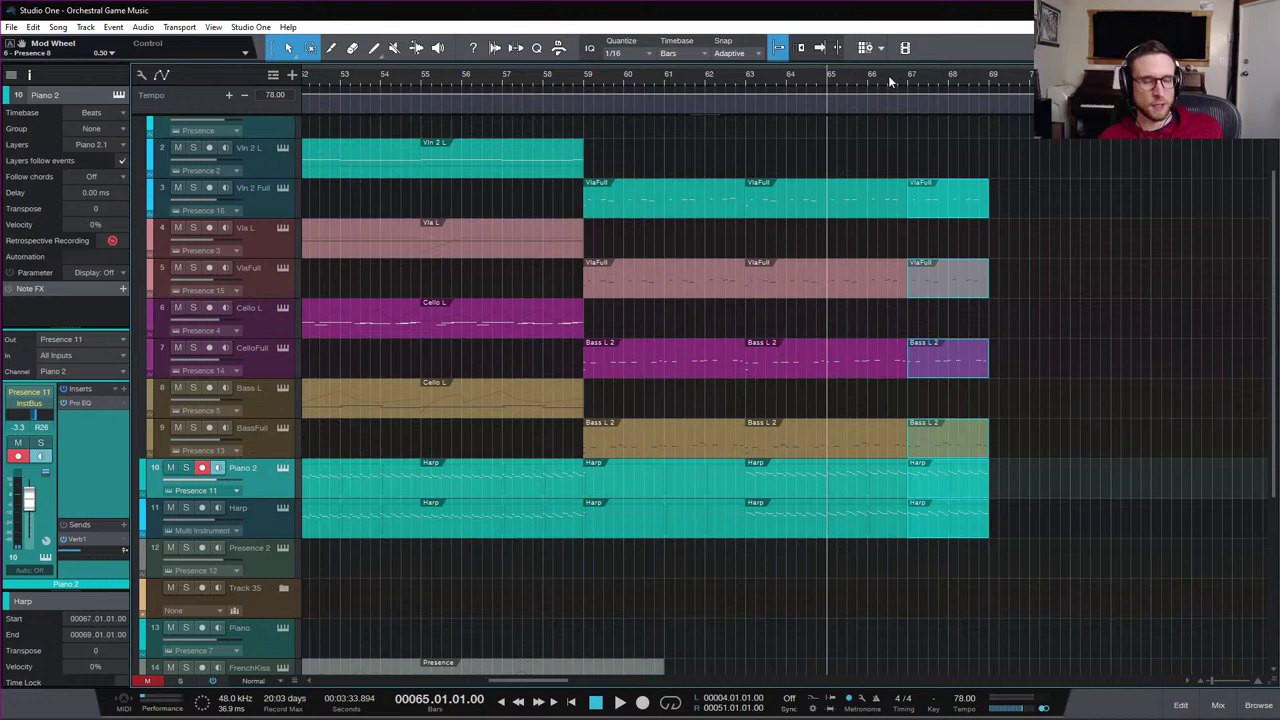
{"action": "key", "text": "space"}
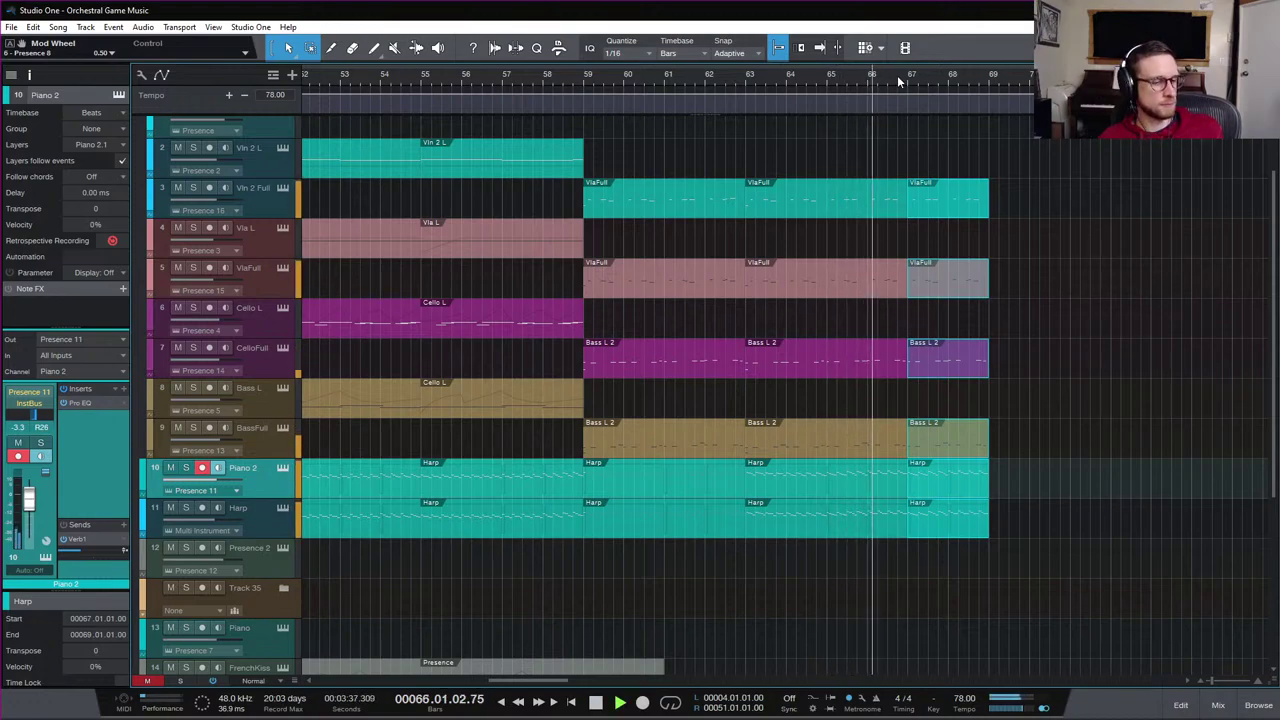
{"action": "key", "text": "space"}
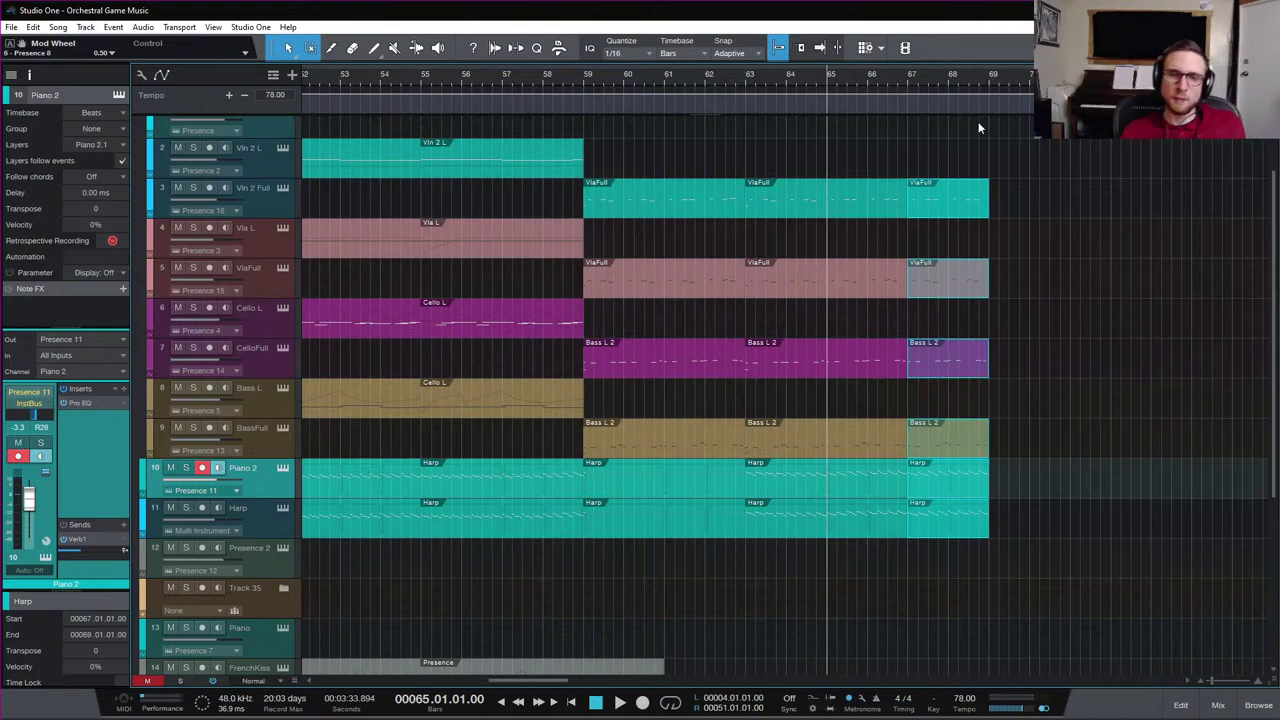
Lower the C#3 note at 67.03.03 in the Vln 2 Full event at bar 67 to C3 and close the note editor
{"action": "left_click", "coordinate": [911, 78]}
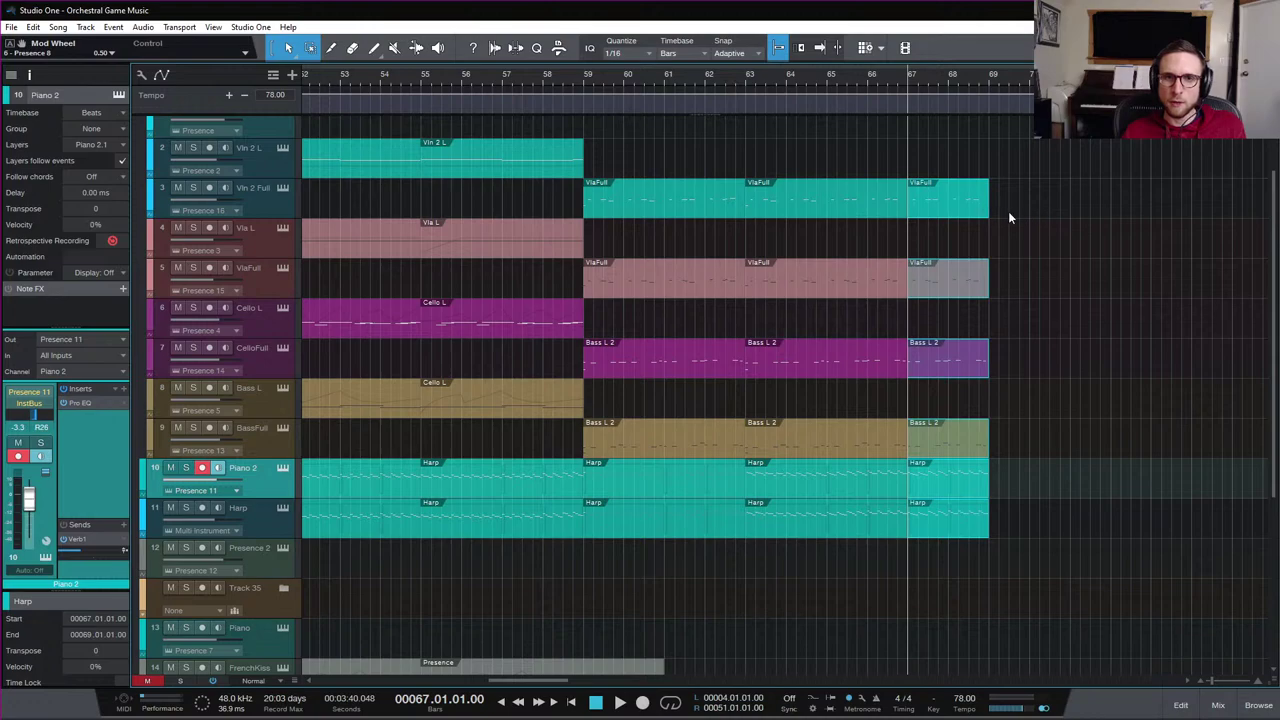
{"action": "double_click", "coordinate": [937, 209]}
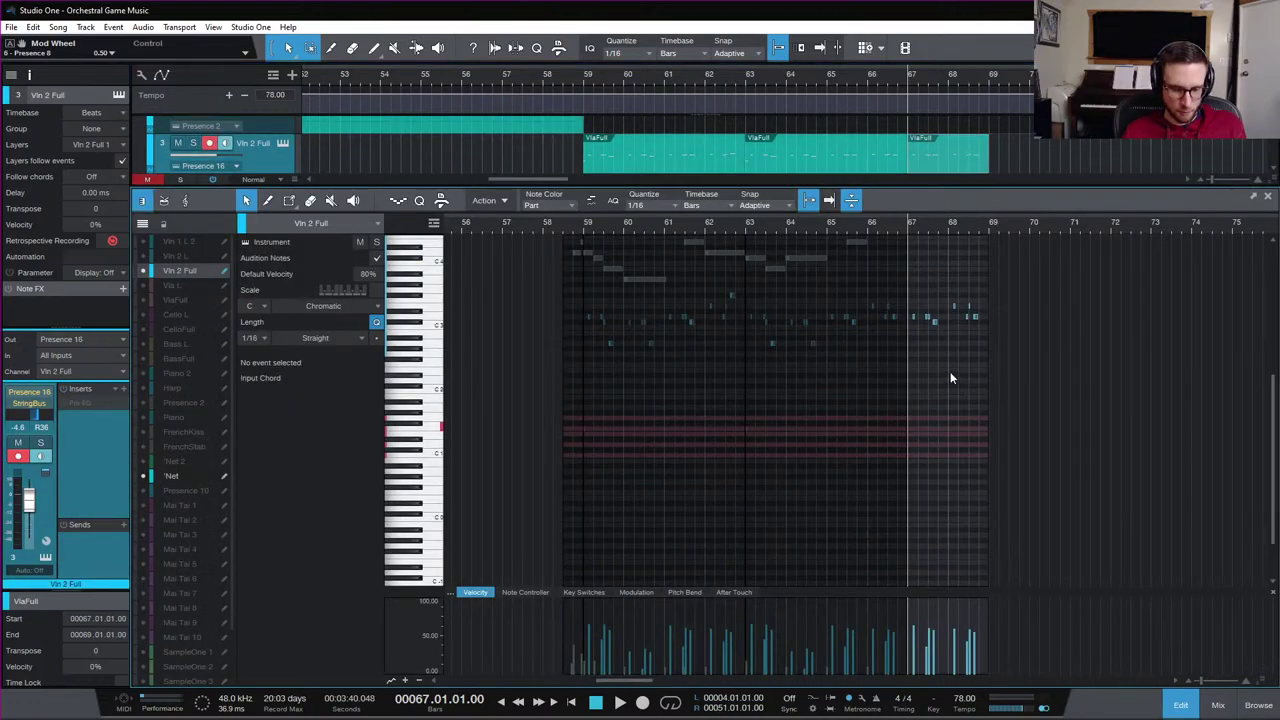
{"action": "key", "text": "e"}
{"action": "key", "text": "e"}
{"action": "key", "text": "e"}
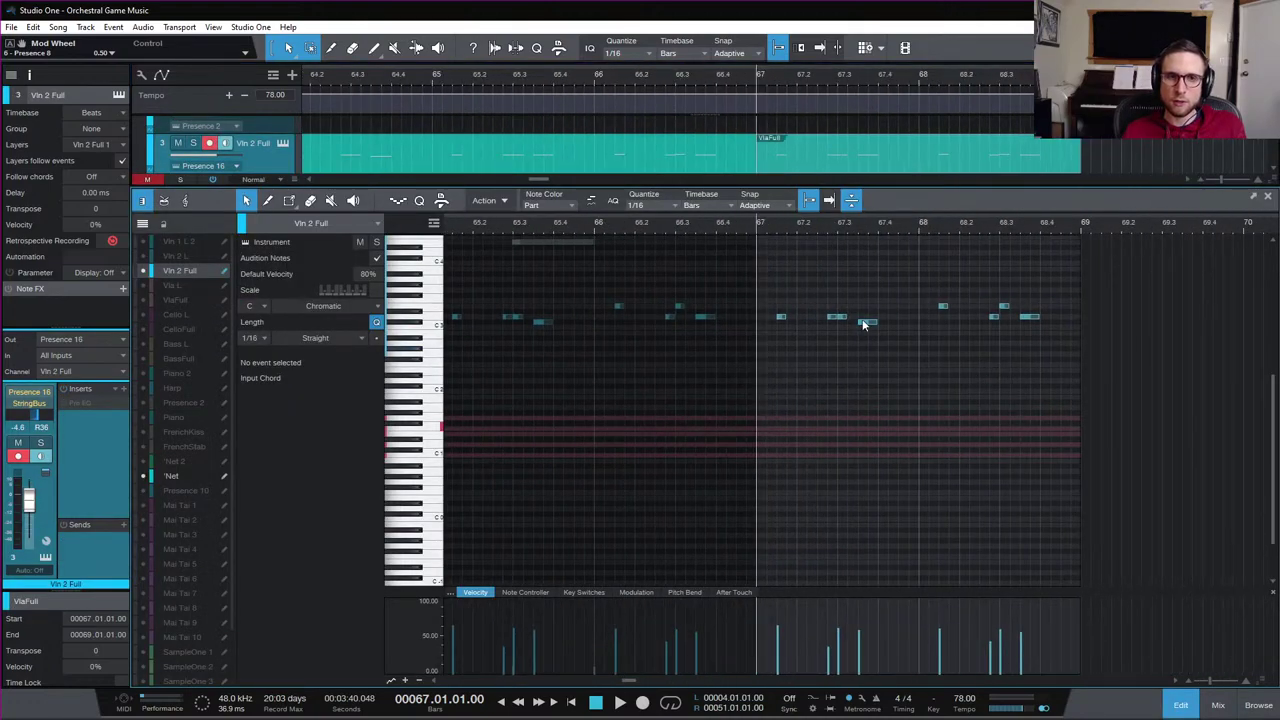
{"action": "scroll", "coordinate": [865, 323], "scroll_direction": "up", "scroll_amount": 3}
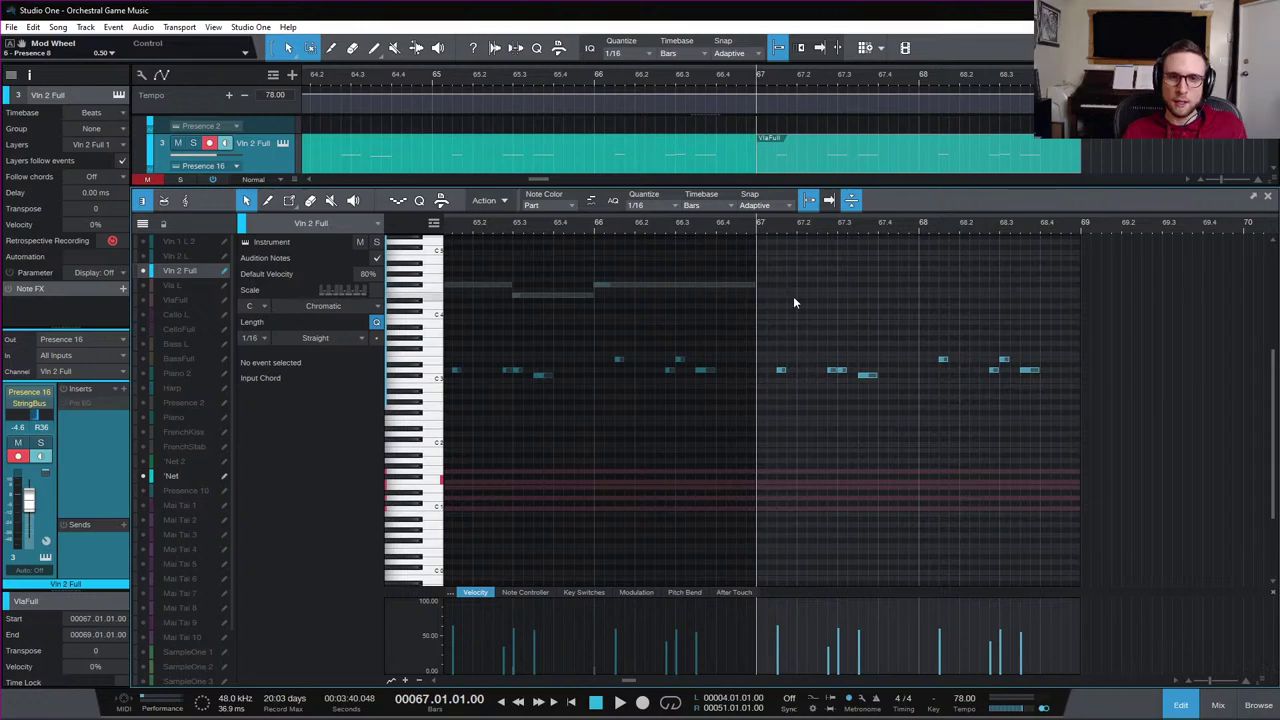
{"action": "mouse_move", "coordinate": [868, 378]}
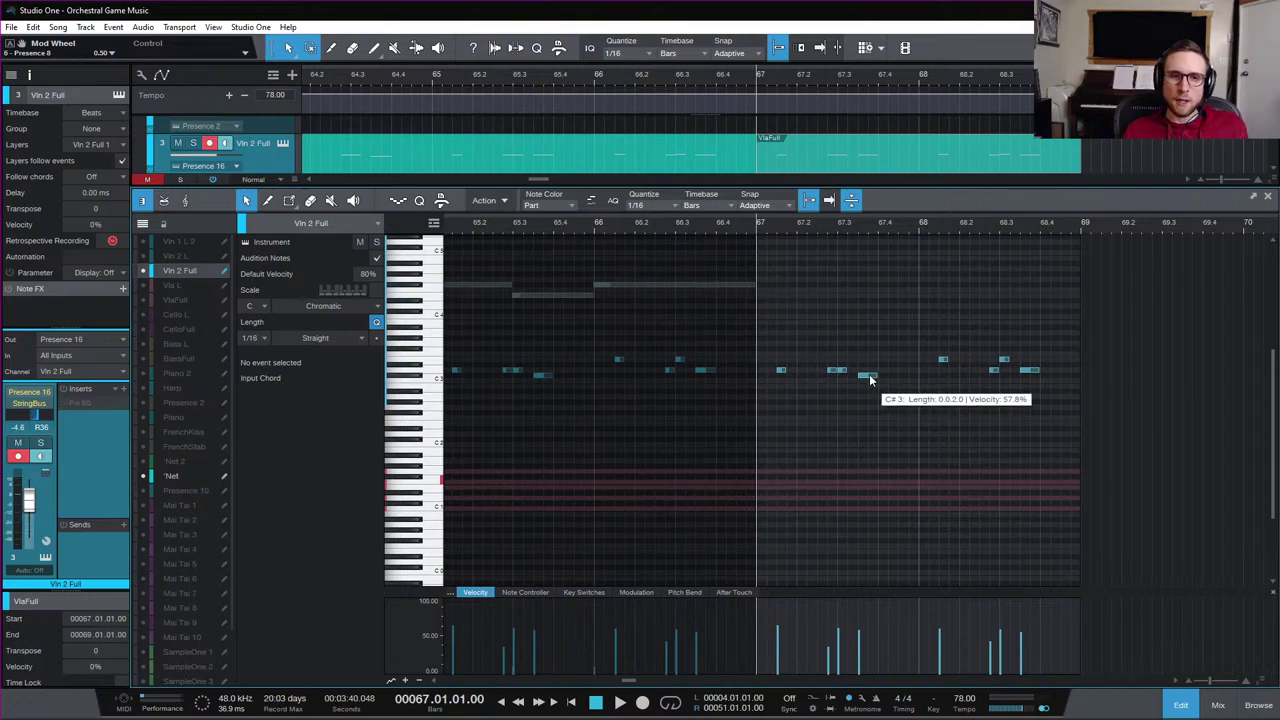
{"action": "left_click", "coordinate": [869, 379]}
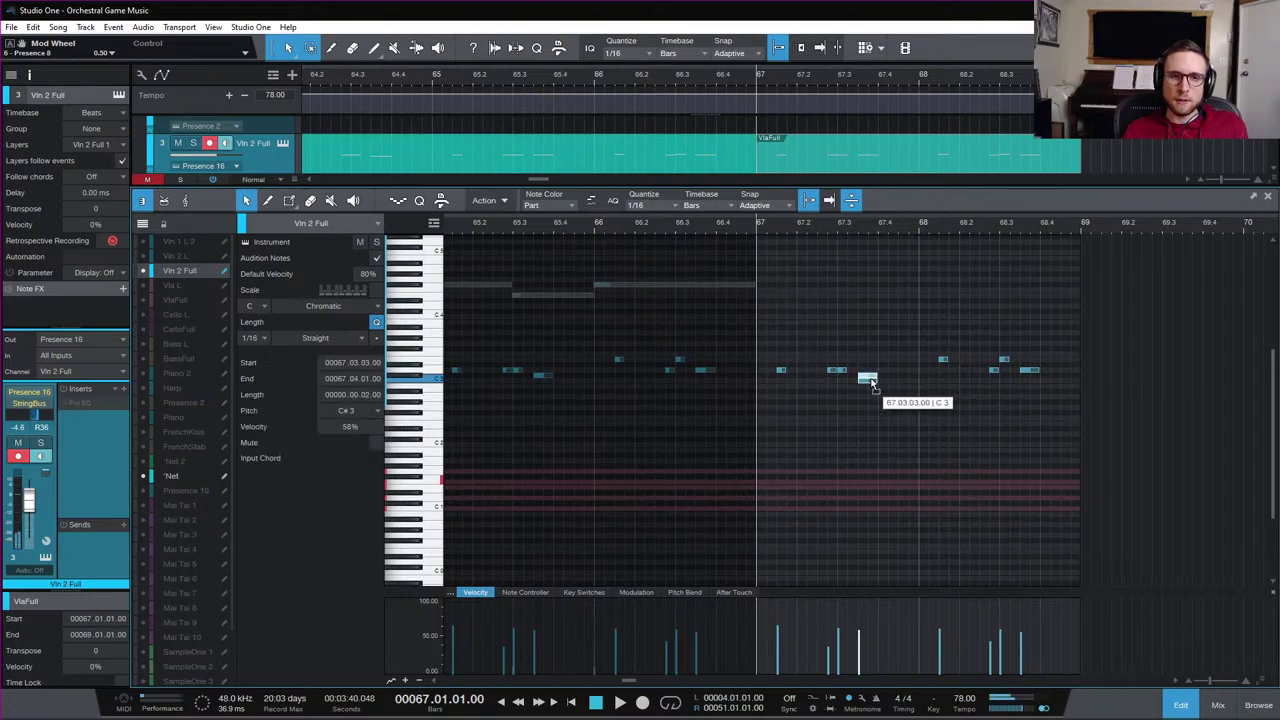
{"action": "left_click_drag", "start_coordinate": [871, 383], "coordinate": [871, 384]}
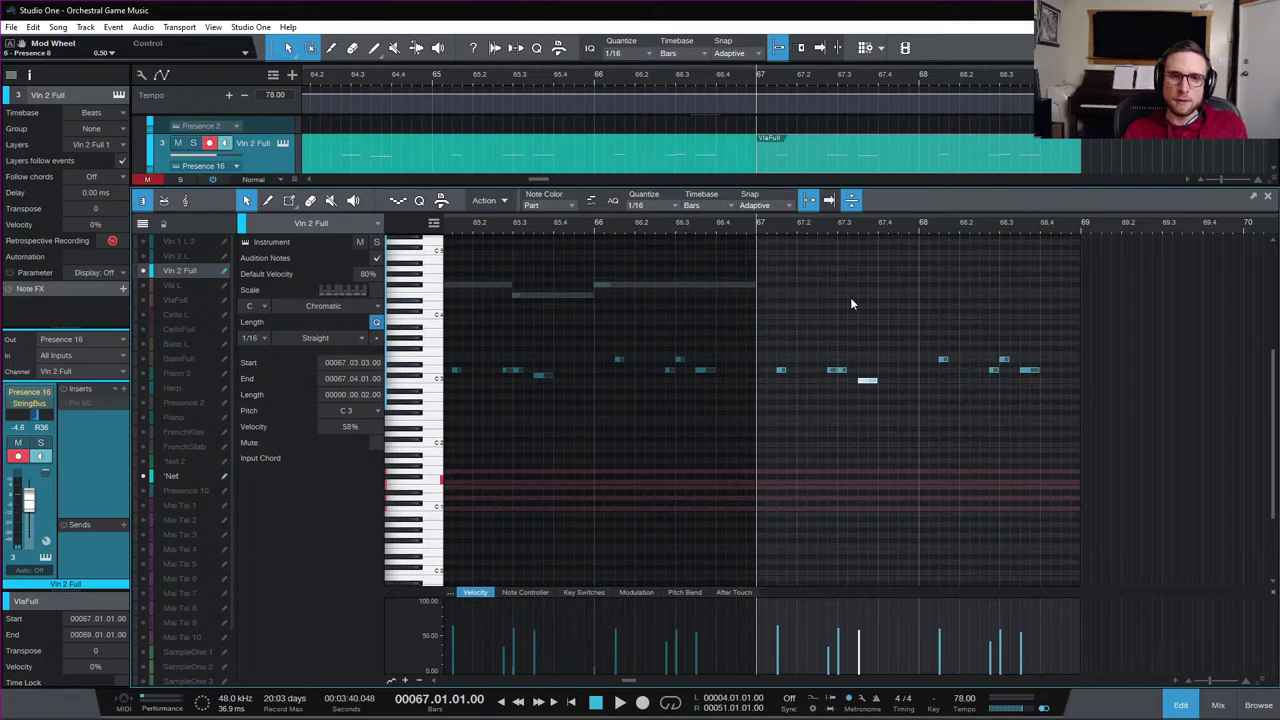
{"action": "left_click", "coordinate": [1180, 706]}
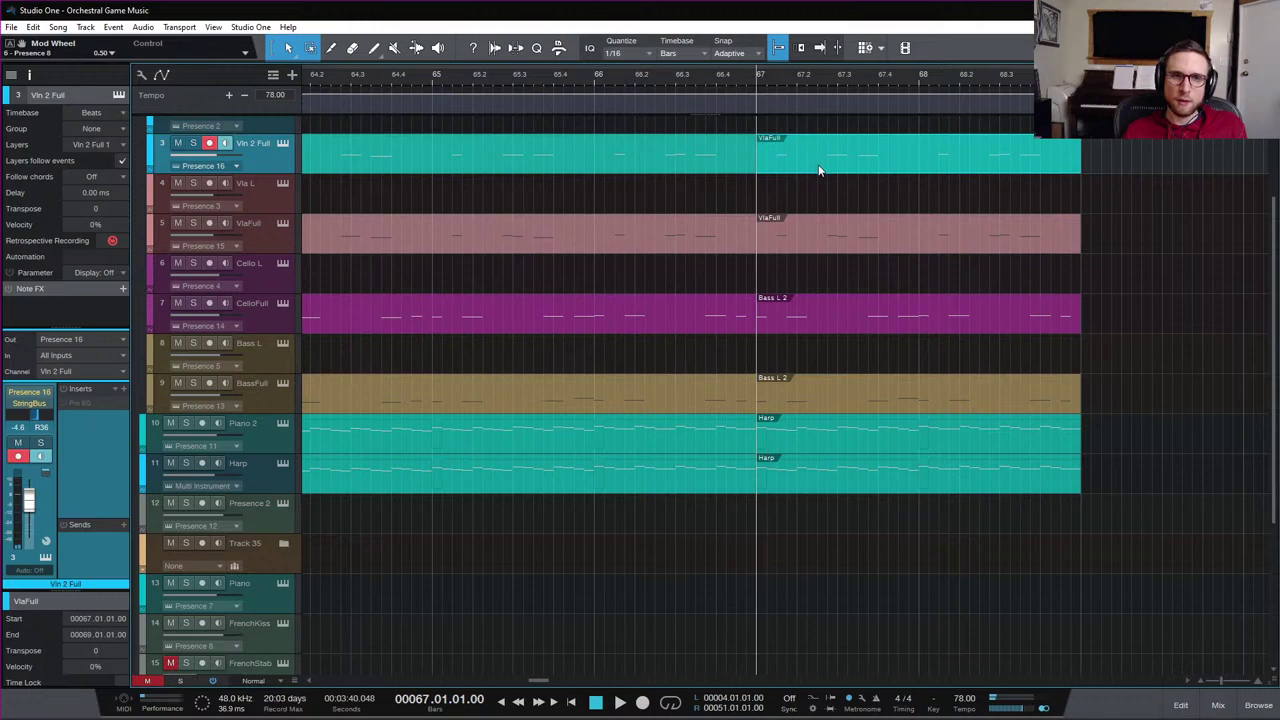
Audition the strings leading into bar 67 with short passes from bar 66 and from bar 65
{"action": "left_click", "coordinate": [591, 82]}
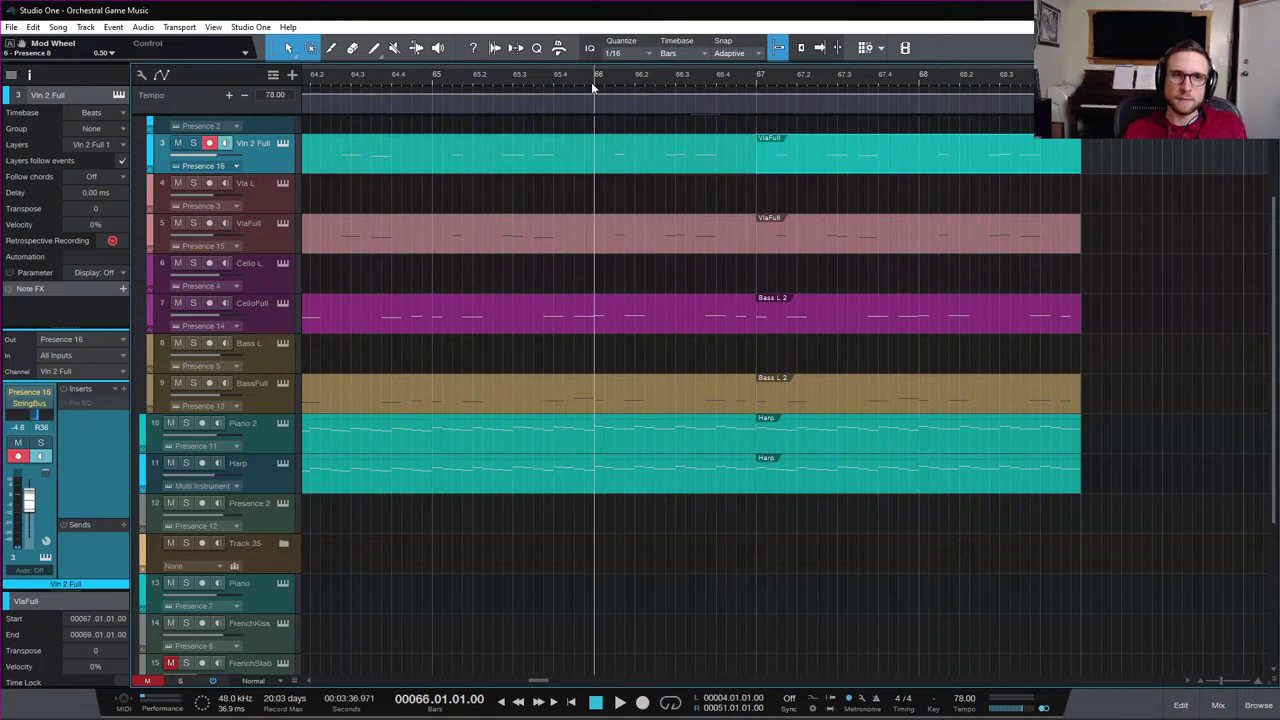
{"action": "key", "text": "space"}
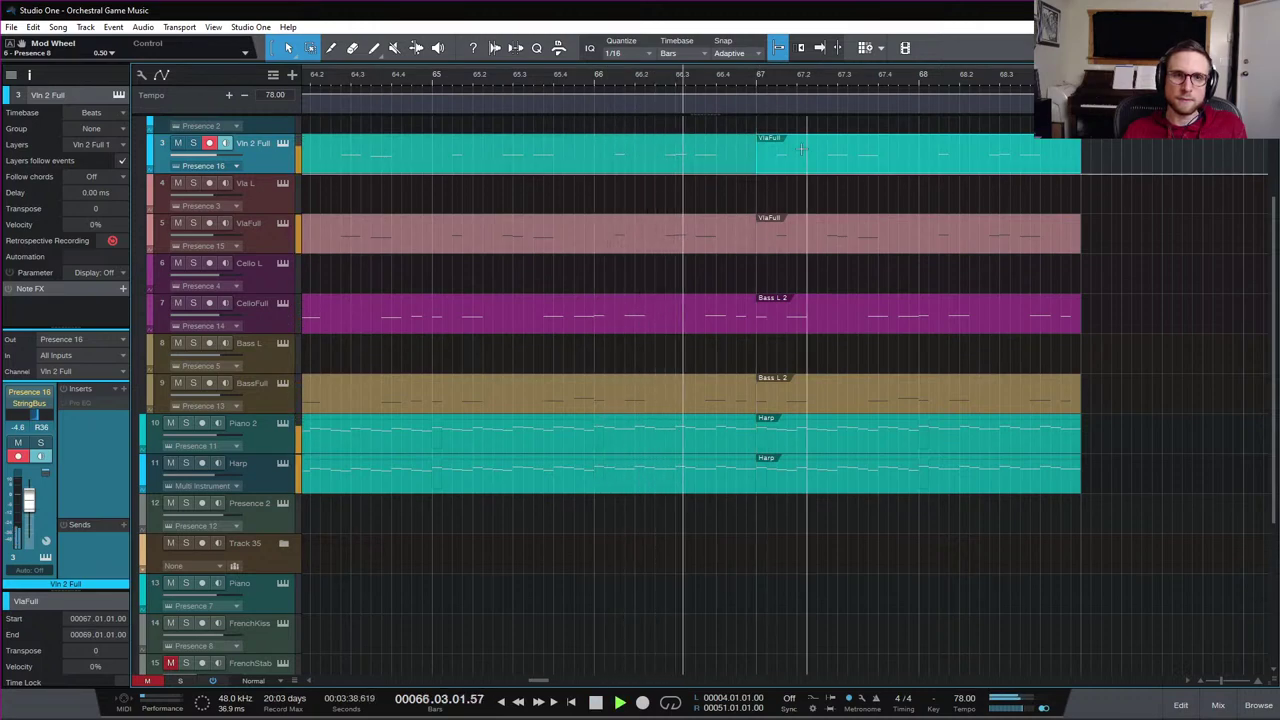
{"action": "key", "text": "space"}
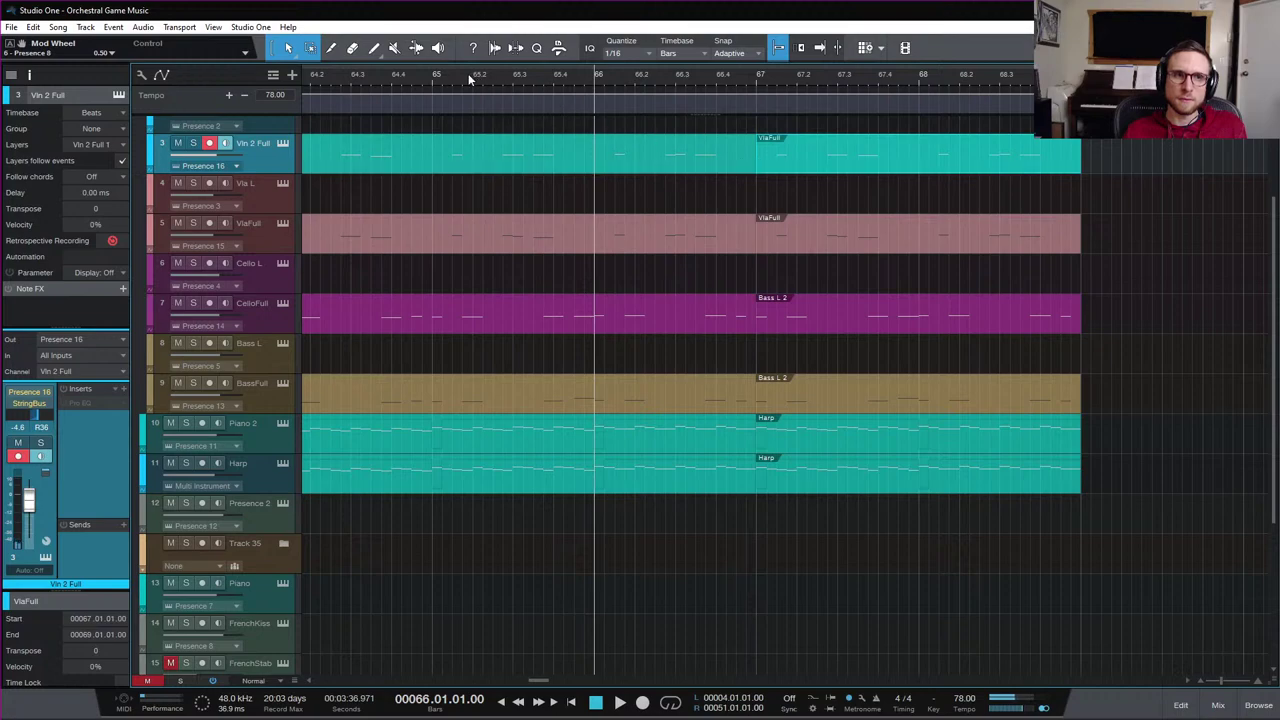
{"action": "left_click", "coordinate": [430, 80]}
{"action": "key", "text": "space"}
{"action": "key", "text": "space"}
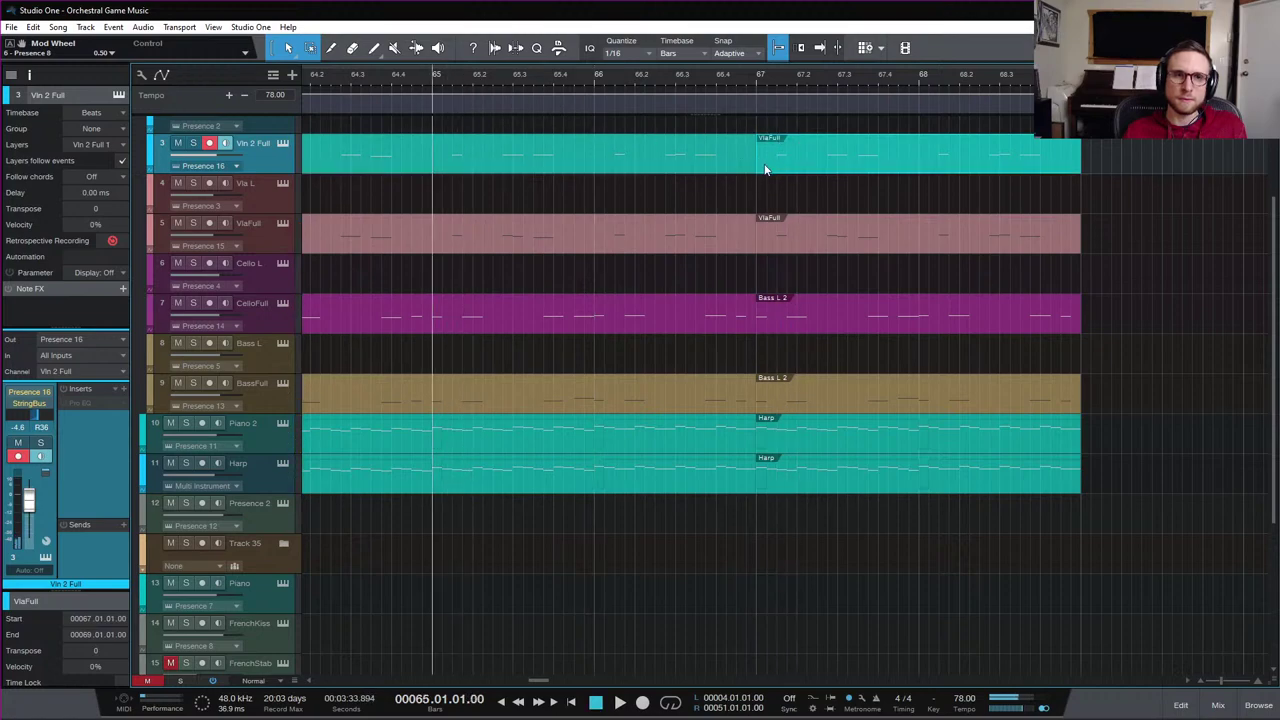
{"action": "scroll", "coordinate": [800, 155], "scroll_direction": "up", "scroll_amount": 3}
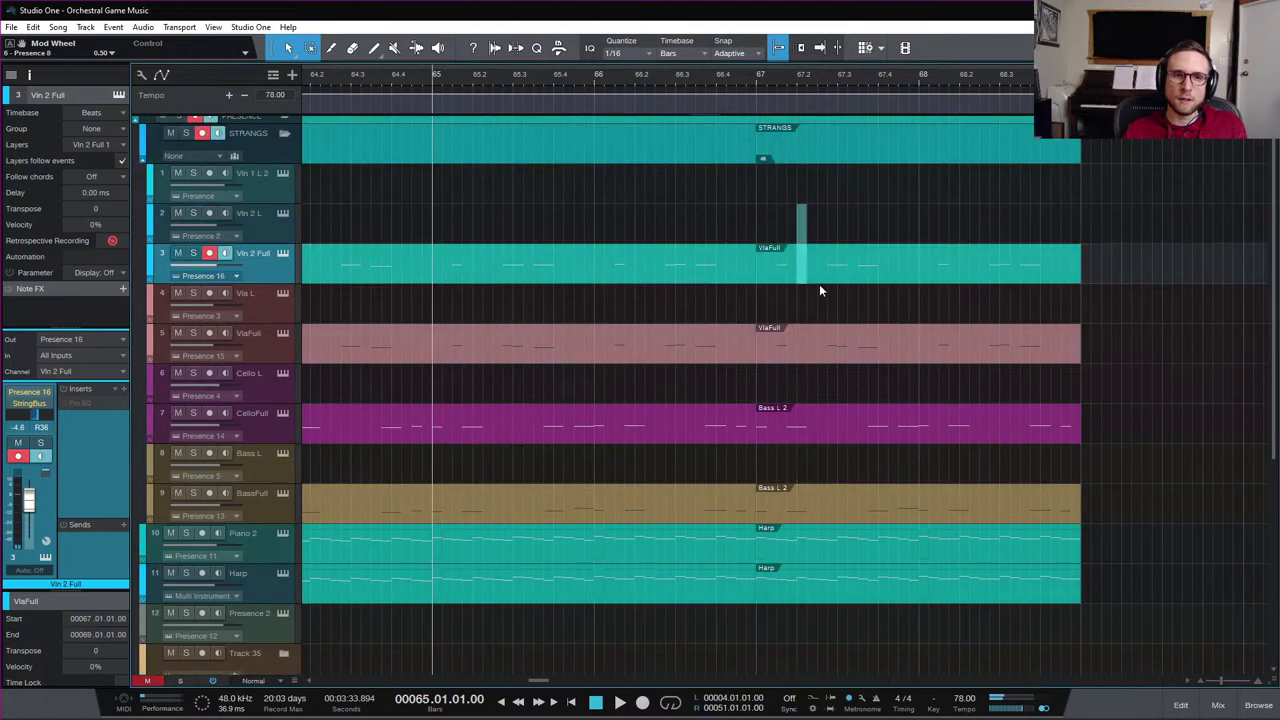
Shorten the copied events at bar 67 on the Vln 2 Full through Harp tracks so they end at bar 68
{"action": "left_click_drag", "start_coordinate": [757, 288], "coordinate": [799, 270]}
{"action": "left_click", "coordinate": [757, 80]}
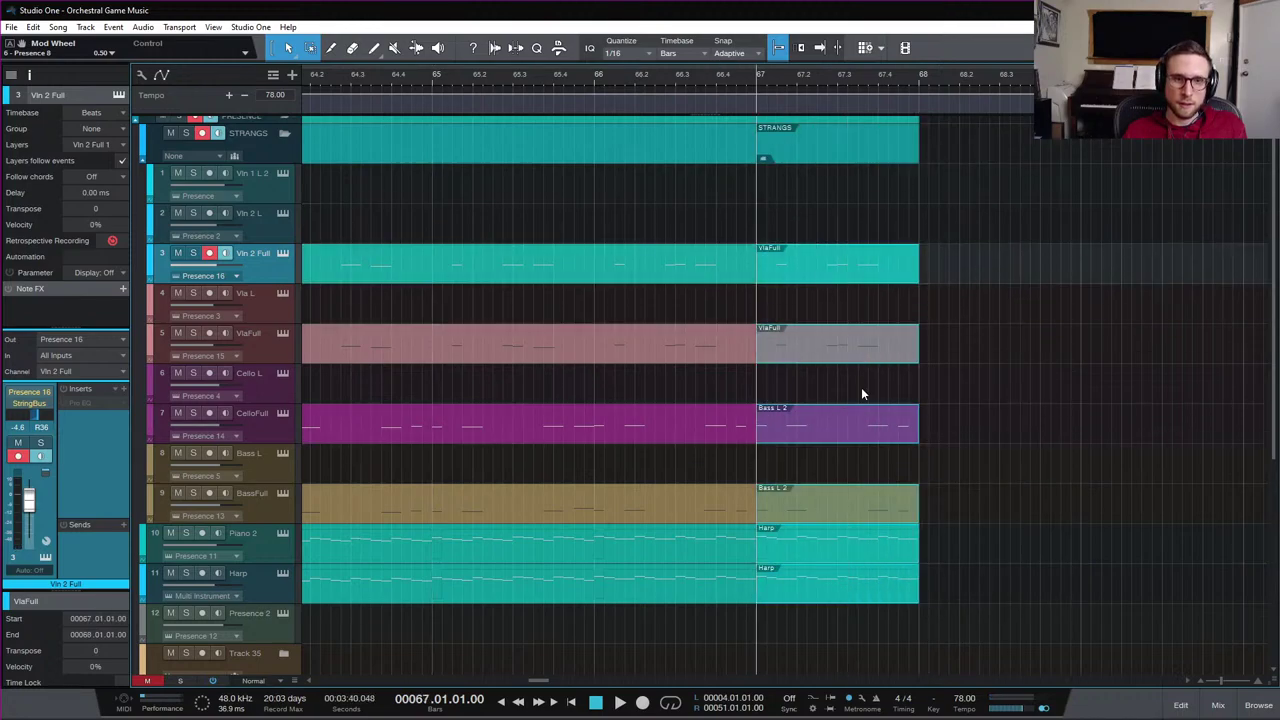
{"action": "left_click", "coordinate": [957, 451]}
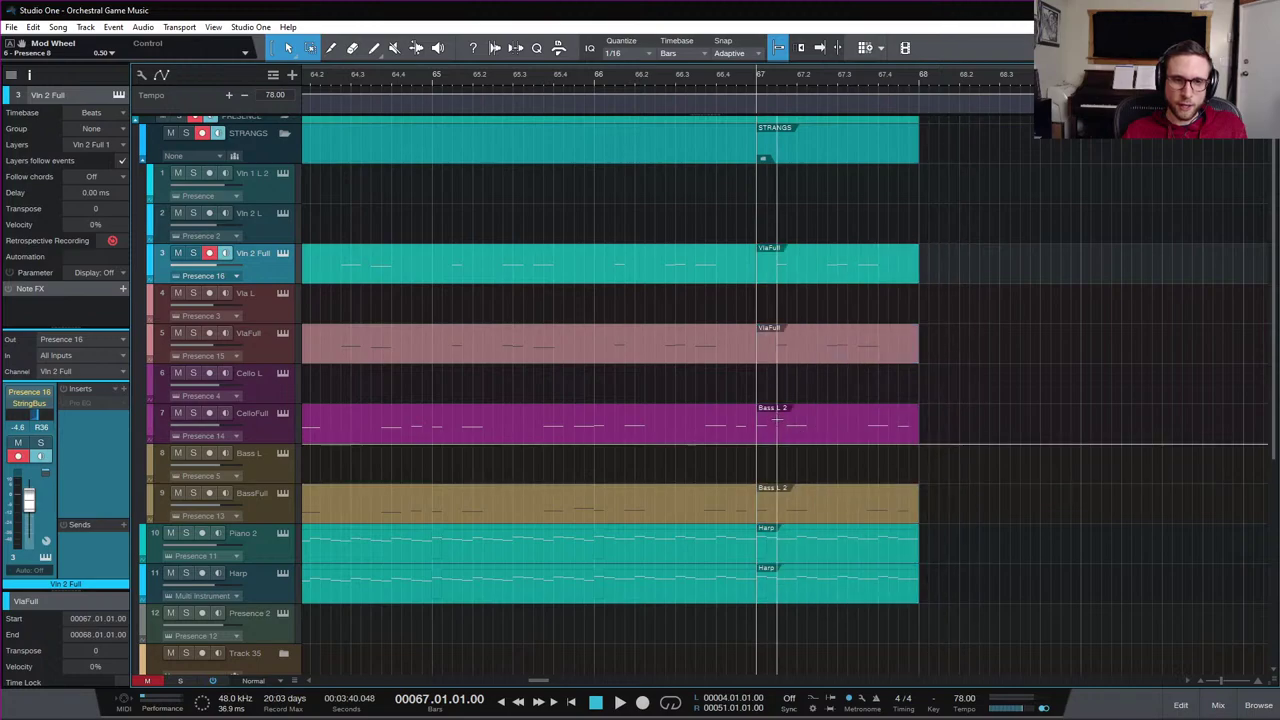
Lower the B2 notes in the CelloFull event at bar 67 to A#2 and close the note editor
{"action": "double_click", "coordinate": [852, 431]}
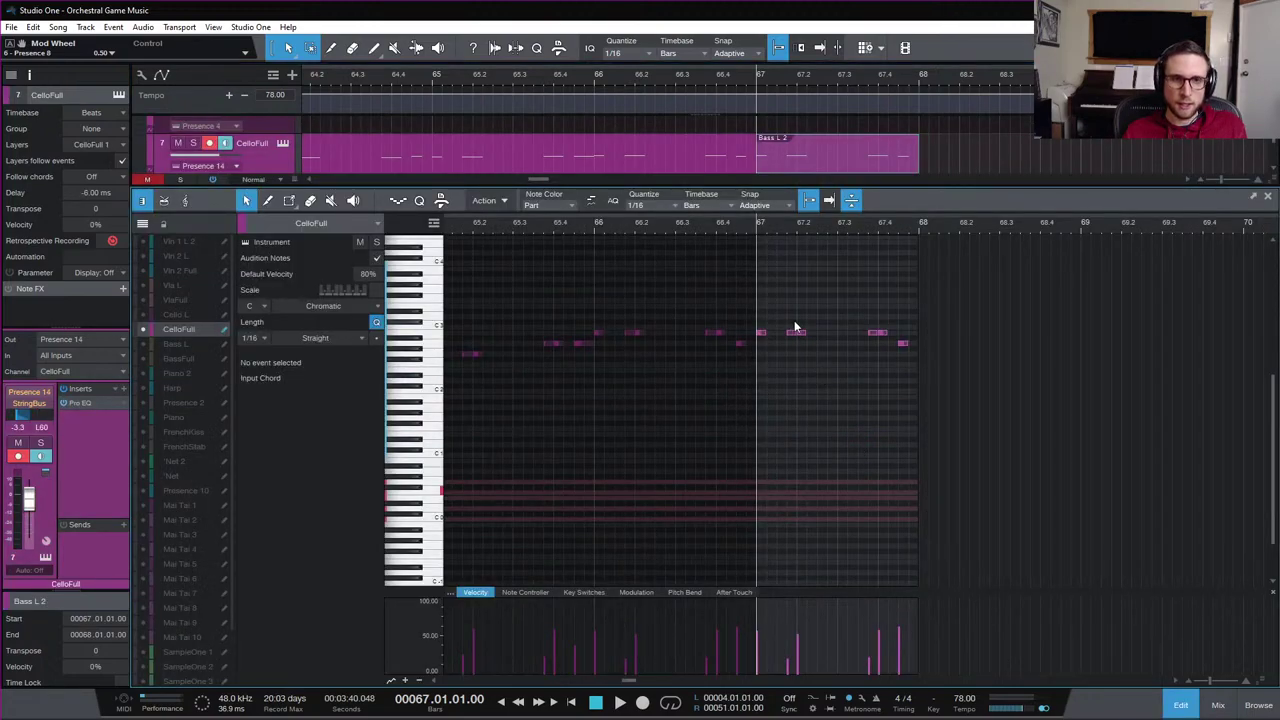
{"action": "left_click_drag", "start_coordinate": [906, 302], "coordinate": [758, 337]}
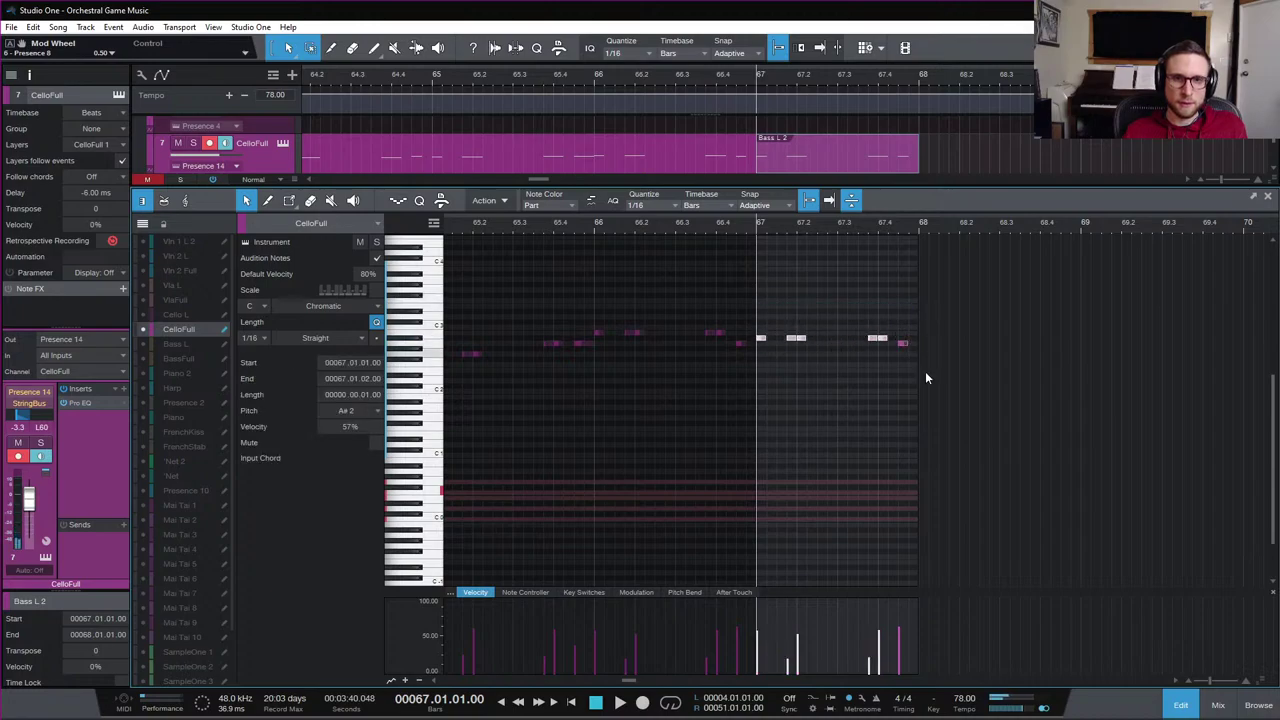
{"action": "left_click", "coordinate": [1183, 702]}
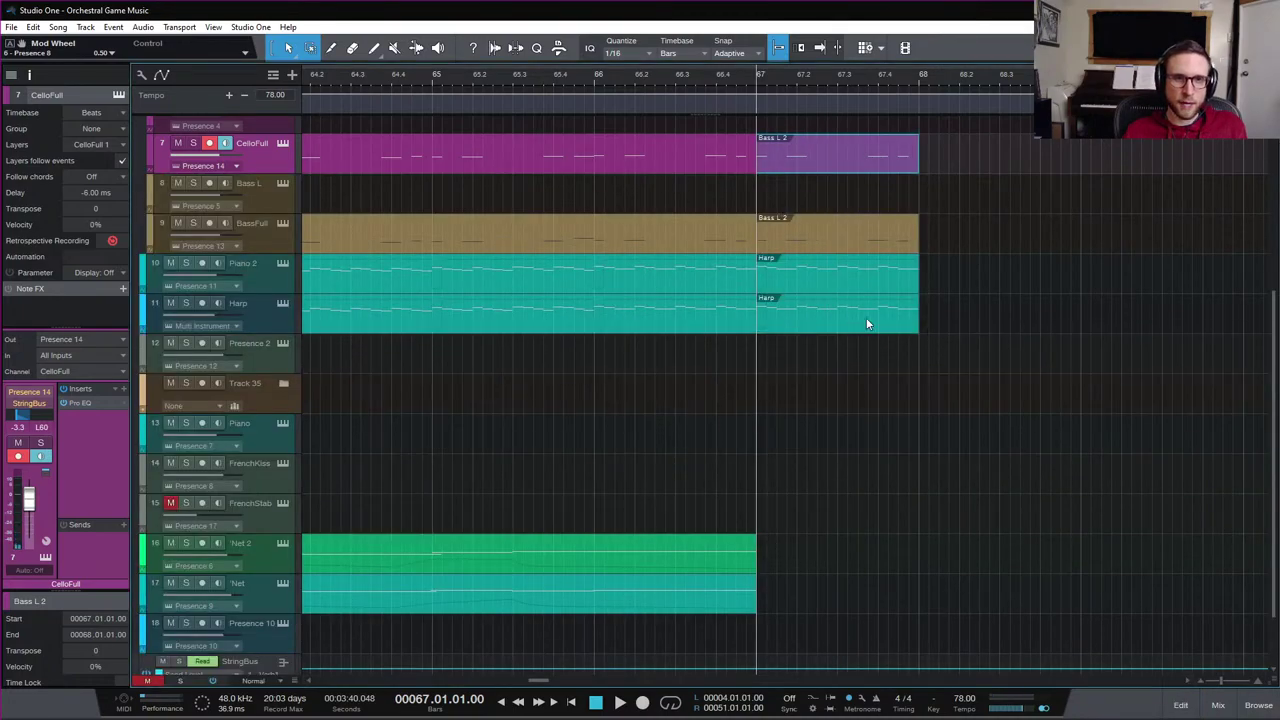
Raise the final note of the BassFull event at bar 67, at 67.04.03, to G#1 and close the note editor
{"action": "scroll", "coordinate": [867, 323], "scroll_direction": "up", "scroll_amount": 3}
{"action": "double_click", "coordinate": [818, 344]}
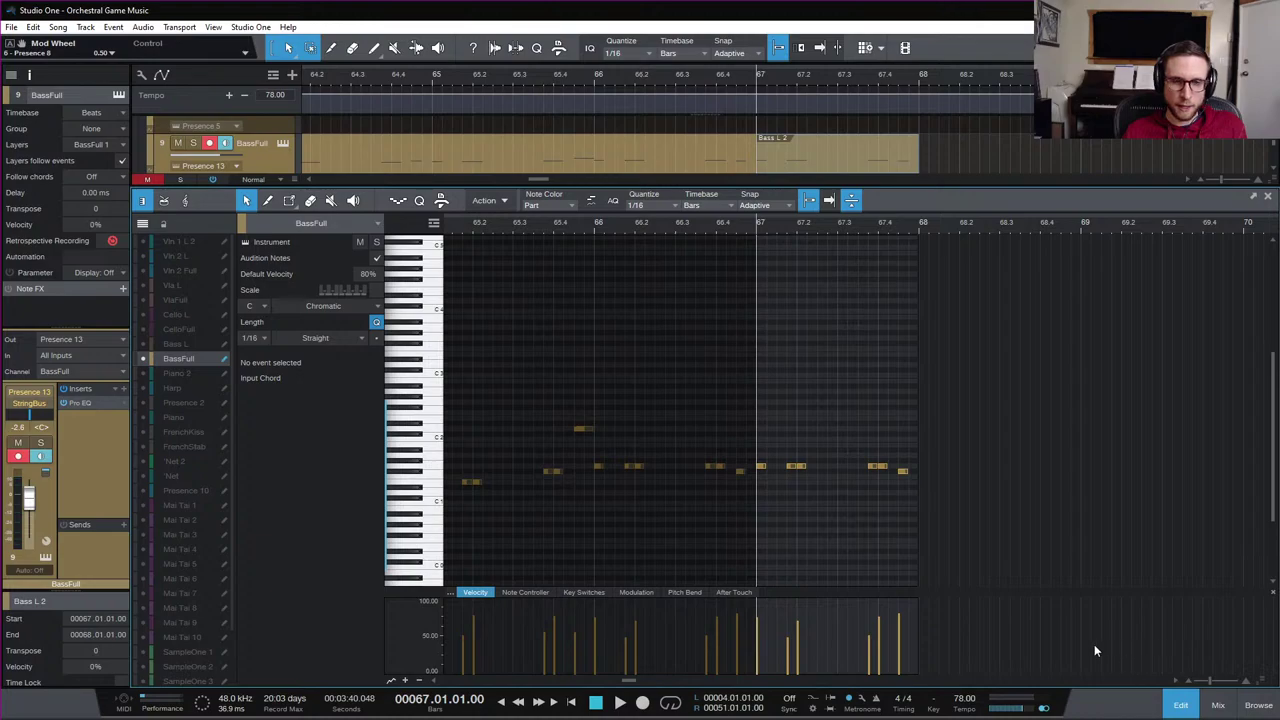
{"action": "left_click", "coordinate": [900, 470]}
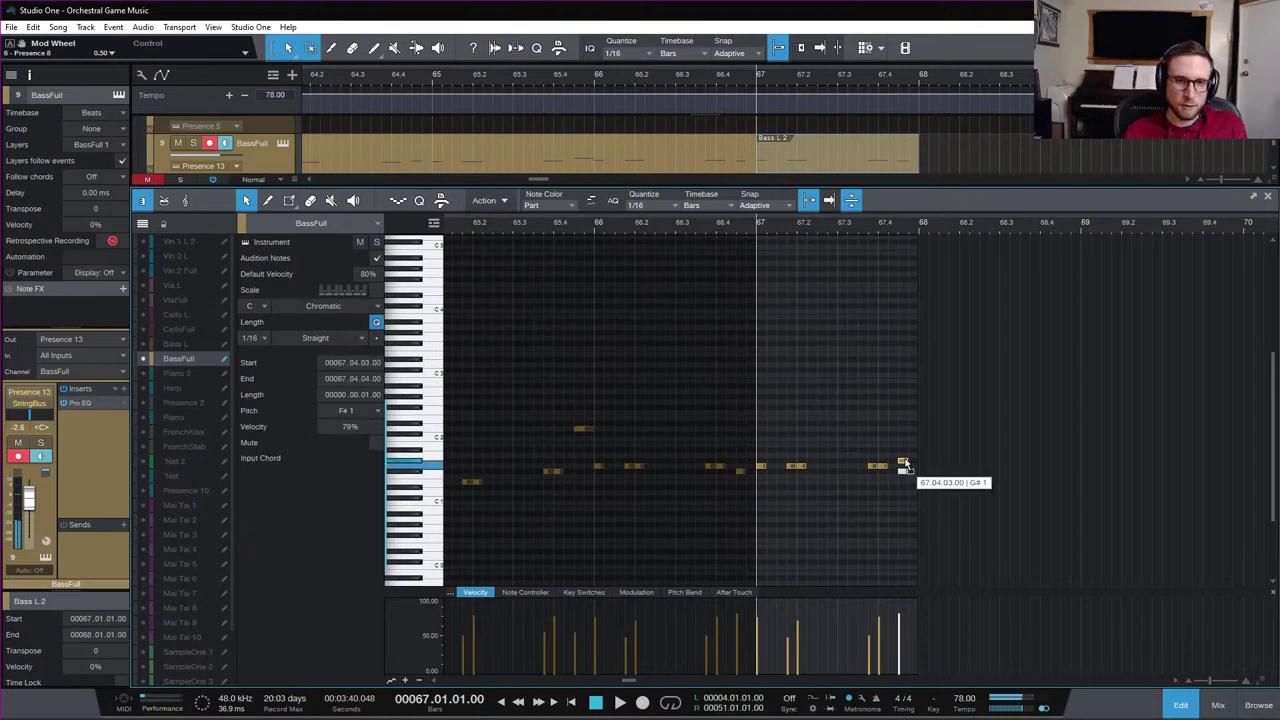
{"action": "key", "text": "F2"}
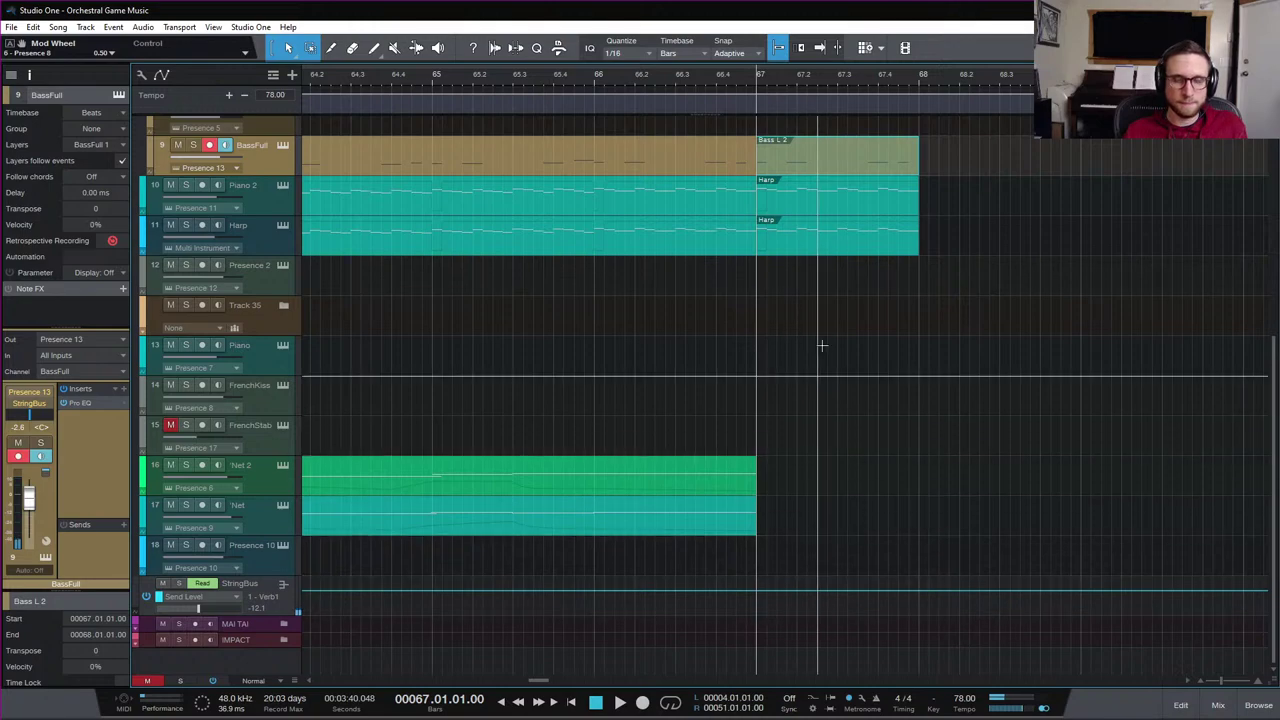
Recheck the notes of the CelloFull event at bar 67 and close the note editor
{"action": "scroll", "coordinate": [821, 346], "scroll_direction": "up", "scroll_amount": 5}
{"action": "double_click", "coordinate": [884, 292]}
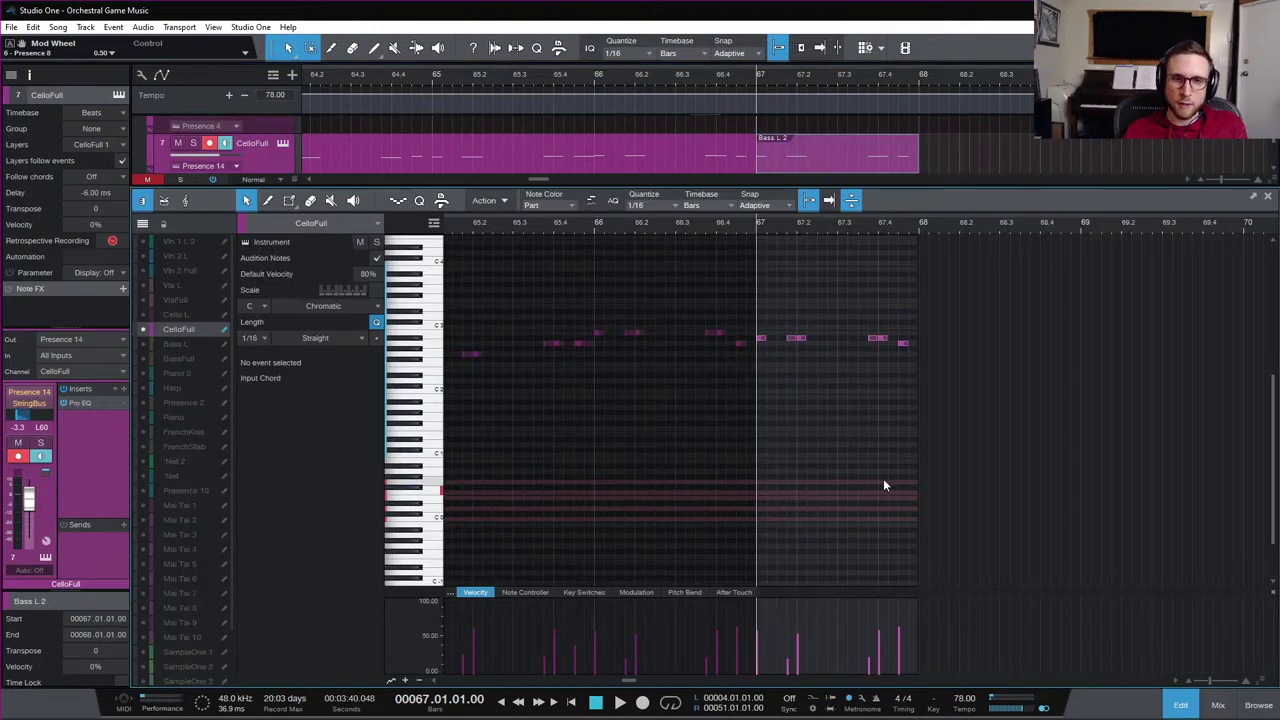
{"action": "scroll", "coordinate": [860, 430], "scroll_direction": "up", "scroll_amount": 1}
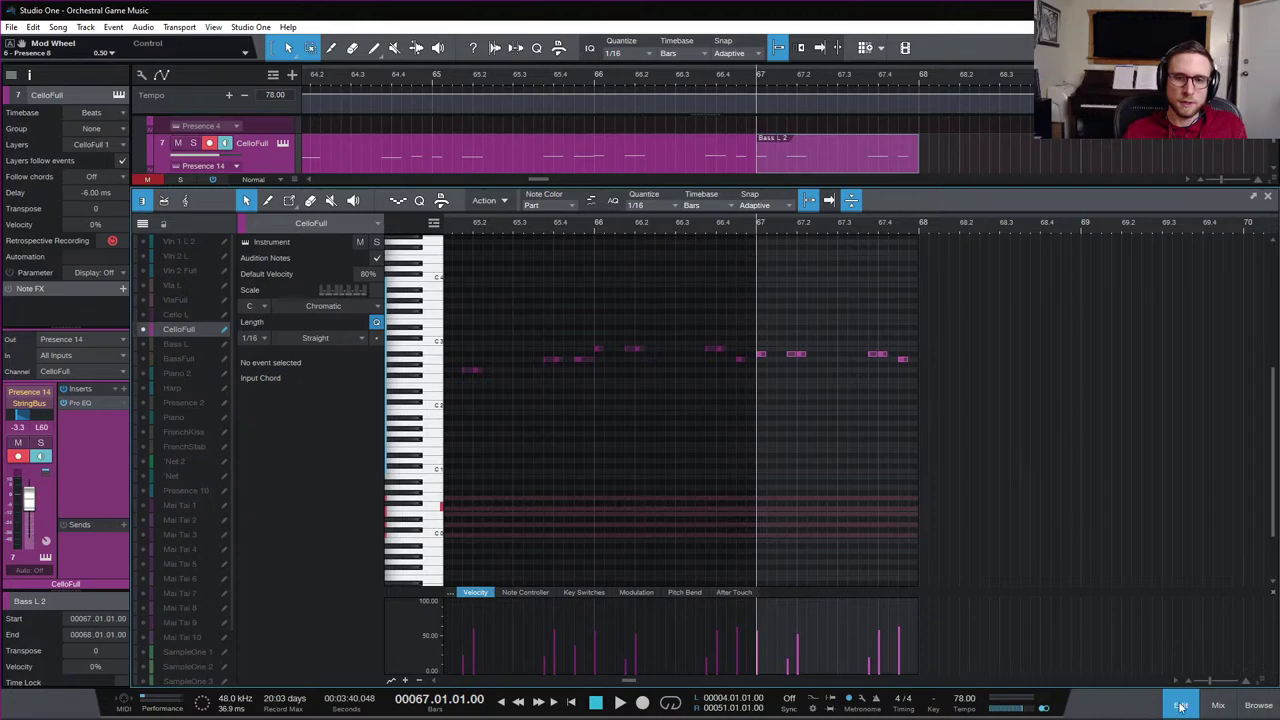
{"action": "key", "text": "F2"}
Lower the B4 notes in the Piano 2 and Harp events at bar 67 to A#4, closing the note editor after each
{"action": "scroll", "coordinate": [847, 412], "scroll_direction": "up", "scroll_amount": 3}
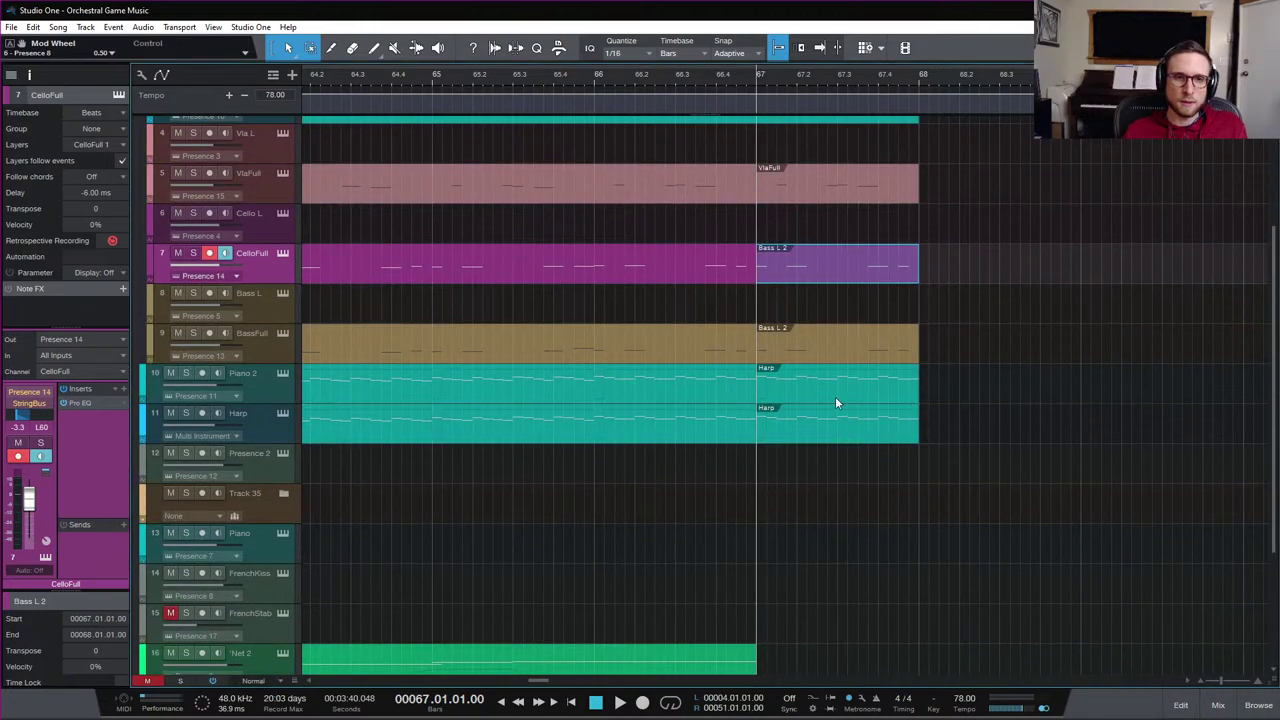
{"action": "double_click", "coordinate": [835, 398]}
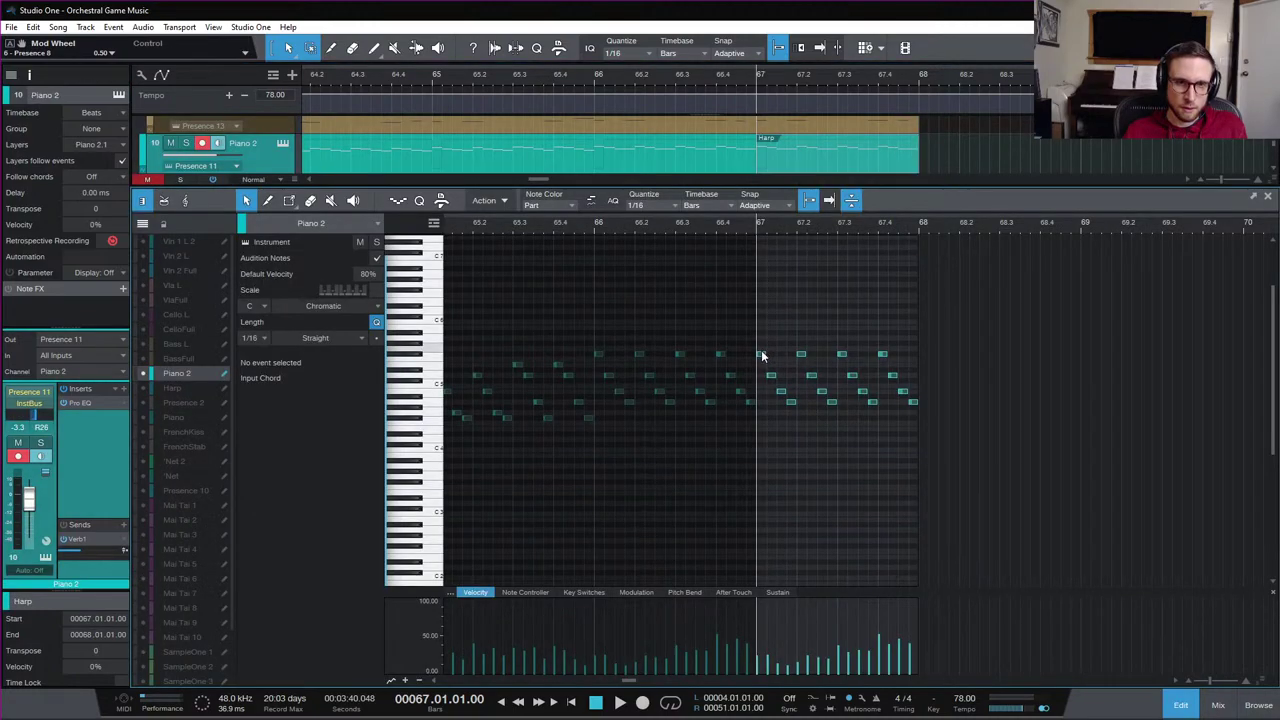
{"action": "left_click_drag", "start_coordinate": [769, 386], "coordinate": [916, 405]}
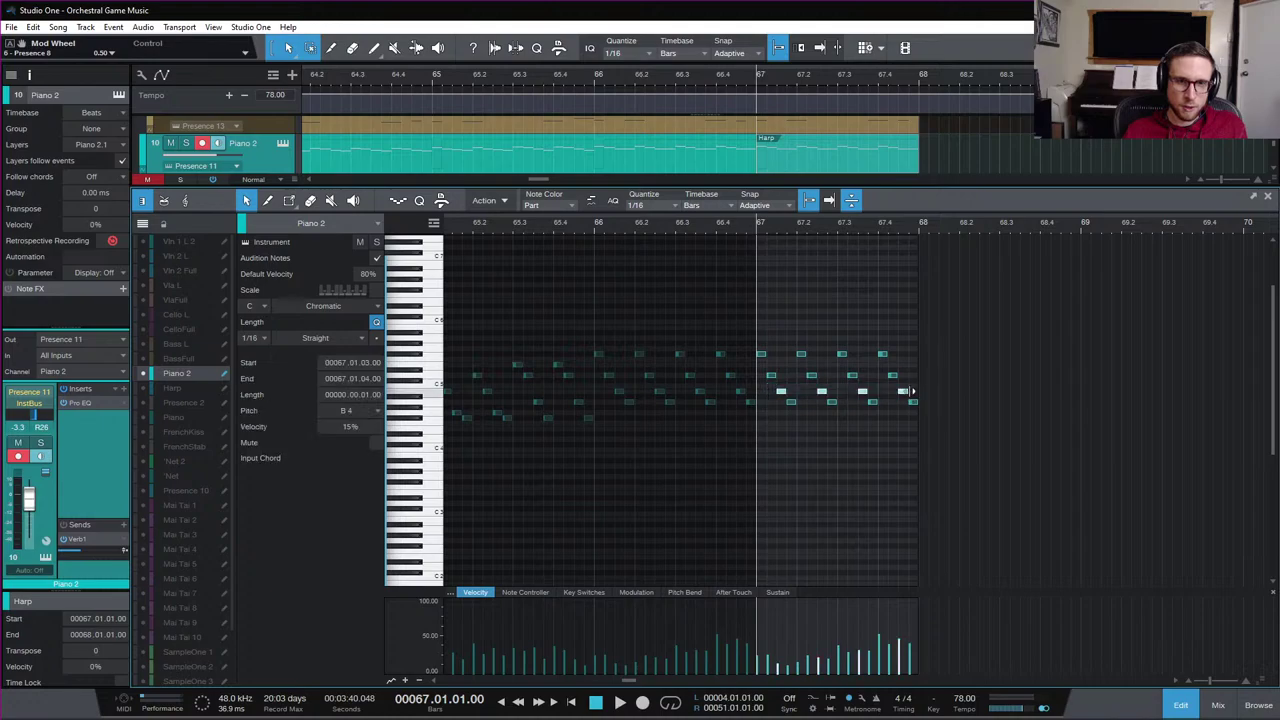
{"action": "left_click", "coordinate": [1180, 706]}
{"action": "left_click", "coordinate": [816, 218]}
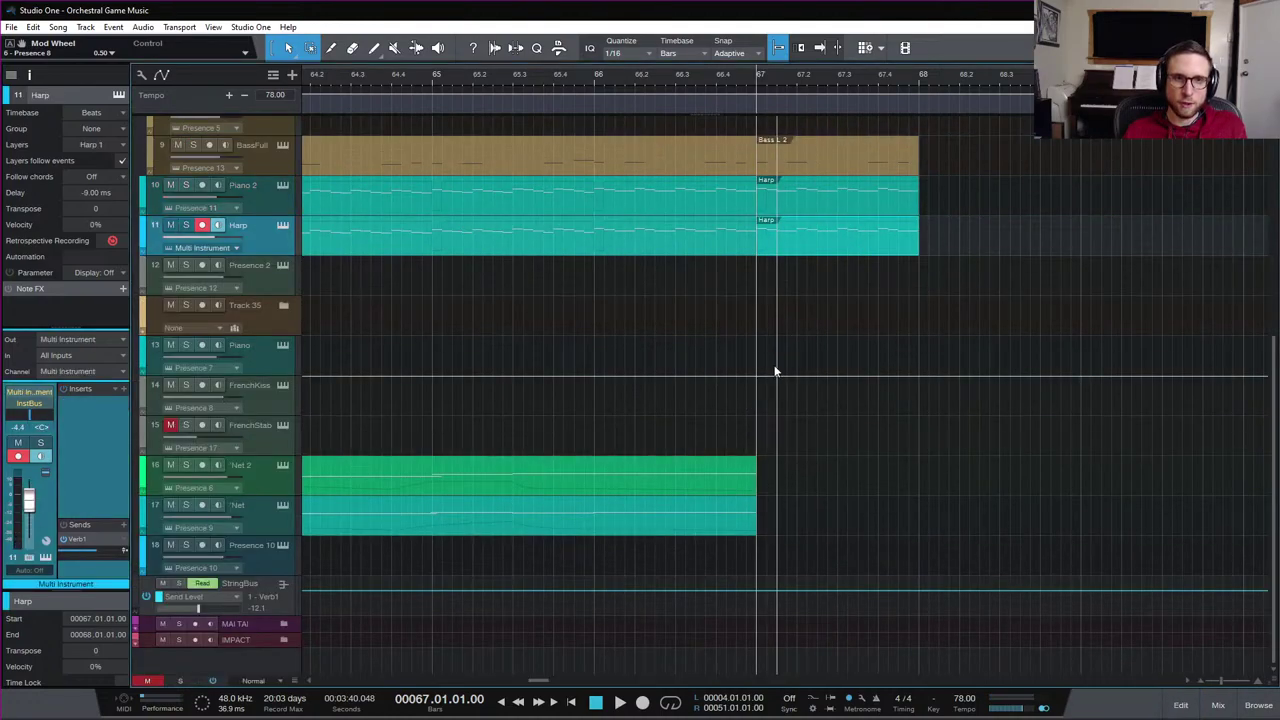
{"action": "double_click", "coordinate": [816, 216]}
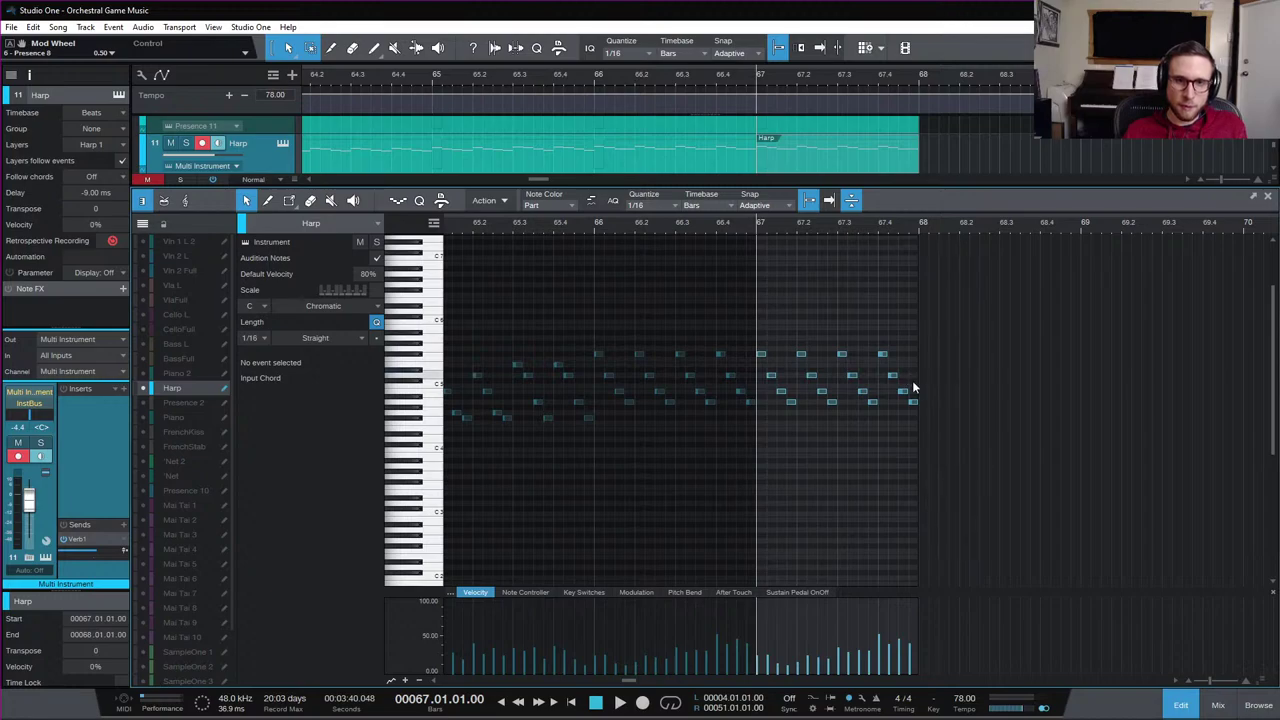
{"action": "left_click_drag", "start_coordinate": [914, 382], "coordinate": [772, 398]}
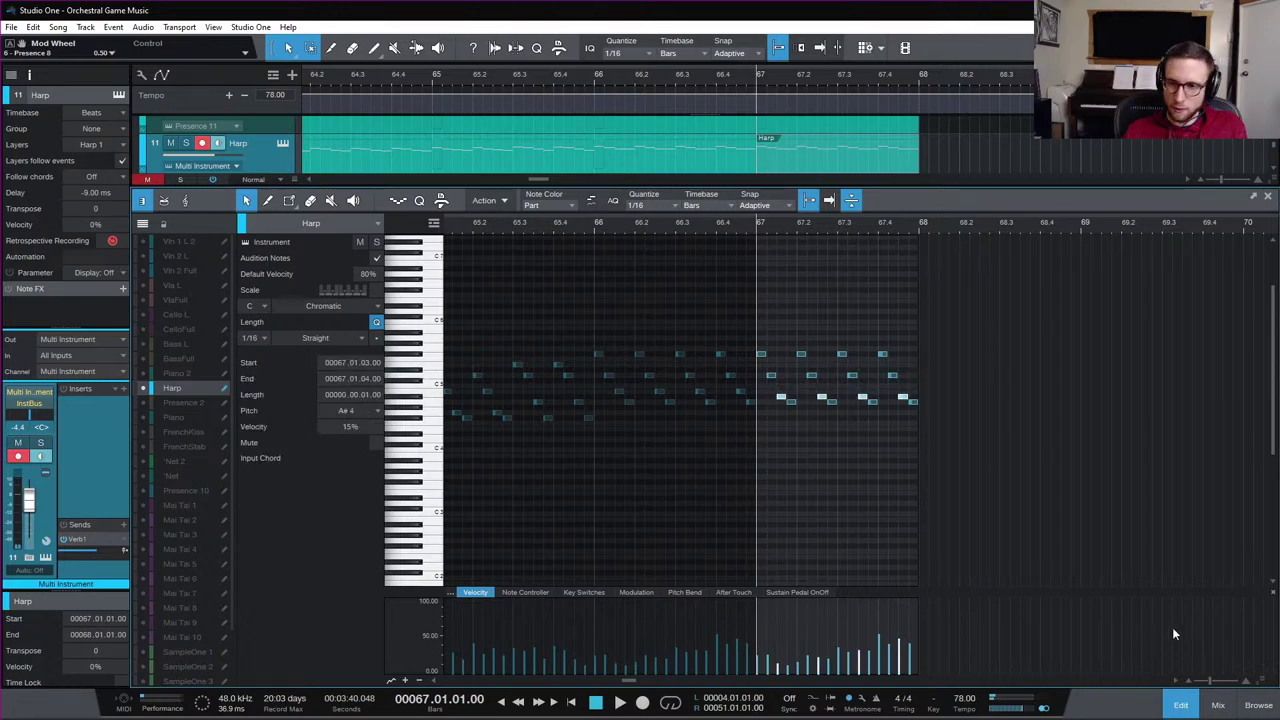
{"action": "left_click", "coordinate": [1180, 705]}
Open the VlaFull event at bar 67 and check the pitch of its first note
{"action": "scroll", "coordinate": [930, 450], "scroll_direction": "up", "scroll_amount": 5}
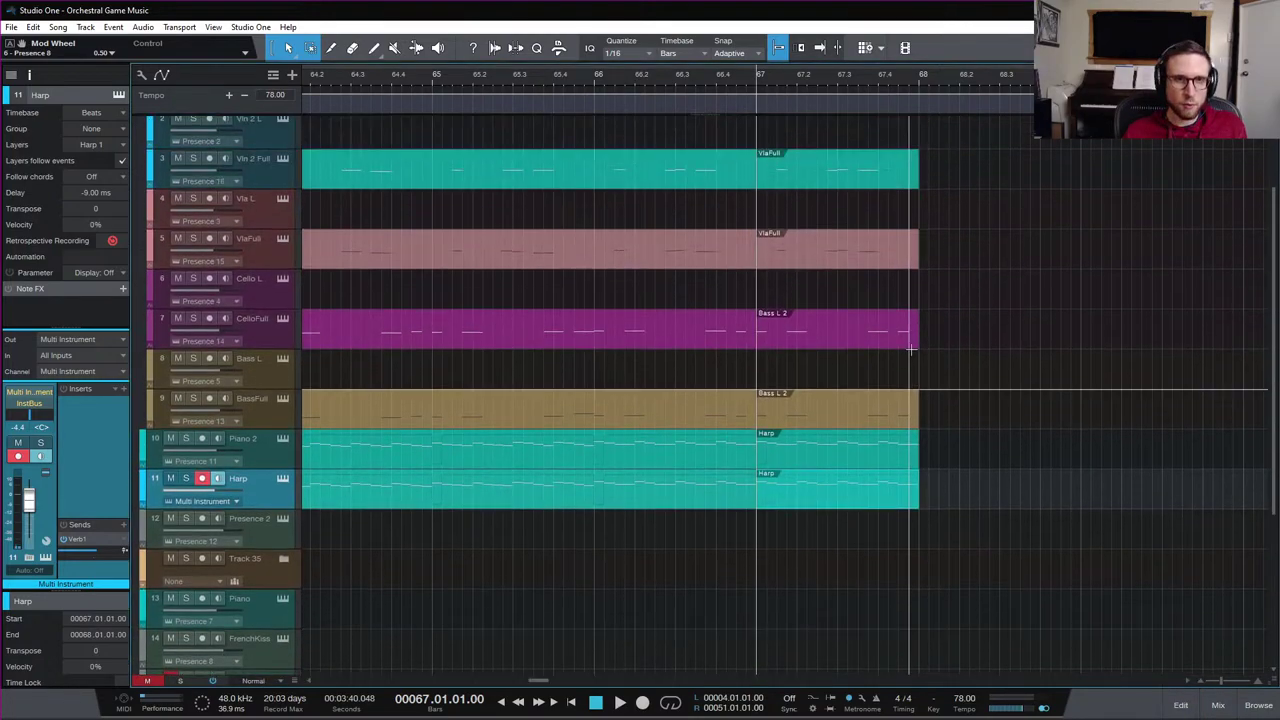
{"action": "left_click", "coordinate": [815, 330]}
{"action": "double_click", "coordinate": [866, 250]}
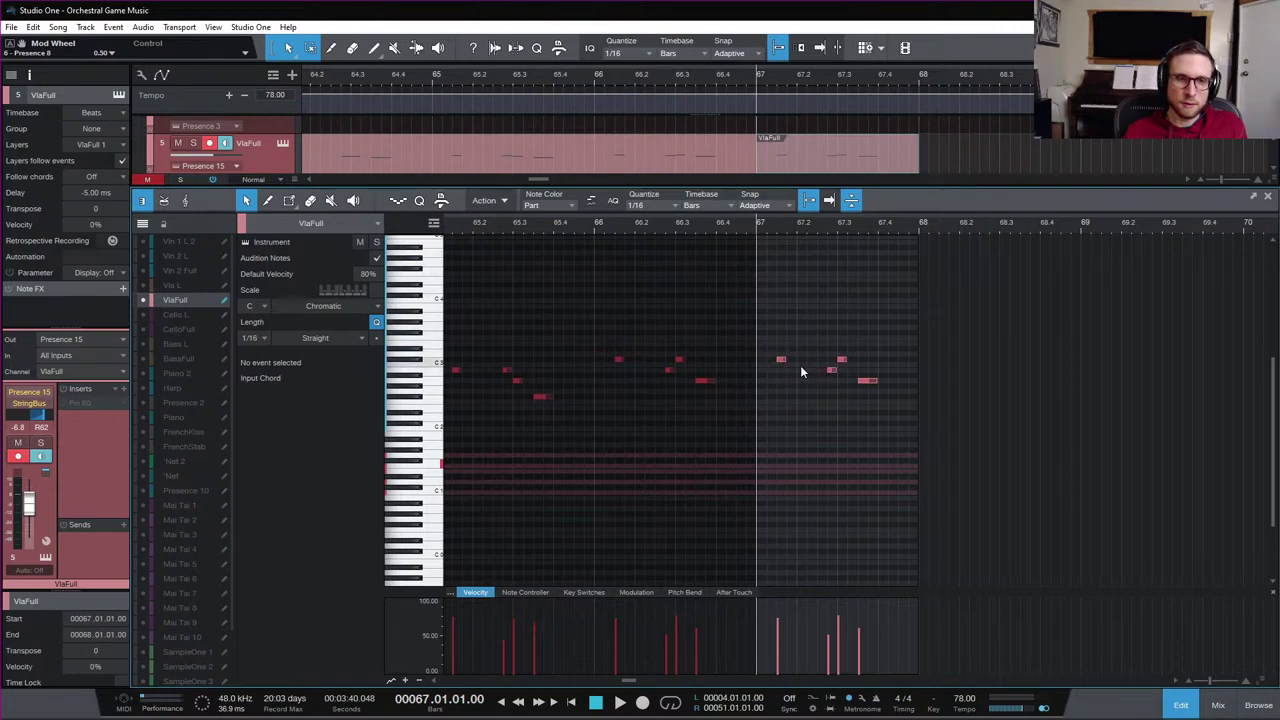
{"action": "mouse_move", "coordinate": [782, 360]}
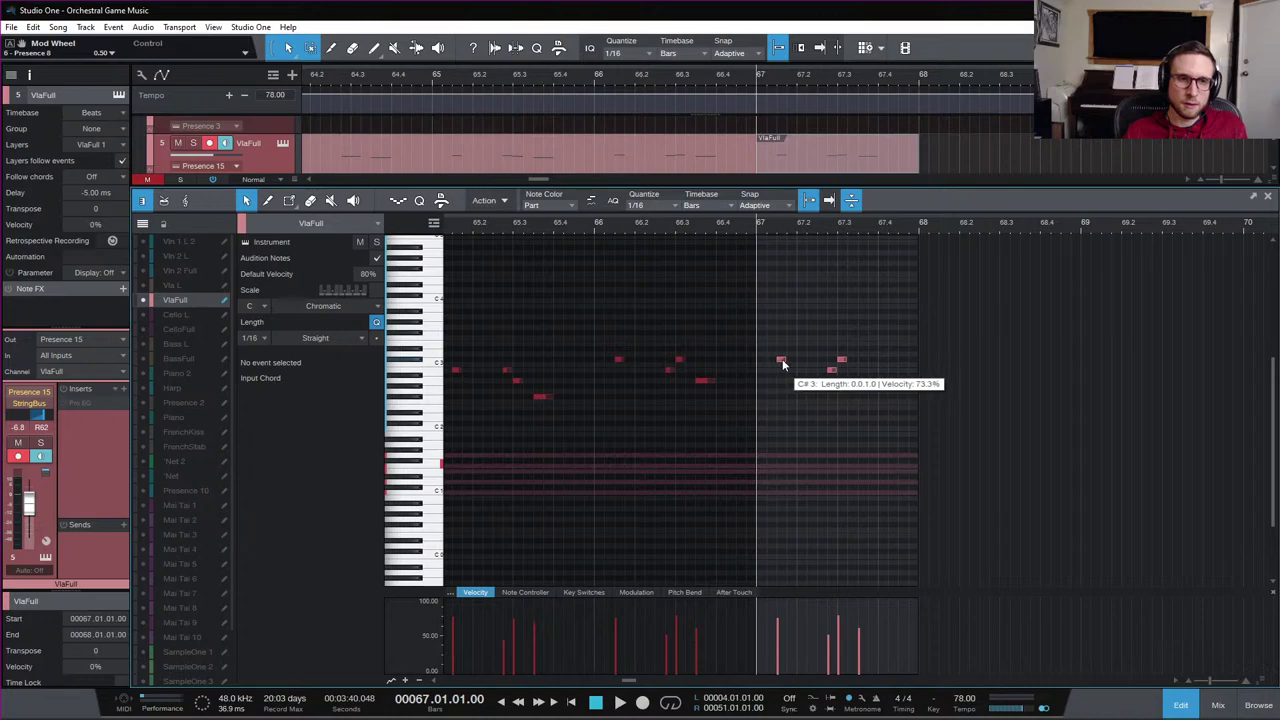
Lower the note at 67.01.03 in the Vln 2 Full event to D3 and select the note at 67.03.01
{"action": "left_click", "coordinate": [848, 131]}
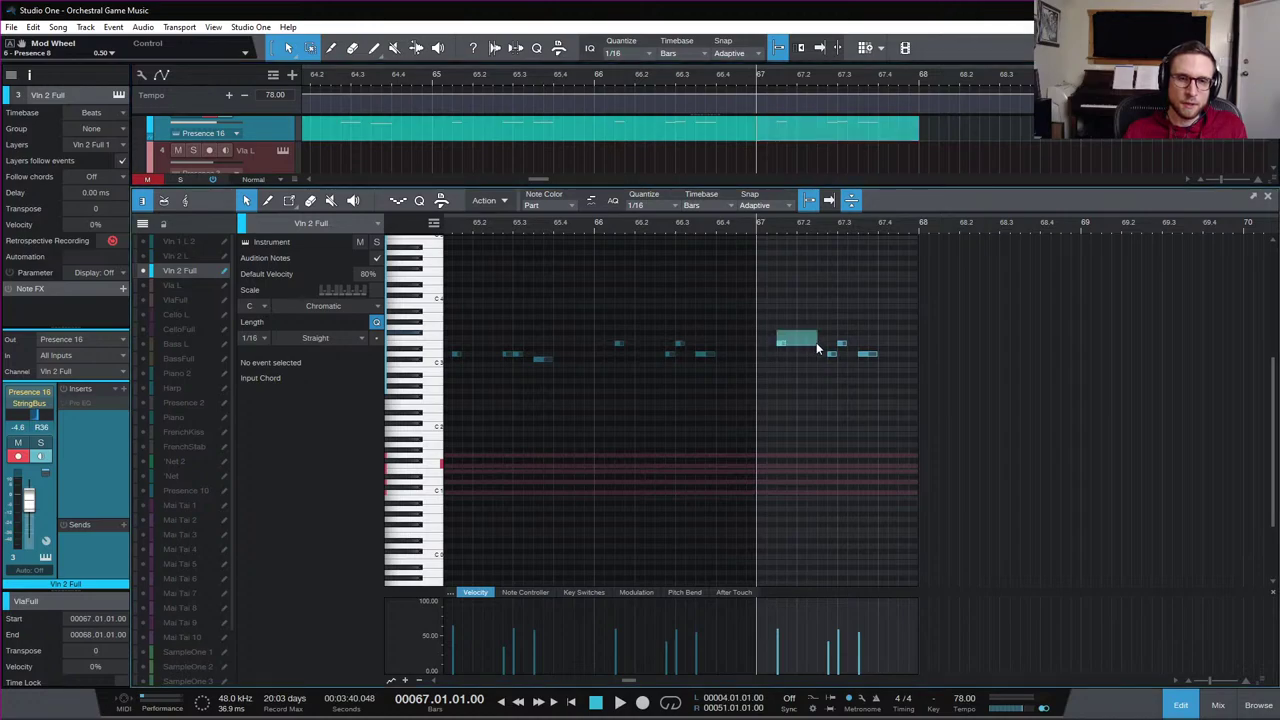
{"action": "left_click_drag", "start_coordinate": [816, 342], "coordinate": [816, 342]}
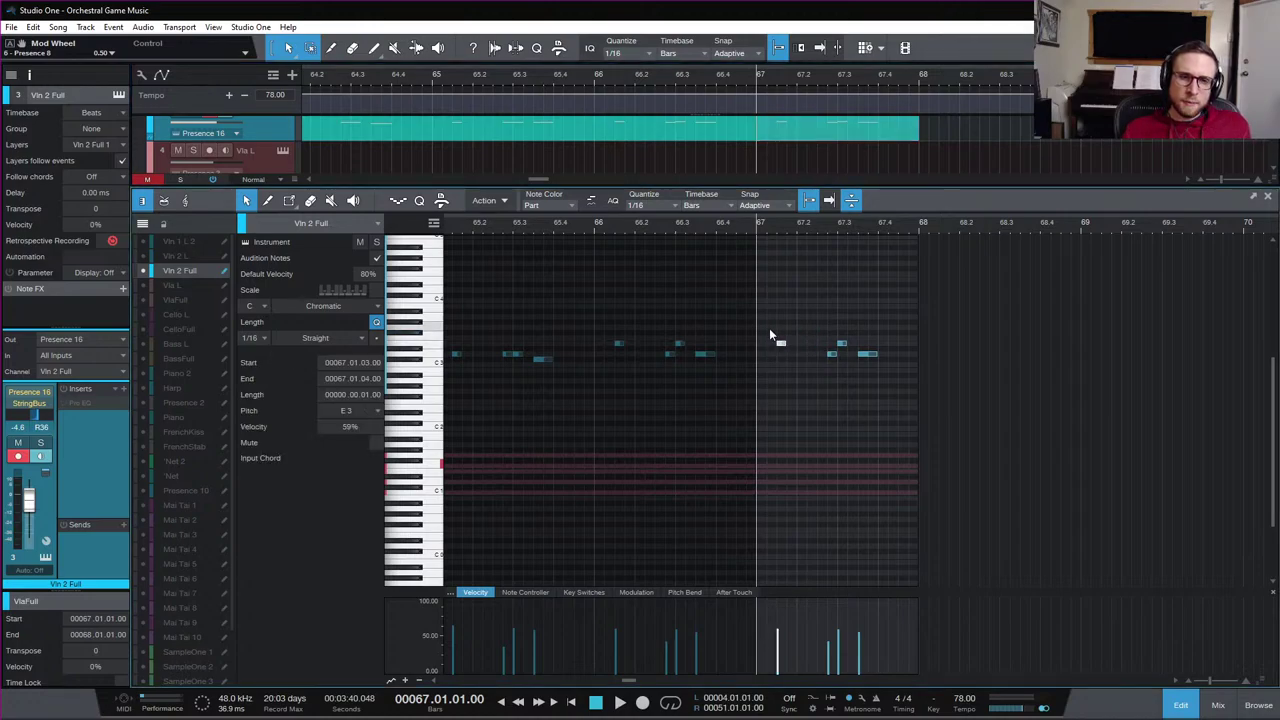
{"action": "key", "text": "Down"}
{"action": "key", "text": "Down"}
{"action": "left_click", "coordinate": [841, 344]}
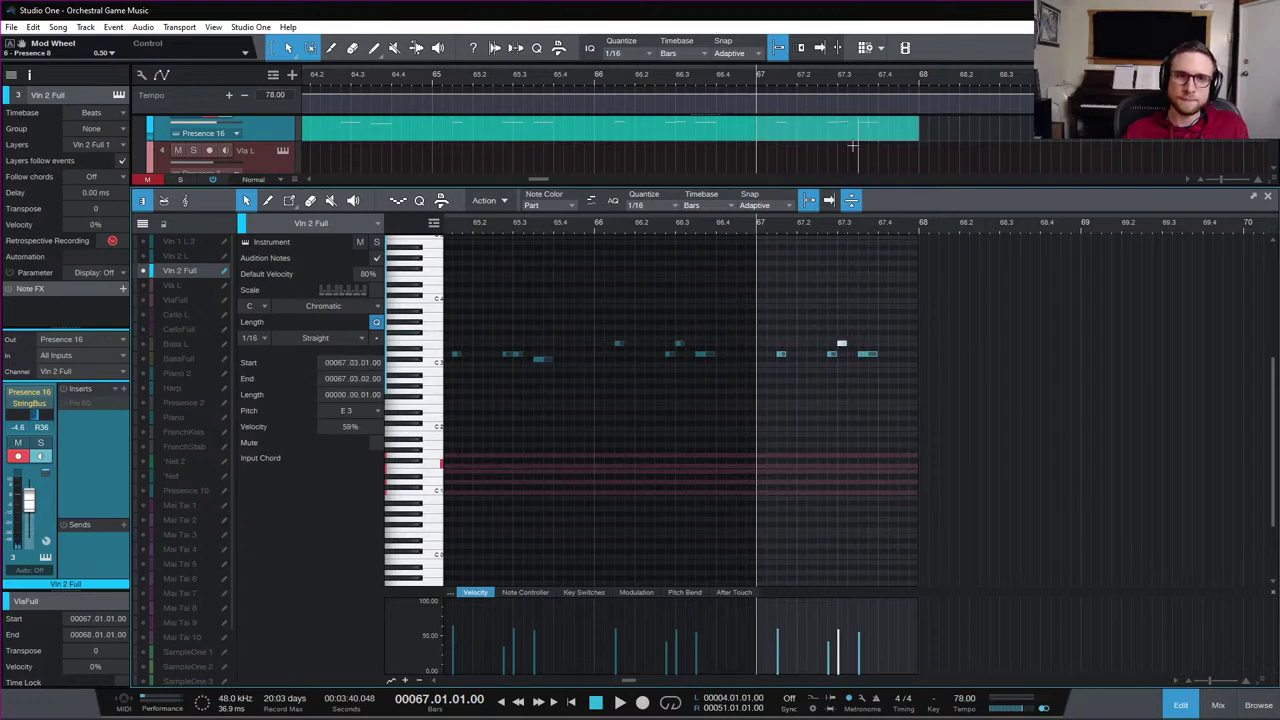
Compare the bar 67 notes of the VlaFull and CelloFull events in the note editor
{"action": "scroll", "coordinate": [860, 155], "scroll_direction": "up", "scroll_amount": 3}
{"action": "scroll", "coordinate": [860, 158], "scroll_direction": "down", "scroll_amount": 3}
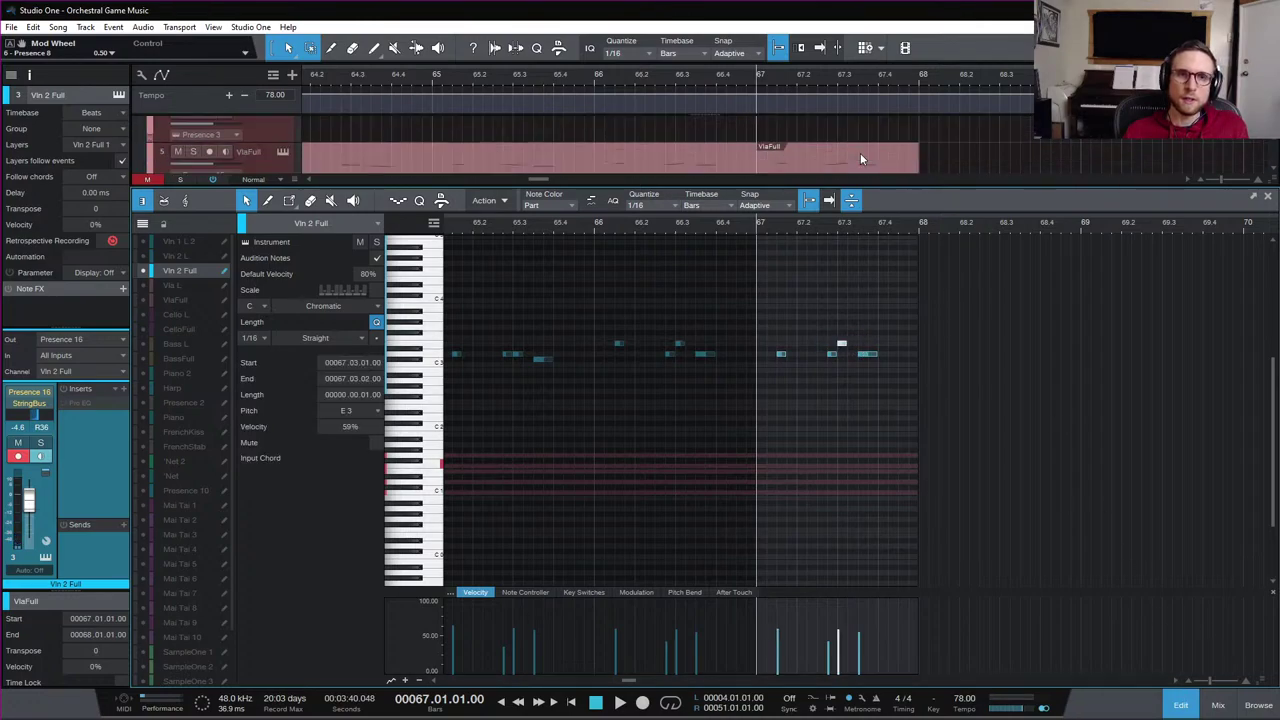
{"action": "left_click", "coordinate": [858, 168]}
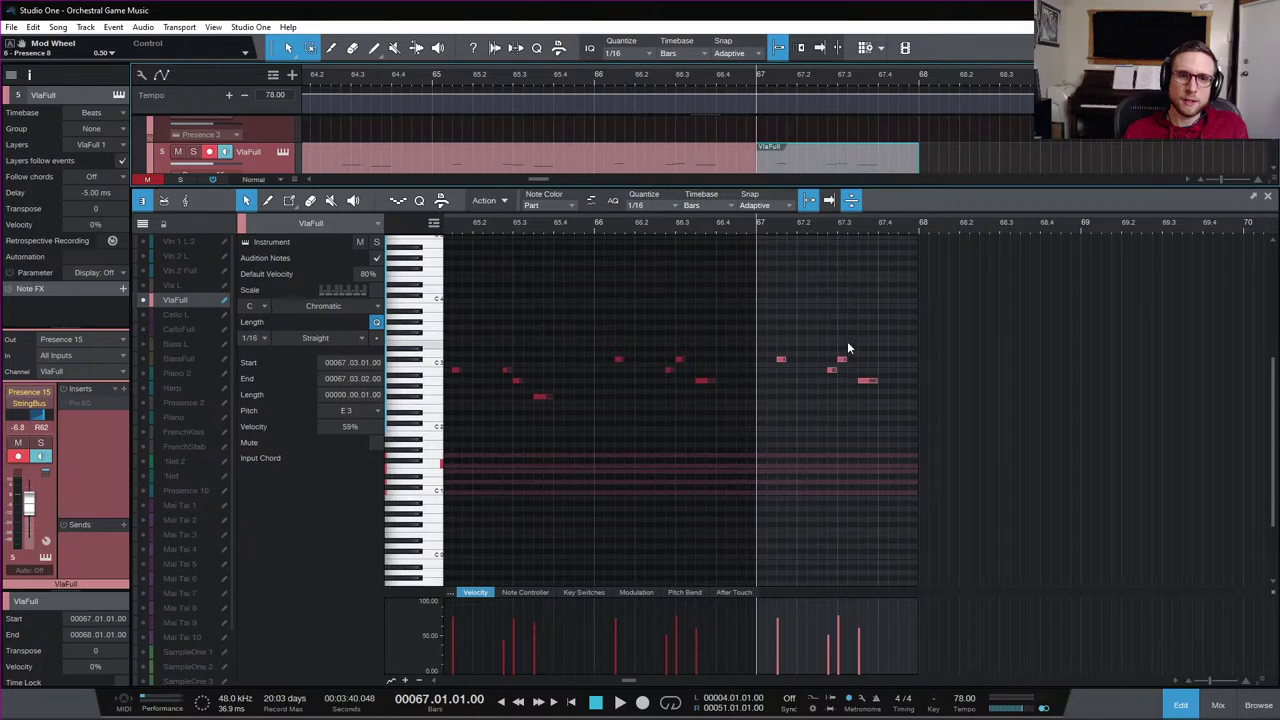
{"action": "left_click", "coordinate": [781, 359]}
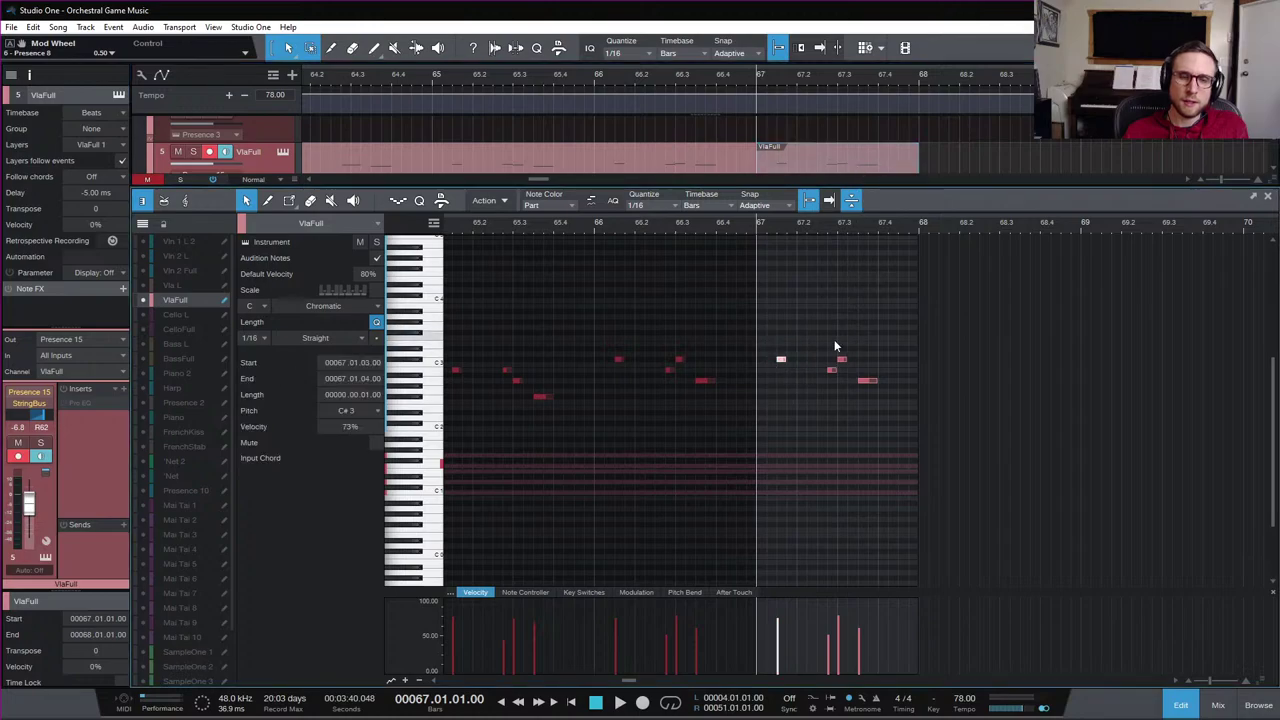
{"action": "scroll", "coordinate": [805, 150], "scroll_direction": "down", "scroll_amount": 2}
{"action": "left_click", "coordinate": [808, 166]}
{"action": "scroll", "coordinate": [807, 168], "scroll_direction": "up", "scroll_amount": 4}
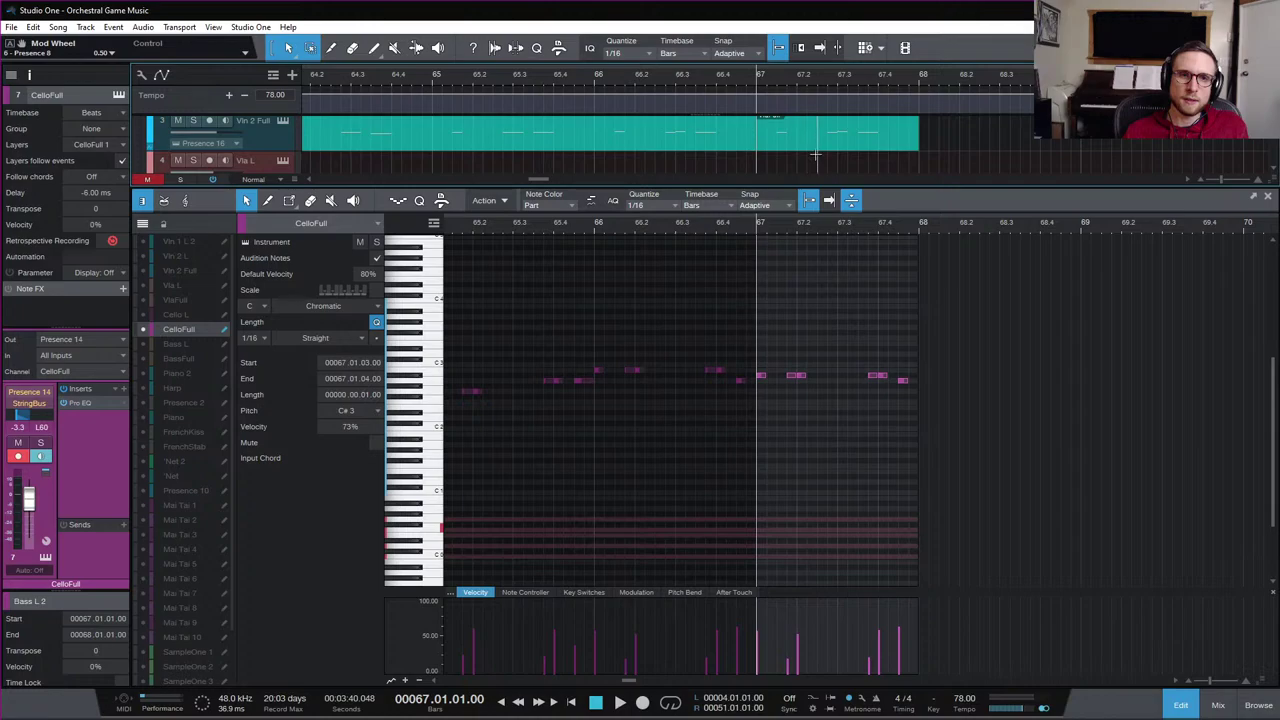
Raise the two D3 notes at 67.01.03 and just before 67.03.01 in the Vln 2 Full event to F#3
{"action": "left_click", "coordinate": [818, 138]}
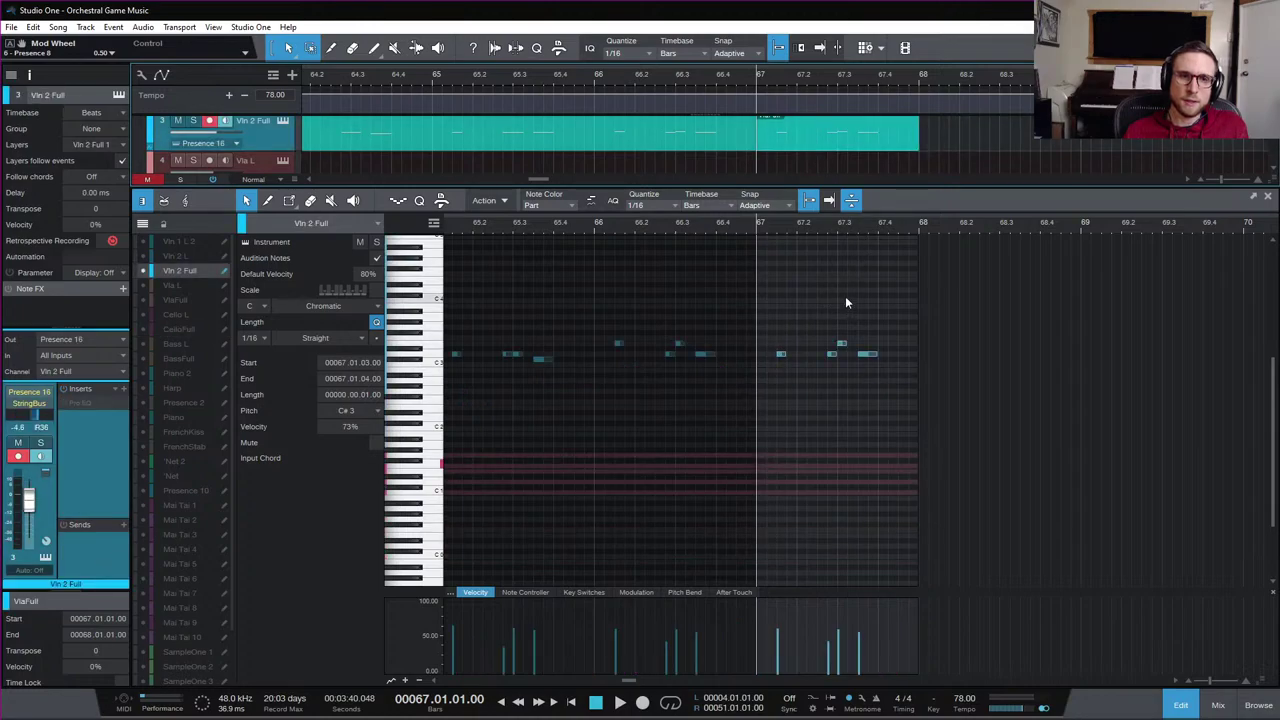
{"action": "left_click_drag", "start_coordinate": [767, 321], "coordinate": [831, 362]}
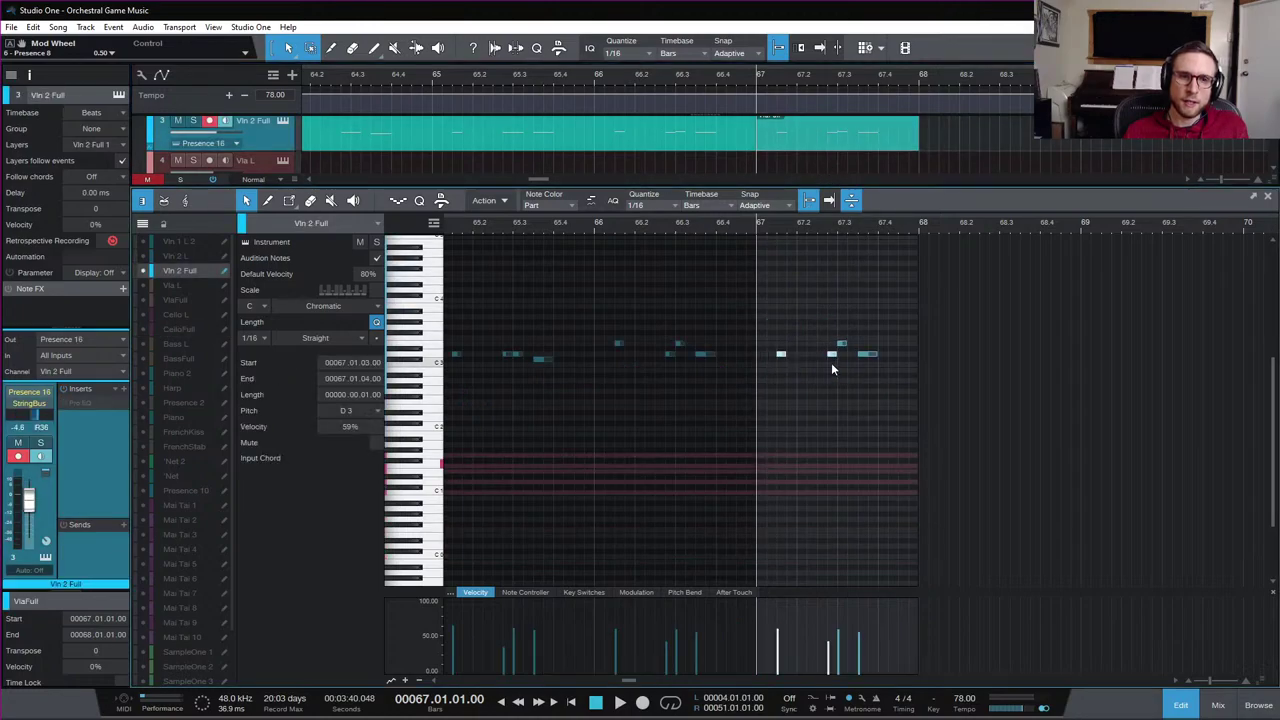
{"action": "key", "text": "Up"}
{"action": "key", "text": "Up"}
{"action": "key", "text": "Up"}
{"action": "key", "text": "Up"}
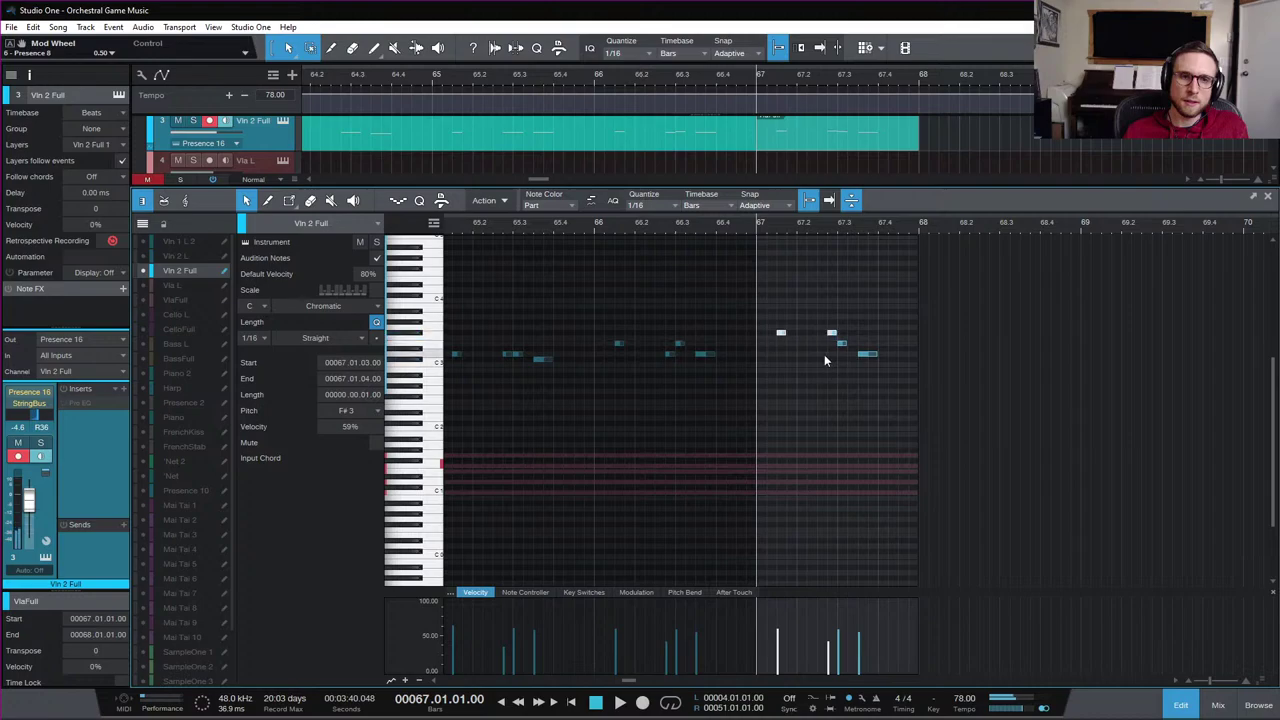
Raise the Vln 2 Full note at 67.03.01 to G3 and the note at 67.03.03 to F#3
{"action": "left_click", "coordinate": [840, 343]}
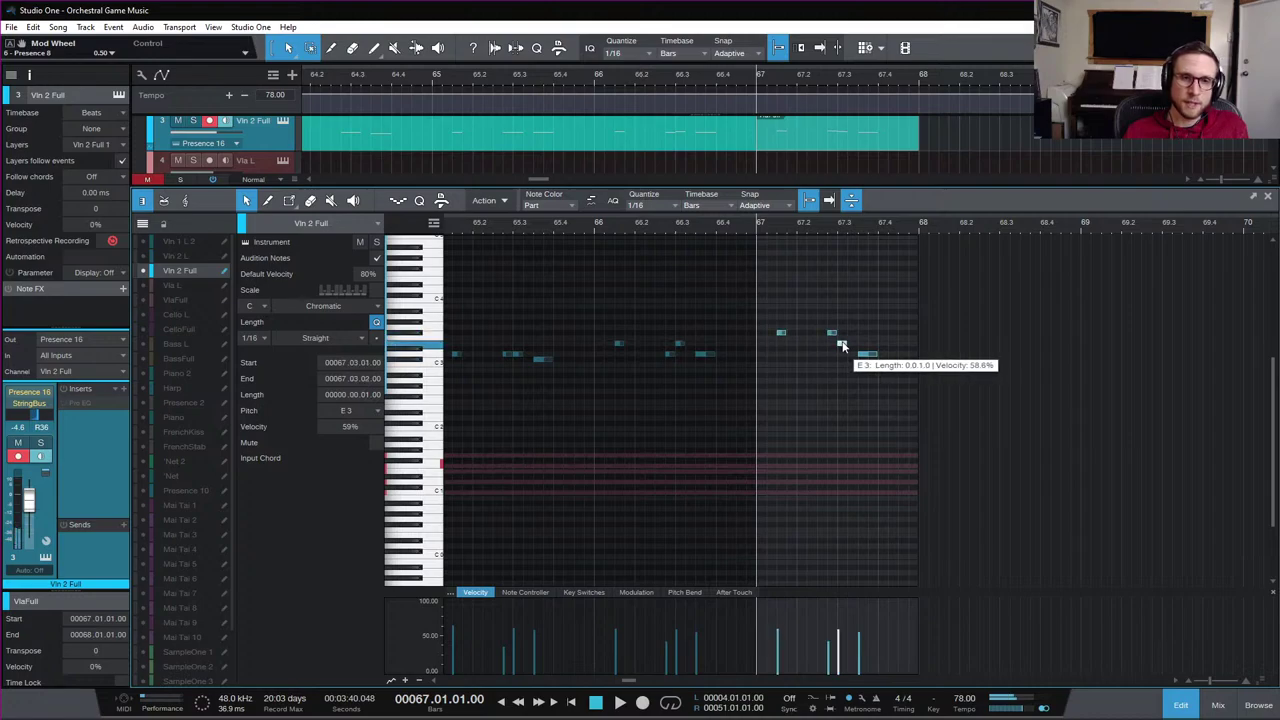
{"action": "key", "text": "Up"}
{"action": "key", "text": "Up"}
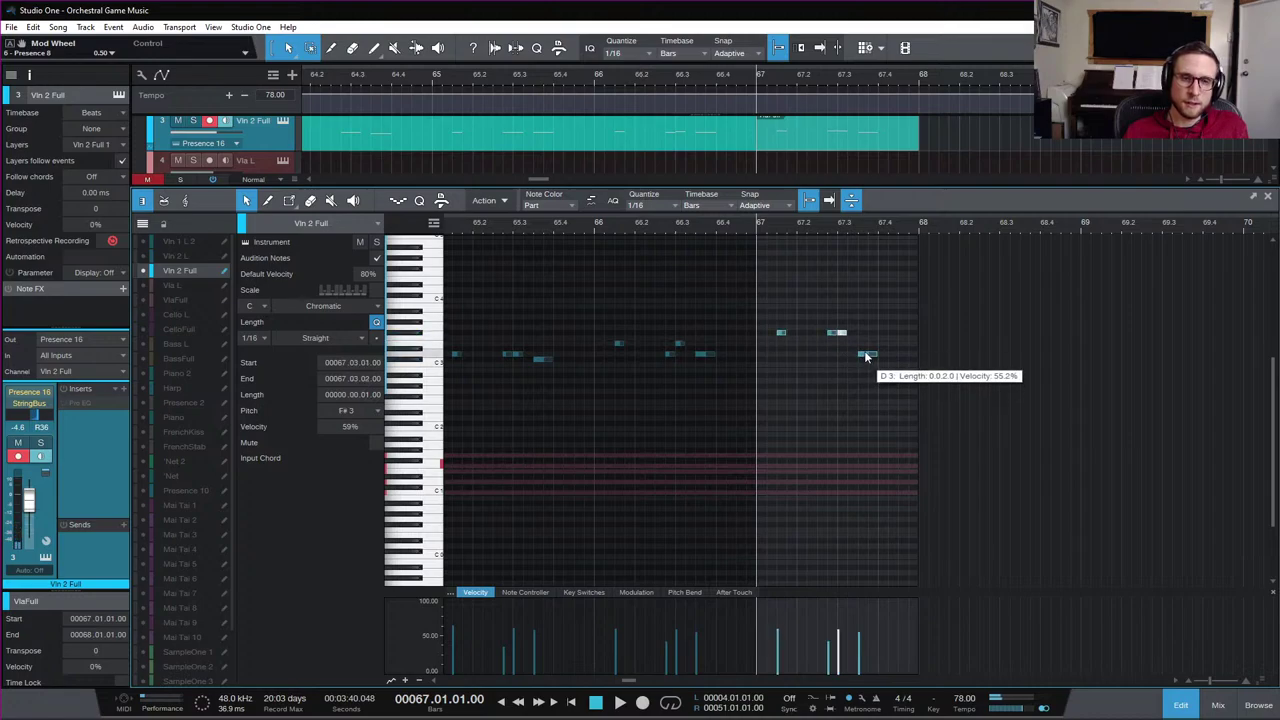
{"action": "left_click_drag", "start_coordinate": [866, 357], "coordinate": [870, 340]}
{"action": "key", "text": "Down"}
{"action": "key", "text": "Down"}
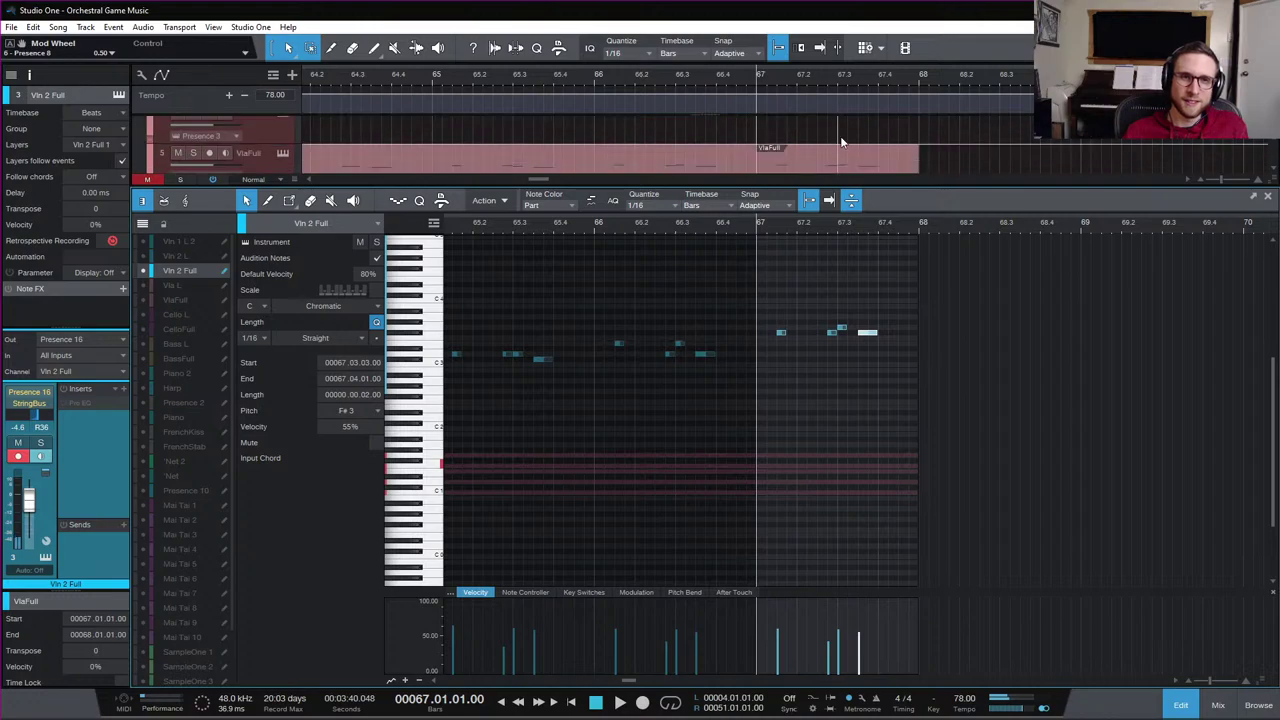
Raise the two C#3 notes at 67.01.03 and 67.03.01 in the VlaFull event to D3
{"action": "left_click", "coordinate": [838, 150]}
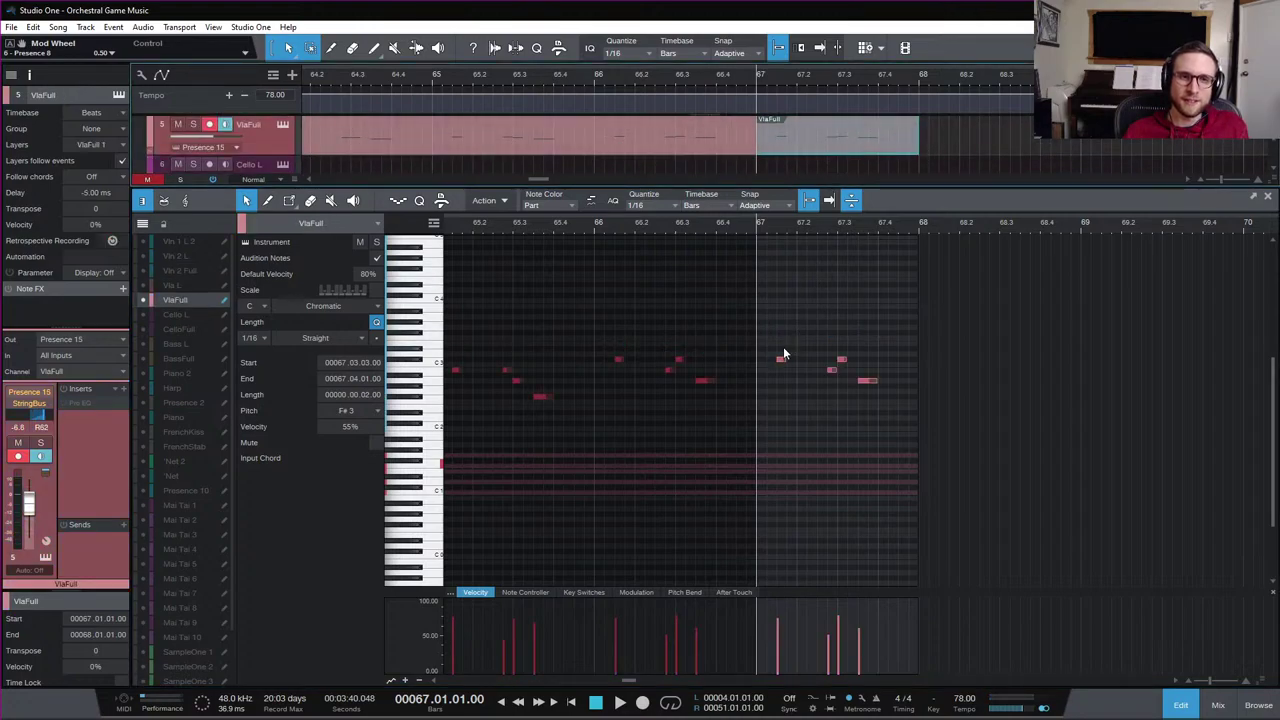
{"action": "left_click_drag", "start_coordinate": [784, 353], "coordinate": [848, 361]}
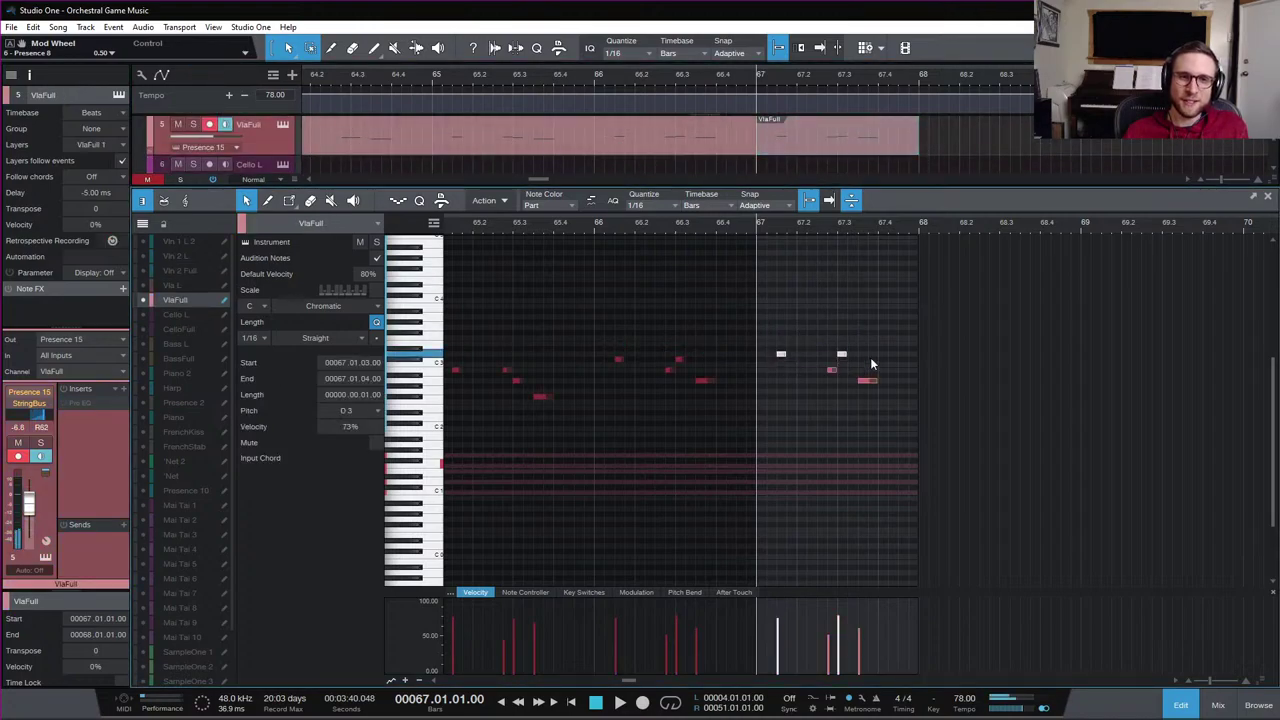
{"action": "left_click", "coordinate": [870, 357]}
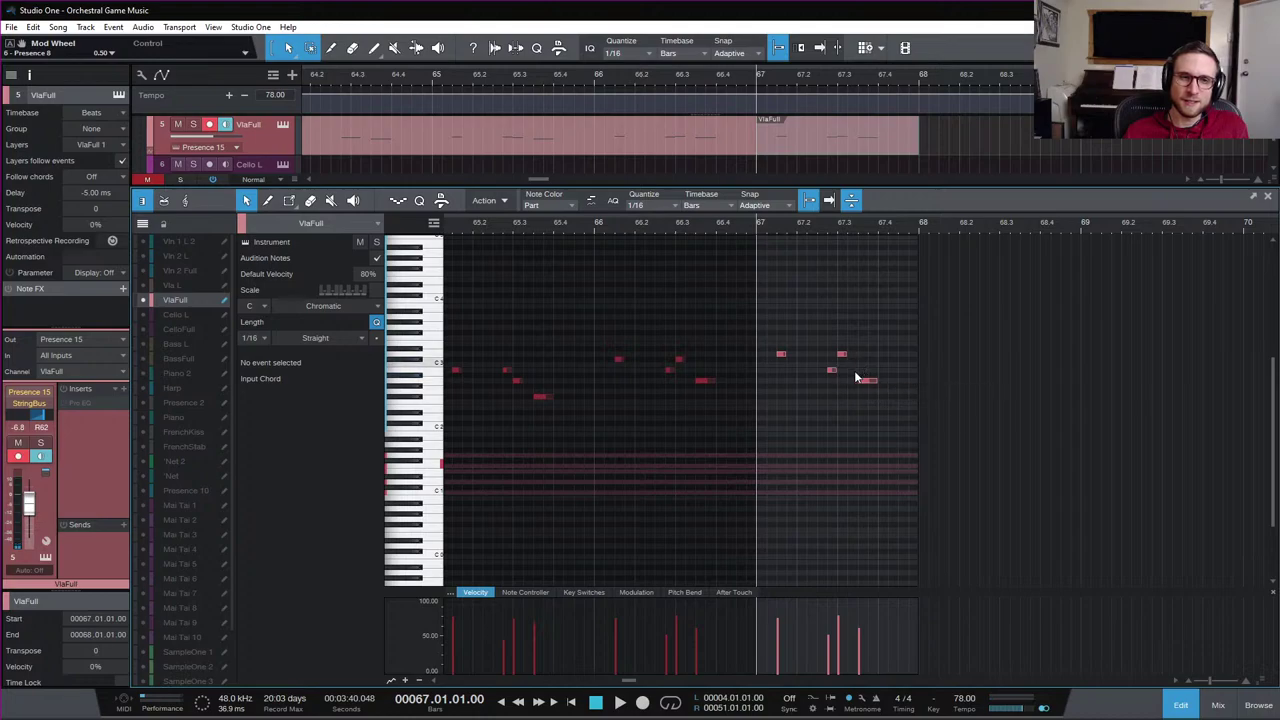
In the Vln 2 Full event, lower the note just before 67.03.01 to E3 and the note at 67.03.01 to F#3
{"action": "scroll", "coordinate": [857, 281], "scroll_direction": "up", "scroll_amount": 1}
{"action": "scroll", "coordinate": [845, 140], "scroll_direction": "up", "scroll_amount": 2}
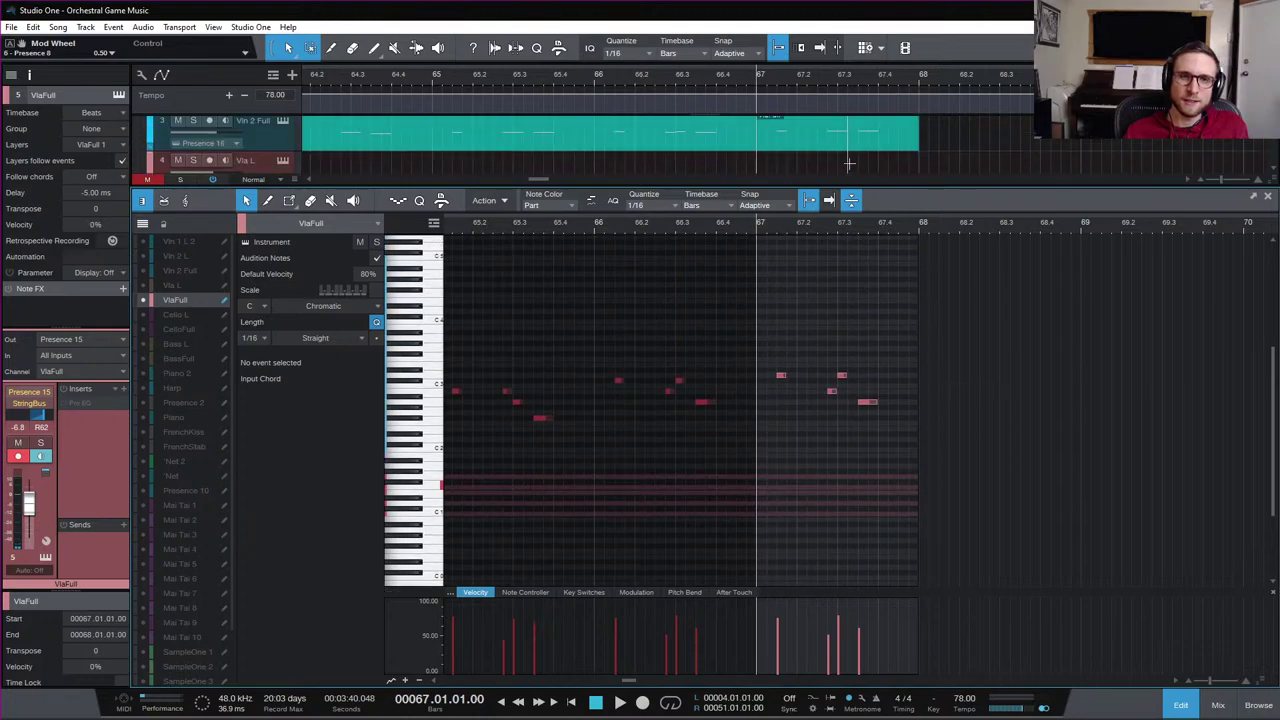
{"action": "left_click", "coordinate": [845, 140]}
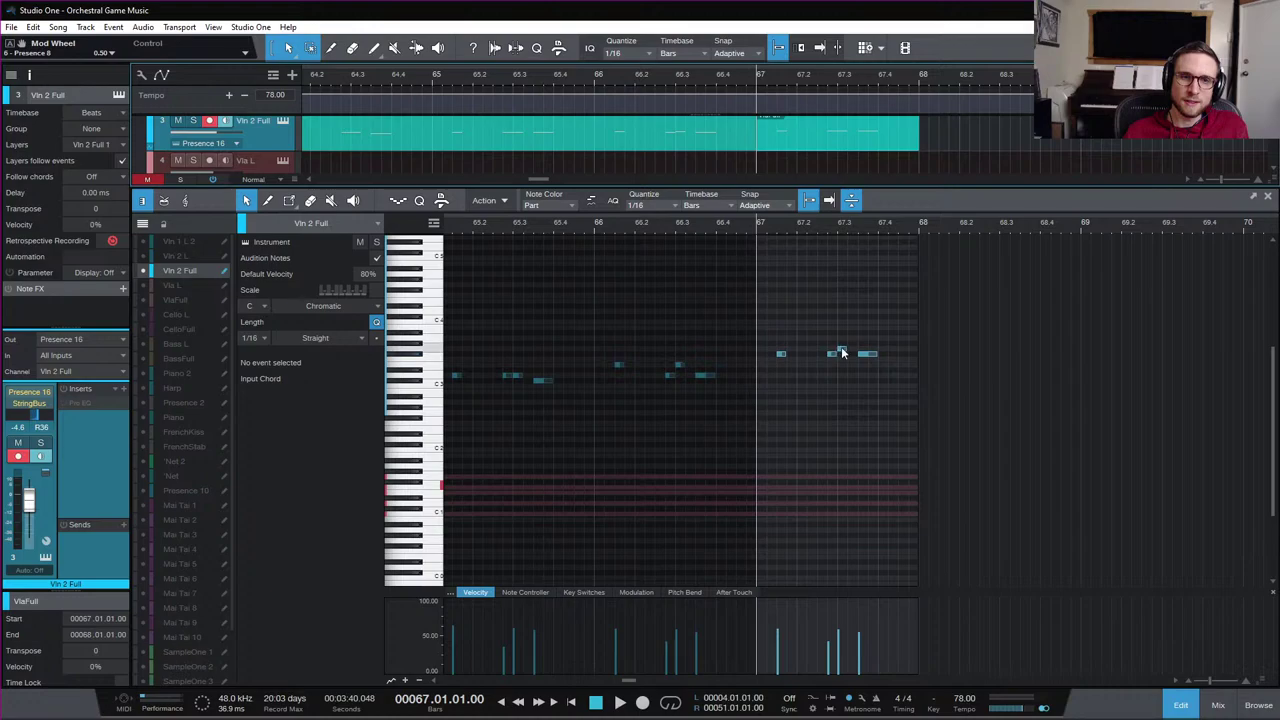
{"action": "left_click_drag", "start_coordinate": [843, 352], "coordinate": [853, 366]}
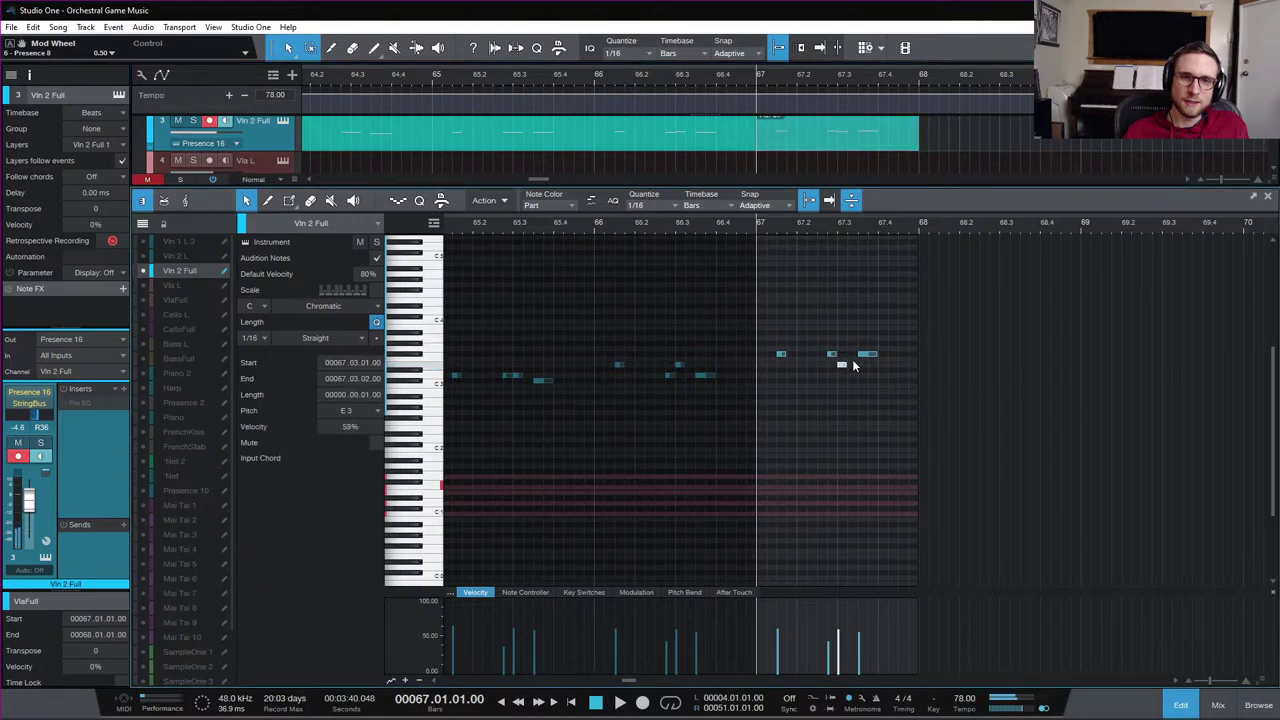
{"action": "left_click", "coordinate": [842, 366]}
{"action": "left_click", "coordinate": [835, 354]}
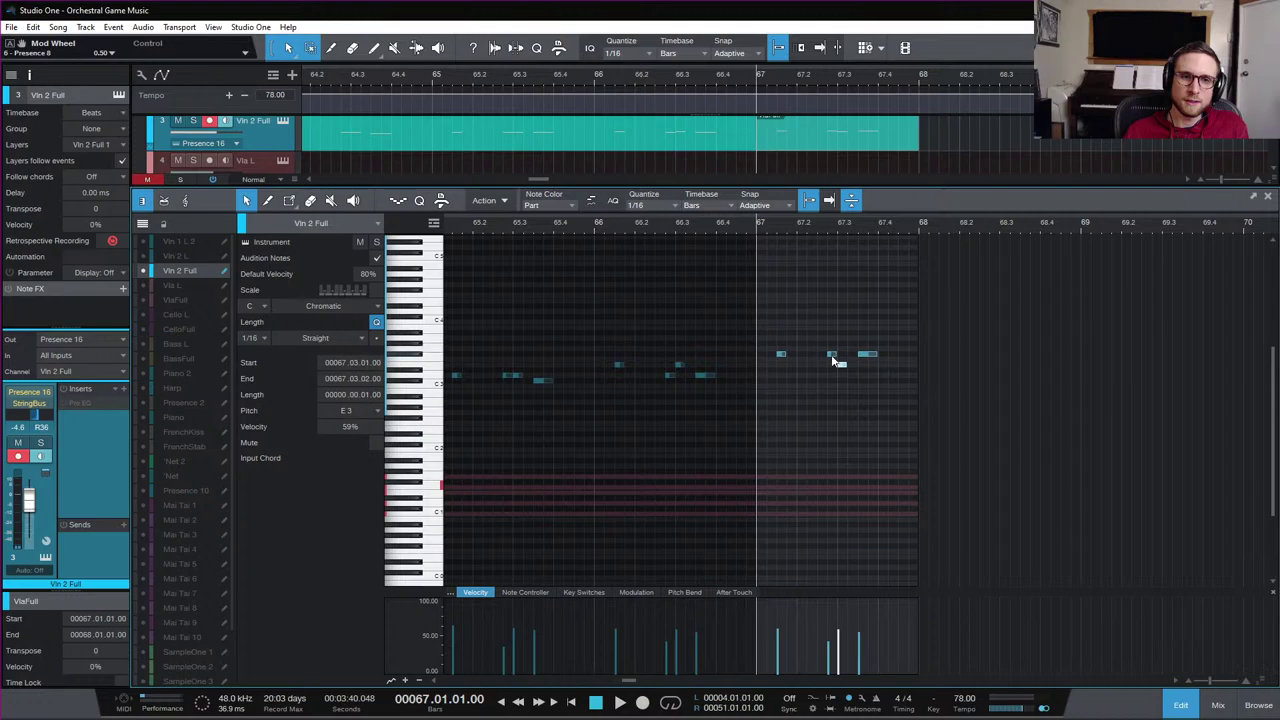
{"action": "left_click_drag", "start_coordinate": [835, 368], "coordinate": [844, 354]}
In the VlaFull event, raise the note just before 67.03.01 to C3 and the note at 67.03.03 to D3
{"action": "scroll", "coordinate": [847, 136], "scroll_direction": "down", "scroll_amount": 2}
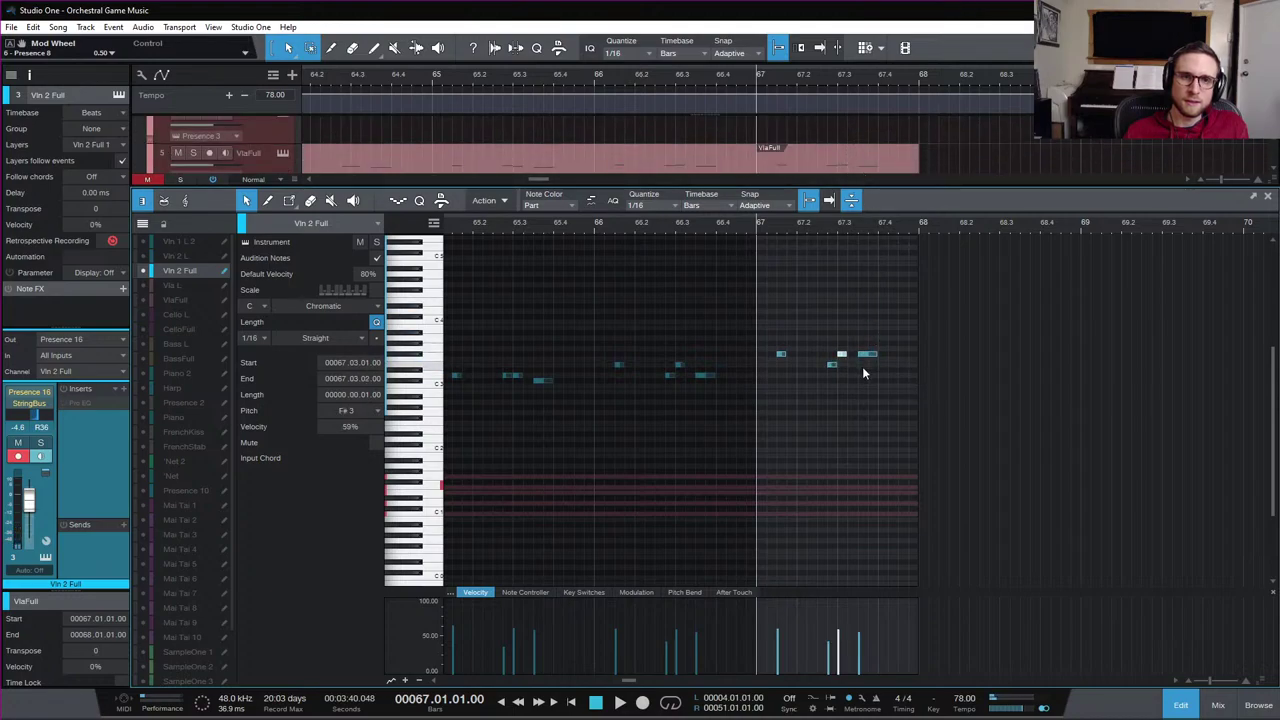
{"action": "left_click", "coordinate": [844, 168]}
{"action": "left_click", "coordinate": [782, 375]}
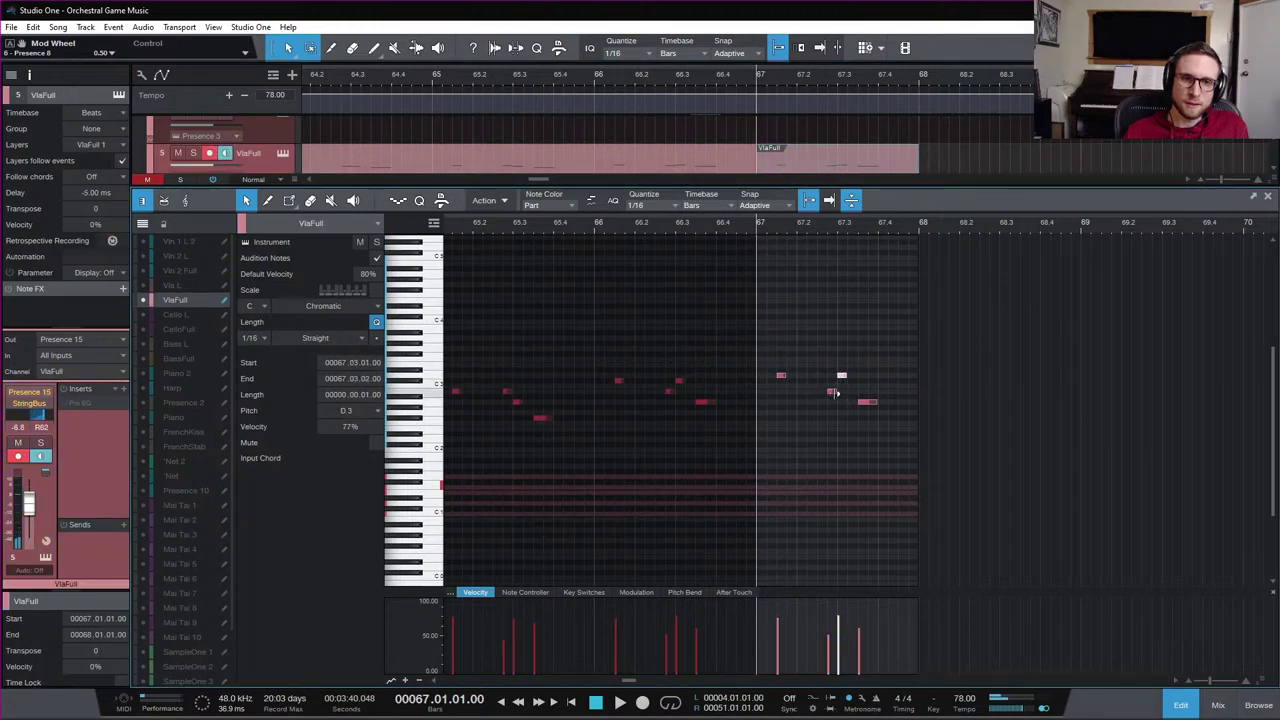
{"action": "left_click", "coordinate": [832, 392]}
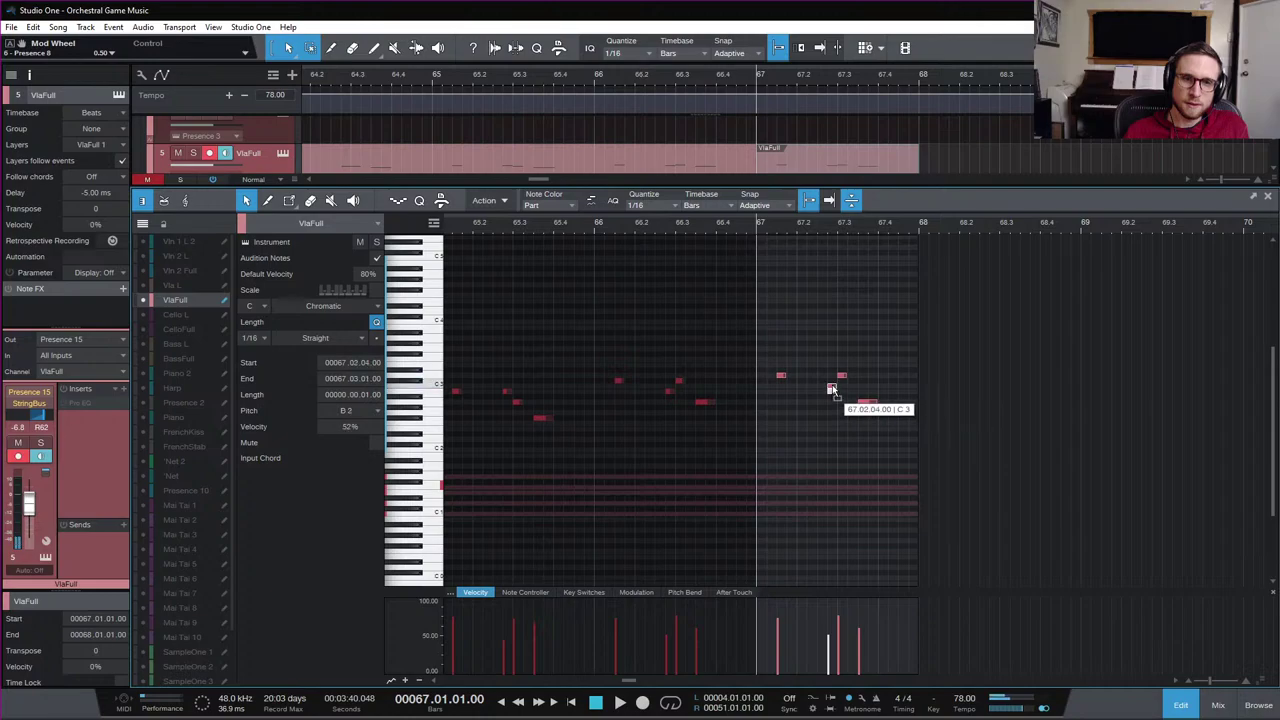
{"action": "left_click_drag", "start_coordinate": [867, 404], "coordinate": [866, 378]}
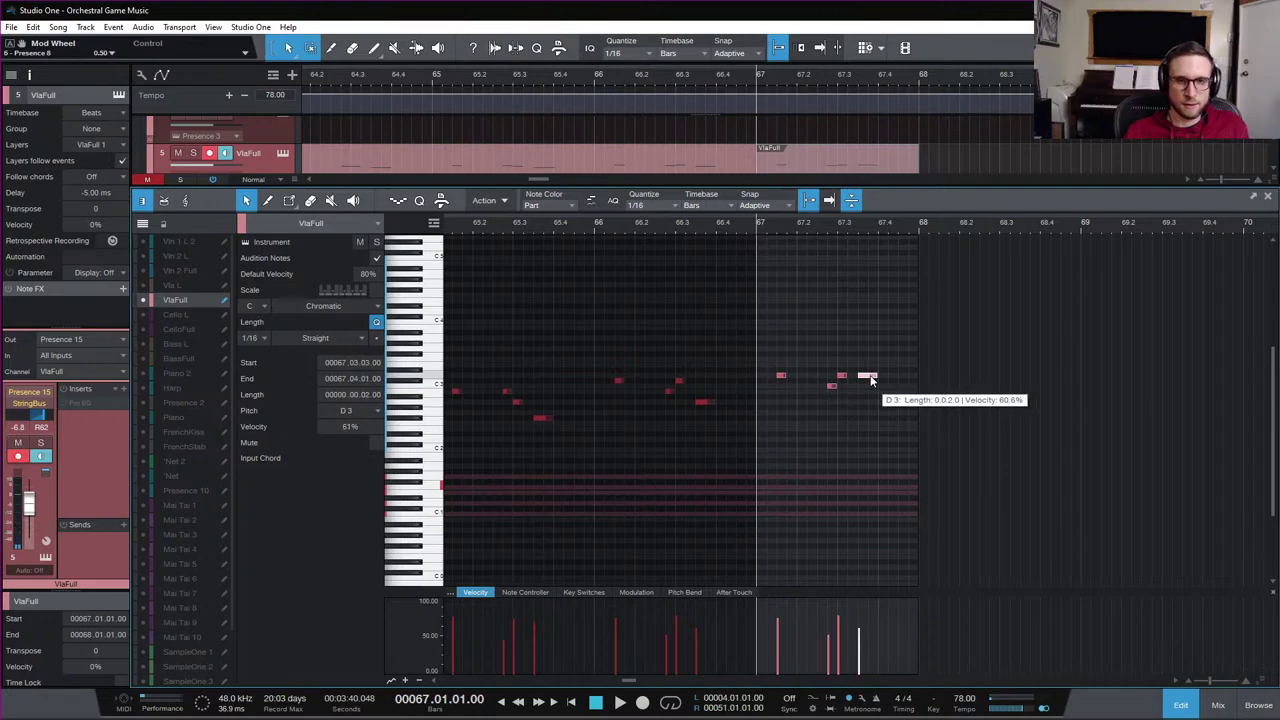
Open the bar 67 event of the Piano 2 track for note editing, play bar 67 and return to the full arrangement
{"action": "left_click", "coordinate": [1182, 706]}
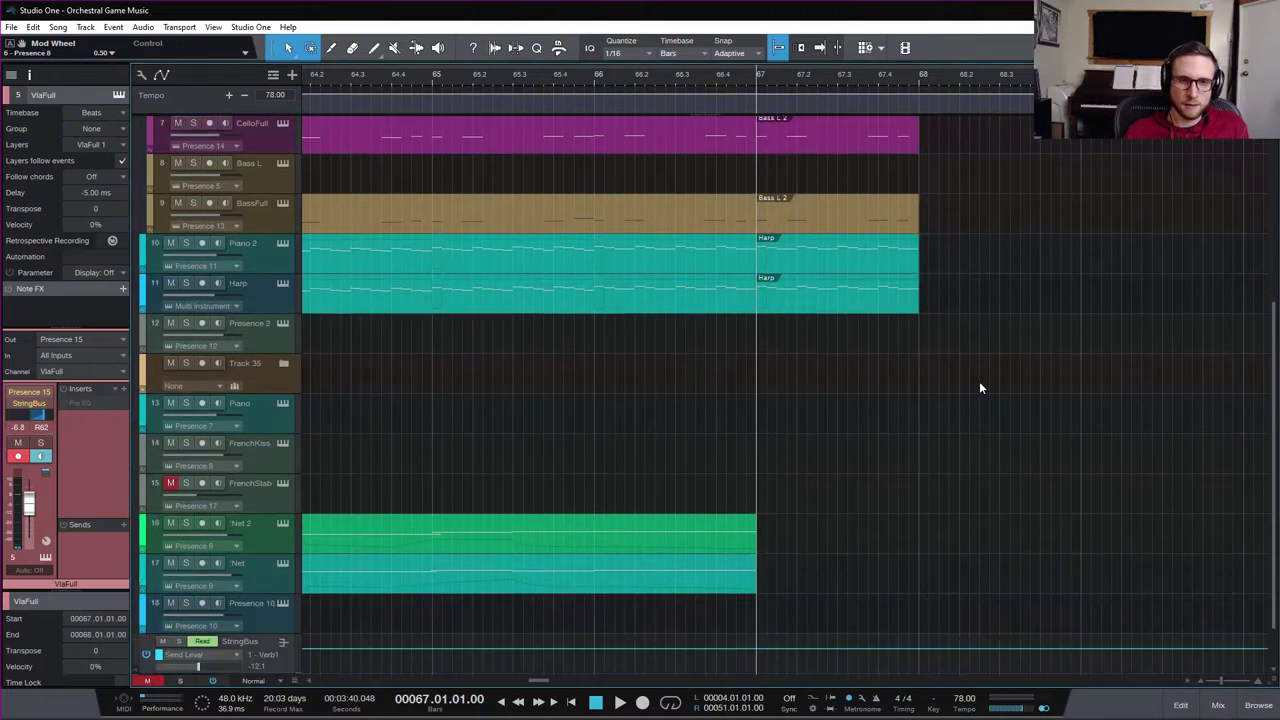
{"action": "scroll", "coordinate": [979, 388], "scroll_direction": "up", "scroll_amount": 3}
{"action": "left_click", "coordinate": [827, 380]}
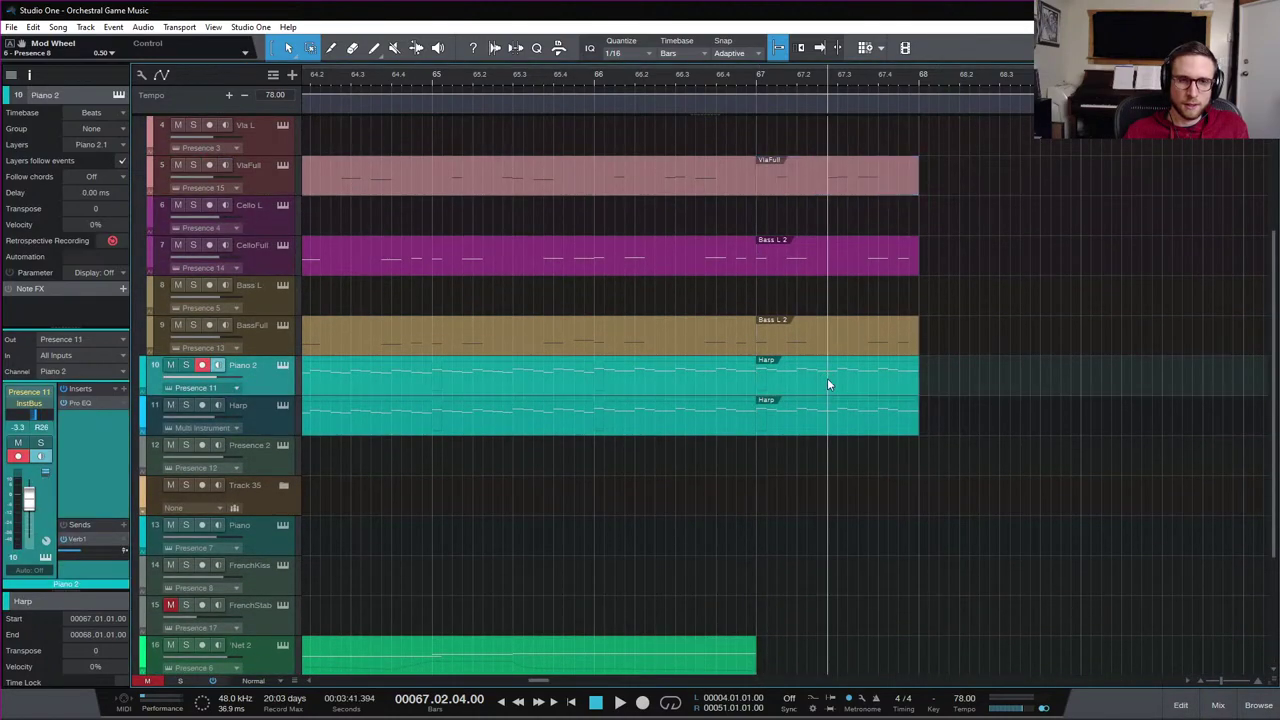
{"action": "double_click", "coordinate": [828, 380]}
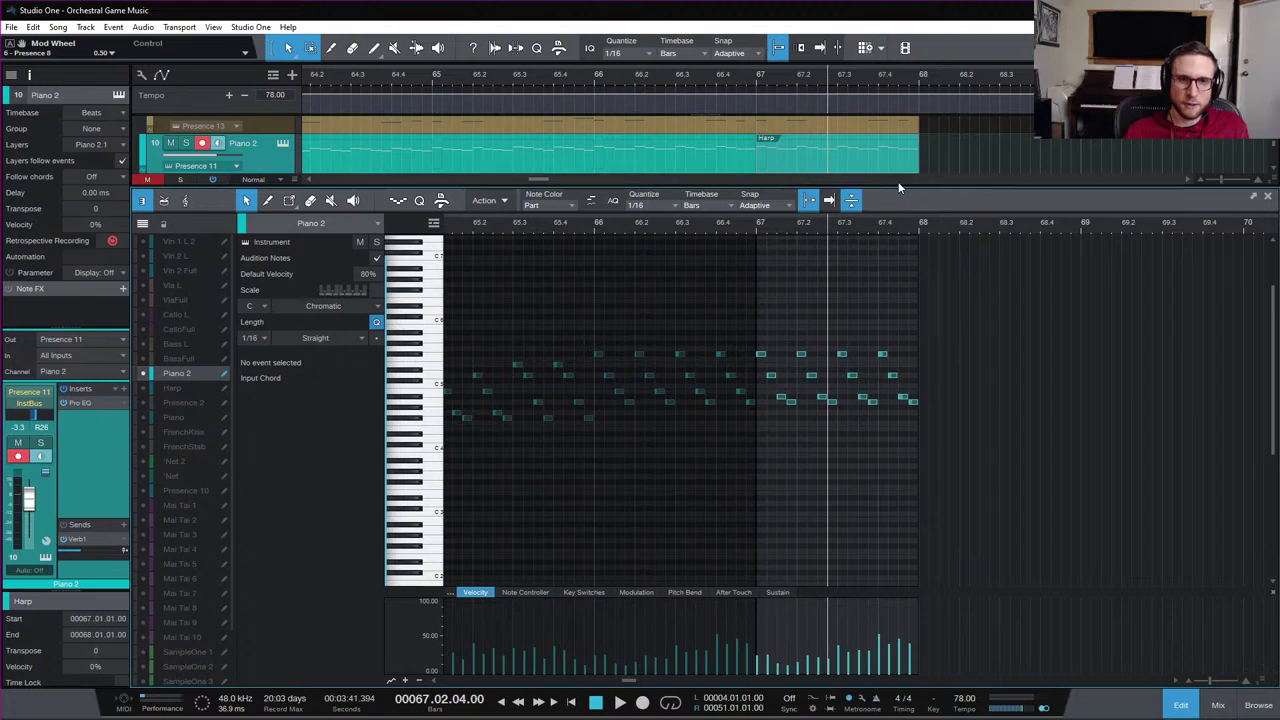
{"action": "key", "text": "space"}
{"action": "key", "text": "space"}
{"action": "key", "text": "space"}
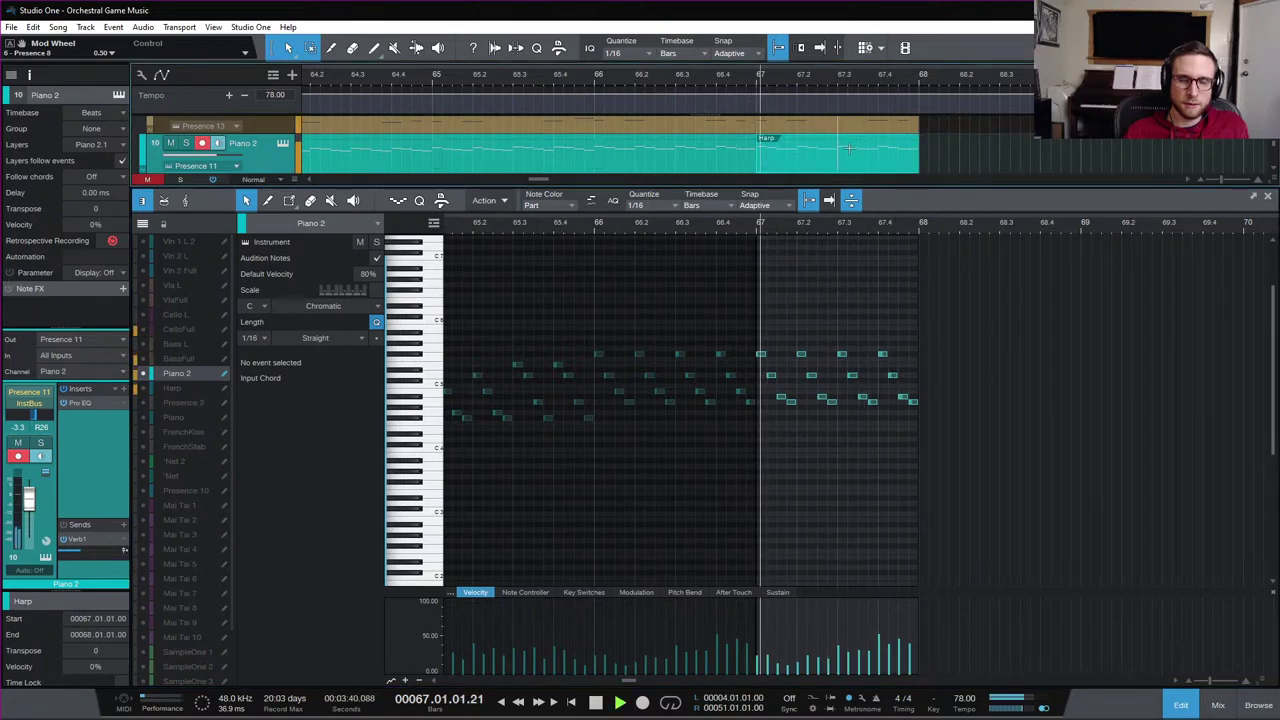
{"action": "key", "text": "F2"}
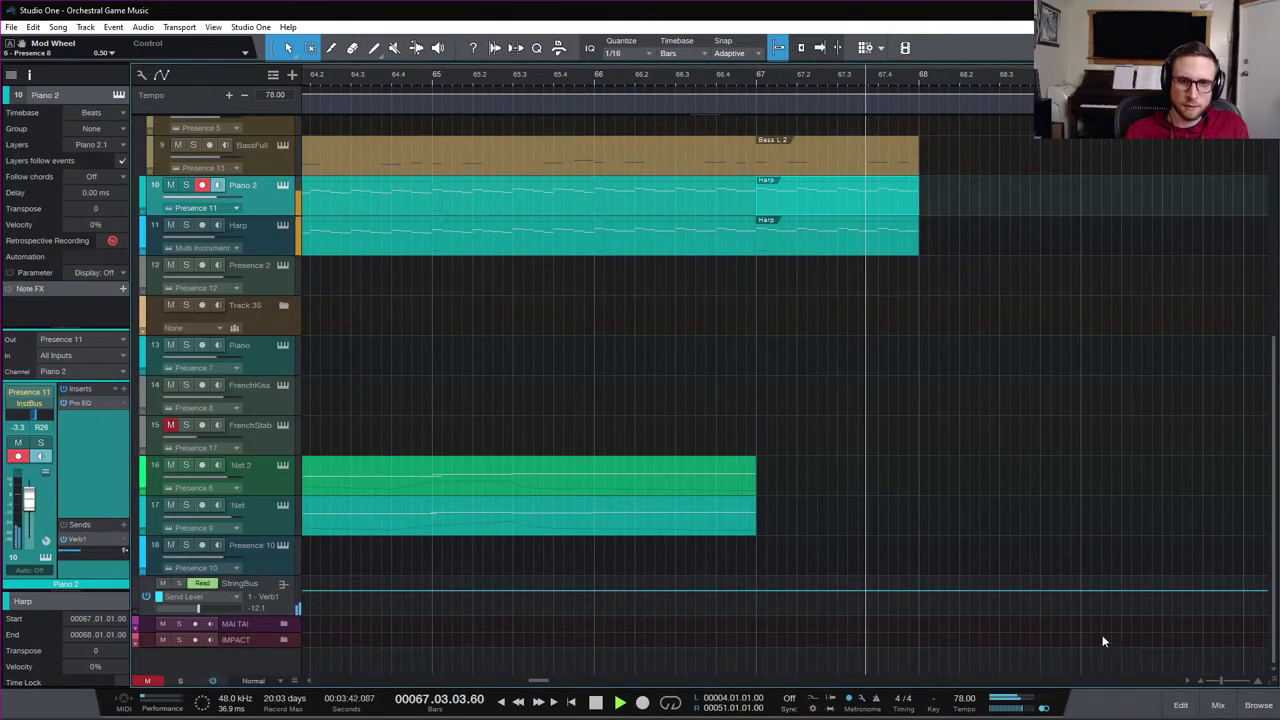
{"action": "key", "text": "space"}
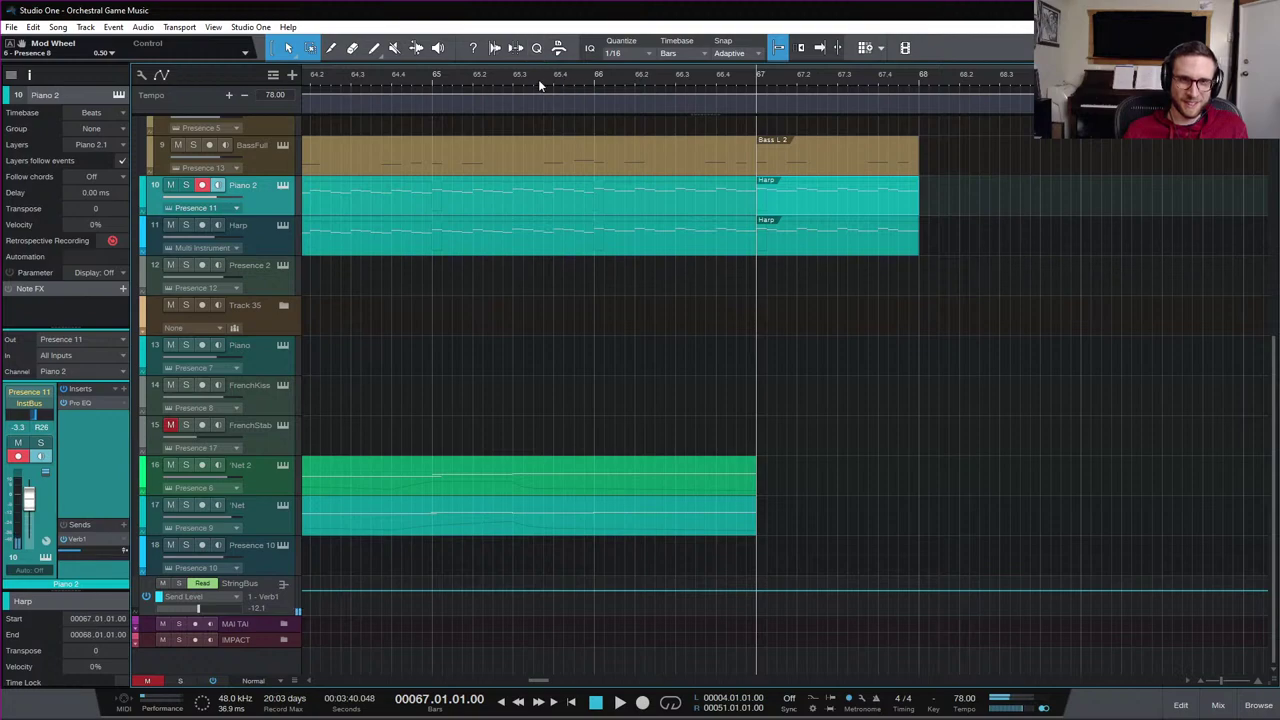
Play the full arrangement from bar 63 through to the start of bar 67
{"action": "left_click", "coordinate": [437, 77]}
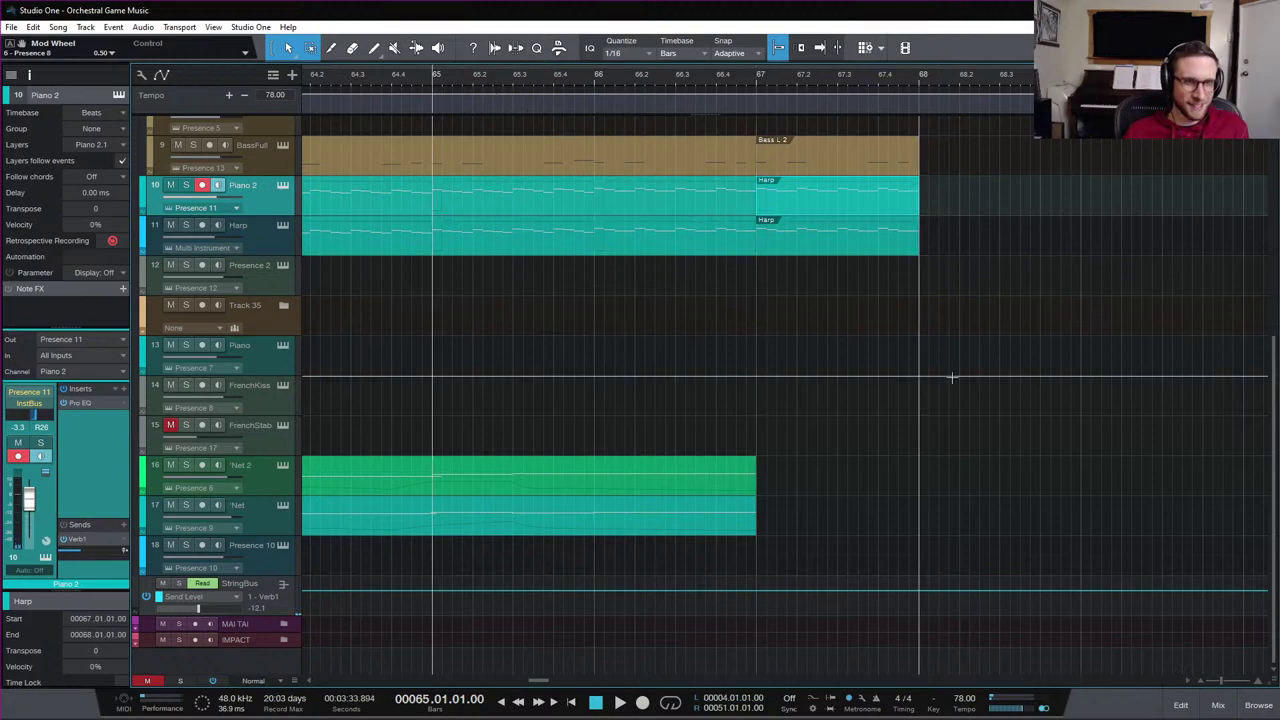
{"action": "key", "text": "w"}
{"action": "scroll", "coordinate": [929, 217], "scroll_direction": "up", "scroll_amount": 4}
{"action": "scroll", "coordinate": [920, 230], "scroll_direction": "left", "scroll_amount": 5}
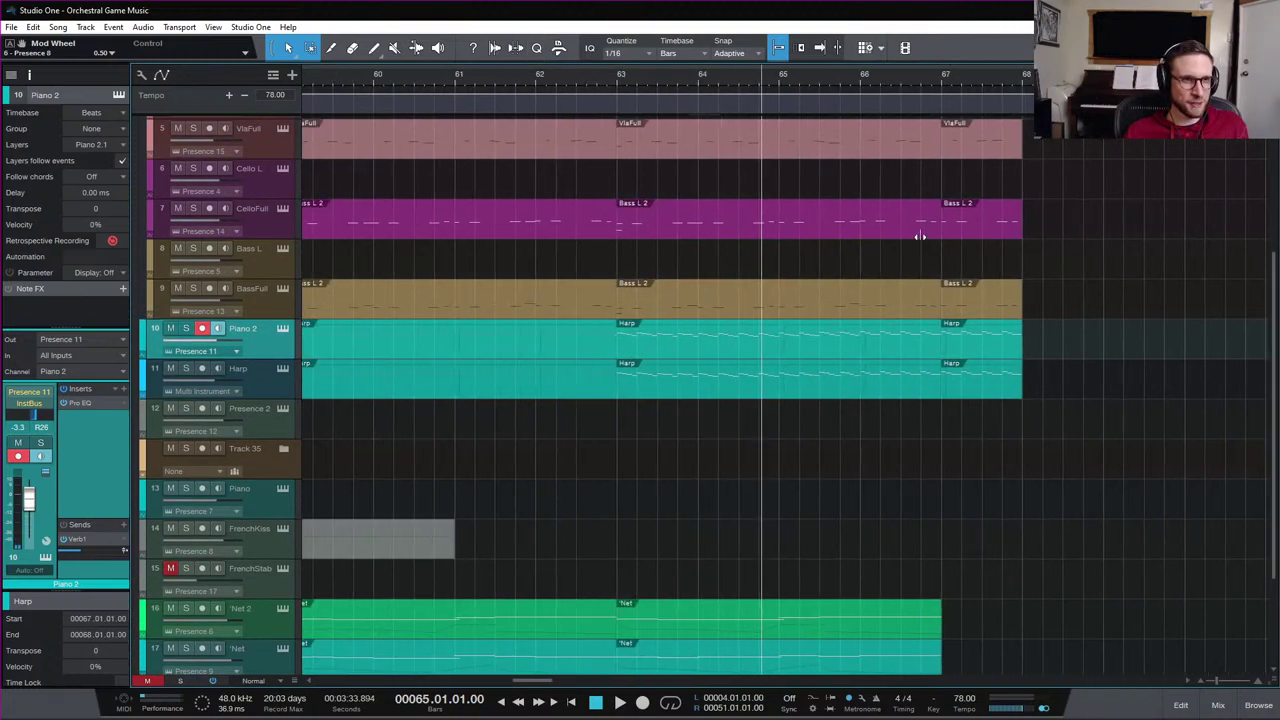
{"action": "left_click", "coordinate": [633, 78]}
{"action": "key", "text": "space"}
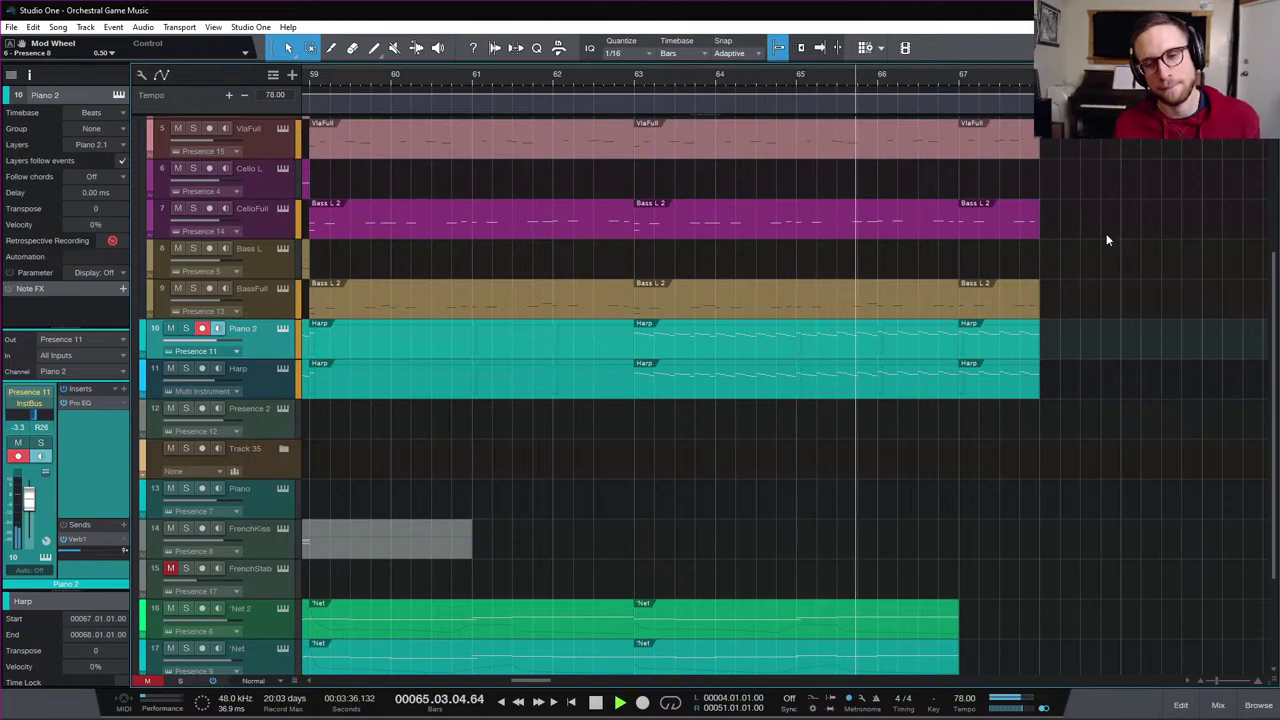
{"action": "scroll", "coordinate": [1106, 250], "scroll_direction": "down", "scroll_amount": 3}
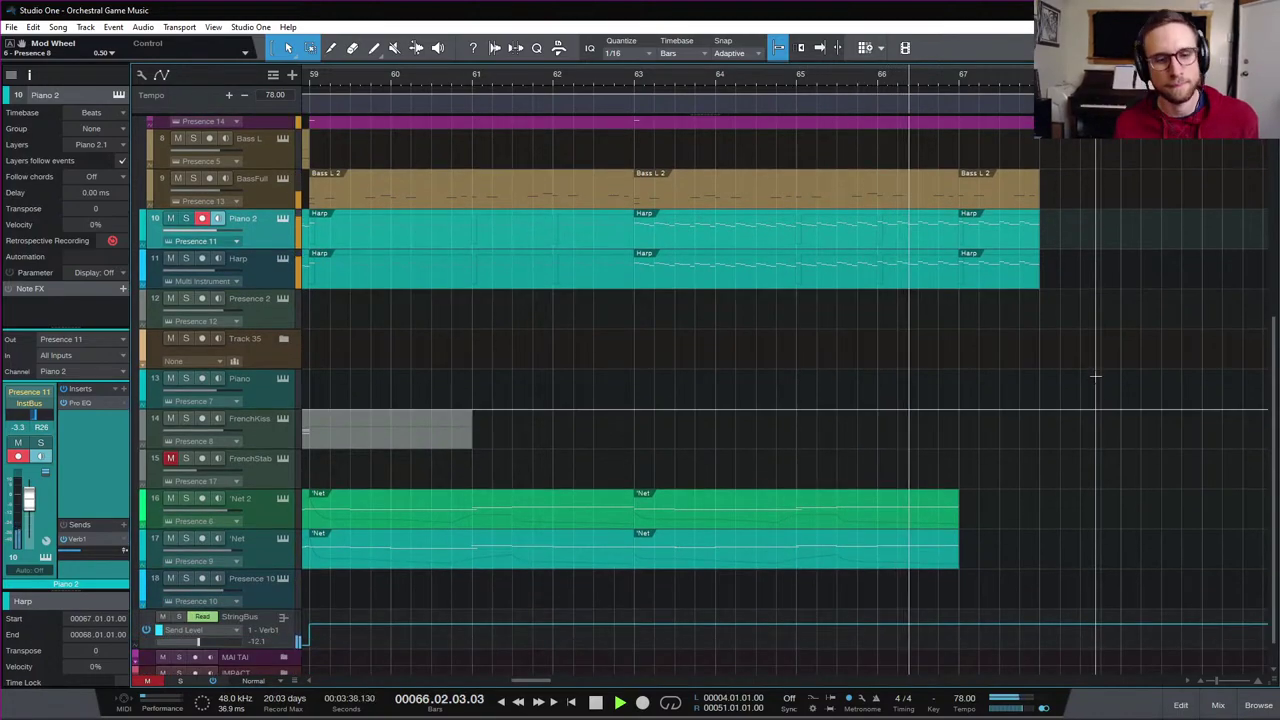
{"action": "scroll", "coordinate": [1095, 374], "scroll_direction": "down", "scroll_amount": 1}
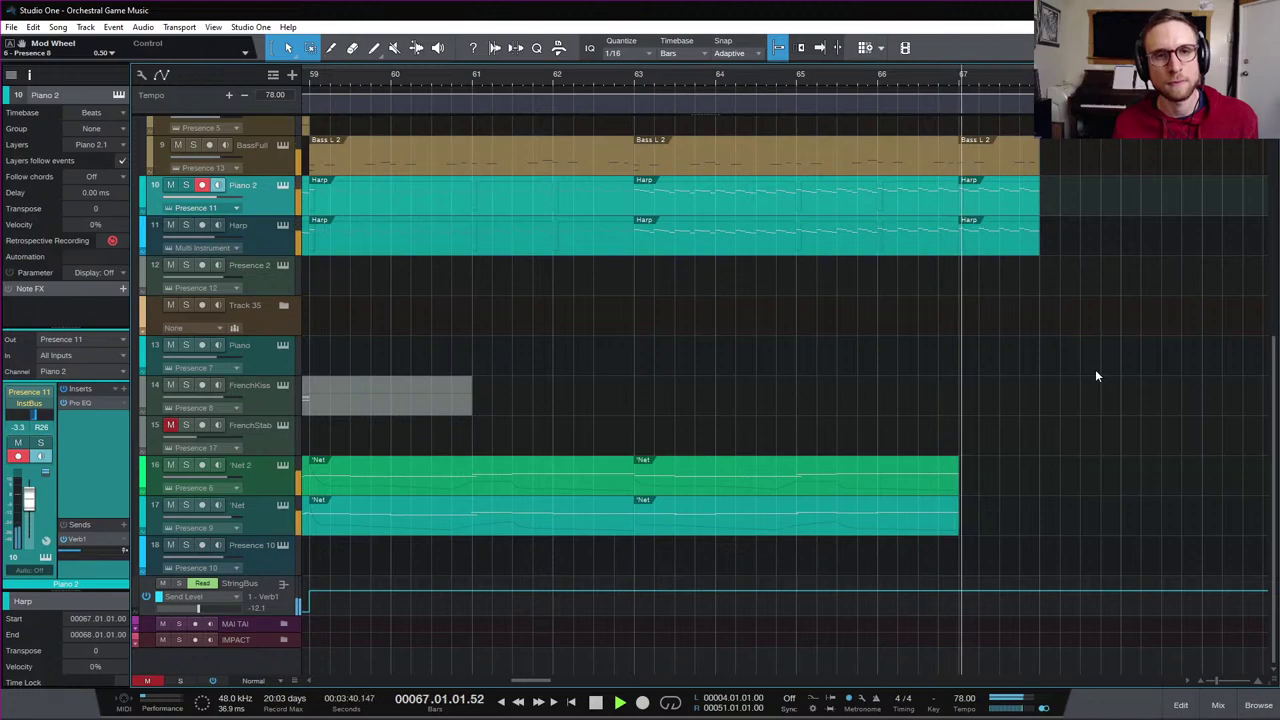
{"action": "key", "text": "space"}
Replay the transition from just before bar 66 into bar 67 twice
{"action": "left_click", "coordinate": [957, 78]}
{"action": "scroll", "coordinate": [1053, 248], "scroll_direction": "up", "scroll_amount": 4}
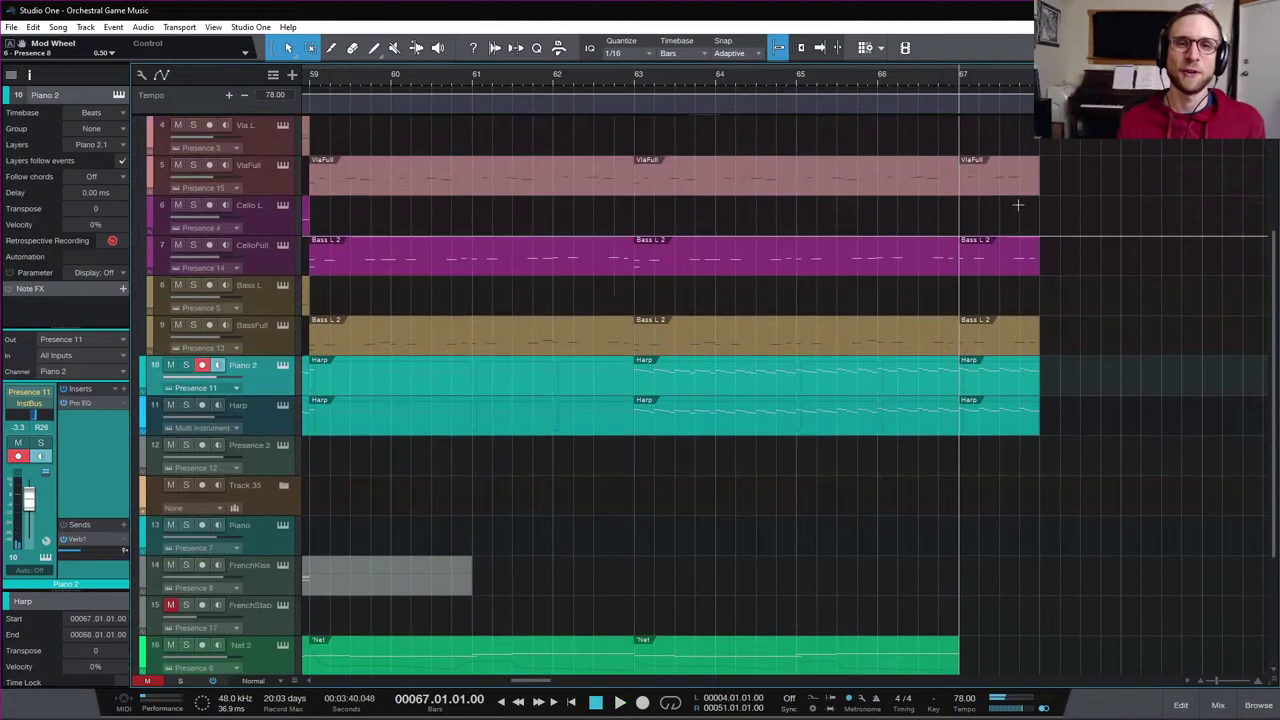
{"action": "left_click", "coordinate": [882, 76]}
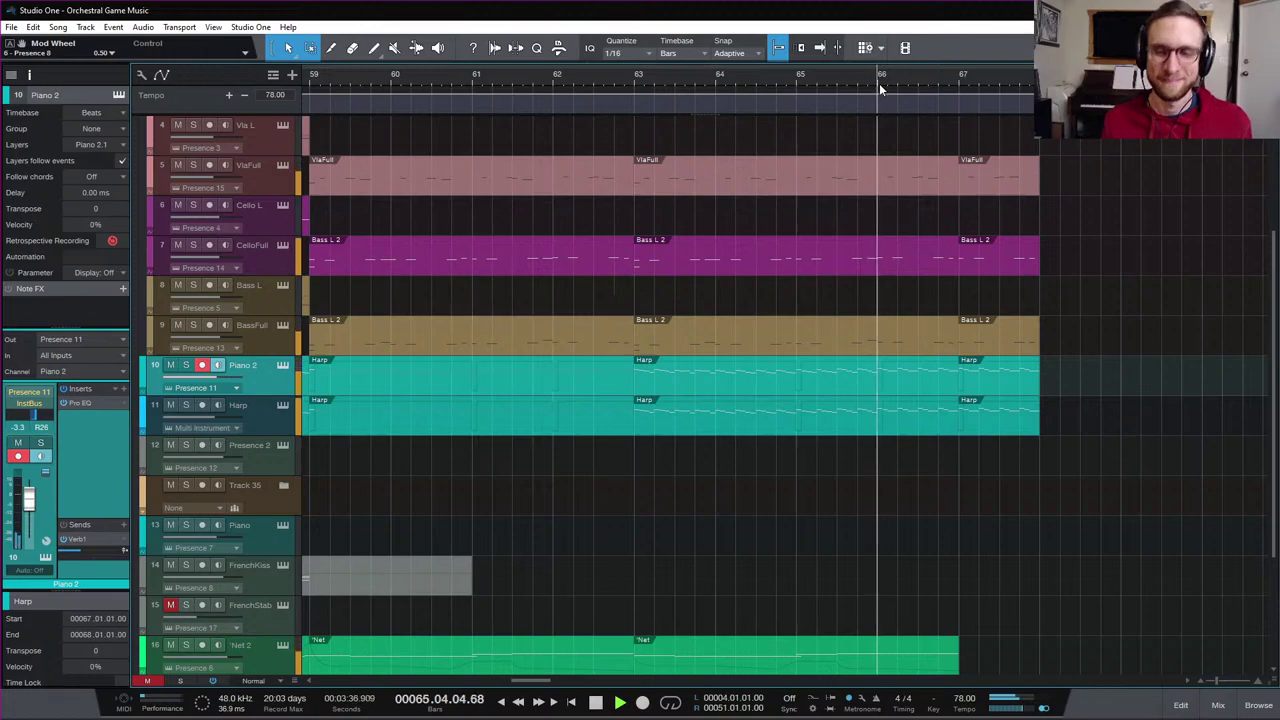
{"action": "key", "text": "space"}
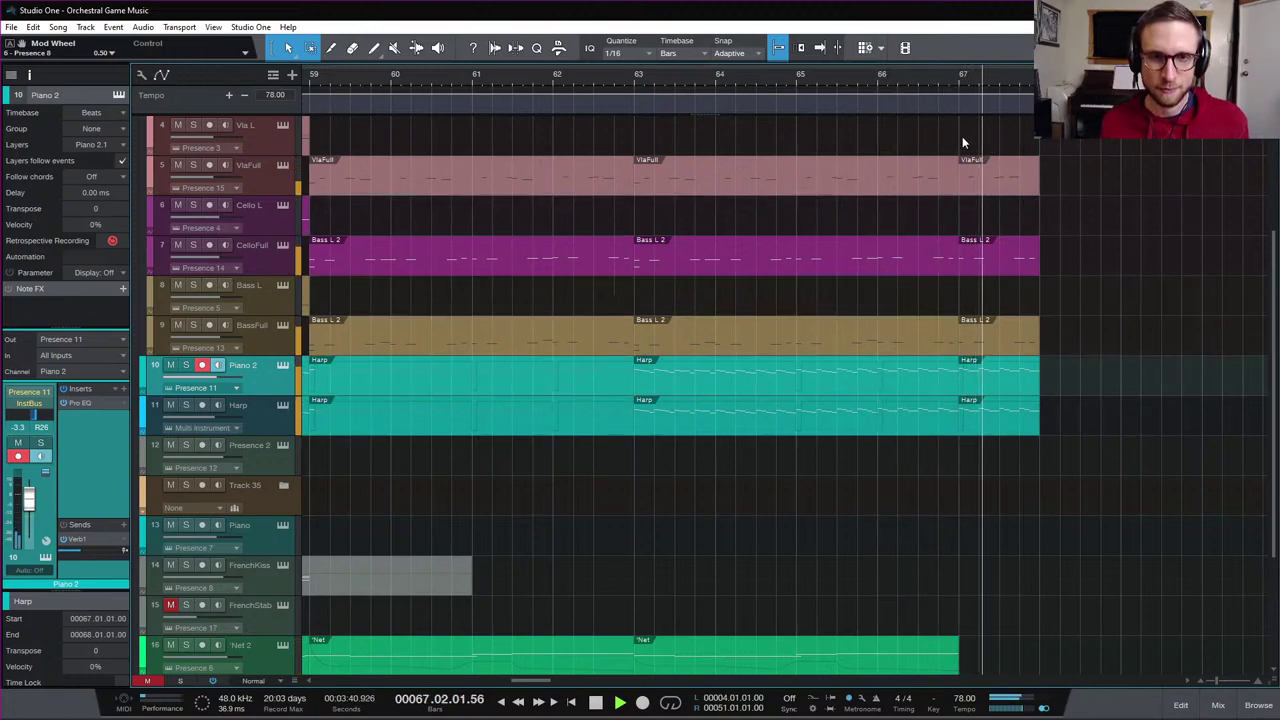
{"action": "key", "text": "space"}
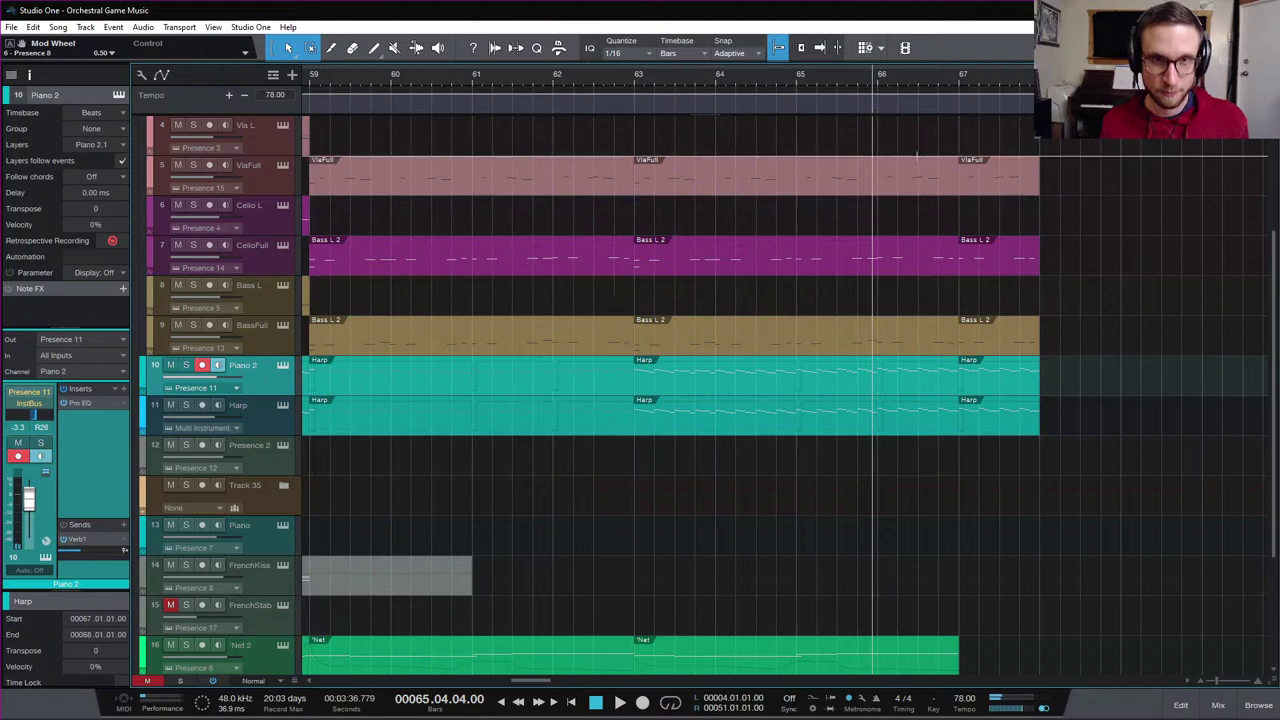
{"action": "key", "text": "space"}
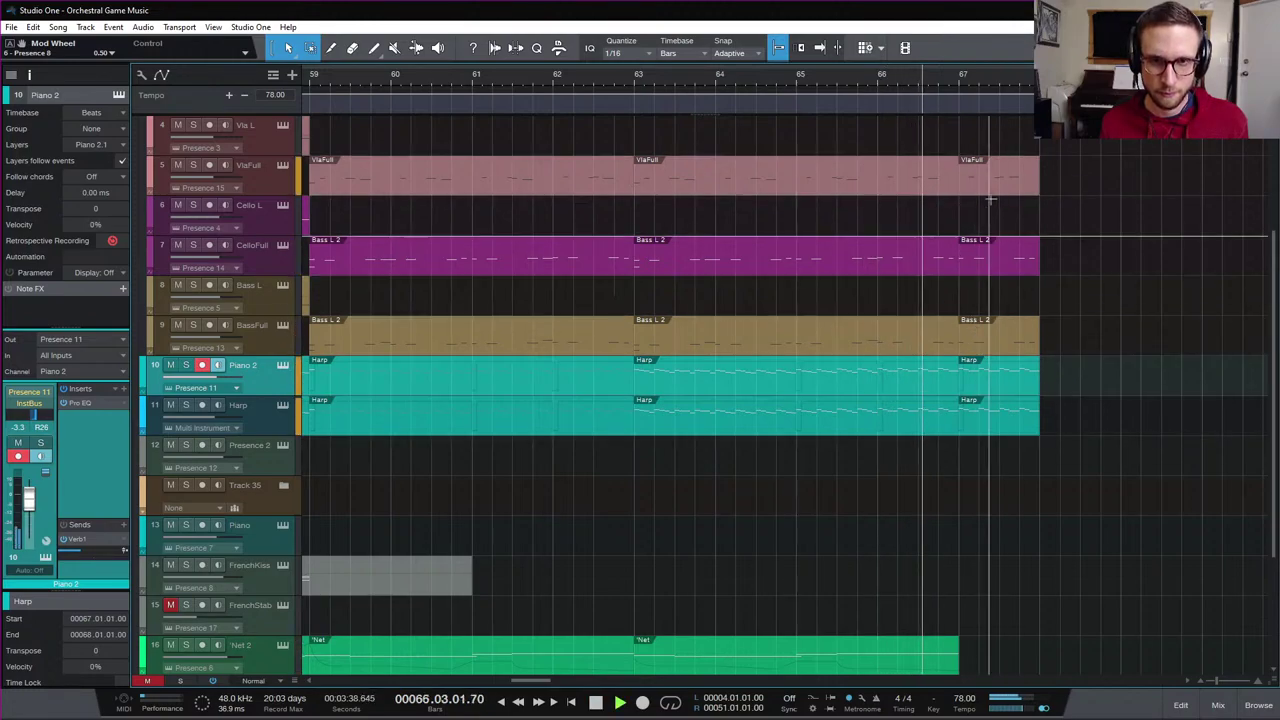
{"action": "scroll", "coordinate": [1045, 260], "scroll_direction": "up", "scroll_amount": 4}
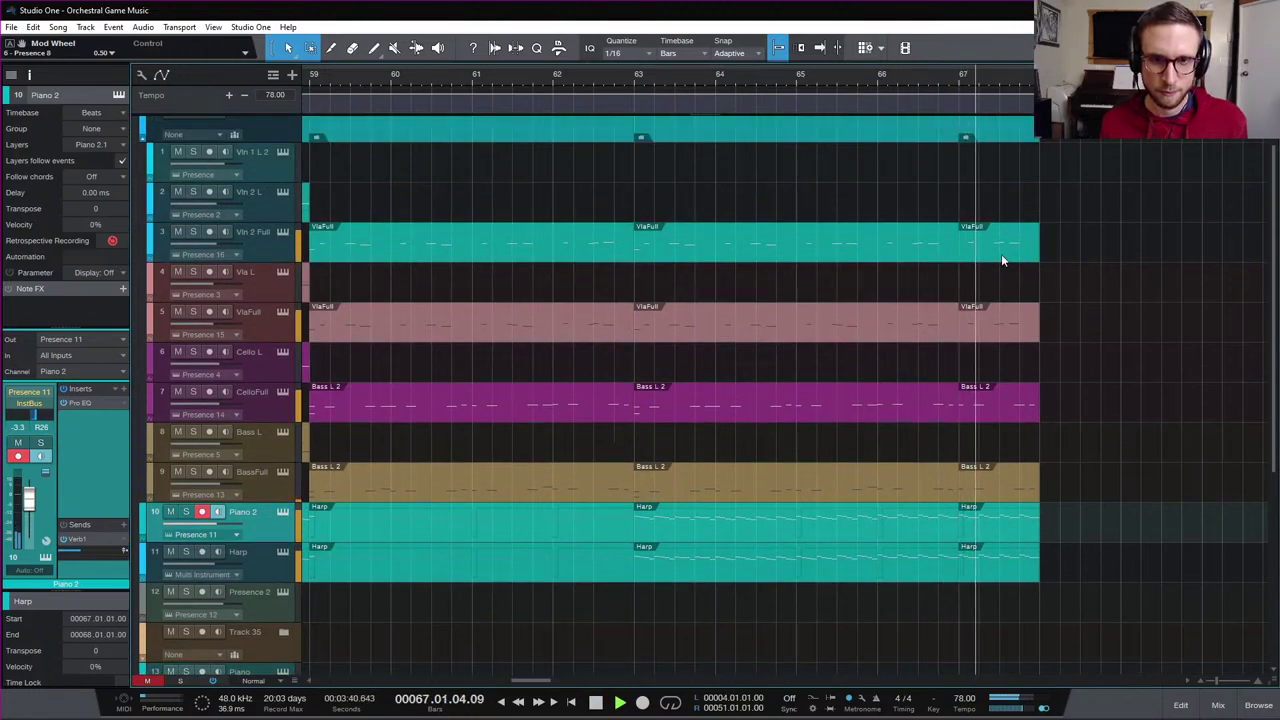
{"action": "key", "text": "space"}
In bar 67 of the Vln 2 Full event, lower the two F#3 notes to E3 and the two E3 notes to D3
{"action": "left_click", "coordinate": [1002, 259]}
{"action": "double_click", "coordinate": [1001, 254]}
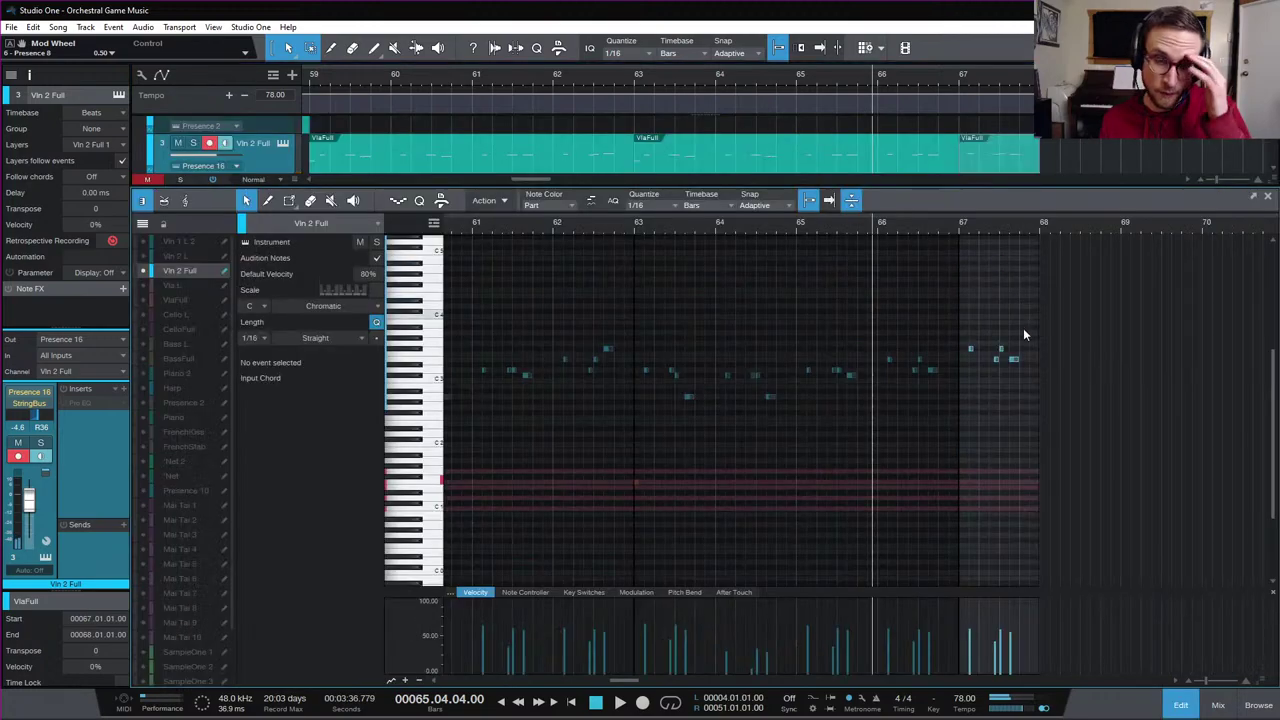
{"action": "left_click_drag", "start_coordinate": [967, 338], "coordinate": [1010, 349]}
{"action": "key", "text": "Down"}
{"action": "key", "text": "Down"}
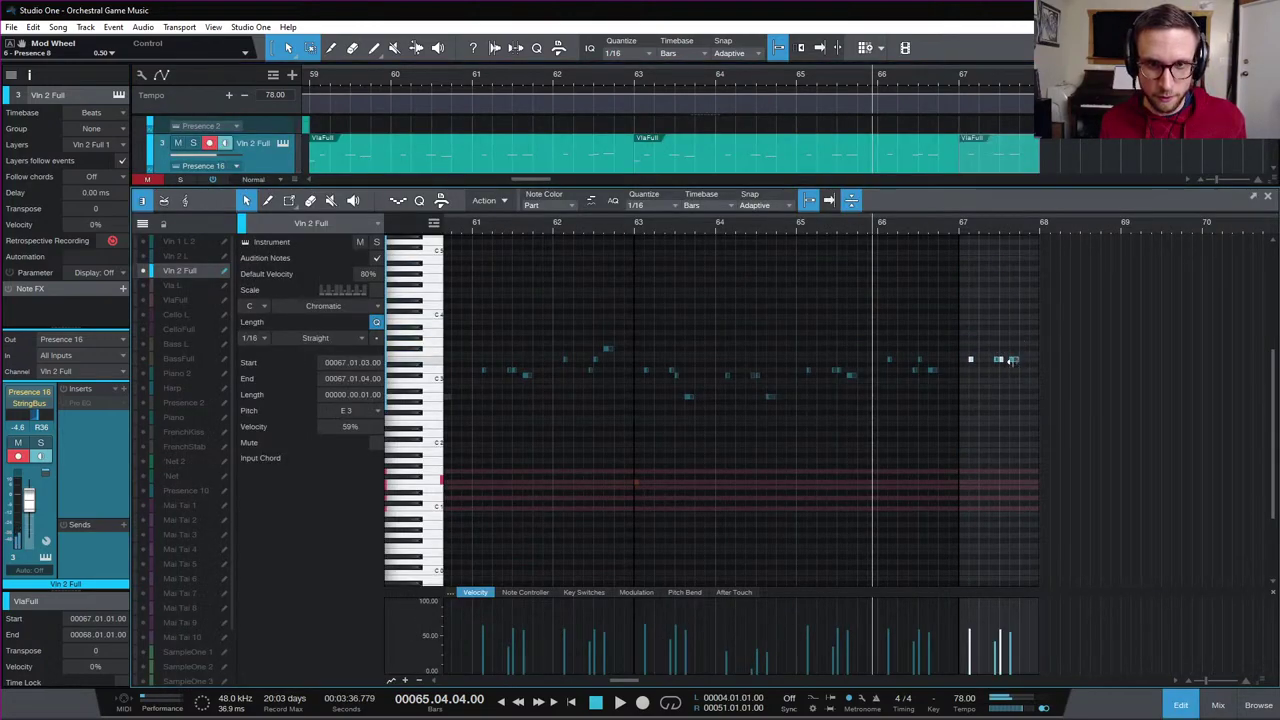
{"action": "key", "text": "Down"}
{"action": "key", "text": "Down"}
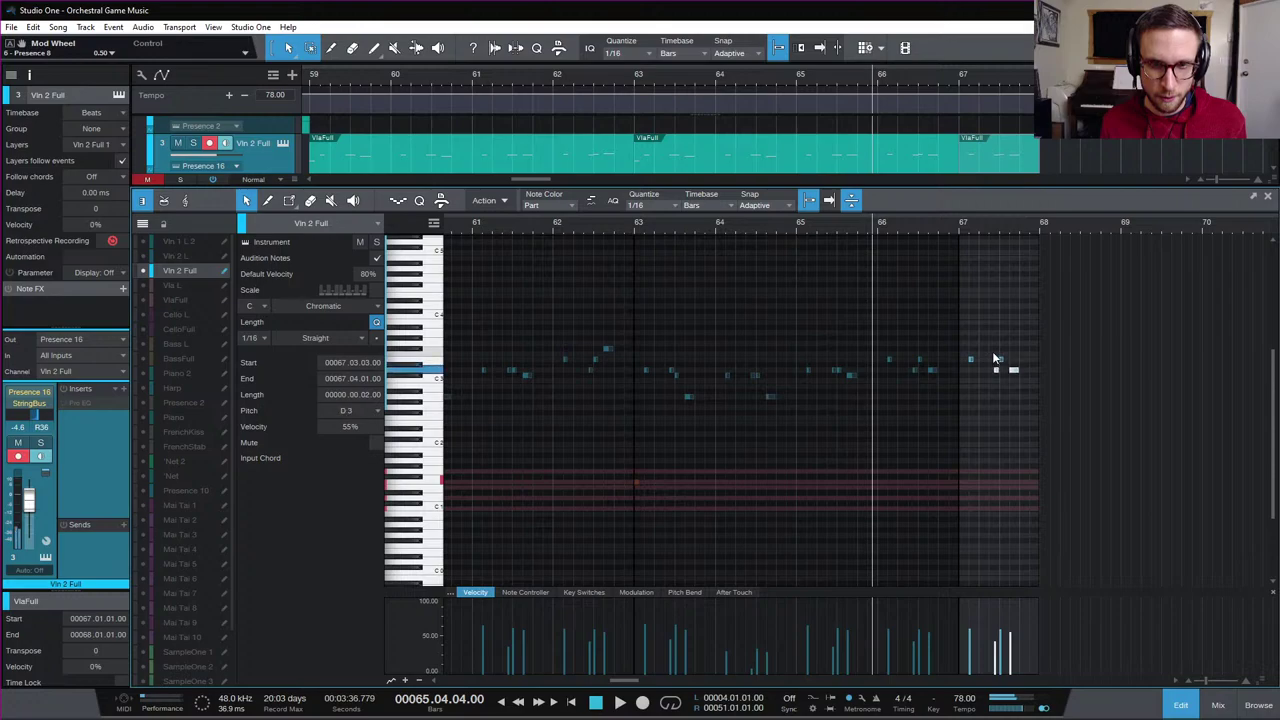
Play the revised ending from bar 67 and again from just before bar 66, and return to the full arrangement
{"action": "left_click", "coordinate": [960, 225]}
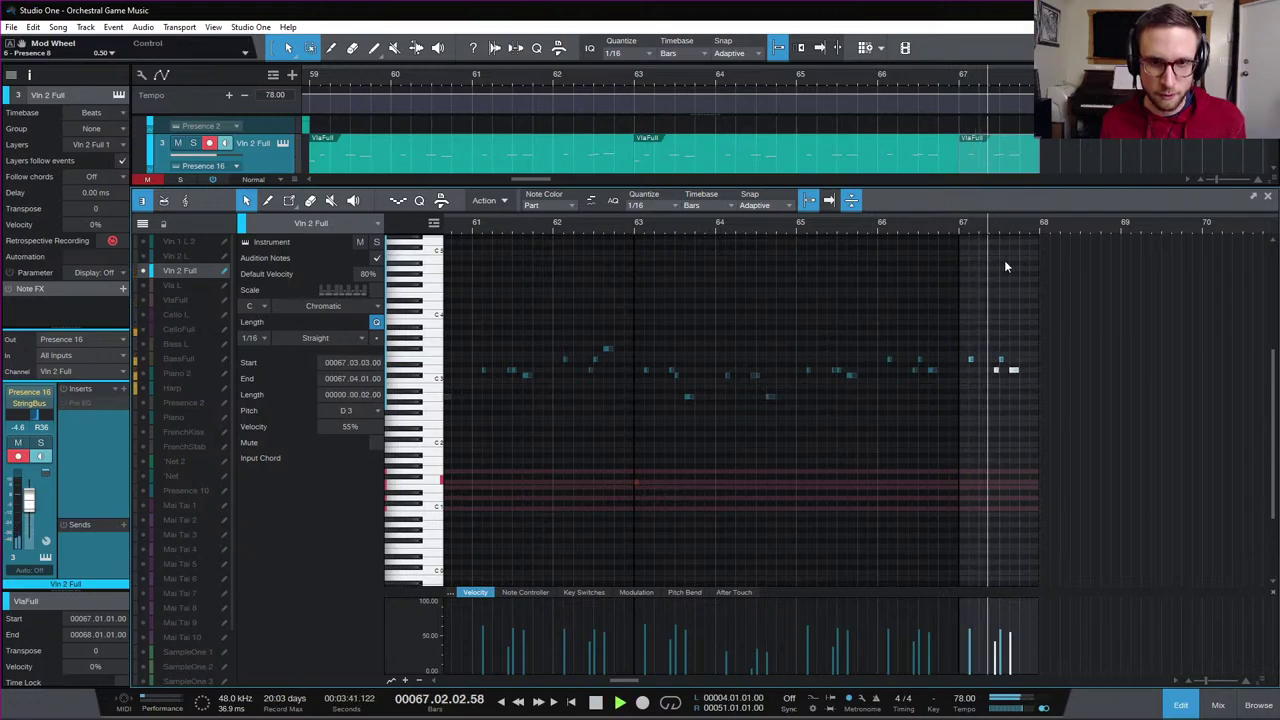
{"action": "key", "text": "space"}
{"action": "left_click", "coordinate": [872, 226]}
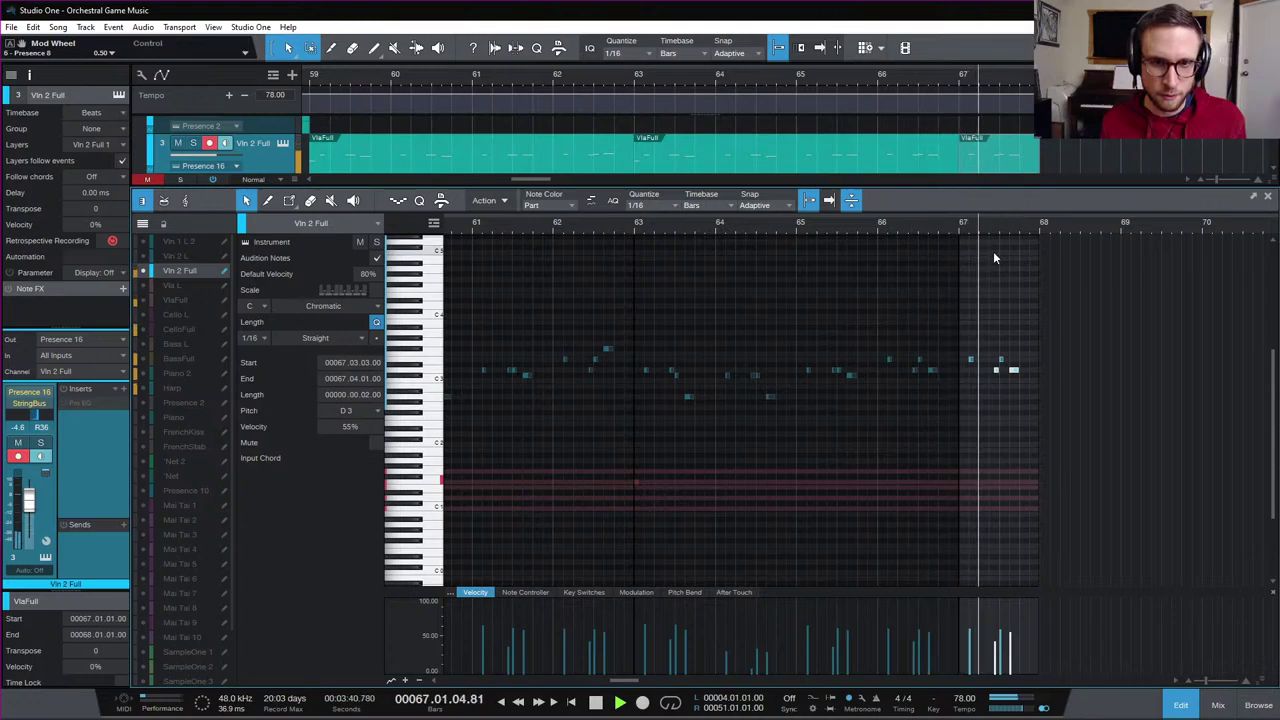
{"action": "left_click", "coordinate": [1181, 705]}
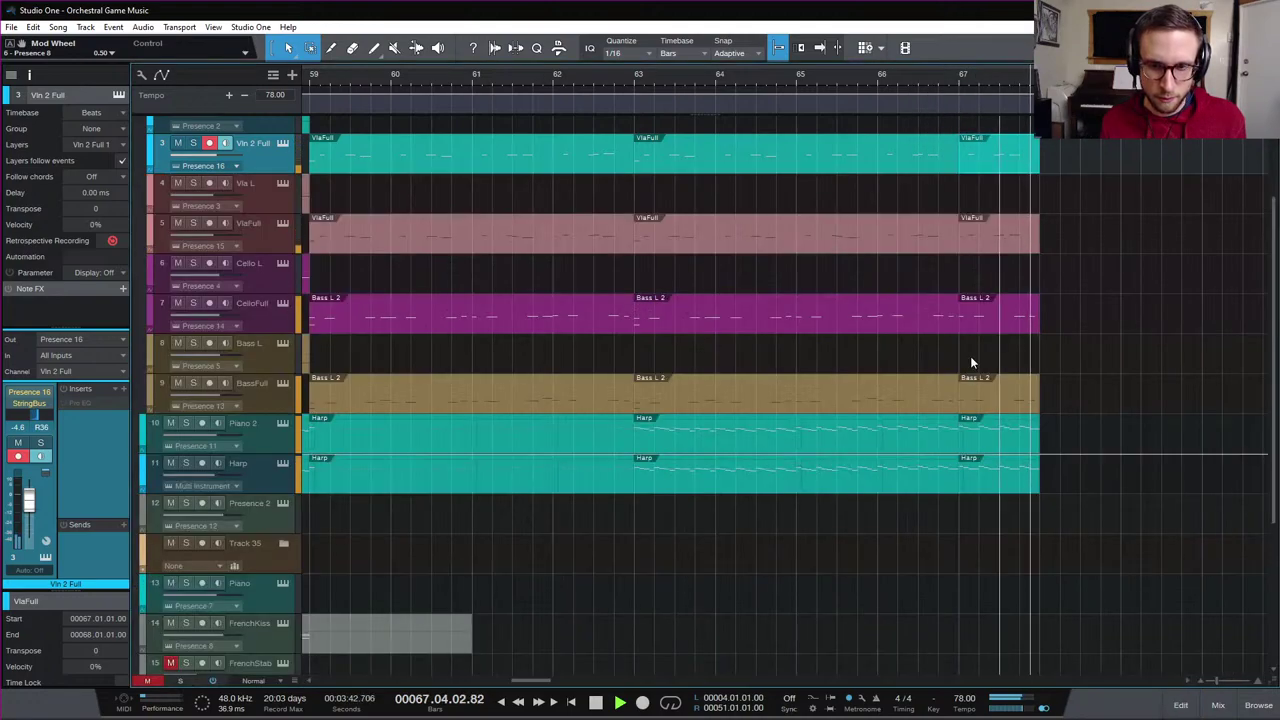
{"action": "key", "text": "space"}
Play the piece's opening from 3.04.01 and look over the arrangement up to the ending around bar 67
{"action": "scroll", "coordinate": [1018, 214], "scroll_direction": "down", "scroll_amount": 6}
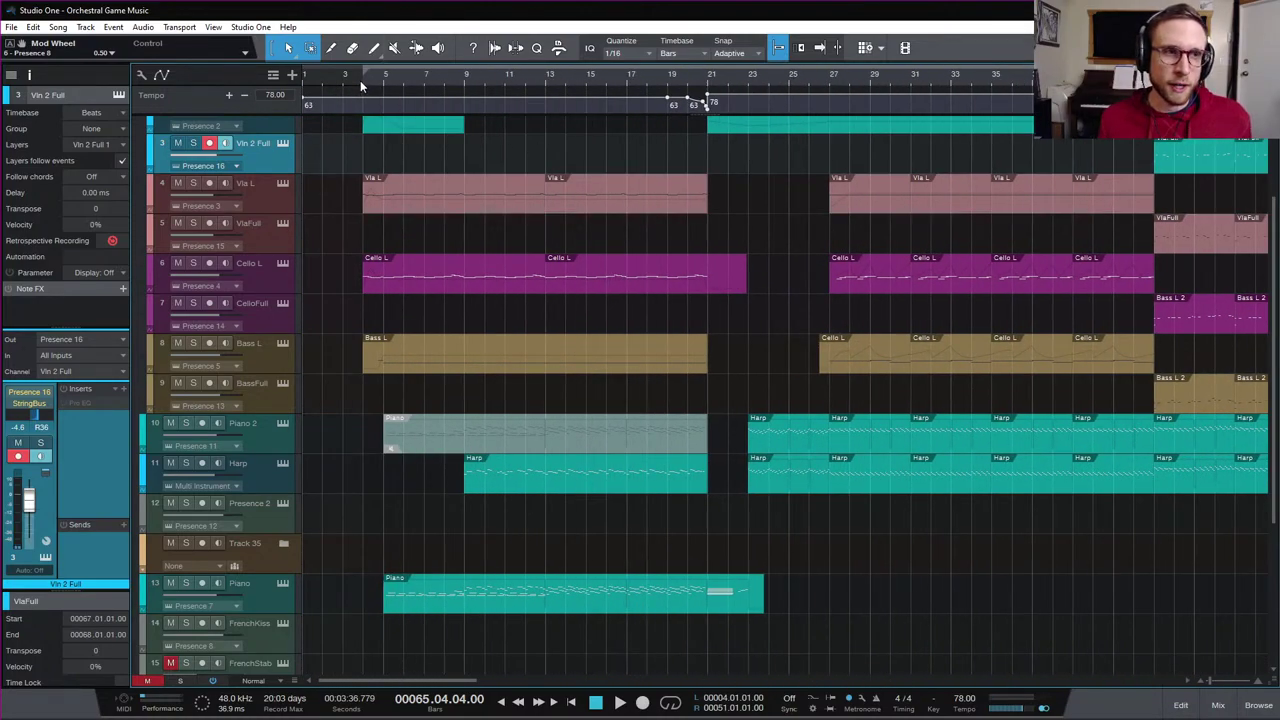
{"action": "left_click", "coordinate": [362, 86]}
{"action": "key", "text": "space"}
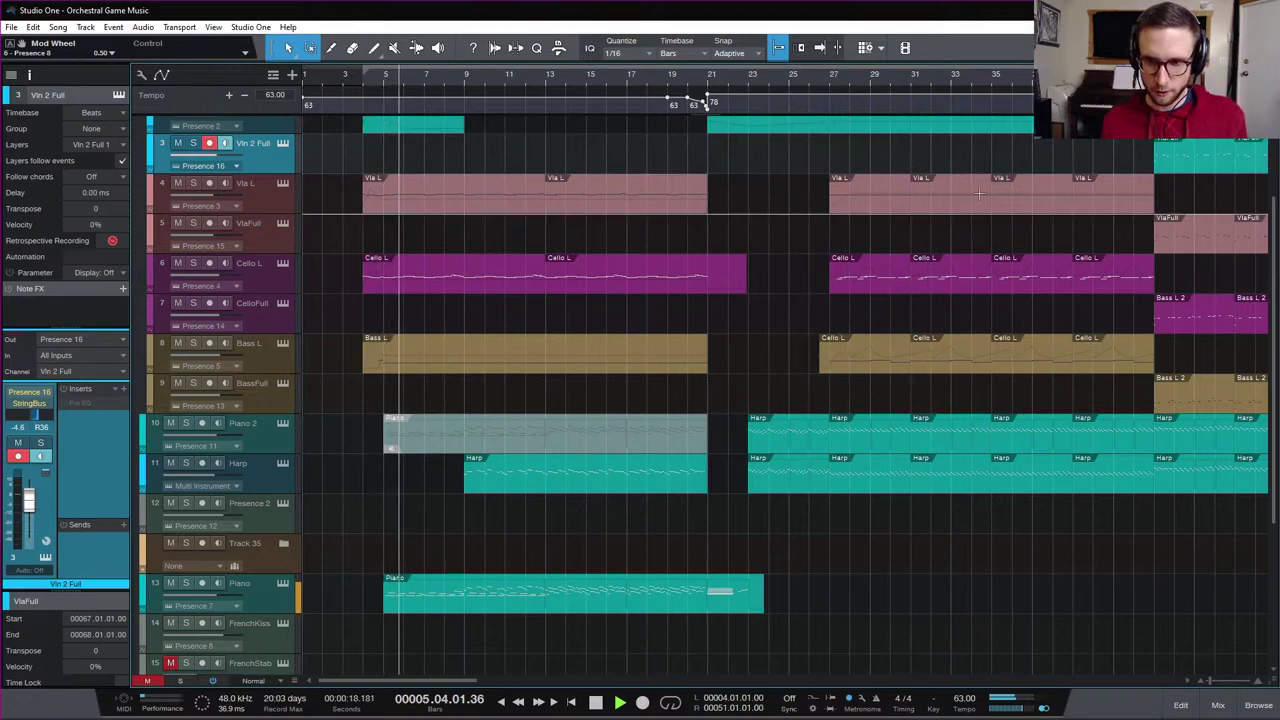
{"action": "key", "text": "space"}
{"action": "scroll", "coordinate": [964, 200], "scroll_direction": "right", "scroll_amount": 5}
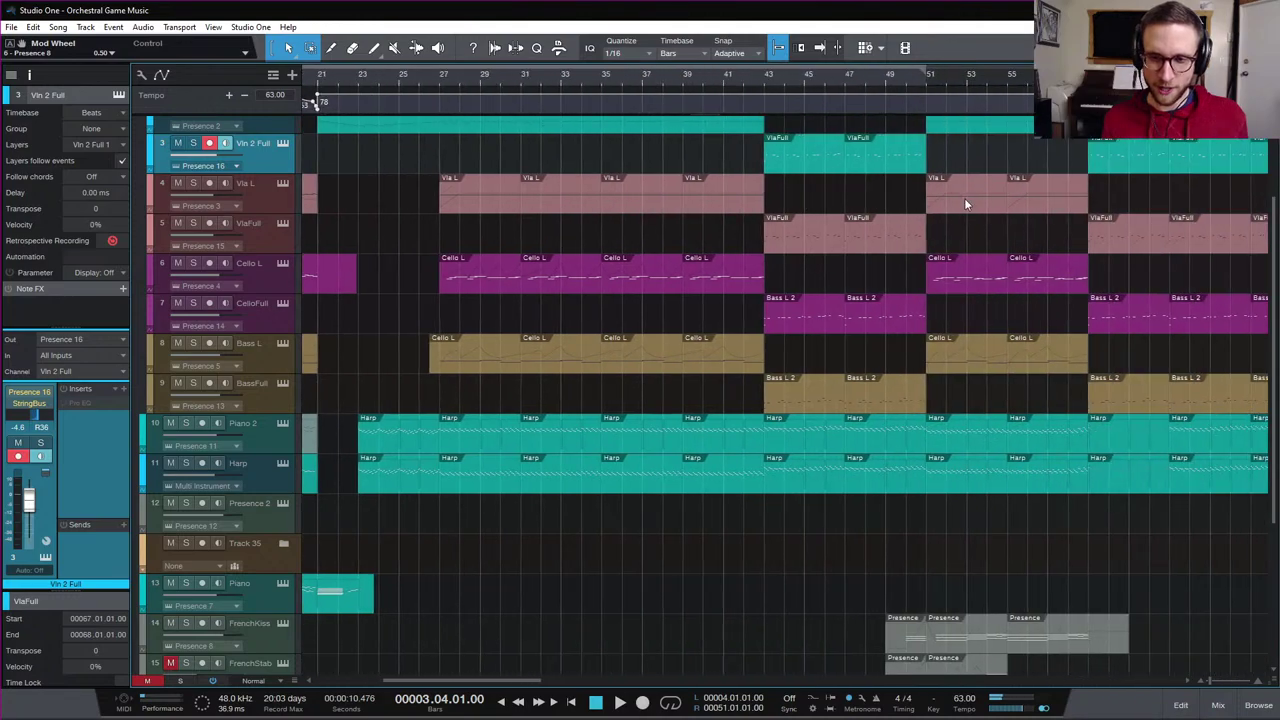
{"action": "scroll", "coordinate": [950, 192], "scroll_direction": "down", "scroll_amount": 5}
{"action": "scroll", "coordinate": [842, 114], "scroll_direction": "up", "scroll_amount": 5}
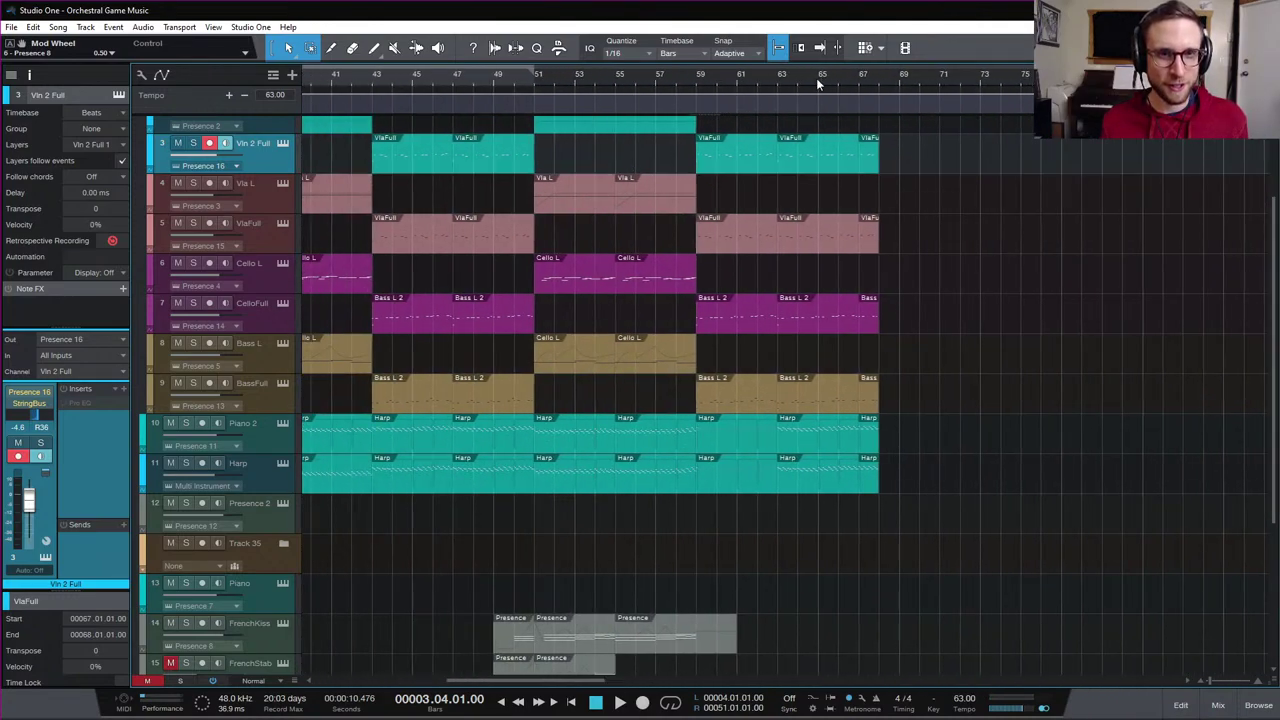
Play the arrangement's ending from bar 67 once more and zoom in on the last bars
{"action": "left_click", "coordinate": [816, 77]}
{"action": "scroll", "coordinate": [874, 163], "scroll_direction": "up", "scroll_amount": 2}
{"action": "scroll", "coordinate": [936, 190], "scroll_direction": "down", "scroll_amount": 3}
{"action": "scroll", "coordinate": [936, 197], "scroll_direction": "down", "scroll_amount": 5}
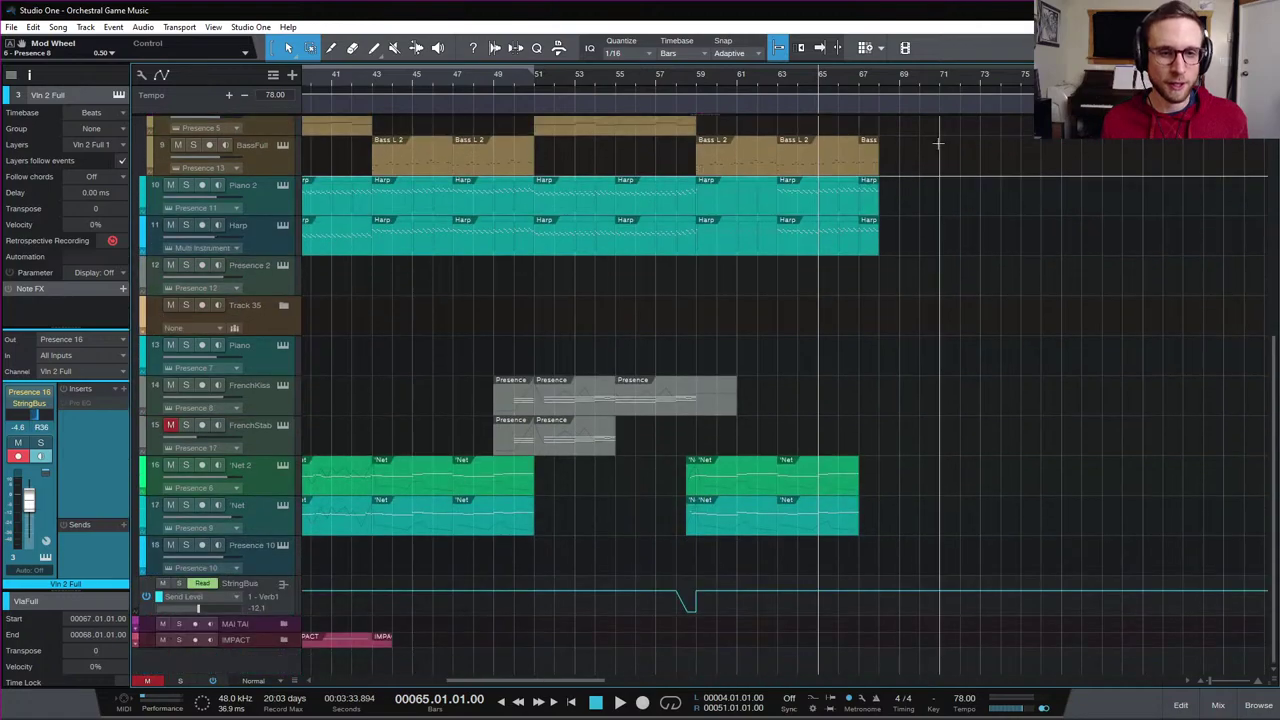
{"action": "left_click", "coordinate": [854, 75]}
{"action": "key", "text": "space"}
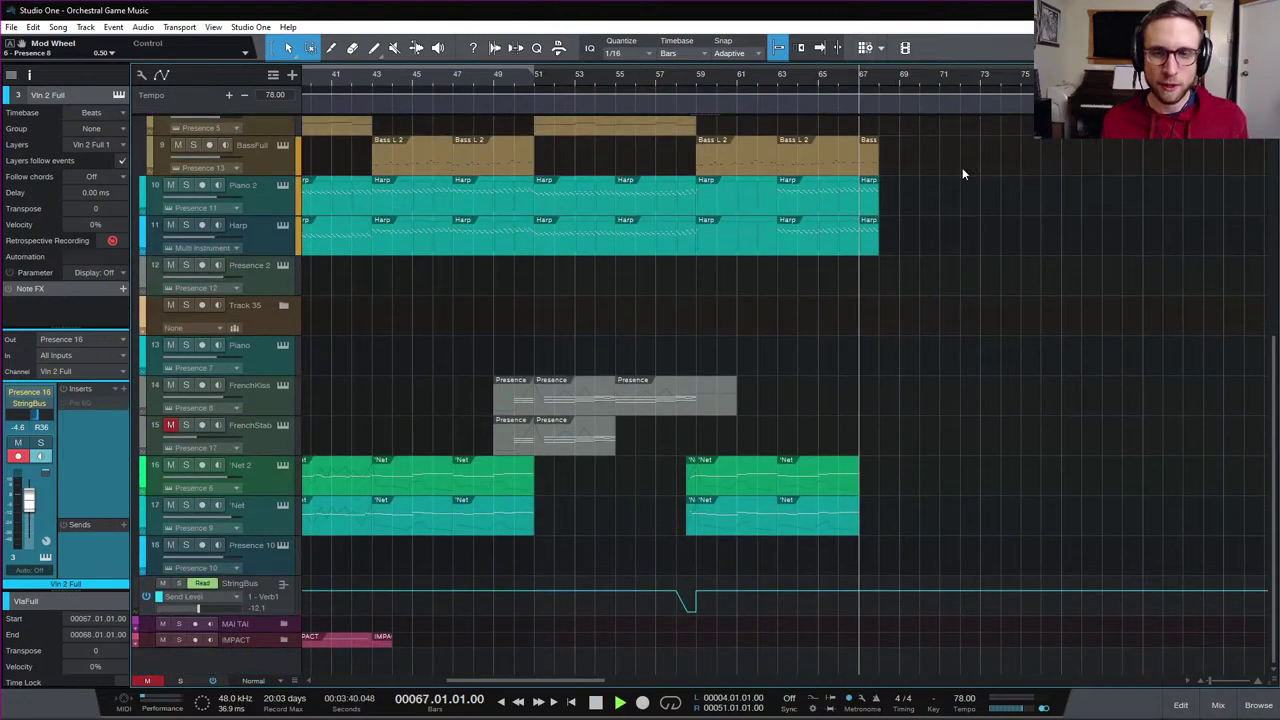
{"action": "scroll", "coordinate": [940, 340], "scroll_direction": "up", "scroll_amount": 5}
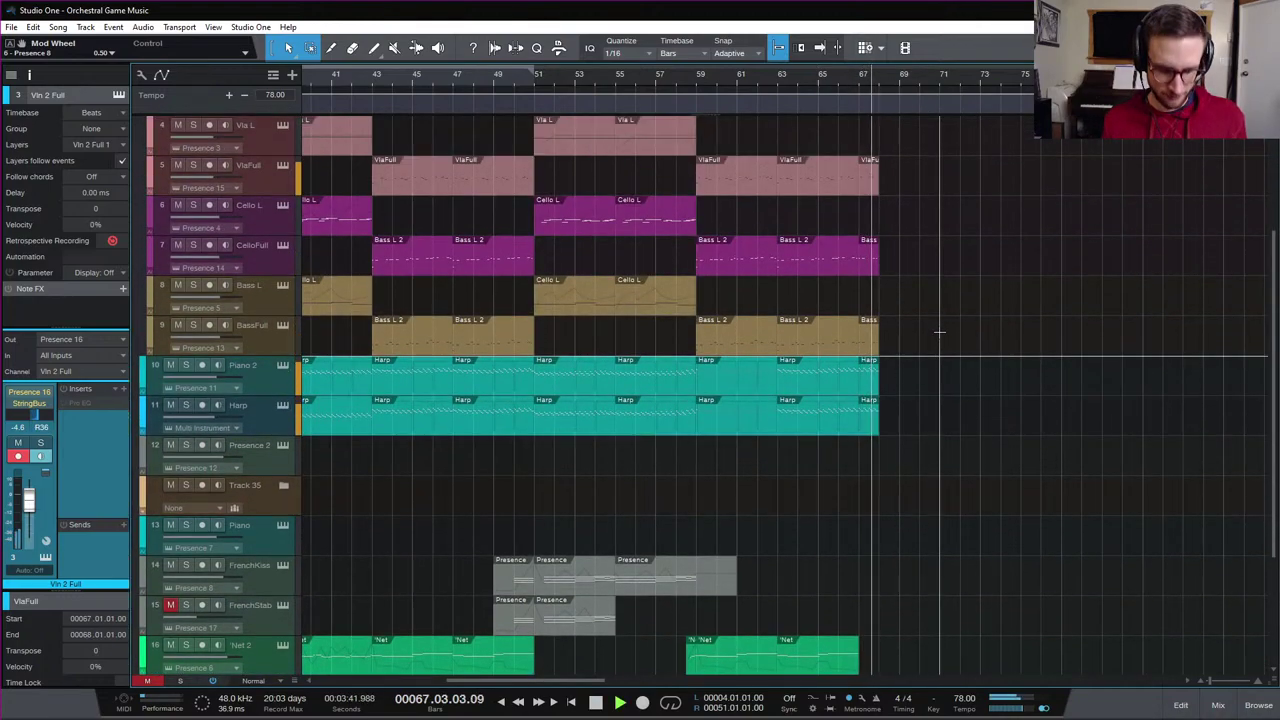
{"action": "key", "text": "e"}
{"action": "key", "text": "e"}
{"action": "key", "text": "space"}
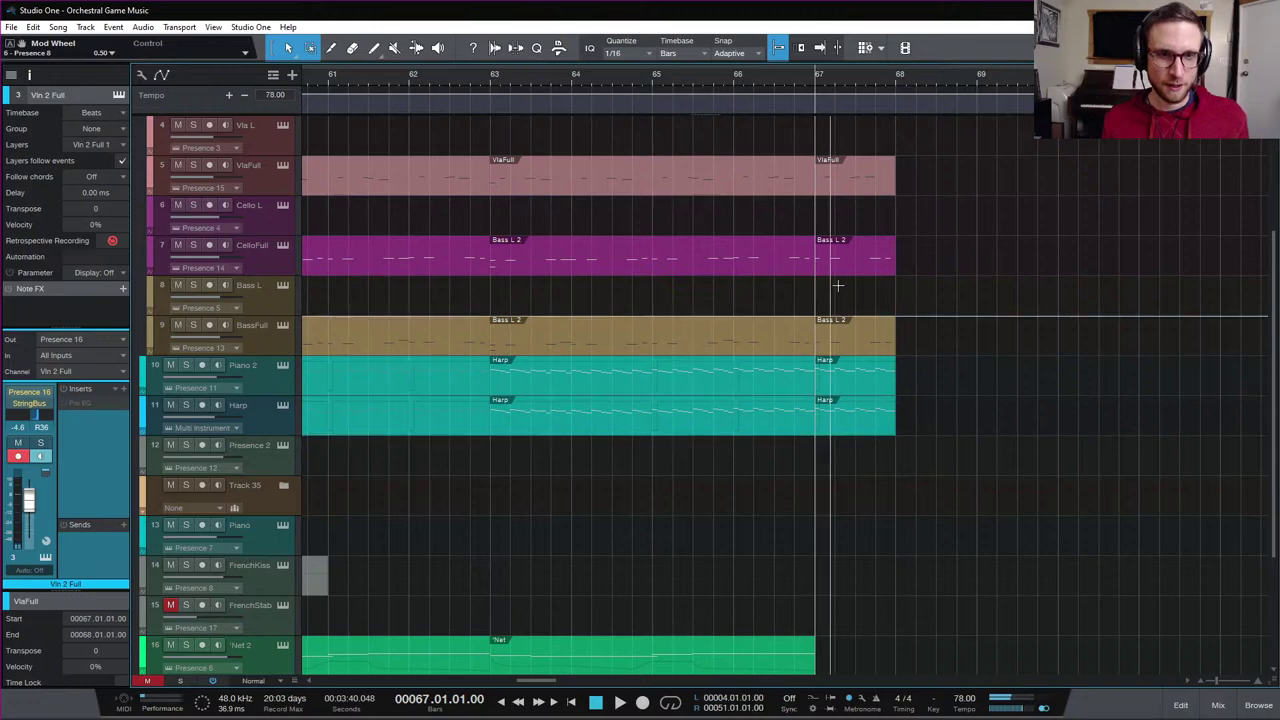
Delete the copied string, piano and harp events in bar 67 across the full-string, Piano 2 and Harp tracks
{"action": "scroll", "coordinate": [944, 340], "scroll_direction": "up", "scroll_amount": 2}
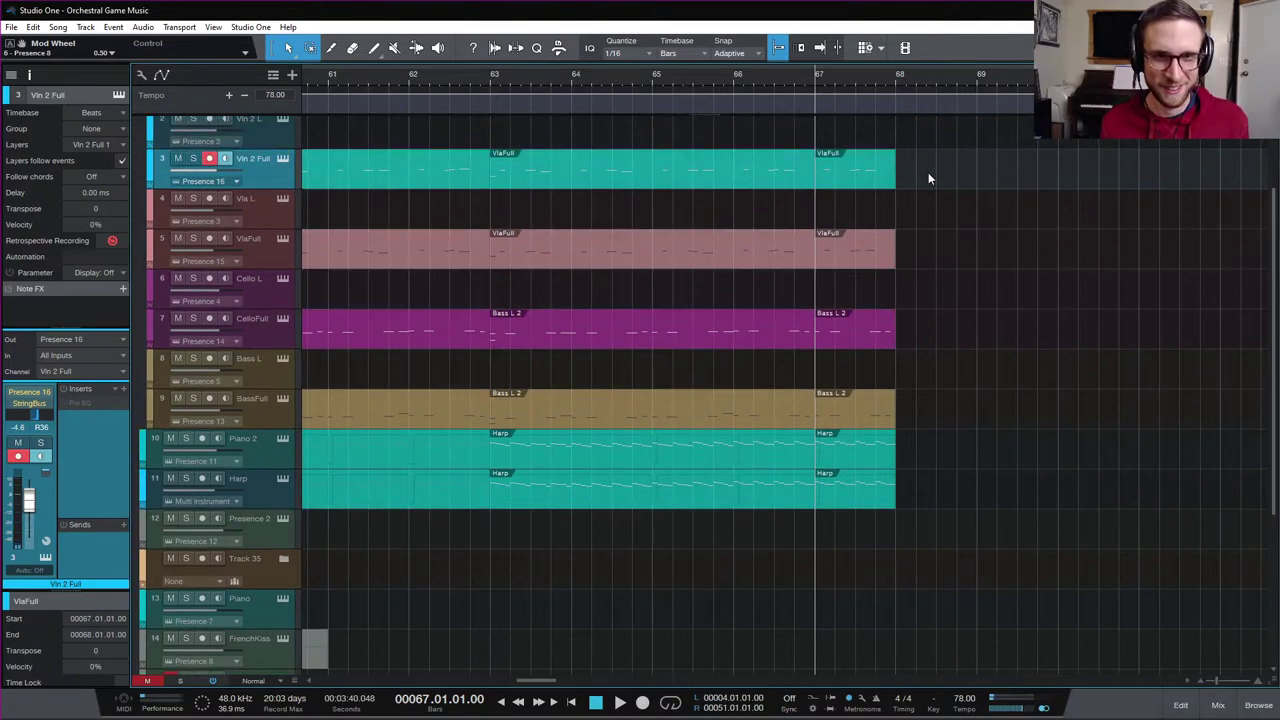
{"action": "left_click_drag", "start_coordinate": [928, 172], "coordinate": [872, 508]}
{"action": "key", "text": "Delete"}
{"action": "scroll", "coordinate": [907, 446], "scroll_direction": "up", "scroll_amount": 2}
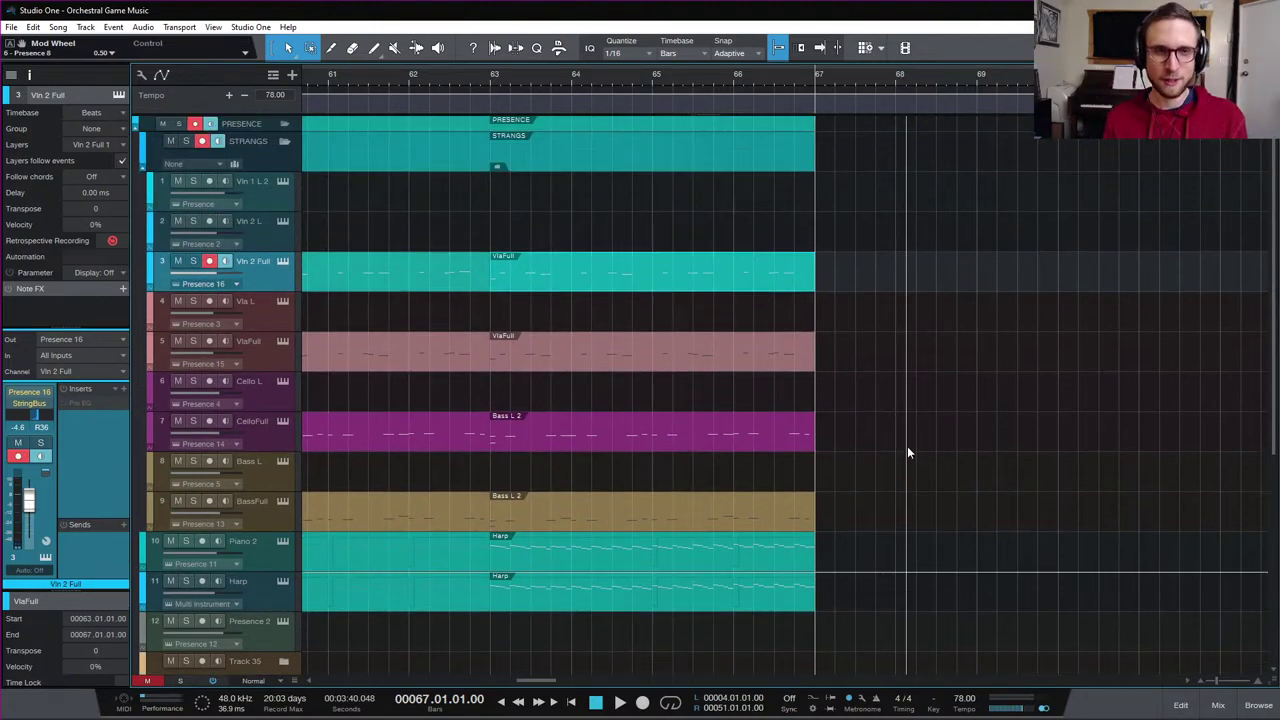
Play the ending from bar 65 past bar 67 with the full arrangement in view and save the song
{"action": "scroll", "coordinate": [907, 446], "scroll_direction": "down", "scroll_amount": 8}
{"action": "key", "text": "w"}
{"action": "key", "text": "w"}
{"action": "key", "text": "w"}
{"action": "key", "text": "w"}
{"action": "key", "text": "w"}
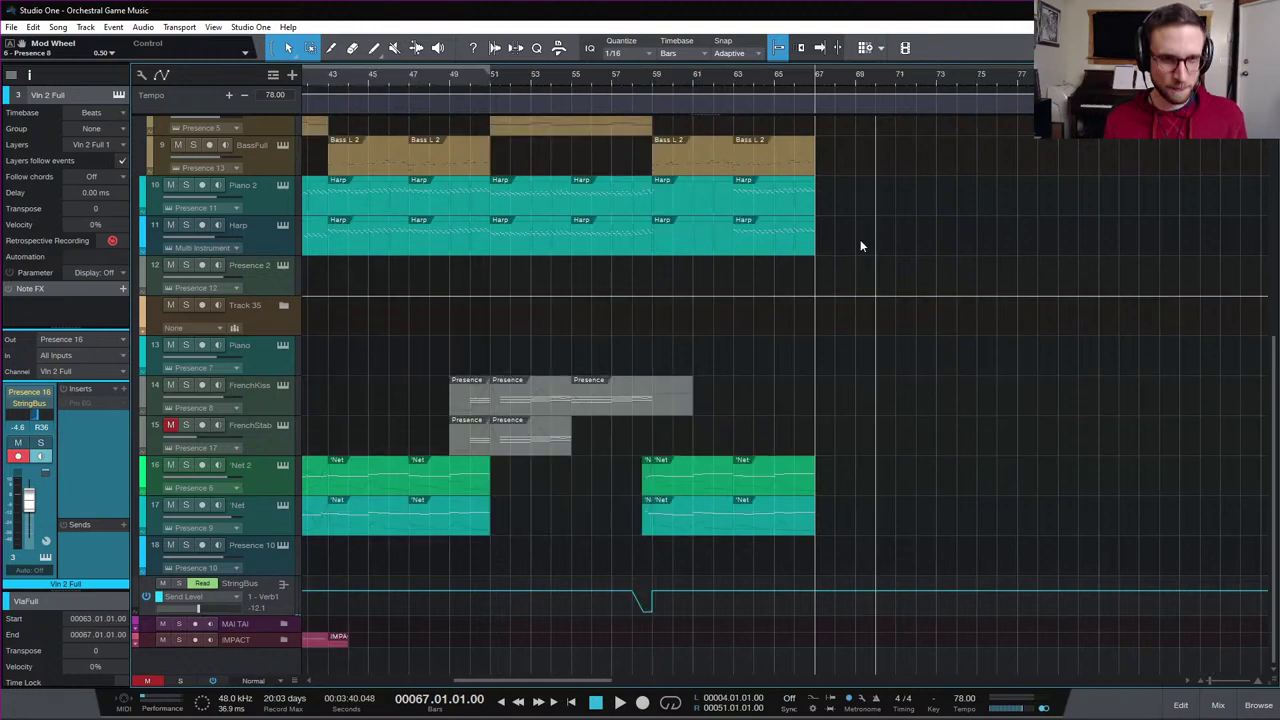
{"action": "left_click", "coordinate": [795, 78]}
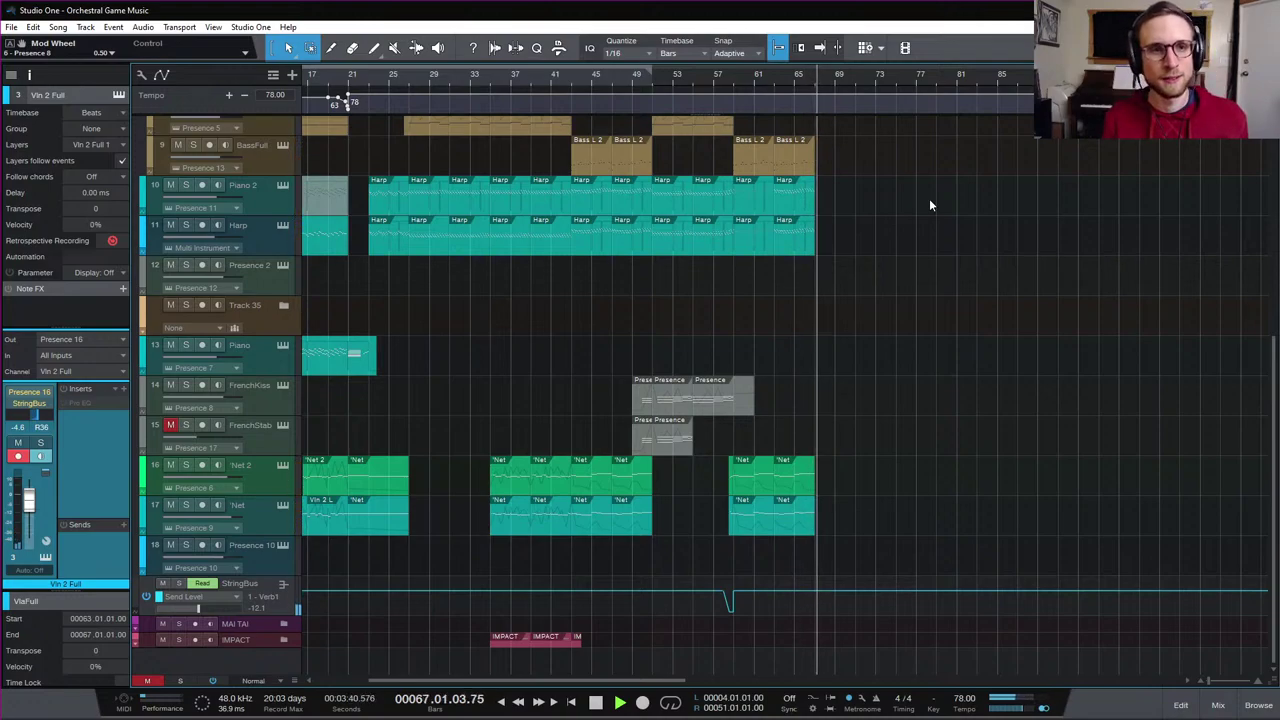
{"action": "key", "text": "ctrl+s"}
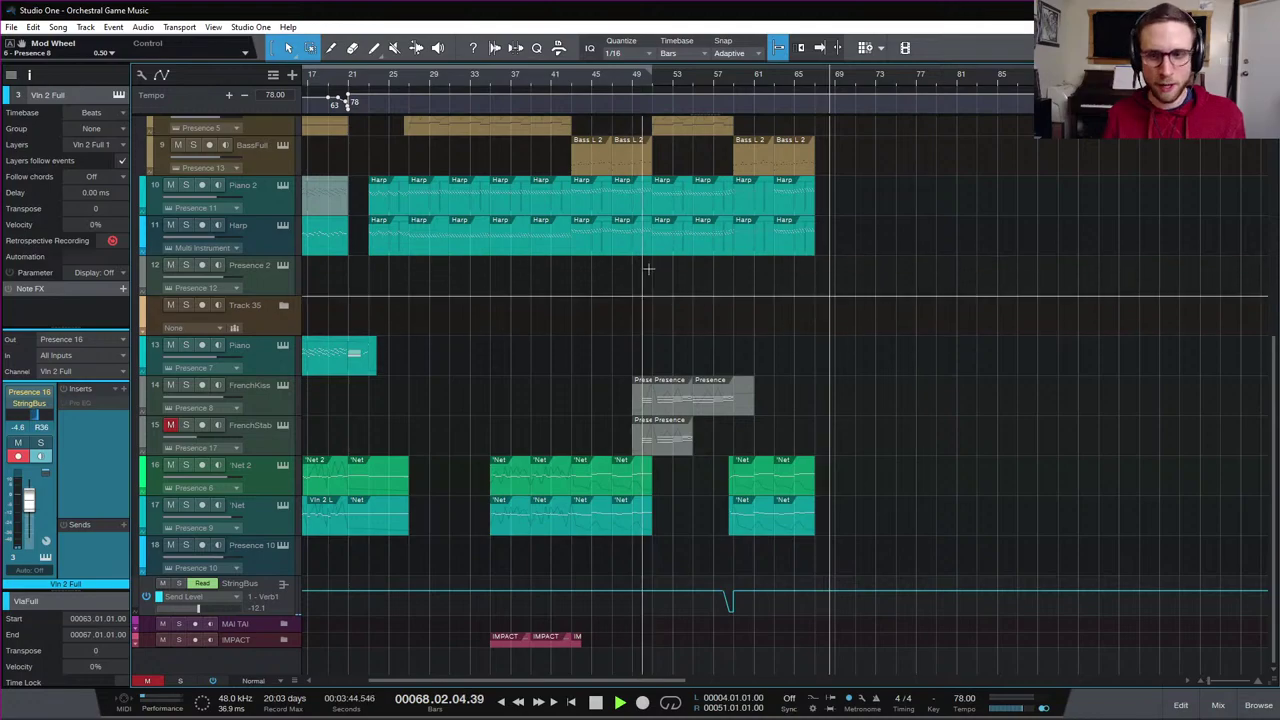
{"action": "key", "text": "space"}
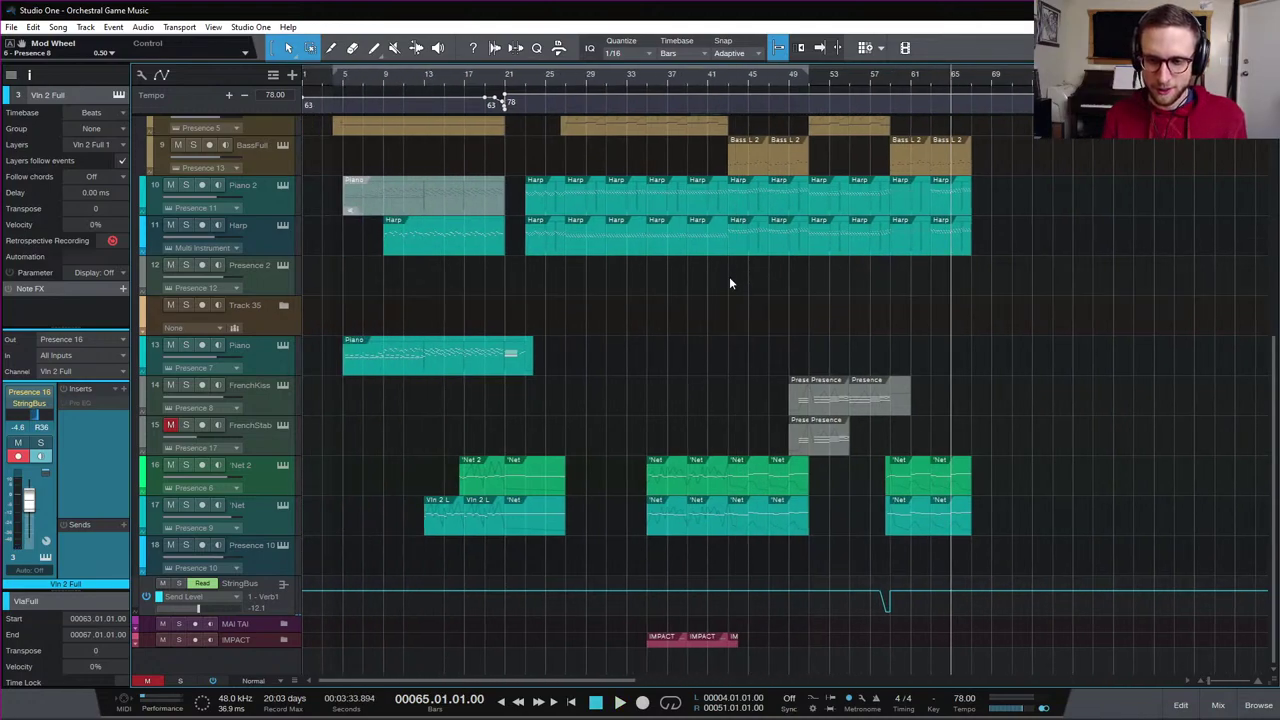
Close the Orchestral Game Music song with the playhead at bar 4 and open the recent song Cats in the Bave V2
{"action": "scroll", "coordinate": [725, 289], "scroll_direction": "up", "scroll_amount": 5}
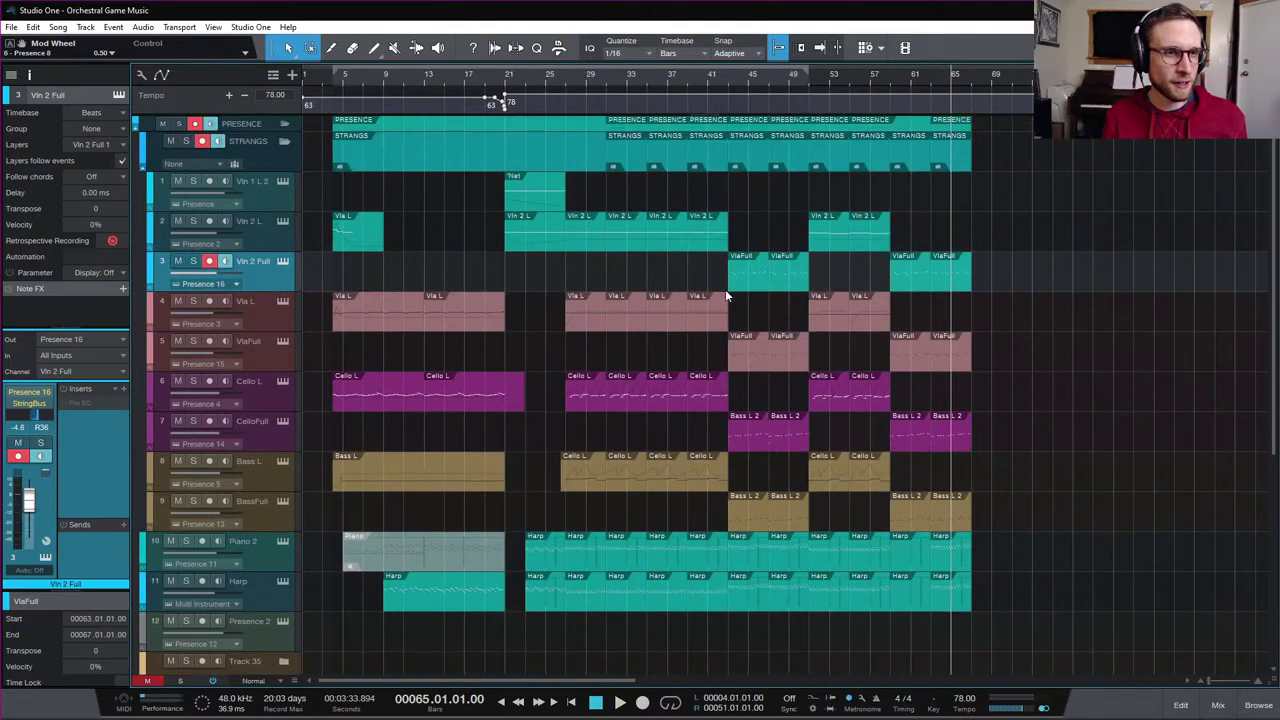
{"action": "left_click", "coordinate": [333, 82]}
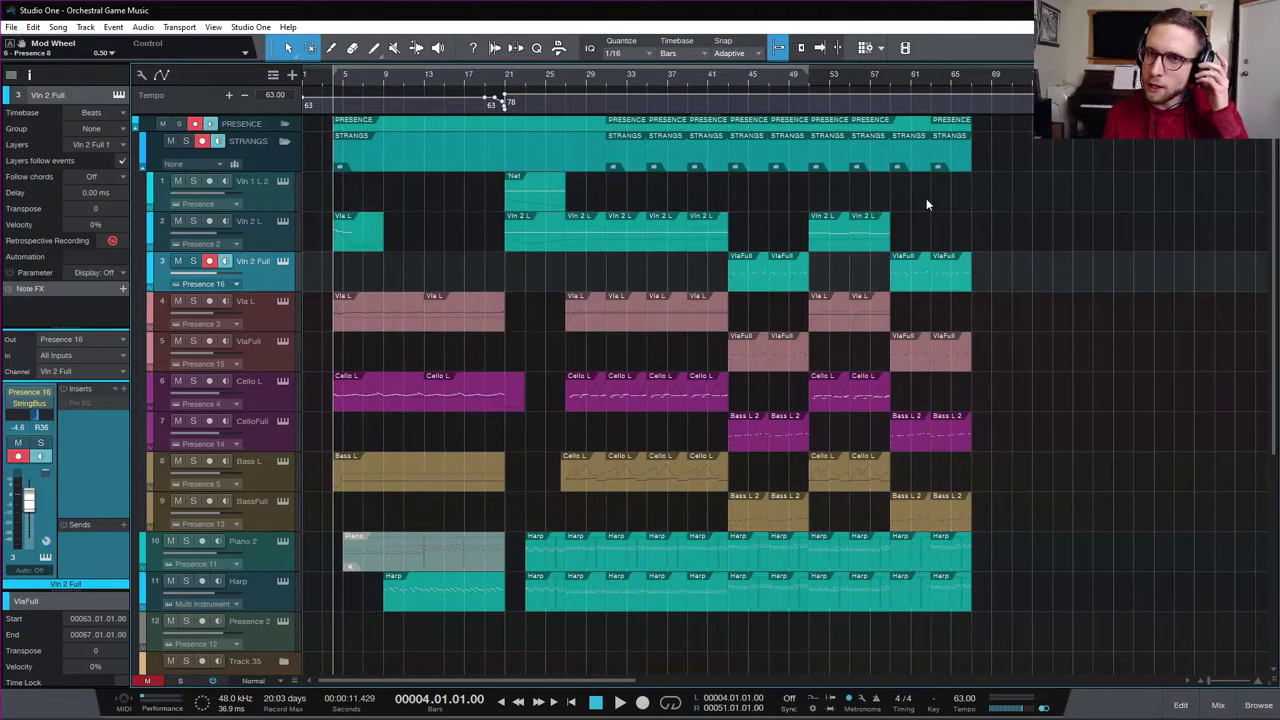
{"action": "left_click", "coordinate": [8, 27]}
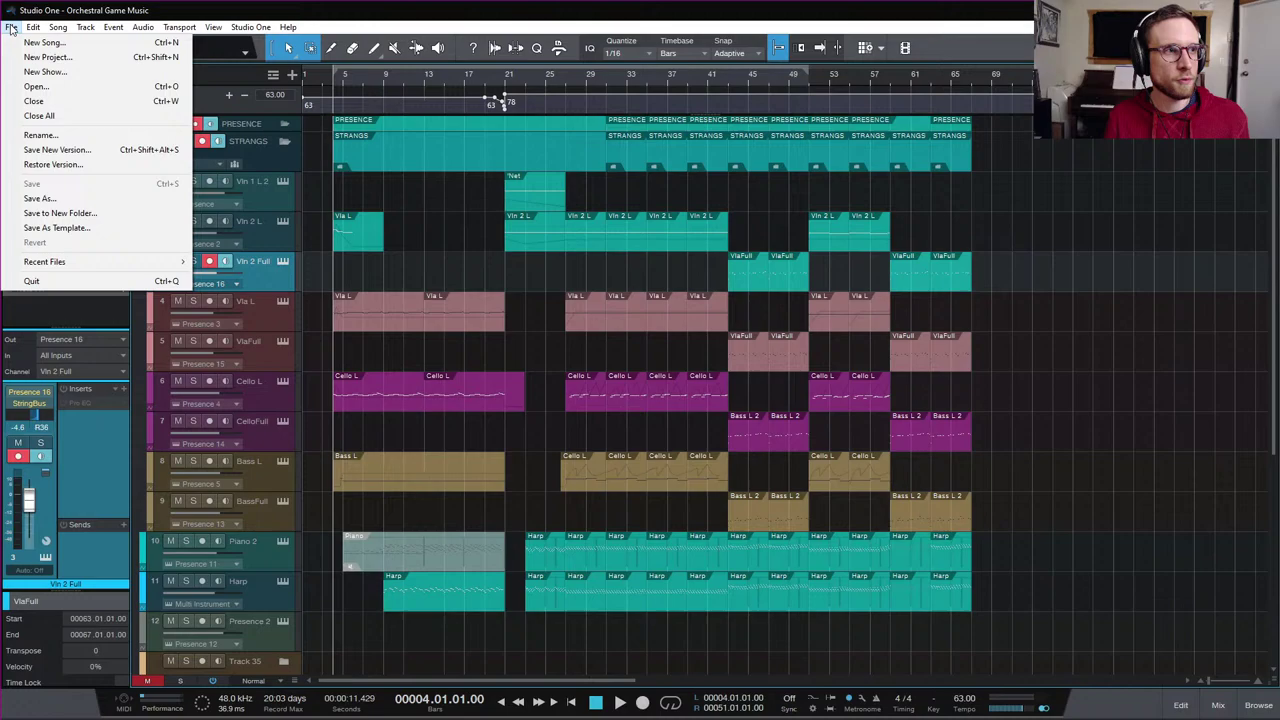
{"action": "left_click", "coordinate": [157, 101]}
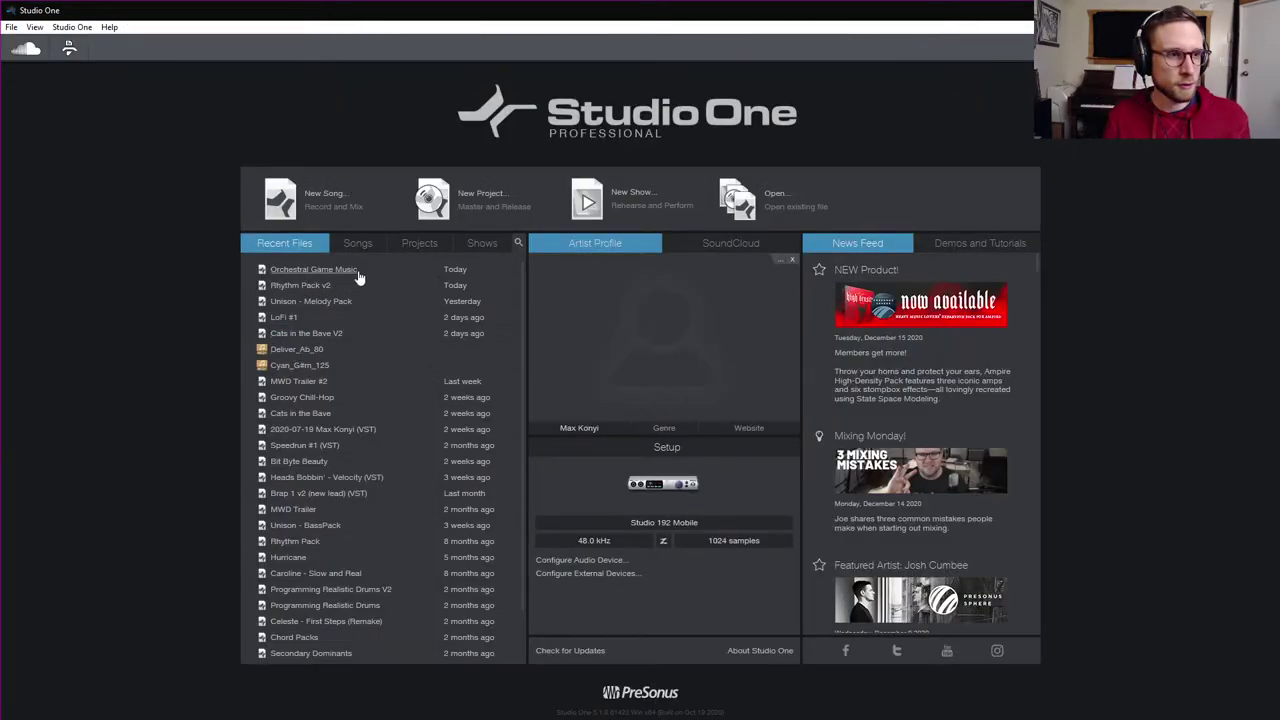
{"action": "left_click", "coordinate": [332, 336]}
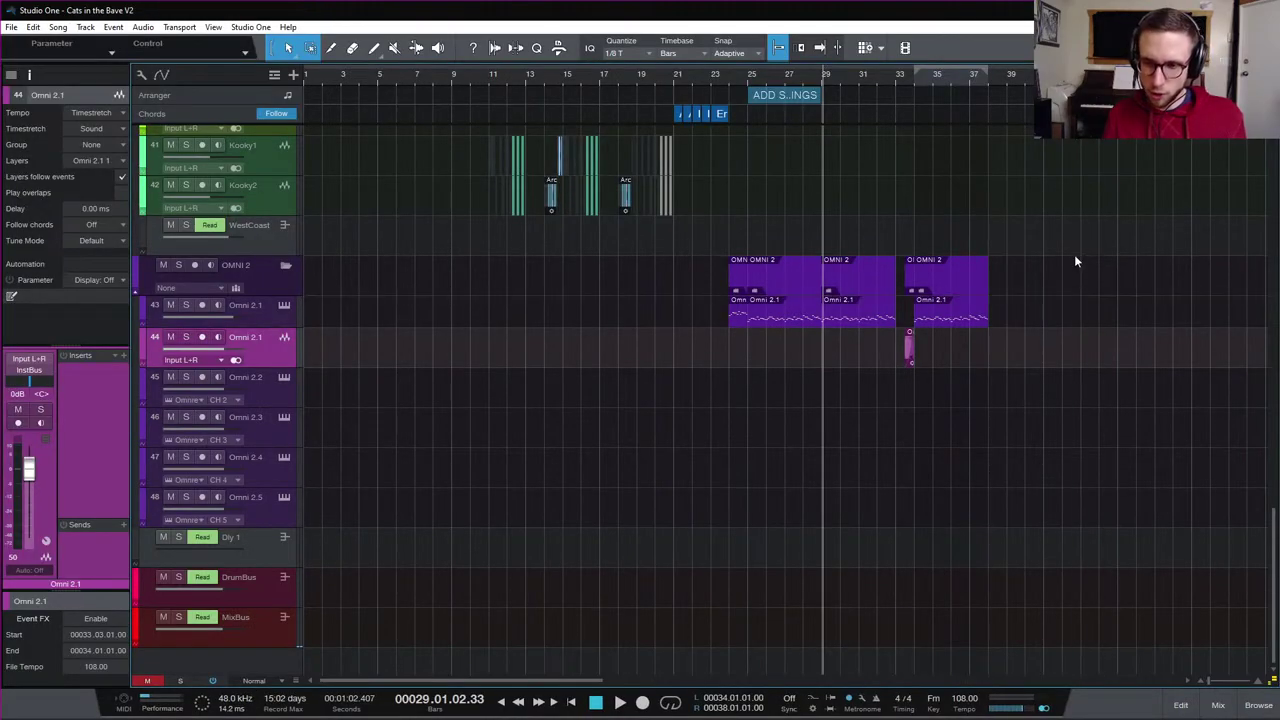
Look over the track layout of Cats in the Bave V2 with the playhead placed at 1.02.01
{"action": "scroll", "coordinate": [1084, 305], "scroll_direction": "up", "scroll_amount": 10}
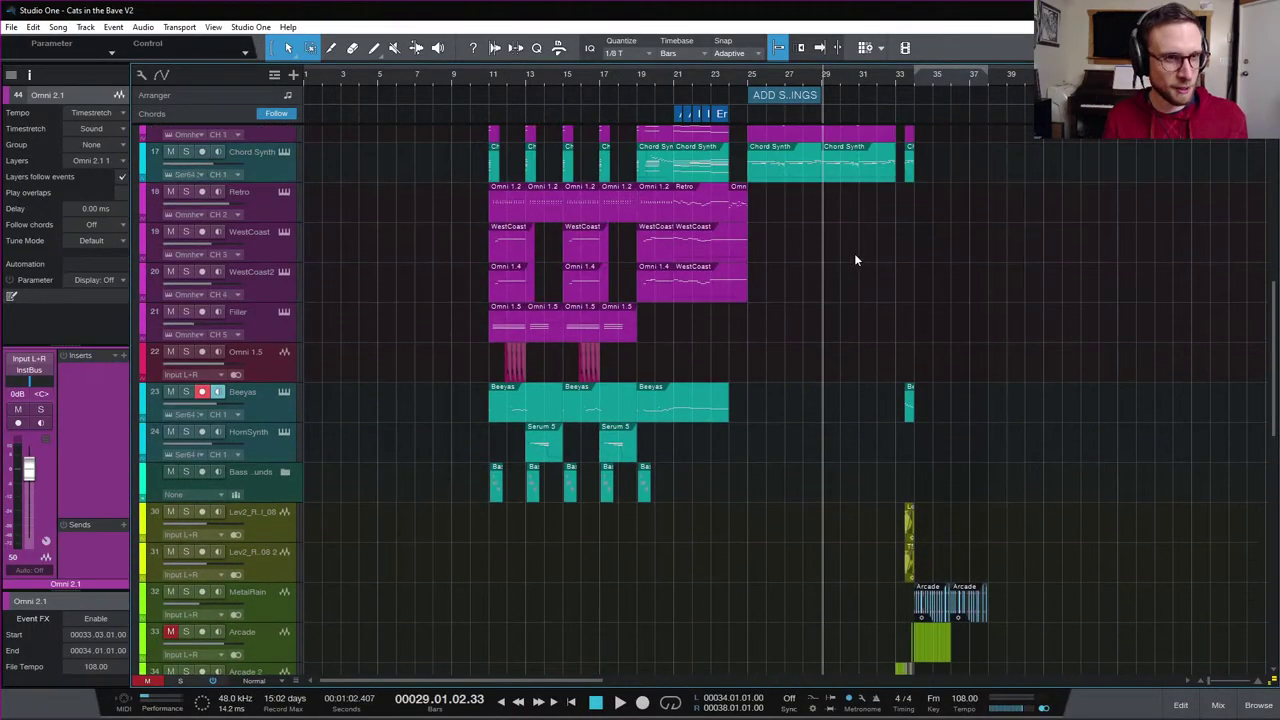
{"action": "scroll", "coordinate": [855, 257], "scroll_direction": "up", "scroll_amount": 5}
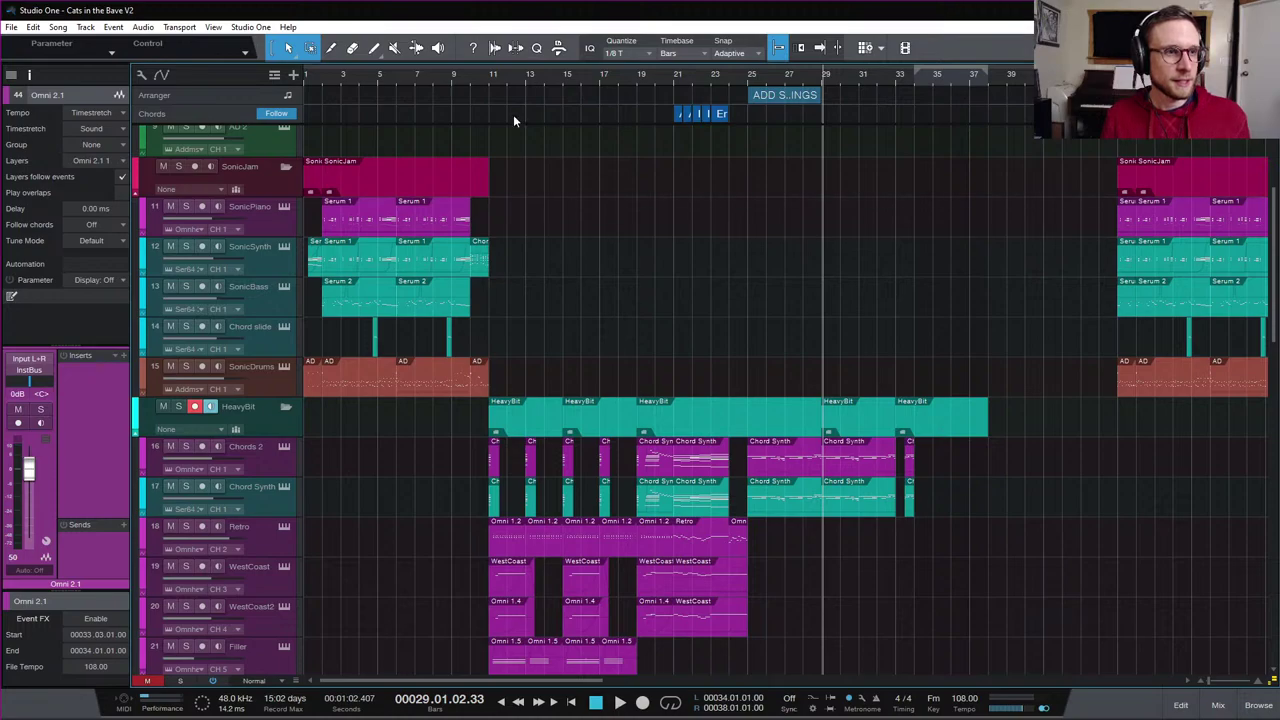
{"action": "left_click", "coordinate": [307, 74]}
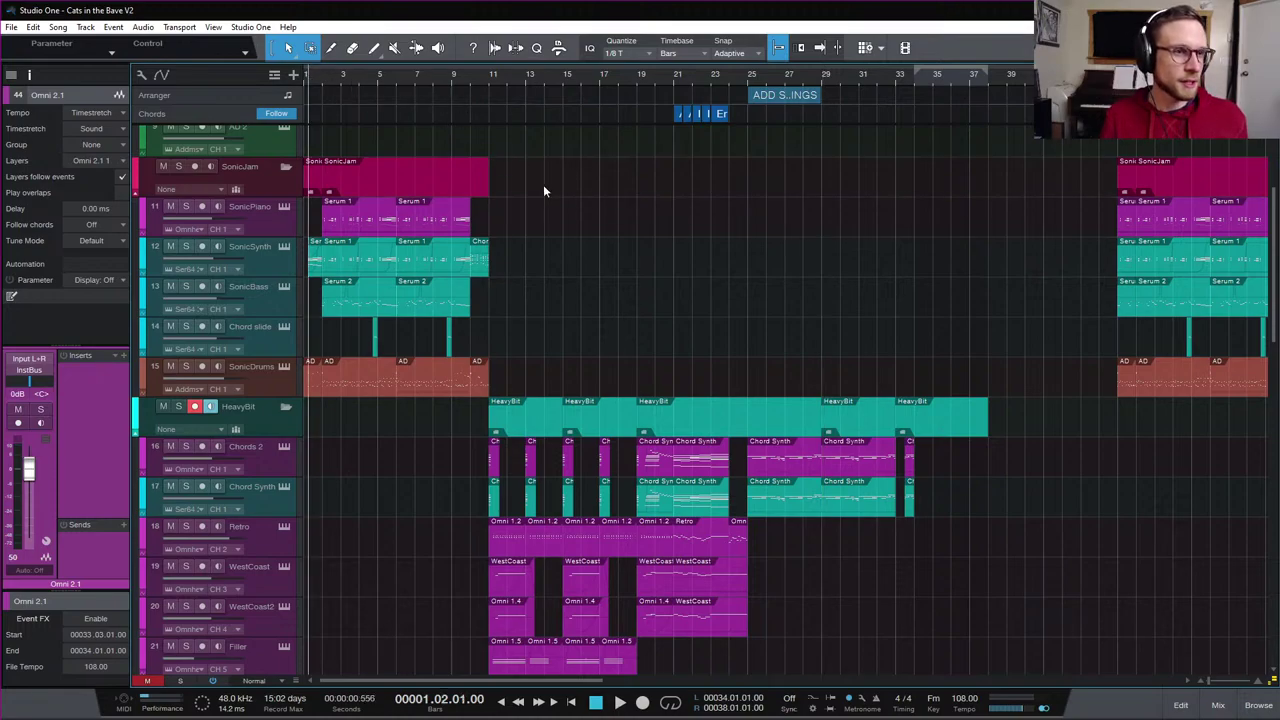
{"action": "key", "text": "e"}
{"action": "key", "text": "e"}
{"action": "scroll", "coordinate": [830, 256], "scroll_direction": "down", "scroll_amount": 8}
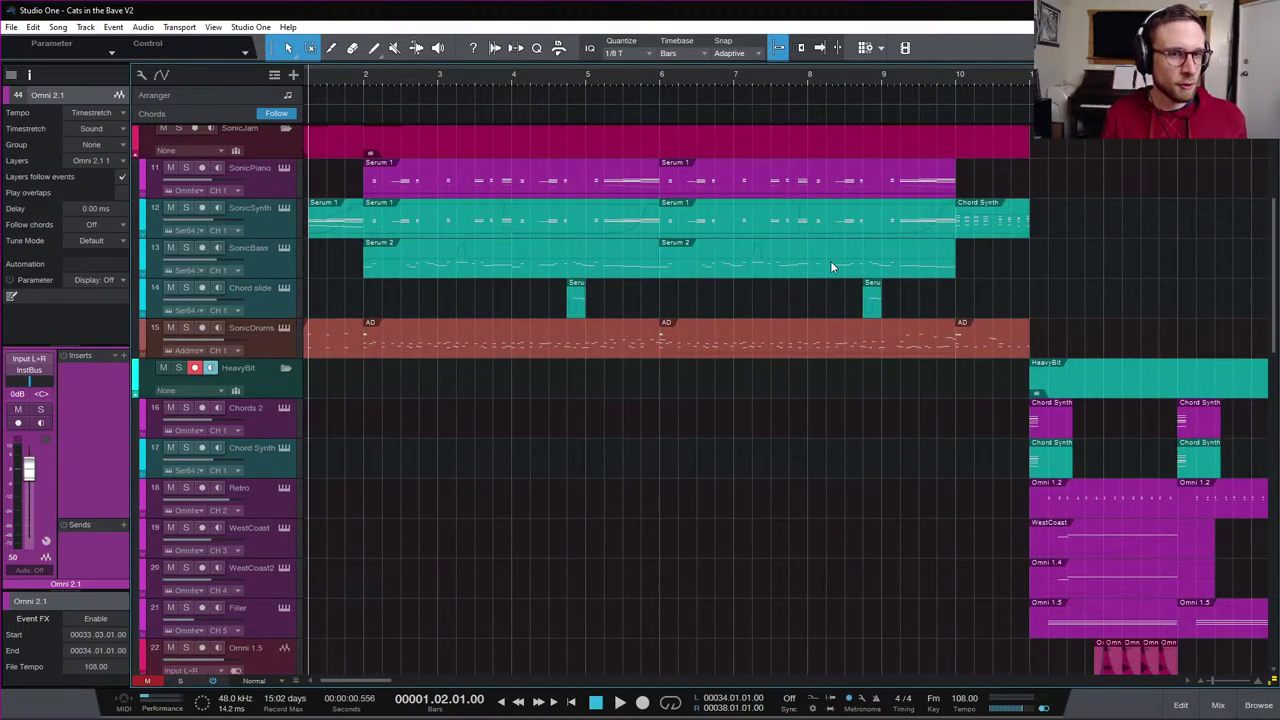
{"action": "scroll", "coordinate": [830, 252], "scroll_direction": "down", "scroll_amount": 10}
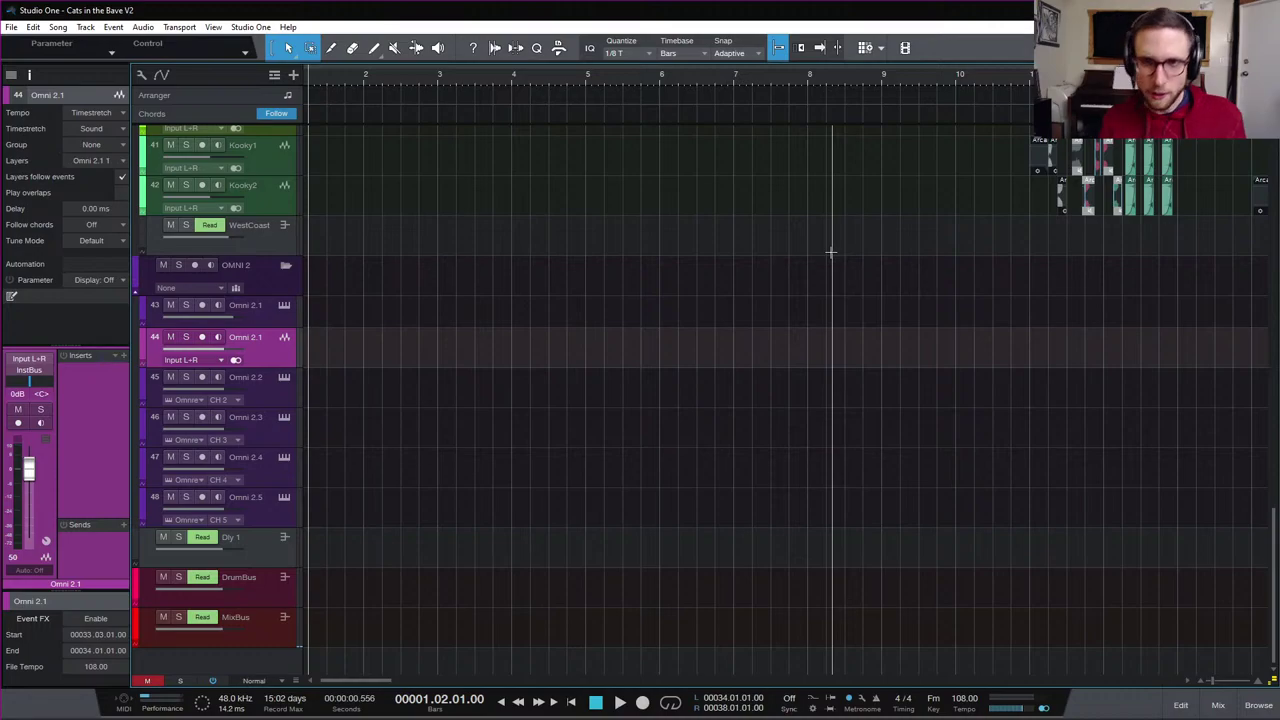
{"action": "scroll", "coordinate": [830, 252], "scroll_direction": "up", "scroll_amount": 20}
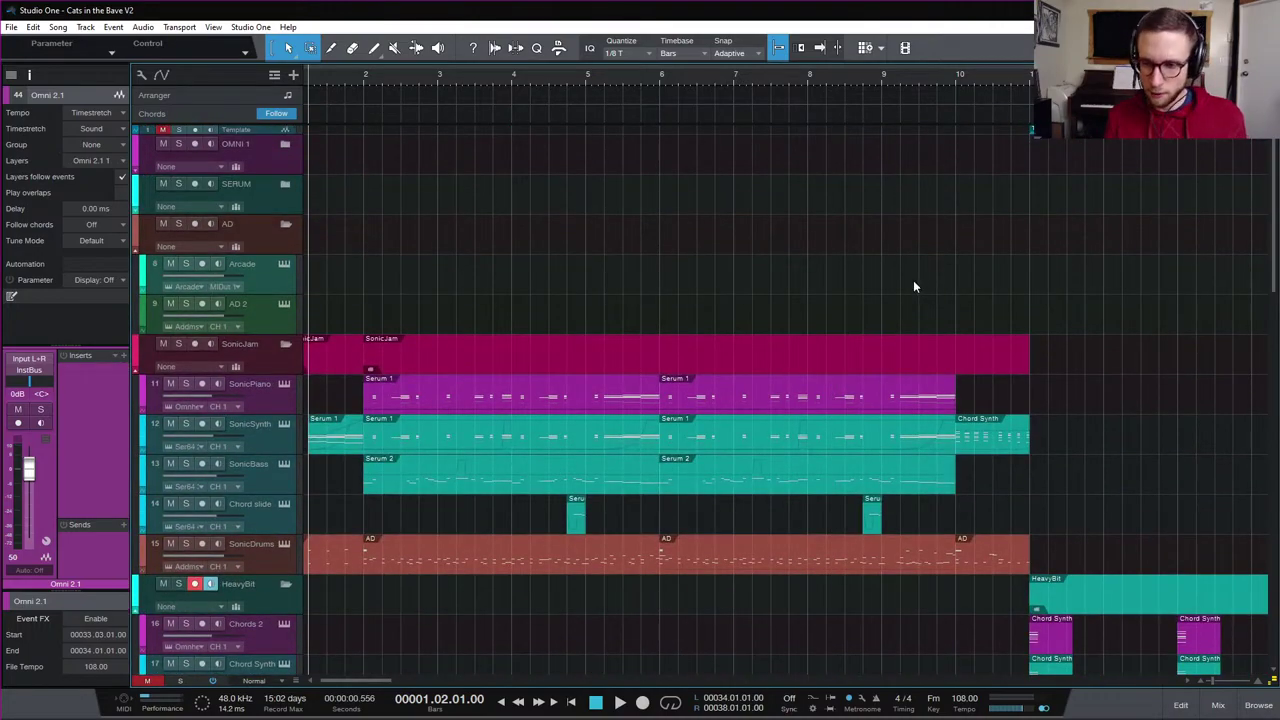
{"action": "key", "text": "w"}
{"action": "key", "text": "w"}
{"action": "scroll", "coordinate": [877, 325], "scroll_direction": "down", "scroll_amount": 2}
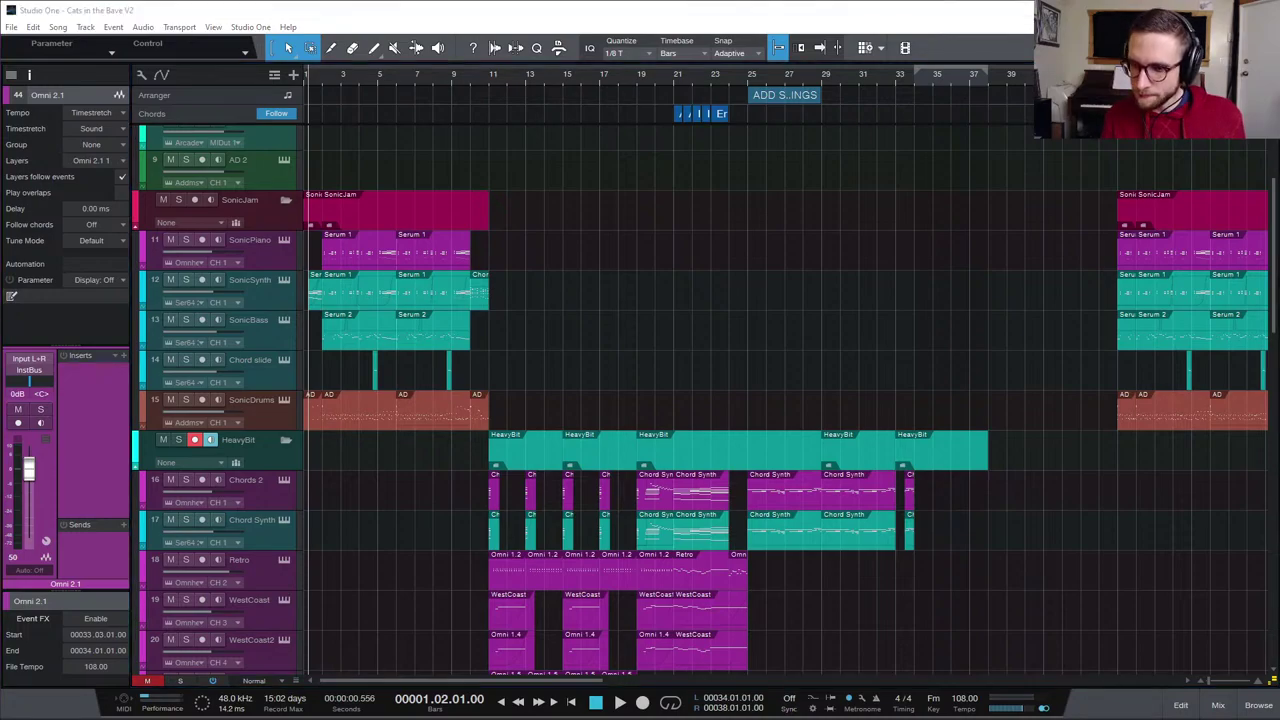
Examine the channels in the mixer console and return to the arrangement around the HeavyBit section
{"action": "left_click", "coordinate": [1218, 705]}
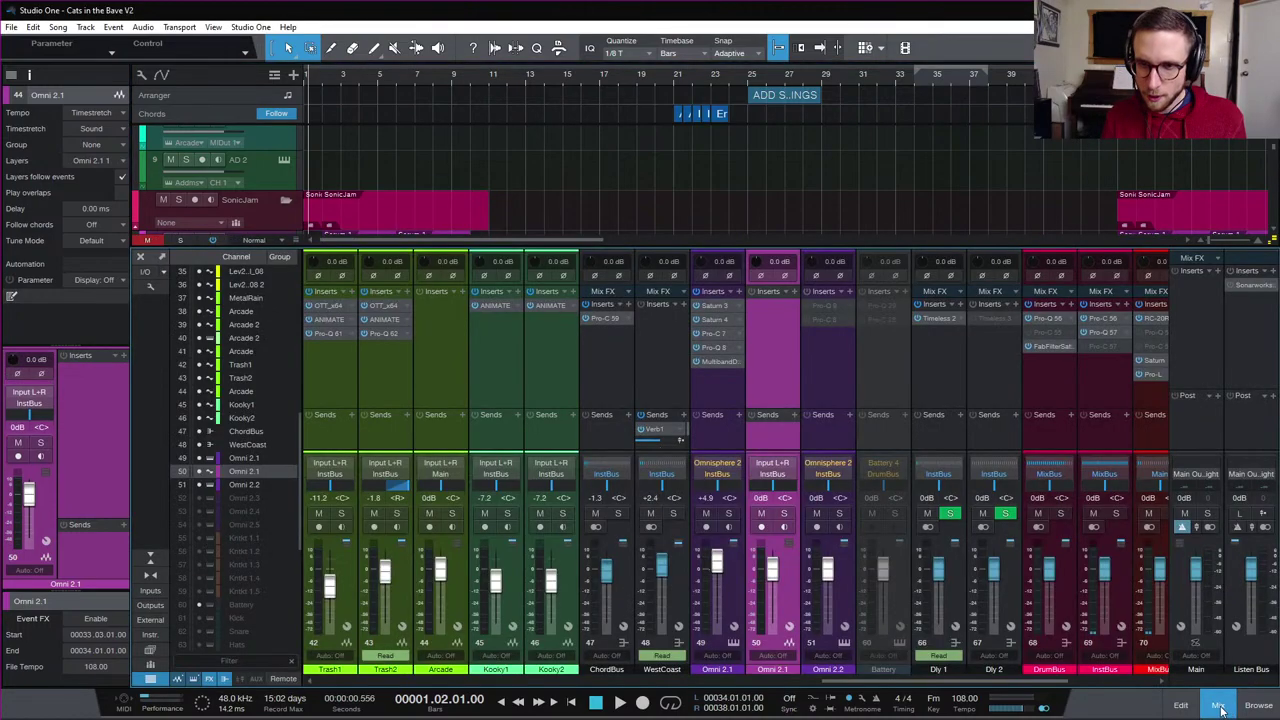
{"action": "left_click", "coordinate": [1218, 708]}
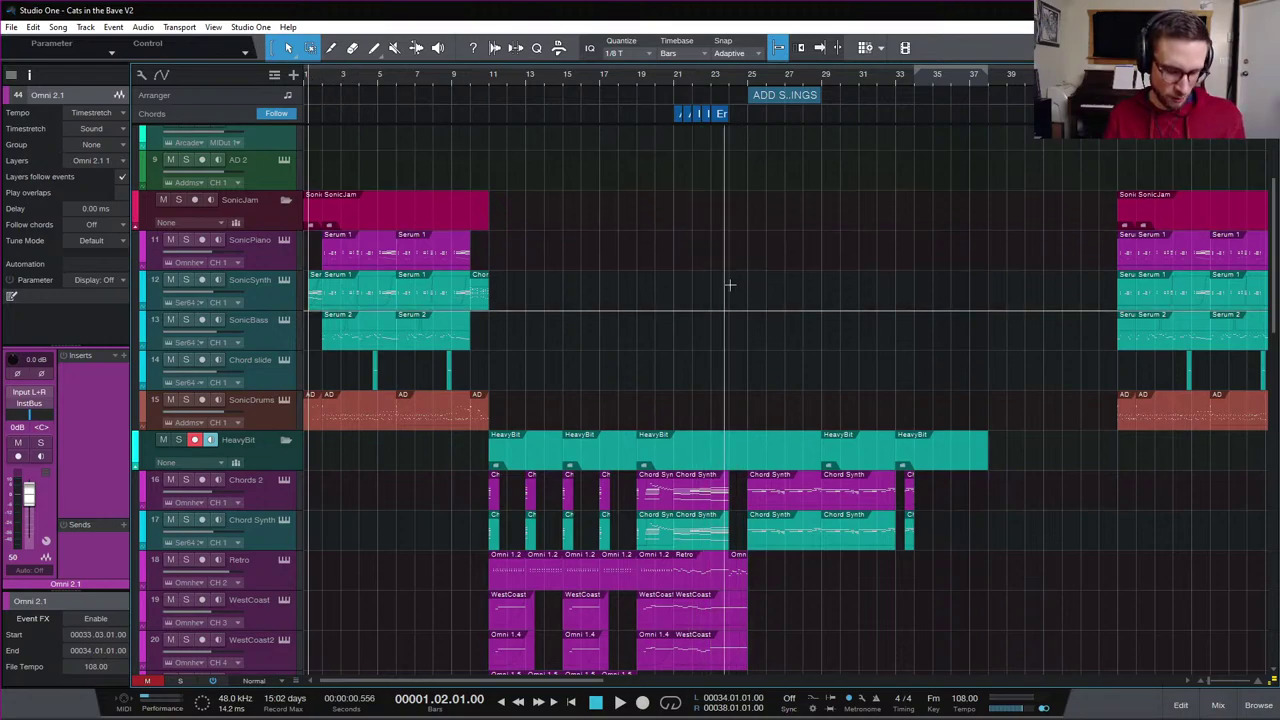
{"action": "key", "text": "e"}
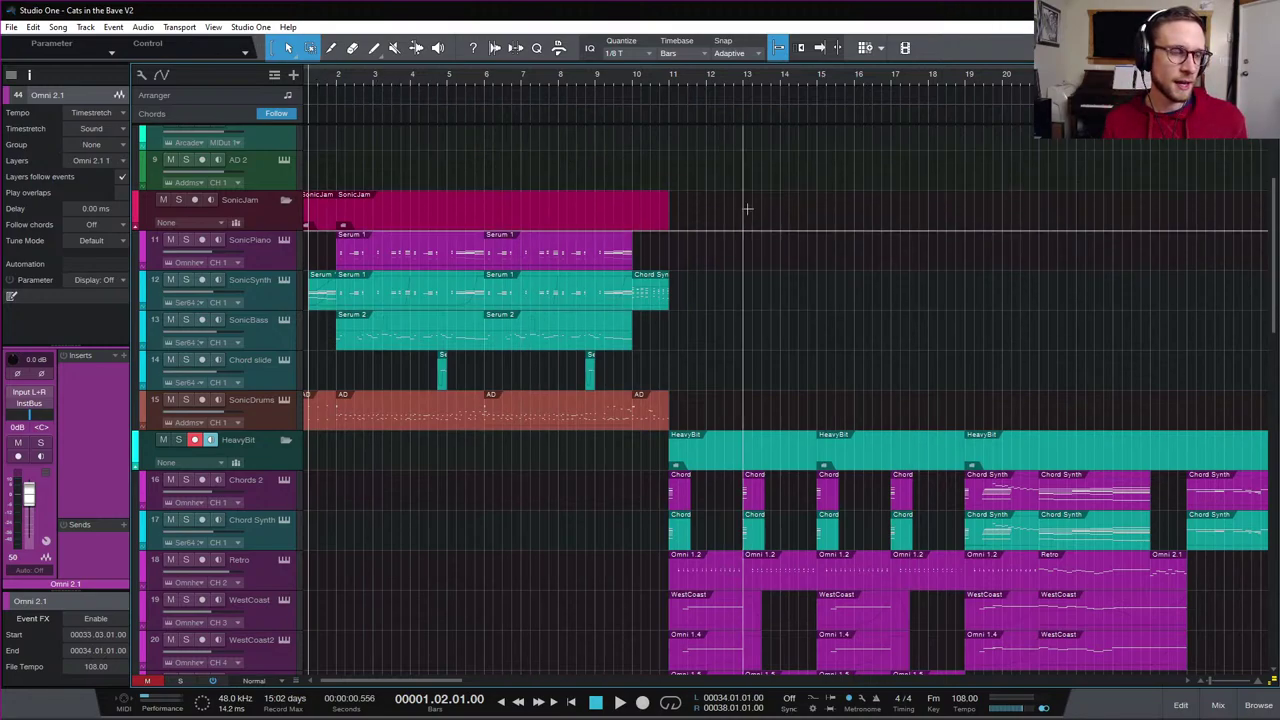
{"action": "scroll", "coordinate": [888, 316], "scroll_direction": "down", "scroll_amount": 7}
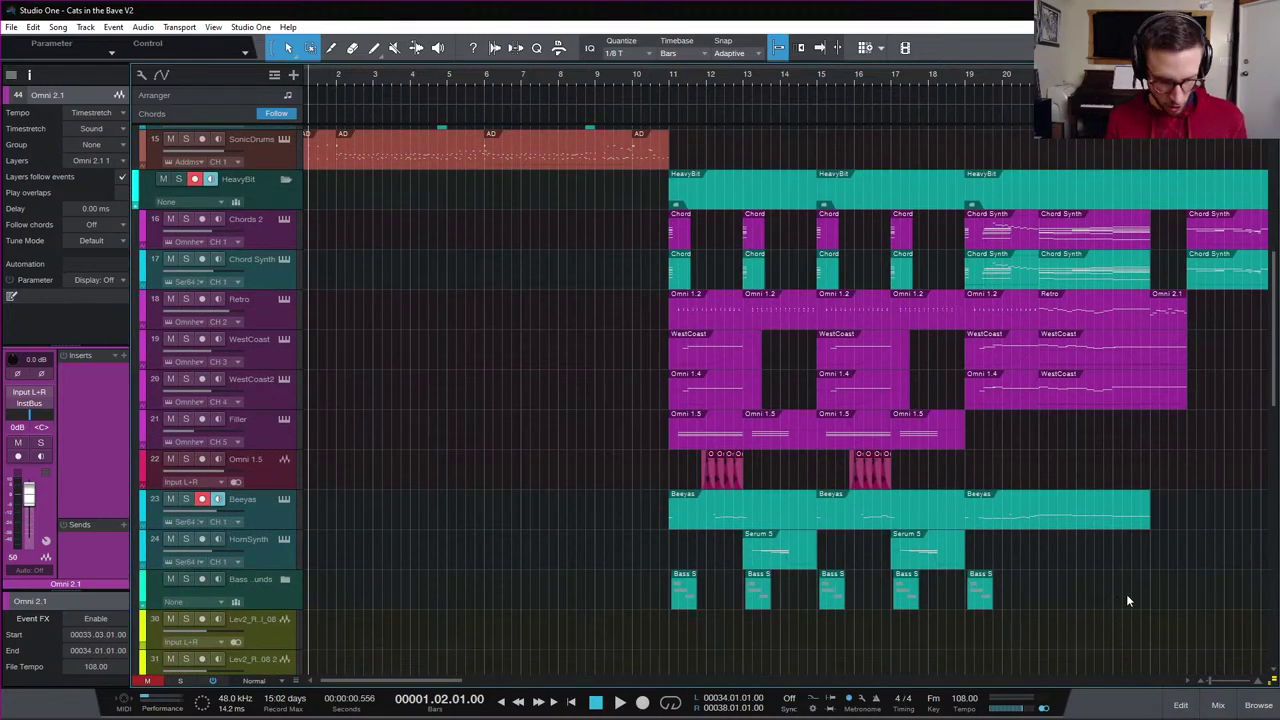
Check the audio device's block size and latency in the audio setup options and close them
{"action": "key", "text": "ctrl+comma"}
{"action": "left_click", "coordinate": [995, 125]}
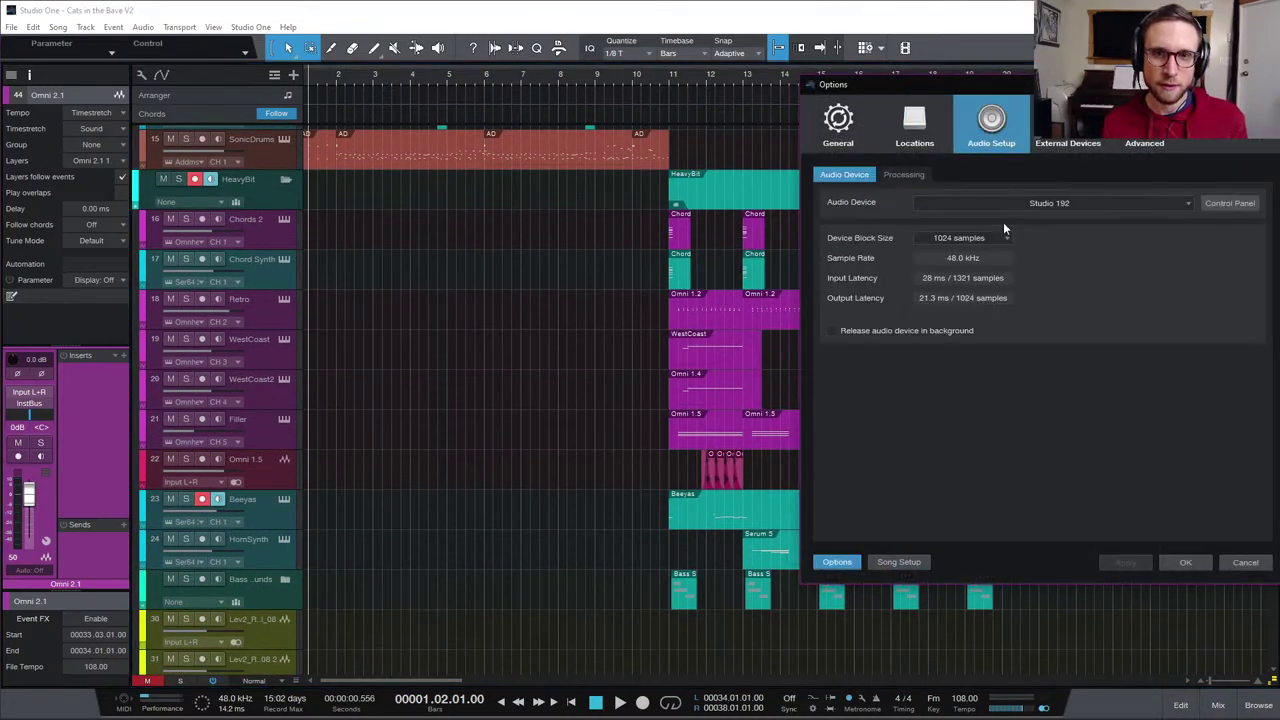
{"action": "left_click", "coordinate": [1181, 564]}
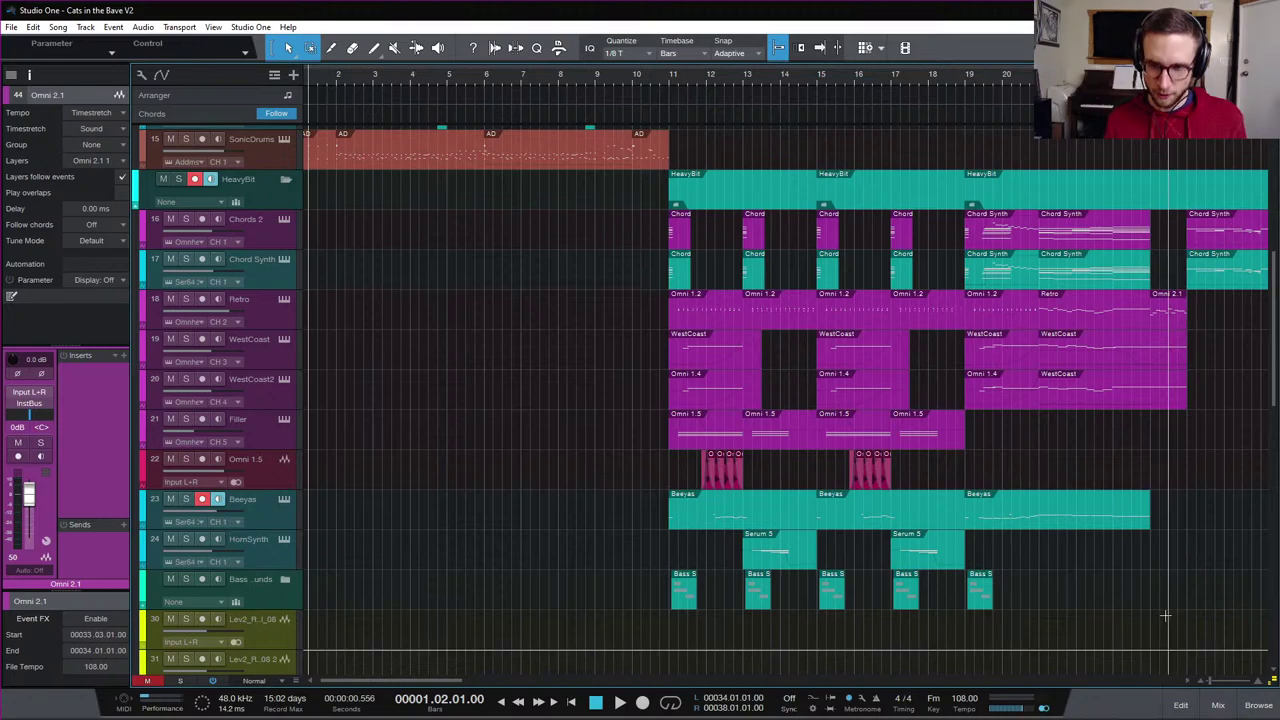
Play the song from 1.02.01 to about bar 40 and examine its tracks from SonicJam down to Kooky2
{"action": "key", "text": "w"}
{"action": "key", "text": "space"}
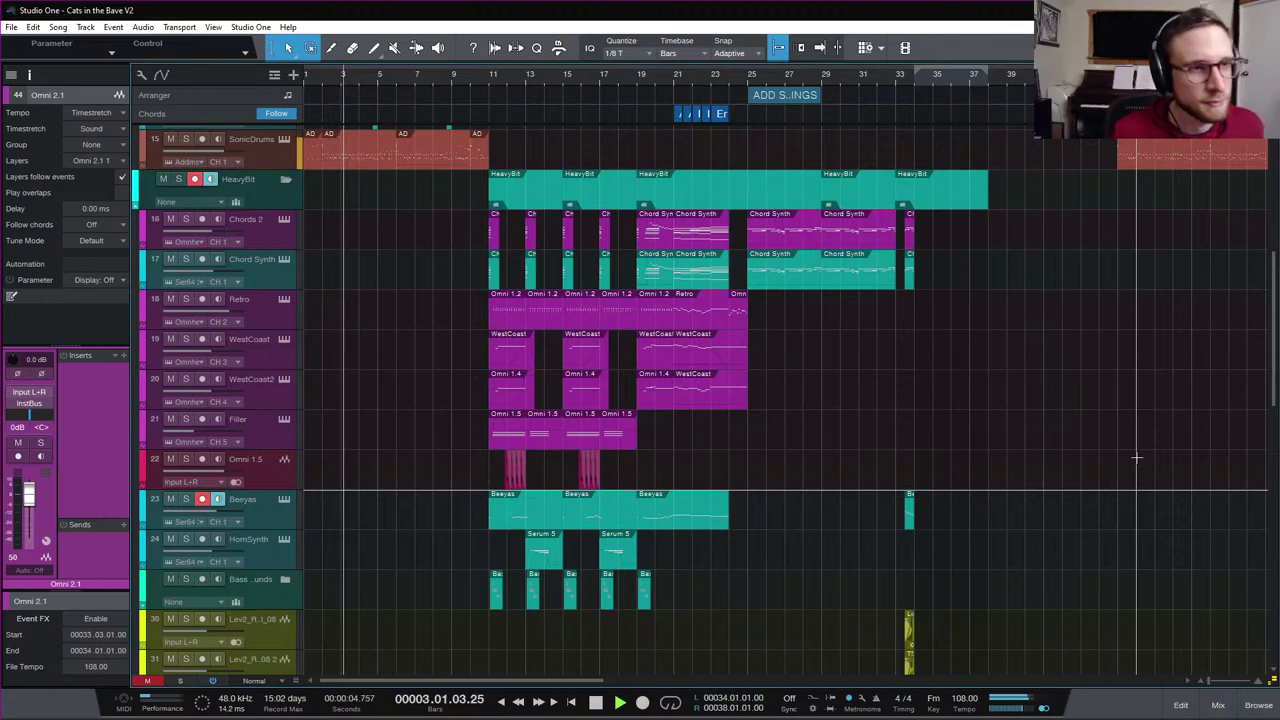
{"action": "scroll", "coordinate": [1137, 458], "scroll_direction": "up", "scroll_amount": 3}
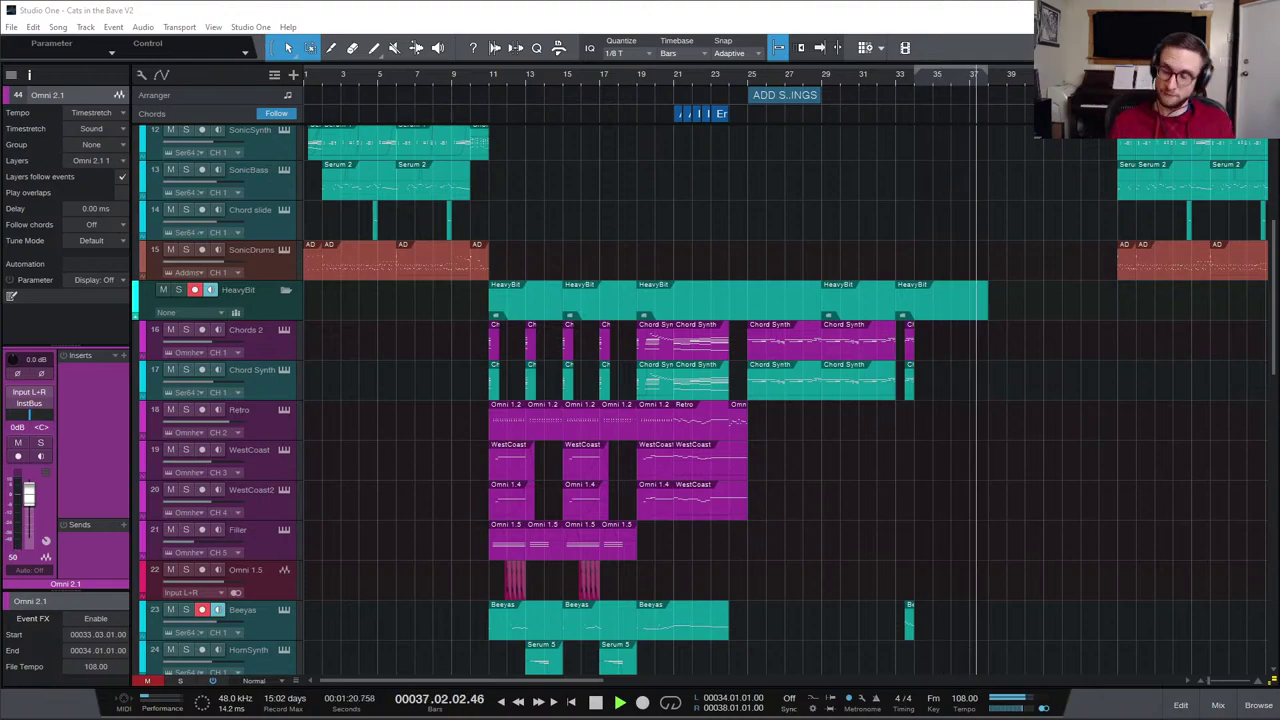
{"action": "scroll", "coordinate": [1120, 578], "scroll_direction": "down", "scroll_amount": 1}
{"action": "scroll", "coordinate": [1148, 556], "scroll_direction": "down", "scroll_amount": 10}
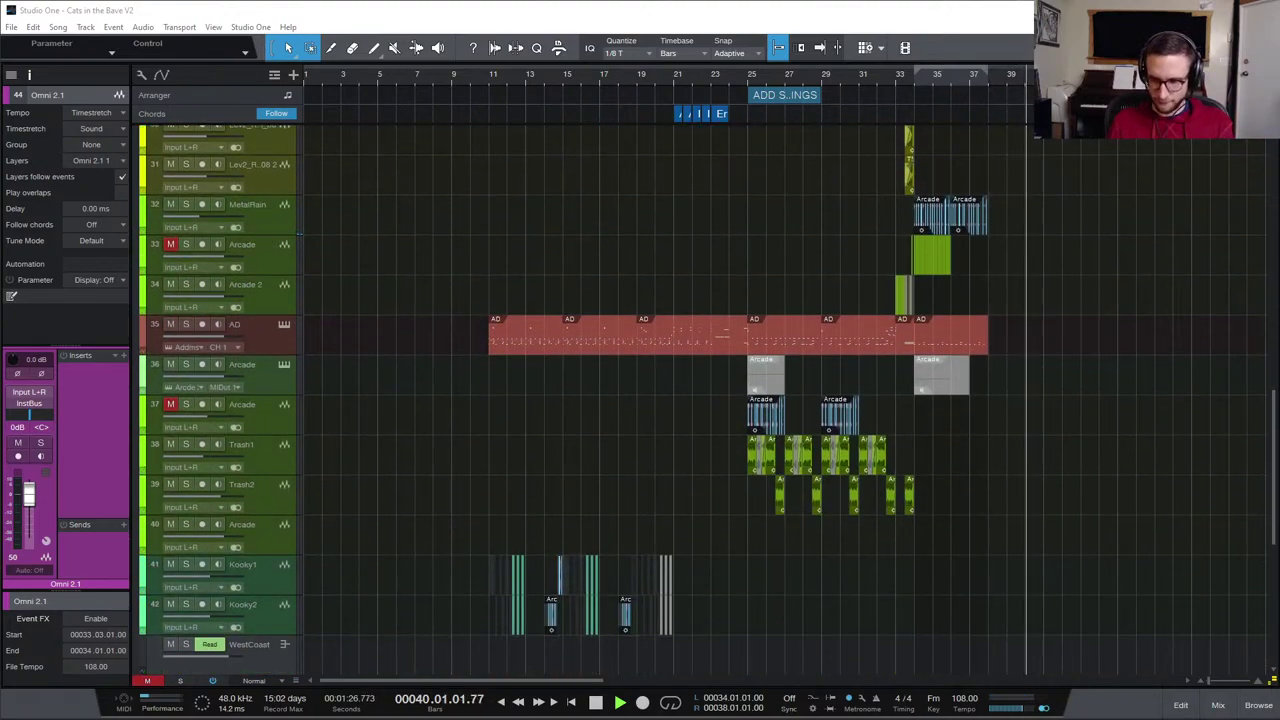
{"action": "key", "text": "space"}
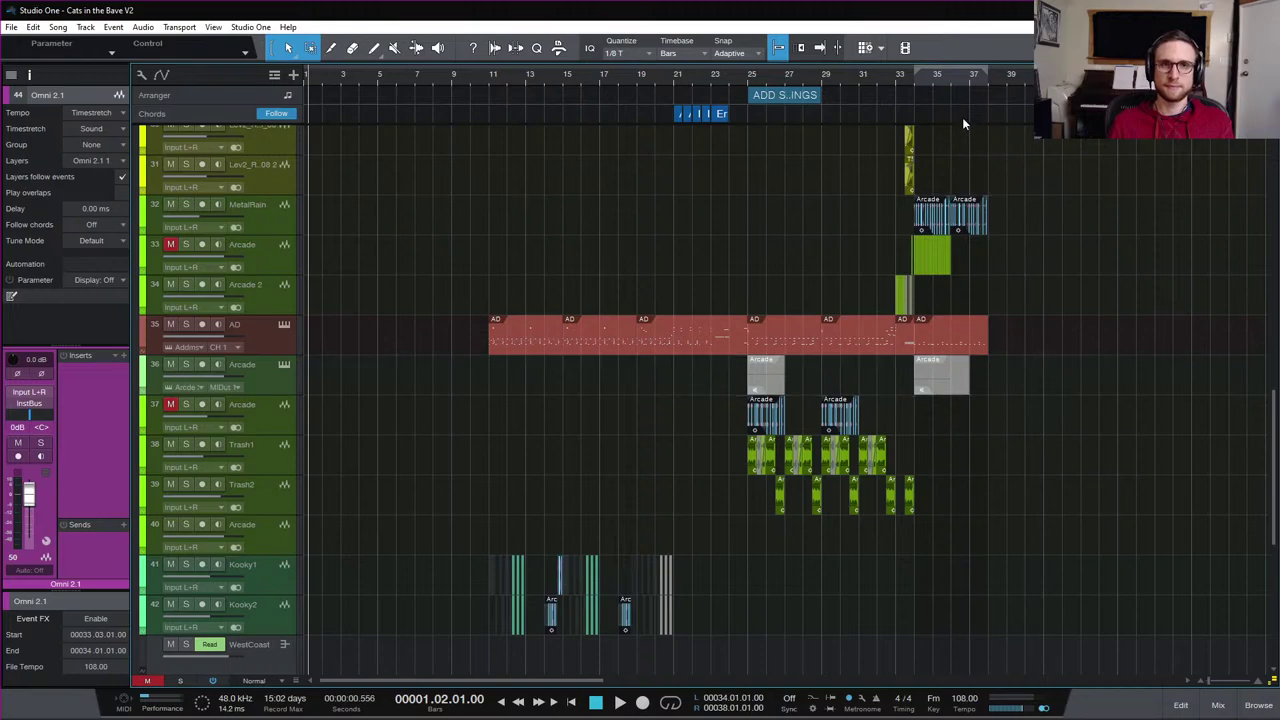
{"action": "scroll", "coordinate": [968, 230], "scroll_direction": "up", "scroll_amount": 1}
{"action": "scroll", "coordinate": [972, 254], "scroll_direction": "up", "scroll_amount": 10}
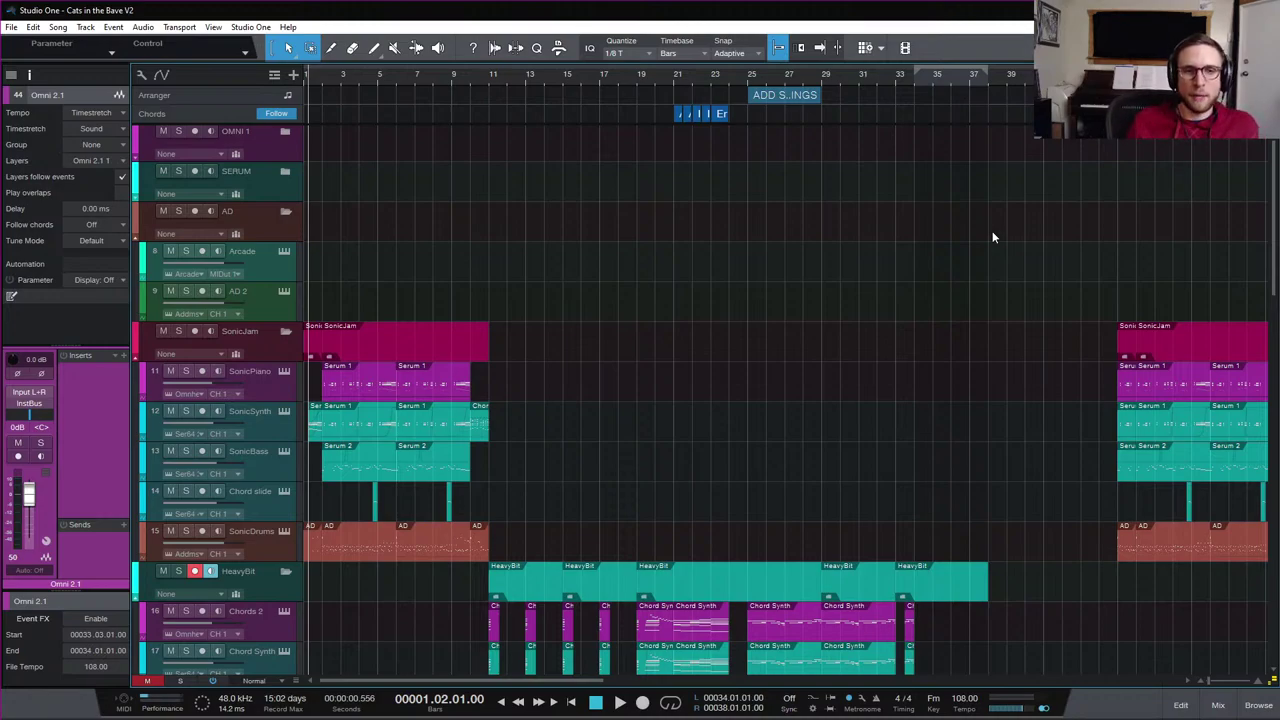
{"action": "scroll", "coordinate": [977, 330], "scroll_direction": "down", "scroll_amount": 5}
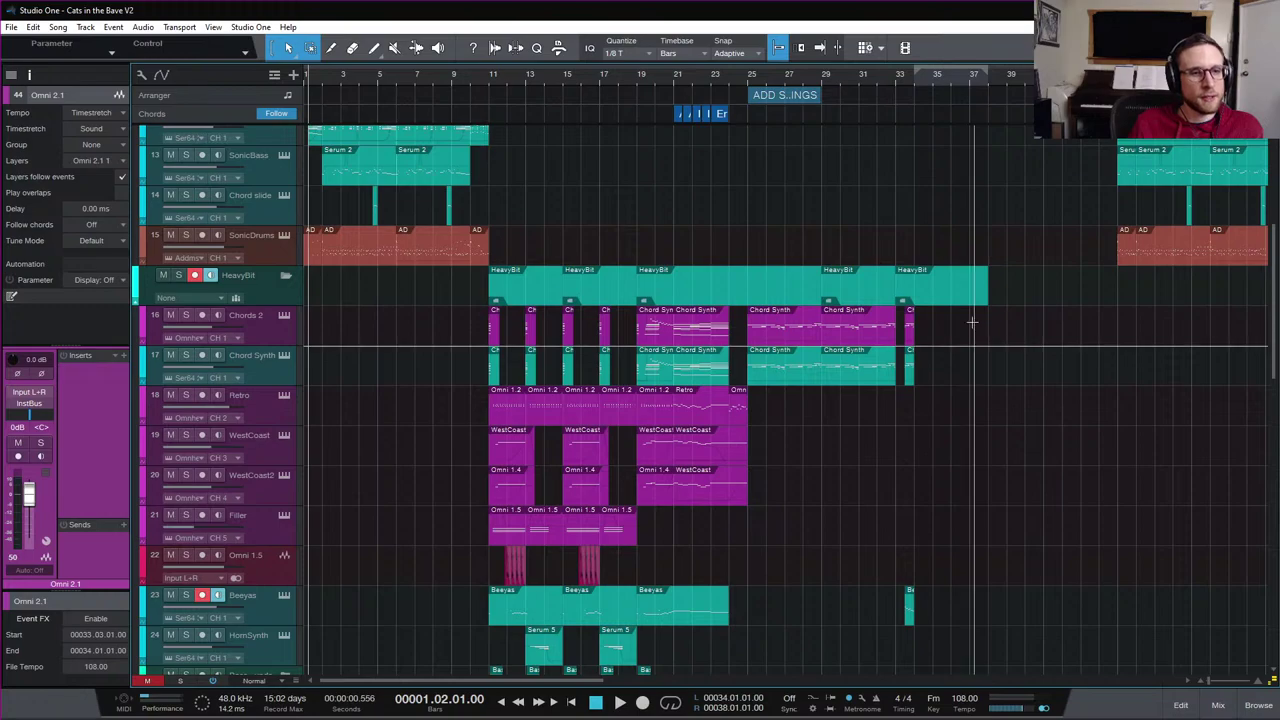
{"action": "scroll", "coordinate": [972, 322], "scroll_direction": "down", "scroll_amount": 10}
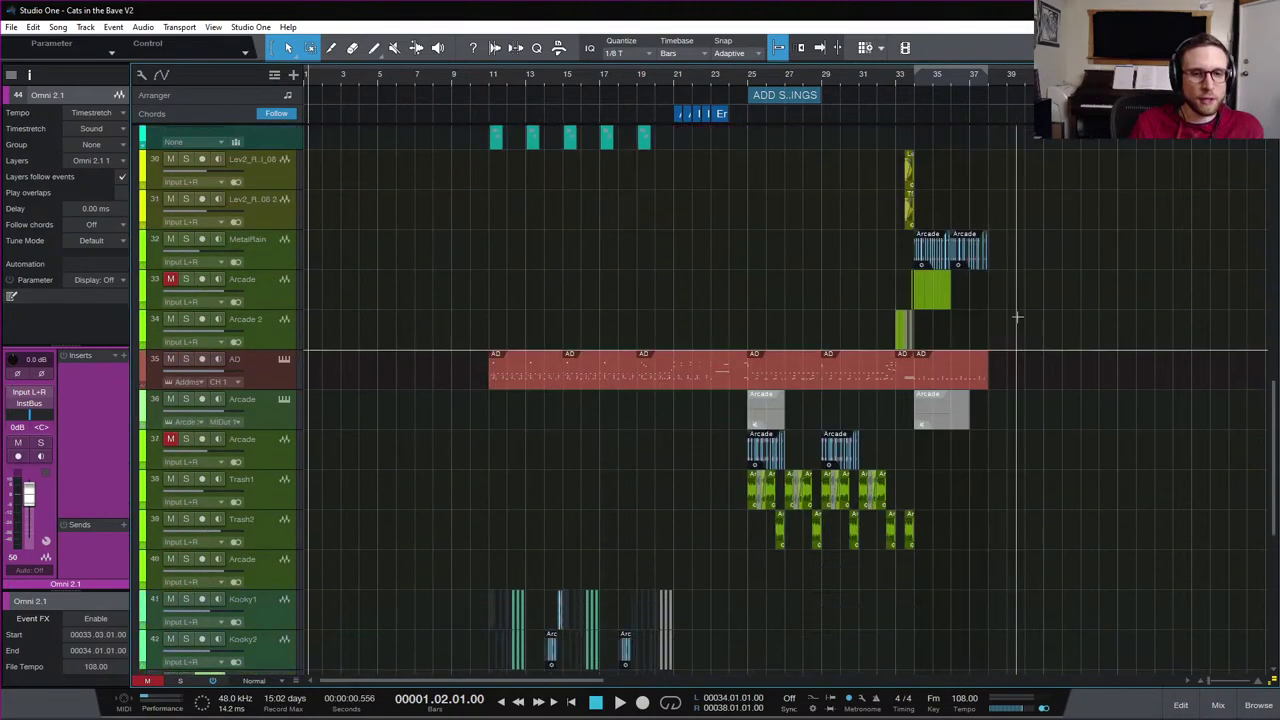
Save and close Cats in the Bave V2, and open the recent song Bit Byte Beauty
{"action": "scroll", "coordinate": [1017, 318], "scroll_direction": "down", "scroll_amount": 6}
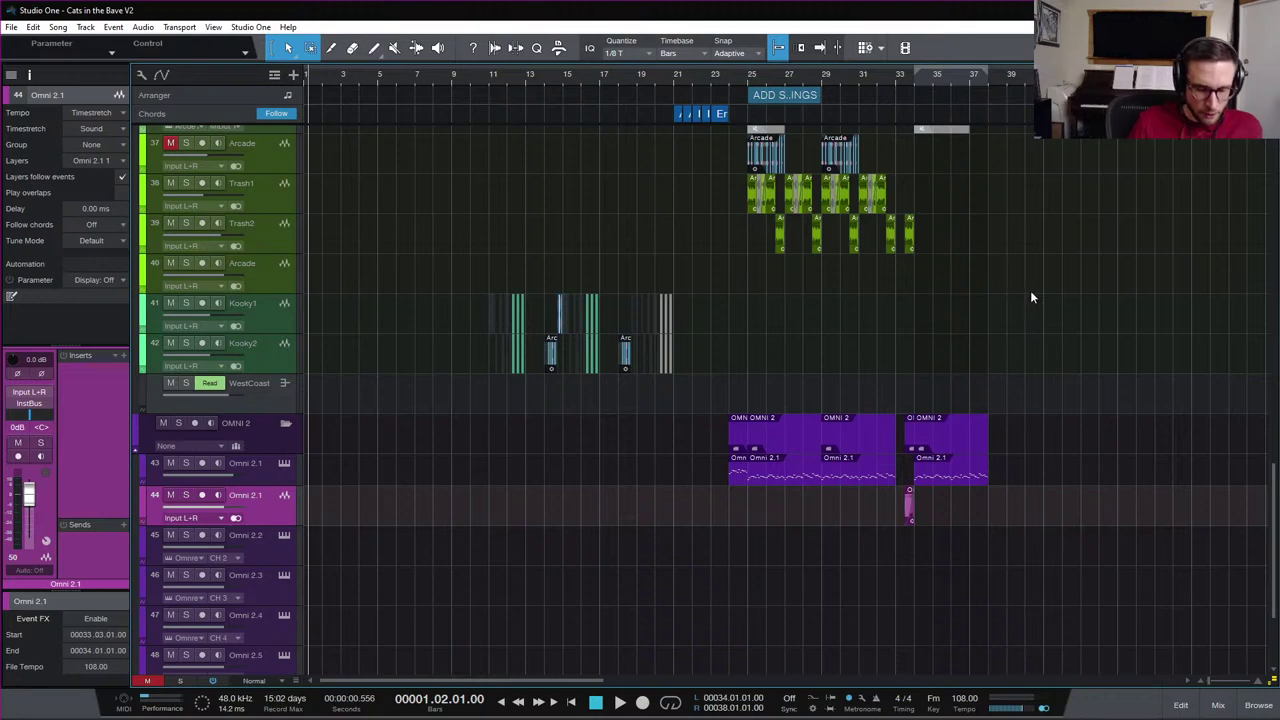
{"action": "key", "text": "ctrl+s"}
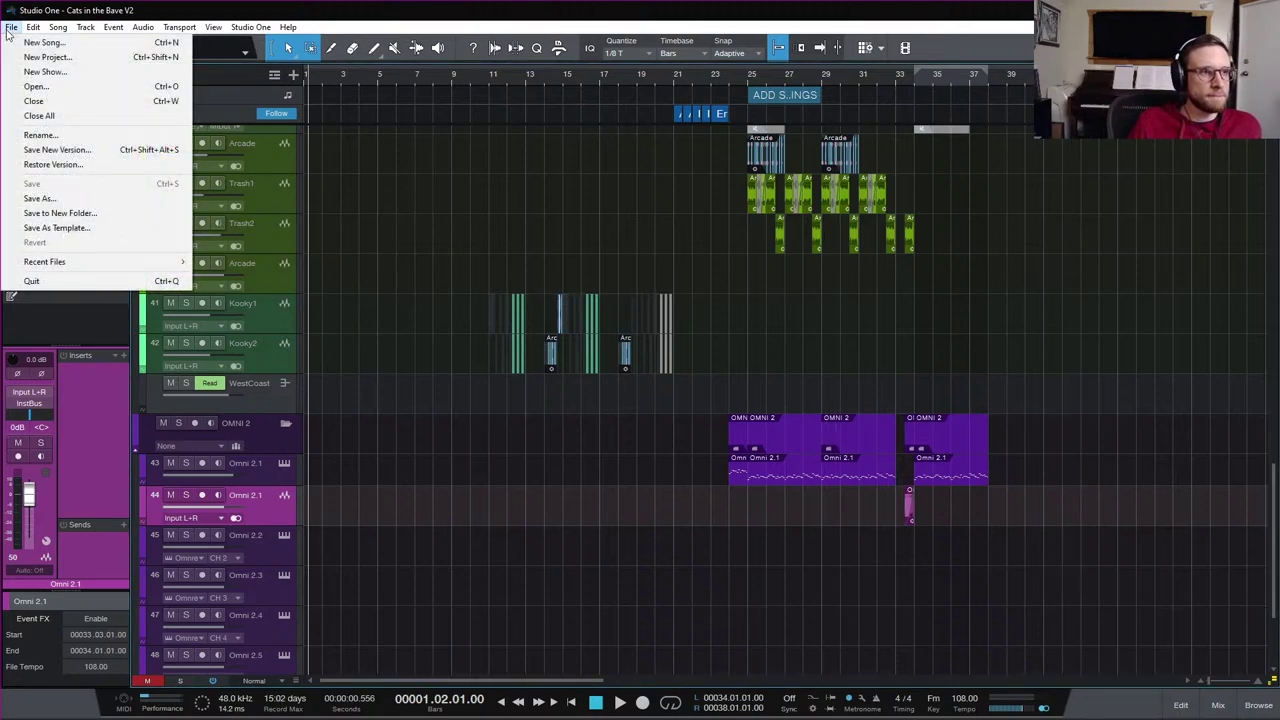
{"action": "left_click", "coordinate": [50, 100]}
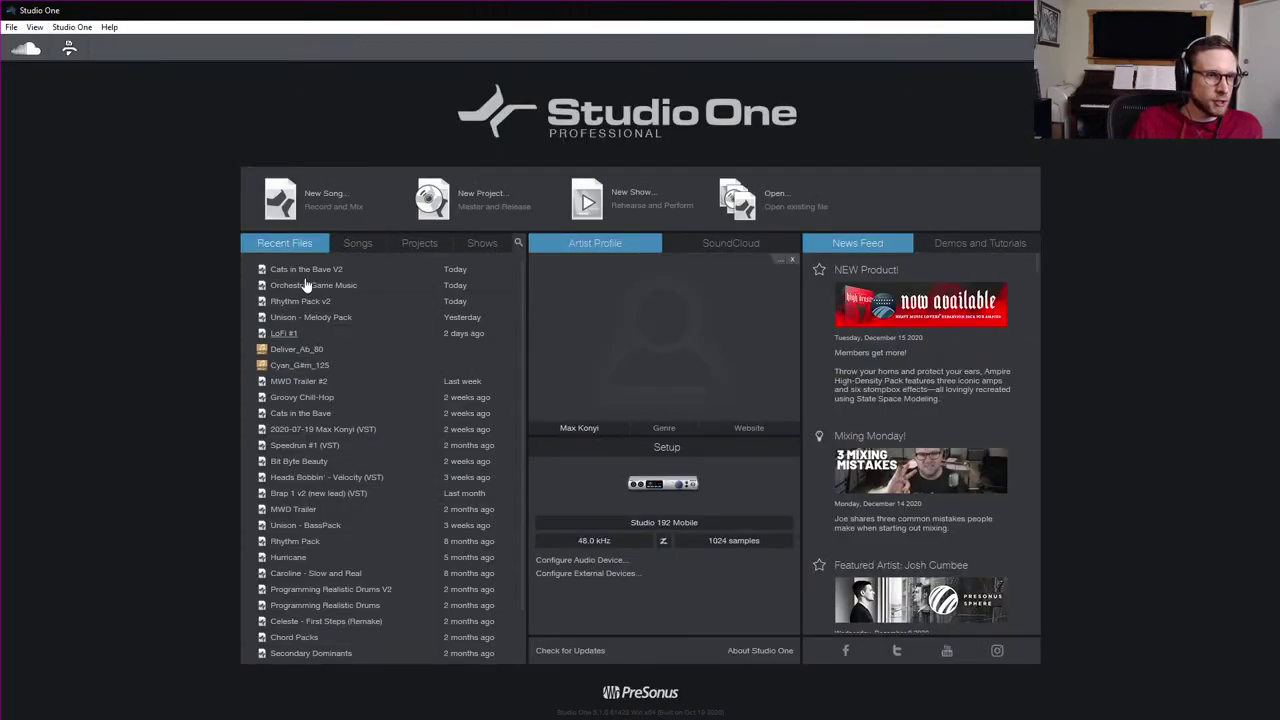
{"action": "left_click", "coordinate": [317, 465]}
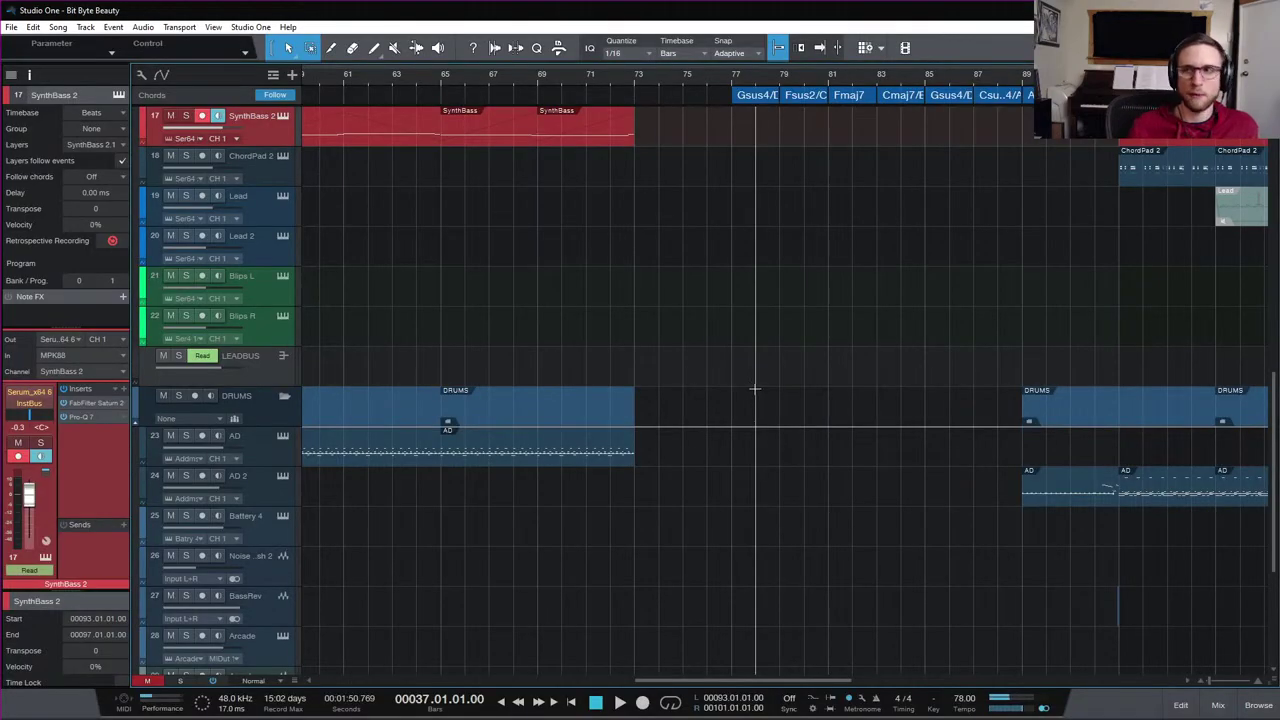
Look over the whole track layout of Bit Byte Beauty, from the Keytar tracks down to MixBus
{"action": "key", "text": "w"}
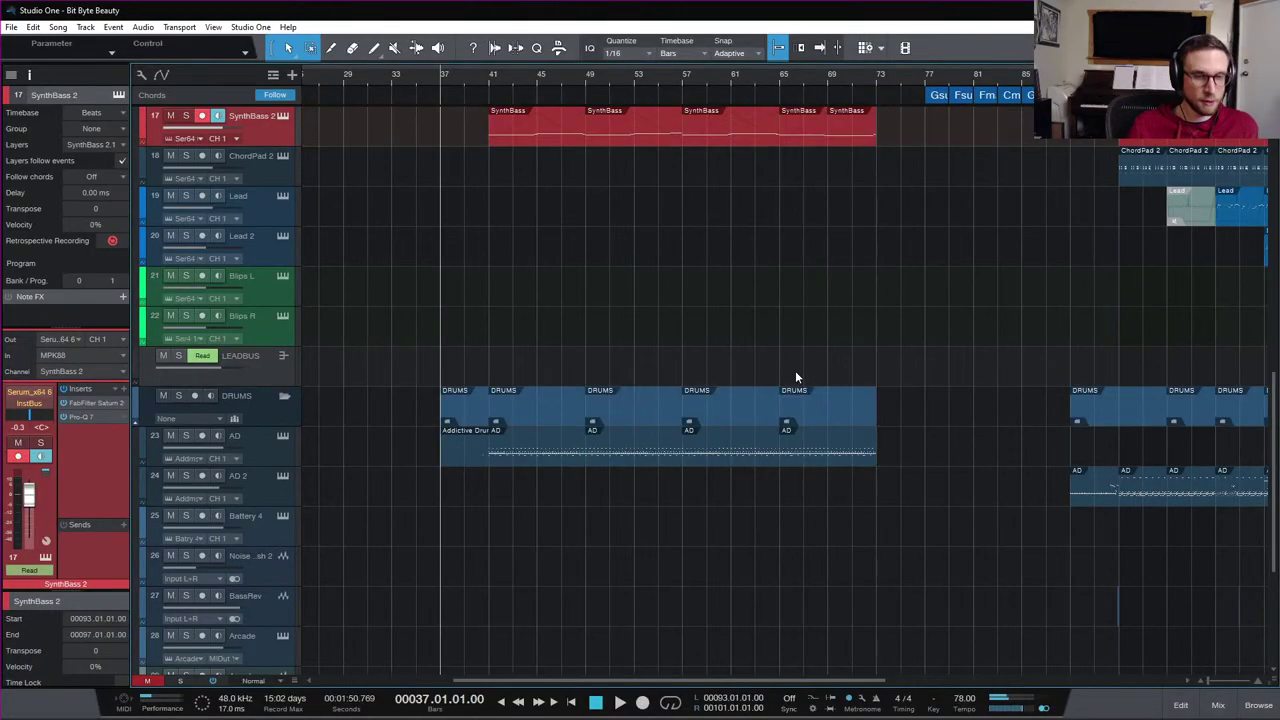
{"action": "key", "text": "w"}
{"action": "scroll", "coordinate": [1023, 379], "scroll_direction": "up", "scroll_amount": 15}
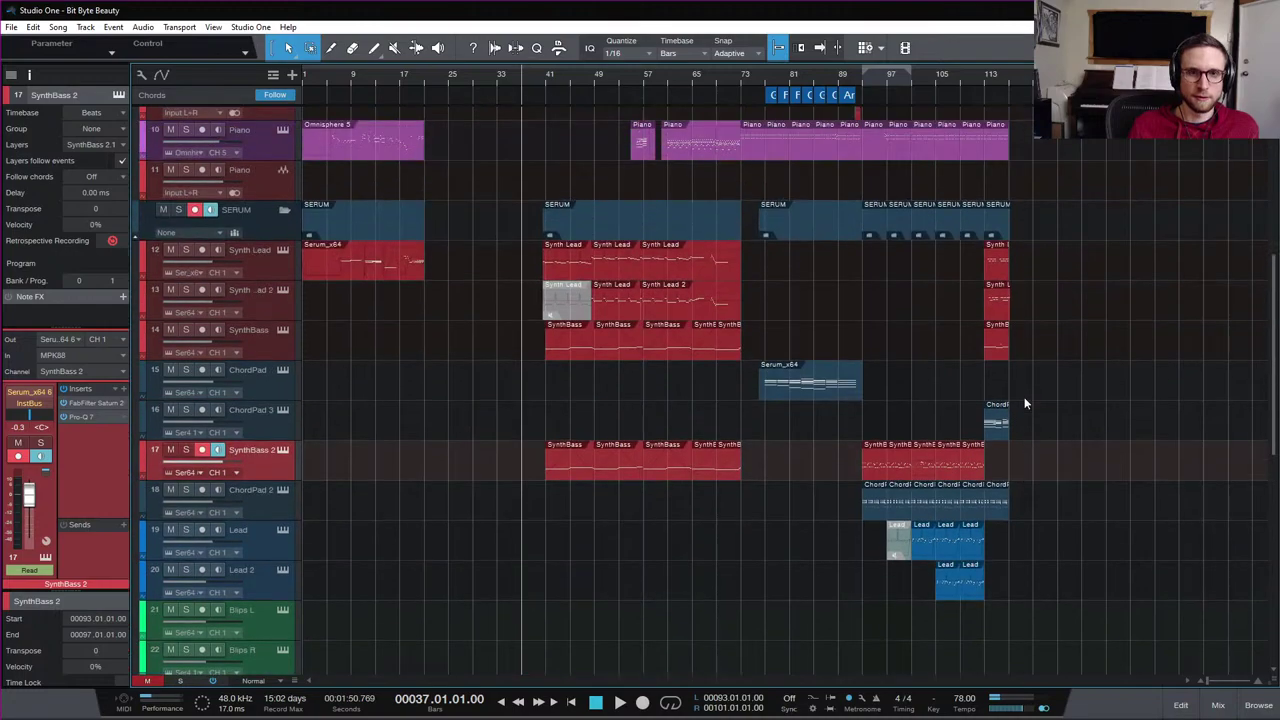
{"action": "scroll", "coordinate": [900, 350], "scroll_direction": "down", "scroll_amount": 15}
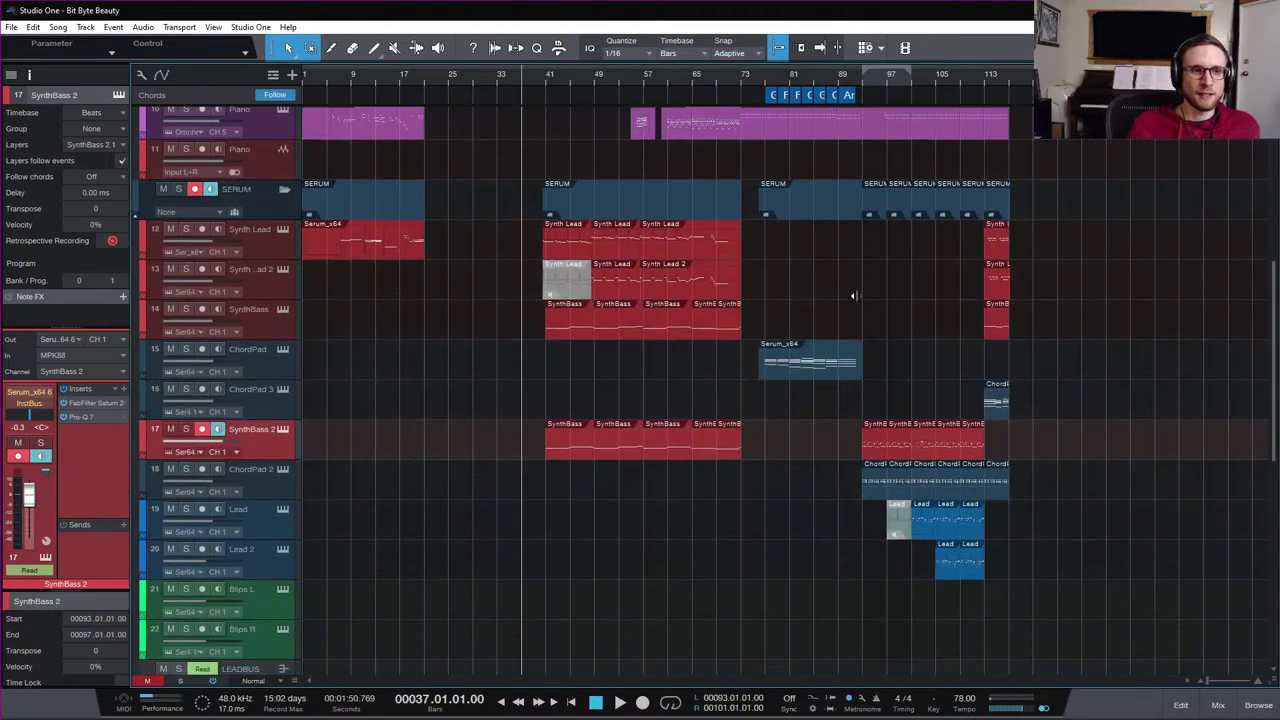
{"action": "scroll", "coordinate": [684, 405], "scroll_direction": "down", "scroll_amount": 3}
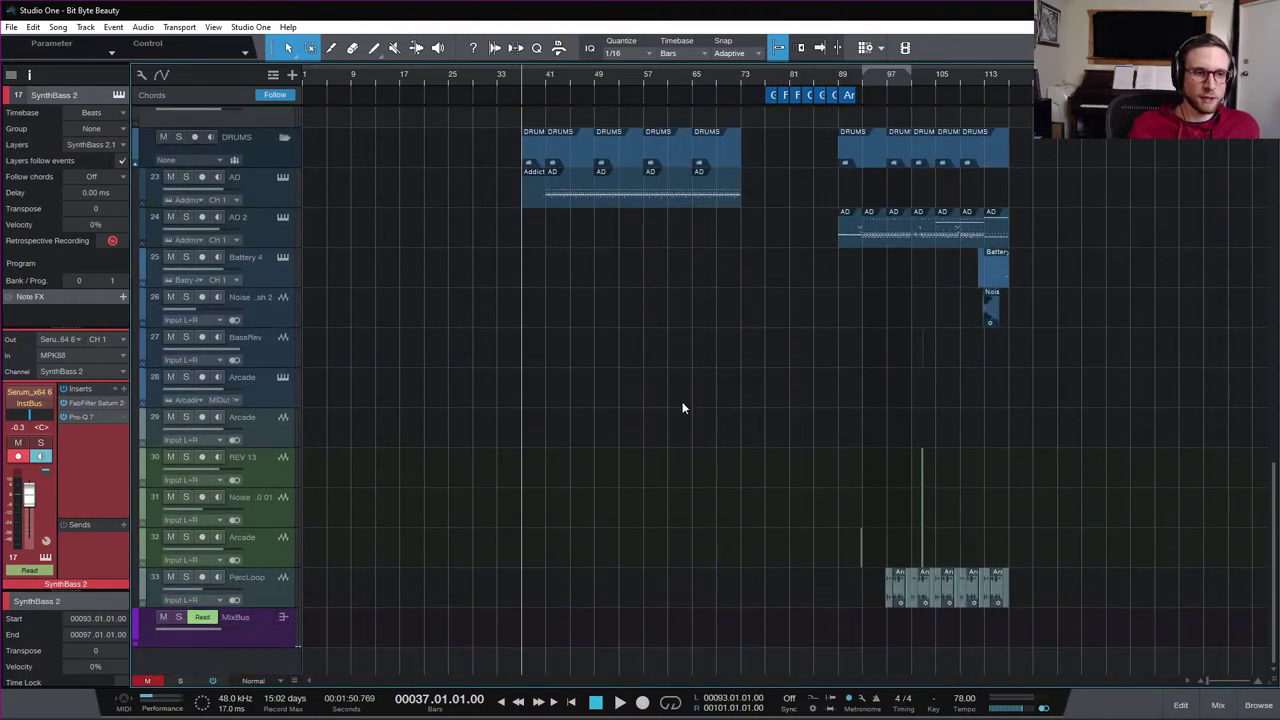
{"action": "scroll", "coordinate": [700, 360], "scroll_direction": "up", "scroll_amount": 15}
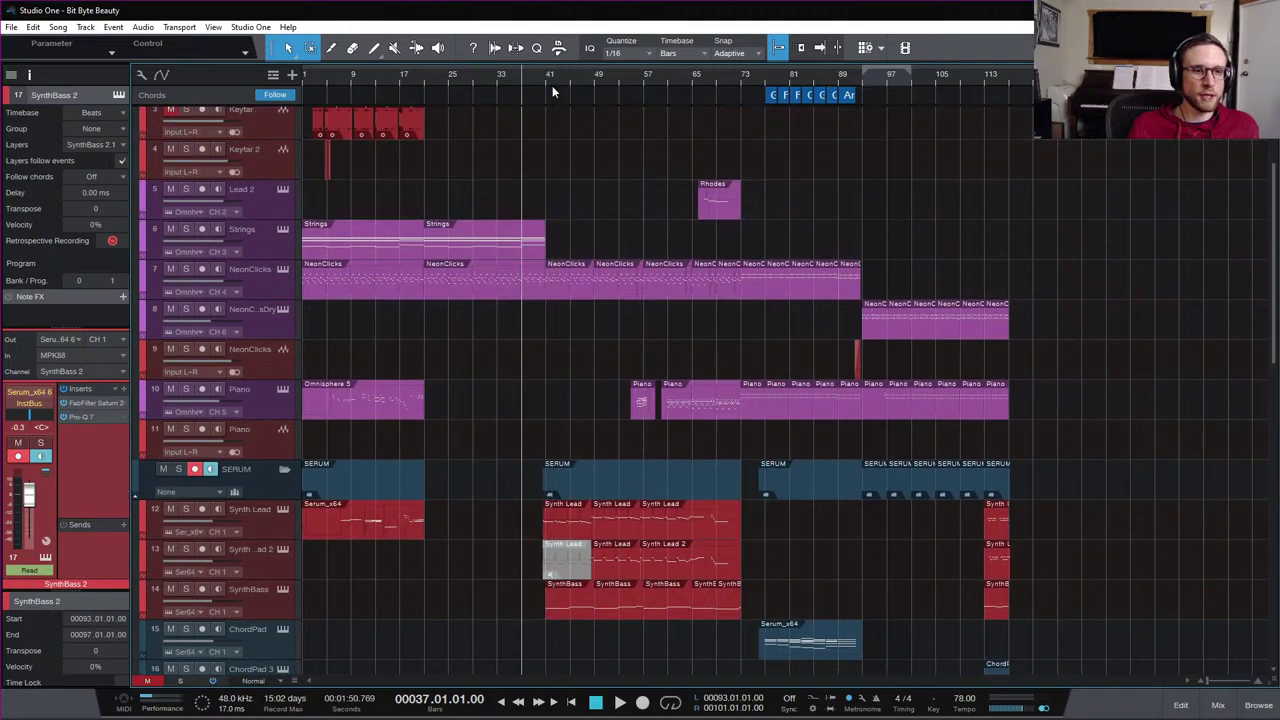
Play the song from bar 73 while examining the effect and bus channels in the mixer console, and close the console
{"action": "left_click", "coordinate": [740, 77]}
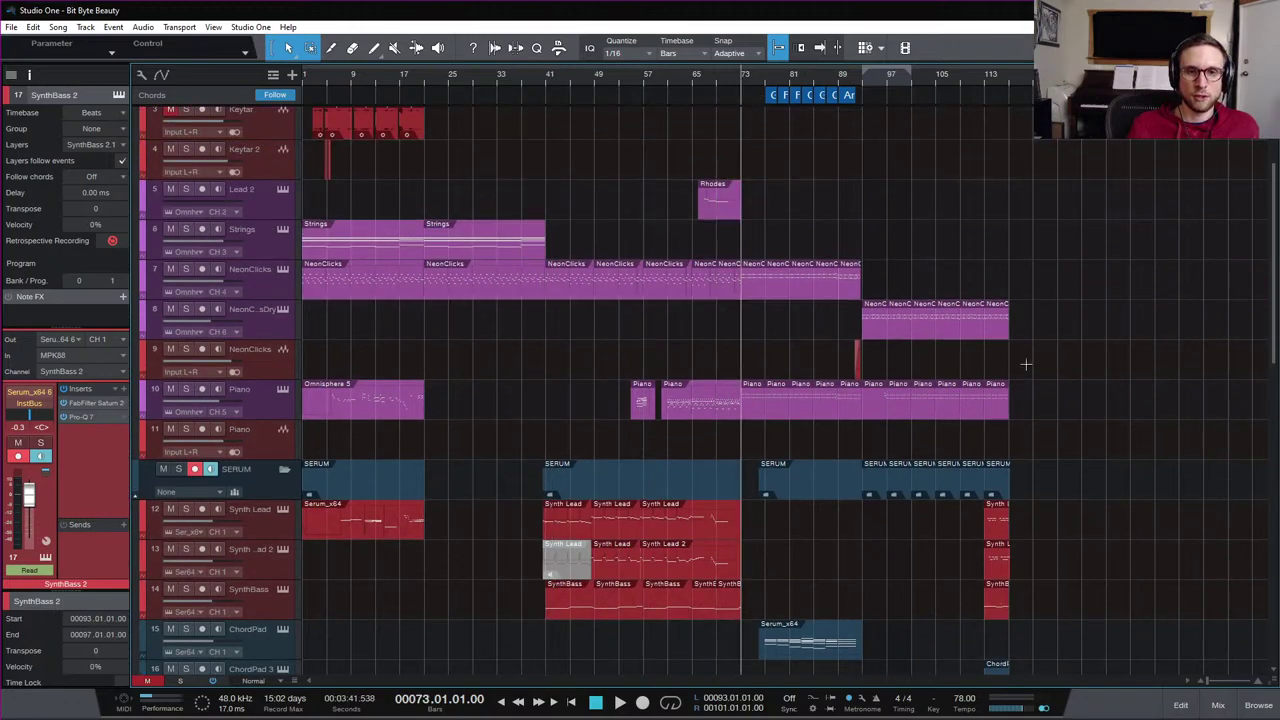
{"action": "left_click", "coordinate": [1218, 705]}
{"action": "scroll", "coordinate": [1222, 373], "scroll_direction": "right", "scroll_amount": 8}
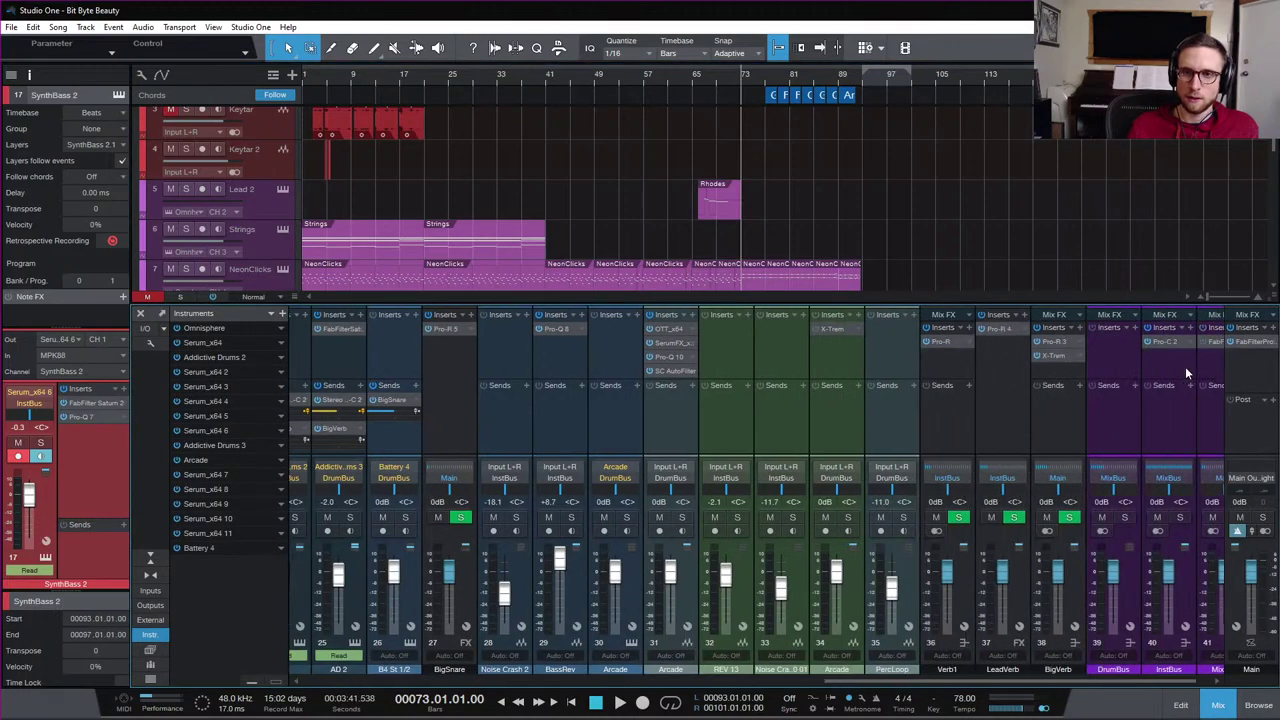
{"action": "key", "text": "space"}
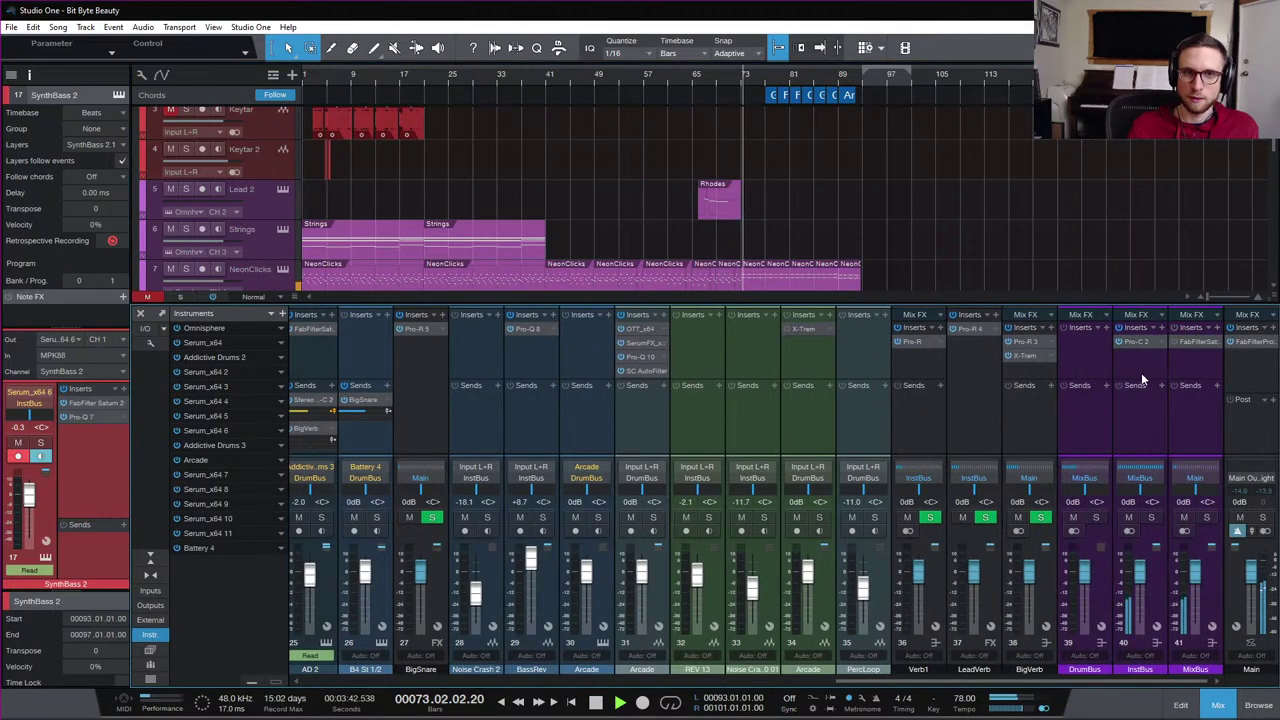
{"action": "scroll", "coordinate": [900, 228], "scroll_direction": "down", "scroll_amount": 10}
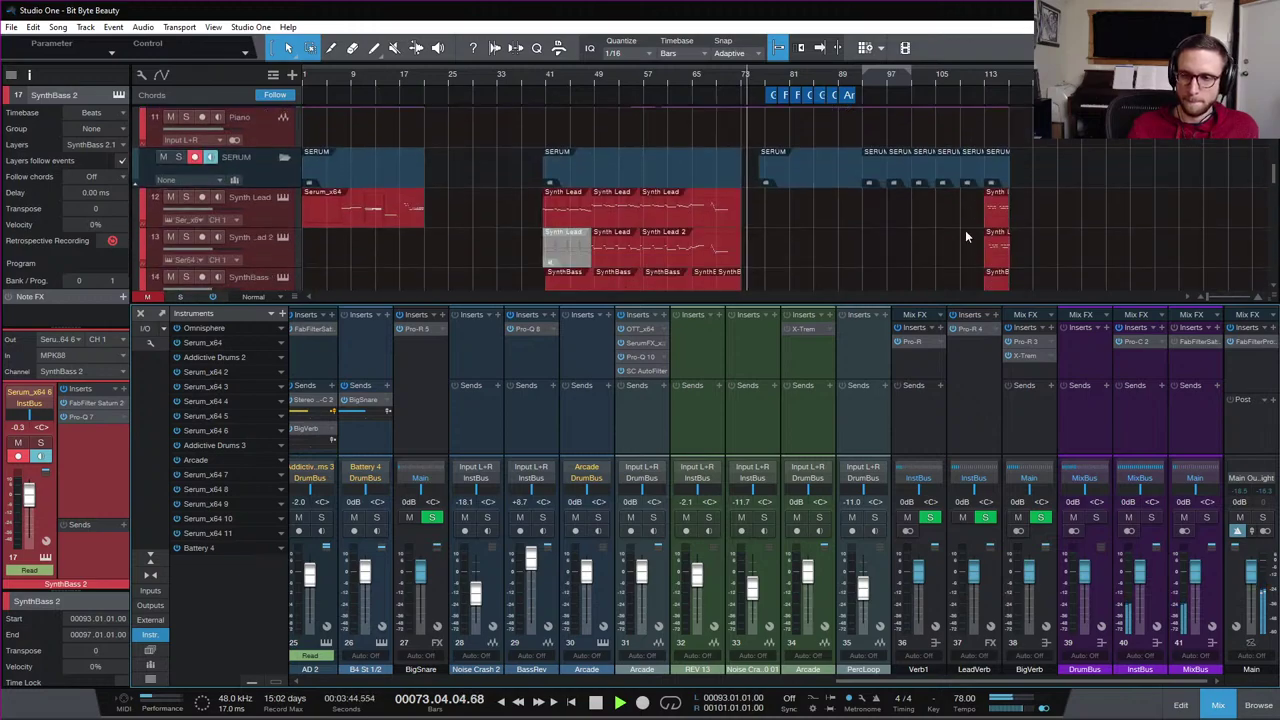
{"action": "scroll", "coordinate": [966, 233], "scroll_direction": "down", "scroll_amount": 2}
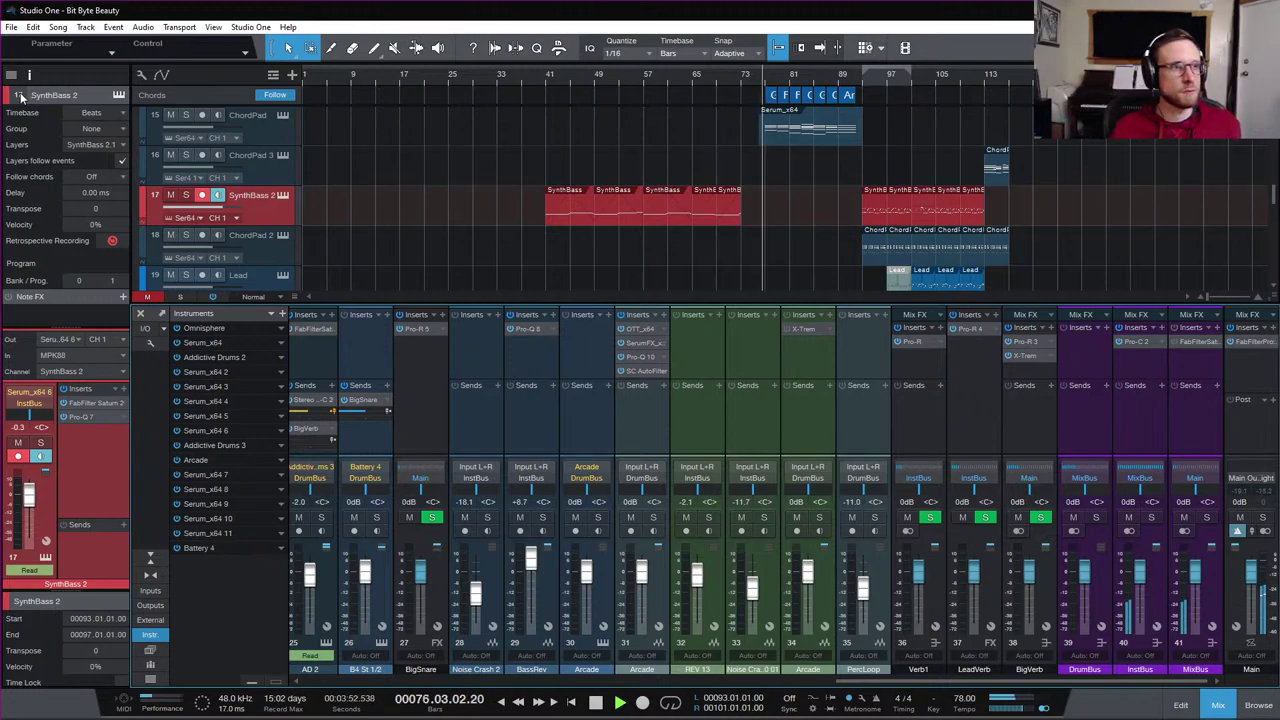
{"action": "left_click", "coordinate": [1218, 705]}
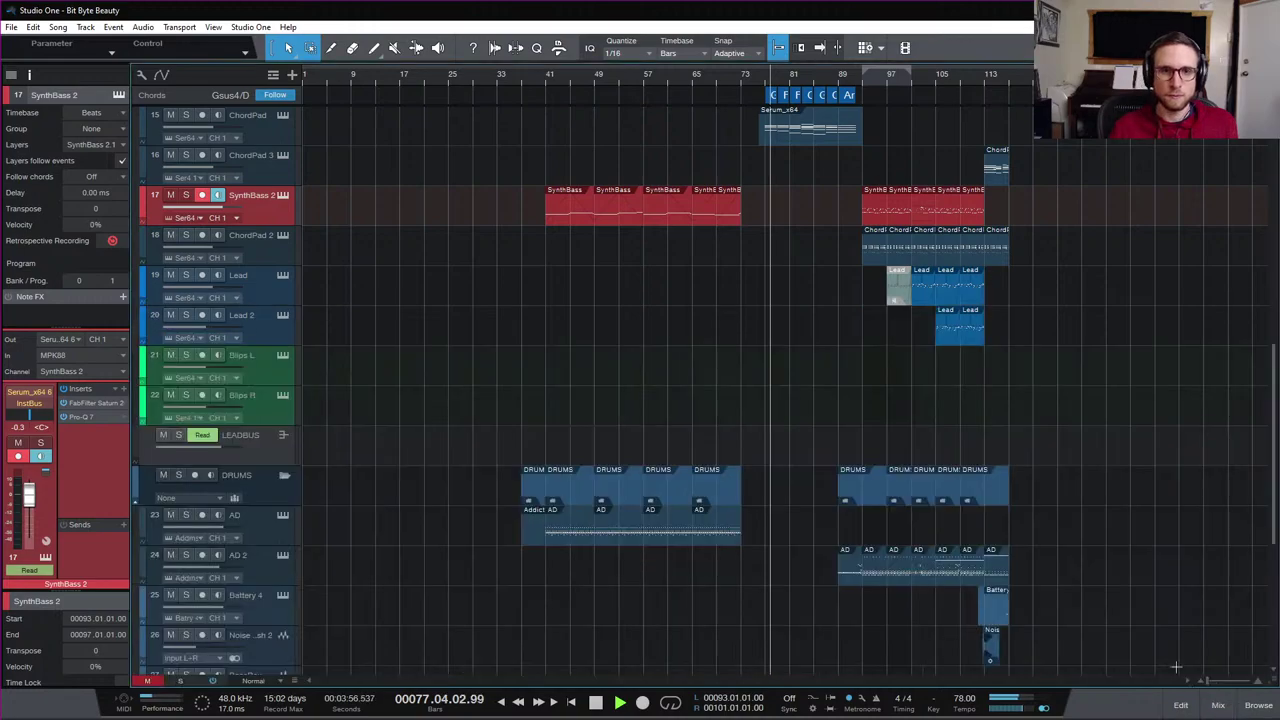
Keep listening to about bar 117 while examining the tracks between Keytar 2 and the drums, and stop playback
{"action": "scroll", "coordinate": [1160, 560], "scroll_direction": "up", "scroll_amount": 5}
{"action": "scroll", "coordinate": [1162, 558], "scroll_direction": "up", "scroll_amount": 3}
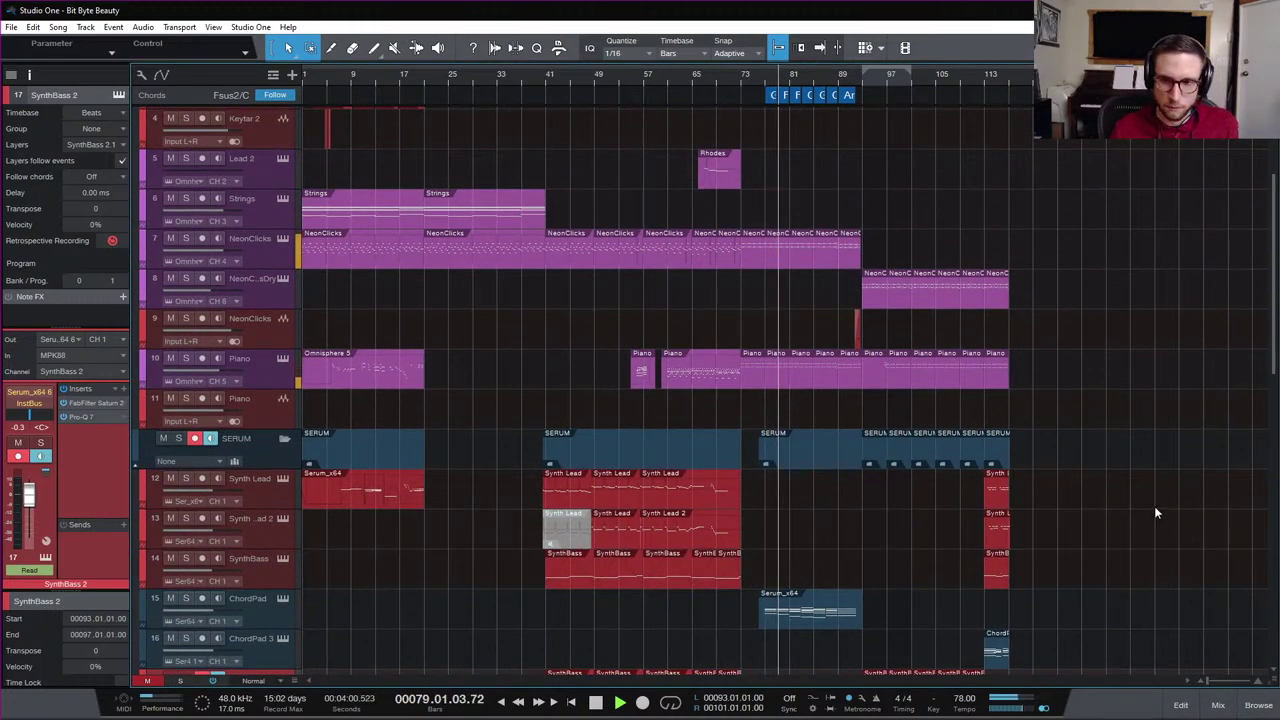
{"action": "scroll", "coordinate": [1180, 510], "scroll_direction": "up", "scroll_amount": 2}
{"action": "scroll", "coordinate": [985, 496], "scroll_direction": "down", "scroll_amount": 7}
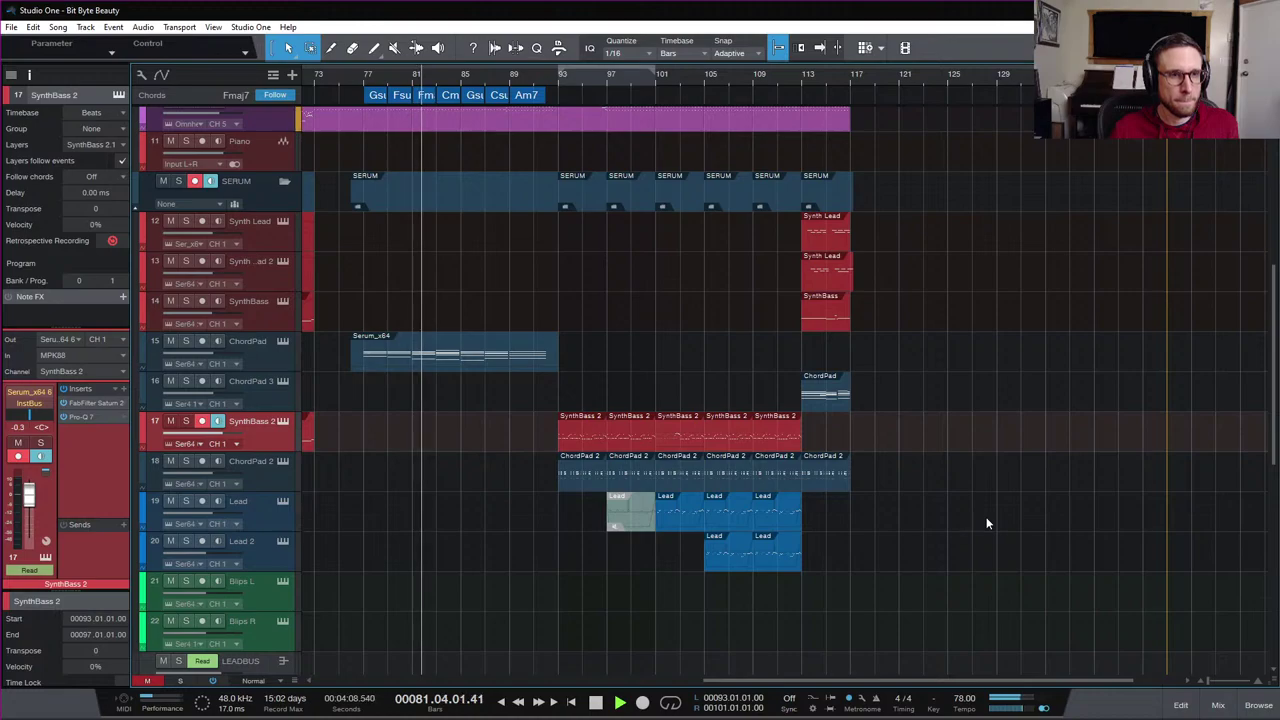
{"action": "scroll", "coordinate": [986, 522], "scroll_direction": "down", "scroll_amount": 2}
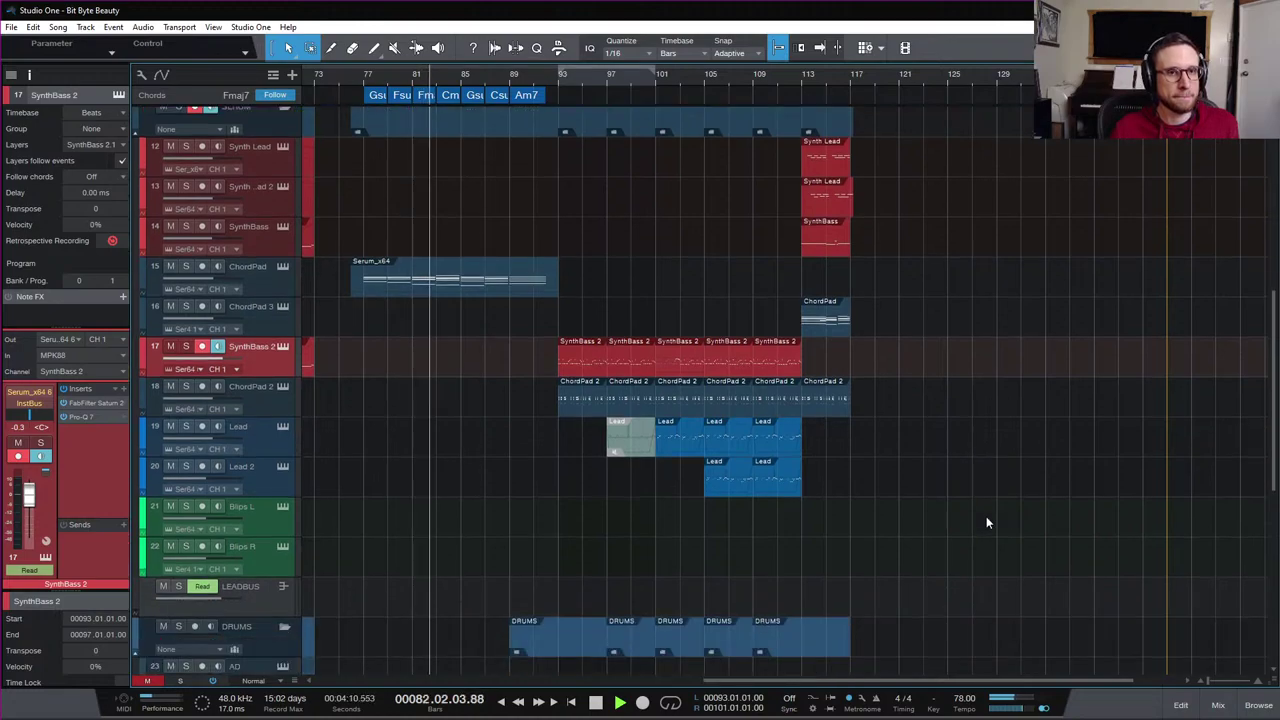
{"action": "scroll", "coordinate": [986, 522], "scroll_direction": "down", "scroll_amount": 5}
{"action": "scroll", "coordinate": [986, 522], "scroll_direction": "up", "scroll_amount": 6}
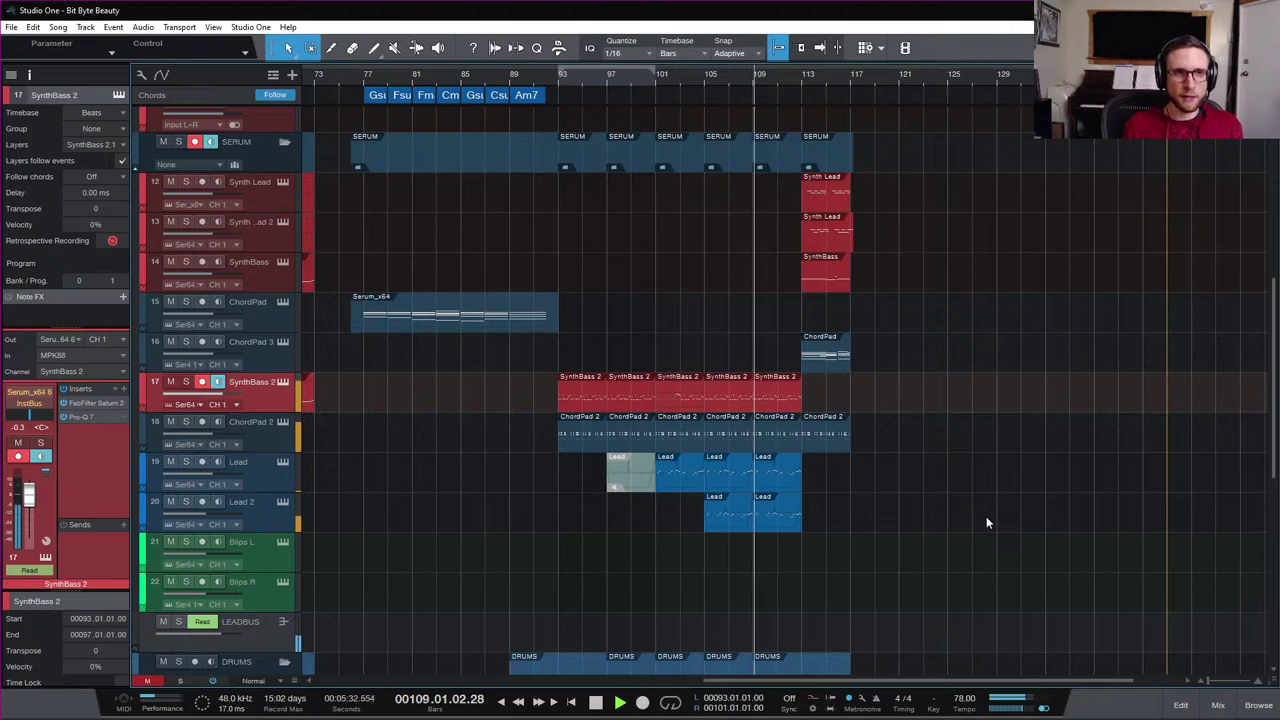
{"action": "scroll", "coordinate": [986, 516], "scroll_direction": "down", "scroll_amount": 5}
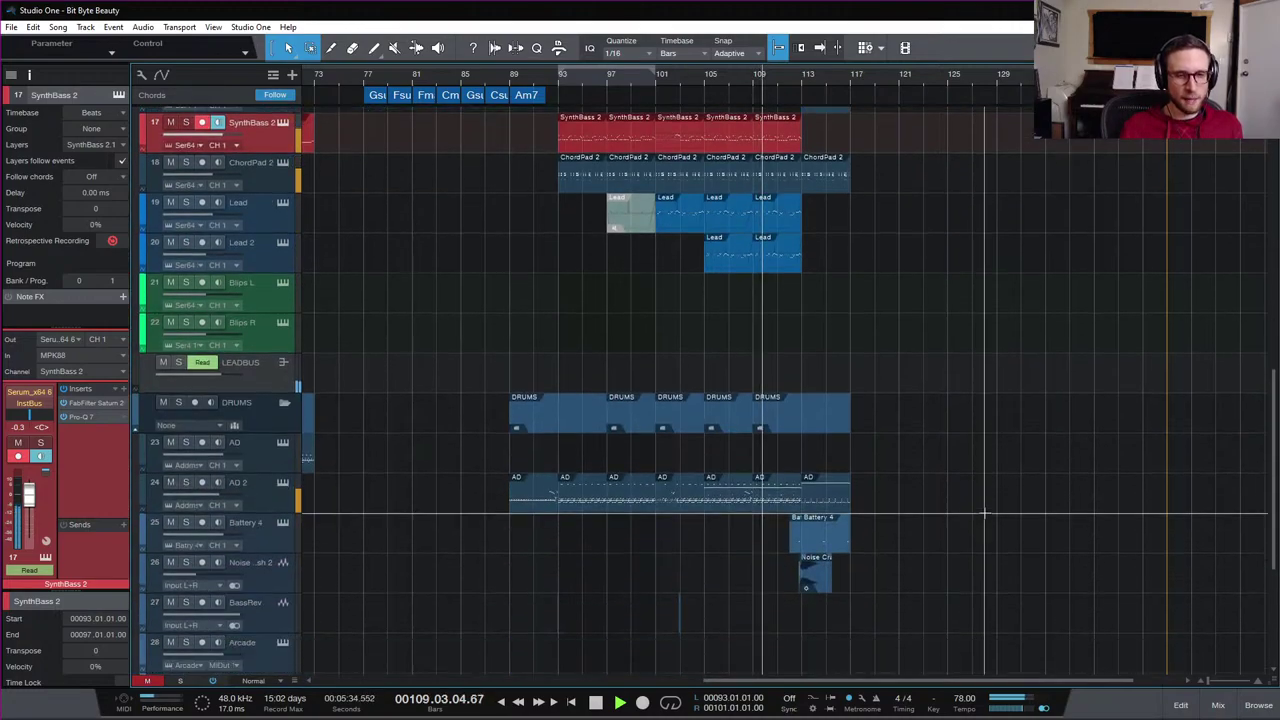
{"action": "scroll", "coordinate": [1001, 522], "scroll_direction": "up", "scroll_amount": 10}
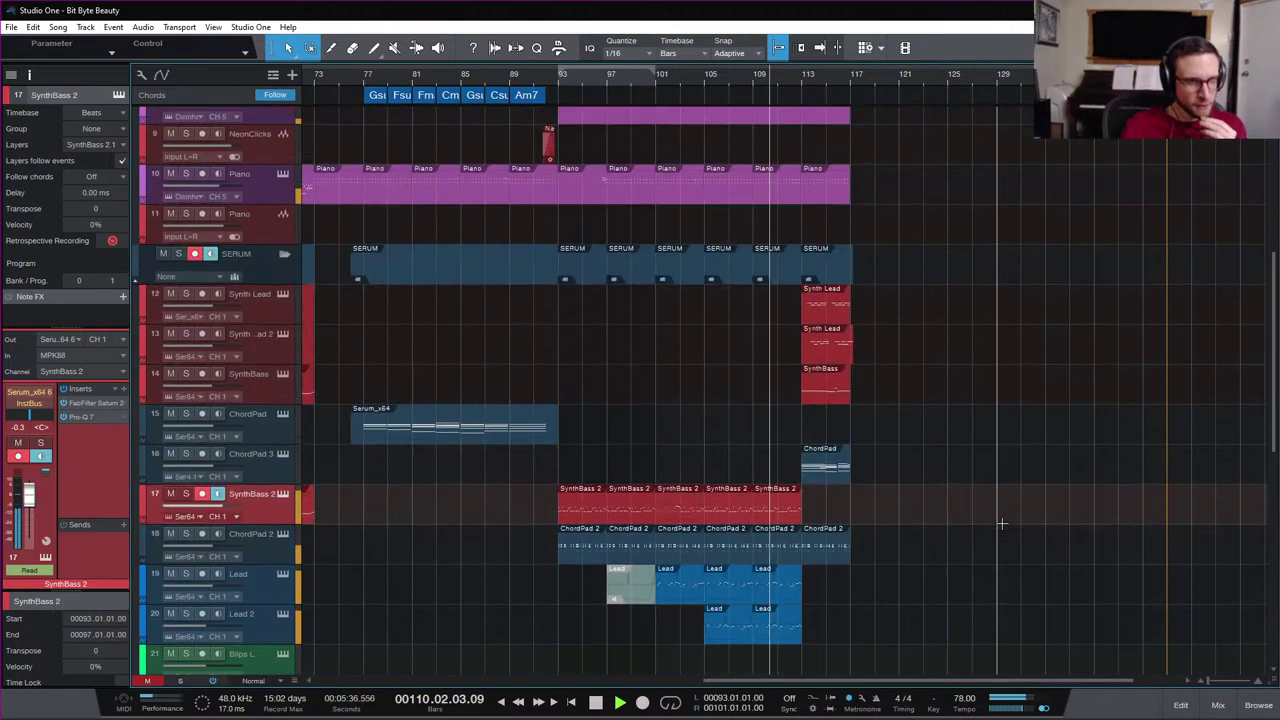
{"action": "scroll", "coordinate": [1002, 522], "scroll_direction": "down", "scroll_amount": 5}
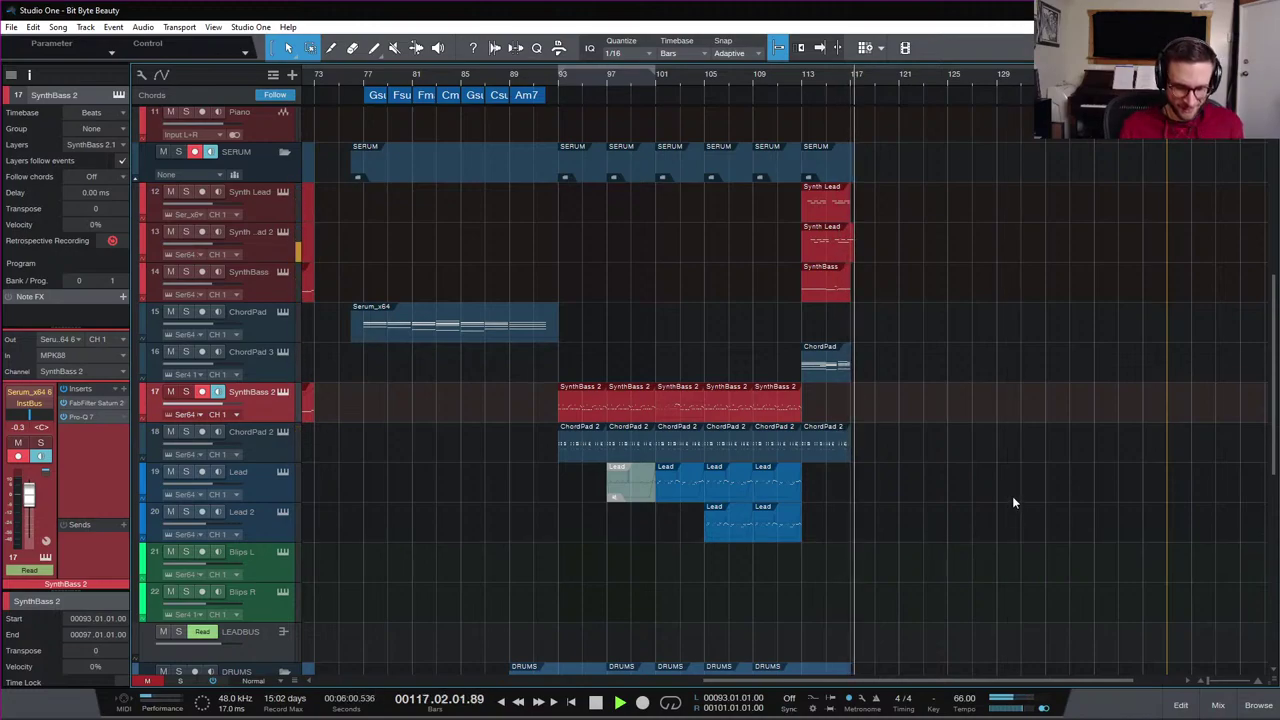
{"action": "left_click", "coordinate": [1040, 482]}
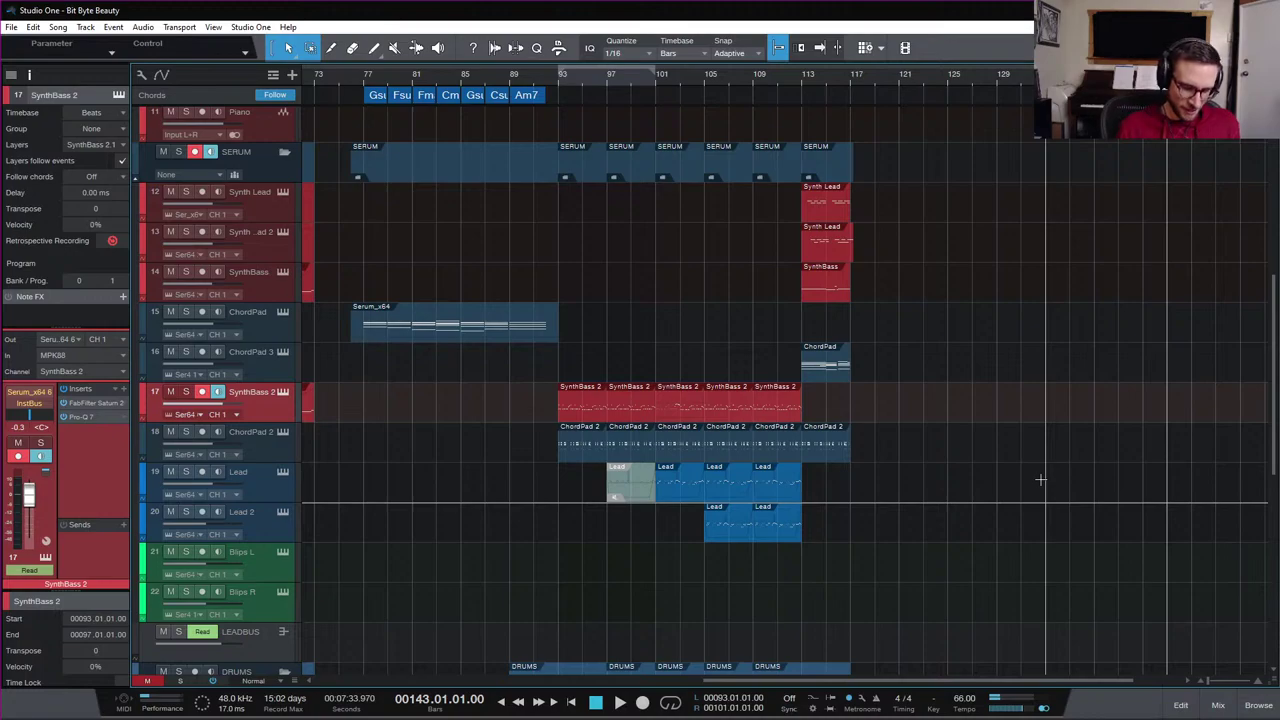